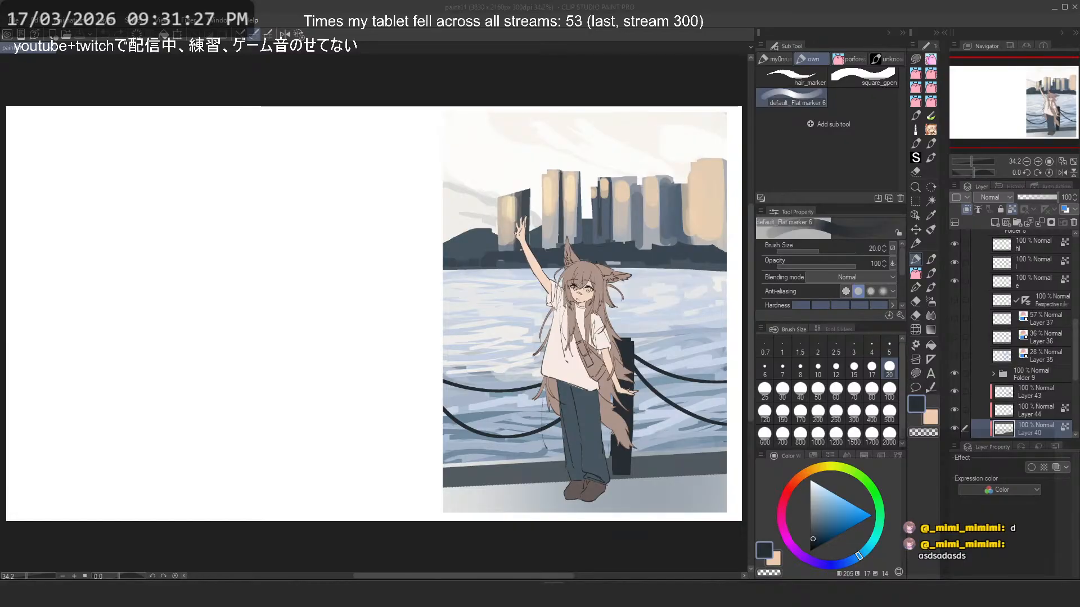
- Switch from the painting to the browser window with the image map and maximize that window
key(alt+Tab)
drag(432, 15, 348, 24)
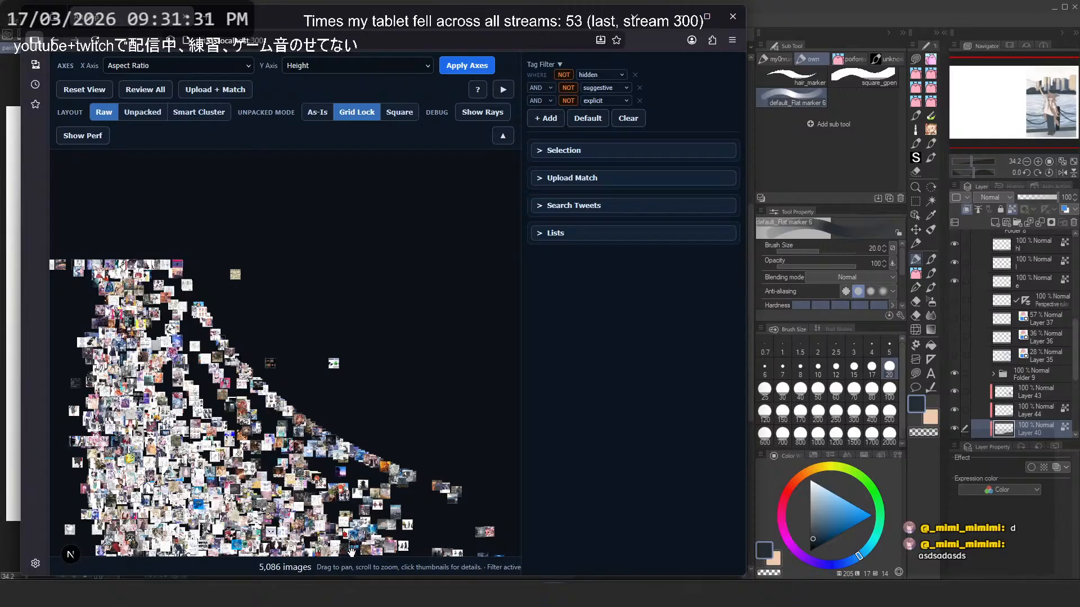
drag(264, 567, 281, 567)
drag(501, 366, 498, 363)
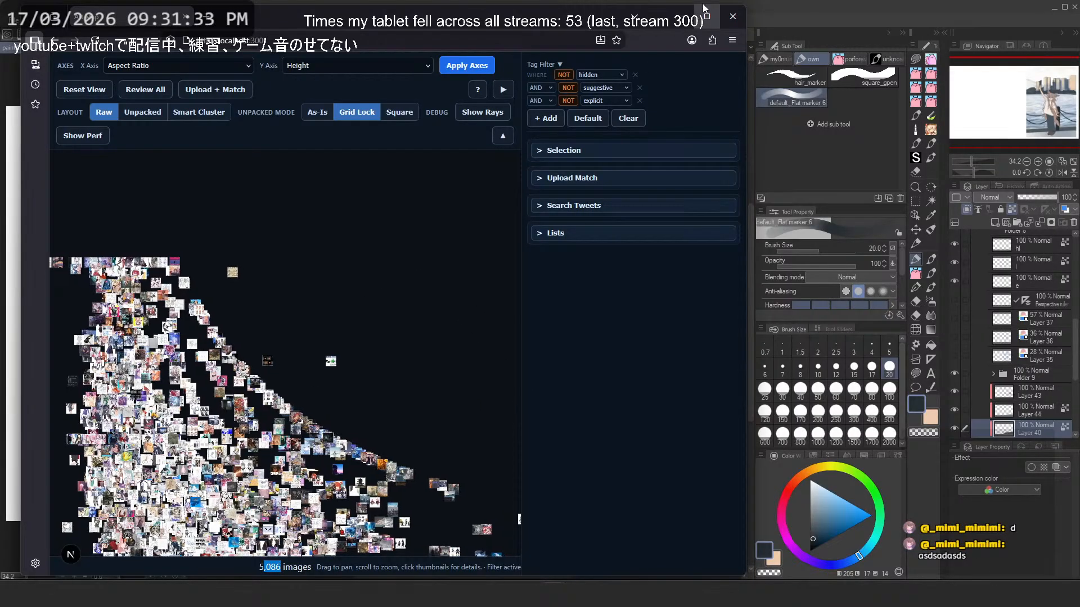
click(704, 10)
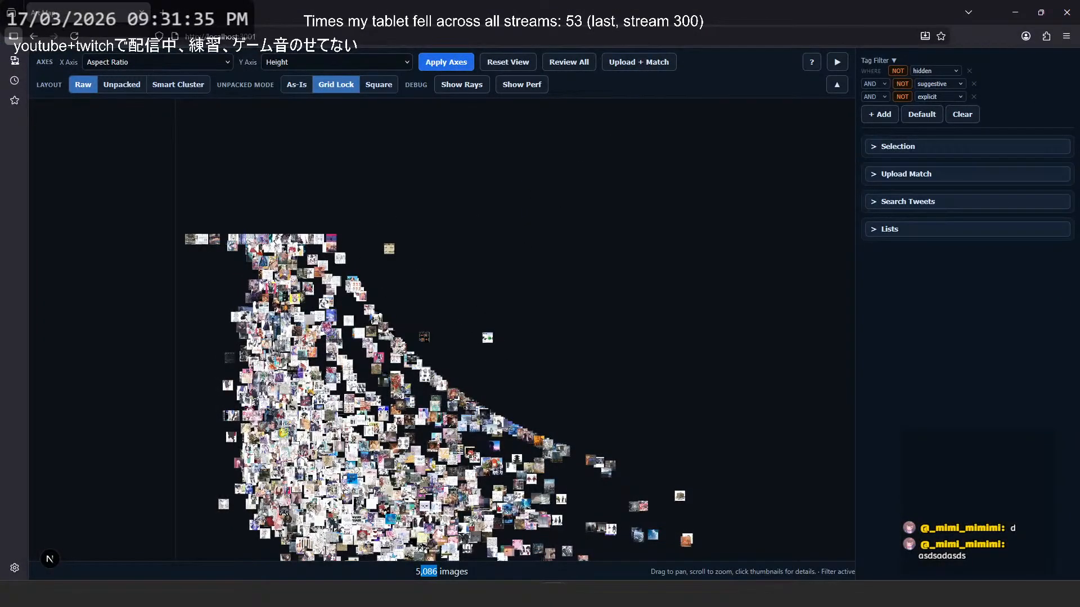
- Arrange the image collection in the Unpacked layout and look over the thumbnail grid
drag(317, 336, 307, 233)
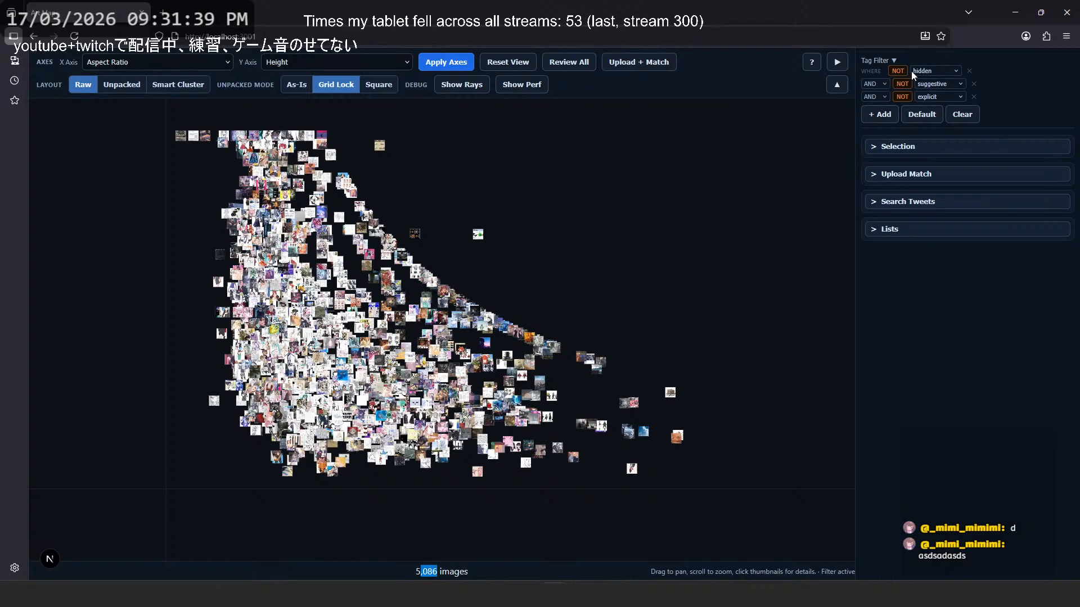
scroll(284, 200, up, 5)
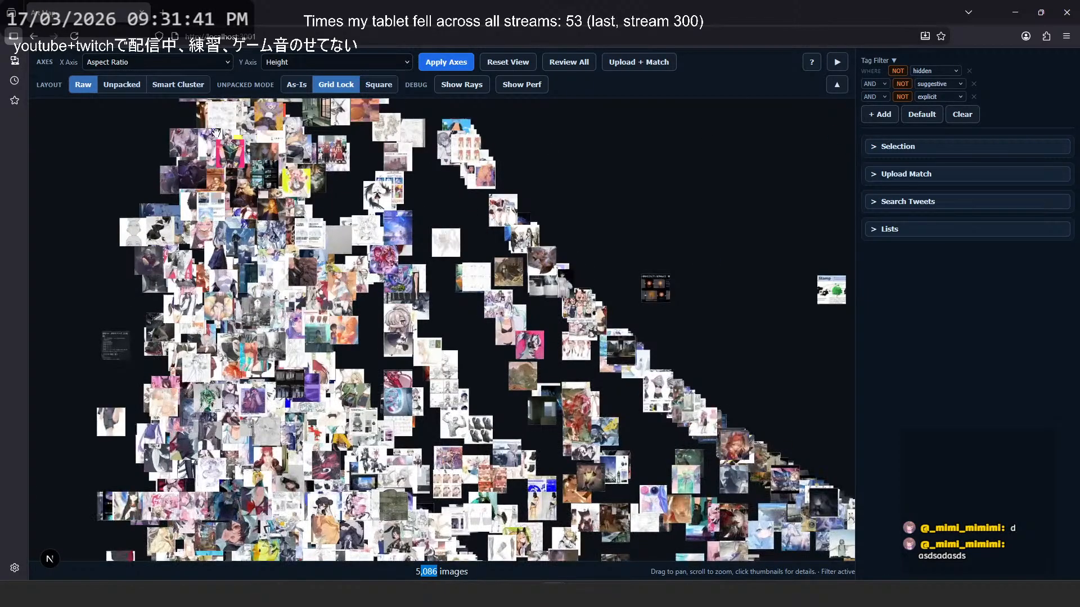
click(110, 86)
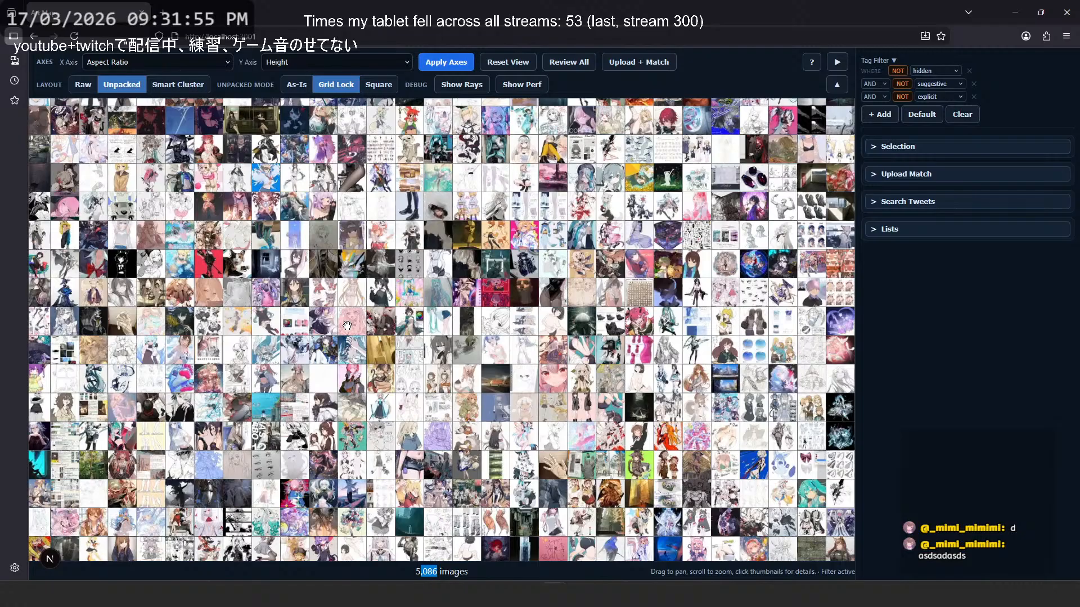
drag(285, 292, 336, 385)
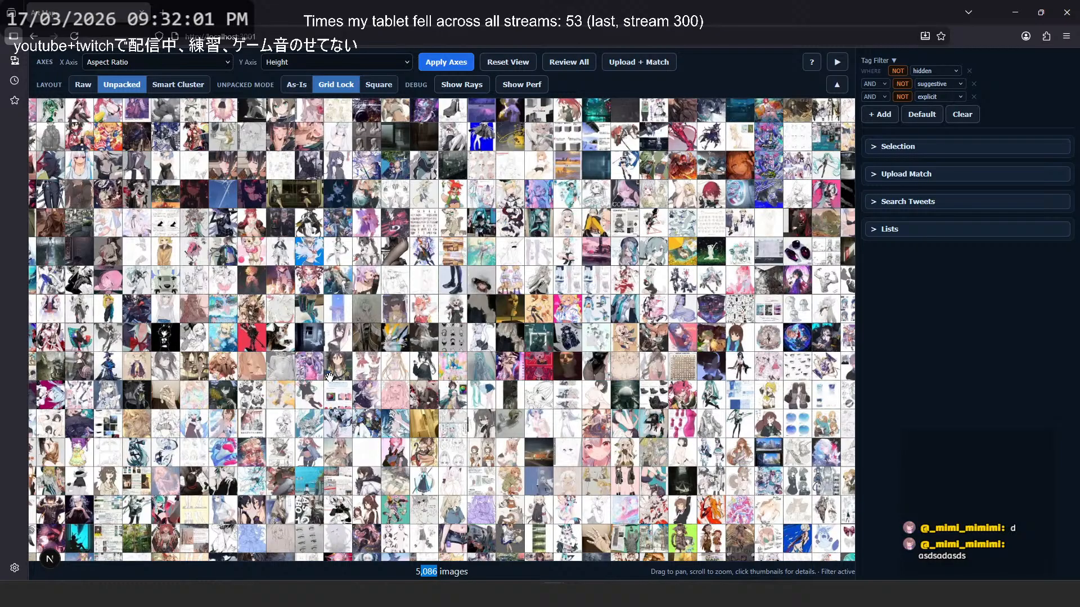
drag(268, 240, 305, 340)
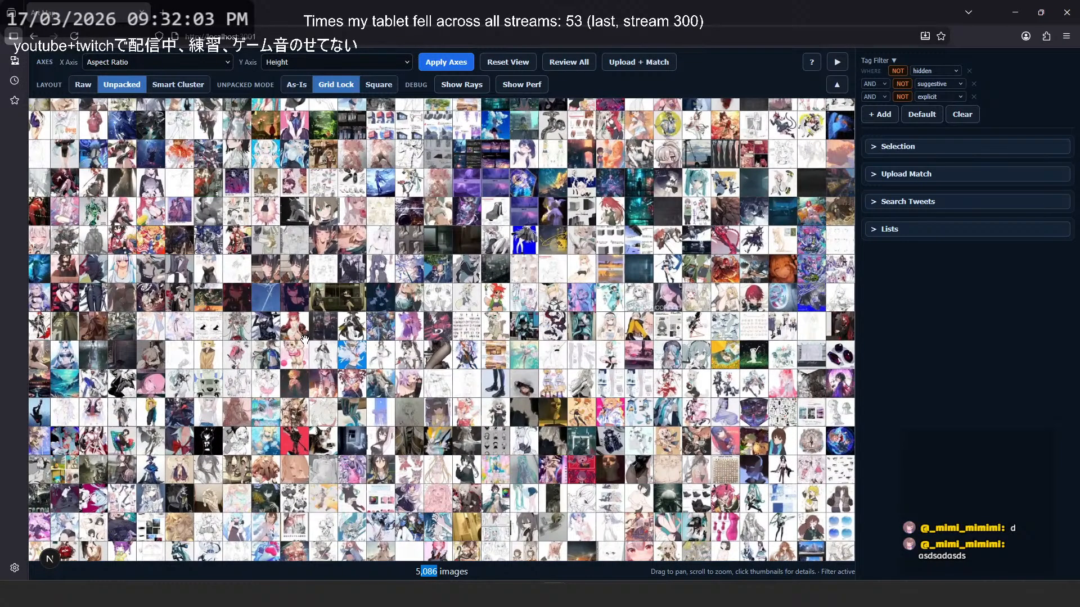
drag(325, 264, 323, 326)
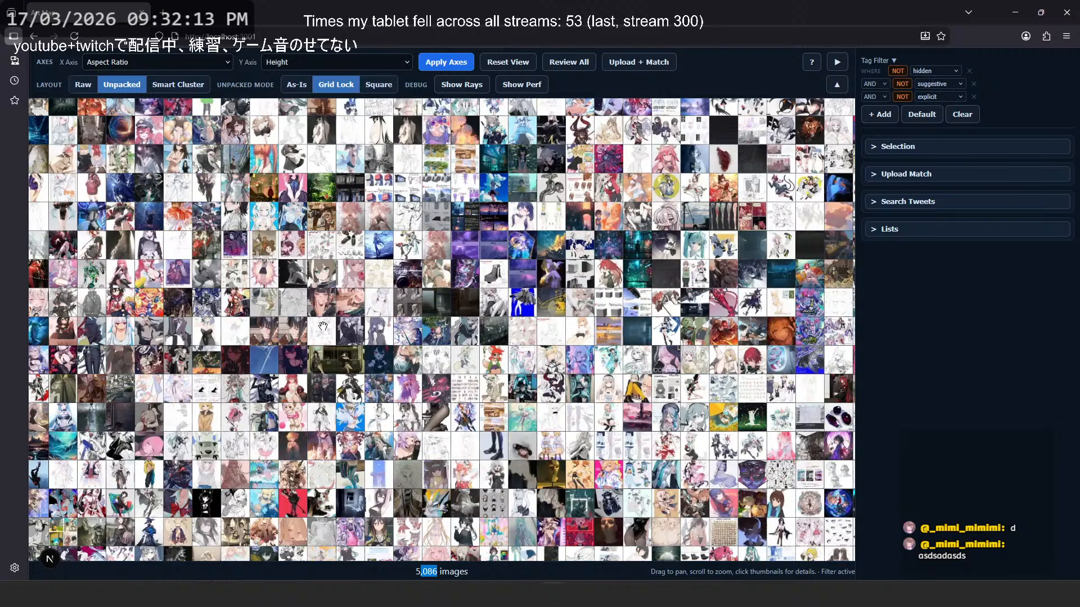
drag(323, 326, 373, 218)
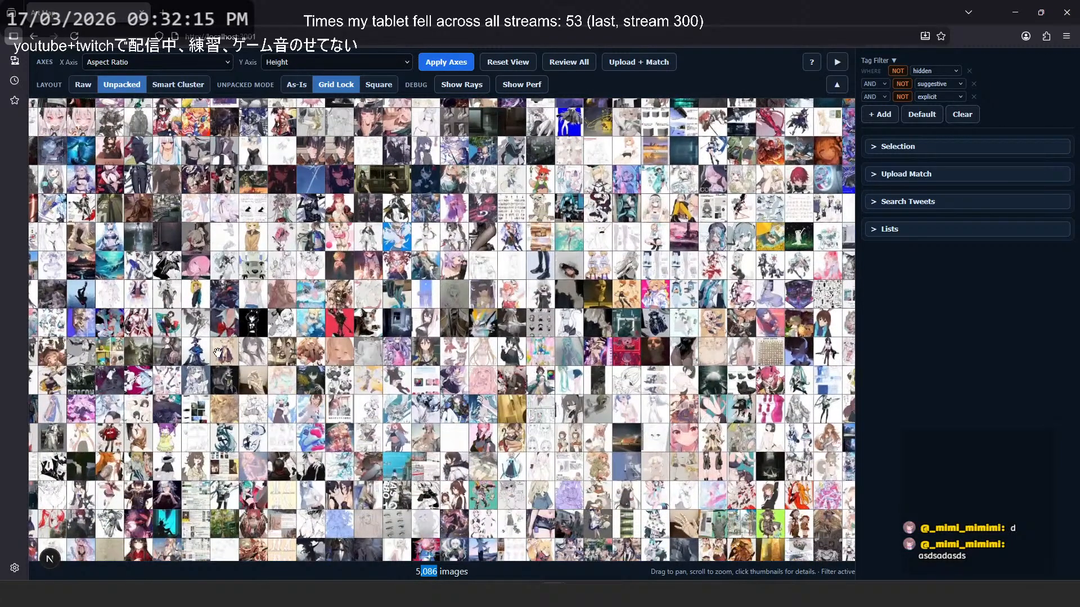
- Start reviewing all images one by one and page forward from the first image to image 40
click(568, 63)
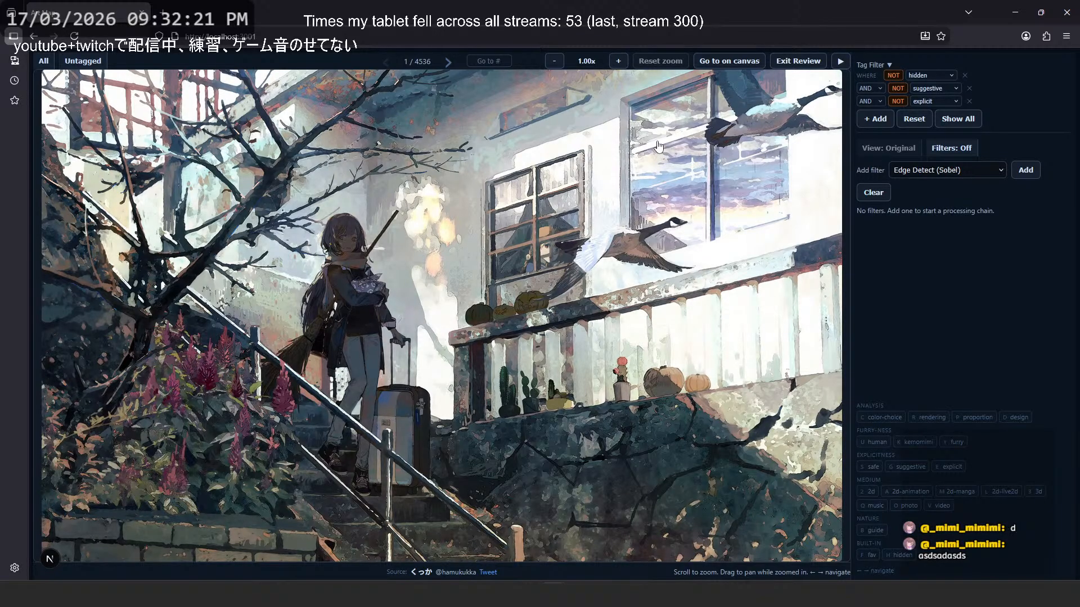
key(Right)
key(Right)
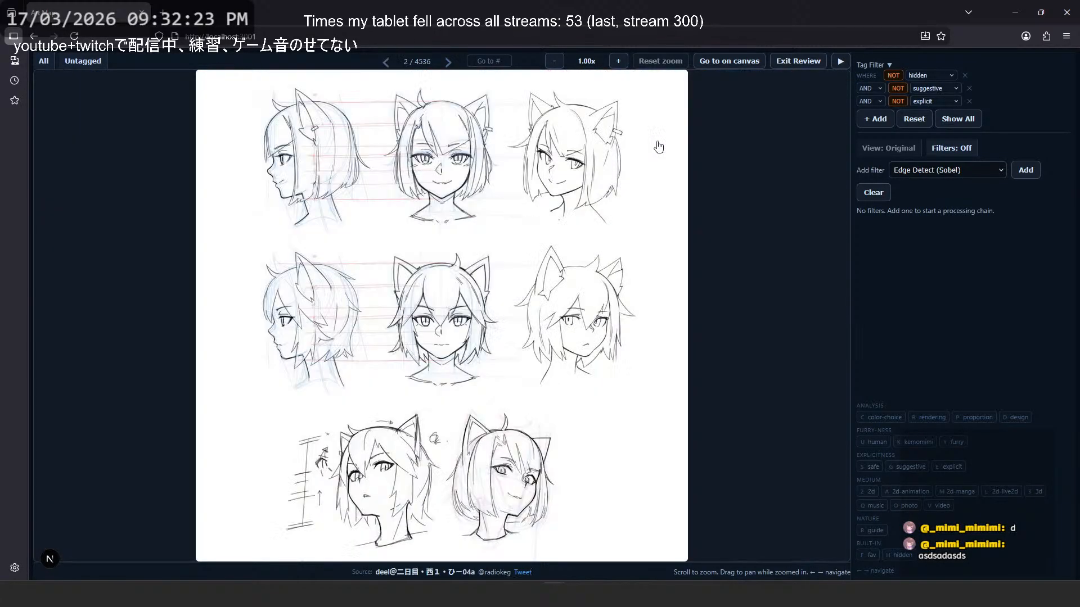
key(Right)
key(Right)
key(Right)
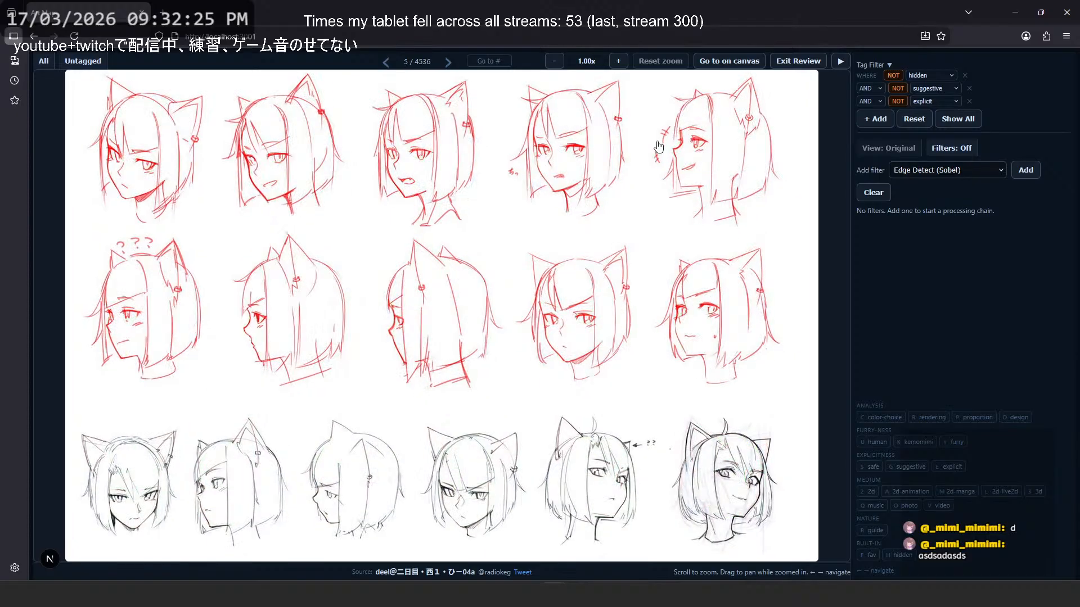
key(Right)
key(Right)
key(Right)
key(Right)
key(Right)
key(Right)
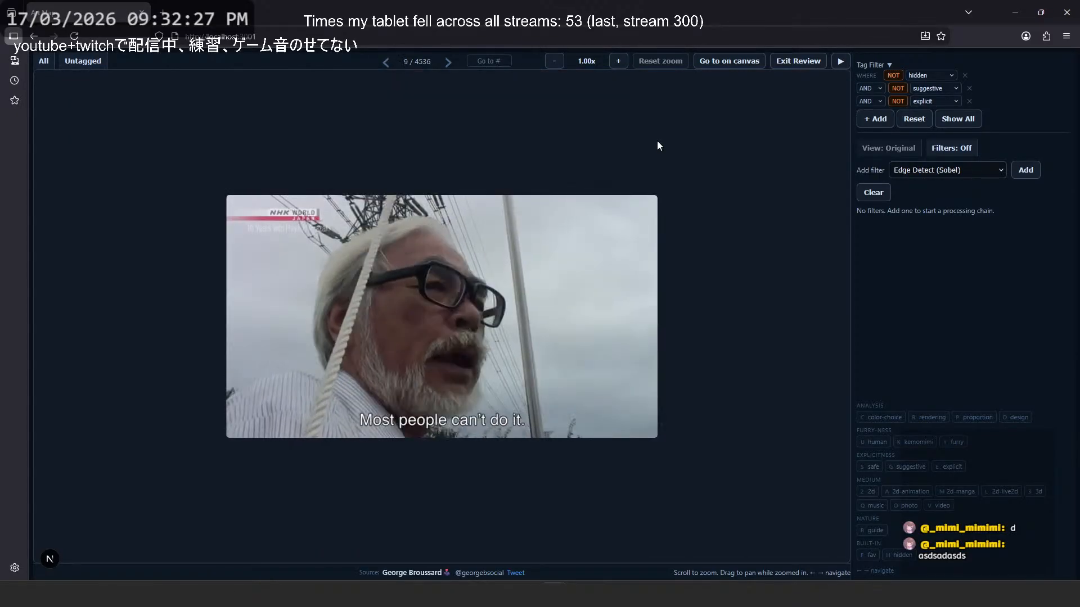
key(Right)
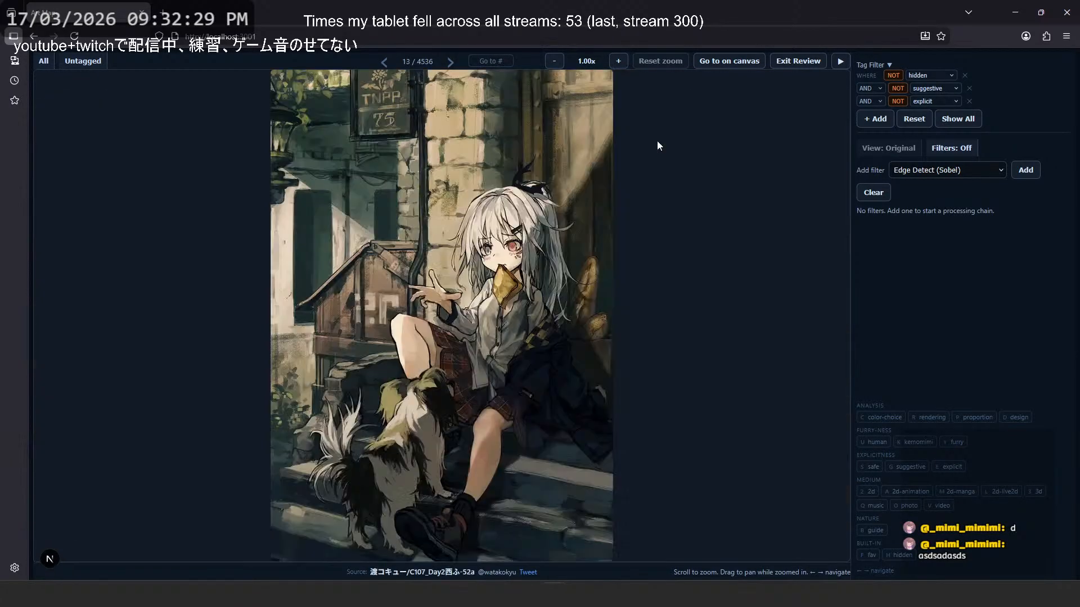
key(Right)
key(Right)
key(Right)
key(Right)
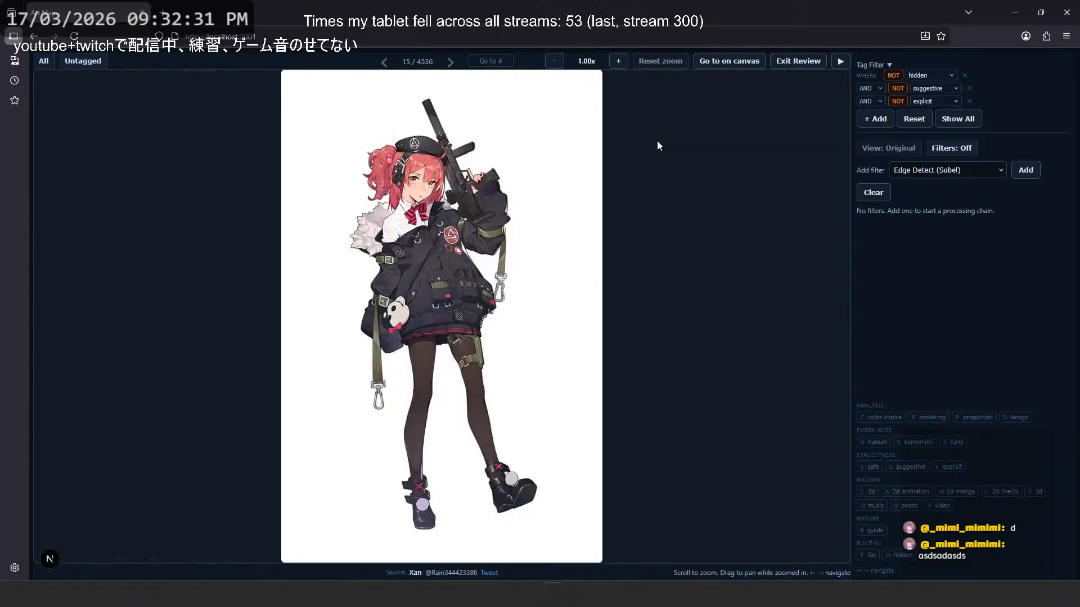
key(Right)
key(Right)
key(Right)
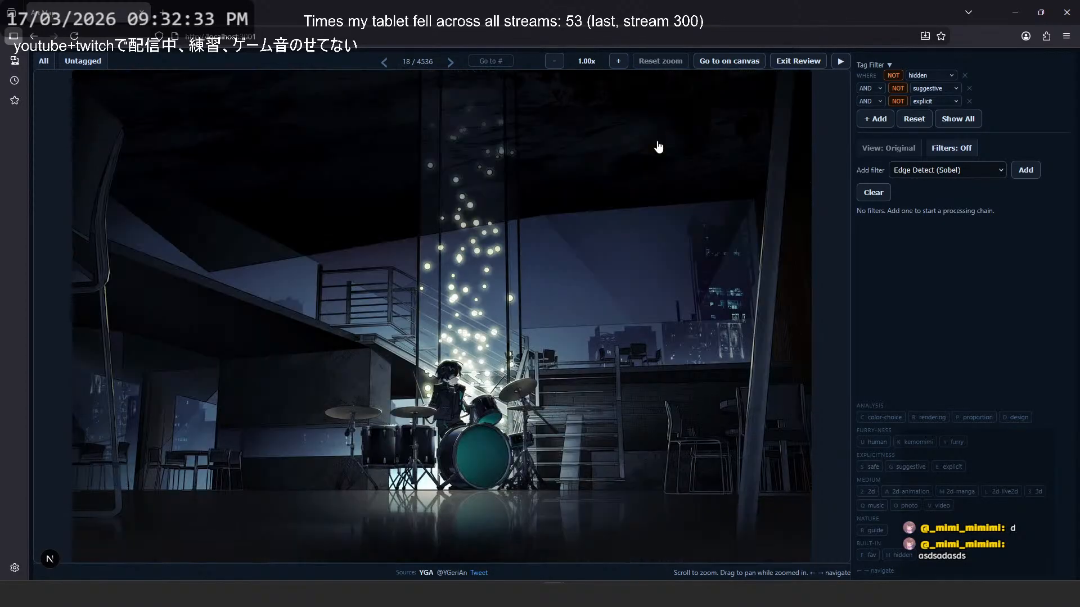
key(Right)
key(Right)
key(Right)
key(Right)
key(Right)
key(Right)
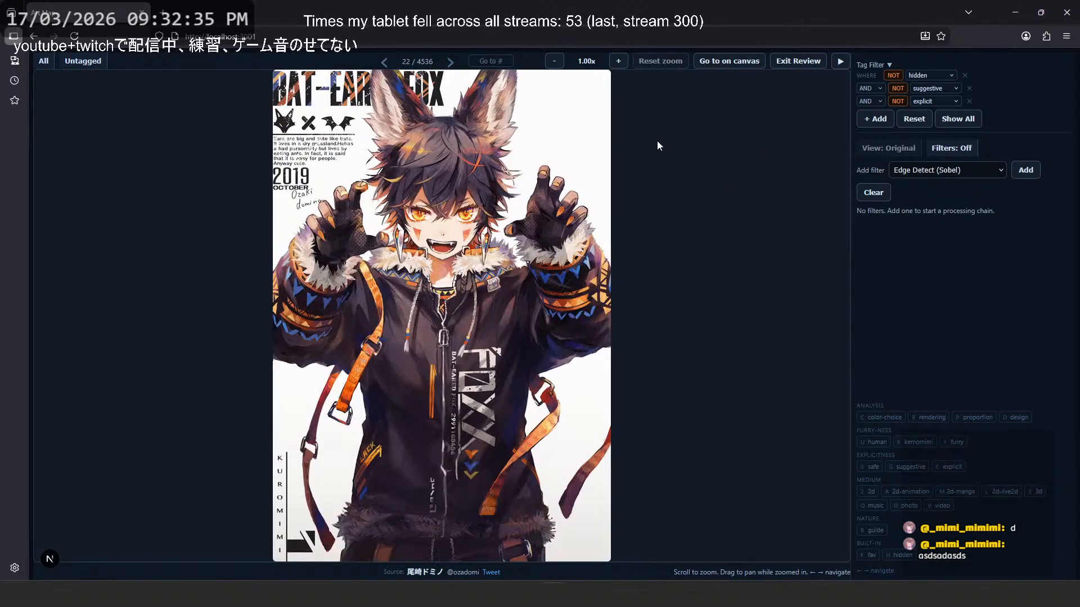
key(Right)
key(Right)
key(Right)
key(Right)
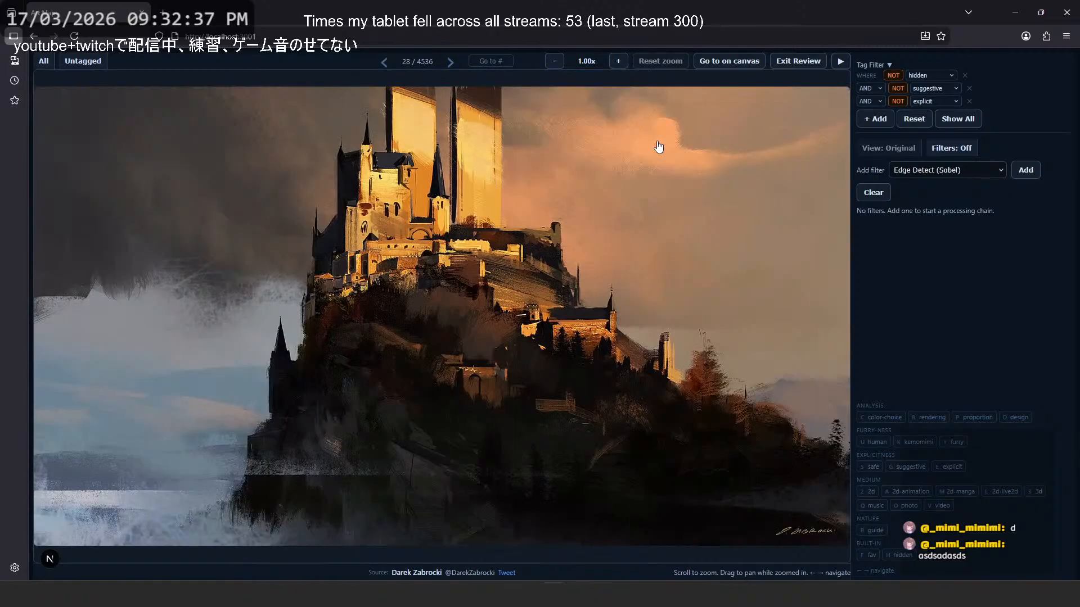
key(Right)
key(Right)
key(Right)
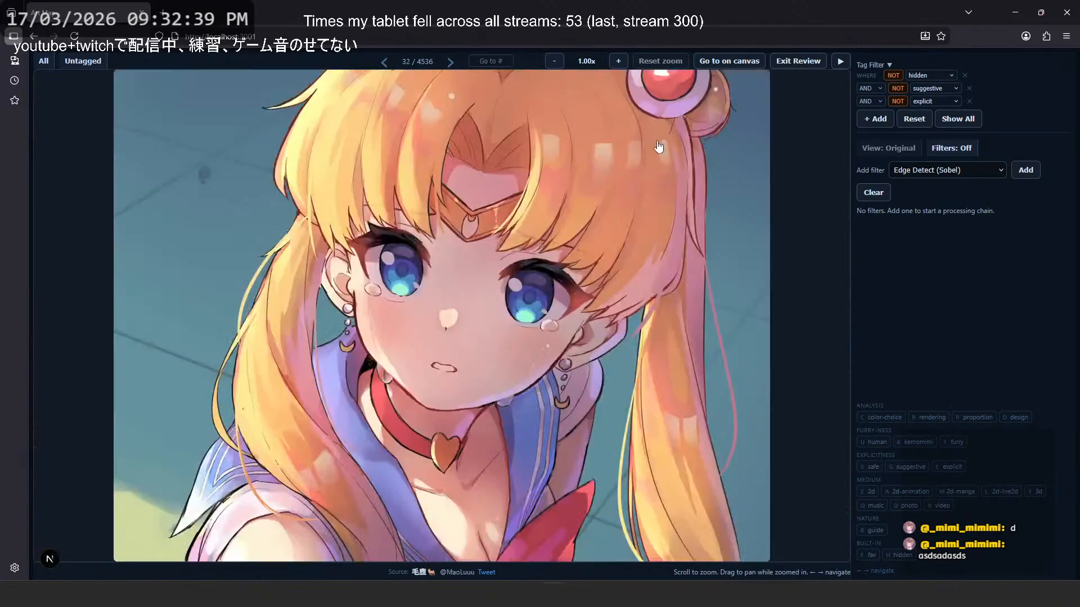
key(Right)
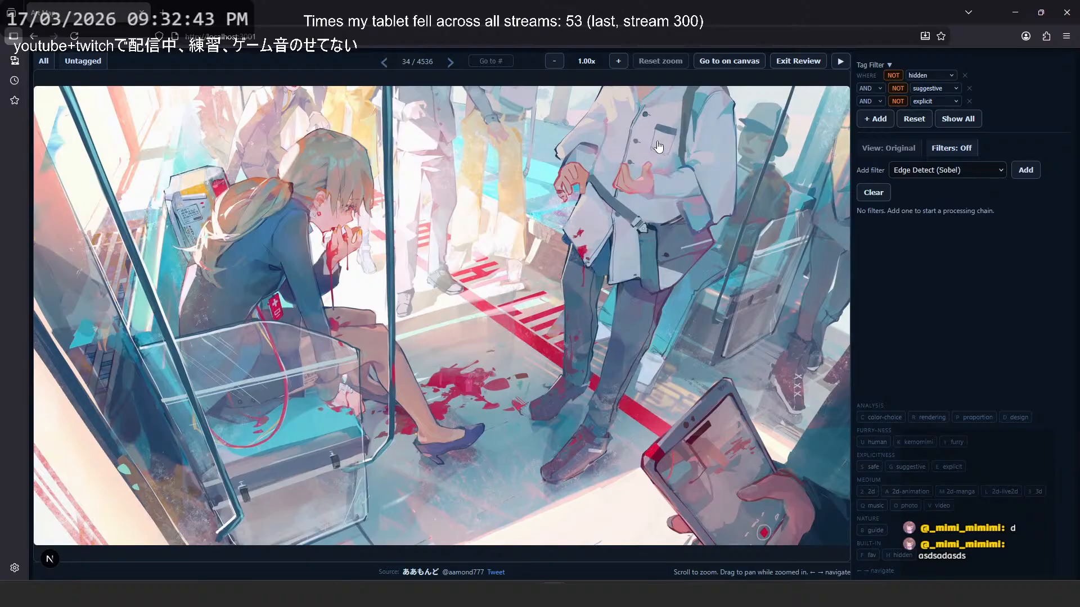
key(Right)
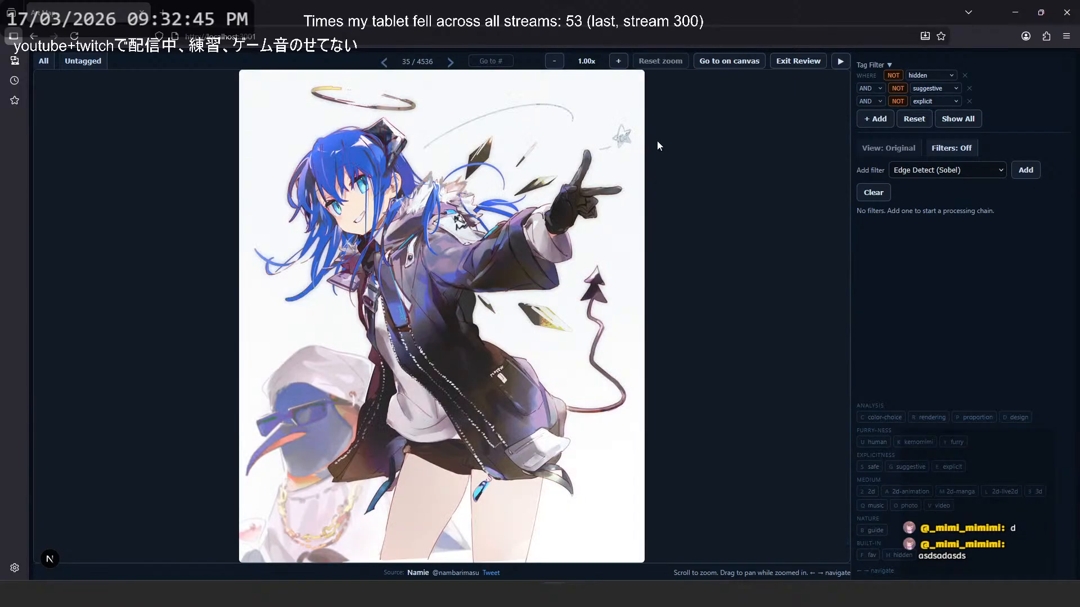
key(Right)
key(Right)
key(Right)
key(Right)
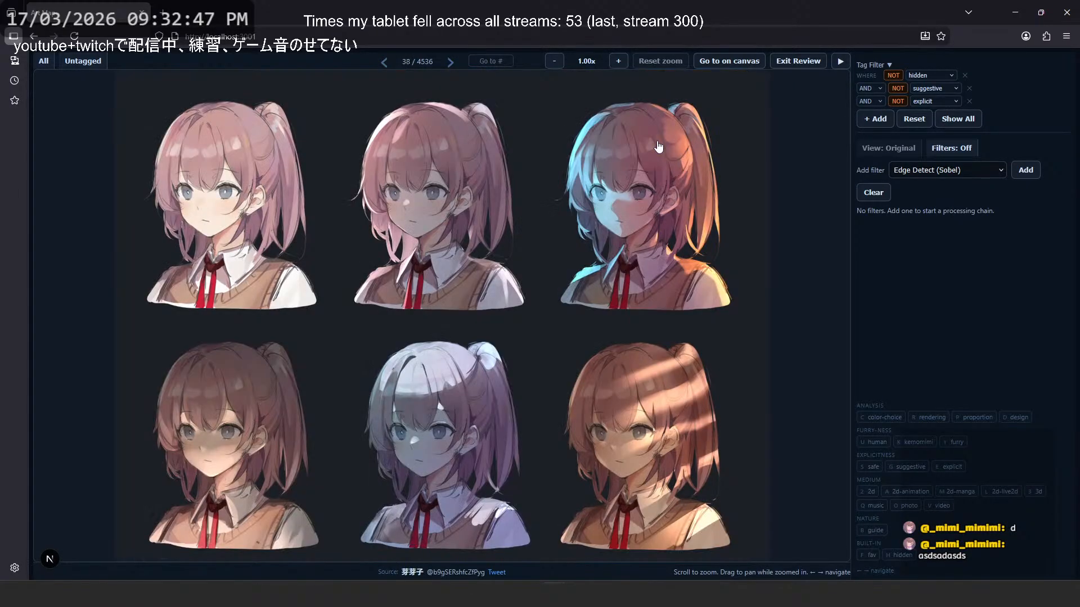
key(Right)
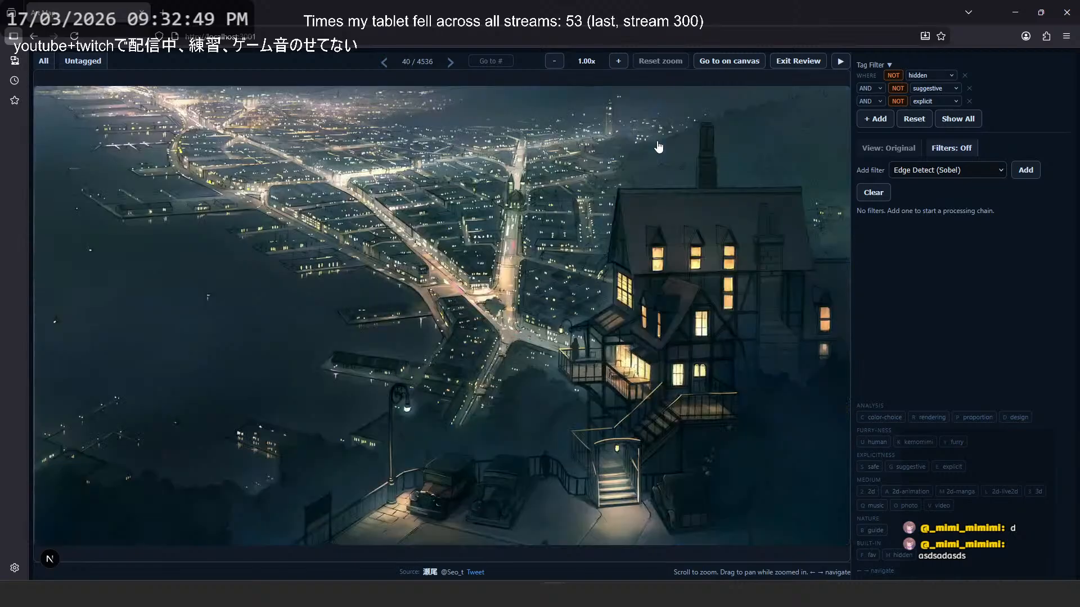
- Jump to image 4536 in the review and page backward to image 4529
text(4536)
key(Return)
key(Left)
key(Left)
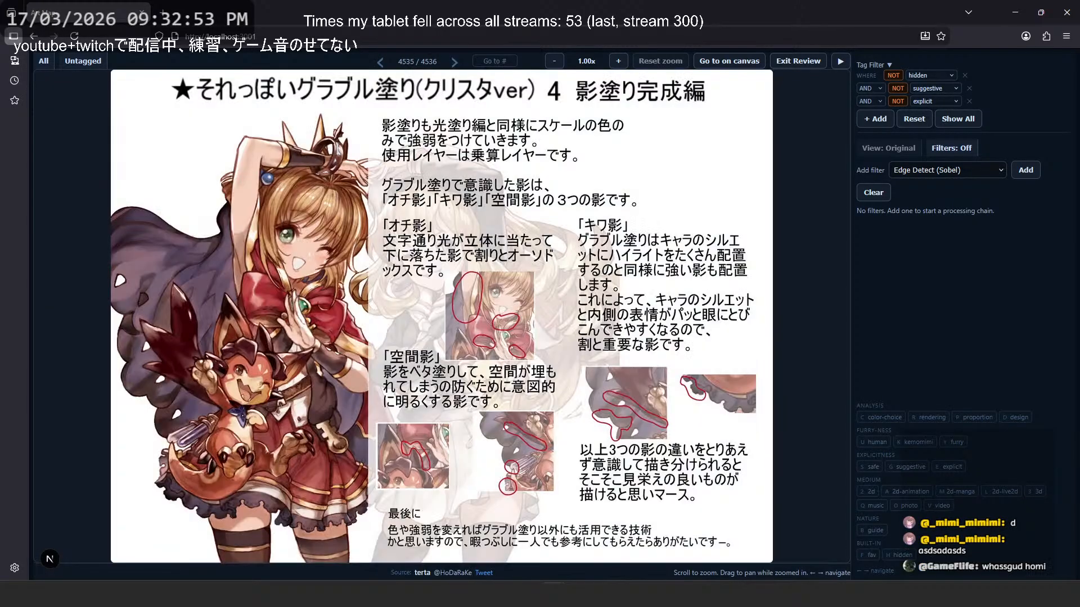
key(Left)
key(Left)
key(Left)
key(Left)
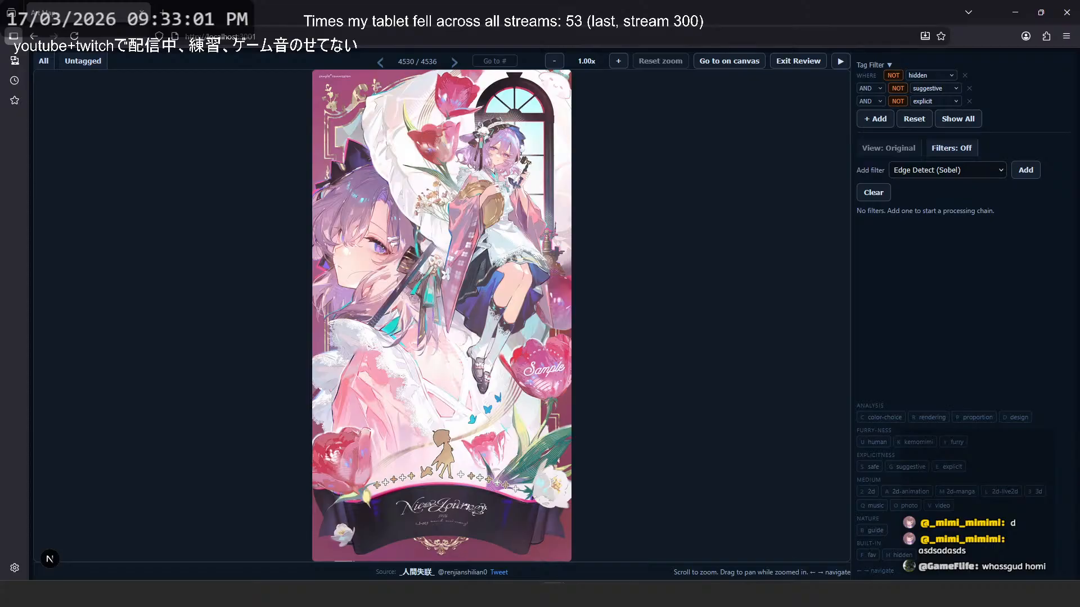
key(Left)
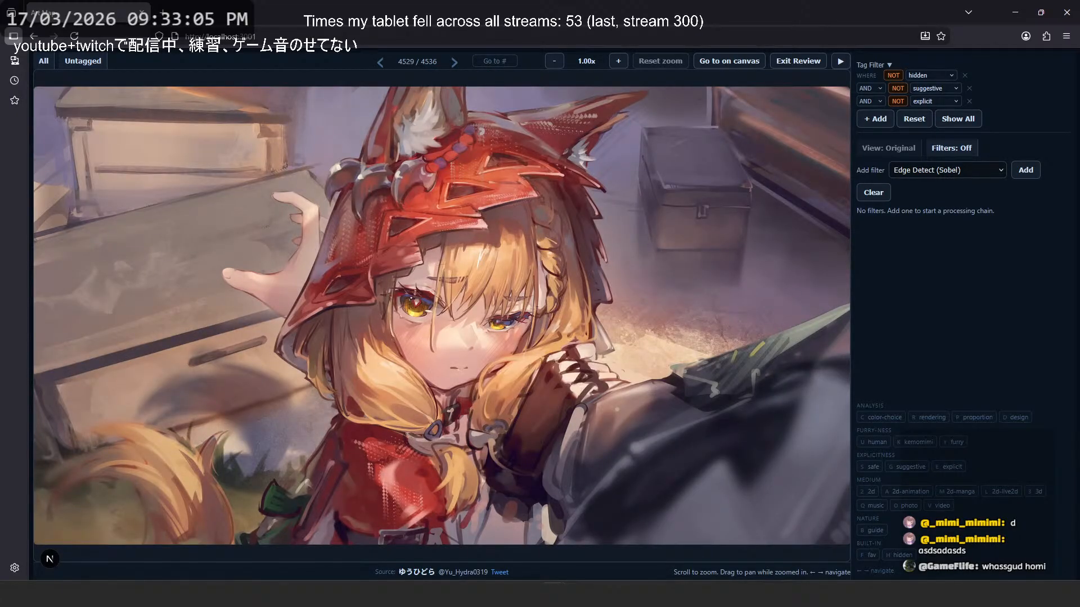
- Examine the red-hooded character illustration both up close and as a small overview
scroll(363, 177, up, 5)
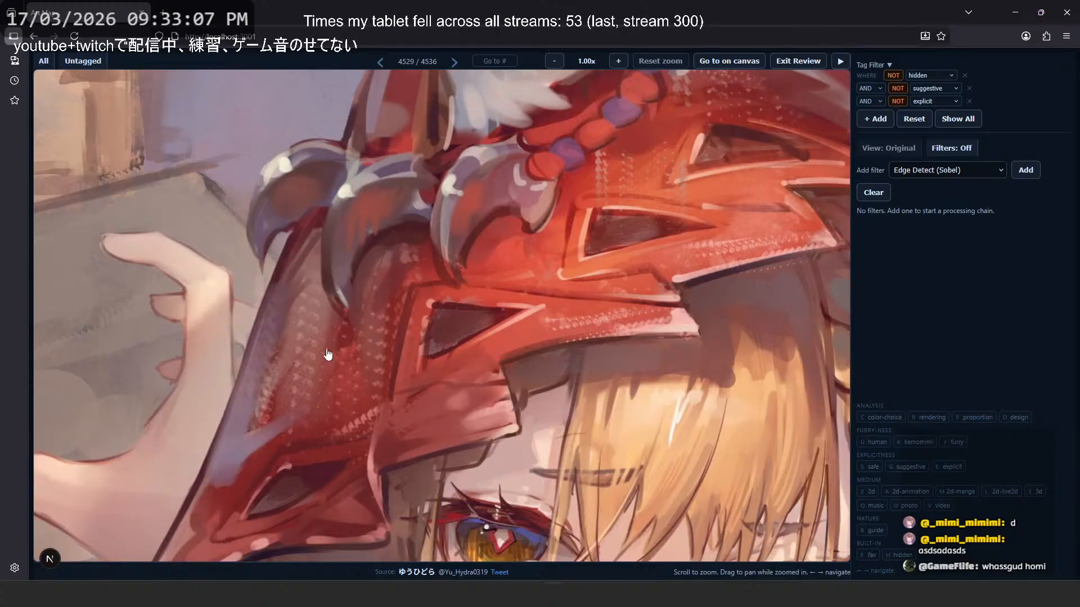
scroll(329, 354, down, 5)
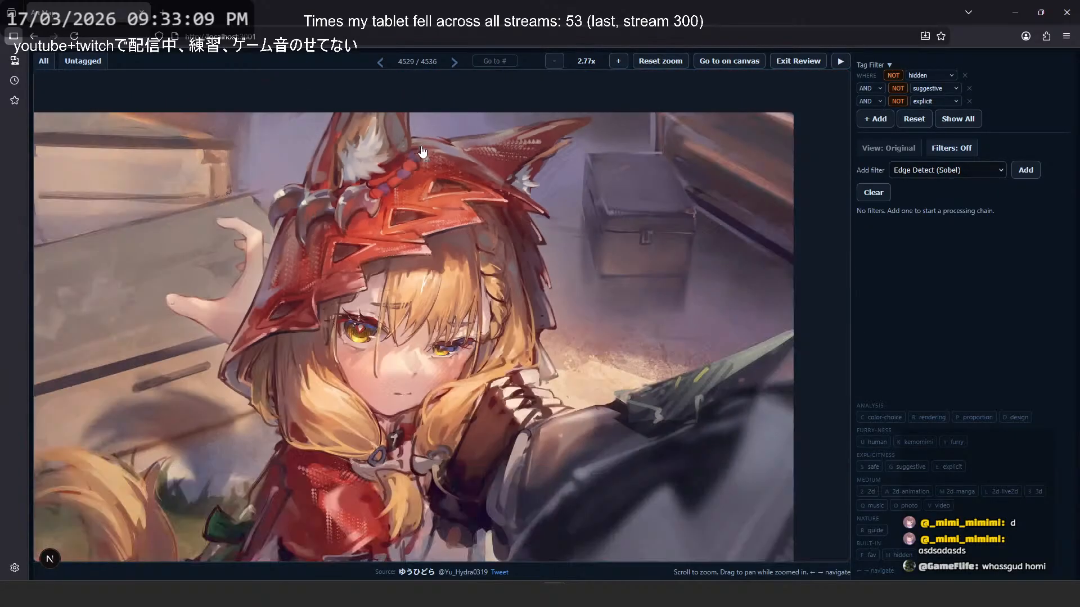
scroll(423, 151, down, 4)
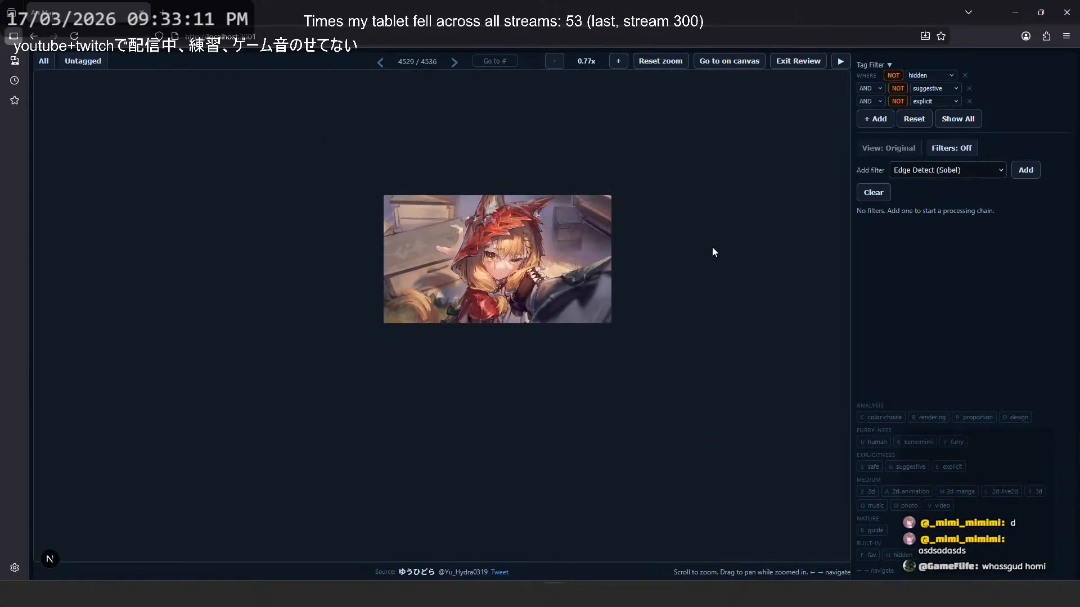
scroll(506, 200, up, 4)
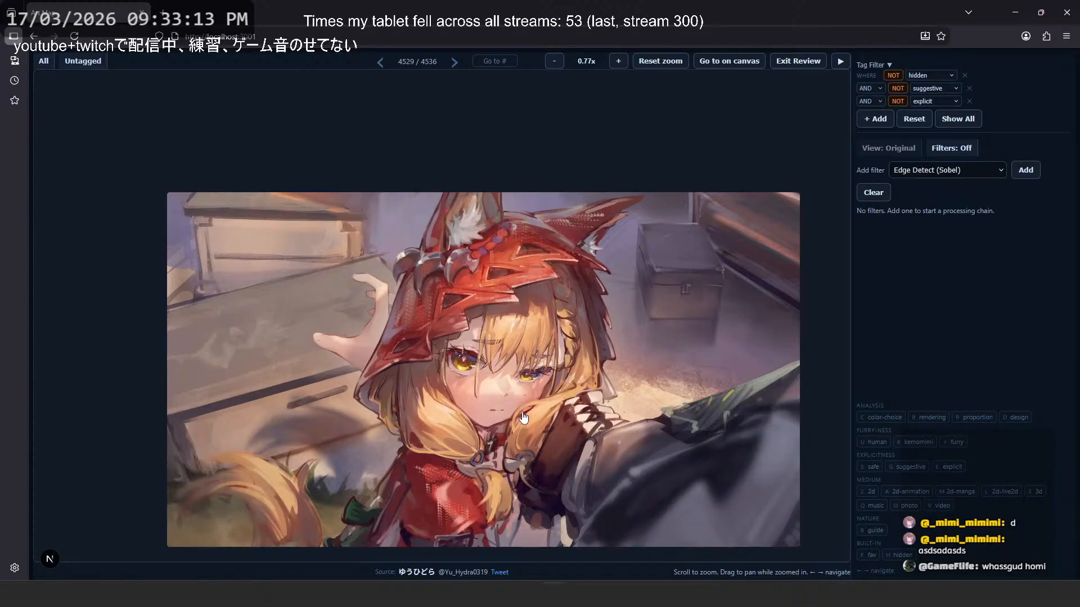
scroll(523, 416, up, 1)
drag(477, 374, 477, 334)
scroll(477, 334, down, 1)
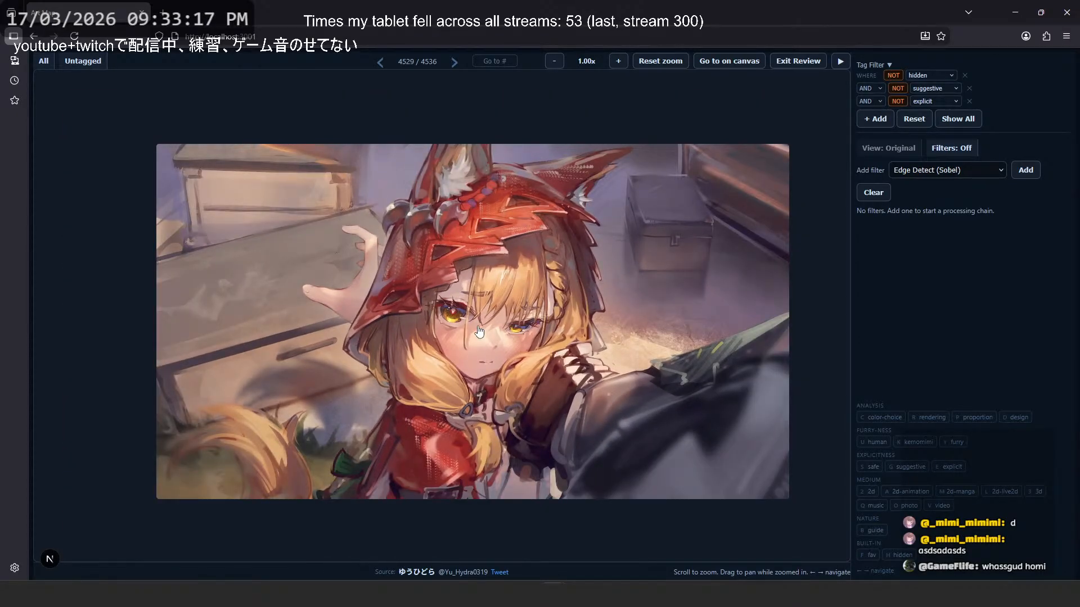
- Page backward through the review from the red-hooded character illustration to image 4526
key(Left)
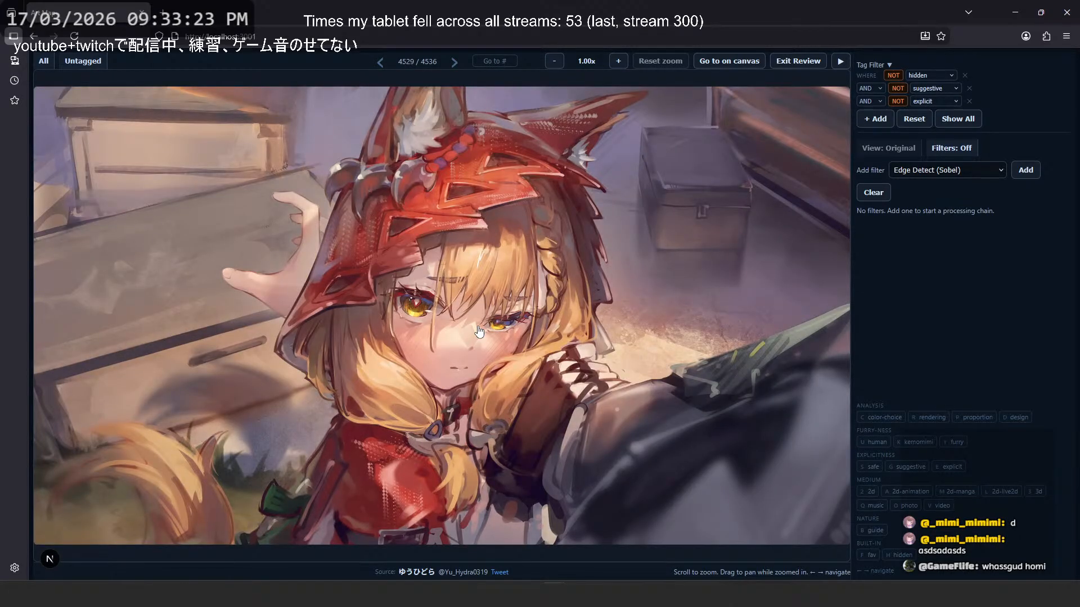
key(Left)
key(Left)
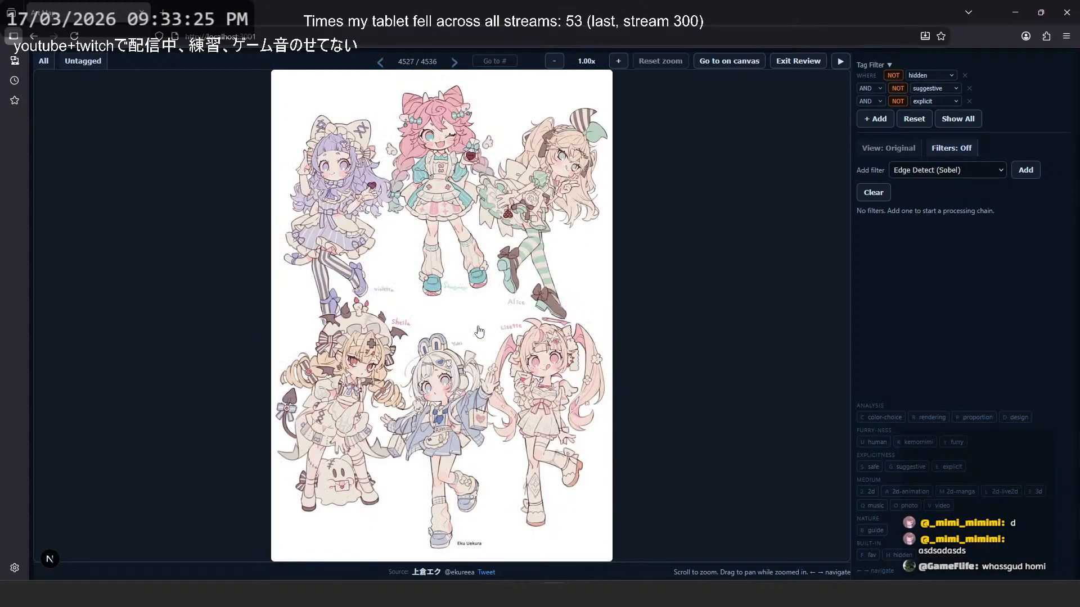
key(Left)
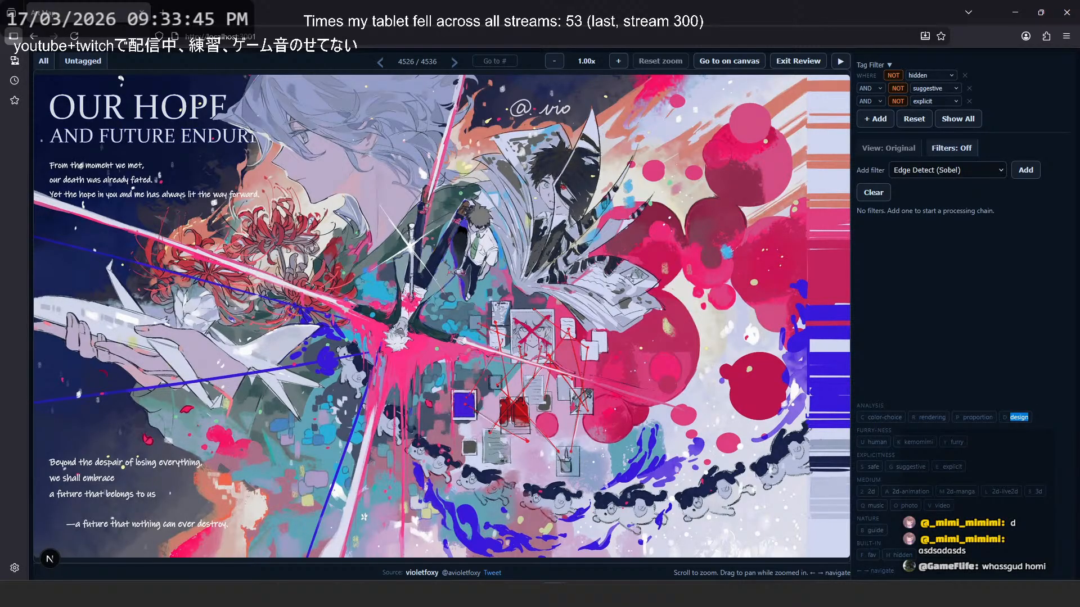
- Page backward to image 4524 and examine the monochrome canal-town painting's rooftops and lanterns up close
key(alt+Tab)
key(alt+Tab)
key(Left)
key(Left)
key(Left)
key(Left)
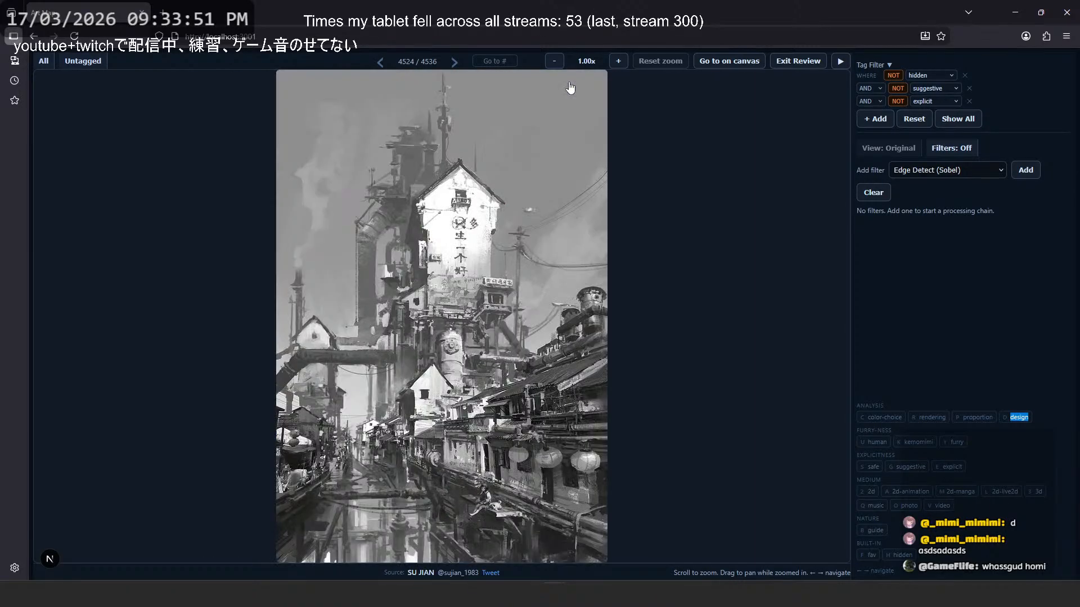
key(Right)
key(Right)
scroll(498, 338, up, 8)
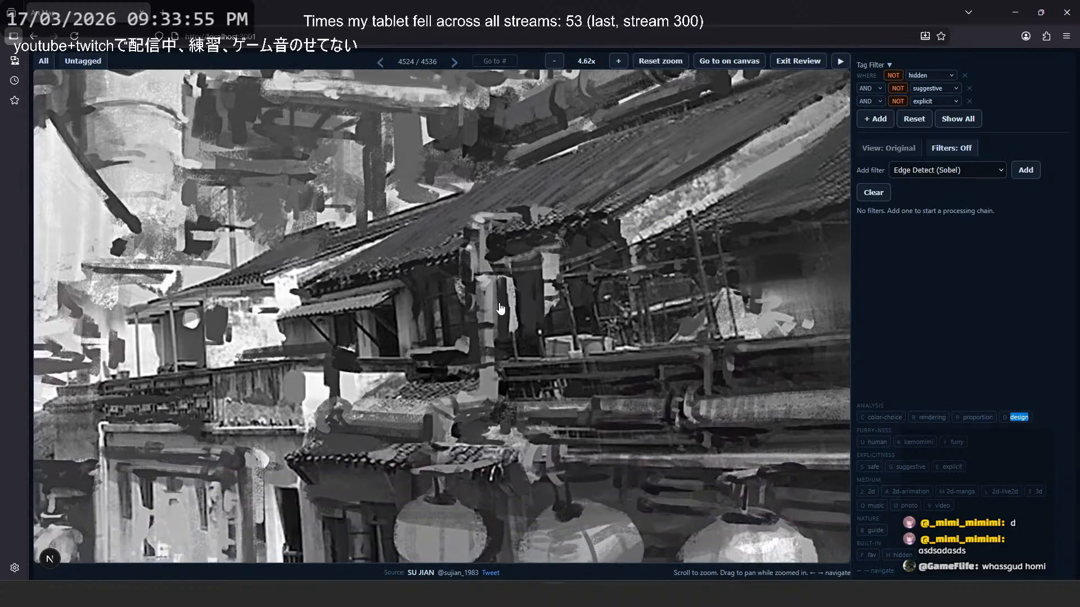
scroll(594, 206, down, 5)
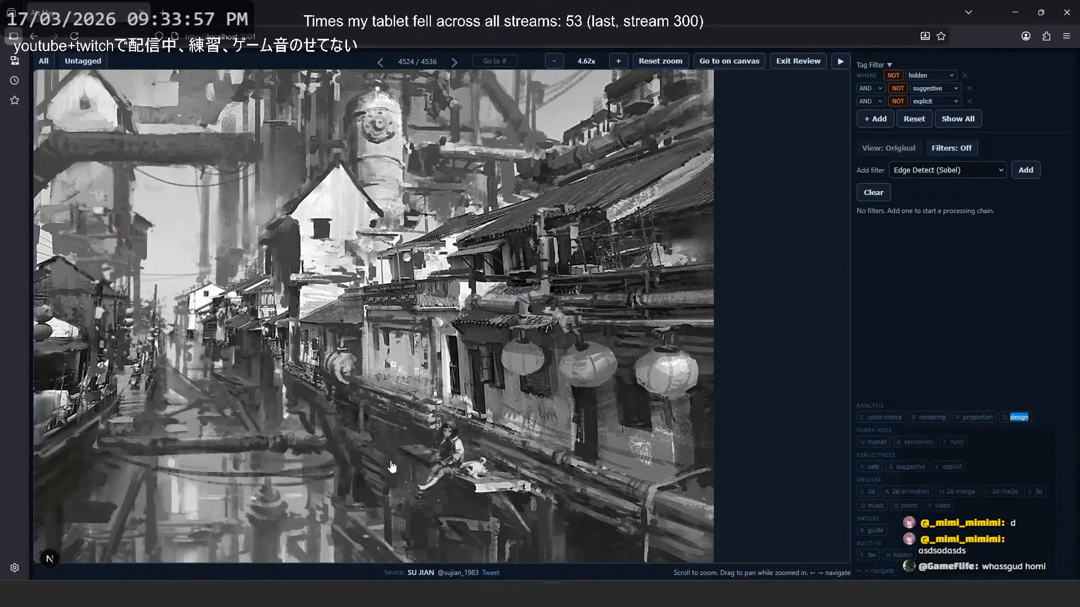
- Go back to image 4522, highlight the rendering tag label, and examine the dark coat's shading up close
key(Left)
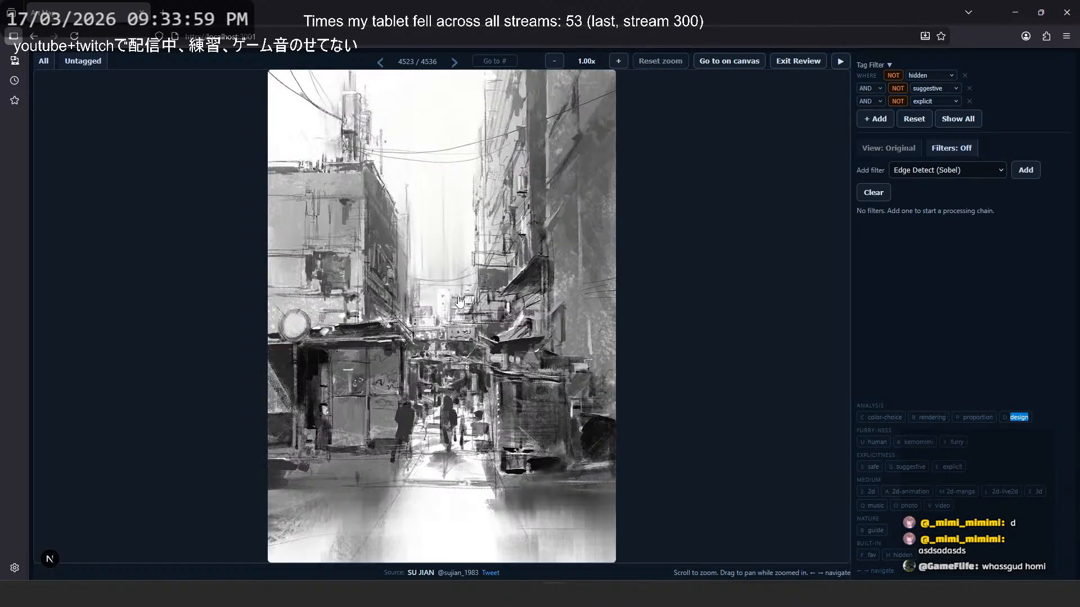
key(Left)
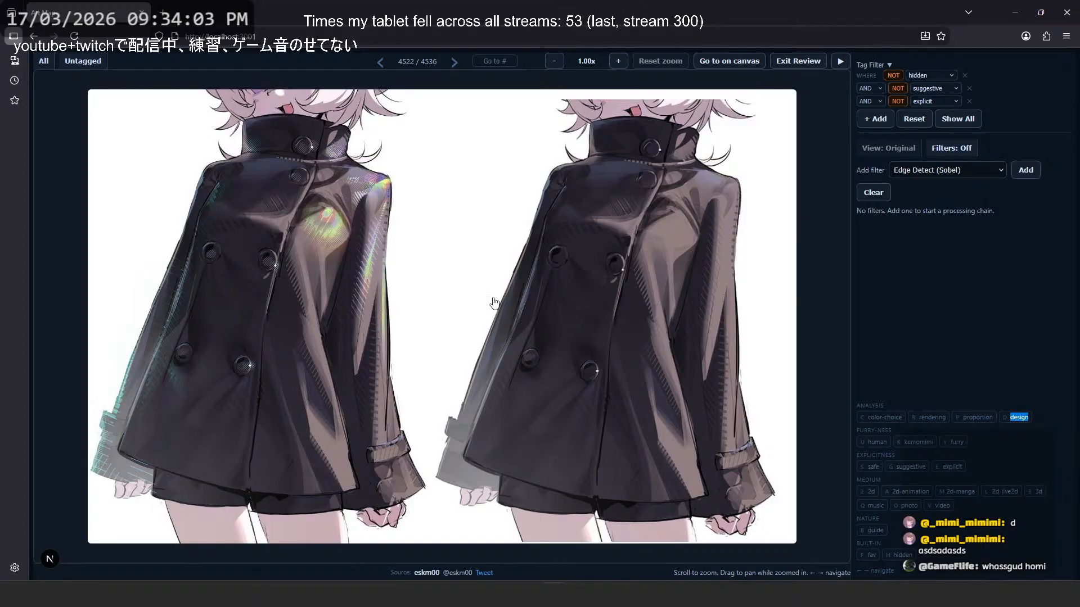
double_click(925, 418)
scroll(703, 270, up, 5)
scroll(518, 169, down, 2)
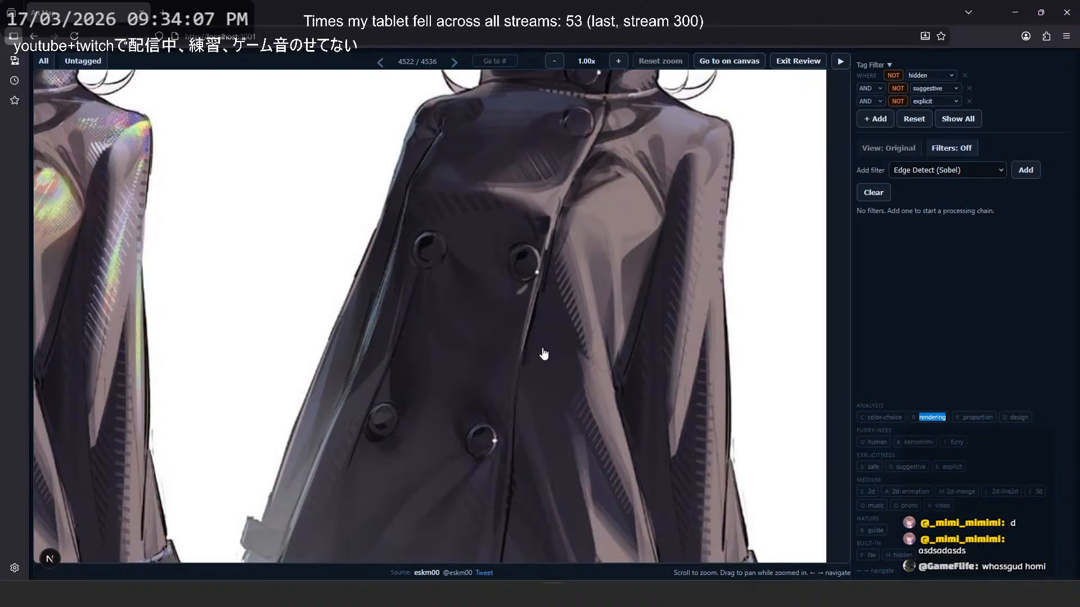
scroll(546, 343, down, 3)
- Page backward through the review from the dark coat comparison to image 4502
key(Left)
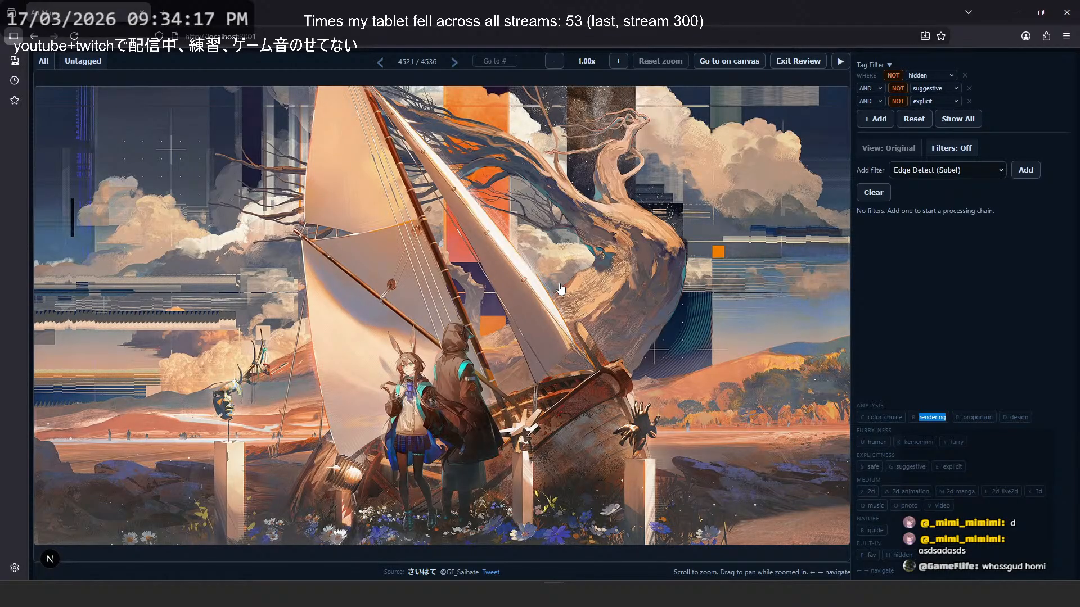
key(Left)
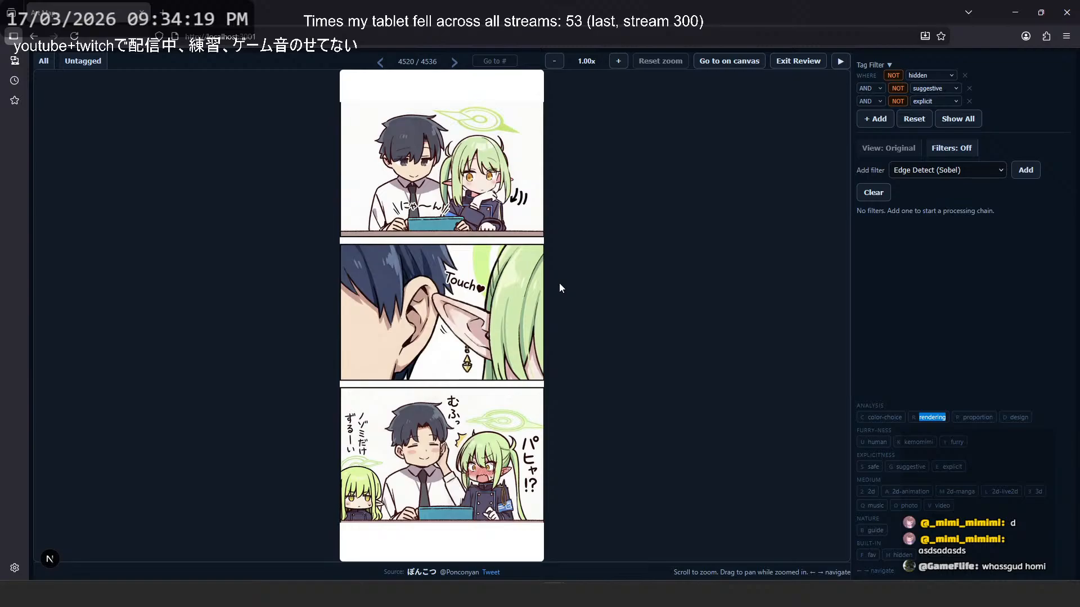
key(Left)
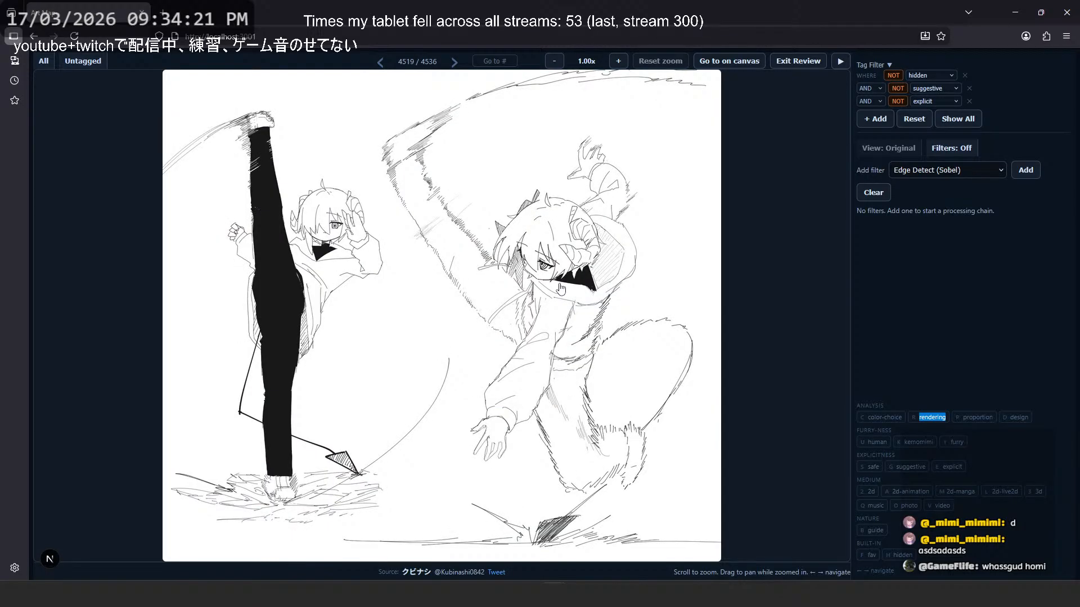
key(Left)
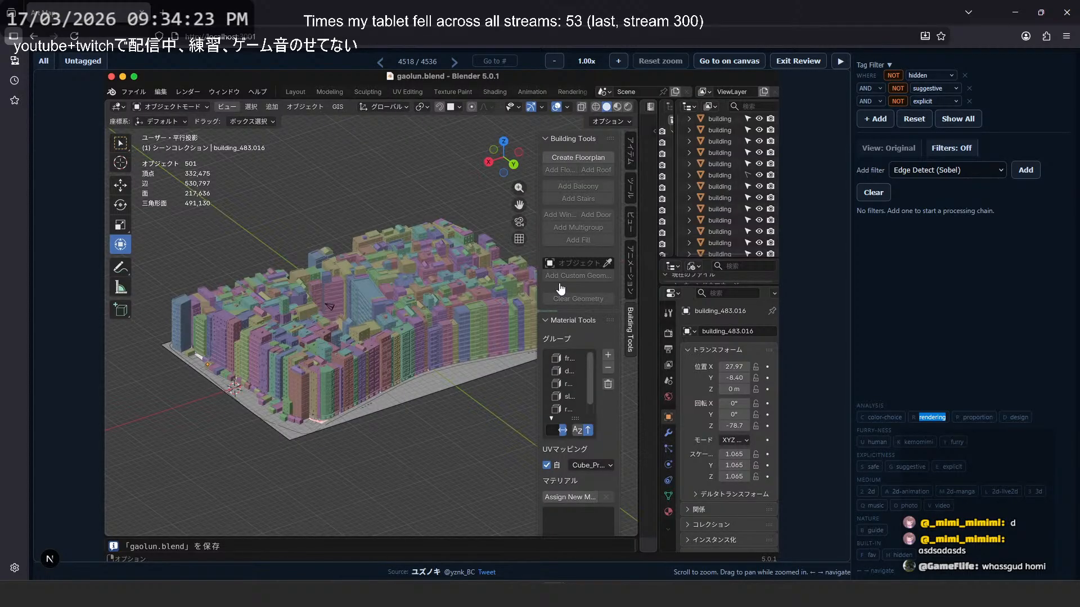
key(Left)
key(Left)
key(Left)
key(Left)
key(Left)
key(Left)
key(Left)
key(Left)
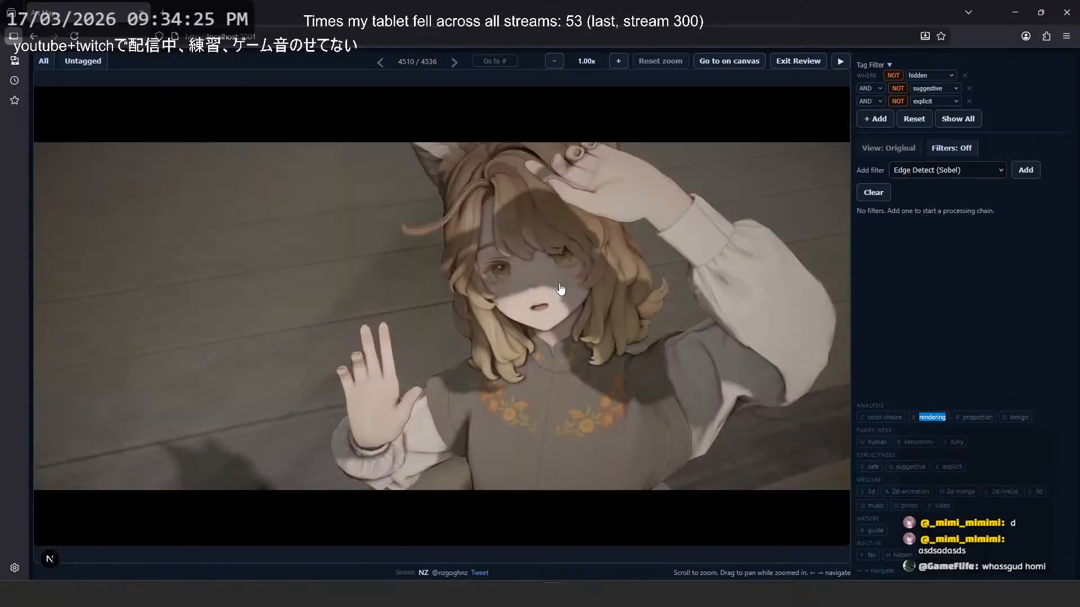
key(Left)
key(Left)
key(Left)
key(Left)
key(Left)
key(Left)
key(Left)
key(Left)
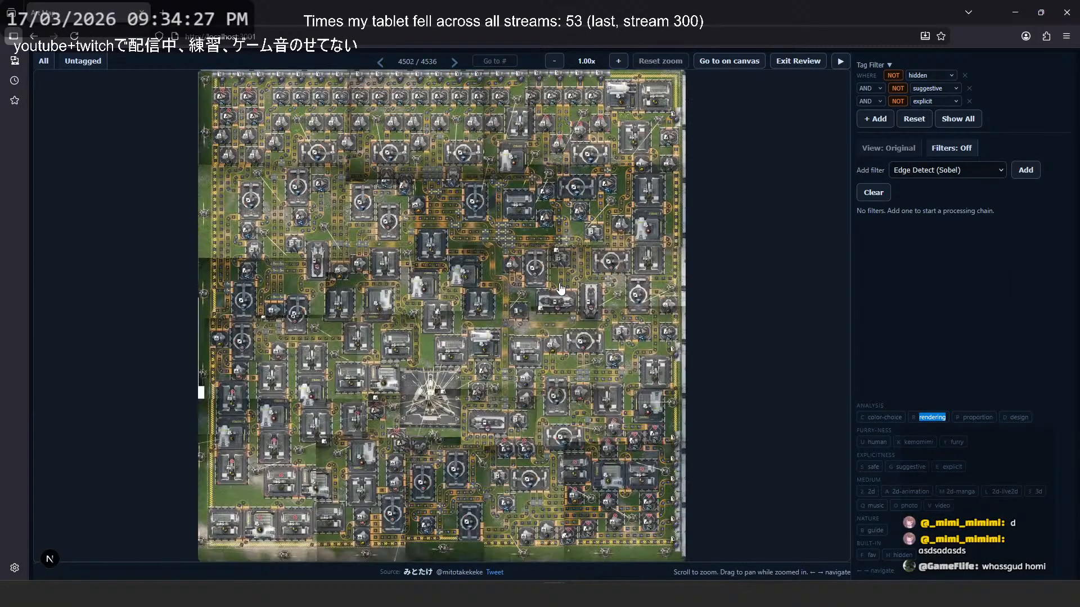
- Continue paging backward from the factory layout in image 4502 to image 4489
key(Left)
key(Right)
key(Left)
key(Left)
key(Left)
key(Left)
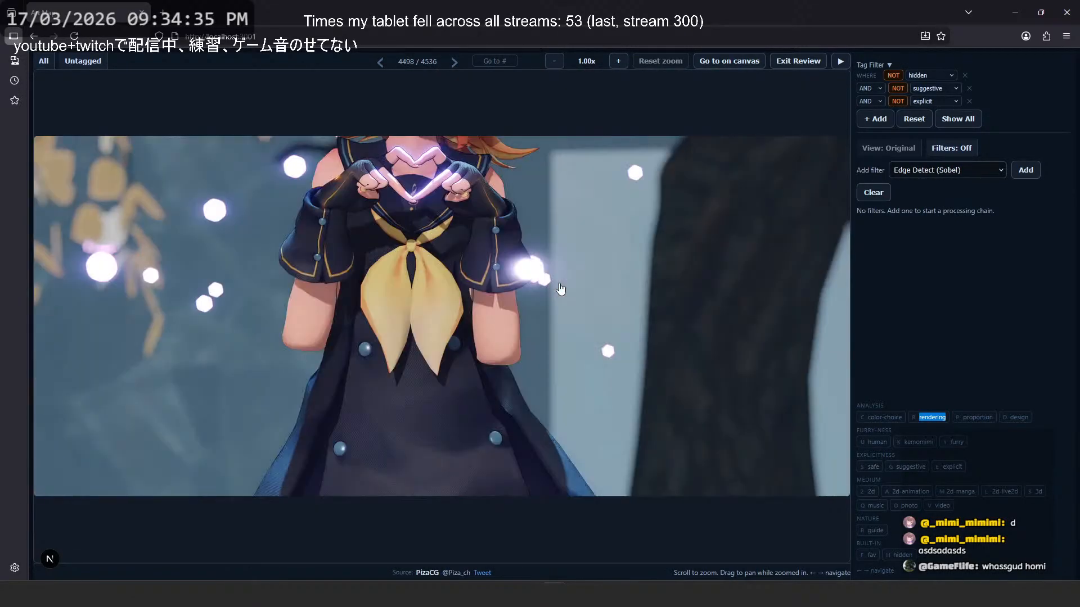
key(Left)
key(Left)
key(Left)
key(Left)
key(Left)
key(Left)
key(Left)
key(Left)
key(Left)
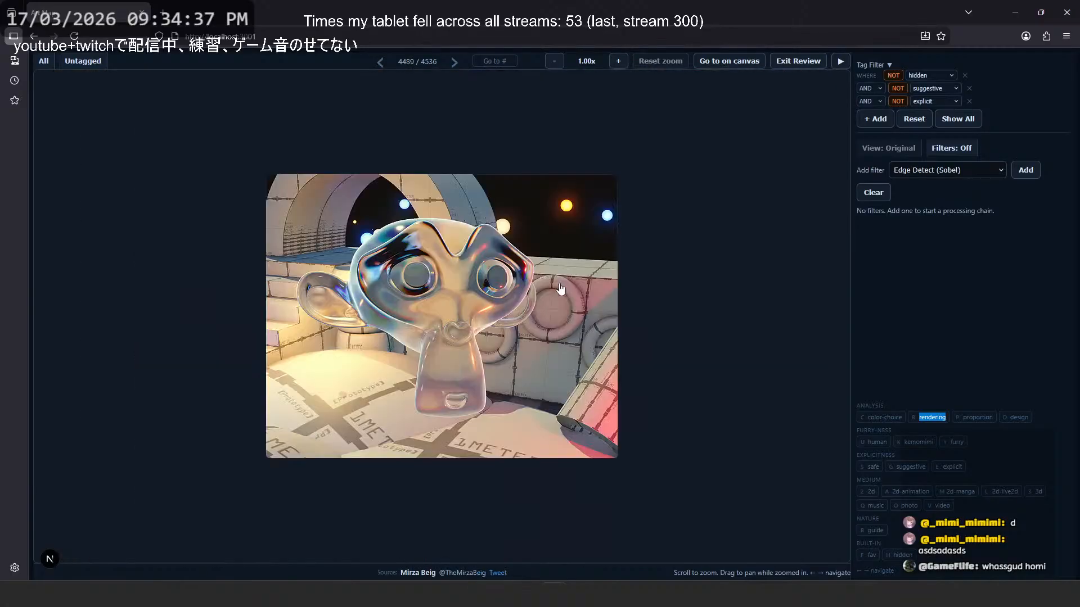
- Return forward to image 4491 and point out the suggestive and explicit tag labels by briefly highlighting them
key(Right)
key(Right)
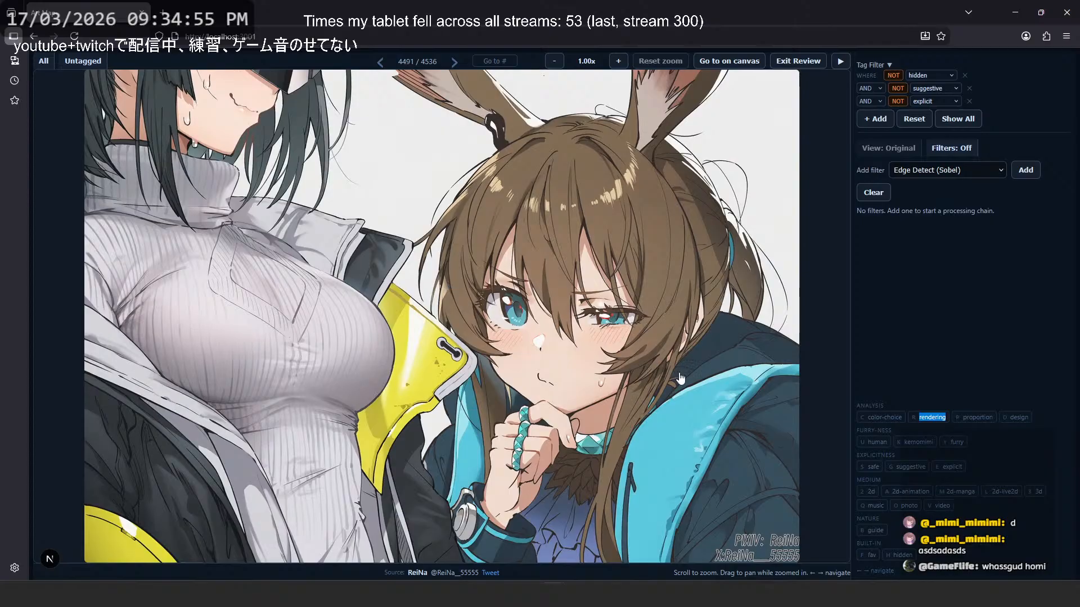
drag(889, 468, 992, 469)
click(992, 469)
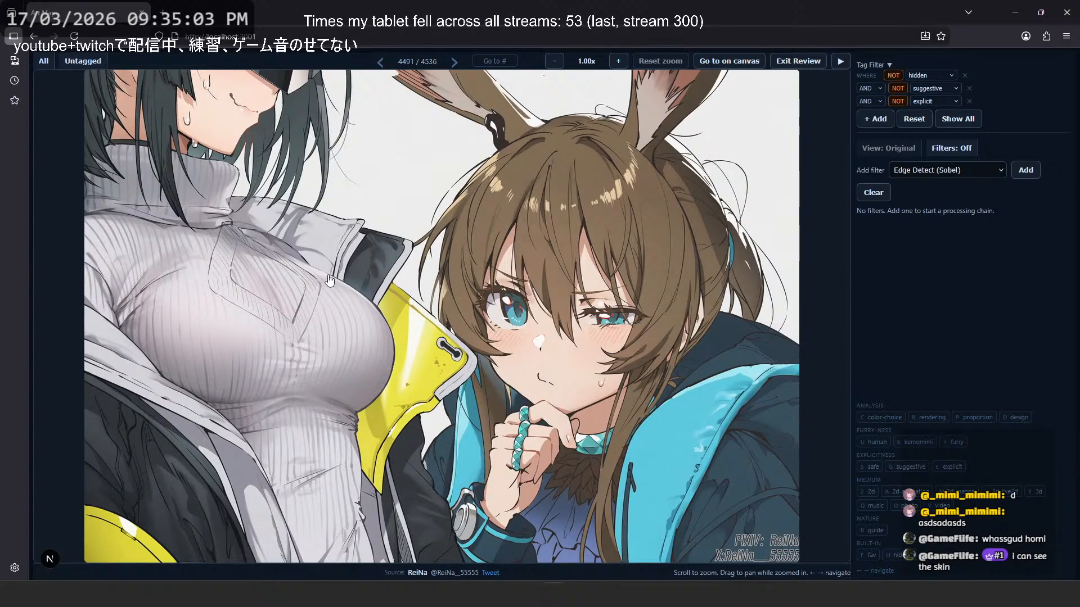
- Page backward through the review from image 4491 to image 4483
key(Left)
key(Left)
key(Left)
key(Left)
key(Left)
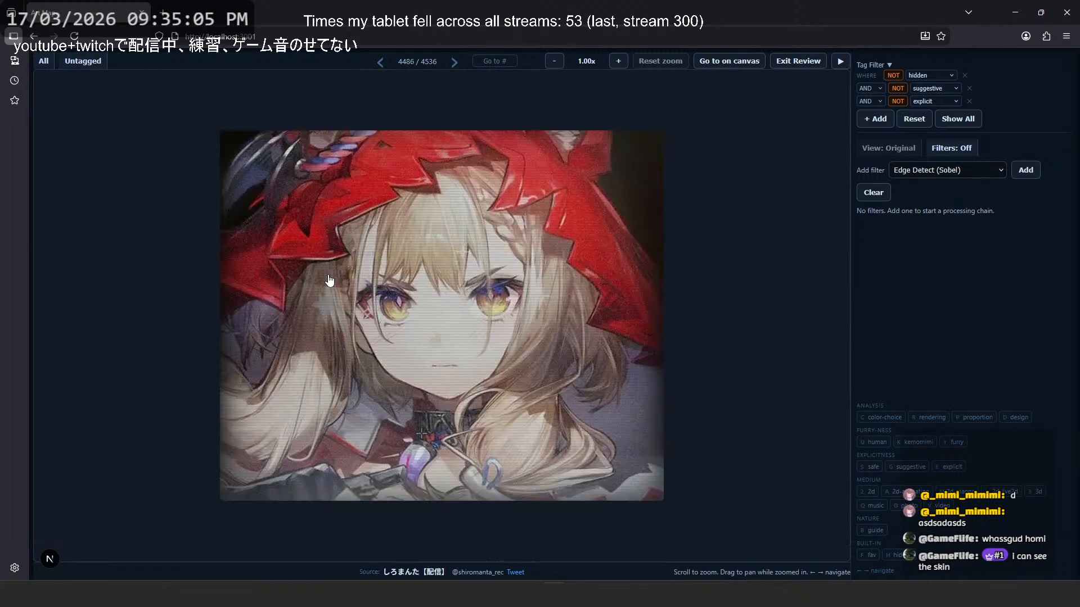
key(Left)
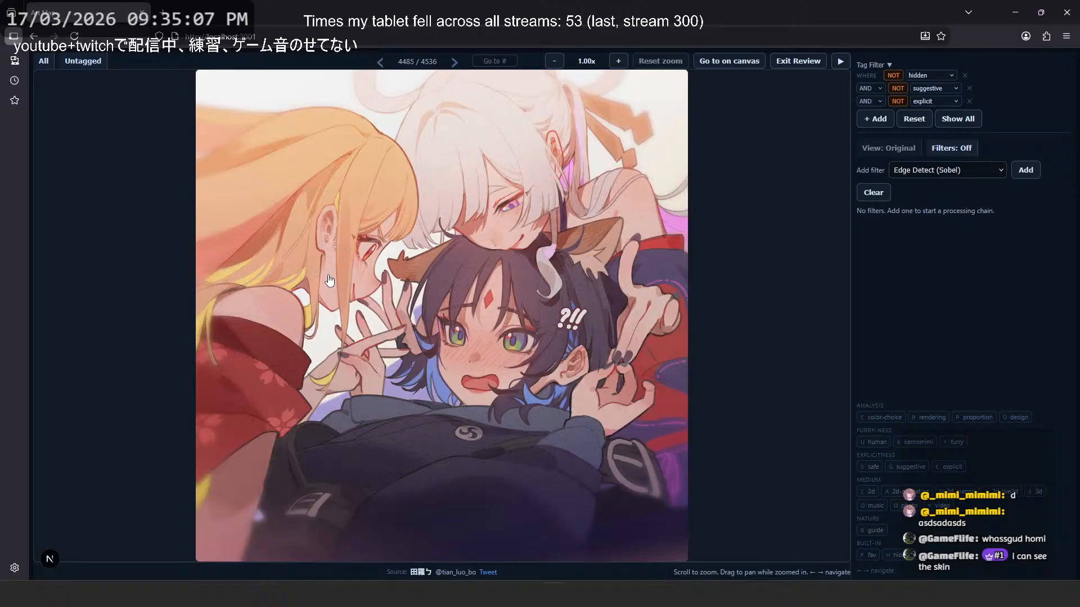
key(Left)
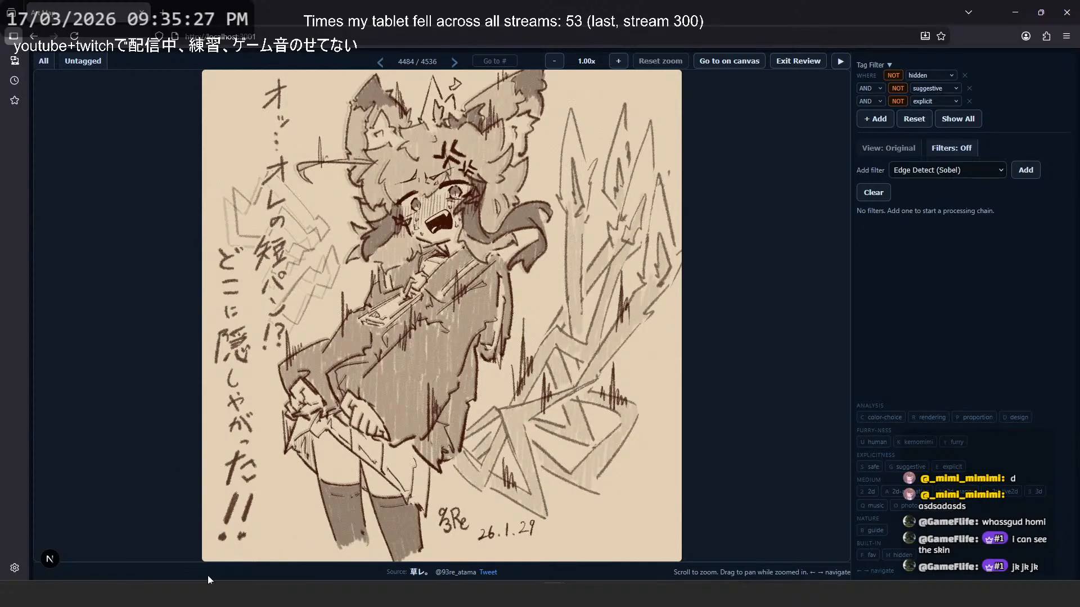
key(Left)
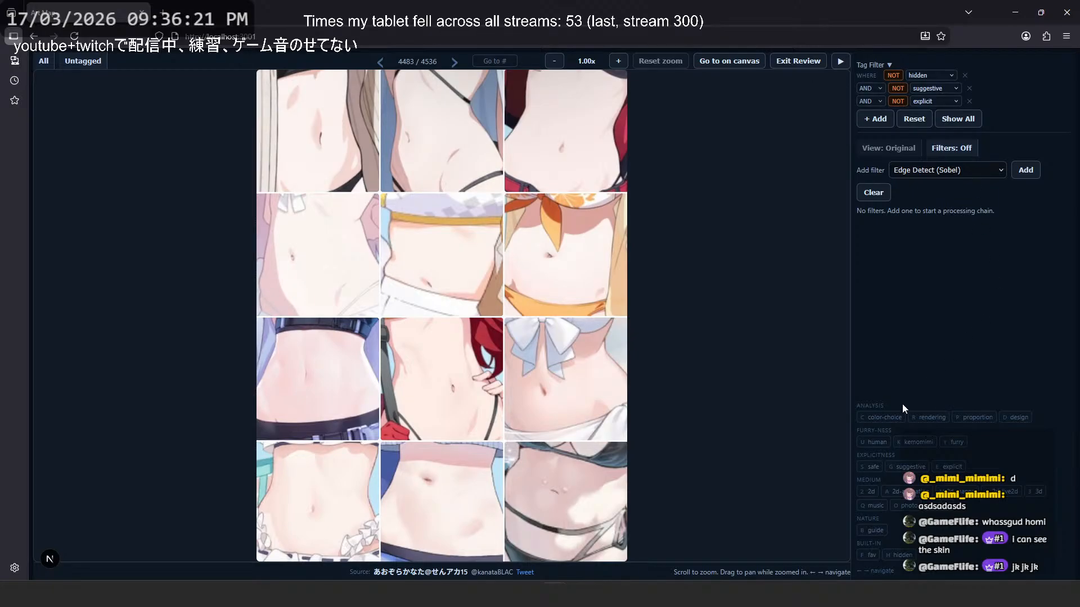
- Compare the midriff collage in image 4483 with the neighbouring image and examine its panels up close
drag(907, 417, 871, 421)
click(866, 421)
key(Right)
key(Left)
key(Right)
key(Left)
scroll(417, 163, up, 3)
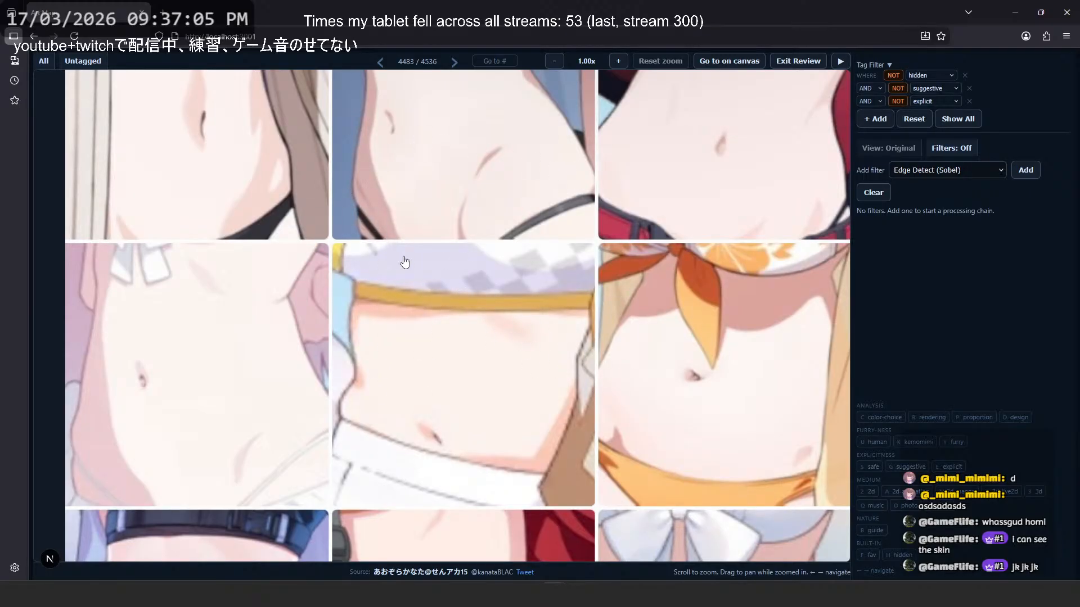
scroll(382, 207, down, 5)
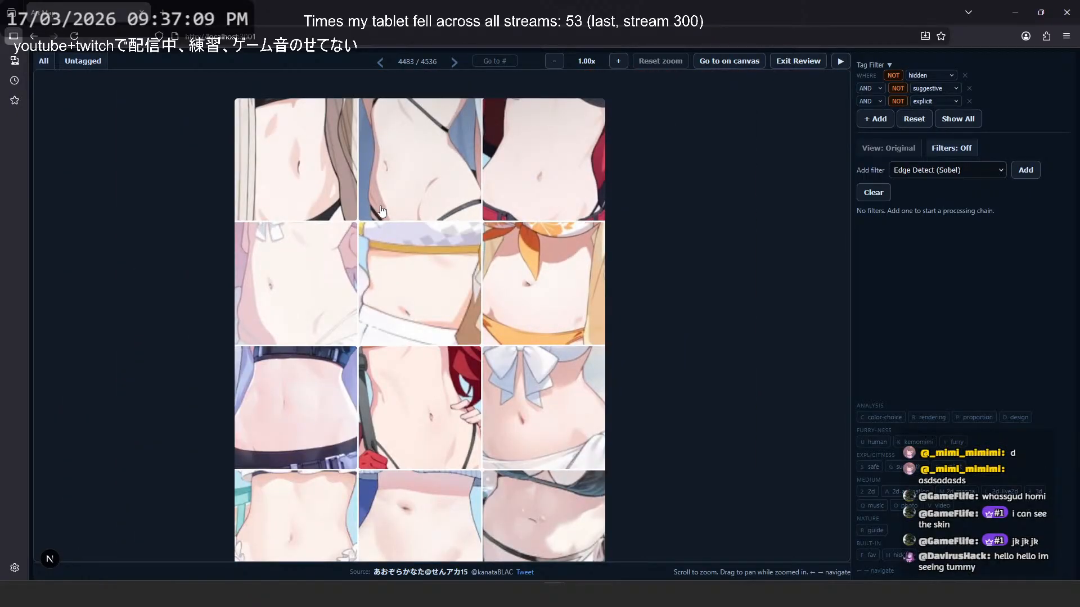
- Page backward through the review from the midriff collage to image 4469
key(Left)
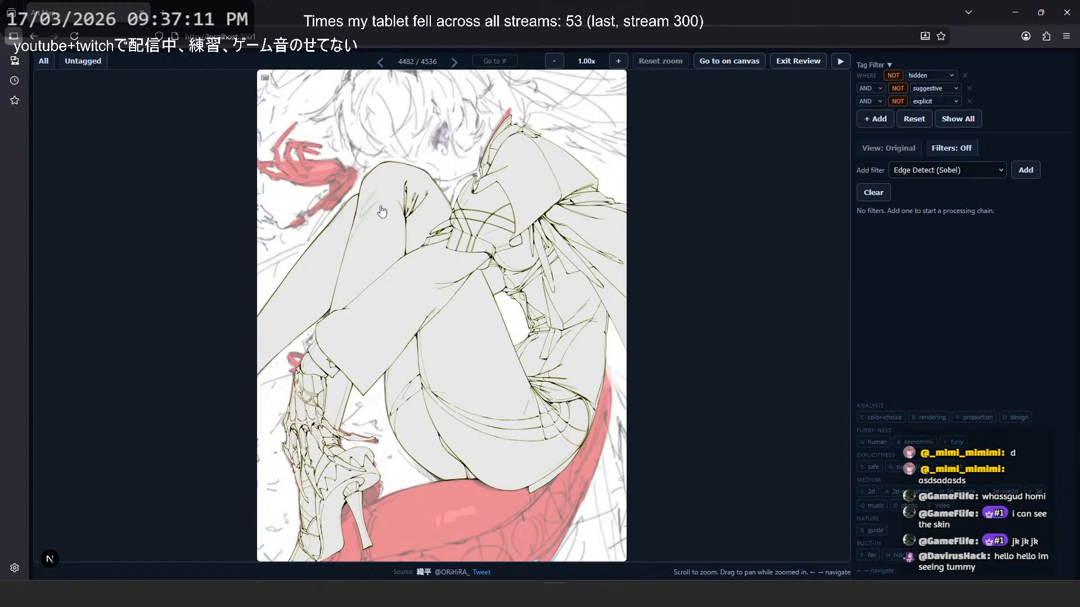
key(Left)
key(Left)
key(Left)
key(Left)
key(Left)
key(Left)
key(Left)
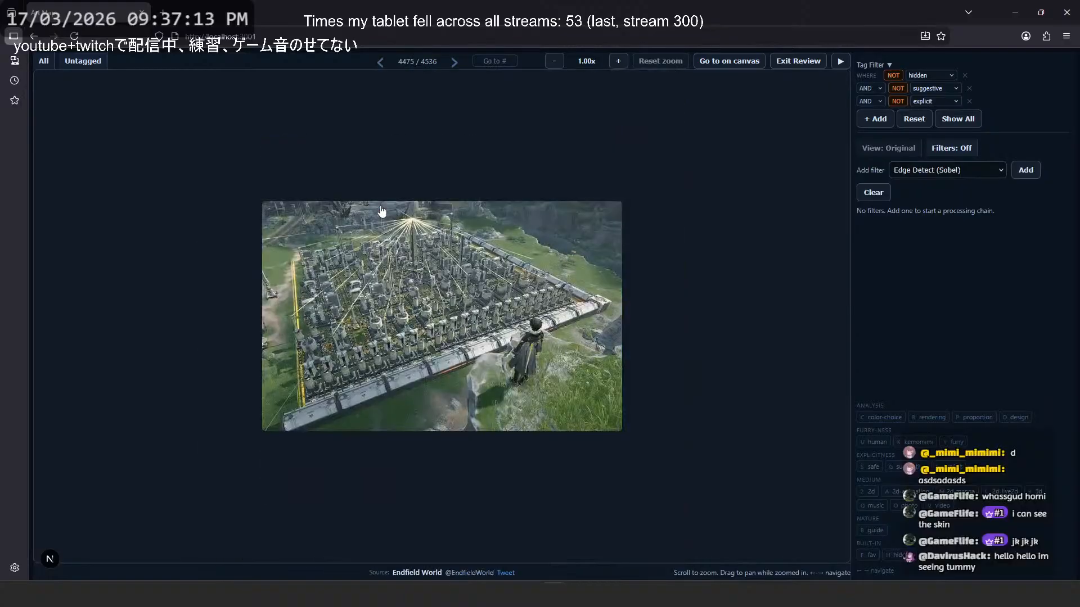
key(Left)
key(Left)
key(Left)
key(Left)
key(Left)
key(Left)
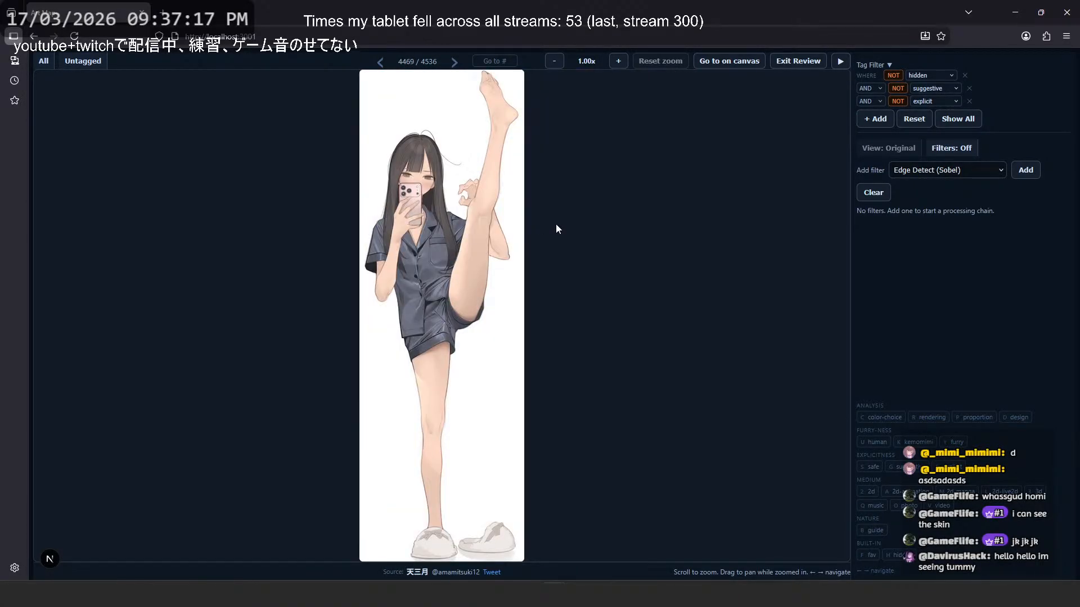
- Examine the clothing folds and pose of the high-kicking character in pajamas up close and at overview size
scroll(414, 263, up, 3)
drag(461, 155, 435, 187)
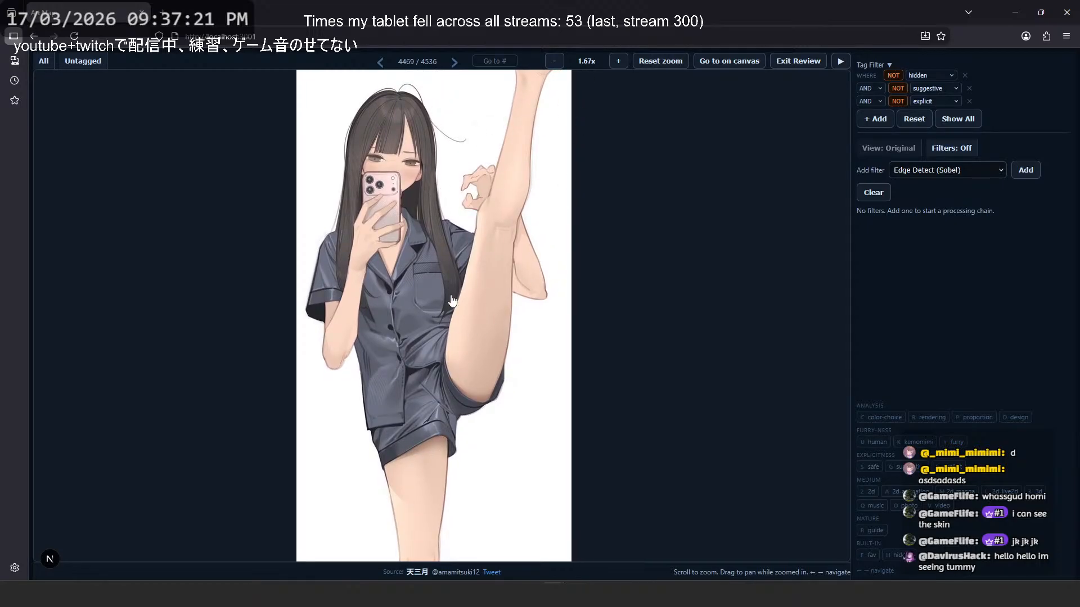
scroll(432, 367, up, 2)
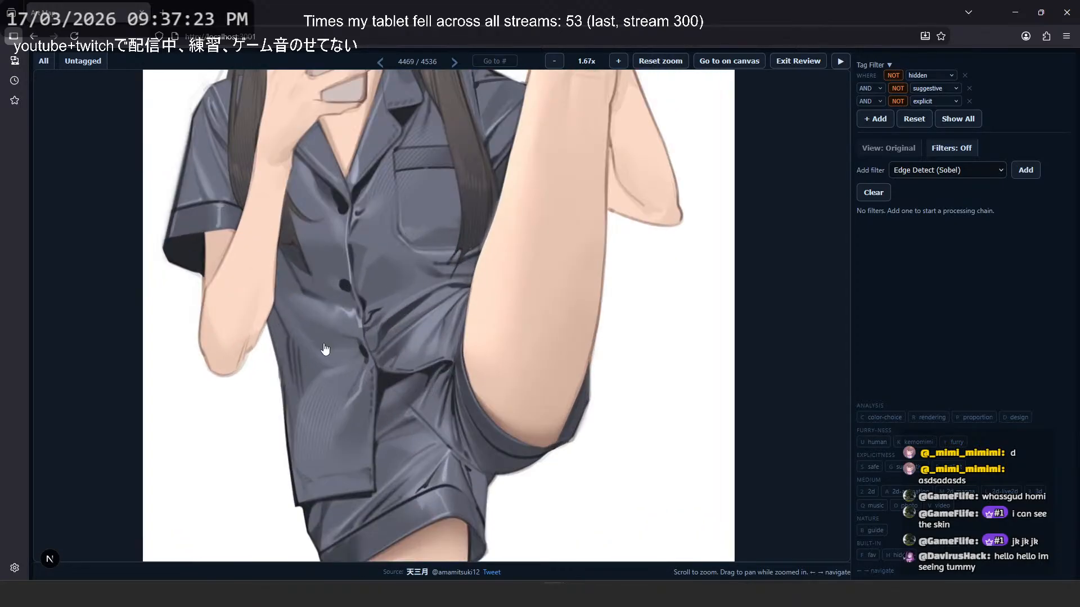
scroll(425, 226, down, 3)
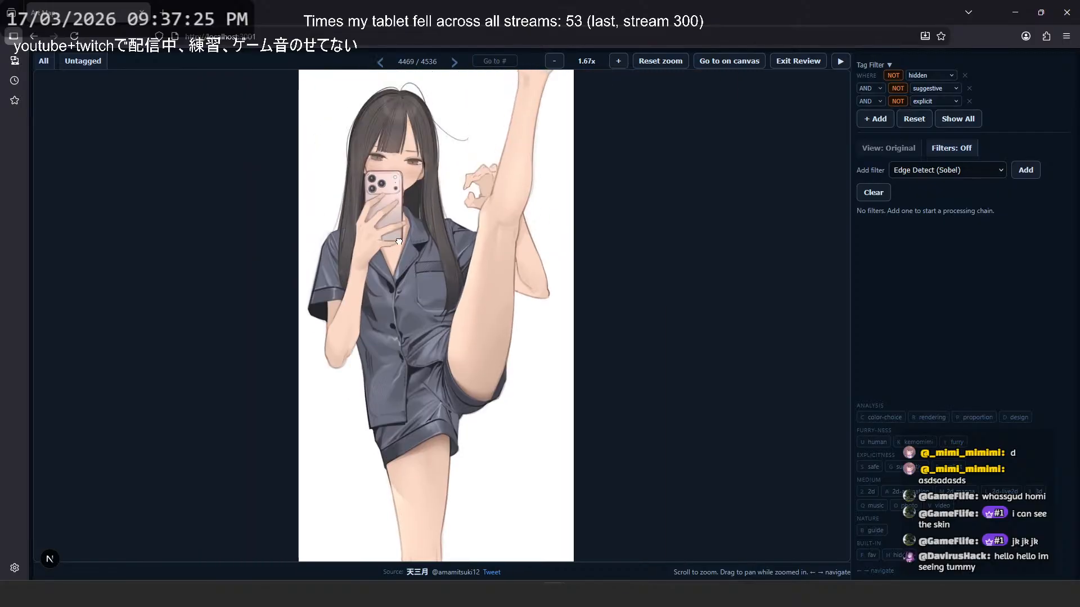
scroll(405, 253, up, 4)
scroll(349, 222, down, 3)
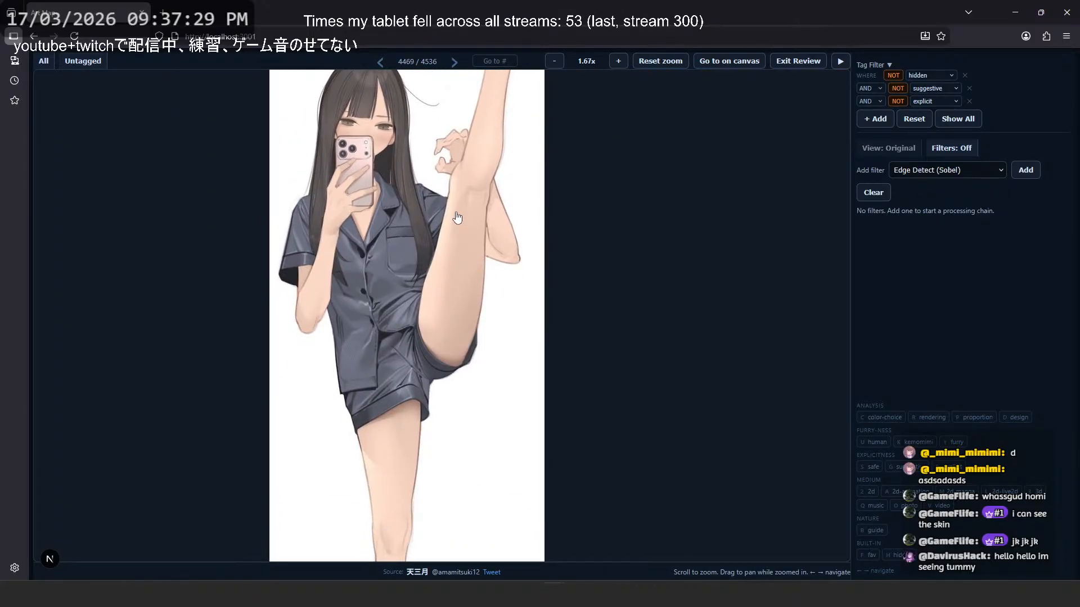
- Page backward to image 4465 and examine the yellow-jacketed character up close and as a smaller overview
key(Left)
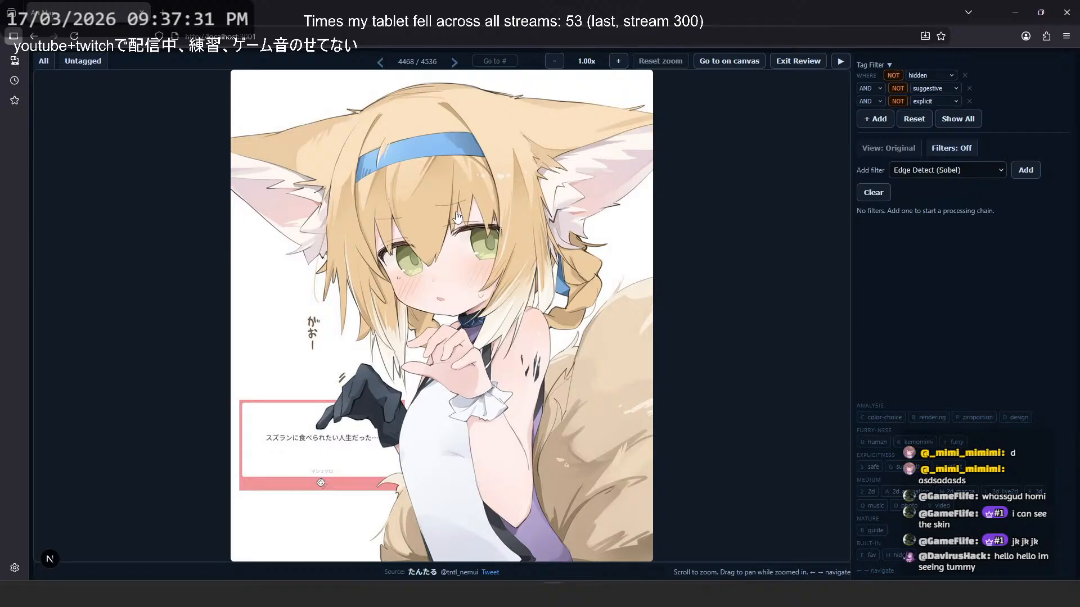
key(Left)
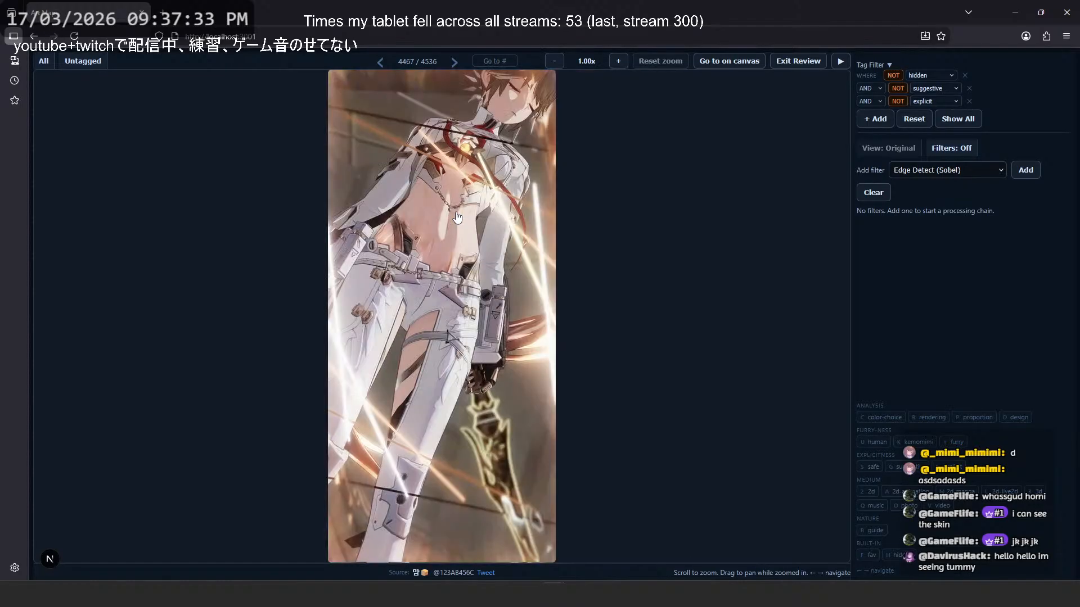
key(Left)
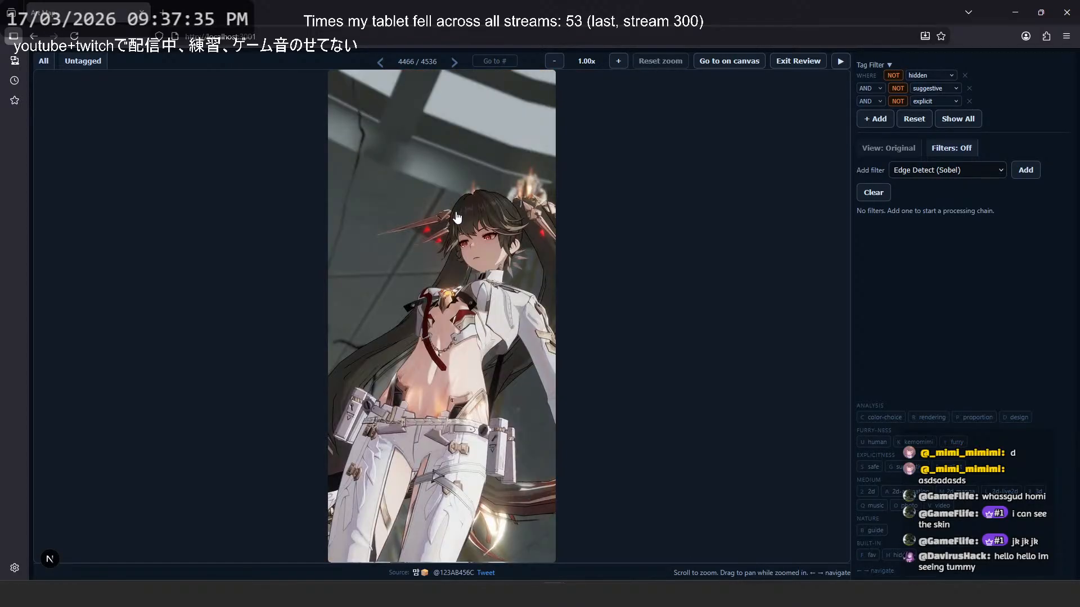
key(Left)
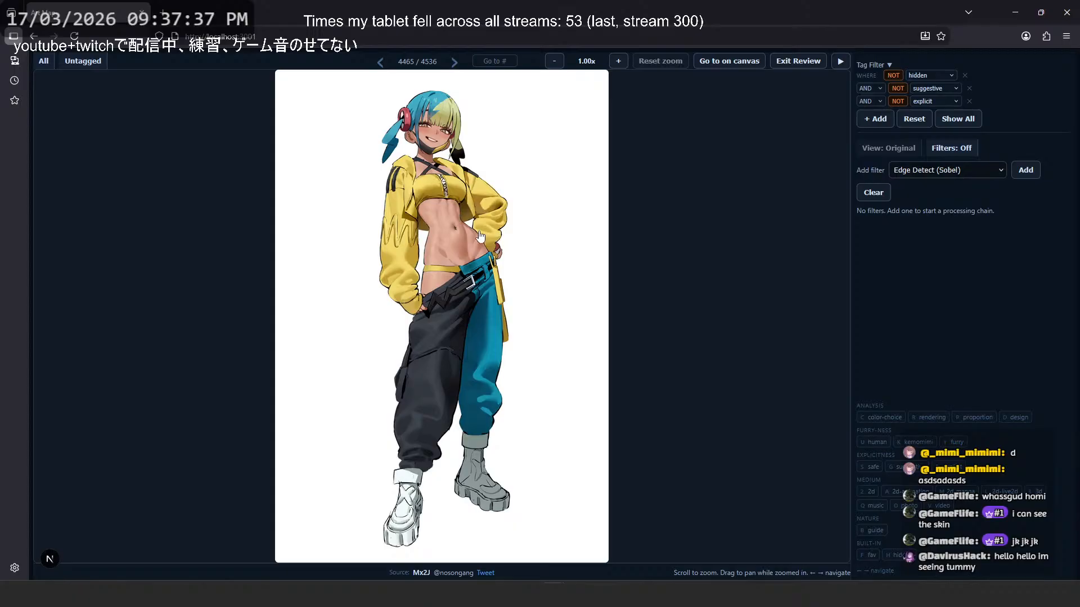
scroll(478, 236, up, 4)
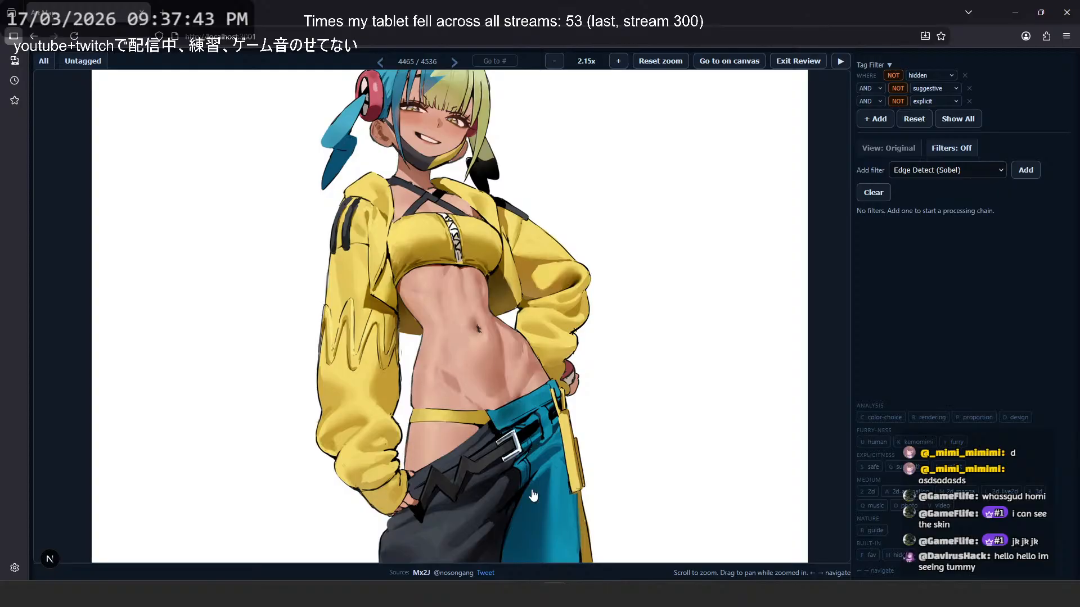
scroll(494, 337, down, 5)
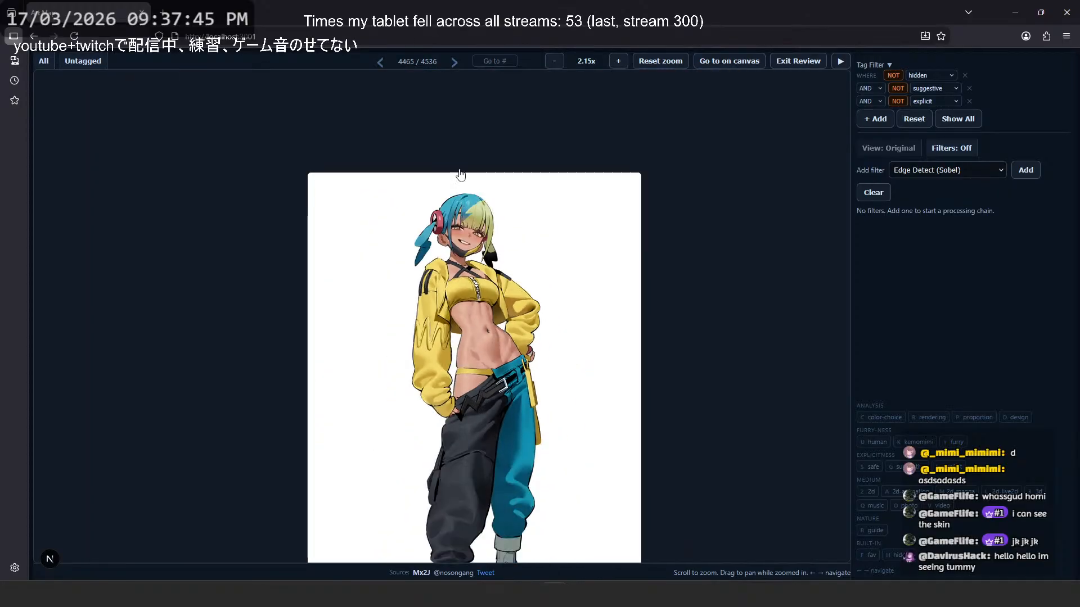
- Examine the yellow-jacketed character's torso up close and tag image 4465 as suggestive
drag(555, 417, 551, 282)
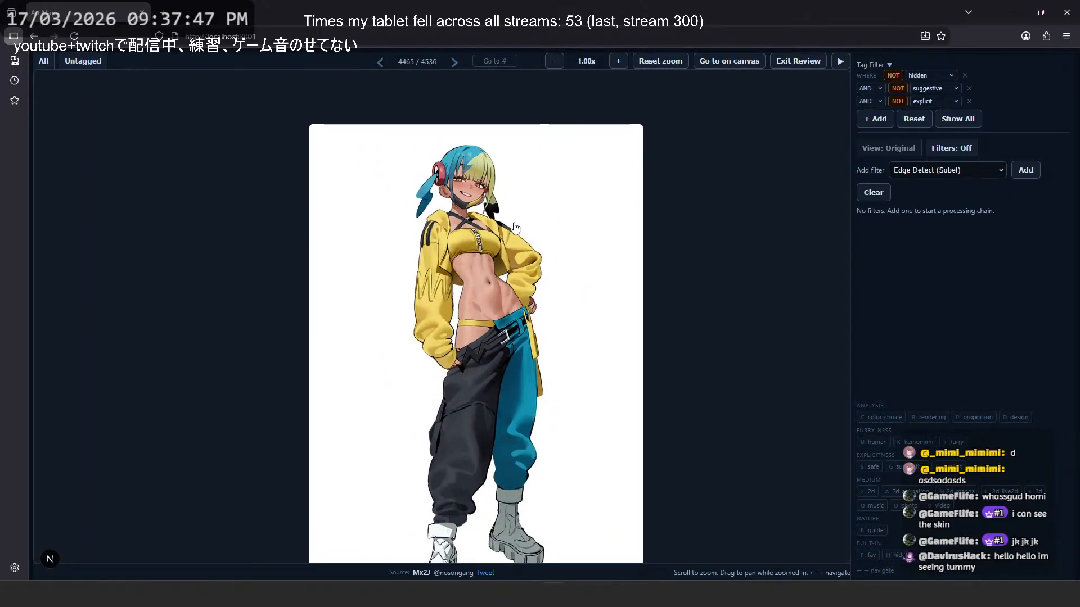
scroll(493, 271, up, 5)
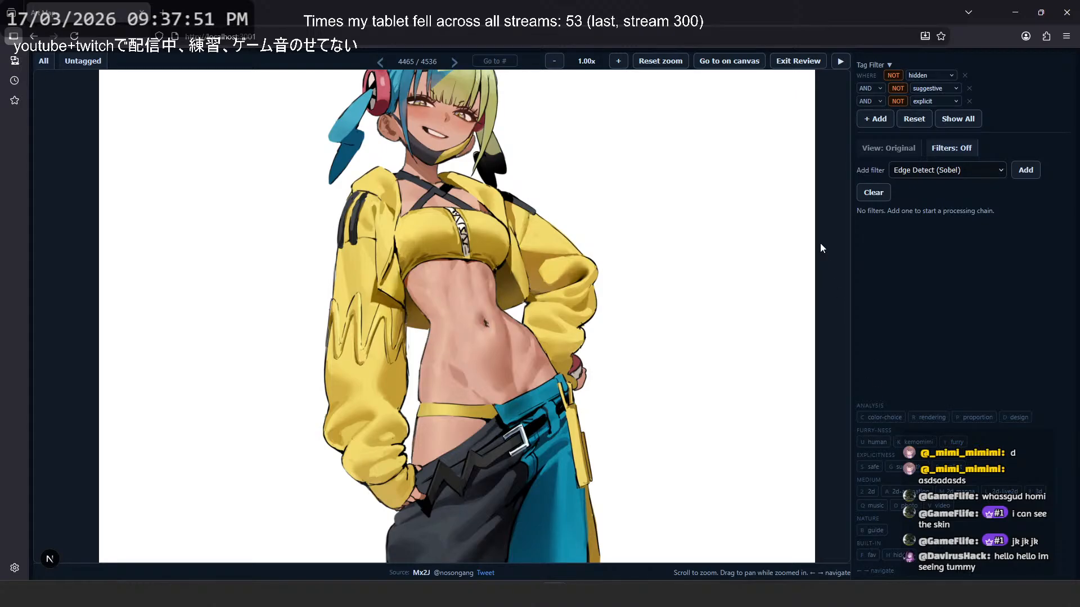
key(g)
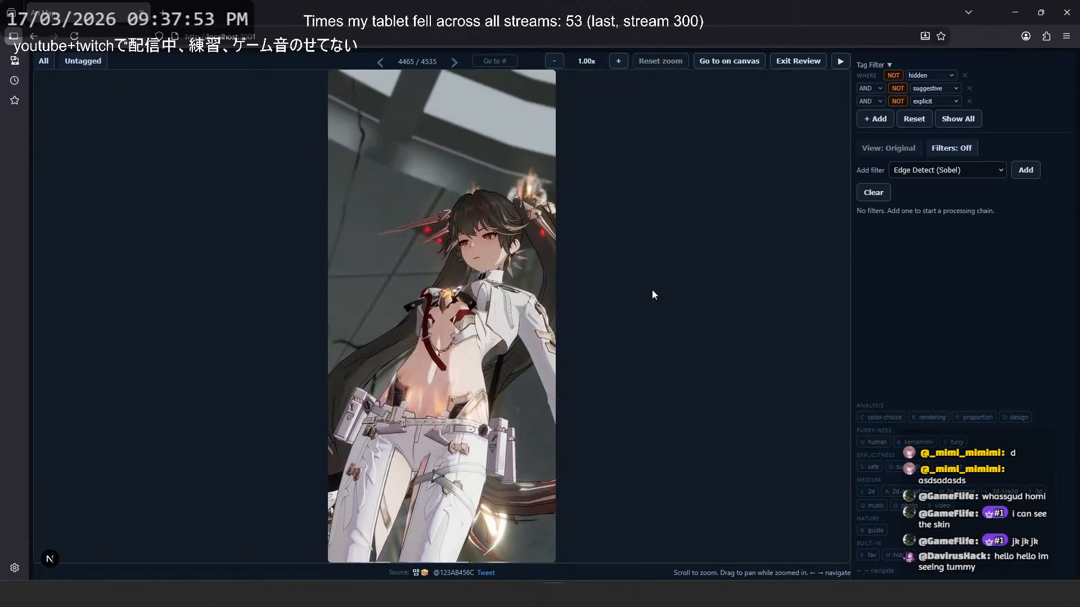
- Page backward past the sketch of two tailed characters to the Gardevoir illustration at image 4463
key(Left)
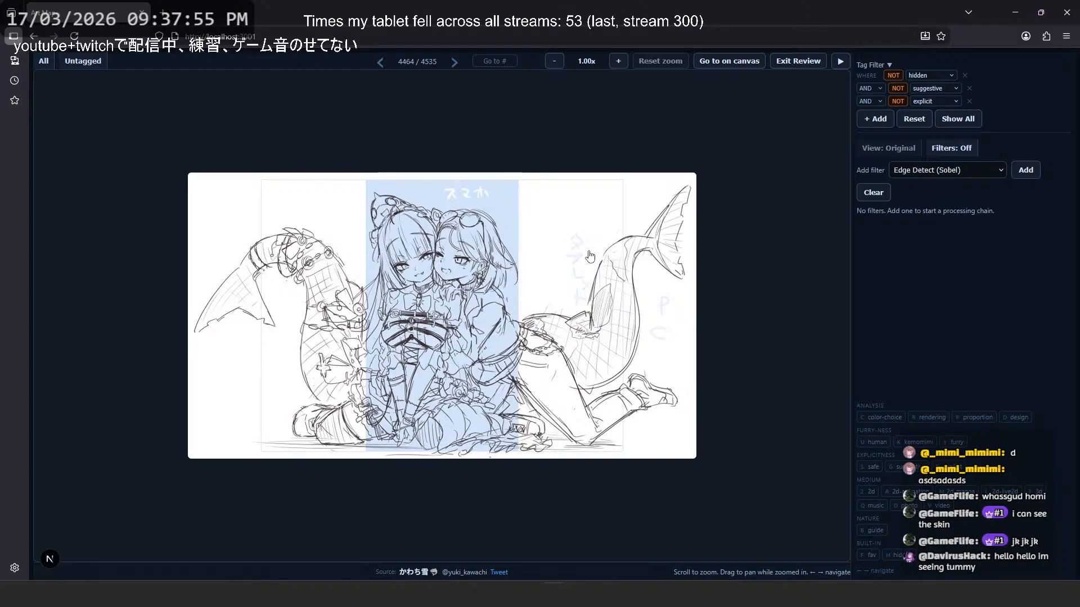
key(Left)
key(Left)
key(Right)
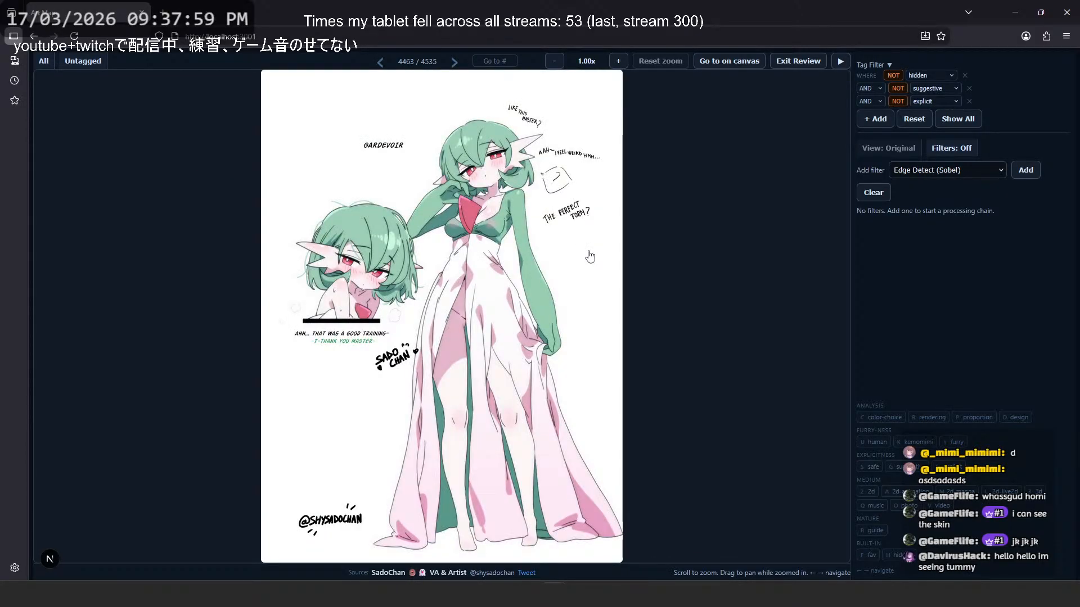
- Examine the Gardevoir illustration's chest, dress folds and small portrait up close and at overview size
scroll(590, 257, up, 3)
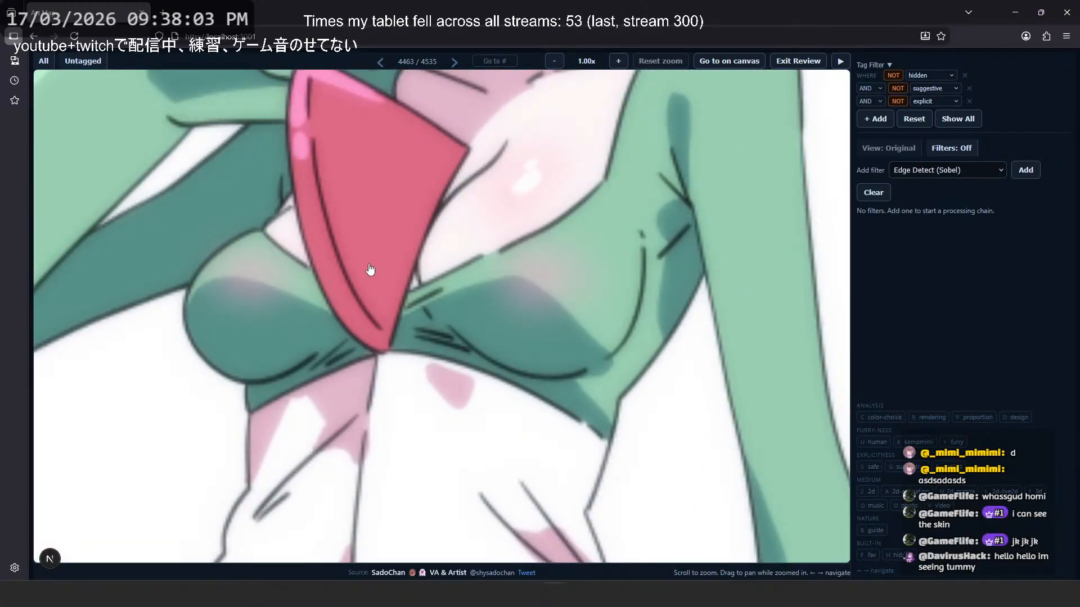
scroll(530, 327, down, 3)
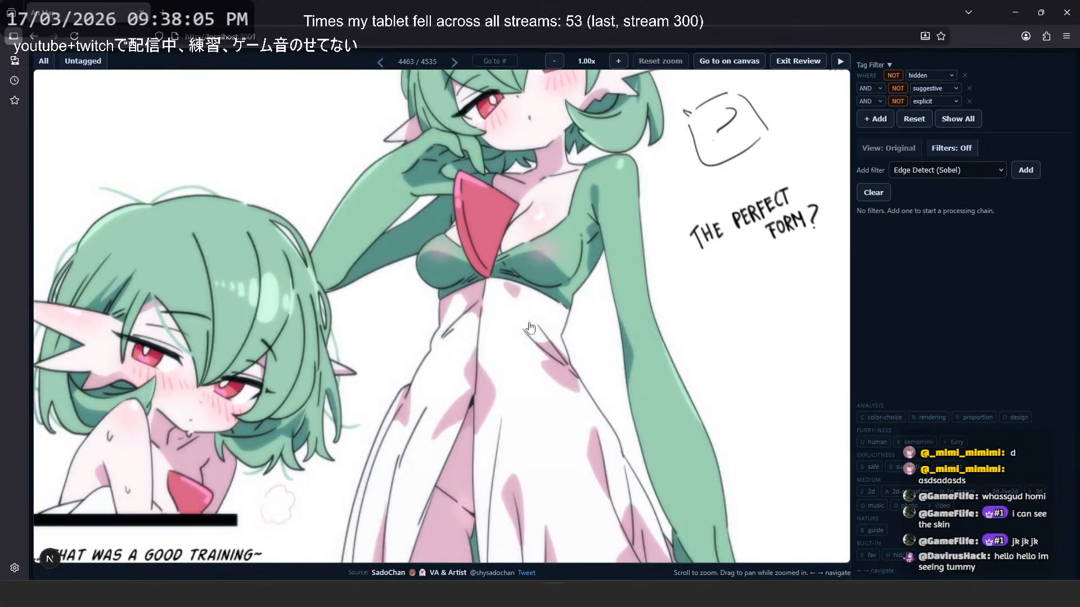
scroll(531, 327, up, 3)
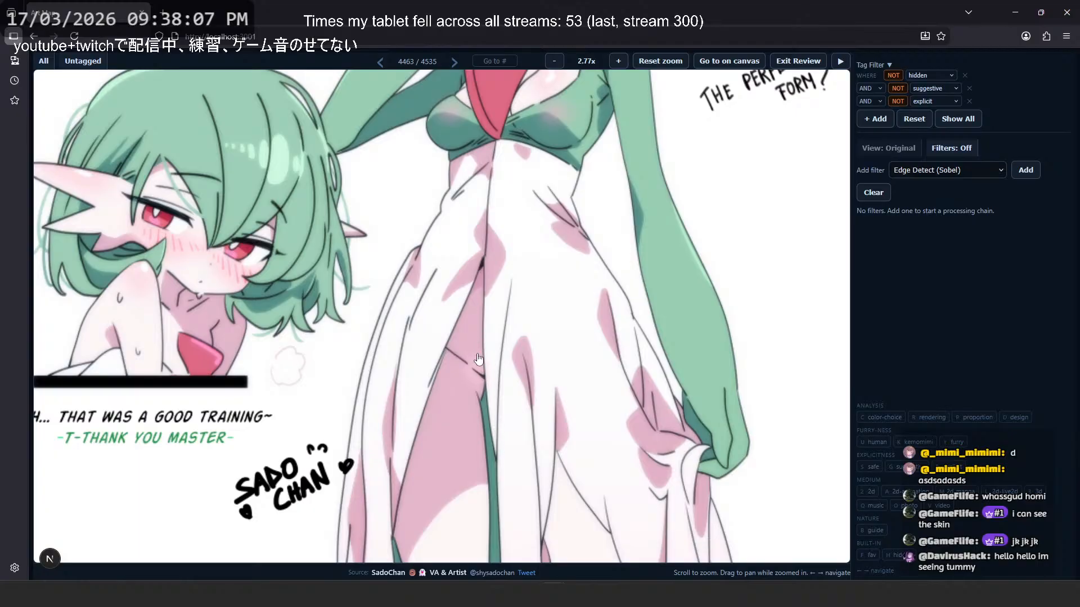
scroll(480, 332, down, 3)
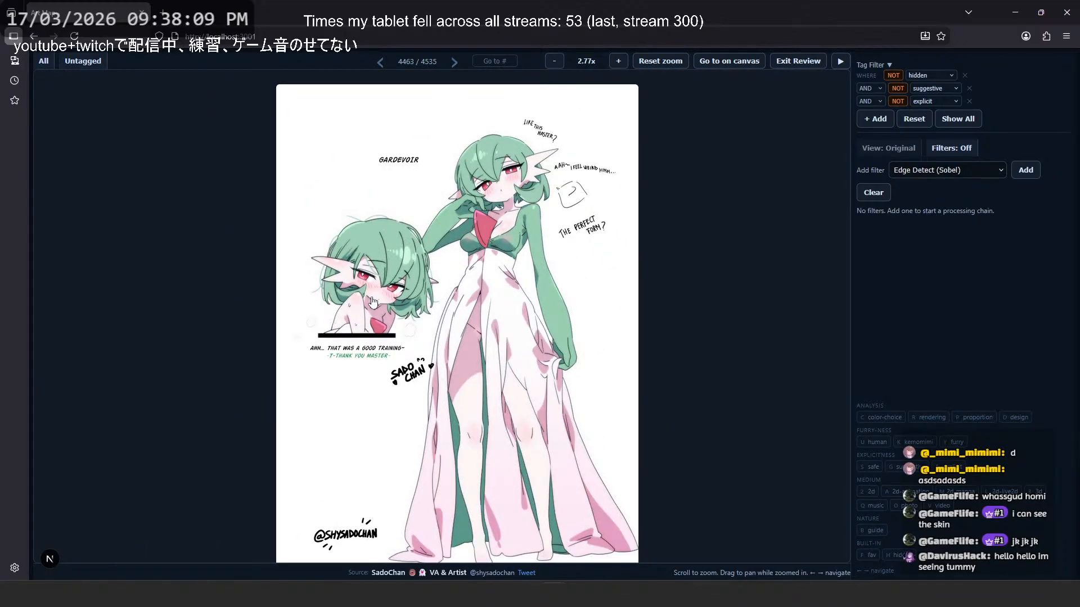
scroll(366, 305, up, 3)
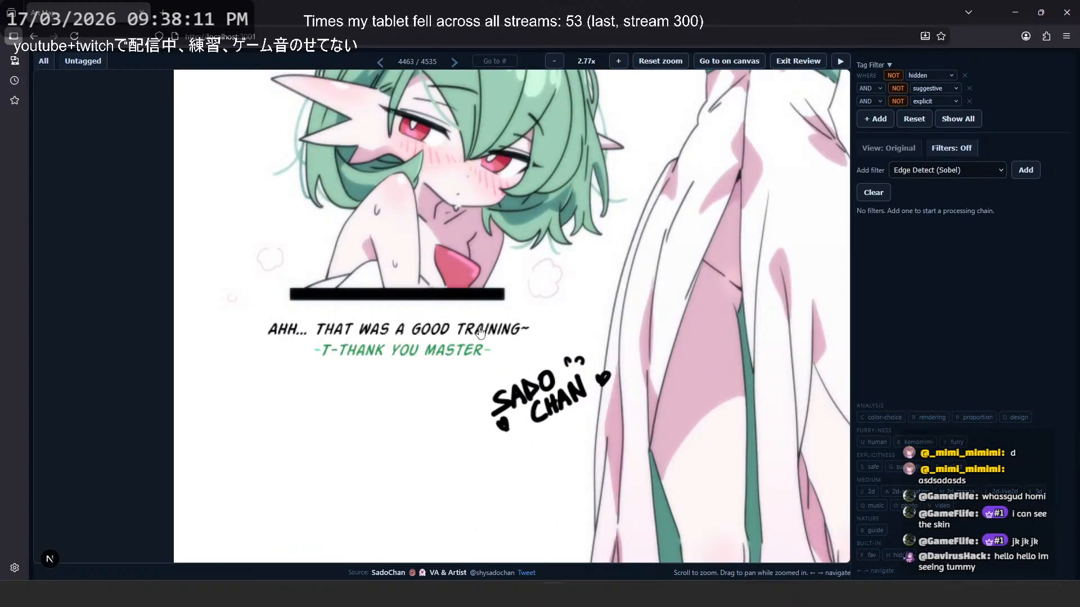
scroll(408, 304, down, 3)
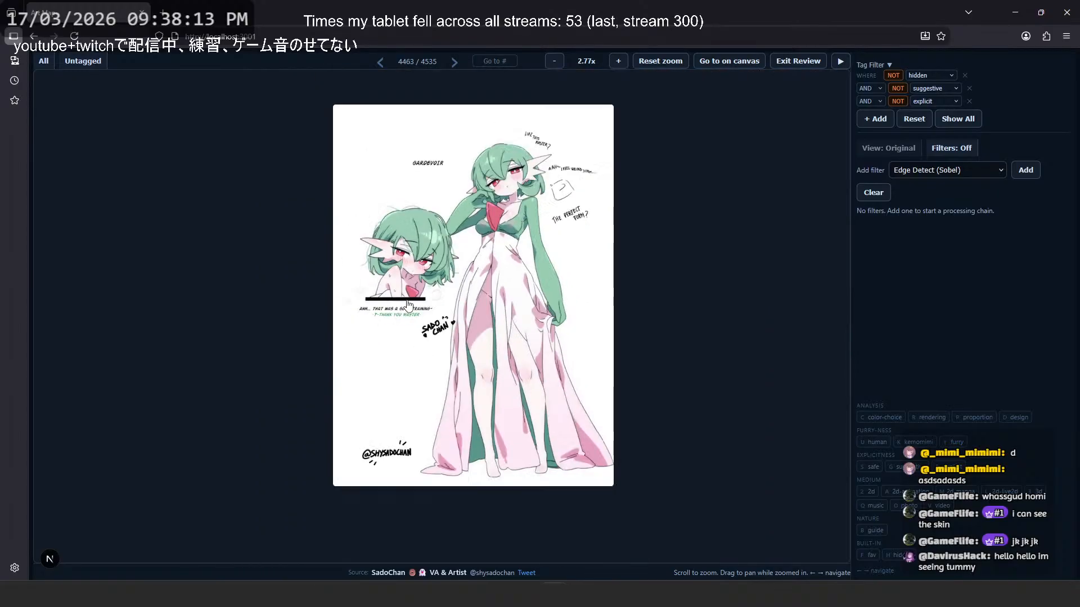
scroll(518, 275, up, 2)
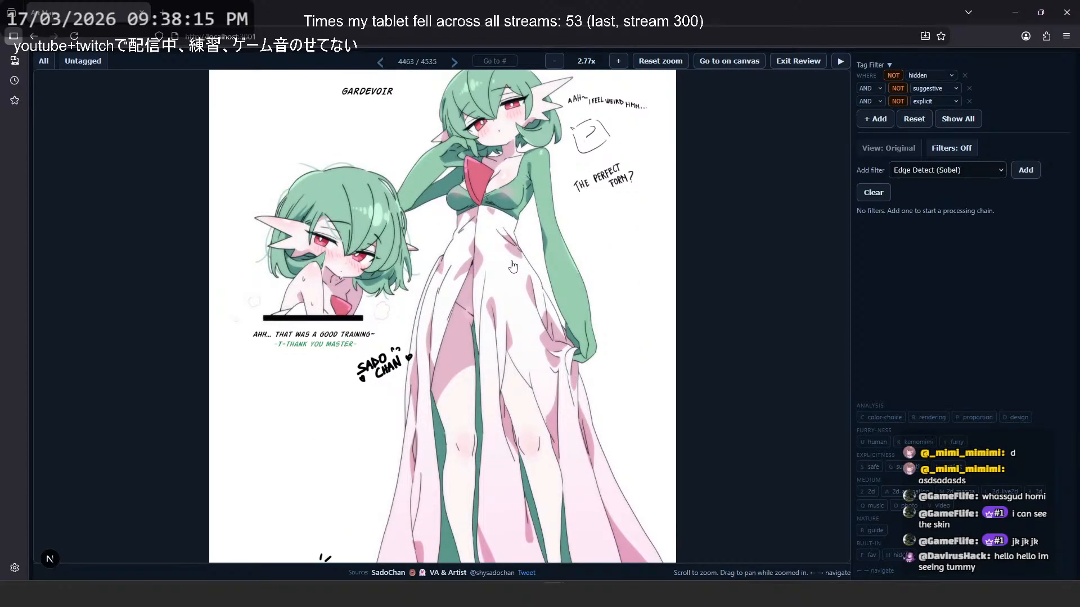
scroll(512, 267, down, 2)
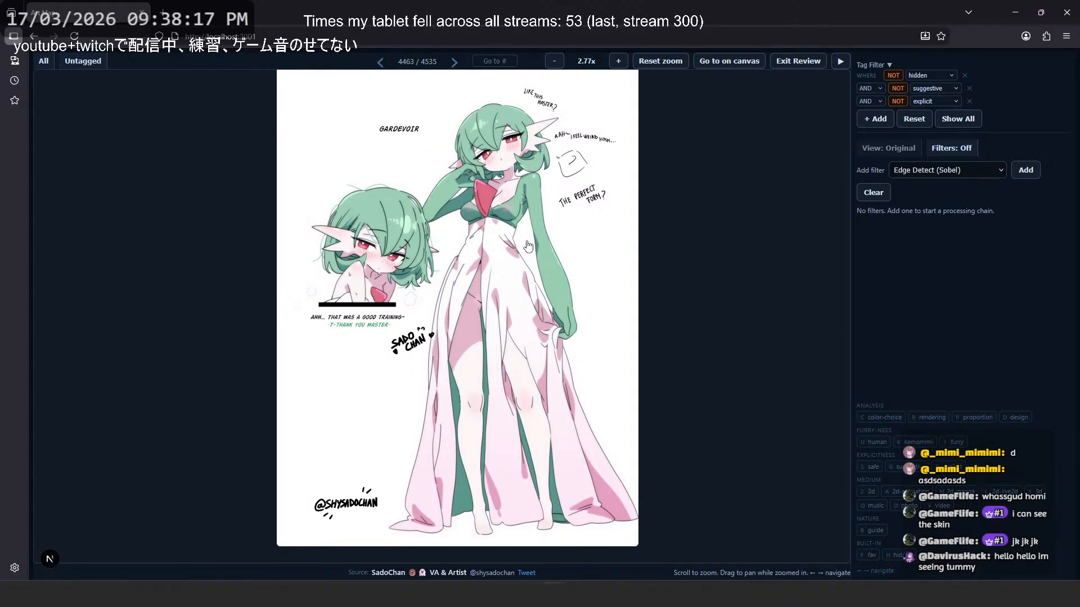
- Page backward through the review to image 4455, the photo of the purple-haired character's acrylic stand
key(Left)
key(Left)
key(Left)
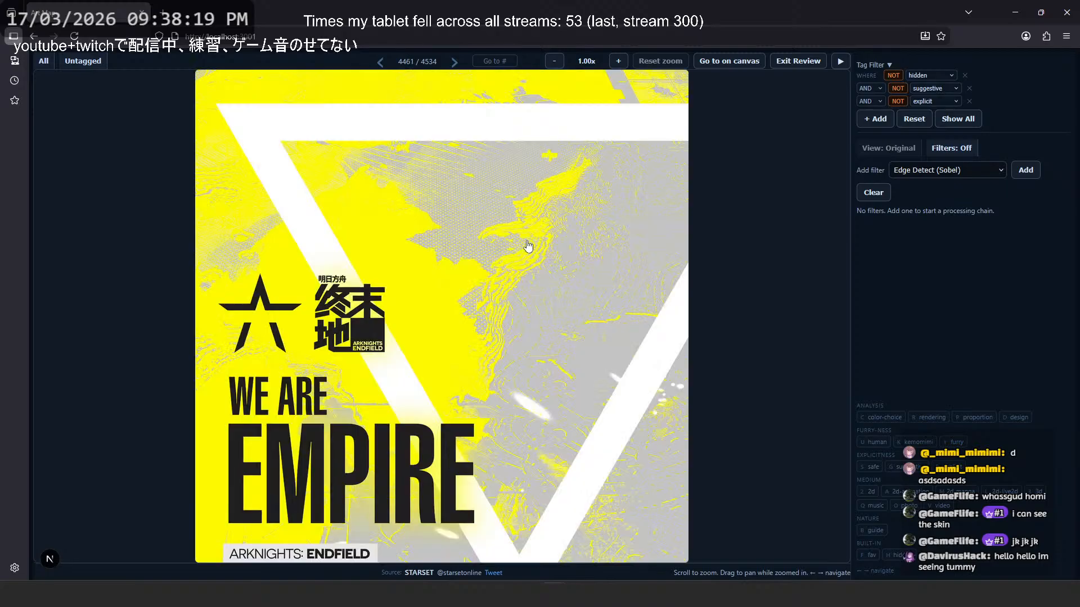
key(Left)
key(Left)
key(Left)
key(Left)
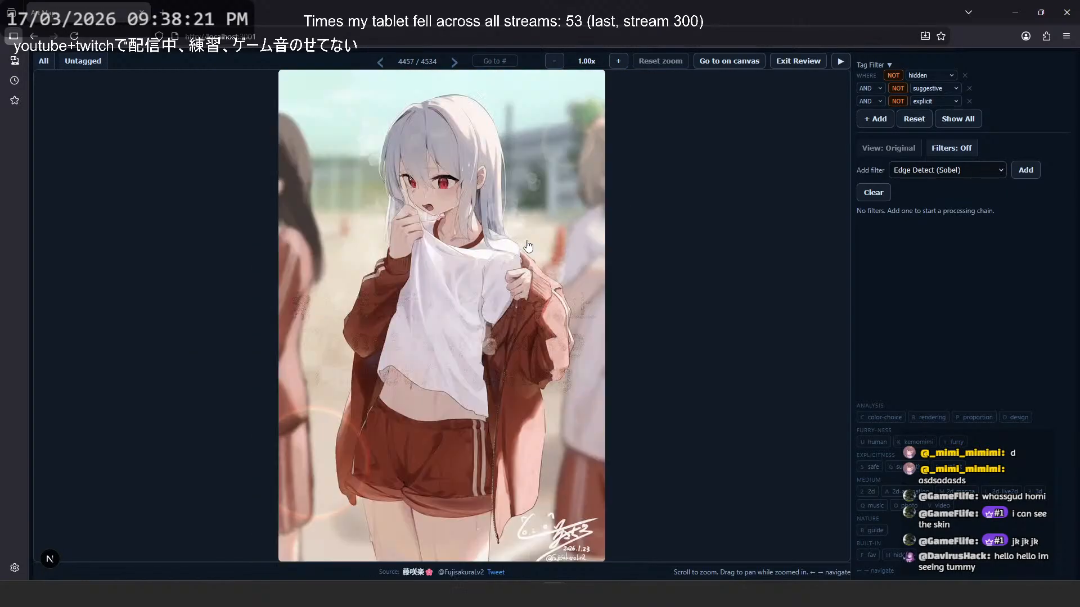
key(Left)
key(Left)
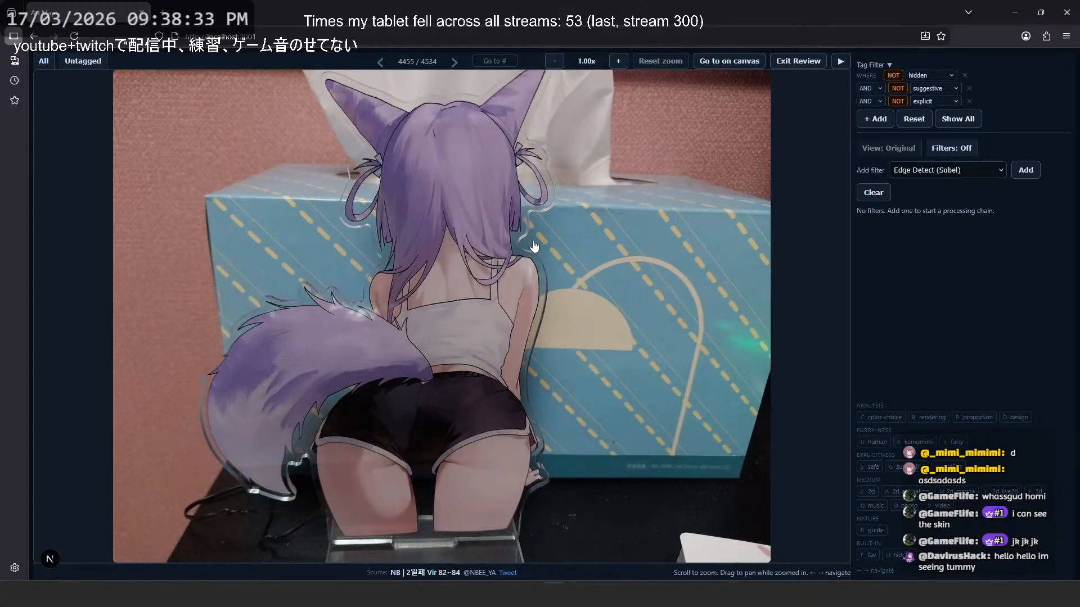
- Page backward past the Arknights: Endfield artworks to image 4447, the black dress with red ribbons
key(Left)
key(Left)
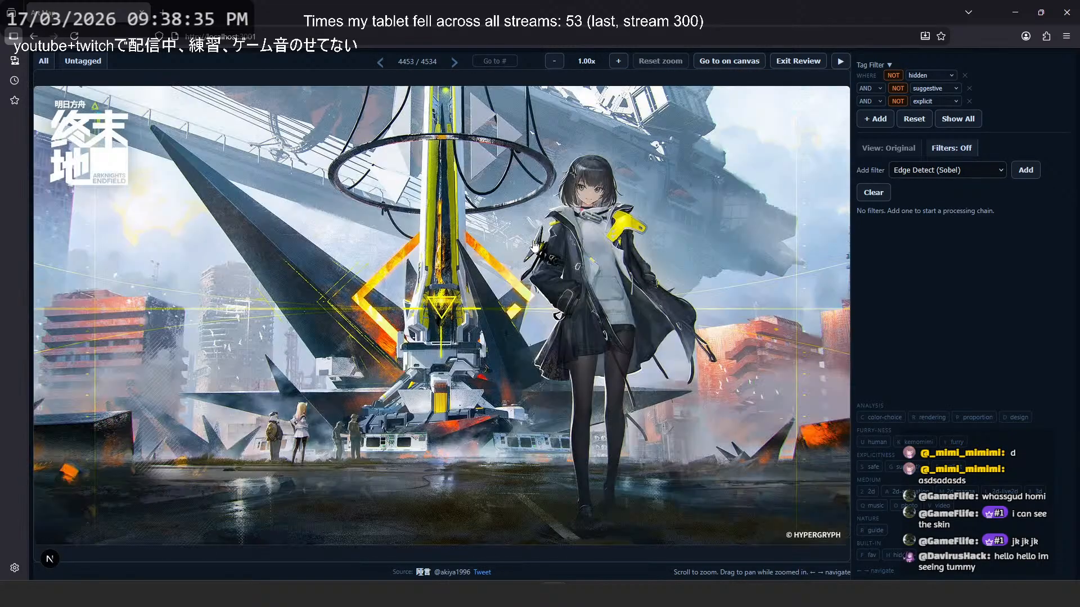
key(Left)
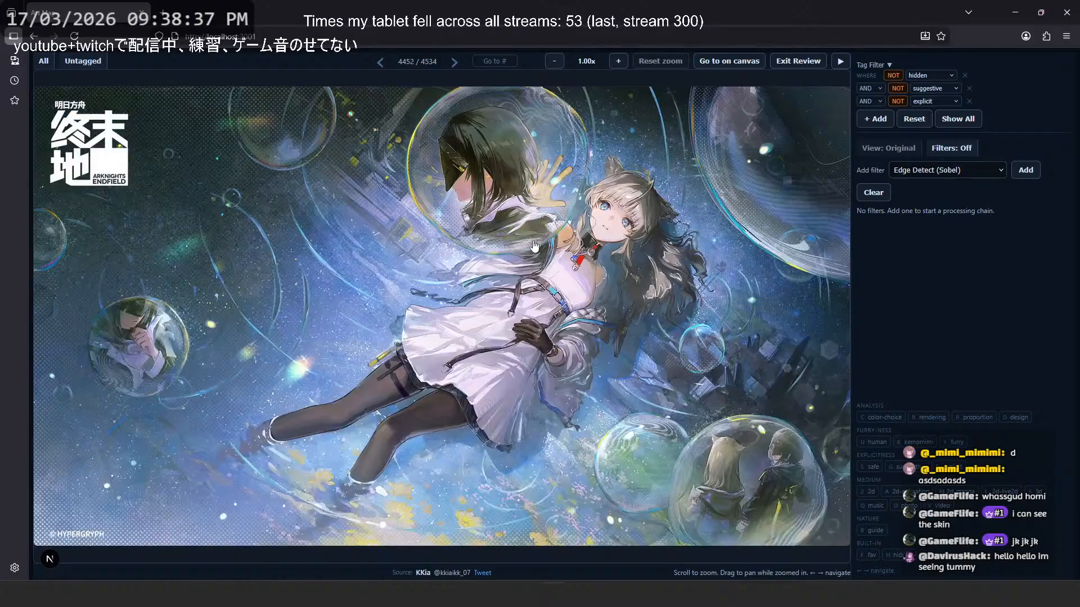
key(Left)
key(Left)
key(Left)
key(Left)
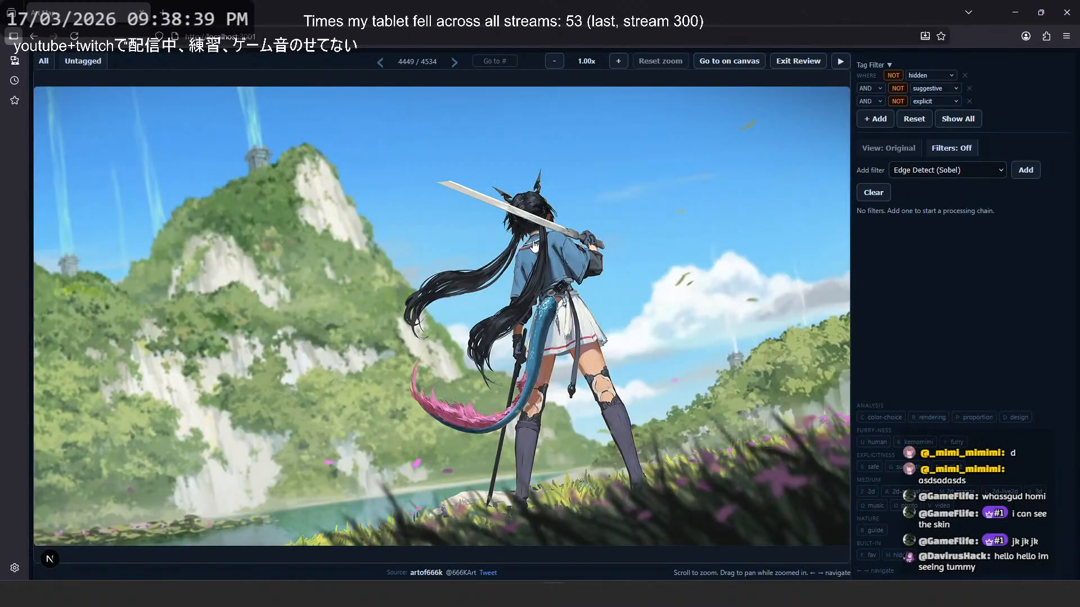
- Page backward to image 4441, the MoooFoo commission artwork, passing the character grid
key(Left)
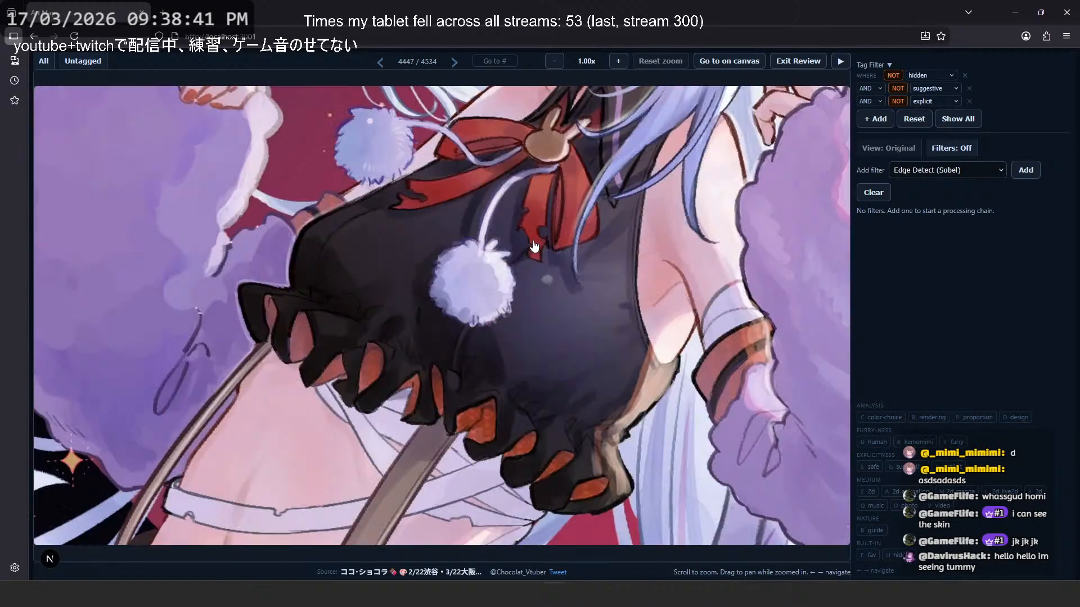
key(Left)
key(Left)
key(Left)
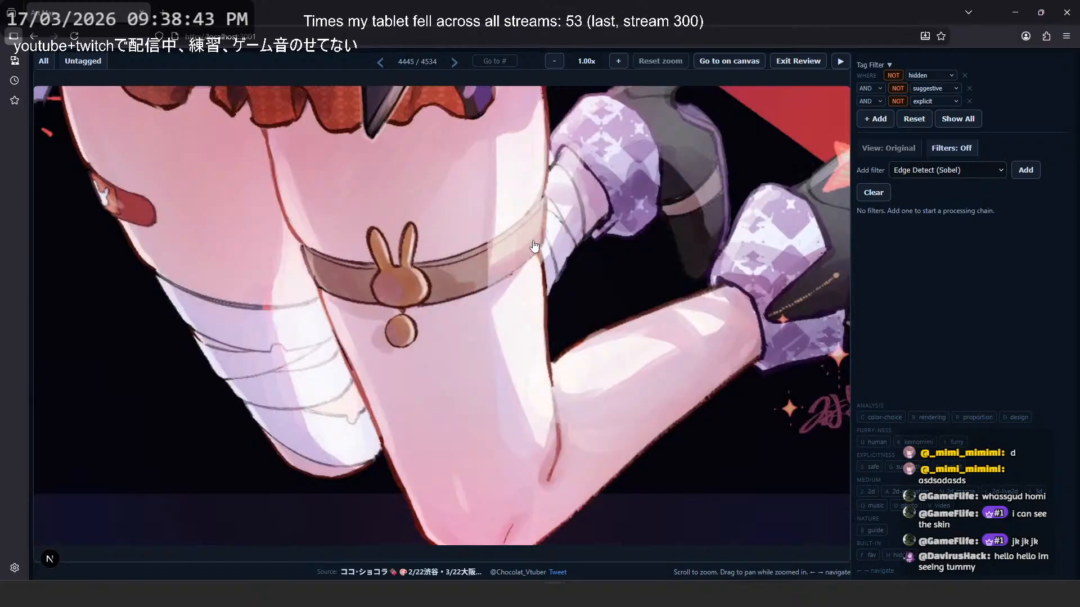
key(Left)
key(Left)
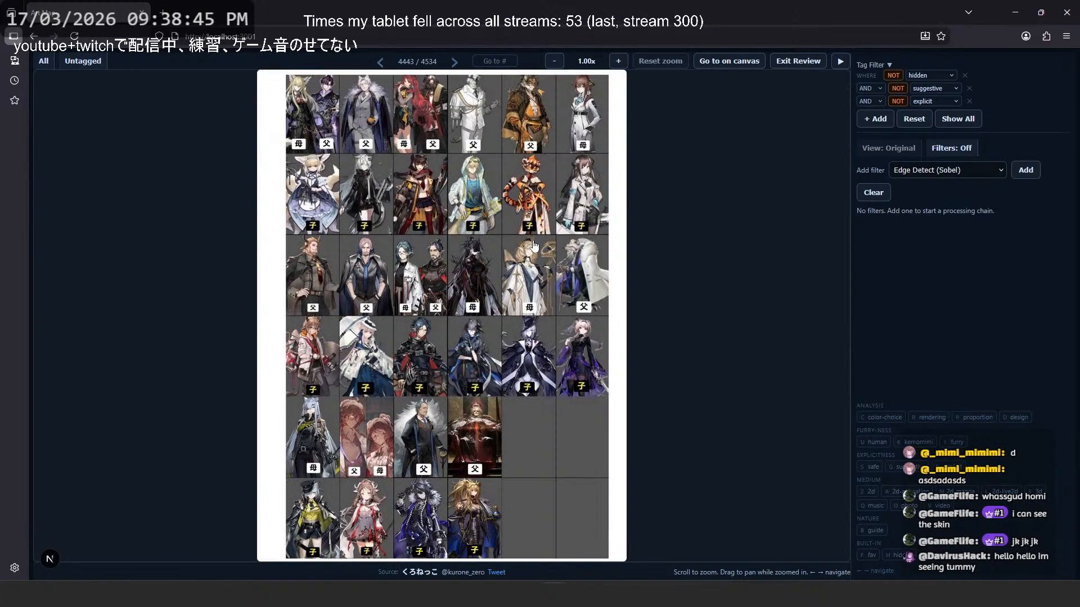
key(Left)
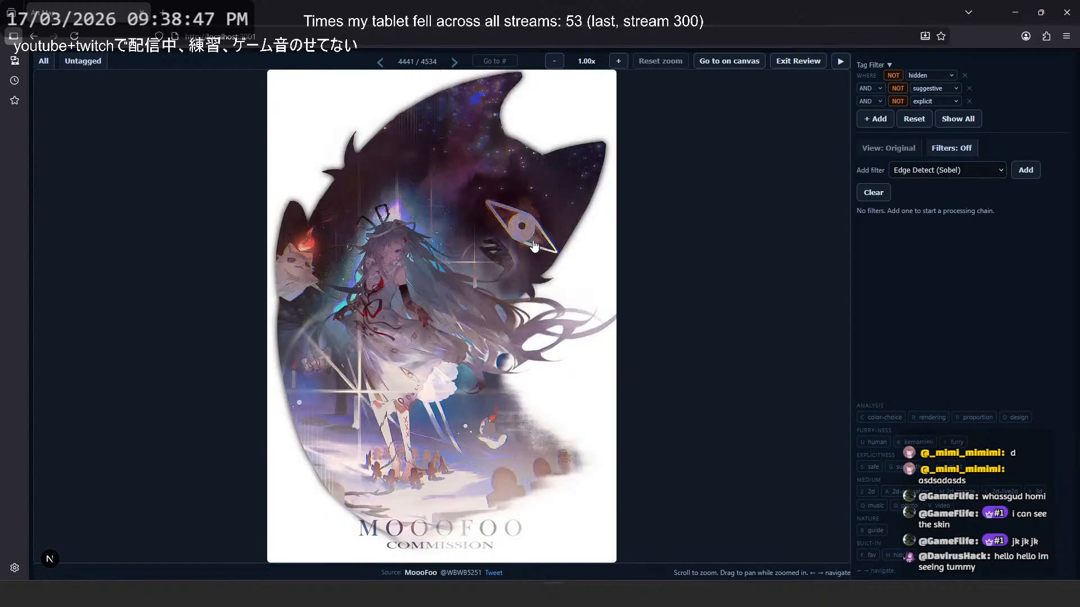
- Return to the character grid at image 4443 and review the neighbouring pen-holding figure sketch at image 4442
key(Right)
key(Right)
key(Right)
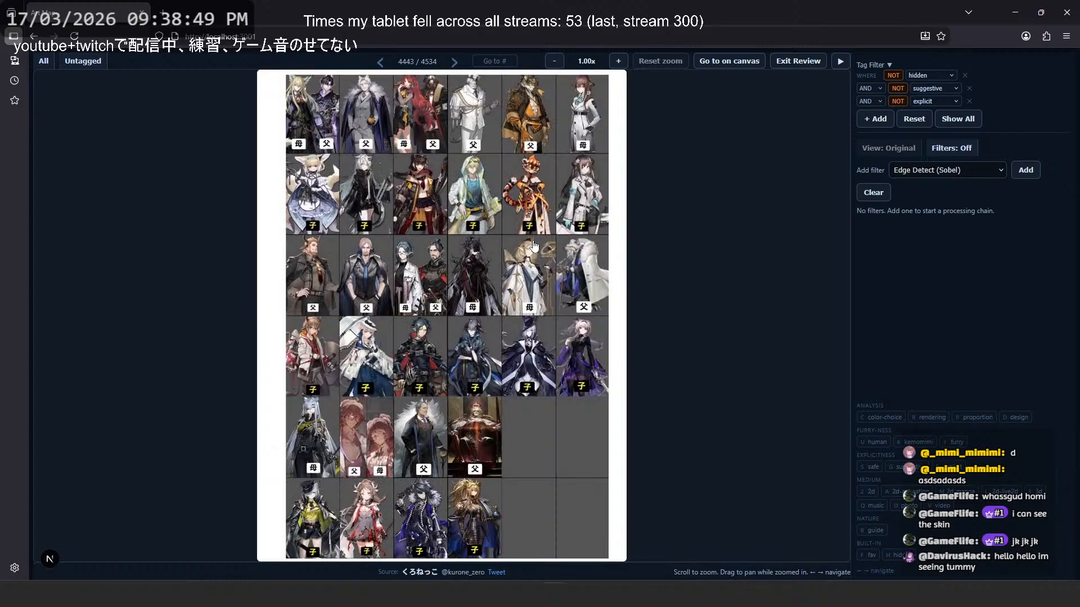
key(Left)
key(Left)
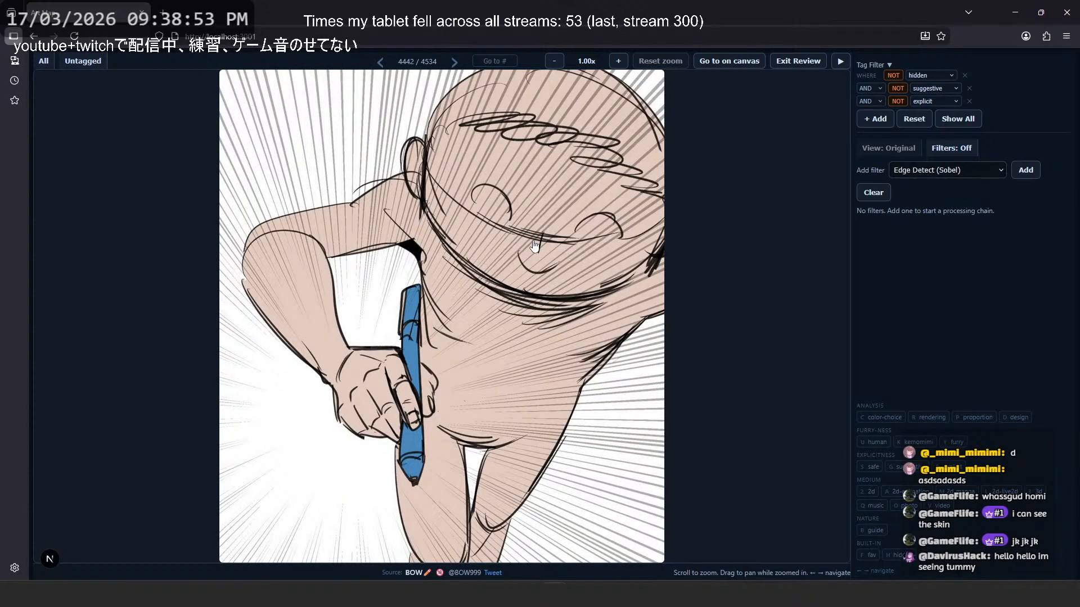
- Page backward past the teal-haired figure photos and the underwater whale character to image 4433
key(Left)
key(Left)
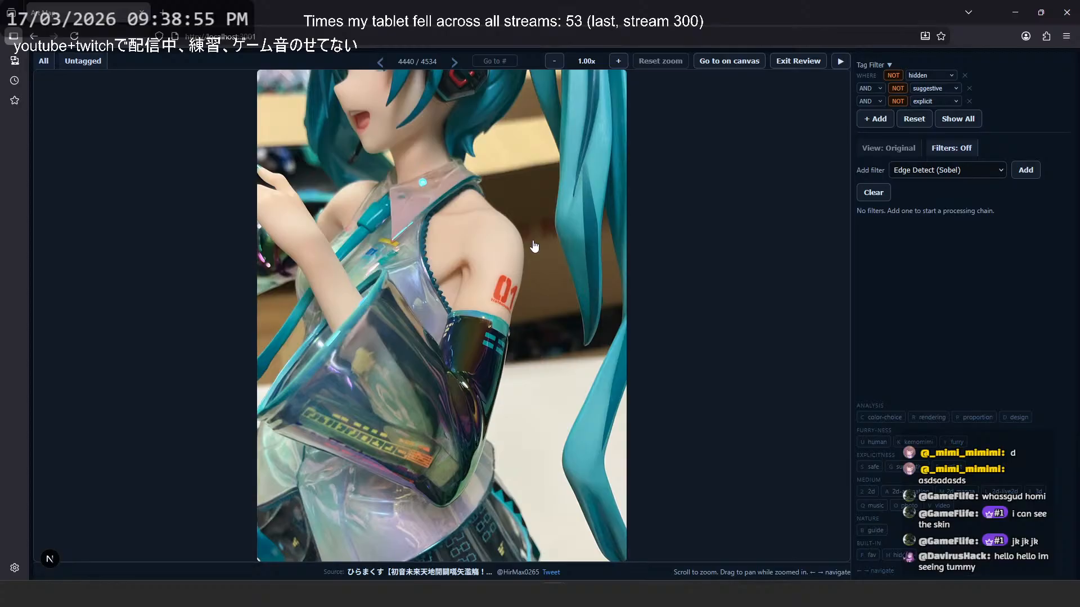
key(Left)
key(Left)
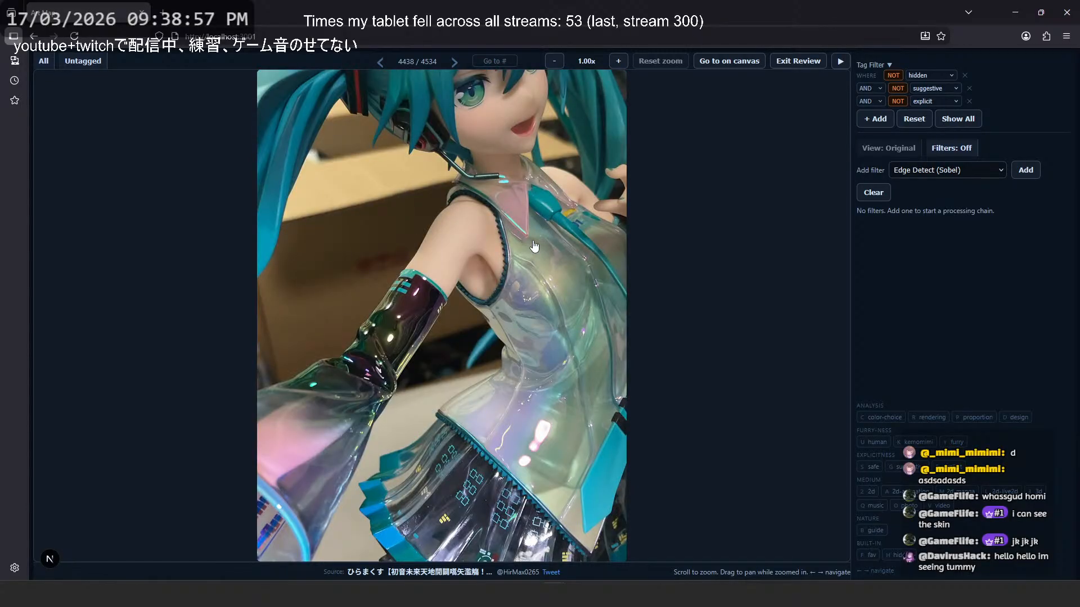
key(Left)
key(Left)
key(Left)
key(Left)
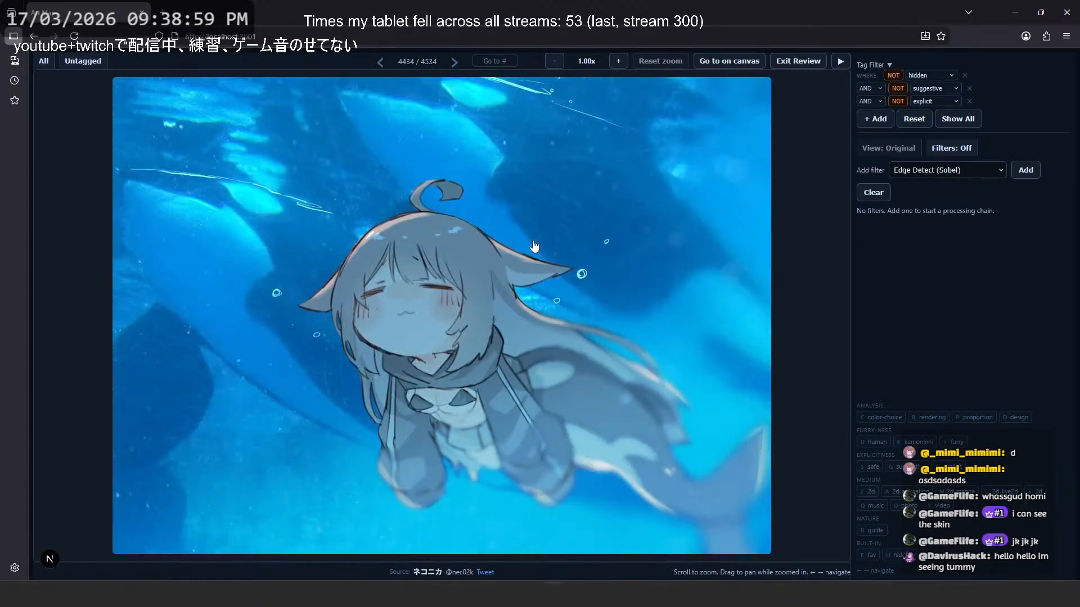
key(Left)
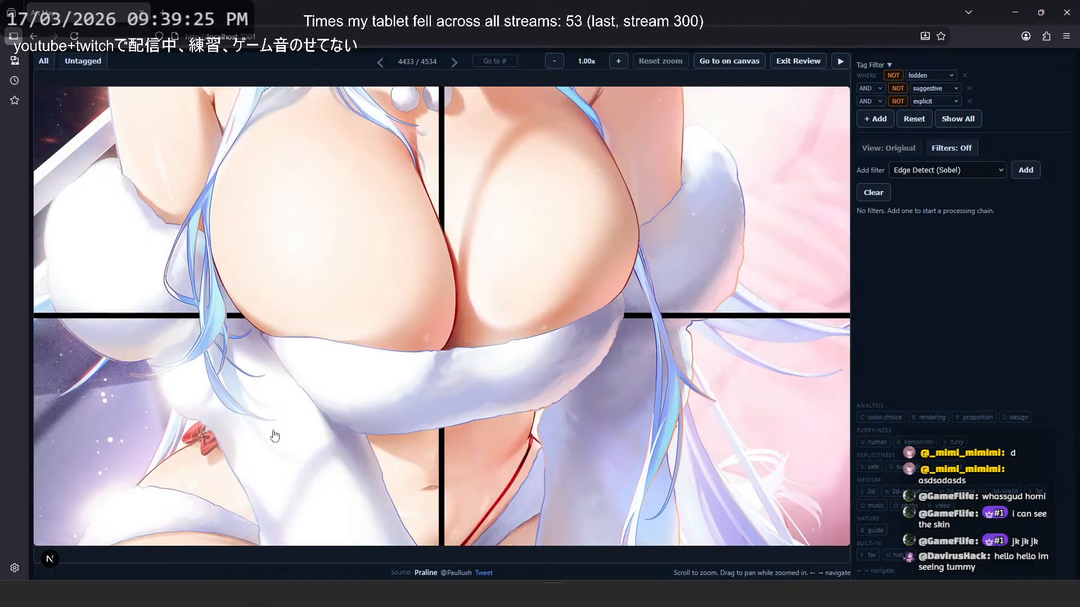
- Tag the four-panel close-up of the white fur-trimmed outfit as suggestive
drag(887, 468, 915, 467)
click(889, 455)
key(g)
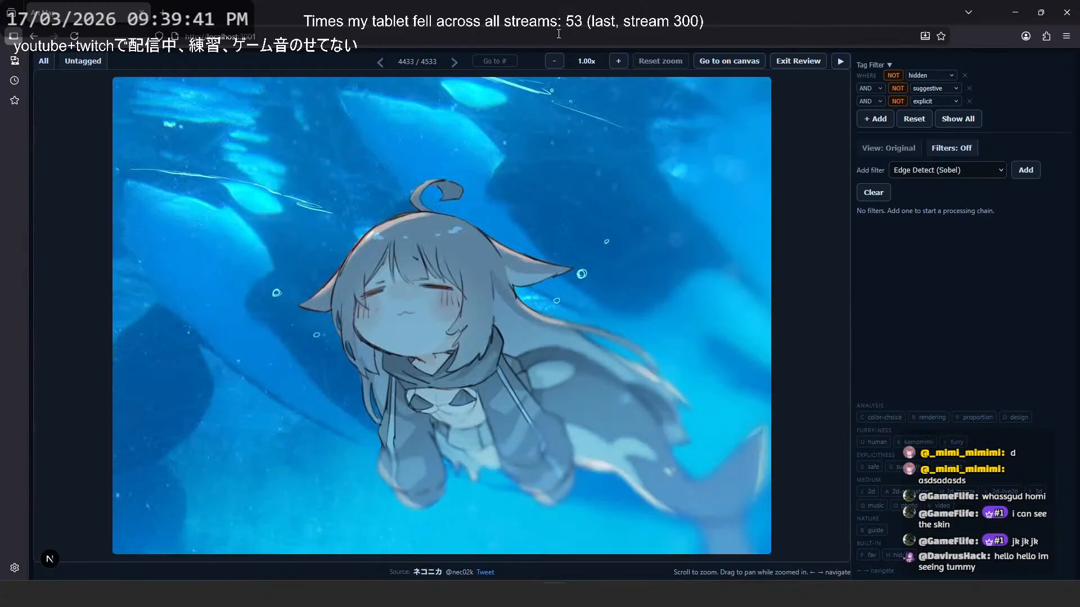
- Page backward through the review to image 4425, the figure crouching in a cluttered room
key(Left)
key(Left)
key(Right)
key(Left)
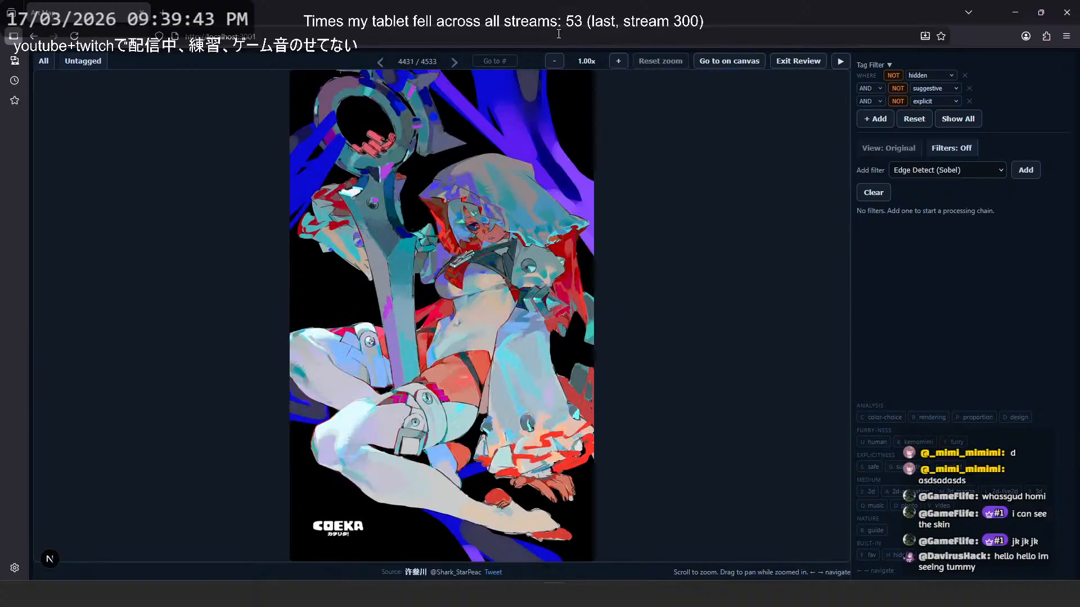
key(Left)
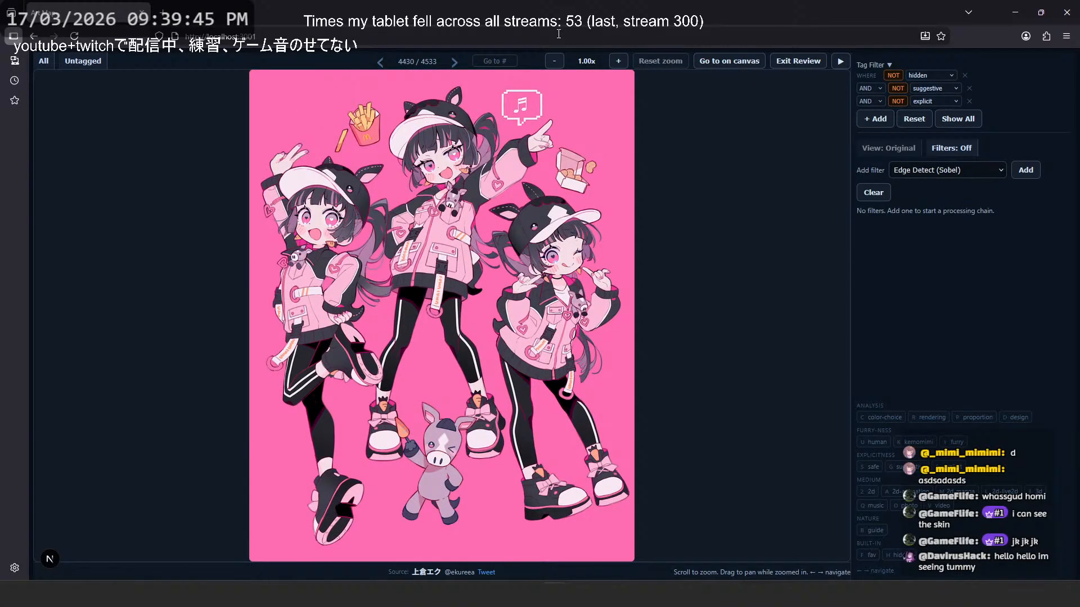
key(Left)
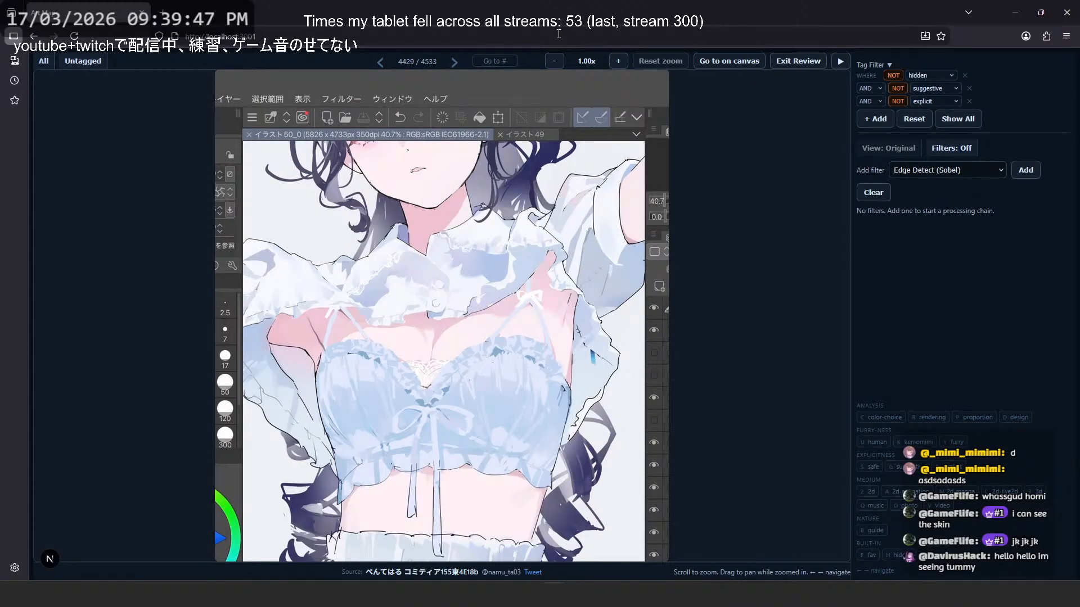
key(Left)
key(Left)
key(Left)
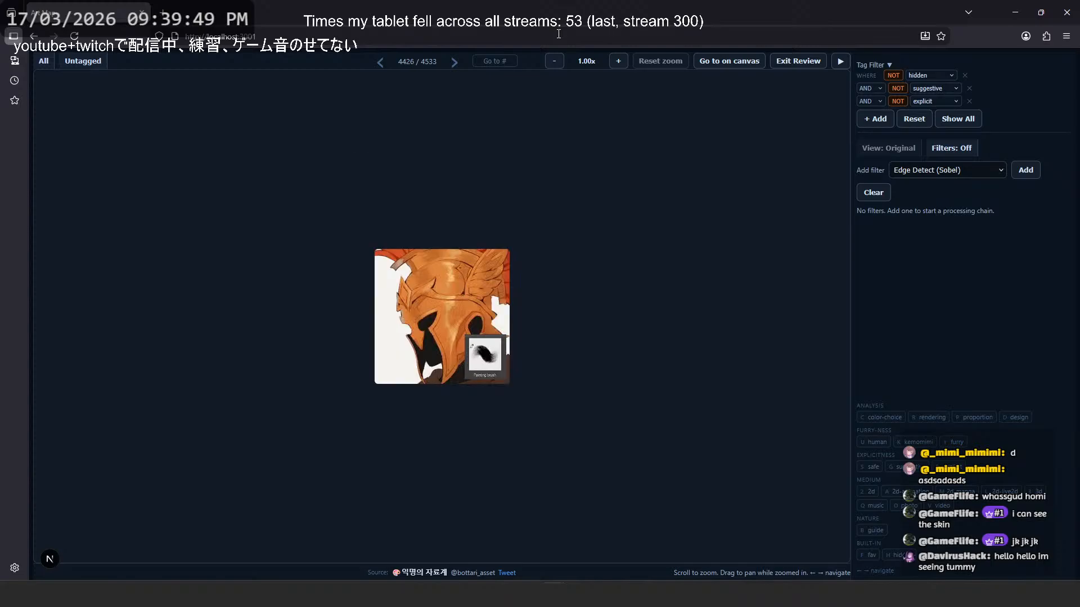
key(Left)
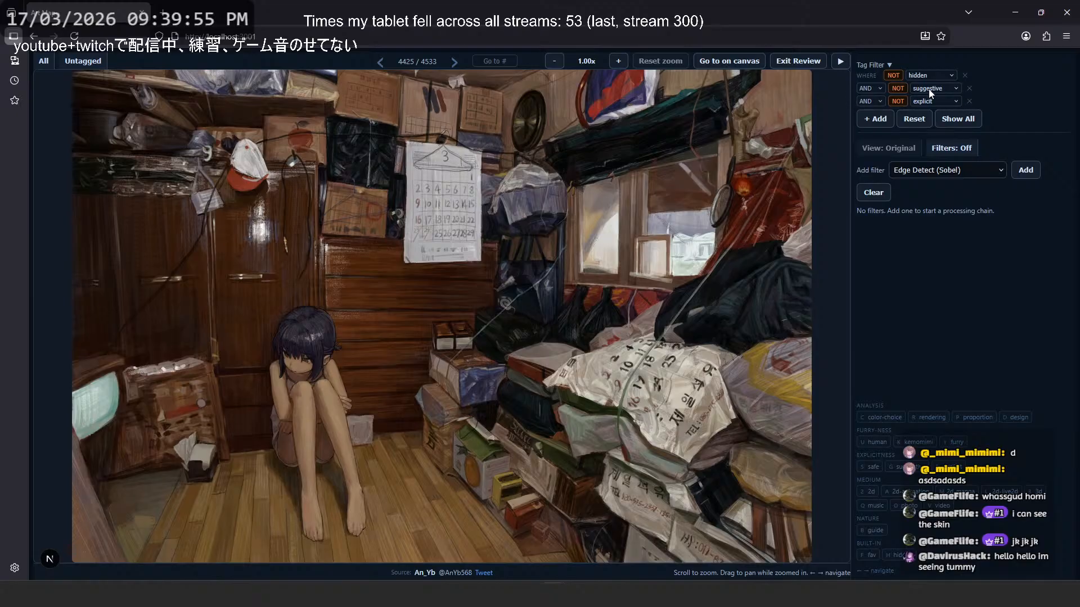
- Page backward past the yellow-and-blue canopy bedroom scene to image 4419, the transparent-bodied figure's back view
key(Left)
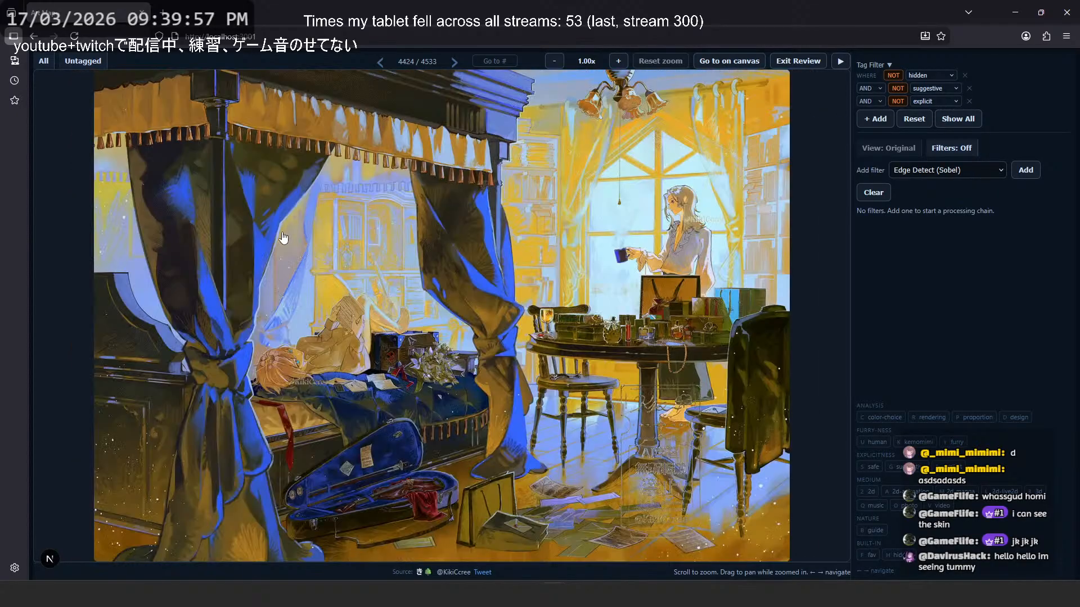
key(Left)
key(Left)
key(Left)
key(Left)
key(Left)
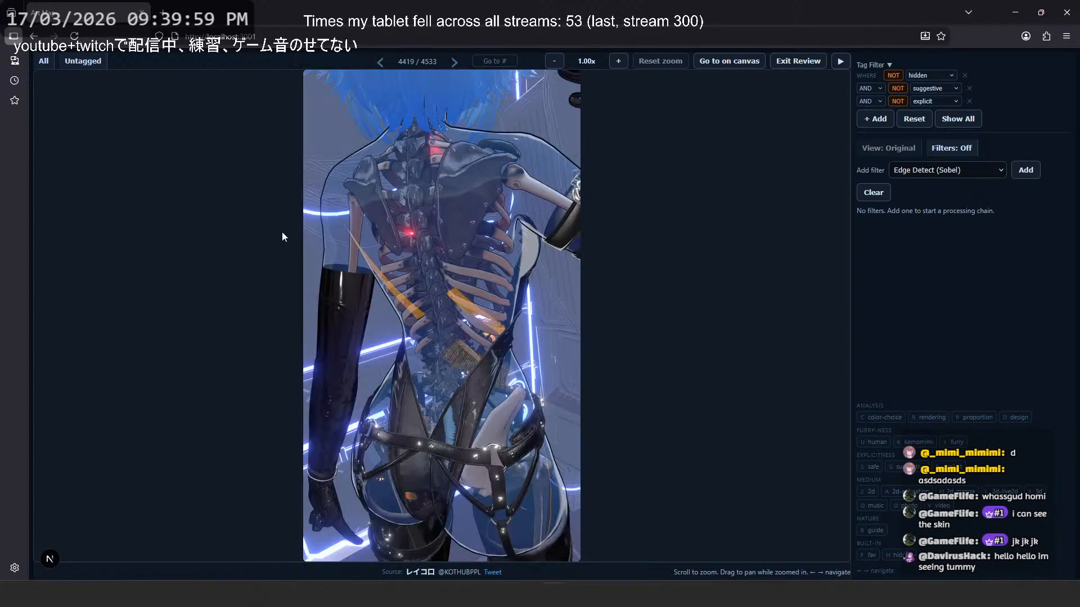
- Return to image 4420 and examine the blue-haired transparent figure's harness, legs and back closely
key(Right)
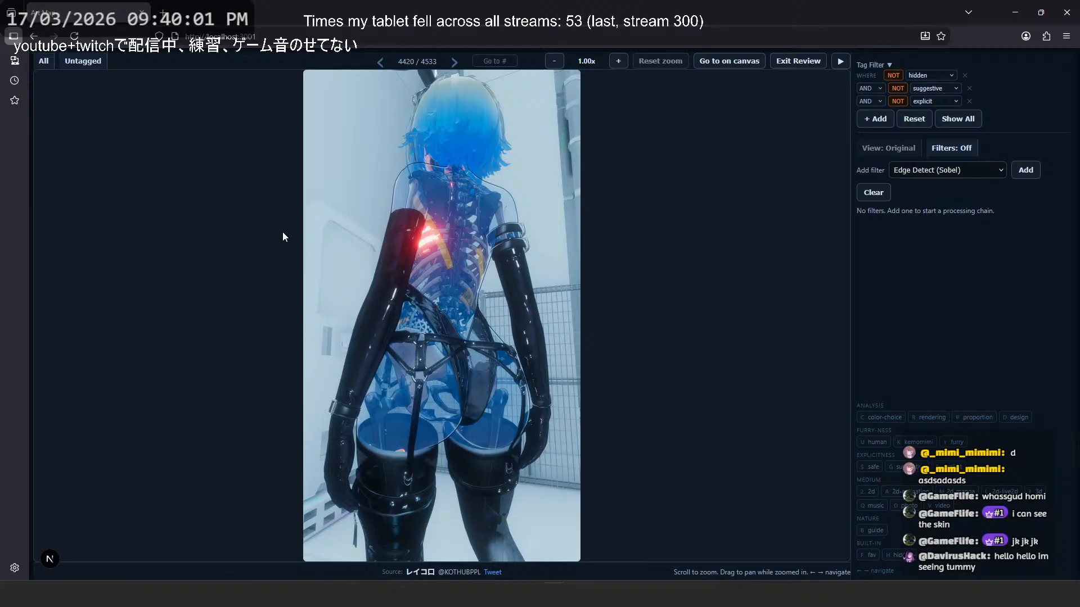
scroll(411, 378, up, 3)
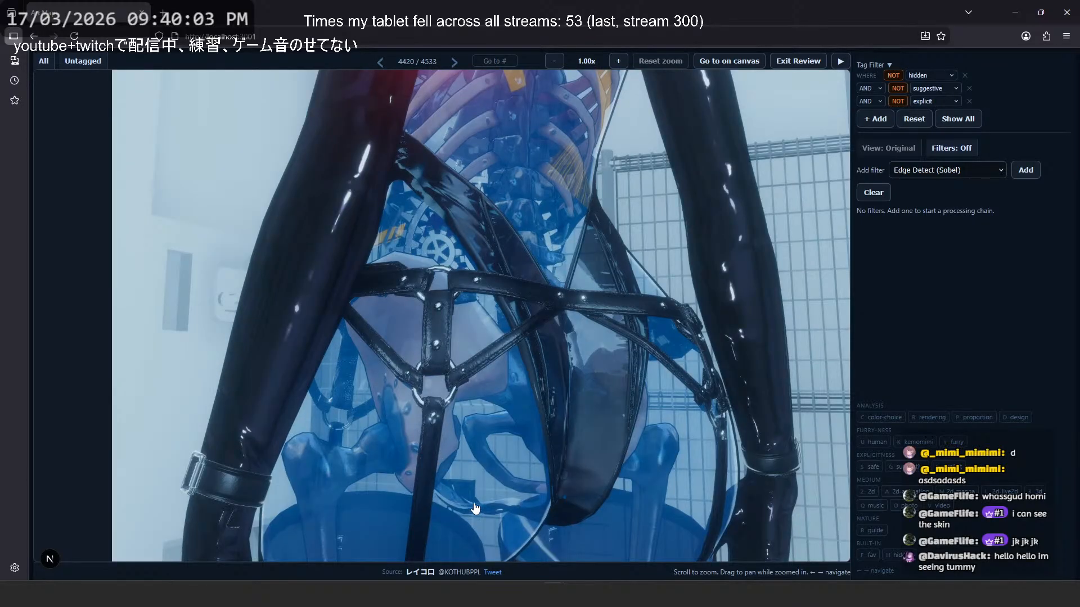
scroll(593, 364, down, 3)
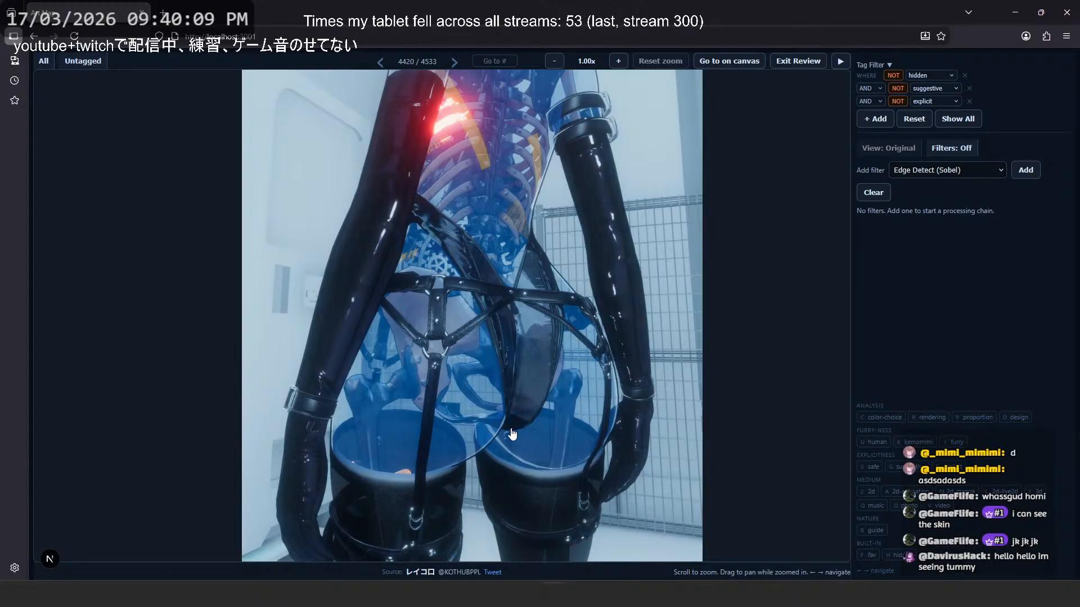
scroll(516, 357, up, 3)
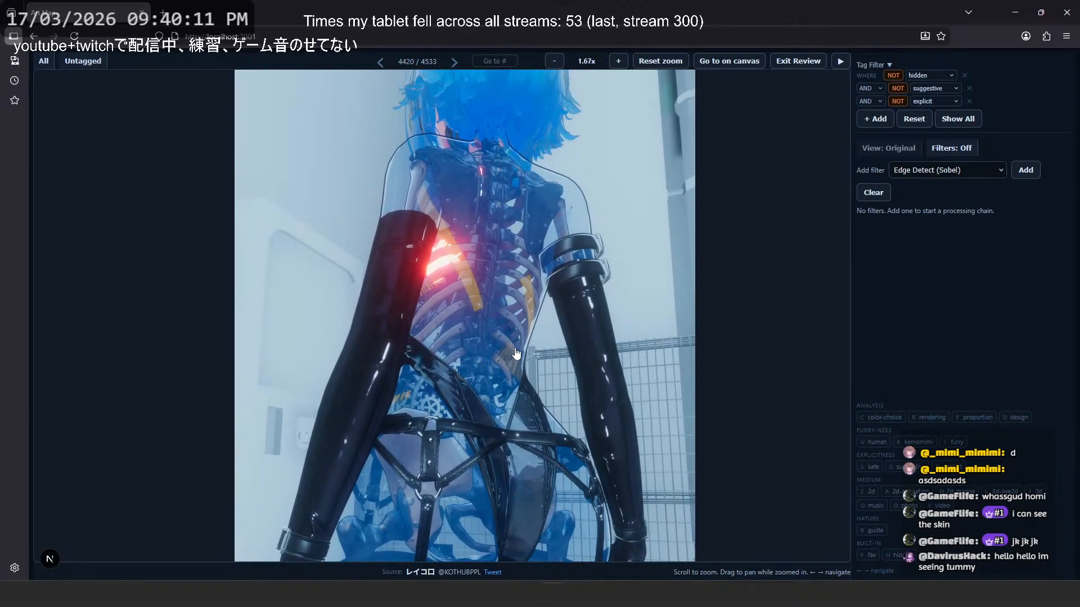
scroll(499, 219, down, 3)
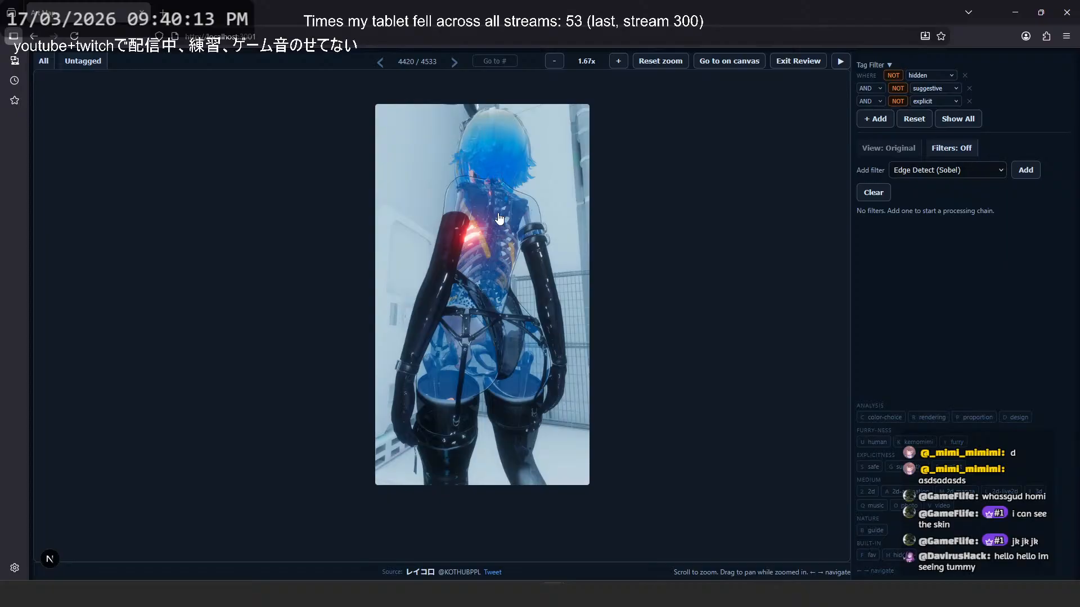
- Page backward past the grey-haired collared character and the outstretched-arms figure to image 4405, the Kuon character sheet
key(Left)
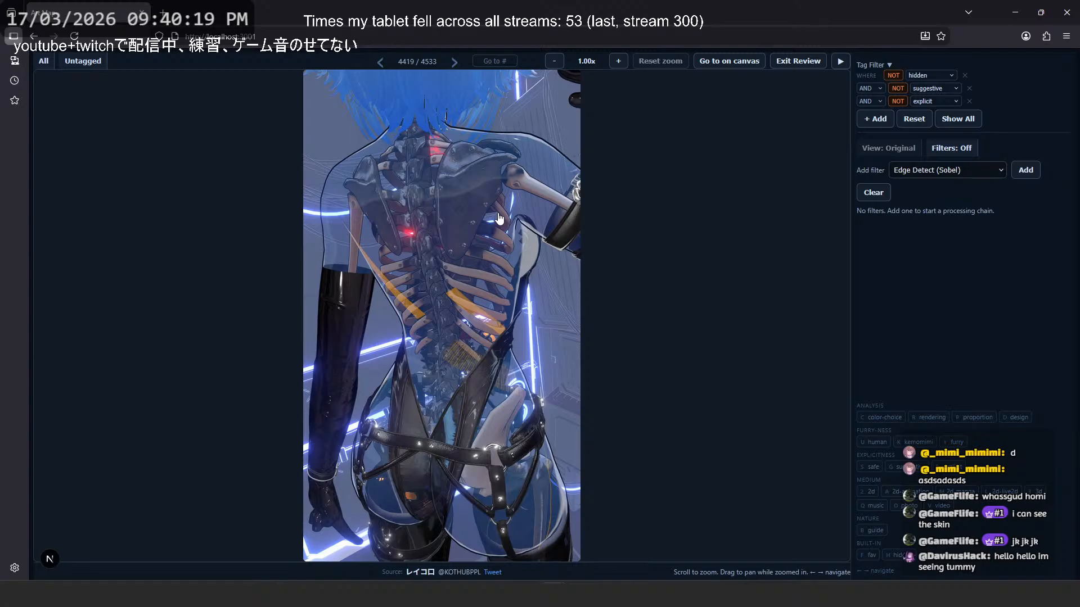
key(Left)
key(Left)
key(Left)
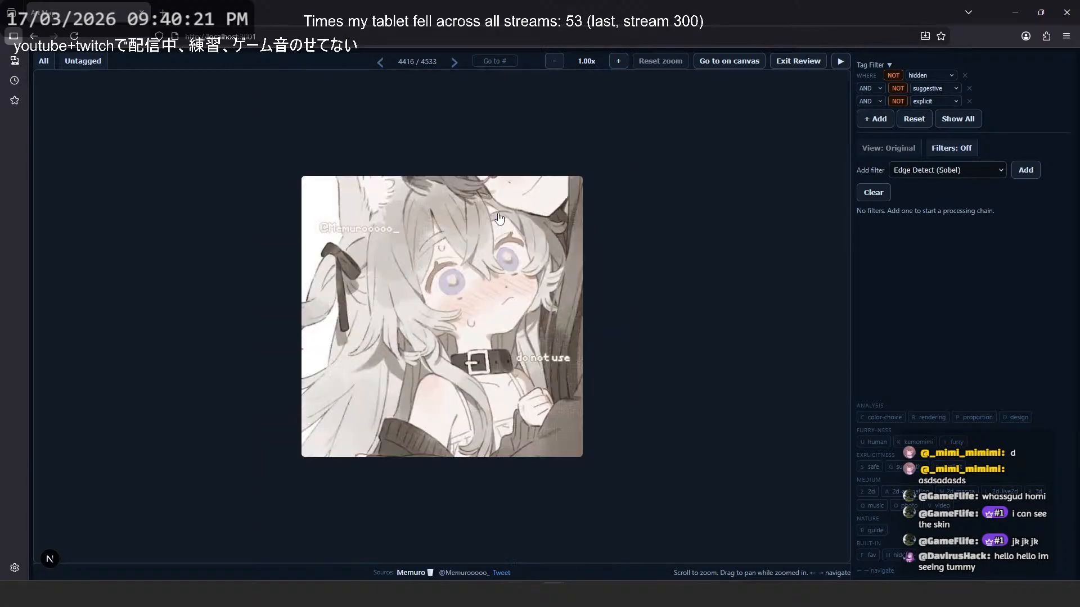
key(Left)
key(Left)
key(Left)
key(Left)
key(Left)
key(Left)
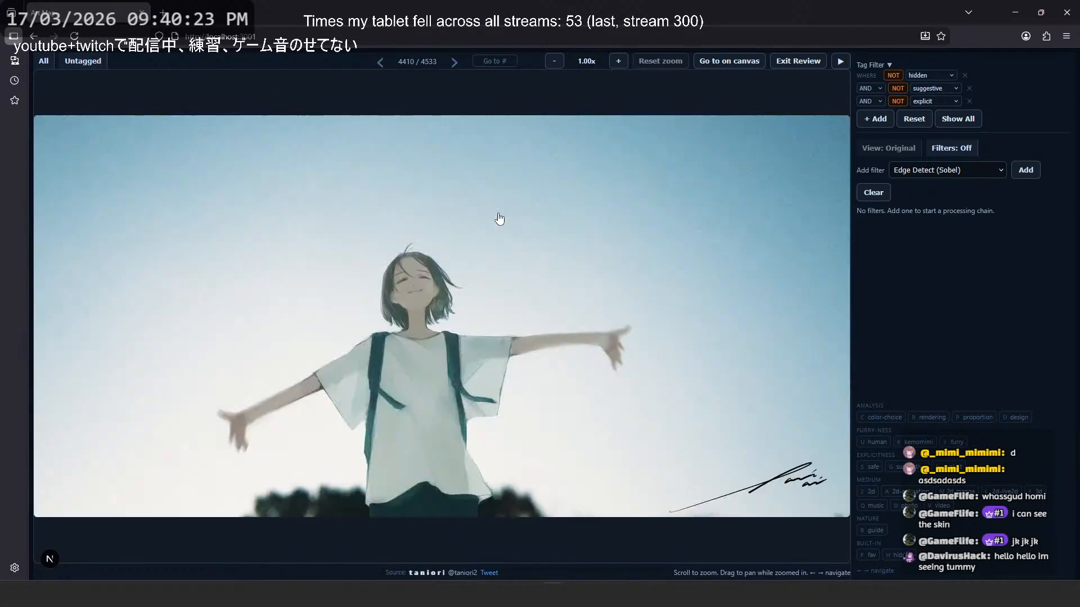
key(Left)
key(Left)
key(Left)
key(Left)
key(Left)
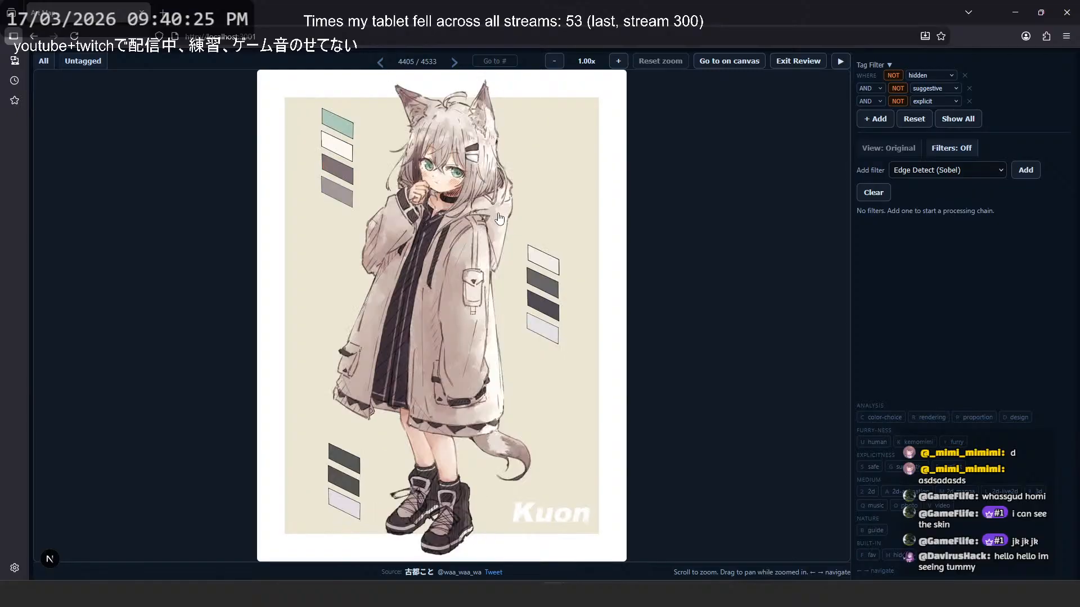
- Page backward past the singing duo and the pink rabbit costume illustrations to image 4397, the figure before the Ferris wheel
key(Left)
key(Left)
key(Left)
key(Left)
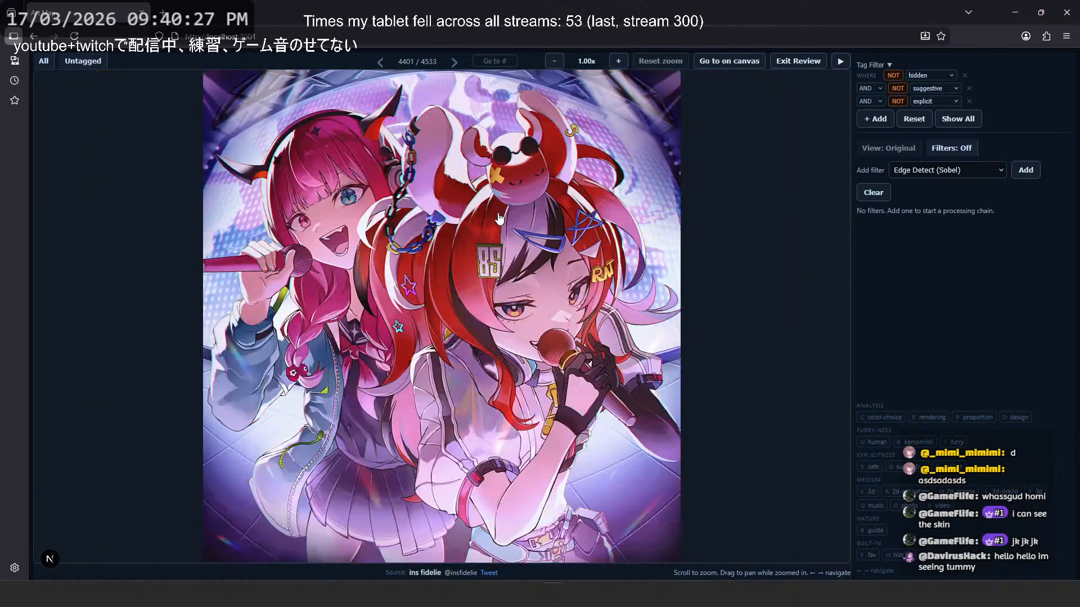
key(Left)
key(Left)
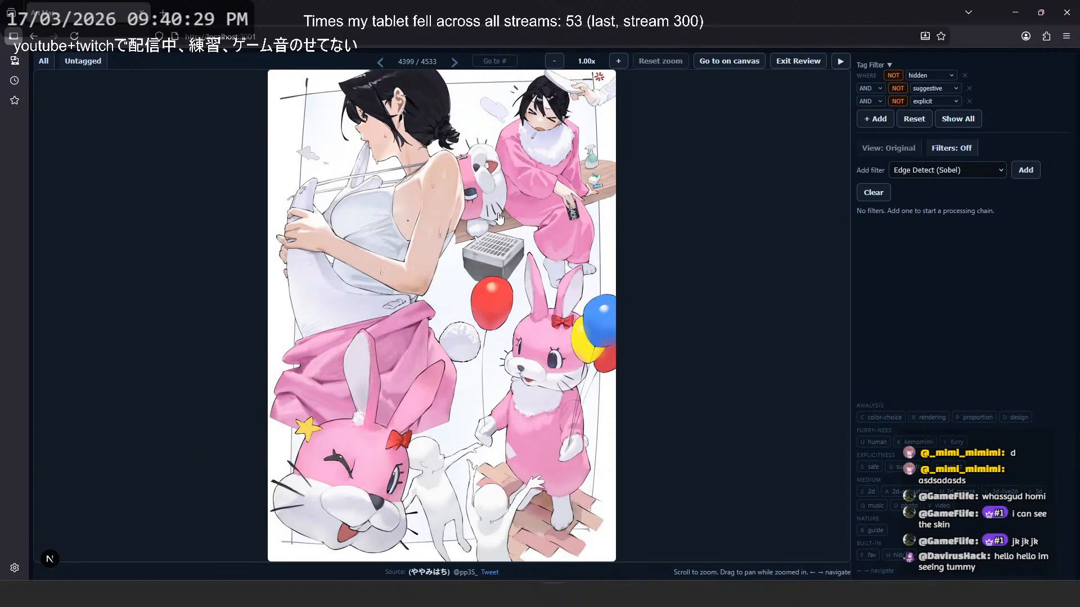
key(Left)
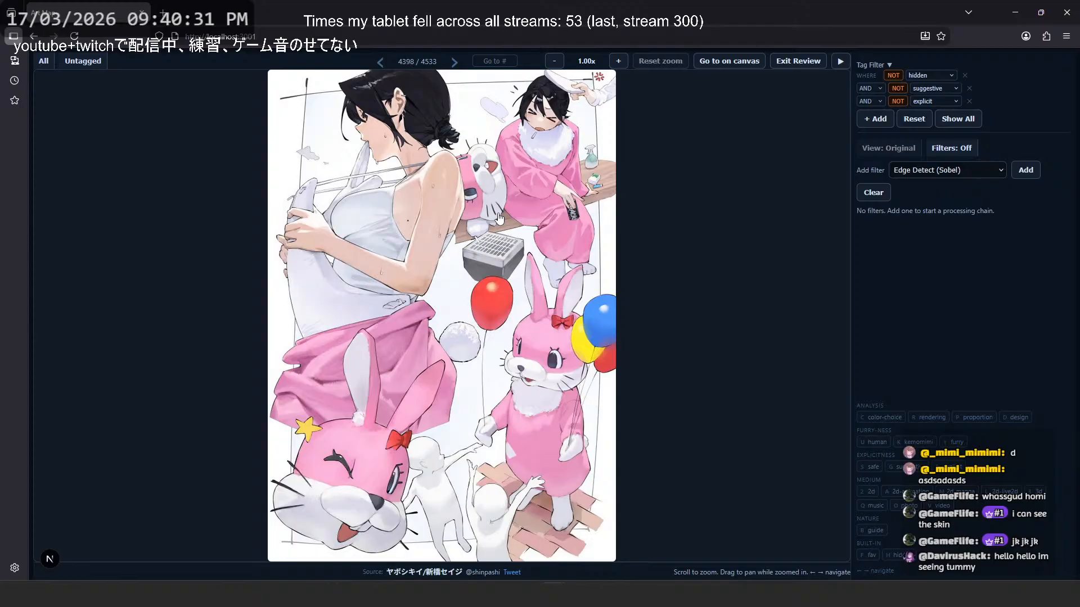
key(Left)
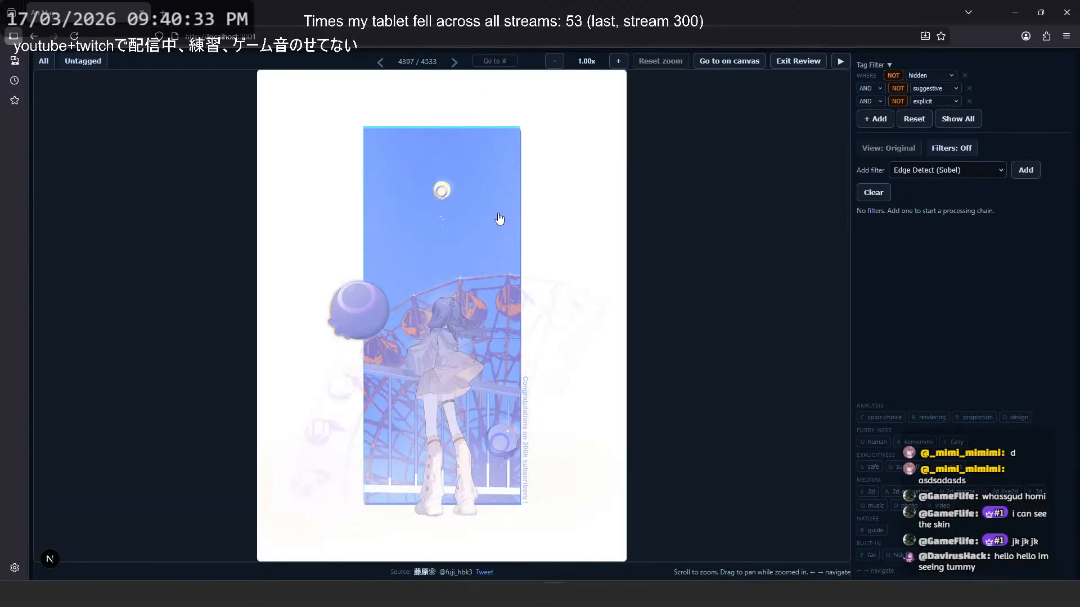
- Page backward past the open pencil sketchbook to image 4390, the red-haired character in a white apron
key(Left)
key(Left)
key(Left)
key(Left)
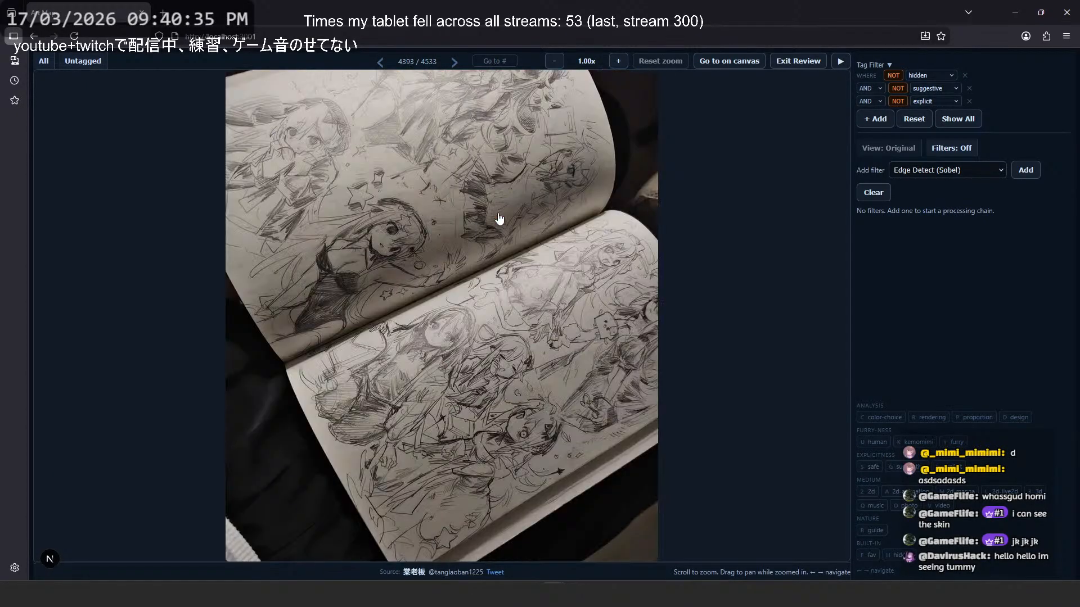
key(Left)
- Return to image 4391 and examine the red-haired nun illustration's upper body closely
key(Left)
key(Left)
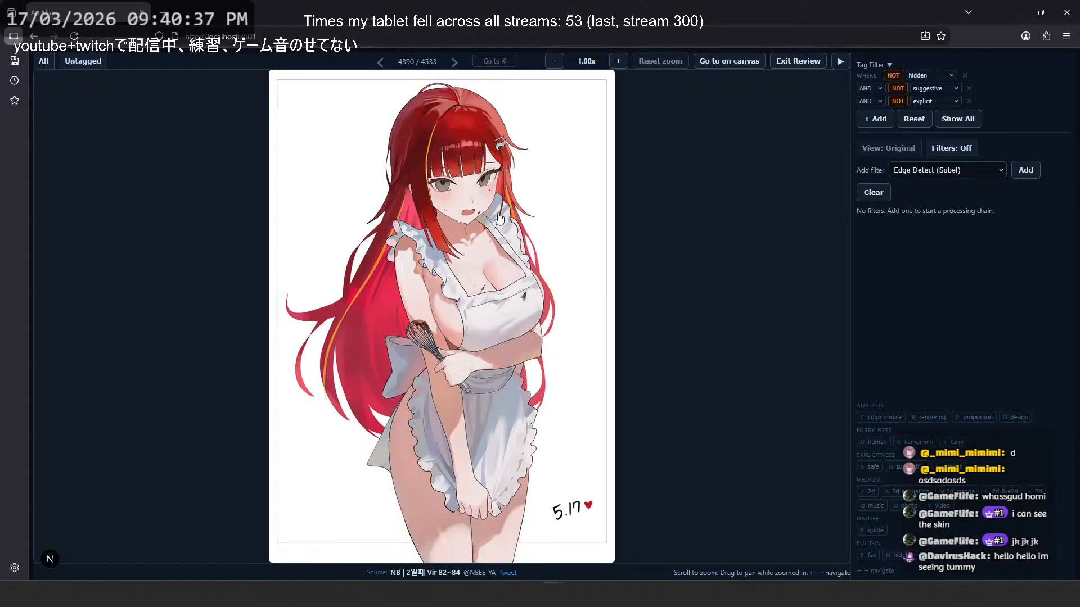
key(Left)
key(Right)
key(Right)
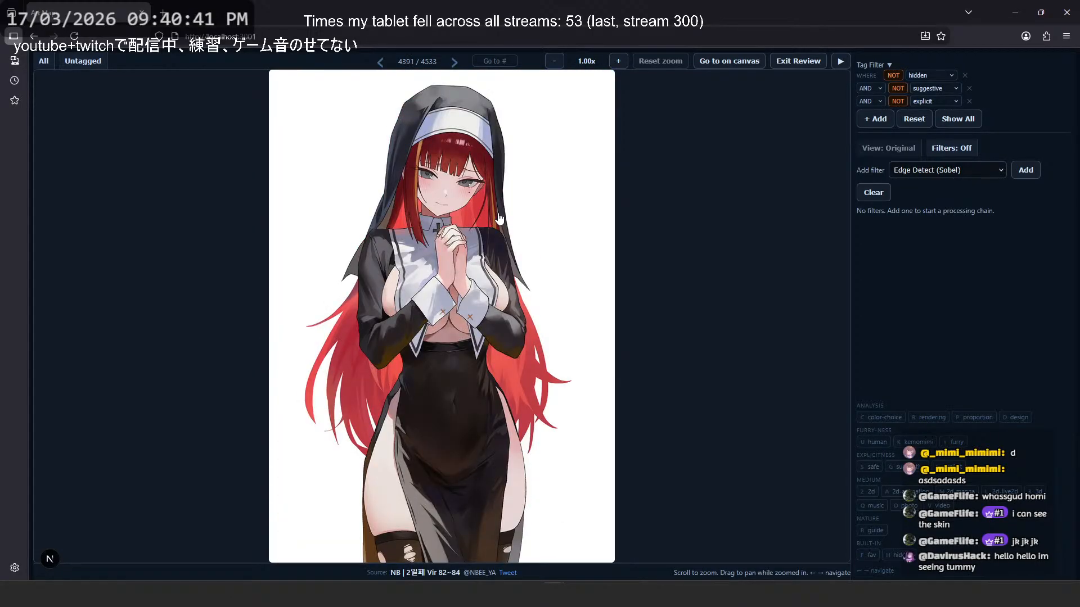
scroll(499, 298, up, 3)
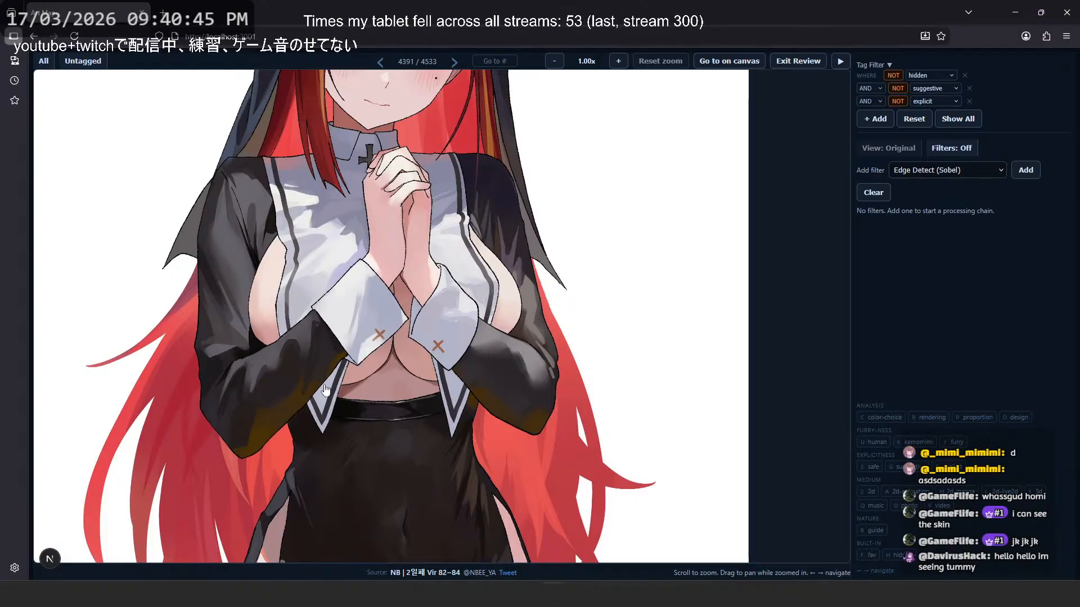
scroll(427, 267, down, 3)
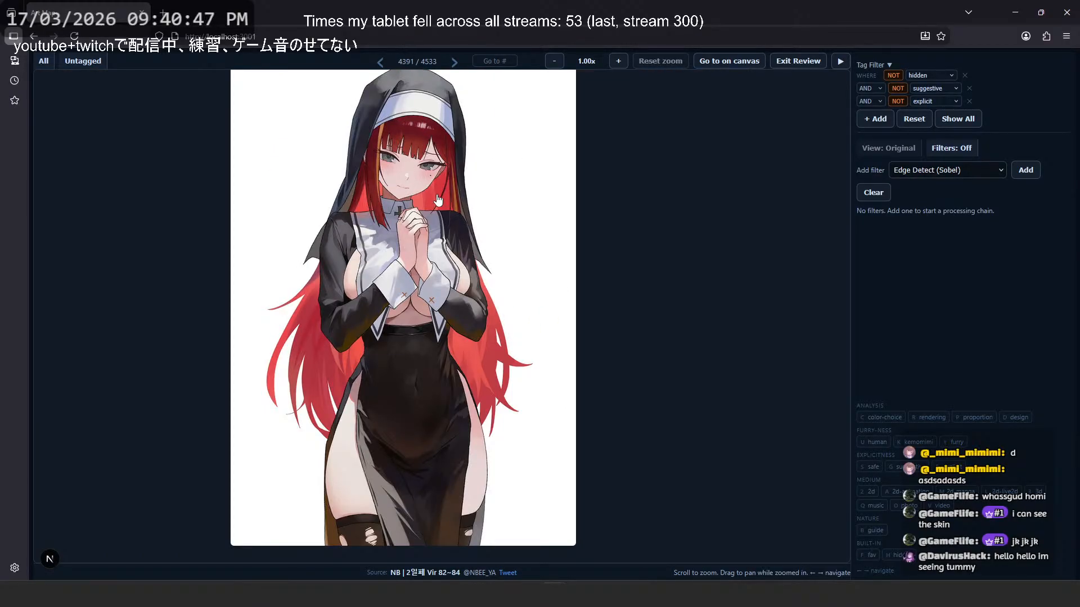
- Tag the red-haired apron illustration and the matching nun illustration as suggestive
key(Left)
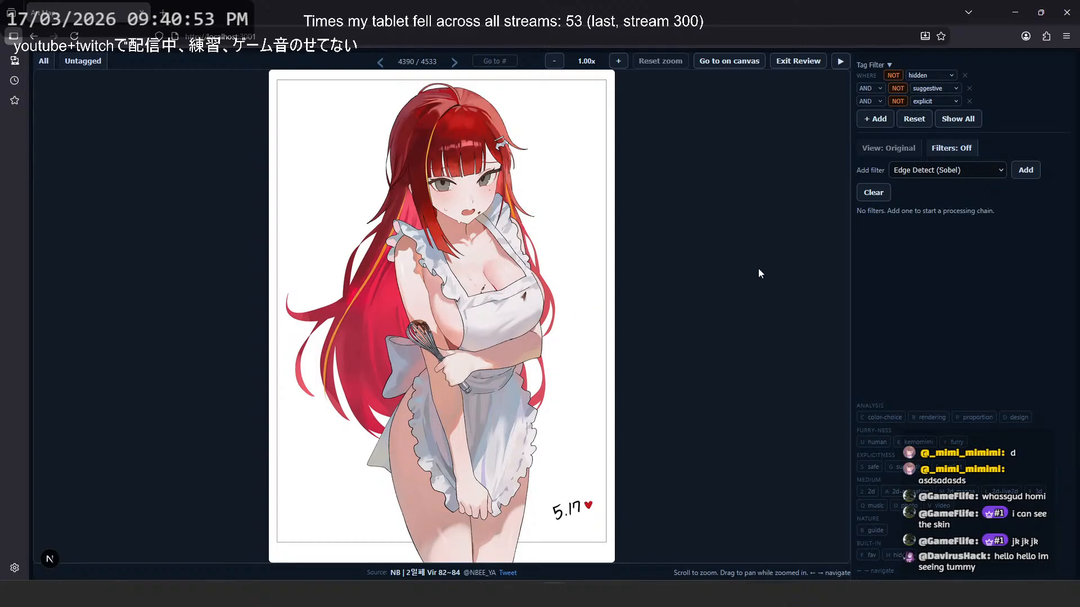
key(g)
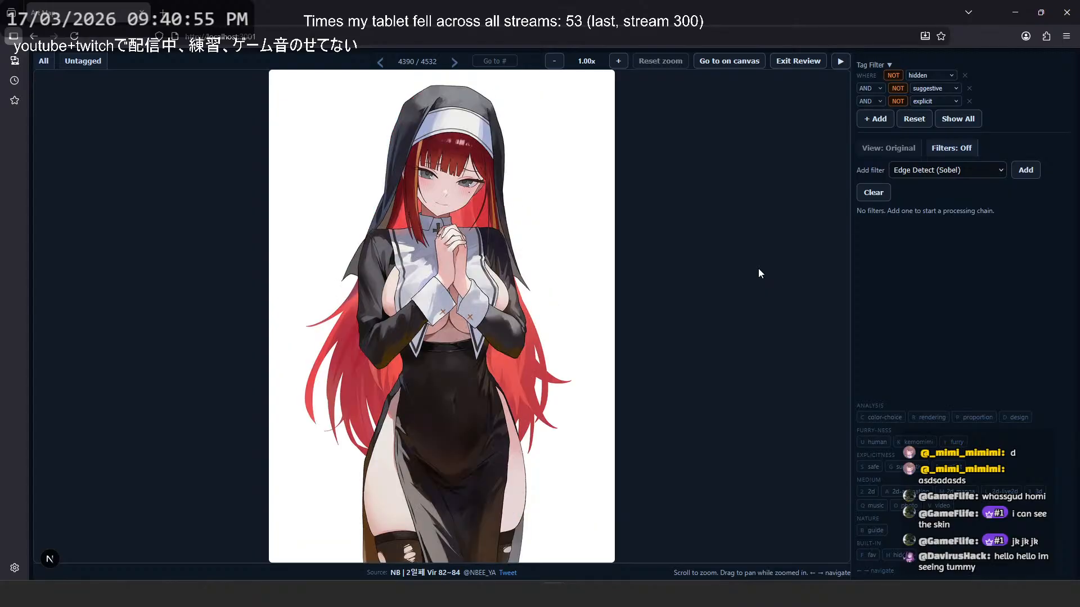
key(g)
- Page backward past the multi-panel character illustrations to image 4387, the crowded Arknights plaza scene
key(Left)
key(Left)
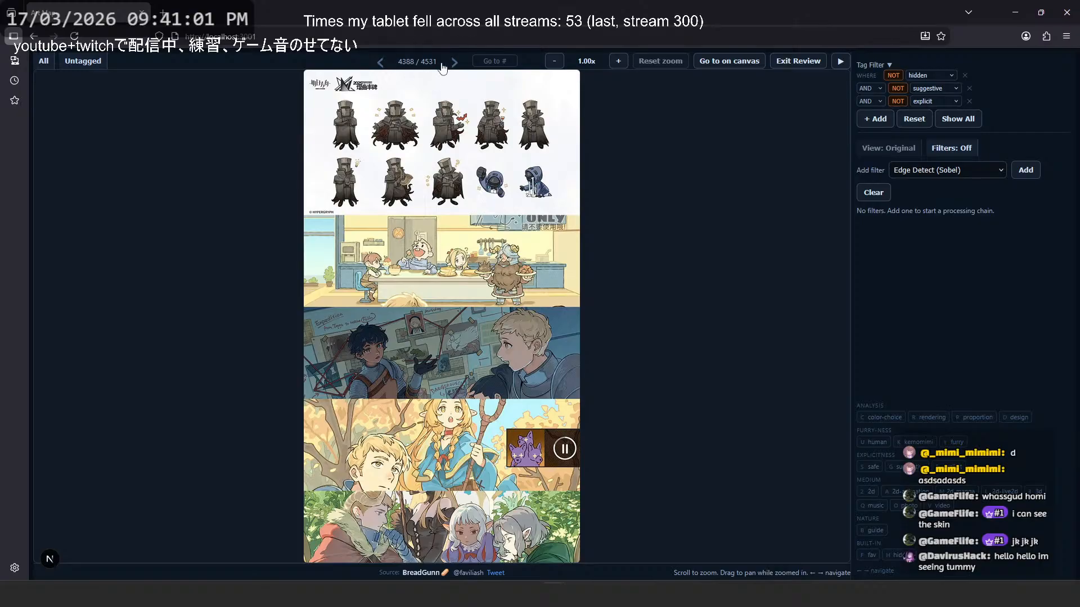
key(Left)
key(Left)
key(Left)
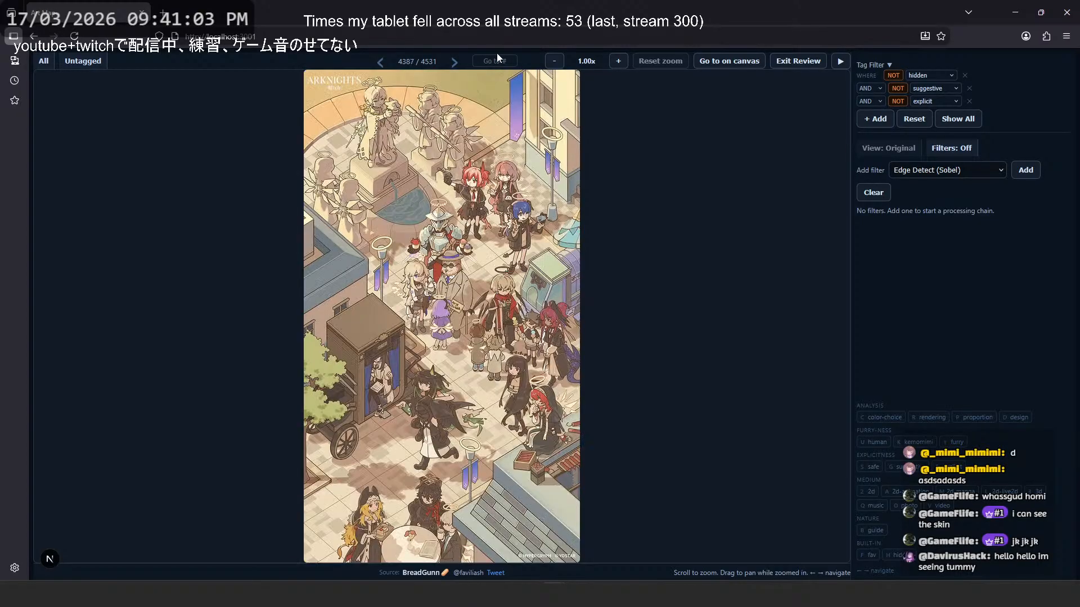
- Page backward through the two frill-drawing guide pages to image 4381, the Reverse: 1999 poster
key(Left)
key(Left)
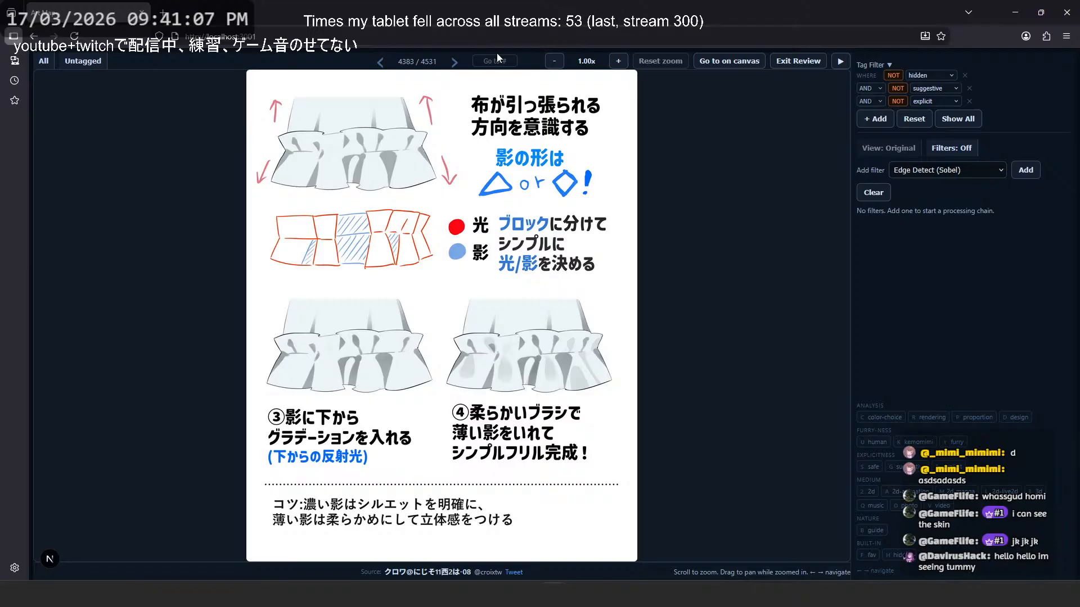
key(Left)
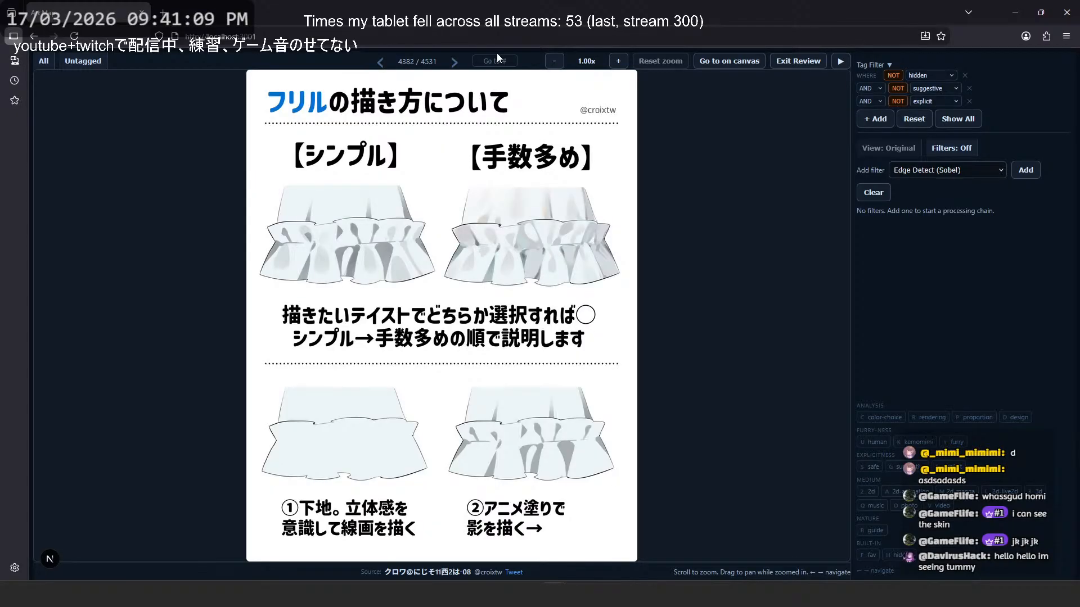
key(Left)
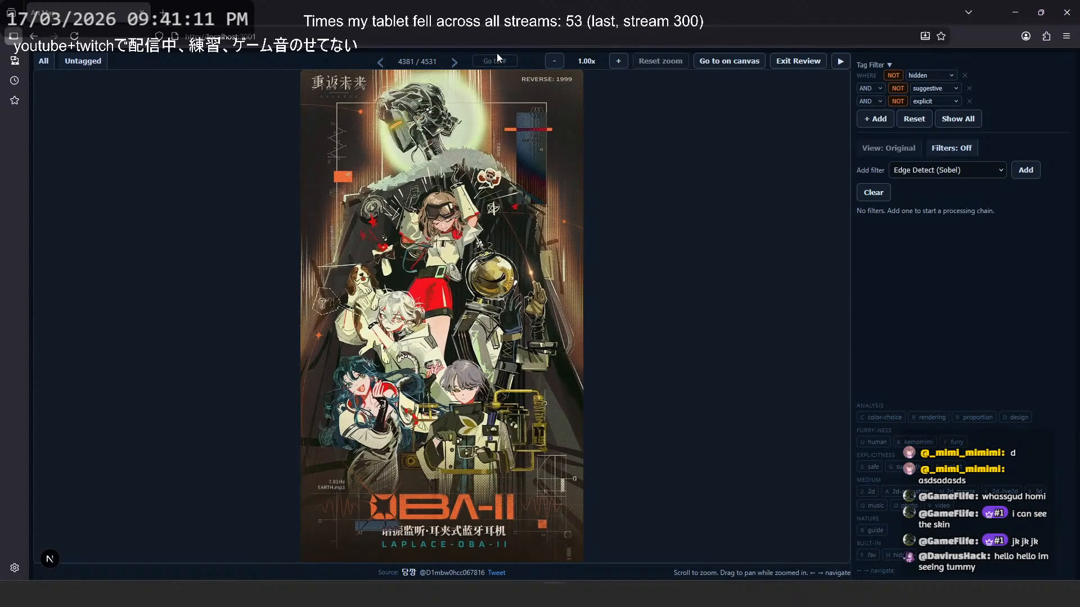
- Examine the characters across the Reverse: 1999 poster closely, return to the full poster, and move back to image 4380
scroll(476, 373, up, 5)
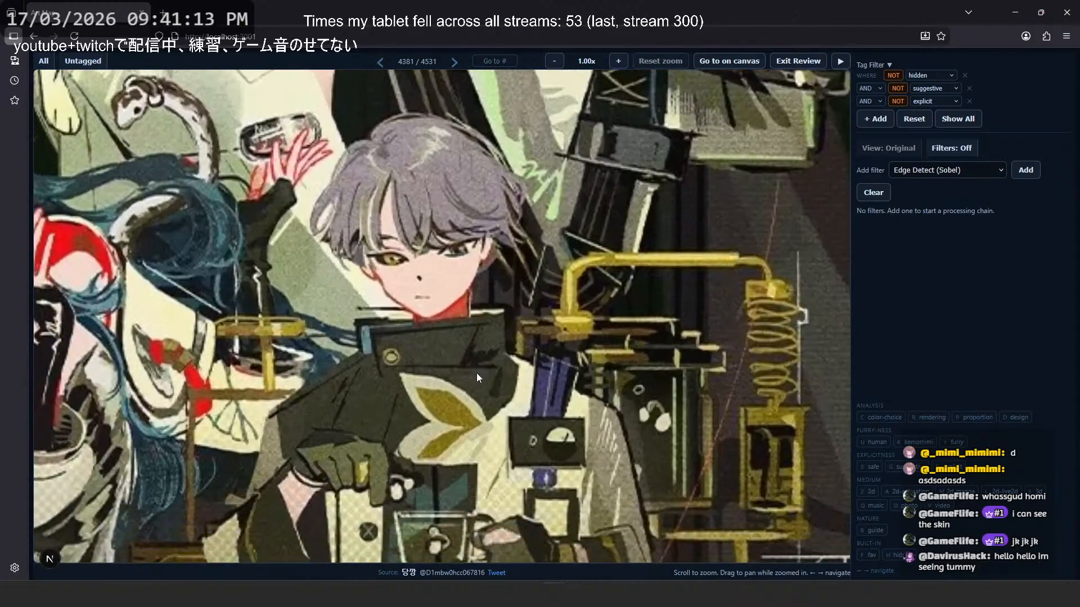
scroll(477, 373, down, 3)
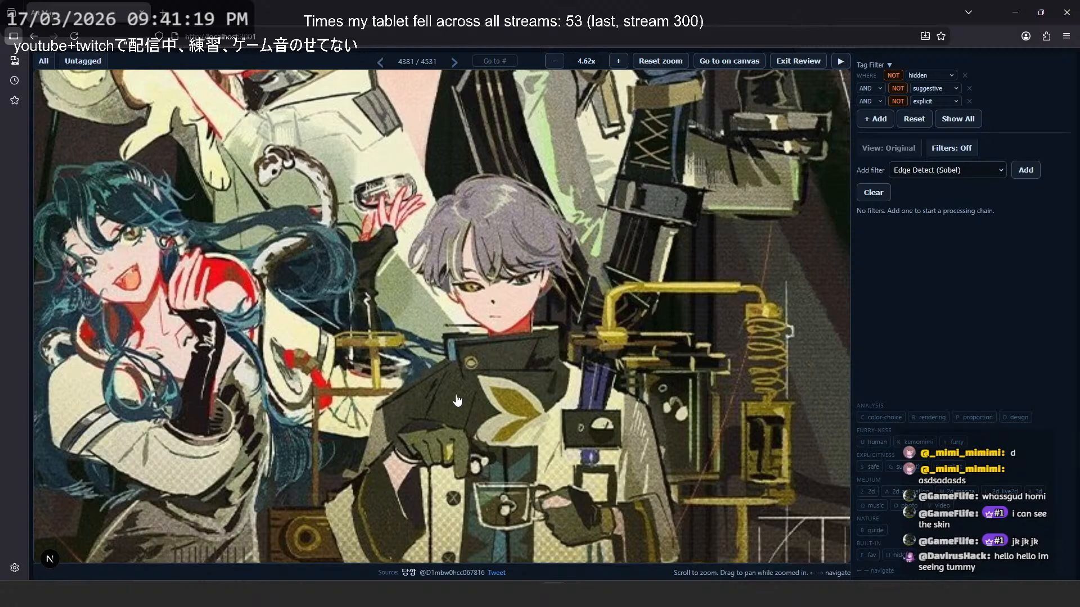
scroll(457, 400, down, 2)
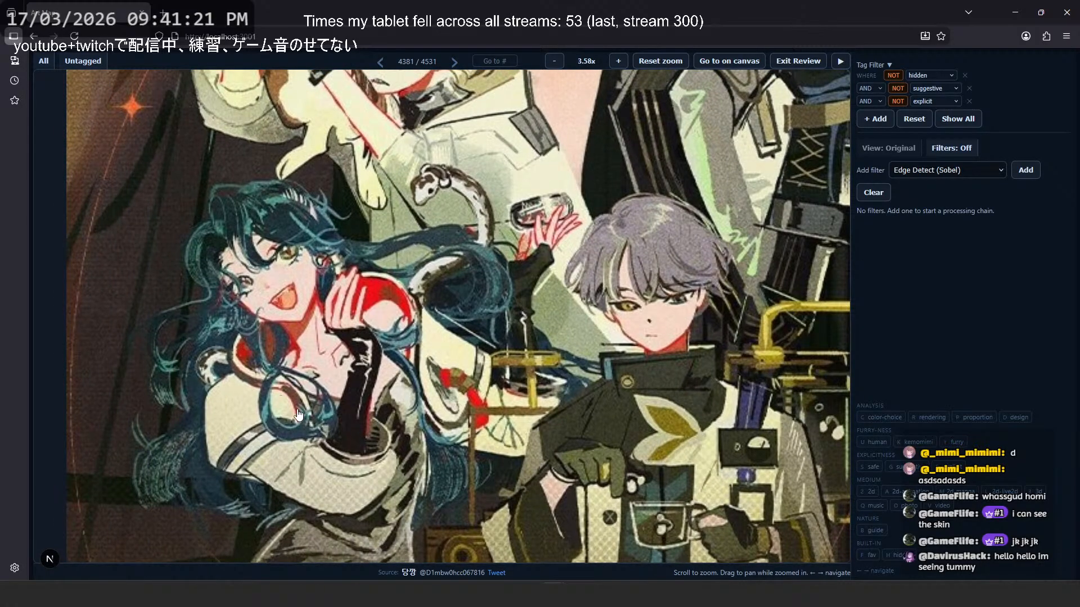
drag(476, 130, 499, 440)
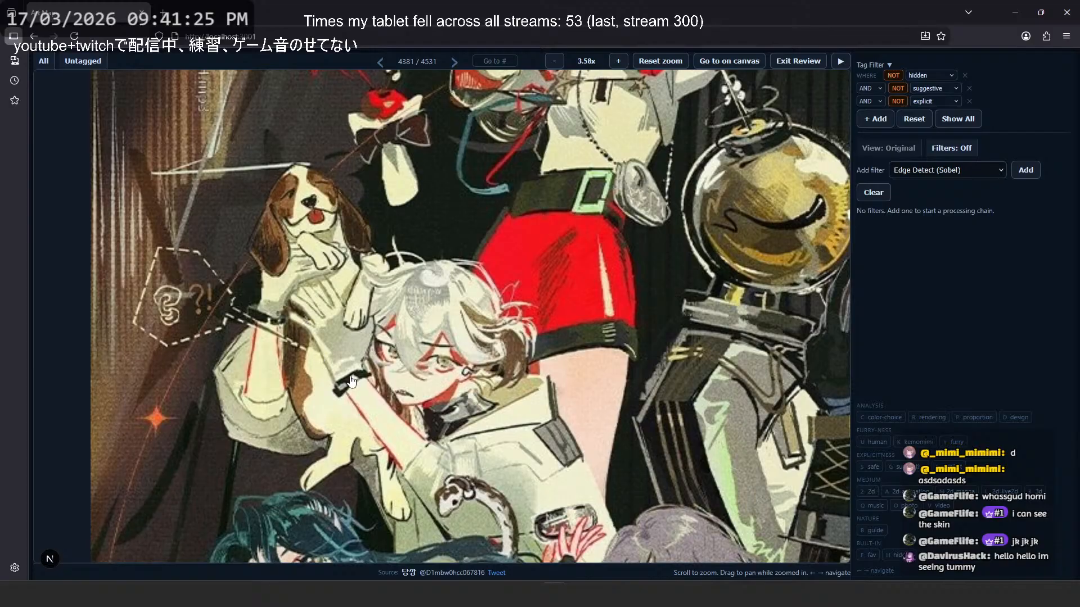
scroll(302, 215, down, 6)
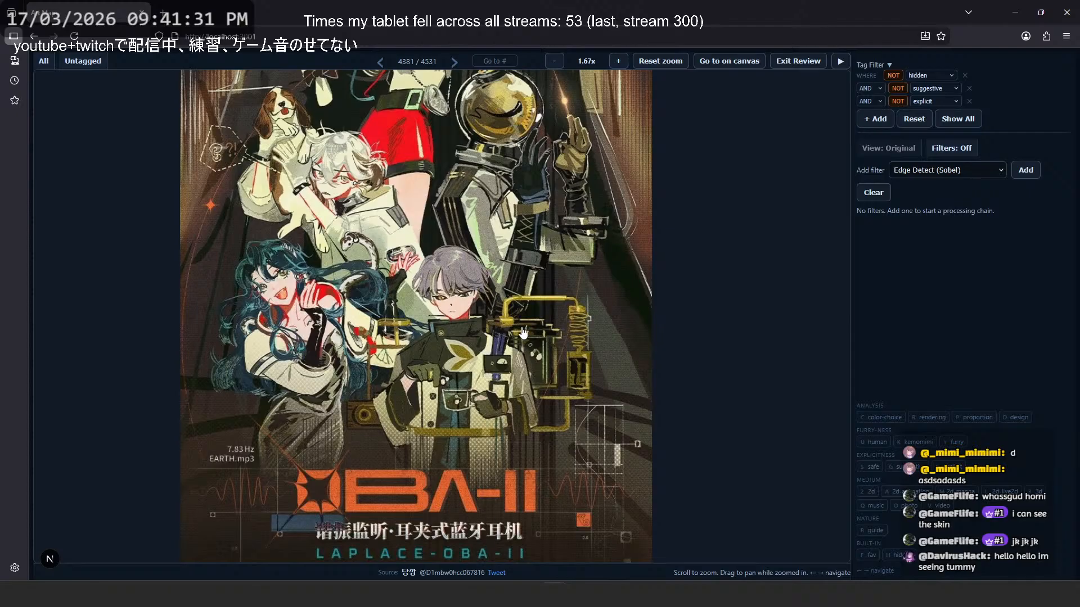
scroll(524, 332, down, 2)
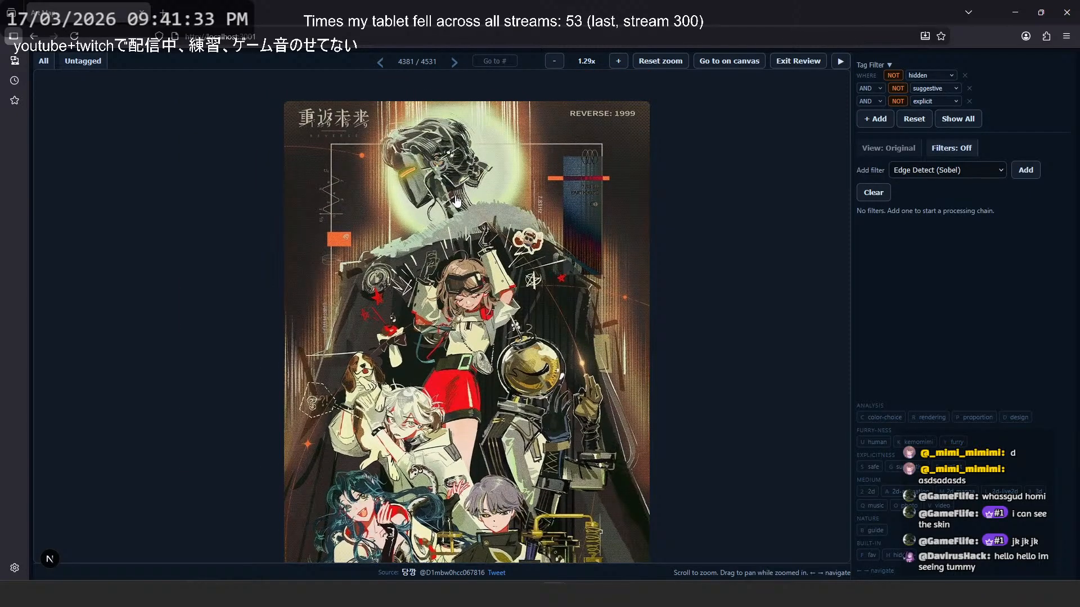
scroll(459, 150, down, 1)
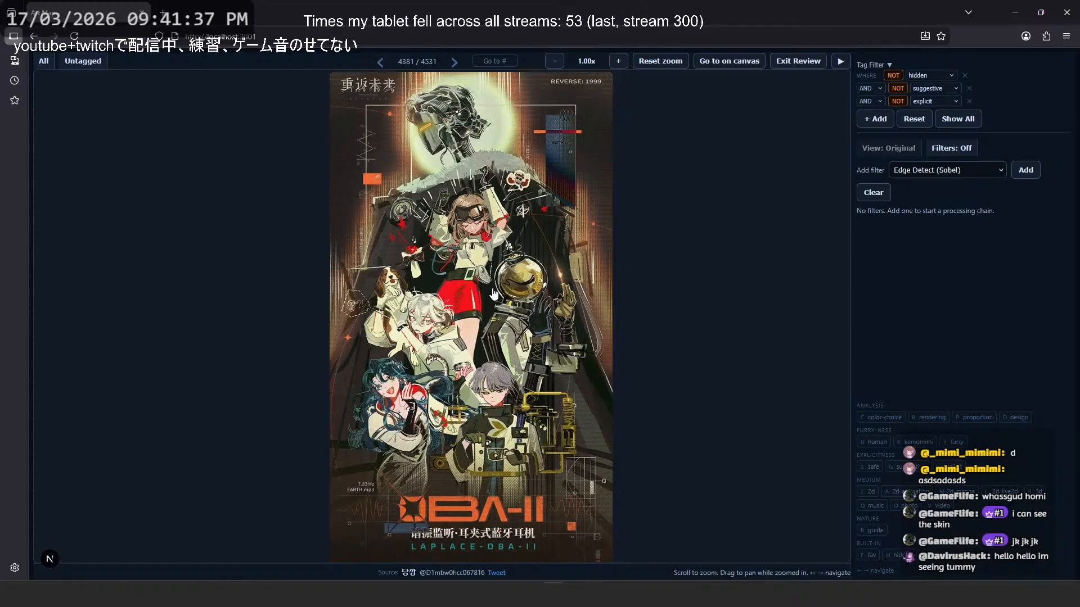
key(Left)
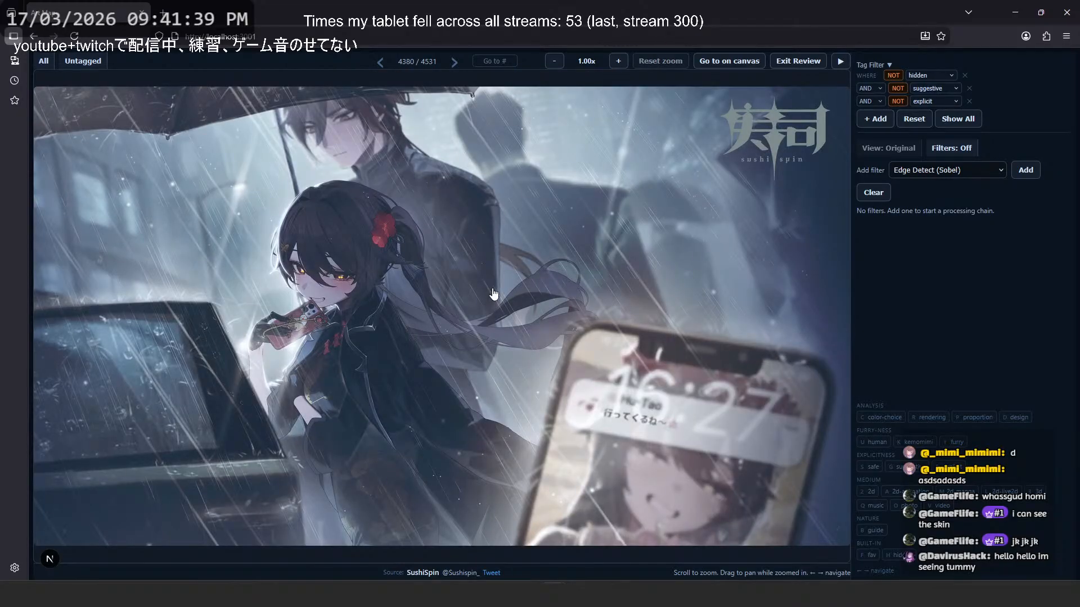
- Return to the Reverse: 1999 poster, image 4381, and shift it slightly within the viewer
key(Right)
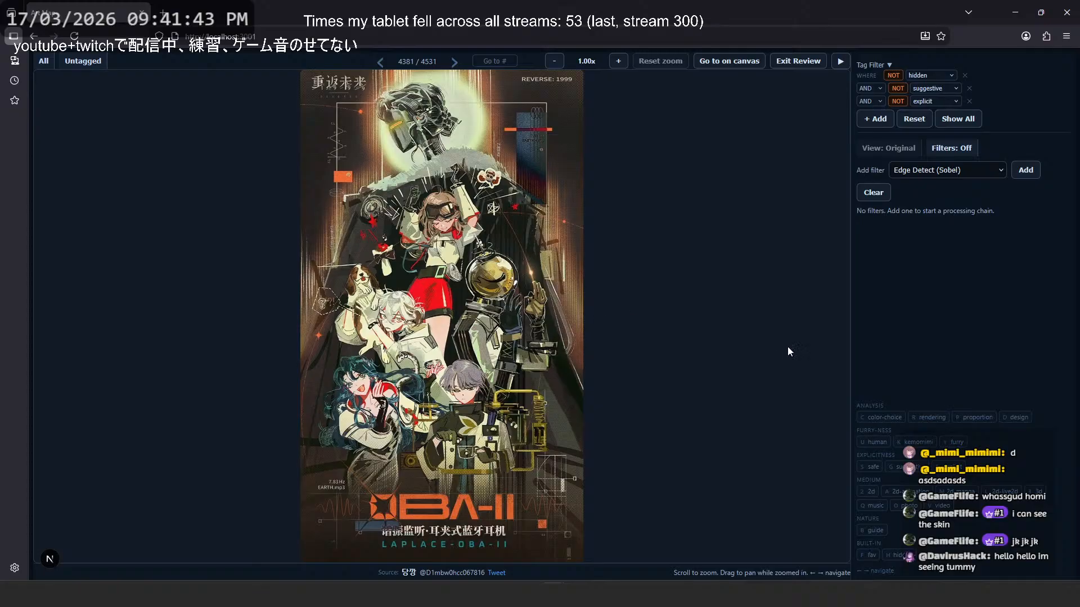
drag(848, 411, 900, 417)
double_click(931, 417)
drag(741, 354, 727, 353)
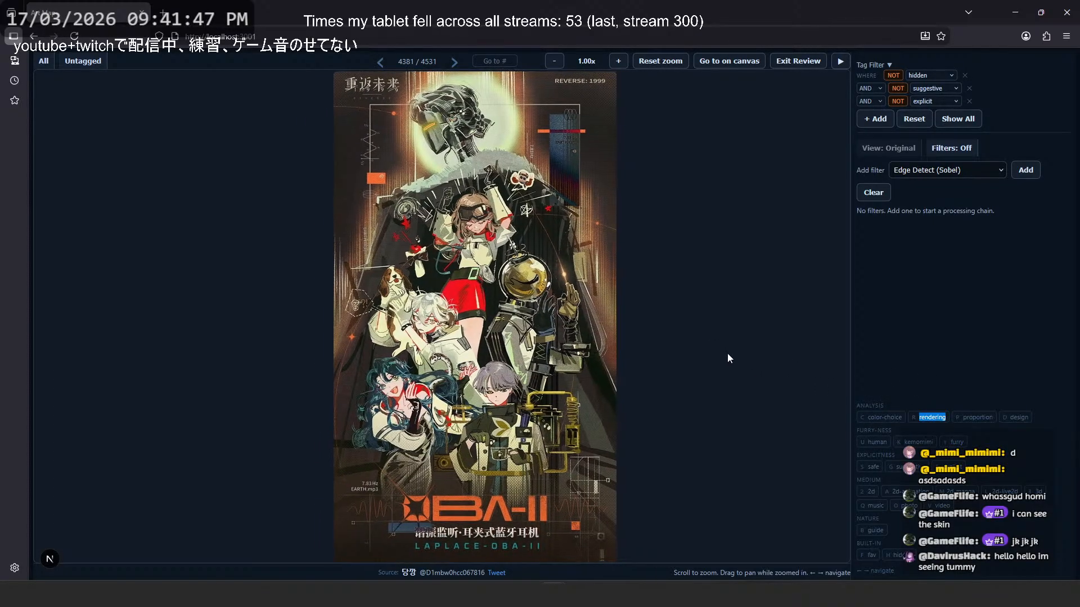
- Page backward past the forest landscape painting to image 4375, the two fox-eared characters against a snowy background
key(Left)
key(Left)
key(Left)
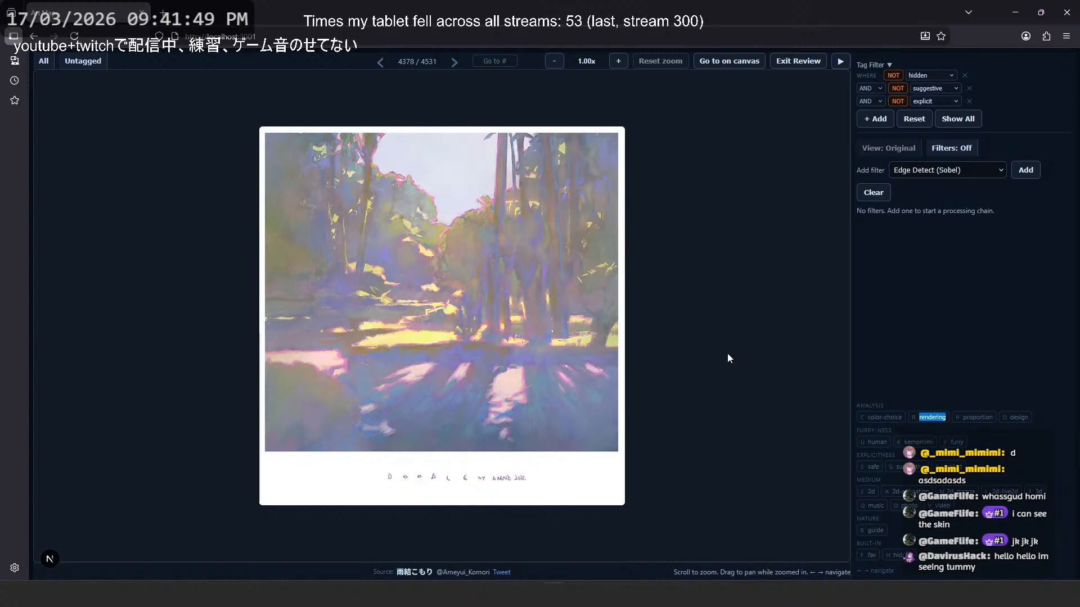
key(Left)
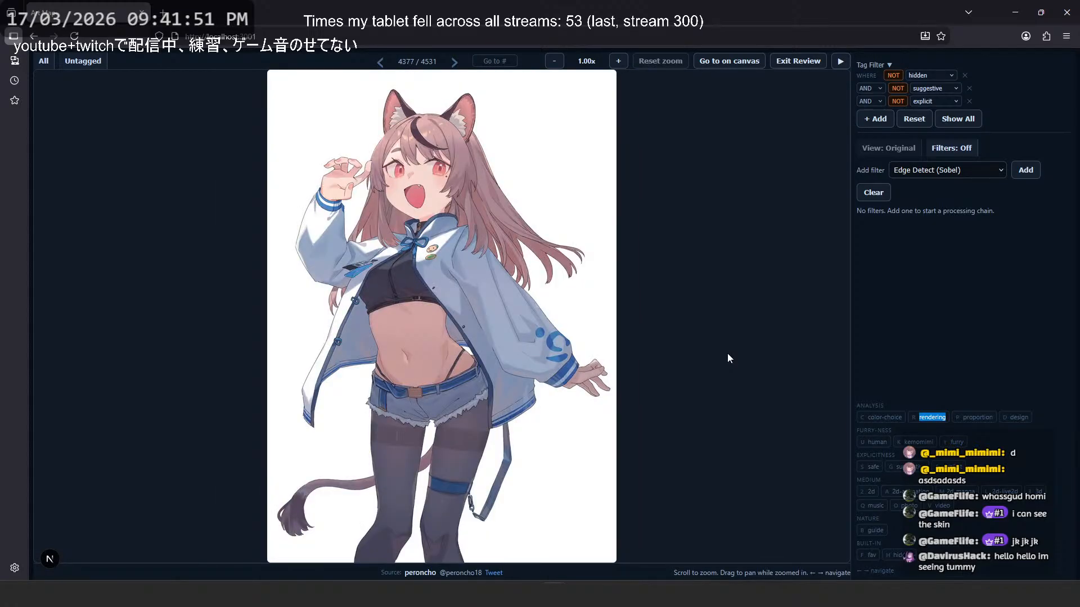
key(Left)
key(Left)
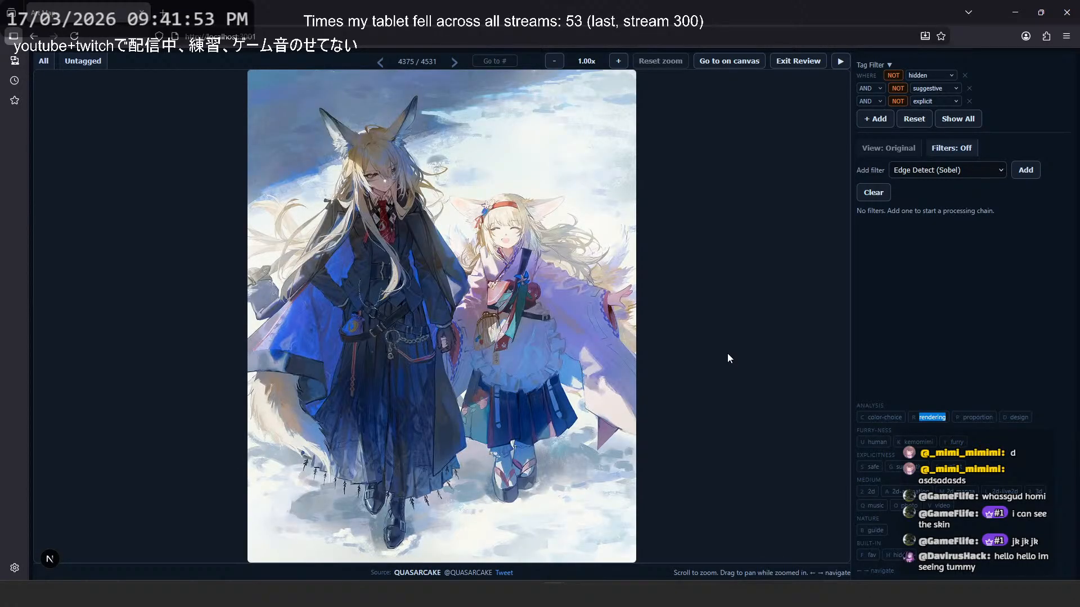
- Revisit the two images following the fox-eared pair, then move back to image 4374, the maid character sheet
key(Right)
key(Right)
key(Left)
key(Left)
key(Left)
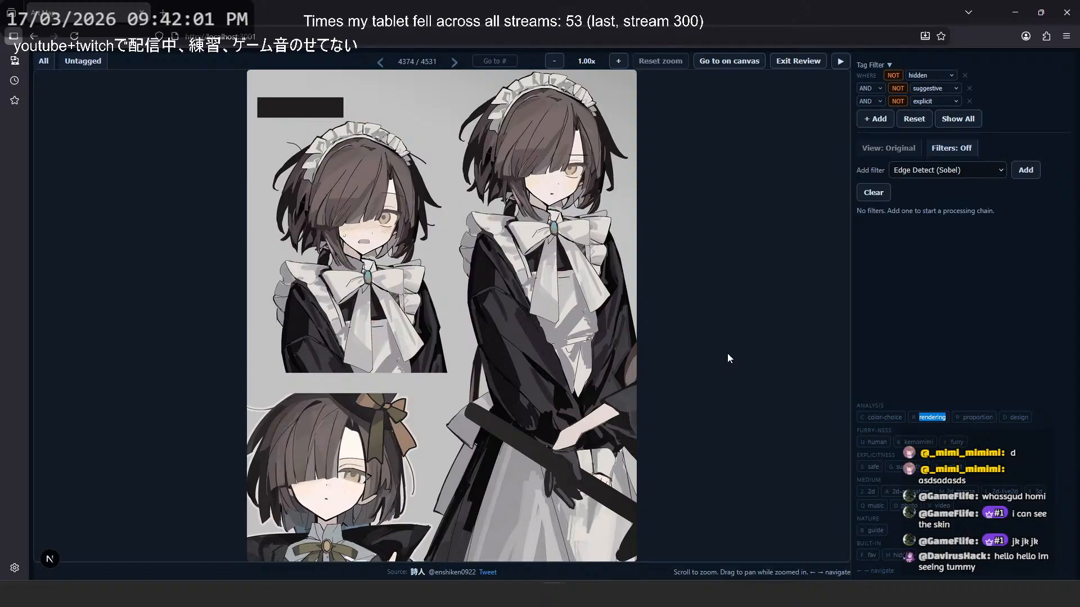
- Page backward through the painterly character illustrations to image 4368, the photographed open art book
key(Left)
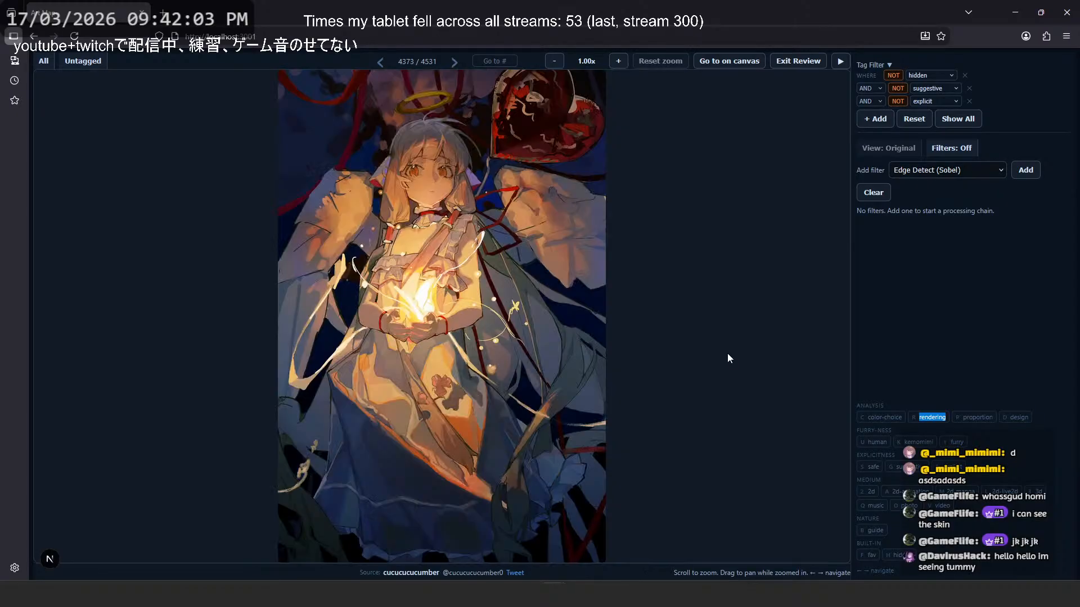
key(Left)
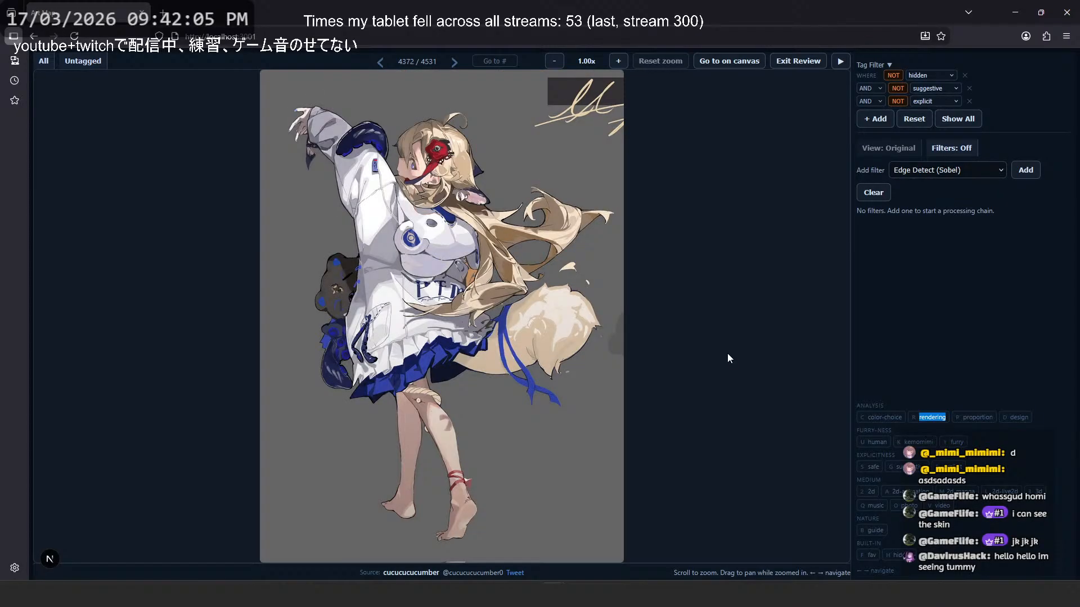
key(Left)
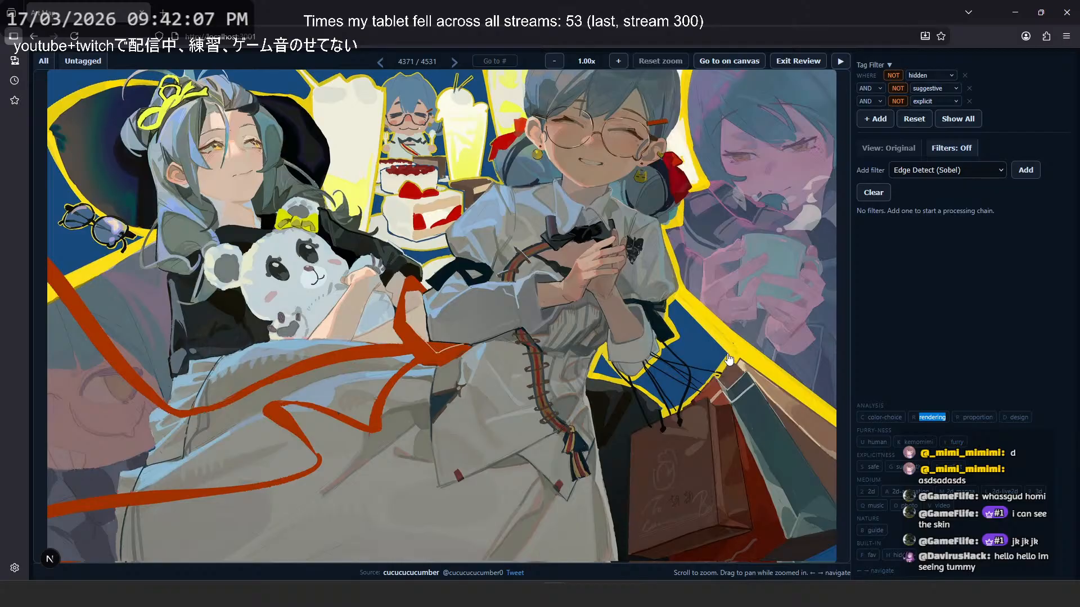
key(Left)
key(Left)
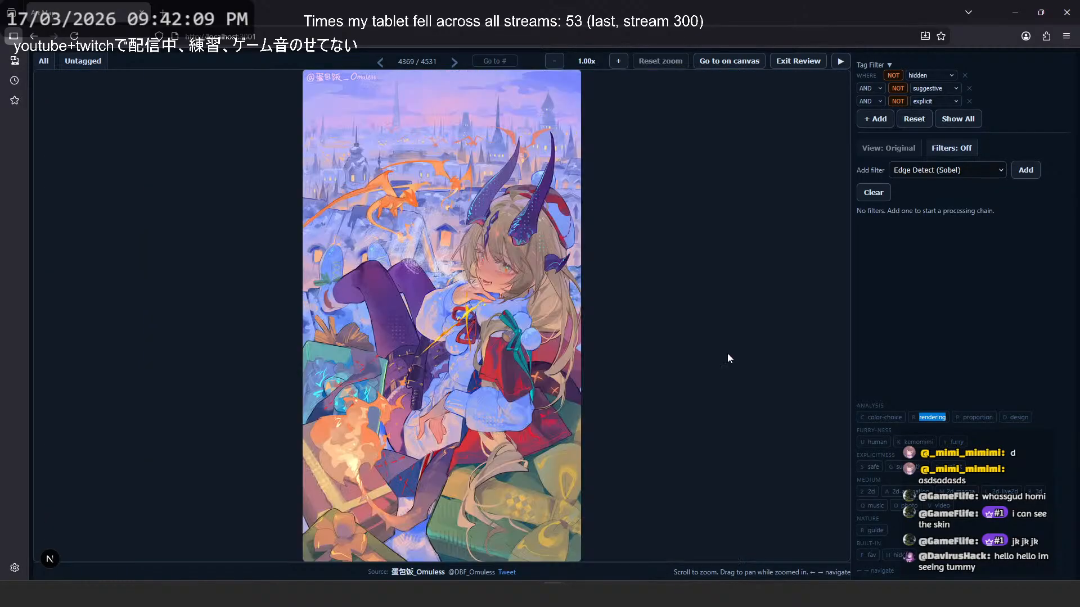
- Page backward past the grey fox-figure silhouette study to image 4362, the purple heart-shaped magical girl illustration
key(Left)
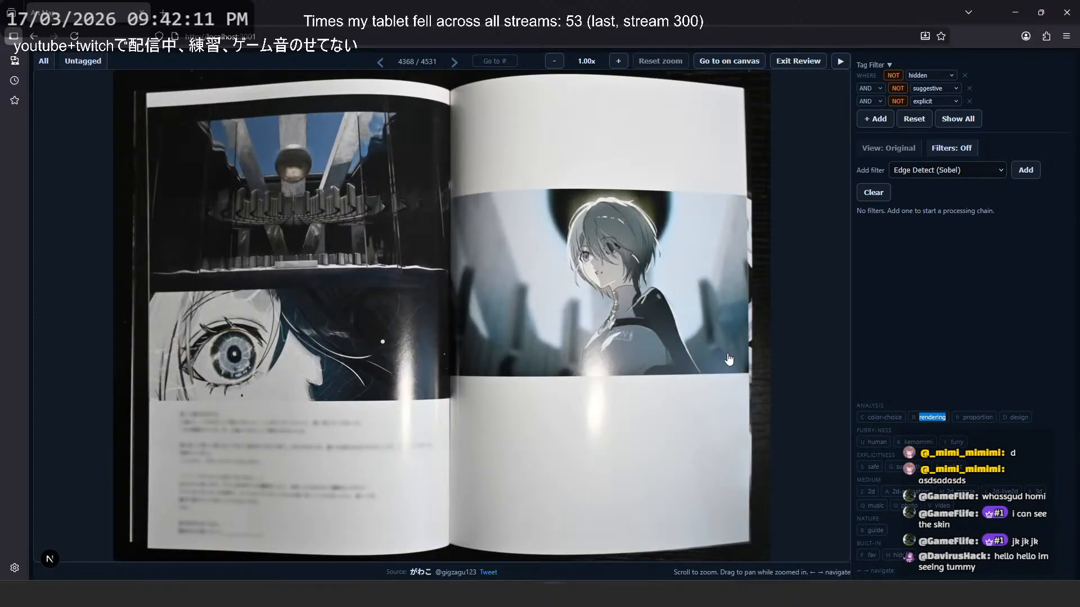
key(Left)
key(Left)
key(Left)
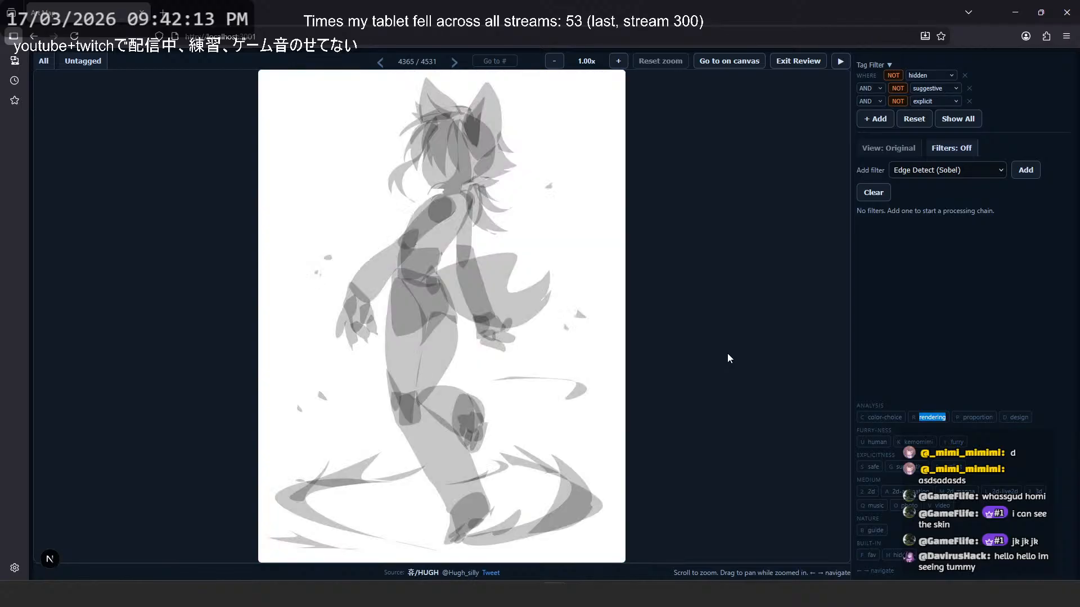
- Page backward past the red apron close-up to image 4357, the blonde nun illustration
key(Left)
key(Left)
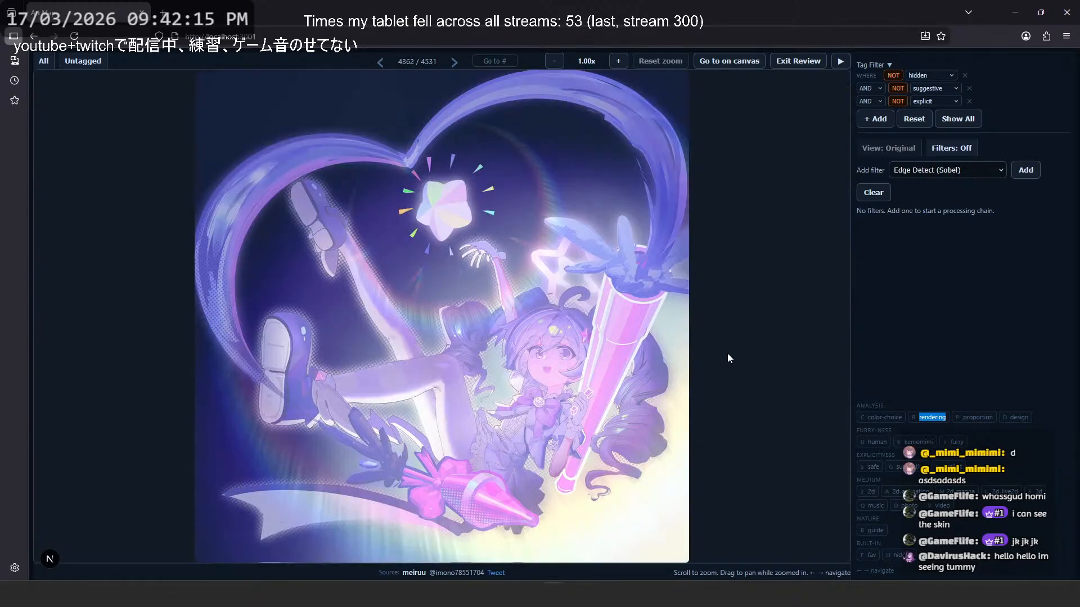
key(Left)
key(Left)
key(Left)
key(Left)
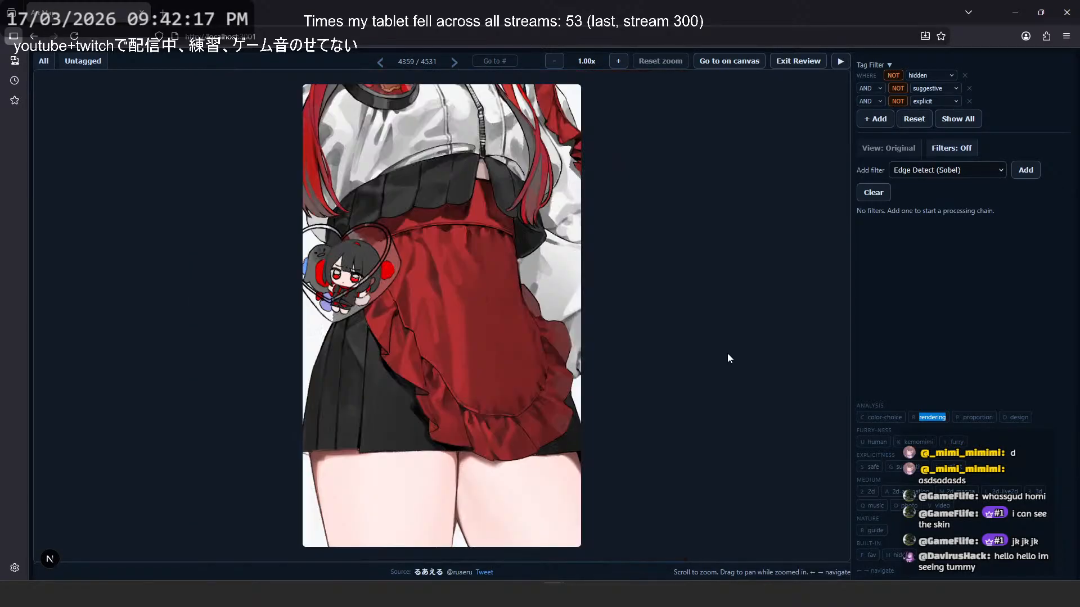
- Page backward past the fox-tail illustration and the winged character sketch to image 4352, the pink-haired bedtime comic
key(Left)
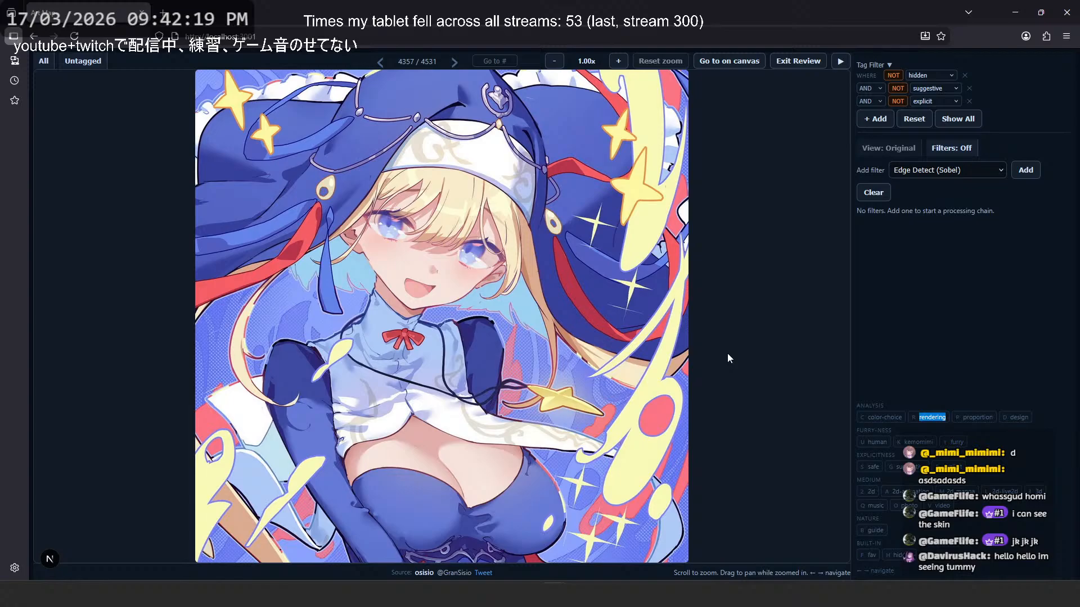
key(Left)
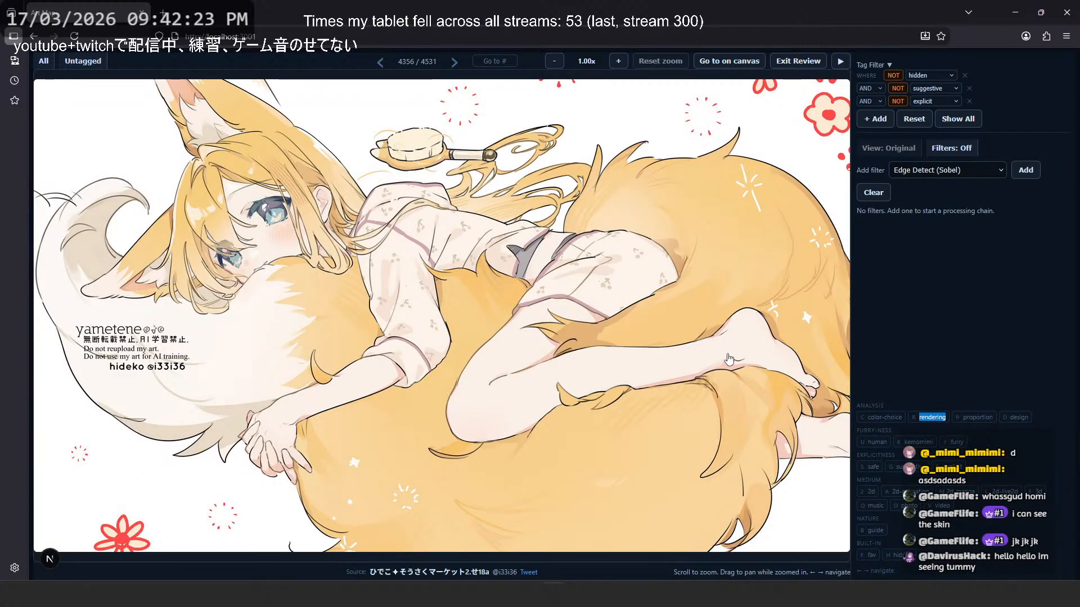
key(Left)
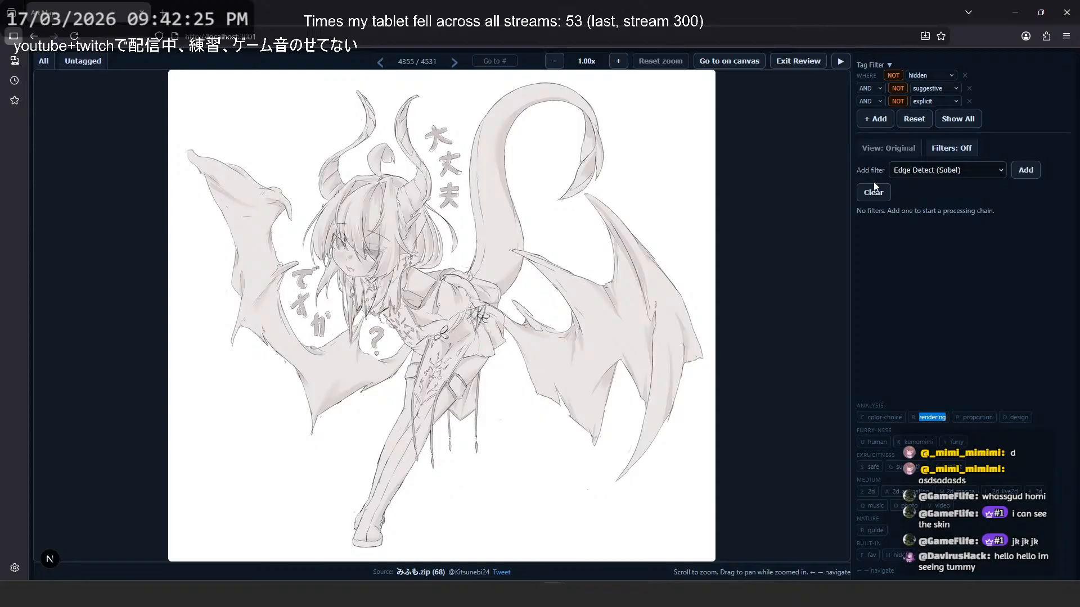
key(Left)
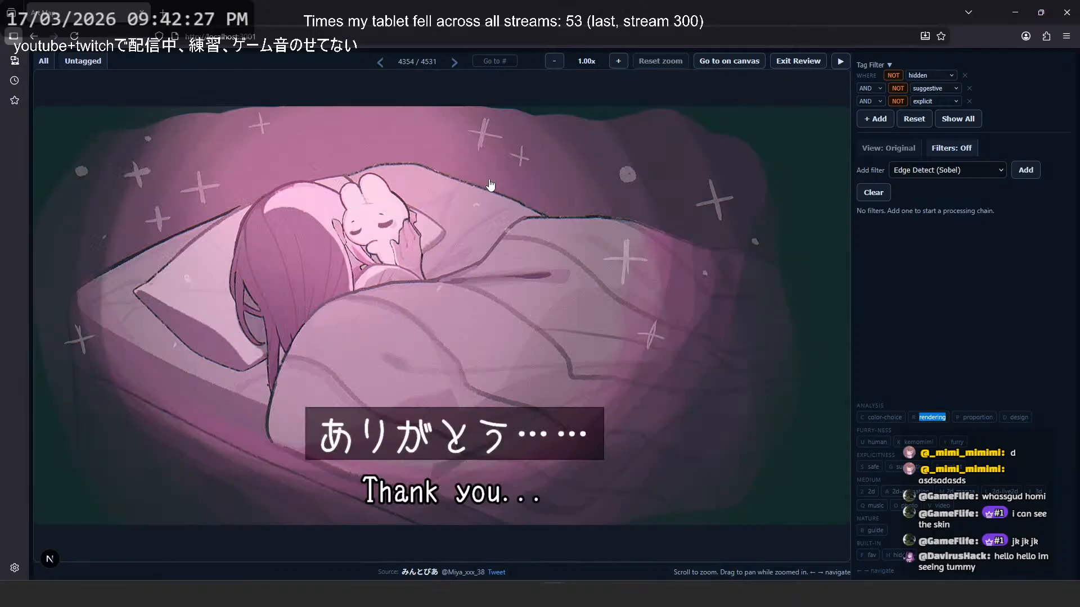
key(Left)
key(Left)
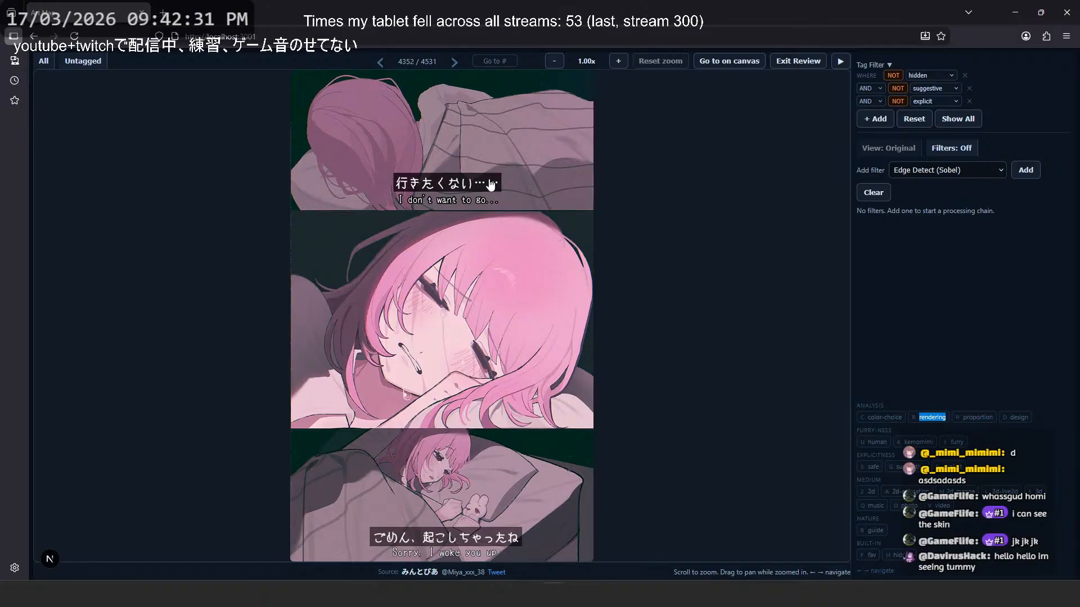
- Page backward, studying the hand-drawing guide at image 4349, and continue to image 4348, the red-dress illustration
key(Left)
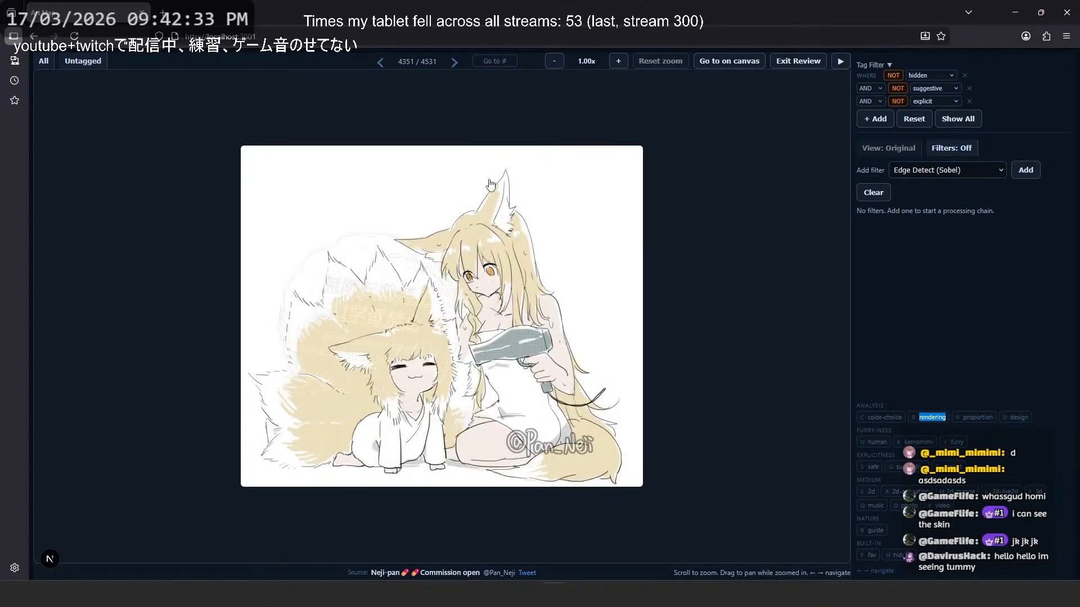
key(Left)
key(Left)
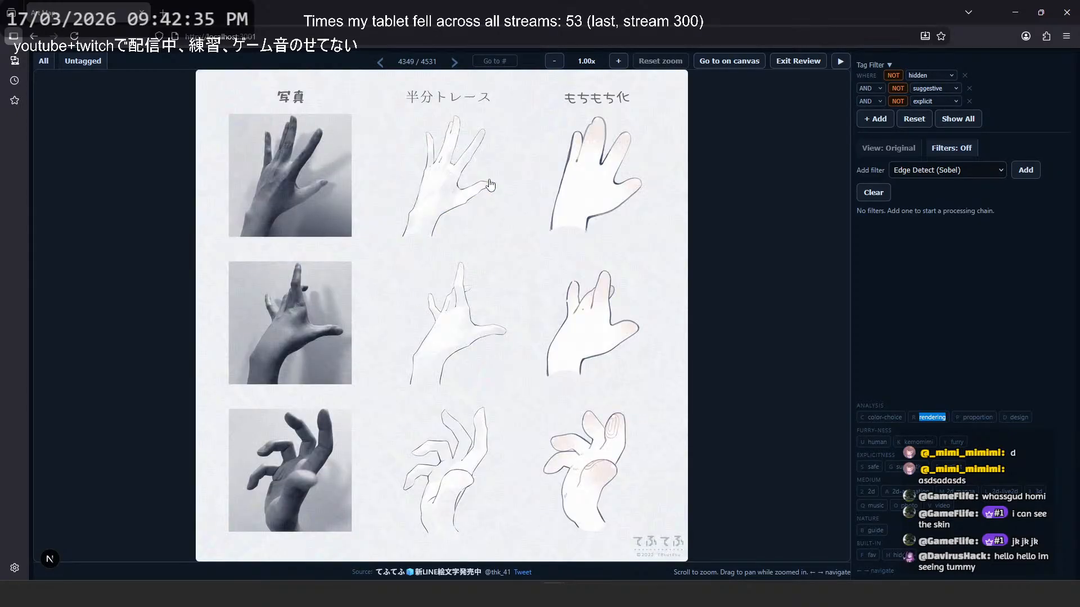
key(Left)
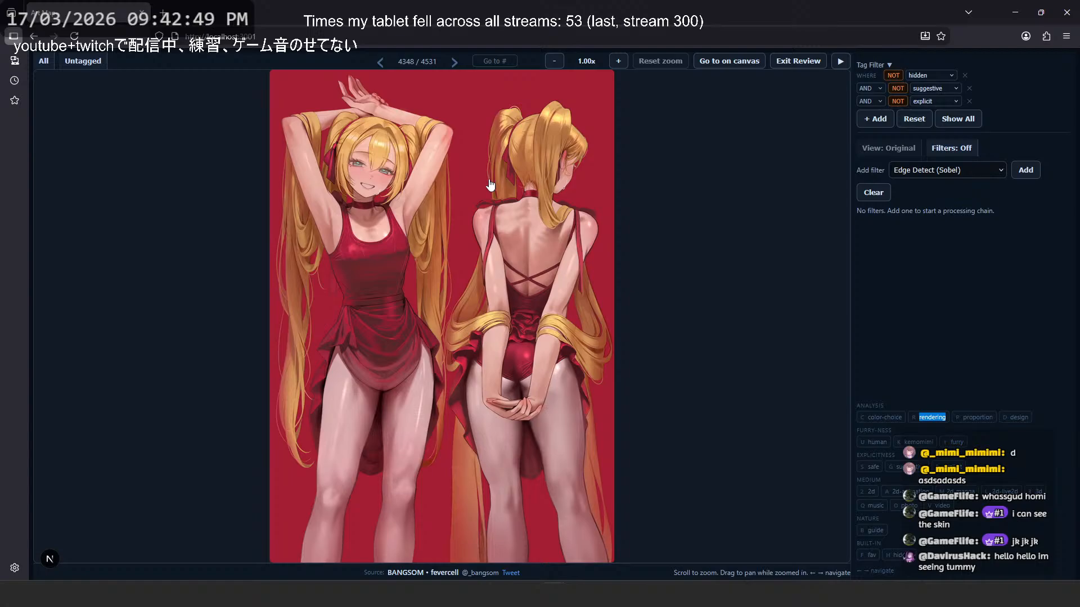
- Page backward past the grey wolf-eared character to image 4344, the sheet of brown-haired character poses
key(Left)
key(Left)
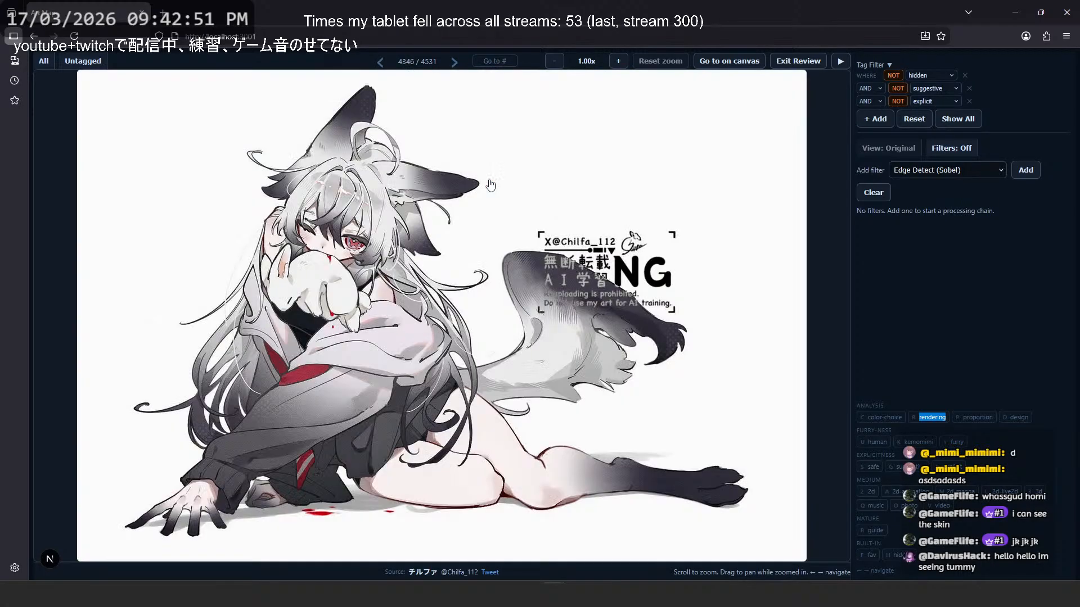
key(Left)
key(Left)
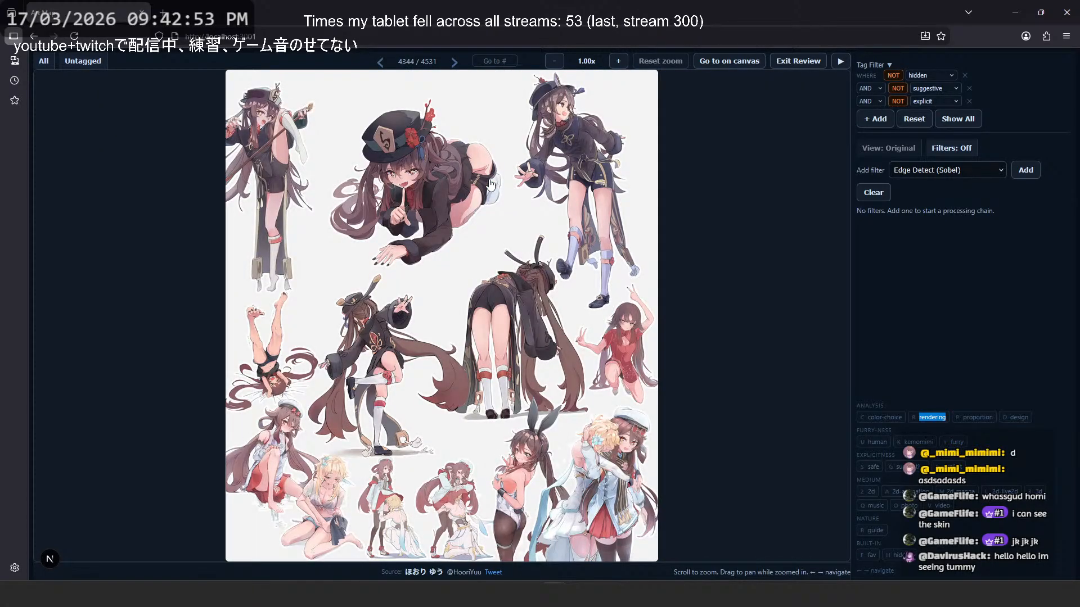
- Revisit the red-dress illustration and its neighbouring image, then return to the brown-haired character pose sheet
key(Right)
key(Right)
key(Right)
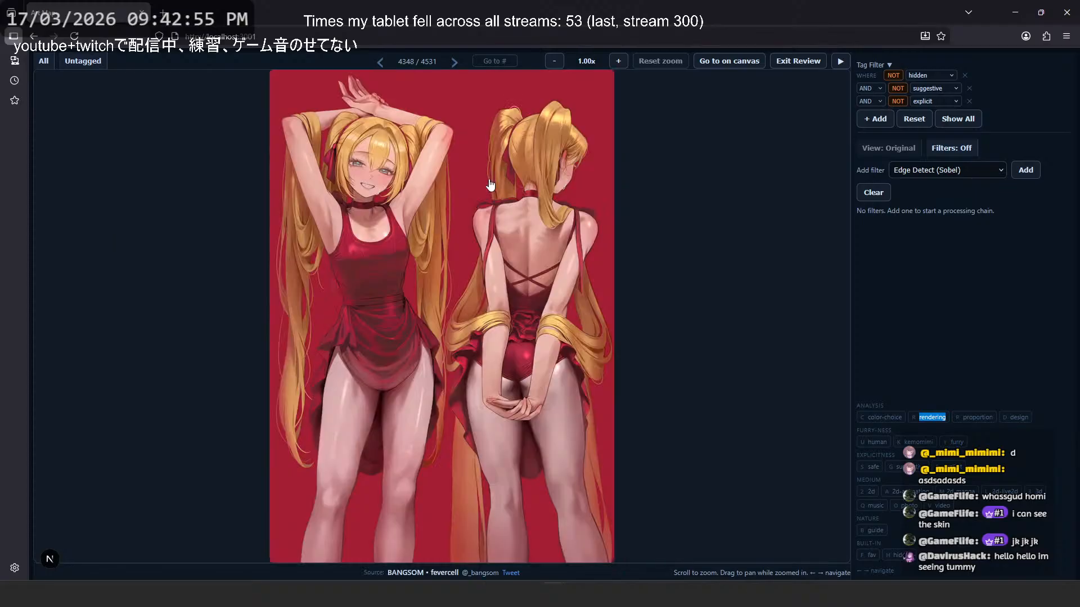
key(Right)
key(Left)
key(Left)
key(Left)
key(Left)
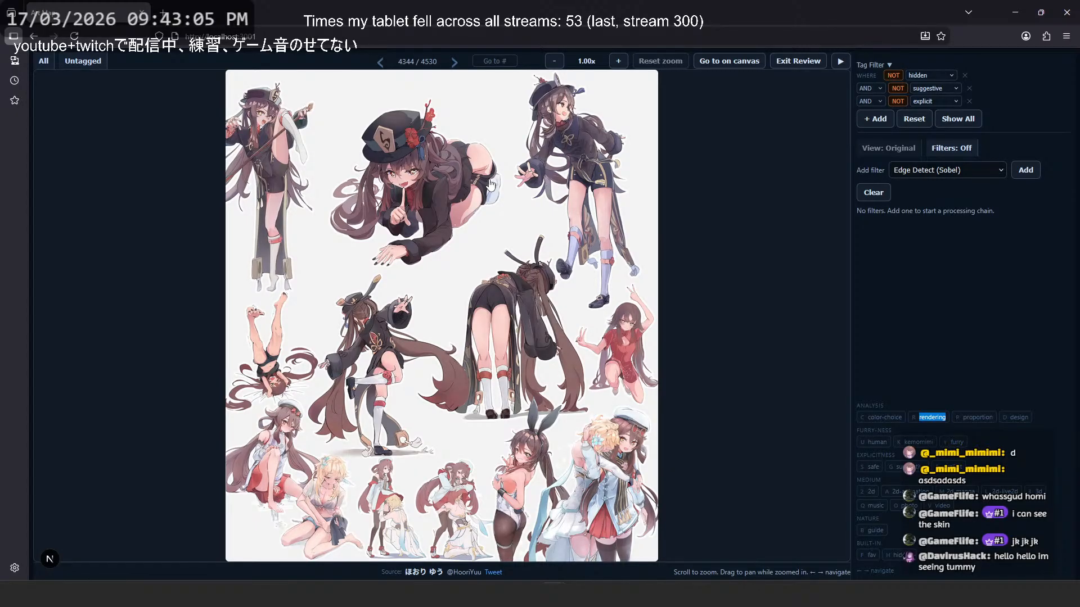
- Check the image after the pose sheet, then page backward to image 4342, the wooden walkway with red foliage
key(Right)
key(Left)
key(Left)
key(Left)
key(Left)
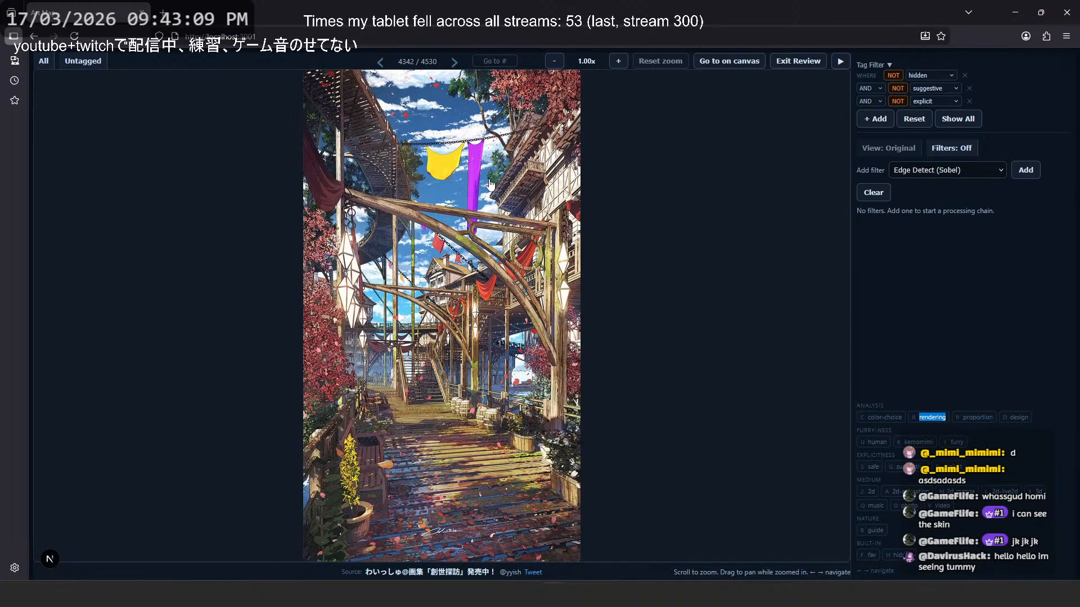
- Return to image 4343, the futuristic harbour city, examine its buildings closely, and restore a fuller view
key(Right)
key(Right)
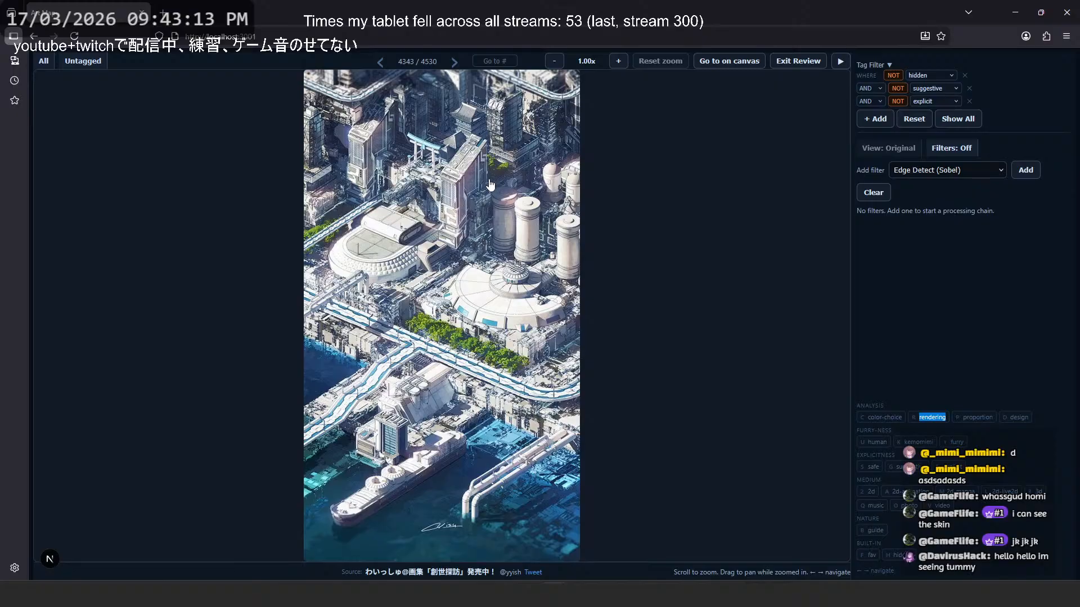
scroll(475, 182, up, 10)
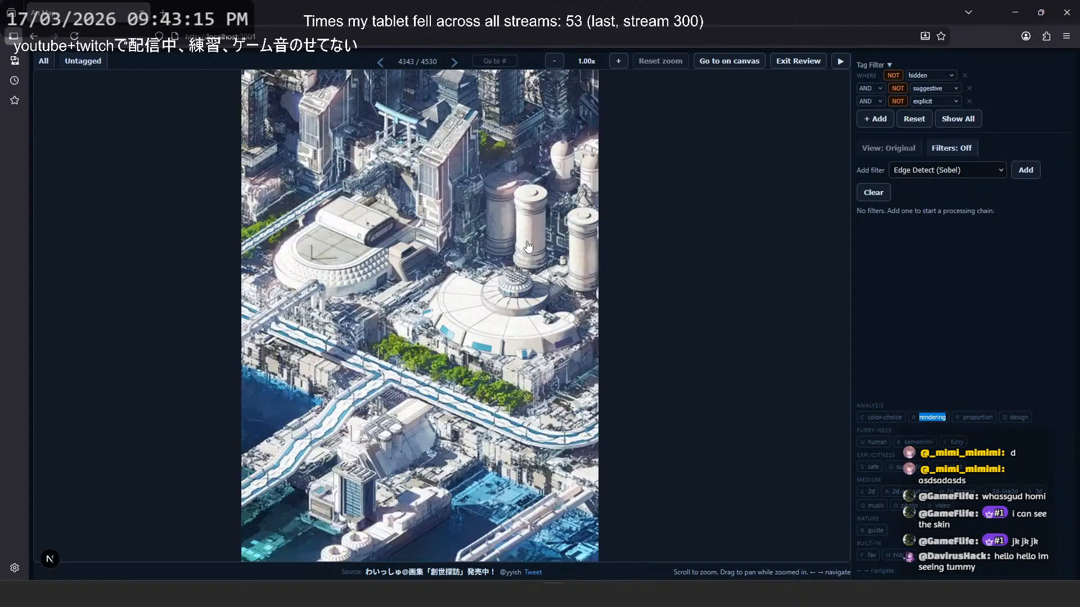
scroll(429, 278, down, 10)
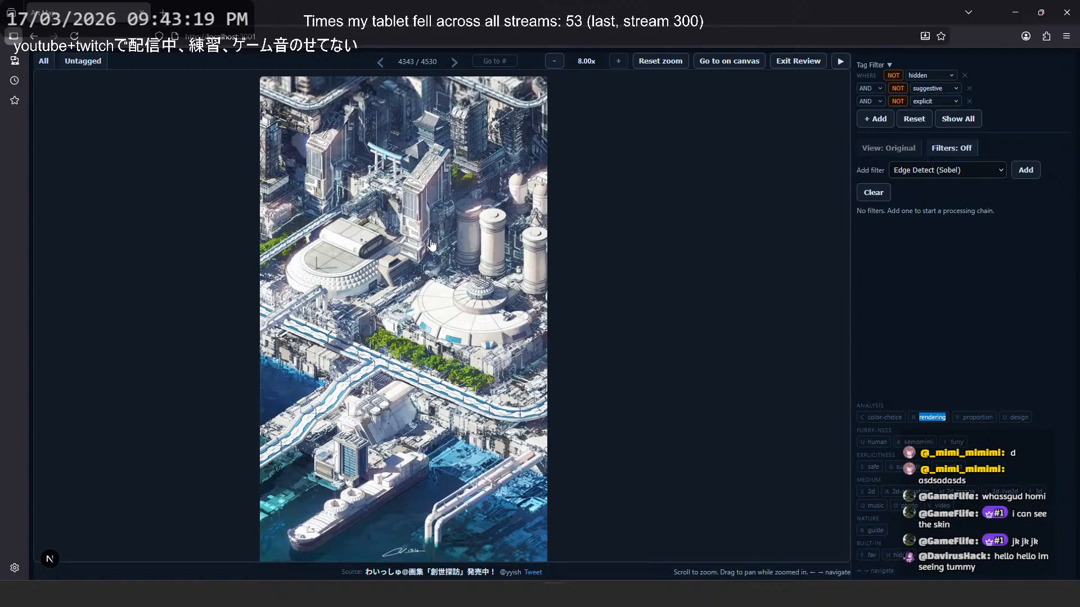
- Page backward through the architecture sketches and the shading and fabric studies to image 4334, the black-and-white long-haired figure
key(Left)
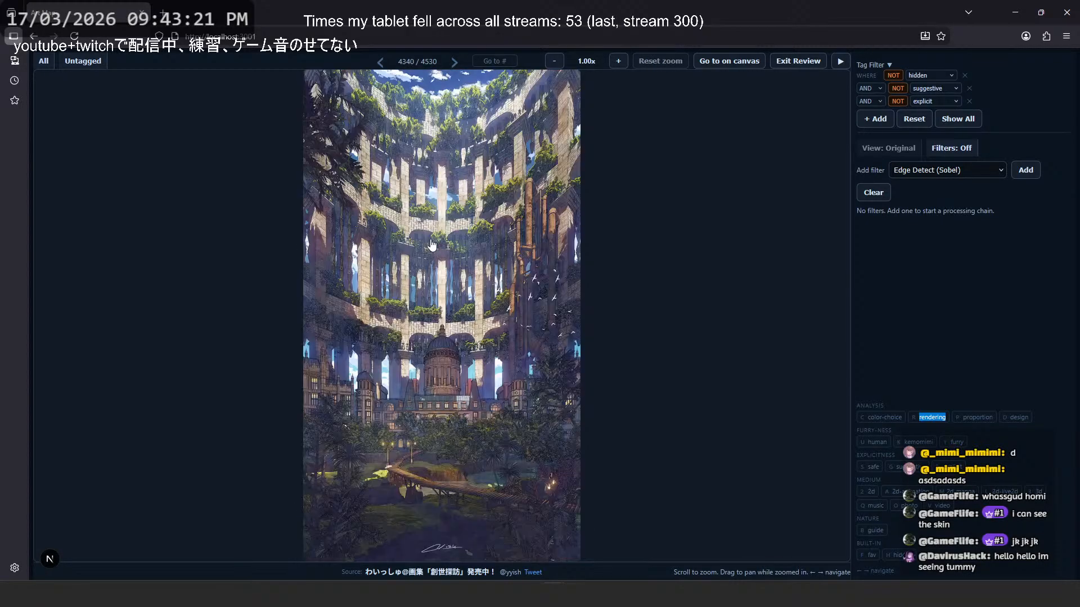
key(Left)
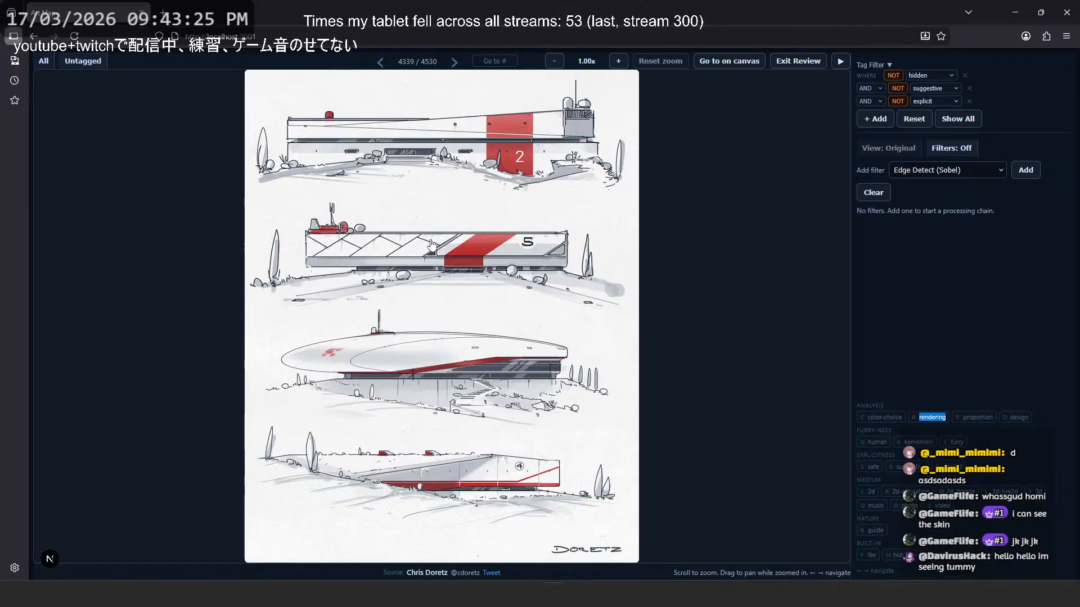
key(Left)
key(Left)
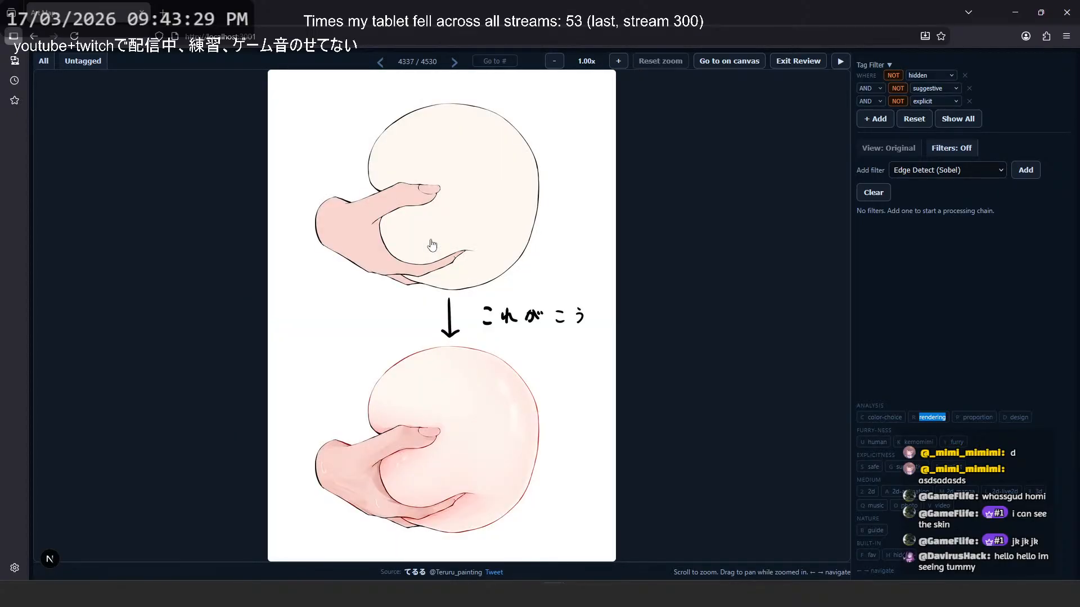
key(Left)
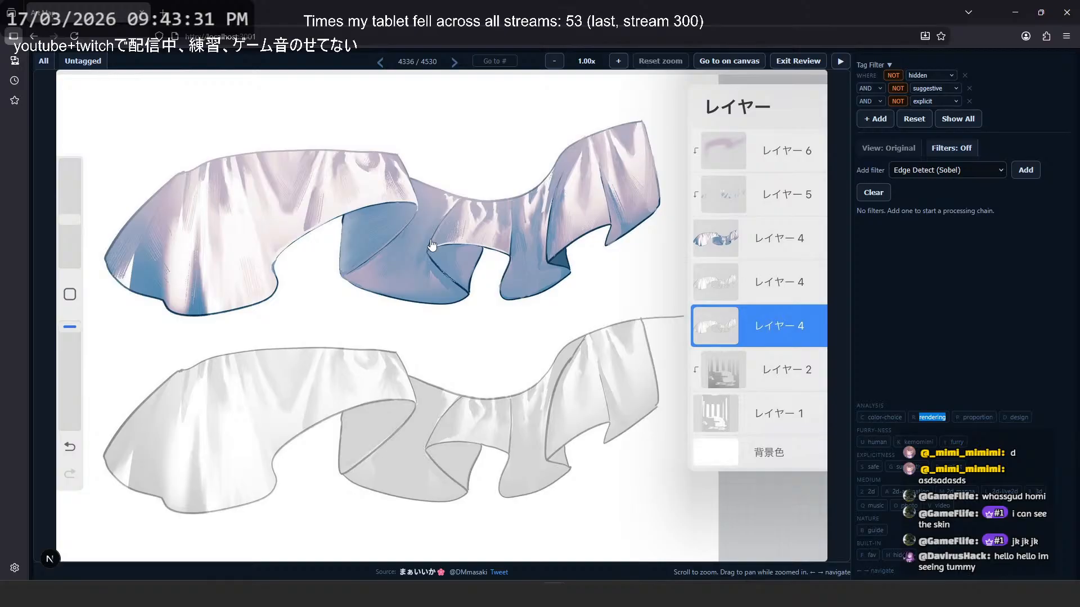
key(Left)
key(Left)
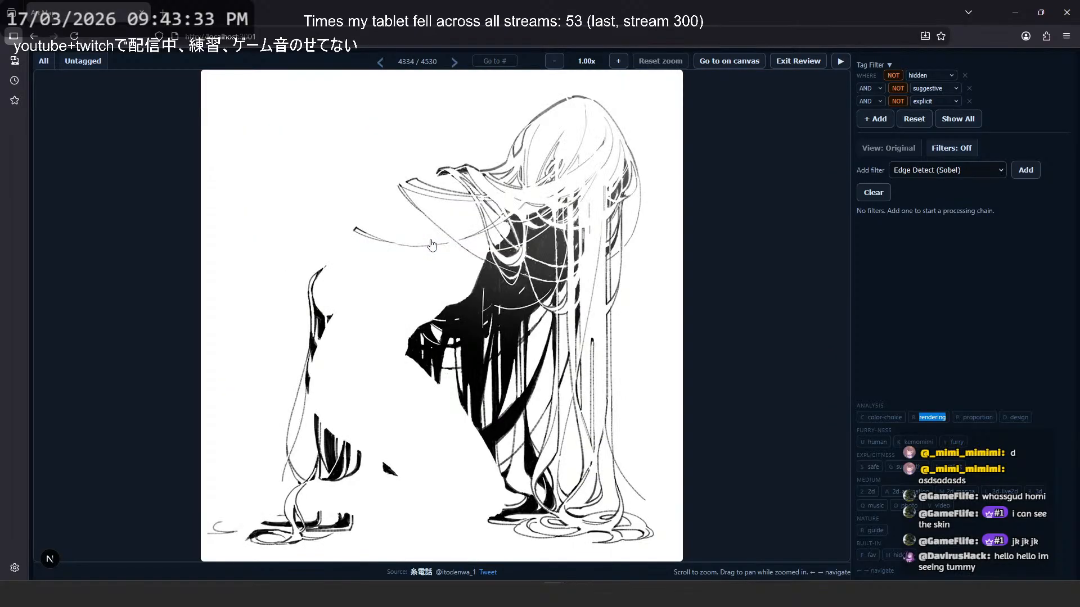
- Compare the blue-haired illustration at image 4333 with the black-and-white figure, and page backward to image 4330, the ribbed-sweater profile
key(Right)
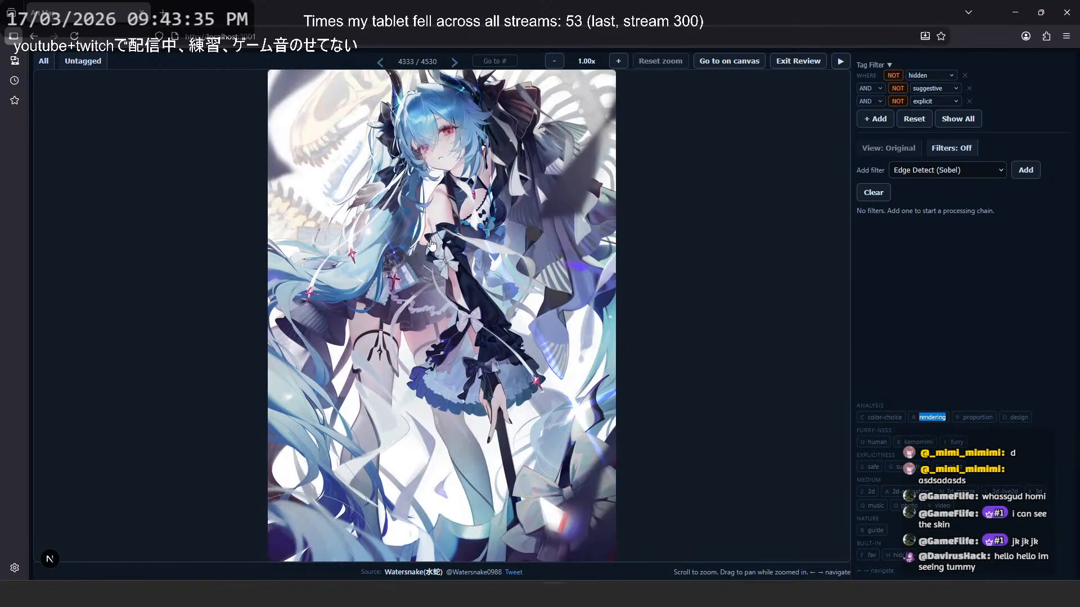
key(Left)
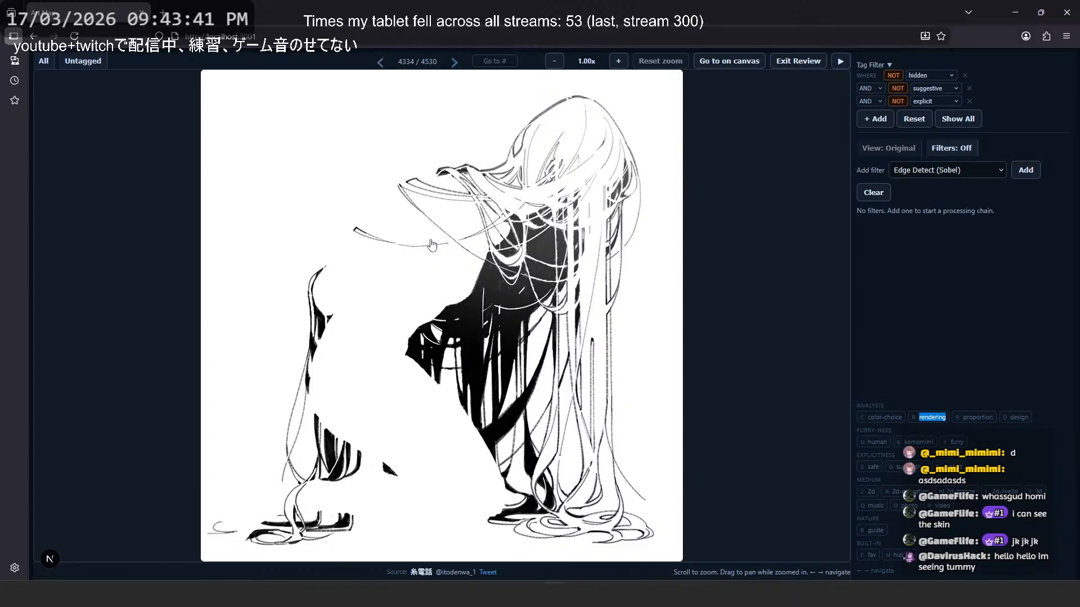
key(Left)
key(Left)
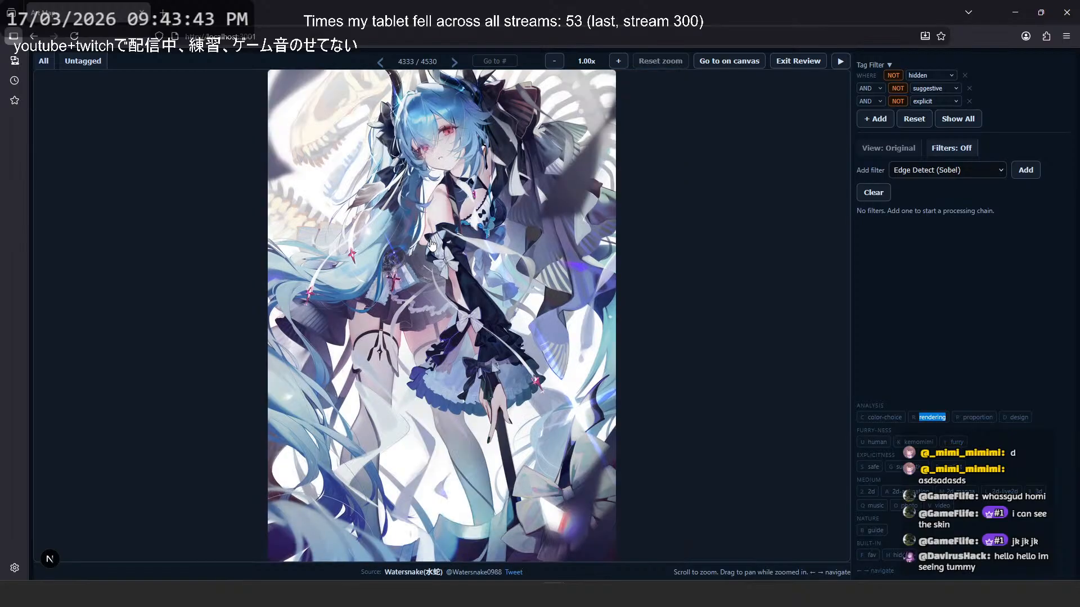
key(Left)
key(Left)
key(Left)
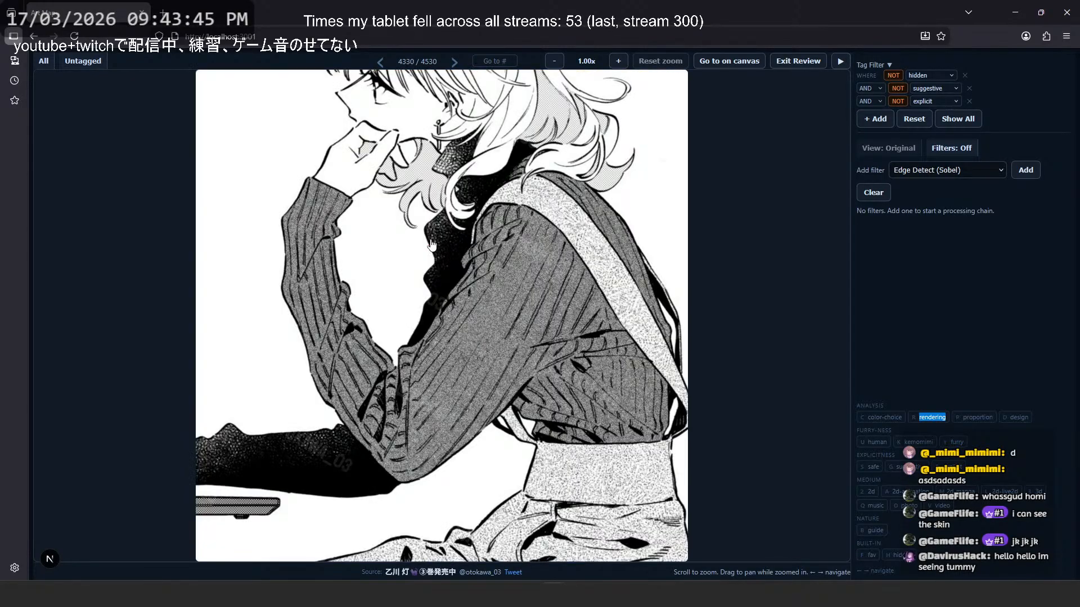
- Page backward through the wolf-eared student, the dark livestream scene and the hand close-ups to image 4324, the red-eyed white-haired character
key(Left)
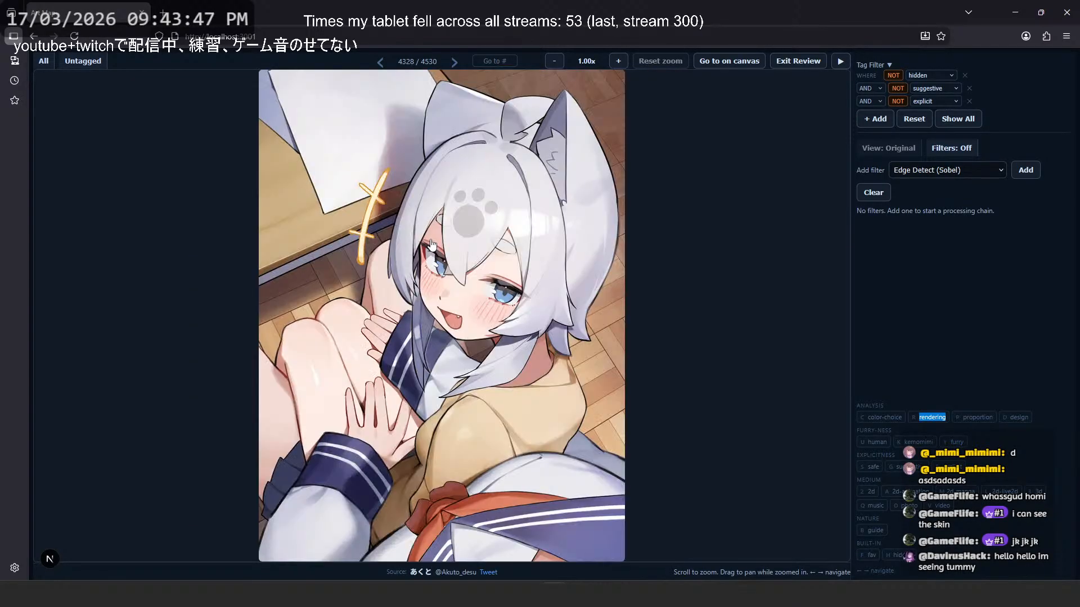
key(Left)
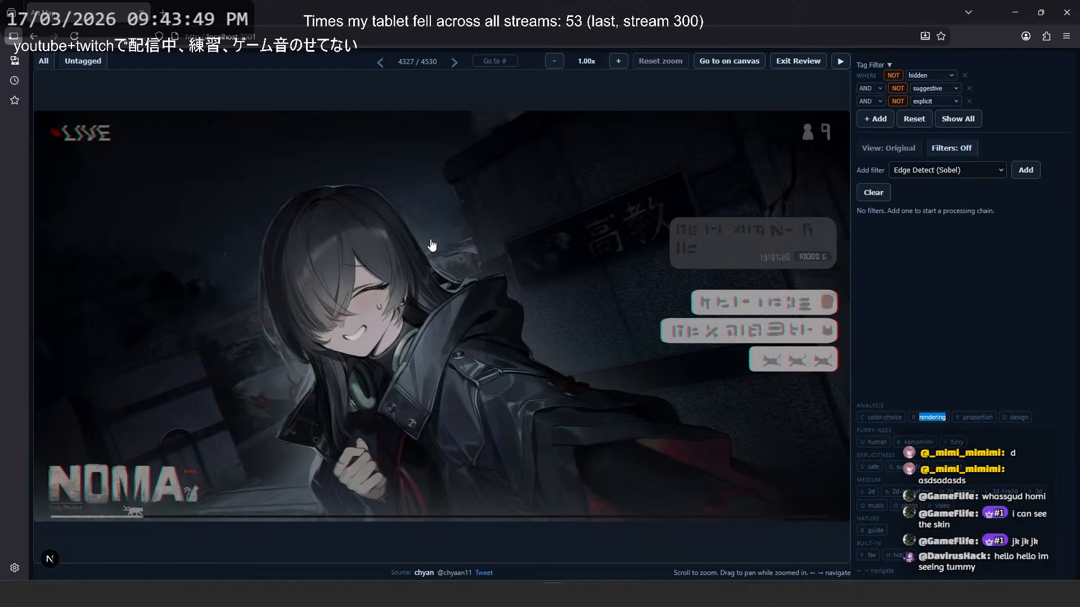
key(Left)
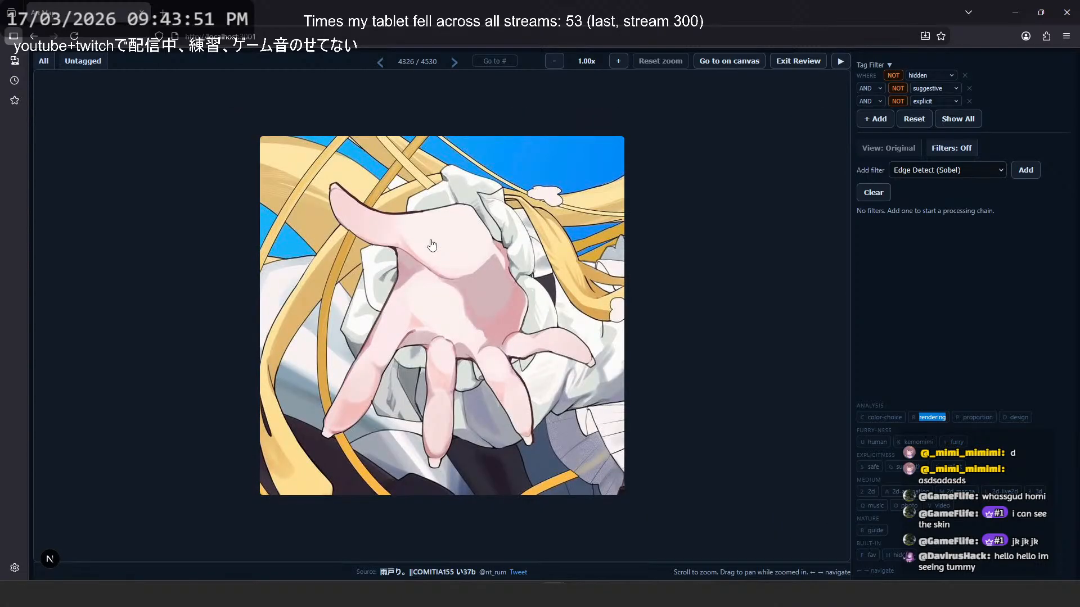
key(Left)
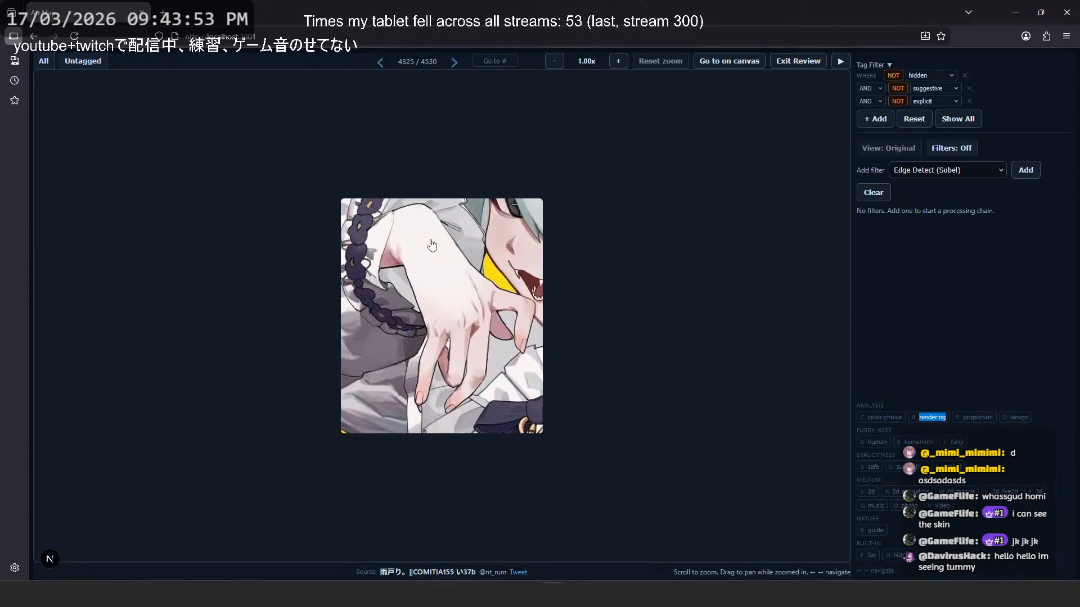
key(Left)
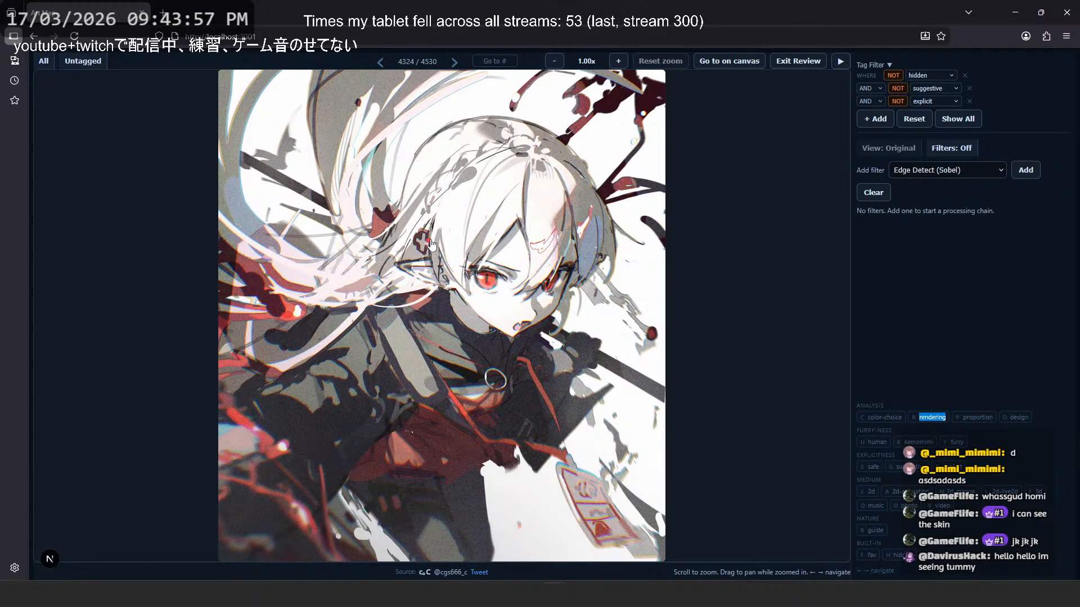
- Page backward past the cloaked figure and the mirrored face drawings to image 4319, the green Letheia machine profile
key(Left)
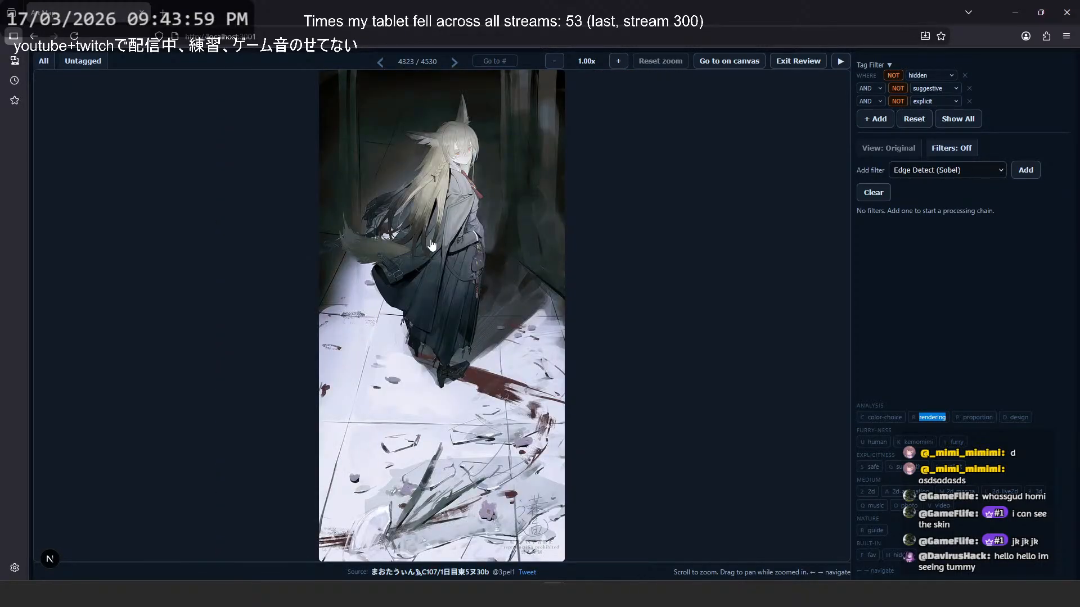
key(Left)
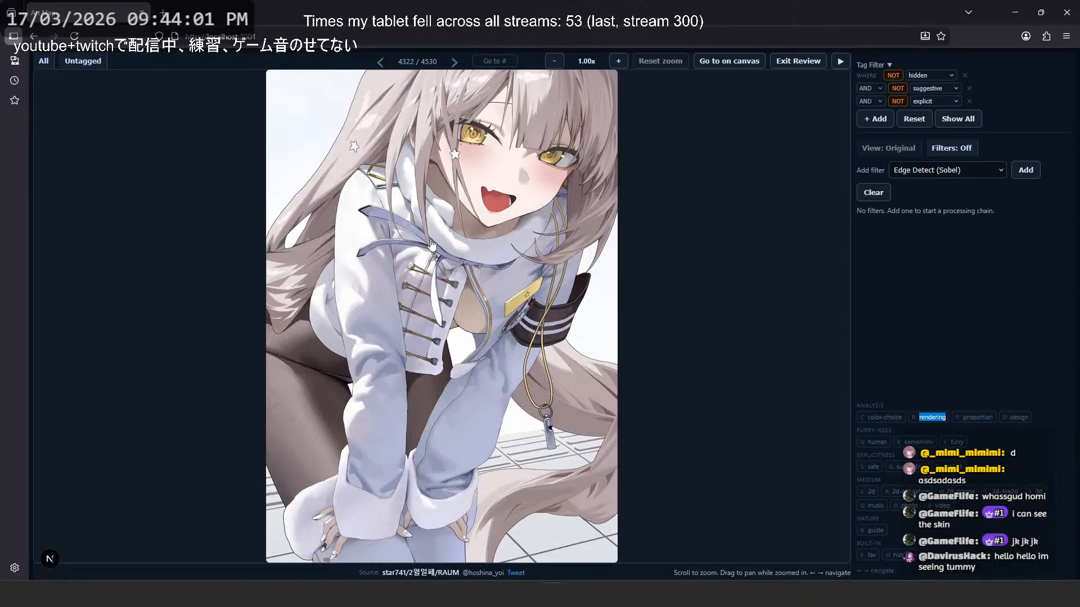
key(Left)
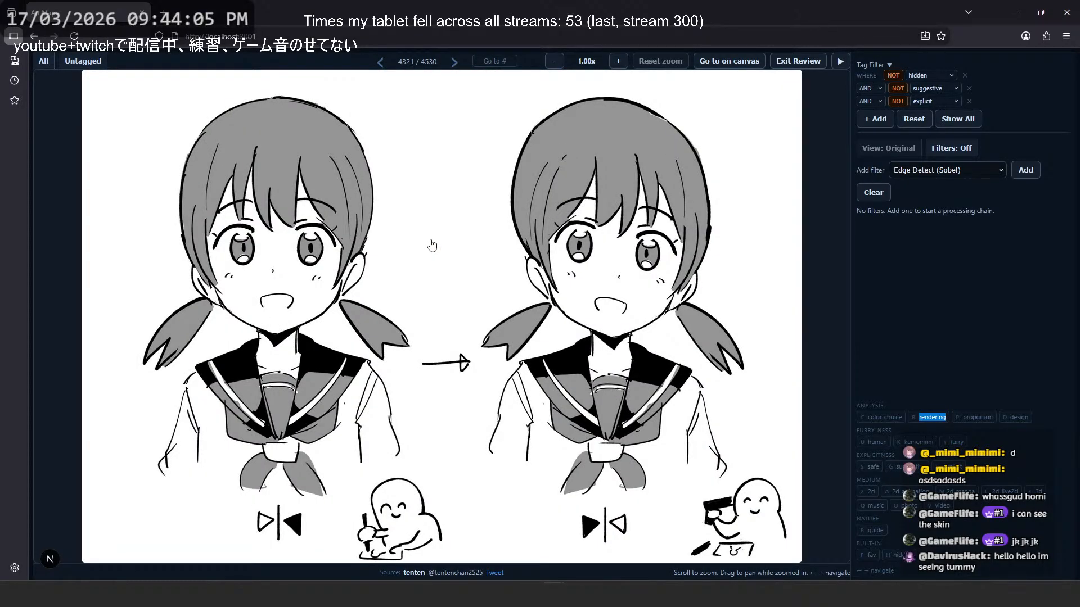
key(Left)
- Check the Ecclesia machine profile and image 4316 with its giant mechanical heads, and return to image 4318
key(Left)
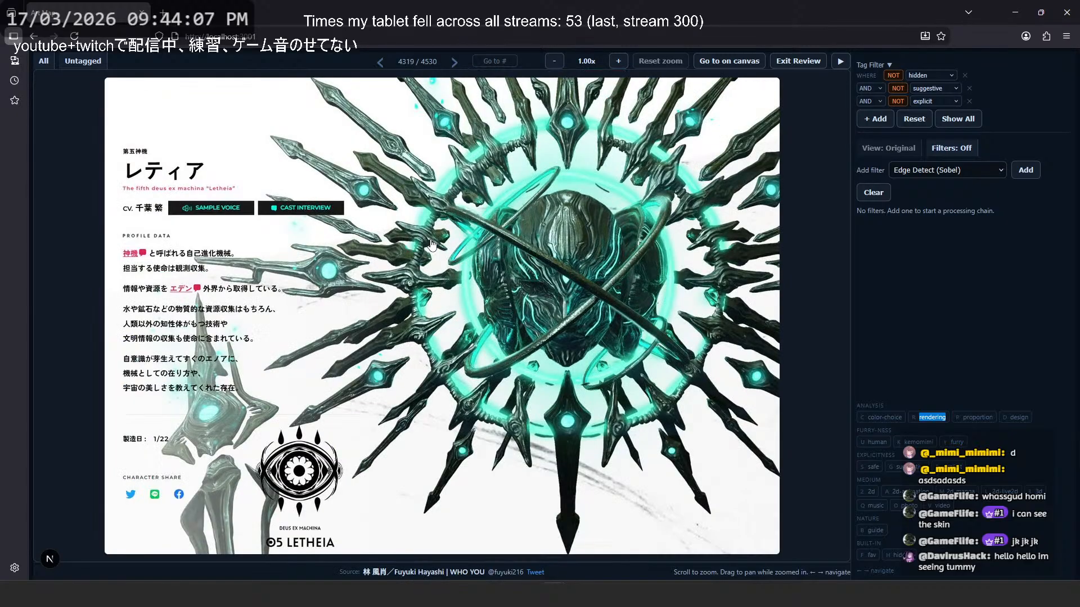
key(Left)
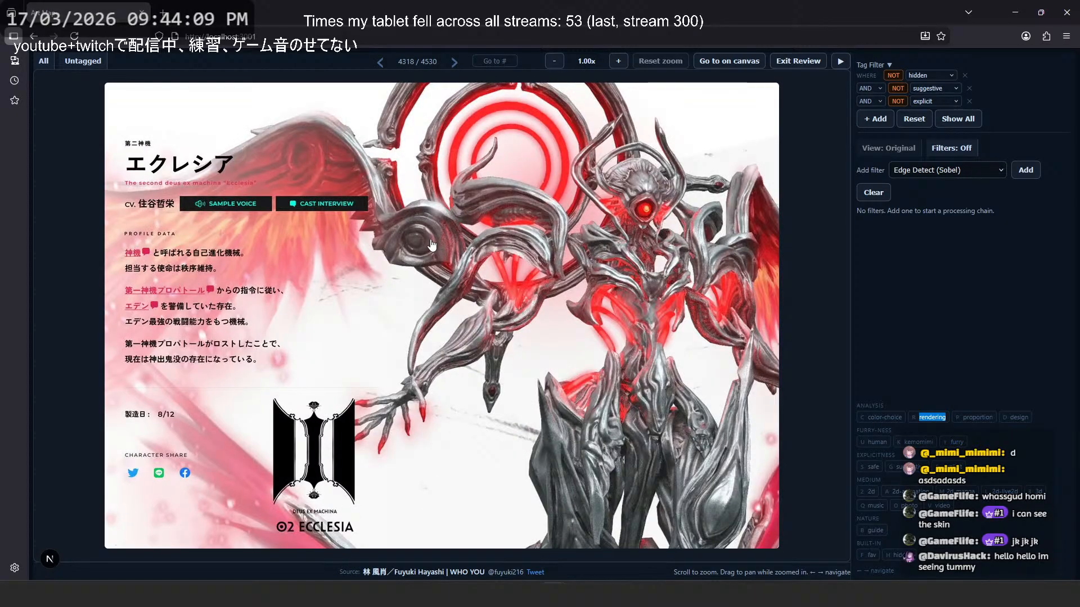
key(Left)
key(Right)
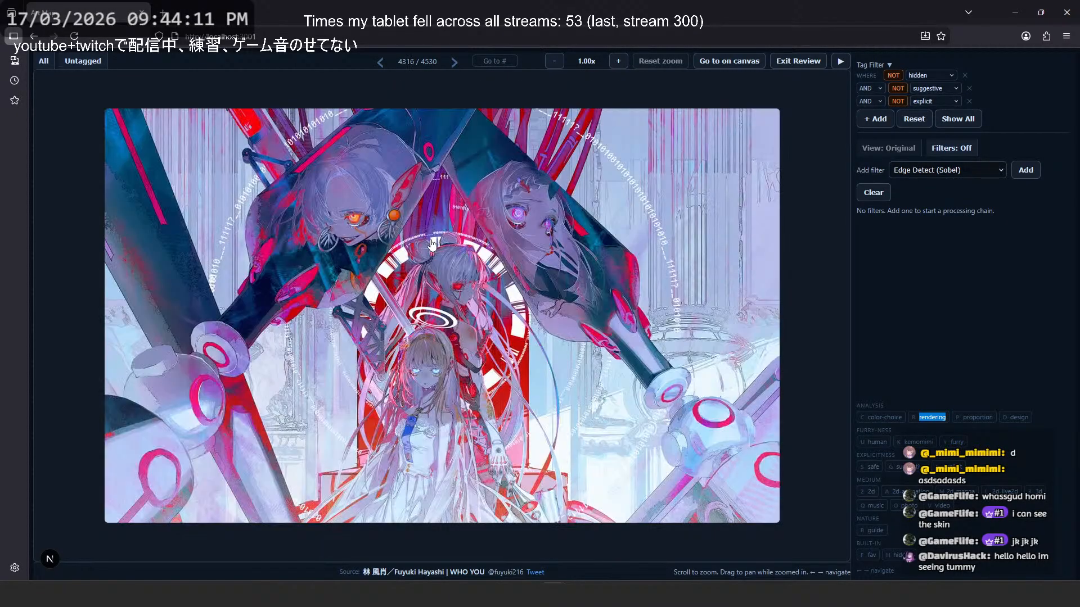
key(Left)
key(Right)
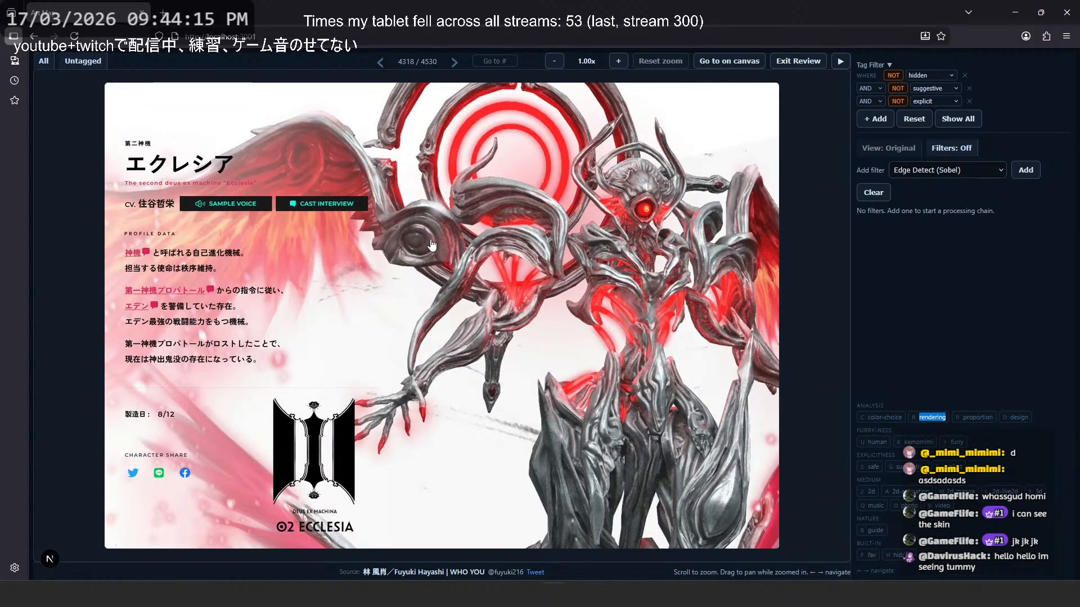
- Page backward past the rendered city street scenes to image 4311, the station interior with long escalators
key(Left)
key(Left)
key(Left)
key(Left)
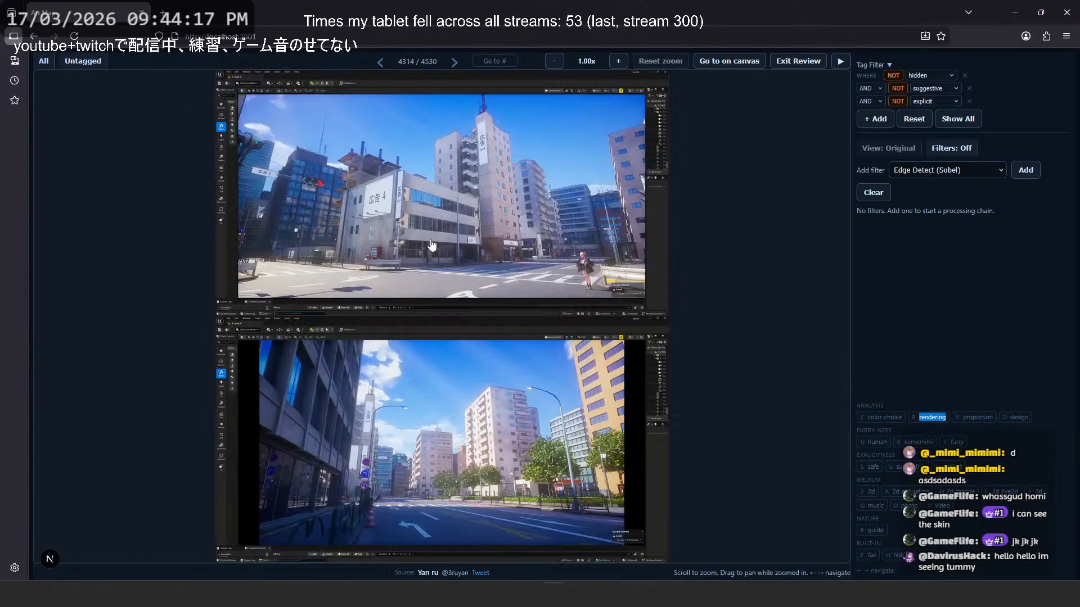
key(Left)
key(Left)
key(Left)
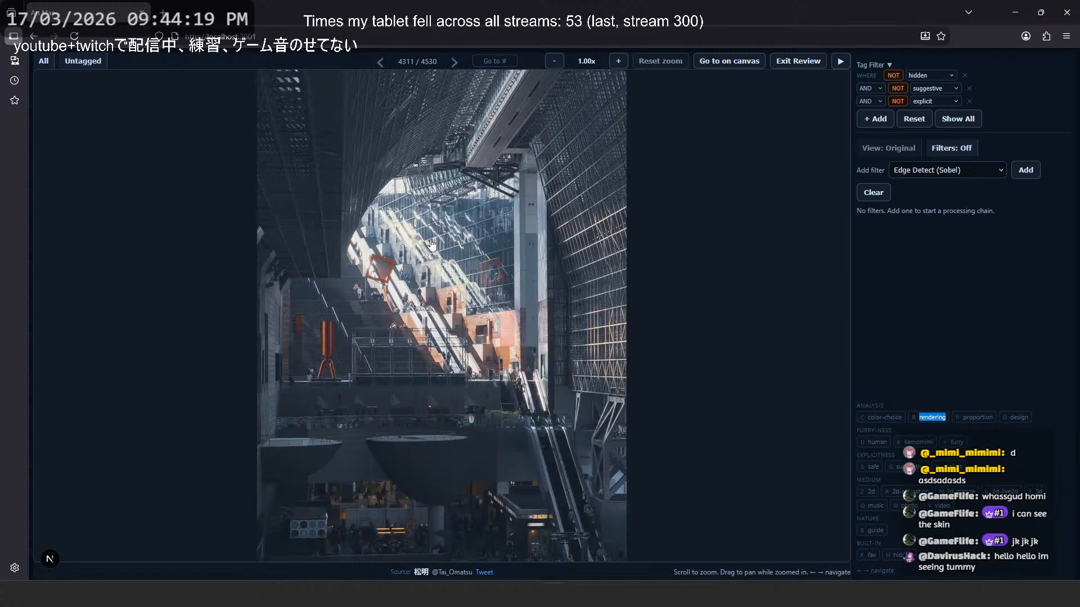
- Page backward past the purple-haired character and the white armoured figure to image 4305, the grey-haired character in a rainbow cape
key(Left)
key(Left)
key(Left)
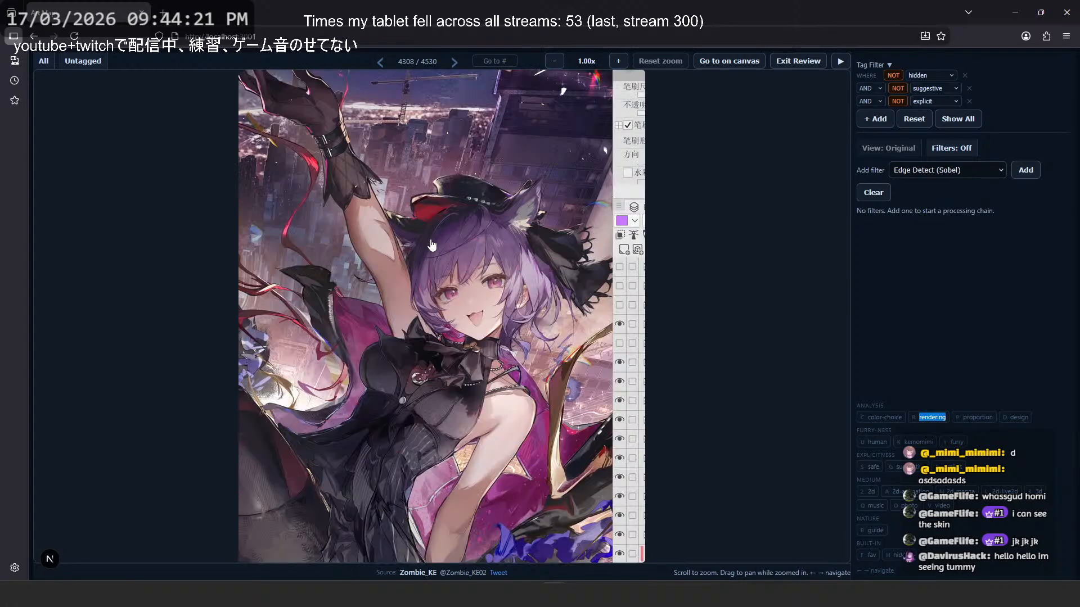
key(Left)
key(Left)
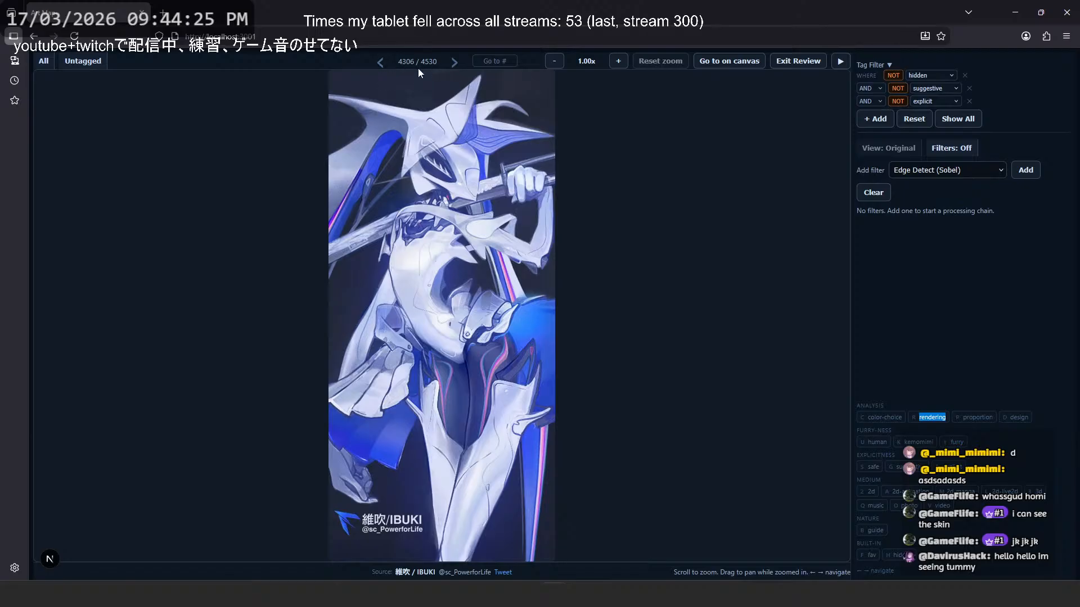
key(Left)
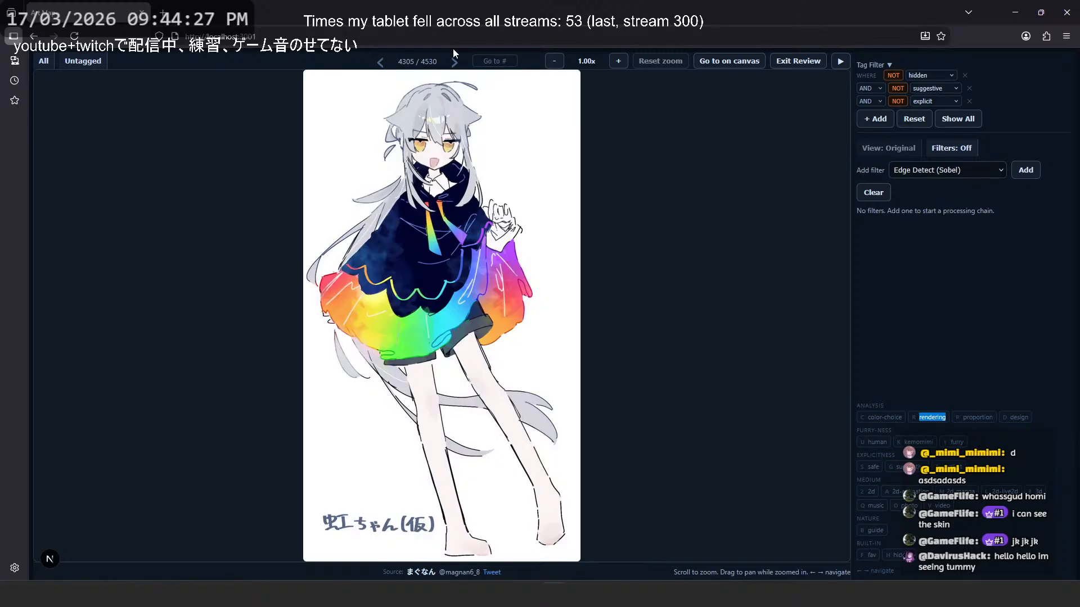
- Page backward through the maid designs, the red crosswalk poster and the blue hanbok design to image 4299, the orange-and-white reclining character
key(Left)
key(Left)
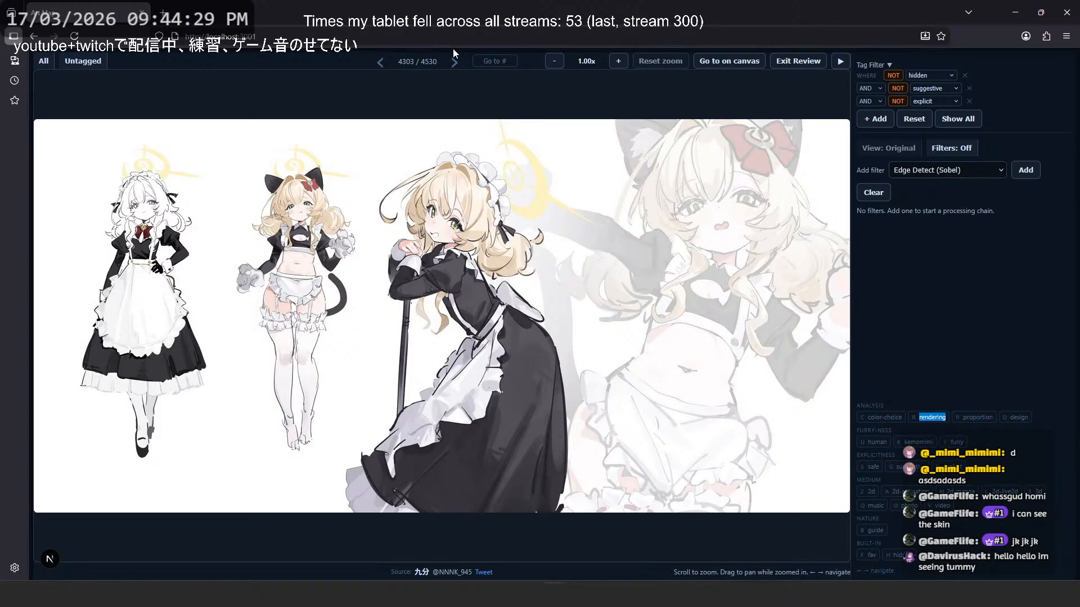
key(Left)
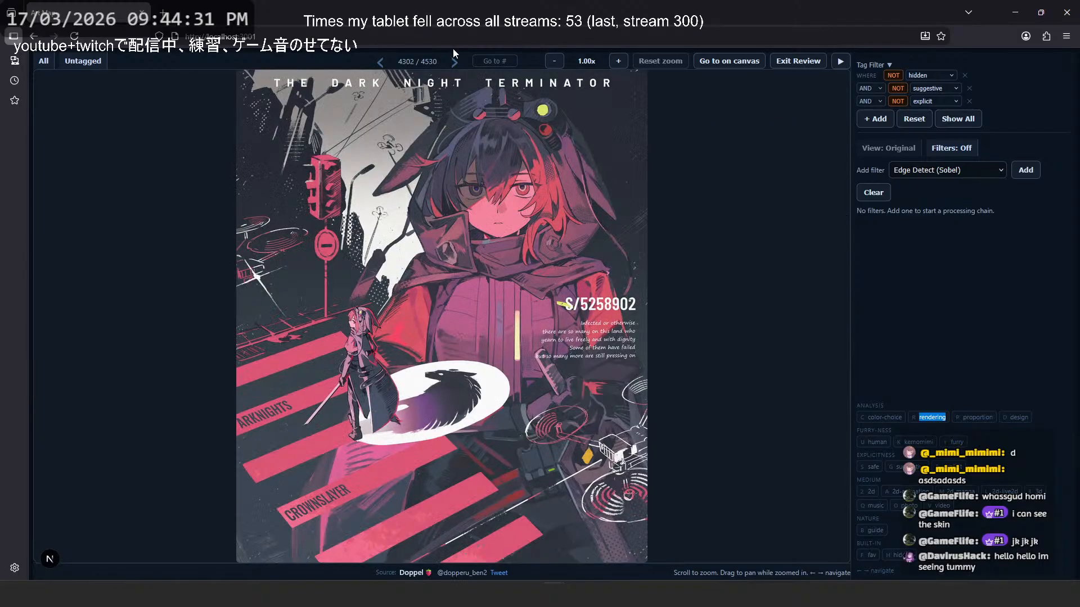
key(Left)
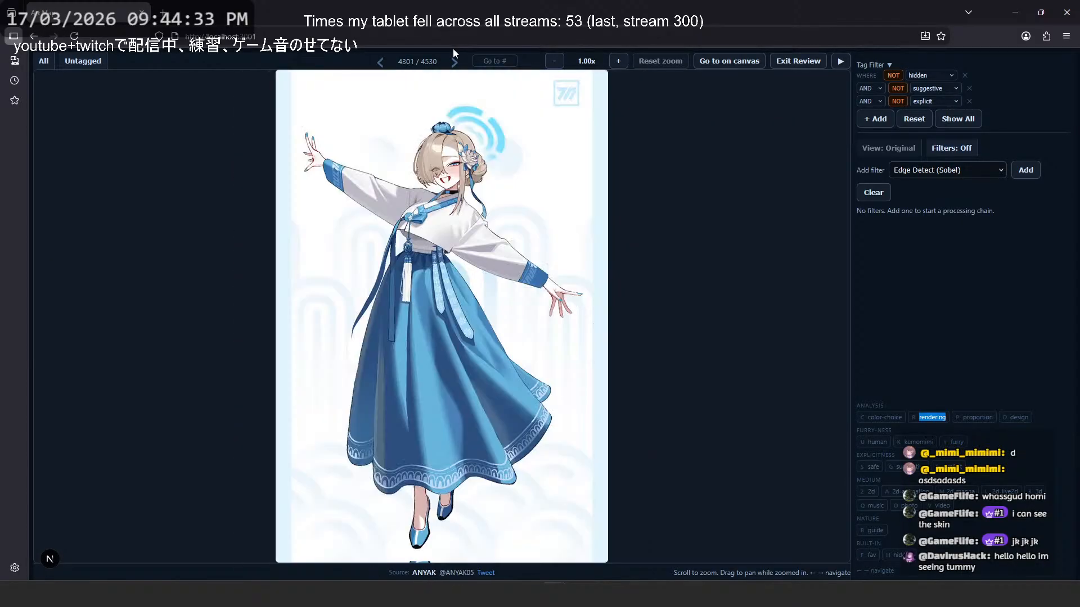
key(Left)
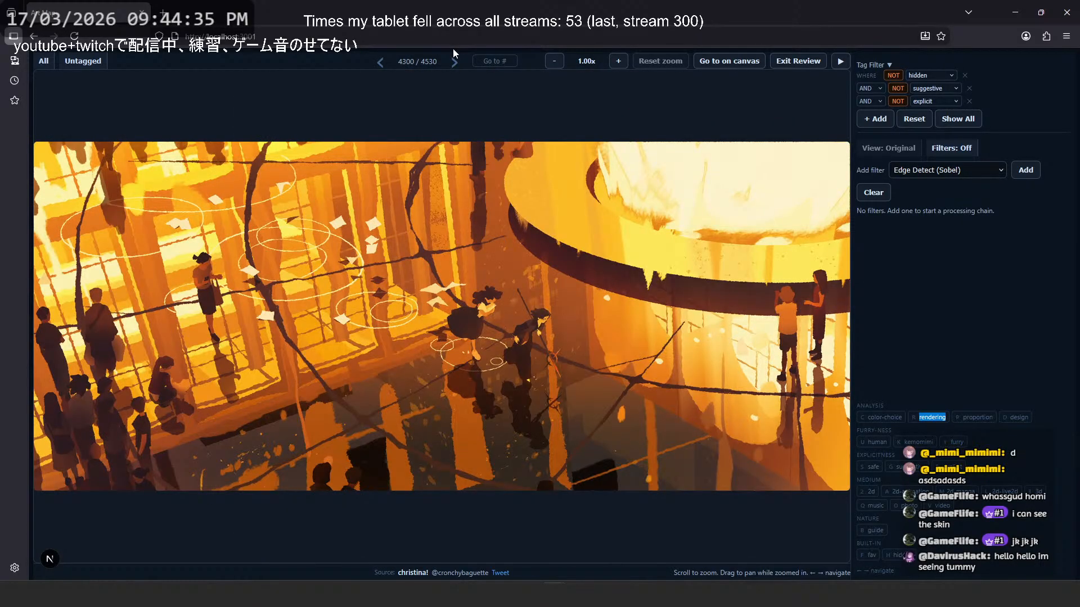
key(Left)
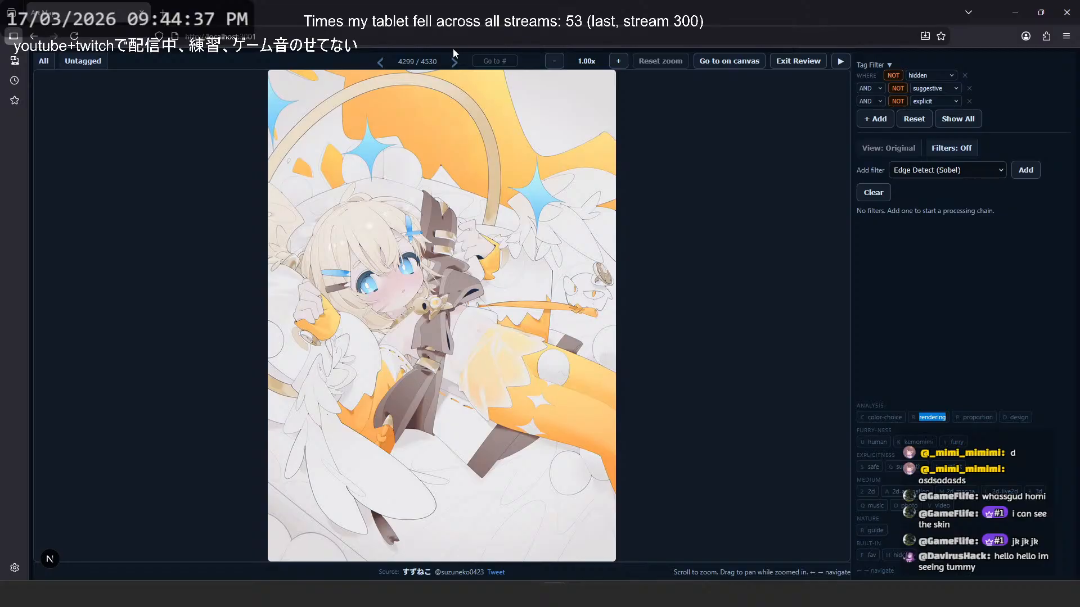
- Revisit the neighbouring images, go back to image 4296, and tag the greyscale drawing of the figure lying on a couch as suggestive
key(Left)
key(Right)
key(Left)
key(Left)
key(Left)
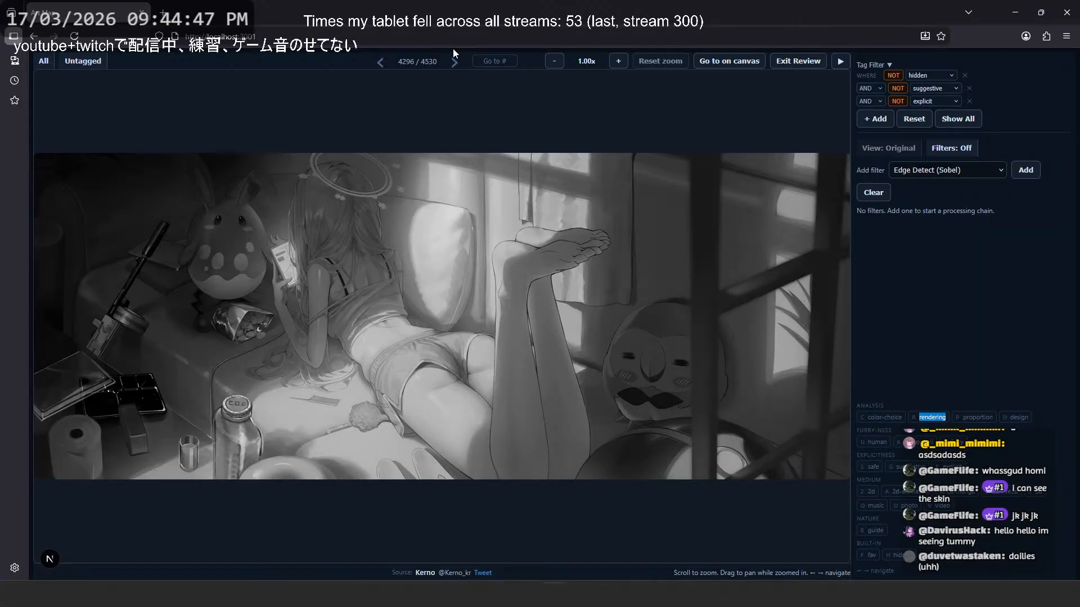
key(g)
- Page backward past the ponytailed action pose and the arm-shading guide to image 4290, the Rhodes Island jacket illustration
key(Left)
key(Left)
key(Left)
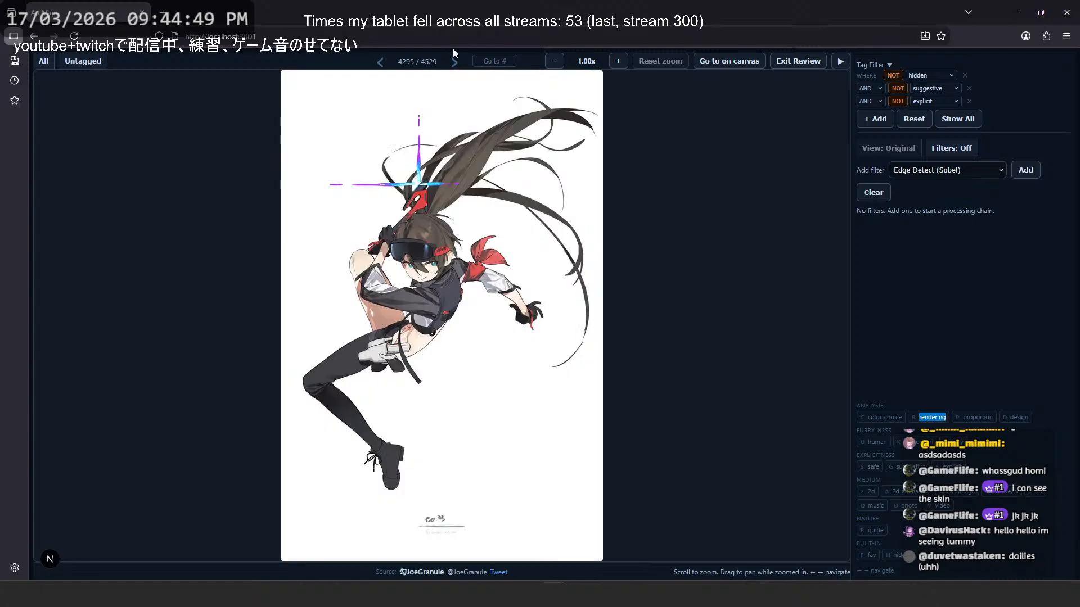
key(Left)
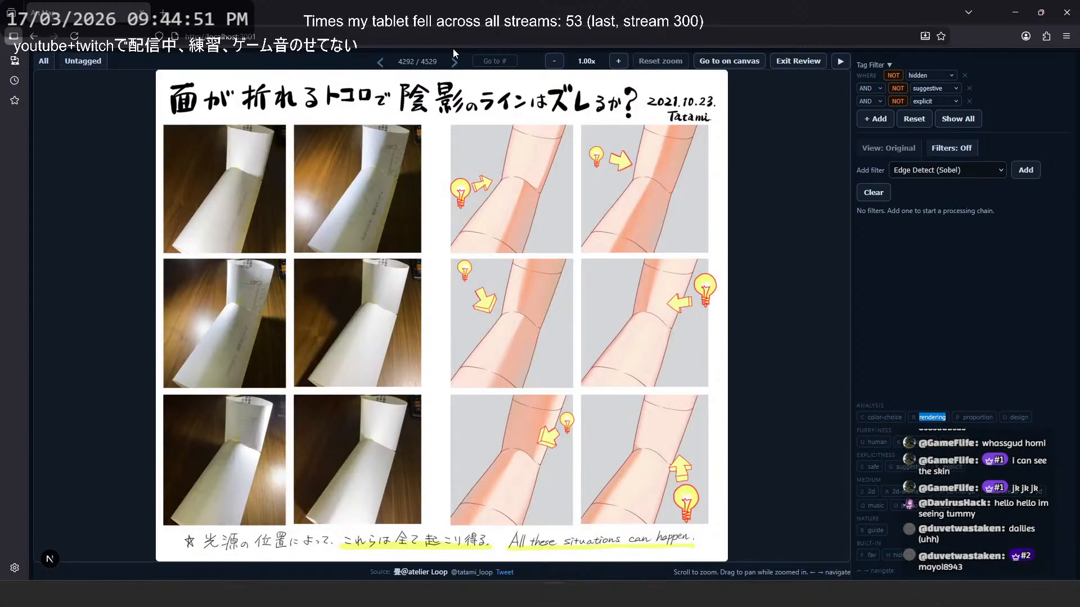
key(Left)
key(Left)
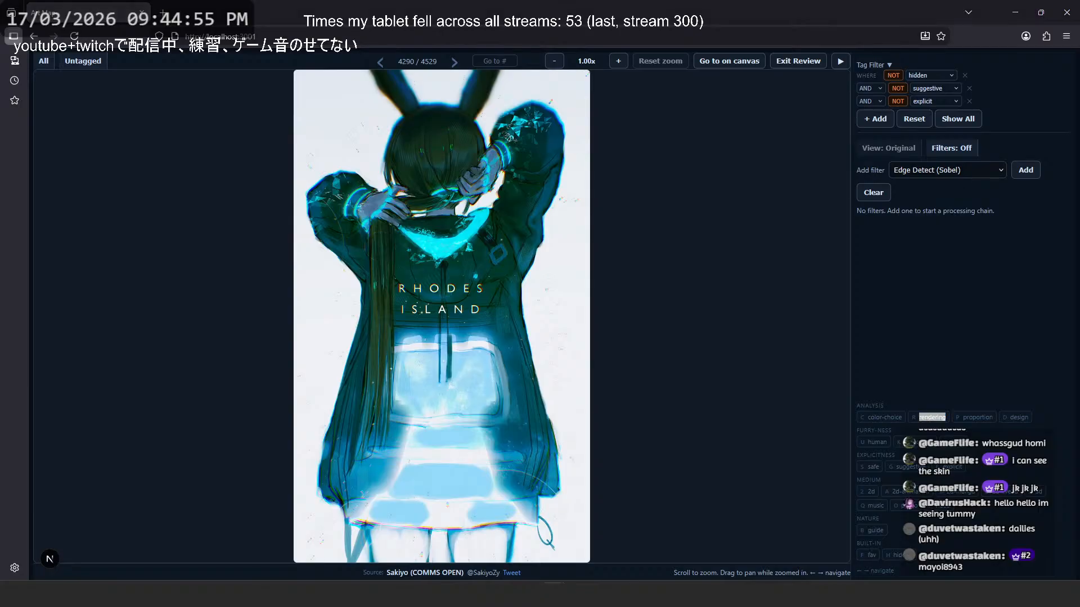
- Look up the artist handle suggested in chat on Google, open the artist's X profile, and select the profile address
click(162, 13)
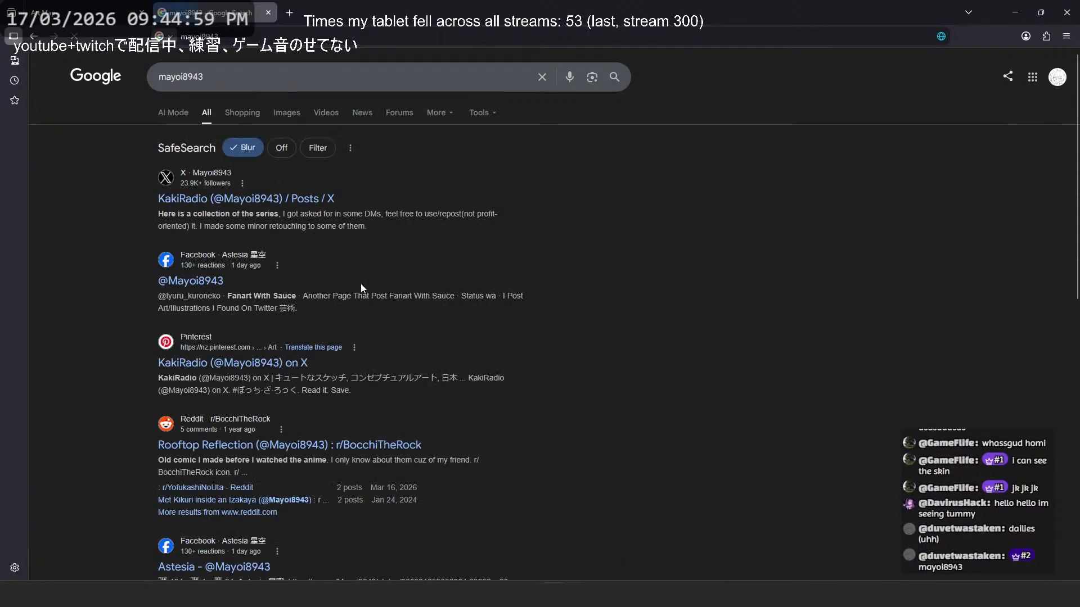
click(271, 202)
click(243, 36)
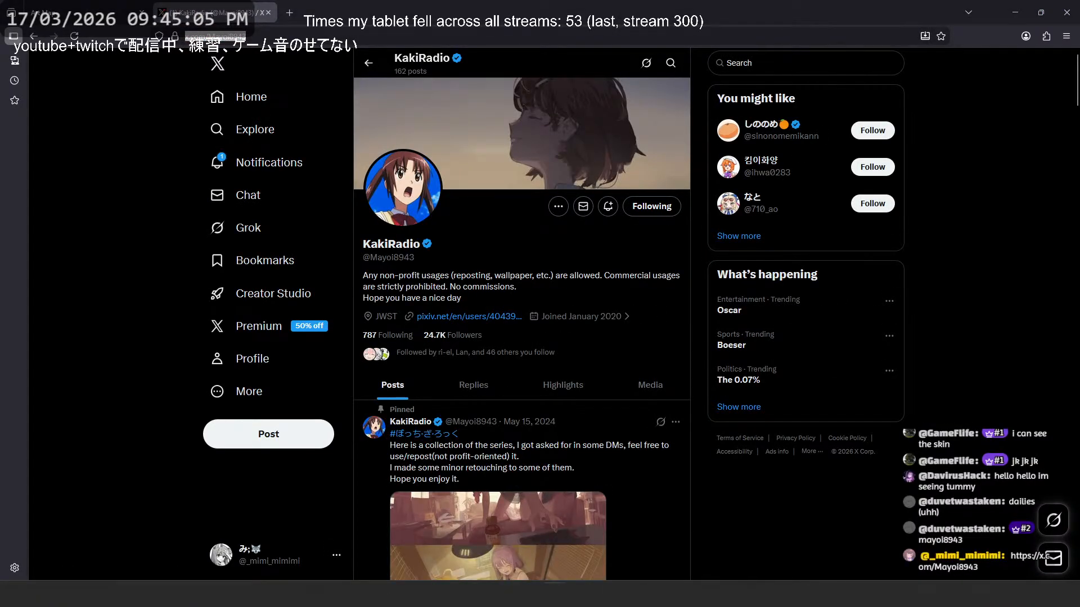
- Browse the artist's media posts on X and open the Call of the Night process image at full size
click(641, 385)
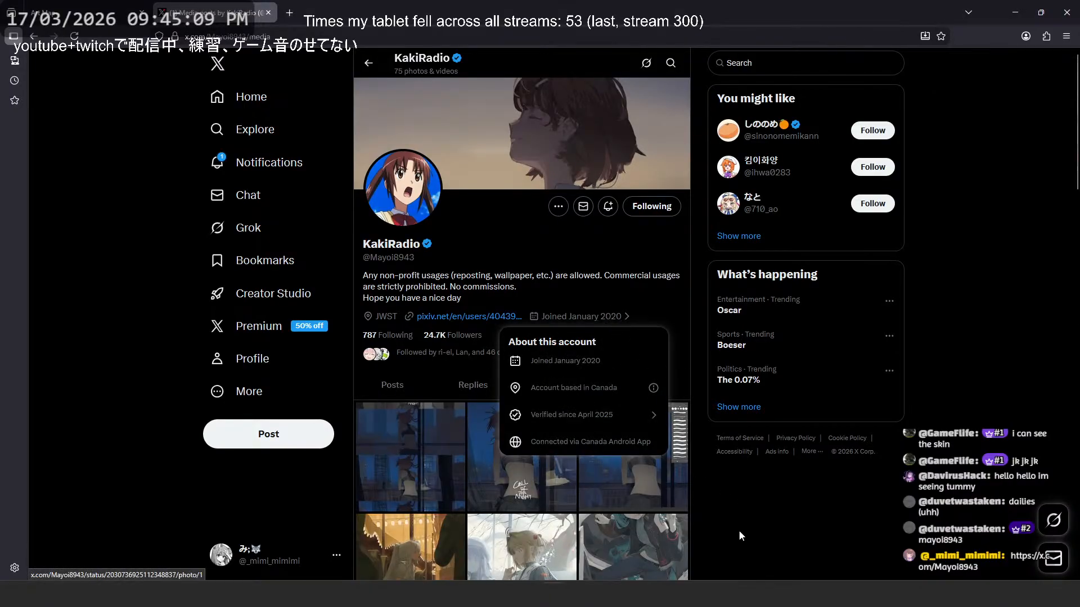
scroll(426, 362, down, 2)
click(426, 363)
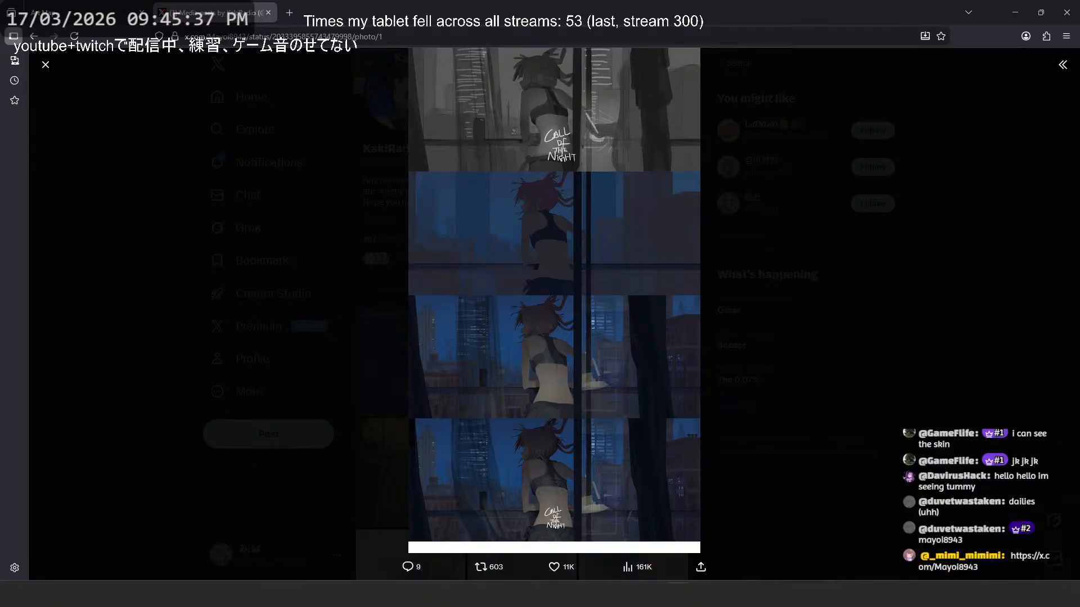
- Switch to Discord, view the posted weapons screenshot up close, and open the art-resources channel
drag(636, 0, 555, 134)
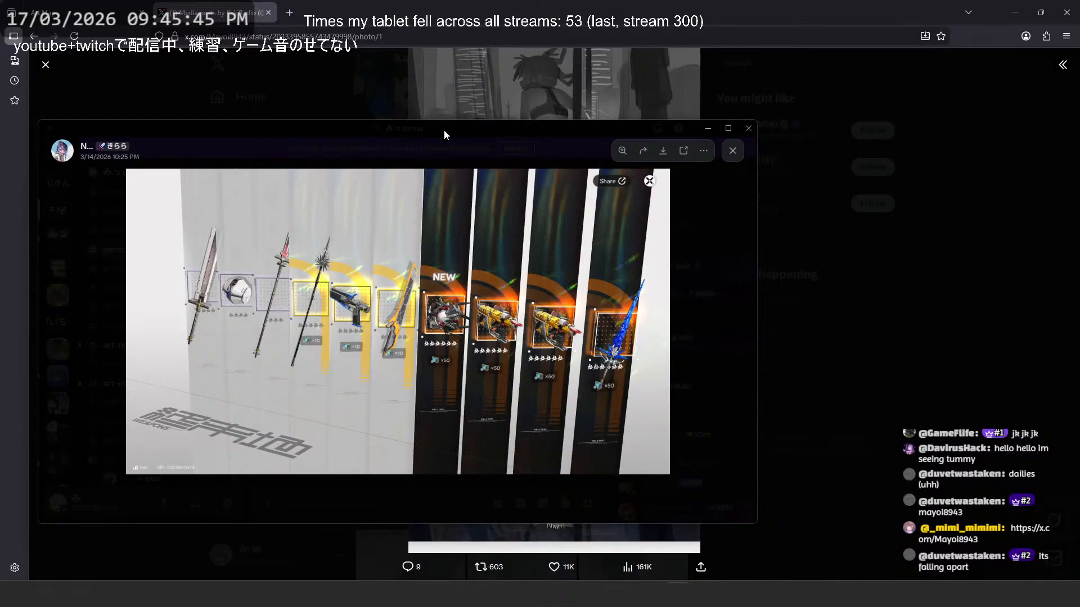
click(546, 327)
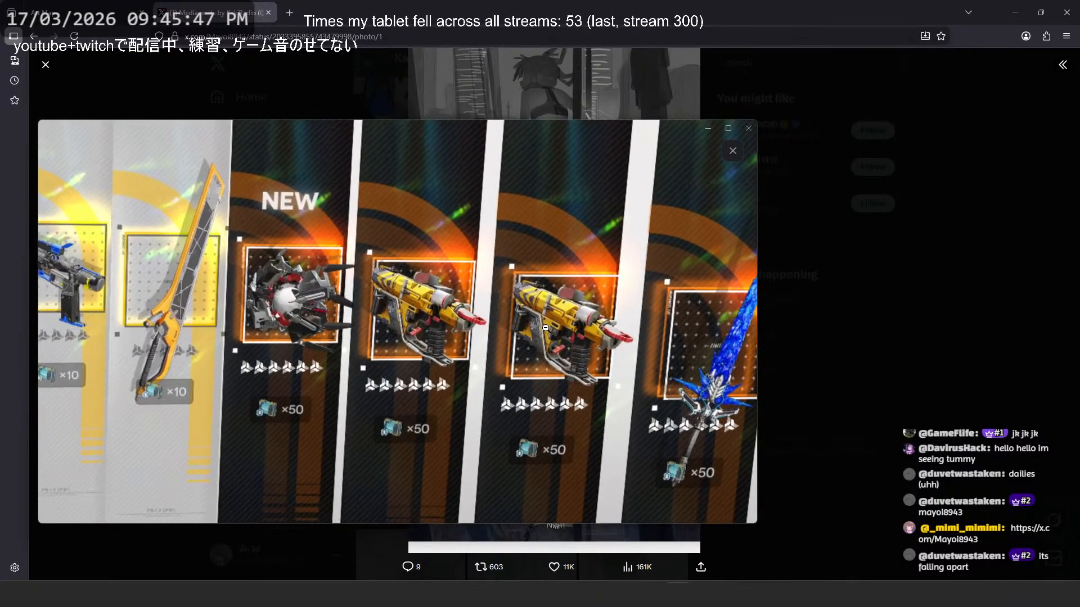
click(545, 327)
click(437, 150)
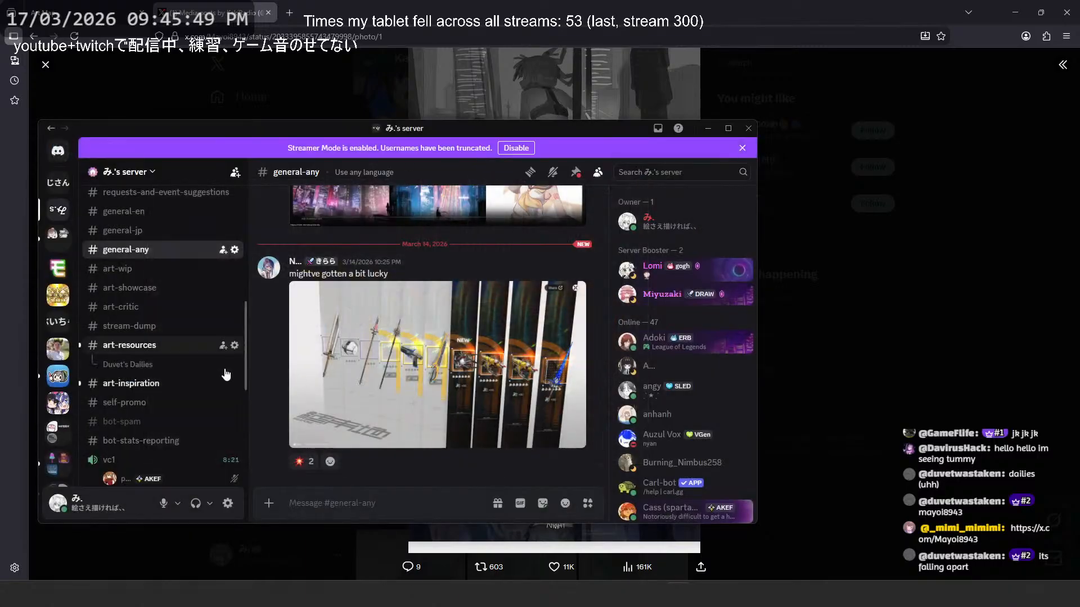
click(133, 344)
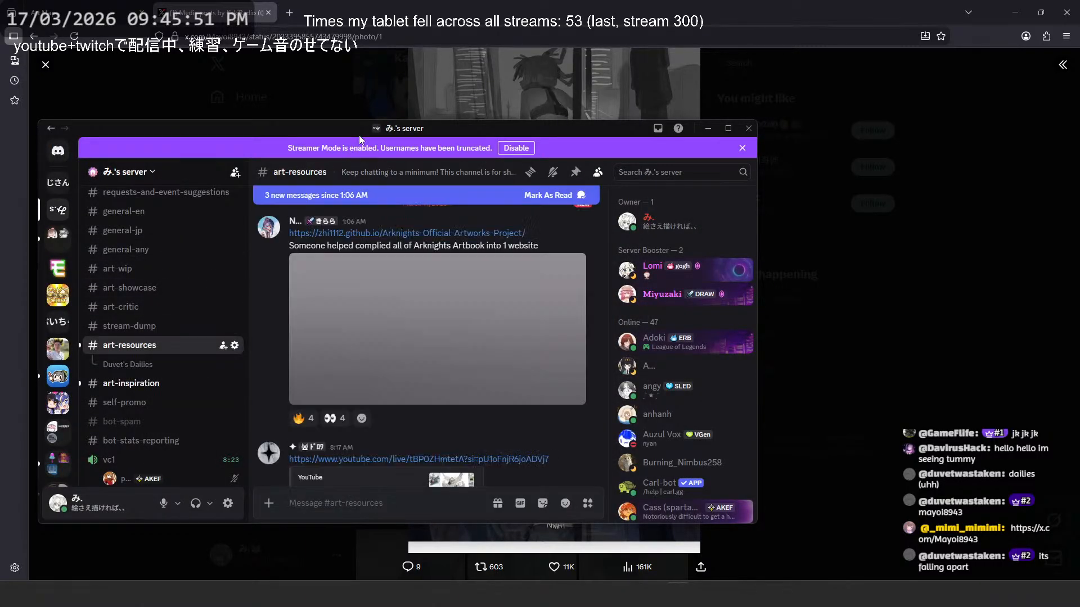
drag(359, 135, 1079, 98)
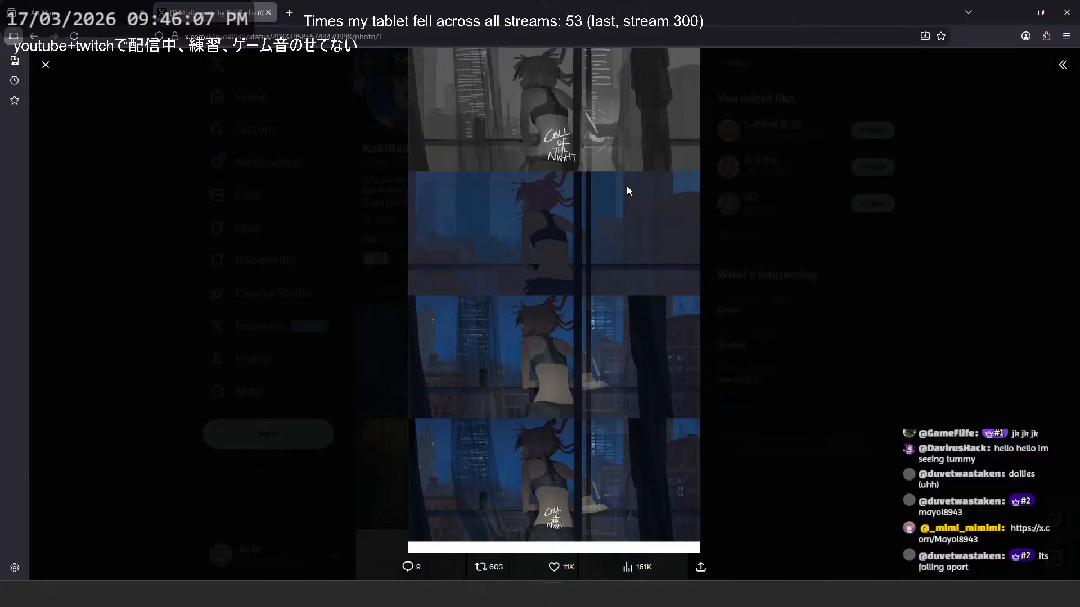
- Open the finished Call of the Night illustration from the artist's X media and load its image in a new tab
key(Escape)
scroll(545, 279, down, 2)
click(545, 279)
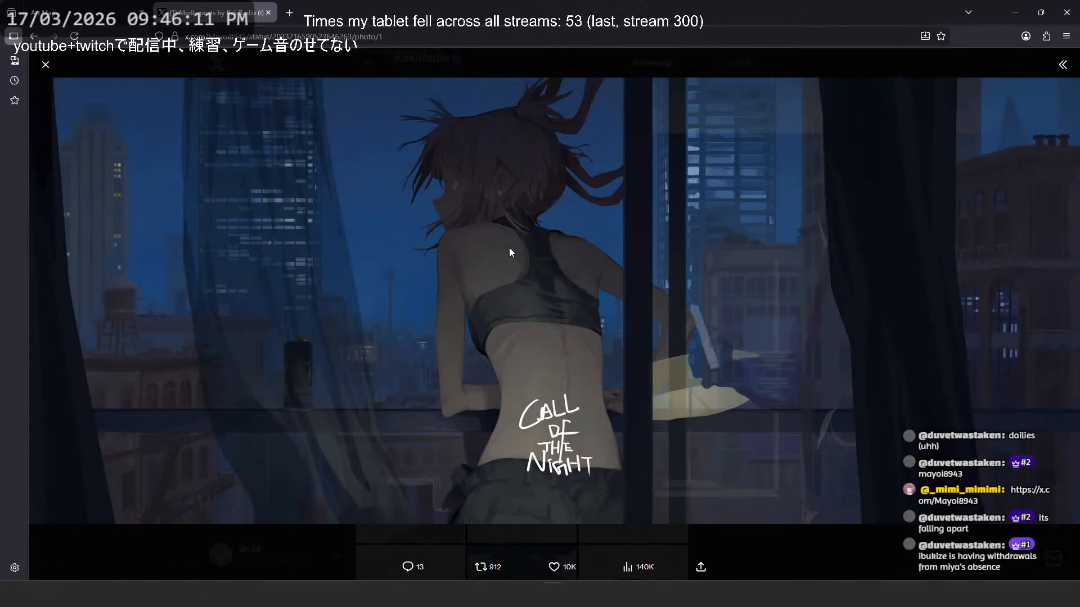
right_click(423, 166)
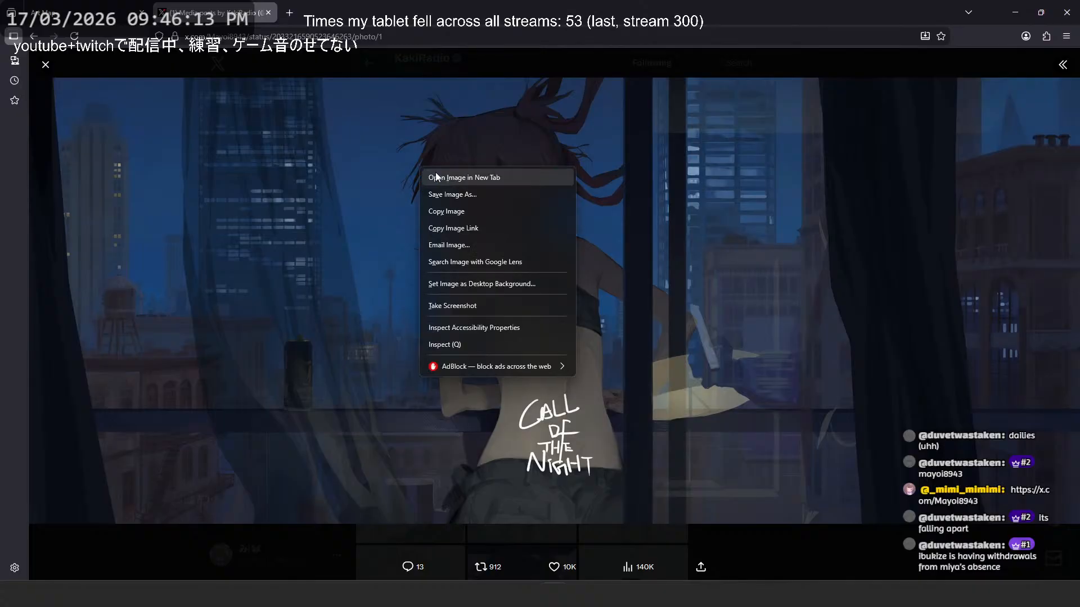
click(462, 176)
click(341, 12)
- Inspect the Call of the Night illustration in detail and as a whole, then close its separate tab
click(341, 155)
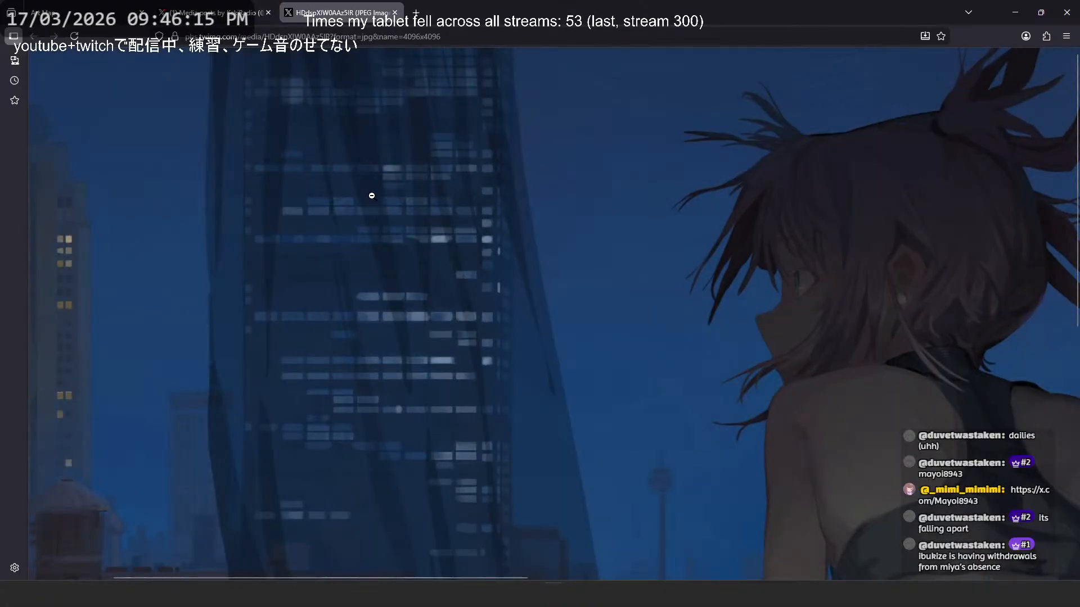
ctrl+scroll(369, 193, down, 5)
scroll(378, 216, up, 1)
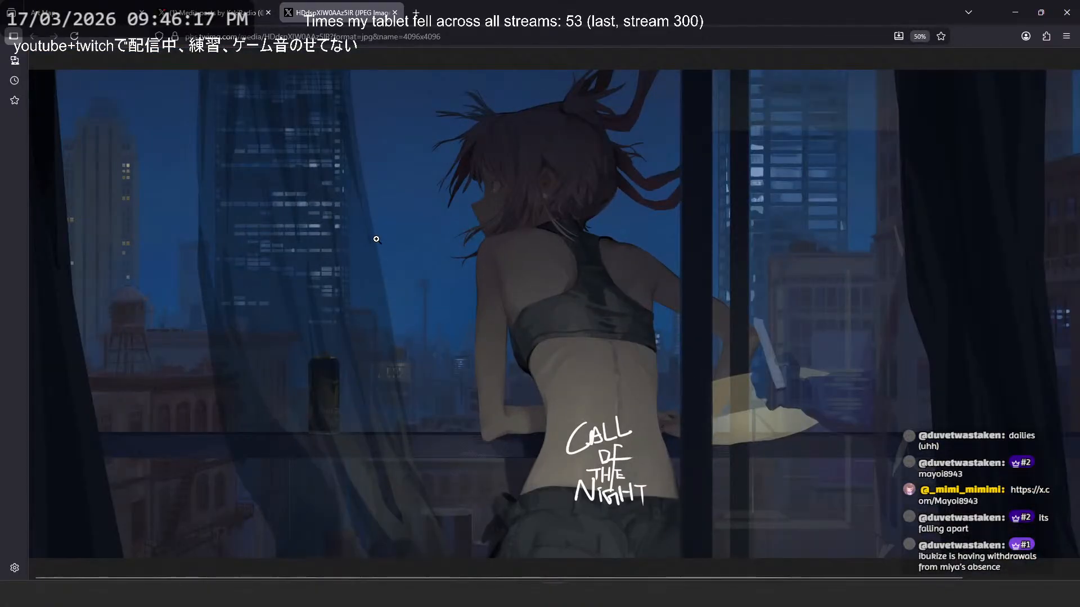
middle_click(366, 252)
click(345, 253)
click(225, 12)
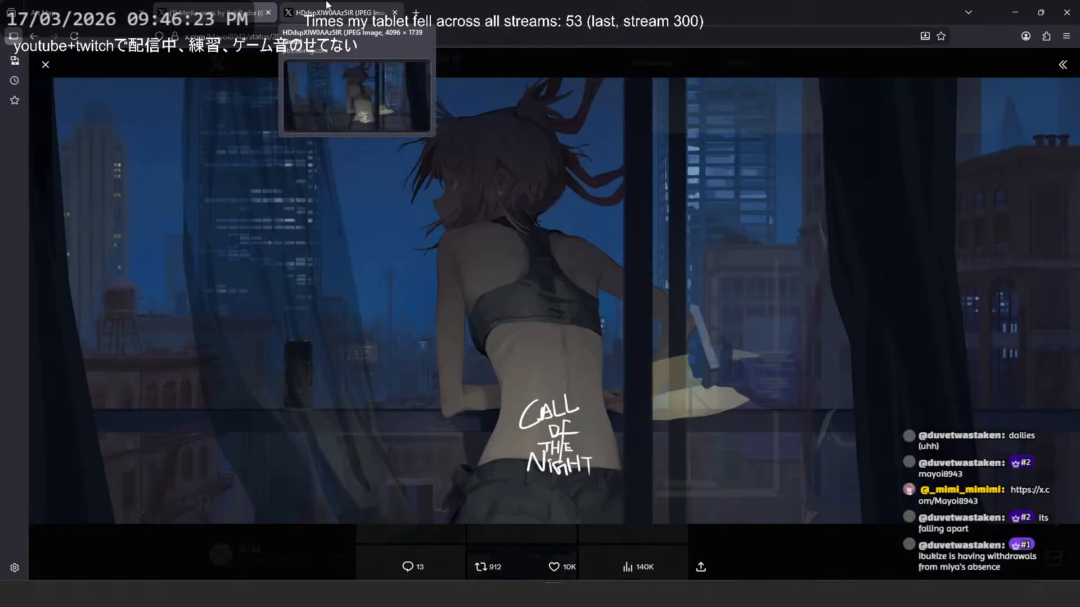
middle_click(326, 3)
- Return to the artist's media grid and view the carousel illustration at full size
click(133, 60)
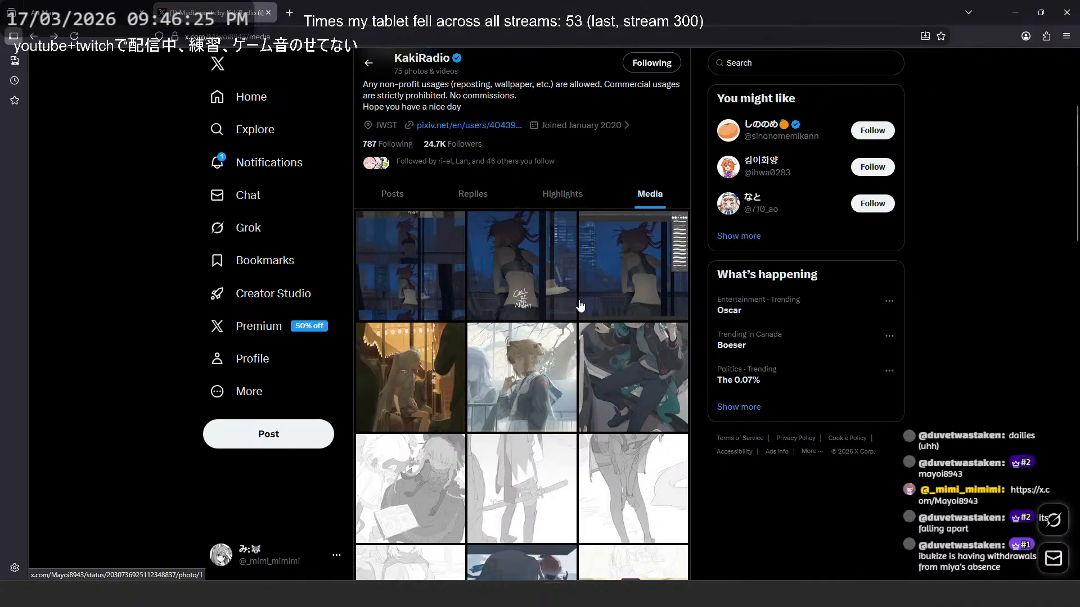
scroll(580, 306, down, 2)
click(410, 282)
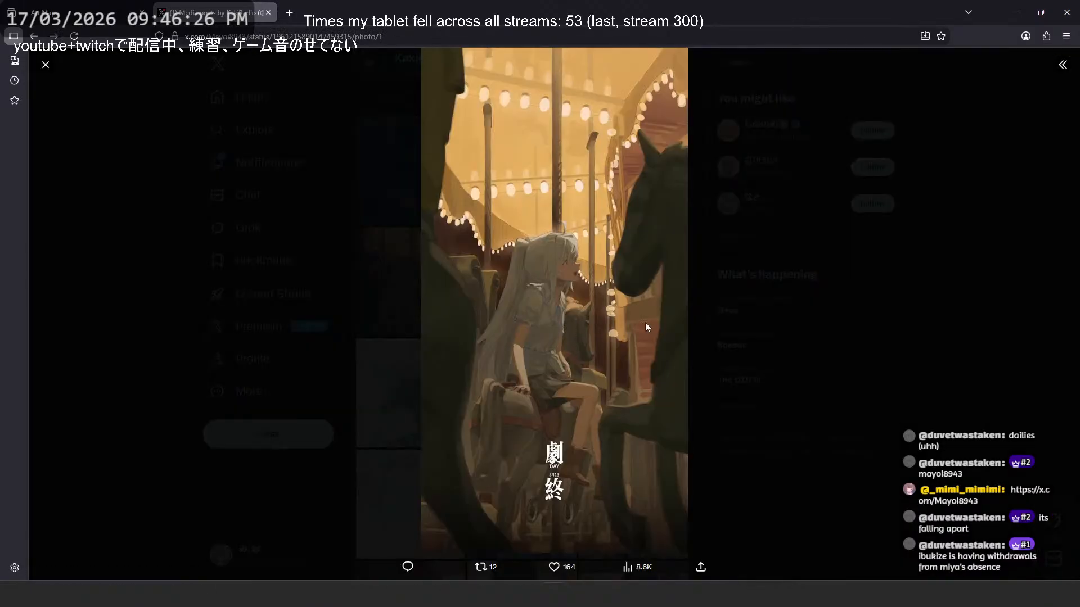
click(723, 313)
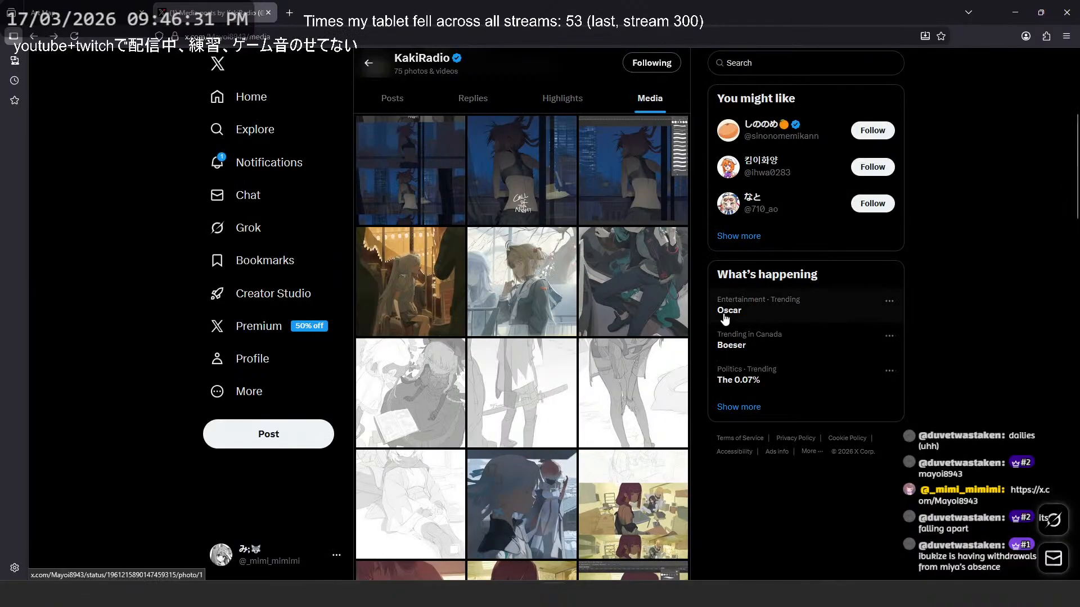
- Start saving the illustration of the two sailor-uniformed girls and delete G-jr5CTbQAUZo24.jpg from the Downloads folder
click(556, 287)
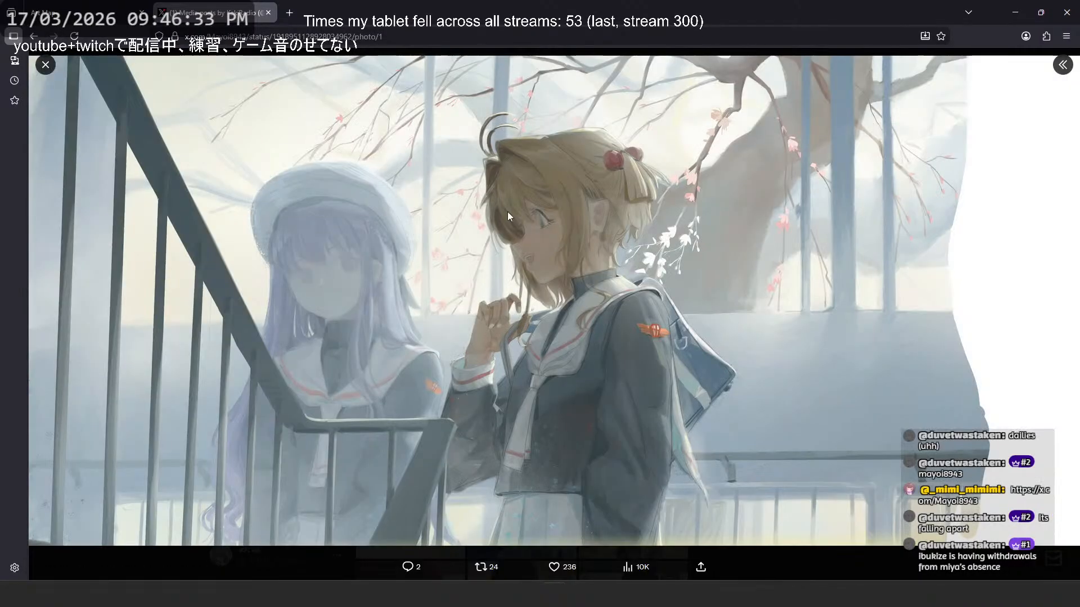
right_click(881, 252)
click(896, 284)
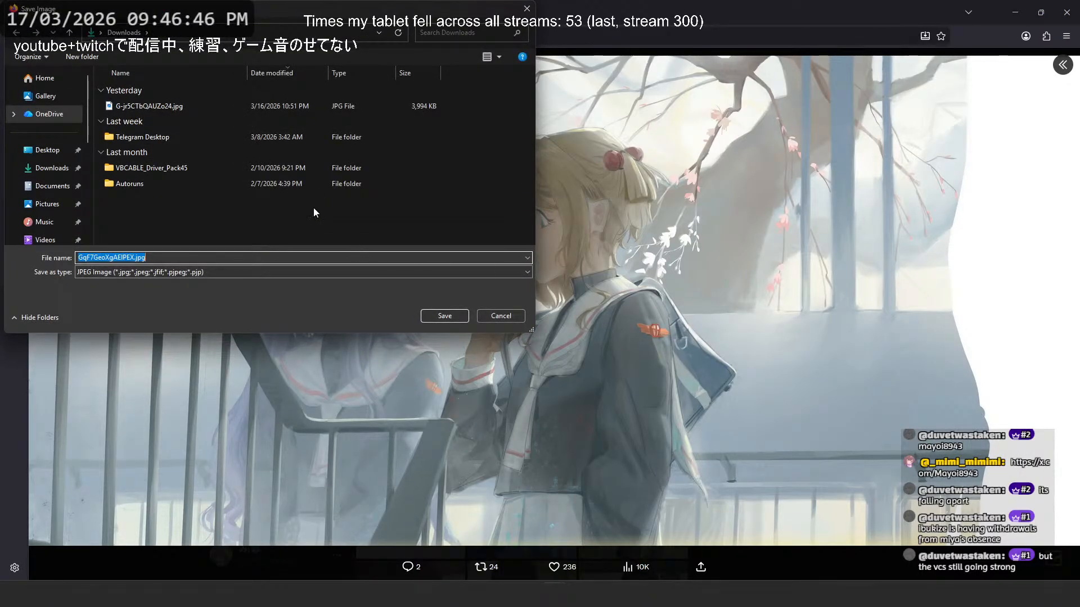
click(156, 107)
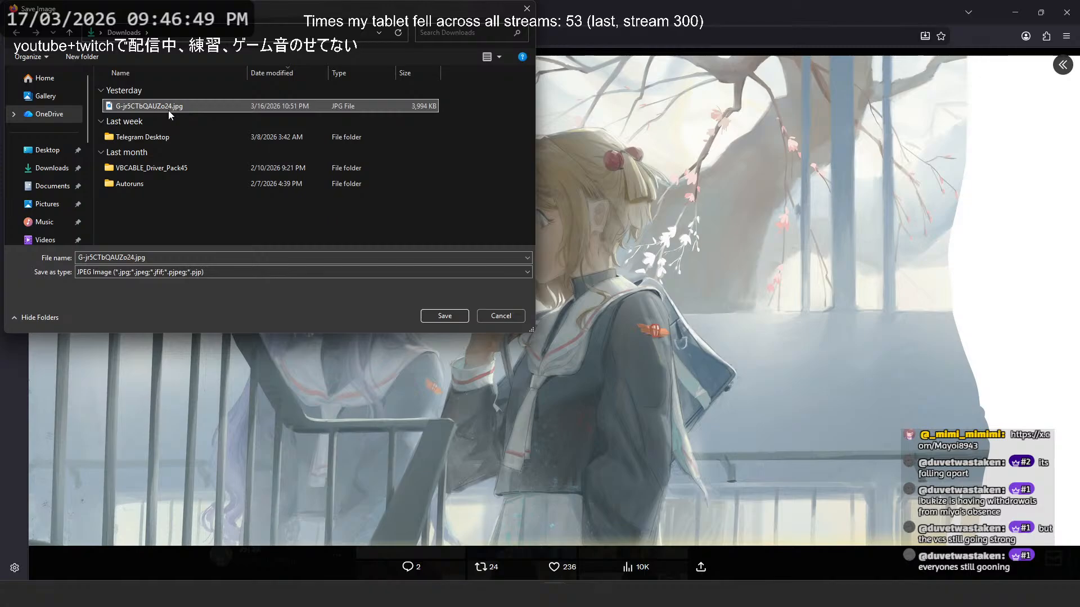
key(Delete)
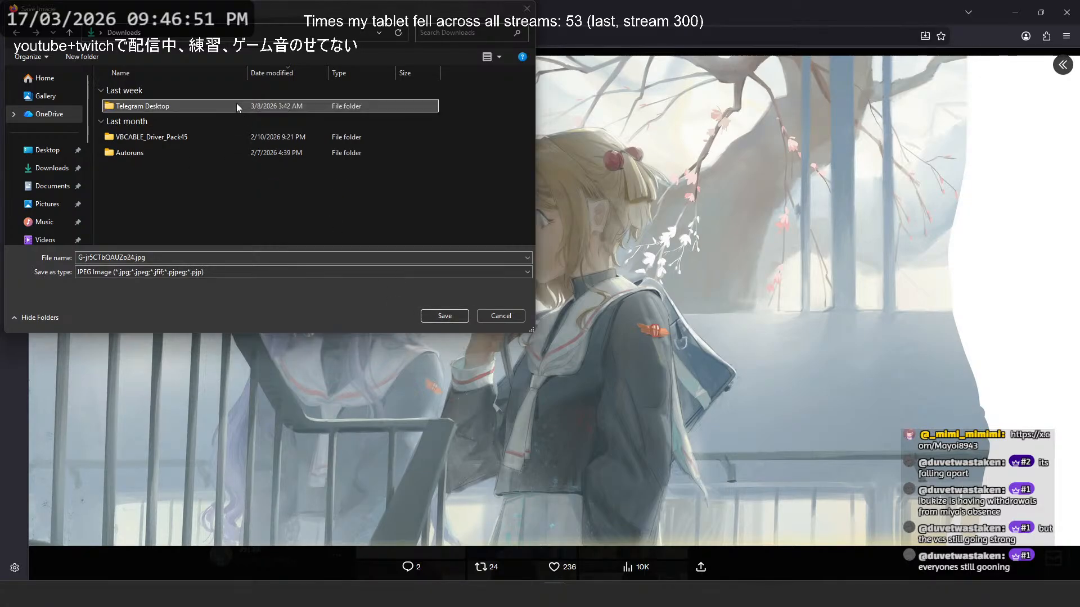
- Save the illustration in Downloads as a JPEG named ASD and close the post's image view
click(163, 261)
text(MIPF)
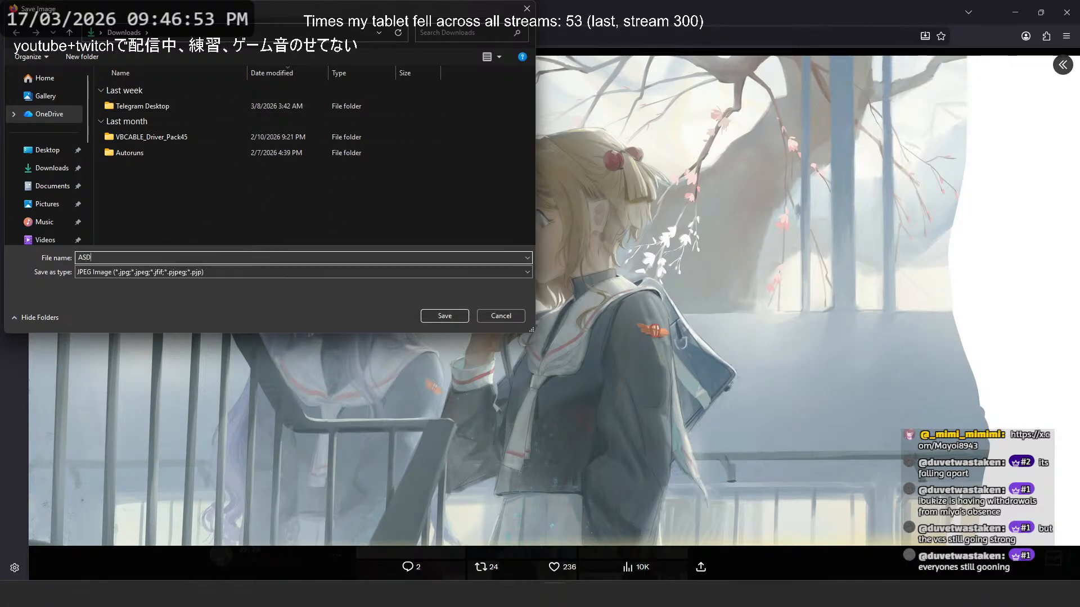
click(426, 311)
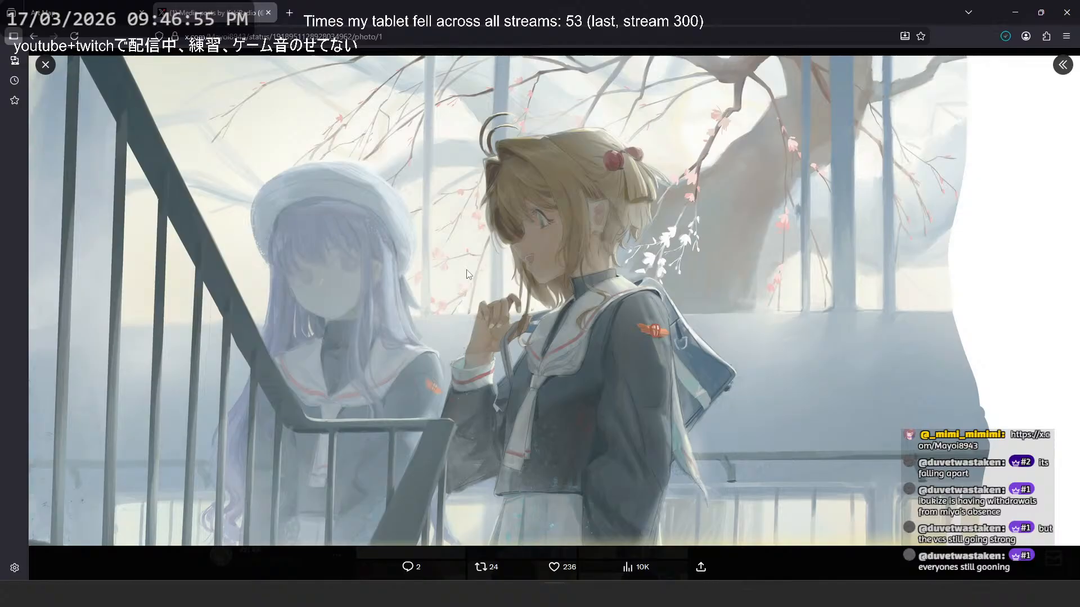
click(45, 64)
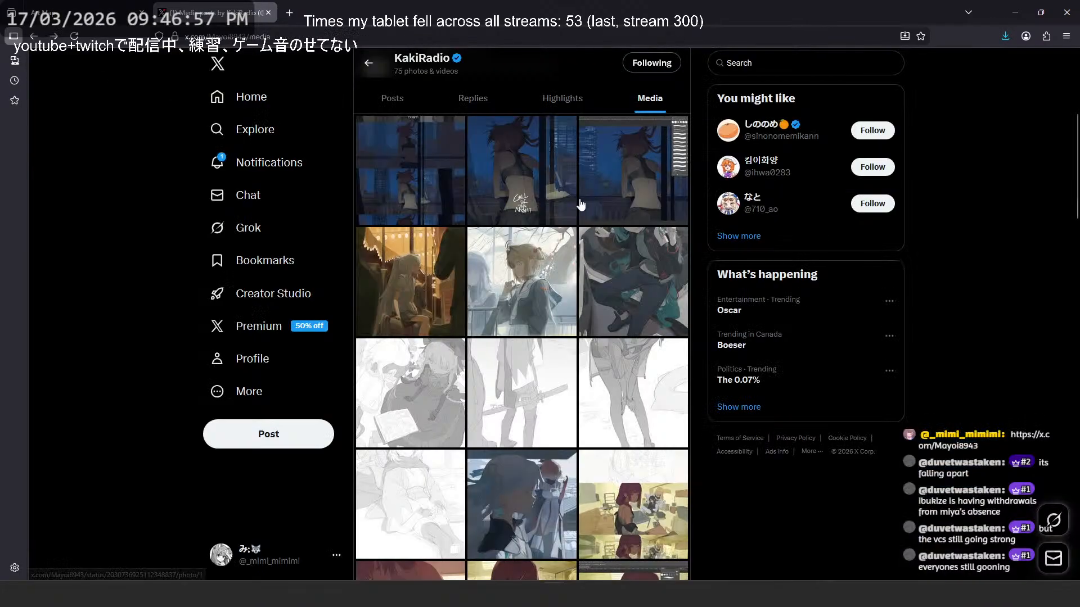
- Switch to the art map and upload the saved illustration from Downloads for matching
click(54, 5)
click(797, 61)
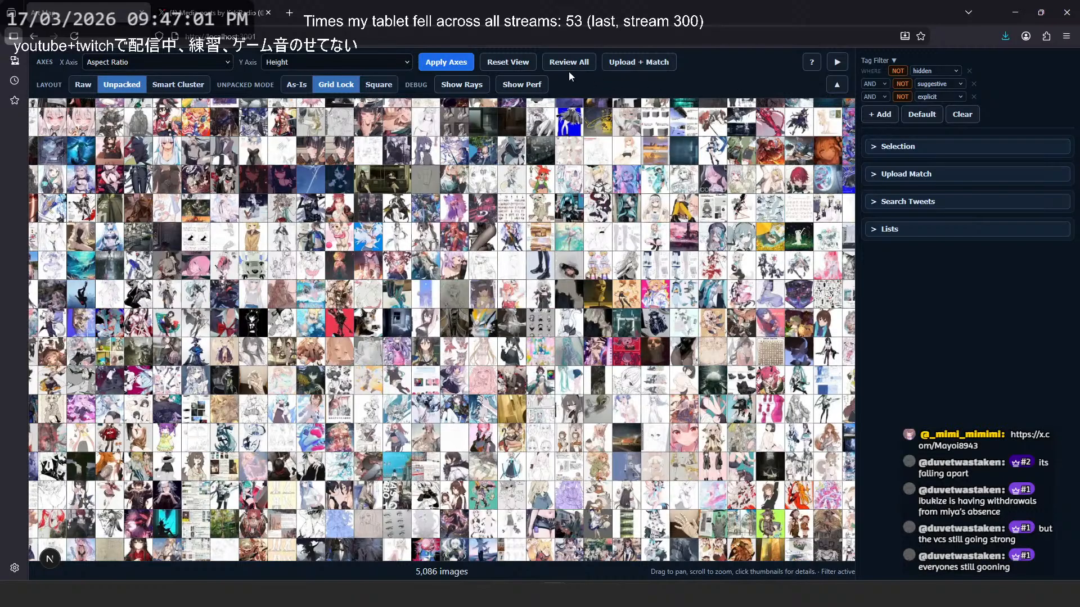
click(632, 66)
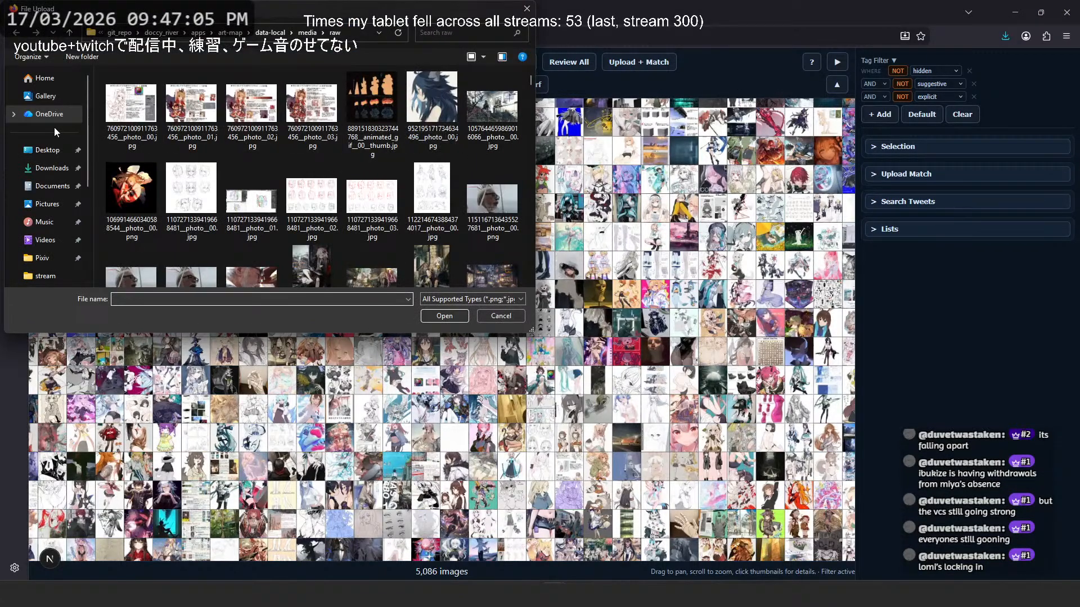
click(51, 167)
double_click(142, 103)
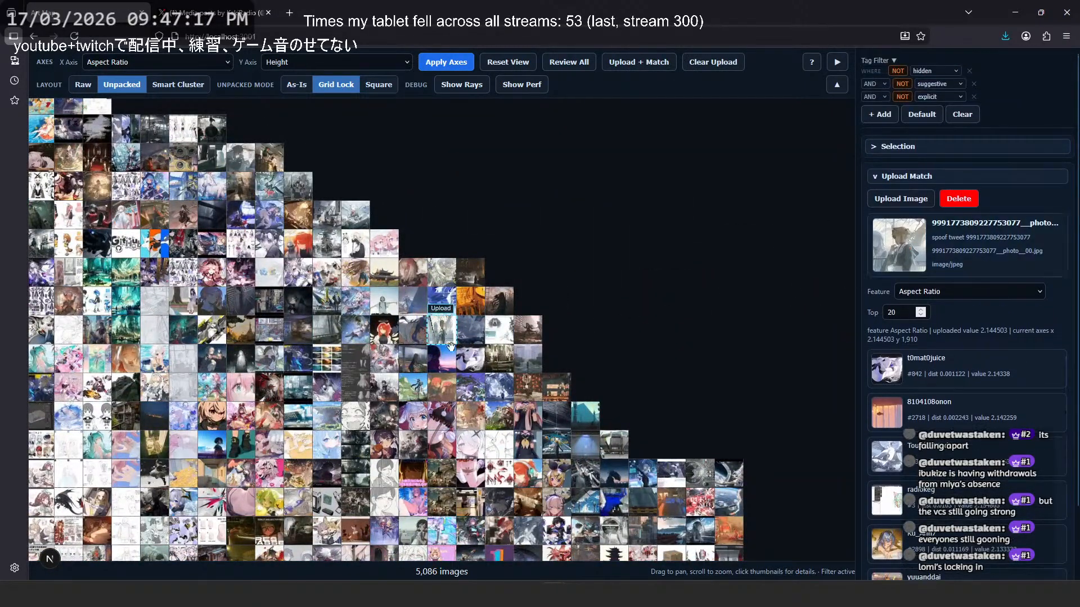
- Examine the uploaded illustration's neighbours and its closest matches by aspect ratio
scroll(426, 340, up, 3)
scroll(439, 335, up, 5)
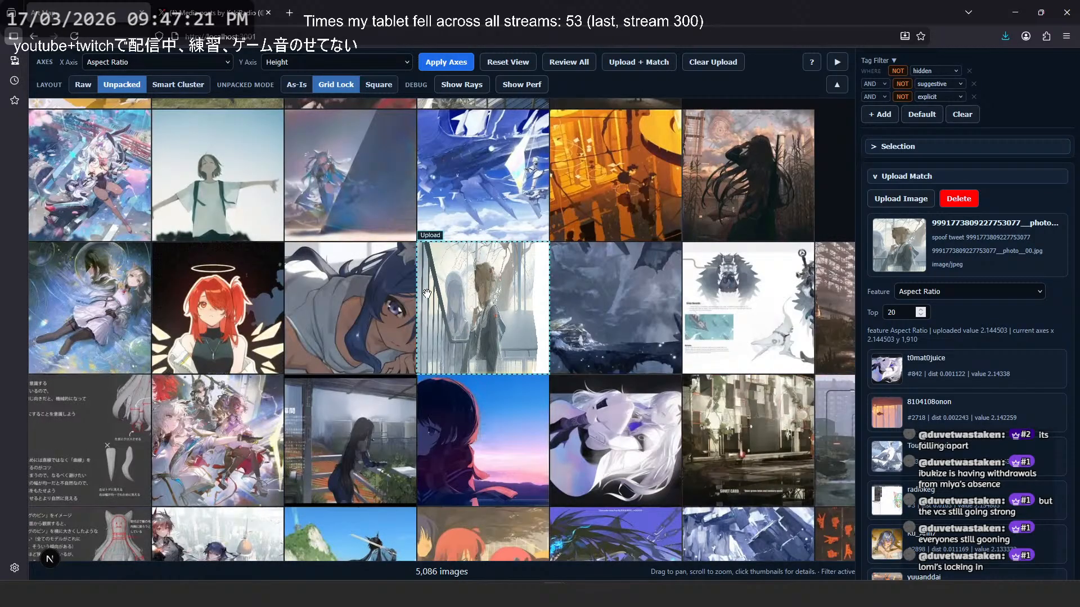
scroll(348, 297, down, 1)
scroll(956, 304, down, 2)
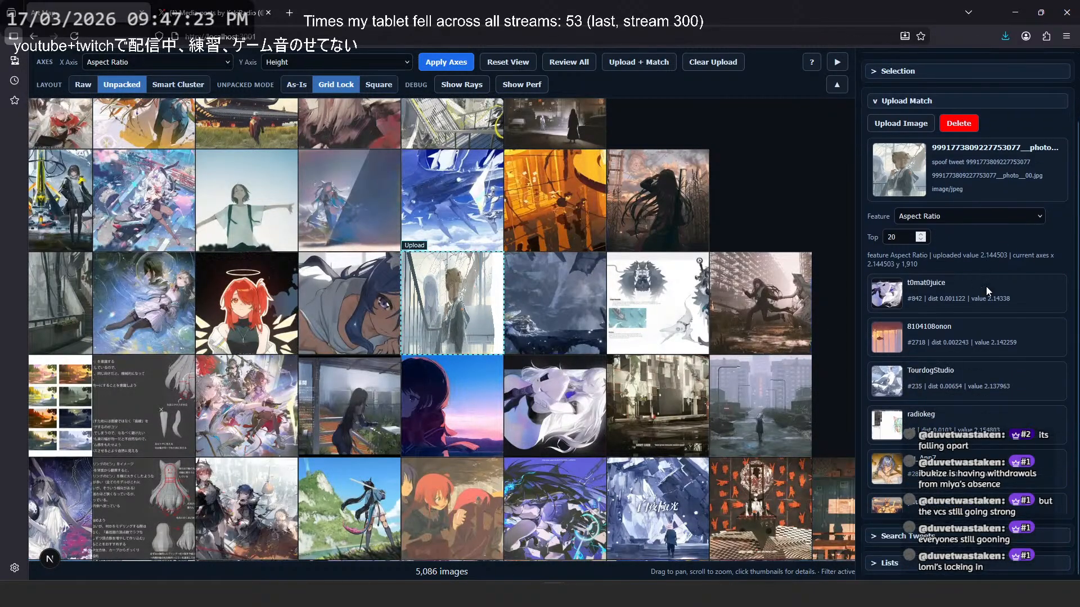
scroll(575, 342, down, 9)
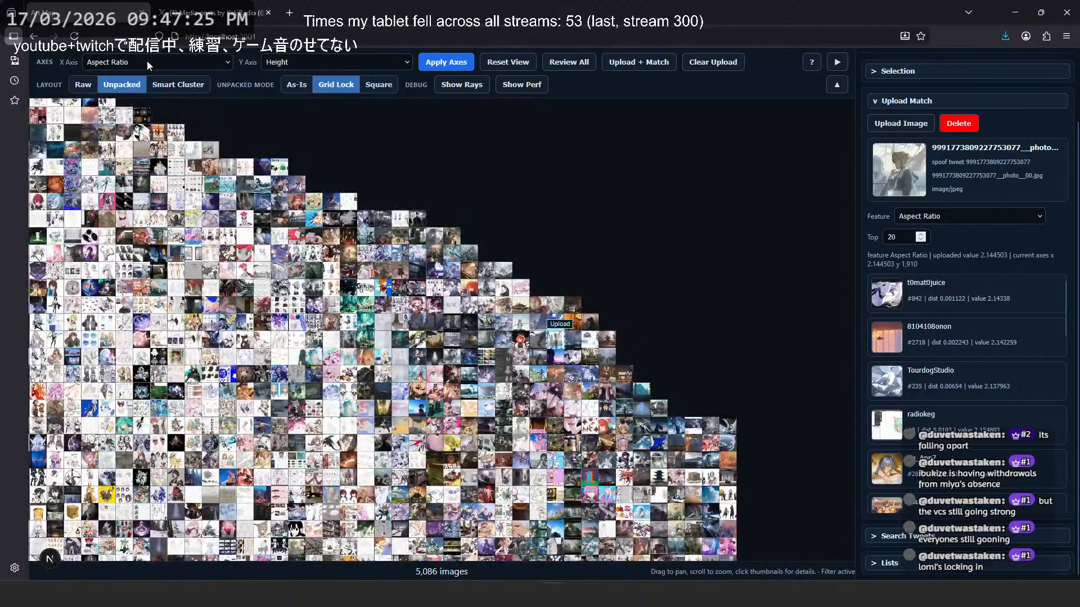
- Set the X axis to value_stats_v1.horizontal_gradient and the Y axis to value_stats_v1.spatial_val_variance, and apply the axes
click(147, 59)
scroll(192, 405, down, 3)
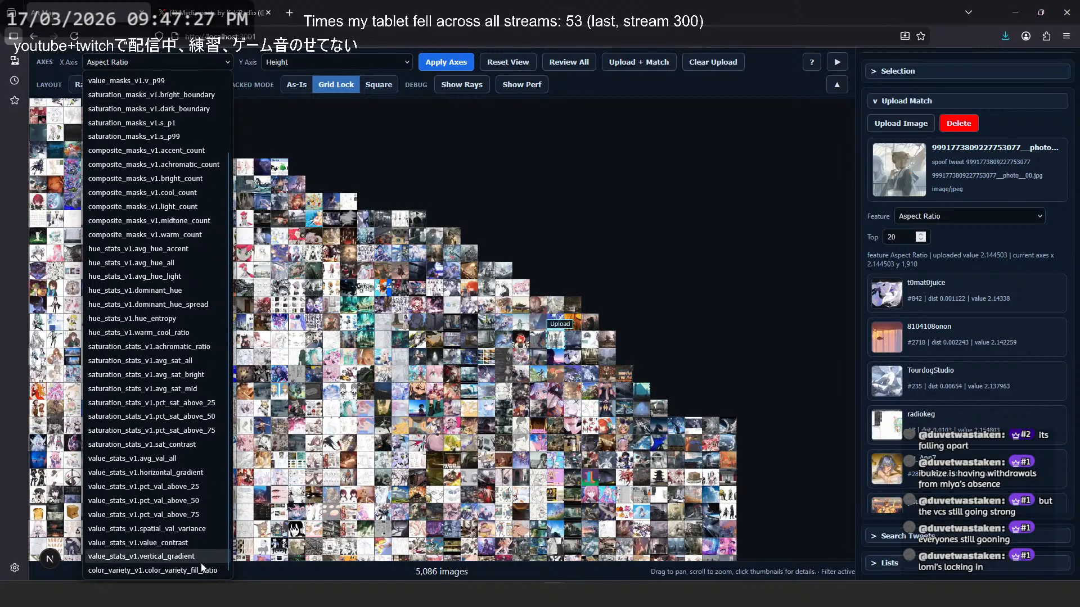
click(181, 473)
click(308, 59)
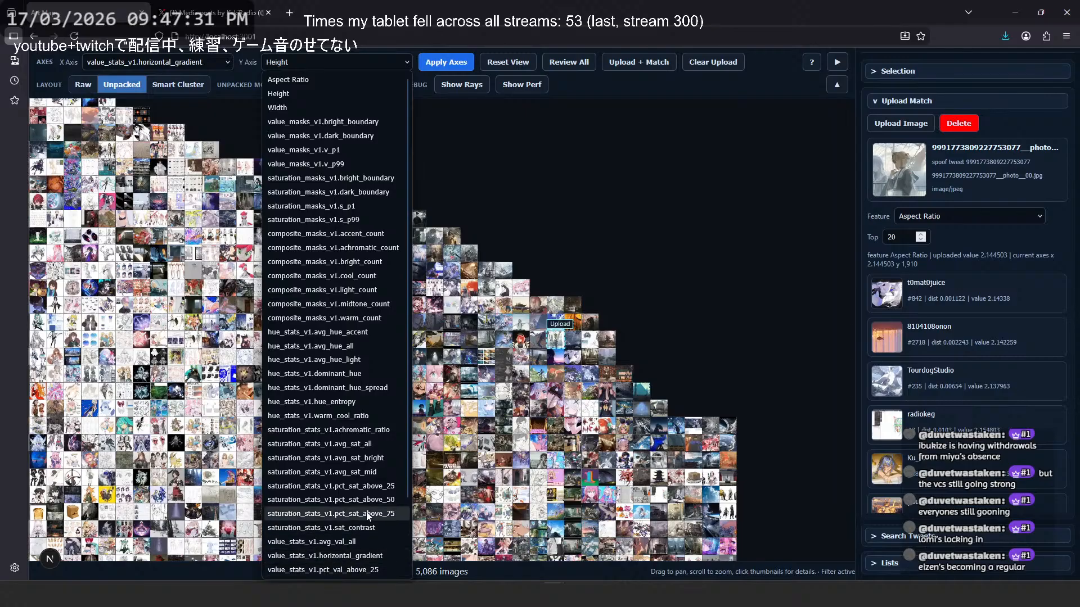
scroll(349, 509, down, 2)
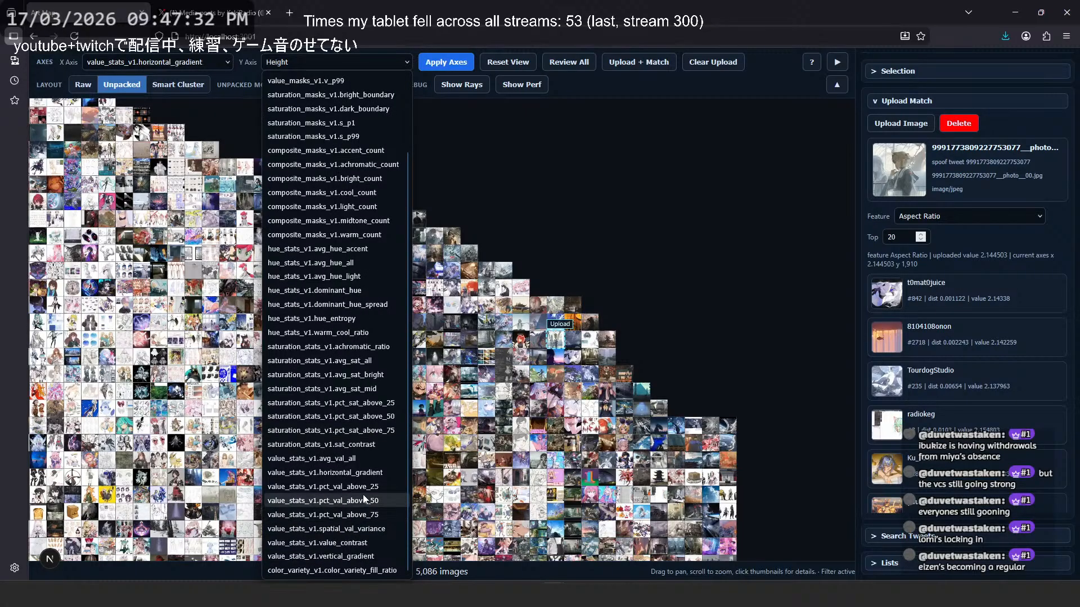
click(370, 529)
click(444, 68)
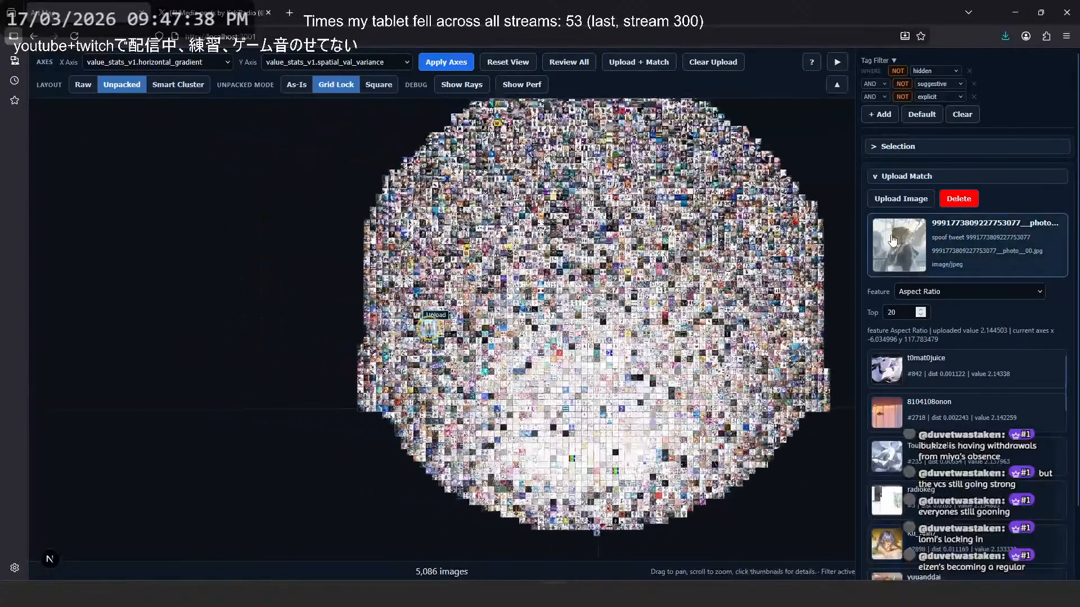
- Locate the uploaded illustration in the rearranged map, select it, and examine the images around it
click(893, 241)
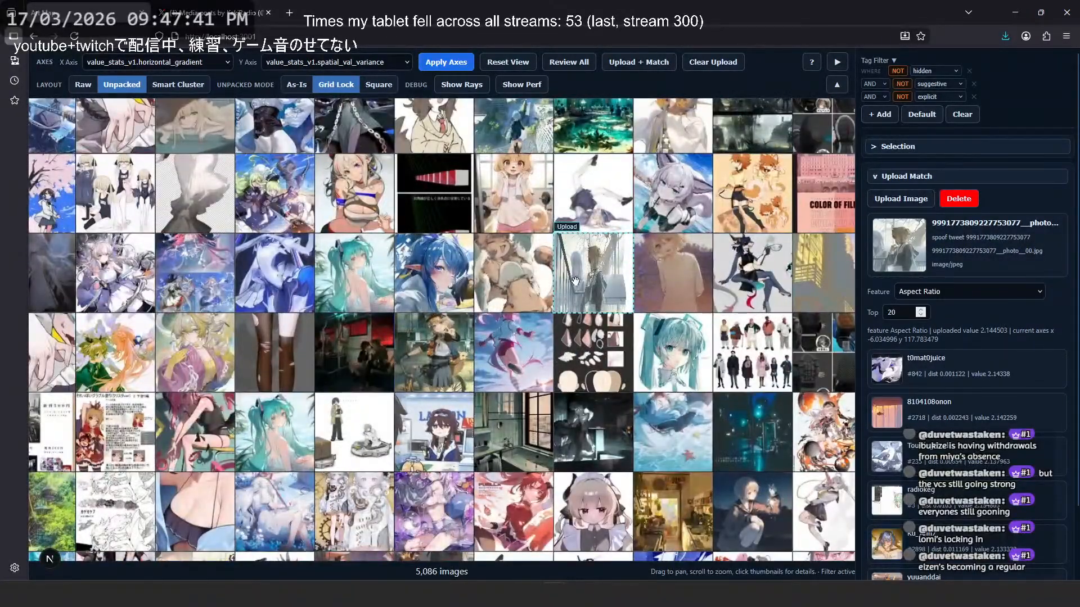
scroll(738, 206, up, 1)
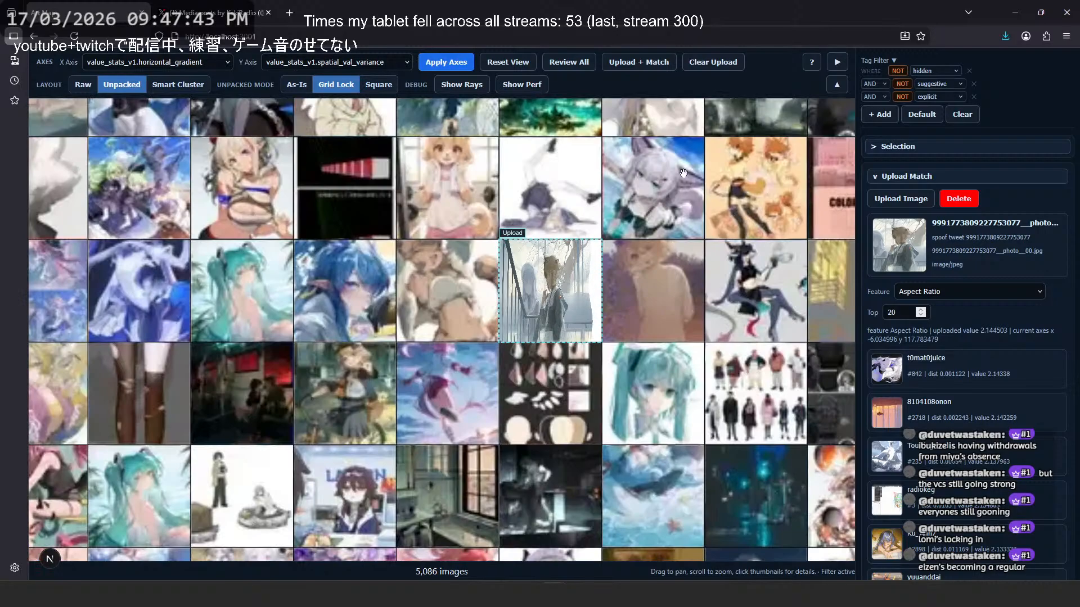
scroll(239, 429, down, 1)
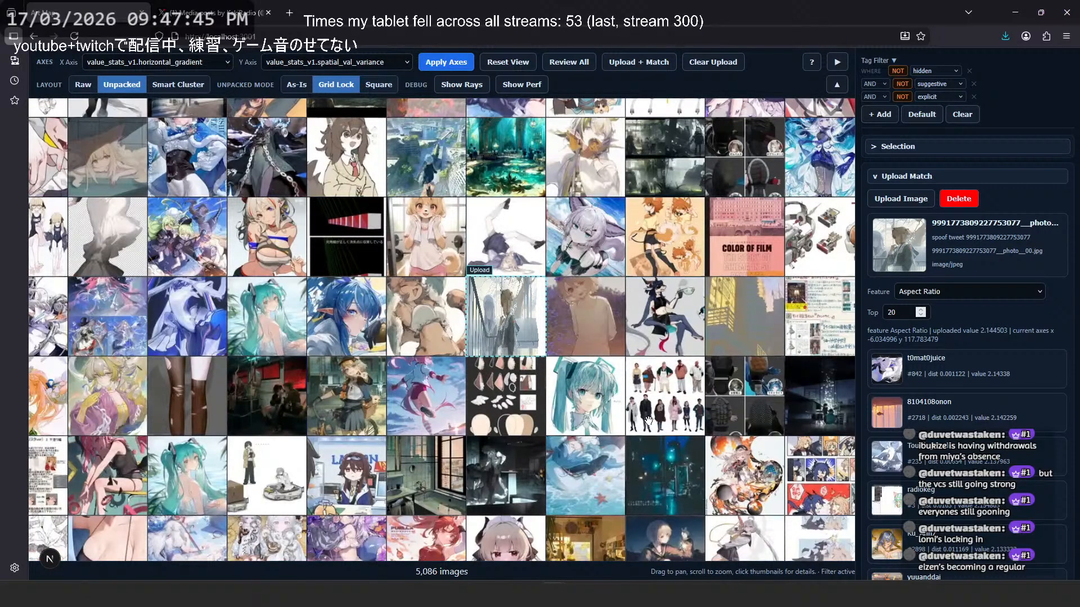
click(505, 326)
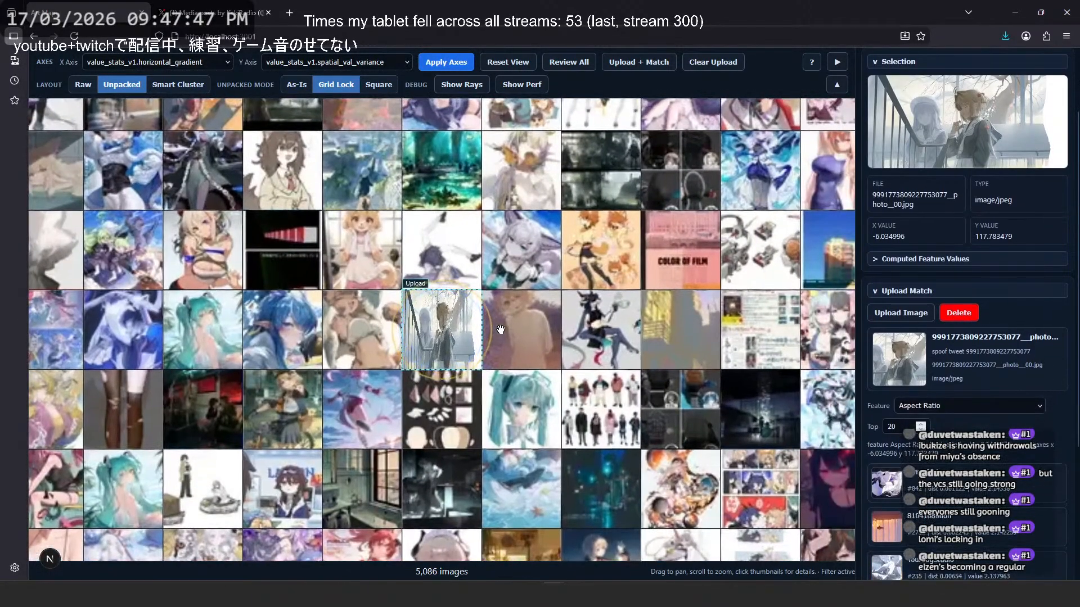
scroll(444, 341, up, 3)
scroll(446, 349, down, 2)
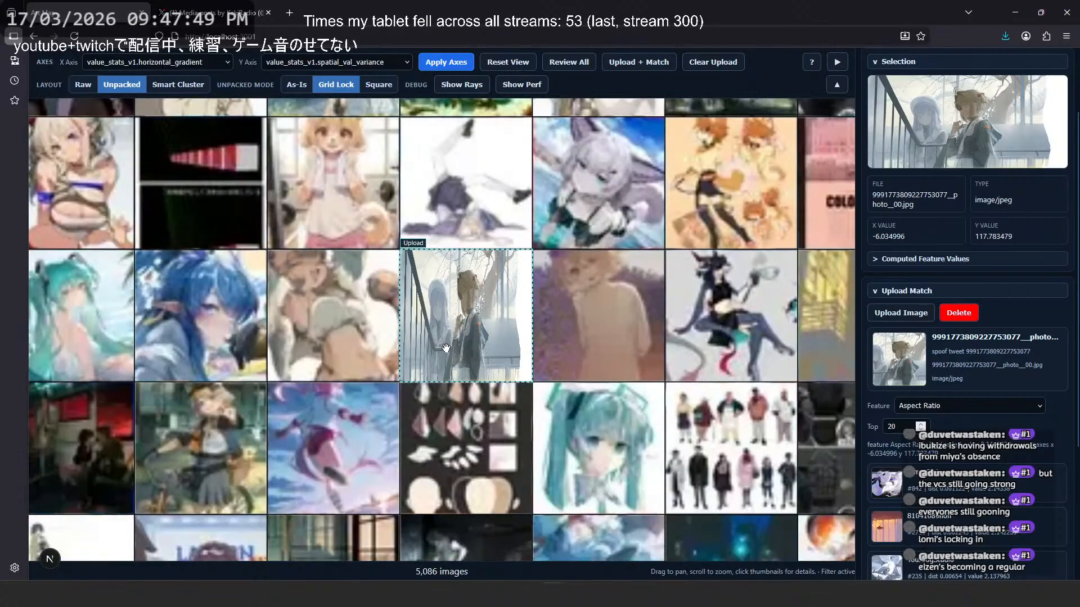
scroll(446, 349, down, 5)
- Open the uploaded illustration in the full-size viewer and reopen the original image from the artist's X media
click(924, 145)
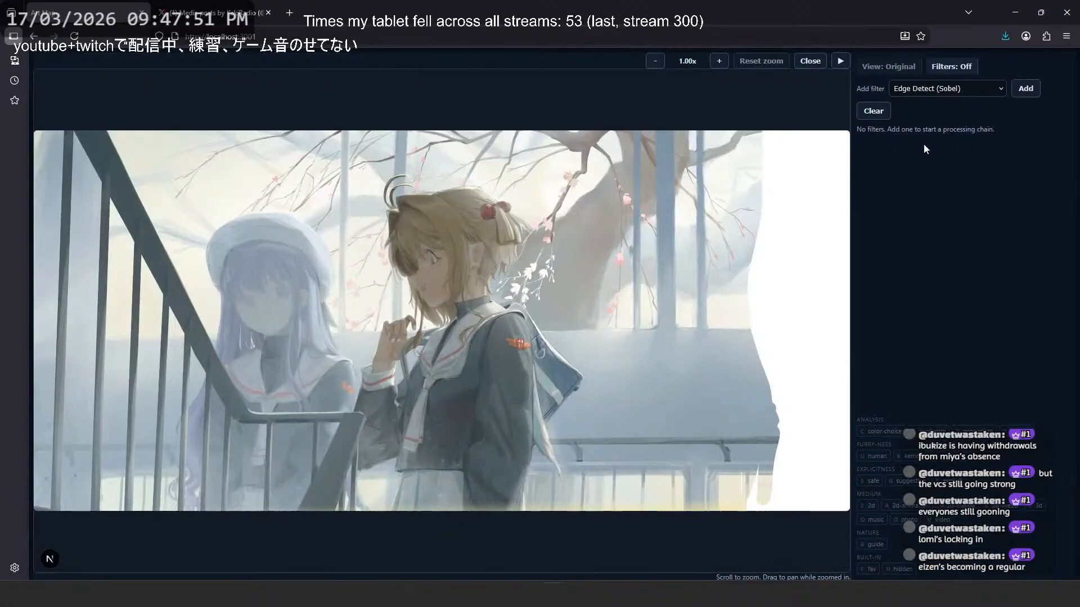
click(214, 12)
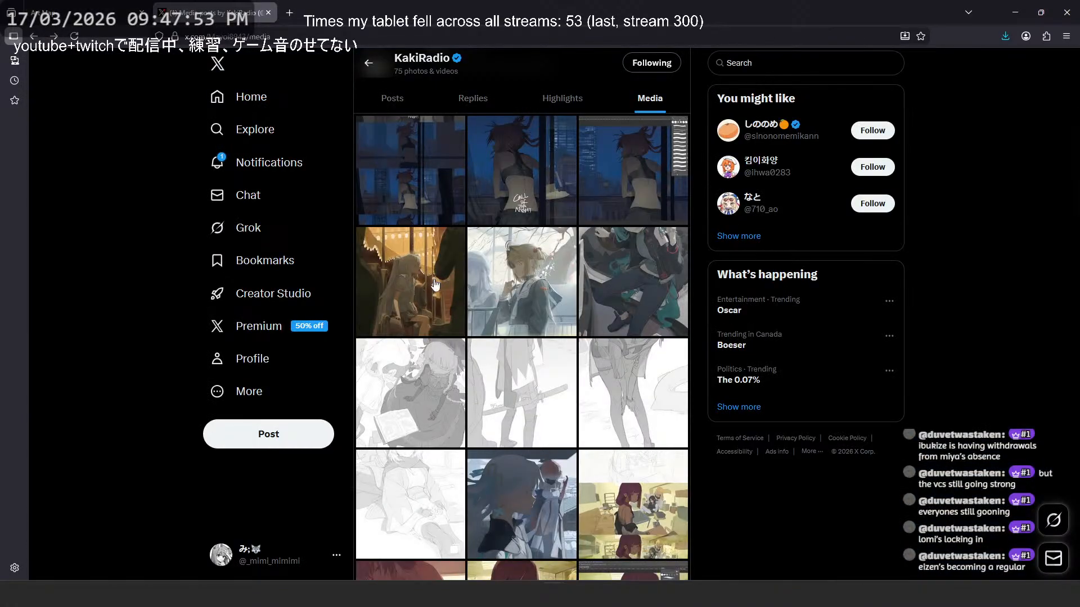
click(535, 288)
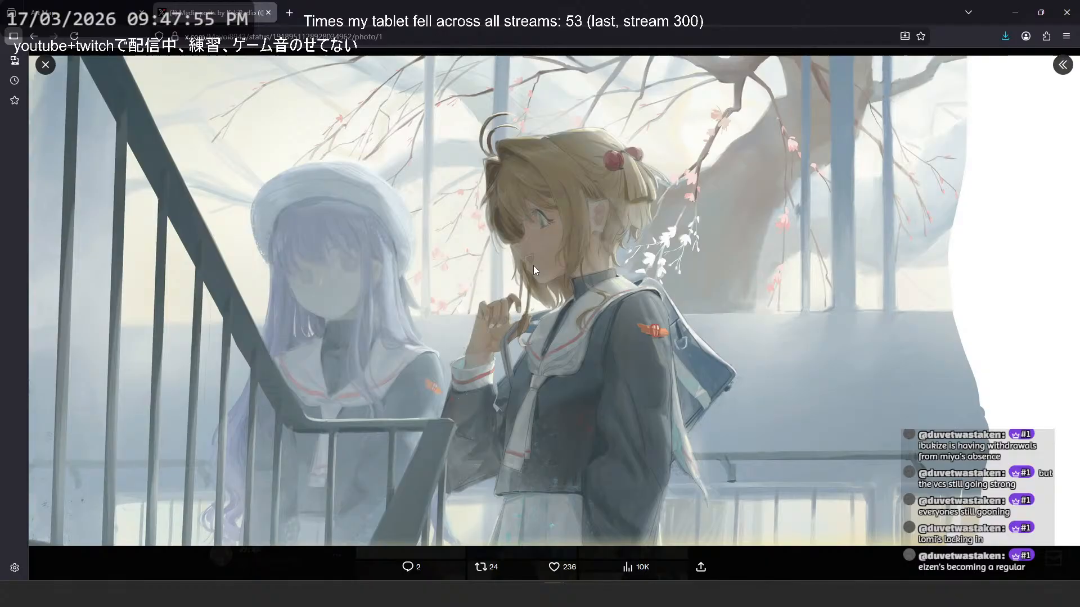
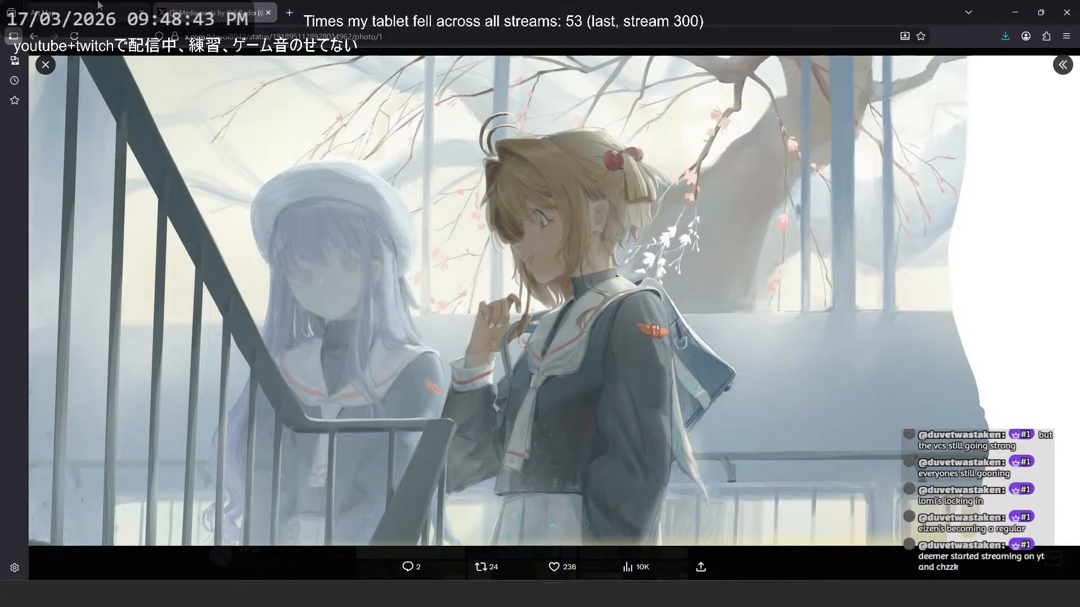
- Return to the artwork map, close the full-size viewer, and set the X axis to value_masks_v1.bright_boundary
click(84, 12)
click(364, 99)
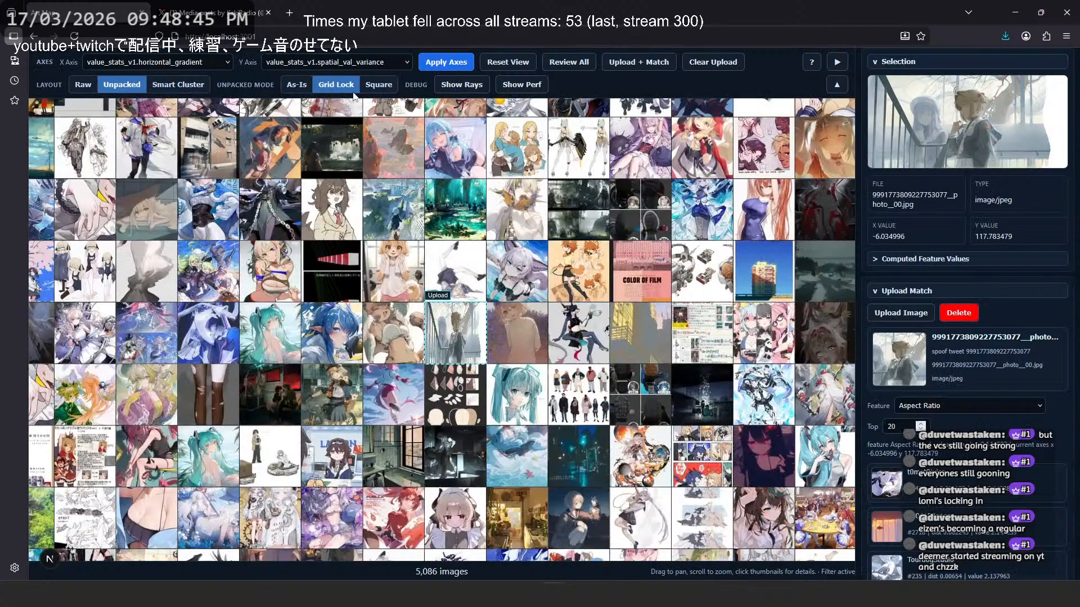
click(178, 64)
scroll(186, 326, down, 2)
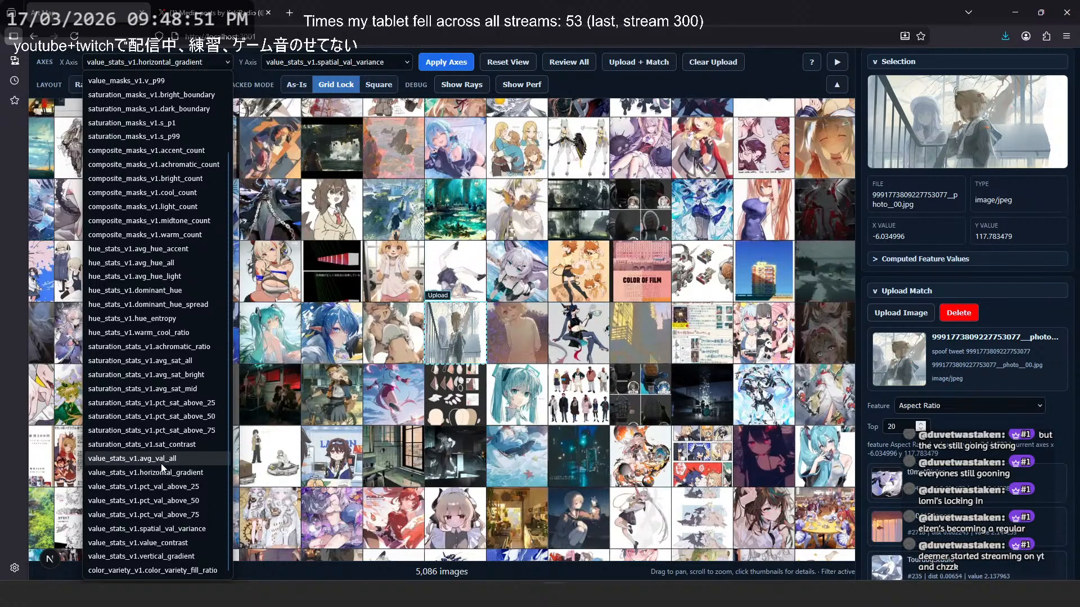
scroll(163, 467, up, 2)
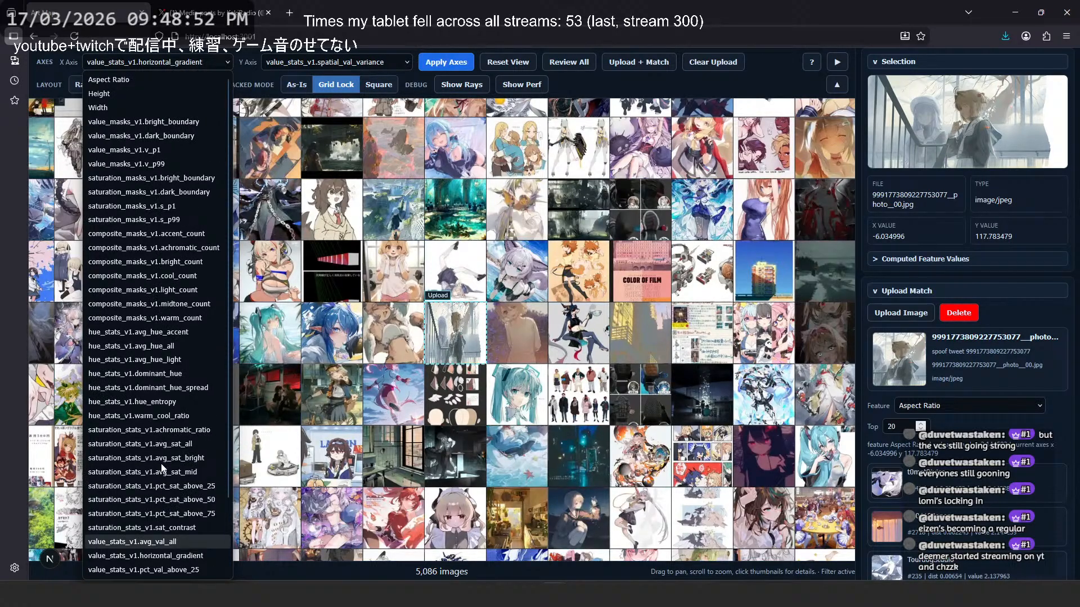
click(166, 121)
- Recheck the original illustration on X, set the map's Y axis to hue_stats_v1.dominant_hue, apply the axes, and view the uploaded illustration's neighbours
click(336, 62)
scroll(360, 225, up, 3)
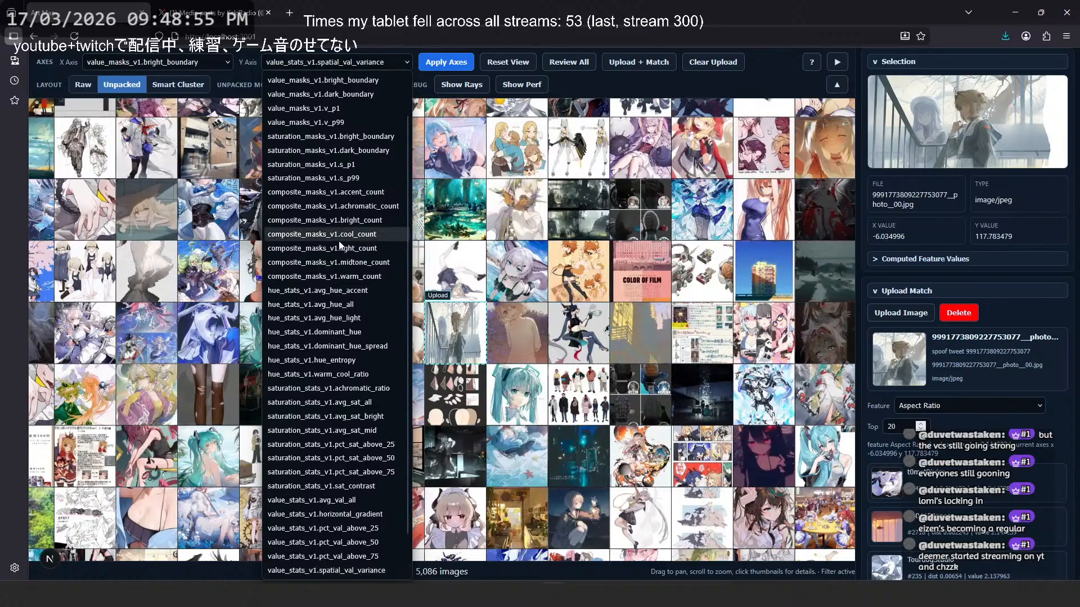
click(204, 13)
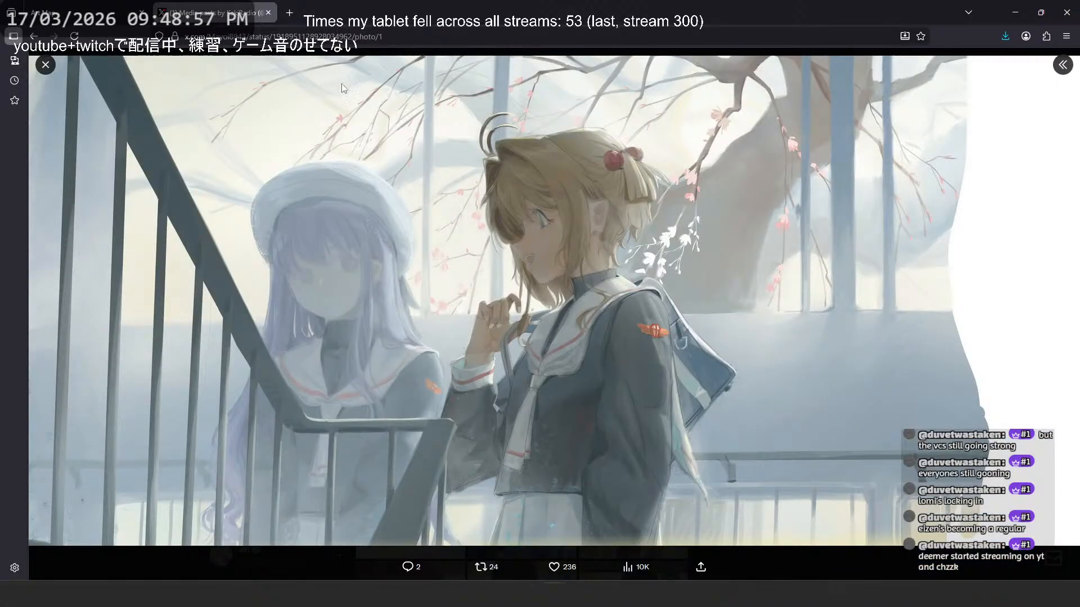
click(139, 7)
click(347, 66)
scroll(347, 90, up, 1)
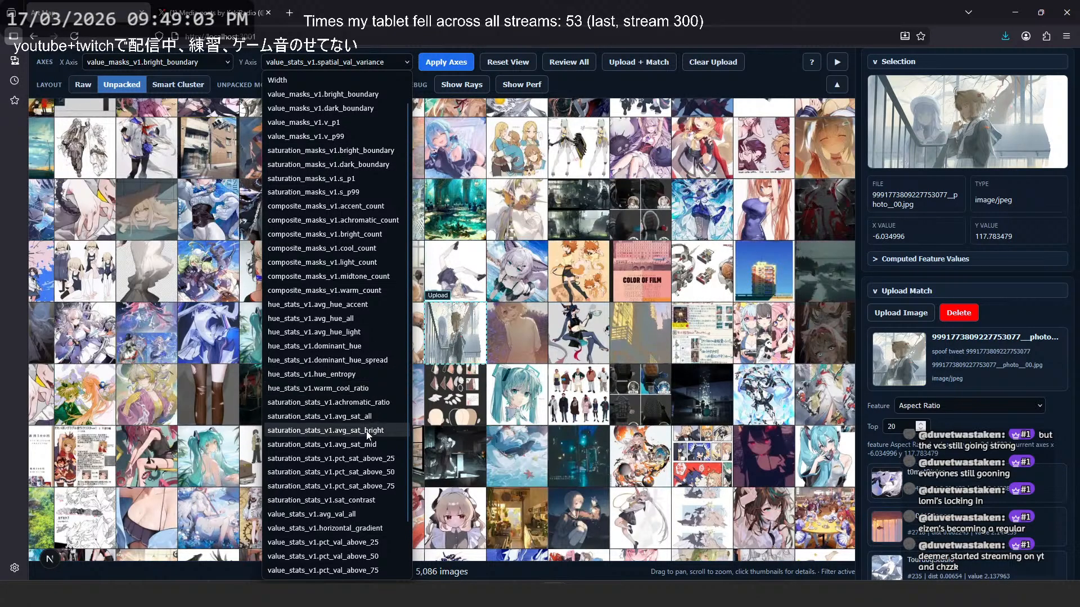
scroll(371, 473, down, 4)
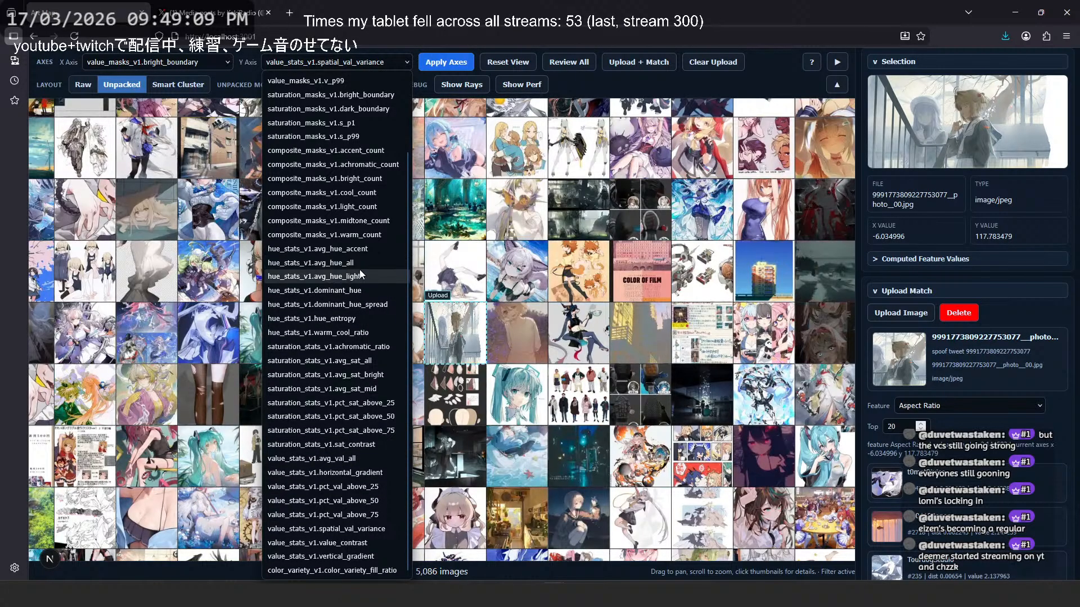
click(366, 290)
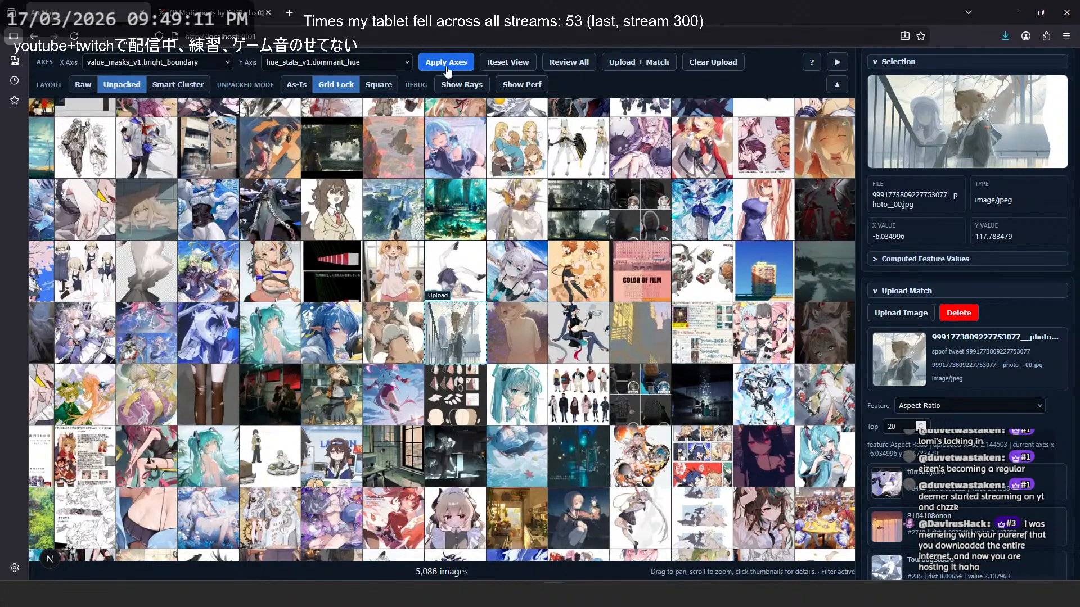
click(445, 63)
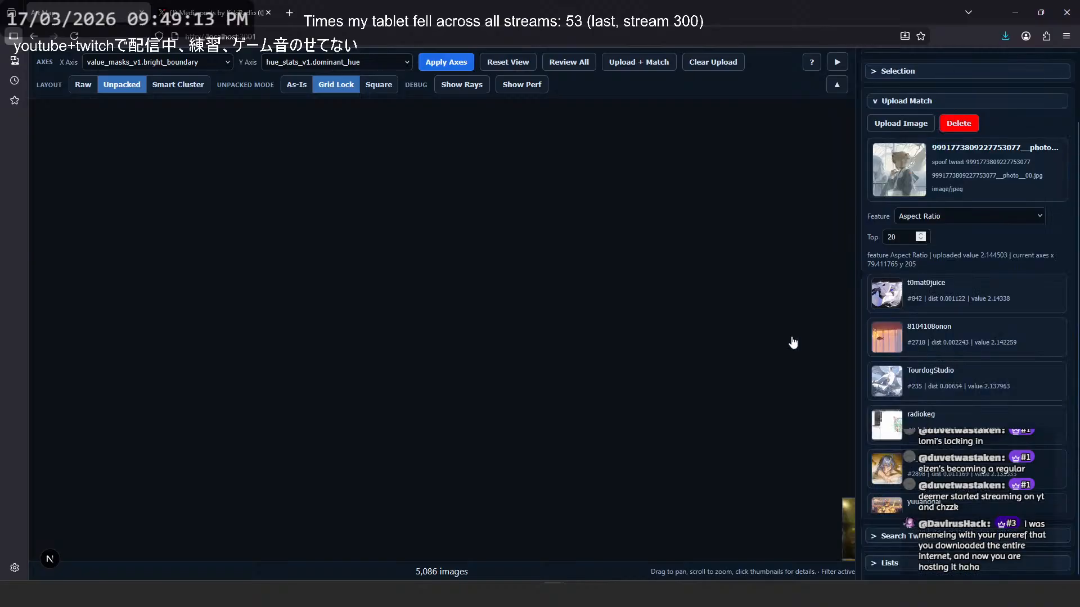
scroll(454, 320, up, 3)
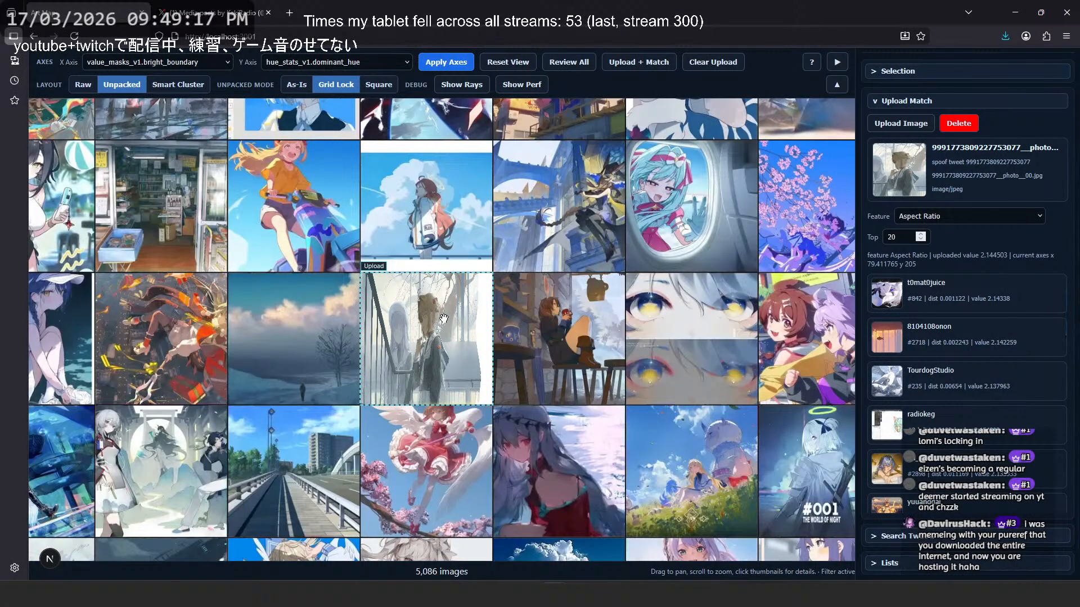
- Set the Y axis to saturation_stats_v1.avg_sat_bright, apply the axes, and locate the uploaded illustration in the rearranged map
click(332, 63)
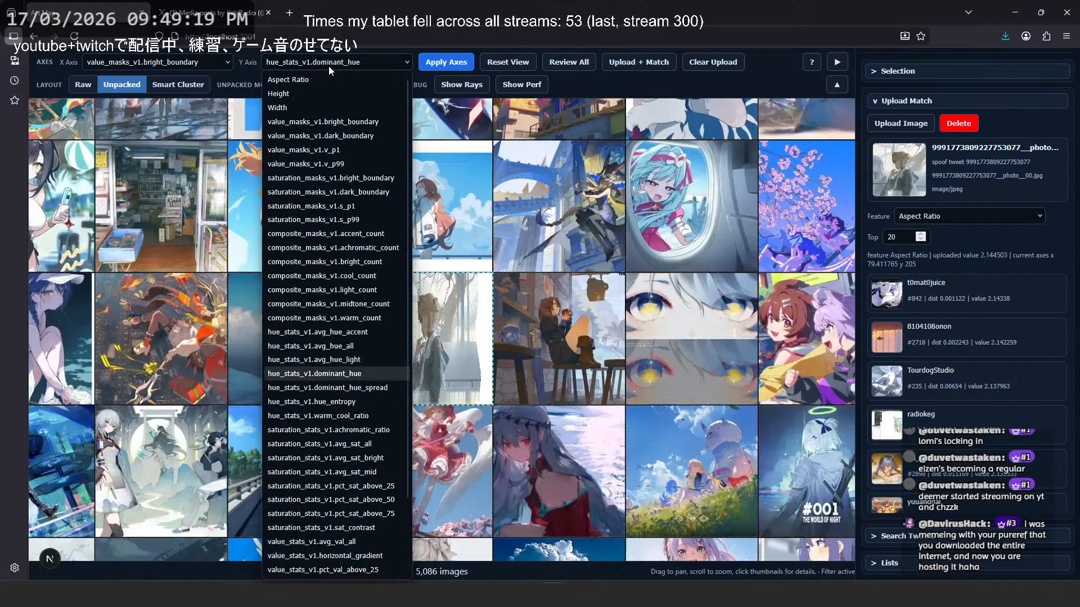
click(363, 459)
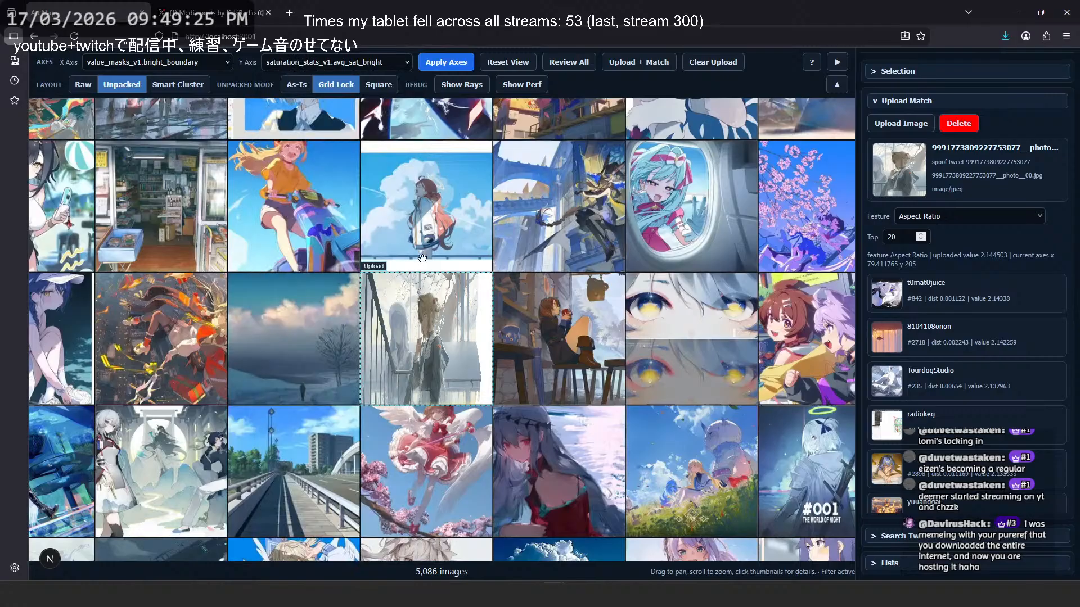
click(445, 62)
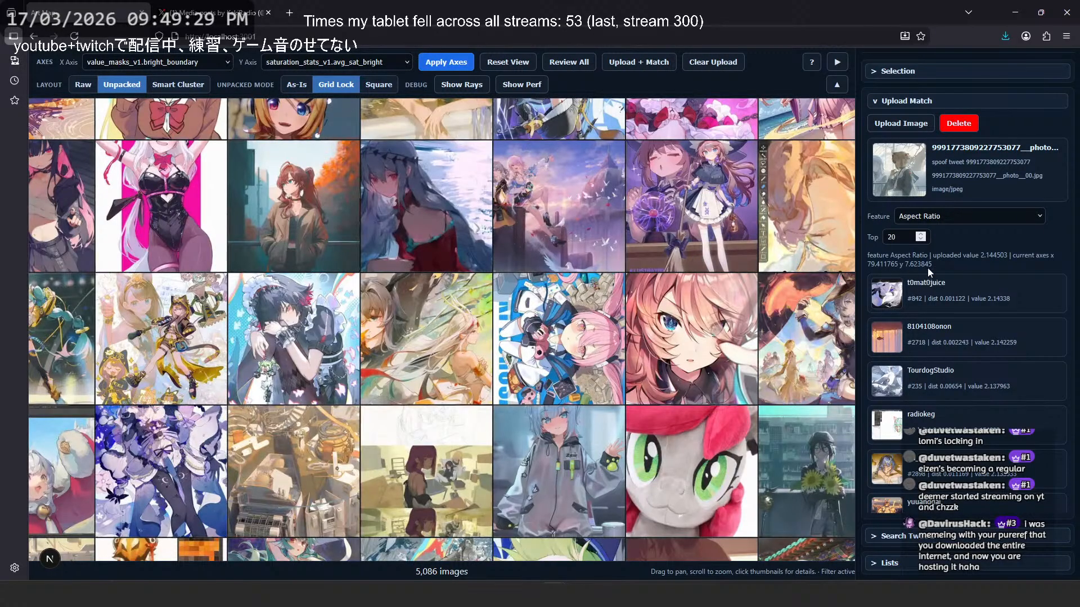
click(913, 175)
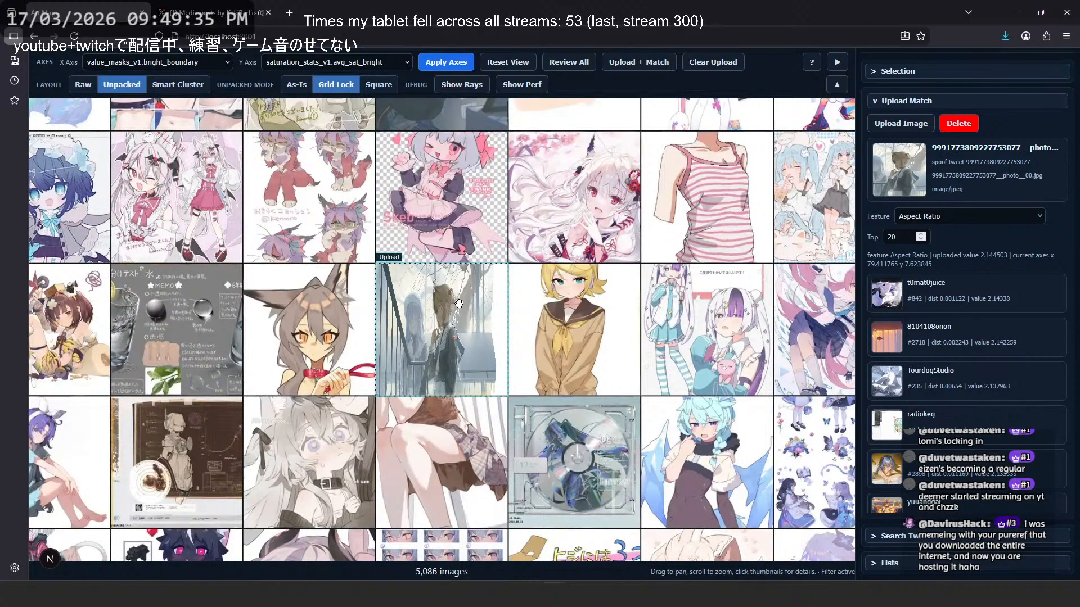
scroll(545, 125, down, 5)
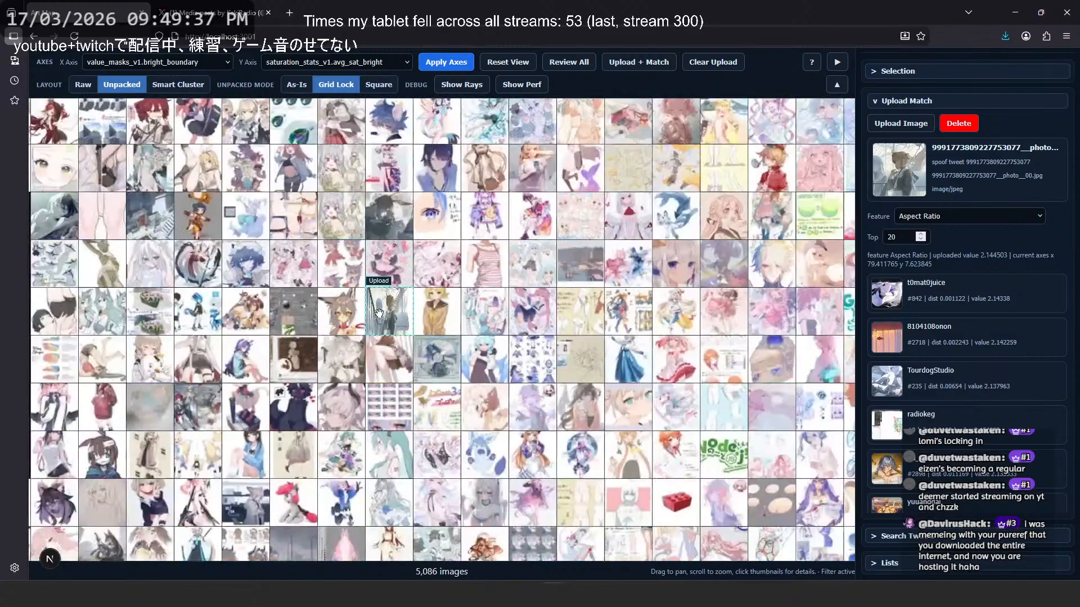
scroll(568, 135, up, 5)
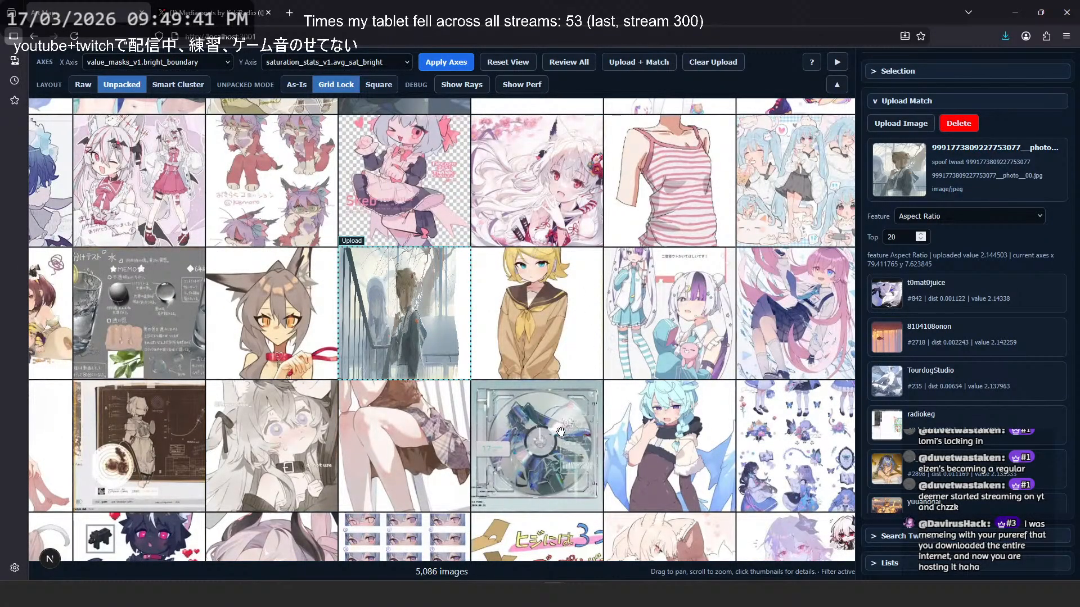
- Inspect the blonde sailor-uniform illustration beside the uploaded one in the full-size viewer, and return to the map
click(554, 343)
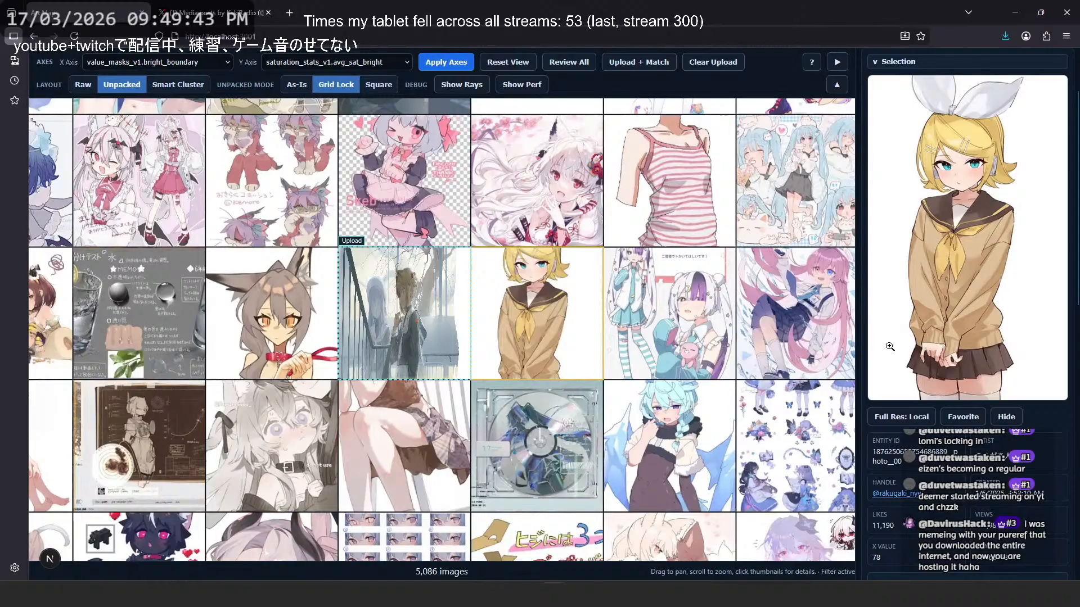
click(971, 266)
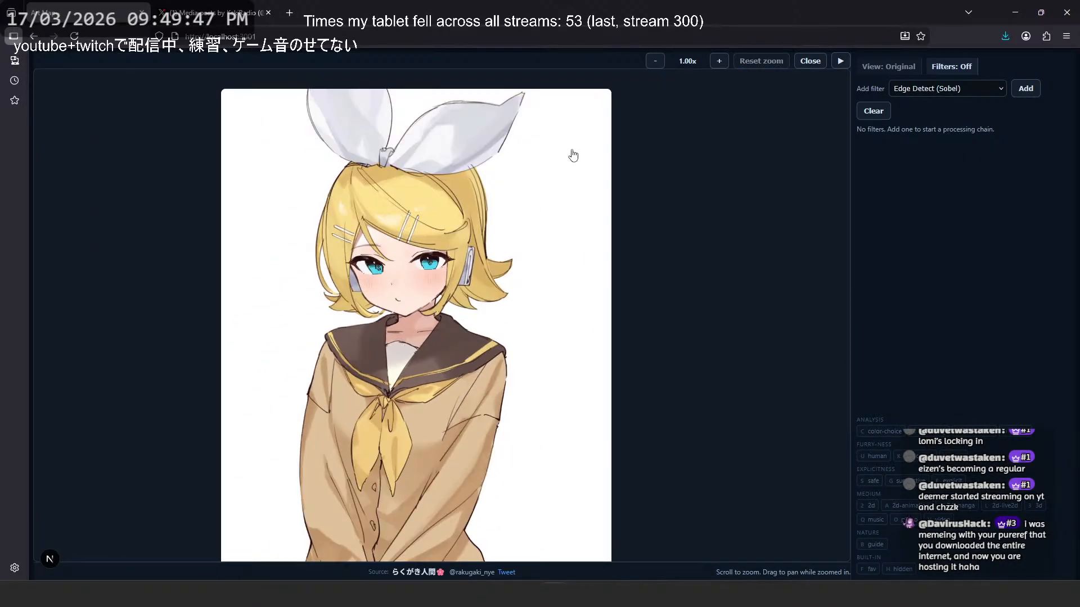
click(680, 291)
click(333, 63)
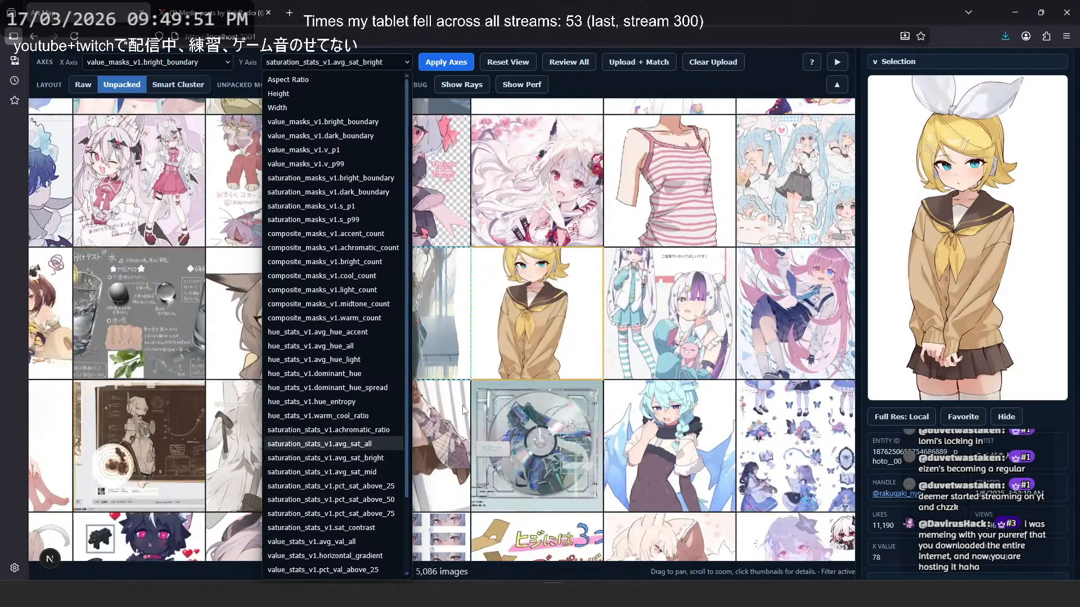
click(559, 266)
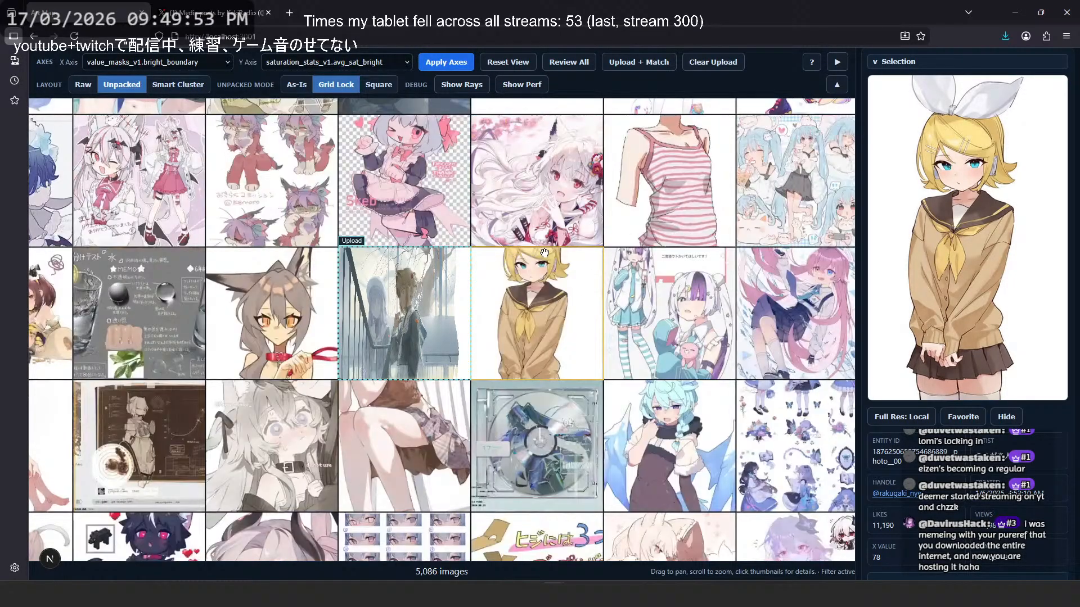
- Examine where the uploaded illustration sits in the overall map and which images surround it
scroll(544, 254, down, 10)
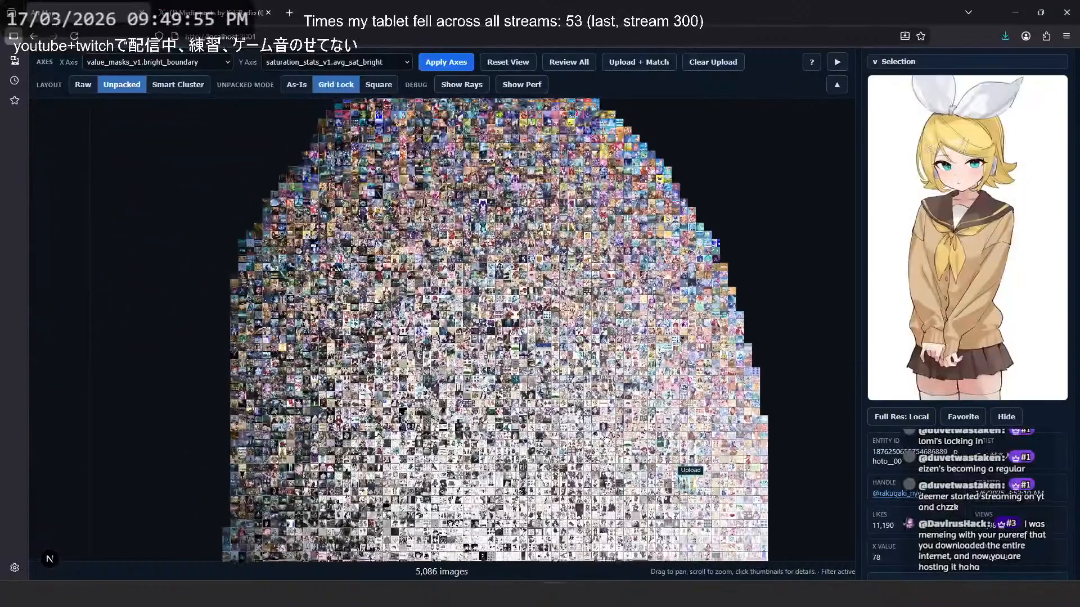
drag(606, 441, 610, 447)
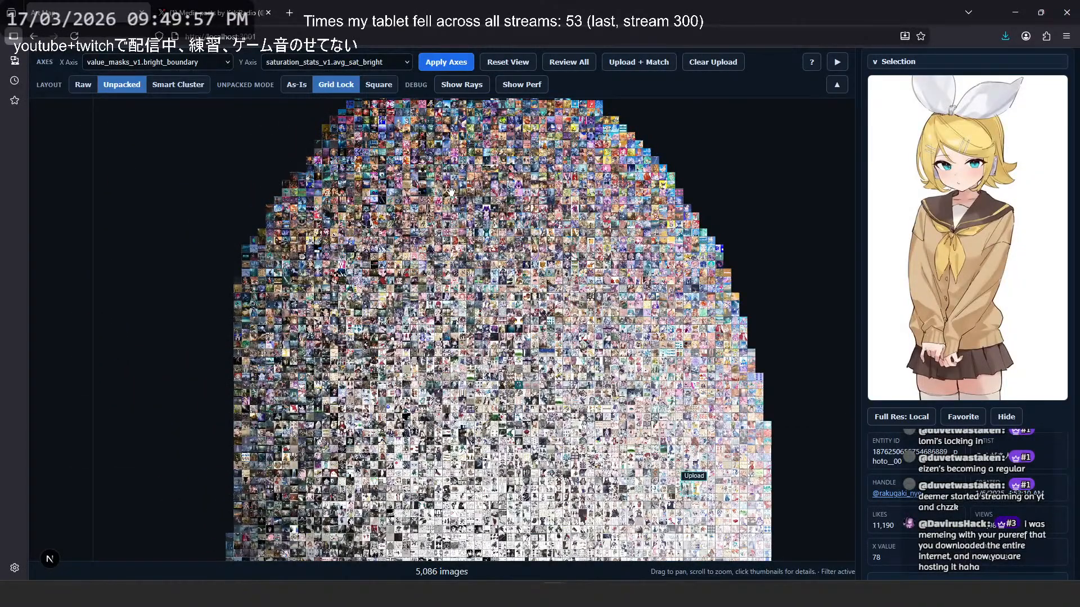
drag(690, 481, 635, 314)
scroll(602, 322, up, 6)
scroll(597, 323, down, 7)
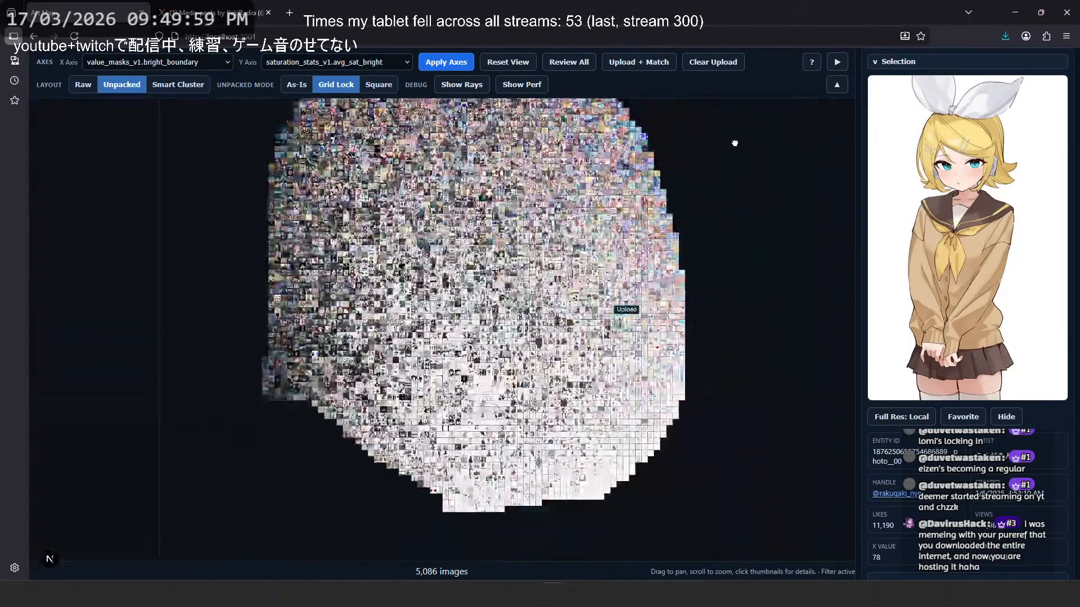
scroll(637, 127, up, 2)
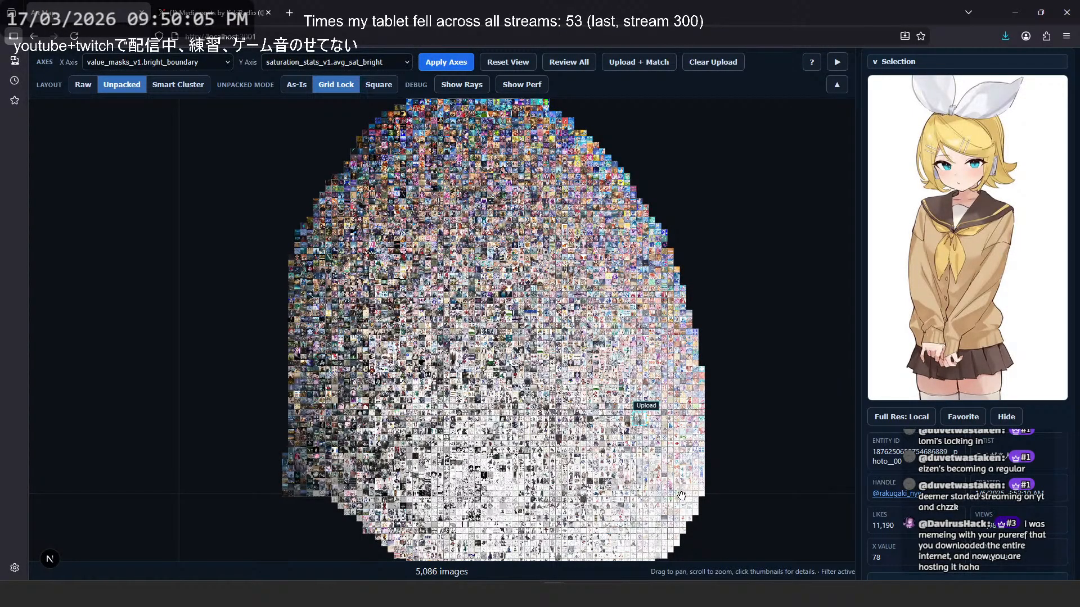
scroll(641, 421, up, 10)
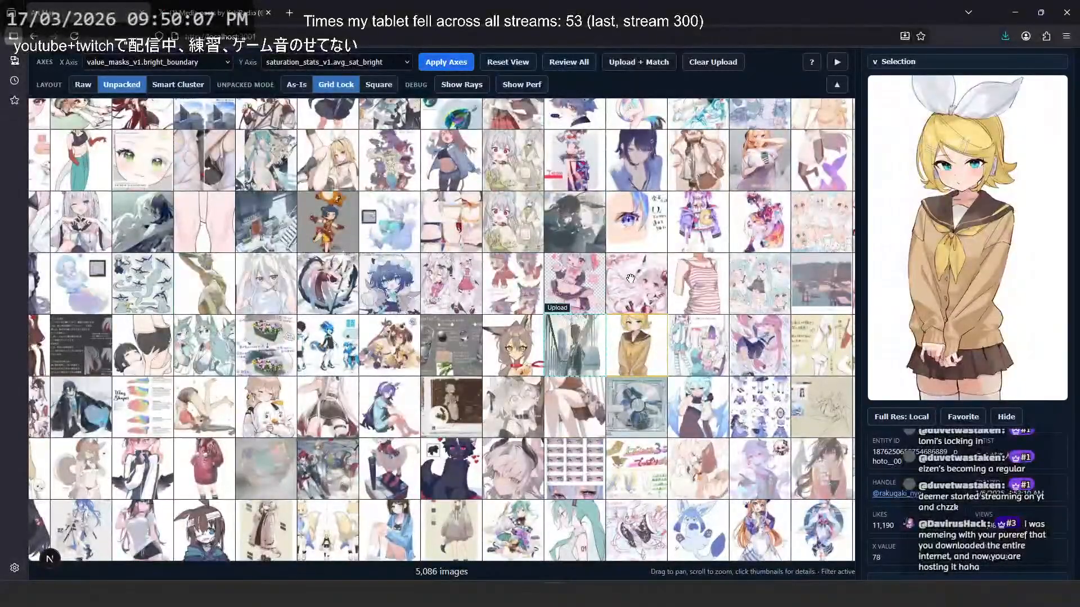
scroll(638, 372, up, 2)
scroll(647, 363, down, 2)
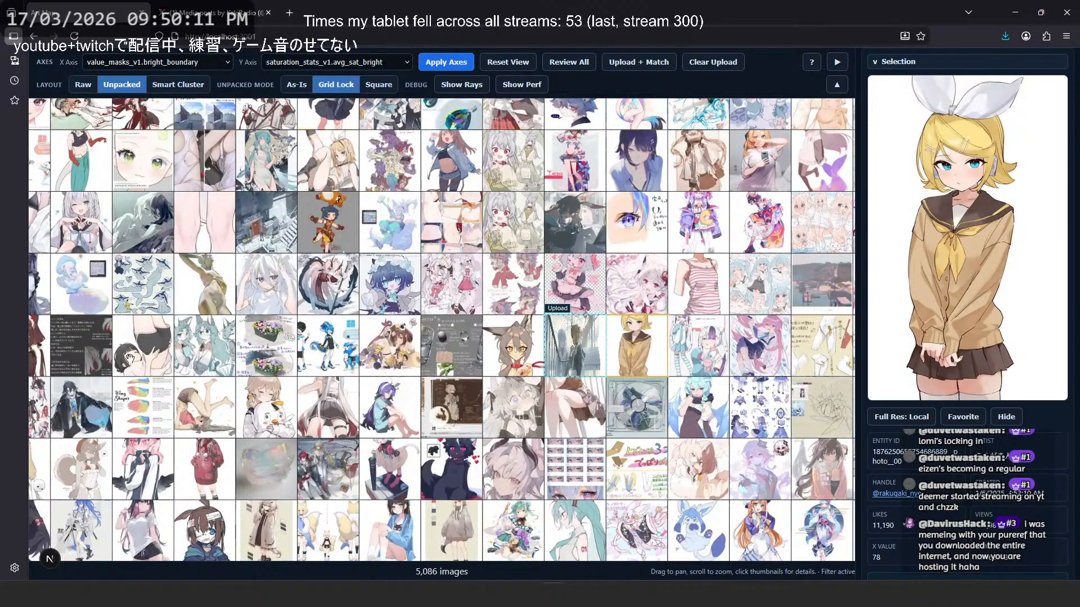
scroll(649, 359, up, 2)
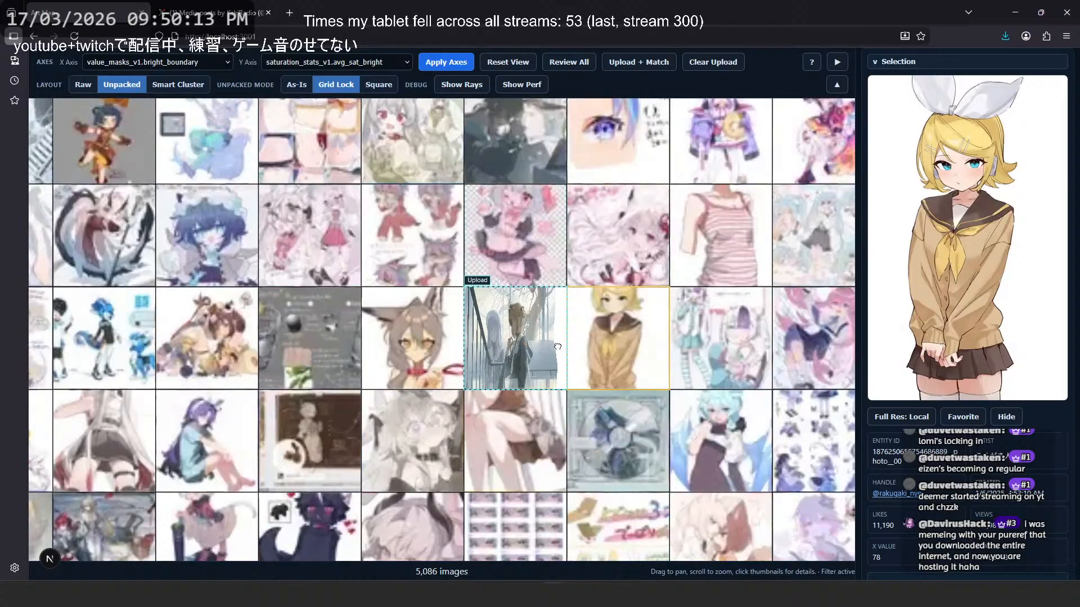
- Preview the disc artwork below the uploaded illustration's row, and reselect the blonde sailor-uniform illustration
click(554, 365)
click(559, 434)
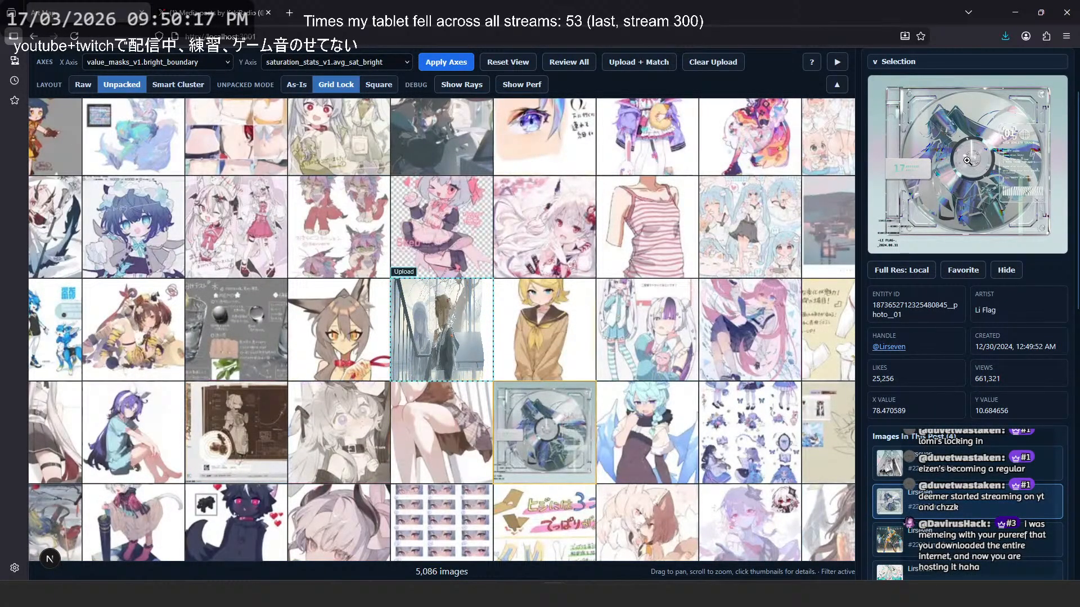
click(184, 64)
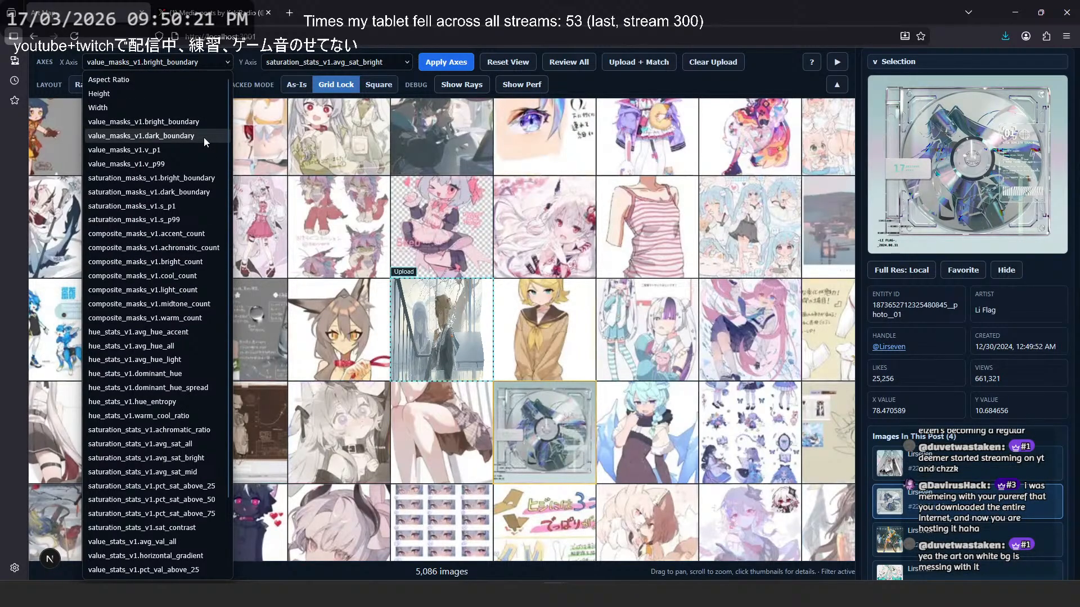
click(516, 315)
- Examine how brightness and saturation change across the map regions surrounding the uploaded illustration
scroll(486, 395, down, 5)
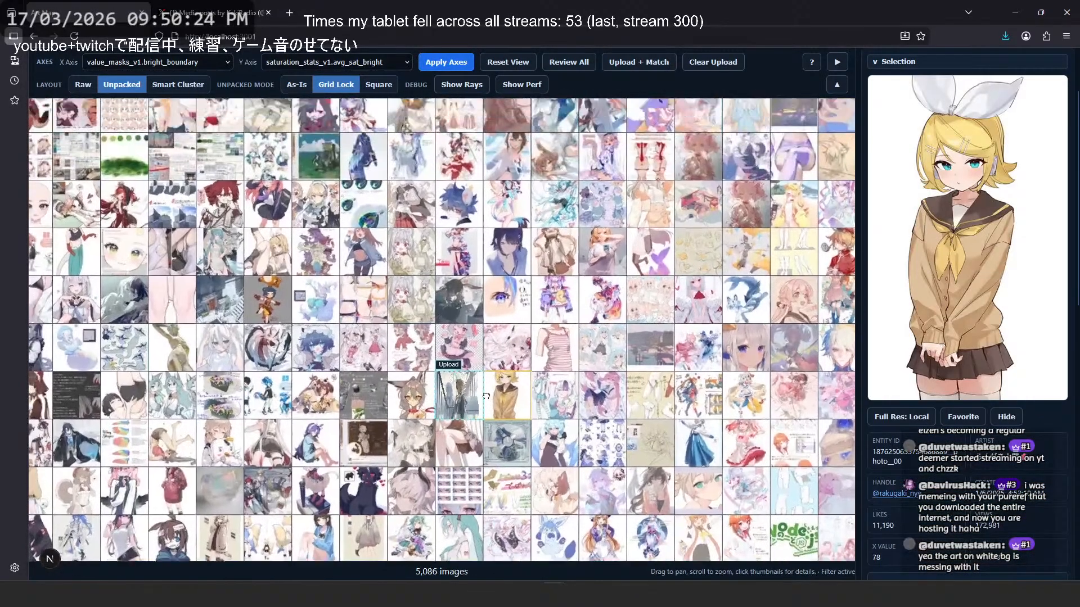
drag(486, 396, 487, 419)
drag(501, 272, 495, 377)
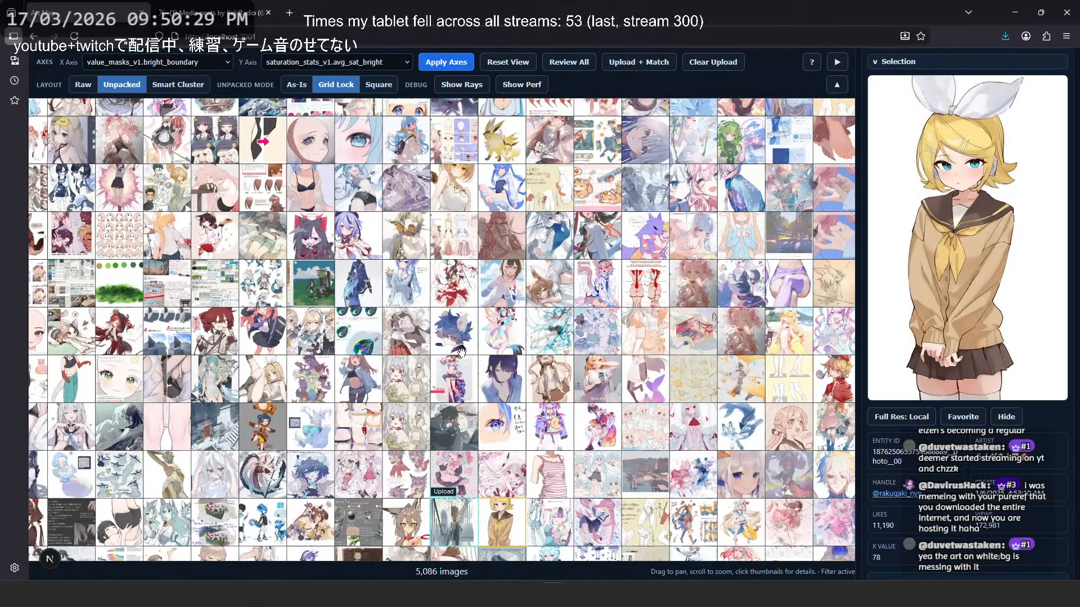
scroll(591, 301, down, 2)
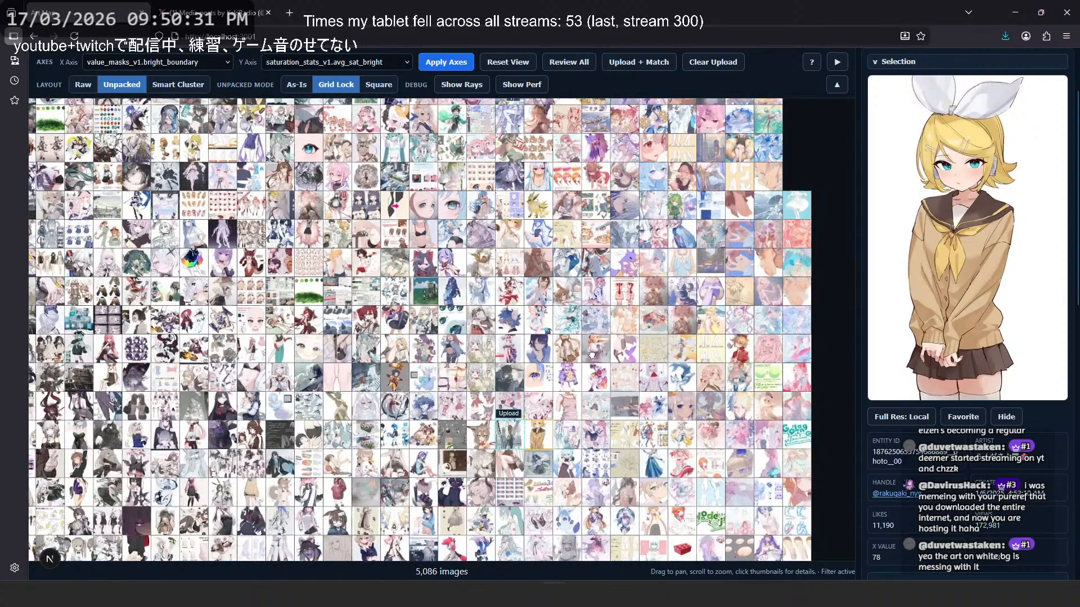
drag(591, 355, 566, 169)
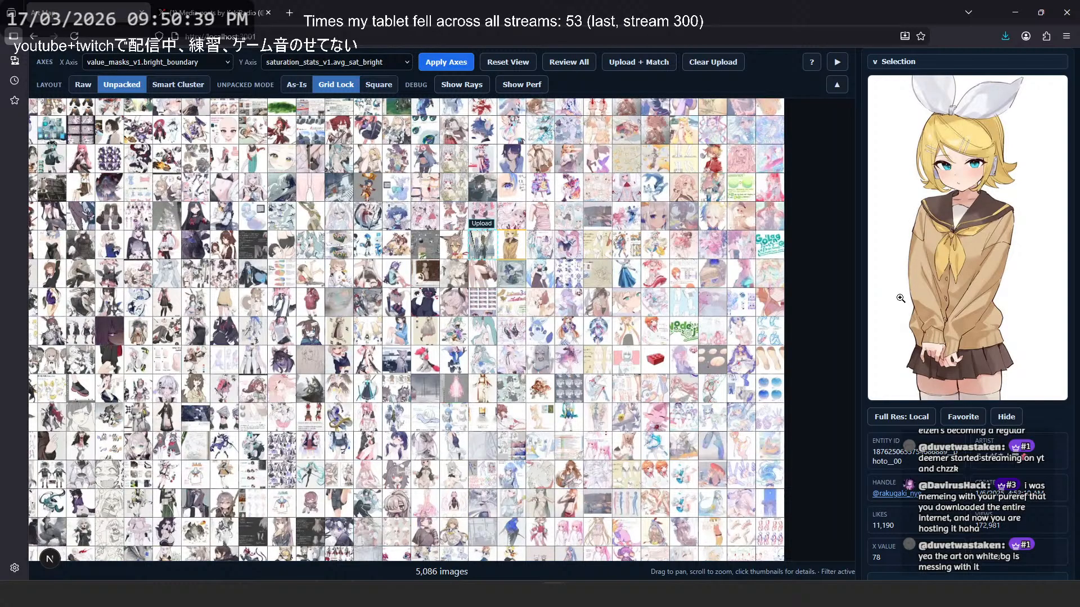
drag(349, 134, 454, 321)
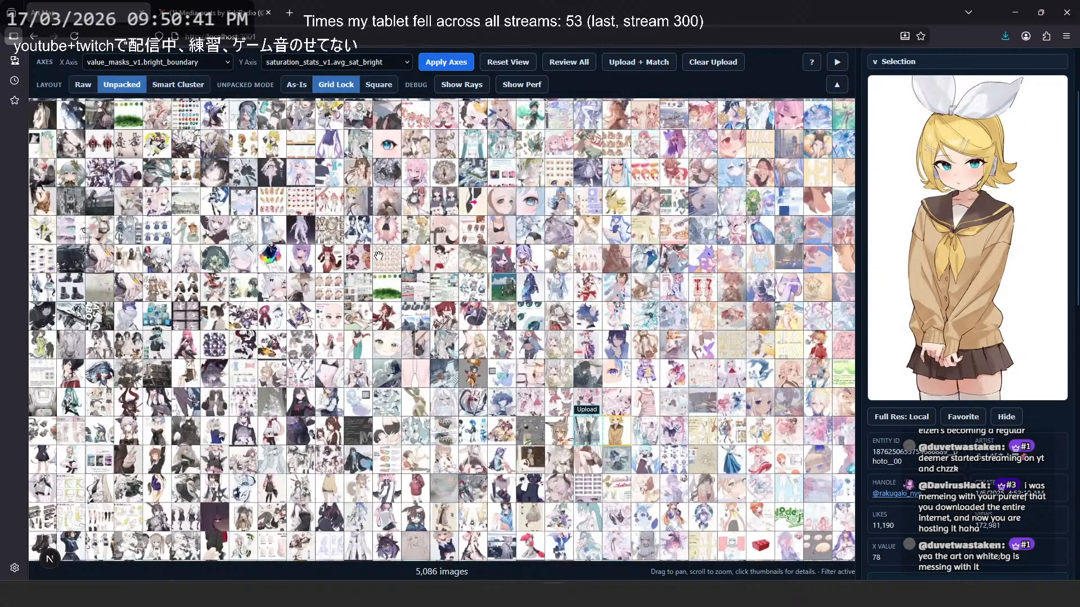
scroll(378, 256, down, 2)
drag(378, 256, 472, 360)
drag(332, 242, 438, 361)
drag(418, 313, 463, 380)
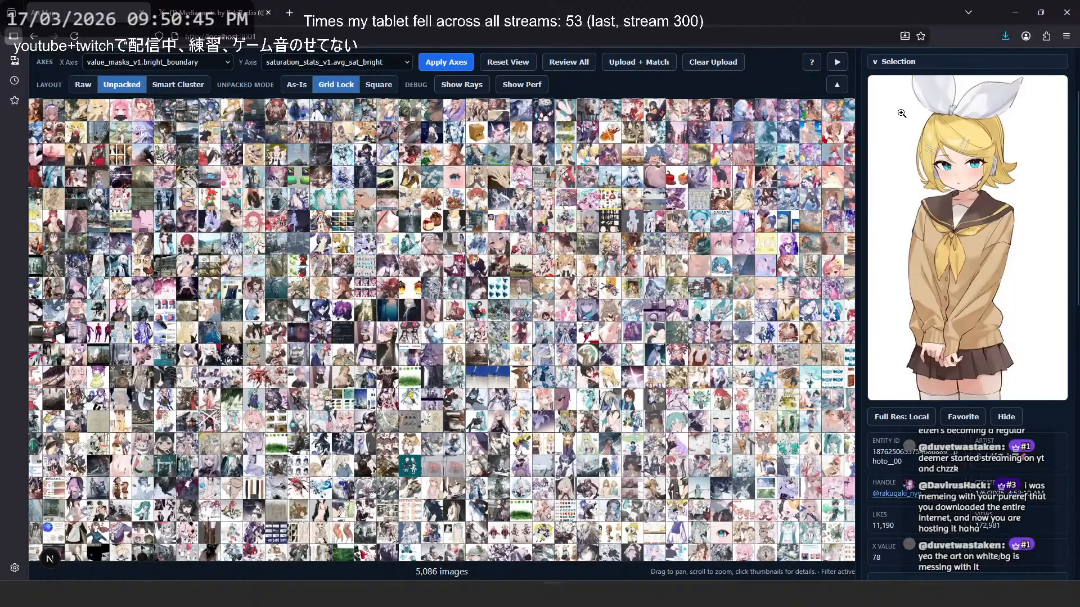
- Inspect the blue underwater artwork from the more saturated map region in the full-size viewer, and return to the map
drag(592, 177, 546, 302)
drag(527, 219, 467, 321)
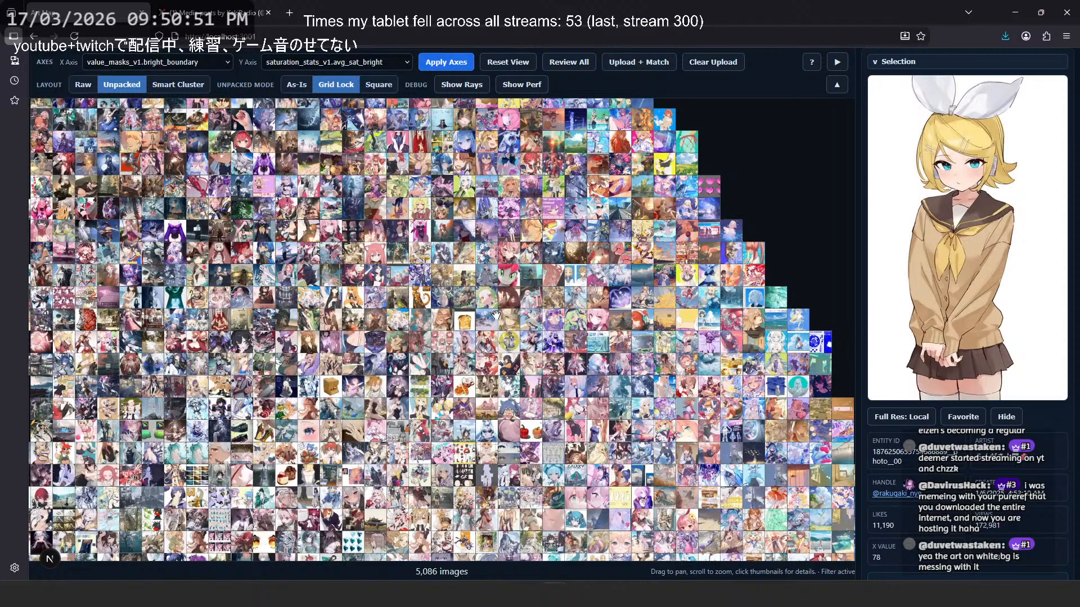
drag(382, 256, 497, 328)
drag(508, 217, 520, 290)
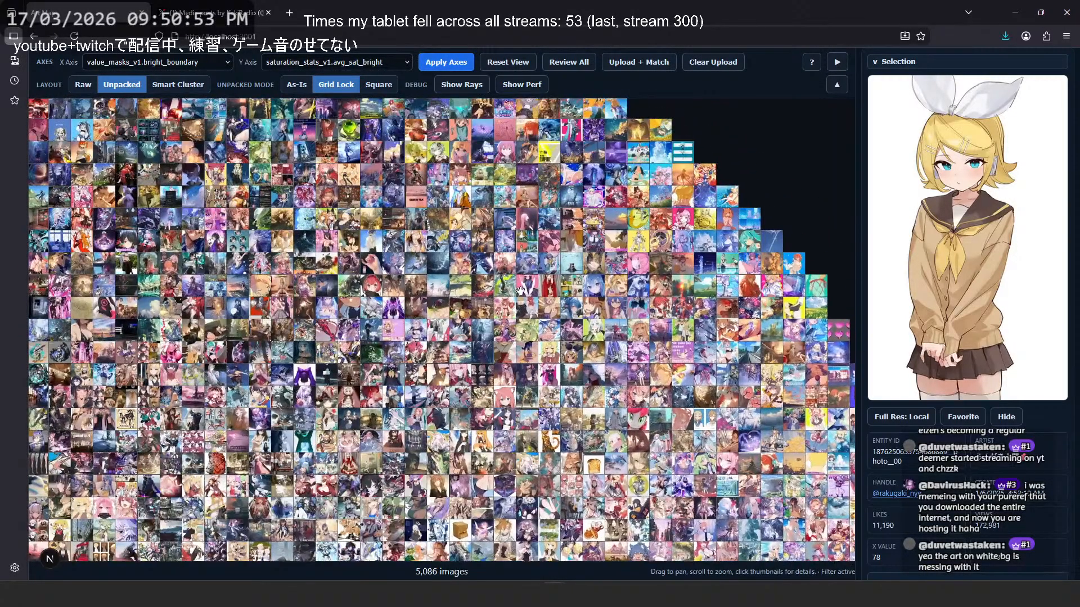
scroll(570, 246, up, 4)
click(572, 282)
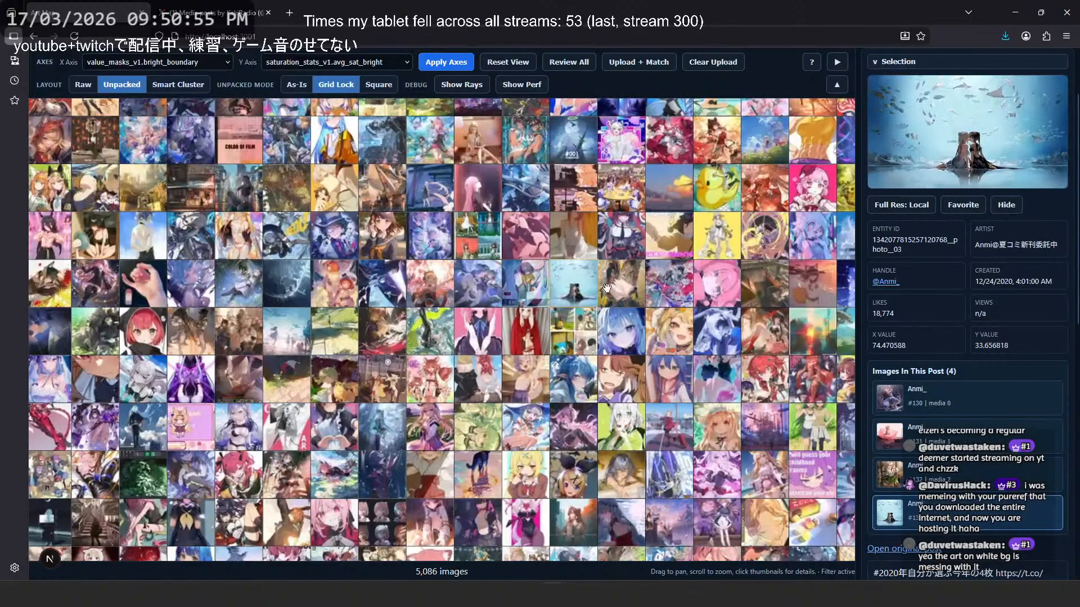
click(906, 158)
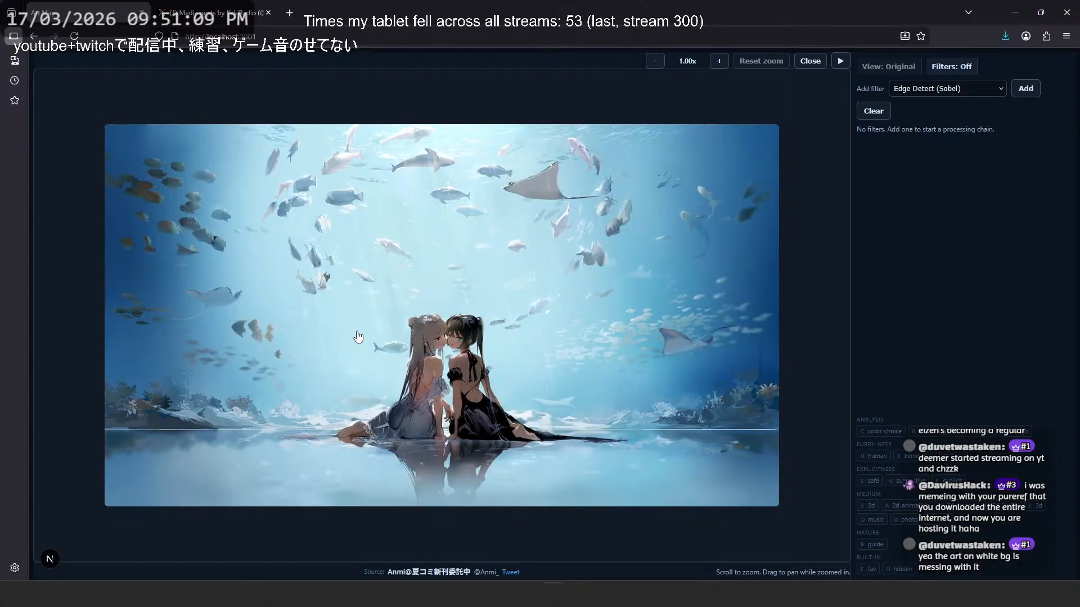
key(Escape)
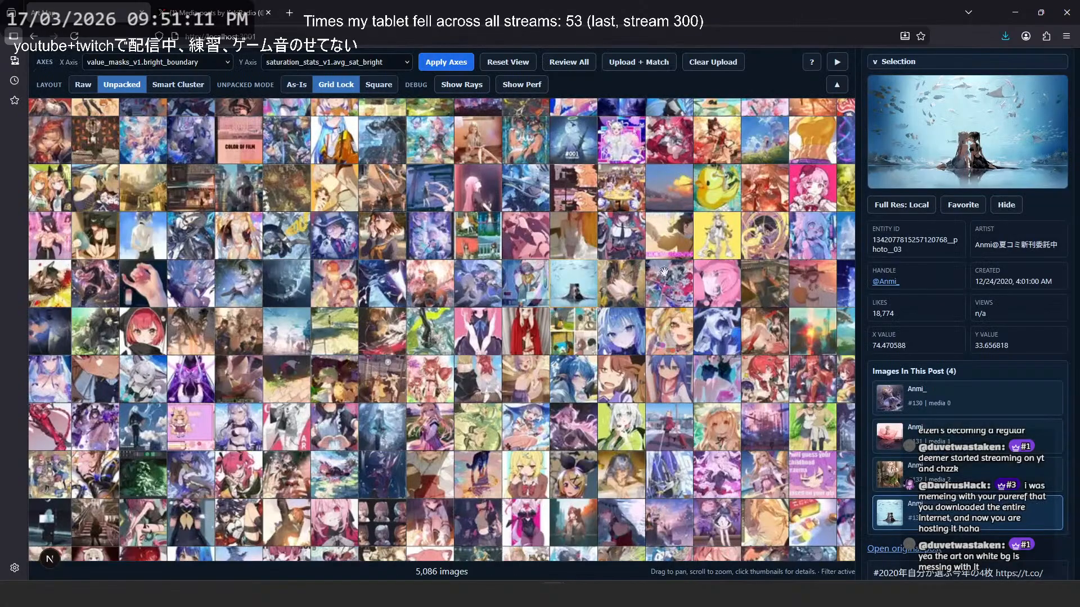
- Preview the blue-haired character in the orange jacket, and examine how saturation and brightness vary across the whole map
drag(317, 163, 459, 321)
click(458, 319)
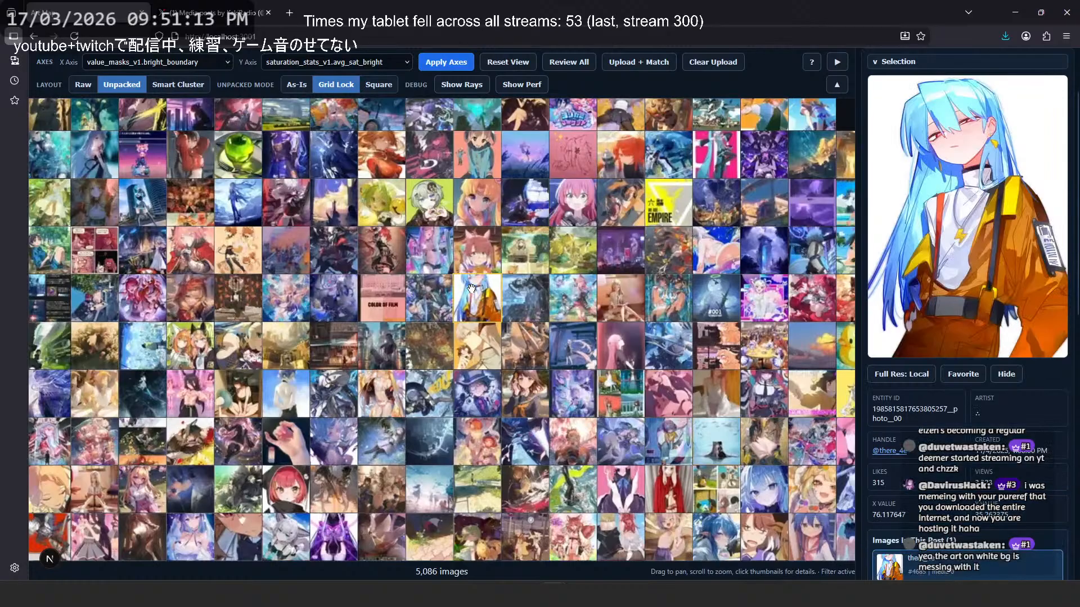
scroll(574, 303, down, 5)
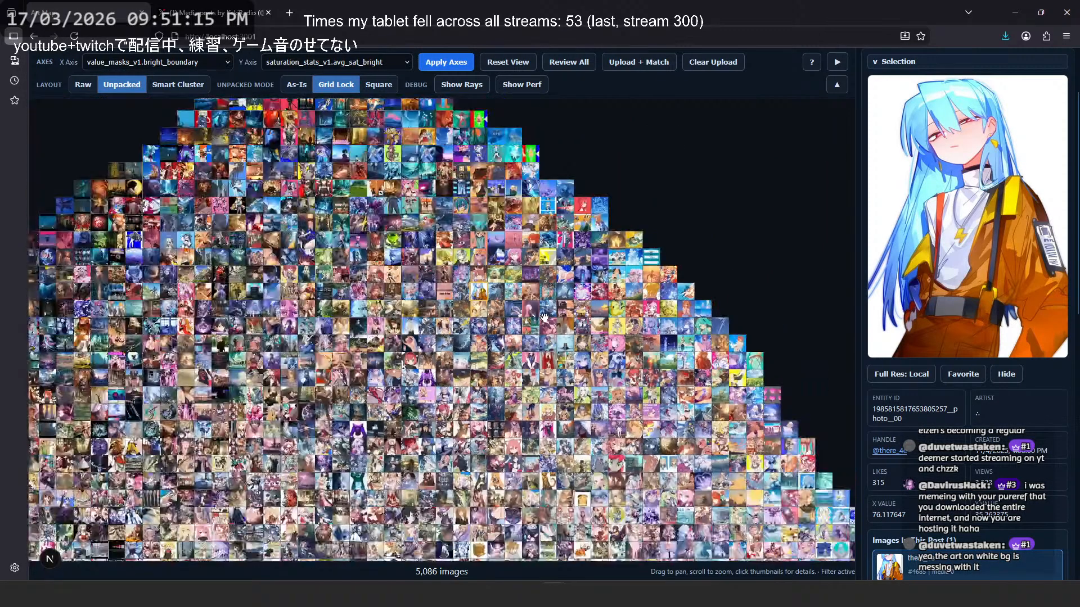
scroll(514, 185, up, 5)
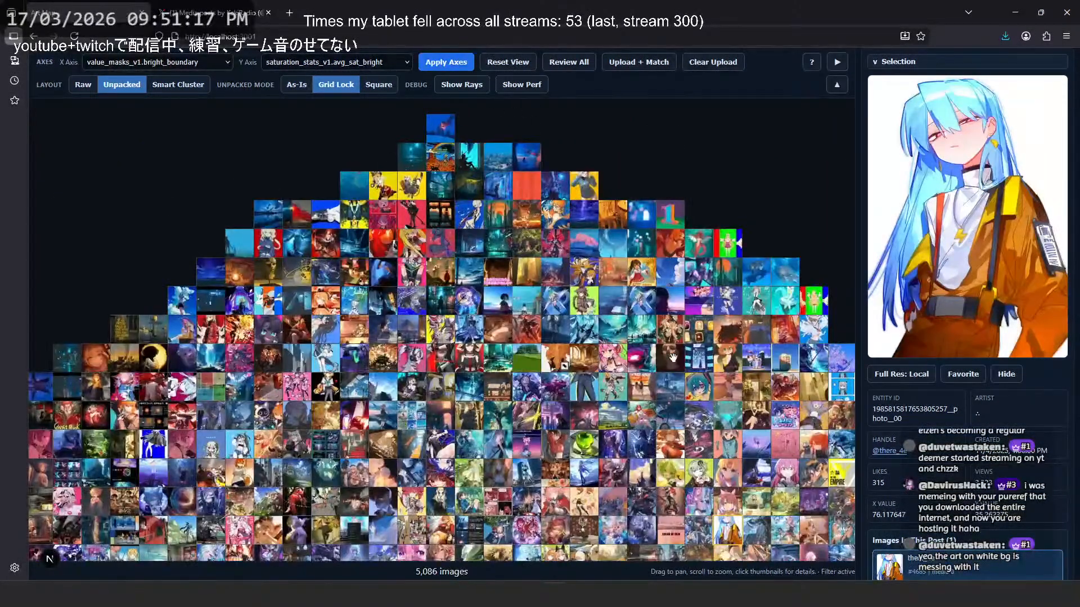
scroll(392, 228, down, 7)
drag(627, 254, 646, 233)
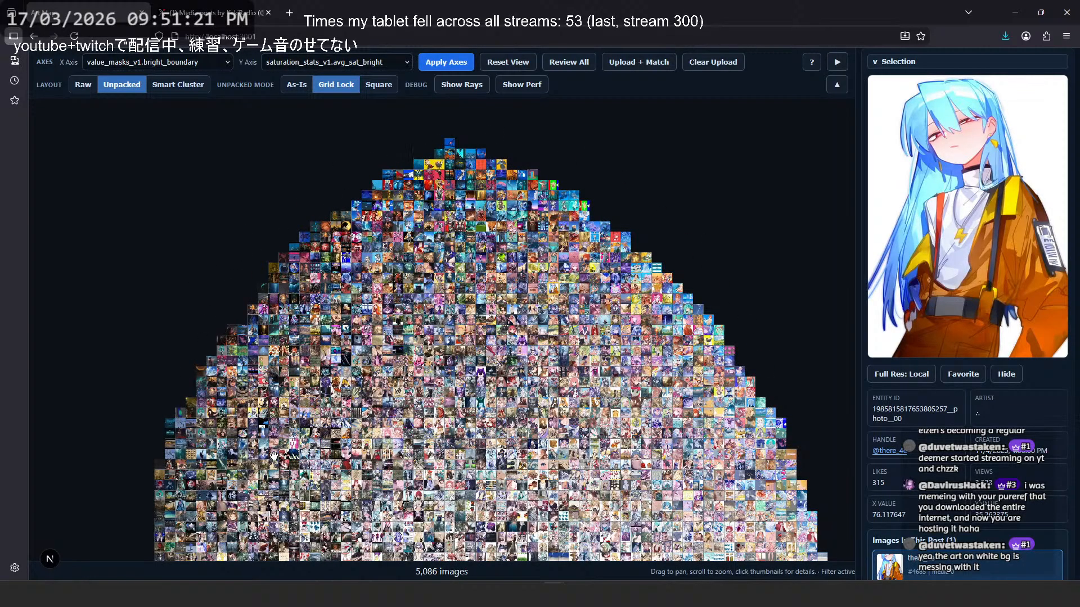
scroll(374, 250, down, 5)
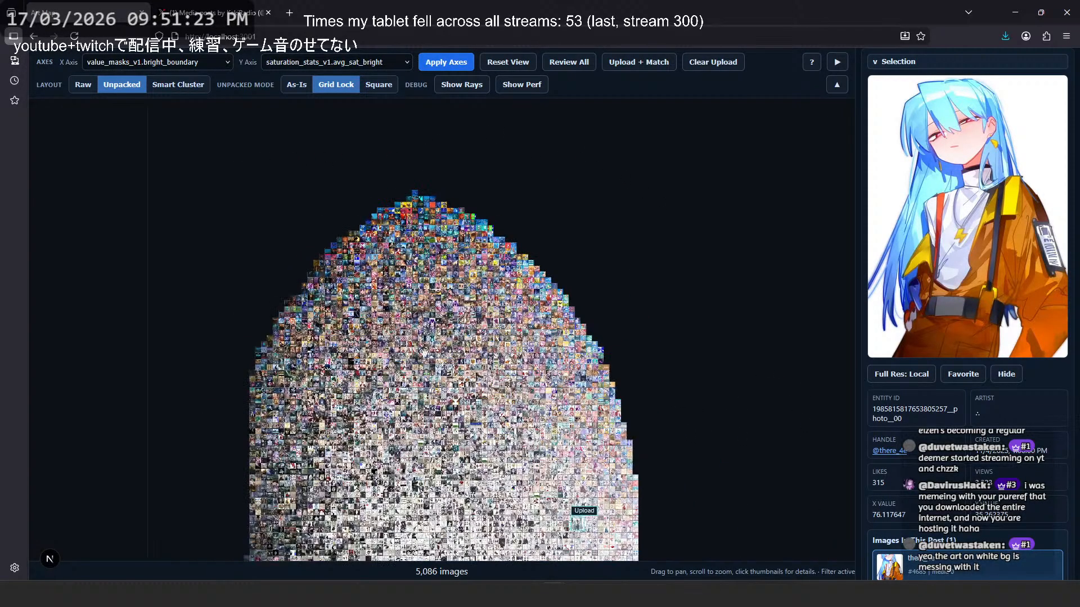
drag(471, 401, 495, 295)
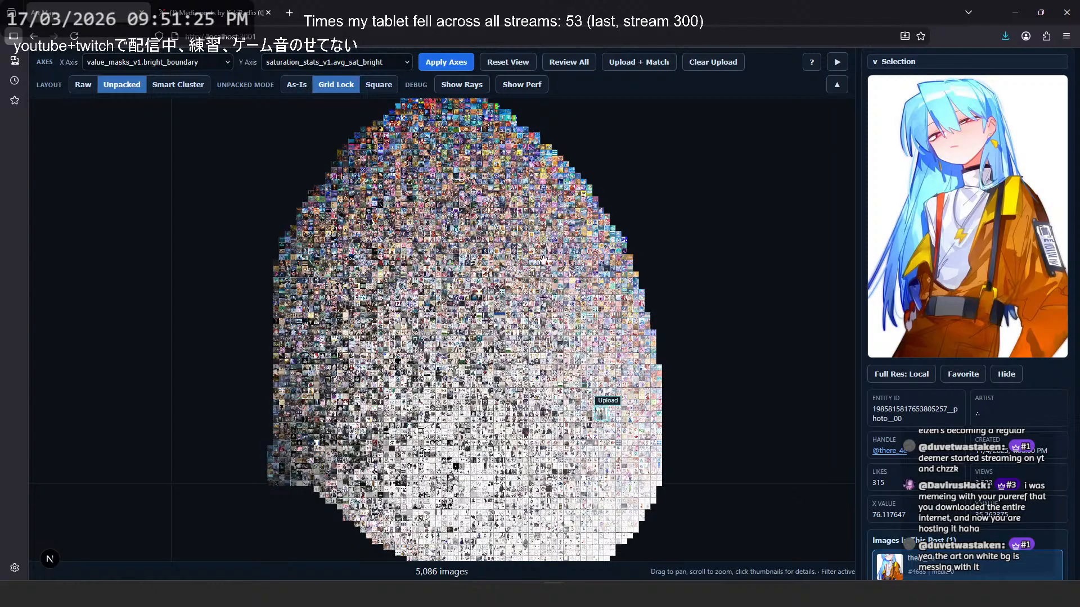
- Look through the low-saturation map region, view the Rhodes Island artwork in review mode, and return to the map
scroll(543, 259, up, 5)
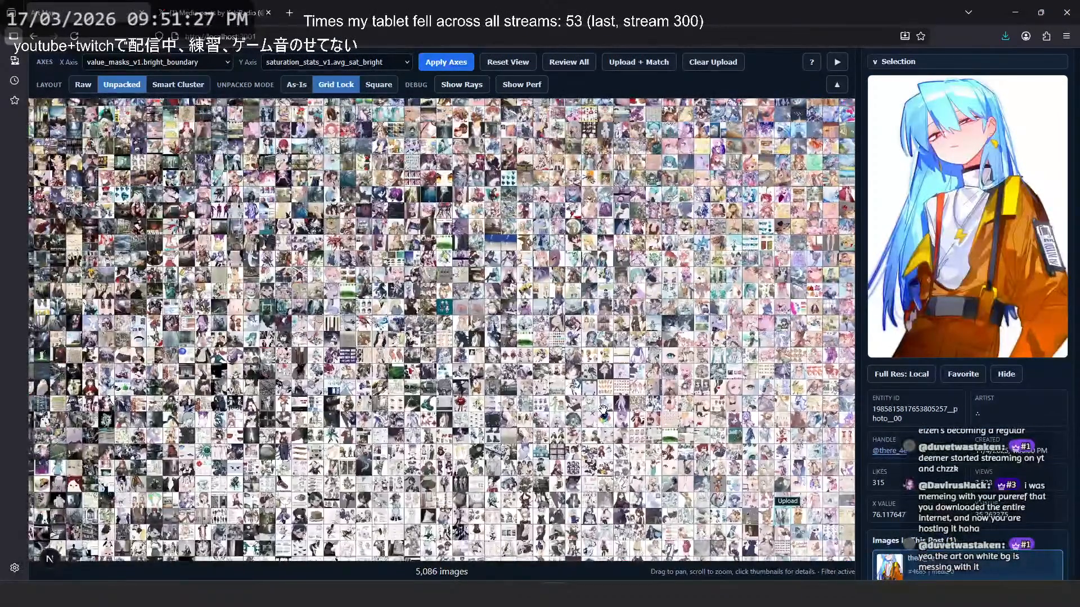
scroll(603, 409, up, 5)
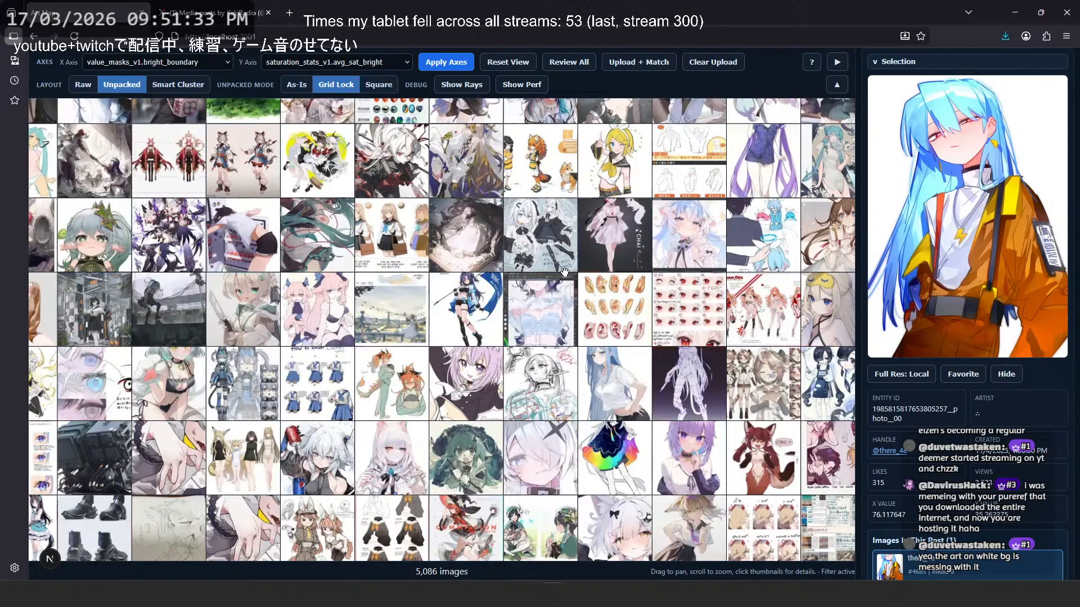
drag(593, 196, 572, 221)
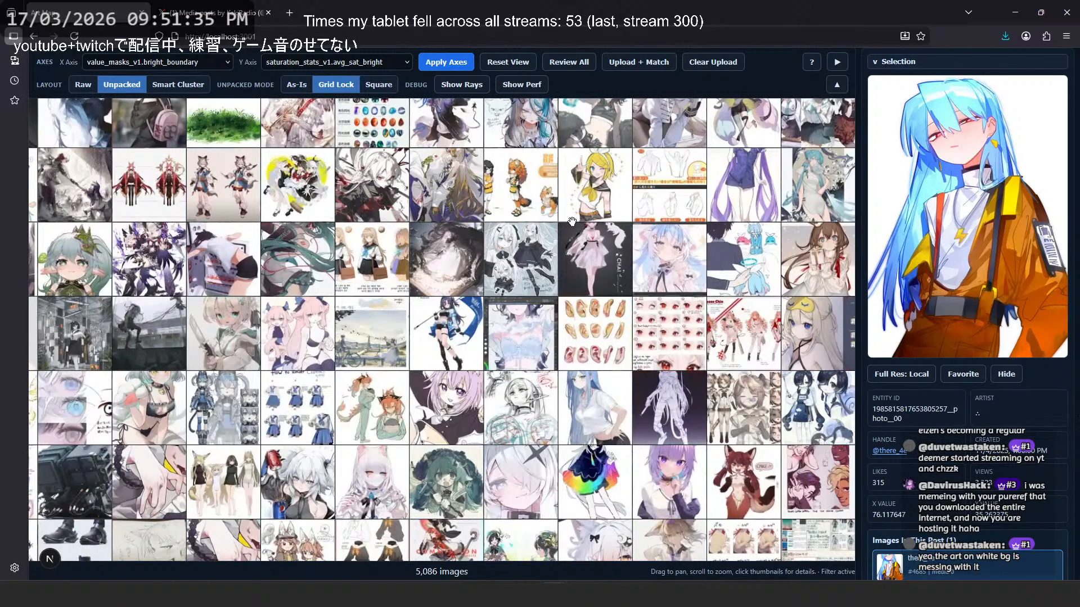
click(584, 70)
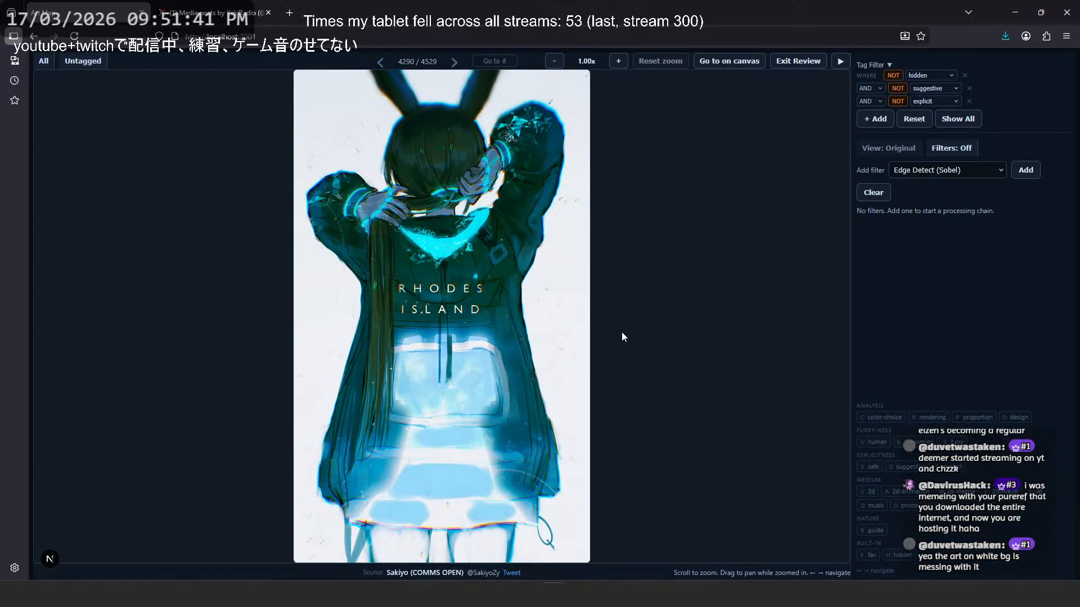
click(649, 273)
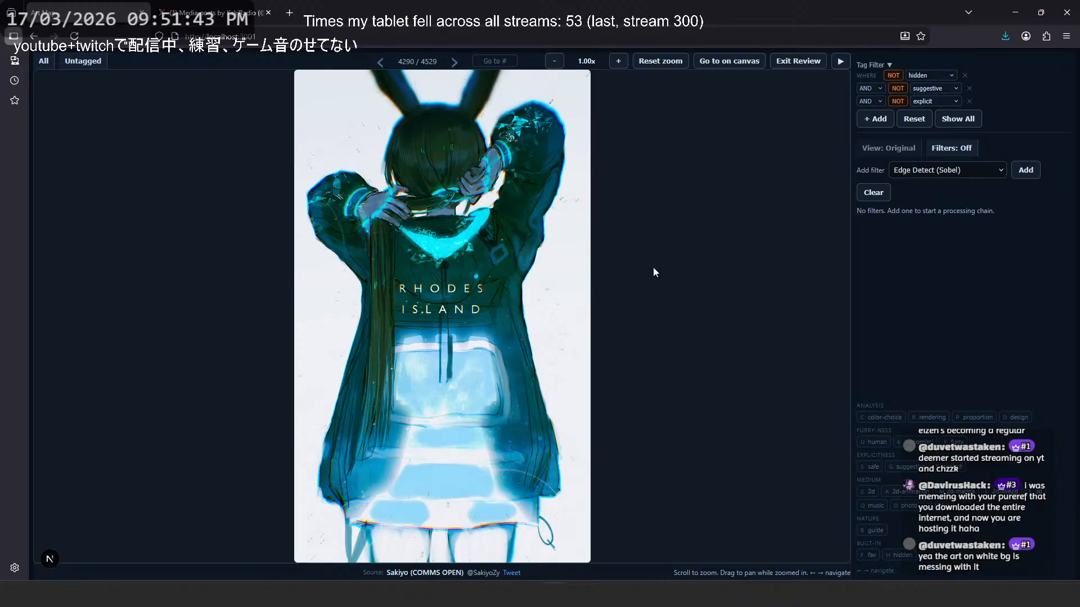
key(Escape)
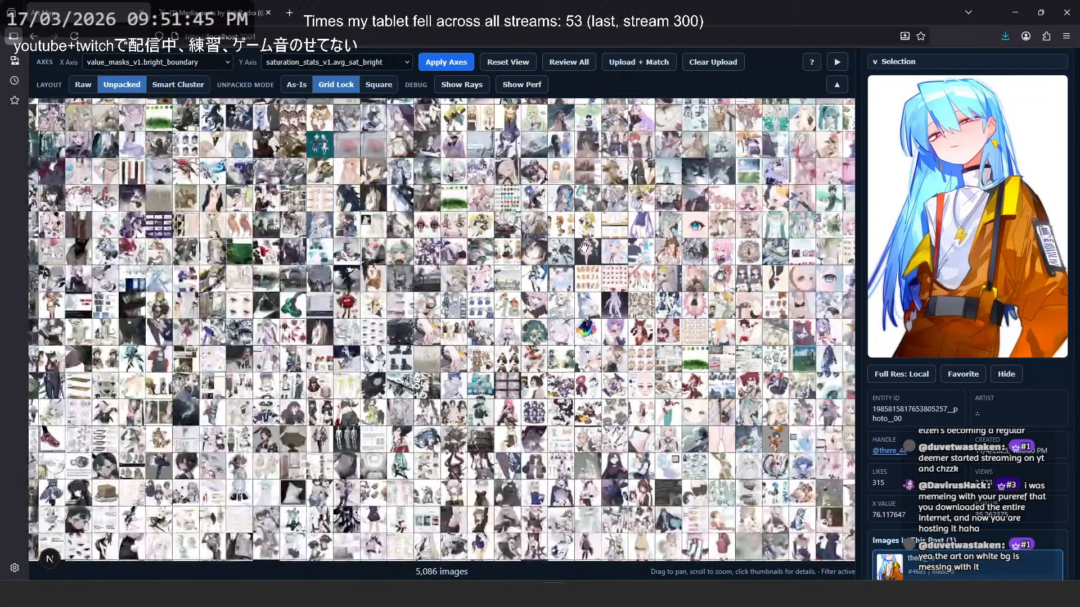
- Preview the paint-splashed beret illustration and the Roselyn line drawing within the low-saturation map region
scroll(921, 78, up, 2)
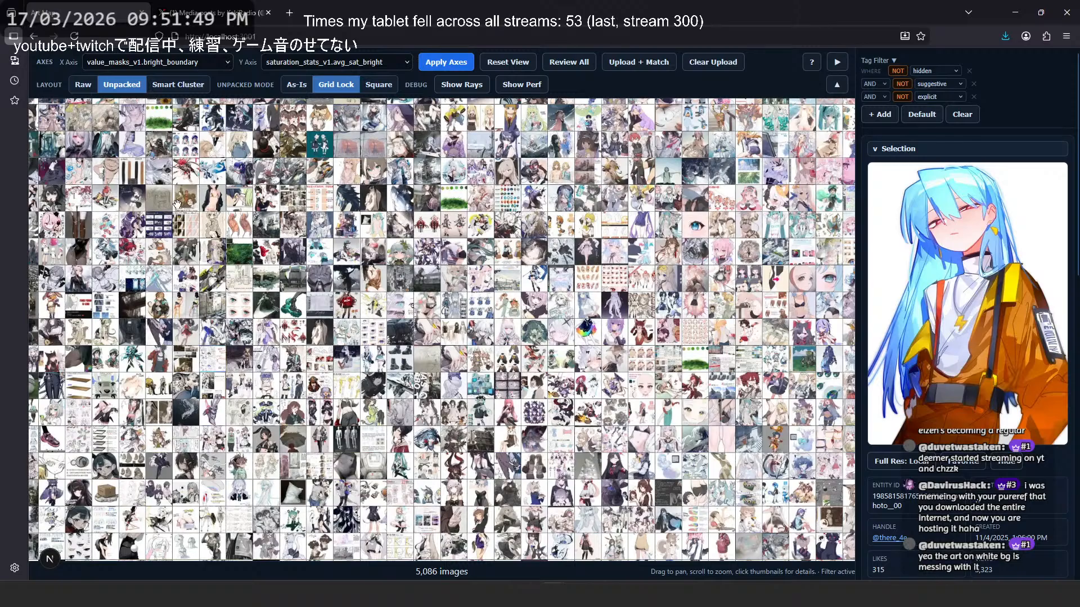
scroll(460, 250, up, 3)
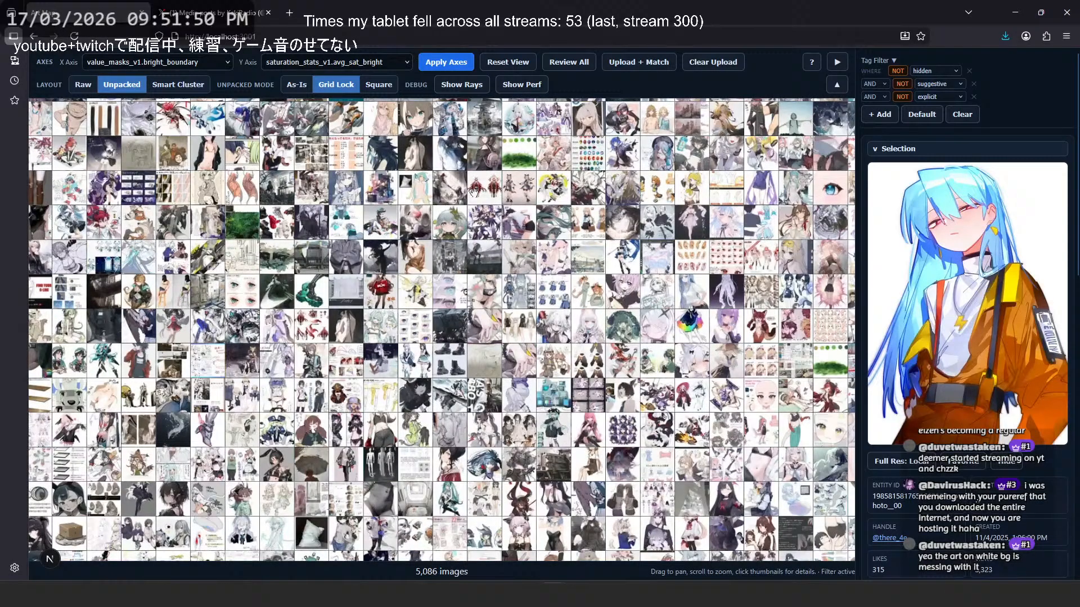
click(396, 226)
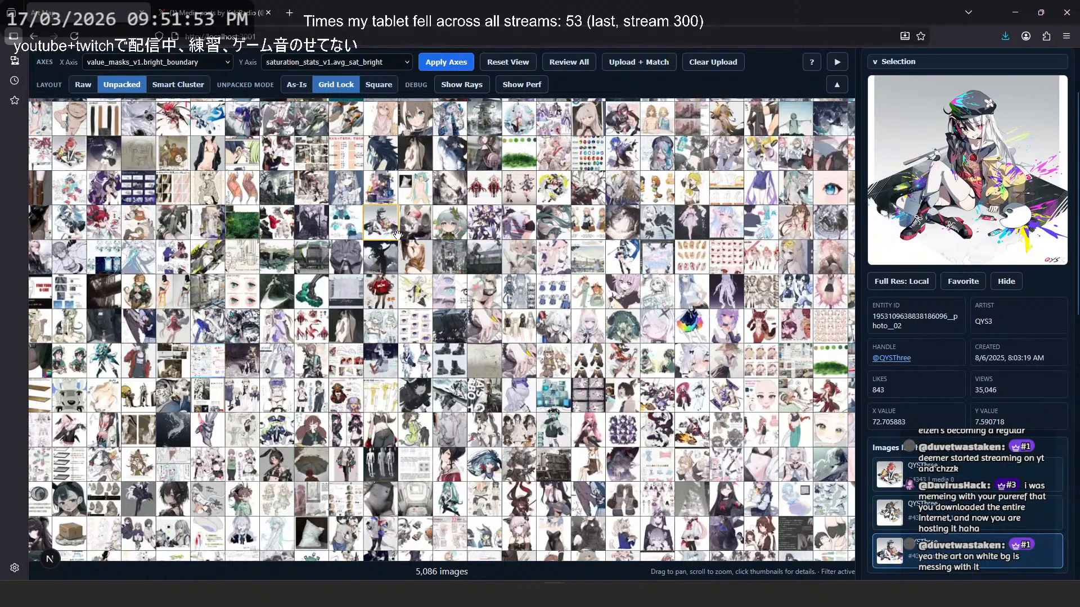
click(199, 195)
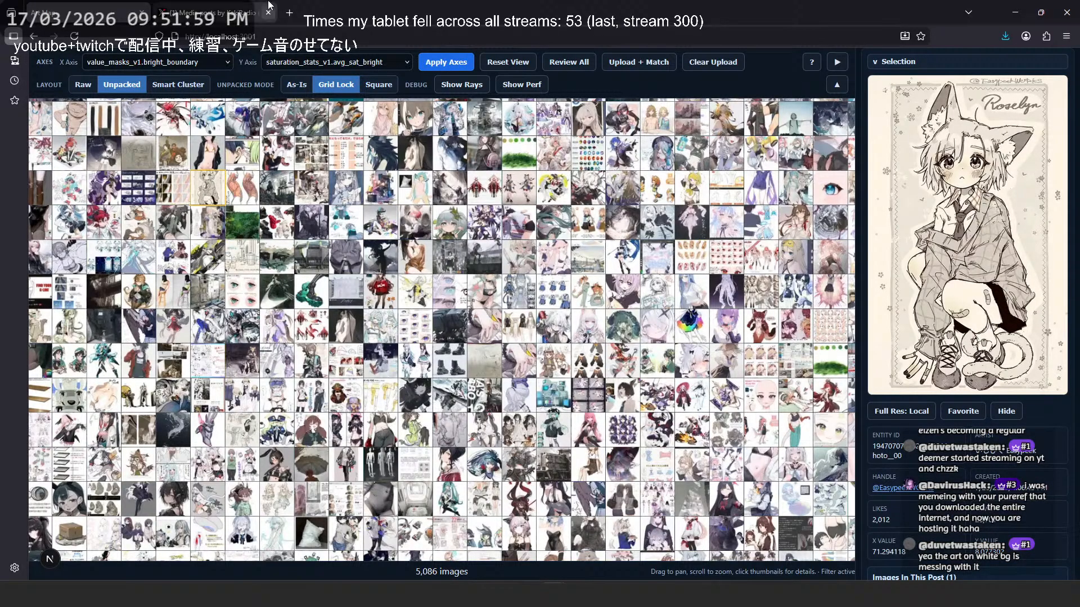
- Switch to the artist's X media gallery, view the grey sketch of two characters with an open book, and close it
click(268, 5)
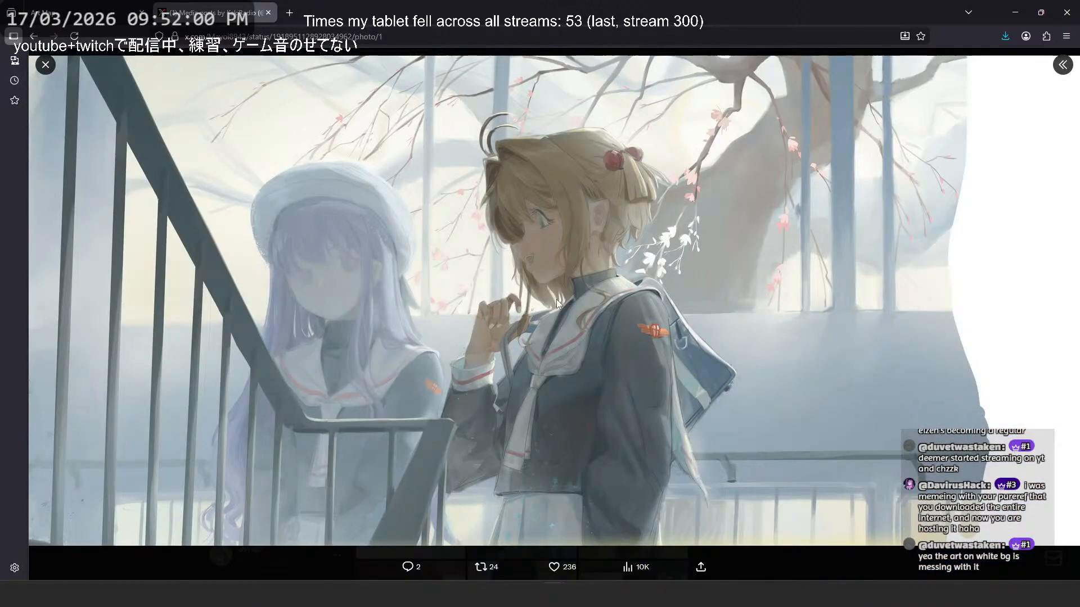
click(48, 64)
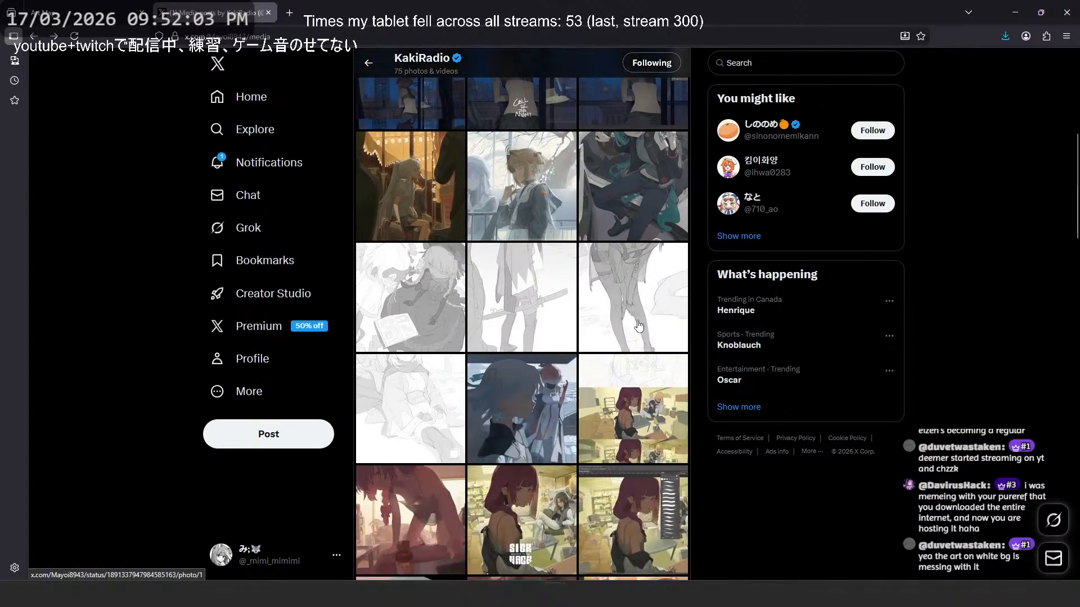
click(402, 316)
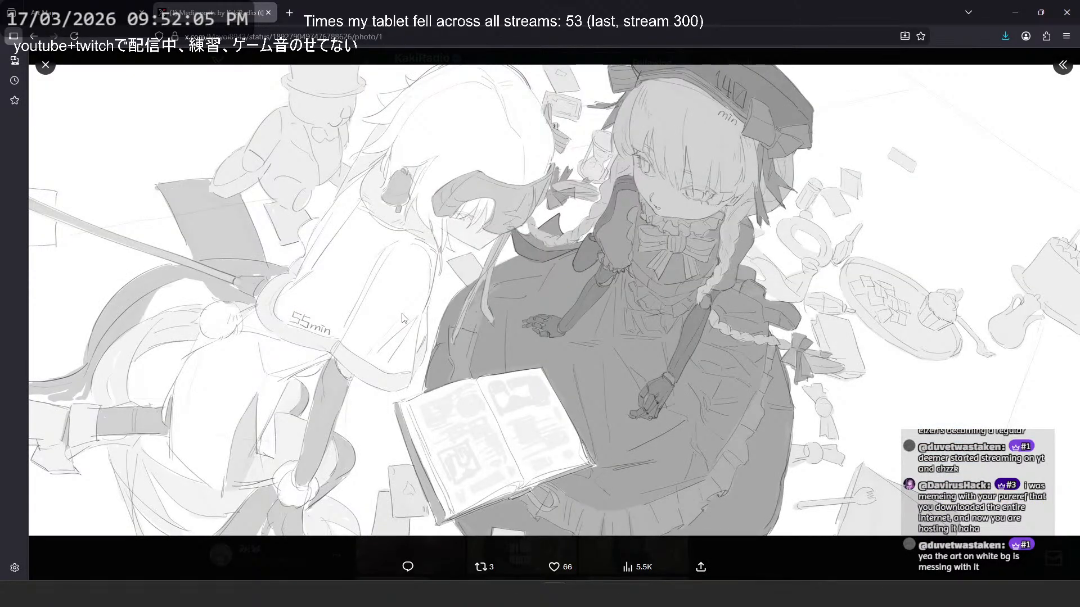
click(840, 543)
- View the sailor-uniform artwork beside the railing and the snowy rooftops artwork enlarged, returning to the media gallery after each
click(554, 294)
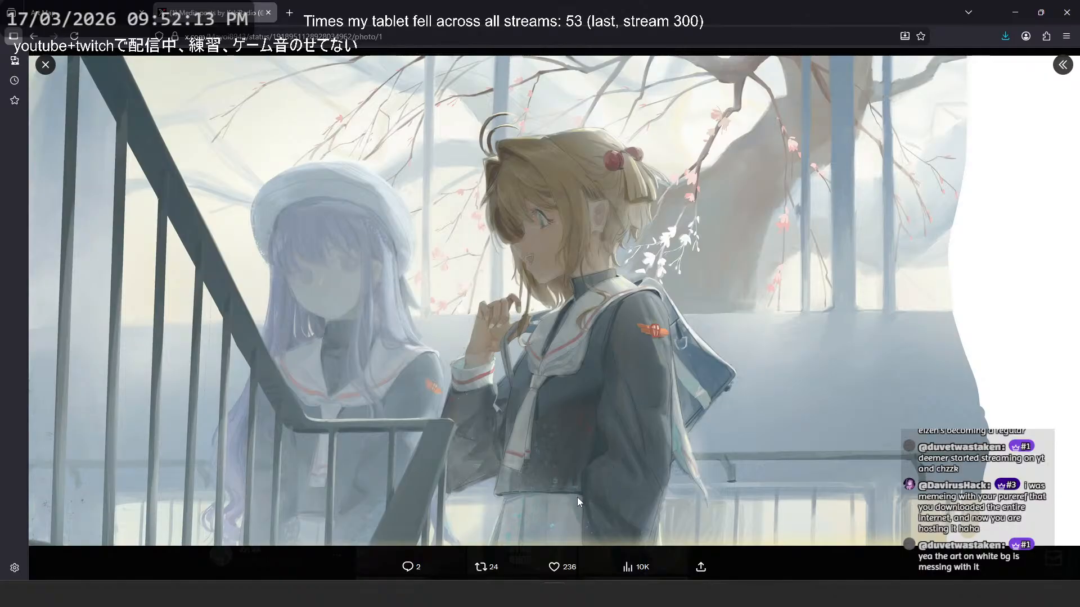
click(815, 569)
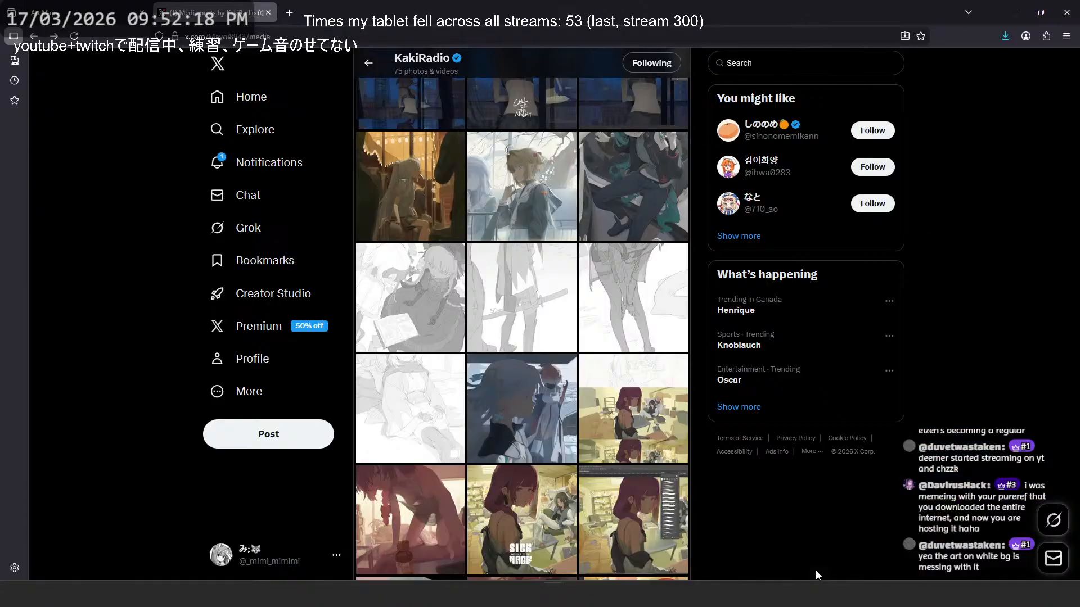
click(525, 427)
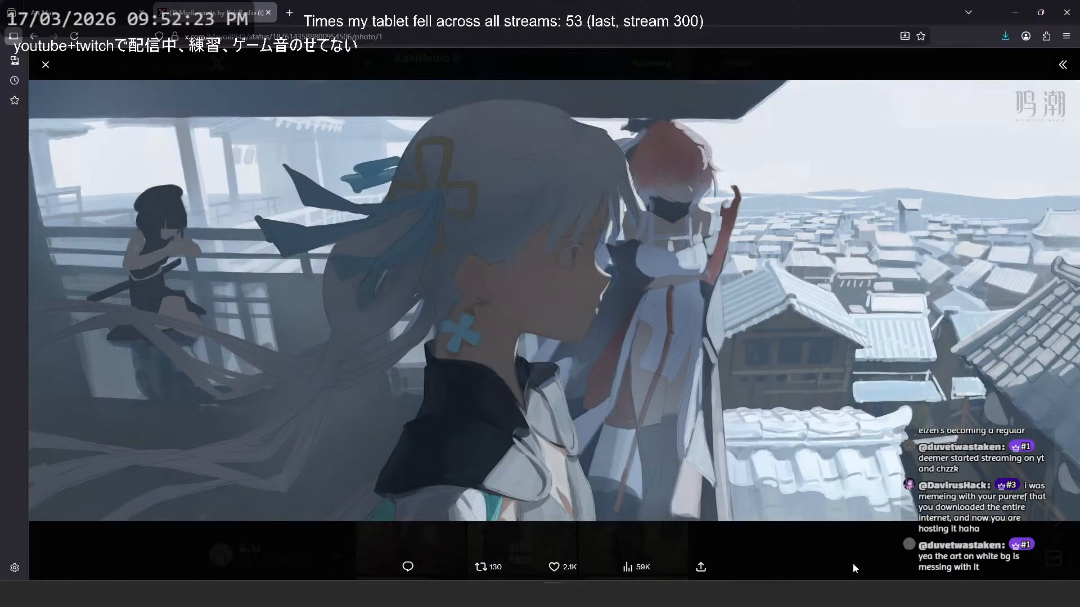
click(855, 565)
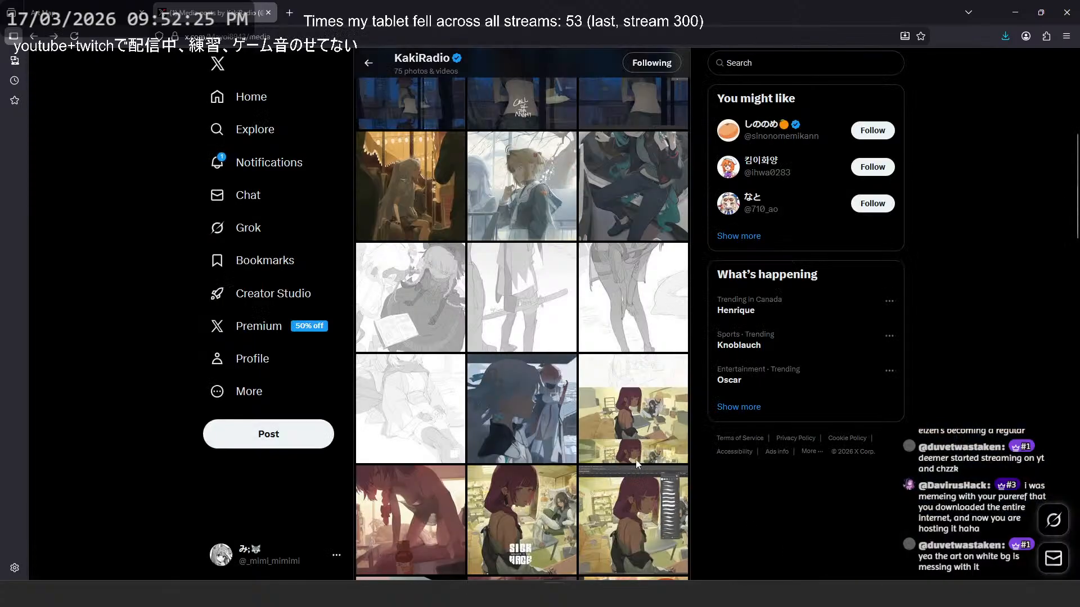
- Open the five-stage progress image of the purple-haired character in a new tab and enlarge it to full size
click(635, 452)
right_click(536, 110)
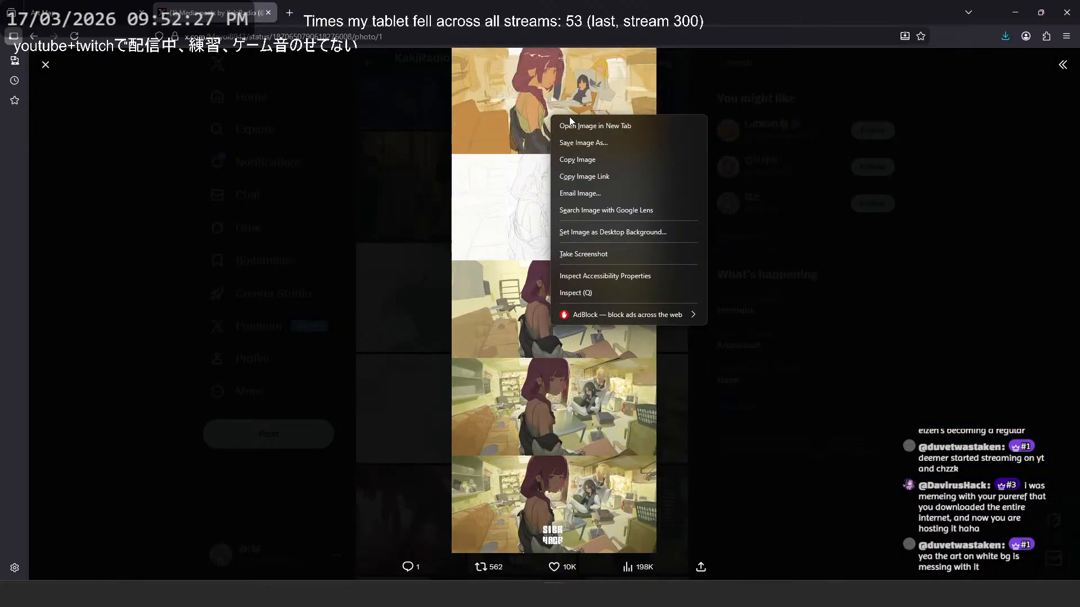
click(571, 122)
key(ctrl+Tab)
click(576, 113)
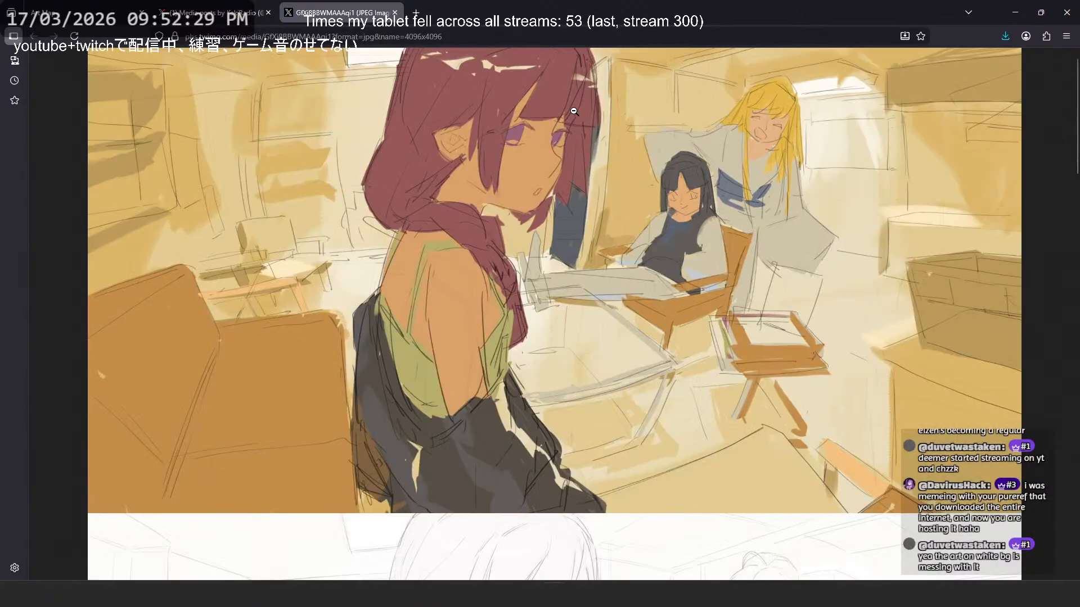
- Examine the painting's progress stages, from the rough color sketch and line drawing through flat colors to the detailed room rendering
scroll(576, 147, up, 1)
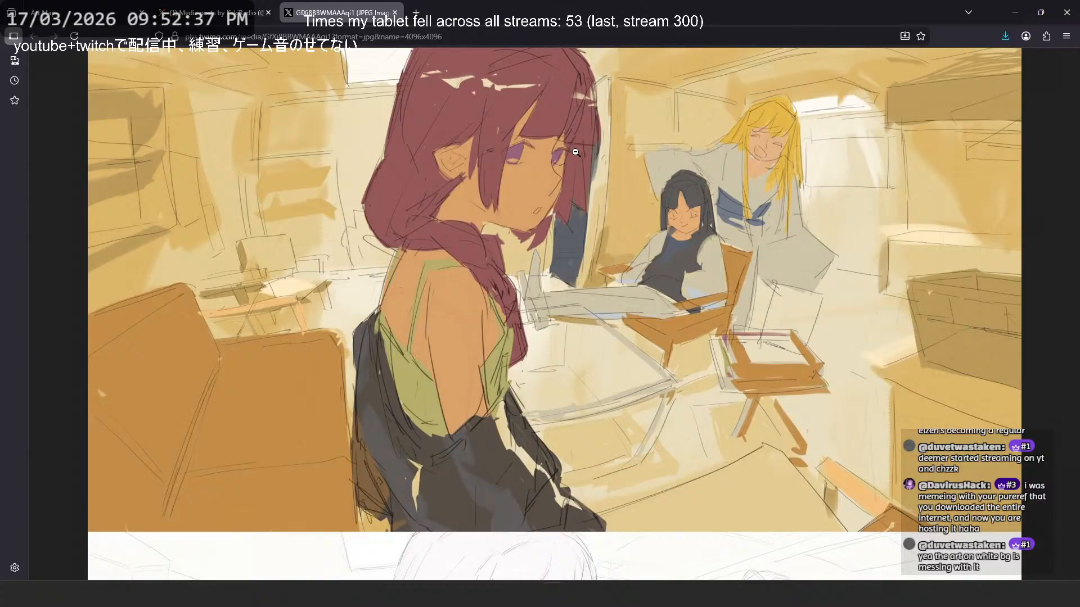
scroll(928, 232, down, 15)
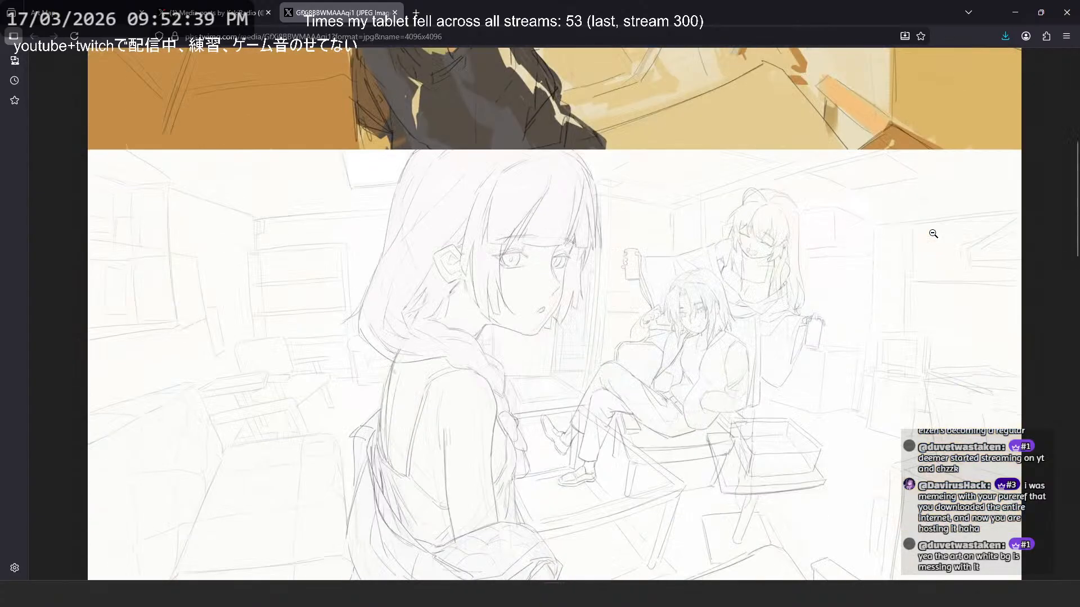
scroll(910, 230, down, 4)
scroll(910, 229, up, 2)
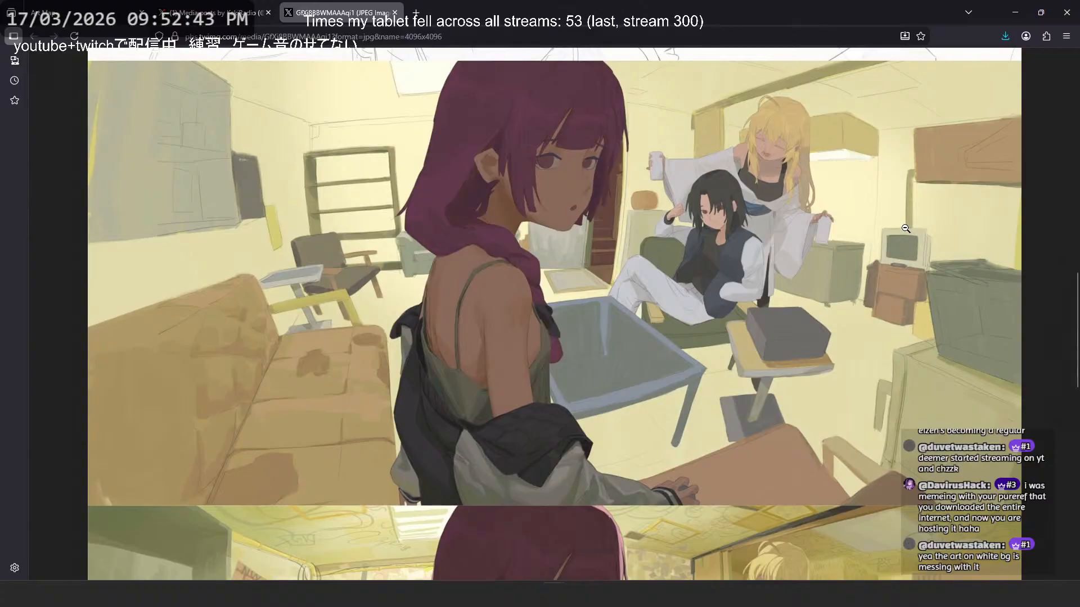
scroll(906, 228, down, 5)
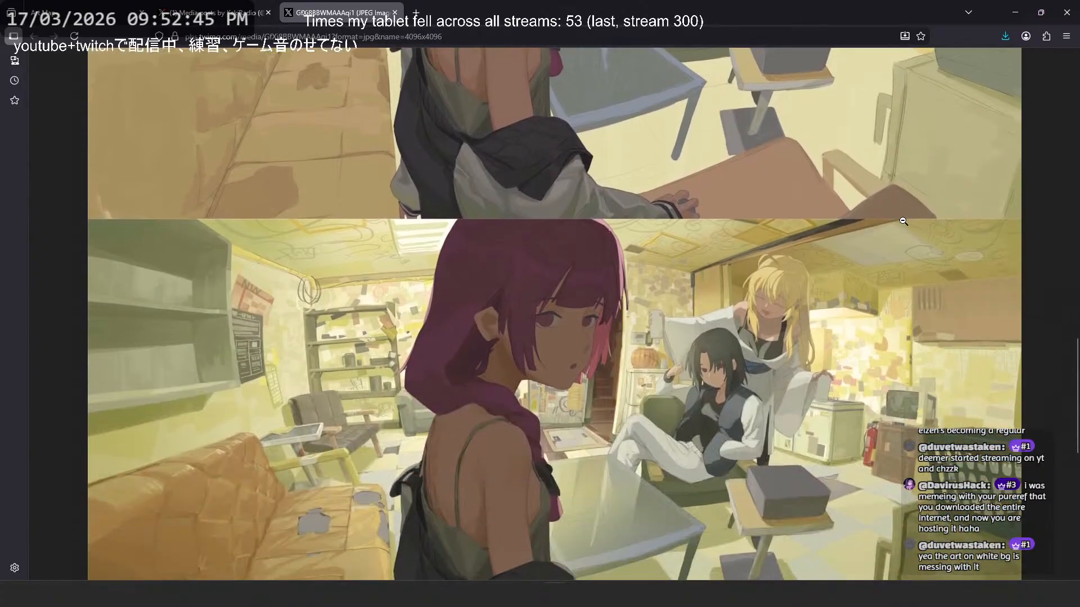
scroll(903, 221, down, 2)
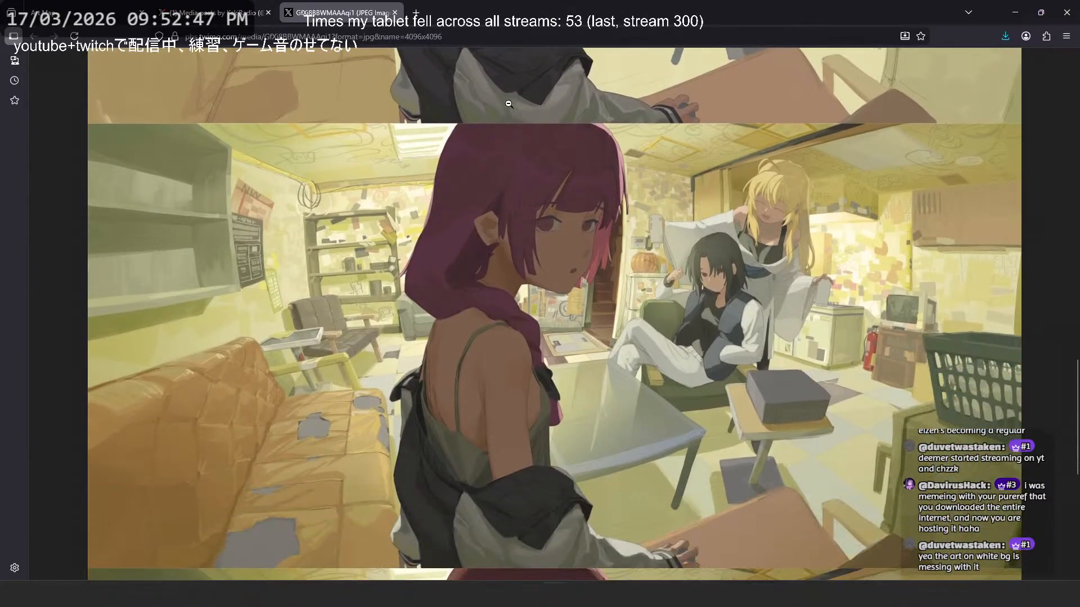
- Return to the artist's media gallery, close the progress image, and view the reddish painting of the character reaching over a sofa
click(236, 13)
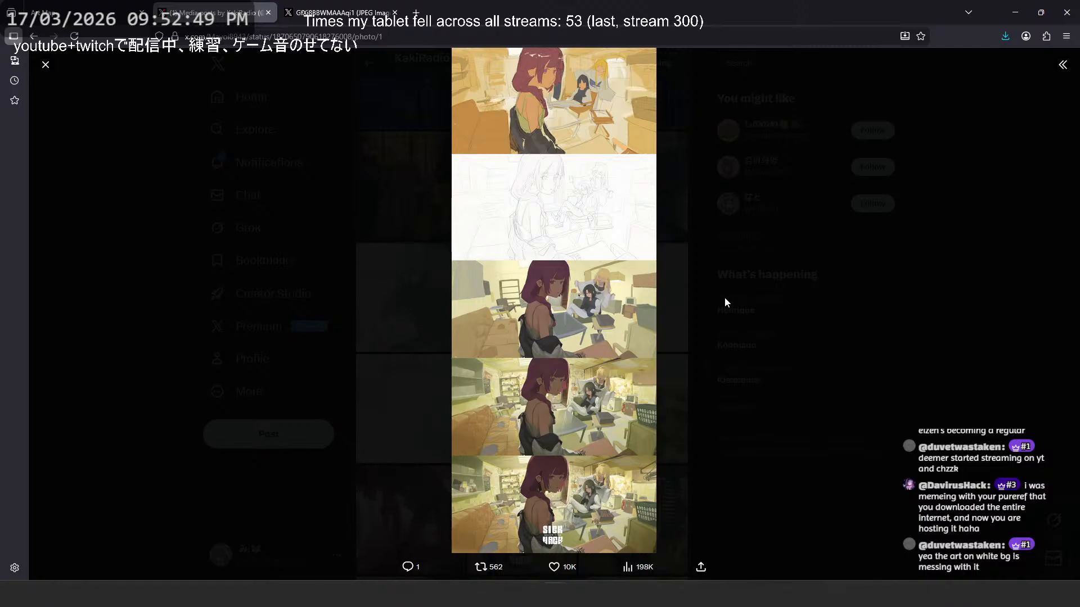
click(724, 302)
scroll(527, 169, up, 3)
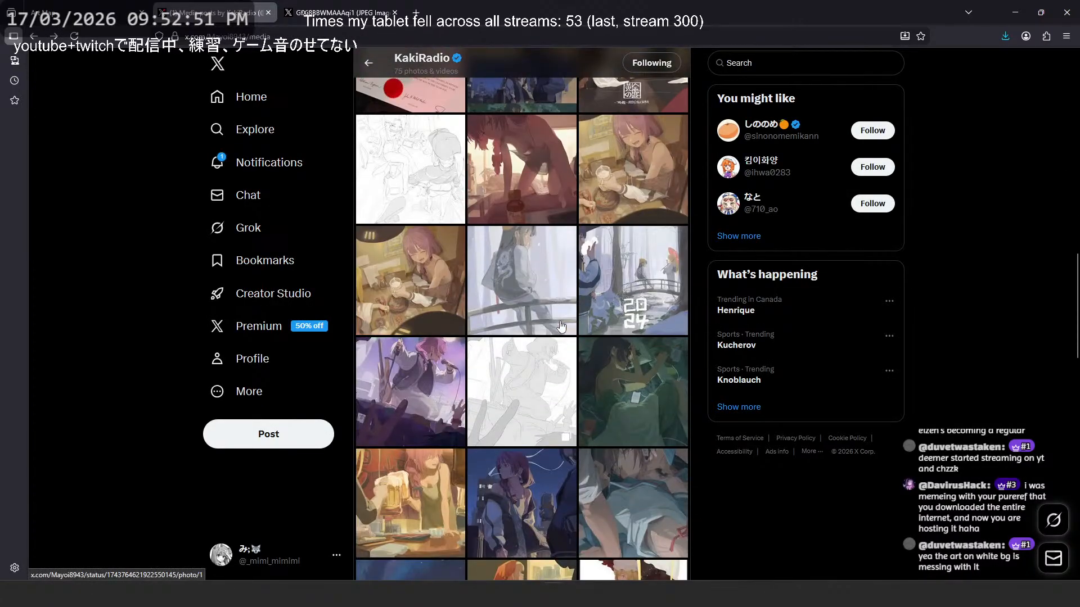
click(528, 169)
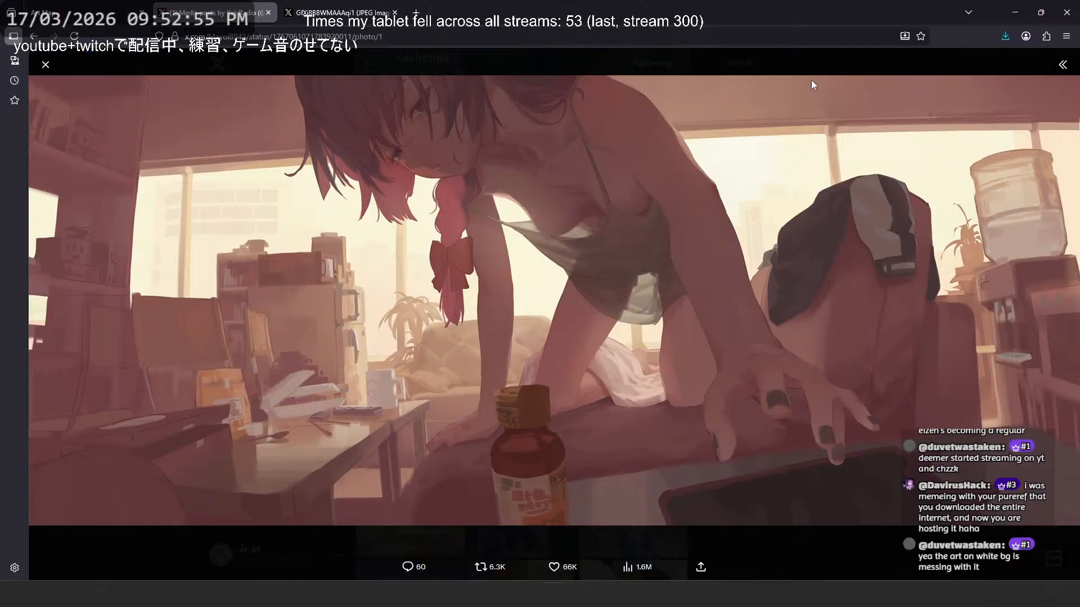
key(Escape)
- Switch to the art map, clear the uploaded image, collapse the selection and upload match sections, and expand the tweet search
click(103, 11)
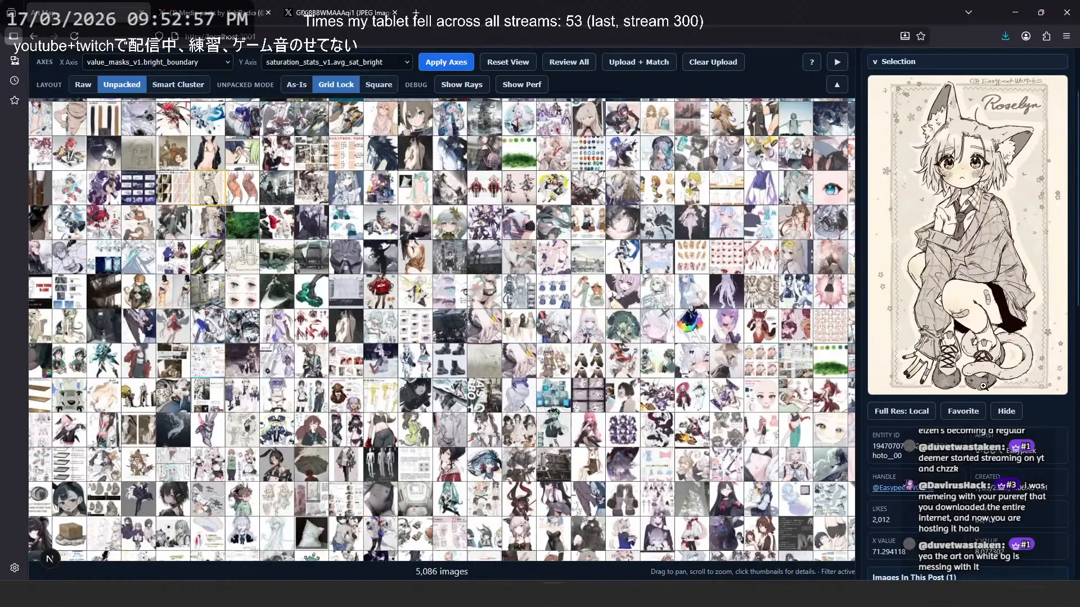
scroll(979, 359, down, 6)
scroll(980, 358, up, 8)
click(922, 148)
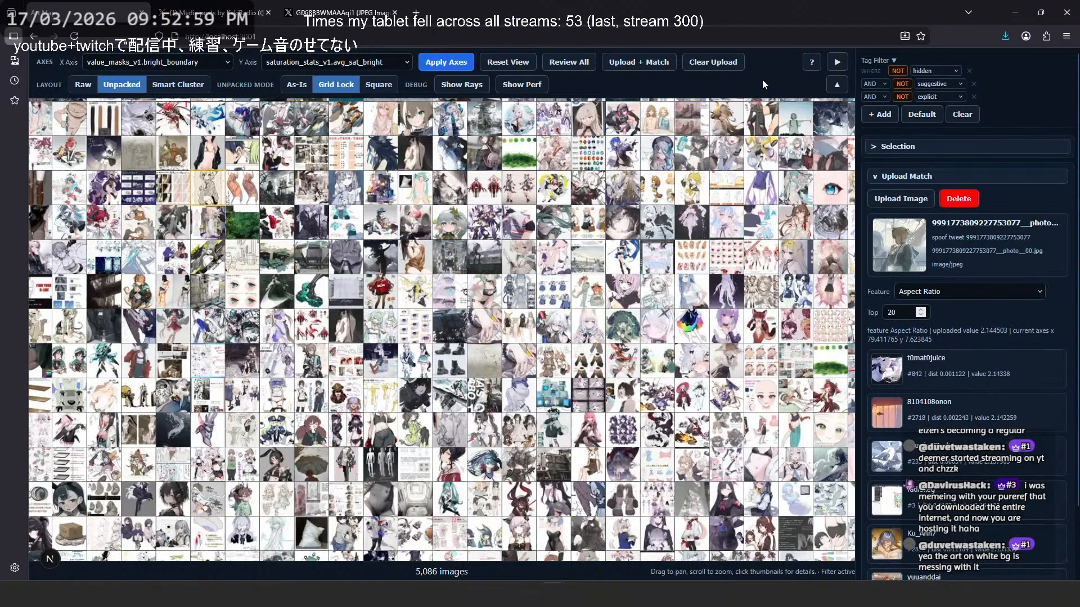
click(710, 62)
click(935, 174)
click(935, 203)
scroll(936, 203, down, 3)
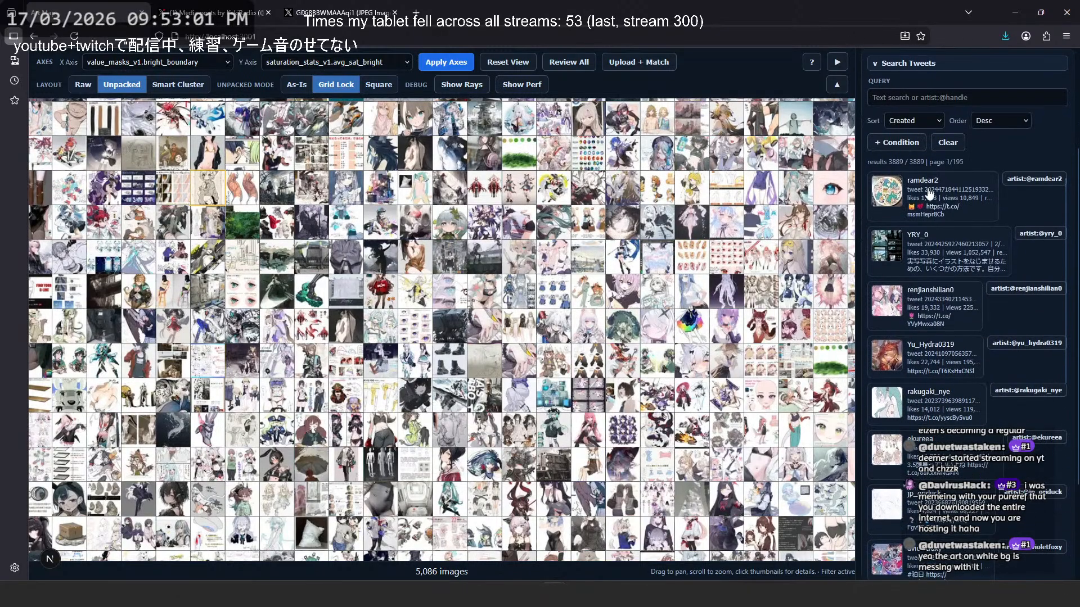
- Search the collection's tweets with the "artist:@" prefix and the start of the handle looked up on the artist's X profile
click(924, 96)
text(atist:)
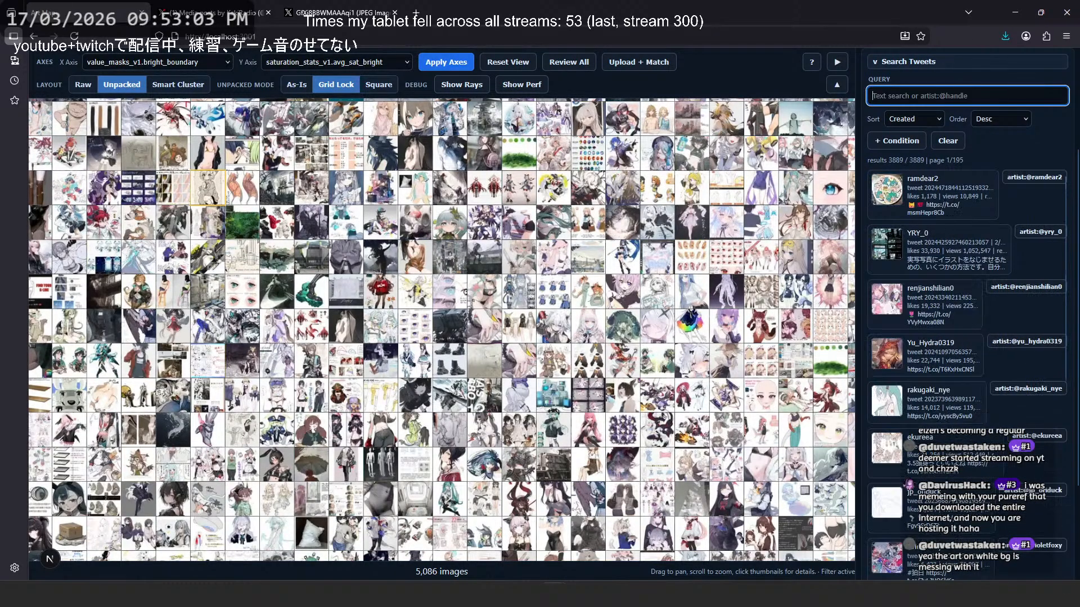
key(BackSpace)
key(BackSpace)
key(BackSpace)
key(BackSpace)
key(BackSpace)
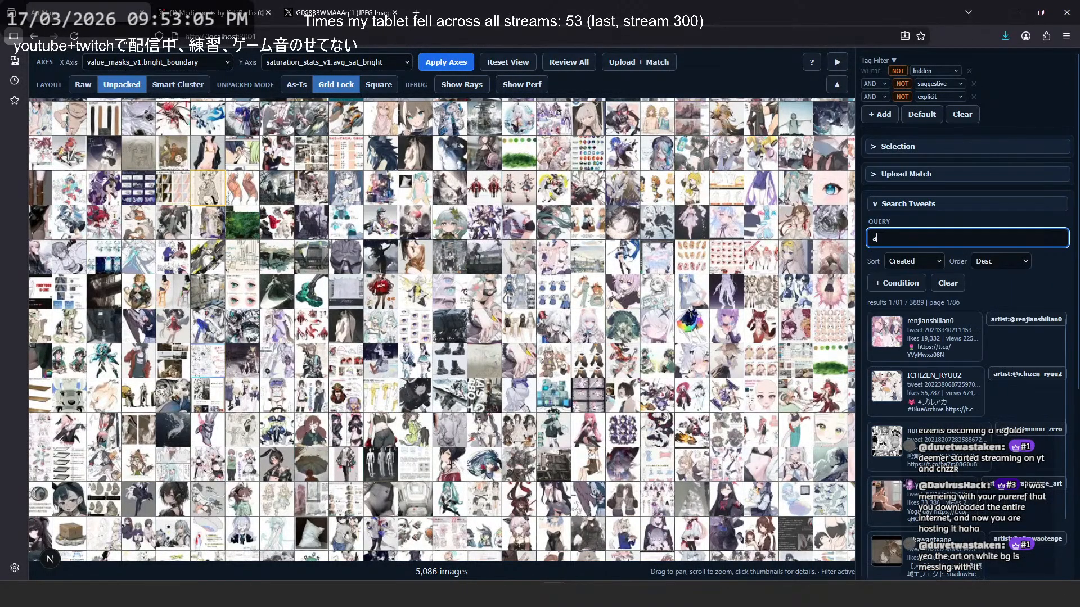
text(rtist:)
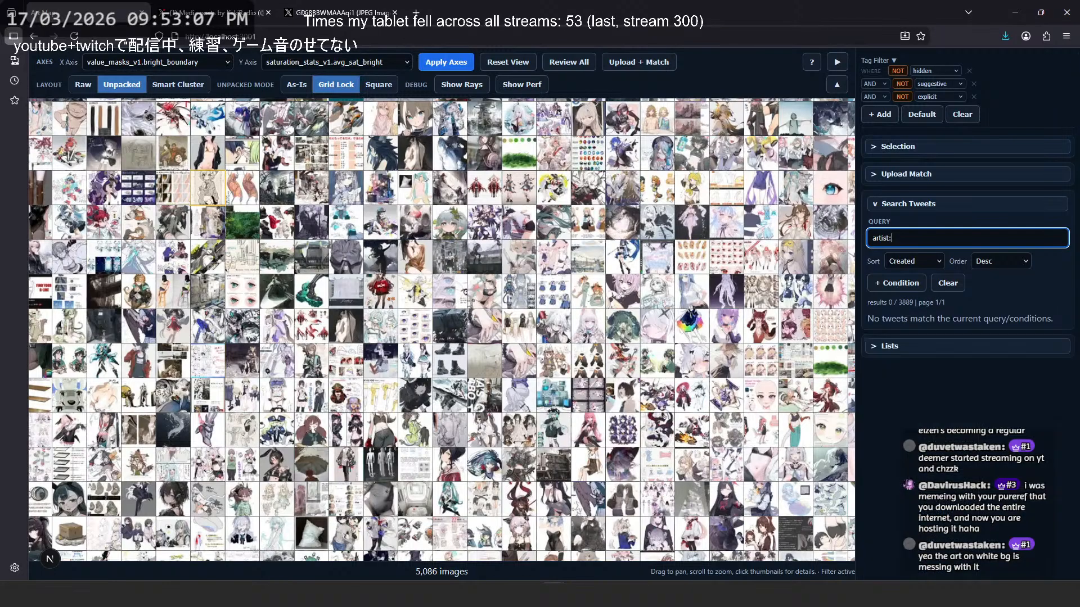
click(242, 12)
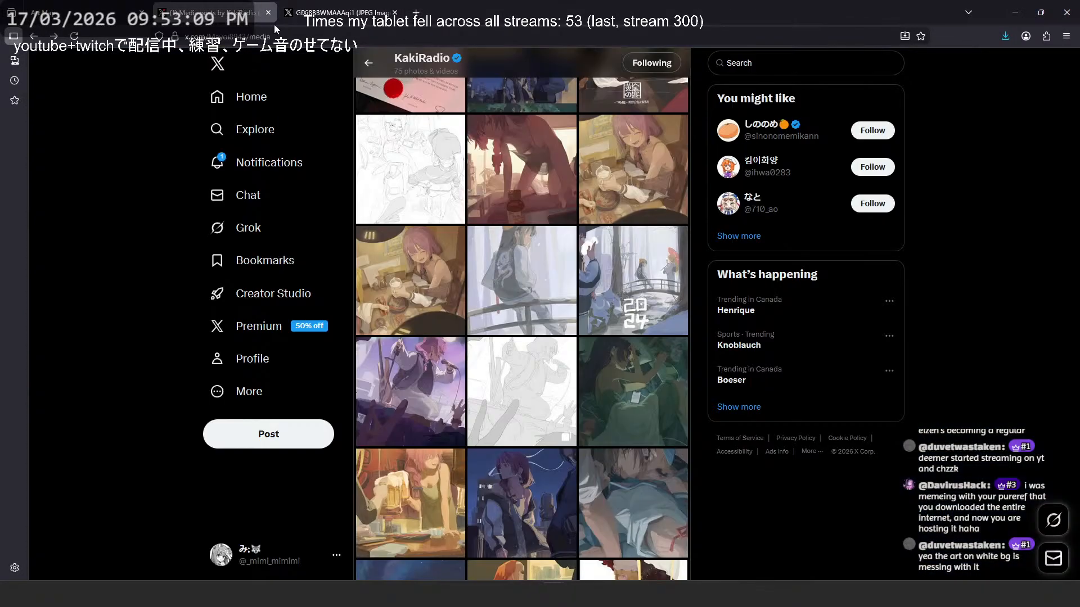
scroll(603, 270, up, 15)
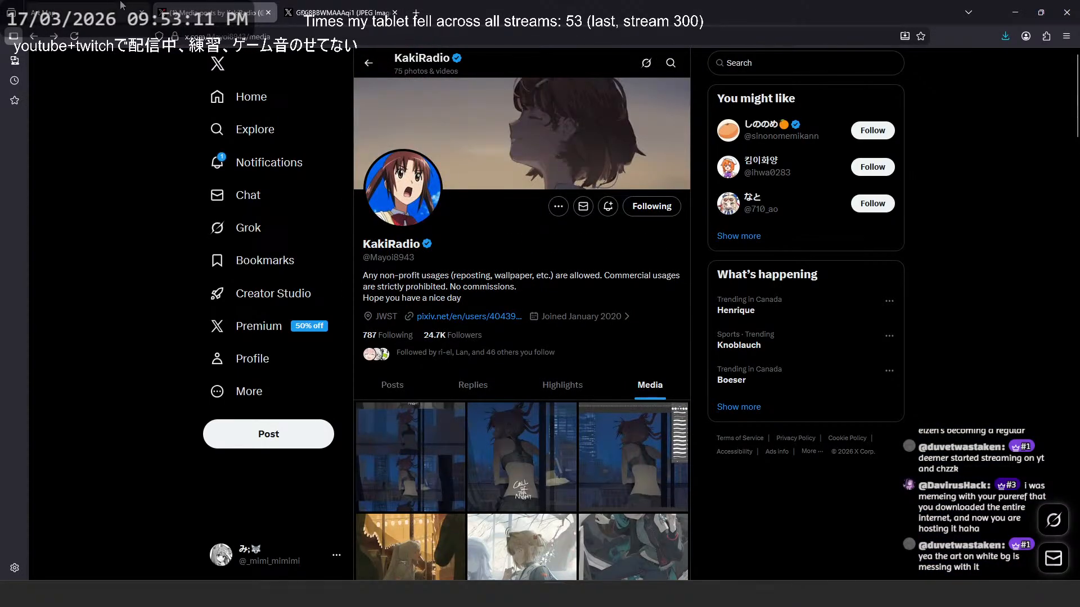
click(121, 7)
text(@mayoi)
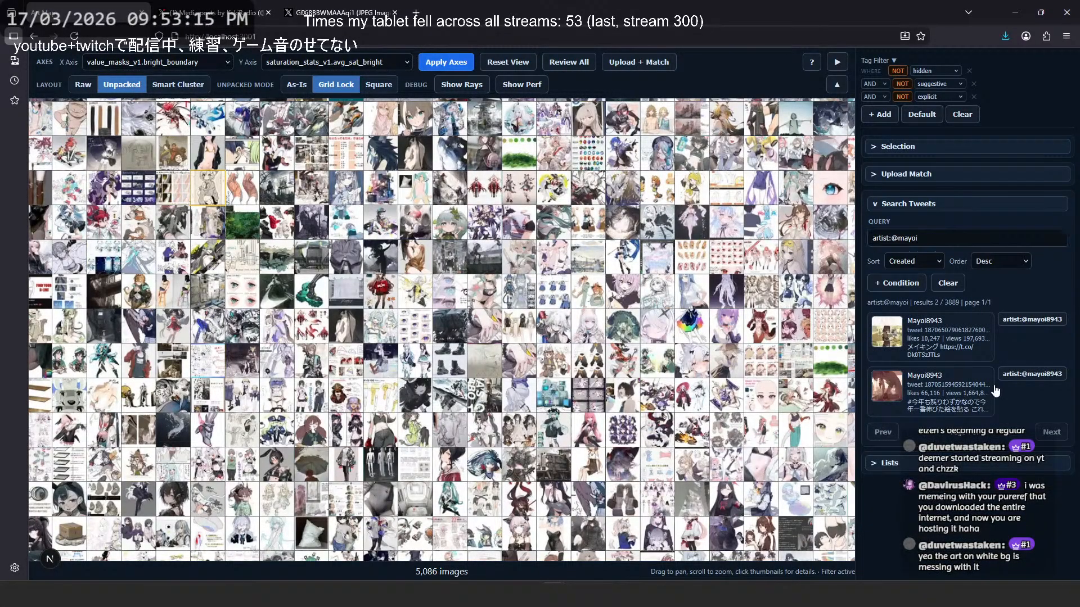
- Select the artist's reddish room painting from the search results and inspect its local full-resolution view
click(993, 390)
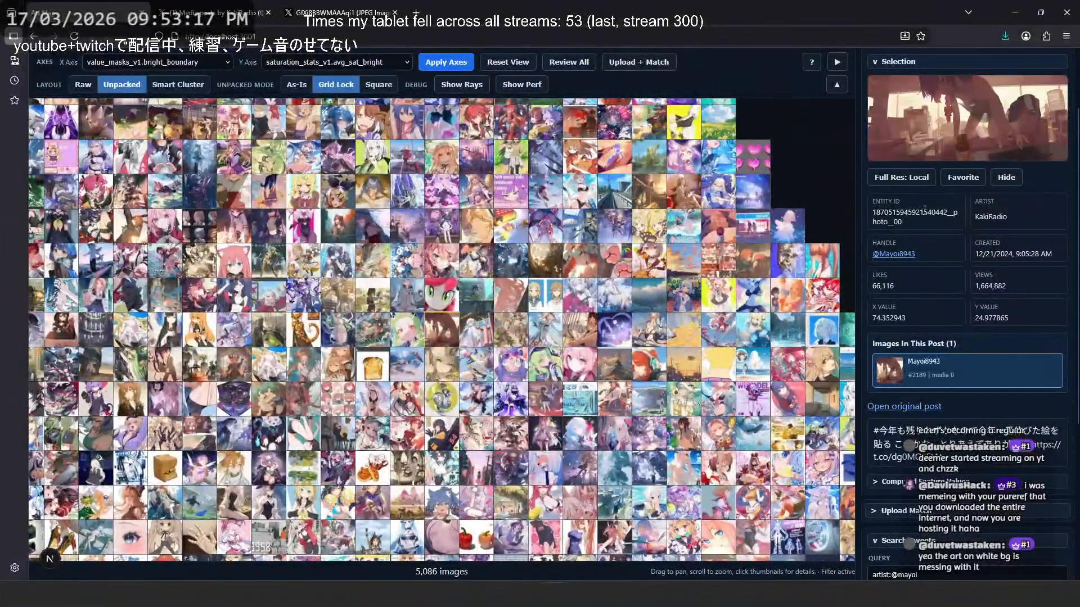
click(912, 178)
key(alt)
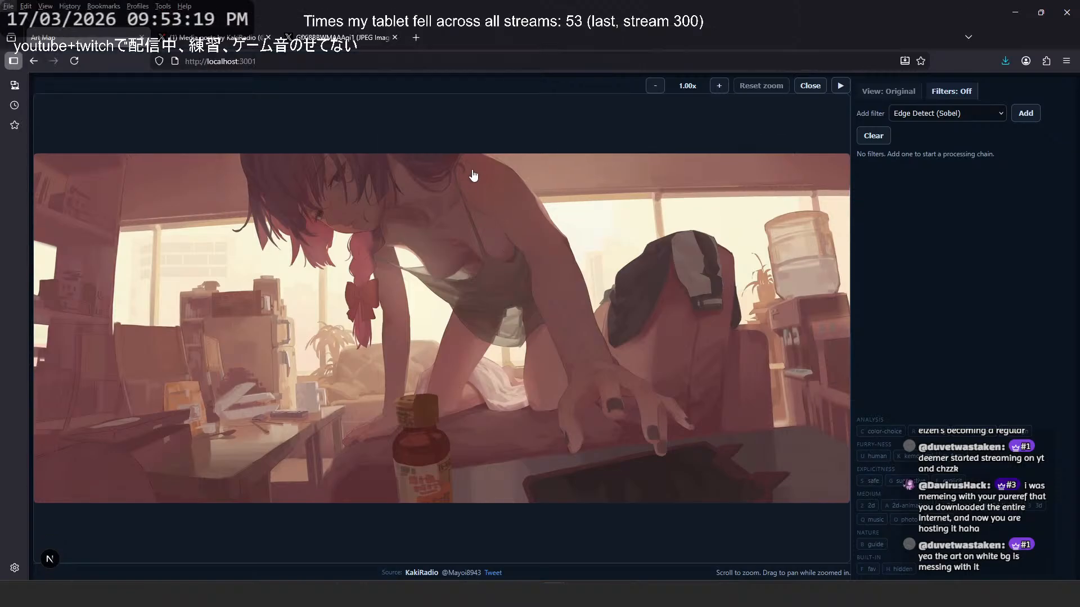
key(alt)
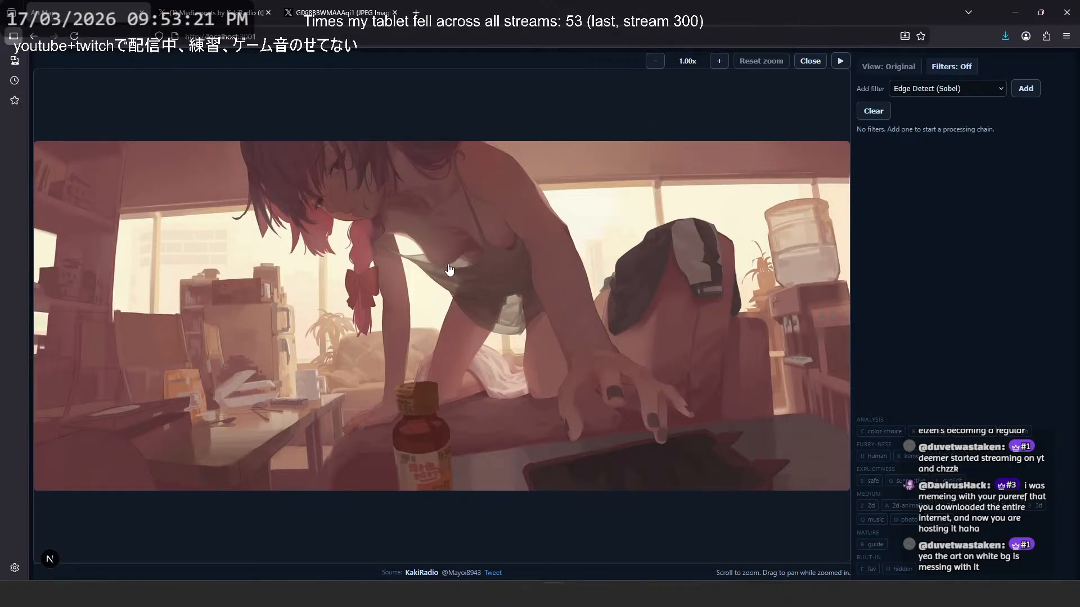
scroll(438, 257, up, 3)
scroll(484, 292, down, 3)
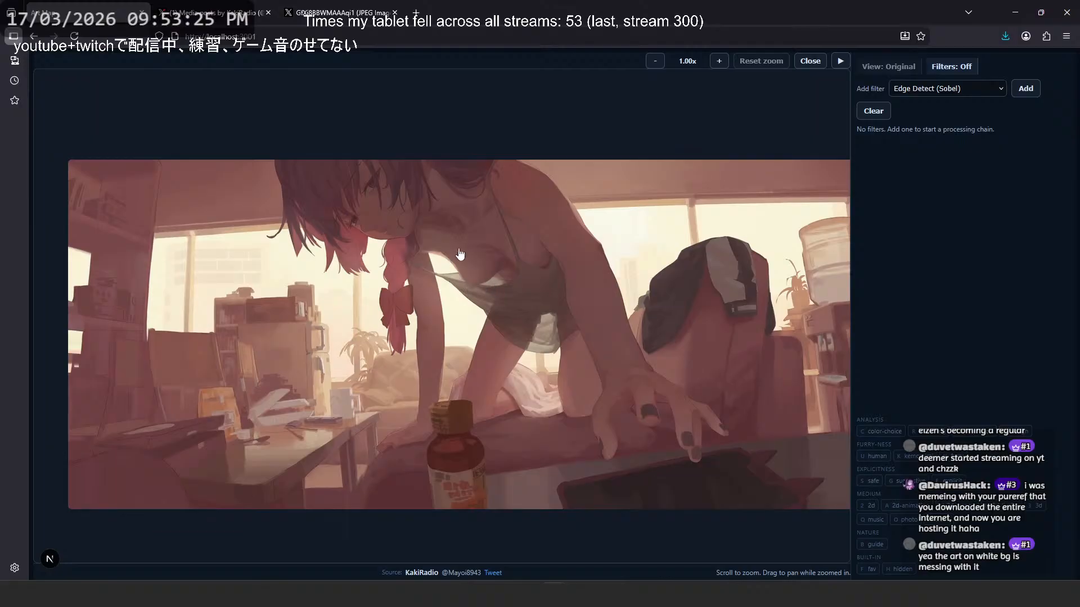
- Close the tab with the five-stage progress image and return to the reddish painting's area of the artist's media gallery
click(217, 12)
click(313, 7)
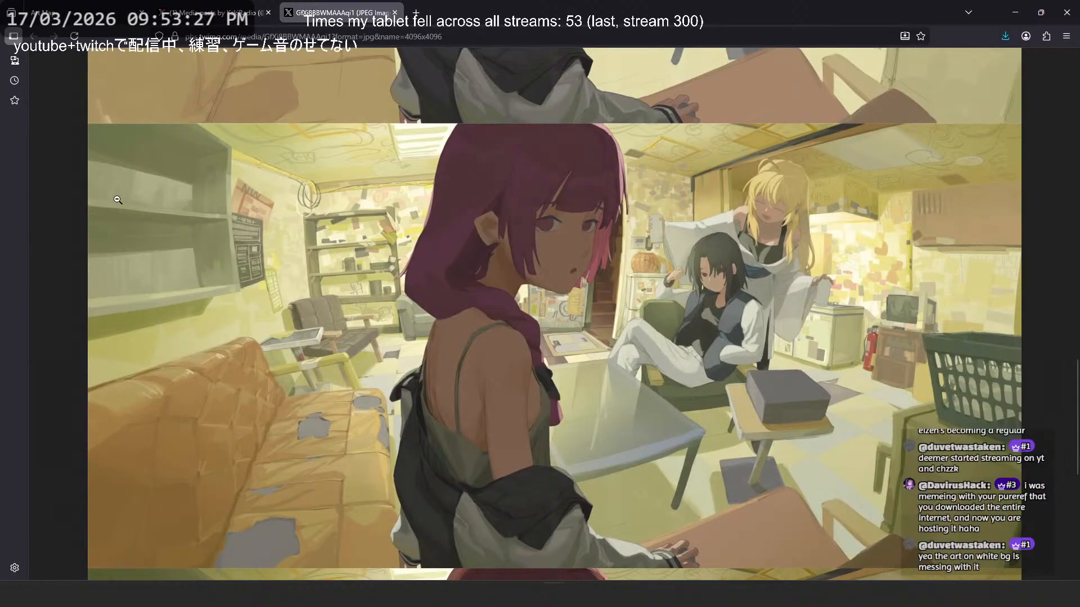
key(ctrl+w)
scroll(525, 209, down, 15)
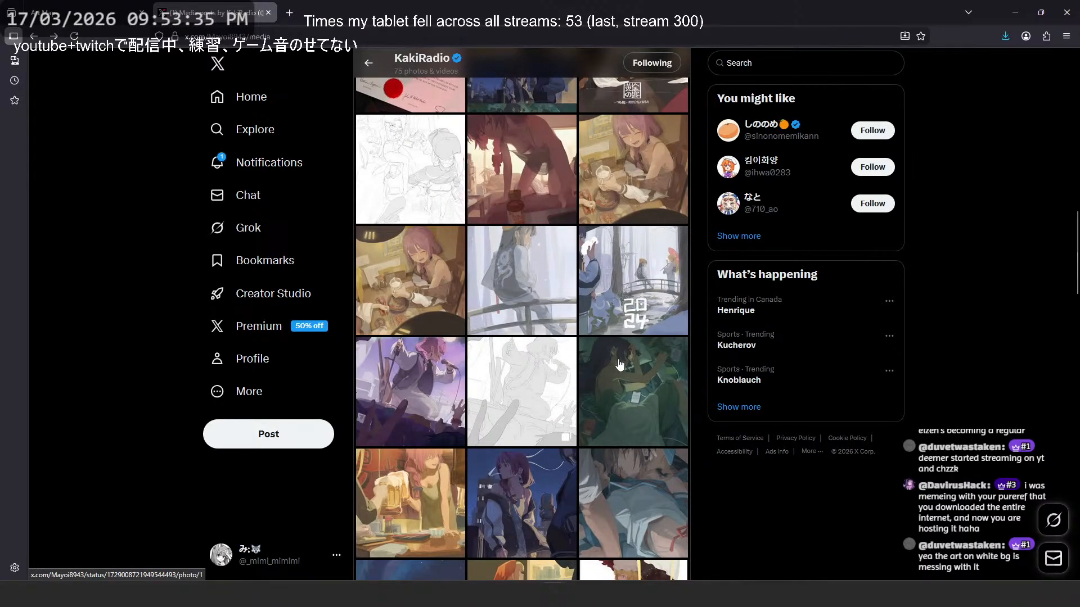
- View the reddish room painting enlarged, read its post text and replies, and view it once more before returning to the gallery
click(521, 221)
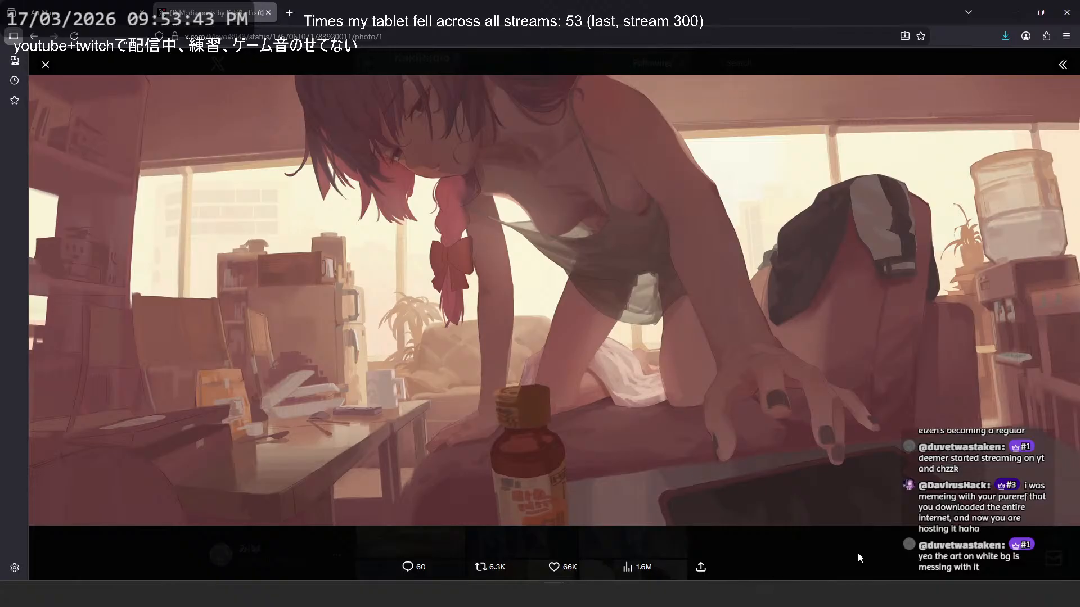
click(1061, 65)
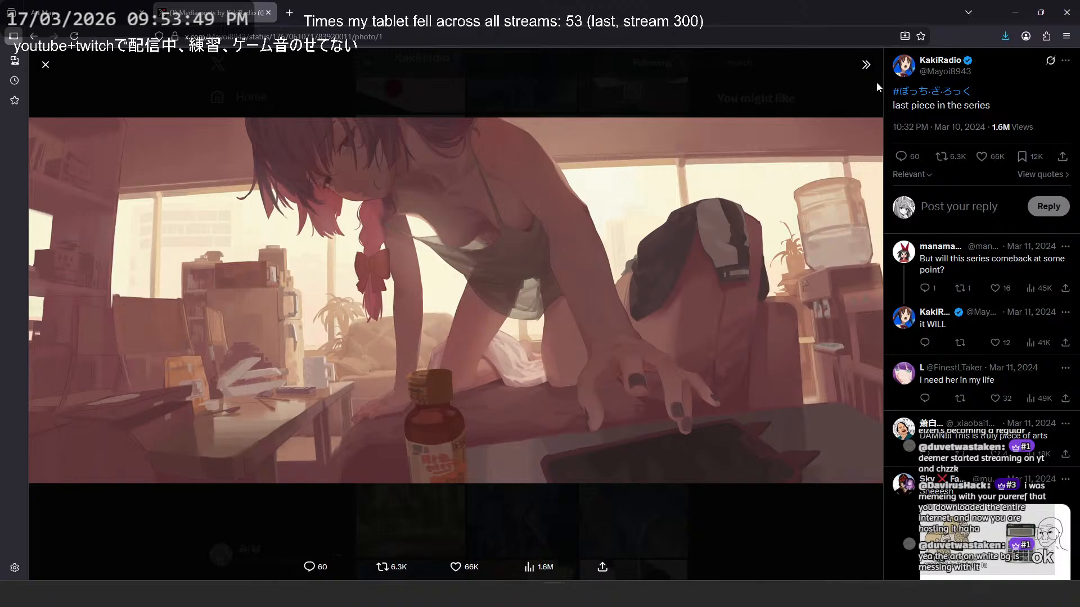
scroll(982, 206, down, 5)
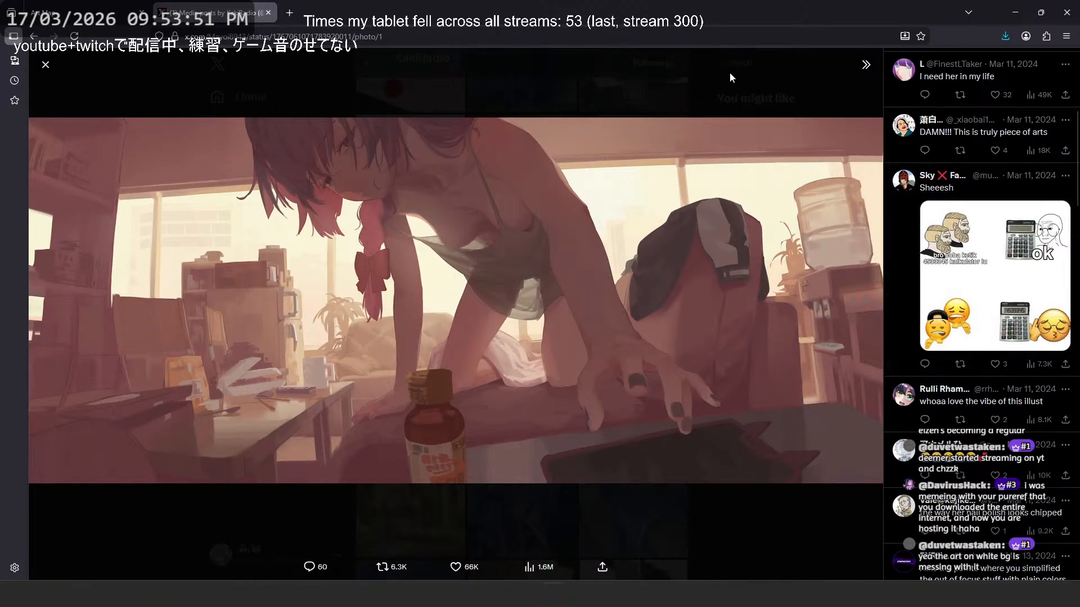
click(864, 73)
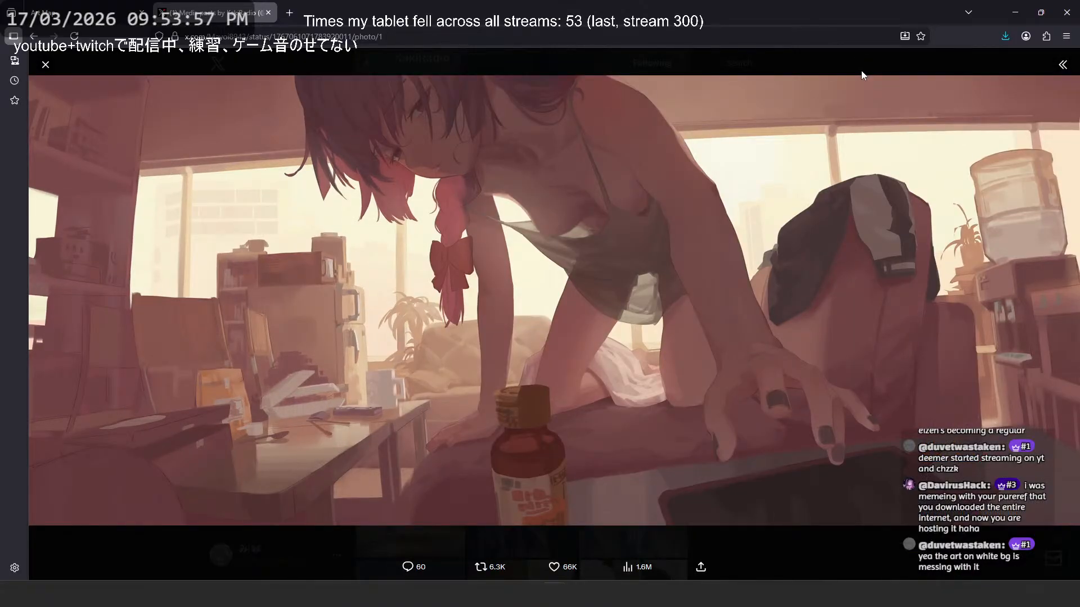
click(862, 69)
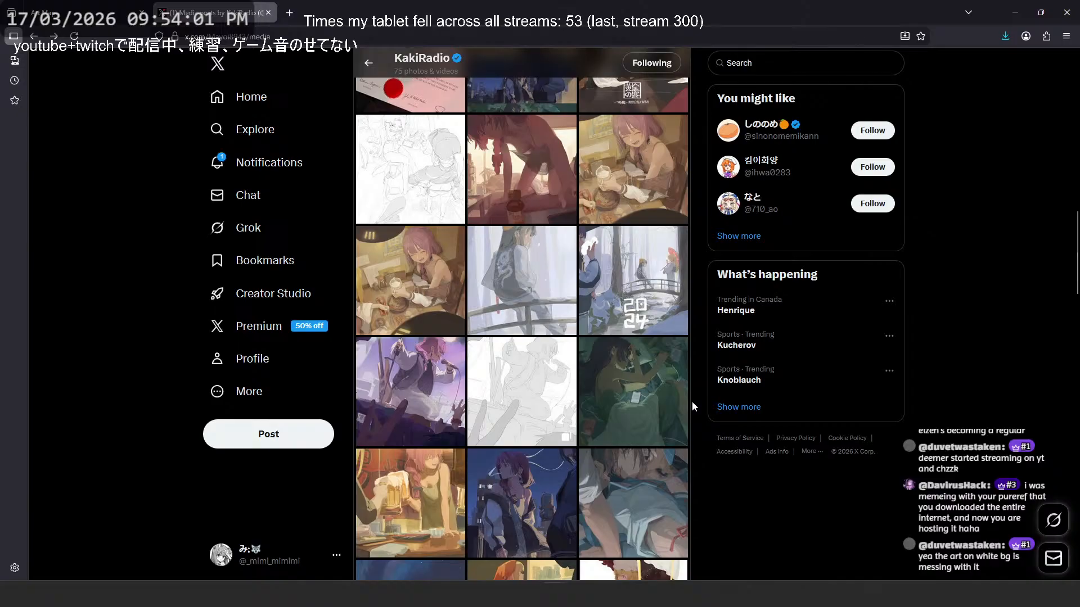
click(535, 192)
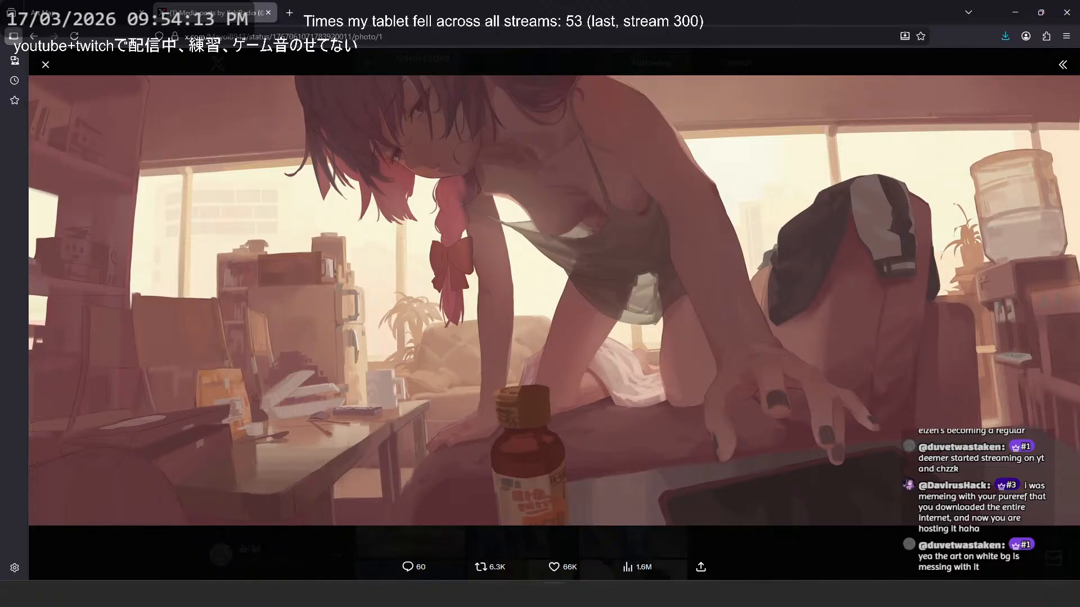
click(909, 568)
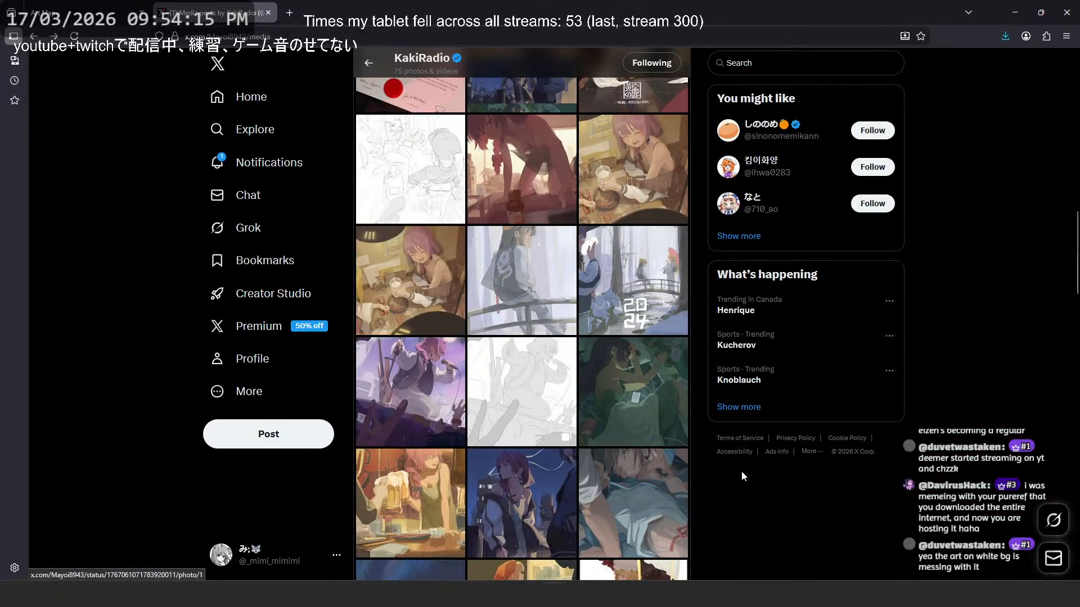
- Open the teal painting of the character lying among clutter with a phone in a new tab at full size
click(632, 309)
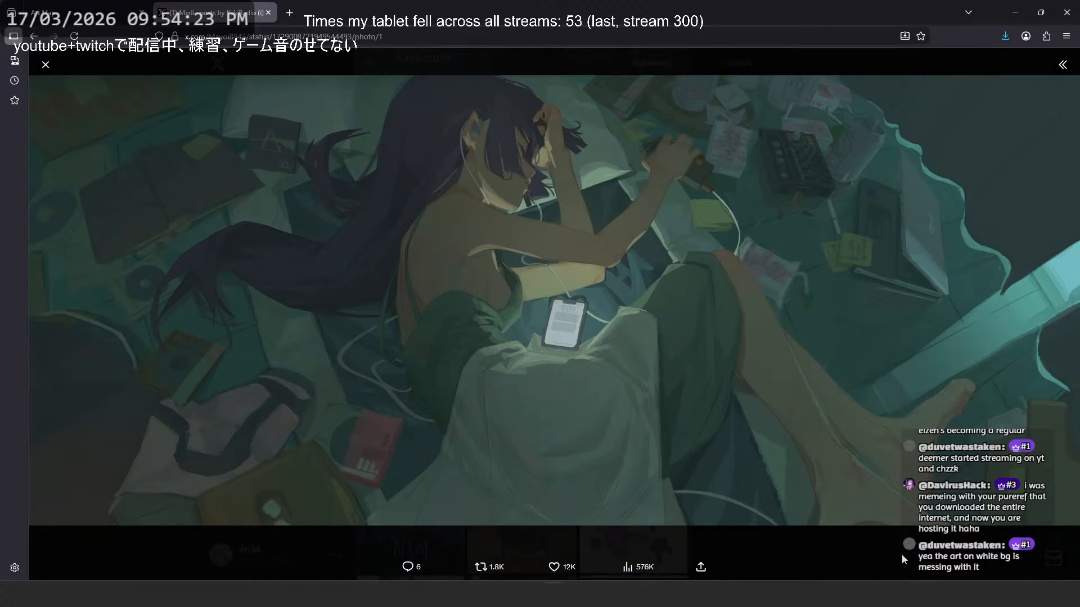
right_click(798, 267)
click(805, 275)
click(724, 117)
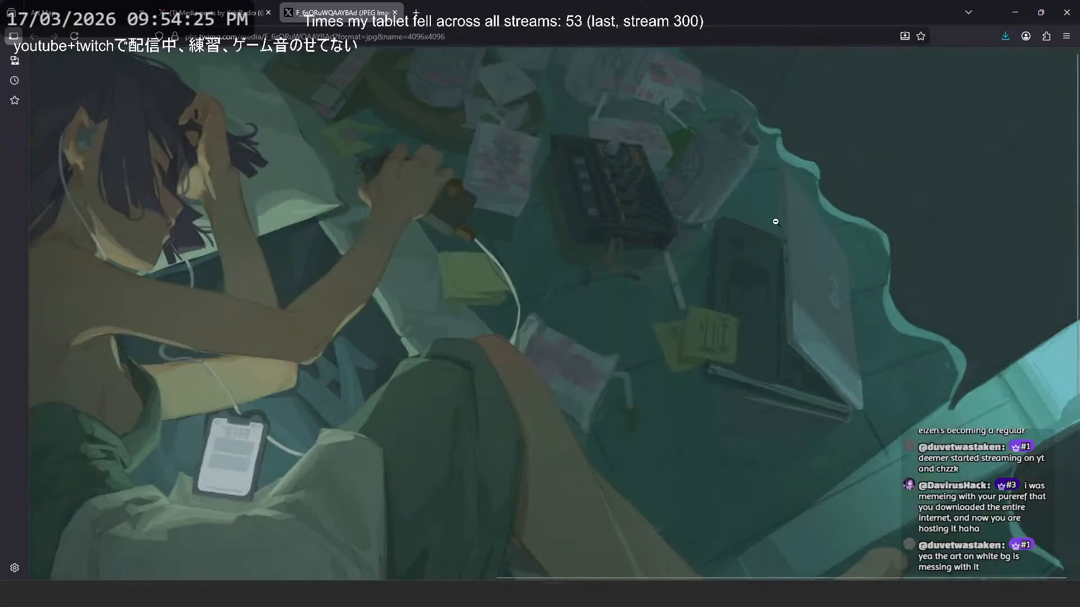
- Examine the teal painting's floor clutter, laptop and reaching hand at 140% zoom, and view the whole composition at 70%
ctrl+scroll(687, 204, up, 3)
middle_click(559, 239)
middle_click(692, 267)
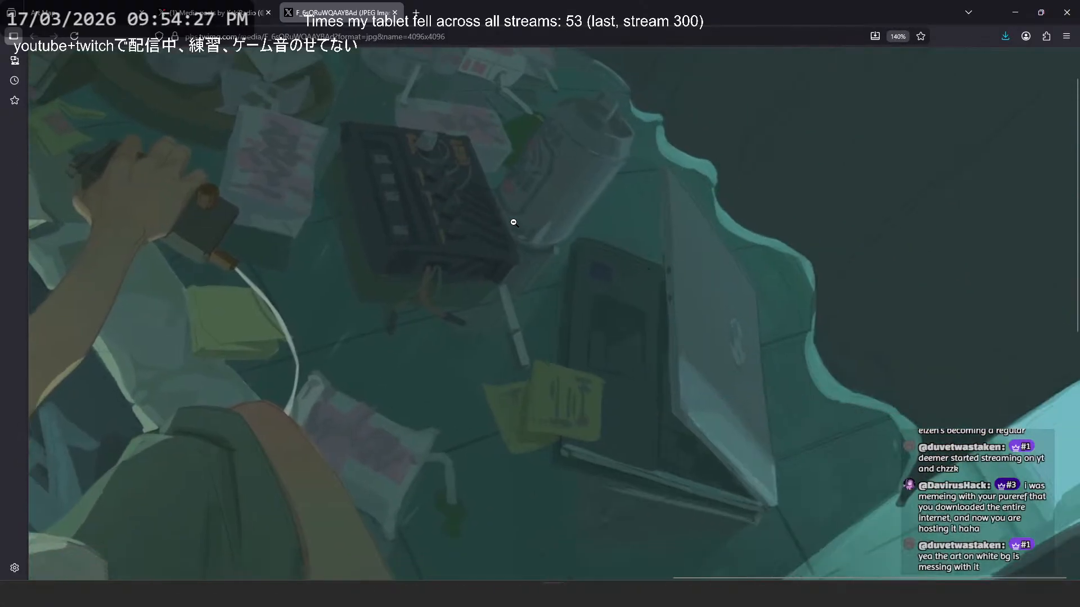
scroll(514, 223, up, 1)
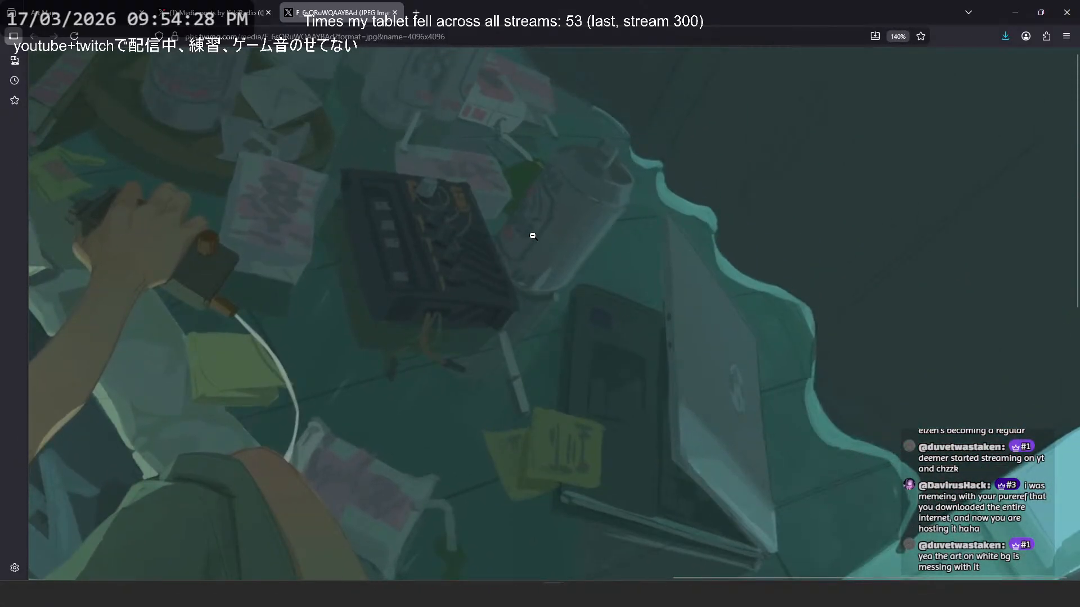
middle_click(702, 284)
middle_click(682, 279)
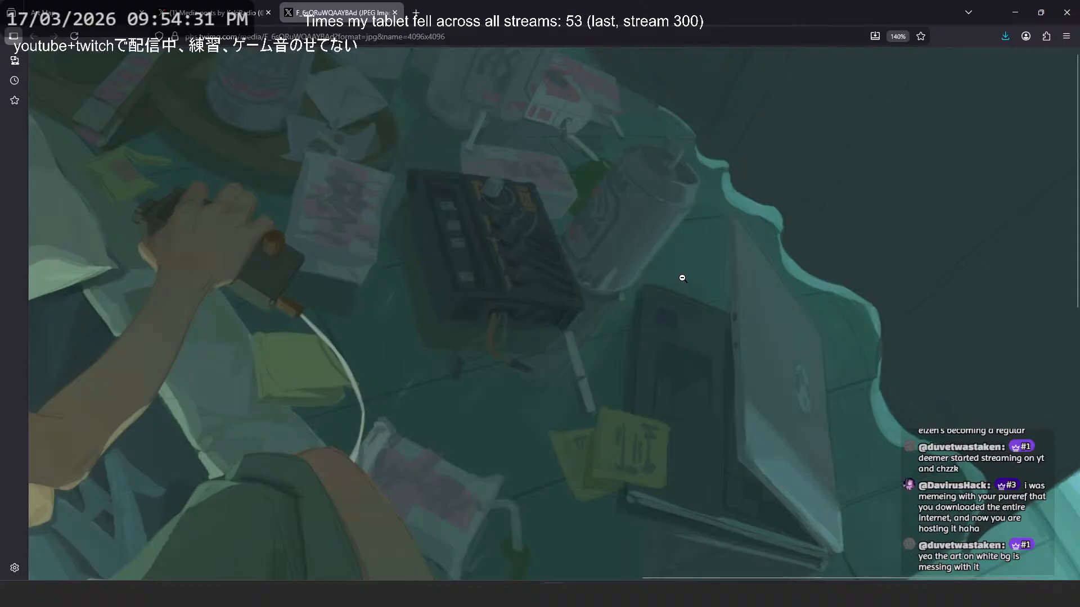
middle_click(681, 277)
middle_click(669, 276)
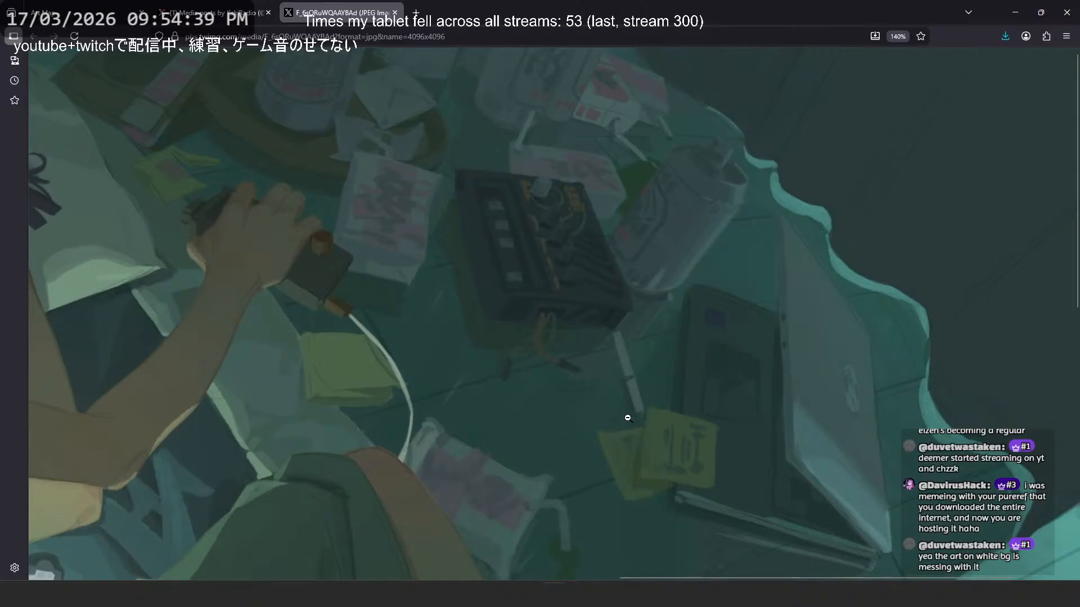
middle_click(630, 393)
scroll(535, 373, down, 2)
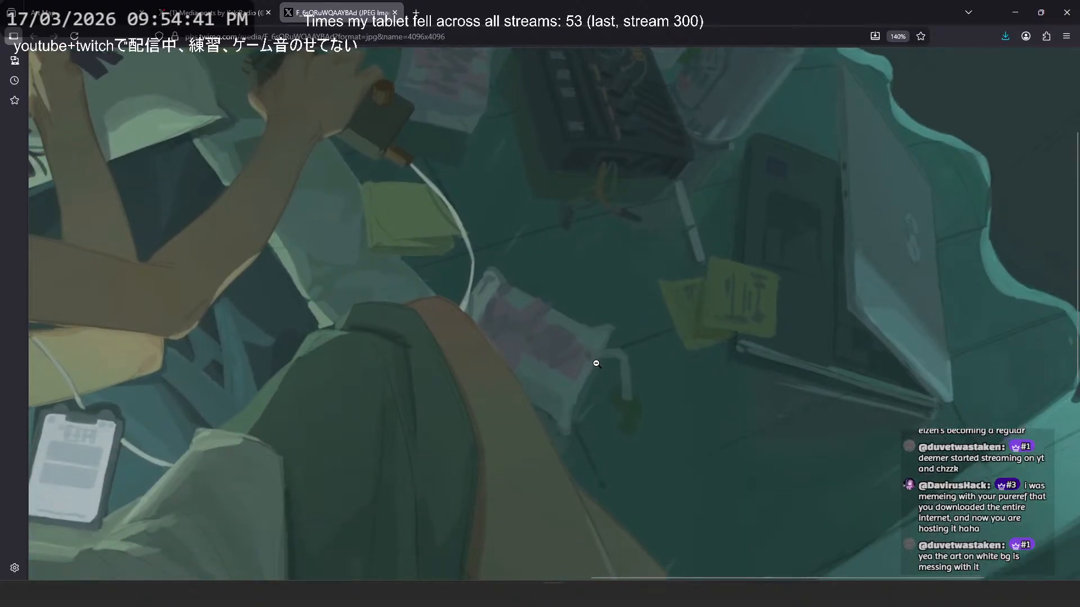
scroll(608, 364, down, 5)
scroll(635, 358, up, 7)
scroll(742, 355, down, 5)
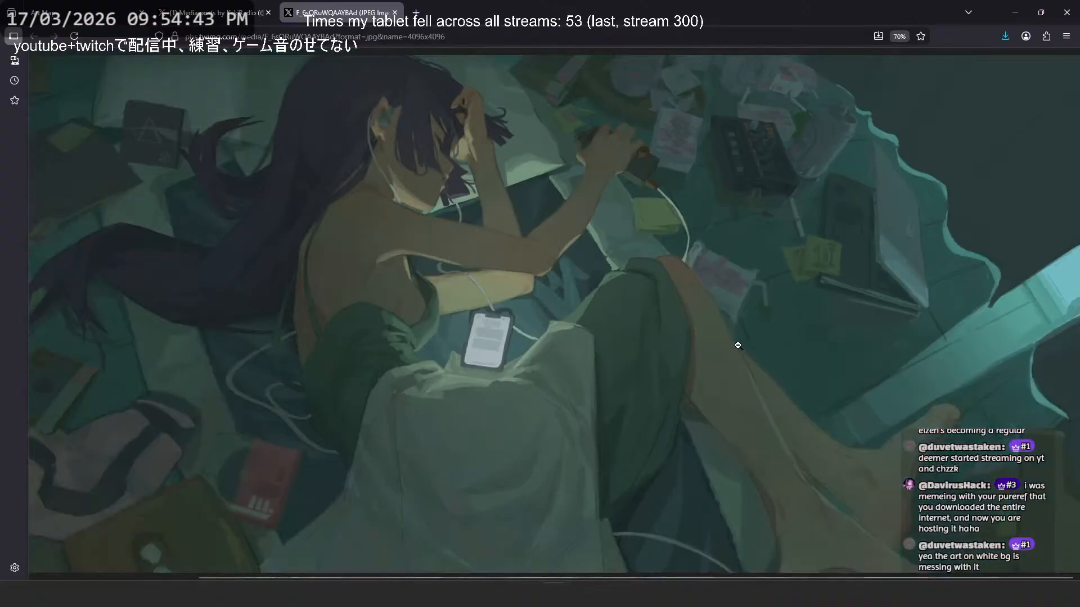
- Go back to the X tab, close the enlarged teal painting, and browse further down the artist's media gallery
click(208, 14)
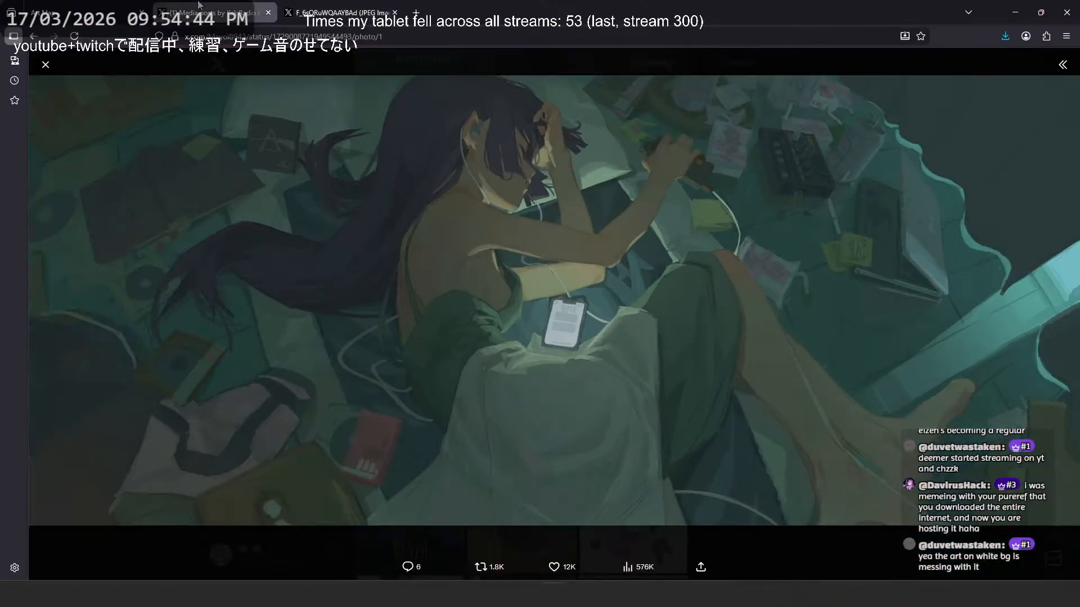
click(44, 65)
scroll(498, 351, down, 3)
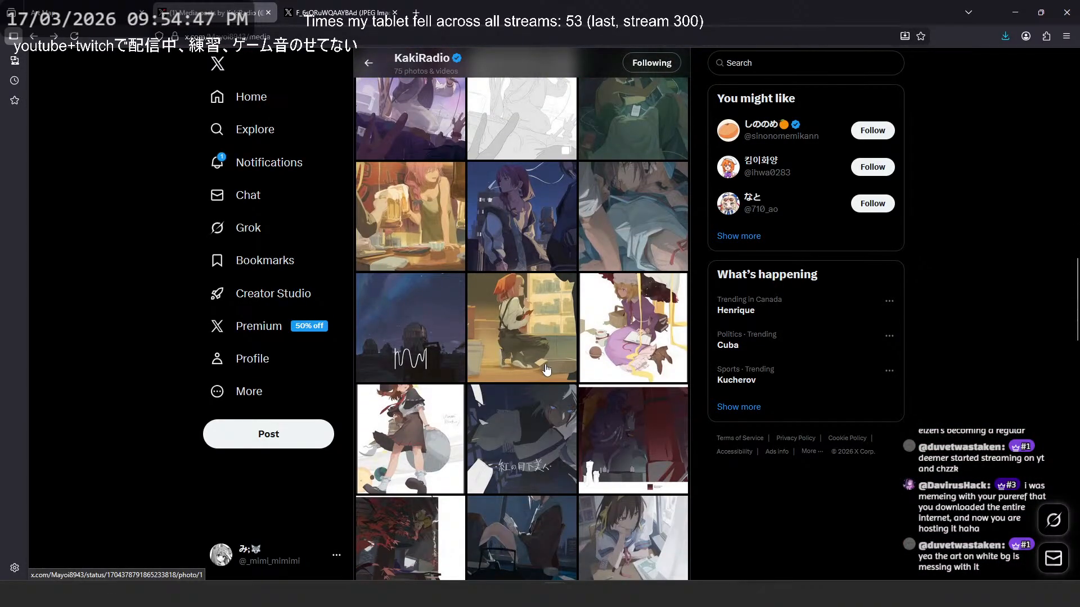
- Browse further down the artist's media gallery and view the white-background painting of the seated pink-haired character enlarged, returning to the gallery
scroll(545, 368, down, 3)
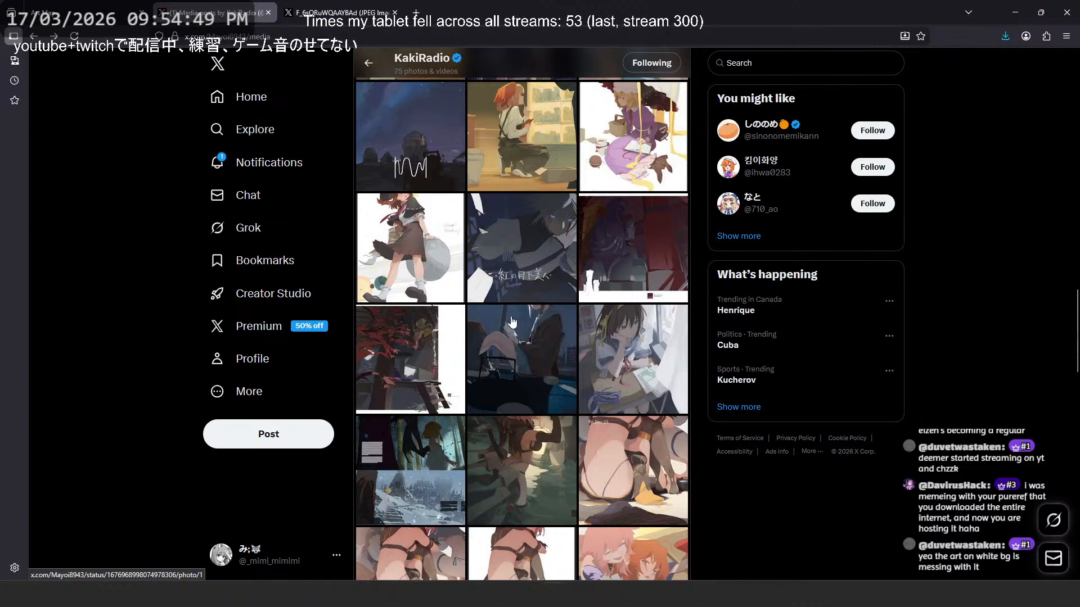
scroll(515, 332, down, 3)
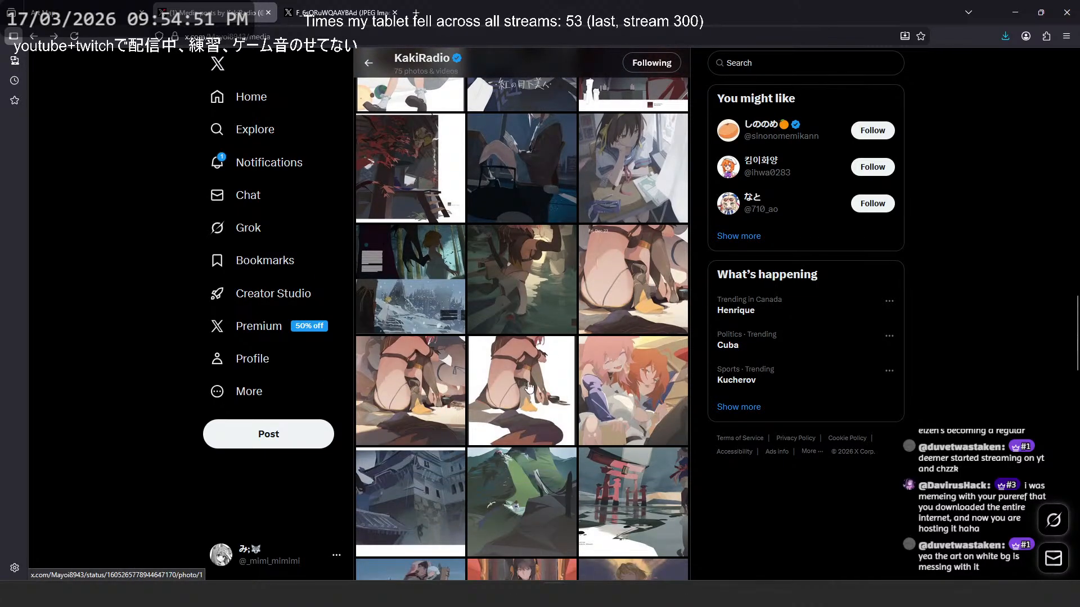
click(529, 387)
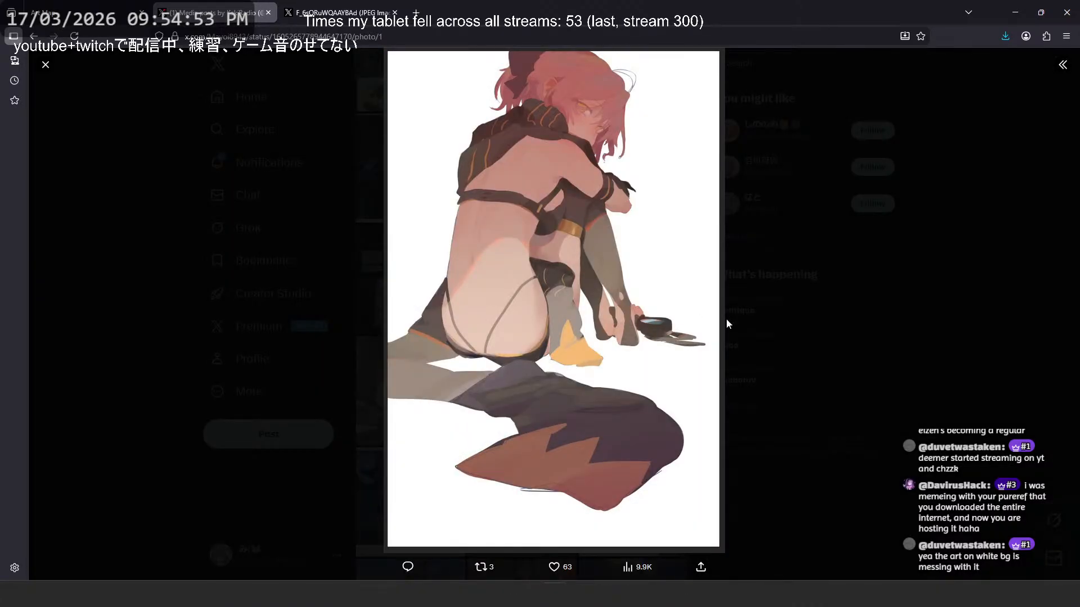
click(778, 309)
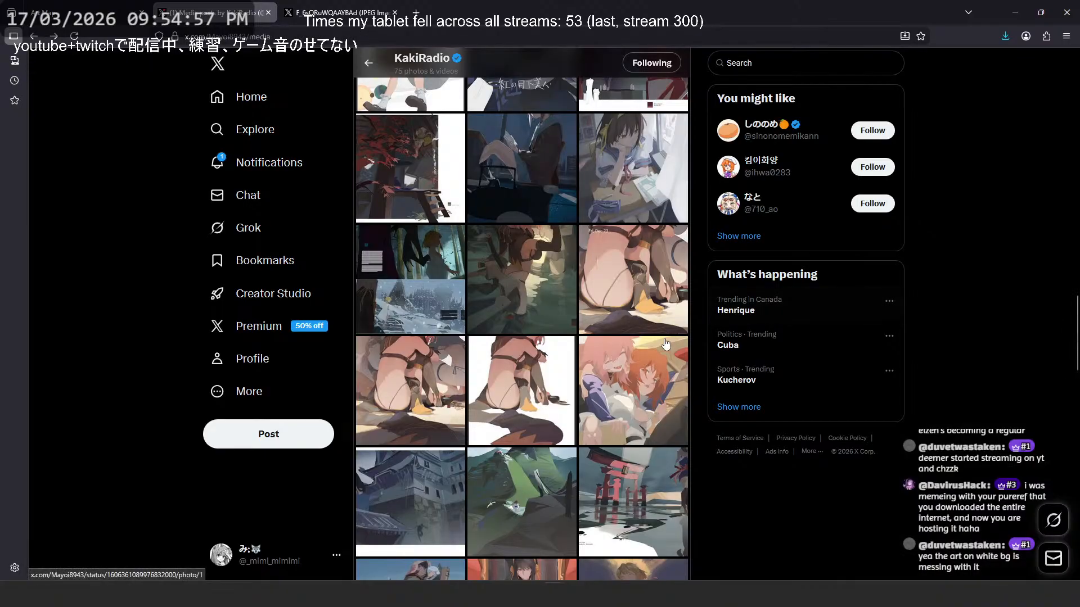
- View the Himeji Castle night painting enlarged and return to the media gallery
scroll(414, 325, down, 3)
click(414, 326)
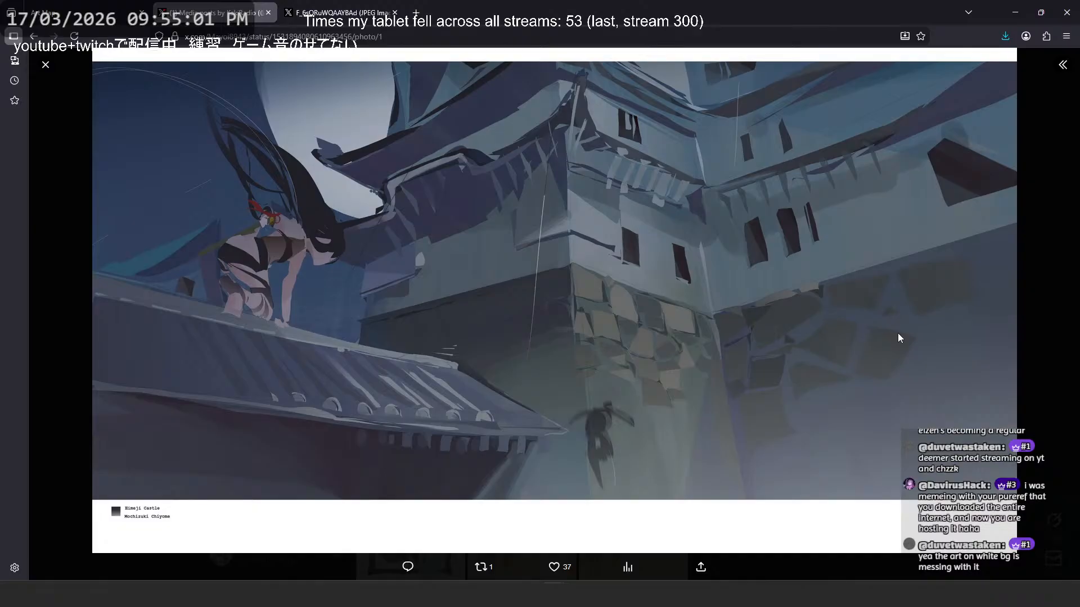
click(1037, 278)
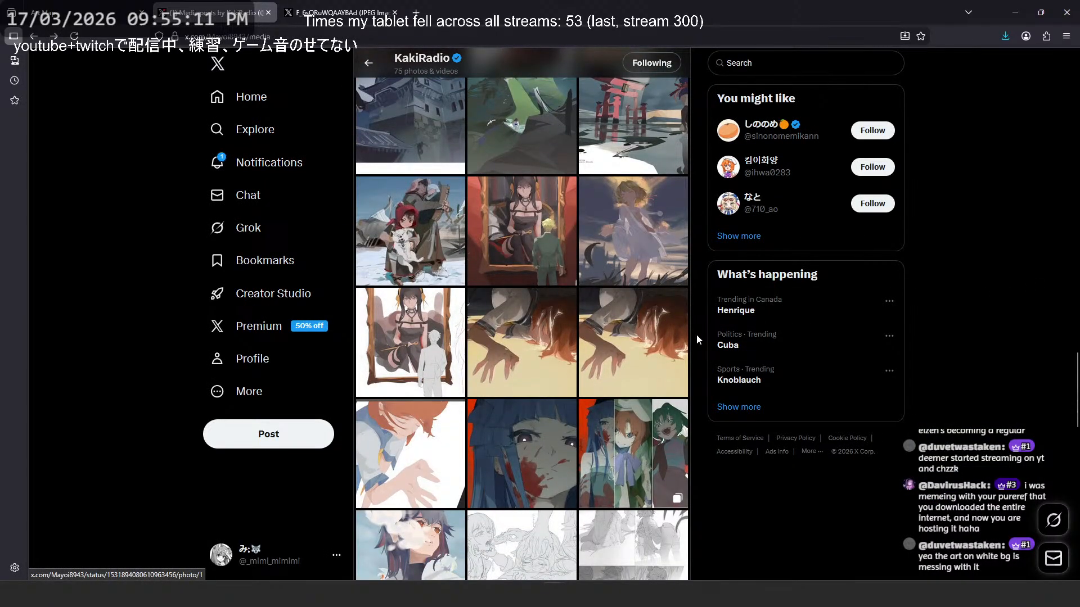
- Browse the remaining sketches and paintings to the end of the media gallery, and return to its newest works
scroll(680, 331, down, 3)
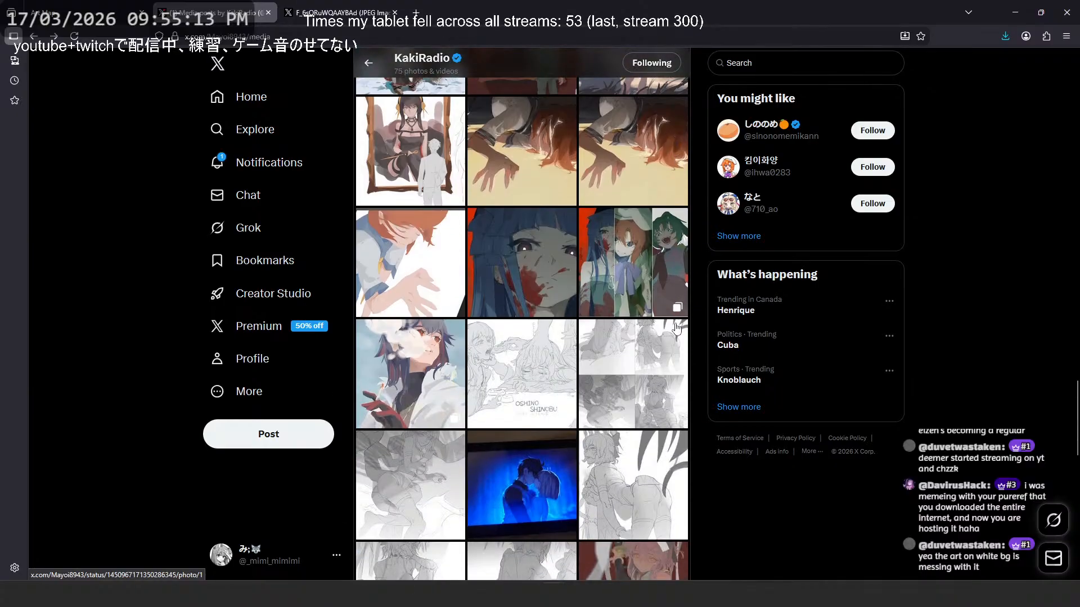
scroll(676, 330, down, 3)
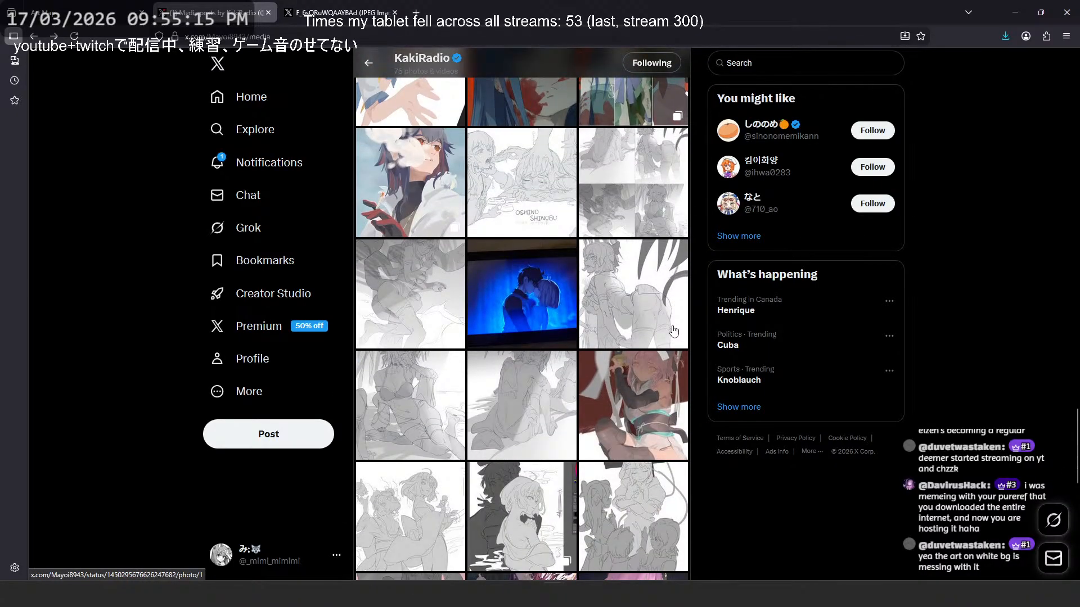
scroll(674, 330, down, 5)
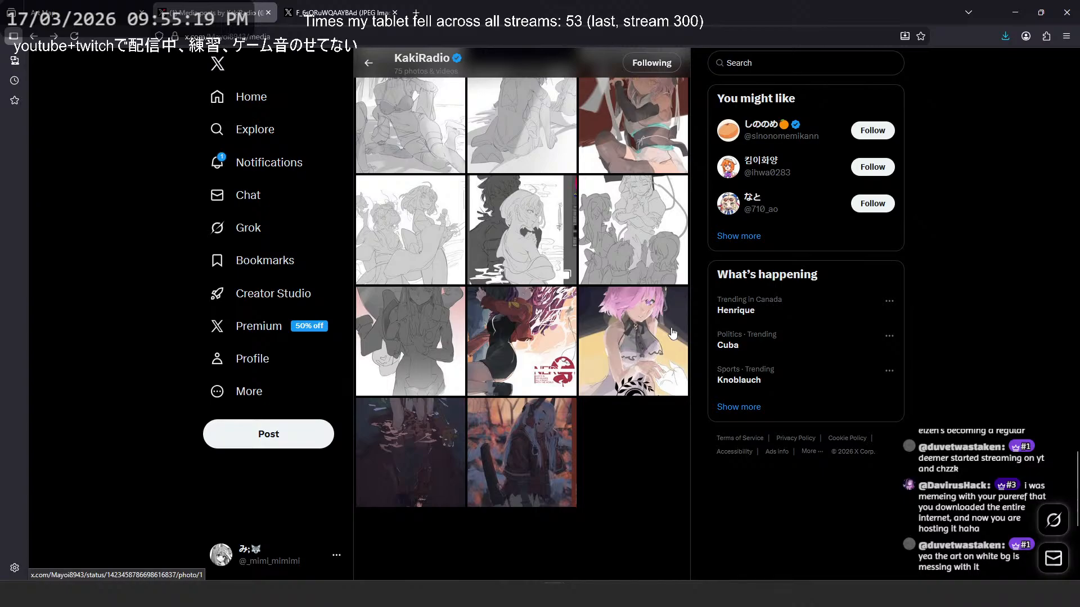
scroll(644, 404, up, 13)
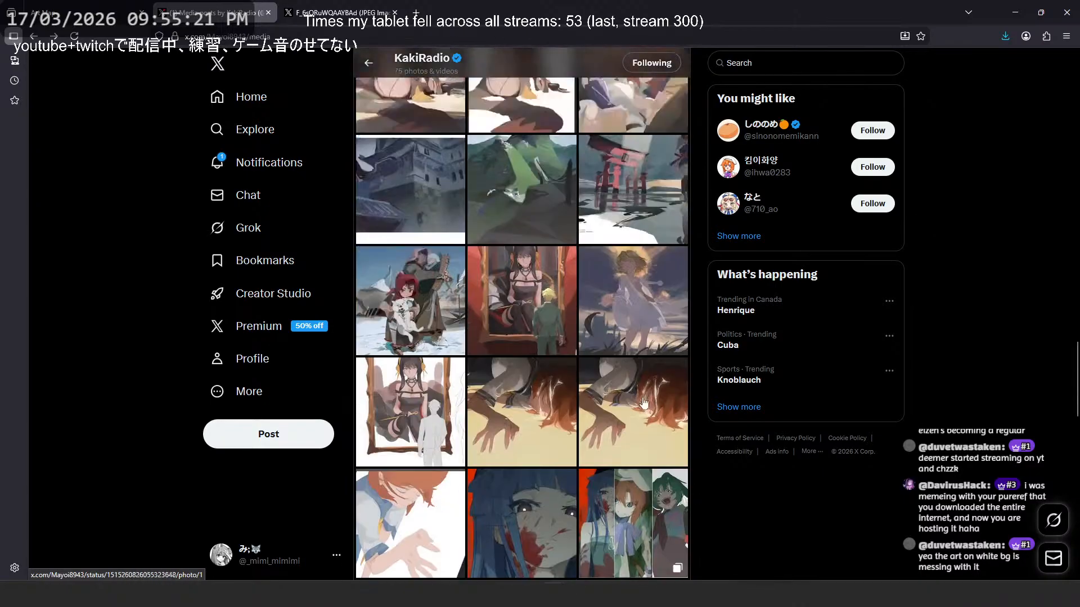
scroll(652, 394, up, 10)
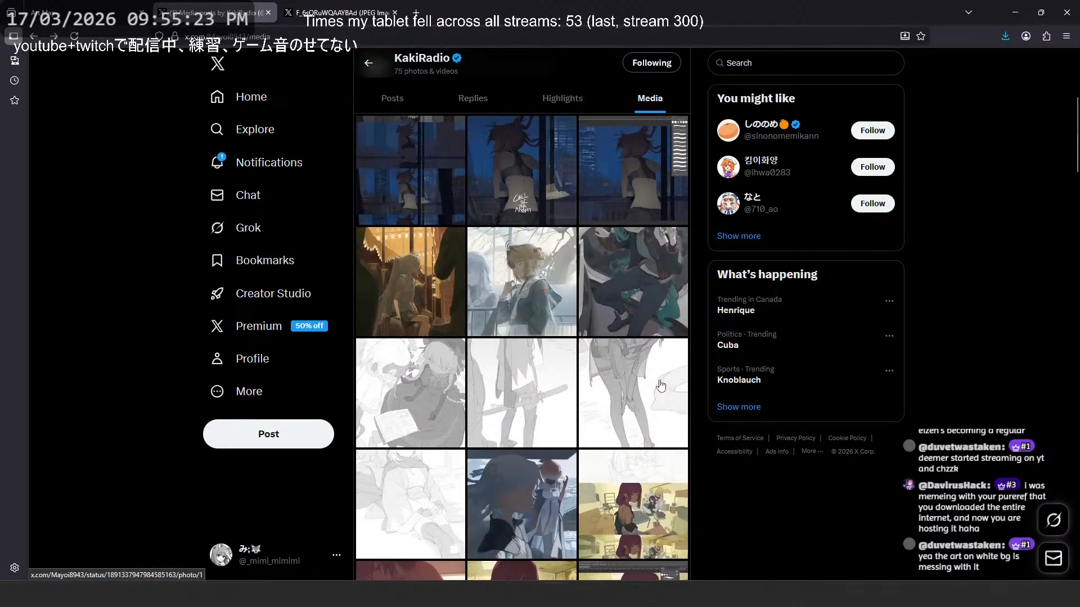
- View the Hatsune Miku painting with the white car enlarged and read its post text and reply
click(658, 378)
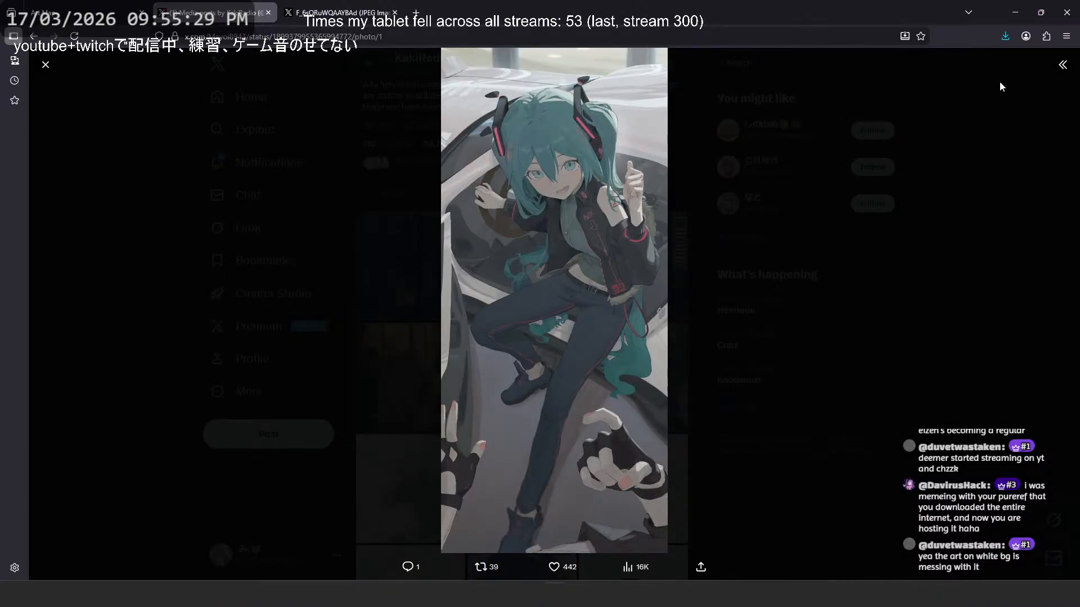
click(1062, 64)
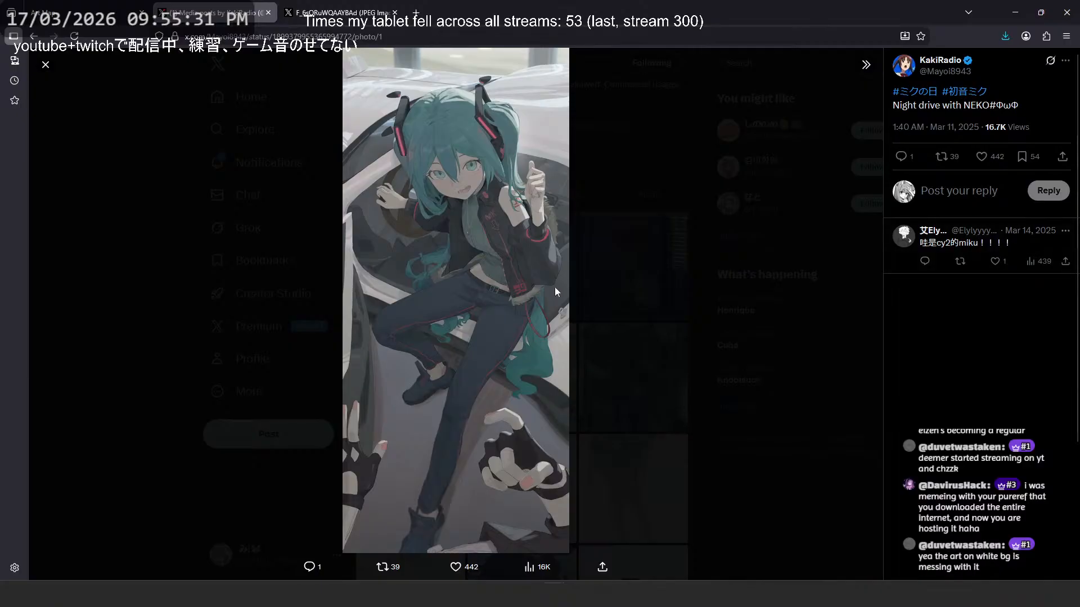
click(866, 64)
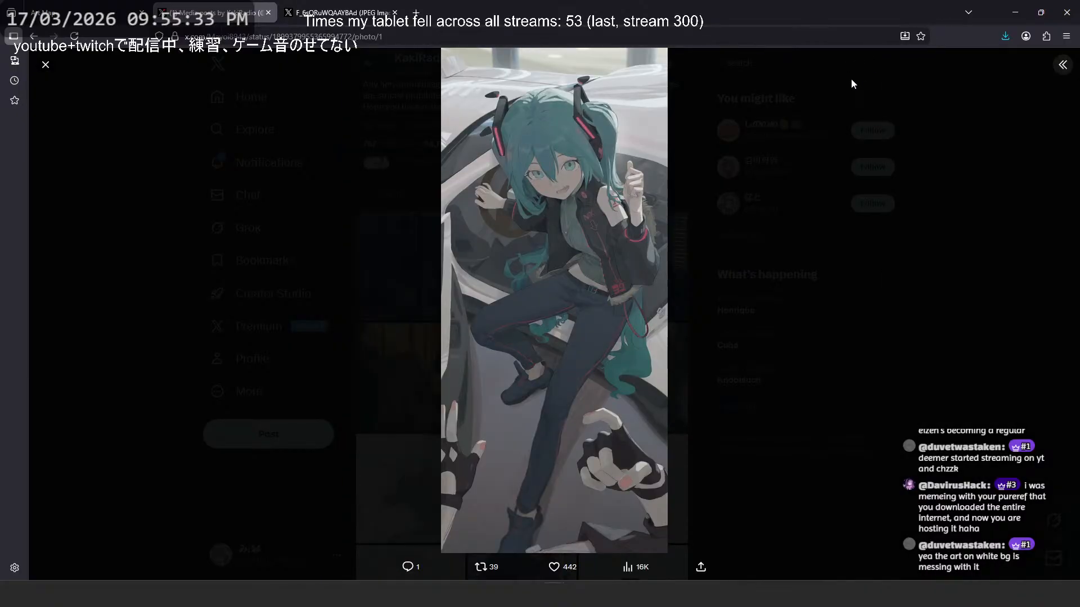
- Open the Miku painting in a new tab, examine the face and hands at full size, and view the whole composition again
right_click(563, 157)
click(580, 165)
click(542, 202)
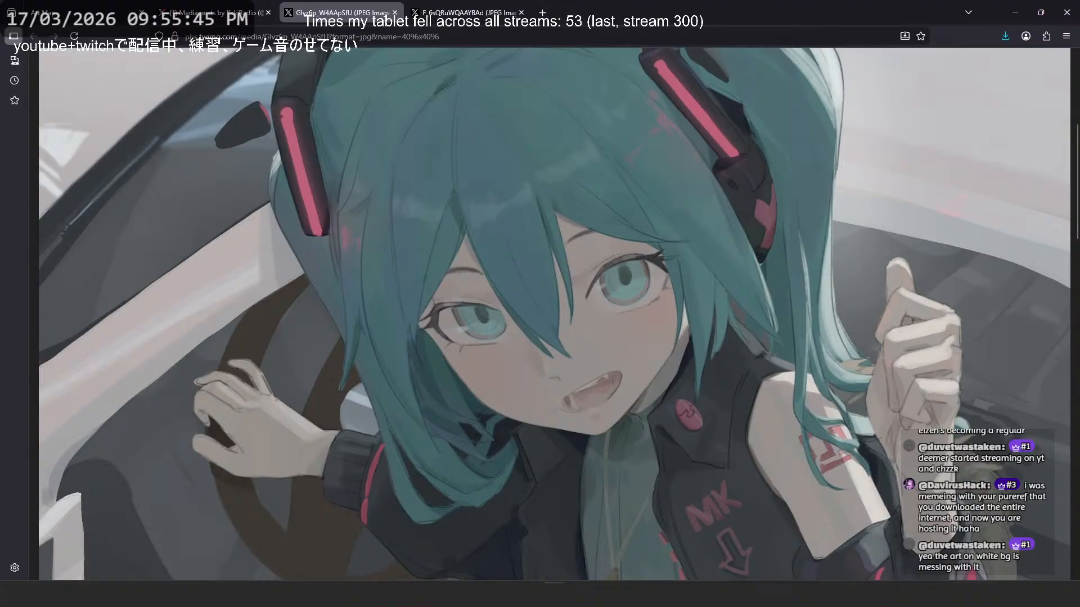
click(432, 183)
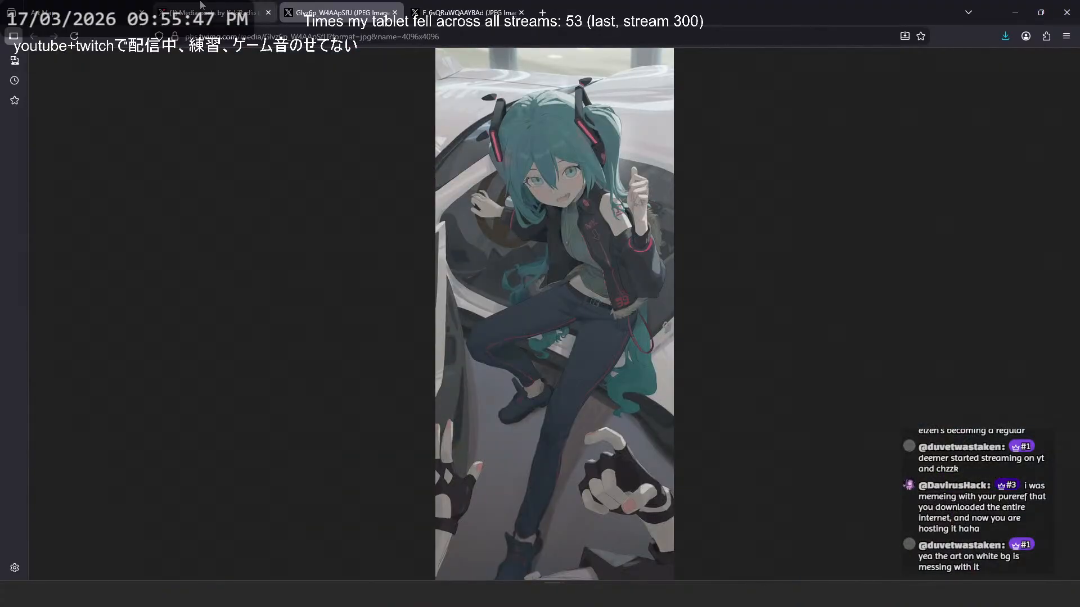
- Return to the reference collection tab and close the artist's X page and the opened image tabs
click(112, 12)
middle_click(198, 6)
middle_click(198, 5)
middle_click(198, 6)
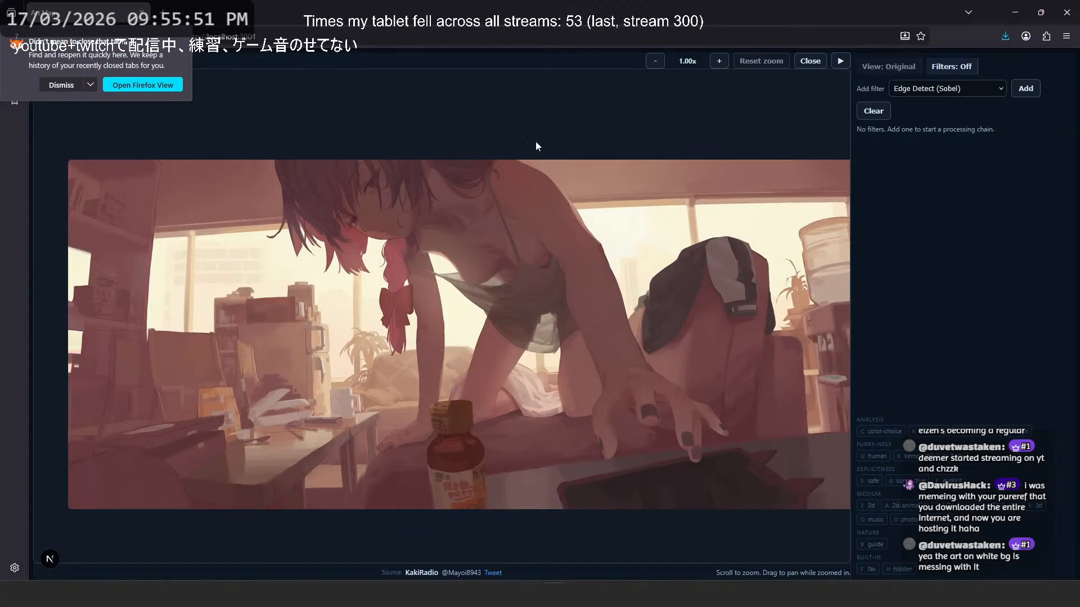
- Toggle the suggestive tag on the enlarged reddish room painting several times, and close the viewer to show the thumbnail map
key(g)
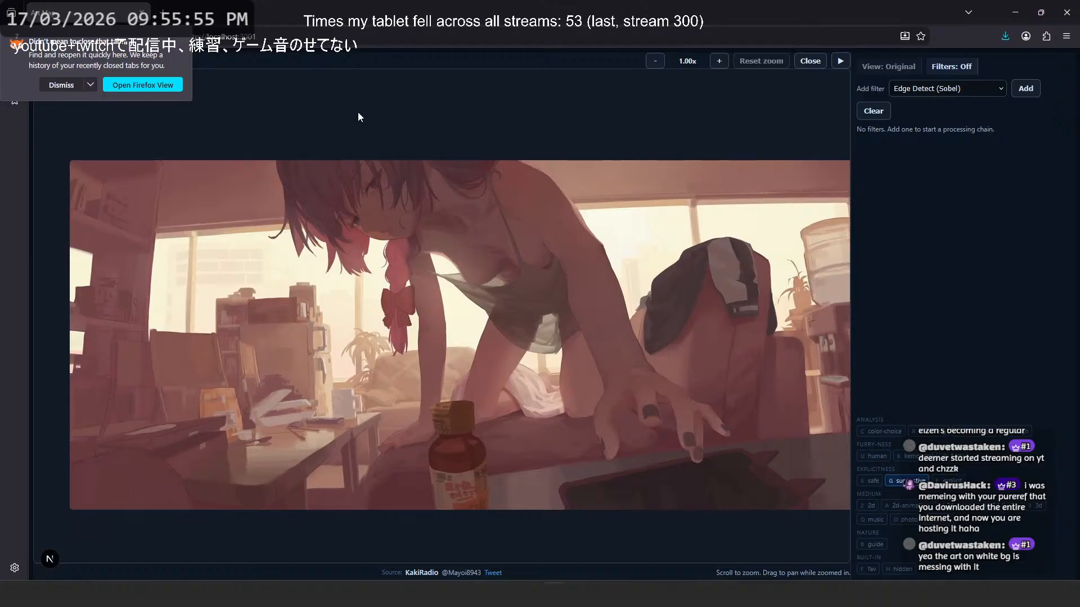
key(g)
key(g)
key(g)
key(Escape)
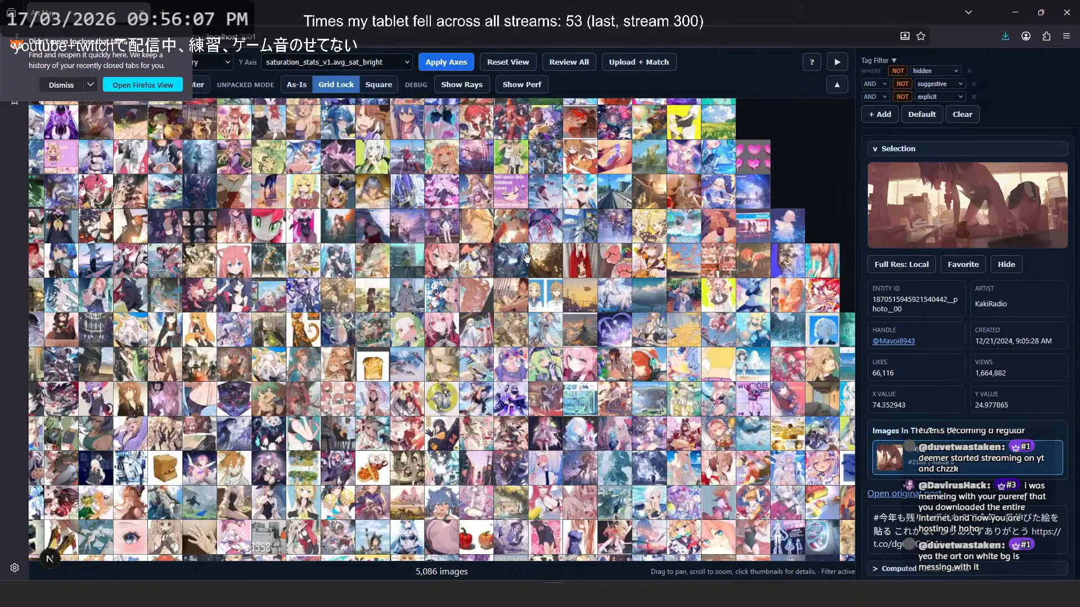
- Examine the overall shape and colour distribution of the thumbnail map from its saturated peak to its pale lower area
scroll(527, 259, down, 5)
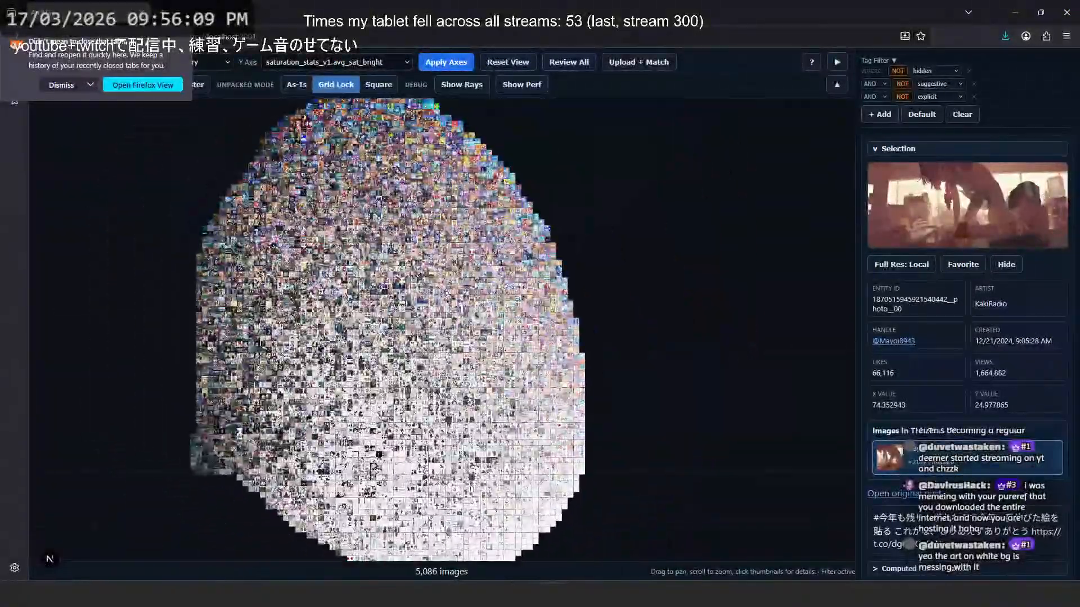
scroll(373, 291, up, 5)
drag(473, 162, 537, 457)
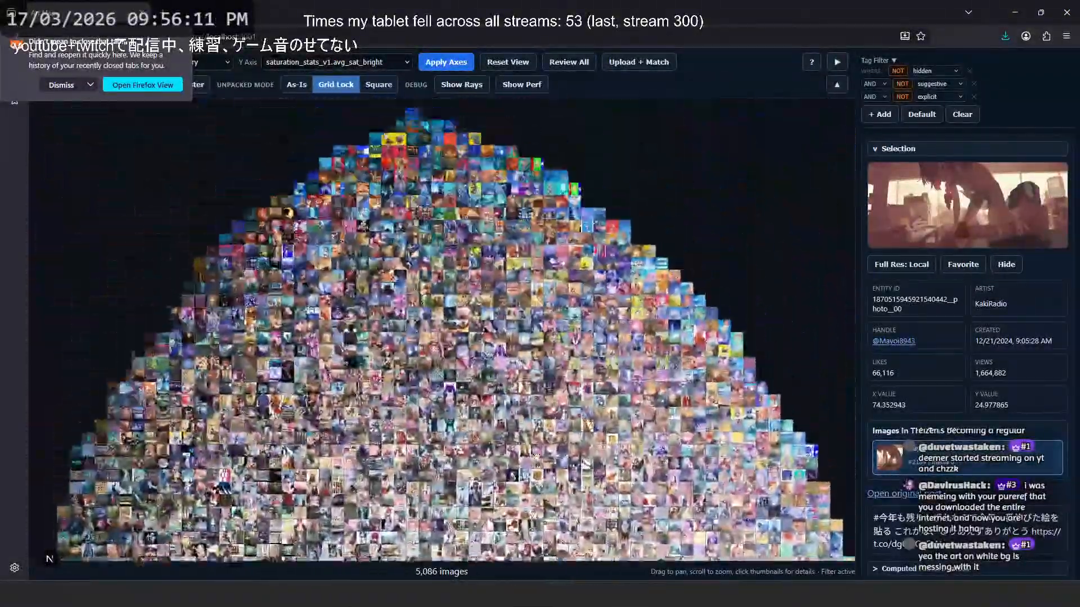
scroll(536, 457, up, 3)
scroll(568, 293, down, 5)
drag(647, 360, 574, 225)
scroll(506, 270, up, 4)
scroll(466, 298, down, 5)
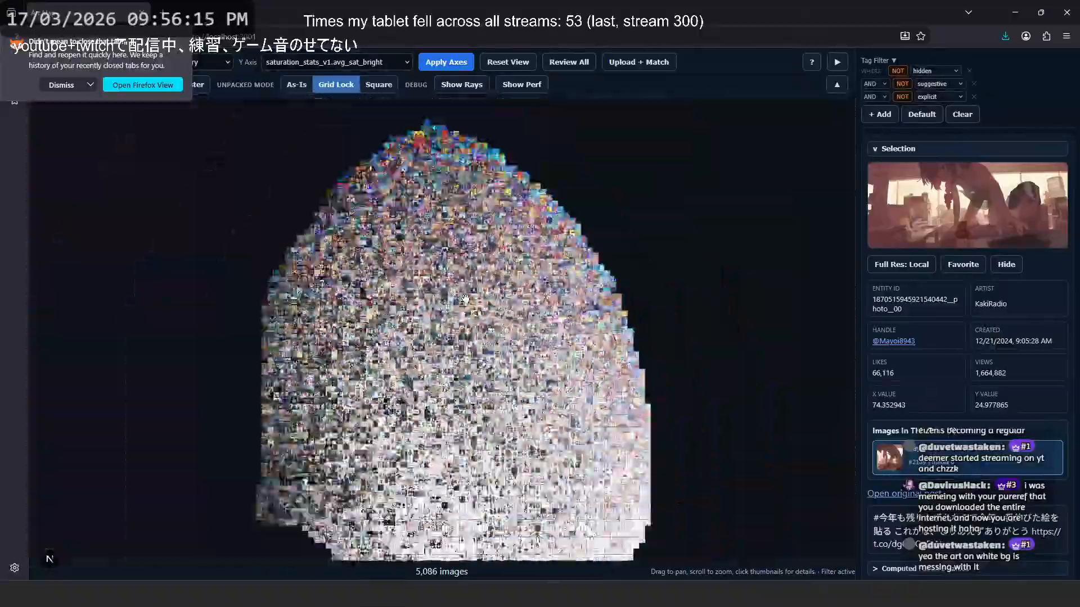
scroll(466, 298, up, 4)
scroll(466, 299, down, 4)
scroll(465, 298, up, 1)
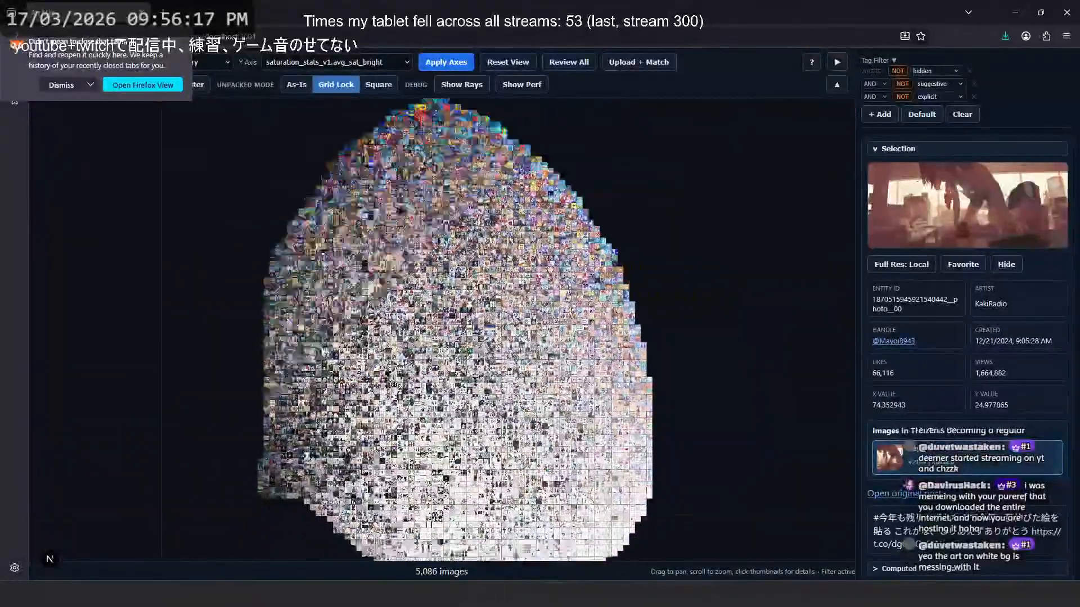
drag(457, 241, 473, 128)
drag(670, 206, 679, 282)
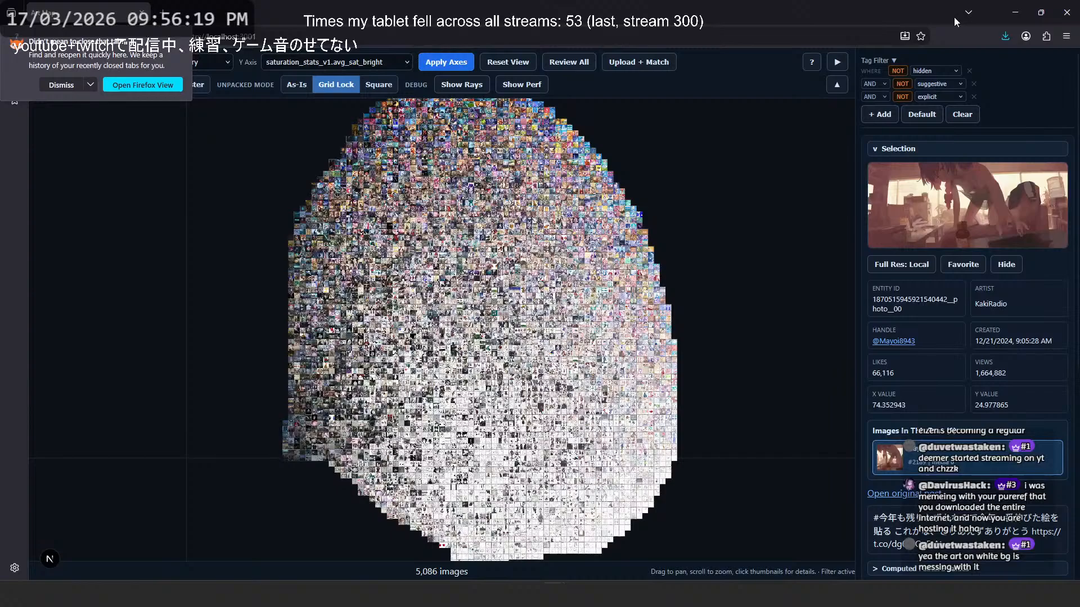
- Switch to Clip Studio Paint and toggle Layer 40 and Layer 44 off and on to check what each contributes to the scene
click(1009, 18)
mouse_move(646, 525)
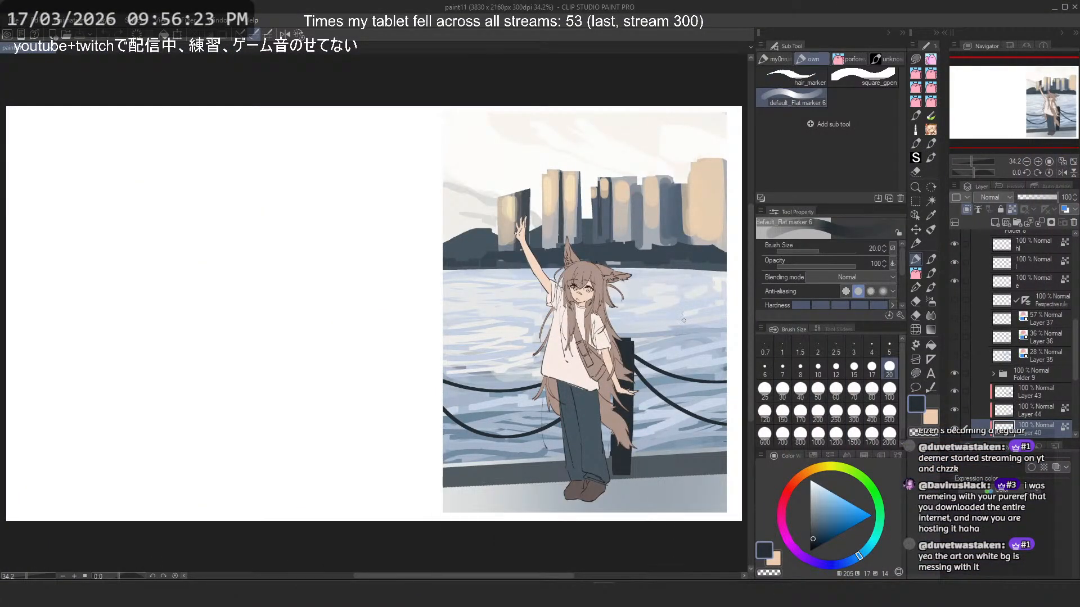
scroll(684, 321, up, 2)
scroll(959, 395, down, 2)
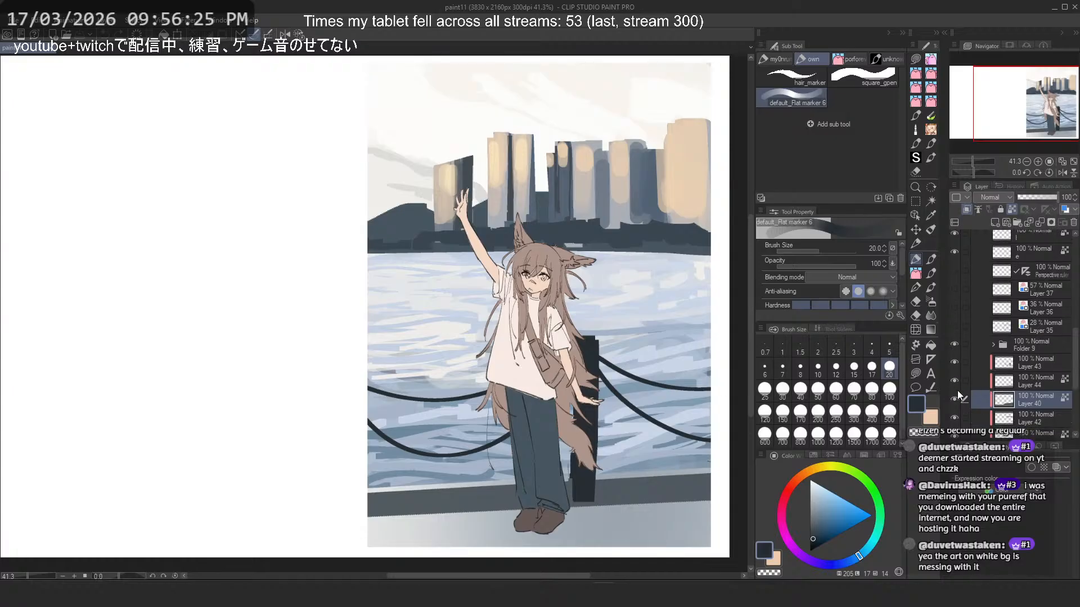
click(954, 399)
click(955, 400)
click(954, 381)
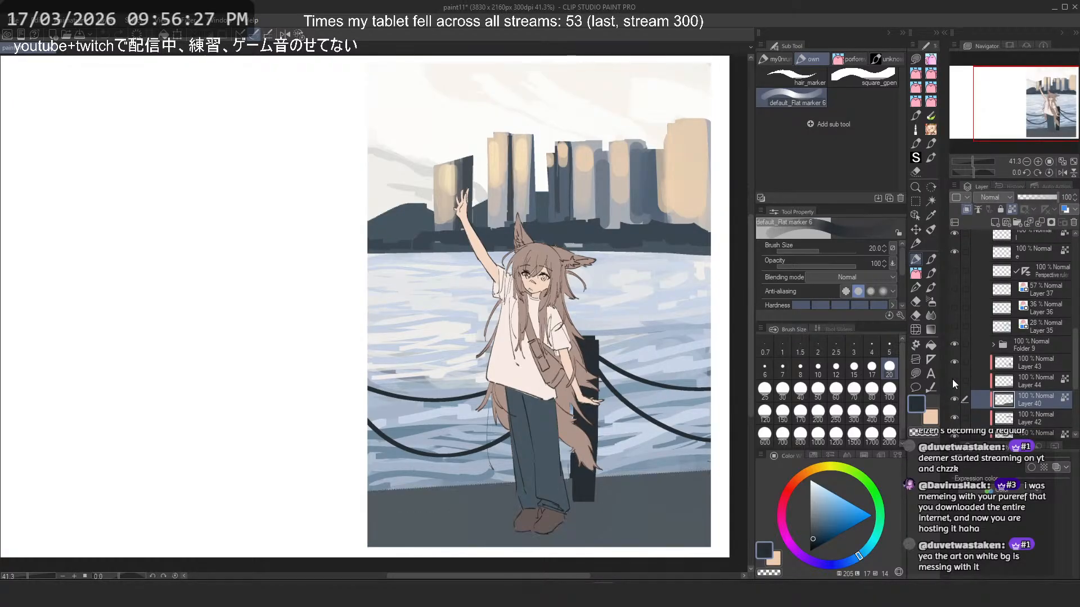
click(954, 382)
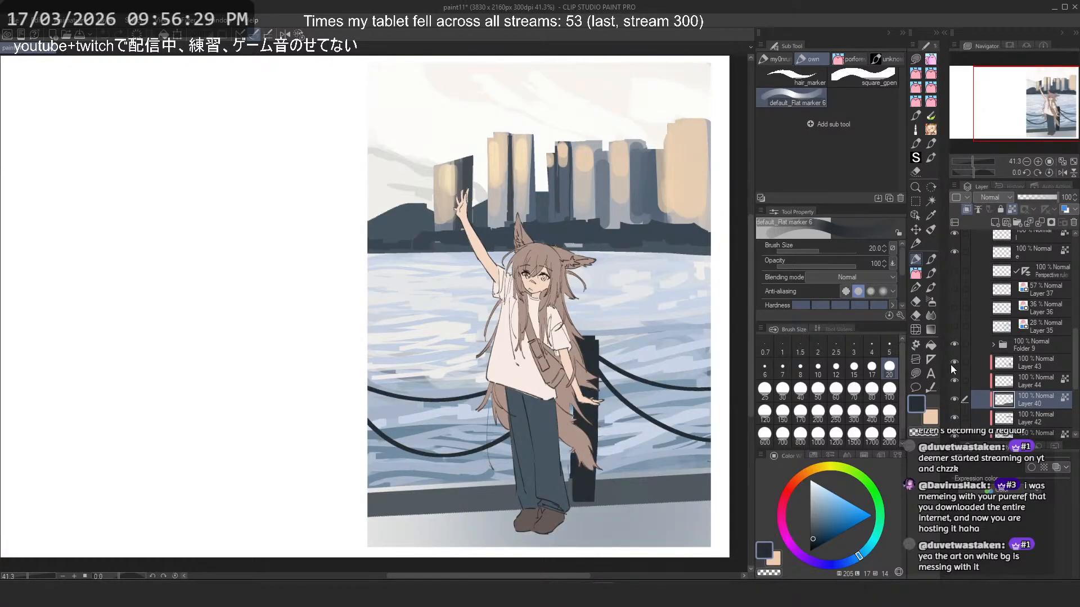
- Toggle Folder 9 off and on repeatedly to compare the scene with and without the character's flat colours
click(955, 345)
click(954, 345)
click(954, 344)
click(954, 344)
click(954, 344)
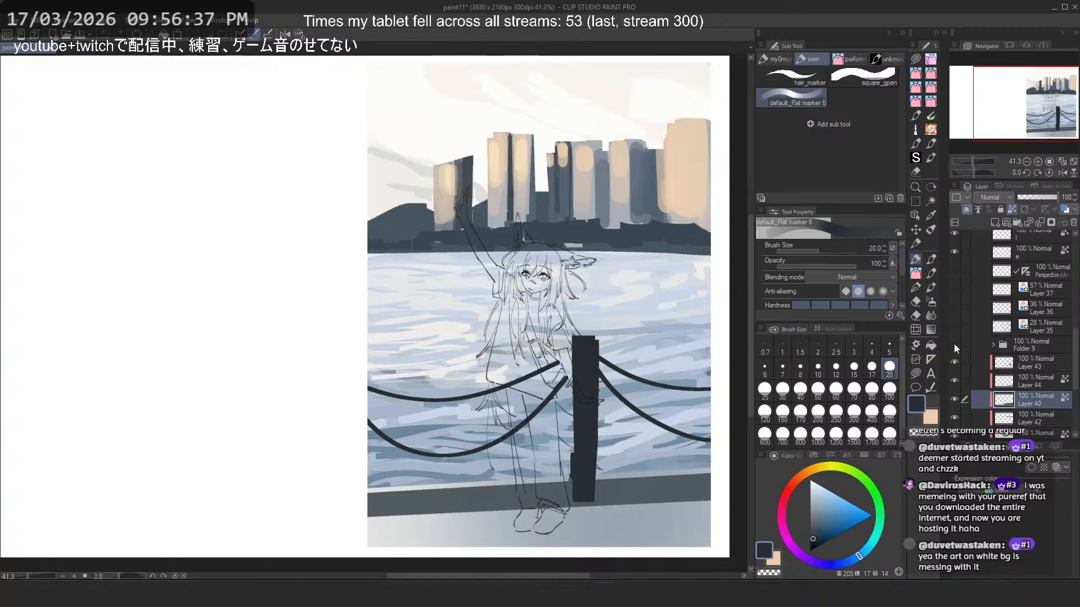
click(954, 344)
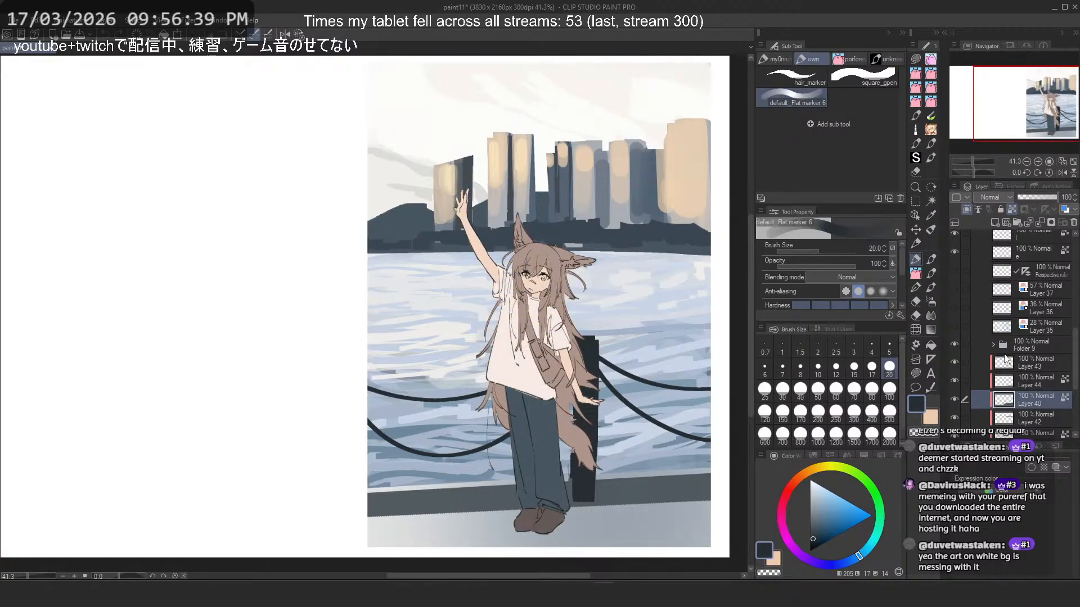
- Expand Folder 9, check the hair layer h by toggling its visibility, and add a new layer above it clipped to it
click(993, 344)
scroll(996, 356, down, 3)
click(953, 396)
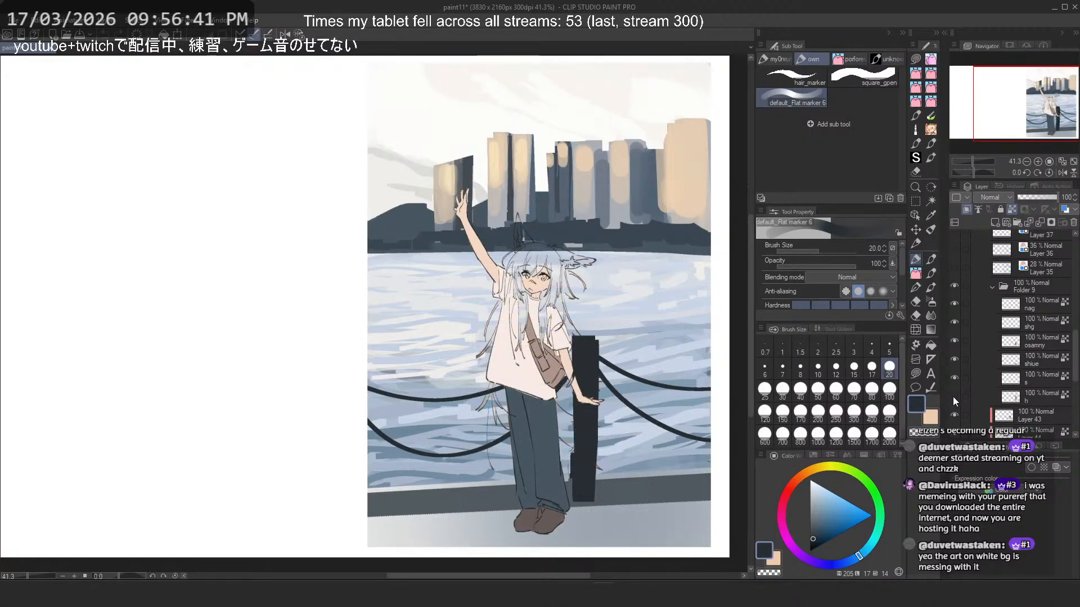
click(953, 396)
click(1019, 396)
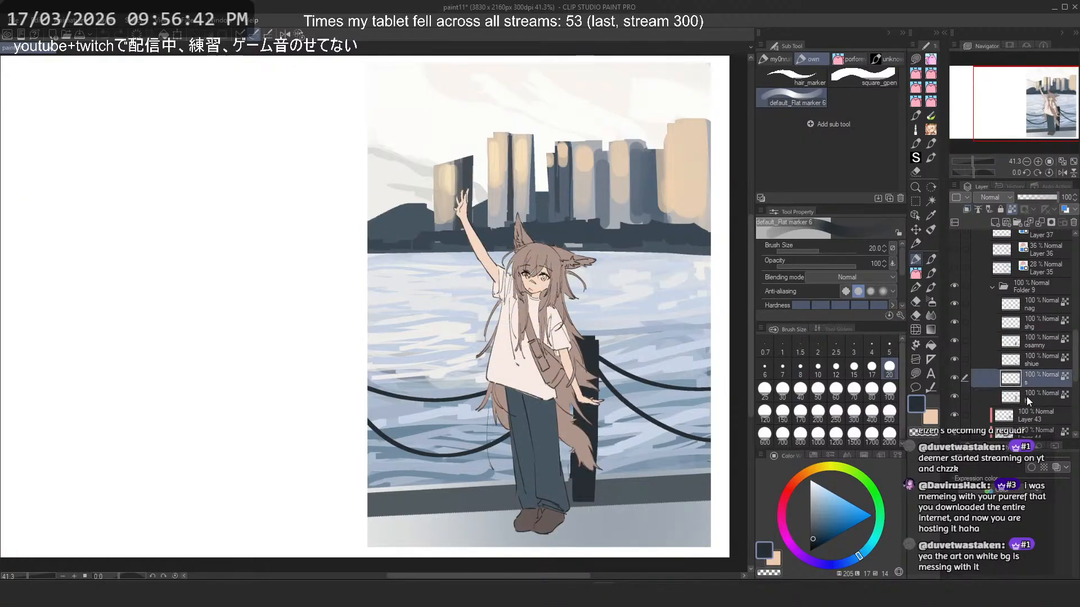
click(995, 223)
click(966, 210)
drag(598, 363, 601, 343)
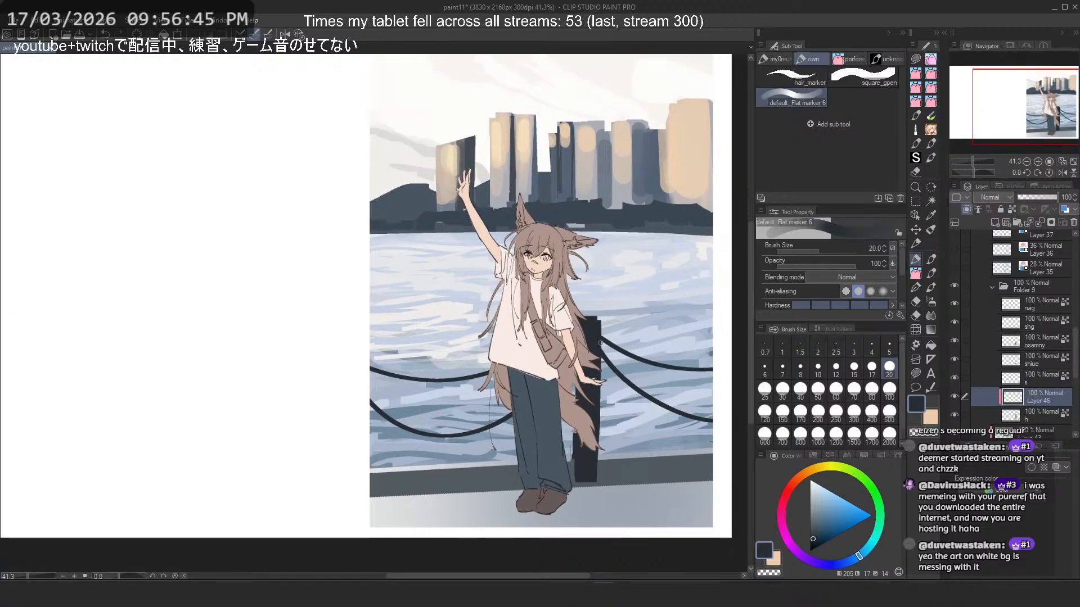
scroll(601, 343, up, 2)
click(1001, 417)
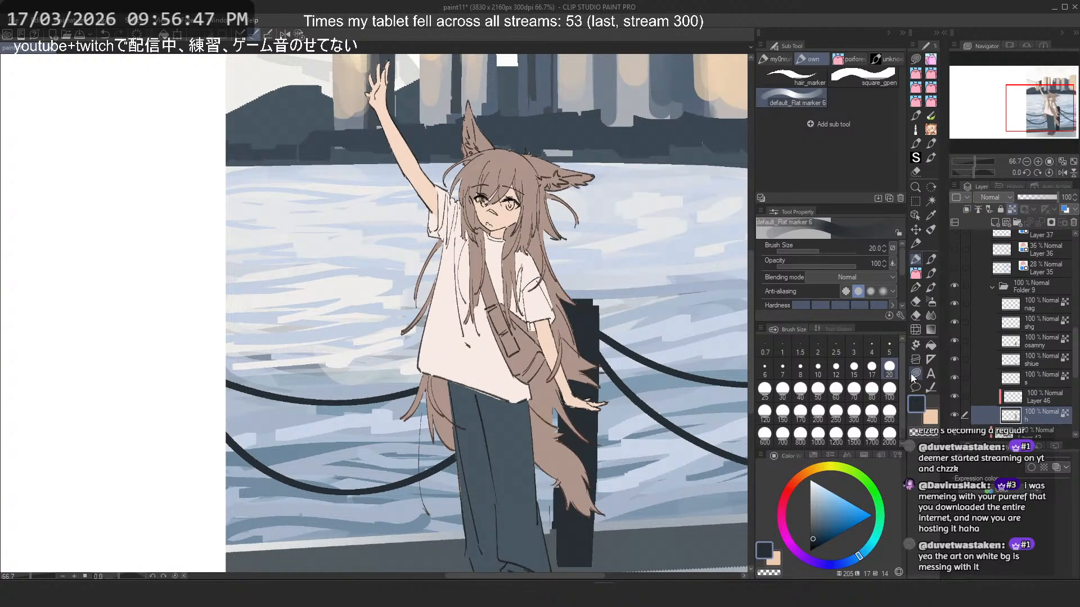
scroll(513, 292, down, 2)
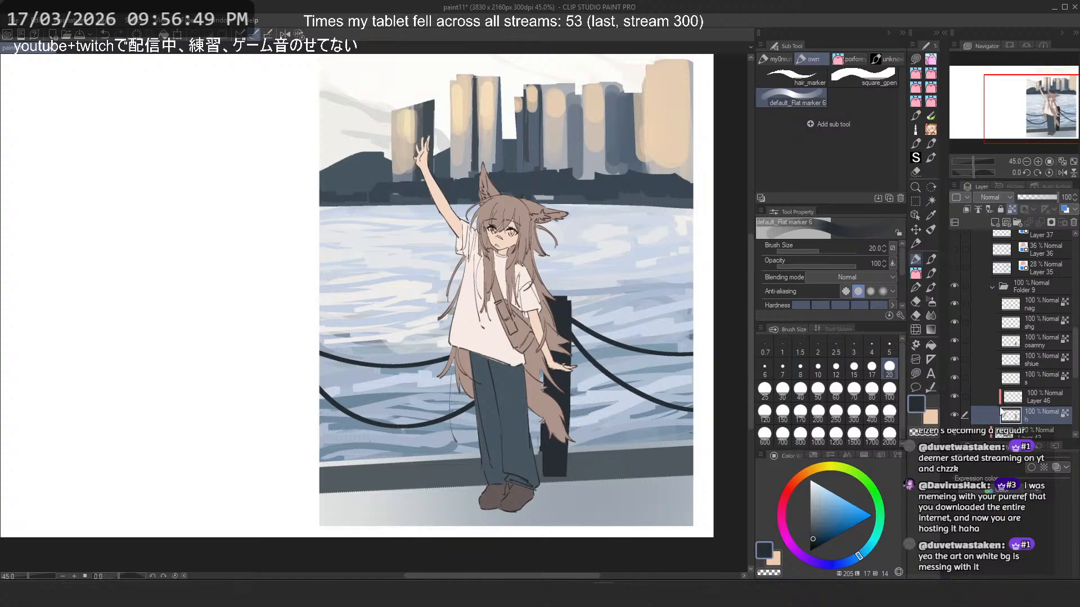
scroll(519, 315, down, 5)
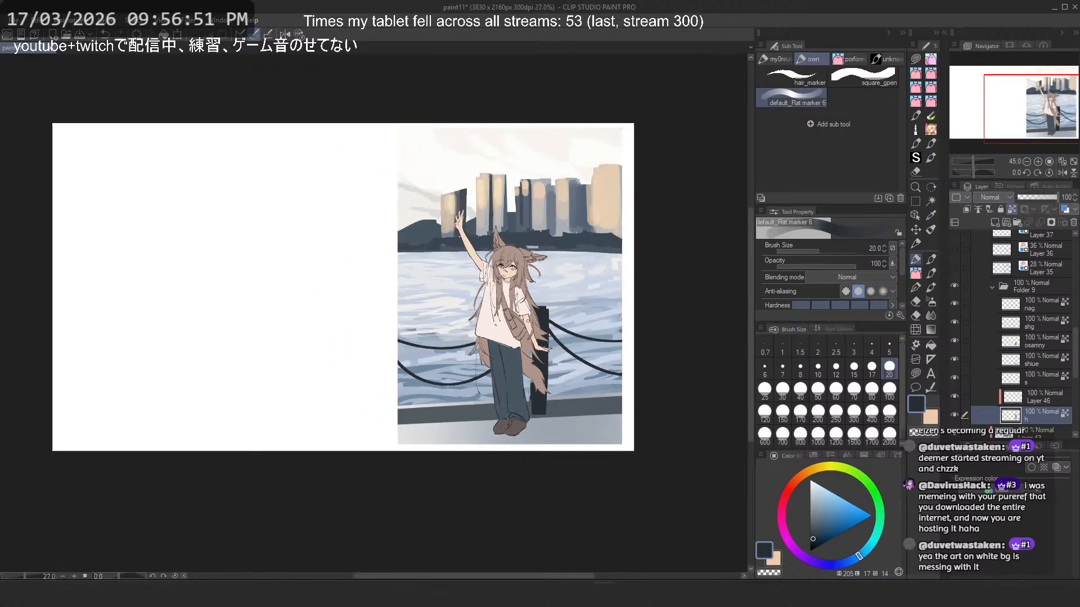
scroll(521, 270, up, 3)
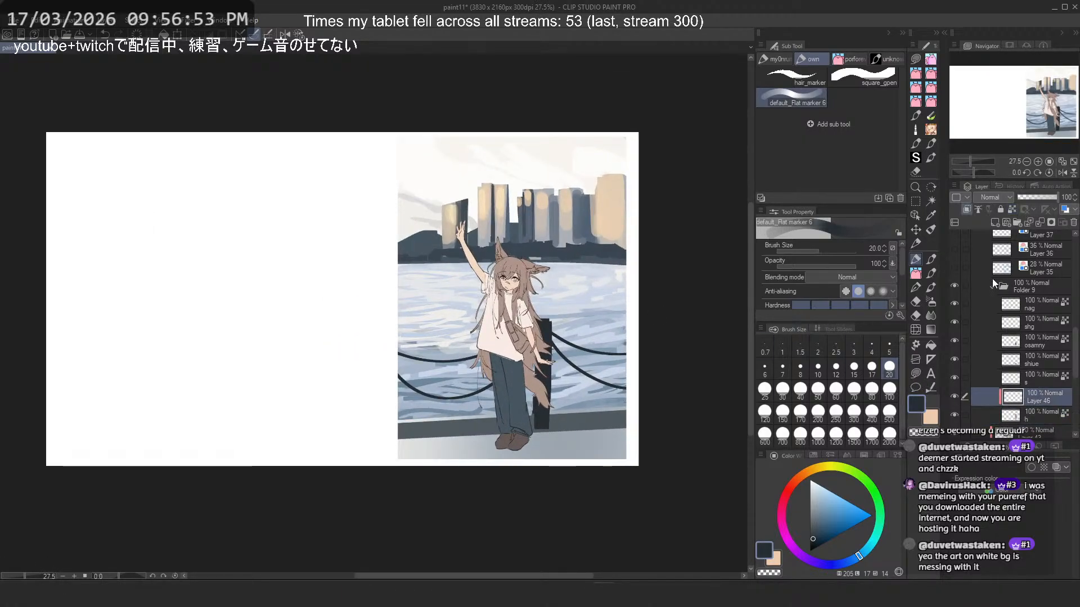
- Collapse Folder 9, select Layer 43, and toggle background layers beneath it off and on to check what they contribute
click(992, 286)
click(1001, 306)
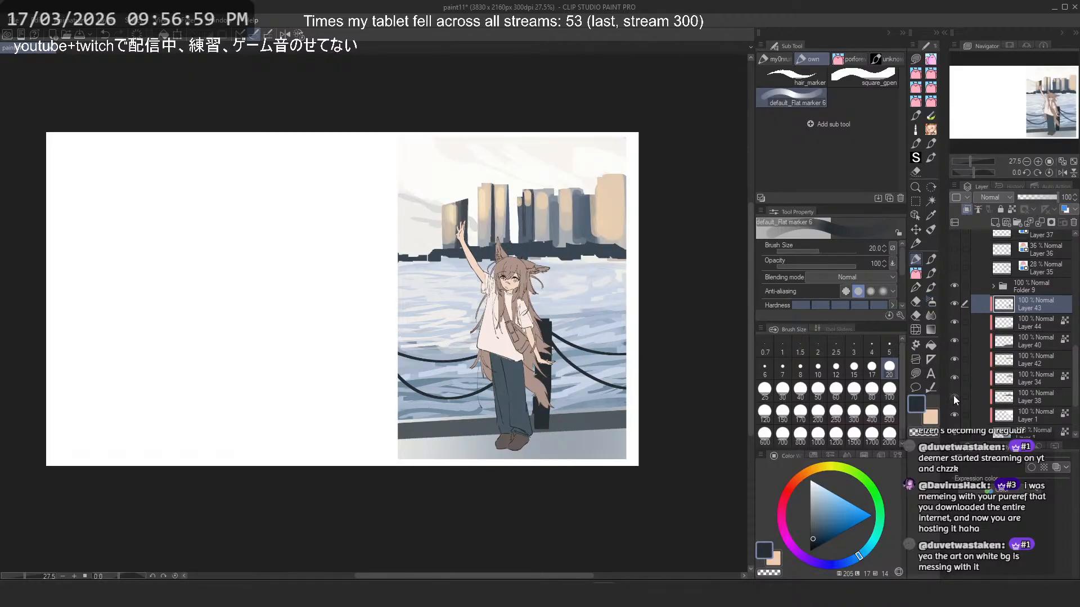
click(956, 433)
click(957, 434)
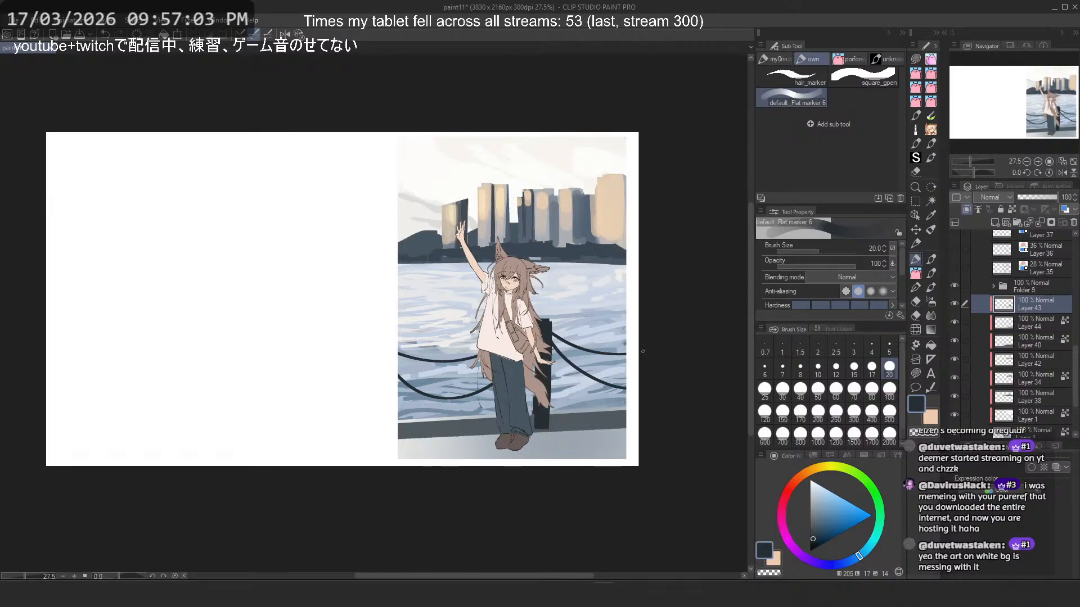
- Add a new layer above Layer 43, clip it to the layer below, and set its blending mode to Overlay
click(995, 223)
scroll(1038, 346, up, 1)
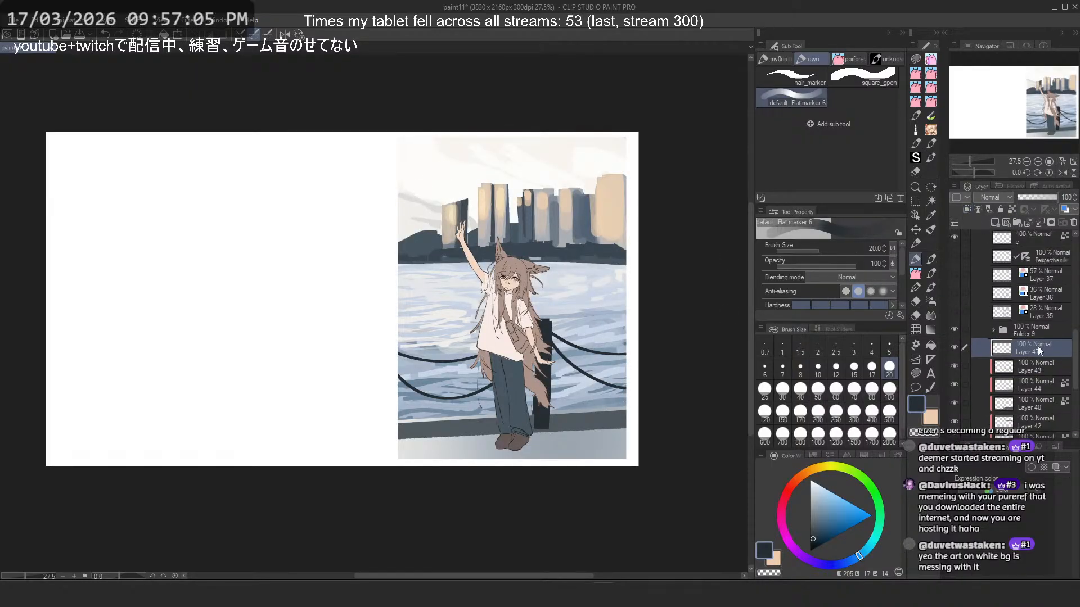
click(965, 210)
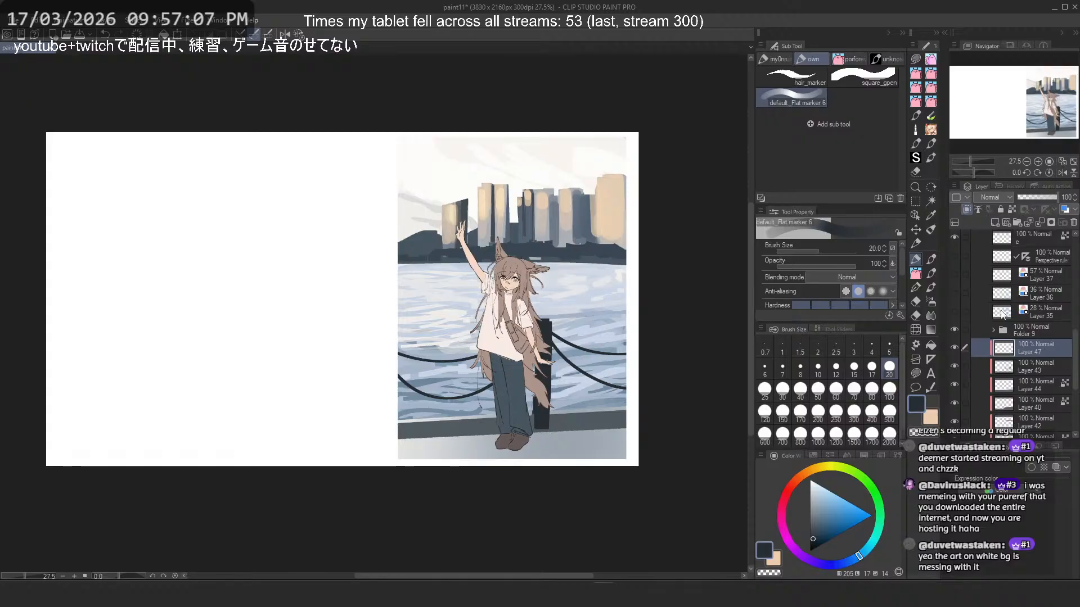
scroll(607, 239, up, 1)
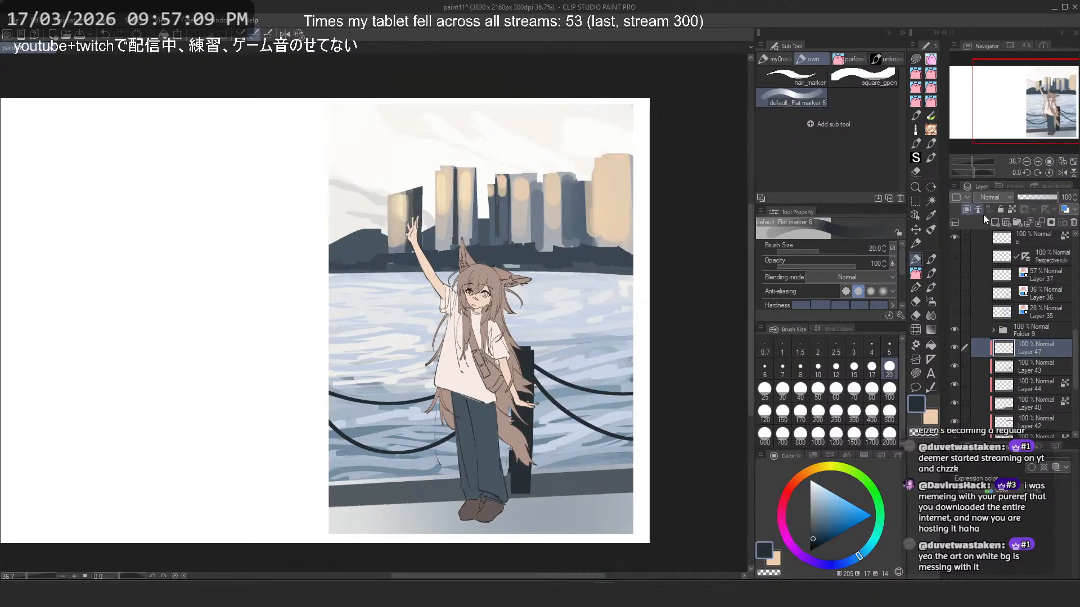
click(990, 198)
click(987, 338)
scroll(544, 223, down, 1)
- Choose the Soft airbrush and a muted orange-brown colour for painting on the Overlay layer
click(930, 302)
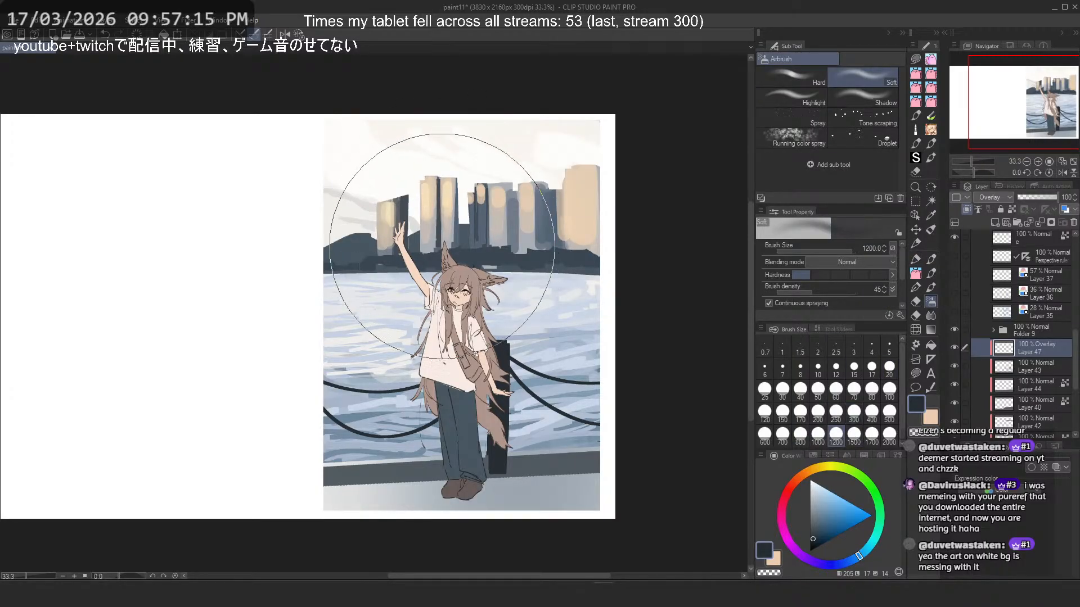
click(798, 479)
click(836, 509)
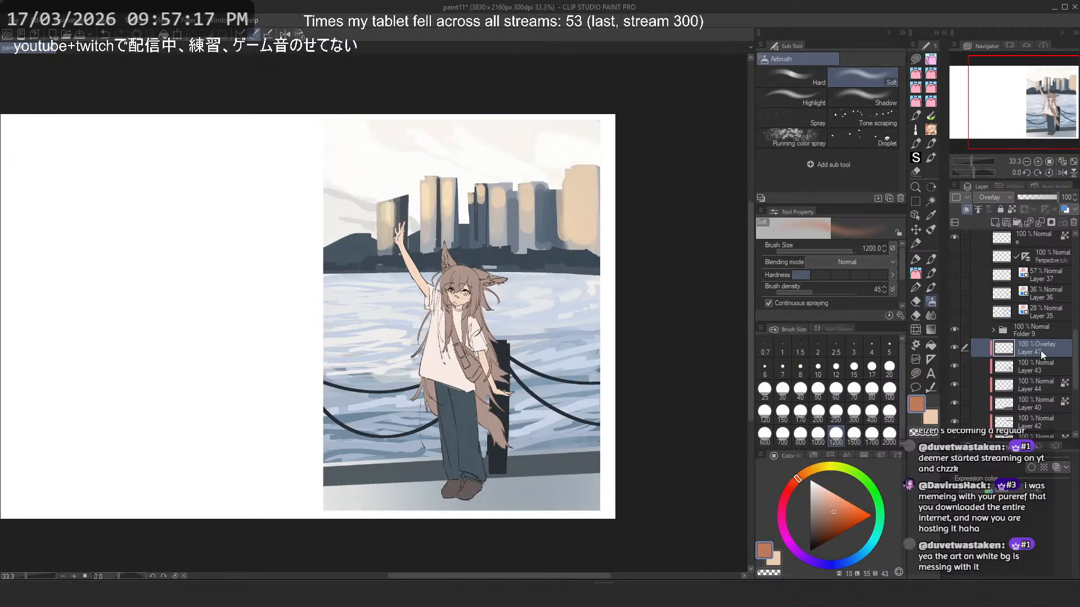
- Try airbrushing the muted orange across the sky and skyline at brush size 1200, undoing each stroke
mouse_move(525, 235)
mouse_down()
mouse_move(392, 232)
mouse_move(381, 218)
mouse_move(464, 219)
mouse_move(420, 223)
mouse_move(443, 179)
mouse_move(483, 173)
mouse_move(460, 219)
mouse_move(376, 224)
mouse_move(400, 167)
mouse_up()
key(ctrl+z)
key(ctrl+z)
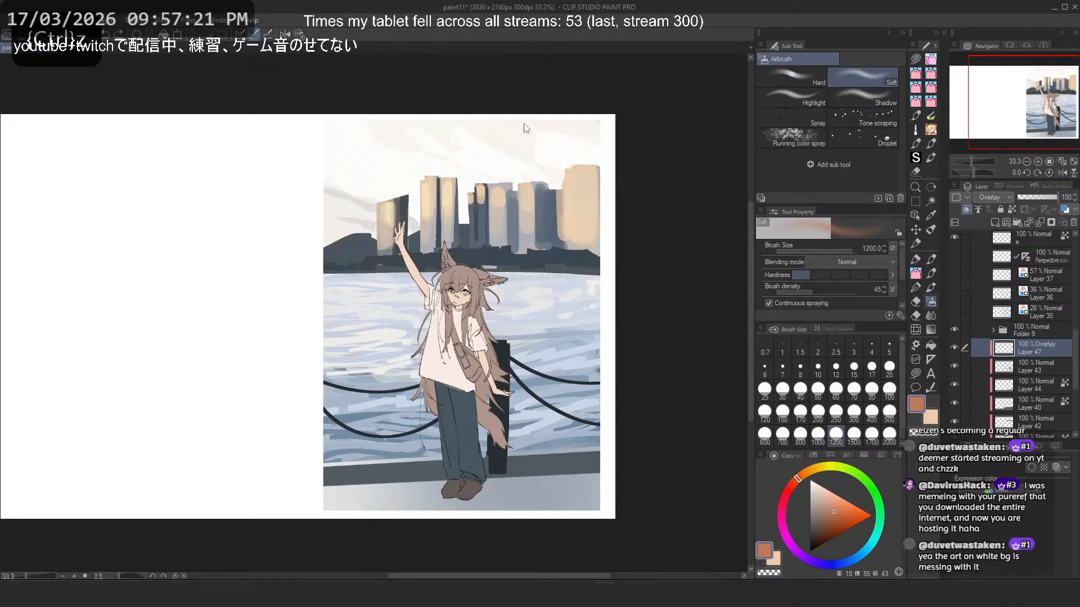
mouse_move(470, 184)
mouse_down()
mouse_move(374, 313)
mouse_move(564, 170)
mouse_move(431, 203)
mouse_move(588, 170)
mouse_move(415, 191)
mouse_move(333, 234)
mouse_move(391, 178)
mouse_move(451, 183)
mouse_move(265, 244)
mouse_up()
key(ctrl+z)
- Airbrush a lighter orange glow over the skyline buildings at brush size 700
click(837, 504)
click(782, 433)
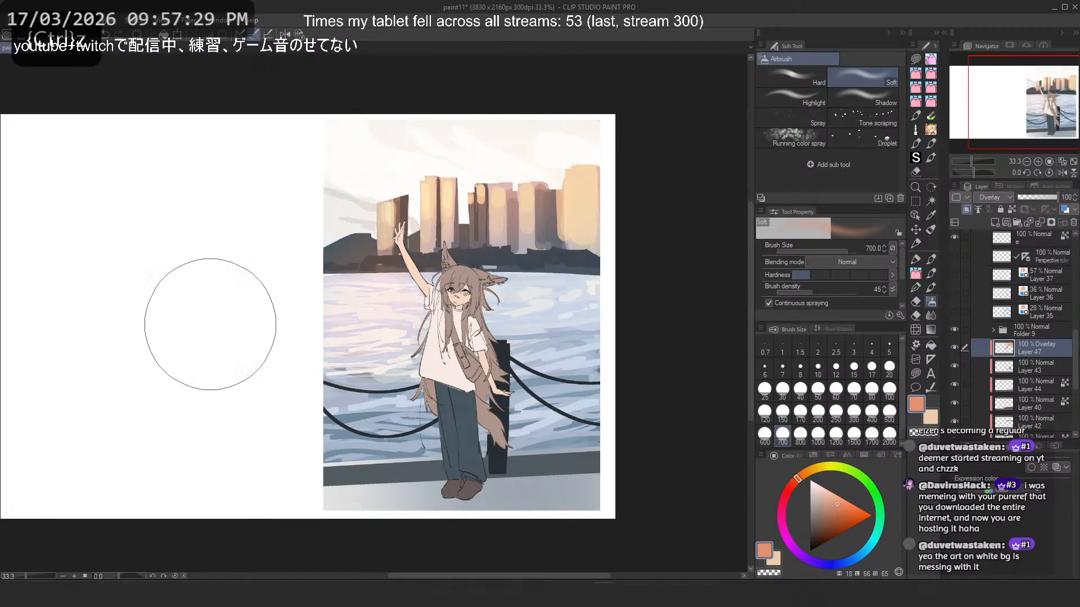
- Try a yellow airbrush glow over the water and skyline at brush size 1000, and undo it
click(814, 470)
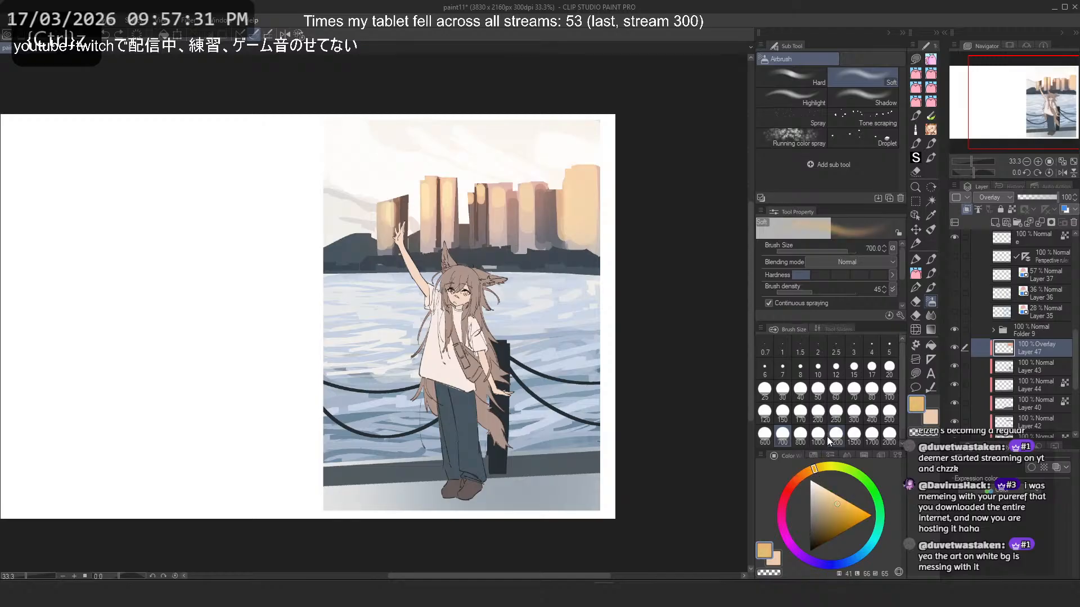
click(819, 435)
drag(351, 357, 463, 278)
key(ctrl+z)
- Shift the colour to orange and airbrush a warm glow over the skyline and the water beside the character, undoing unsatisfying strokes
click(803, 476)
drag(325, 291, 502, 225)
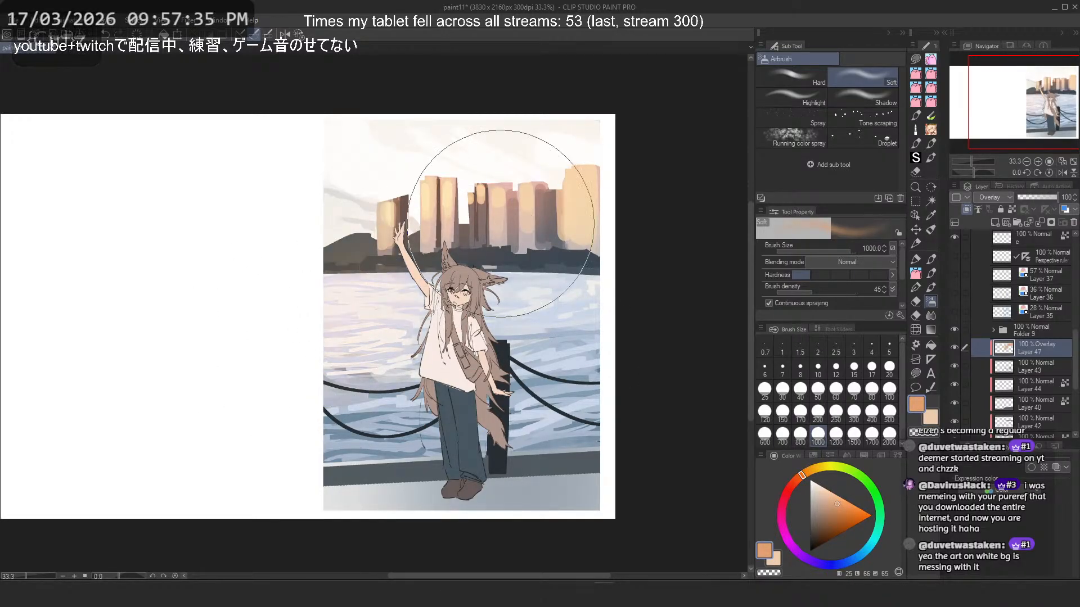
key(ctrl+z)
drag(328, 315, 515, 246)
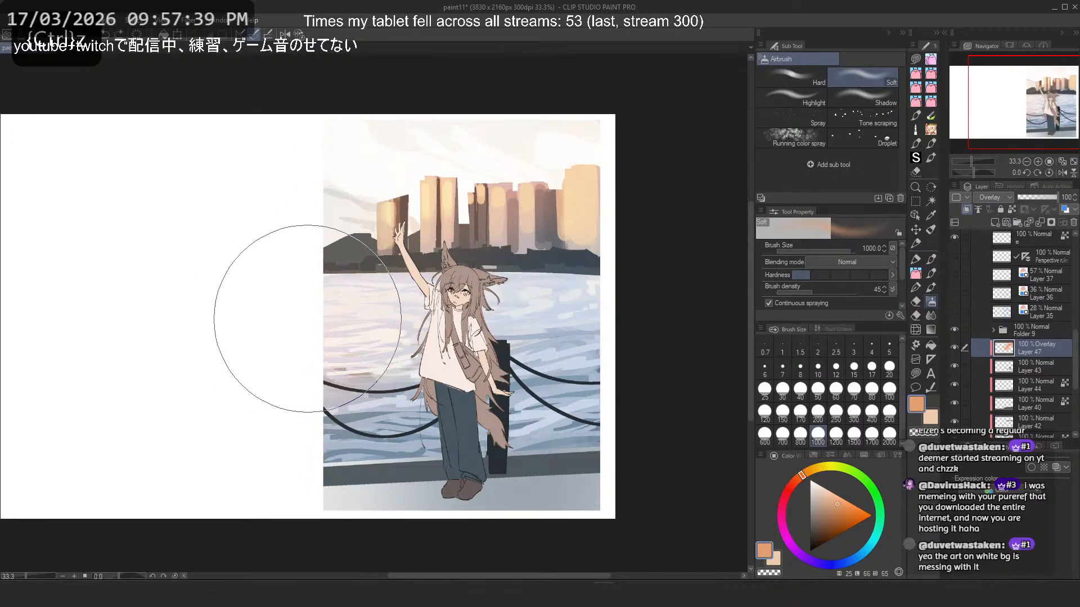
key(ctrl+z)
drag(325, 363, 302, 412)
mouse_move(284, 256)
mouse_down()
mouse_move(329, 288)
mouse_move(362, 288)
mouse_move(283, 346)
mouse_move(321, 422)
mouse_up()
key(ctrl+z)
drag(415, 285, 290, 391)
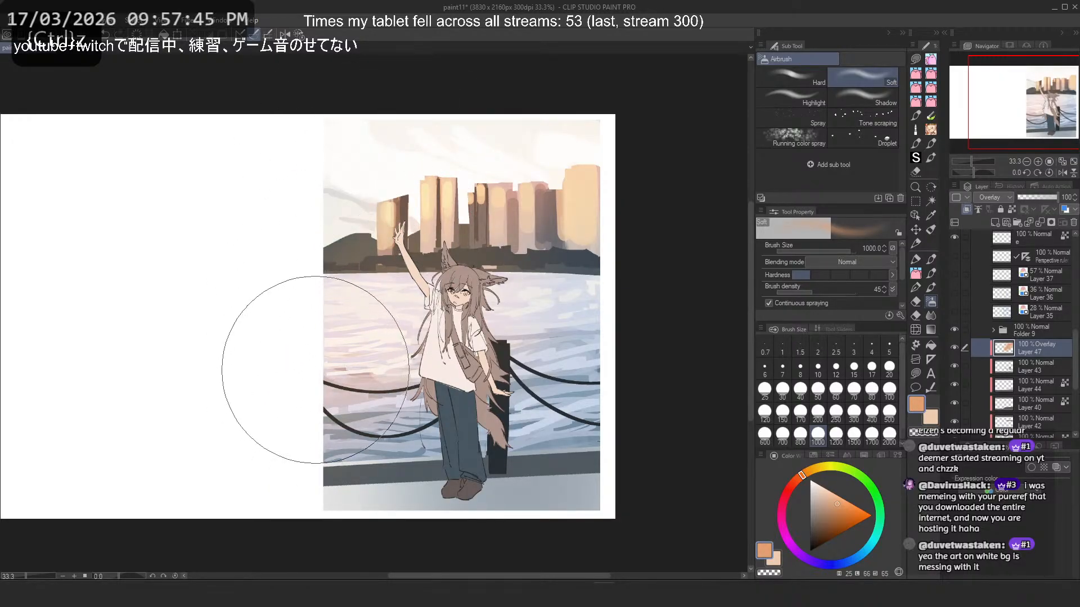
scroll(447, 205, down, 5)
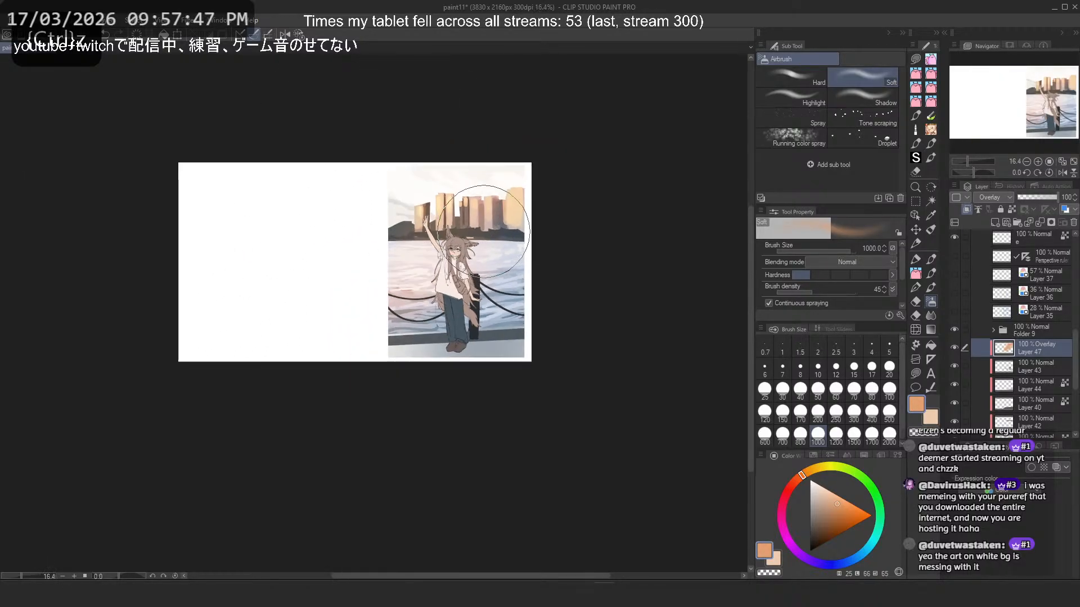
scroll(516, 194, up, 4)
scroll(408, 160, up, 2)
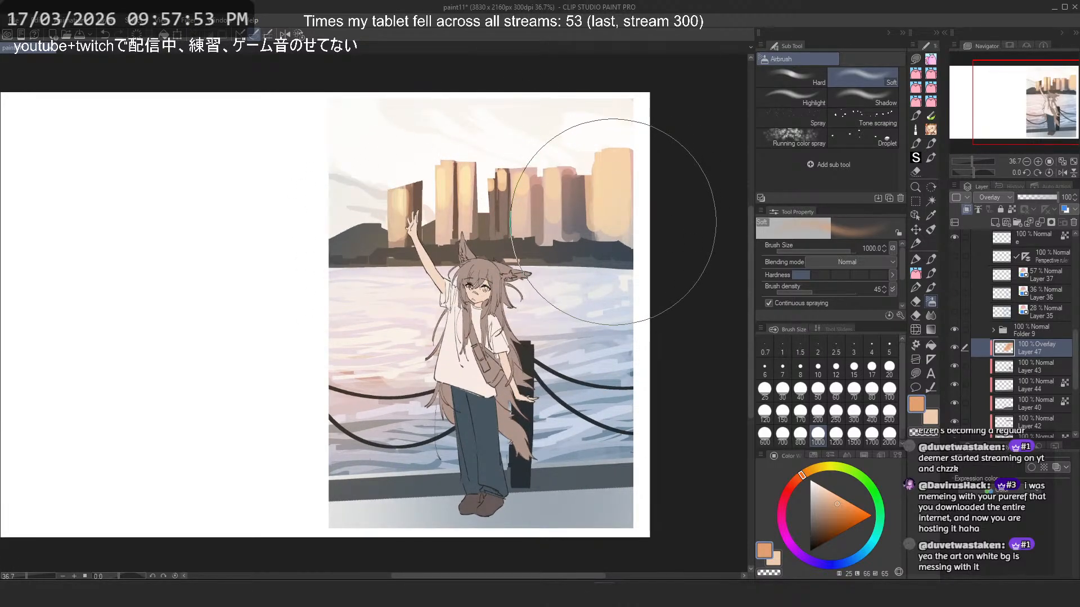
- Try thinning the warm glow around the skyline and water with the transparent colour at brush sizes 200 and 700, undoing the strokes
key(ctrl+z)
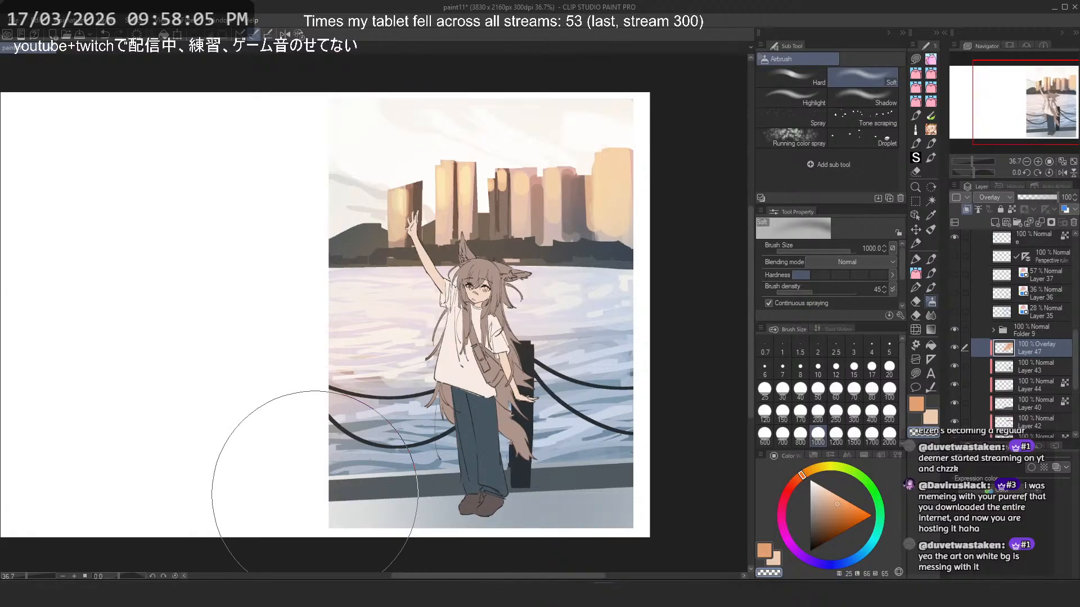
click(818, 412)
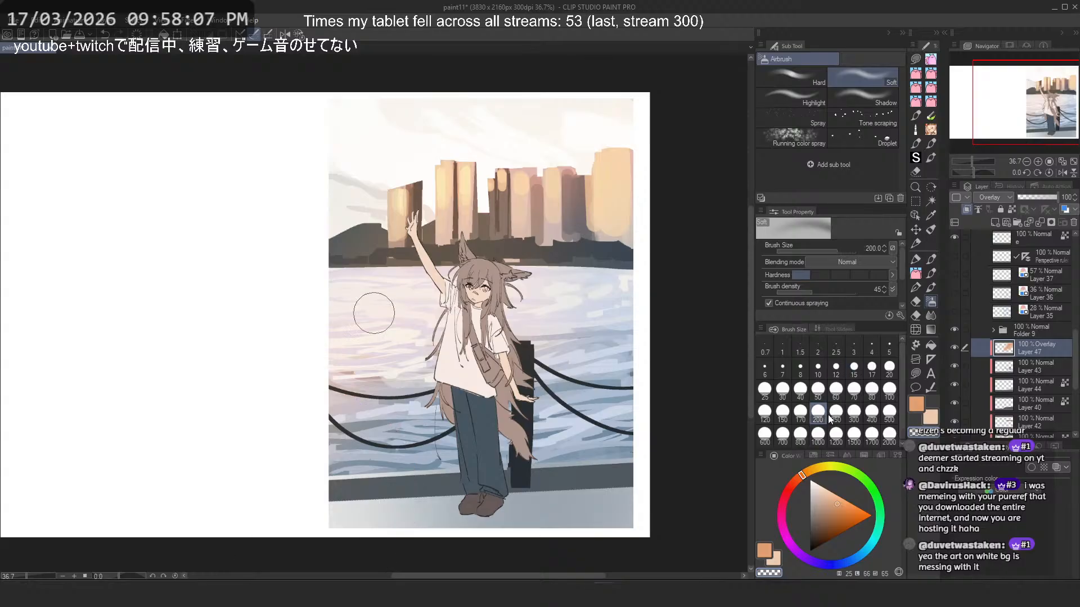
key(ctrl+z)
click(783, 434)
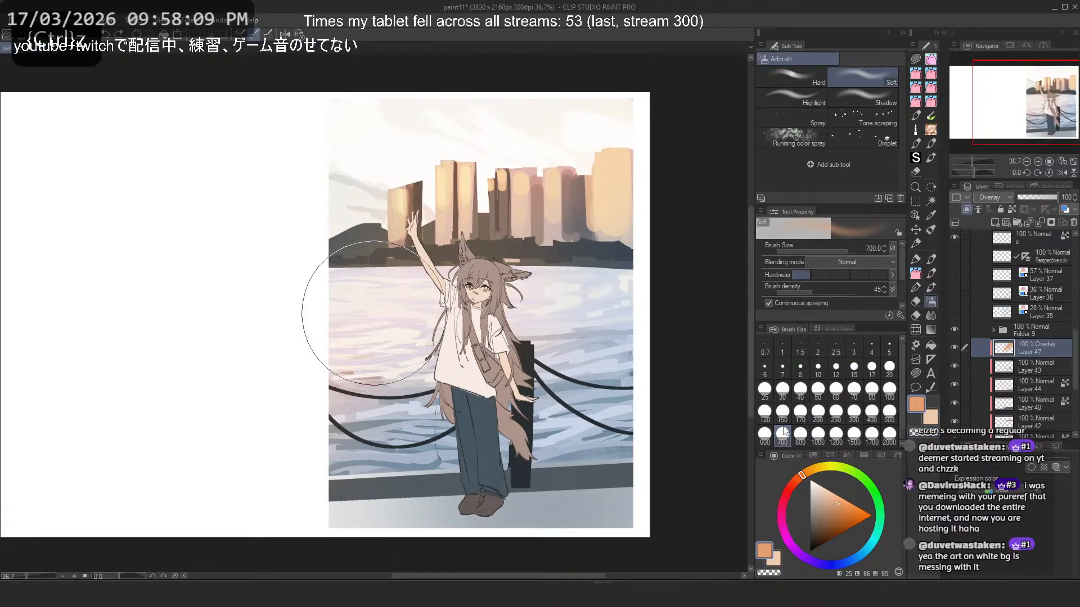
key(c)
drag(538, 233, 446, 240)
key(ctrl+z)
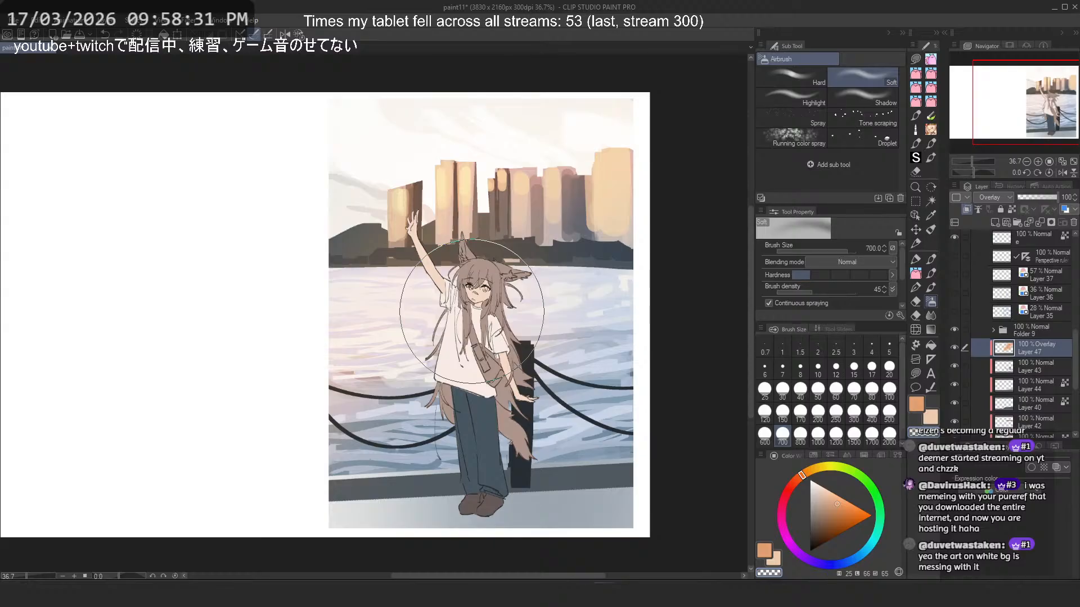
key(ctrl+z)
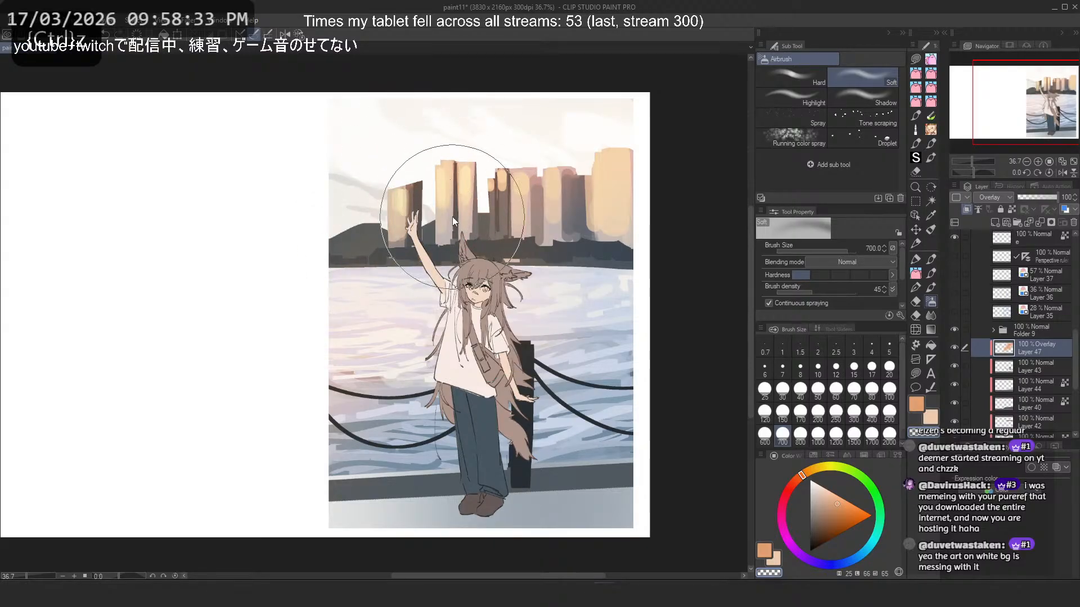
- Compare the scene with the clipped cloud Layer 1 off and on, try lowering its opacity, and restore it to 100%
scroll(973, 333, down, 3)
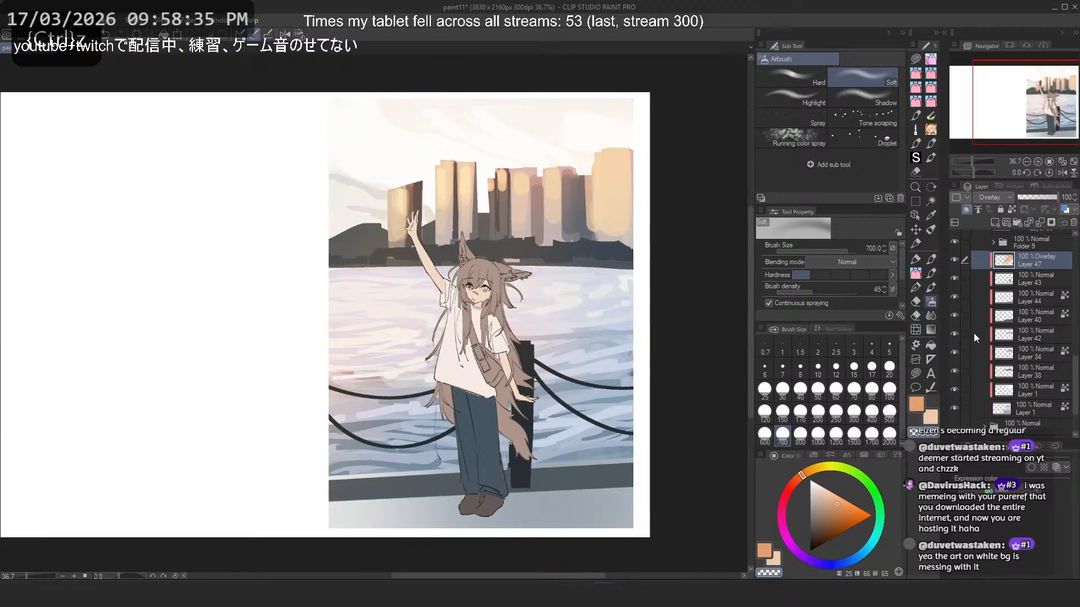
click(955, 390)
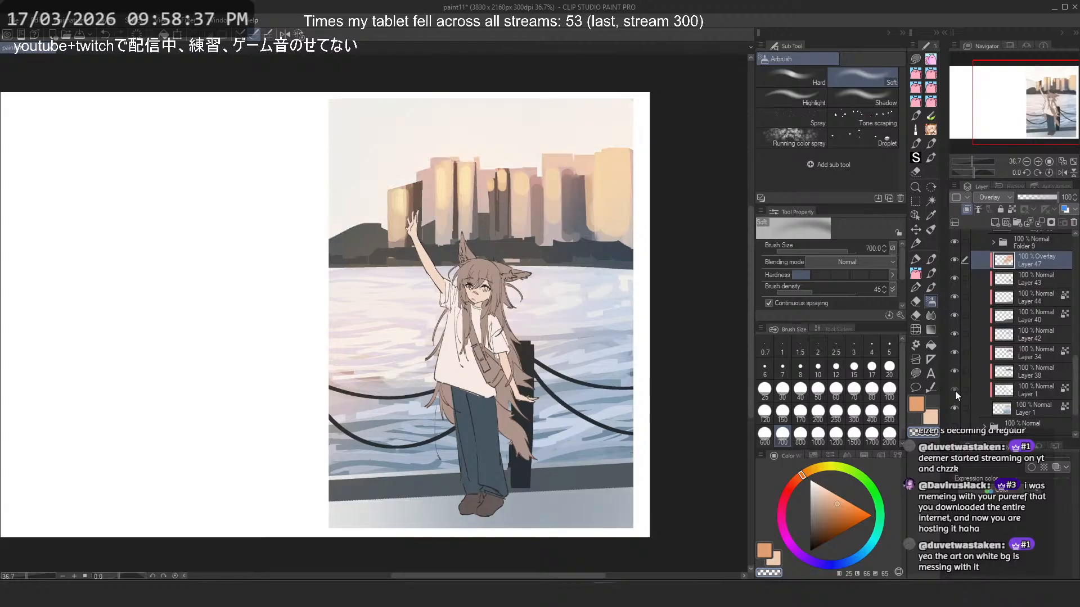
click(955, 390)
click(955, 390)
click(955, 390)
click(1034, 390)
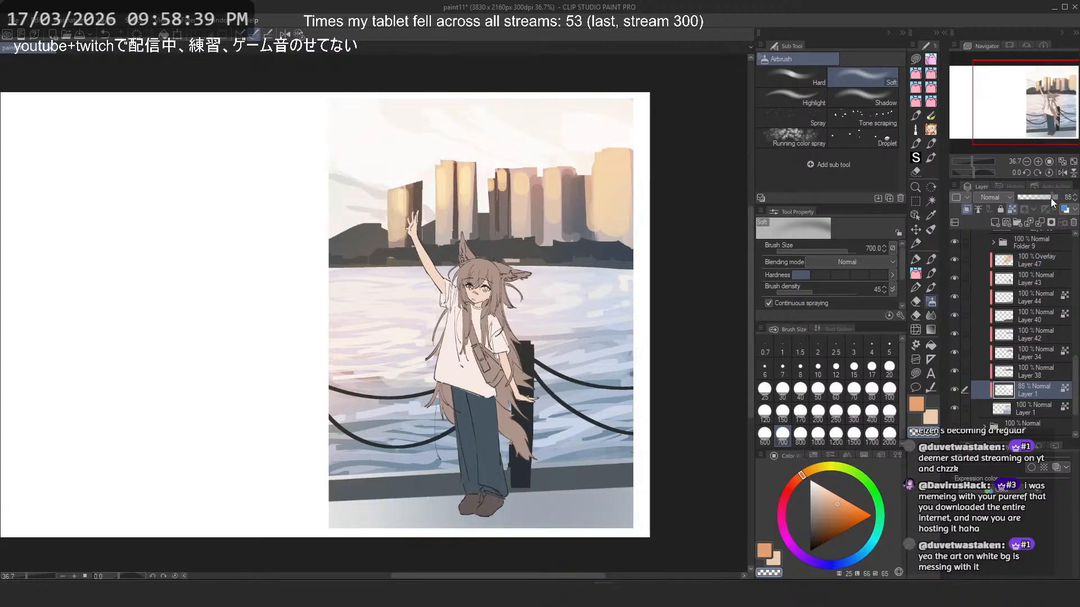
drag(1051, 198, 1048, 198)
drag(1048, 198, 1061, 198)
- With Layer 47 temporarily hidden, sample the off-white sky colour and try airbrushing the clouds on Layer 1 with transparent pixels locked
click(954, 260)
alt+click(407, 115)
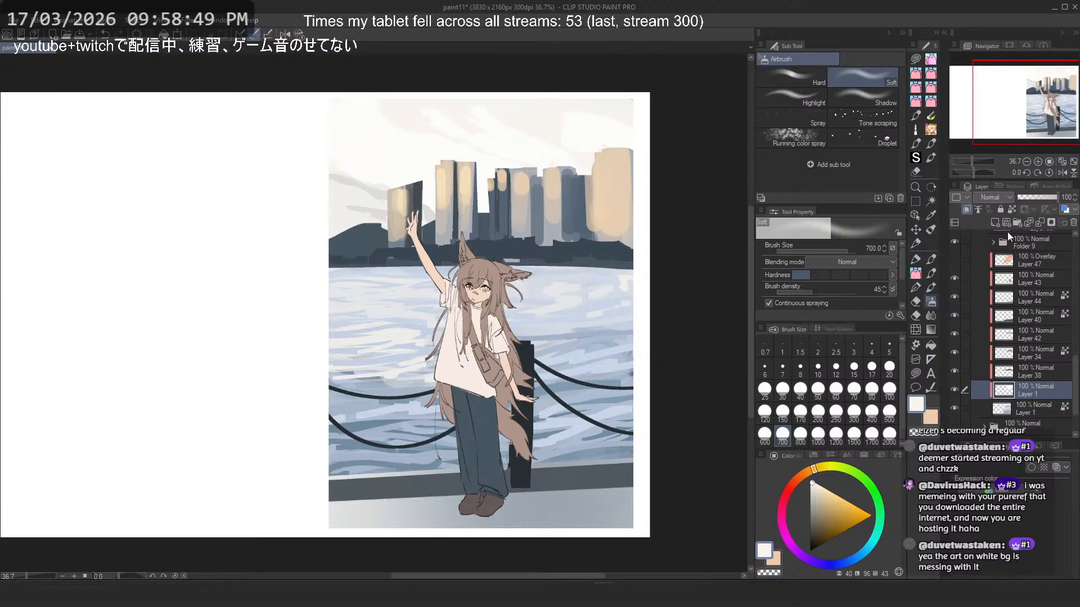
click(1012, 209)
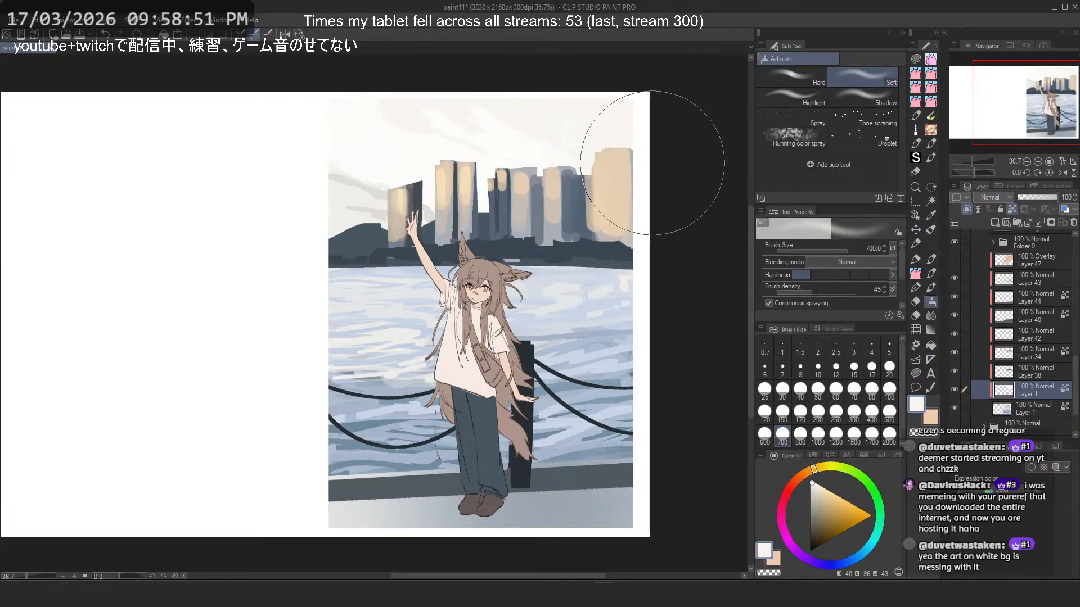
key(ctrl+z)
click(889, 433)
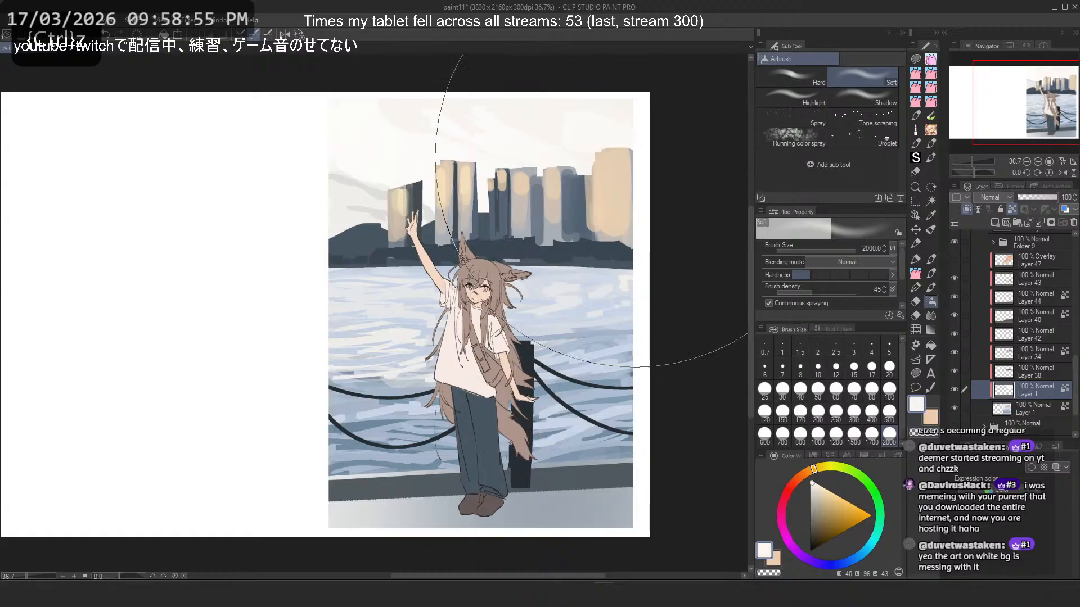
click(954, 260)
- Try raising the luminosity of the Overlay glow on Layer 47 to 55, and cancel the adjustment
click(1030, 262)
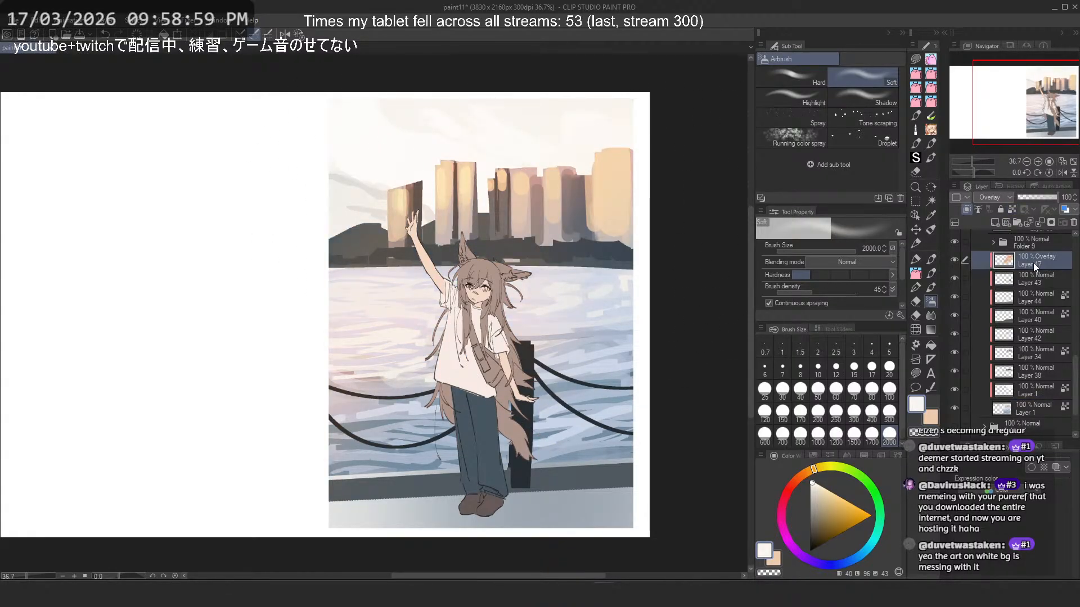
key(ctrl+u)
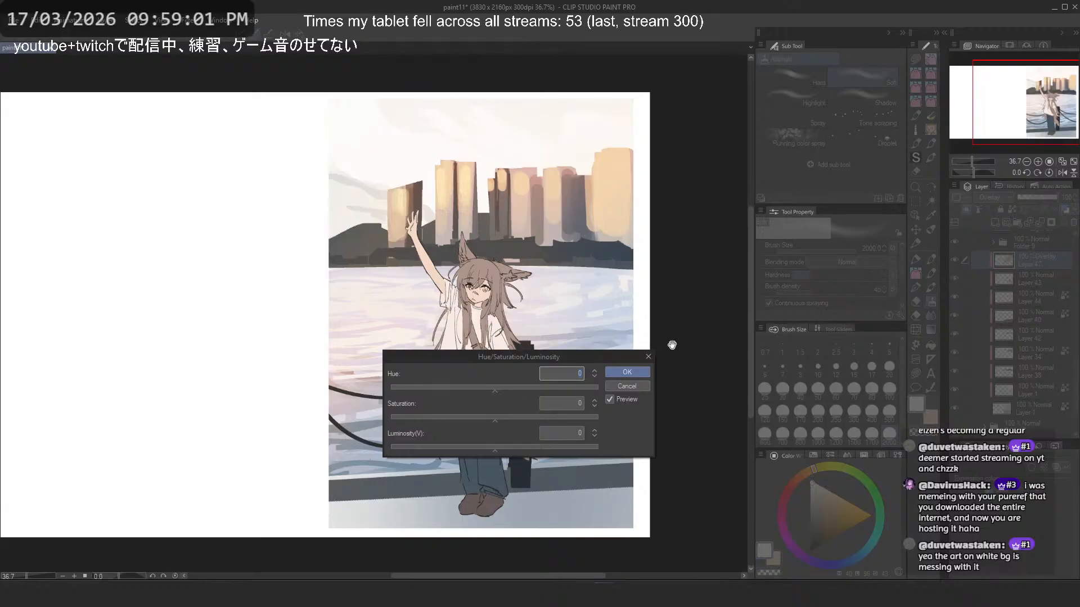
click(517, 448)
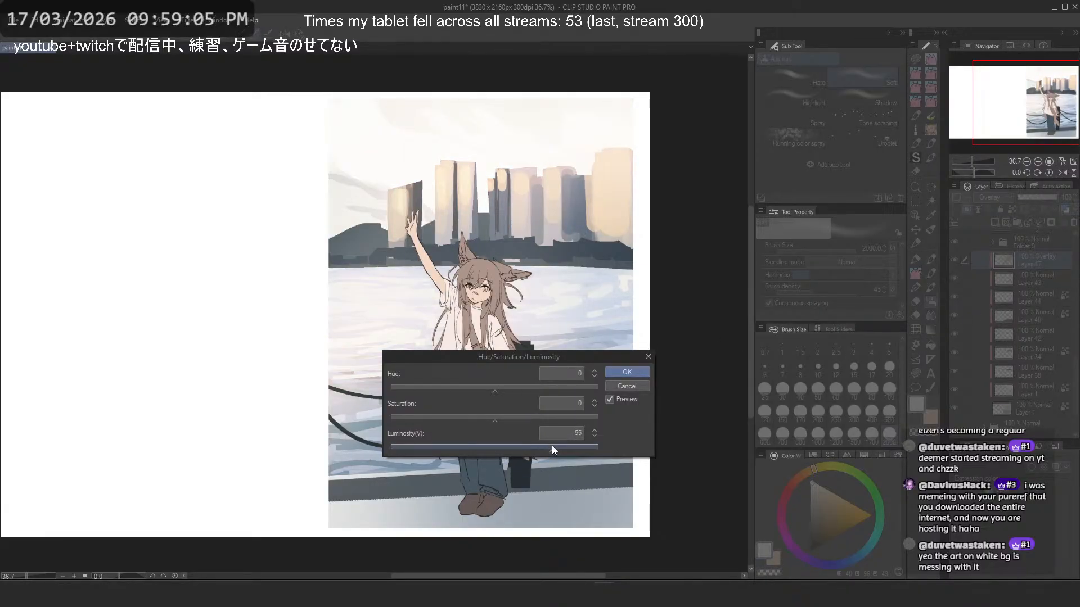
key(Escape)
- Try shifting the hue of the Overlay glow on Layer 47 to -20
key(ctrl+u)
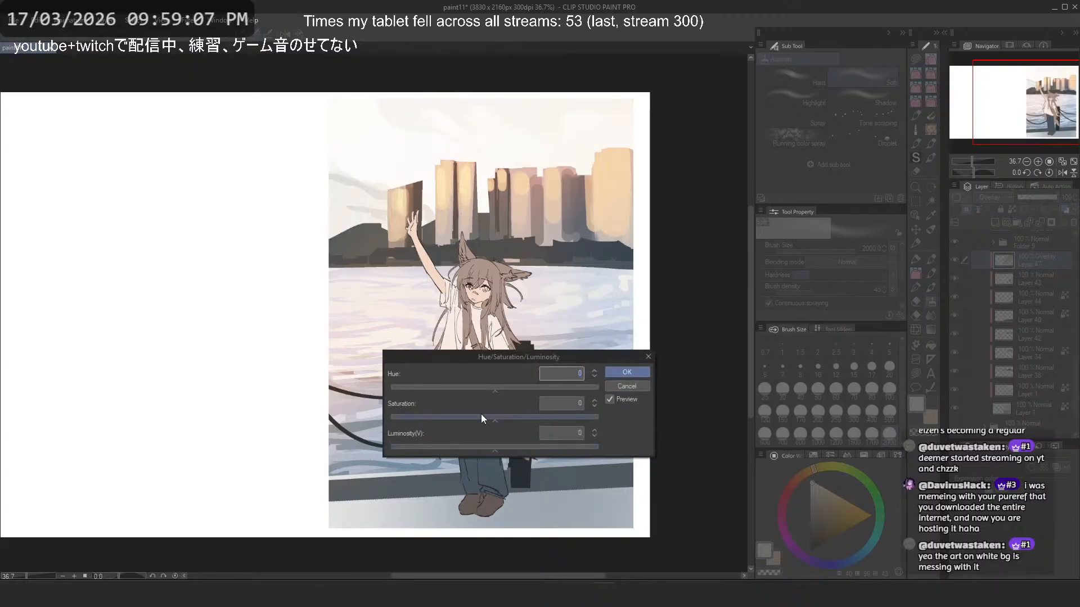
drag(512, 387, 484, 388)
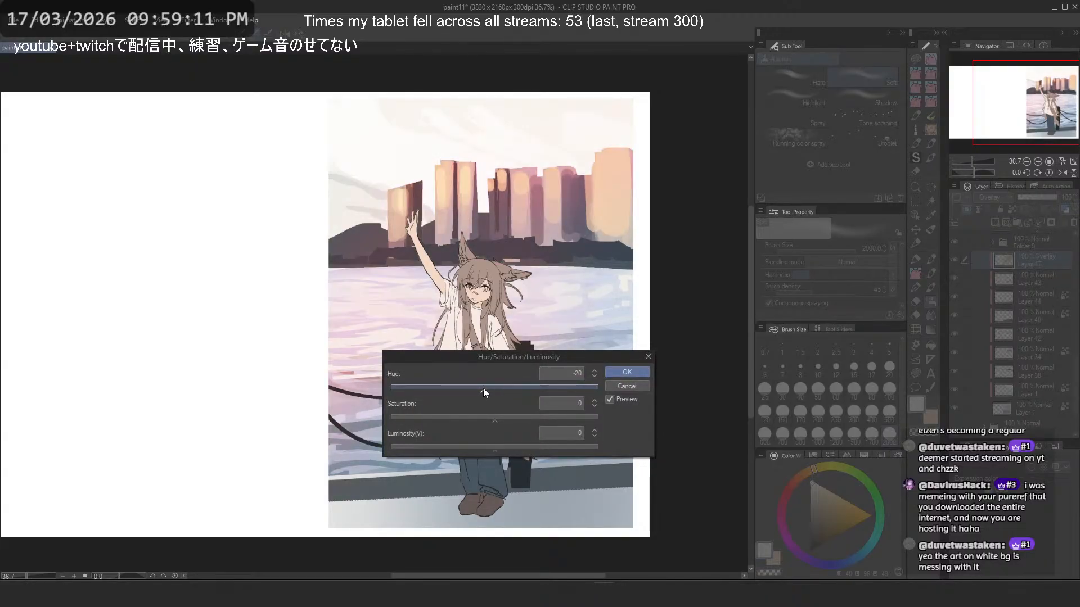
key(Return)
- Raise the saturation of the Overlay glow on Layer 47 to 54
key(ctrl+u)
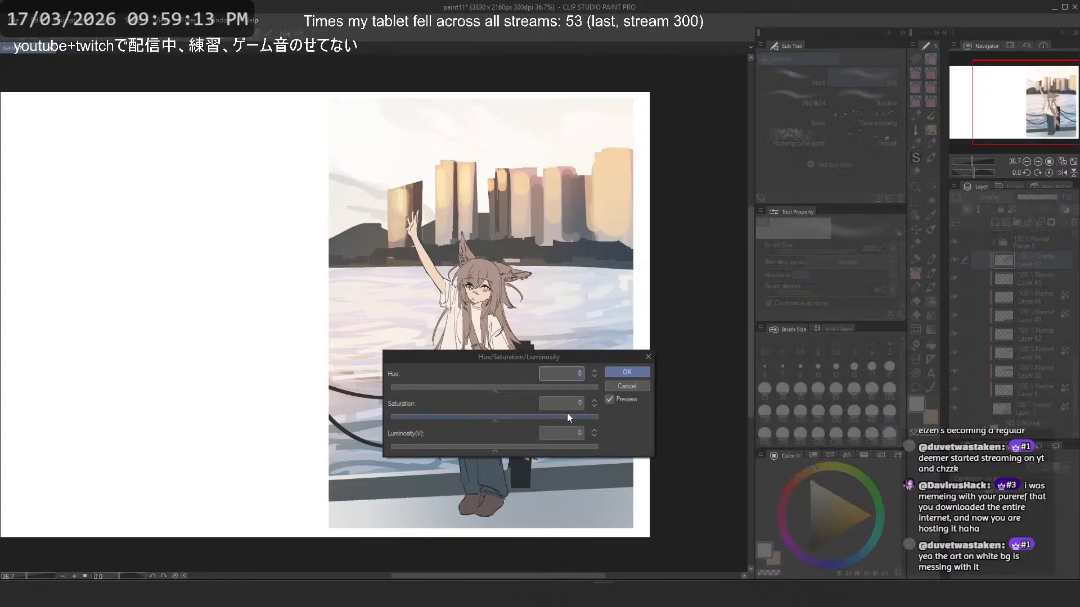
click(517, 420)
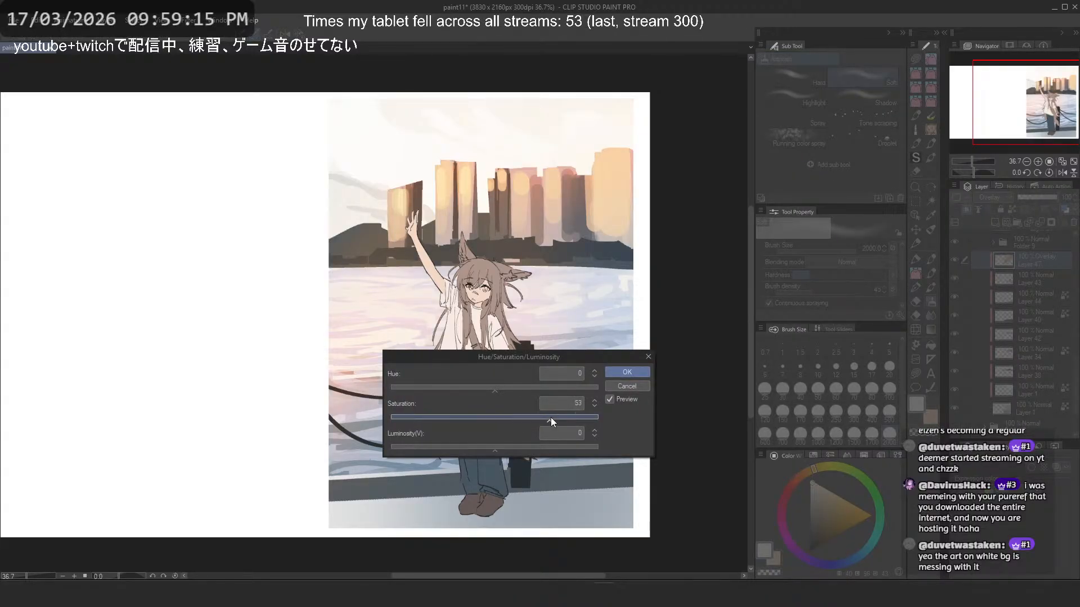
drag(551, 418, 551, 417)
scroll(582, 197, down, 8)
scroll(574, 239, up, 8)
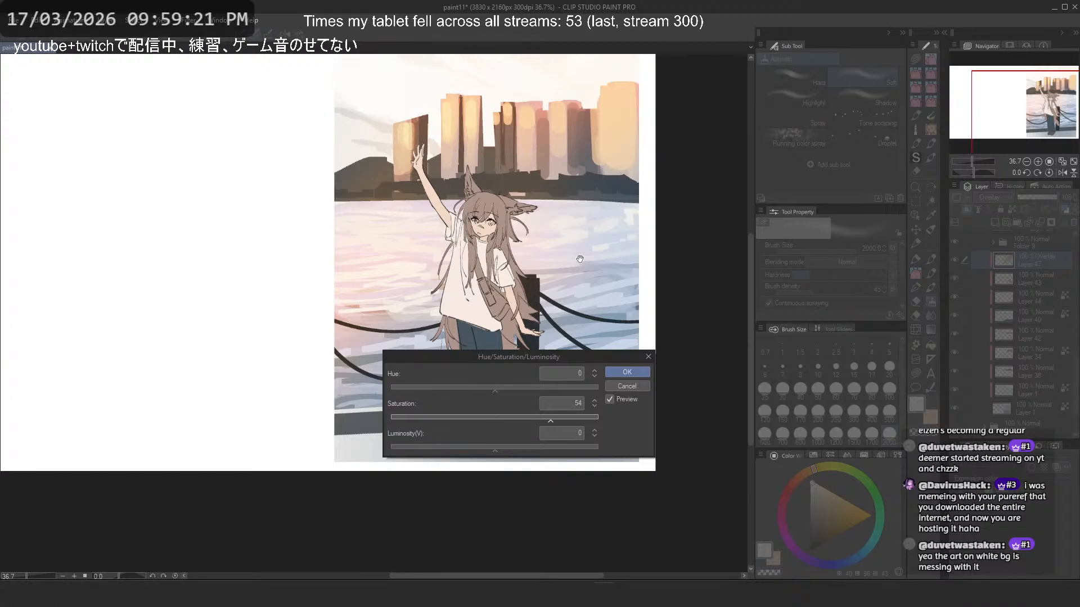
key(Return)
- Compare the scene with the Overlay glow on Layer 47 hidden and shown
click(955, 260)
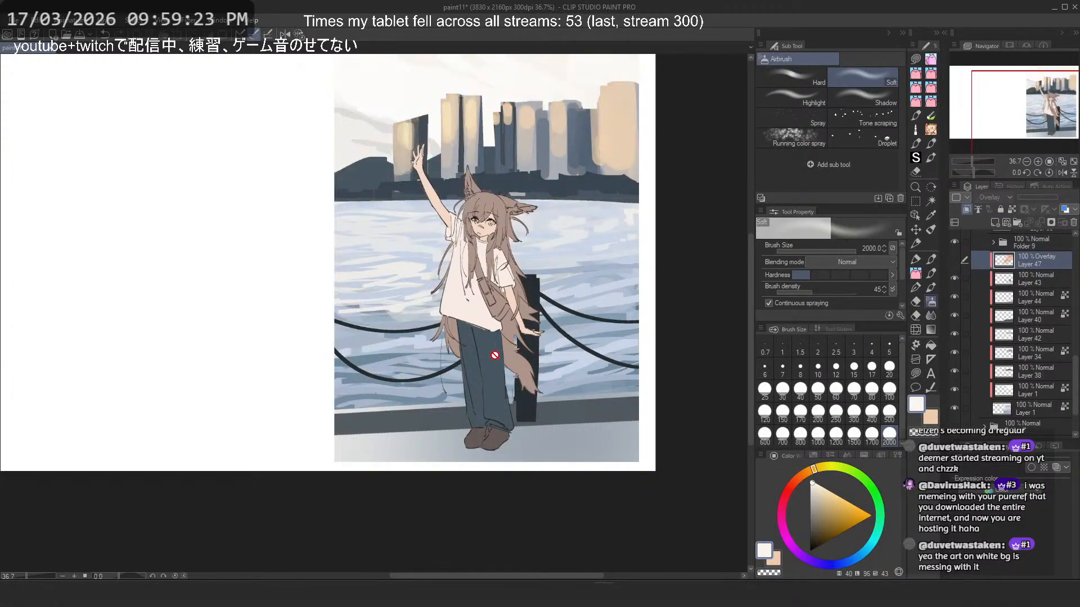
drag(608, 248, 599, 279)
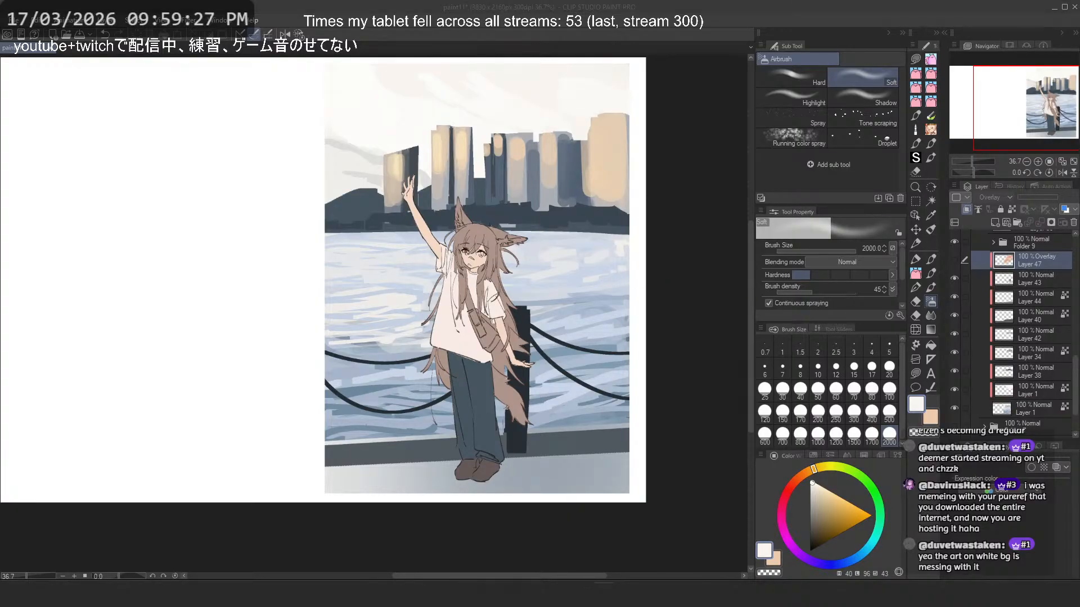
click(518, 5)
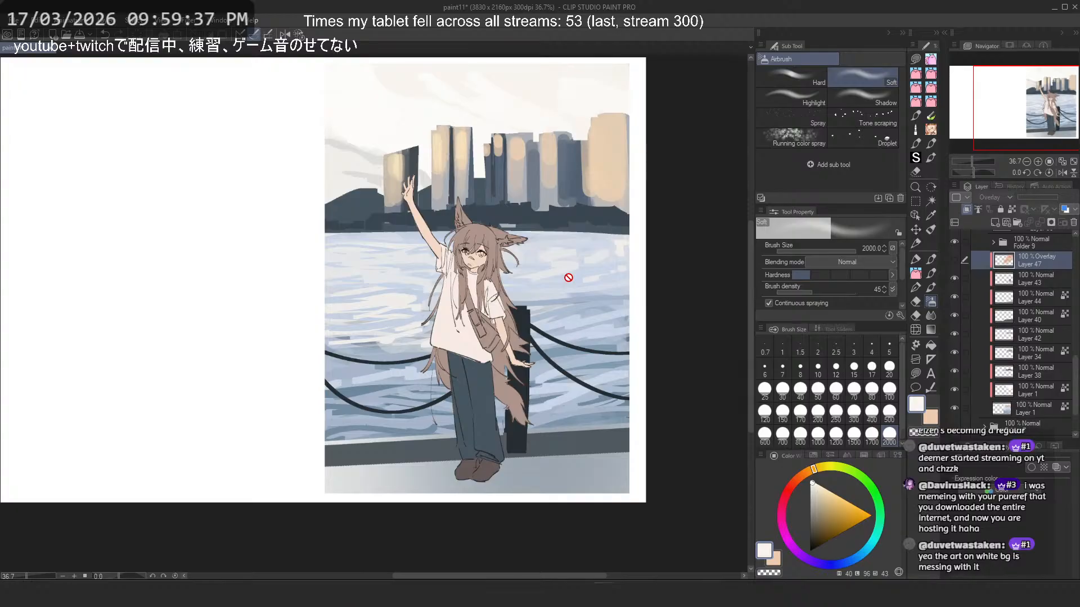
click(954, 258)
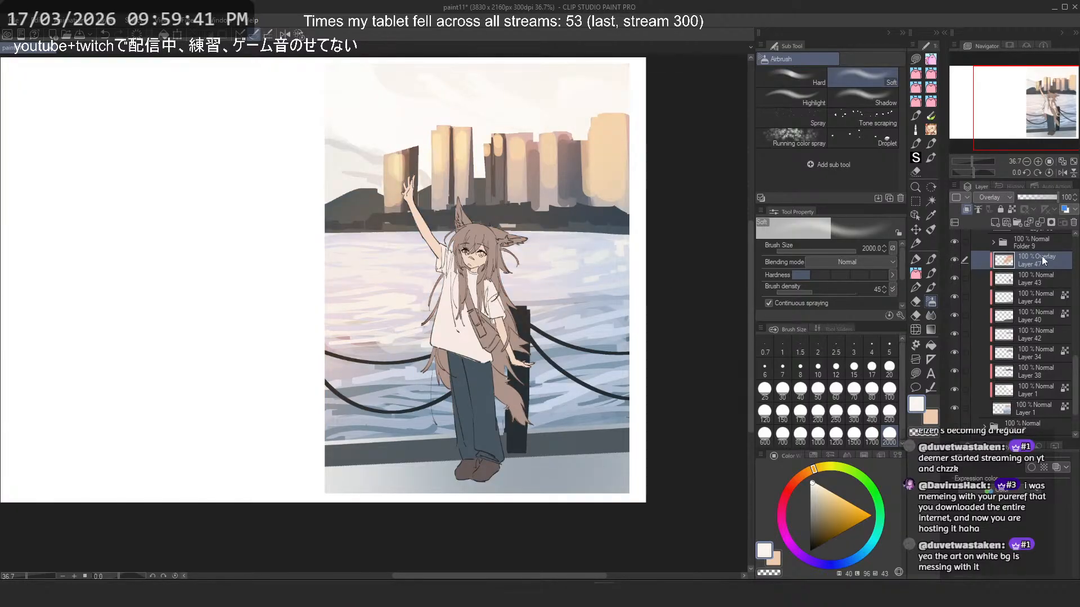
- Add a new clipped layer above Layer 43, leave it unlocked, and set its blending mode to Screen
click(1029, 279)
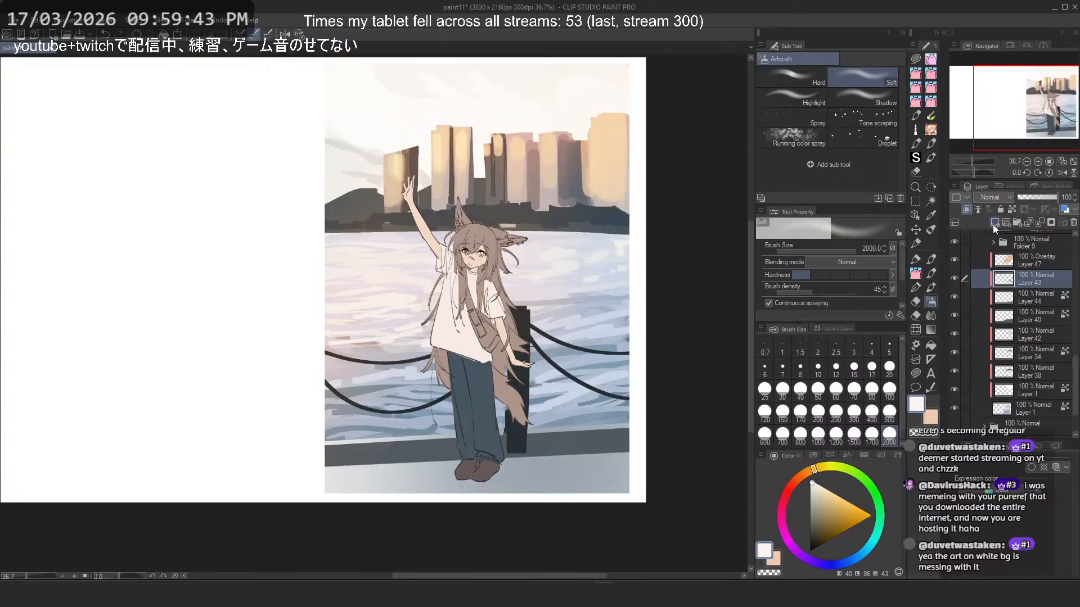
click(994, 228)
click(999, 209)
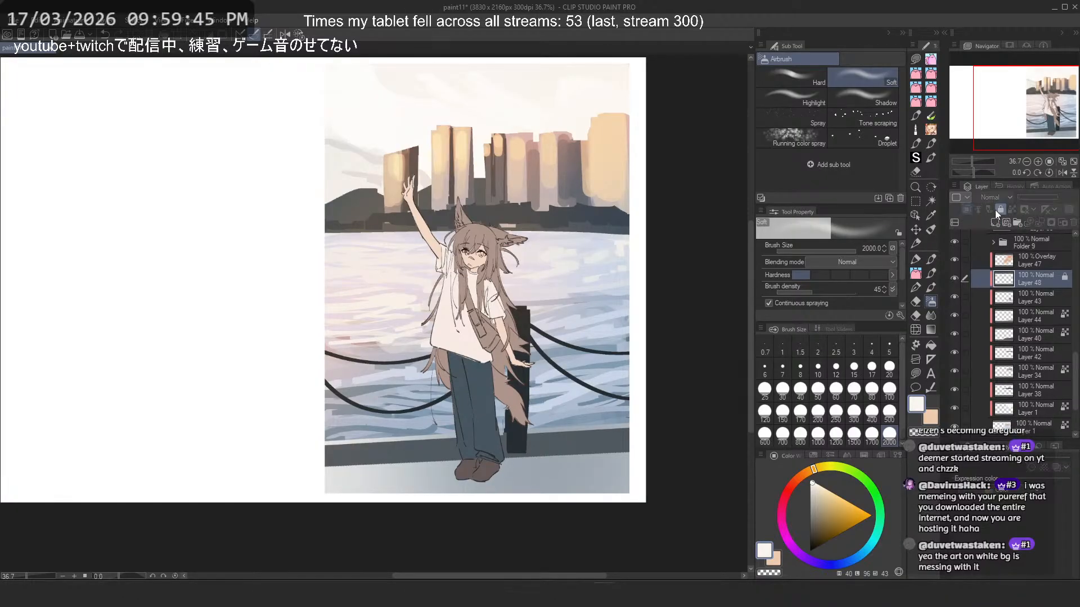
click(999, 209)
click(994, 198)
click(1004, 284)
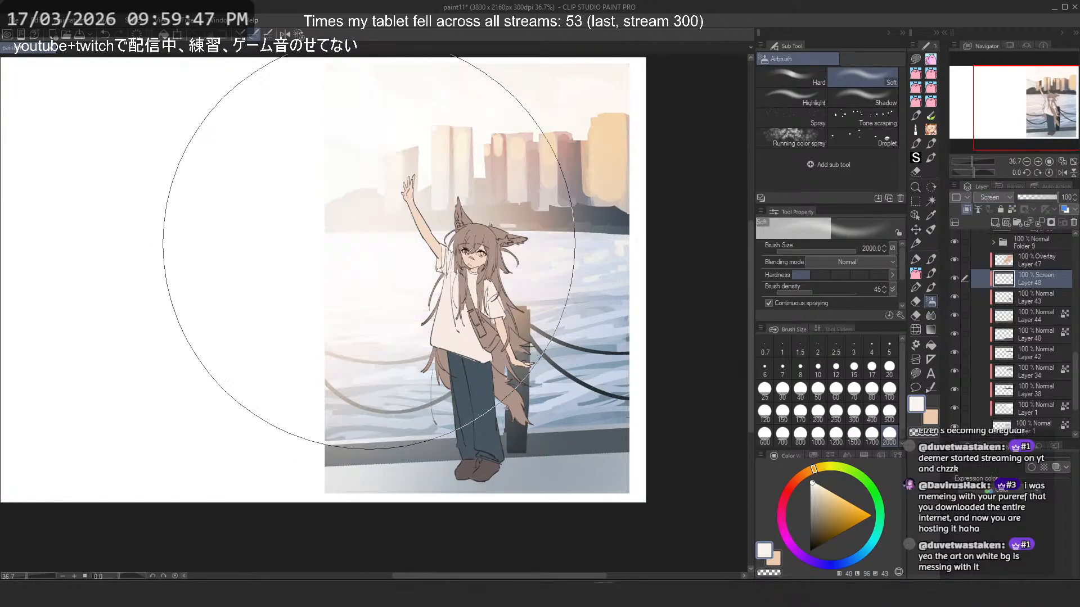
- Choose a light peach-orange and airbrush a soft glow over the skyline and water at the picture's left side on the Screen layer
click(833, 493)
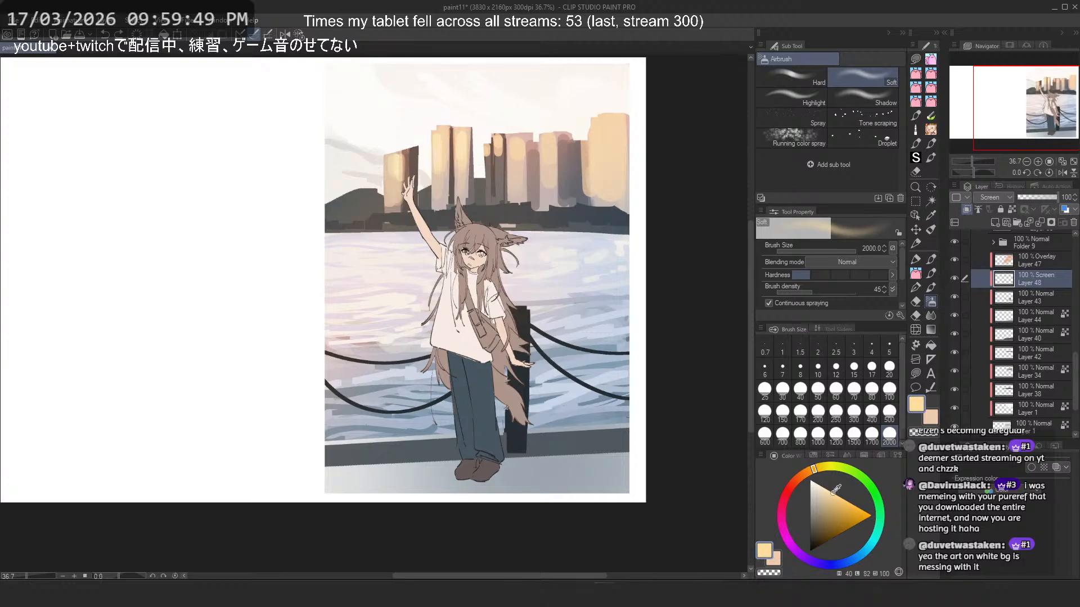
click(799, 477)
drag(349, 236, 367, 246)
scroll(564, 315, down, 1)
scroll(432, 175, up, 3)
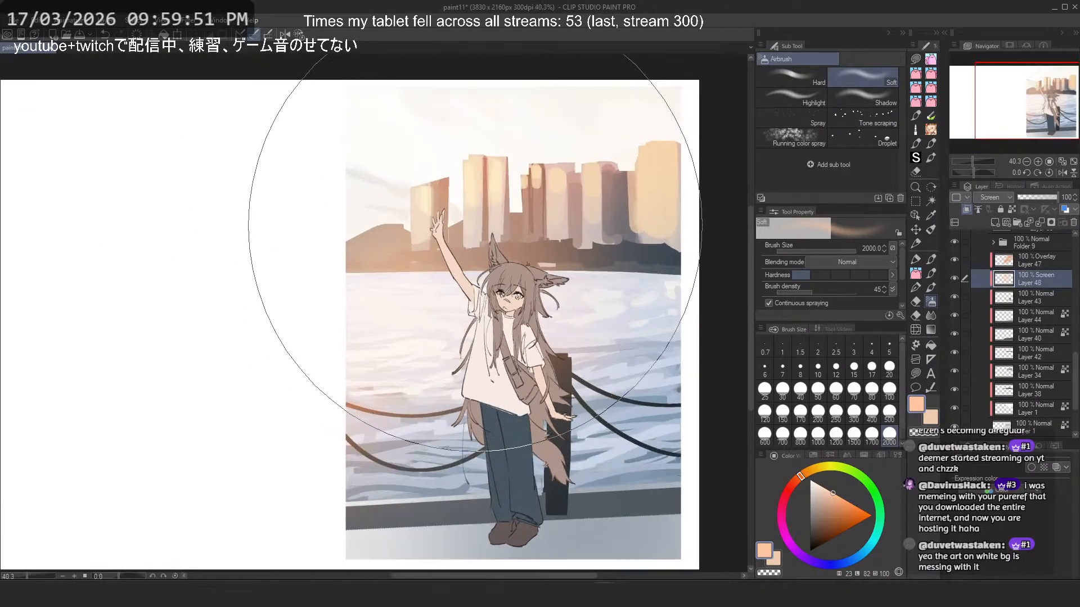
- Set the airbrush size to 1500 and rework the peach glow over the left skyline and sky, undoing the unwanted strokes
click(854, 435)
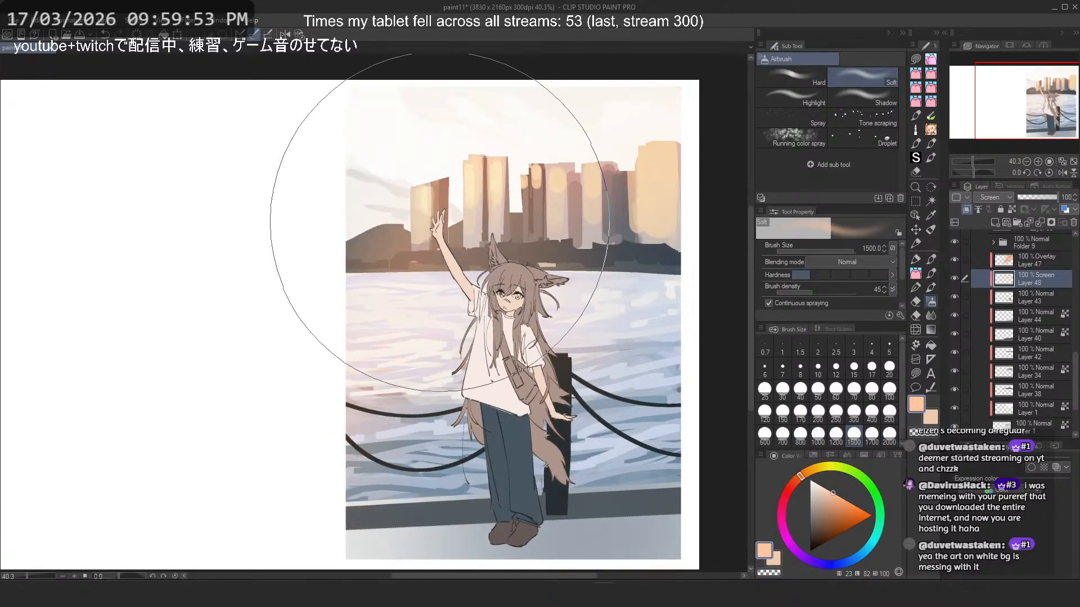
scroll(544, 229, down, 2)
scroll(545, 230, down, 1)
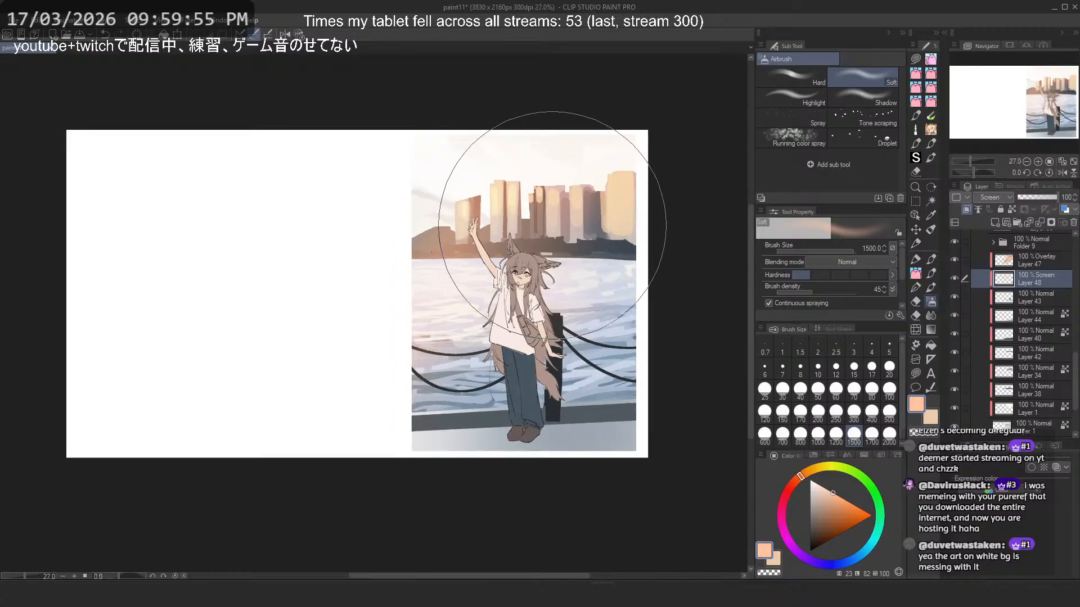
scroll(537, 190, up, 1)
key(ctrl+z)
mouse_move(542, 233)
mouse_down()
mouse_move(377, 289)
mouse_move(612, 173)
mouse_up()
key(ctrl+z)
key(ctrl+z)
drag(400, 250, 547, 178)
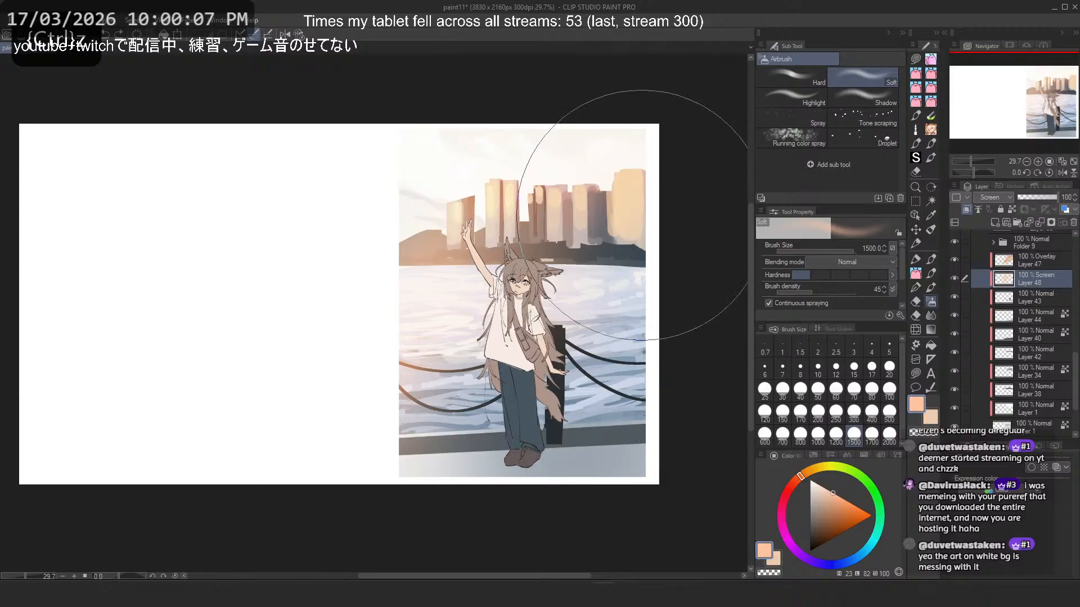
- Add a Multiply layer above Layer 43 and choose a pale greyish blue as its shading colour
click(995, 222)
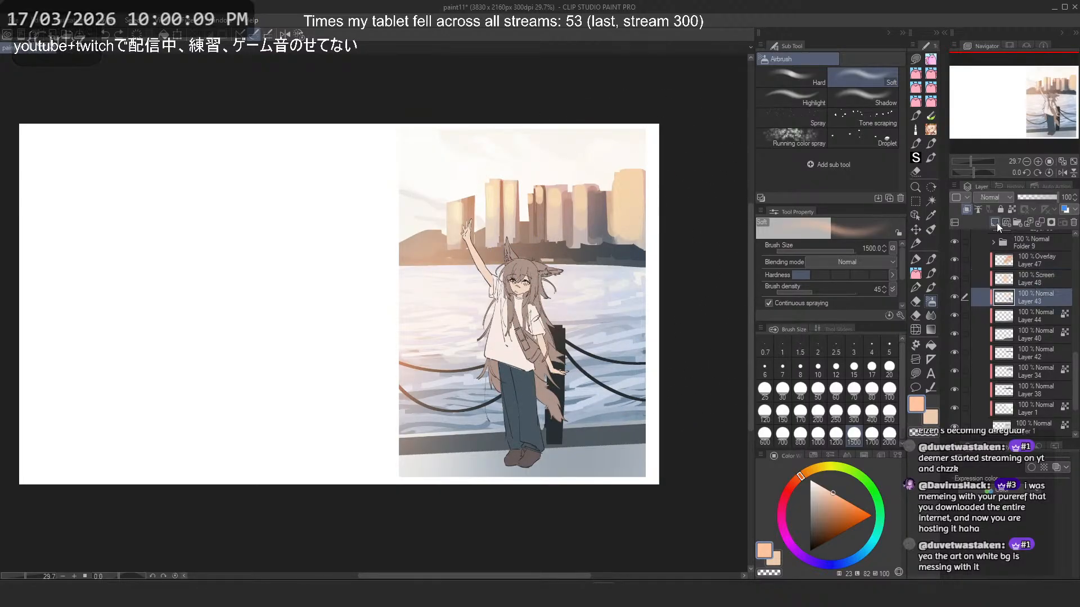
click(983, 231)
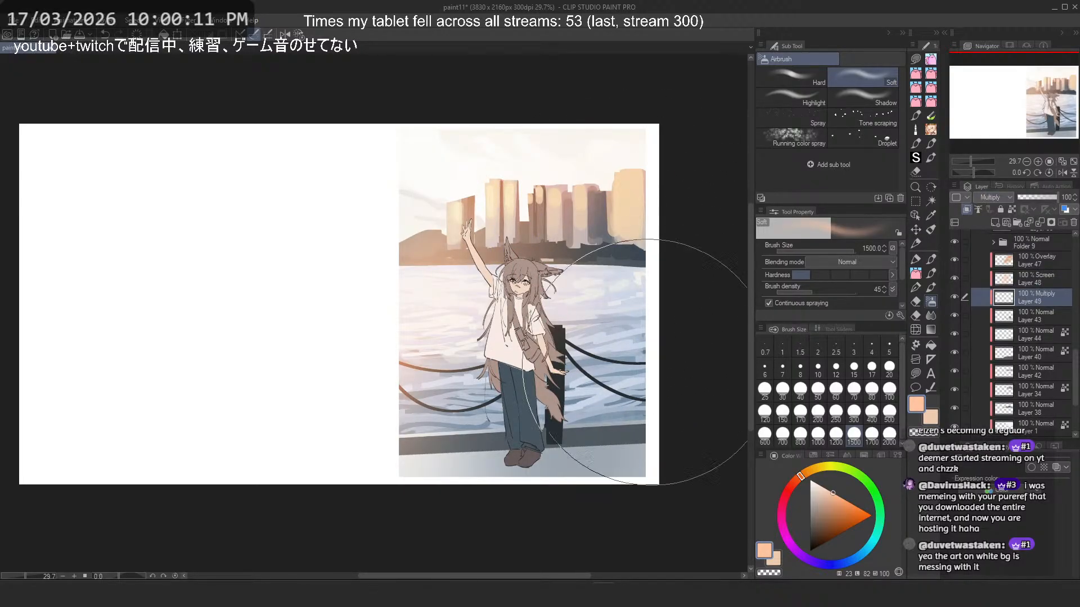
drag(633, 374, 475, 426)
key(ctrl+z)
click(815, 495)
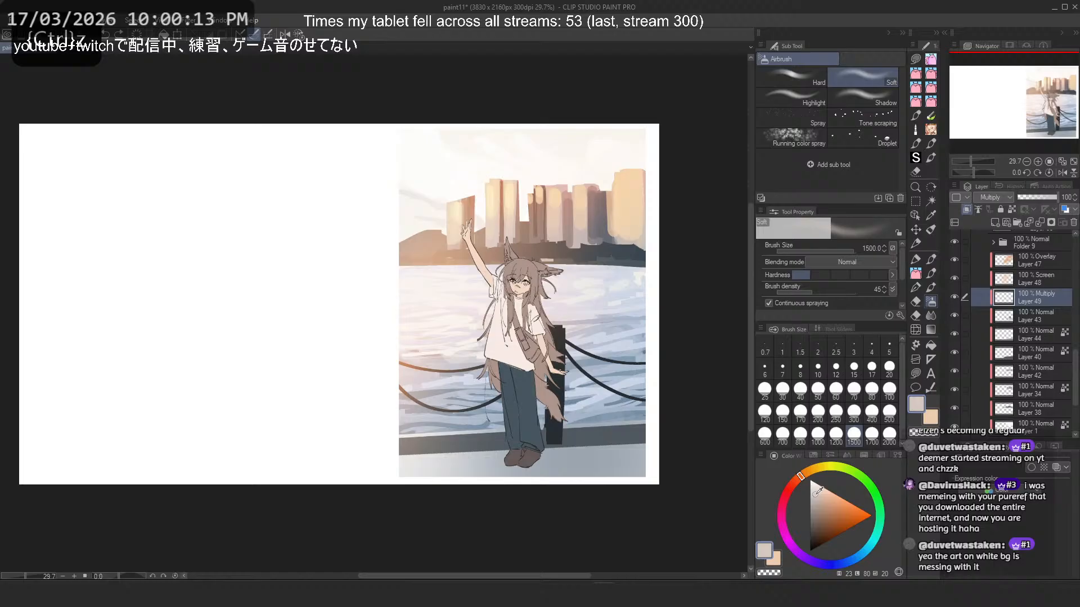
click(842, 563)
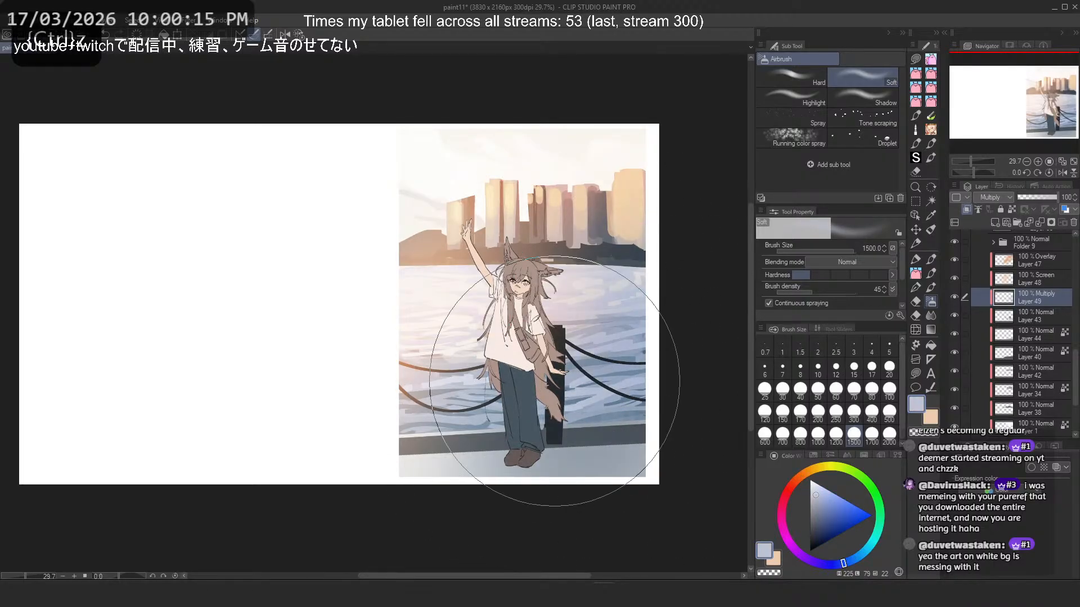
- Try airbrushing blue shading over the picture's right side, checking it in a mirrored view and undoing the strokes
key(h)
key(ctrl+z)
mouse_move(56, 316)
mouse_down()
mouse_move(128, 342)
mouse_move(94, 344)
mouse_up()
key(ctrl+z)
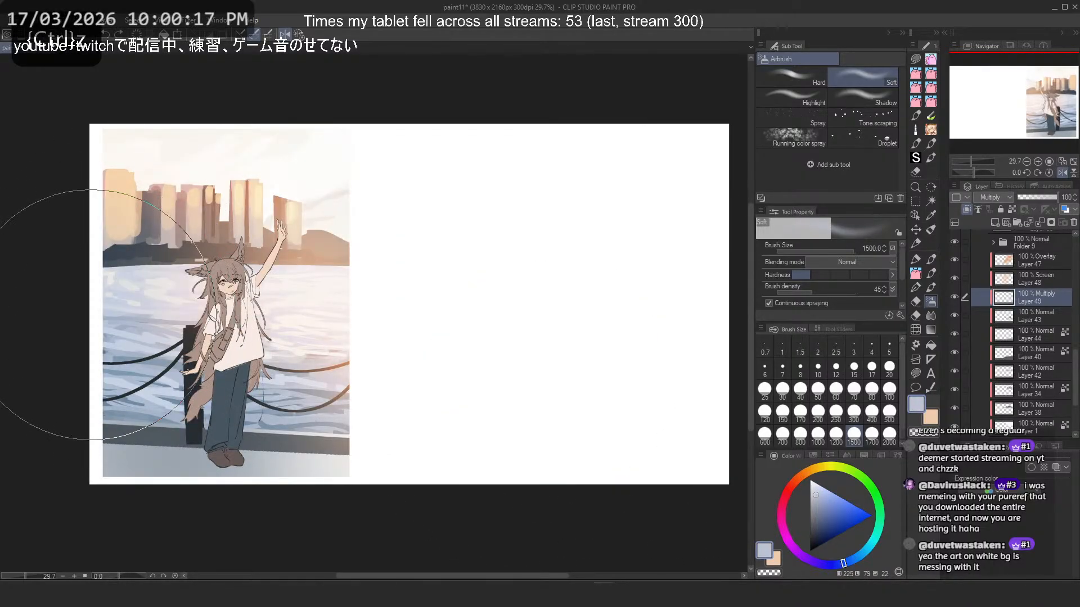
key(h)
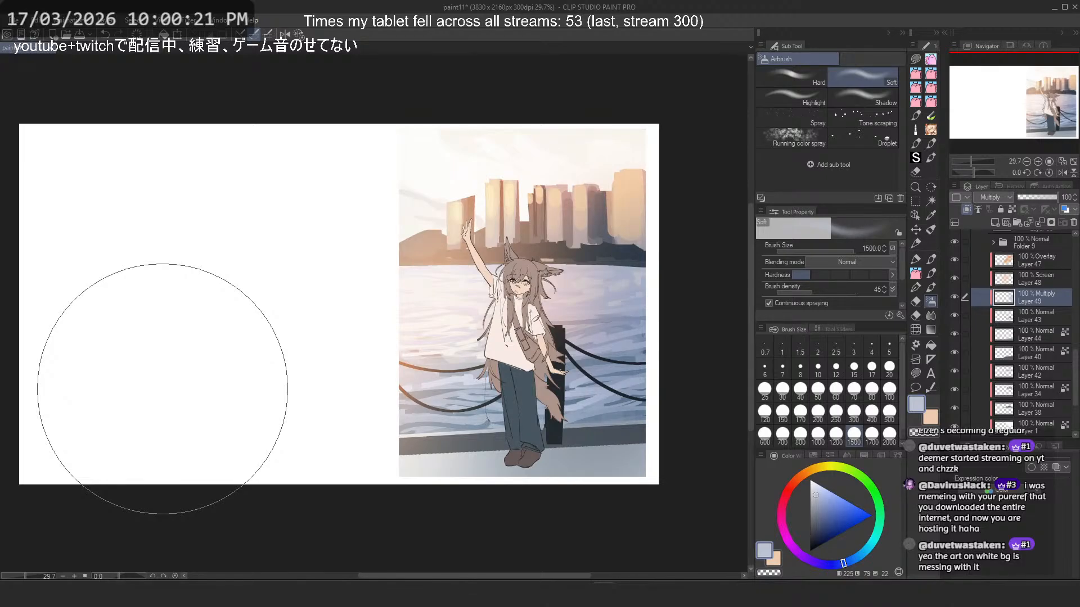
key(ctrl+z)
drag(643, 250, 624, 281)
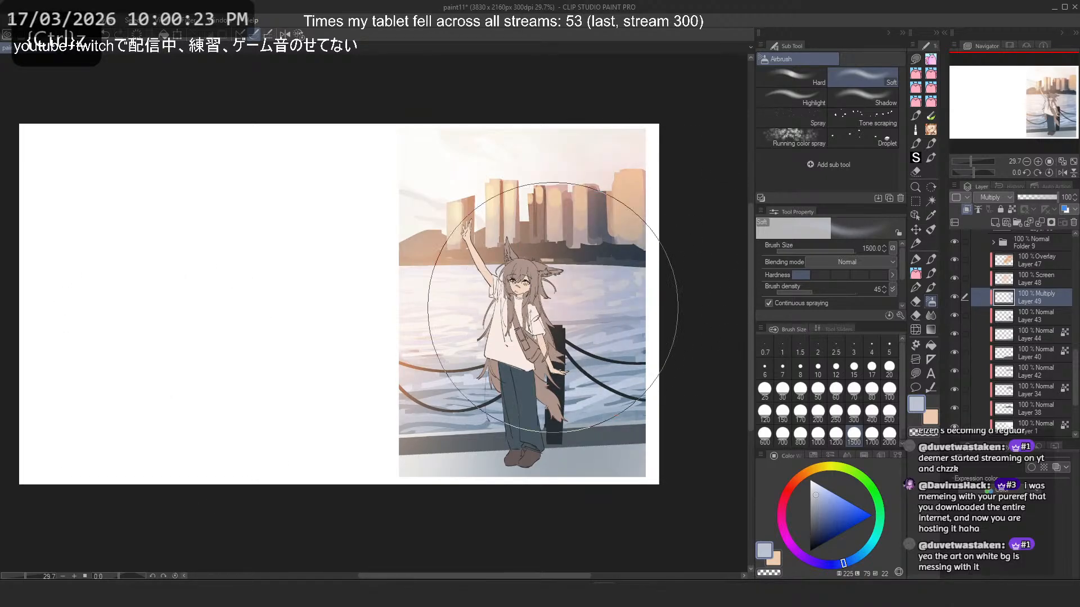
key(ctrl+z)
drag(624, 355, 622, 368)
key(ctrl+z)
- Airbrush pale blue shading on the Multiply layer over the water at the picture's right side and the upper-right sky
drag(644, 314, 616, 368)
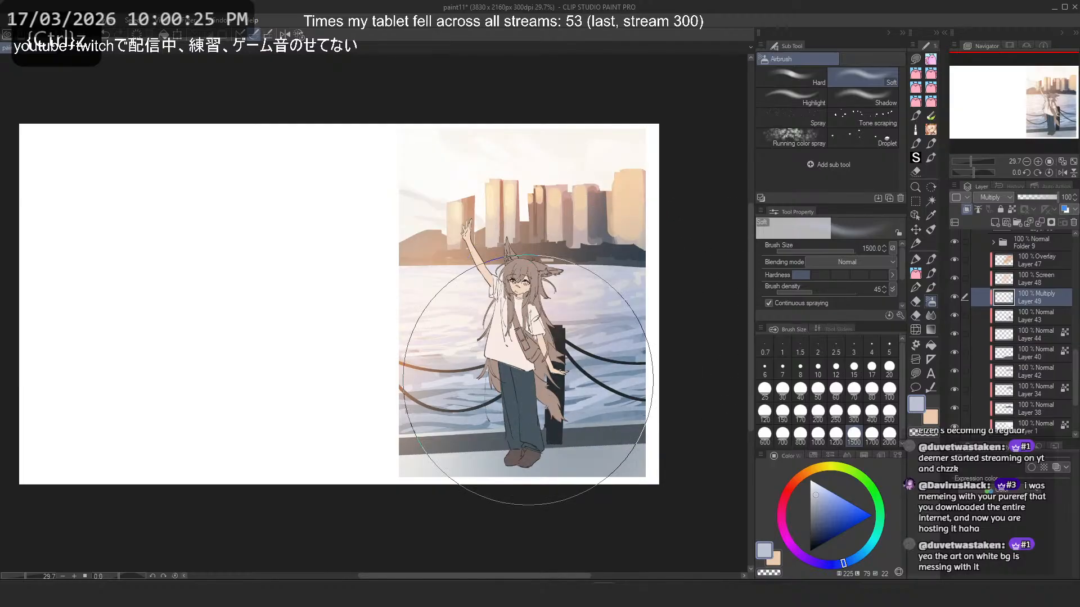
drag(668, 138, 656, 161)
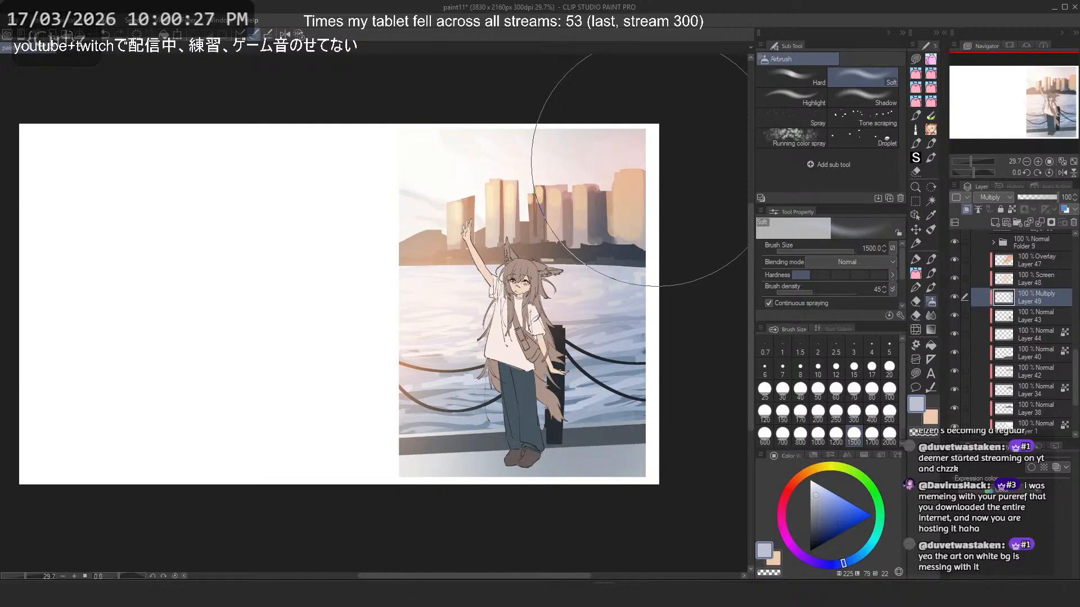
scroll(580, 163, down, 2)
scroll(555, 205, up, 2)
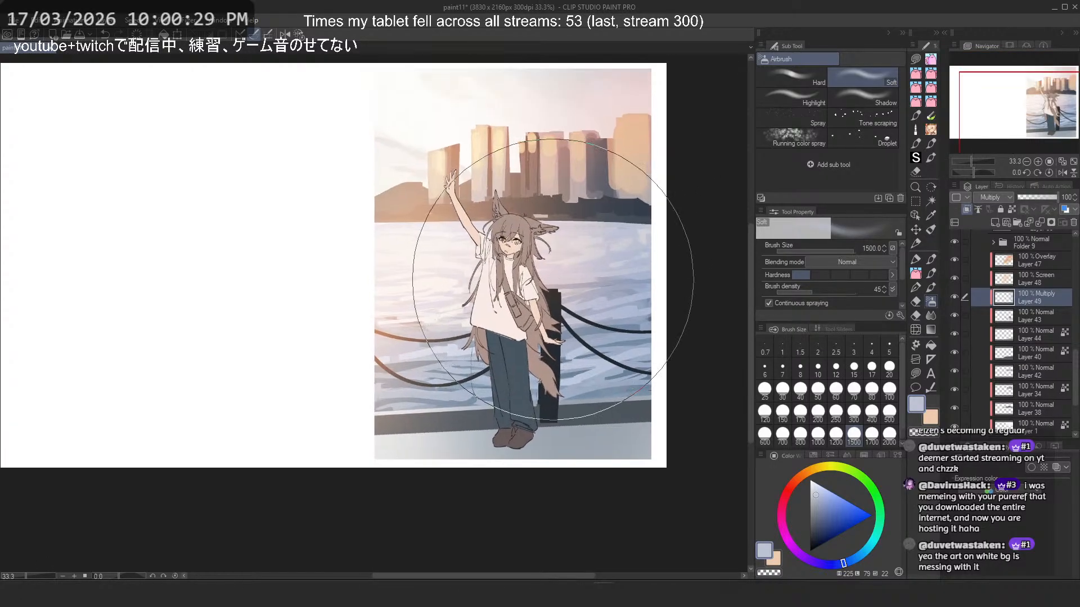
scroll(599, 208, up, 1)
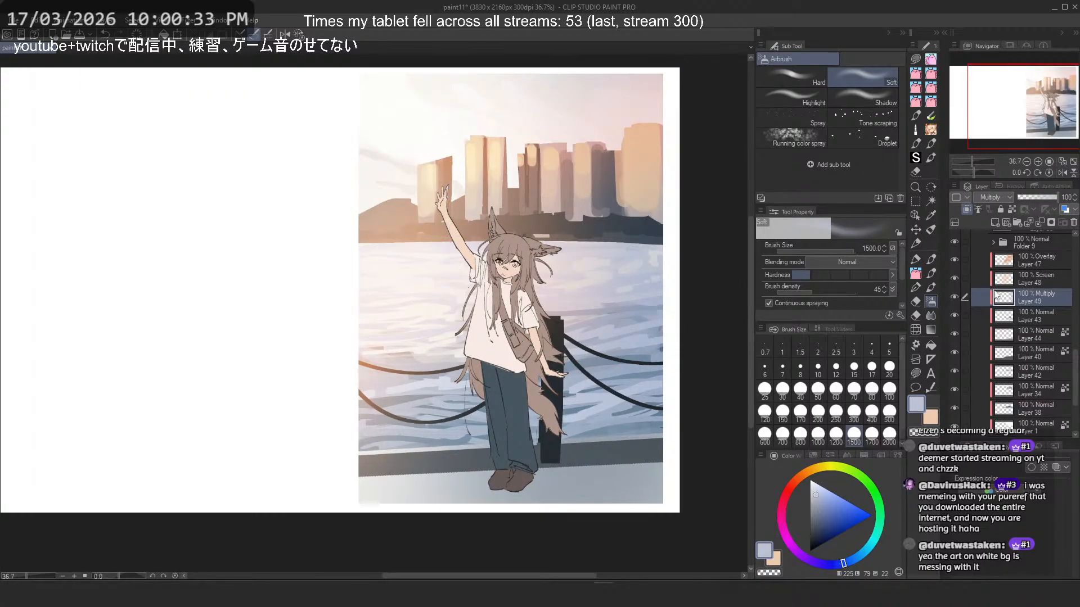
- Compare the scene with the Overlay, Screen and Multiply layers 47, 48 and 49 hidden and shown
click(953, 292)
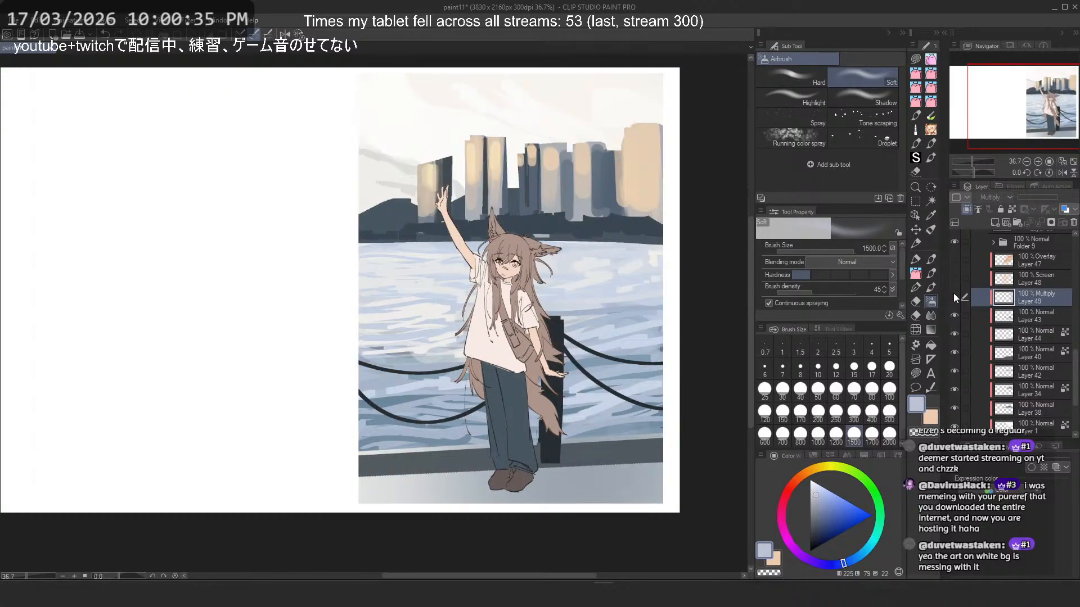
drag(954, 292, 956, 256)
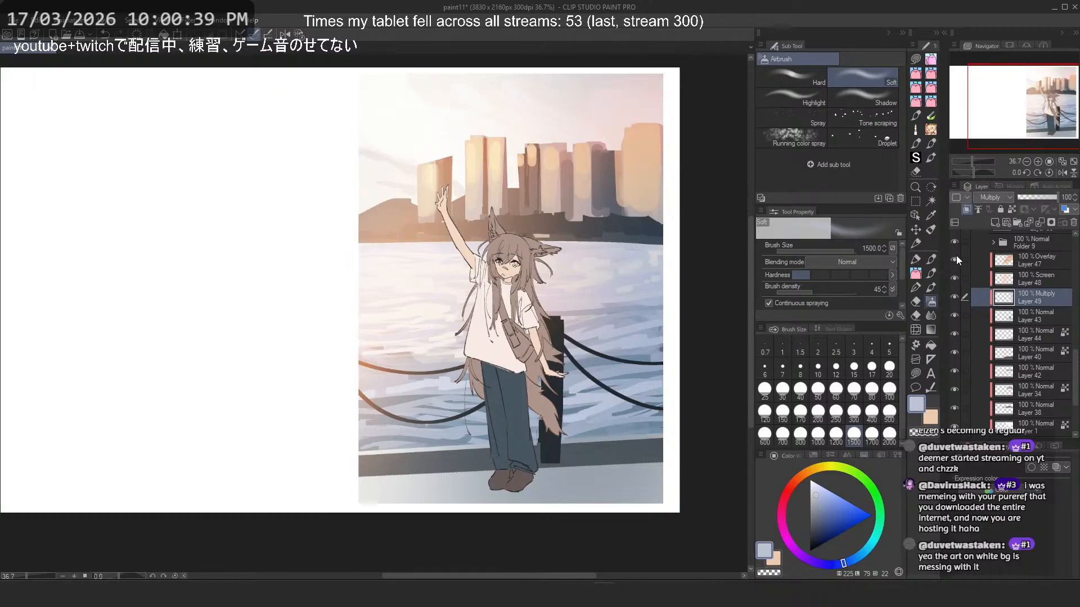
drag(956, 255, 949, 291)
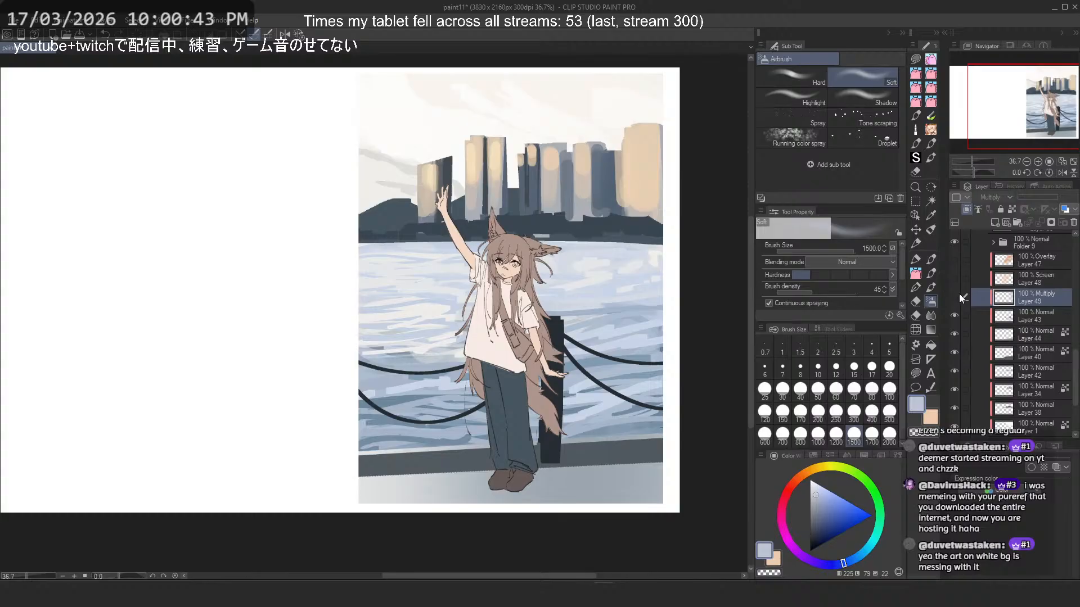
drag(959, 294, 959, 264)
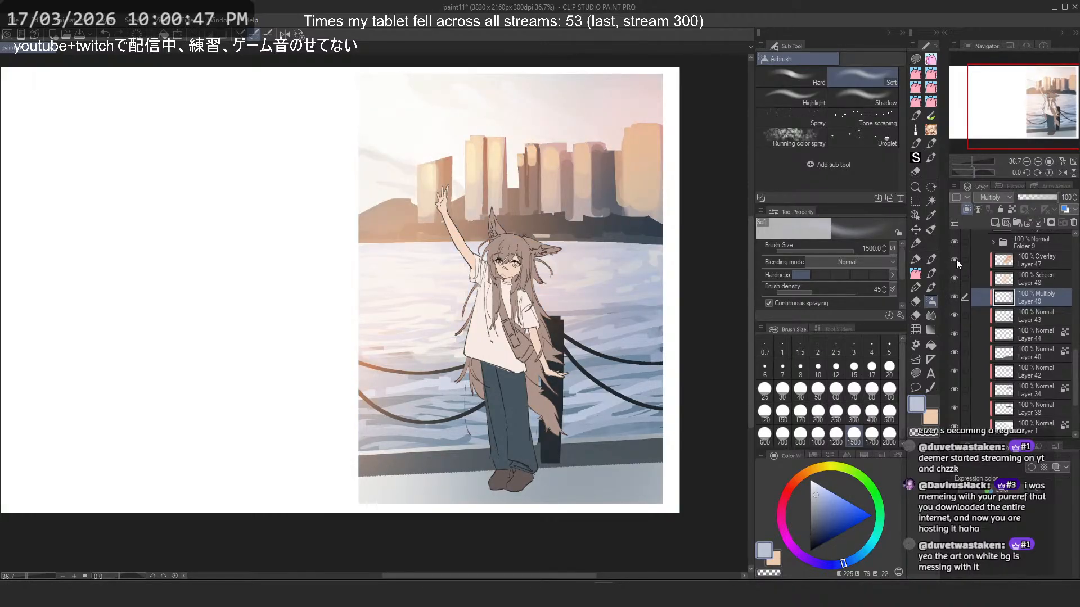
- Locate Layer 44 in the background stack, make it the active layer and sample a greyish blue from the pavement
scroll(962, 315, down, 5)
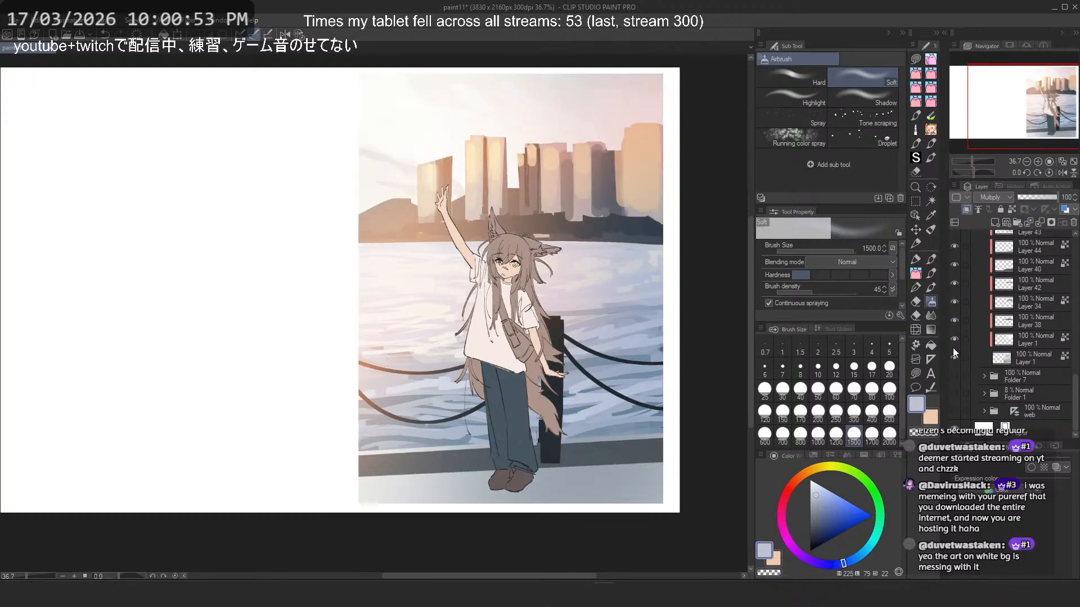
click(1035, 362)
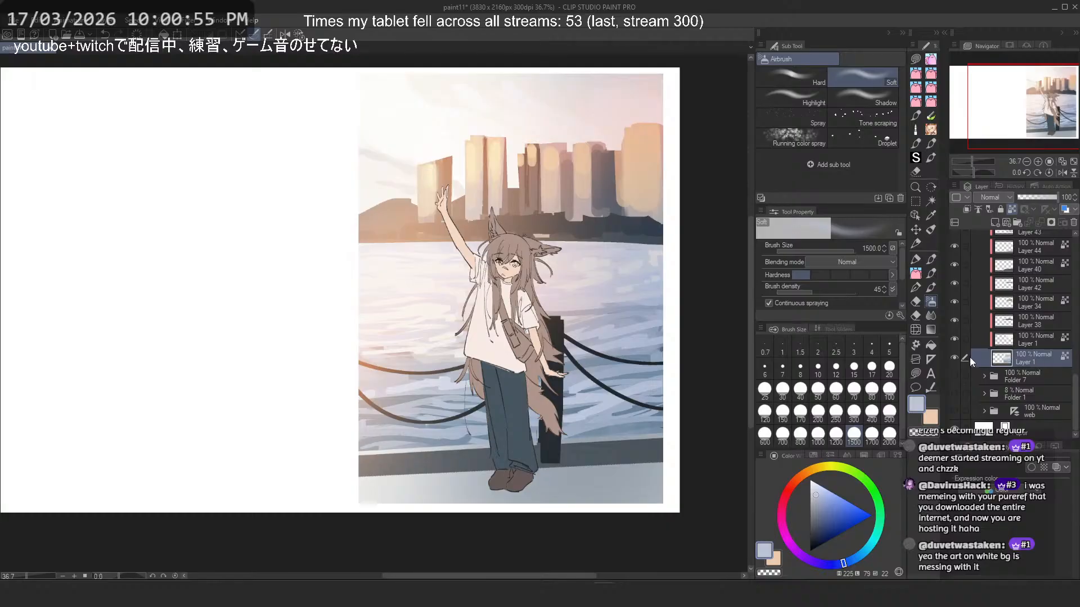
scroll(954, 338, up, 4)
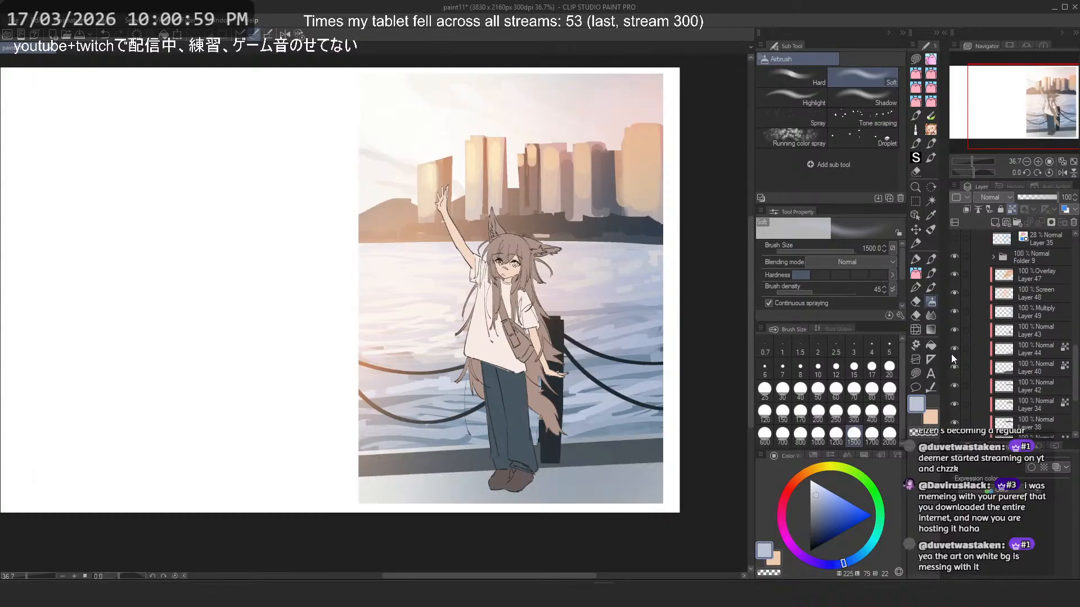
click(1013, 348)
scroll(551, 234, down, 3)
scroll(589, 426, up, 2)
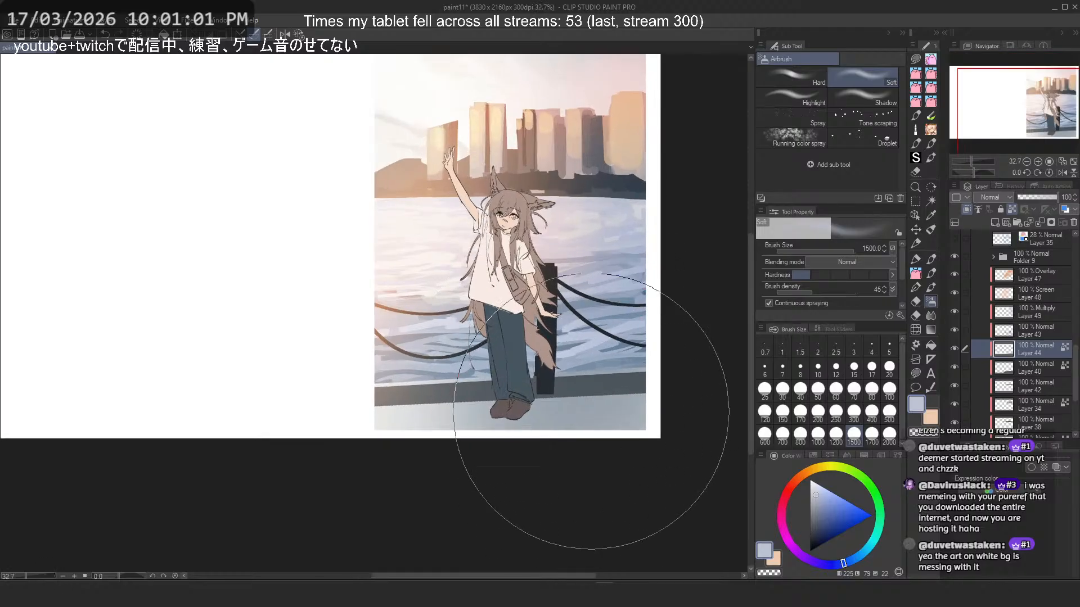
alt+click(581, 417)
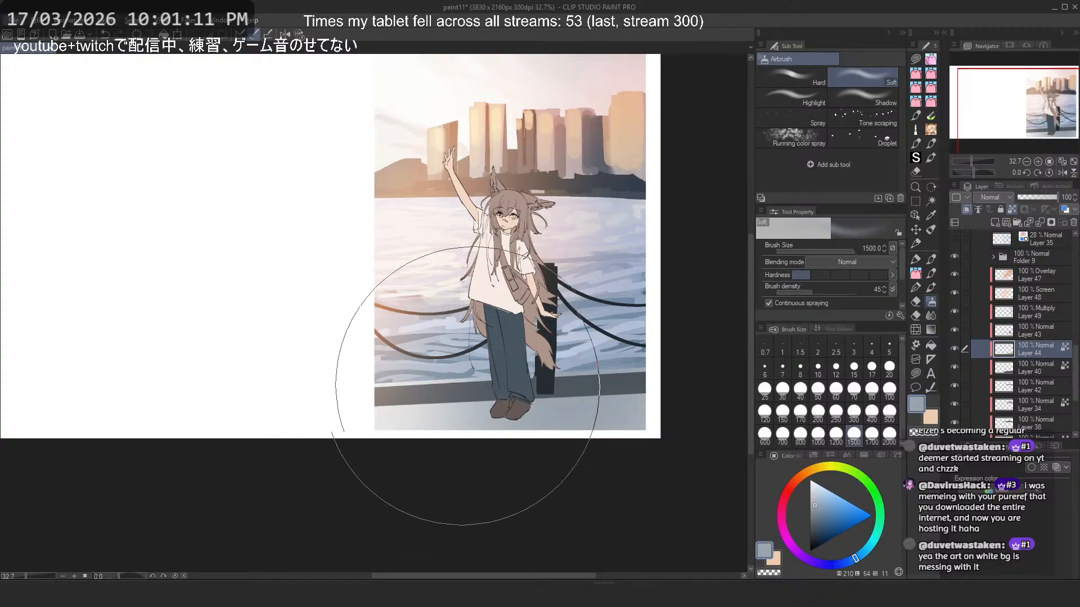
- Hide the Overlay, Screen and Multiply layers 47, 48 and 49 and sample a pale grey from the unlit pavement
click(955, 330)
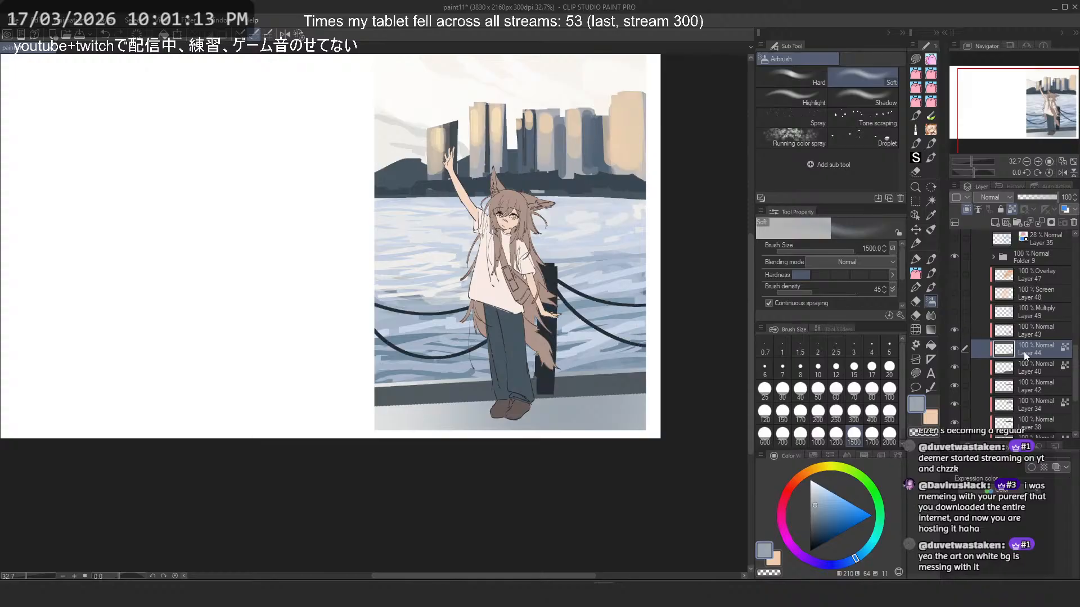
alt+click(387, 406)
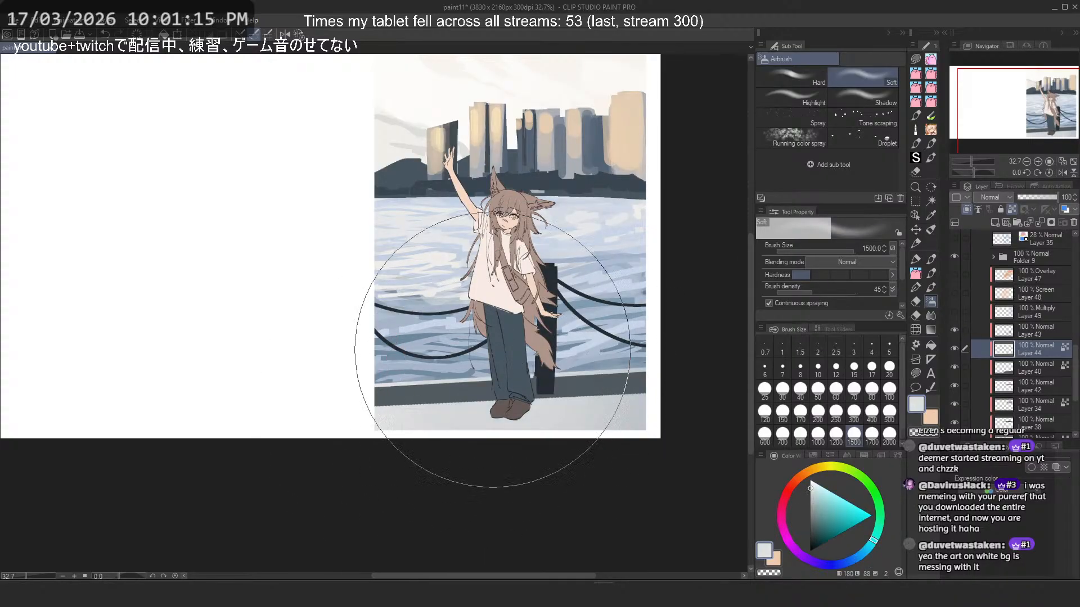
key(ctrl+z)
- Switch to the default_Flat marker 6 brush at size 170, testing pale grey strokes along the pavement's lower edge and undoing them
click(919, 262)
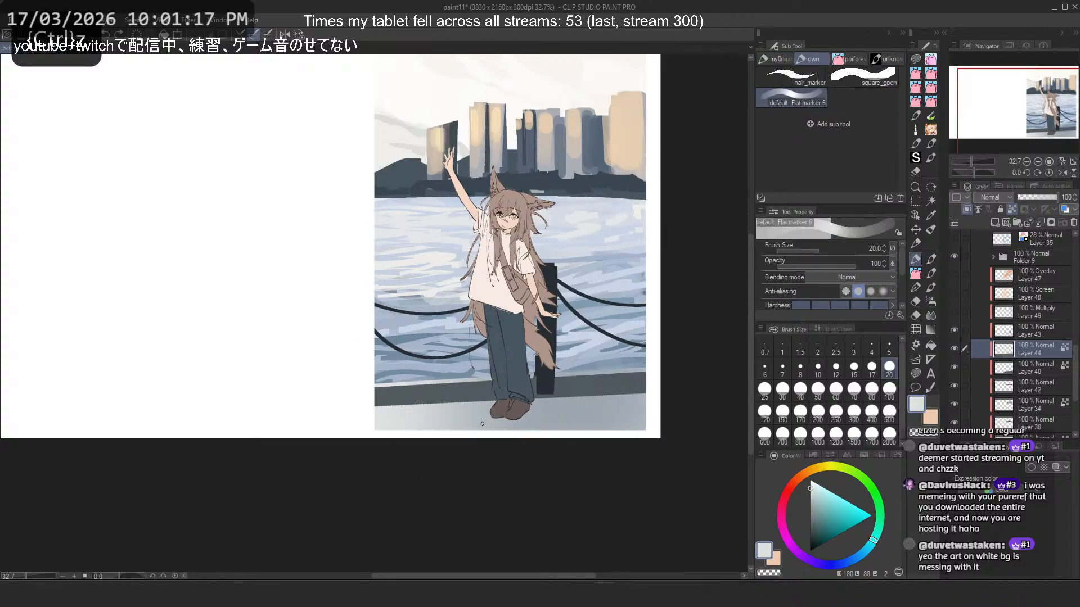
drag(482, 424, 587, 429)
key(ctrl+z)
click(802, 413)
drag(449, 431, 620, 422)
key(ctrl+z)
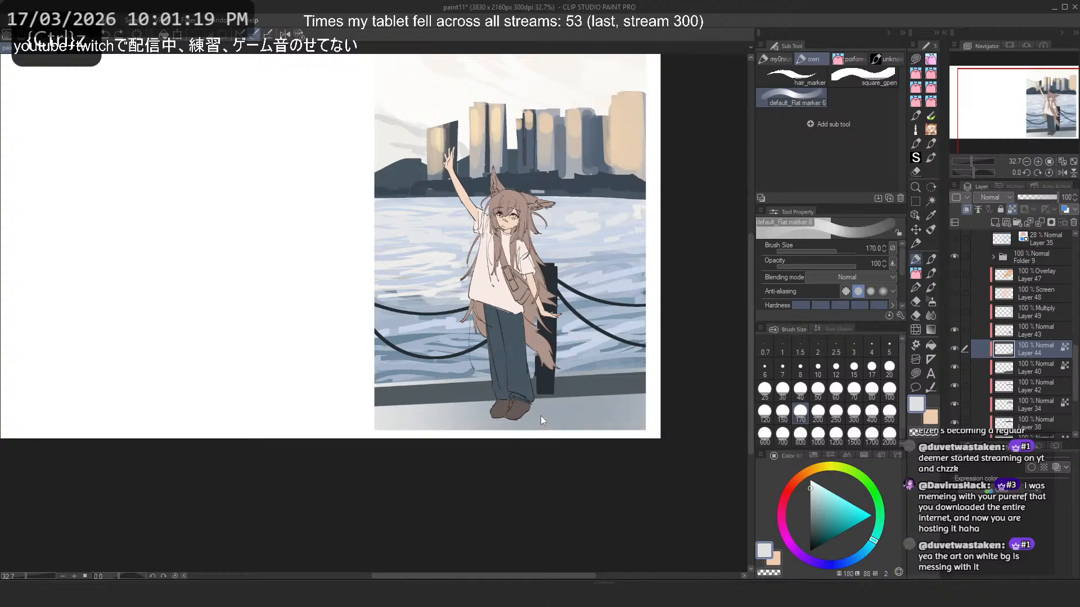
- Try repeated pale grey marker strokes across the pavement beneath the character's shoes, undoing unwanted attempts
drag(486, 432, 658, 433)
key(ctrl+z)
key(ctrl+z)
drag(444, 433, 641, 437)
key(ctrl+z)
key(ctrl+z)
drag(450, 435, 635, 437)
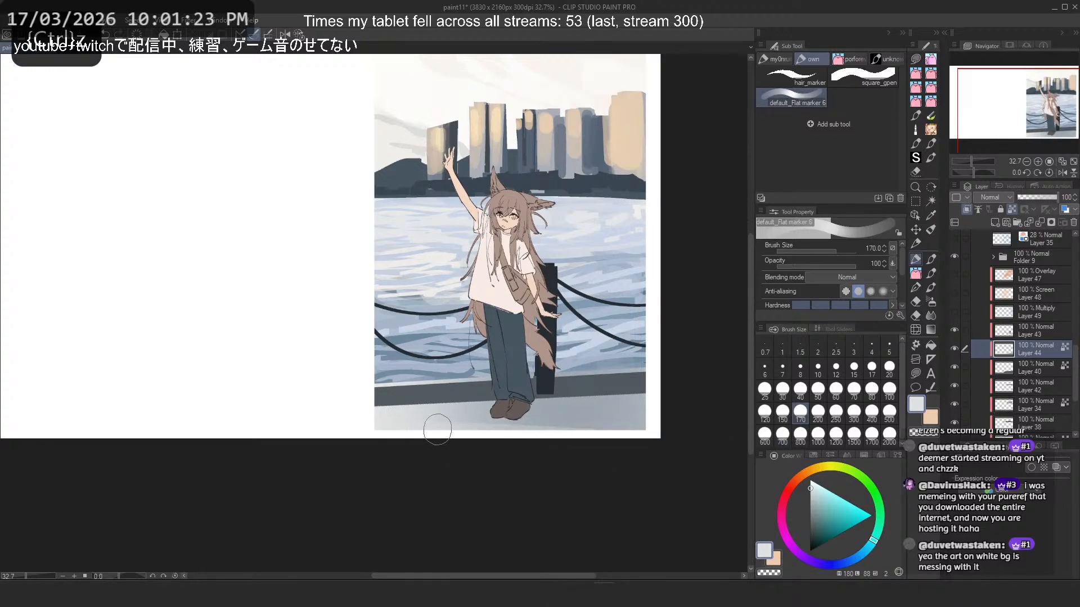
key(ctrl+z)
drag(417, 438, 689, 445)
key(ctrl+z)
drag(407, 426, 709, 461)
key(ctrl+z)
drag(475, 437, 644, 433)
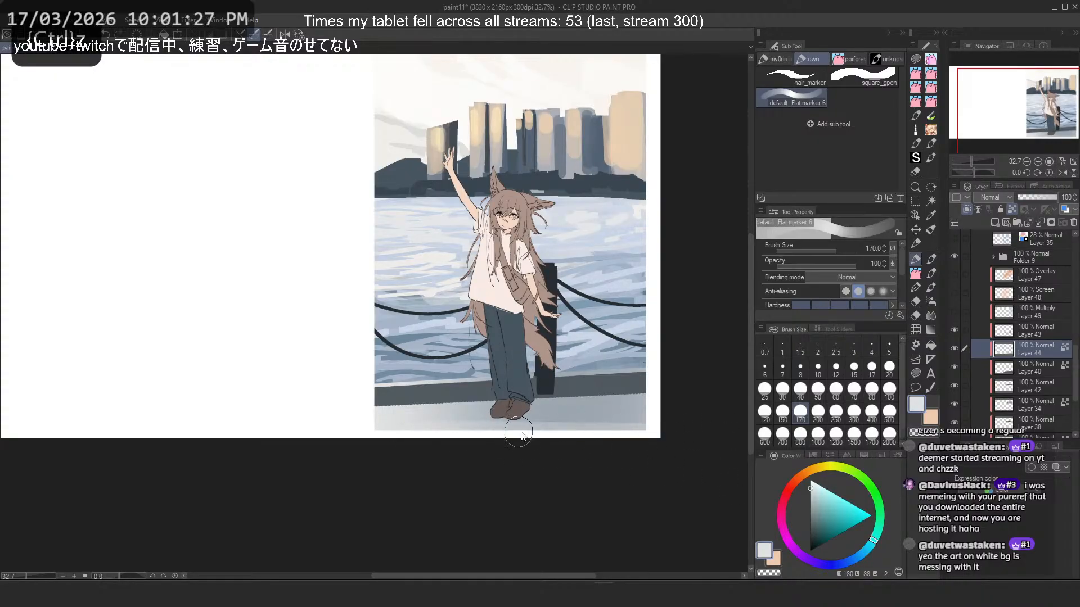
key(ctrl+z)
drag(541, 432, 721, 441)
key(ctrl+z)
drag(555, 433, 737, 443)
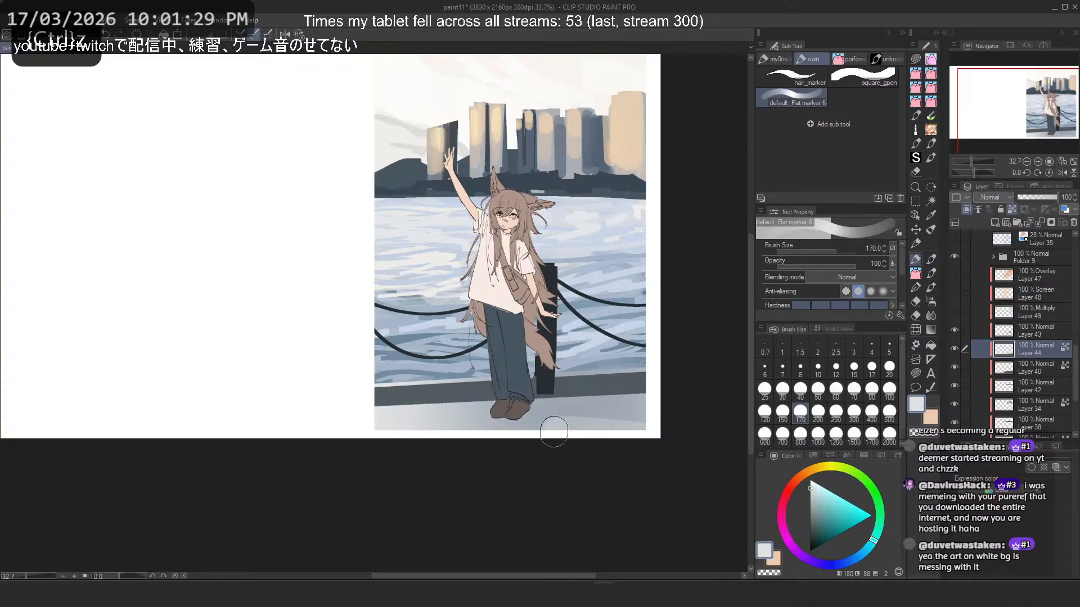
drag(551, 429, 682, 433)
- Paint broad pale grey marker strokes across the pavement on Layer 44, undoing the unwanted ones
key(ctrl+z)
drag(552, 431, 709, 453)
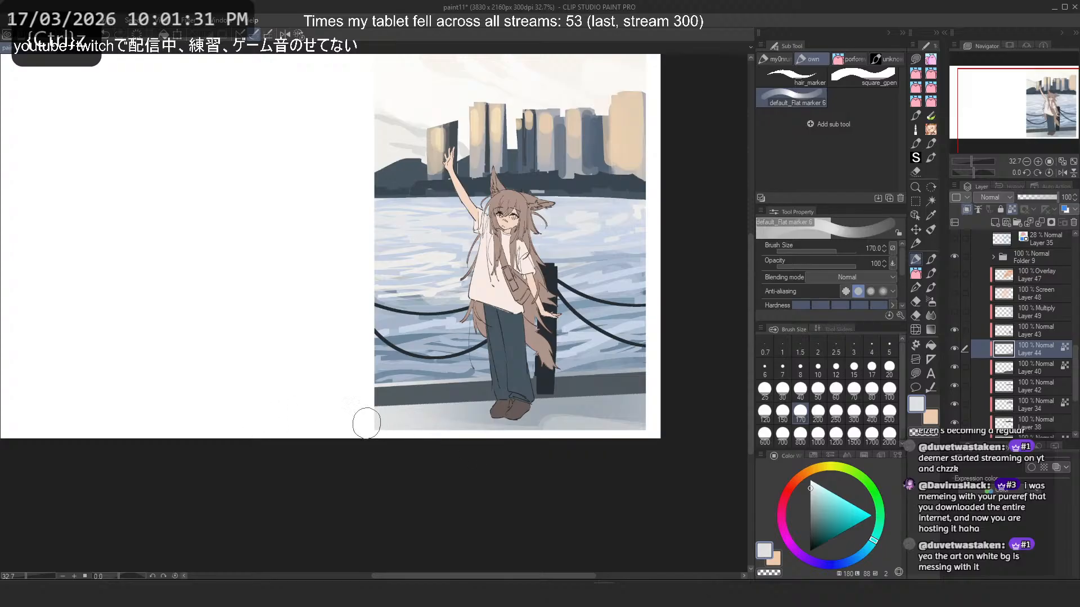
drag(482, 435, 645, 456)
drag(585, 440, 458, 431)
key(ctrl+z)
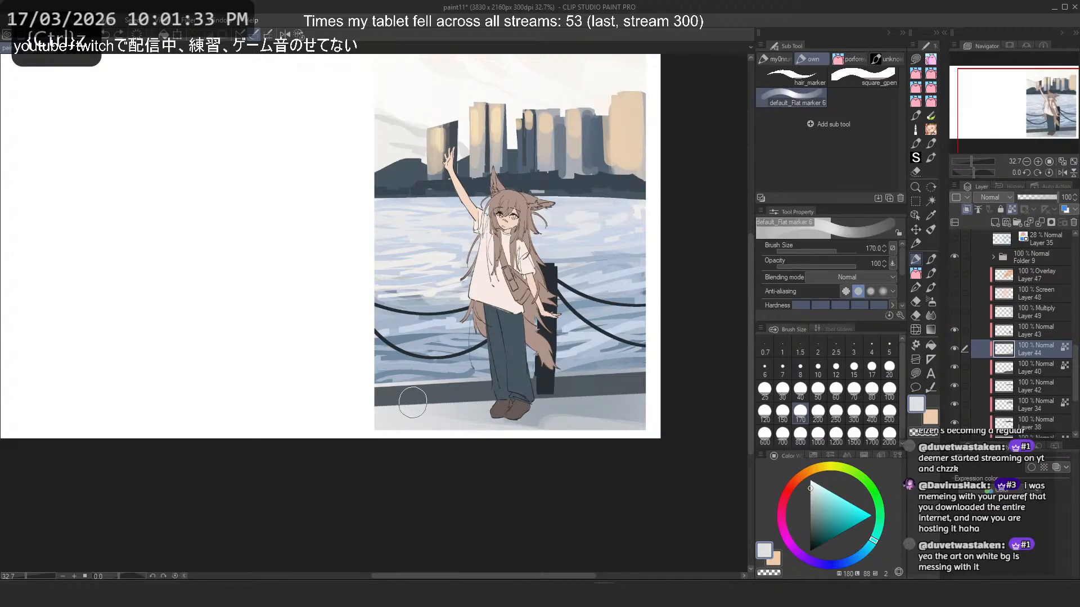
drag(523, 376, 836, 374)
key(ctrl+z)
drag(509, 364, 667, 372)
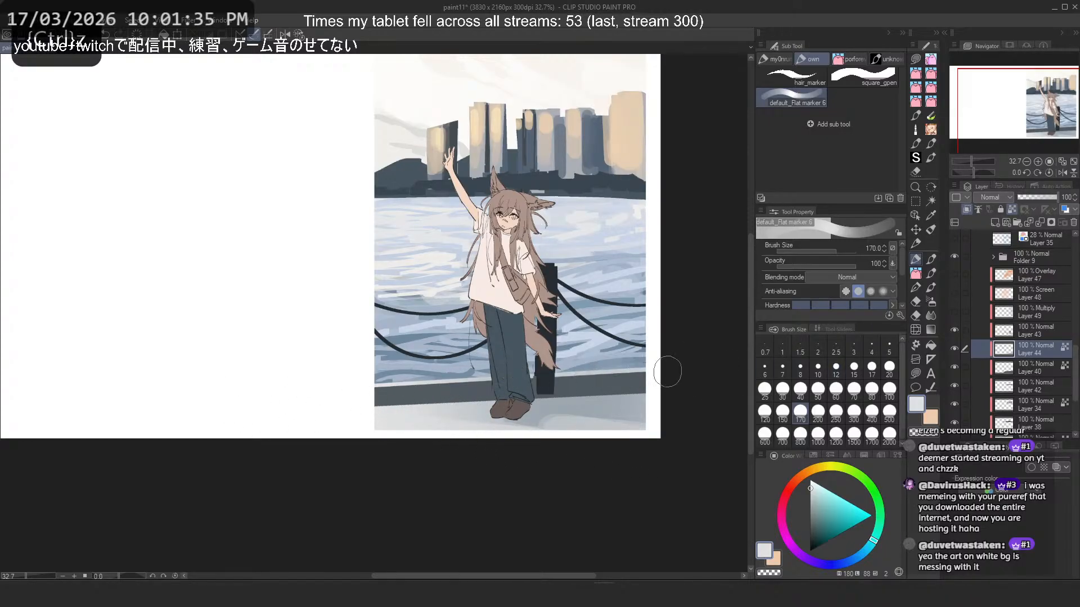
drag(559, 386, 643, 383)
key(ctrl+z)
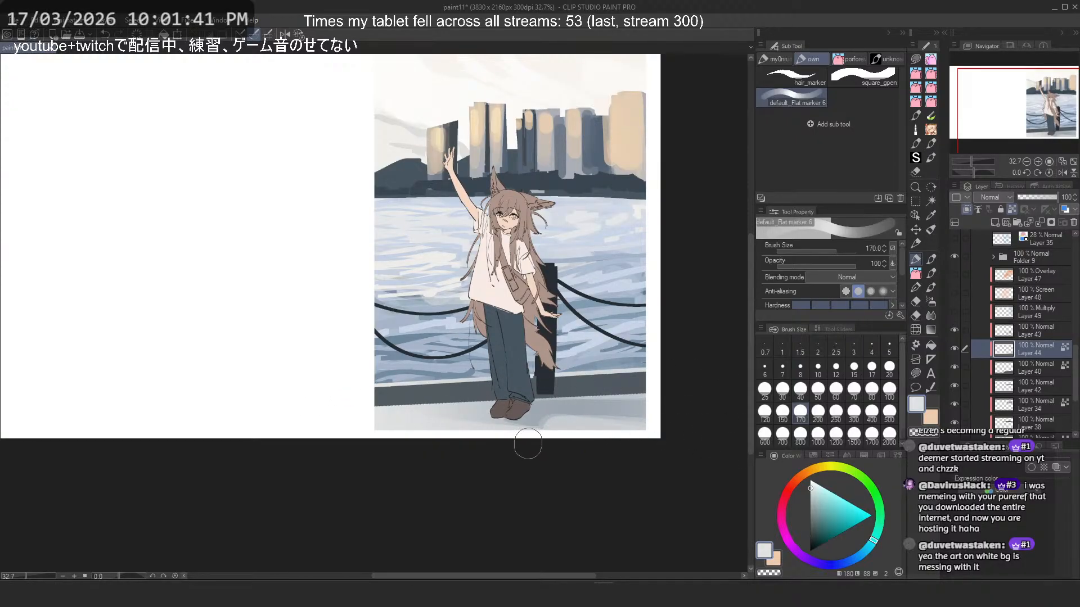
key(ctrl+z)
- Try a pale grey size 60 marker stroke down the post on Layer 43, undo it and compare with the lighting layers shown
click(1030, 333)
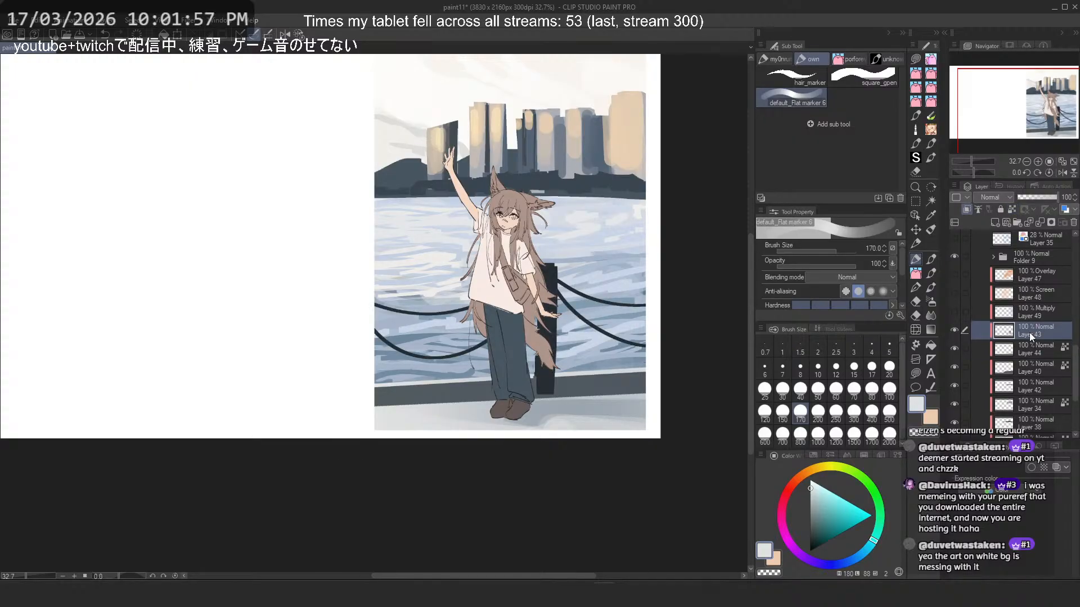
scroll(440, 341, up, 2)
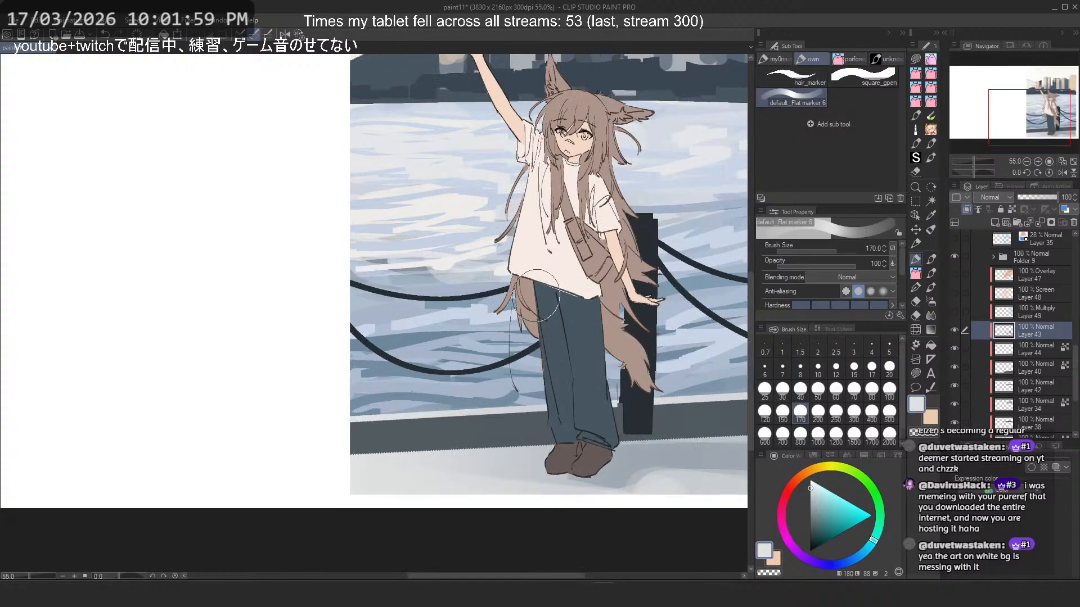
click(836, 389)
drag(631, 325, 628, 439)
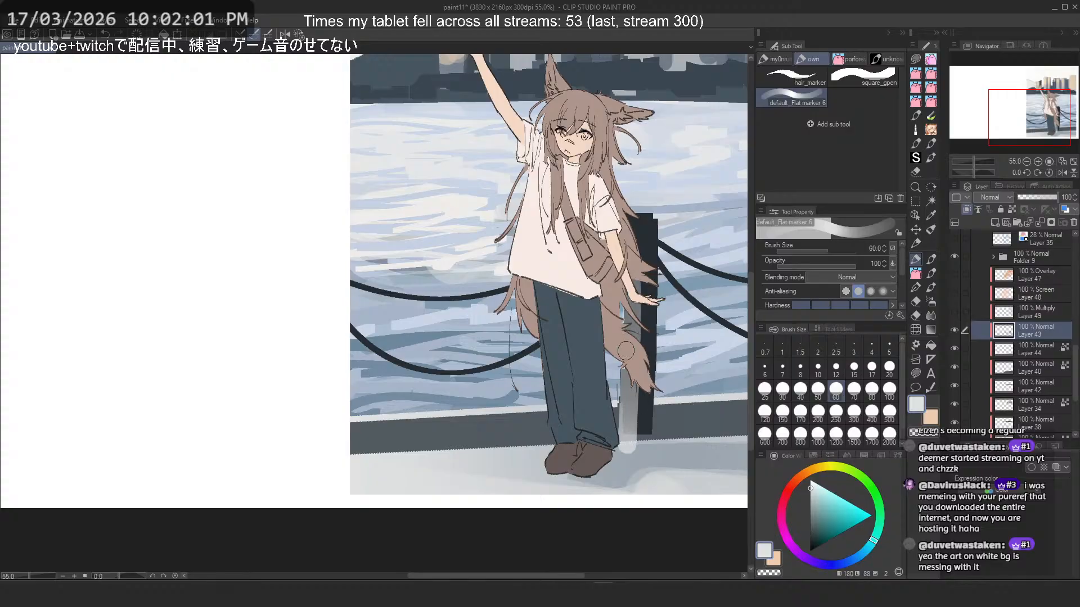
key(ctrl+z)
click(954, 275)
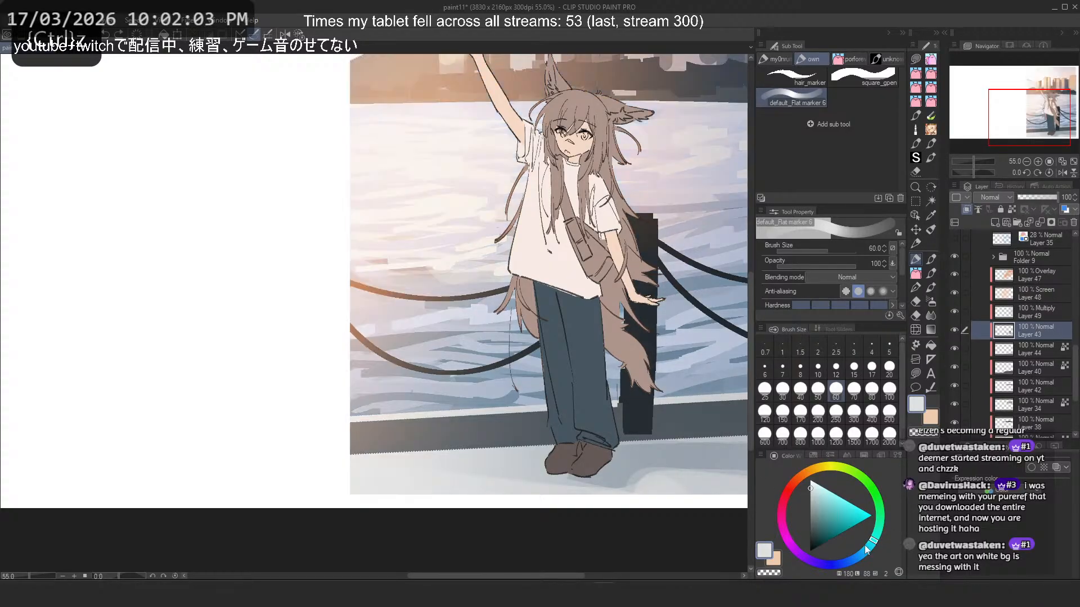
drag(954, 275, 954, 312)
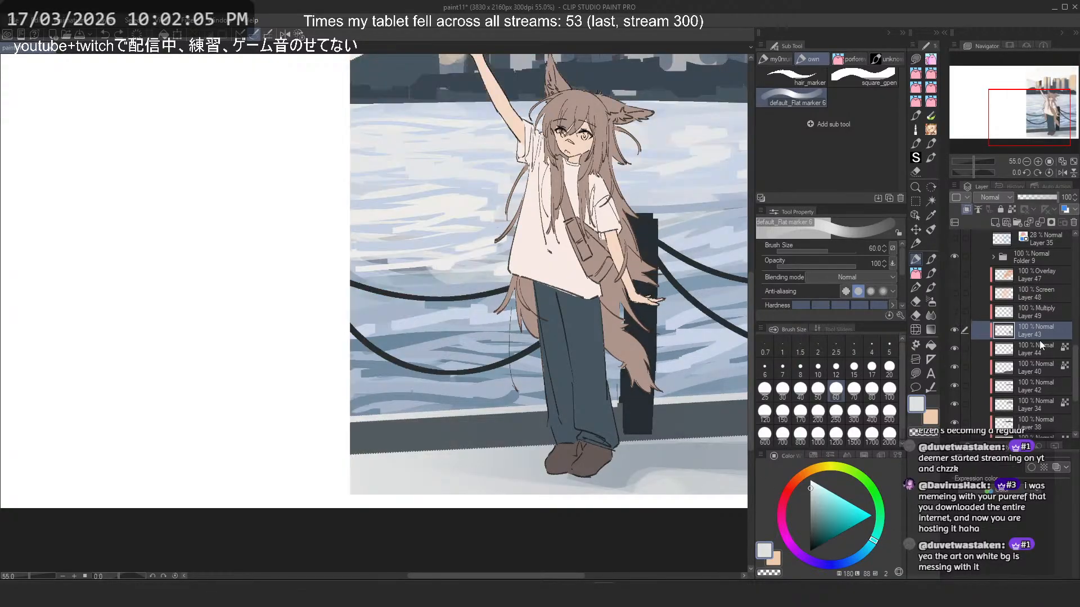
- Sample a warm beige from the sunlit buildings and try a size 30 marker stroke down the post, undoing it
scroll(493, 393, down, 3)
scroll(579, 115, up, 2)
alt+click(585, 116)
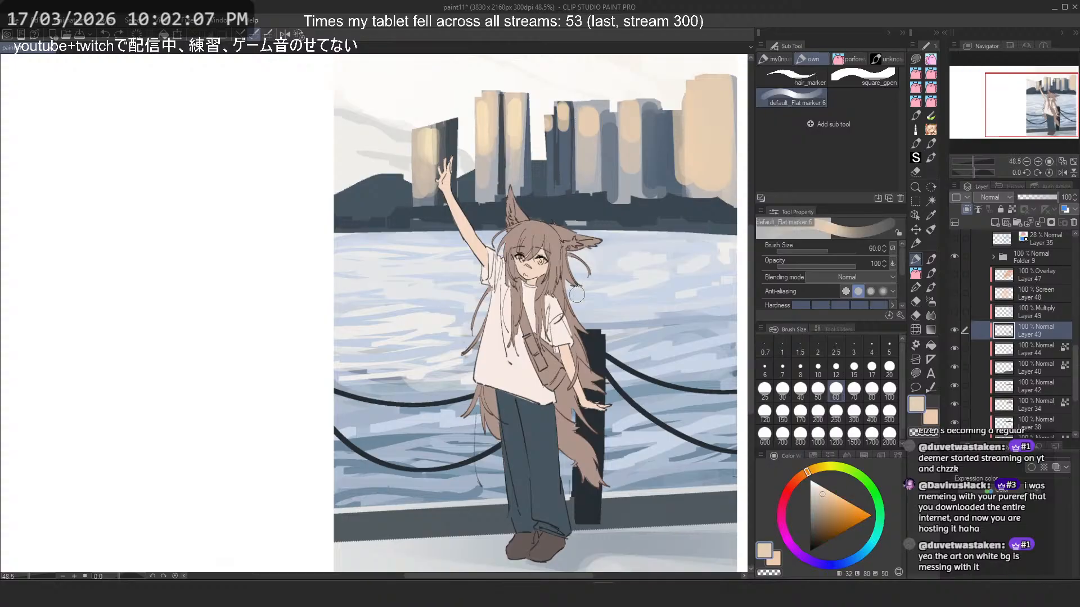
drag(577, 294, 591, 205)
click(783, 390)
scroll(565, 311, up, 1)
drag(604, 264, 608, 456)
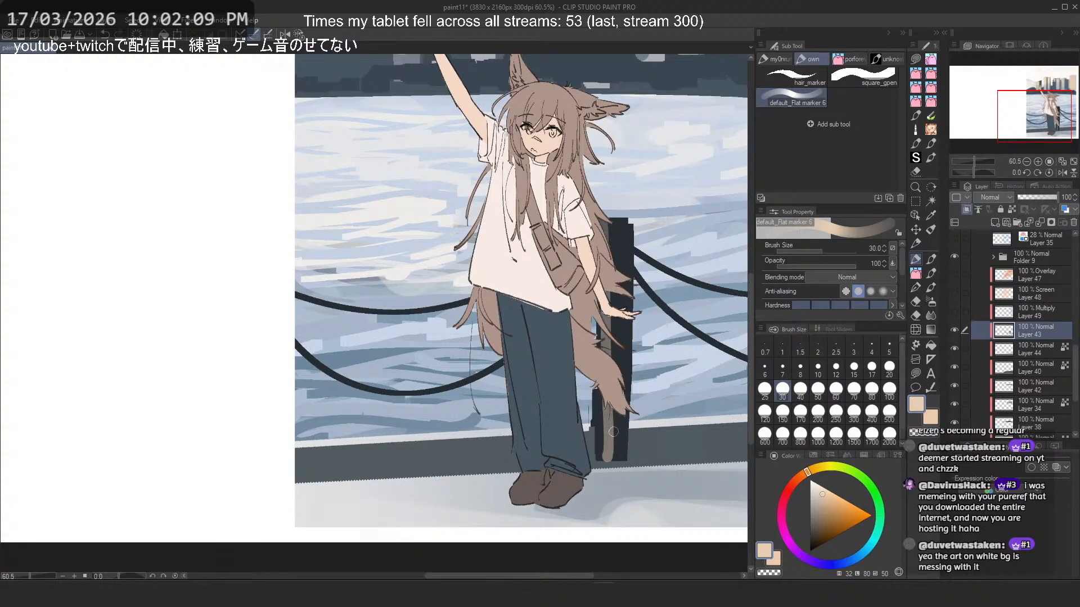
key(ctrl+z)
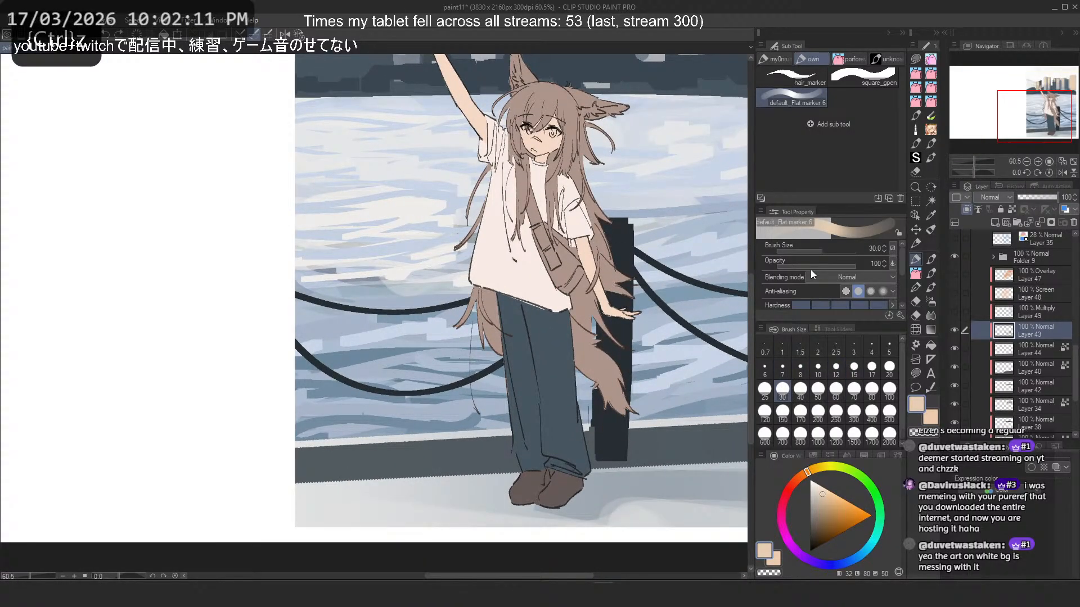
- Try thin beige highlight strokes down the post's left edge with the square_gpen brush at size 15, undoing each attempt
click(915, 243)
click(915, 262)
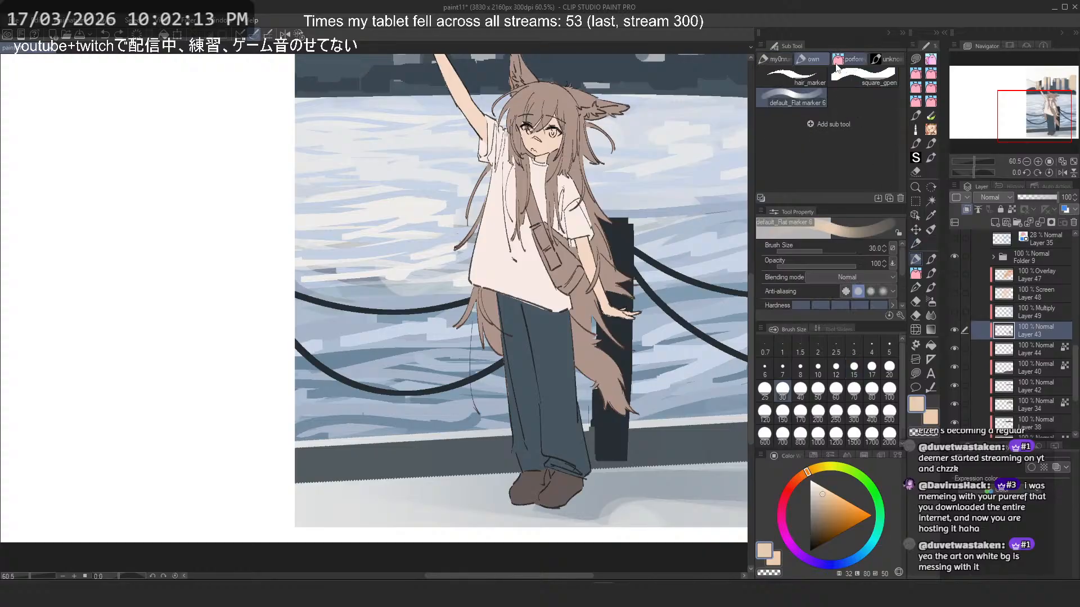
click(815, 60)
drag(606, 223, 602, 446)
key(ctrl+z)
drag(602, 324, 601, 458)
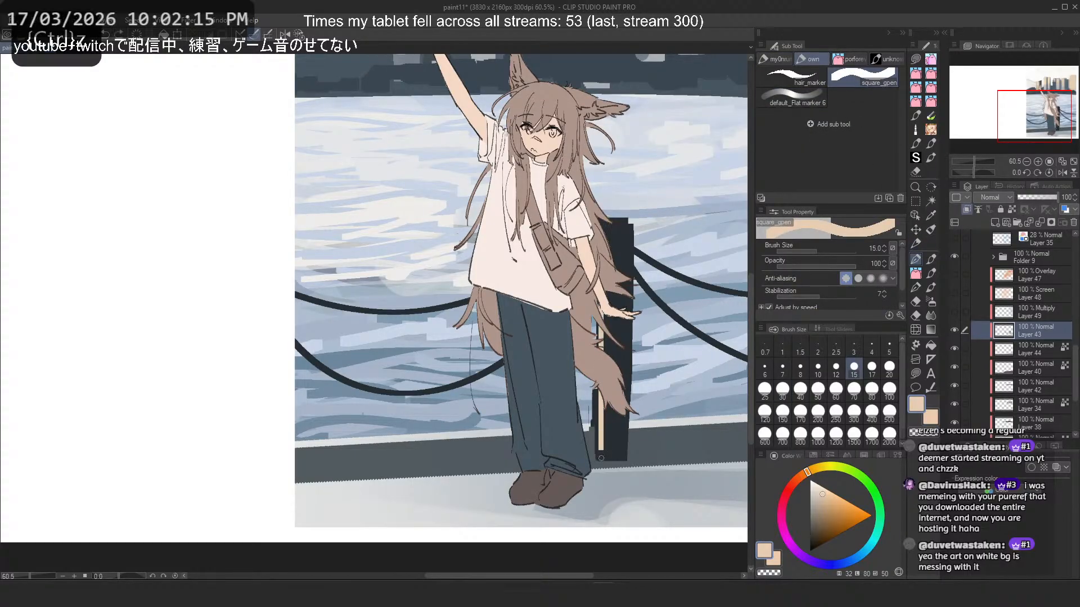
key(ctrl+z)
drag(599, 324, 597, 440)
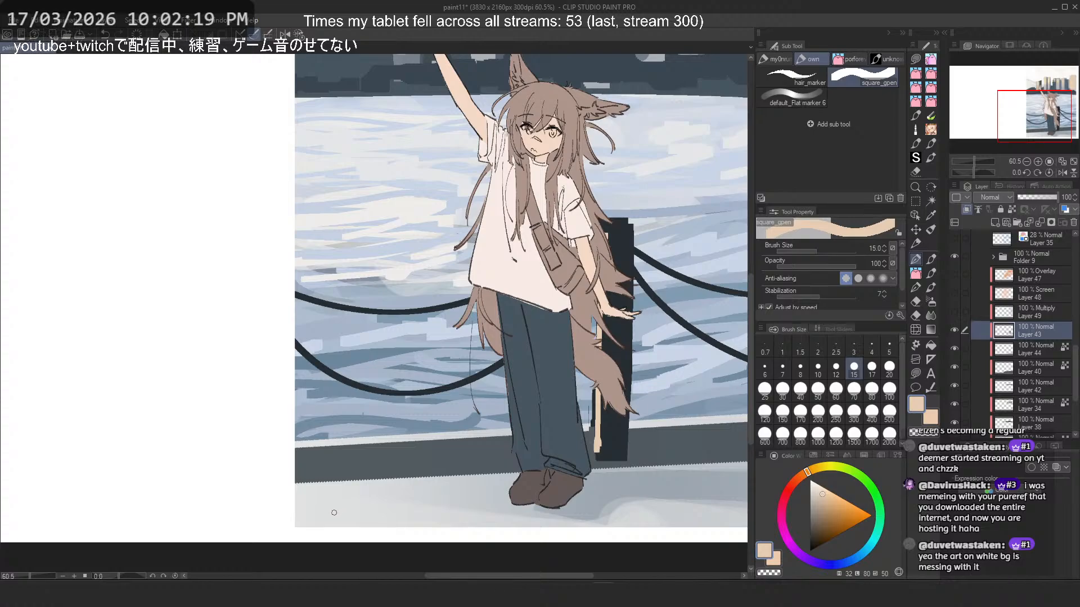
key(ctrl+z)
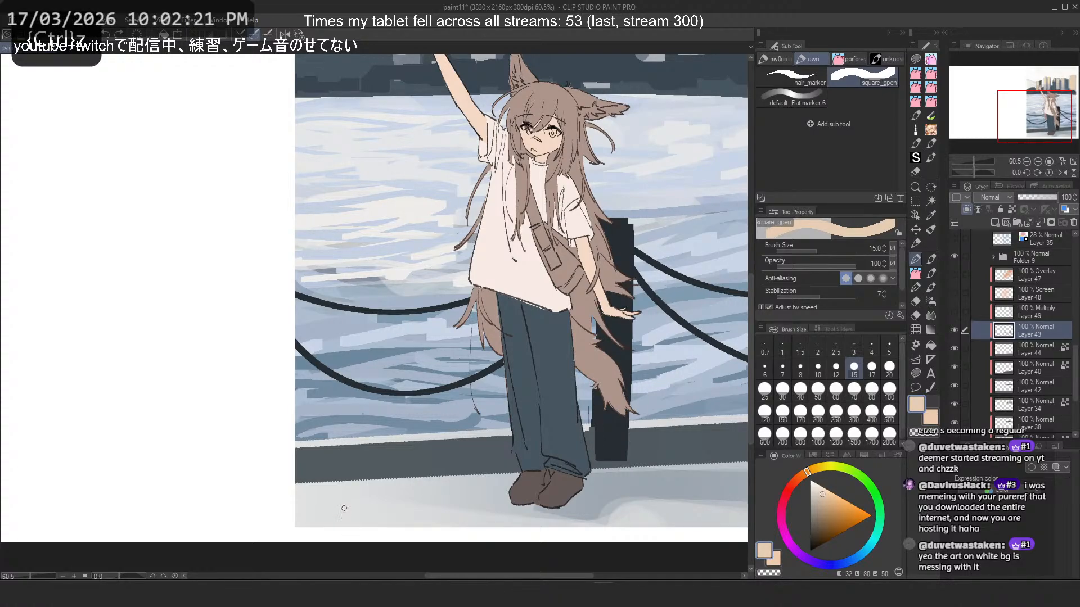
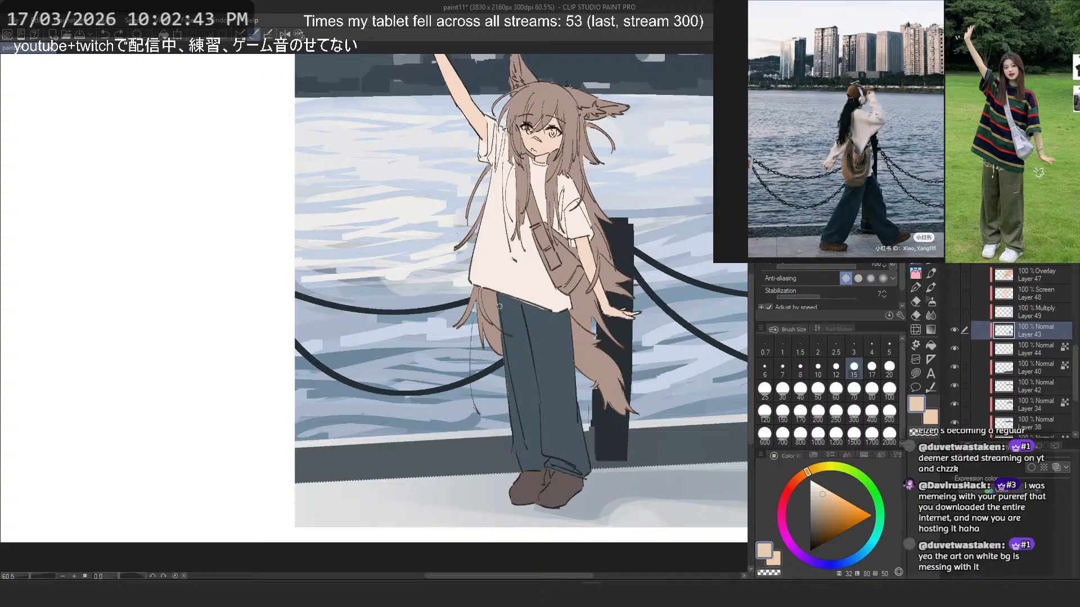
- View the whole illustration and compare it with the Overlay, Screen and Multiply lighting layers shown and hidden
scroll(506, 300, down, 1)
drag(574, 243, 548, 258)
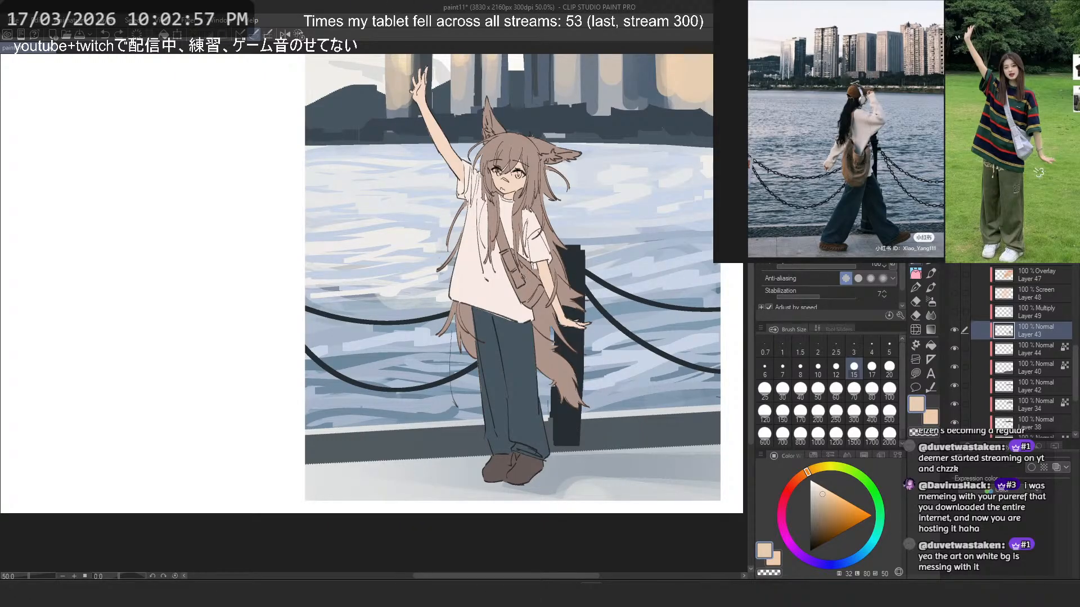
key(ctrl+minus)
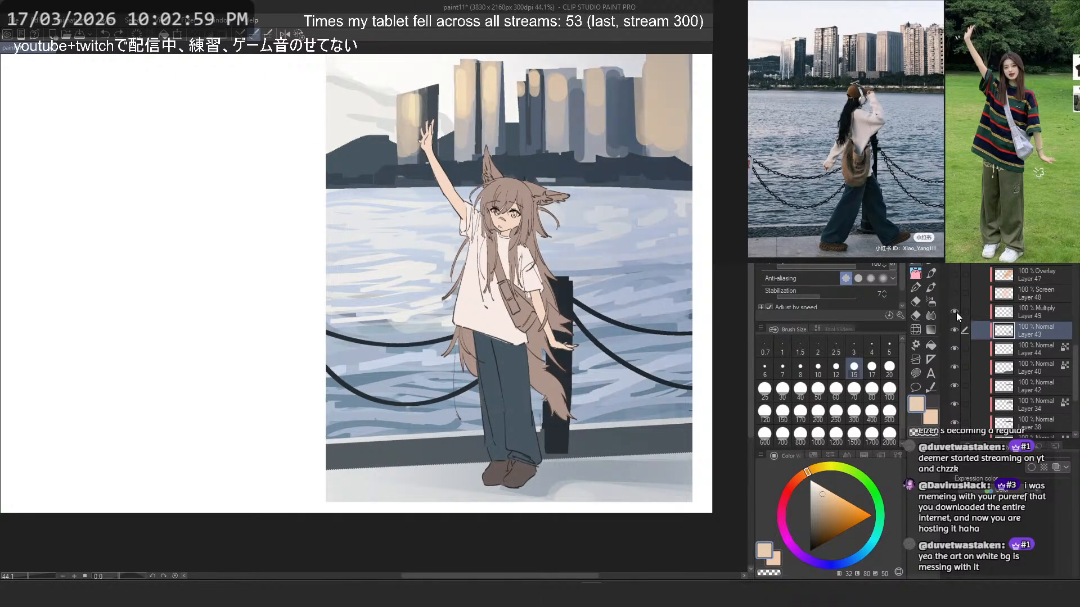
drag(956, 312, 956, 276)
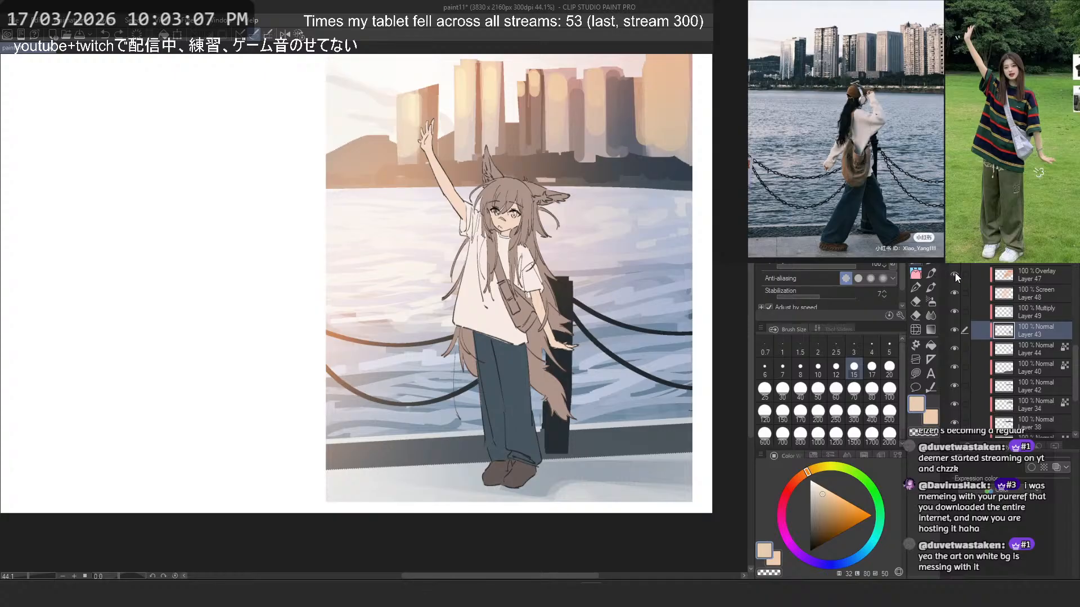
drag(954, 272, 953, 318)
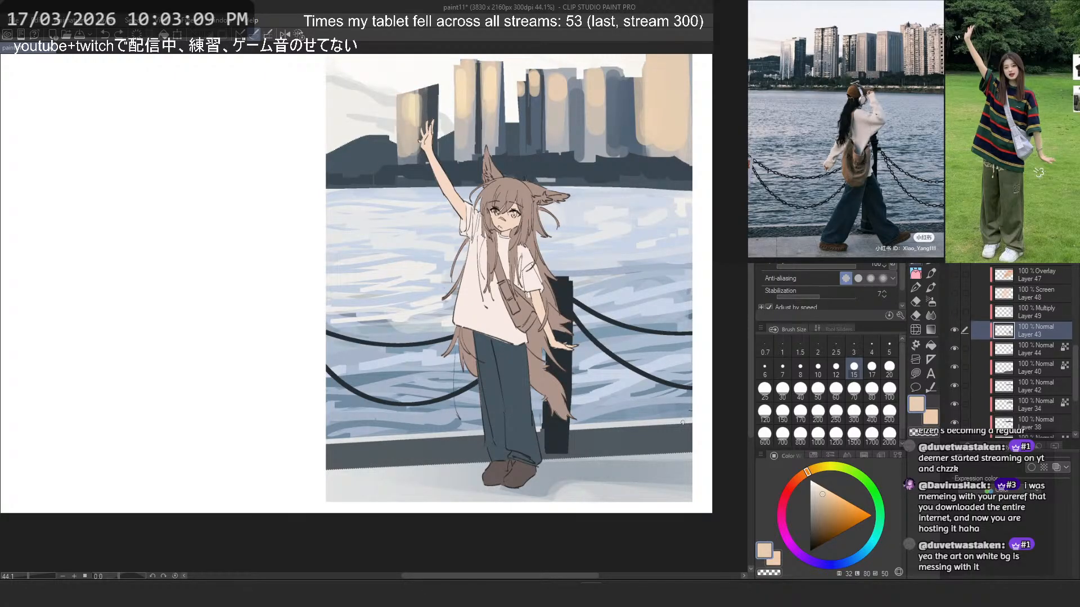
- Sample a pale blue from the water and try size 30 marker strokes down the post's left side on Layer 43, undoing them
scroll(618, 411, up, 2)
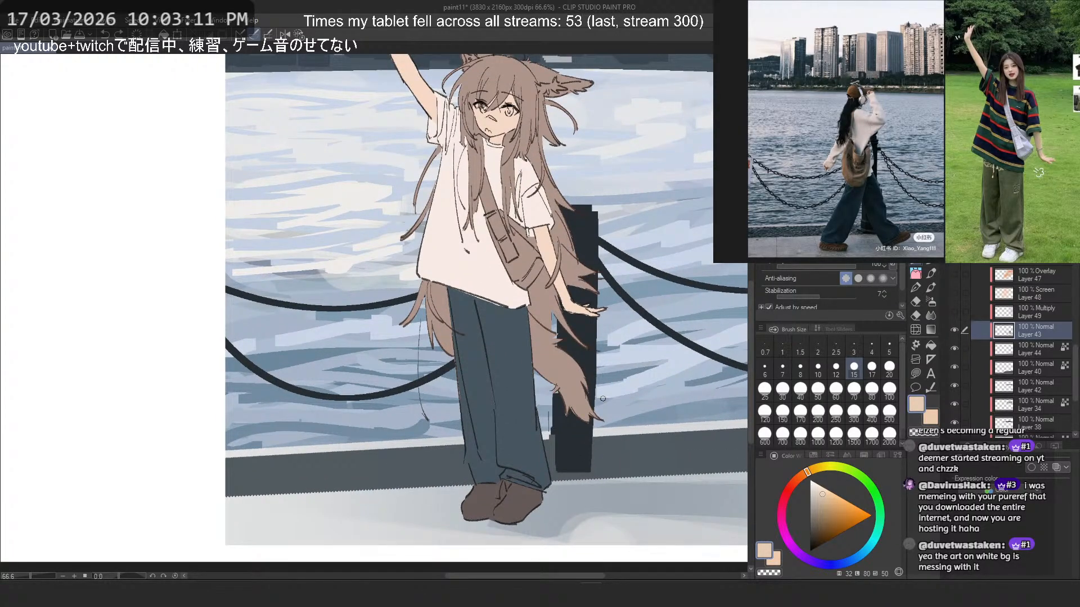
key(b)
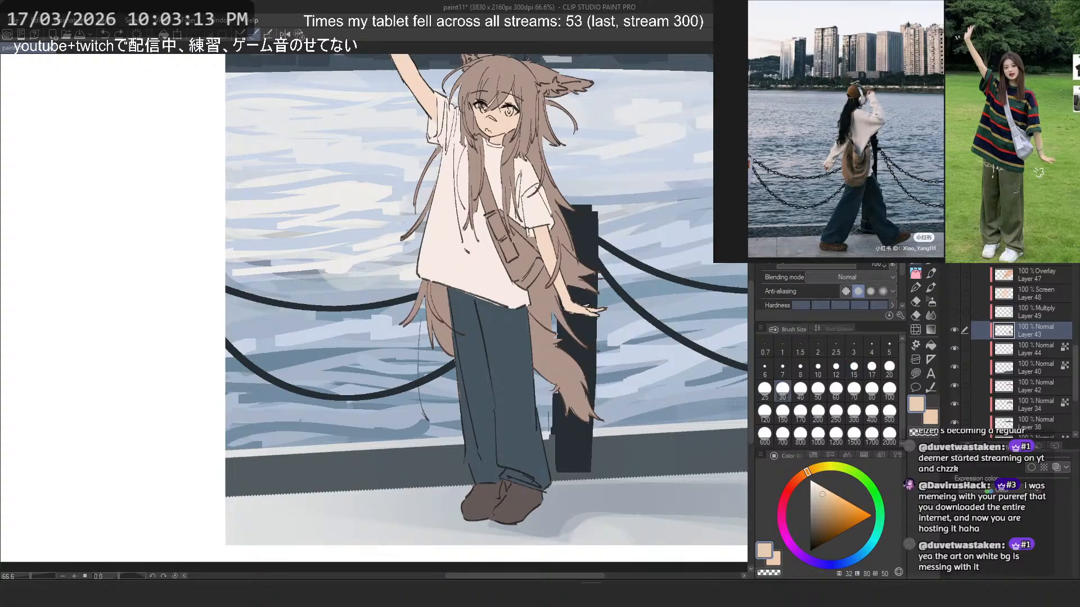
alt+click(611, 329)
drag(568, 334, 563, 455)
key(ctrl+z)
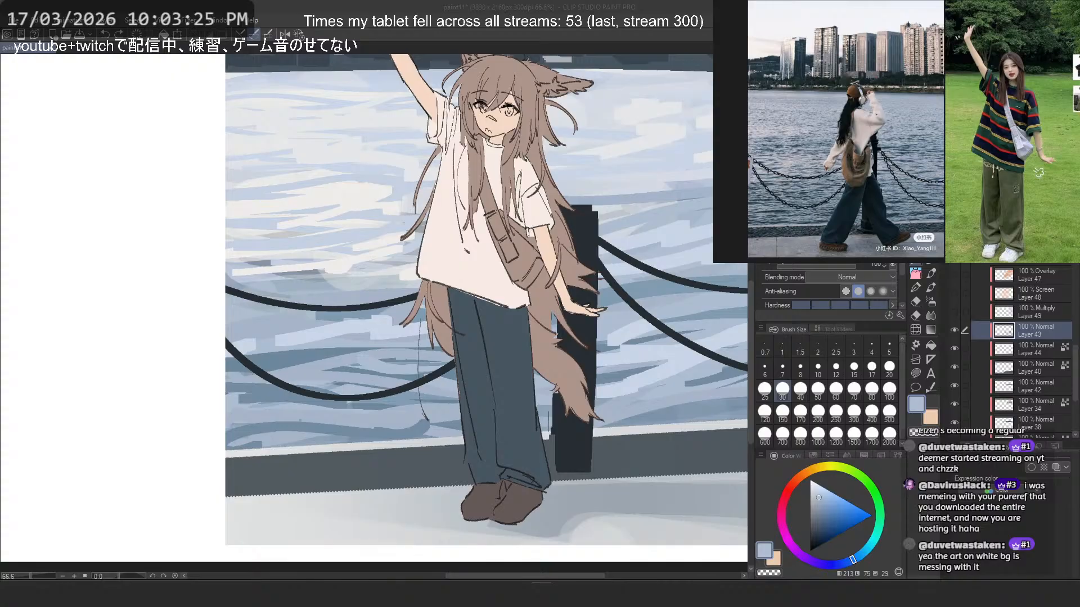
click(590, 3)
drag(565, 225, 562, 448)
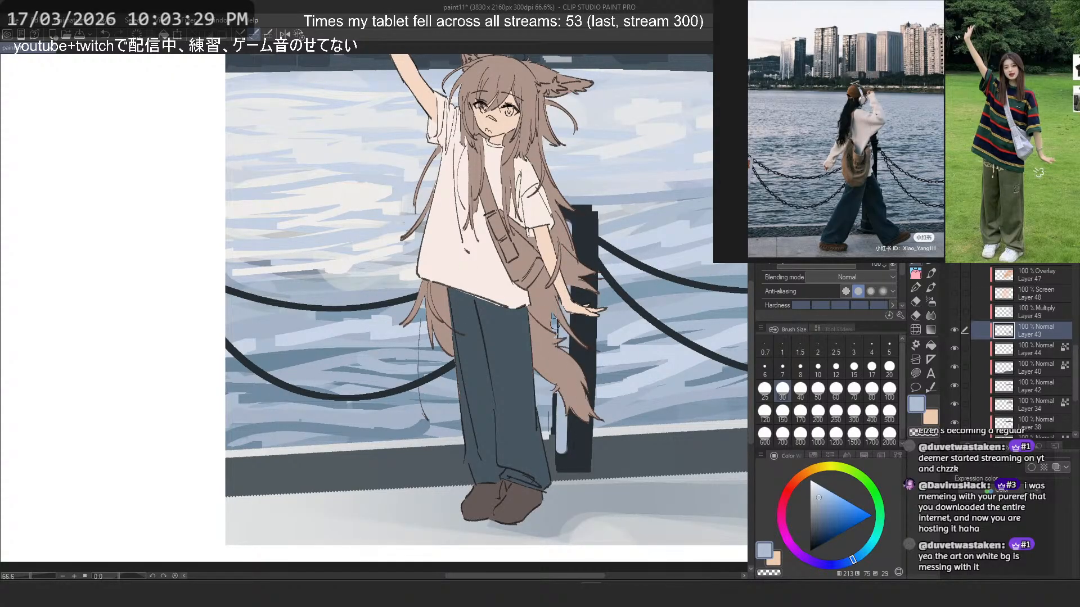
key(ctrl+z)
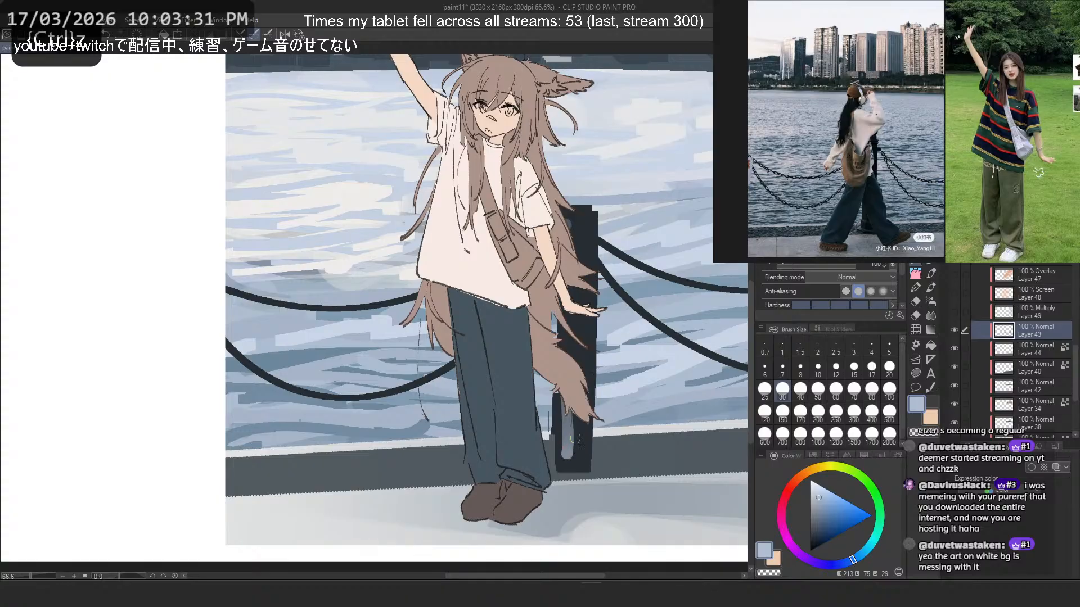
- Try slate blue strokes down the post with the square_gpen brush at sizes 15, 40 and 25, undoing each attempt
alt+click(572, 428)
key(p)
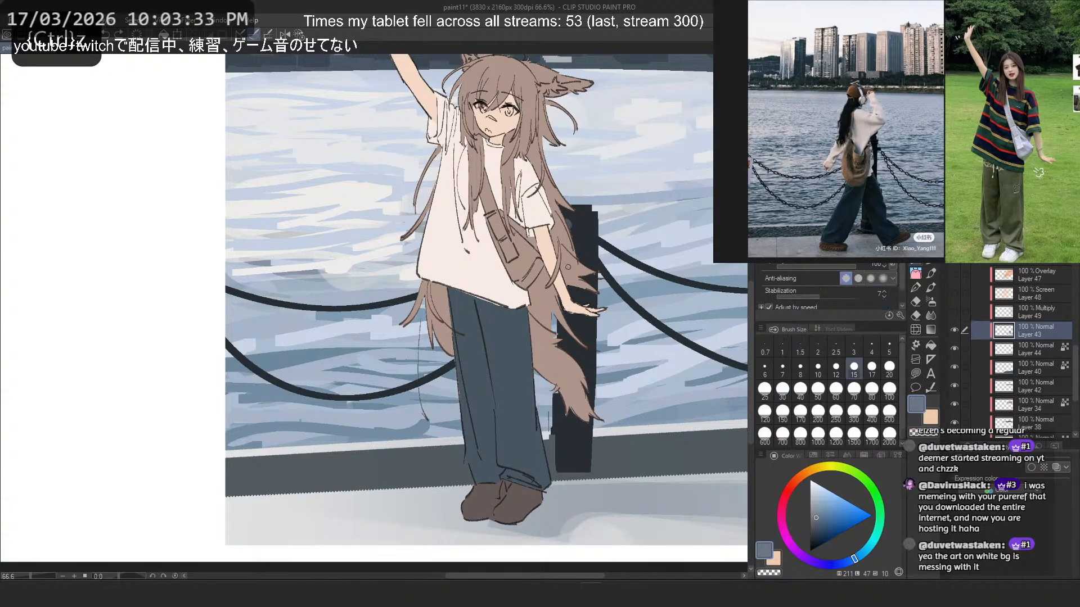
drag(560, 322, 557, 453)
key(ctrl+z)
click(800, 390)
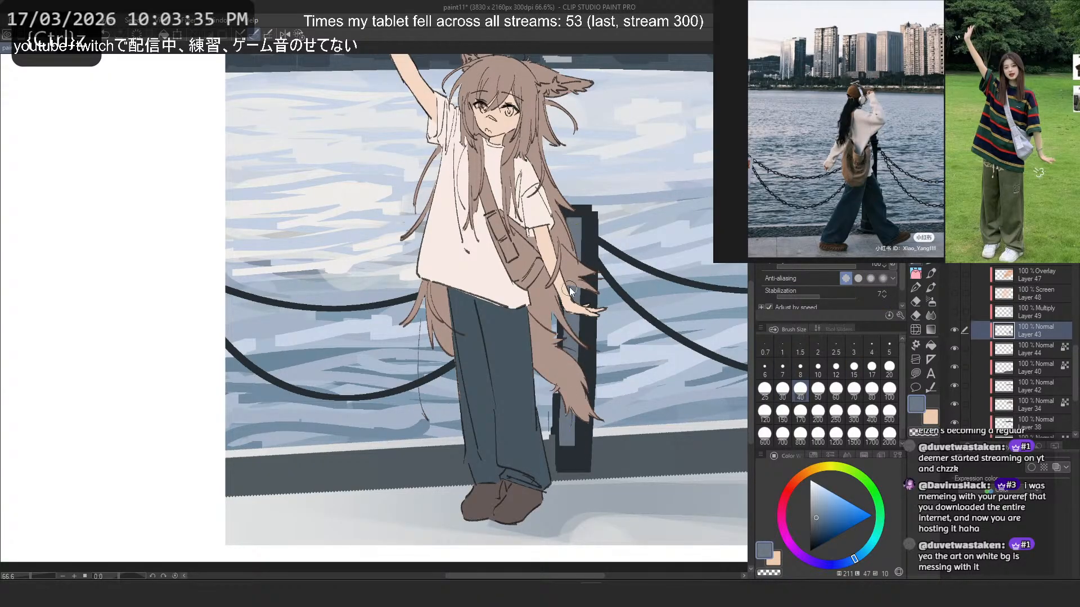
click(768, 394)
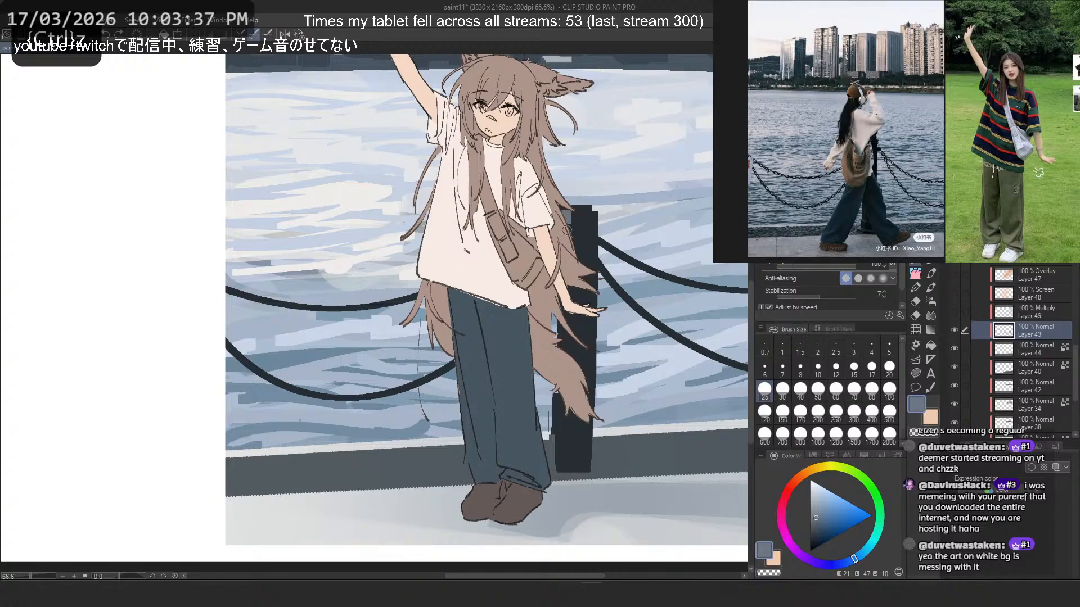
key(ctrl+z)
mouse_move(568, 221)
mouse_down()
mouse_move(565, 433)
mouse_move(558, 426)
mouse_move(607, 299)
mouse_move(551, 446)
mouse_move(554, 458)
mouse_move(559, 439)
mouse_move(557, 468)
mouse_move(558, 439)
mouse_move(592, 435)
mouse_up()
key(ctrl+z)
- Paint size 17 slate highlights along the post's lower left edge and trim them with the post's dark navy
key(ctrl+z)
key(ctrl+z)
click(872, 370)
key(ctrl+z)
alt+click(583, 447)
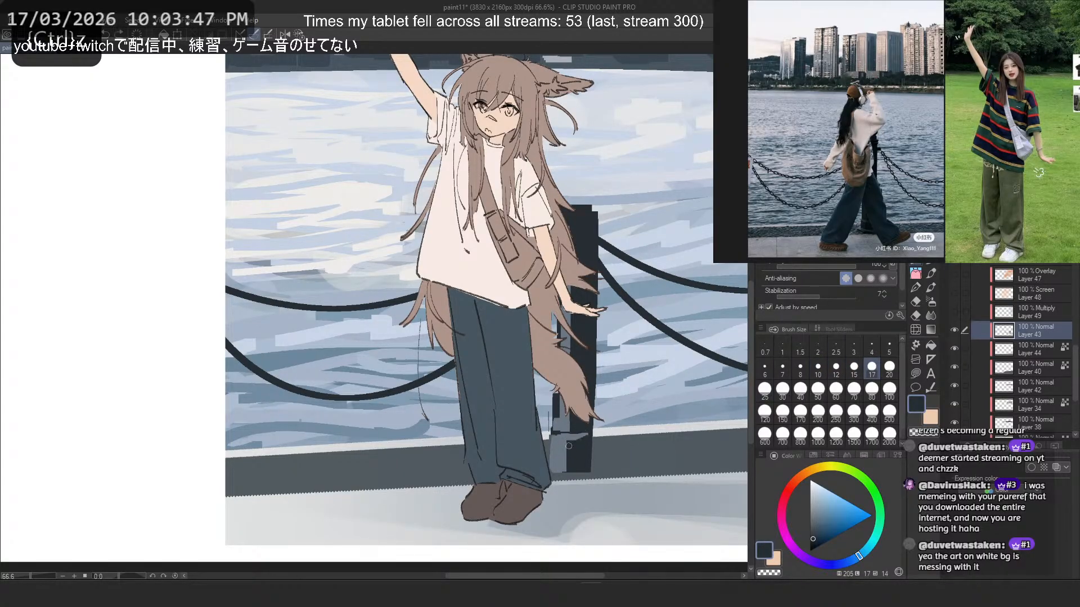
drag(565, 443, 563, 470)
key(ctrl+z)
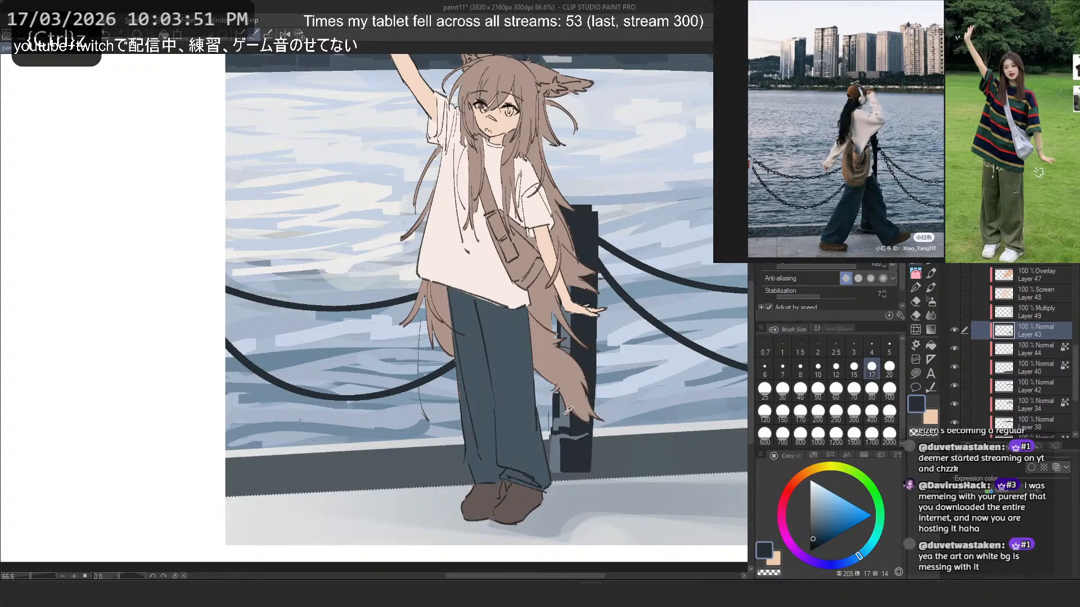
- Add thin slate highlights around the top of the post and retouch them with dark navy, undoing unwanted strokes
alt+click(566, 414)
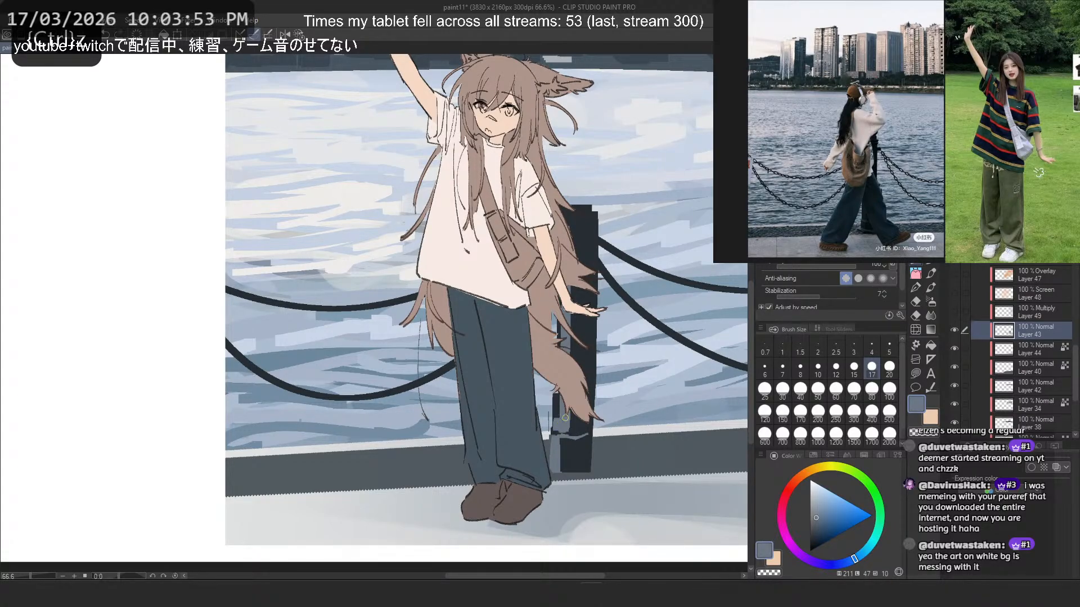
mouse_move(597, 219)
mouse_down()
mouse_move(570, 222)
mouse_move(593, 207)
mouse_move(584, 219)
mouse_move(571, 210)
mouse_move(582, 226)
mouse_move(570, 209)
mouse_move(582, 229)
mouse_move(588, 211)
mouse_move(567, 212)
mouse_move(593, 221)
mouse_up()
key(ctrl+z)
key(ctrl+z)
key(ctrl+z)
alt+click(584, 222)
key(ctrl+z)
key(ctrl+z)
key(ctrl+z)
key(ctrl+z)
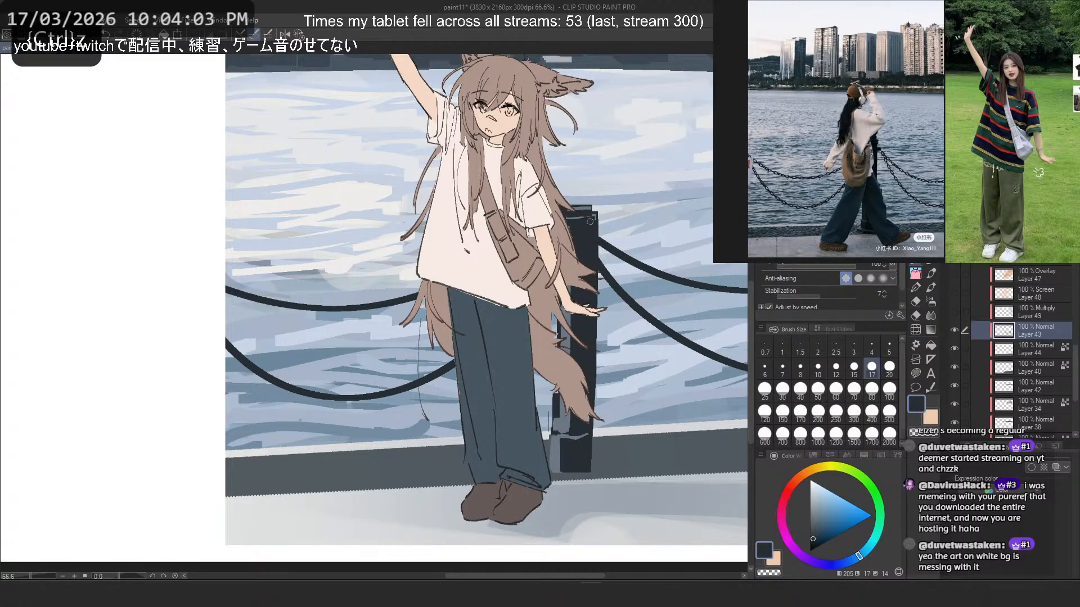
- Check the post's highlights in the full composition with the Overlay, Screen and Multiply lighting layers switched on and off
scroll(583, 158, down, 3)
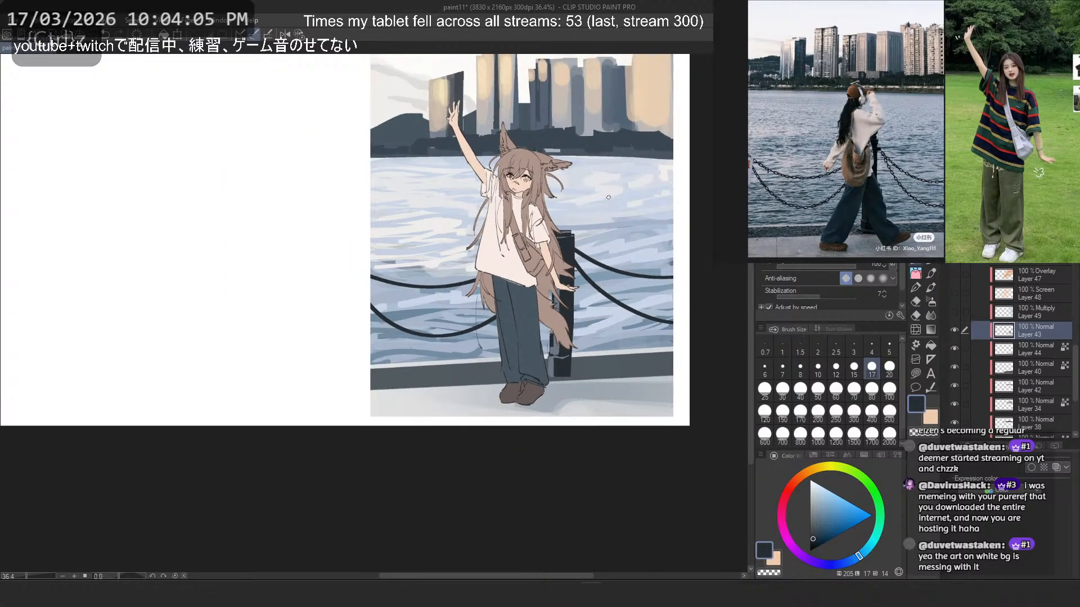
scroll(622, 212, down, 3)
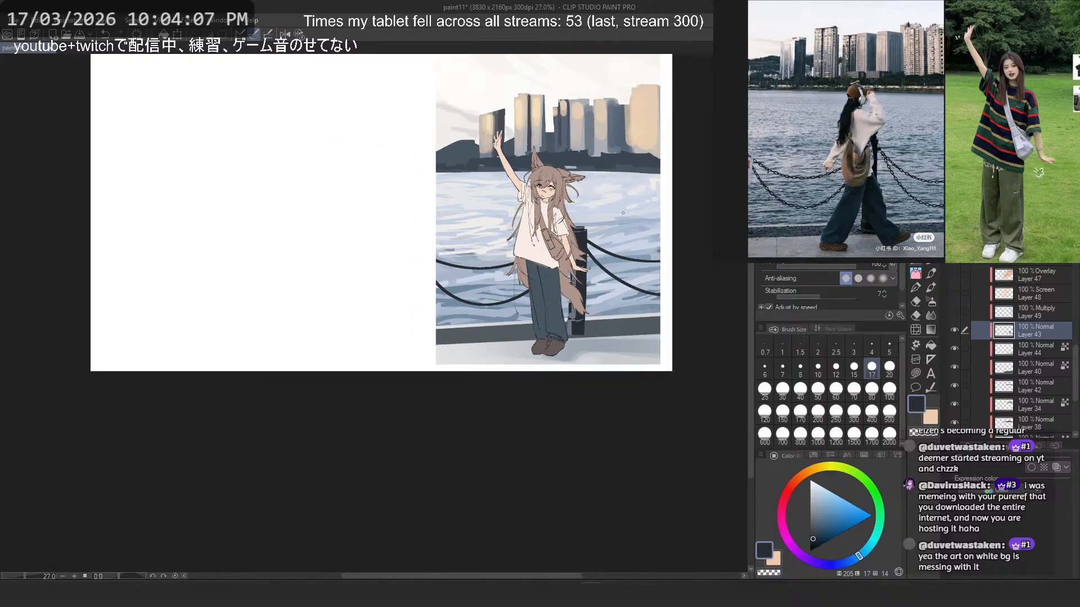
scroll(620, 214, up, 1)
scroll(619, 215, up, 1)
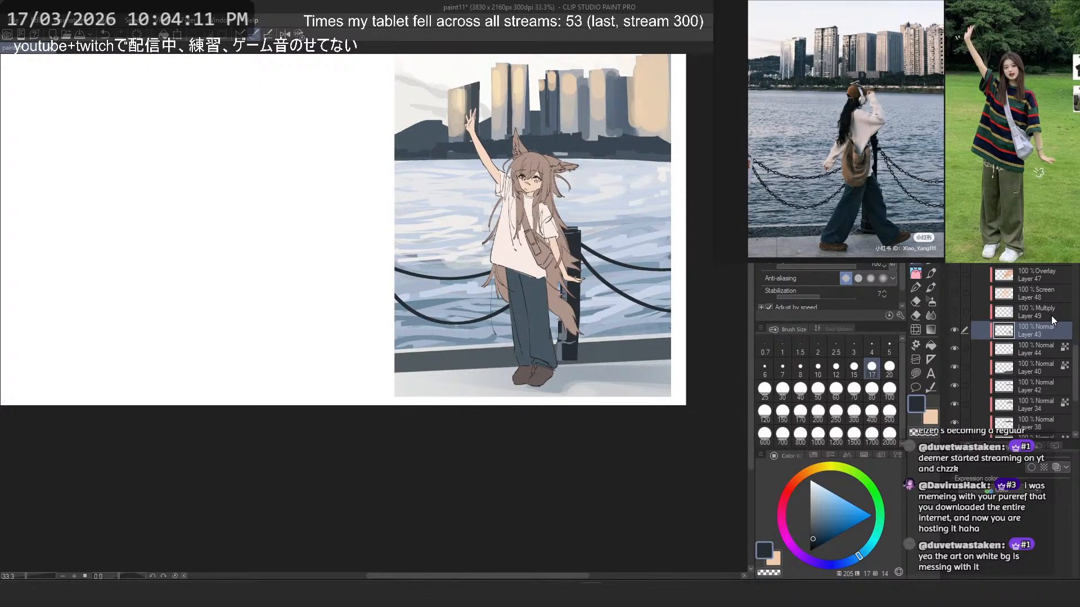
drag(954, 312, 955, 273)
- Sample a warm grey from the buildings and try a size 700 airbrush pass over the post on Layer 43, undoing it
click(930, 302)
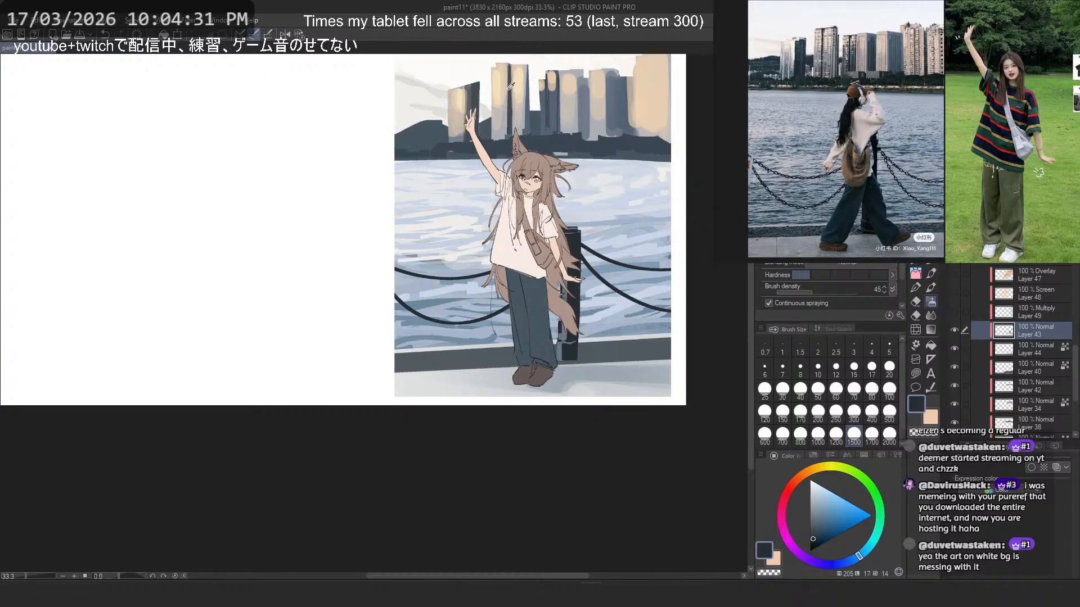
alt+click(667, 135)
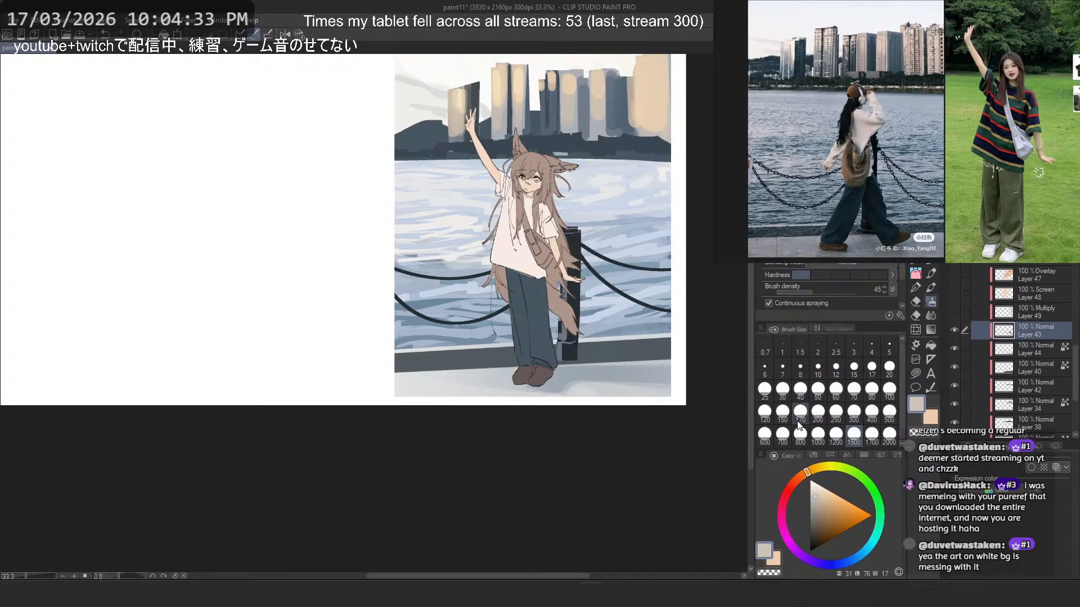
click(783, 435)
drag(597, 230, 554, 285)
key(ctrl+z)
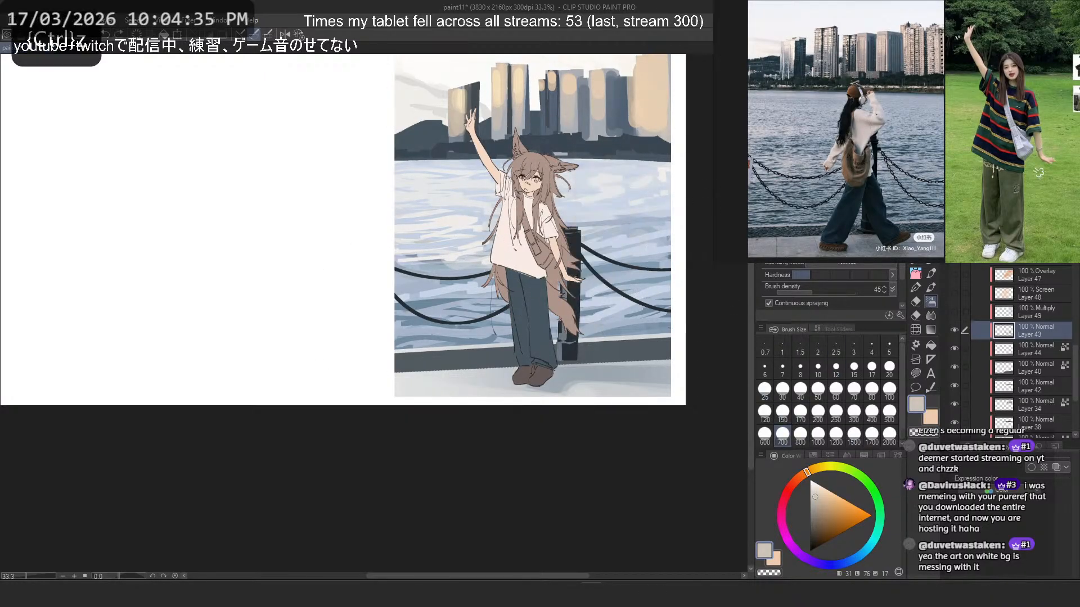
key(ctrl+z)
- Lock Layer 43's transparent pixels and try airbrushing grey at size 700 over the chains beside the character, undoing it
scroll(438, 264, up, 5)
alt+click(449, 276)
alt+click(449, 276)
scroll(443, 279, down, 8)
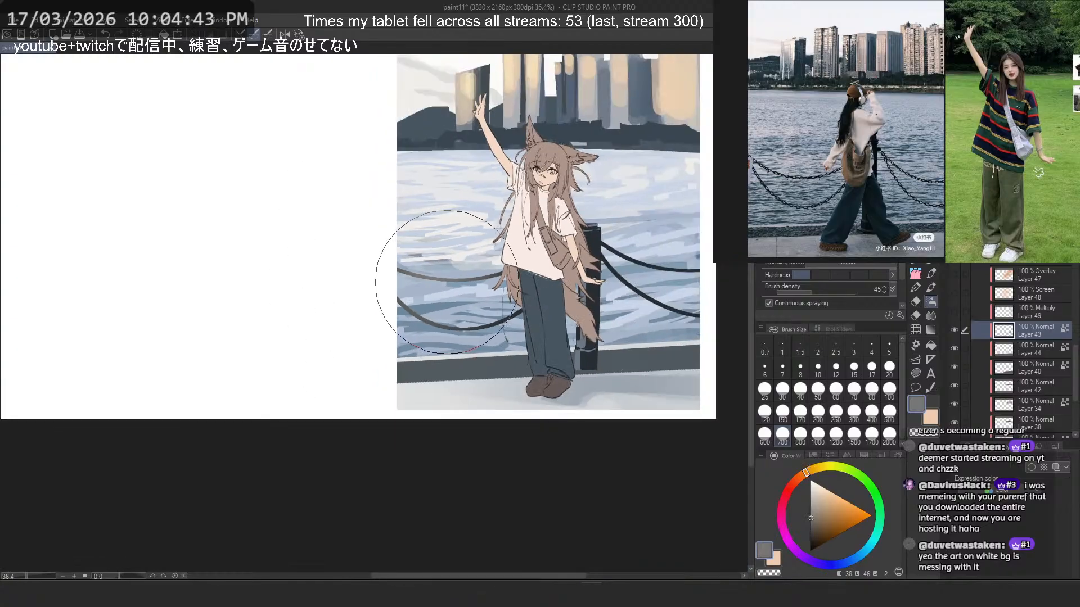
key(ctrl+z)
- Sample the post's dark navy and fill over its grey highlight strokes on Layer 43
scroll(524, 264, up, 4)
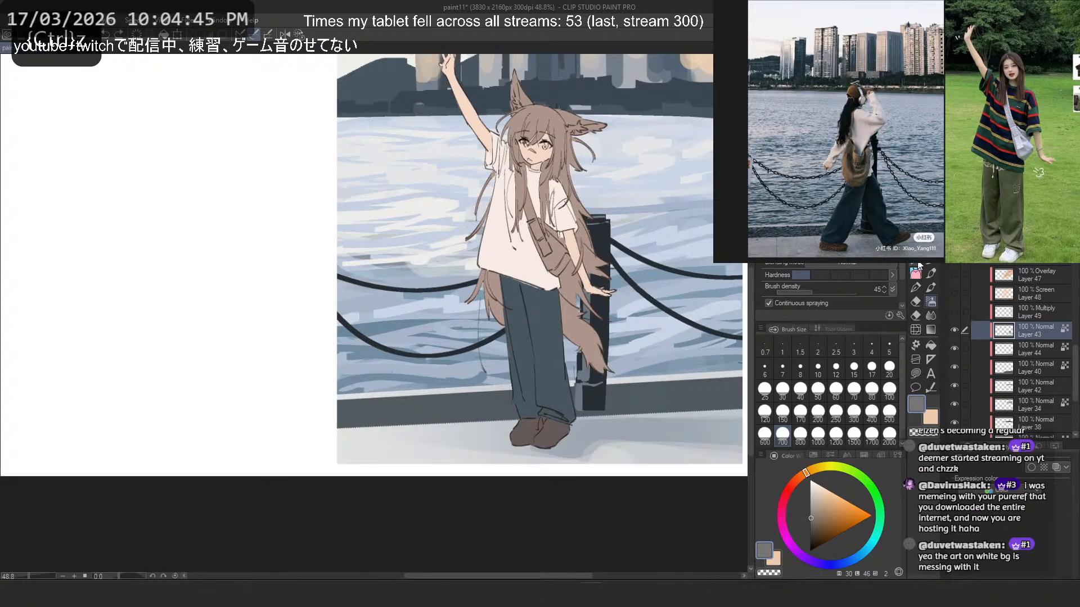
key(p)
key(ctrl+z)
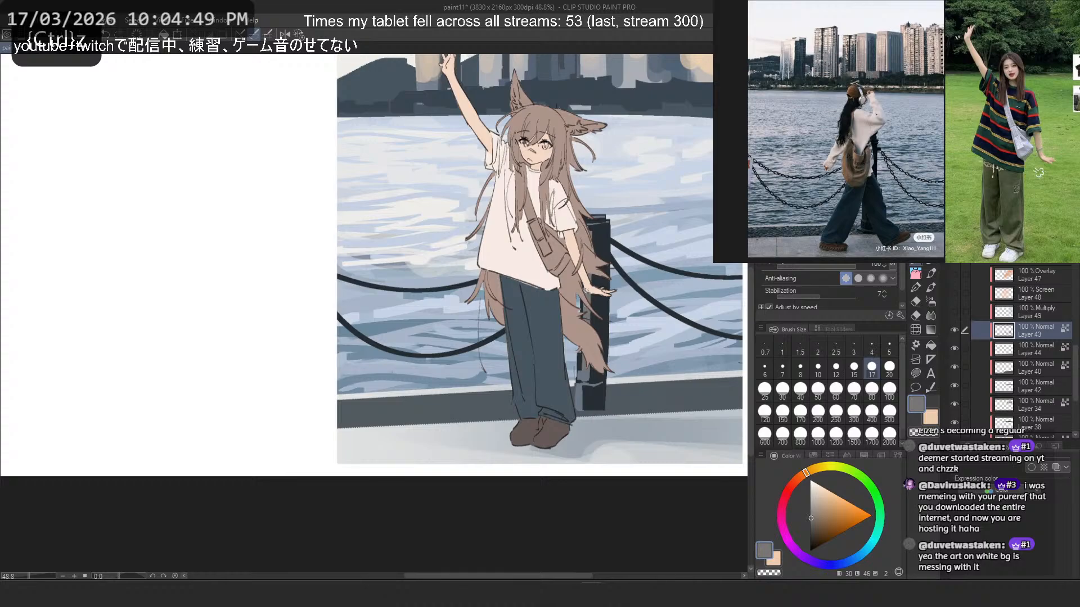
alt+click(593, 376)
click(916, 374)
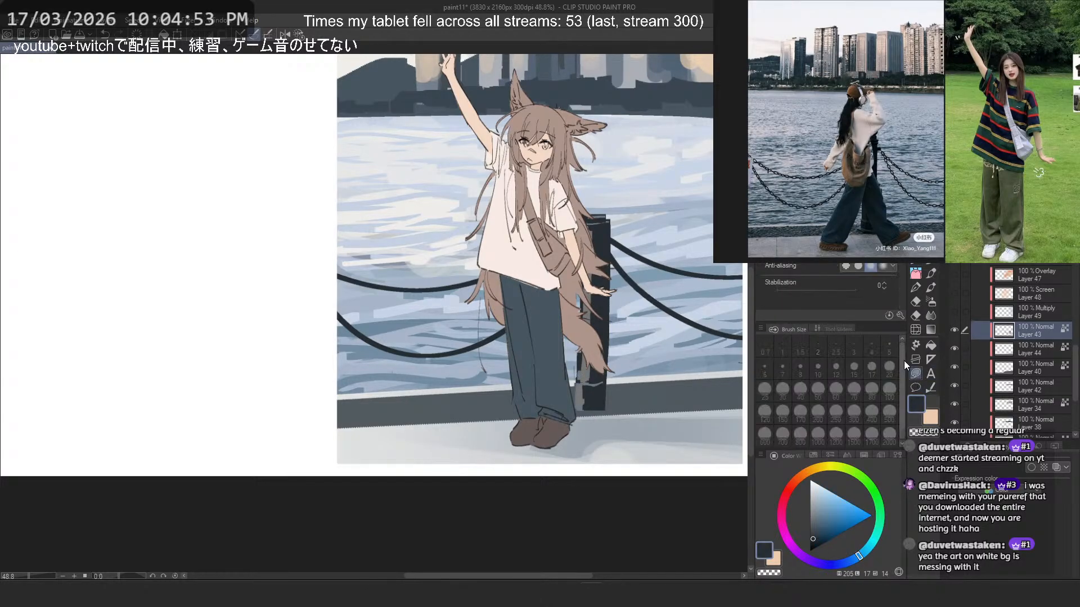
- Review the solid dark post in the whole illustration with the lighting layers shown and hidden
scroll(613, 247, down, 5)
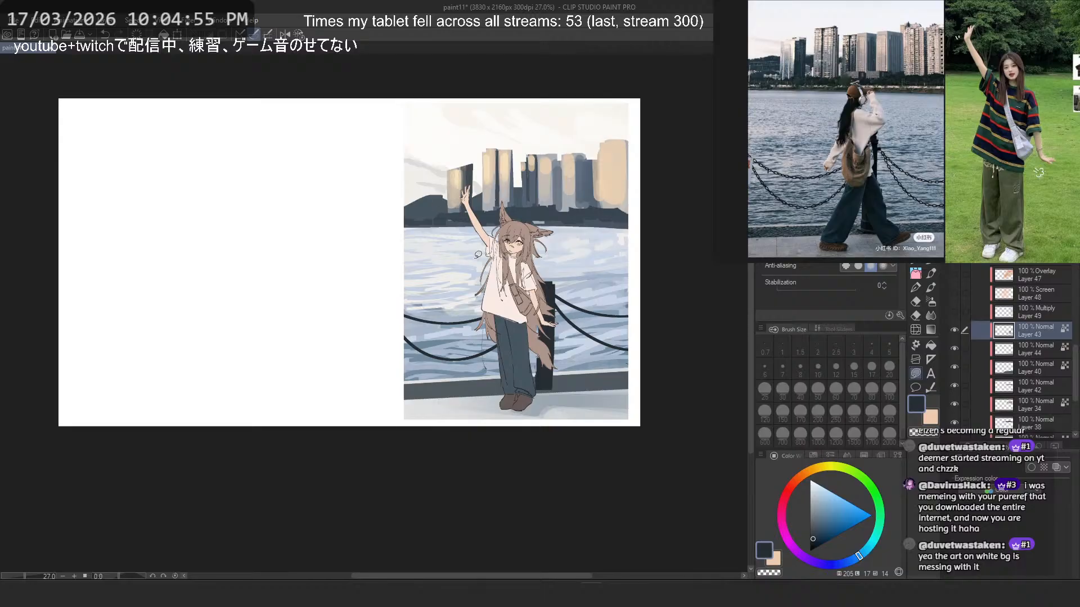
scroll(478, 253, up, 2)
scroll(526, 262, up, 1)
scroll(568, 242, down, 5)
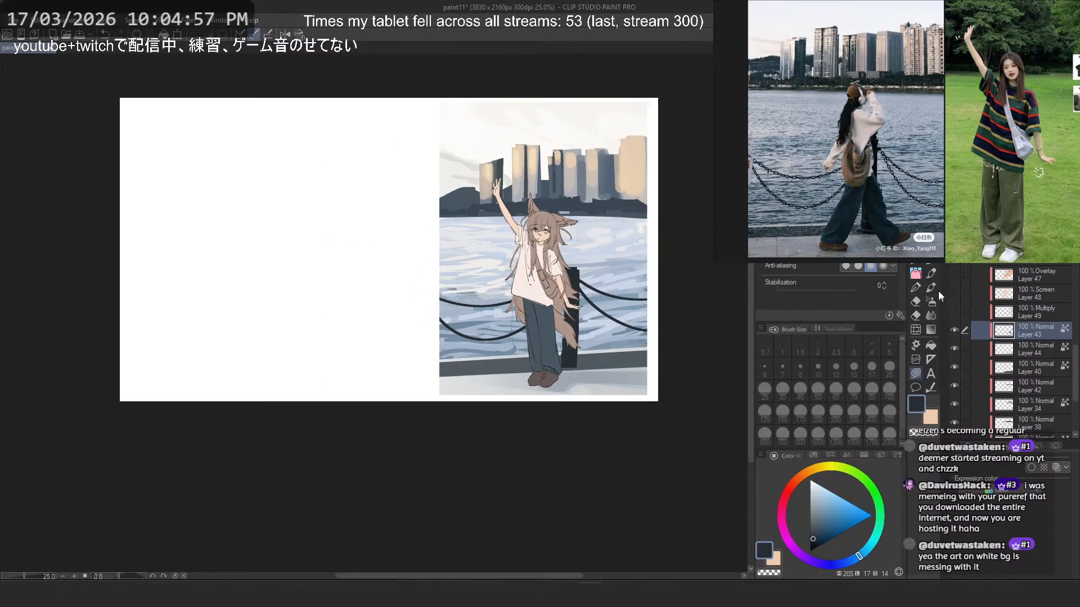
scroll(540, 209, down, 2)
scroll(551, 204, up, 3)
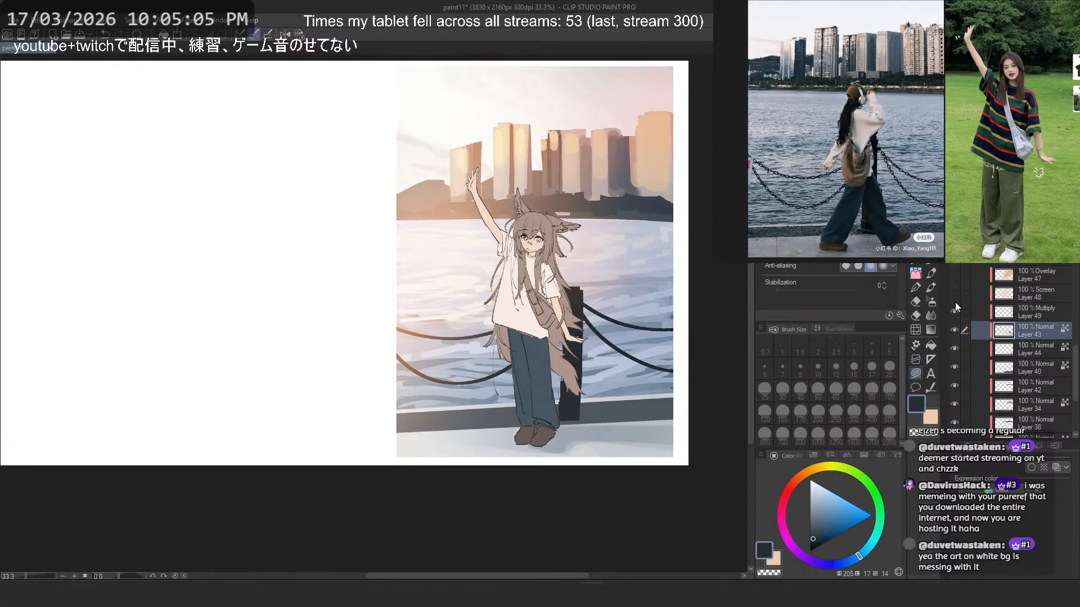
mouse_move(955, 303)
mouse_down()
mouse_move(960, 275)
mouse_move(956, 310)
mouse_up()
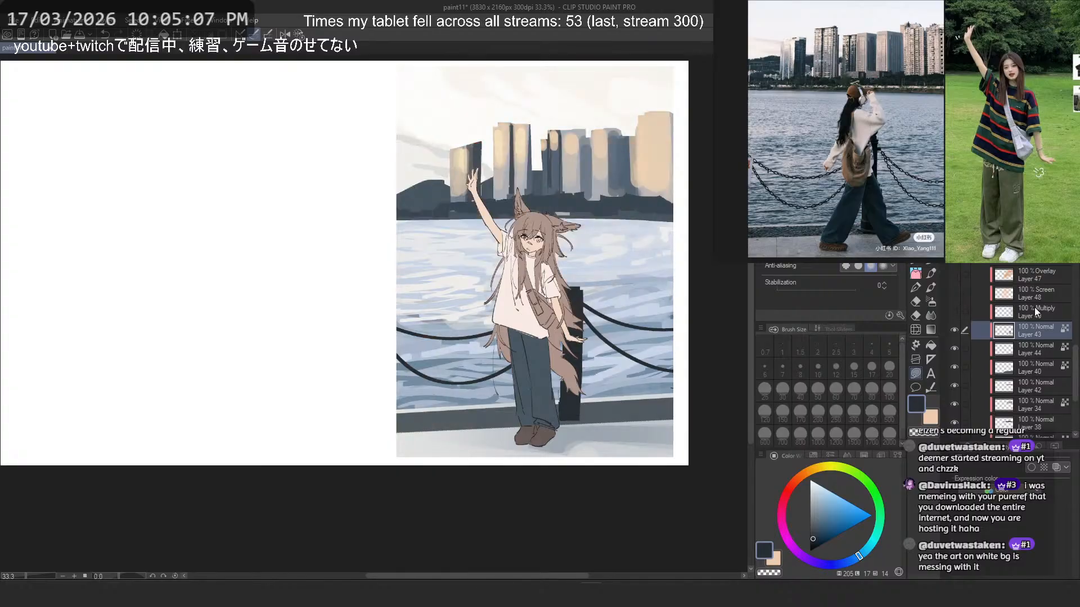
- Expand Folder 9, select the Overlay Layer 47 and show the Overlay, Screen and Multiply lighting layers
scroll(987, 369, down, 1)
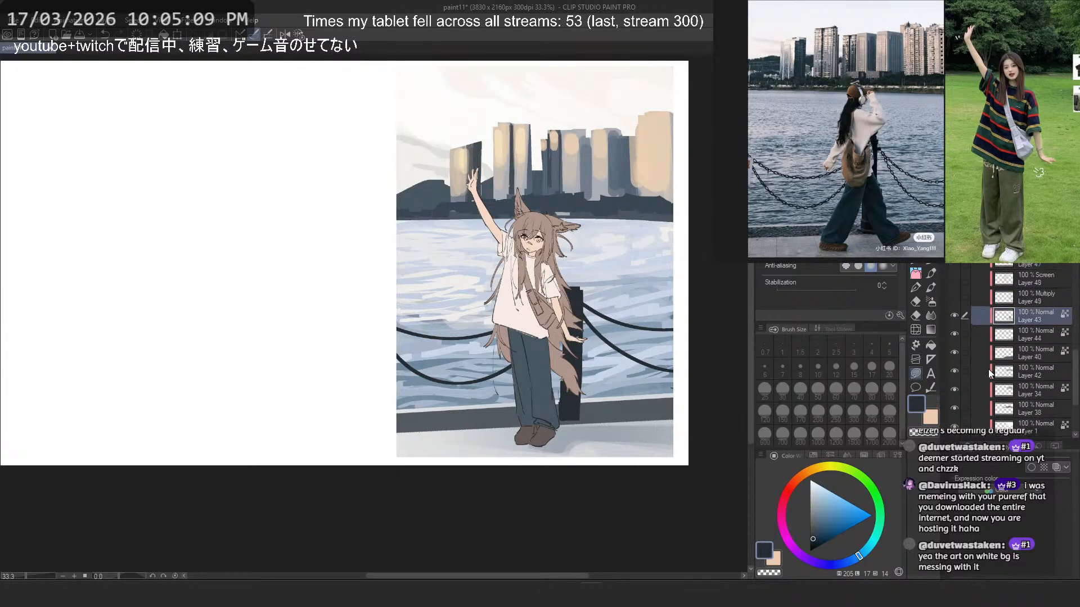
scroll(988, 368, up, 7)
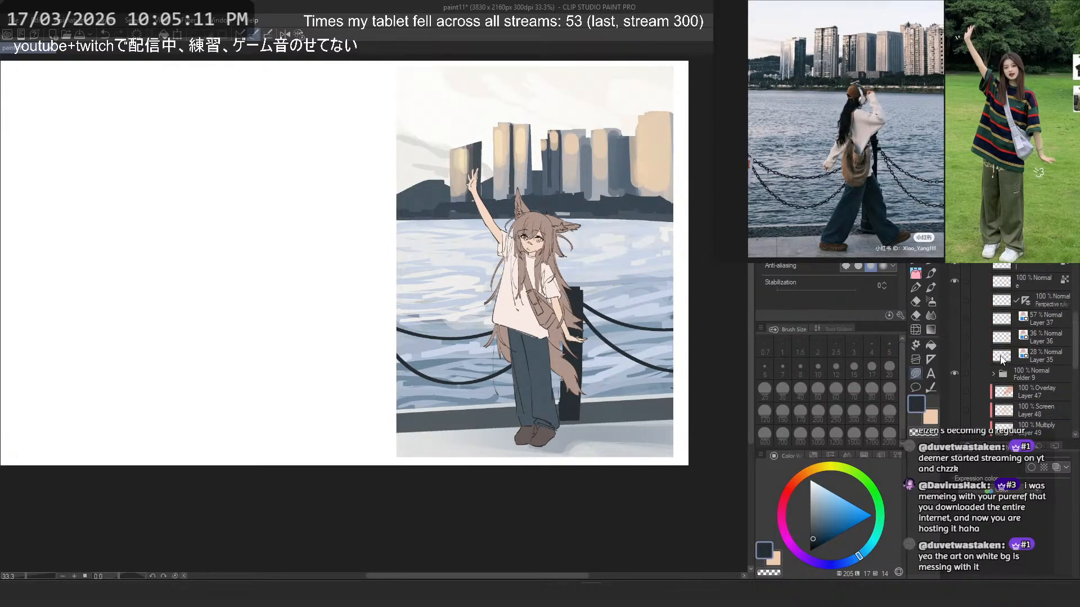
scroll(1001, 360, up, 5)
scroll(1001, 360, down, 6)
click(994, 360)
scroll(1000, 356, down, 5)
click(994, 342)
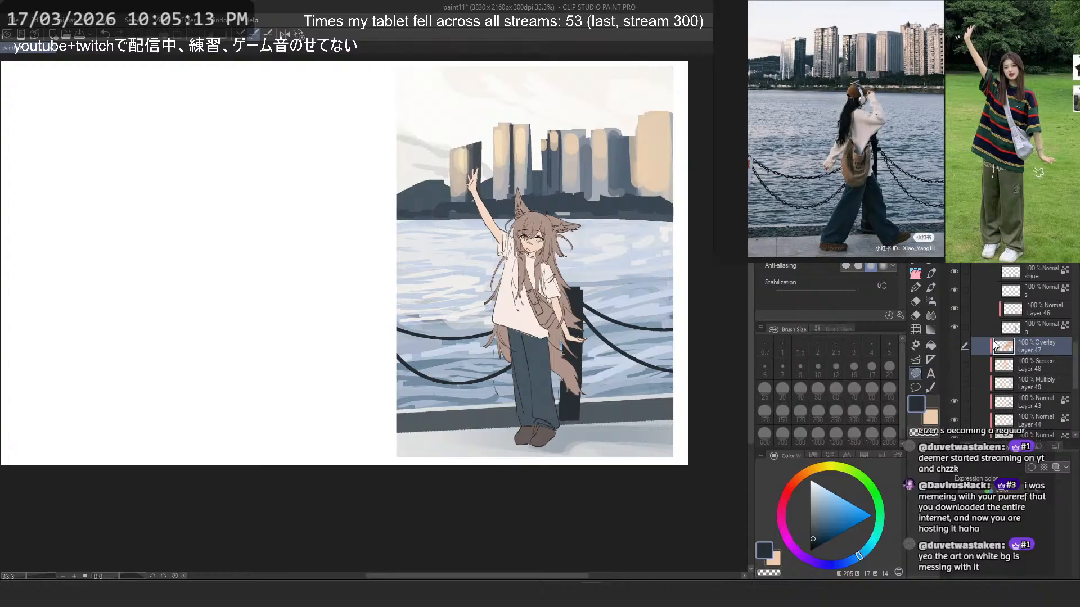
scroll(994, 340, down, 1)
drag(955, 334, 956, 368)
- Select the character's layer "h" in Folder 9 and check its content by hiding and showing it
scroll(1024, 334, up, 3)
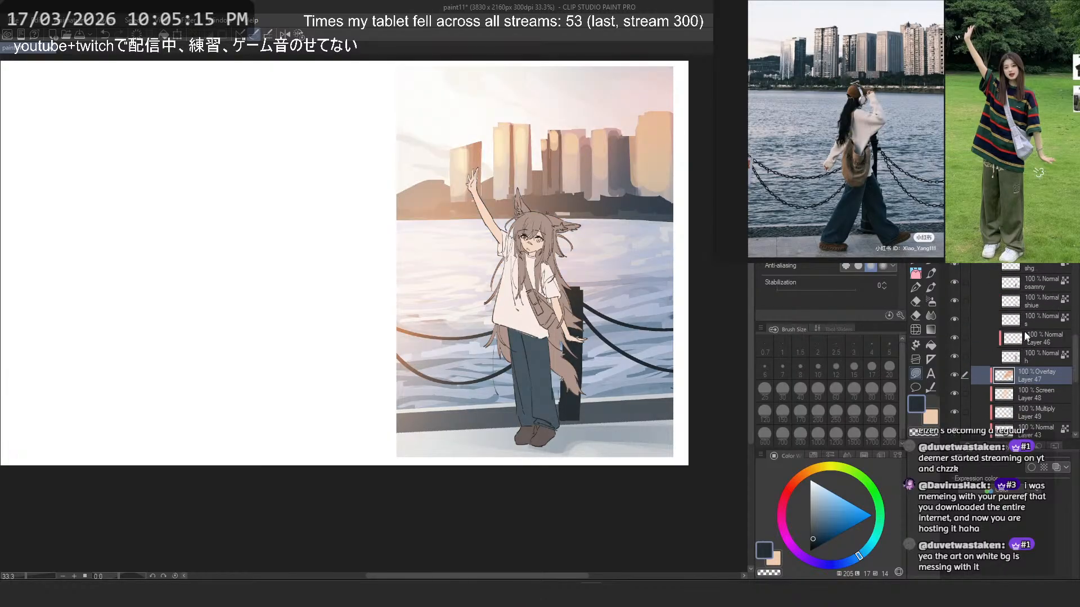
click(1026, 324)
click(1030, 355)
click(956, 359)
click(956, 359)
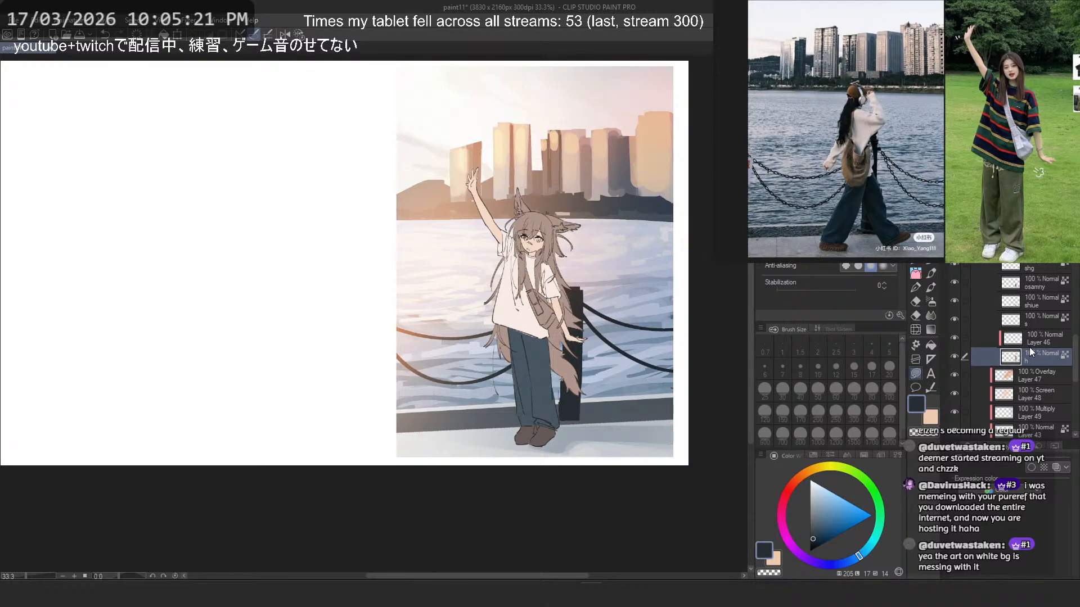
- Select the Multiply Layer 49 and check its shading by toggling its visibility
scroll(1029, 345, down, 5)
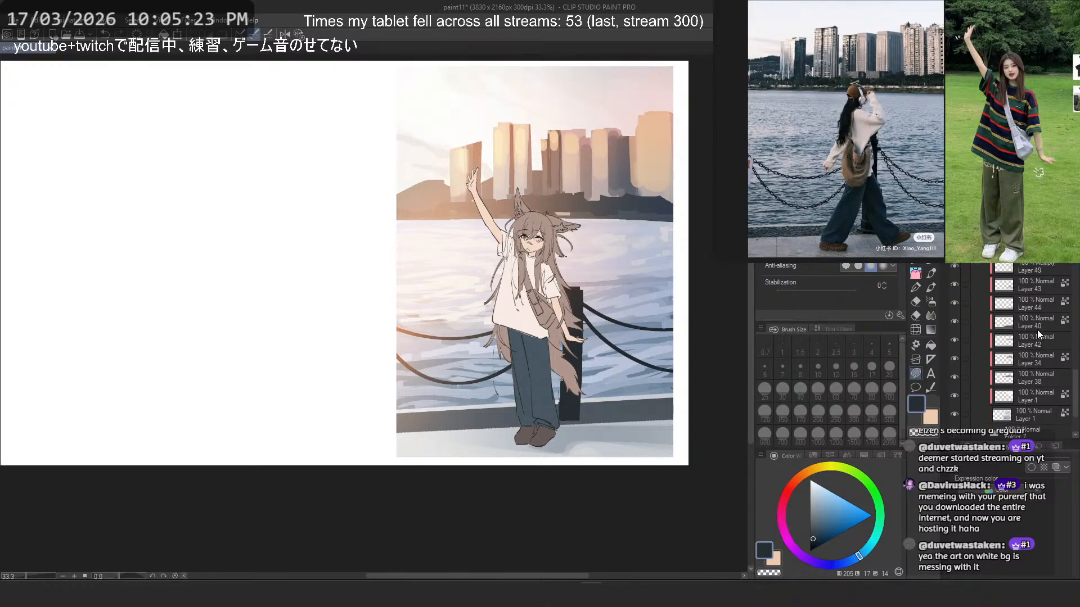
scroll(575, 255, down, 7)
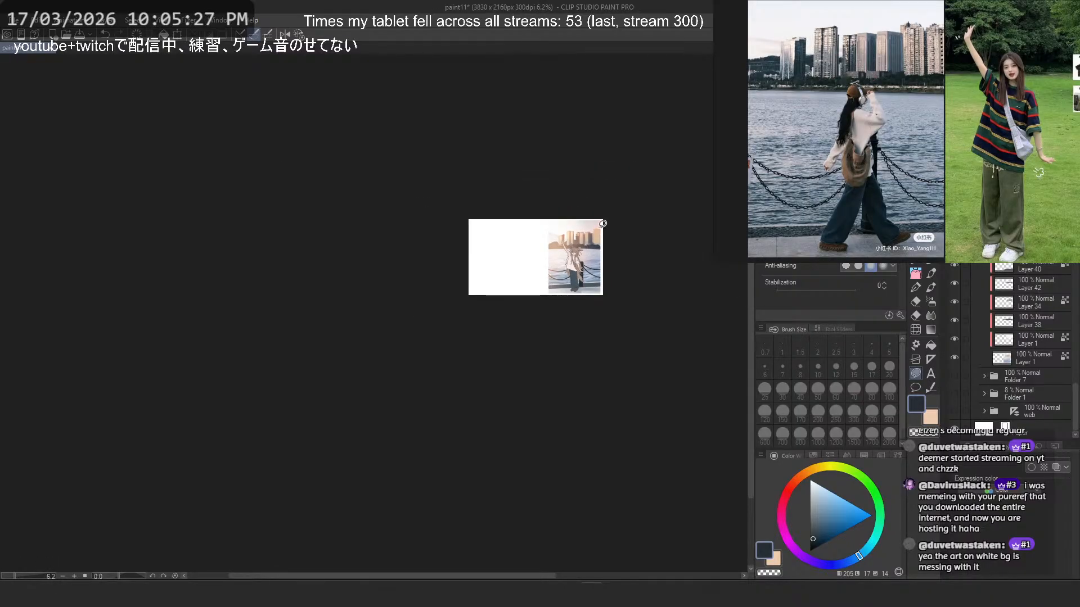
scroll(588, 252, up, 7)
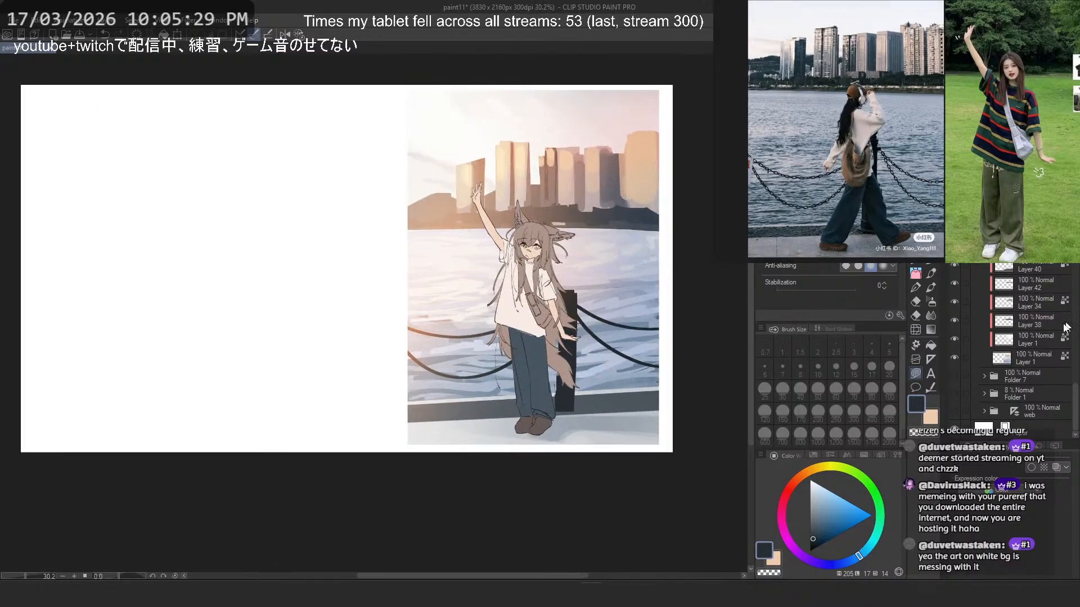
scroll(1046, 336, up, 4)
scroll(1041, 336, up, 3)
click(1032, 403)
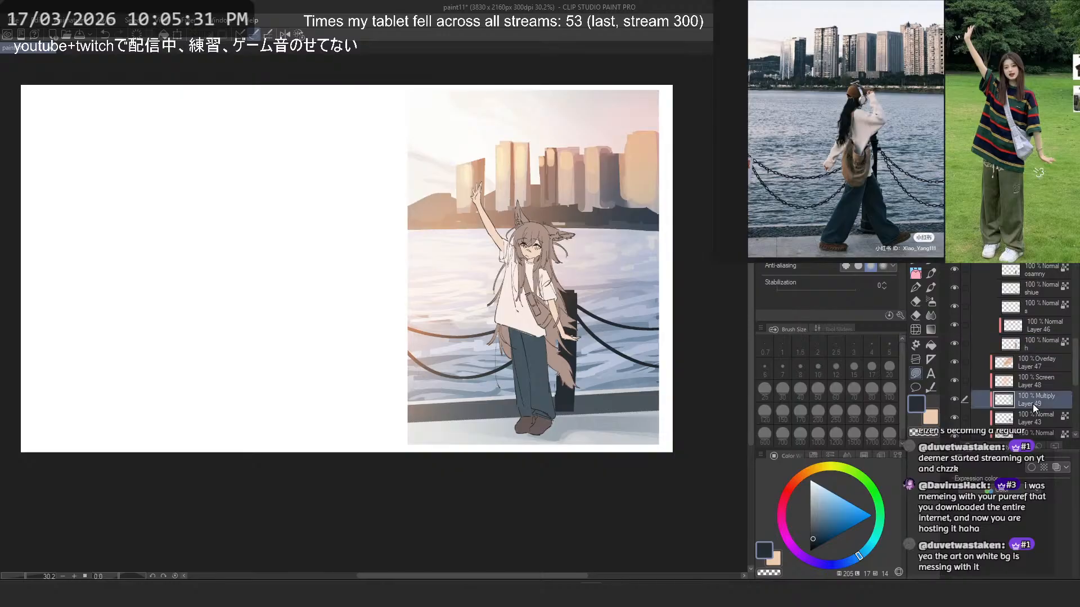
click(952, 404)
- Choose a pale grey-blue and try size 1700 airbrush shading on Multiply Layer 49, checking it in the mirrored view and undoing stray strokes
click(931, 301)
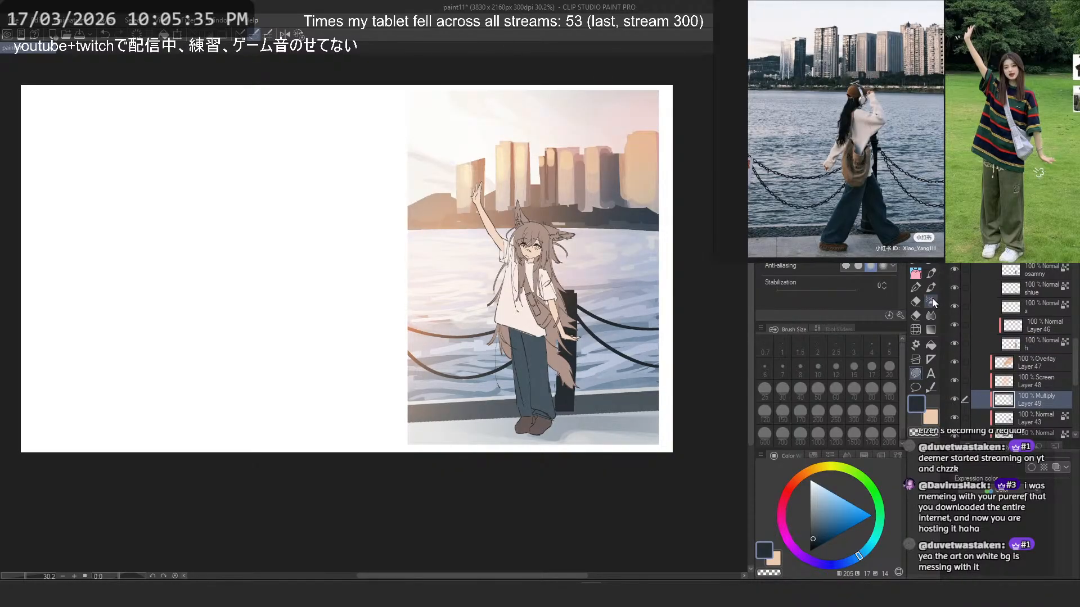
click(813, 493)
click(871, 434)
drag(624, 444, 411, 429)
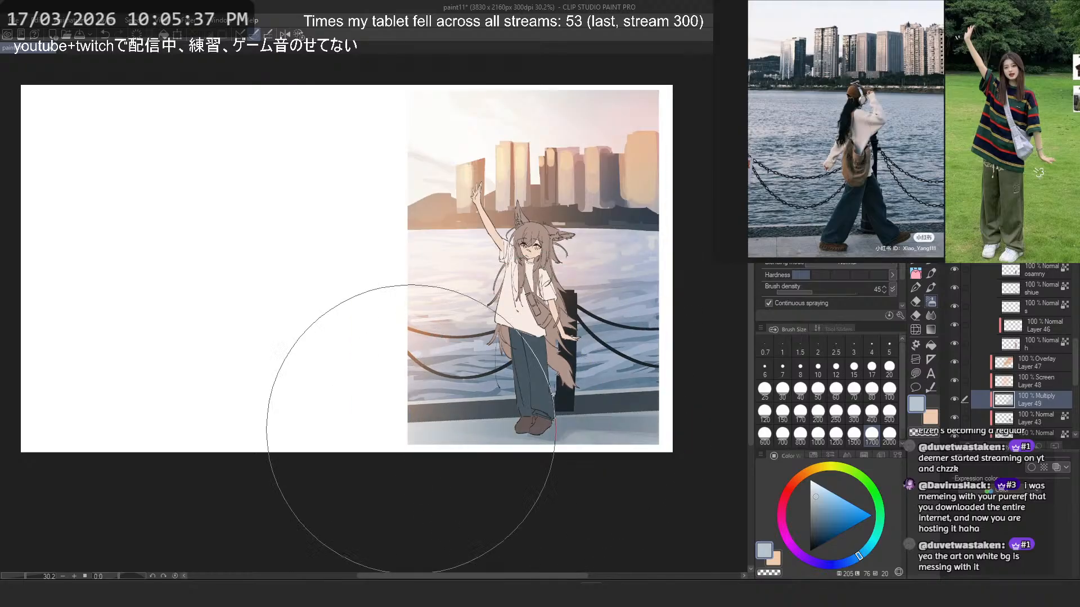
key(ctrl+z)
alt+click(641, 352)
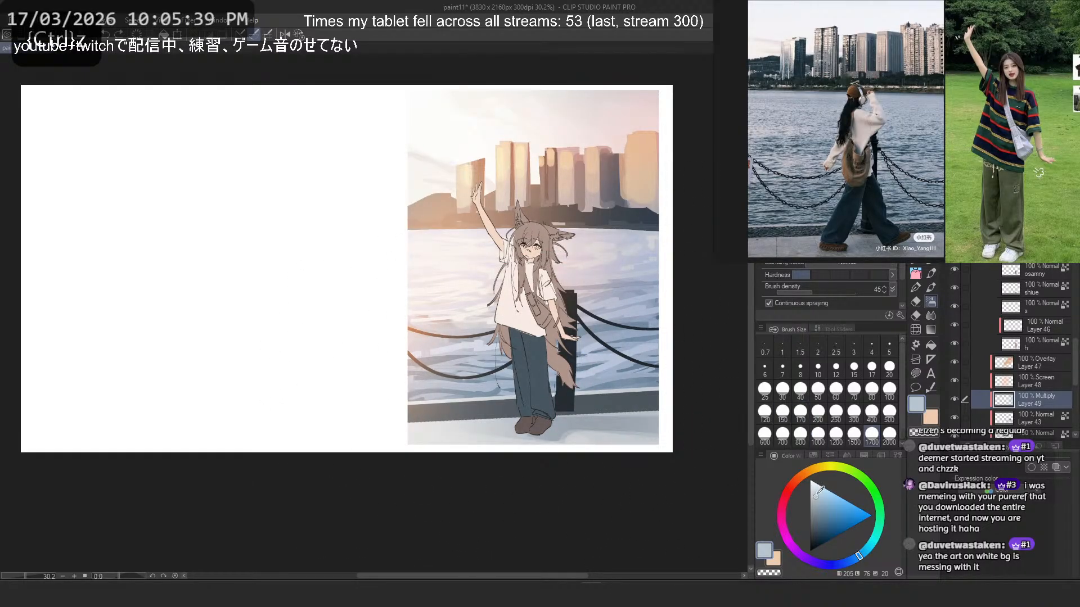
key(2)
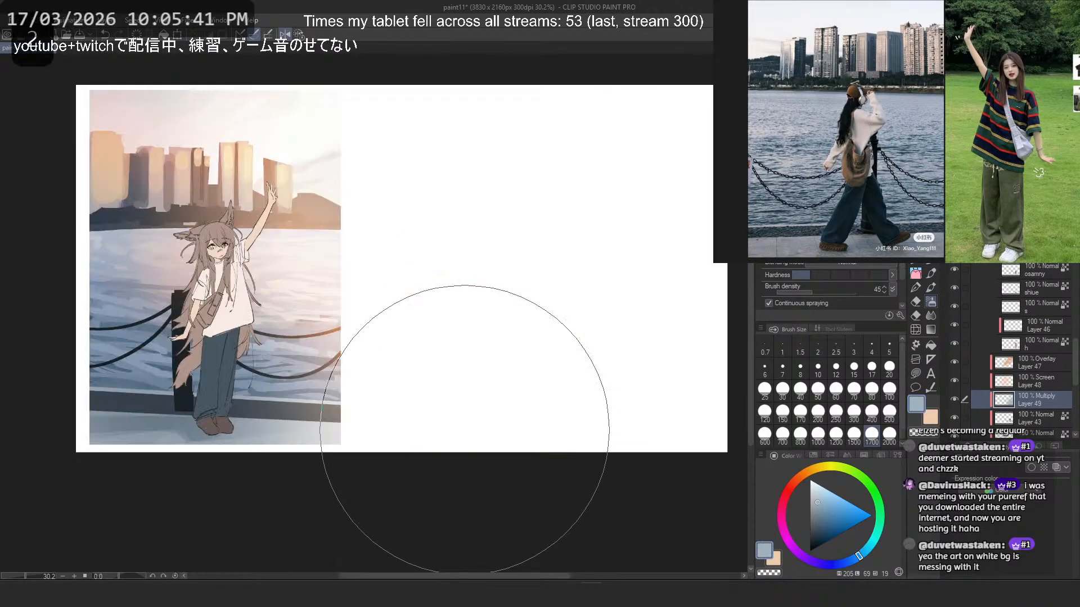
key(ctrl+z)
drag(126, 358, 121, 388)
key(ctrl+z)
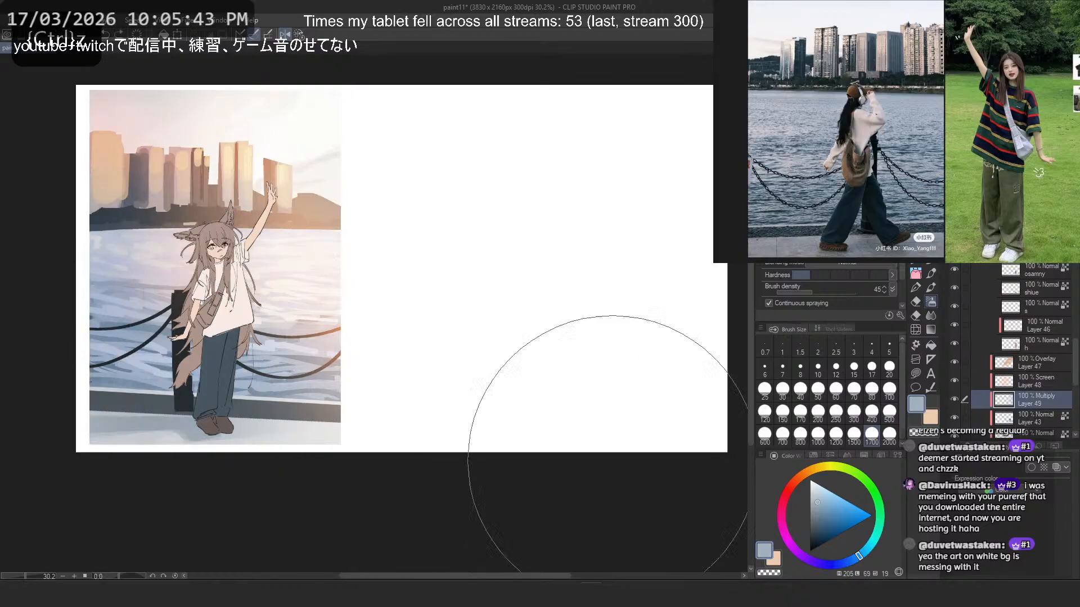
- Airbrush grey-blue shading at size 1000 over the water and ground around the post, undo unwanted strokes and restore the unmirrored view
click(816, 439)
drag(129, 352, 72, 284)
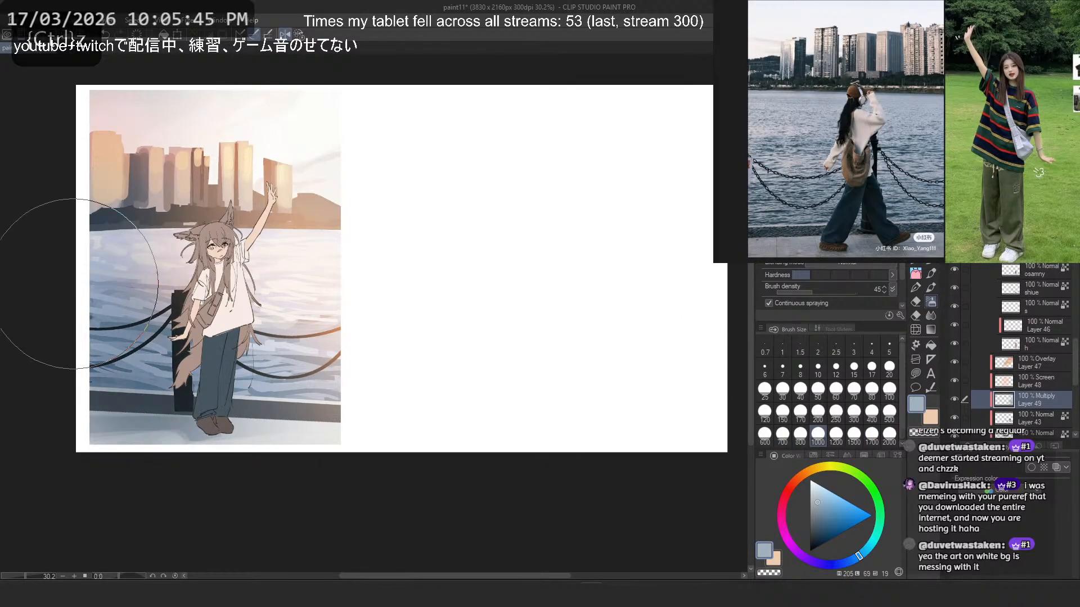
key(ctrl+z)
drag(176, 348, 126, 361)
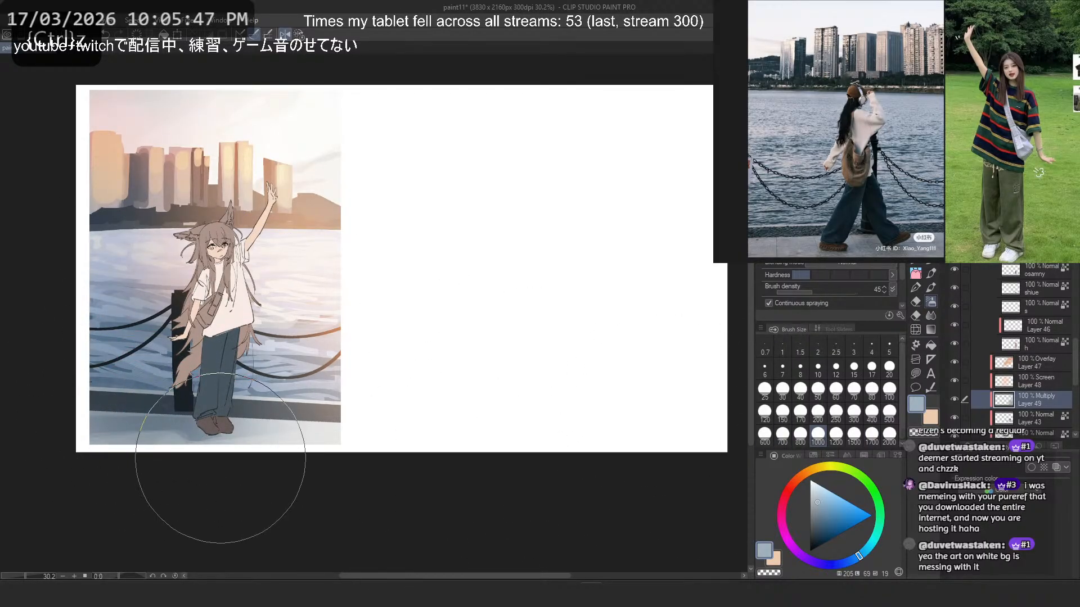
drag(217, 458, 247, 453)
key(ctrl+z)
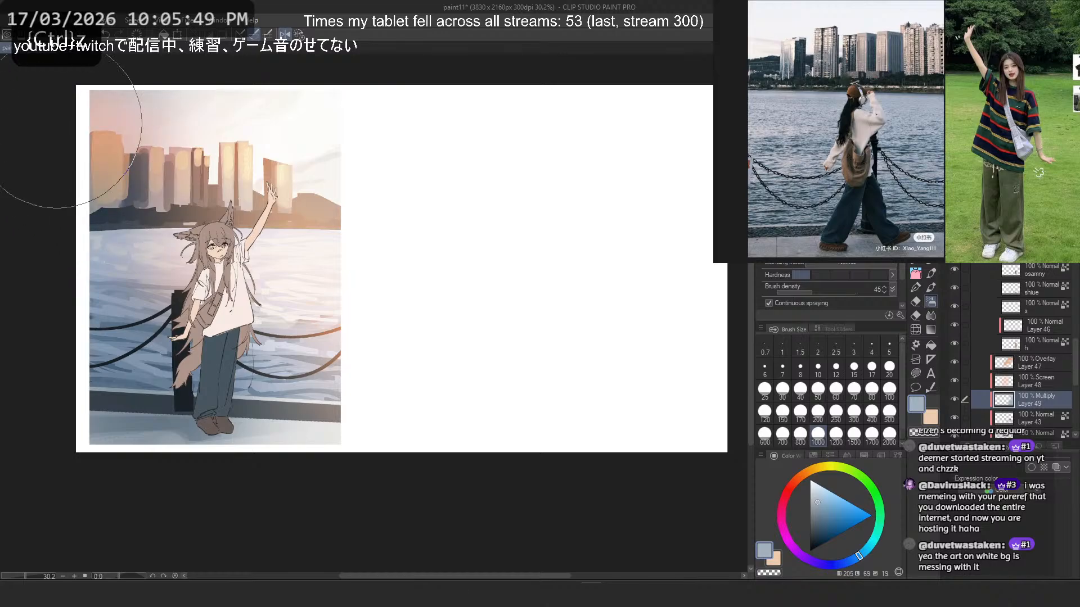
key(2)
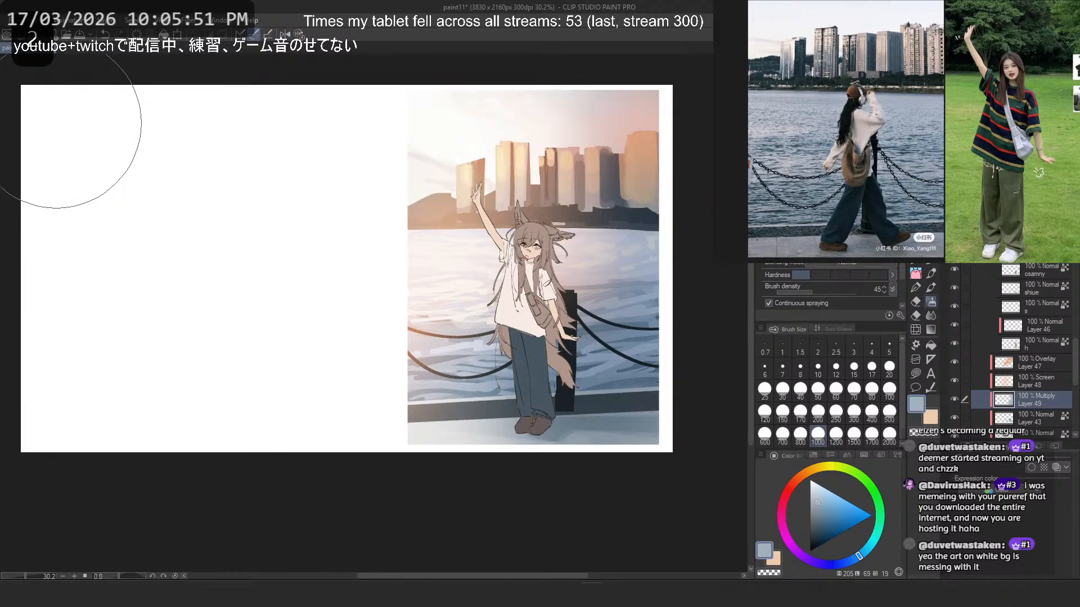
key(ctrl+z)
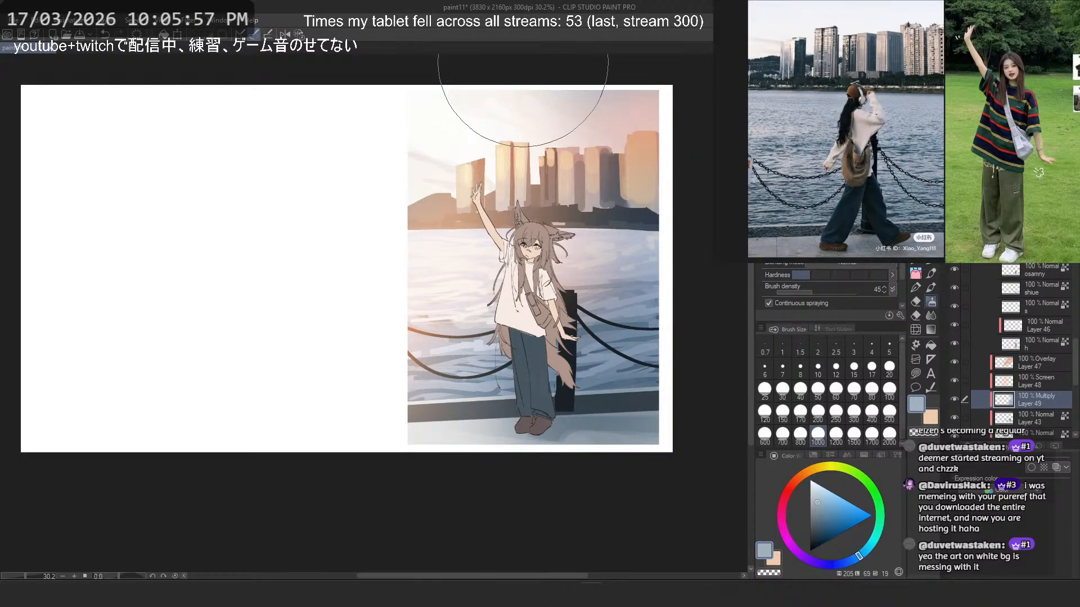
key(ctrl+z)
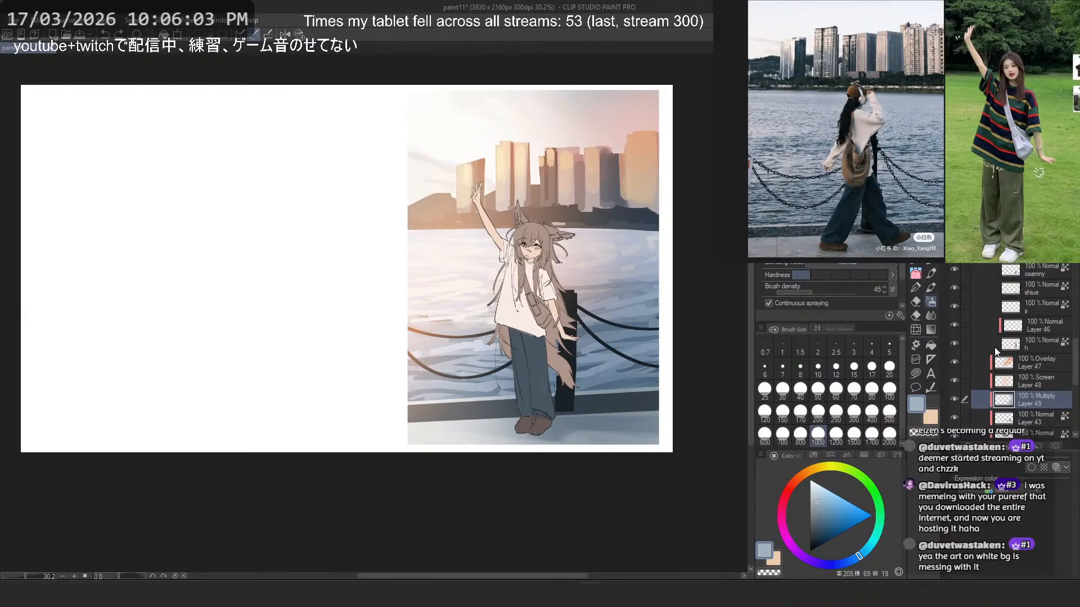
- Raise the luminosity of the post's Layer 43 to 18 with Hue/Saturation/Luminosity
scroll(1042, 382, down, 3)
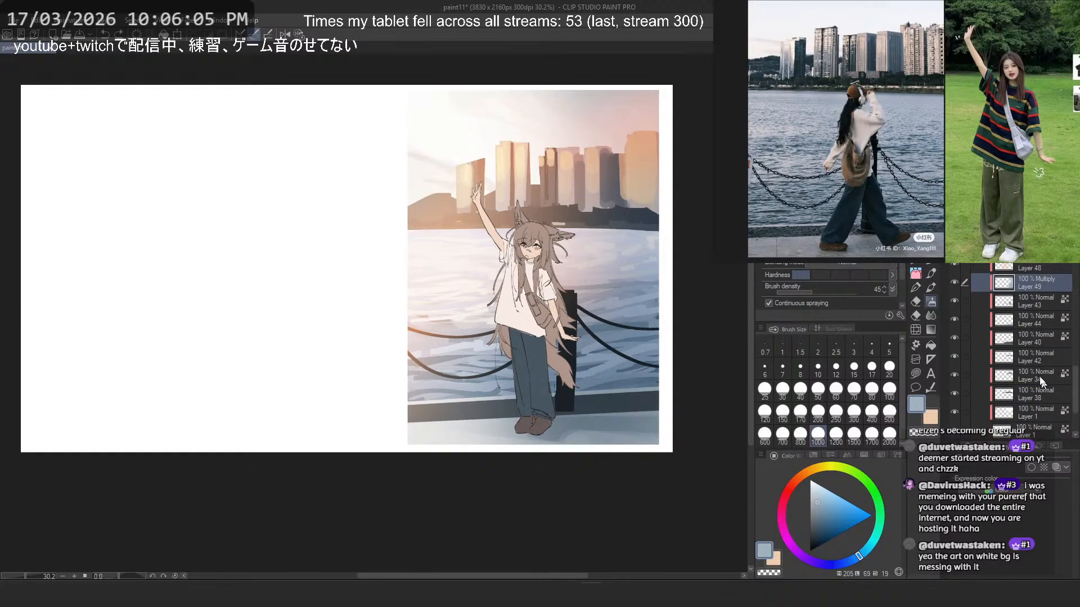
click(954, 300)
click(1027, 300)
key(ctrl+u)
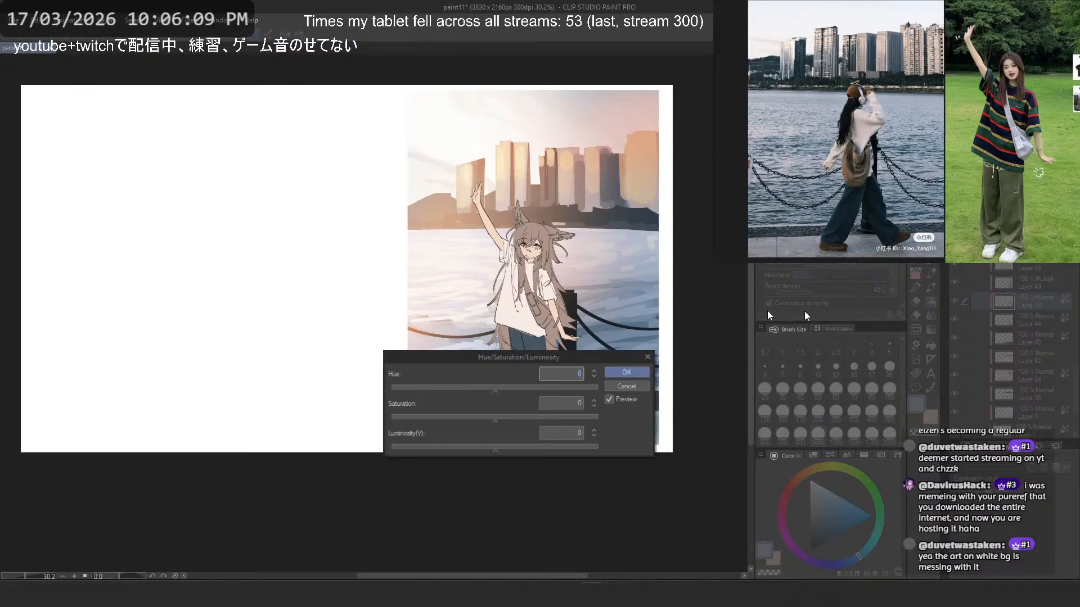
click(516, 450)
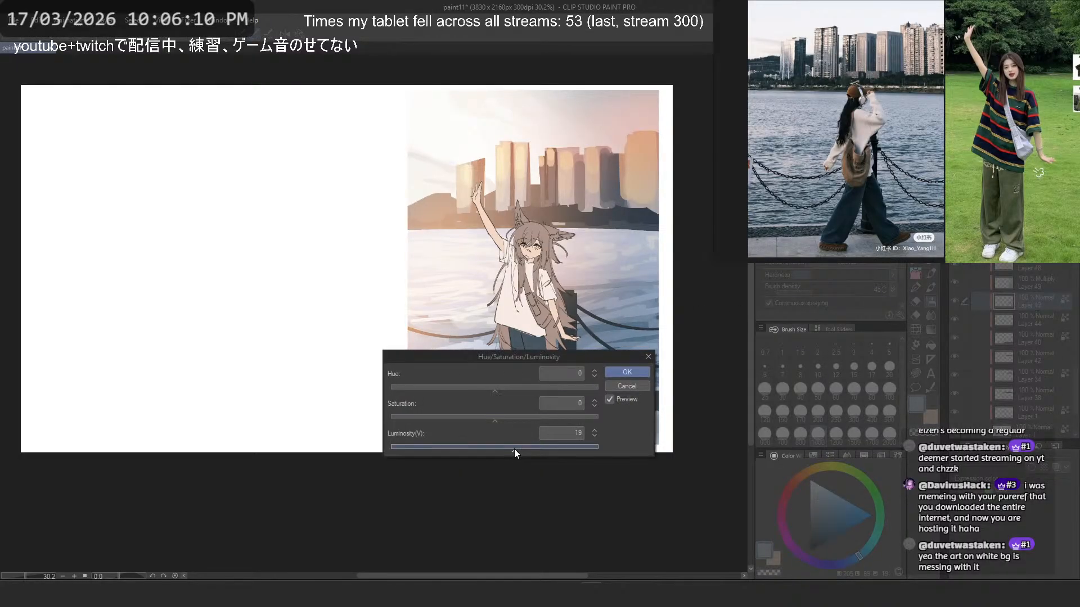
click(610, 370)
scroll(610, 254, down, 4)
scroll(612, 250, up, 3)
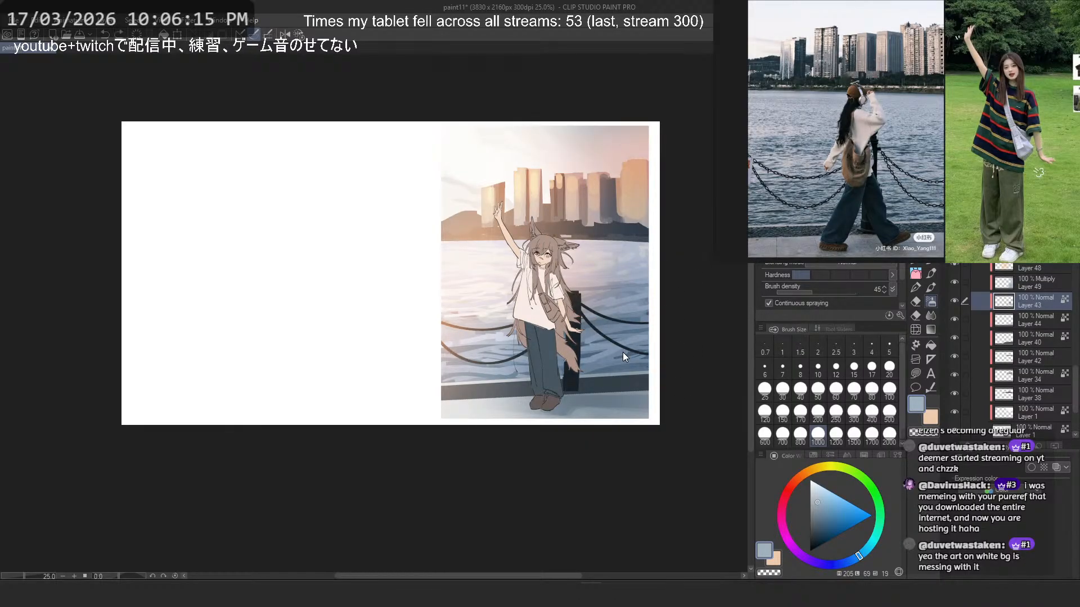
- Brighten the post on Layer 43 slightly more with a second small luminosity increase
key(ctrl+u)
drag(566, 356, 526, 447)
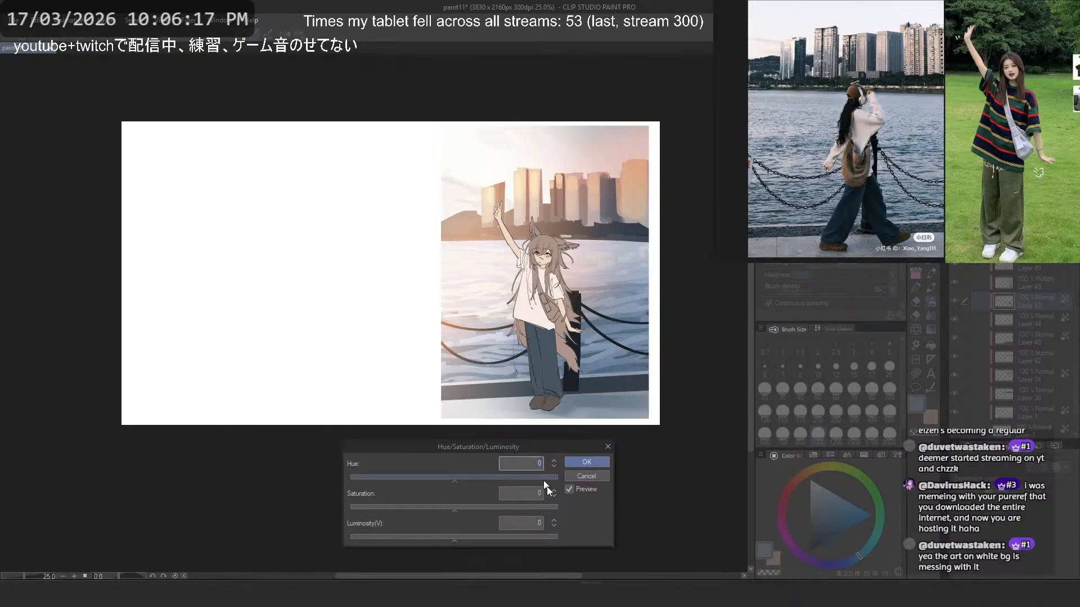
click(553, 521)
click(554, 521)
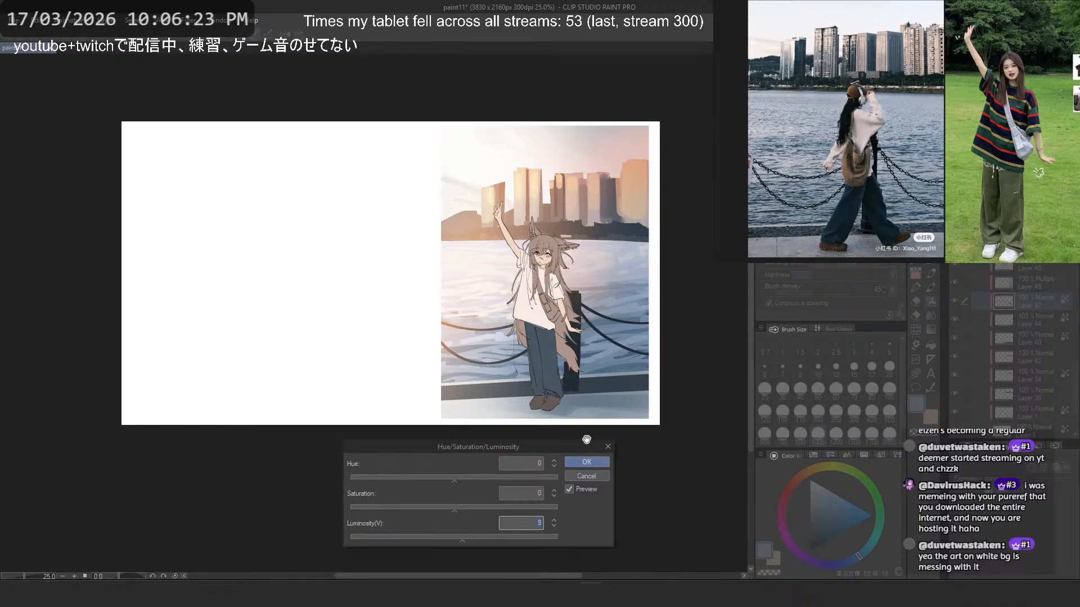
key(Return)
- Recolour the hair, ears and tail on layer "h" with a darker reddish brown, using the airbrush at size 1000
scroll(1013, 346, up, 2)
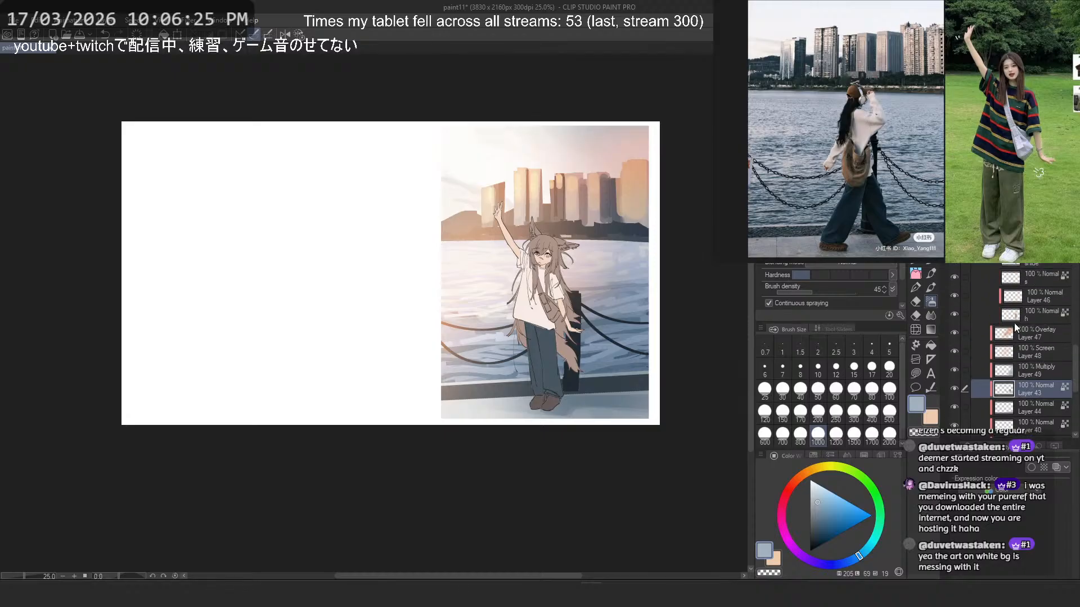
click(1000, 318)
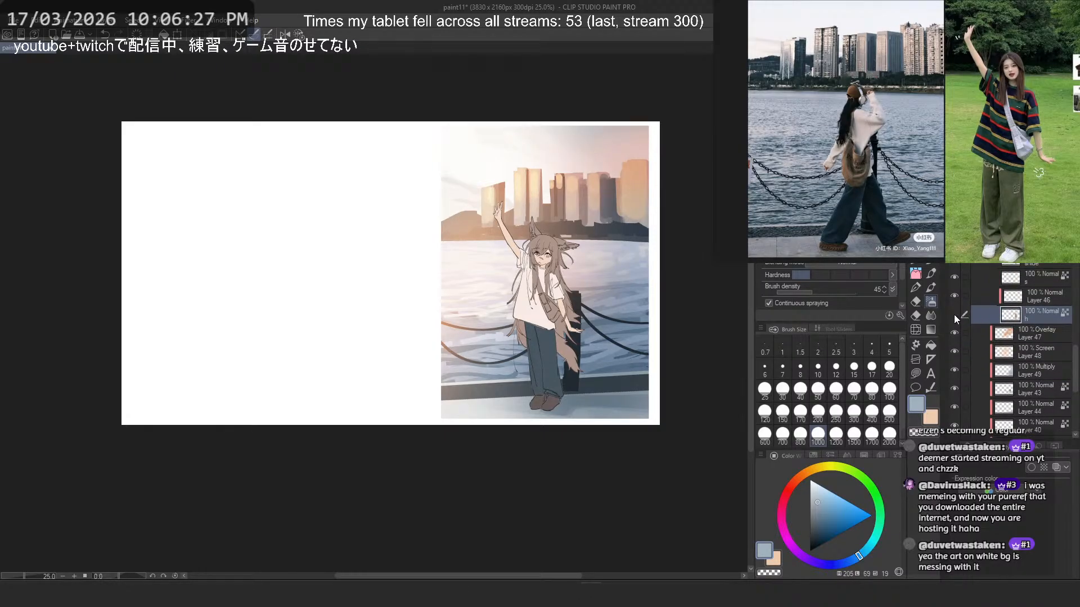
scroll(590, 365, up, 4)
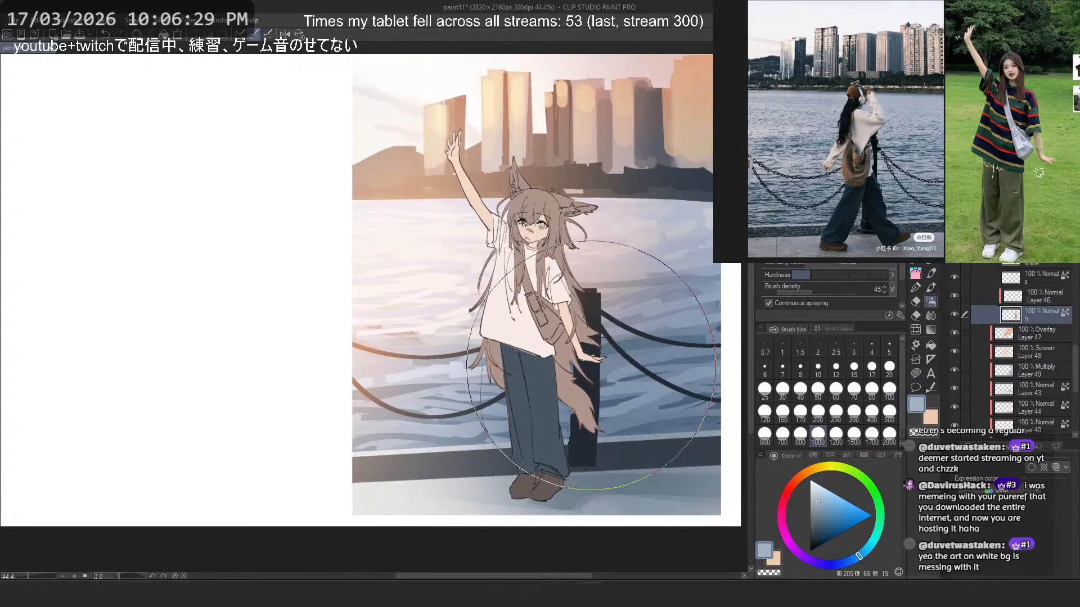
alt+click(579, 401)
drag(819, 518, 819, 523)
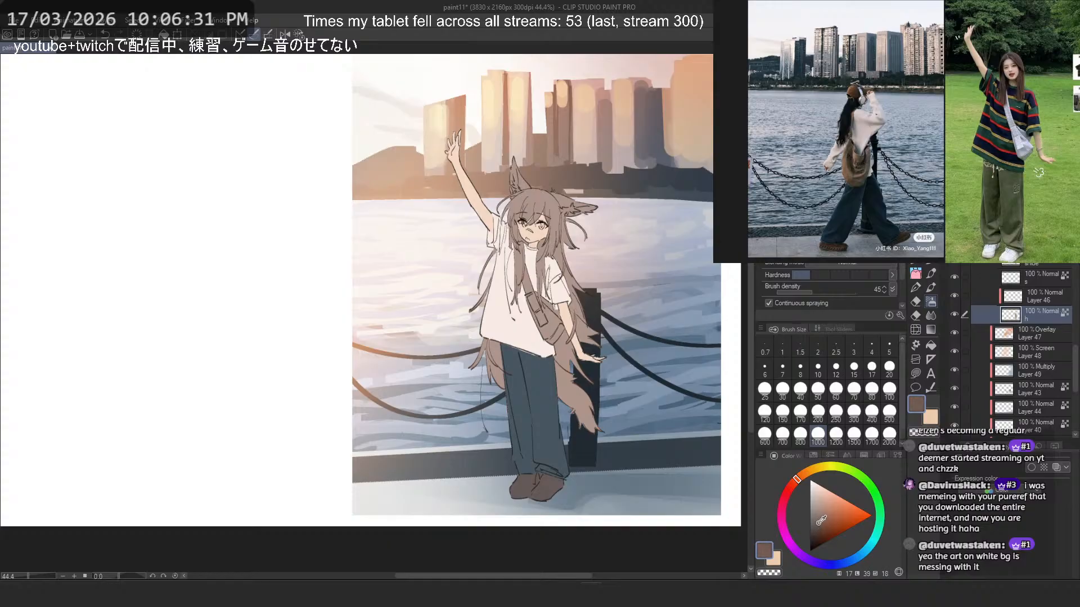
click(790, 486)
mouse_move(630, 402)
mouse_down()
mouse_move(410, 144)
mouse_move(542, 433)
mouse_move(594, 378)
mouse_move(527, 400)
mouse_move(518, 223)
mouse_up()
click(816, 522)
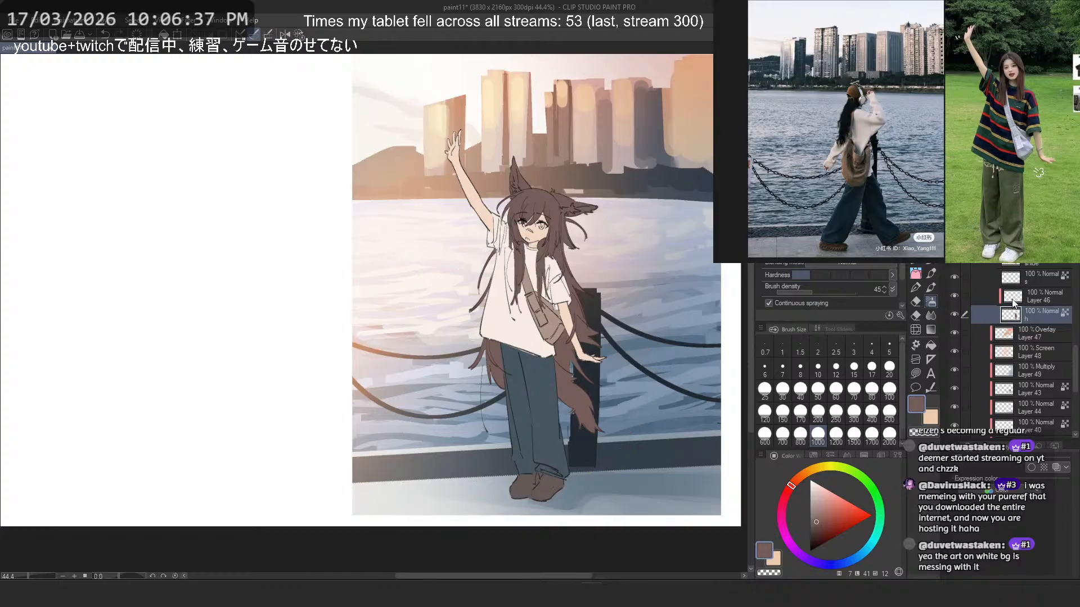
- Select Layer 46, choose a peach-orange and try size 17 strokes over the front hair beside the face, undoing them
click(1028, 295)
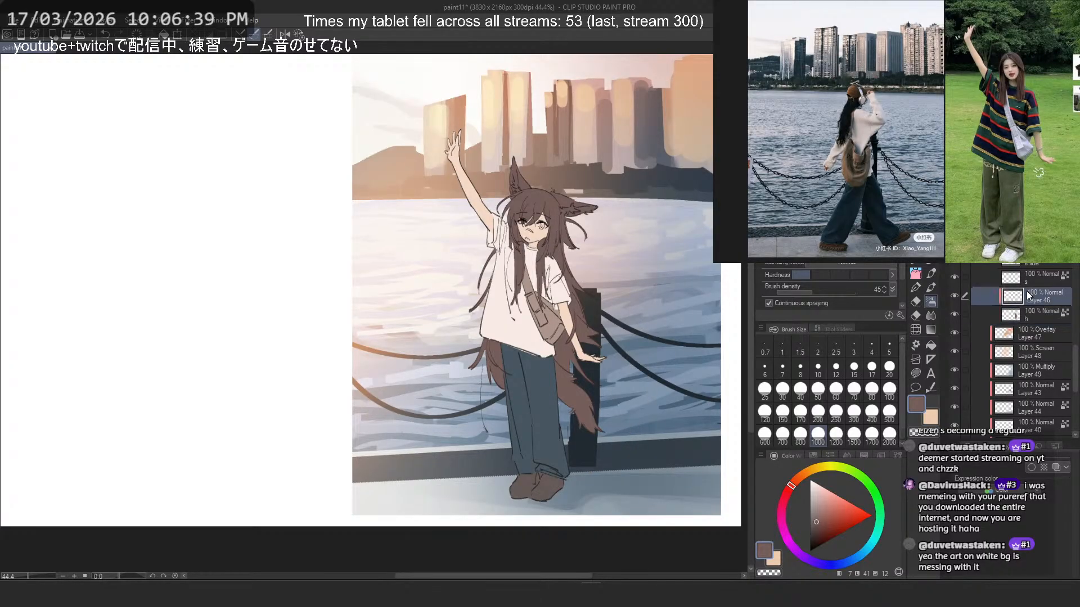
click(819, 492)
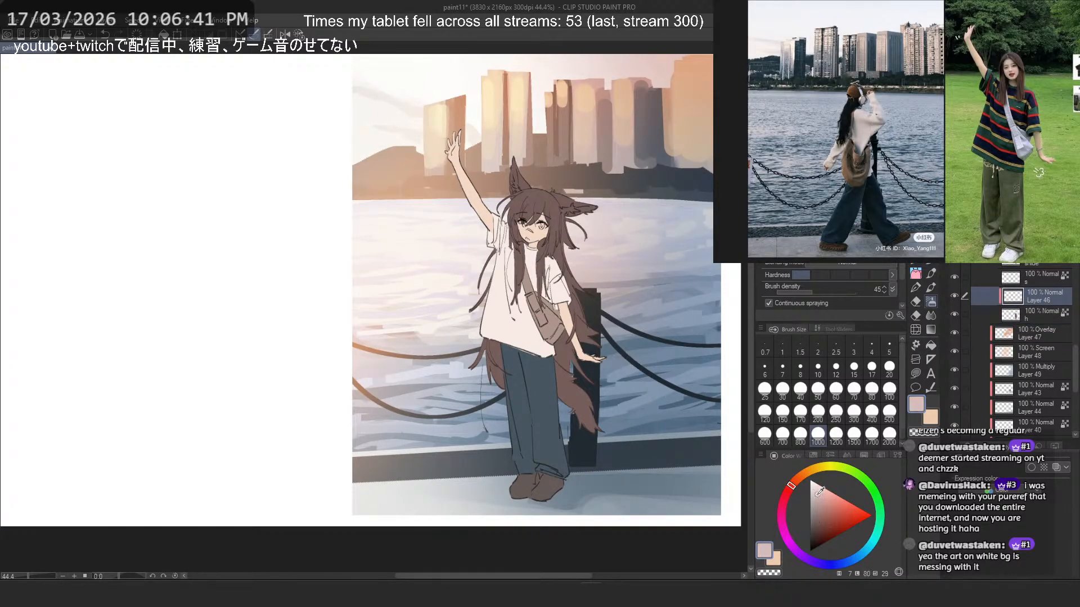
drag(790, 480, 799, 477)
key(p)
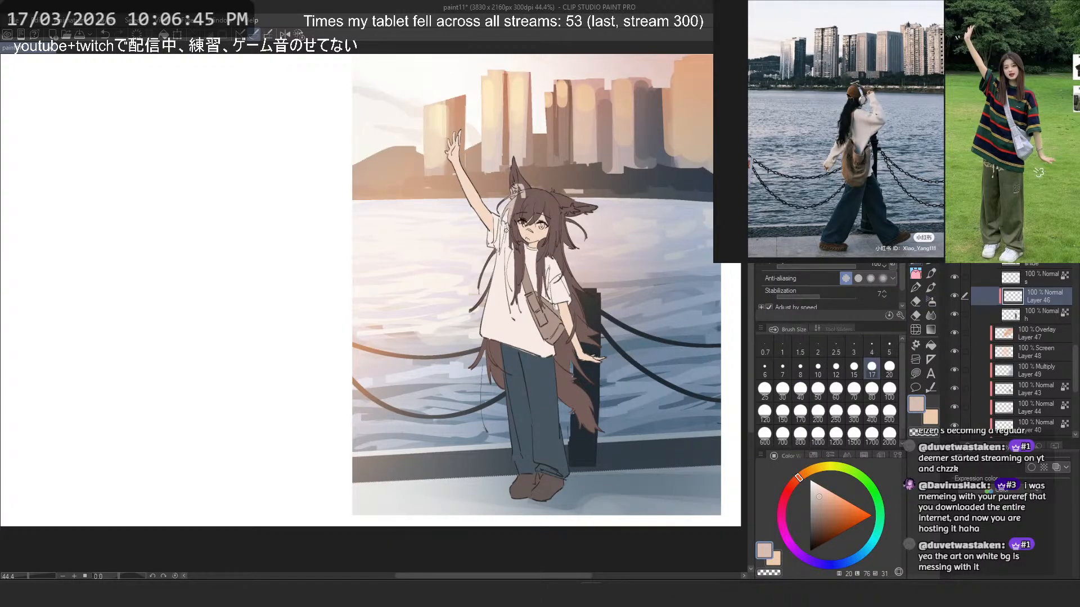
key(ctrl+z)
click(831, 499)
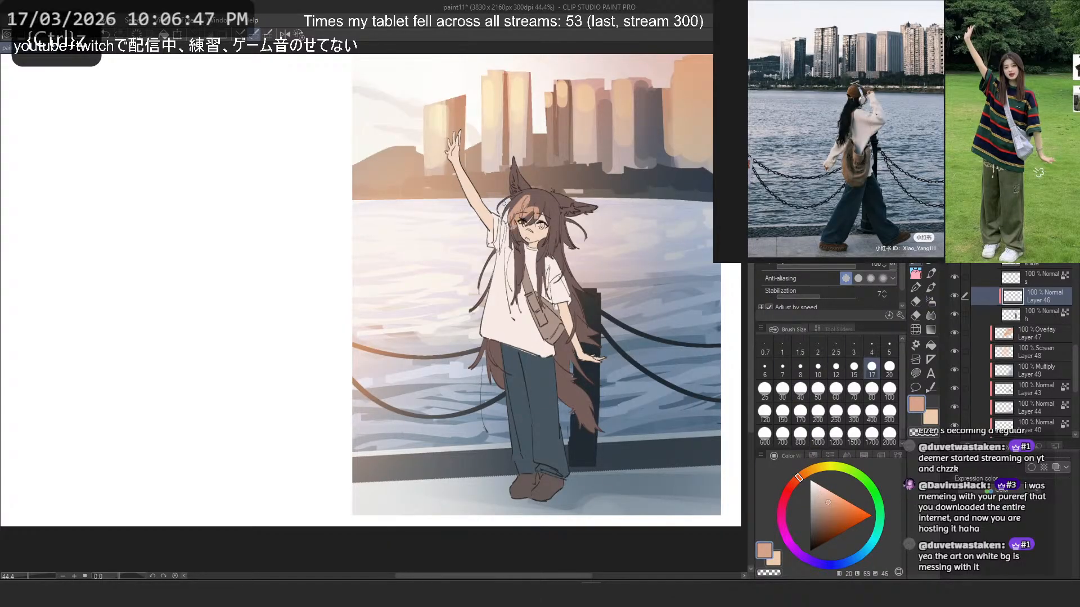
key(ctrl+z)
drag(511, 219, 523, 202)
scroll(523, 202, up, 3)
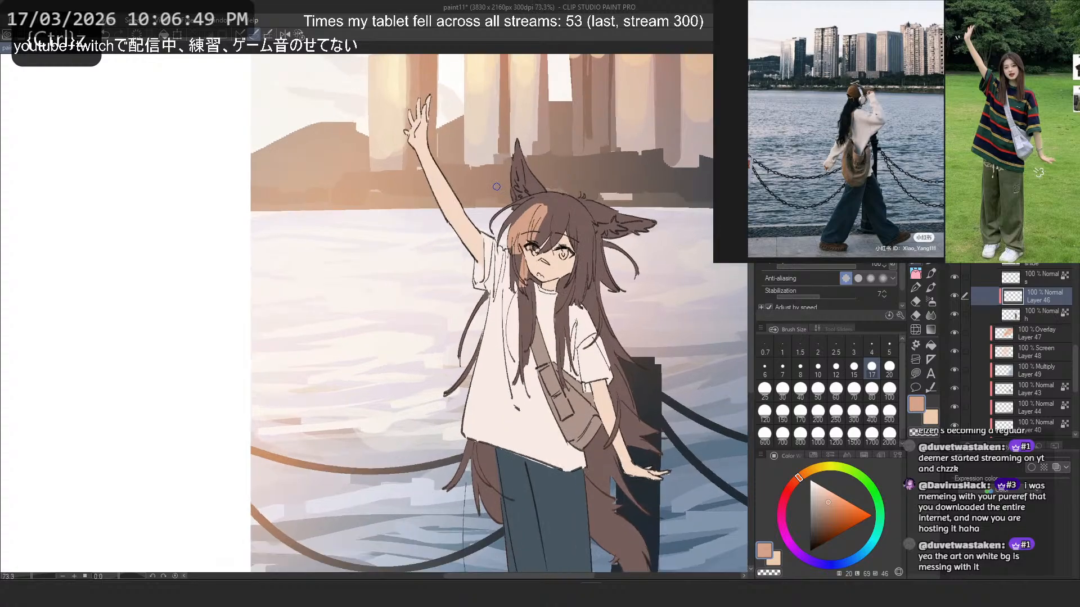
key(ctrl+z)
- Paint a peach-orange streak down the front hair beside the face with a size 40 brush, undoing stray strokes
key(b)
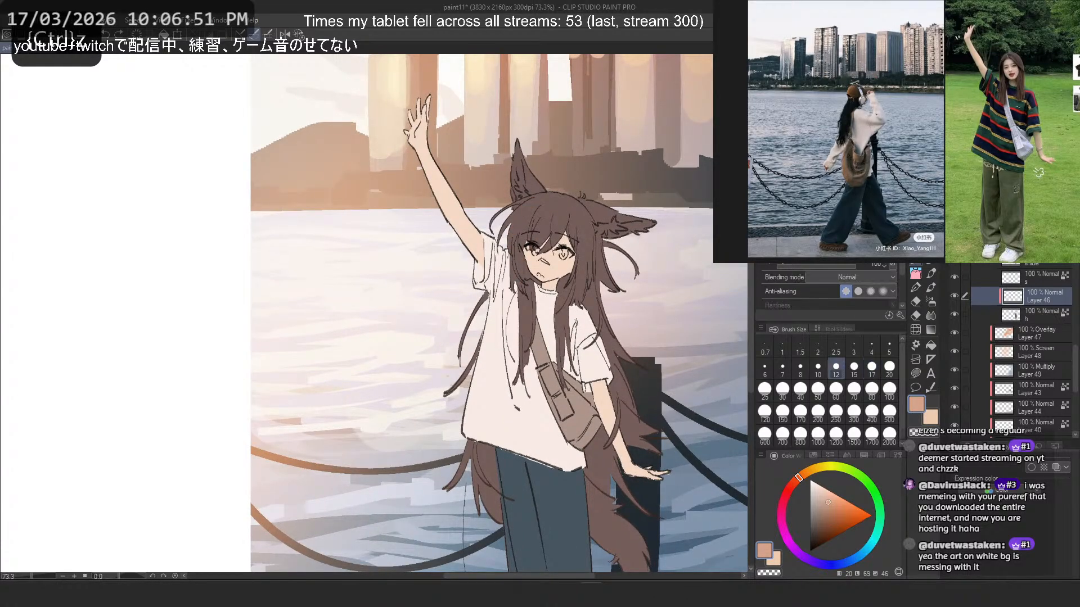
click(800, 392)
key(ctrl+z)
mouse_move(532, 202)
mouse_down()
mouse_move(502, 242)
mouse_move(530, 205)
mouse_move(545, 322)
mouse_up()
key(ctrl+z)
key(ctrl+z)
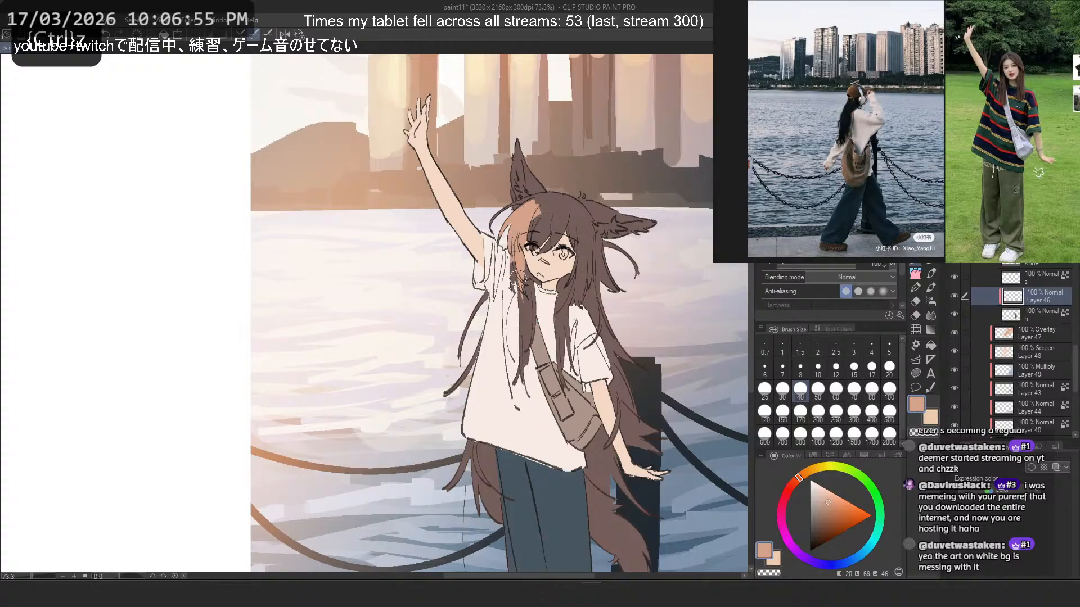
- Save the illustration and try trimming the peach-orange streak beside the face with the transparent colour, undoing the strokes
key(c)
key(ctrl+s)
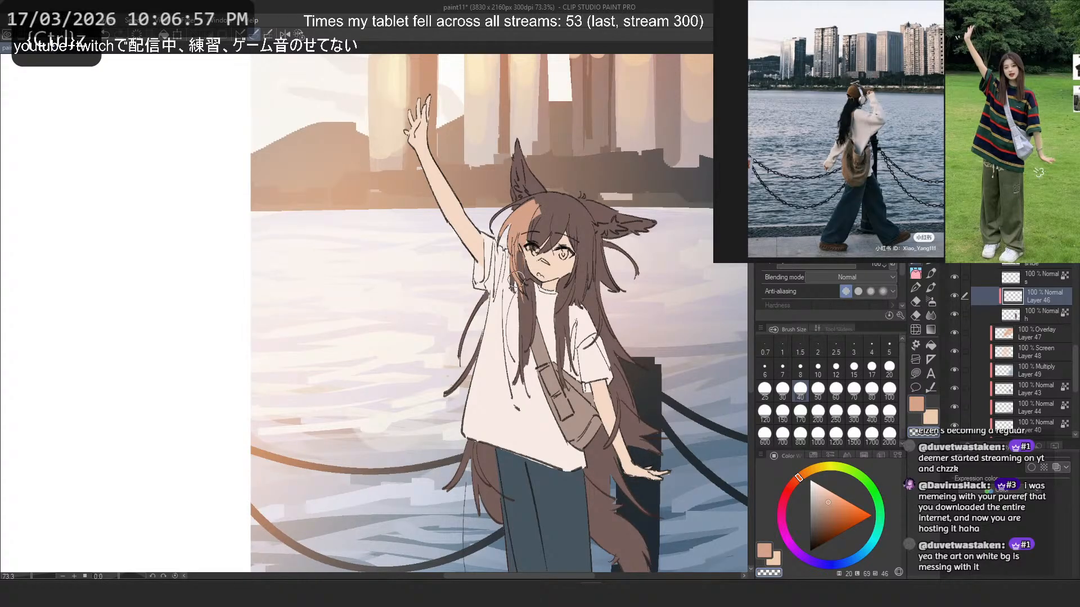
key(c)
key(c)
drag(519, 255, 523, 269)
key(ctrl+z)
key(c)
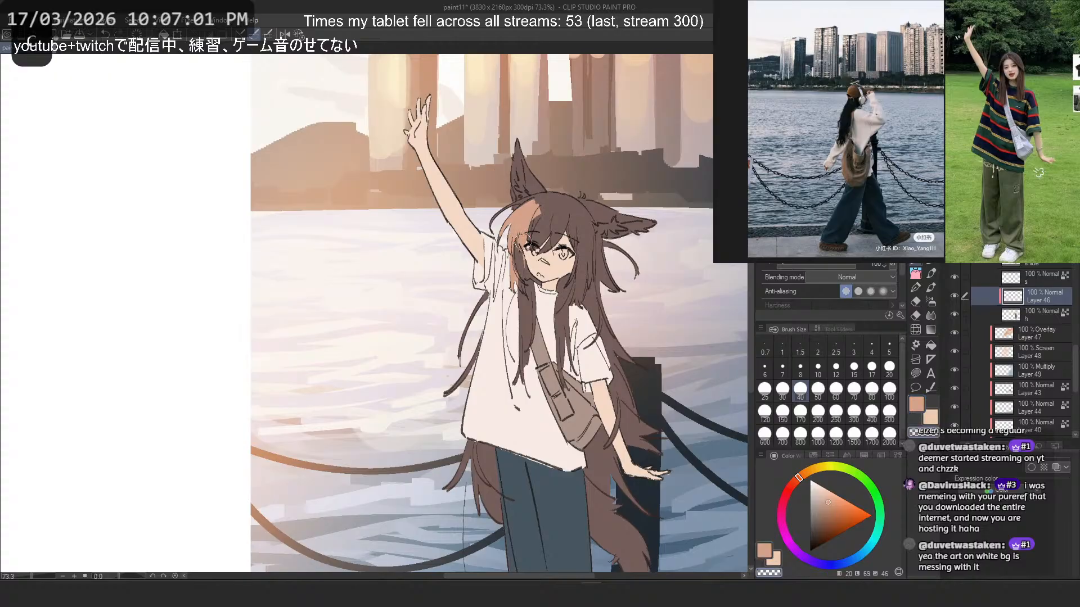
key(ctrl+z)
key(c)
- Extend the peach-orange across the fringe above the eyes on Layer 46 with the size 40 brush
drag(532, 215, 563, 248)
key(2)
mouse_move(164, 223)
mouse_down()
mouse_move(209, 220)
mouse_move(416, 310)
mouse_move(282, 169)
mouse_move(310, 223)
mouse_move(373, 281)
mouse_up()
scroll(326, 194, up, 8)
key(ctrl+z)
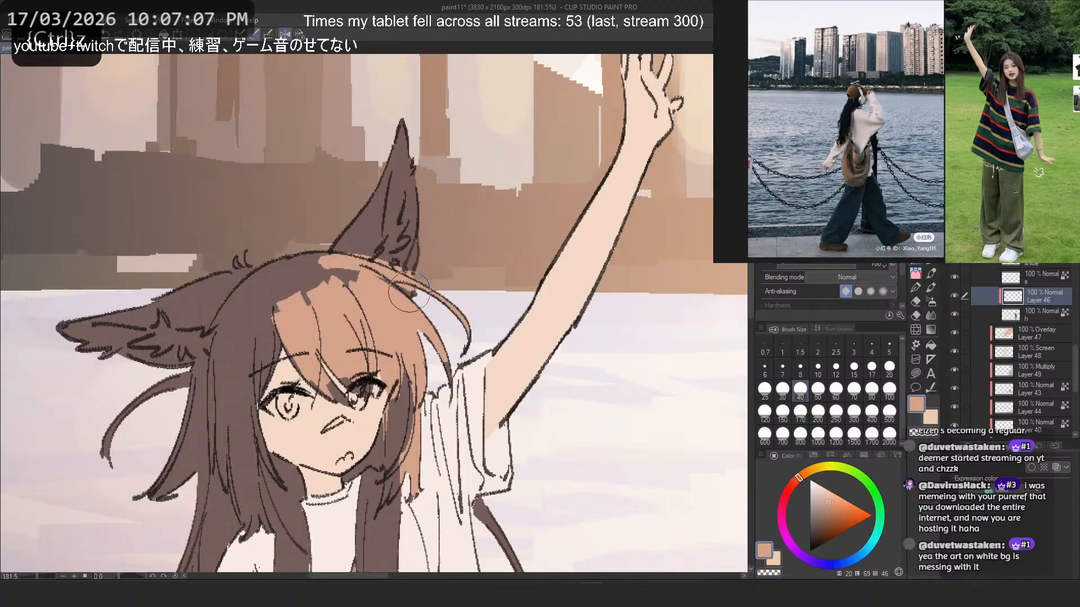
- Paint the upright ear's inner side peach-orange and erase part of it back to uneven dark fur
mouse_move(413, 157)
mouse_down()
mouse_move(402, 260)
mouse_move(382, 242)
mouse_move(391, 158)
mouse_move(381, 300)
mouse_up()
key(c)
drag(384, 143, 364, 240)
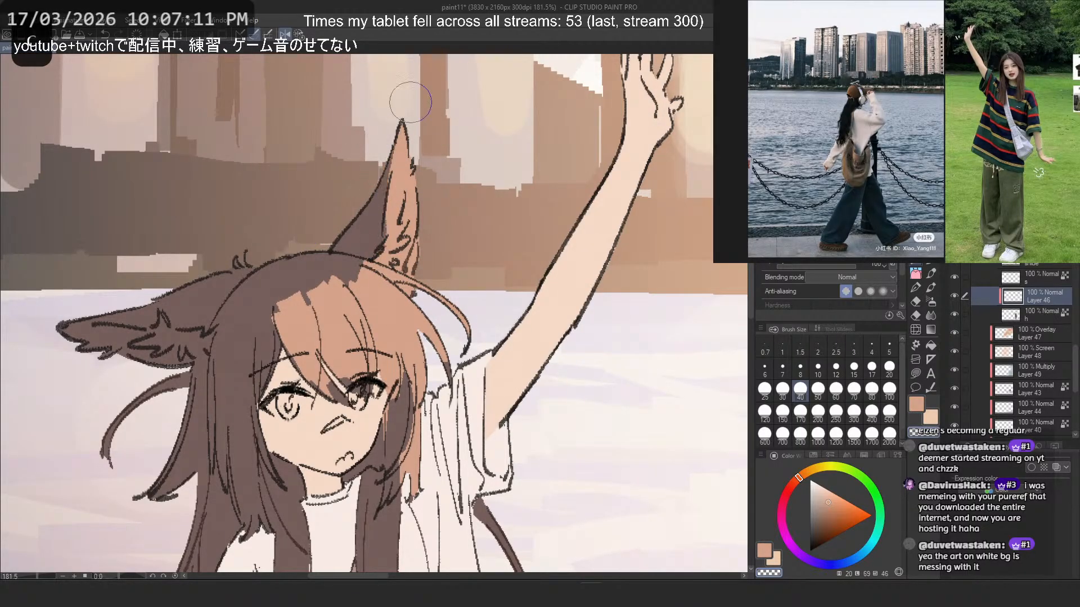
mouse_move(410, 102)
mouse_down()
mouse_move(369, 240)
mouse_move(398, 202)
mouse_move(392, 243)
mouse_up()
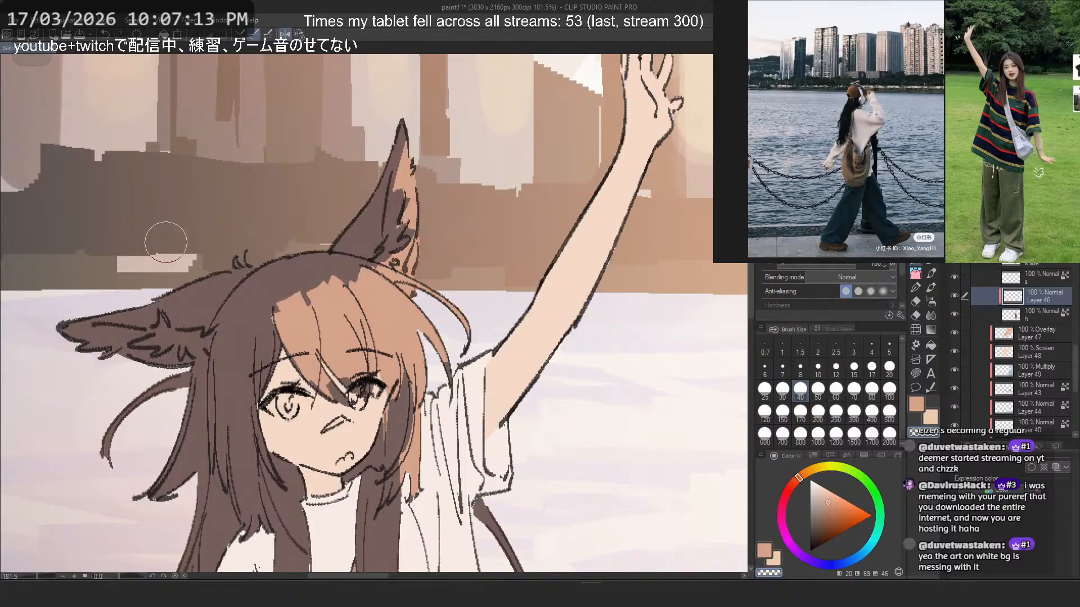
key(c)
- Paint a small peach-orange patch at the base of the sideways ear, replacing the first attempt
drag(233, 282, 180, 284)
key(2)
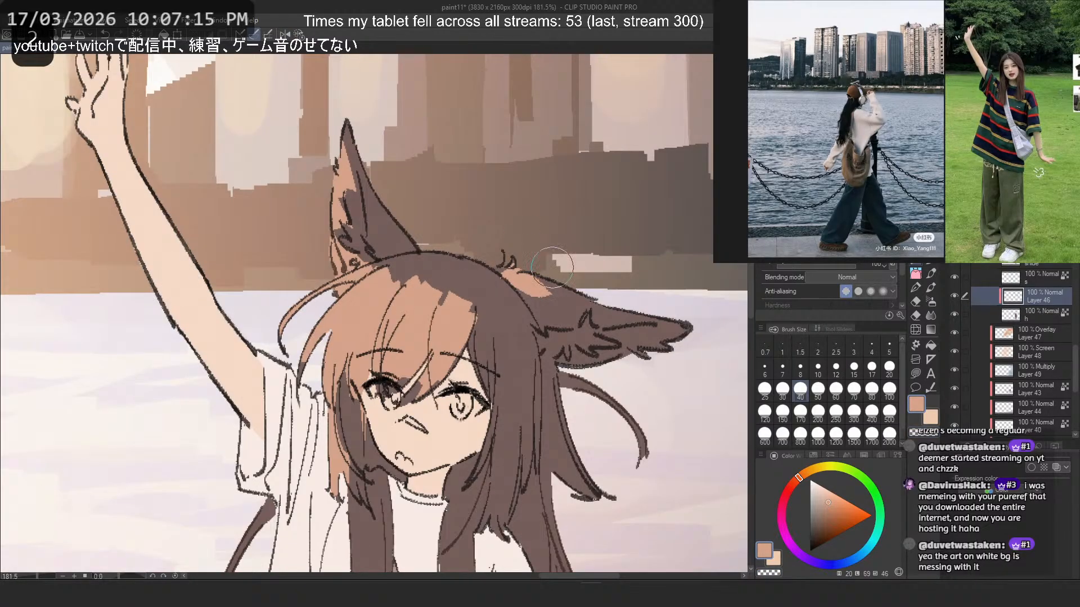
key(ctrl+z)
drag(531, 280, 541, 289)
- Extend the peach-orange over the crown and the fringe edge away from the raised arm, undoing stray strokes
mouse_move(387, 277)
mouse_down()
mouse_move(443, 259)
mouse_move(385, 273)
mouse_move(401, 288)
mouse_move(377, 292)
mouse_up()
key(ctrl+z)
key(ctrl+z)
key(ctrl+z)
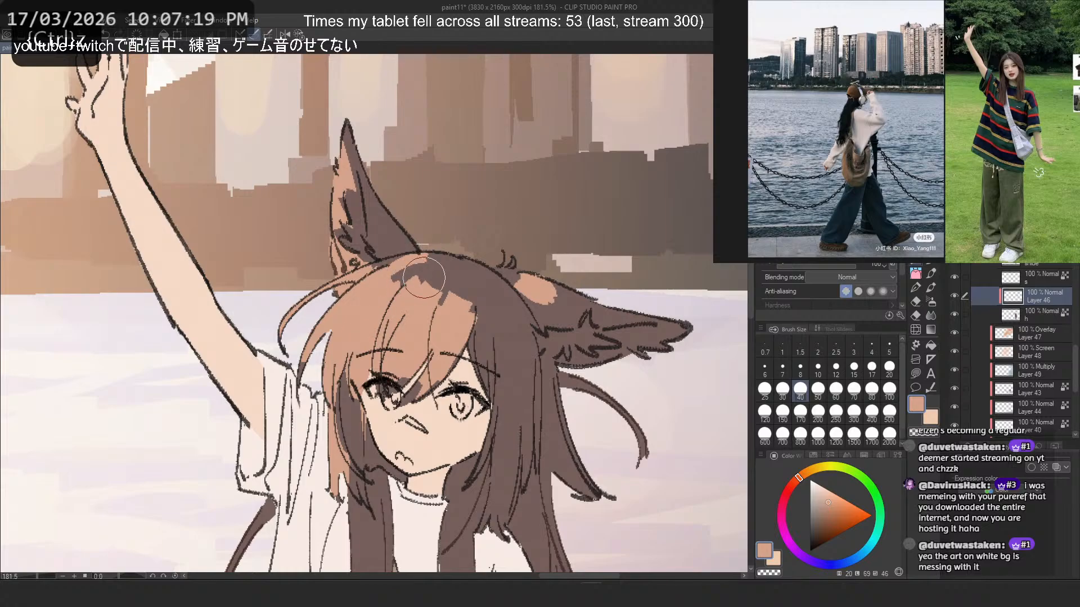
key(2)
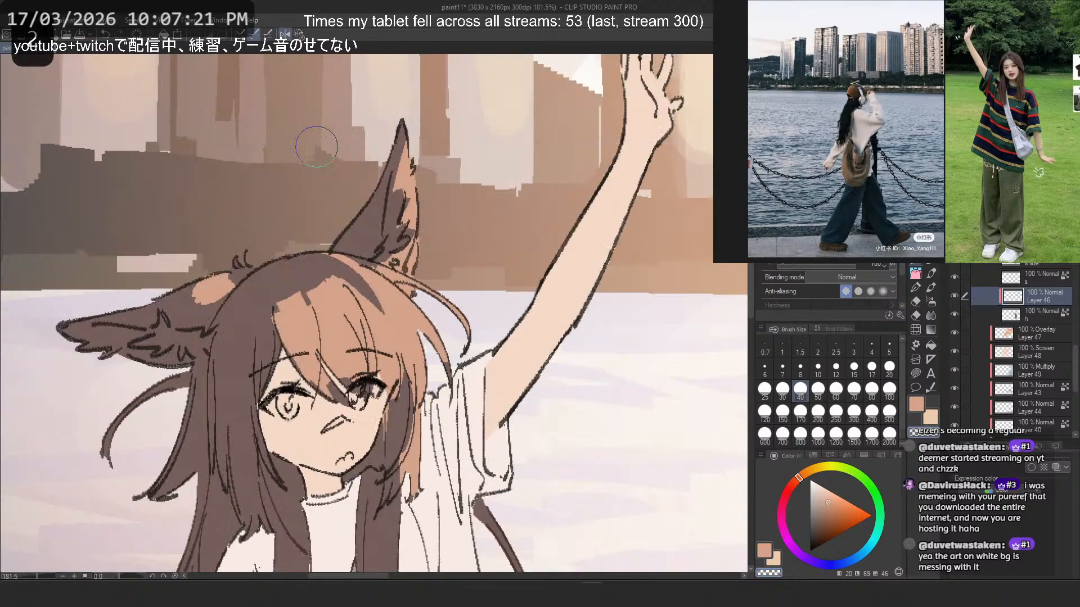
key(ctrl+z)
drag(343, 275, 372, 318)
key(ctrl+z)
key(ctrl+z)
key(c)
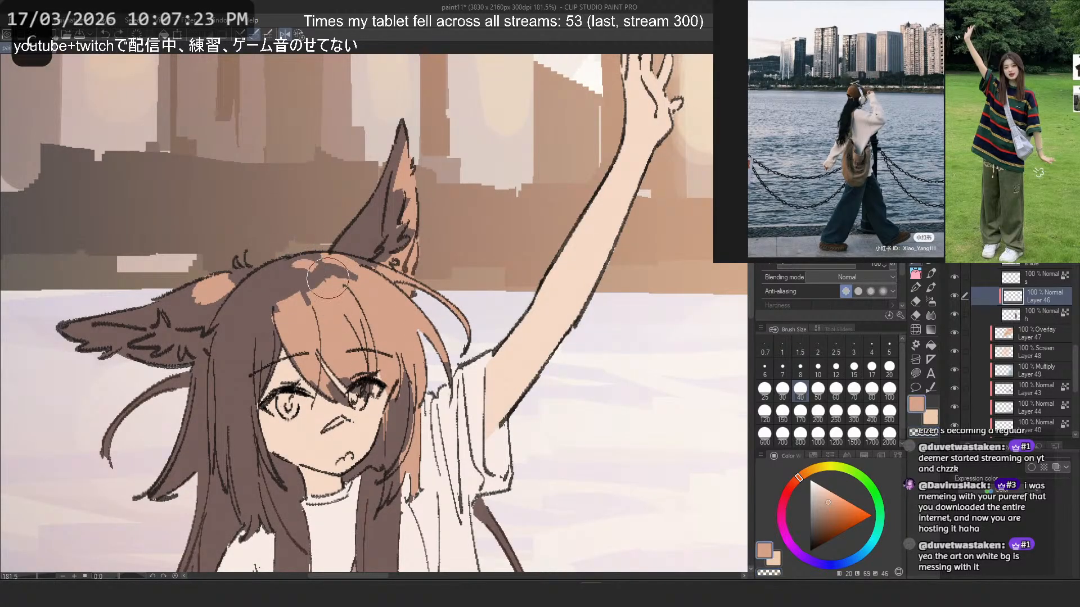
mouse_move(328, 271)
mouse_down()
mouse_move(294, 285)
mouse_move(283, 304)
mouse_move(265, 388)
mouse_up()
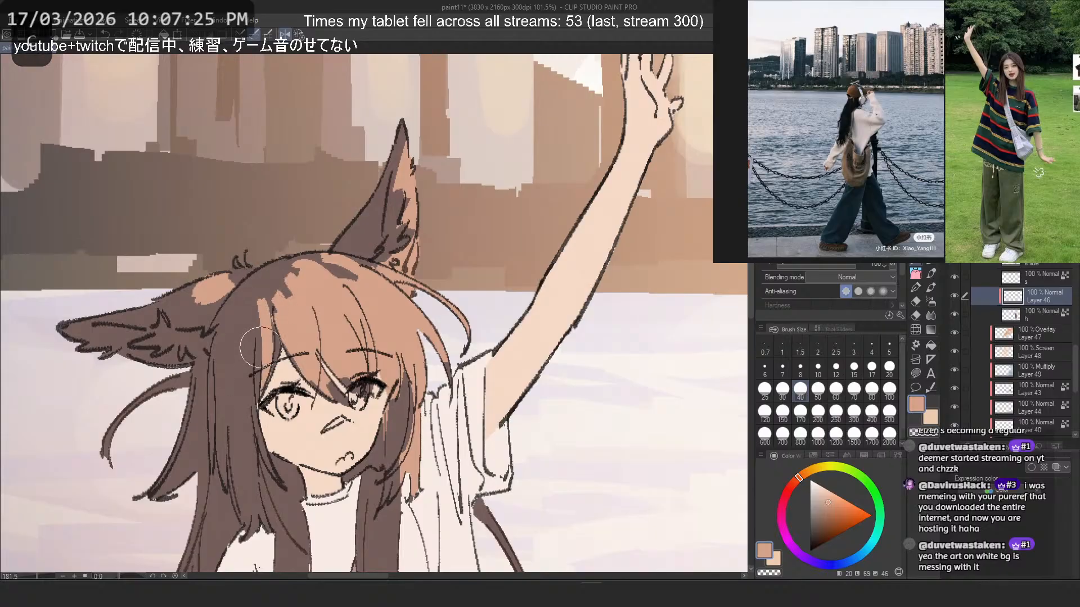
key(ctrl+z)
- Paint a peach-orange strip down the sidelock beside the cheek away from the raised arm, redoing strokes as needed
drag(265, 333, 256, 409)
key(ctrl+z)
drag(242, 338, 257, 520)
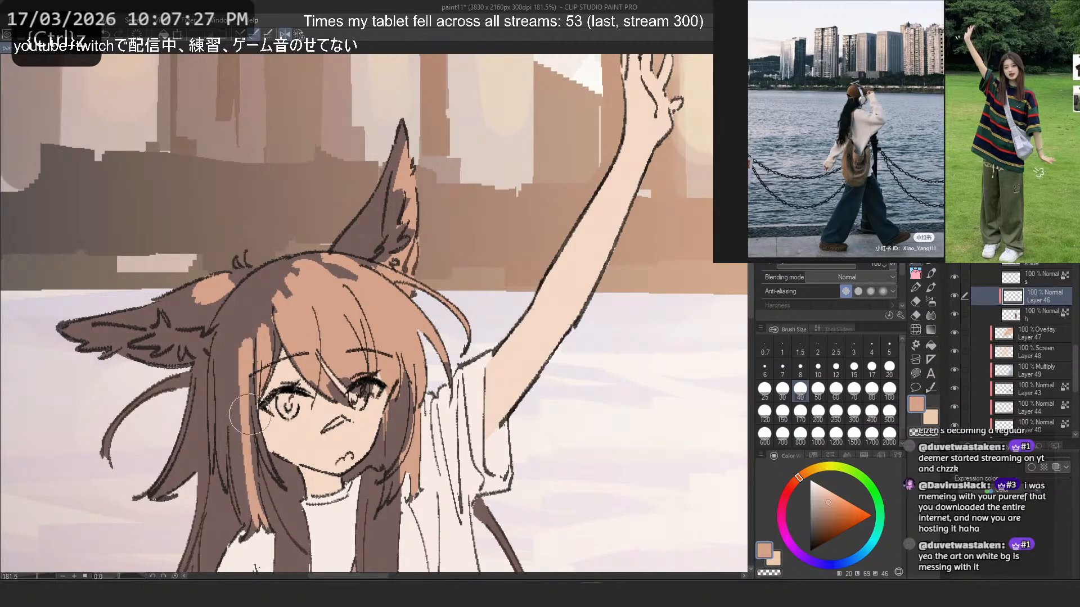
drag(251, 397, 254, 493)
key(ctrl+z)
key(ctrl+z)
drag(245, 349, 265, 500)
mouse_move(254, 419)
mouse_down()
mouse_move(265, 472)
mouse_move(283, 472)
mouse_up()
key(ctrl+z)
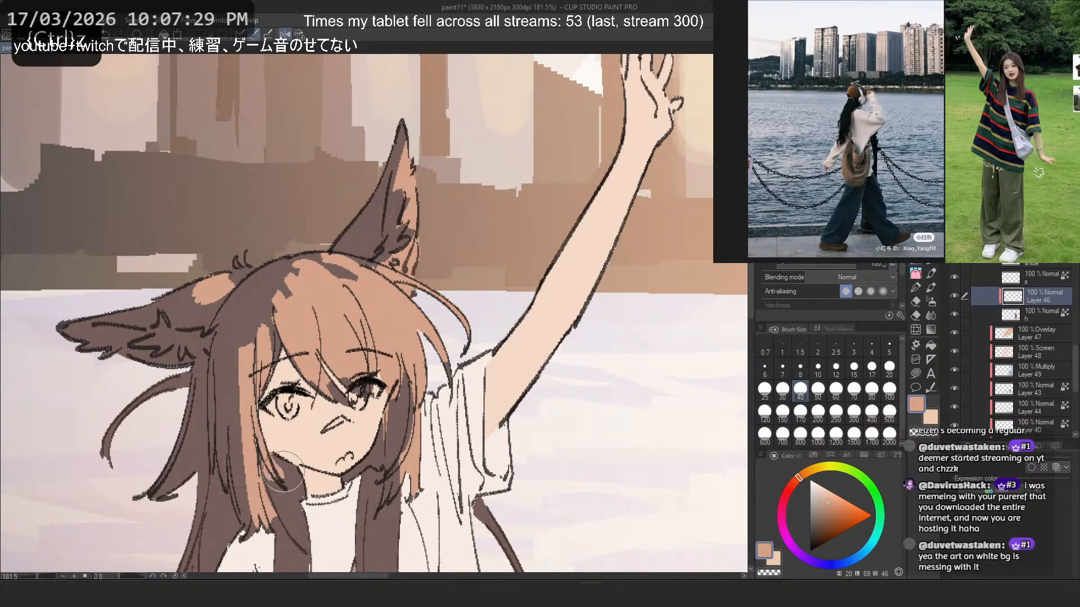
- Examine the hair colouring with the whole figure in view and compare it with the waterfront reference photo
key(2)
scroll(380, 226, down, 5)
scroll(389, 362, up, 3)
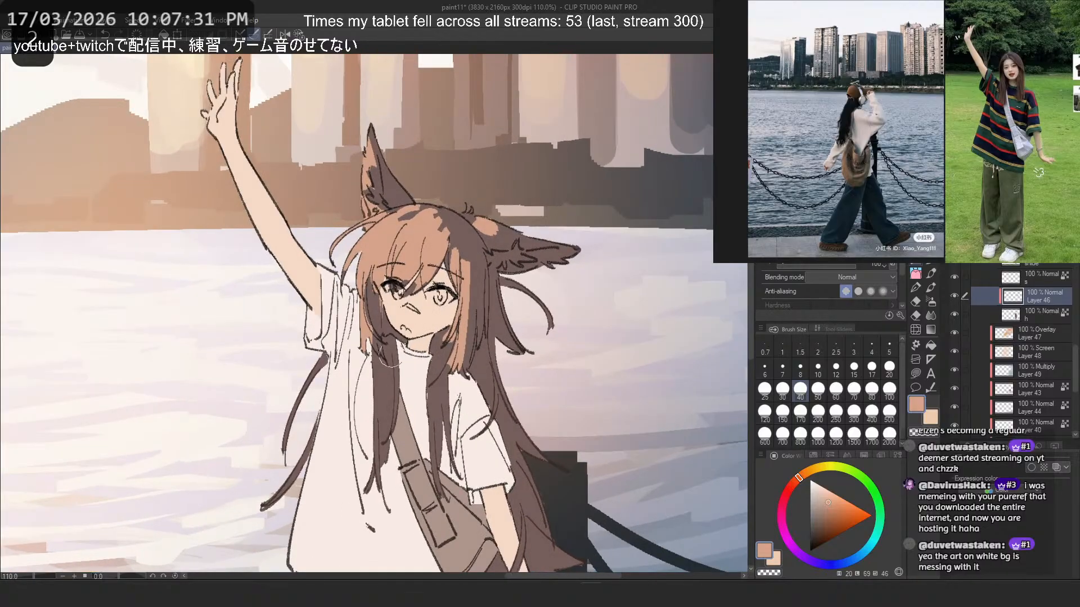
scroll(388, 360, down, 5)
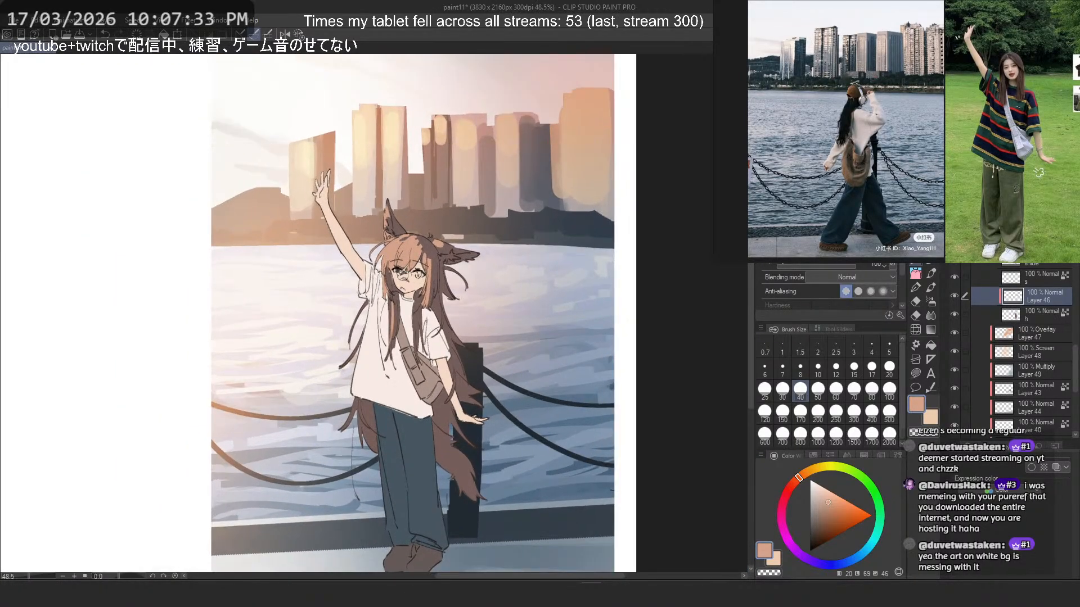
scroll(396, 236, up, 1)
scroll(395, 232, up, 1)
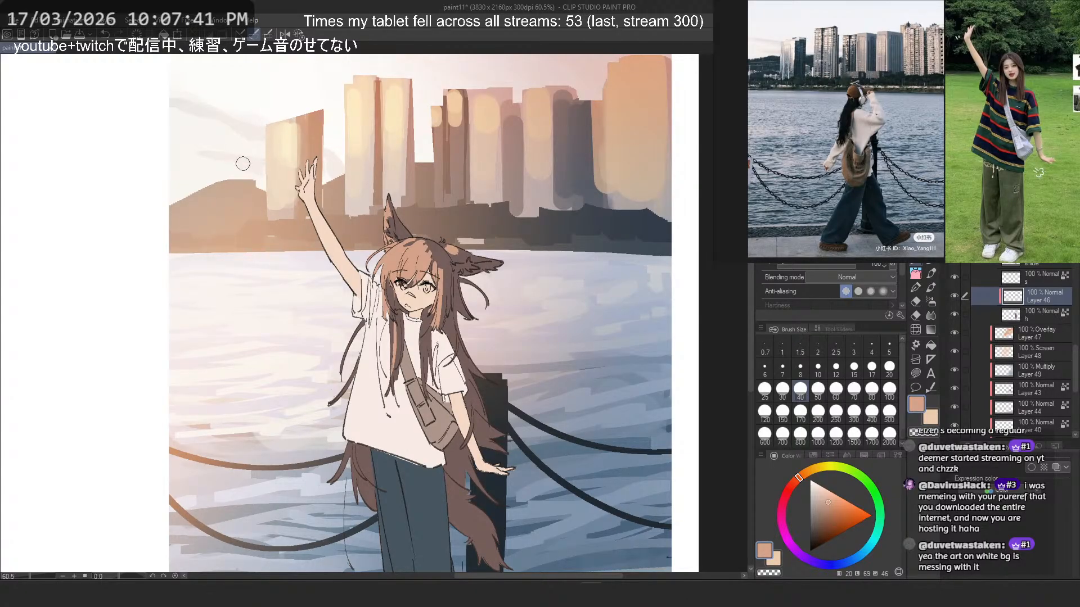
key(ctrl+z)
scroll(375, 331, up, 2)
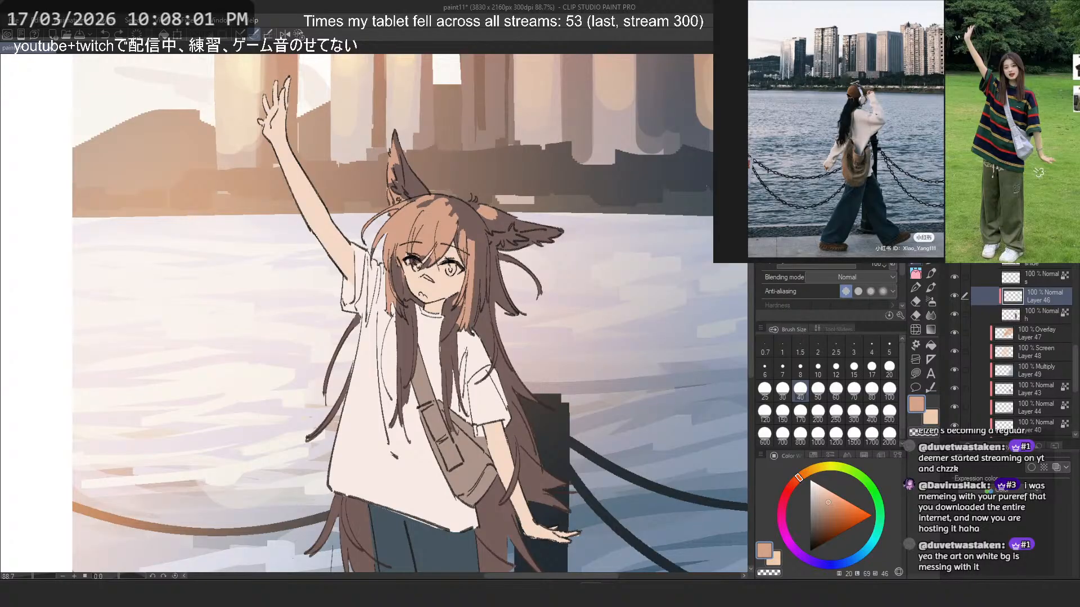
scroll(854, 129, up, 3)
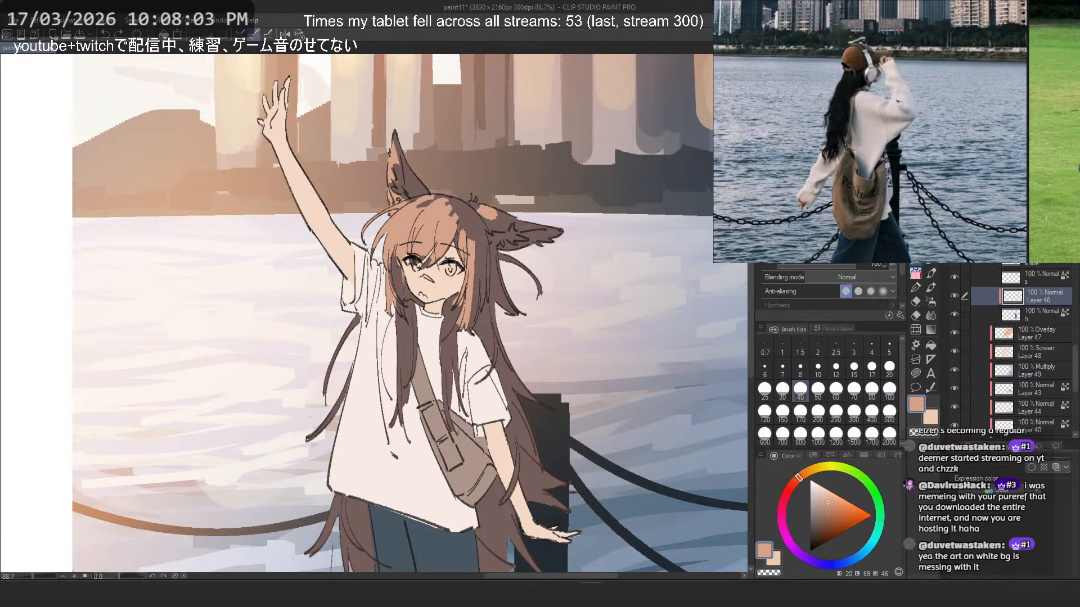
scroll(896, 132, down, 4)
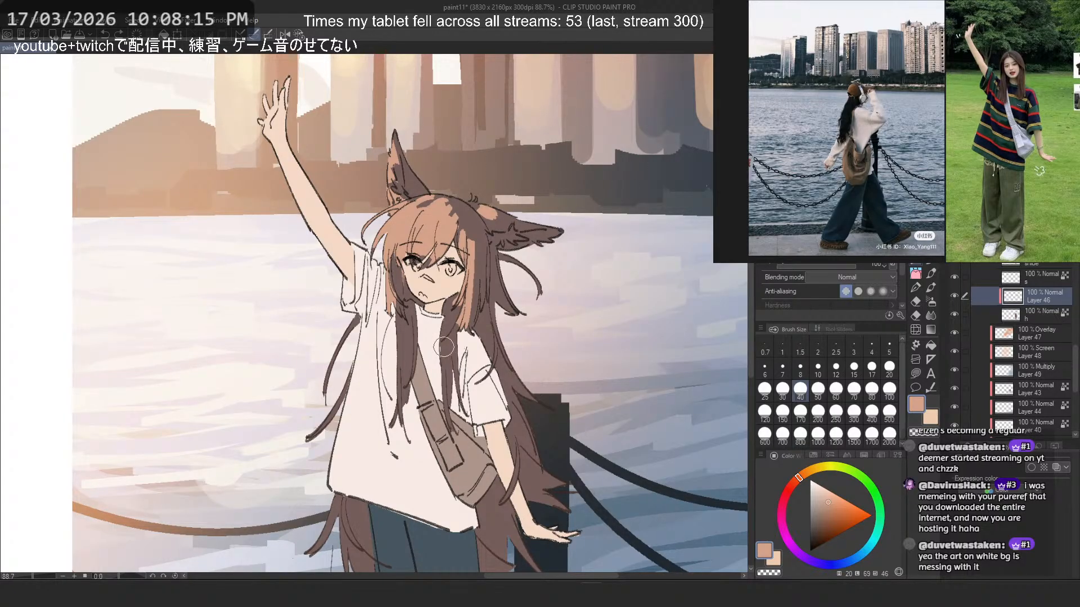
- Reshape the peach-orange strip on the sidelock away from the raised arm using transparent strokes, undoing stray ones
scroll(444, 347, up, 5)
key(c)
drag(532, 233, 528, 371)
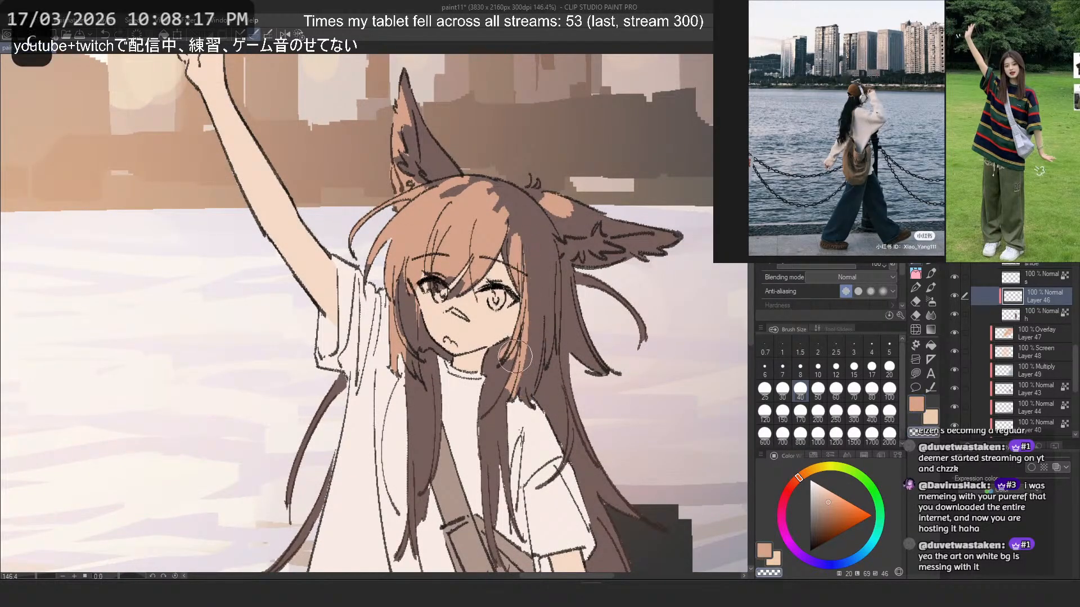
key(ctrl+z)
drag(539, 233, 520, 379)
key(c)
key(ctrl+z)
- Paint peach-orange down the two long front locks hanging over the shirt, undoing stray strokes
mouse_move(415, 385)
mouse_down()
mouse_move(399, 561)
mouse_move(414, 419)
mouse_move(425, 470)
mouse_up()
key(ctrl+z)
key(ctrl+z)
mouse_move(420, 405)
mouse_down()
mouse_move(417, 532)
mouse_move(406, 523)
mouse_move(404, 551)
mouse_move(408, 498)
mouse_move(410, 509)
mouse_move(429, 464)
mouse_up()
key(ctrl+z)
key(ctrl+z)
key(ctrl+z)
key(ctrl+z)
key(ctrl+z)
key(ctrl+z)
mouse_move(483, 400)
mouse_down()
mouse_move(491, 537)
mouse_move(491, 484)
mouse_move(493, 499)
mouse_up()
mouse_move(498, 393)
mouse_down()
mouse_move(500, 509)
mouse_move(501, 427)
mouse_move(499, 469)
mouse_up()
key(ctrl+z)
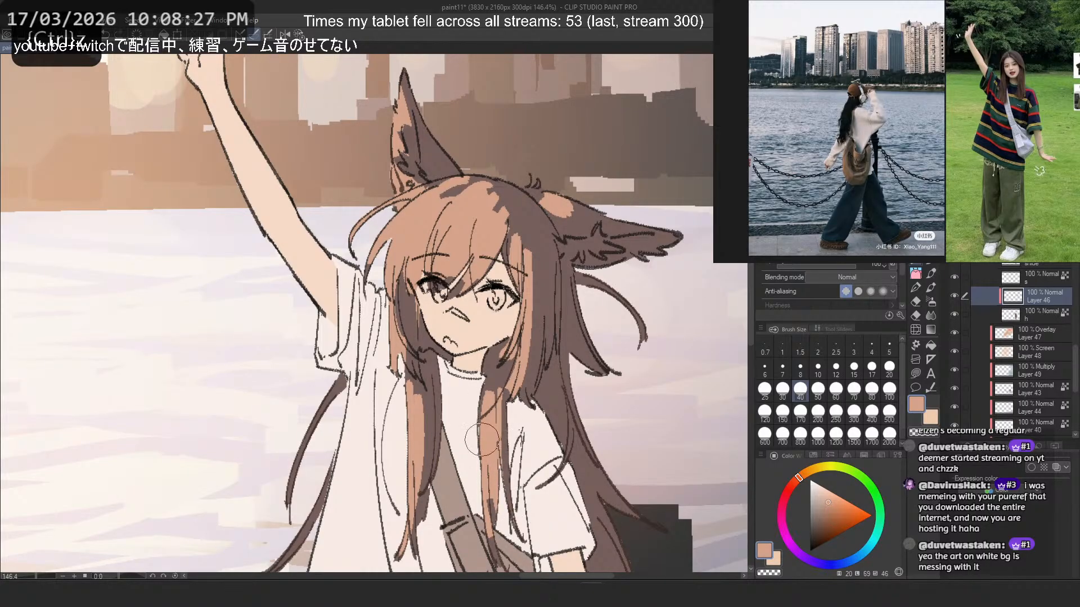
- Fill most of the dark patches across the crown with peach-orange
scroll(454, 189, down, 15)
scroll(445, 161, up, 14)
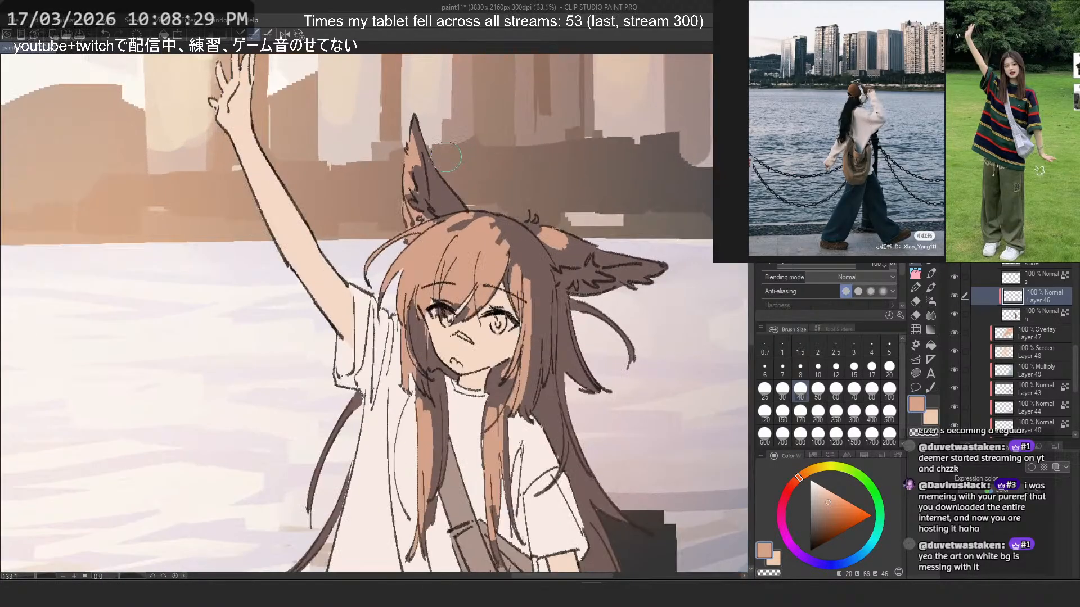
scroll(446, 157, up, 3)
key(ctrl+z)
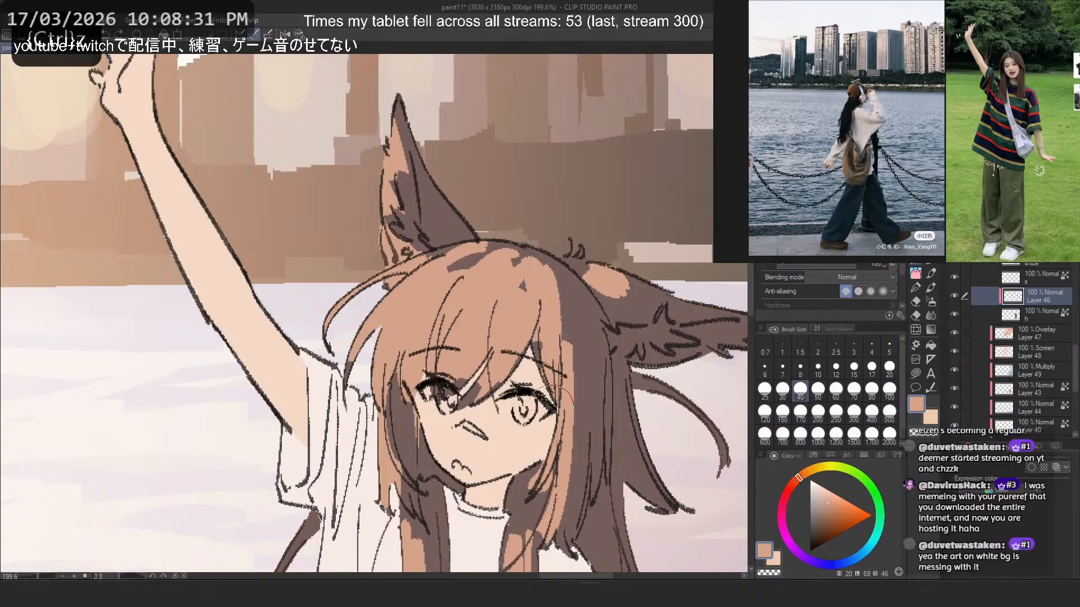
key(2)
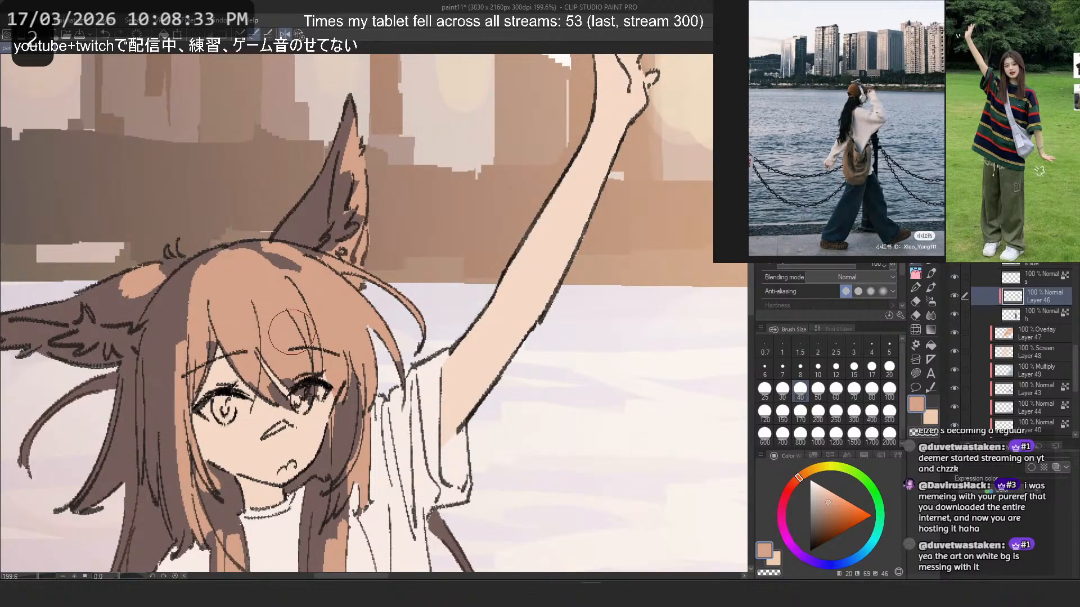
- Reduce the brush to size 25 and try cutting dark strands from the crown through the fringe, undoing them
key(c)
key(bracketleft)
key(bracketleft)
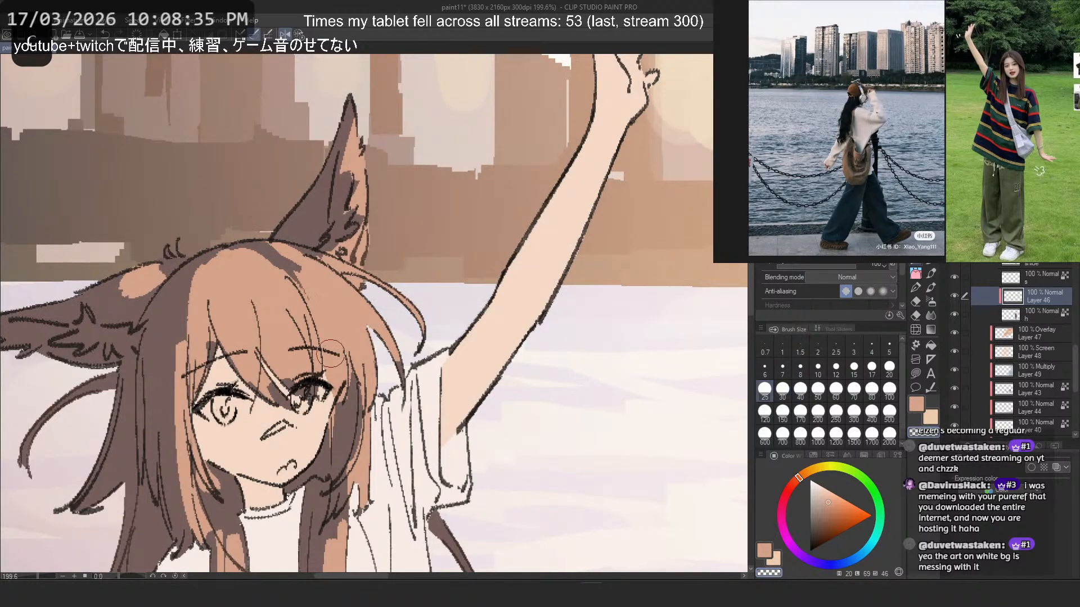
key(ctrl+z)
key(ctrl+z)
mouse_move(274, 258)
mouse_down()
mouse_move(310, 298)
mouse_move(307, 281)
mouse_move(337, 339)
mouse_move(324, 359)
mouse_up()
key(c)
key(c)
key(ctrl+z)
- Erase thin dark strands into the peach-orange hair along its outer edge beside the raised arm, retrying the strokes
key(ctrl+z)
mouse_move(269, 259)
mouse_down()
mouse_move(324, 354)
mouse_move(365, 359)
mouse_up()
key(ctrl+z)
key(ctrl+z)
mouse_move(304, 269)
mouse_down()
mouse_move(366, 328)
mouse_move(377, 368)
mouse_up()
key(ctrl+z)
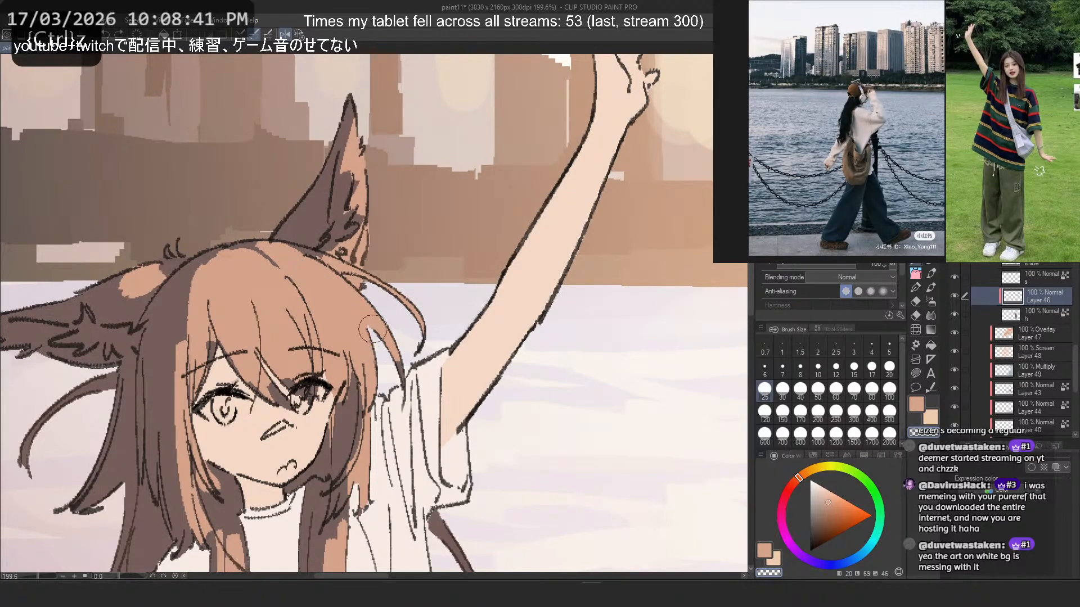
key(ctrl+z)
mouse_move(332, 286)
mouse_down()
mouse_move(391, 388)
mouse_move(375, 360)
mouse_move(395, 363)
mouse_up()
key(ctrl+z)
key(ctrl+z)
key(ctrl+z)
key(ctrl+z)
drag(352, 307, 391, 385)
key(ctrl+z)
drag(353, 300, 398, 363)
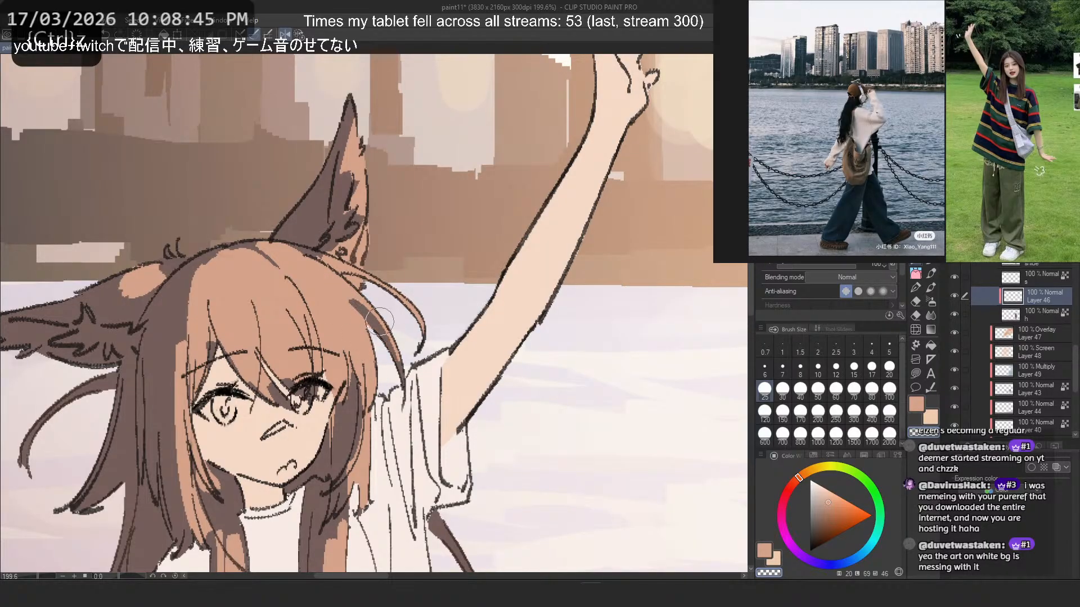
key(c)
drag(376, 326, 392, 373)
- Erase dark strands running down the fringe past the eye on the raised-arm side, undoing unwanted strokes
key(ctrl+z)
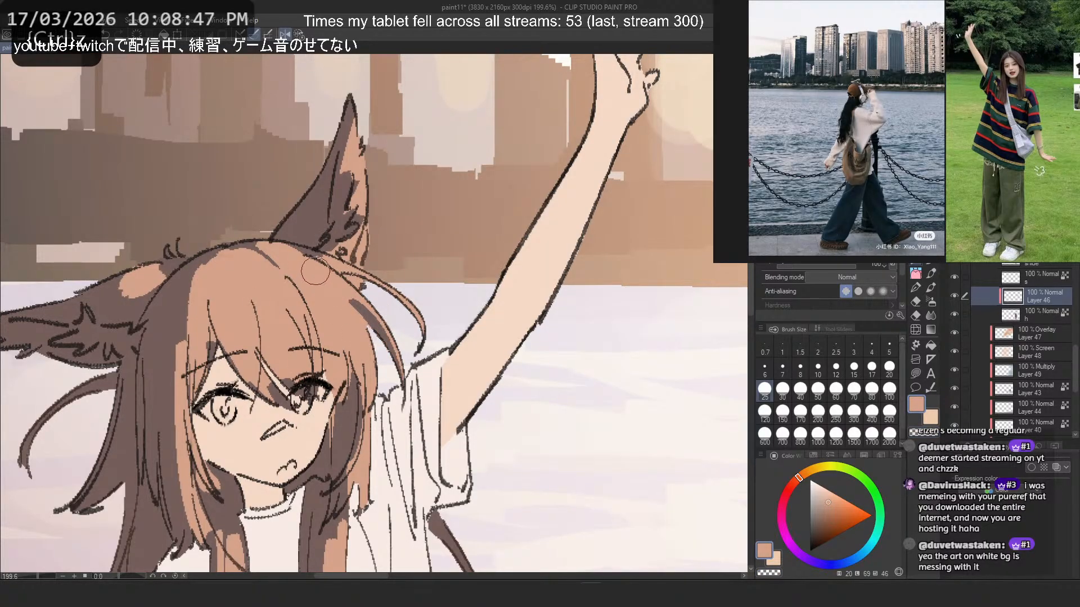
key(c)
drag(326, 274, 388, 341)
key(ctrl+z)
drag(309, 274, 359, 384)
key(ctrl+z)
mouse_move(315, 300)
mouse_down()
mouse_move(347, 374)
mouse_move(326, 355)
mouse_move(333, 406)
mouse_up()
key(ctrl+z)
key(ctrl+z)
drag(348, 332, 358, 394)
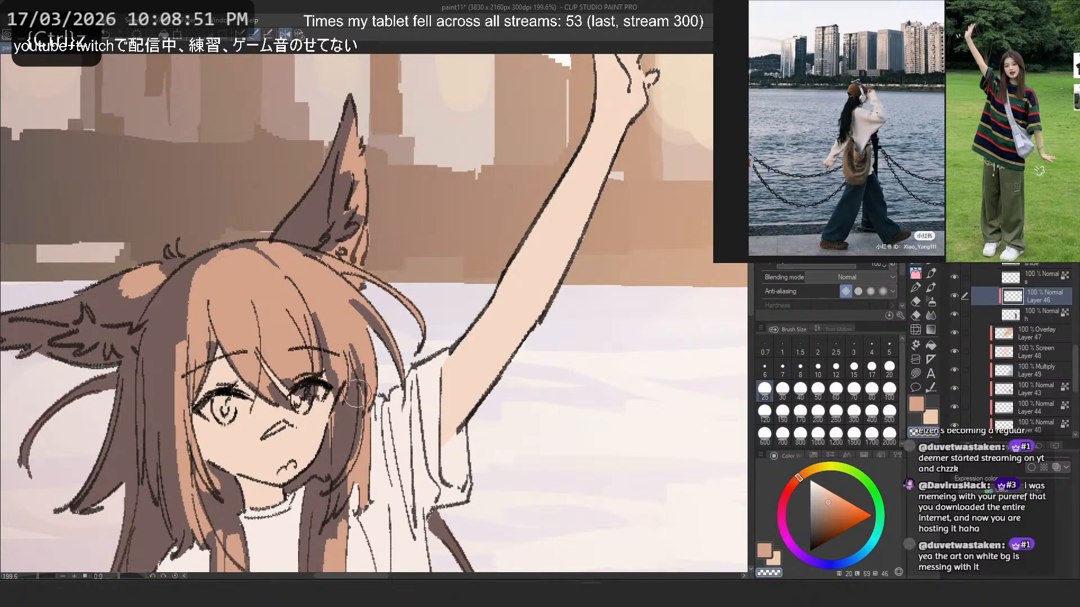
- Erase thin dark strands curving from the top of the crown towards the upright ear's side, retrying strokes
key(h)
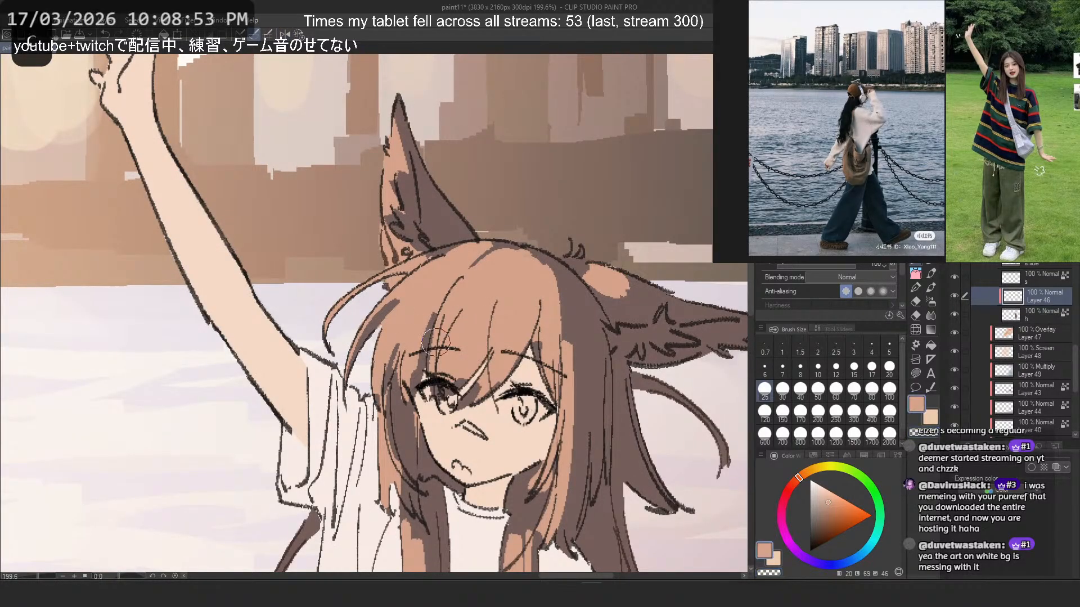
key(ctrl+z)
drag(494, 269, 442, 368)
key(ctrl+z)
key(ctrl+z)
key(c)
mouse_move(492, 249)
mouse_down()
mouse_move(464, 272)
mouse_move(477, 241)
mouse_move(422, 313)
mouse_up()
key(ctrl+z)
key(c)
- Rework the dark strands at the top of the crown with longer size 25 transparent strokes
key(ctrl+z)
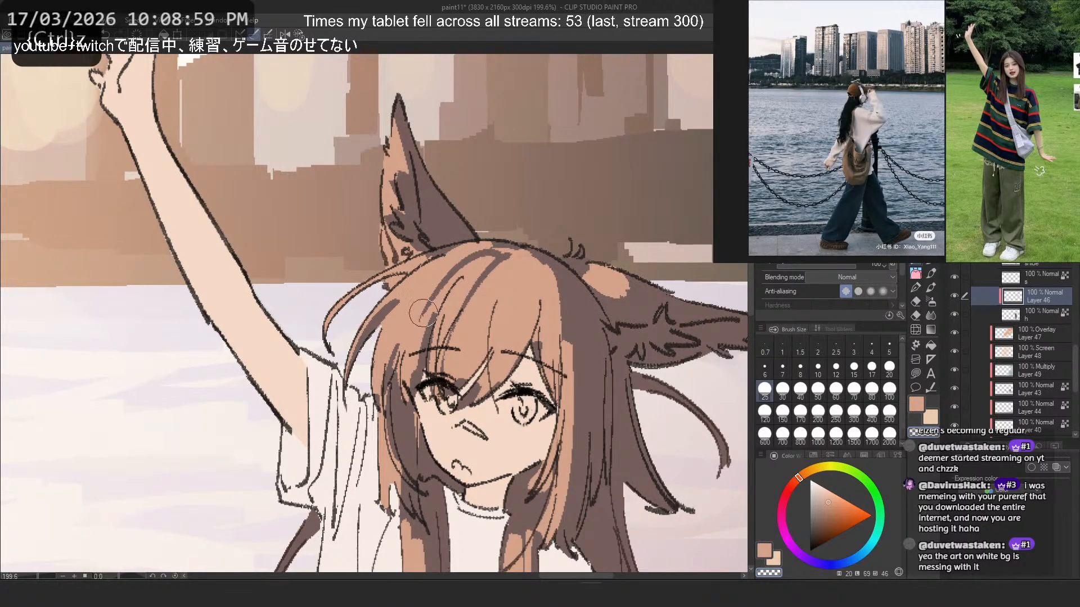
key(h)
key(ctrl+z)
drag(247, 246, 304, 317)
key(ctrl+z)
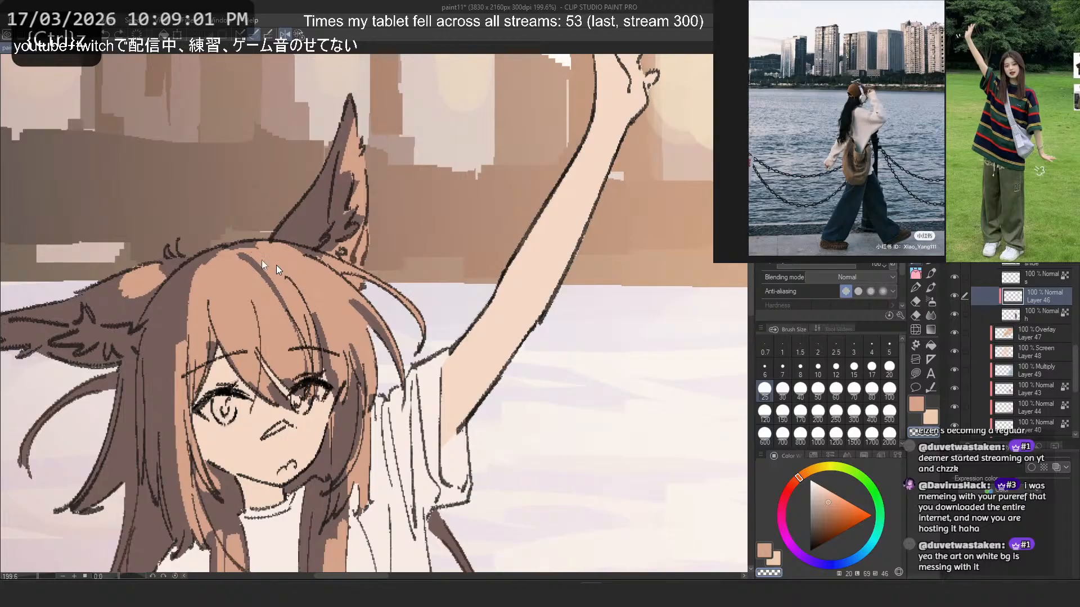
key(ctrl+z)
drag(256, 244, 298, 294)
- Erase peach-orange from the crown near the folded ear to extend the dark area, undoing the unwanted strokes
key(ctrl+z)
key(c)
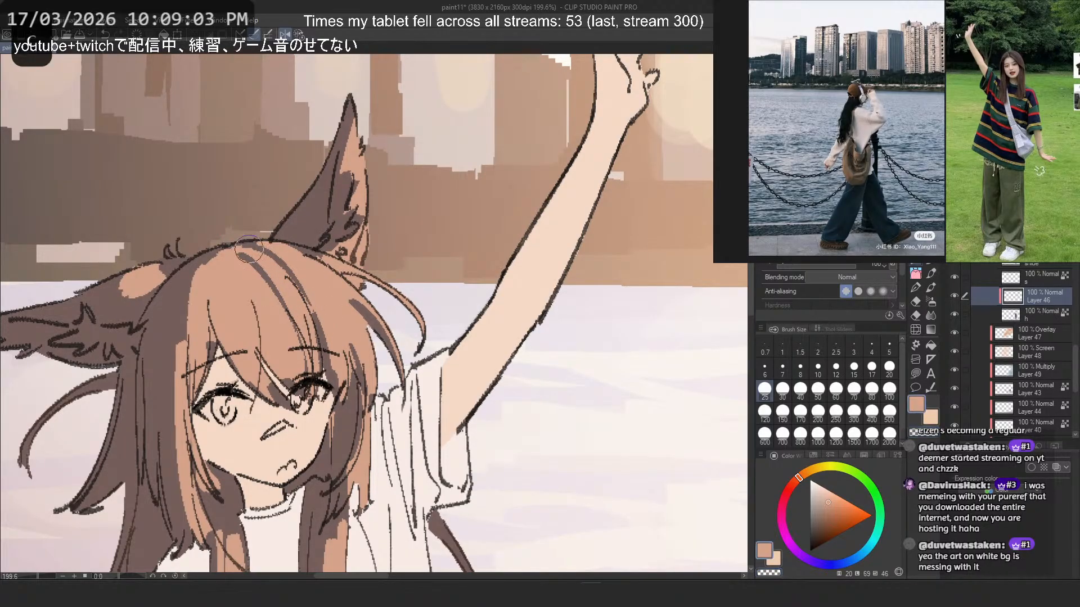
key(ctrl+z)
mouse_move(245, 258)
mouse_down()
mouse_move(248, 248)
mouse_move(296, 283)
mouse_move(254, 378)
mouse_up()
key(ctrl+z)
key(c)
key(ctrl+z)
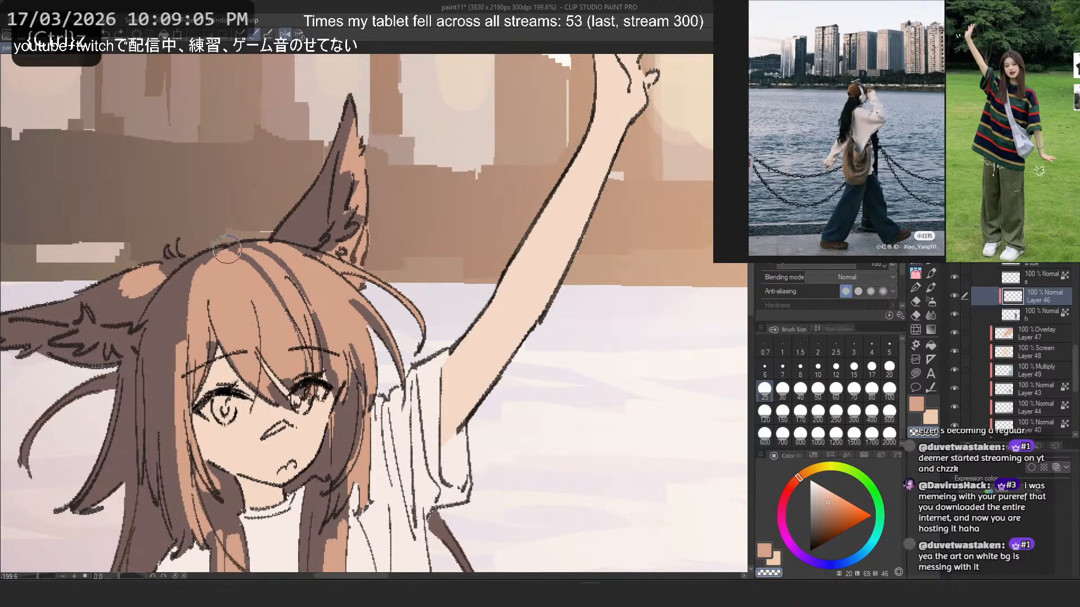
key(ctrl+z)
mouse_move(228, 249)
mouse_down()
mouse_move(207, 226)
mouse_move(219, 246)
mouse_move(211, 262)
mouse_move(229, 274)
mouse_move(200, 261)
mouse_move(197, 298)
mouse_up()
drag(194, 258, 194, 318)
- Rework the dark strands running from the crown into the fringe between the eyes, retrying the strokes on the mirrored canvas
key(2)
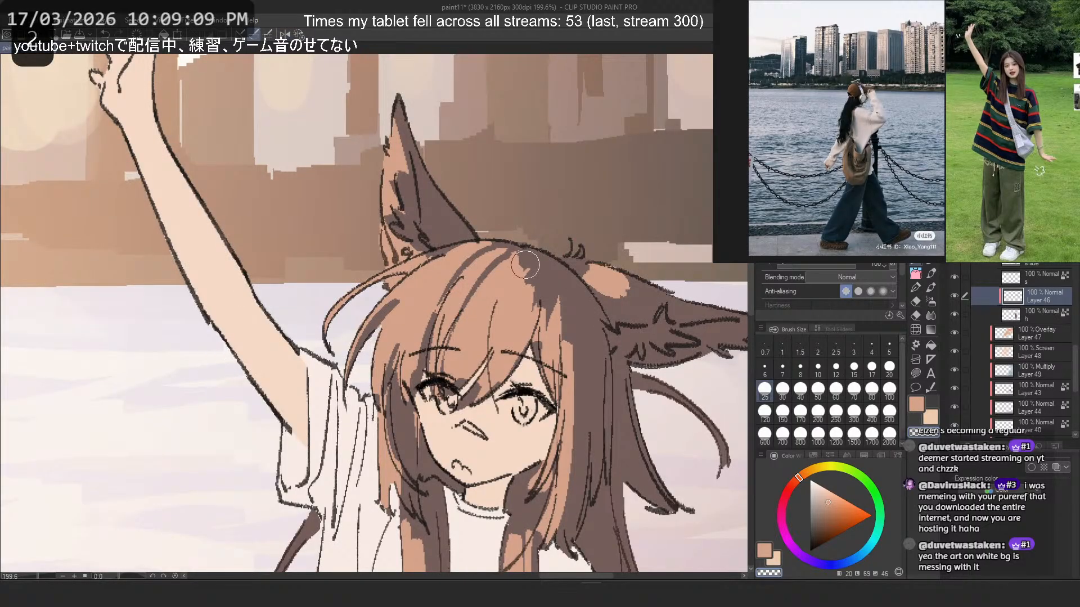
key(ctrl+z)
drag(521, 266, 497, 343)
key(ctrl+z)
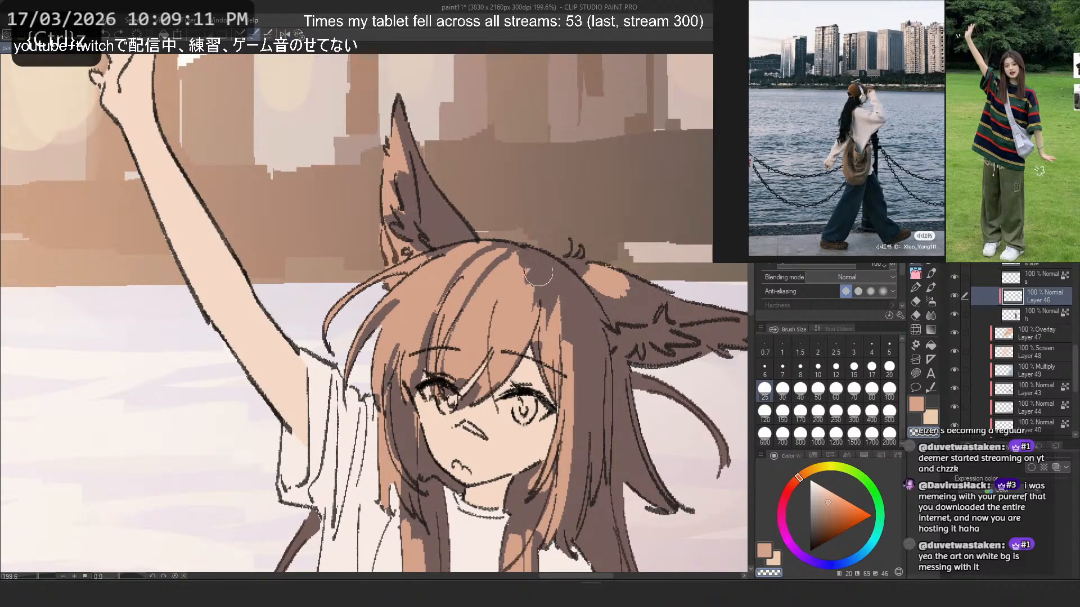
key(ctrl+z)
mouse_move(539, 280)
mouse_down()
mouse_move(507, 364)
mouse_move(492, 372)
mouse_up()
key(ctrl+z)
mouse_move(525, 319)
mouse_down()
mouse_move(486, 390)
mouse_move(471, 399)
mouse_up()
key(c)
key(ctrl+z)
key(c)
drag(523, 344, 482, 394)
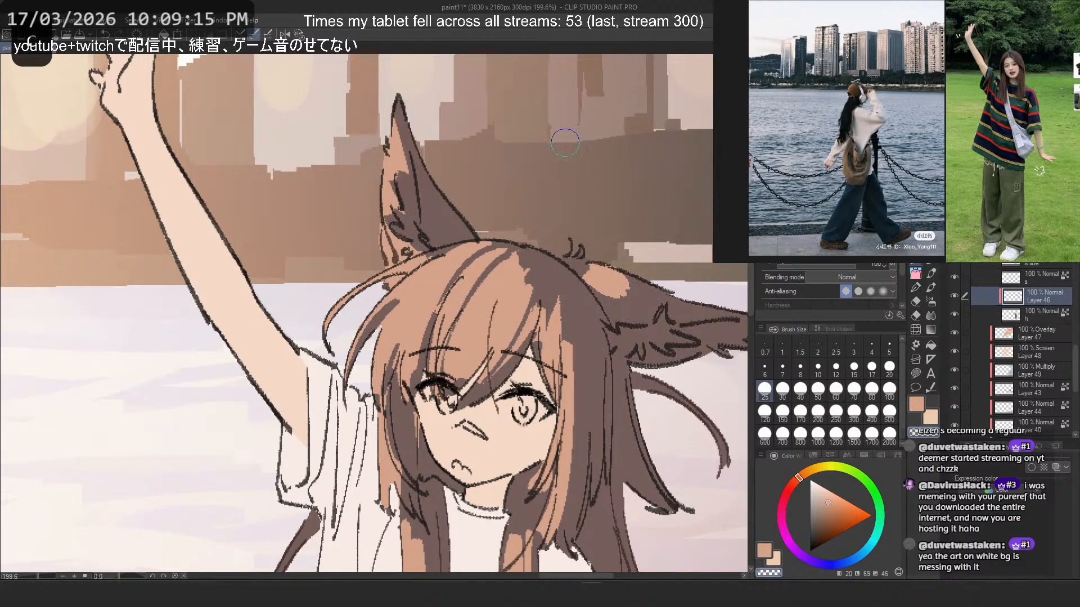
- Refine the peach-orange and dark edges of the fringe above the eye on the folded ear's side, retrying unwanted strokes
key(c)
drag(537, 345, 550, 358)
key(ctrl+z)
key(c)
key(ctrl+z)
drag(516, 320, 463, 407)
key(c)
key(ctrl+z)
mouse_move(504, 354)
mouse_down()
mouse_move(466, 405)
mouse_move(502, 354)
mouse_up()
key(ctrl+z)
key(ctrl+z)
- Paint a thin peach-orange strand down the long side lock beside the face on the folded ear's side
key(ctrl+z)
drag(470, 397, 501, 354)
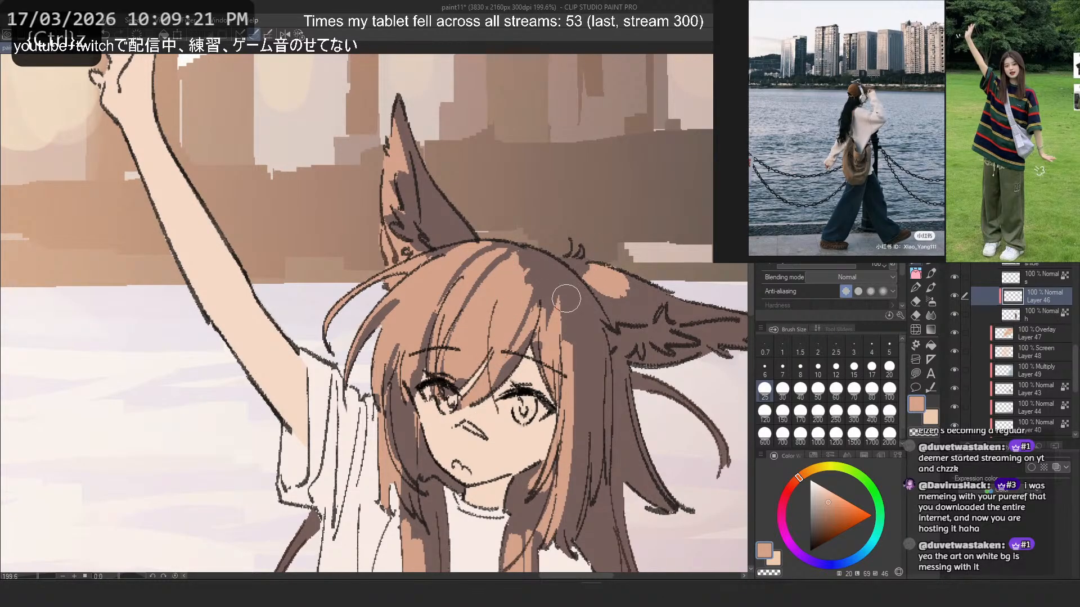
key(c)
key(ctrl+z)
drag(514, 253, 494, 267)
key(ctrl+z)
key(c)
drag(577, 347, 564, 547)
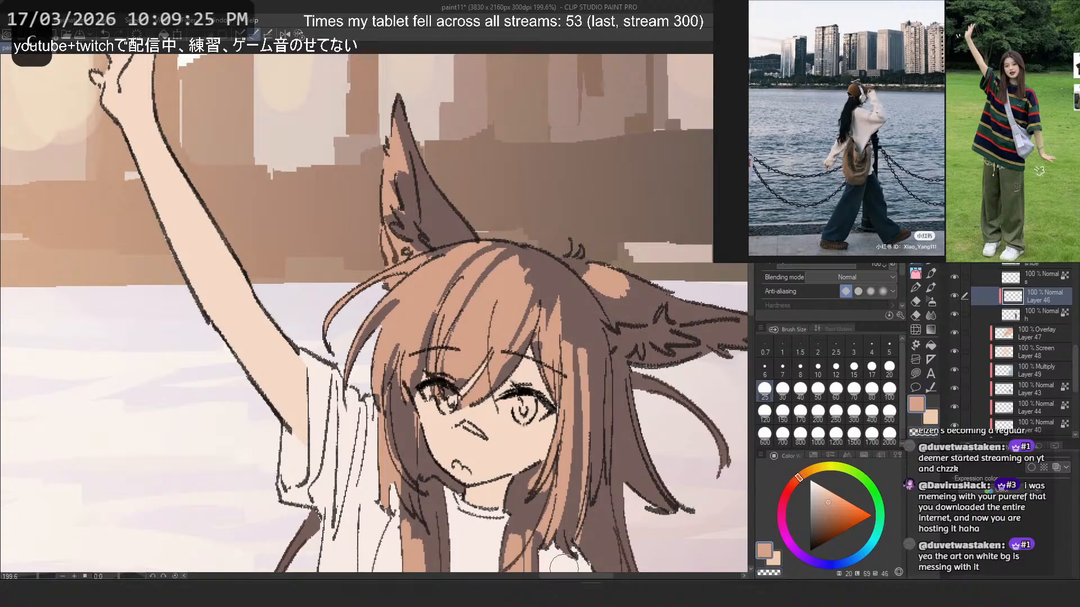
key(ctrl+z)
key(ctrl+z)
drag(578, 350, 563, 548)
- Paint peach-orange along the loose hair strands hanging below the raised arm's sleeve, outside the shirt
scroll(440, 332, down, 5)
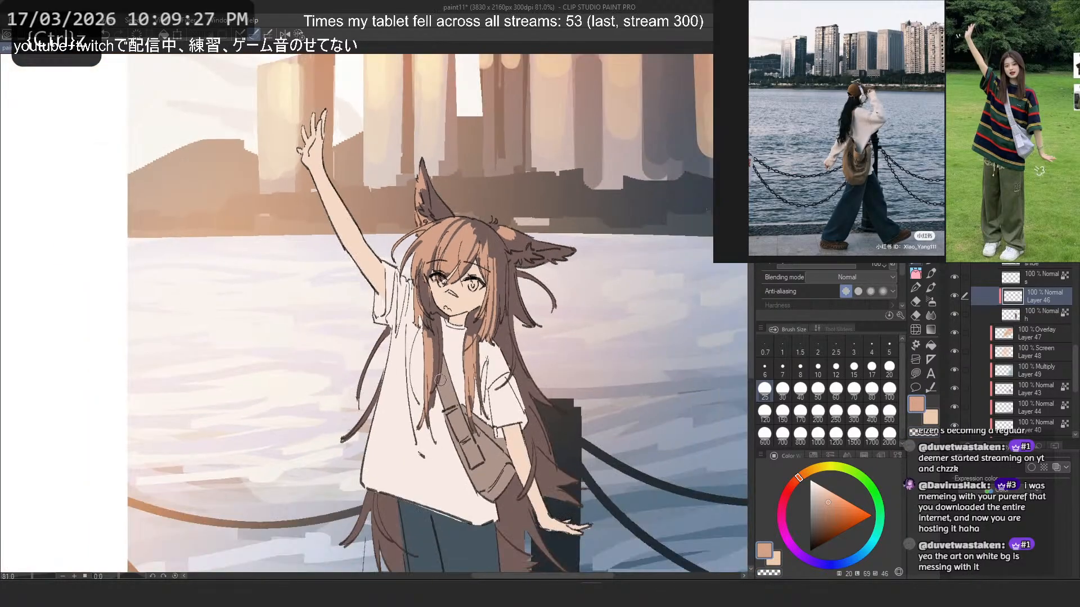
scroll(362, 363, up, 3)
scroll(363, 363, up, 2)
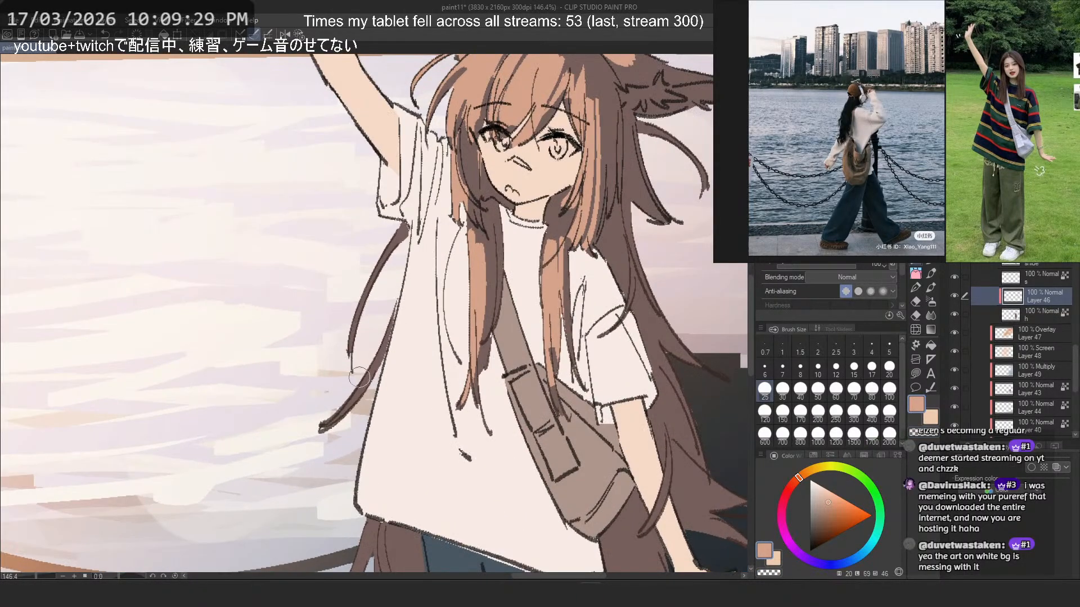
drag(395, 313, 321, 430)
drag(403, 222, 348, 363)
drag(381, 217, 355, 372)
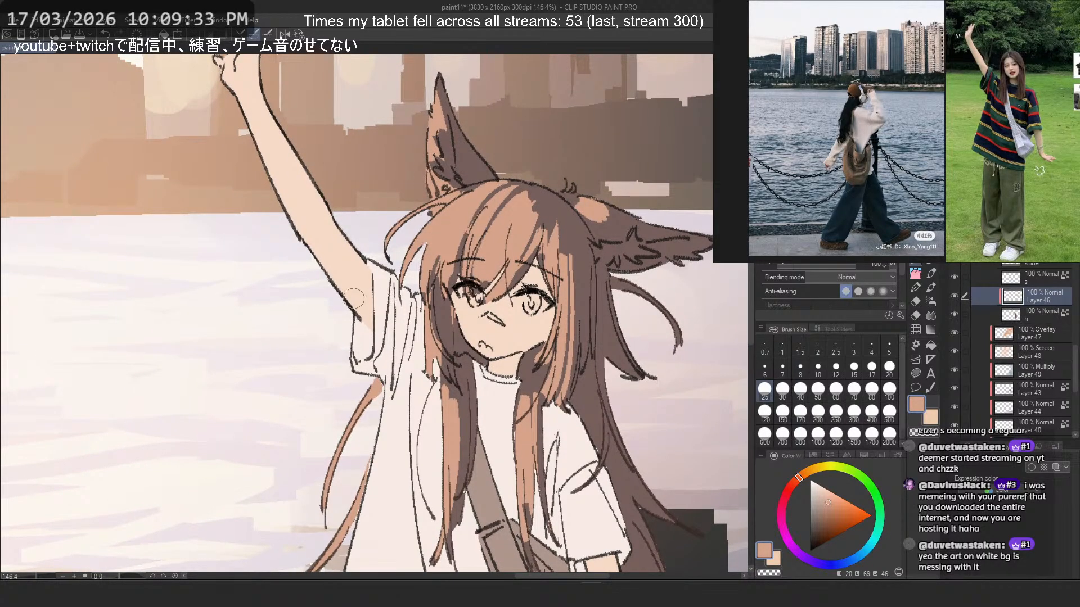
- Colour the hair strands emerging below the shirt hem beside the trousers peach-orange, undoing and retrying strokes
drag(353, 298, 354, 225)
scroll(354, 225, down, 9)
scroll(326, 394, up, 6)
drag(368, 355, 399, 343)
scroll(399, 344, up, 2)
mouse_move(417, 385)
mouse_down()
mouse_move(369, 471)
mouse_move(396, 451)
mouse_move(432, 513)
mouse_up()
key(ctrl+z)
drag(423, 414, 456, 478)
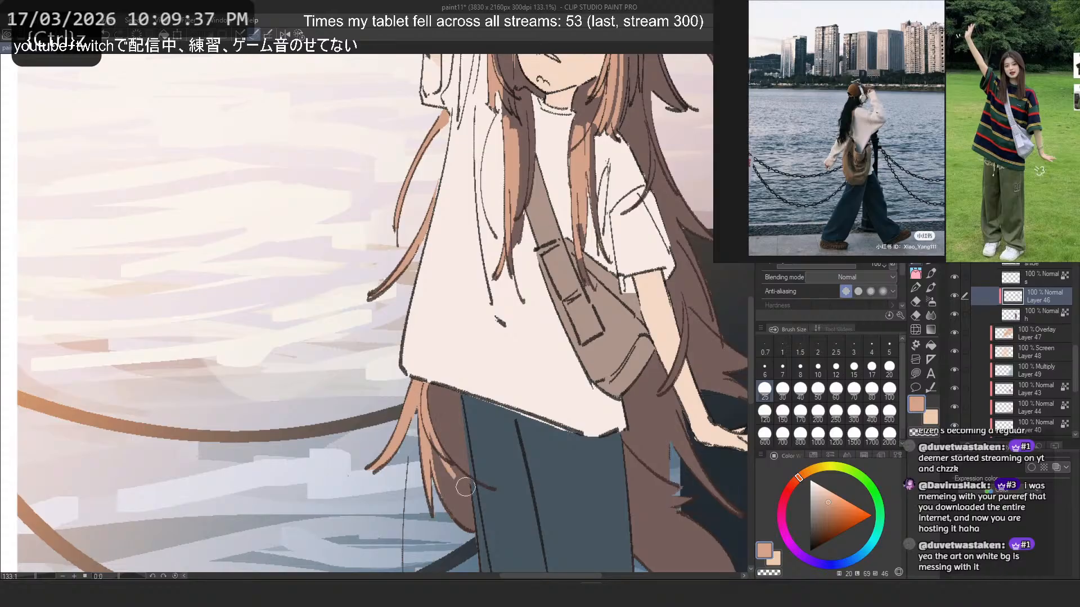
key(ctrl+z)
drag(424, 394, 453, 466)
key(ctrl+z)
drag(426, 419, 490, 535)
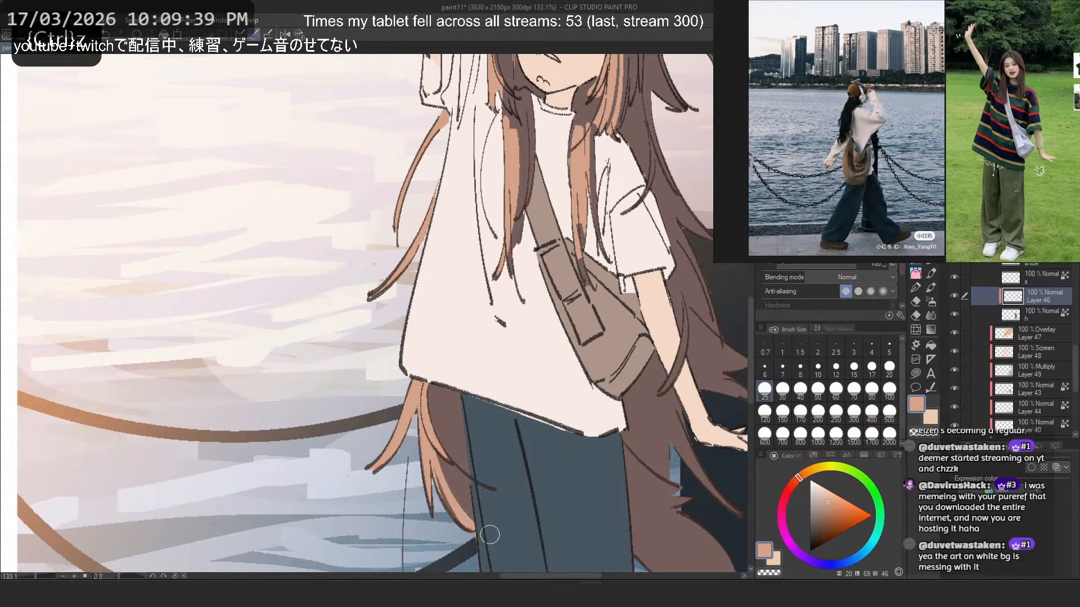
- Rework the peach-orange on the inner strands between the shirt hem and the trouser leg, undoing unwanted strokes
key(ctrl+z)
drag(437, 469, 476, 541)
key(ctrl+z)
drag(432, 454, 479, 549)
key(ctrl+z)
key(ctrl+z)
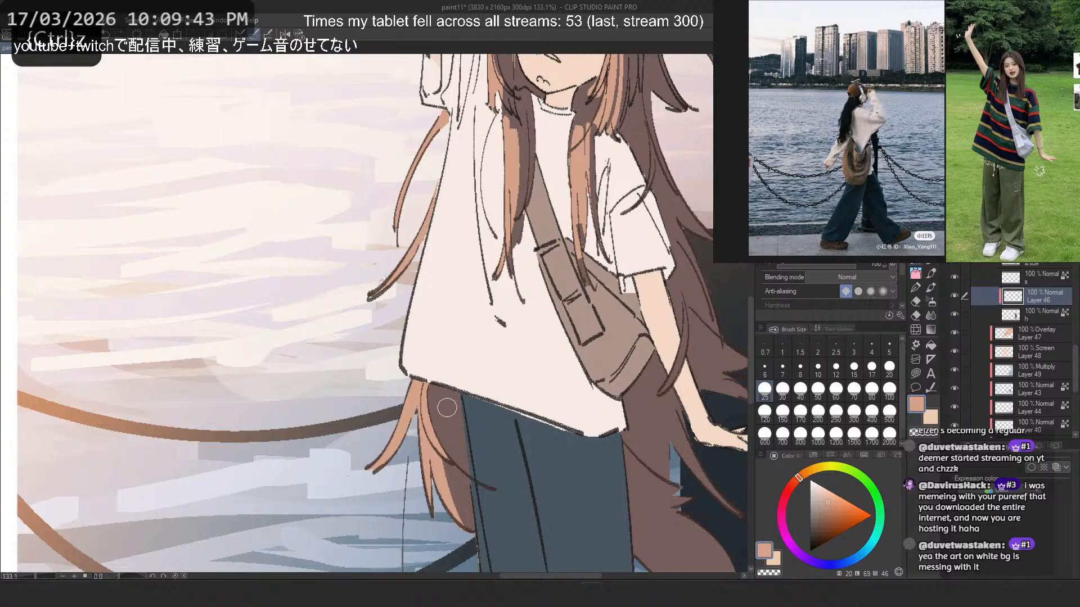
mouse_move(441, 393)
mouse_down()
mouse_move(446, 494)
mouse_move(471, 534)
mouse_up()
key(ctrl+z)
key(ctrl+z)
key(ctrl+z)
drag(437, 413, 474, 481)
- Paint peach-orange tips on the lowest ends of the long hair behind the trousers, on the lowered arm's side
scroll(337, 364, down, 7)
scroll(476, 368, up, 4)
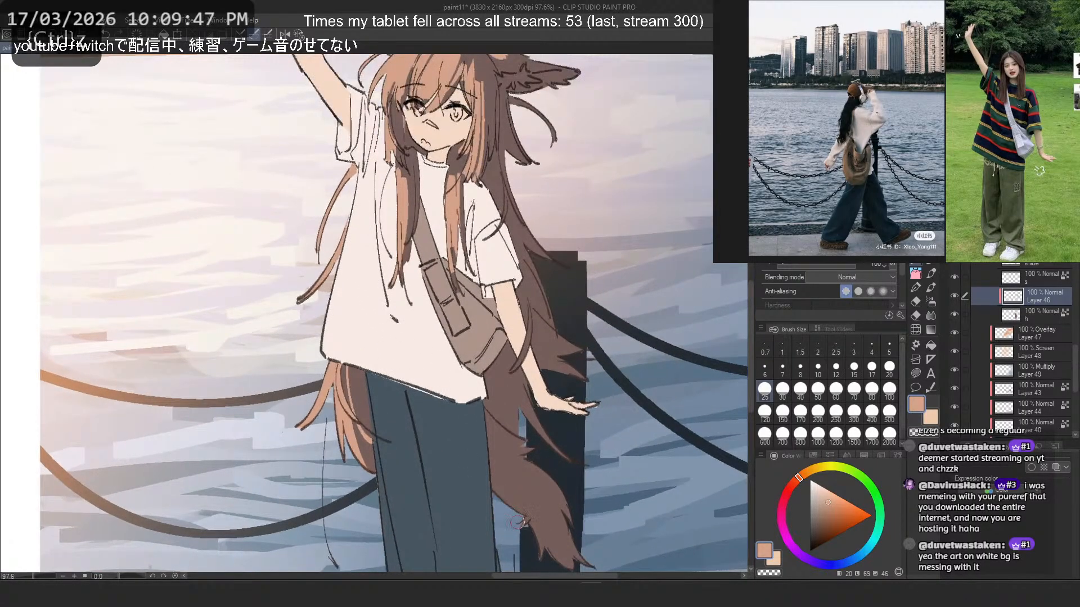
drag(517, 522, 576, 567)
drag(528, 522, 549, 550)
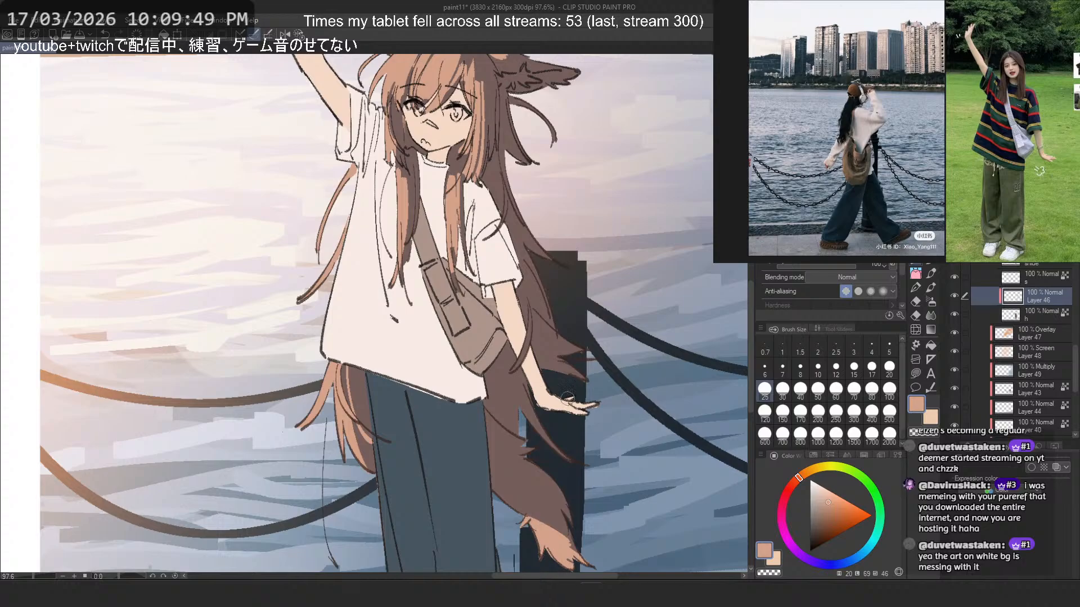
key(ctrl+z)
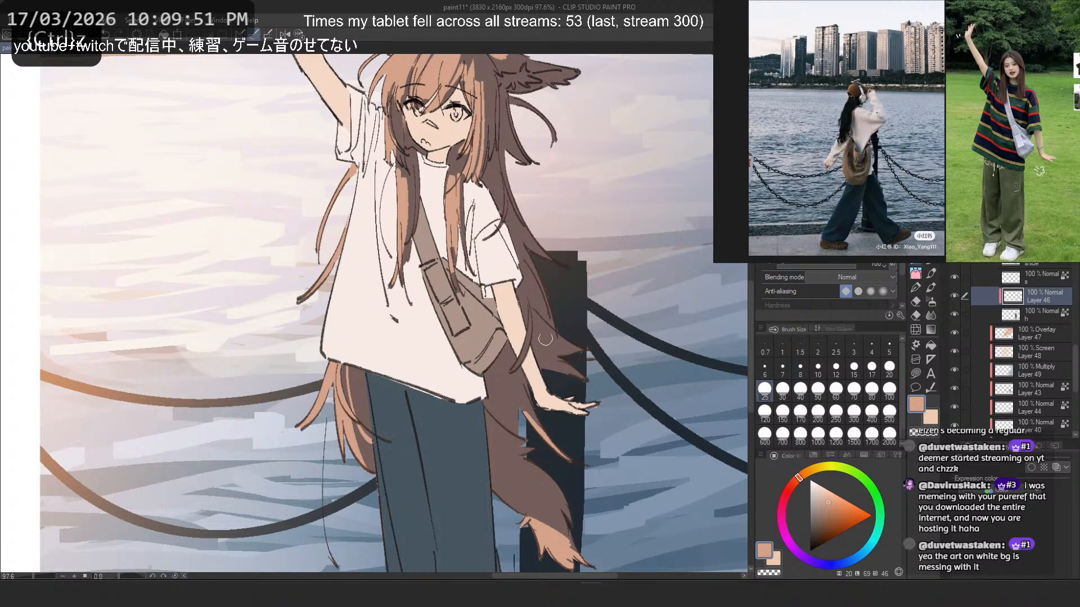
- Try peach-orange strokes on the hair strands around the lowered arm, undoing the unwanted ones
scroll(524, 284, up, 5)
mouse_move(531, 338)
mouse_down()
mouse_move(495, 421)
mouse_move(506, 406)
mouse_move(508, 415)
mouse_up()
key(ctrl+z)
key(ctrl+z)
key(ctrl+z)
drag(531, 351, 505, 412)
key(ctrl+z)
scroll(477, 292, down, 5)
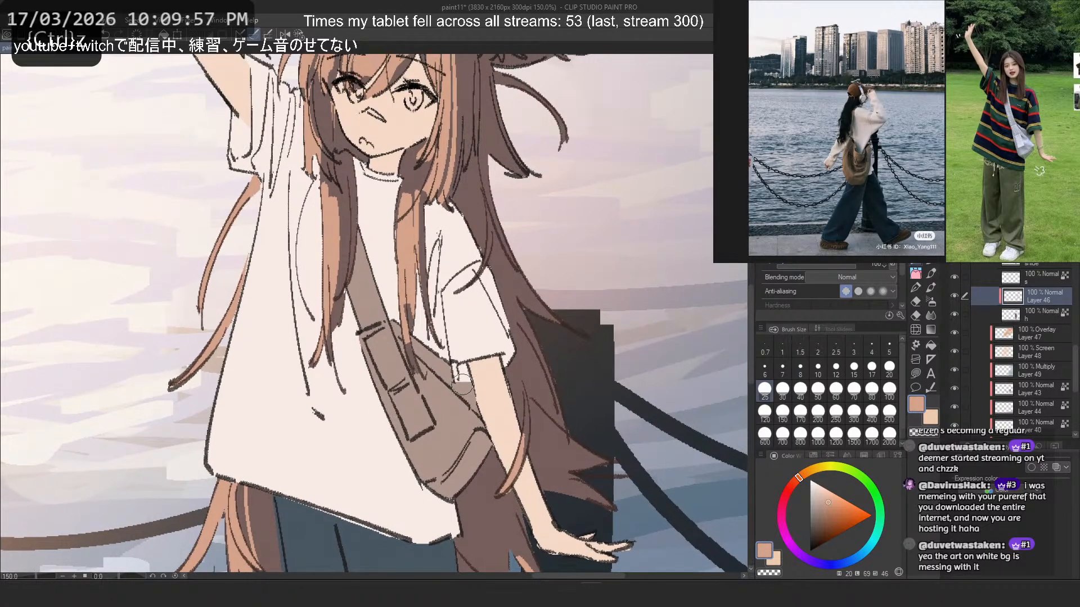
scroll(442, 248, up, 6)
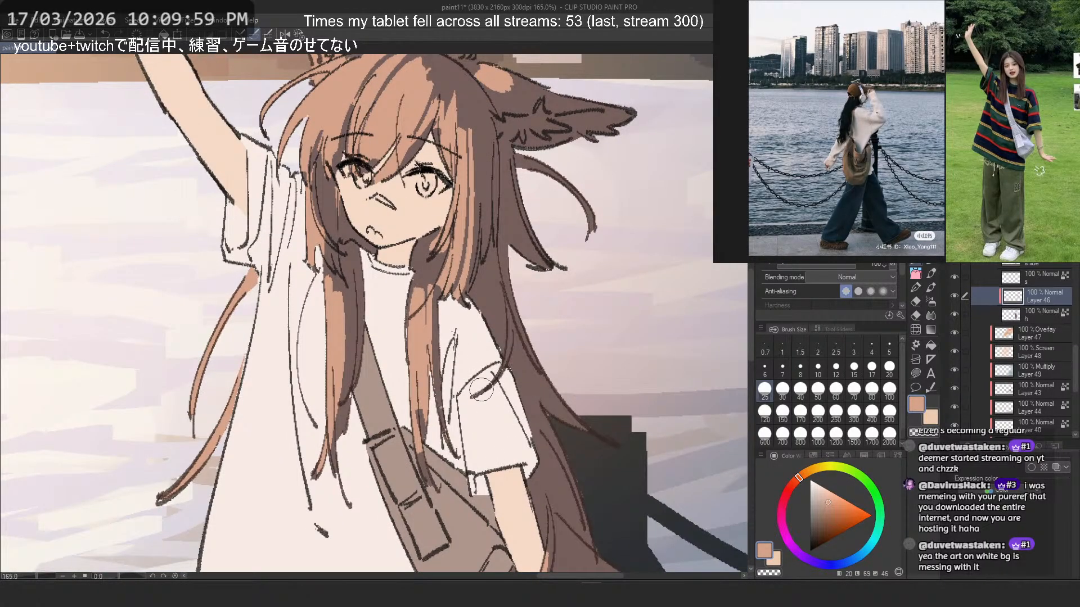
- Repaint the peach-orange strand down the front chest lock on the lowered arm's side until the stroke fits
key(ctrl+z)
drag(433, 316, 445, 426)
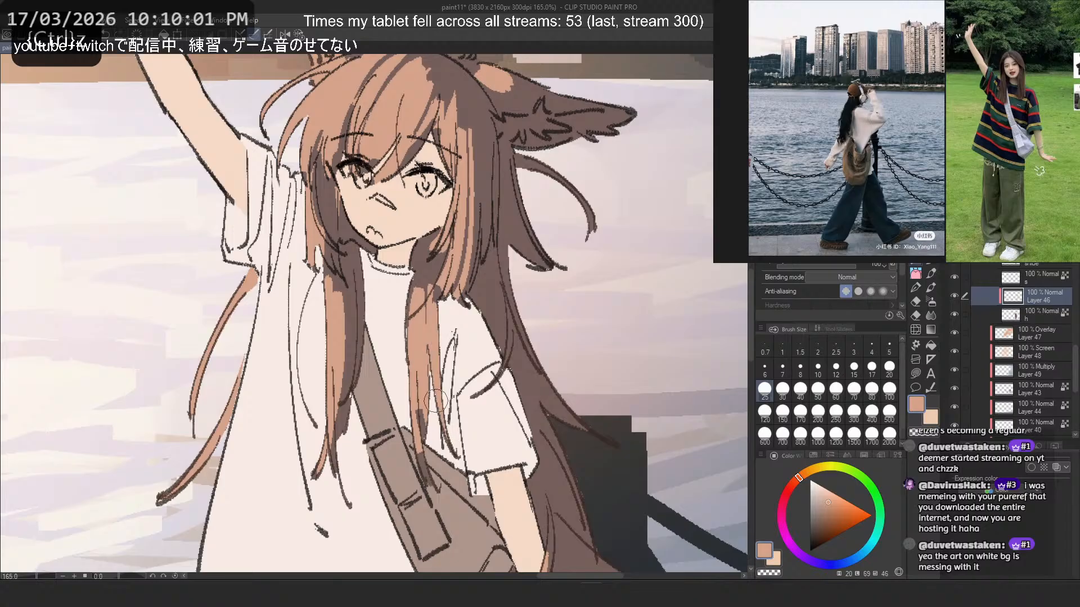
key(ctrl+z)
drag(432, 327, 438, 398)
key(ctrl+z)
drag(431, 299, 442, 413)
- Rework the inner edge of the front chest lock on the raised arm's side, retrying the strokes
drag(356, 298, 346, 406)
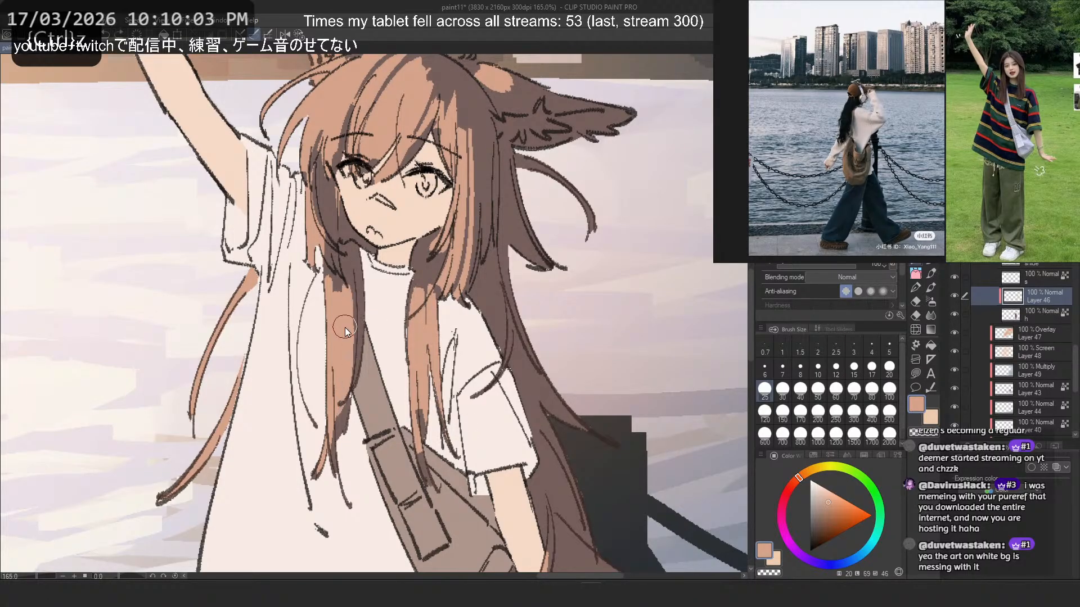
drag(345, 326, 339, 437)
key(ctrl+z)
key(ctrl+z)
key(2)
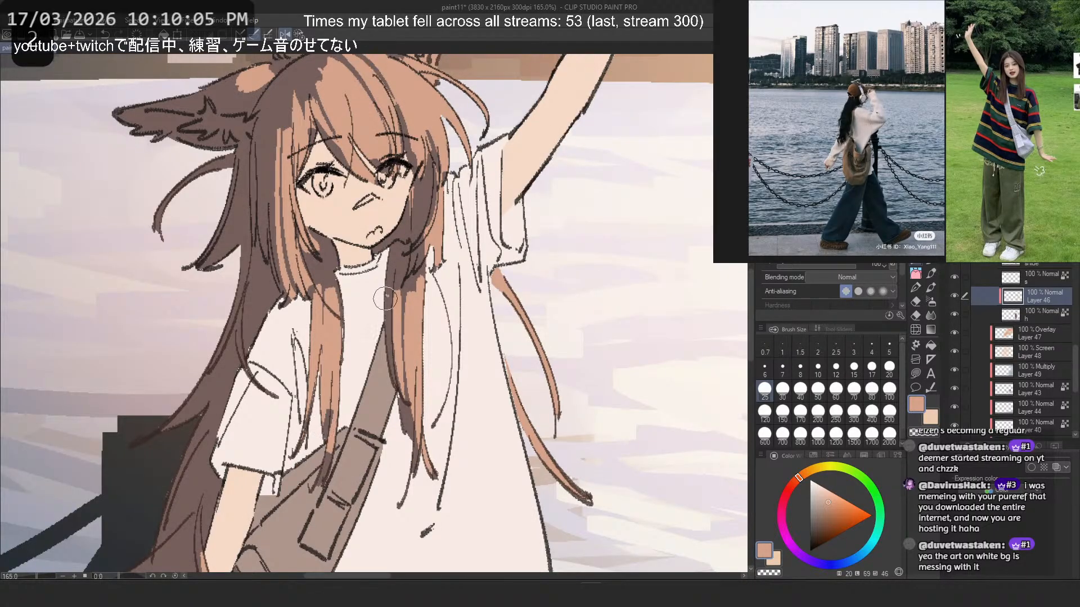
drag(385, 298, 392, 361)
key(ctrl+z)
drag(281, 337, 412, 484)
- Examine the hair colouring across the whole figure and undo the last stroke
scroll(322, 254, down, 3)
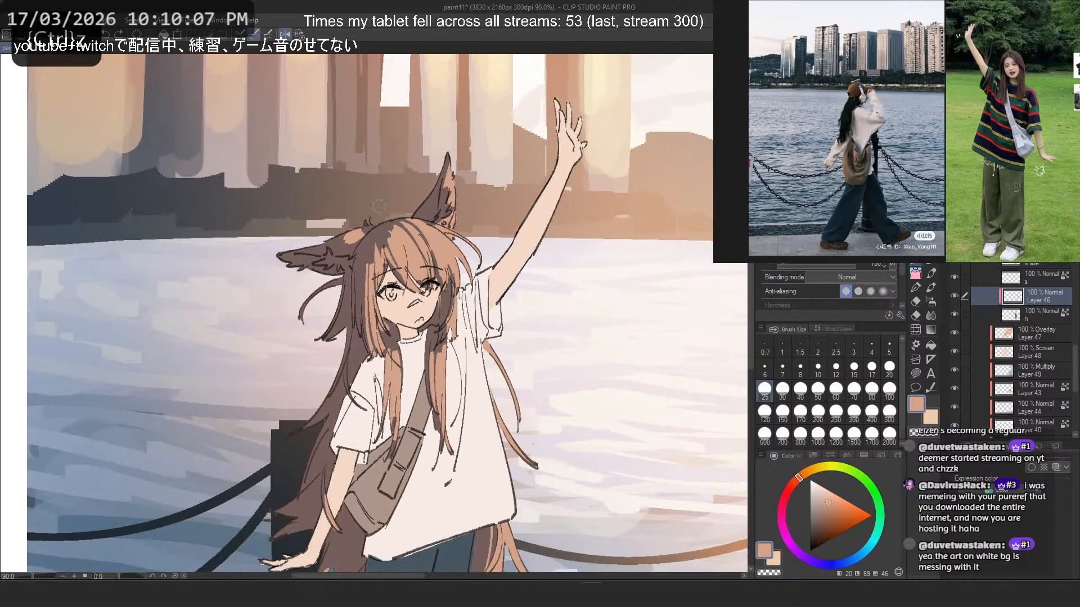
scroll(410, 203, down, 5)
scroll(421, 188, up, 1)
key(2)
drag(288, 186, 311, 195)
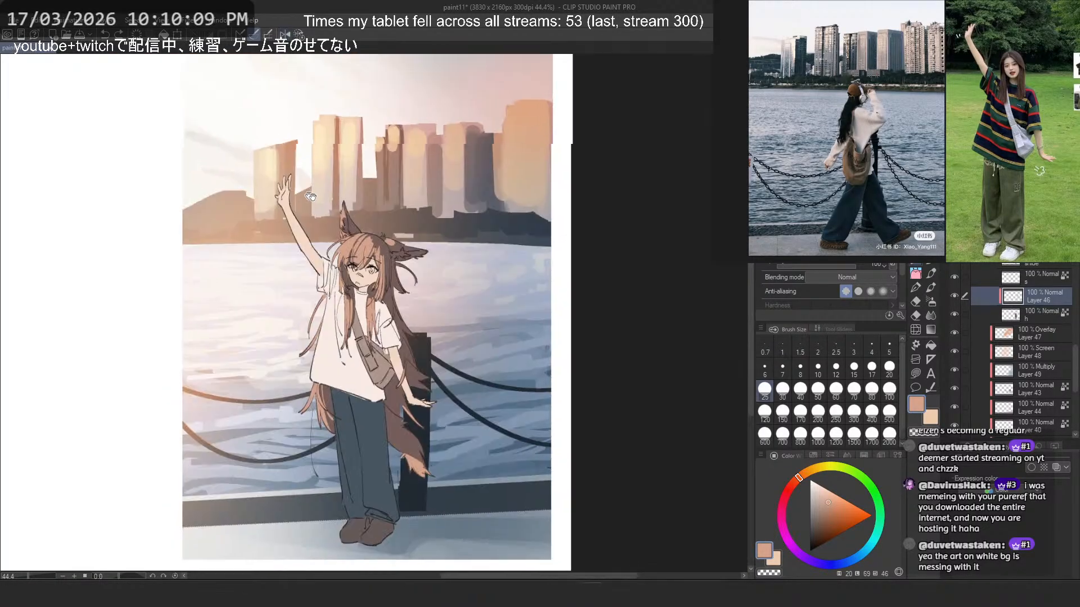
scroll(311, 196, up, 6)
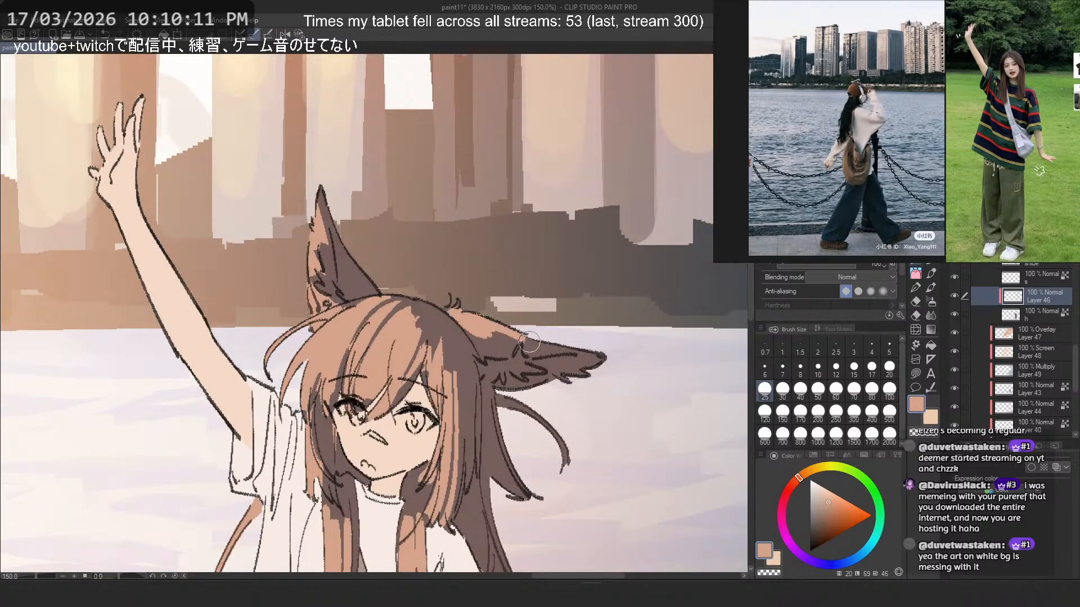
key(ctrl+z)
scroll(551, 349, down, 5)
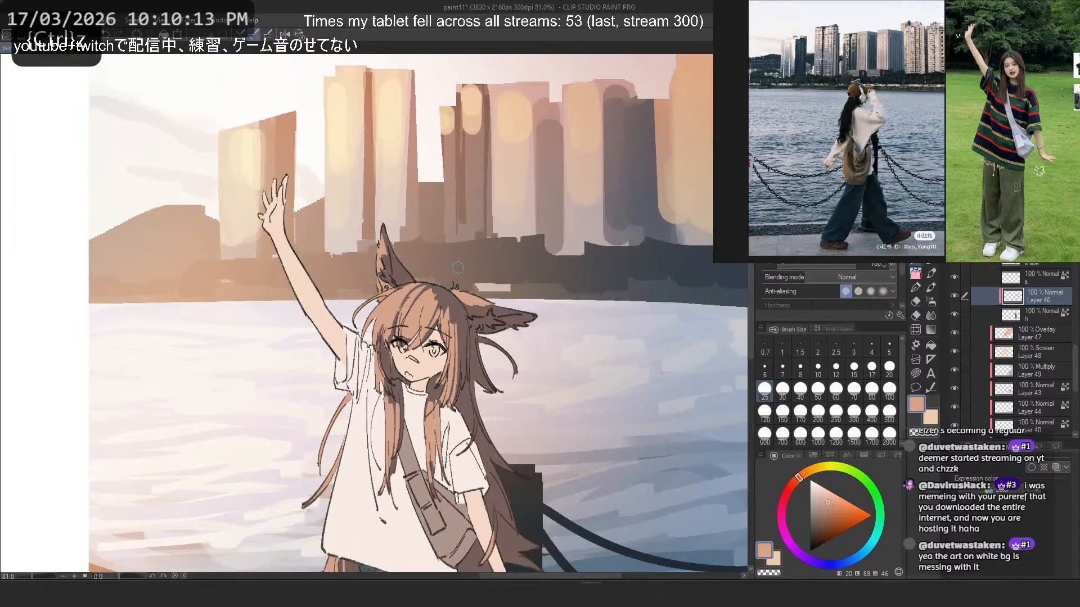
scroll(453, 265, up, 3)
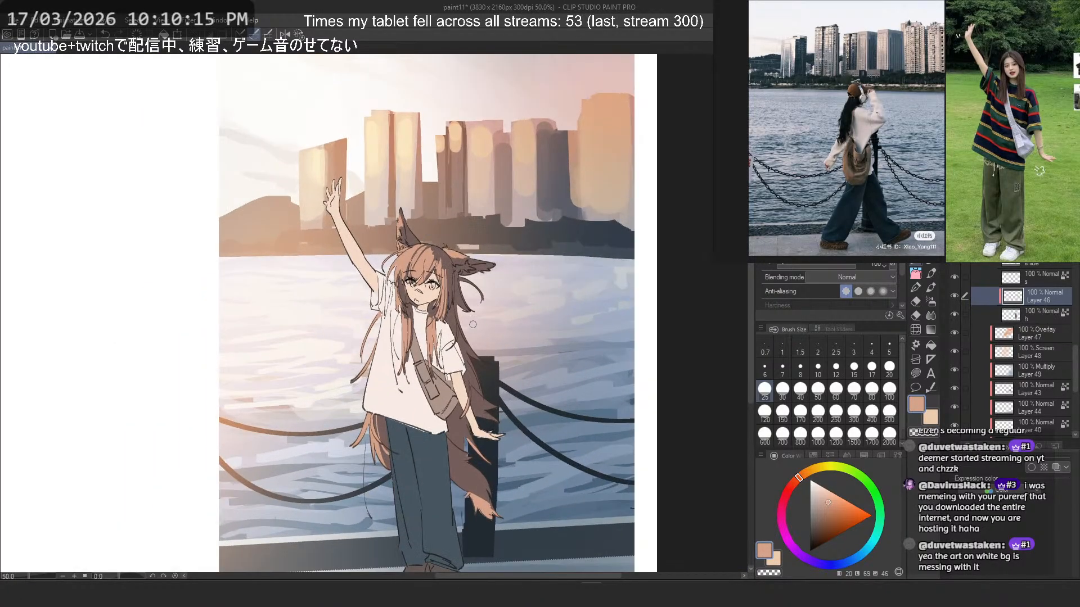
scroll(477, 339, up, 1)
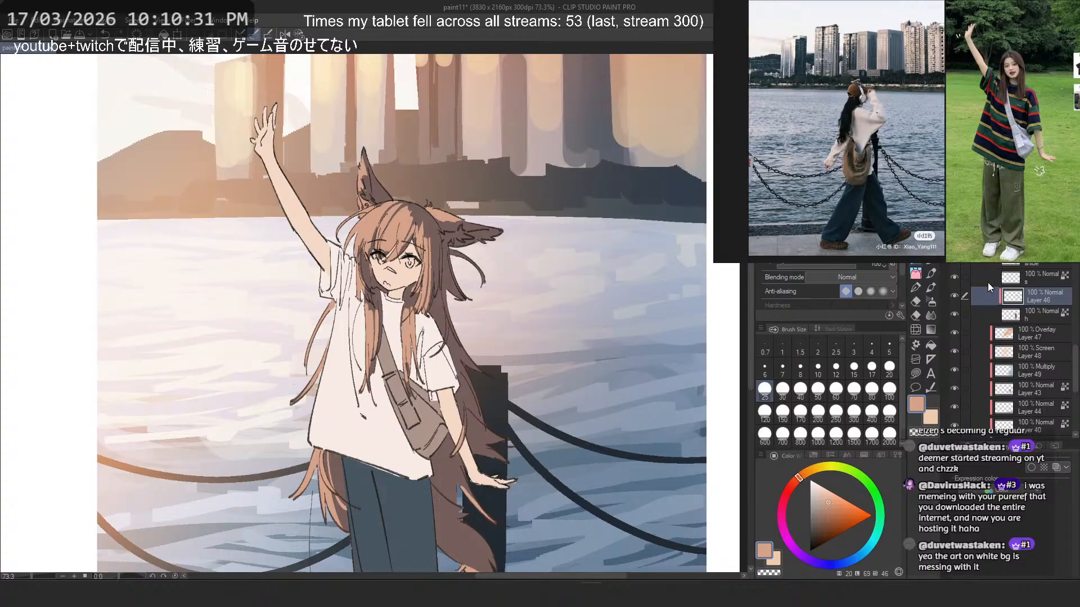
- Hide Layer 46 and add a new clipped layer directly above the base hair layer
click(994, 313)
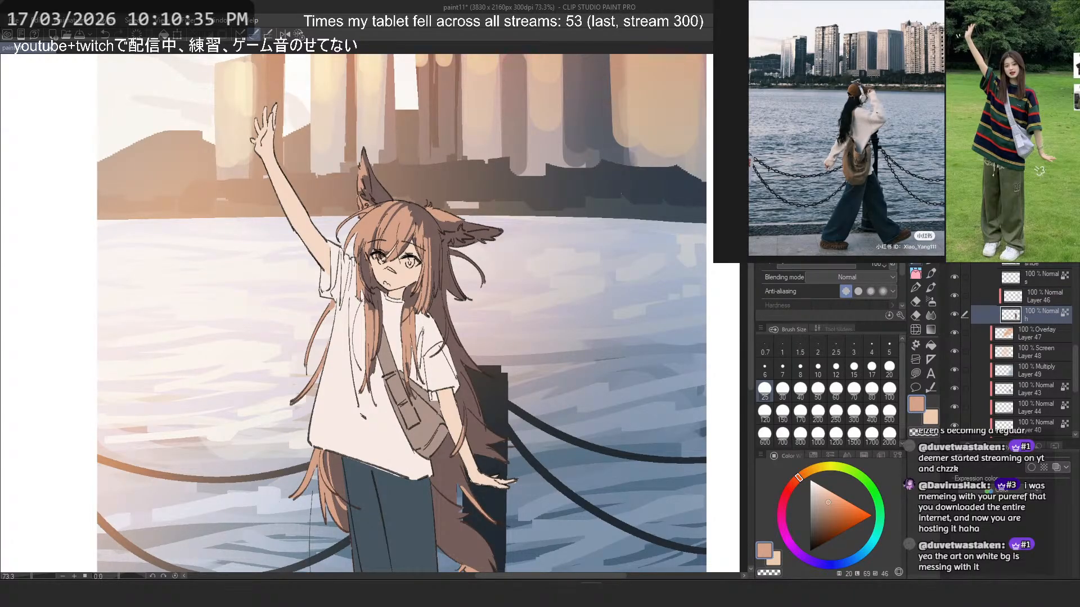
click(966, 300)
click(953, 296)
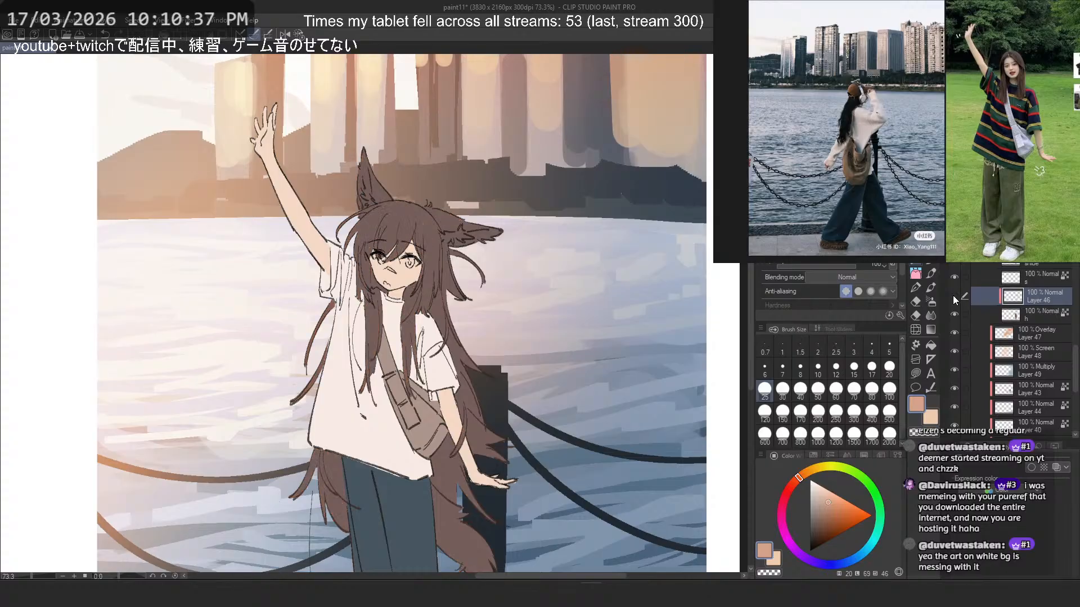
click(1021, 310)
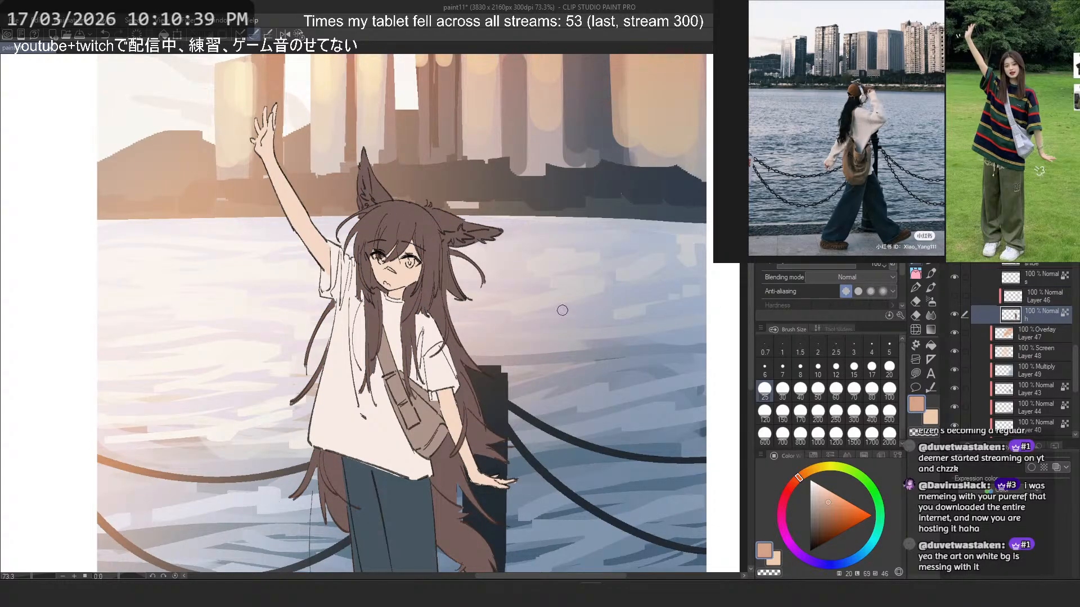
key(ctrl+shift+n)
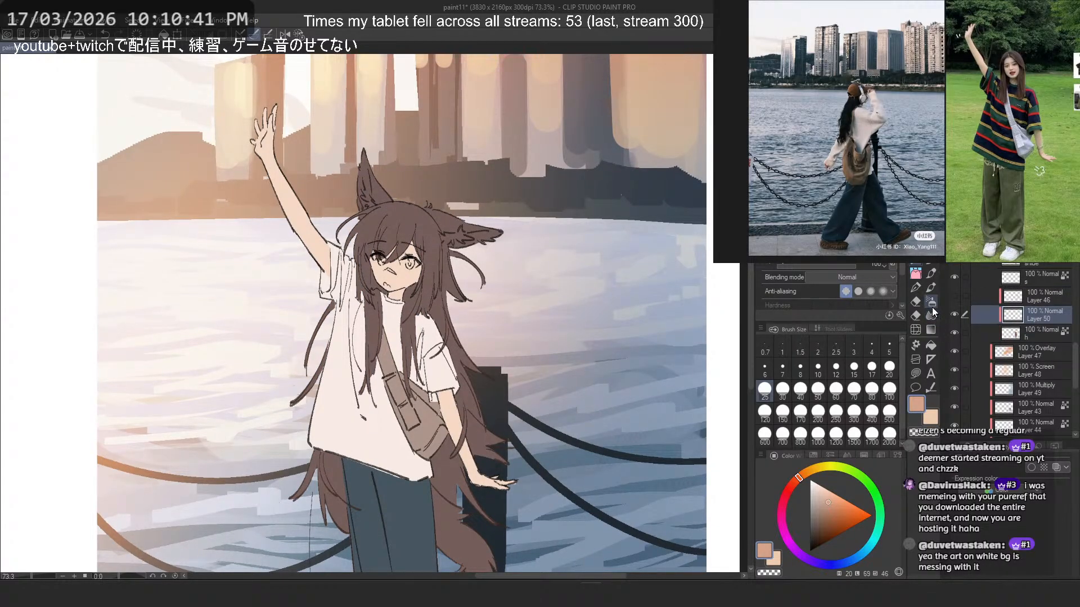
- Airbrush soft peach-orange over the hair and ears with a size 600 brush
click(931, 304)
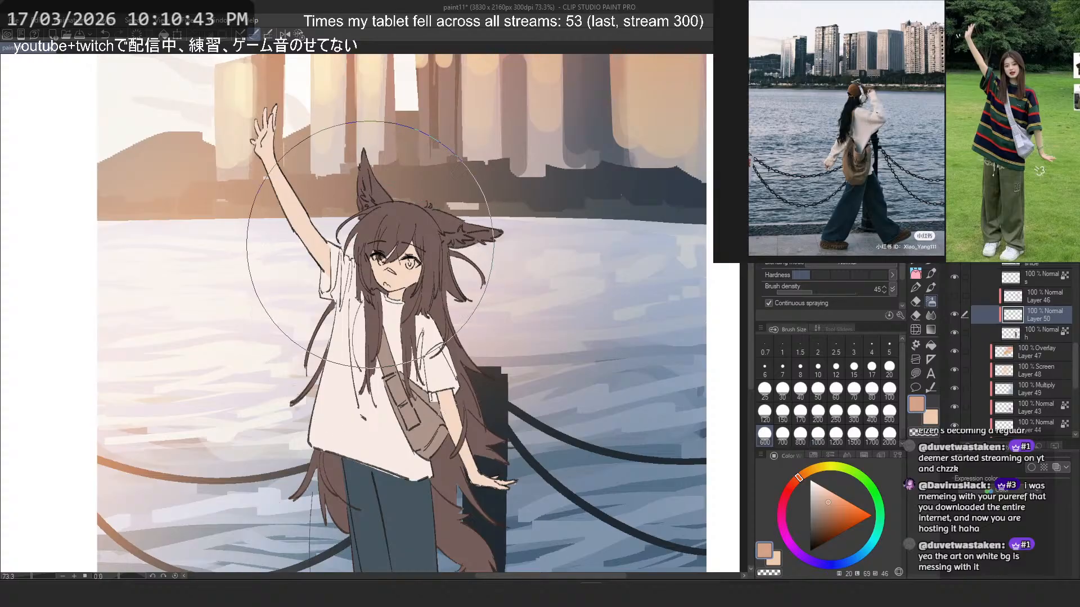
mouse_move(370, 245)
mouse_down()
mouse_move(290, 227)
mouse_move(309, 236)
mouse_move(242, 318)
mouse_move(255, 448)
mouse_move(331, 234)
mouse_move(384, 206)
mouse_up()
key(ctrl+z)
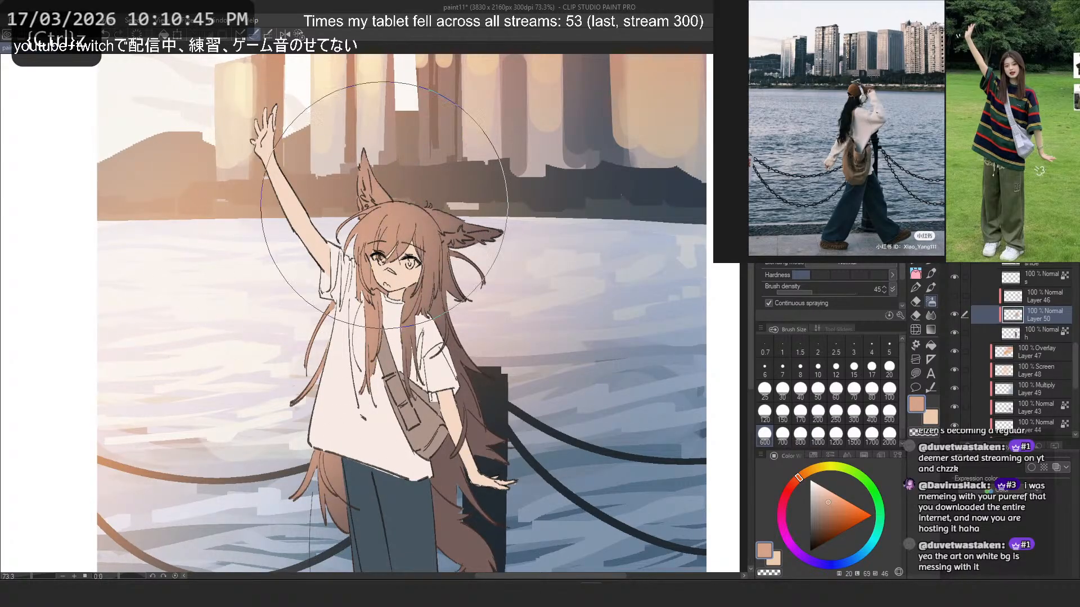
scroll(348, 225, down, 5)
scroll(343, 242, up, 4)
scroll(343, 244, up, 2)
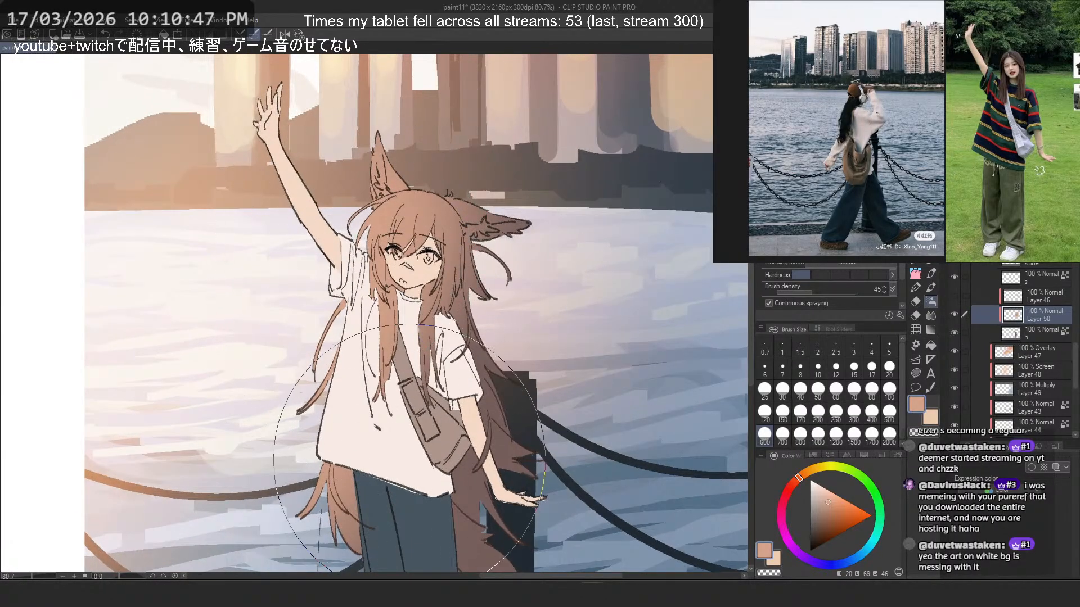
- Softly erase excess peach-orange from the hair with a transparent size 400 airbrush
key(c)
key([)
key([)
key([)
key(])
mouse_move(383, 468)
mouse_down()
mouse_move(438, 536)
mouse_move(414, 429)
mouse_move(447, 502)
mouse_move(429, 428)
mouse_move(436, 396)
mouse_move(478, 367)
mouse_move(463, 310)
mouse_move(498, 306)
mouse_up()
key(ctrl+z)
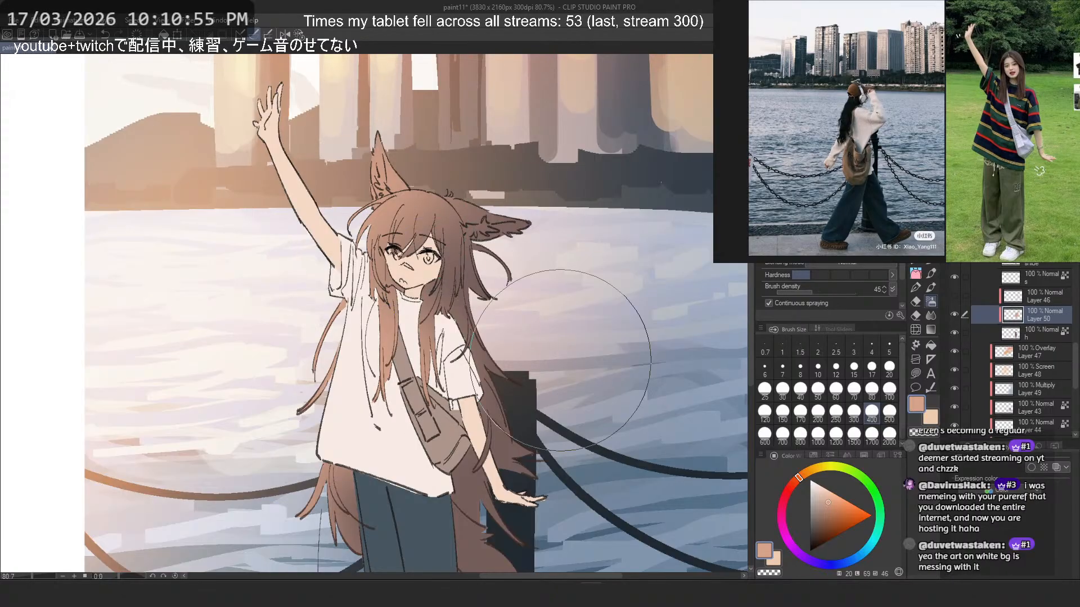
- Airbrush muted grey-blue sampled from the scene over the shaded side of the hair and tail, undoing unwanted strokes
alt+click(647, 317)
mouse_move(540, 242)
mouse_down()
mouse_move(499, 216)
mouse_move(512, 180)
mouse_up()
key(ctrl+z)
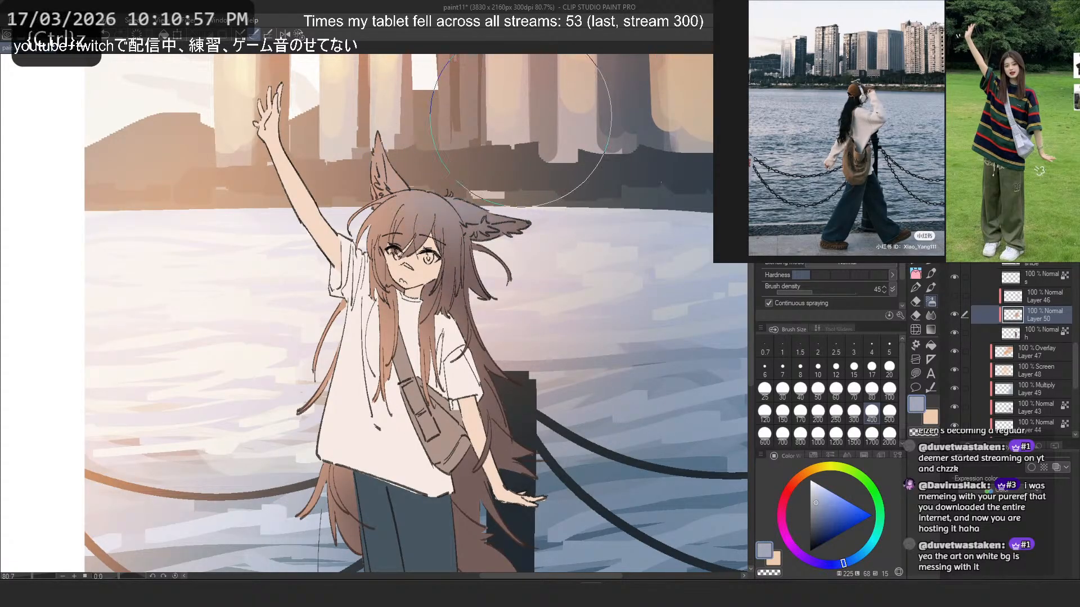
scroll(477, 270, down, 1)
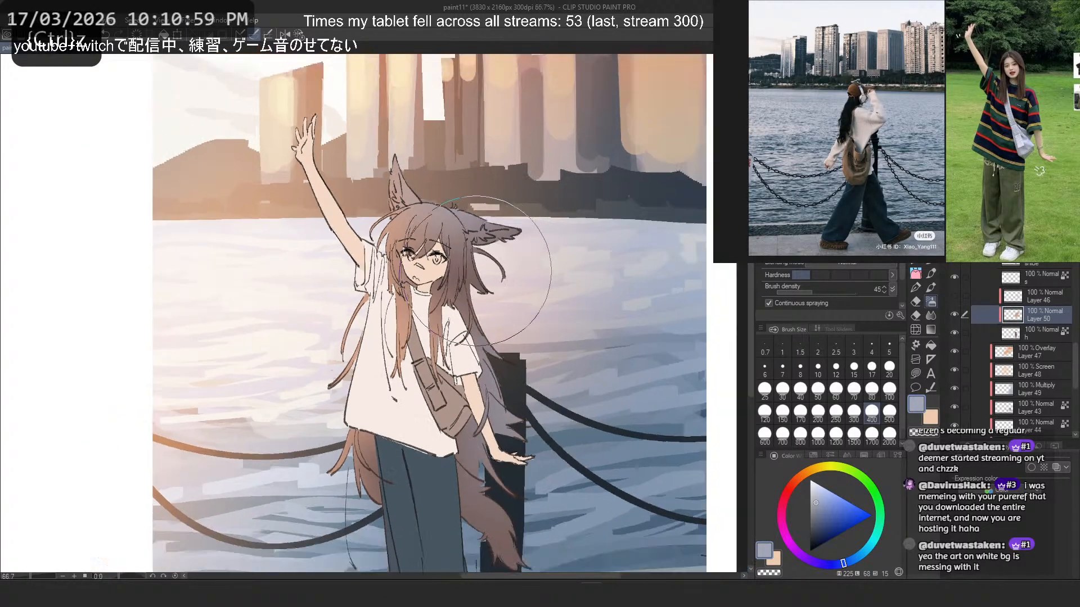
scroll(477, 270, down, 1)
scroll(445, 478, up, 1)
mouse_move(467, 481)
mouse_down()
mouse_move(497, 460)
mouse_move(456, 381)
mouse_move(520, 421)
mouse_move(447, 391)
mouse_up()
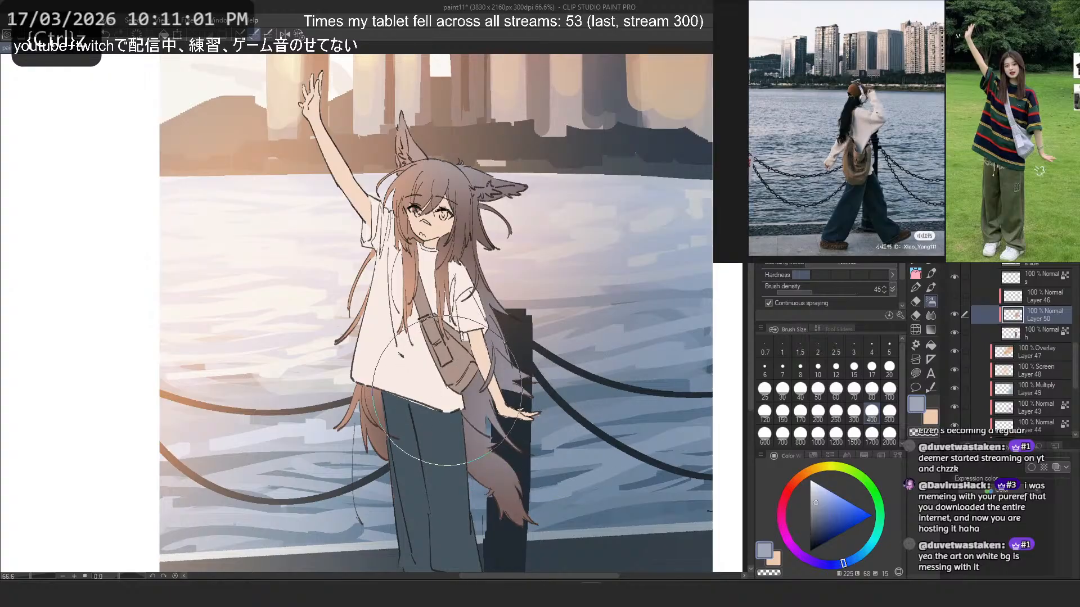
key(ctrl+z)
- Compare the hair with Layer 46 shown and hidden, leaving that layer hidden
click(1028, 302)
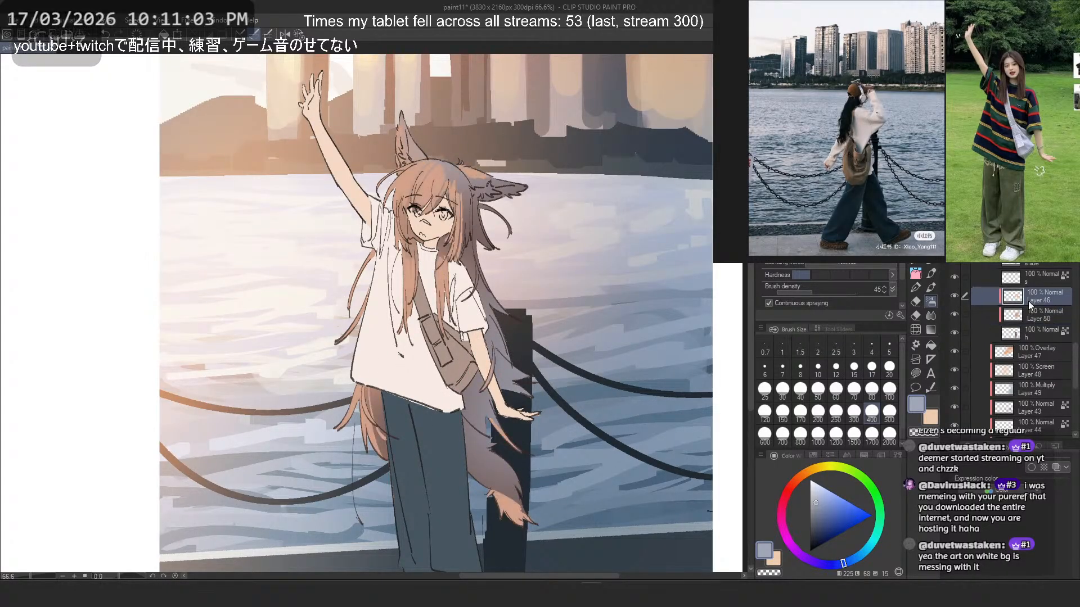
click(955, 296)
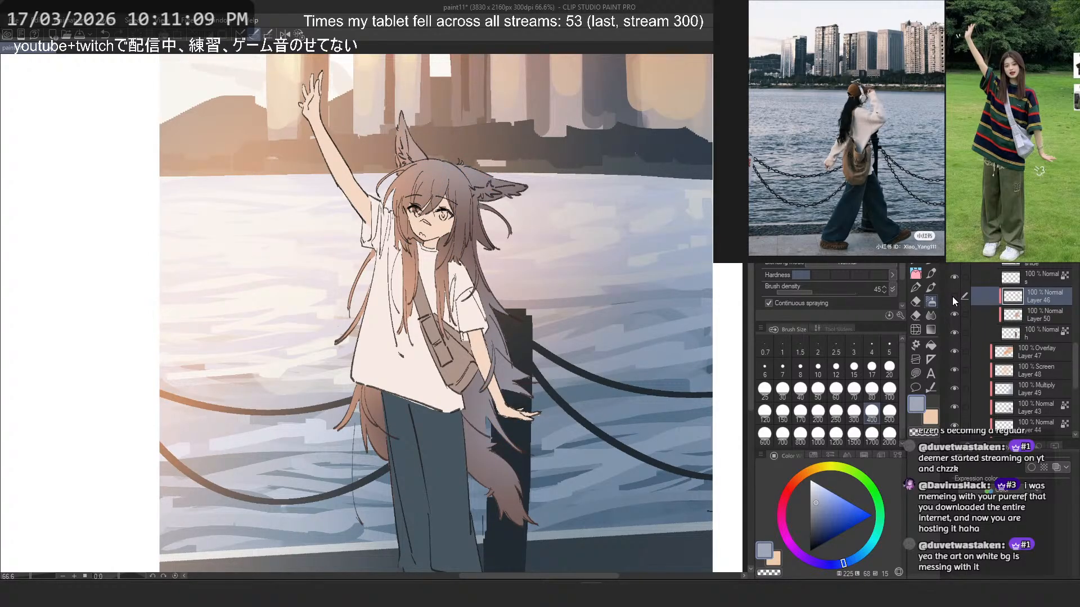
scroll(495, 225, down, 7)
scroll(470, 219, up, 4)
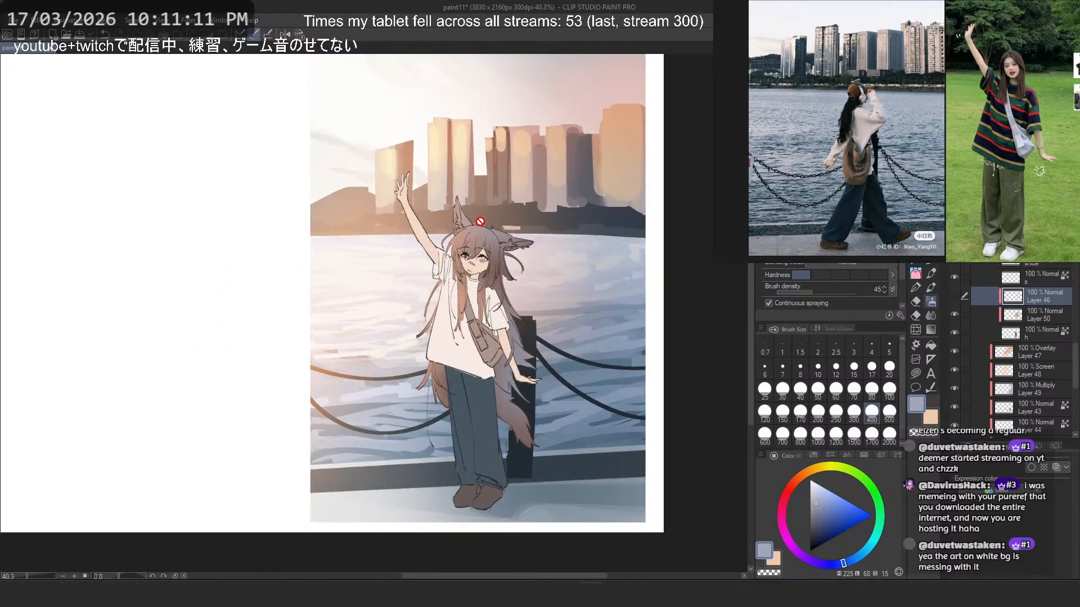
- Identify the skin base layer, add a new layer clipped to it, and reselect the skin base layer
click(955, 276)
click(954, 276)
click(981, 270)
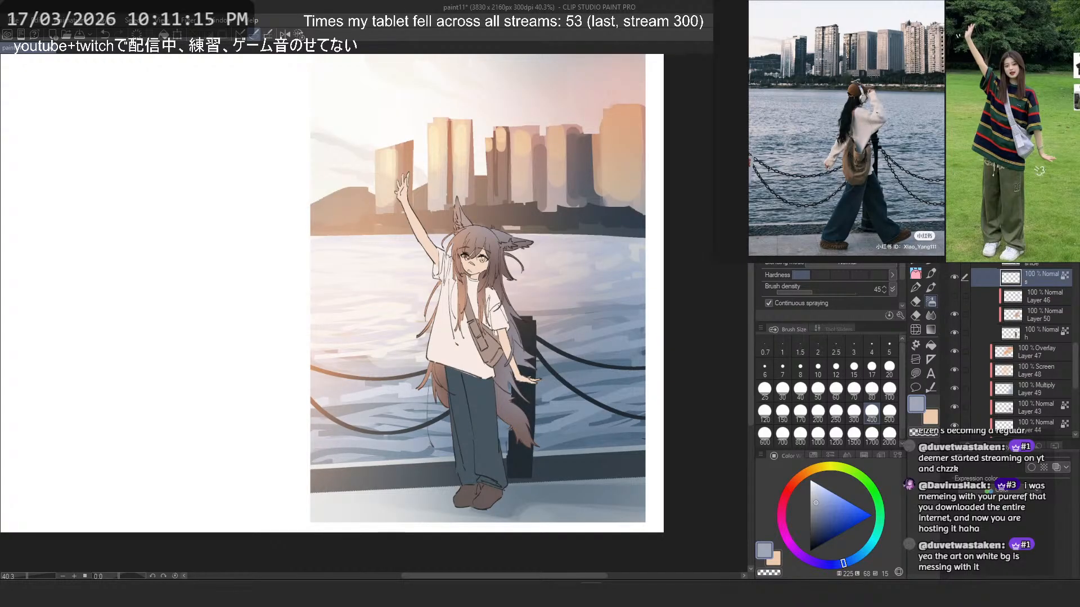
key(ctrl+shift+n)
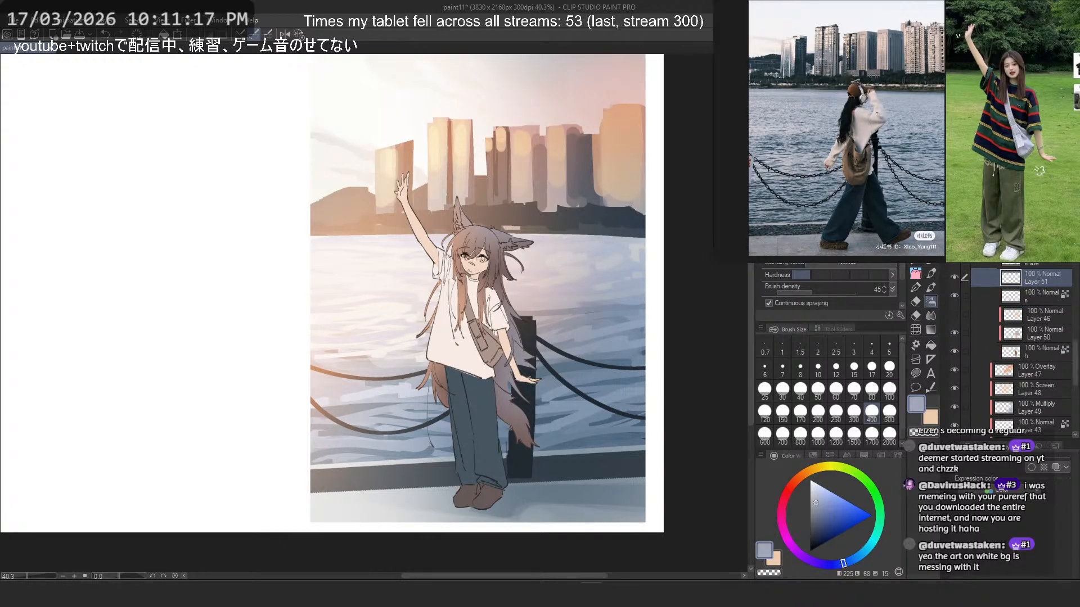
click(1025, 293)
- Mix a dusty pink shadow tone and airbrush it over the face and arms on the skin base layer
scroll(544, 305, up, 5)
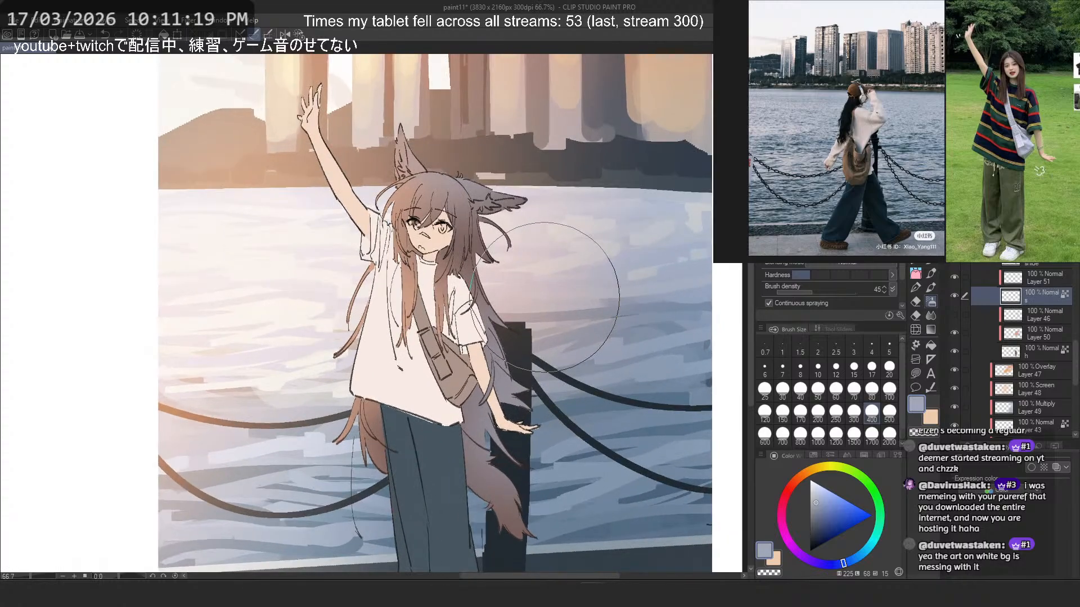
alt+click(471, 367)
alt+click(482, 358)
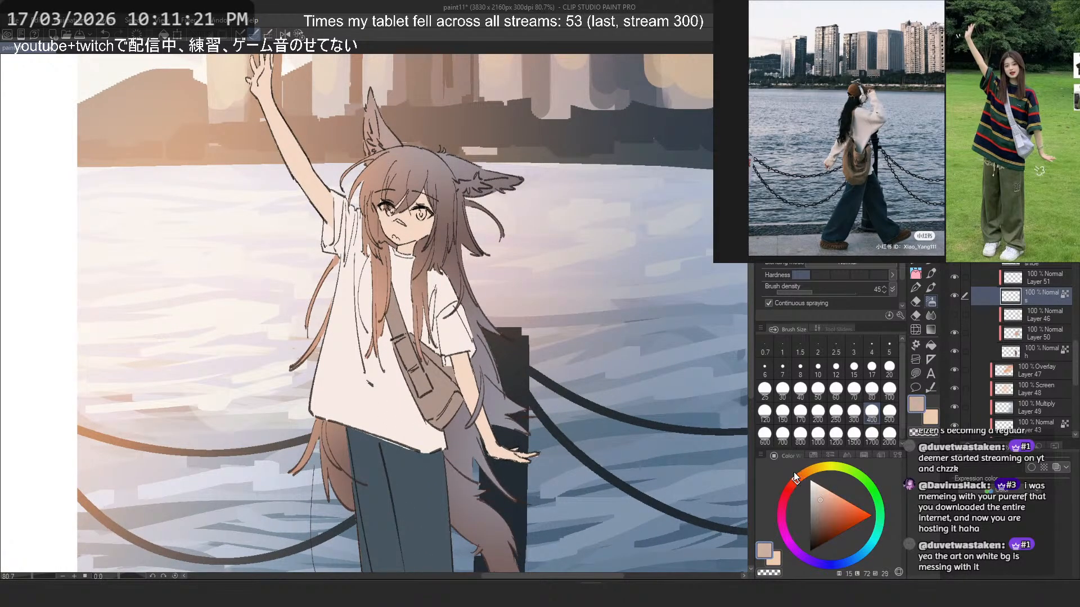
drag(820, 495, 821, 501)
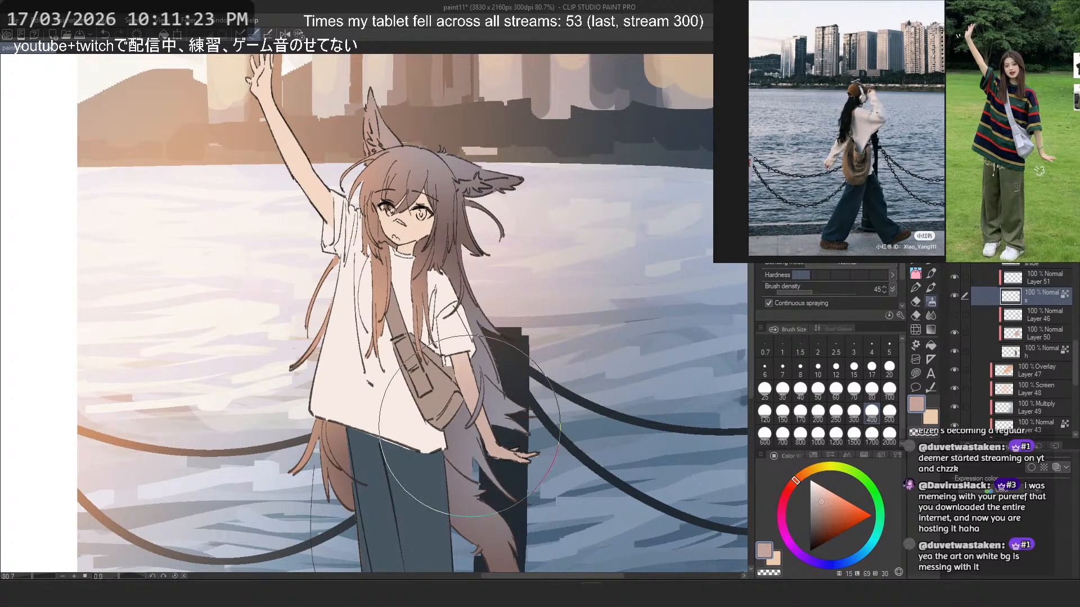
drag(545, 430, 443, 380)
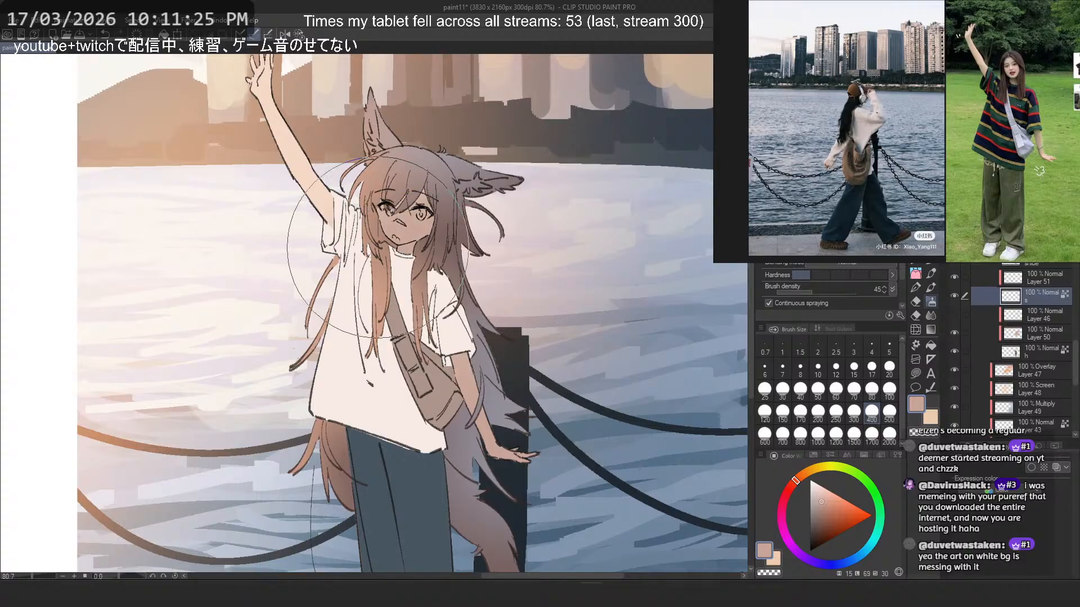
key(ctrl+z)
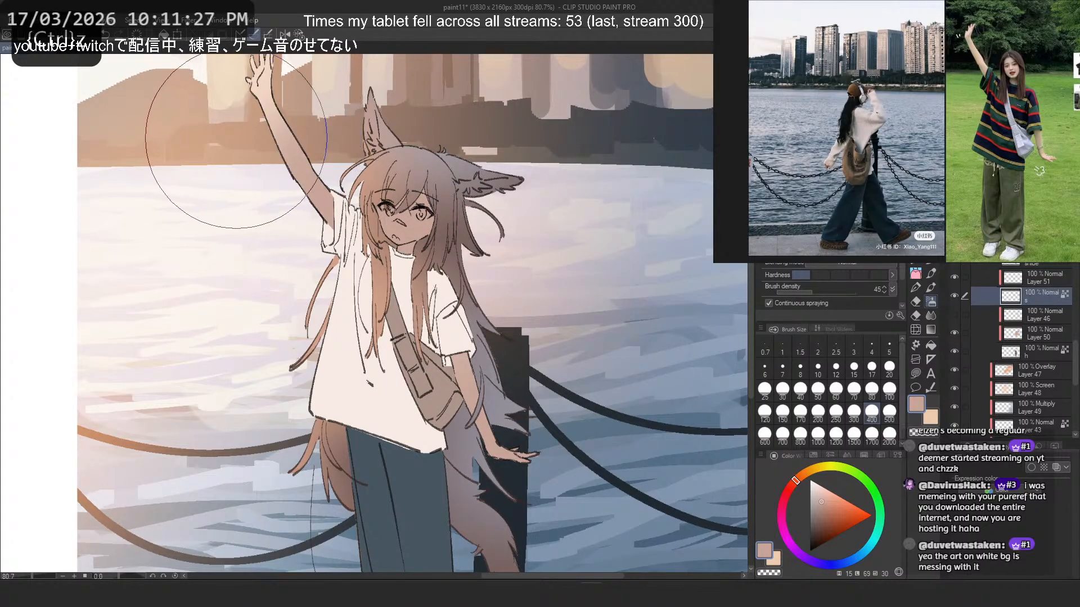
- Store the pale lit skin tone as the secondary colour and fill the raised arm with the dusty pink shadow tone
key(u)
scroll(319, 280, down, 1)
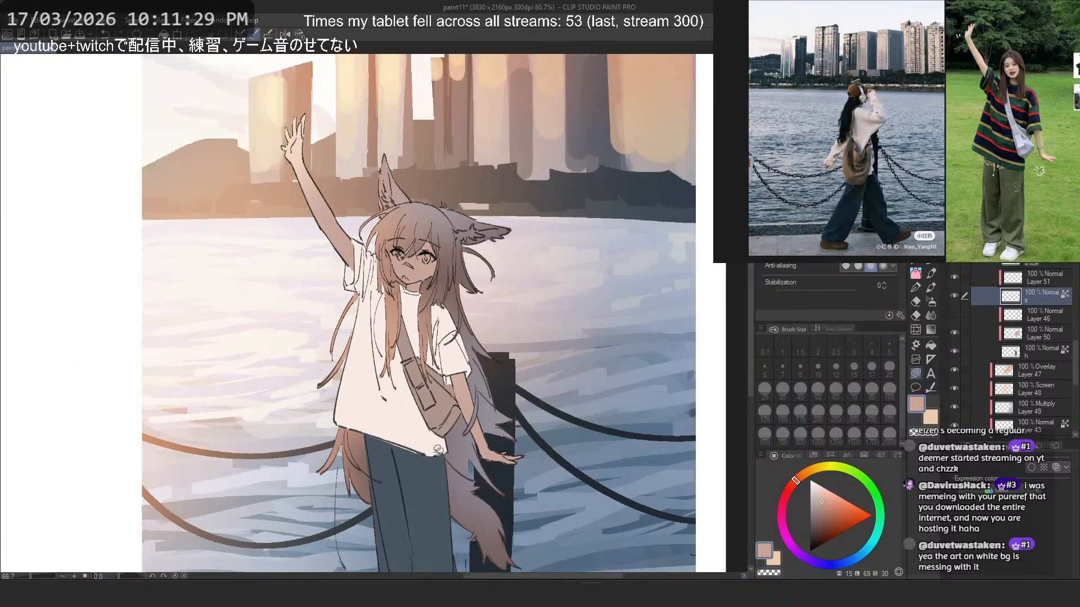
click(934, 411)
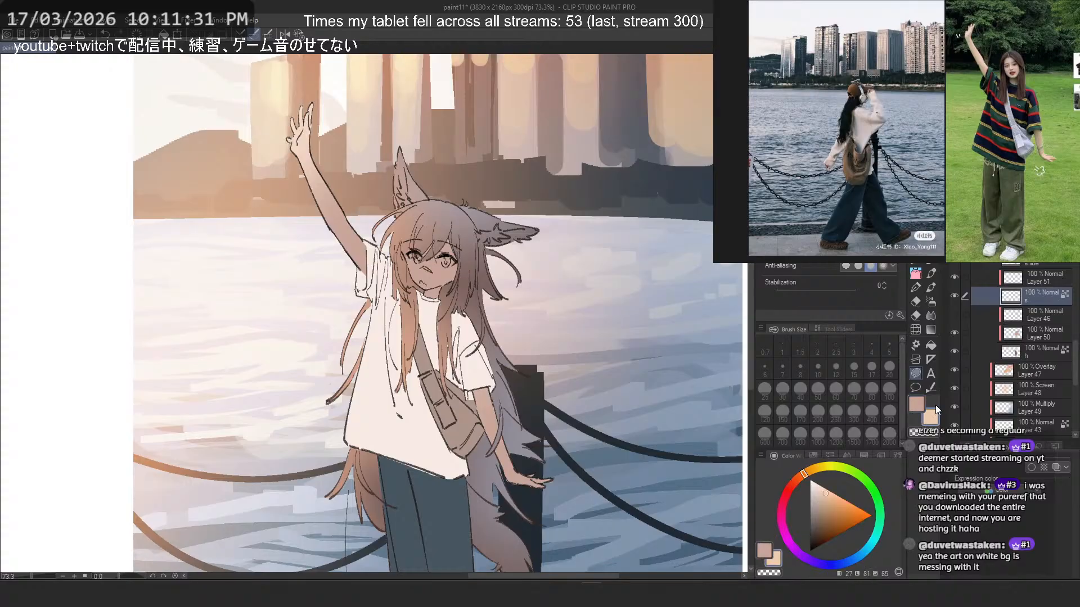
alt+click(302, 114)
click(921, 401)
scroll(484, 363, down, 4)
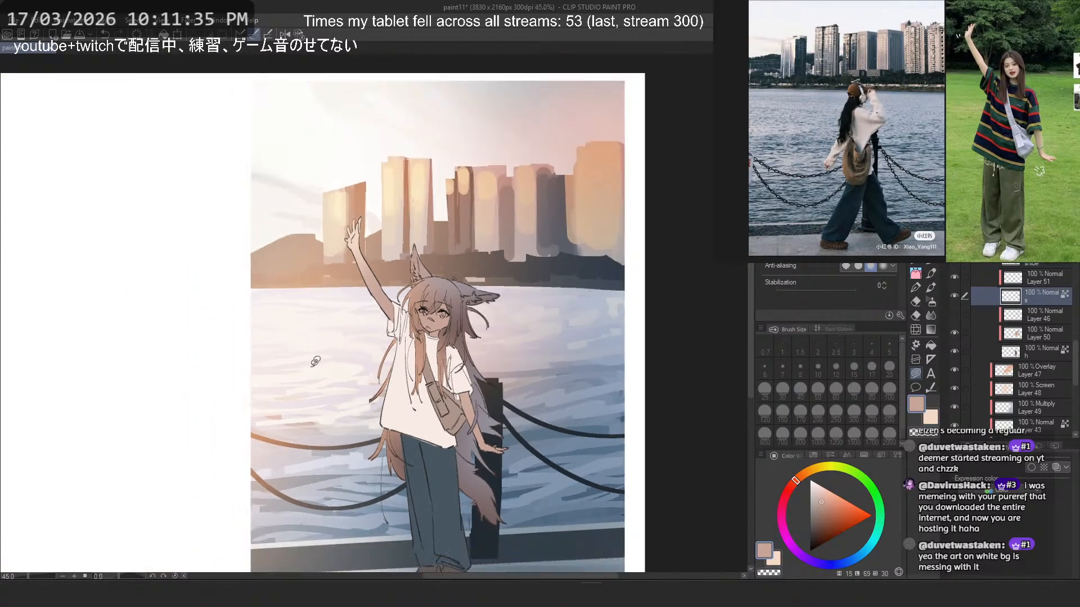
drag(347, 220, 369, 281)
scroll(396, 367, up, 2)
scroll(417, 312, up, 1)
- Paint the pale lit skin tone along the raised hand and arm on Layer 51 with a size 17 pen
click(1024, 278)
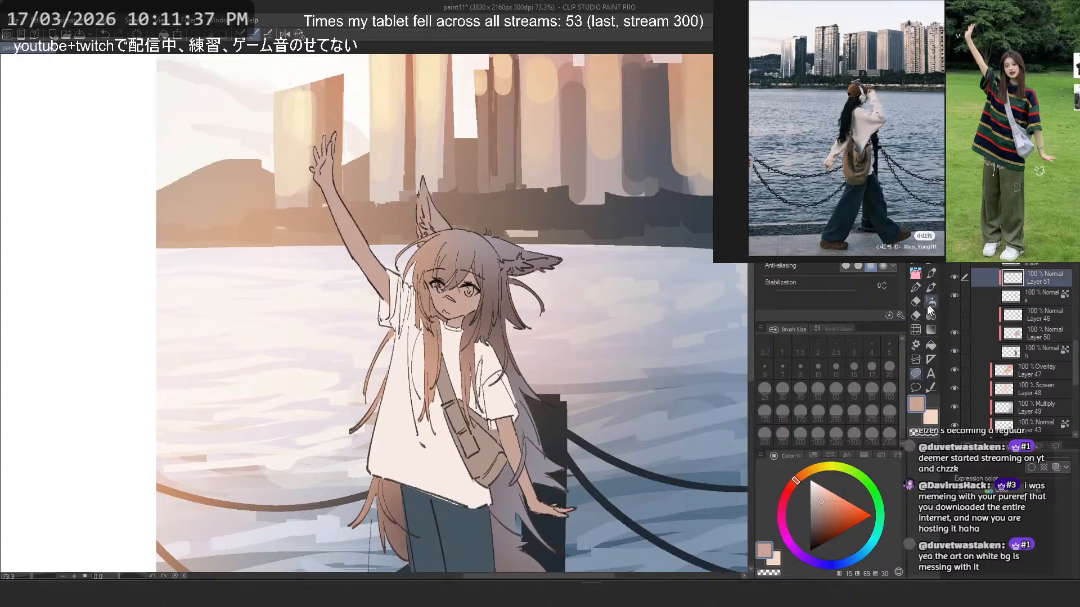
click(916, 270)
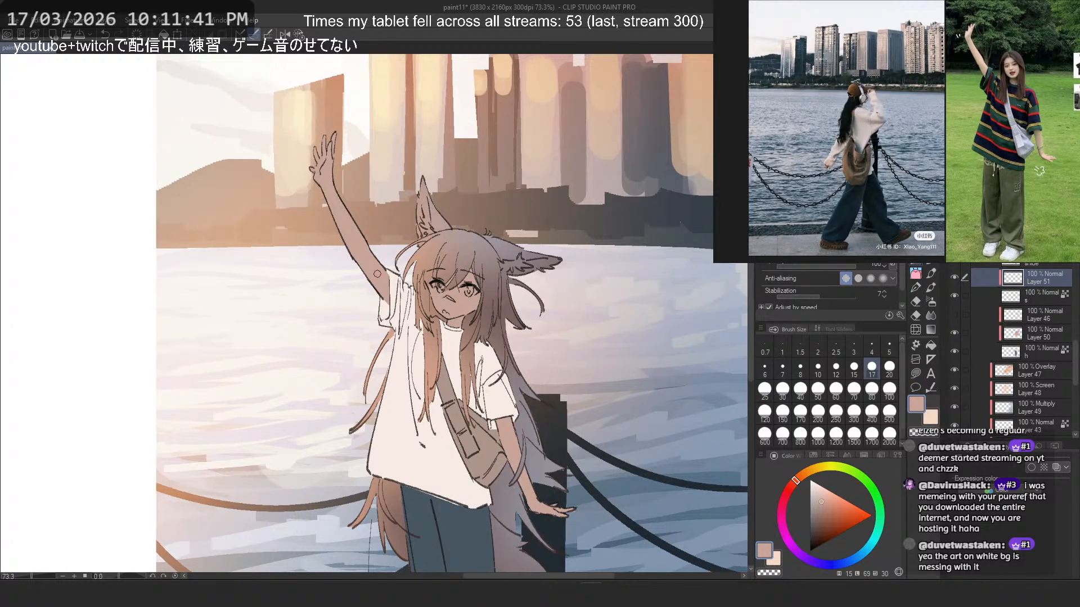
key(ctrl+z)
key(c)
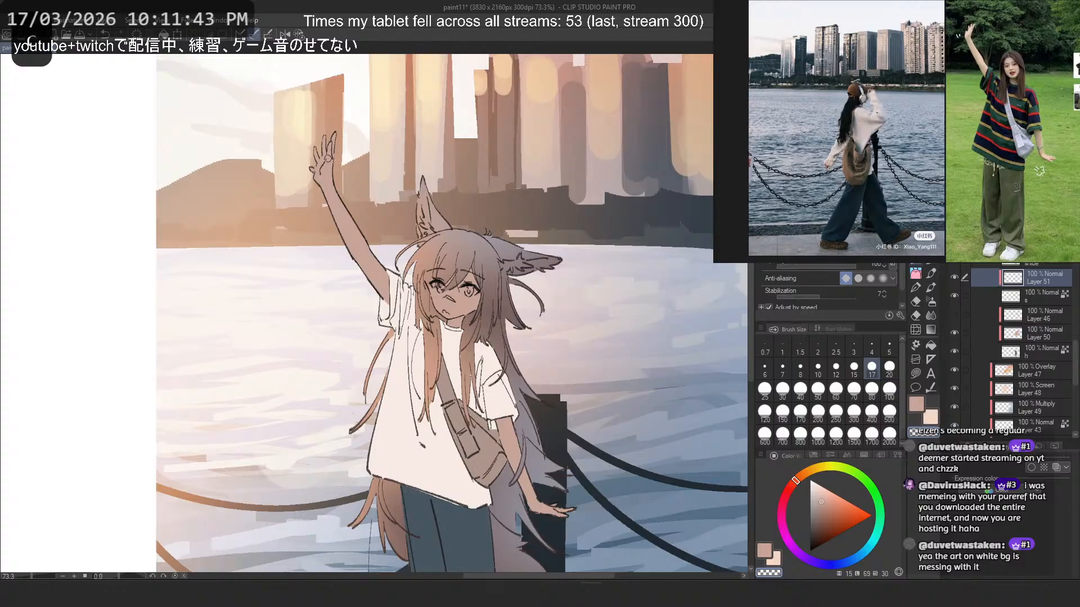
key(c)
key(x)
mouse_move(330, 172)
mouse_down()
mouse_move(316, 153)
mouse_move(359, 257)
mouse_up()
key(ctrl+z)
key(c)
key(ctrl+z)
key(c)
key(ctrl+z)
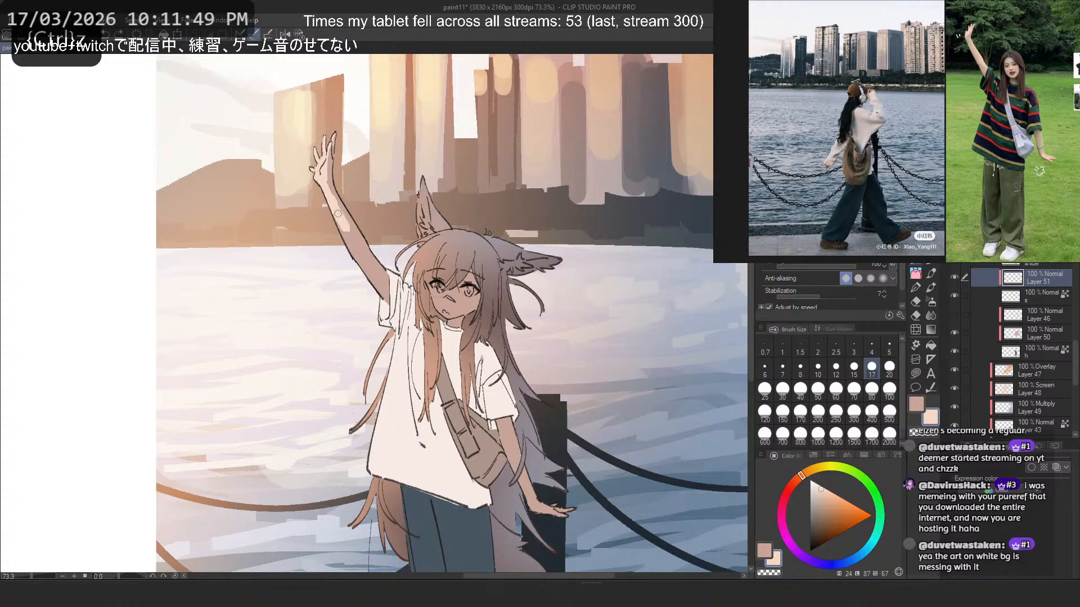
mouse_move(337, 208)
mouse_down()
mouse_move(354, 238)
mouse_move(332, 198)
mouse_move(365, 270)
mouse_up()
key(ctrl+z)
- Paint the pale lit skin tone on the face, trimming its edges with transparent colour
key(ctrl+z)
key(ctrl+z)
mouse_move(365, 265)
mouse_down()
mouse_move(387, 299)
mouse_move(380, 289)
mouse_move(441, 313)
mouse_move(447, 298)
mouse_move(470, 297)
mouse_move(461, 292)
mouse_move(448, 323)
mouse_up()
key(ctrl+z)
key(ctrl+z)
key(ctrl+z)
key(ctrl+z)
key(c)
key(c)
key(ctrl+z)
key(c)
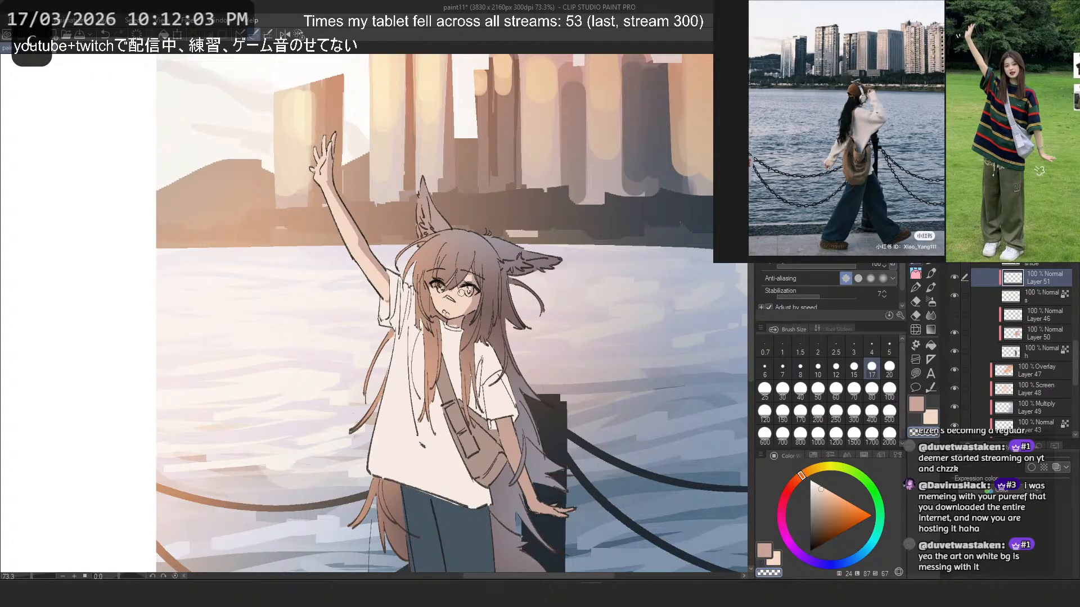
key(c)
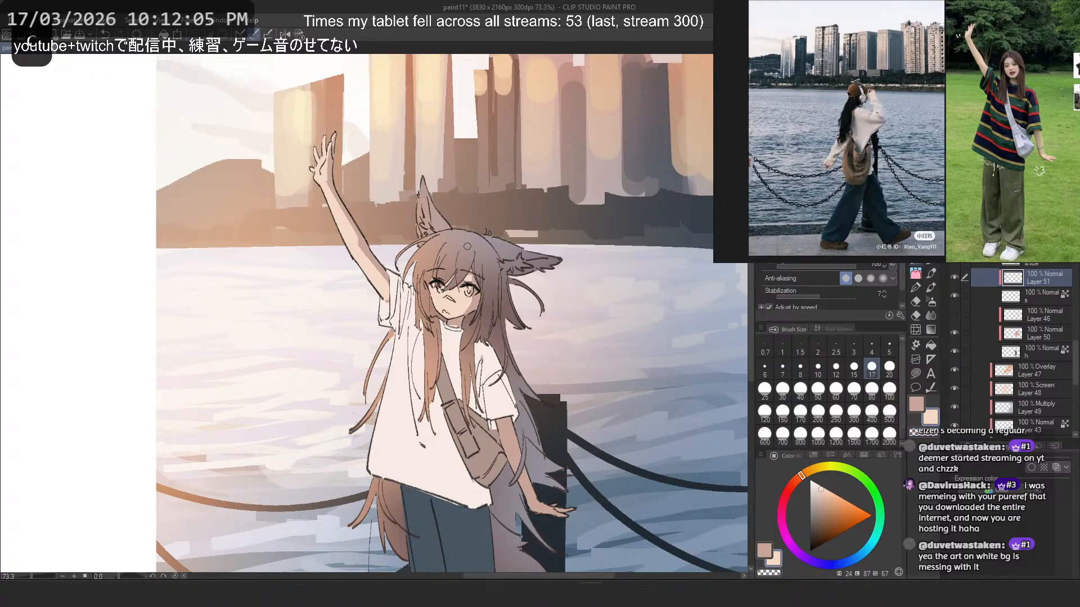
- Refine the light edges on the face and lowered arm, undoing stray strokes
key(ctrl+z)
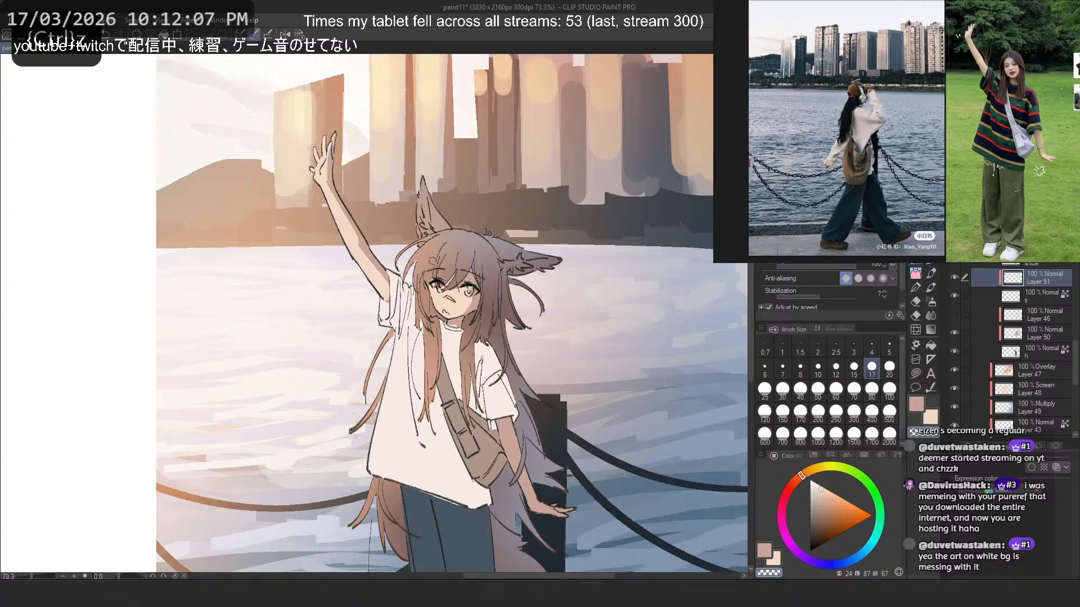
key(ctrl+z)
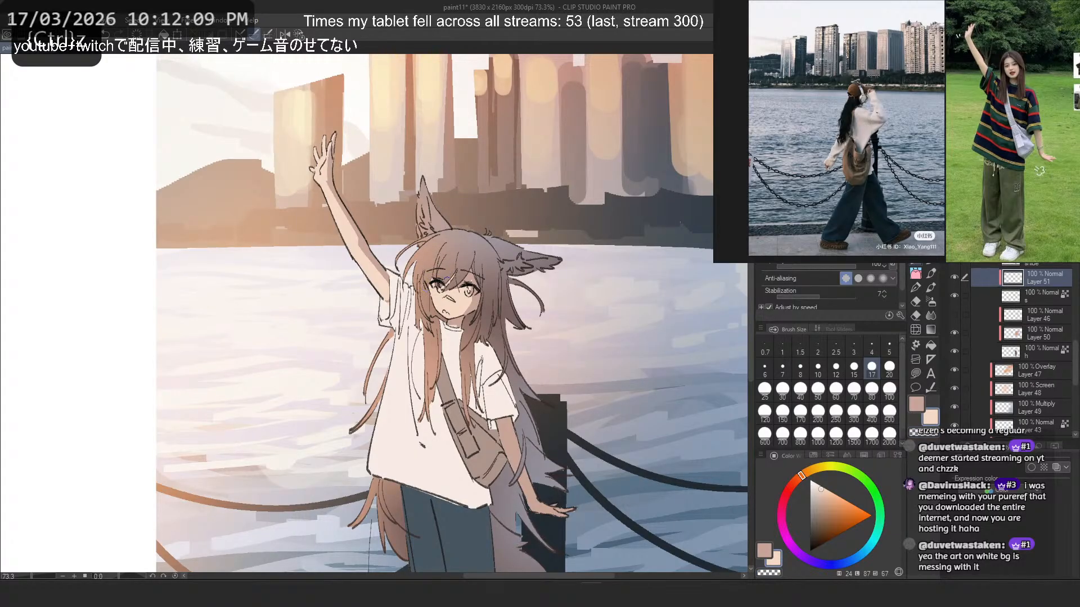
key(ctrl+z)
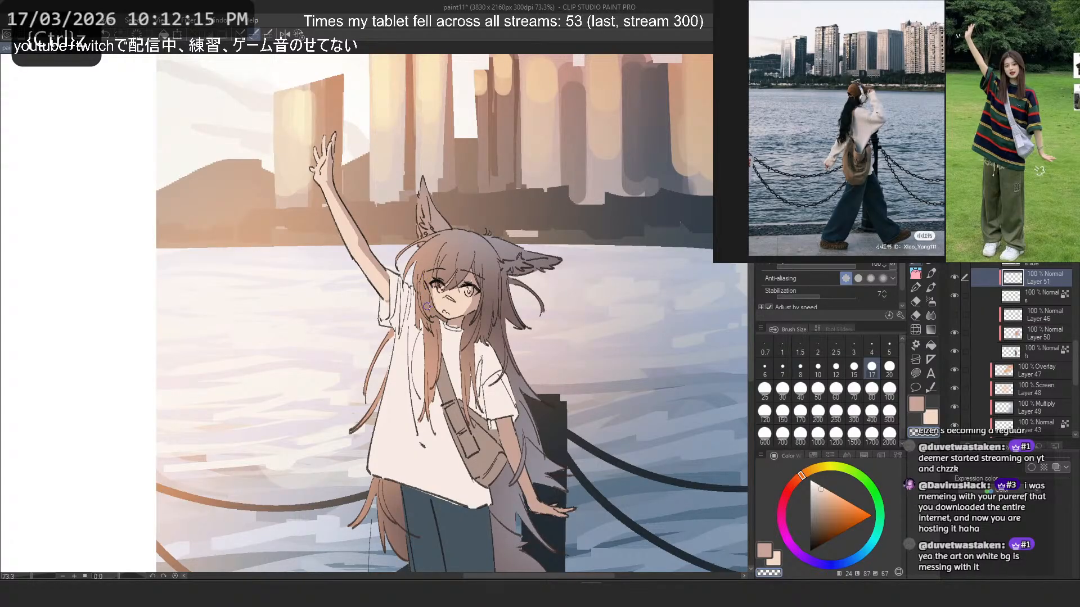
key(ctrl+z)
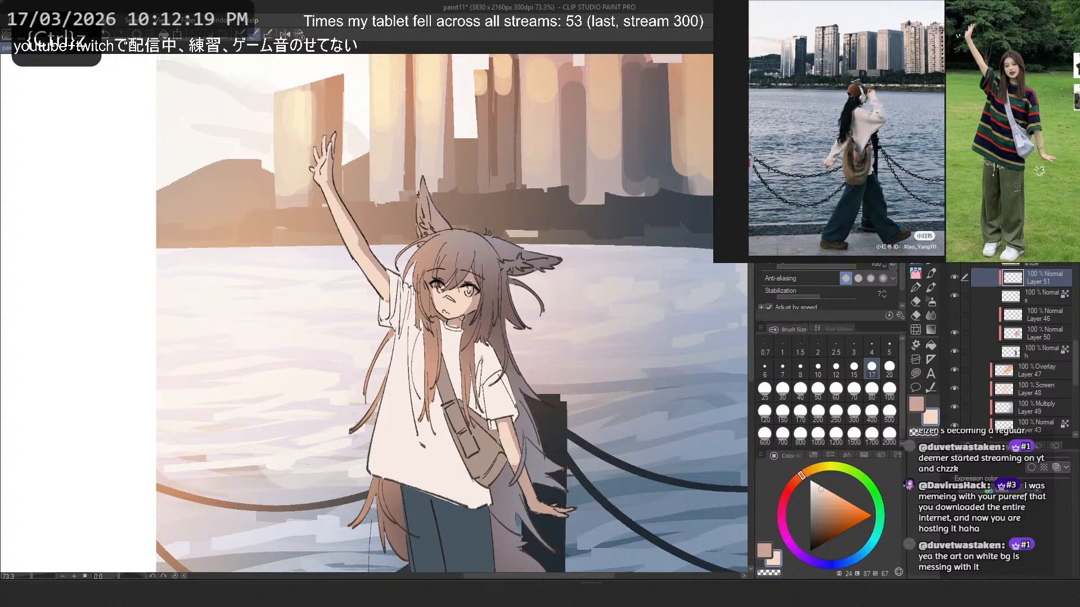
- Show Layer 46 again and compare the hair colouring with Layer 50 on and off
scroll(469, 299, down, 3)
scroll(458, 293, up, 3)
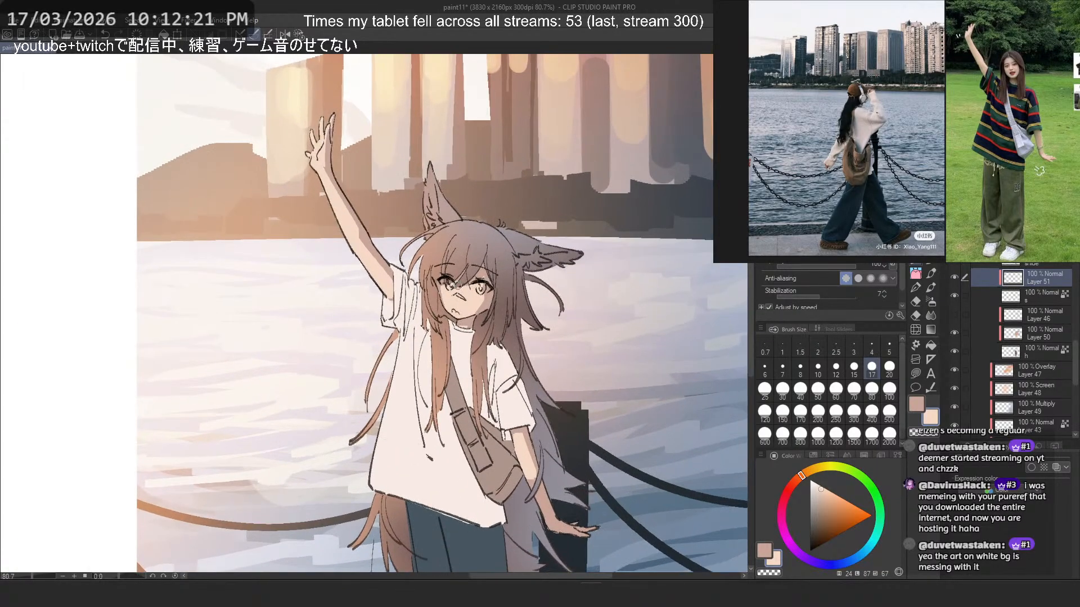
scroll(468, 274, down, 1)
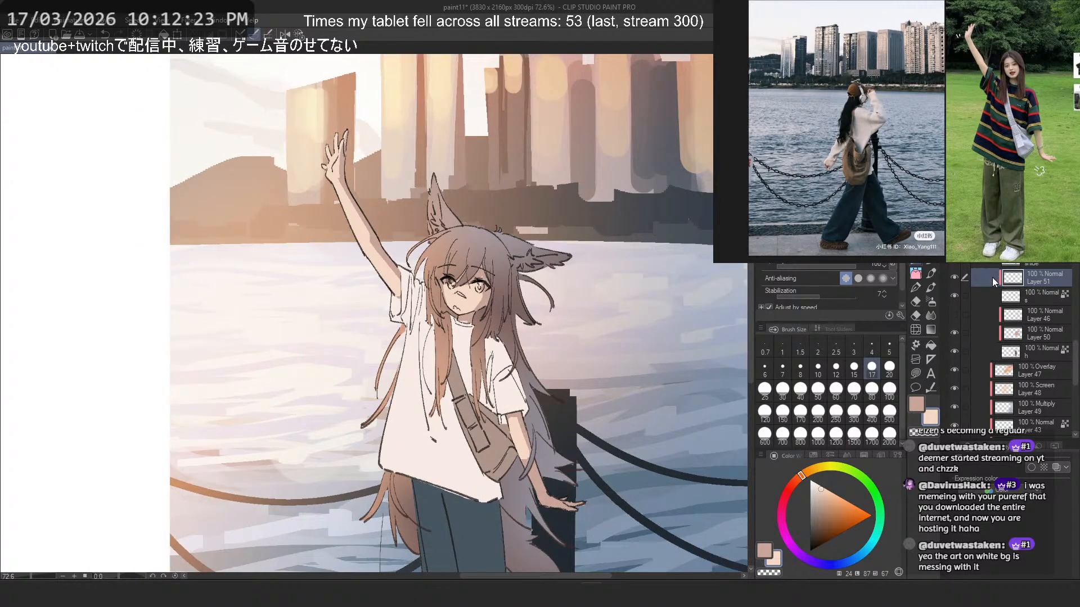
scroll(486, 332, down, 3)
scroll(503, 341, up, 2)
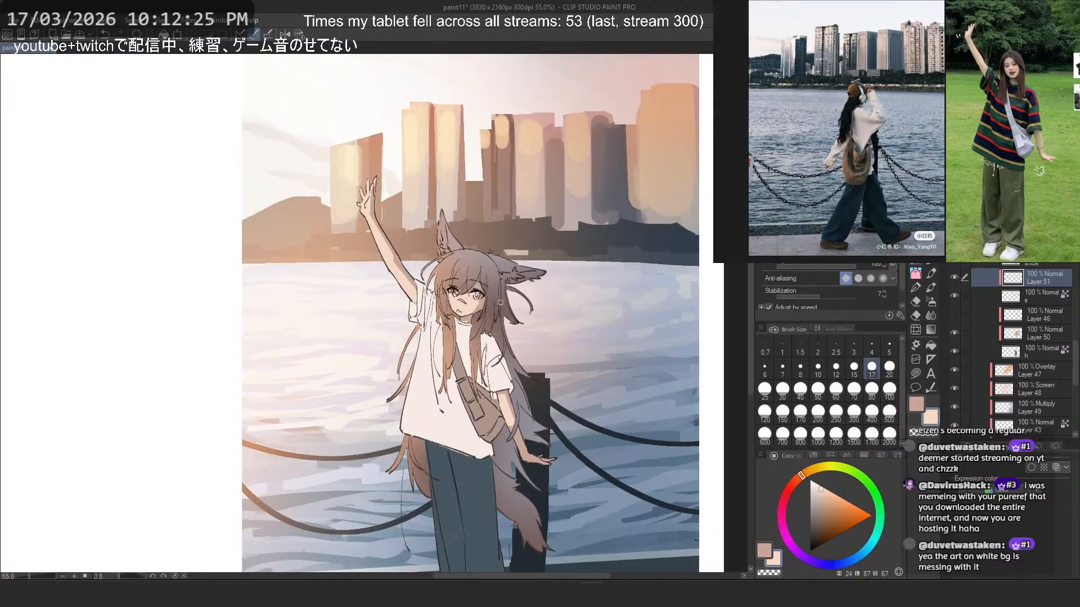
click(955, 314)
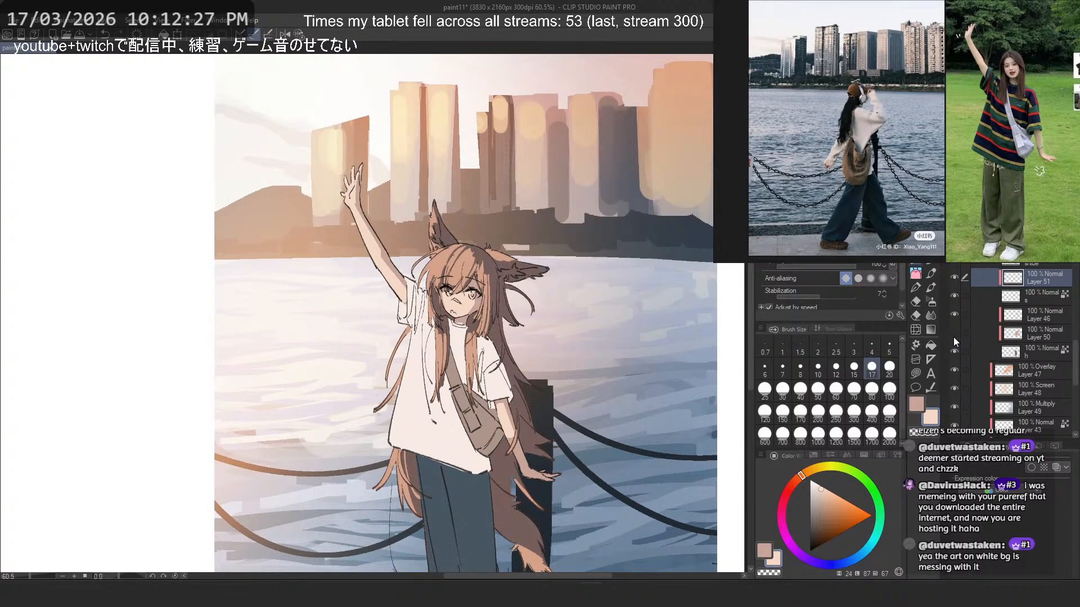
click(953, 336)
click(953, 336)
click(953, 336)
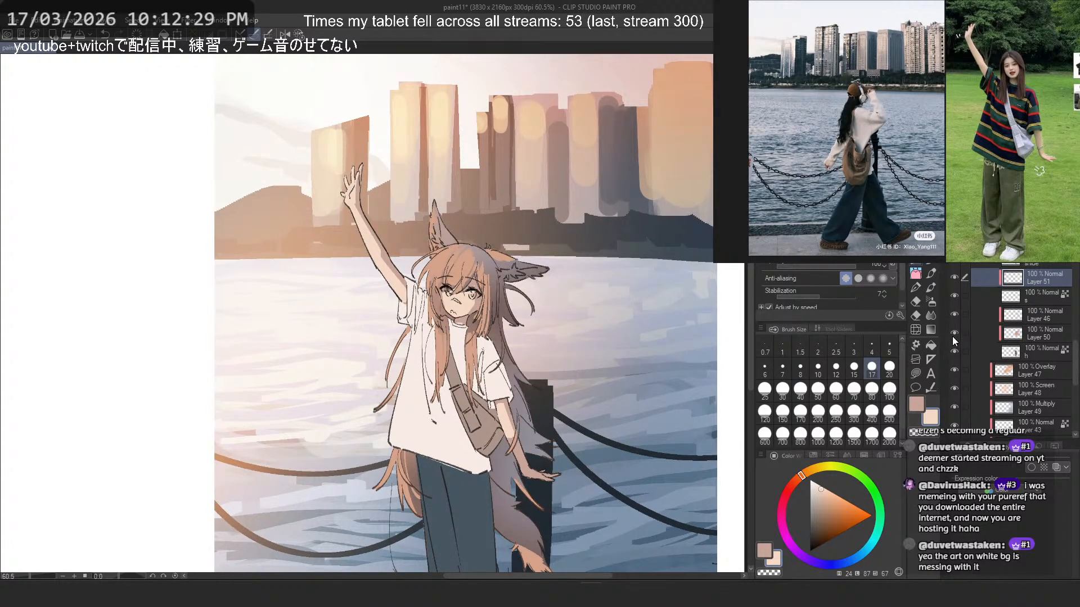
click(953, 337)
click(952, 336)
- Sample a greyish mauve from the shaded hair at the crown of the head
scroll(378, 194, up, 4)
drag(697, 343, 525, 284)
alt+click(524, 332)
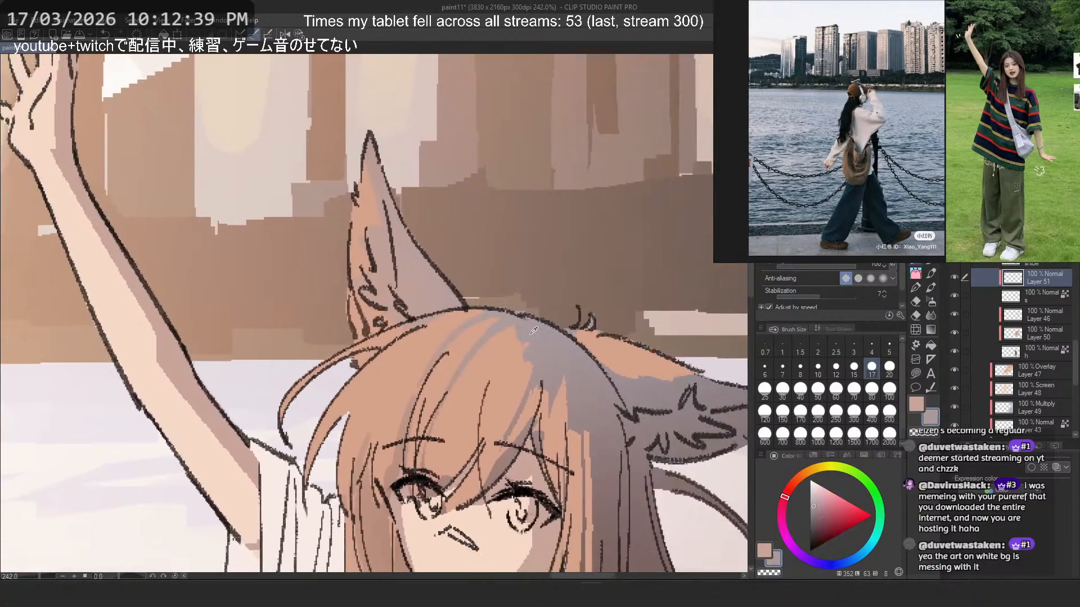
alt+click(522, 338)
alt+click(523, 336)
alt+click(535, 329)
alt+click(514, 343)
alt+click(528, 329)
- Try airbrushing the sampled greyish mauve over the hair at the crown of the head on Layer 50
scroll(480, 225, down, 2)
click(1035, 315)
click(1035, 333)
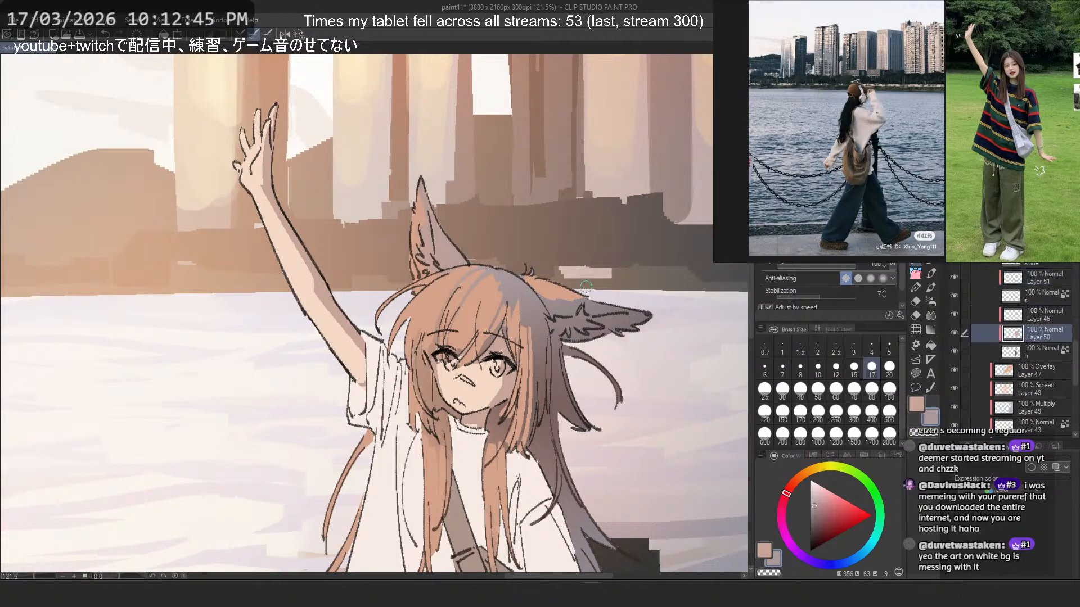
scroll(565, 267, up, 2)
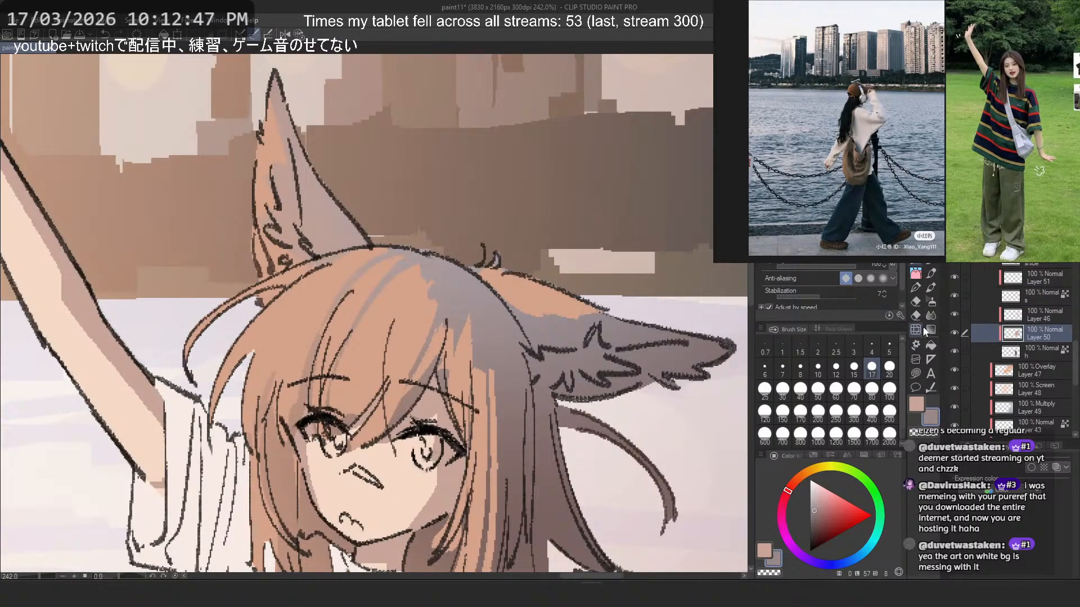
click(928, 302)
click(461, 252)
key(ctrl+z)
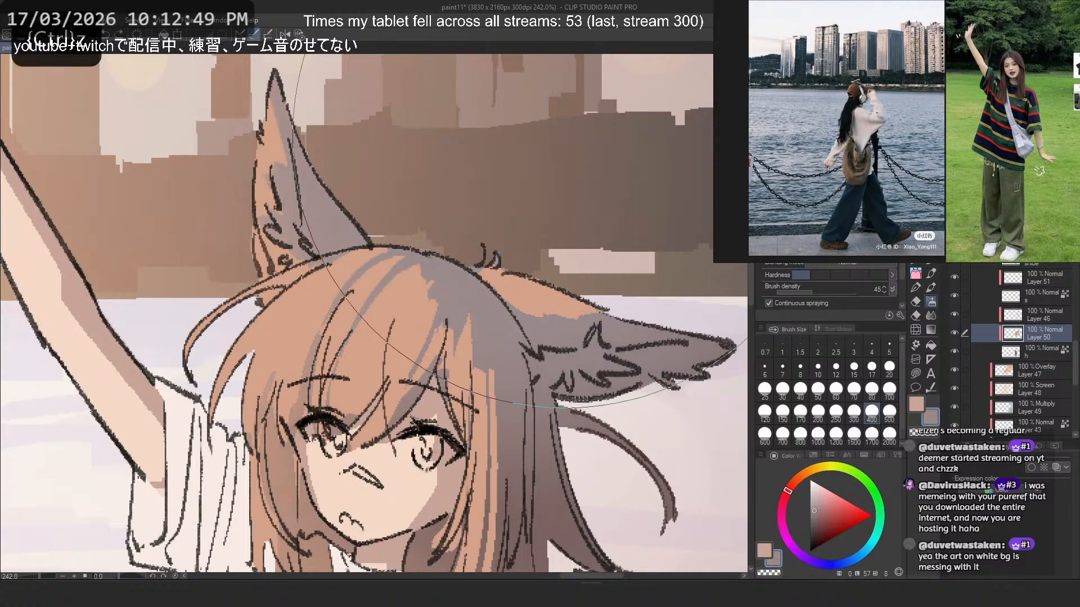
- Try a blue-violet tone for the shading and replace it with a reddish brown sampled from the hair beside the face
scroll(495, 126, down, 3)
scroll(489, 138, down, 1)
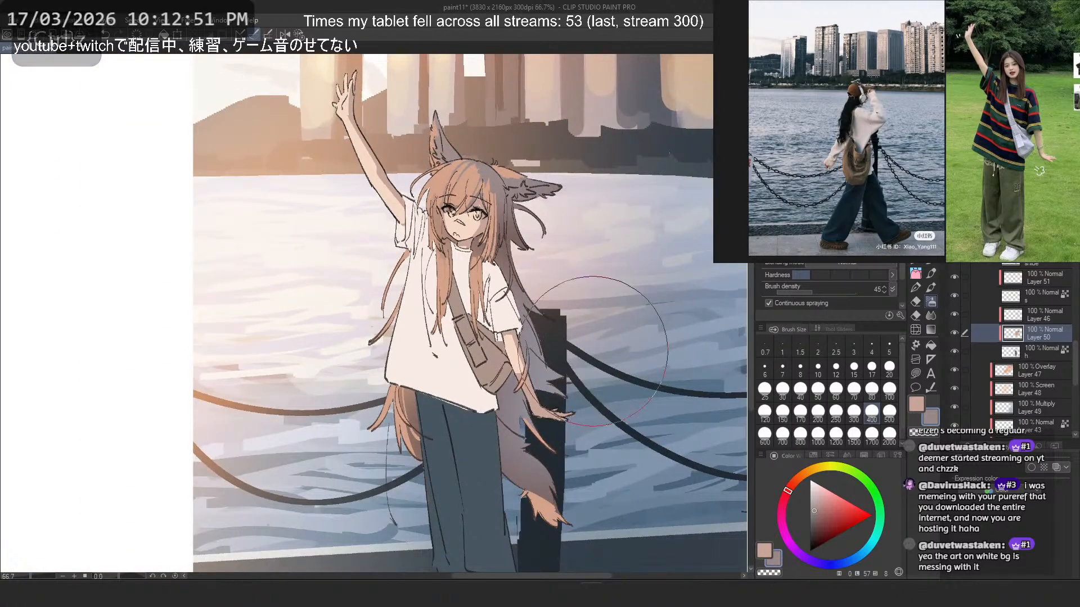
click(821, 559)
key(ctrl+z)
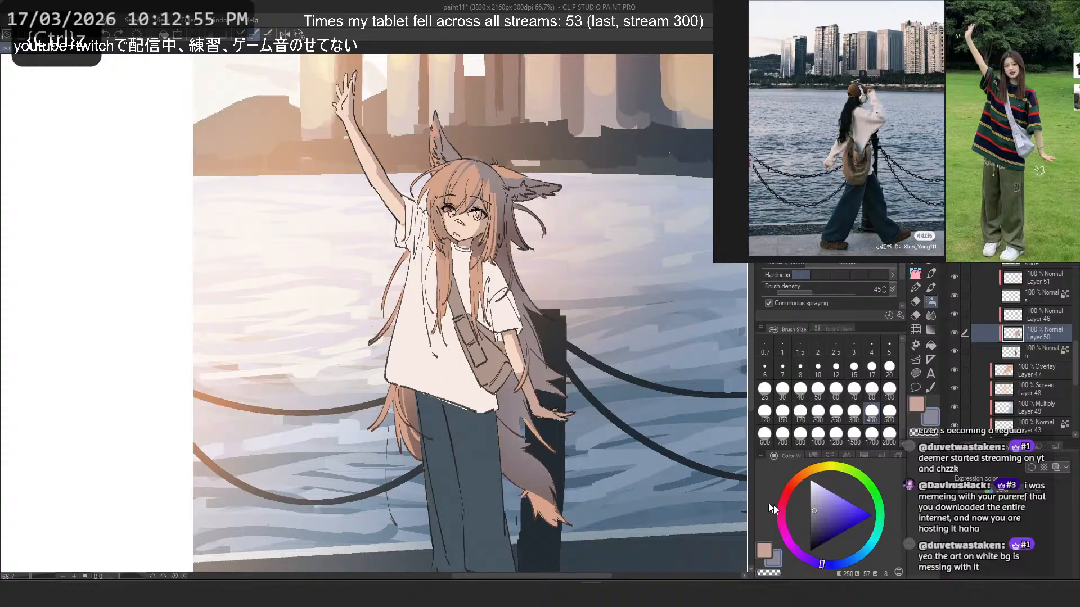
click(787, 494)
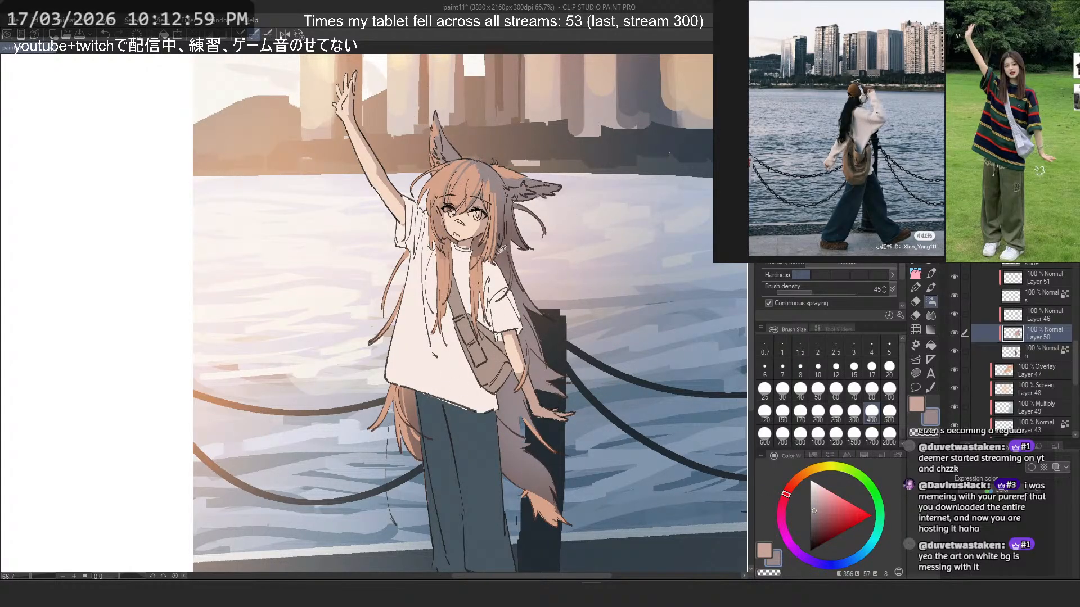
alt+click(482, 241)
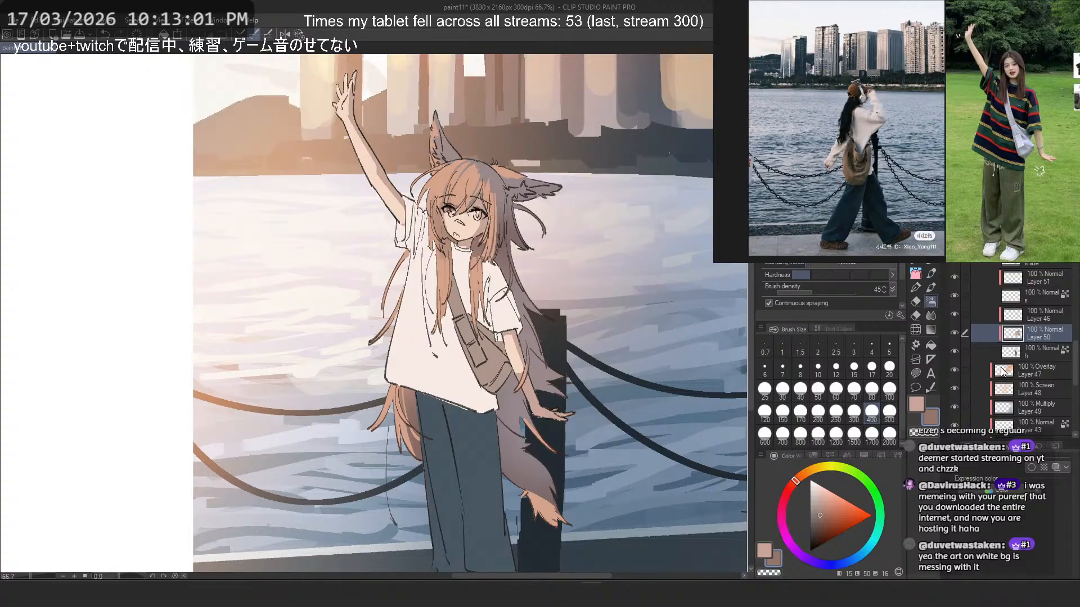
- Fade the mauve on the back hair and tail of Layer 50 with a size 170 transparent airbrush, undoing one stroke
click(954, 330)
click(954, 331)
click(1034, 350)
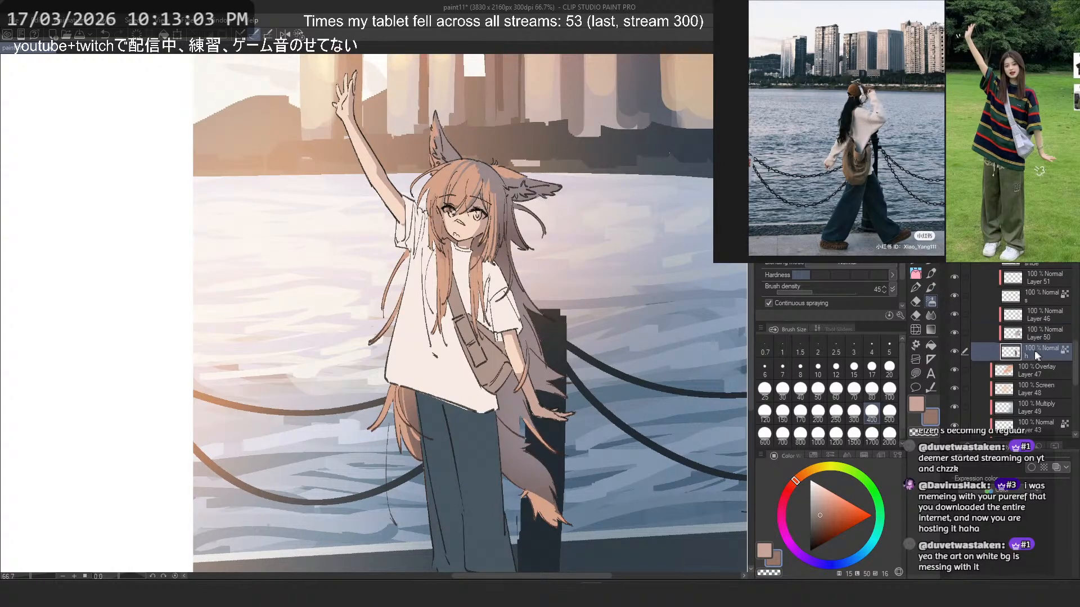
click(1035, 334)
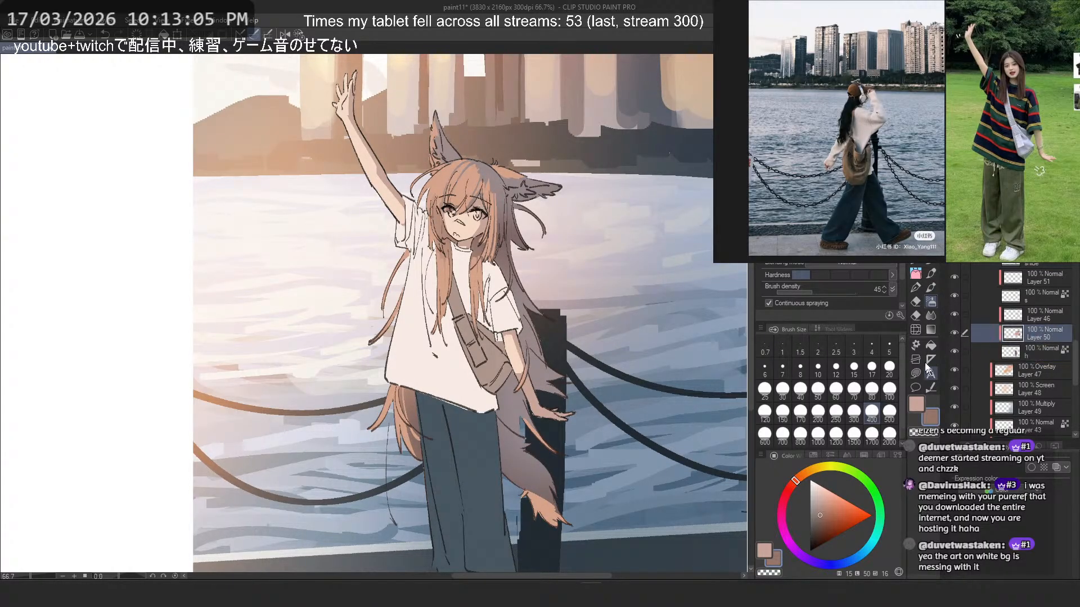
click(800, 411)
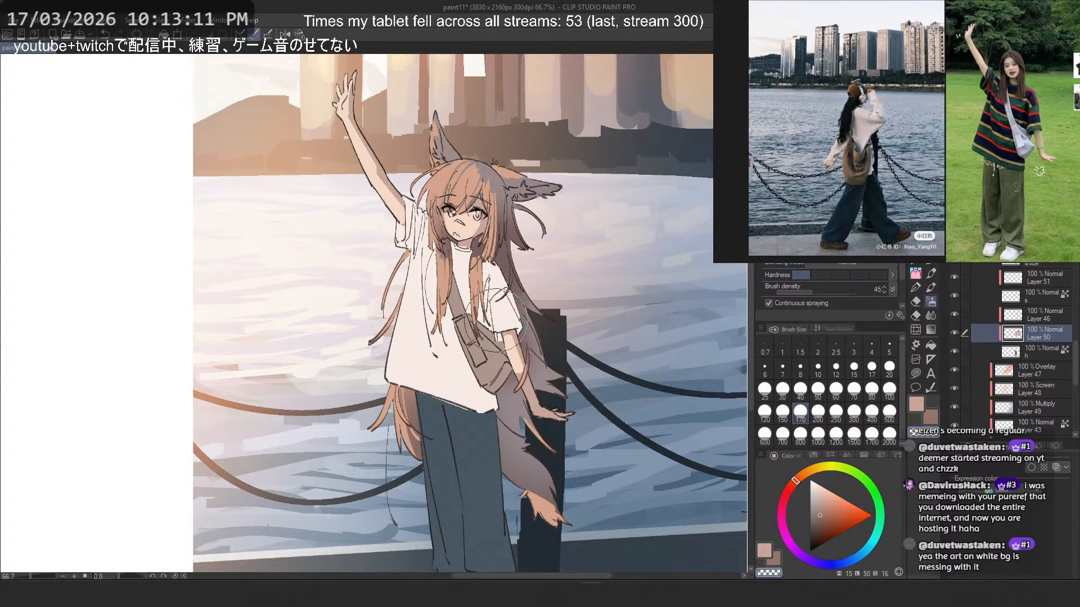
mouse_move(479, 401)
mouse_down()
mouse_move(485, 432)
mouse_move(519, 464)
mouse_up()
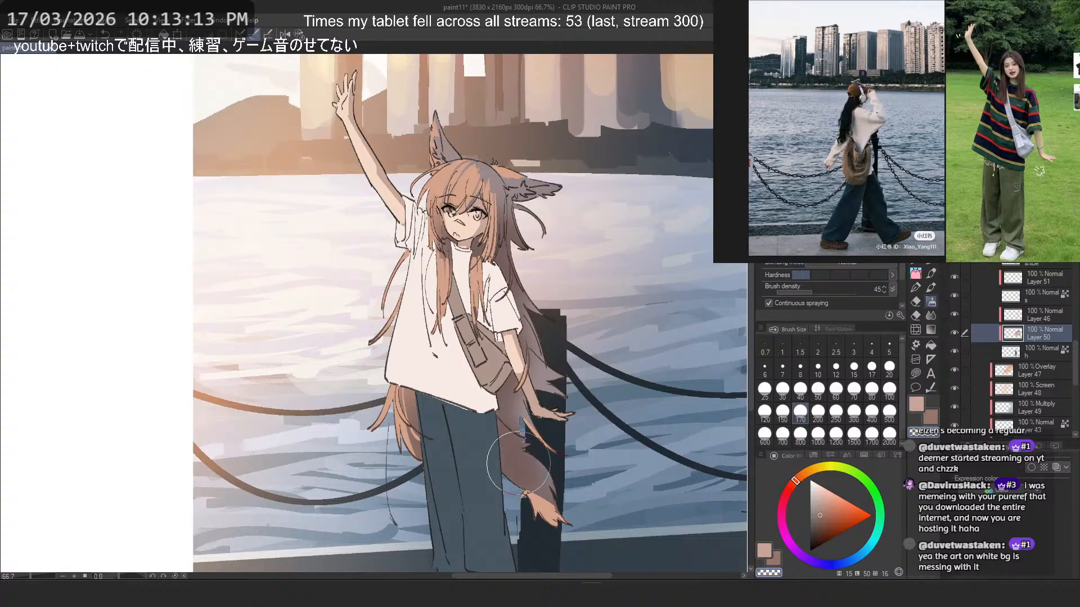
key(ctrl+z)
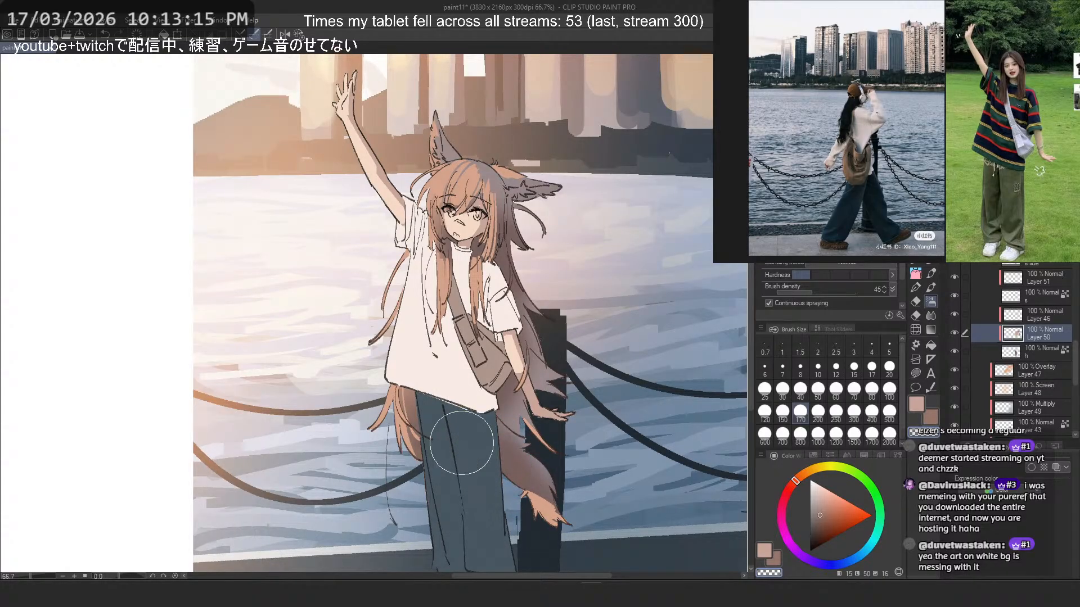
- Compare the whole figure with Layer 50 on and off, leaving the layer hidden
scroll(585, 239, down, 2)
scroll(598, 228, down, 1)
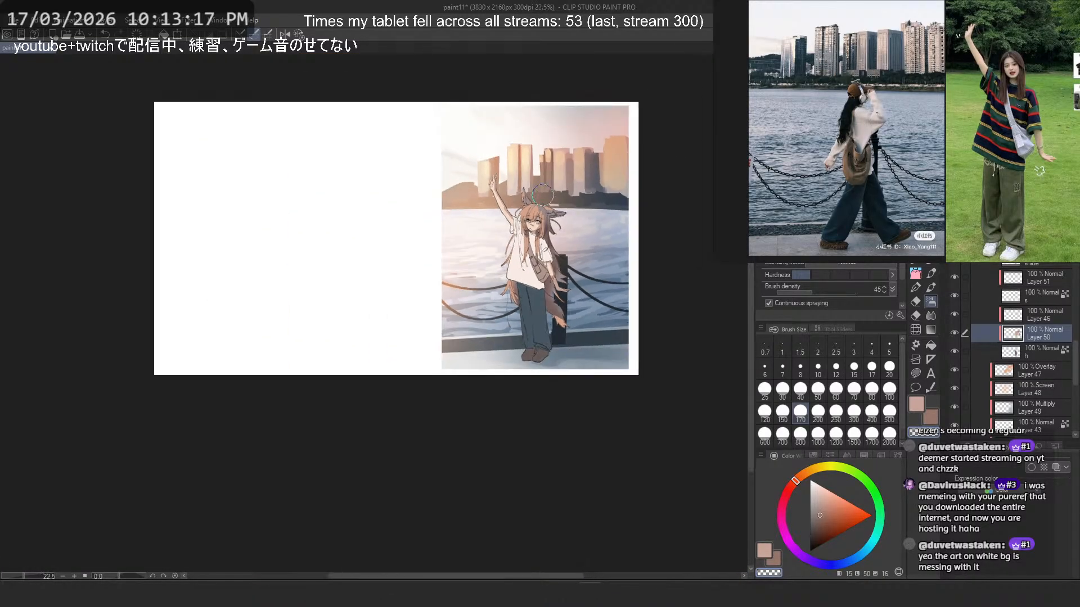
scroll(598, 228, up, 3)
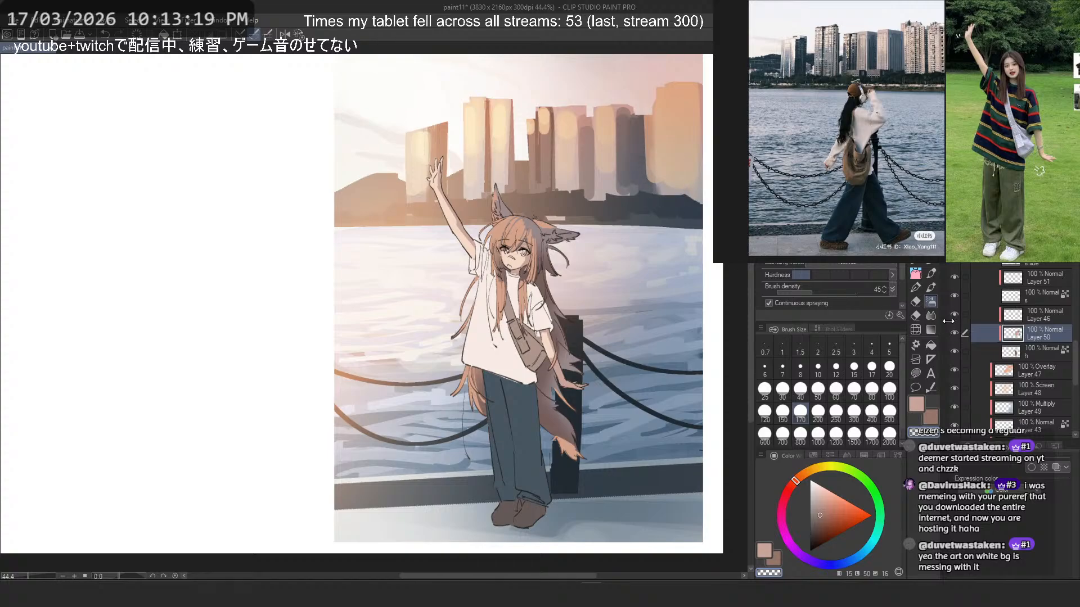
click(955, 333)
click(955, 333)
- Locate the shoe layer by toggling the neighbouring clothing layers and lower its saturation to -39
scroll(975, 325, up, 2)
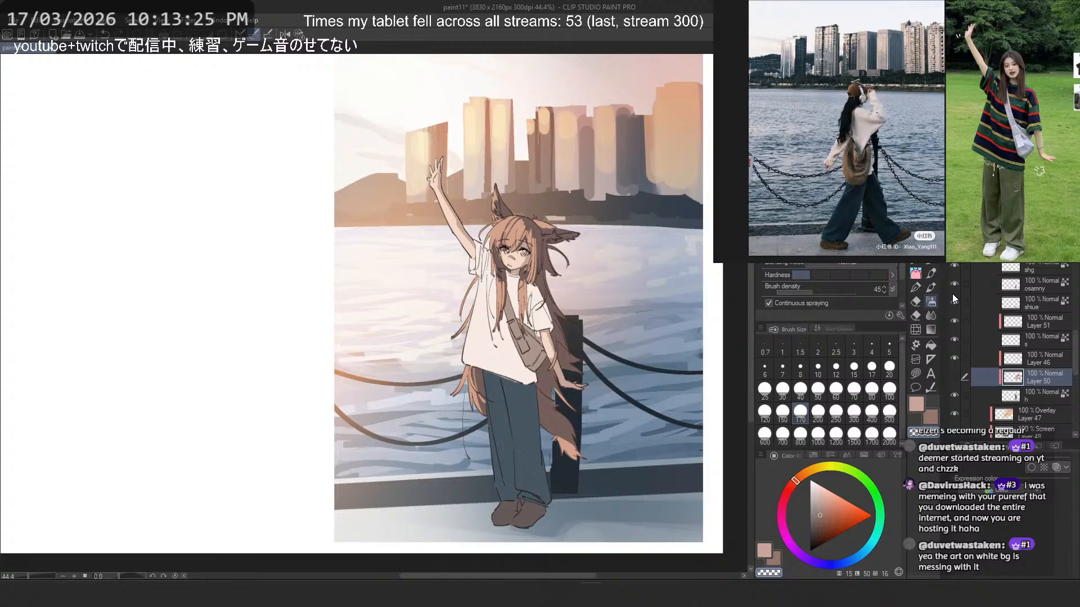
click(959, 280)
click(959, 280)
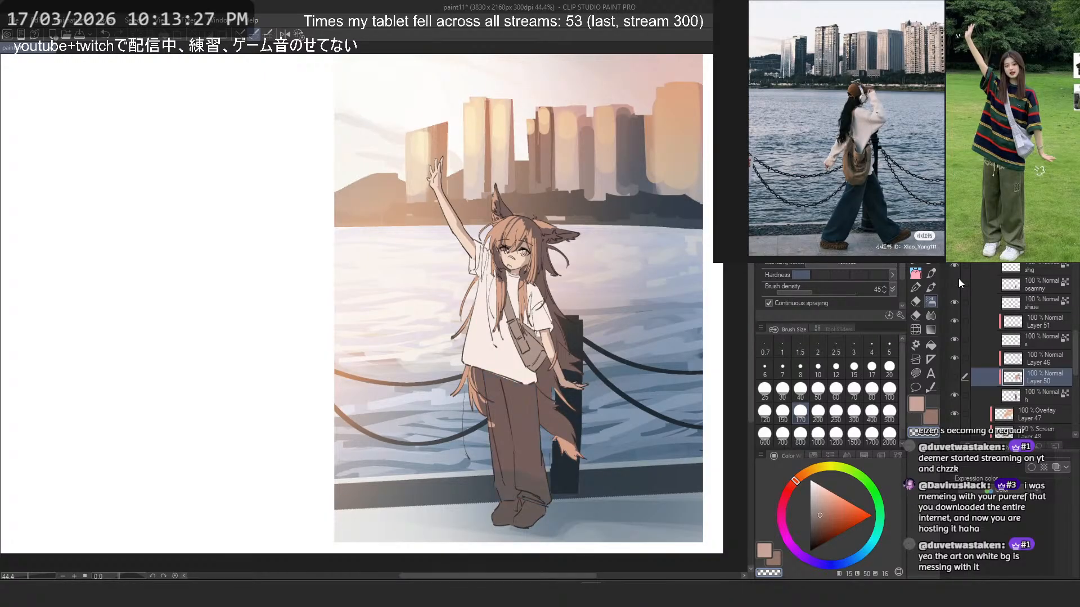
click(959, 280)
click(960, 339)
click(960, 339)
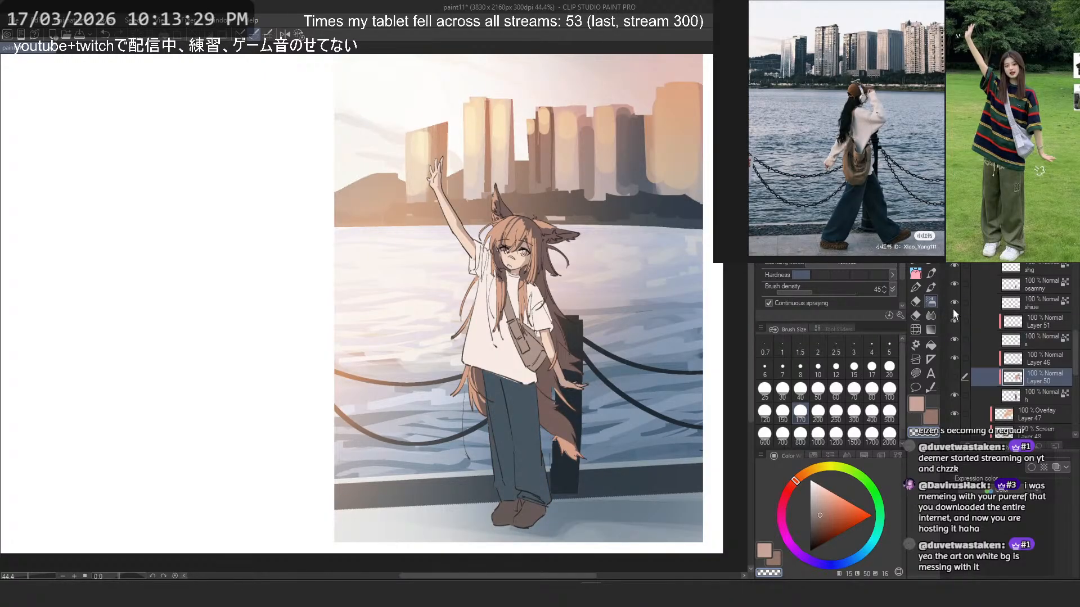
click(1024, 304)
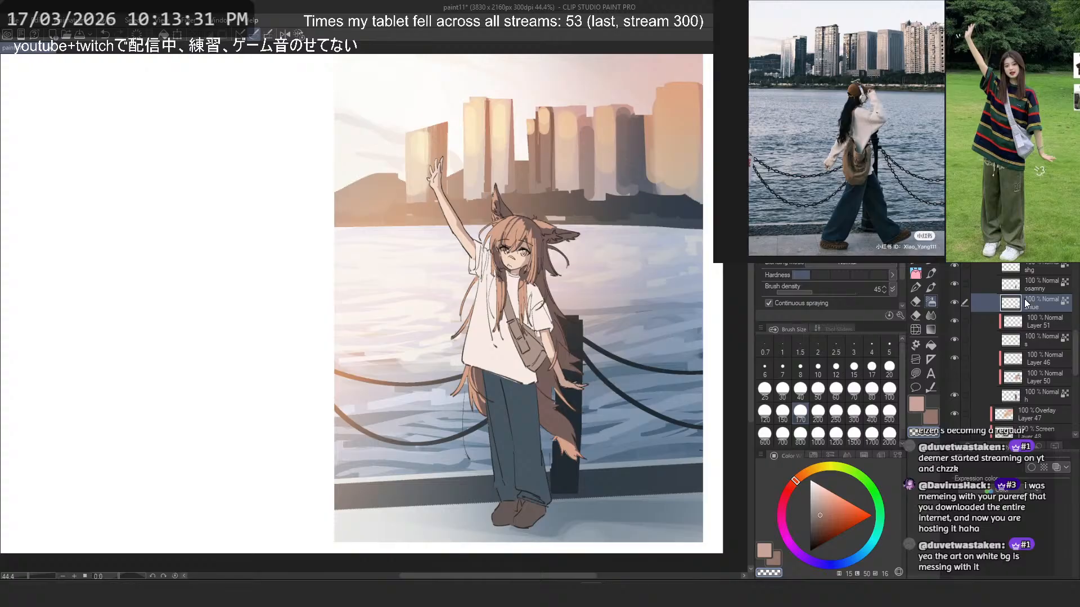
key(ctrl+u)
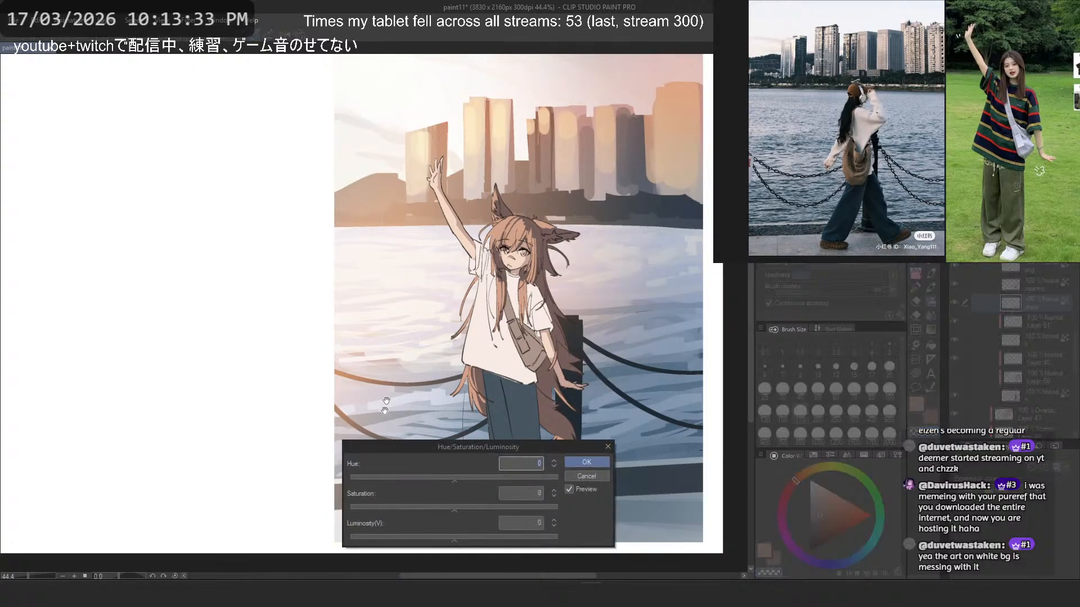
drag(454, 507, 409, 508)
drag(449, 447, 203, 316)
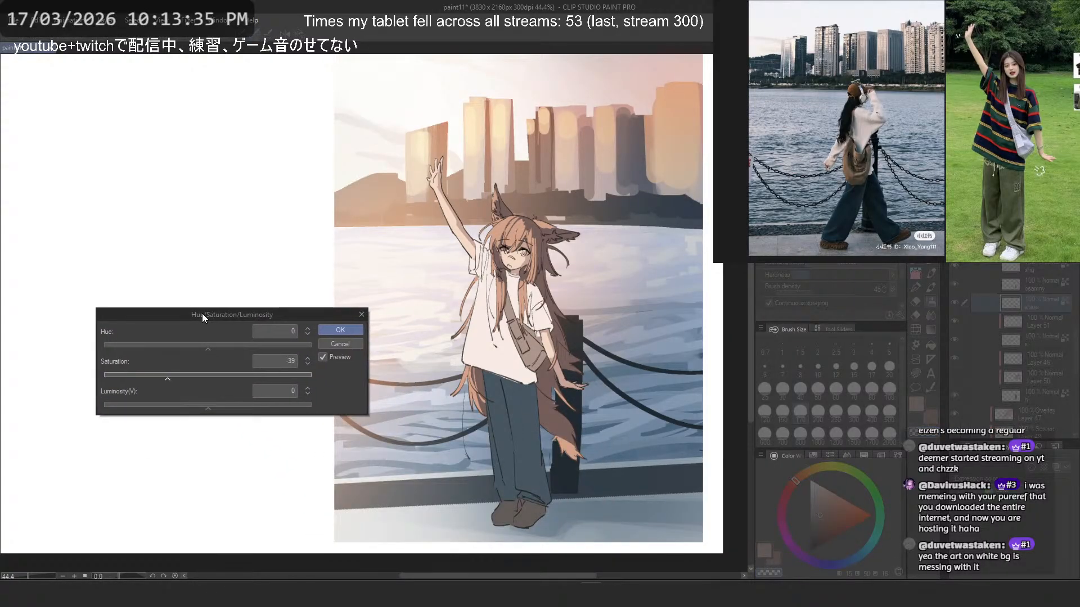
click(340, 331)
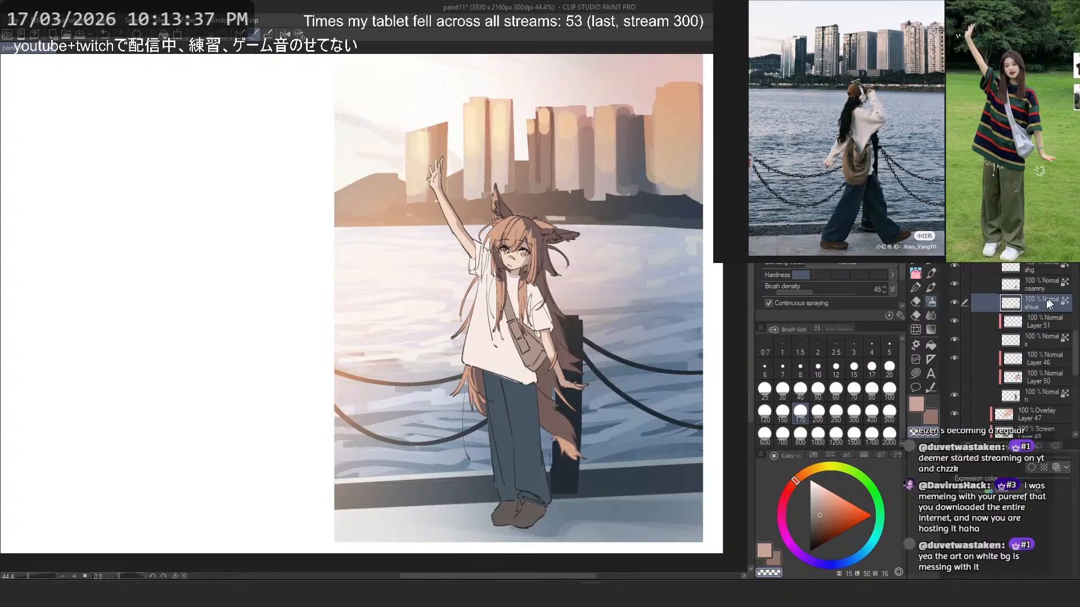
- Add a new layer clipped to the shoe layer and mix a warm grey-brown from the sampled shoe colour for the hard-edged pen
key(ctrl+shift+n)
key(ctrl+alt+g)
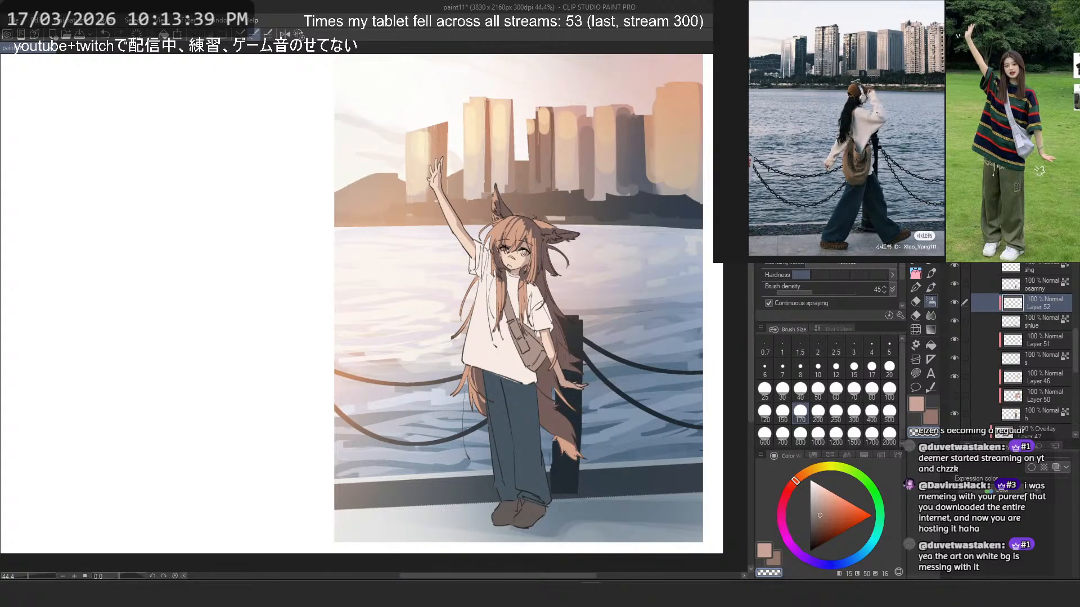
drag(500, 375, 520, 321)
scroll(532, 448, up, 5)
drag(532, 448, 523, 404)
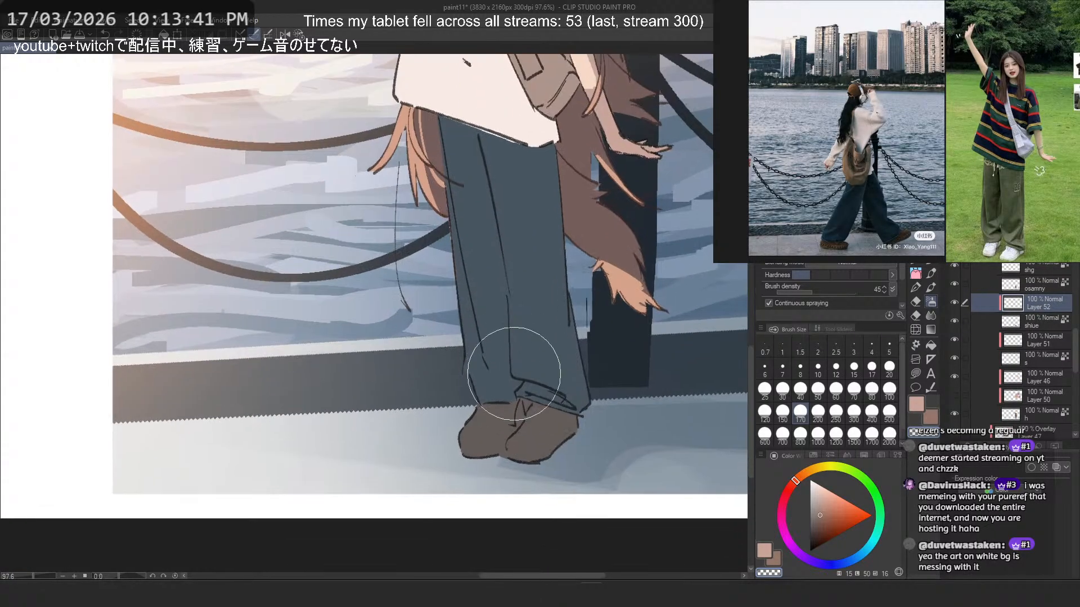
scroll(516, 375, up, 1)
alt+click(554, 410)
click(815, 518)
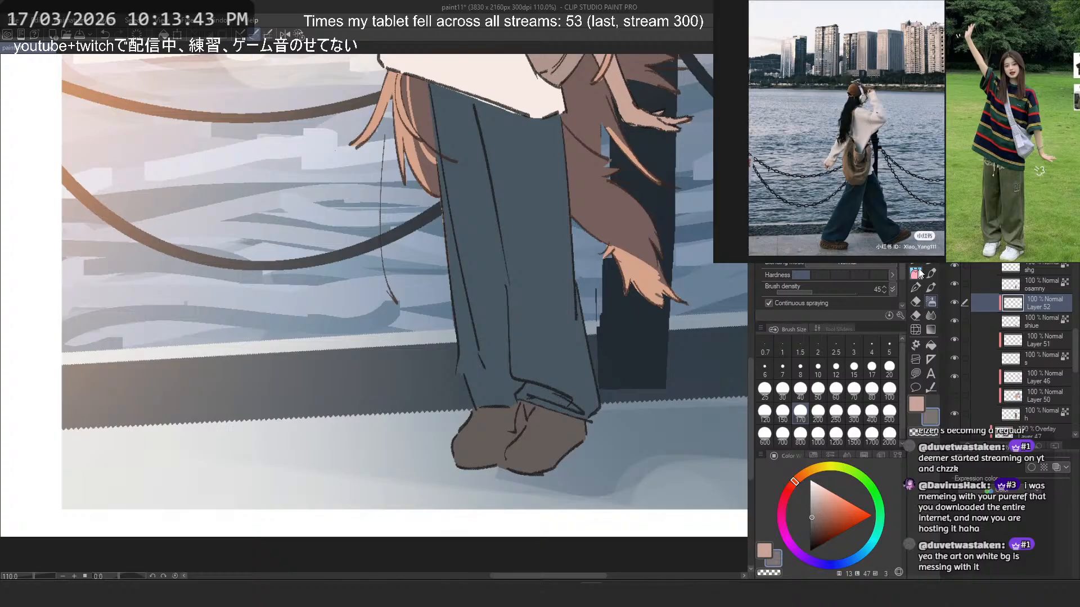
click(816, 518)
click(916, 263)
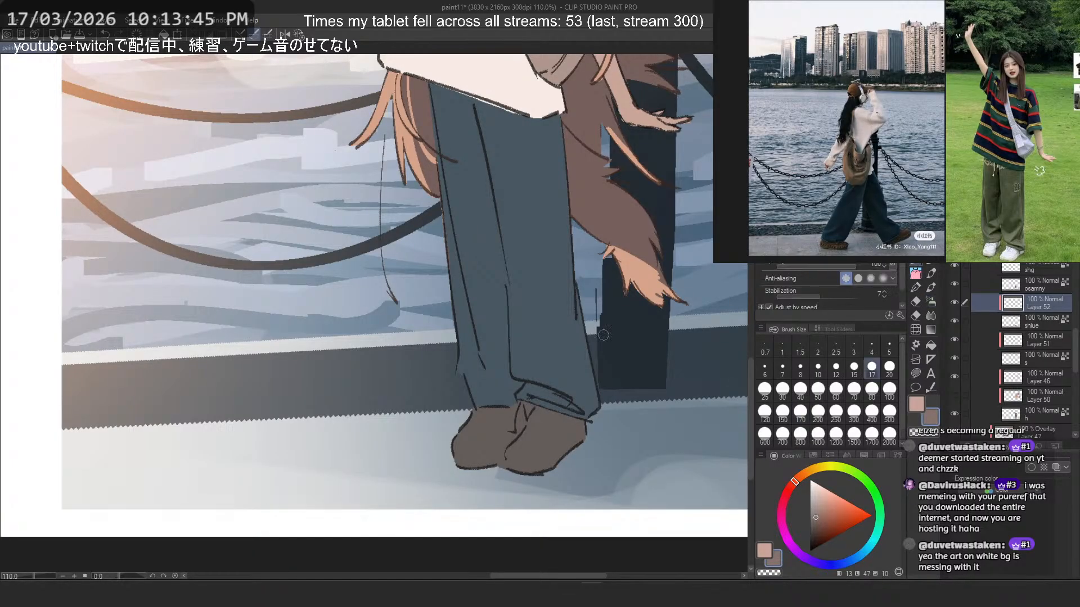
- Try painting the warm grey-brown onto both shoes with the hard-edged pen
mouse_move(528, 417)
mouse_down()
mouse_move(533, 456)
mouse_move(508, 453)
mouse_move(539, 439)
mouse_move(540, 452)
mouse_up()
key(ctrl+z)
mouse_move(489, 446)
mouse_down()
mouse_move(472, 418)
mouse_move(462, 447)
mouse_up()
key(ctrl+z)
key(ctrl+z)
scroll(478, 400, down, 6)
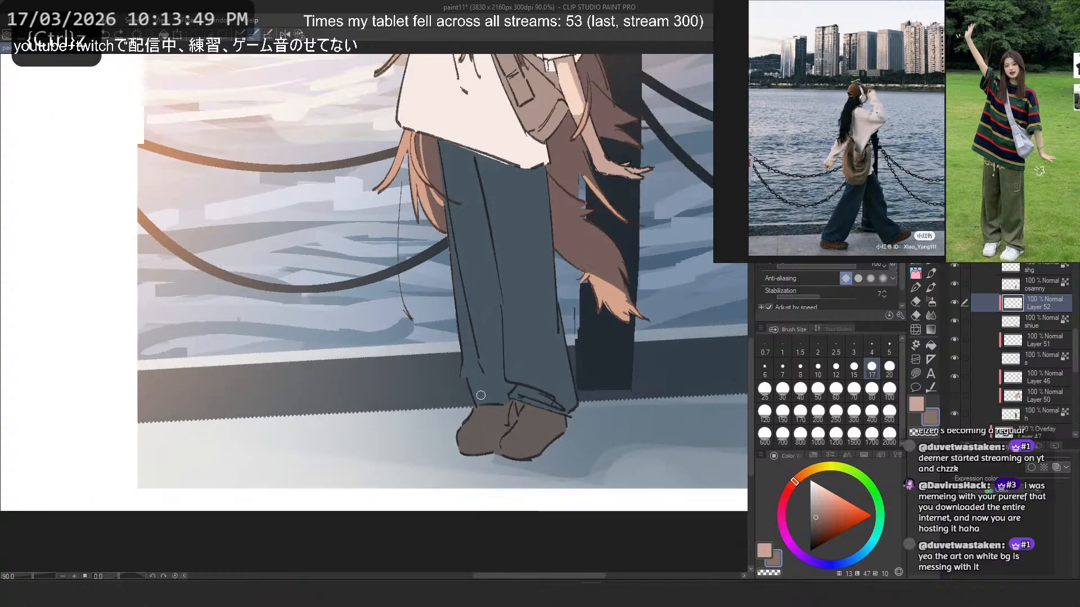
- Compare the picture with the Overlay layer, Layer 47, on and off, and add a layer mask to it
drag(536, 282, 529, 333)
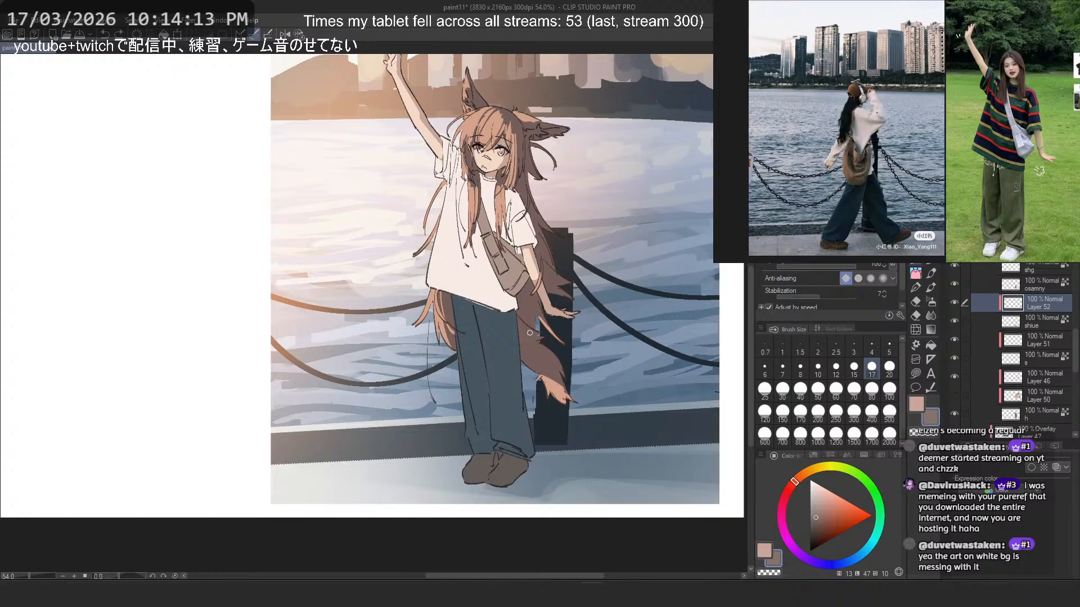
scroll(530, 333, down, 7)
scroll(495, 226, up, 2)
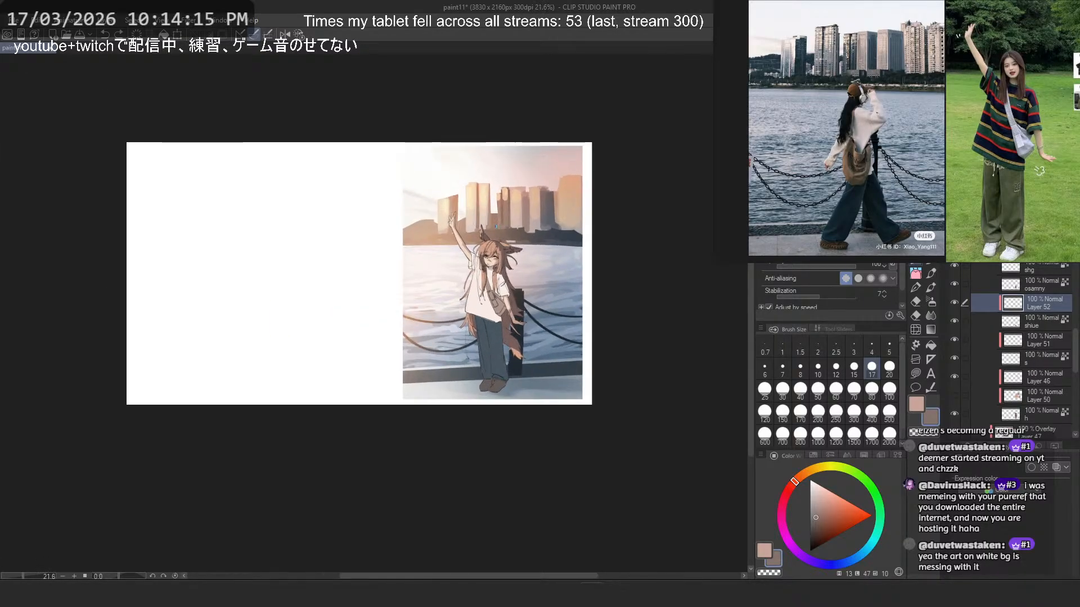
scroll(504, 248, up, 3)
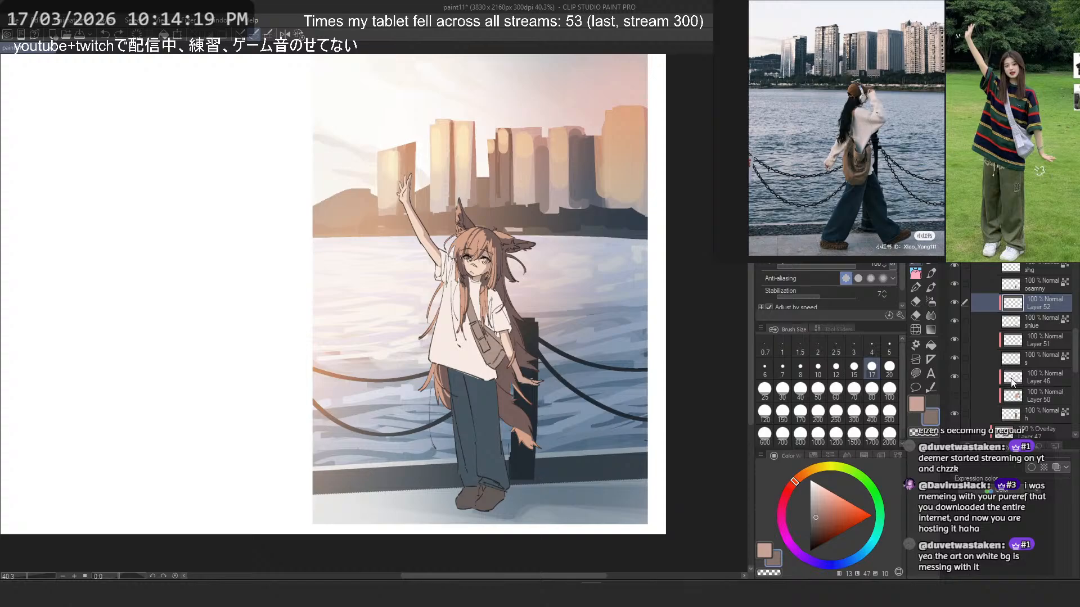
scroll(1013, 377, down, 4)
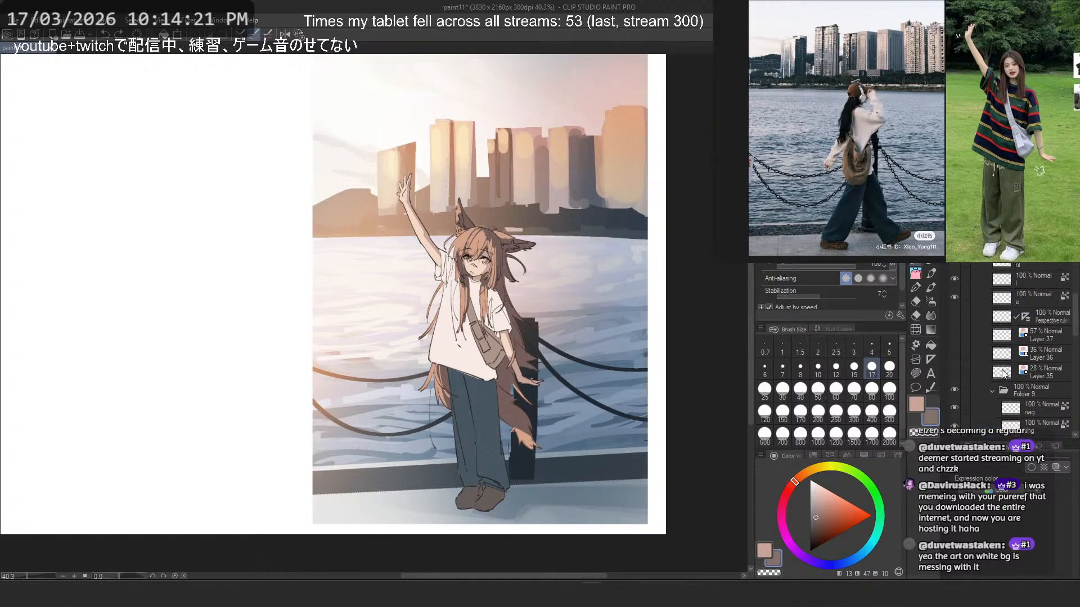
scroll(1007, 376, down, 2)
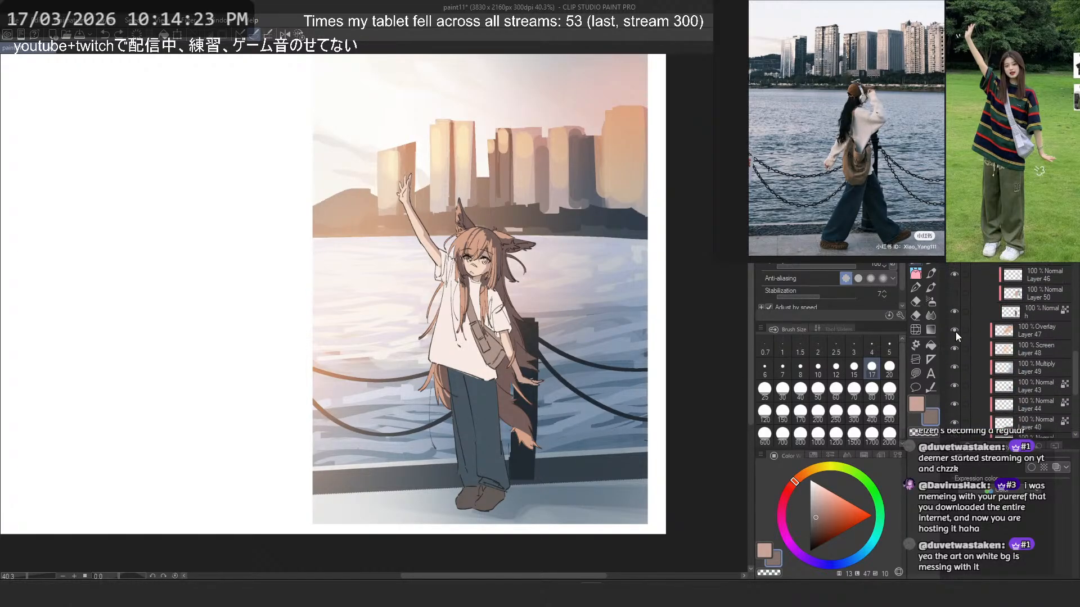
click(955, 331)
click(955, 331)
click(1008, 336)
click(1037, 84)
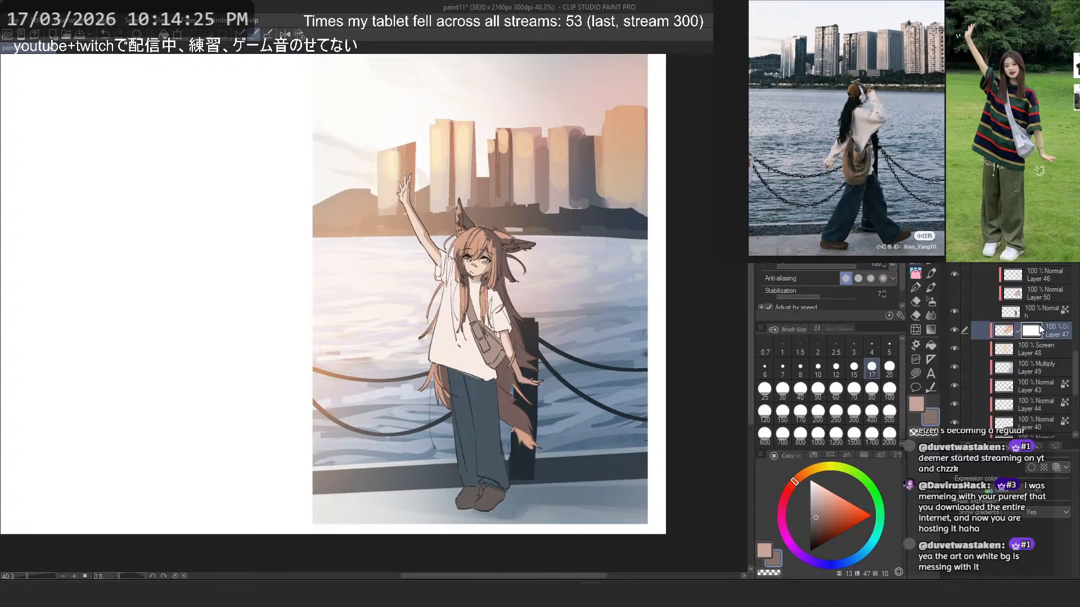
- Try masking part of the warm Overlay light over the buildings with a size 30 brush
scroll(581, 284, up, 4)
scroll(581, 284, up, 1)
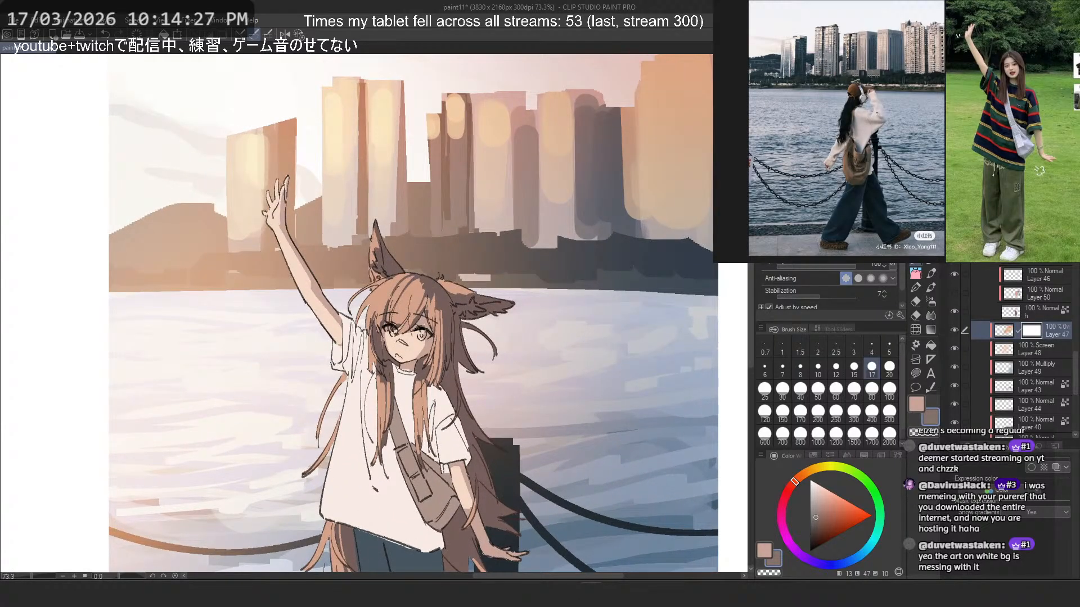
key(b)
key(asciicircum)
key(asciicircum)
key(asciicircum)
key(asciicircum)
key(asciicircum)
key(asciicircum)
key(asciicircum)
key(asciicircum)
key(asciicircum)
key(asciicircum)
key(asciicircum)
key(asciicircum)
key(asciicircum)
key(asciicircum)
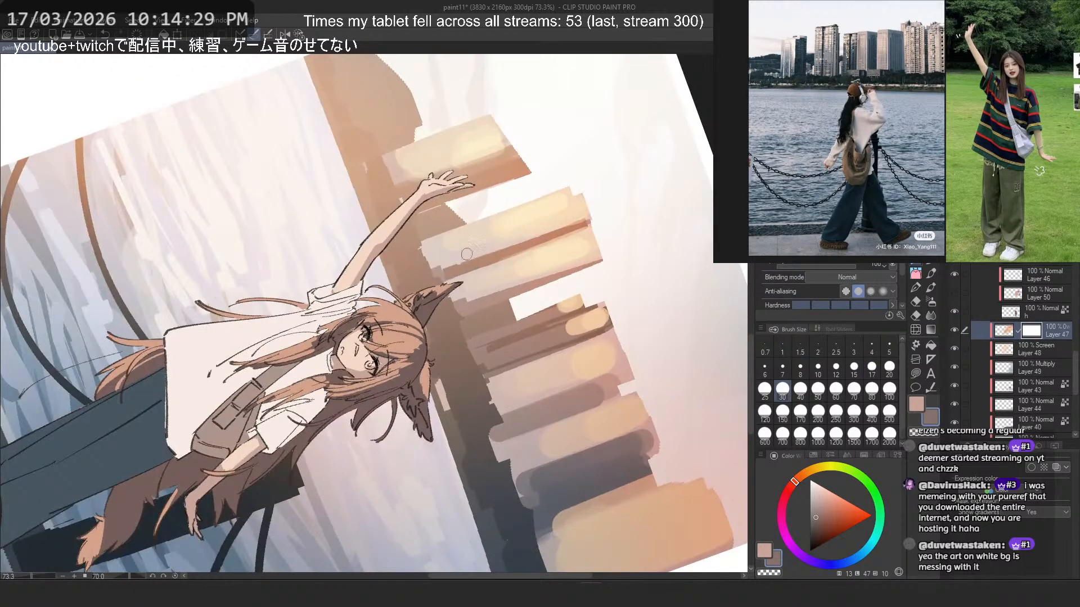
key(ctrl+z)
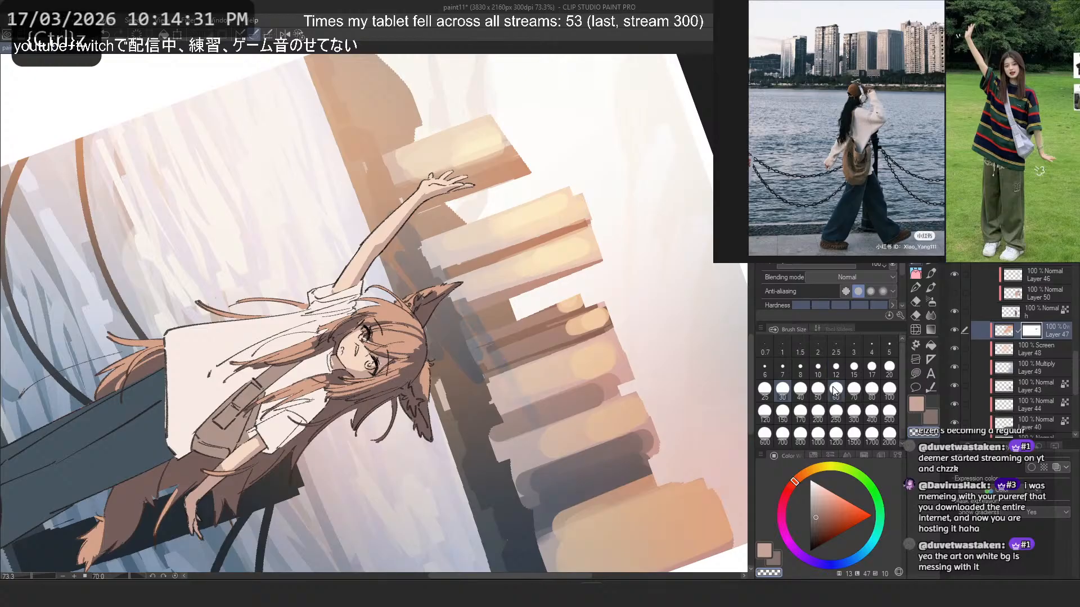
- Try masking the Overlay light across the lower buildings and far shore with brush sizes 250 and 170
click(836, 412)
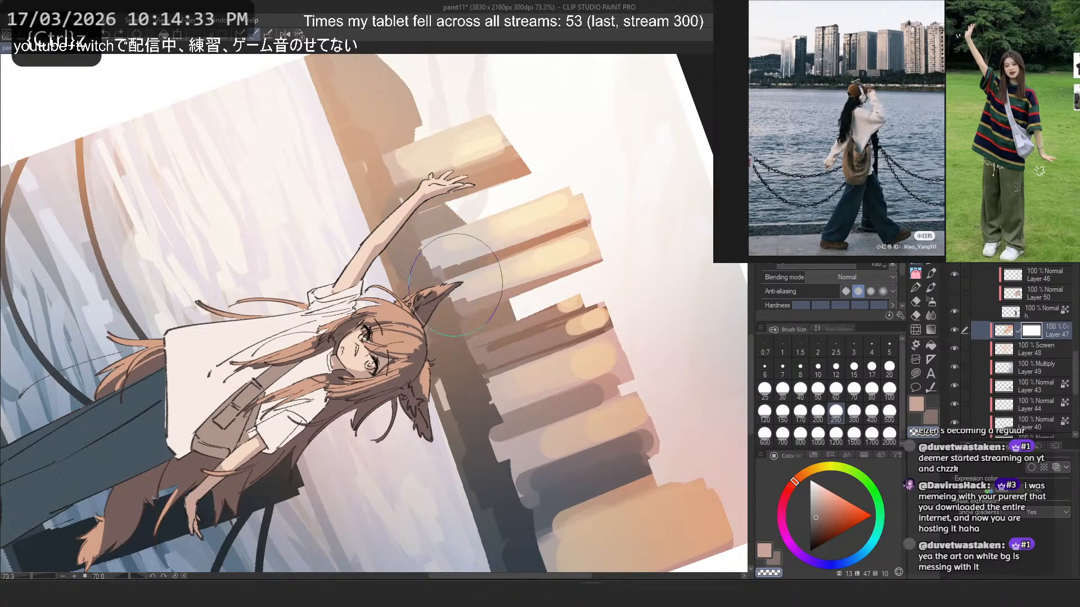
click(800, 411)
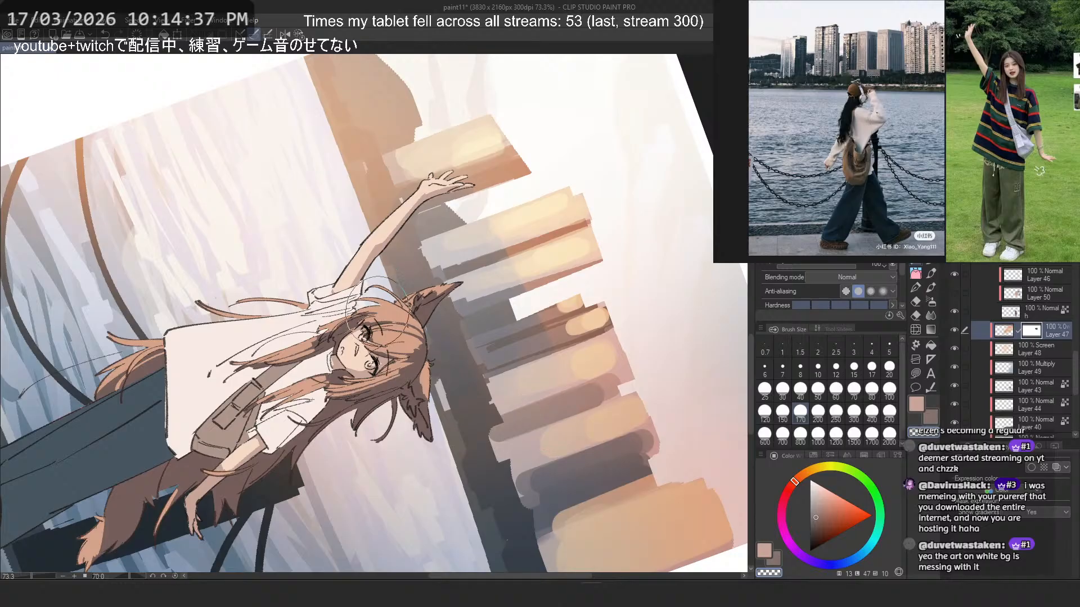
key(ctrl+@)
scroll(343, 92, down, 2)
scroll(377, 102, up, 1)
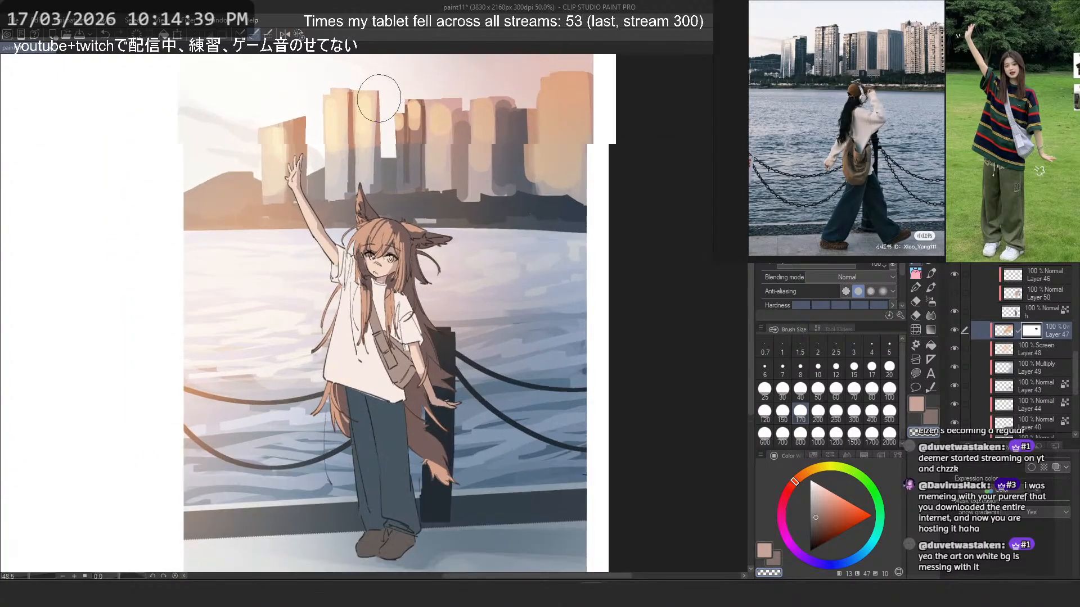
scroll(379, 98, up, 1)
scroll(366, 98, up, 1)
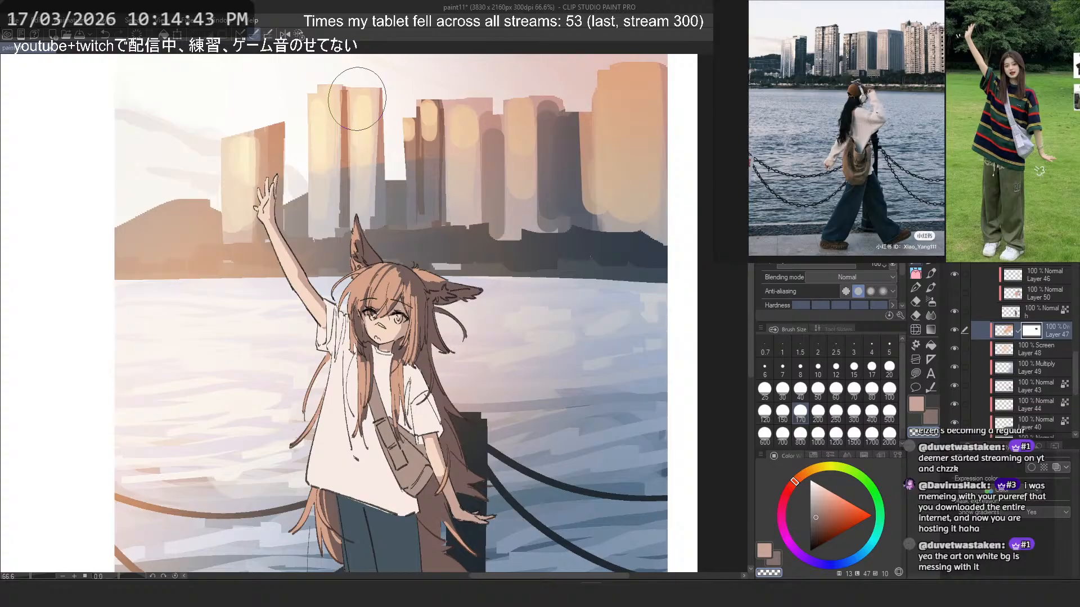
key(ctrl+z)
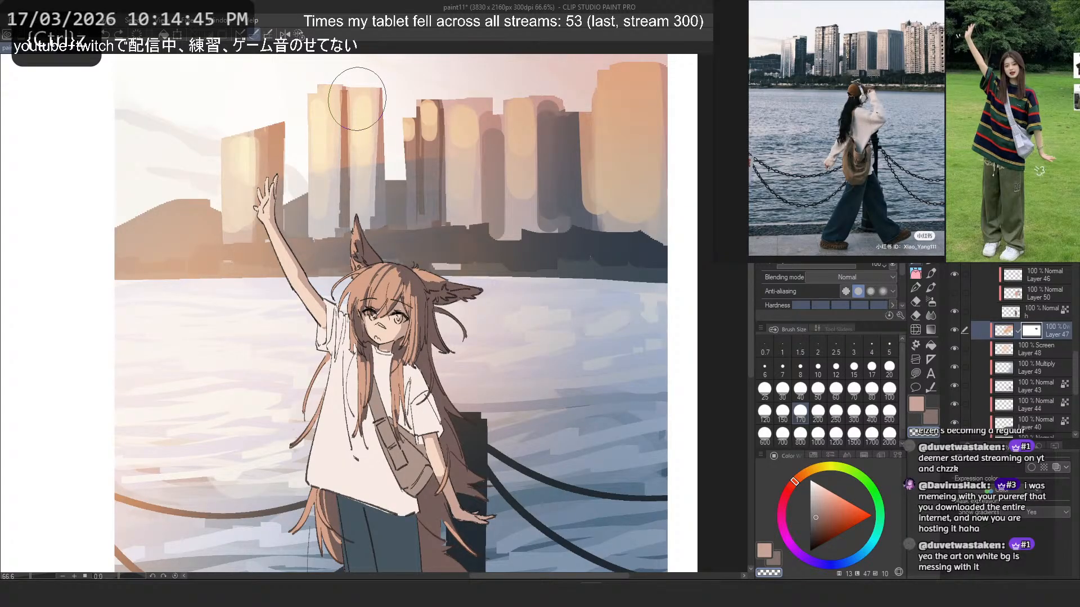
- Delete the mask from Layer 47 and add a new layer above it in Multiply mode
right_click(1025, 334)
click(1040, 366)
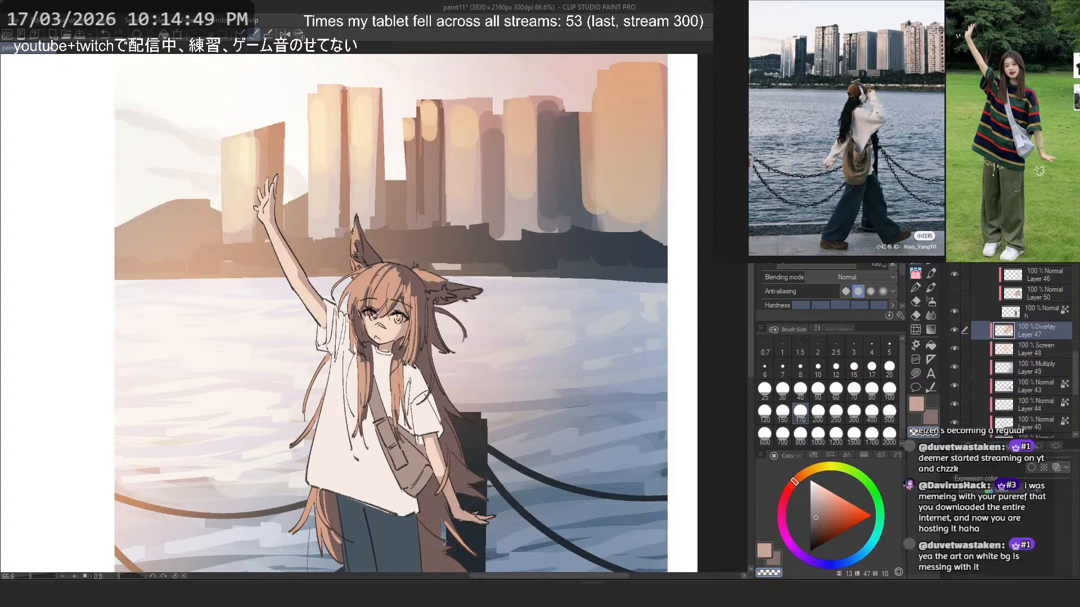
key(ctrl+shift+n)
click(993, 179)
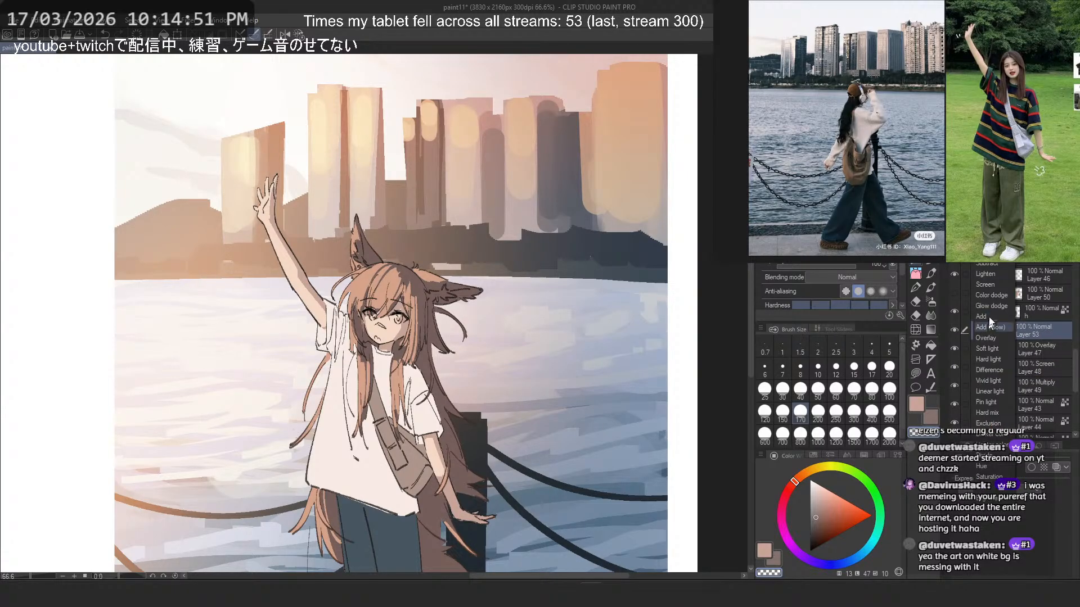
click(991, 209)
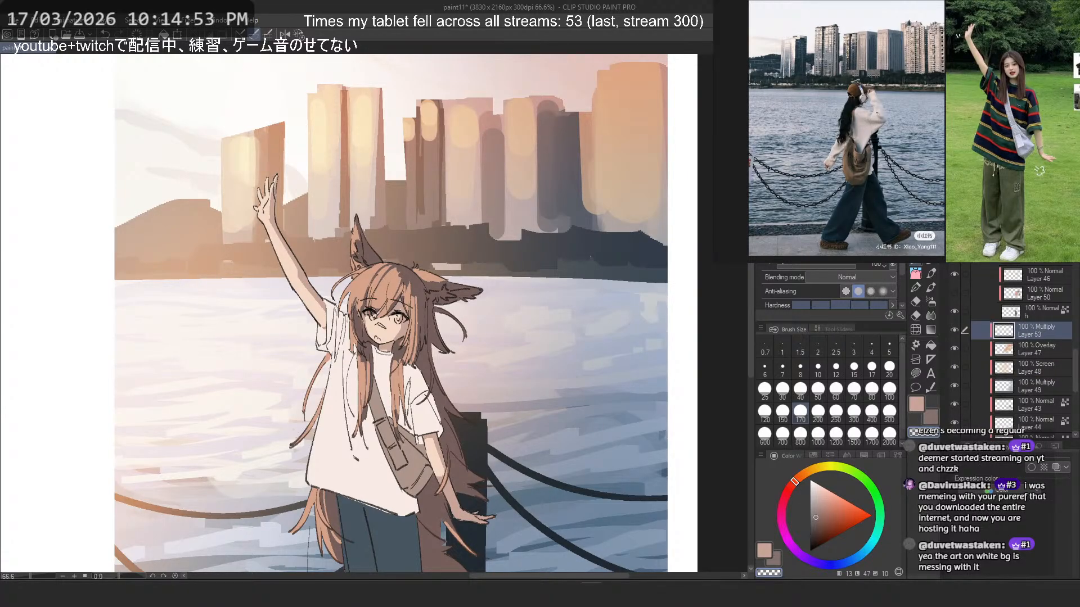
- Try painting a grey-brown Multiply shadow over the buildings behind the raised arm with the size 170 brush
scroll(304, 231, up, 2)
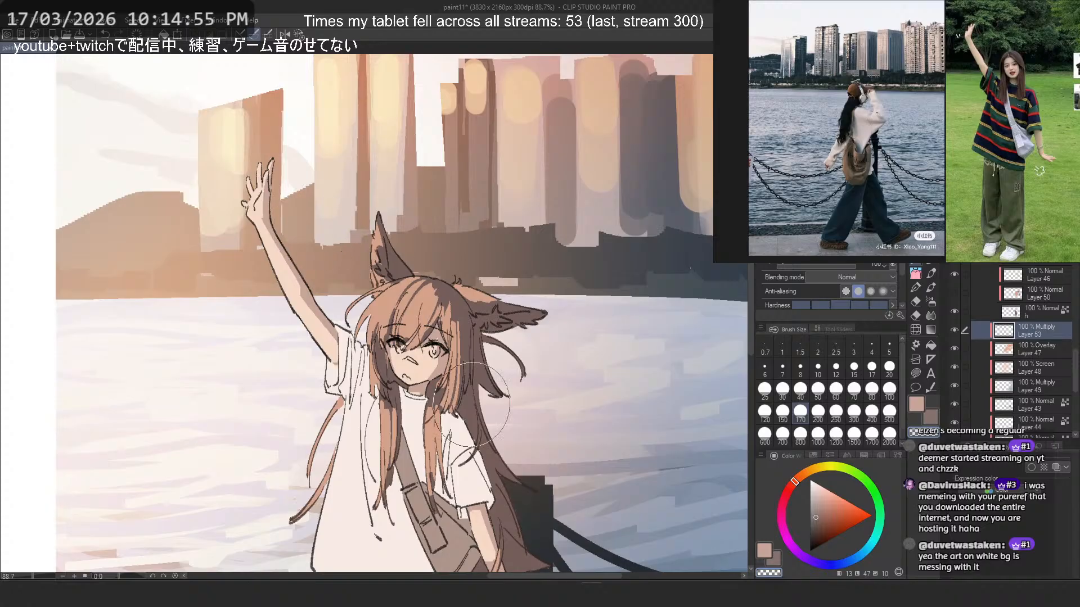
key(c)
drag(302, 210, 348, 284)
drag(331, 232, 514, 364)
key(ctrl+z)
drag(311, 177, 506, 365)
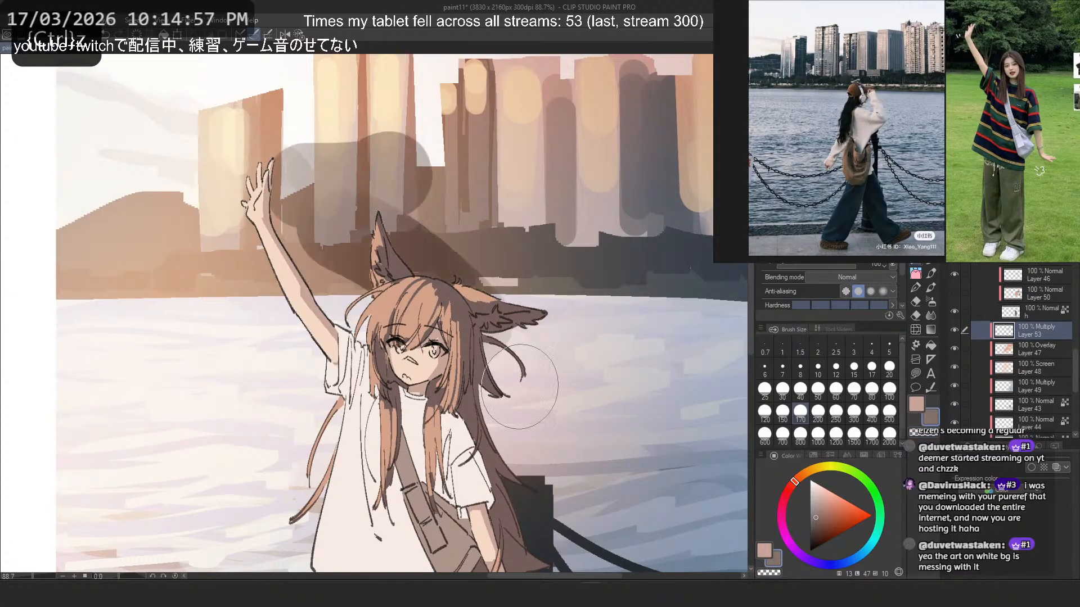
key(2)
scroll(540, 361, down, 4)
drag(538, 332, 587, 320)
scroll(555, 267, down, 3)
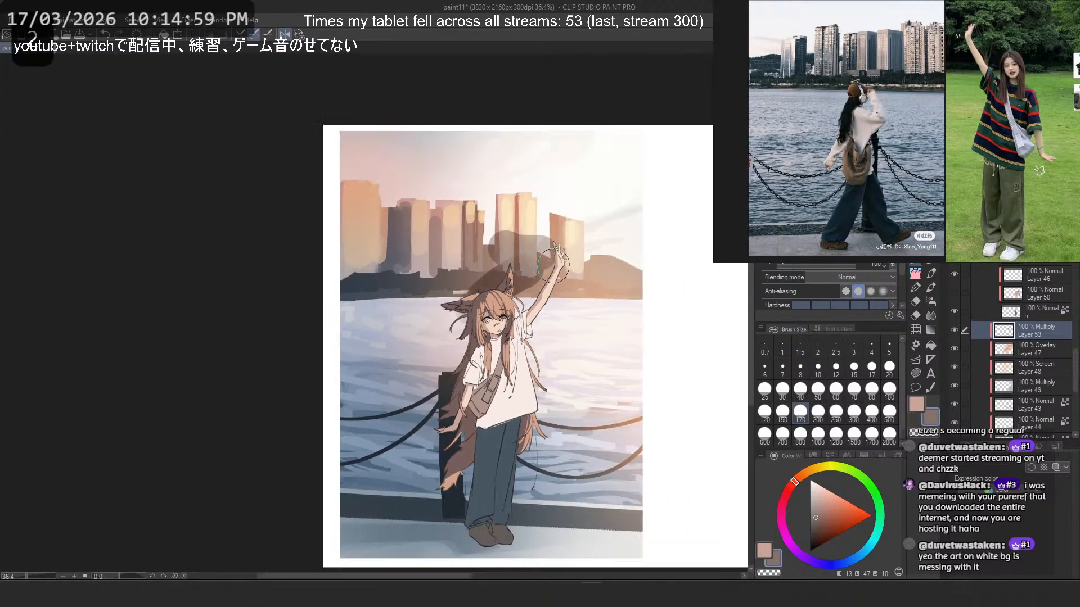
scroll(532, 259, up, 3)
key(ctrl+z)
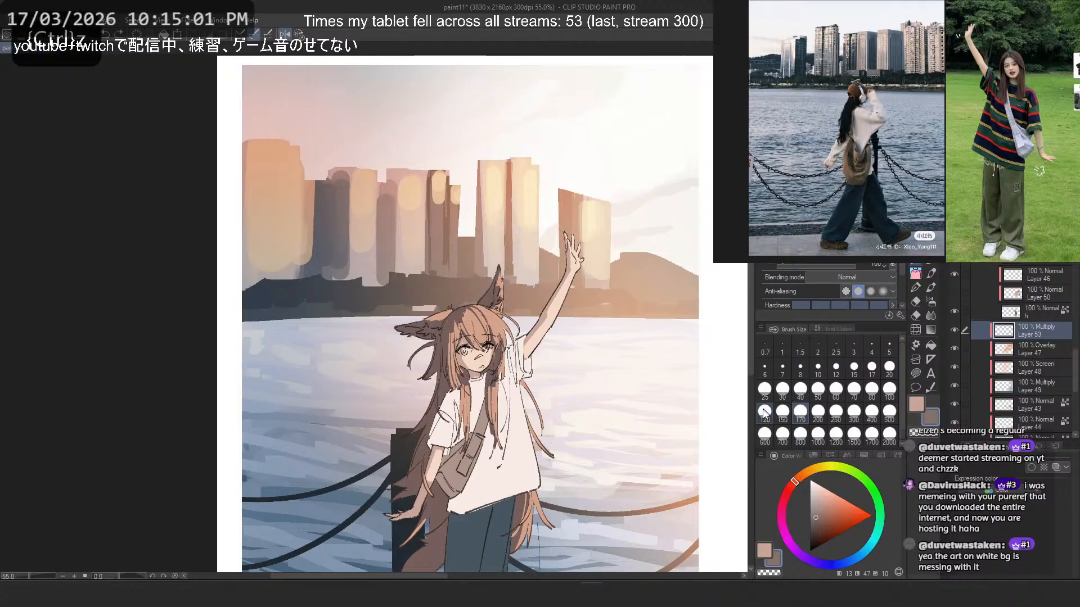
- Mix a pale blue-grey and try it as a shadow stroke across the lower buildings at brush size 120
click(764, 413)
click(813, 499)
click(836, 563)
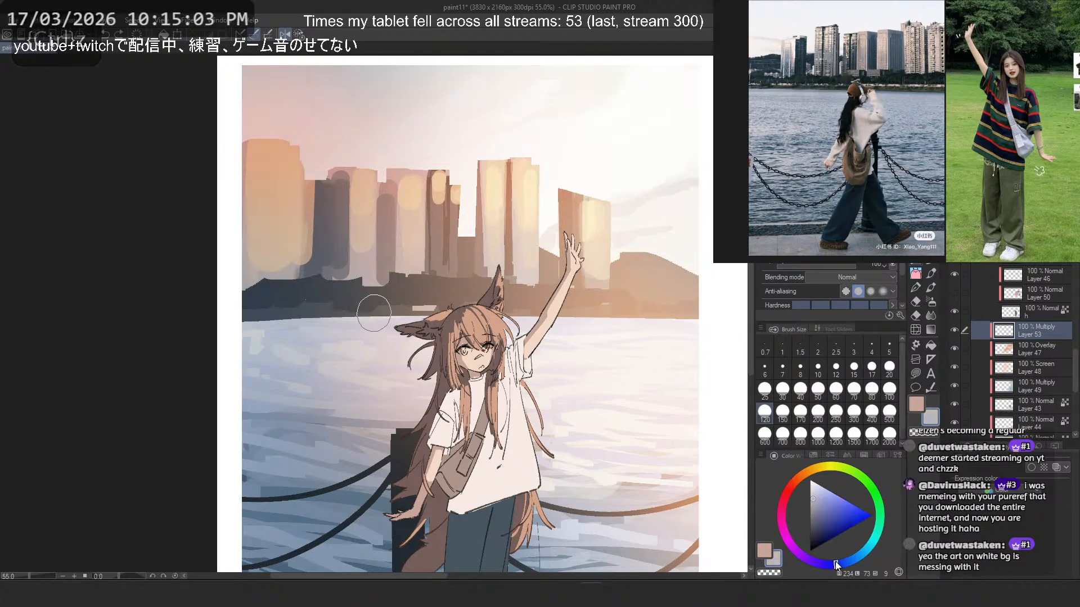
drag(278, 269, 560, 239)
click(286, 32)
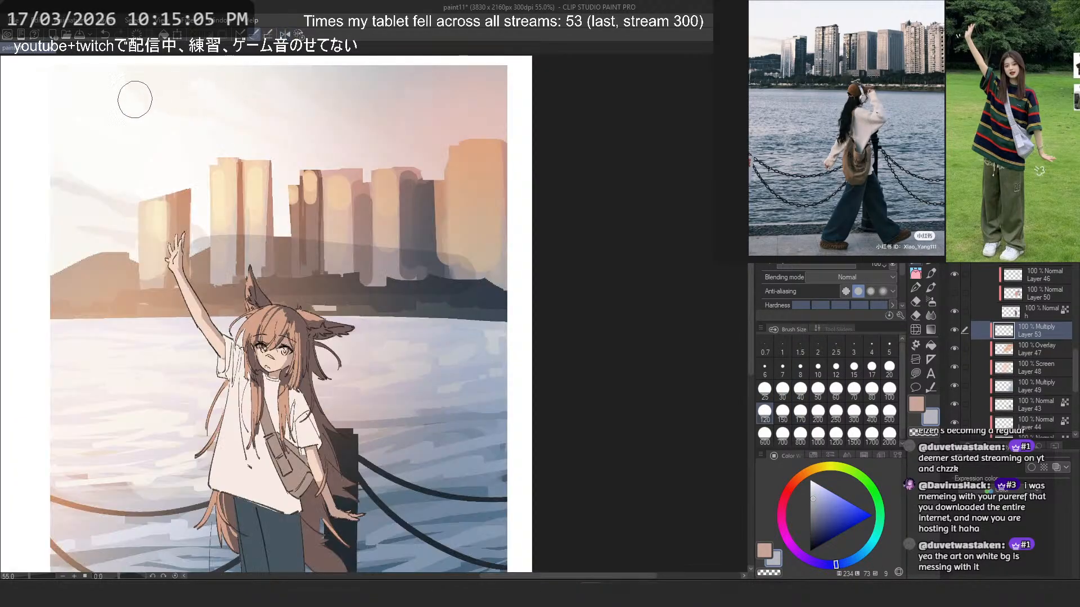
scroll(149, 232, up, 1)
key(ctrl+z)
mouse_move(205, 259)
mouse_down()
mouse_move(339, 234)
mouse_move(406, 252)
mouse_up()
key(ctrl+z)
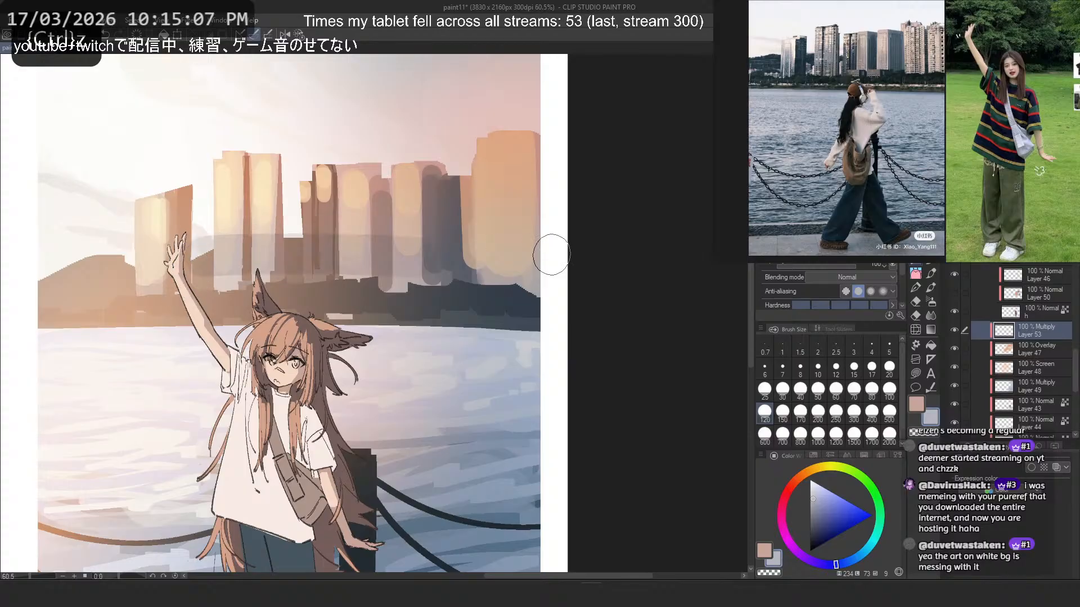
key(ctrl+z)
drag(189, 251, 413, 240)
key(ctrl+z)
- Try diagonal shadow strokes over the lower skyline with brush sizes 120 and 250 on a rotated canvas
key(asciicircum)
key(asciicircum)
key(asciicircum)
key(asciicircum)
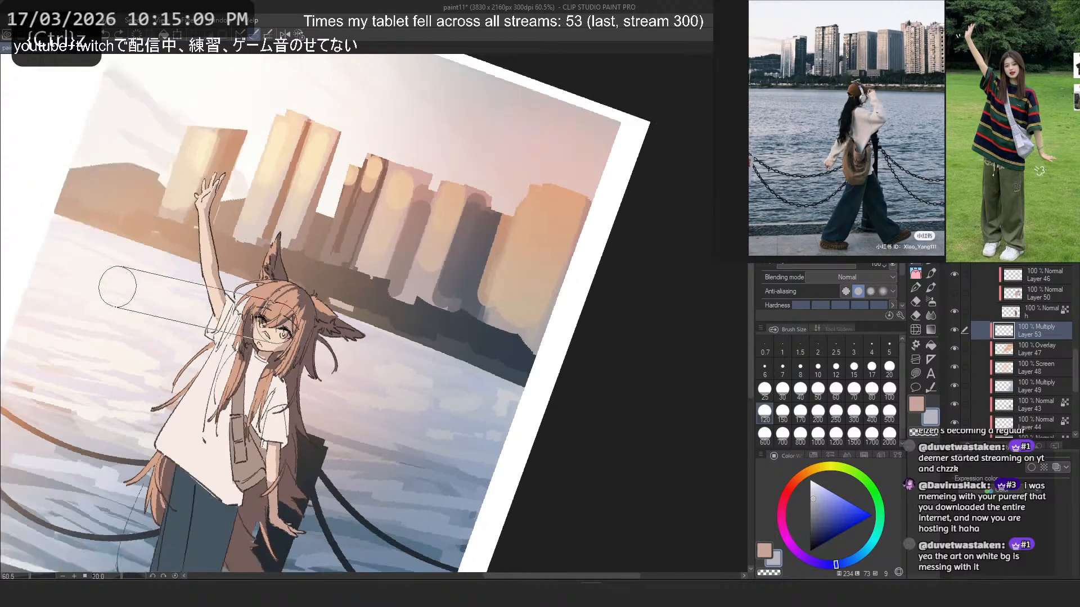
drag(293, 198, 380, 285)
drag(433, 221, 635, 497)
key(ctrl+z)
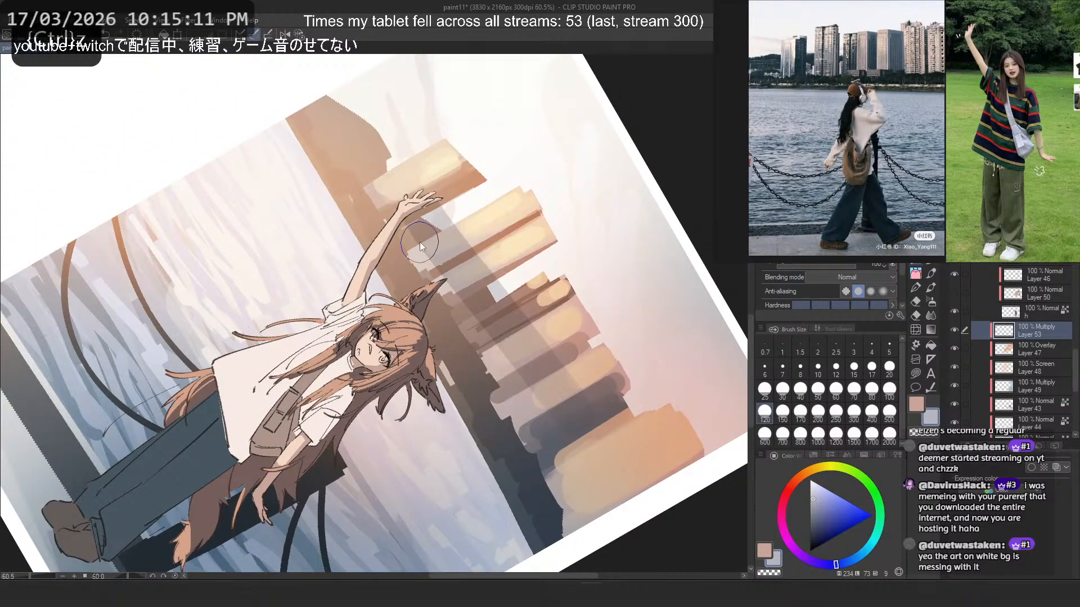
mouse_move(421, 222)
mouse_down()
mouse_move(620, 470)
mouse_move(642, 539)
mouse_up()
key(ctrl+z)
key(ctrl+z)
drag(422, 225, 615, 508)
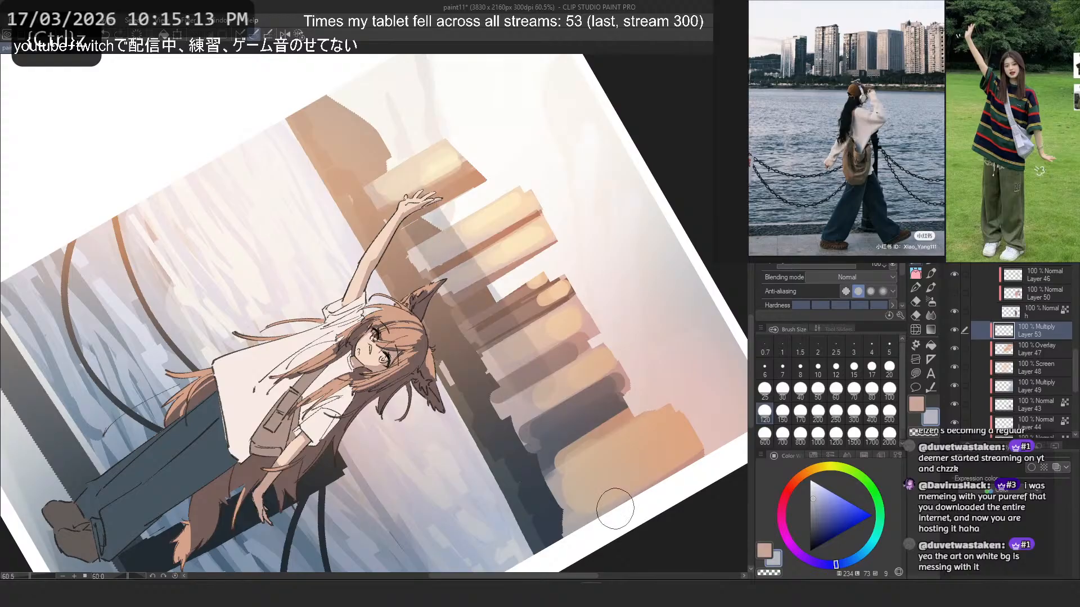
key(ctrl+z)
click(834, 415)
drag(328, 172, 567, 464)
- Paint a broad pale blue-grey shadow band across the lower buildings and shore at brush size 500, redoing the stroke until it fits
key(ctrl+z)
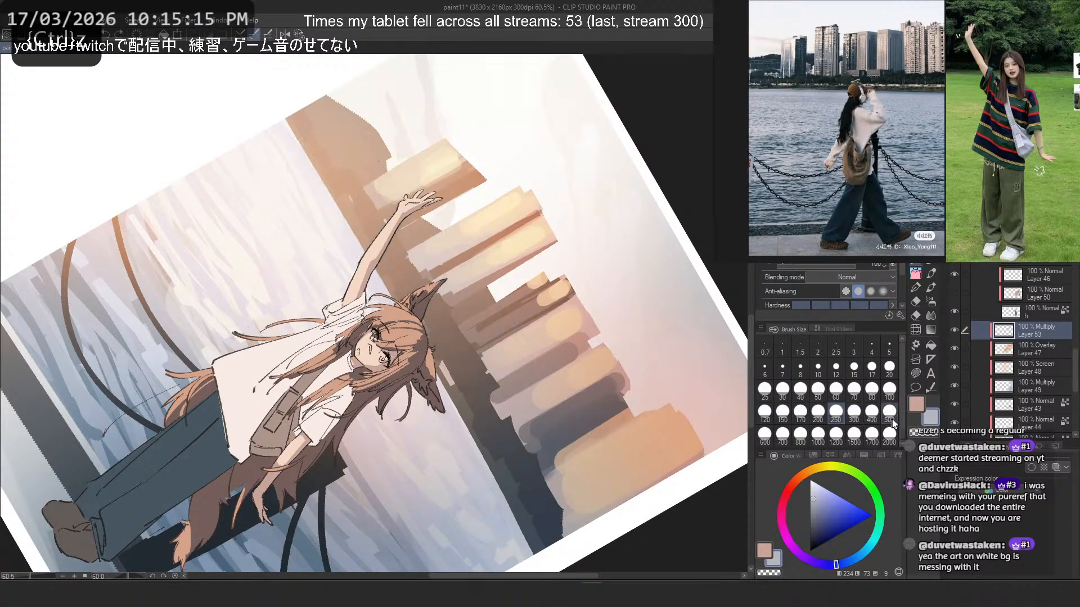
click(889, 415)
drag(324, 172, 506, 428)
key(ctrl+z)
drag(305, 190, 470, 401)
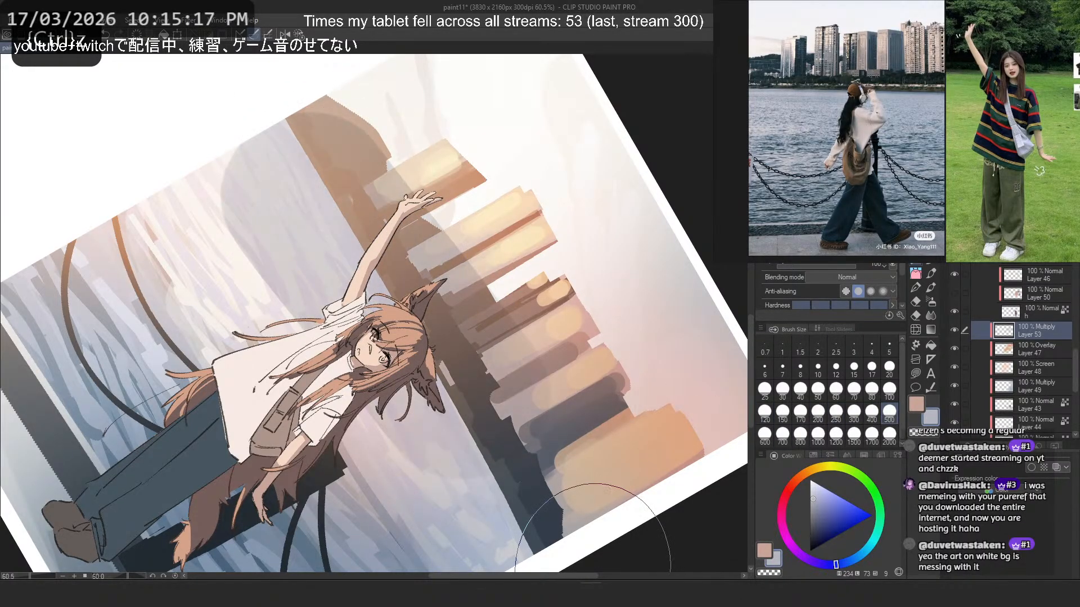
key(ctrl+z)
drag(314, 203, 536, 466)
key(ctrl+z)
drag(303, 171, 565, 567)
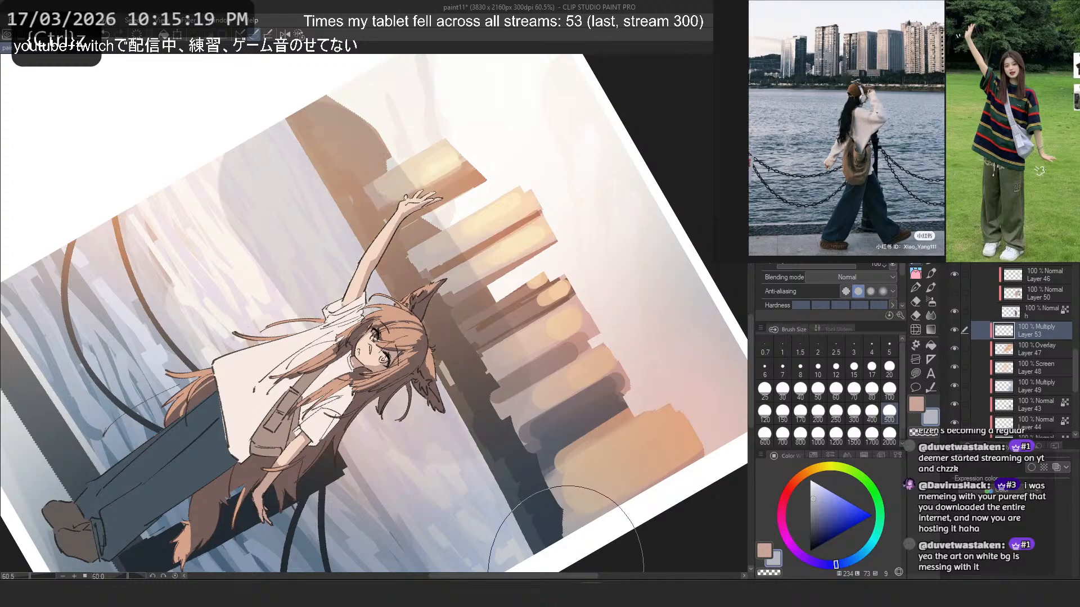
key(ctrl+z)
drag(298, 168, 546, 546)
key(ctrl+z)
drag(299, 175, 486, 468)
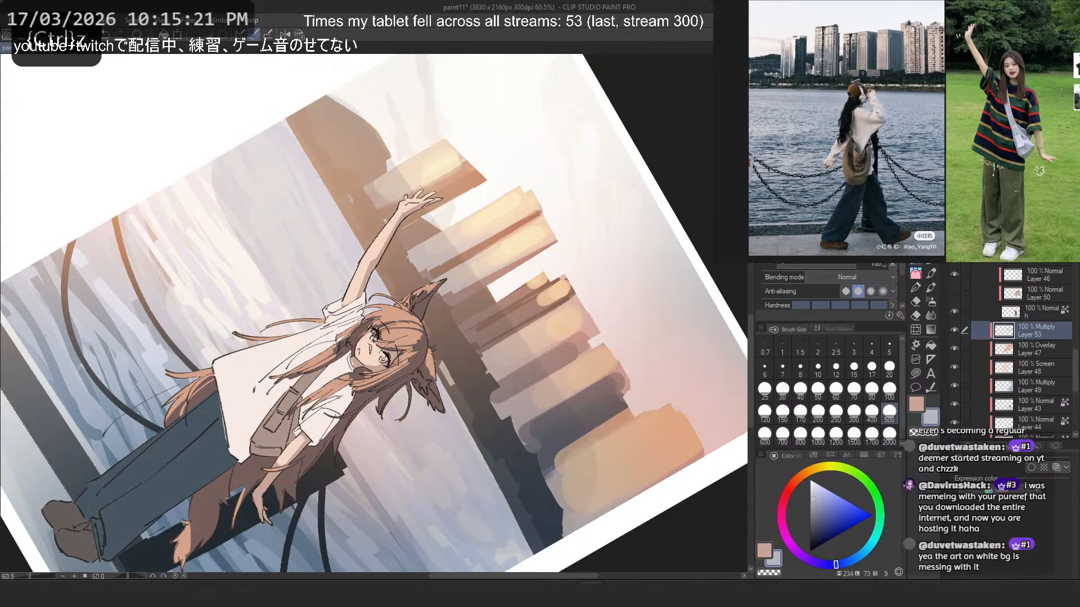
key(ctrl+z)
drag(299, 165, 495, 434)
key(ctrl+z)
drag(300, 160, 565, 533)
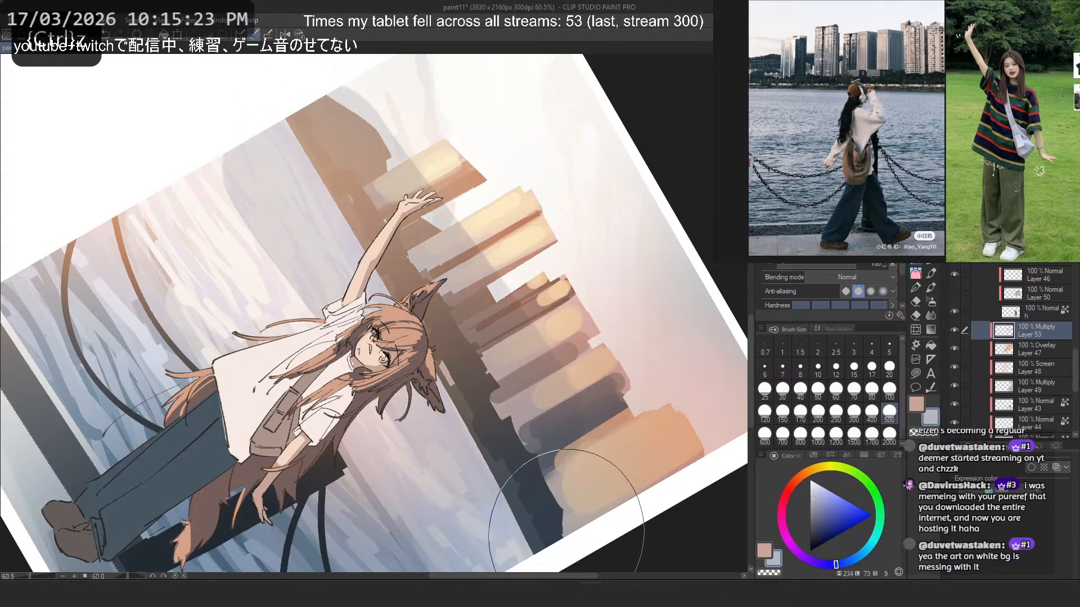
- Erase the shadow band's spill from the water with the transparent colour and check the upright picture
key(c)
mouse_move(254, 177)
mouse_down()
mouse_move(353, 115)
mouse_move(294, 175)
mouse_move(260, 238)
mouse_move(252, 283)
mouse_move(208, 318)
mouse_up()
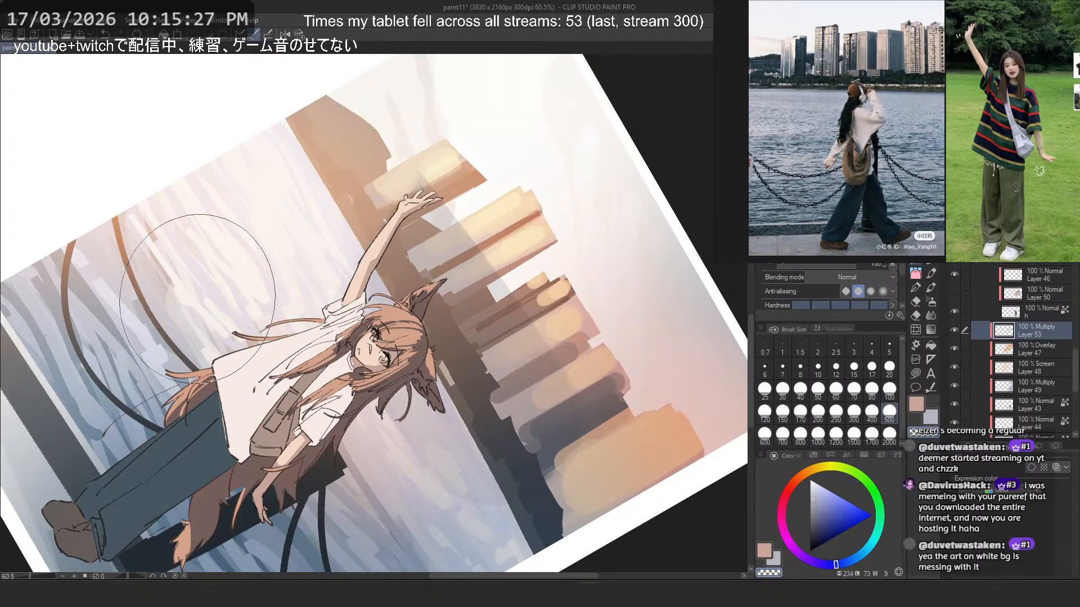
key(ctrl+z)
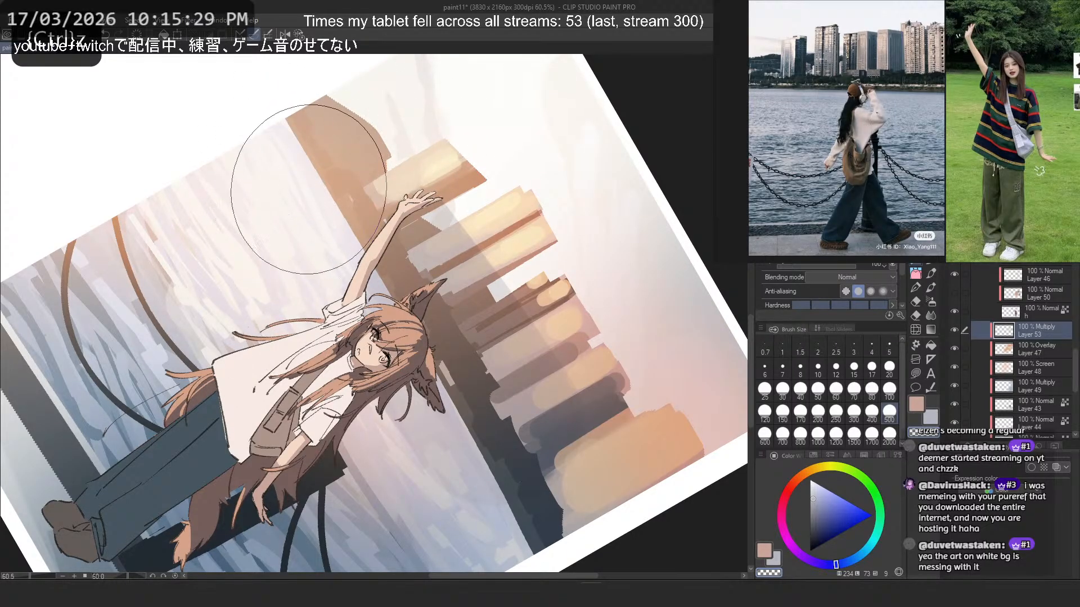
click(175, 576)
scroll(423, 100, down, 5)
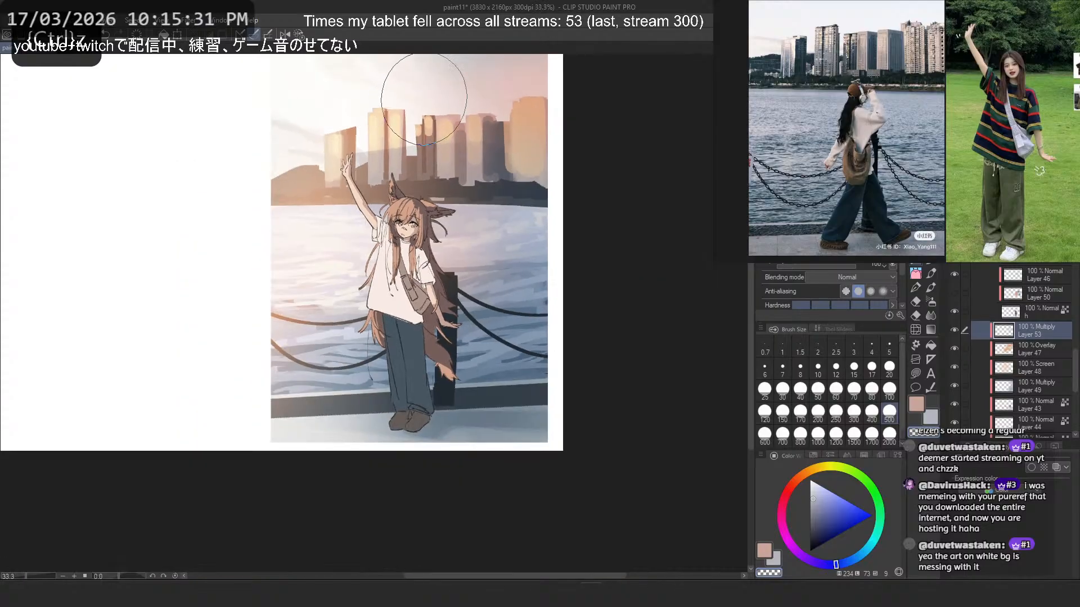
scroll(465, 130, up, 3)
key(ctrl+z)
key(ctrl+z)
key(ctrl+z)
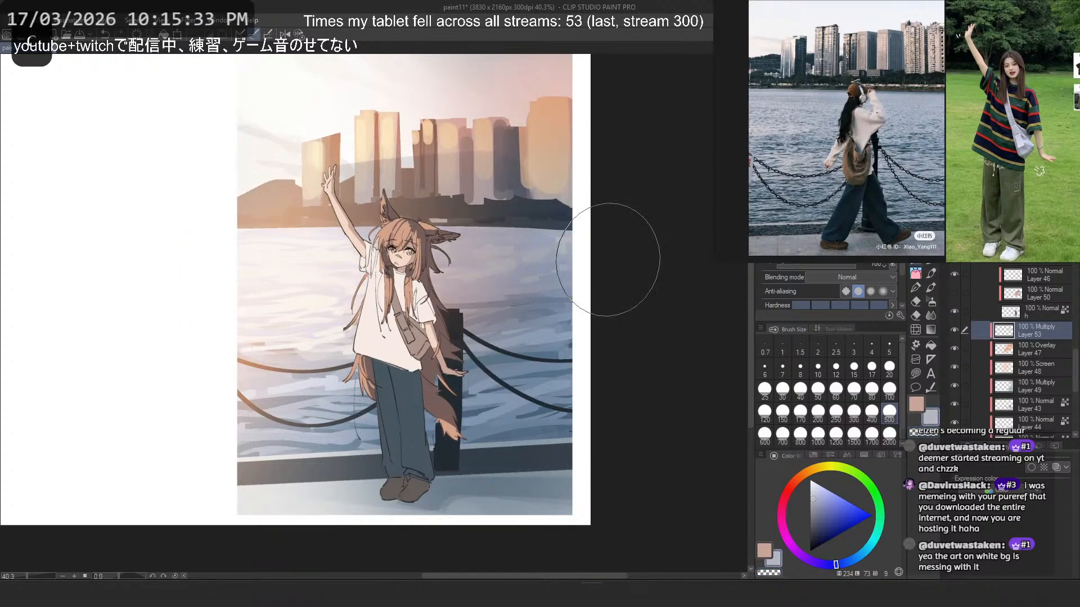
- Try large pale blue-grey strokes over the water beside the character's tail
drag(463, 360, 521, 366)
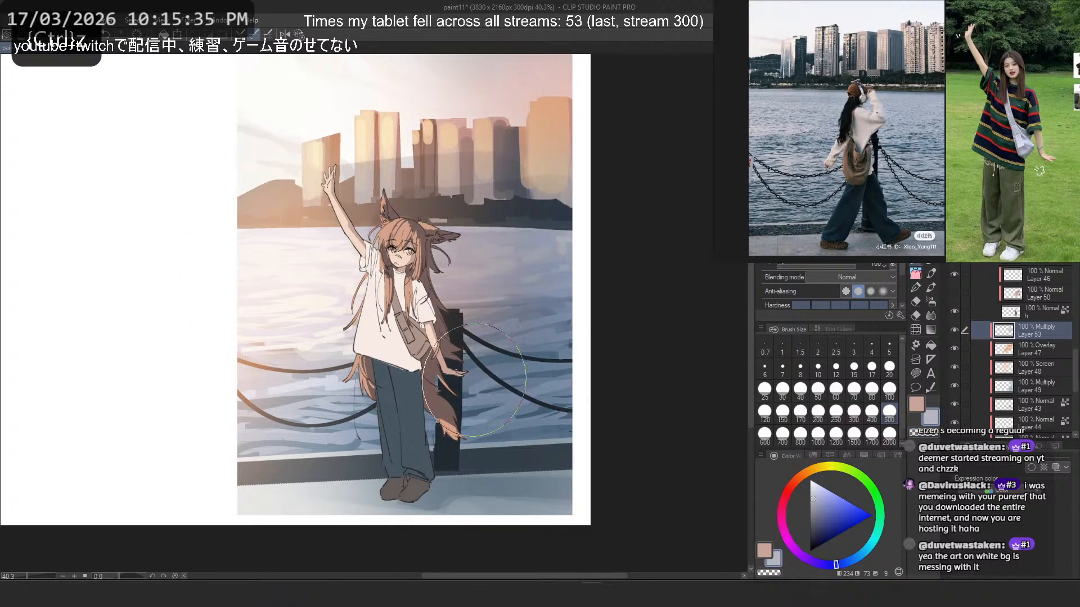
drag(444, 429, 515, 413)
key(ctrl+z)
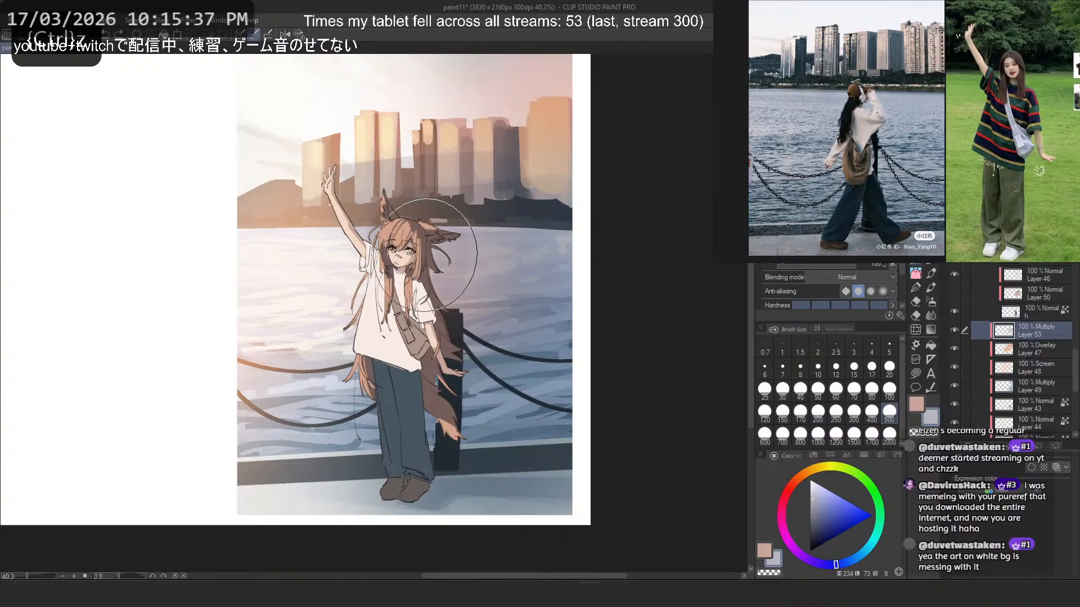
- Try layering narrower shadow strokes along the lower buildings with a size 50 brush
click(870, 409)
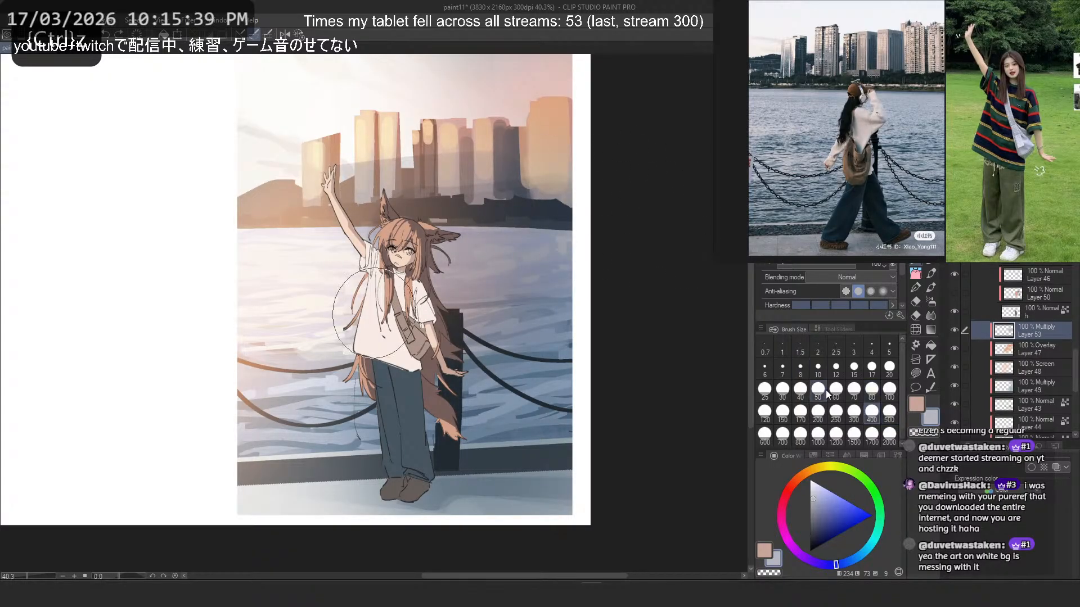
click(819, 392)
scroll(282, 231, down, 4)
drag(477, 214, 577, 331)
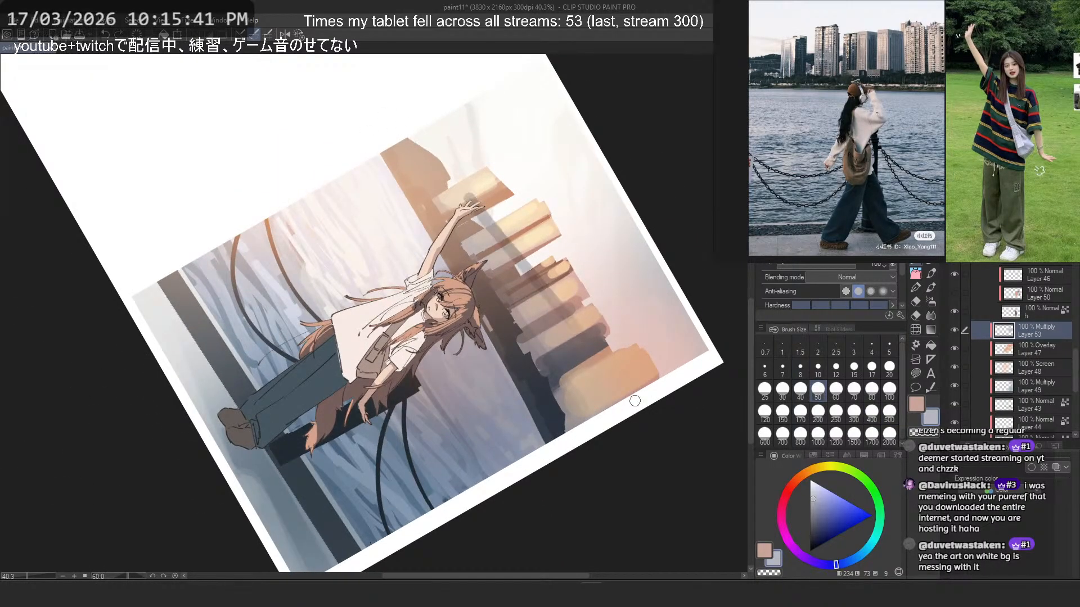
key(ctrl+z)
mouse_move(478, 213)
mouse_down()
mouse_move(579, 330)
mouse_move(539, 286)
mouse_move(624, 406)
mouse_move(579, 360)
mouse_move(658, 457)
mouse_up()
key(ctrl+z)
key(ctrl+z)
key(ctrl+z)
drag(474, 247, 622, 430)
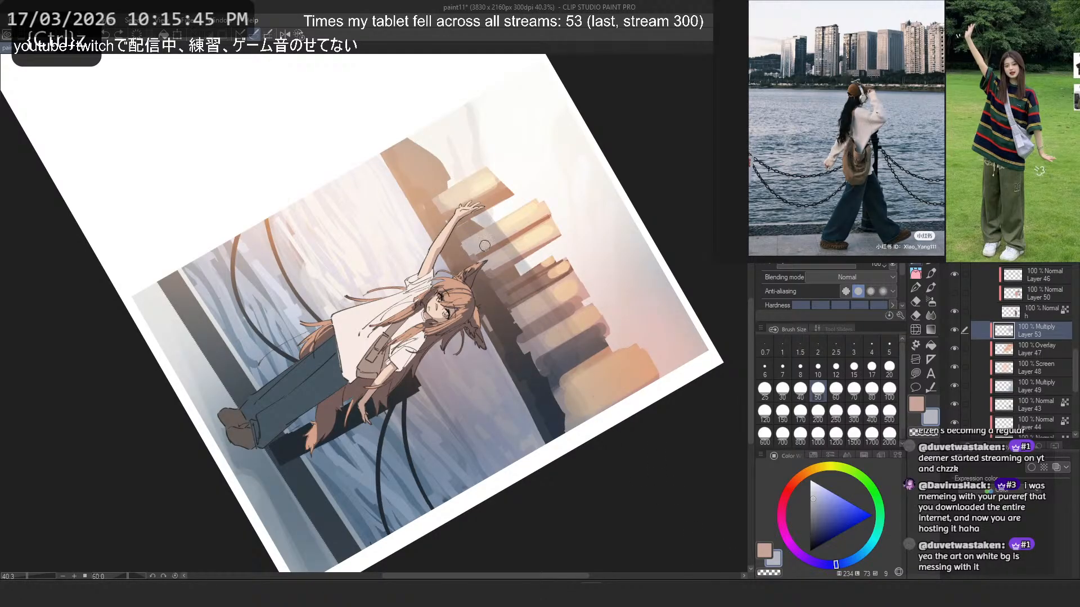
- Layer pale blue-grey shadow strokes along the base of the buildings and the shore at brush size 80
click(871, 389)
drag(462, 246, 655, 485)
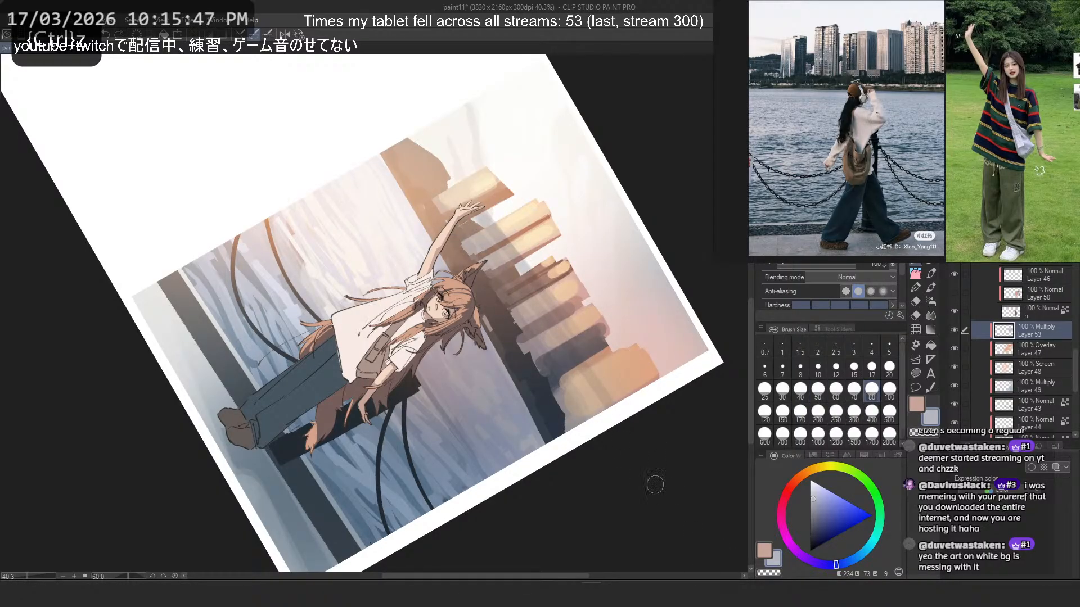
drag(462, 255, 607, 419)
drag(441, 288, 590, 480)
click(299, 35)
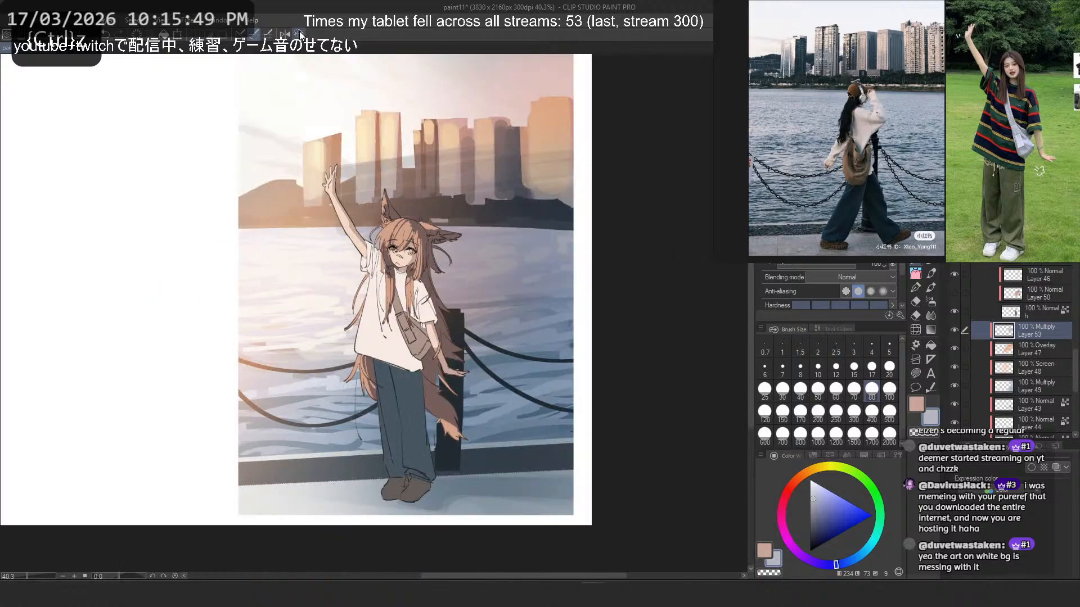
scroll(406, 76, down, 5)
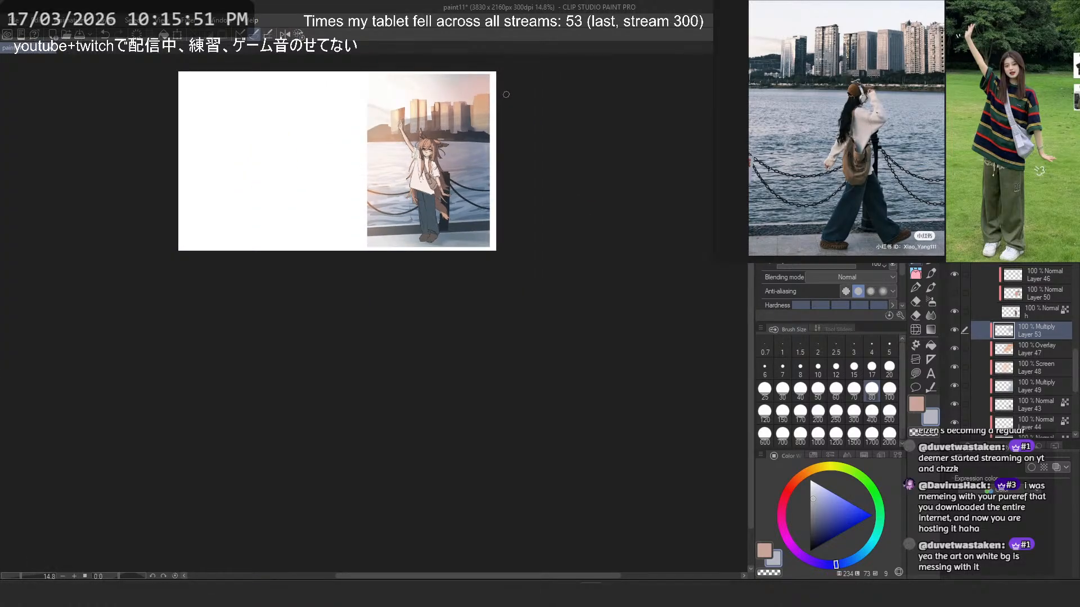
scroll(450, 87, up, 4)
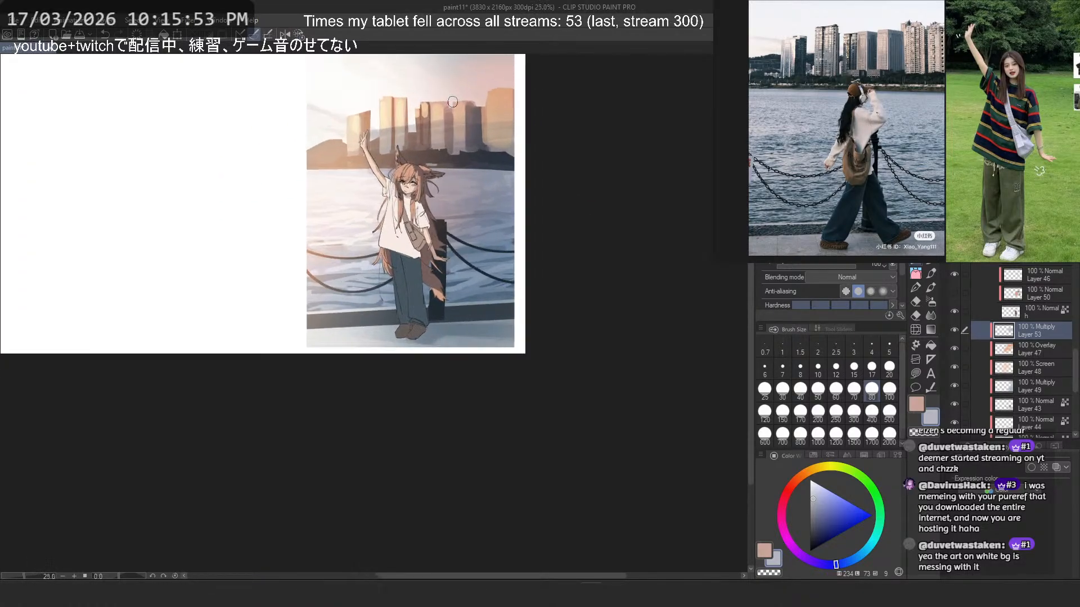
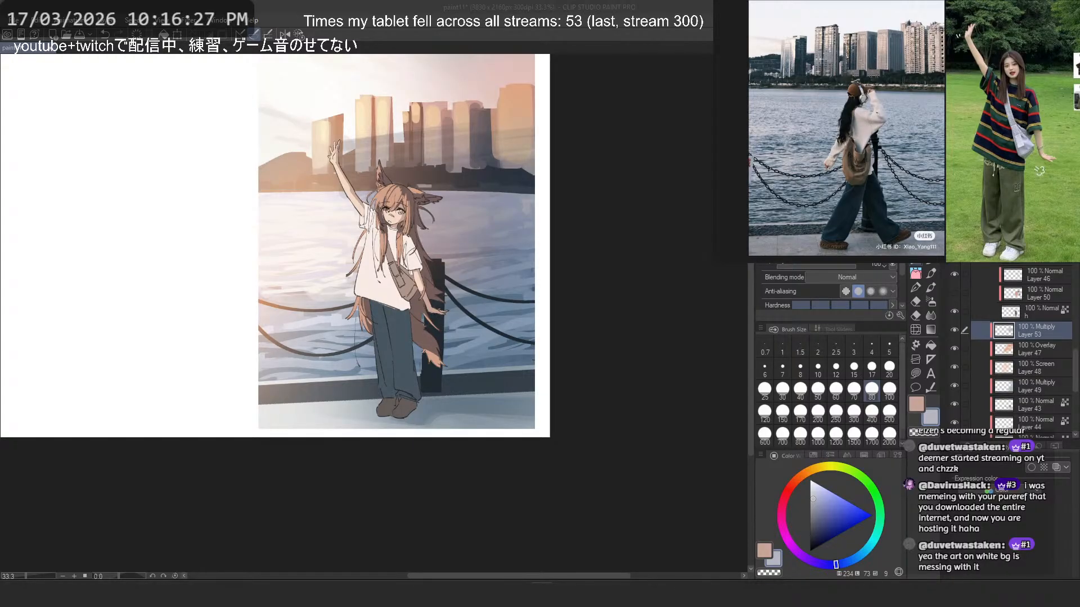
- Paste the sunset coastline picture onto the reference board below the waterfront photos and view it enlarged
scroll(922, 212, down, 5)
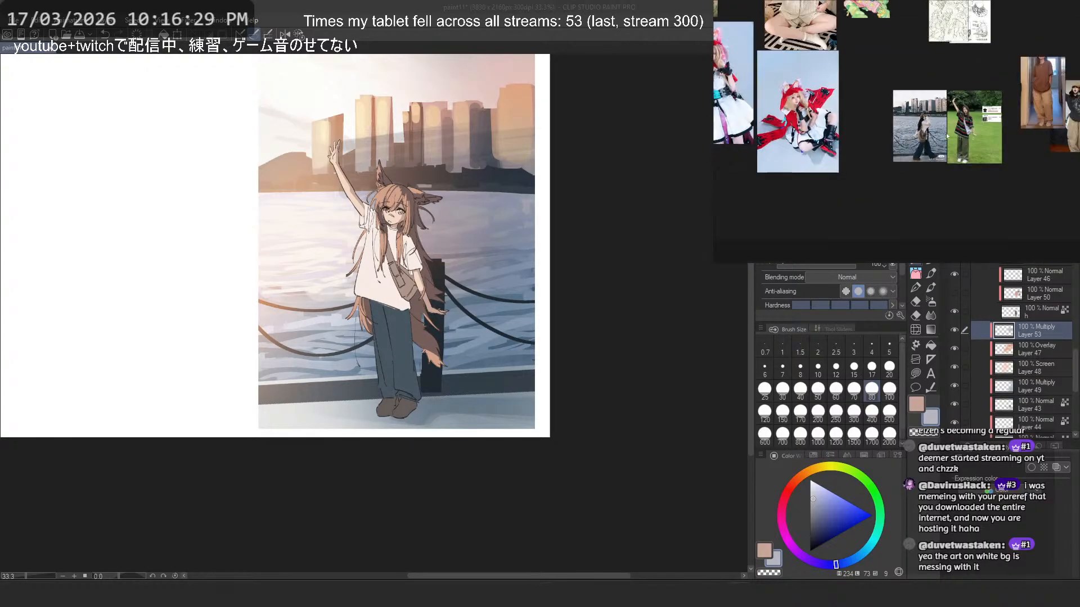
key(ctrl+v)
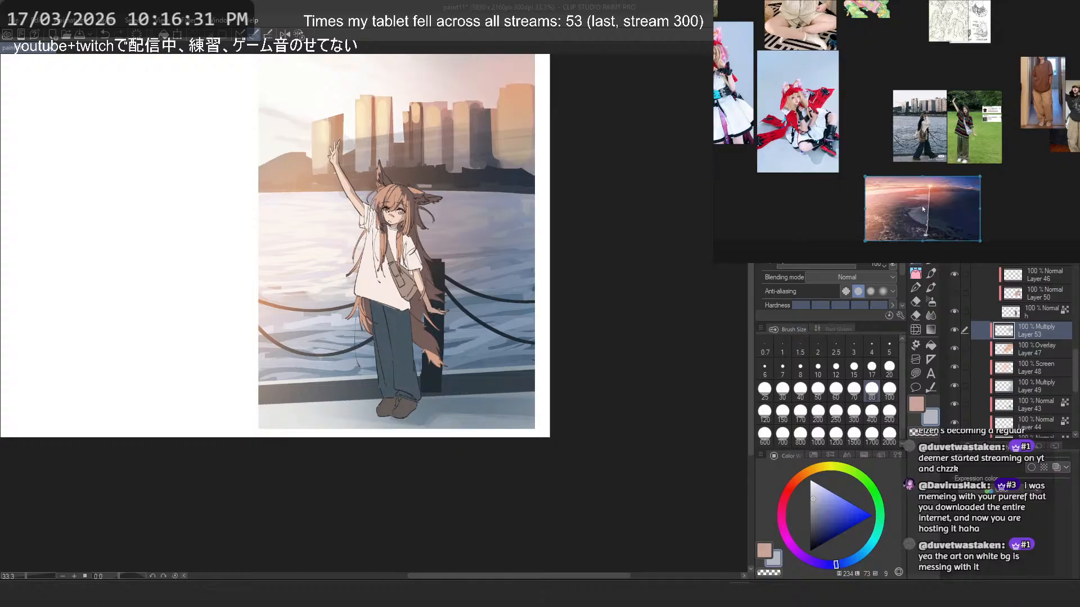
double_click(924, 212)
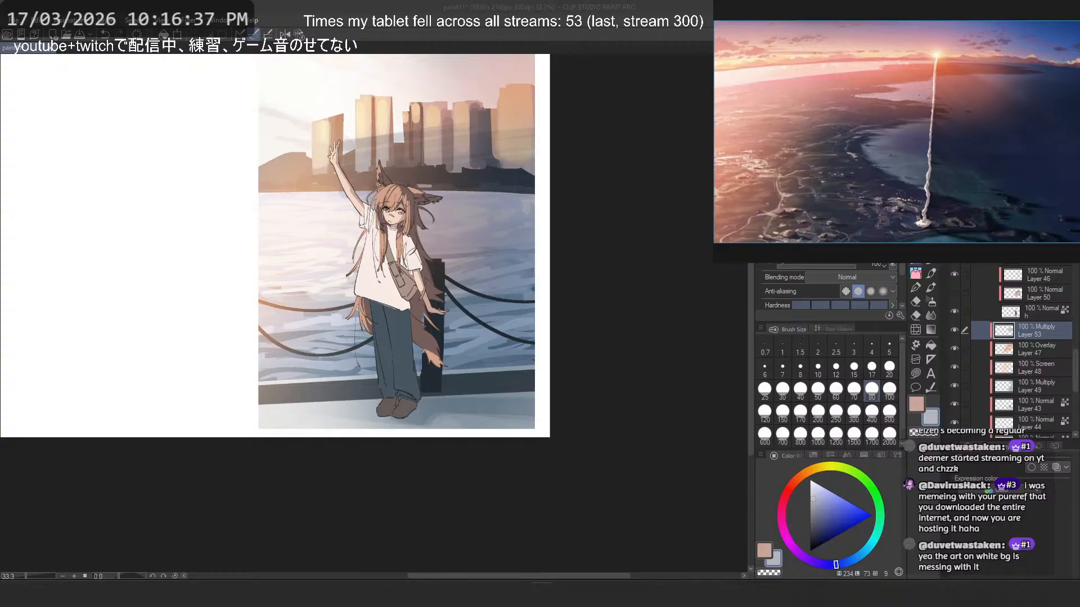
scroll(917, 144, down, 5)
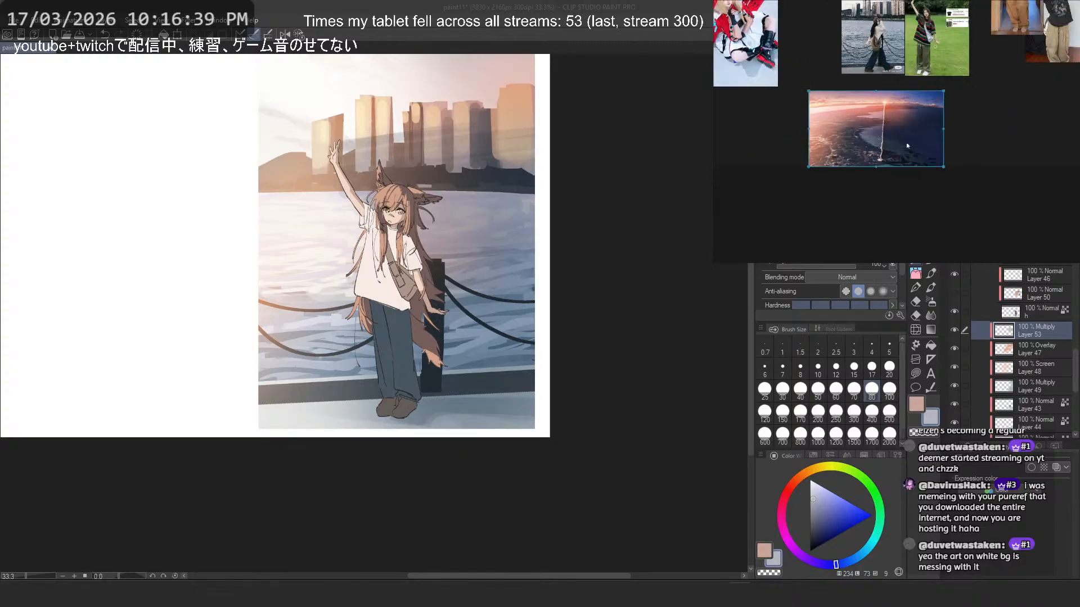
- Paste the blue night-sky picture onto the reference board, stack it directly beneath the sunset coastline and frame both
click(1000, 149)
key(ctrl+v)
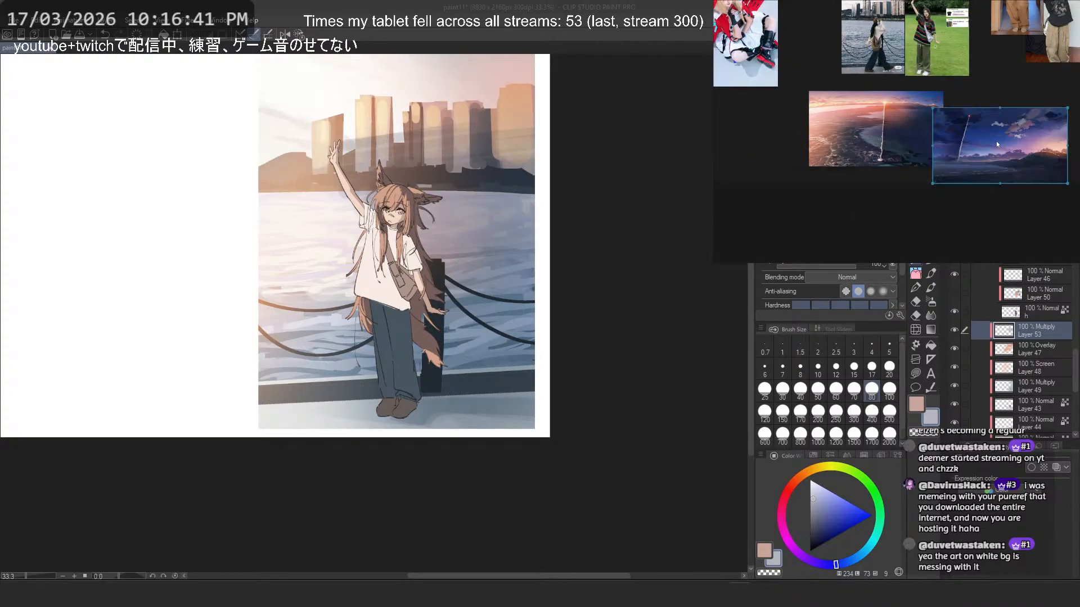
scroll(1009, 127, up, 3)
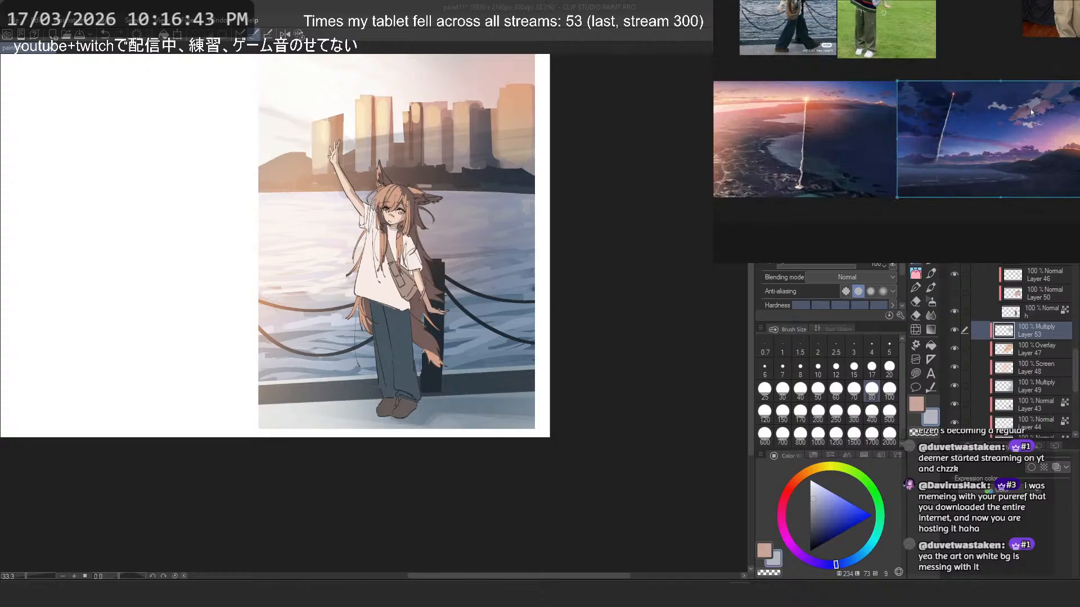
drag(981, 148, 825, 210)
key(space)
click(1051, 109)
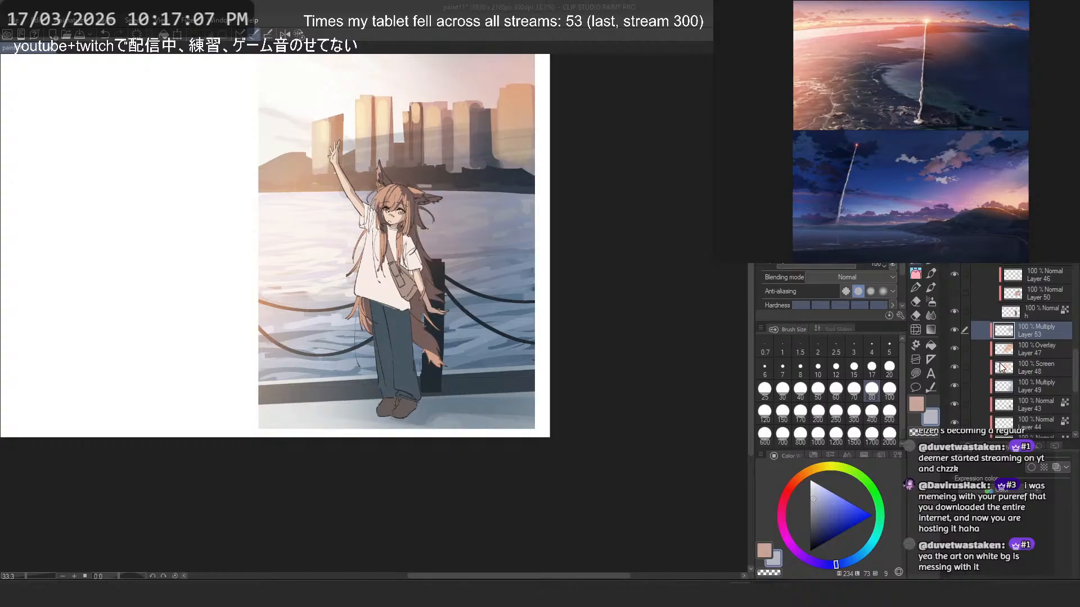
- Try airbrushing the muted warm colour onto Overlay Layer 47 at brush size 1200, undo it and reduce the size to 700
click(1034, 349)
click(916, 404)
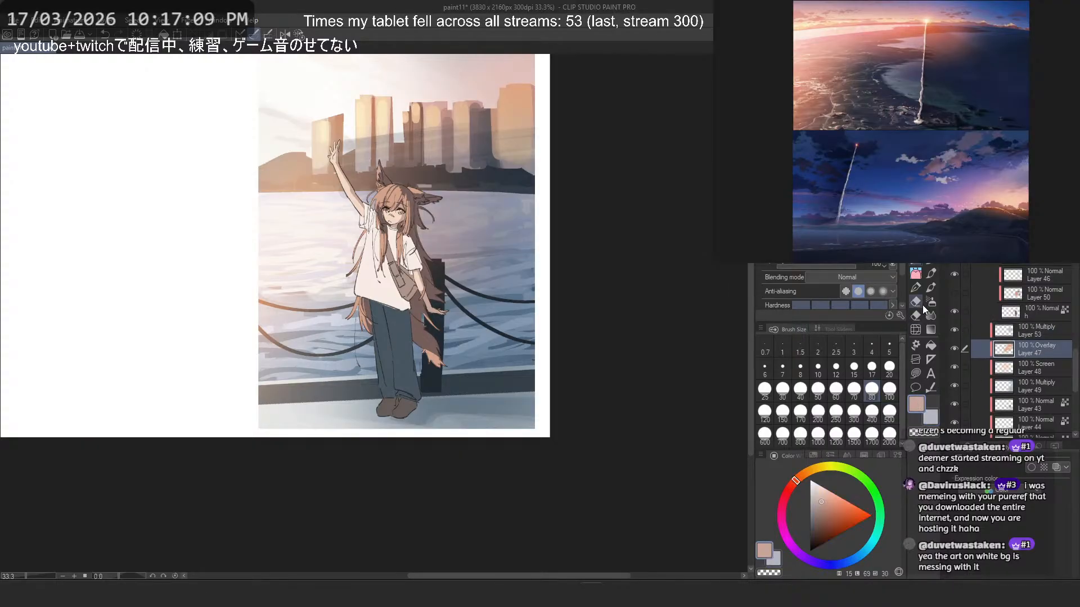
click(931, 302)
click(836, 434)
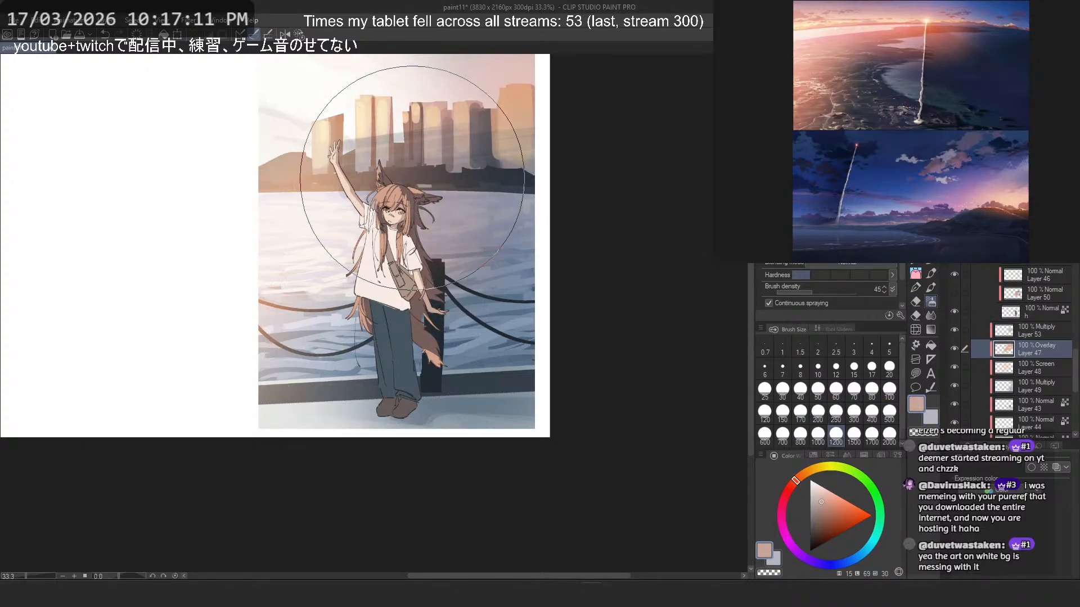
key(ctrl+z)
click(782, 434)
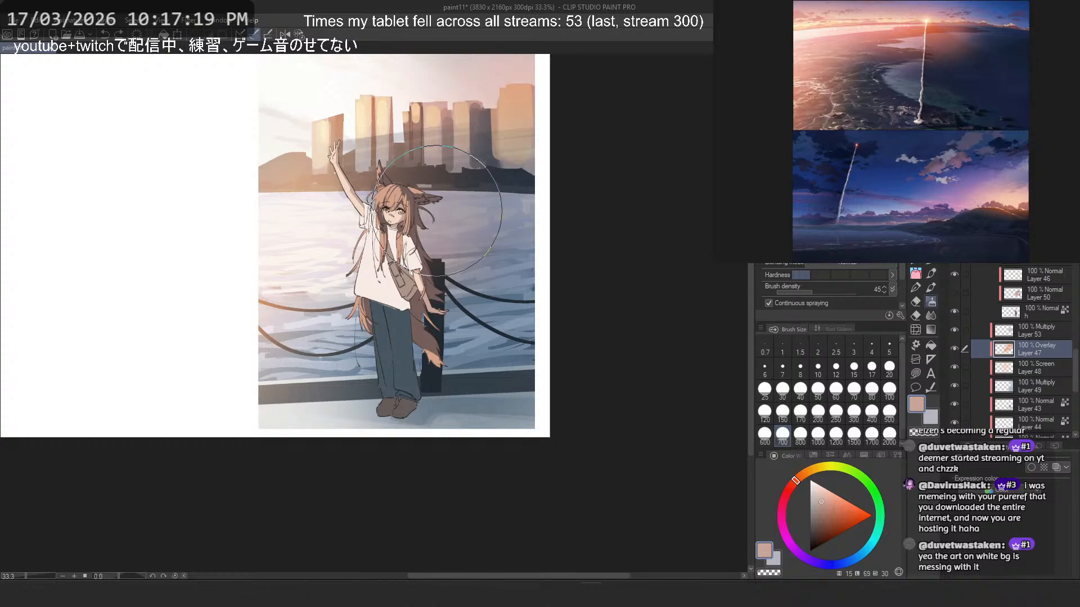
- Adjust the lit skin on Layer 51 to hue -4, saturation 50 and luminosity -9
scroll(994, 342, up, 3)
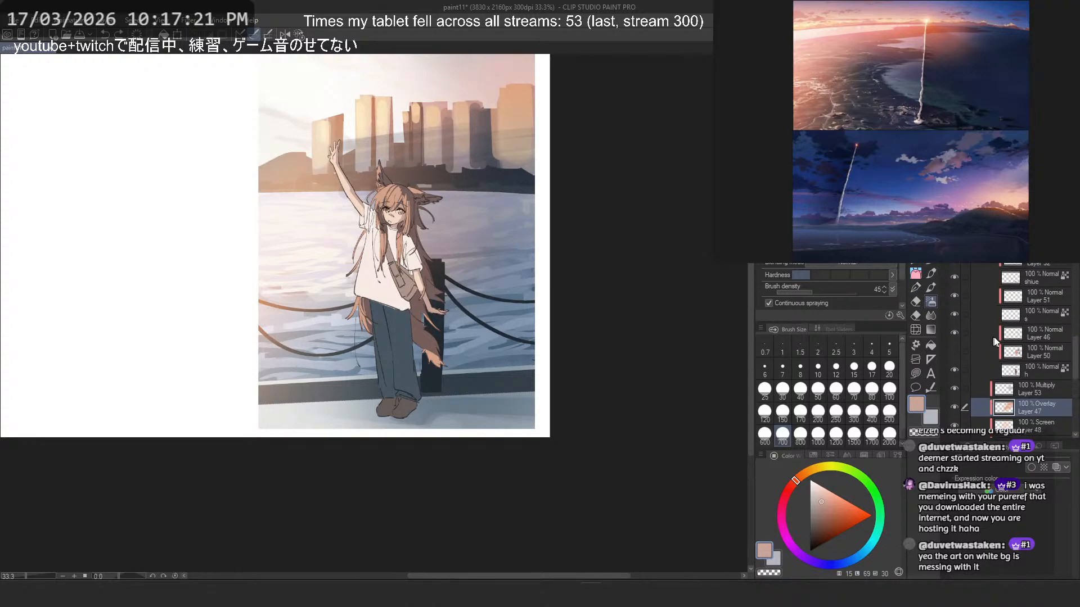
click(1027, 302)
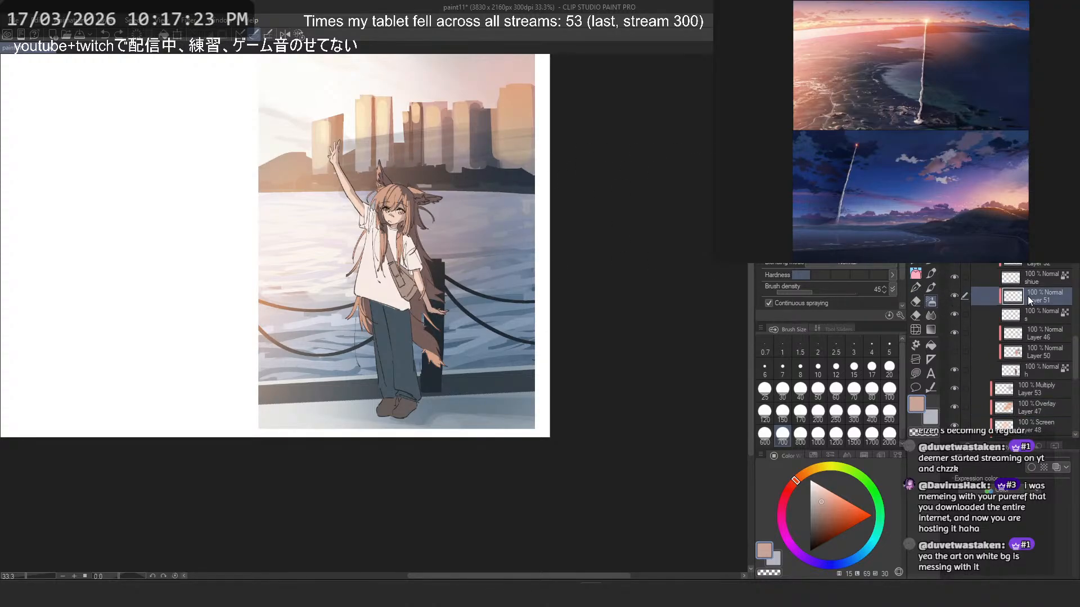
key(ctrl+u)
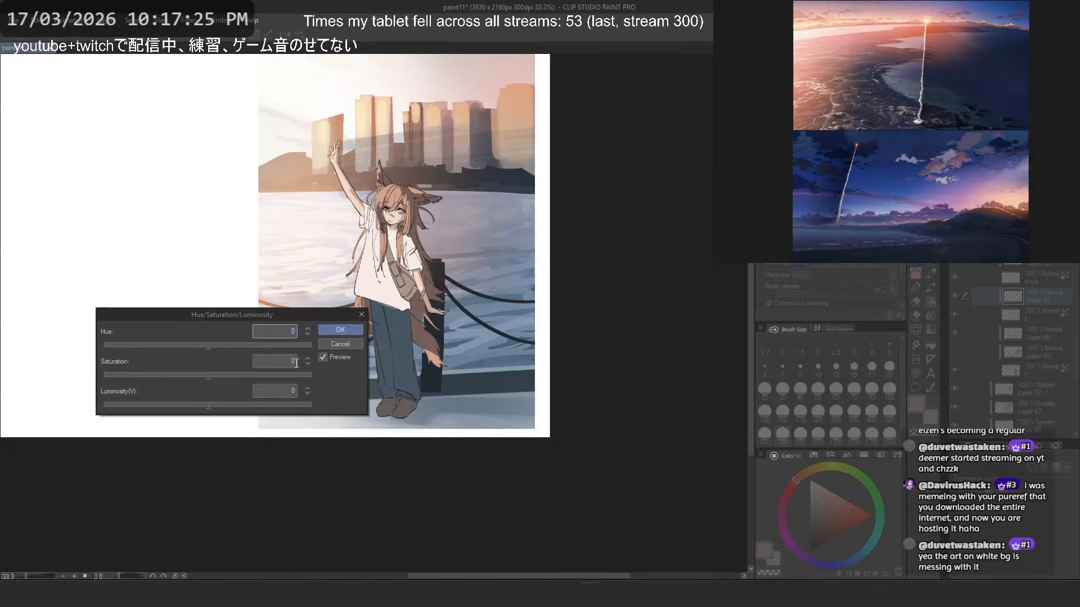
drag(209, 375, 240, 377)
drag(208, 345, 221, 343)
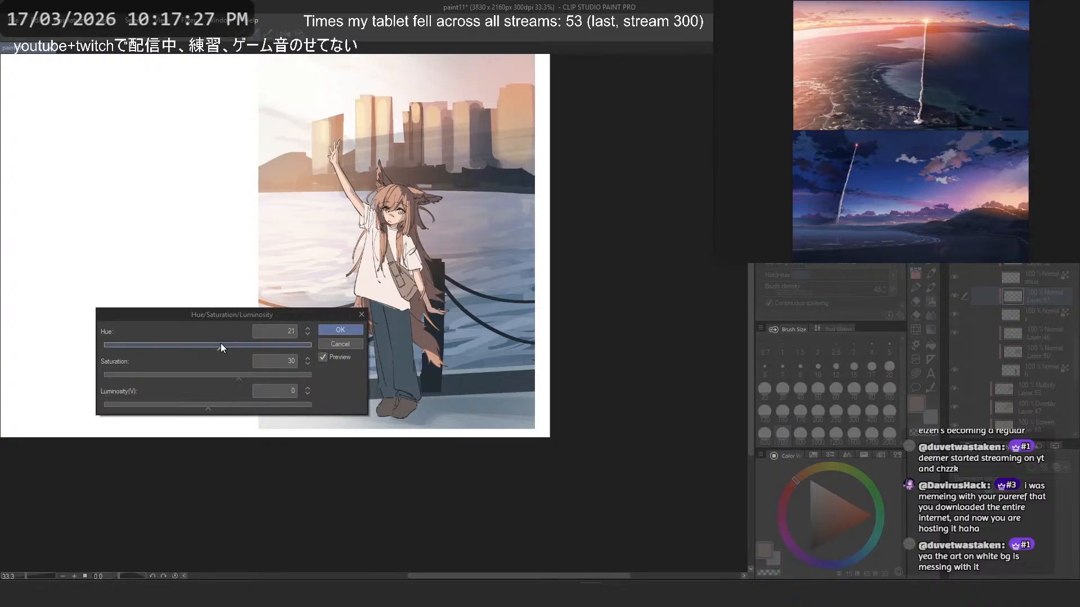
drag(218, 405, 197, 404)
click(207, 344)
click(192, 406)
drag(197, 406, 199, 406)
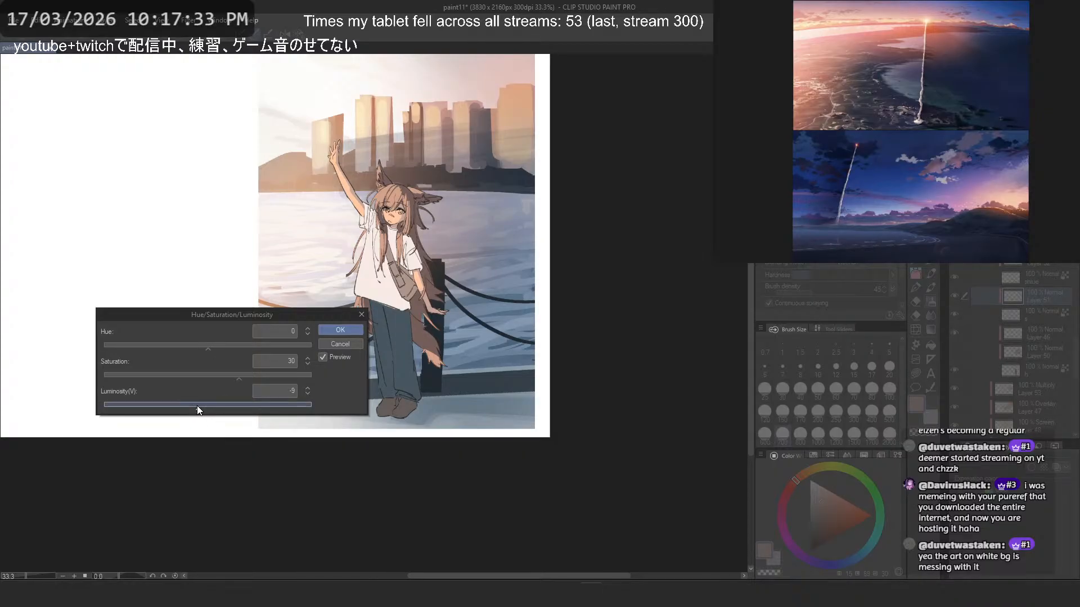
click(204, 345)
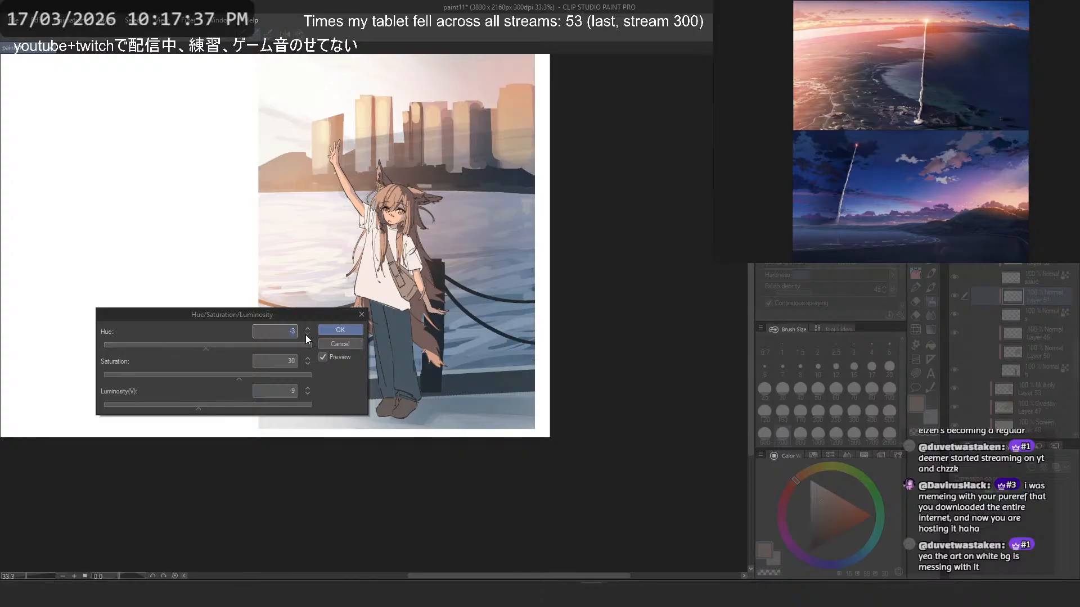
click(282, 375)
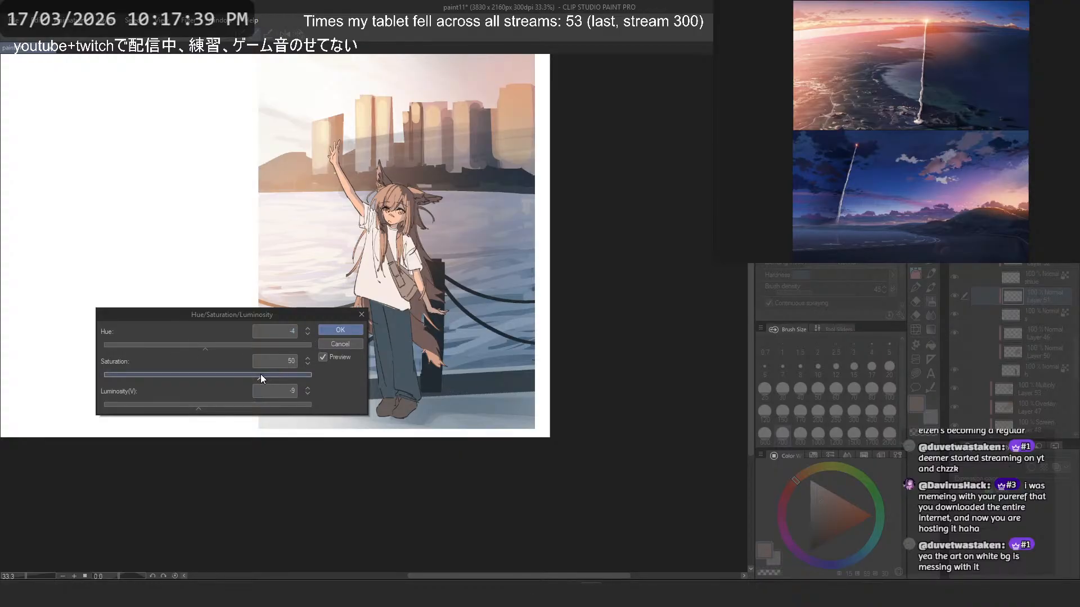
click(341, 329)
- Darken and cool the base skin layer "s" with hue -20, saturation 0 and luminosity -30
click(1048, 319)
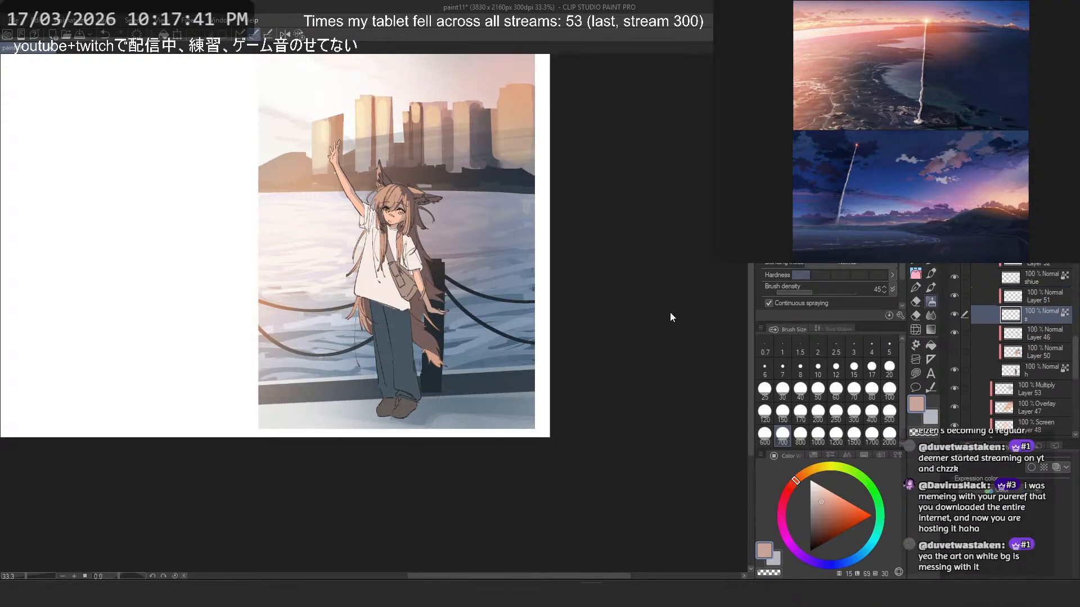
key(ctrl+u)
click(186, 403)
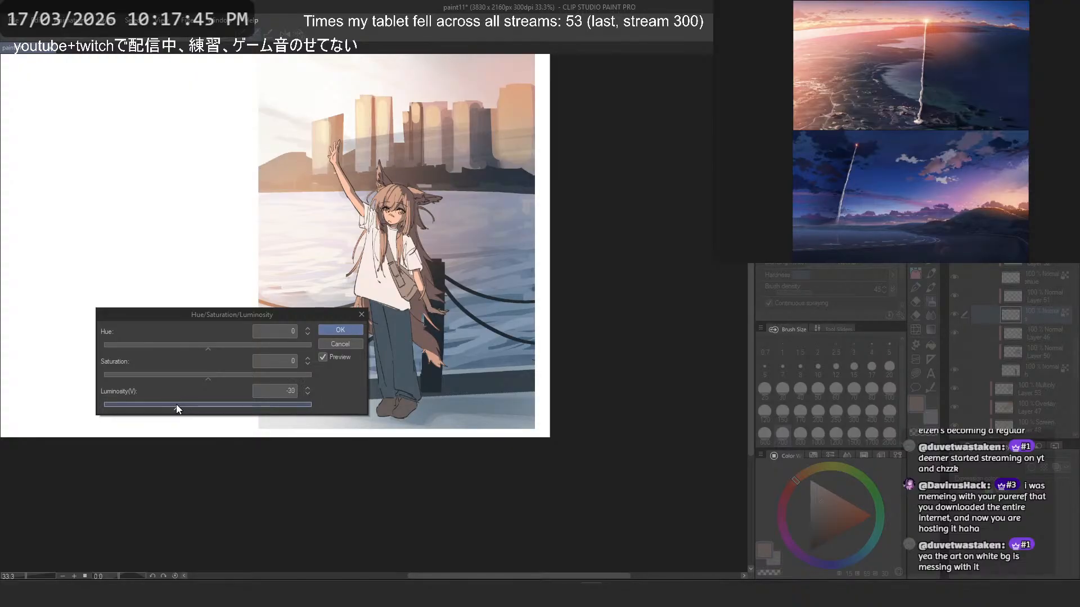
drag(176, 404, 175, 404)
drag(214, 375, 194, 346)
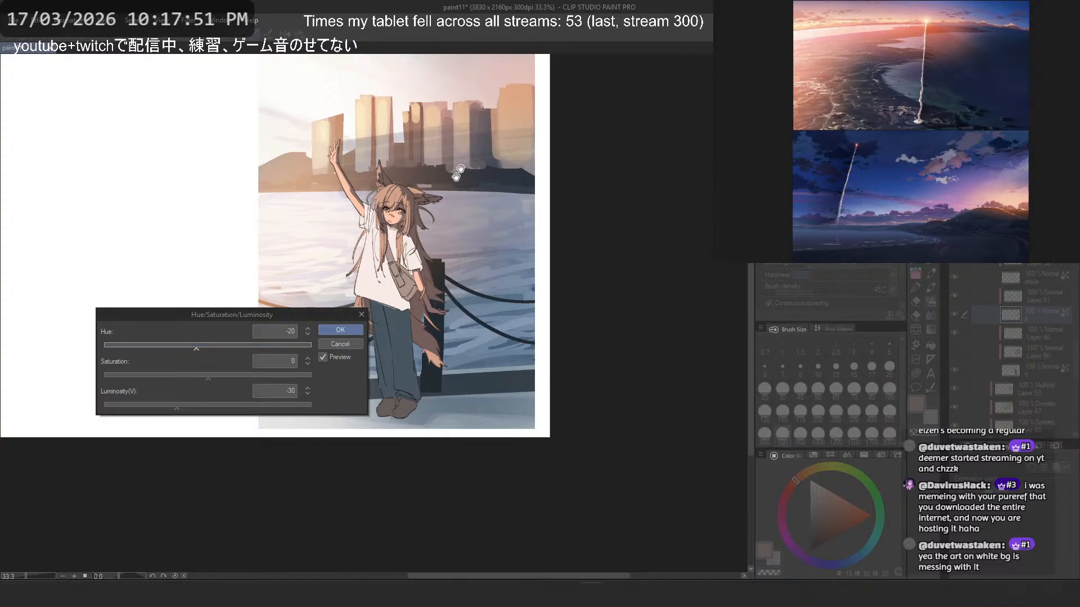
scroll(381, 195, up, 5)
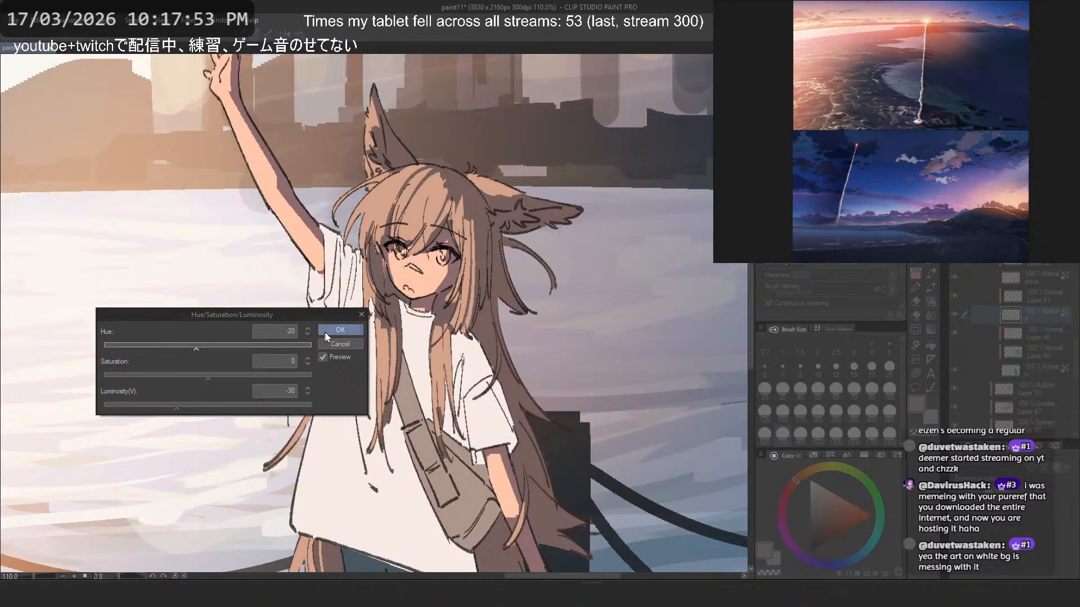
click(340, 330)
scroll(423, 196, down, 3)
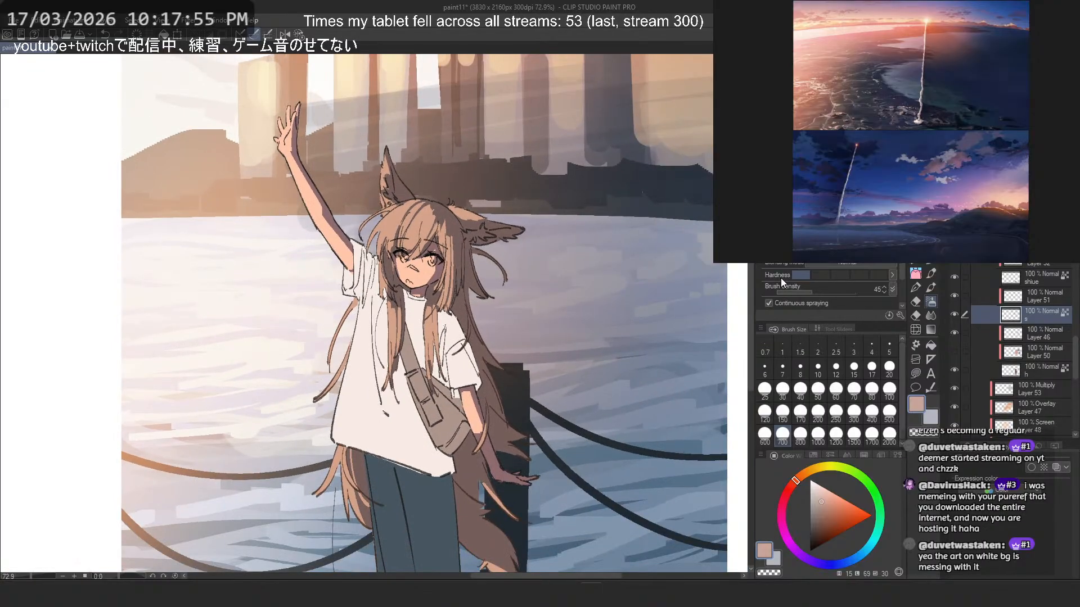
- Shift the lit hair on Layer 46 towards red with hue -8, saturation 7 and luminosity -10
click(1018, 334)
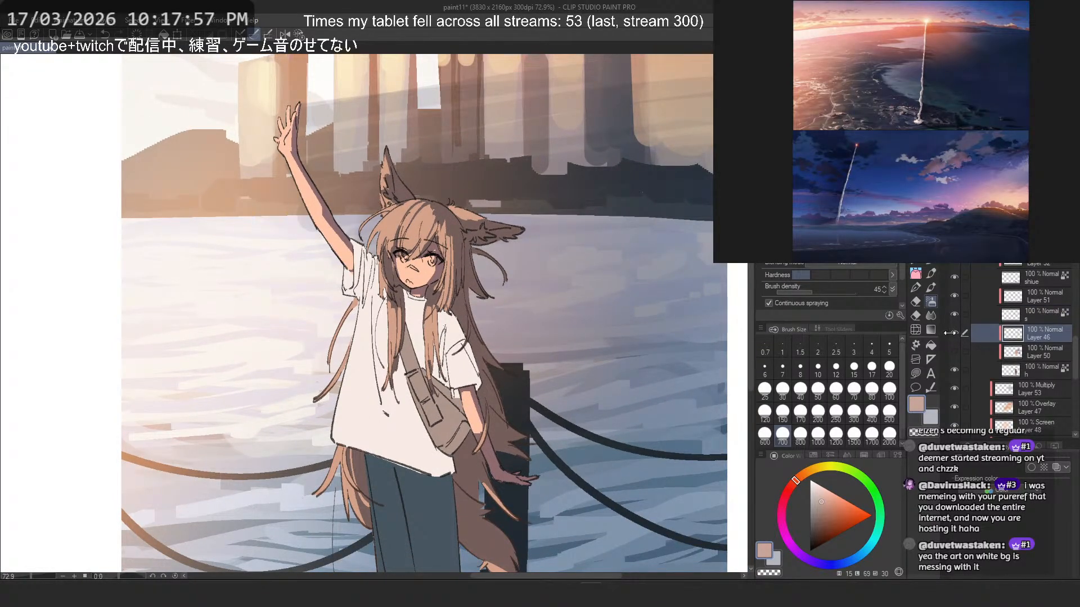
click(955, 333)
click(954, 333)
key(ctrl+u)
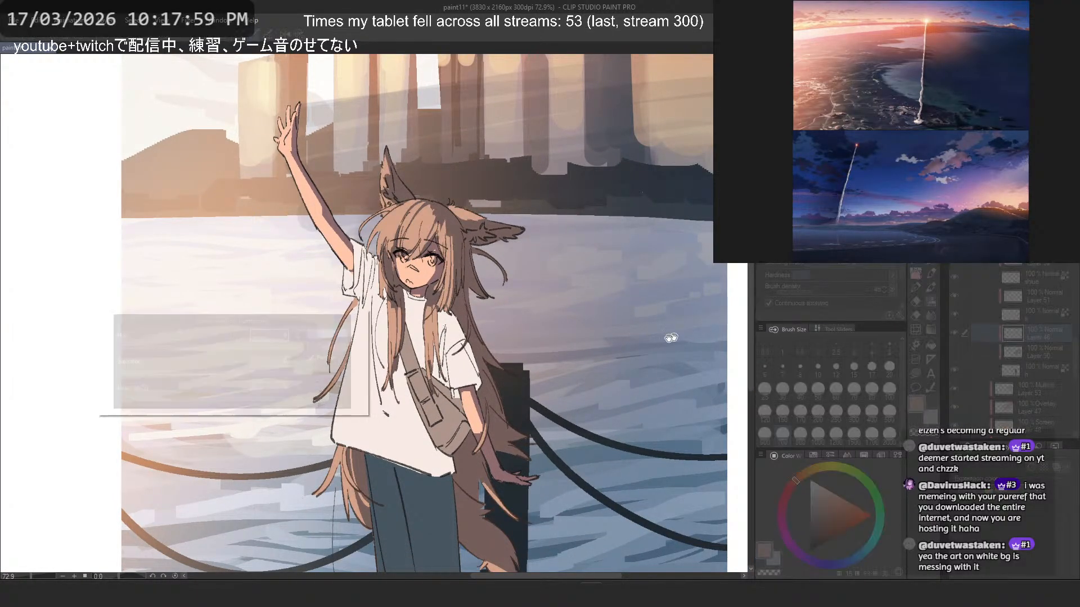
drag(248, 380, 202, 347)
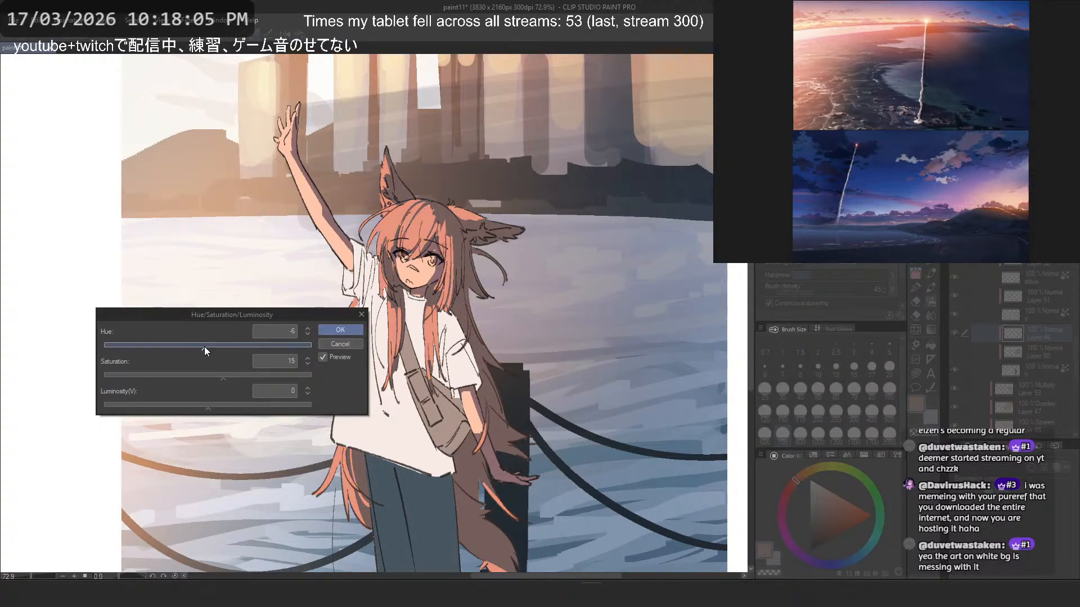
click(307, 328)
click(307, 328)
click(307, 328)
click(307, 328)
drag(209, 373, 208, 371)
drag(187, 415, 218, 372)
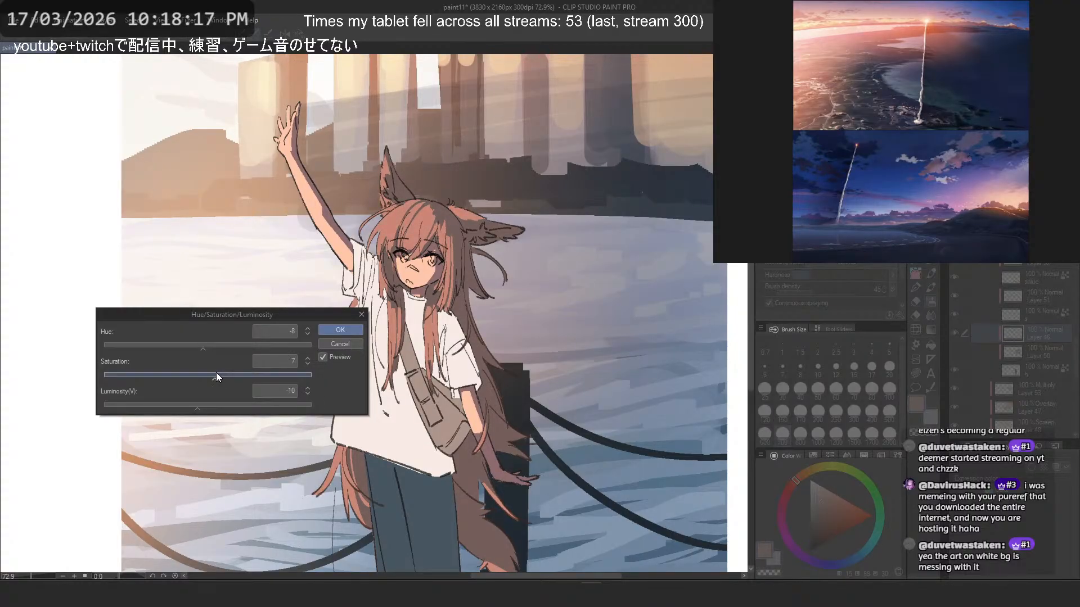
click(340, 329)
- Darken and desaturate the base hair layer "h" with hue -16, saturation -30 and luminosity -14
click(1057, 370)
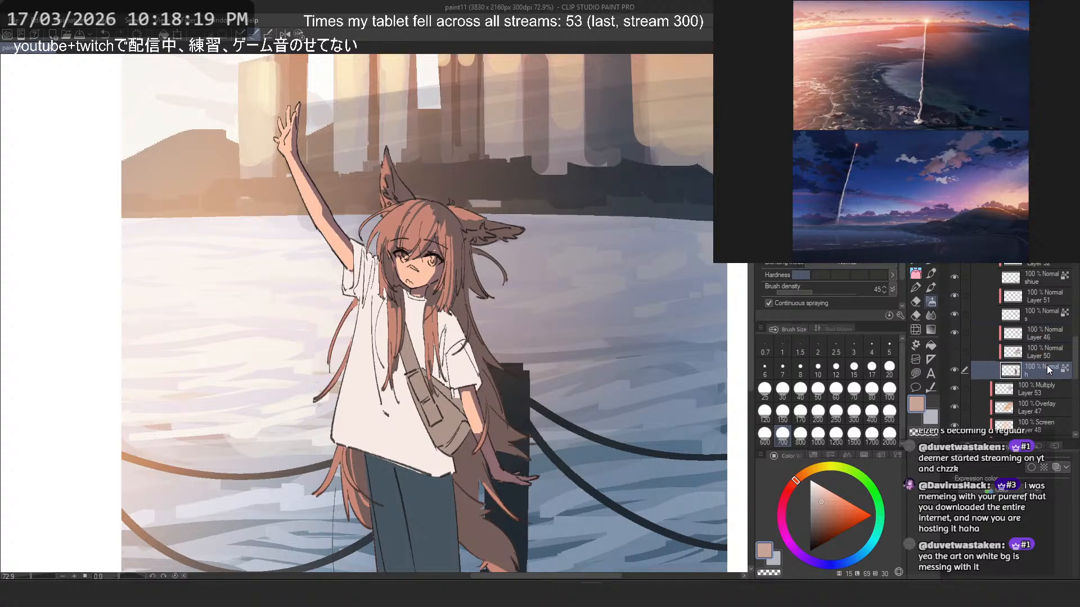
key(ctrl+u)
drag(192, 400, 176, 375)
click(196, 345)
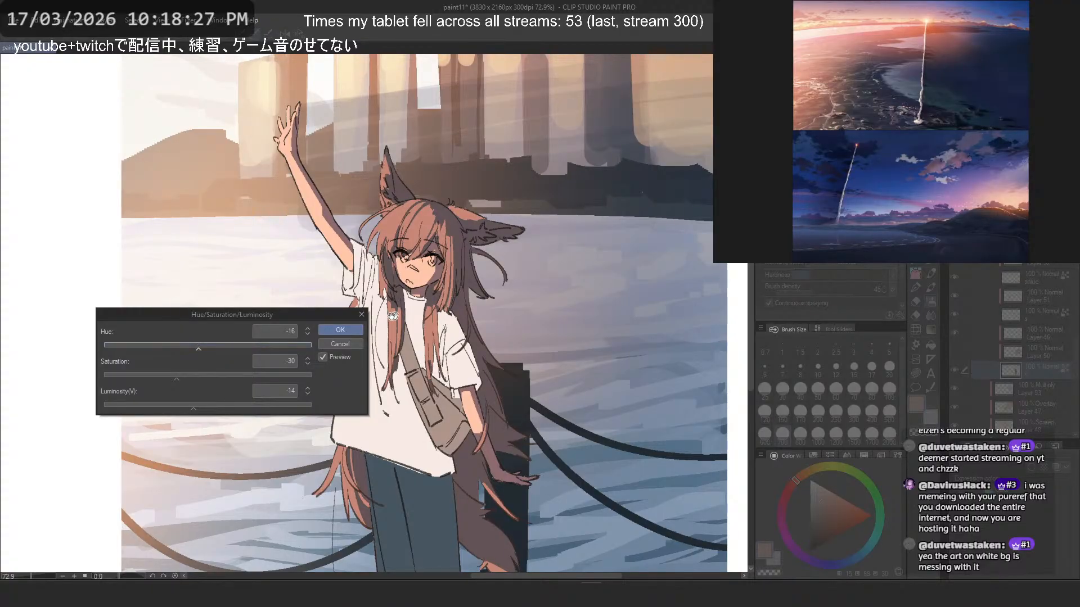
click(343, 329)
scroll(470, 200, down, 4)
scroll(426, 204, up, 3)
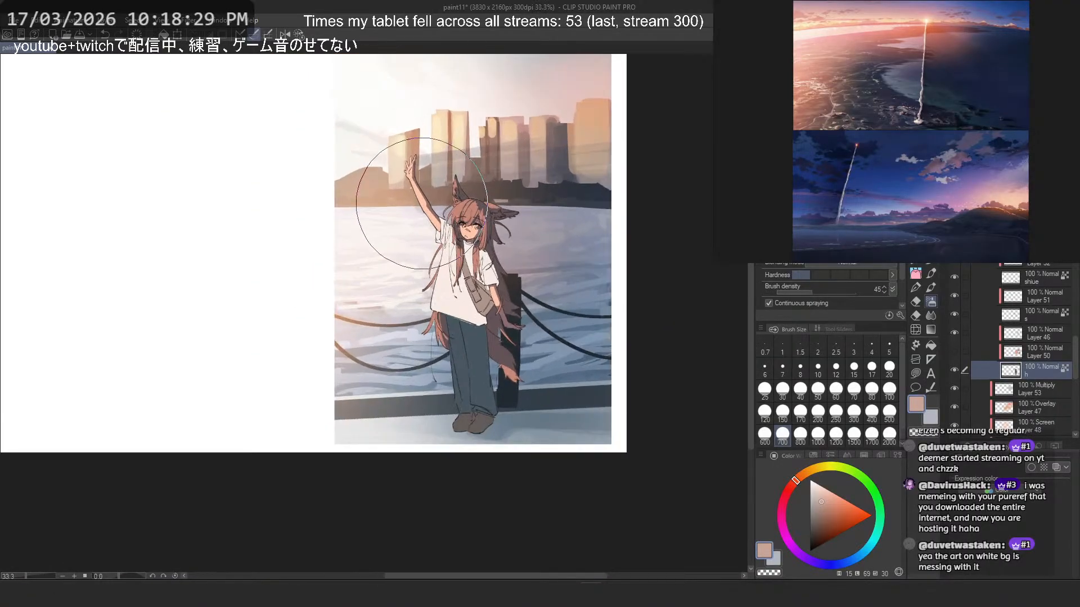
- Reduce the saturation of the lit hair on Layer 46 by 14
click(1040, 349)
click(1040, 334)
key(ctrl+u)
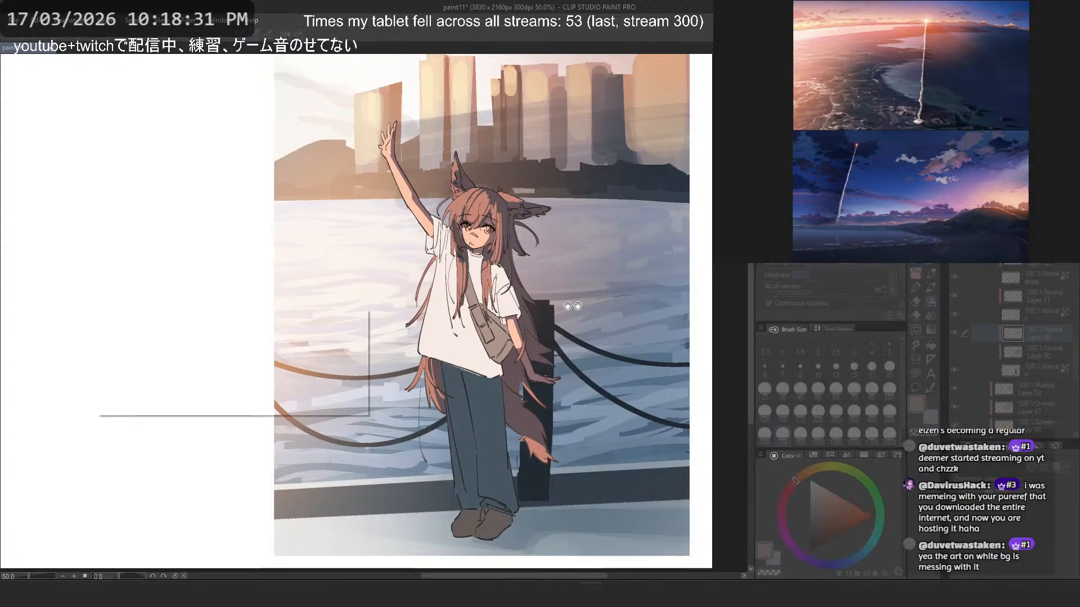
click(188, 372)
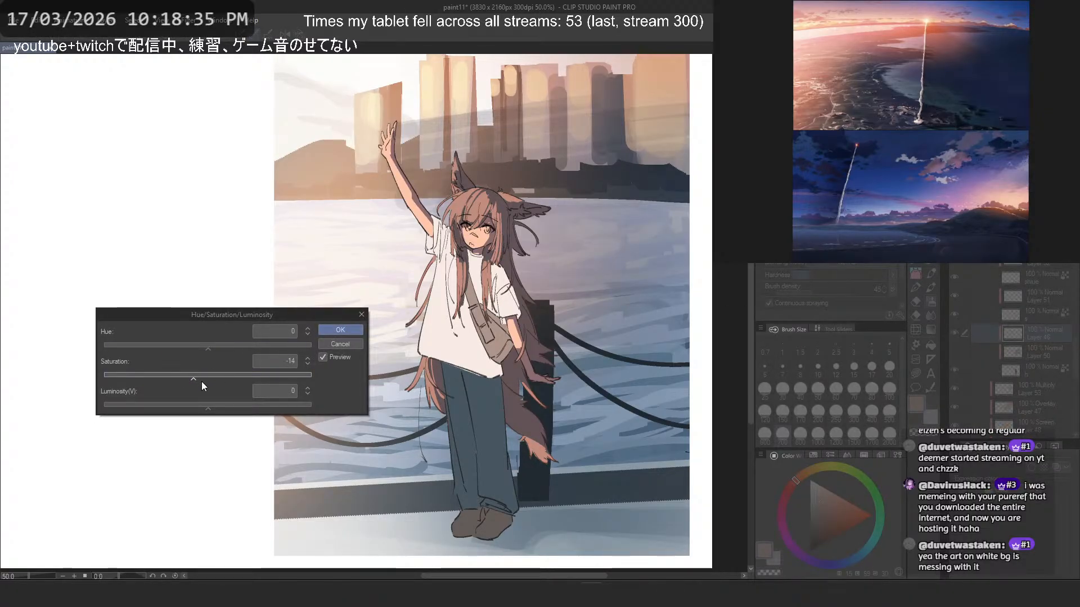
click(336, 330)
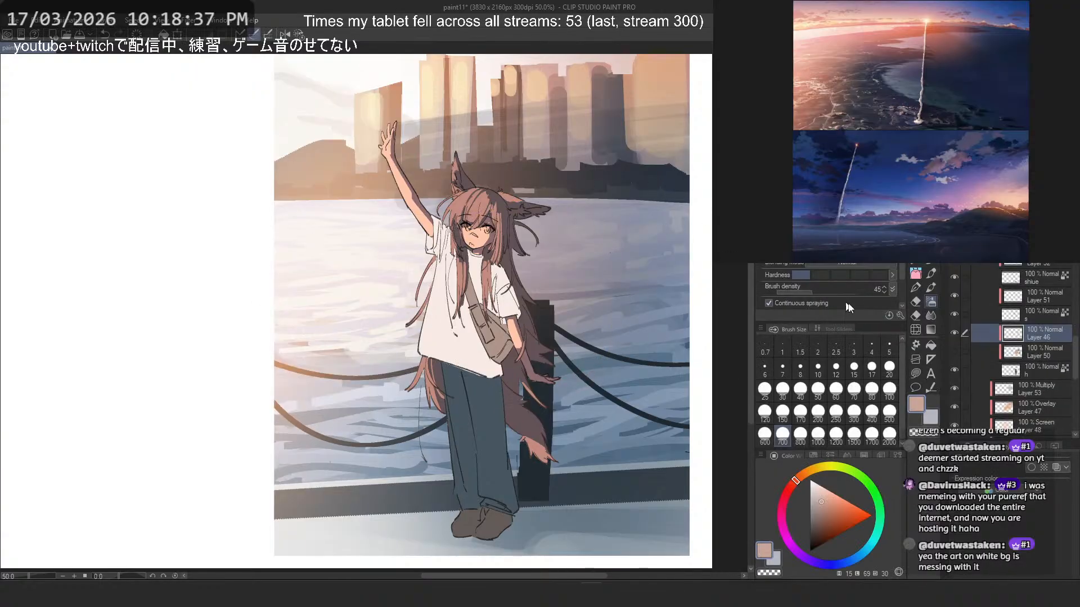
- Select the shirt's base layer "shg"
click(1040, 311)
scroll(1031, 329, up, 2)
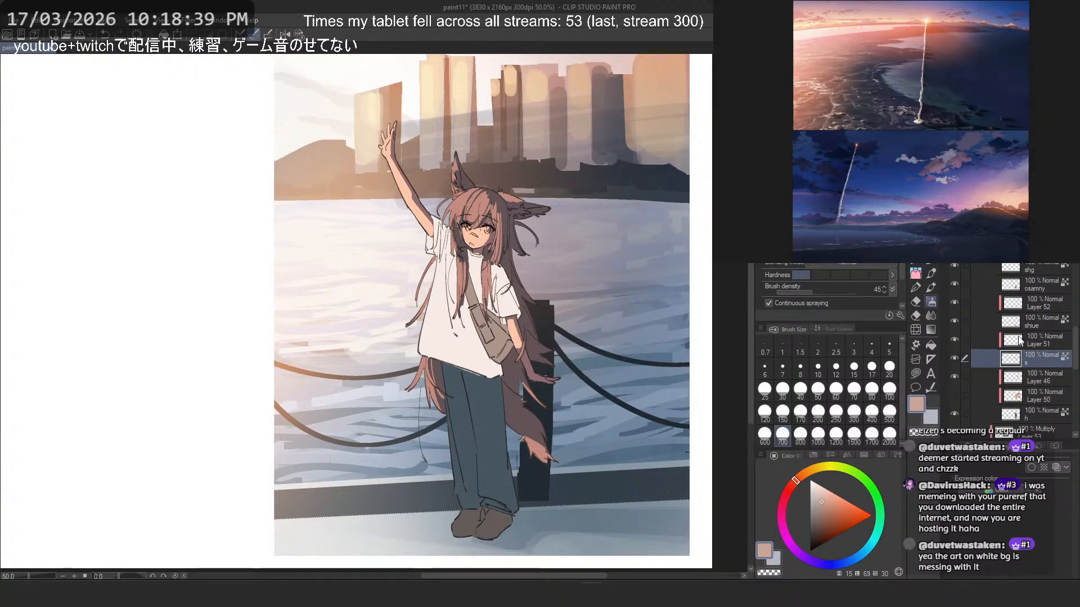
scroll(1024, 329, up, 1)
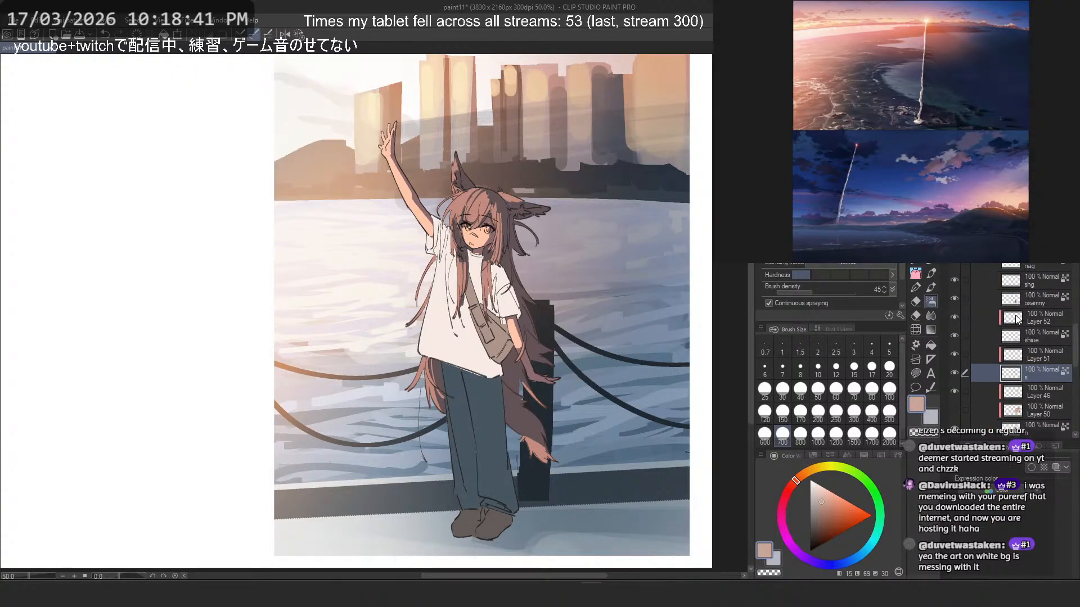
click(958, 318)
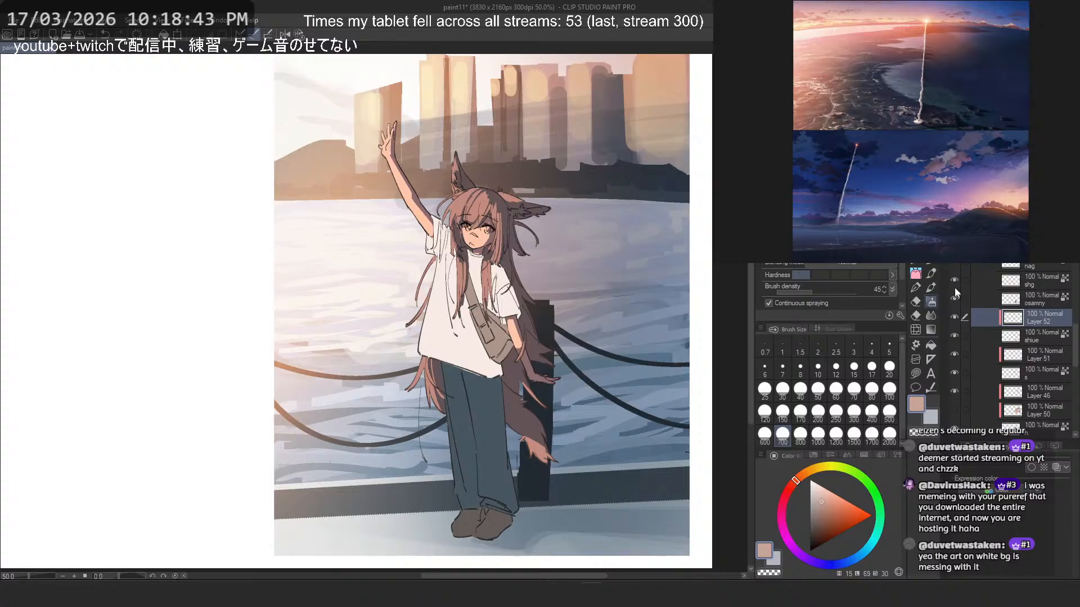
click(959, 280)
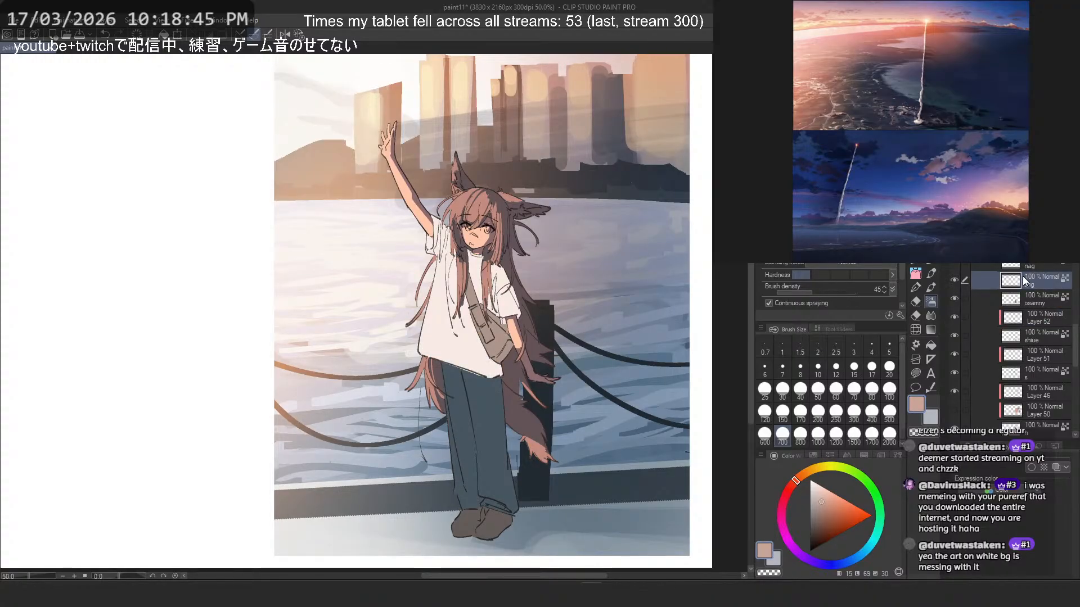
key(ctrl+u)
drag(207, 404, 164, 406)
click(153, 350)
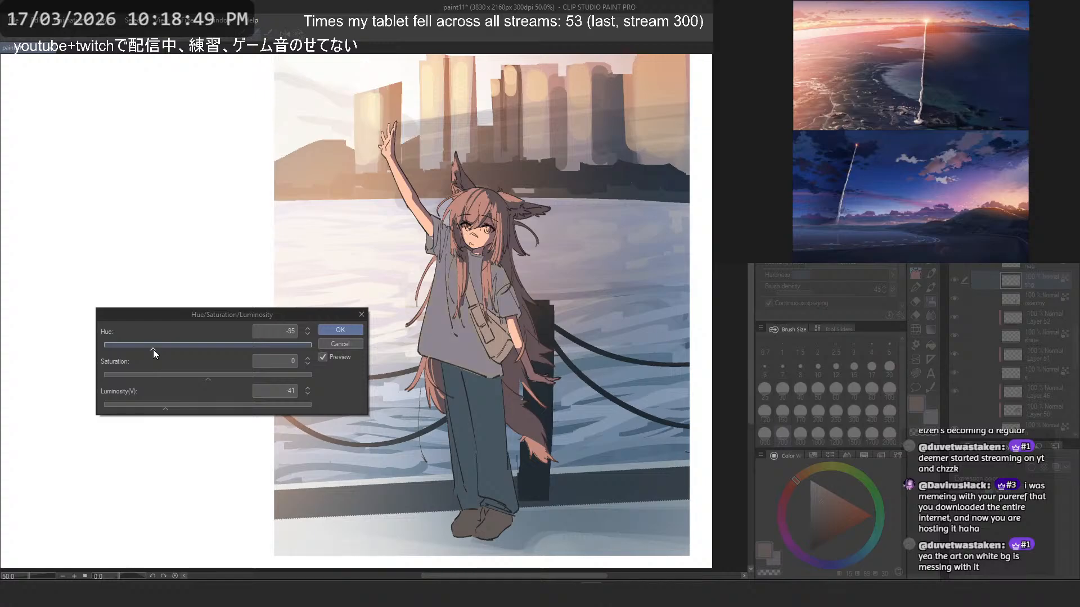
key(Escape)
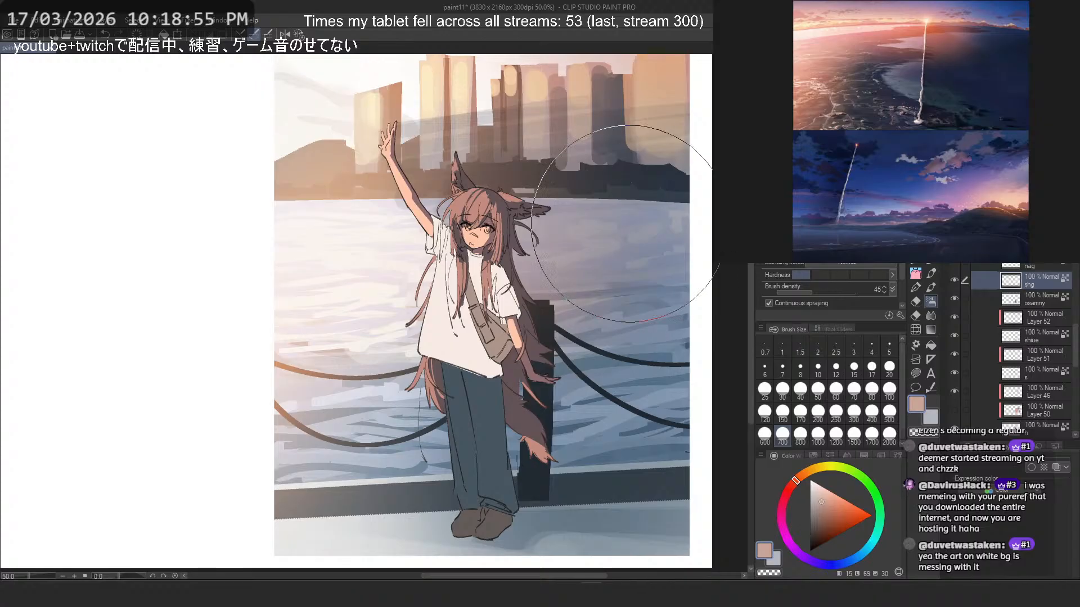
- Airbrush the whole shirt on layer "shg" in a dark blue-grey shadow tone sampled from the picture
alt+click(637, 183)
drag(538, 333, 524, 328)
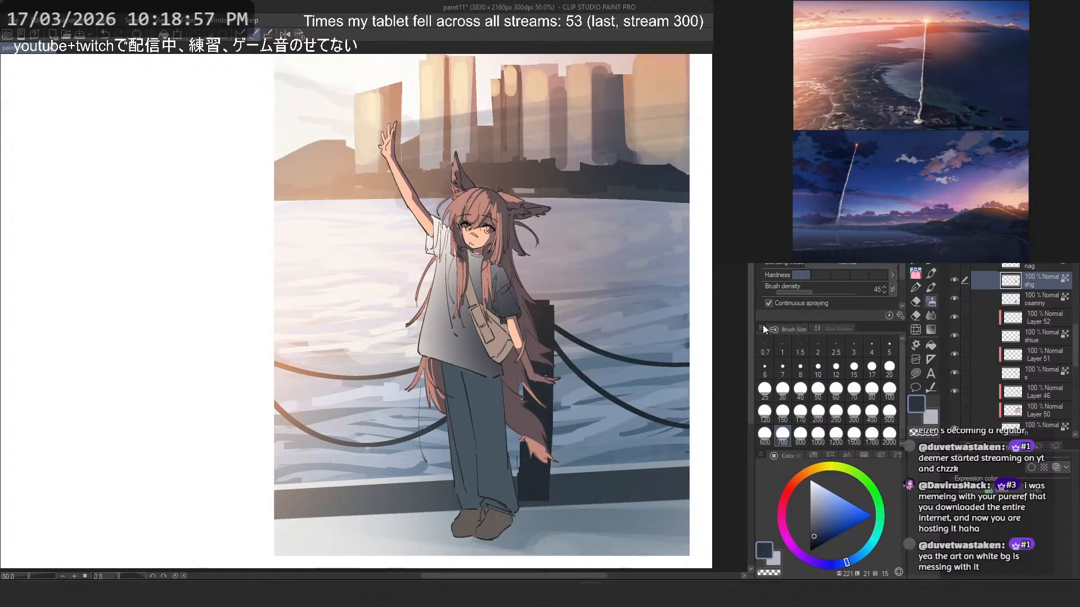
alt+click(478, 341)
mouse_move(471, 353)
mouse_down()
mouse_move(462, 315)
mouse_move(495, 299)
mouse_up()
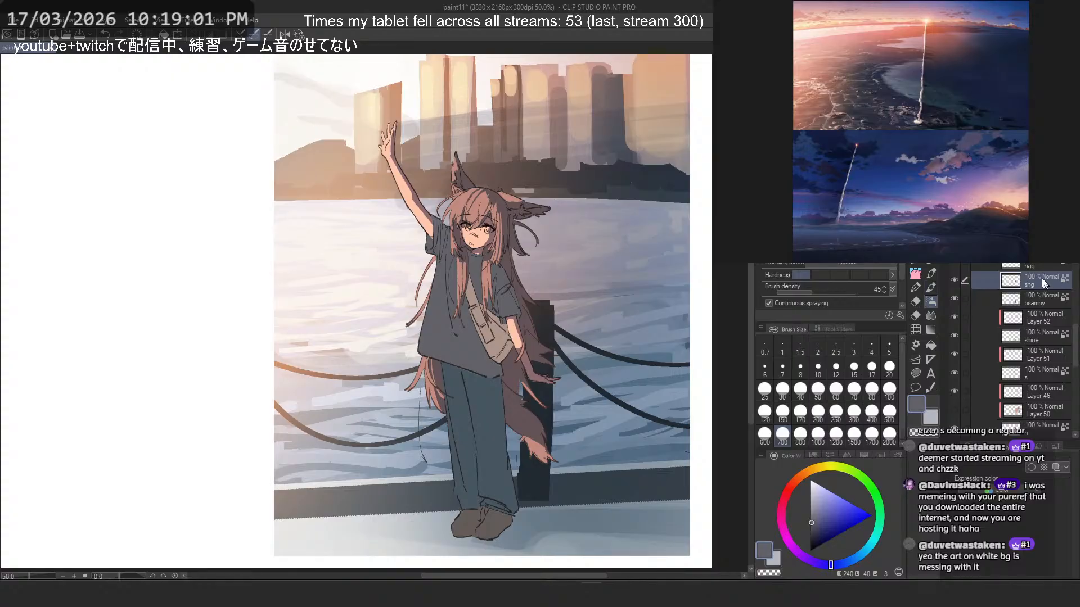
- Add a new layer clipped to the shirt layer and try a near-white light stroke on the shirt's chest
key(ctrl+shift+n)
key(ctrl+alt+g)
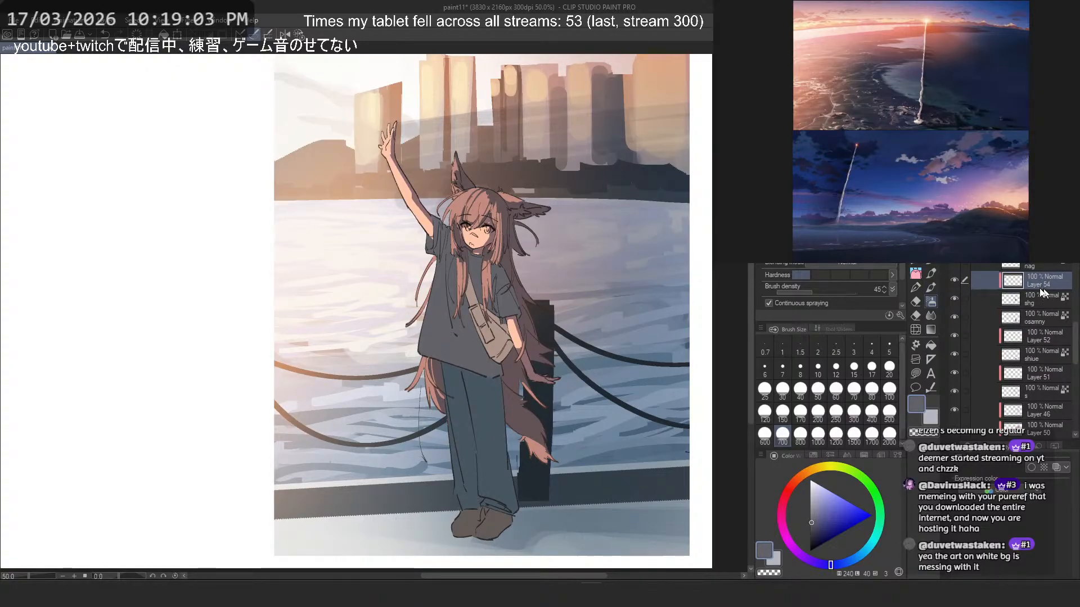
click(917, 261)
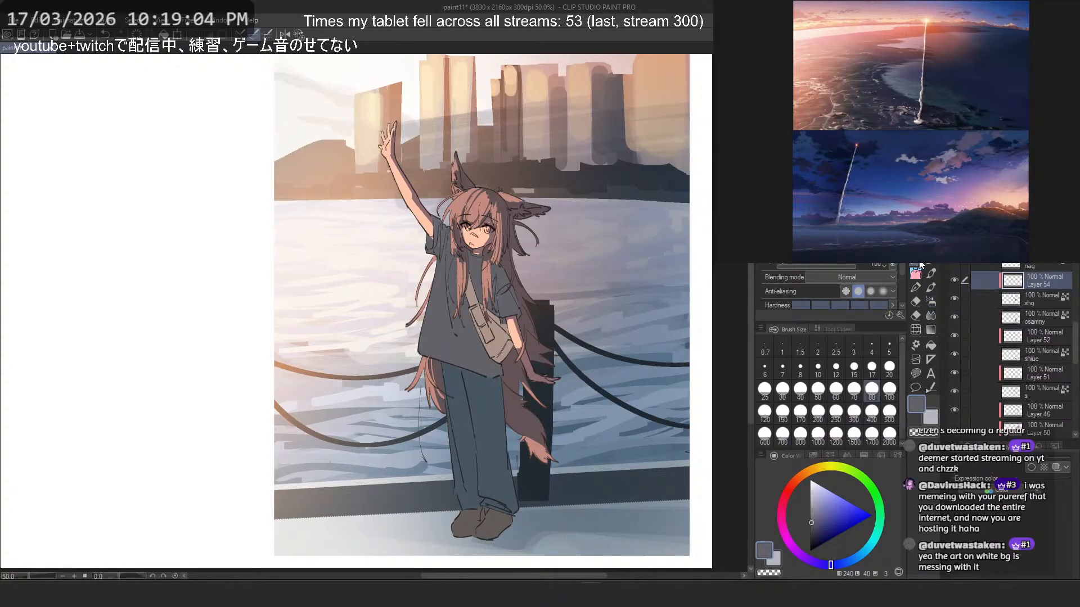
alt+click(284, 154)
drag(446, 310, 462, 270)
scroll(469, 276, up, 4)
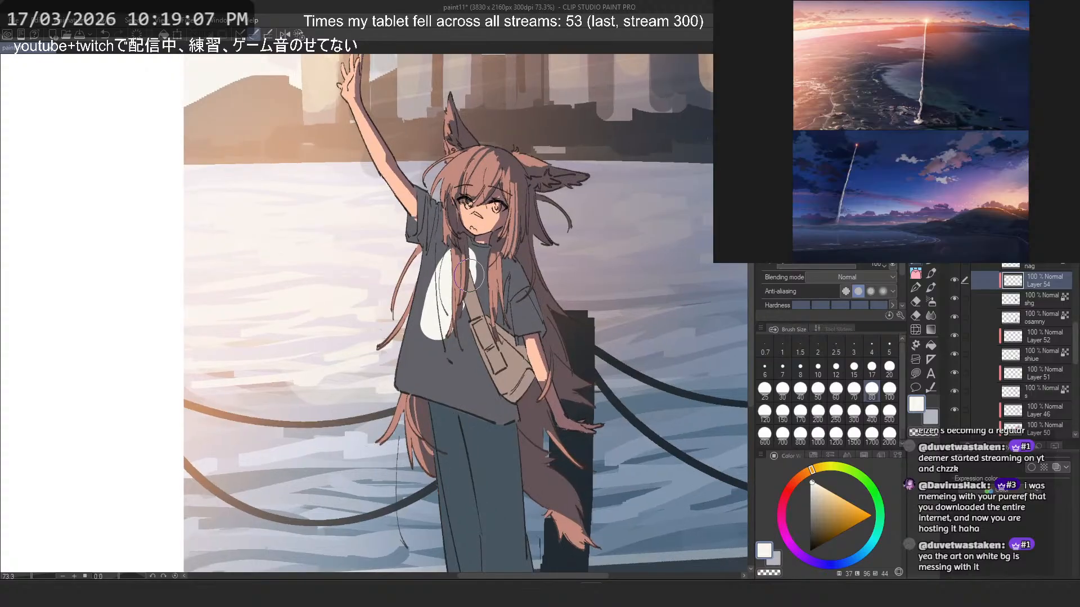
key(ctrl+z)
- Mix a warm off-white for the shirt's sunlit areas, testing strokes on the shirt and undoing them
click(796, 480)
click(825, 491)
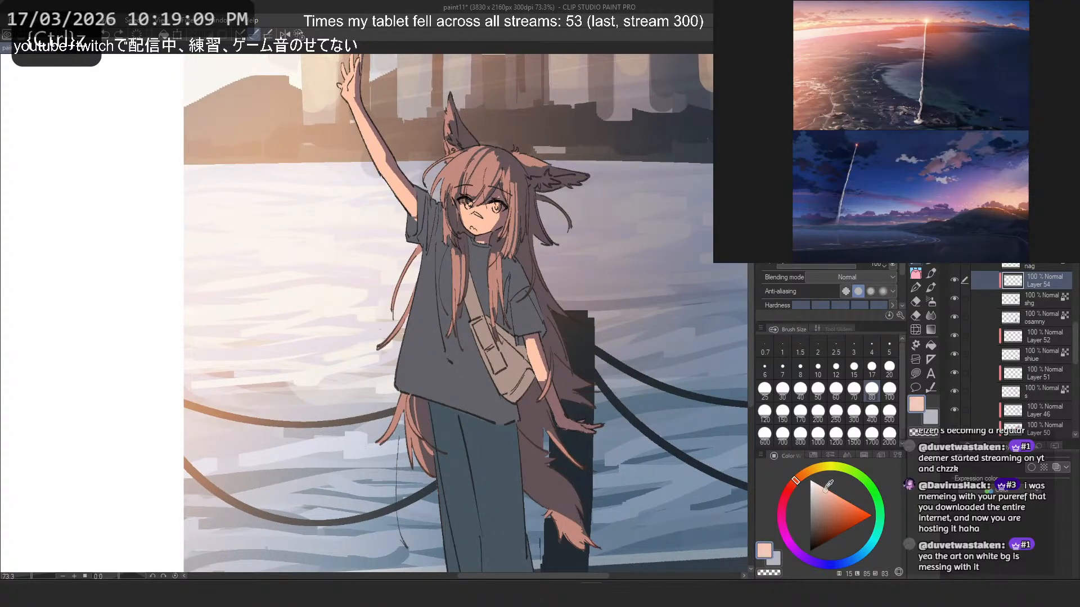
mouse_move(418, 323)
mouse_down()
mouse_move(464, 280)
mouse_move(444, 388)
mouse_up()
key(ctrl+z)
click(815, 486)
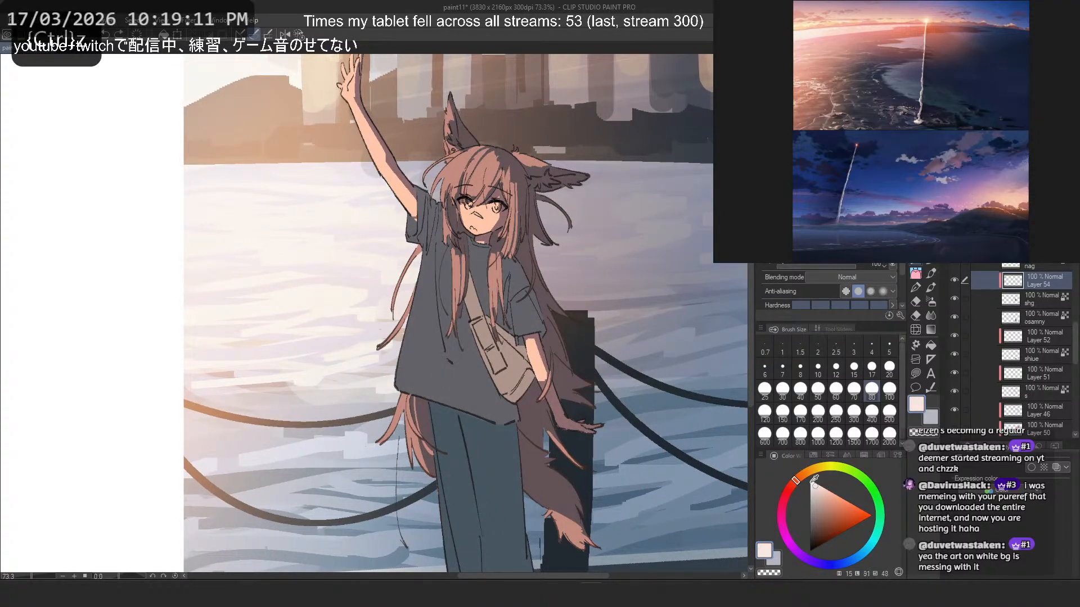
click(802, 476)
mouse_move(435, 233)
mouse_down()
mouse_move(422, 388)
mouse_move(463, 330)
mouse_up()
key(ctrl+z)
- Block in the sunlit side of the shirt in warm off-white with the size 50 pen, undoing unsatisfactory strokes
key(p)
mouse_move(429, 291)
mouse_down()
mouse_move(423, 382)
mouse_move(439, 387)
mouse_up()
click(818, 392)
key(ctrl+z)
mouse_move(449, 264)
mouse_down()
mouse_move(426, 357)
mouse_move(407, 375)
mouse_up()
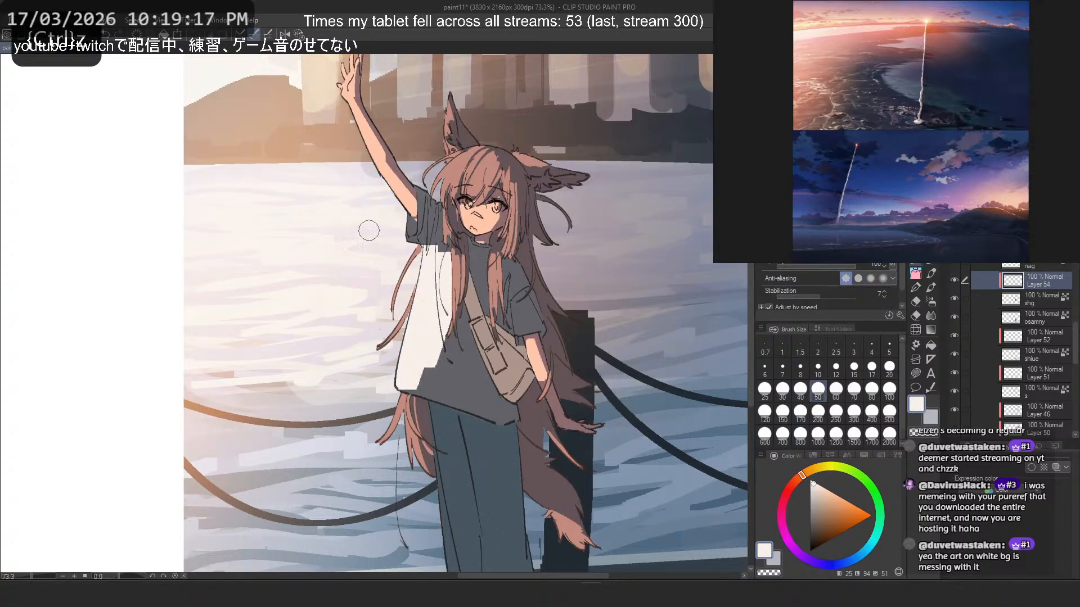
key(ctrl+z)
mouse_move(452, 256)
mouse_down()
mouse_move(471, 318)
mouse_move(471, 283)
mouse_move(448, 260)
mouse_move(442, 276)
mouse_move(446, 242)
mouse_move(461, 325)
mouse_move(429, 285)
mouse_move(404, 372)
mouse_move(427, 345)
mouse_move(425, 318)
mouse_move(417, 382)
mouse_move(443, 289)
mouse_move(464, 366)
mouse_move(445, 273)
mouse_move(463, 342)
mouse_up()
key(ctrl+z)
- Extend the off-white light across the shirt's front, carving back the dark central fold with transparent strokes
key(ctrl+z)
key(c)
key(ctrl+z)
key(c)
mouse_move(452, 280)
mouse_down()
mouse_move(486, 385)
mouse_move(458, 302)
mouse_move(476, 360)
mouse_move(467, 350)
mouse_move(451, 288)
mouse_move(478, 366)
mouse_up()
key(ctrl+z)
key(ctrl+z)
key(ctrl+z)
mouse_move(447, 271)
mouse_down()
mouse_move(486, 375)
mouse_move(460, 396)
mouse_move(401, 355)
mouse_move(447, 383)
mouse_move(426, 359)
mouse_move(449, 399)
mouse_up()
key(ctrl+z)
key(c)
- Refine the light and shadow shapes near the shirt's hem with a size 25 brush
key(ctrl+z)
click(765, 389)
drag(423, 348, 454, 400)
drag(415, 381, 420, 391)
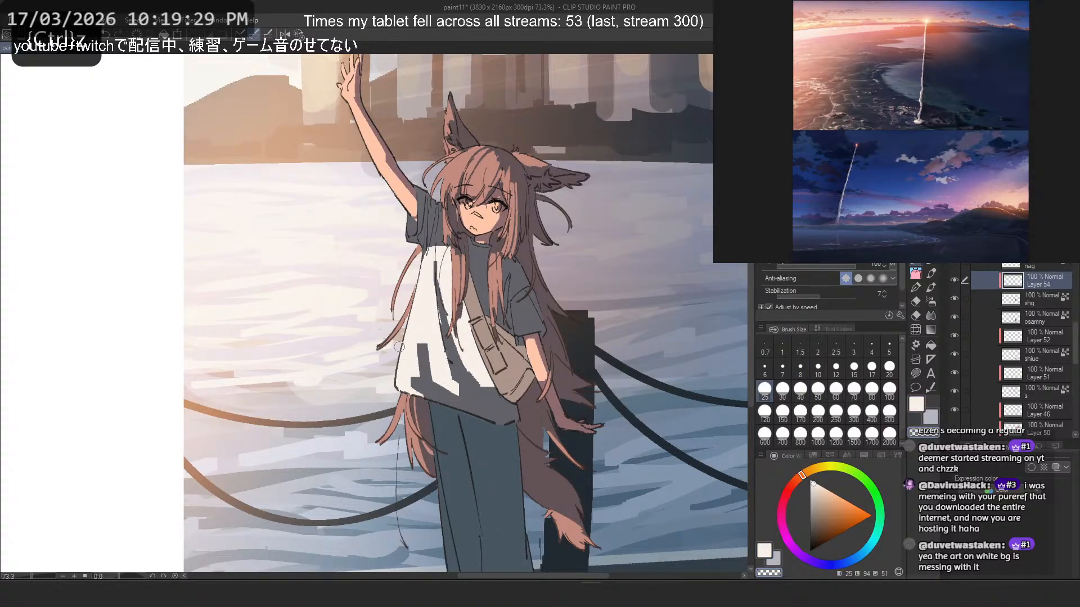
key(ctrl+z)
key(ctrl+z)
mouse_move(420, 350)
mouse_down()
mouse_move(418, 374)
mouse_move(462, 400)
mouse_move(411, 368)
mouse_move(446, 394)
mouse_move(414, 358)
mouse_move(501, 418)
mouse_move(450, 383)
mouse_move(488, 409)
mouse_up()
key(ctrl+z)
key(c)
- Carve a tall, narrow shadow fold into the lit lower front of the shirt and clean up its edges
key(ctrl+z)
key(ctrl+z)
key(ctrl+z)
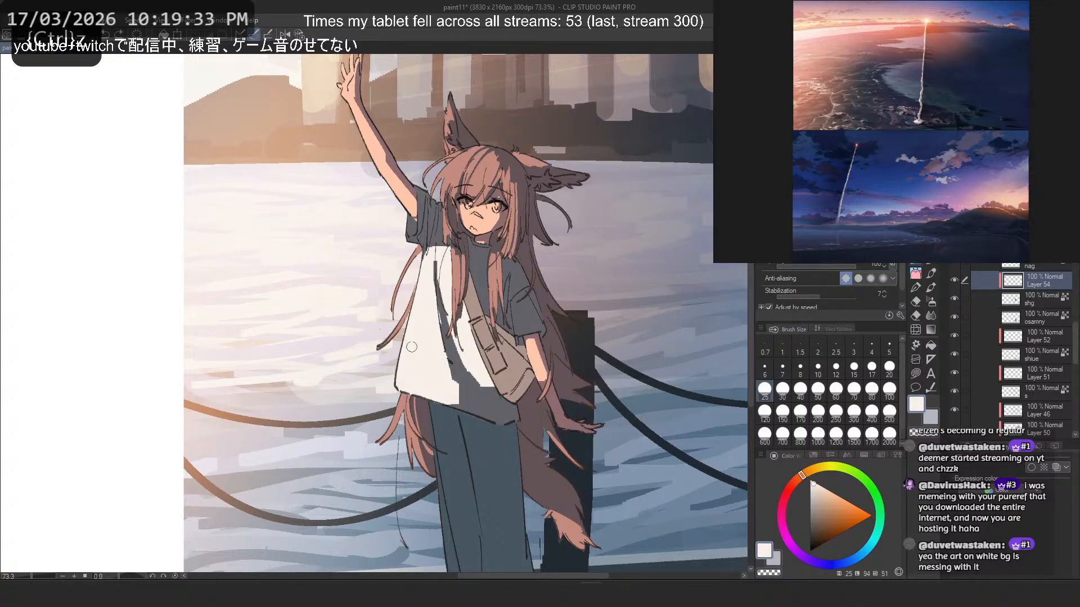
key(c)
drag(430, 307, 429, 389)
key(ctrl+z)
key(ctrl+z)
mouse_move(432, 331)
mouse_down()
mouse_move(426, 389)
mouse_move(427, 312)
mouse_move(416, 383)
mouse_move(482, 401)
mouse_move(469, 370)
mouse_move(465, 404)
mouse_up()
key(c)
key(ctrl+z)
key(c)
key(ctrl+z)
key(c)
- Paint off-white light on the chest and the lowered arm's sleeve, keeping shadow under the hair and along the collar
key(ctrl+z)
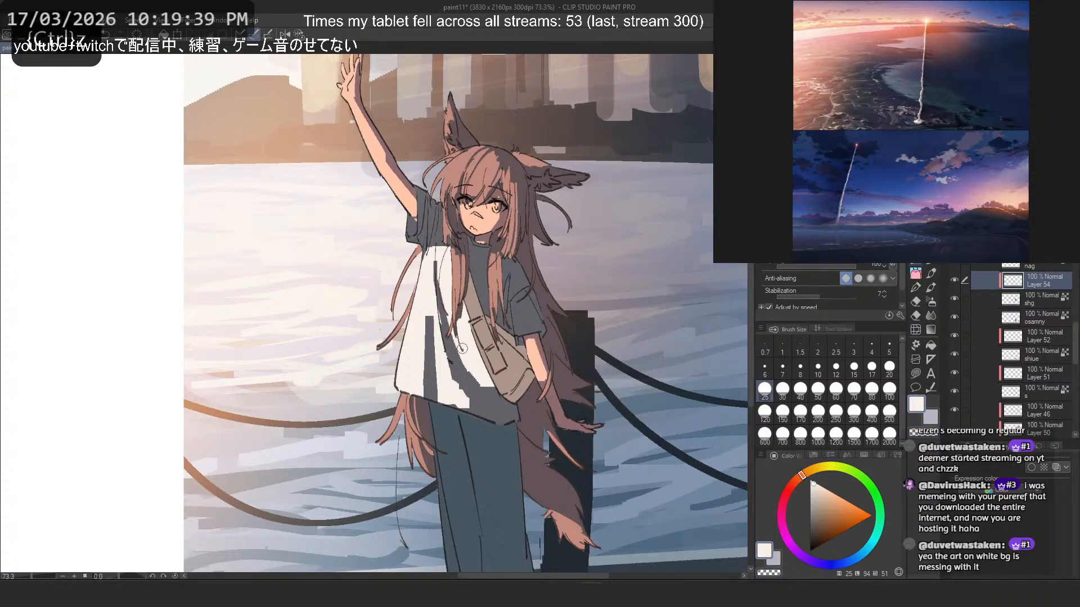
mouse_move(473, 270)
mouse_down()
mouse_move(473, 285)
mouse_move(510, 288)
mouse_move(523, 325)
mouse_up()
key(ctrl+z)
key(ctrl+z)
mouse_move(513, 284)
mouse_down()
mouse_move(526, 324)
mouse_move(501, 269)
mouse_move(511, 272)
mouse_move(477, 269)
mouse_move(463, 224)
mouse_move(490, 319)
mouse_move(430, 288)
mouse_move(465, 353)
mouse_move(460, 312)
mouse_up()
key(ctrl+z)
key(ctrl+z)
key(ctrl+z)
key(c)
key(ctrl+z)
key(c)
key(ctrl+z)
key(c)
- Paint off-white light on the raised arm's sleeve cuff, reducing the brush size to 12 for its edges
key(ctrl+z)
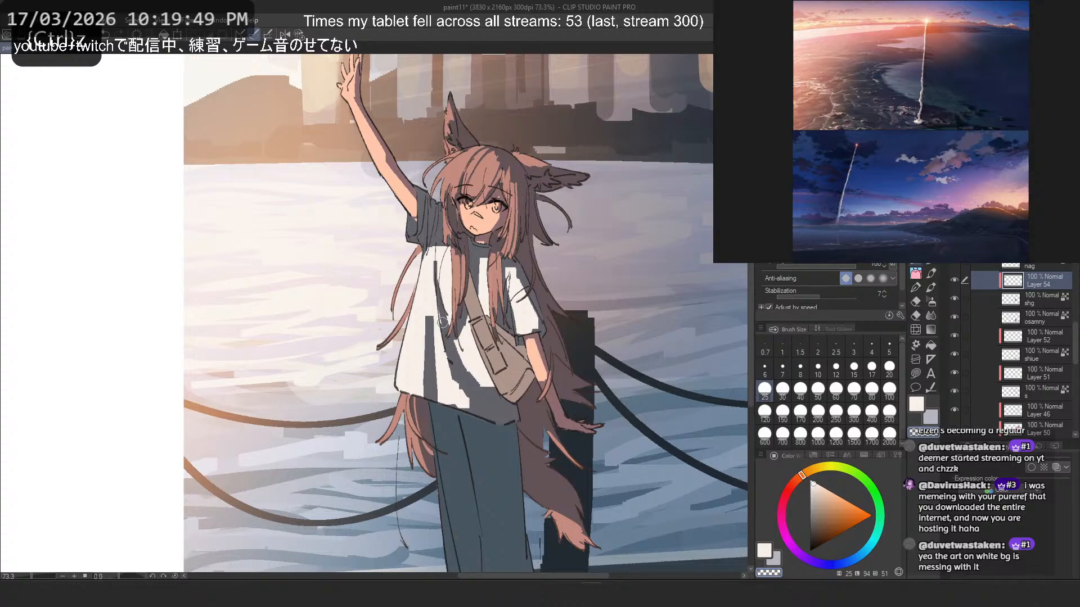
key(c)
drag(429, 225, 433, 237)
key(ctrl+z)
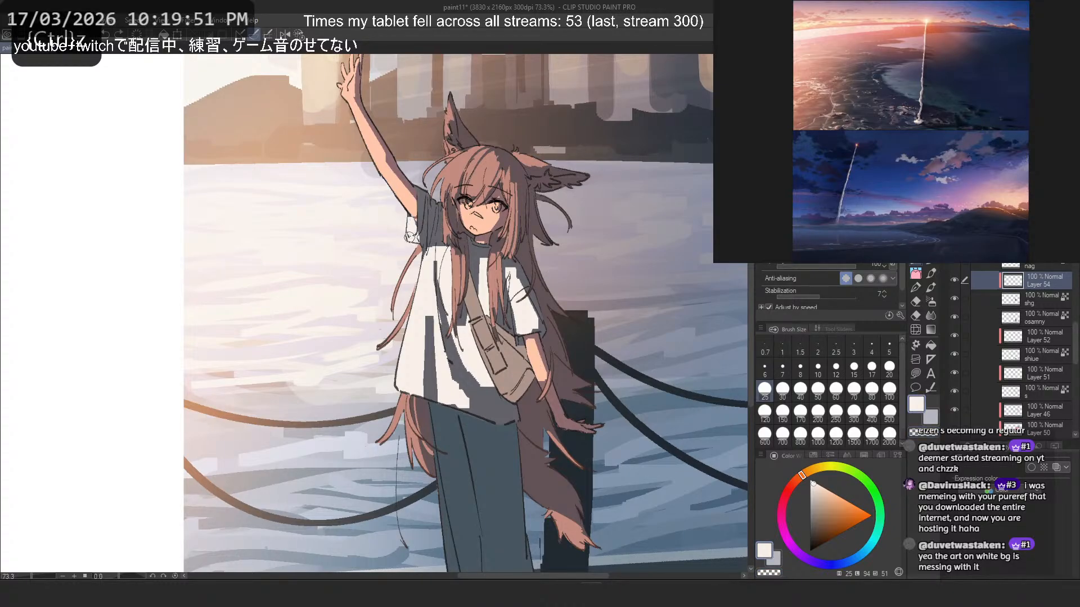
click(836, 369)
key(c)
mouse_move(417, 219)
mouse_down()
mouse_move(412, 231)
mouse_move(409, 222)
mouse_up()
key(c)
- Add and trim thin off-white streaks along the folds of the raised arm's sleeve
key(ctrl+z)
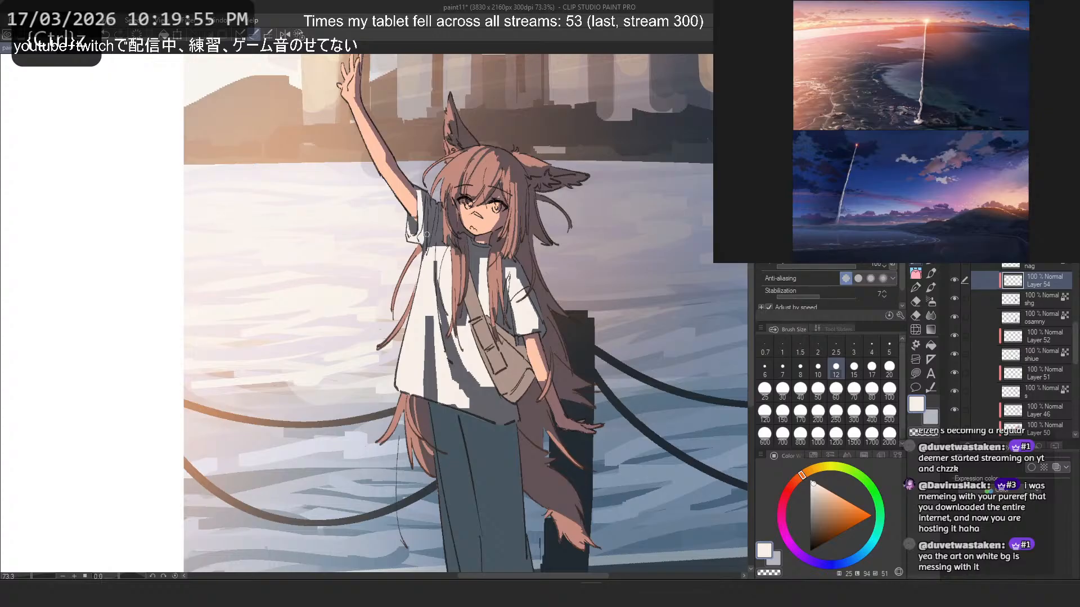
key(ctrl+z)
mouse_move(431, 202)
mouse_down()
mouse_move(427, 255)
mouse_move(430, 230)
mouse_up()
key(ctrl+z)
key(ctrl+z)
key(ctrl+z)
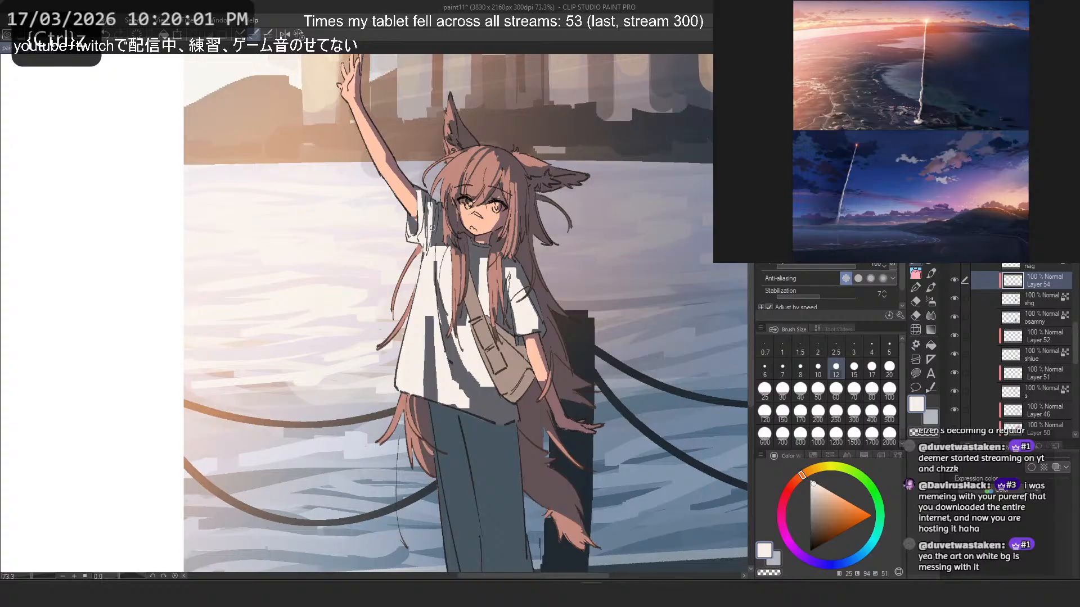
key(c)
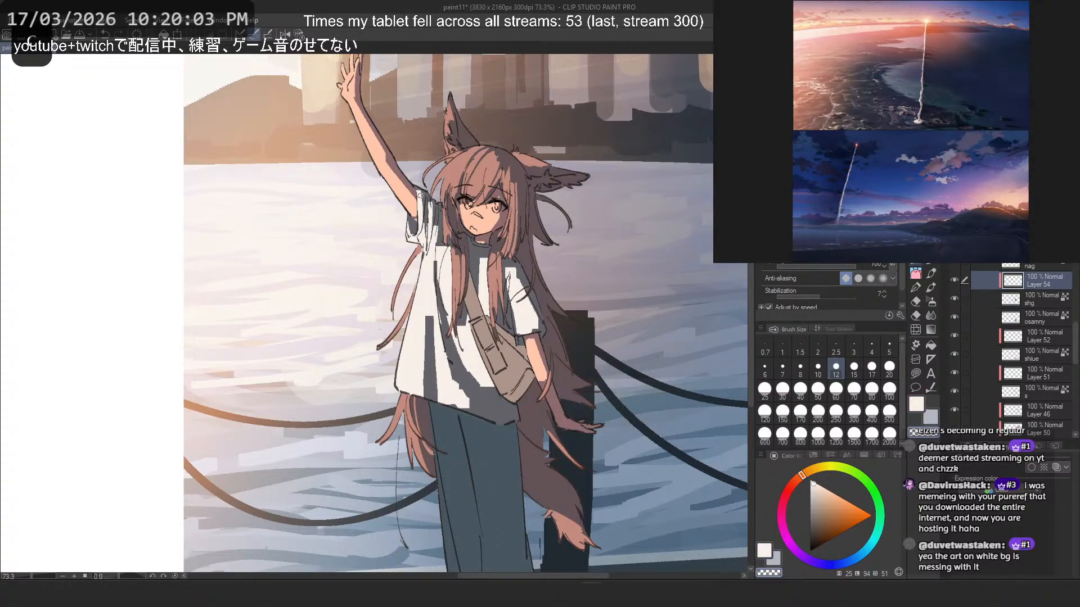
key(ctrl+z)
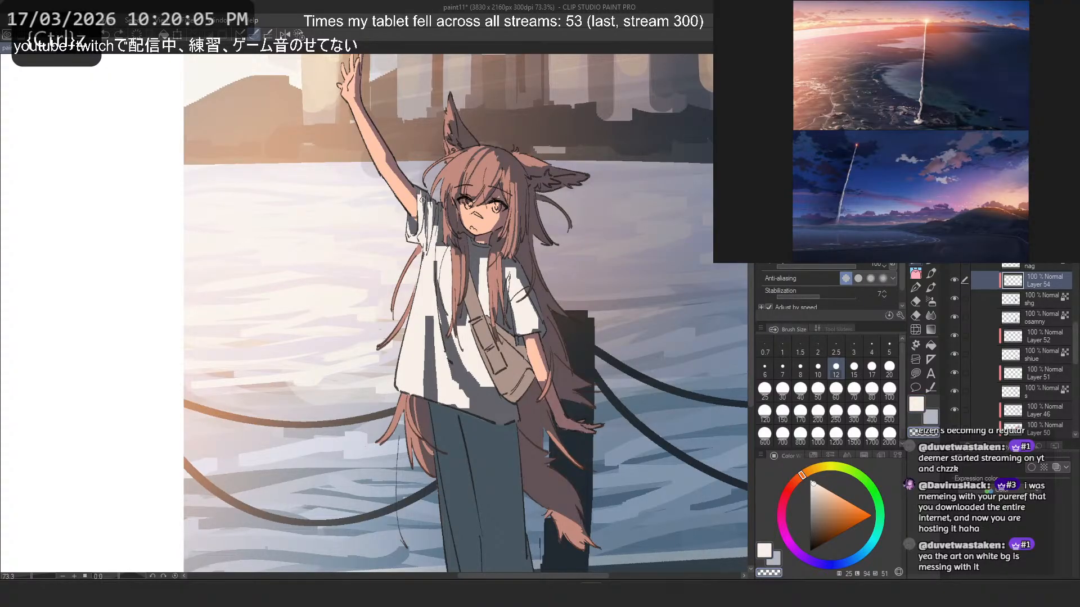
- Check the drawing with the canvas mirrored and try extra fold shadows on the lowered arm's sleeve
key(2)
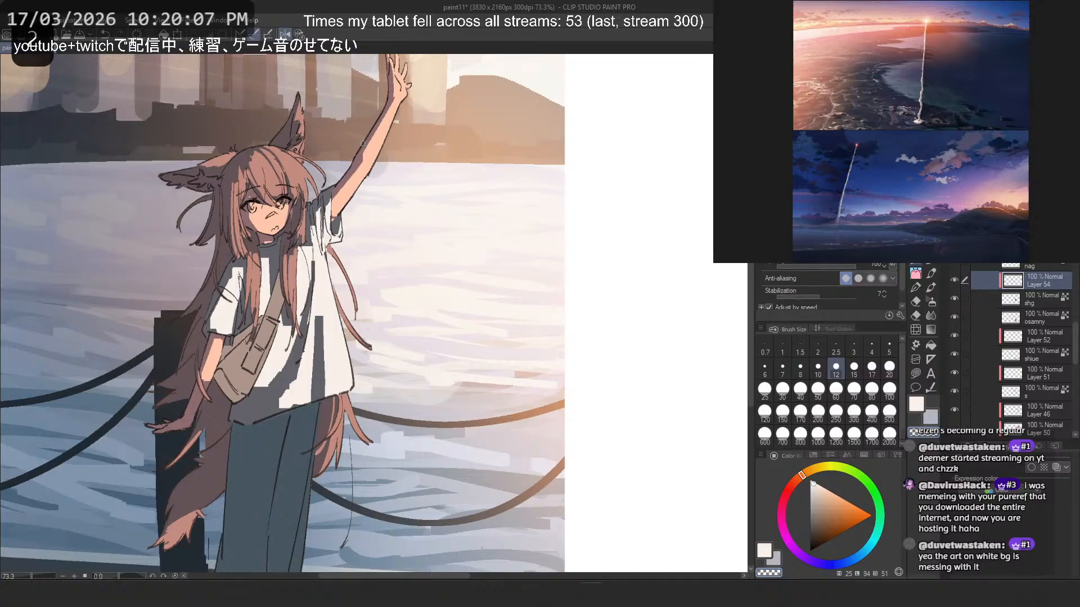
key(c)
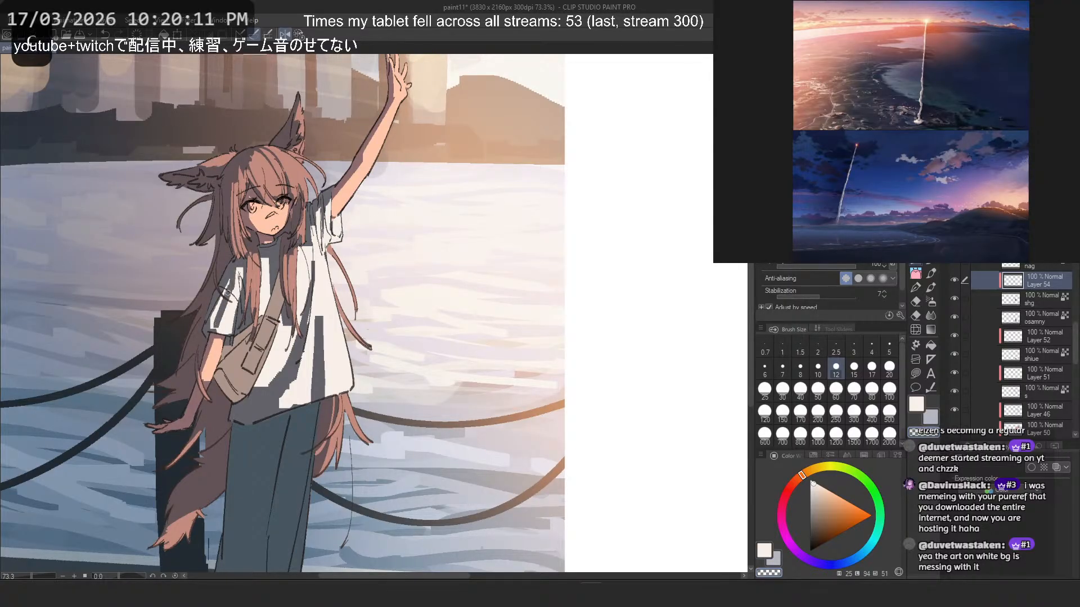
key(ctrl+z)
key(ctrl+z)
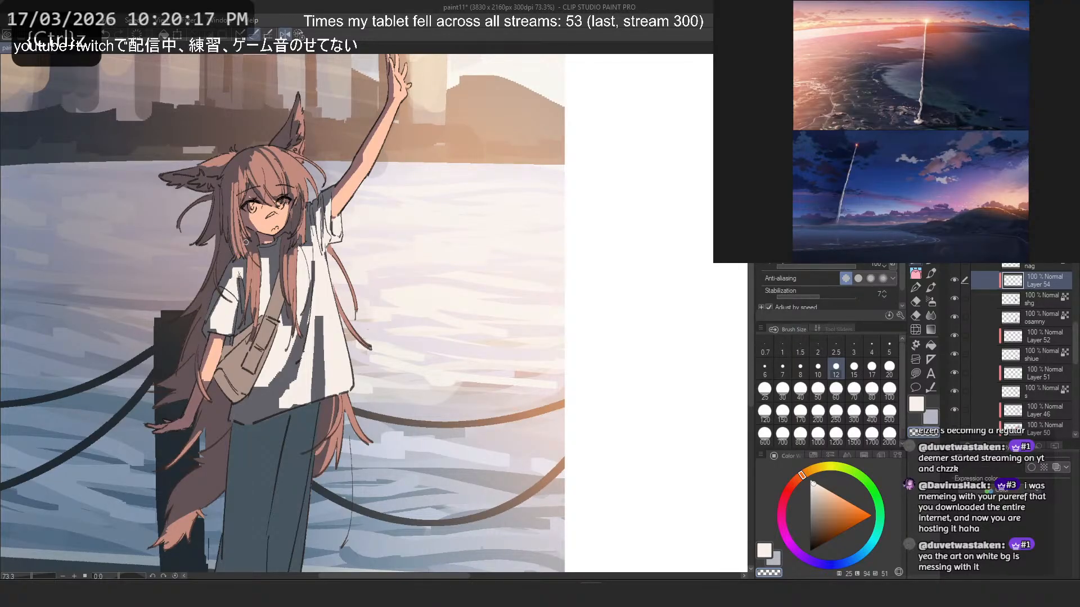
scroll(246, 241, down, 5)
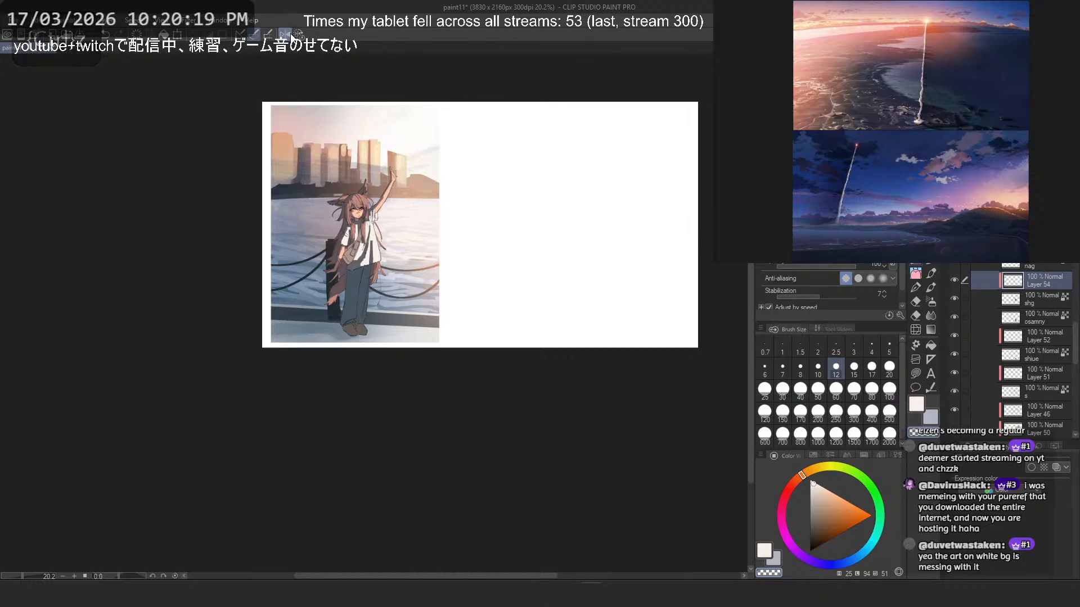
click(285, 34)
- Adjust the shirt's light layer to saturation 2 and luminosity -5, leaving the hue at 0
drag(383, 228, 400, 246)
scroll(400, 246, up, 2)
scroll(376, 265, up, 4)
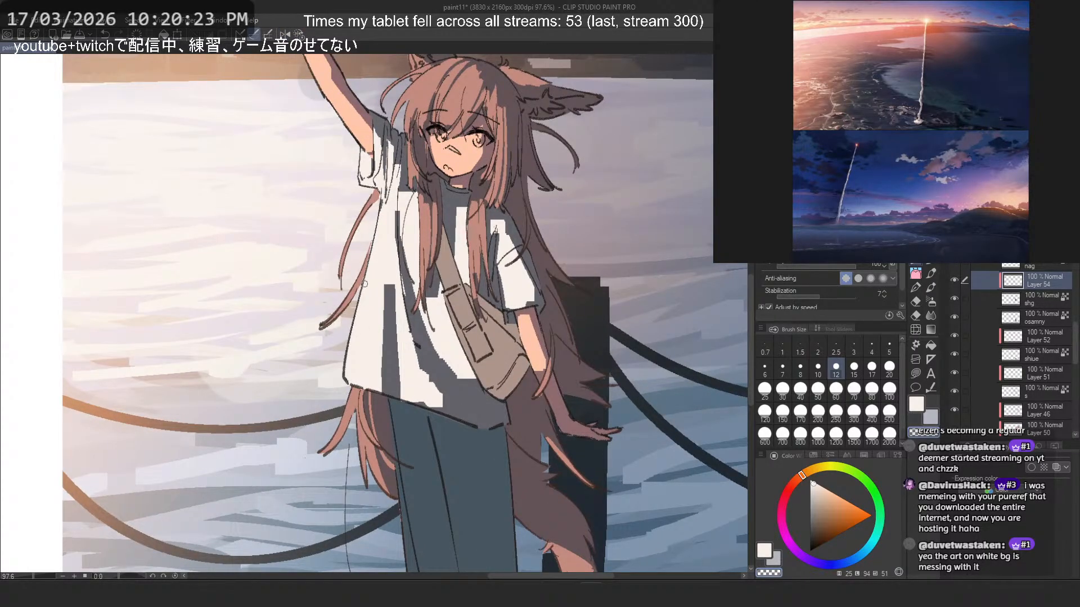
scroll(582, 259, down, 3)
scroll(543, 227, up, 1)
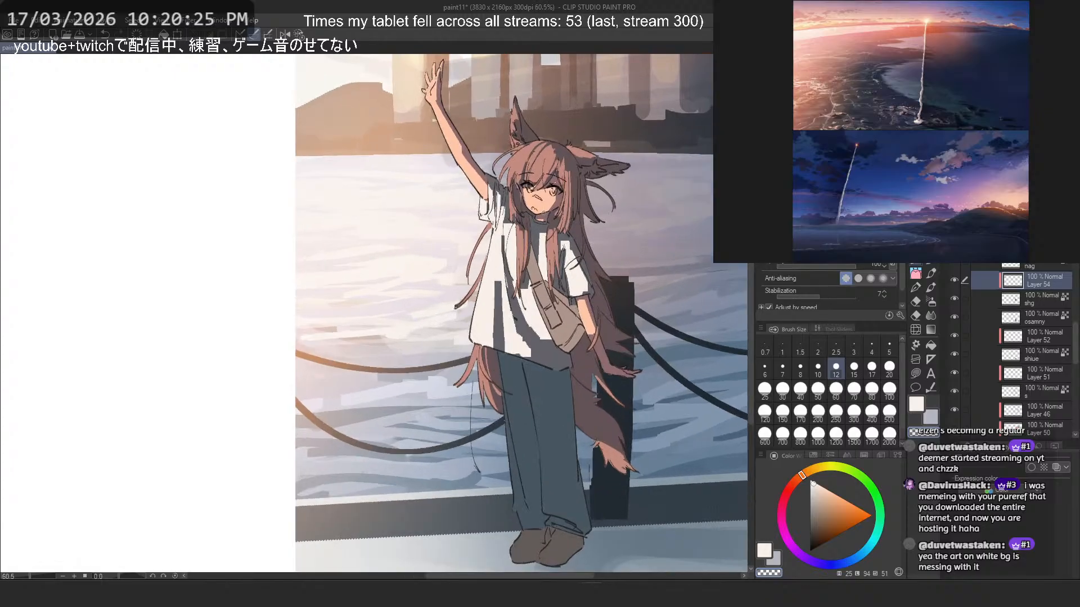
scroll(543, 227, down, 1)
key(ctrl+u)
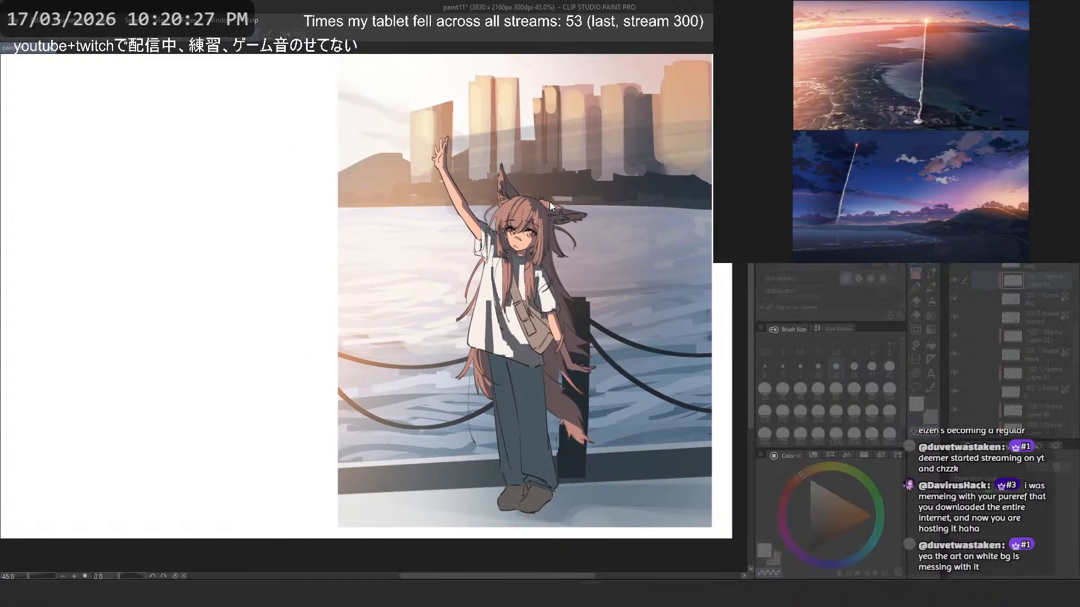
click(193, 405)
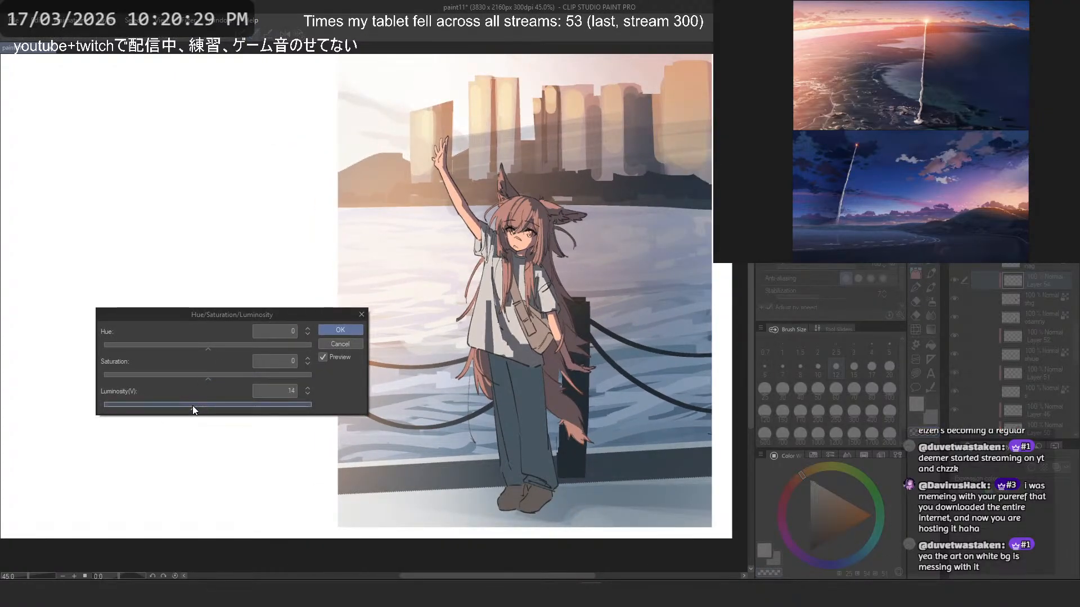
click(228, 375)
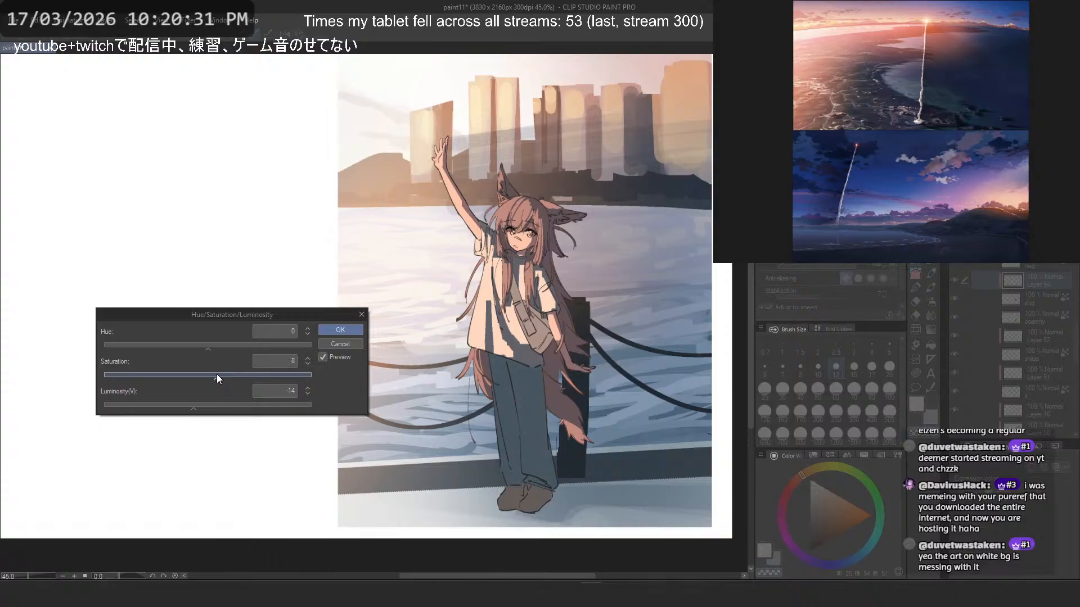
drag(217, 378, 198, 406)
click(201, 410)
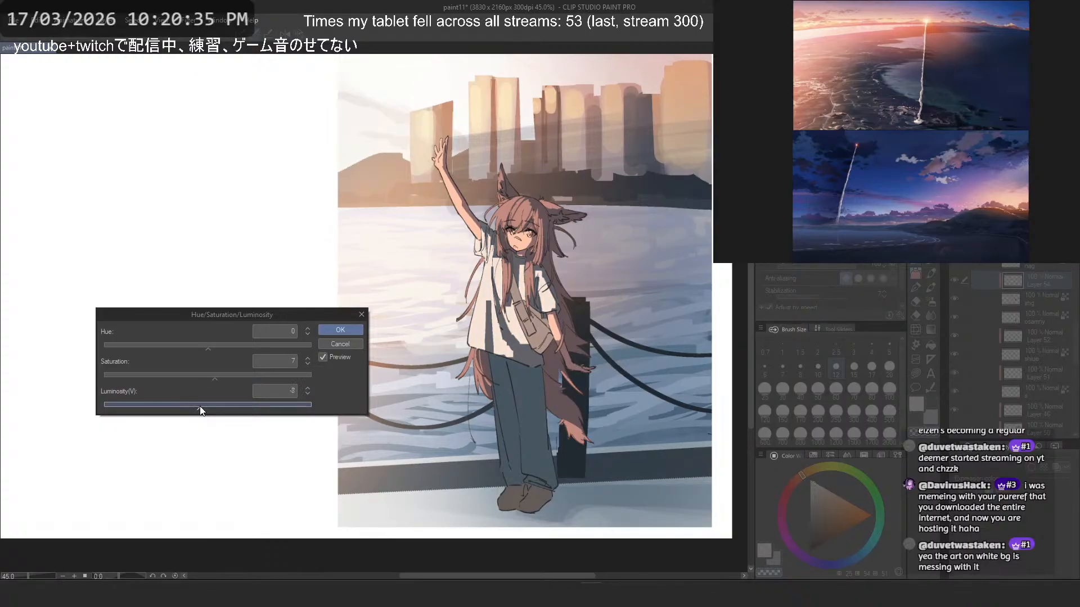
click(213, 376)
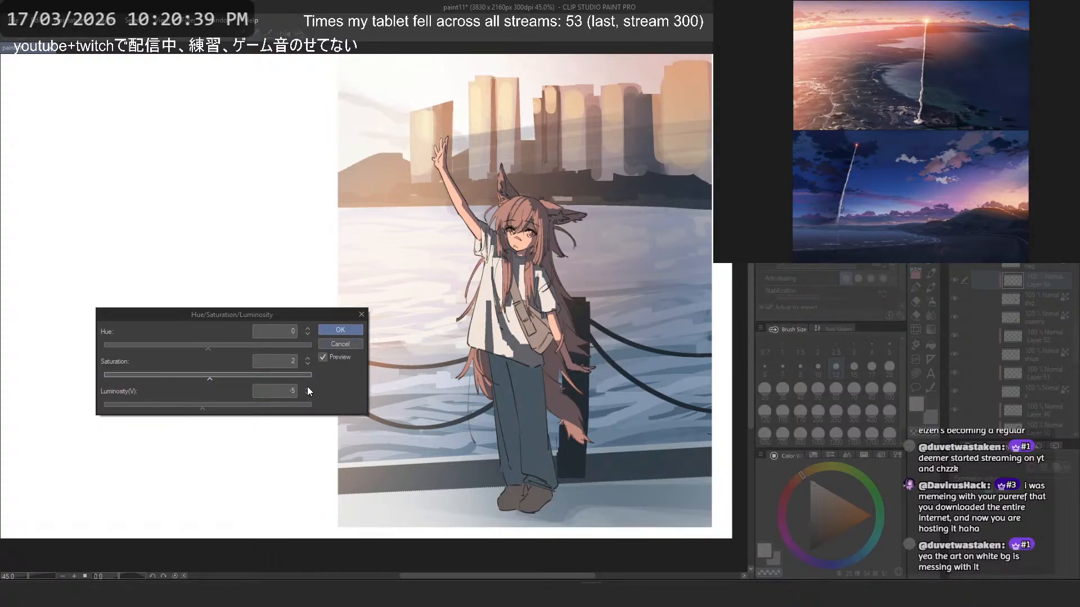
click(340, 330)
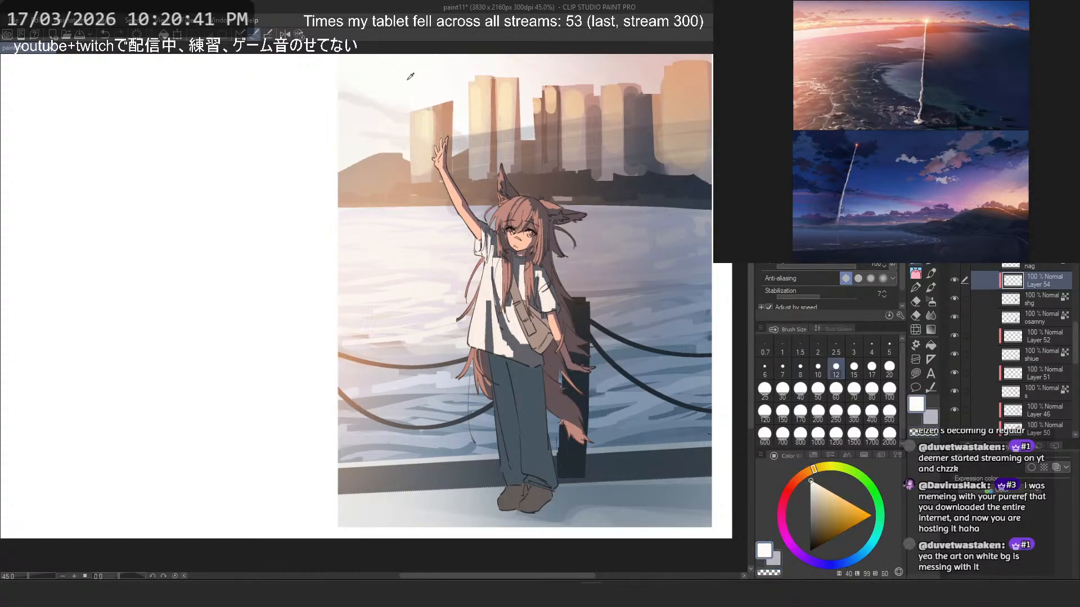
- Sample the shirt's warm off-white light colour and add a clipped layer directly above the trousers layer "osamny"
alt+click(488, 293)
alt+click(490, 294)
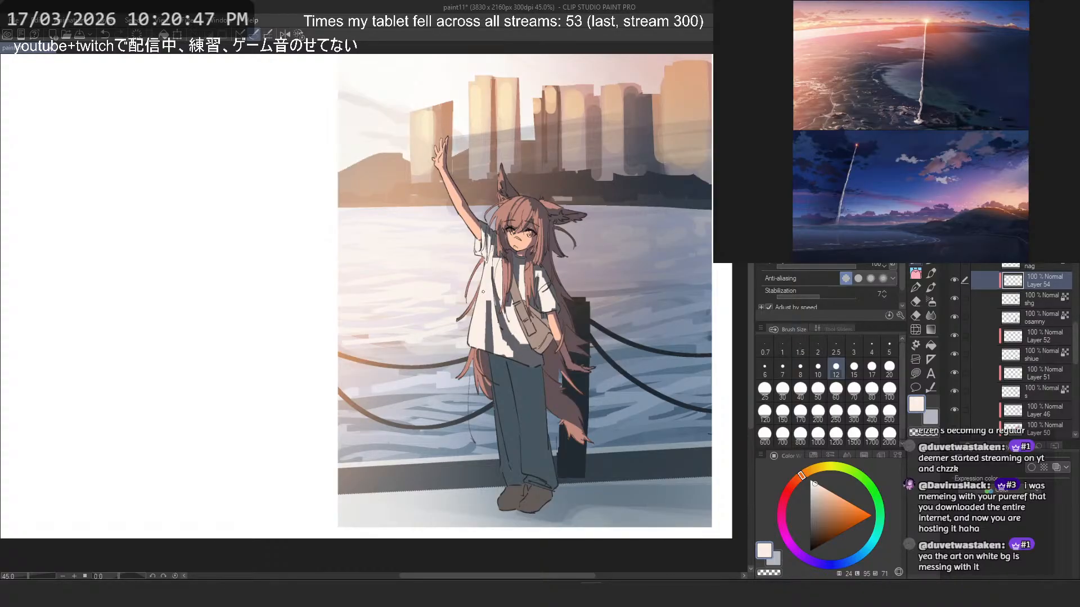
scroll(486, 309, down, 7)
scroll(498, 323, up, 6)
click(1005, 266)
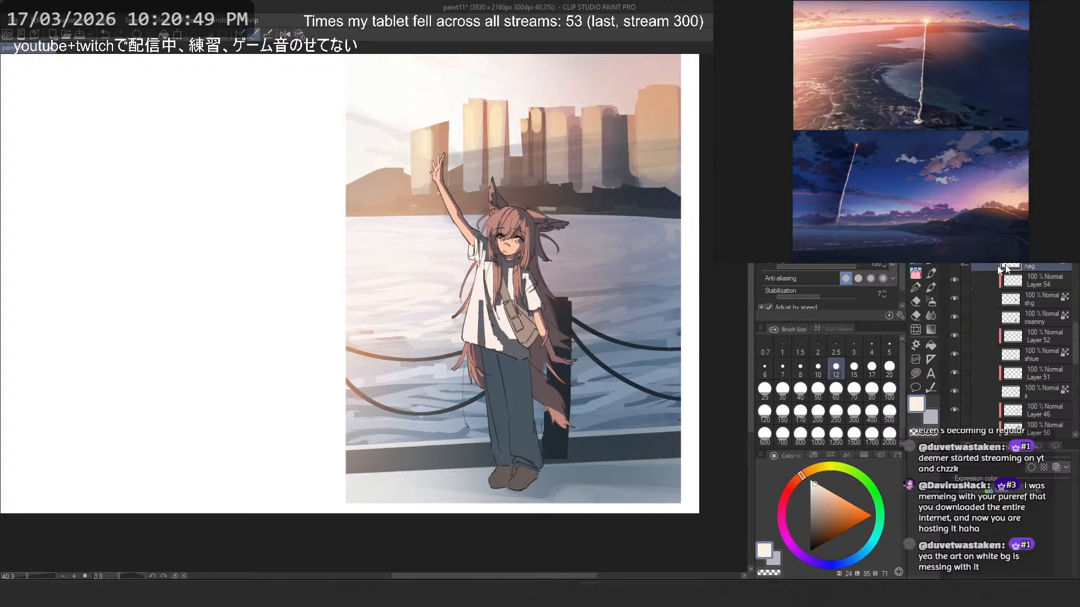
click(1017, 318)
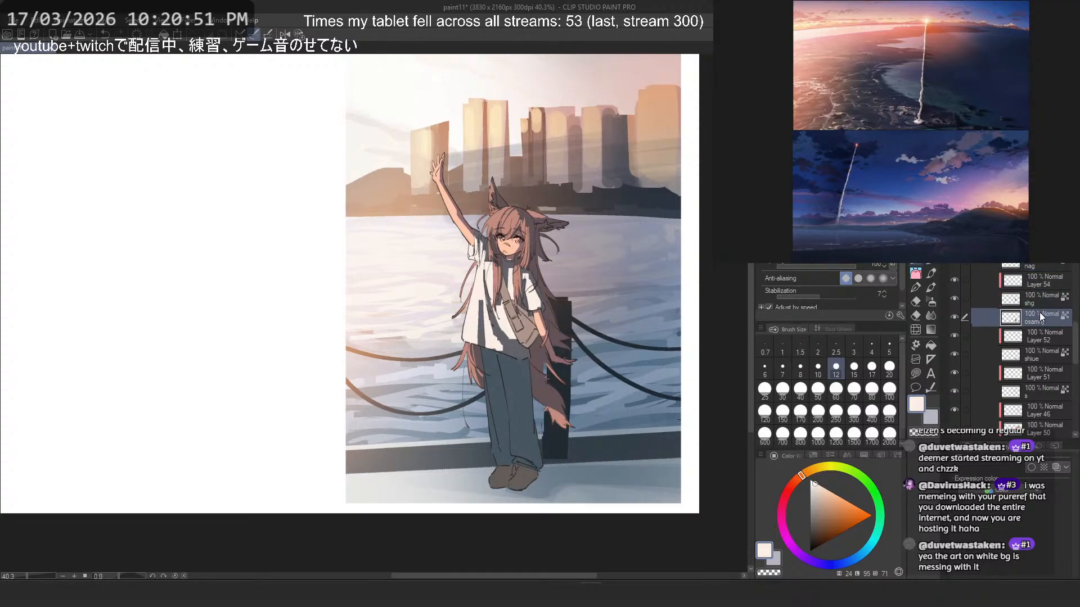
key(ctrl+shift+n)
key(ctrl+alt+g)
- Darken the trousers on the "osamny" layer with a dark slate blue, using the airbrush at size 700
click(1032, 338)
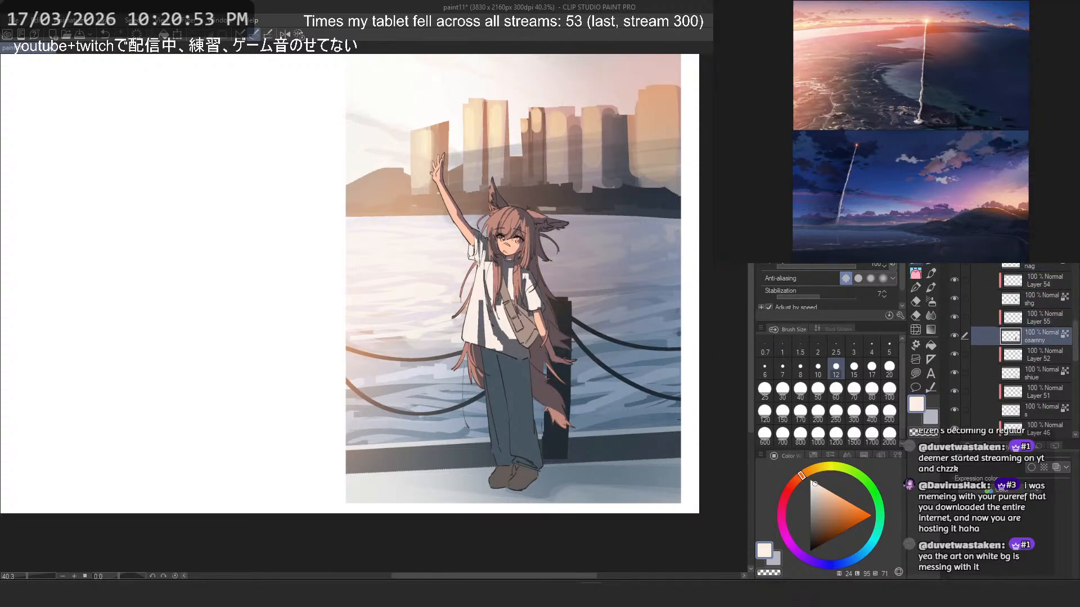
alt+click(509, 388)
click(931, 301)
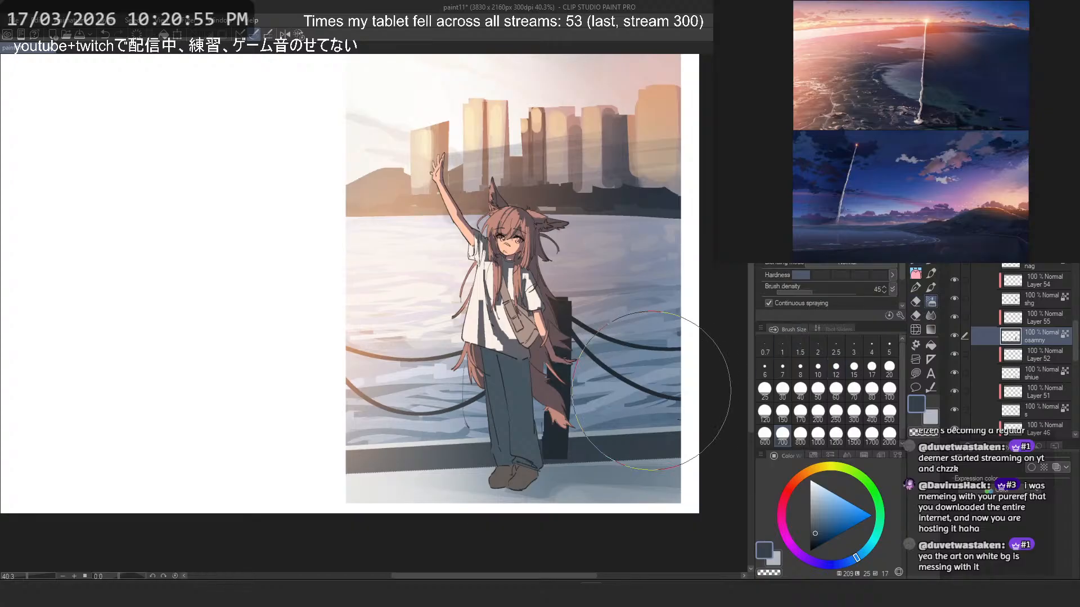
drag(619, 388, 555, 325)
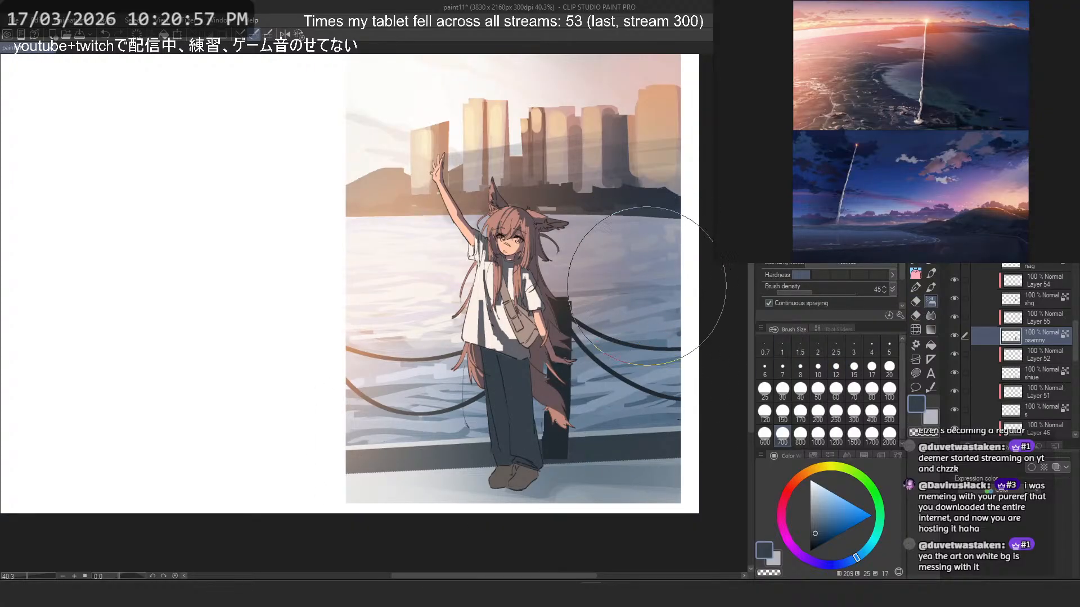
alt+click(395, 452)
alt+click(385, 461)
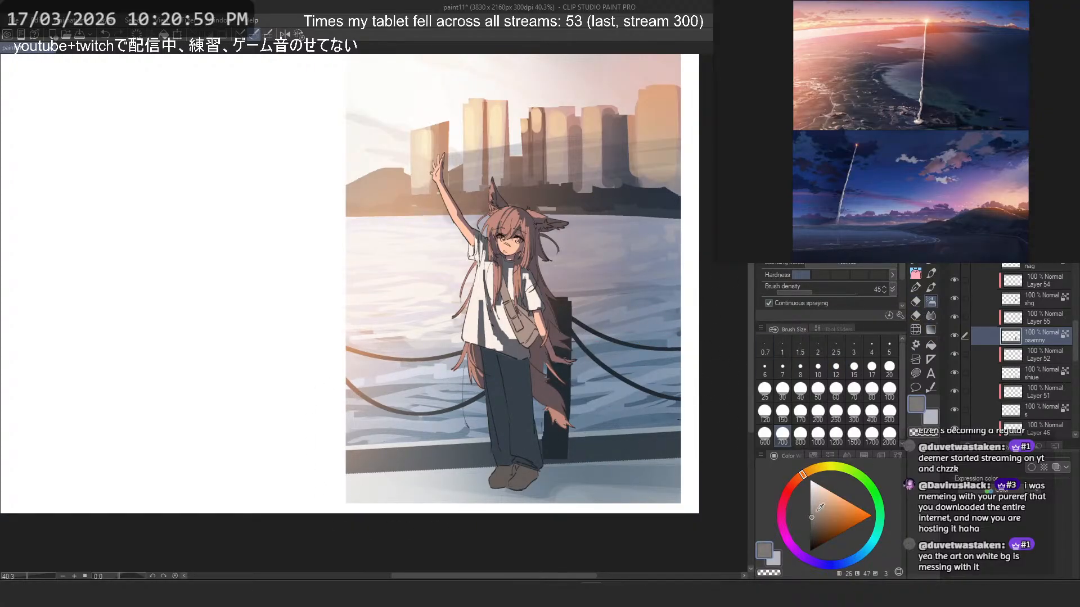
- Compare the painting with the Multiply, Overlay and Screen lighting layers 53, 47, 48 and 49 hidden and shown again
scroll(991, 279, down, 5)
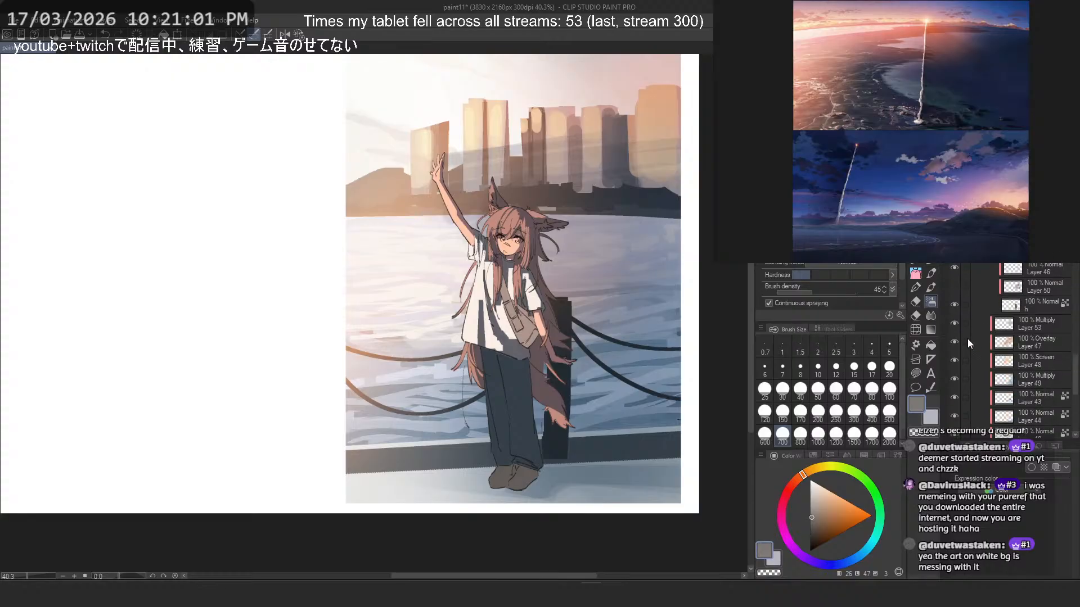
drag(957, 324, 960, 394)
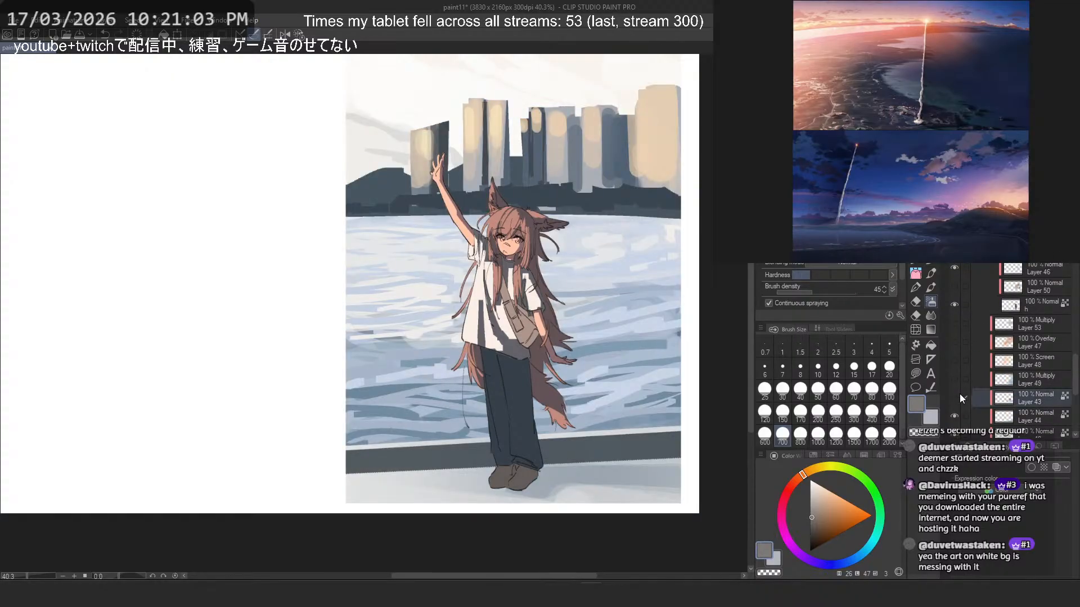
scroll(1008, 359, up, 4)
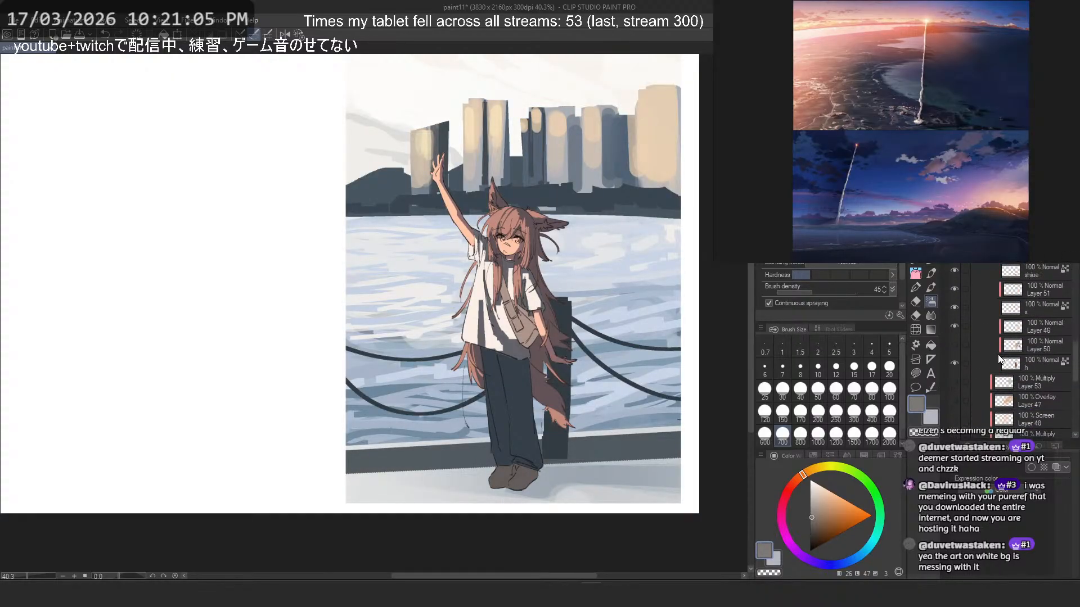
scroll(1000, 325, up, 1)
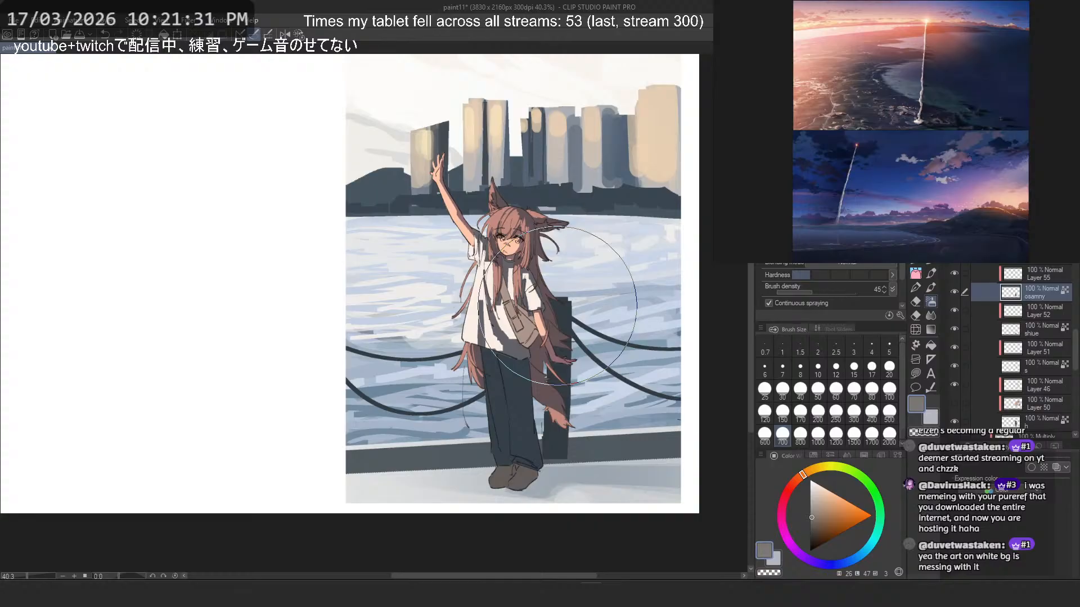
scroll(1017, 316, up, 3)
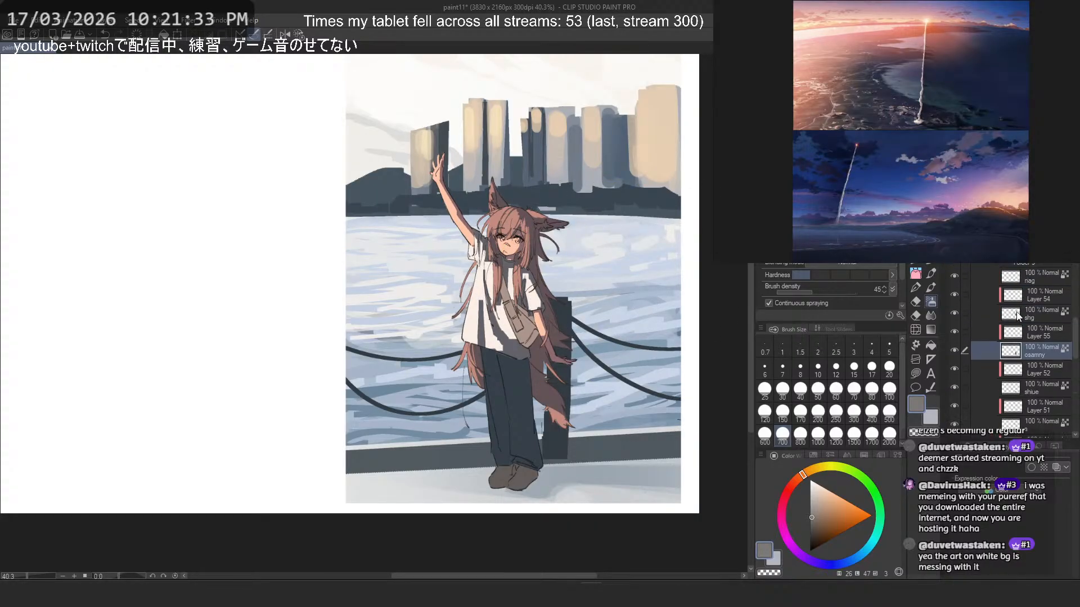
scroll(1016, 315, up, 7)
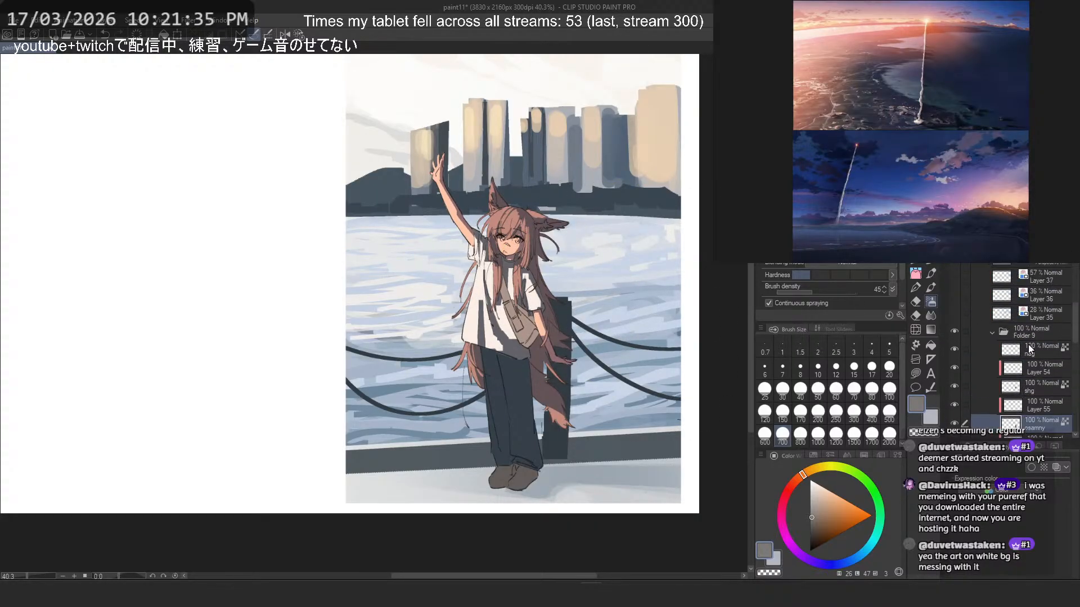
scroll(1030, 350, down, 9)
scroll(1016, 348, down, 6)
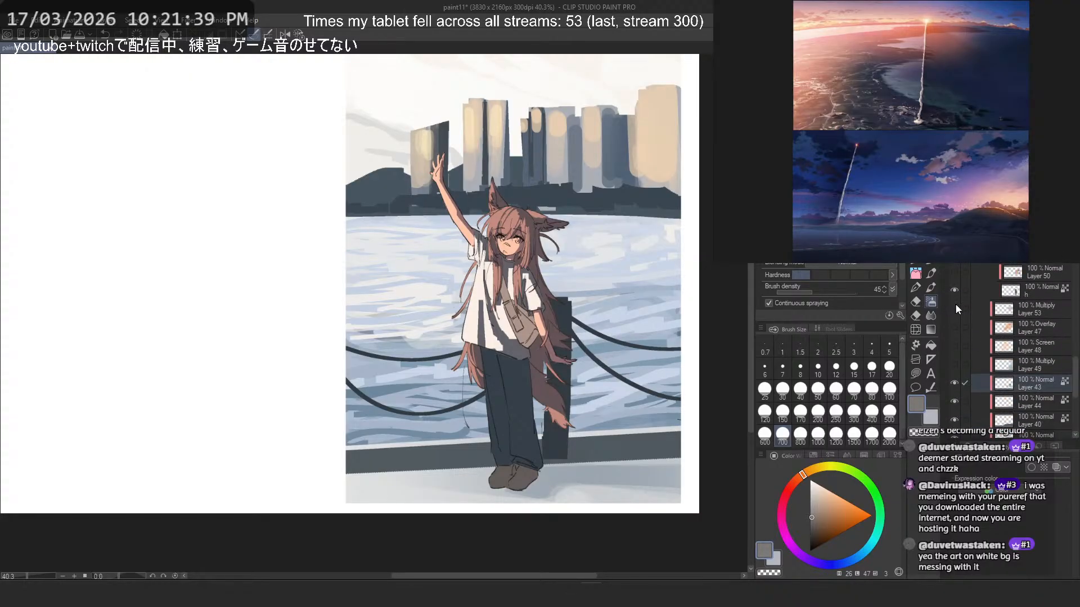
drag(956, 305, 957, 358)
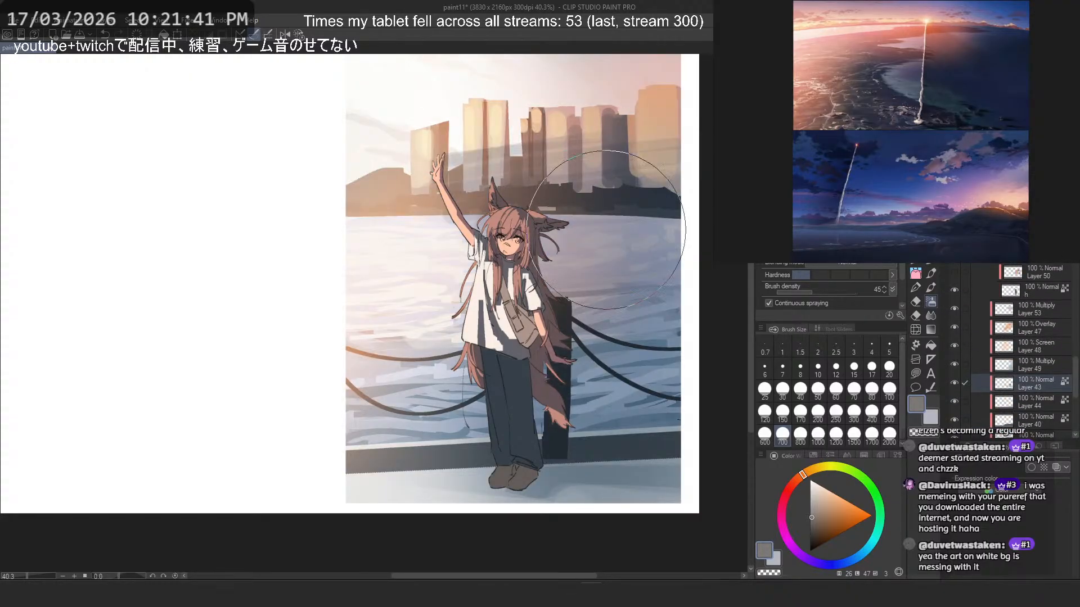
- Hide and reshow the character's colour folder to judge the figure against the background
scroll(1015, 322, up, 6)
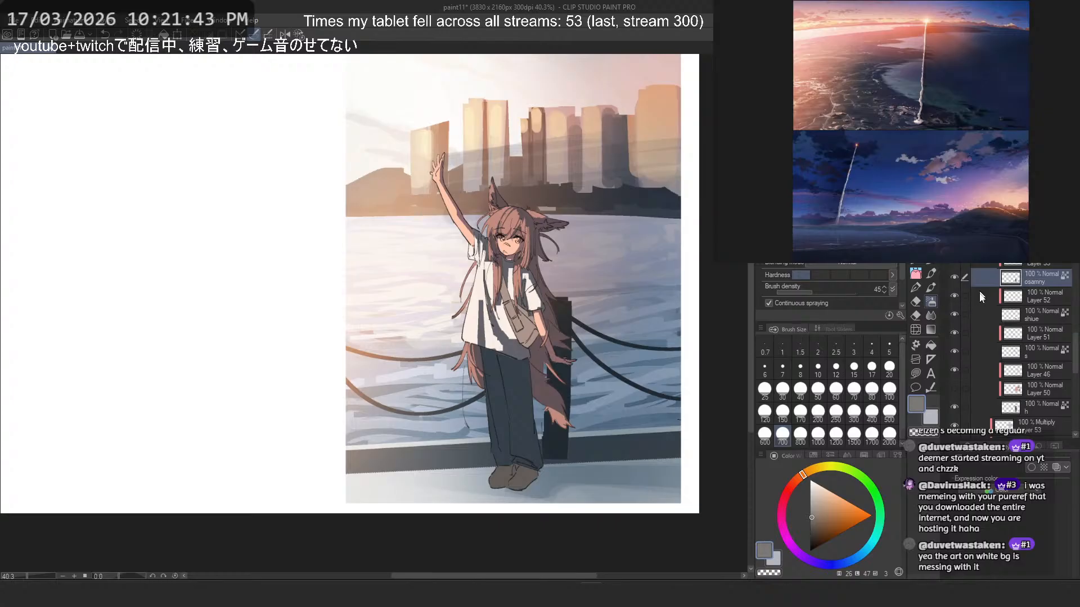
scroll(980, 298, up, 3)
click(955, 280)
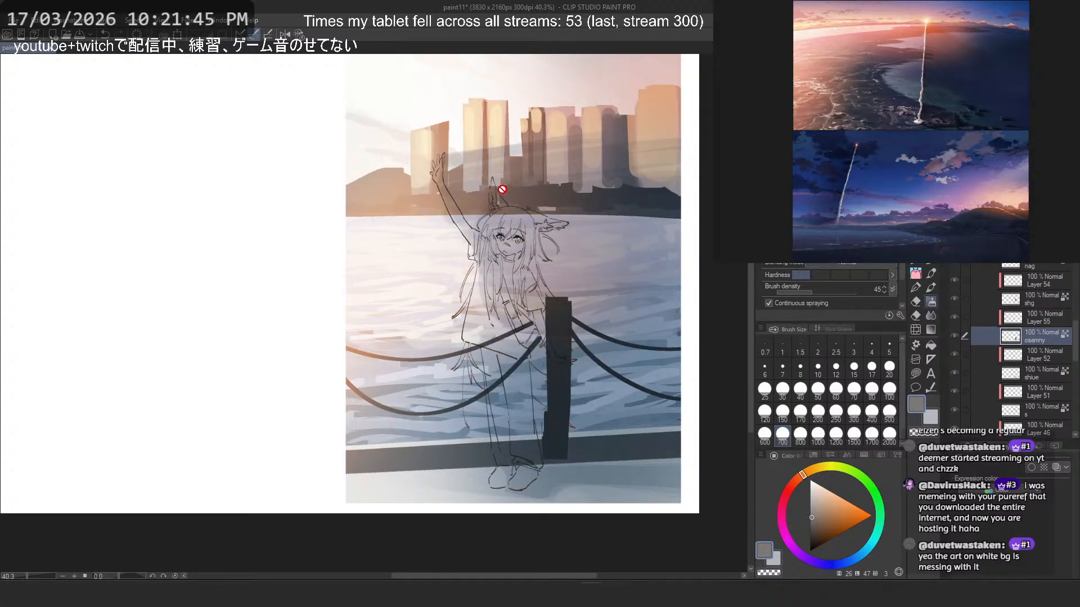
scroll(503, 189, down, 2)
scroll(527, 188, up, 1)
click(955, 243)
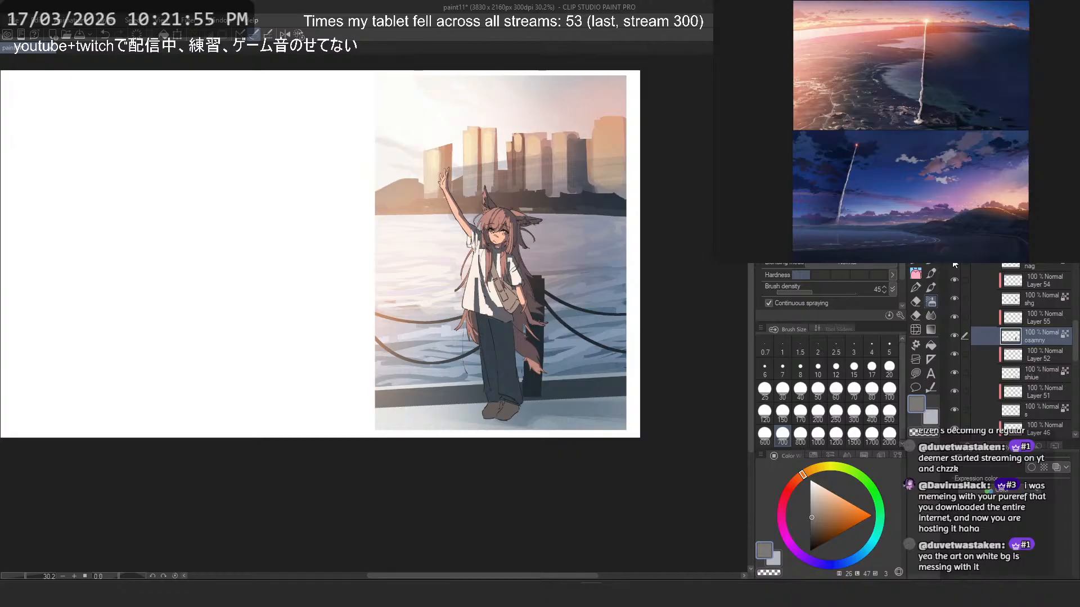
- Darken and desaturate the shoulder bag's layer "nag" with Hue/Saturation/Luminosity, leaving the hue at 0
click(1030, 266)
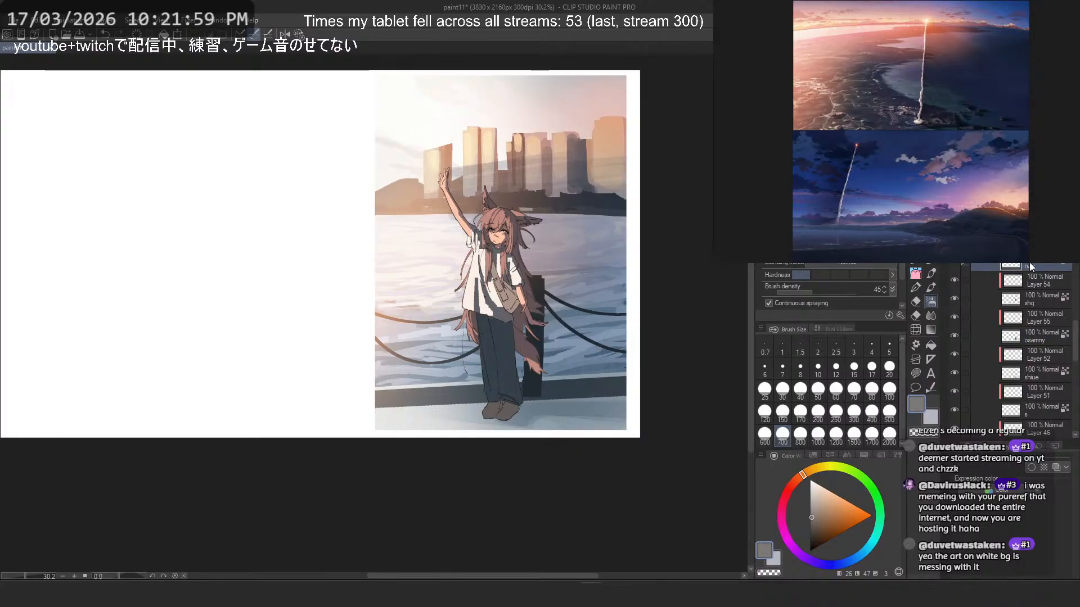
key(ctrl+u)
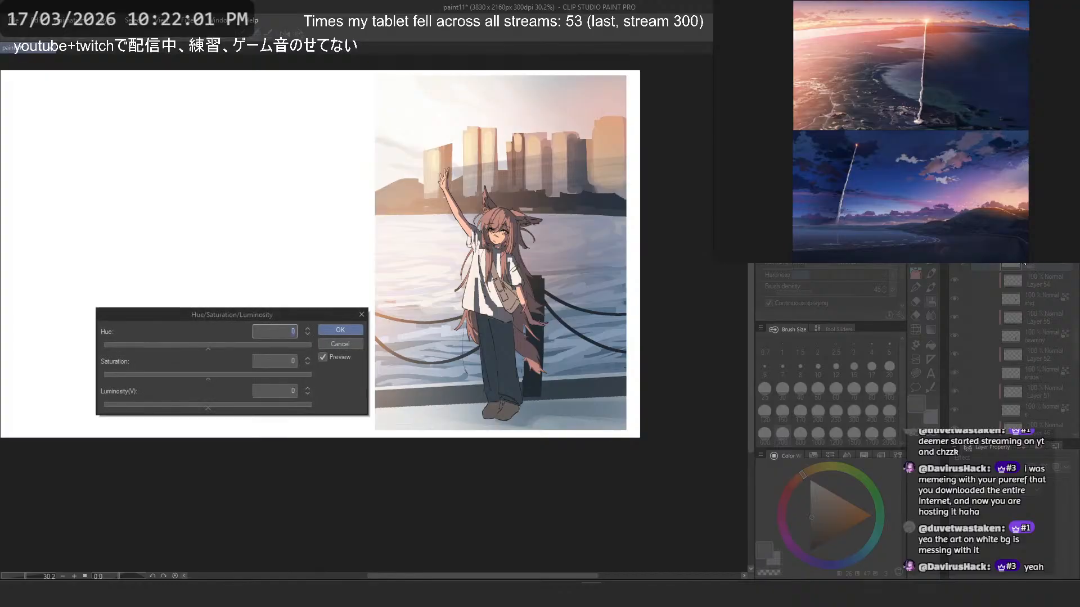
click(153, 375)
drag(160, 376, 178, 373)
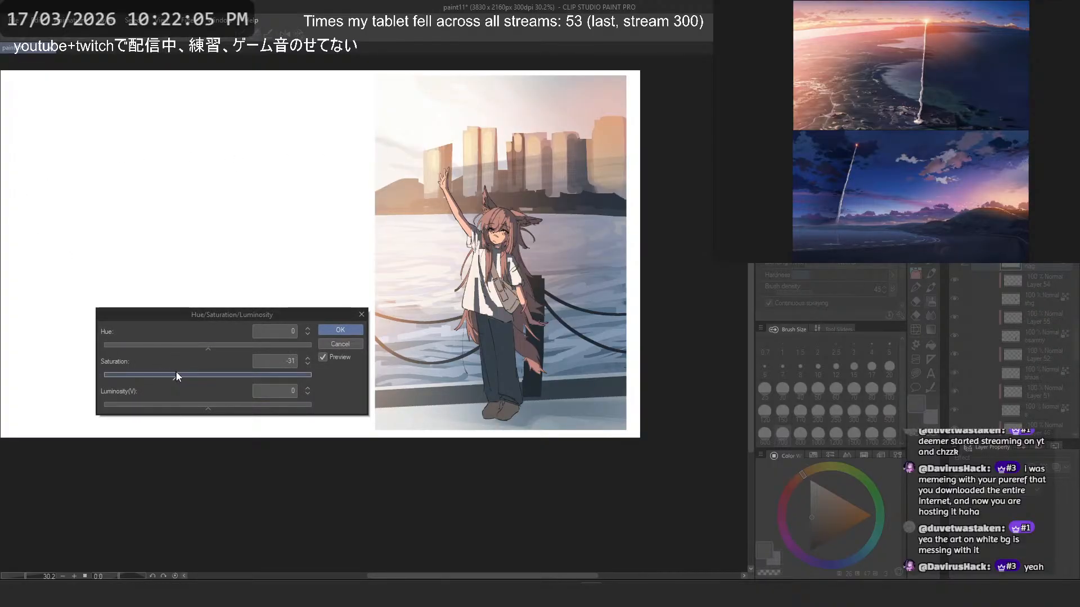
click(178, 405)
click(162, 411)
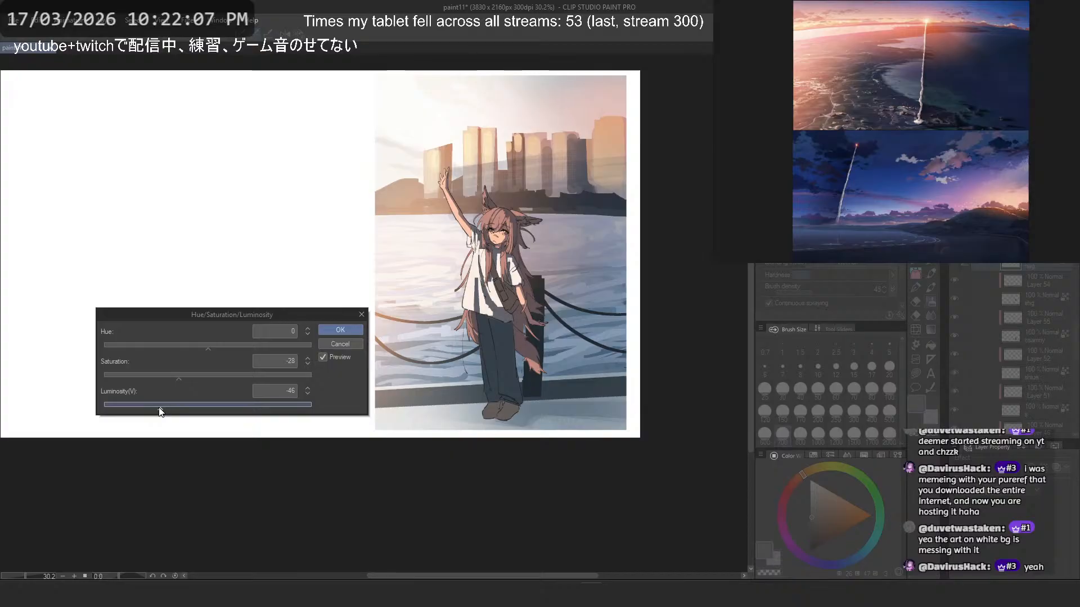
click(174, 406)
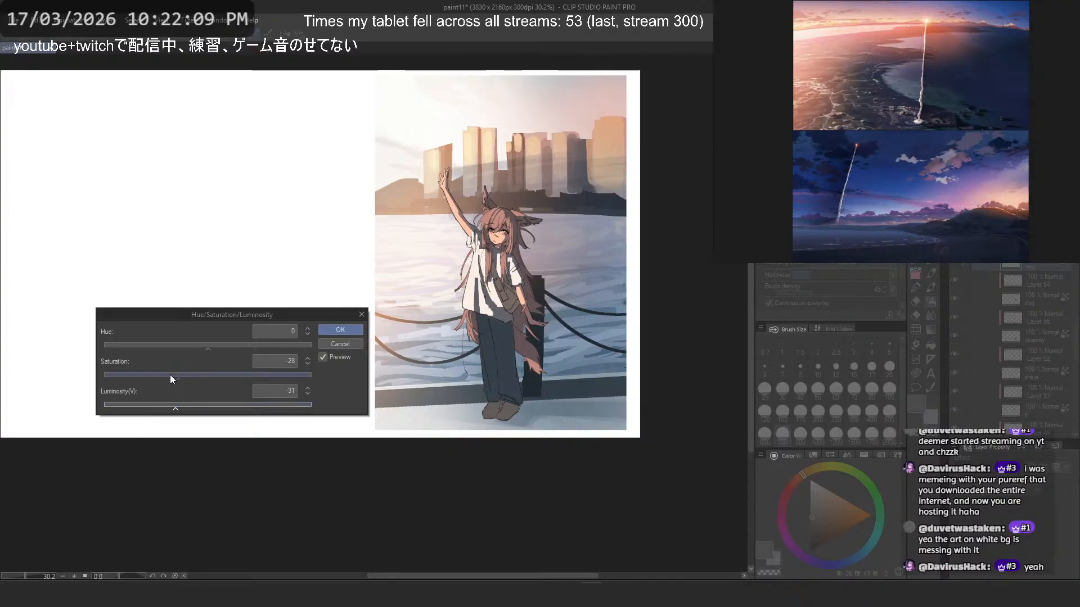
click(172, 374)
click(166, 402)
click(340, 329)
- Sample the bag's original light brown, keep the darkened version, and add a clipped layer above the bag layer
scroll(546, 294, up, 1)
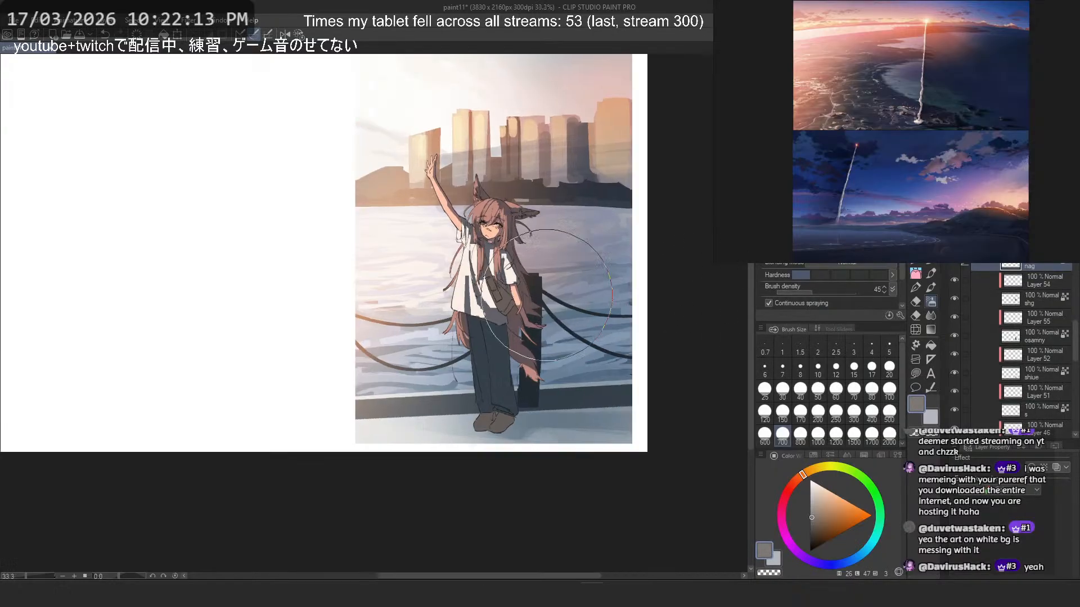
scroll(547, 295, up, 4)
alt+click(416, 166)
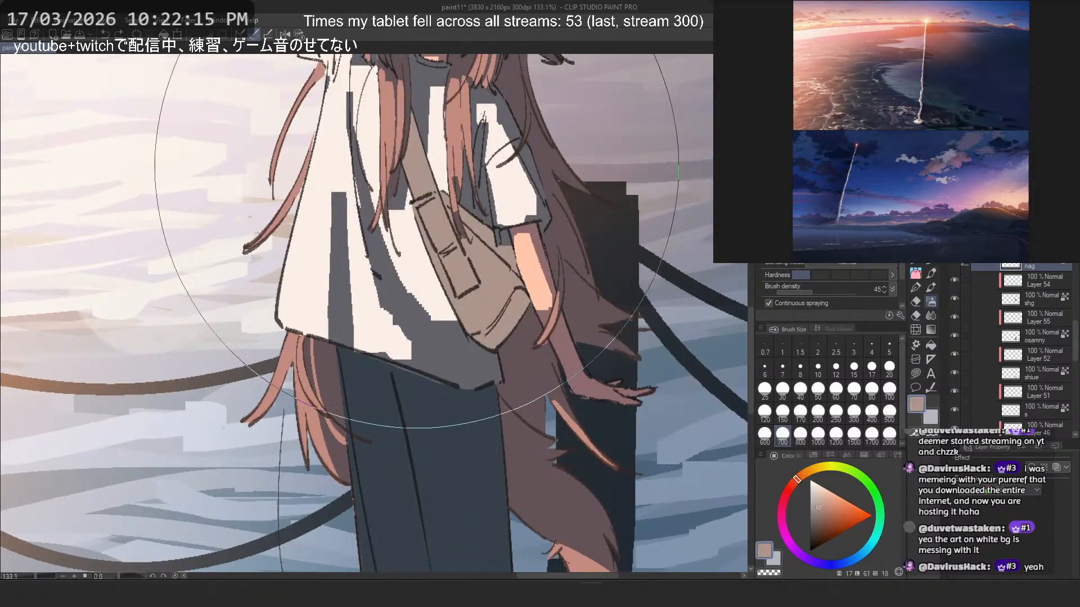
key(ctrl+y)
scroll(551, 302, down, 8)
scroll(462, 167, up, 6)
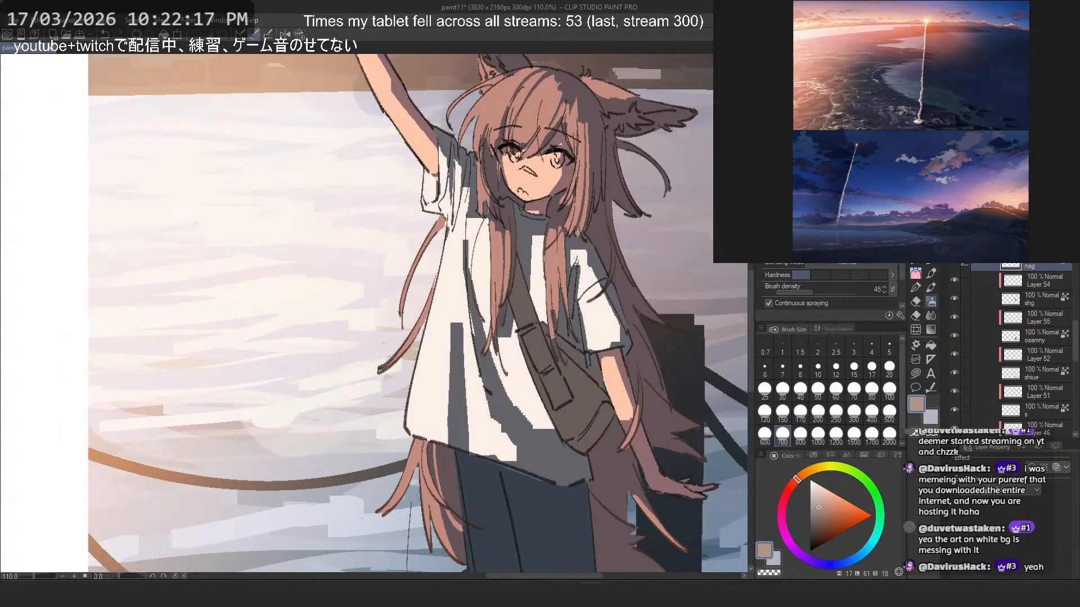
key(ctrl+shift+n)
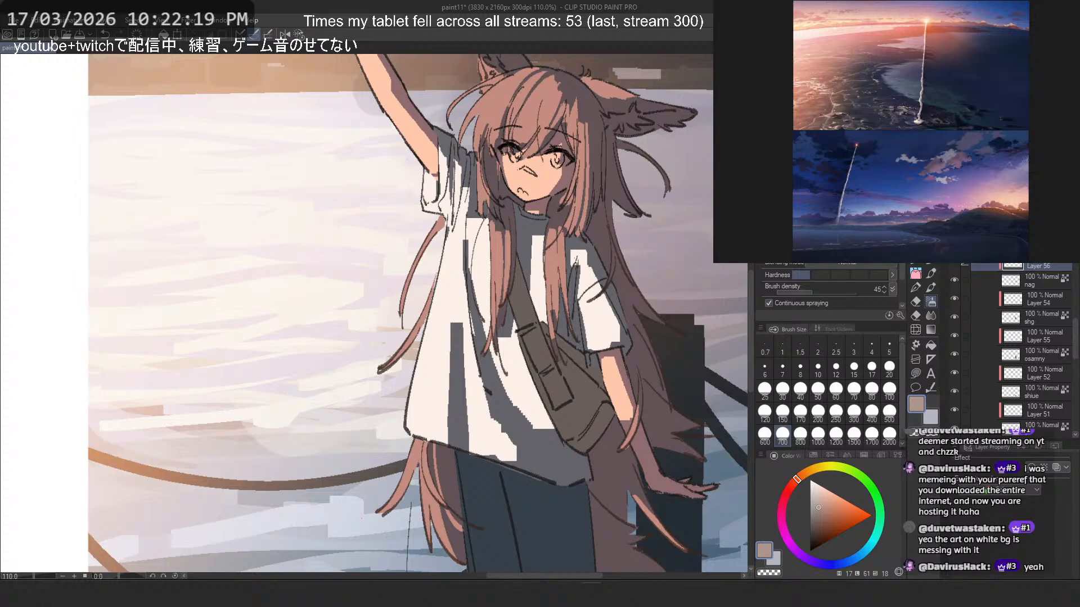
- Paint light brown sunlight over the bag's body on the clipped layer with a size 12 pen, undoing unwanted strokes
key(p)
mouse_move(514, 277)
mouse_down()
mouse_move(529, 297)
mouse_move(534, 262)
mouse_move(534, 398)
mouse_move(547, 346)
mouse_move(536, 315)
mouse_move(525, 364)
mouse_move(537, 279)
mouse_move(537, 396)
mouse_move(556, 345)
mouse_move(561, 424)
mouse_move(555, 362)
mouse_move(582, 398)
mouse_move(579, 369)
mouse_up()
key(ctrl+z)
key(ctrl+z)
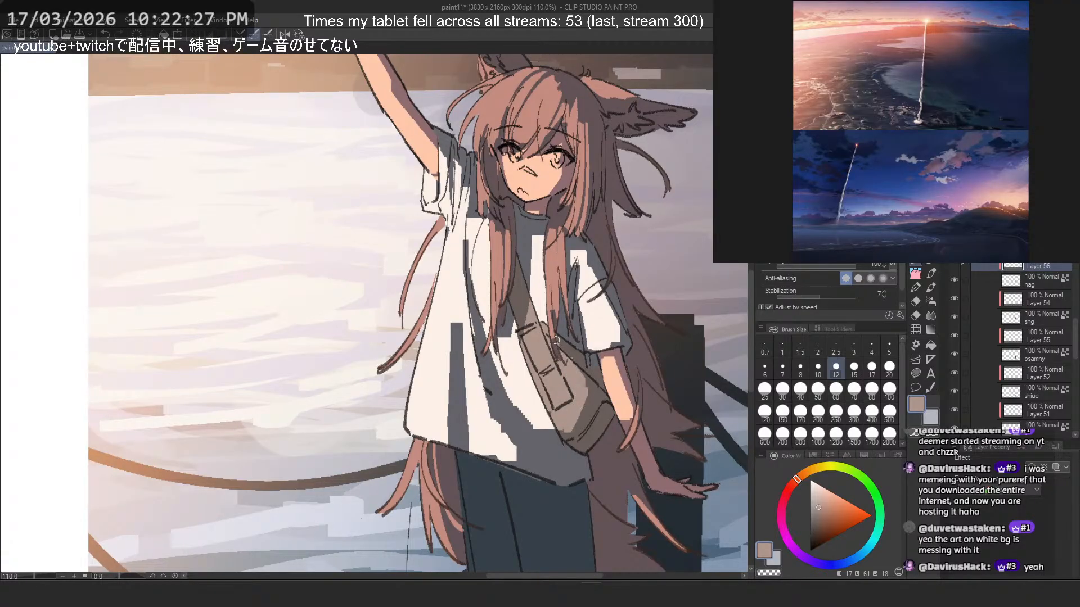
drag(499, 187, 444, 197)
drag(516, 211, 519, 294)
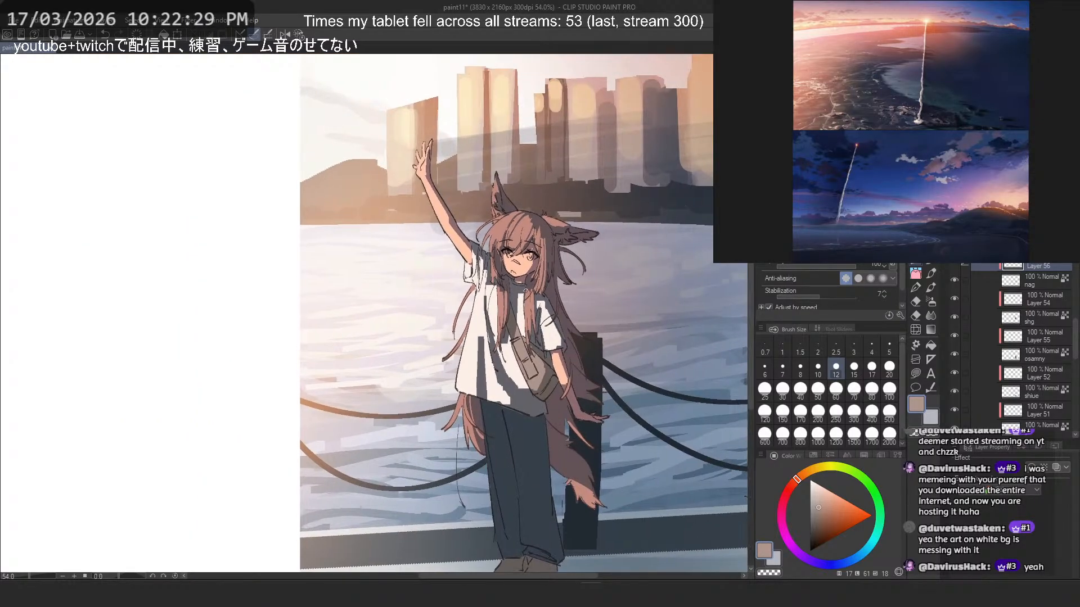
mouse_move(428, 363)
mouse_down()
mouse_move(397, 343)
mouse_move(470, 342)
mouse_move(485, 313)
mouse_up()
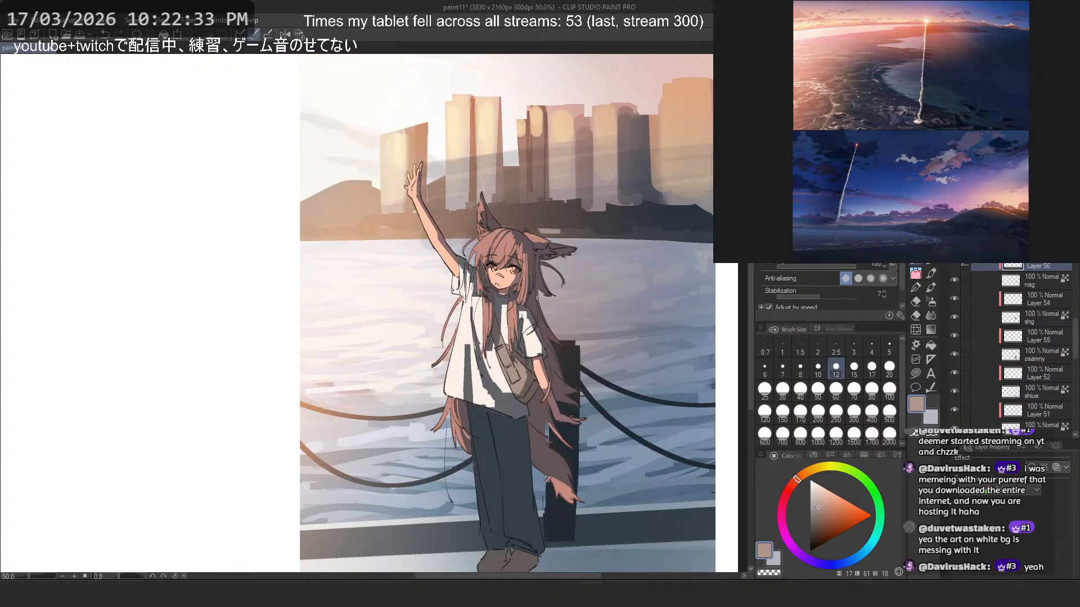
drag(570, 346, 593, 340)
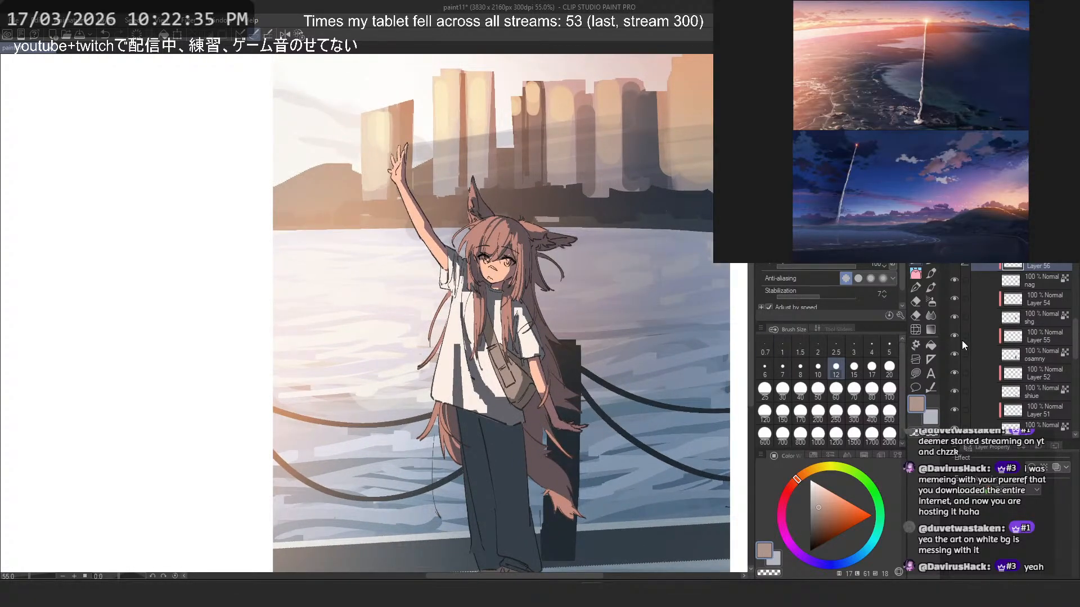
- Check the shirt's light by turning Layer 54 off and on
click(1012, 304)
click(954, 298)
click(954, 298)
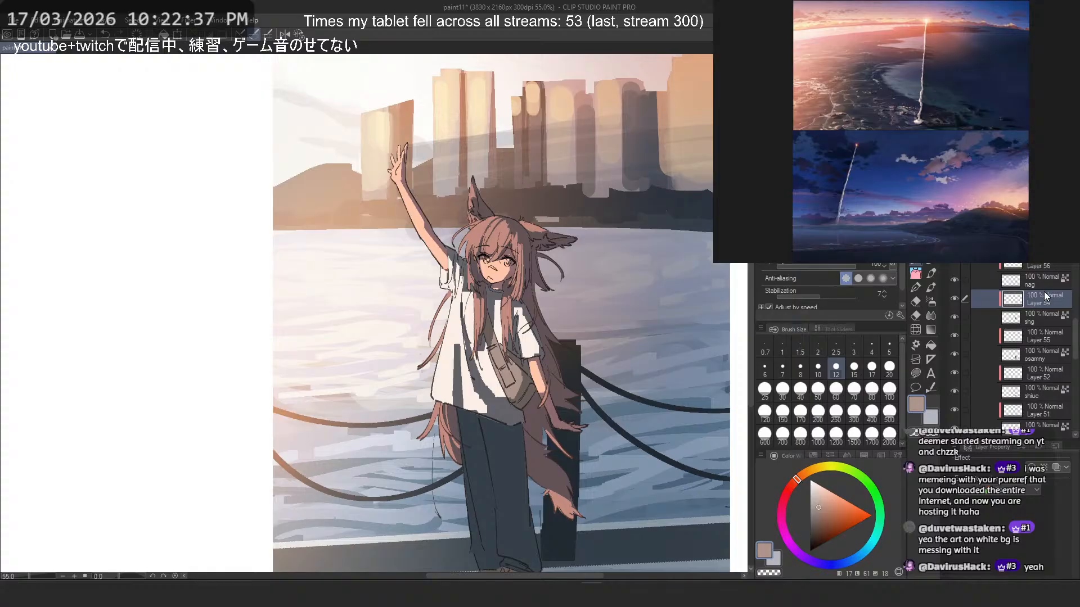
key(ctrl+u)
key(Escape)
key(ctrl+u)
scroll(442, 319, down, 2)
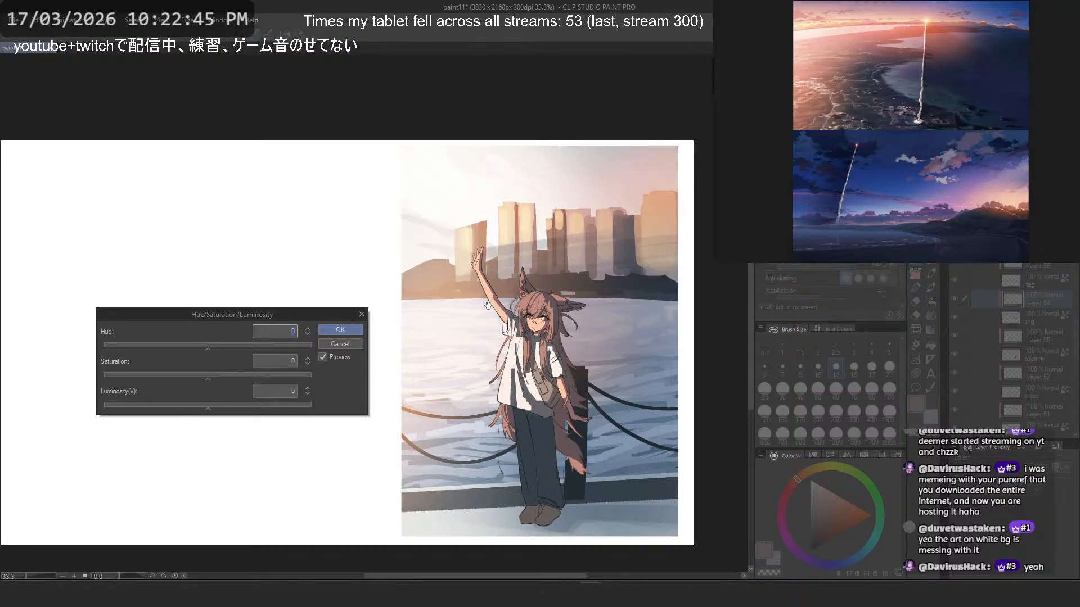
key(Escape)
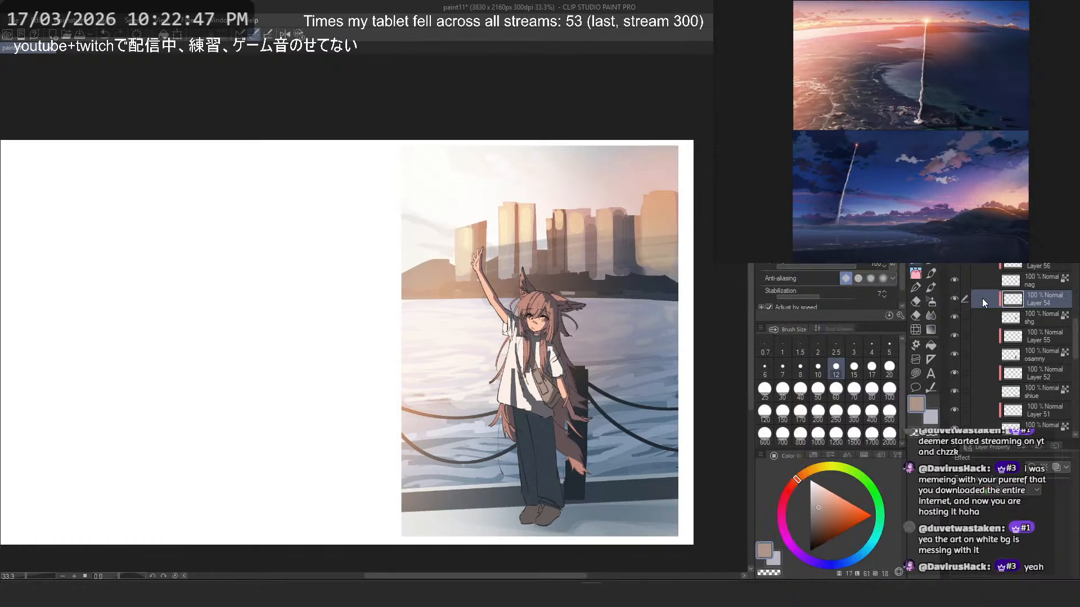
scroll(1006, 318, down, 4)
scroll(1008, 298, up, 5)
scroll(1008, 270, up, 1)
click(1009, 254)
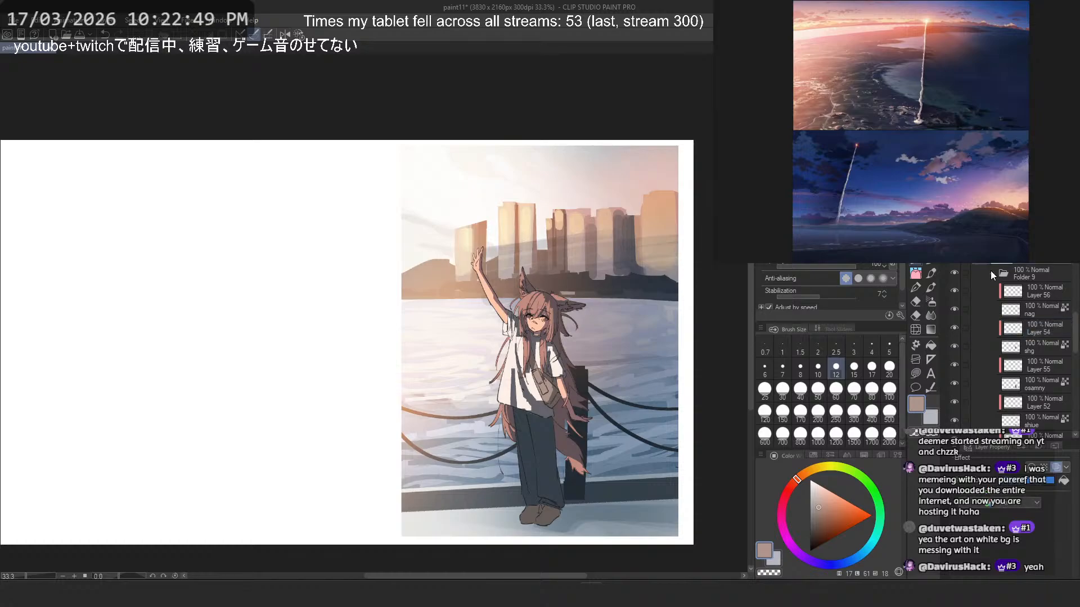
- Collapse Folder 9, move the Overlay Layer 47 above it, and clip the folder to the layer below
click(992, 273)
click(1041, 277)
drag(1041, 311, 1040, 266)
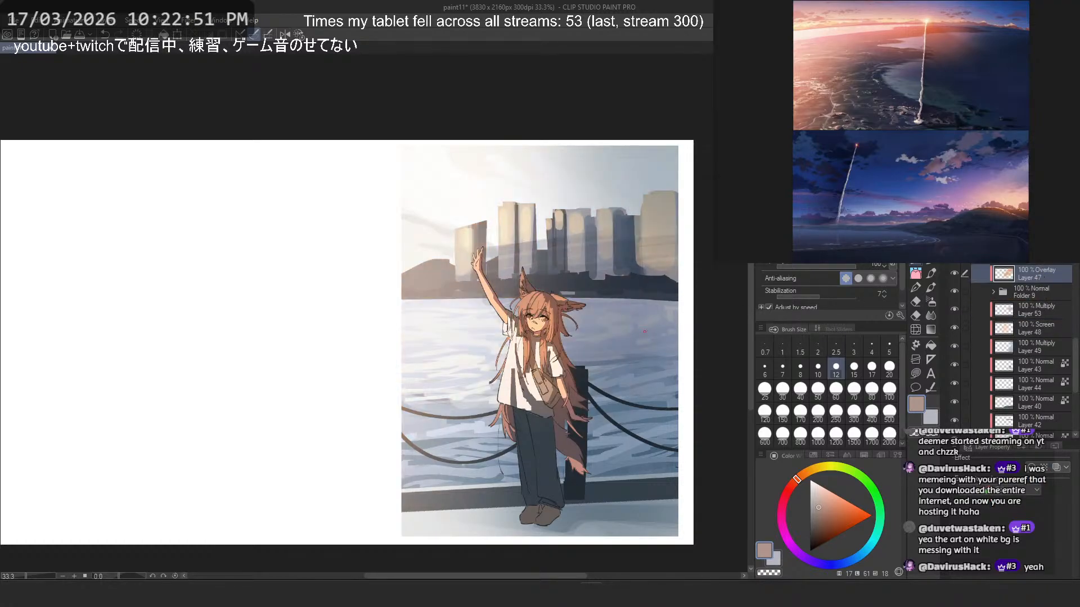
click(1025, 296)
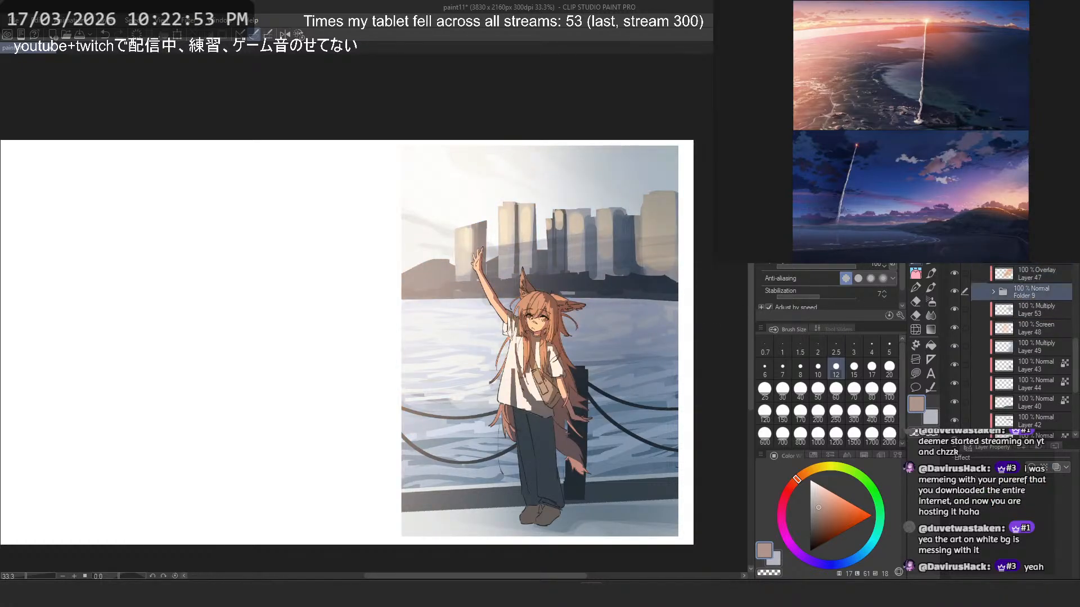
key(ctrl+alt+g)
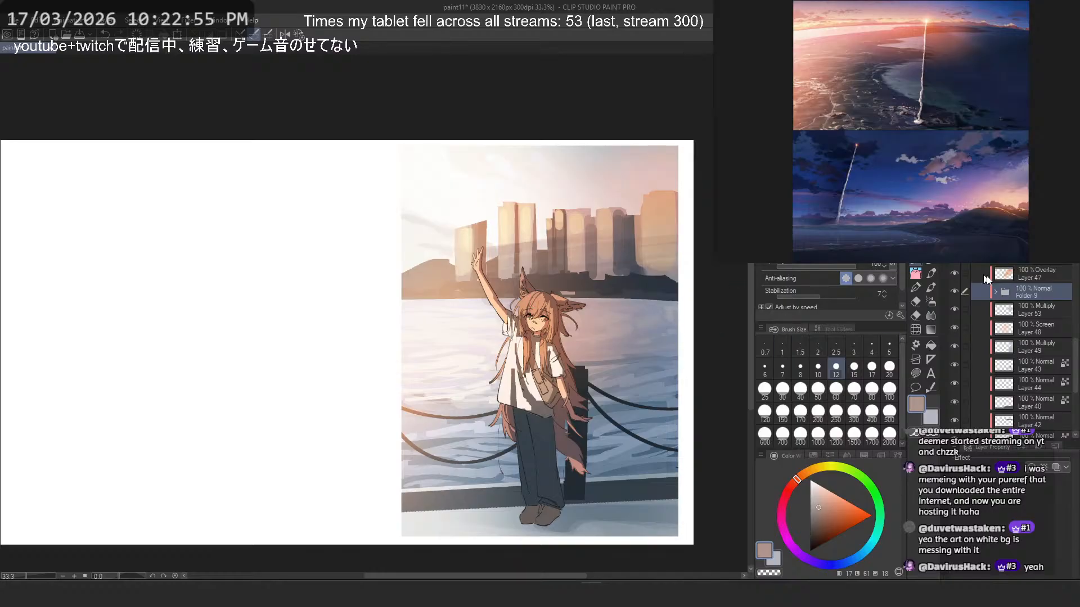
- Move the Overlay Layer 47 back beneath the clipped Folder 9, and expand the folder again
click(1034, 272)
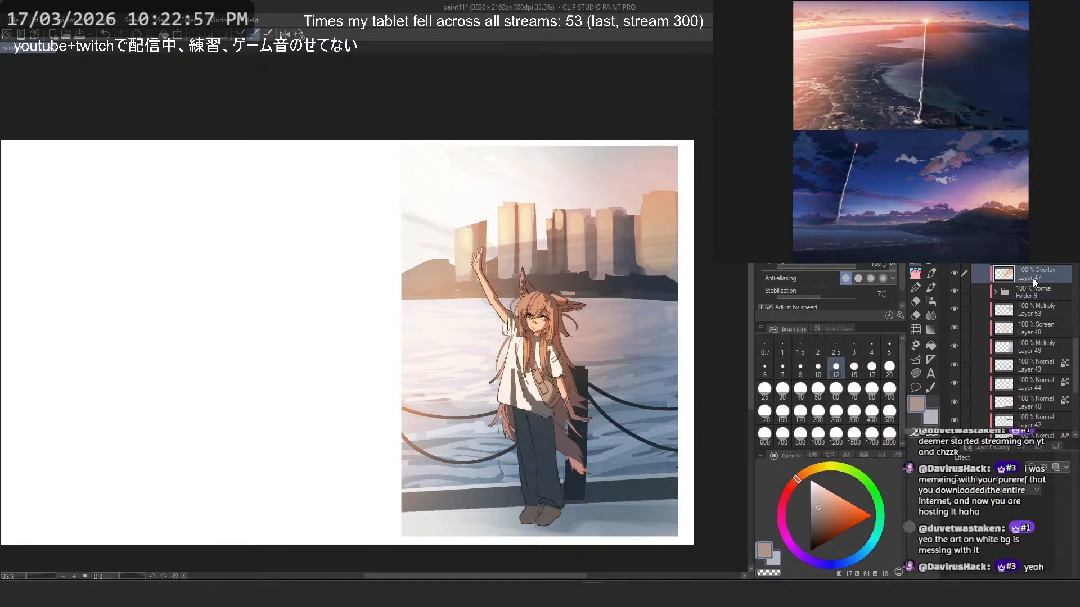
drag(1033, 276, 1029, 298)
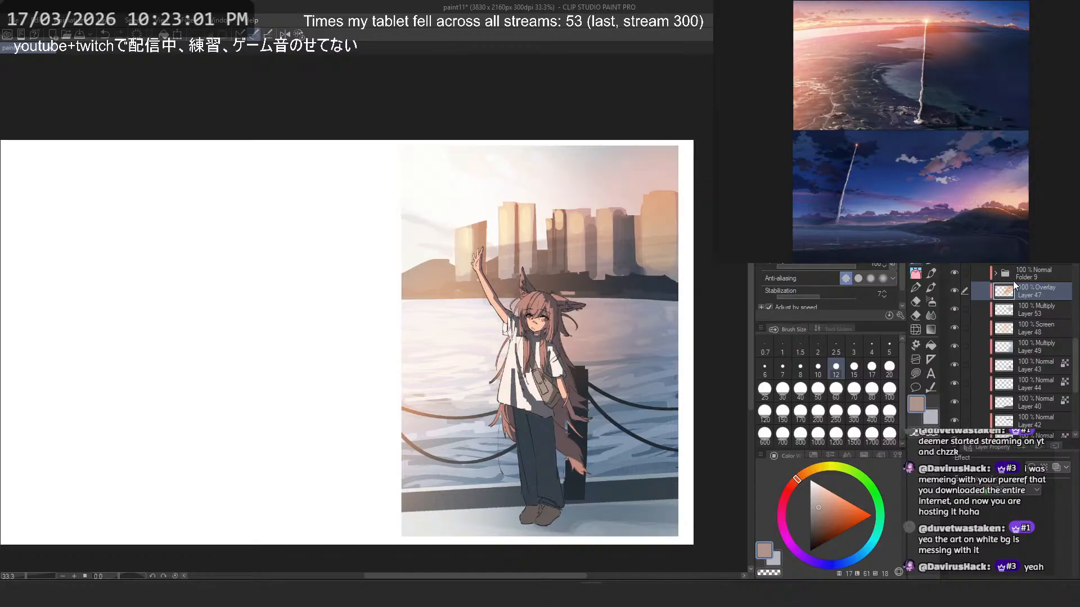
click(1006, 310)
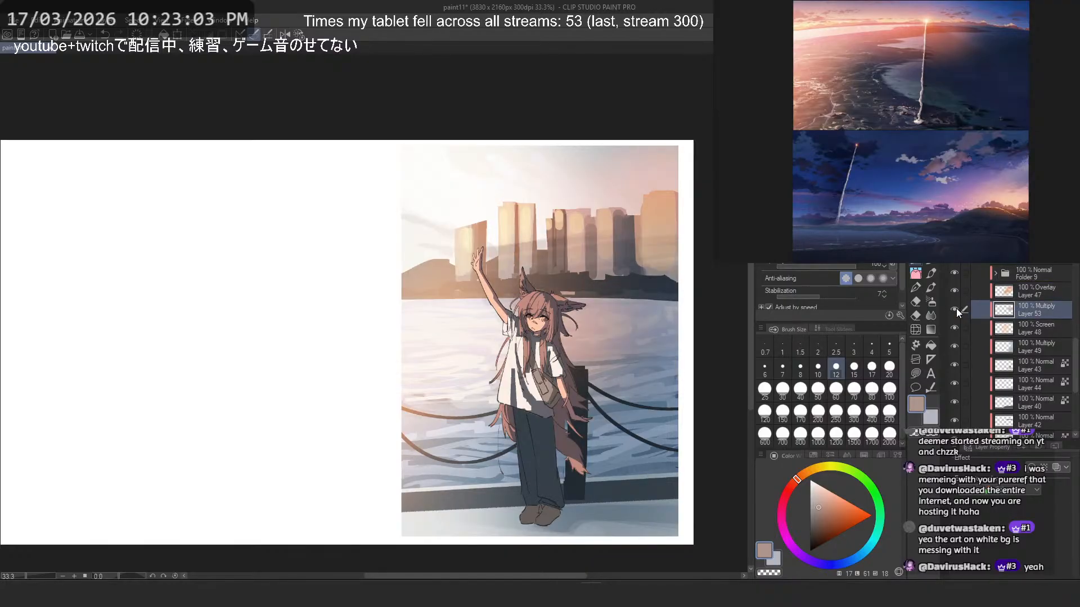
click(996, 273)
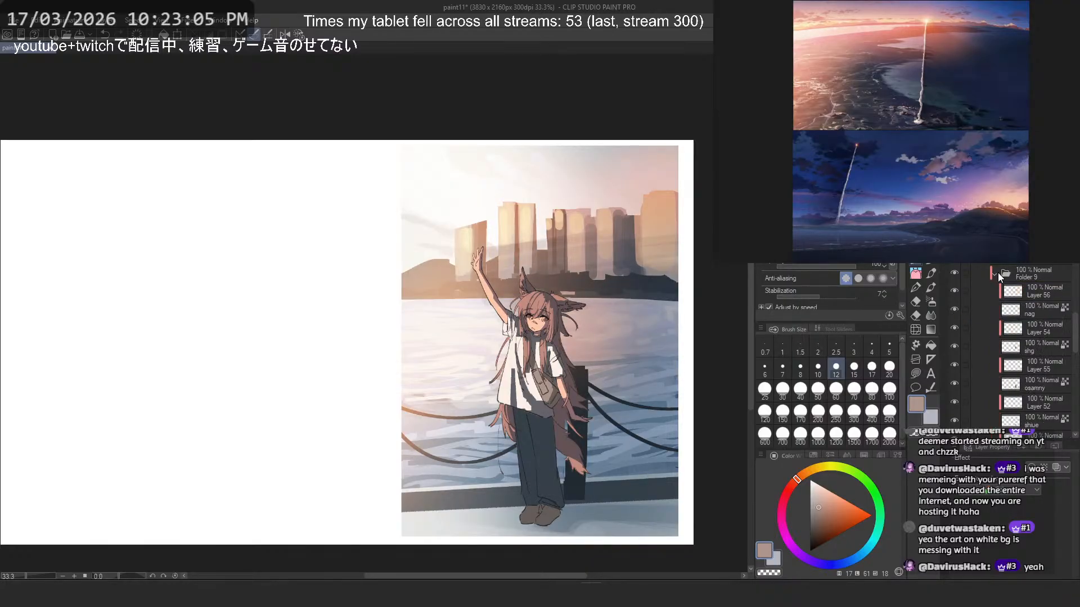
- Check the bag's colours by turning its light layer, Layer 56, and its base layer "nag" off and on
click(954, 290)
click(954, 290)
click(954, 308)
click(954, 308)
click(954, 308)
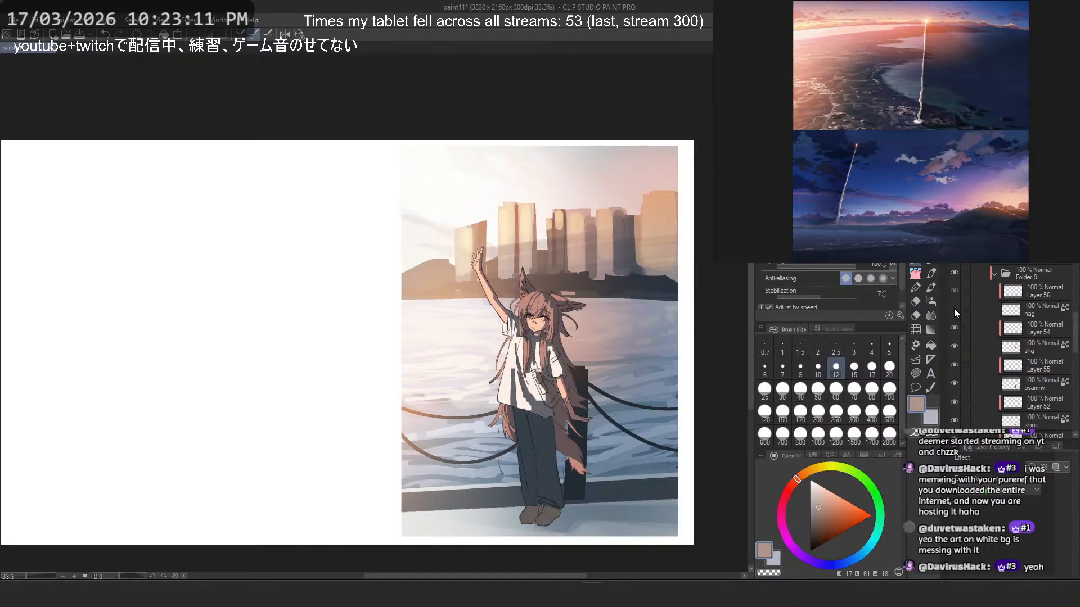
click(954, 309)
click(953, 292)
- Adjust the shirt's light on Layer 54 with Hue/Saturation/Luminosity, setting saturation to 71 and luminosity to -6
click(1010, 329)
key(ctrl+u)
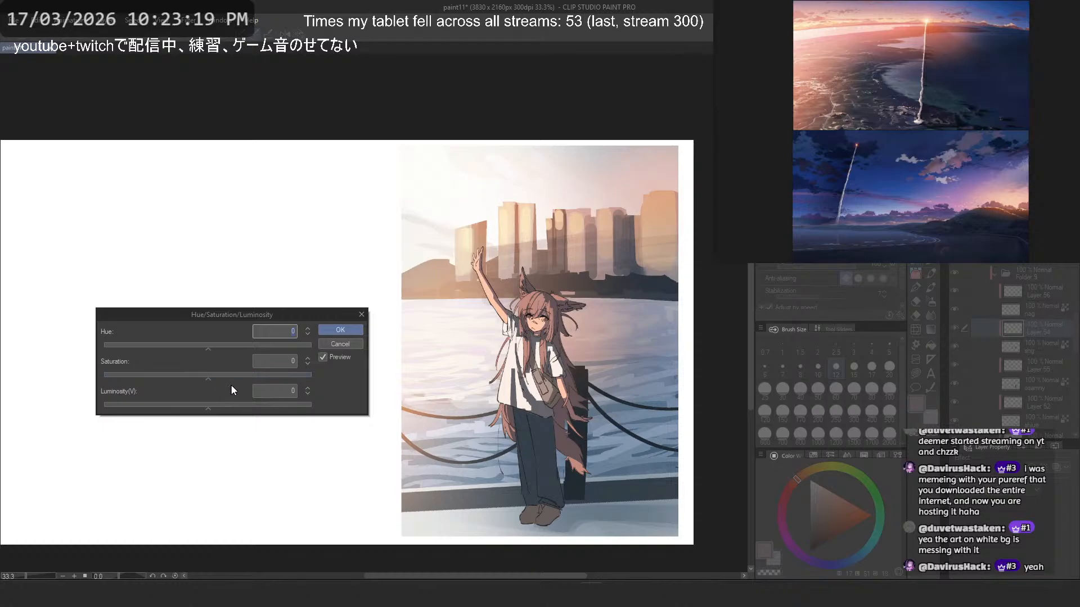
scroll(462, 396, up, 2)
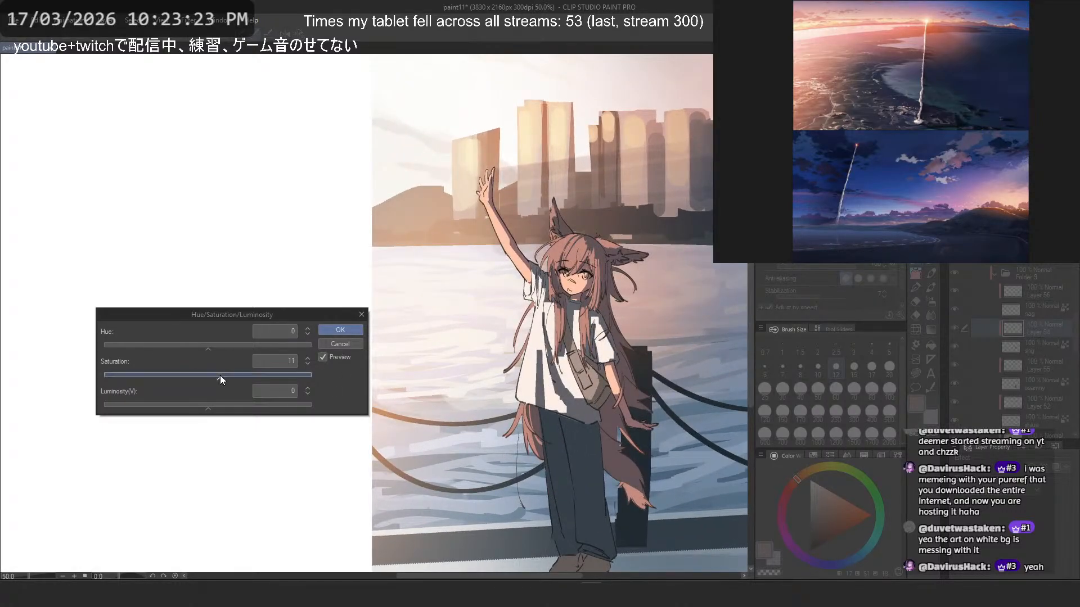
drag(220, 376, 284, 382)
drag(204, 405, 201, 405)
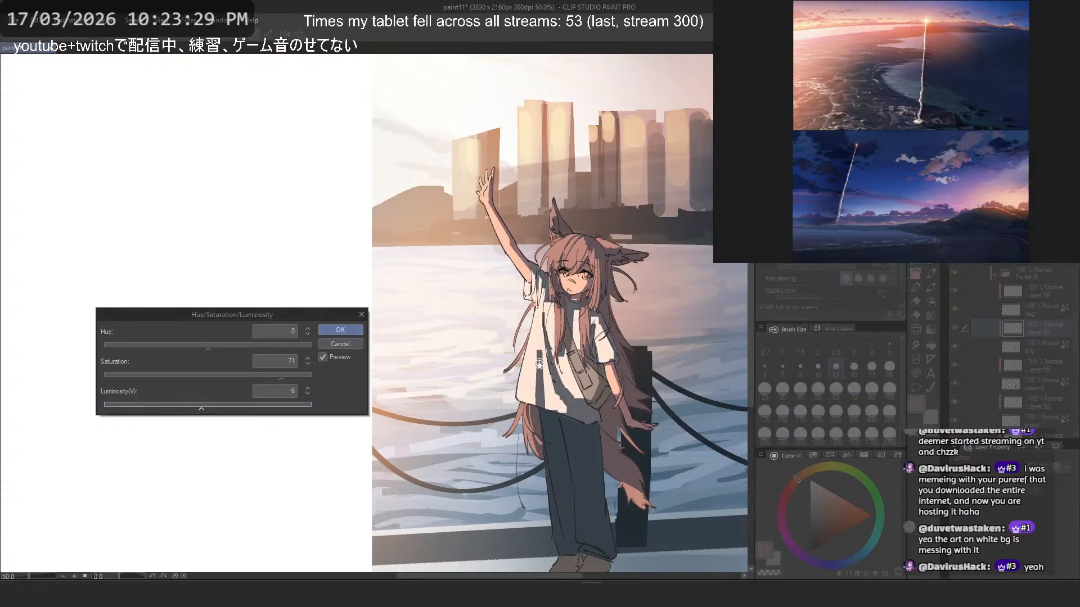
click(340, 329)
key(ctrl+0)
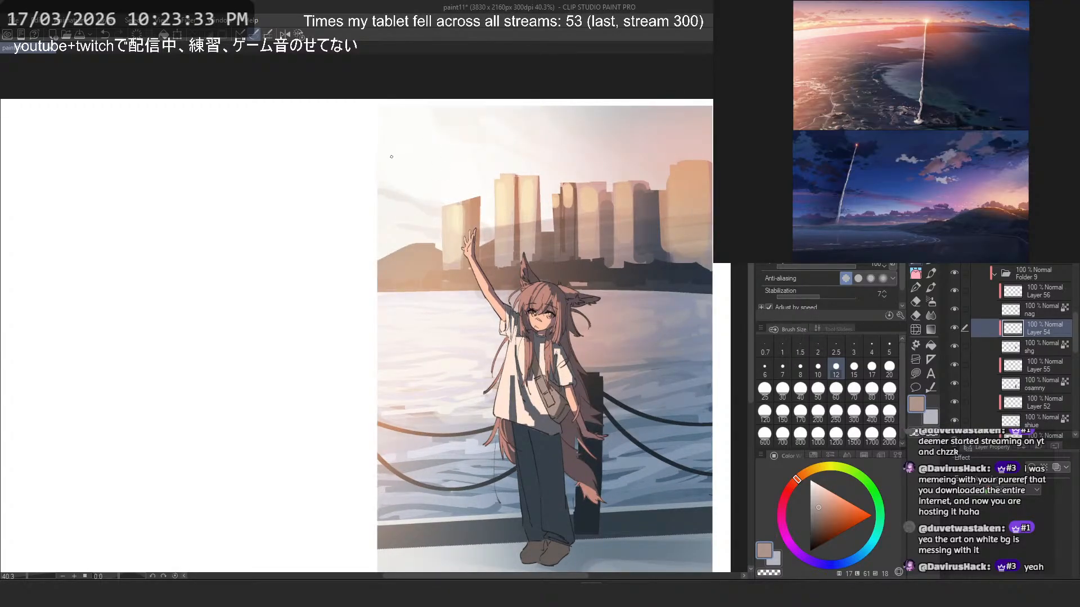
- Compare the shirt's light and the whole character with the sunset sea reference image
scroll(508, 375, up, 2)
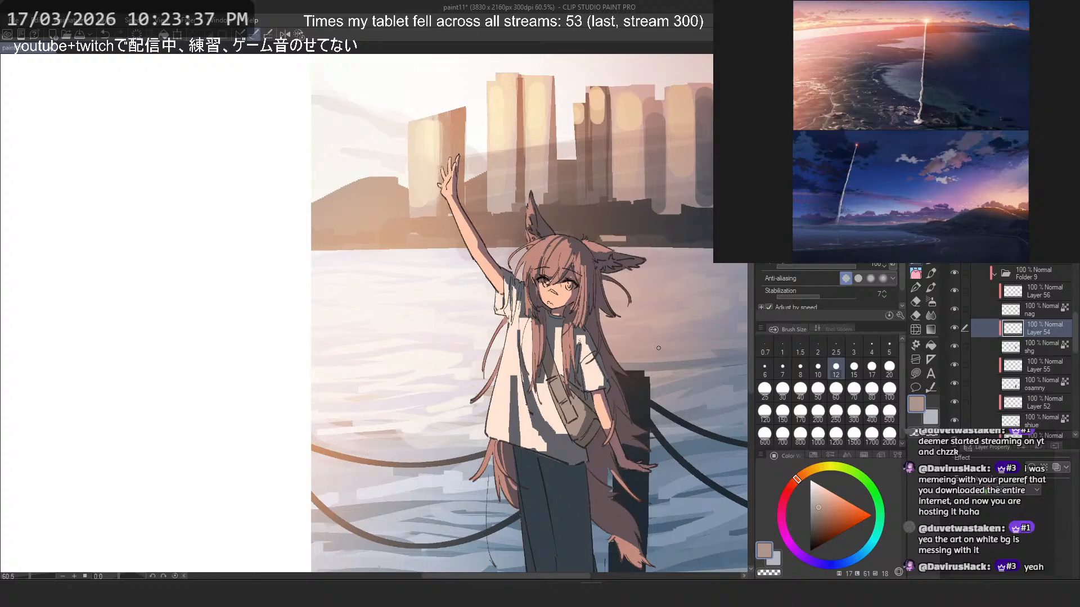
scroll(217, 361, down, 1)
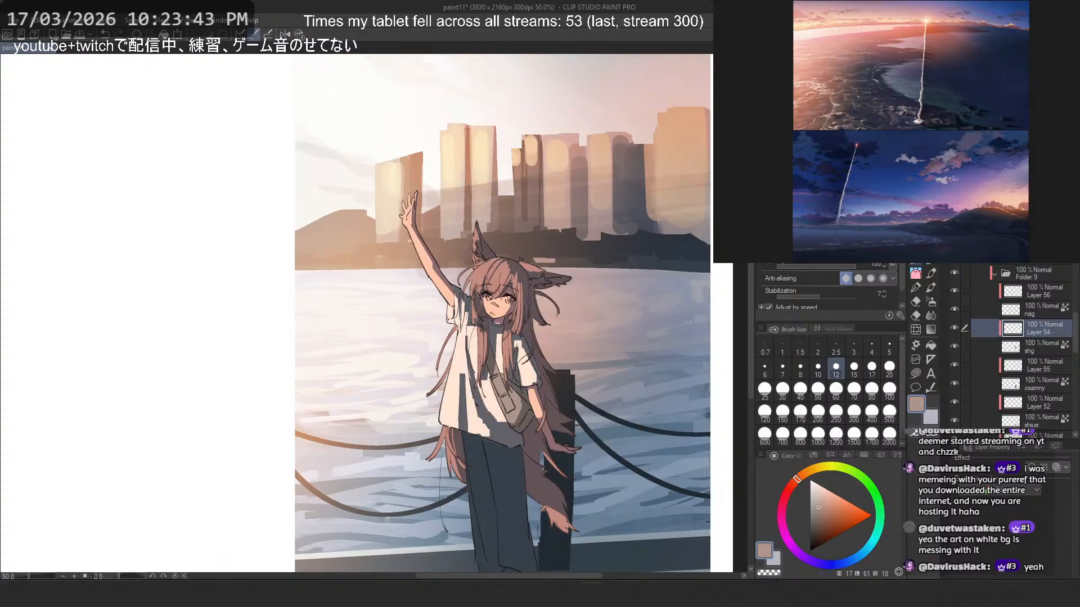
scroll(964, 206, down, 3)
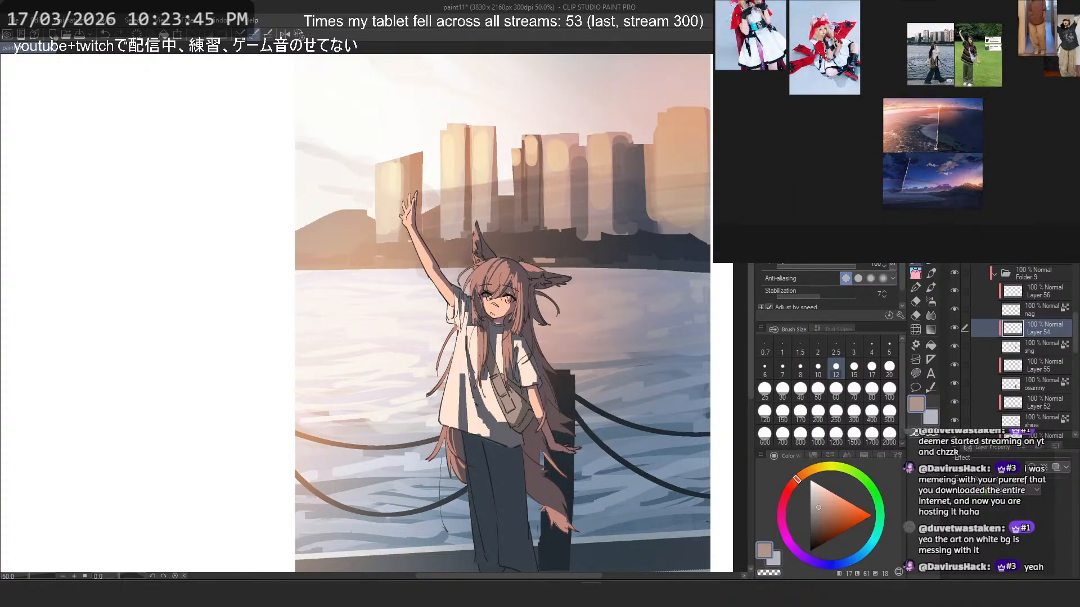
scroll(932, 137, up, 4)
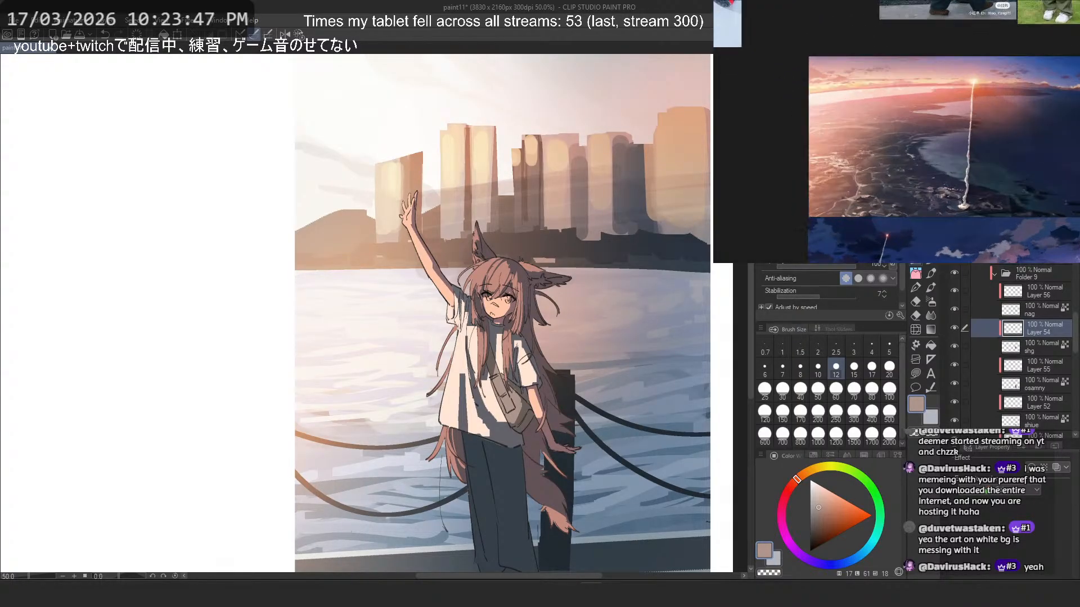
scroll(919, 126, up, 2)
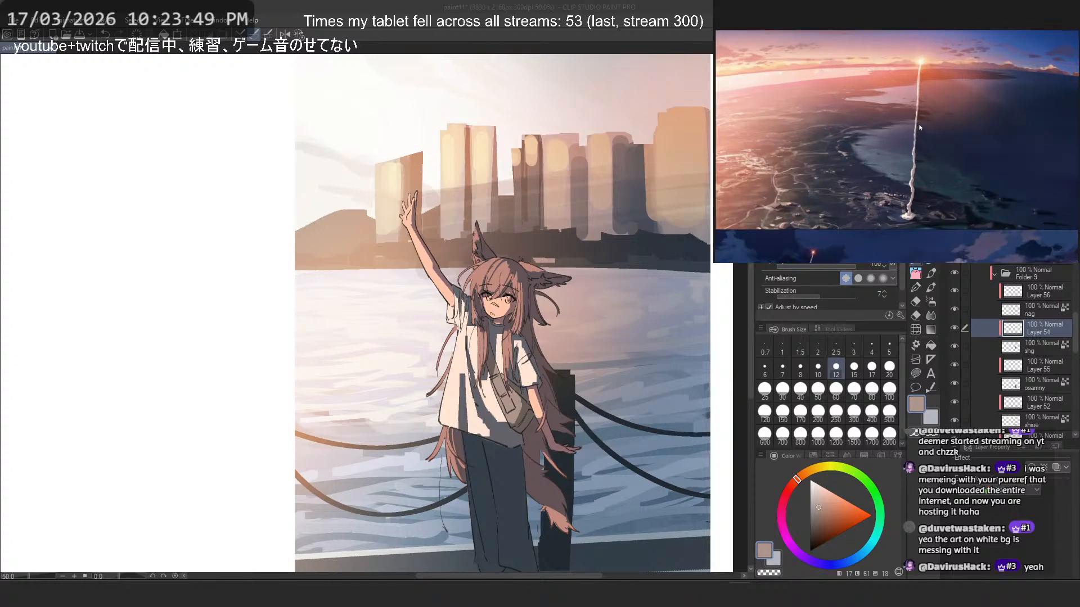
scroll(940, 137, down, 2)
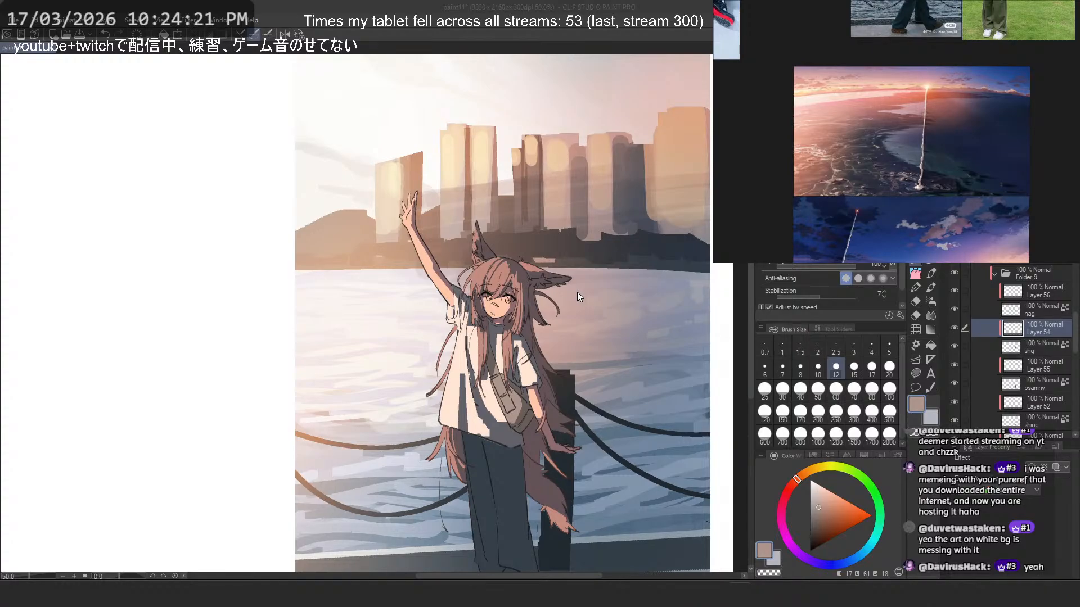
scroll(459, 280, down, 2)
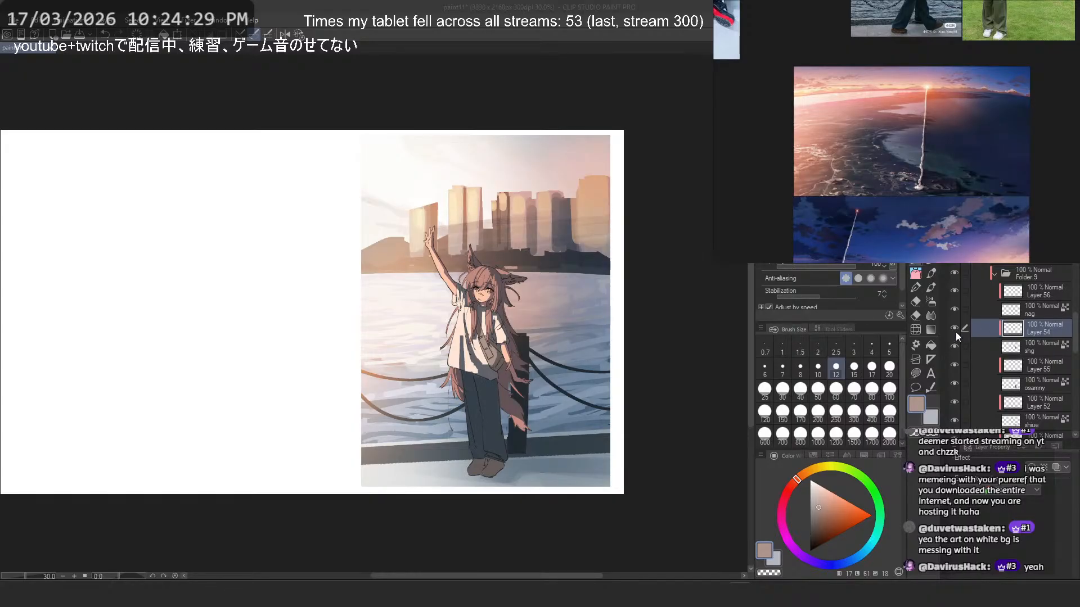
- Raise the saturation of the skin's shadow layer "s" to 14 with Hue/Saturation/Luminosity, checking Layer 51 off and on first
scroll(1027, 348, down, 3)
click(1032, 377)
scroll(1041, 404, down, 1)
click(1013, 386)
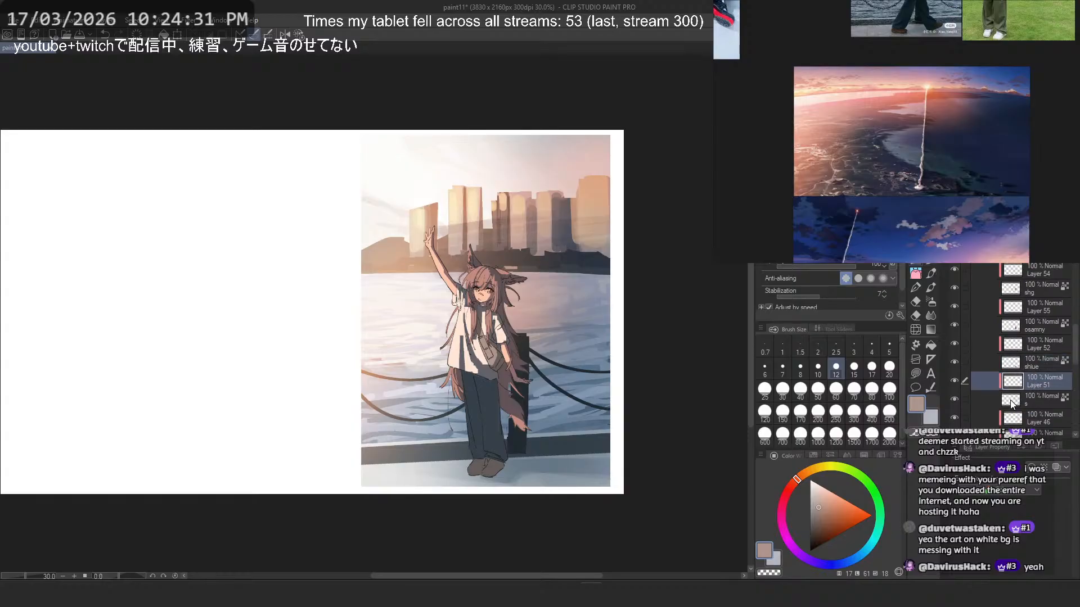
click(1010, 403)
click(953, 380)
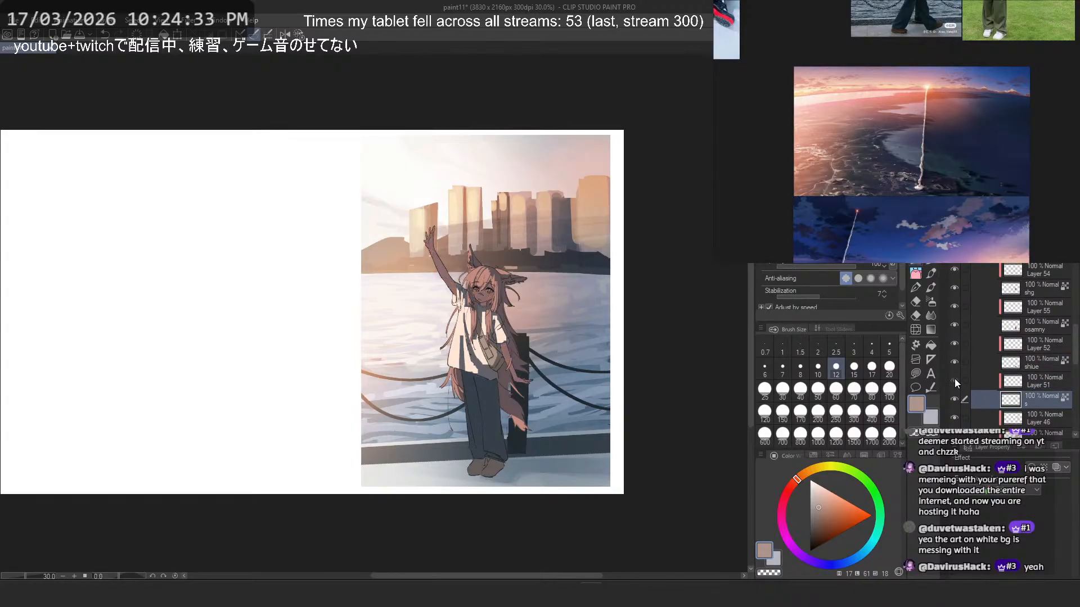
click(954, 380)
key(ctrl+u)
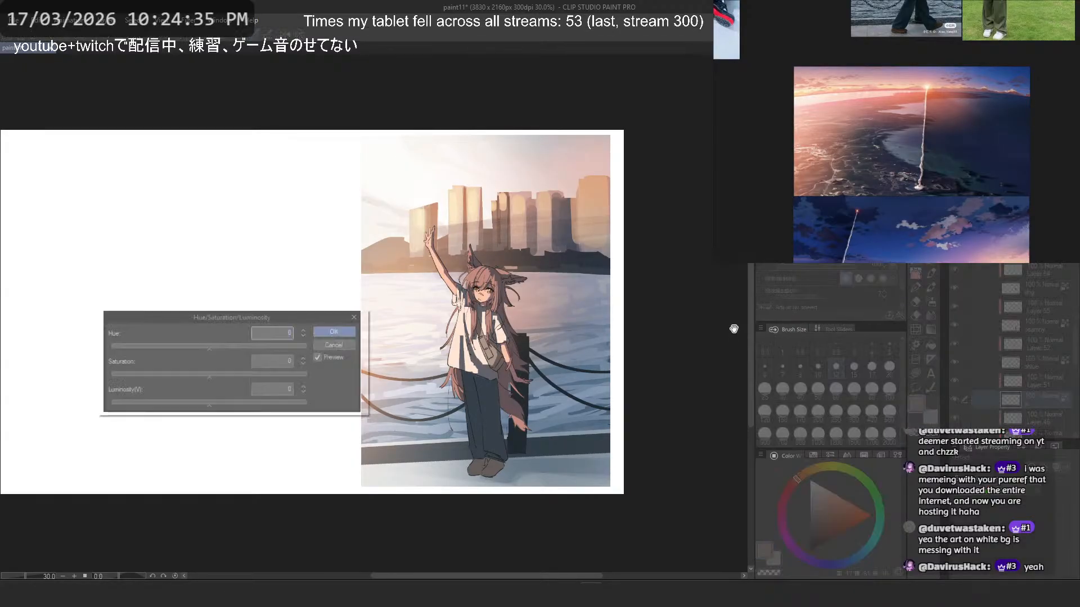
click(238, 375)
drag(238, 373, 220, 372)
scroll(497, 274, up, 7)
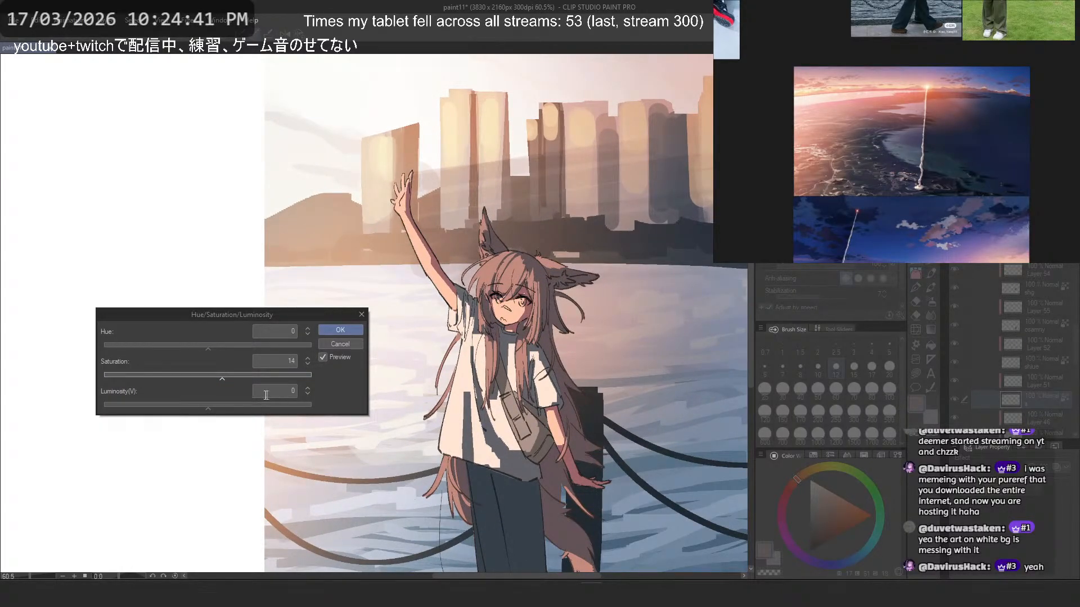
click(338, 331)
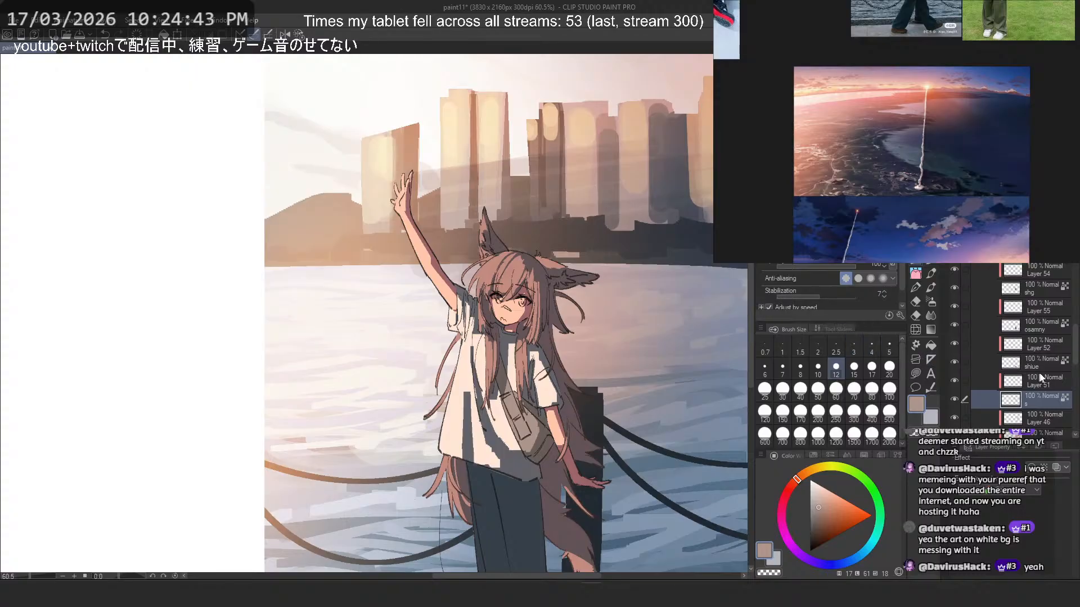
- Give the shirt's shadow layer "shg" a small positive hue shift and saturation 5 with Hue/Saturation/Luminosity
click(973, 287)
click(957, 288)
click(956, 288)
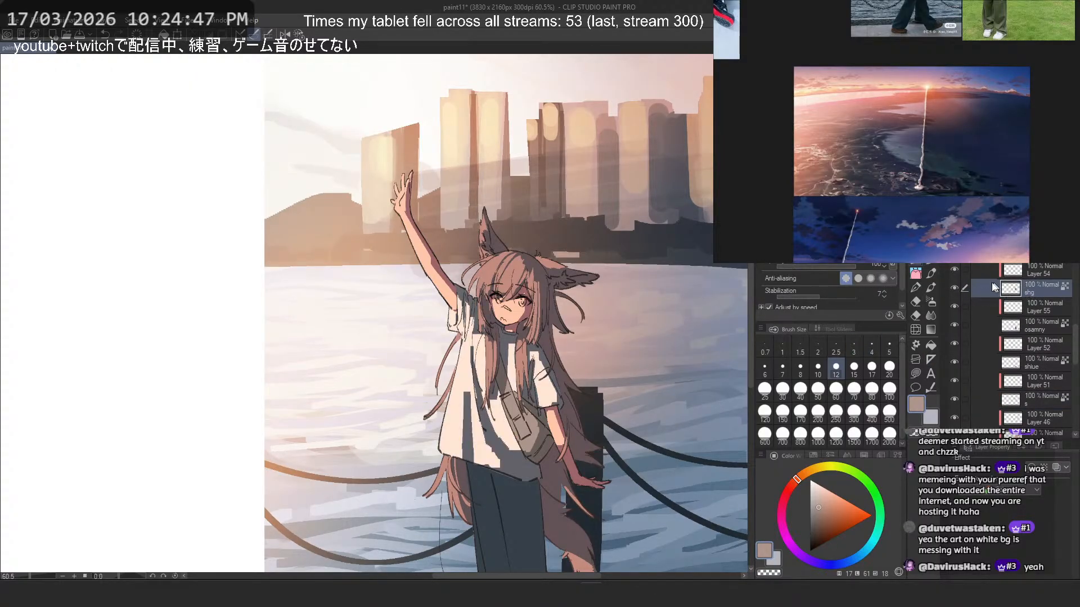
key(ctrl+u)
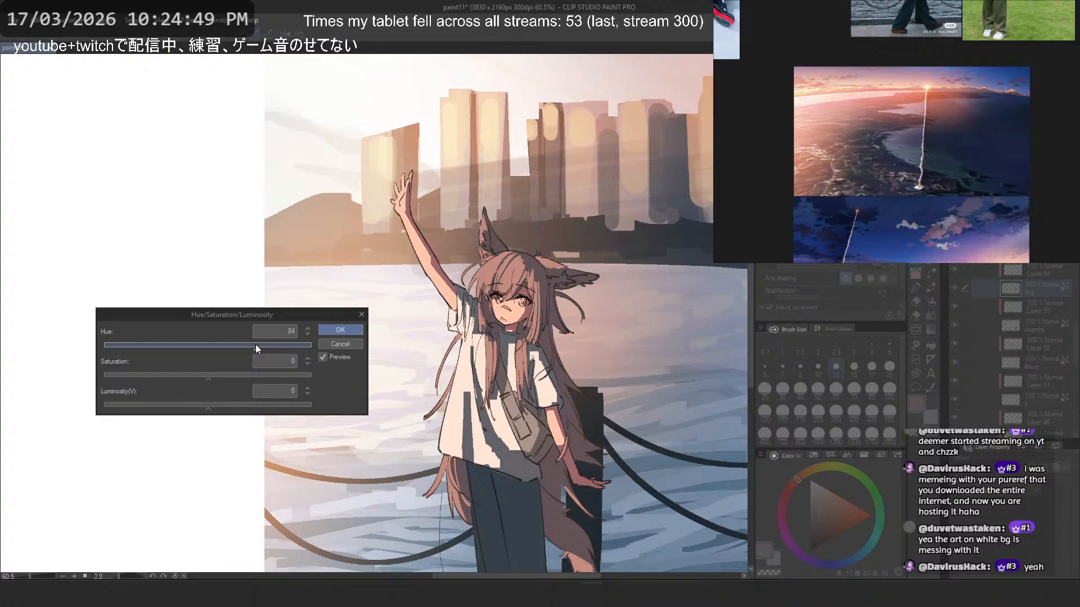
key(Escape)
key(ctrl+u)
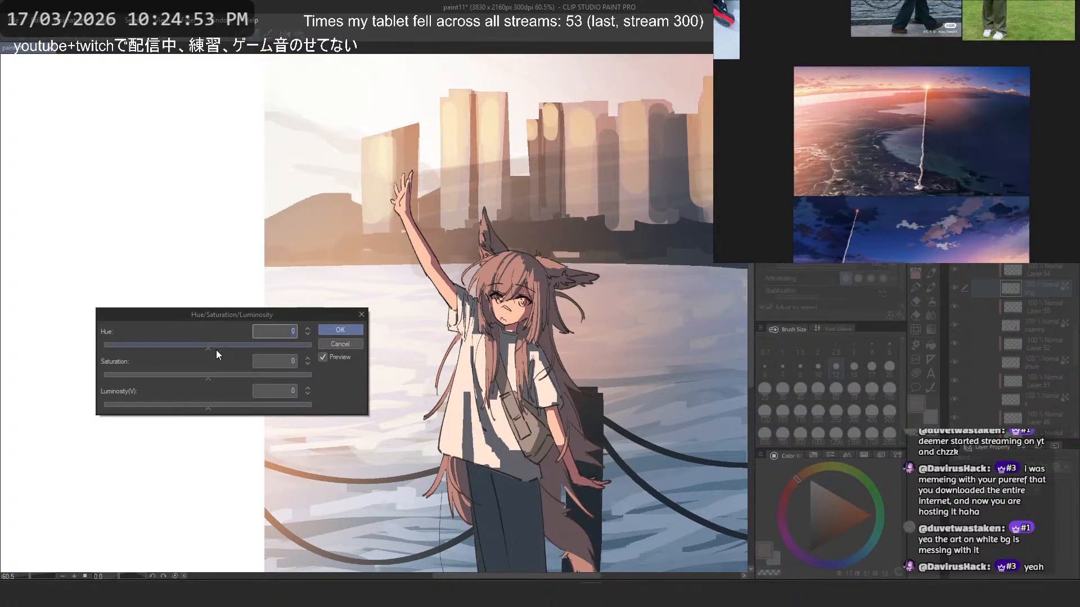
drag(217, 351, 268, 344)
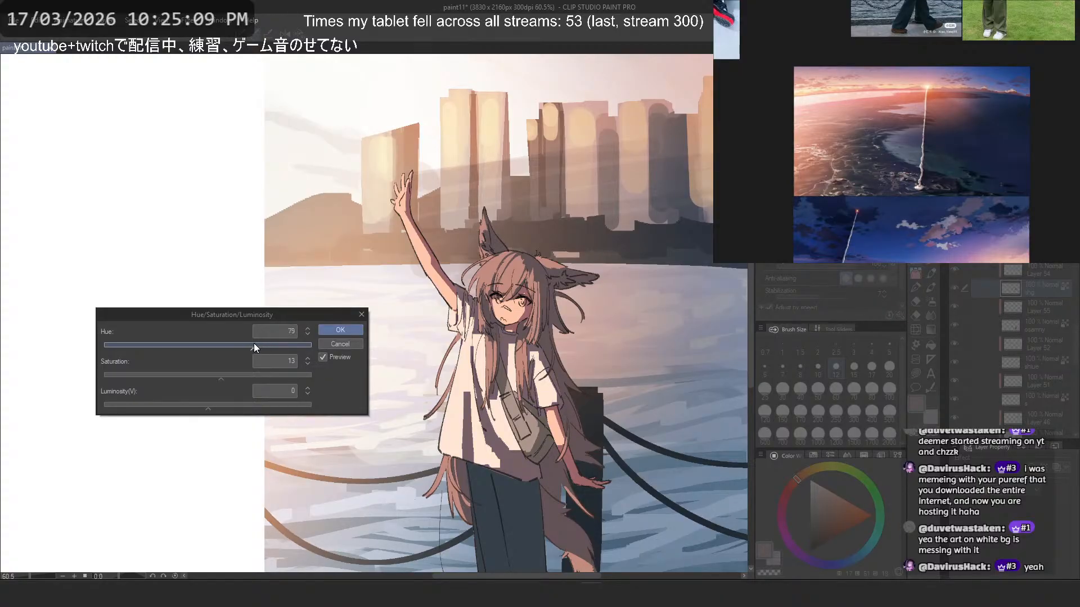
scroll(510, 272, down, 2)
scroll(493, 323, up, 3)
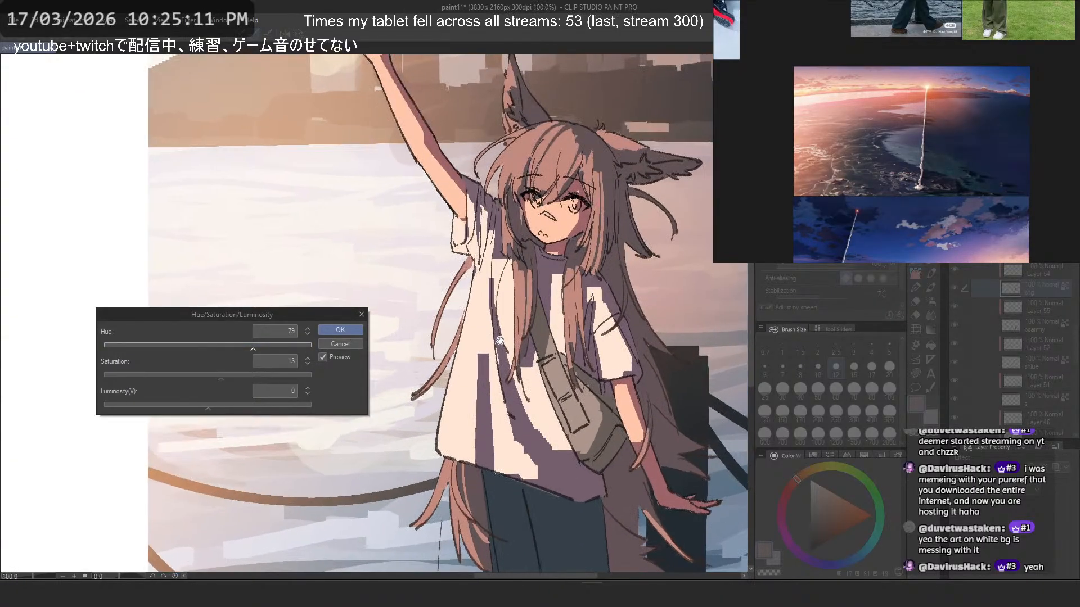
drag(208, 377, 215, 378)
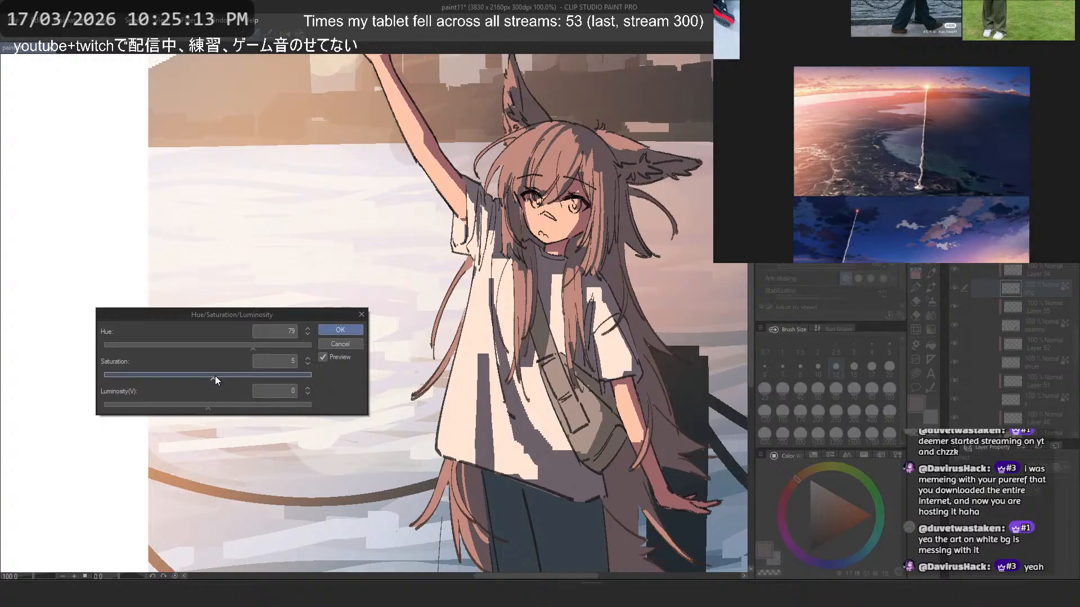
click(231, 346)
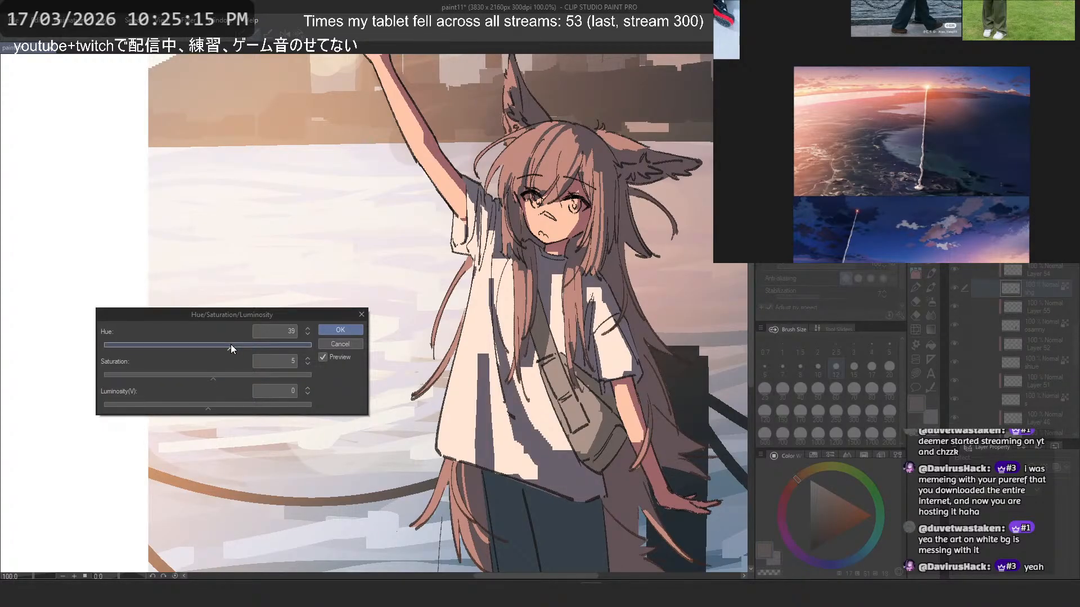
mouse_move(230, 345)
mouse_down()
mouse_move(205, 346)
mouse_move(237, 347)
mouse_move(220, 348)
mouse_up()
click(344, 329)
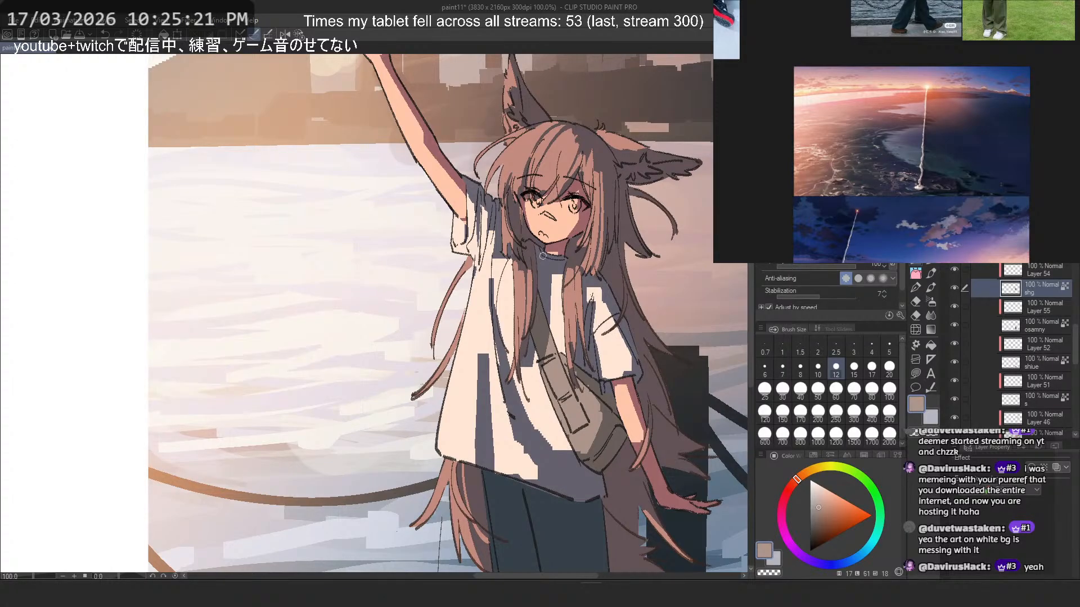
scroll(543, 256, down, 3)
scroll(667, 197, up, 1)
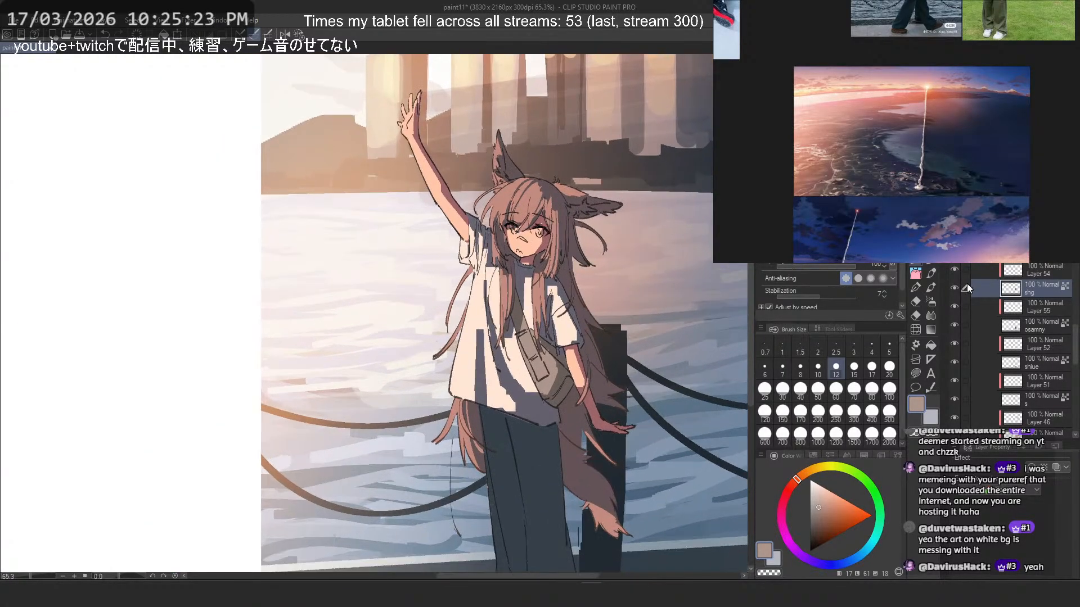
scroll(1024, 322, up, 2)
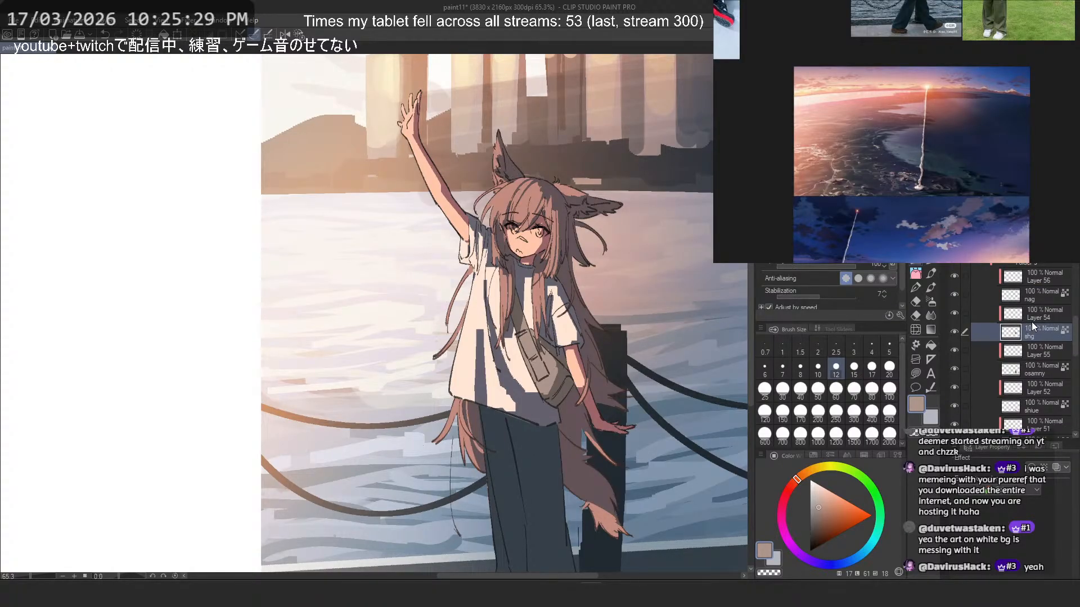
scroll(413, 273, down, 5)
scroll(484, 320, up, 3)
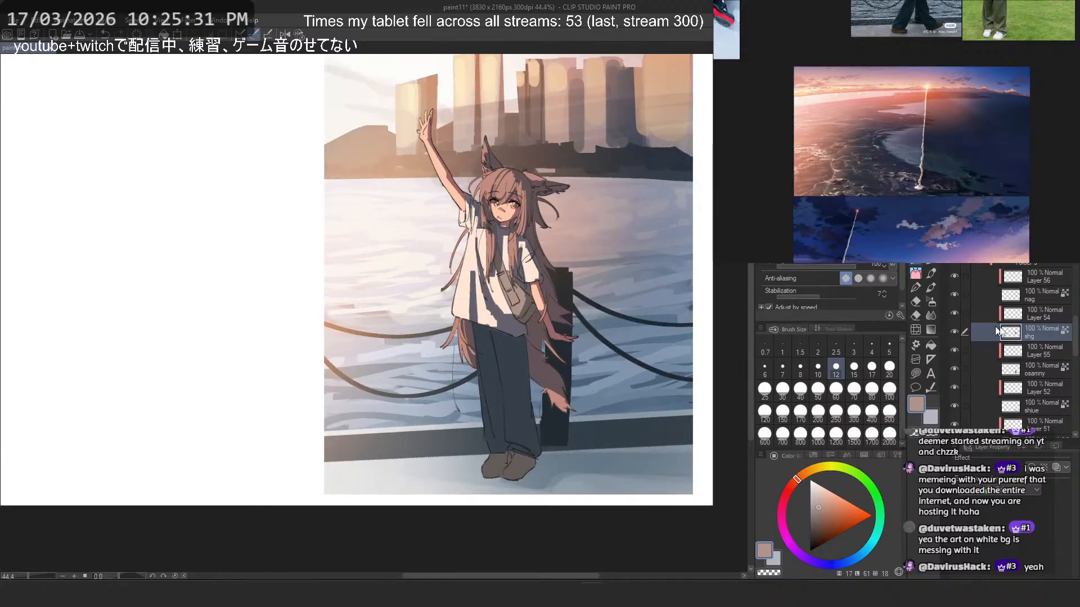
- Select Layer 55 above the trousers' layer "osamny", pick a dull grey-brown and set the brush size to 60 after a test stroke
scroll(1047, 330, down, 2)
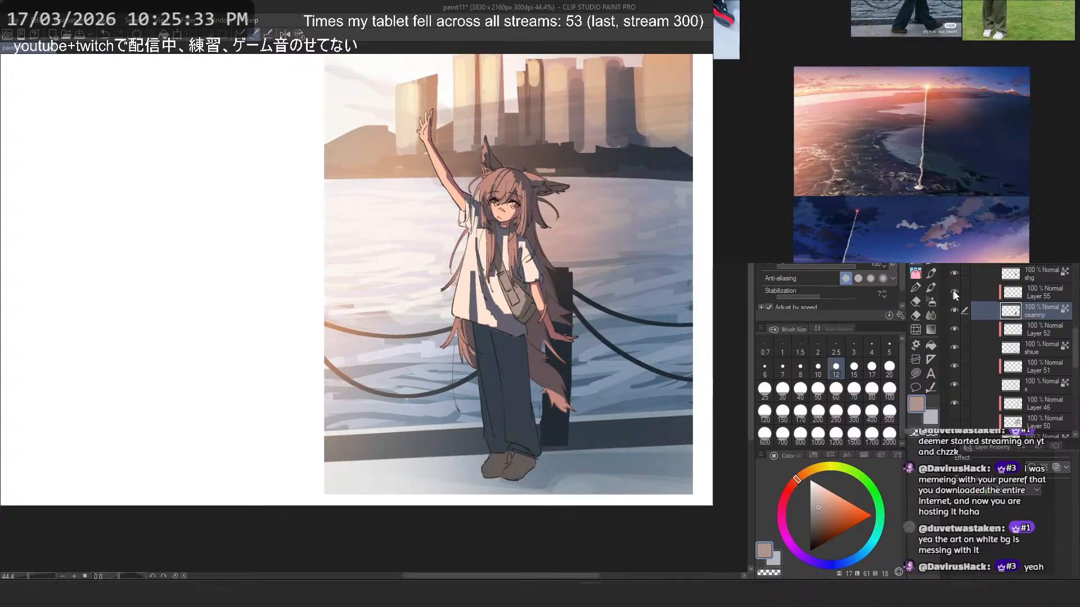
click(994, 289)
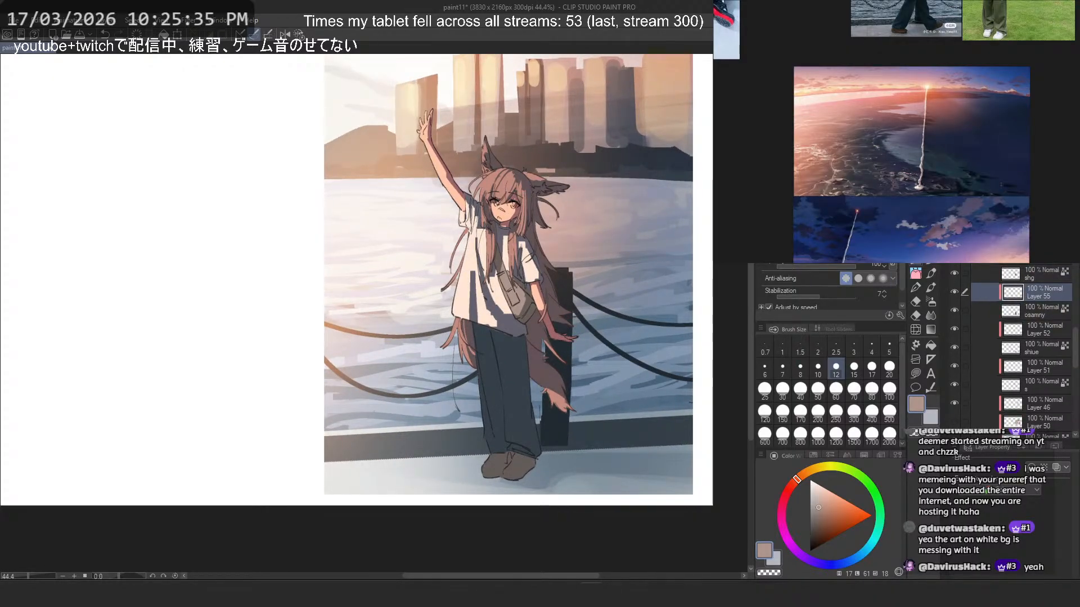
click(919, 264)
click(919, 266)
alt+click(522, 310)
drag(475, 342, 496, 353)
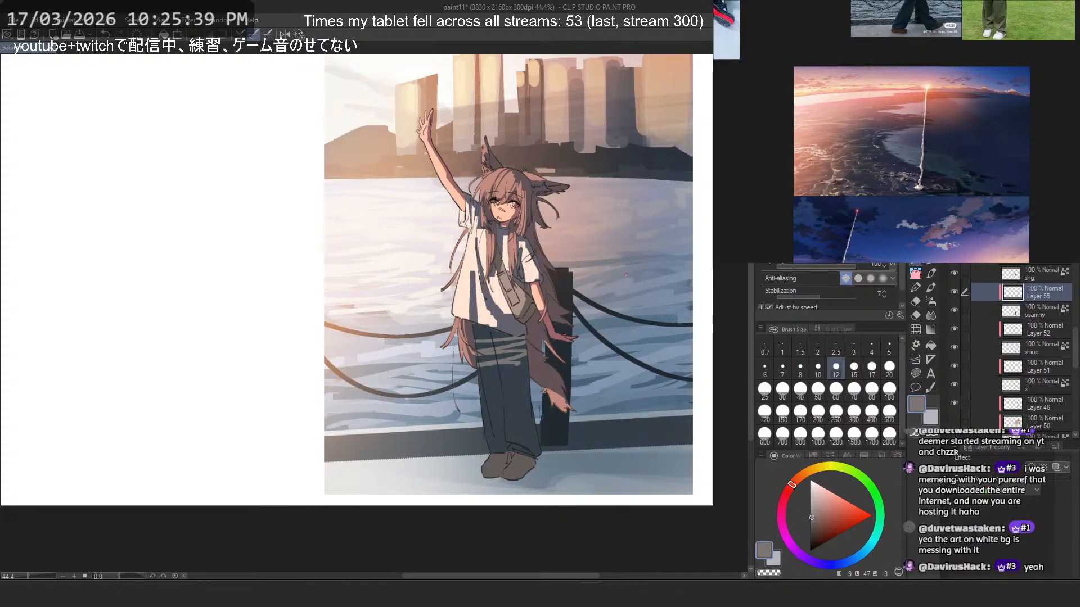
key(ctrl+z)
click(836, 389)
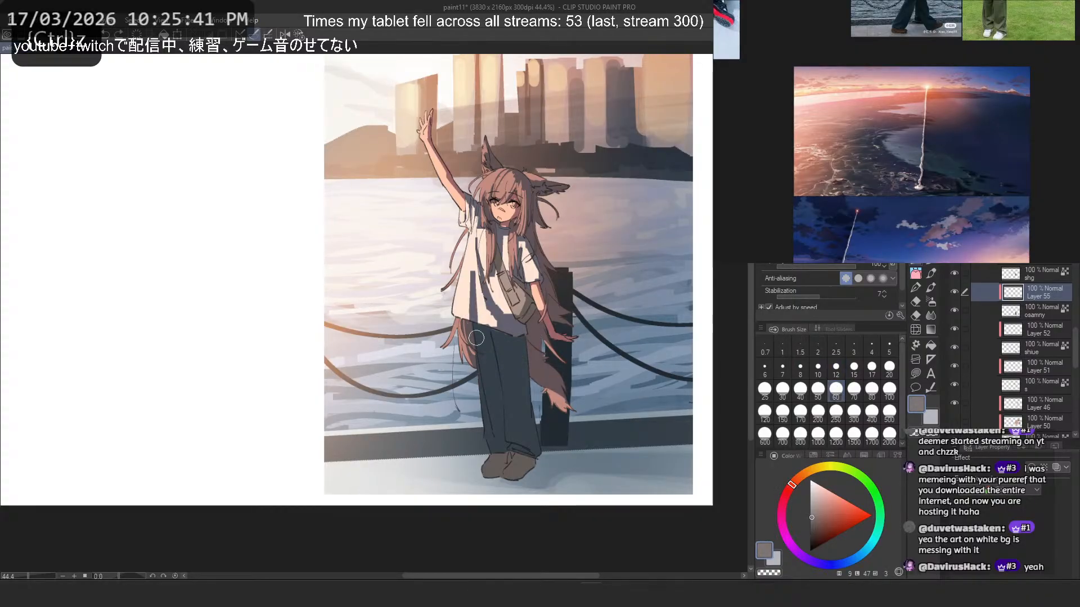
drag(474, 342, 487, 356)
mouse_move(491, 333)
mouse_down()
mouse_move(503, 361)
mouse_move(500, 346)
mouse_up()
key(ctrl+z)
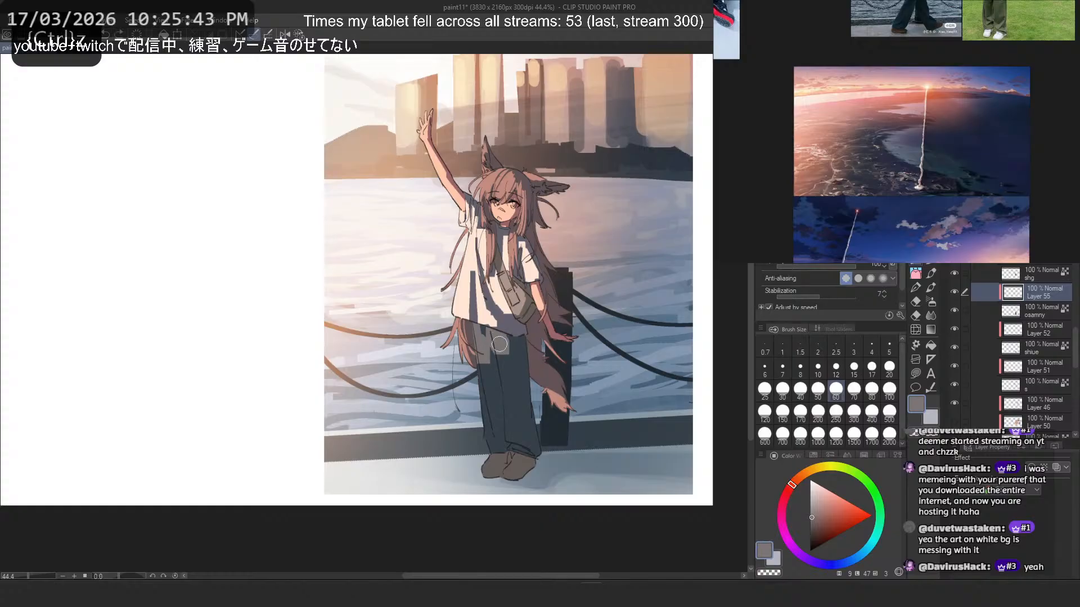
scroll(503, 317, down, 2)
scroll(504, 304, up, 2)
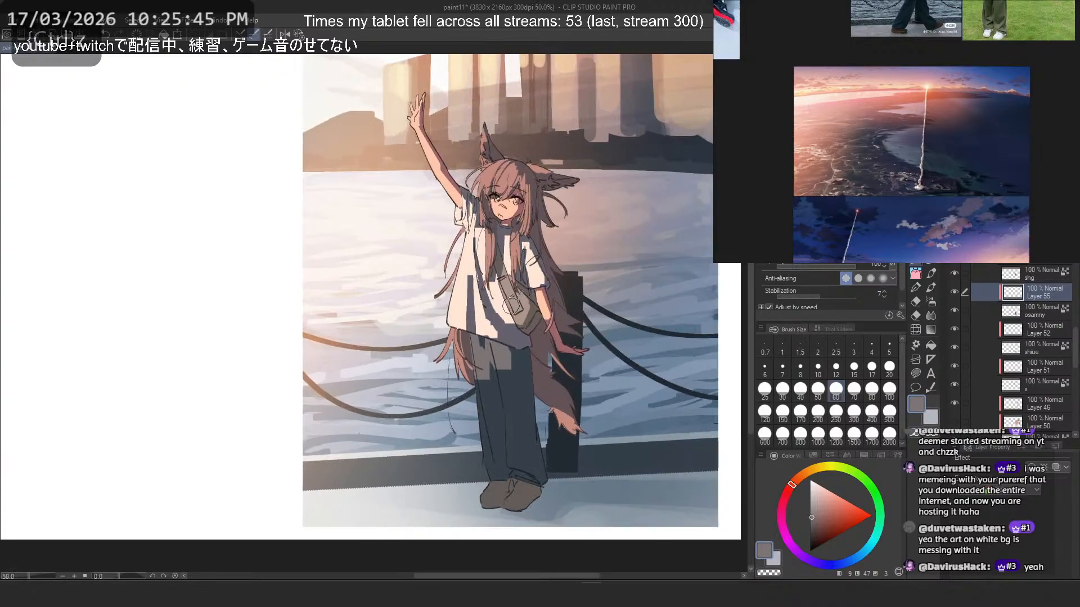
key(ctrl+z)
- Paint broad grey-brown light areas down both trouser legs on Layer 55 with the size 60 brush
drag(481, 365, 498, 451)
key(ctrl+z)
mouse_move(478, 344)
mouse_down()
mouse_move(494, 457)
mouse_move(523, 457)
mouse_up()
key(ctrl+z)
key(ctrl+z)
key(ctrl+z)
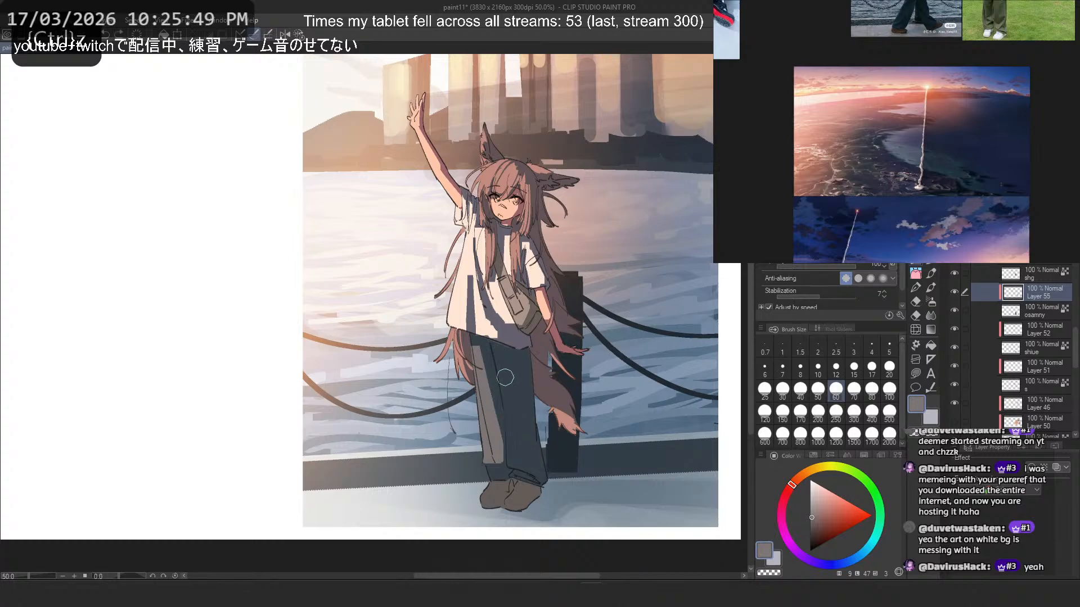
mouse_move(501, 359)
mouse_down()
mouse_move(520, 452)
mouse_move(541, 447)
mouse_up()
- Refine the light shapes toward the trouser hems, alternating transparent colour and grey-brown and undoing unsatisfactory strokes
key(c)
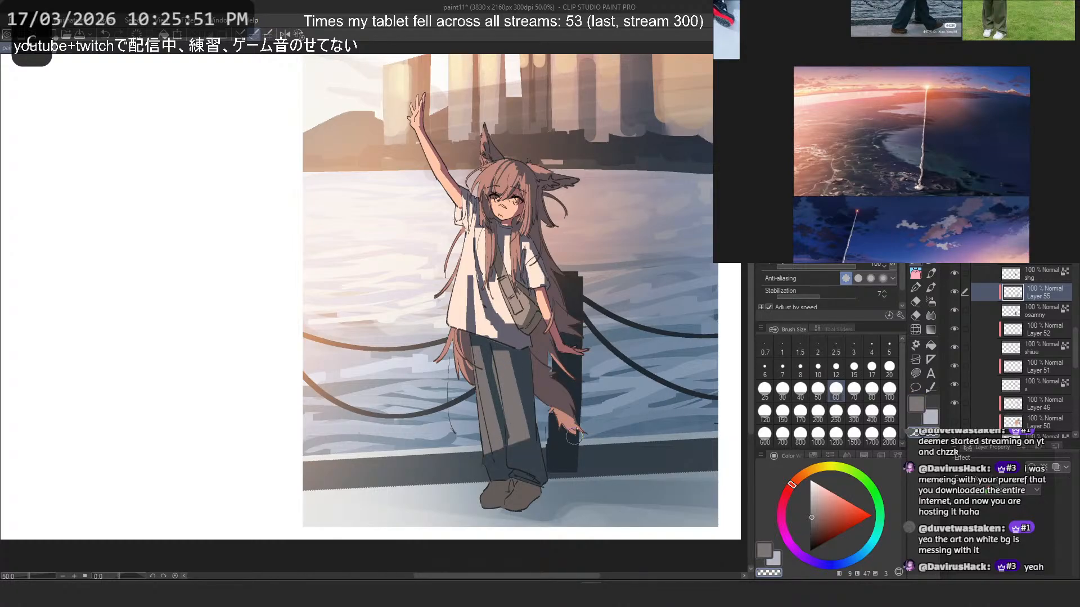
key(ctrl+z)
mouse_move(471, 461)
mouse_down()
mouse_move(554, 447)
mouse_move(467, 452)
mouse_up()
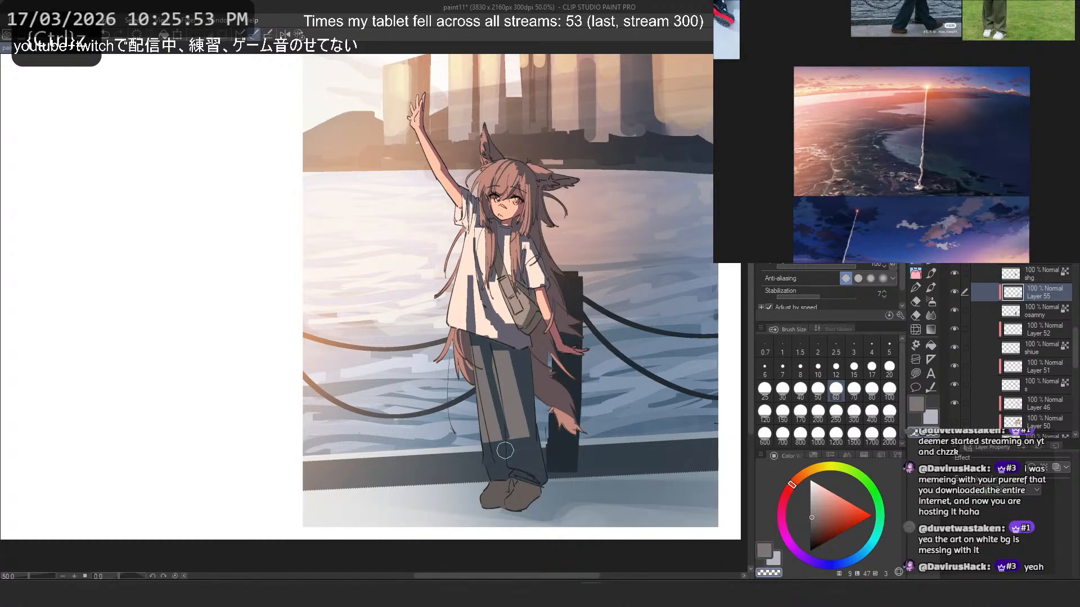
key(ctrl+z)
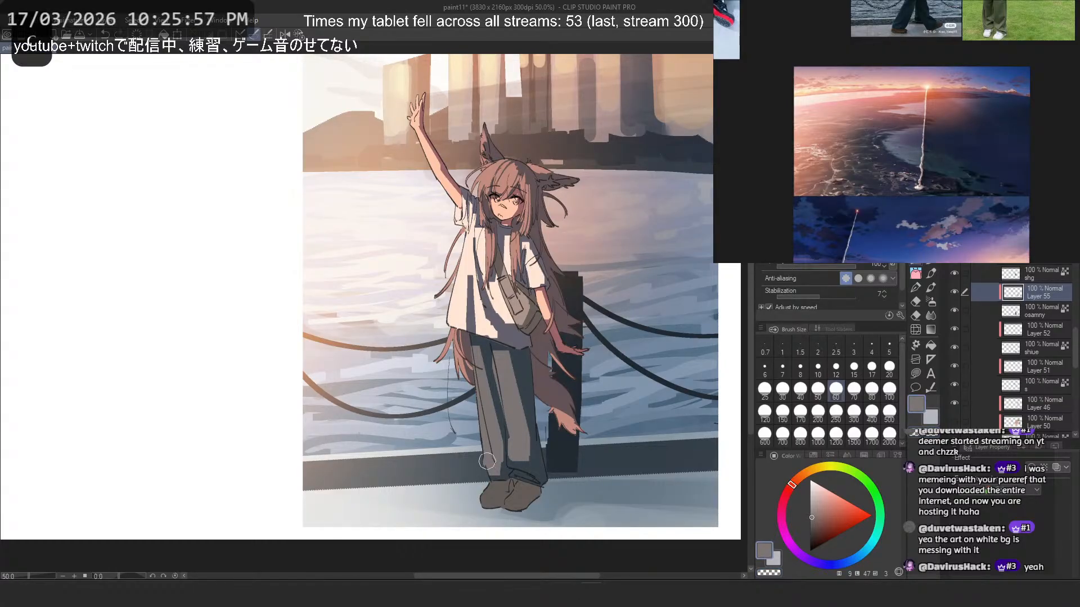
key(ctrl+z)
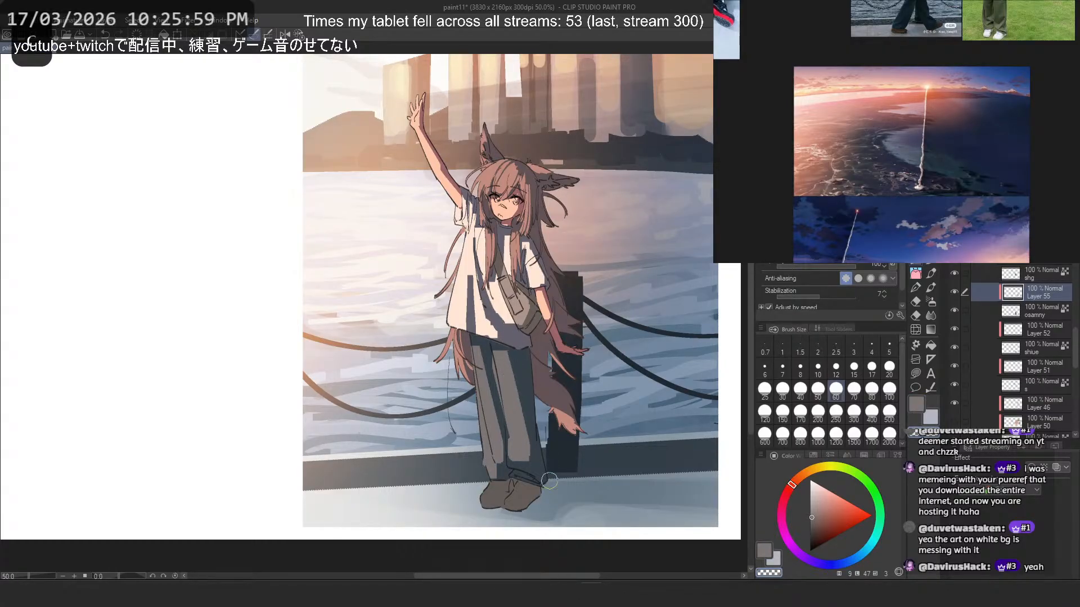
key(ctrl+z)
key(ctrl+z)
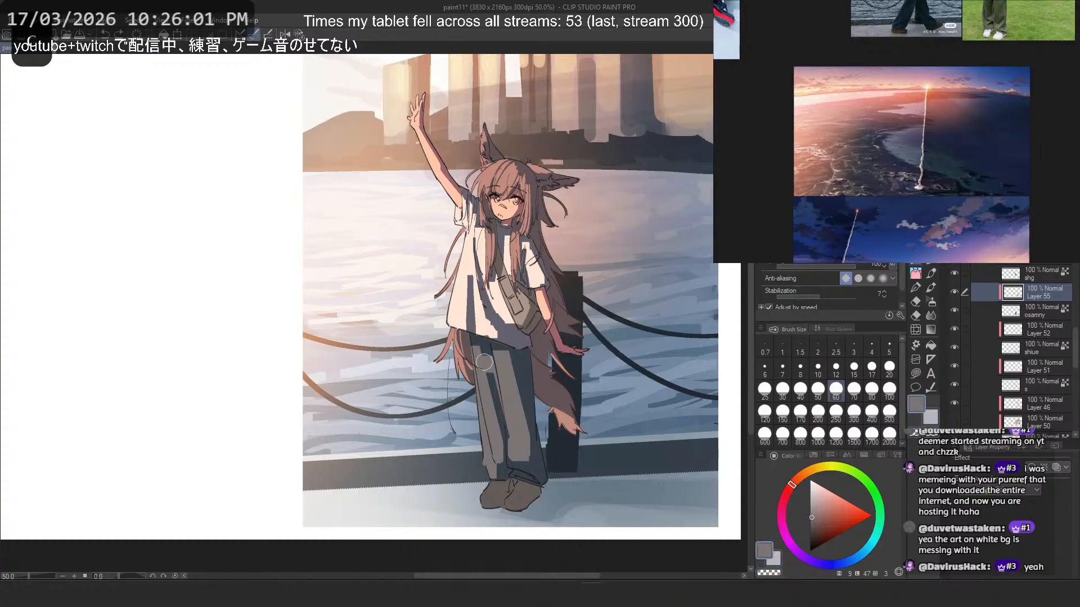
- Try carving the trousers' light along the left leg with a size 30 brush, switching between grey-brown and transparent colour
key(ctrl+z)
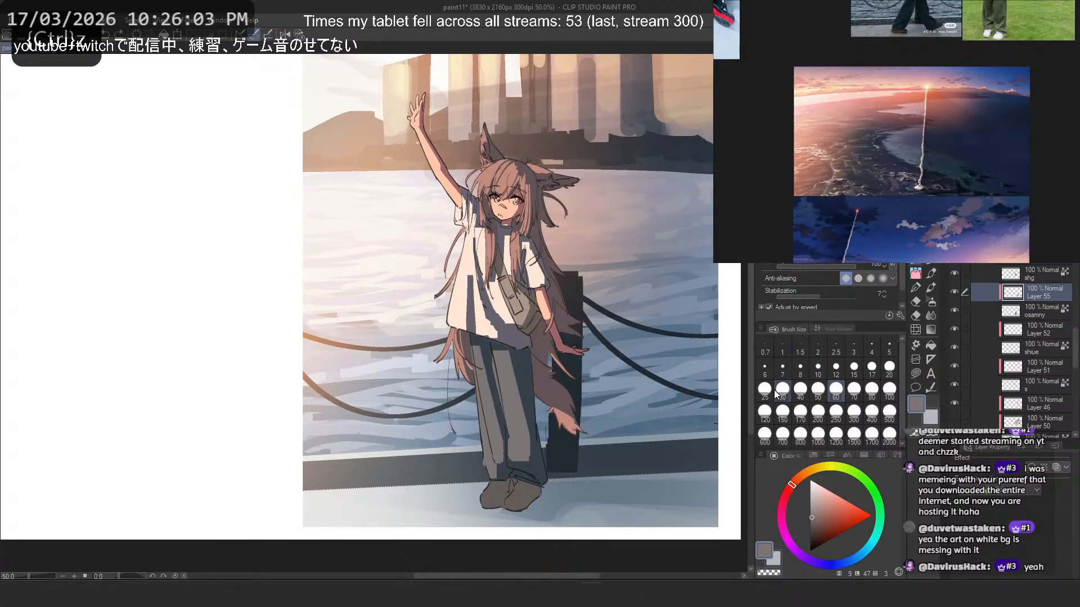
click(782, 389)
mouse_move(488, 350)
mouse_down()
mouse_move(500, 438)
mouse_move(510, 388)
mouse_move(485, 427)
mouse_move(482, 411)
mouse_move(497, 458)
mouse_up()
key(ctrl+z)
key(c)
key(ctrl+z)
drag(482, 404, 498, 469)
- Carve thin shadow folds into the light on both trouser legs with a size 12 brush, using grey-brown and transparent colour
key(ctrl+z)
key(ctrl+z)
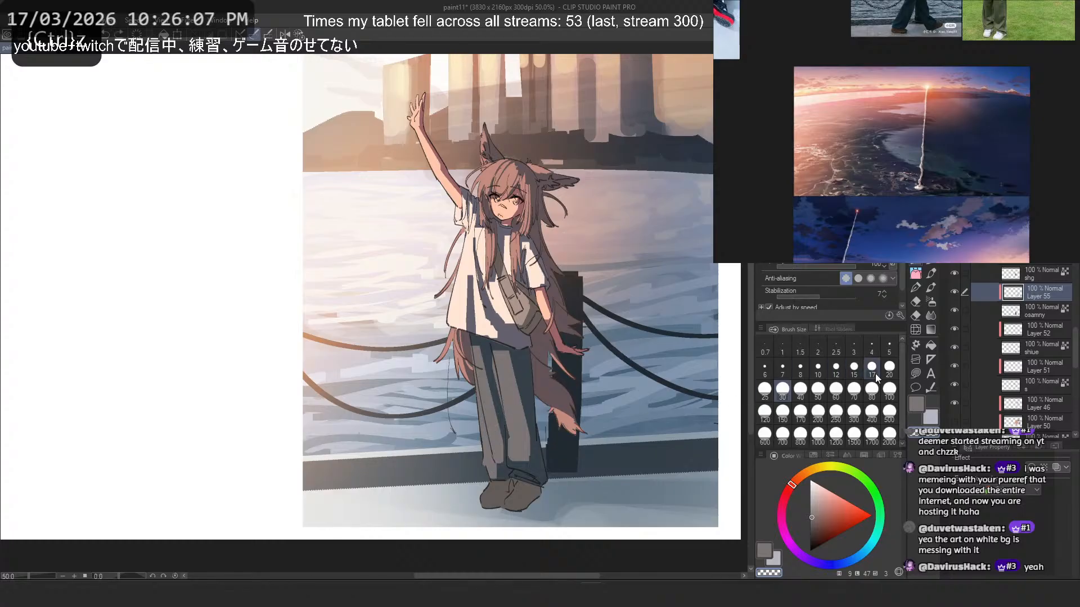
click(873, 371)
click(835, 371)
key(ctrl+z)
mouse_move(482, 397)
mouse_down()
mouse_move(498, 476)
mouse_move(515, 459)
mouse_move(534, 471)
mouse_move(524, 483)
mouse_move(512, 462)
mouse_move(512, 476)
mouse_move(522, 478)
mouse_move(518, 422)
mouse_move(517, 453)
mouse_move(529, 453)
mouse_move(517, 453)
mouse_move(524, 445)
mouse_move(539, 473)
mouse_up()
key(c)
key(ctrl+z)
key(ctrl+z)
key(ctrl+z)
key(ctrl+z)
key(ctrl+z)
key(c)
key(ctrl+z)
key(c)
- Refine the shadow fold near the right trouser hem, checking the drawing in a mirrored view
key(ctrl+z)
key(c)
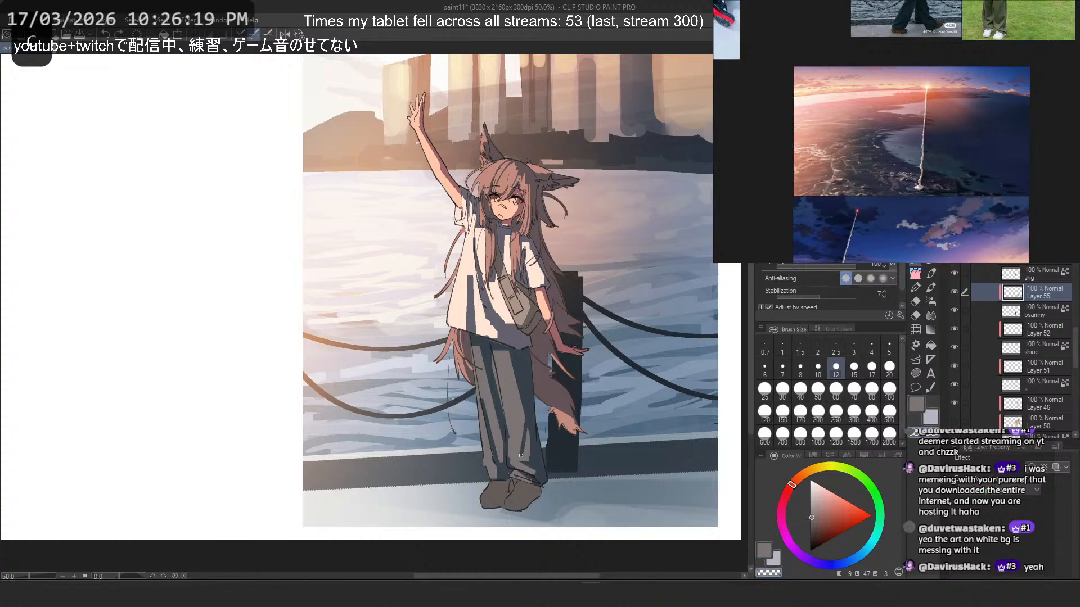
drag(527, 428, 526, 460)
key(ctrl+z)
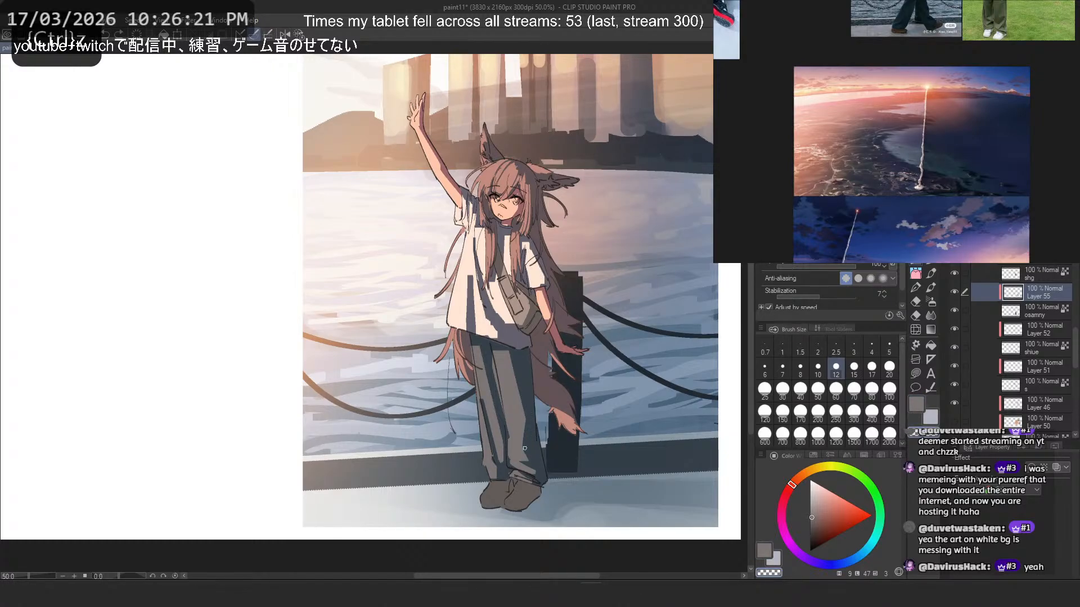
key(2)
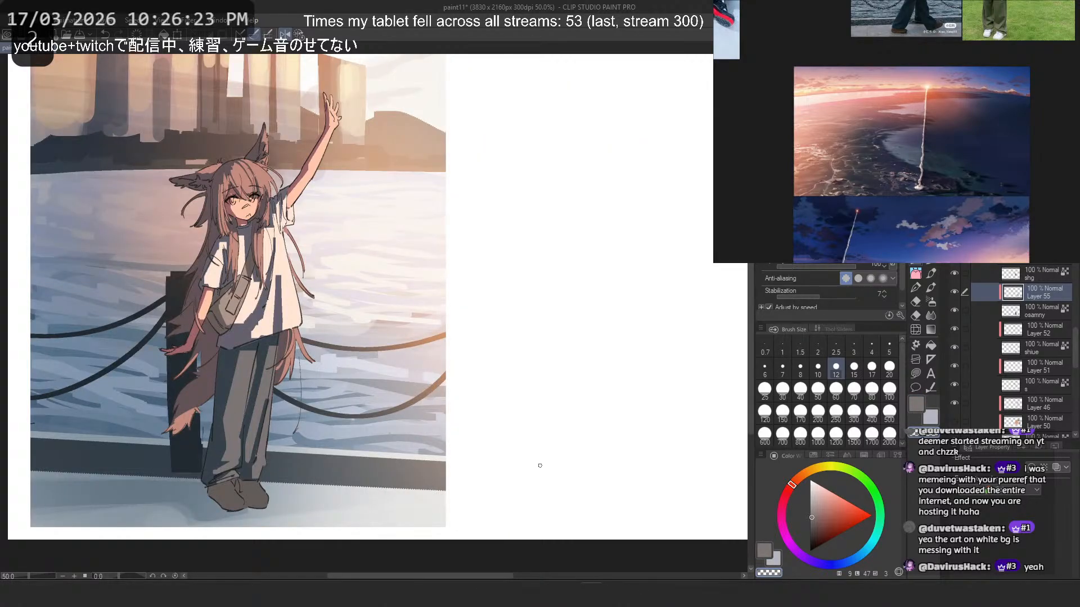
key(c)
key(ctrl+z)
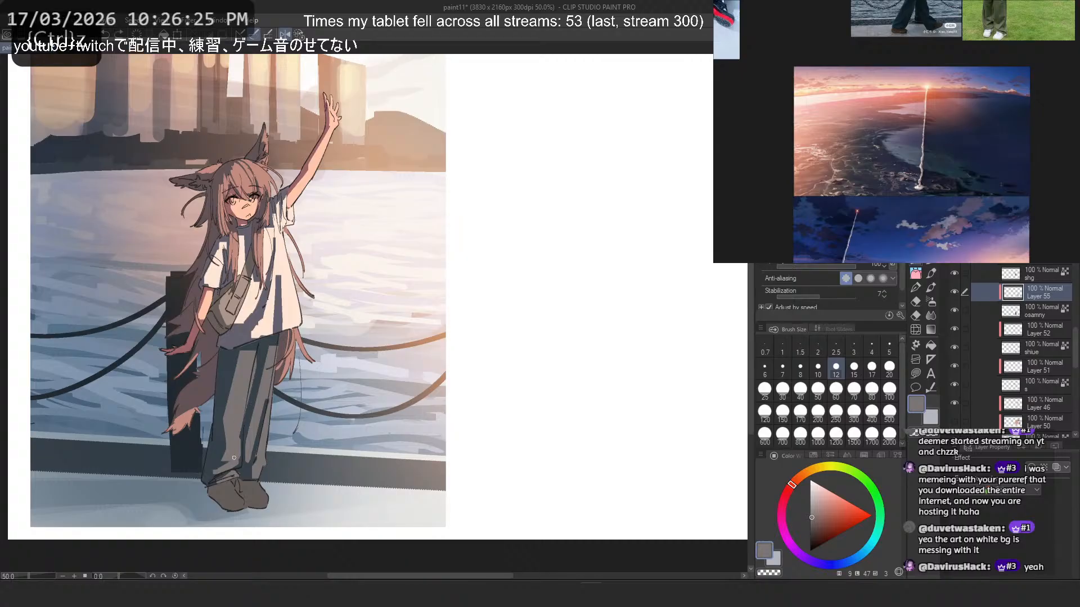
key(2)
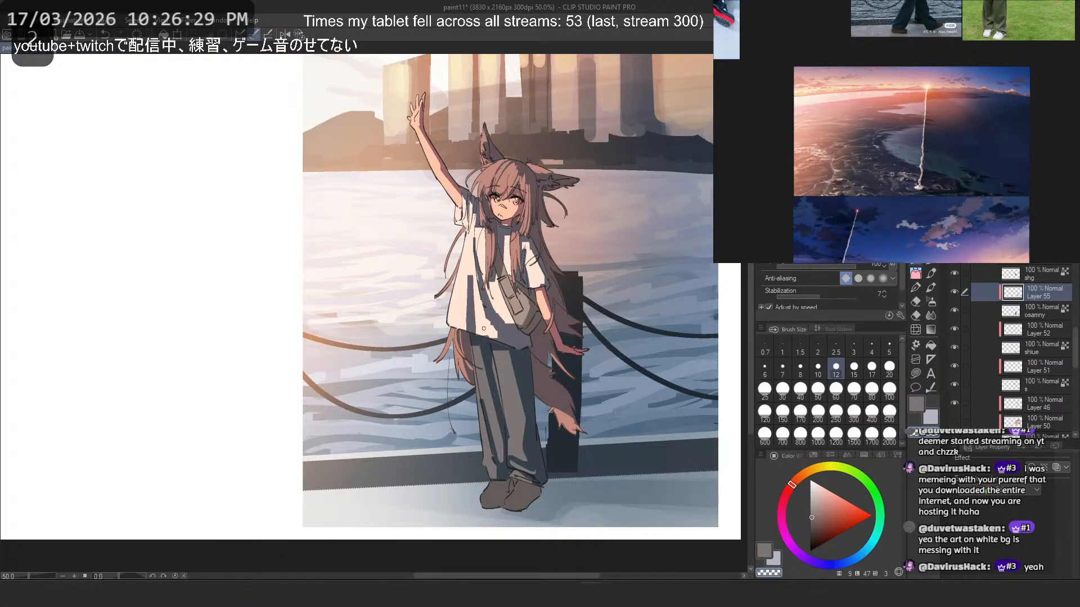
- Add narrow shadow folds down the right trouser leg on Layer 55 and check them against the whole picture
key(ctrl+z)
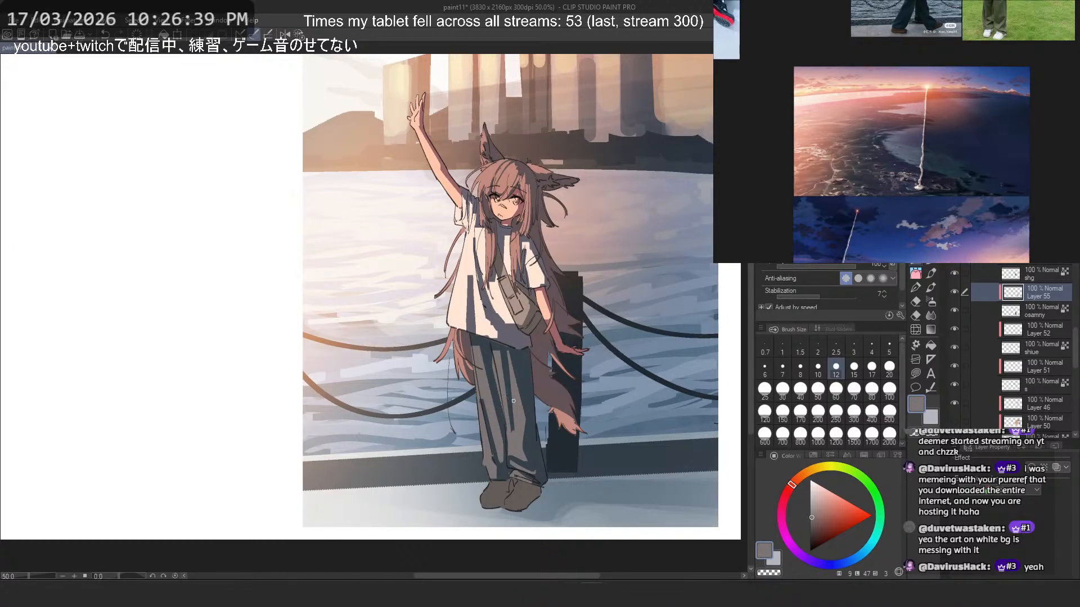
key(ctrl+z)
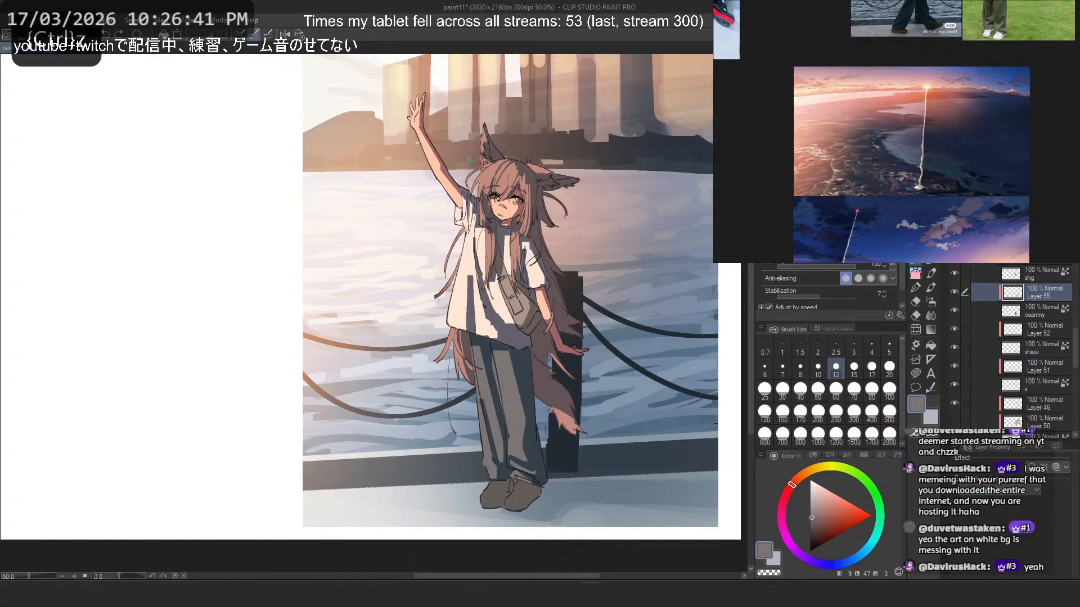
click(118, 32)
scroll(499, 267, down, 4)
scroll(510, 250, up, 3)
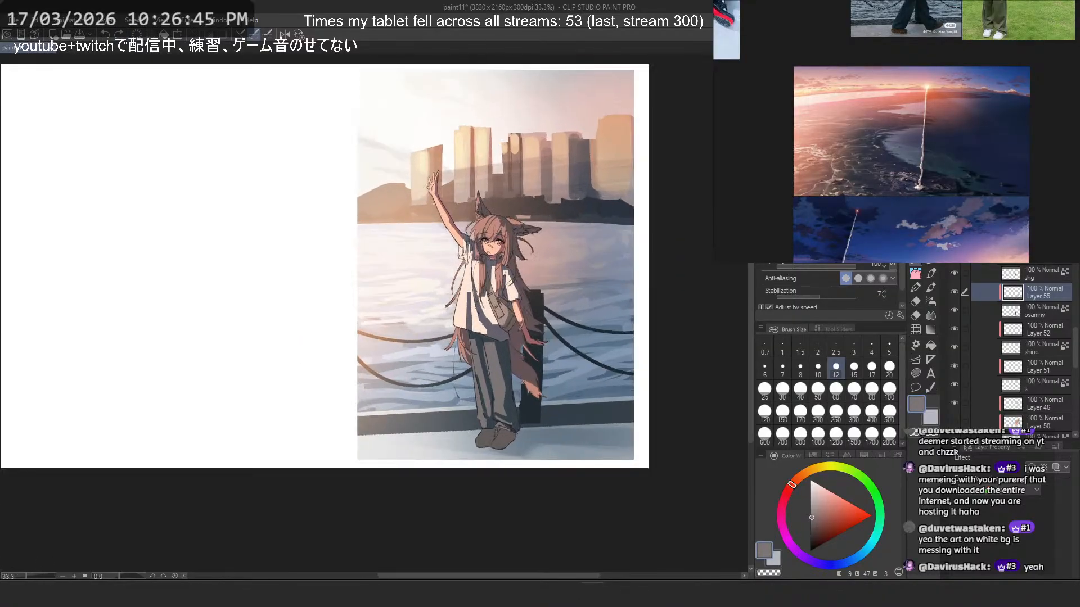
drag(518, 237, 528, 237)
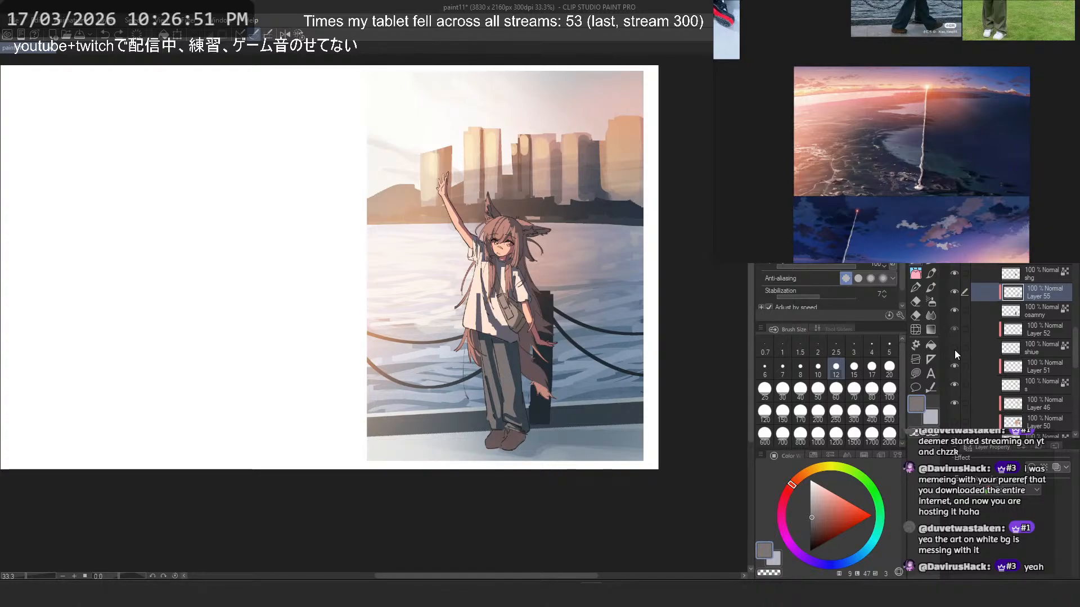
- Compare the picture with character Folder 9, Multiply Layer 53 and the shirt layer "shg" toggled off and on
click(1048, 327)
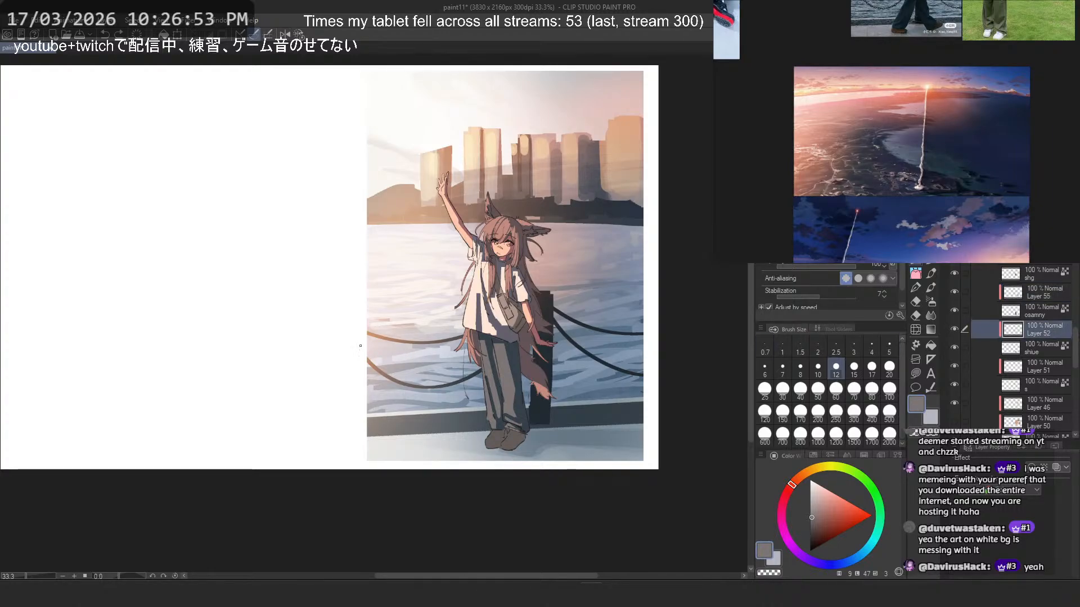
scroll(497, 434, up, 1)
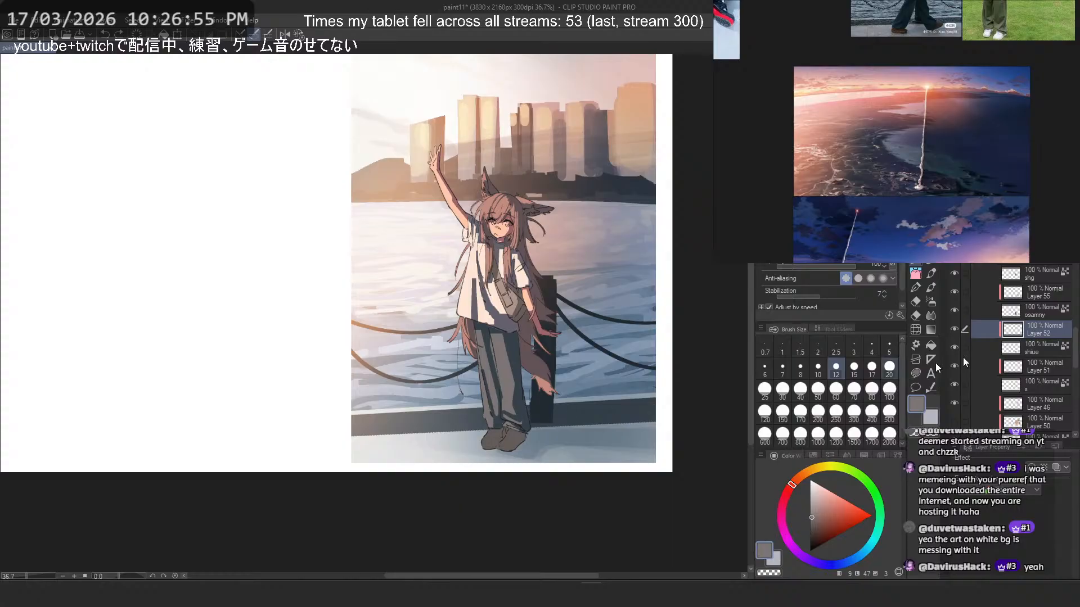
scroll(990, 331, down, 5)
click(998, 316)
click(954, 317)
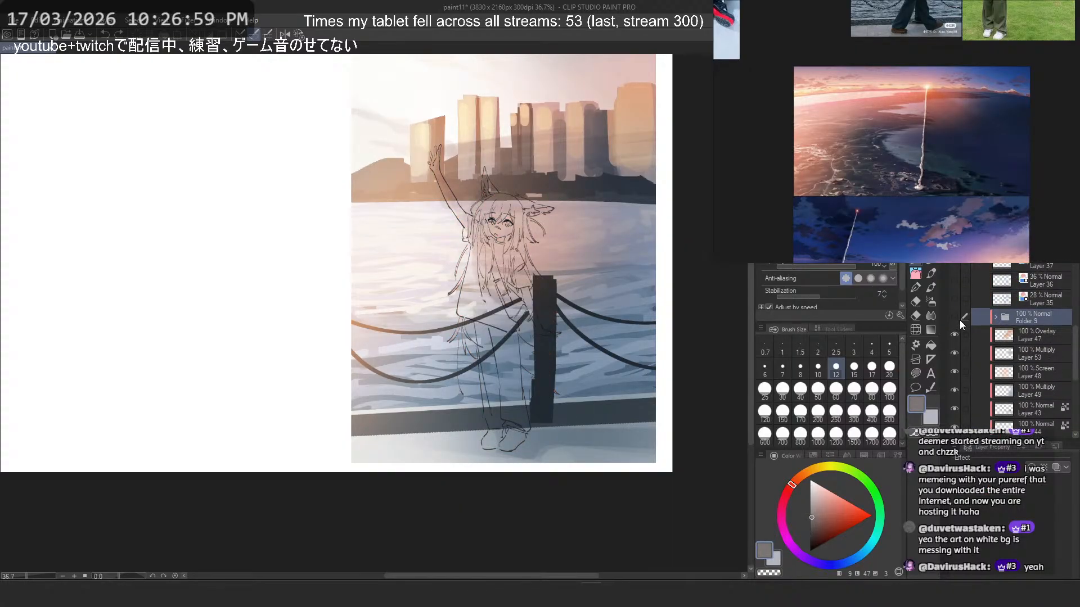
click(955, 353)
click(955, 353)
click(955, 353)
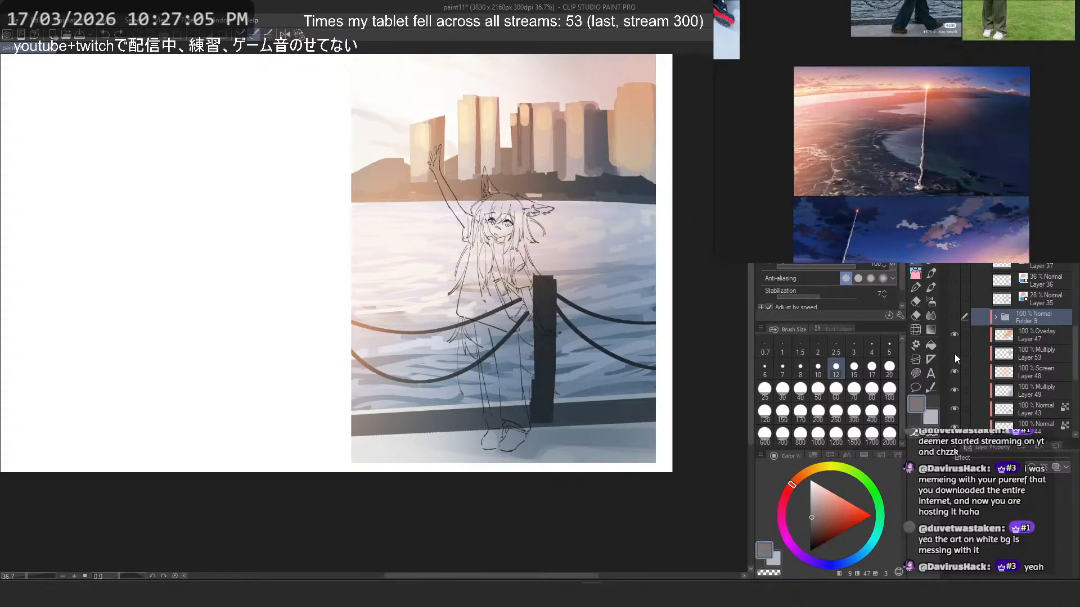
click(955, 352)
click(954, 317)
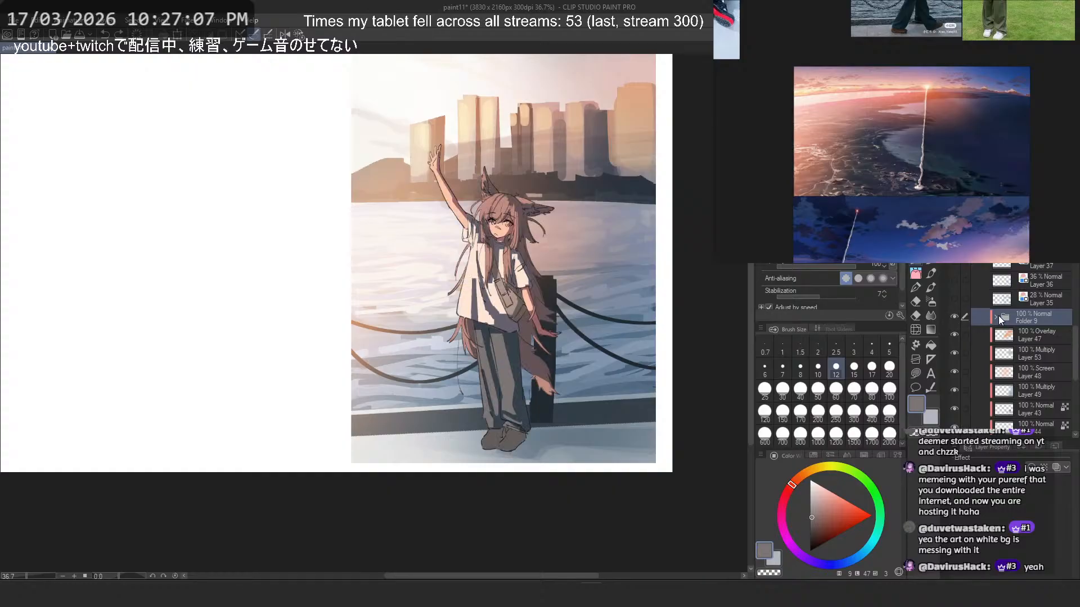
click(997, 317)
scroll(1027, 350, down, 3)
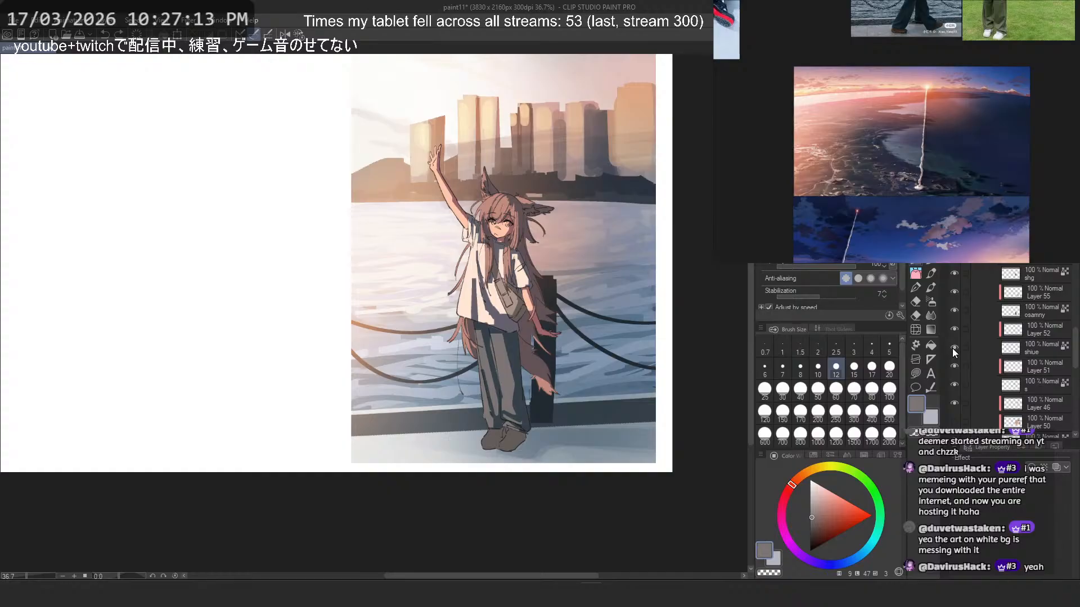
click(953, 276)
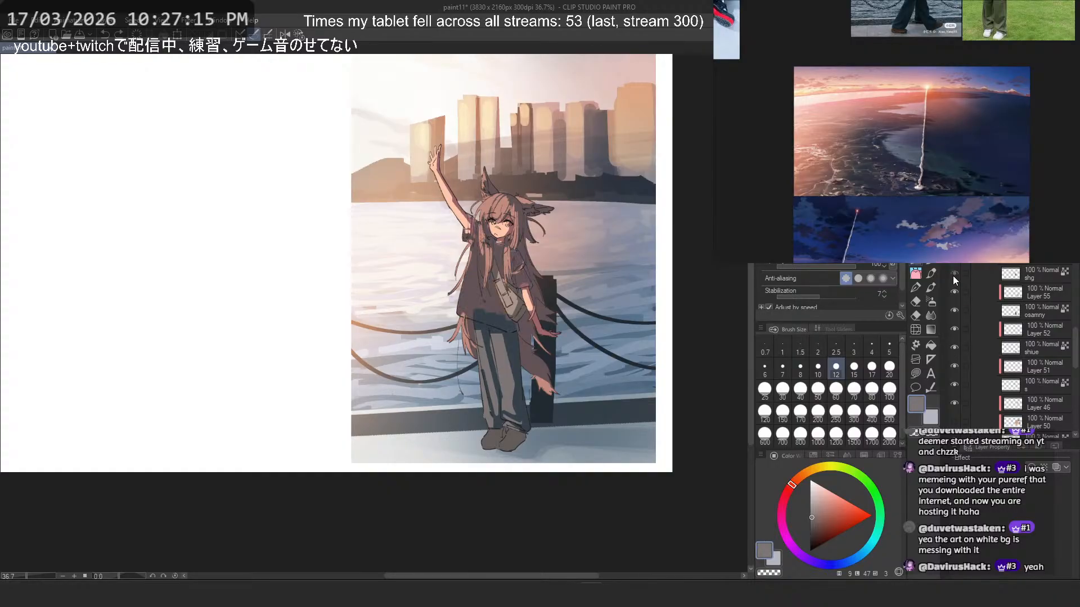
double_click(953, 275)
click(953, 276)
- Add a new raster layer above Layer 56 at the top of Folder 9
scroll(1029, 338, up, 2)
click(1031, 308)
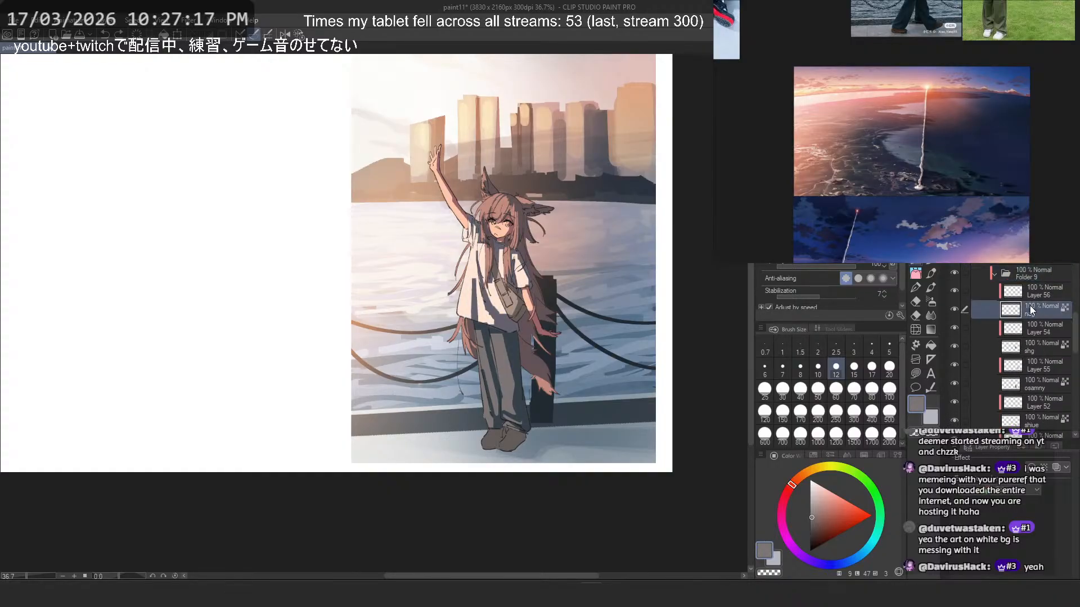
click(1041, 290)
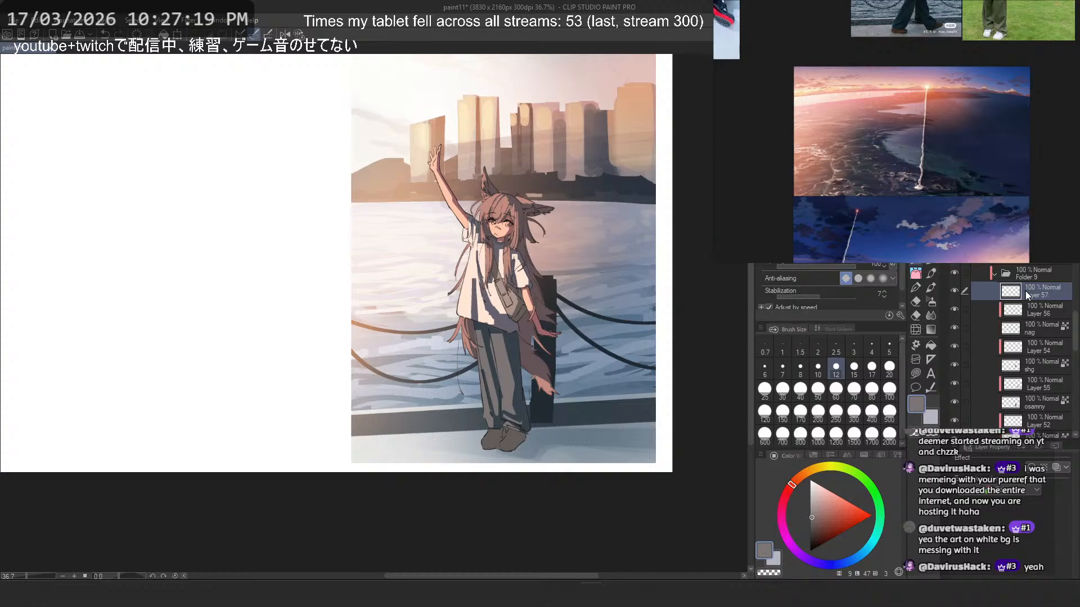
- Select the character's silhouette and turn it into a layer mask on Folder 9, then make Layer 57 active
scroll(1027, 305, down, 5)
scroll(1032, 332, up, 6)
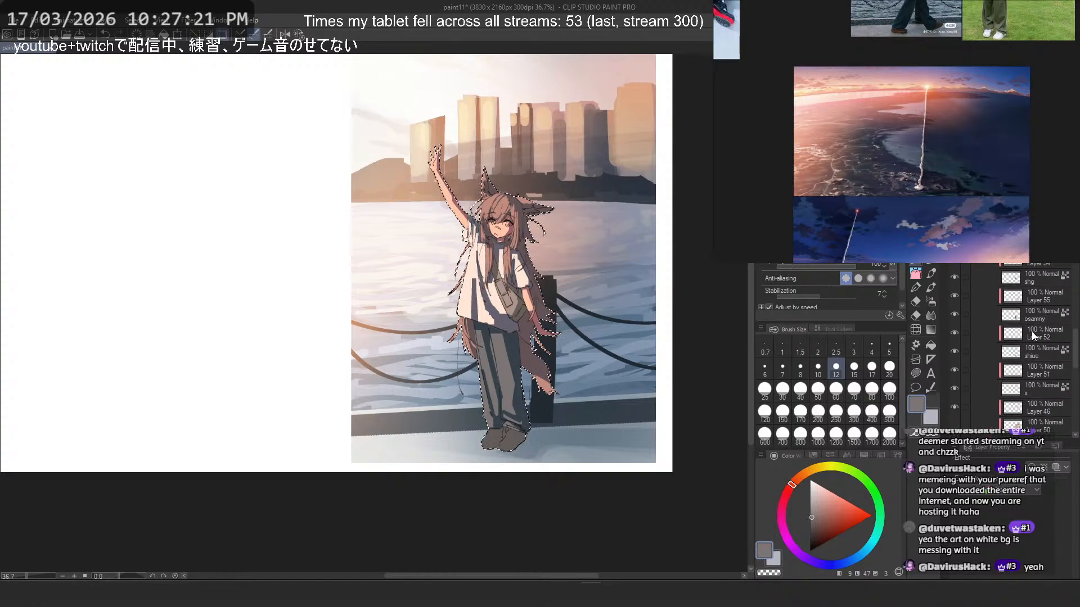
click(1047, 330)
ctrl+click(1006, 332)
key(ctrl+m)
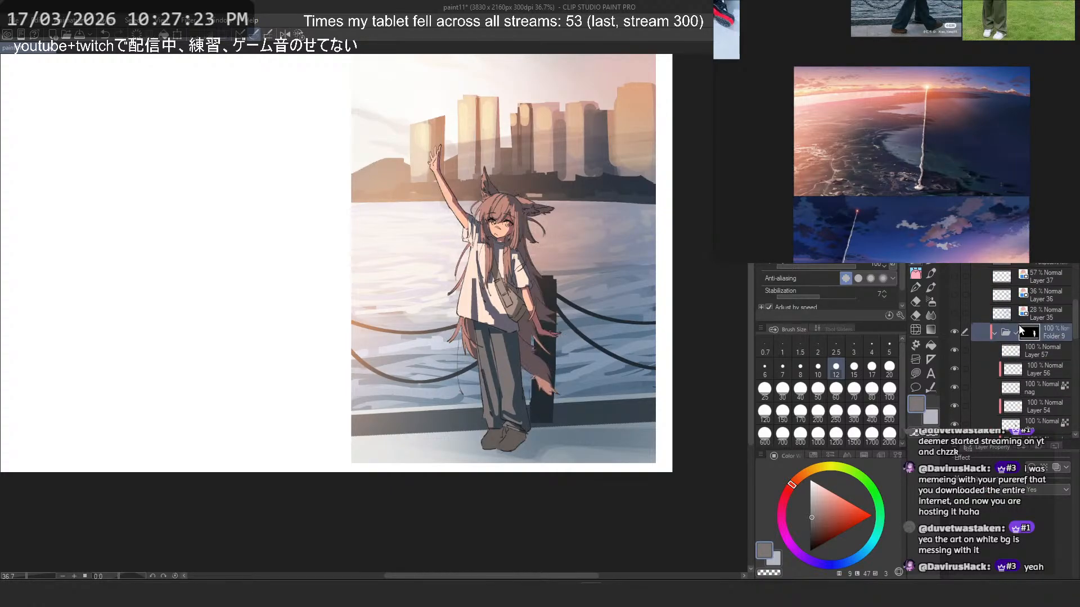
click(1011, 350)
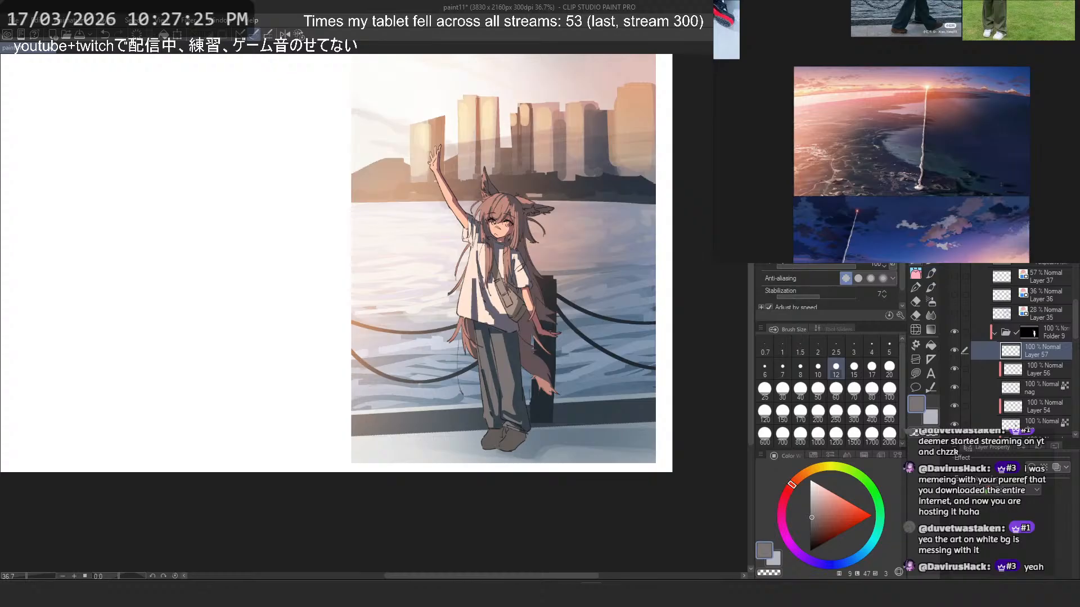
- Set Layer 57 to Overlay blending and choose the airbrush with a muted peach-orange colour
click(930, 303)
scroll(506, 214, up, 2)
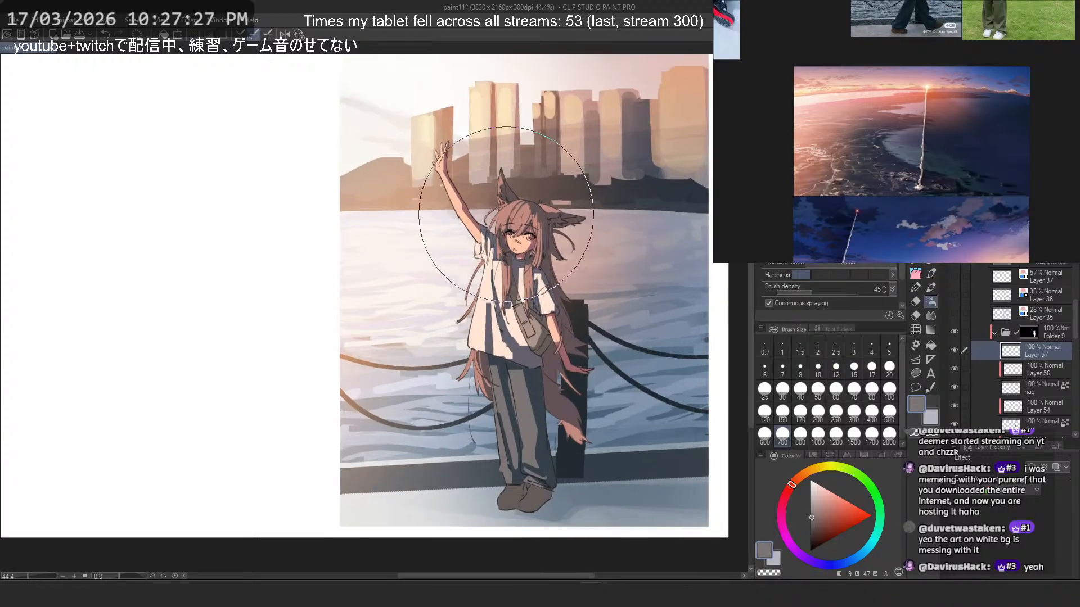
click(827, 504)
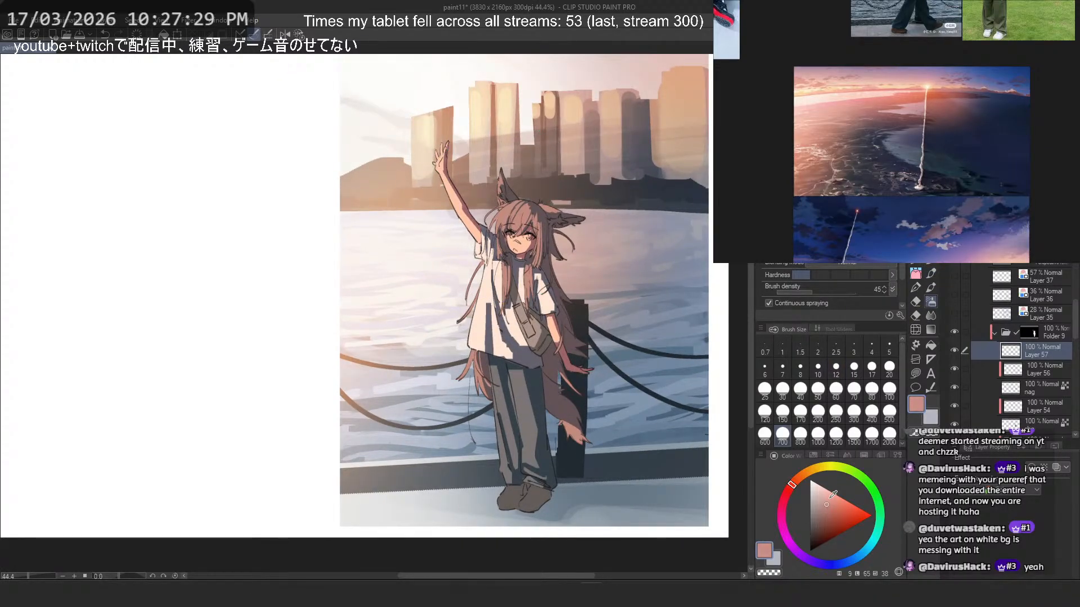
click(994, 199)
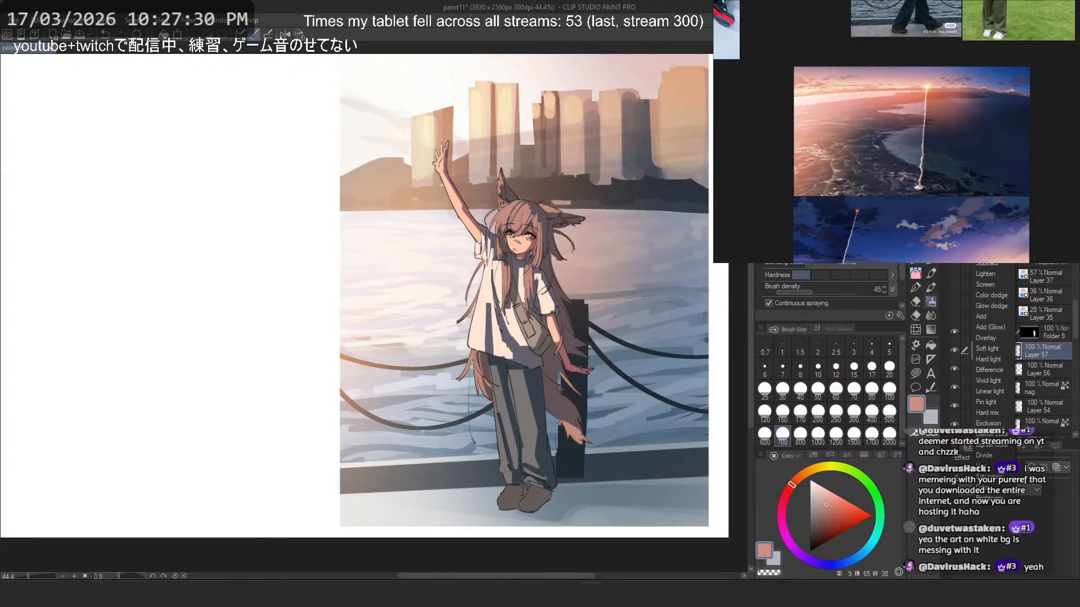
click(987, 340)
key(ctrl+z)
click(825, 491)
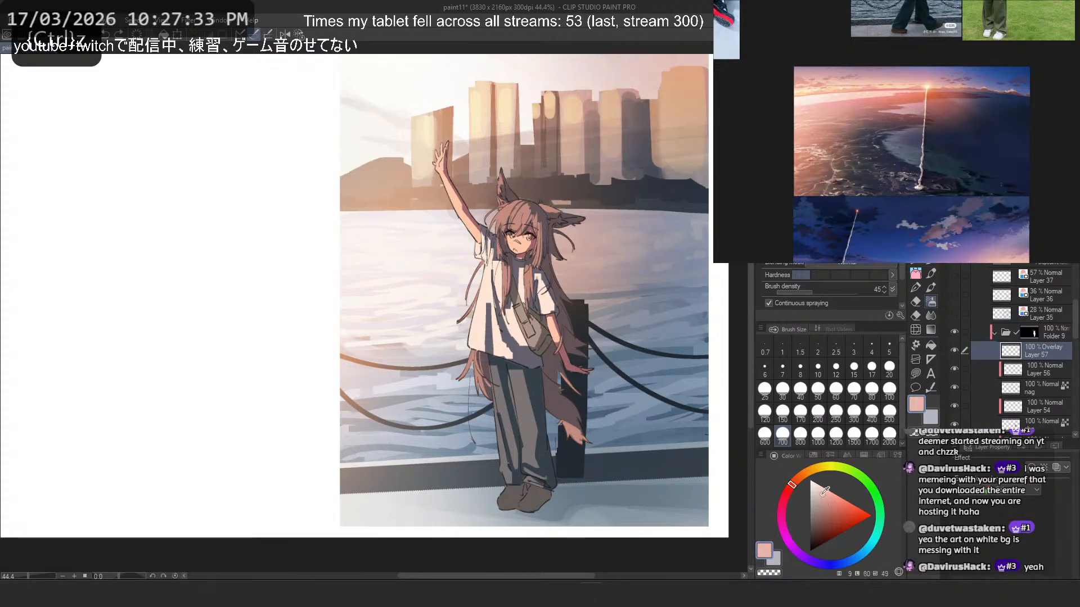
click(801, 476)
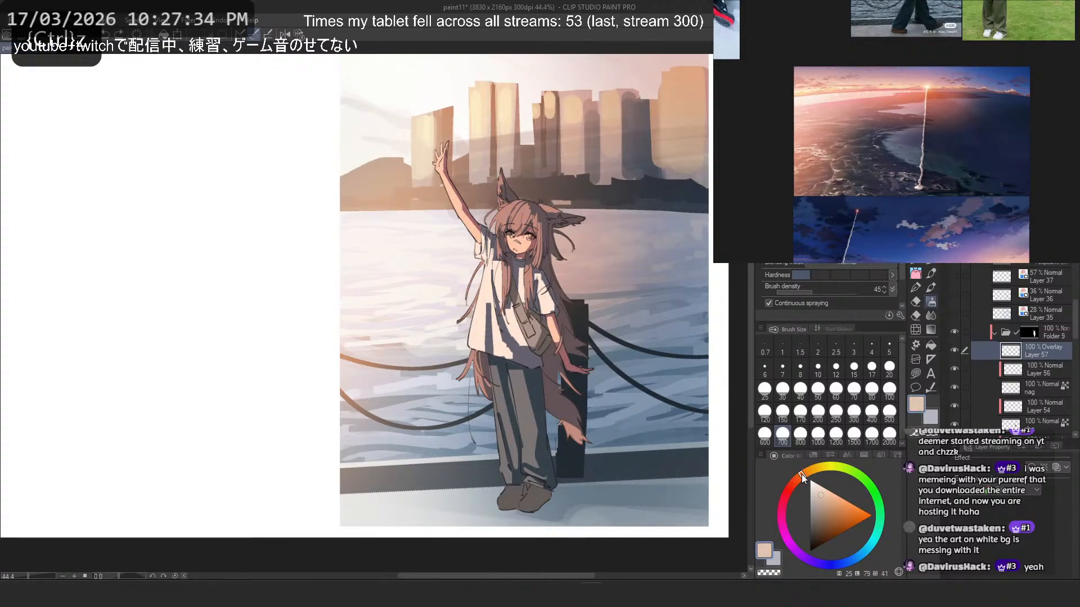
click(825, 503)
- Try a soft peach airbrush glow over the character's head and upper body on the Overlay layer, and undo back past that layer
drag(482, 237, 476, 274)
key(ctrl+z)
drag(478, 234, 493, 241)
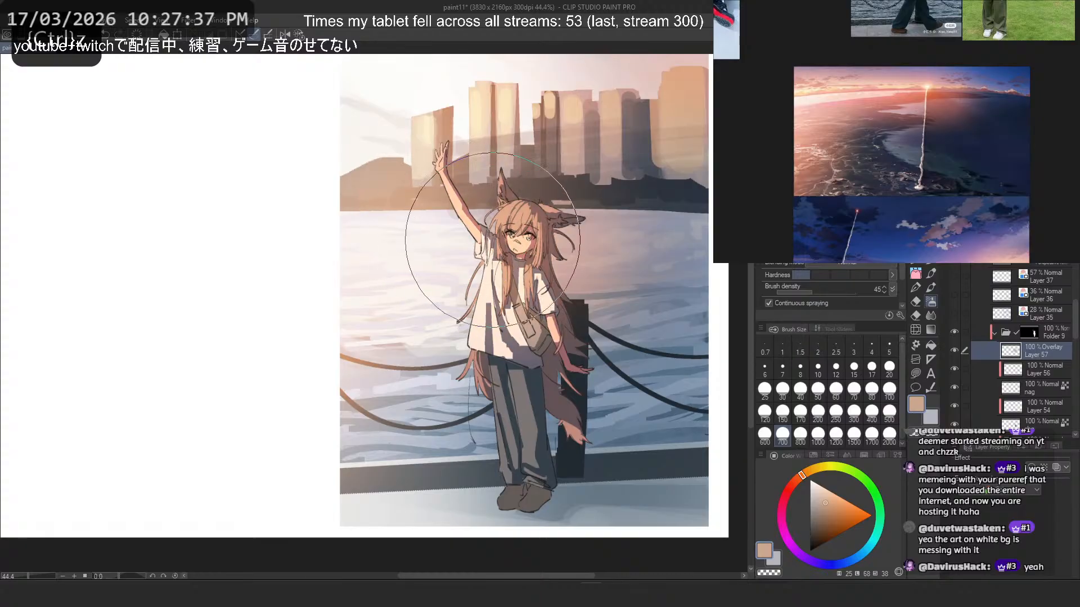
scroll(534, 176, down, 5)
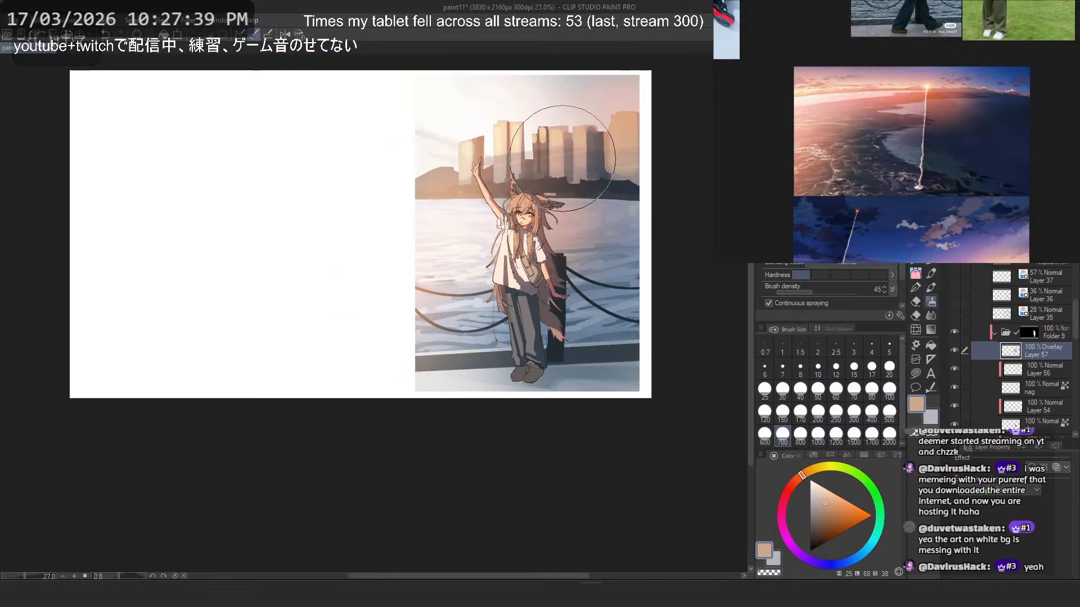
scroll(558, 173, up, 4)
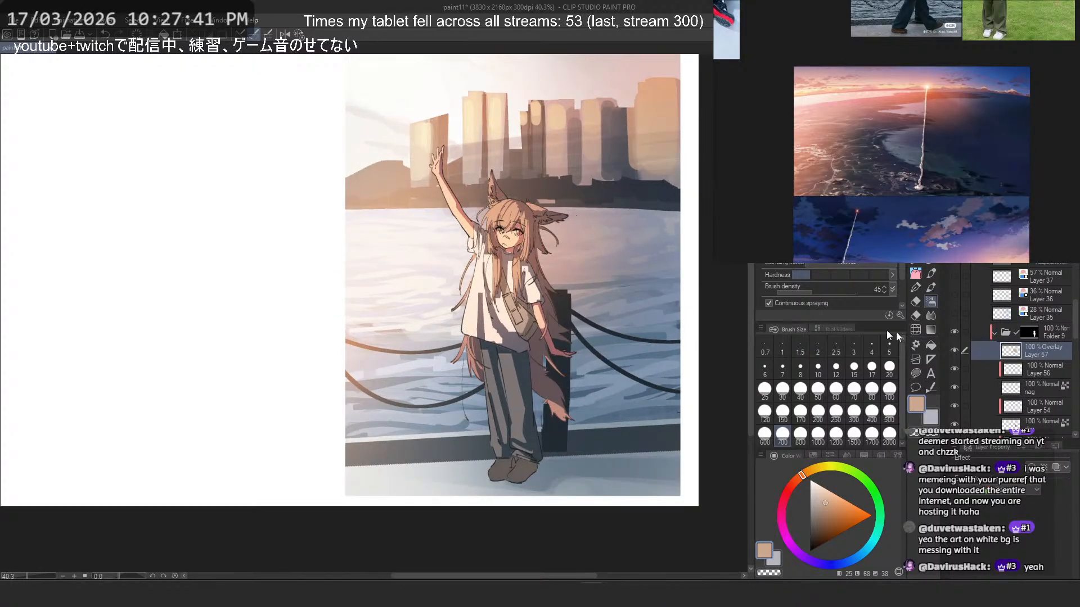
key(ctrl+z)
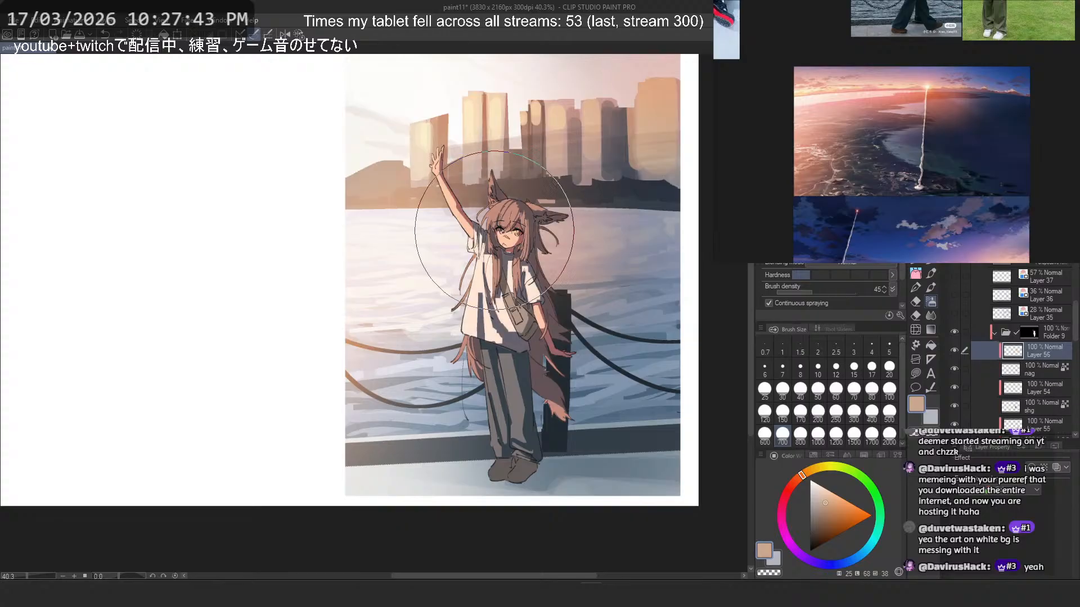
- Add a new raster layer clipped directly above the shirt layer "shg"
alt+click(496, 224)
alt+click(509, 209)
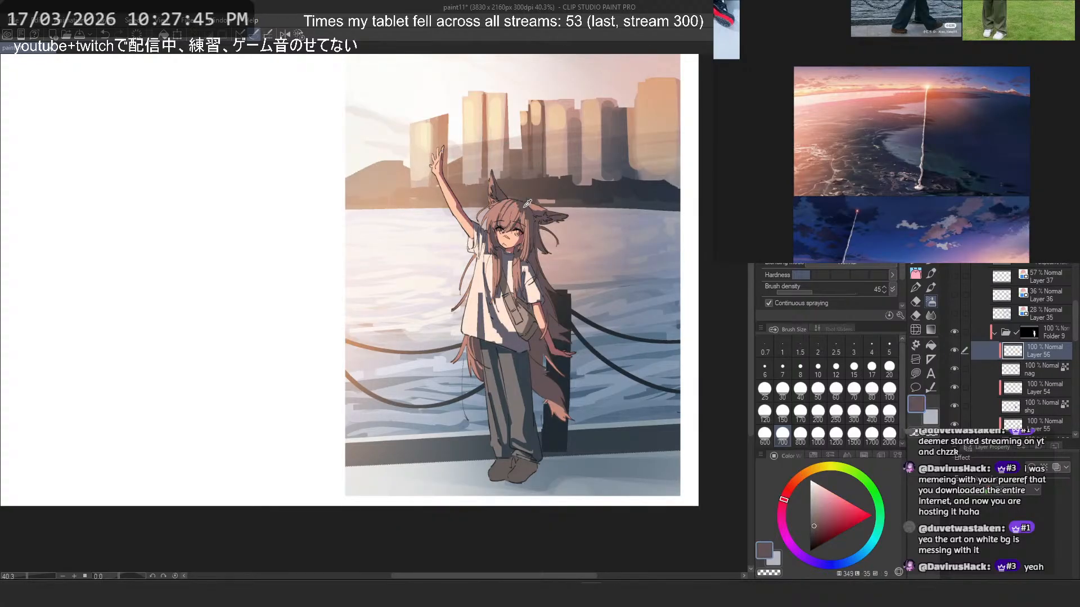
alt+click(529, 205)
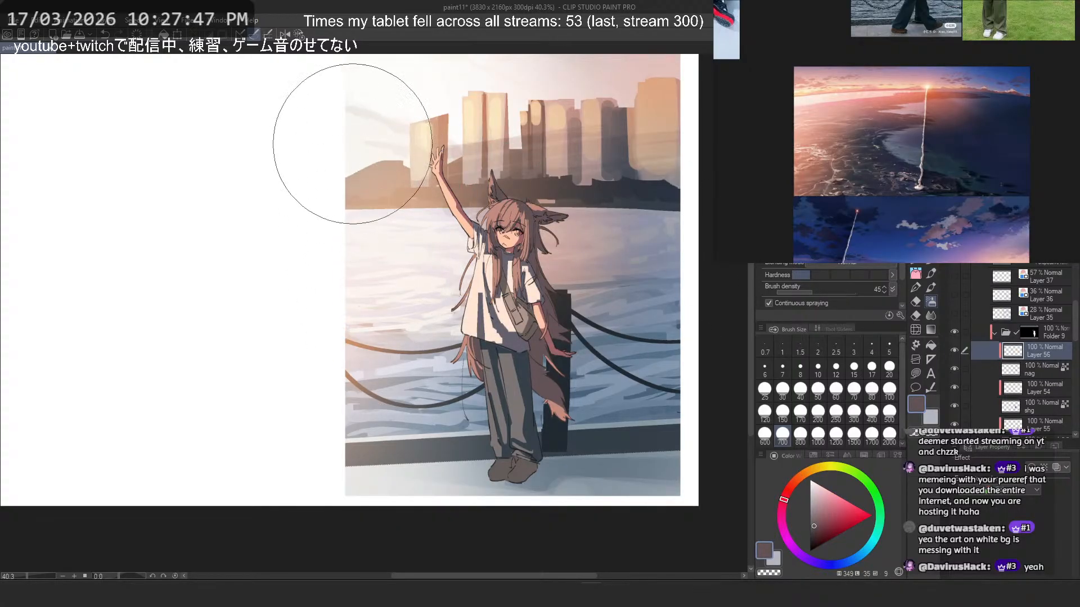
scroll(1029, 363, down, 4)
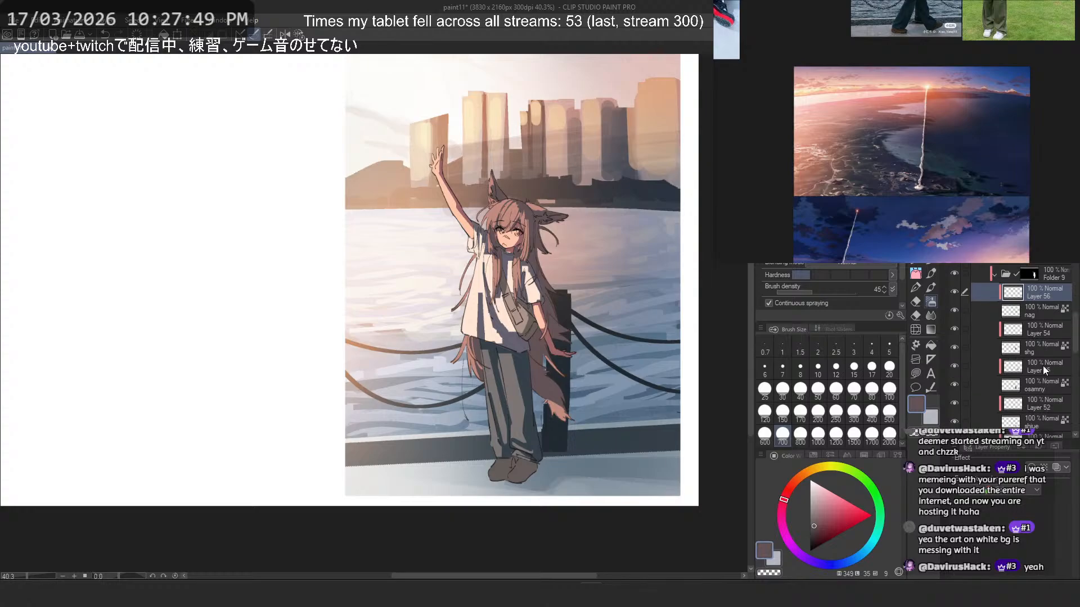
click(1042, 368)
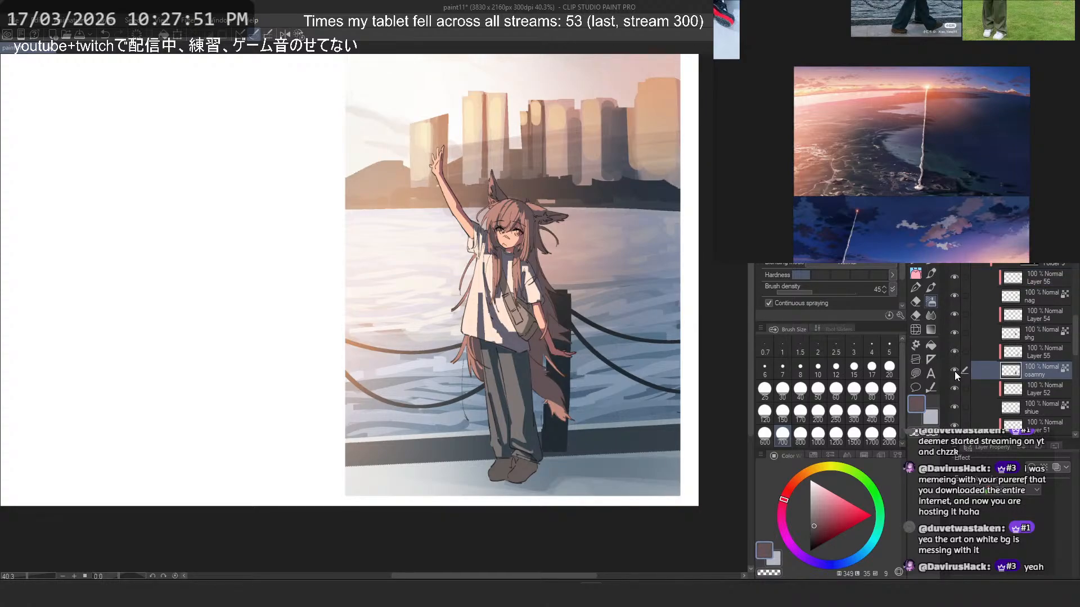
click(1044, 389)
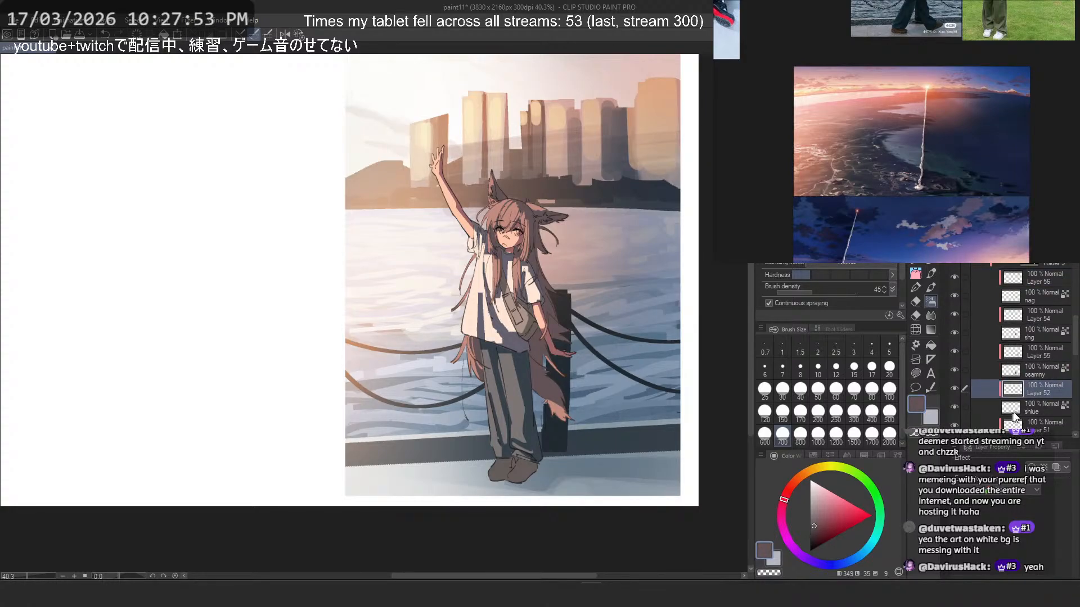
click(1038, 338)
key(ctrl+shift+n)
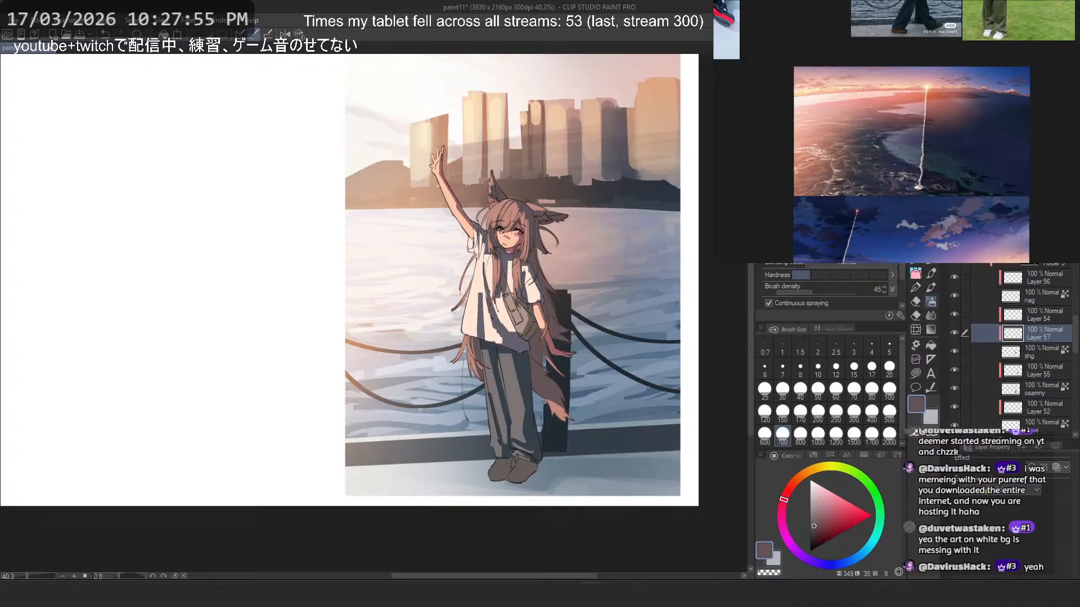
- Airbrush a muted mauve tint over the shirt's shadows on the new Layer 57 with brush size 400
scroll(493, 283, up, 2)
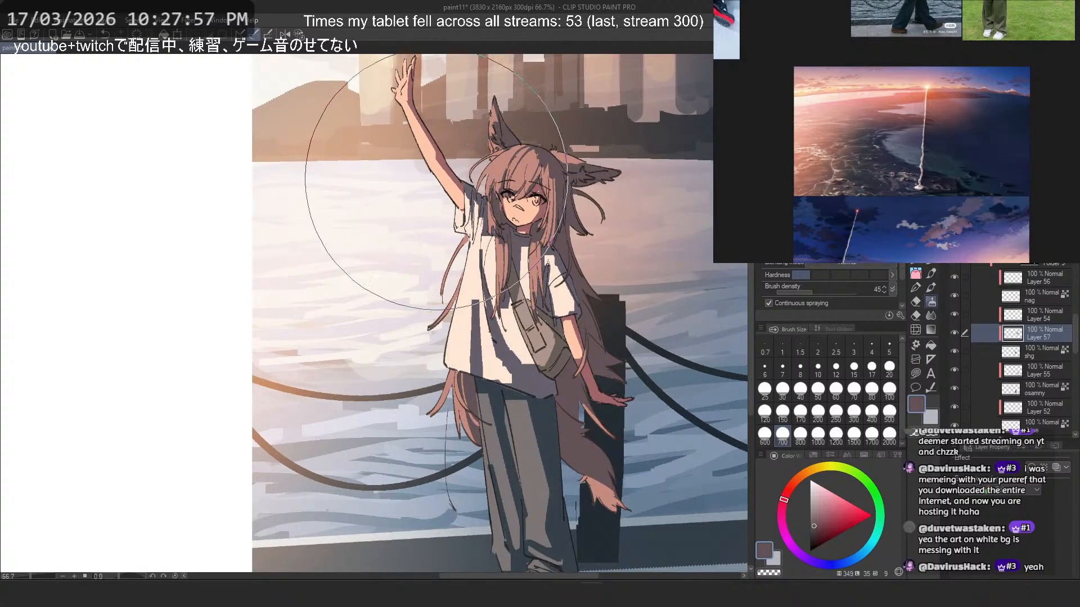
key(ctrl+z)
alt+click(537, 250)
click(836, 413)
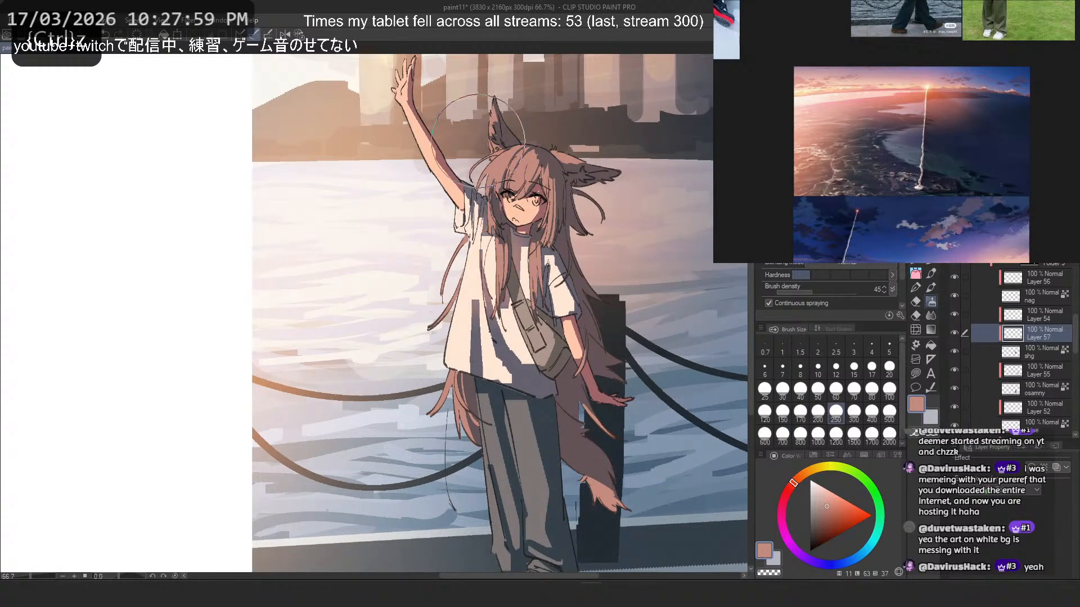
click(782, 436)
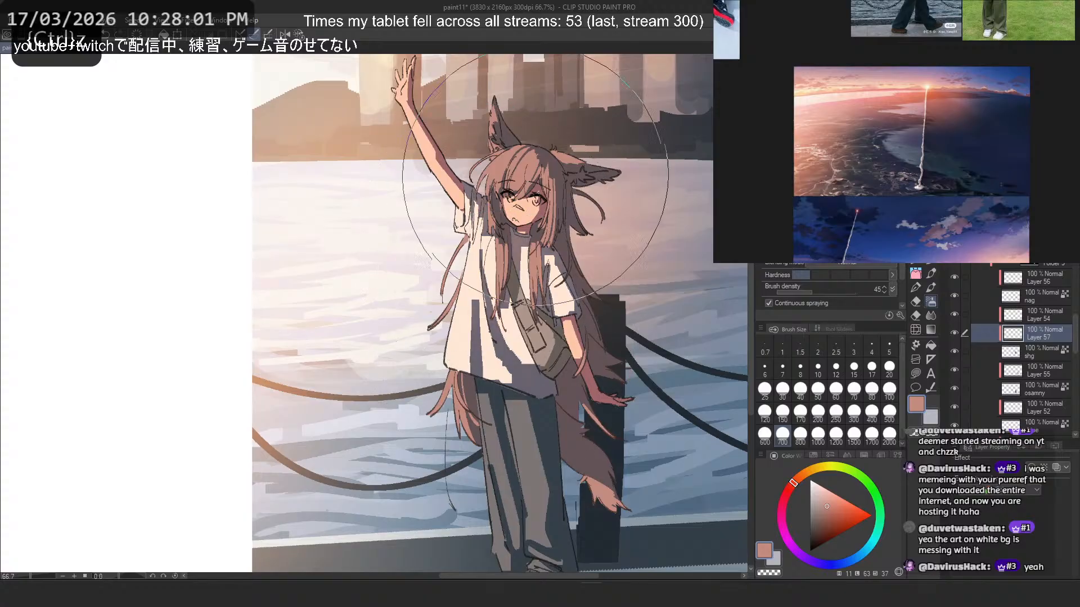
alt+click(518, 242)
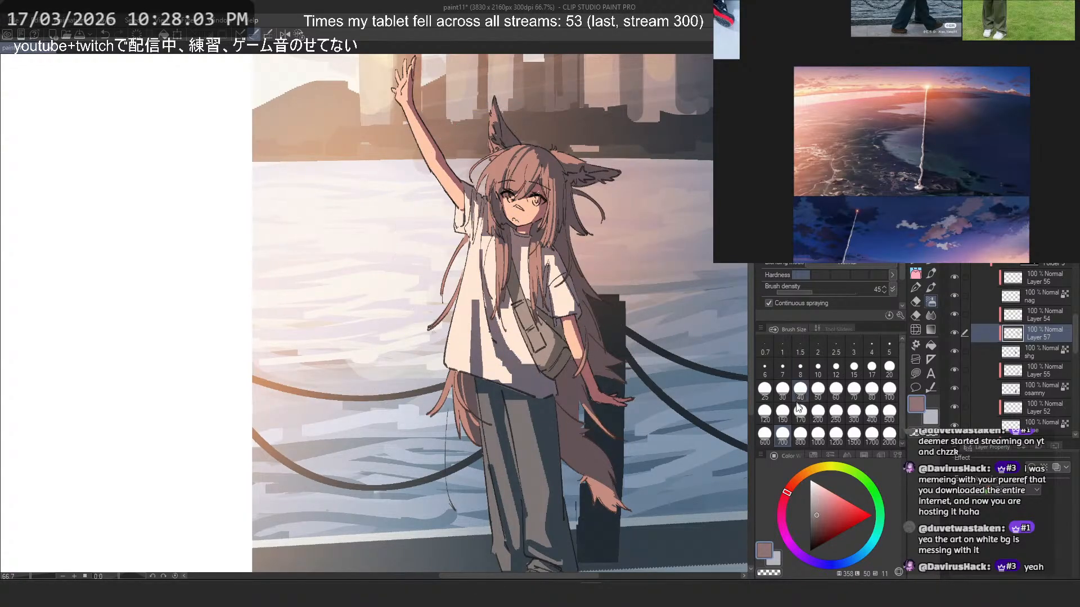
click(871, 410)
key(ctrl+z)
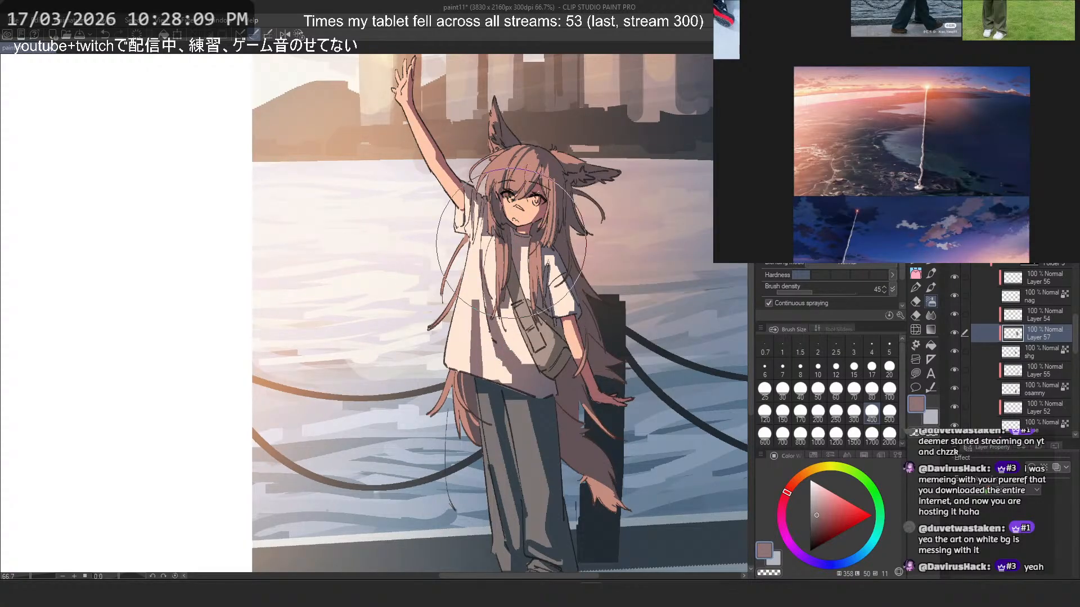
- Refine the tint around the collar, bag strap and sleeve with a size 70 airbrush, alternating mauve and transparent colour
click(854, 388)
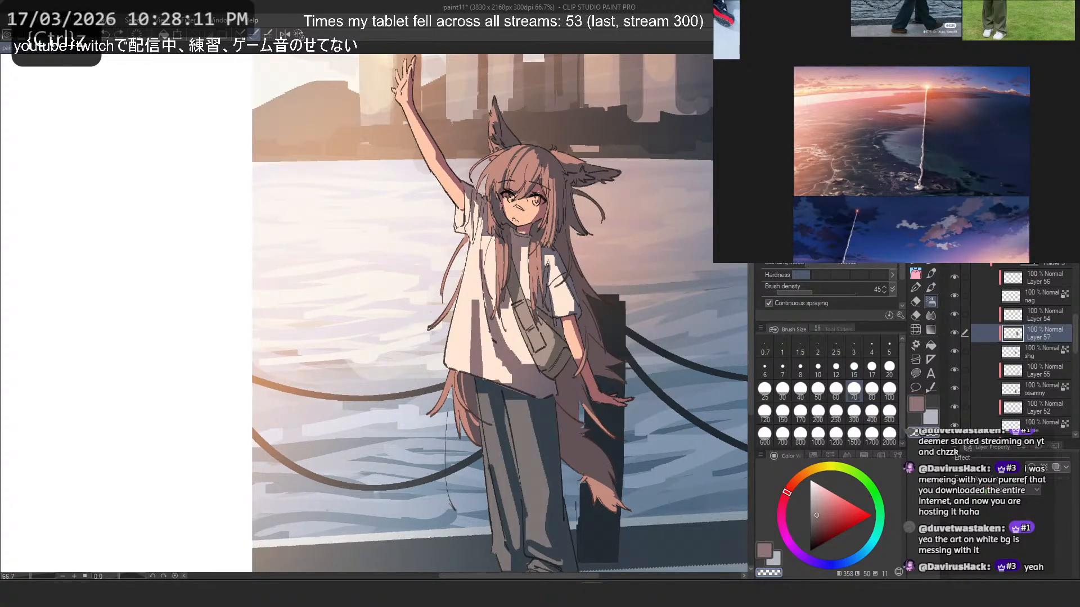
key(ctrl+z)
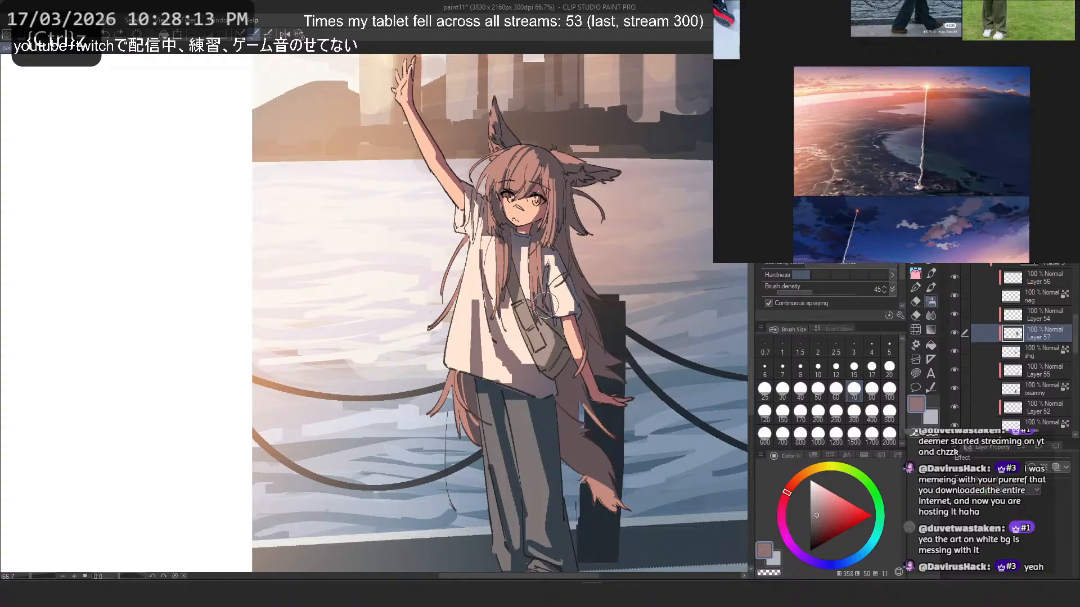
key(c)
key(ctrl+z)
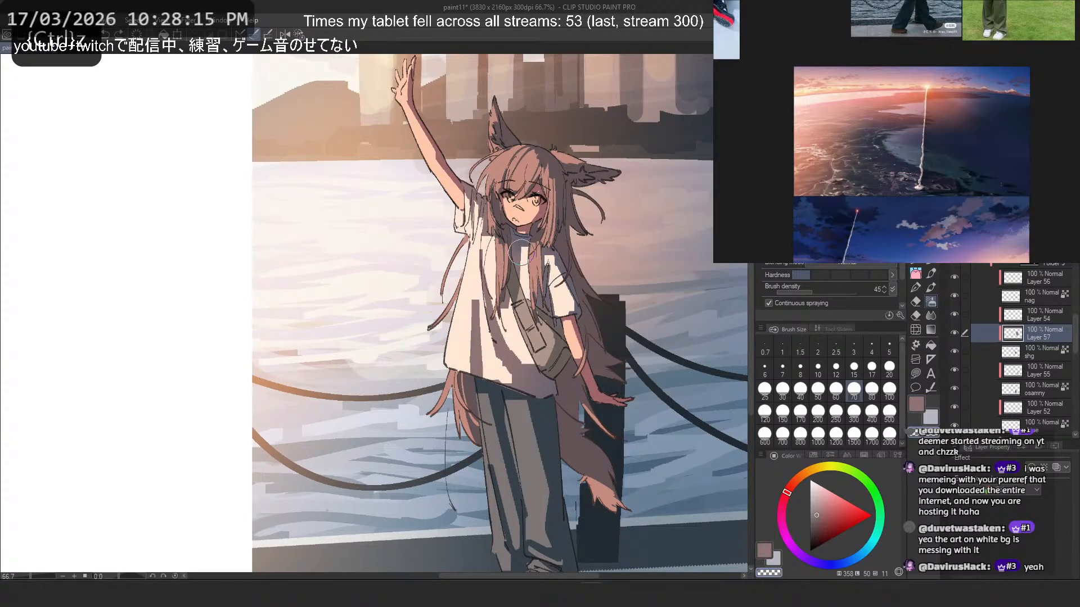
key(c)
key(ctrl+z)
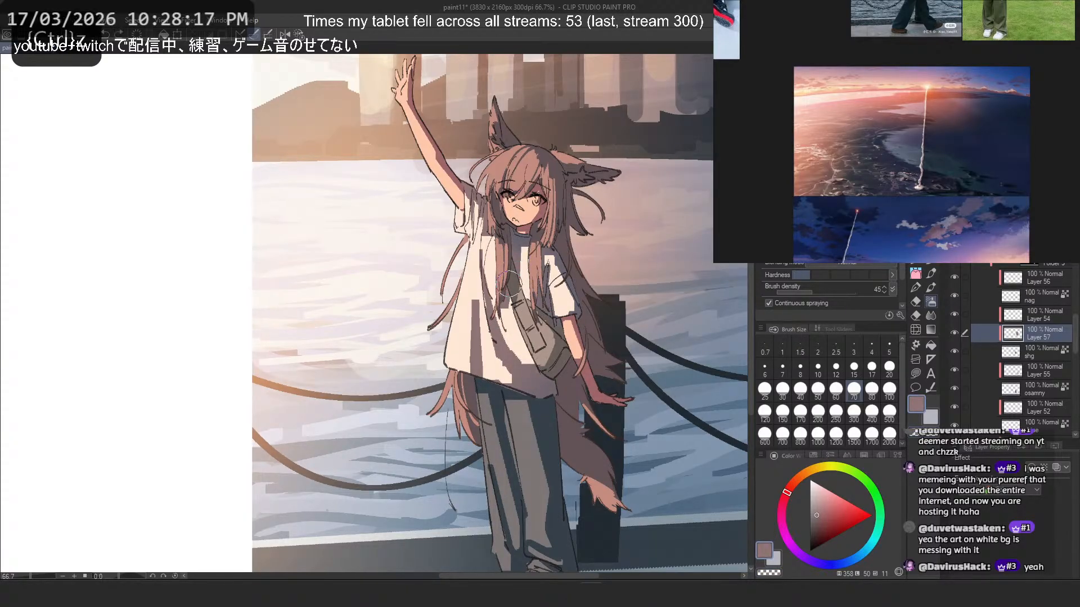
key(c)
key(ctrl+z)
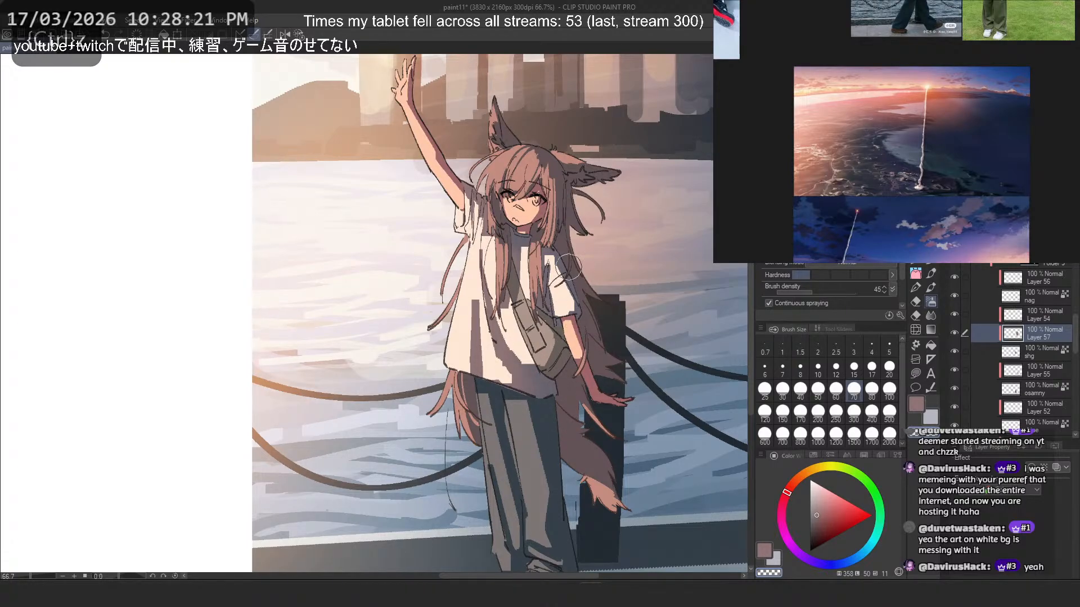
- Set the bag layer "nag" to Saturation -11 and Luminosity -19, and check it against the whole picture
click(982, 294)
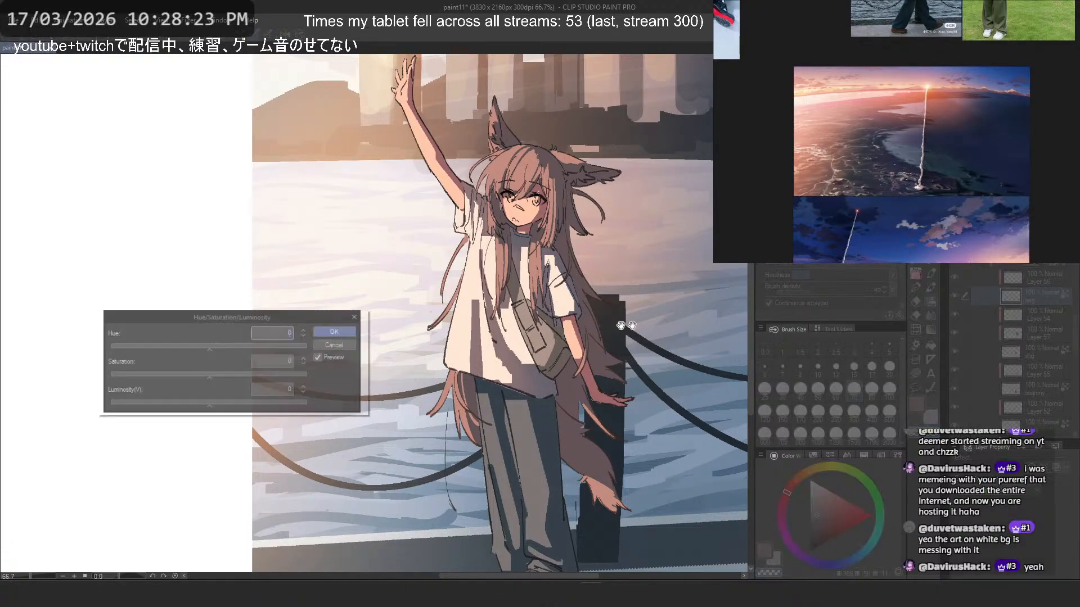
key(ctrl+u)
drag(217, 405, 185, 407)
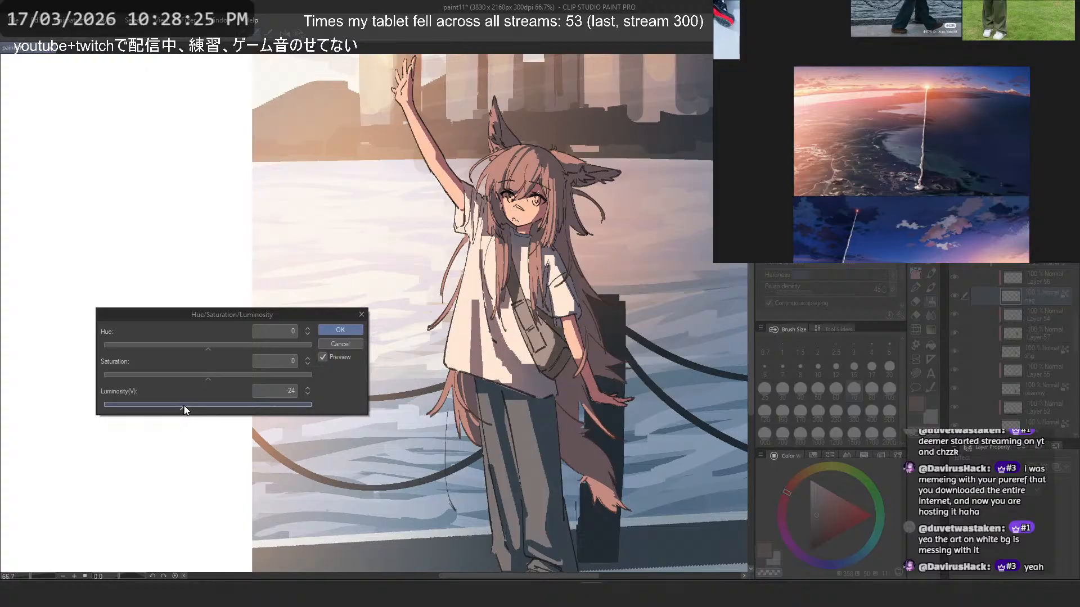
click(196, 375)
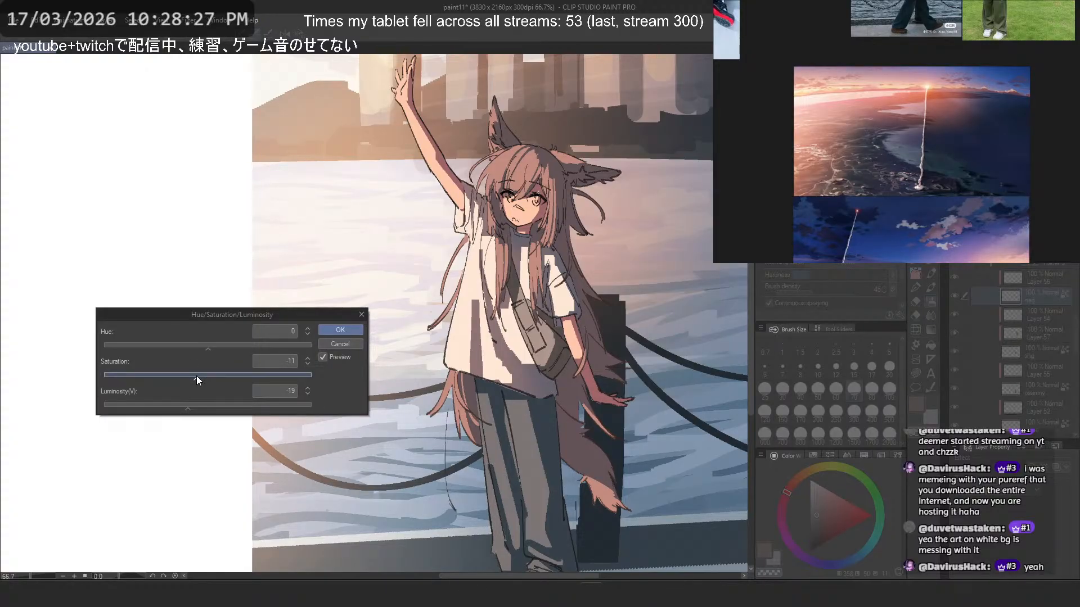
click(340, 330)
scroll(577, 180, down, 2)
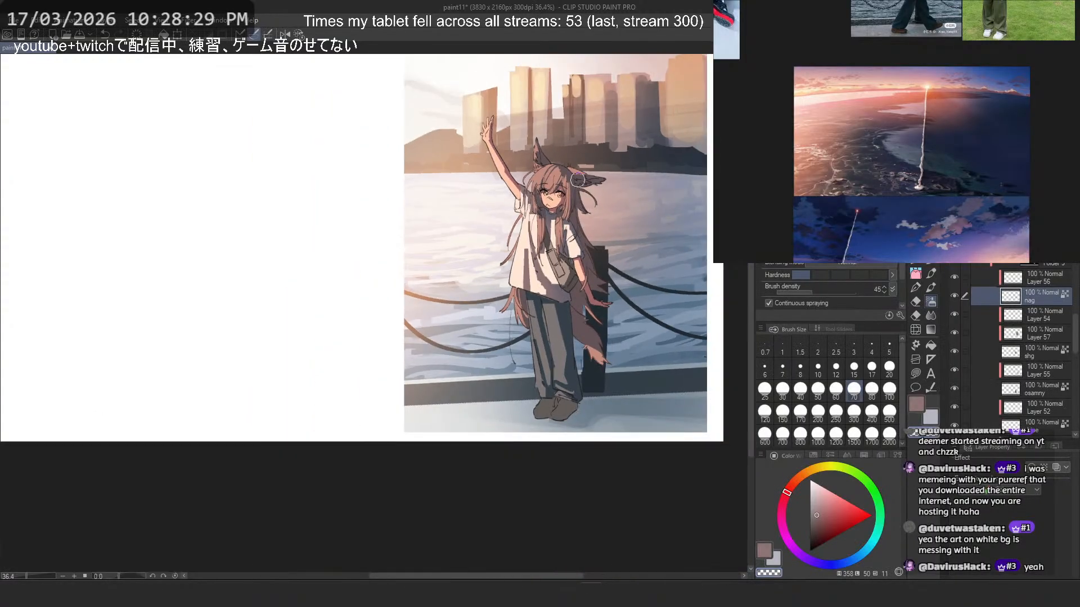
scroll(578, 179, down, 3)
scroll(583, 157, up, 2)
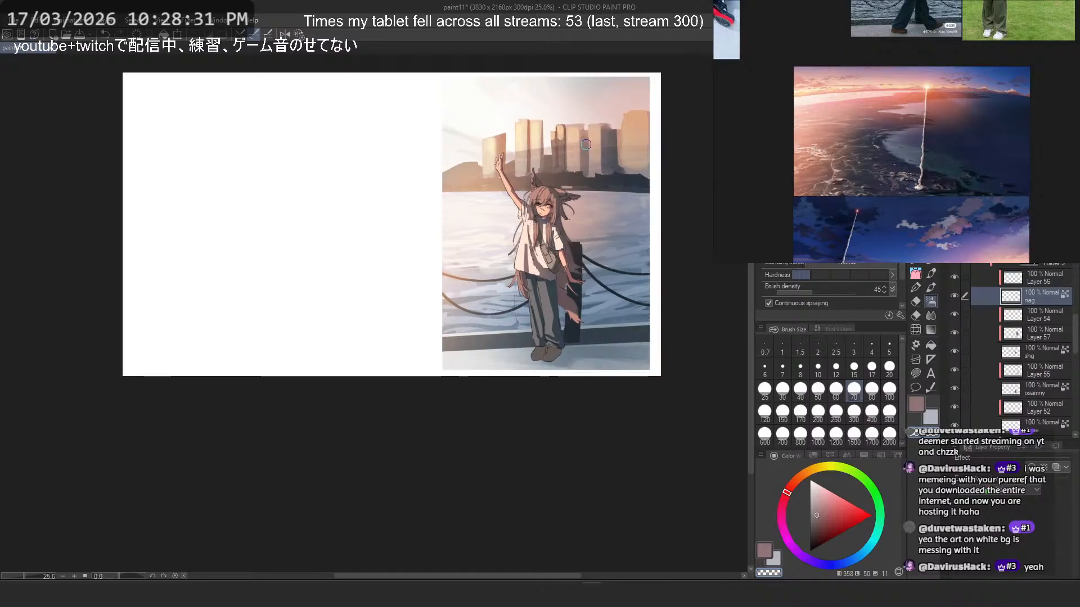
scroll(585, 144, up, 2)
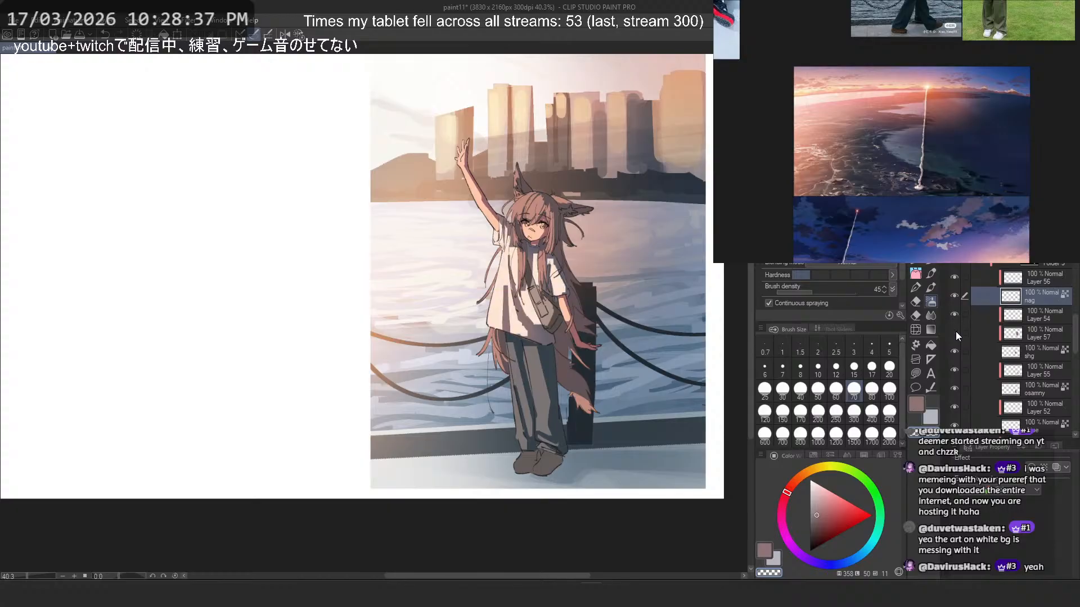
- Adjust the shirt's mauve tint on Layer 57 to Saturation 4 and Luminosity 10
click(1034, 336)
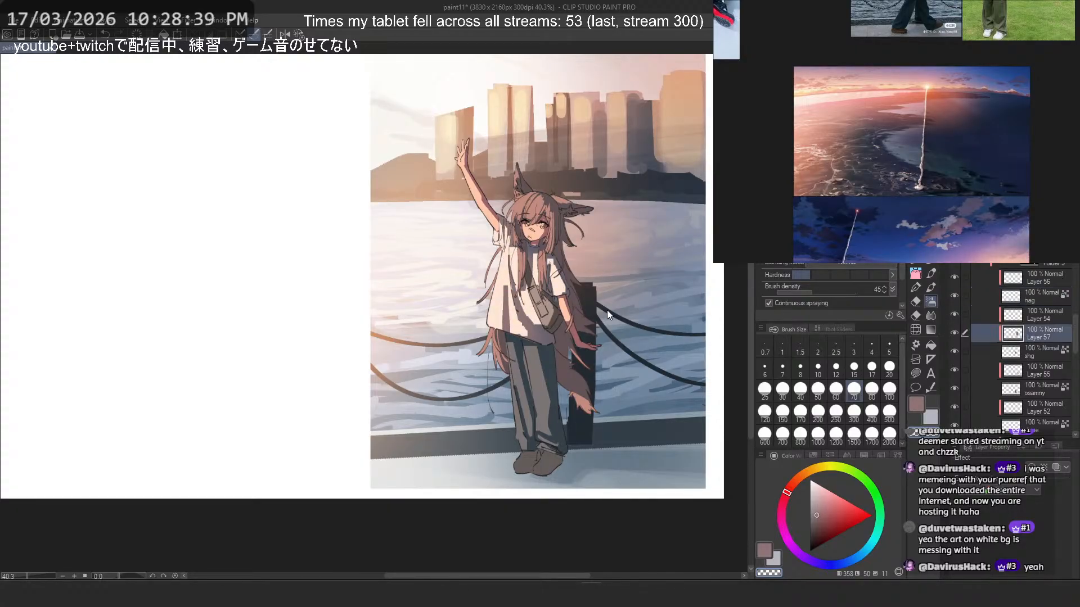
key(ctrl+u)
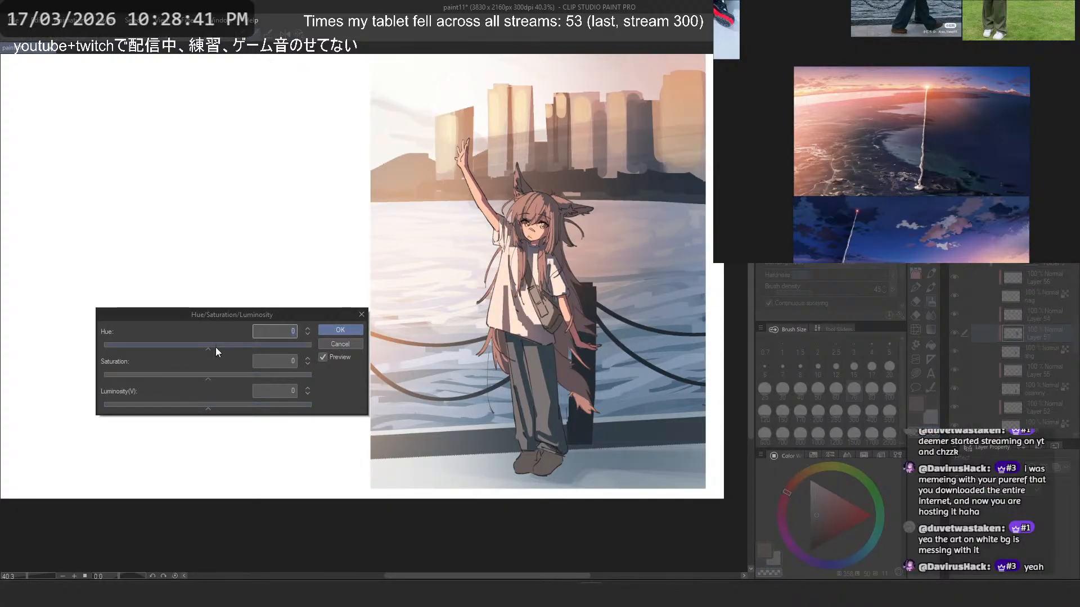
click(229, 409)
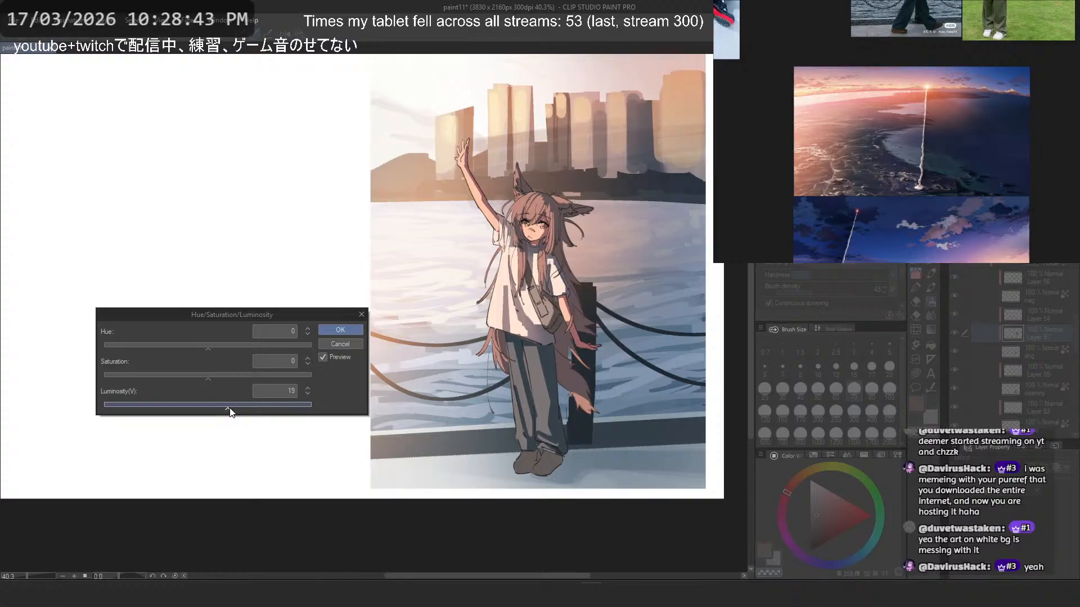
click(215, 375)
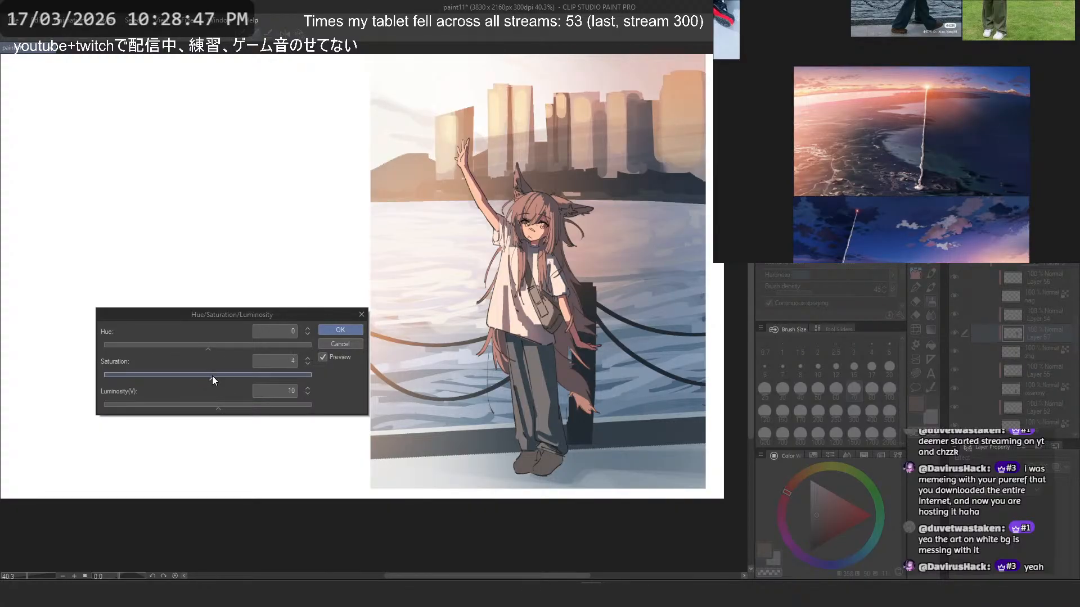
click(340, 328)
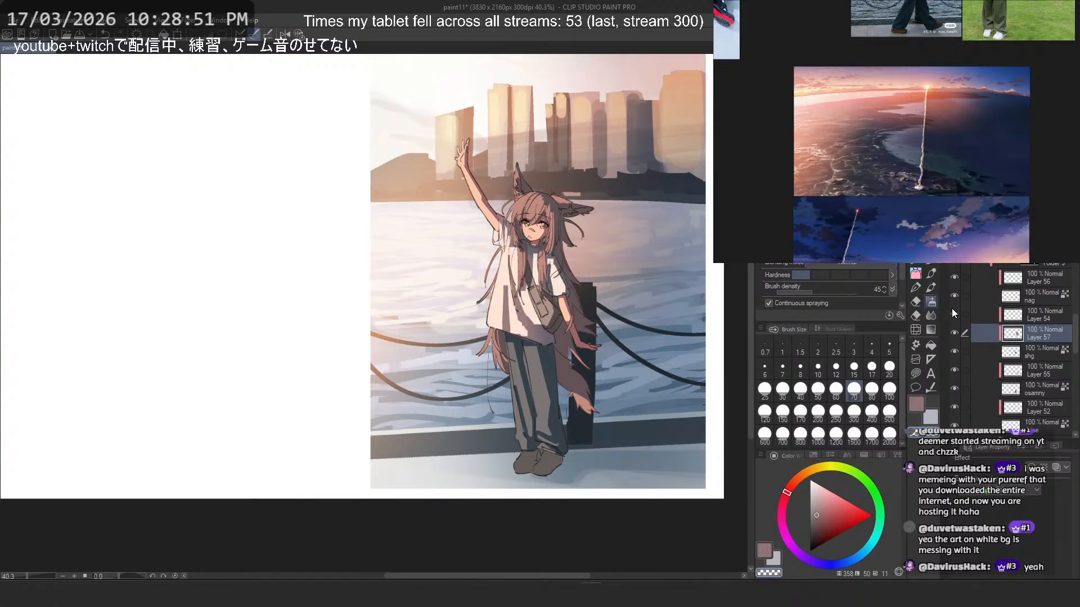
- Try a light pink size 300 airbrush tint on Layer 54, undo it, and lock the layer's transparent pixels
click(1031, 316)
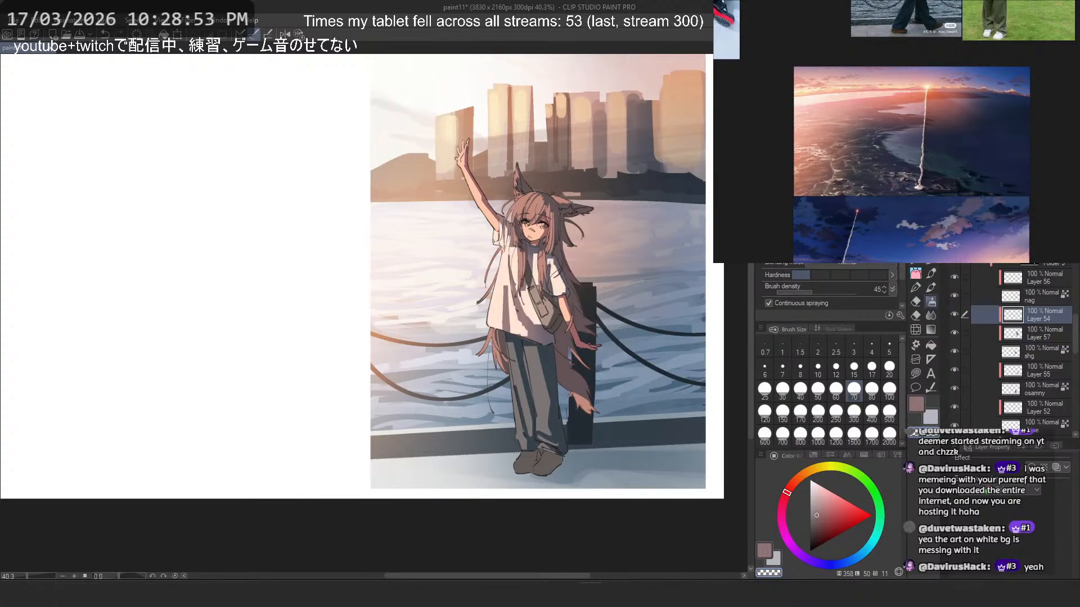
scroll(546, 304, up, 3)
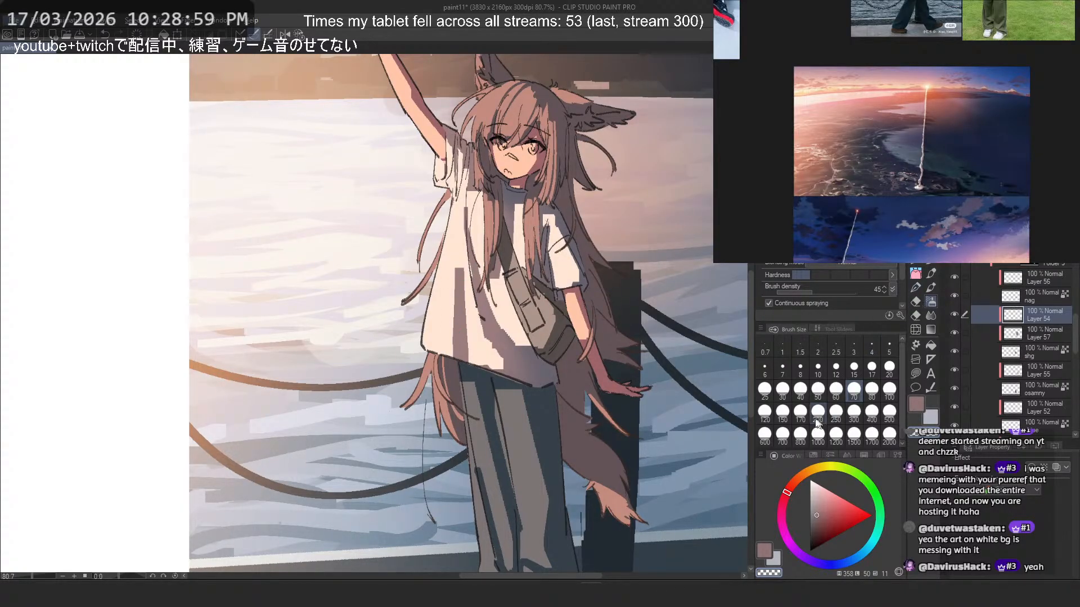
click(800, 410)
click(854, 411)
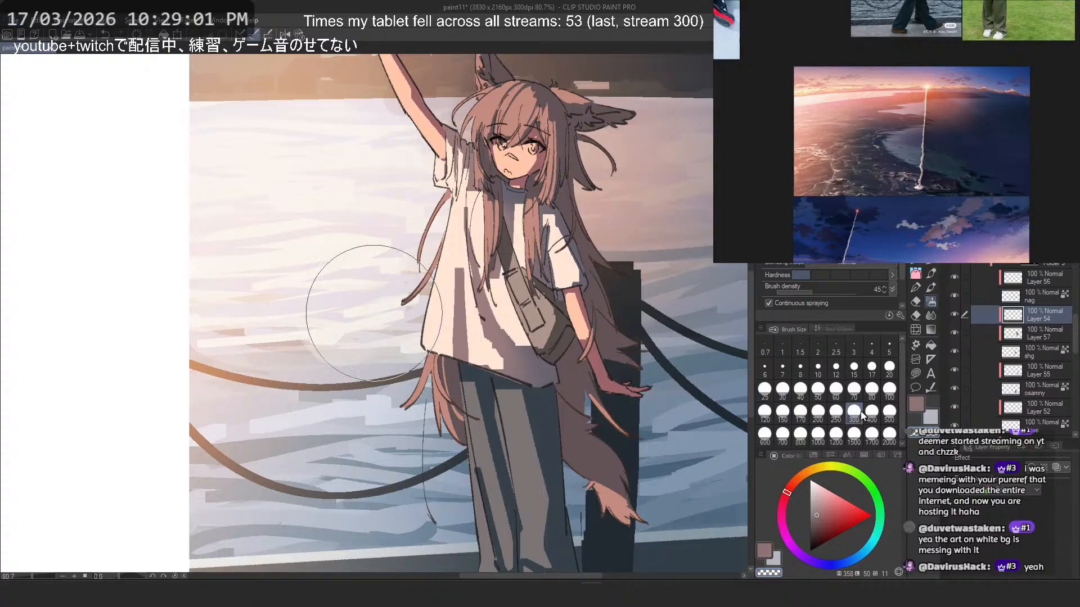
click(822, 495)
drag(540, 298, 505, 325)
key(ctrl+z)
key(ctrl+z)
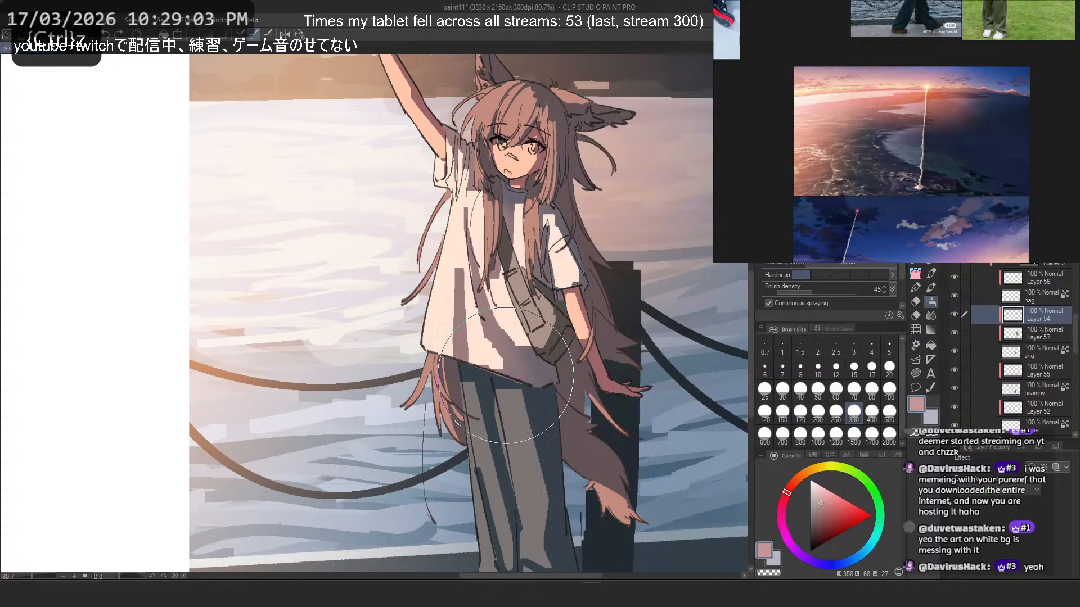
click(1009, 74)
- Try warm beige airbrush tints over the shirt's shadows on Layer 54 and undo them
key(h)
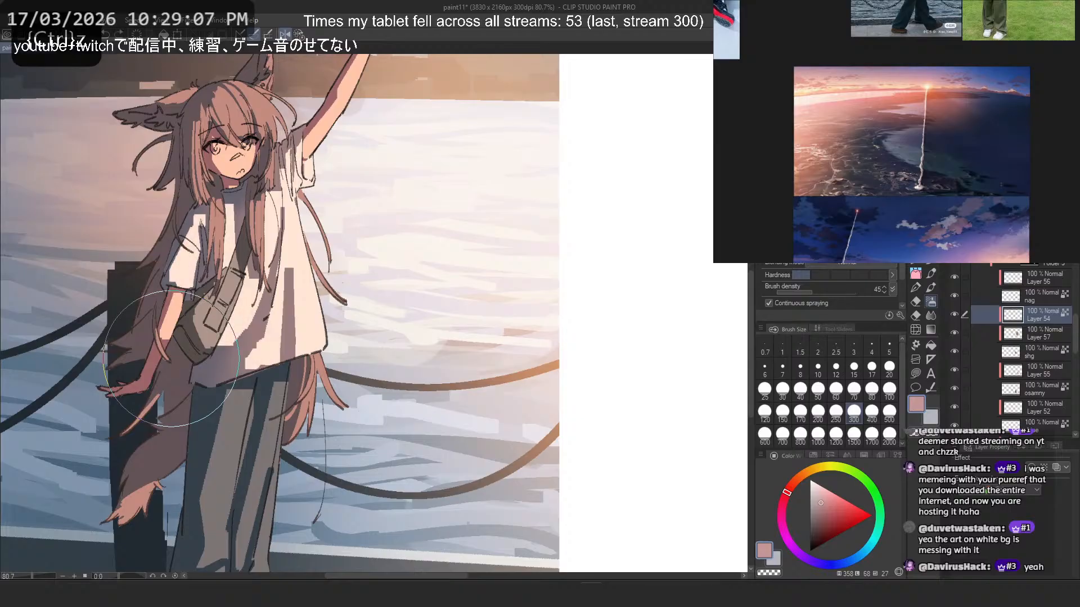
click(799, 477)
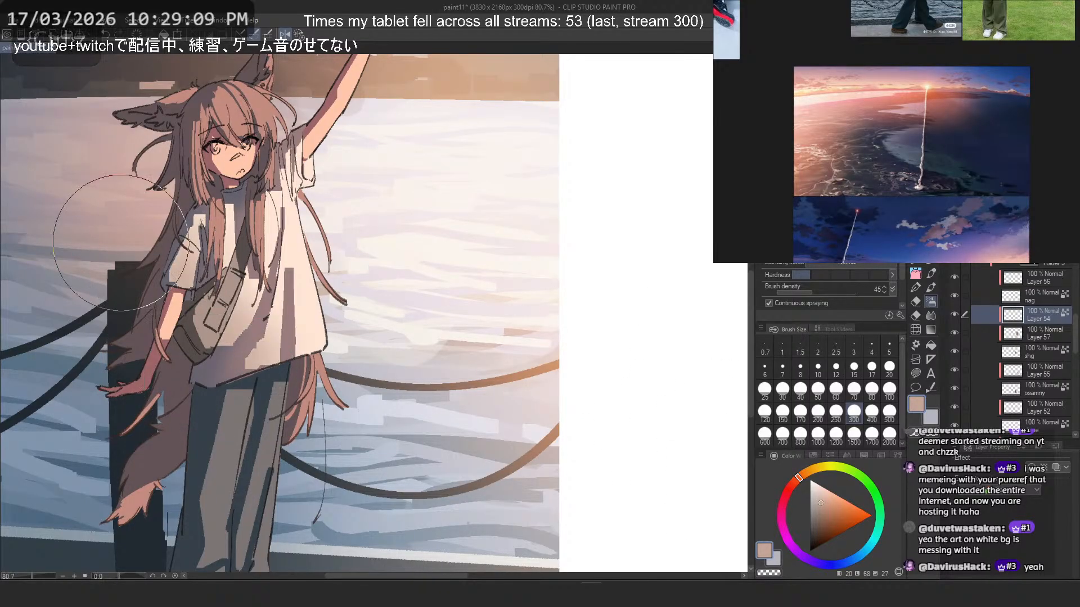
drag(820, 493, 818, 500)
mouse_move(183, 239)
mouse_down()
mouse_move(171, 264)
mouse_move(250, 409)
mouse_up()
key(ctrl+z)
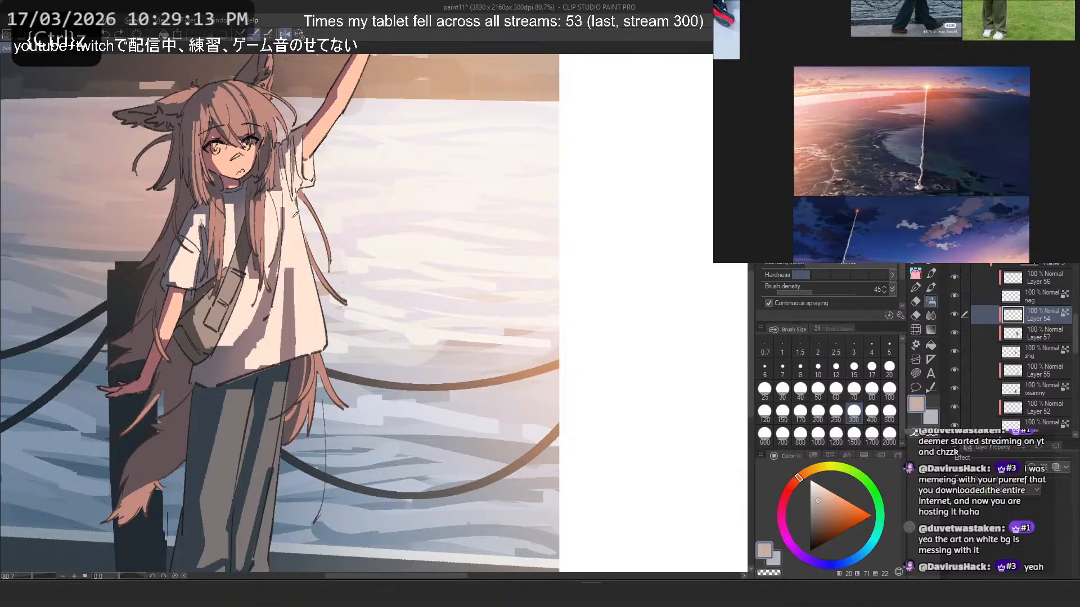
scroll(403, 298, down, 3)
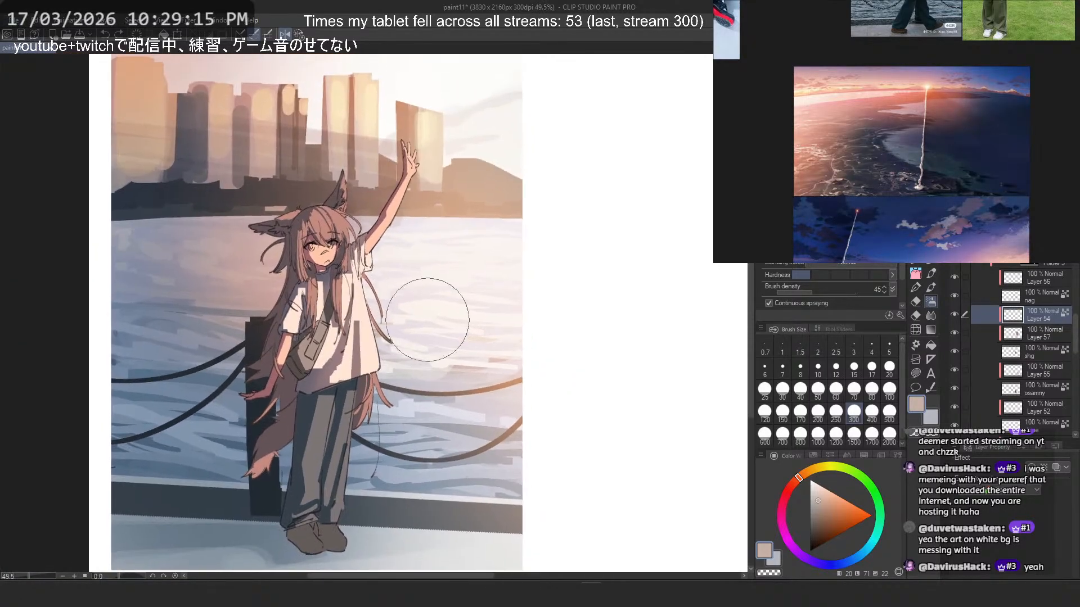
scroll(421, 119, up, 1)
alt+click(431, 131)
mouse_move(283, 394)
mouse_down()
mouse_move(322, 466)
mouse_move(277, 386)
mouse_up()
key(ctrl+z)
- Airbrush a salmon tint over the shirt's shadows near the bag and sleeve on Layer 54, and save the illustration
alt+click(295, 248)
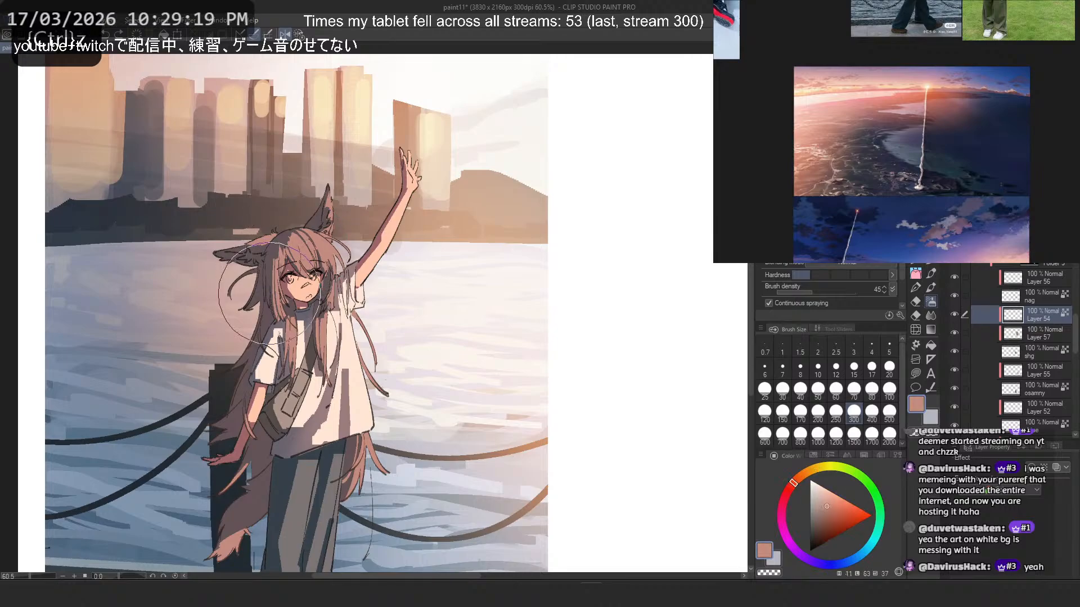
mouse_move(288, 435)
mouse_down()
mouse_move(260, 428)
mouse_move(243, 379)
mouse_move(274, 340)
mouse_move(224, 363)
mouse_up()
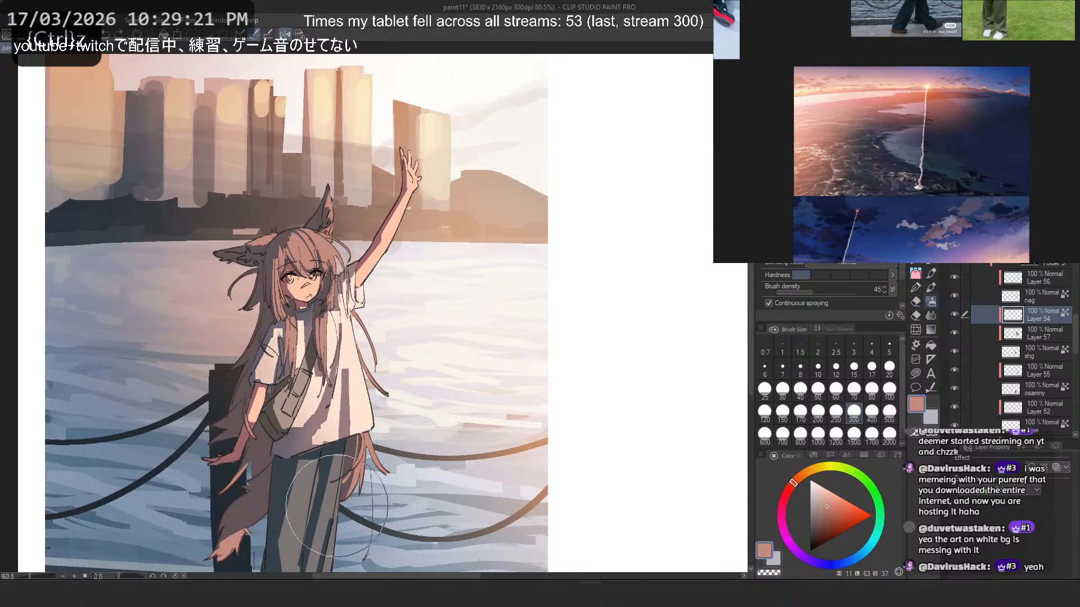
key(2)
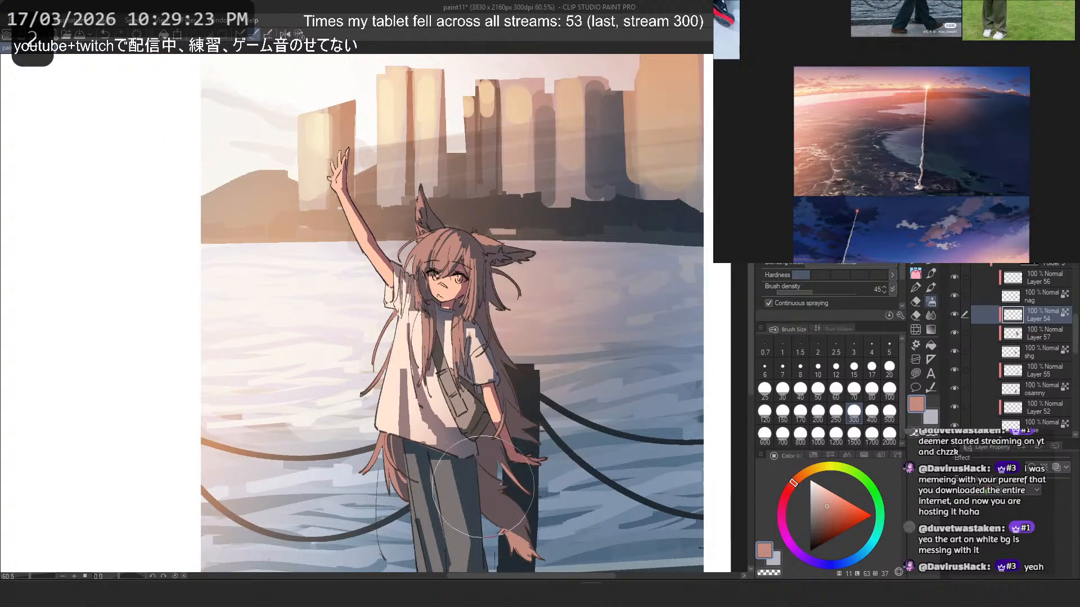
scroll(549, 405, down, 2)
drag(560, 405, 598, 323)
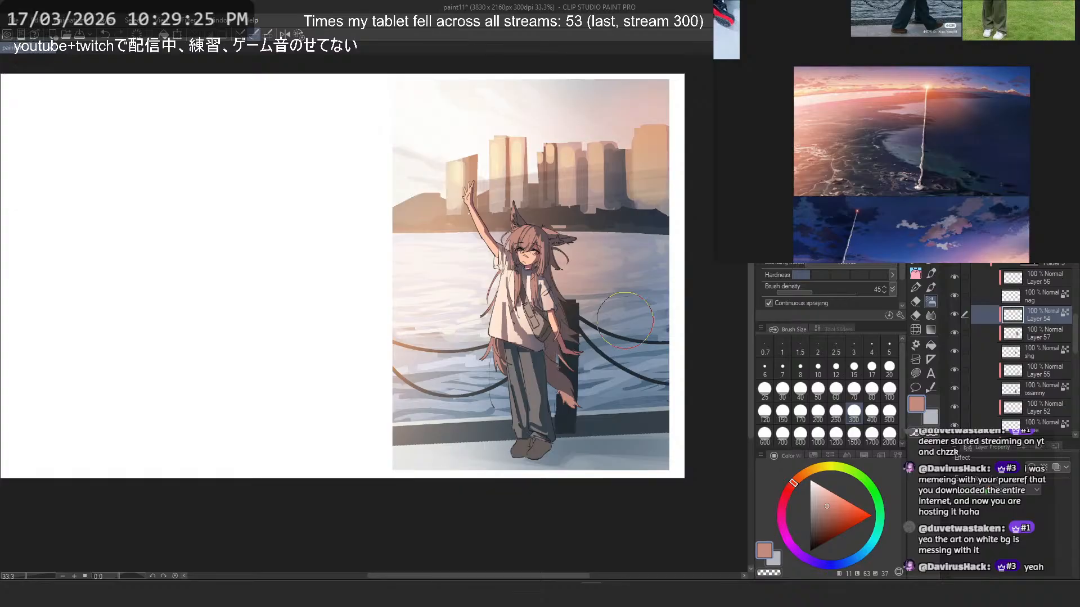
scroll(571, 308, up, 2)
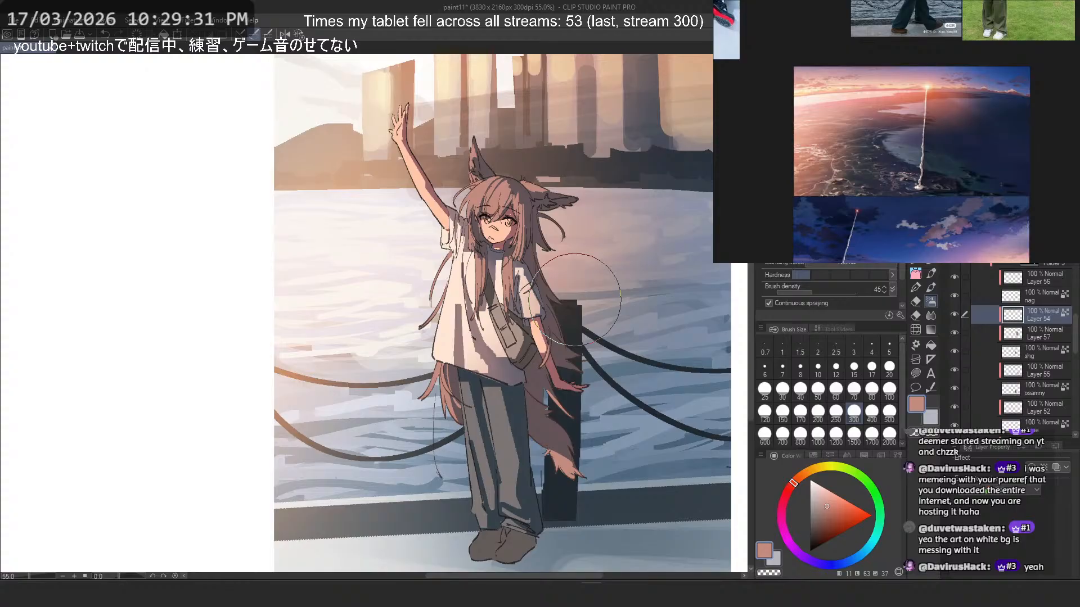
key(ctrl+s)
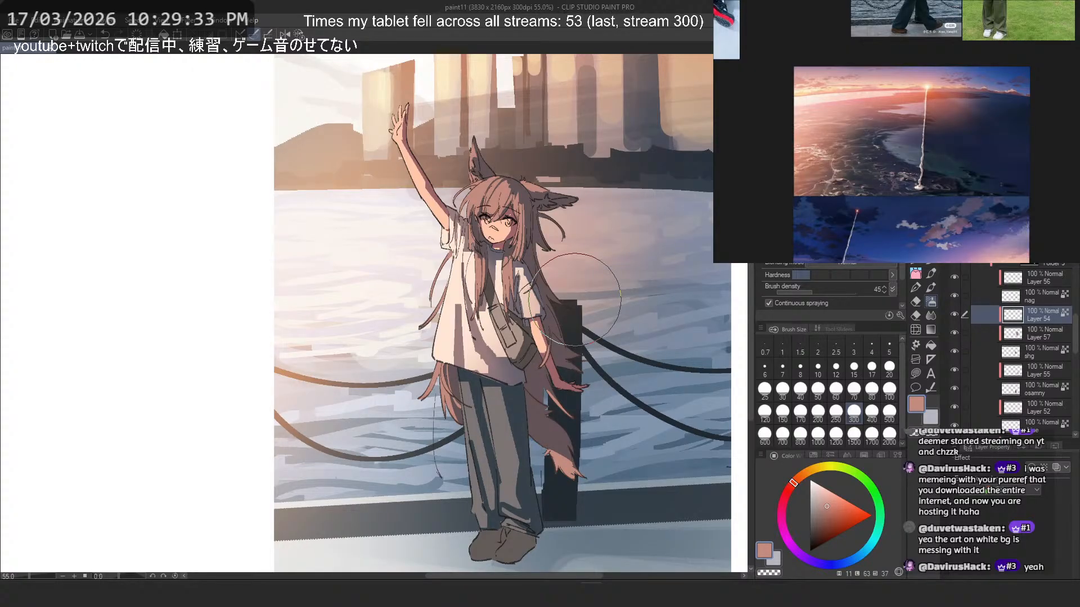
click(575, 300)
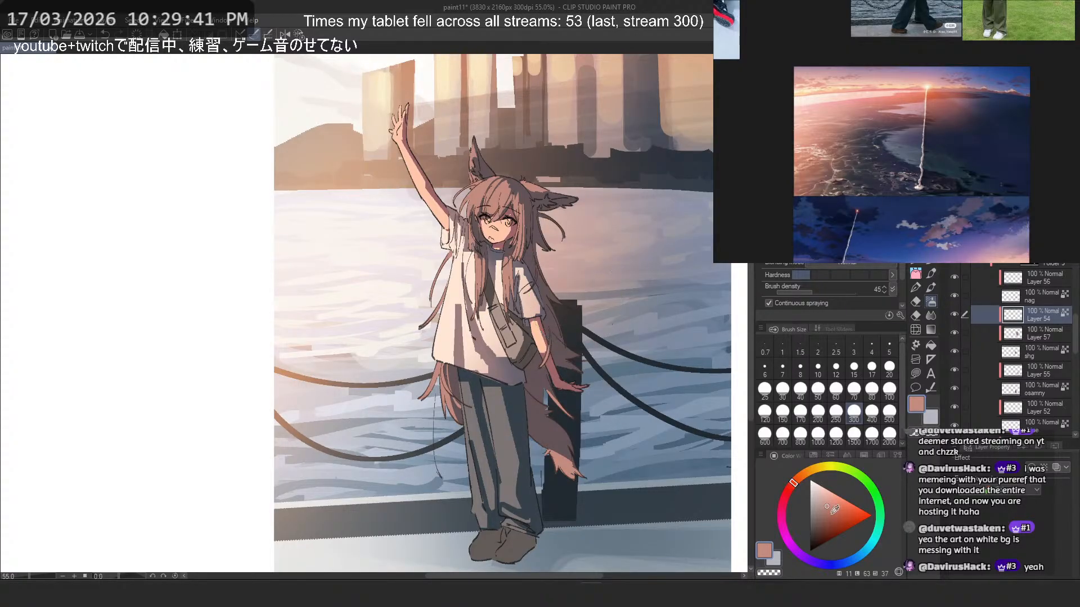
- Try airbrushing a lighter salmon tone over the white shirt and hips on Layer 54
click(835, 499)
click(538, 319)
click(493, 363)
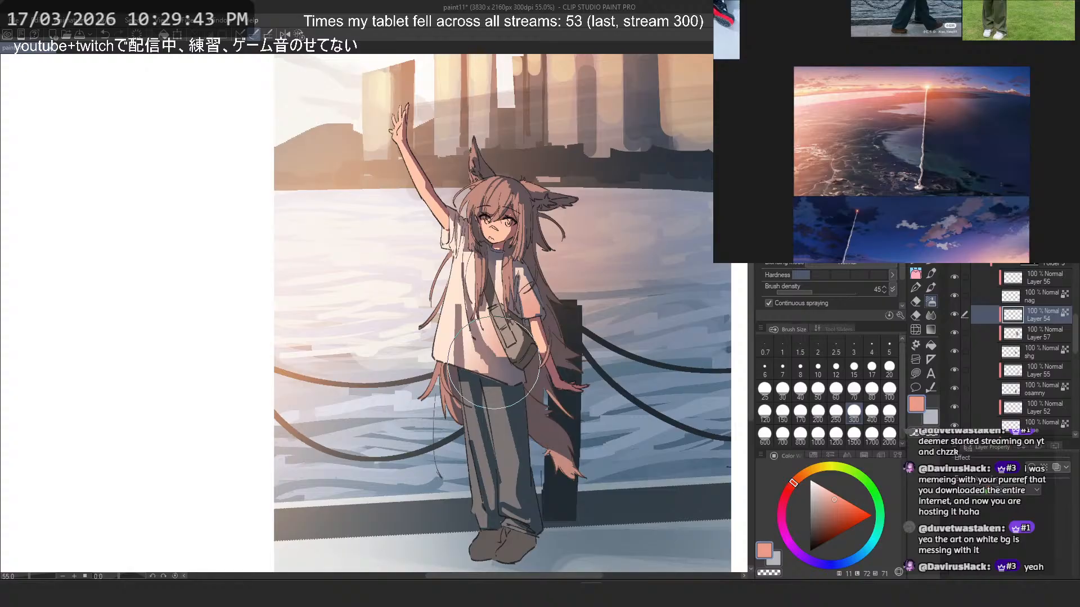
scroll(458, 230, up, 1)
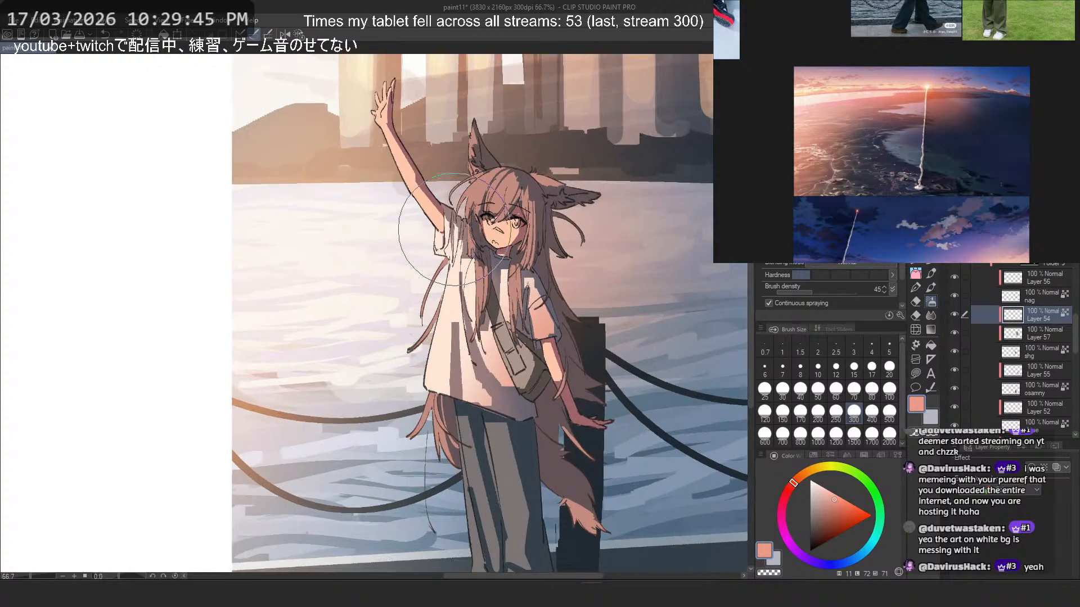
key(ctrl+z)
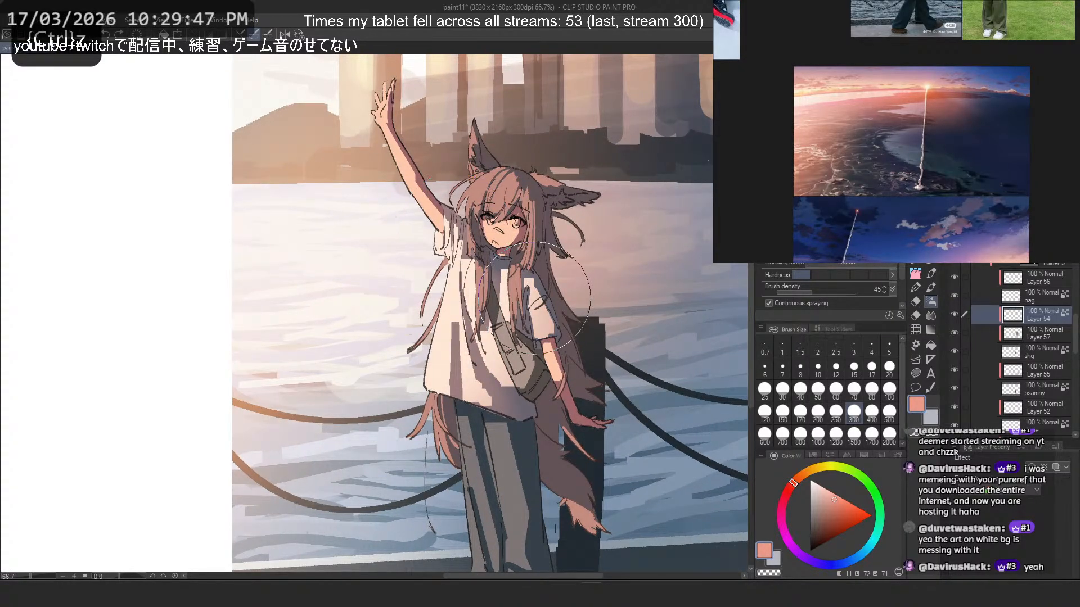
- Airbrush pale cream and soft peach tones over the character's shirt on Layer 54, sampling the colours from the shirt
alt+click(460, 263)
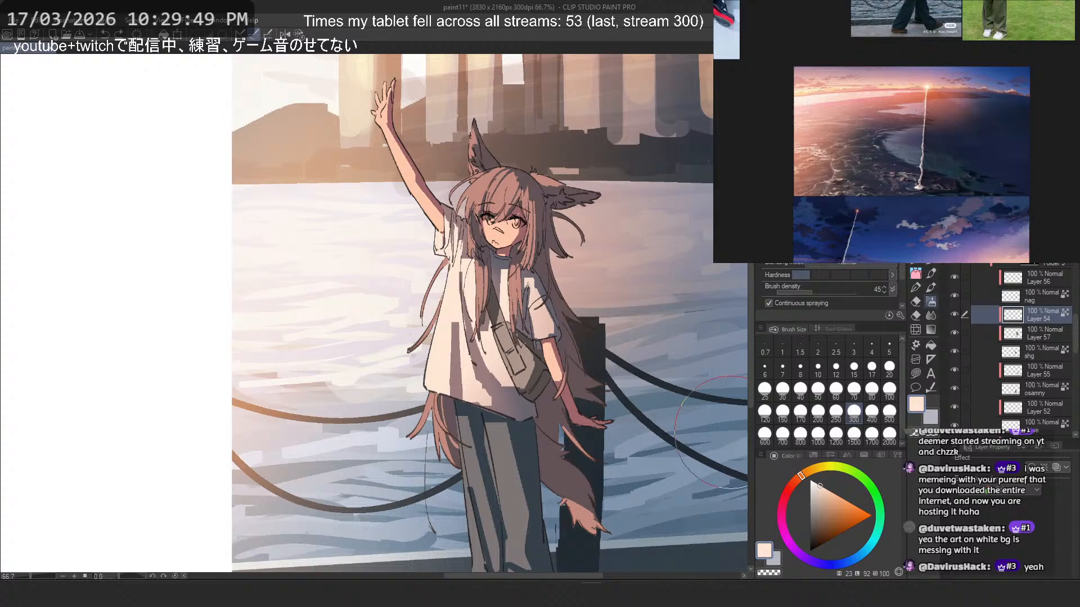
click(816, 483)
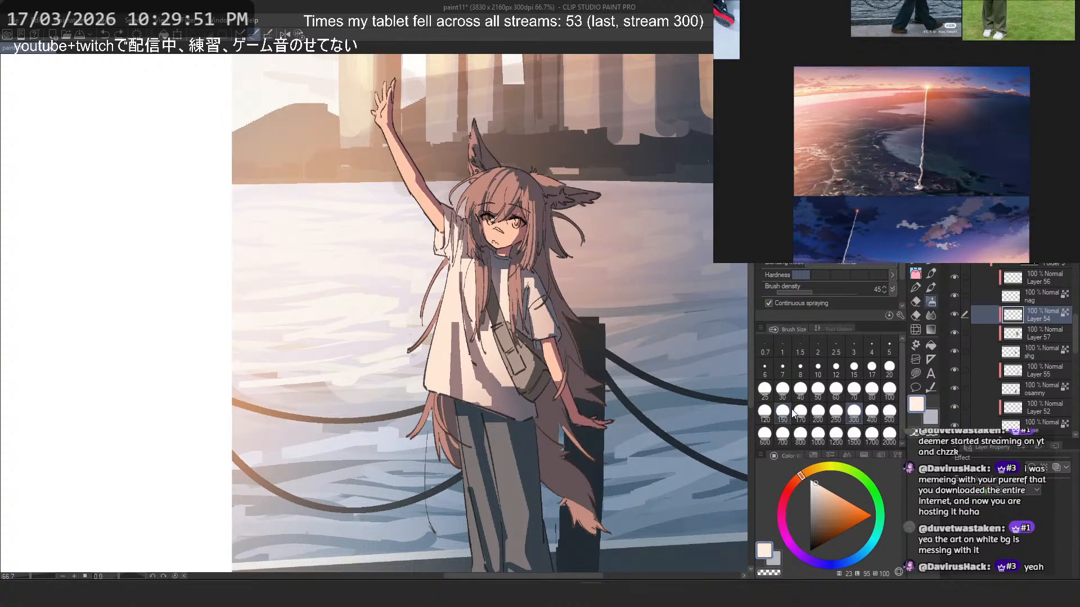
key(ctrl+z)
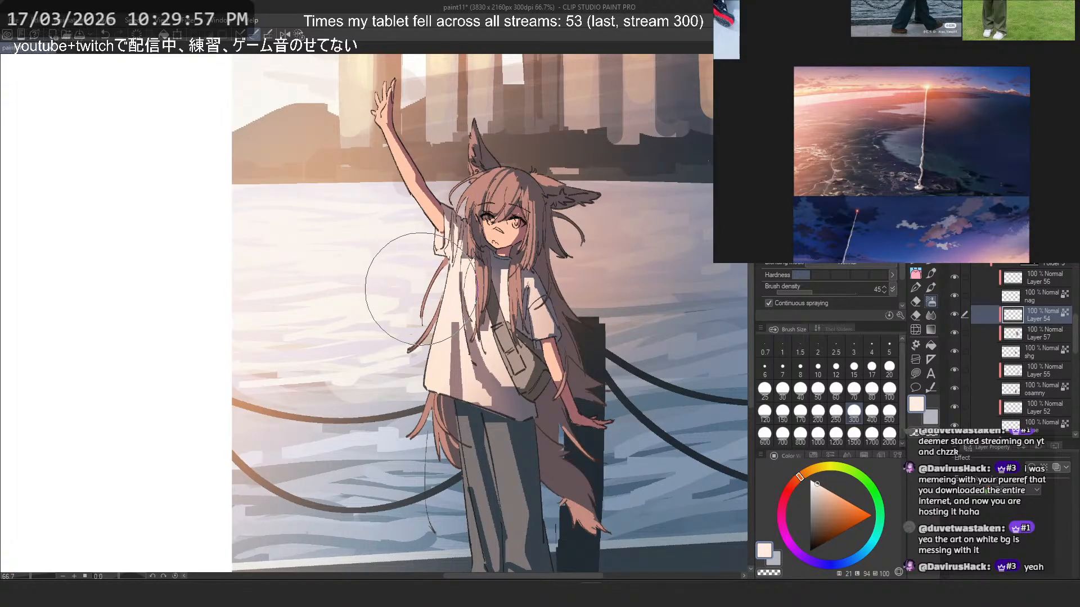
alt+click(545, 308)
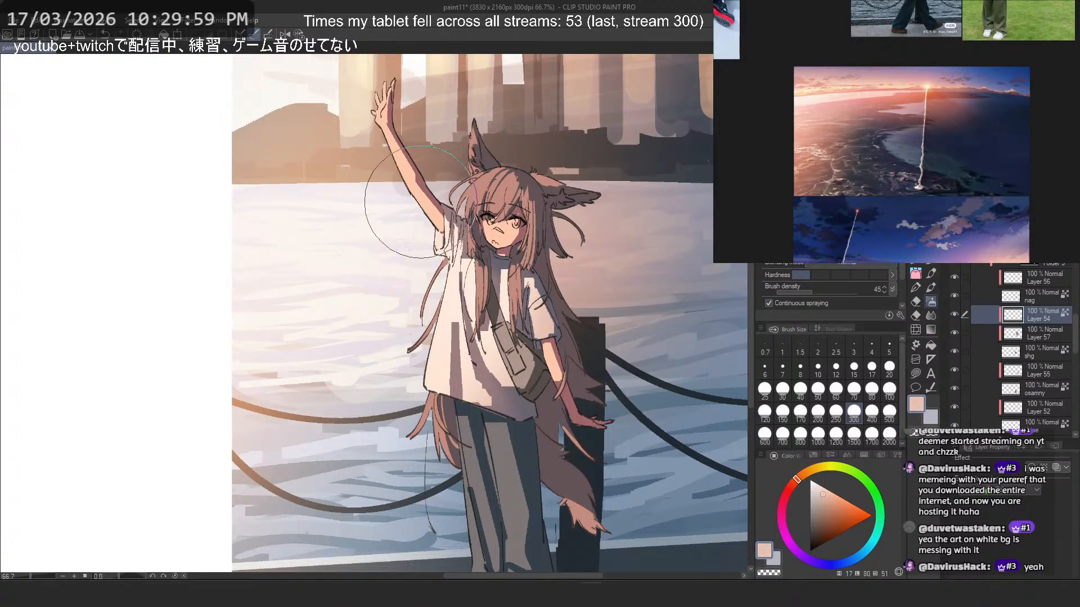
drag(421, 212, 422, 196)
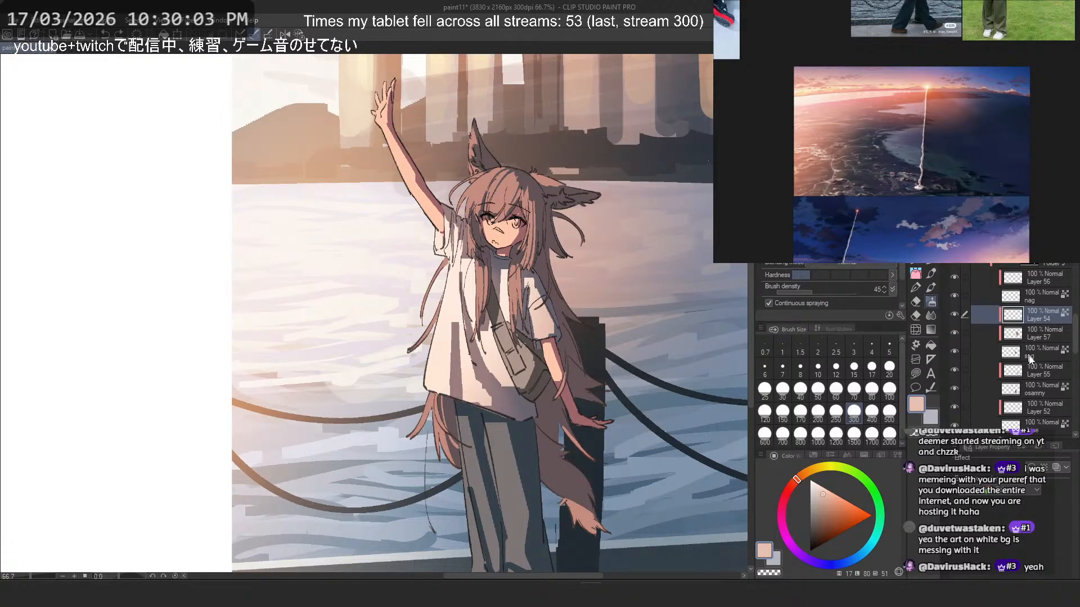
drag(499, 252, 408, 252)
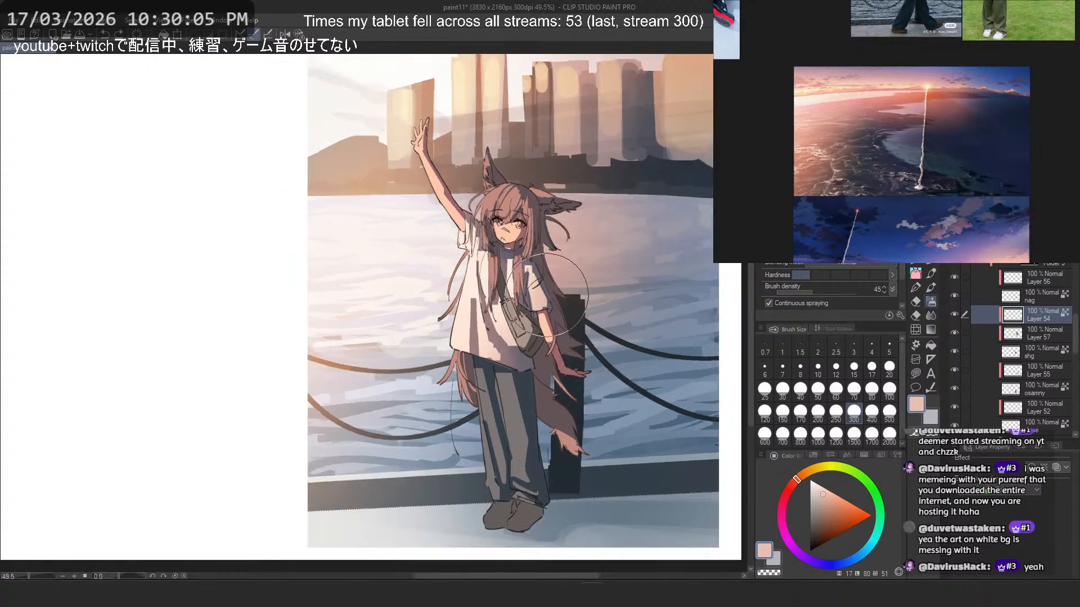
drag(489, 304, 551, 296)
alt+click(480, 279)
alt+click(471, 274)
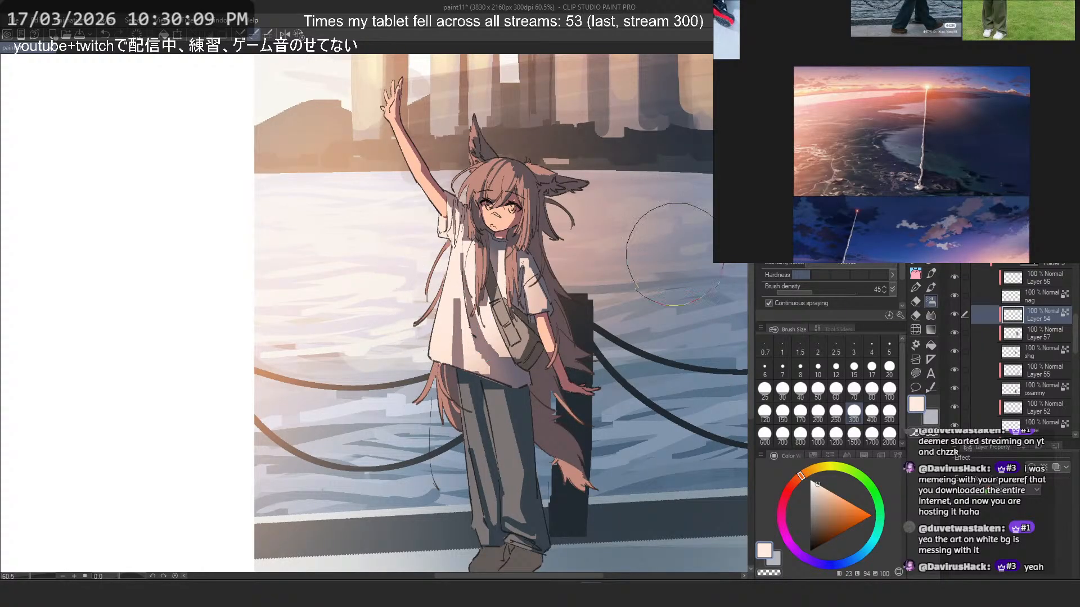
- Add a new clipped layer directly above the trousers layer "osamny"
scroll(1014, 355, down, 1)
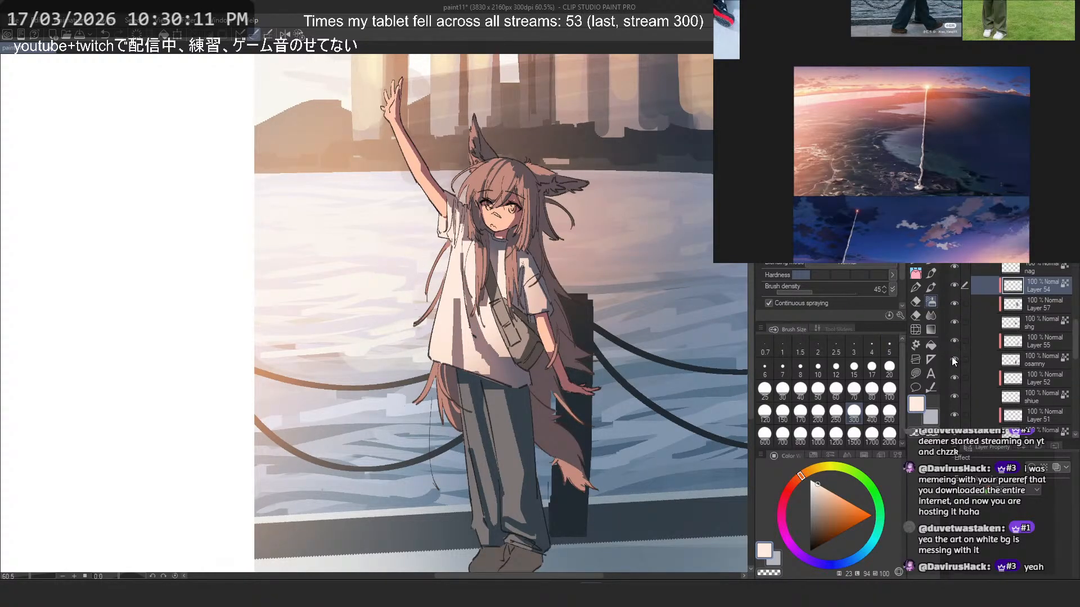
click(1025, 358)
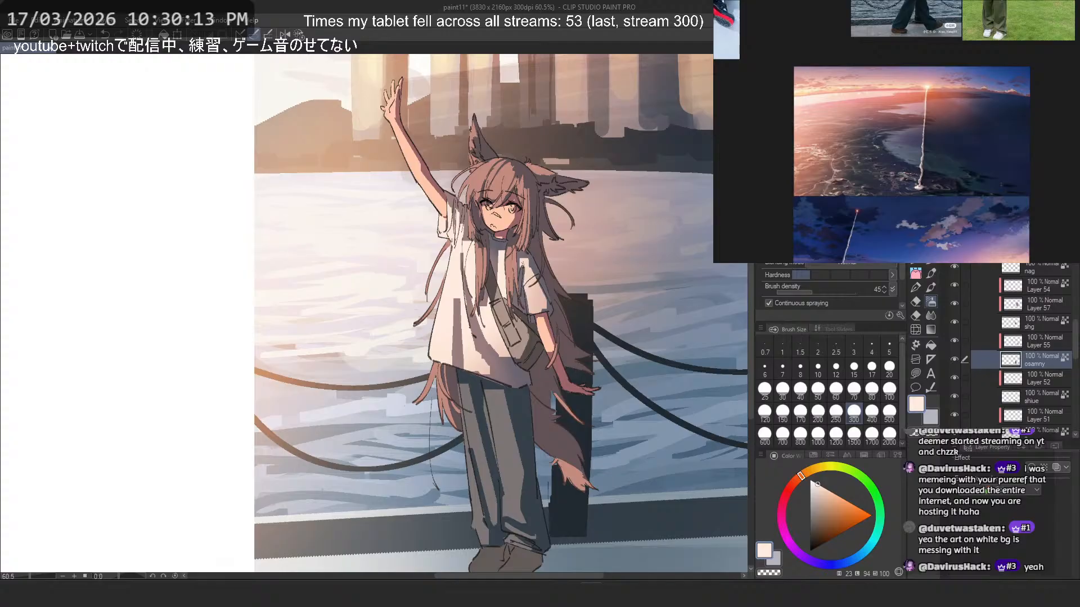
scroll(996, 340, up, 1)
scroll(1023, 354, down, 1)
key(ctrl+shift+n)
scroll(529, 189, down, 1)
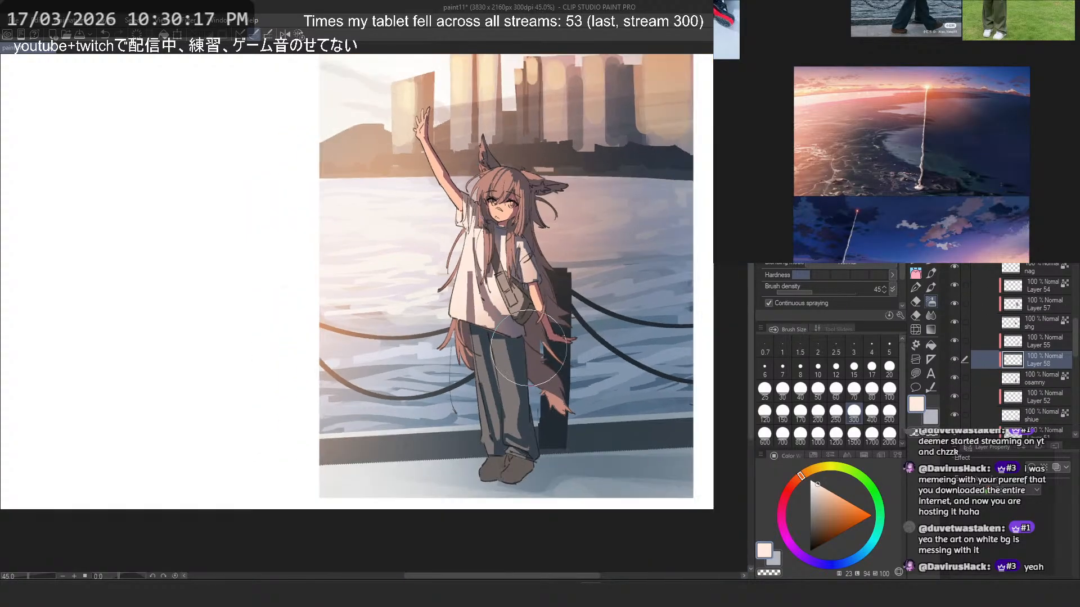
- Try spraying a salmon tone on the lower trouser leg beside the tail tip
scroll(534, 343, up, 1)
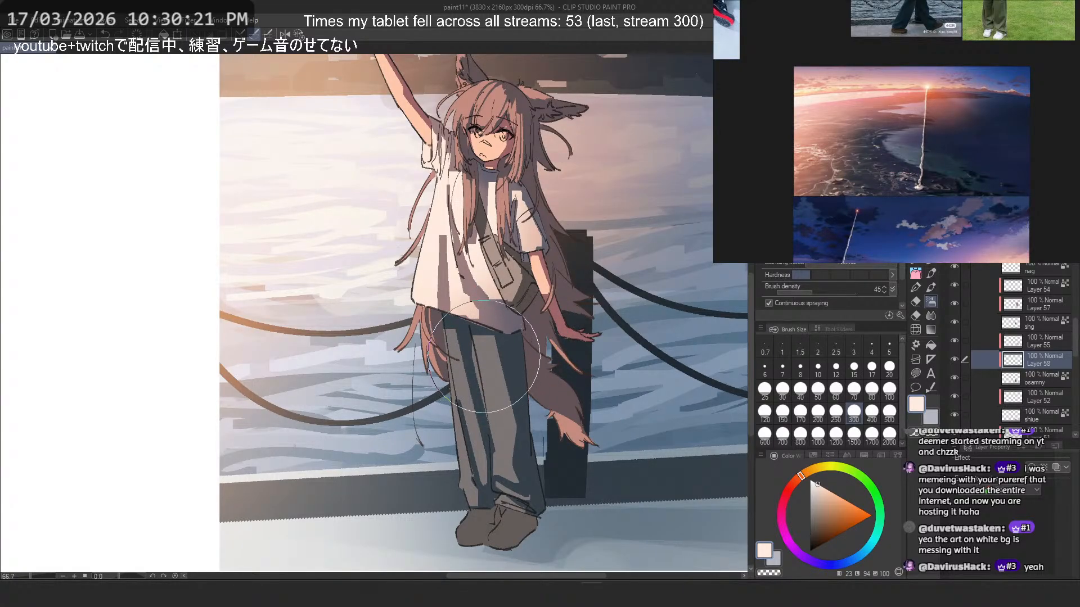
alt+click(576, 430)
drag(565, 472, 555, 433)
key(ctrl+z)
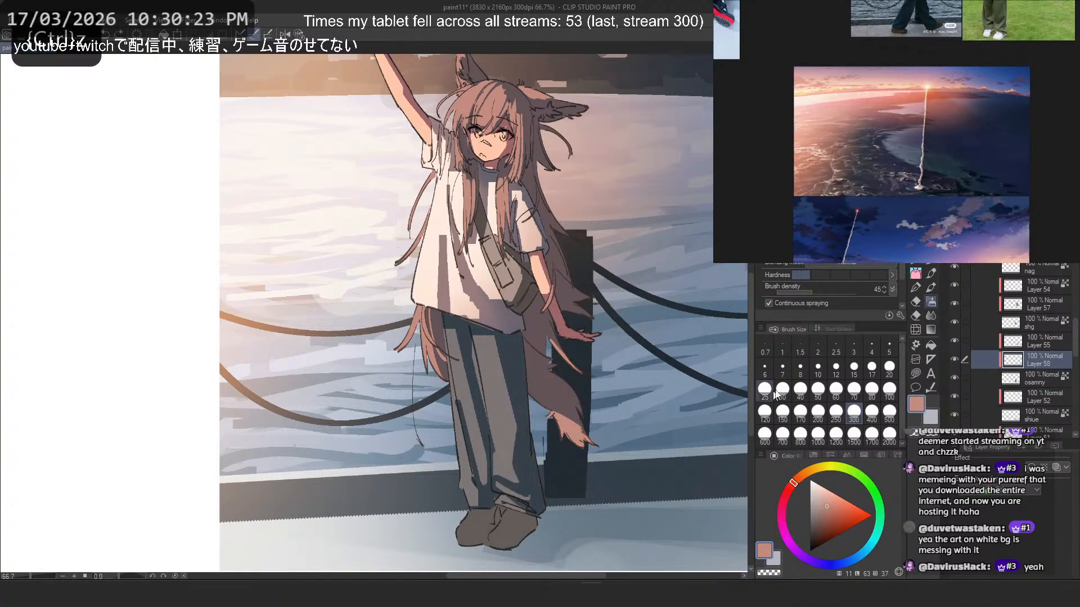
- Try tinting the lower trouser leg with a size 60 airbrush while viewing the canvas mirrored
click(783, 413)
click(836, 390)
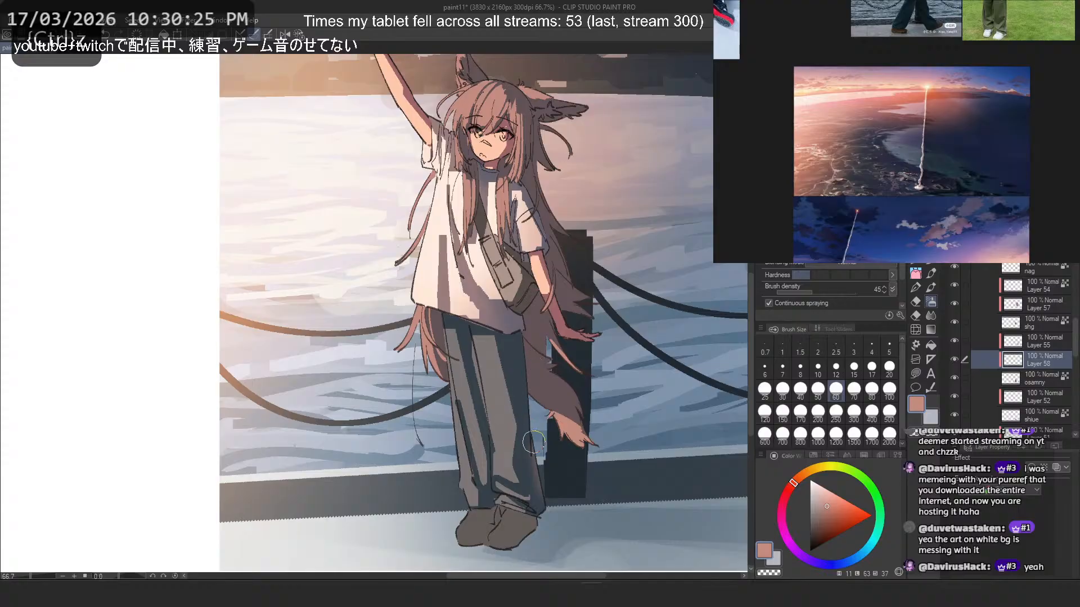
alt+click(534, 466)
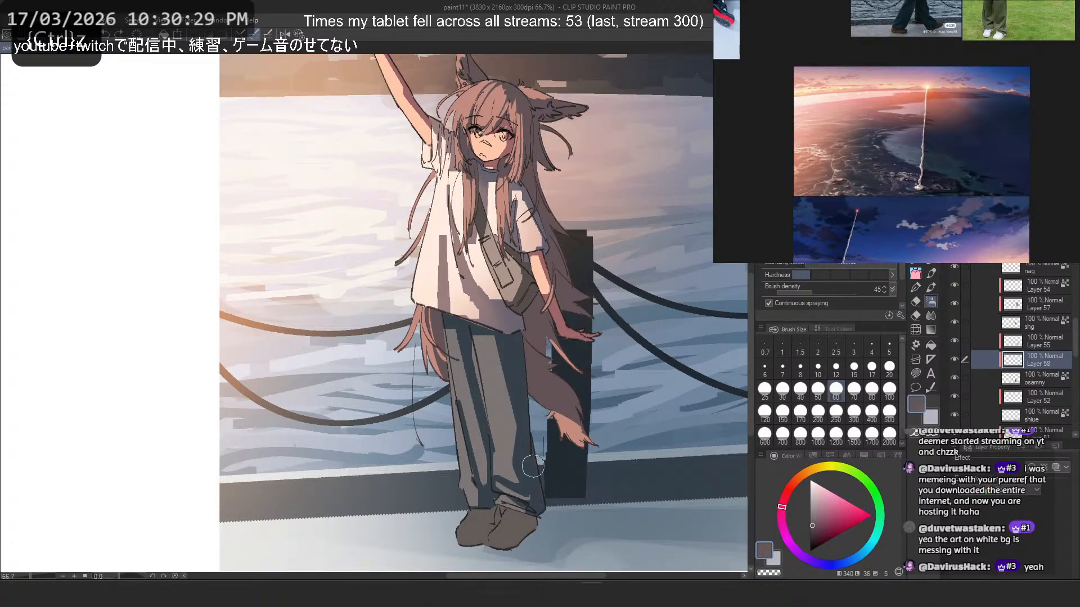
key(h)
drag(217, 486, 217, 448)
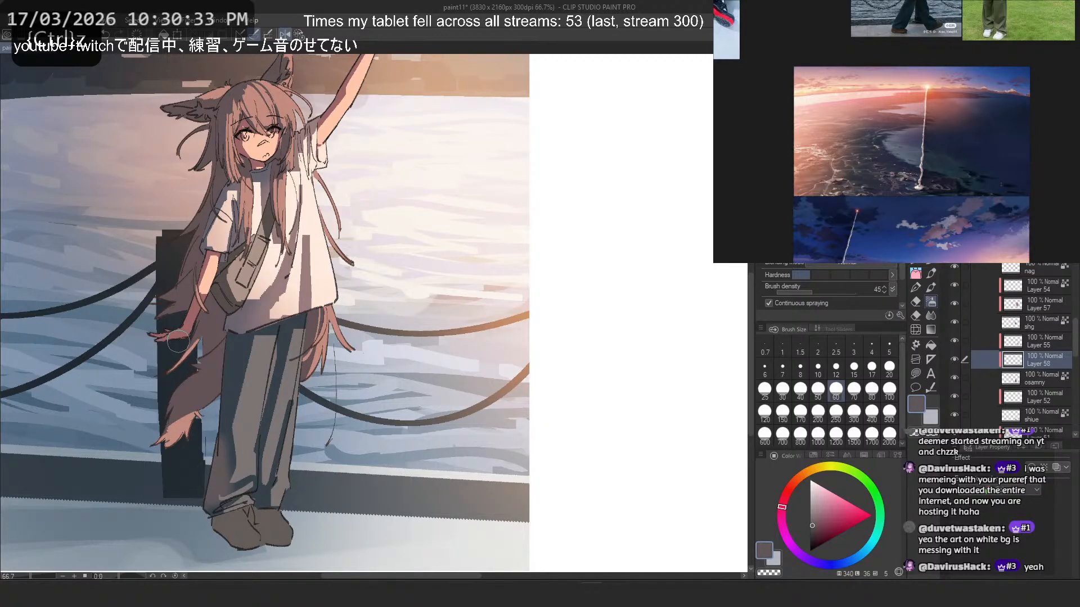
alt+click(223, 448)
key(ctrl+z)
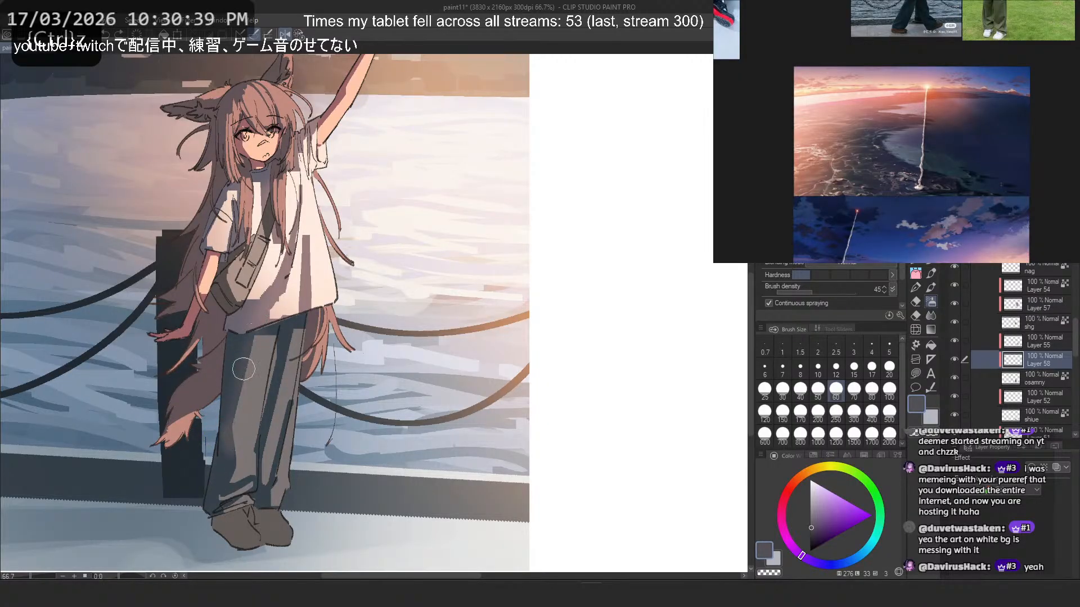
key(ctrl+z)
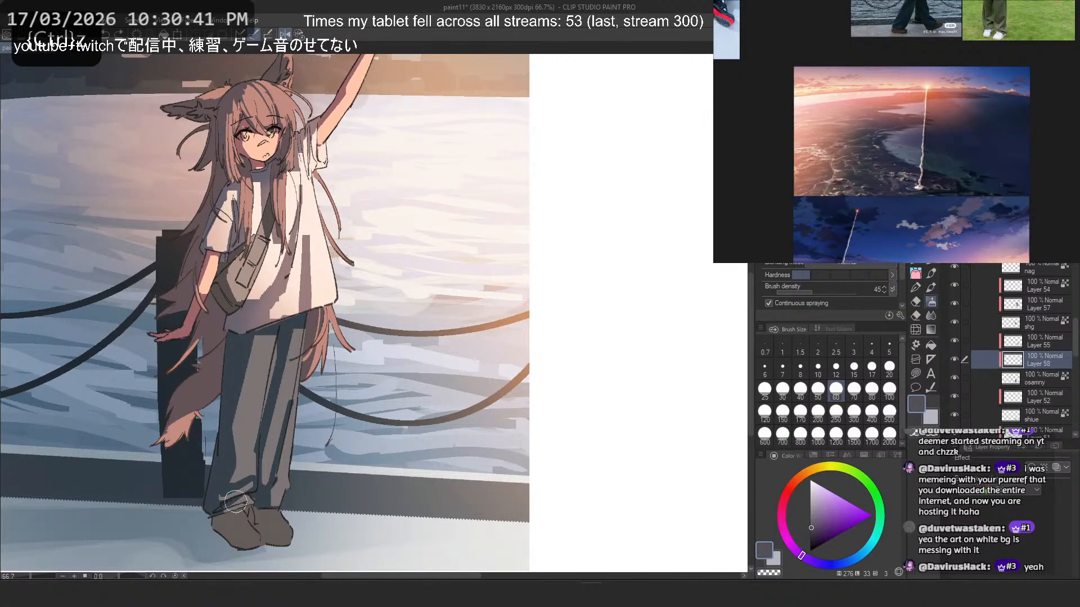
- Restore the unmirrored view and airbrush a muted grey-purple tint along the trouser legs with brush size 150
key(2)
alt+click(428, 333)
click(782, 411)
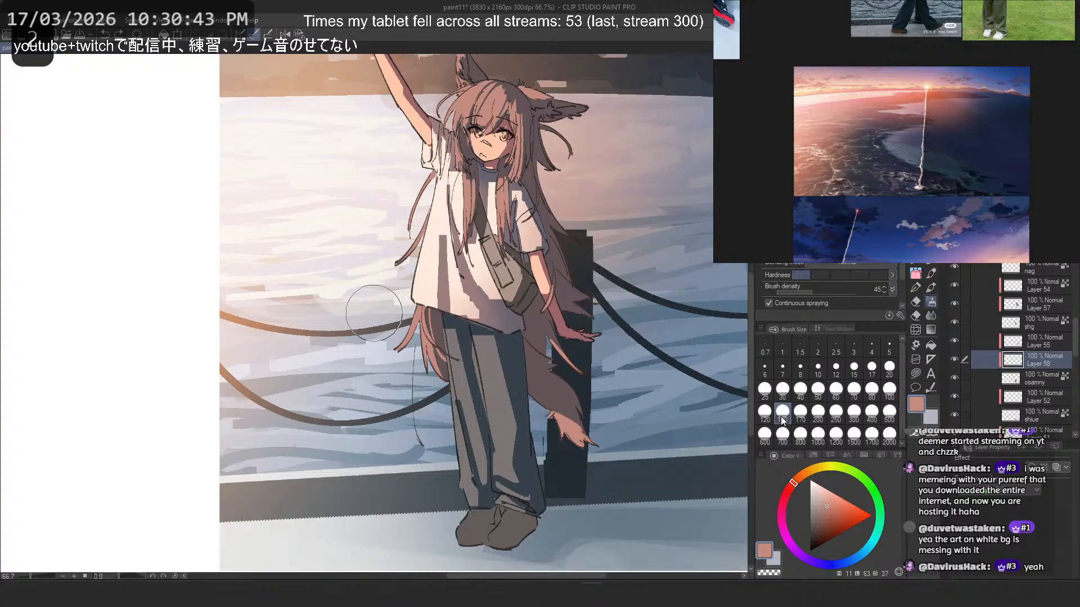
drag(454, 347, 484, 435)
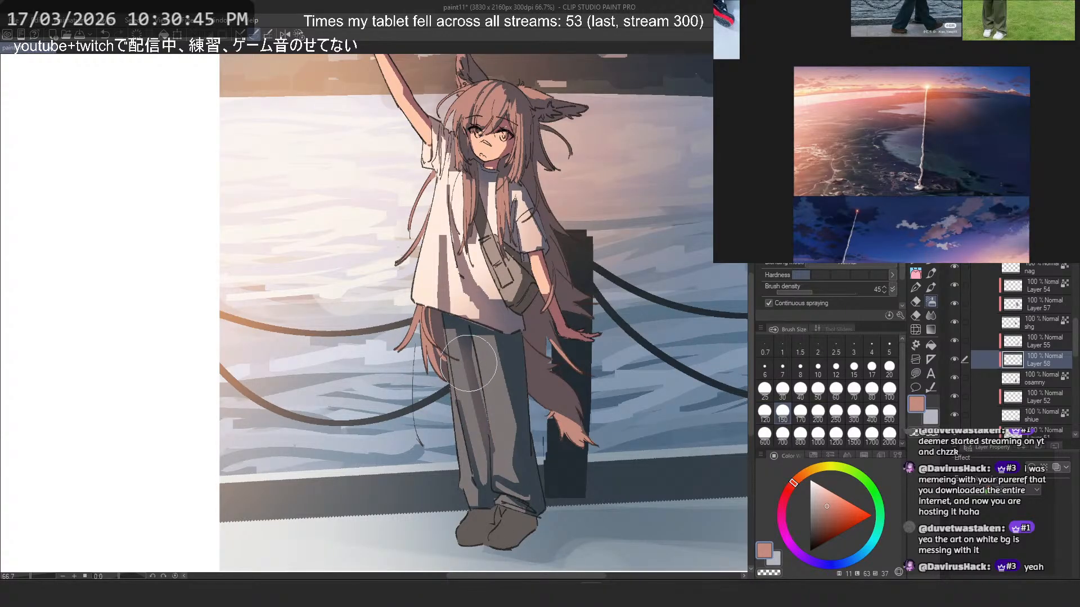
alt+click(460, 347)
key(ctrl+z)
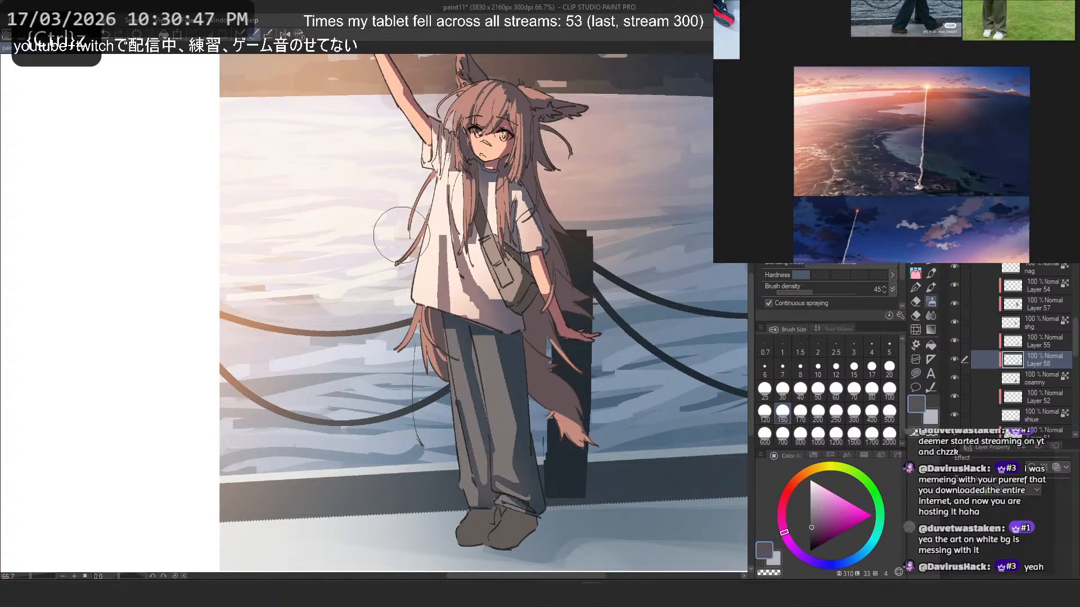
drag(477, 481, 491, 470)
drag(459, 419, 480, 463)
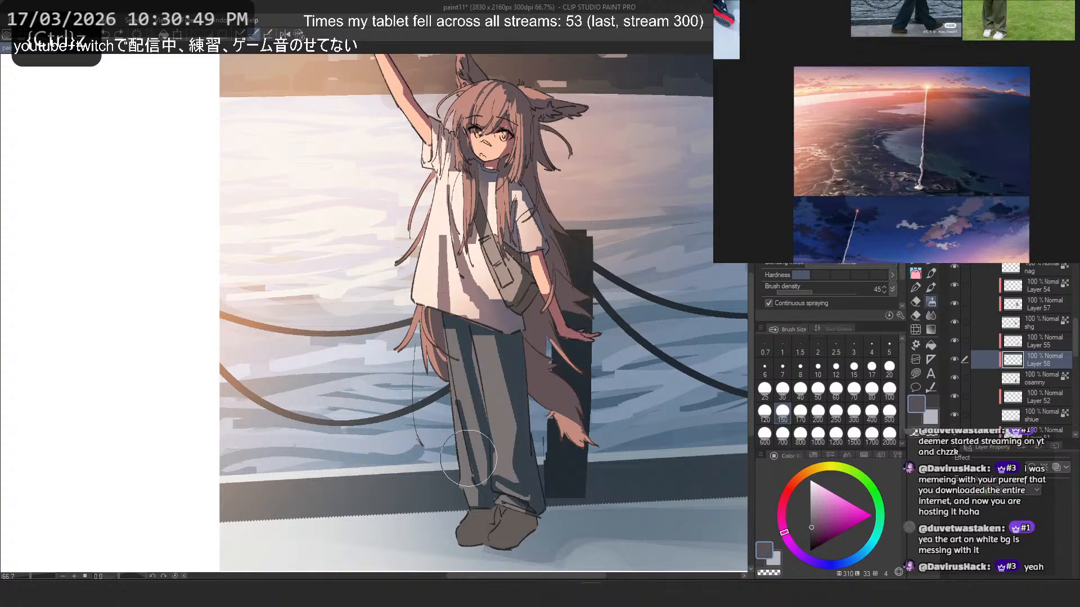
drag(462, 397, 477, 469)
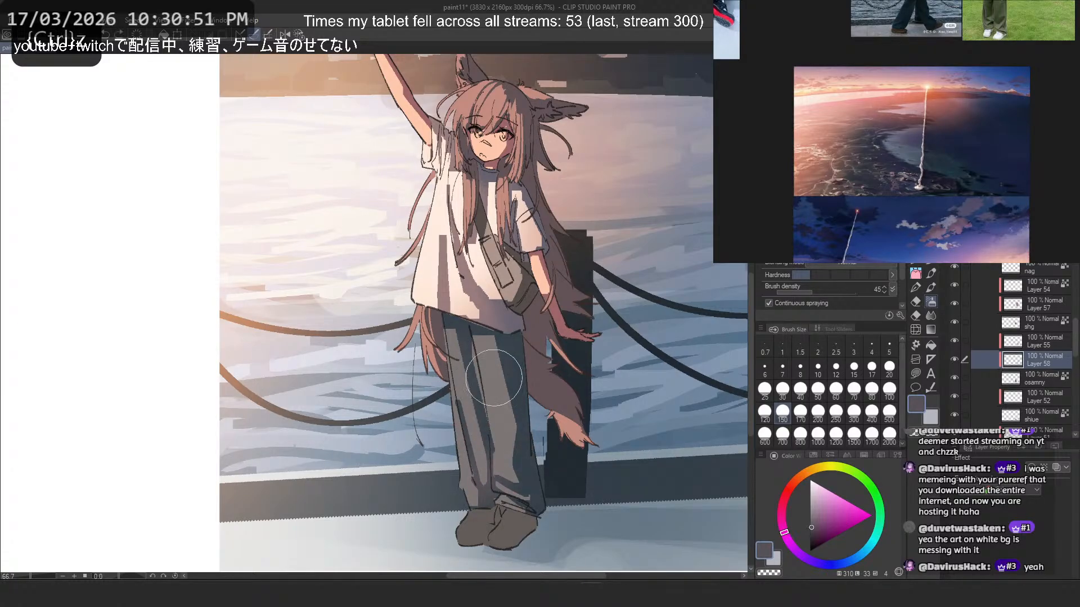
key(ctrl+z)
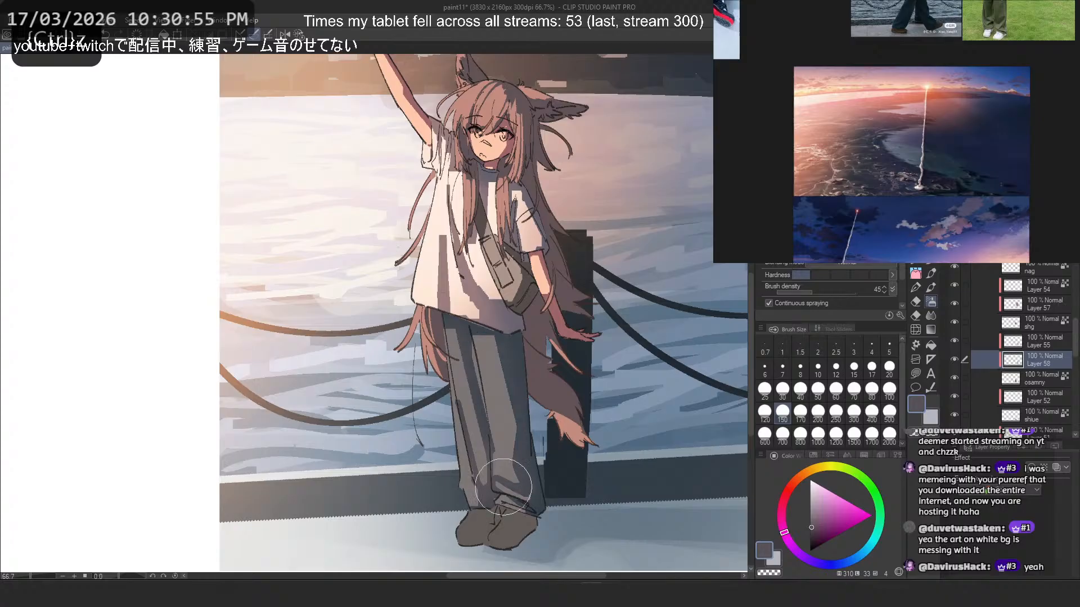
- Hide and show Layer 46 to compare the character's hair colour with and without it
scroll(492, 356, down, 5)
scroll(483, 353, up, 4)
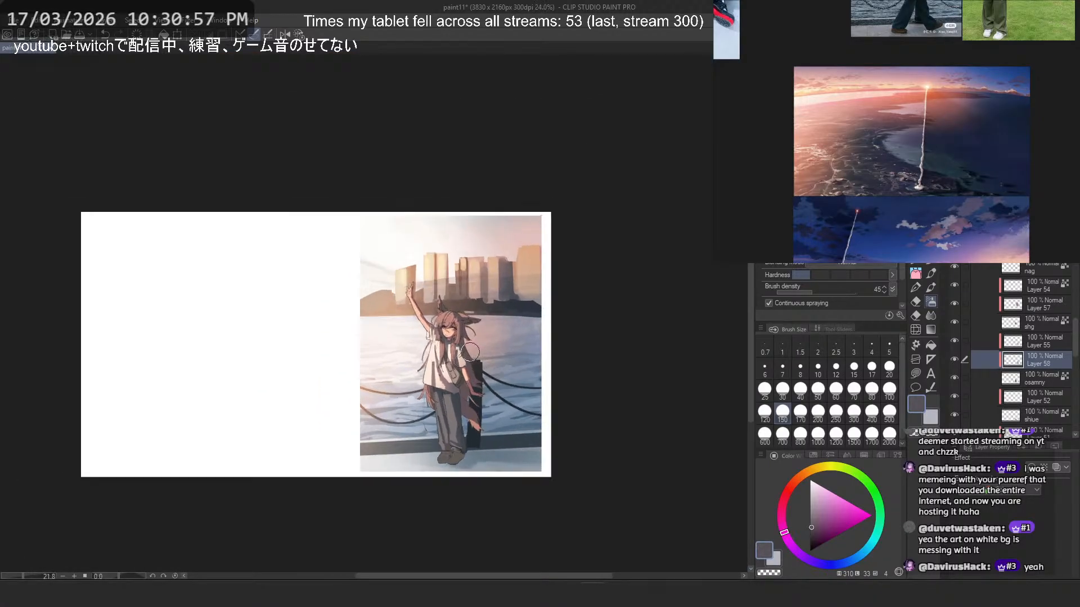
scroll(1052, 380, down, 1)
scroll(1050, 382, down, 4)
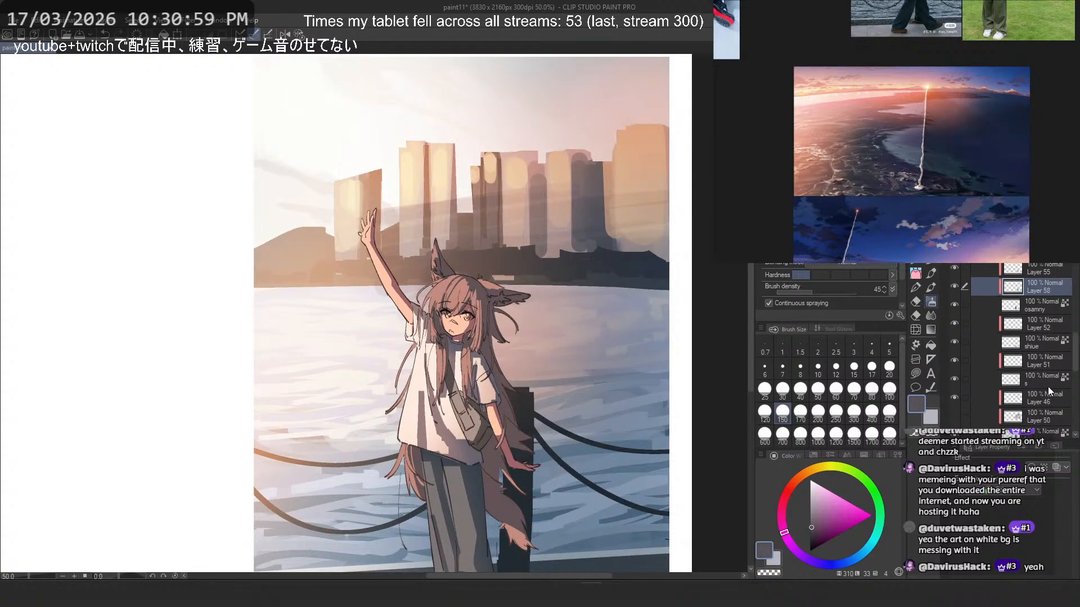
click(953, 339)
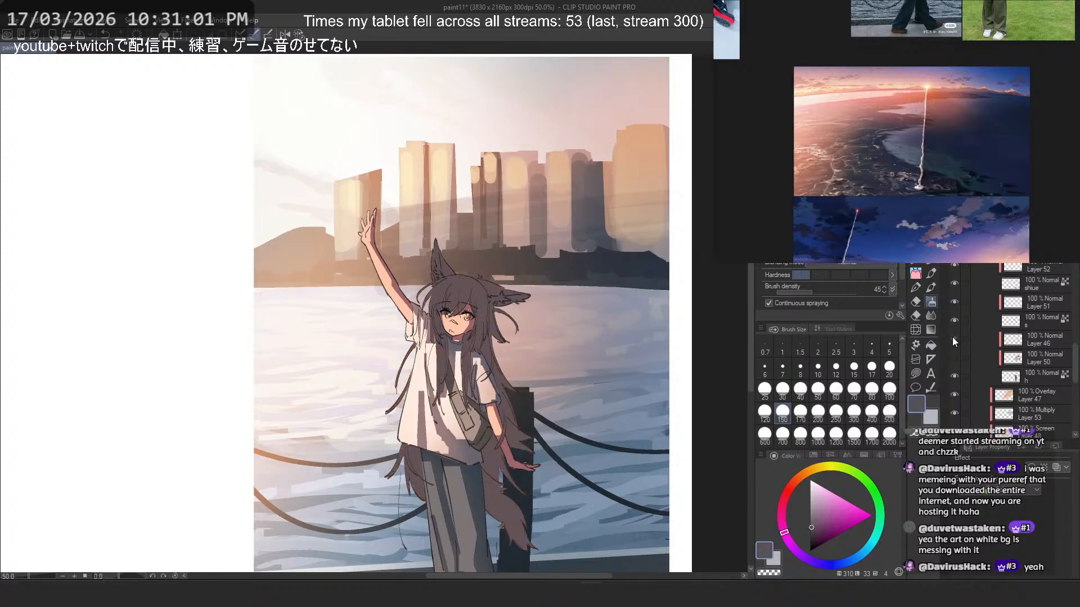
click(954, 338)
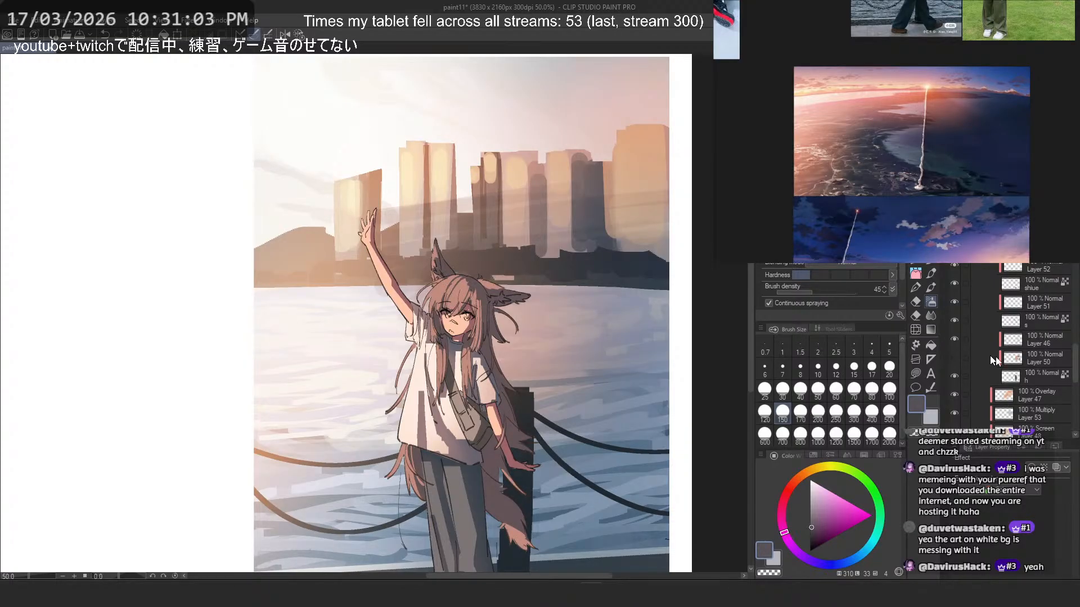
- Select Layer 55 and try a taupe airbrush stroke on the upper trousers with brush size 150
scroll(1012, 360, up, 3)
click(1041, 287)
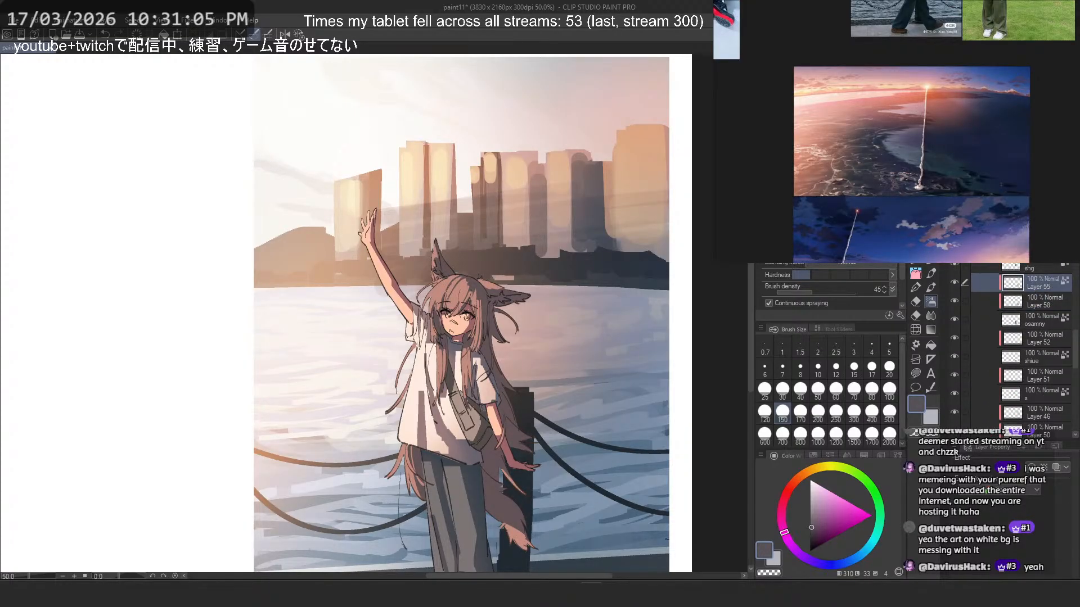
scroll(492, 474, up, 2)
scroll(492, 474, up, 1)
alt+click(465, 369)
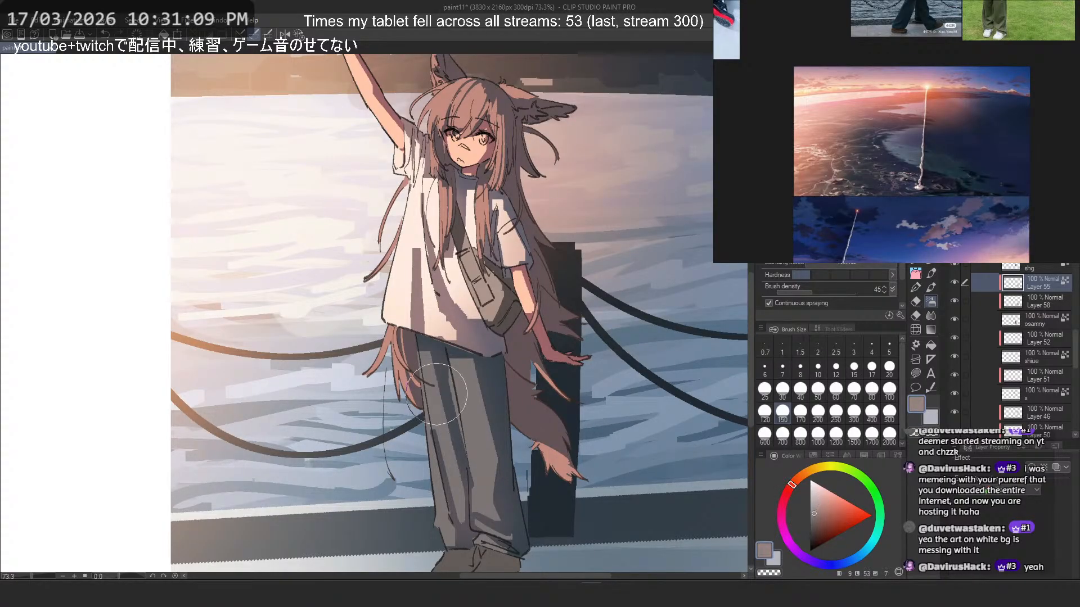
drag(436, 394, 453, 387)
key(ctrl+z)
- Airbrush a broad, soft taupe tint over the trousers on Layer 55 with brush size 800
click(800, 435)
drag(419, 329, 415, 313)
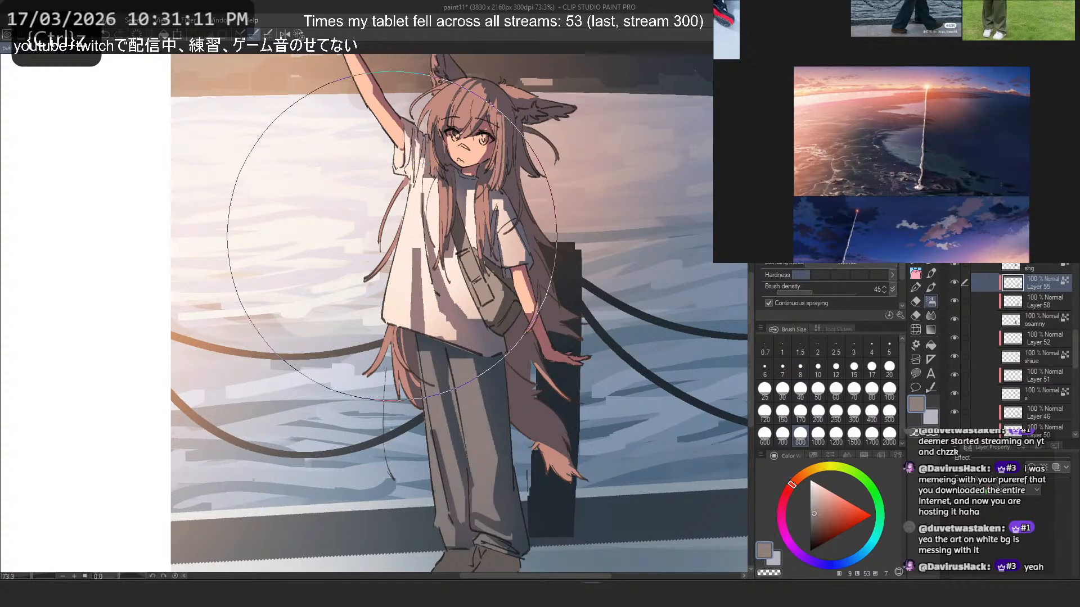
key(ctrl+z)
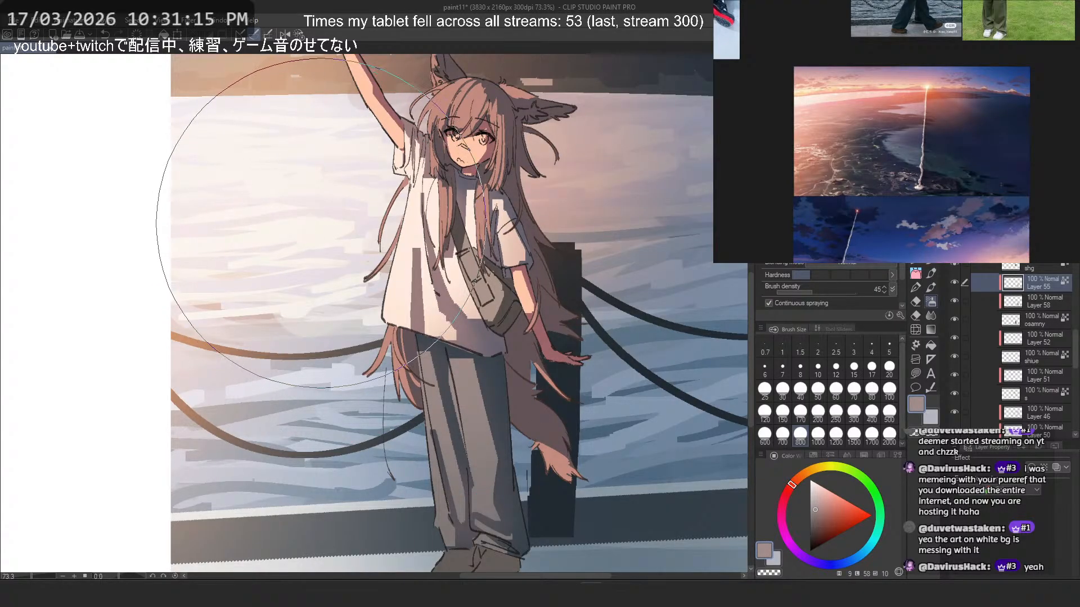
drag(419, 221, 349, 223)
mouse_move(545, 227)
mouse_down()
mouse_move(567, 266)
mouse_move(549, 265)
mouse_move(557, 278)
mouse_up()
scroll(506, 294, up, 1)
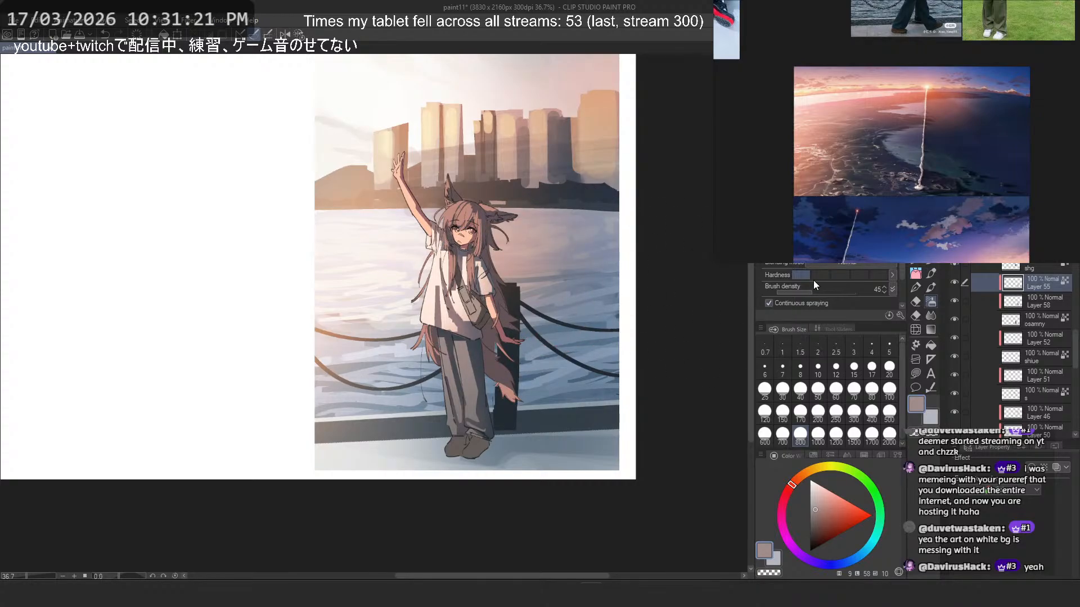
- Compare the lower shading layers by toggling visibility, try Layer 43 at 45% opacity, and undo the opacity change
scroll(1008, 358, down, 3)
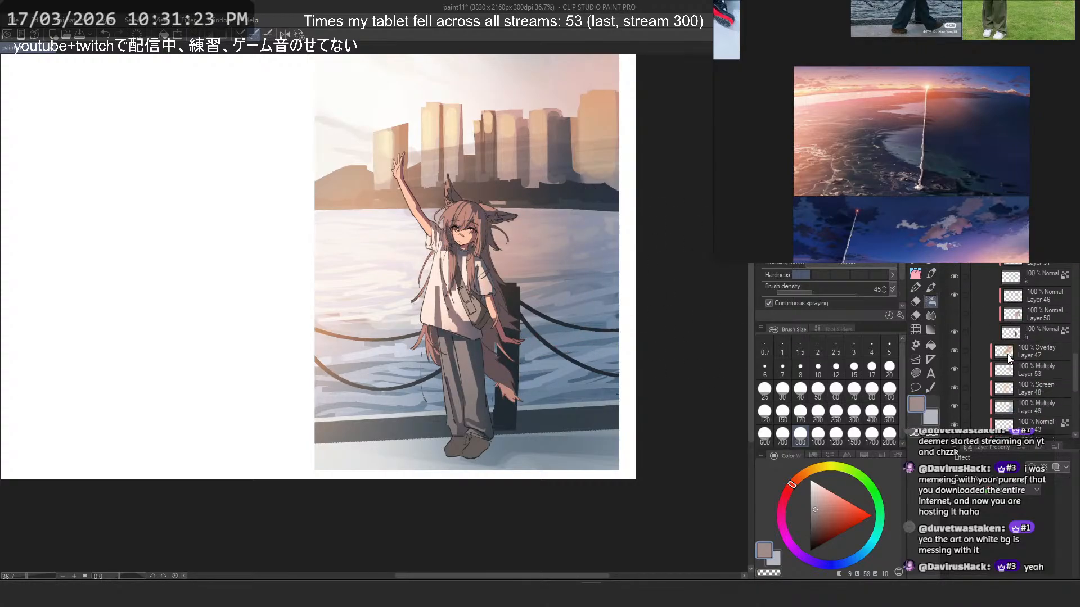
scroll(1009, 355, down, 5)
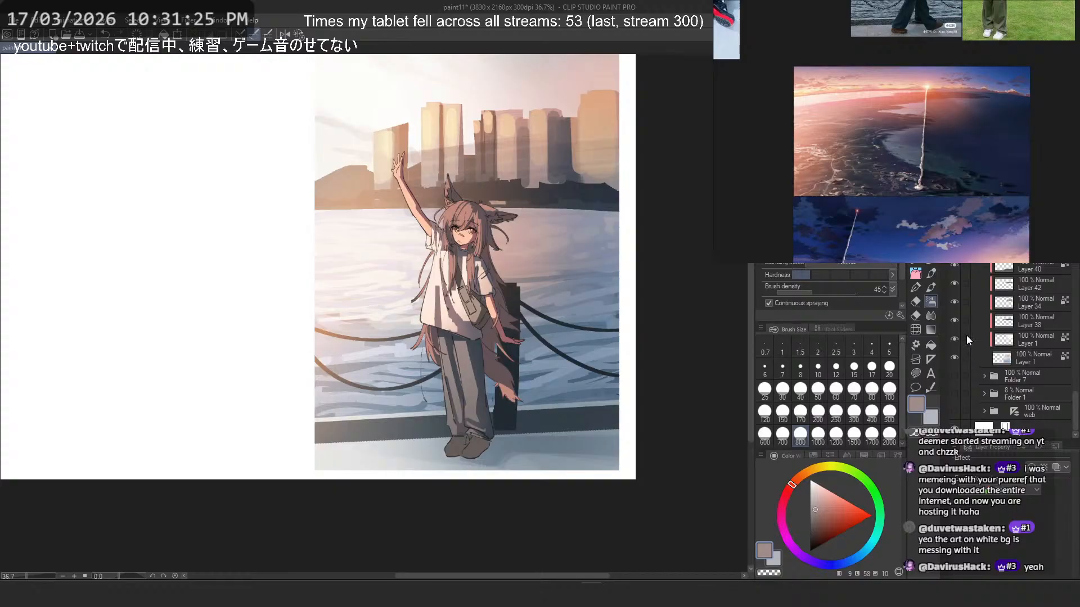
scroll(1008, 355, up, 5)
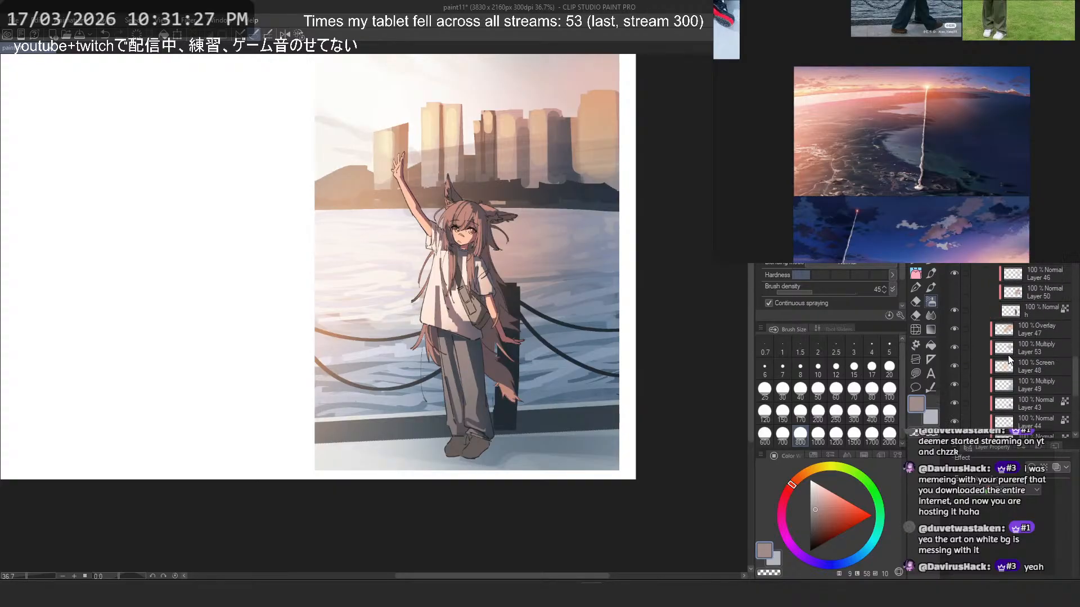
scroll(959, 352, down, 2)
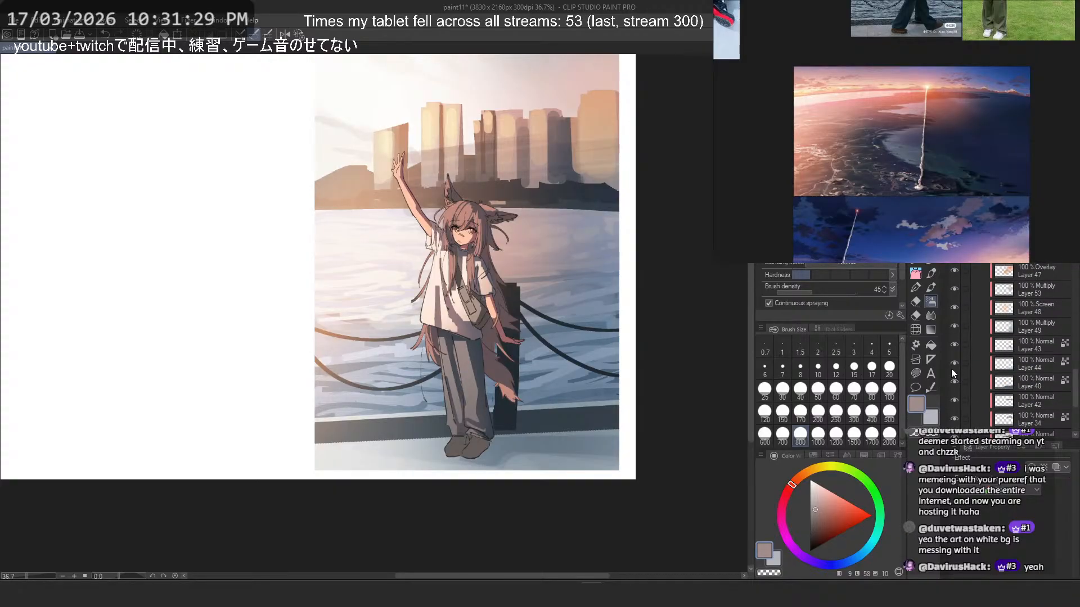
click(951, 369)
click(951, 369)
click(958, 350)
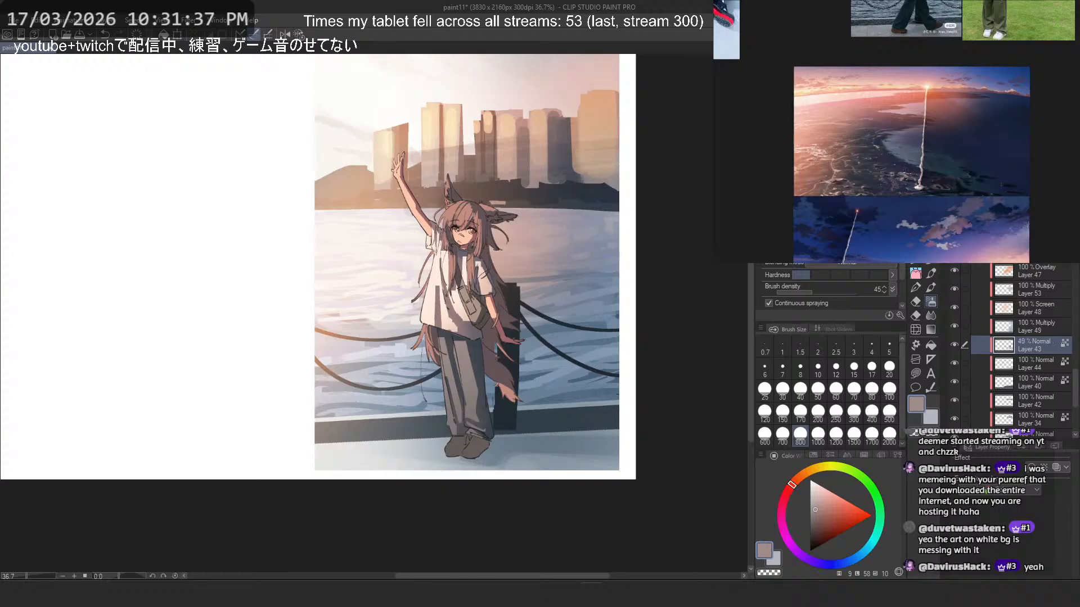
key(ctrl+z)
- Compare the character's colours with individual layers hidden and shown, and leave the hair tint on Layer 50 visible
scroll(1040, 424, up, 2)
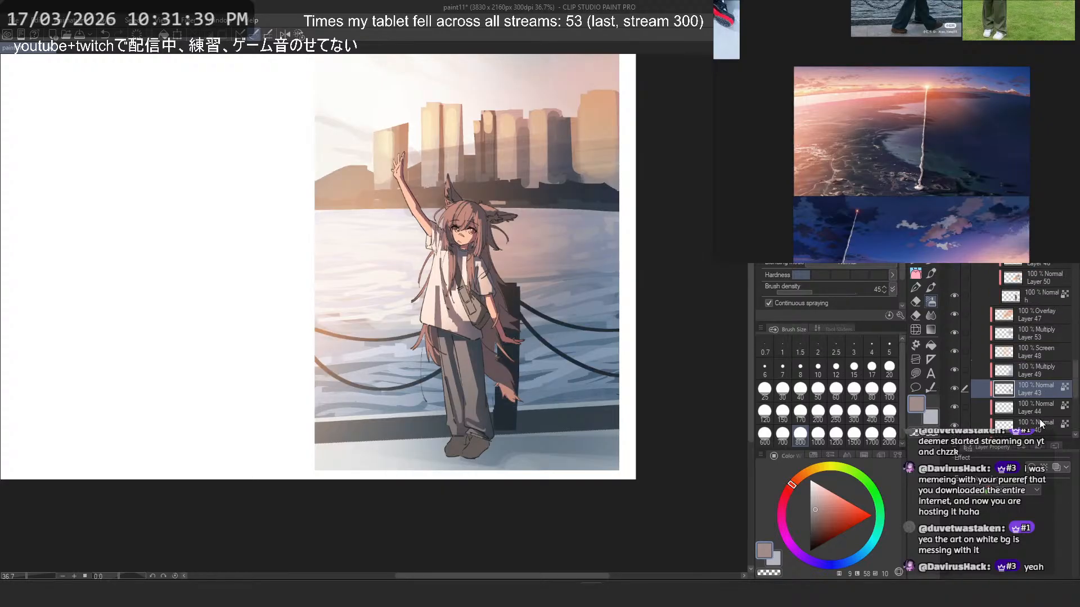
scroll(1030, 396, up, 6)
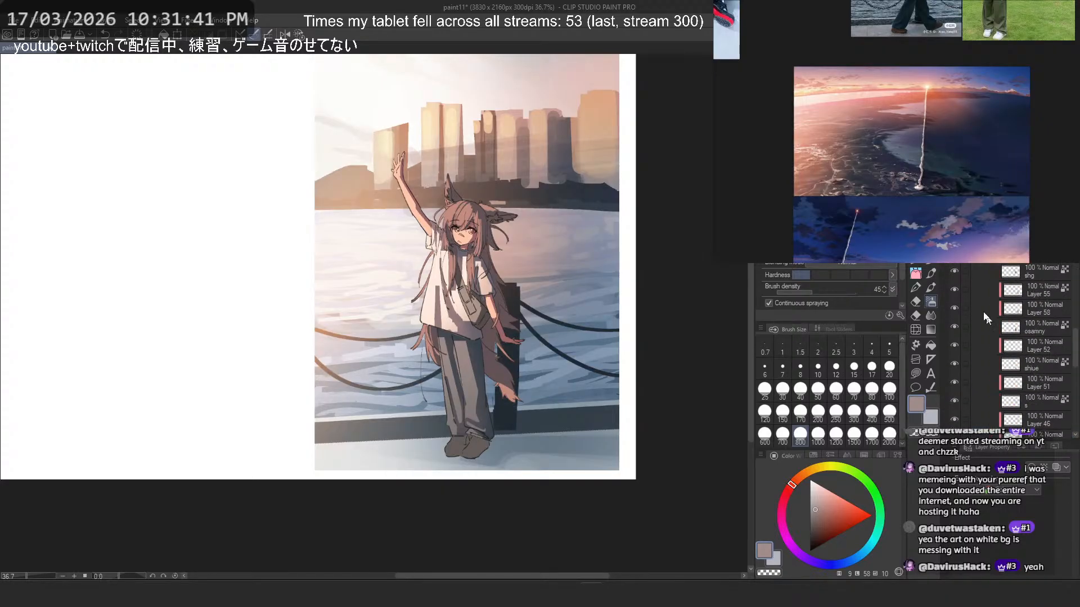
click(952, 267)
click(953, 267)
scroll(1021, 348, down, 5)
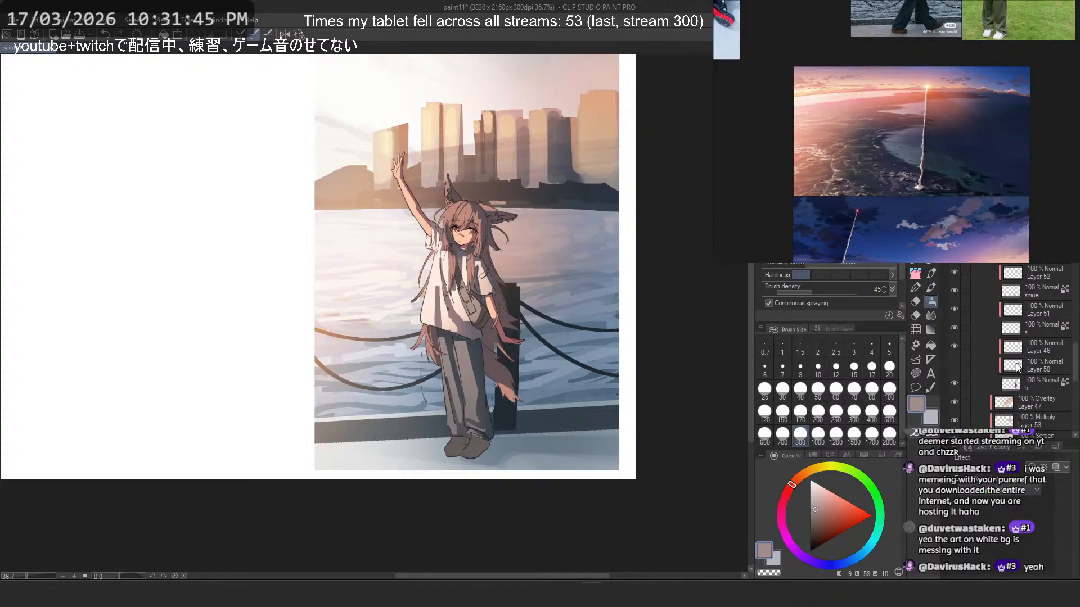
click(955, 351)
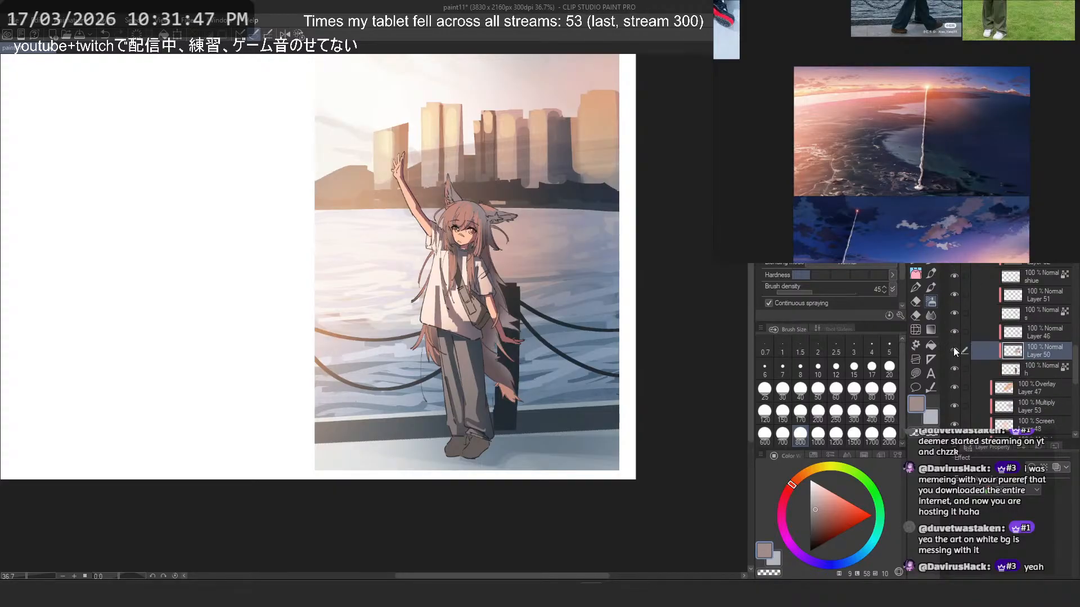
click(954, 350)
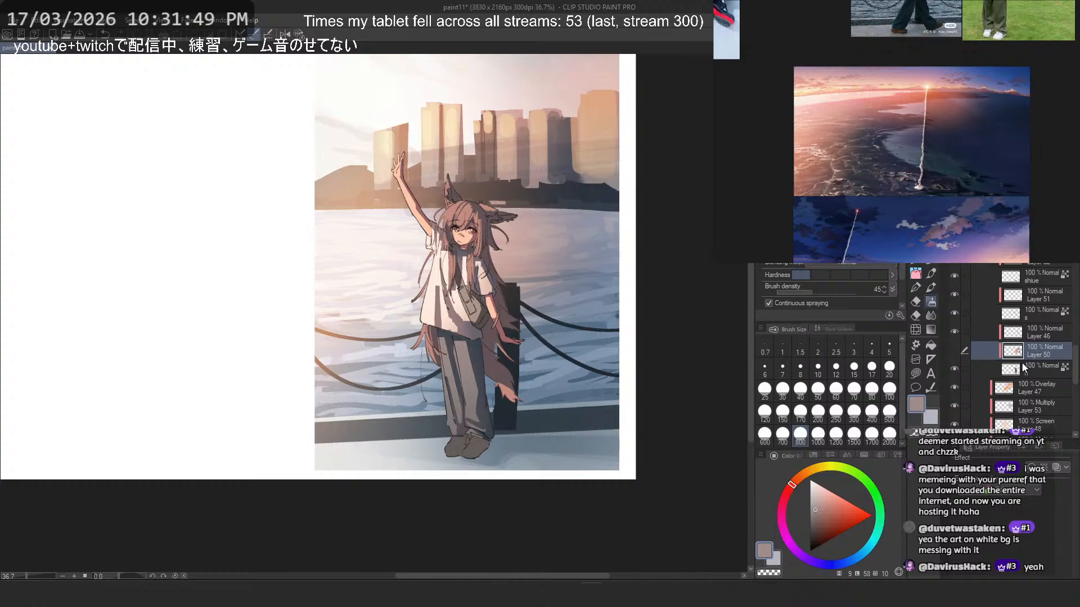
click(954, 351)
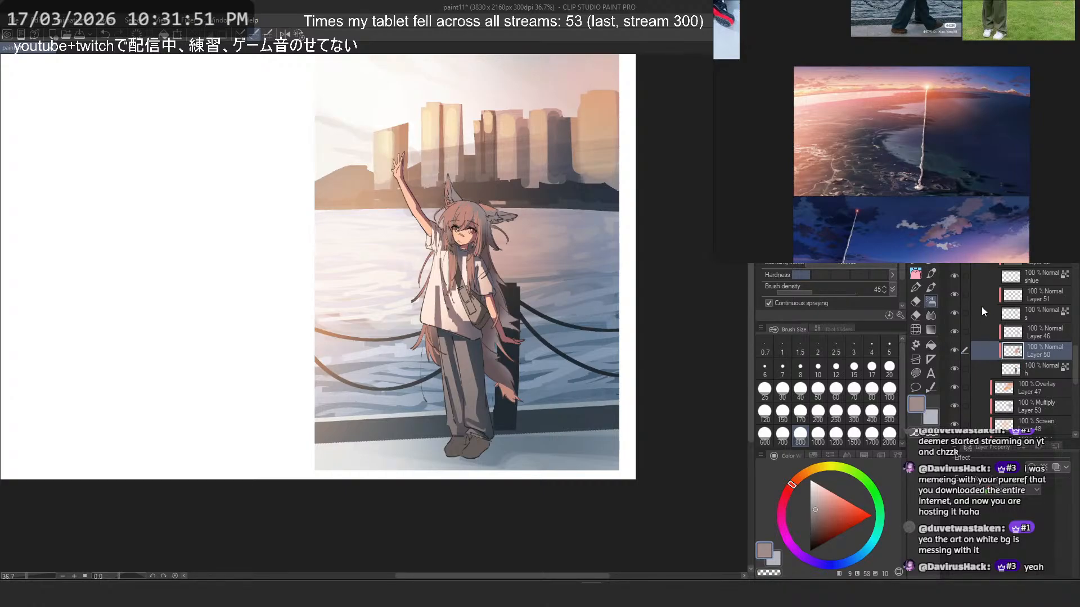
- Sample a muted mauve-grey from the hair, clear Layer 50, and airbrush a new soft tint over the shaded hair with brush size 200
scroll(479, 239, up, 6)
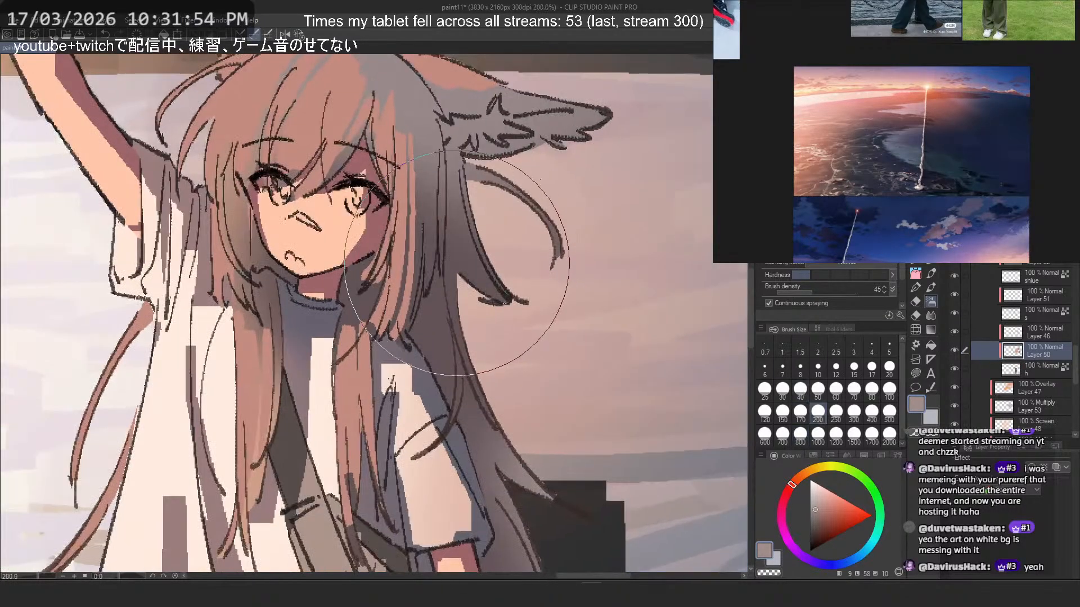
alt+click(457, 262)
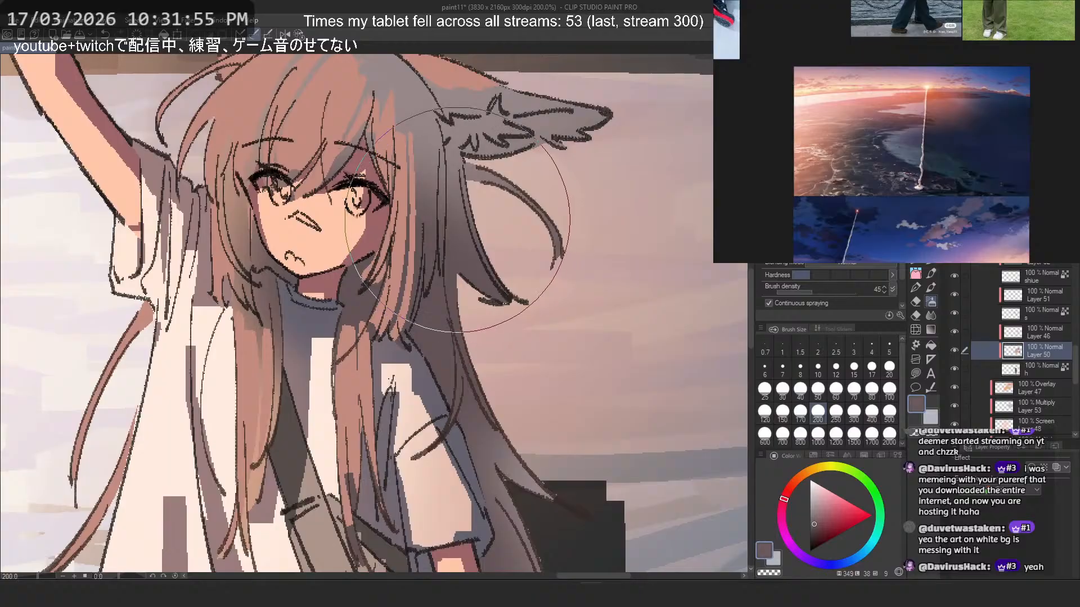
key(Delete)
scroll(387, 262, down, 2)
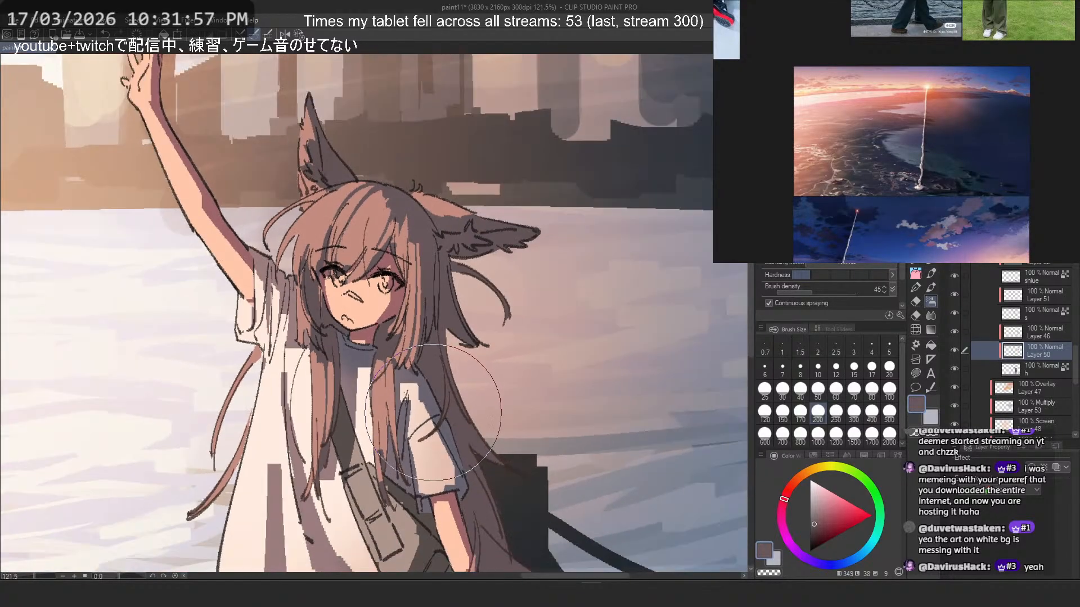
- Undo the unwanted tint strokes, resample the muted hair shadow colour, and airbrush the shaded hair near the lowered ear on Layer 50
key(ctrl+z)
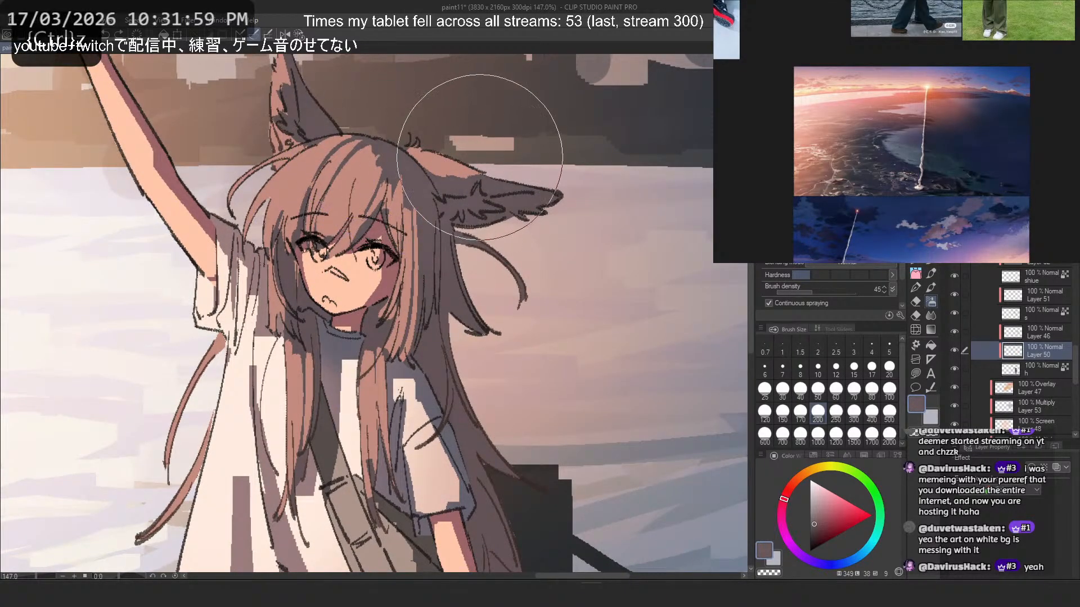
scroll(401, 325, down, 1)
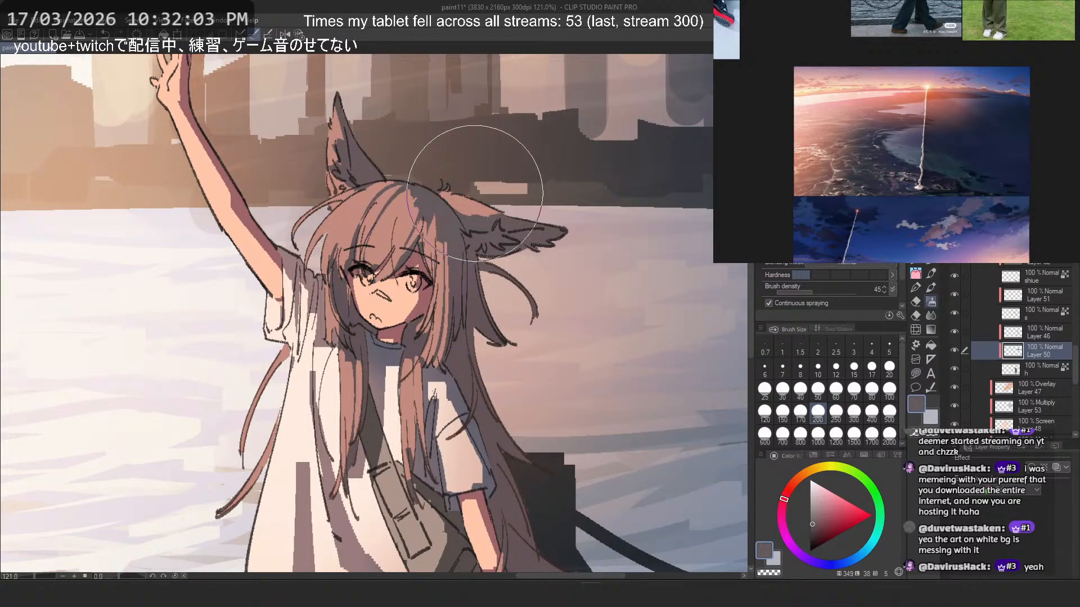
key(ctrl+z)
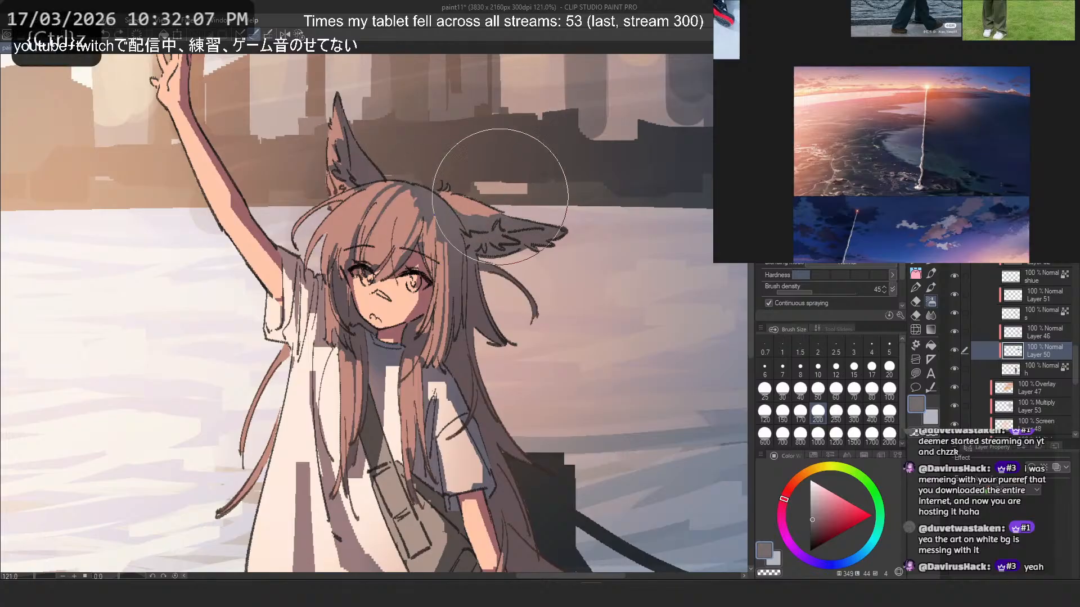
alt+click(437, 204)
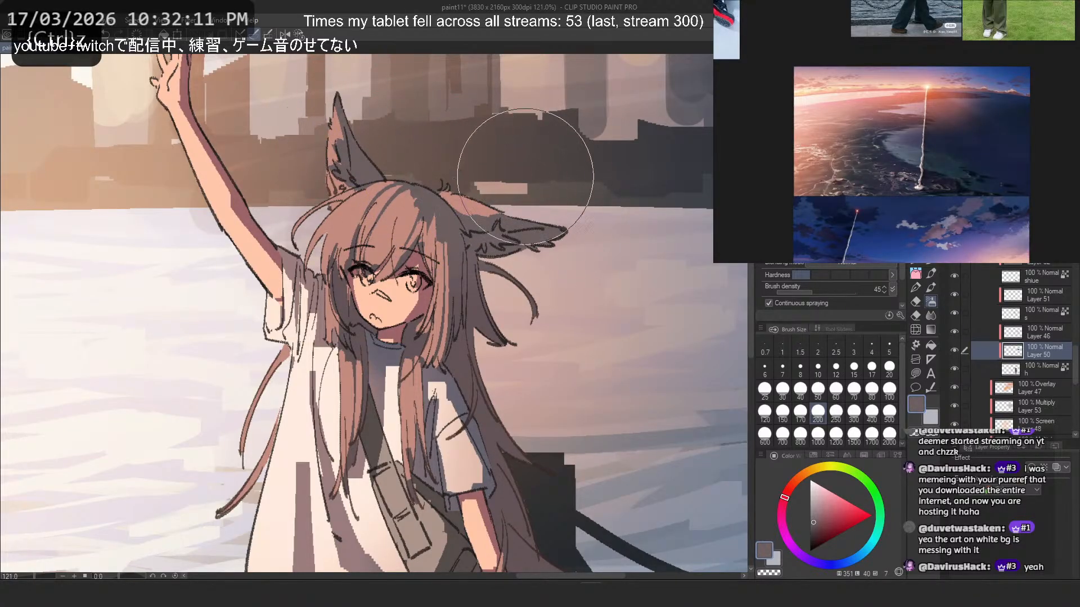
scroll(391, 289, down, 3)
scroll(392, 288, up, 2)
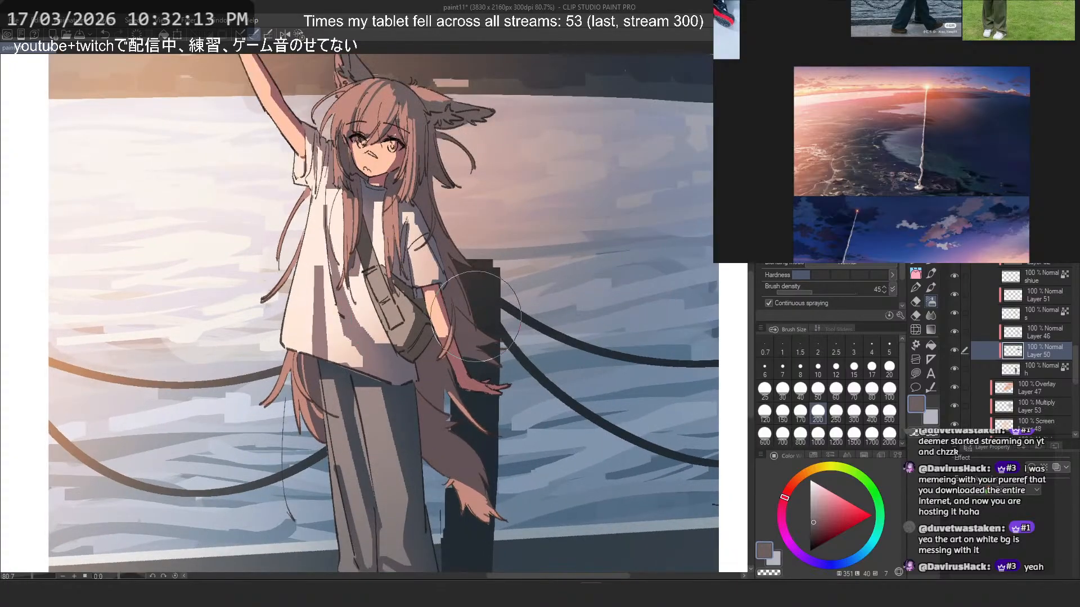
- Mirror the view and try a blue-violet airbrush tint over the shaded hair and lowered ear on Layer 50, undoing the last stroke
key(2)
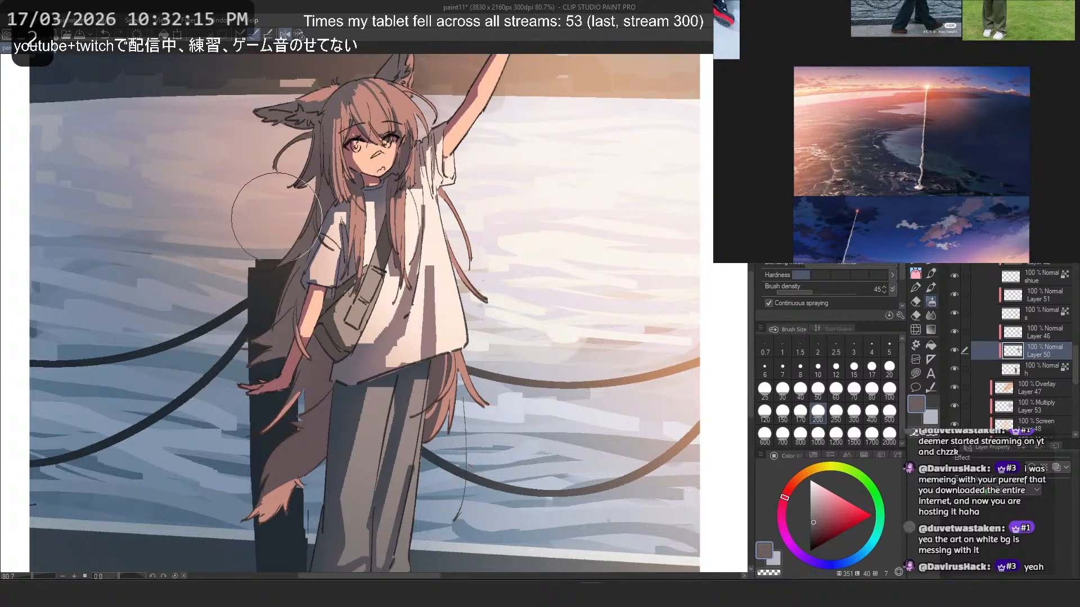
key(ctrl+z)
click(824, 563)
drag(343, 313, 426, 455)
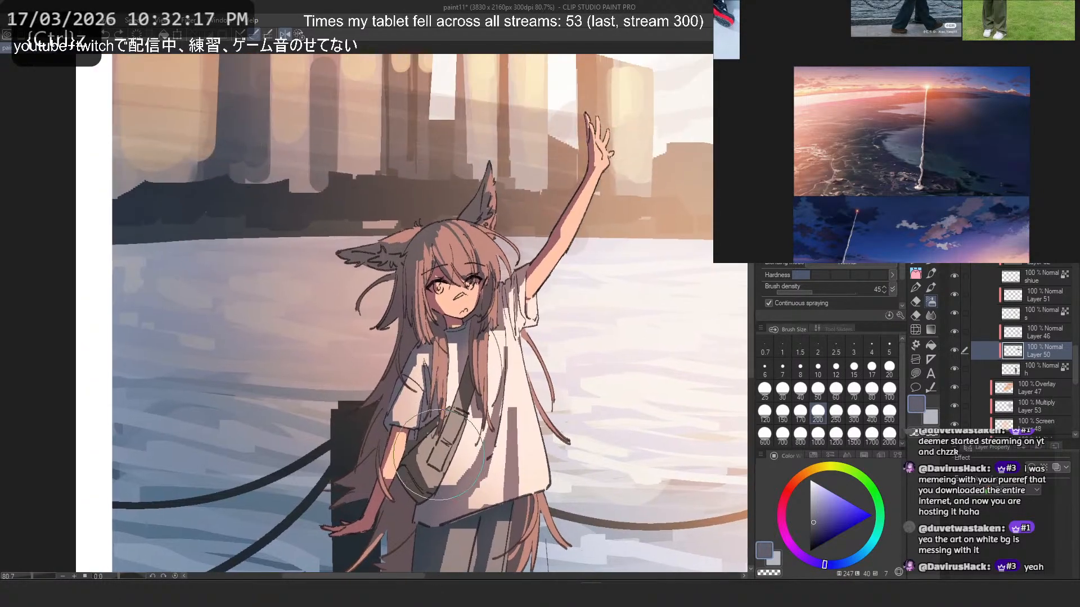
mouse_move(326, 183)
mouse_down()
mouse_move(386, 225)
mouse_move(323, 201)
mouse_up()
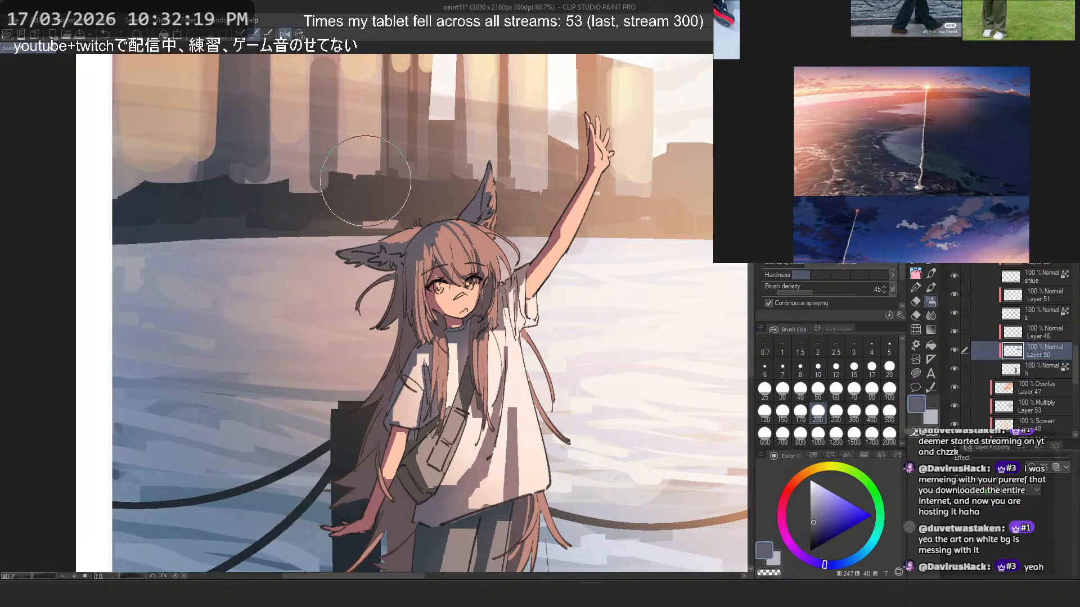
scroll(365, 181, down, 3)
scroll(363, 158, up, 2)
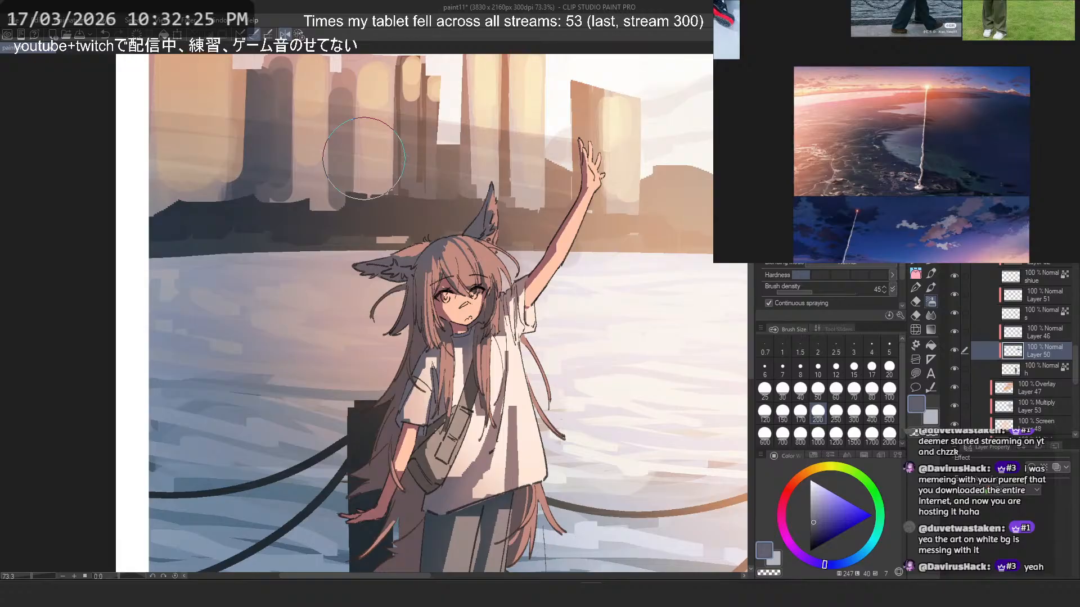
scroll(402, 264, up, 5)
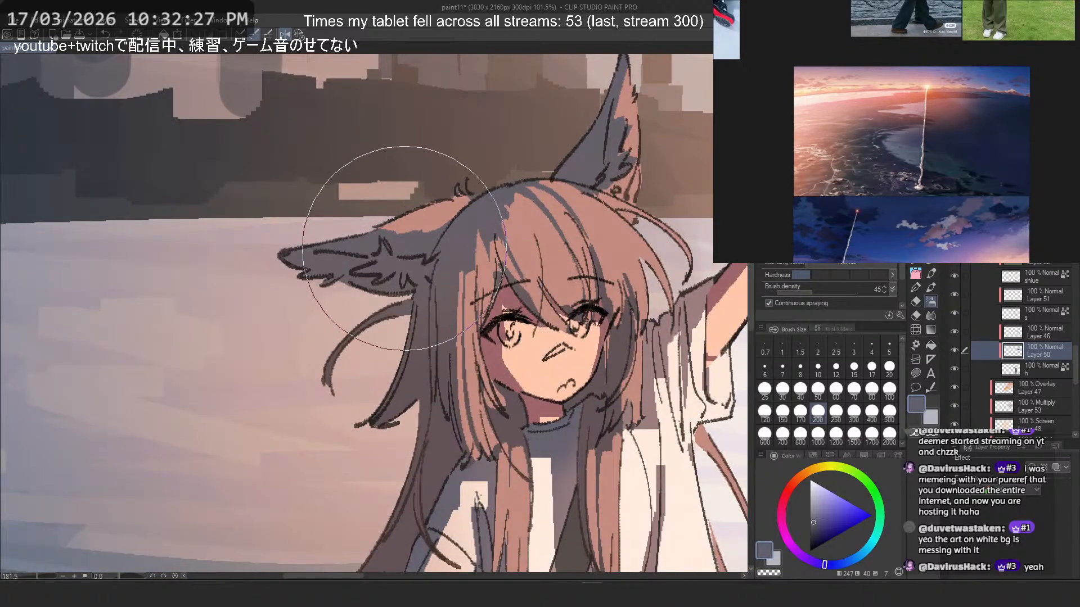
key(ctrl+z)
- Resample the mauve-grey hair shadow, try soft strokes over the long hair, undo them, and restore the unmirrored view
alt+click(486, 207)
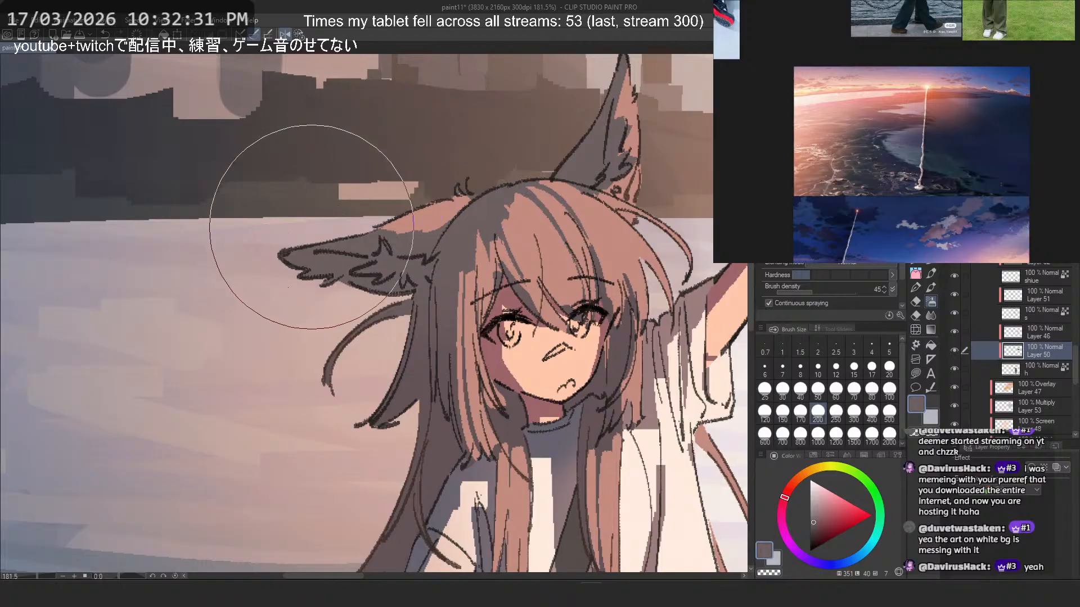
key(ctrl+z)
scroll(372, 341, down, 1)
mouse_move(348, 467)
mouse_down()
mouse_move(372, 341)
mouse_move(339, 456)
mouse_up()
key(ctrl+z)
scroll(401, 200, down, 3)
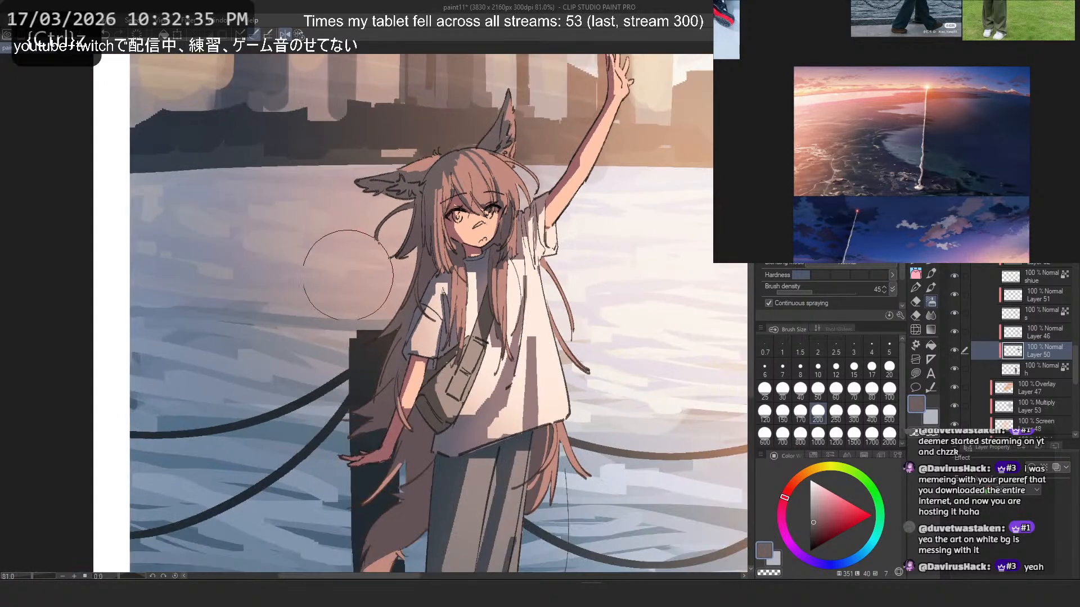
scroll(348, 275, up, 1)
key(2)
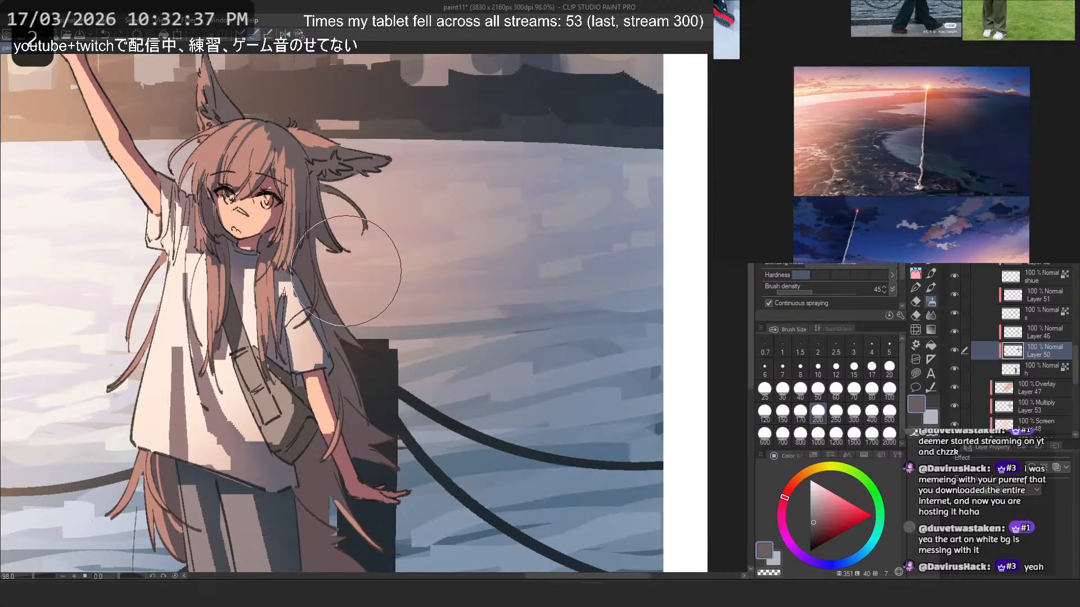
- Undo the stroke across the long hair and airbrush a soft mauve-grey tint over the tail on Layer 50
drag(278, 317, 345, 345)
key(ctrl+z)
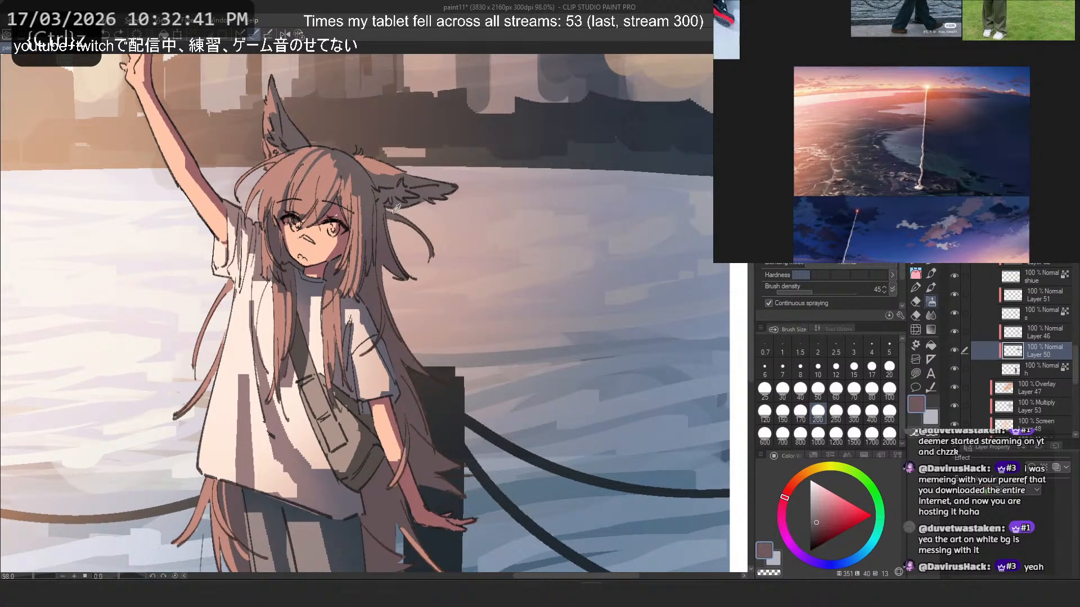
scroll(416, 434, down, 2)
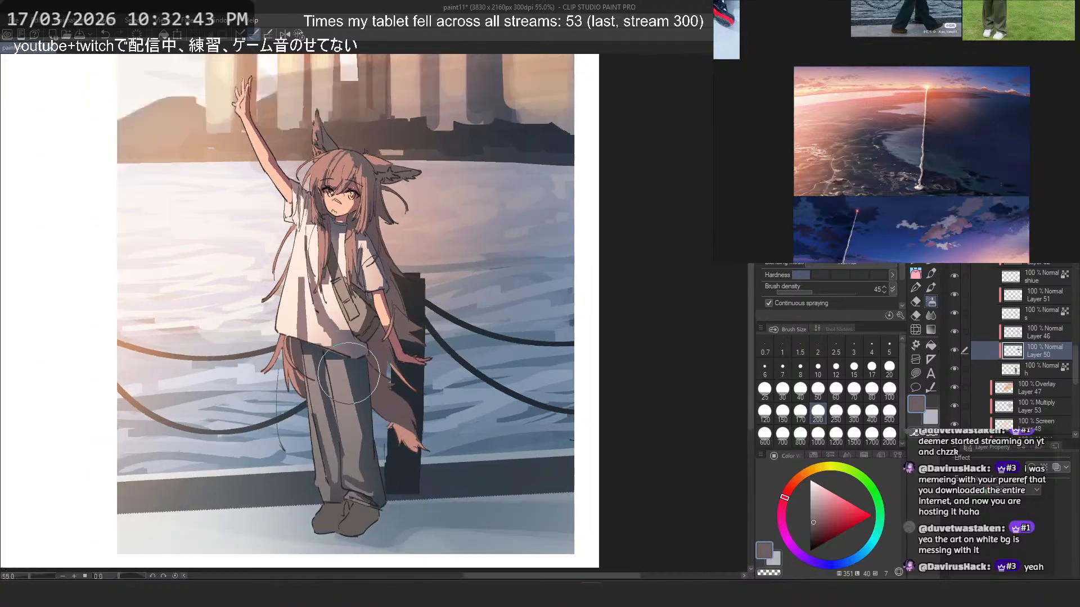
scroll(405, 408, up, 1)
mouse_move(403, 405)
mouse_down()
mouse_move(484, 484)
mouse_move(415, 402)
mouse_up()
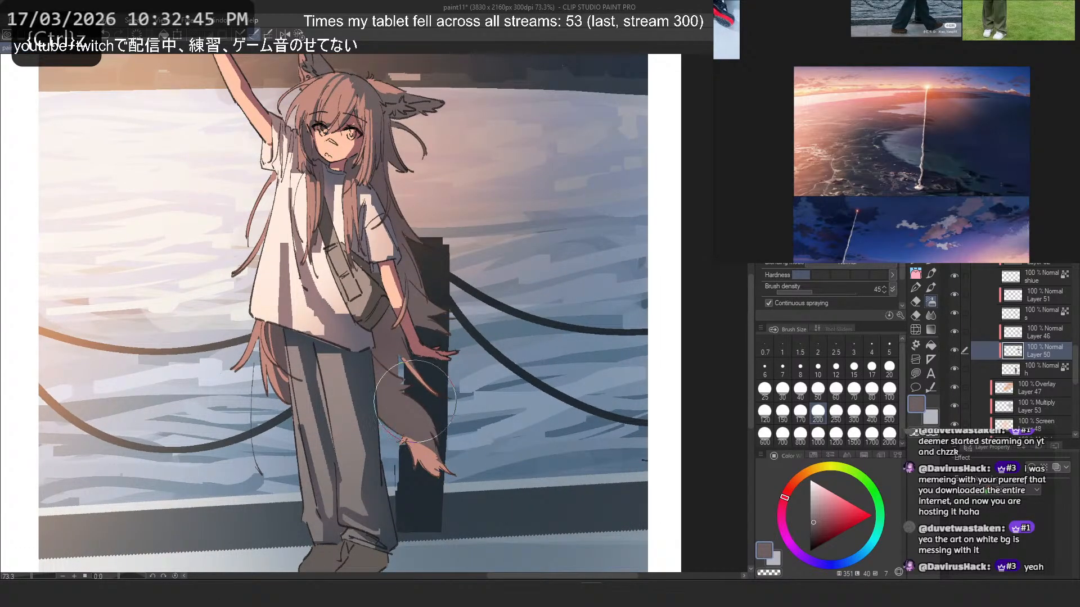
scroll(508, 276, down, 5)
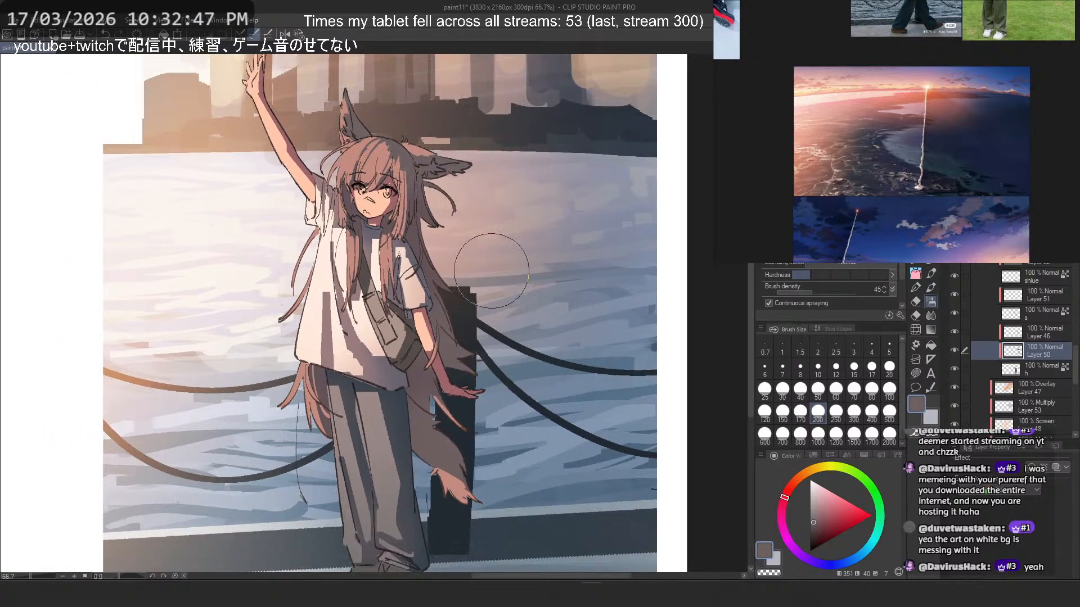
scroll(500, 265, down, 3)
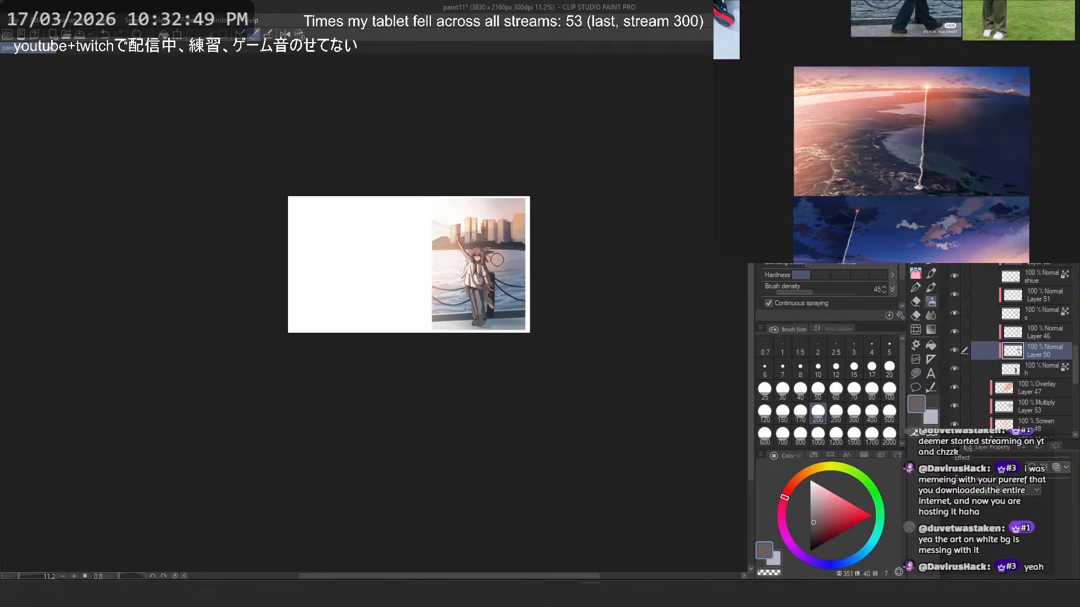
scroll(501, 236, up, 1)
scroll(501, 236, up, 4)
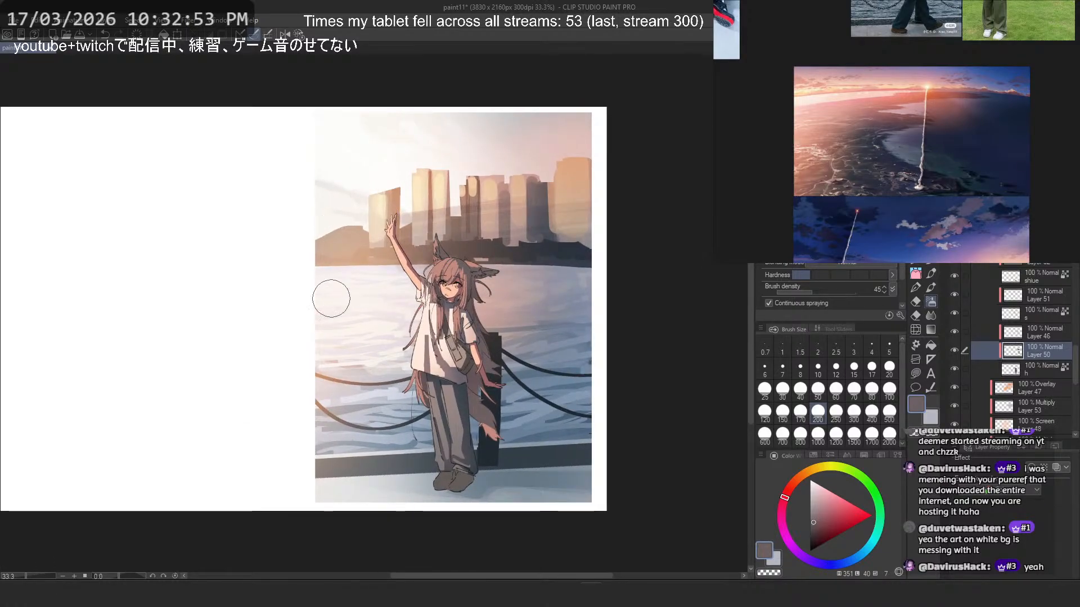
scroll(341, 230, up, 3)
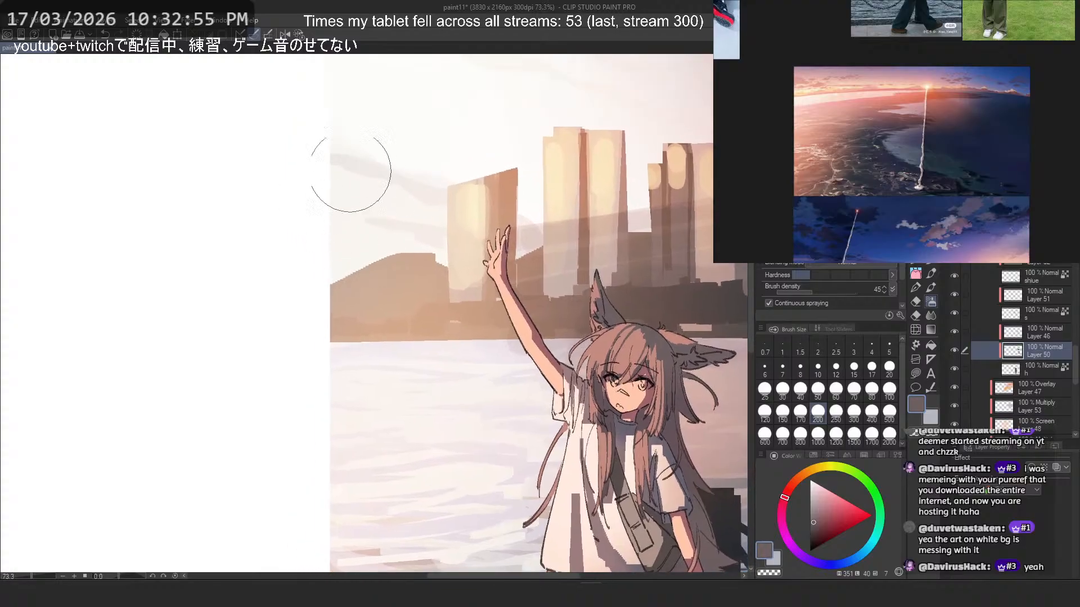
scroll(340, 280, up, 3)
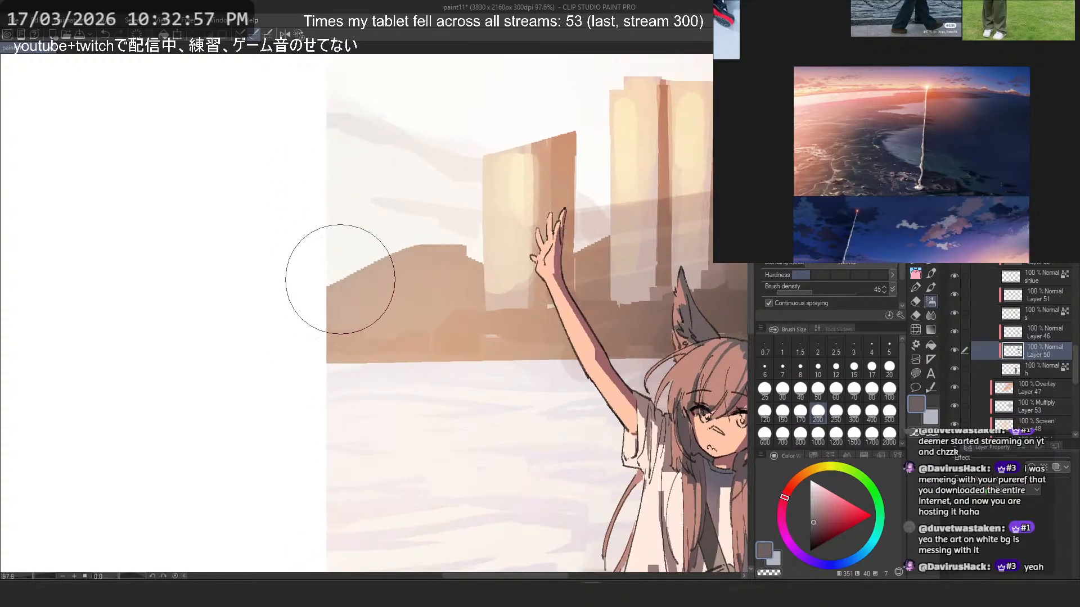
- Sample the light peach shirt colour and try soft airbrush strokes over the shirt's shaded folds, undoing each stroke
scroll(335, 279, down, 4)
drag(493, 430, 400, 363)
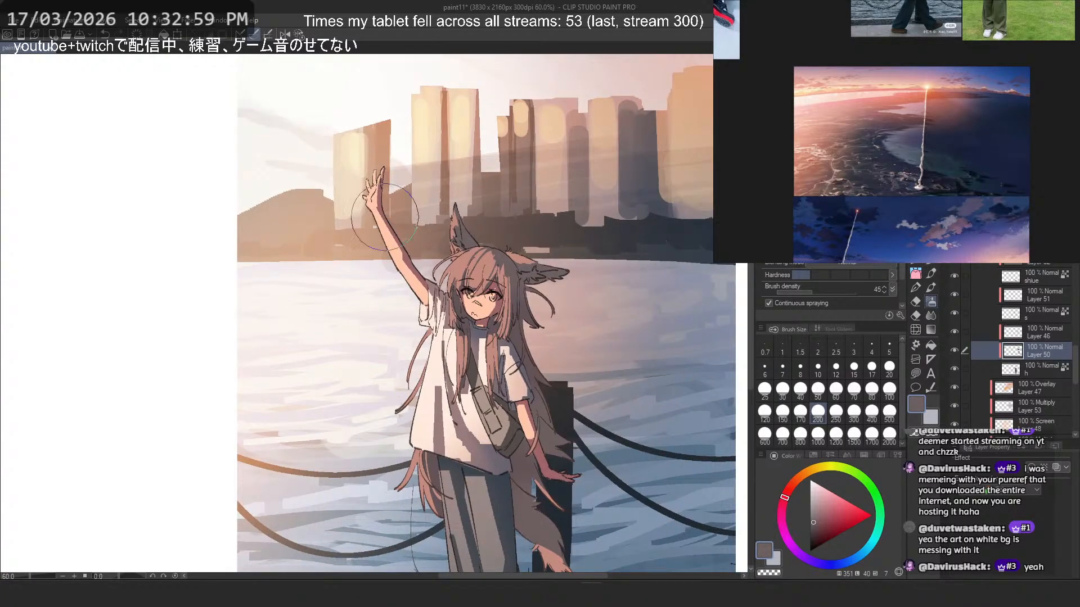
scroll(1021, 332, up, 1)
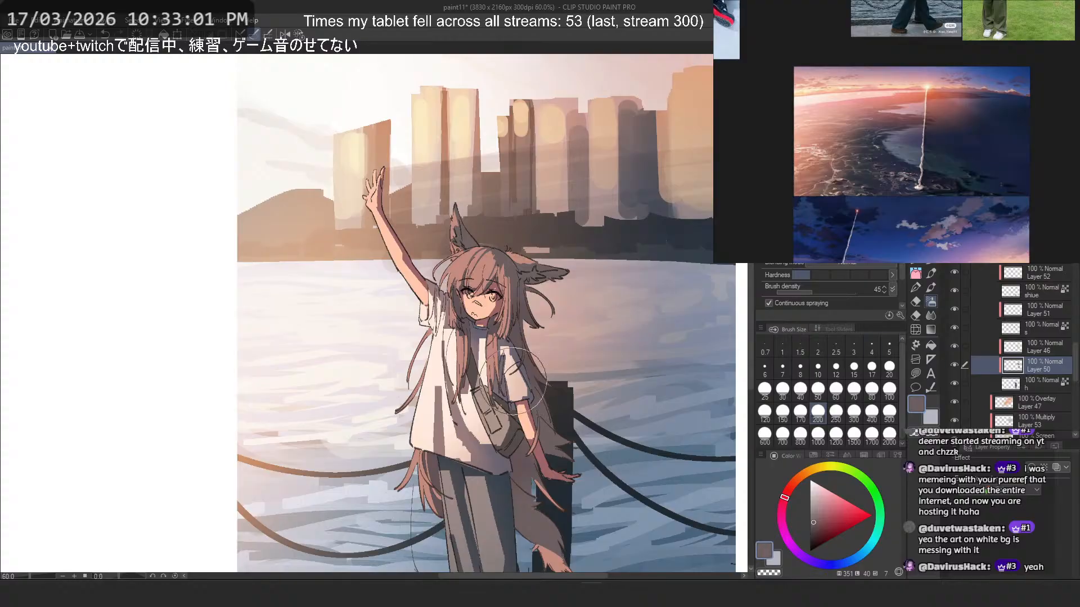
scroll(441, 378, up, 5)
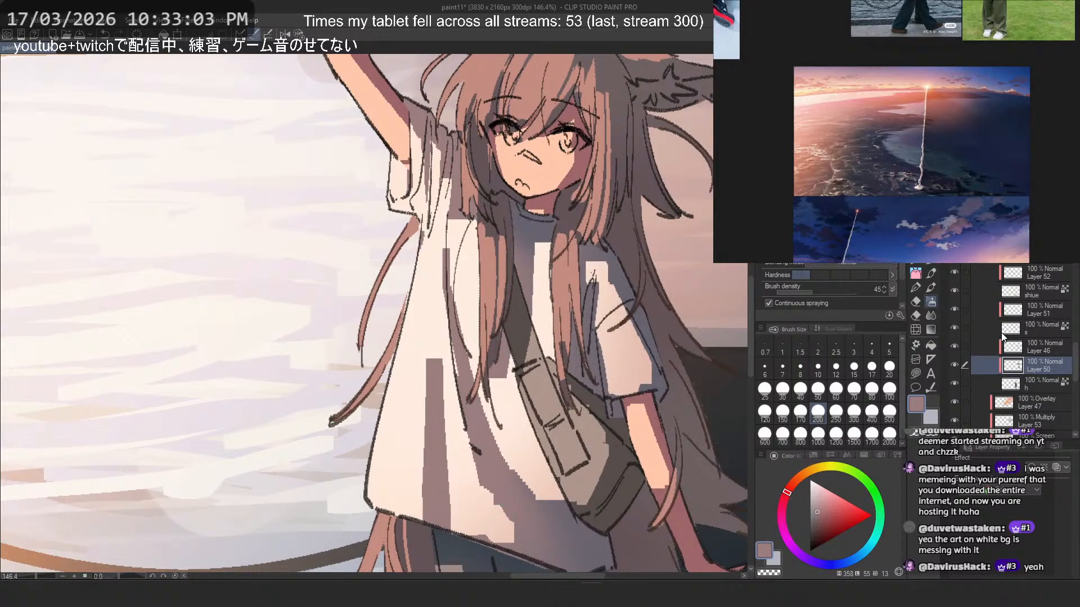
scroll(1020, 332, up, 3)
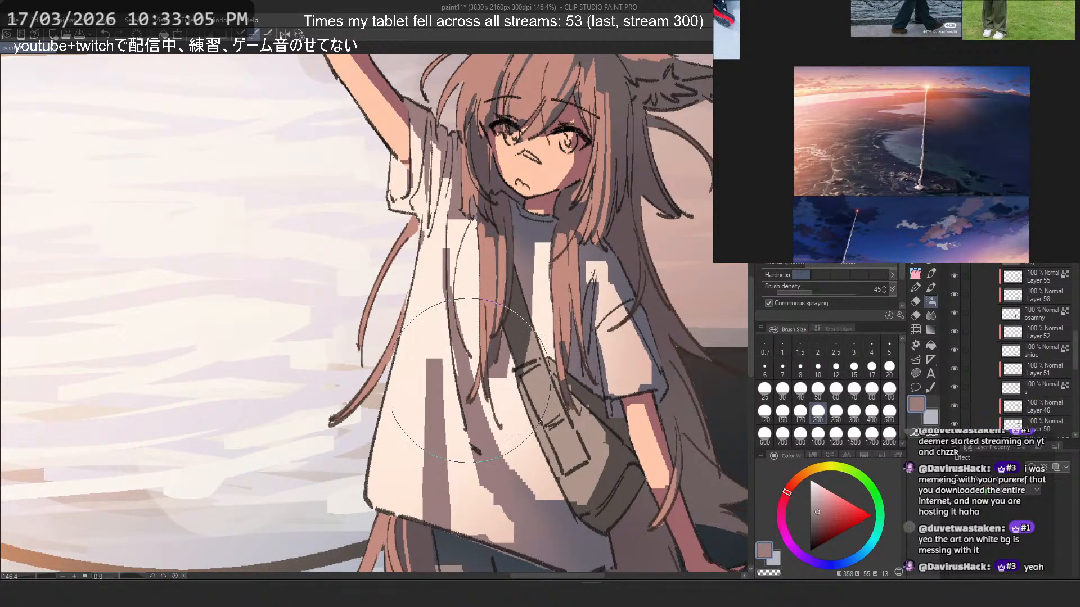
scroll(470, 381, up, 1)
alt+click(408, 429)
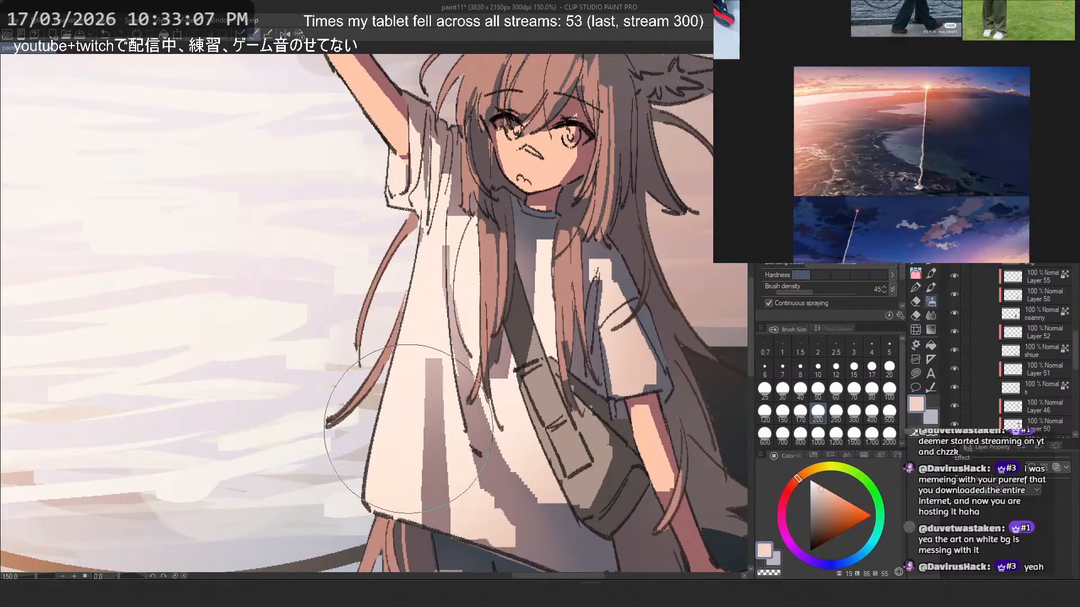
key(ctrl+z)
drag(434, 293, 443, 419)
key(ctrl+z)
drag(435, 185, 435, 466)
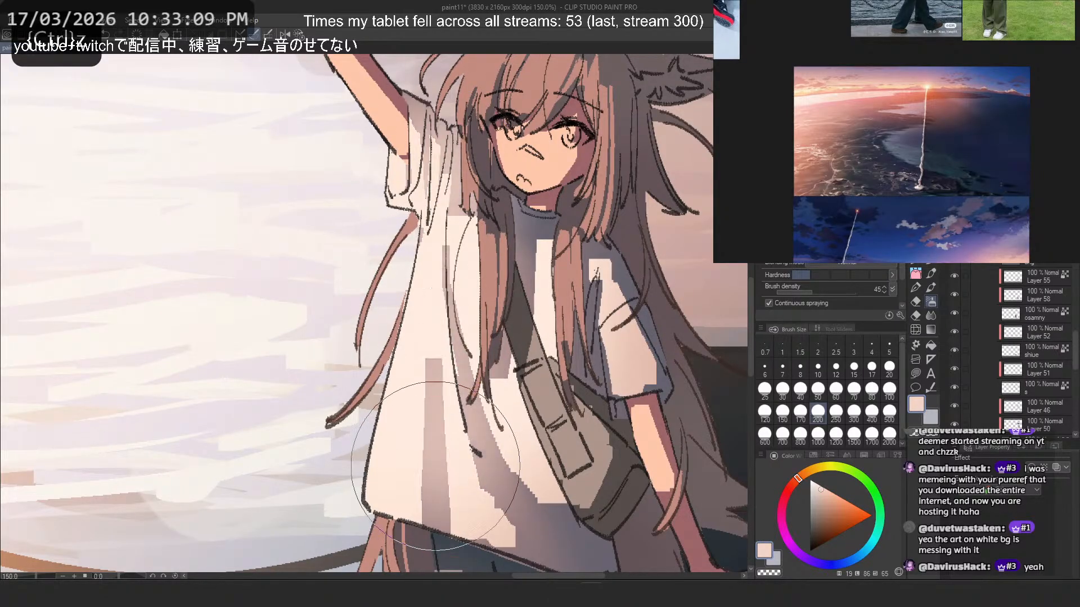
key(ctrl+z)
drag(425, 229, 368, 451)
key(ctrl+z)
drag(436, 263, 467, 515)
key(ctrl+z)
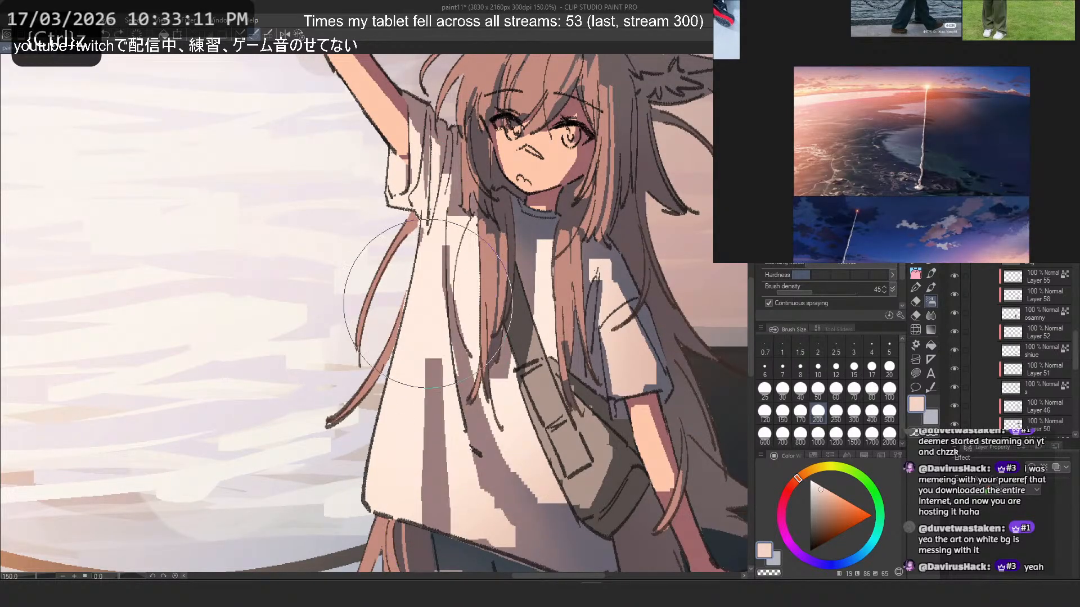
- Examine the character's lighting against the waterfront, both across the whole figure and up close
scroll(396, 236, down, 3)
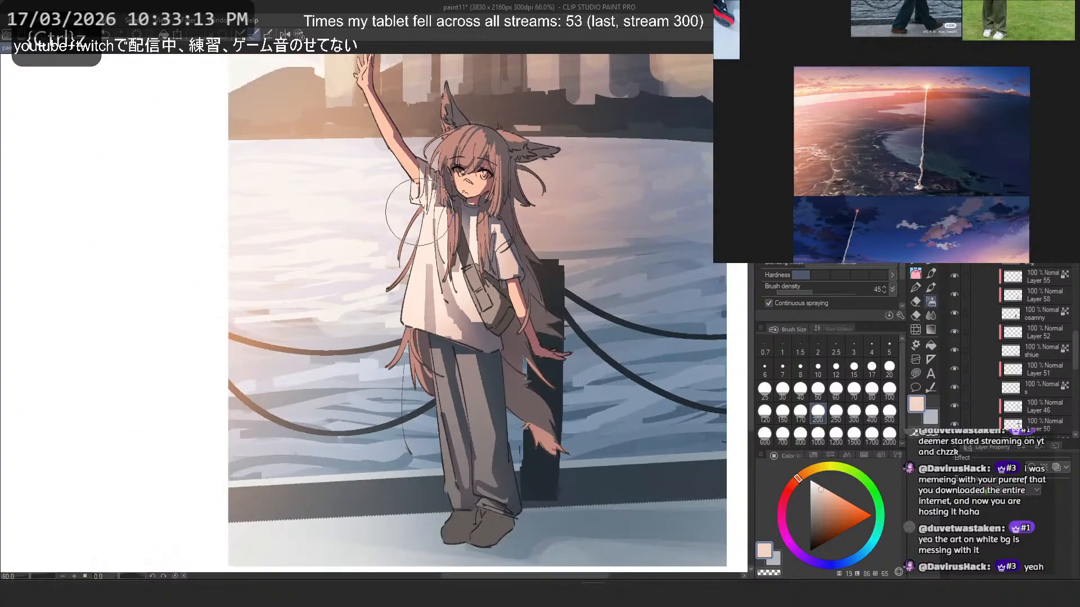
scroll(419, 213, down, 1)
scroll(422, 214, up, 3)
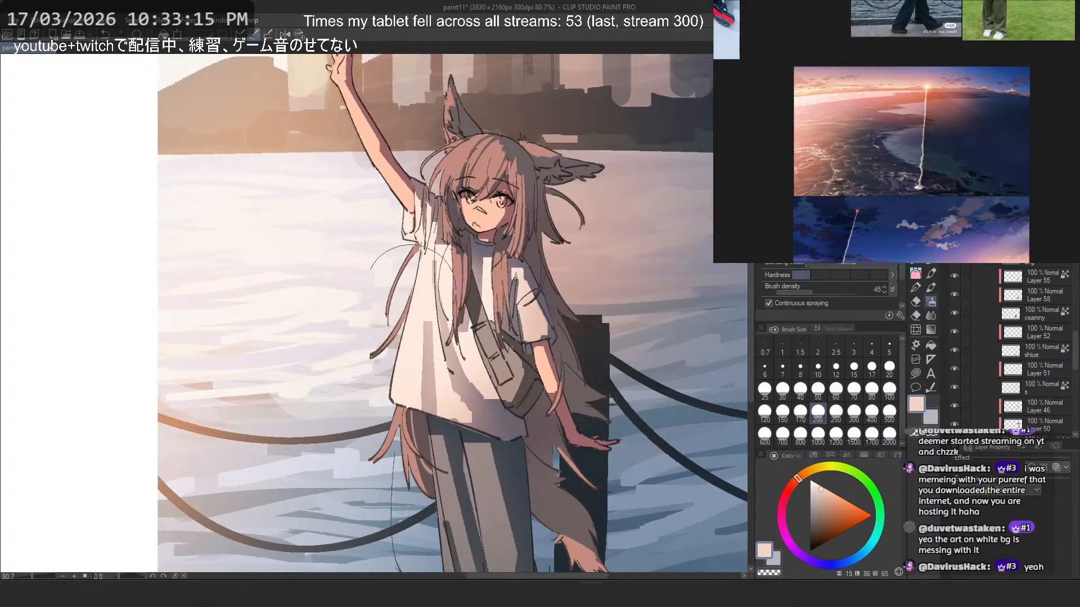
scroll(413, 291, up, 2)
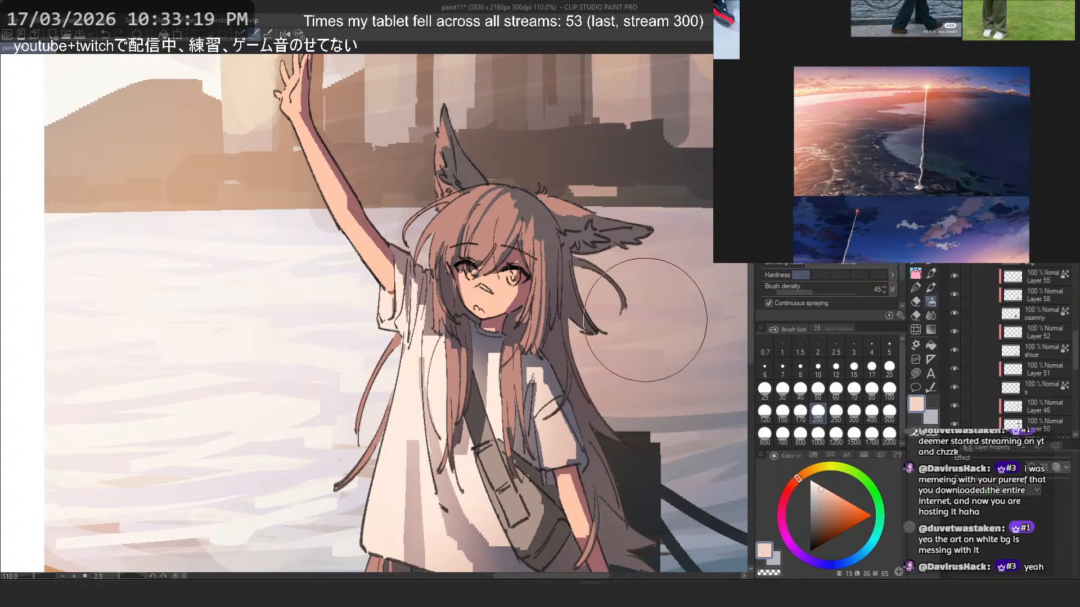
scroll(1013, 320, down, 2)
scroll(993, 331, up, 1)
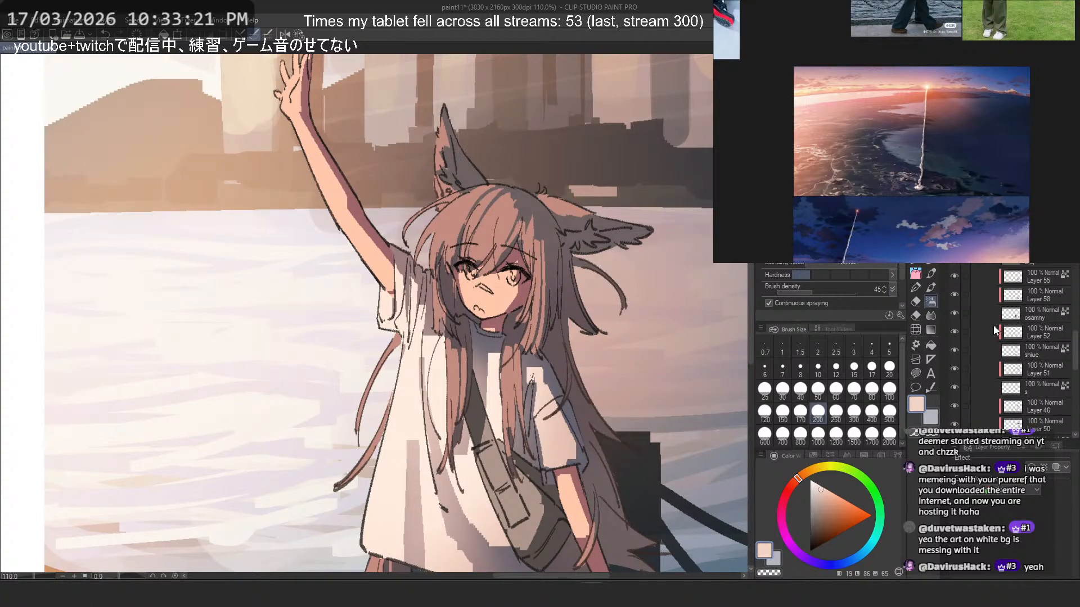
scroll(459, 132, down, 4)
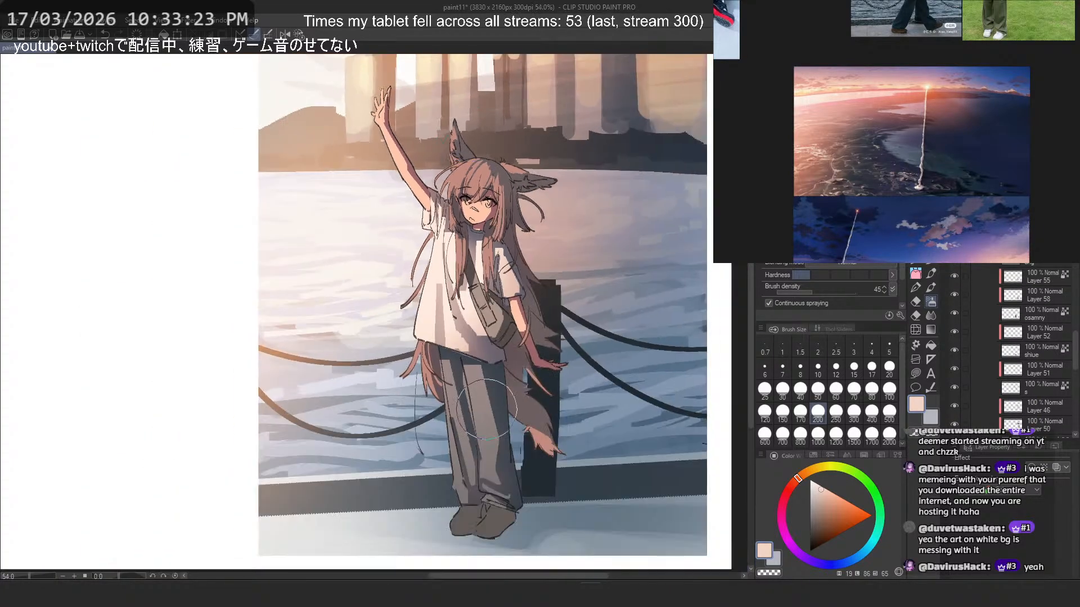
scroll(487, 410, up, 2)
- Select Layer 58 and try a muted warm red airbrush tint down the trousers, undoing the strokes
click(1024, 300)
scroll(522, 385, up, 2)
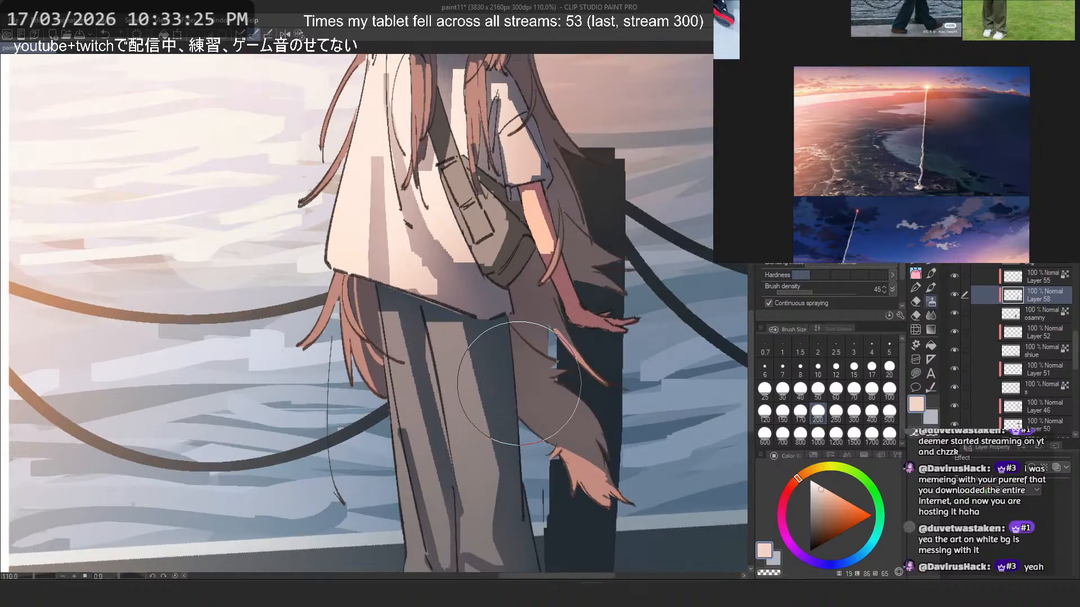
alt+click(414, 429)
mouse_move(412, 394)
mouse_down()
mouse_move(403, 355)
mouse_move(434, 534)
mouse_up()
scroll(416, 259, down, 4)
scroll(395, 259, up, 2)
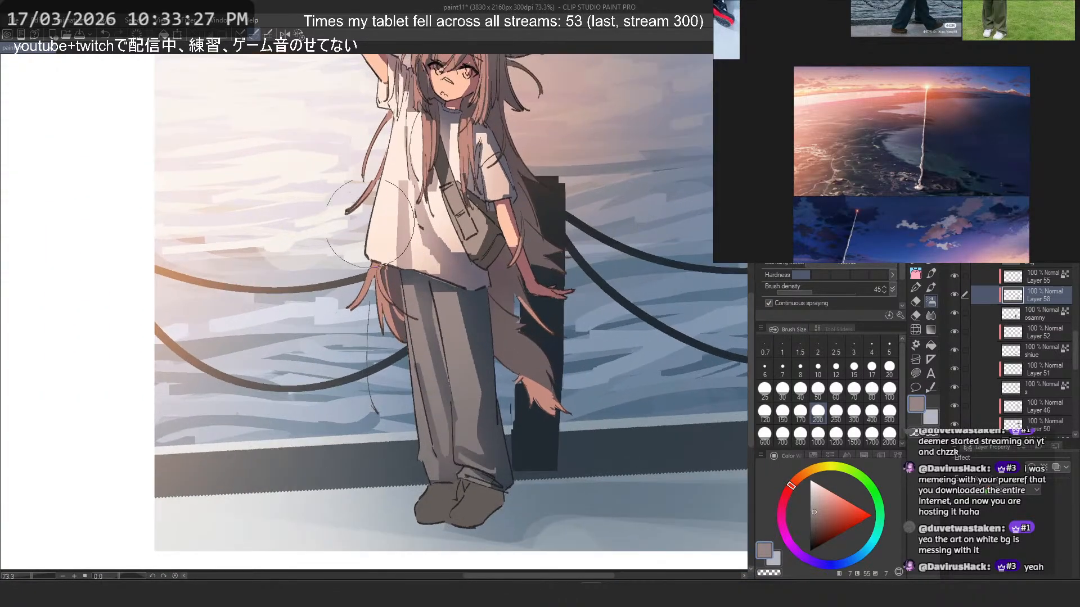
key(ctrl+z)
drag(460, 388, 483, 488)
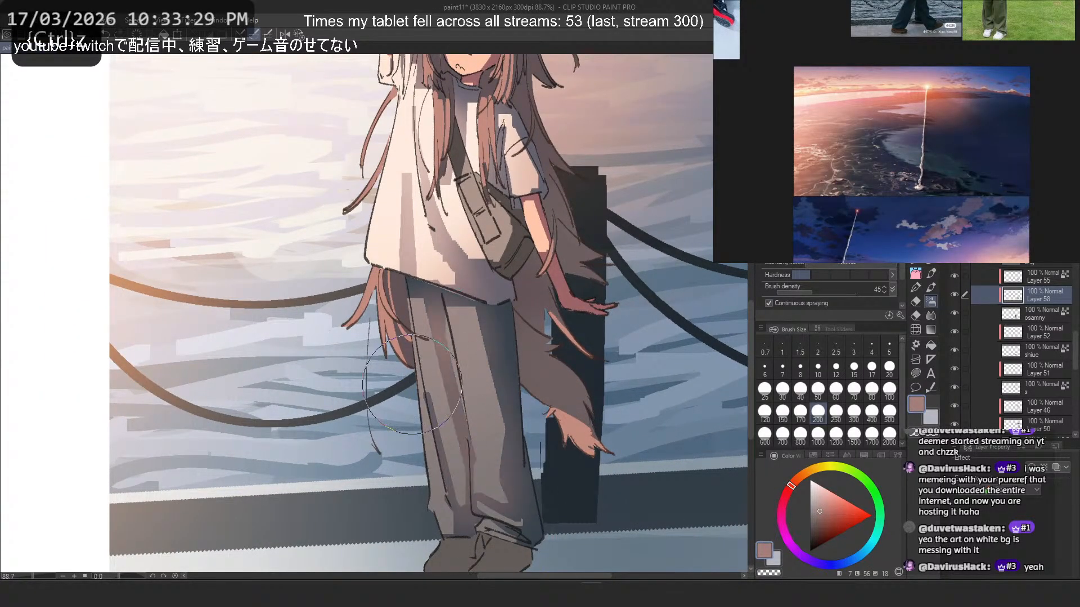
key(ctrl+z)
- Sample the dark blue trouser shadow, shift it to a muted red-grey, and try tinting the trouser legs, undoing both strokes
alt+click(514, 340)
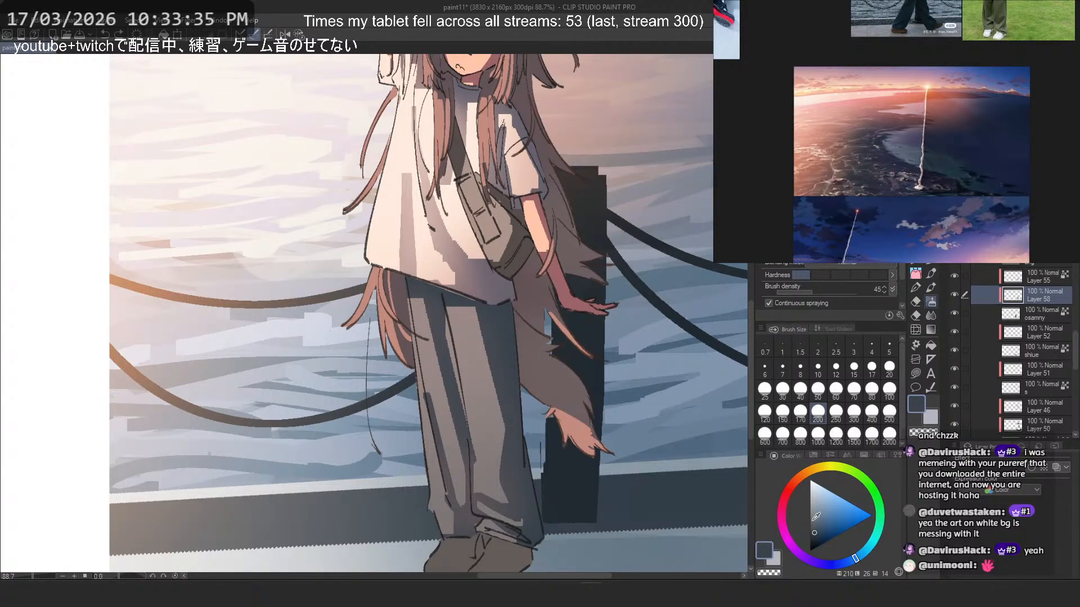
click(787, 491)
drag(439, 298, 472, 529)
key(ctrl+z)
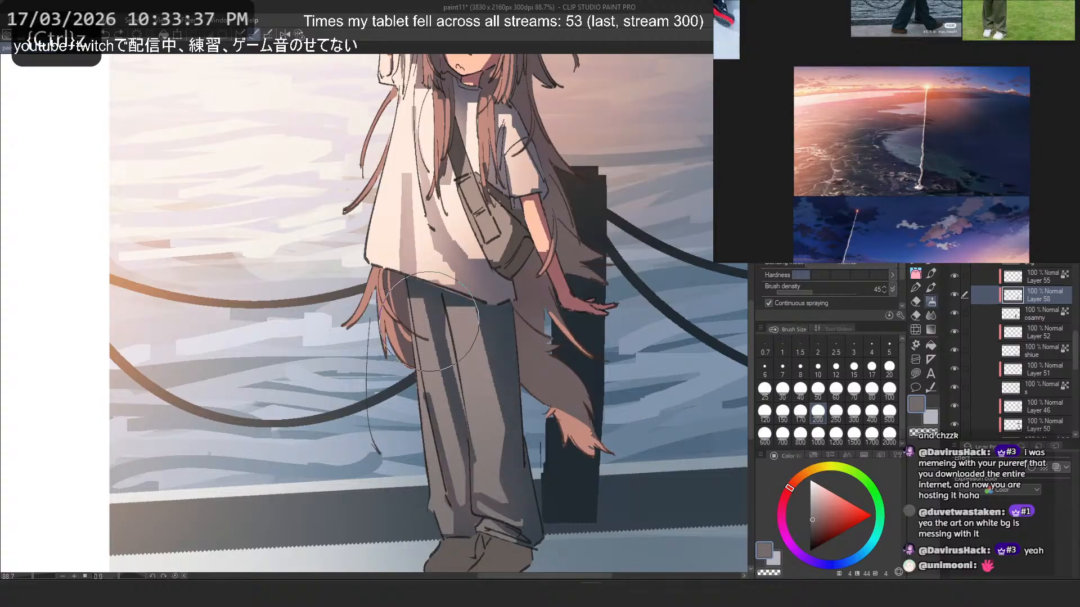
drag(438, 341, 458, 487)
key(ctrl+z)
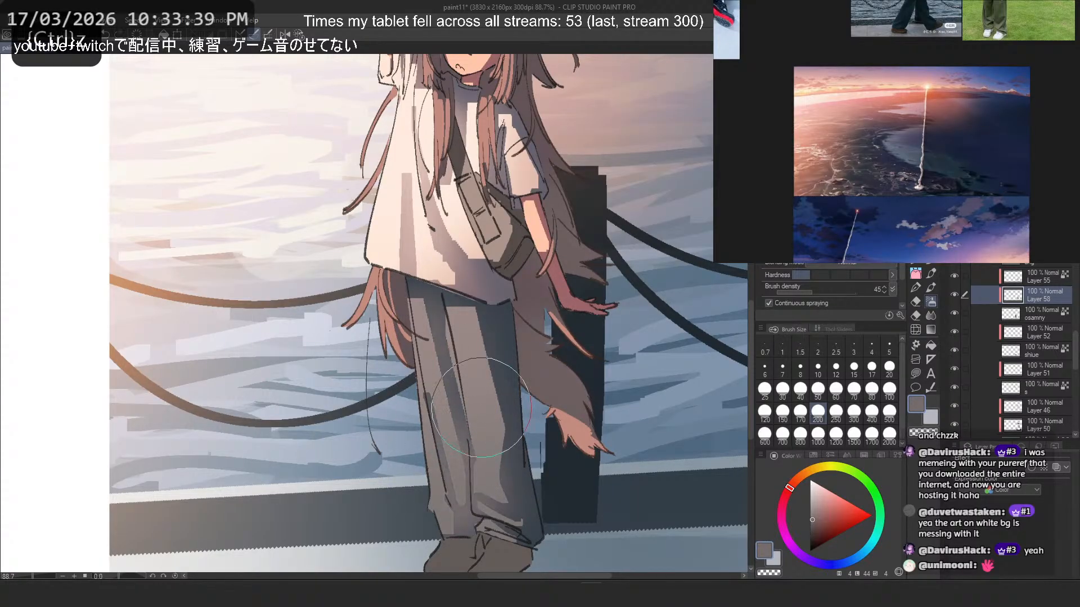
- Airbrush a soft mauve-grey tint down the trouser legs on Layer 58, undoing the unwanted strokes
mouse_move(467, 360)
mouse_down()
mouse_move(448, 470)
mouse_move(491, 539)
mouse_up()
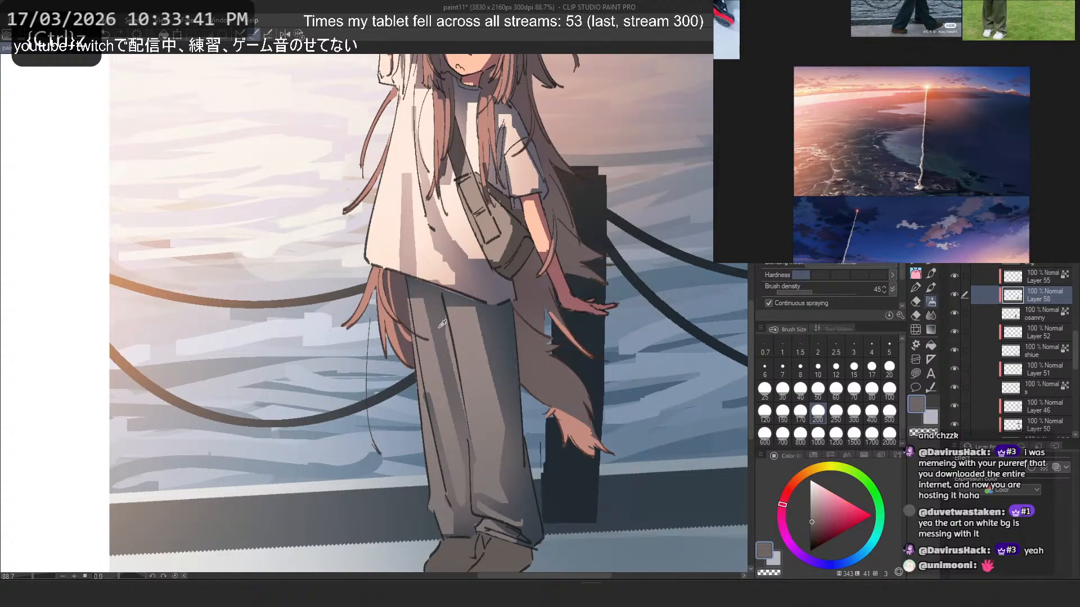
key(ctrl+z)
drag(453, 351, 462, 474)
drag(472, 319, 455, 496)
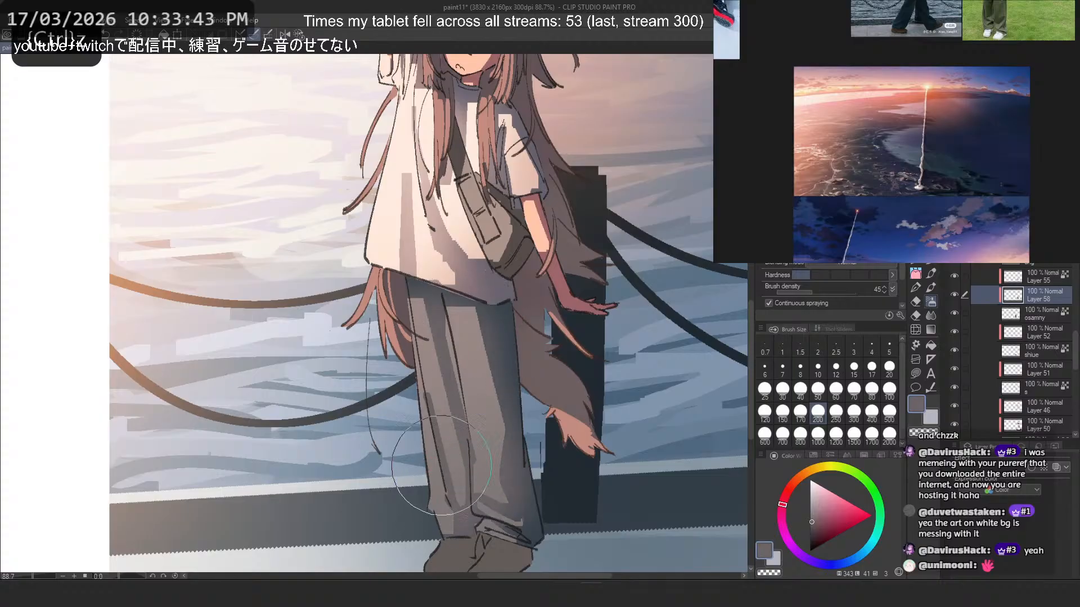
key(ctrl+z)
scroll(468, 257, down, 7)
scroll(478, 239, down, 2)
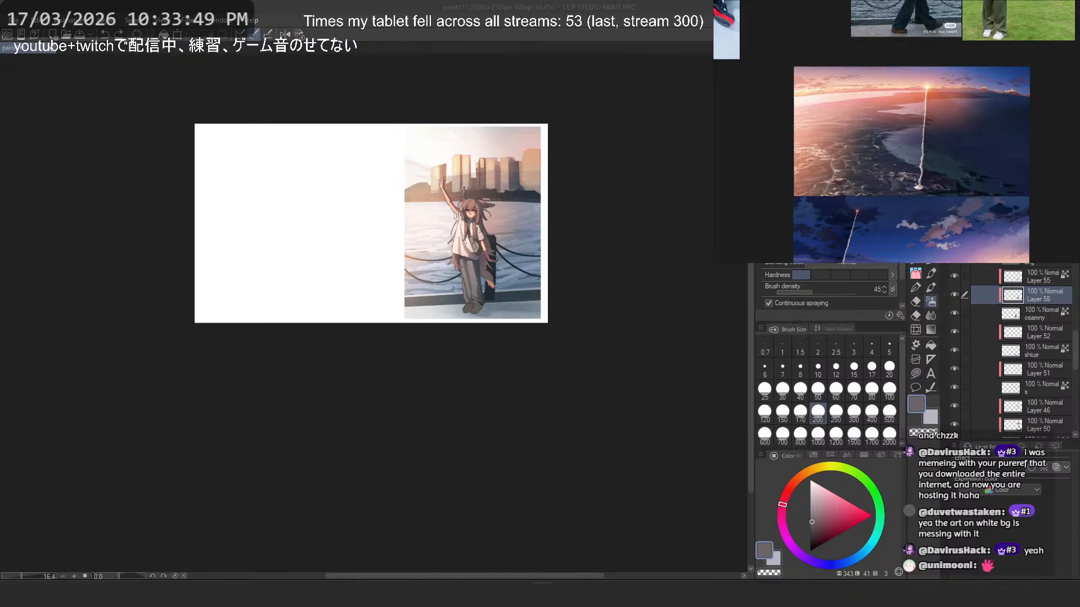
scroll(437, 291, up, 6)
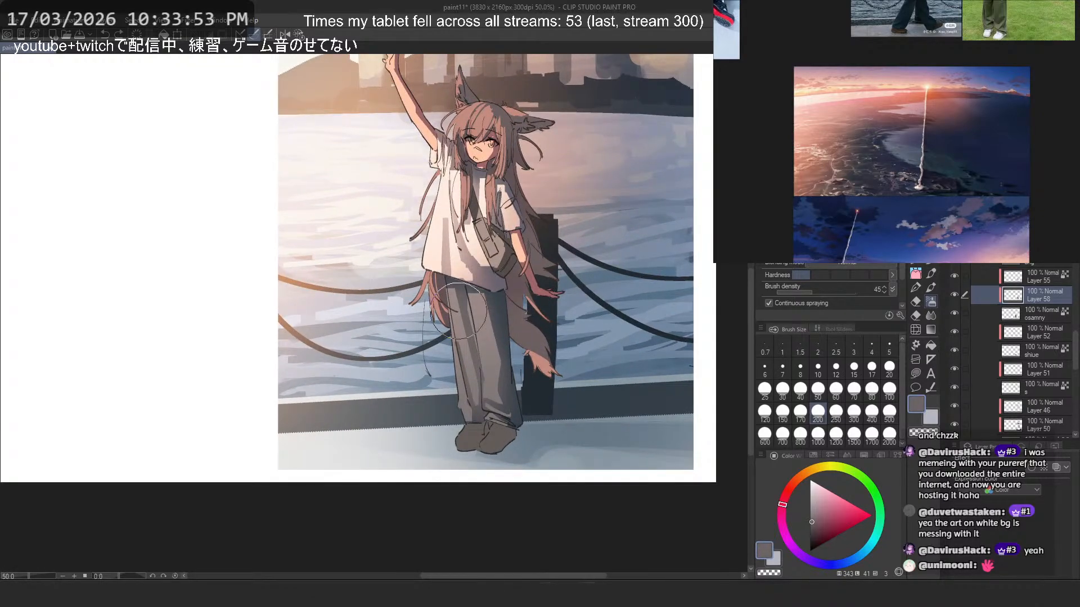
key(ctrl+z)
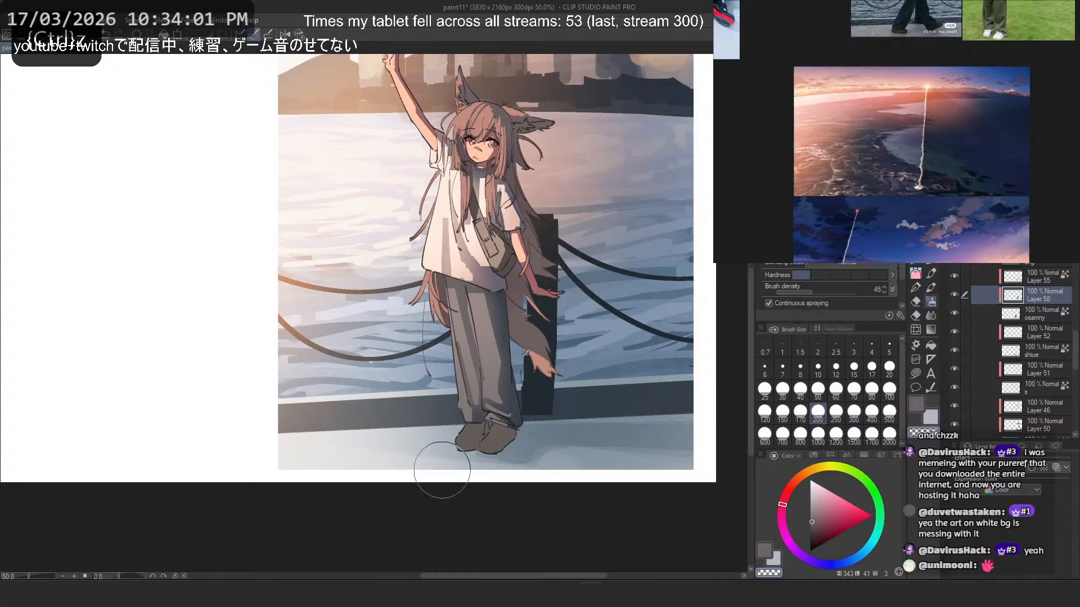
- On Layer 55, enlarge the airbrush to 500 and soften the lower trouser shading with muted purple-grey, undoing the unwanted strokes
click(1037, 275)
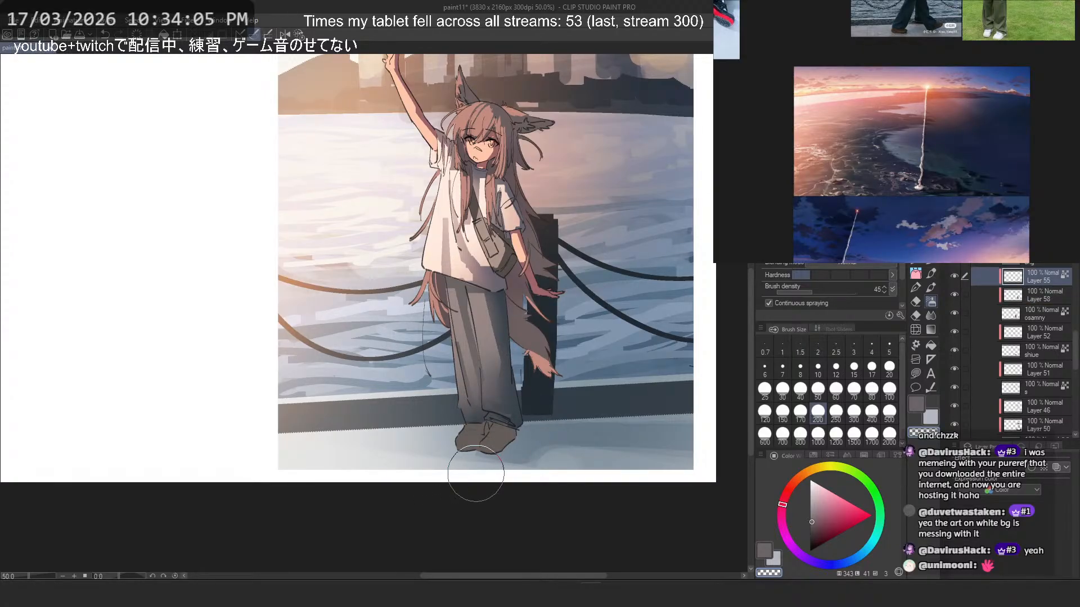
key(ctrl+z)
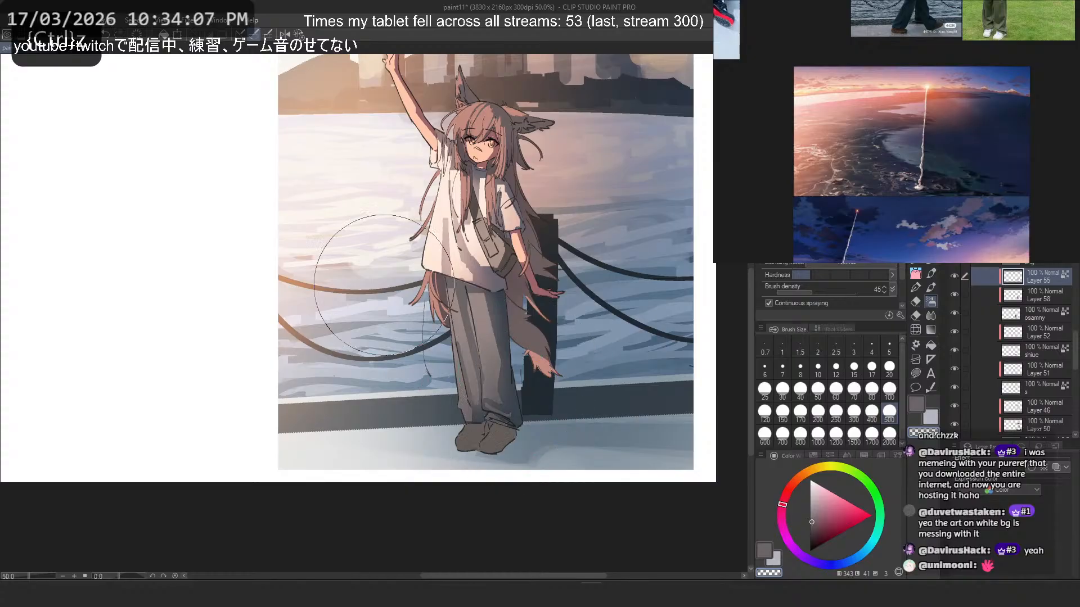
scroll(562, 299, down, 6)
scroll(539, 251, up, 5)
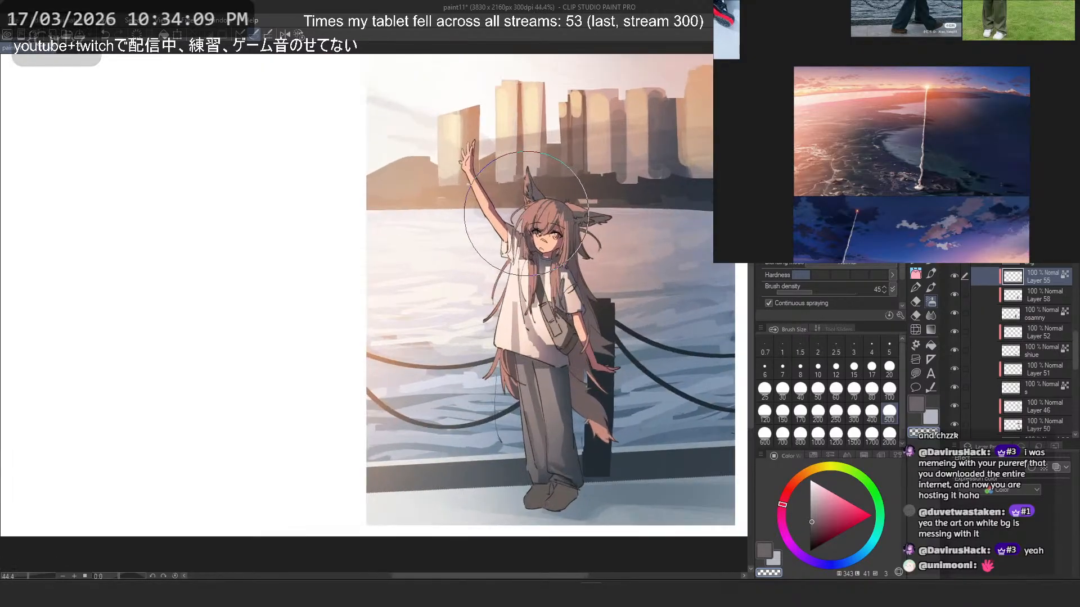
key(ctrl+z)
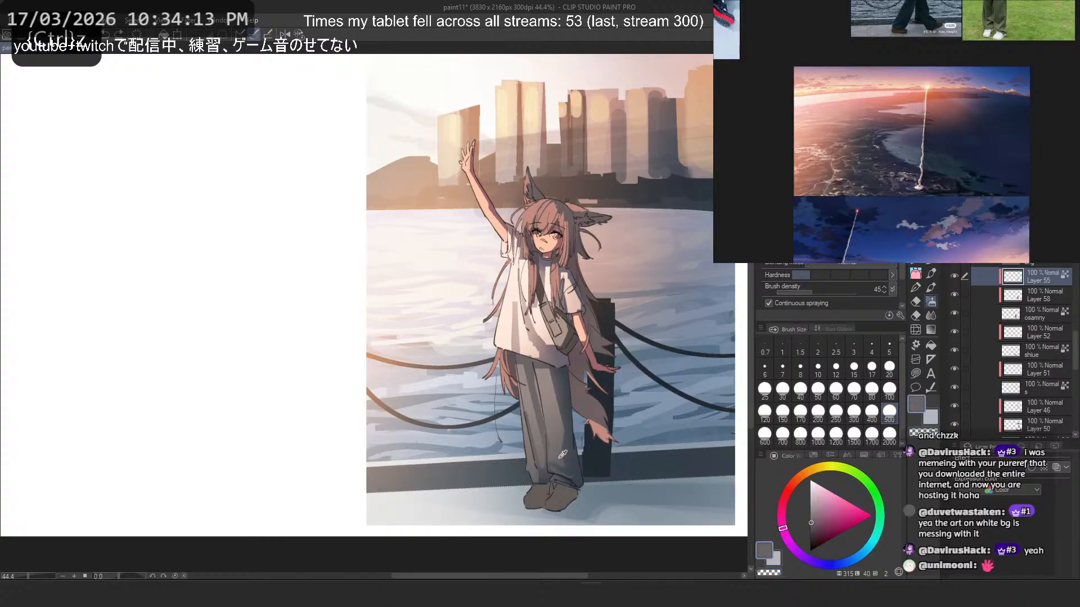
drag(549, 482, 578, 456)
key(ctrl+z)
drag(533, 511, 484, 395)
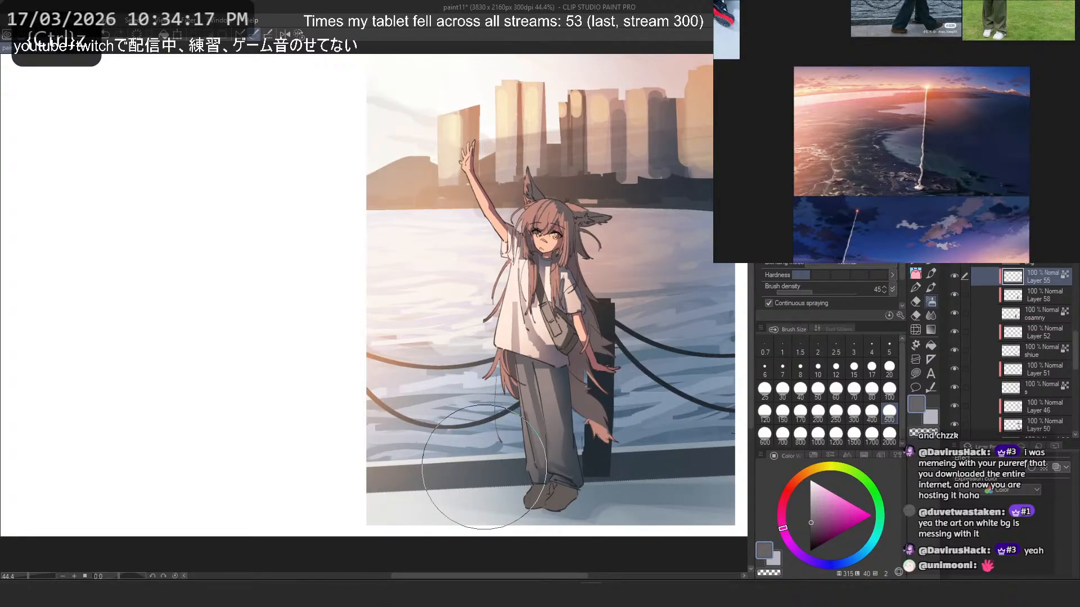
- Create a new layer clipped above the nag layer in Folder 9
click(1030, 308)
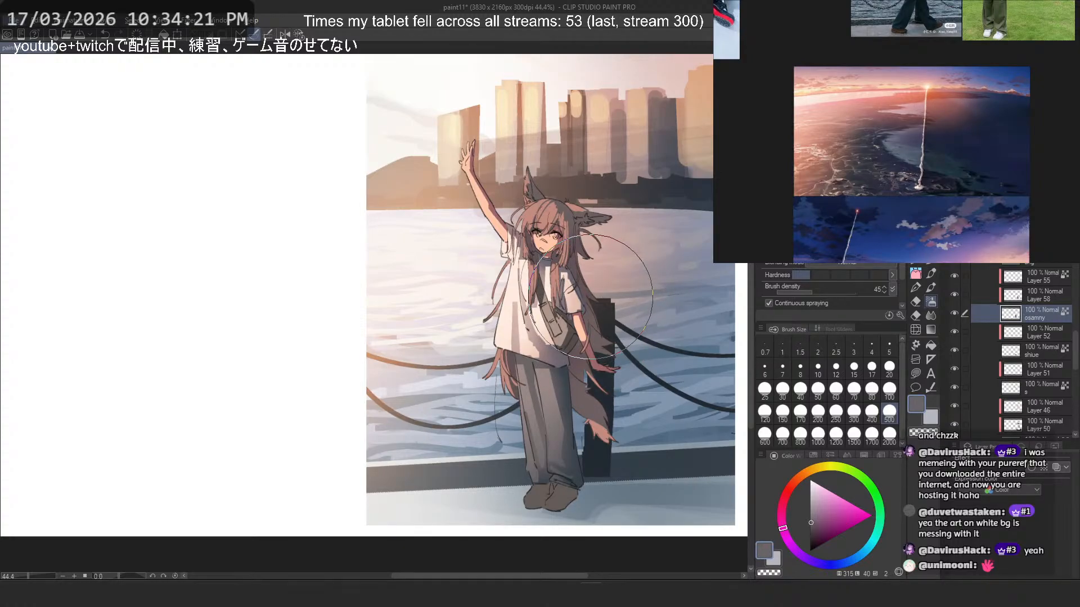
scroll(591, 297, down, 3)
scroll(605, 264, up, 3)
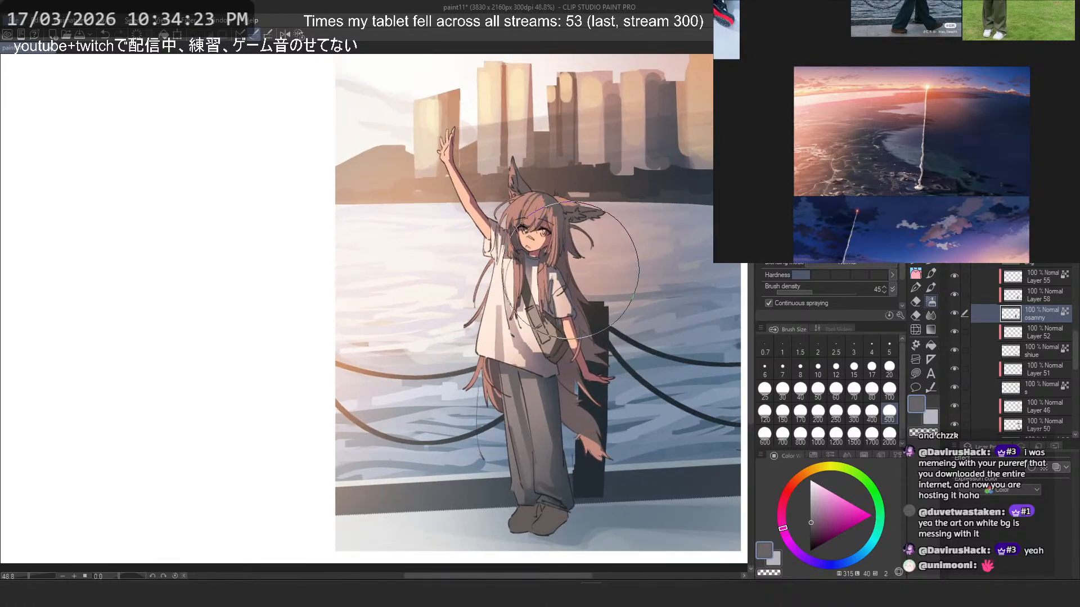
scroll(1063, 331, up, 2)
scroll(1064, 332, up, 3)
click(1038, 337)
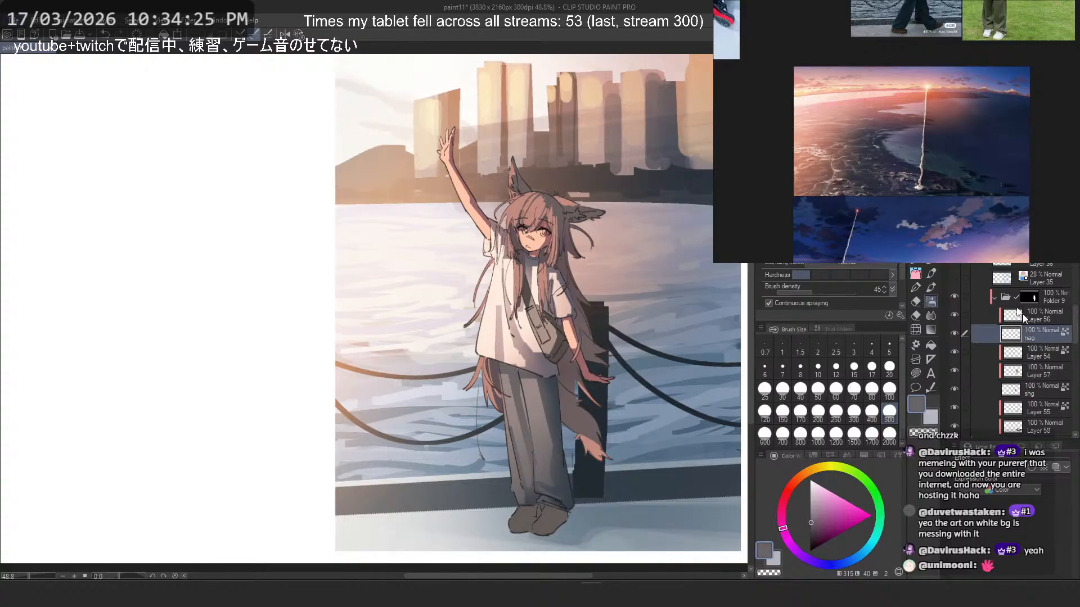
key(ctrl+shift+n)
scroll(510, 291, up, 3)
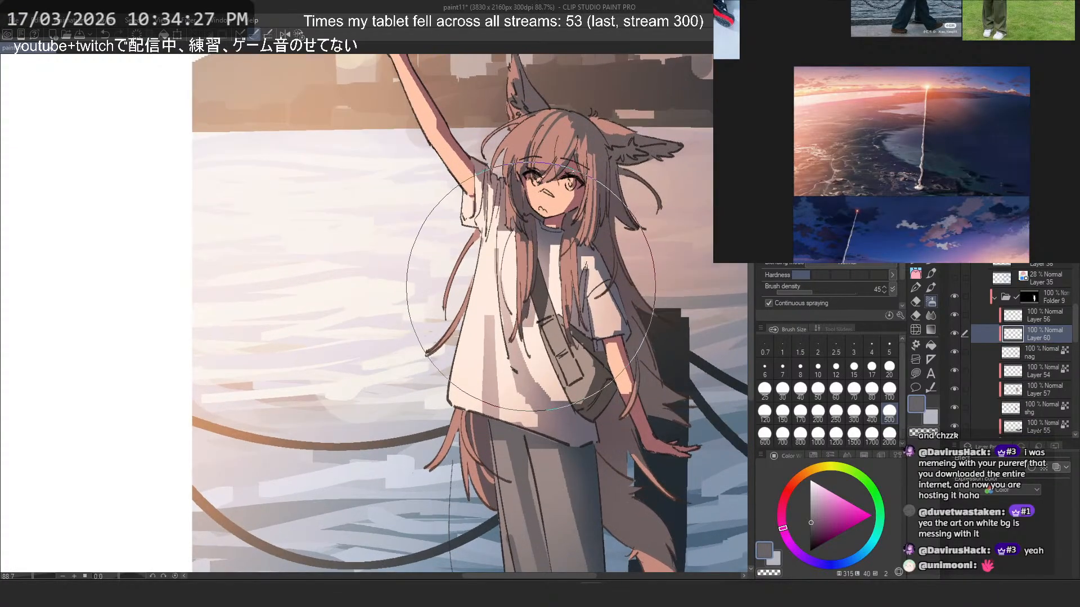
- On Layer 60, set the airbrush to 200 and warm the upper bag strap with a muted brown sampled from the hair, undoing unwanted strokes
alt+click(525, 281)
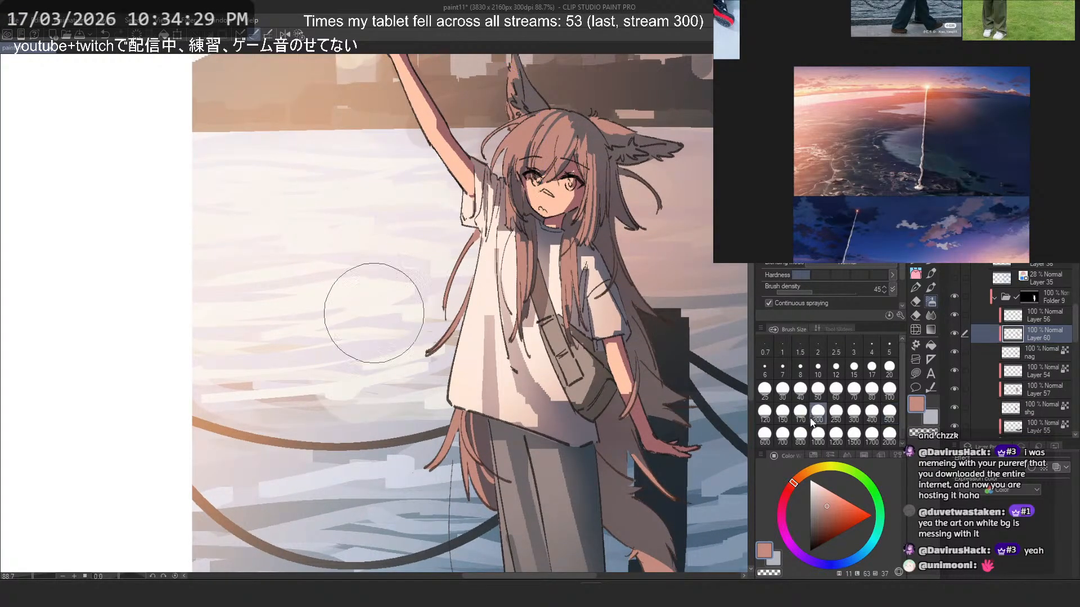
key(ctrl+z)
drag(533, 286, 529, 306)
alt+click(536, 287)
drag(532, 265, 529, 293)
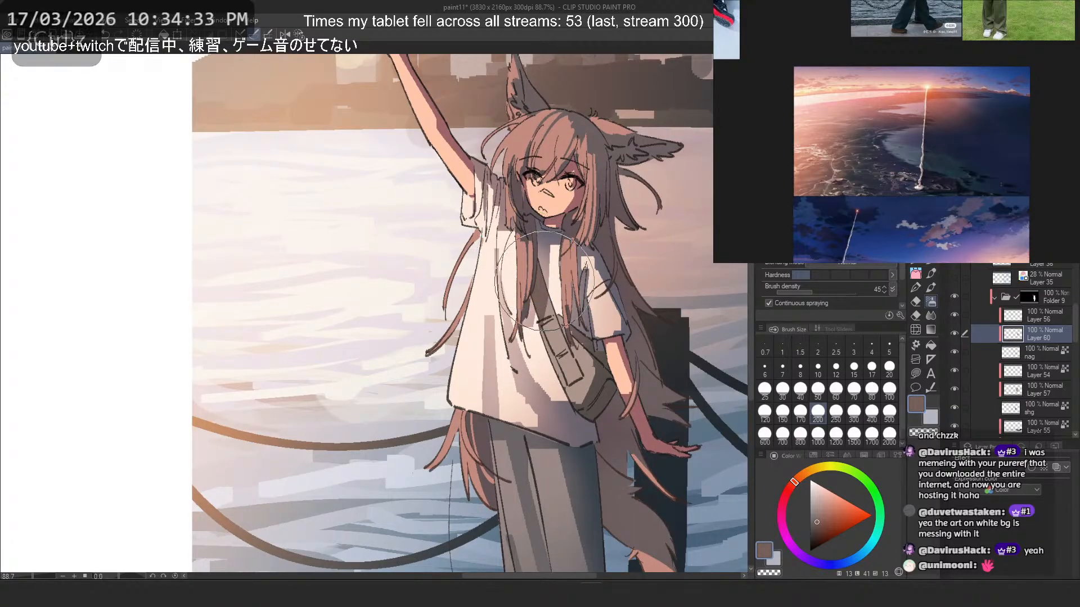
alt+click(532, 353)
key(ctrl+z)
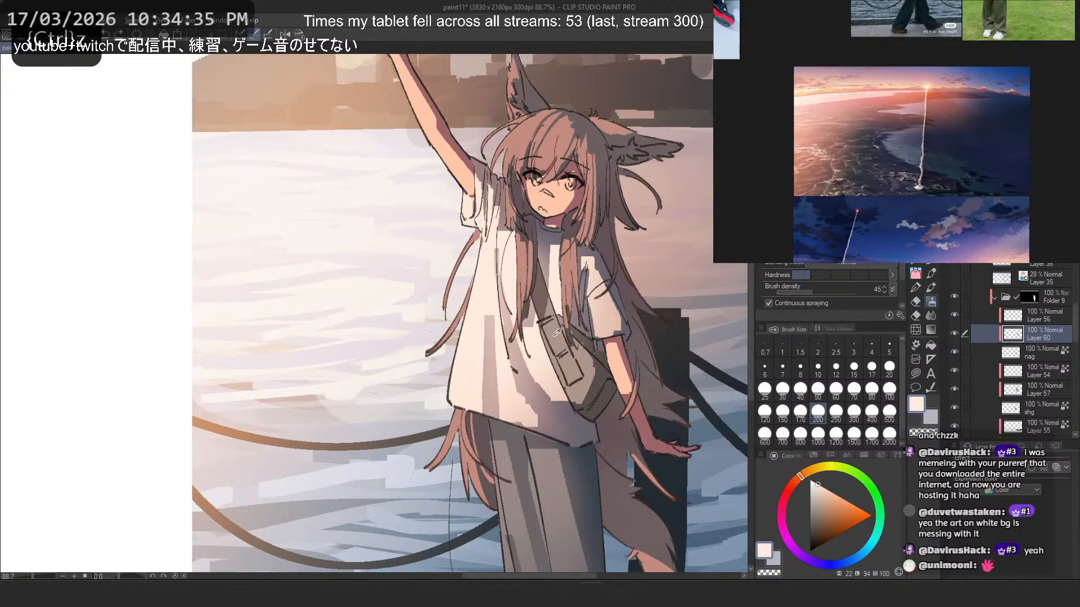
- Sample a tan tone from the bag and try airbrushing it over the bag's body, undoing the unwanted stroke
alt+click(556, 332)
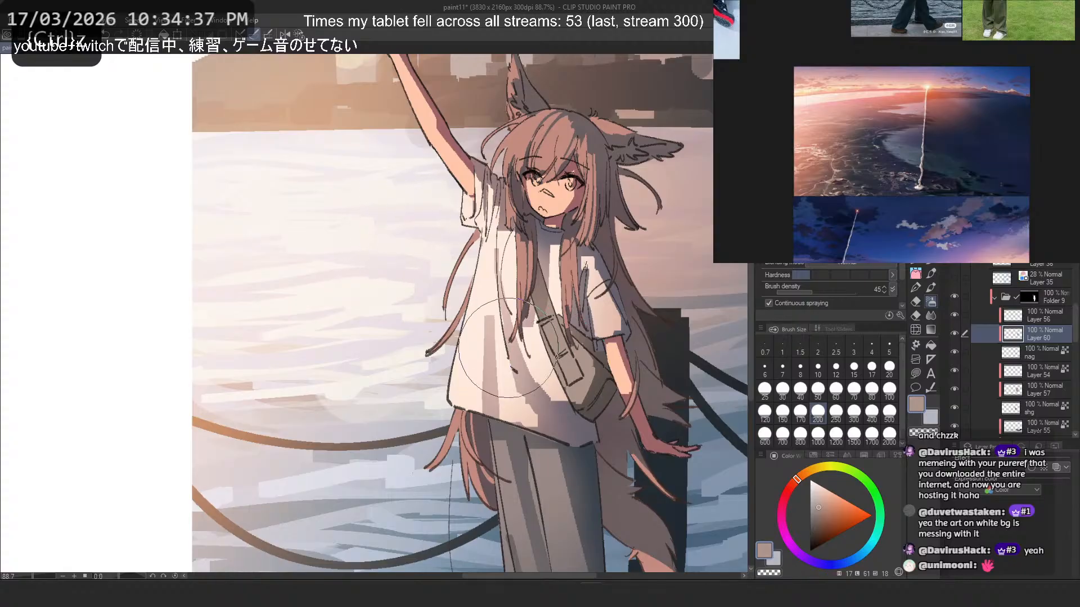
drag(571, 407, 568, 391)
scroll(563, 366, down, 3)
scroll(529, 315, up, 2)
key(ctrl+z)
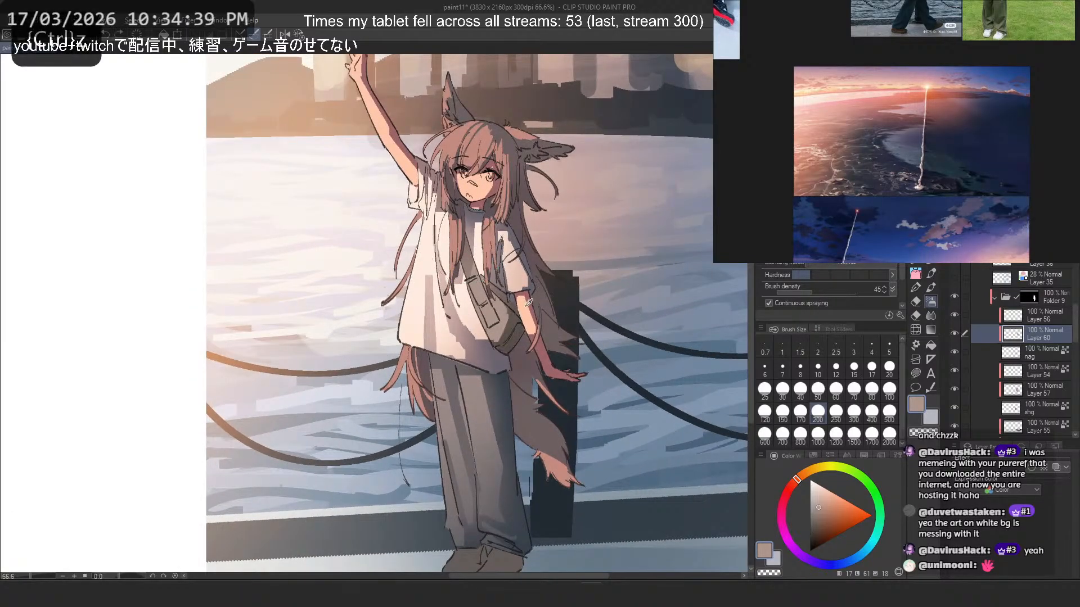
scroll(509, 284, up, 3)
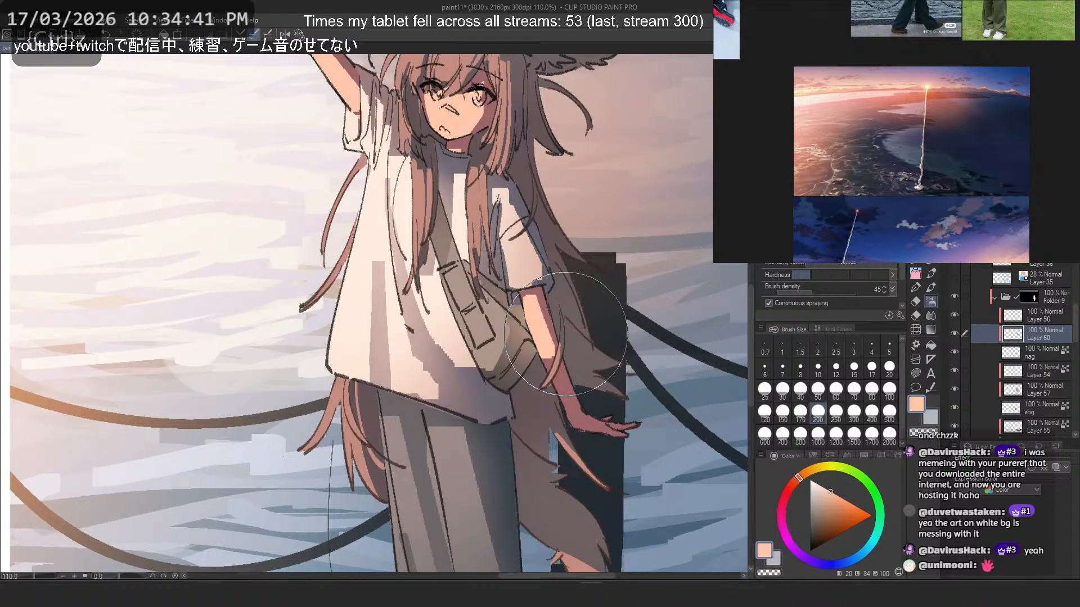
- Try light peach airbrush strokes at size 150 on the bag's lower end, undo them, mirror the view, and reduce the brush to 80
click(782, 414)
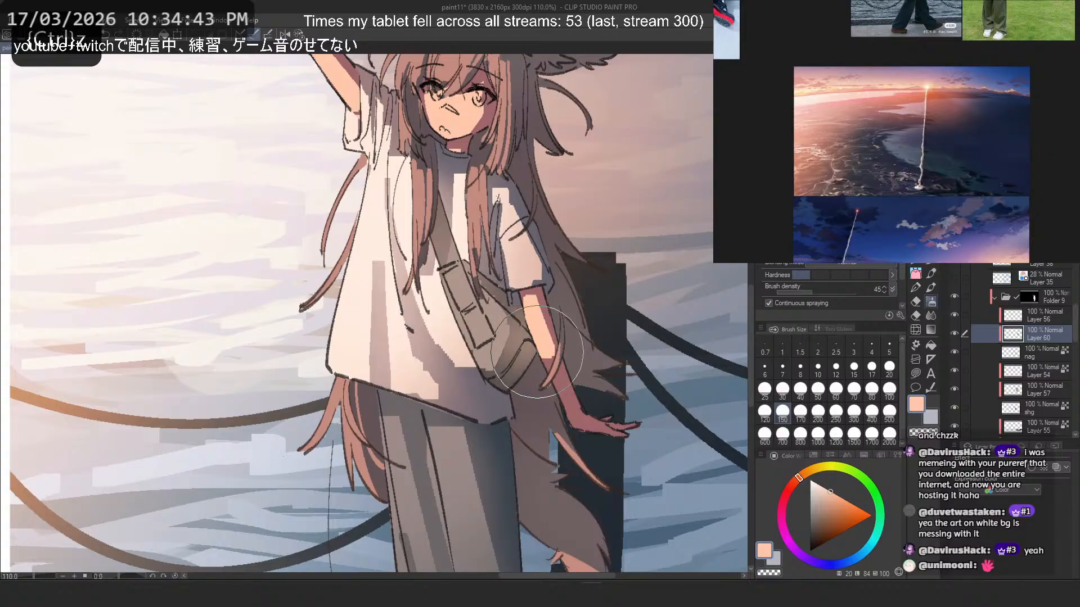
key(h)
key(ctrl+z)
mouse_move(213, 344)
mouse_down()
mouse_move(248, 373)
mouse_move(219, 348)
mouse_up()
key(ctrl+z)
click(872, 389)
scroll(257, 332, down, 3)
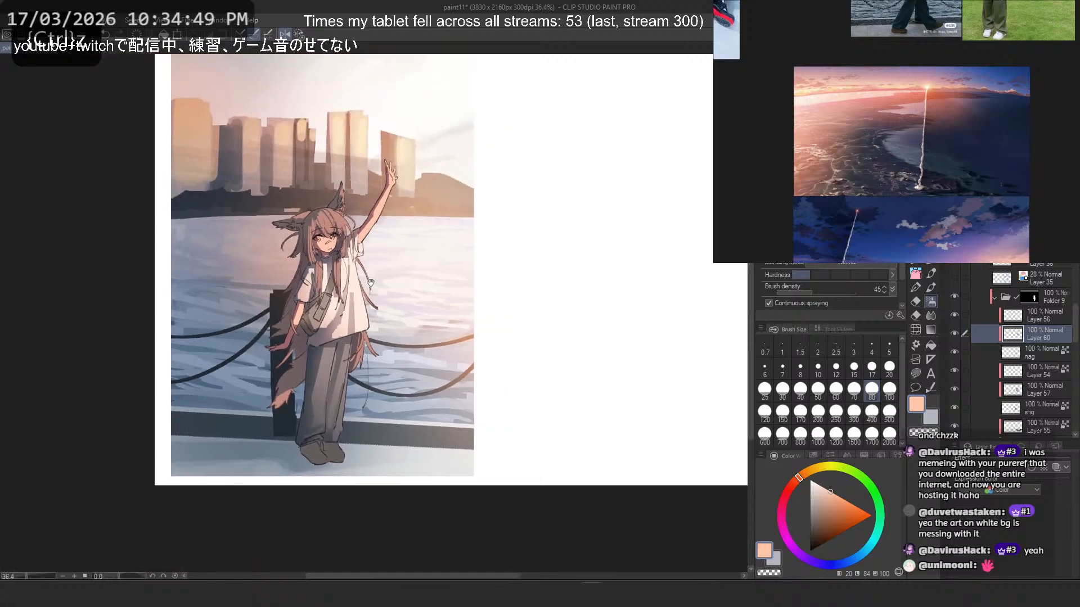
- Airbrush a soft peach glow on the bag's lower end and try a redder, muted brown, undoing the unwanted strokes
scroll(296, 243, up, 2)
key(ctrl+z)
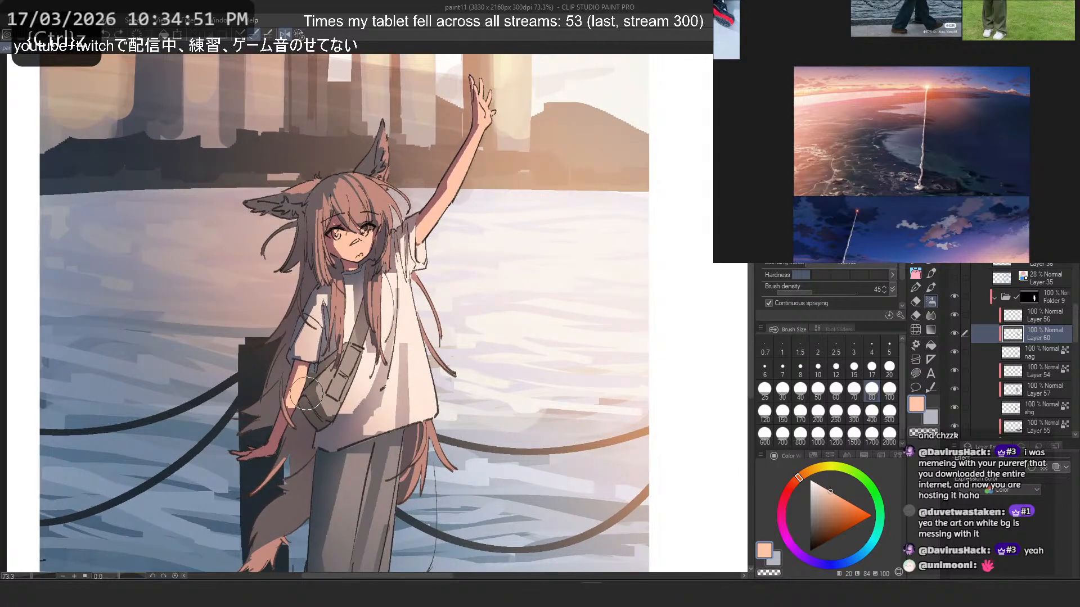
click(309, 328)
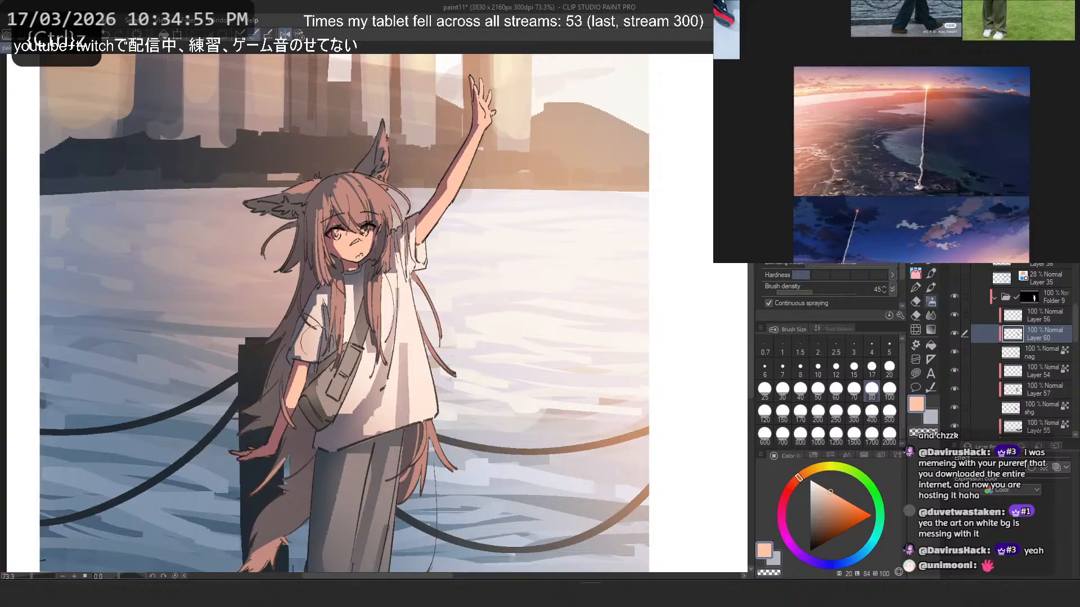
key(ctrl+z)
click(795, 481)
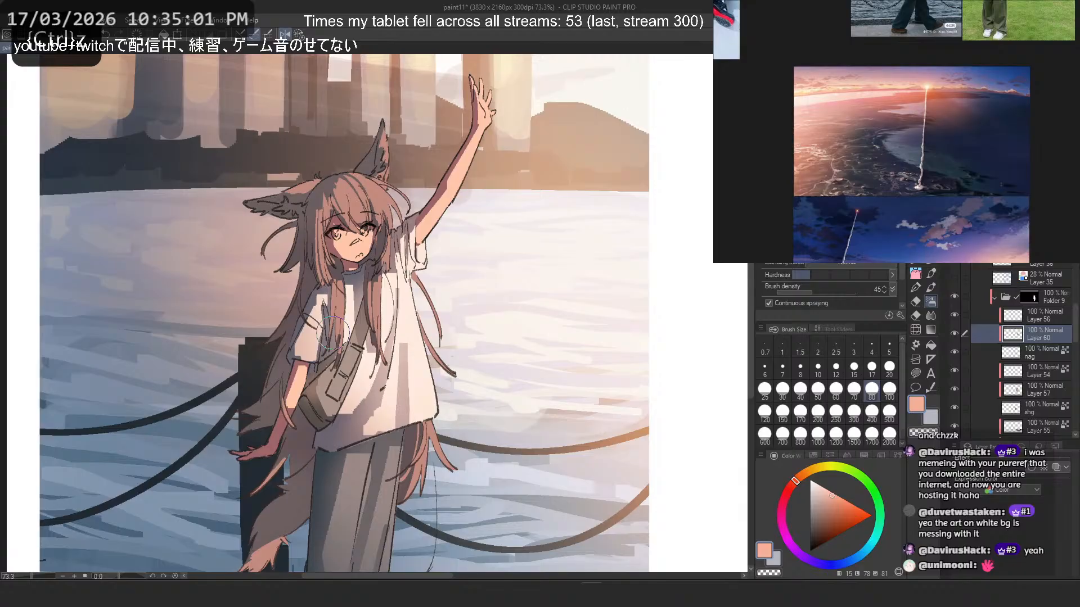
click(820, 517)
drag(312, 384, 311, 392)
key(ctrl+z)
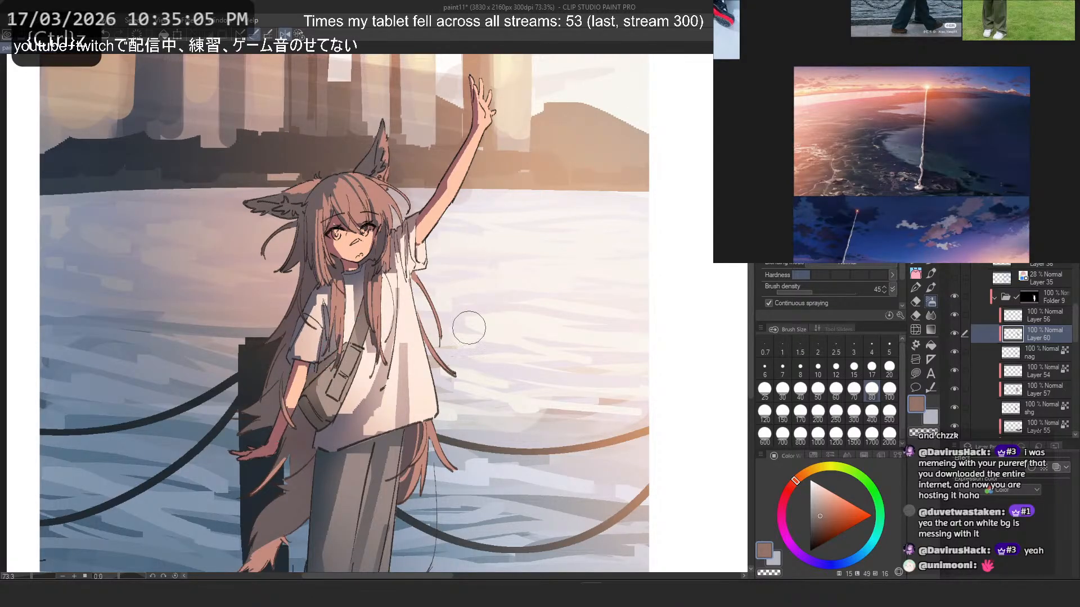
- On Layer 50, shift the sampled hair shadow to salmon and airbrush it over the front hair locks, undoing the first stroke
scroll(1034, 346, down, 5)
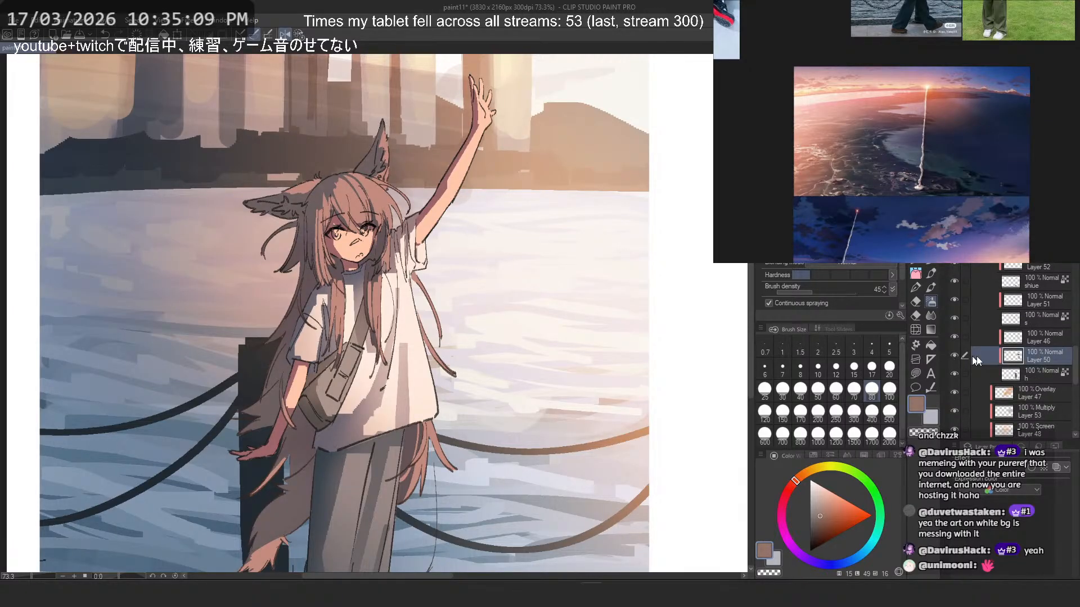
scroll(315, 170, up, 5)
alt+click(453, 415)
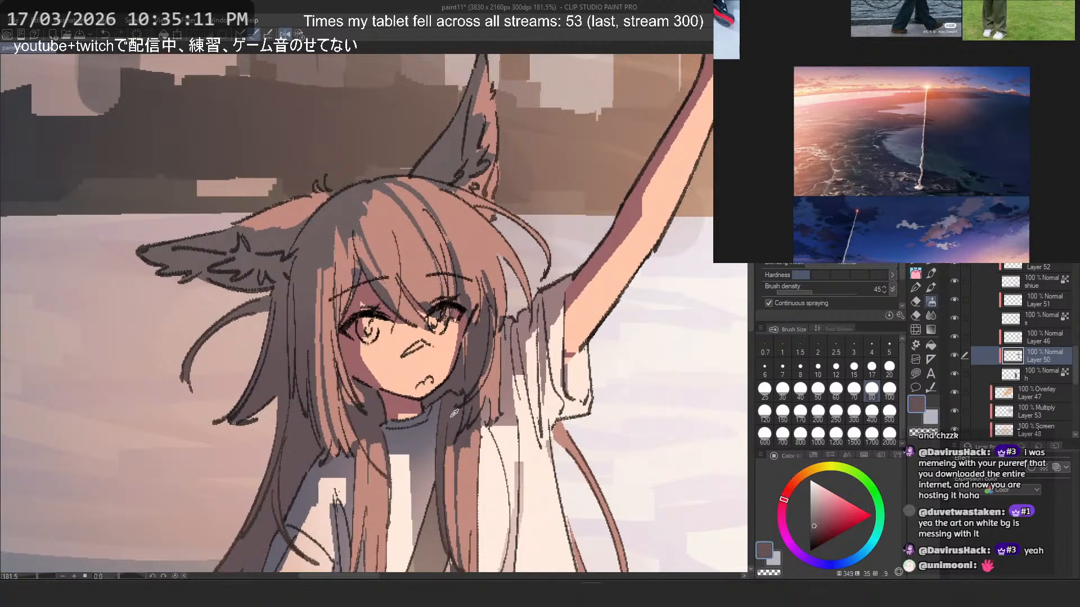
click(824, 500)
click(794, 480)
mouse_move(478, 303)
mouse_down()
mouse_move(475, 428)
mouse_move(461, 461)
mouse_up()
key(ctrl+z)
alt+click(494, 385)
drag(496, 383, 425, 475)
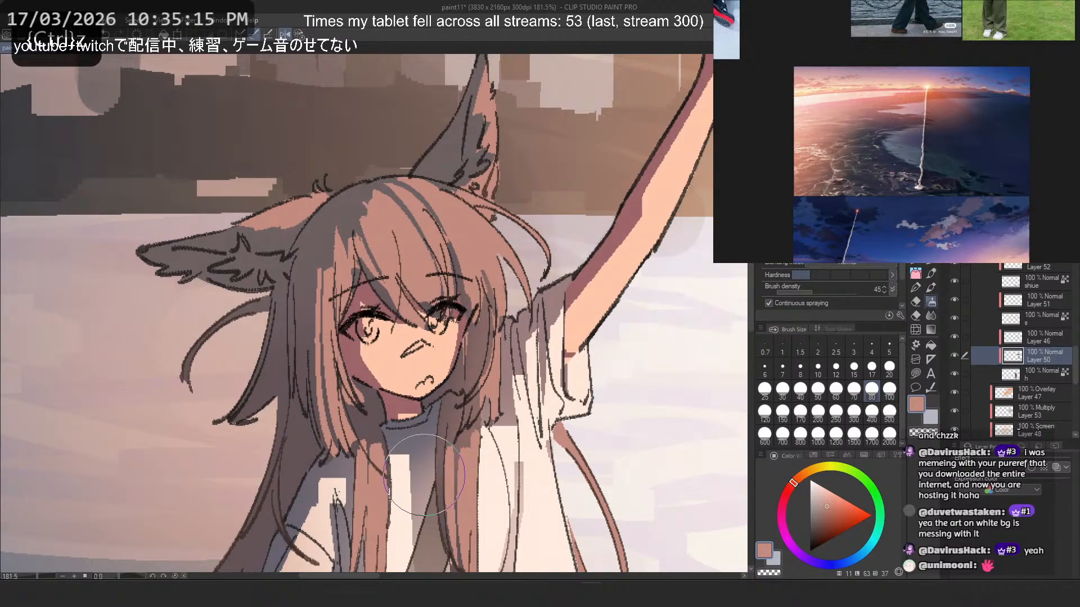
- Mirror the view, enlarge the airbrush to 250, and try a duller salmon tint down the front hair lock, undoing the strokes
key(h)
drag(256, 320, 322, 532)
key(ctrl+z)
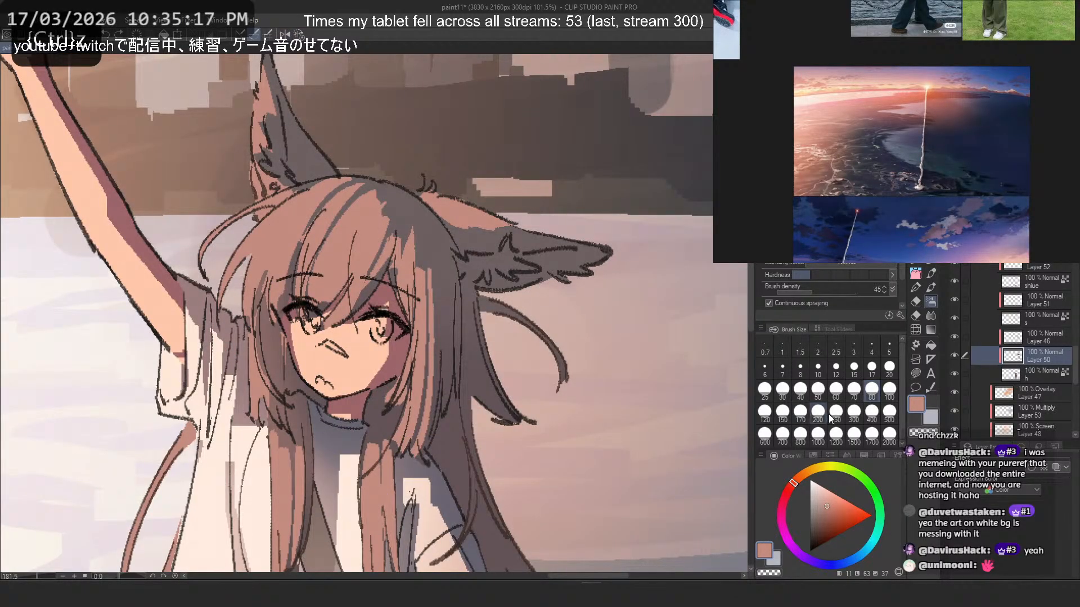
click(831, 415)
click(822, 505)
drag(272, 329, 282, 498)
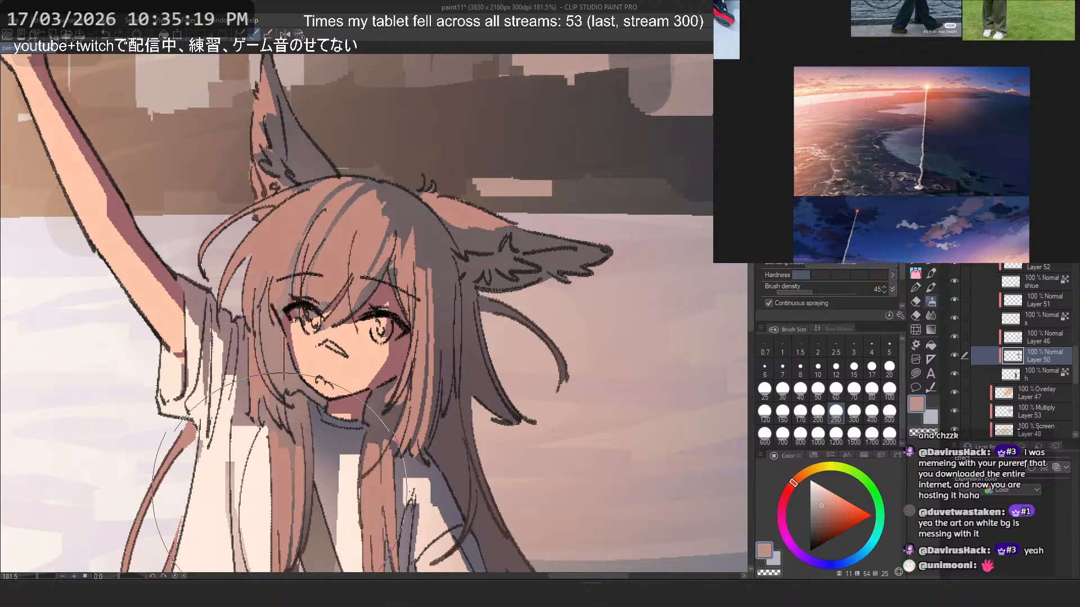
key(ctrl+z)
- Try a darker and a brighter salmon tint on the hair beside the face, undoing both strokes
click(820, 509)
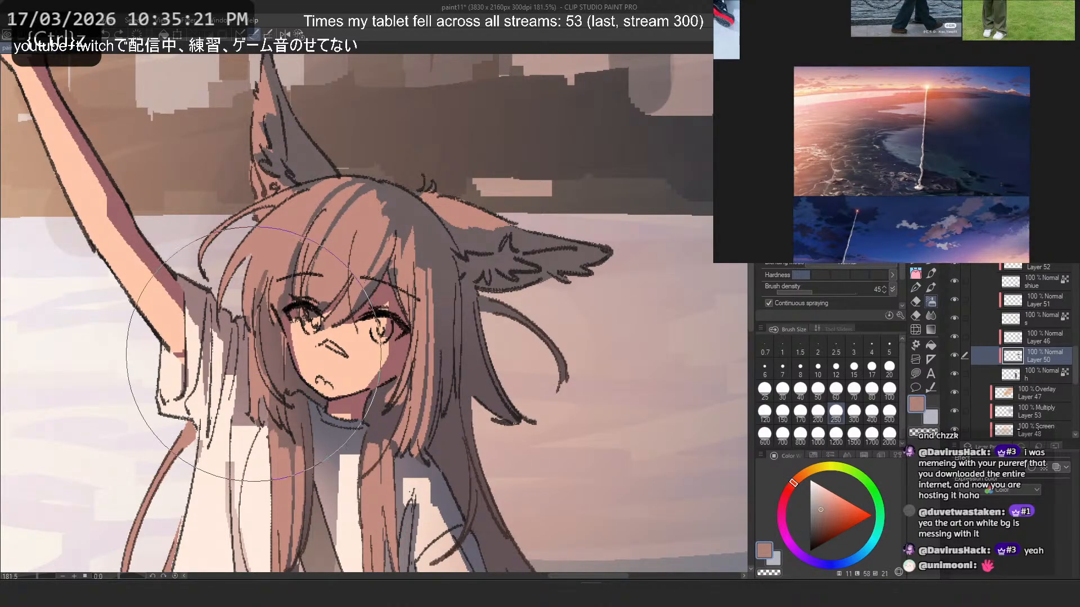
drag(254, 357, 283, 425)
key(ctrl+z)
click(829, 504)
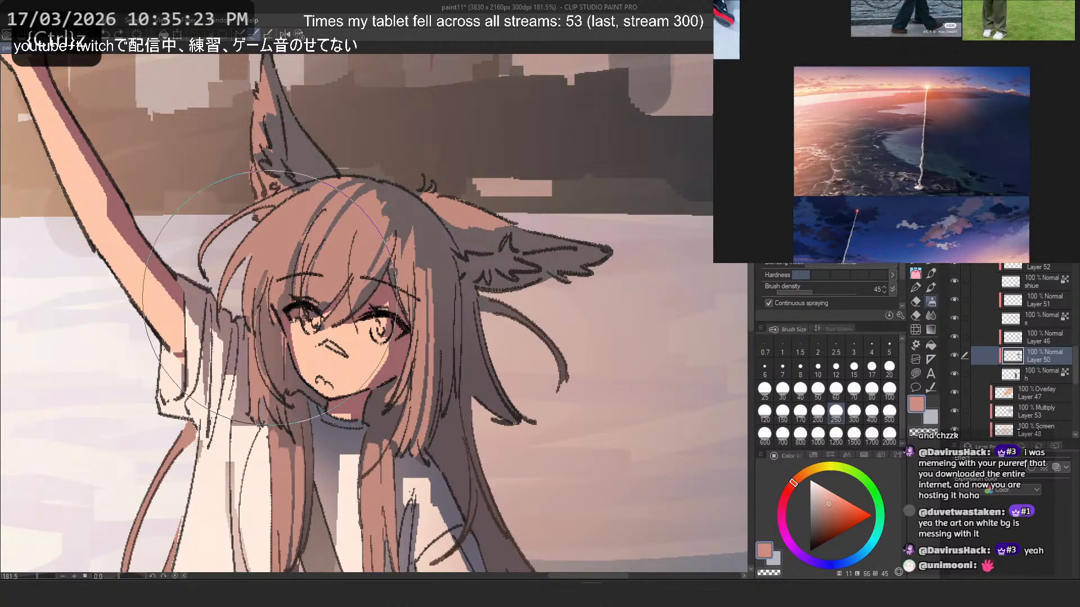
drag(266, 349, 284, 445)
key(ctrl+z)
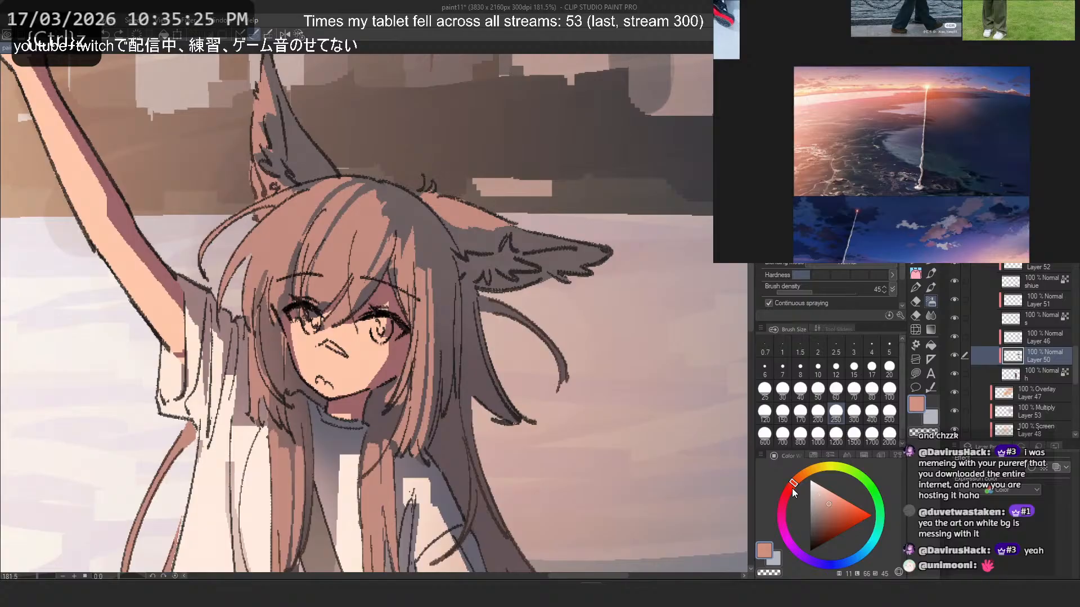
- Switch to a muted red-brown and airbrush the shaded hair beside the face, undoing the unwanted stroke
alt+click(277, 360)
mouse_move(279, 366)
mouse_down()
mouse_move(284, 405)
mouse_move(257, 417)
mouse_up()
key(ctrl+z)
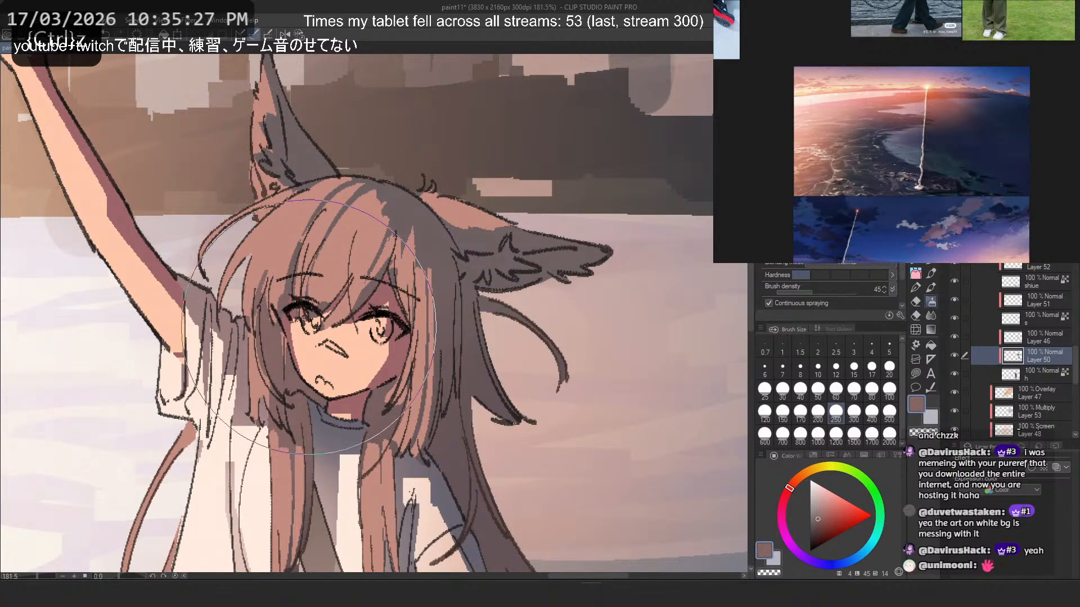
scroll(428, 230, down, 3)
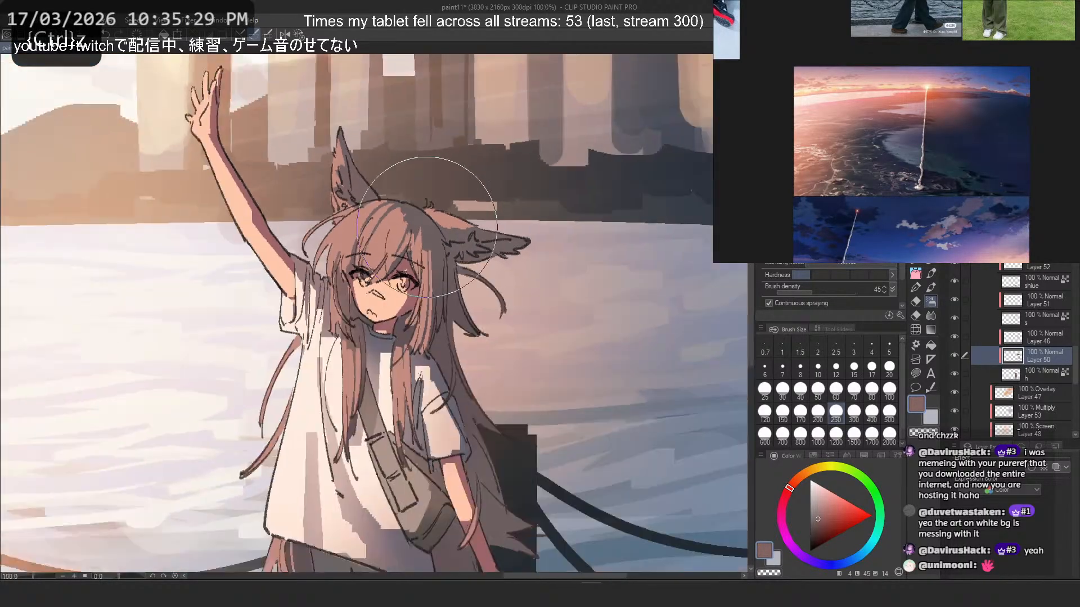
scroll(258, 149, up, 3)
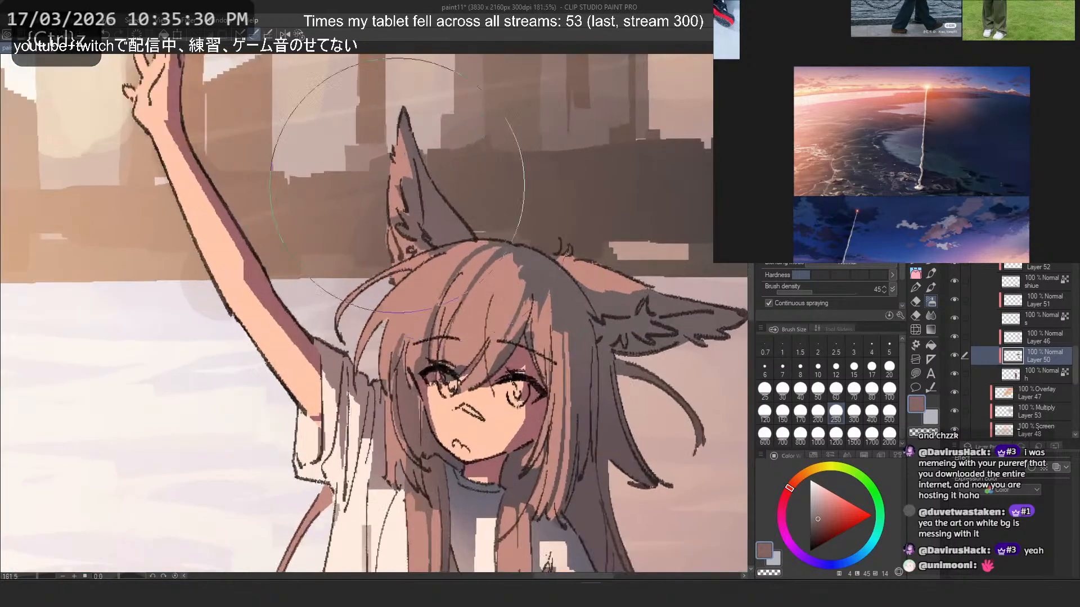
- Reduce the airbrush to 150 and soften the shadows of the upright ear and hair with muted red-brown, undoing the unwanted stroke
click(783, 415)
drag(413, 235, 363, 186)
key(ctrl+z)
scroll(343, 130, down, 1)
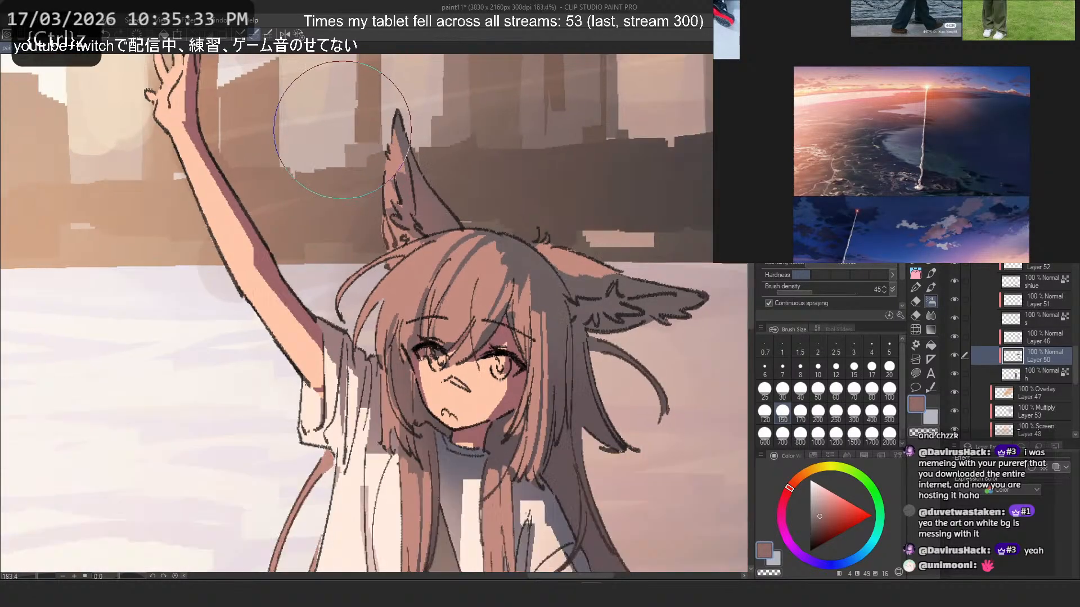
scroll(343, 130, down, 1)
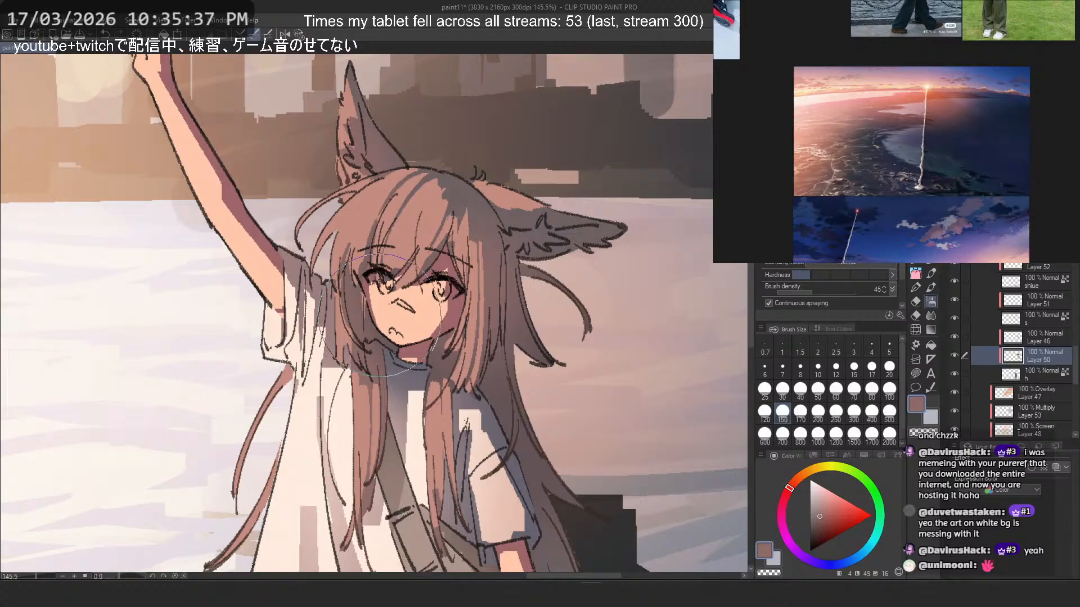
scroll(380, 315, down, 2)
scroll(380, 315, up, 2)
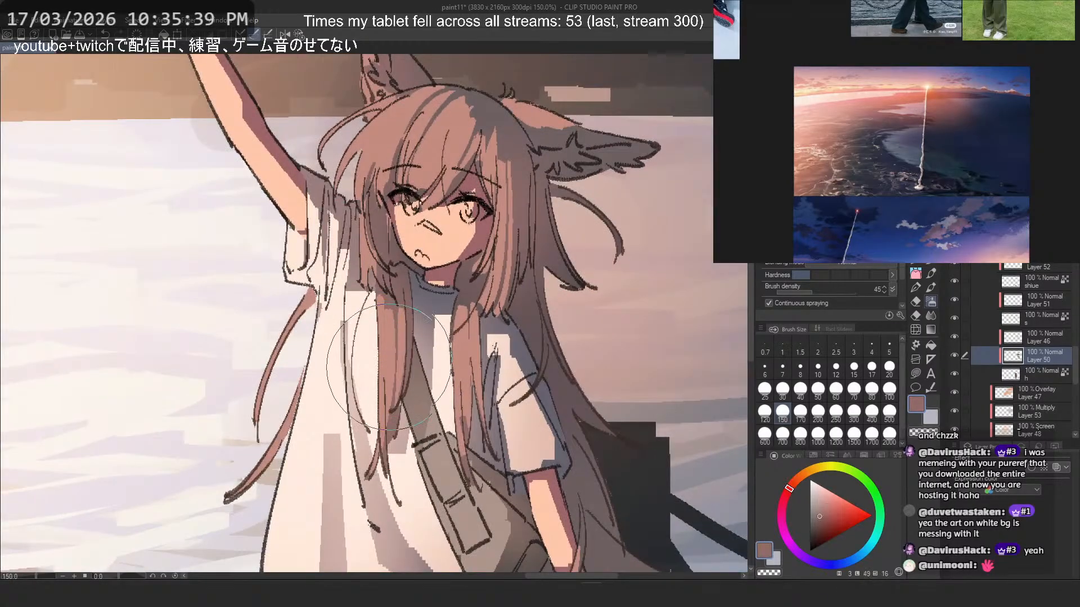
- Sample a slightly warmer red-brown and airbrush it over the long front locks, lower hair and tail, undoing the unwanted strokes
alt+click(396, 396)
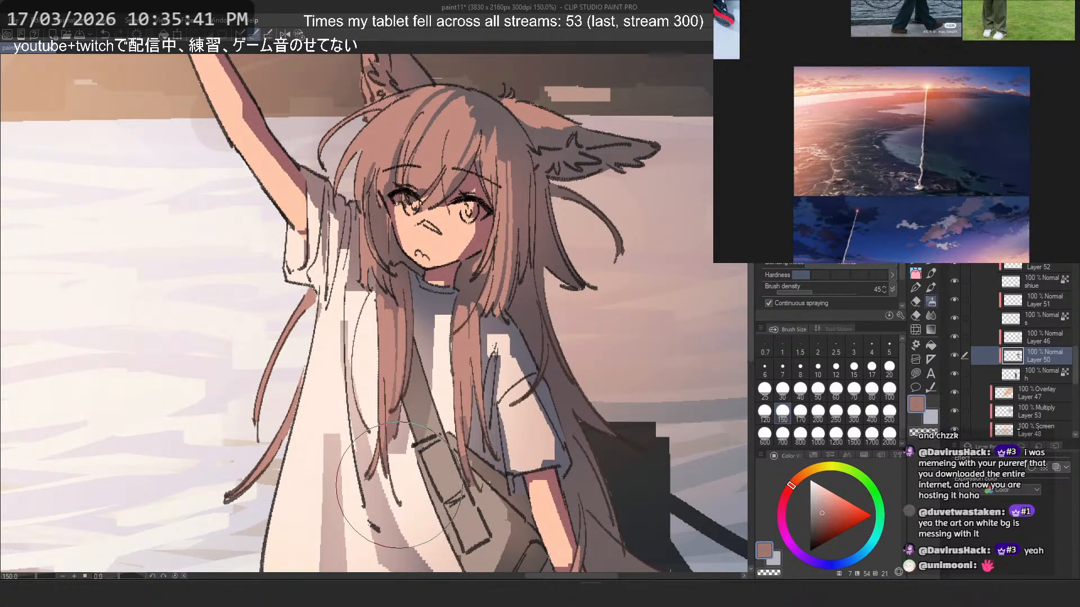
scroll(304, 315, down, 4)
scroll(283, 303, up, 2)
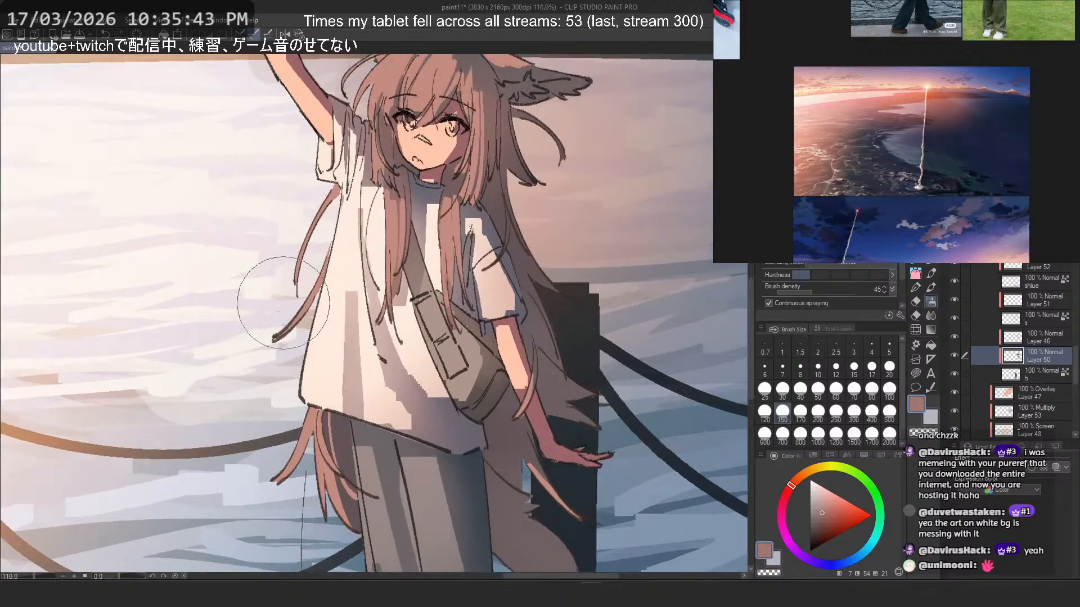
key(ctrl+z)
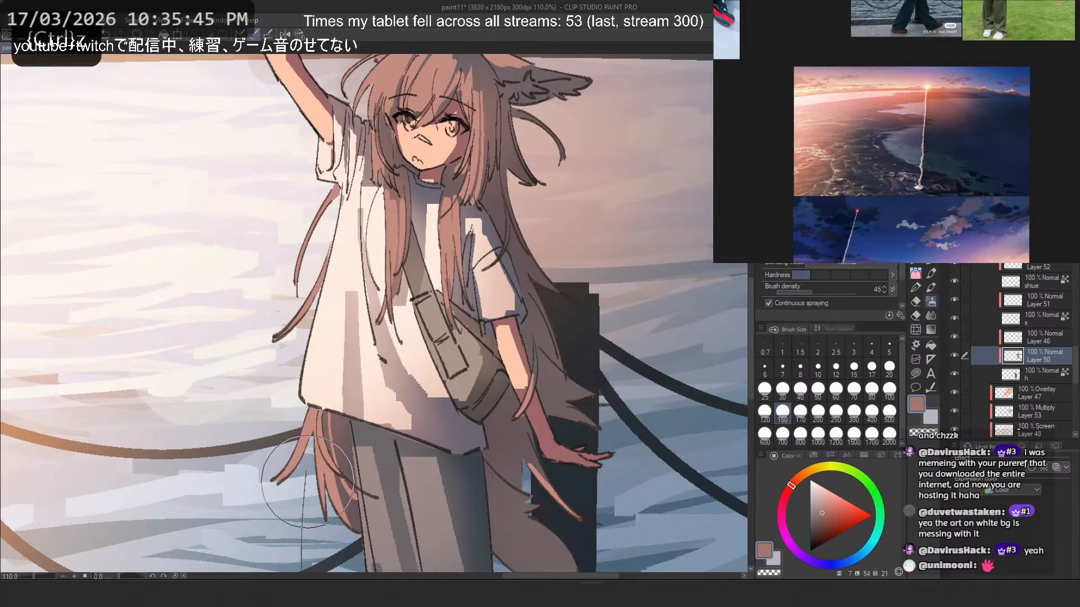
scroll(322, 272, down, 4)
scroll(415, 452, up, 3)
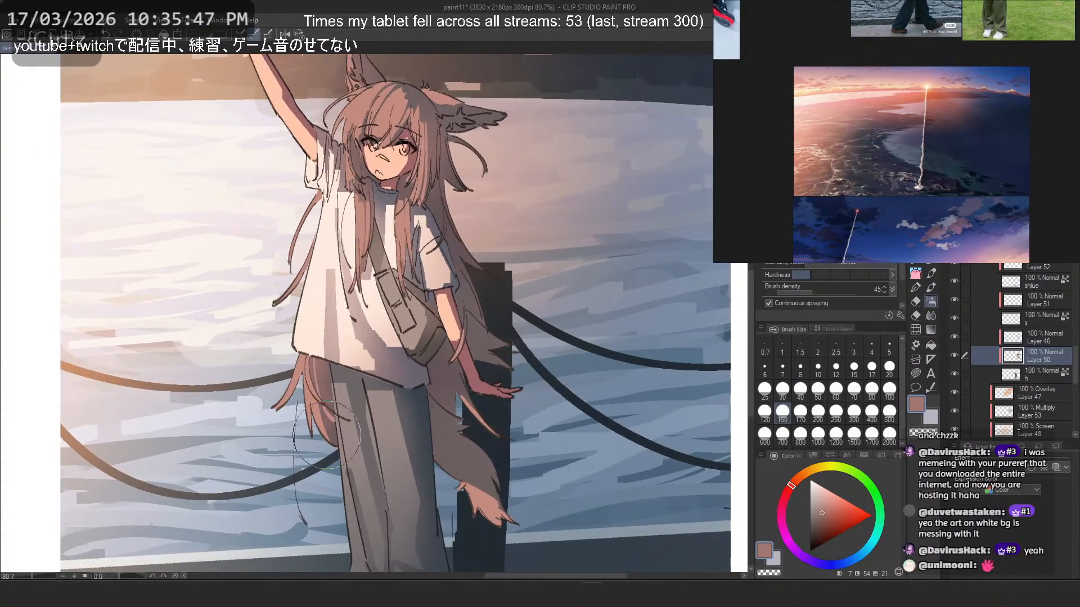
key(ctrl+z)
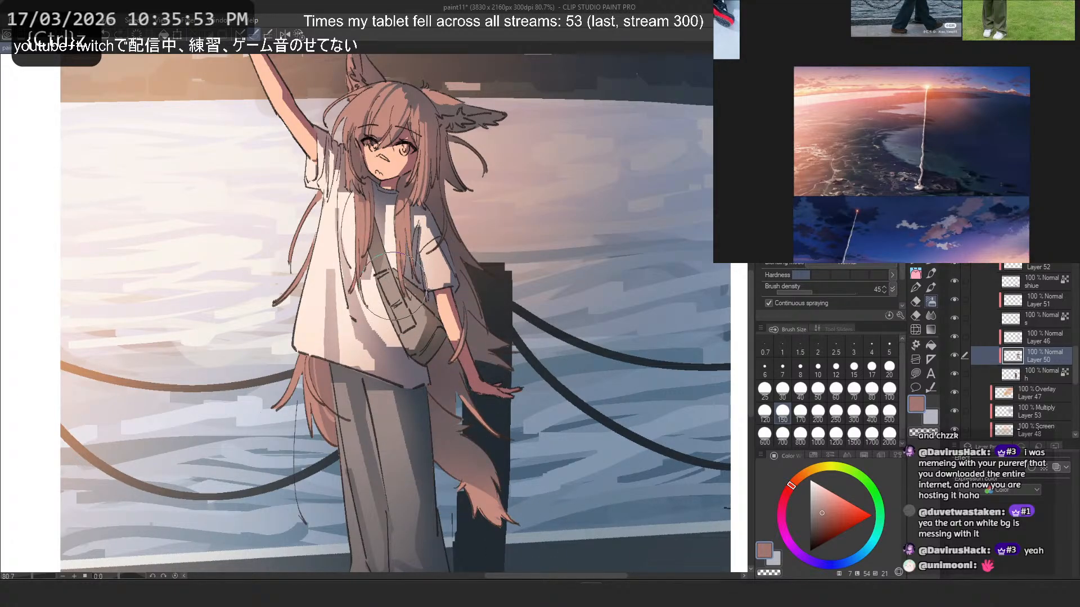
- Check the whole illustration and select the layer named s between Layer 51 and Layer 46
scroll(444, 332, down, 7)
scroll(475, 250, down, 3)
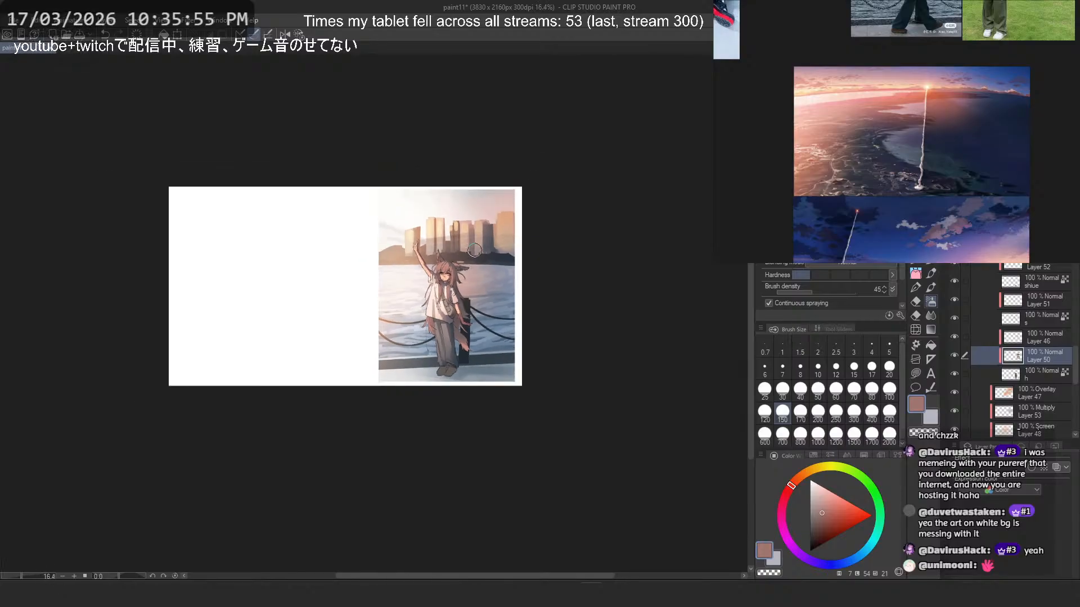
scroll(481, 277, up, 2)
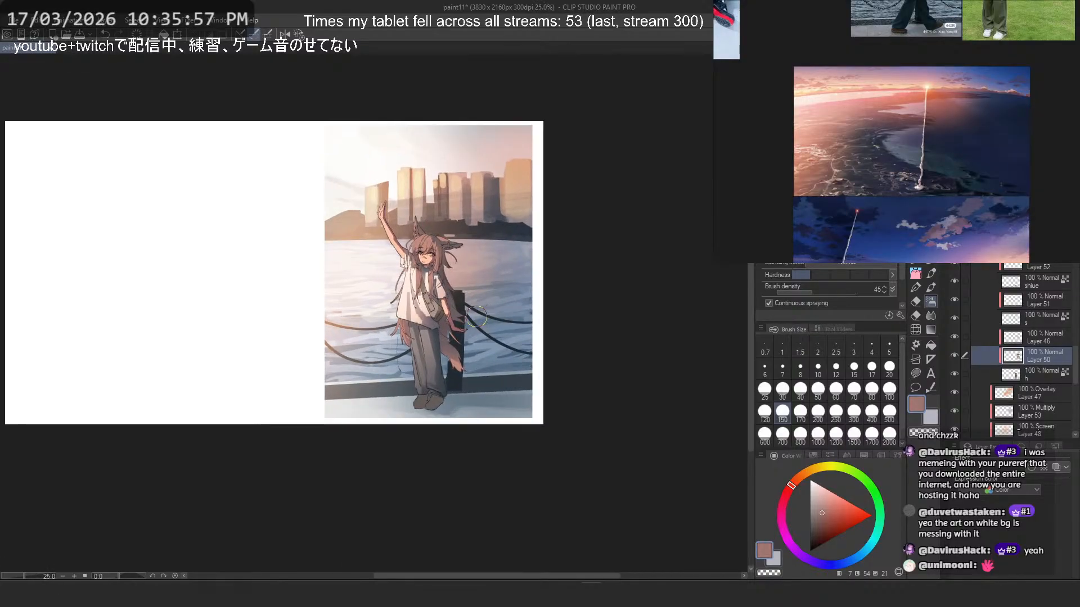
scroll(475, 316, up, 3)
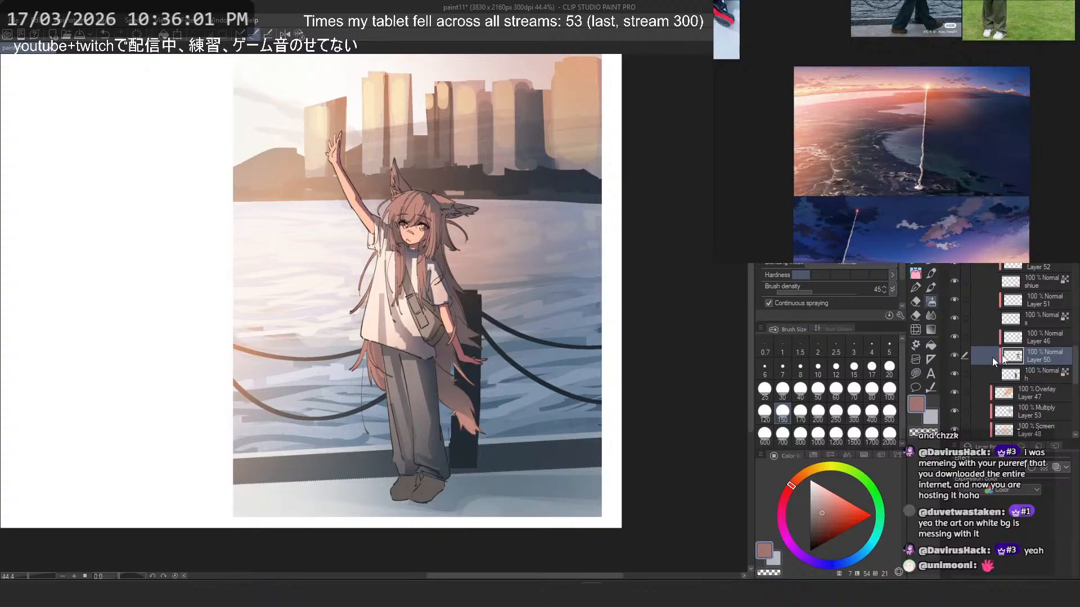
click(1027, 305)
click(1010, 323)
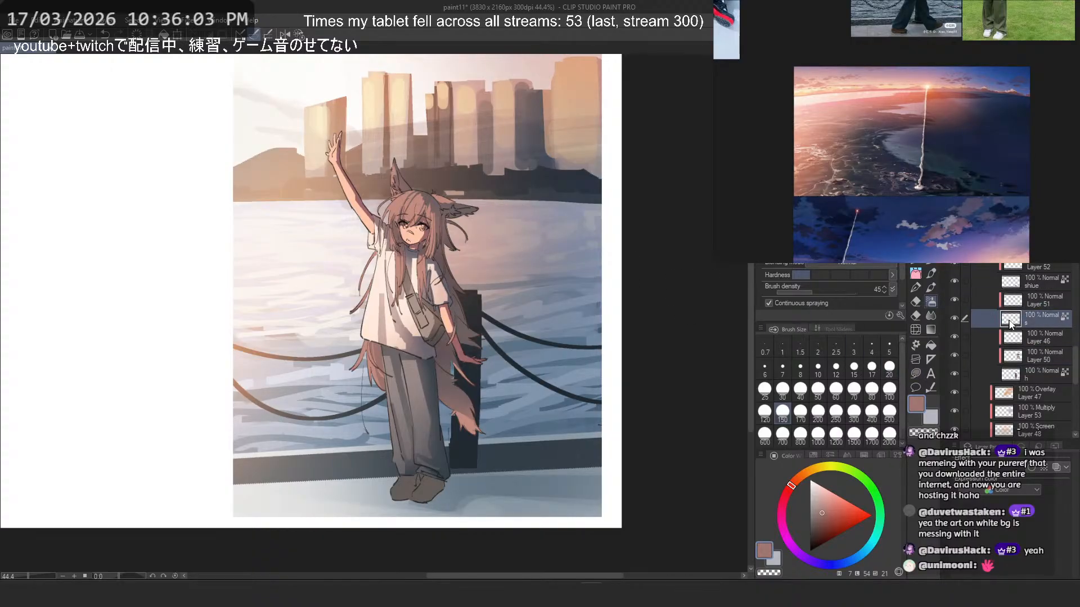
- Add a clipped layer above the layer named s and airbrush a warm peach tint over the raised arm, undoing the unwanted stroke
key(ctrl+shift+n)
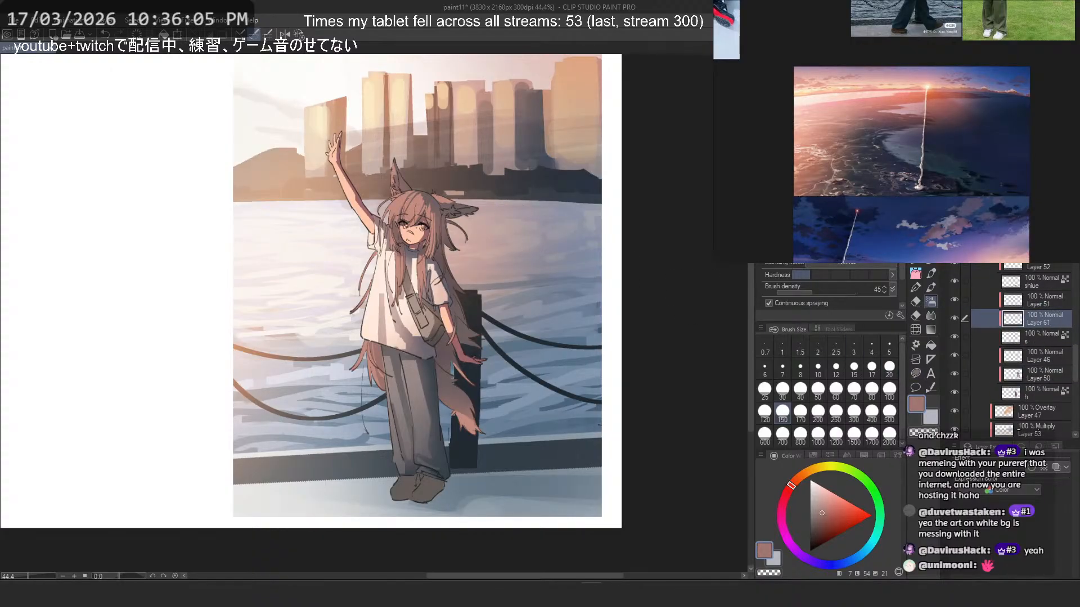
drag(279, 177, 293, 284)
scroll(320, 229, up, 2)
alt+click(386, 305)
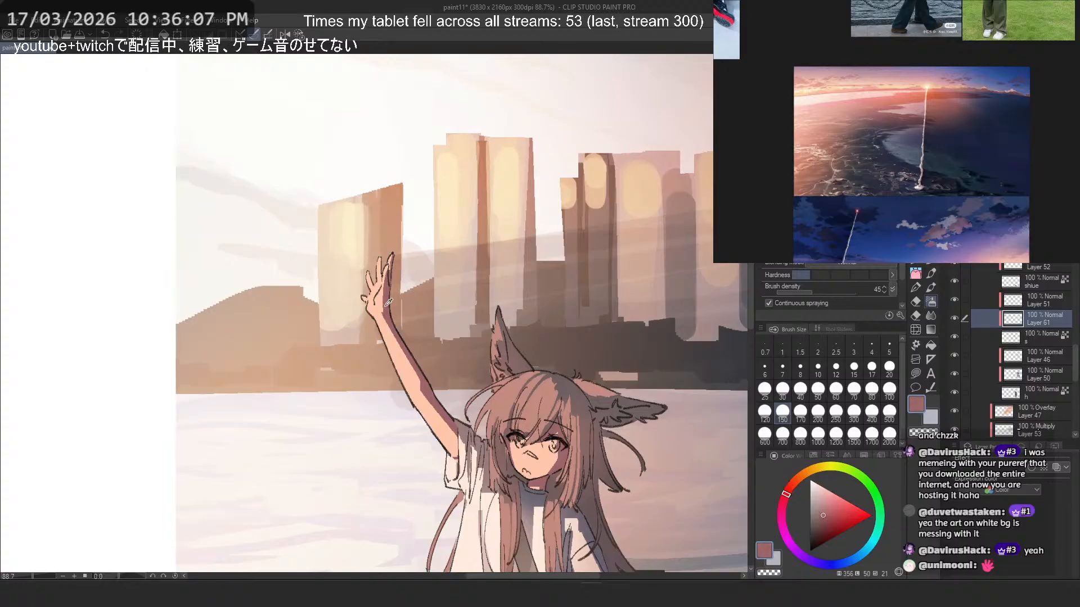
click(795, 479)
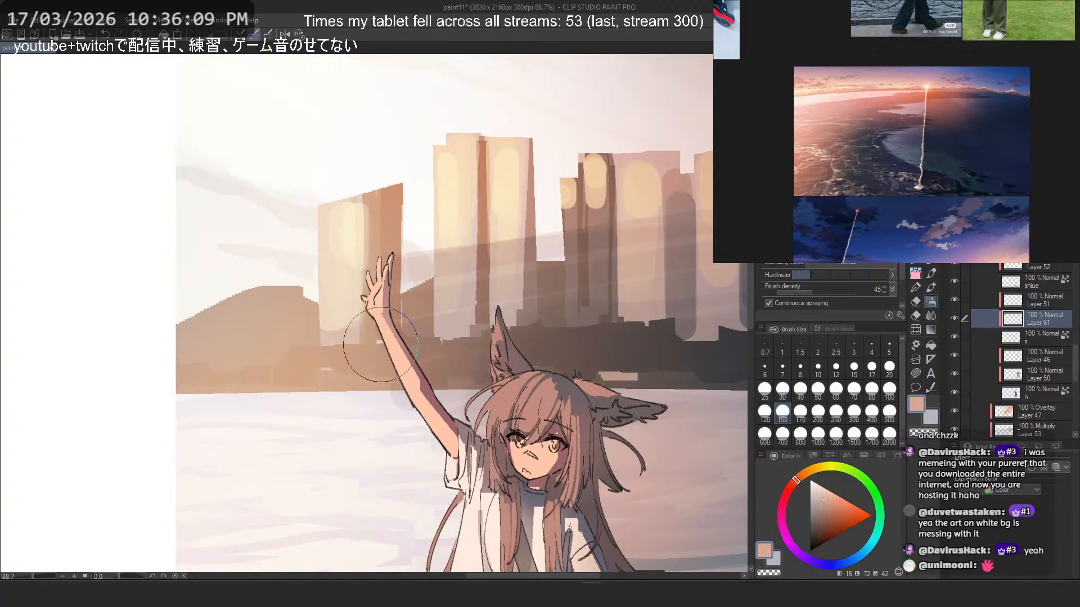
key(ctrl+z)
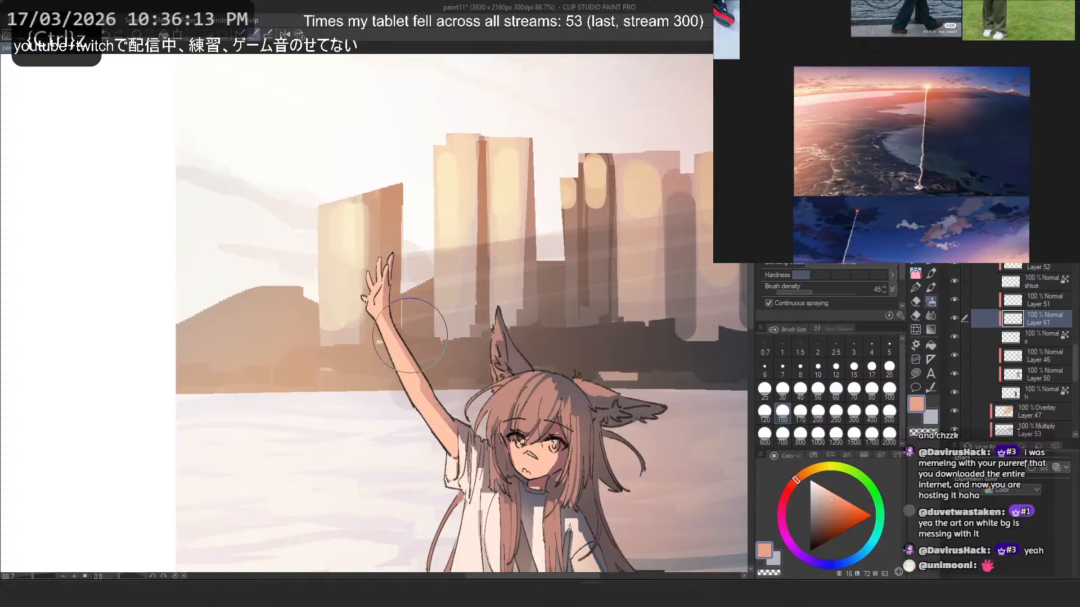
- Airbrush the peach tint along the raised arm from the hand down to the sleeve, undoing the unwanted stroke
scroll(431, 185, down, 7)
scroll(472, 313, up, 6)
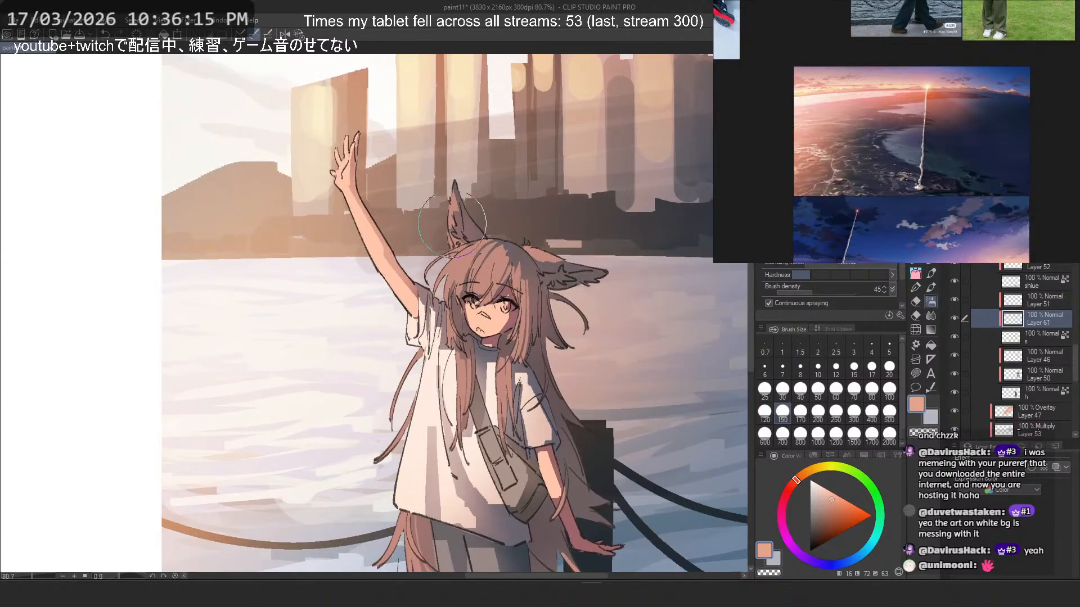
scroll(354, 154, up, 3)
key(ctrl+z)
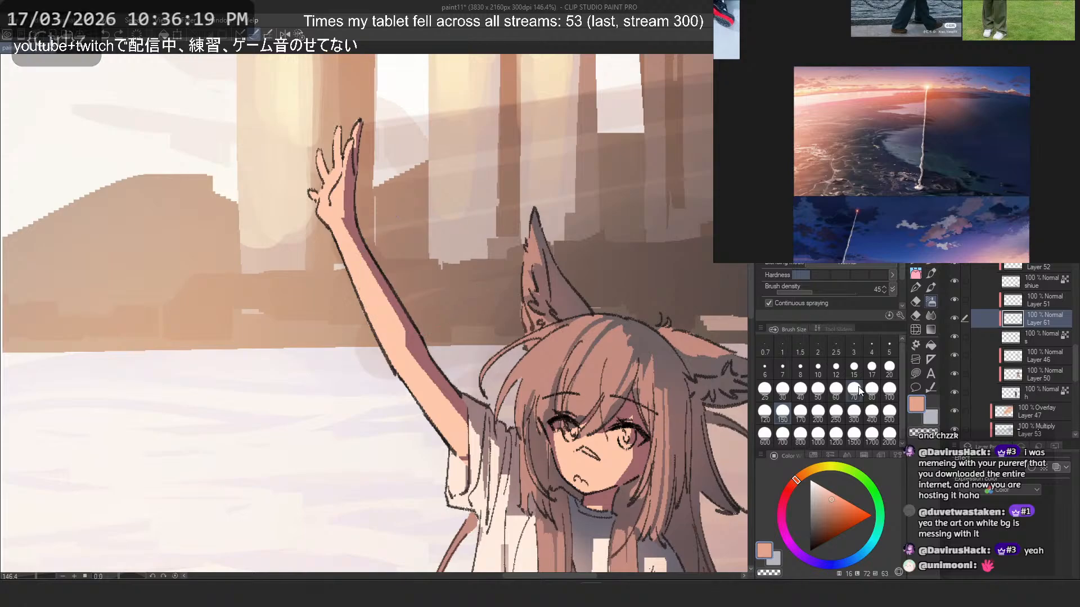
drag(348, 174, 474, 484)
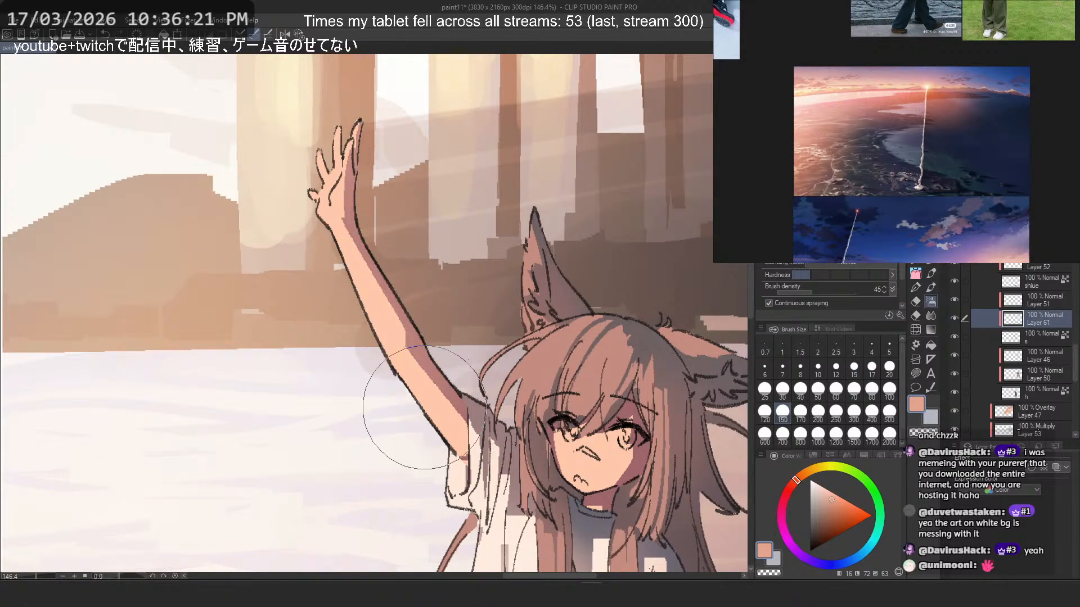
scroll(307, 176, down, 3)
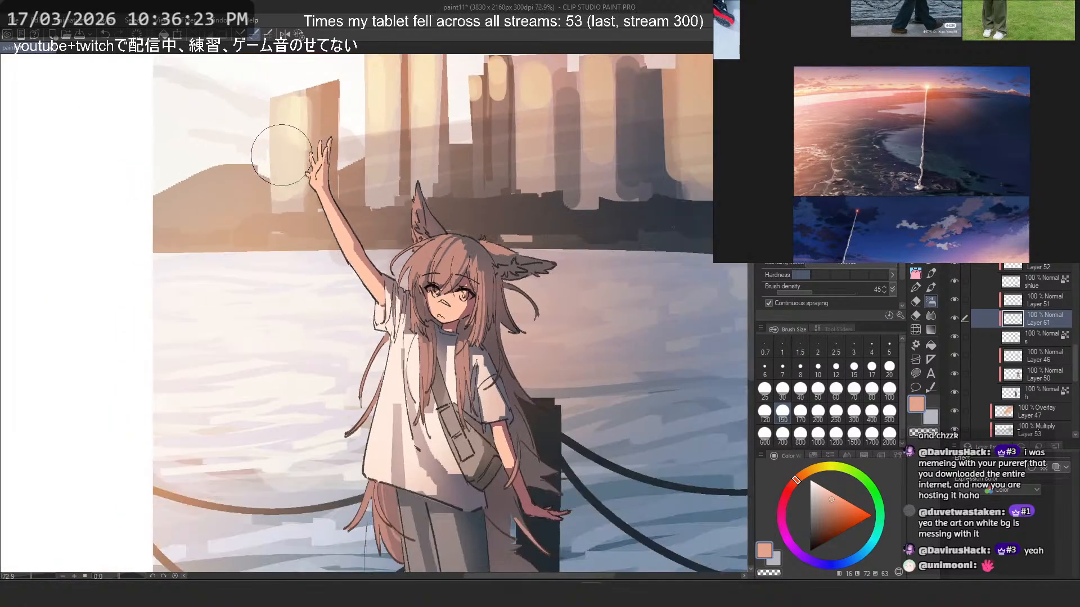
- Reduce the airbrush to 80 and touch up the face and lowered arm with peach, undoing the unwanted strokes
scroll(429, 260, up, 3)
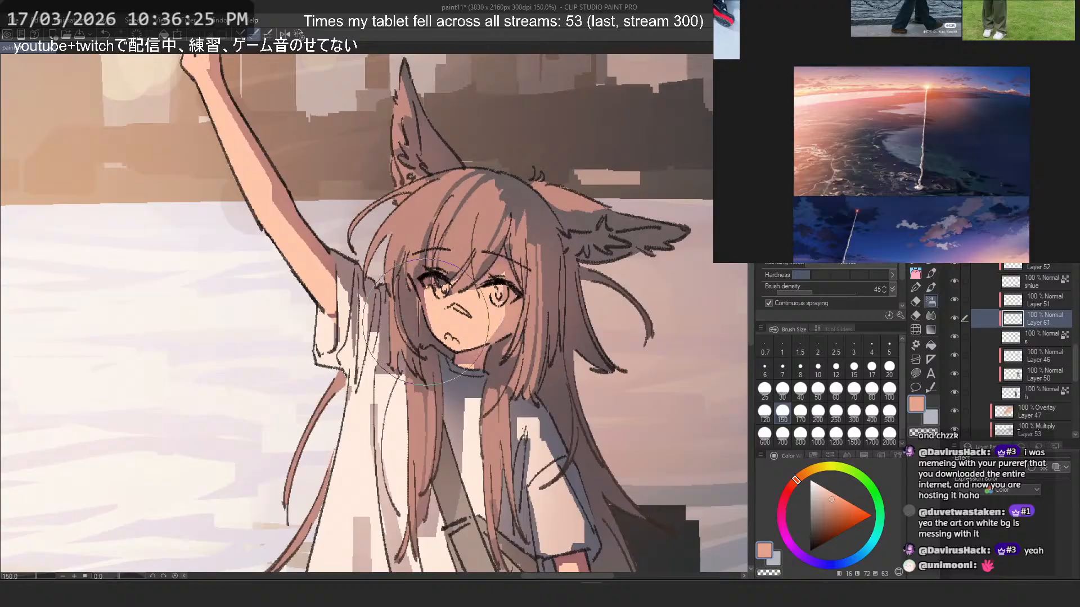
key(ctrl+z)
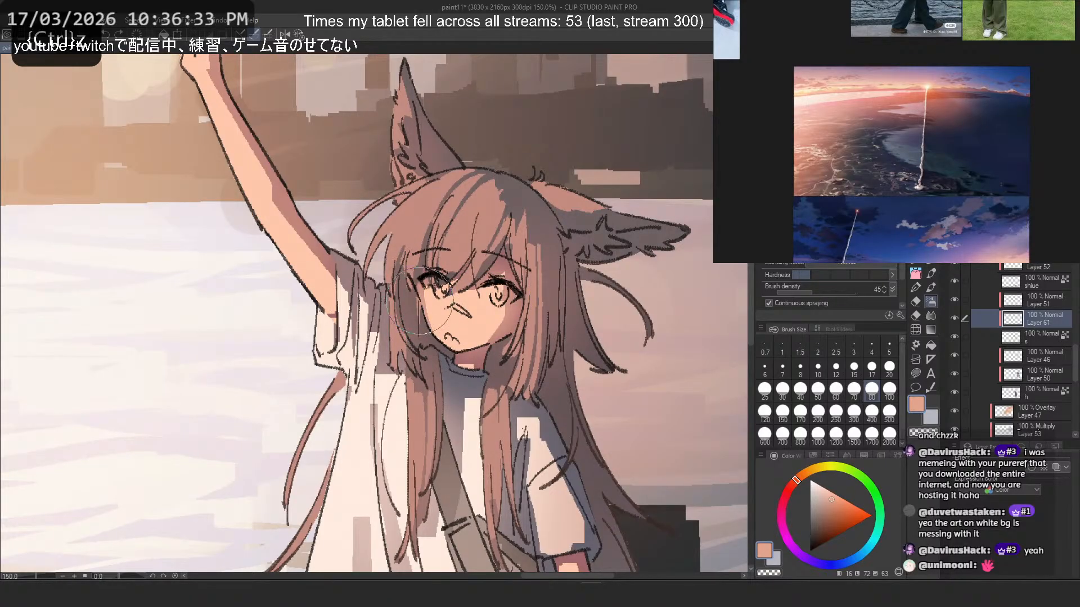
scroll(390, 218, down, 4)
scroll(483, 360, up, 2)
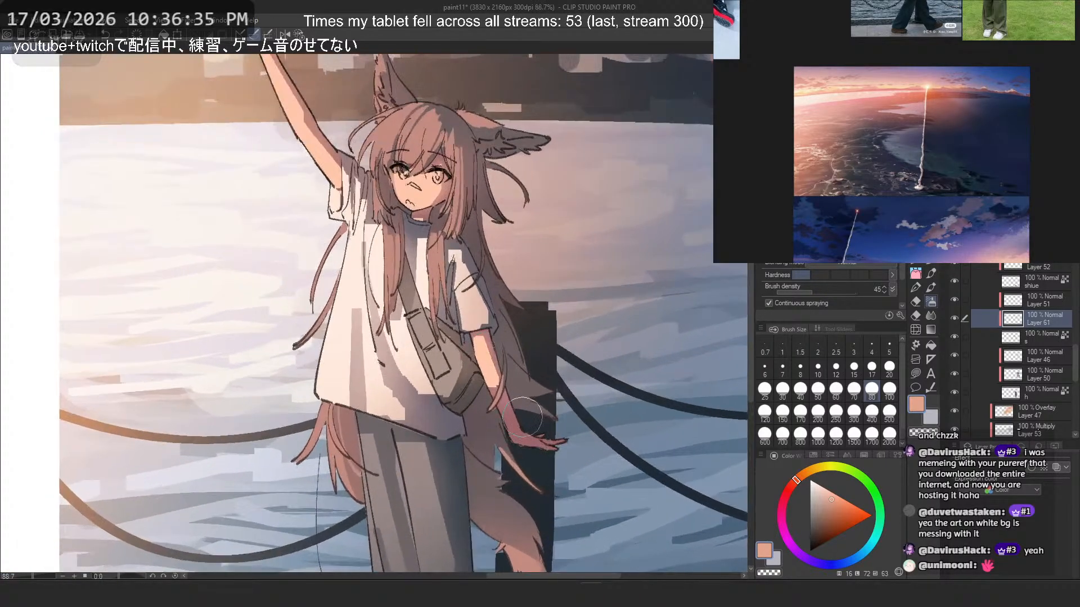
key(ctrl+z)
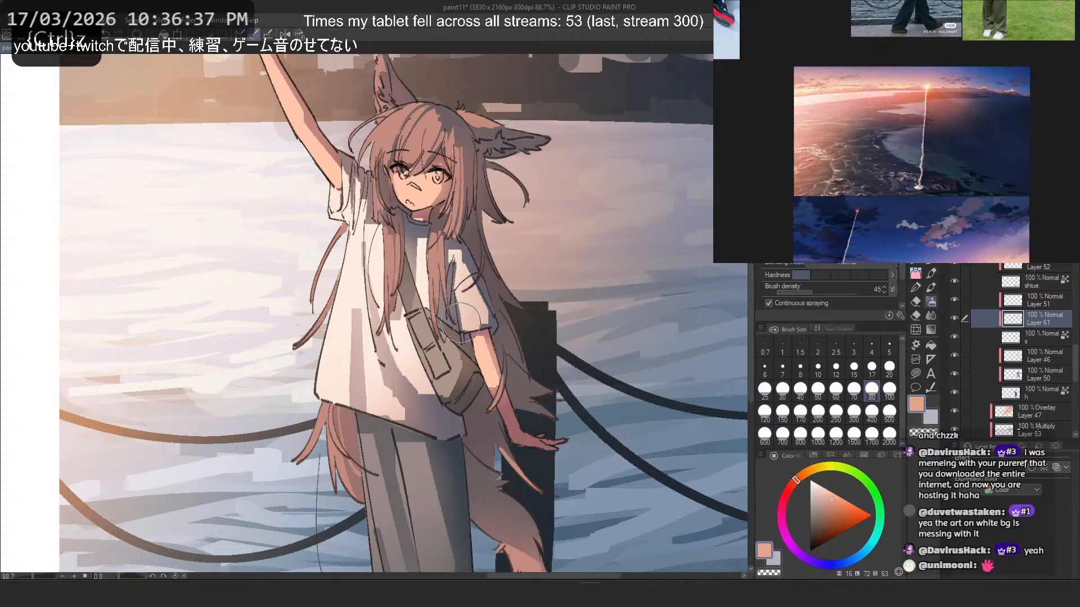
scroll(315, 258, down, 5)
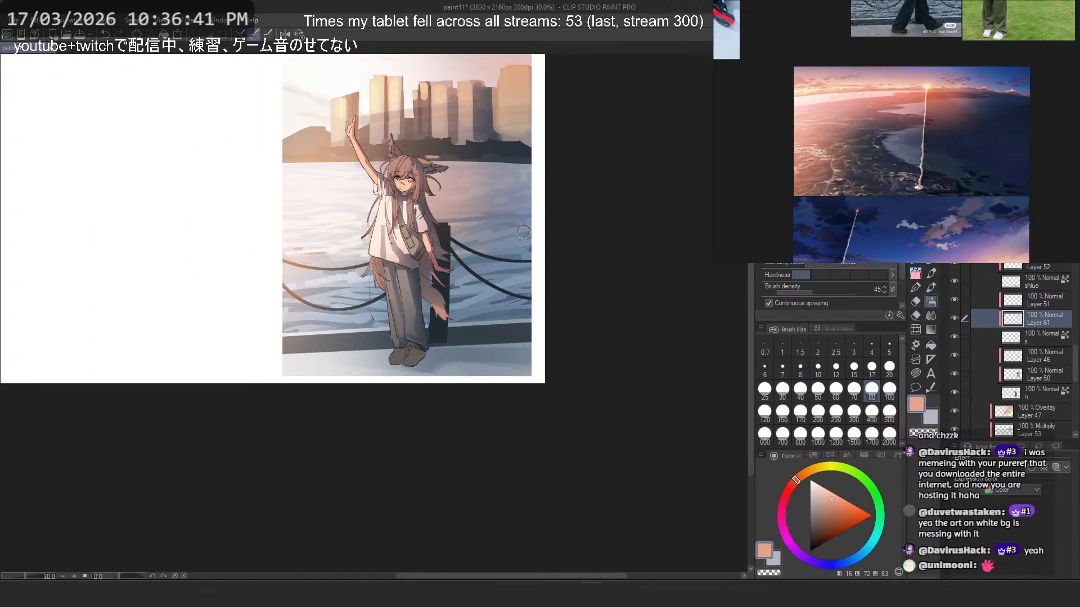
scroll(523, 232, down, 3)
scroll(487, 223, up, 3)
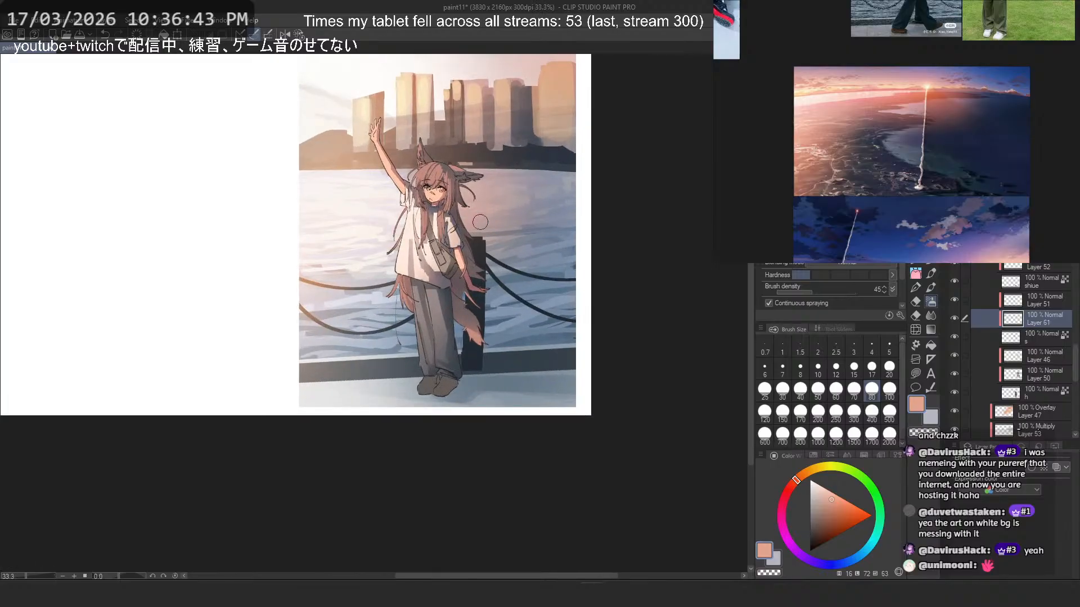
- On Layer 51, sample a muted red-brown and airbrush the raised arm's shadow beside the sleeve, undoing the unwanted strokes
click(956, 337)
click(955, 337)
click(1030, 302)
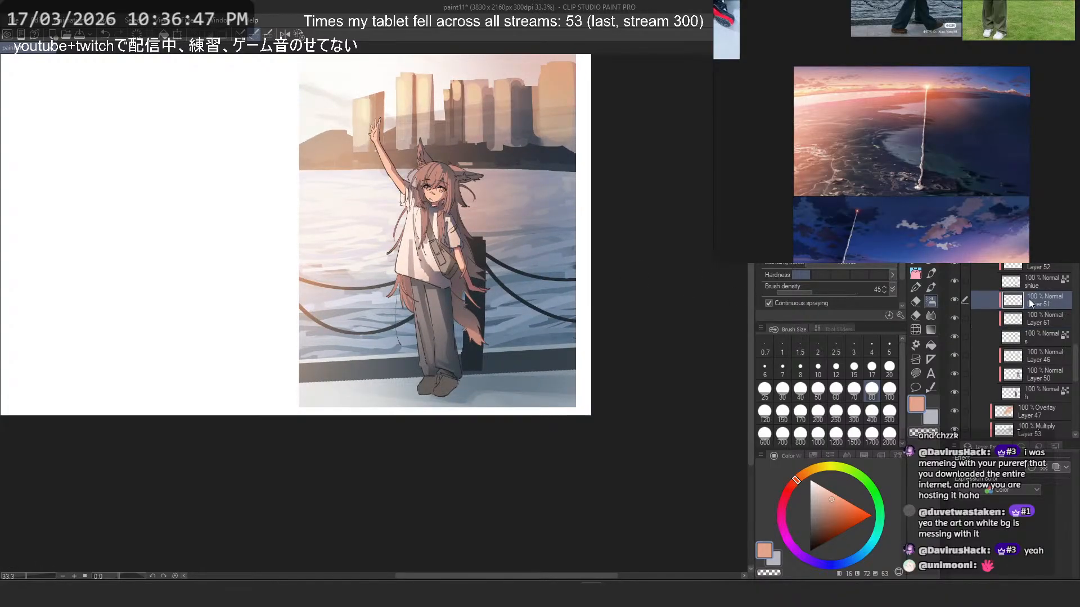
scroll(386, 143, up, 6)
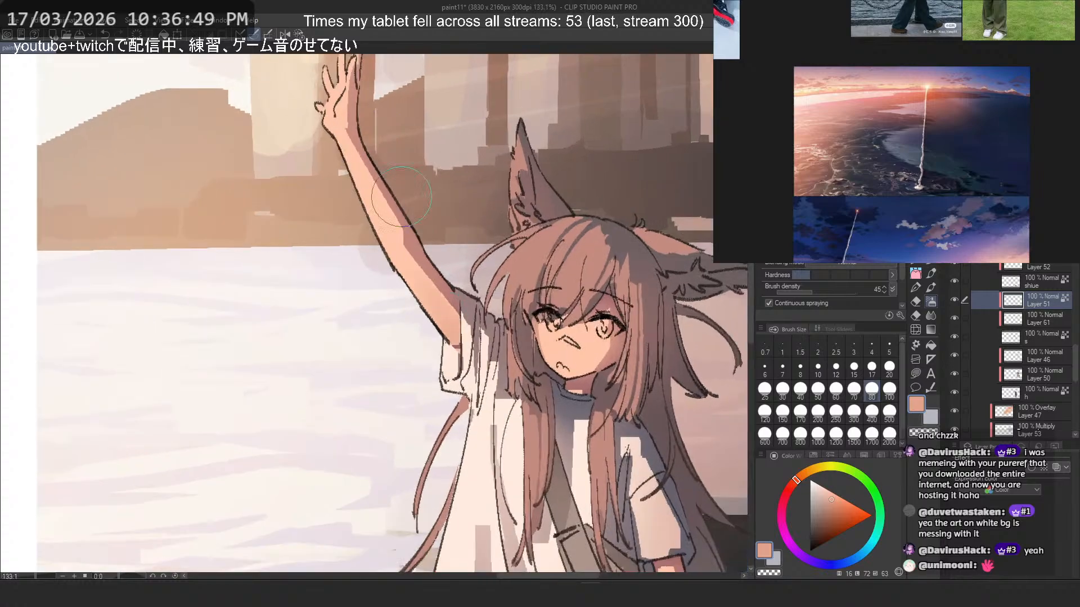
key(ctrl+z)
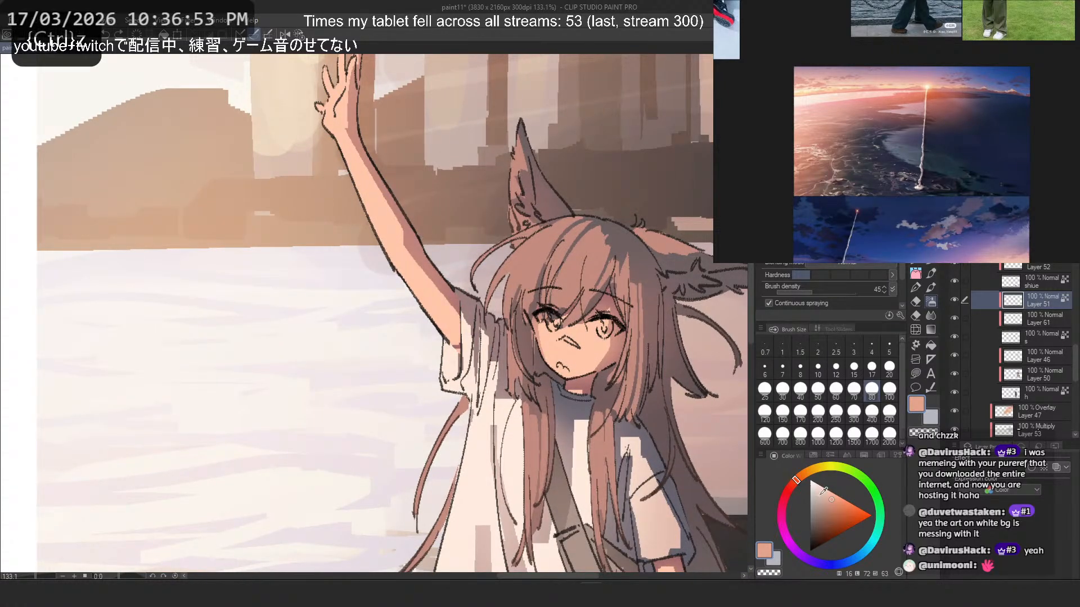
click(807, 483)
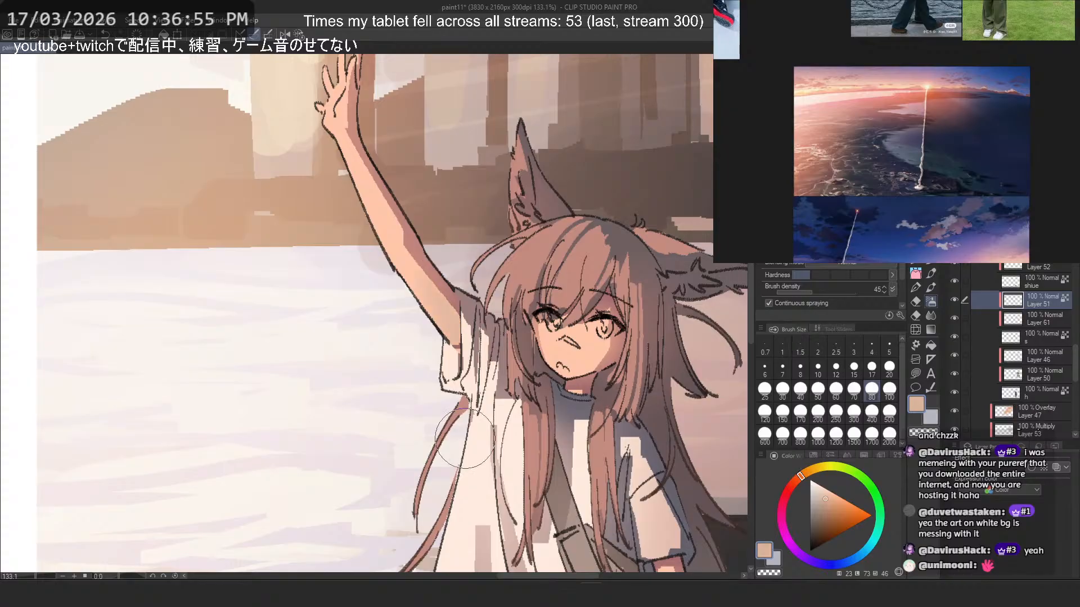
key(ctrl+z)
alt+click(450, 293)
drag(457, 313, 441, 391)
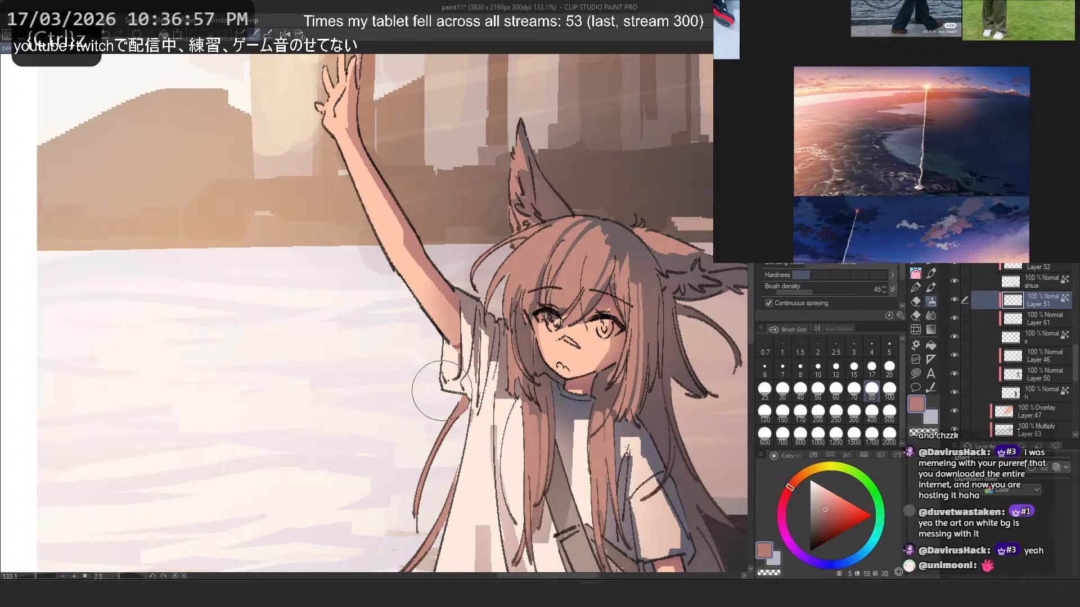
- Mirror the canvas view and airbrush muted red-brown over the lowered forearm's shadow, undoing the unwanted stroke
key(h)
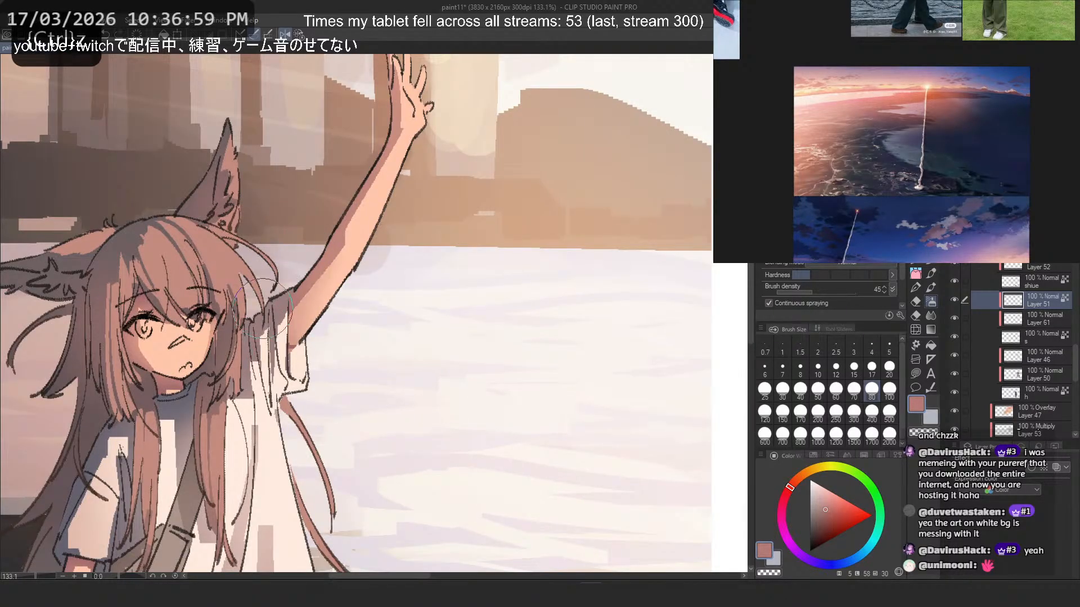
scroll(433, 248, down, 3)
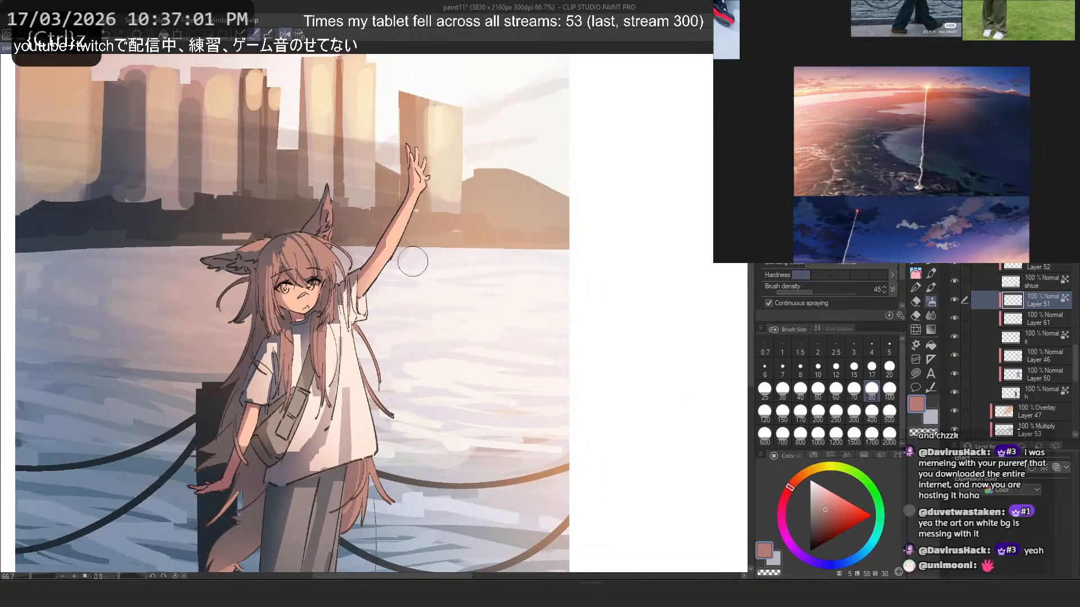
scroll(291, 388, up, 3)
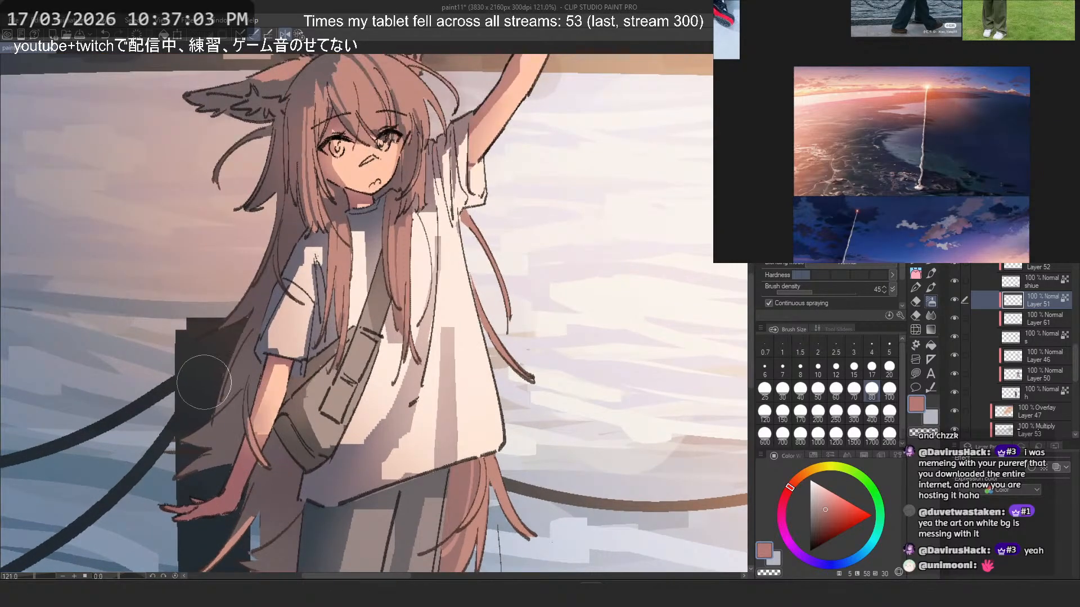
drag(205, 368, 265, 430)
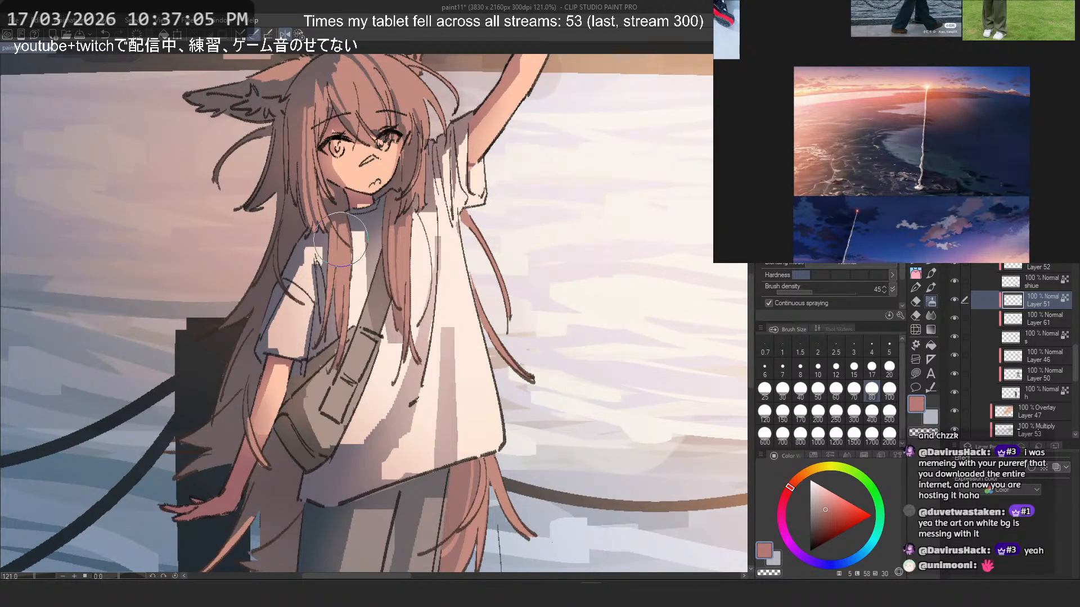
scroll(341, 239, down, 3)
scroll(338, 427, up, 4)
key(ctrl+z)
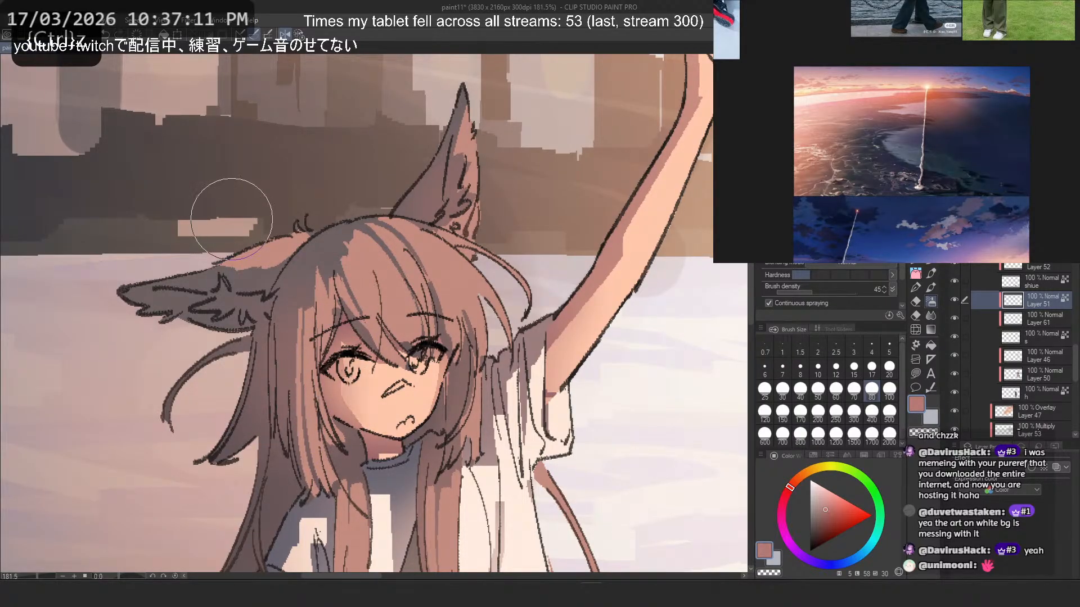
- On Layer 46, sample a darker greyish red-brown and airbrush the shaded hair around the head, undoing the unwanted stroke
scroll(234, 173, down, 6)
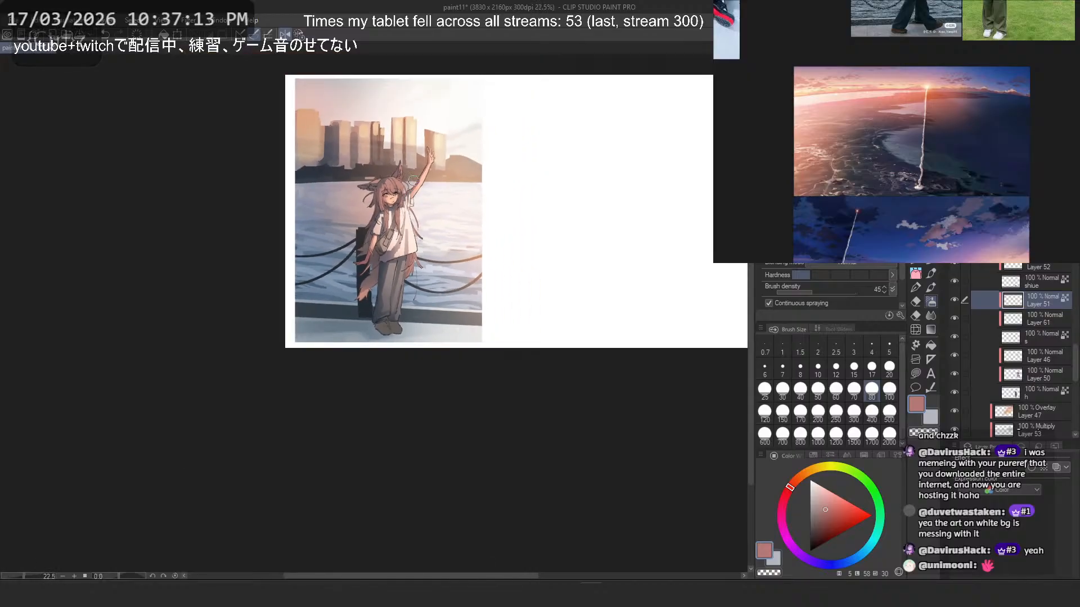
scroll(414, 180, up, 1)
scroll(1002, 347, down, 3)
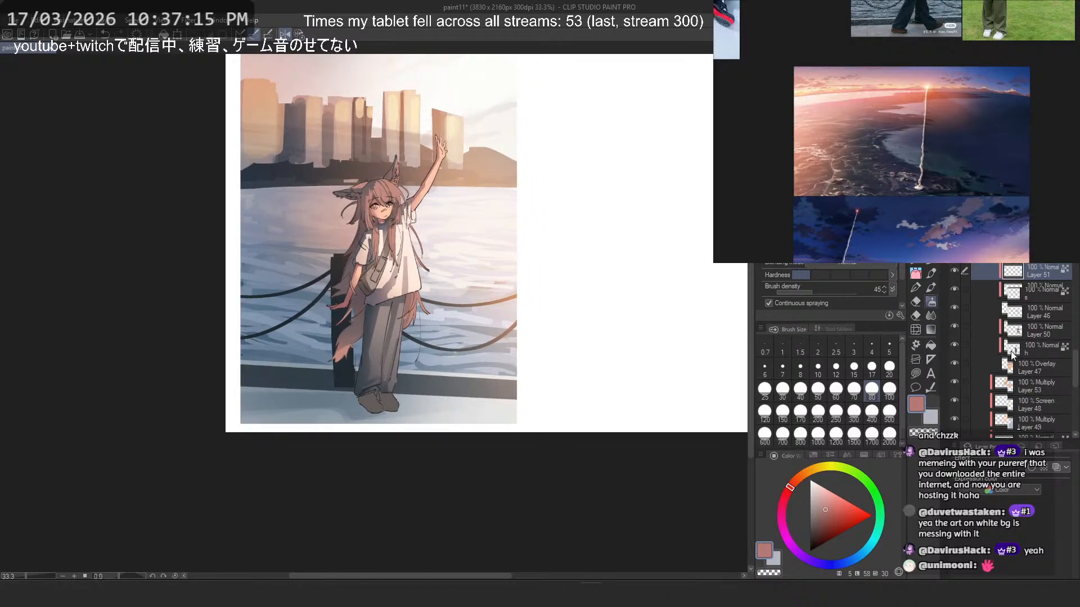
click(1034, 317)
click(955, 312)
click(955, 312)
scroll(396, 191, up, 2)
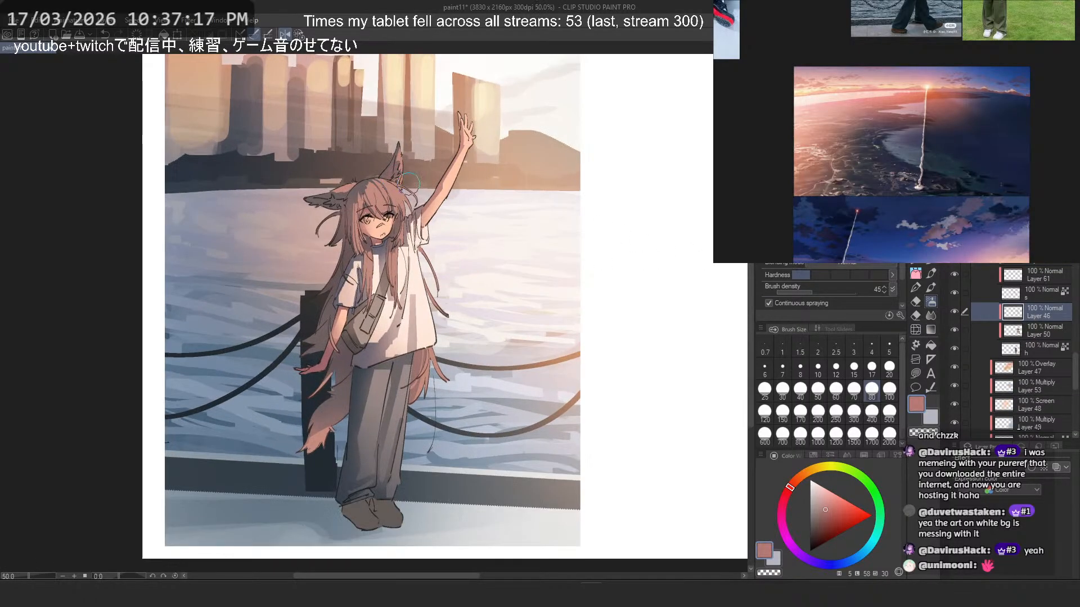
scroll(383, 221, up, 4)
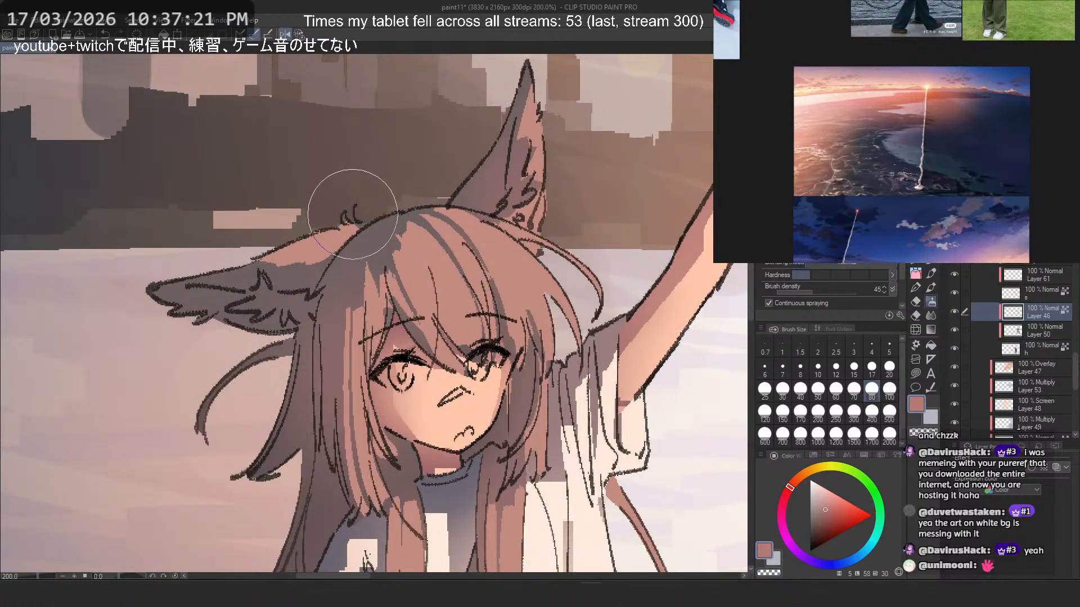
scroll(349, 286, down, 3)
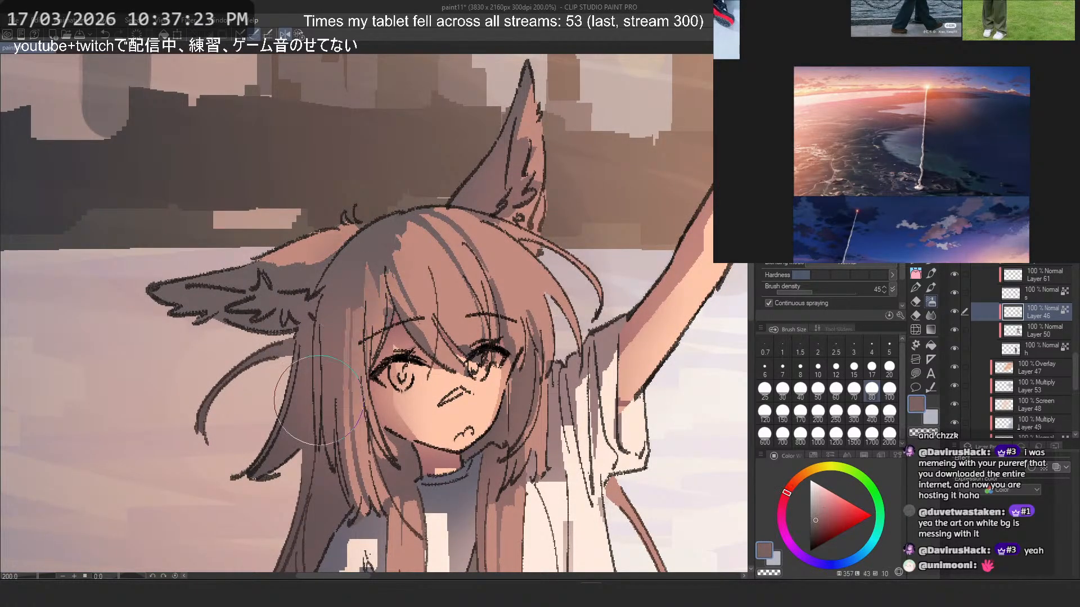
scroll(440, 200, down, 2)
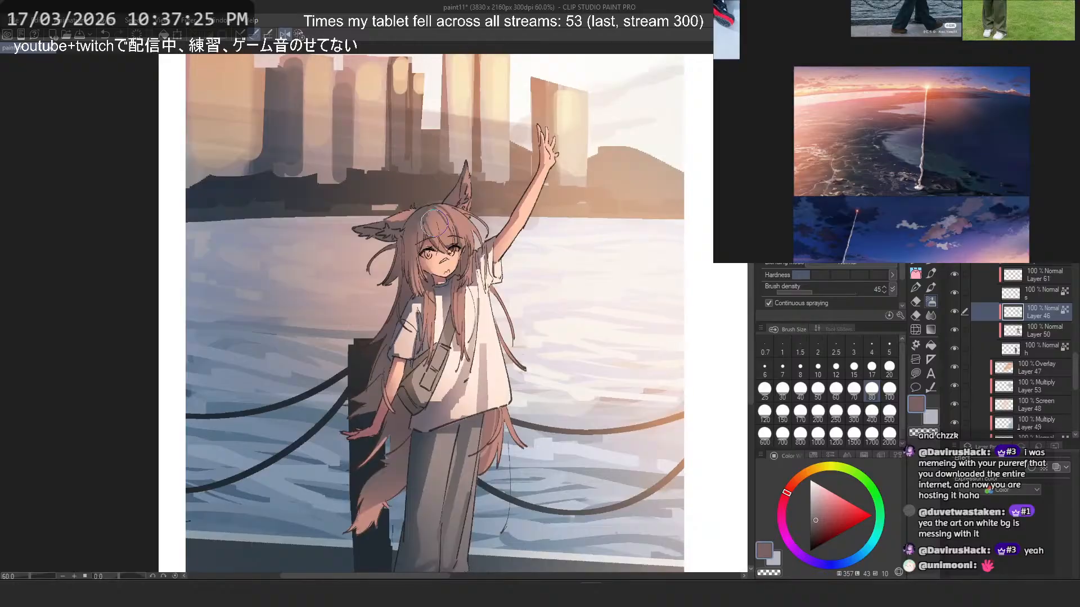
key(2)
key(ctrl+z)
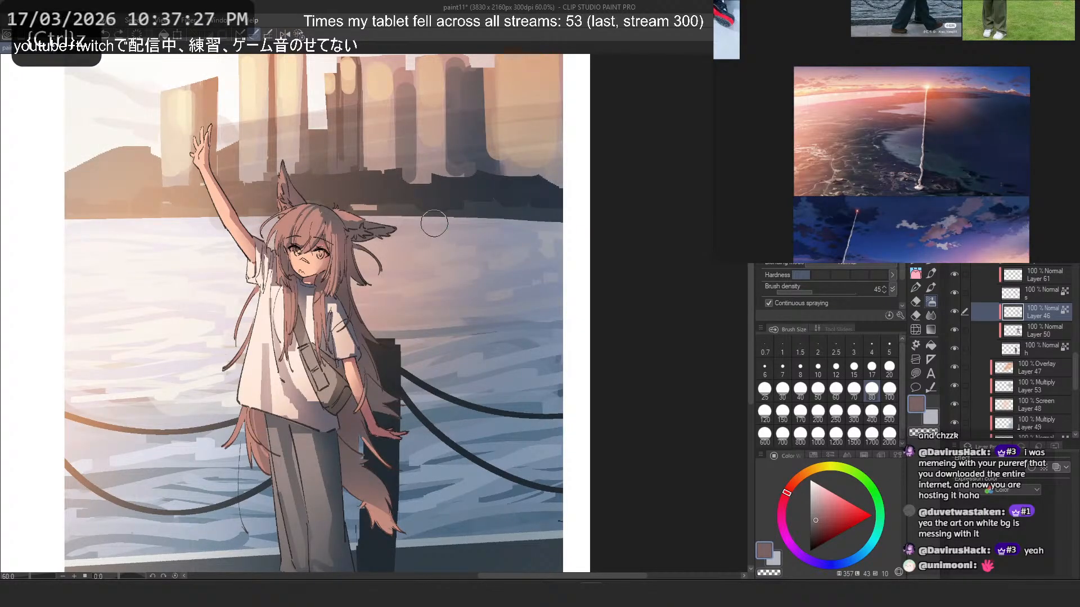
- Enlarge the airbrush to 200 and soften the shadows of the hair and upright ear, undoing the unwanted stroke
click(817, 411)
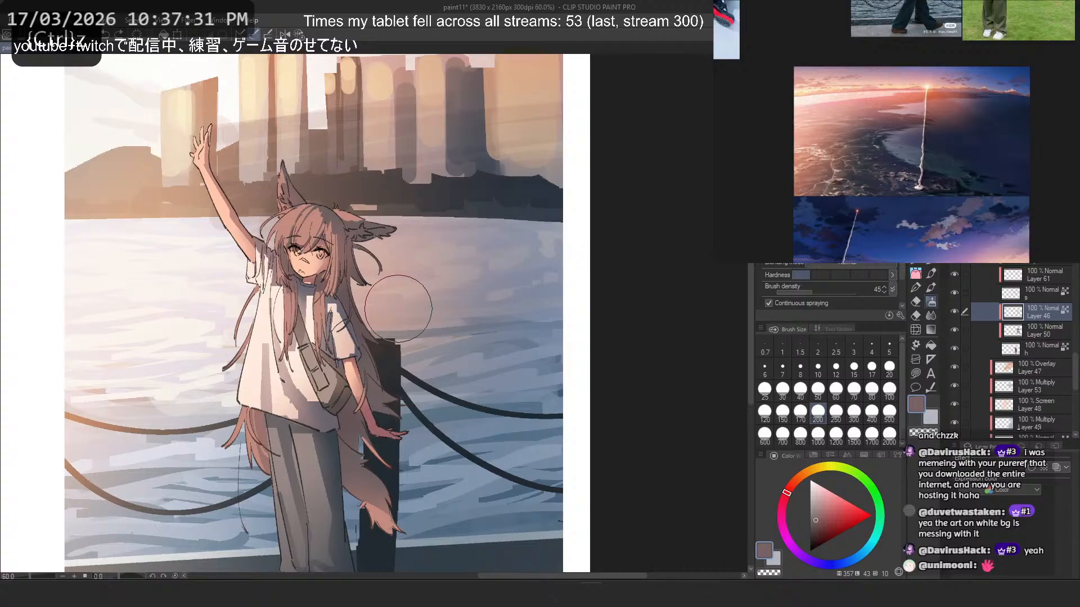
key(2)
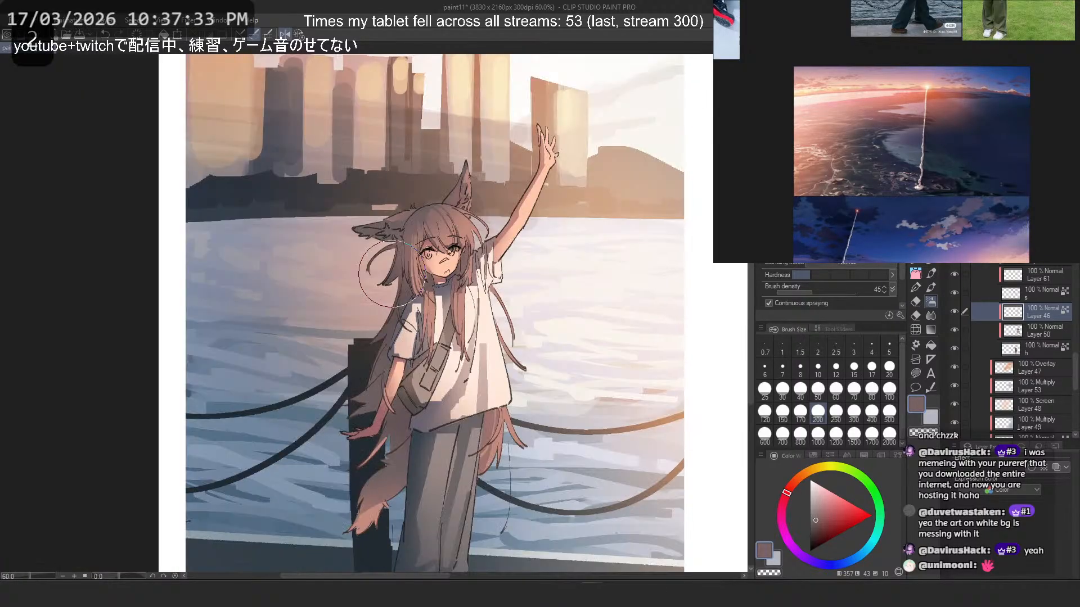
scroll(459, 188, down, 4)
scroll(465, 182, up, 5)
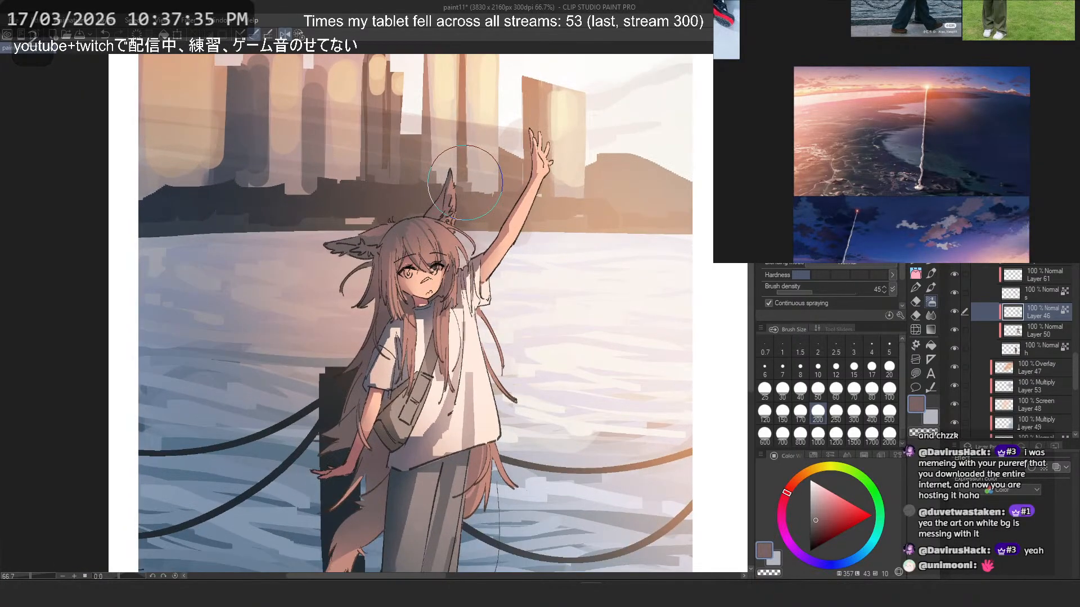
scroll(465, 182, up, 2)
key(ctrl+z)
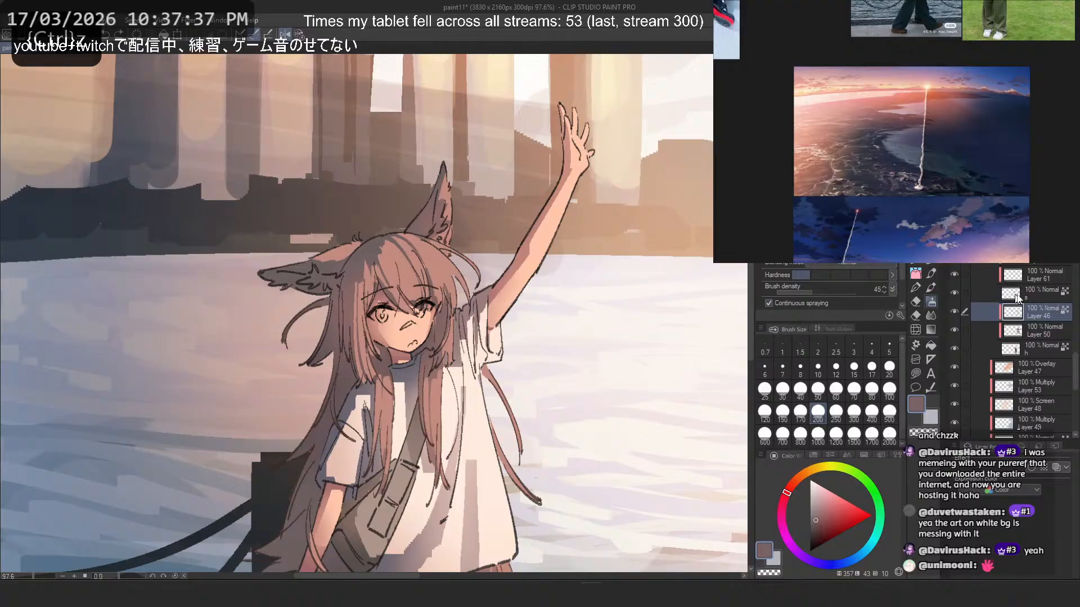
- Place Layer 46 in a new layer folder and add an empty raster layer directly above it inside the folder
key(ctrl+g)
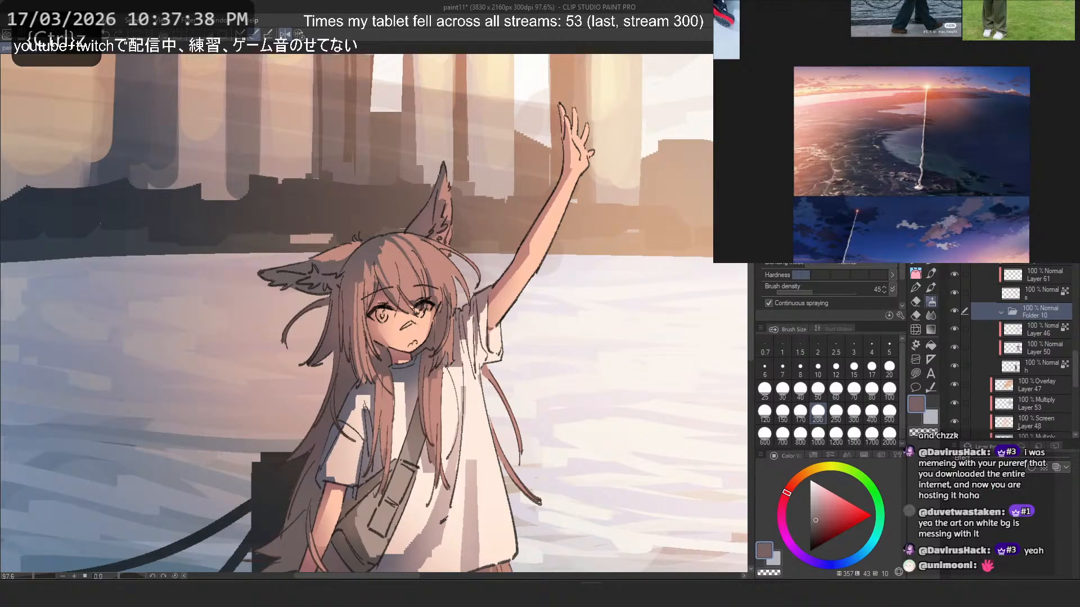
click(1028, 332)
click(1043, 318)
click(1043, 330)
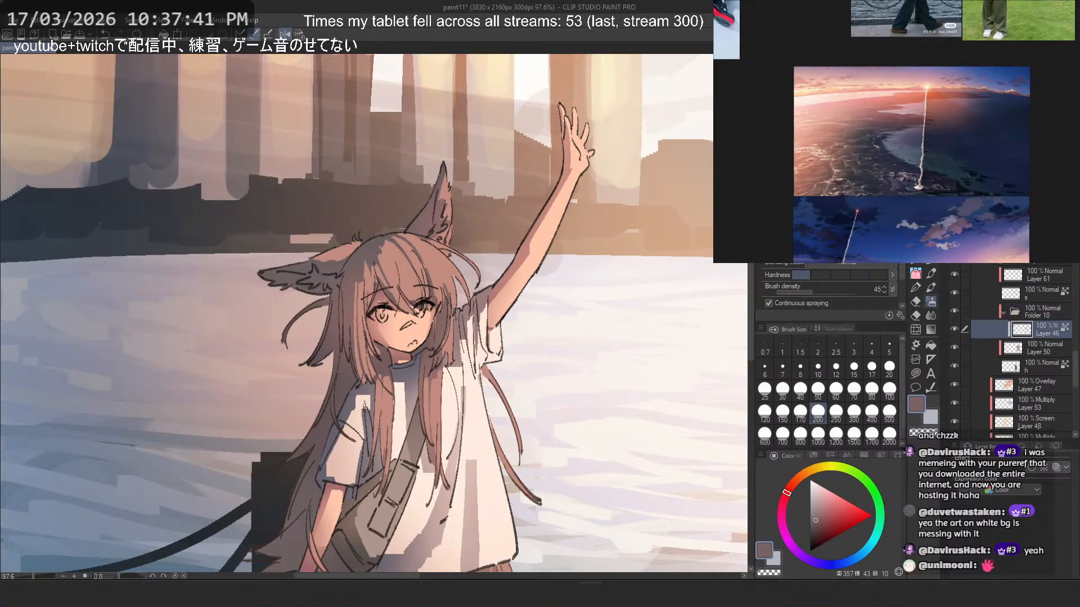
key(ctrl+shift+n)
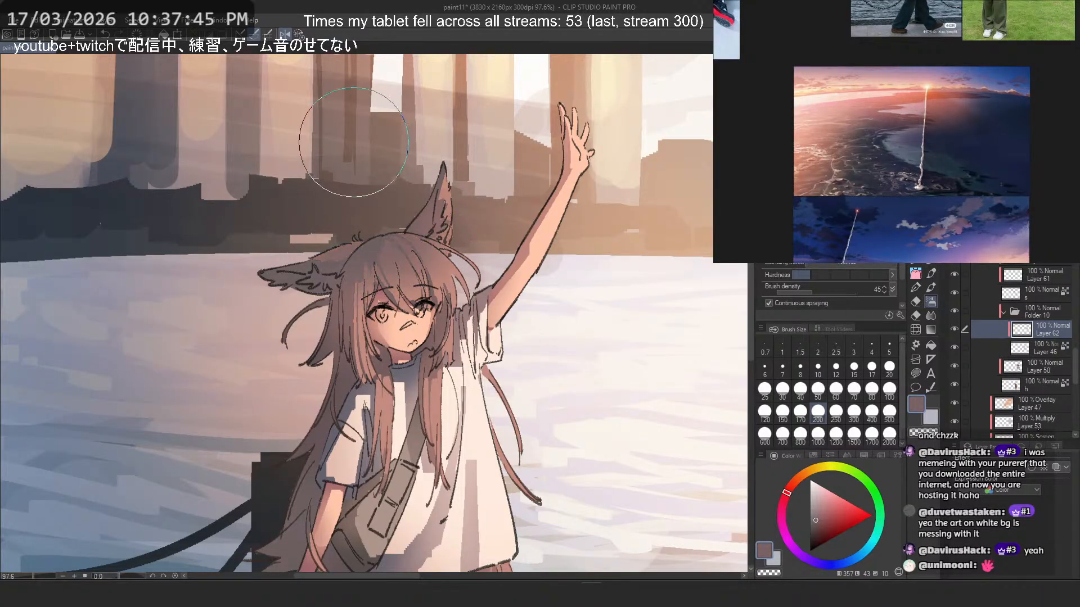
- On the new layer, airbrush soft muted shadow over the hair and ears, mirroring the canvas view and undoing unwanted strokes
key(ctrl+z)
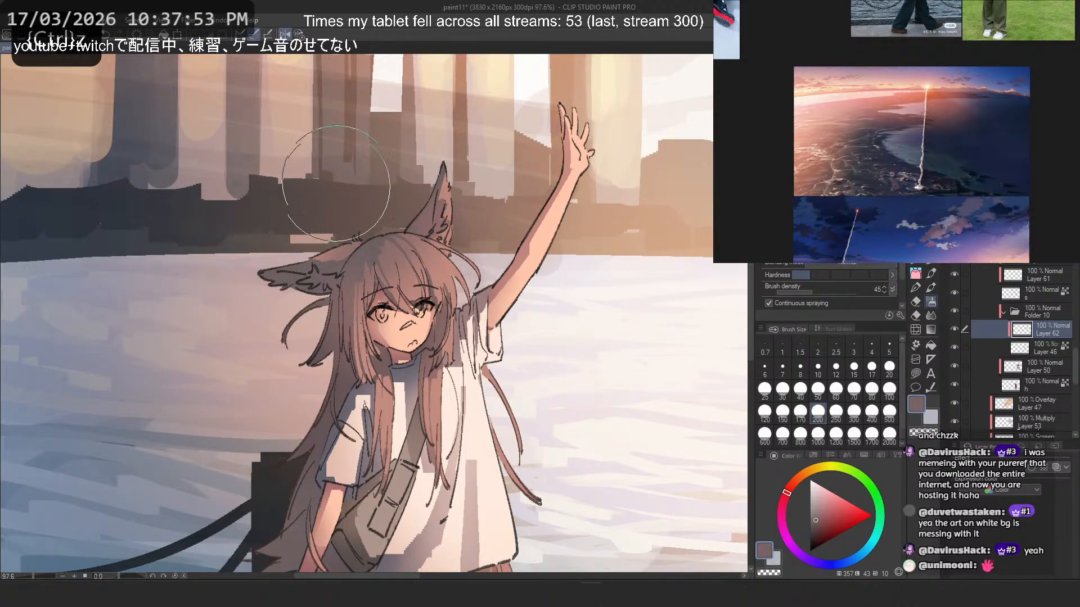
scroll(308, 312, down, 2)
scroll(307, 312, up, 1)
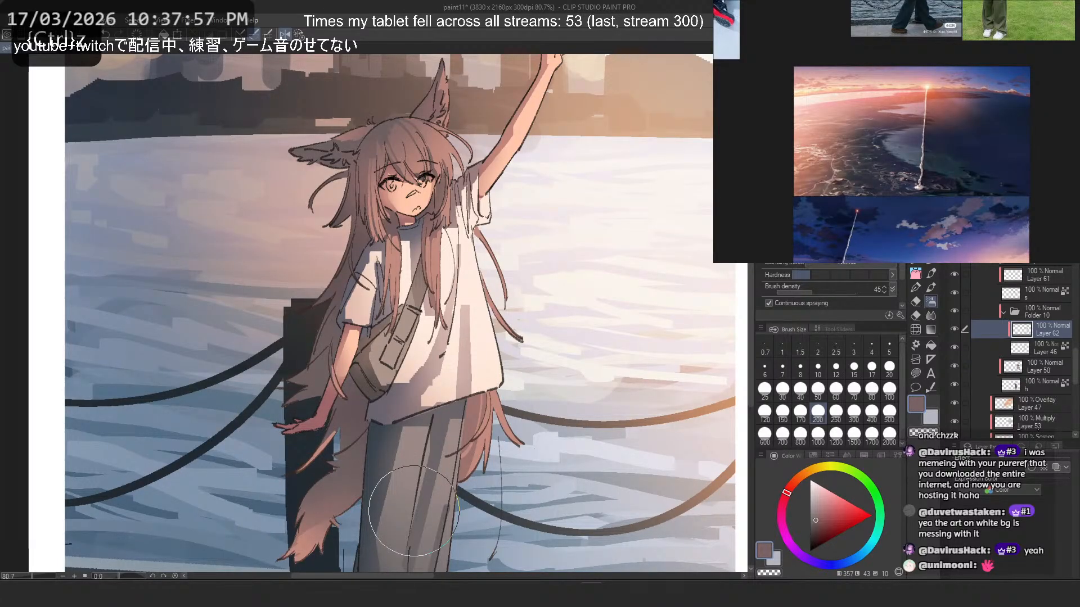
scroll(413, 511, down, 3)
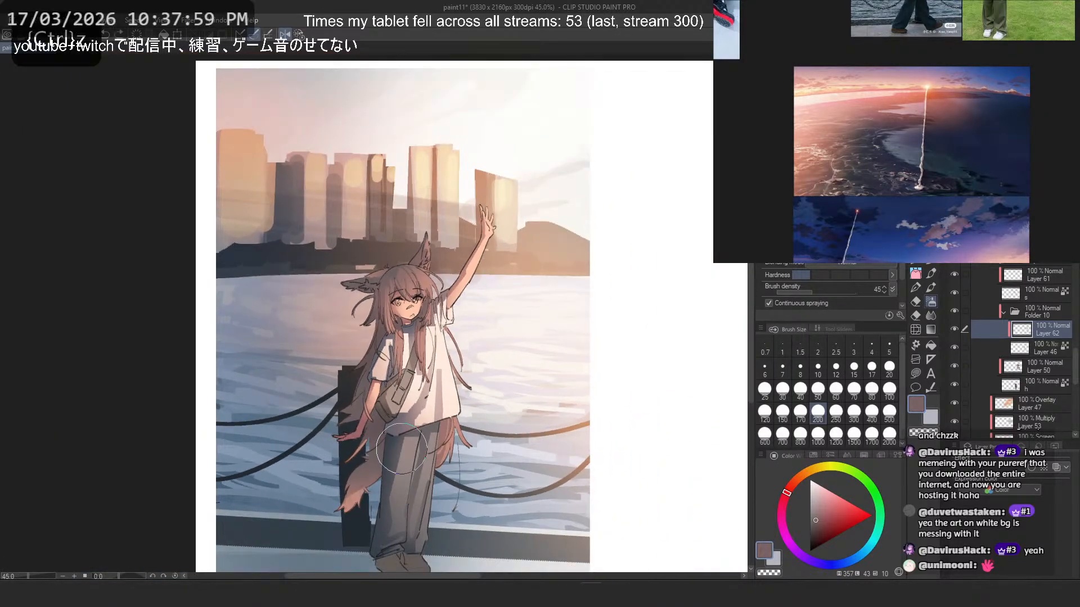
scroll(450, 338, up, 3)
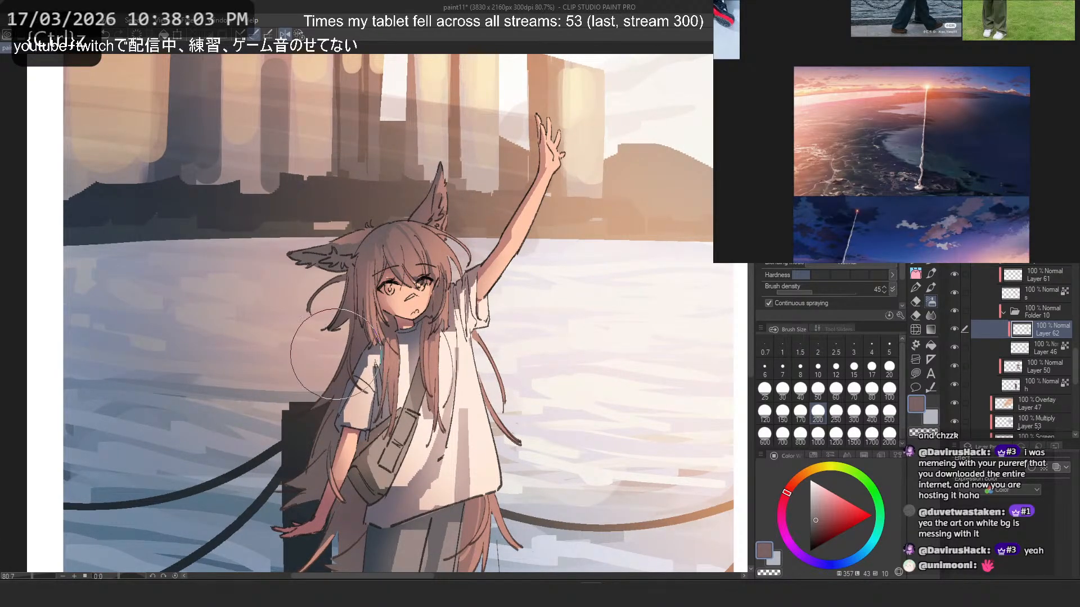
scroll(332, 360, down, 5)
scroll(548, 292, up, 5)
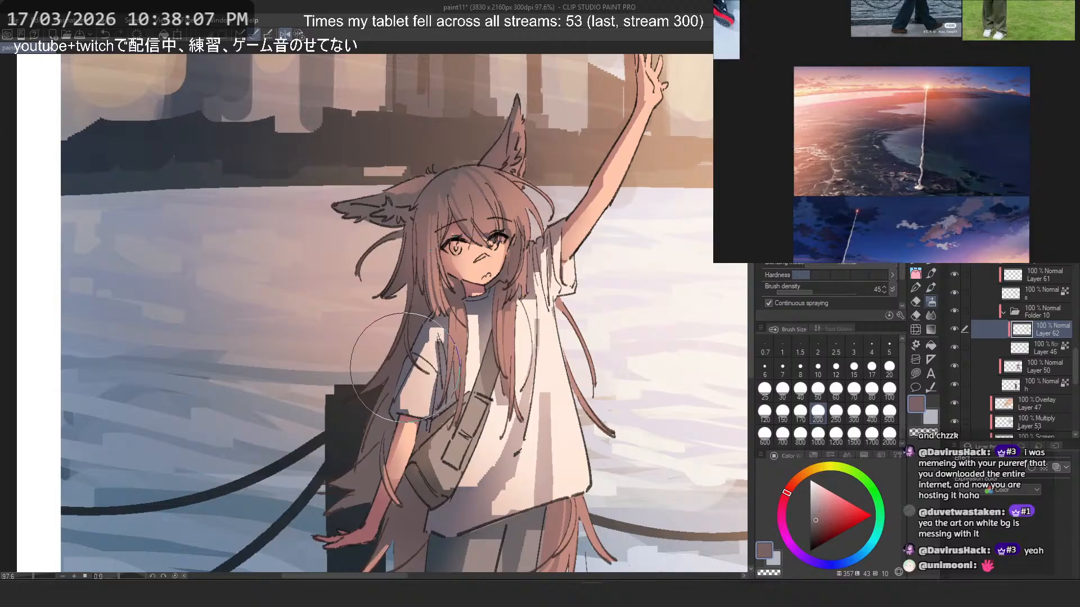
key(2)
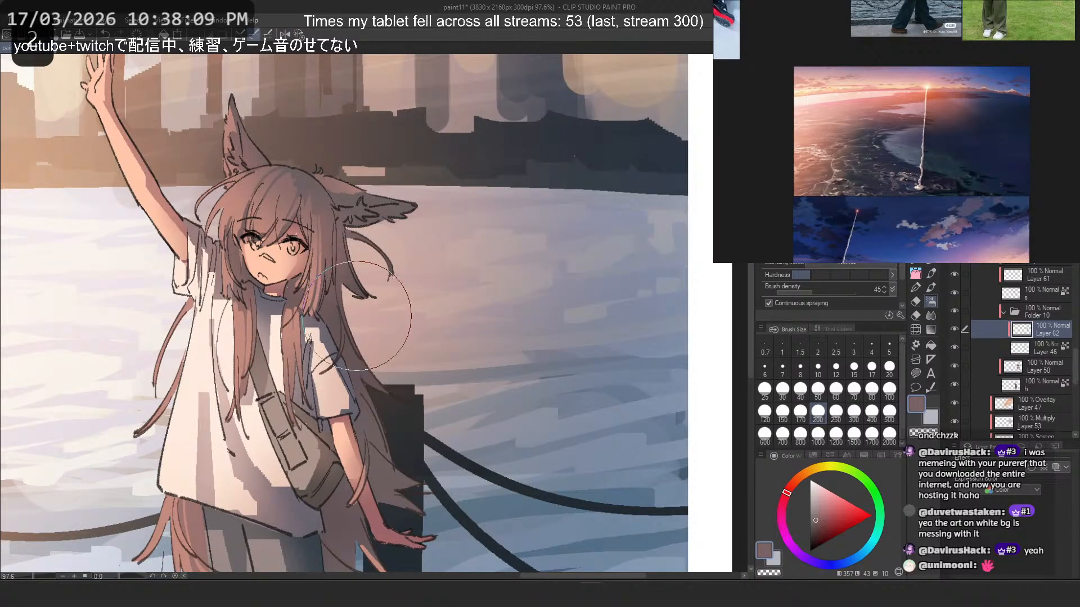
key(ctrl+z)
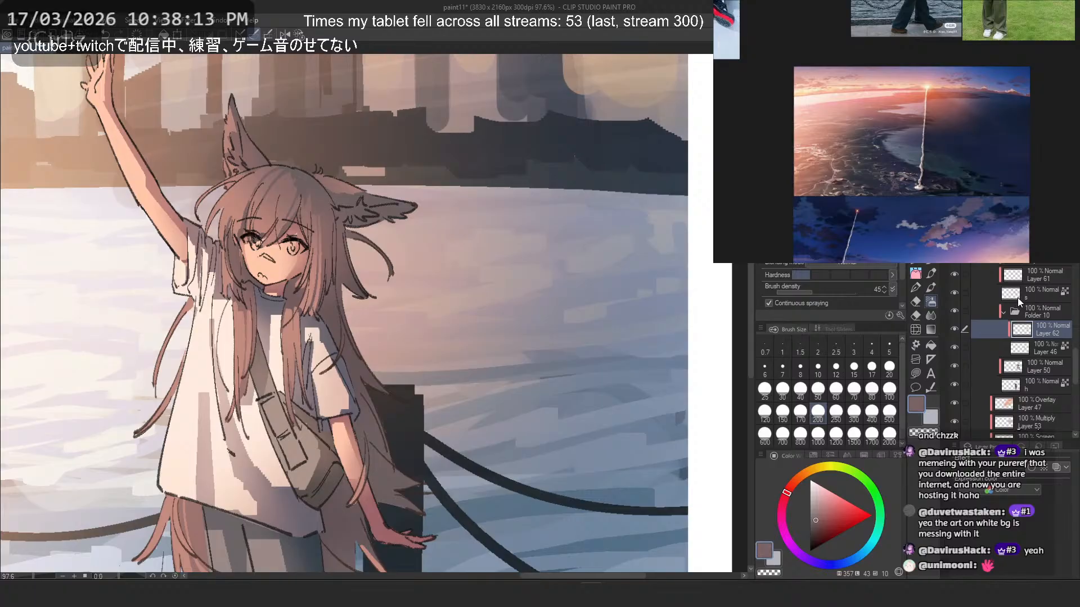
- Make Layer 54 active and switch to the pen with transparent colour for working on the lowered sleeve
scroll(1034, 333, up, 3)
scroll(1033, 333, up, 2)
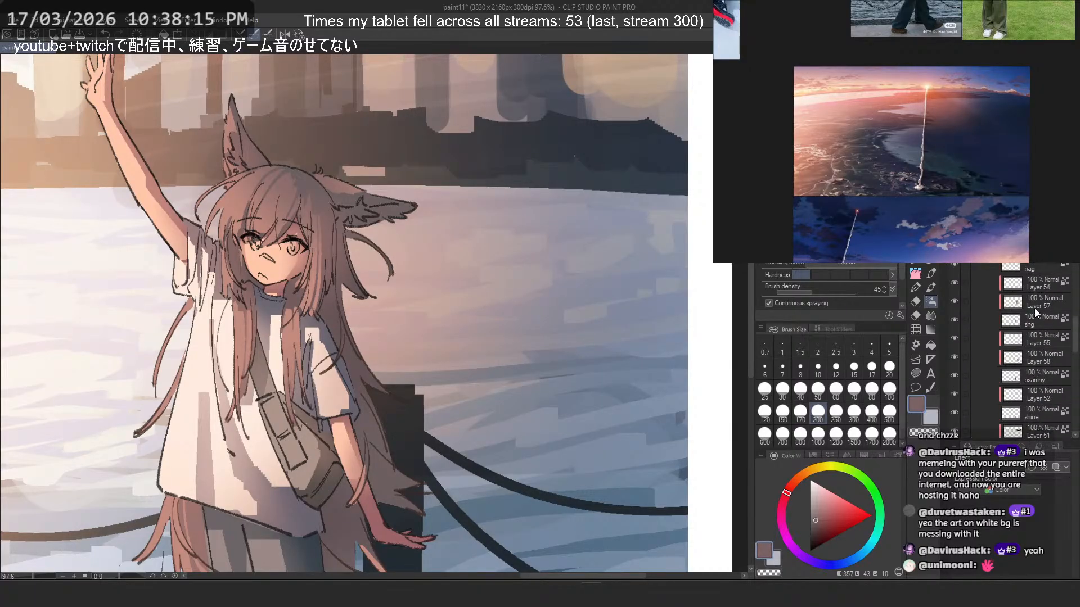
click(976, 306)
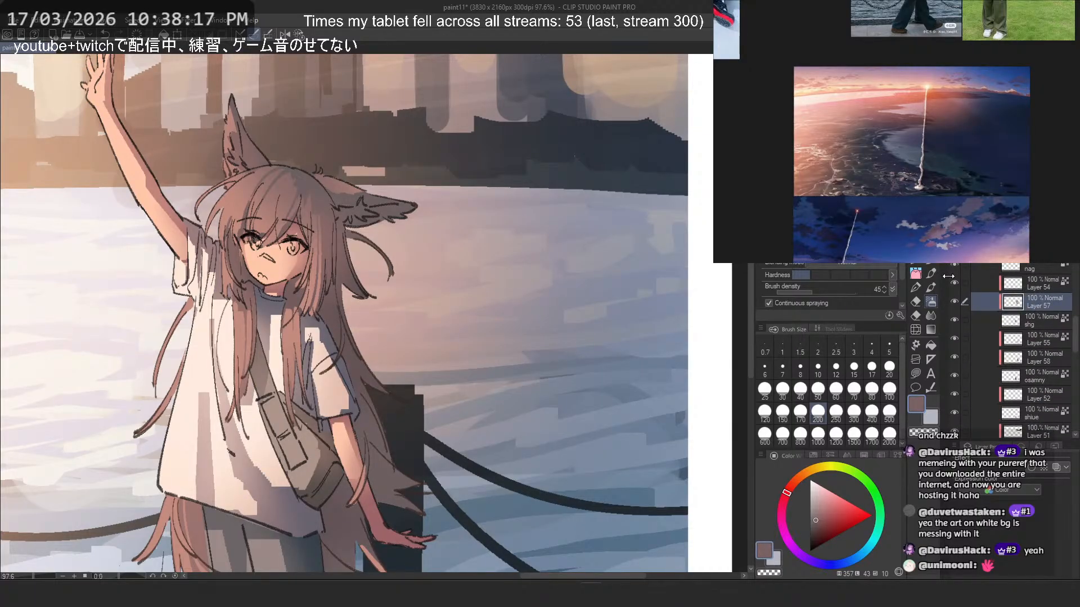
click(980, 280)
scroll(507, 314, up, 2)
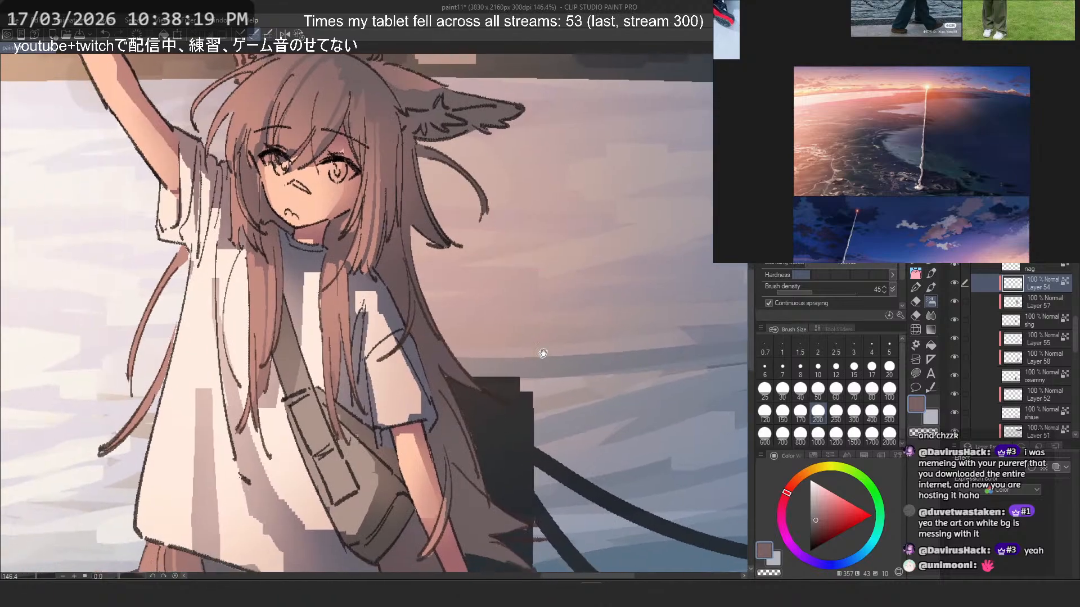
click(912, 262)
key(c)
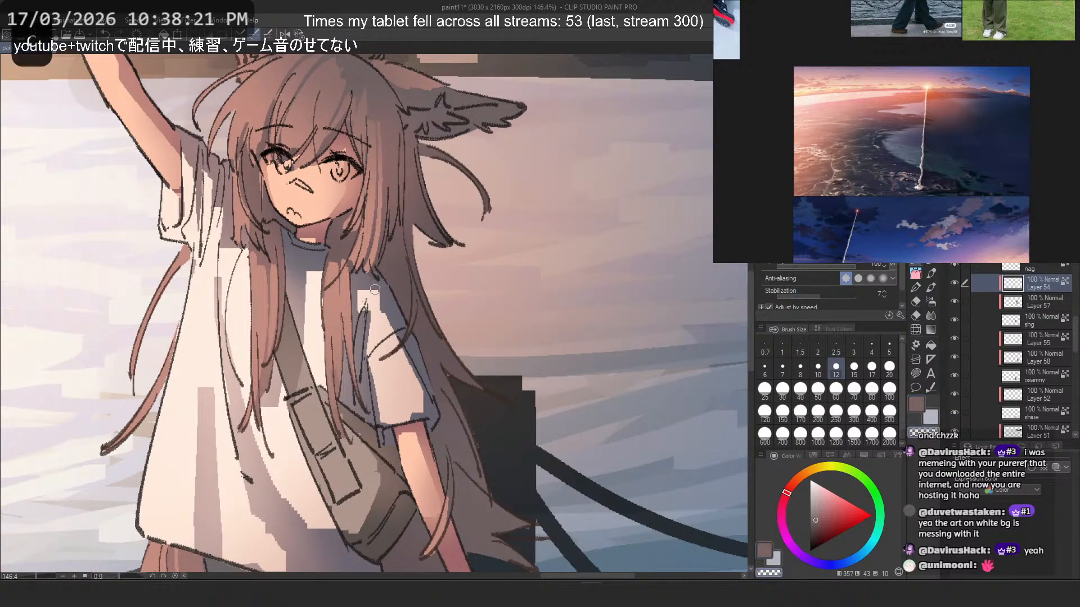
mouse_move(375, 296)
mouse_down()
mouse_move(424, 417)
mouse_move(400, 318)
mouse_move(384, 325)
mouse_move(406, 418)
mouse_up()
key(ctrl+z)
key(ctrl+z)
drag(386, 325, 413, 416)
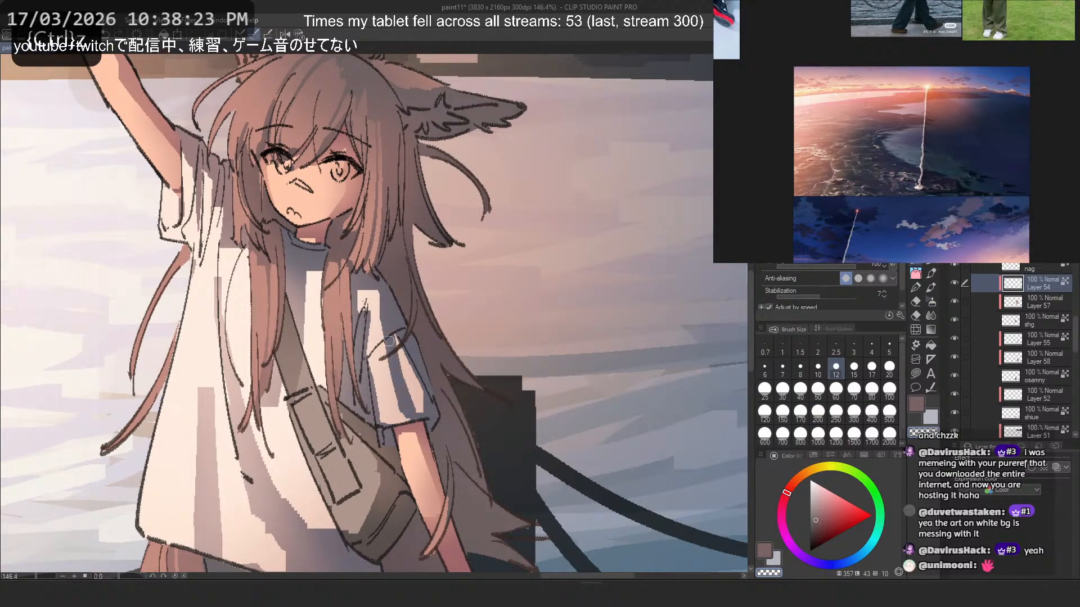
- Mirror the canvas view, set the pen to size 7 and carve a narrow bluish fold down the lowered sleeve, undoing unwanted strokes
key(h)
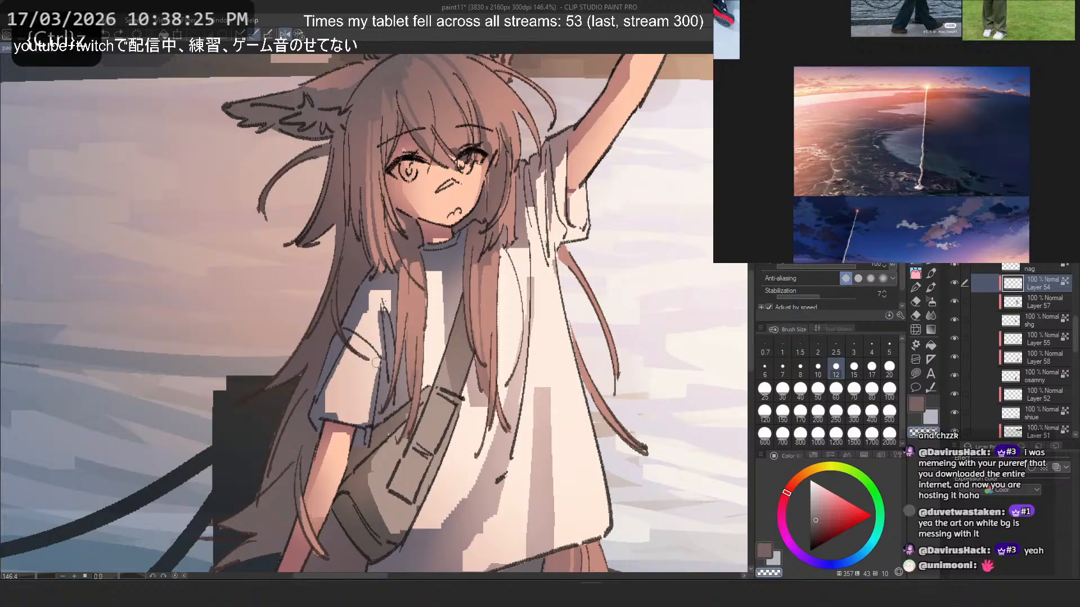
click(782, 370)
drag(367, 323, 348, 421)
key(ctrl+z)
key(ctrl+z)
- Enlarge the pen to 40 and widen the bluish shadow over the lowered sleeve's shoulder and outer edge, undoing unwanted strokes
key(ctrl+z)
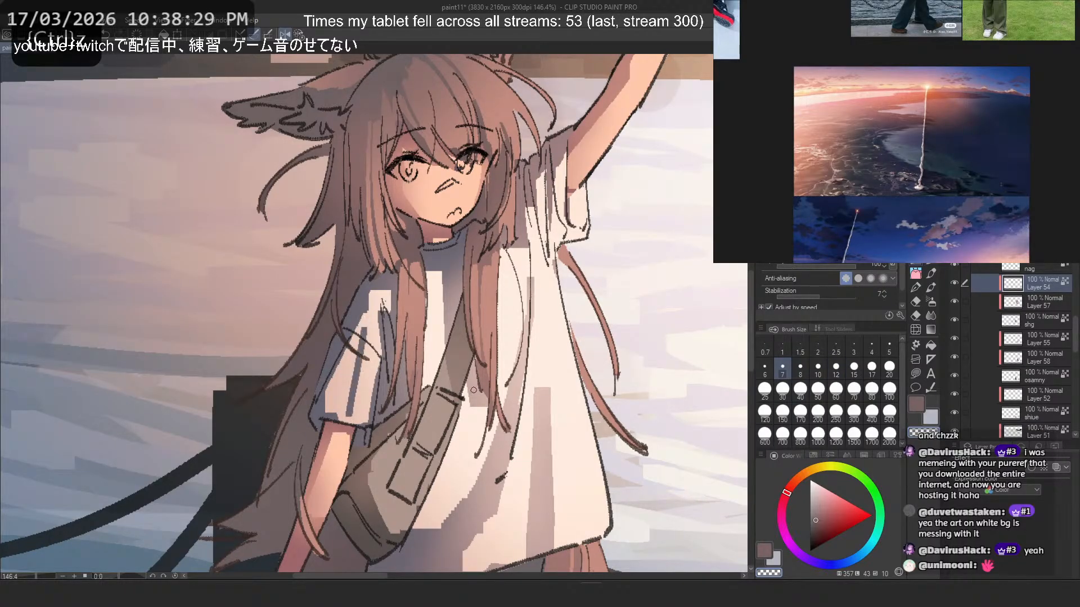
click(799, 391)
key(c)
drag(369, 308, 312, 417)
key(ctrl+z)
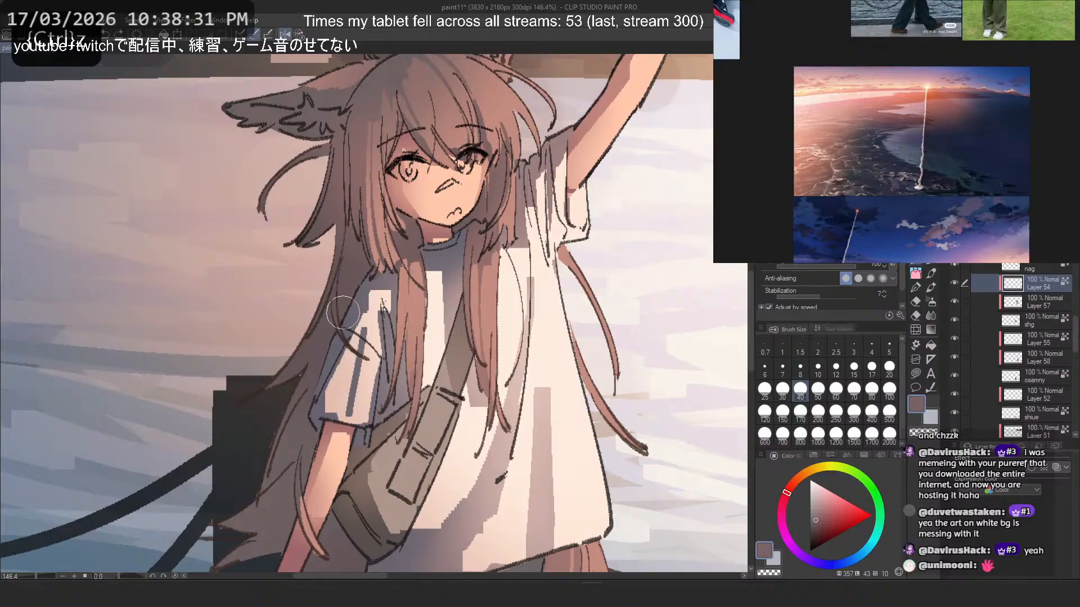
key(c)
drag(362, 301, 312, 412)
key(ctrl+z)
scroll(414, 303, down, 7)
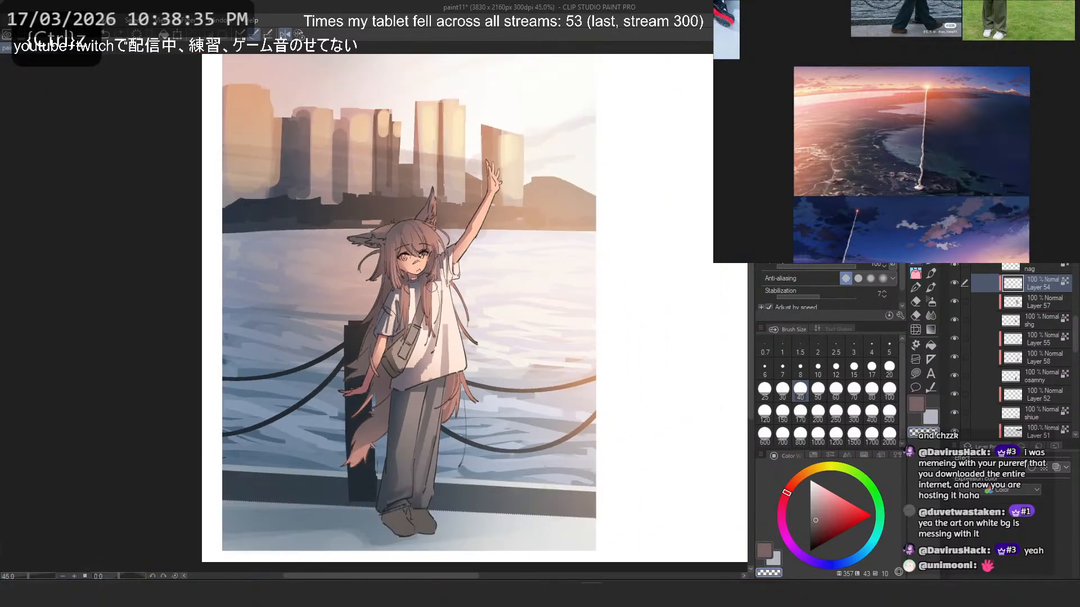
scroll(366, 271, up, 8)
drag(449, 327, 431, 306)
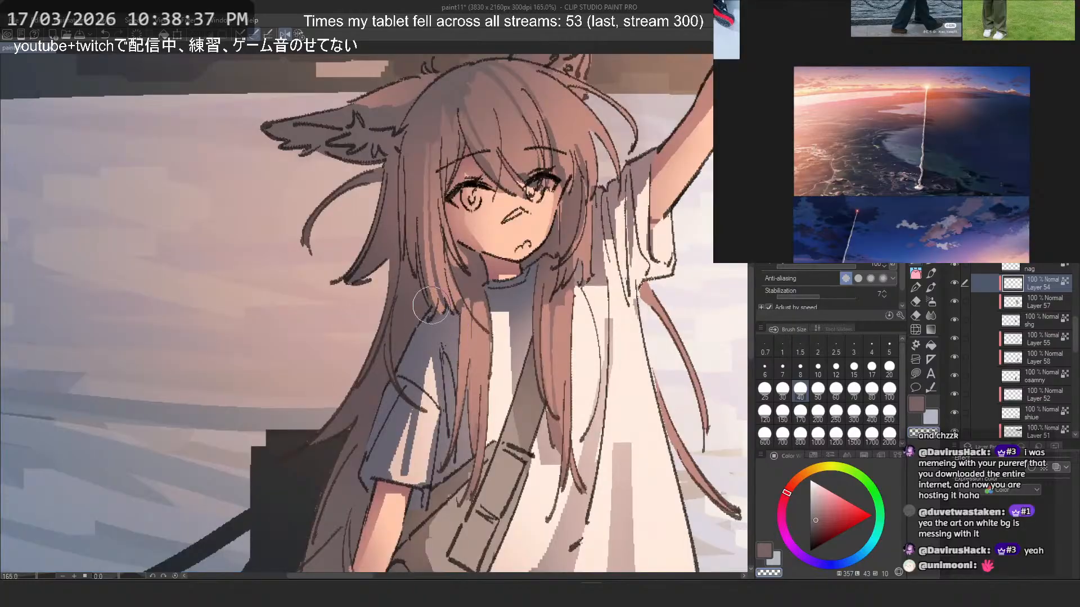
- Mirror the canvas view, undo the unwanted stroke on the lowered sleeve and check its shading against the whole illustration
key(h)
scroll(432, 281, down, 8)
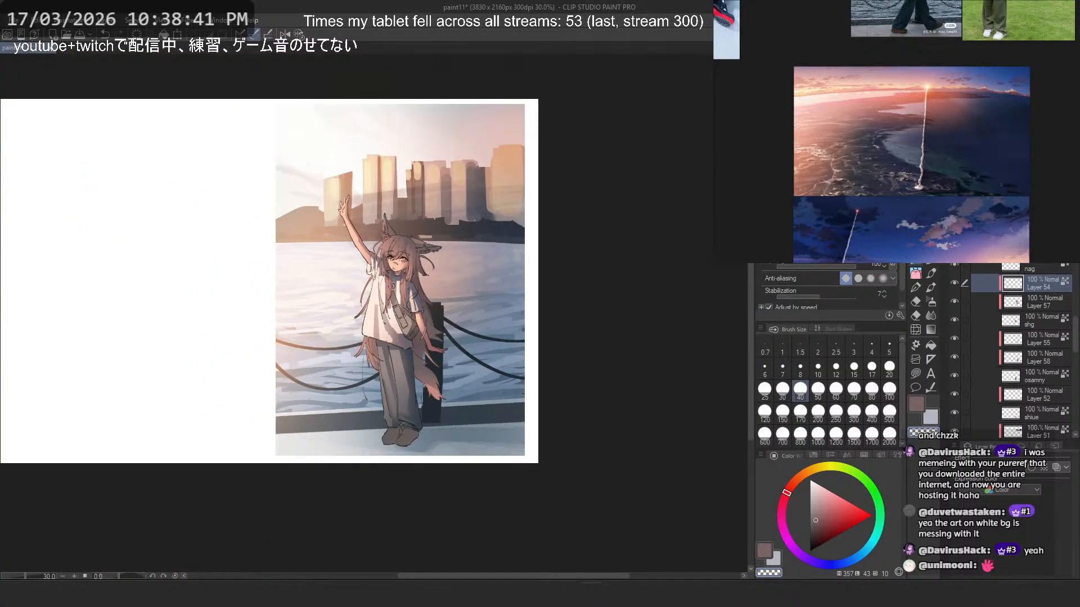
scroll(442, 375, up, 6)
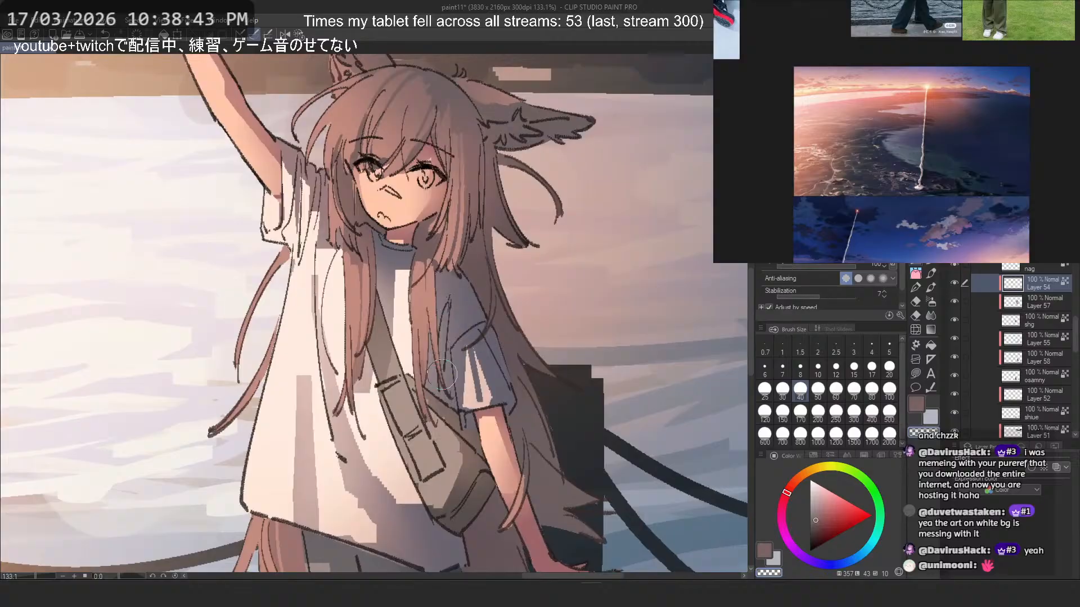
key(ctrl+z)
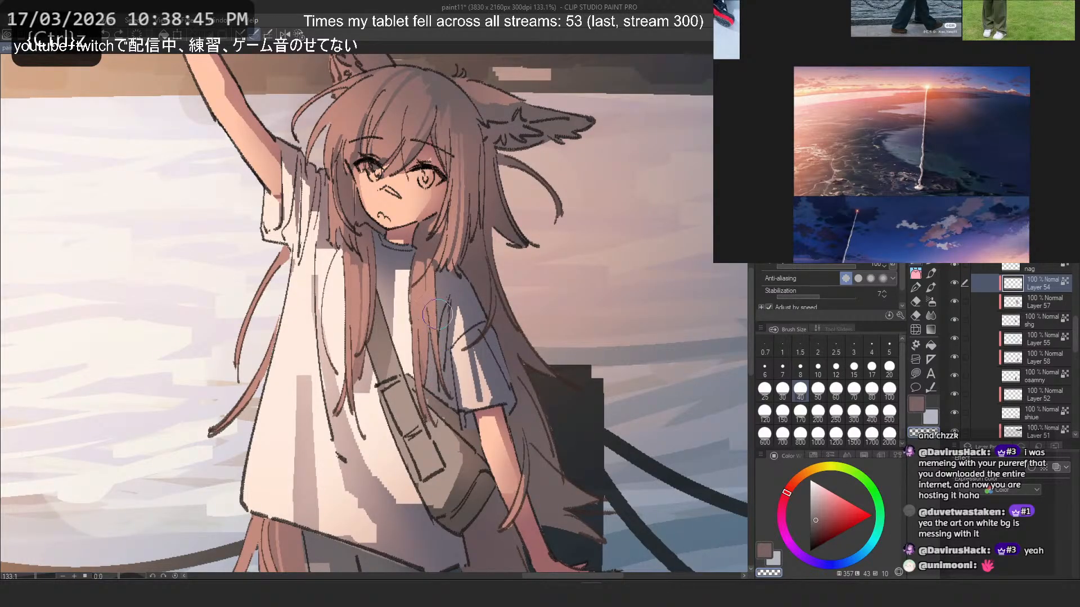
scroll(456, 330, down, 4)
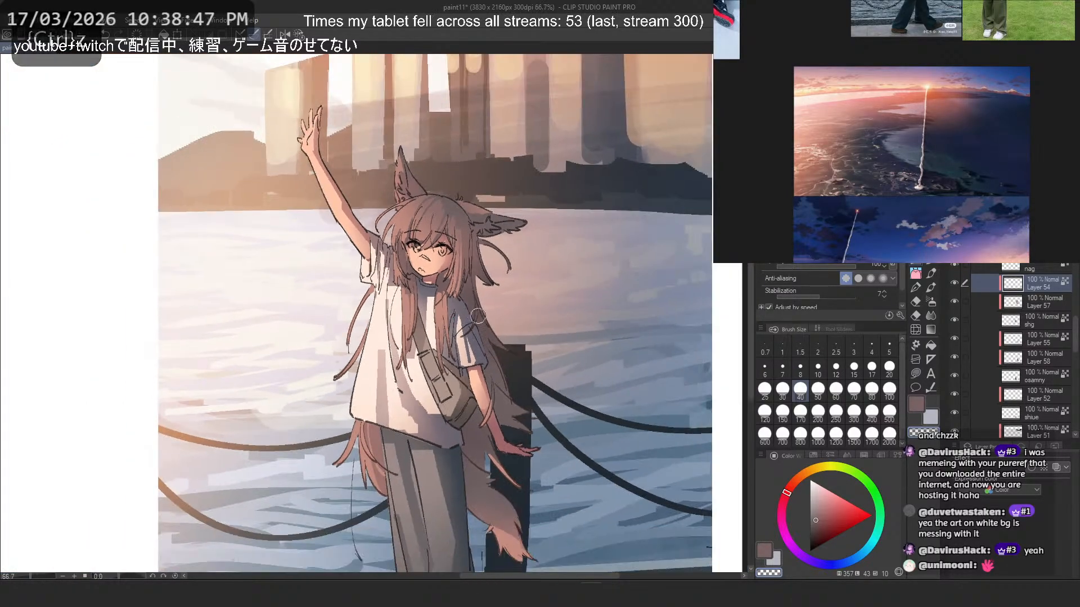
scroll(481, 307, down, 1)
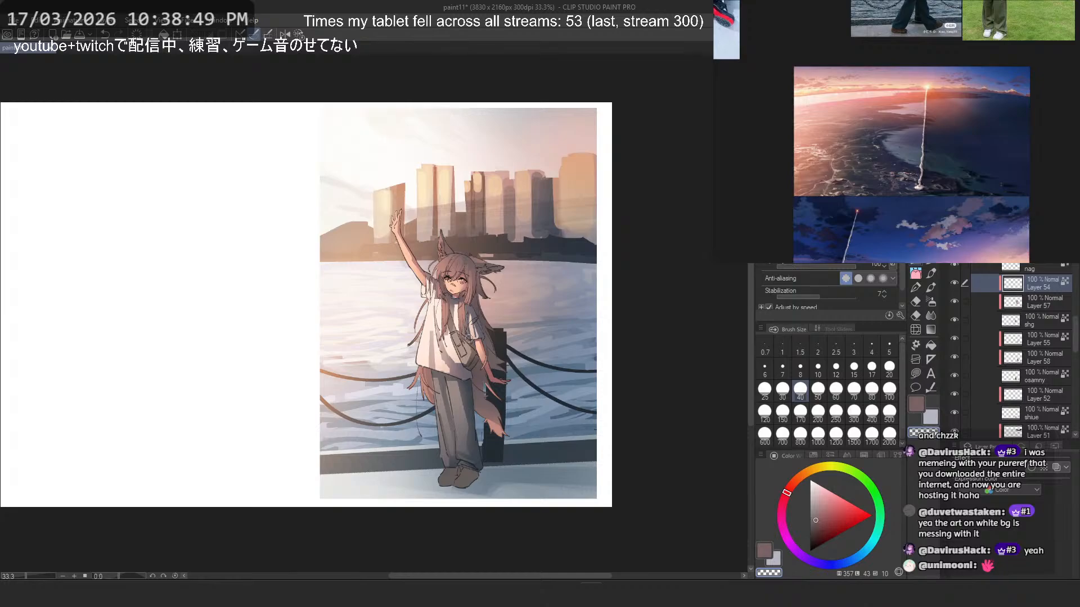
scroll(467, 327, down, 2)
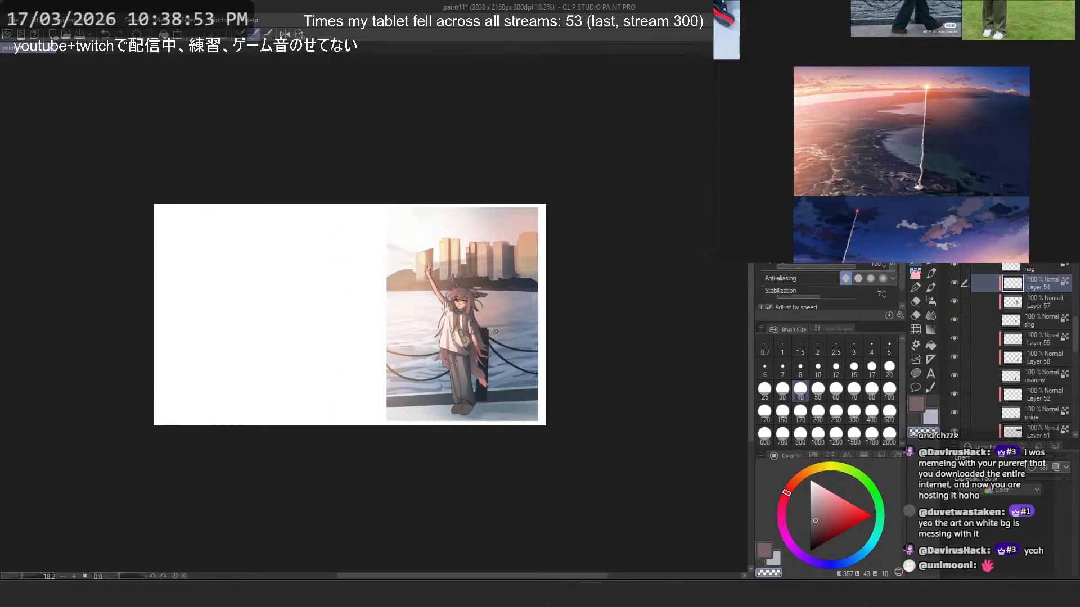
- Select Layer 40 and hide the lighting effect layers 47, 53, 48 and 49
scroll(469, 329, up, 1)
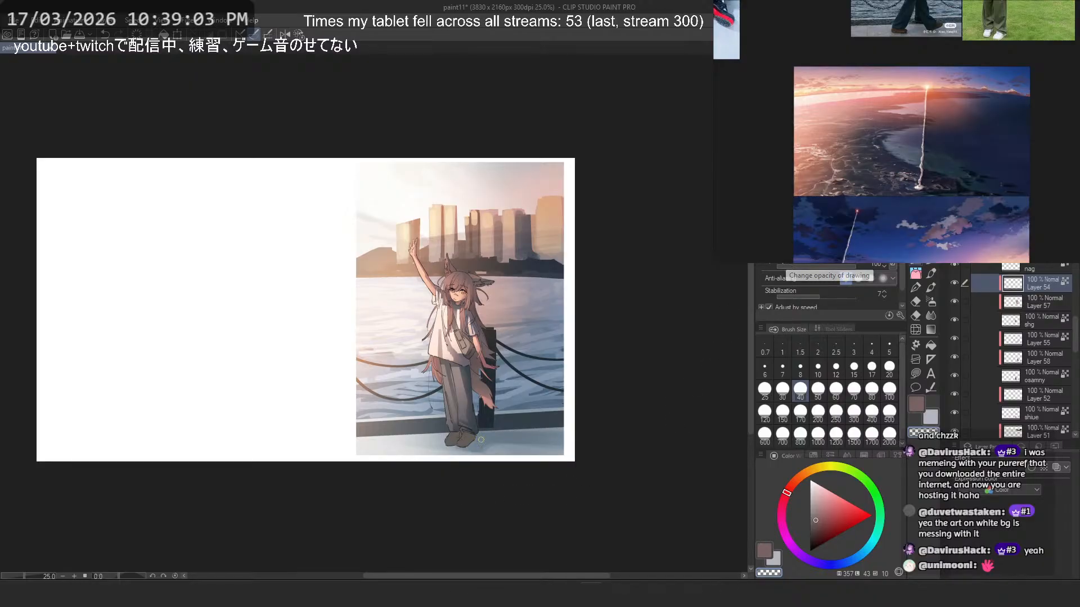
scroll(985, 348, down, 5)
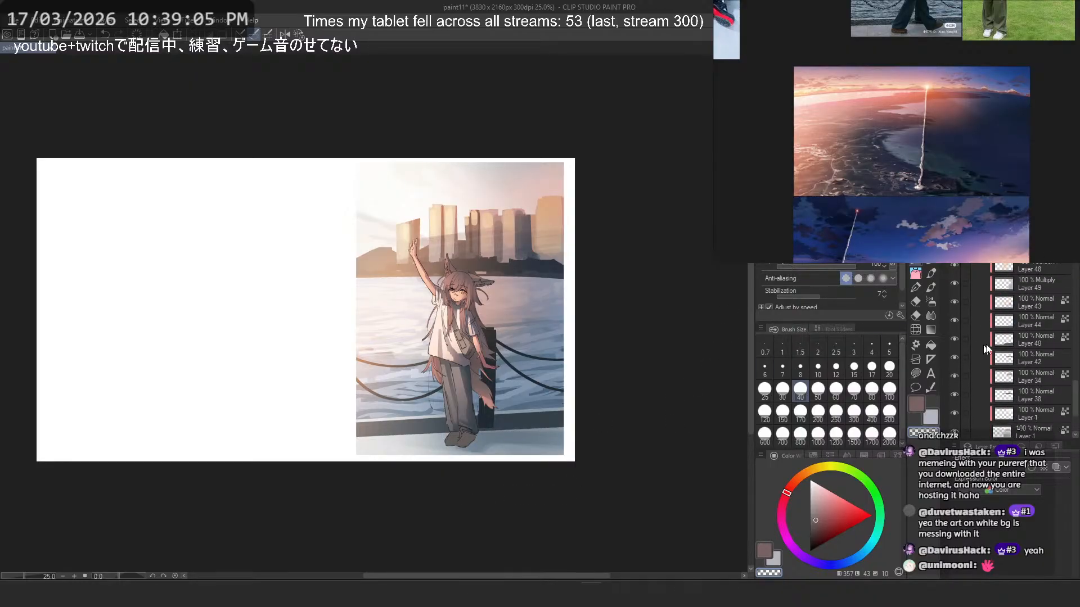
scroll(1001, 349, down, 3)
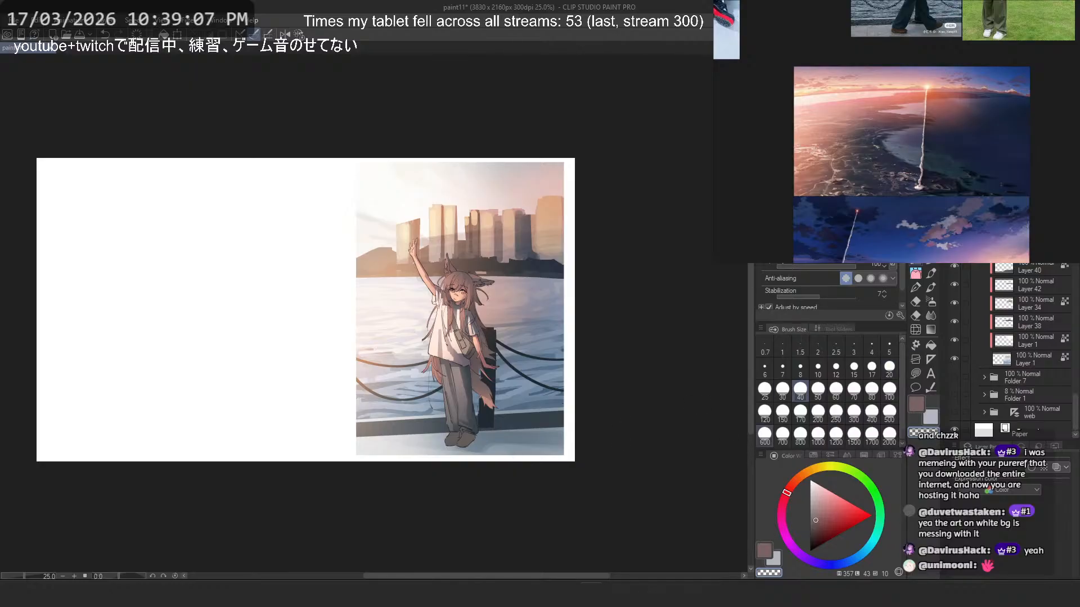
scroll(1015, 363, up, 3)
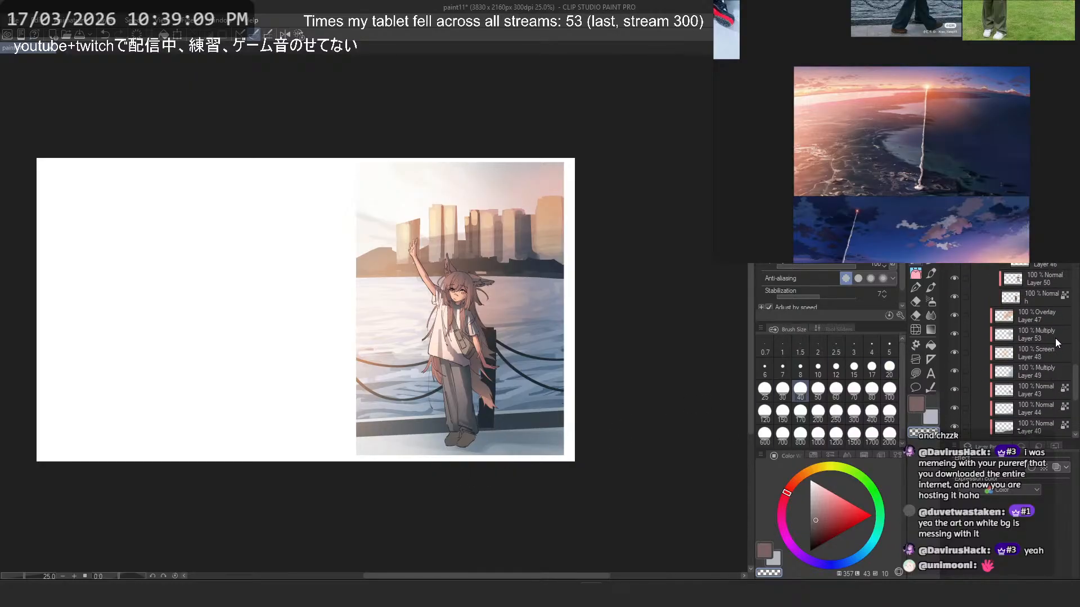
click(1032, 328)
scroll(1021, 323, up, 2)
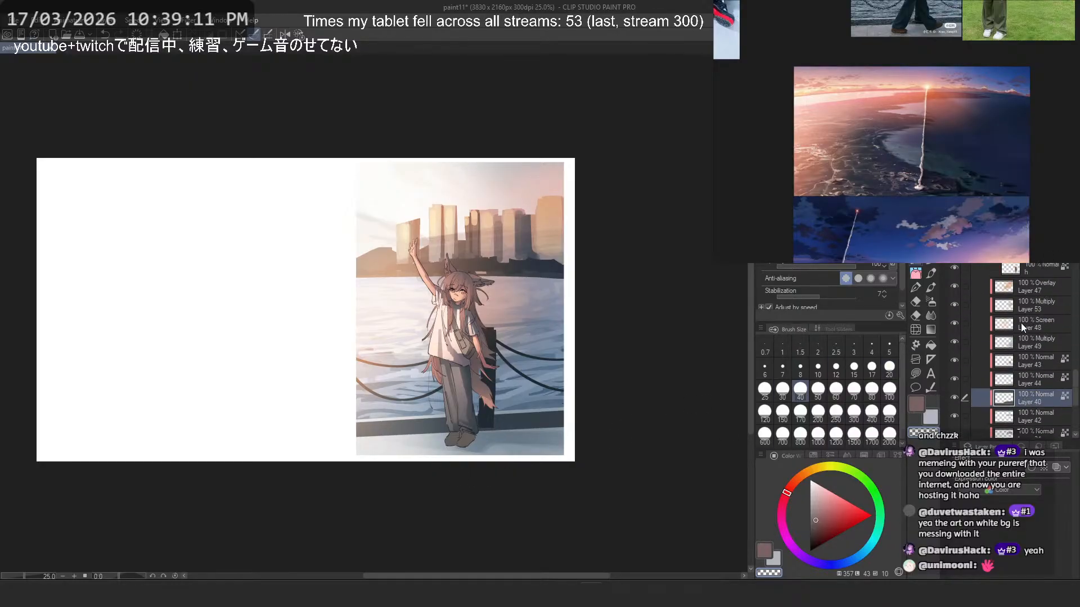
drag(956, 289, 957, 346)
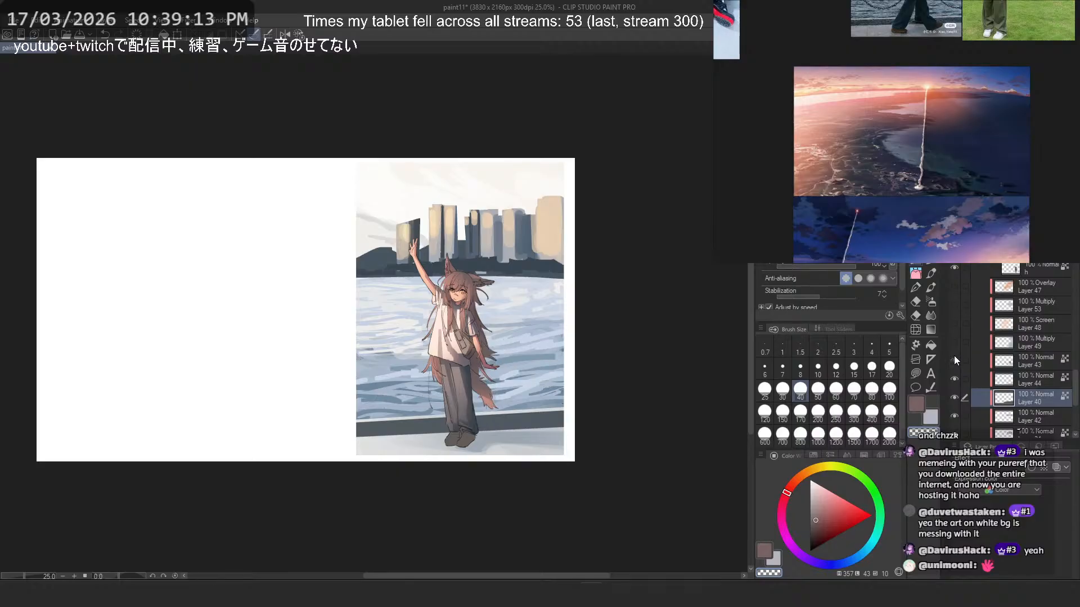
- Toggle the visibility of Layers 40 and 44 to identify the pavement layer, and select Layer 44
click(954, 393)
click(953, 393)
click(956, 378)
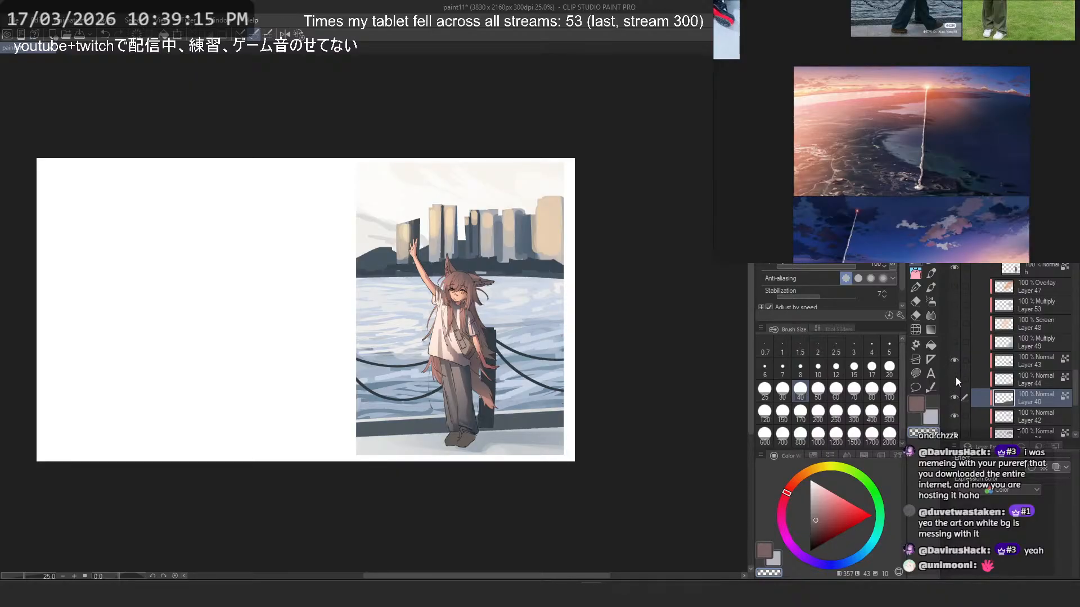
click(956, 378)
click(956, 378)
click(1002, 383)
- Sample the pavement's pale blue-gray and show the lighting effect layers 47, 53, 48 and 49 again
scroll(590, 467, up, 4)
alt+click(387, 406)
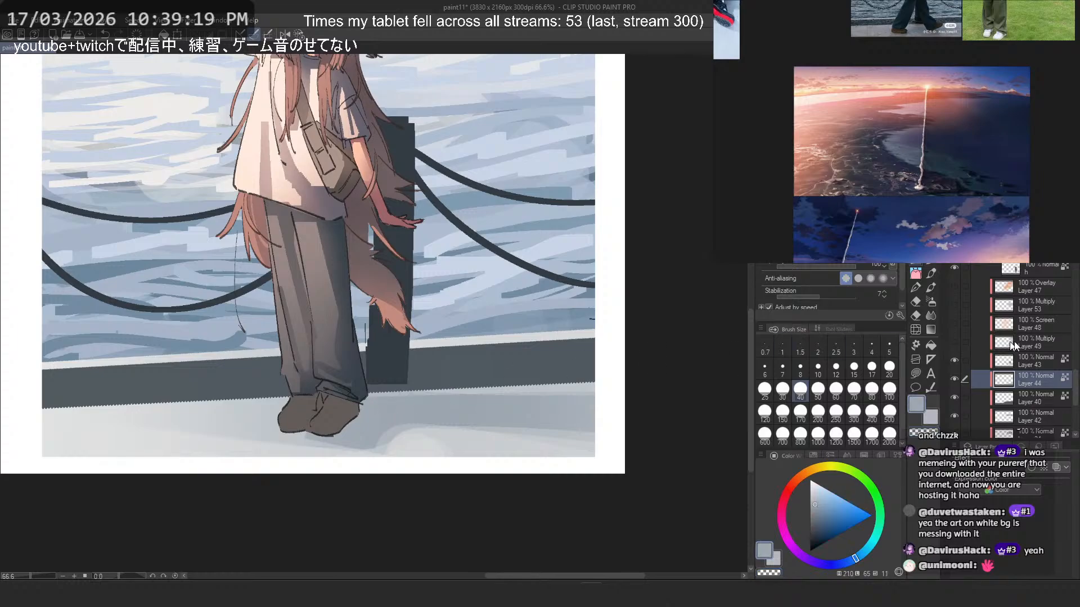
scroll(1044, 343, up, 3)
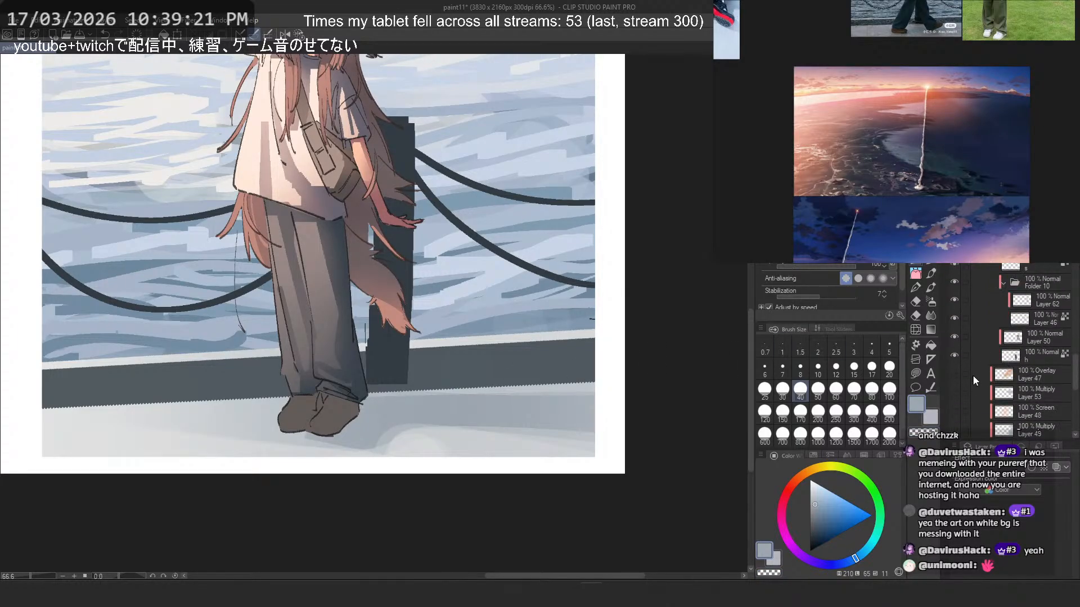
scroll(563, 357, down, 3)
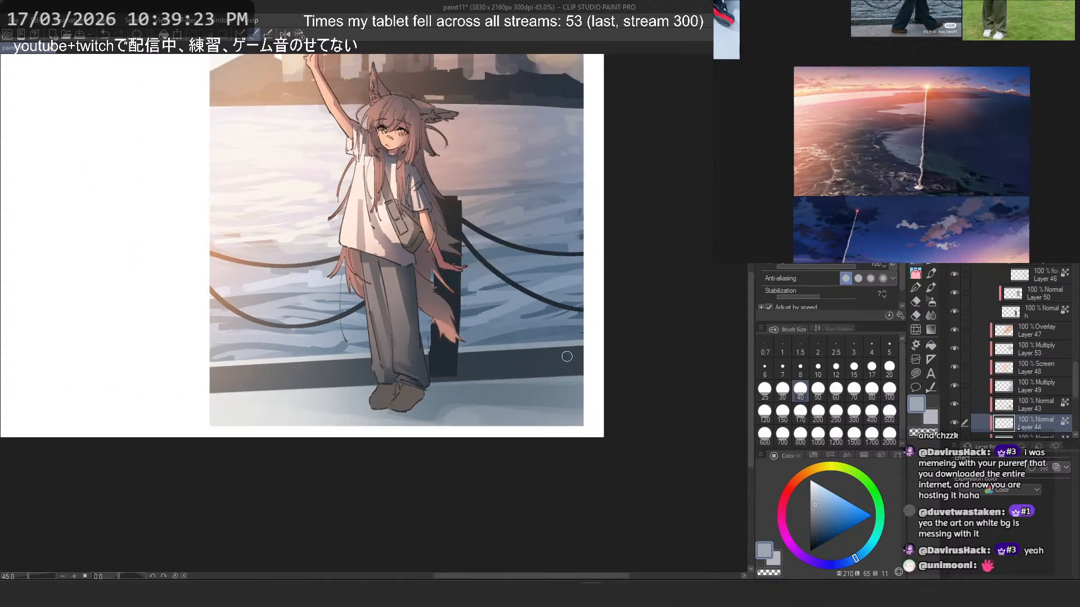
- Lay a darker blue-gray cast shadow across the pavement beside the shoes with the pen at size 150, undoing unwanted strokes
scroll(533, 350, up, 1)
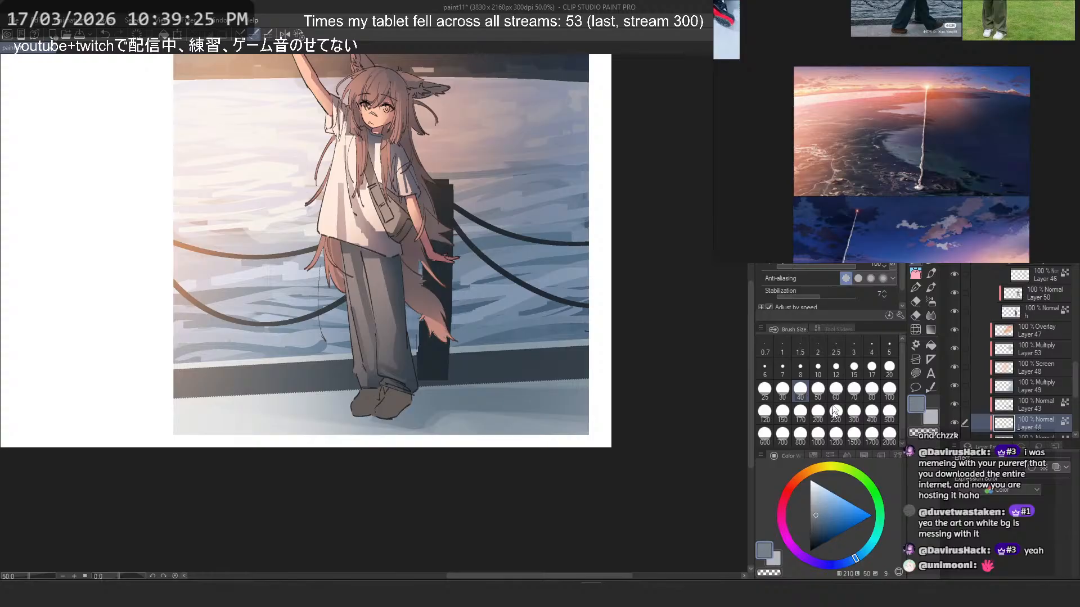
drag(416, 413, 561, 391)
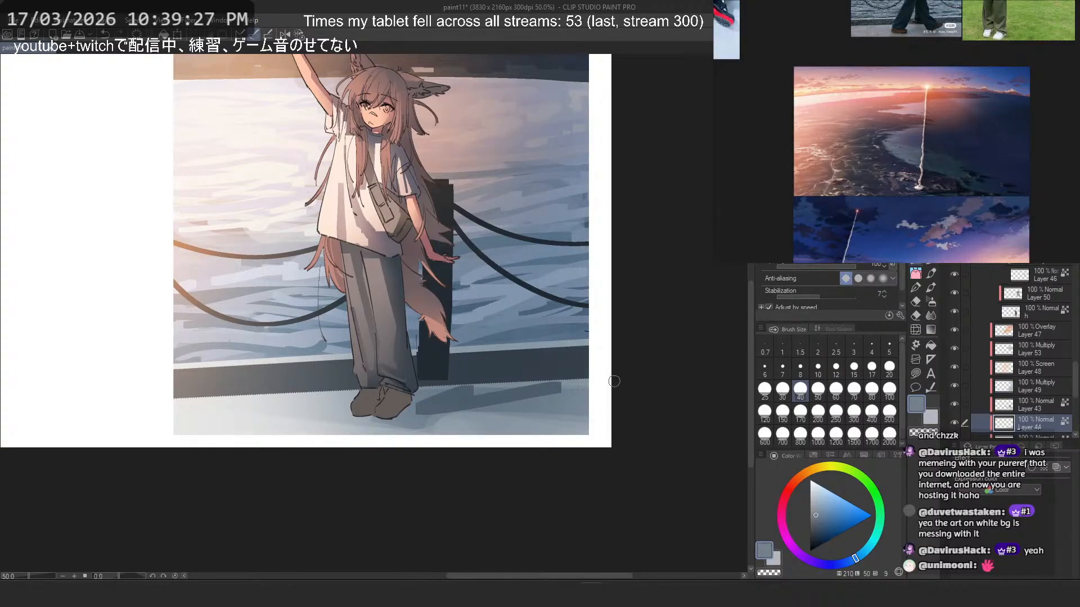
key(ctrl+z)
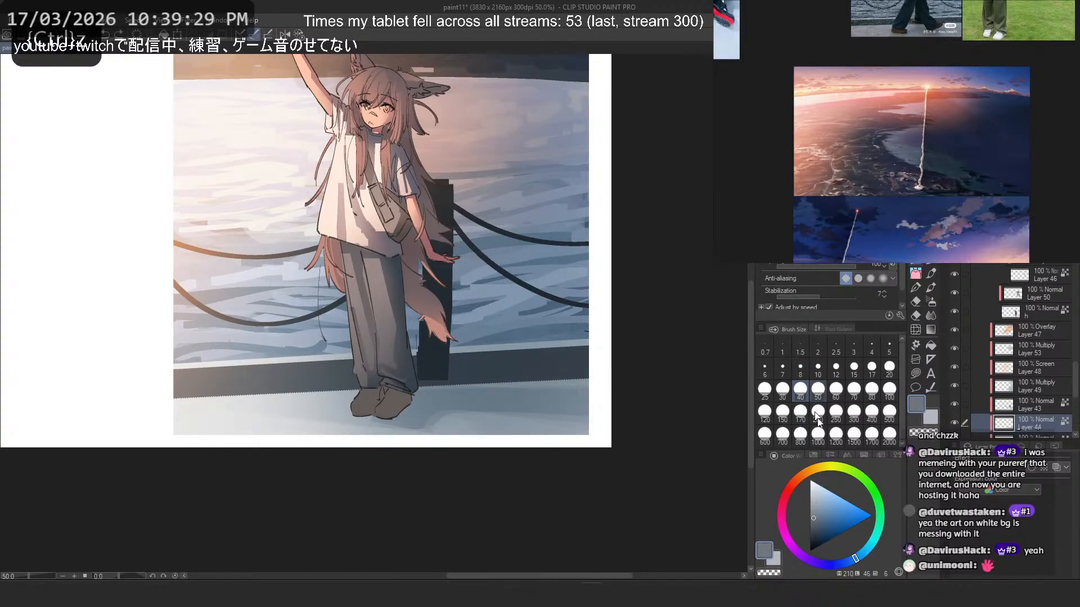
click(850, 562)
click(783, 412)
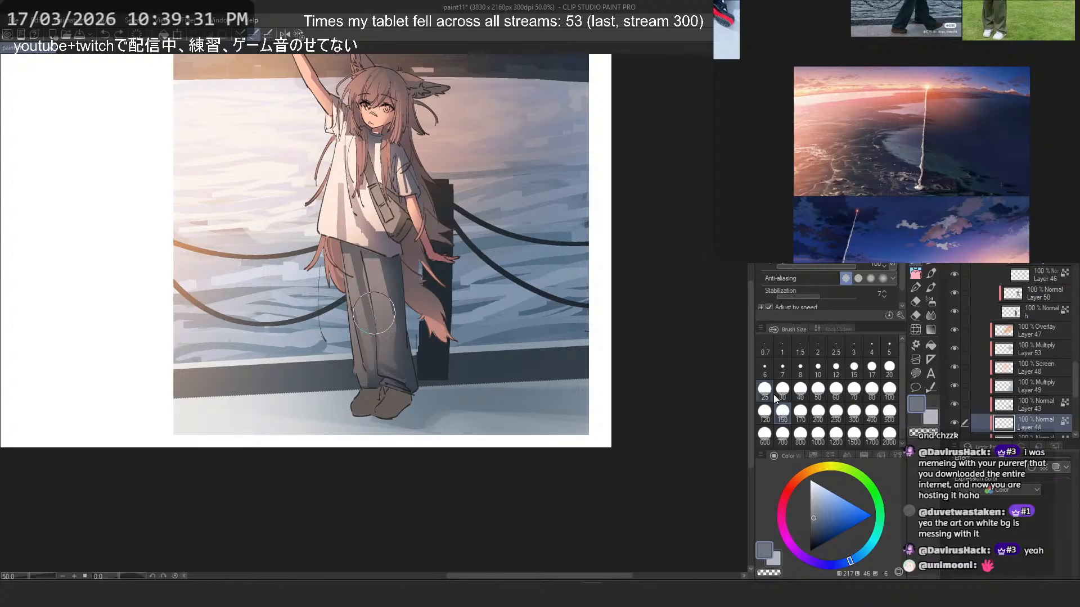
mouse_move(409, 403)
mouse_down()
mouse_move(573, 410)
mouse_move(626, 387)
mouse_move(681, 398)
mouse_up()
key(ctrl+z)
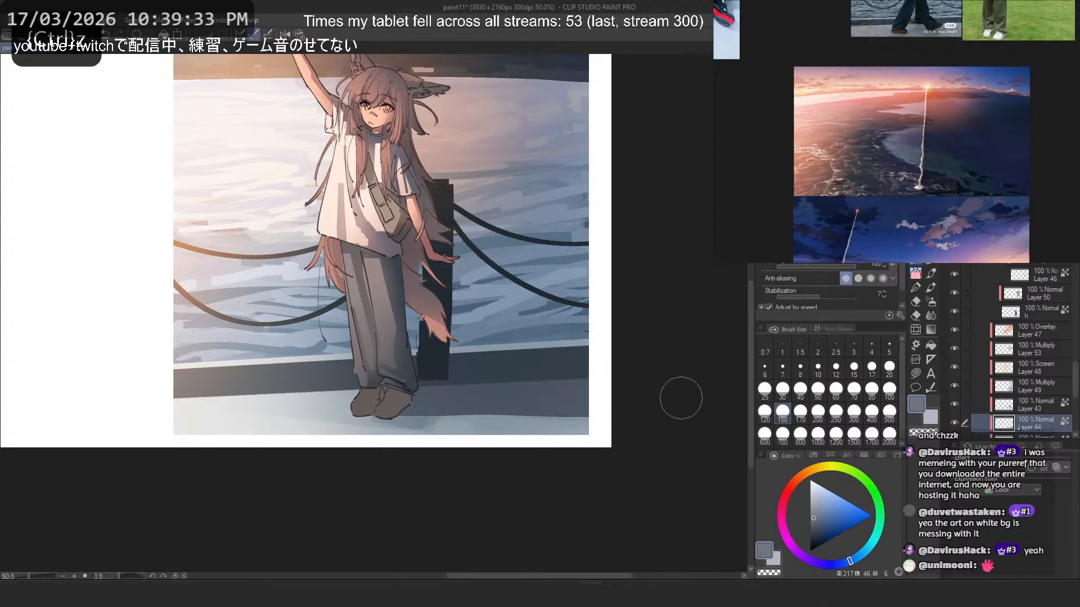
- Mirror the canvas view, reduce the pen to size 60 and refine the pavement shadow near the shoes, undoing unwanted strokes
scroll(681, 399, down, 4)
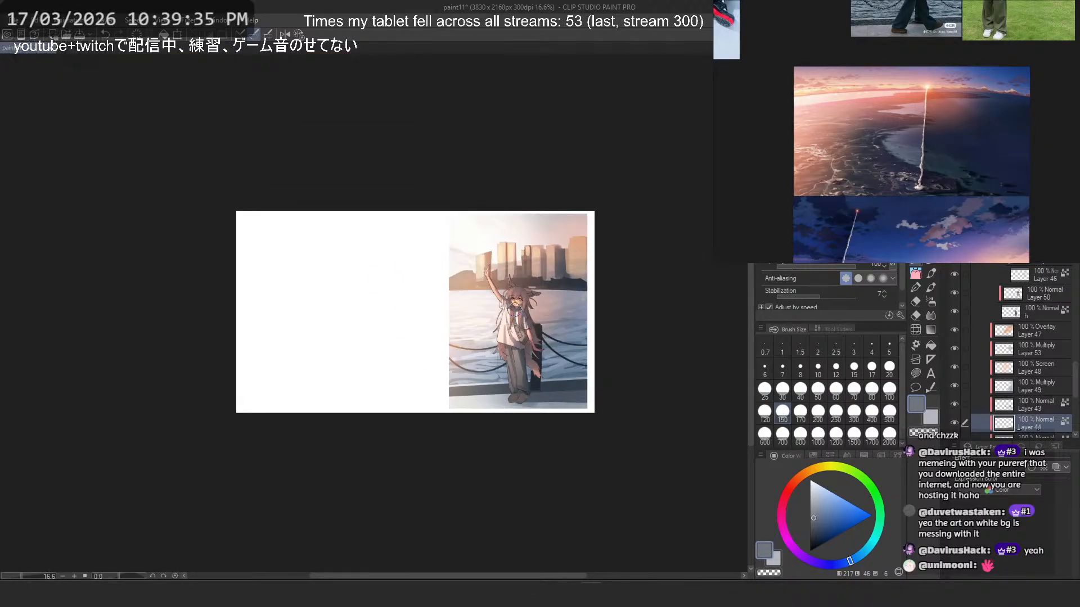
key(2)
scroll(373, 313, up, 5)
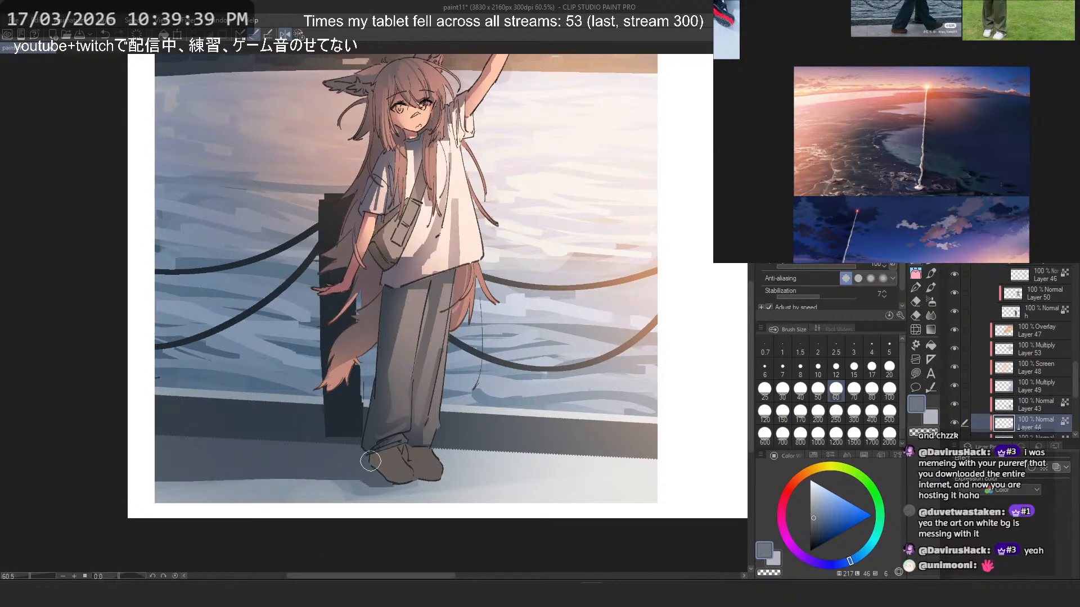
key(ctrl+z)
key(ctrl+z)
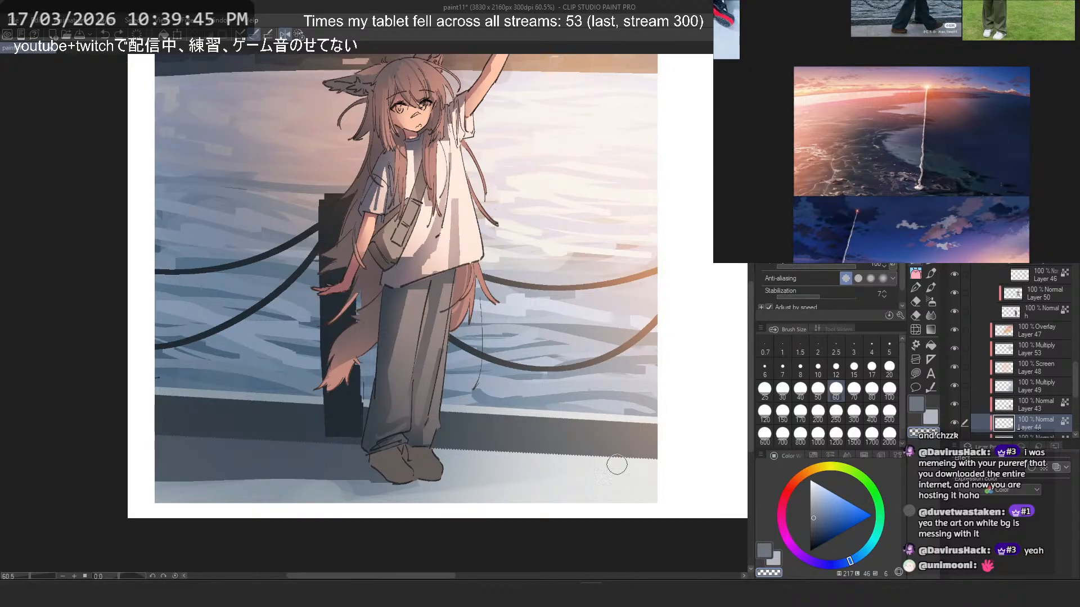
- Hide Layers 47, 53, 48, 49 and 43, sample the light pavement colour and trim the shadow's lower edge, mirroring the view and undoing unwanted strokes
drag(954, 365, 959, 404)
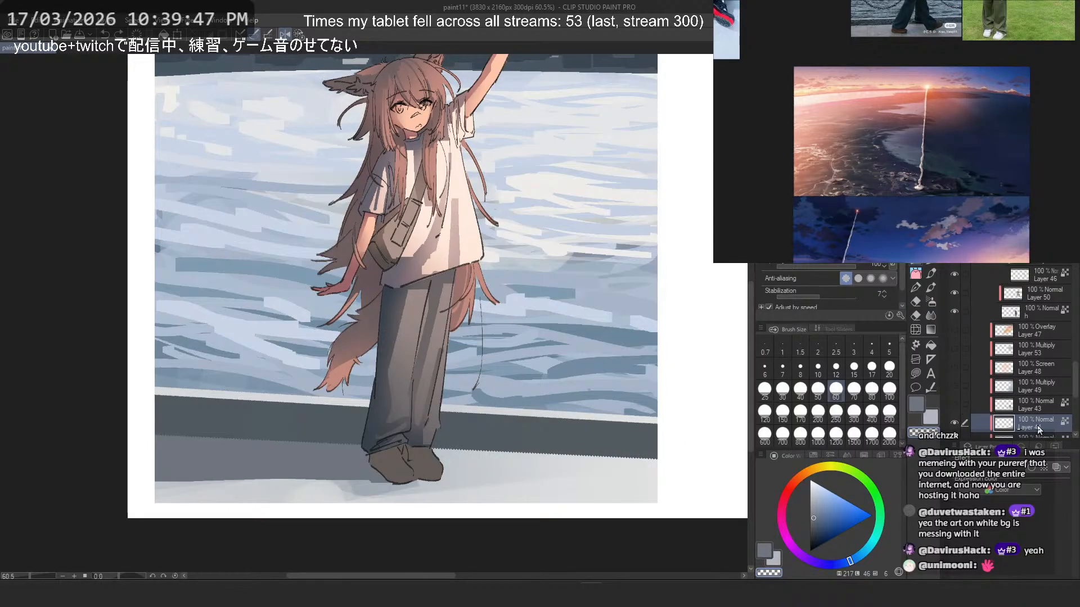
alt+click(294, 490)
mouse_move(365, 478)
mouse_down()
mouse_move(357, 471)
mouse_move(383, 490)
mouse_move(301, 488)
mouse_up()
key(ctrl+z)
alt+click(202, 470)
key(ctrl+z)
key(h)
key(ctrl+z)
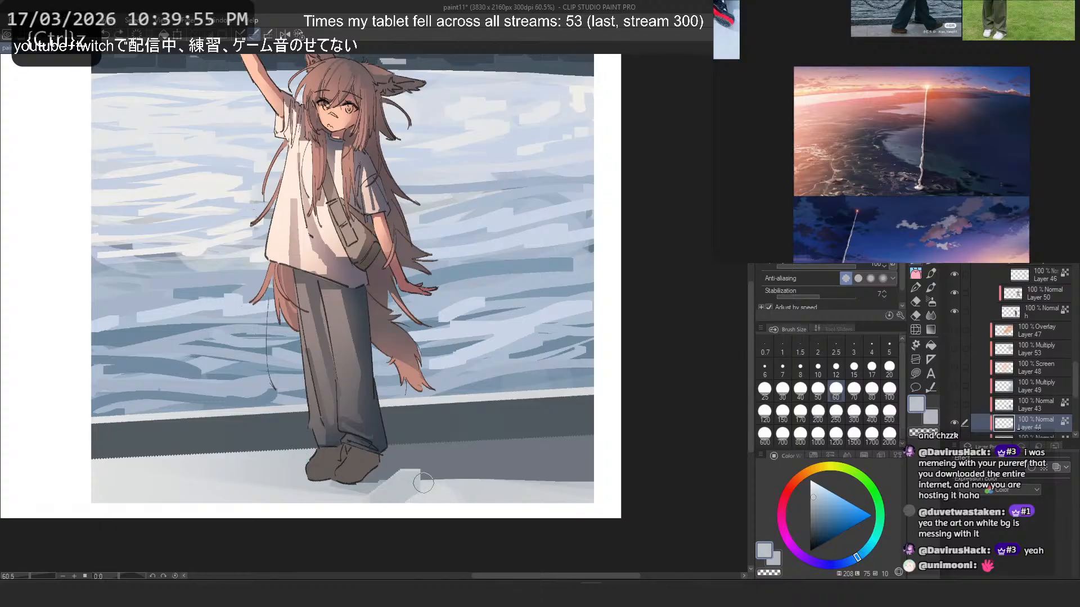
- Paint light blue-gray strokes over the pavement below the cast shadow, undoing the unwanted ones
drag(424, 485, 563, 482)
key(ctrl+z)
alt+click(460, 495)
mouse_move(411, 482)
mouse_down()
mouse_move(581, 482)
mouse_move(525, 455)
mouse_move(391, 489)
mouse_move(385, 518)
mouse_move(403, 482)
mouse_up()
key(ctrl+z)
key(ctrl+z)
key(ctrl+z)
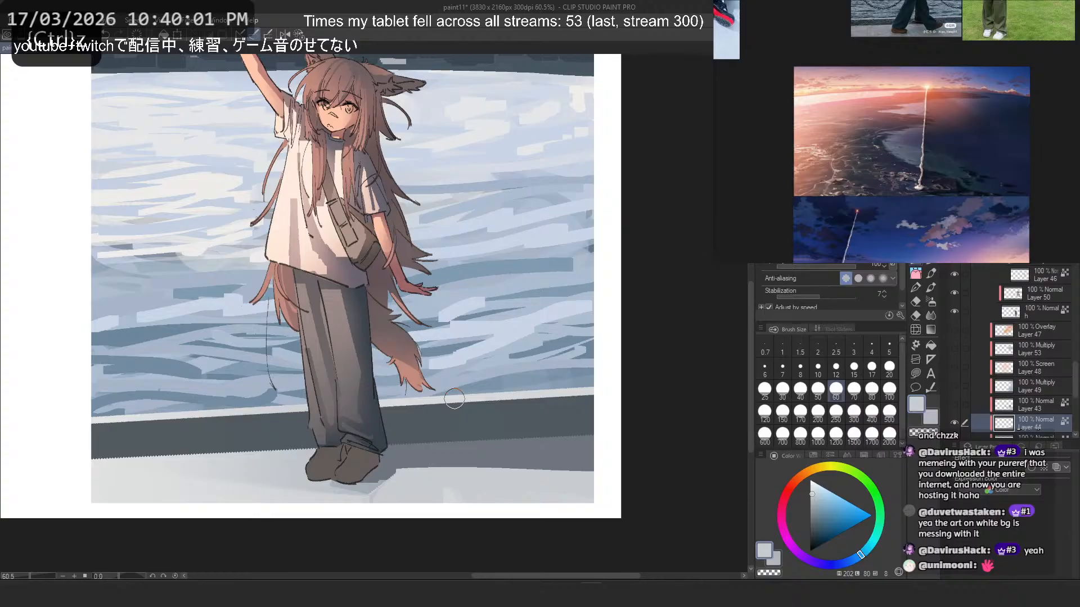
- Sample the shadow's blue-gray and extend the cast shadow to the heel of the nearer shoe, undoing the unwanted stroke
scroll(474, 402, down, 4)
scroll(457, 415, up, 6)
alt+click(396, 464)
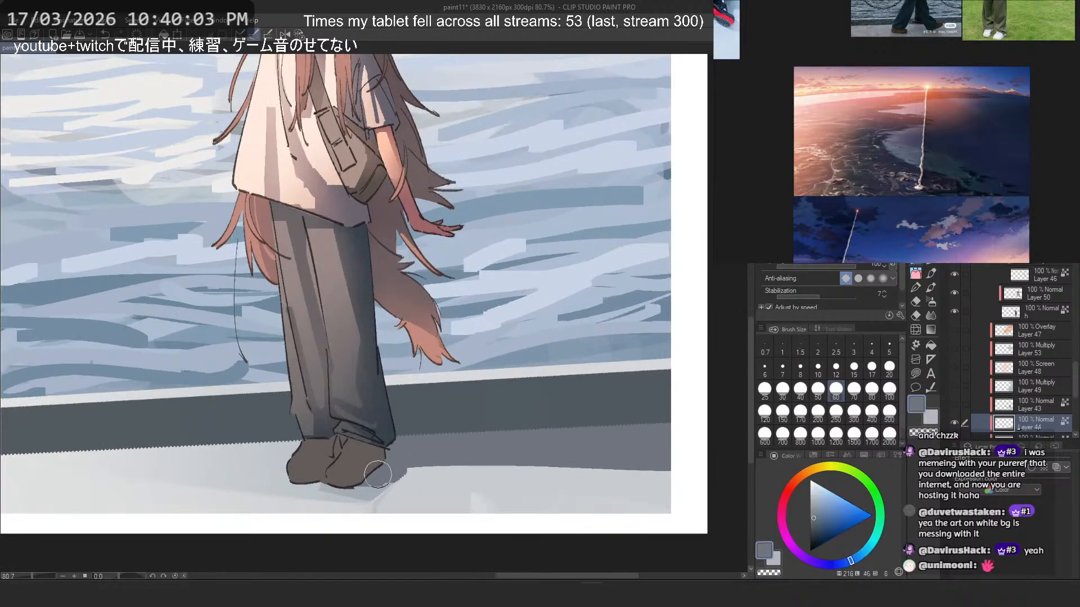
key(ctrl+z)
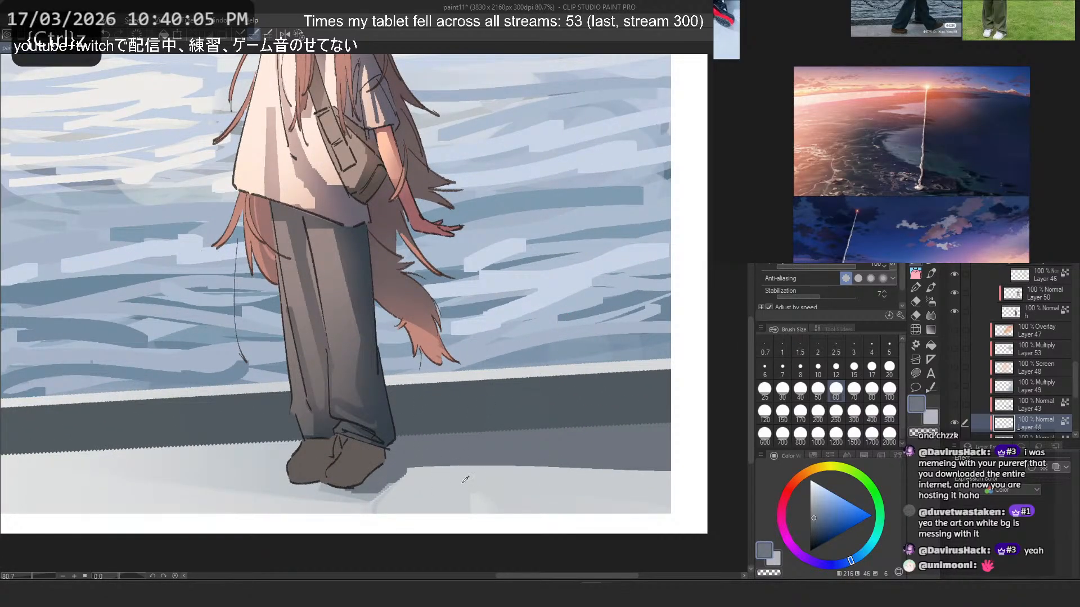
- Sample the light pavement colour and paint a thin straight light edge between the low wall and the cast shadow, undoing misplaced lines
alt+click(512, 479)
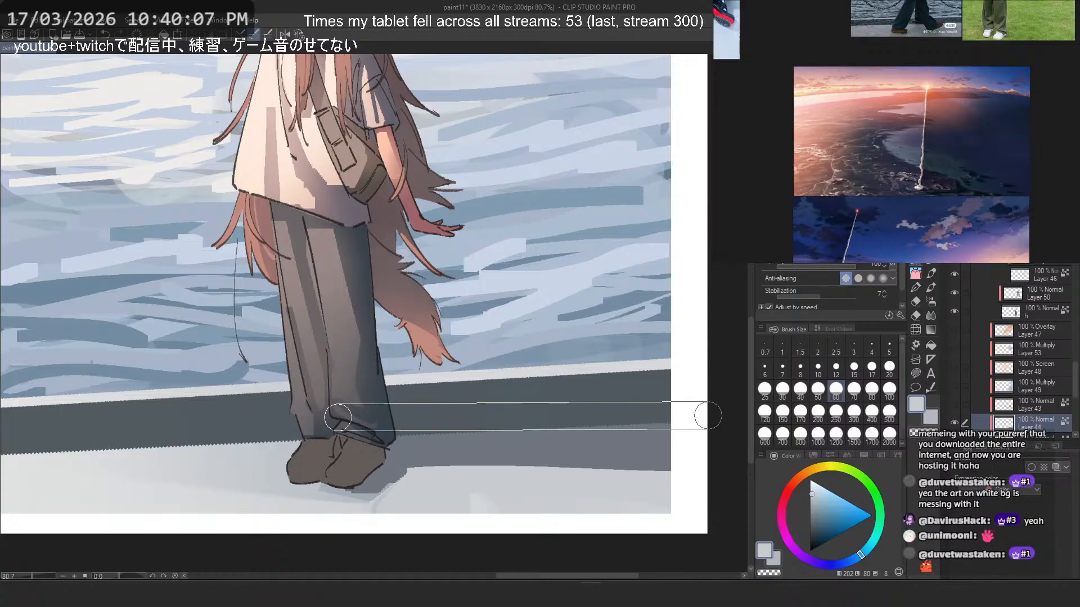
key(ctrl+z)
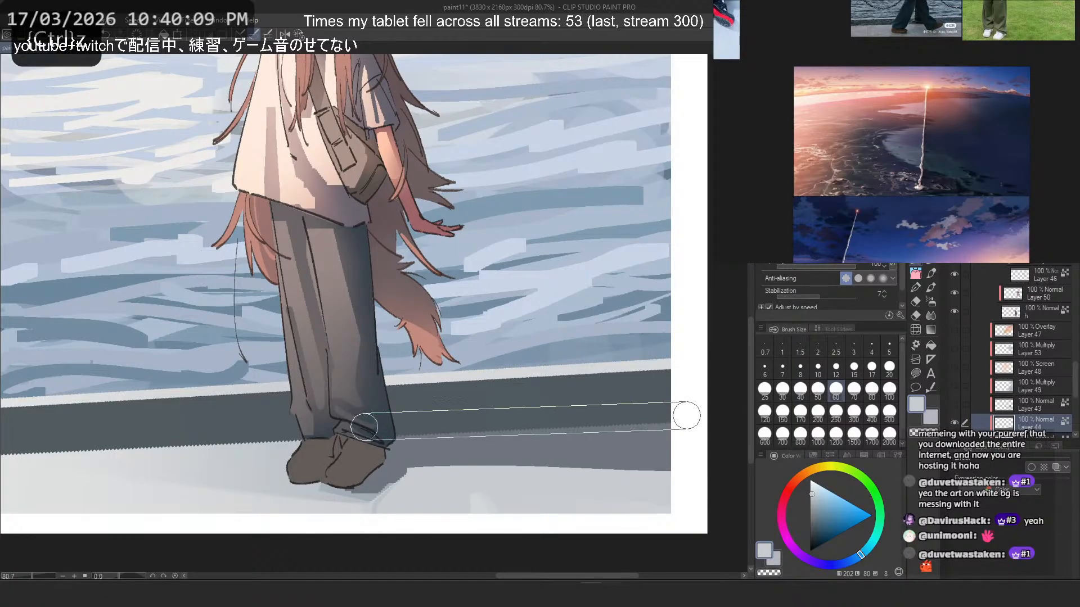
key(ctrl+z)
click(369, 417)
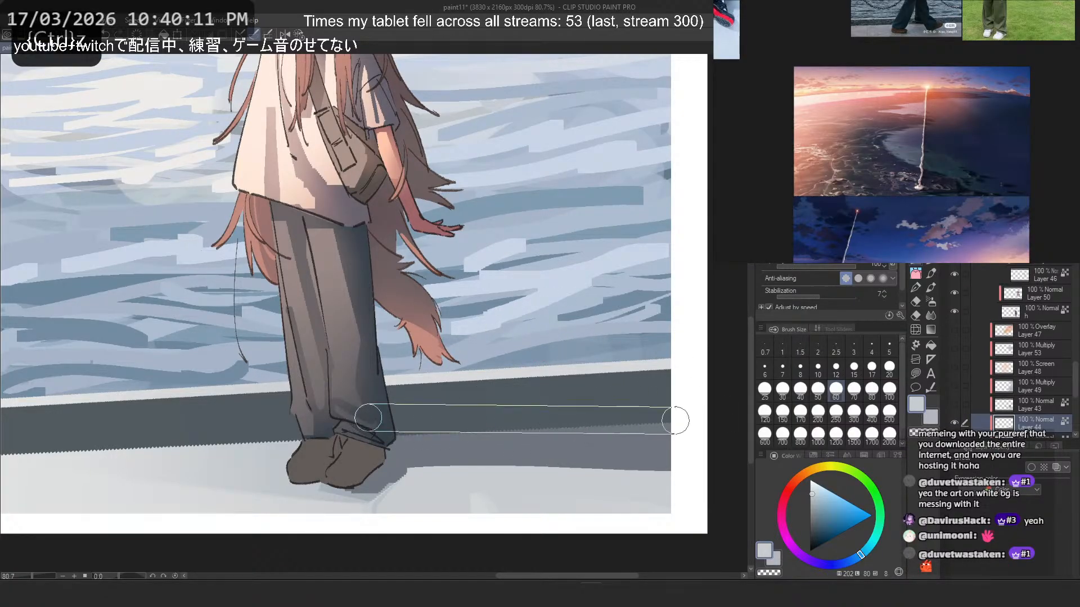
shift+click(679, 416)
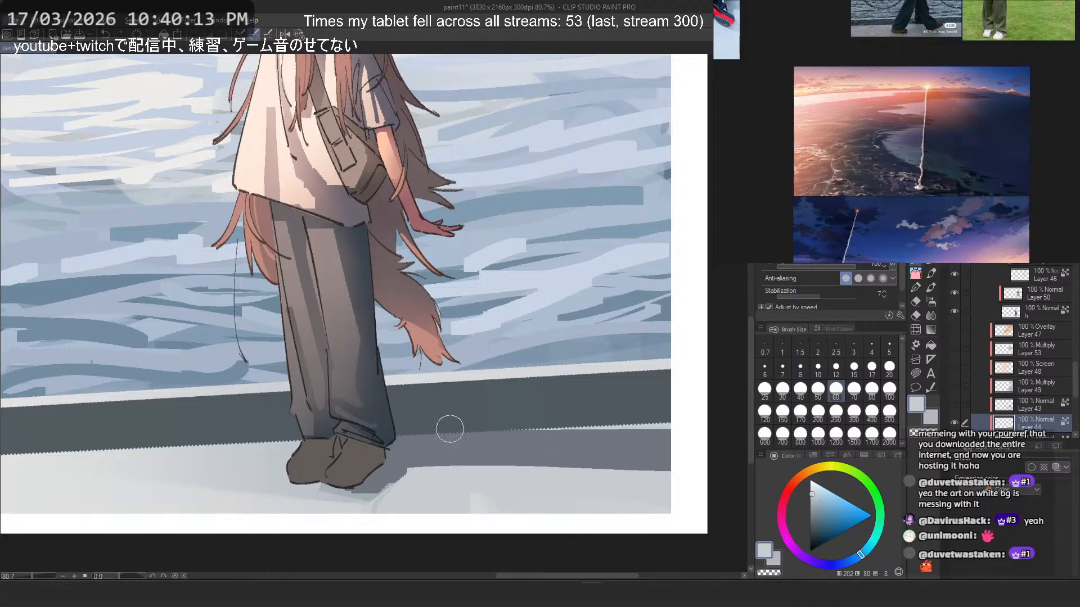
- Sample the shadow colour and fill in the cast shadow's inner edge beside the shoe, undoing the unwanted stroke
alt+click(444, 446)
drag(431, 465, 406, 468)
key(ctrl+z)
- Set the pen to size 17, mirror the canvas view and add a thin contact shadow under the shoes, undoing unwanted strokes
click(871, 369)
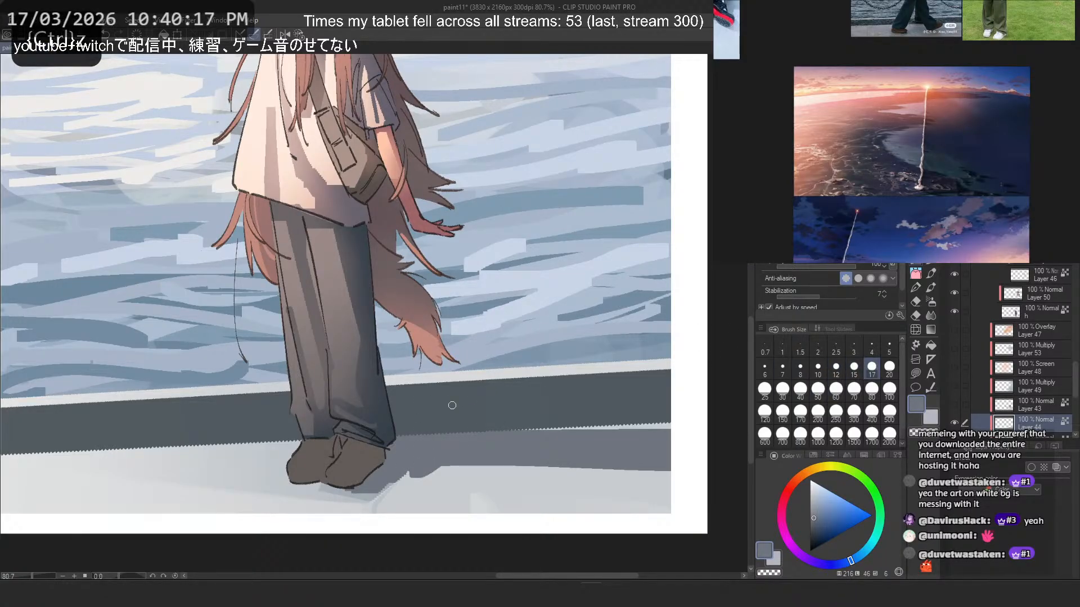
key(2)
key(ctrl+z)
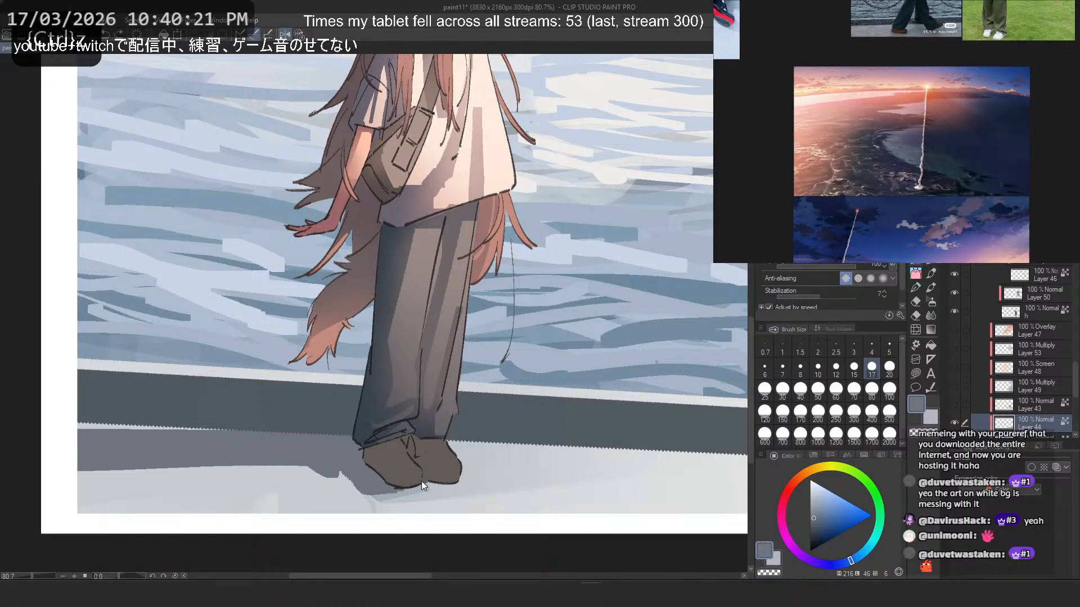
drag(417, 483, 443, 483)
key(ctrl+z)
scroll(429, 451, down, 3)
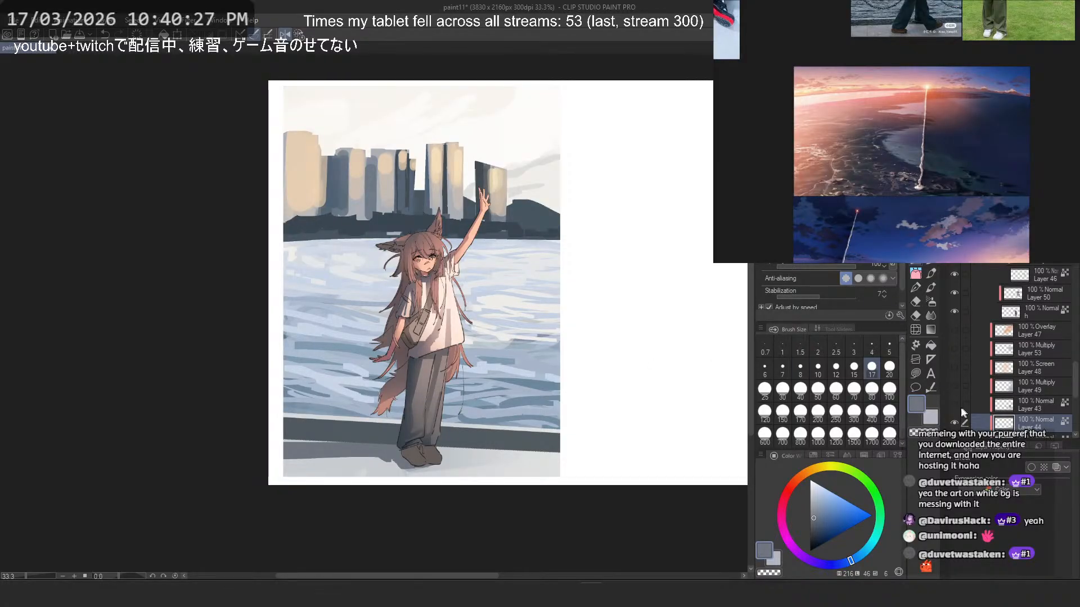
- Show Layers 47, 53, 48, 49 and 43 again, mirror the canvas view back and check the whole illustration
click(954, 329)
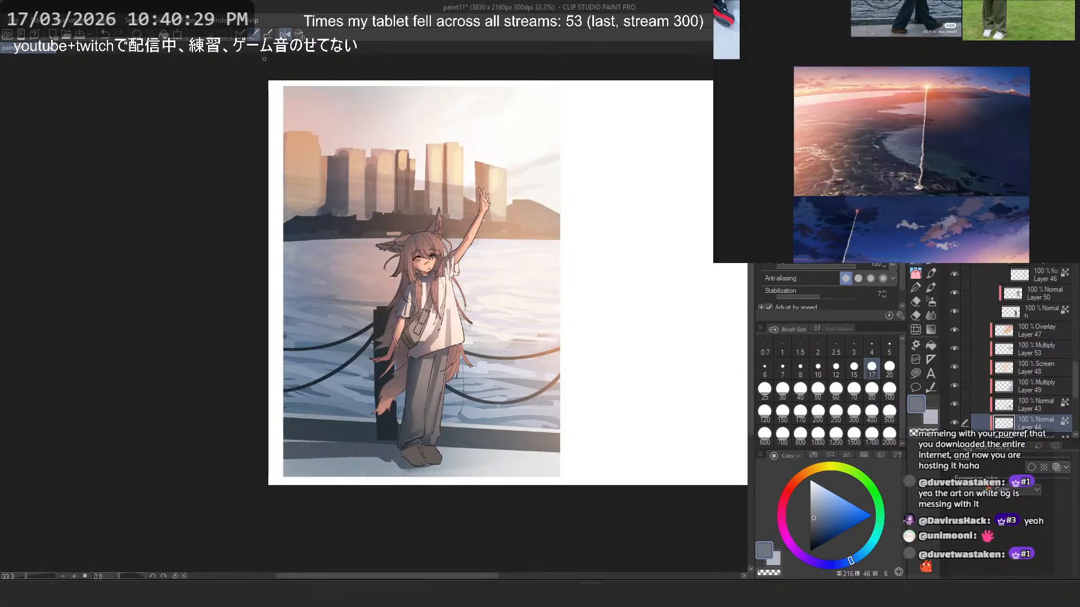
click(299, 34)
scroll(555, 289, down, 4)
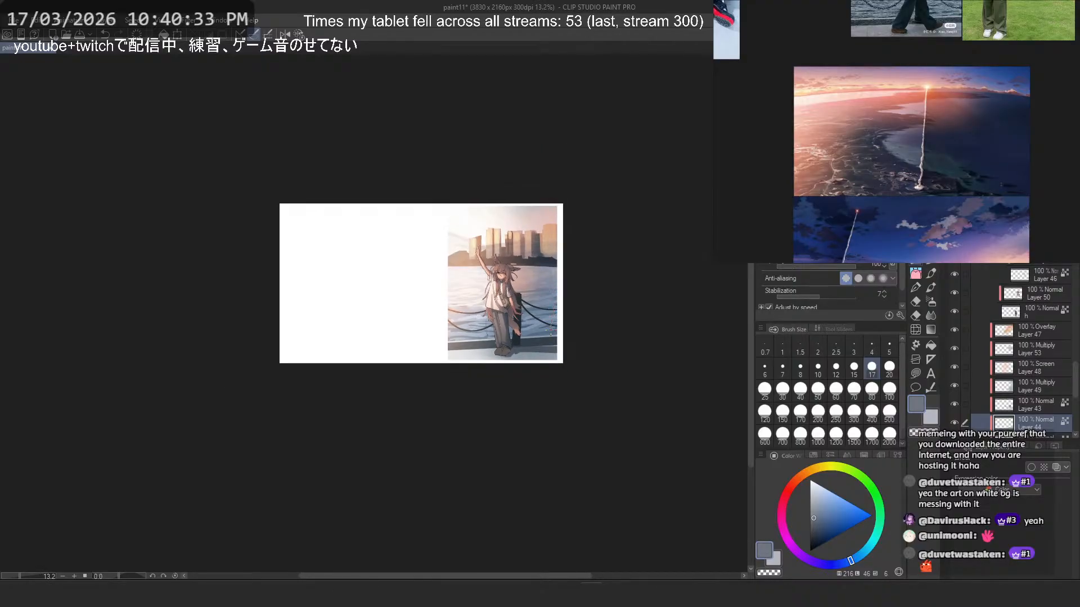
scroll(542, 328, up, 4)
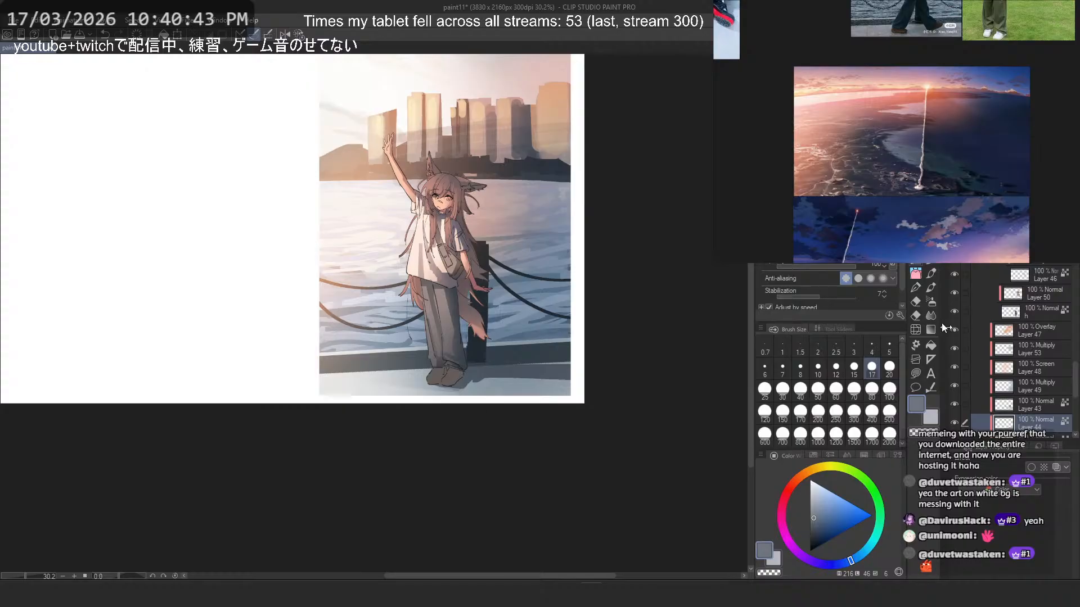
- Try to darken the pavement with broad airbrush strokes at size 1000, checking the whole illustration and undoing the strokes
click(931, 302)
scroll(422, 357, up, 2)
click(817, 436)
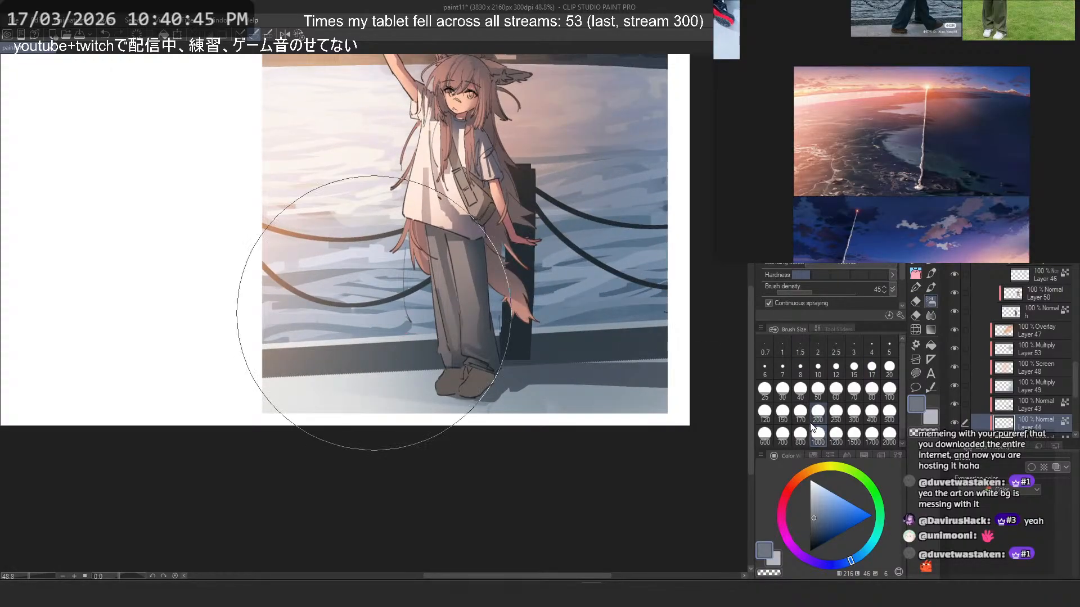
drag(499, 390, 143, 406)
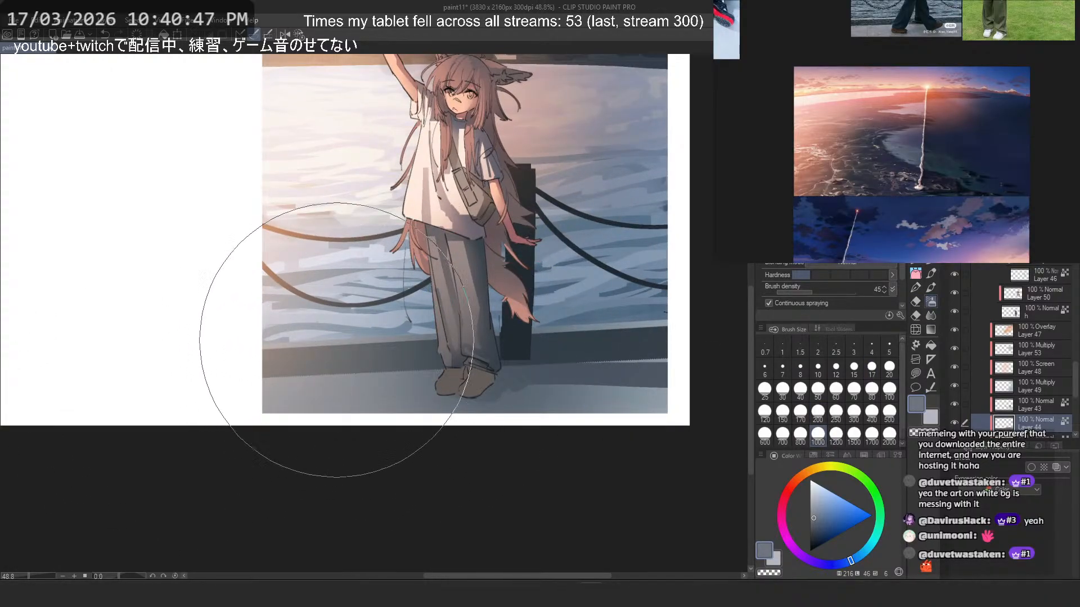
scroll(315, 343, down, 3)
drag(555, 270, 599, 295)
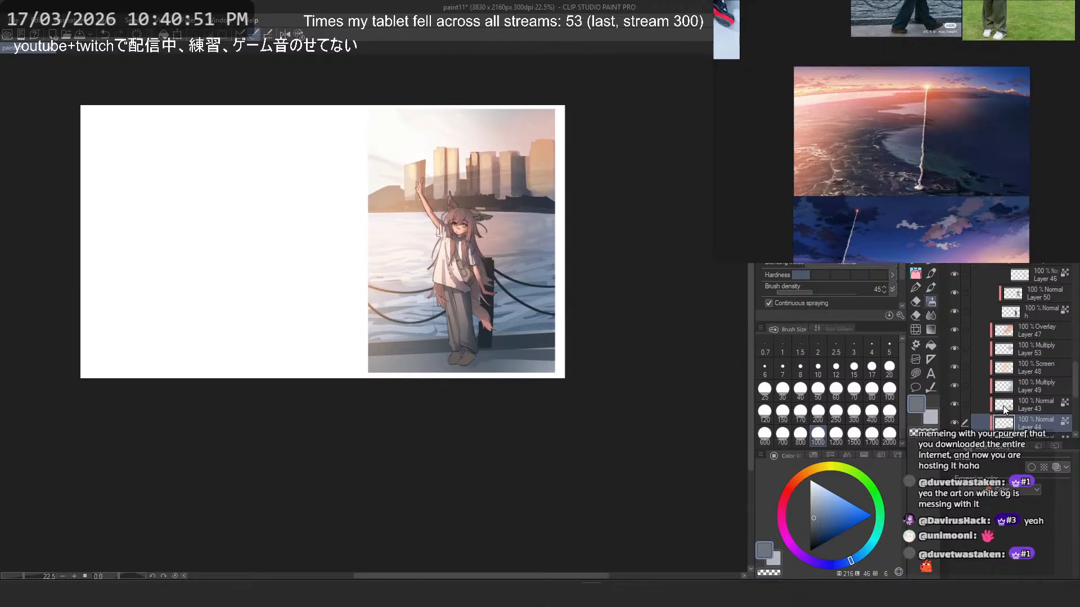
scroll(495, 323, up, 2)
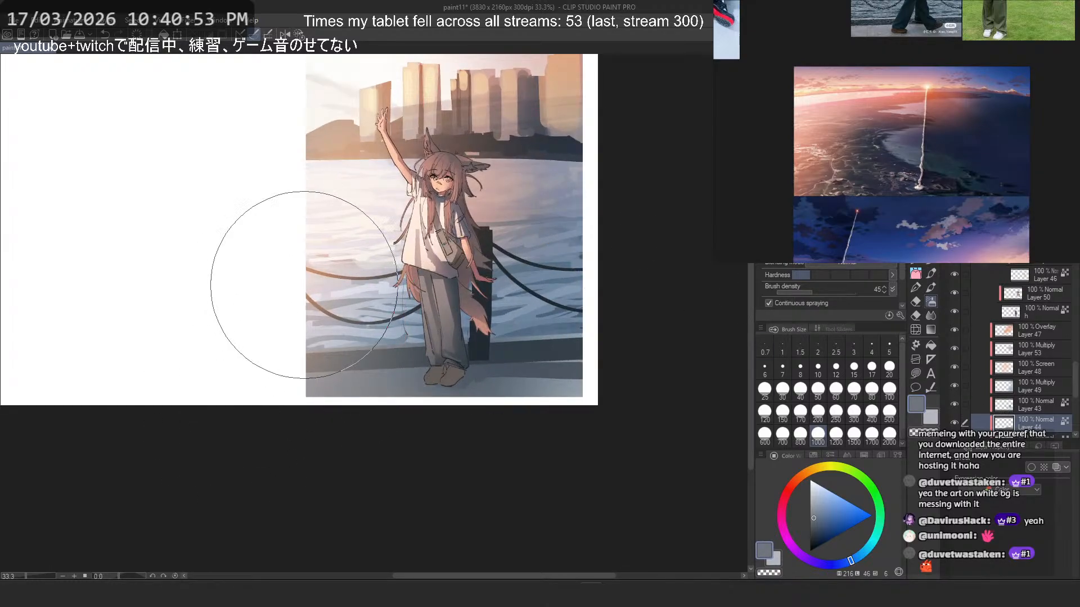
key(ctrl+z)
scroll(538, 423, down, 5)
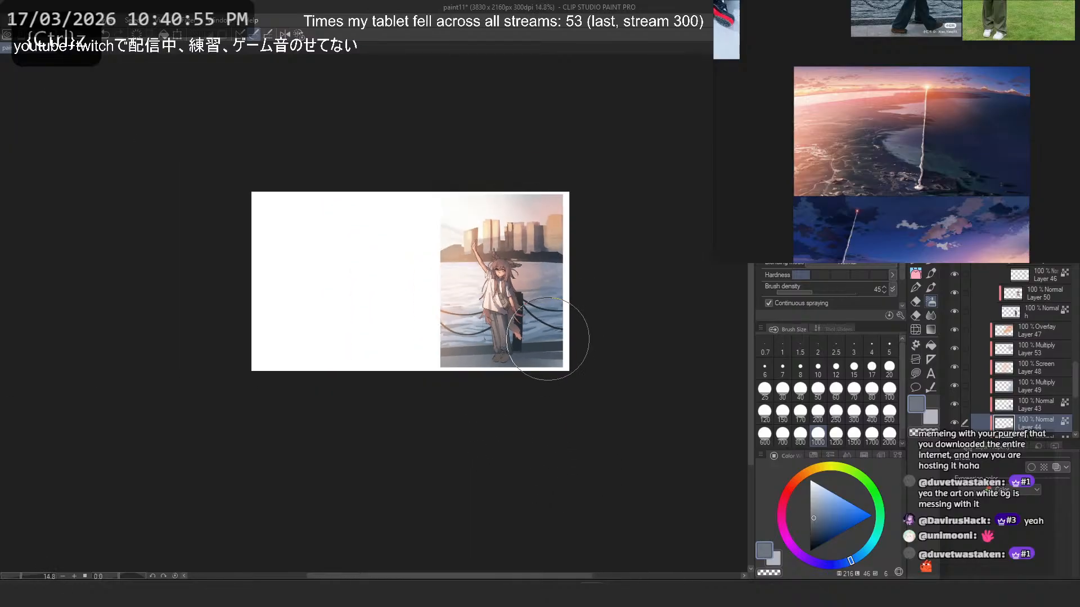
scroll(581, 307, up, 4)
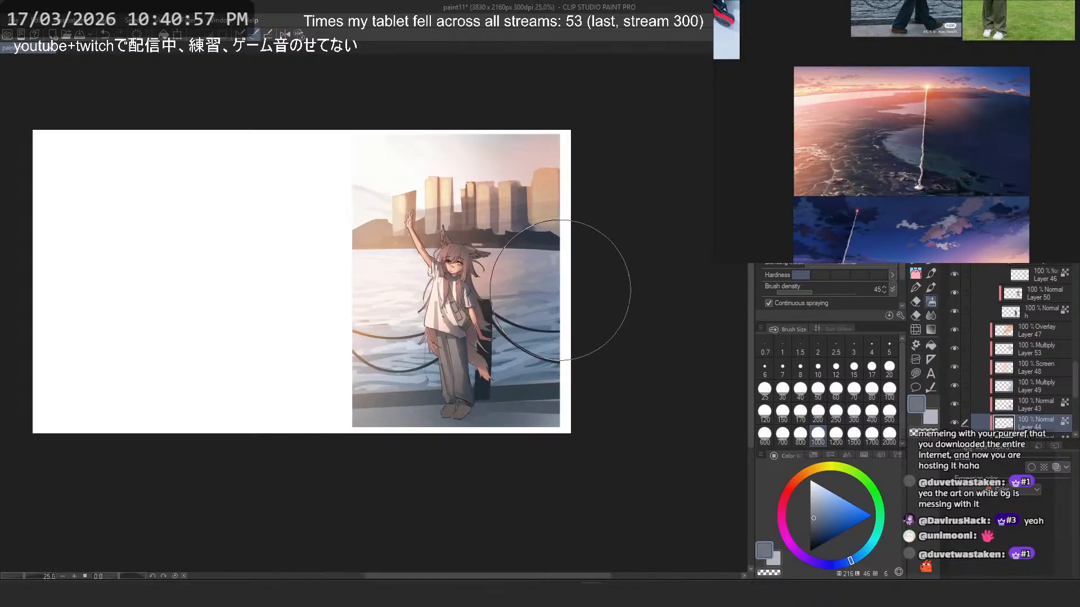
key(ctrl+z)
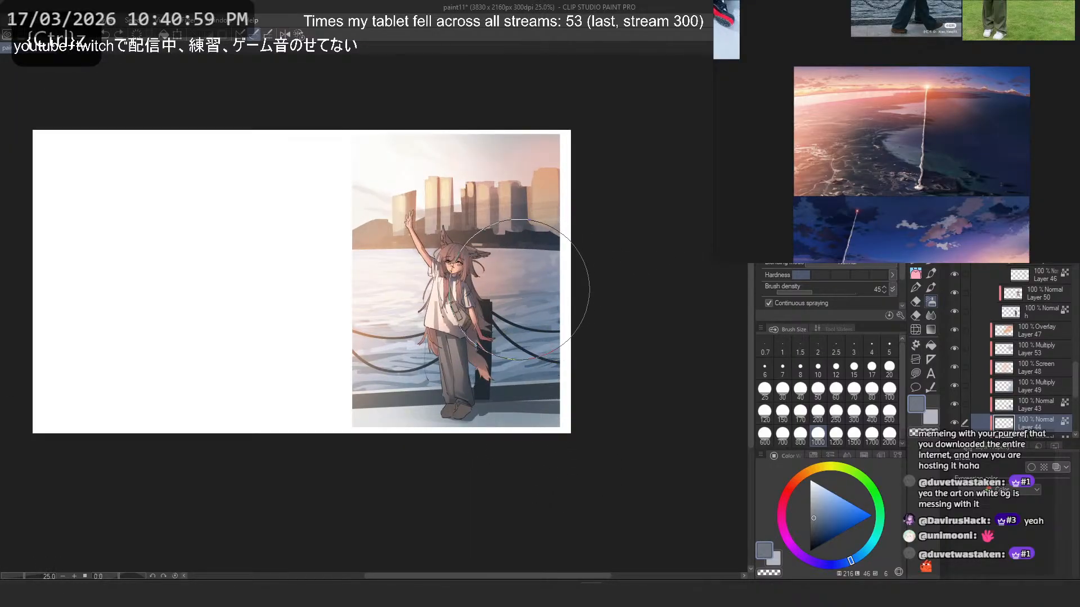
scroll(1004, 366, down, 2)
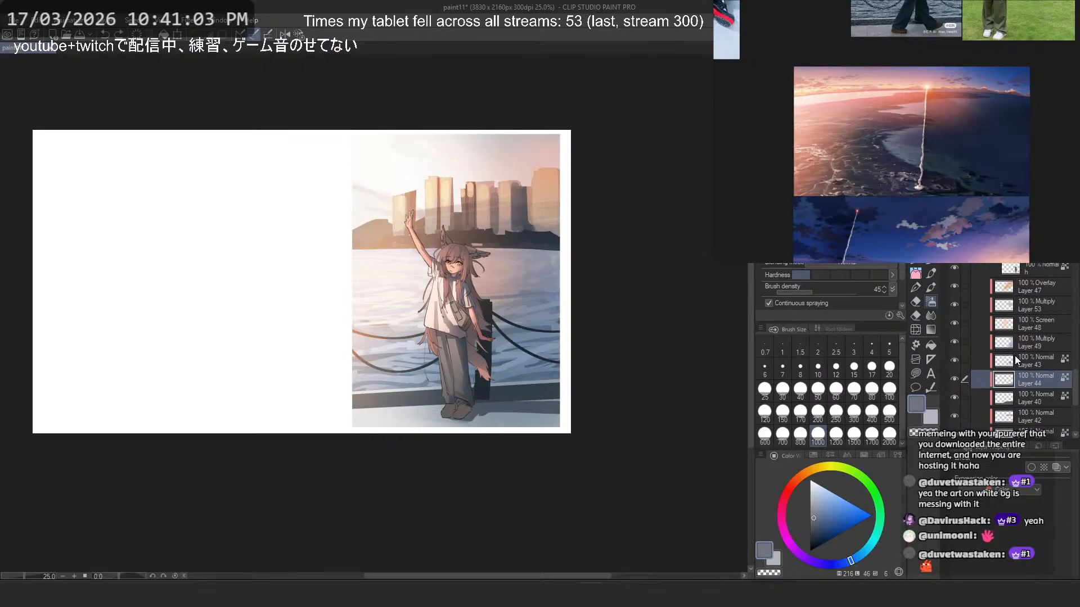
- Toggle the visibility of Layers 42, 34, 38 and 1 to identify which background part each one holds
scroll(1015, 353, down, 2)
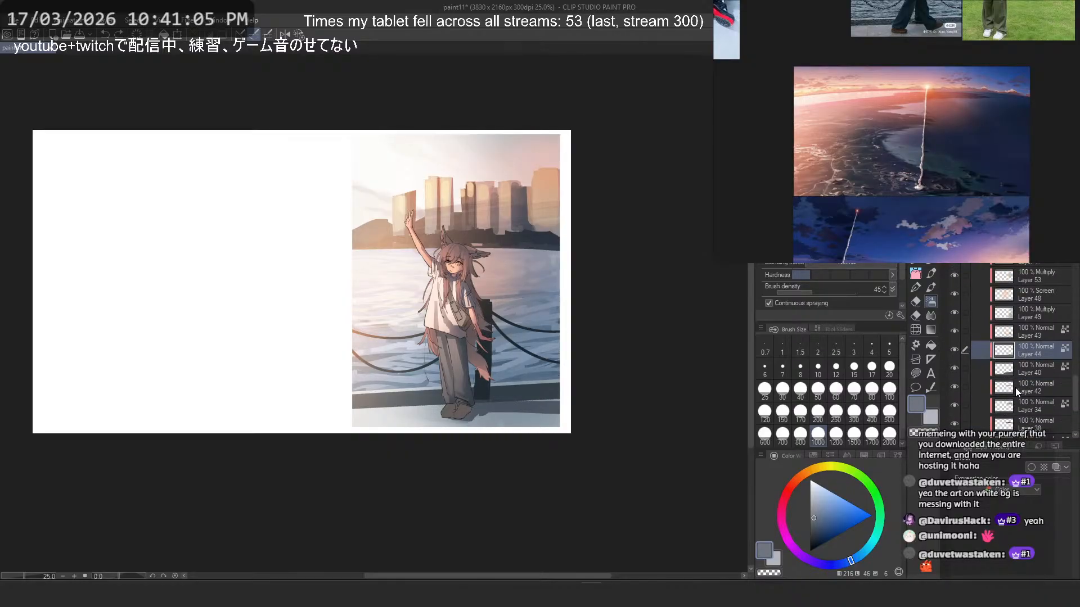
click(1014, 387)
click(954, 388)
click(955, 387)
click(954, 406)
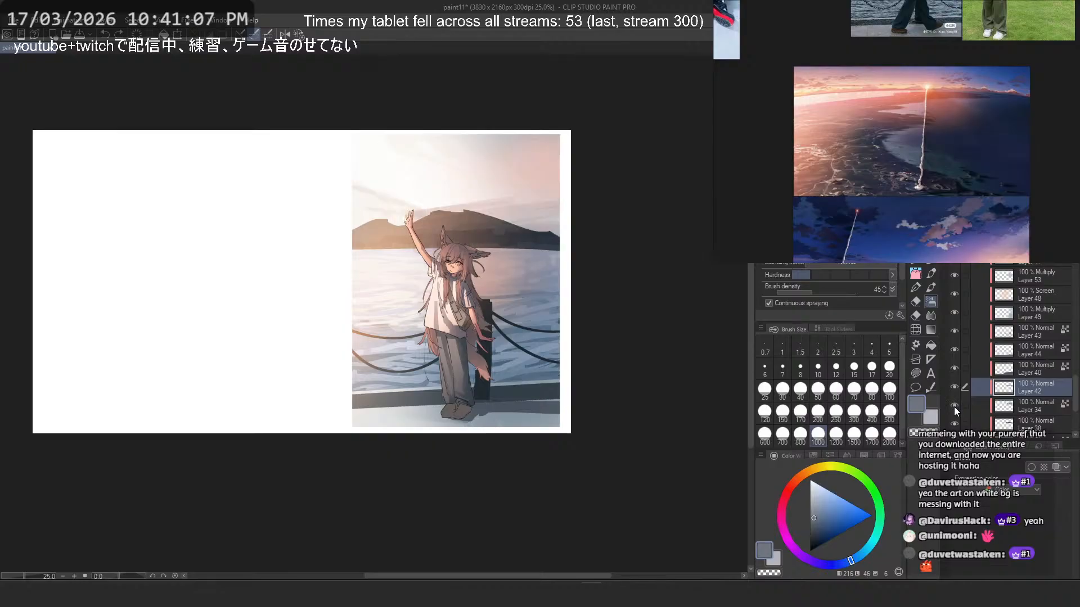
click(954, 407)
click(954, 425)
click(955, 428)
scroll(955, 429, down, 2)
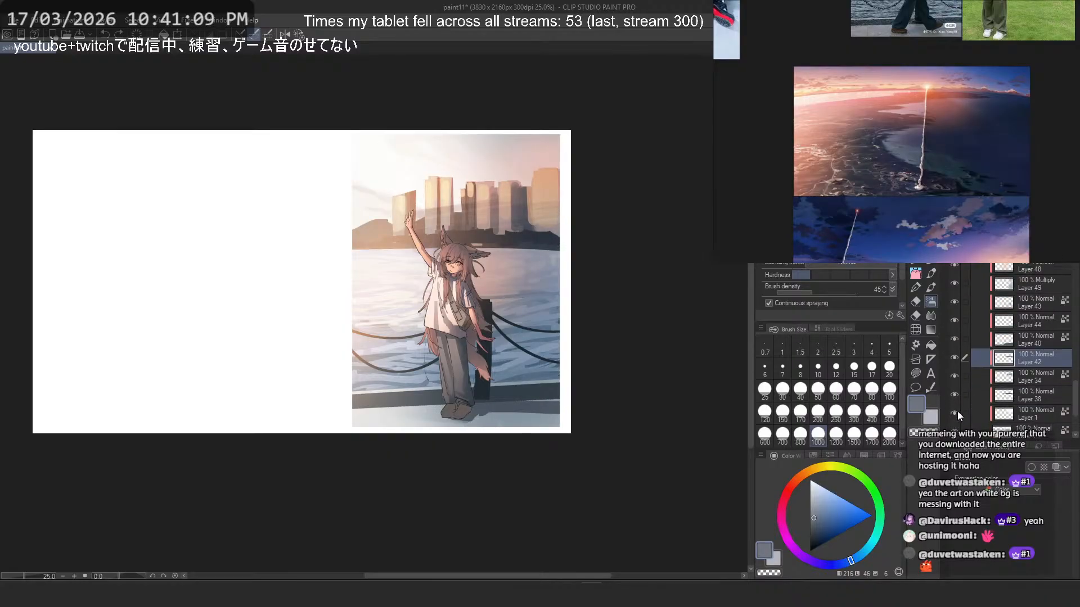
click(957, 410)
click(957, 410)
- Toggle the visibility of Layers 42, 40 and 44 to locate the pavement and its cast shadow
click(954, 357)
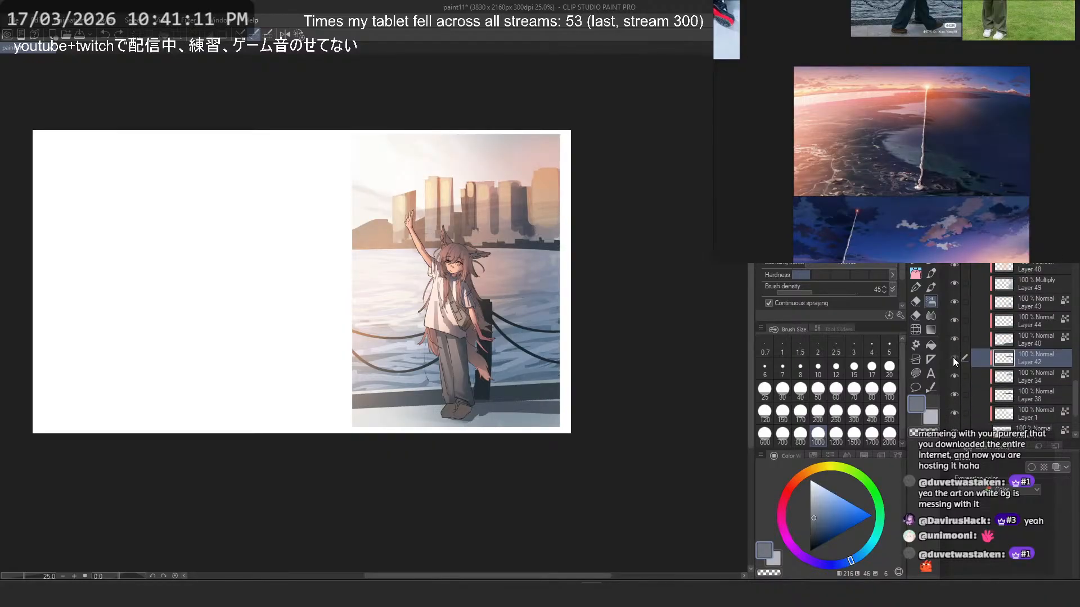
click(953, 357)
click(952, 340)
click(953, 340)
click(953, 340)
click(952, 340)
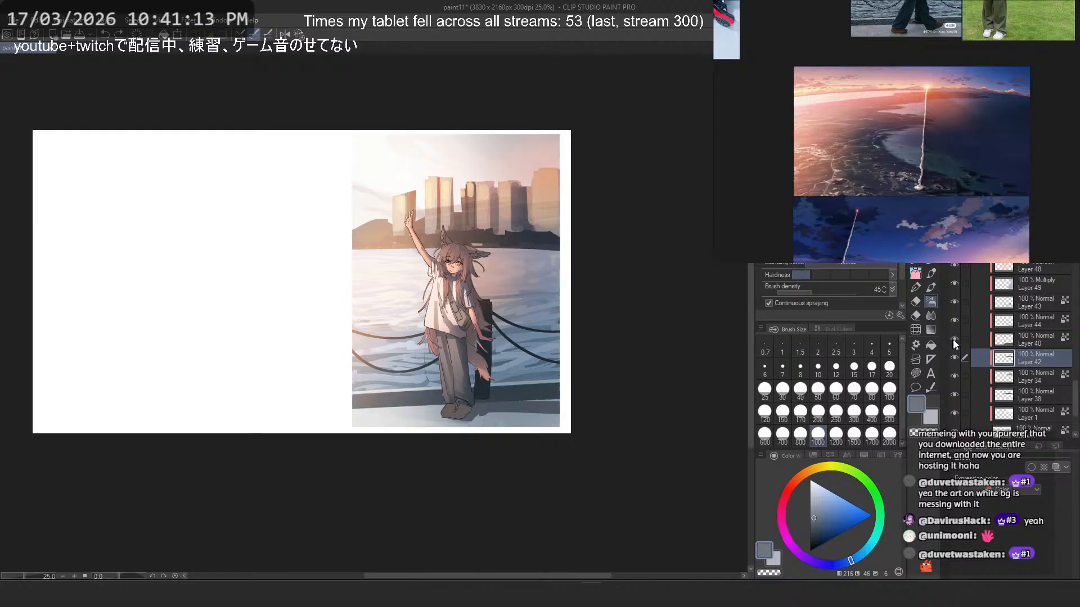
click(1007, 339)
click(954, 339)
click(954, 339)
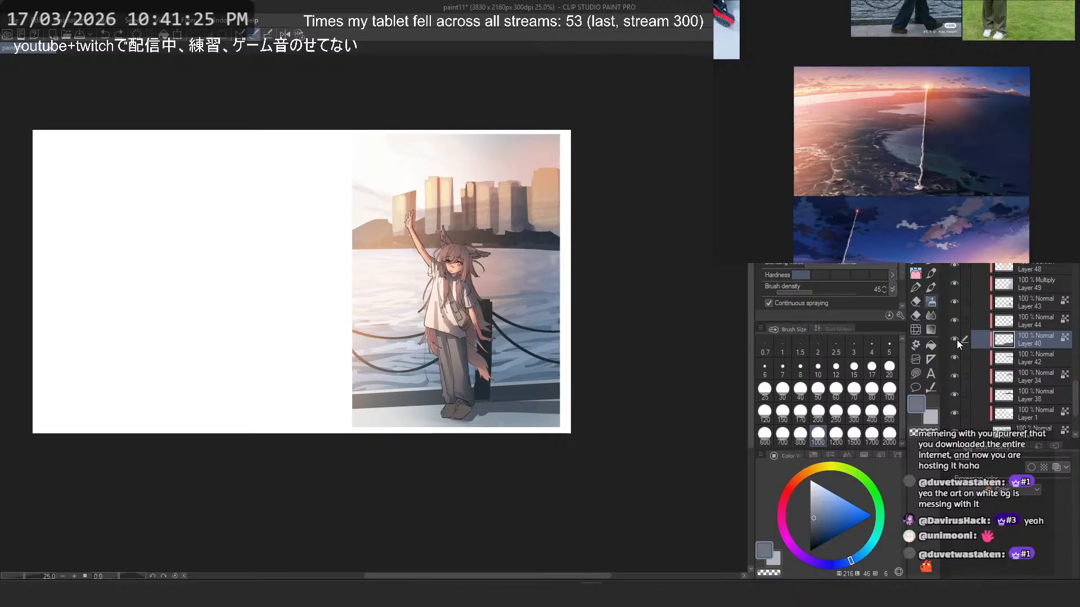
click(956, 322)
click(956, 321)
click(955, 319)
click(955, 318)
click(955, 337)
click(955, 336)
click(954, 323)
click(954, 323)
click(955, 342)
click(954, 342)
- Add a new layer above Layer 44 and load the opaque area of Layer 40 as a selection
click(1038, 323)
key(ctrl+shift+n)
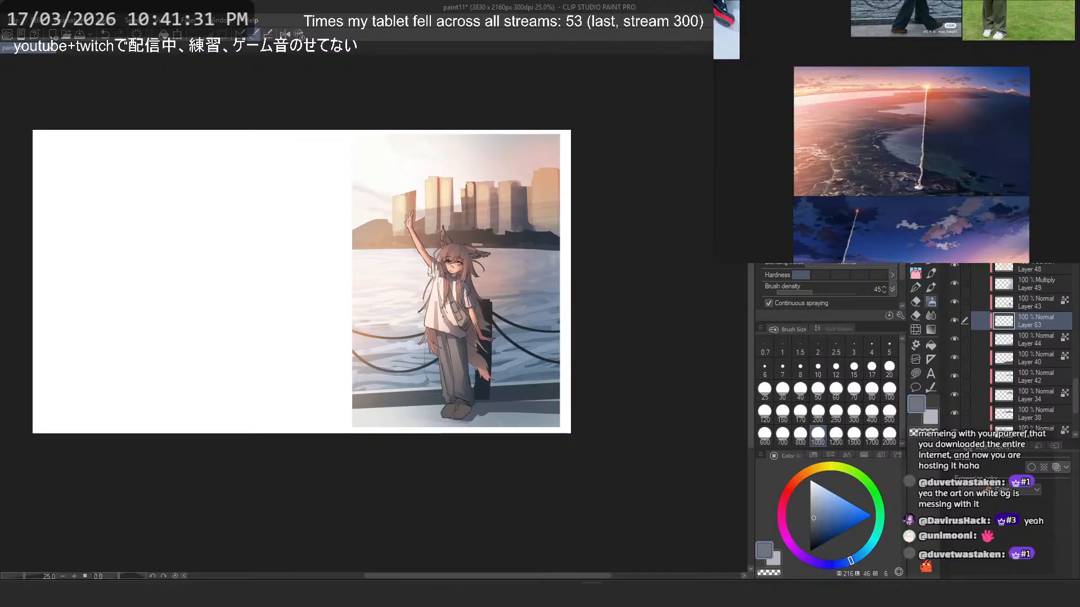
ctrl+click(1006, 357)
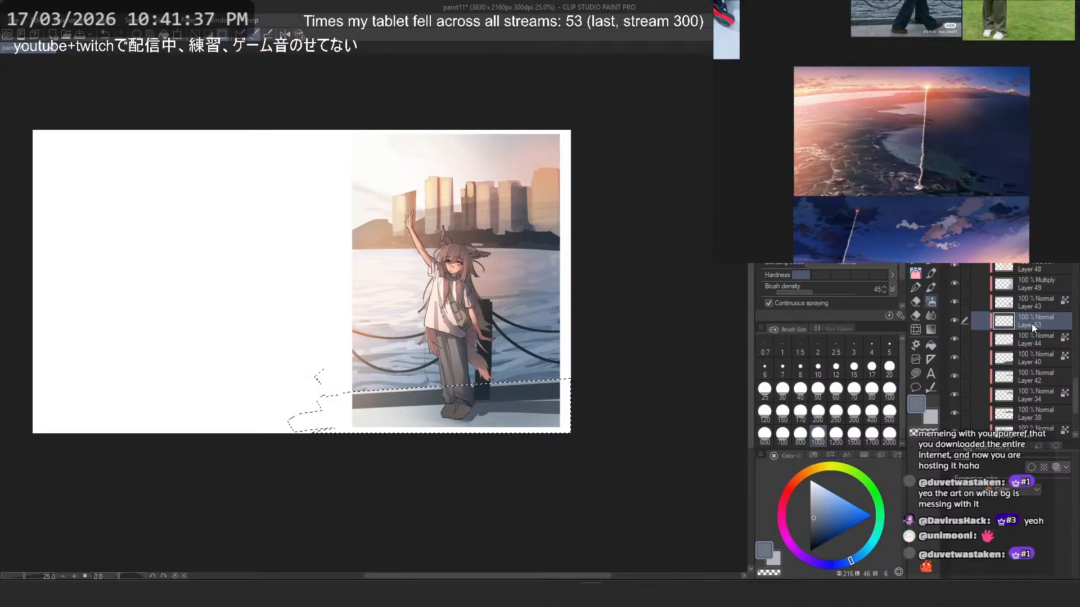
- Try darkening the pavement with dark blue on the new layer in Multiply mode, undo the stroke and return the layer to Normal
click(994, 199)
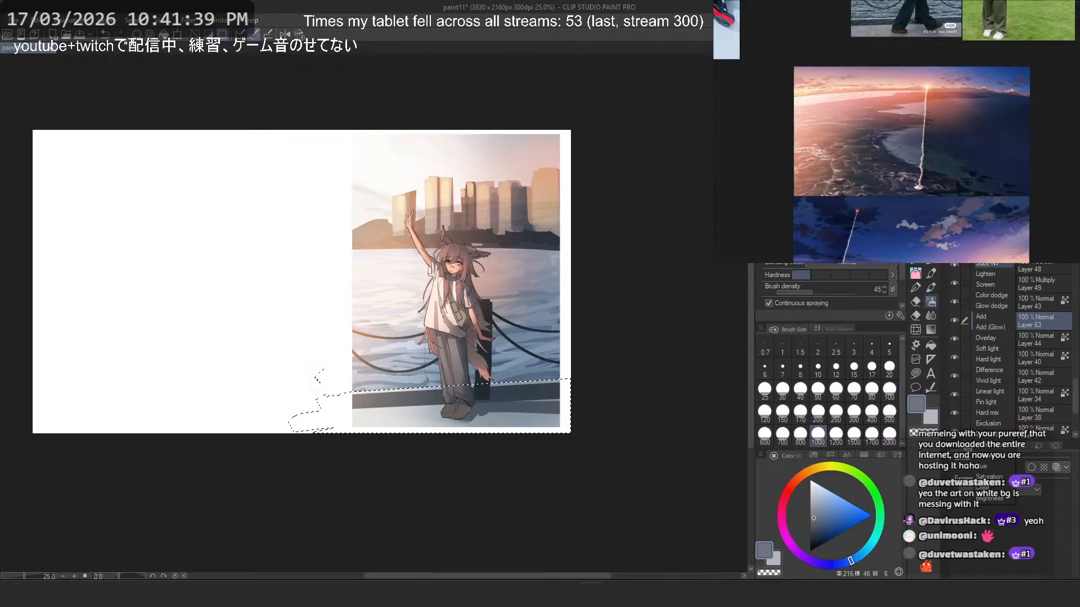
click(993, 232)
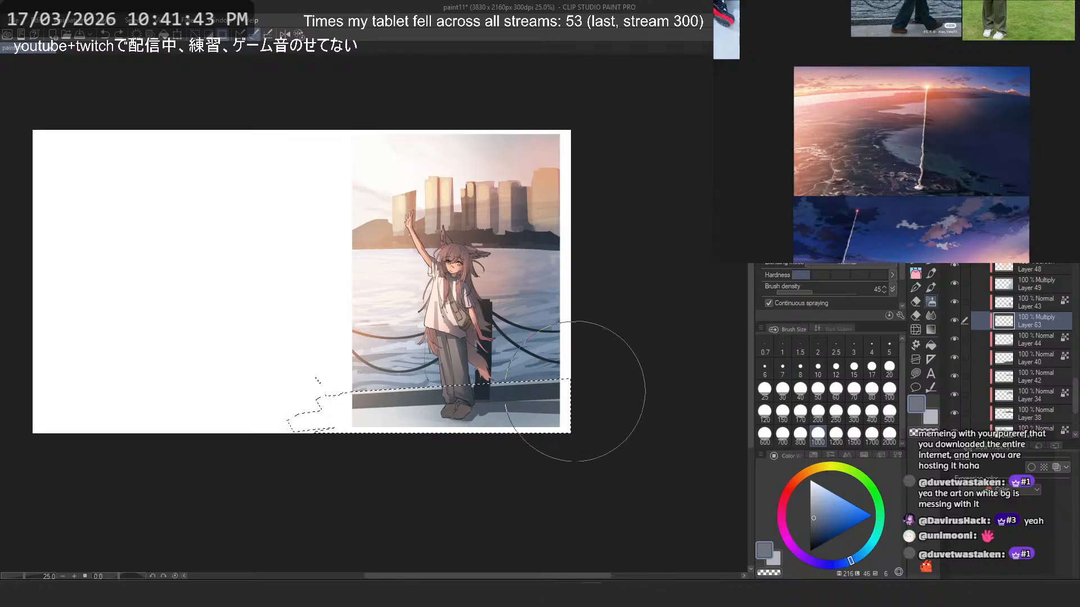
alt+click(553, 391)
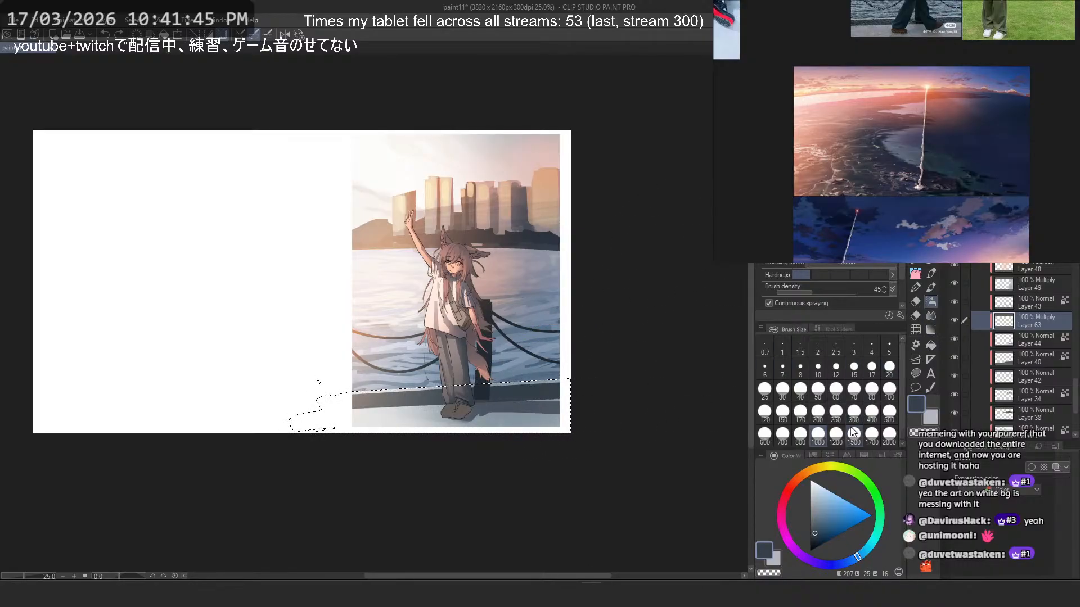
key(ctrl+z)
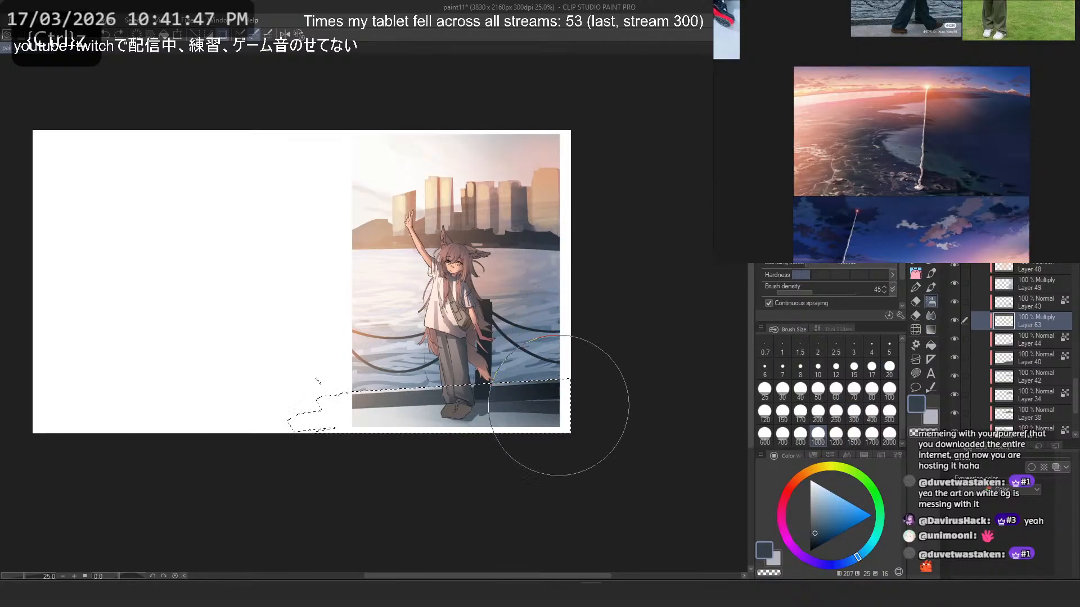
click(992, 199)
click(987, 209)
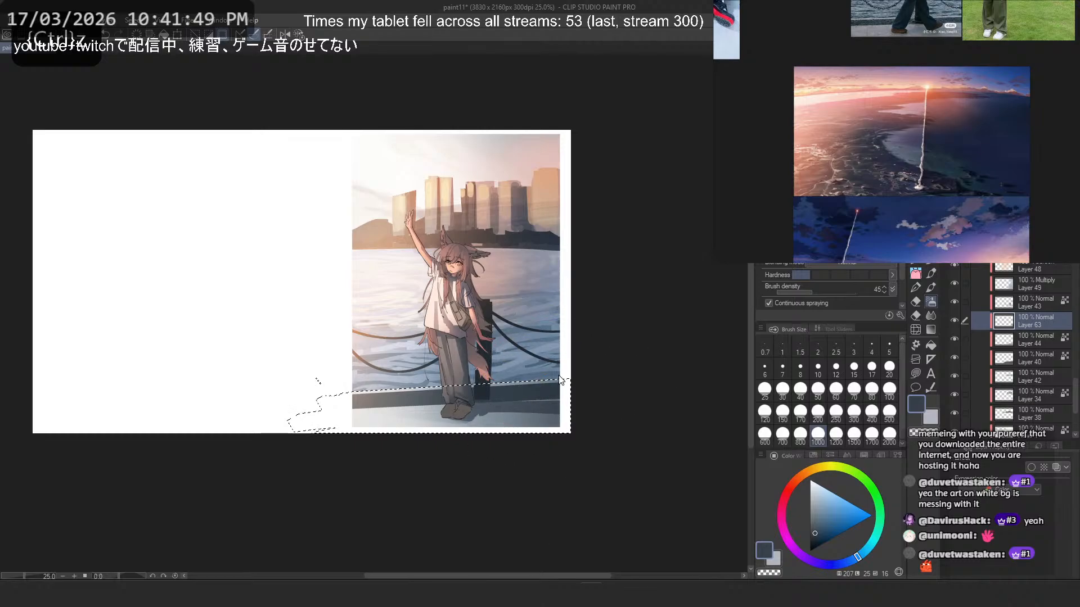
- Mirror the canvas view and airbrush muted grey-blue shading over the selected pavement's outer corner, adjusting the colour and undoing unwanted strokes
key(2)
scroll(338, 281, down, 2)
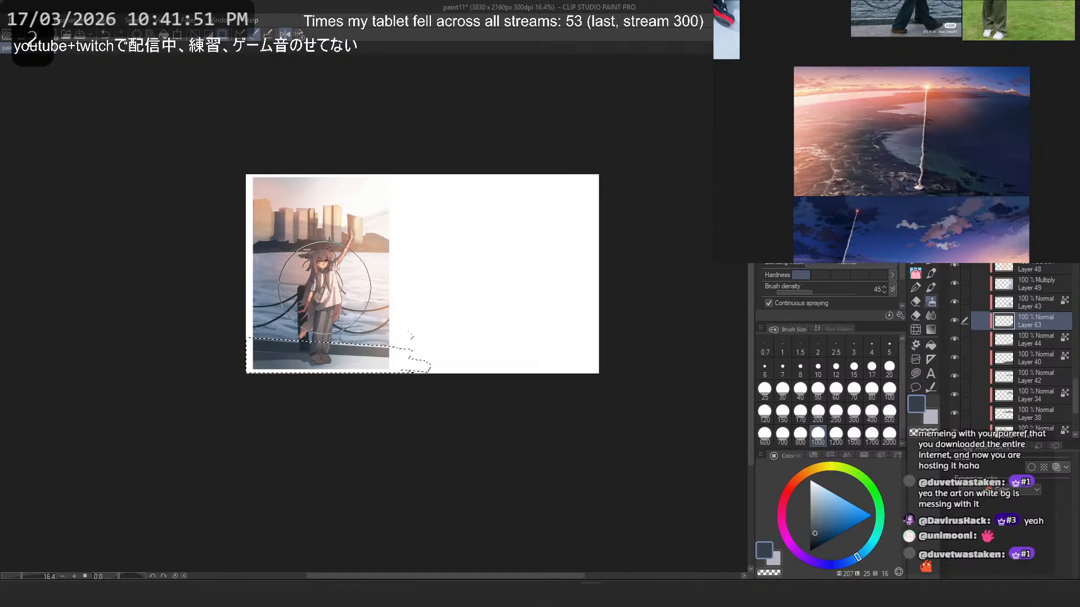
scroll(259, 303, up, 3)
click(811, 534)
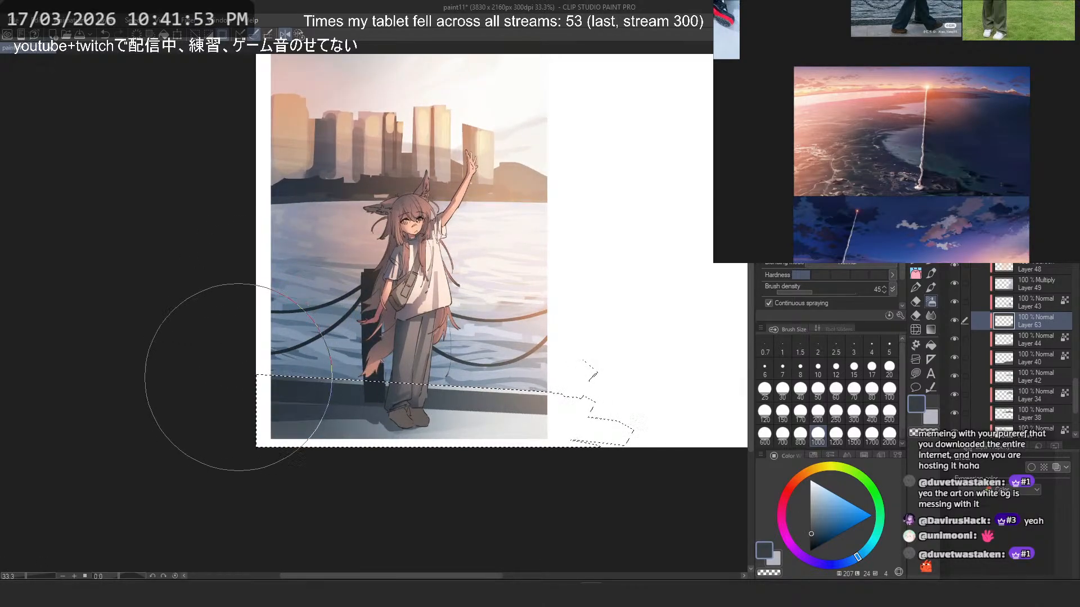
key(ctrl+z)
click(812, 529)
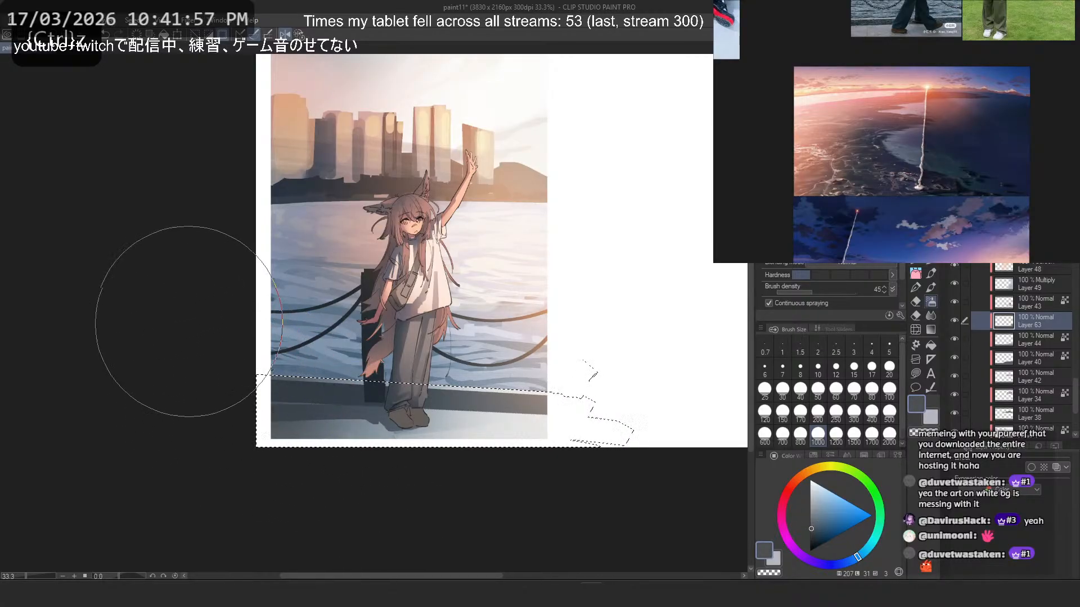
click(813, 530)
drag(271, 370, 399, 476)
key(ctrl+z)
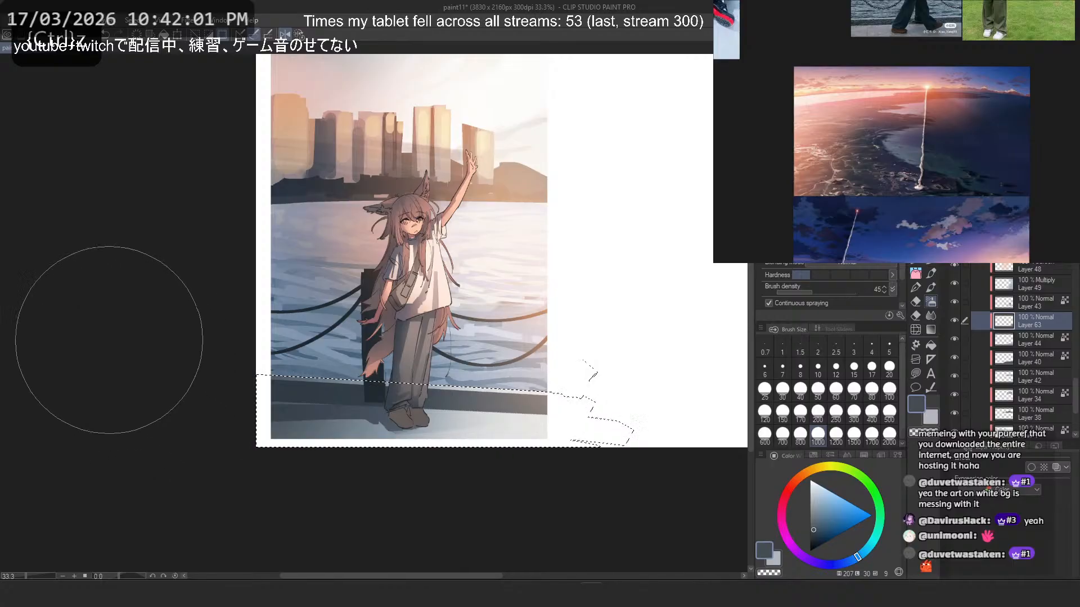
- Mirror the canvas view back and clear the pavement selection
key(2)
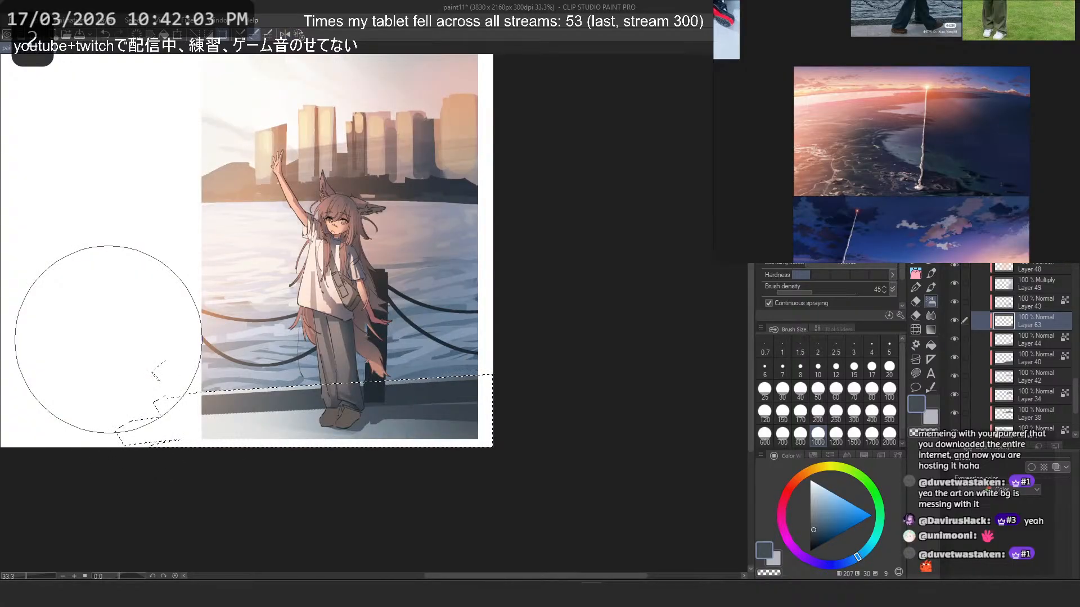
drag(229, 328, 308, 334)
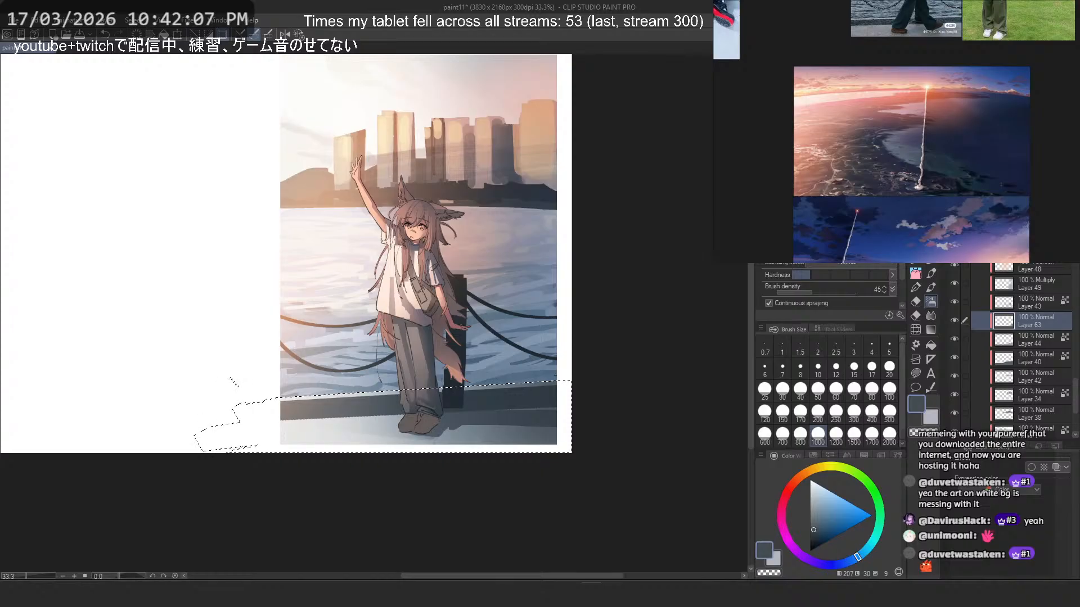
key(m)
click(689, 254)
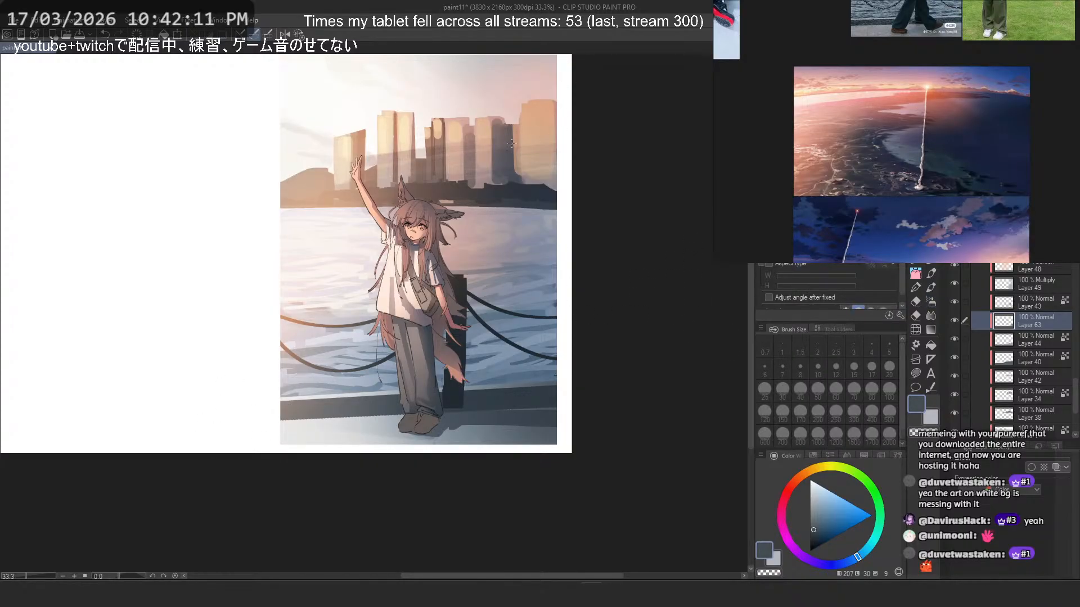
drag(494, 245, 475, 315)
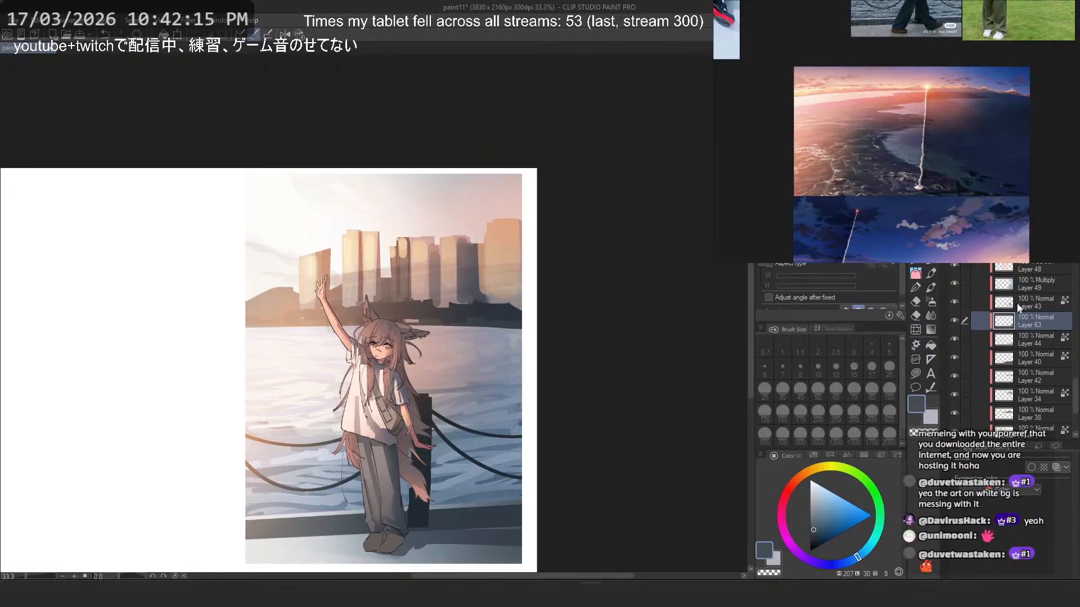
- Select the Screen Layer 48 and try an orange airbrush glow over the buildings at sizes 1000 and 200, undoing the strokes
scroll(1020, 313, up, 3)
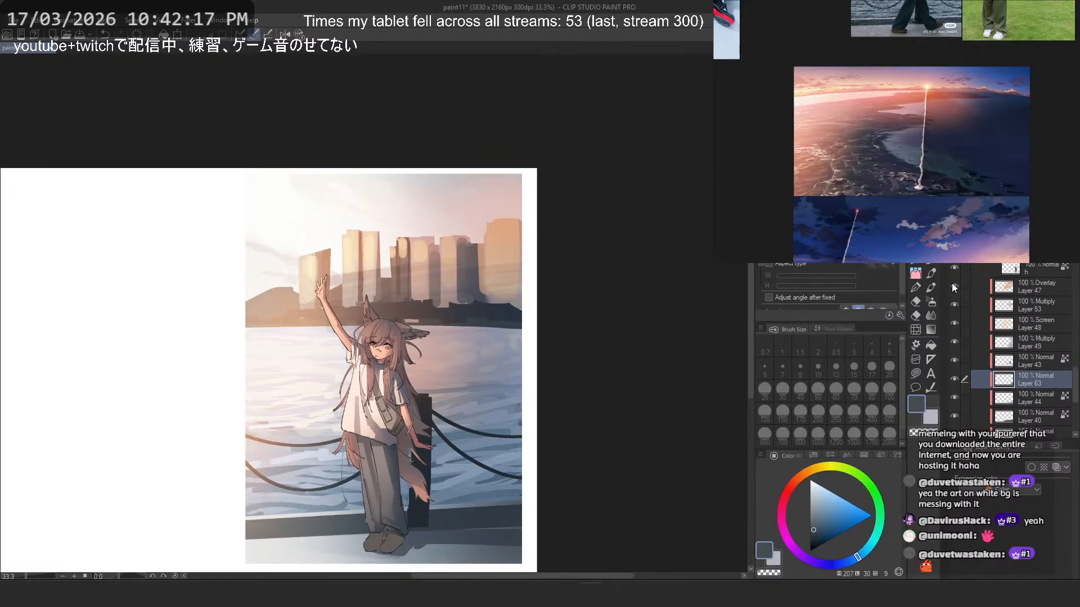
click(956, 324)
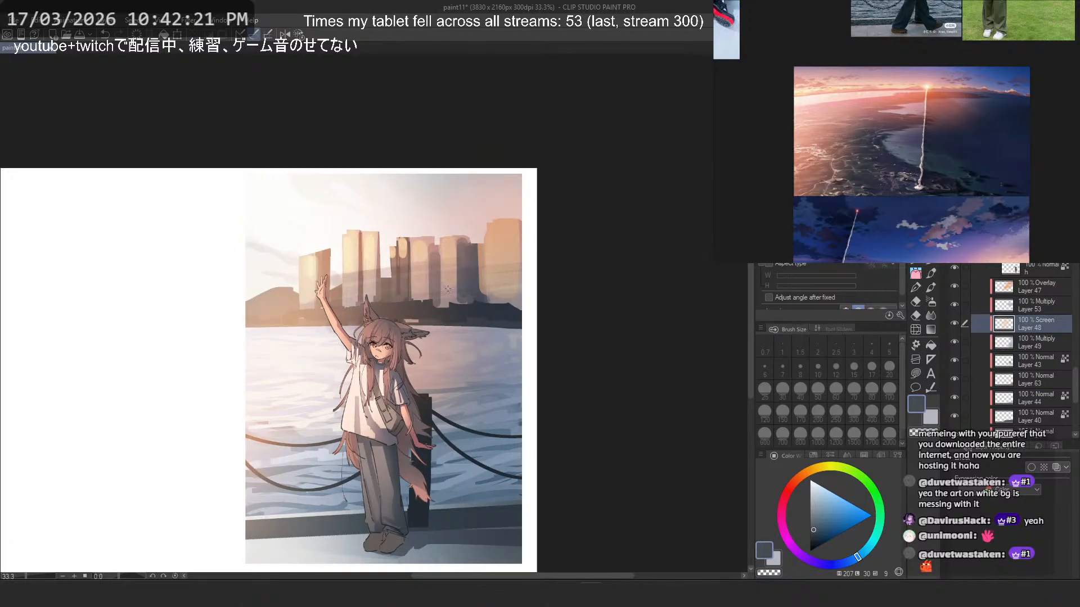
click(839, 500)
click(931, 302)
mouse_move(360, 270)
mouse_down()
mouse_move(347, 269)
mouse_move(441, 147)
mouse_up()
key(ctrl+z)
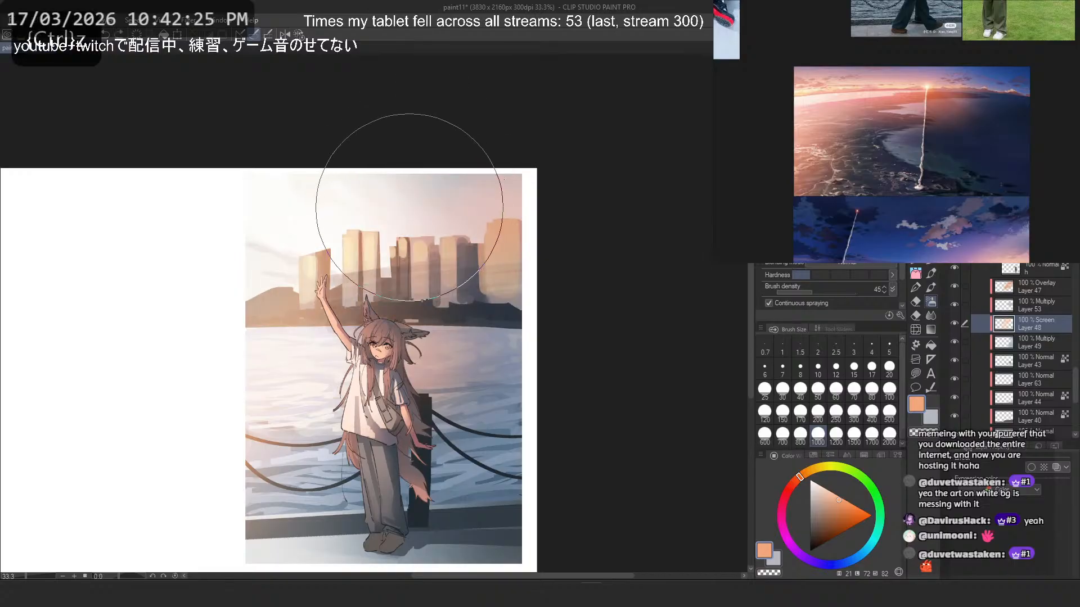
click(819, 413)
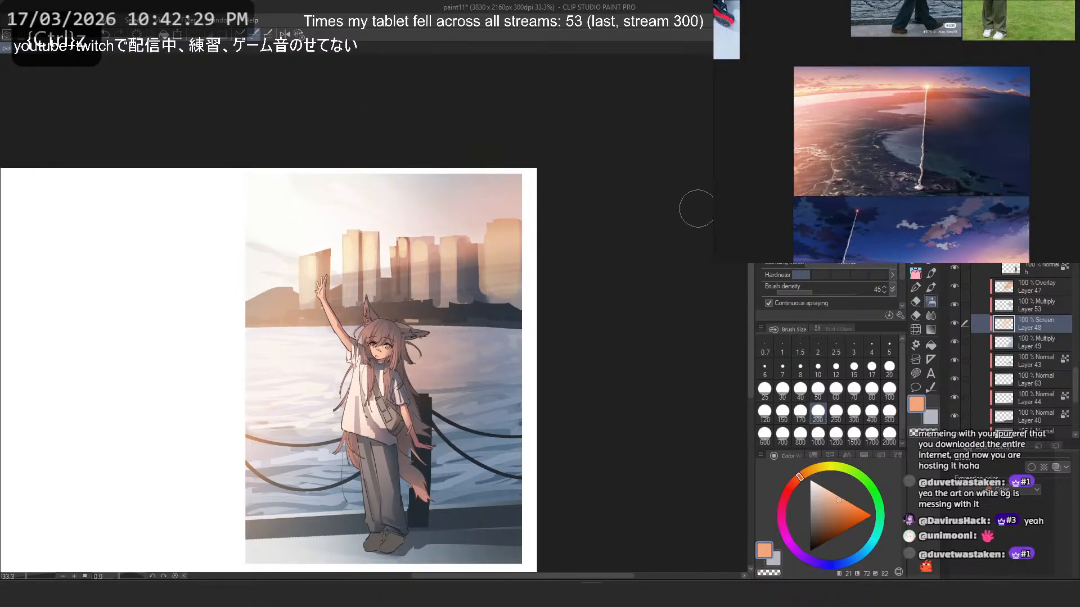
key(ctrl+z)
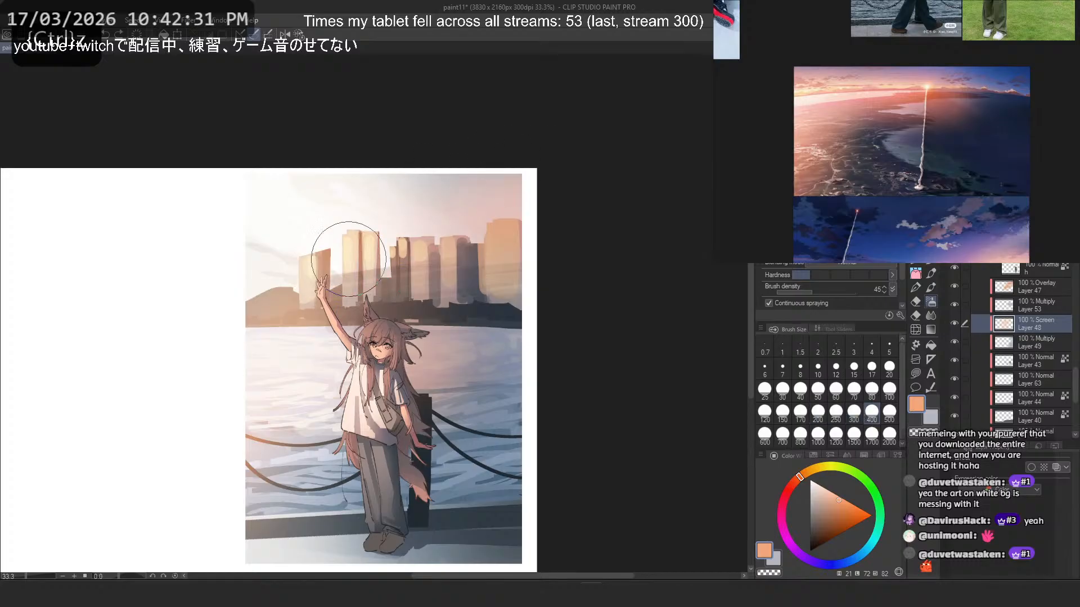
- Airbrush a pale peach glow over the buildings at size 800, undoing the first stroke, and check the illustration in mirrored view
click(821, 495)
click(801, 434)
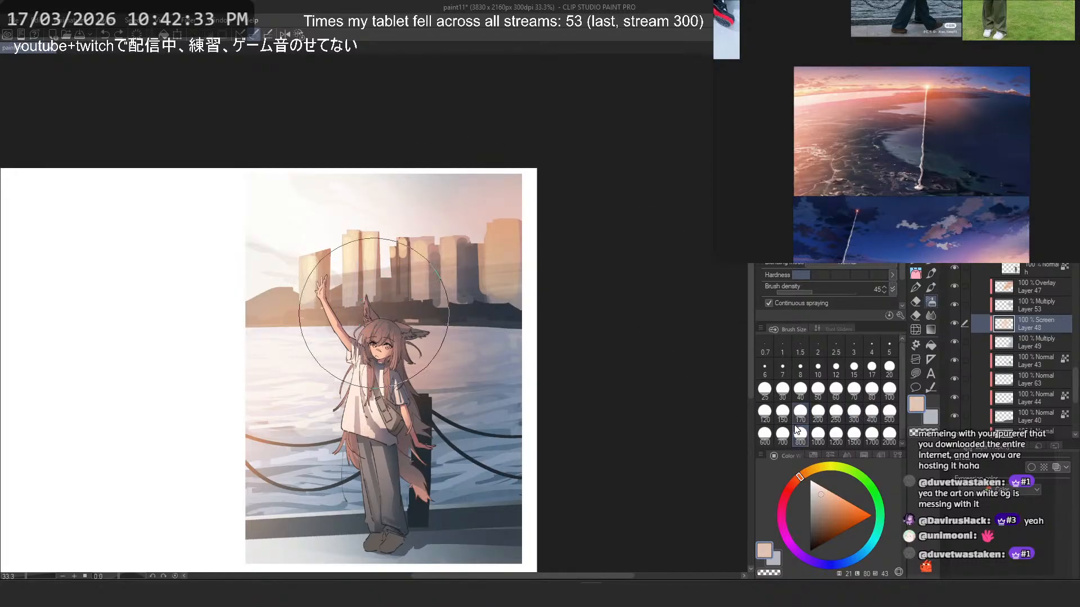
drag(354, 281, 315, 347)
key(ctrl+z)
mouse_move(367, 251)
mouse_down()
mouse_move(363, 266)
mouse_move(440, 288)
mouse_up()
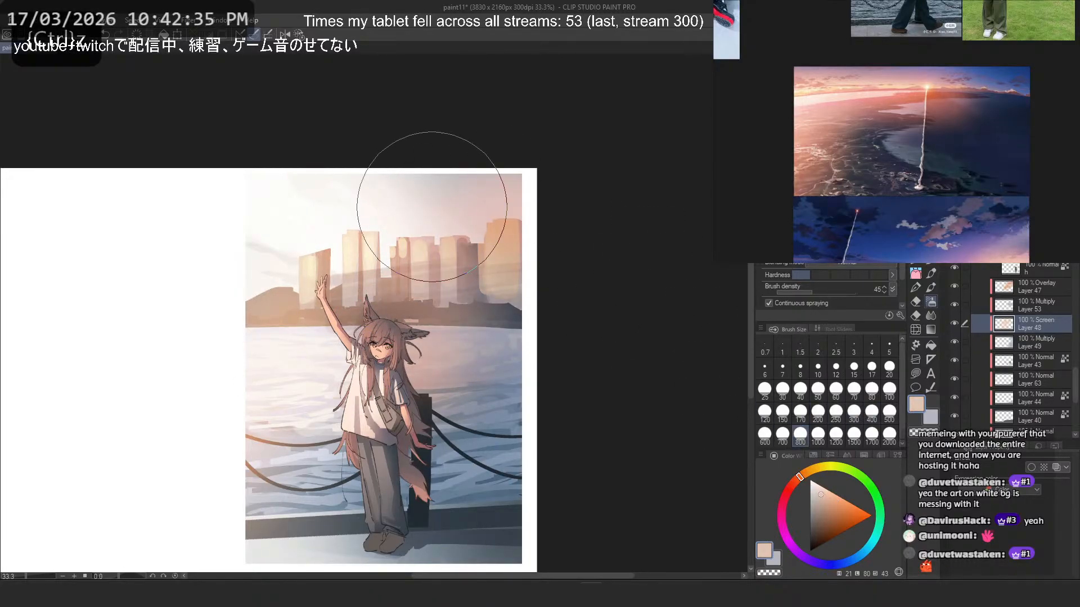
key(2)
scroll(442, 252, down, 2)
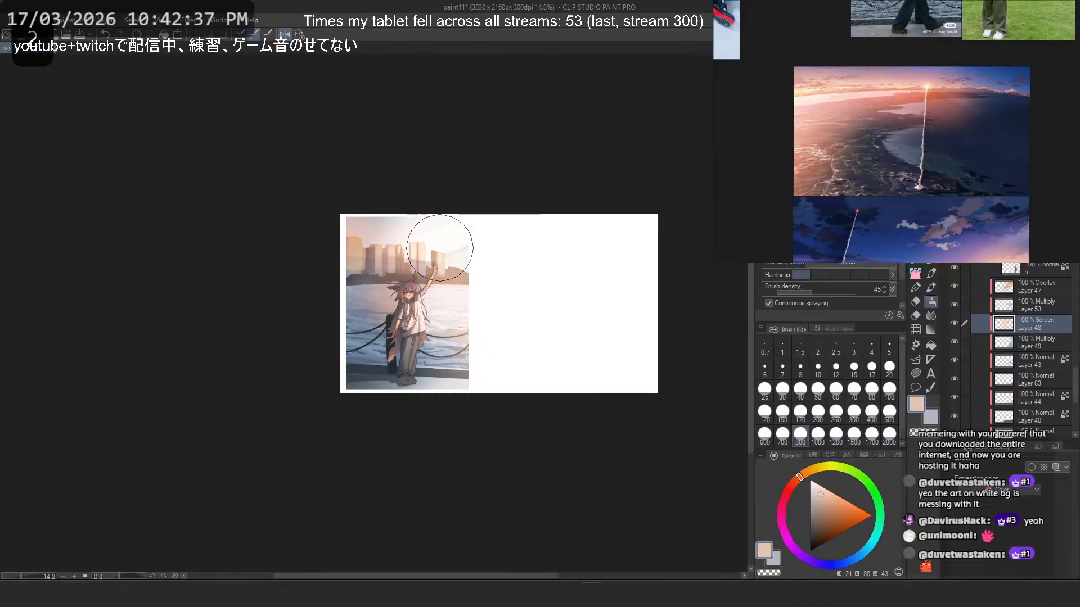
scroll(499, 218, up, 2)
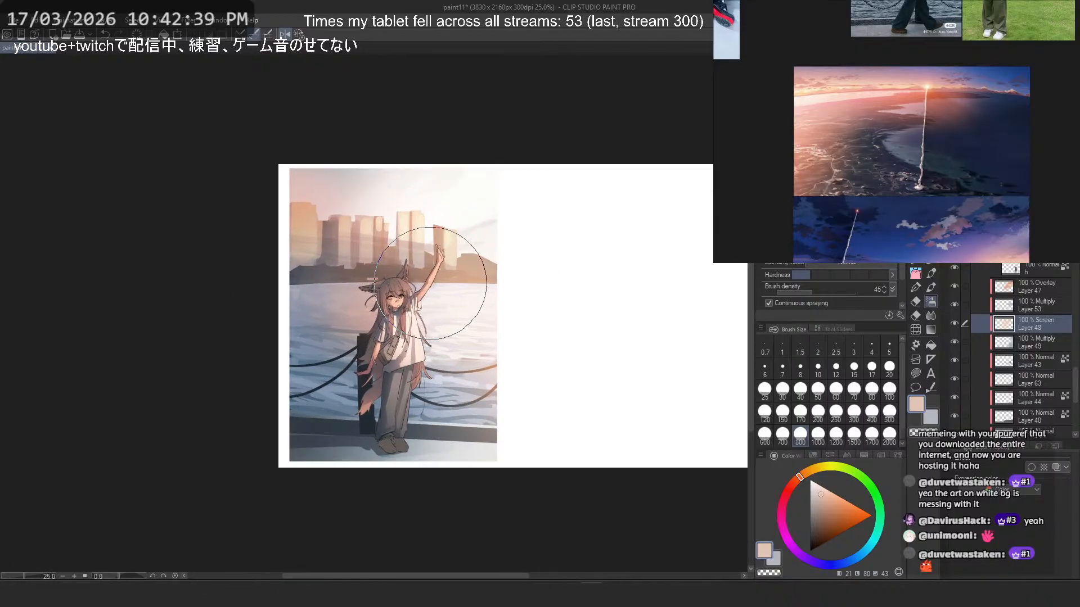
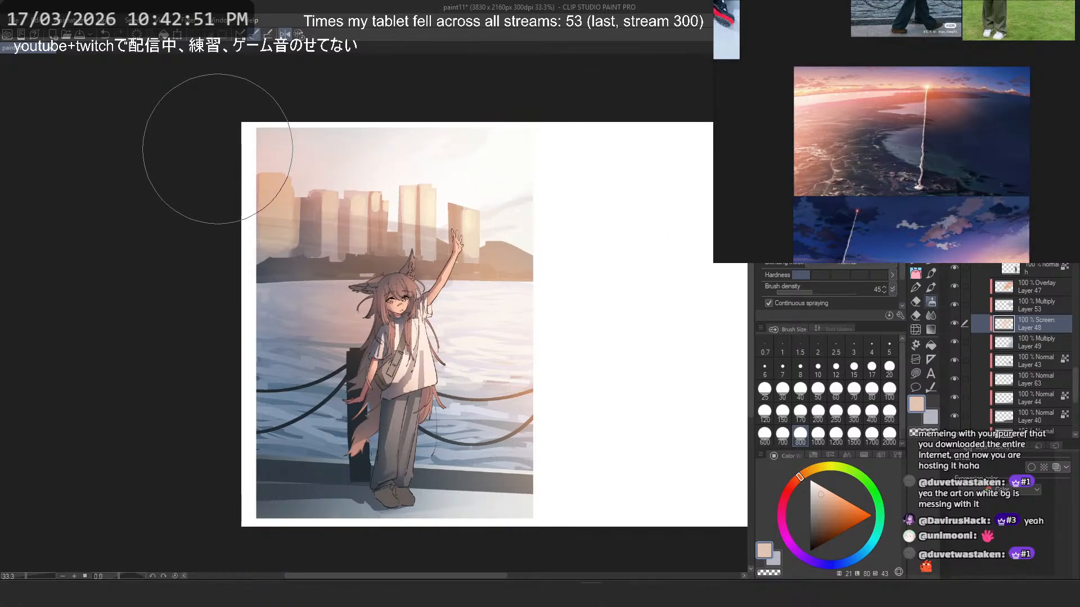
- Unmirror the canvas and try softening the glow over the buildings on Screen Layer 48 with airbrush strokes, undoing each one
key(2)
scroll(483, 140, down, 4)
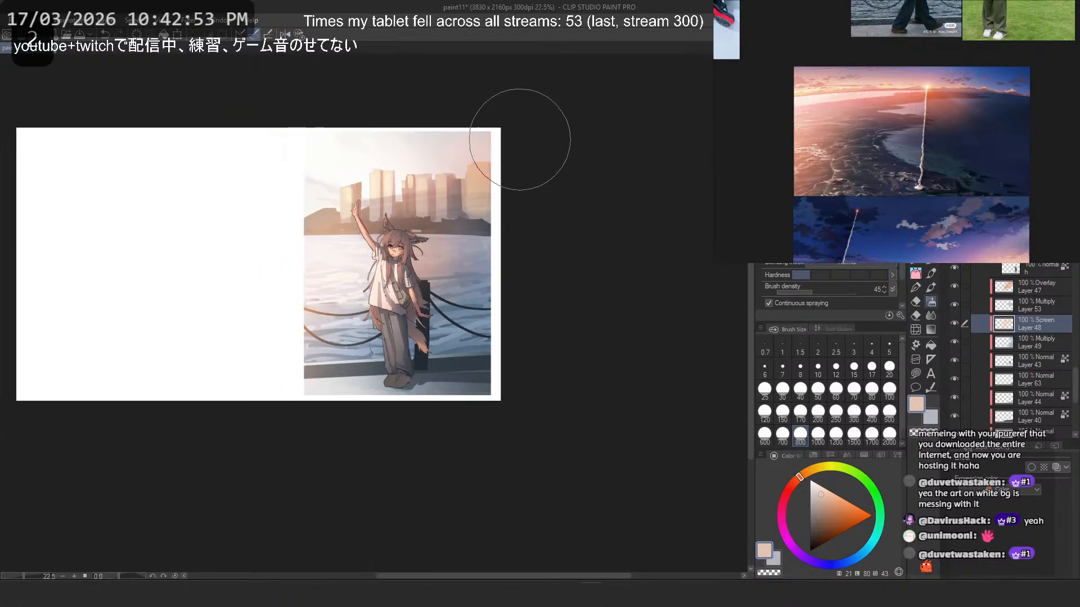
drag(518, 140, 594, 155)
scroll(588, 151, up, 1)
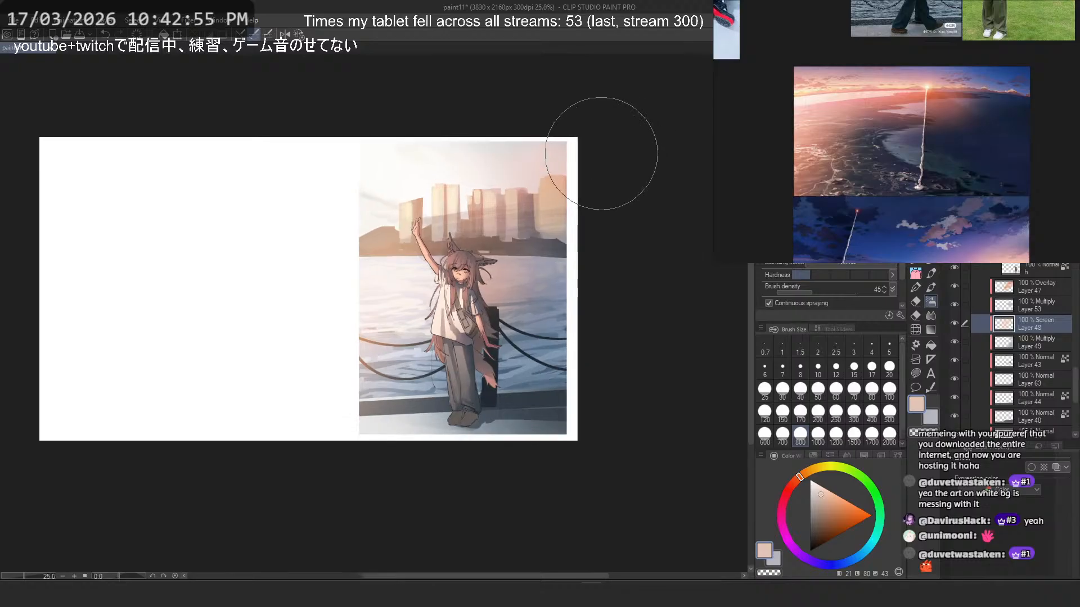
drag(505, 213, 450, 226)
key(ctrl+z)
drag(539, 270, 497, 229)
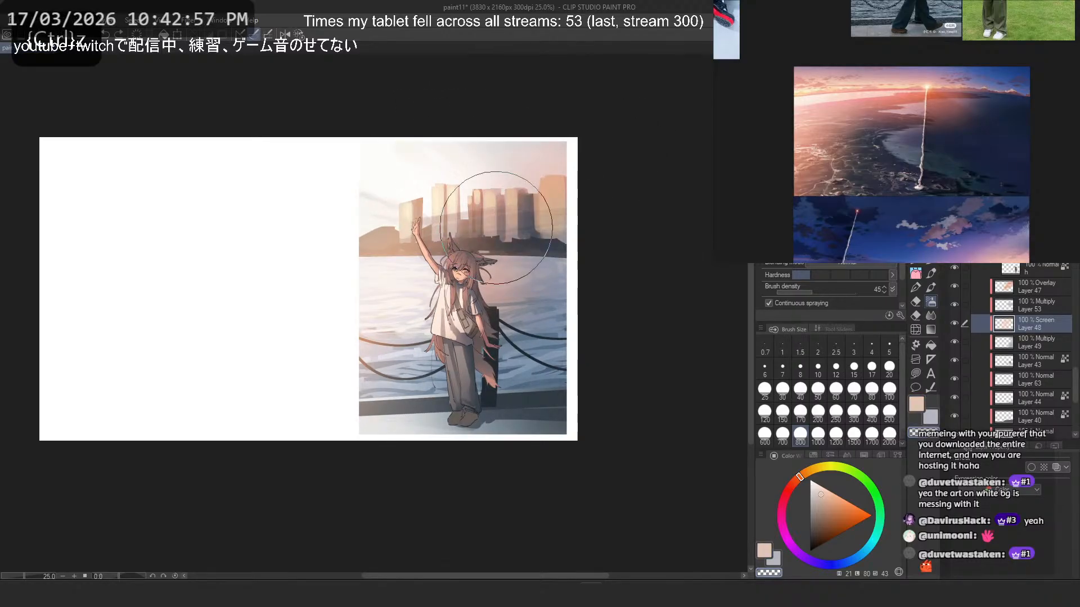
key(ctrl+z)
mouse_move(527, 281)
mouse_down()
mouse_move(488, 248)
mouse_move(531, 269)
mouse_move(457, 248)
mouse_move(421, 252)
mouse_up()
key(ctrl+z)
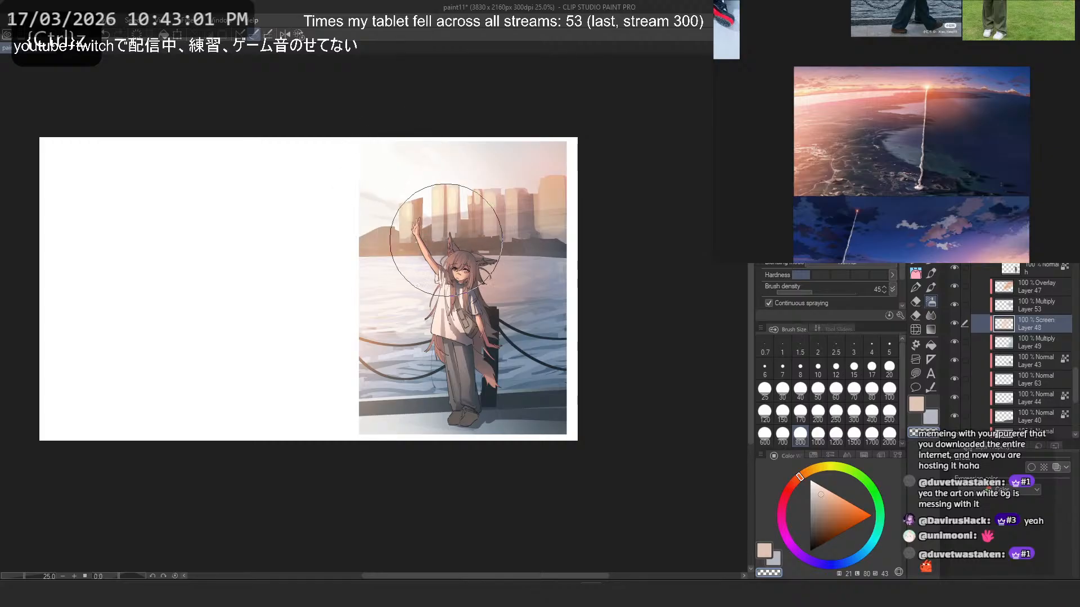
- Select the Multiply Layer 53 and set the drawing colour to a muted grey-blue
click(956, 304)
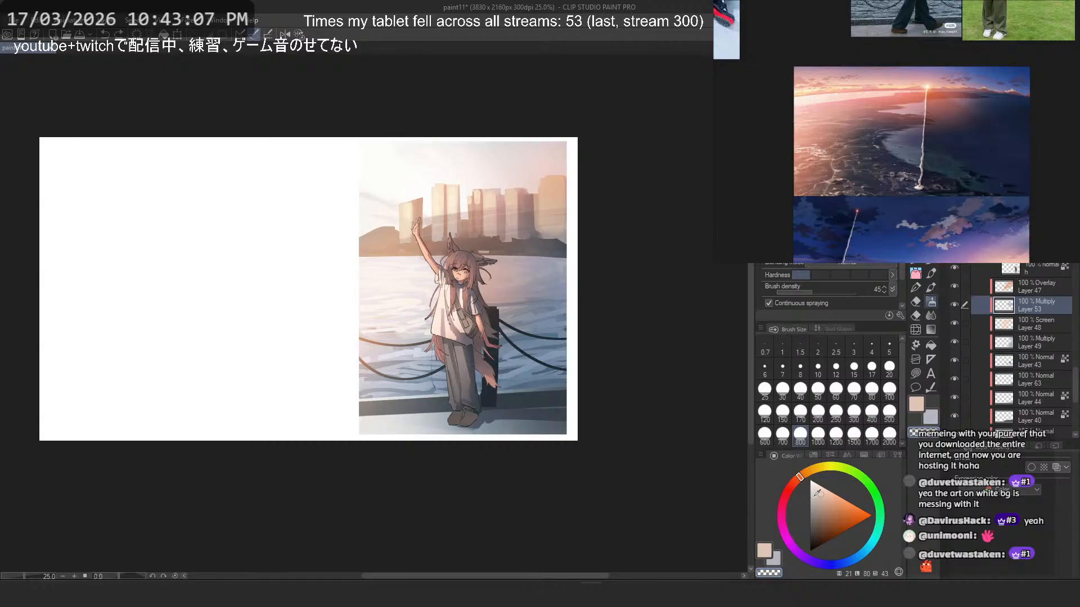
drag(818, 493, 813, 503)
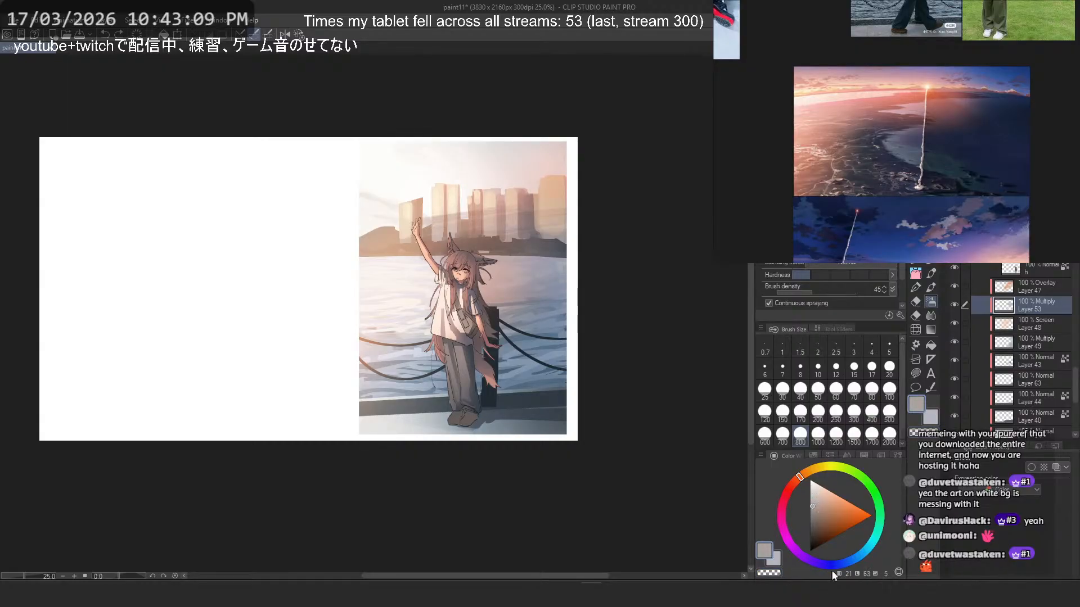
click(834, 565)
- Try a grey-blue pen stroke at size 200 across the raised hand and skyline in a rotated view, undoing it
click(916, 288)
click(916, 265)
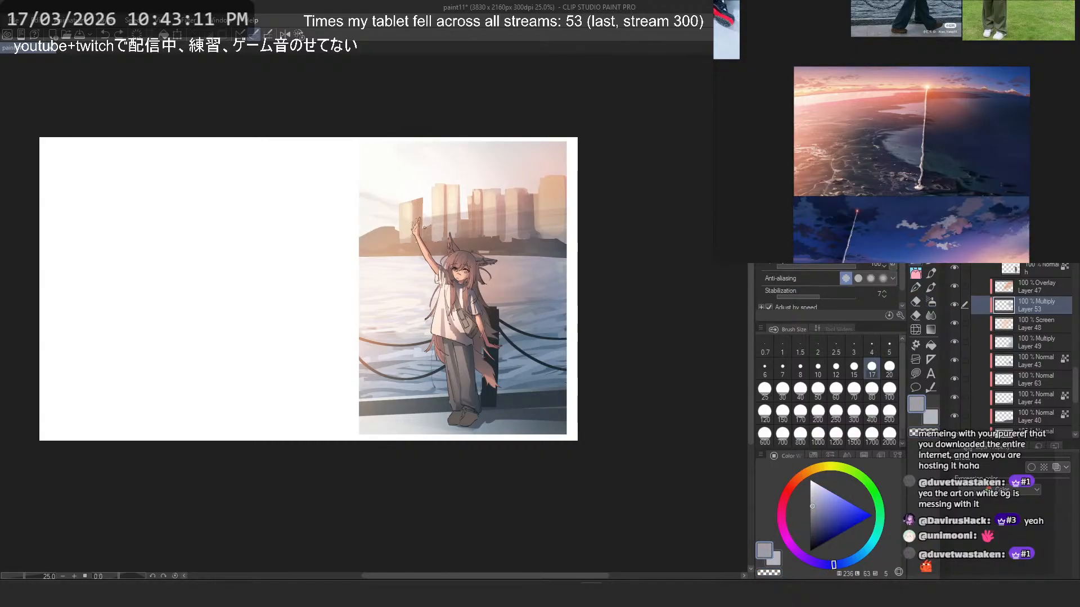
key(ctrl+z)
click(816, 414)
scroll(258, 253, down, 8)
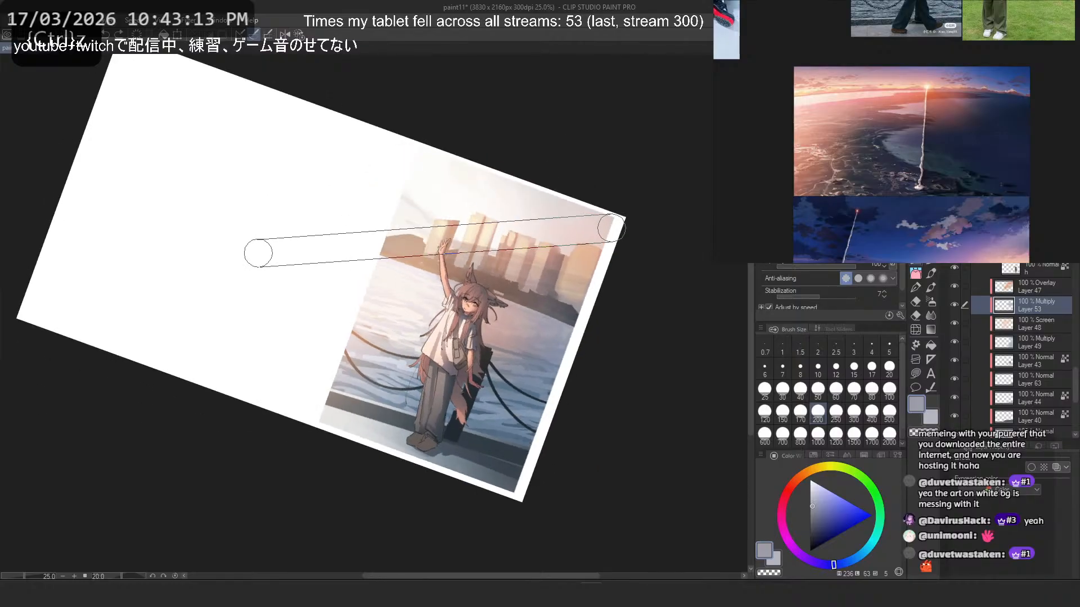
scroll(369, 340, up, 3)
scroll(462, 333, up, 1)
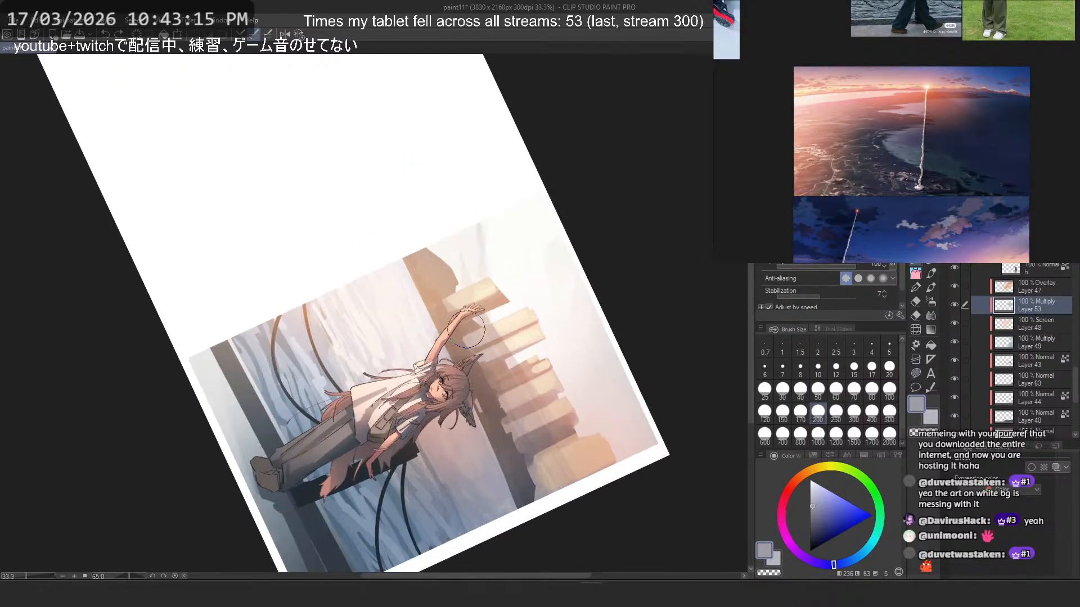
drag(452, 289, 617, 571)
key(ctrl+z)
- Brush over the water beside the raised arm on Multiply Layer 53 at size 800, undoing the first stroke
click(931, 302)
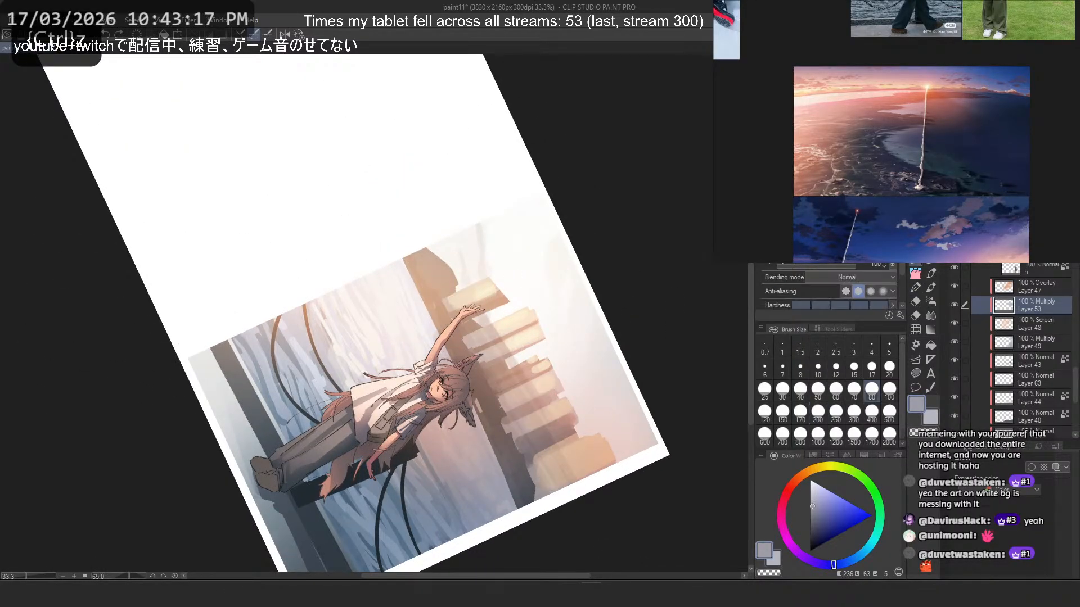
click(799, 434)
drag(399, 294, 498, 445)
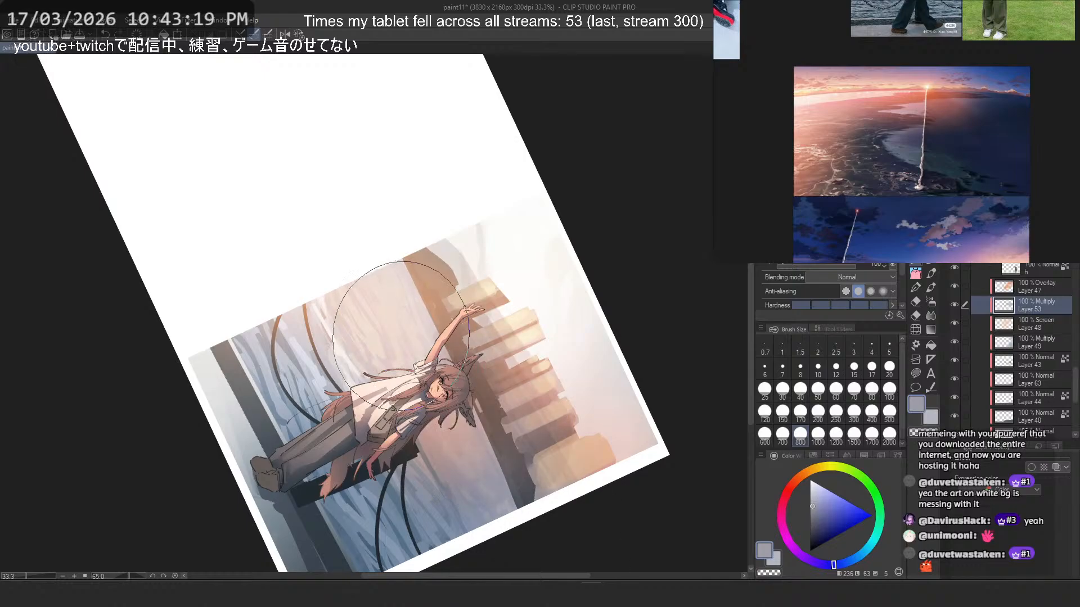
key(ctrl+z)
drag(389, 308, 389, 374)
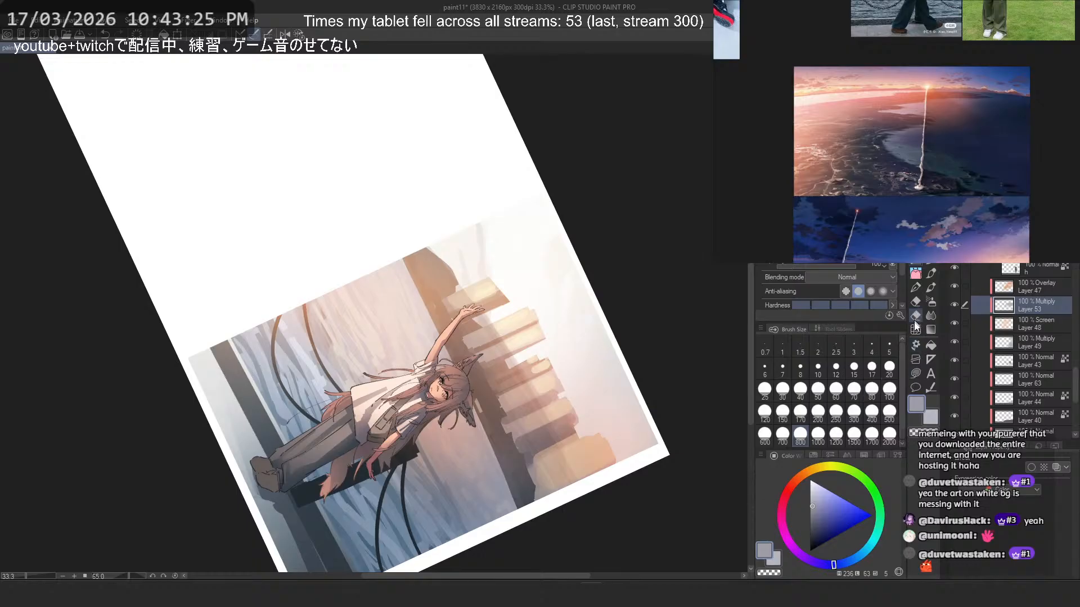
- Reset the canvas rotation and try a freehand shape from the raised hand down through the water, undoing it
click(916, 374)
click(298, 35)
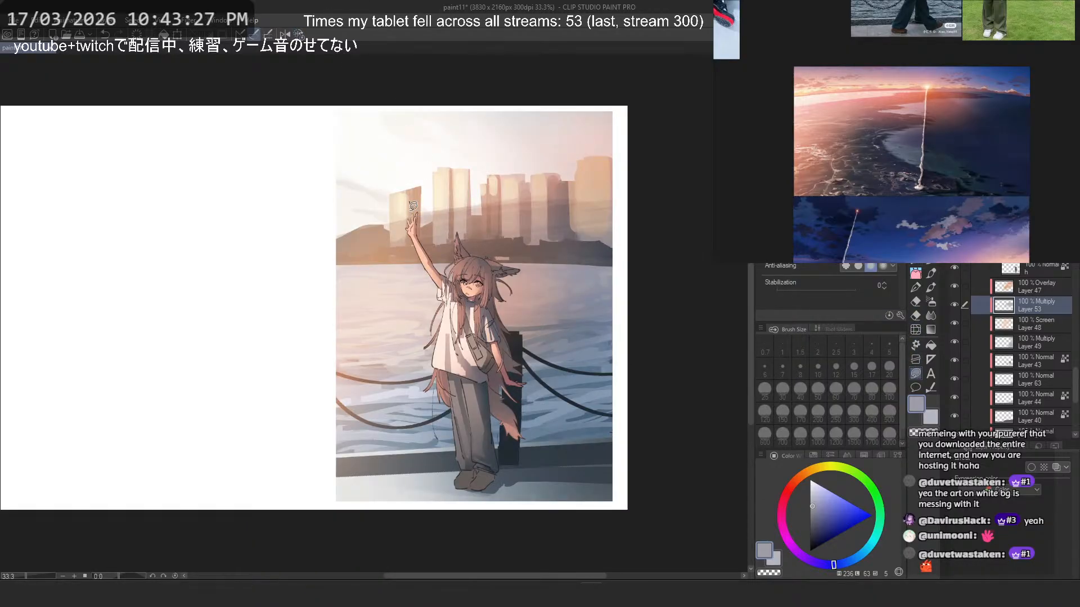
mouse_move(414, 206)
mouse_down()
mouse_move(248, 363)
mouse_move(374, 178)
mouse_move(380, 483)
mouse_up()
key(ctrl+z)
key(c)
- Try painting and erasing grey-blue airbrush shading over the buildings at size 800, undoing the strokes and checking the mirrored view
key(c)
click(929, 302)
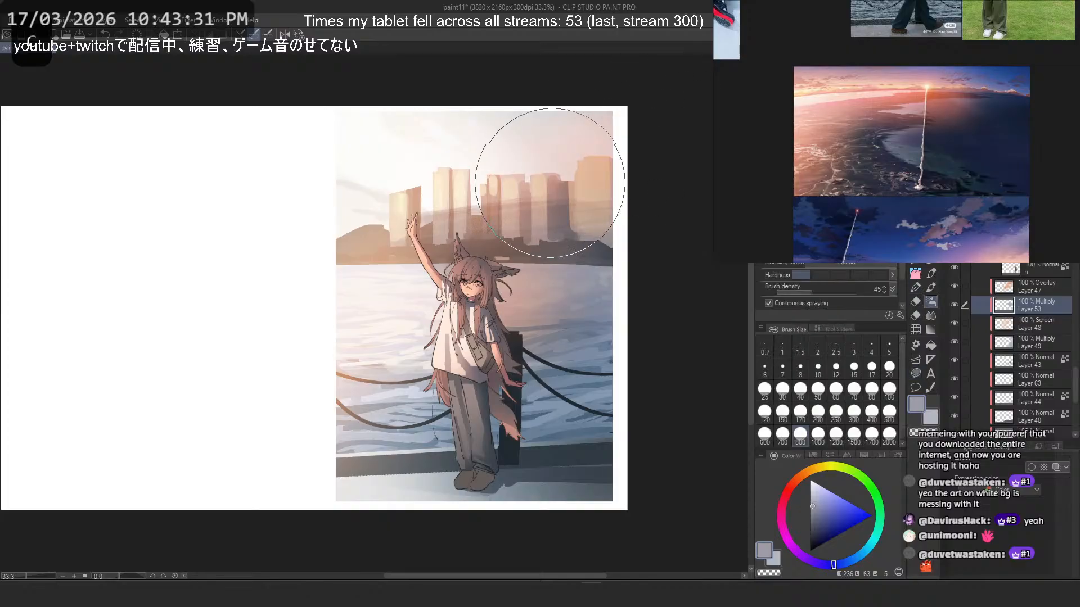
drag(550, 182, 579, 231)
key(ctrl+z)
key(c)
drag(528, 183, 580, 236)
key(ctrl+z)
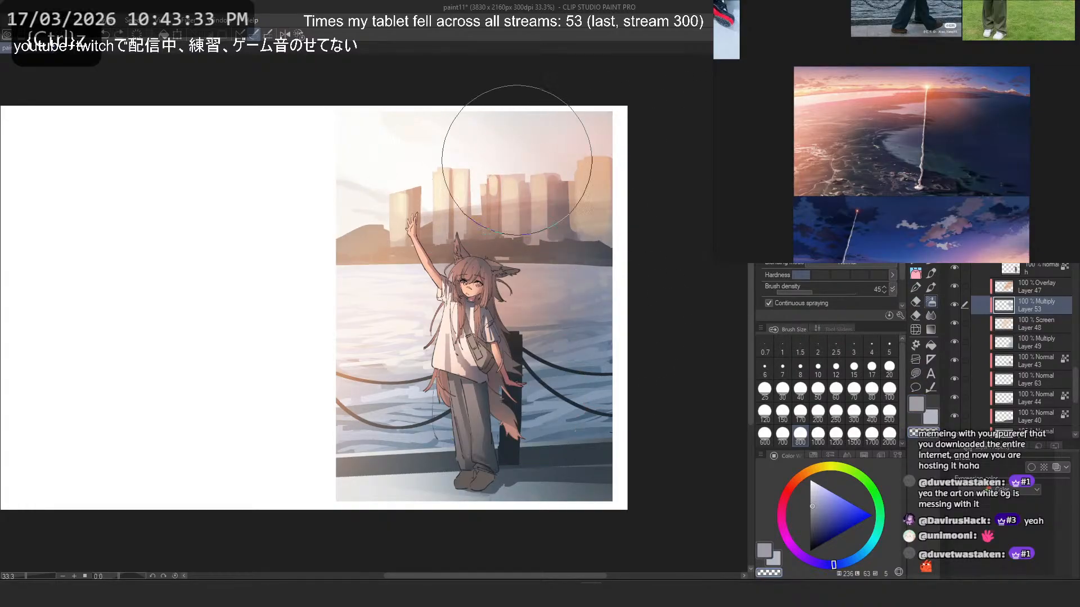
key(h)
key(ctrl+z)
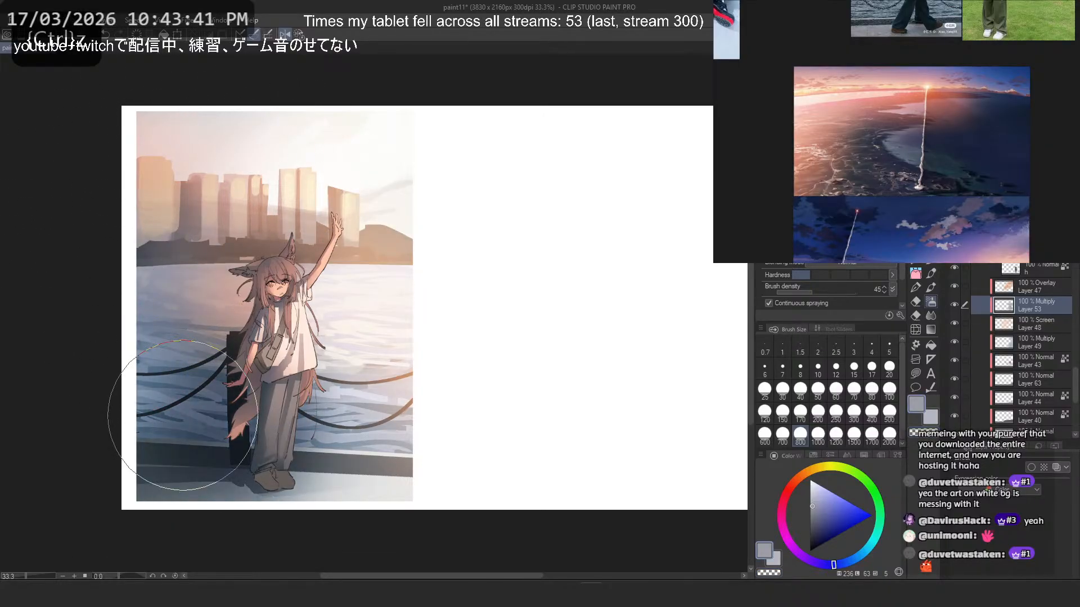
key(h)
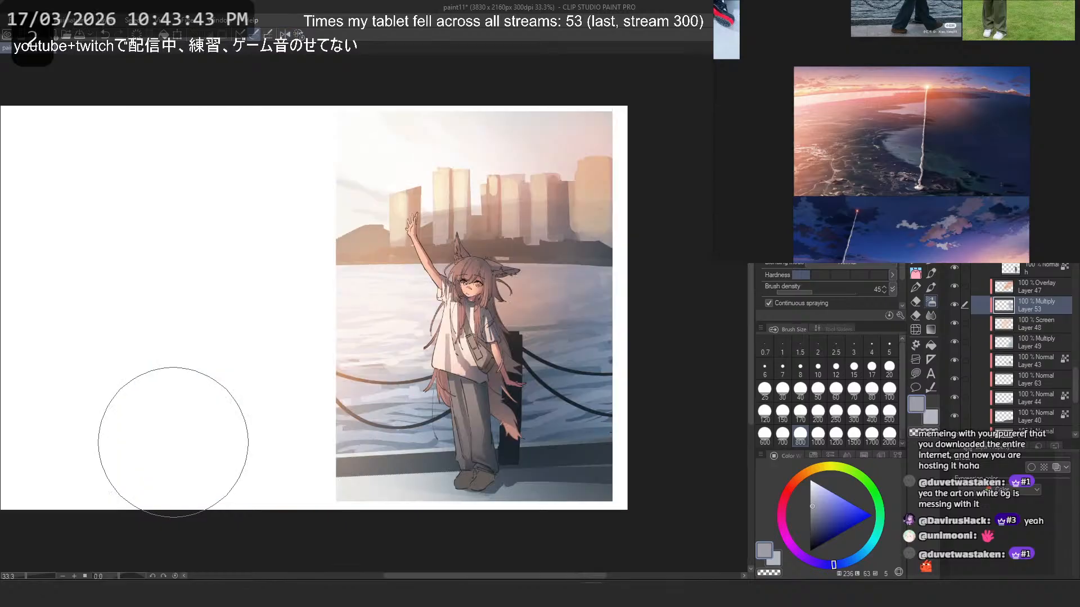
key(ctrl+z)
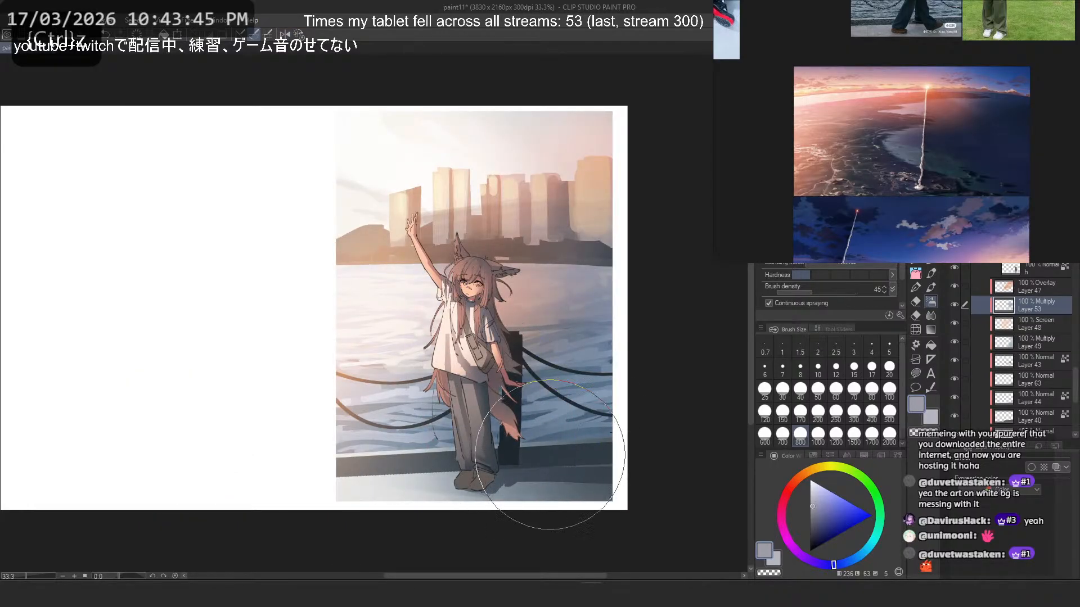
- Try erasing and repainting airbrush shading over the water and chains beside the post, undoing both strokes
key(c)
drag(573, 328, 573, 277)
key(ctrl+z)
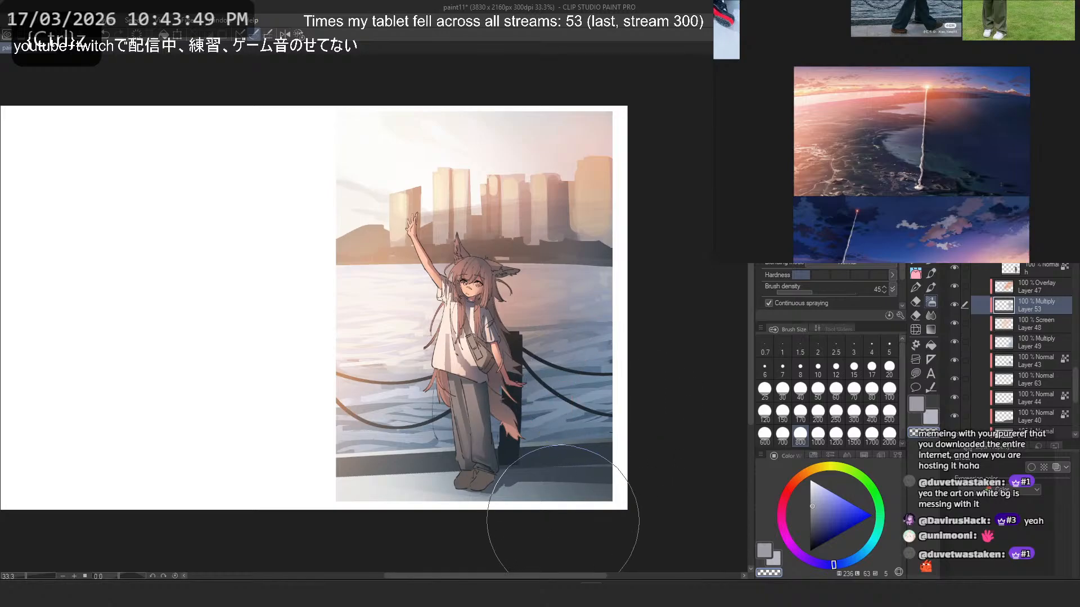
key(c)
drag(539, 387, 537, 418)
key(ctrl+z)
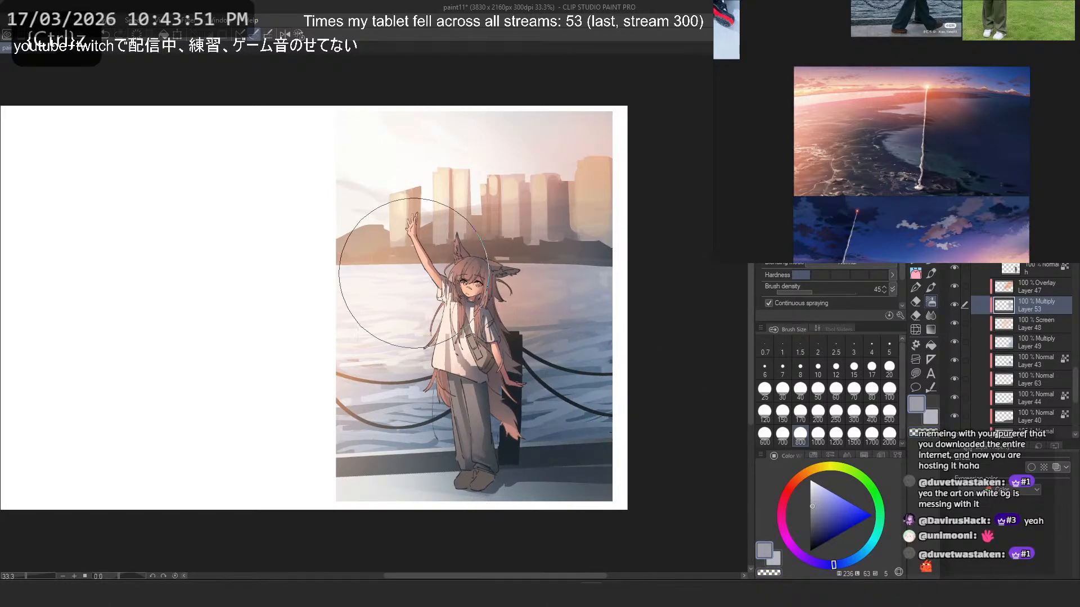
- Examine the whole illustration and compare it with Screen Layer 48, Multiply Layer 53 and Overlay Layer 47 hidden and shown
scroll(502, 270, down, 4)
scroll(540, 261, down, 2)
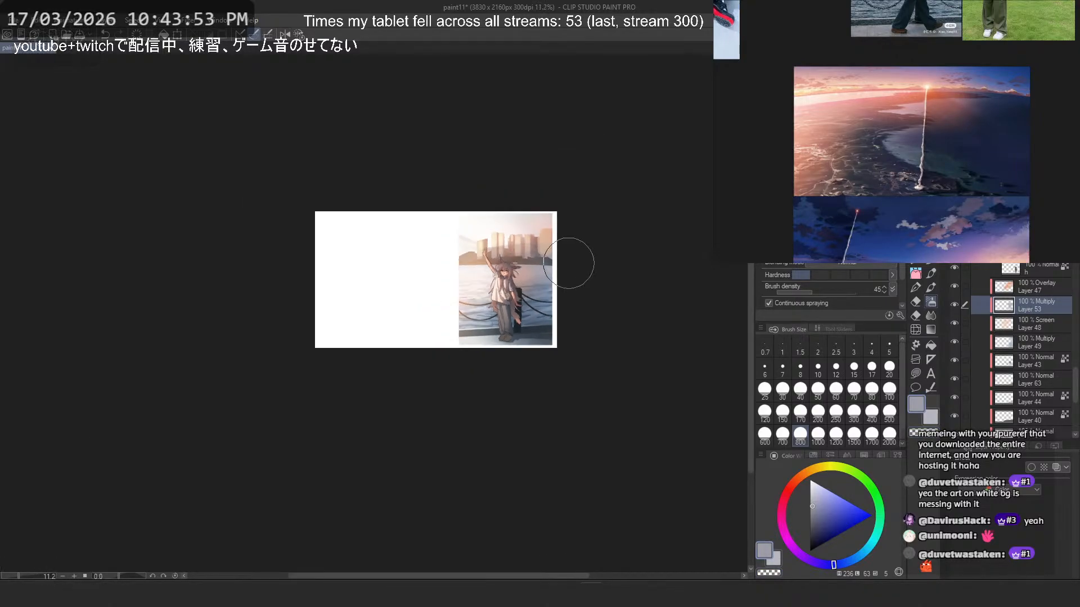
scroll(561, 269, up, 3)
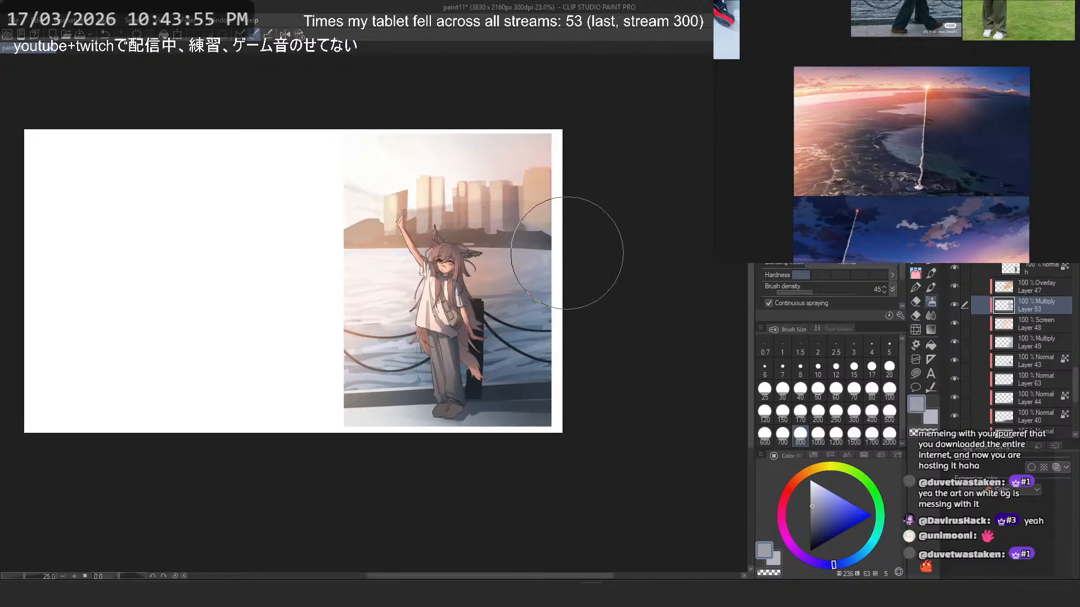
scroll(591, 251, up, 1)
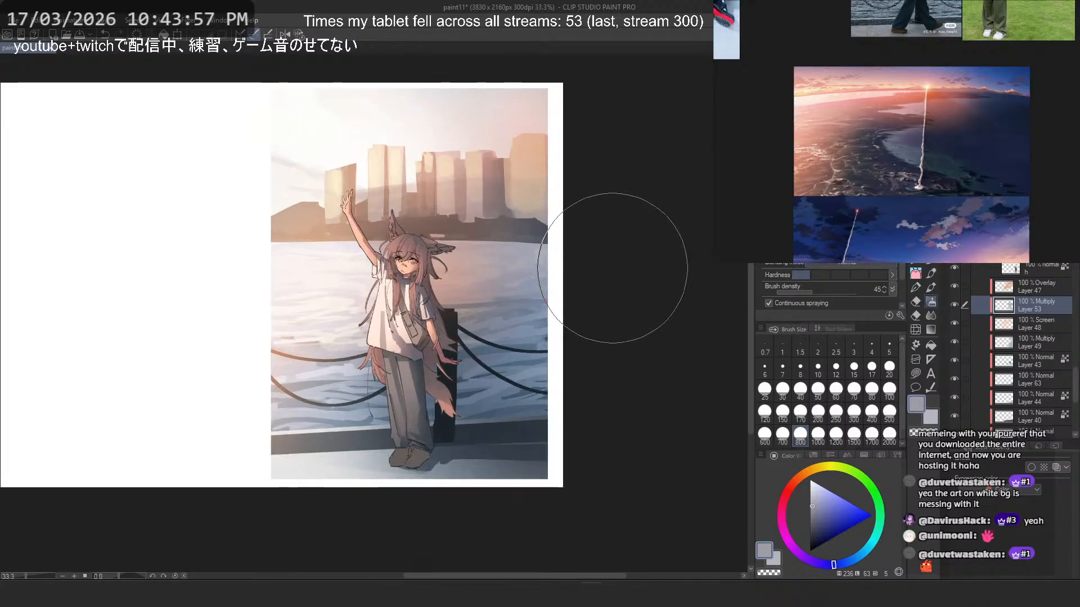
click(955, 322)
click(956, 322)
click(957, 299)
click(957, 300)
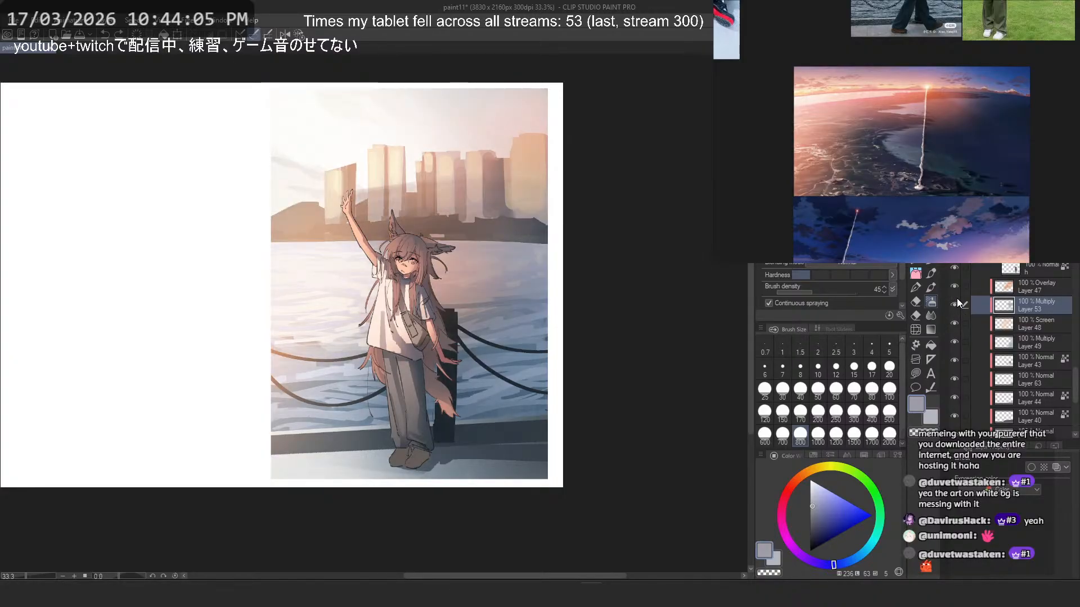
click(954, 286)
click(954, 285)
- Select the Overlay Layer 47 and undo a trial transparent airbrush stroke over the sky
click(1007, 286)
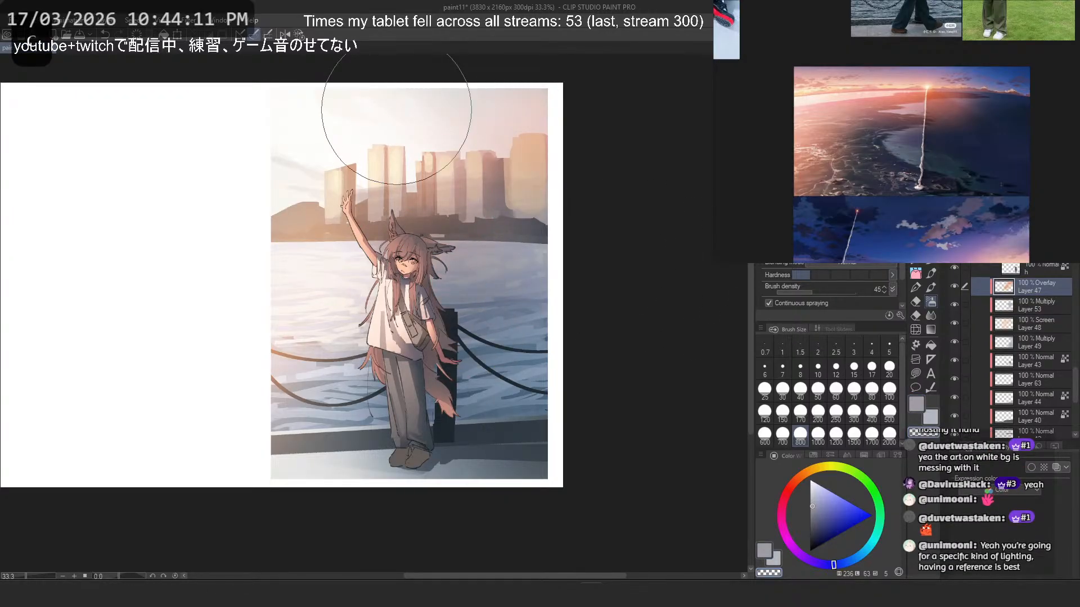
key(ctrl+z)
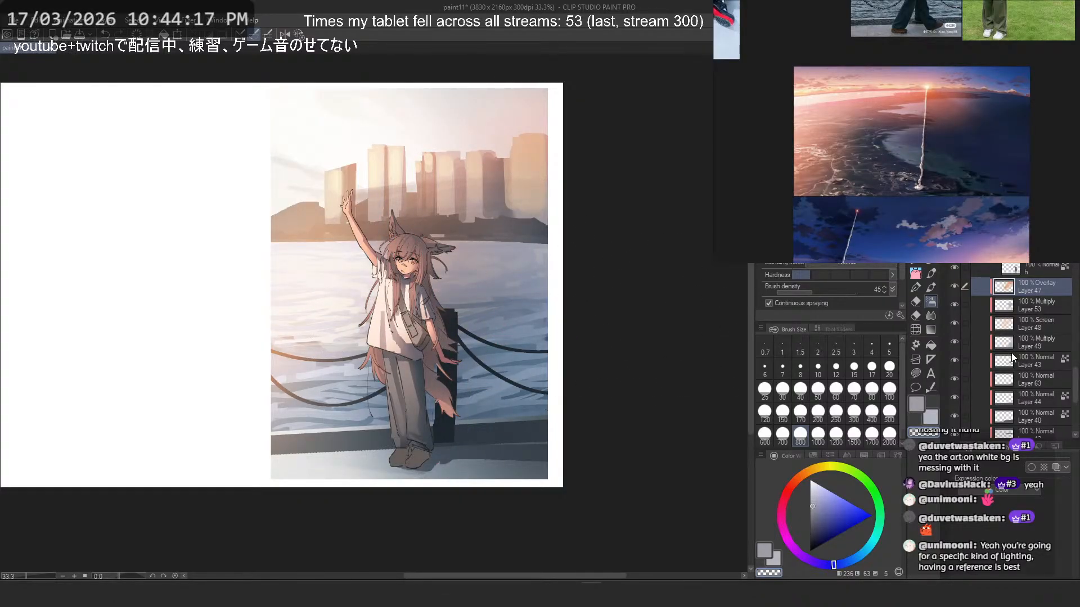
- Lower the luminosity of the character's layer h to -35 with a Hue/Saturation/Luminosity correction
scroll(1006, 348, up, 2)
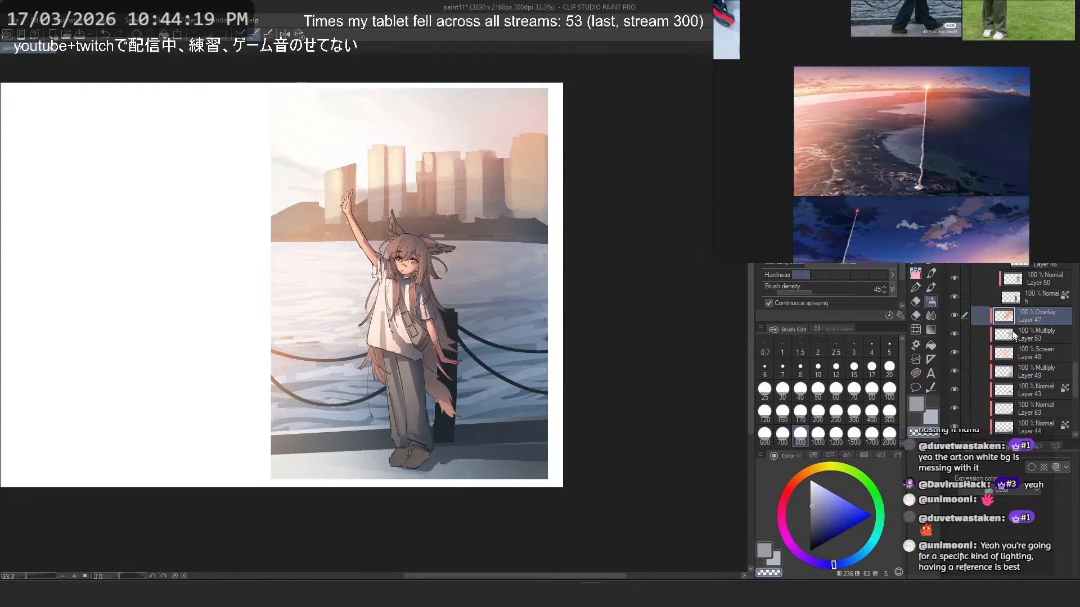
click(1028, 296)
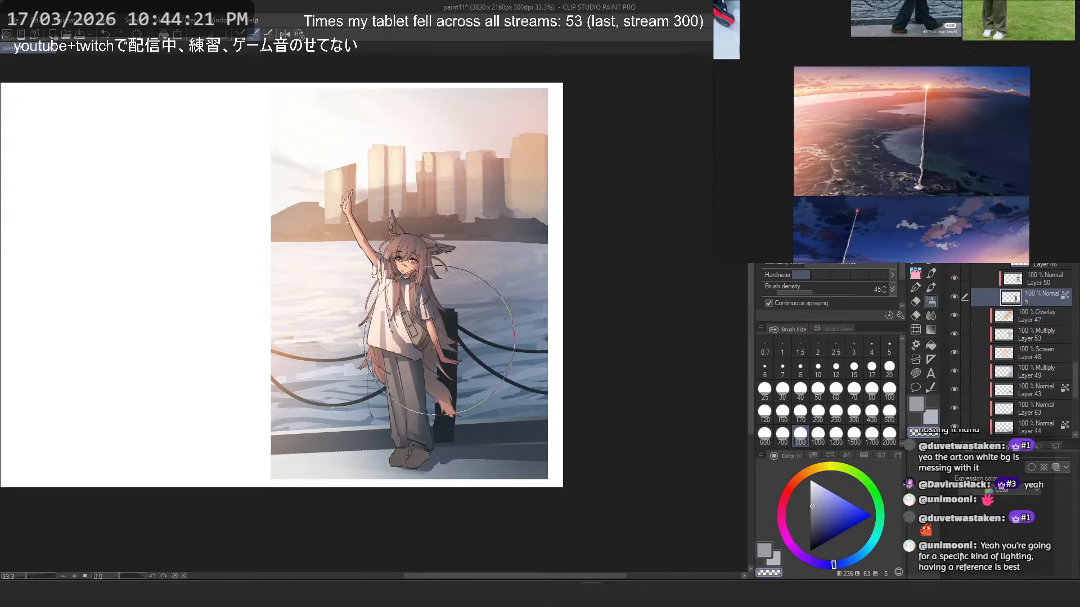
key(ctrl+plus)
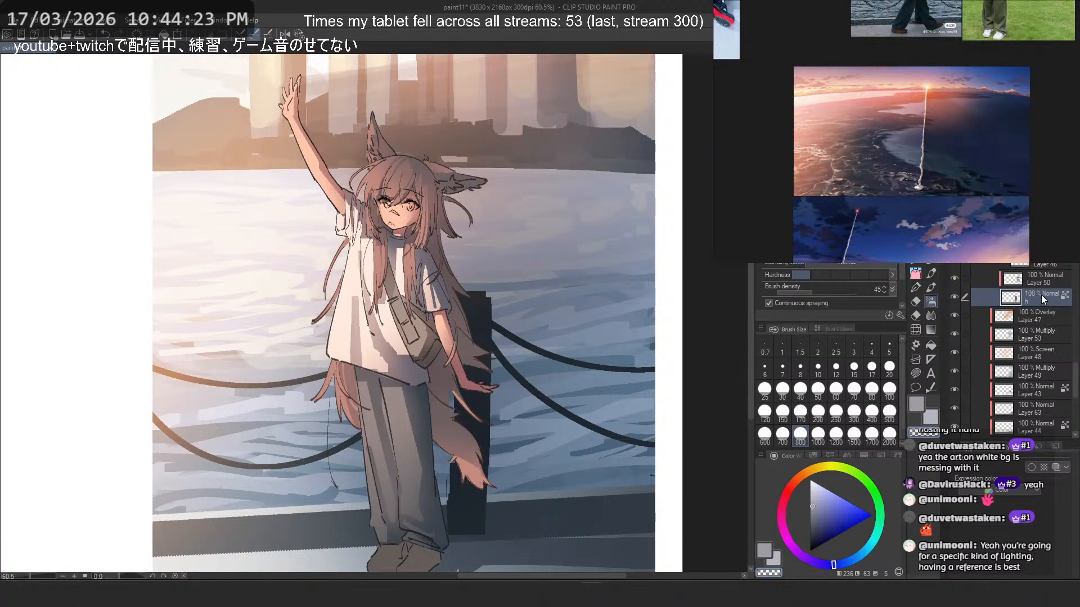
key(ctrl+u)
drag(176, 411, 171, 408)
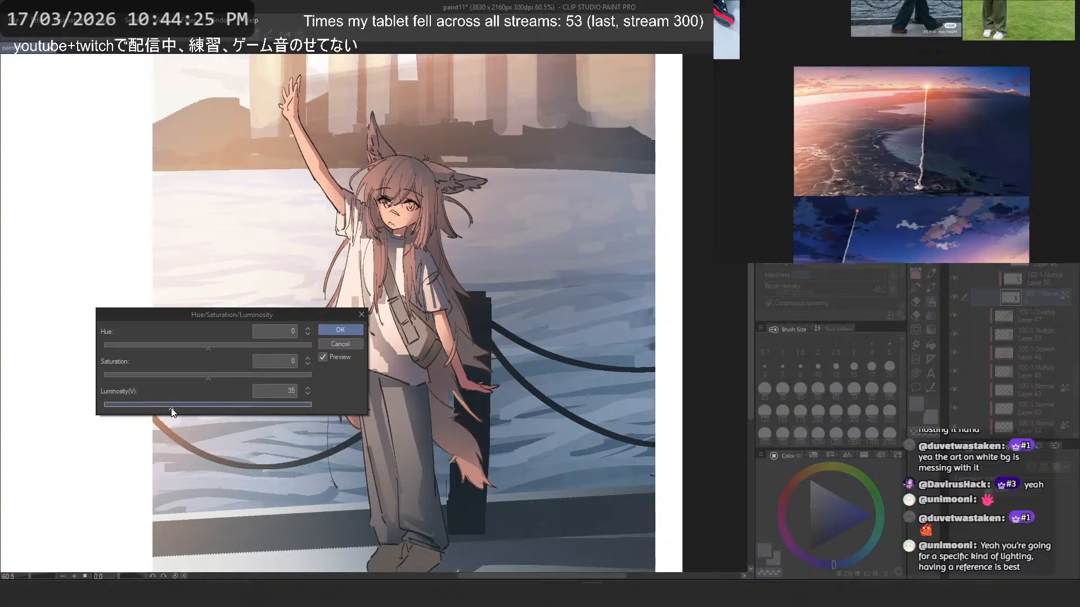
key(Return)
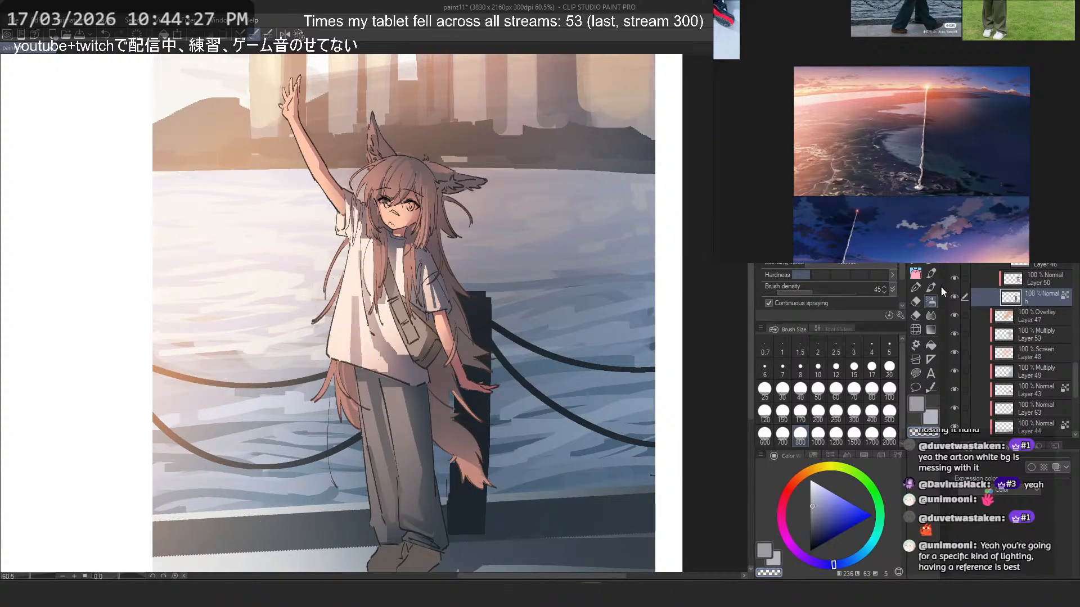
- Check the effect of Layer 50 by toggling its visibility and add a new layer directly above it
click(1042, 283)
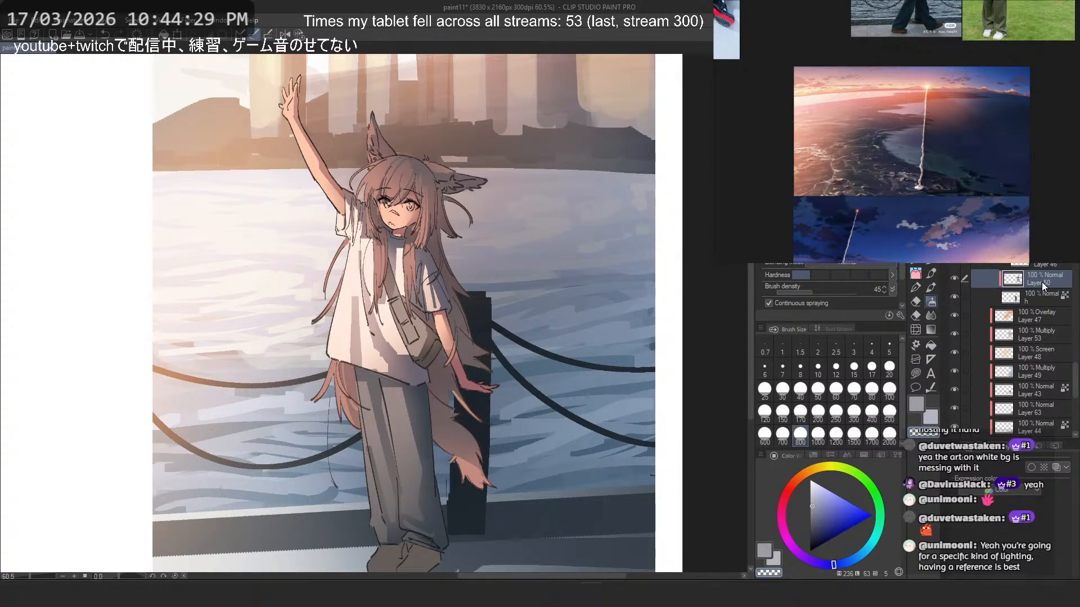
scroll(1041, 281, up, 1)
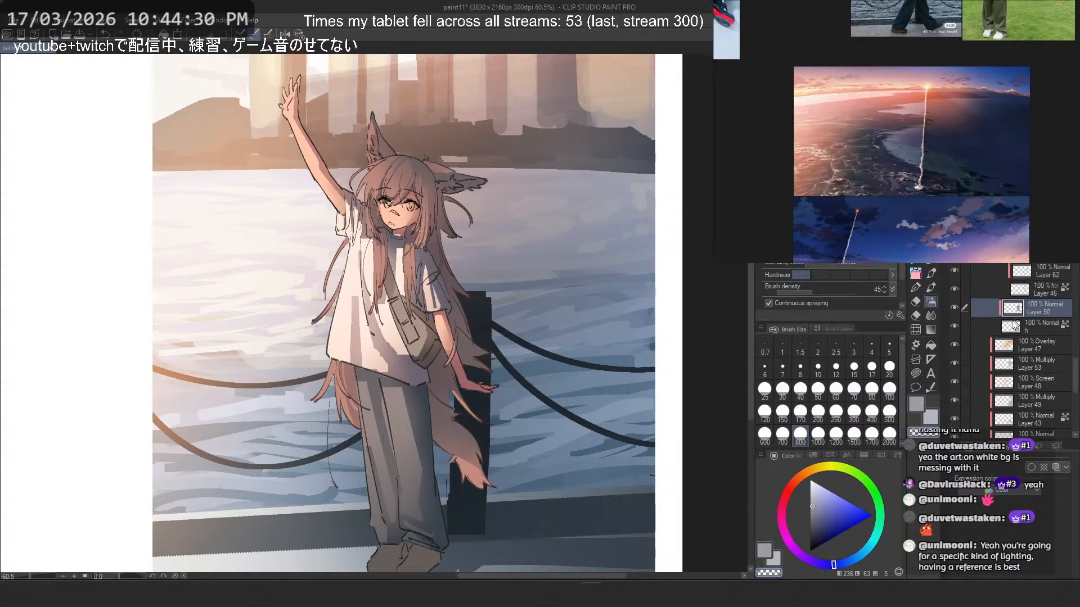
click(955, 310)
key(ctrl+shift+n)
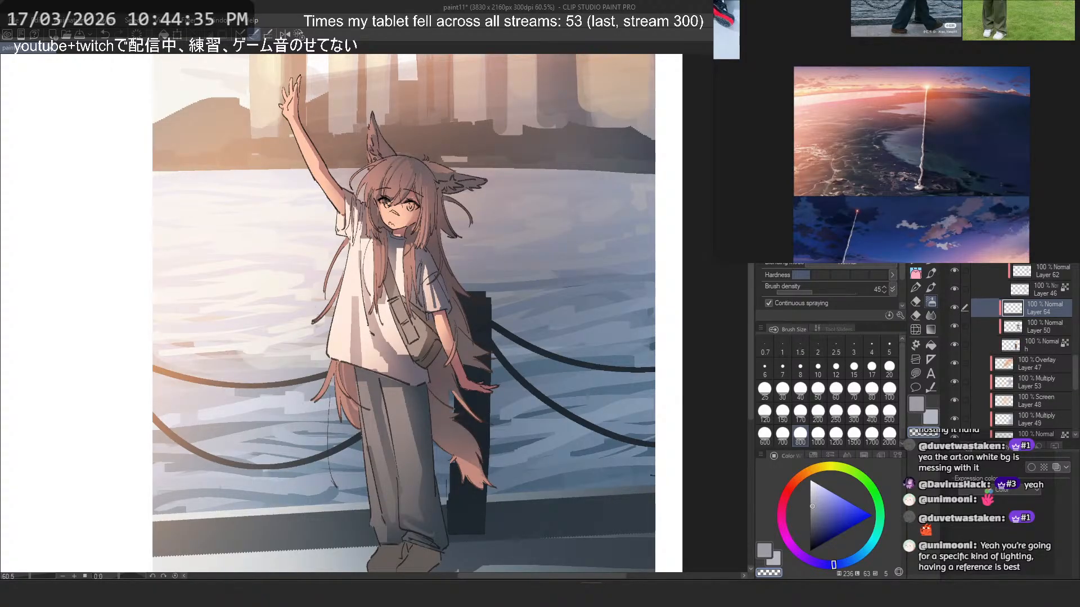
- Set the blending mode of the character's new Layer 64 to Multiply
click(994, 199)
click(988, 231)
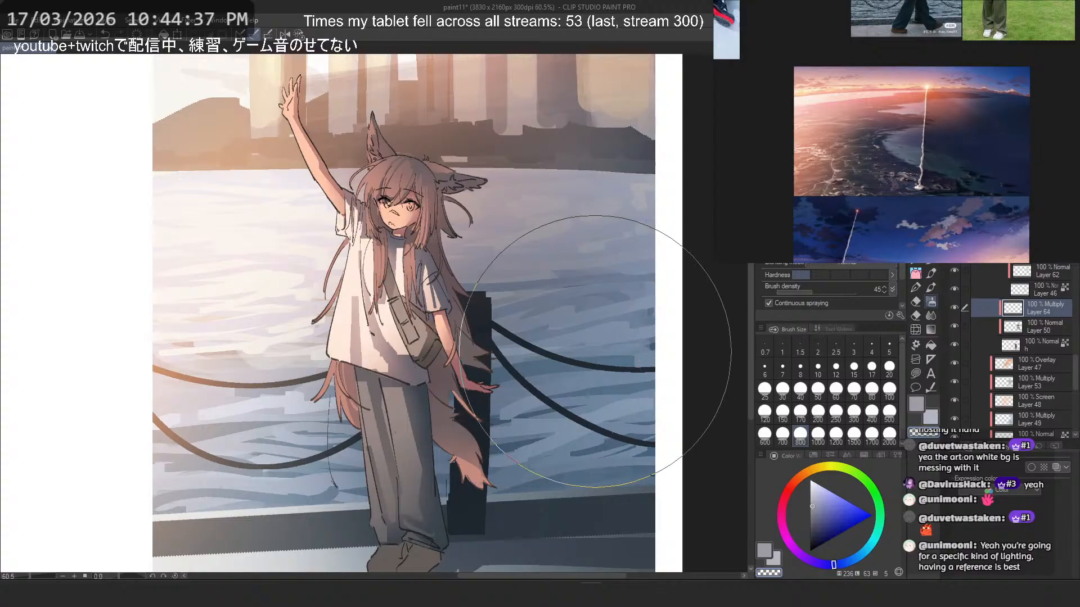
scroll(594, 357, down, 1)
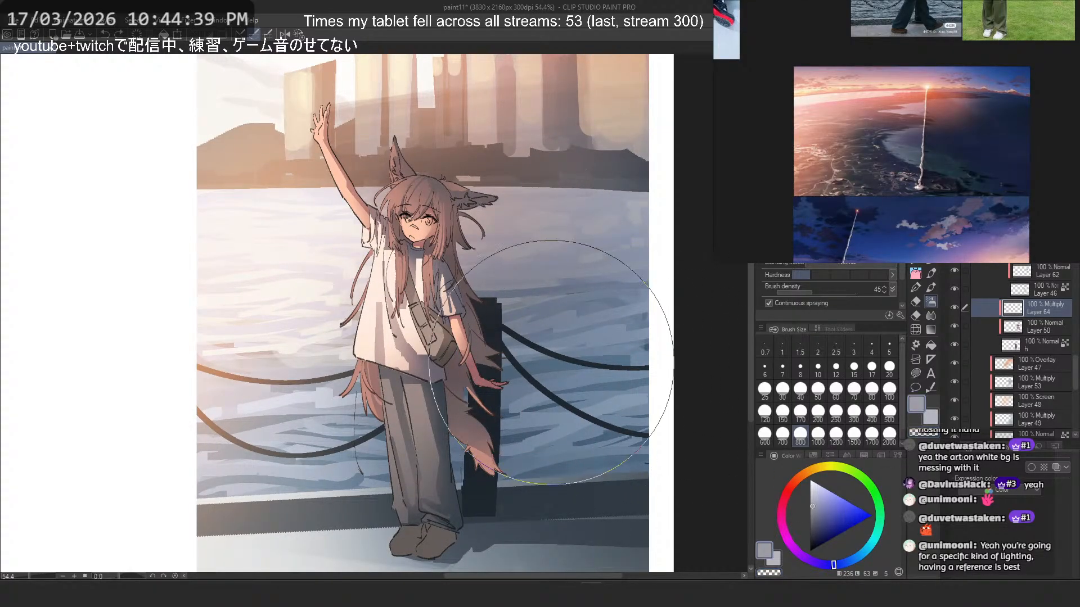
scroll(582, 362, down, 3)
scroll(582, 362, down, 3)
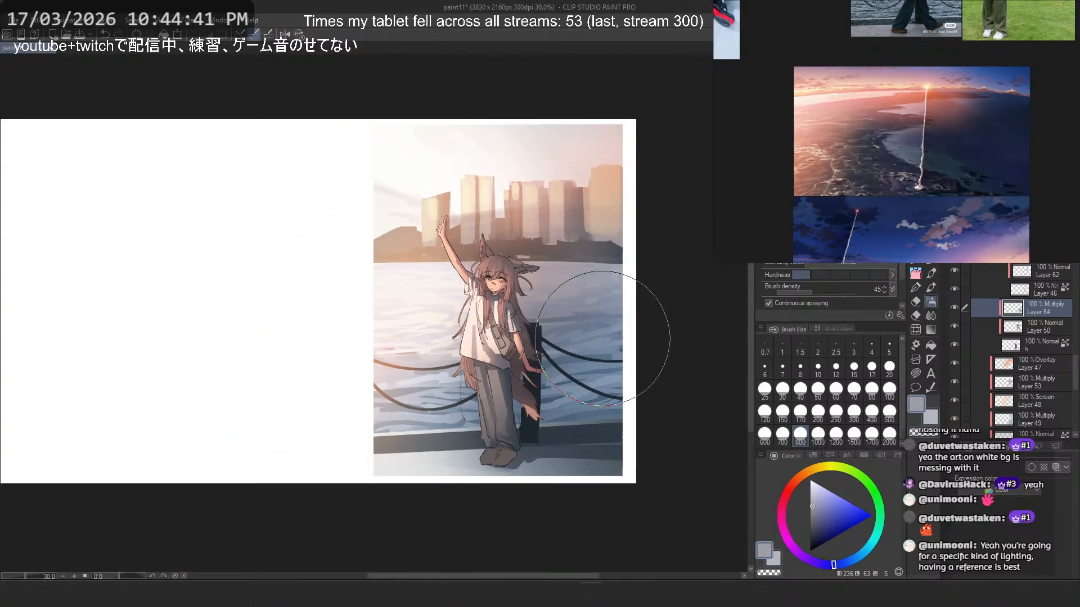
- Try a pale blue-grey gradient diagonally across the character on Multiply Layer 64 and undo it
click(813, 489)
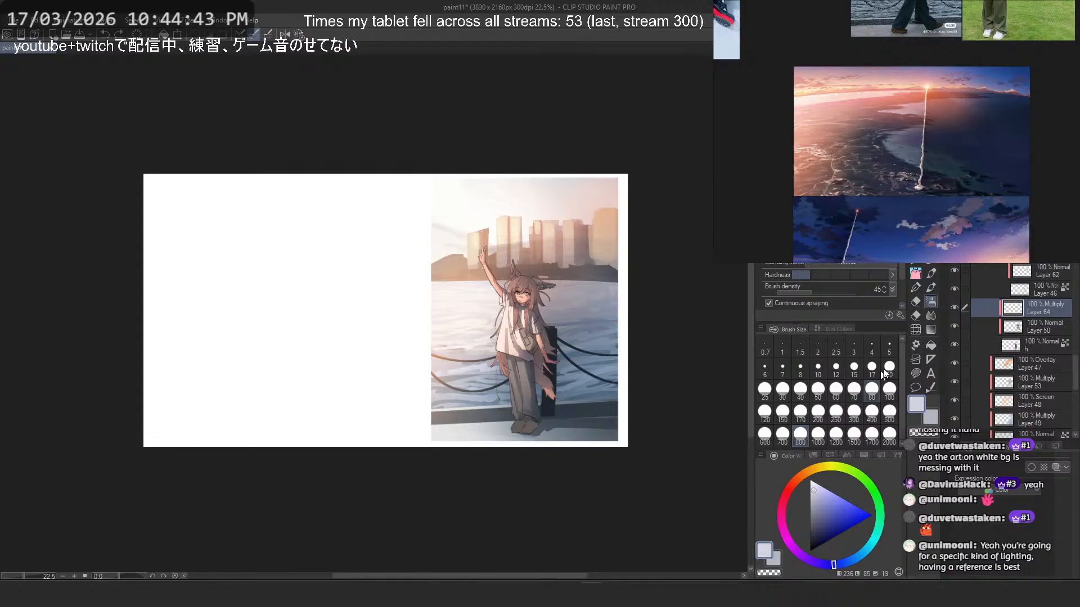
click(931, 329)
drag(585, 372, 471, 308)
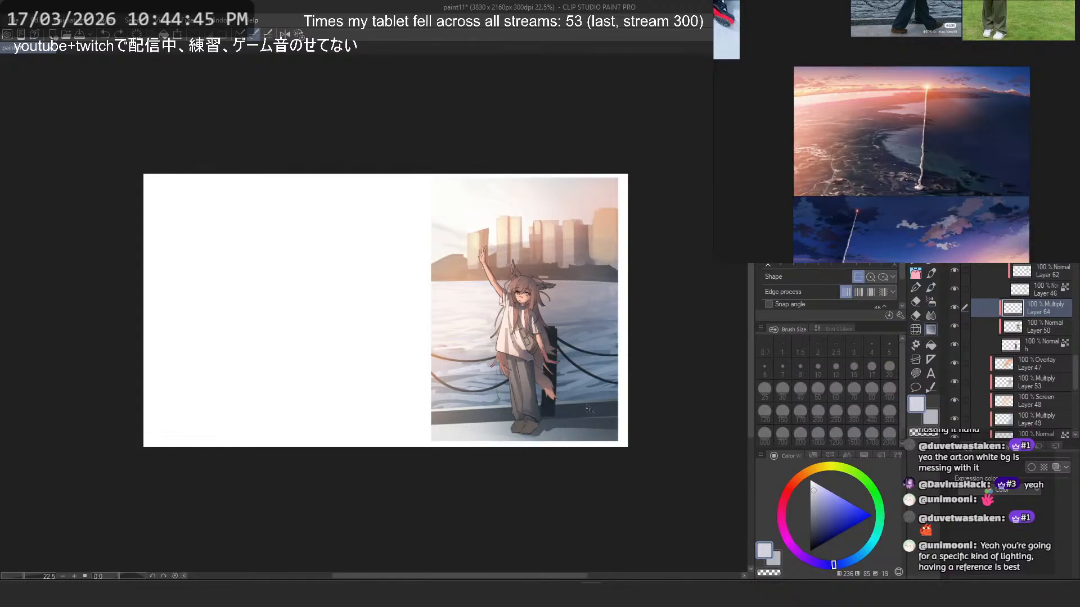
scroll(576, 312, down, 2)
scroll(576, 313, up, 2)
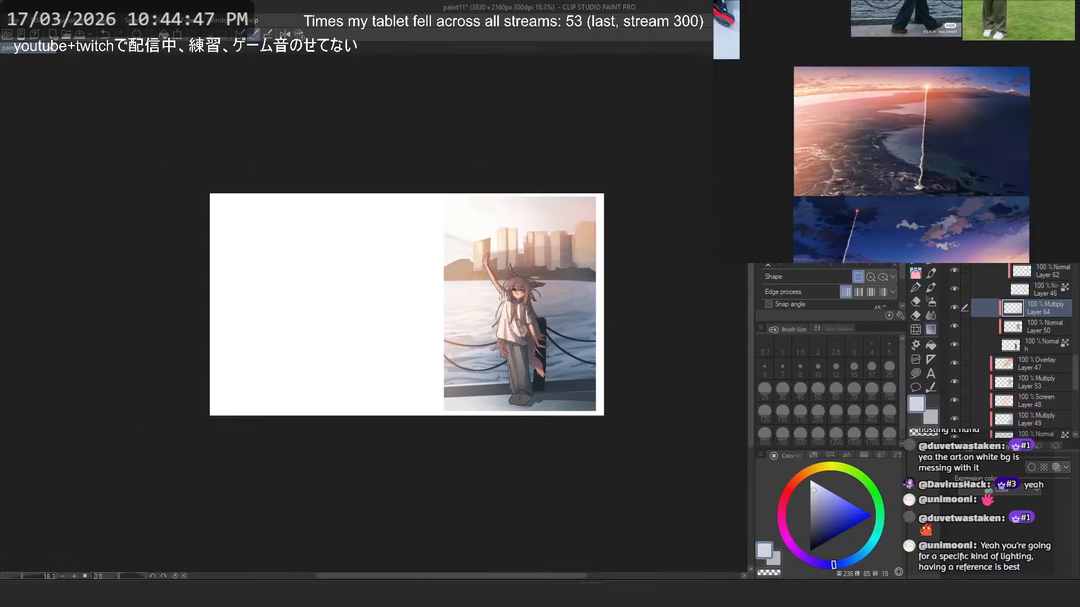
scroll(534, 266, down, 1)
scroll(535, 266, up, 2)
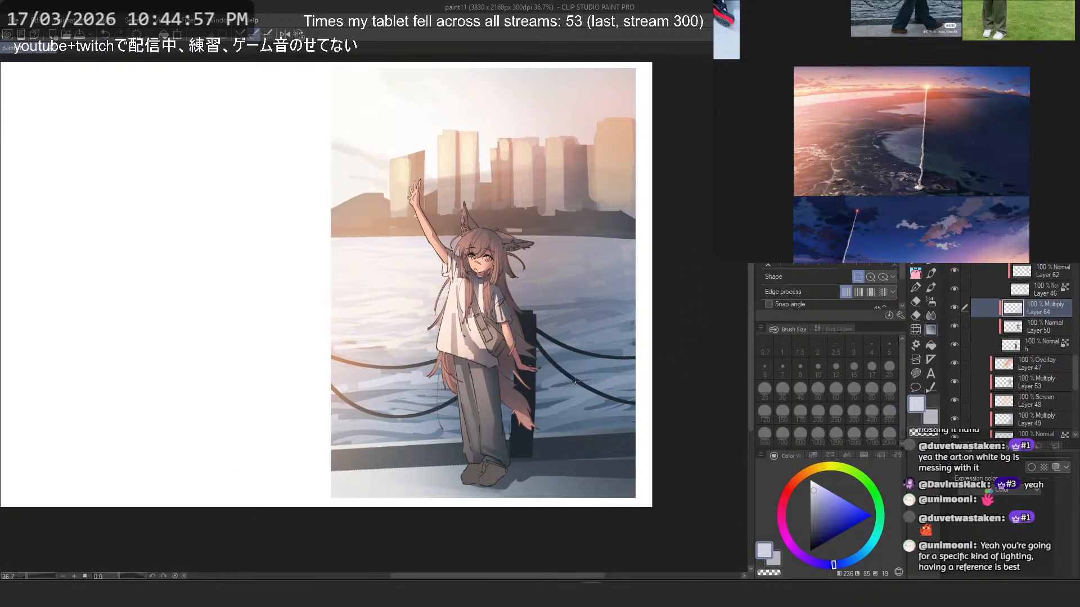
key(ctrl+z)
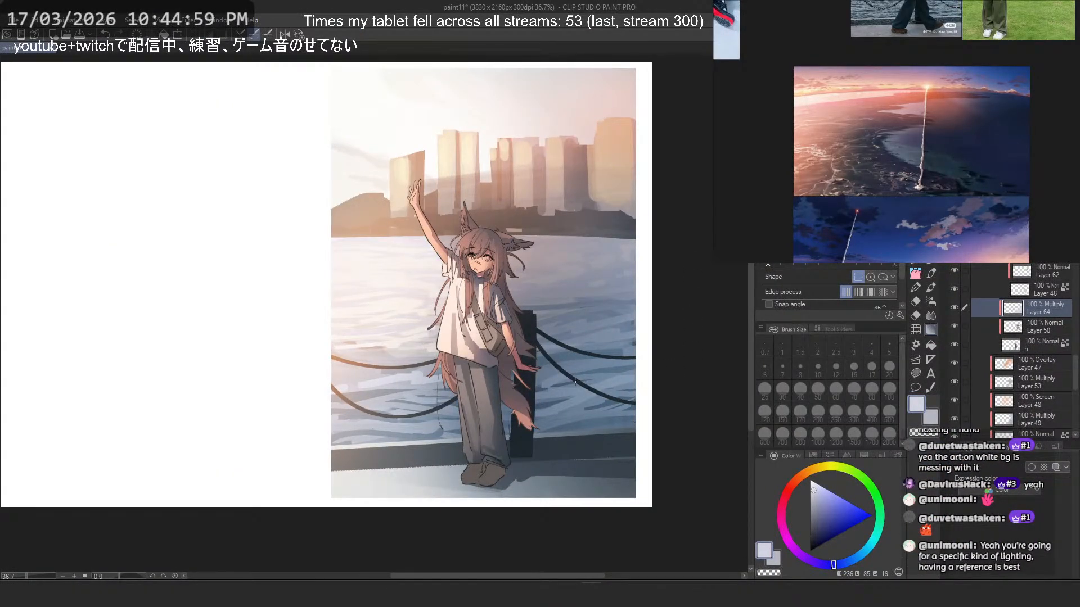
- Select Folder 10 and compare the character with the folder hidden and shown
scroll(576, 383, down, 4)
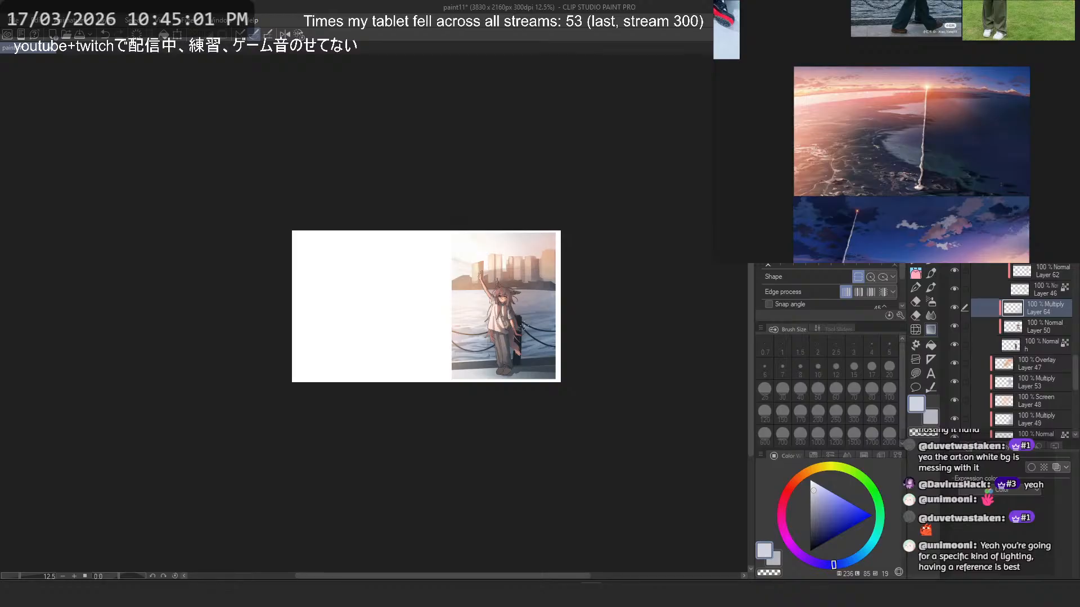
scroll(523, 327, up, 3)
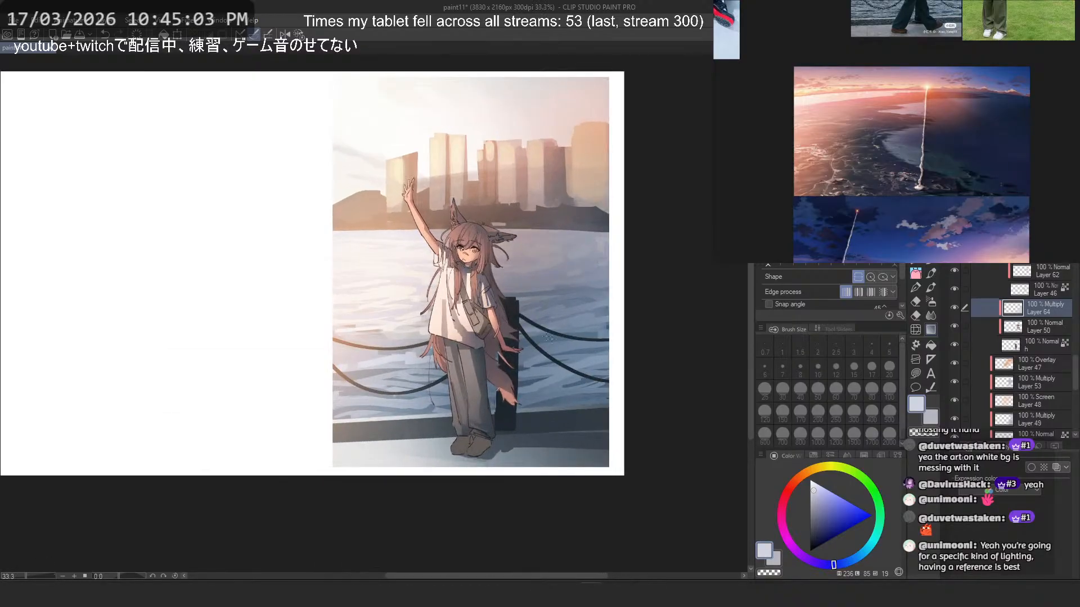
scroll(1014, 311, up, 2)
click(1020, 314)
click(954, 312)
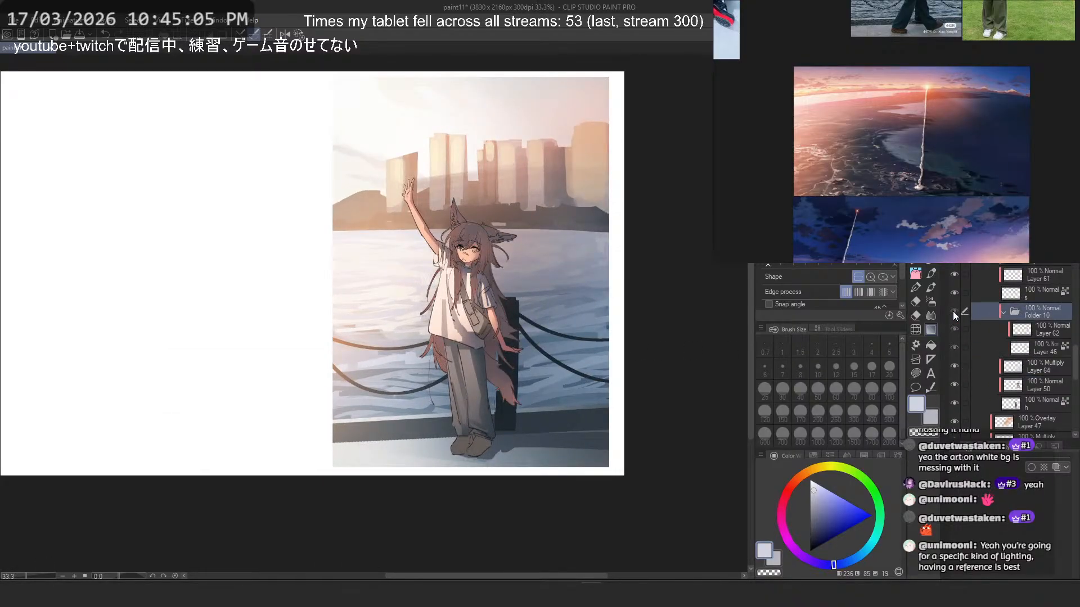
click(954, 313)
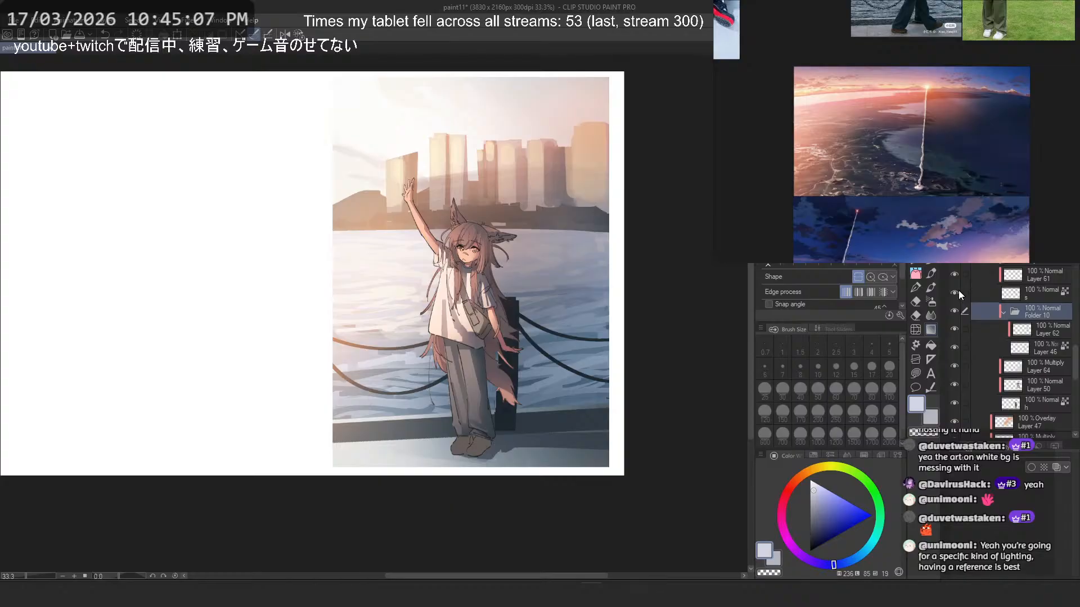
- Darken the shoes on layer shiue with a Hue/Saturation/Luminosity correction of saturation -12 and luminosity -45
scroll(960, 295, up, 1)
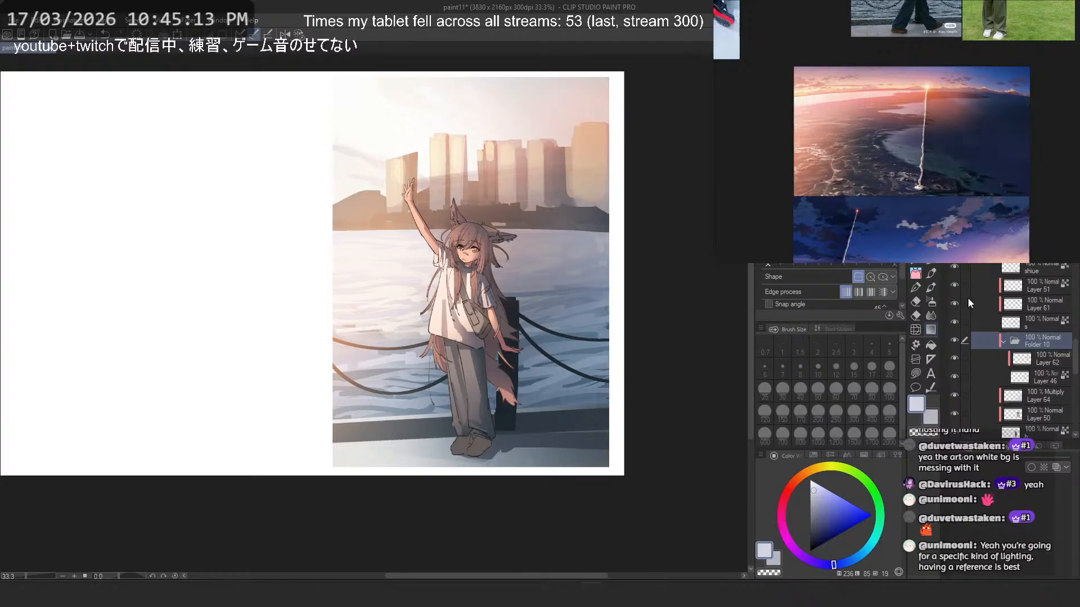
scroll(969, 300, up, 1)
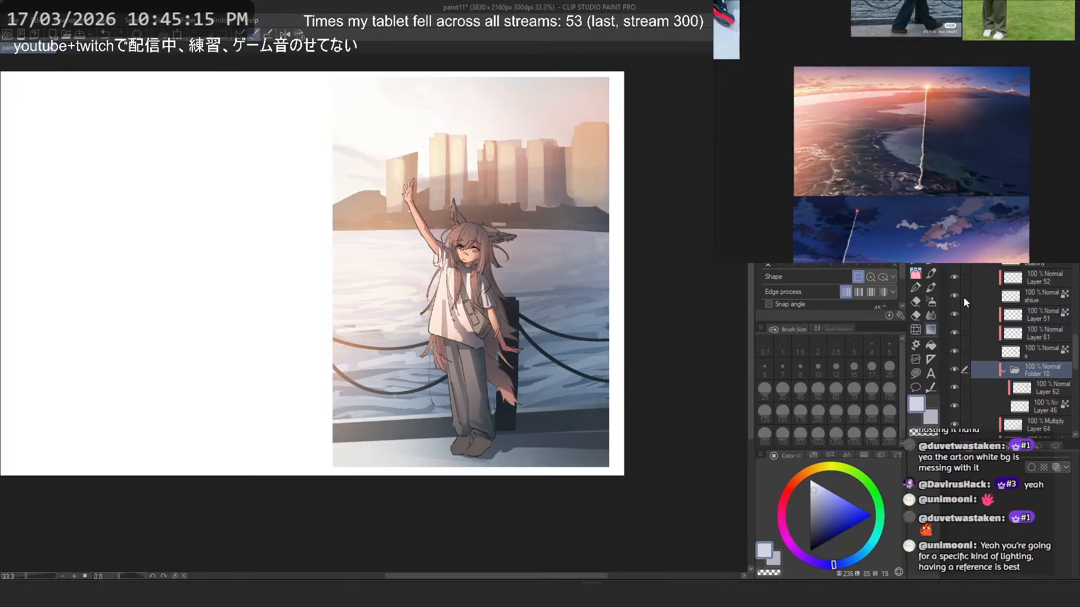
click(1002, 301)
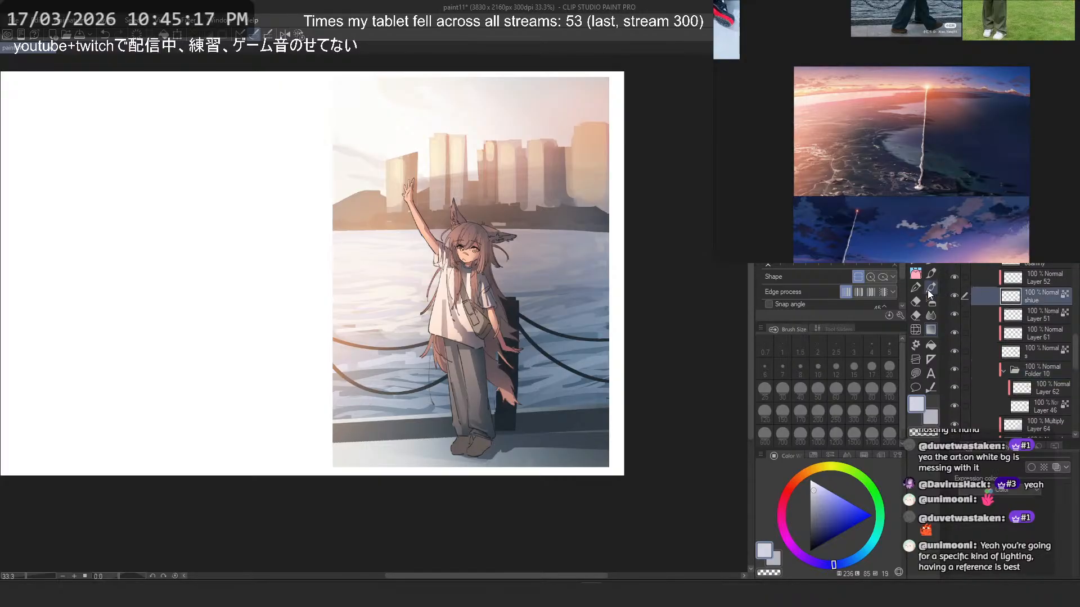
click(958, 296)
click(960, 298)
click(954, 297)
key(ctrl+u)
mouse_move(167, 405)
mouse_down()
mouse_move(153, 406)
mouse_move(171, 404)
mouse_move(189, 376)
mouse_move(183, 409)
mouse_move(193, 412)
mouse_move(166, 417)
mouse_up()
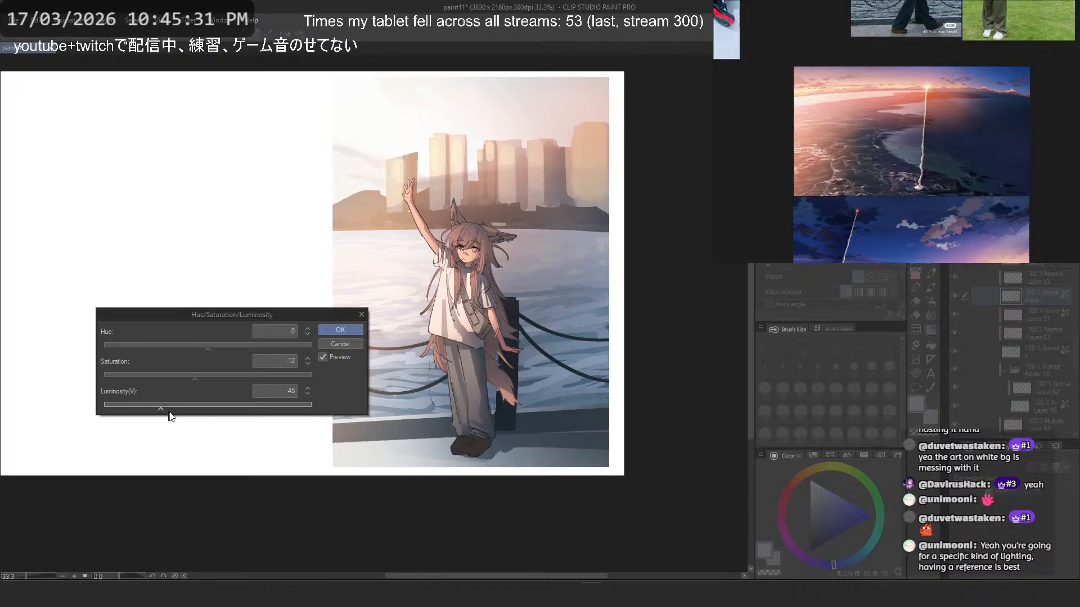
click(337, 330)
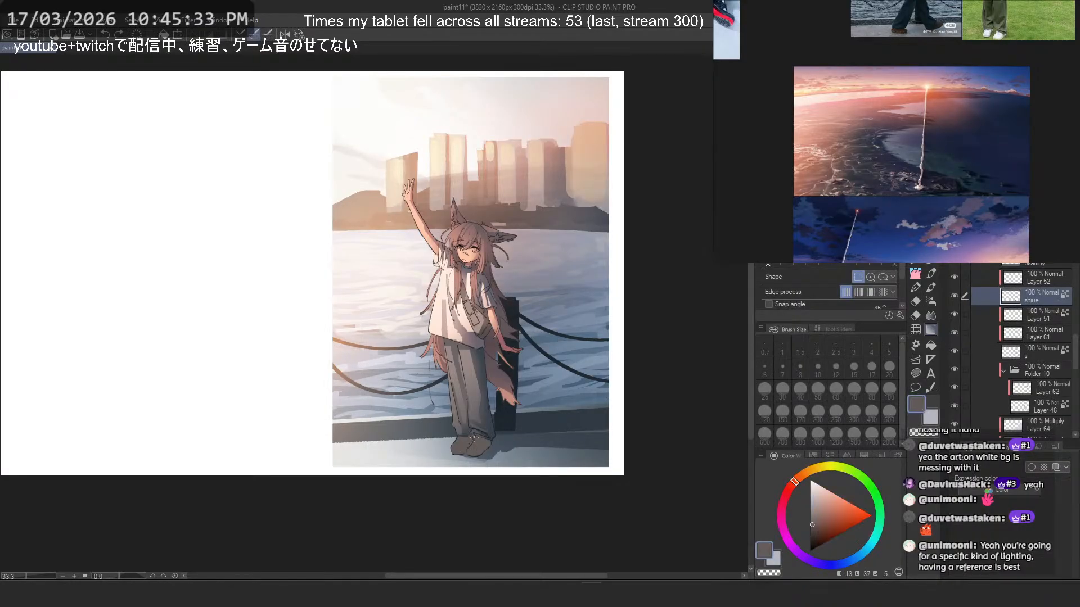
- Paint lighter grey-brown highlights on both shoes on Layer 52 with small brush strokes, undoing and retrying until the shapes fit
click(1046, 280)
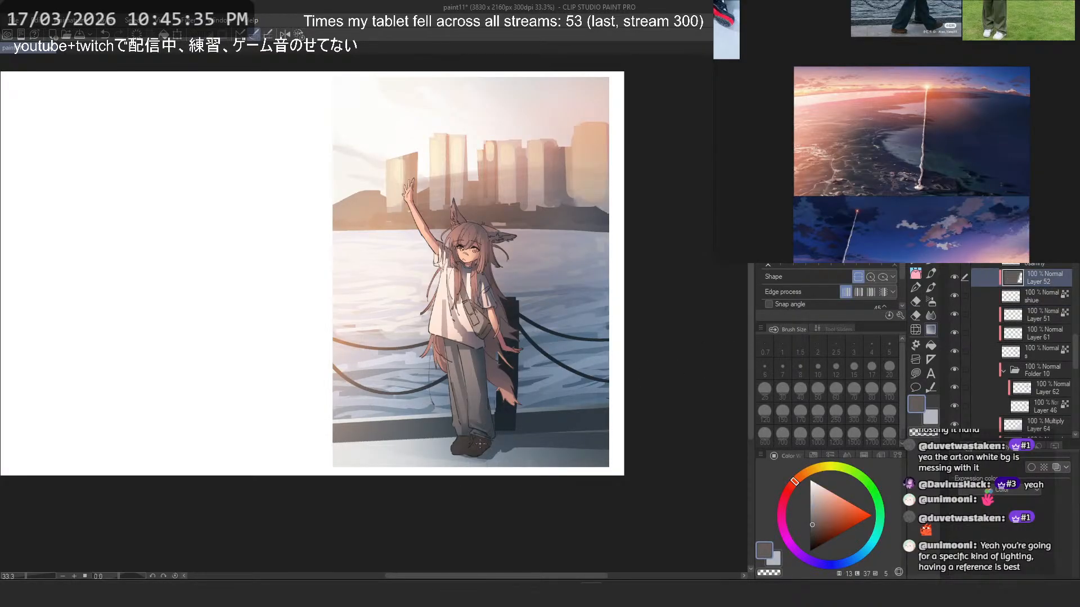
scroll(476, 444, up, 1)
click(931, 302)
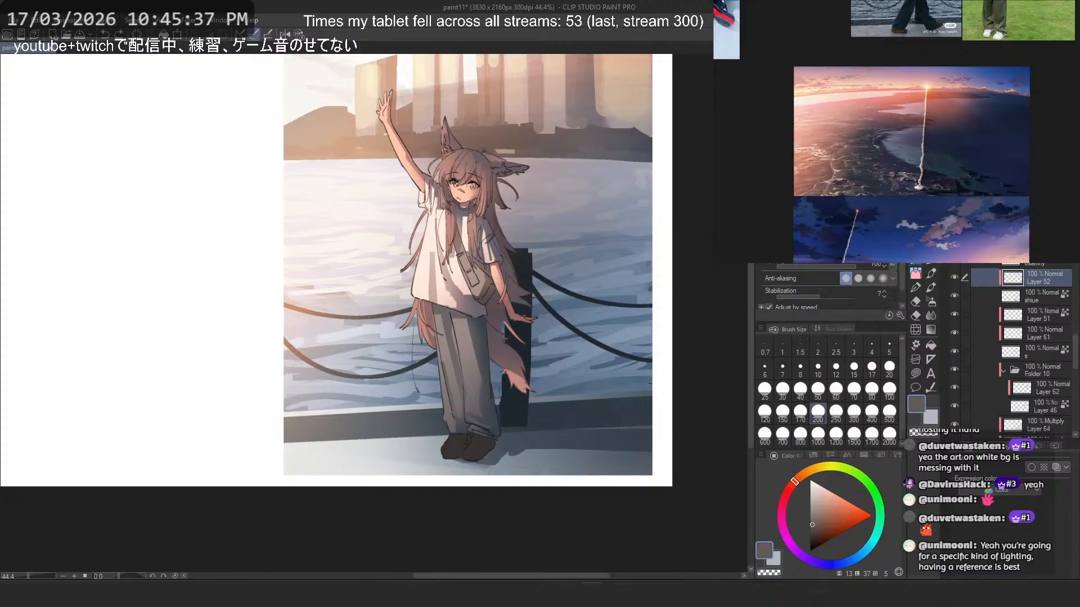
scroll(543, 427, up, 1)
scroll(456, 409, up, 2)
click(800, 392)
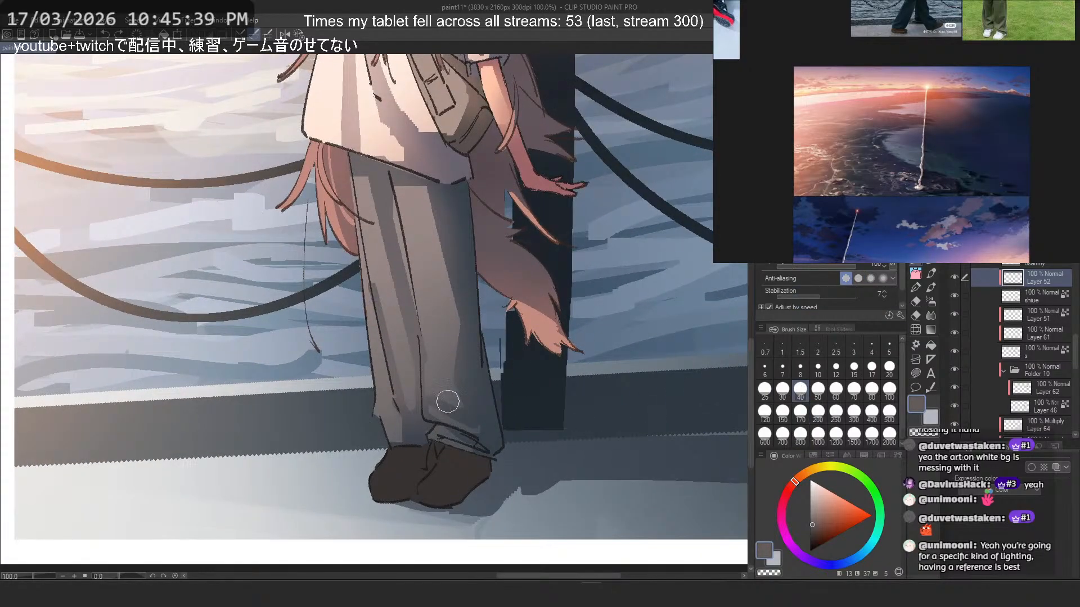
mouse_move(436, 464)
mouse_down()
mouse_move(491, 423)
mouse_move(441, 483)
mouse_up()
key(ctrl+z)
key(ctrl+z)
key(ctrl+z)
drag(449, 463, 432, 479)
key(ctrl+z)
mouse_move(405, 460)
mouse_down()
mouse_move(390, 480)
mouse_move(402, 433)
mouse_move(372, 491)
mouse_move(398, 492)
mouse_move(398, 464)
mouse_move(375, 488)
mouse_move(432, 489)
mouse_move(436, 476)
mouse_move(436, 495)
mouse_move(452, 487)
mouse_move(437, 445)
mouse_move(424, 498)
mouse_move(448, 482)
mouse_move(462, 447)
mouse_move(414, 447)
mouse_move(400, 477)
mouse_move(401, 480)
mouse_up()
key(ctrl+z)
key(ctrl+z)
key(ctrl+z)
key(c)
key(ctrl+z)
key(c)
key(ctrl+z)
key(c)
key(c)
key(ctrl+z)
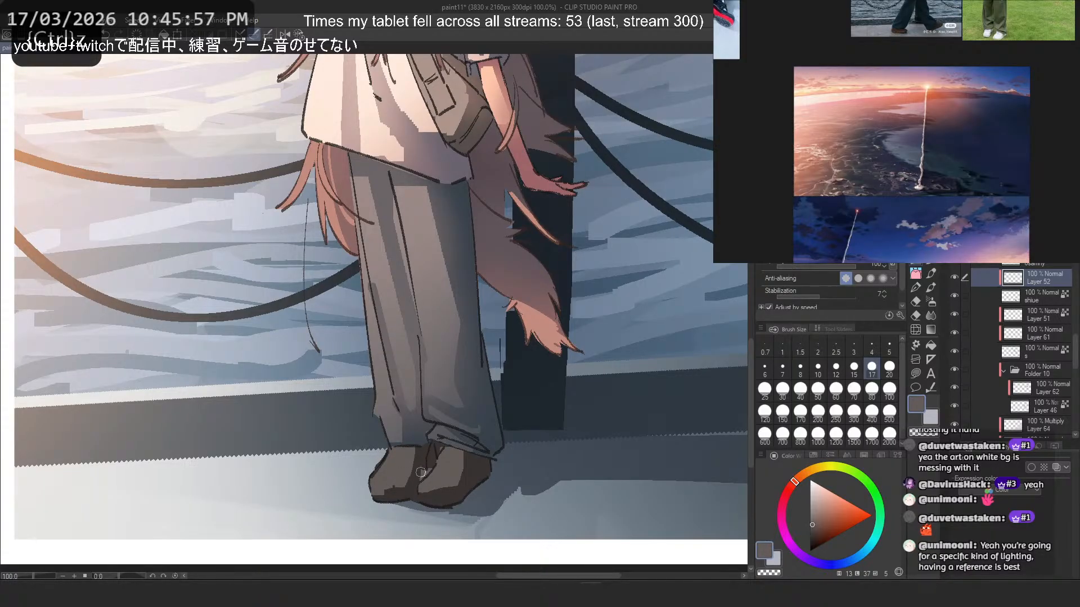
- Examine the whole illustration at different sizes and look through the character's layers in Folder 9
scroll(434, 384, down, 10)
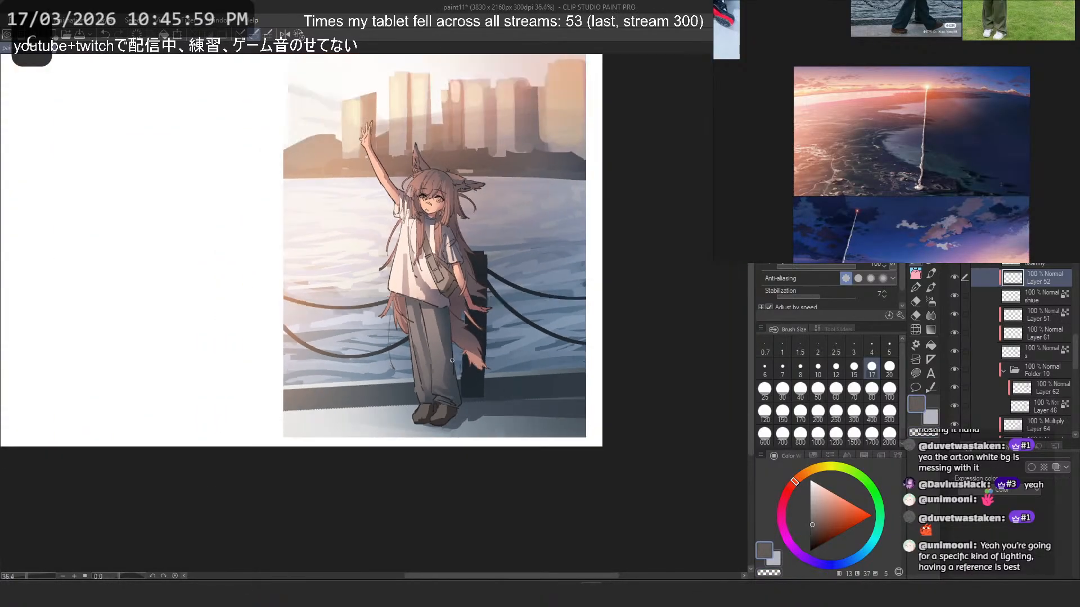
scroll(459, 341, up, 1)
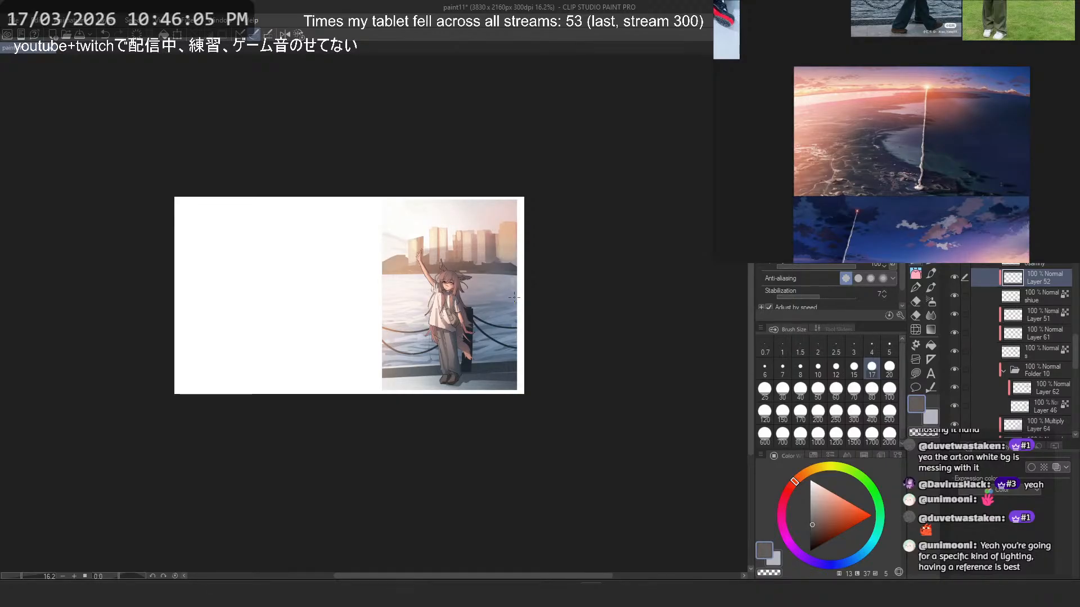
scroll(513, 296, up, 4)
scroll(498, 282, up, 1)
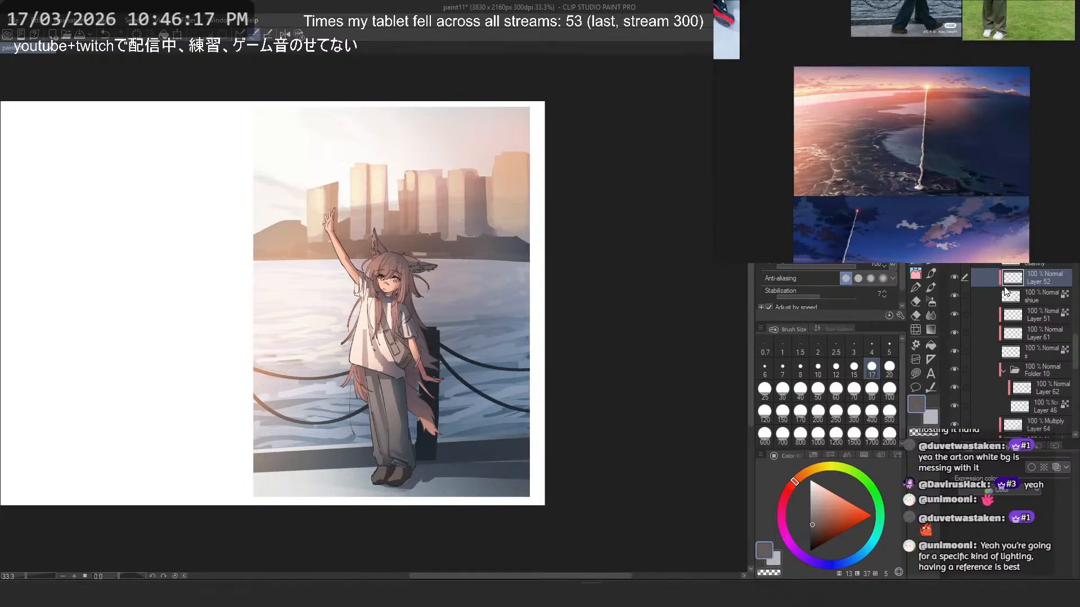
scroll(984, 348, up, 3)
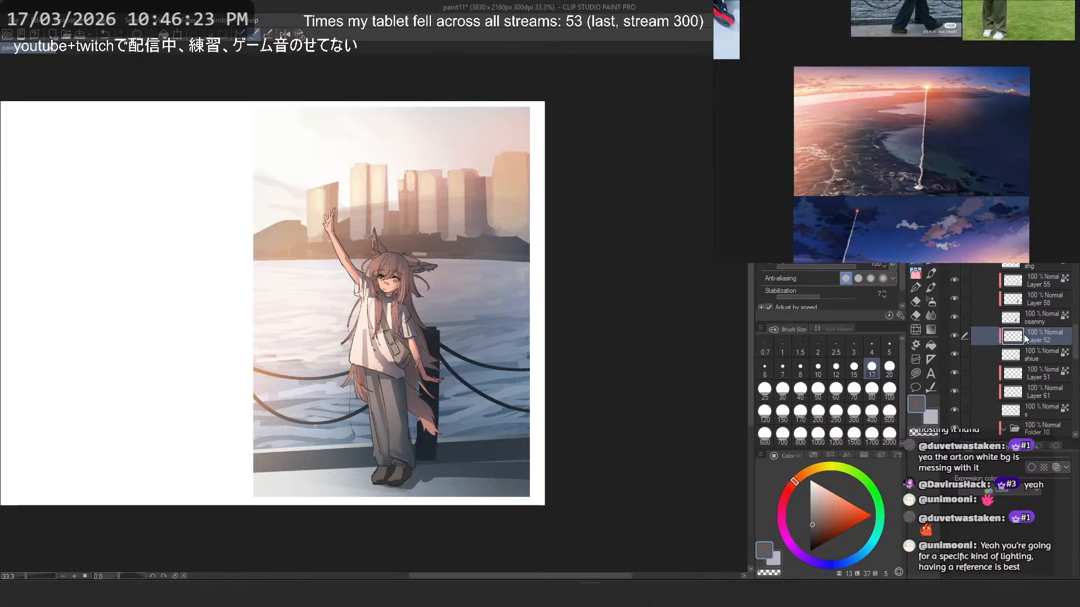
drag(488, 273, 498, 298)
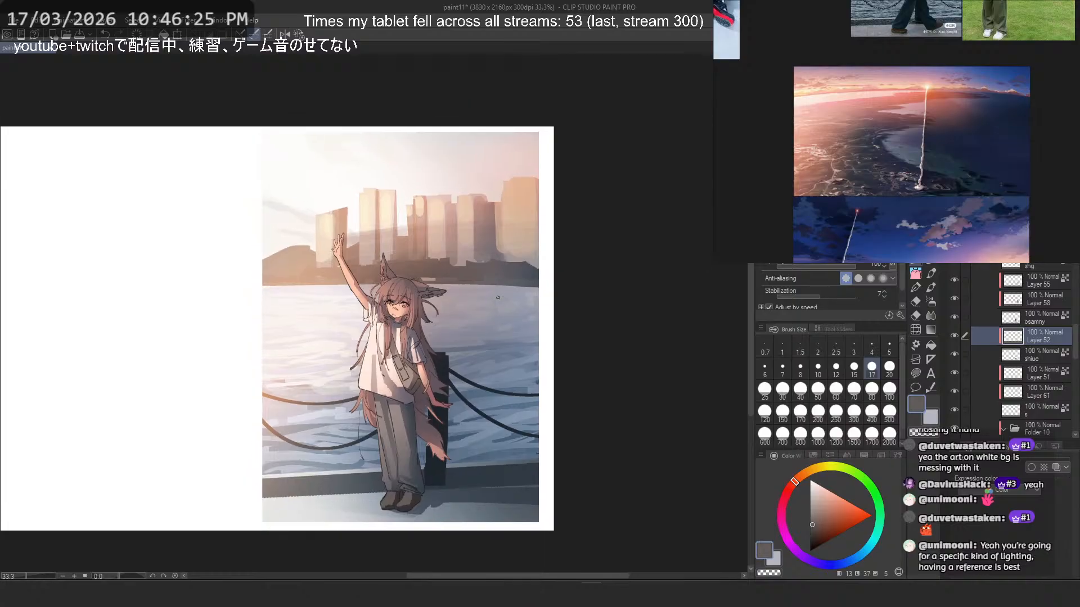
scroll(1034, 366, up, 5)
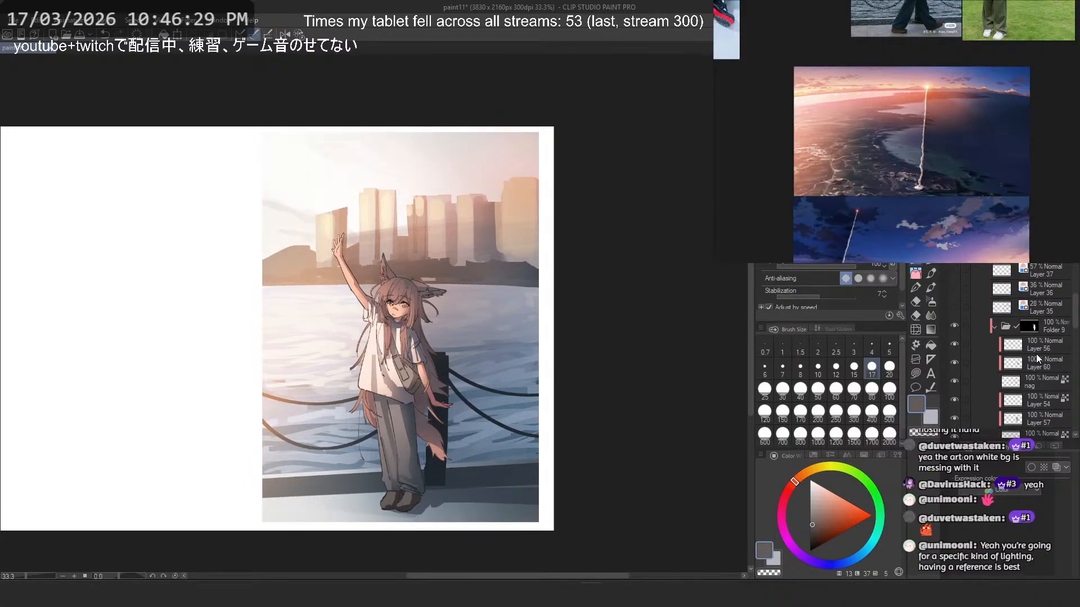
scroll(977, 354, up, 3)
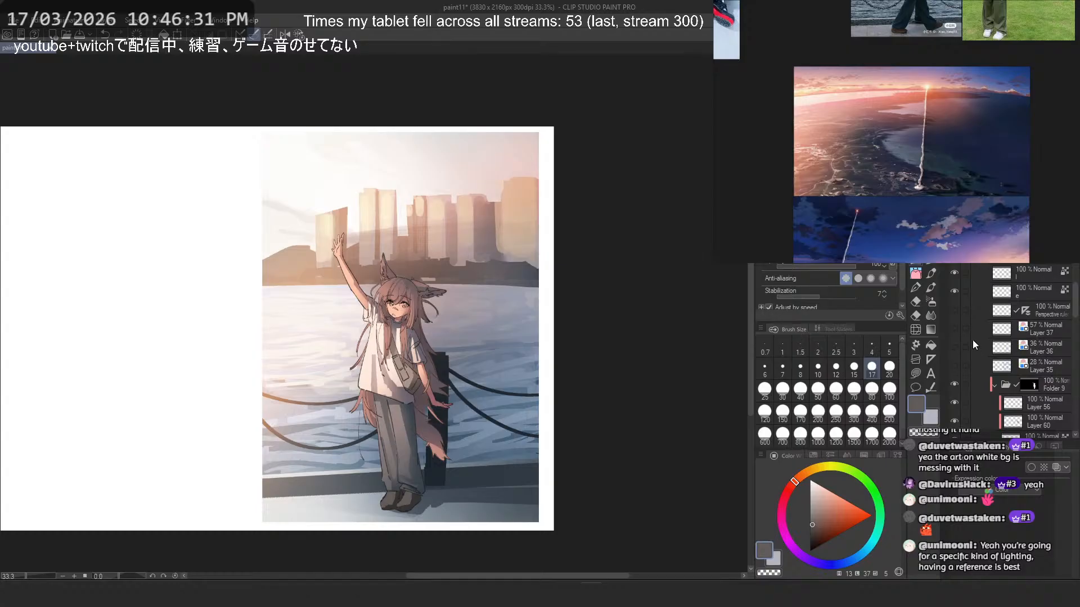
scroll(970, 332, down, 5)
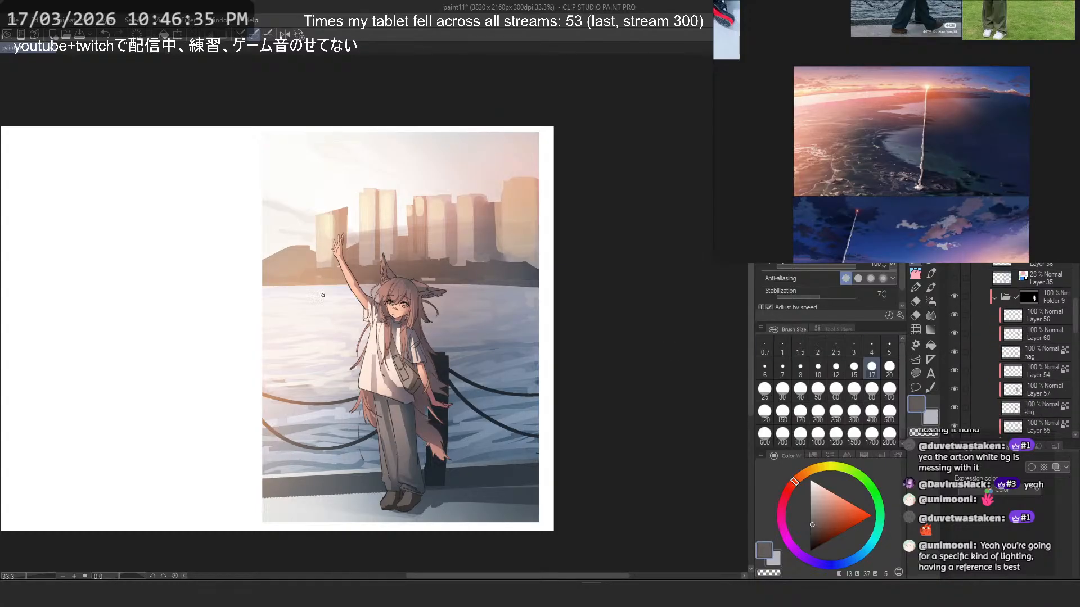
scroll(413, 303, down, 1)
scroll(416, 304, down, 1)
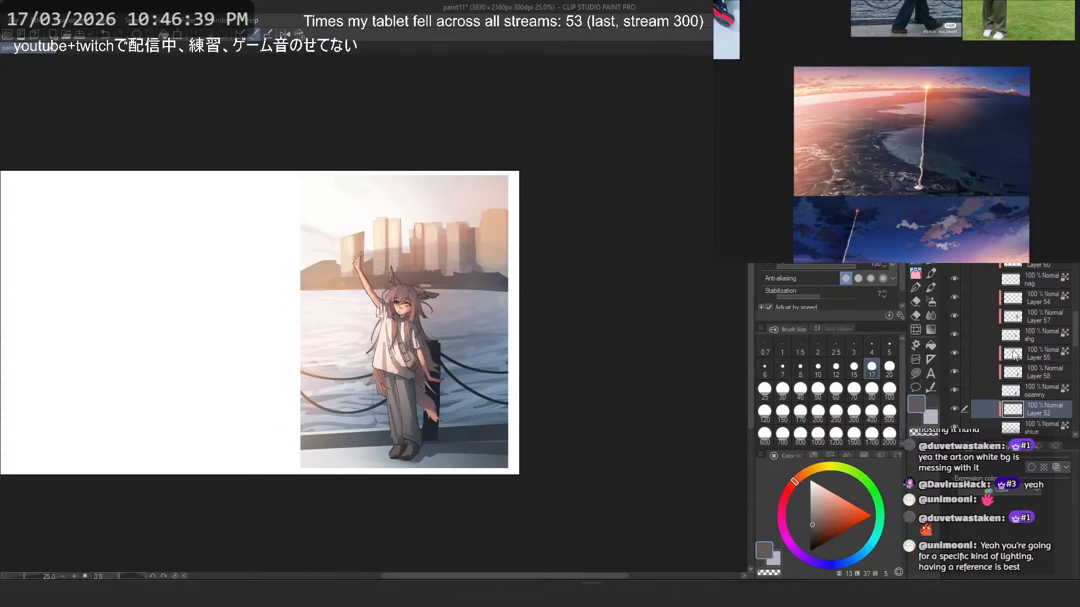
- Collapse and hide Folder 9, hide Overlay Layer 47, Multiply Layers 53 and 49 and Screen Layer 48, and check what Layer 43 contains
scroll(980, 298, down, 1)
click(994, 283)
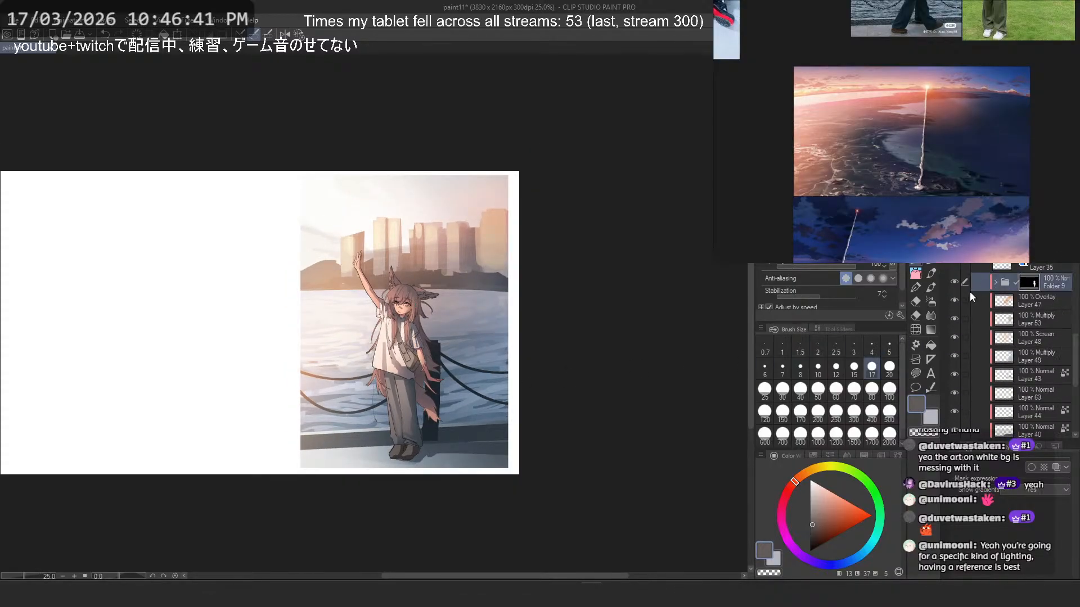
click(953, 283)
click(952, 283)
drag(955, 330, 951, 351)
click(954, 376)
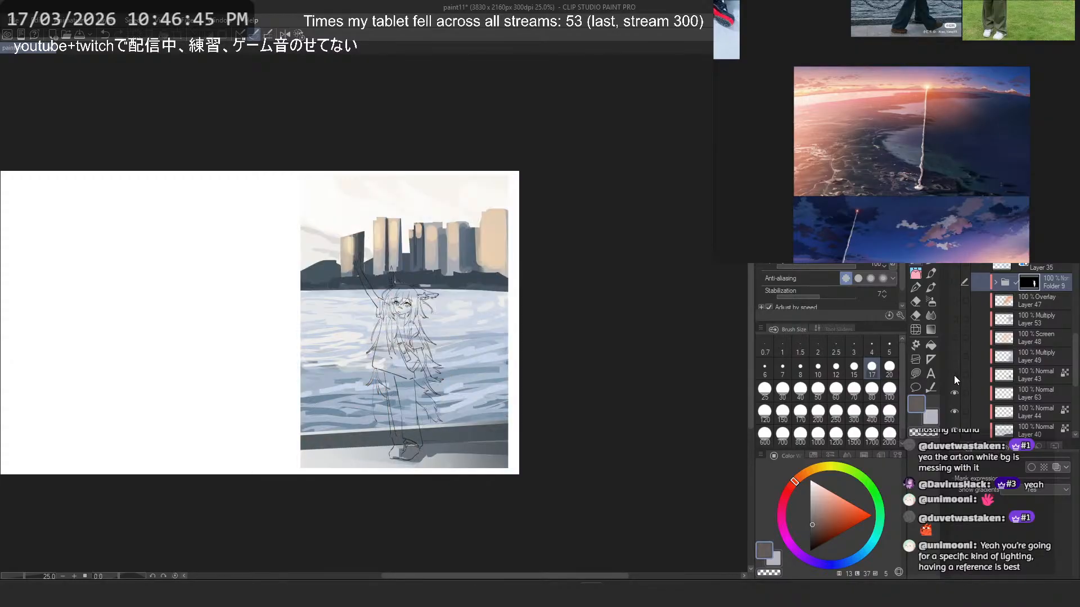
click(954, 375)
- Add a new layer above Layer 43 and paint a translucent pale blue haze over the bollard and chains with a size-800 brush
click(1003, 371)
scroll(459, 425, up, 4)
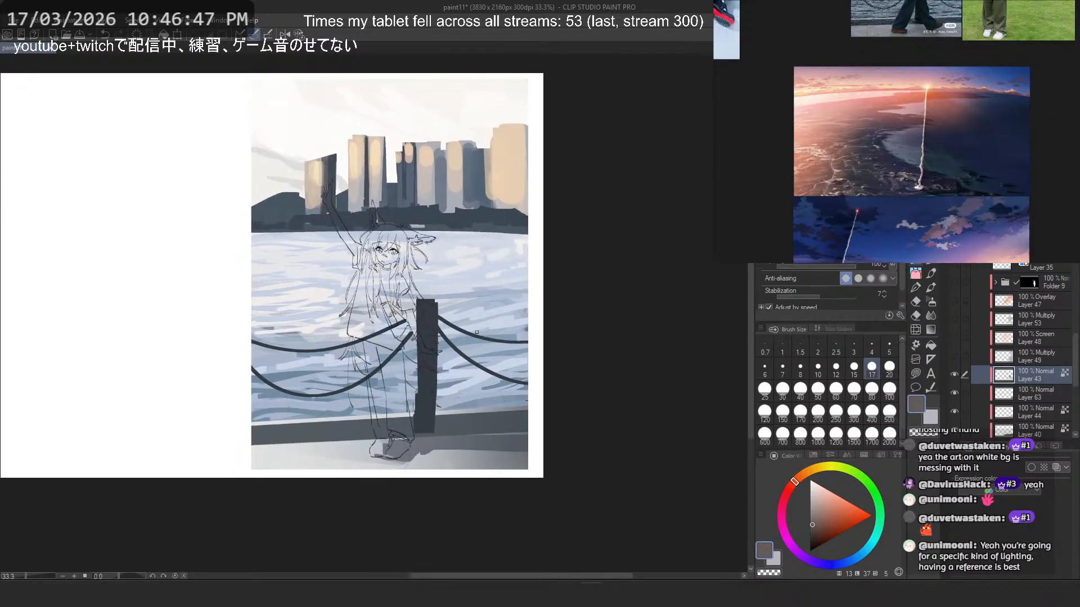
alt+click(450, 392)
alt+click(432, 392)
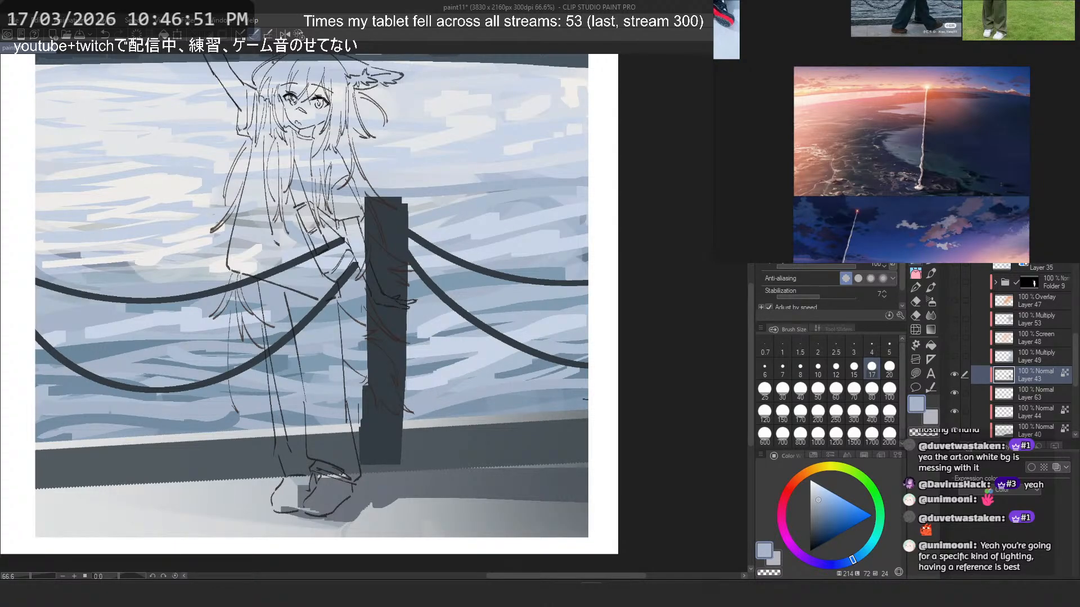
key(ctrl+shift+n)
key(b)
mouse_move(376, 256)
mouse_down()
mouse_move(375, 241)
mouse_move(382, 387)
mouse_up()
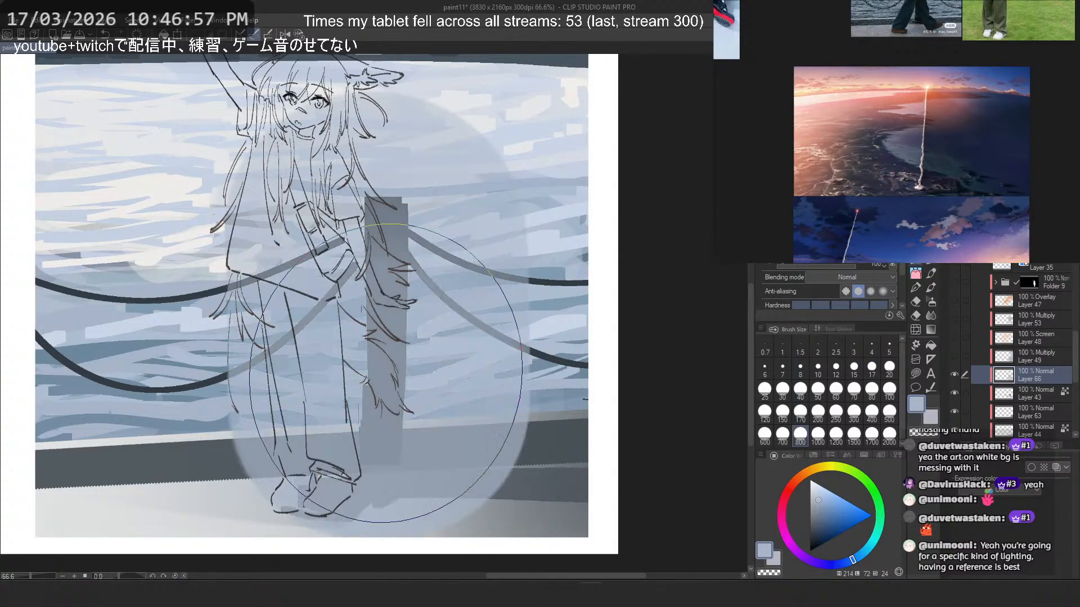
- Undo the haze and try slate-grey strokes down the bollard's left face on Layer 66 with a size-40 brush
key(ctrl+z)
click(799, 389)
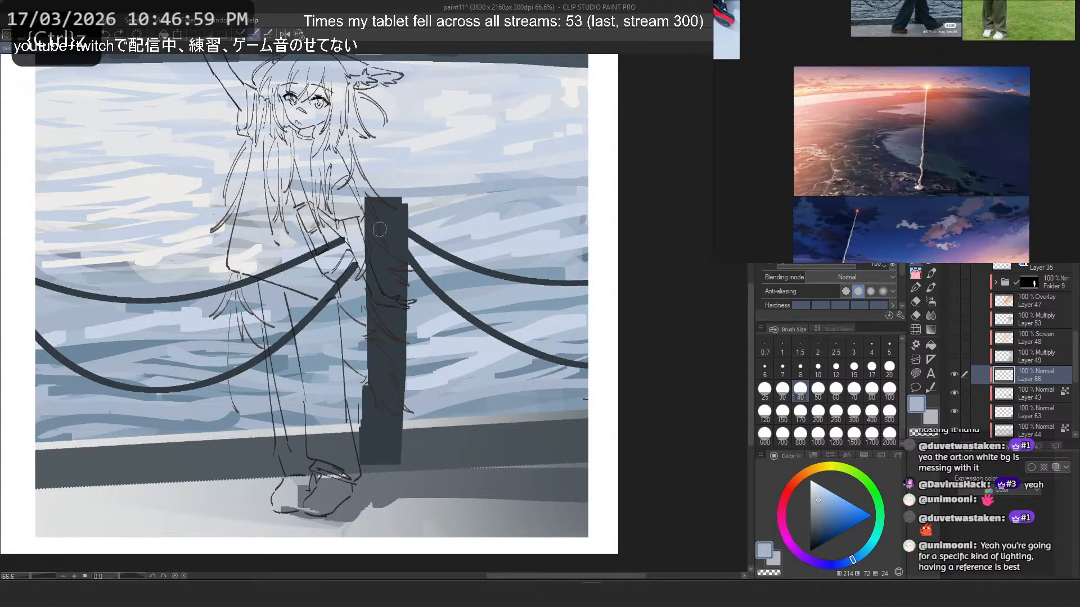
drag(371, 394, 373, 442)
key(ctrl+z)
drag(374, 210, 373, 443)
alt+click(377, 210)
key(ctrl+z)
drag(373, 201, 376, 388)
key(ctrl+z)
alt+click(380, 263)
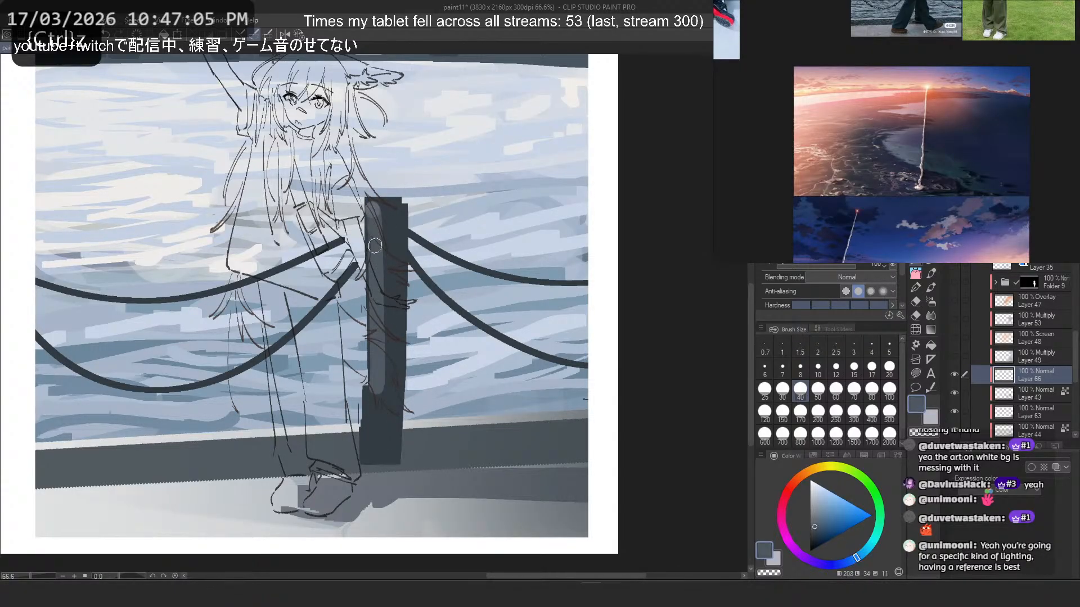
key(ctrl+z)
- Paint lighter slate bands across the bollard's top and near its base, undoing the strokes that do not fit
mouse_move(372, 211)
mouse_down()
mouse_move(379, 418)
mouse_move(395, 204)
mouse_up()
key(ctrl+z)
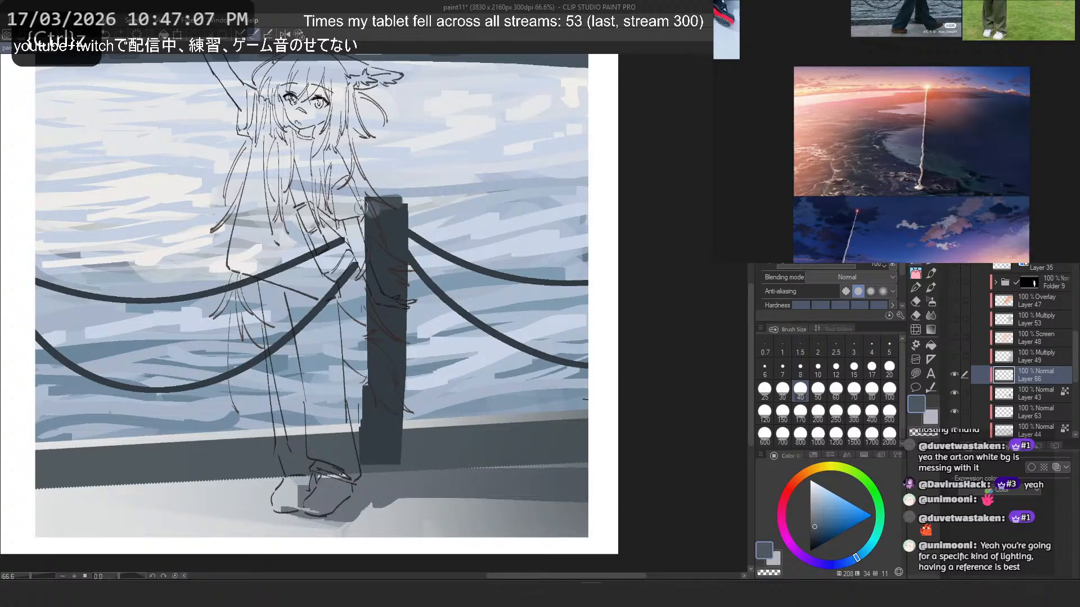
key(ctrl+z)
key(ctrl+z)
mouse_move(374, 242)
mouse_down()
mouse_move(376, 425)
mouse_move(388, 414)
mouse_move(397, 422)
mouse_up()
key(ctrl+z)
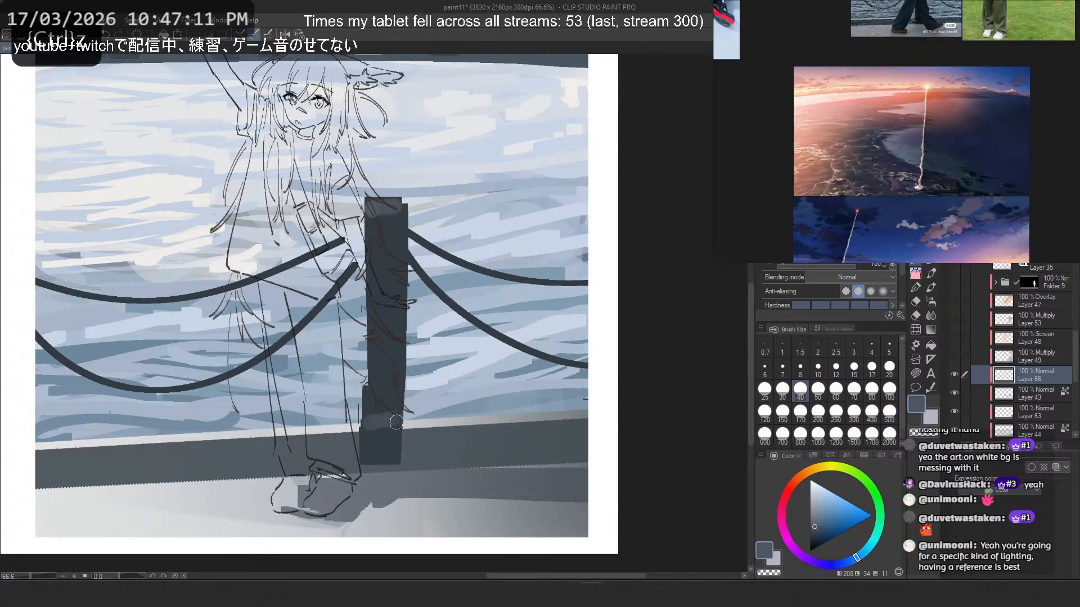
- Paint short lighter slate strokes on the bollard's base, undoing and retrying between brush sizes 15 and 40
scroll(446, 385, down, 2)
scroll(454, 385, up, 3)
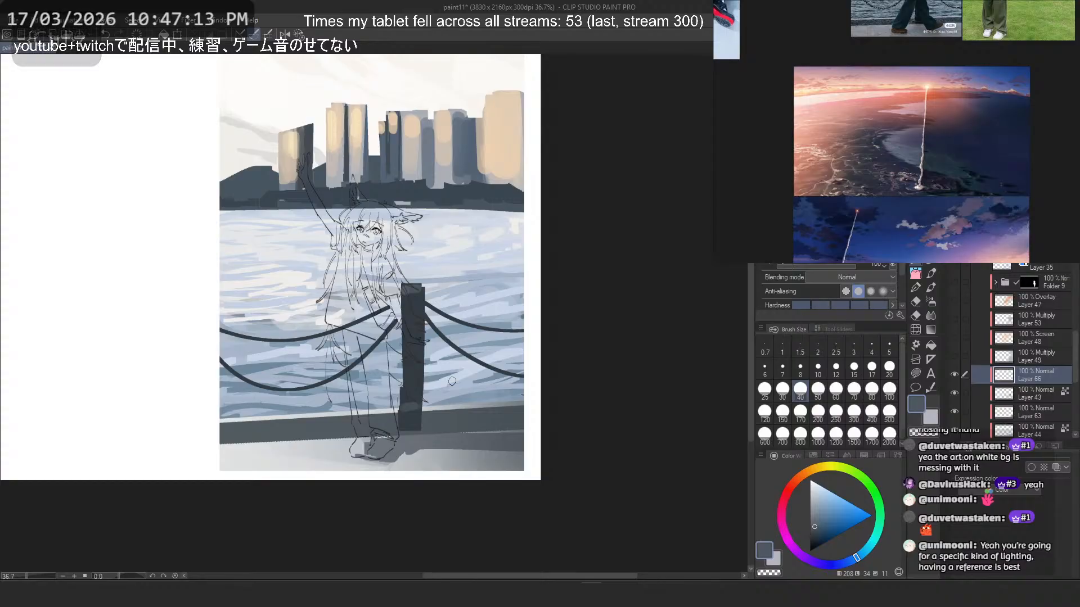
scroll(396, 409, up, 3)
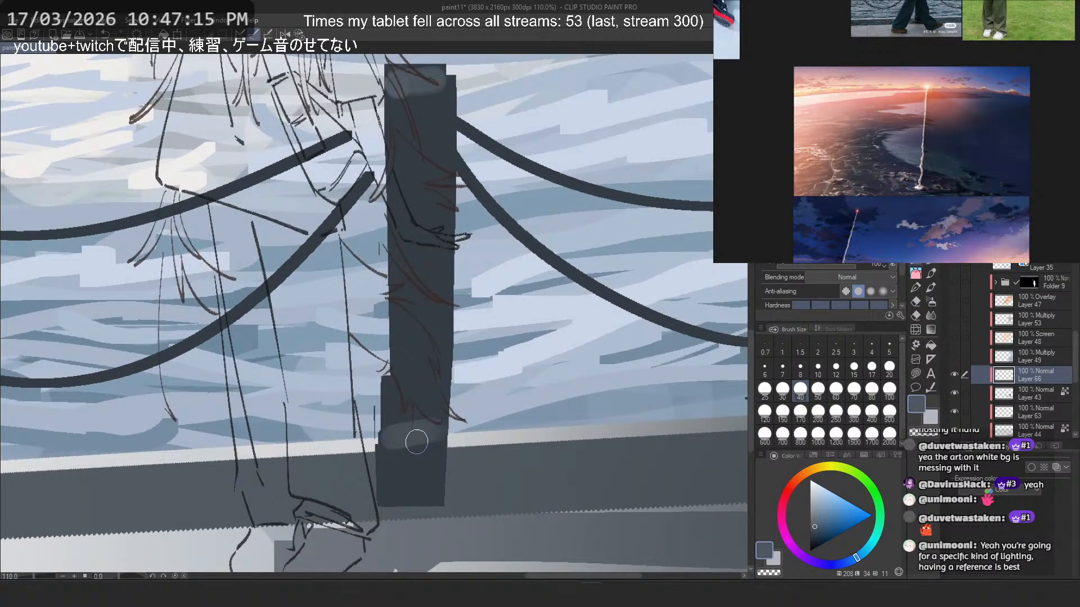
key(ctrl+z)
mouse_move(396, 445)
mouse_down()
mouse_move(431, 443)
mouse_move(382, 449)
mouse_move(391, 463)
mouse_move(407, 442)
mouse_move(392, 485)
mouse_up()
click(854, 369)
key(ctrl+z)
click(800, 389)
- Lay a lighter slate highlight down the bollard's left face and build up its base with short size-40 strokes
drag(401, 99, 406, 419)
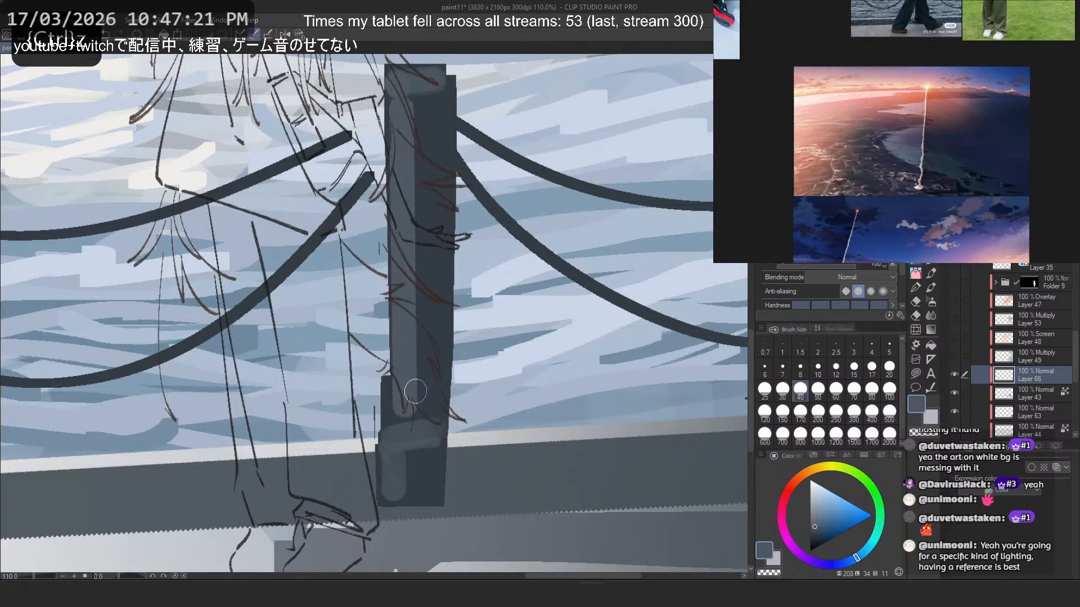
mouse_move(403, 141)
mouse_down()
mouse_move(422, 409)
mouse_move(432, 213)
mouse_move(413, 106)
mouse_move(407, 406)
mouse_up()
key(ctrl+z)
key(ctrl+z)
mouse_move(387, 447)
mouse_down()
mouse_move(389, 475)
mouse_move(410, 491)
mouse_move(409, 456)
mouse_move(413, 469)
mouse_move(420, 450)
mouse_move(431, 451)
mouse_move(448, 400)
mouse_move(400, 482)
mouse_move(404, 443)
mouse_move(393, 438)
mouse_move(394, 480)
mouse_up()
alt+click(414, 471)
alt+click(396, 432)
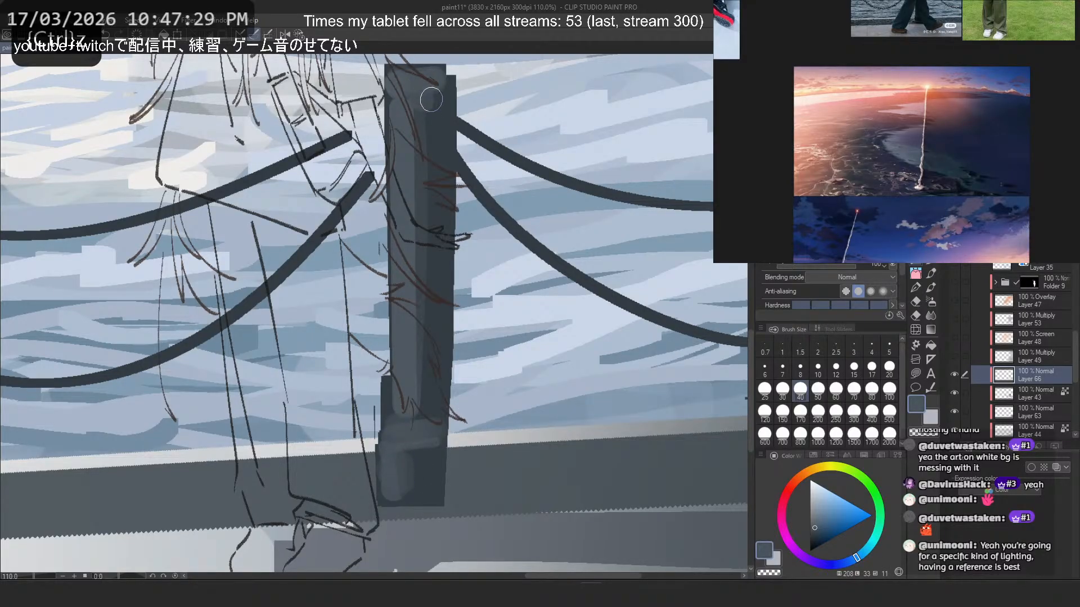
- Refine the bollard's top edge with size-15 strokes in slate and transparent colour, undoing the misplaced ones
drag(436, 83, 394, 78)
click(854, 371)
key(c)
drag(394, 83, 443, 77)
key(ctrl+z)
key(ctrl+z)
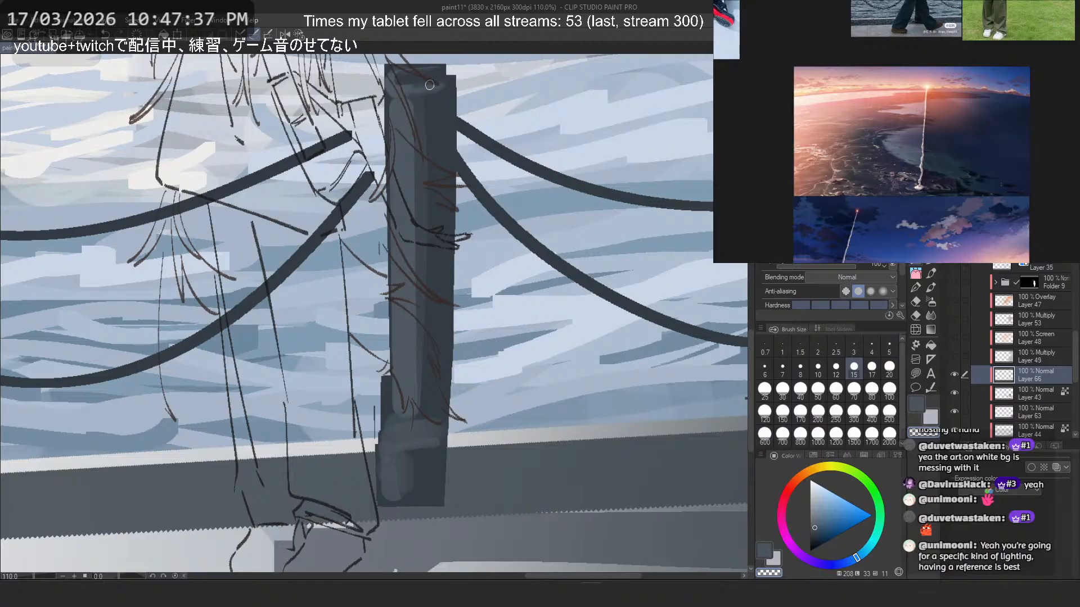
key(c)
drag(400, 66, 436, 67)
key(ctrl+z)
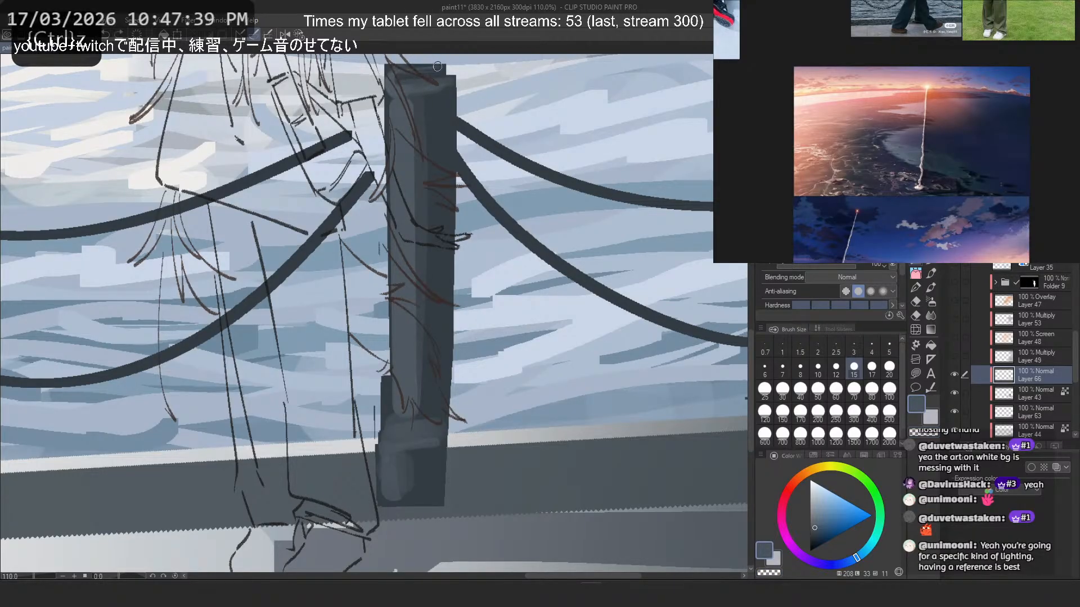
- Show Folder 9, Overlay Layer 47, Multiply Layers 53 and 49 and Screen Layer 48 again, and review the whole figure
scroll(565, 194, down, 10)
scroll(568, 183, up, 3)
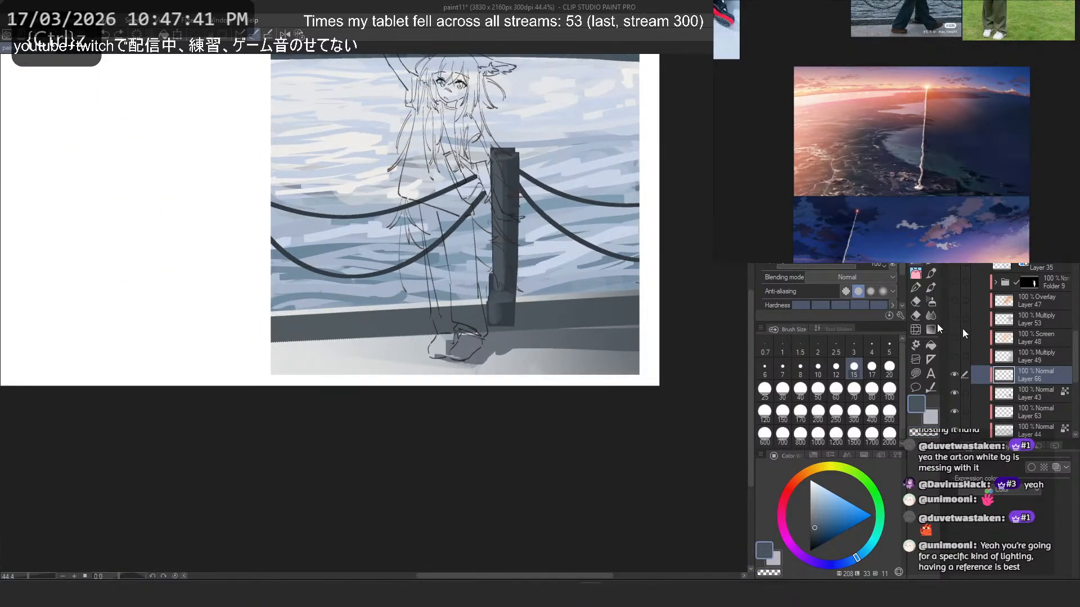
drag(954, 356, 956, 282)
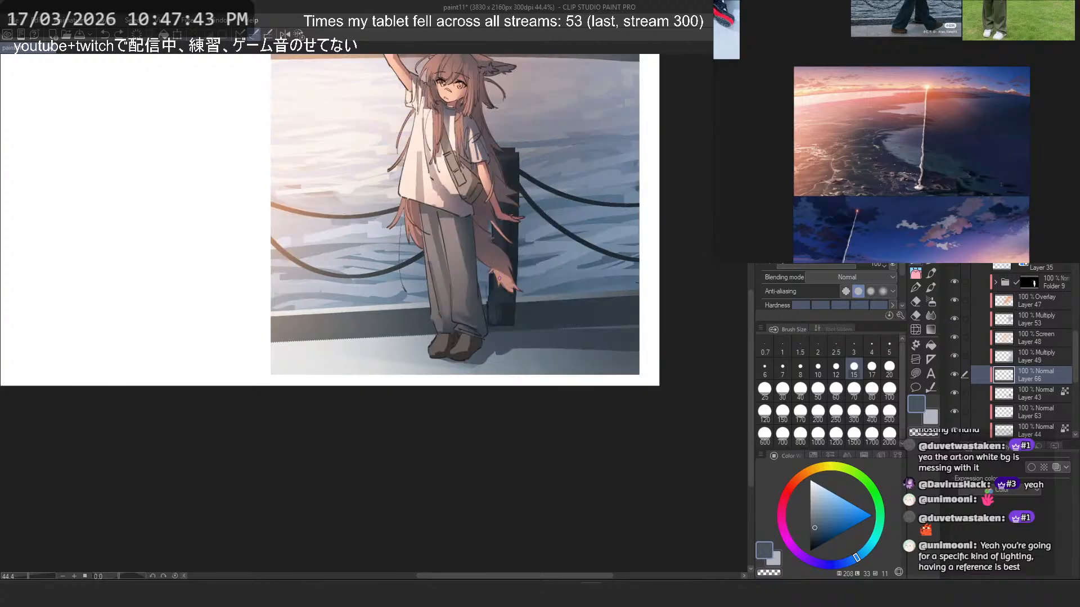
scroll(502, 281, down, 2)
drag(503, 281, 505, 304)
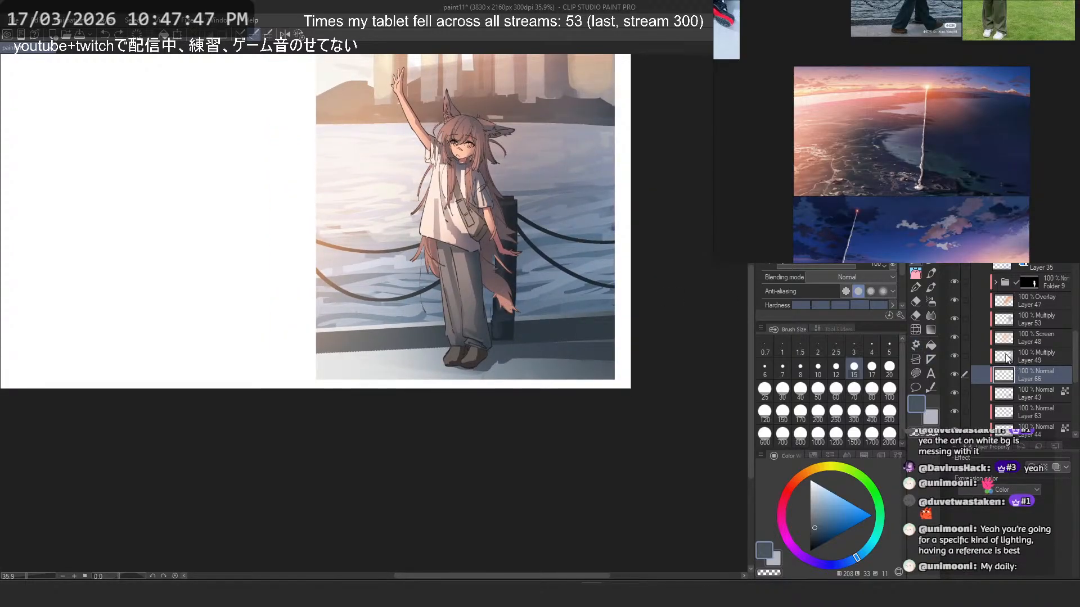
- Adjust Layer 66 with Hue/Saturation/Luminosity, trying several hues and settling on hue 22 and saturation -50
key(ctrl+u)
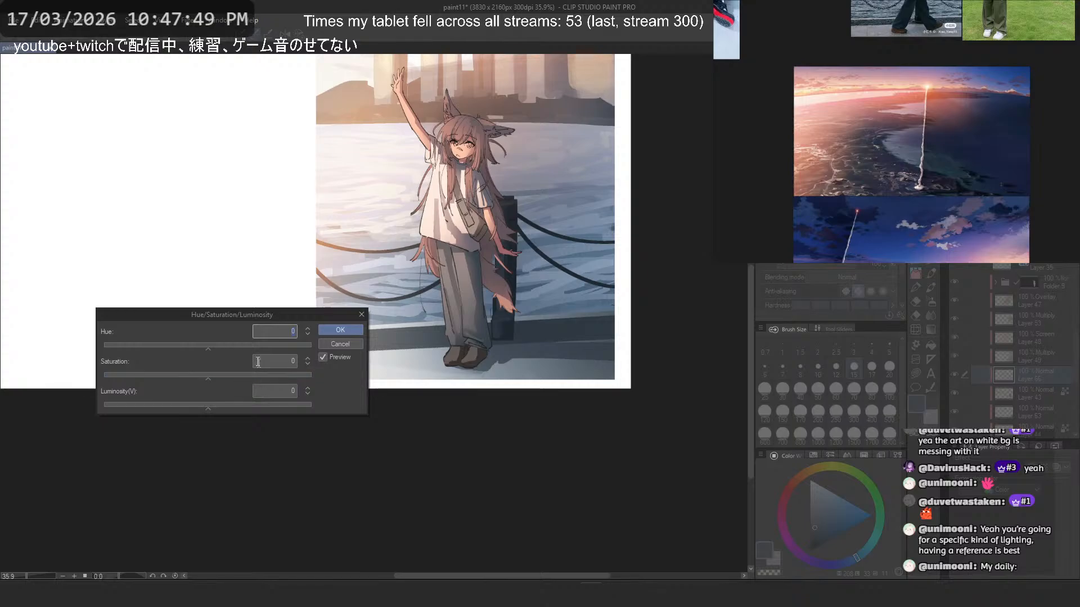
mouse_move(198, 345)
mouse_down()
mouse_move(125, 345)
mouse_move(218, 347)
mouse_up()
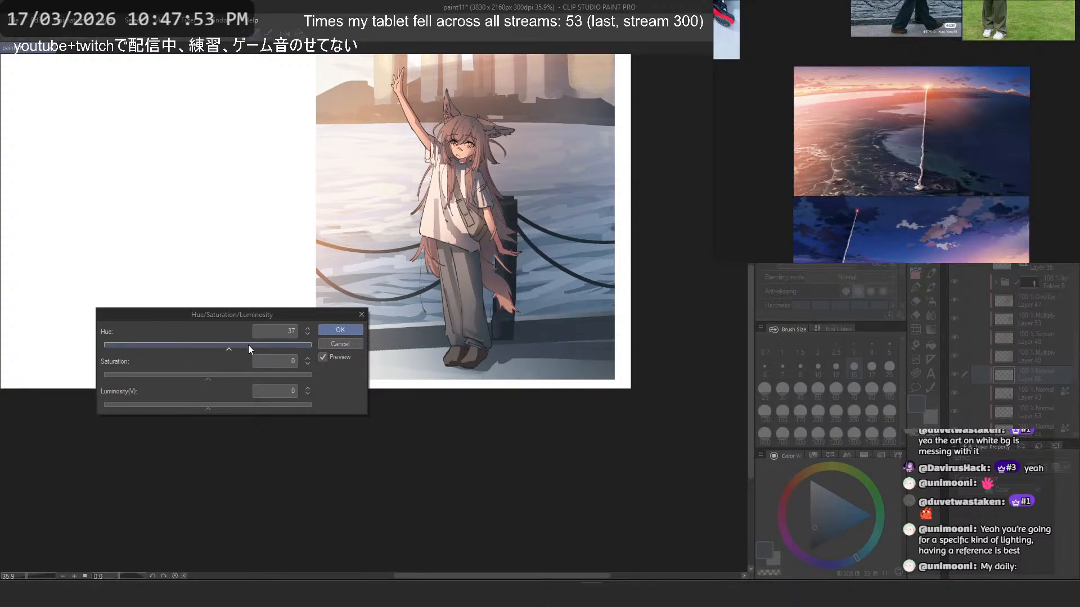
mouse_move(295, 348)
mouse_down()
mouse_move(306, 346)
mouse_move(217, 344)
mouse_move(312, 347)
mouse_up()
drag(174, 378, 147, 378)
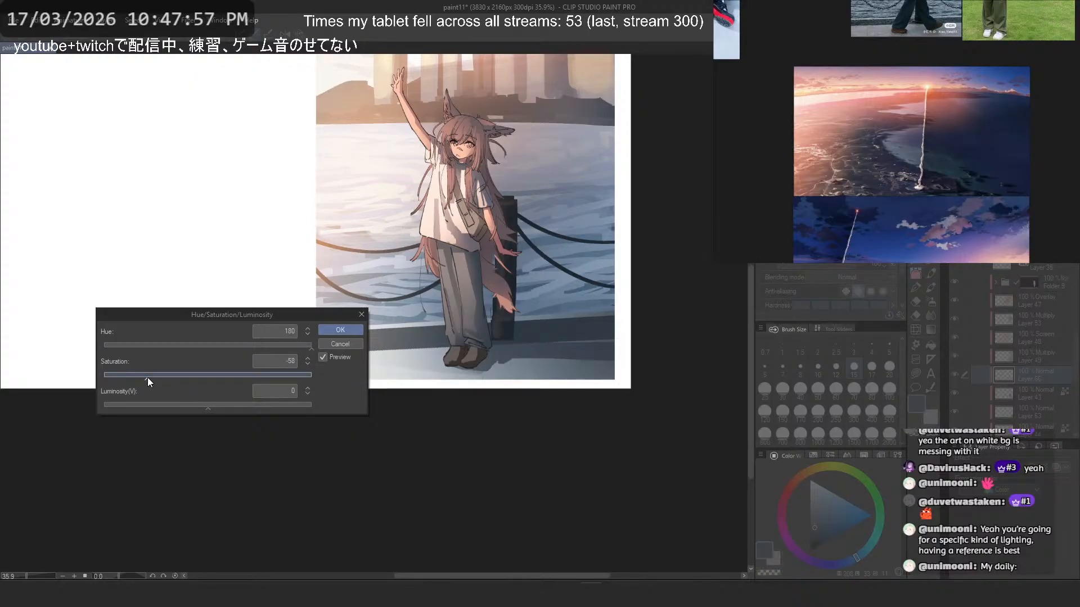
click(221, 344)
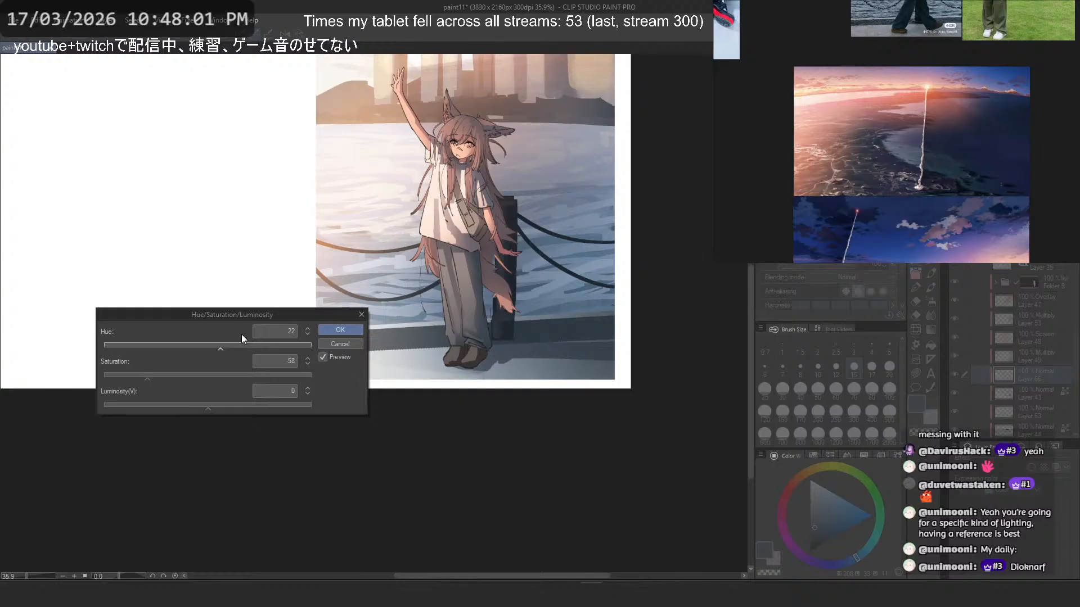
key(Return)
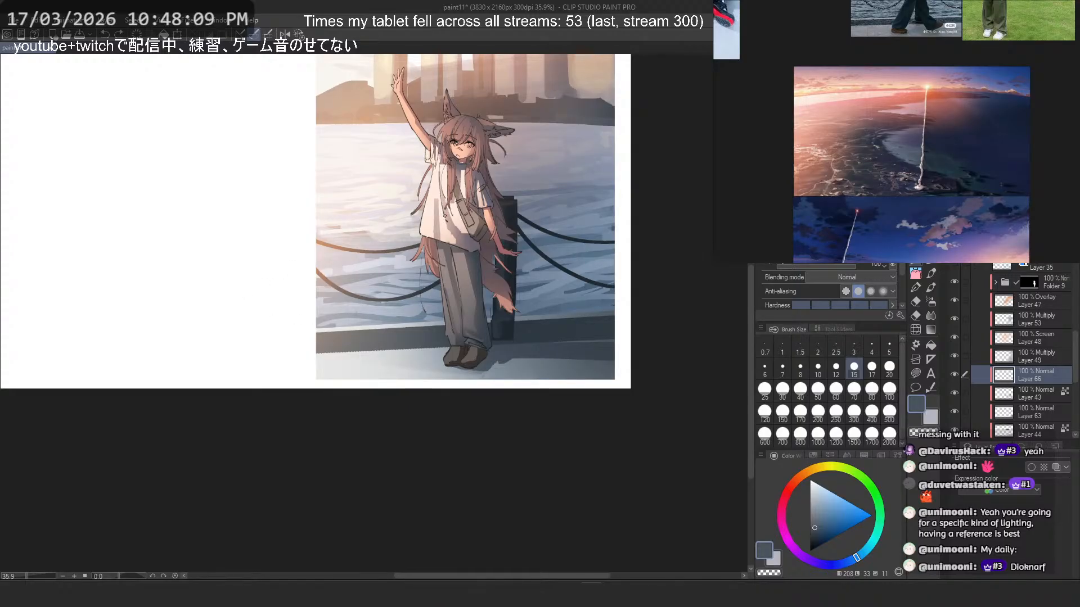
- Lighten and recolour Layer 66 with Hue/Saturation/Luminosity at hue 175, saturation 24 and luminosity 65
drag(445, 216, 440, 272)
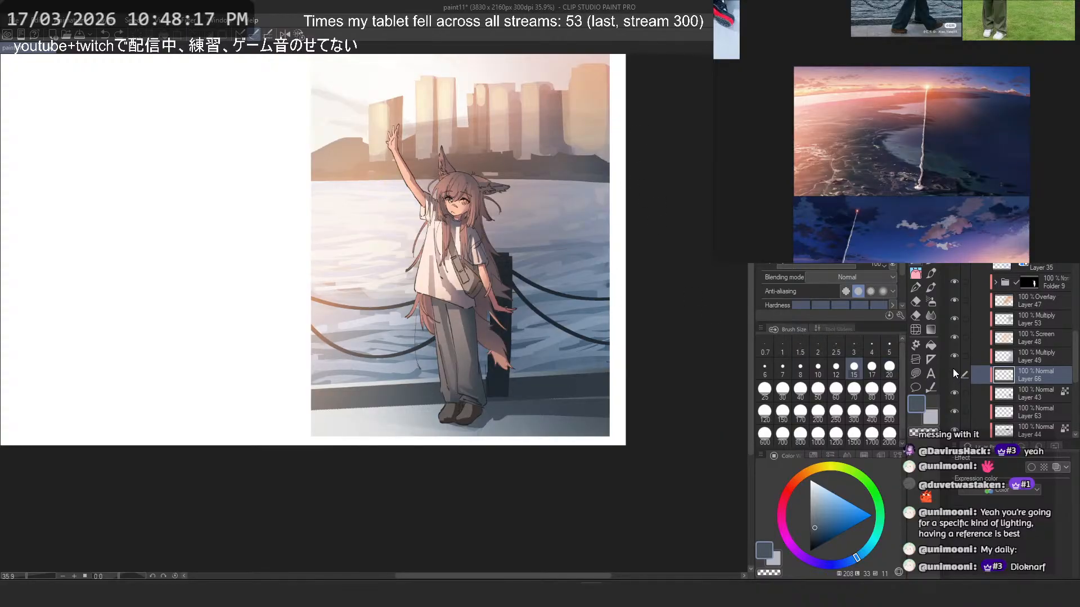
key(ctrl+u)
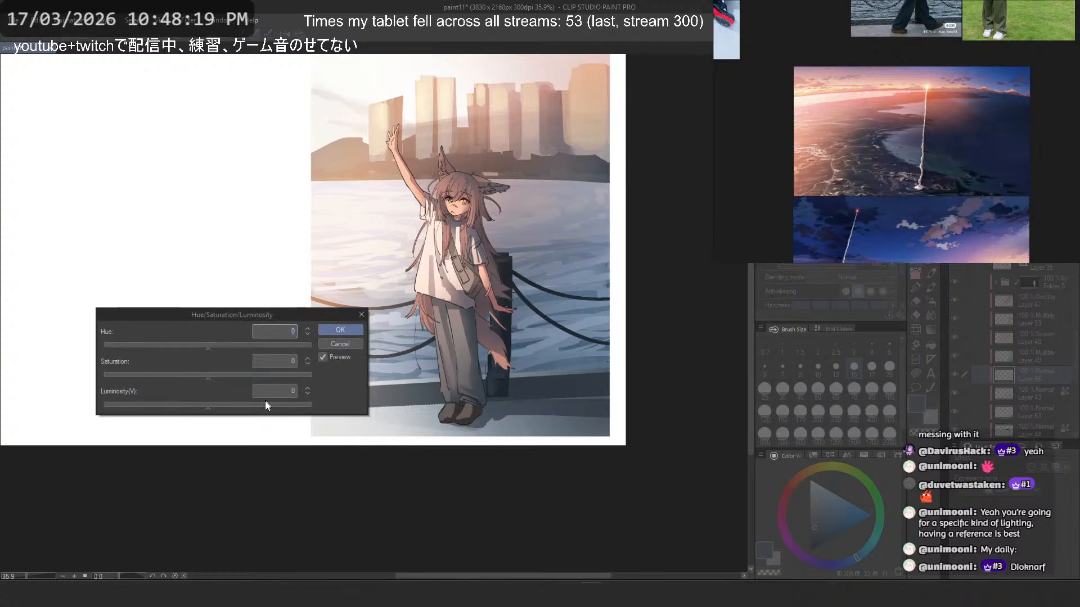
mouse_move(266, 403)
mouse_down()
mouse_move(291, 407)
mouse_move(277, 405)
mouse_up()
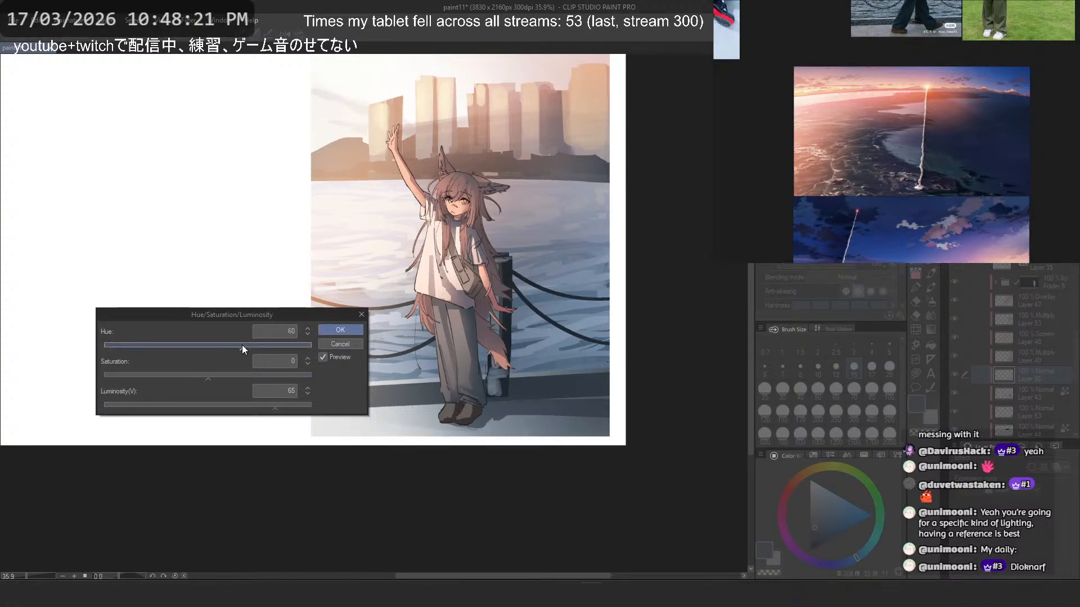
drag(242, 345, 294, 353)
click(233, 377)
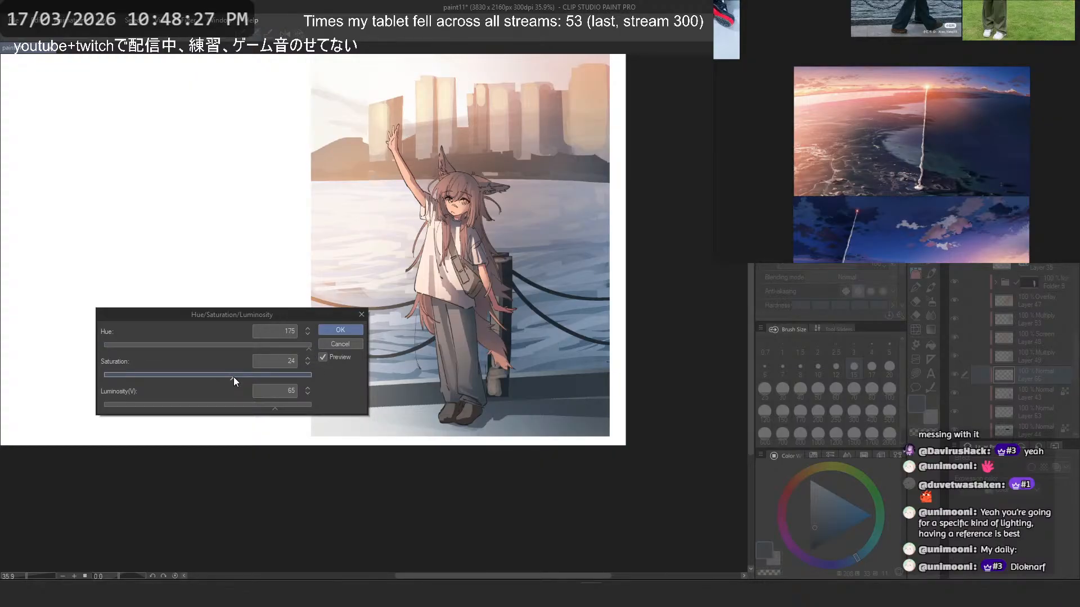
click(337, 330)
- Lower the opacity of Layer 66 to 0% while judging the illustration at different sizes
scroll(515, 232, down, 2)
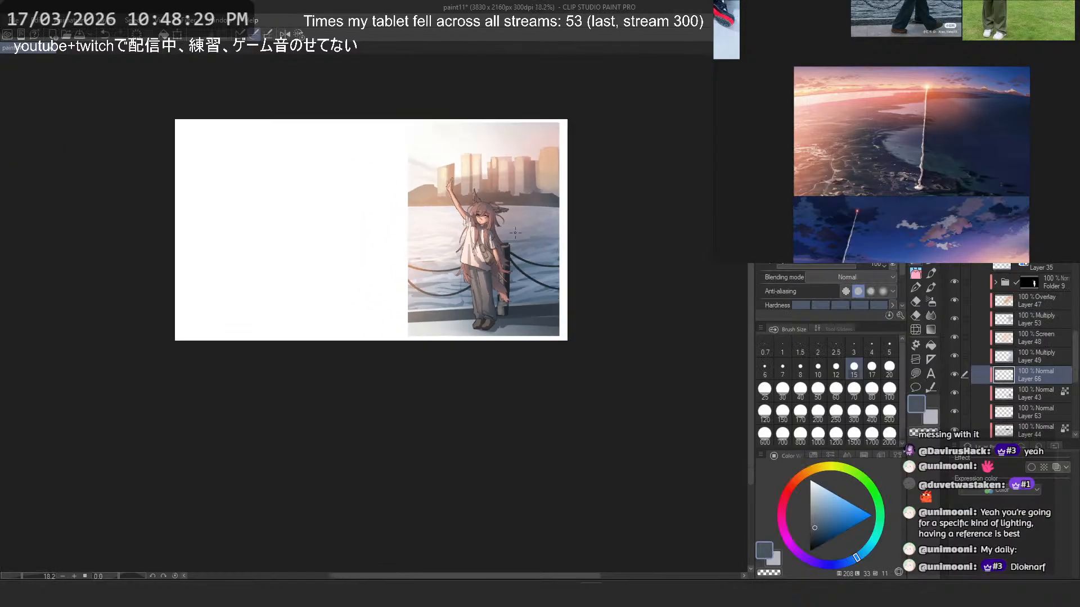
scroll(515, 232, up, 1)
click(1028, 76)
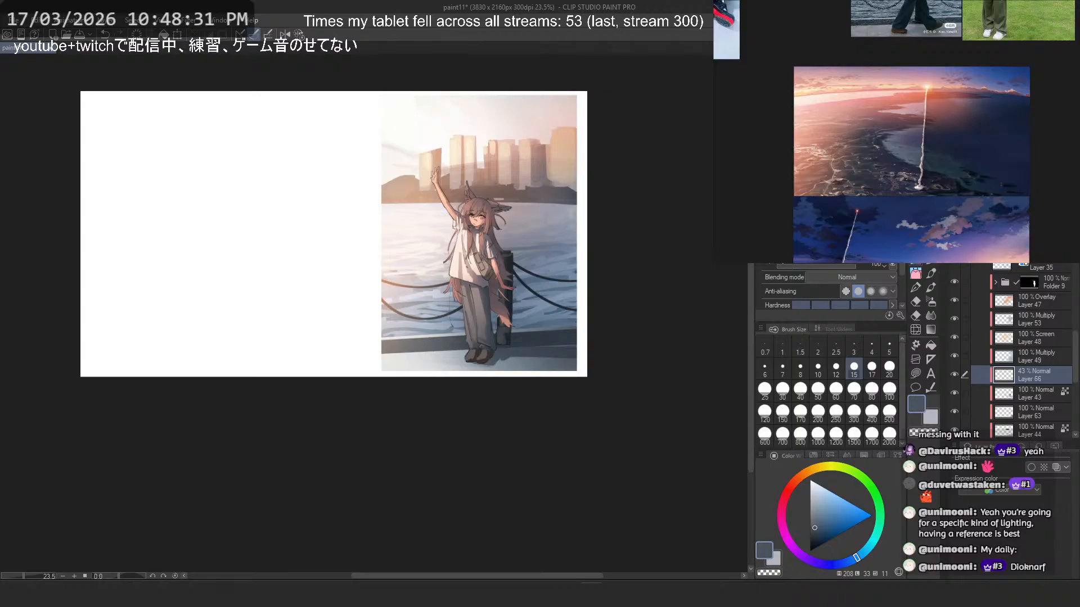
drag(1024, 76, 999, 76)
scroll(599, 315, up, 2)
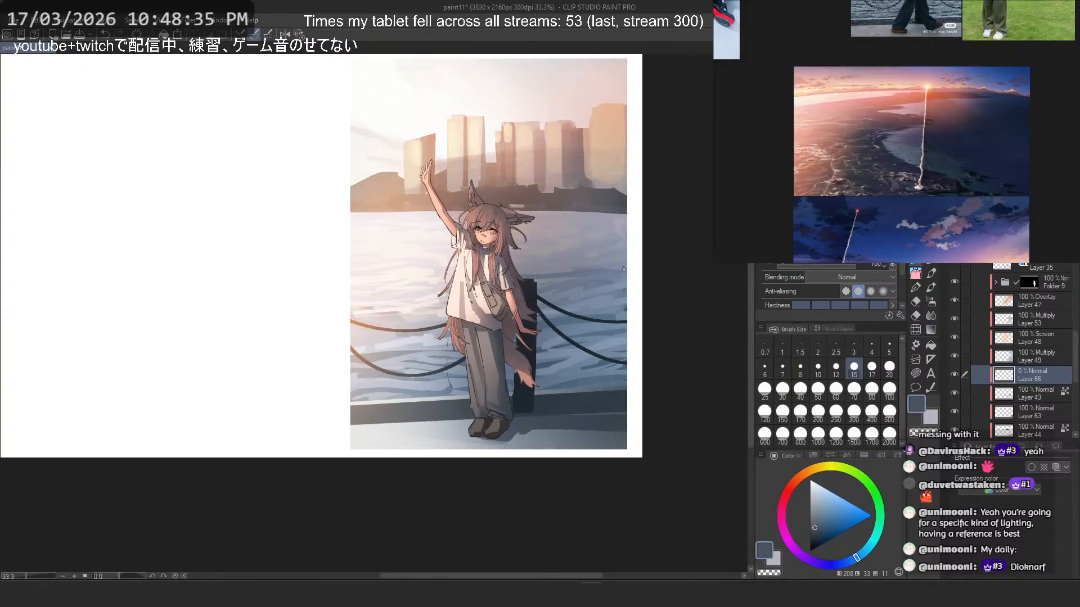
- Toggle Layer 43 off and on to compare the scene without the bollard and chains, and hide Layer 66
click(960, 390)
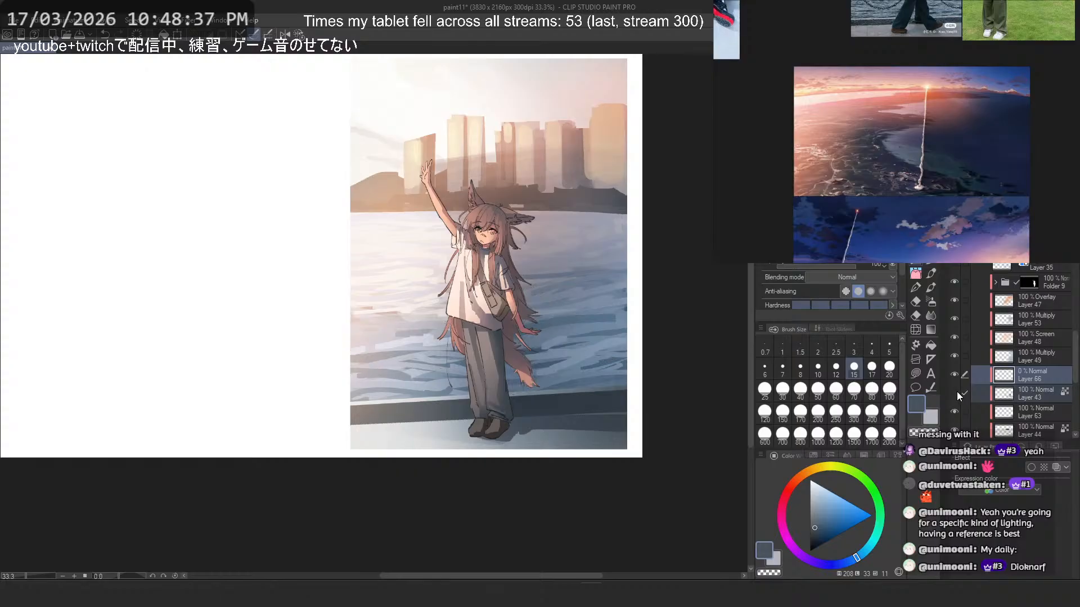
click(957, 390)
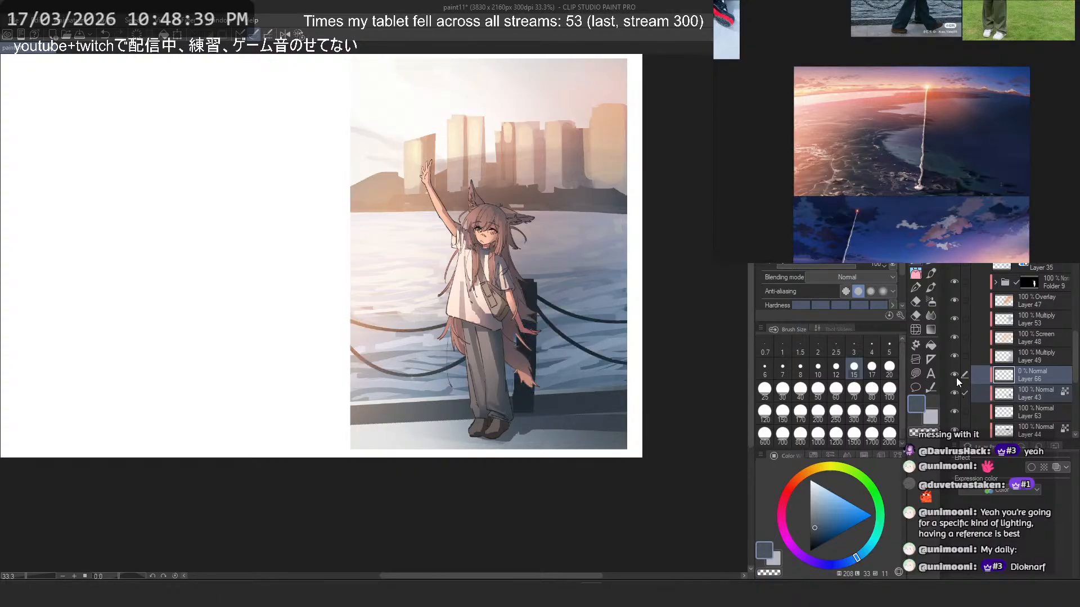
click(955, 374)
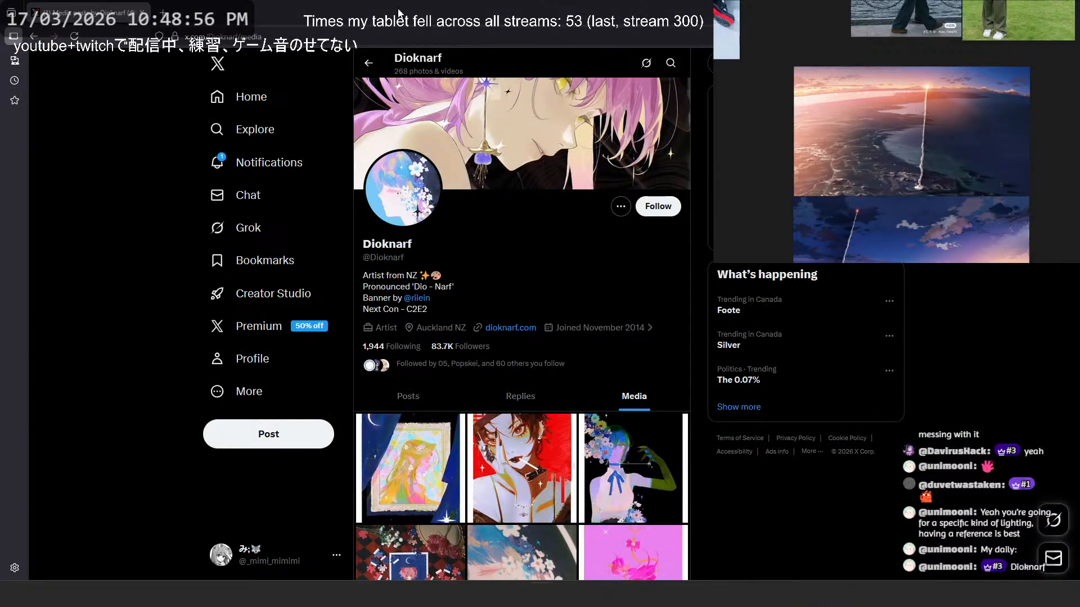
- Switch to Firefox, open a new tab, and select the address of the artist's X media page in the existing tab
drag(399, 13, 268, 17)
key(ctrl+t)
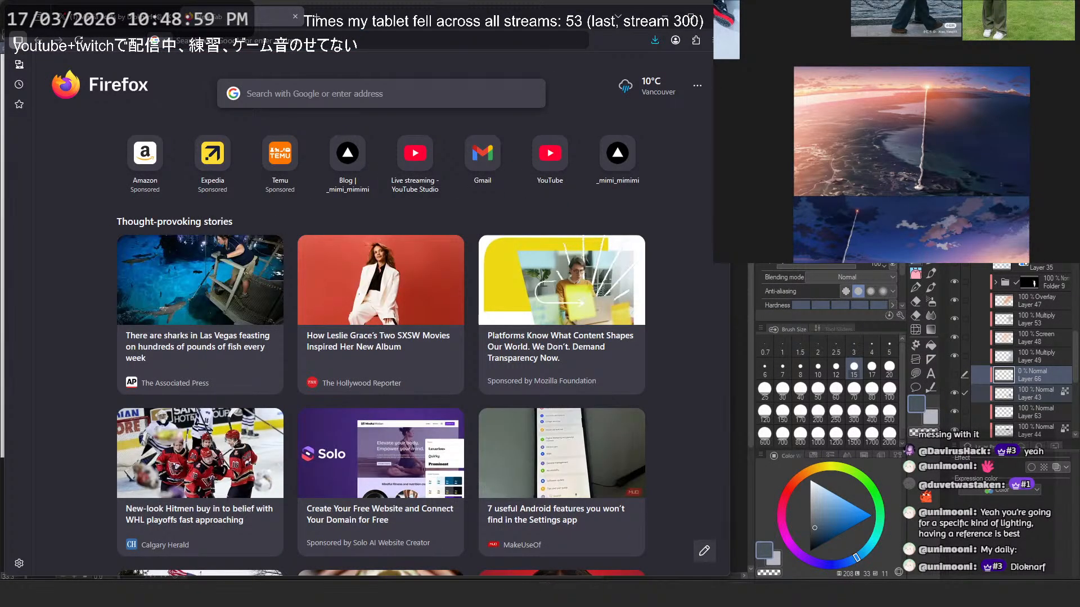
key(ctrl+m)
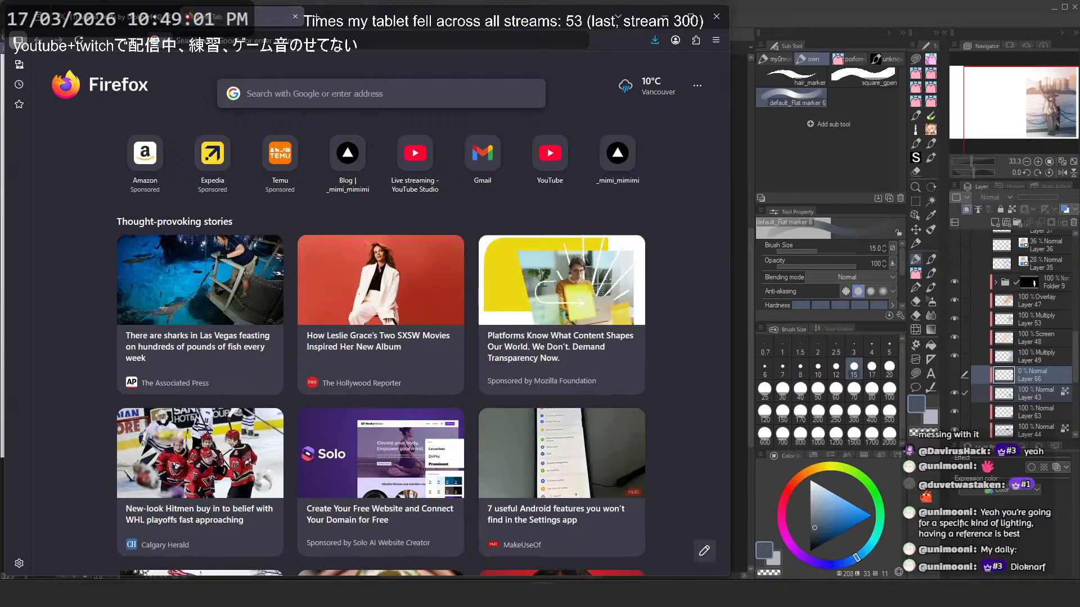
click(141, 17)
click(219, 40)
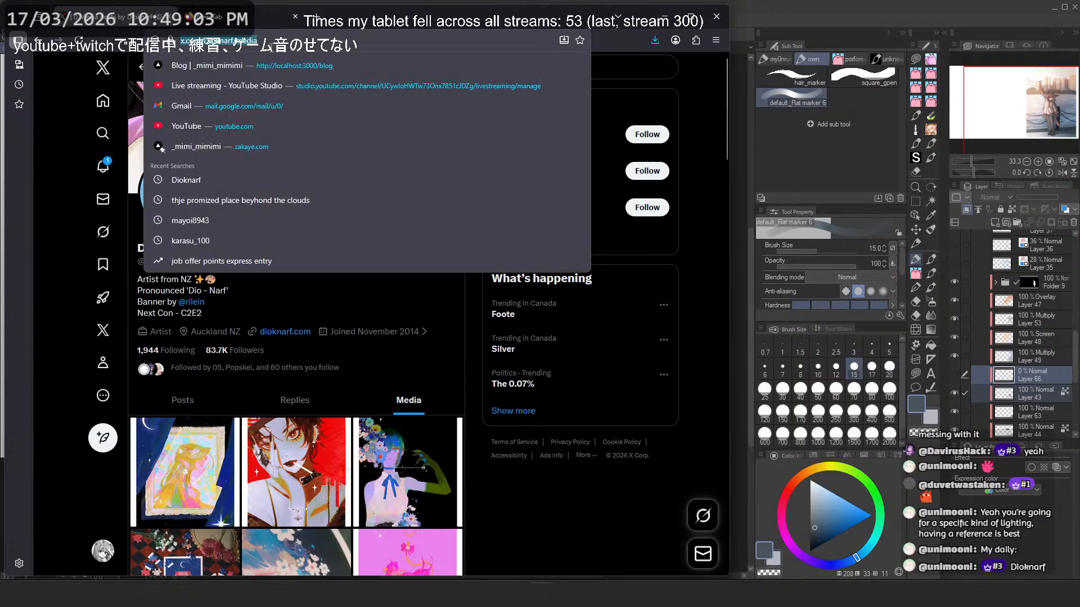
key(alt+Tab)
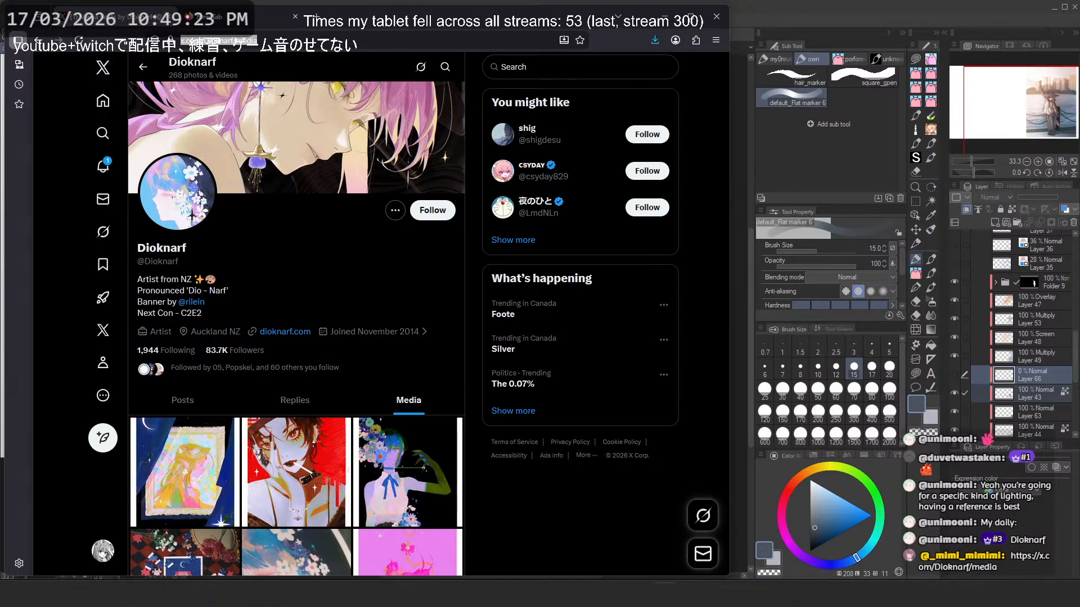
- Maximize Firefox and load the localhost:3001 image reference map in the new tab for a closer look
double_click(362, 15)
click(204, 9)
click(251, 33)
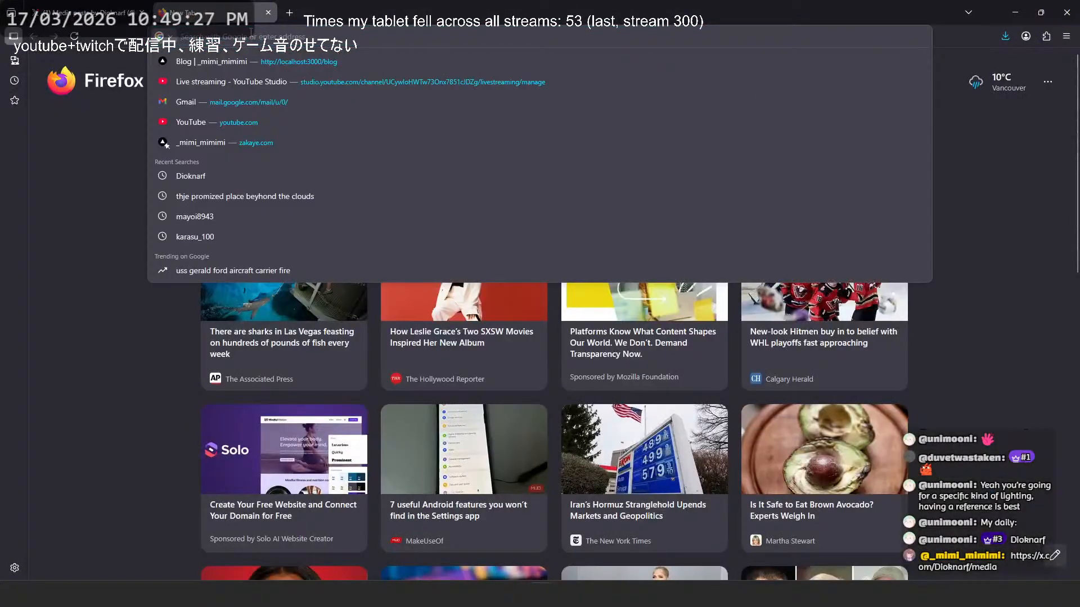
text(localhost:3001)
key(Return)
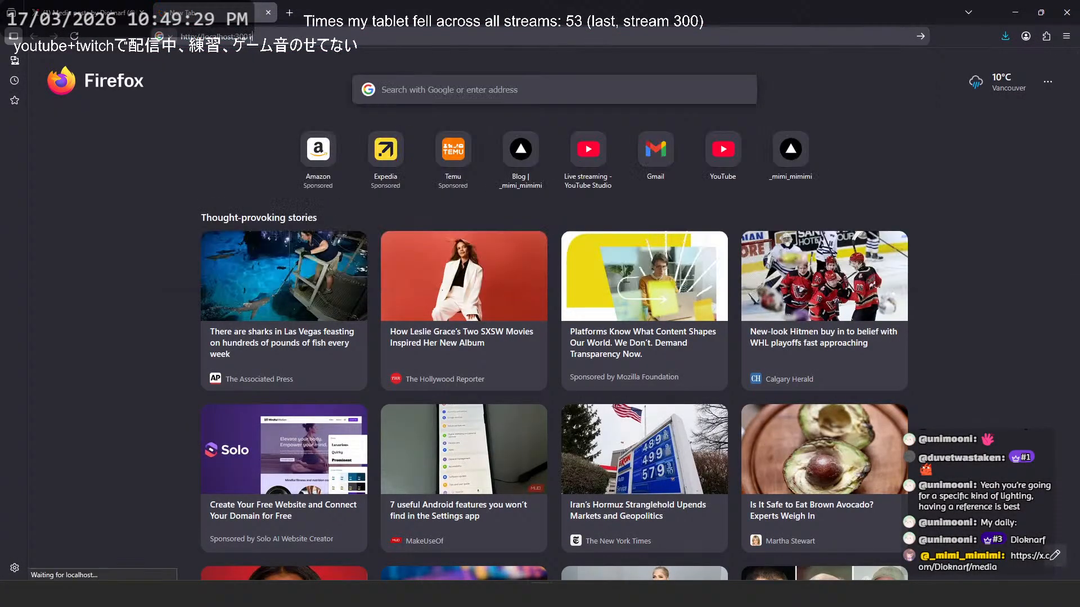
scroll(442, 334, up, 3)
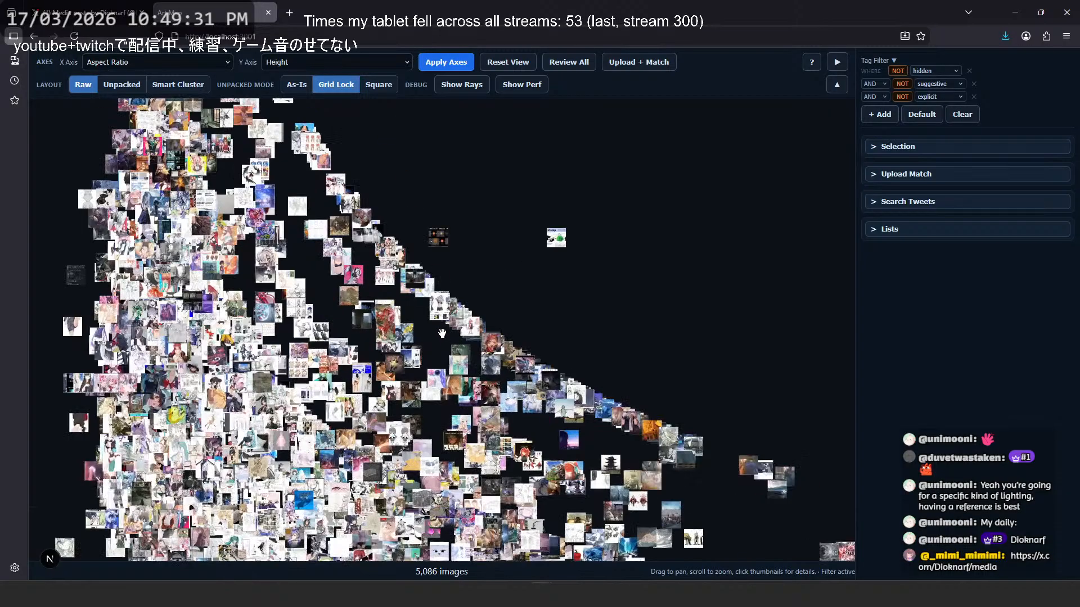
scroll(443, 333, down, 5)
scroll(366, 288, up, 7)
drag(369, 288, 359, 296)
scroll(359, 296, down, 4)
scroll(359, 296, up, 4)
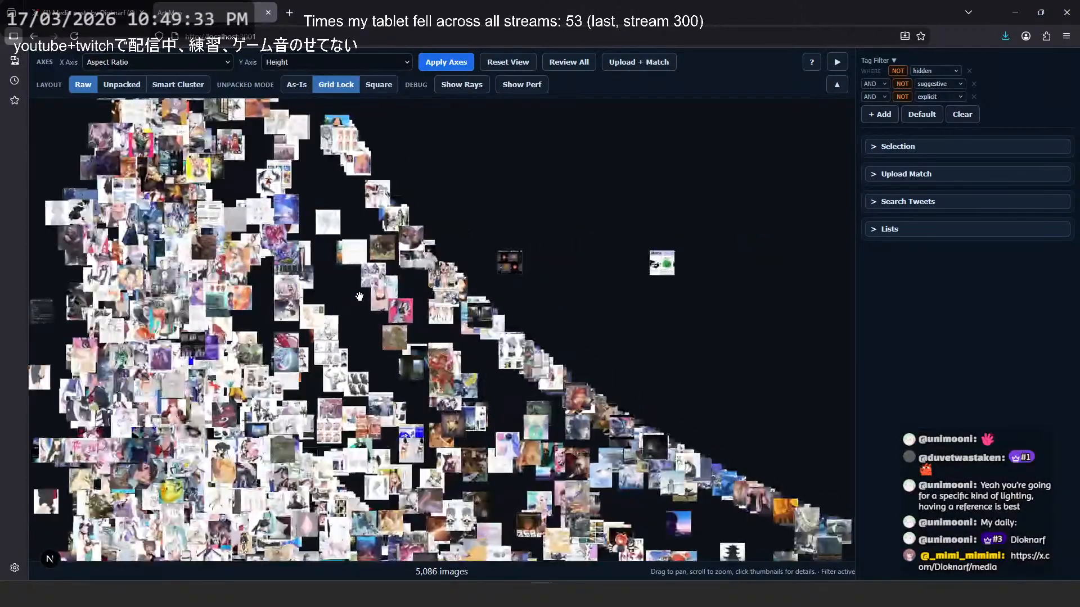
scroll(359, 296, down, 4)
- Switch to the tab with the artist's X media page and follow the artist
click(95, 13)
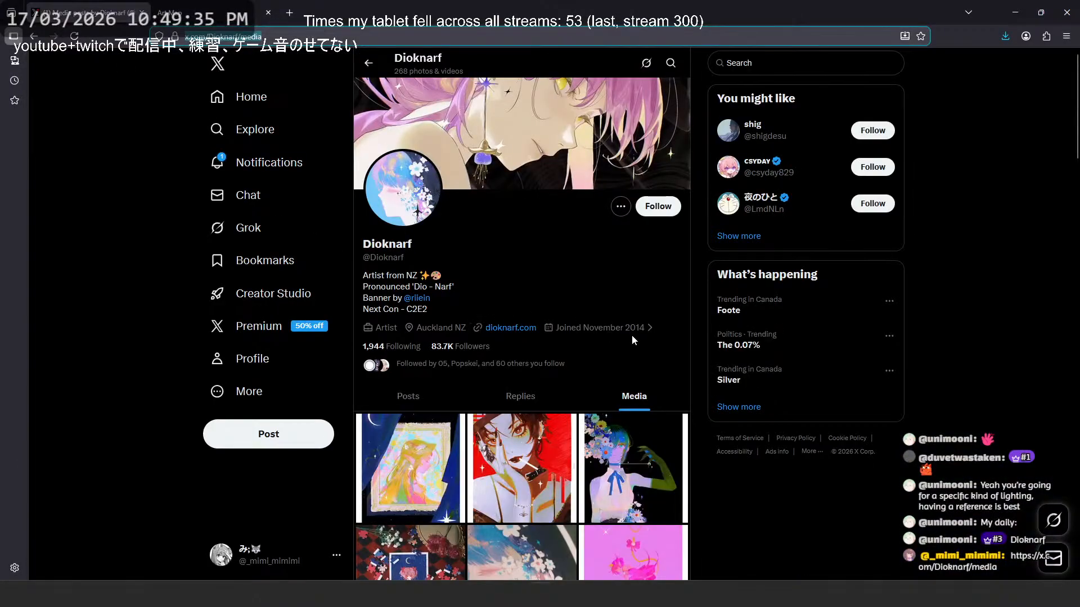
scroll(632, 335, down, 2)
click(647, 114)
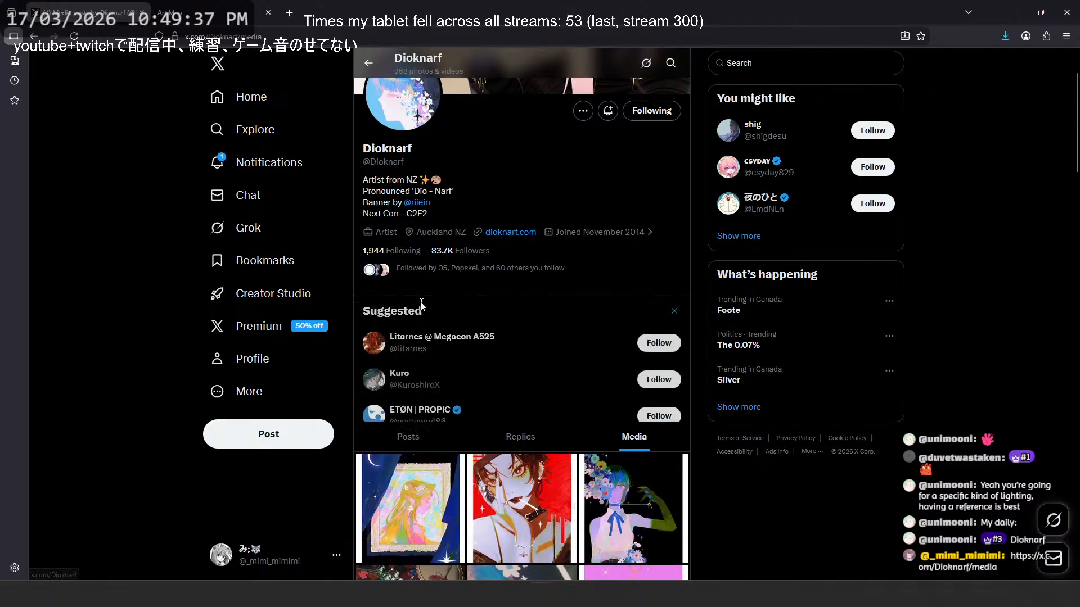
- Open the first media post's framed Princess Zelda artwork in its own tab and enlarge it to full size
scroll(482, 412, down, 3)
click(464, 303)
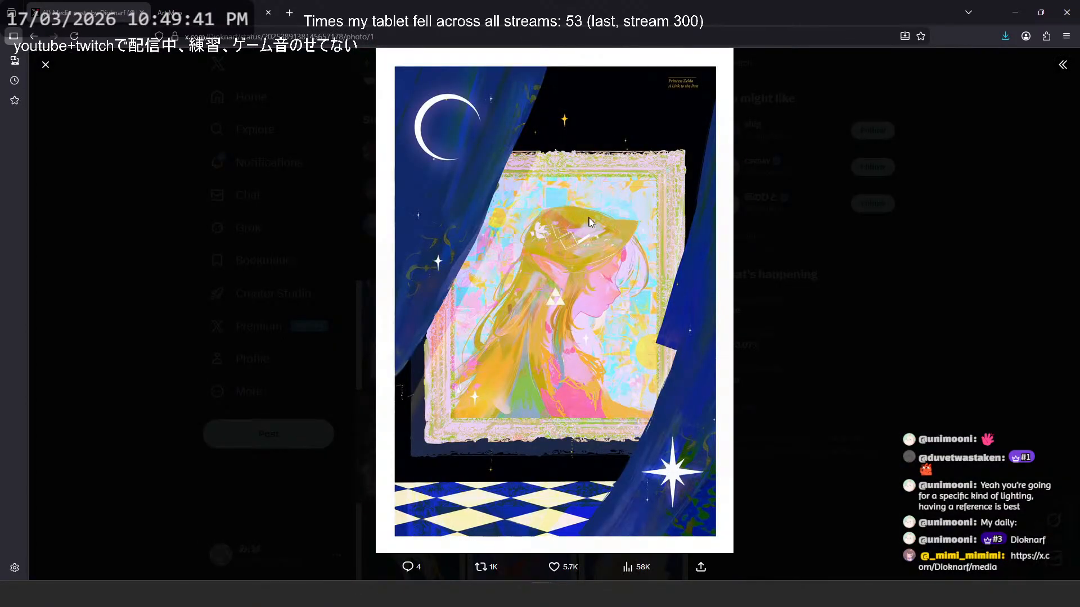
right_click(644, 122)
click(657, 130)
click(225, 12)
click(599, 245)
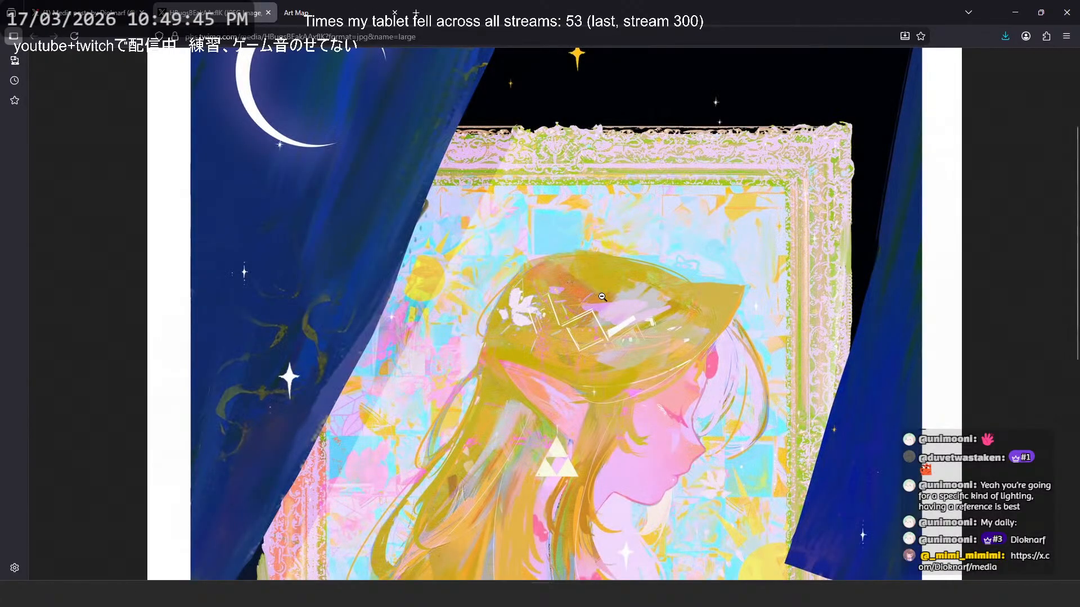
- Examine the Zelda artwork's colors, brushwork and composition, comparing the whole picture with close-ups of the figure and frame
scroll(629, 289, down, 2)
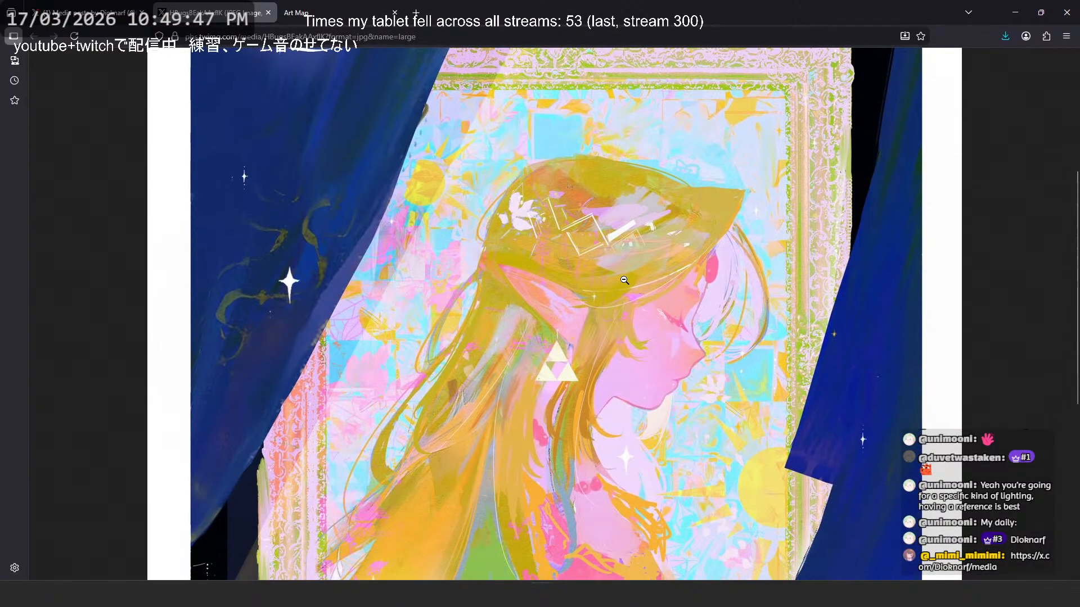
scroll(624, 280, down, 5)
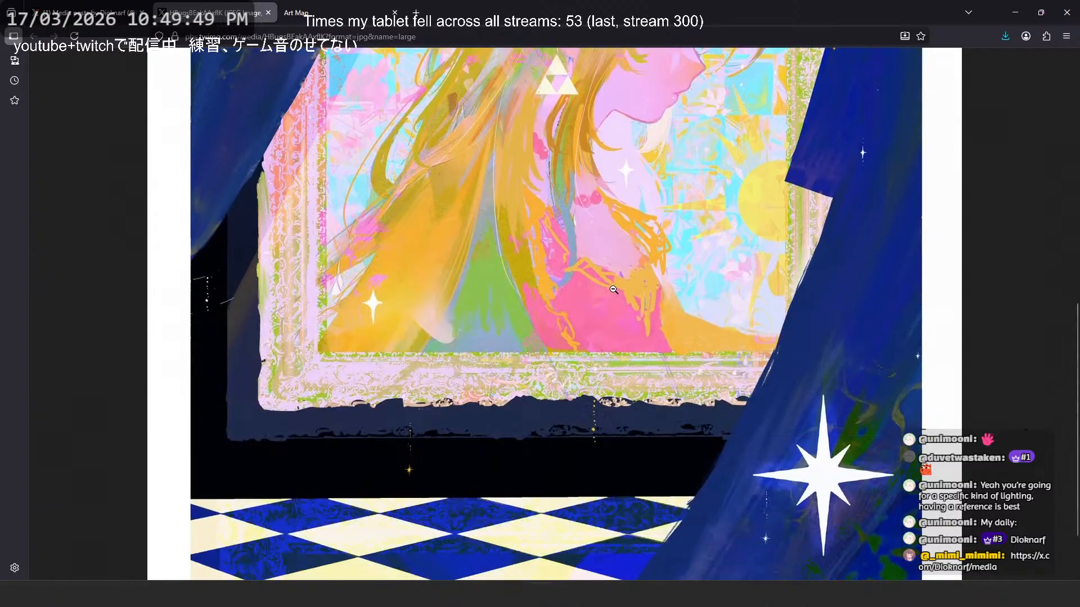
scroll(683, 293, up, 3)
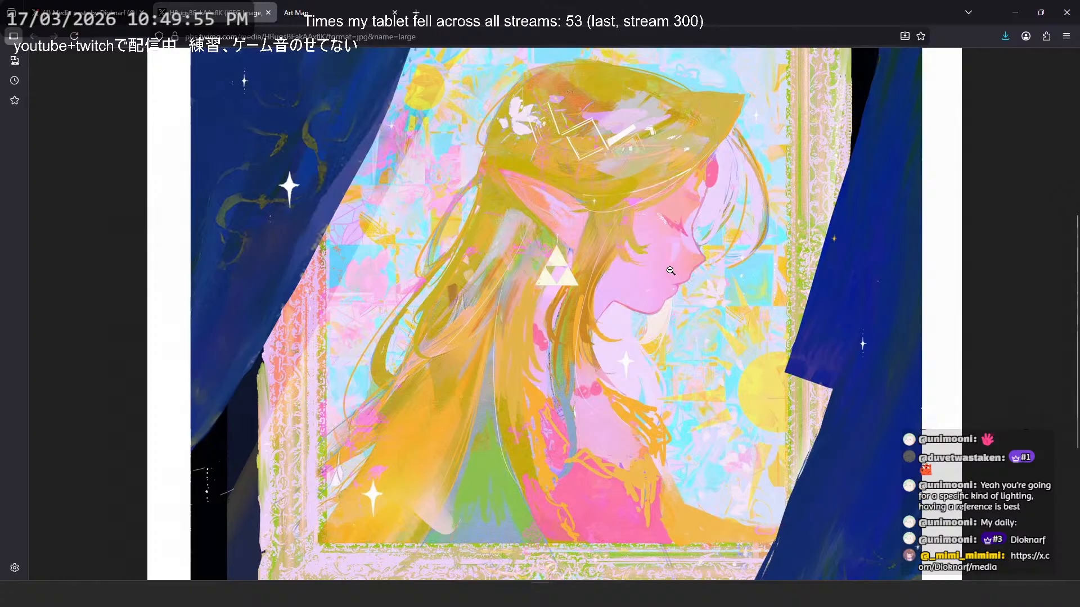
scroll(624, 349, down, 2)
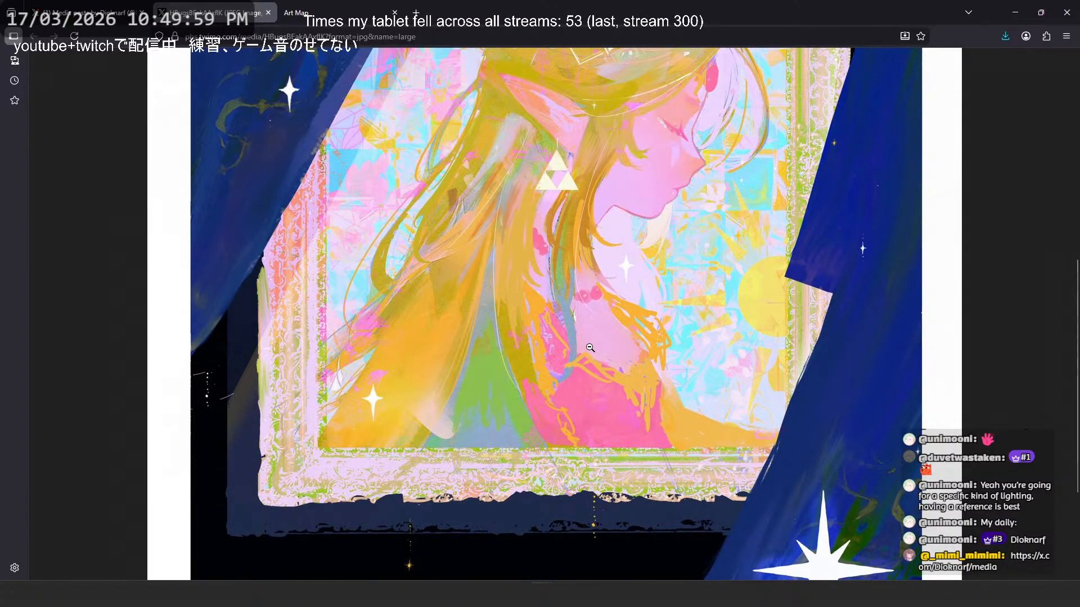
click(590, 348)
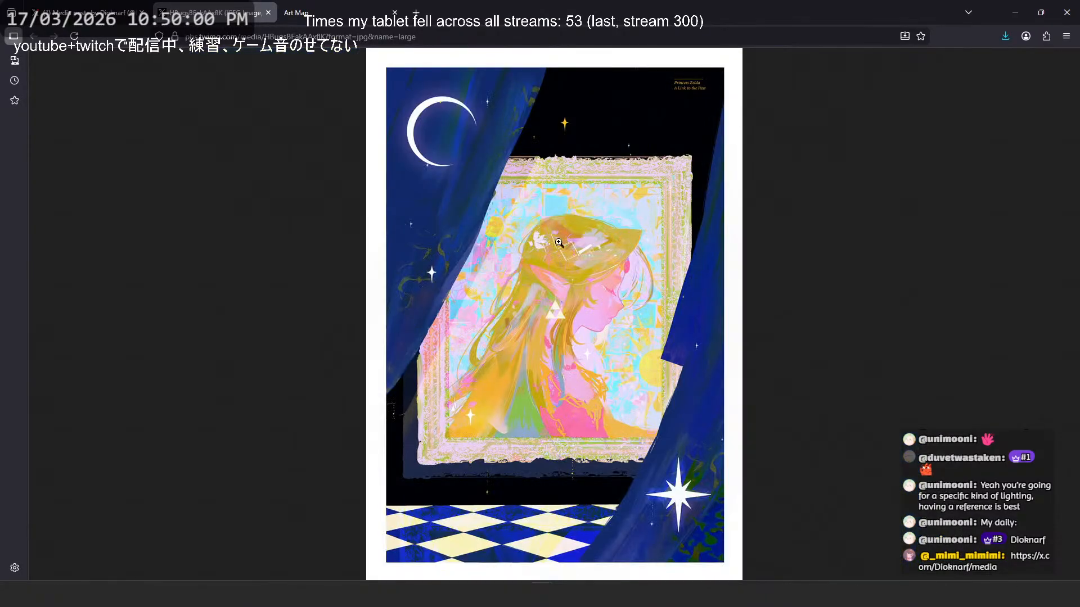
click(554, 371)
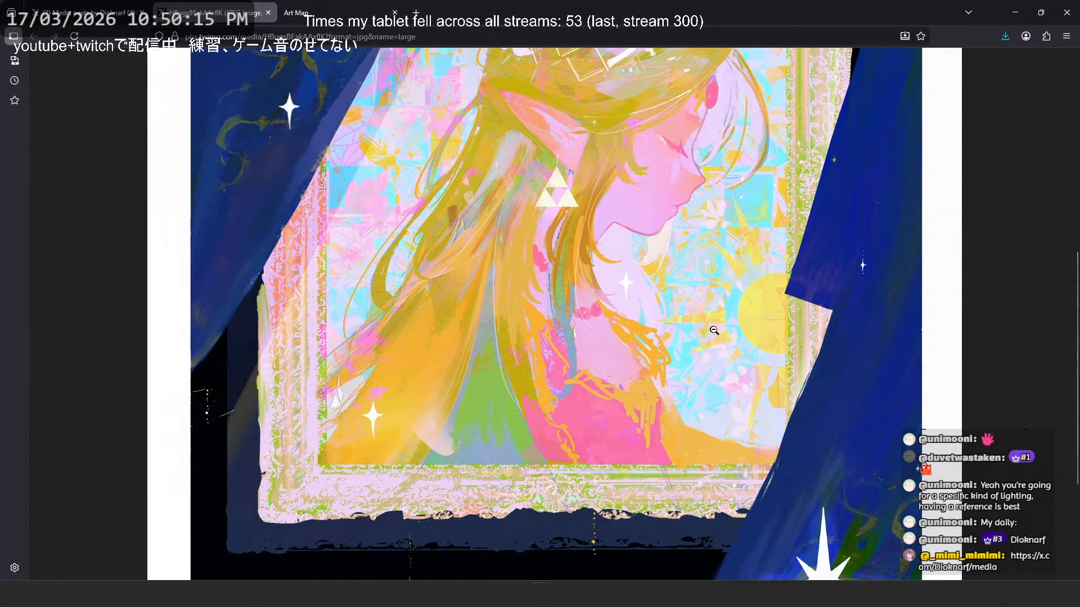
scroll(737, 355, up, 12)
scroll(701, 360, down, 3)
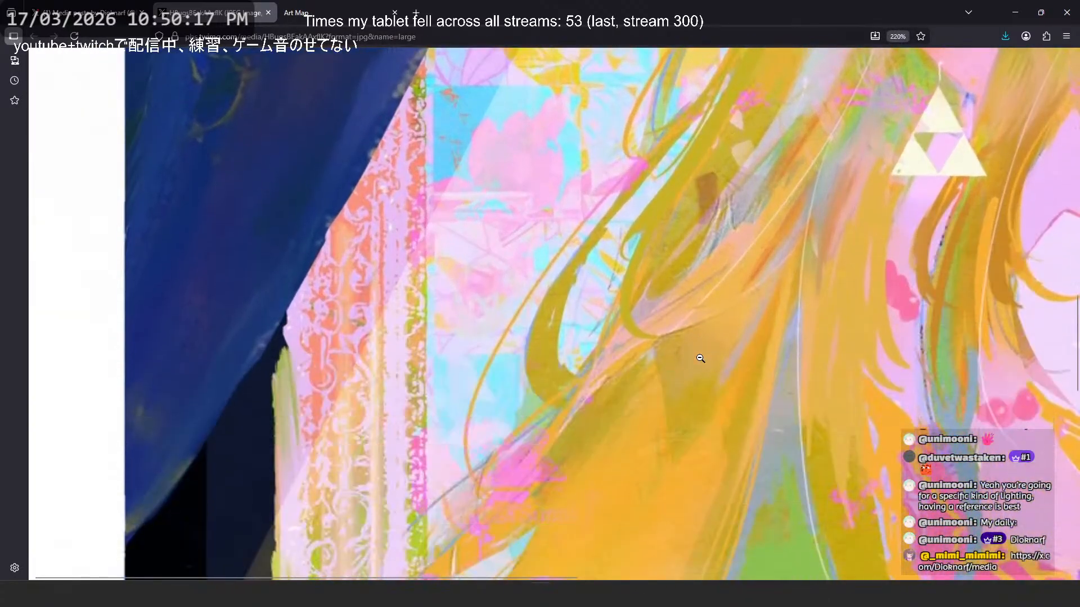
scroll(596, 336, down, 6)
scroll(596, 336, down, 7)
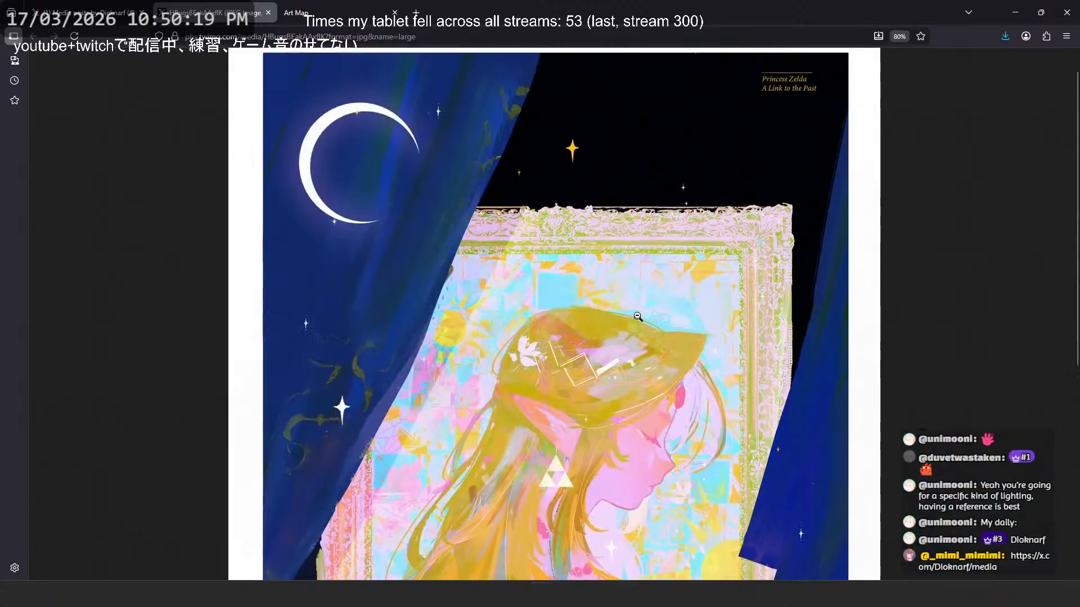
- Save the Zelda artwork to the Downloads folder as ASDF.jpg, replacing the existing file
right_click(636, 309)
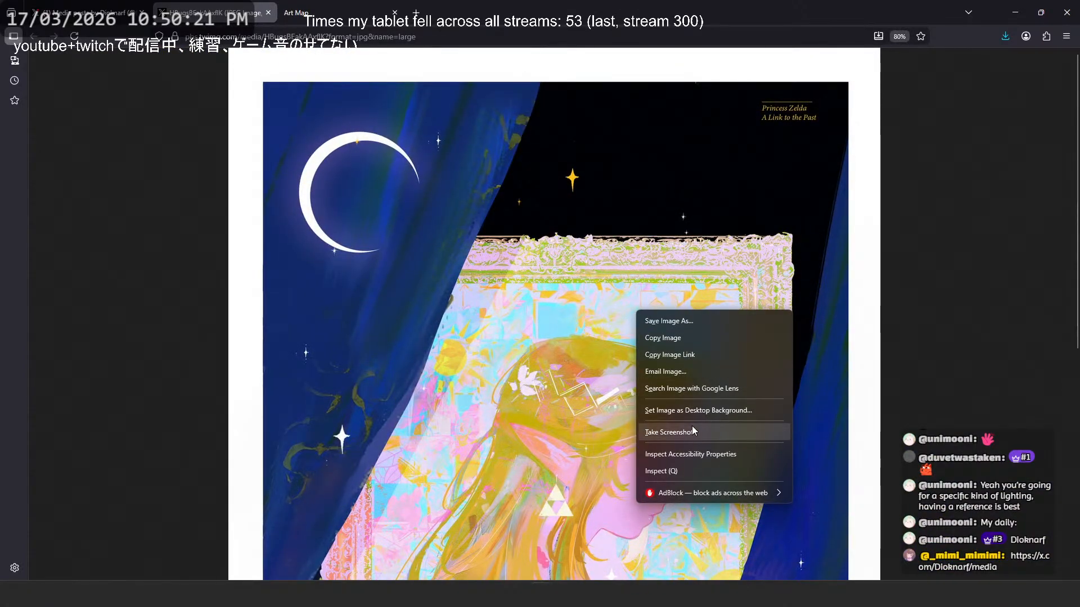
click(693, 339)
right_click(682, 274)
click(724, 285)
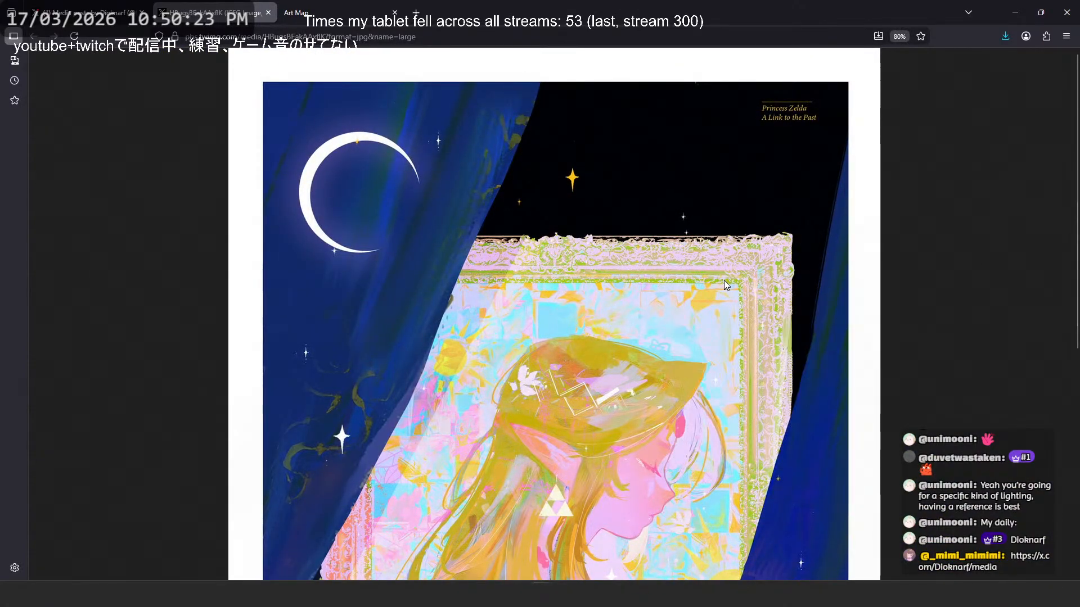
click(130, 106)
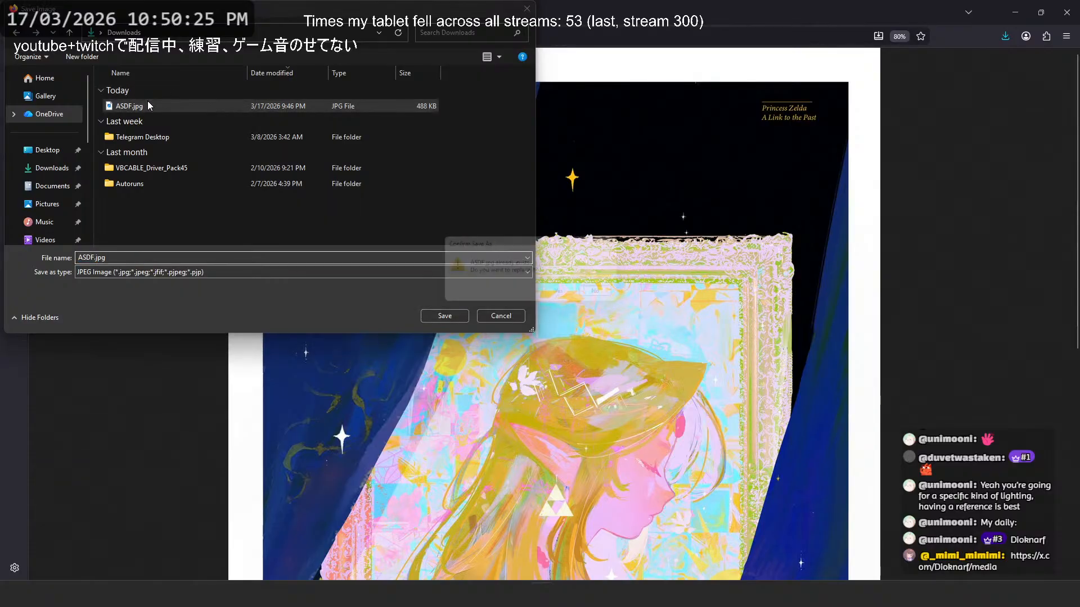
click(444, 316)
click(560, 292)
- Switch to the Art Map tab and upload ASDF.jpg from Downloads for an Upload Match
click(300, 6)
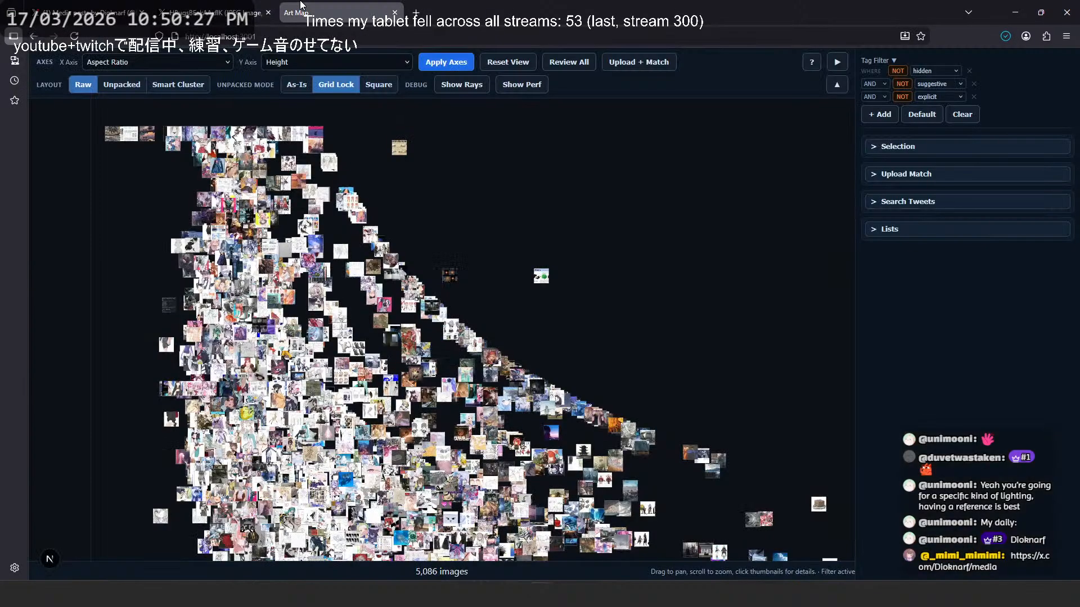
click(939, 174)
click(899, 199)
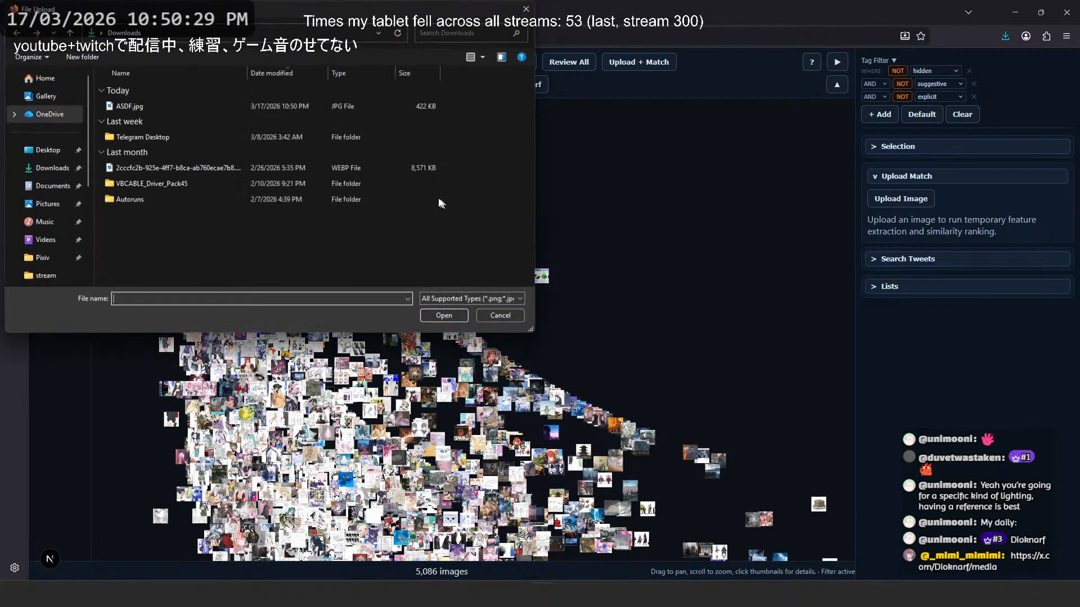
double_click(169, 108)
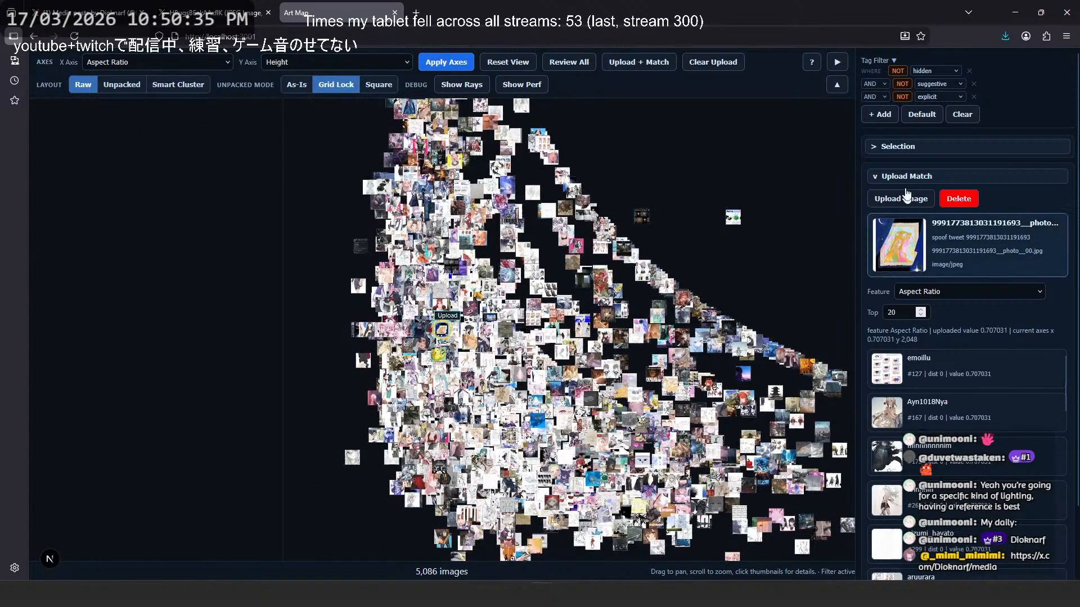
- Open the uploaded artwork in the map's image viewer and inspect the area between the figure's shoulder and the yellow sun
scroll(907, 194, down, 3)
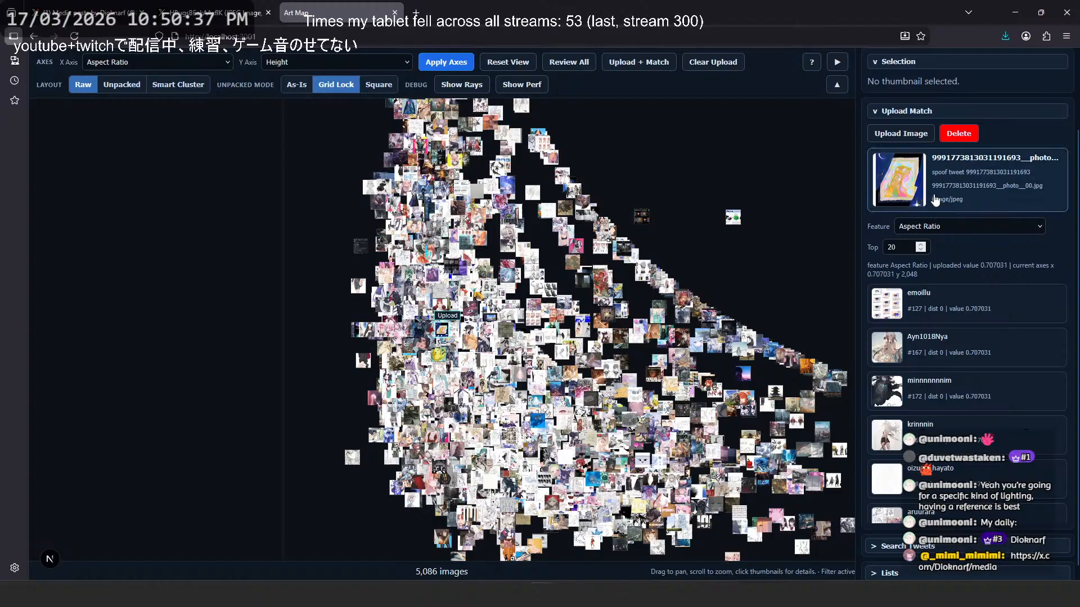
scroll(444, 365, up, 6)
click(434, 236)
click(923, 219)
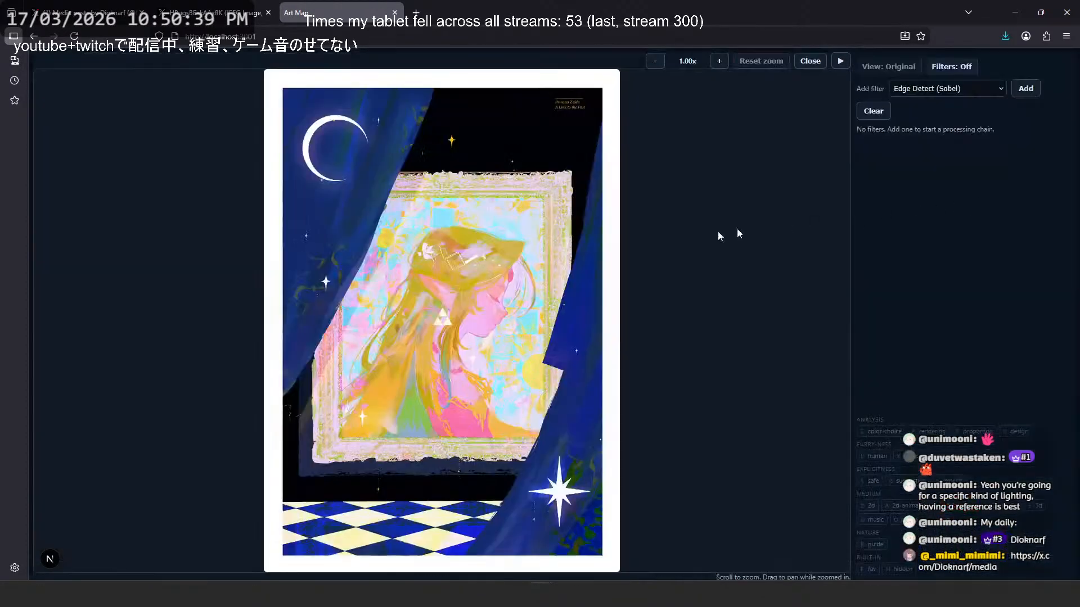
scroll(478, 281, up, 10)
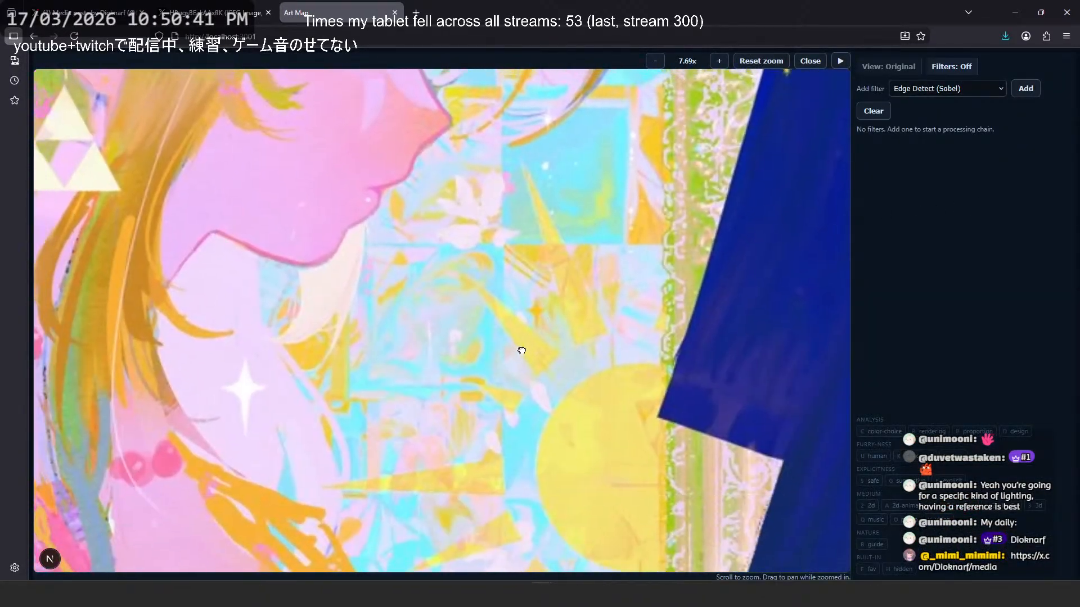
drag(522, 350, 535, 212)
scroll(444, 354, down, 3)
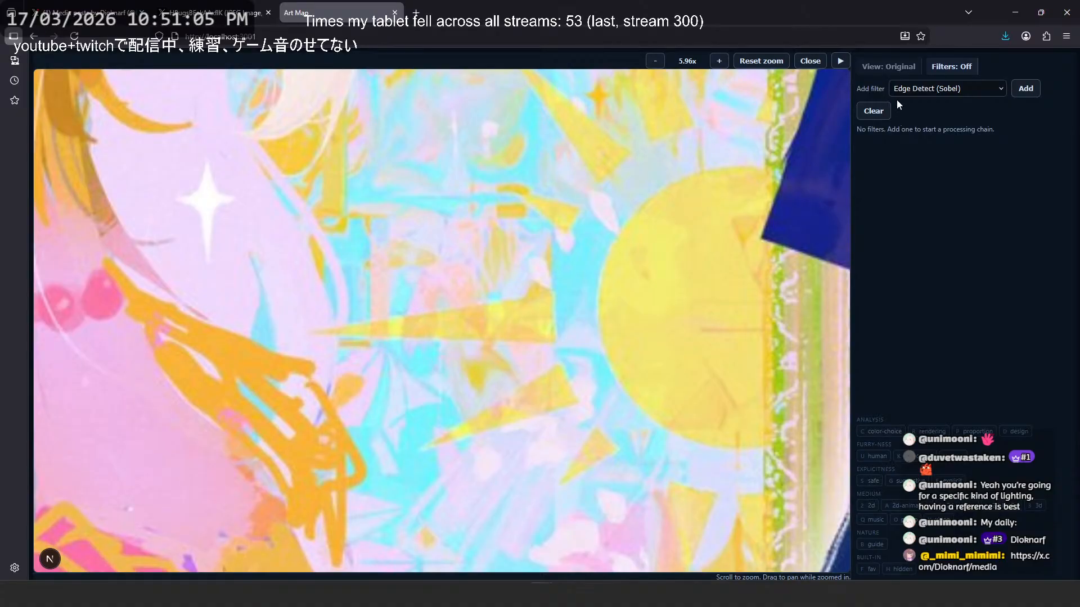
- Add a Grayscale filter to the artwork and turn the filters on and off to compare its values with its colors
click(963, 89)
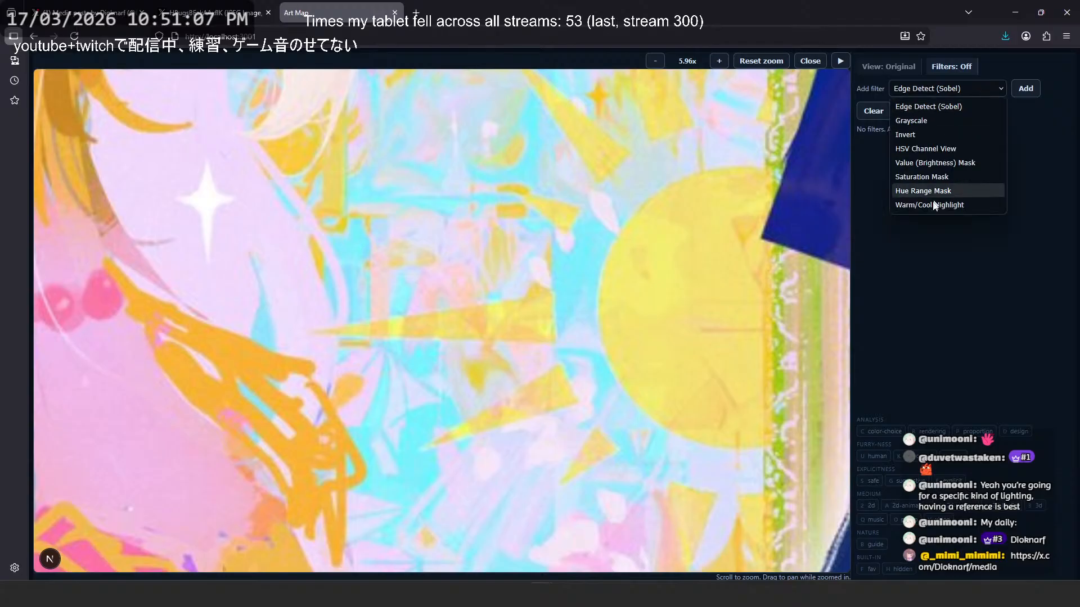
click(963, 121)
click(1034, 92)
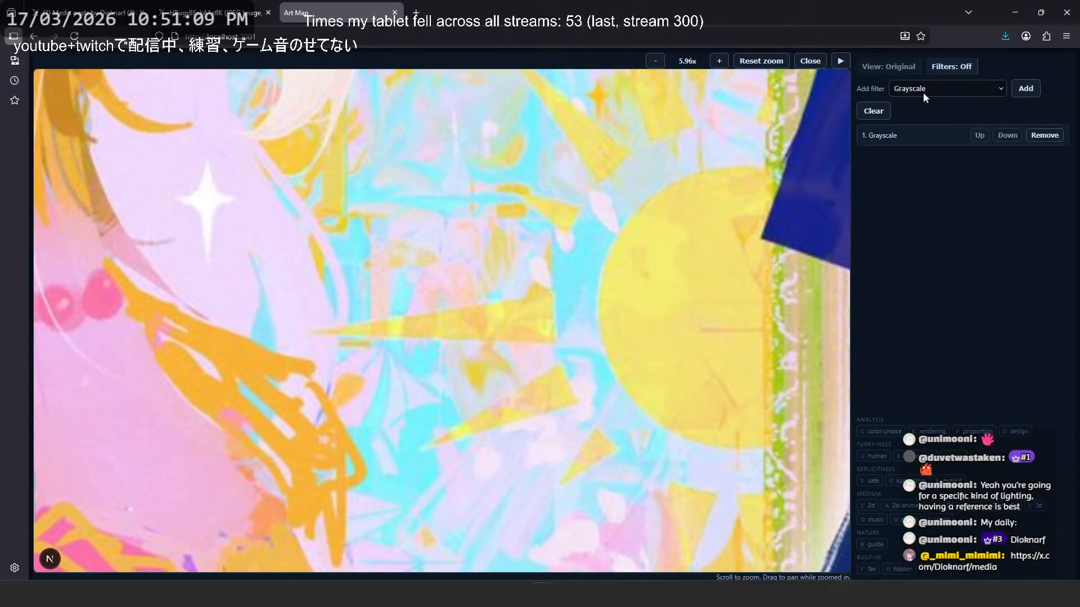
click(945, 71)
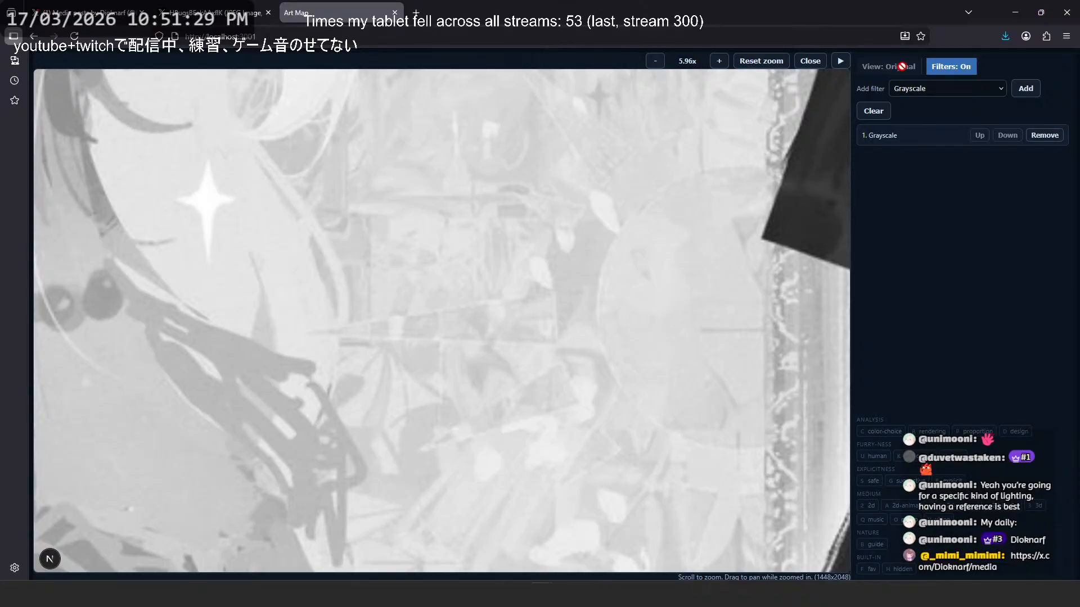
click(977, 72)
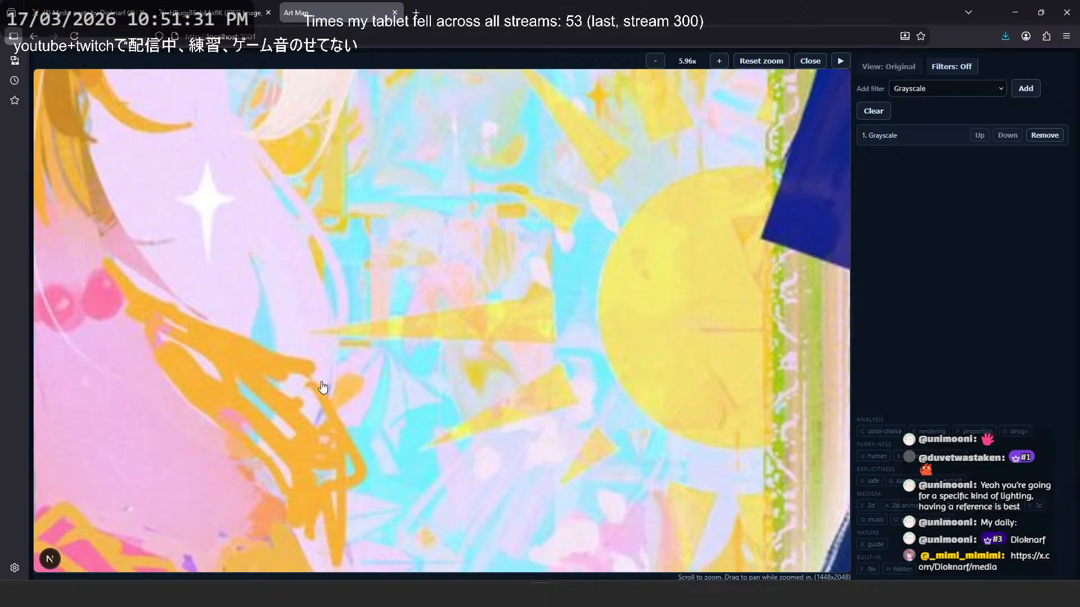
- Review the artwork as a whole in color, close the viewer, and look at the uploaded image's surroundings on the map
scroll(425, 332, down, 2)
scroll(369, 422, down, 2)
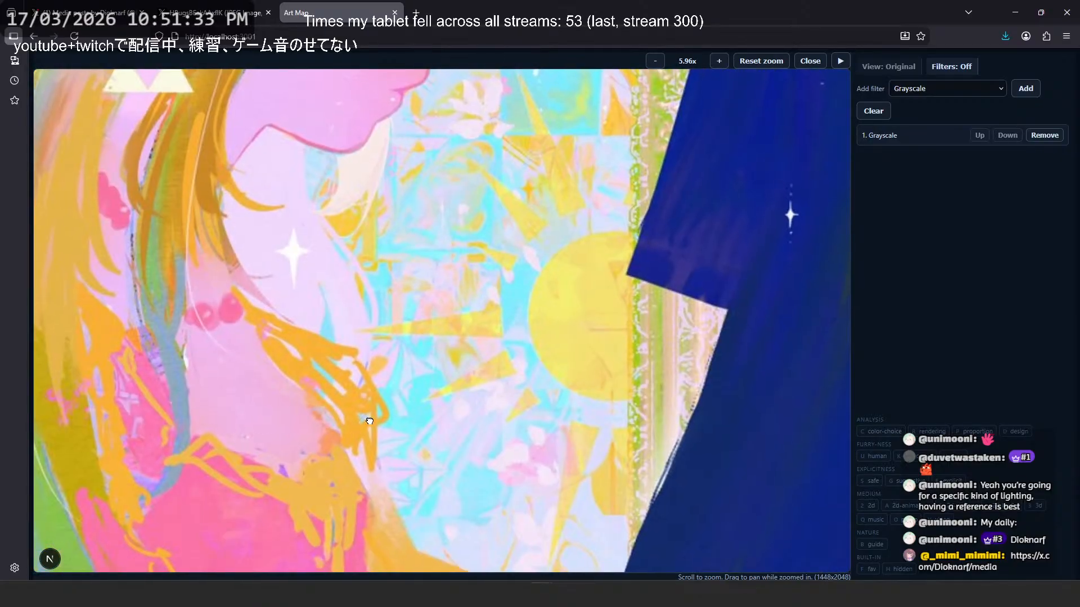
scroll(522, 351, down, 5)
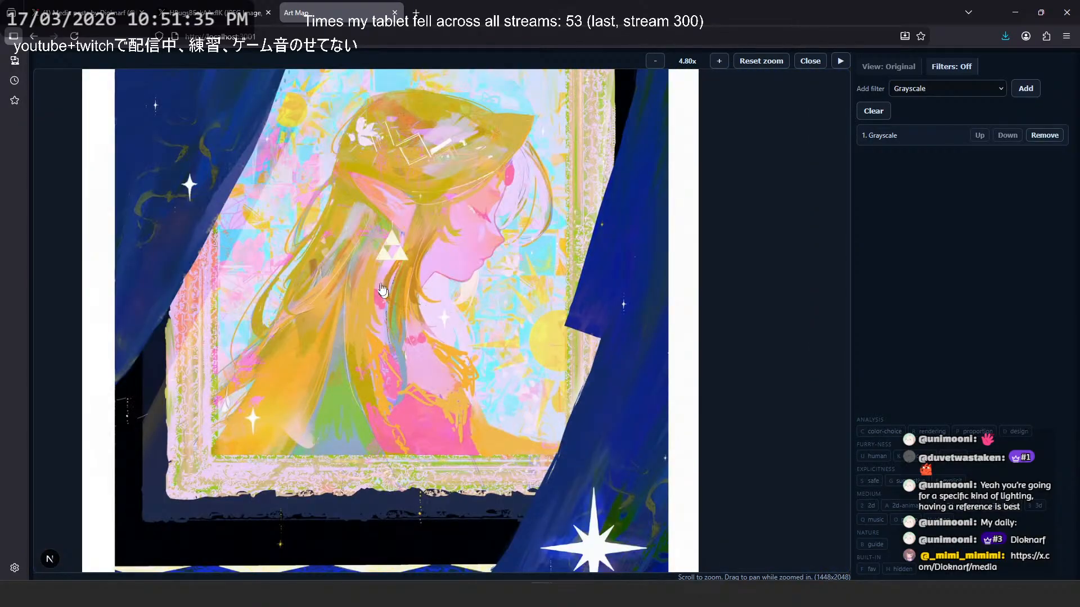
scroll(670, 241, down, 3)
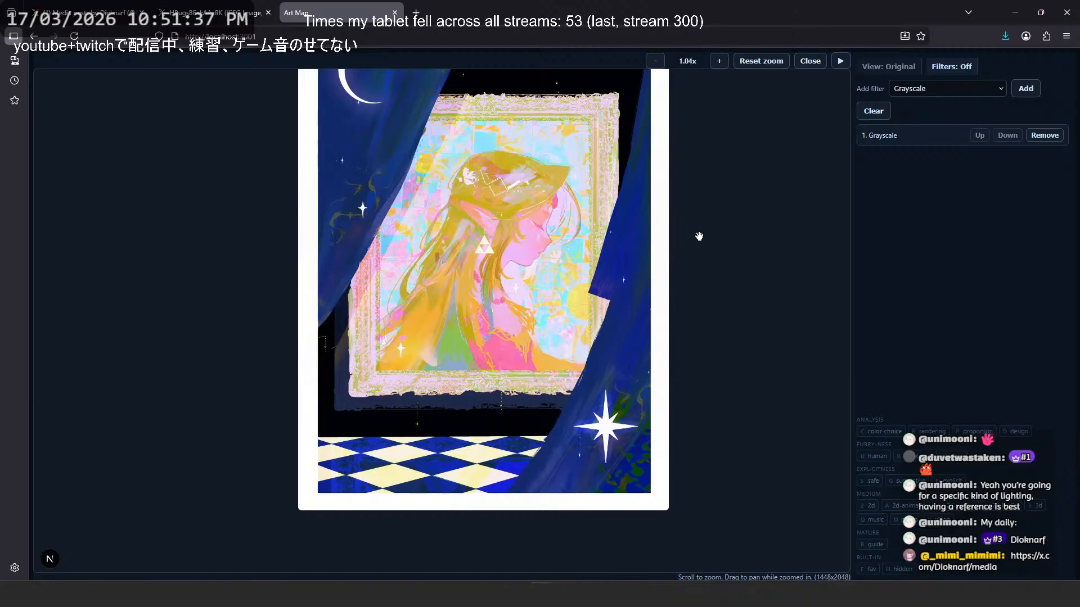
click(699, 235)
scroll(664, 258, down, 5)
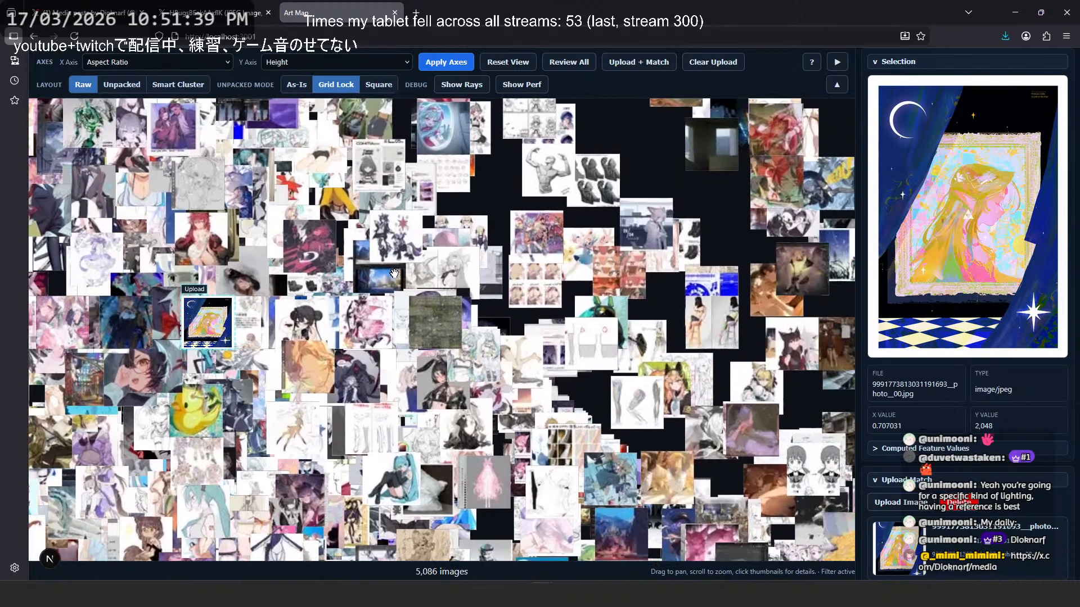
click(936, 234)
click(759, 266)
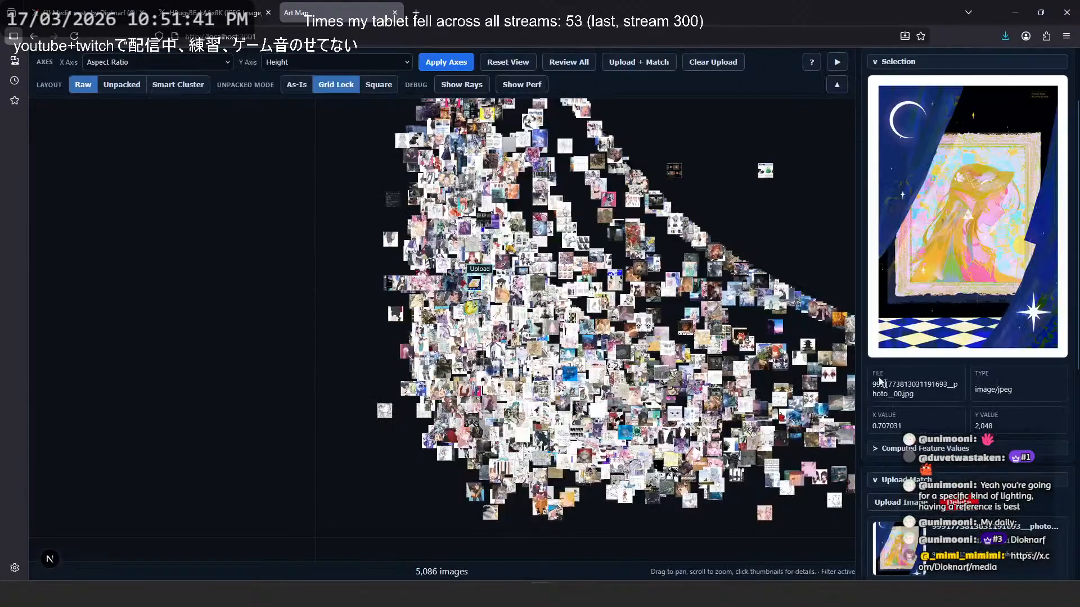
scroll(976, 352, down, 6)
click(985, 343)
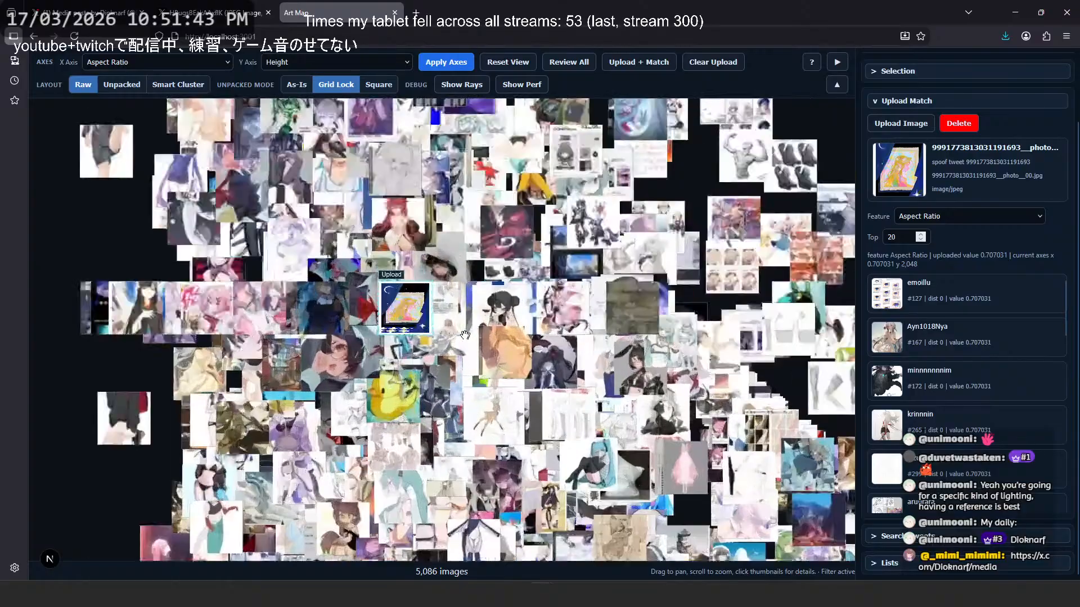
- Set the map's X axis to saturation_stats_v1.achromatic_ratio and apply the axes
click(167, 66)
scroll(196, 398, down, 2)
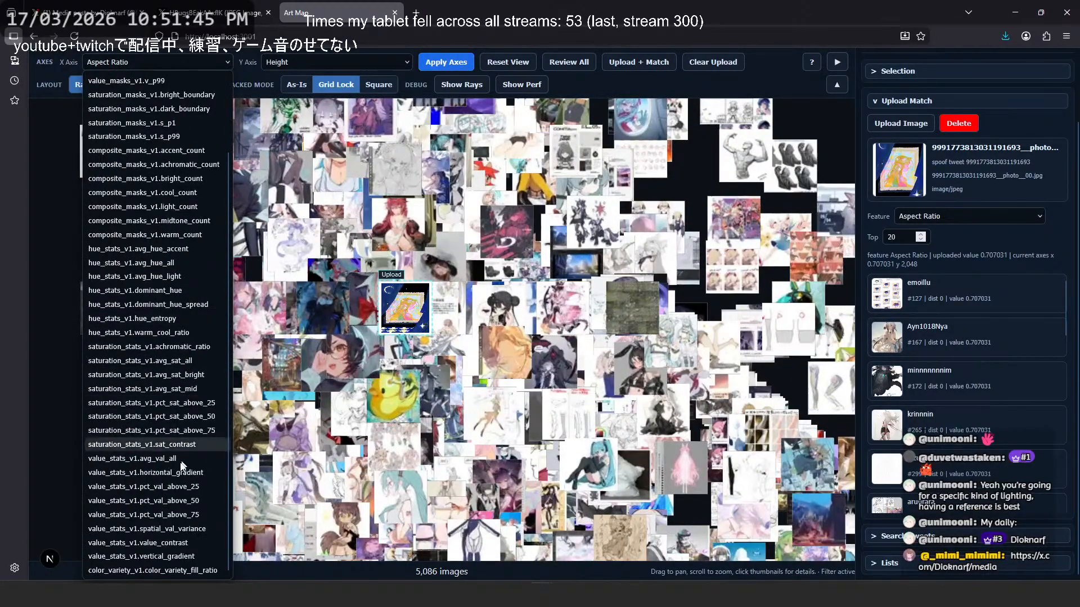
click(178, 353)
click(433, 63)
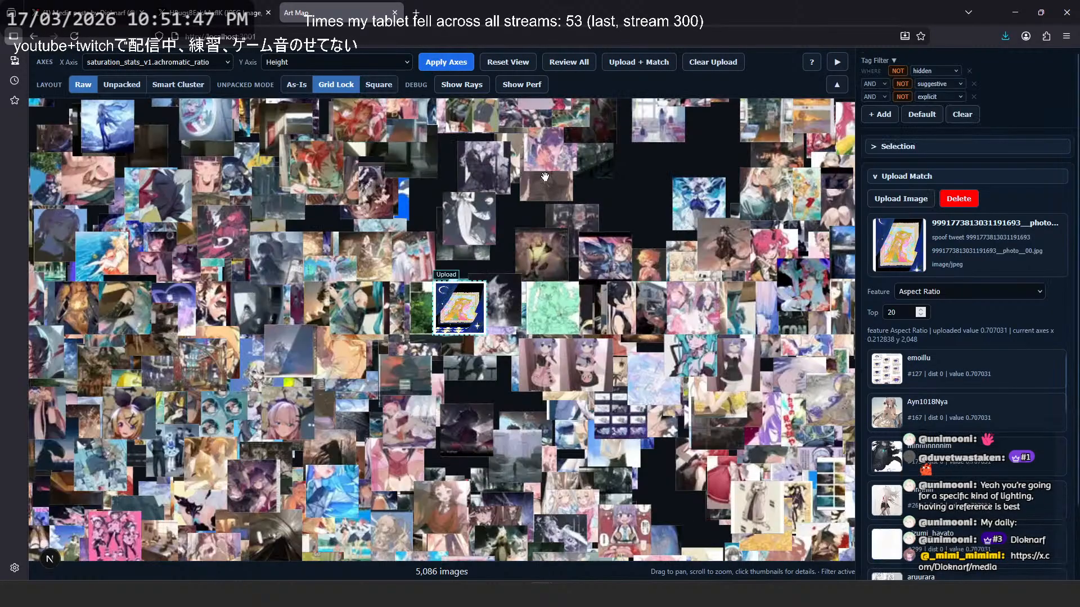
- Switch the map to the Unpacked layout, center it on the uploaded image, and set the X axis to composite_masks_v1.accent_count
click(121, 85)
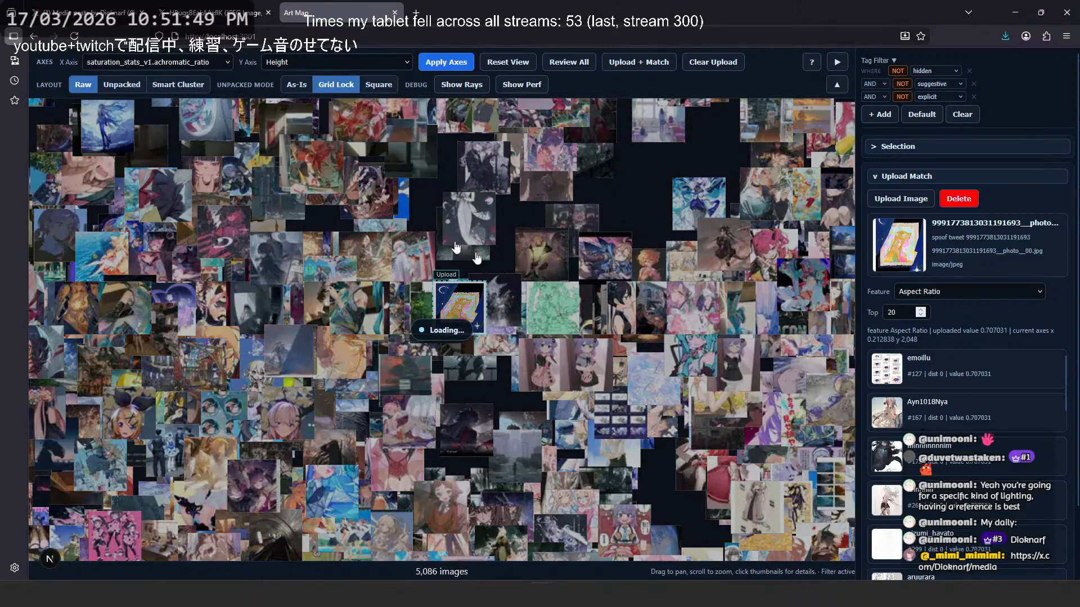
click(931, 256)
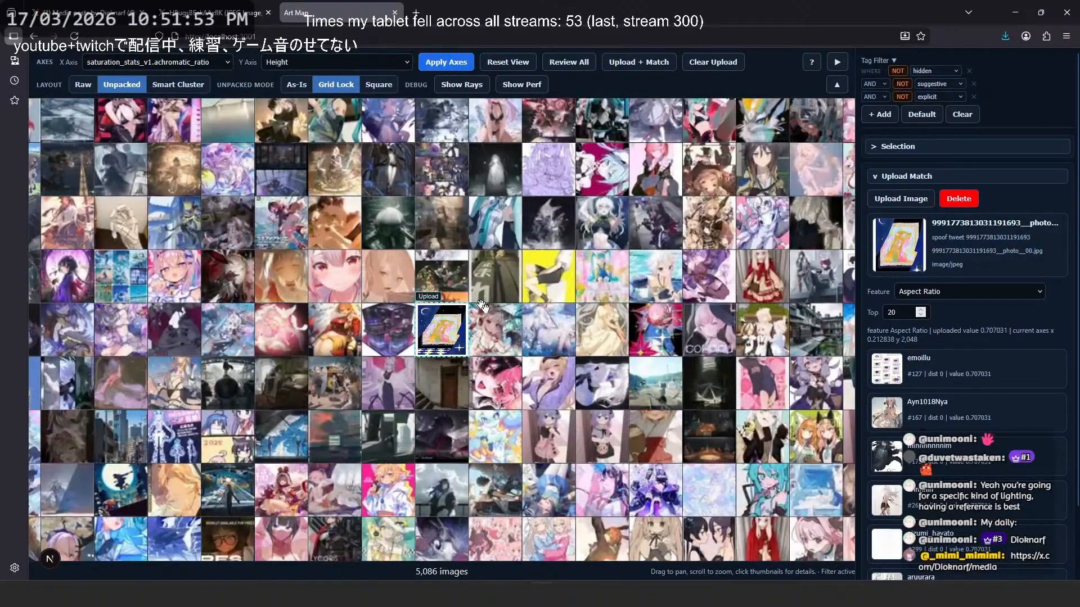
click(157, 63)
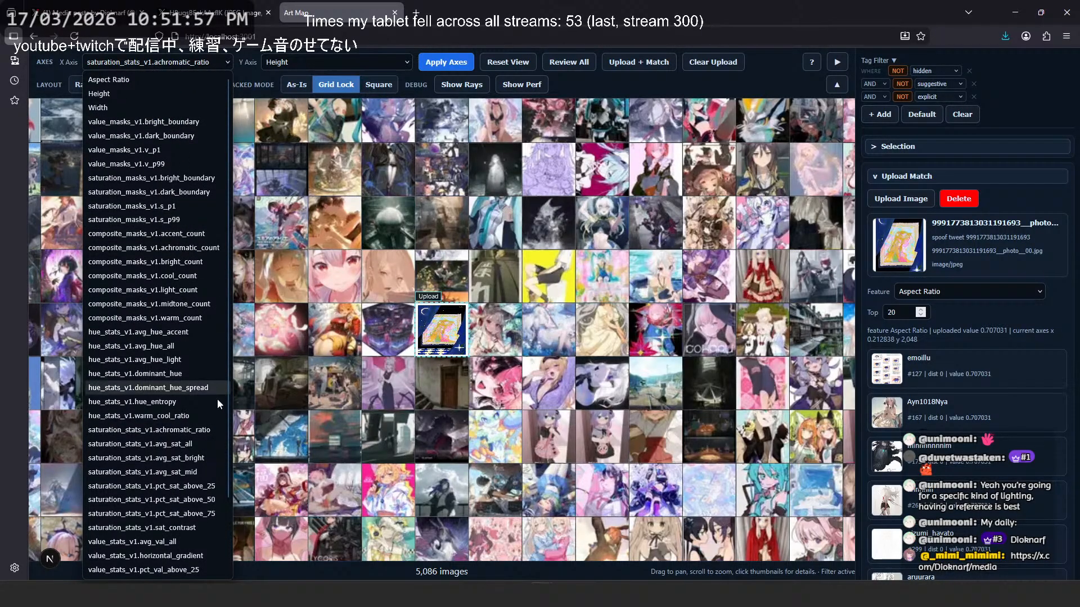
click(193, 237)
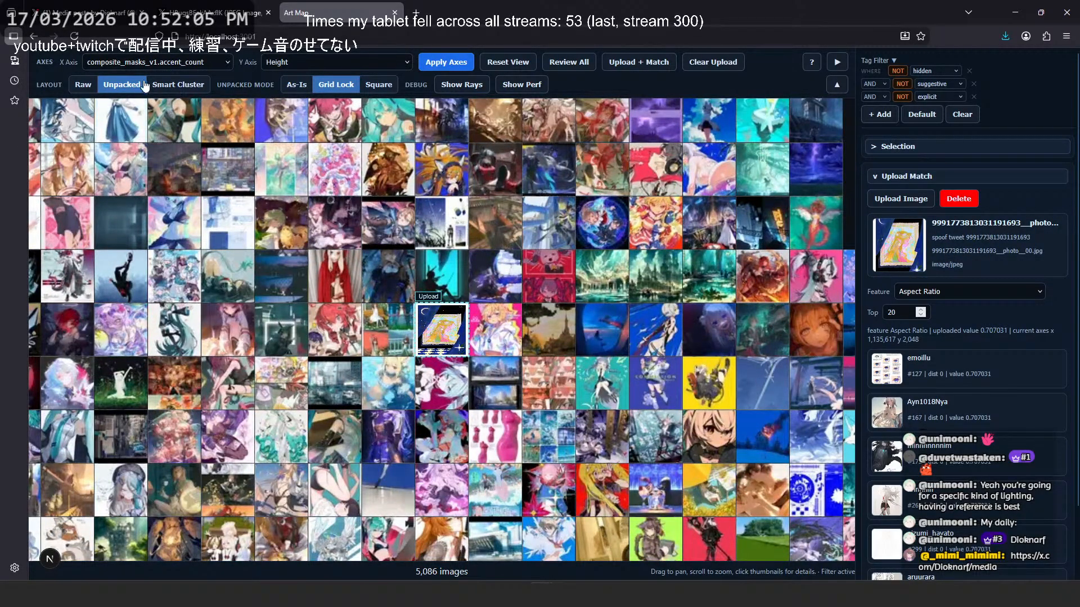
- Set the map's X axis to composite_masks_v1.achromatic_count, apply the axes, and center the map on the uploaded image
click(157, 62)
click(191, 248)
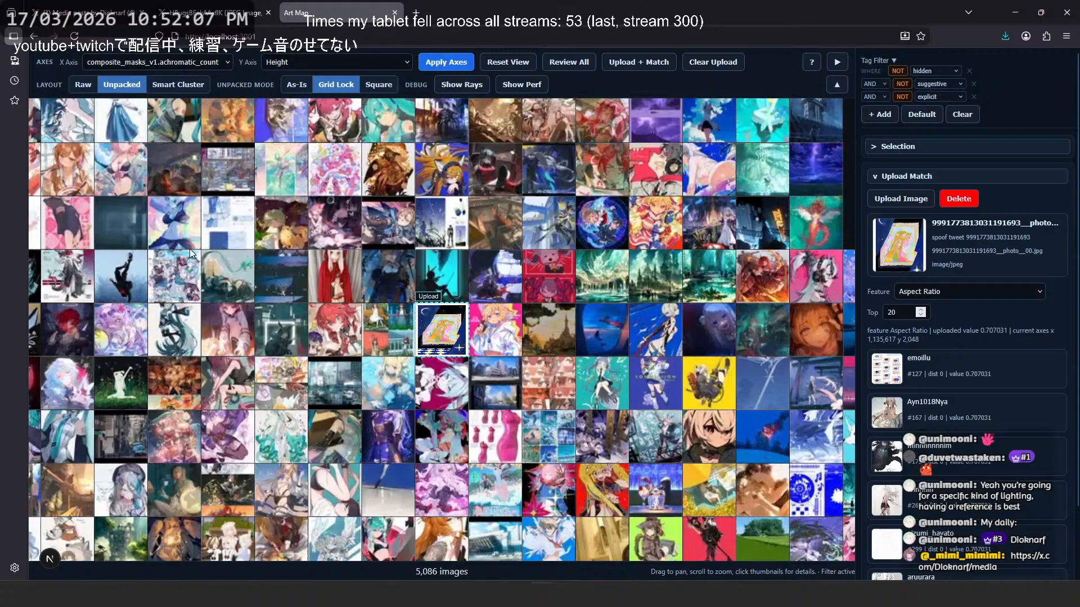
click(445, 61)
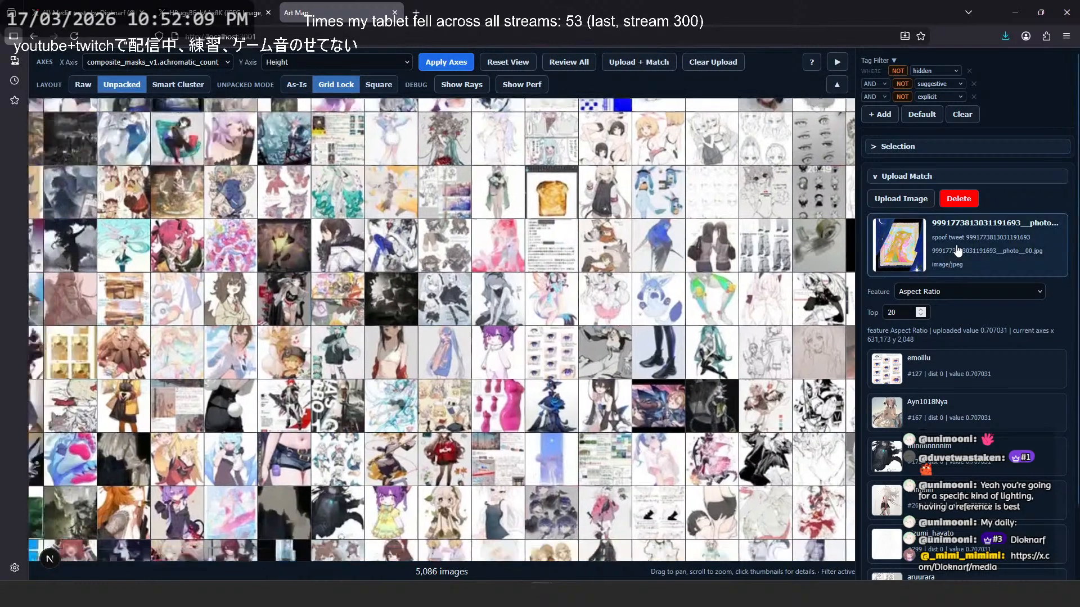
click(958, 249)
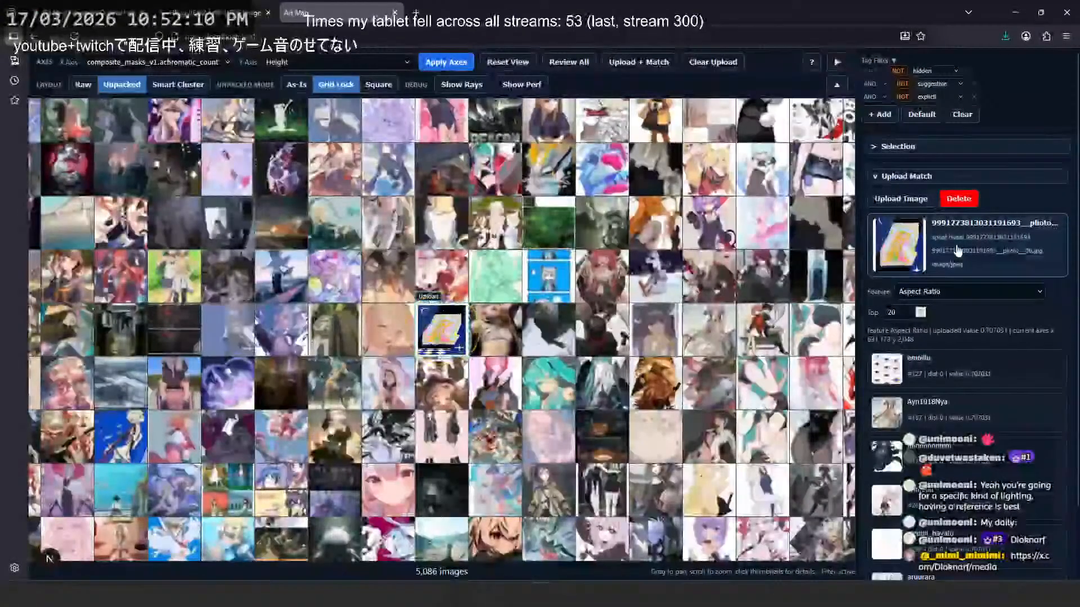
- Set the X axis to hue_stats_v1.avg_hue_accent, apply it, and look closely at the uploaded image's neighbors on the map
click(144, 65)
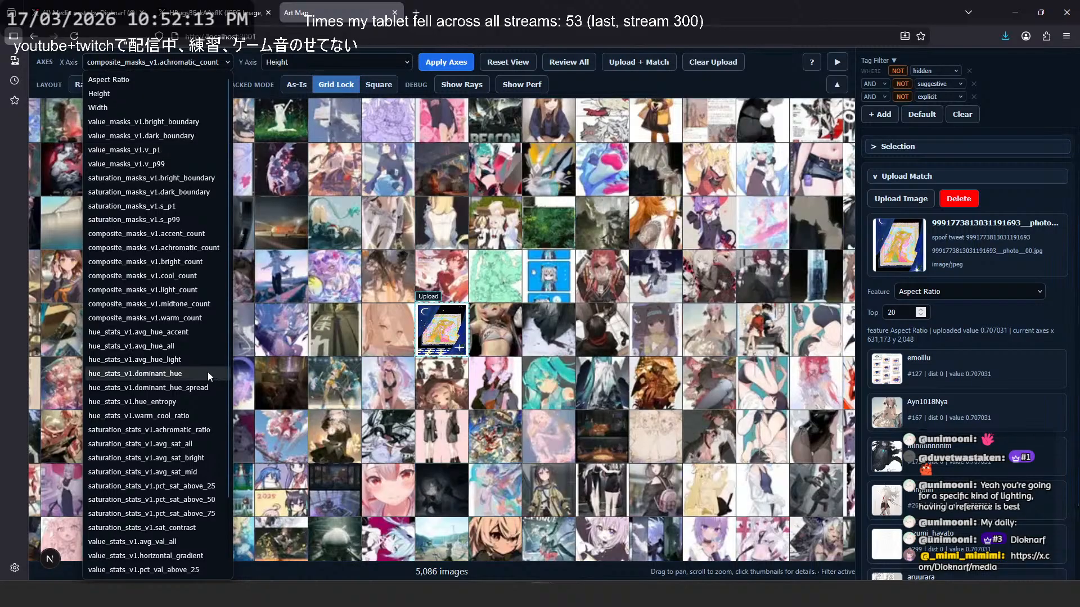
click(181, 333)
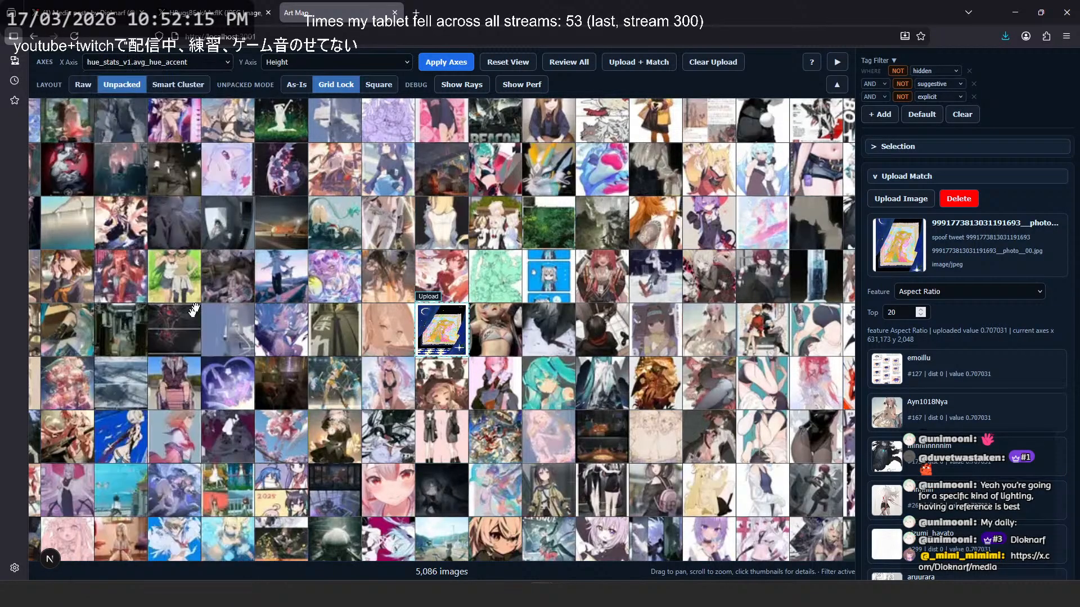
click(460, 63)
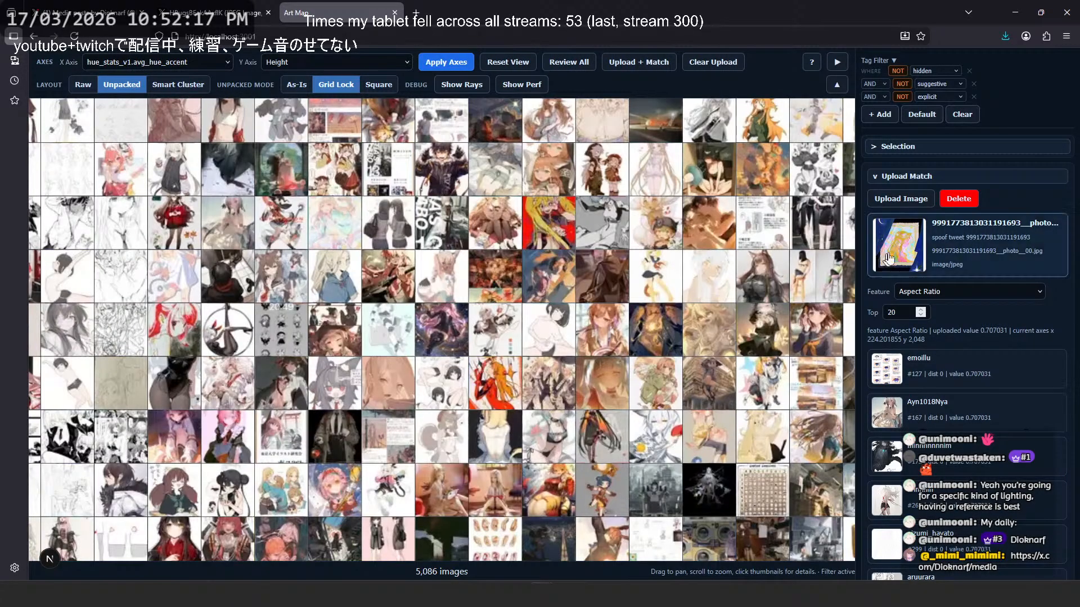
click(906, 246)
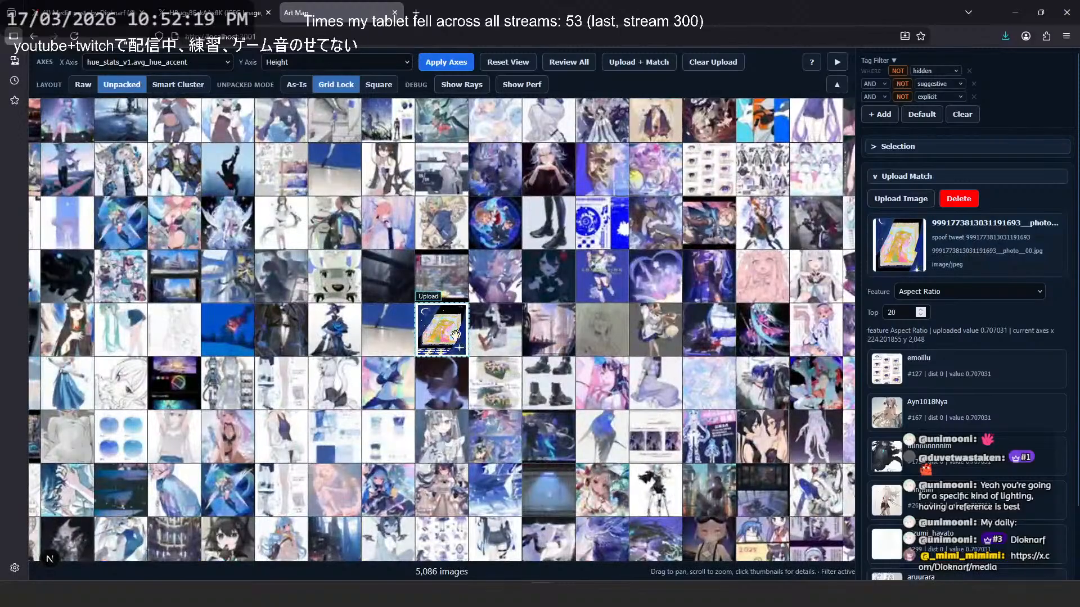
scroll(444, 338, up, 3)
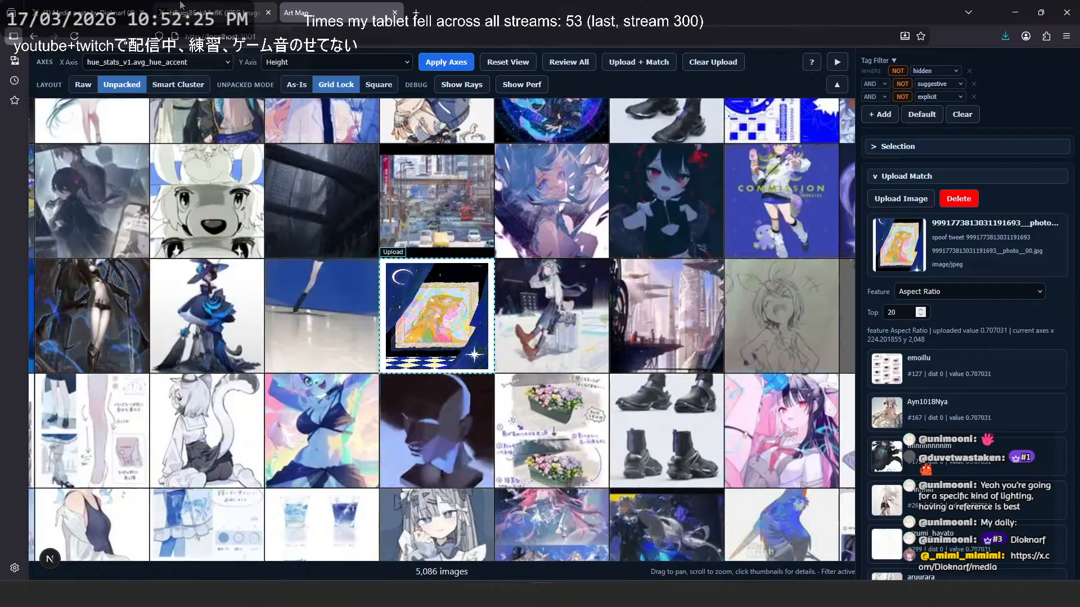
- Return to the Dioknarf media gallery on X and open the red NANA artwork
click(246, 8)
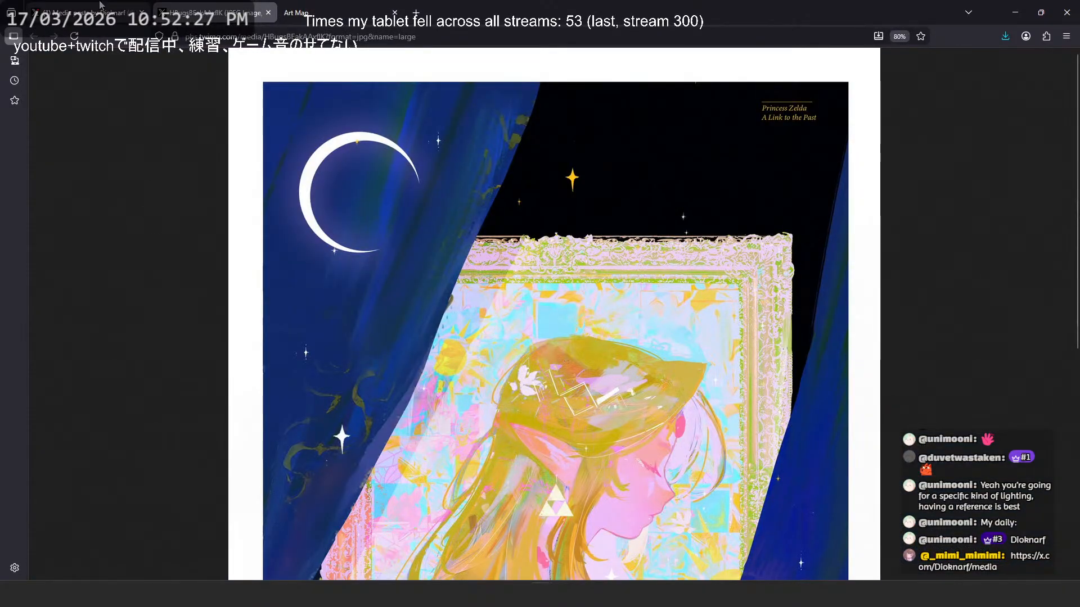
click(84, 12)
click(278, 224)
scroll(568, 323, down, 3)
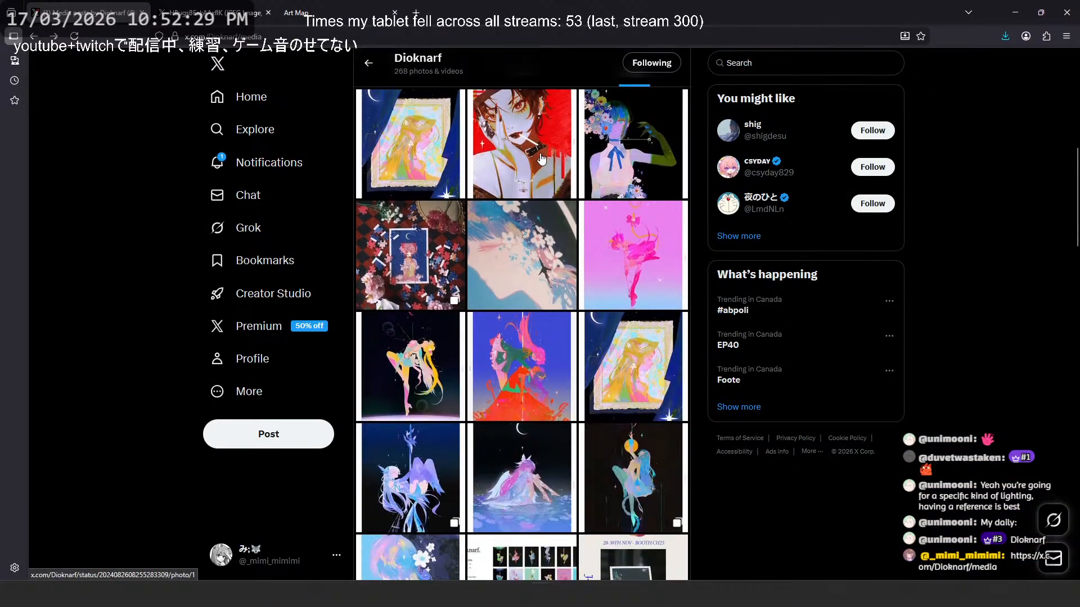
click(537, 186)
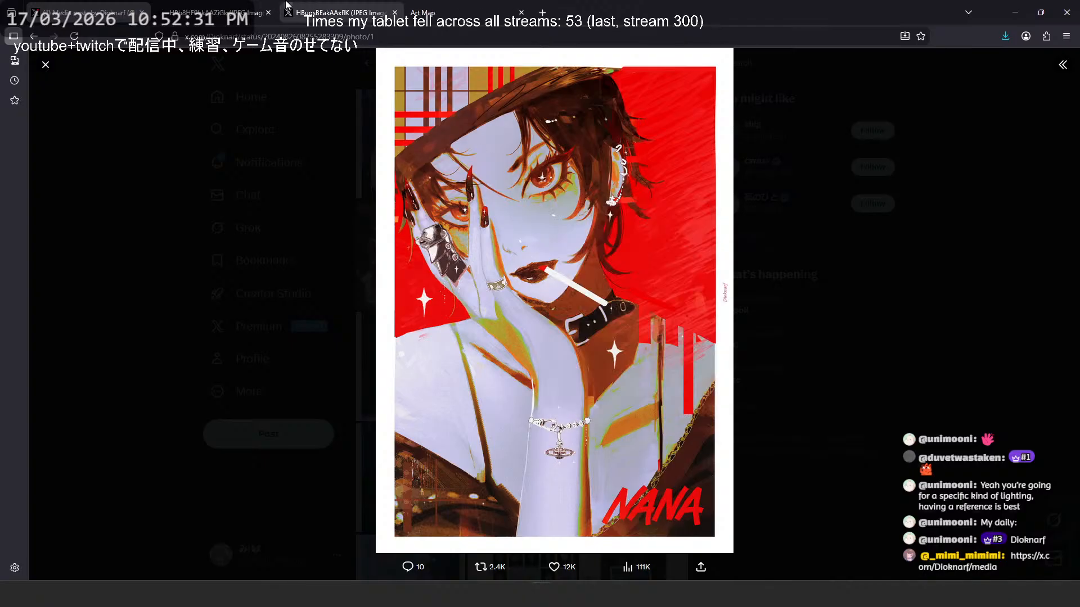
- View the NANA artwork at full resolution in its own tab, inspecting the eye and dark hair against the red background
click(285, 5)
click(238, 18)
click(670, 174)
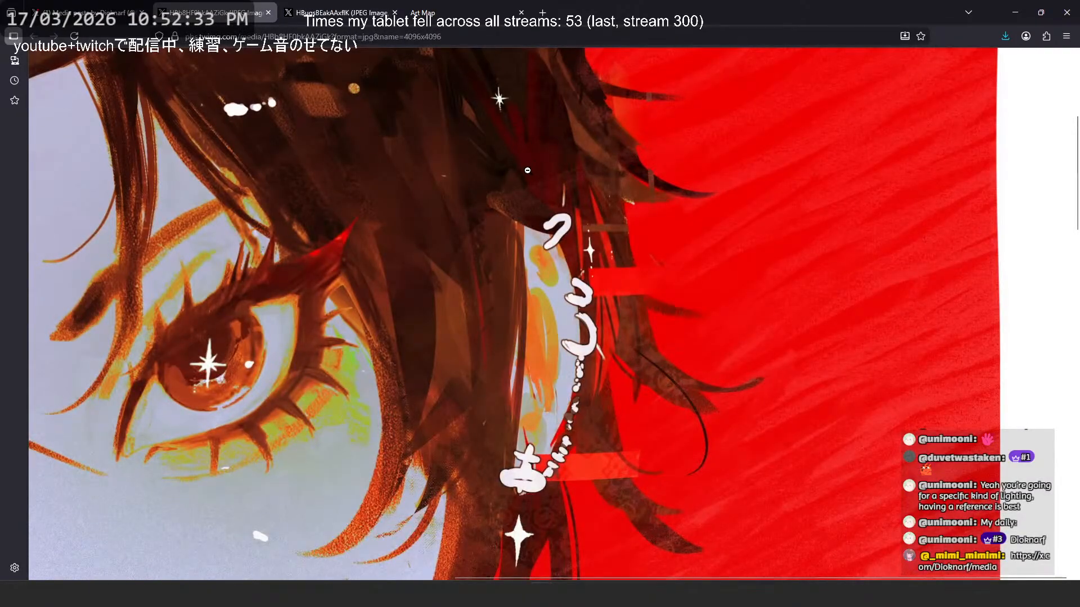
scroll(523, 157, up, 3)
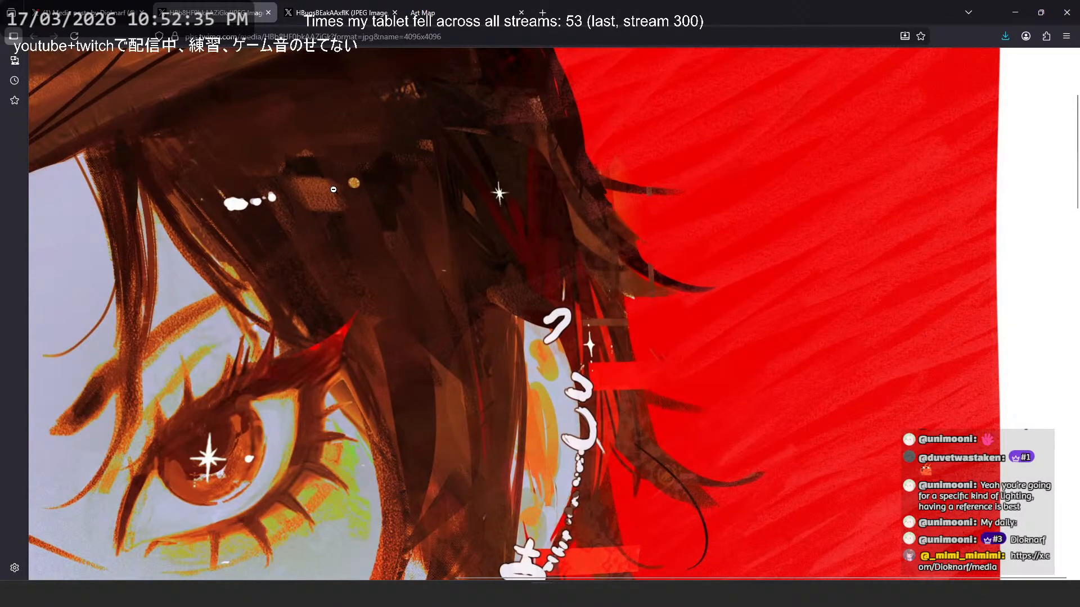
click(221, 143)
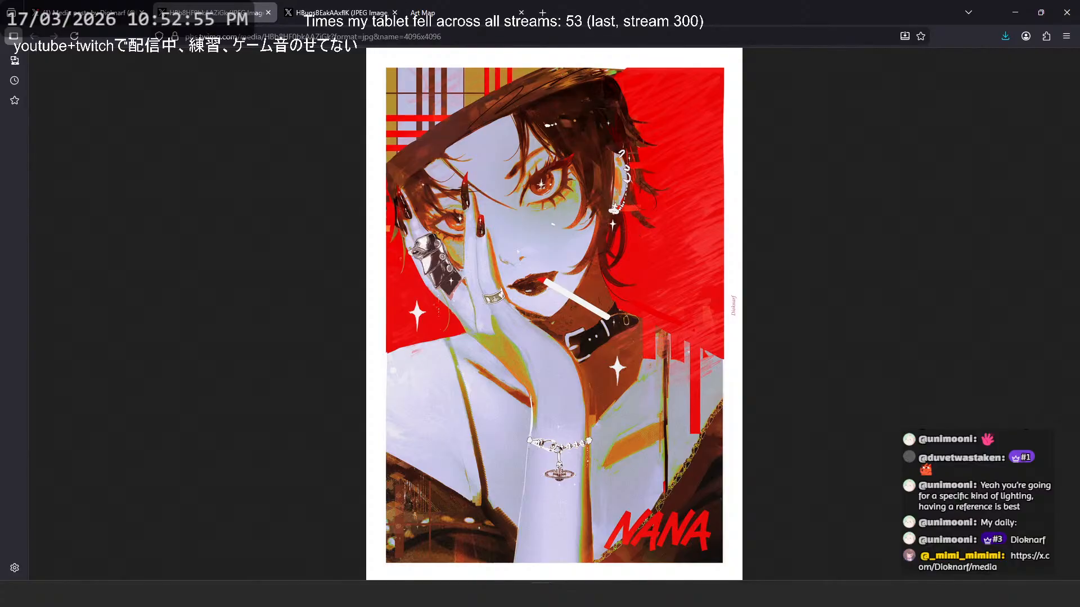
- Go back to the gallery and open the artwork of the blue-haired figure with flowers in its own tab
click(104, 6)
click(233, 161)
click(607, 157)
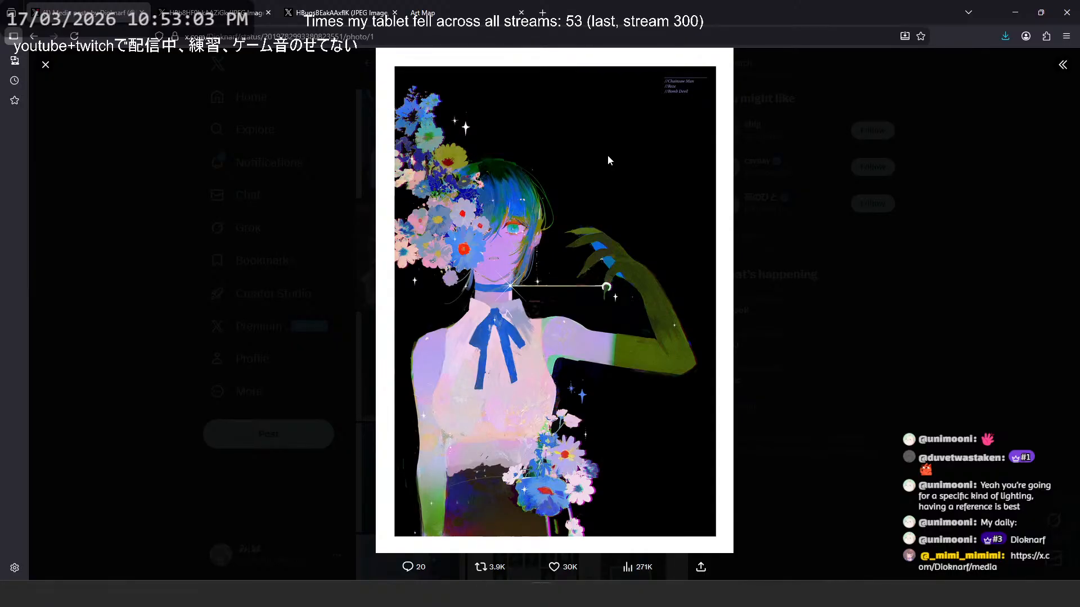
right_click(476, 170)
click(489, 178)
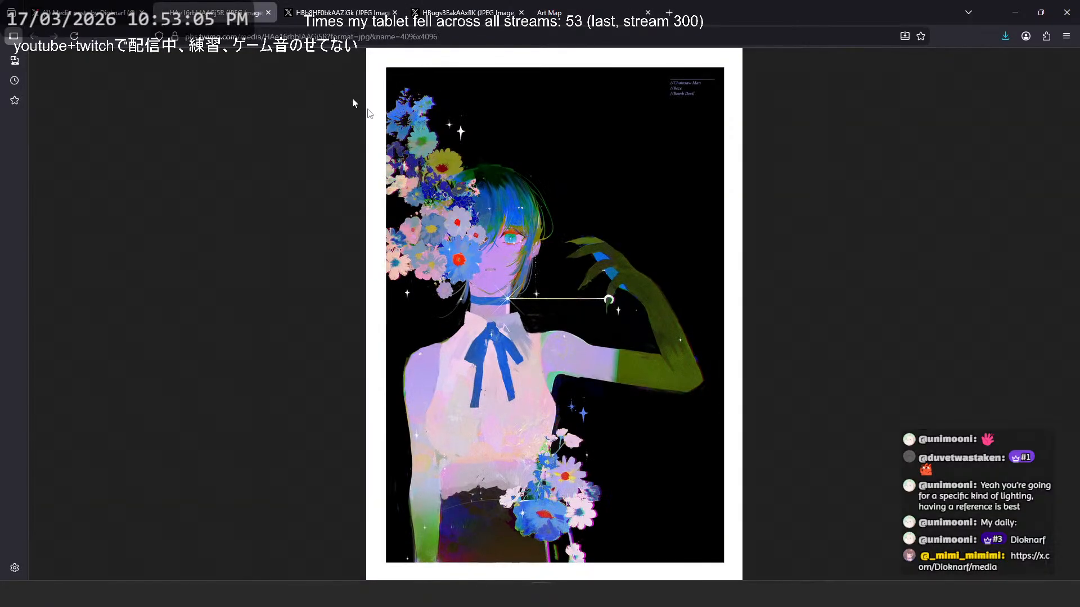
- Examine the flowers and the blue and green brushwork of the figure's hair up close
click(473, 172)
scroll(487, 299, down, 3)
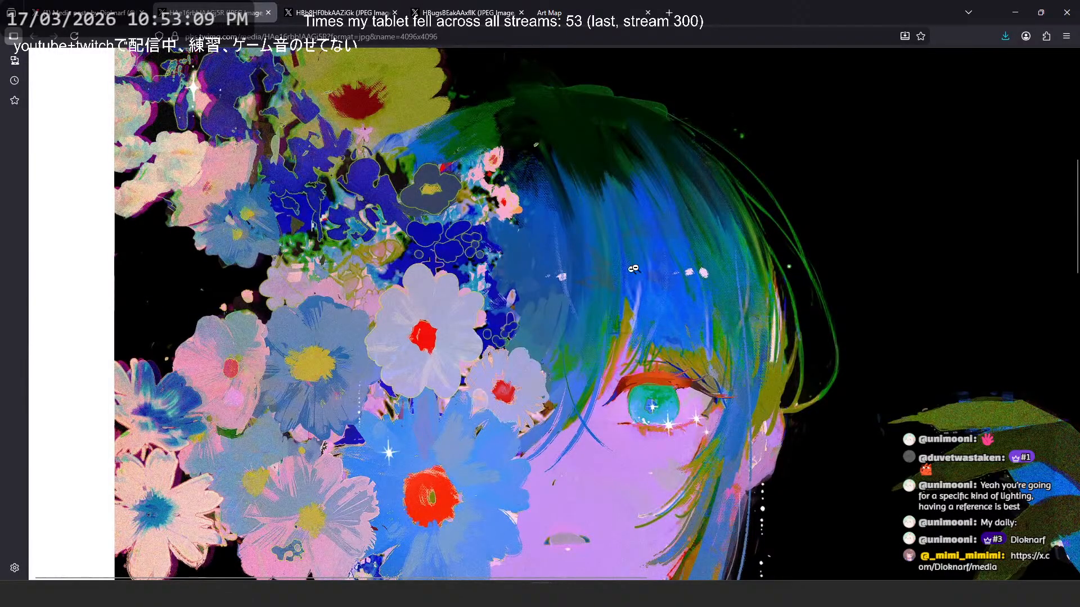
ctrl+scroll(633, 269, up, 4)
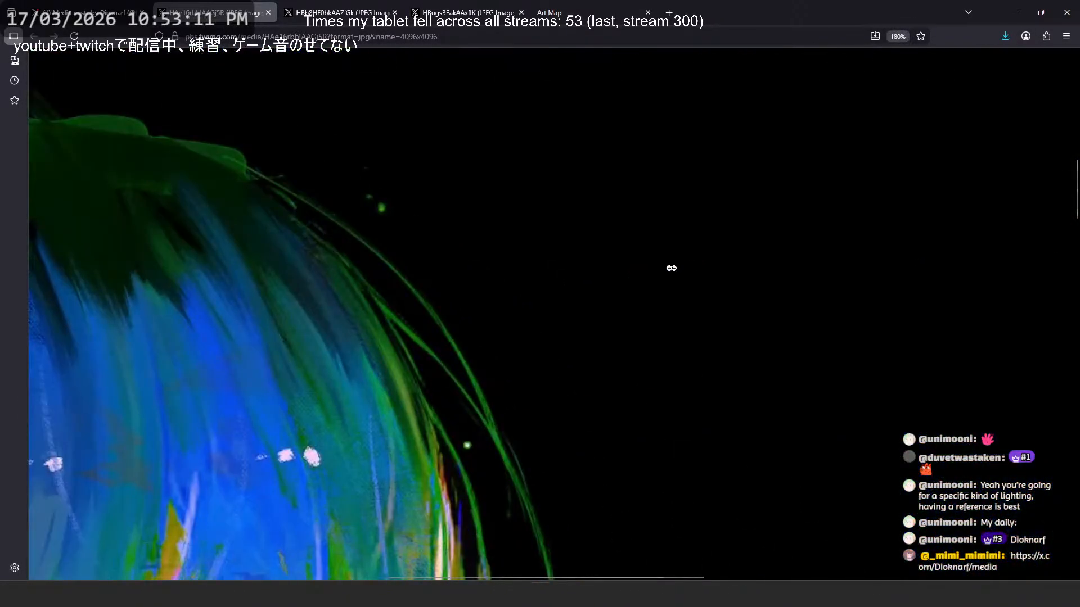
middle_click(606, 275)
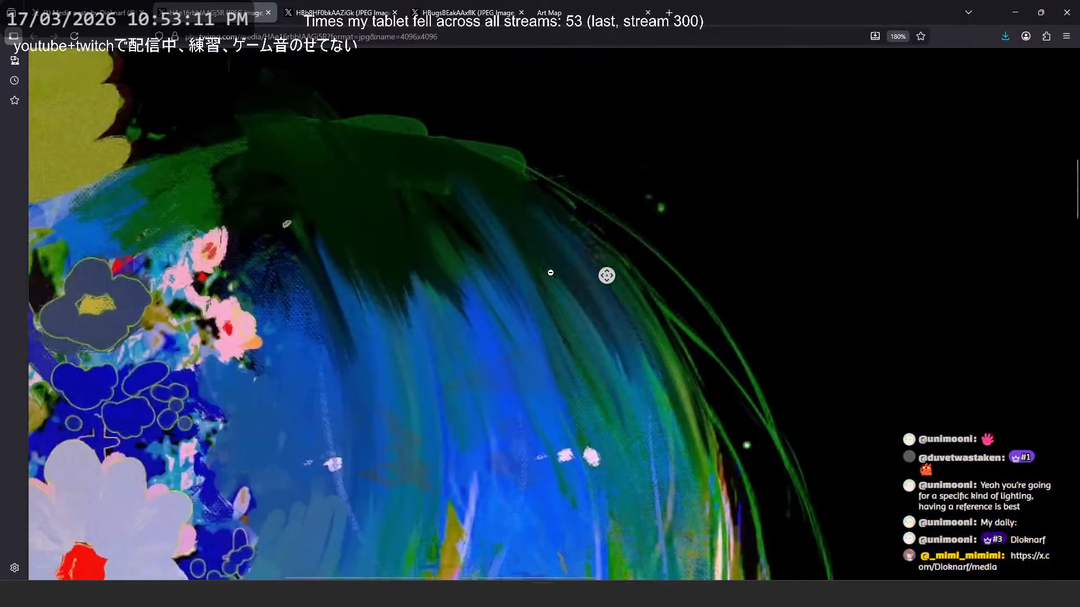
middle_click(551, 273)
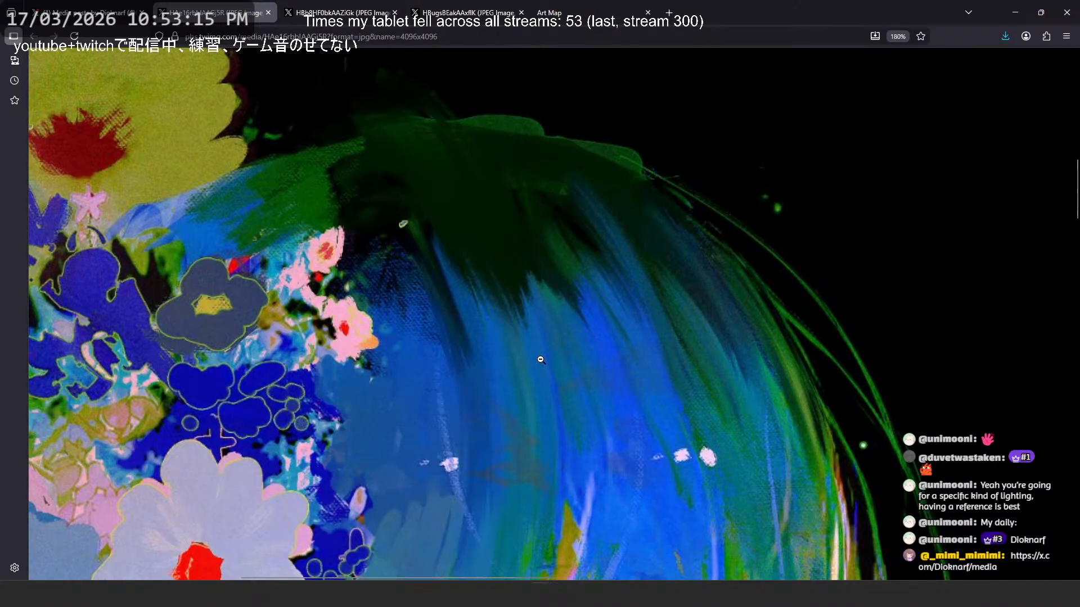
- Switch to the Art Map tab and open the uploaded artwork in the image viewer
click(353, 13)
click(444, 6)
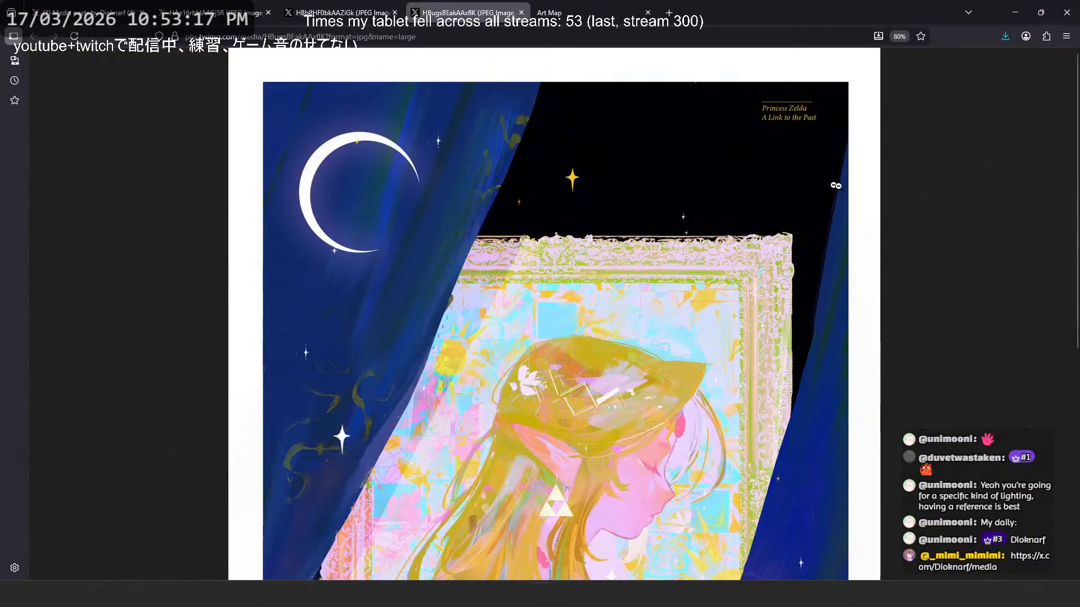
click(555, 5)
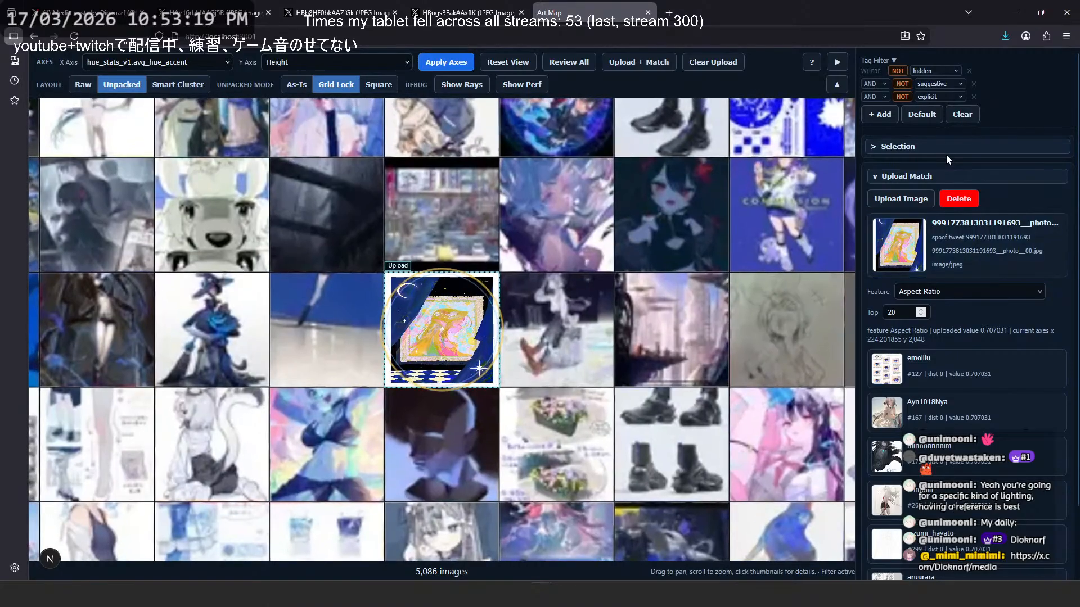
click(946, 148)
- Replace the Grayscale filter with Edge Detect (Sobel), turn the filters on, and inspect the artwork's edges
click(919, 93)
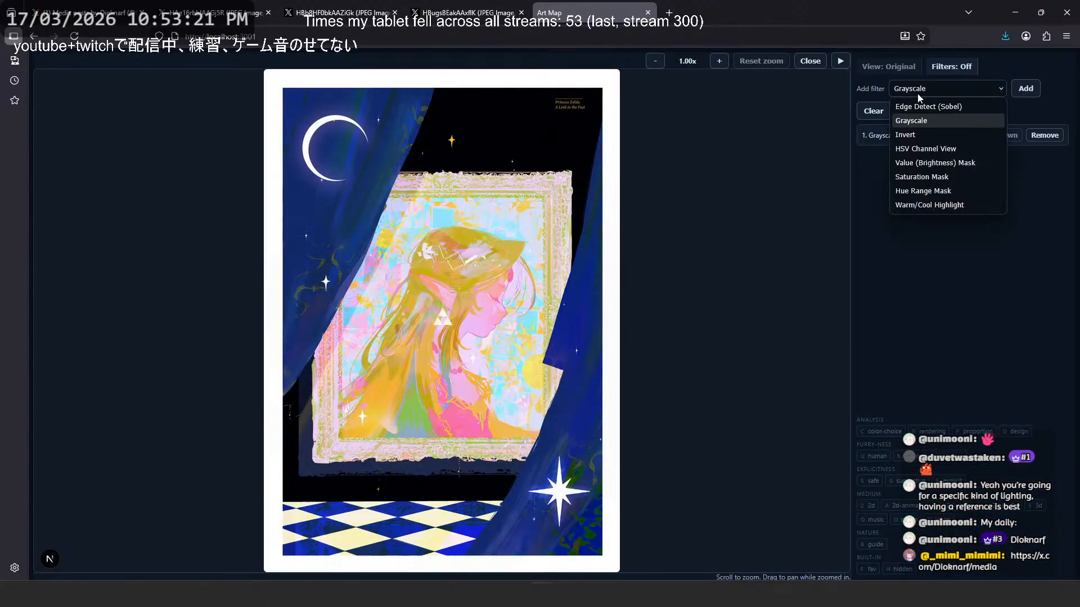
click(921, 106)
click(1046, 136)
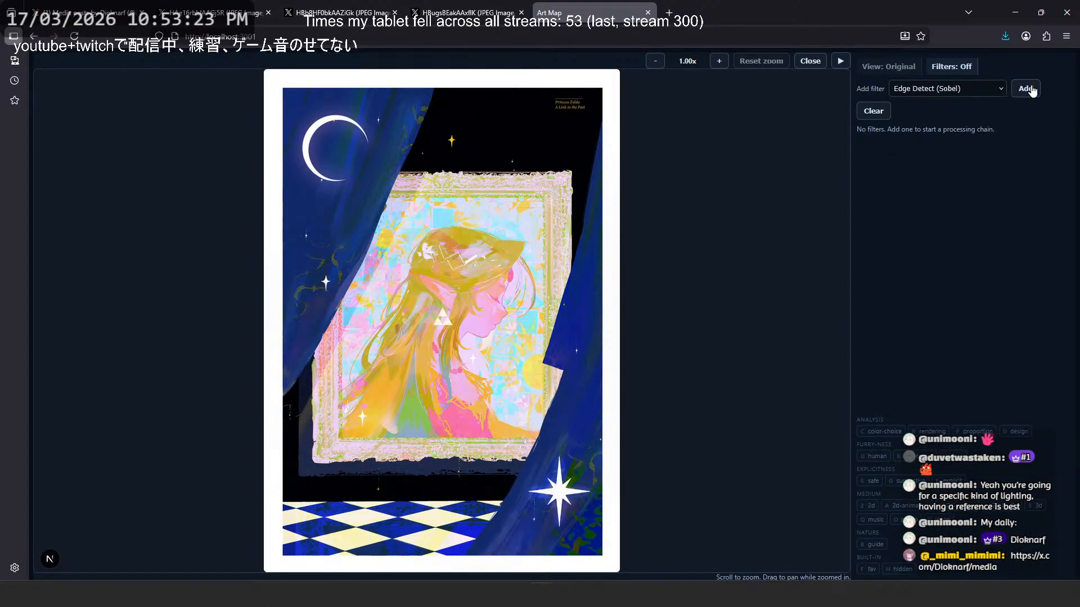
click(1030, 90)
click(956, 69)
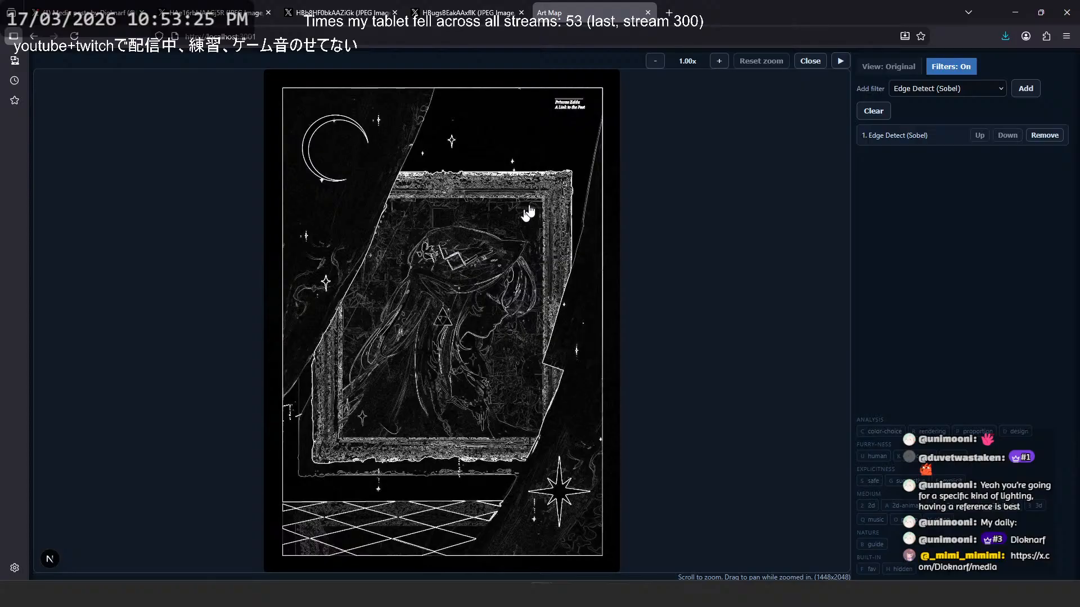
scroll(551, 194, up, 3)
- Return to the flower figure artwork and inspect the transition from the lilac upper arm to the olive-green forearm
key(ctrl+shift+Tab)
key(ctrl+shift+Tab)
key(ctrl+shift+Tab)
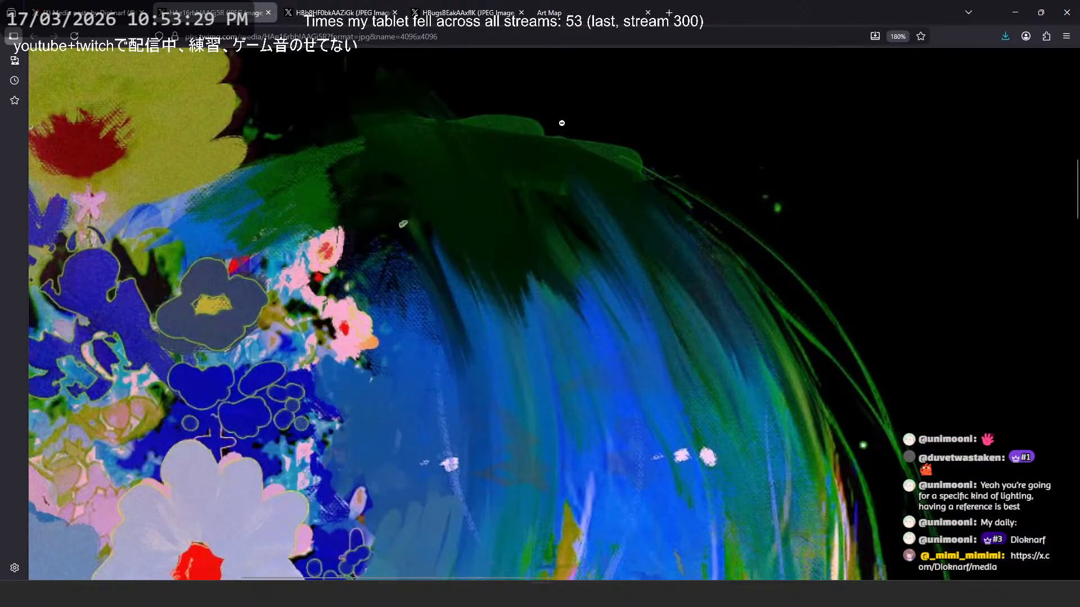
scroll(579, 141, down, 3)
click(803, 306)
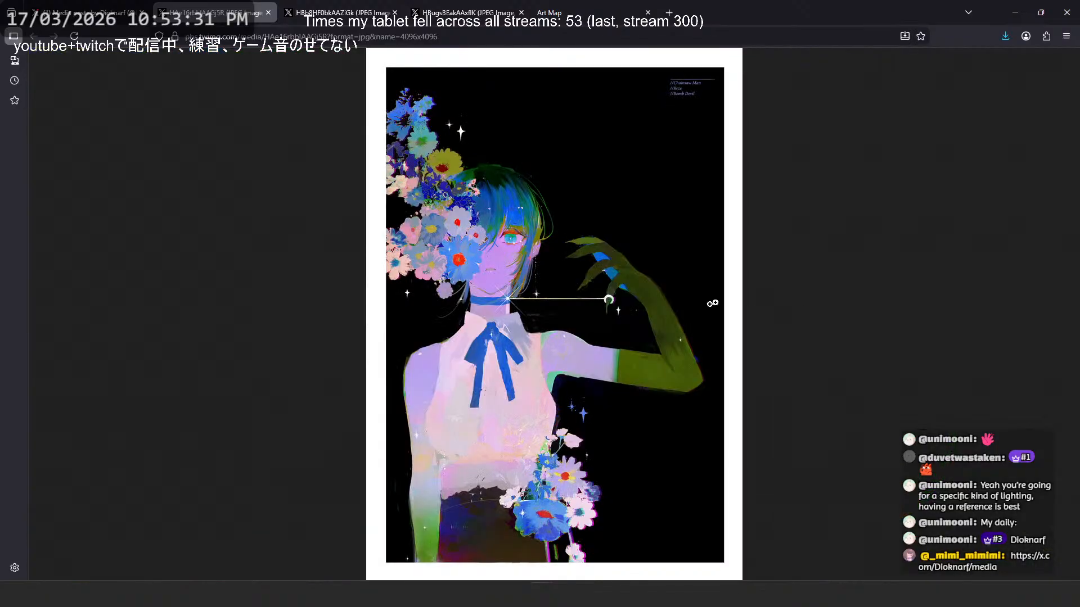
click(670, 365)
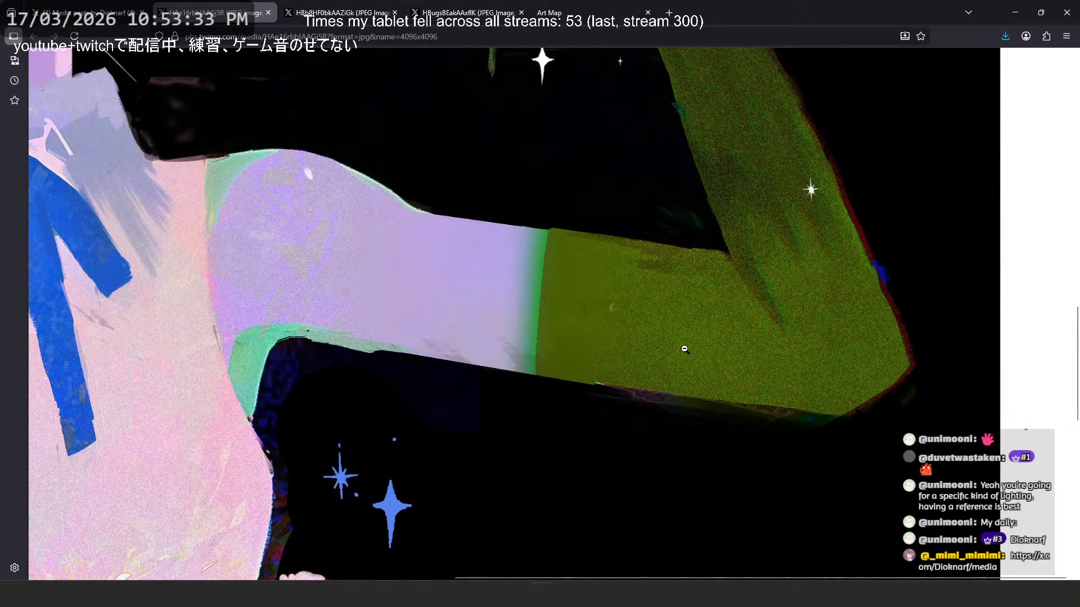
scroll(764, 346, down, 2)
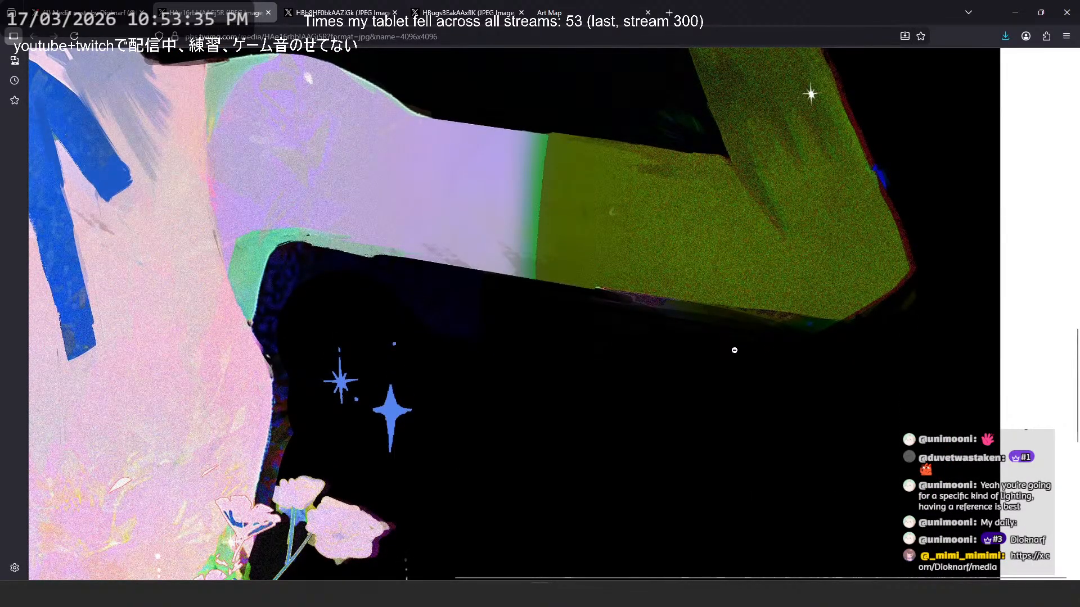
- Display the flower figure artwork at 40% and review the face, torso and raised arm together
key(ctrl+minus)
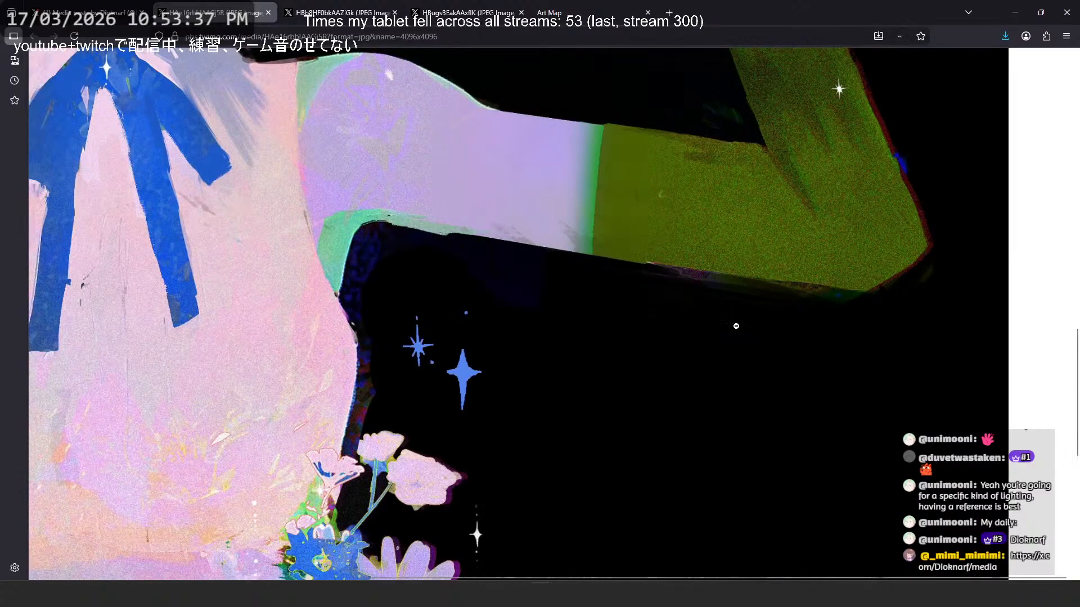
key(ctrl+minus)
key(ctrl+minus)
key(ctrl+minus)
key(ctrl+minus)
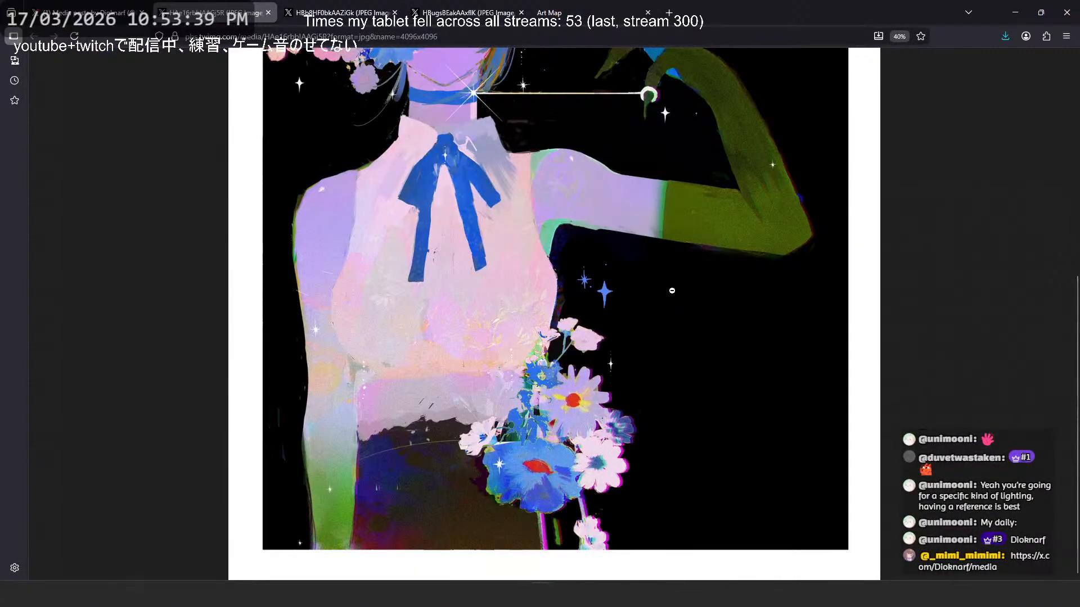
scroll(672, 291, up, 2)
scroll(615, 254, up, 2)
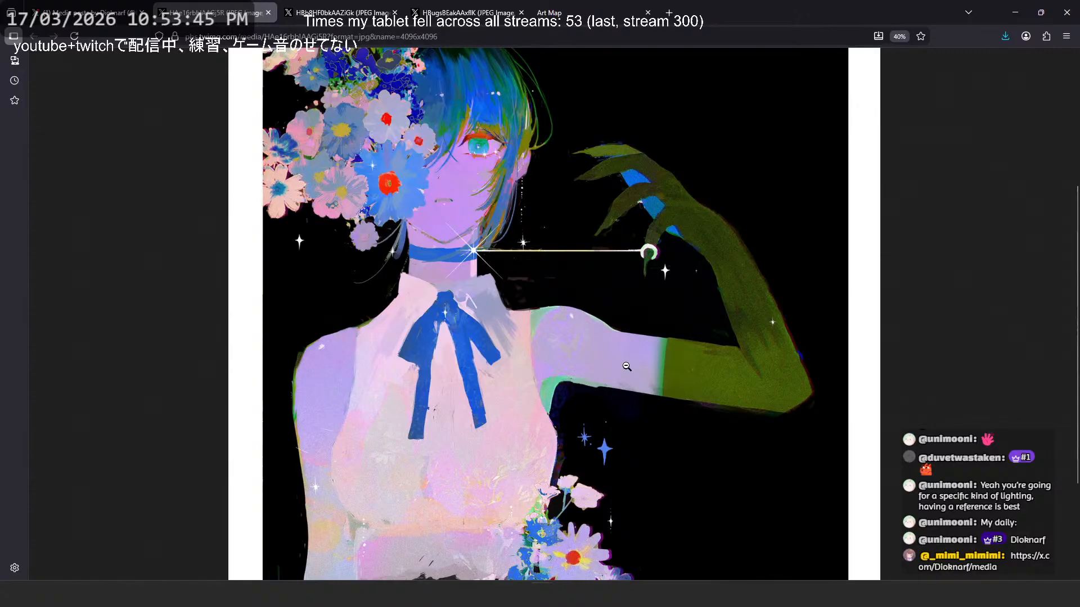
- Inspect the flower figure's hair, face, collar, ribbon and shoulders at magnifications up to 120%
scroll(449, 248, up, 3)
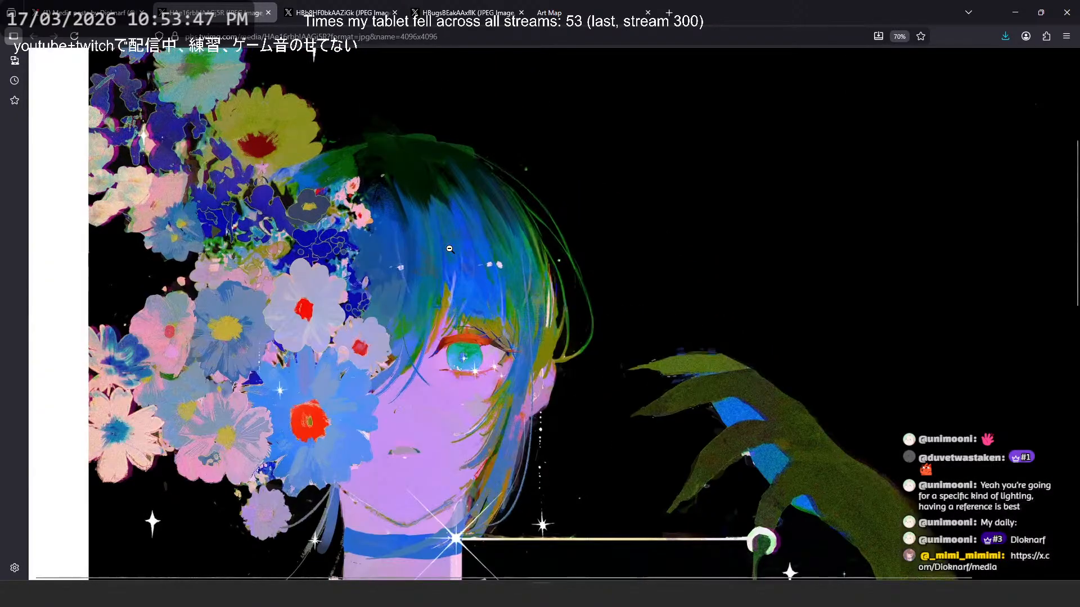
scroll(450, 248, down, 5)
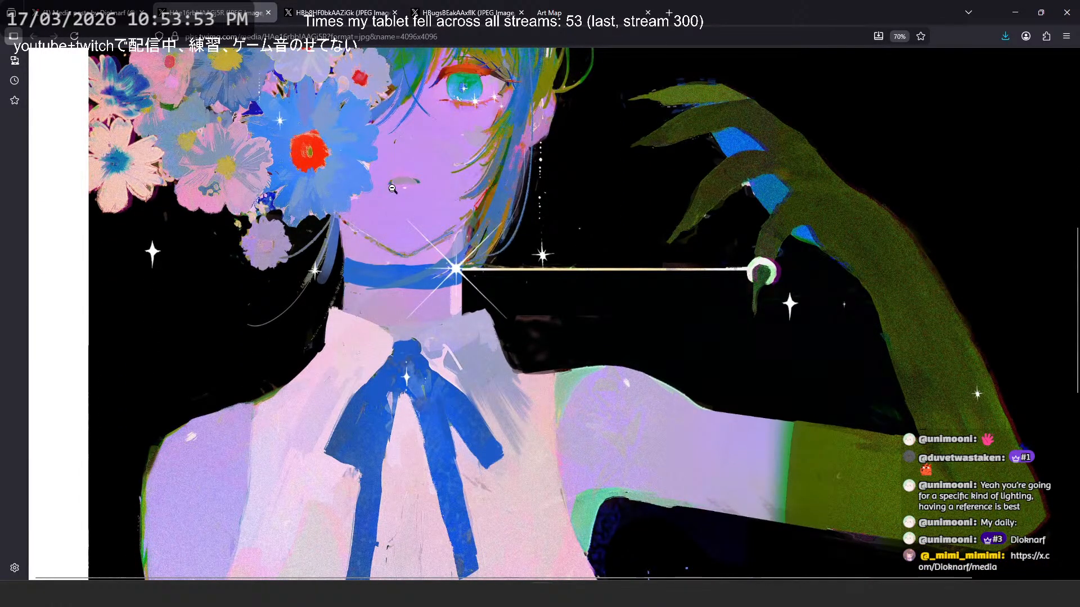
scroll(405, 225, up, 5)
scroll(454, 255, down, 10)
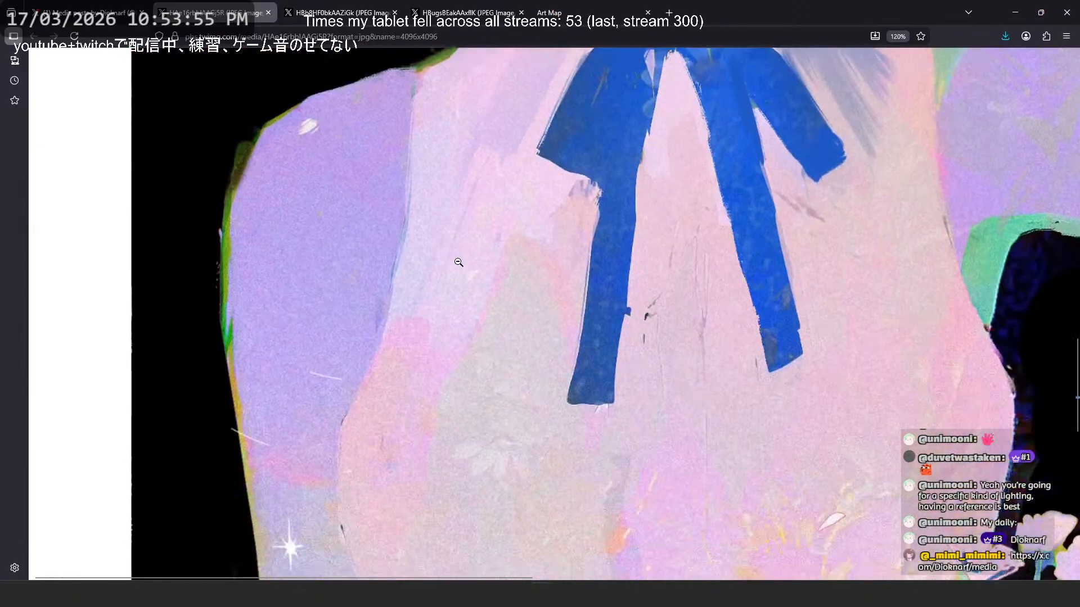
scroll(466, 260, right, 3)
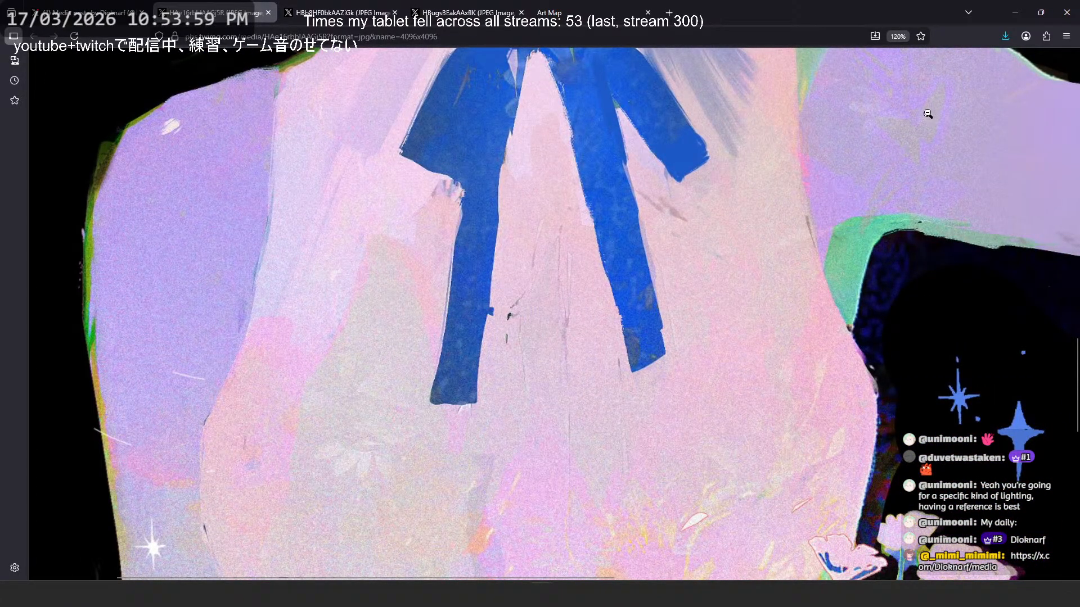
- Examine the flower figure's waist, forearm gradient and bouquet, and review the whole figure at 40%
scroll(627, 220, down, 6)
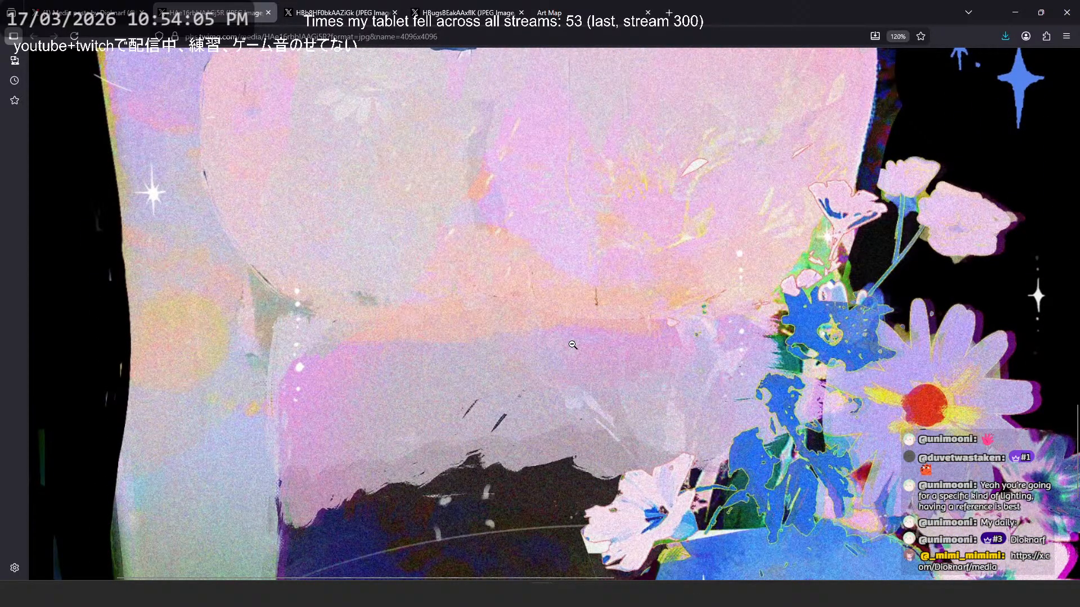
scroll(569, 342, down, 5)
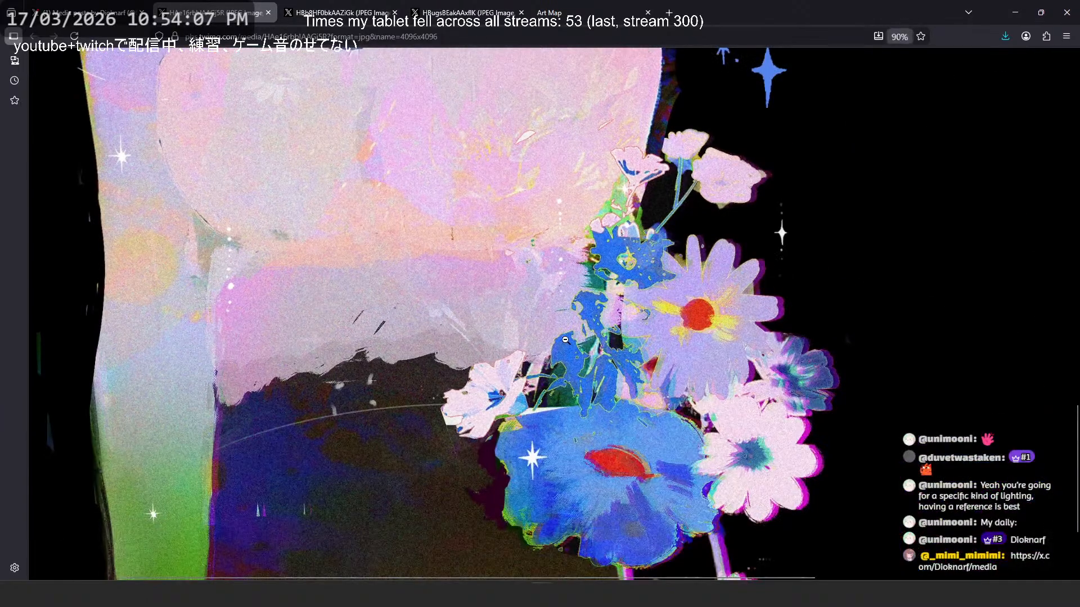
scroll(561, 336, down, 3)
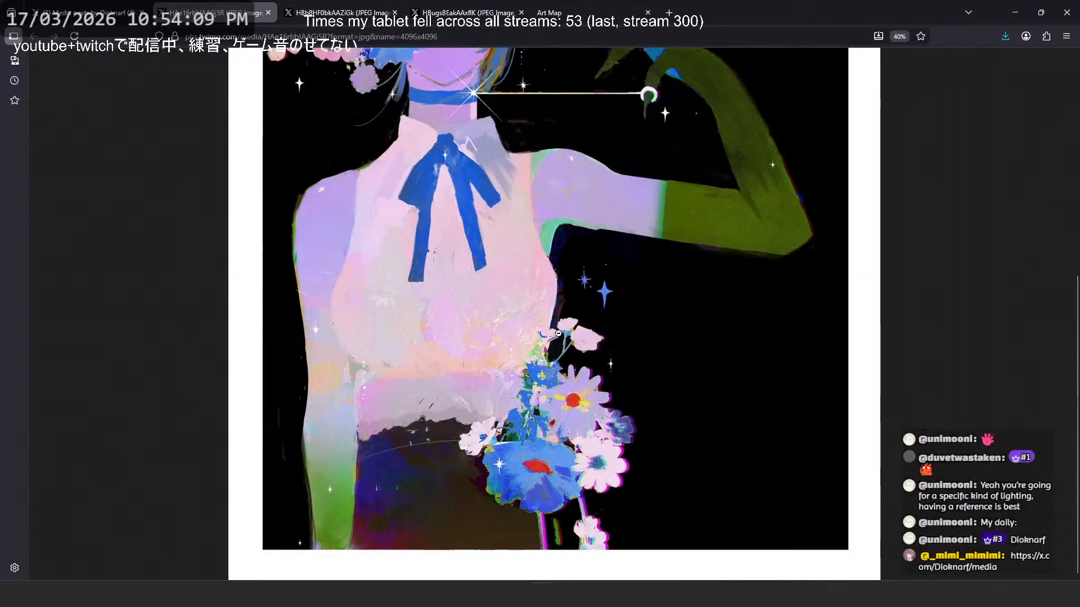
scroll(559, 330, up, 2)
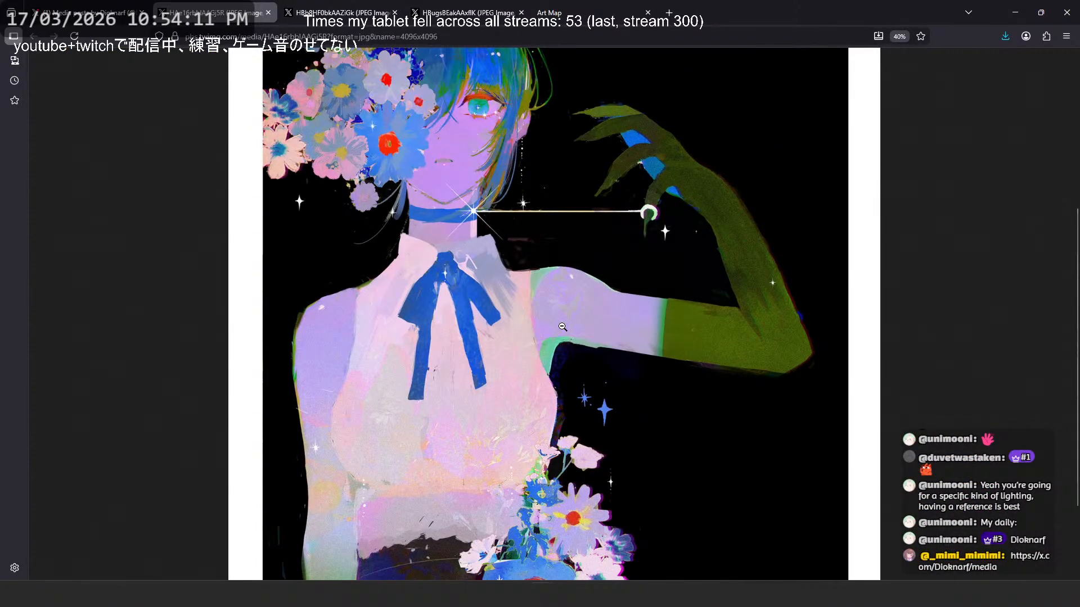
- Open the back-bending moon dancer artwork from the artist's media grid in its own tab and view the figure enlarged
click(85, 12)
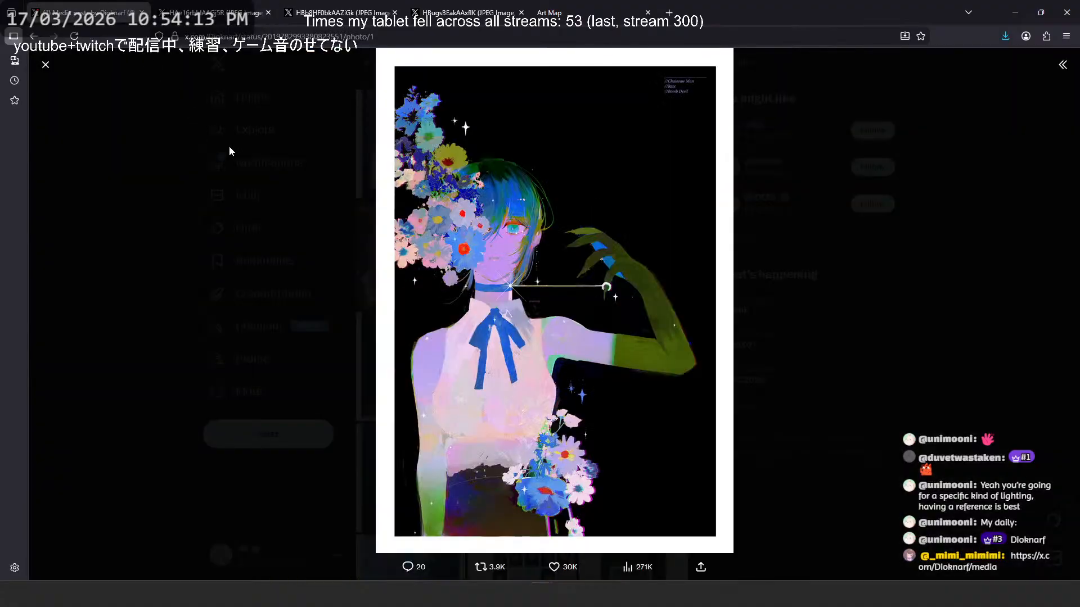
click(229, 146)
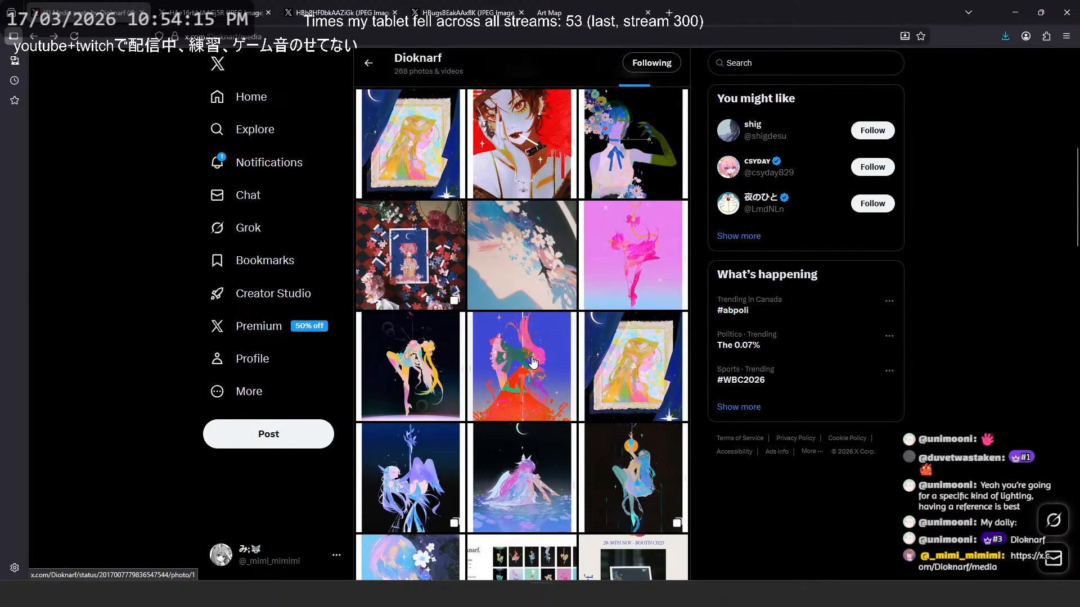
click(444, 365)
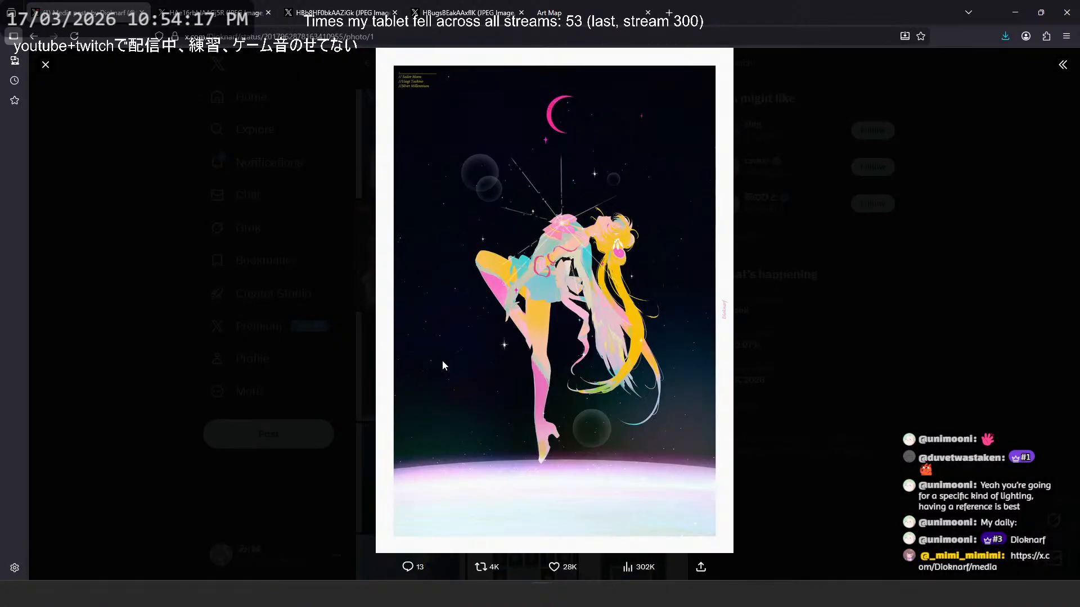
right_click(463, 236)
click(484, 246)
click(254, 14)
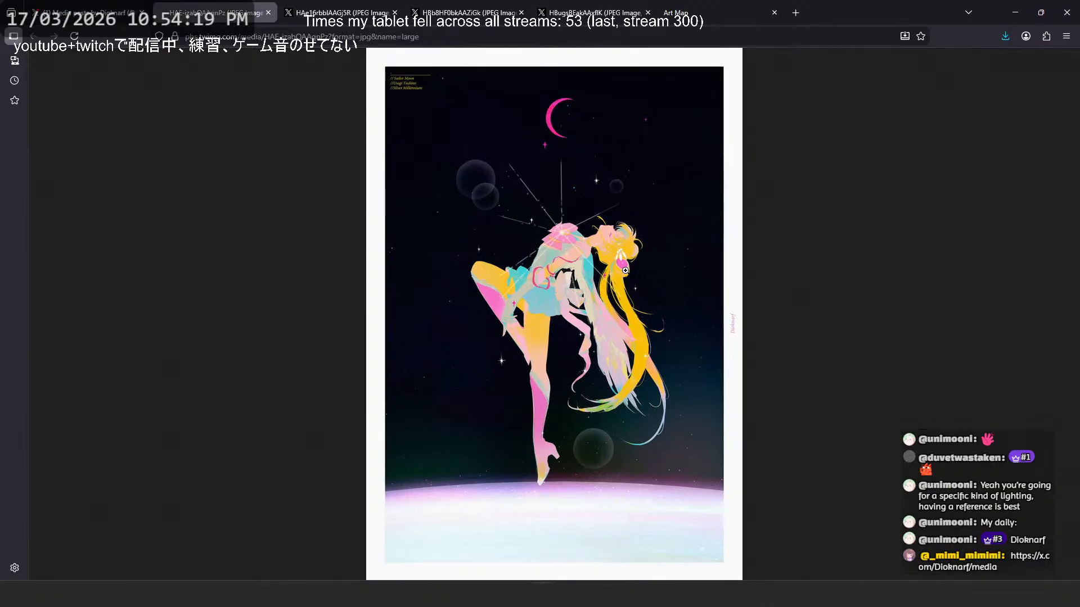
click(546, 272)
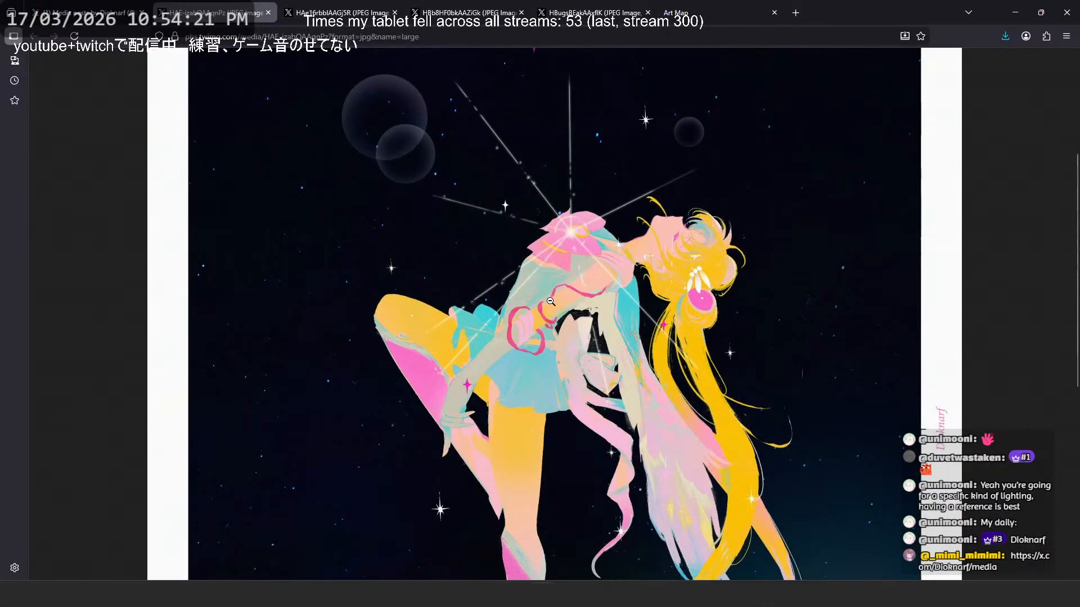
scroll(550, 302, down, 3)
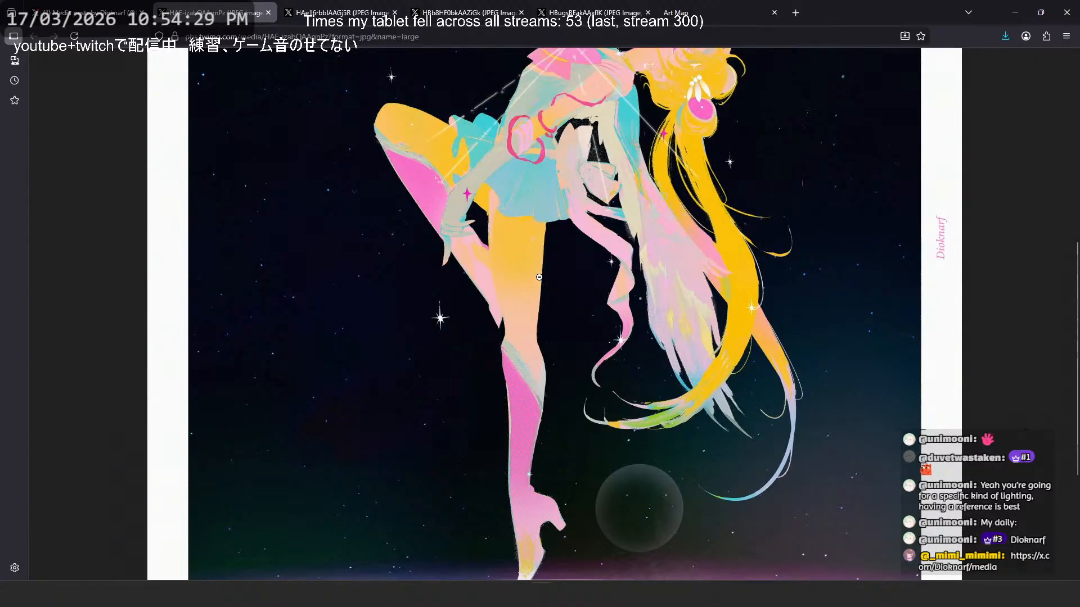
- Return to the flower figure artwork and study the enlarged blouse, ribbon and shoulder colors
key(ctrl+Tab)
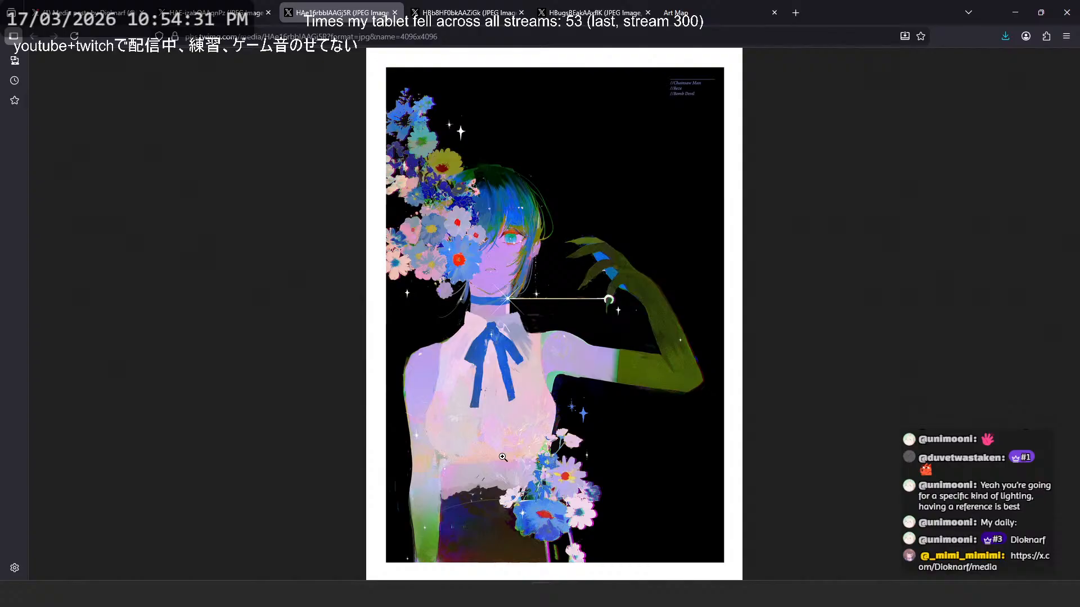
click(551, 360)
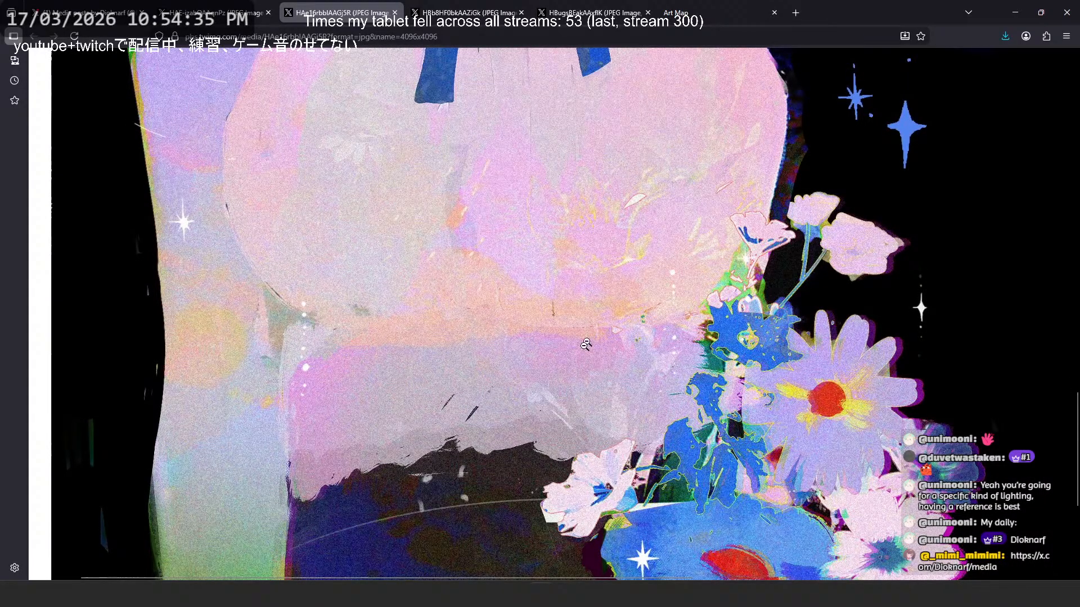
scroll(528, 394, up, 4)
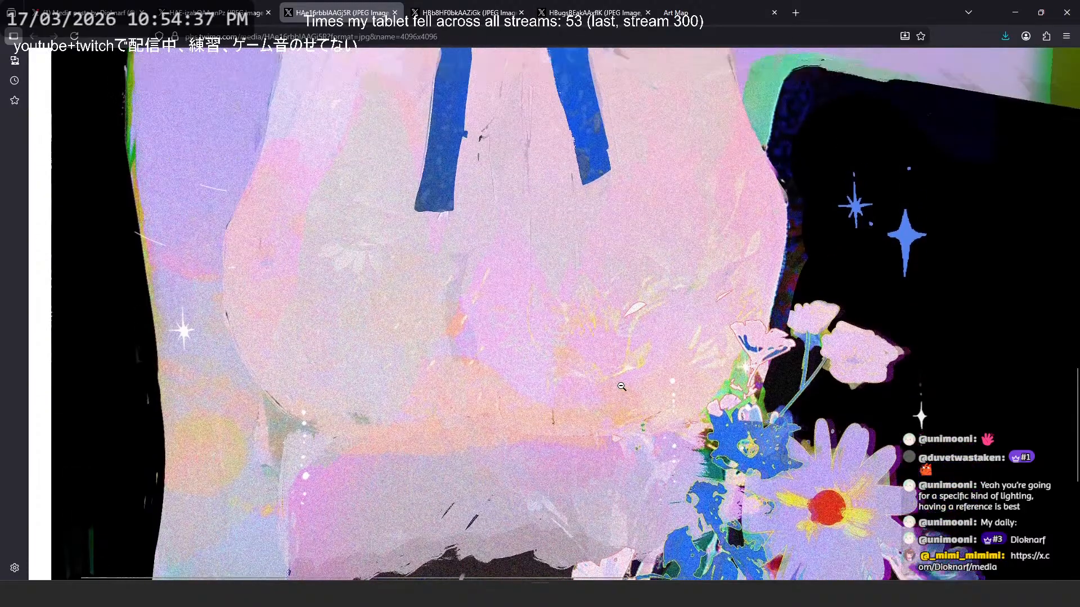
scroll(530, 348, up, 1)
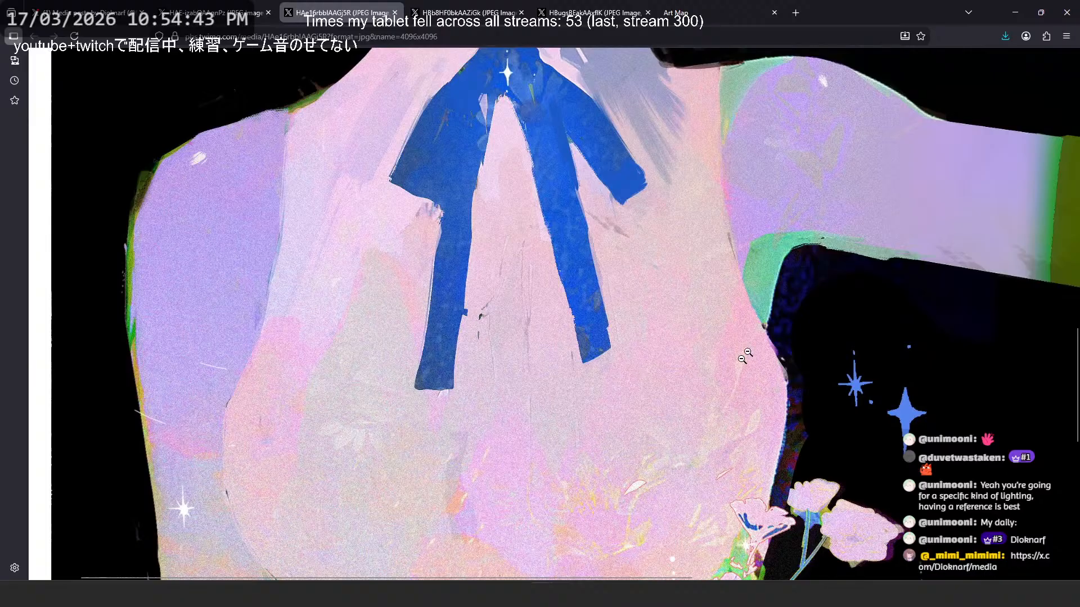
middle_click(725, 288)
middle_click(892, 208)
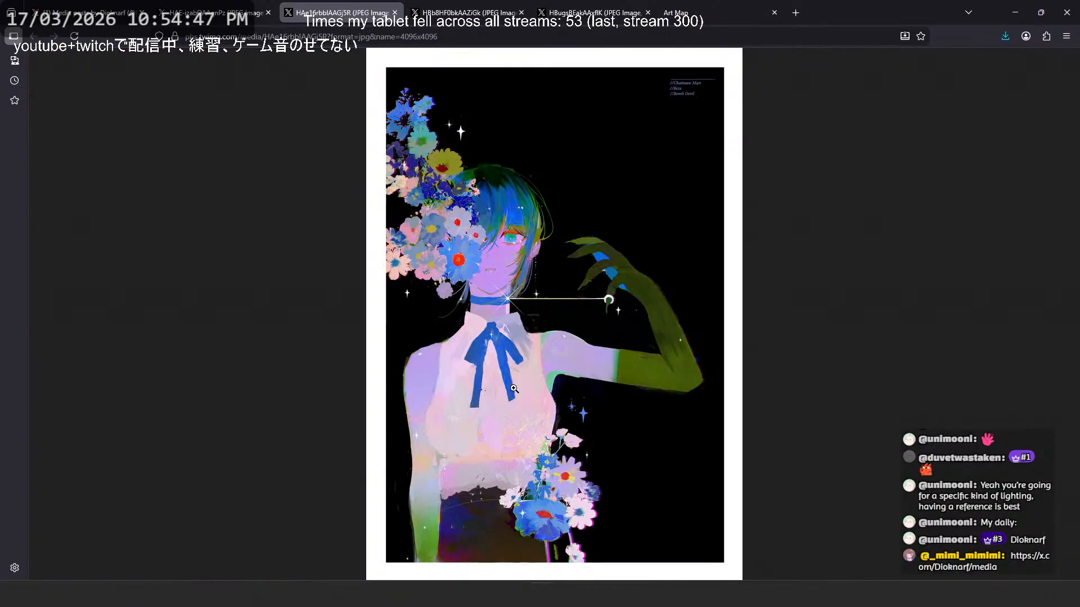
- Examine the flower figure's dark skirt, green forearm and blue flower up close, and view the figure at 30%
click(509, 387)
click(461, 537)
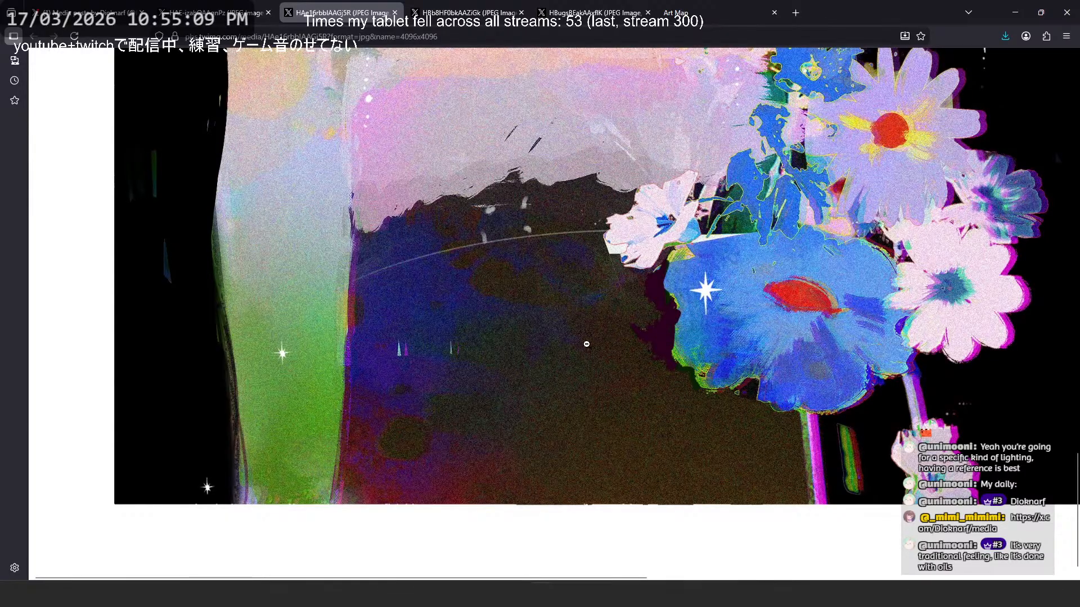
ctrl+scroll(588, 344, down, 2)
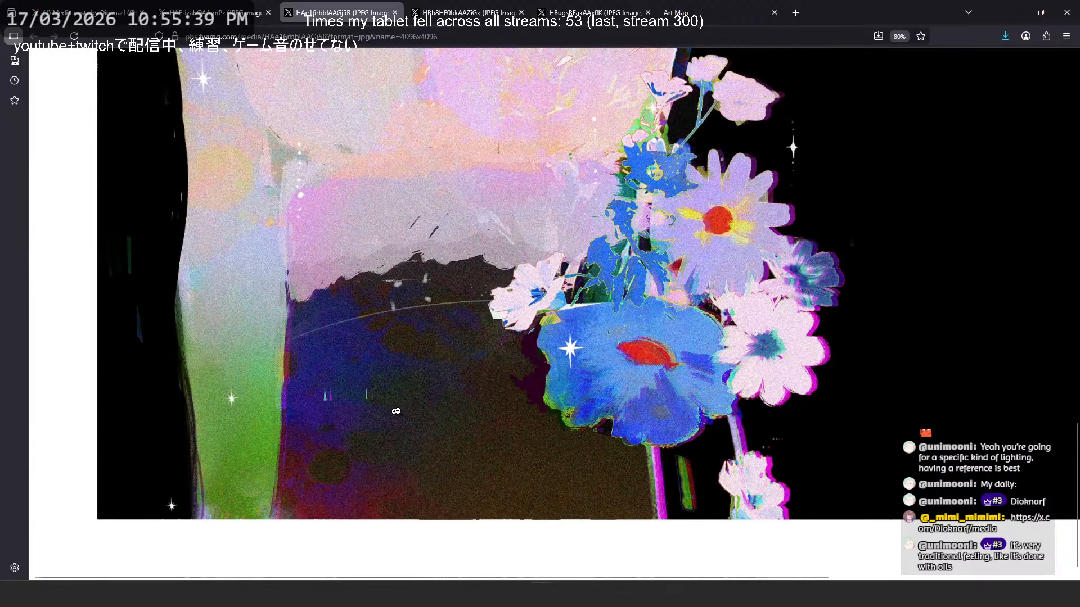
scroll(470, 394, down, 3)
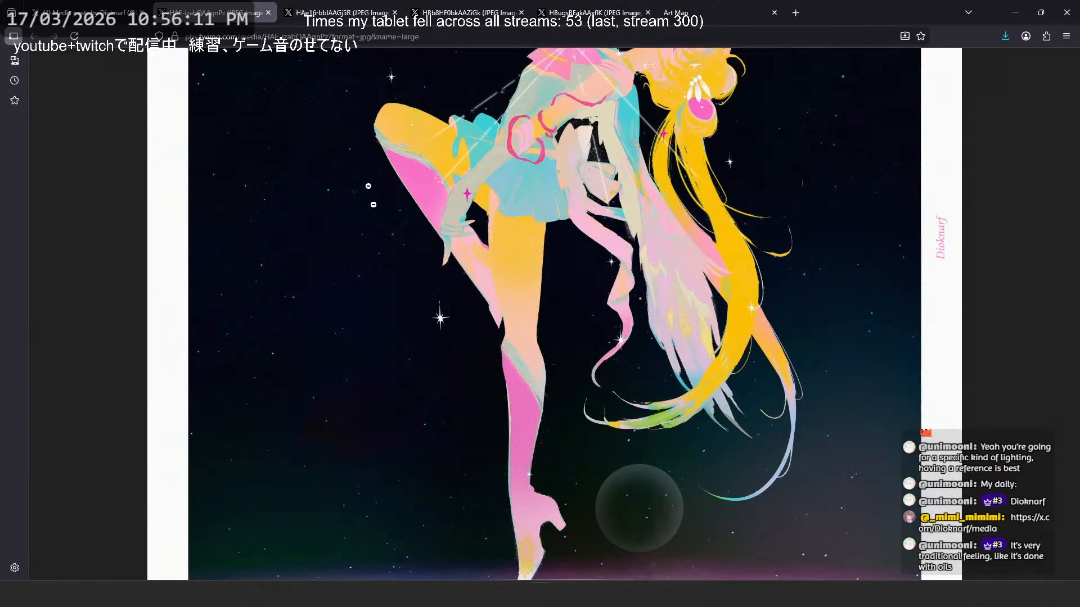
- Switch back to the moon dancer artwork and inspect it from the glowing horizon up to the head
click(211, 13)
scroll(573, 359, down, 4)
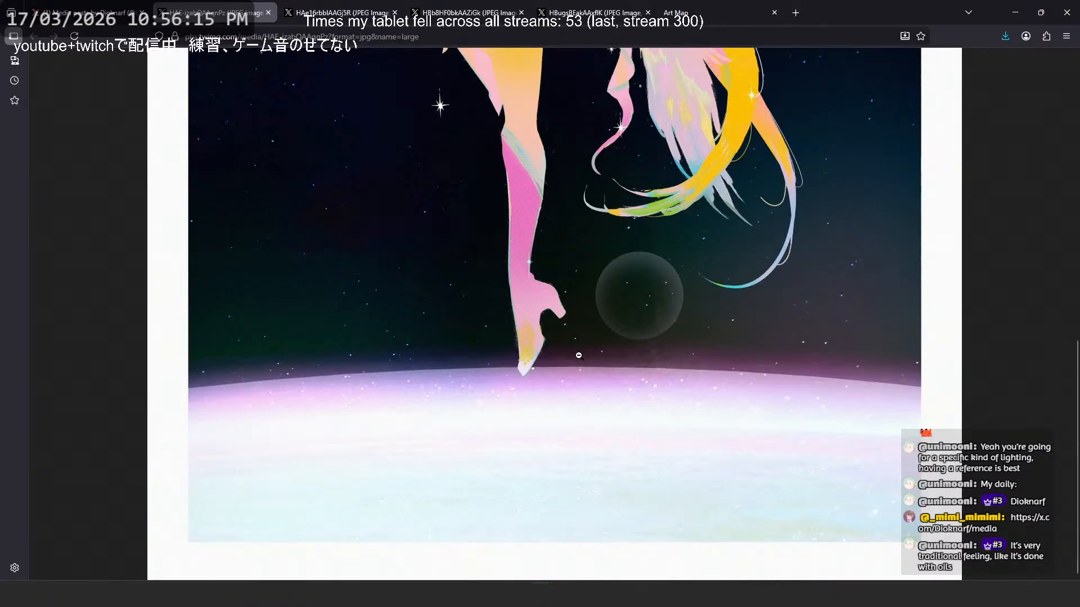
scroll(579, 355, up, 5)
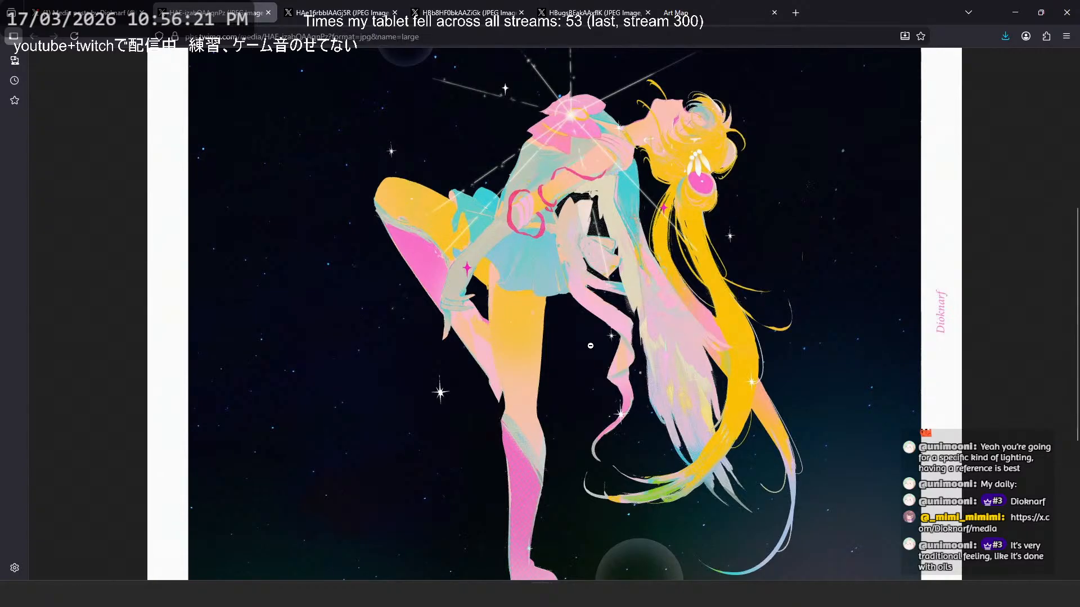
- Open the blue-violet figure with the tall sword from the artist's media grid in its own tab and enlarge it
click(104, 14)
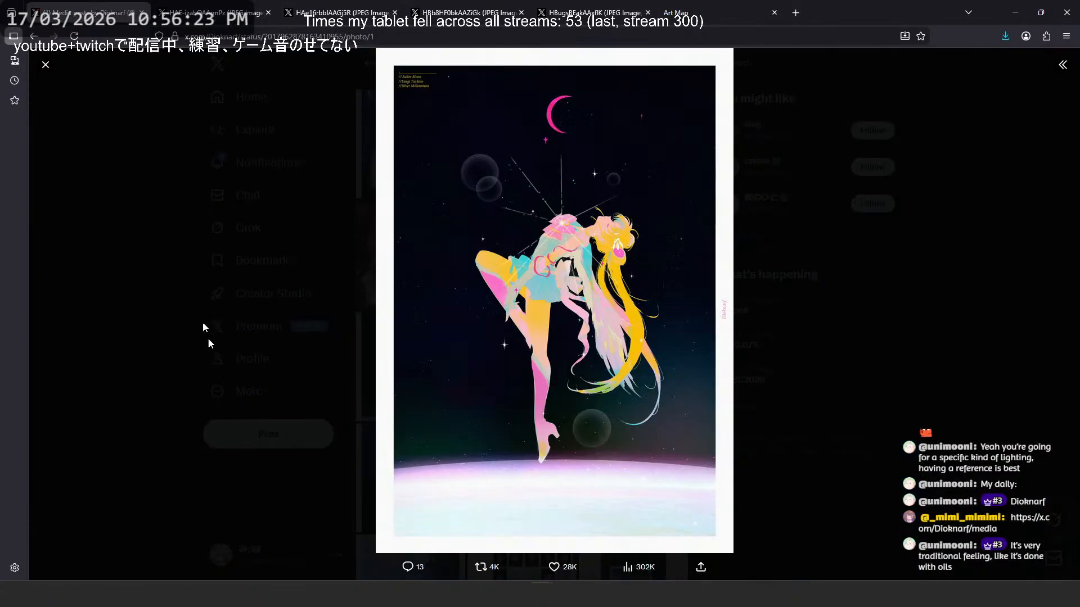
click(230, 424)
scroll(523, 361, up, 2)
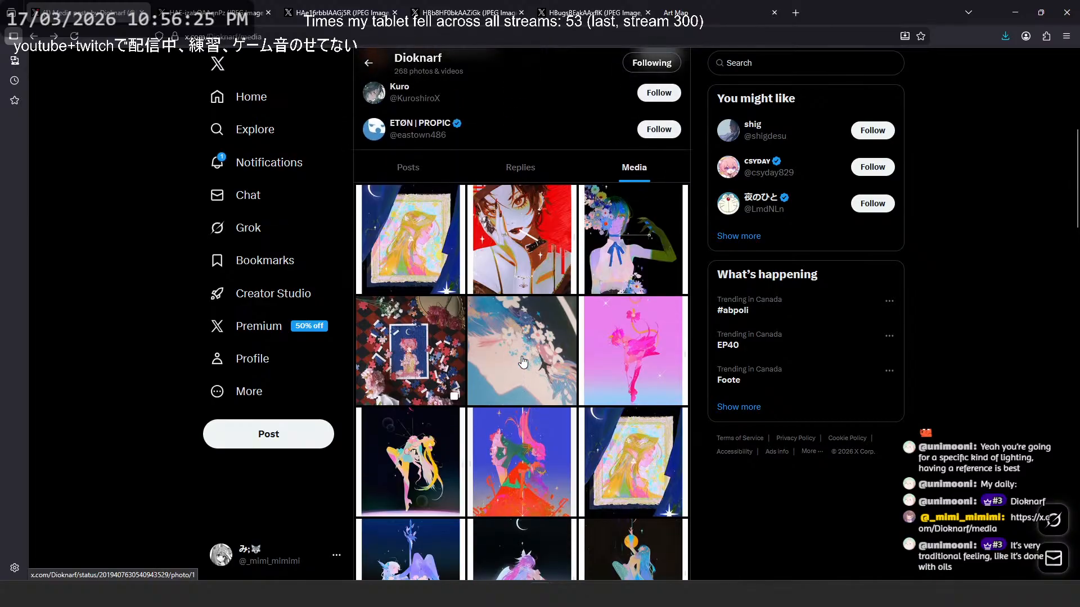
scroll(425, 306, down, 5)
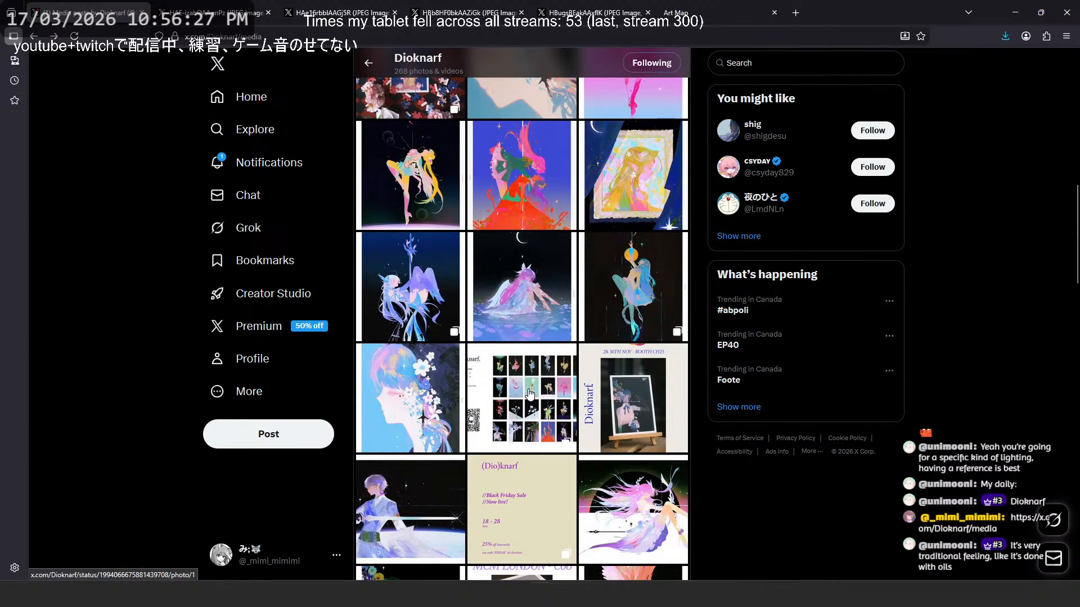
click(424, 306)
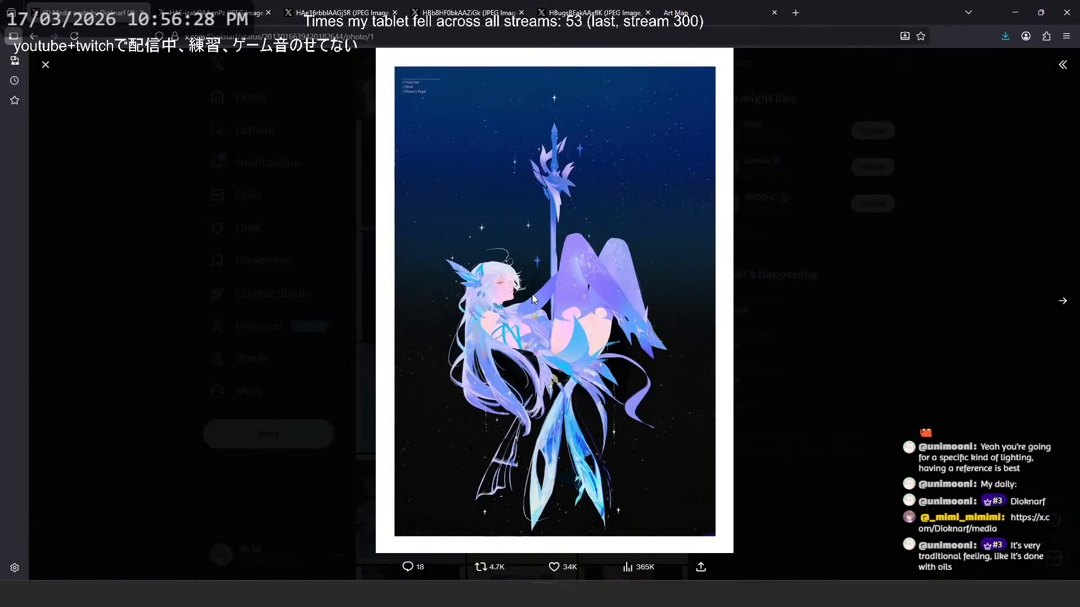
right_click(585, 258)
click(601, 269)
click(190, 7)
click(602, 259)
- Inspect the blue-violet figure's face, legs, flowing hair and crystal-like ribbons down to the artwork's lower edge
scroll(574, 389, down, 1)
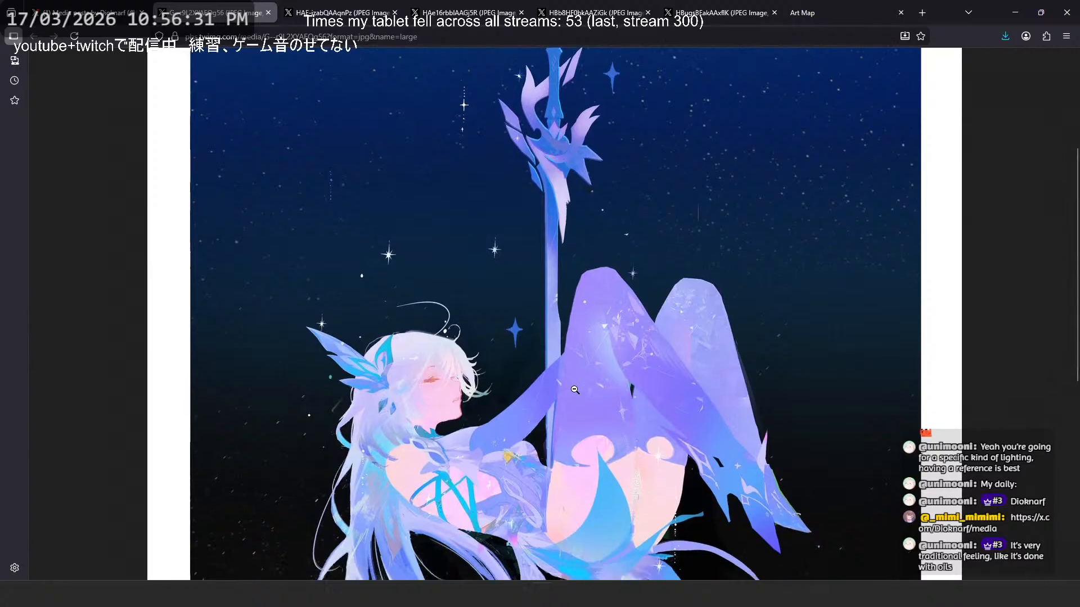
scroll(574, 389, down, 3)
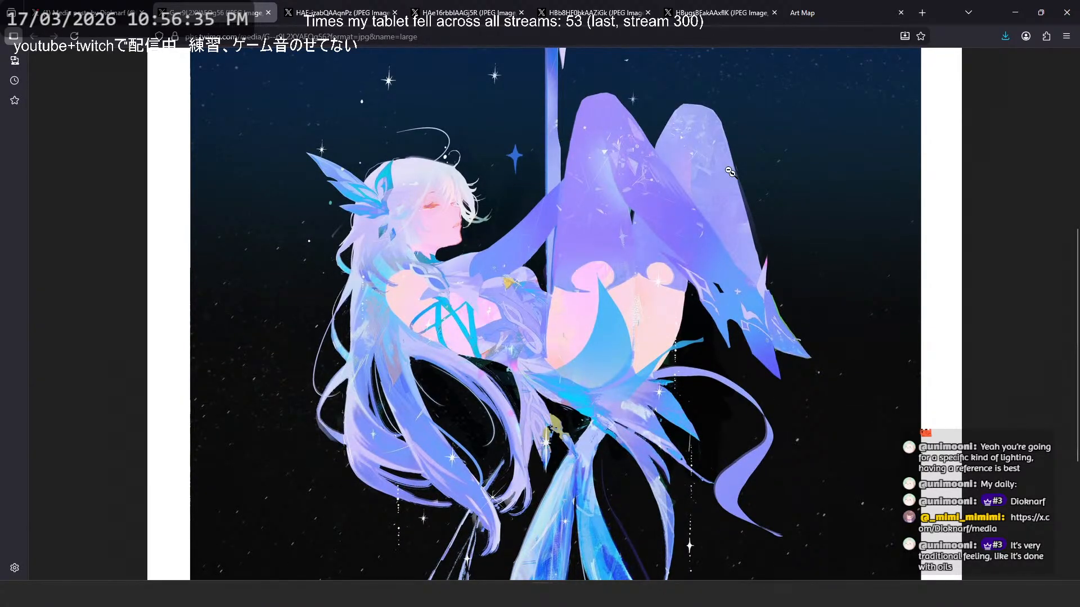
scroll(763, 234, down, 2)
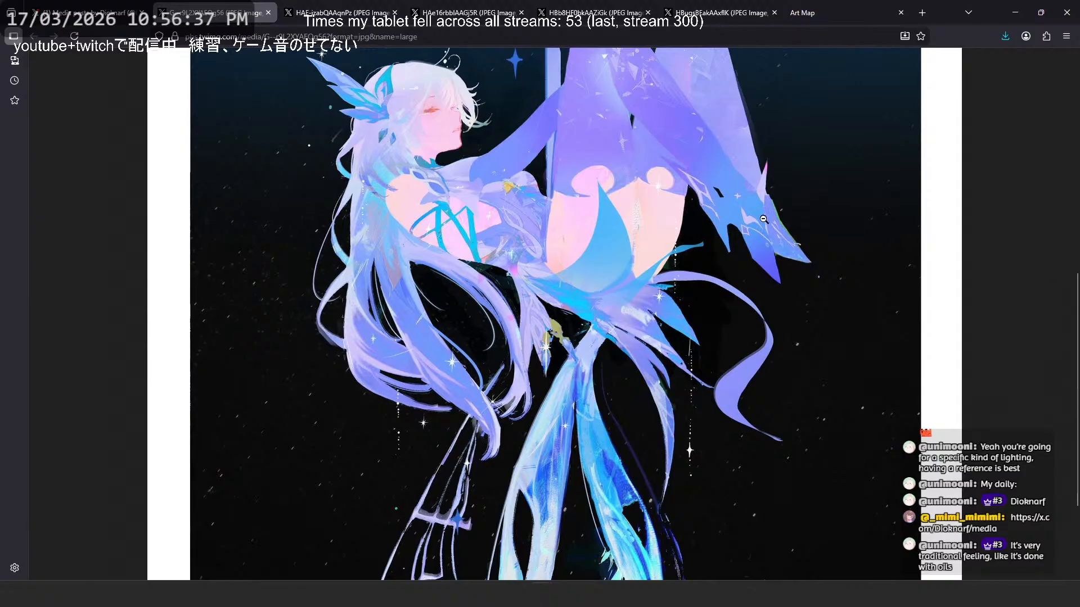
scroll(560, 386, down, 4)
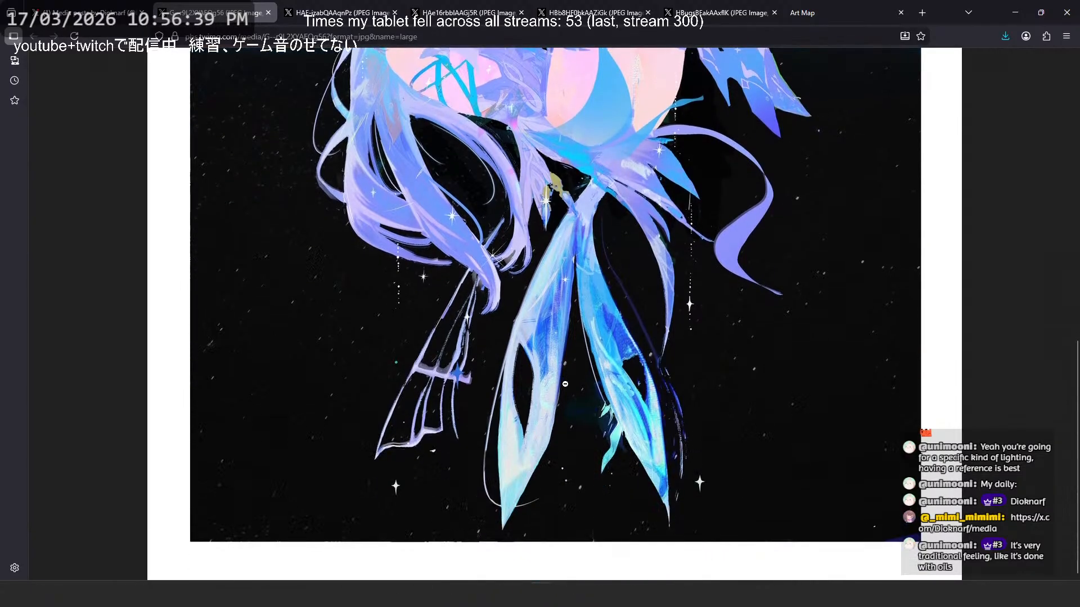
scroll(545, 422, up, 5)
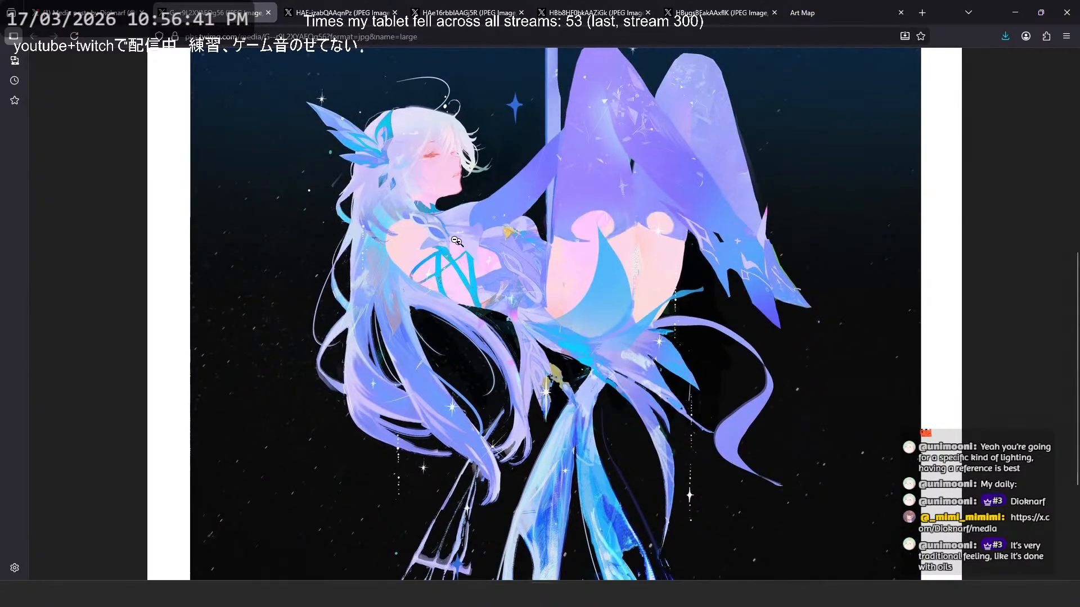
- Return to the artist's media grid and look through the artworks in the upper rows
click(126, 8)
click(364, 253)
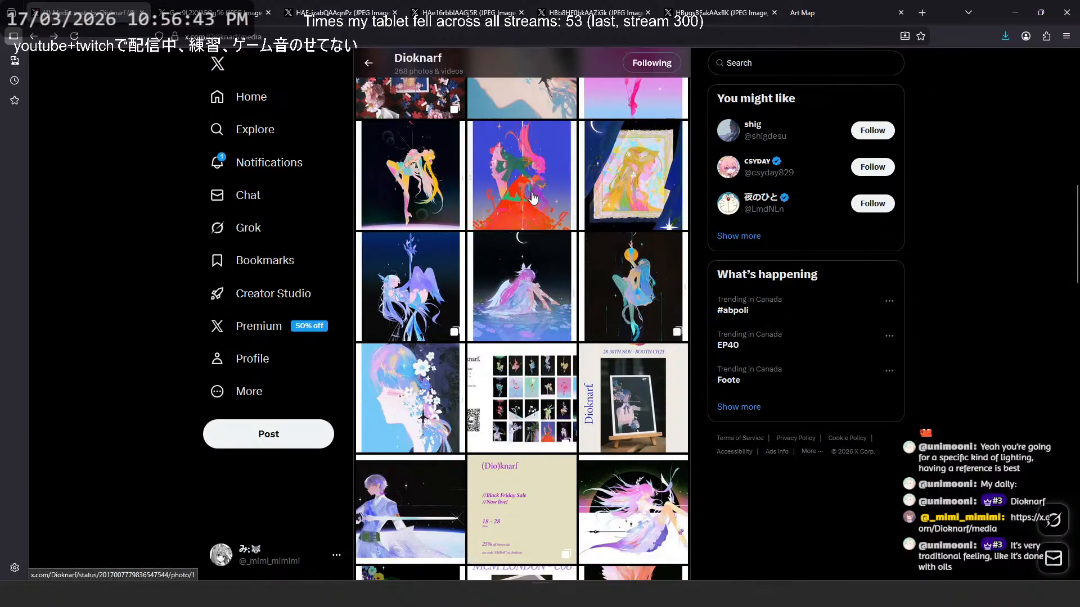
scroll(534, 199, up, 3)
click(533, 267)
click(852, 302)
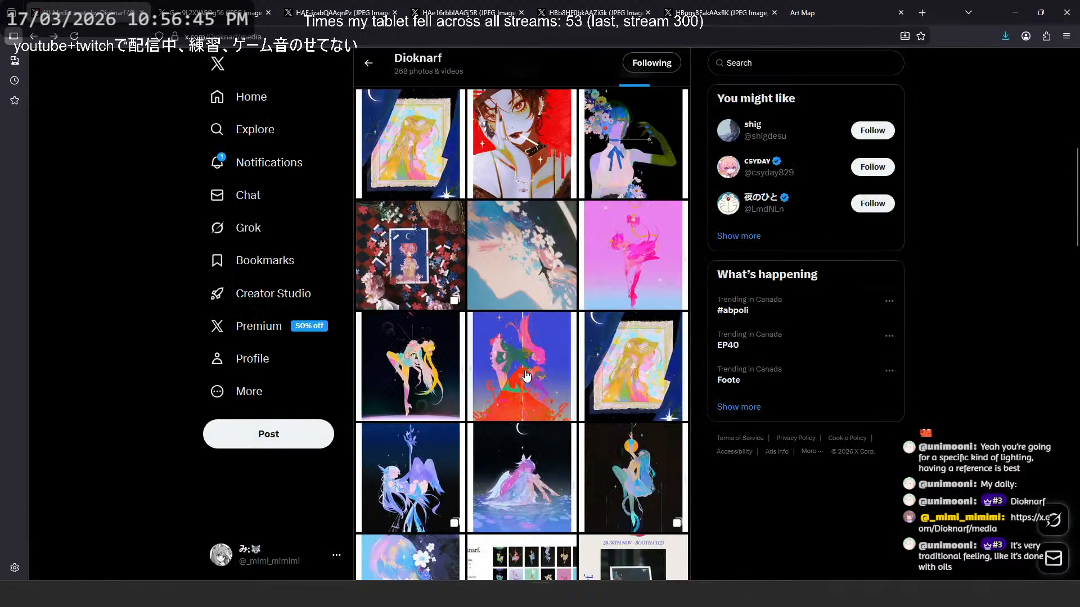
- View the pink-haired figure in the red-orange dress at full size and return to the artist's media grid
click(526, 375)
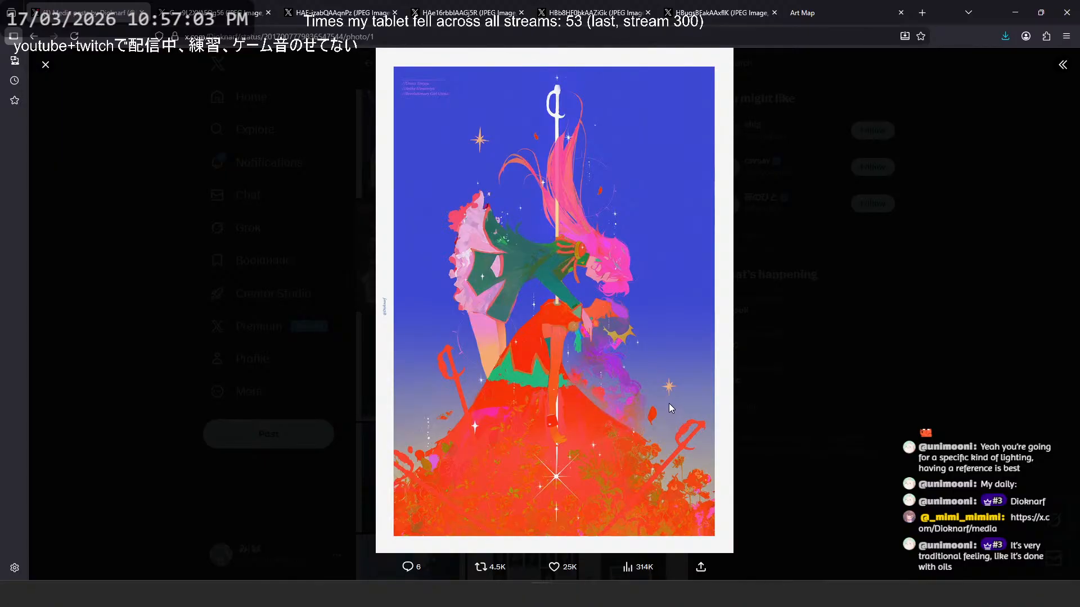
key(Escape)
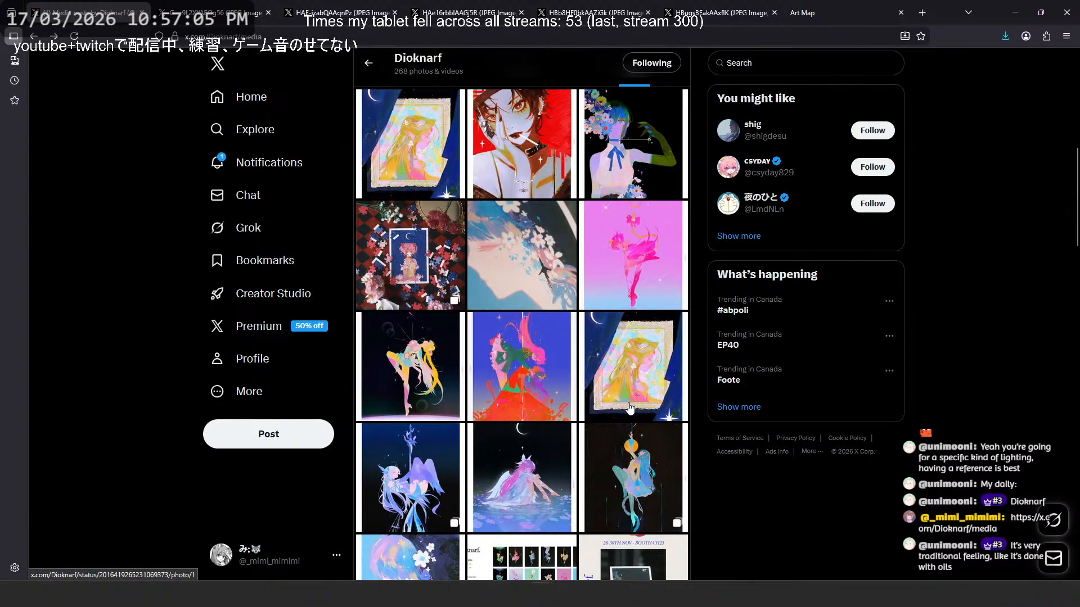
scroll(630, 409, down, 3)
- Revisit the enlarged blue-violet figure in its own tab and compare the sword and starry sky with the figure
click(246, 8)
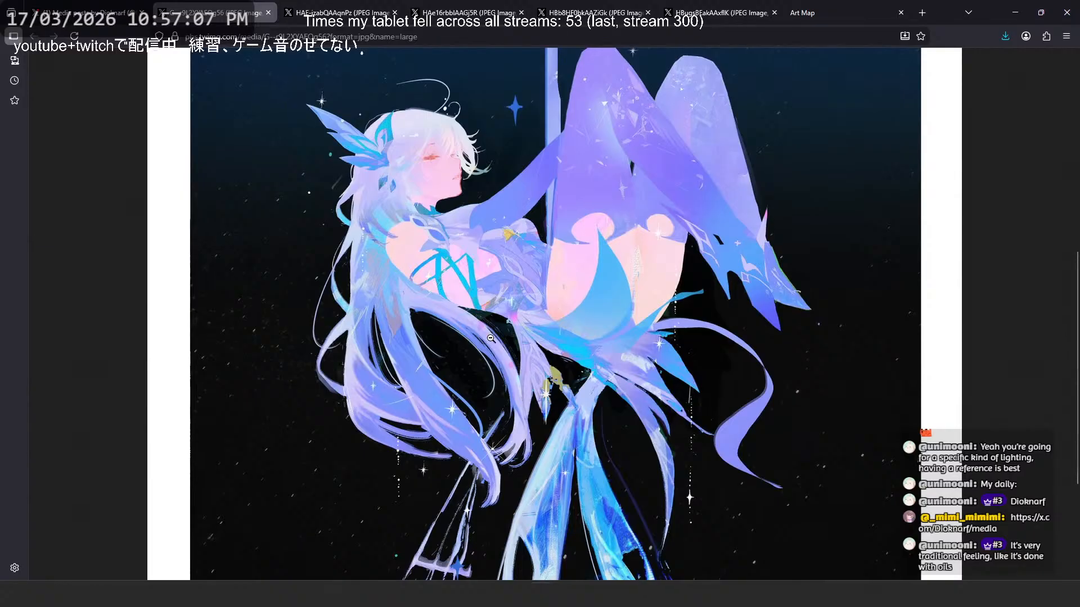
scroll(491, 338, up, 5)
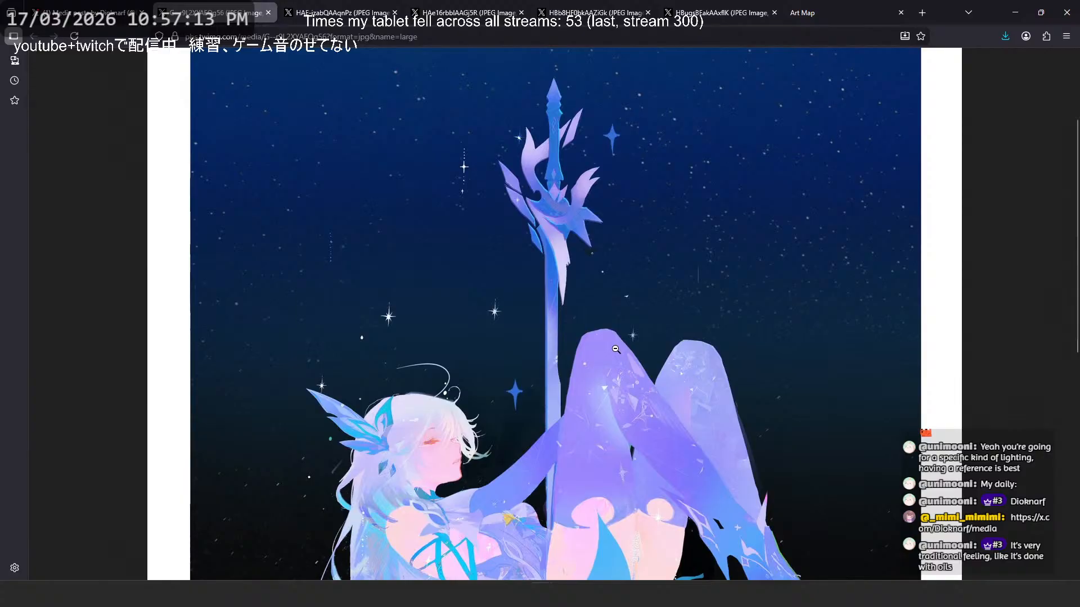
scroll(616, 349, down, 5)
- Open the blue-violet sword figure's post from the artist's media grid, check its crescent-moon companion image and bookmark the post
key(ctrl+shift+Tab)
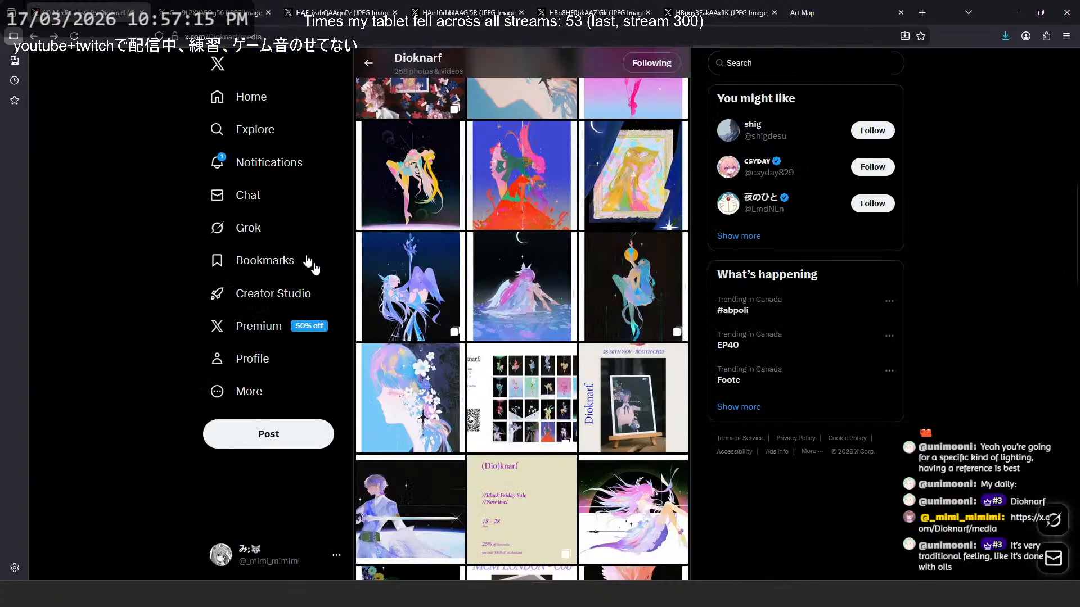
click(426, 276)
click(1066, 301)
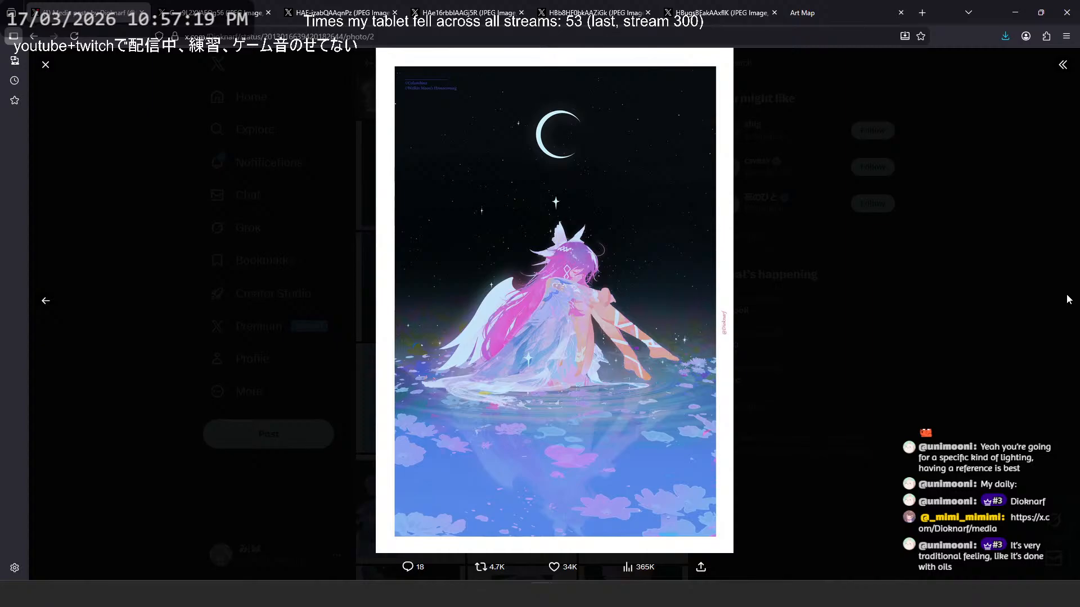
click(1068, 296)
click(413, 293)
click(1063, 68)
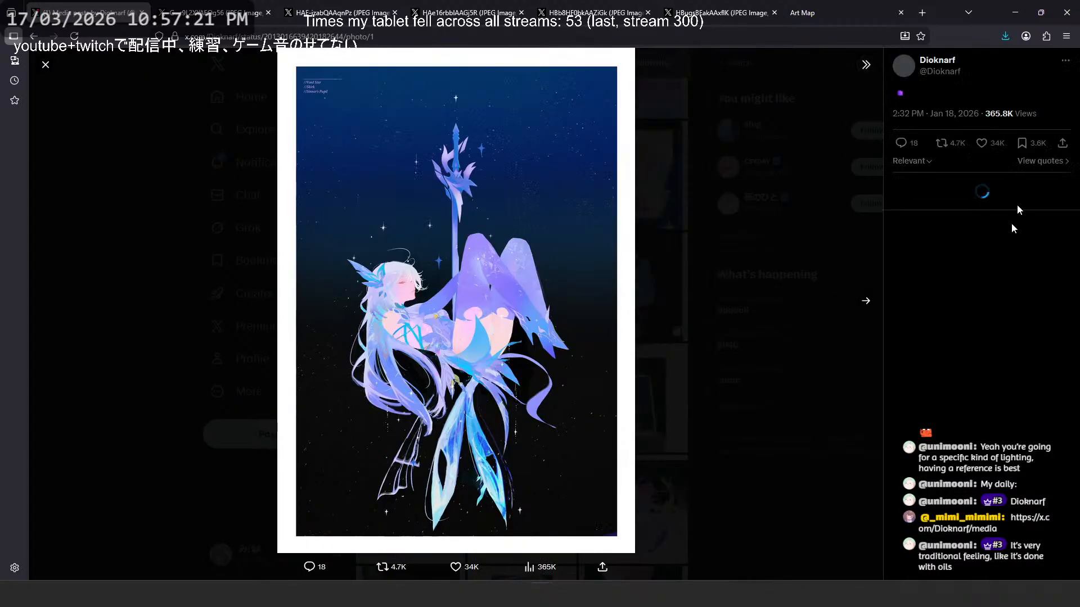
click(1022, 143)
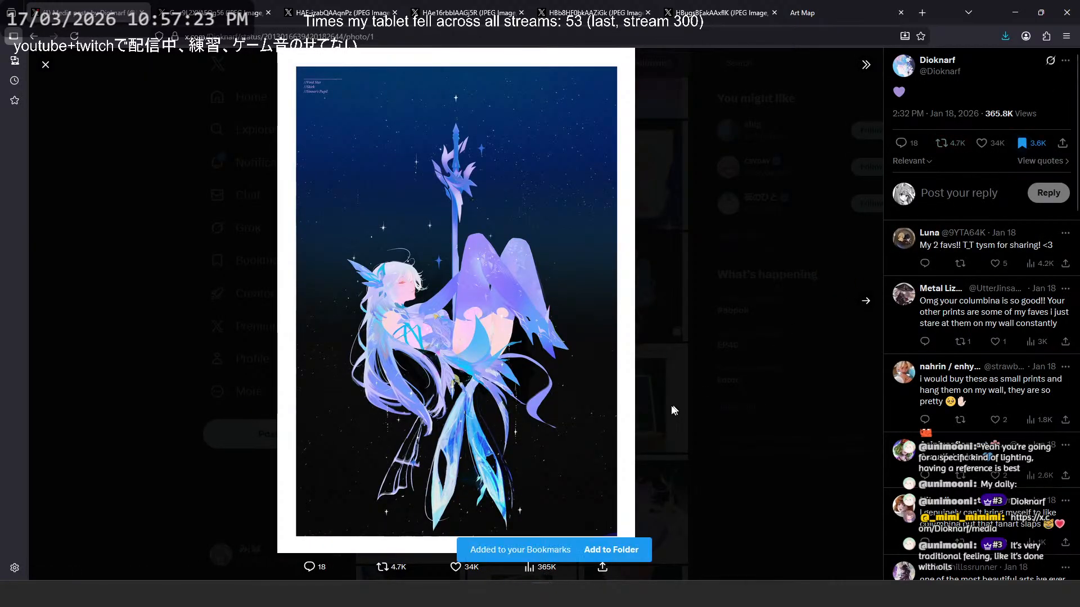
- Close the bookmarked post and open the Xavier artwork with the glowing horizontal sword from farther down the media grid
click(674, 410)
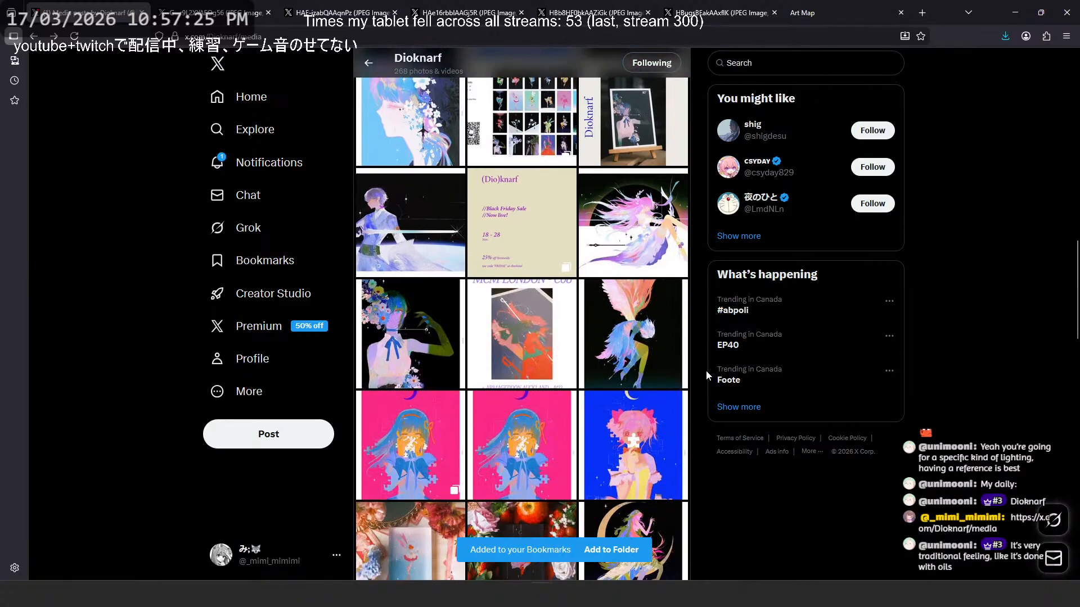
click(446, 243)
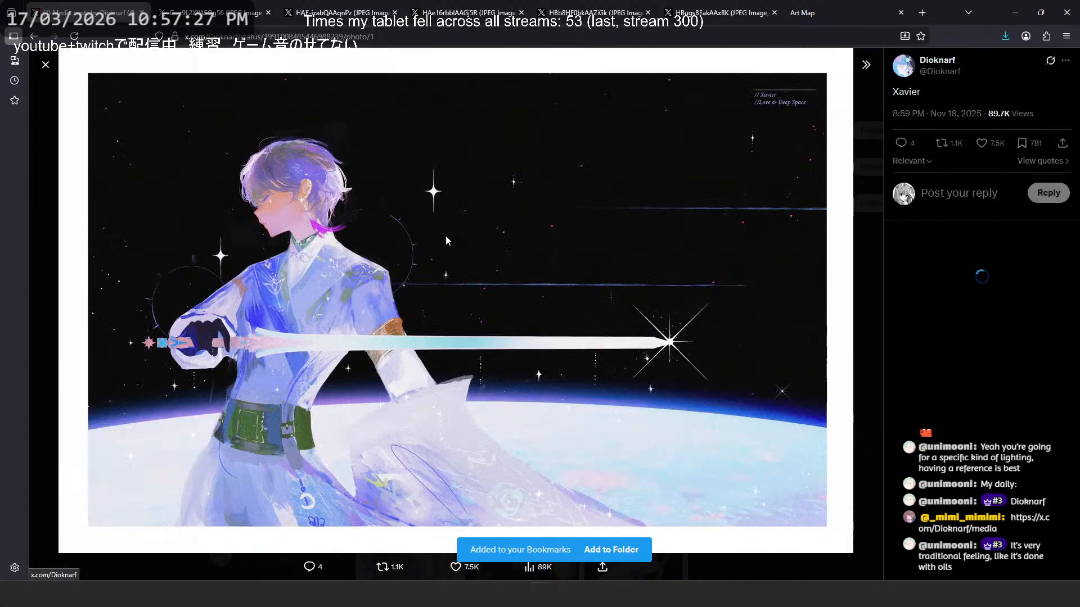
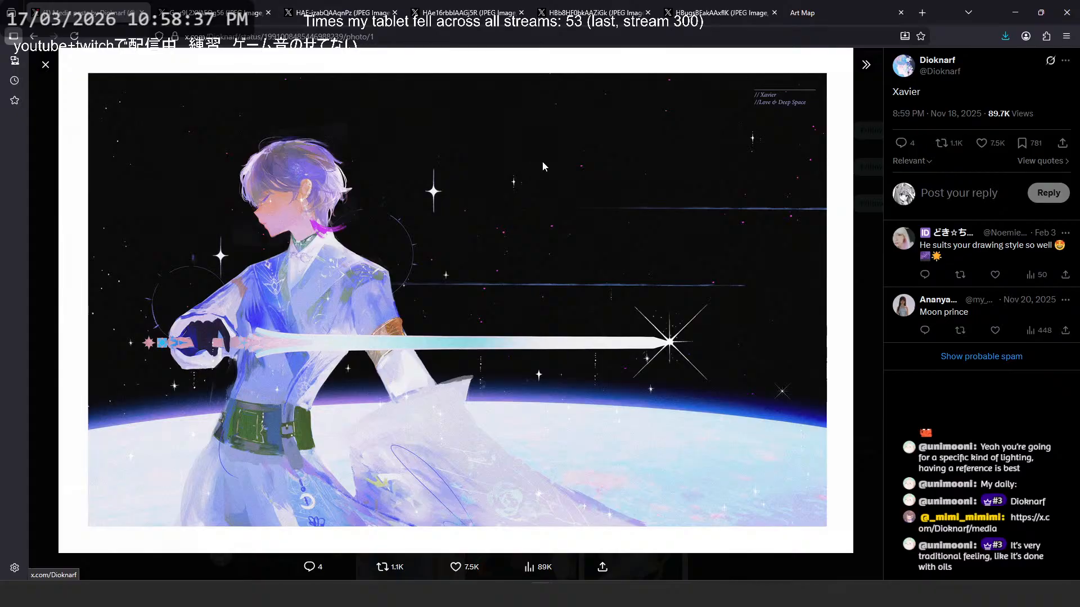
- Open the Xavier artwork in its own tab and examine the cloak, sword and belt at full size
right_click(527, 129)
click(540, 139)
click(195, 13)
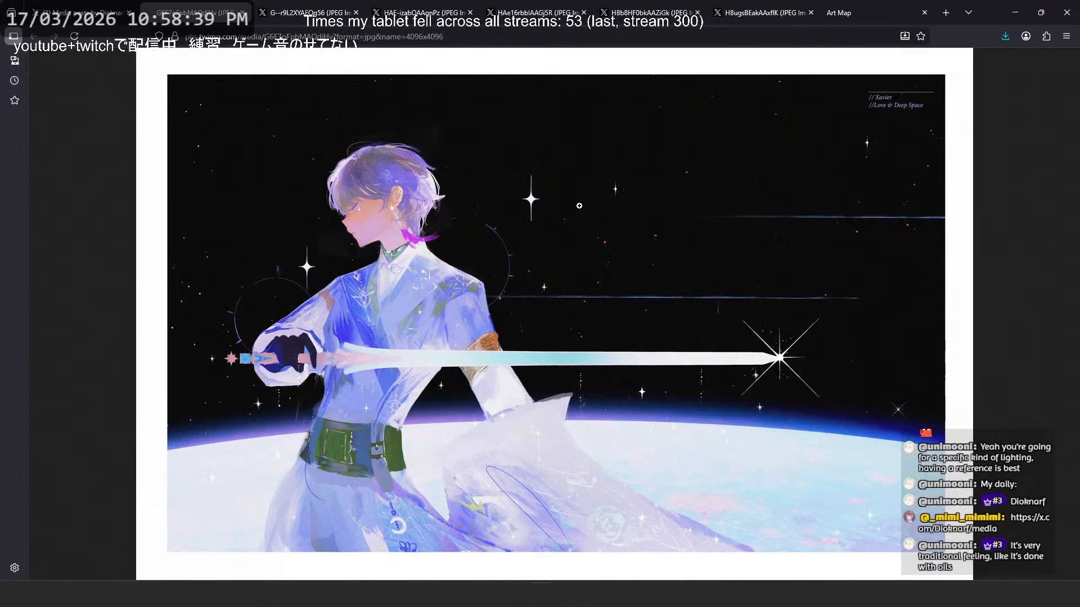
click(578, 205)
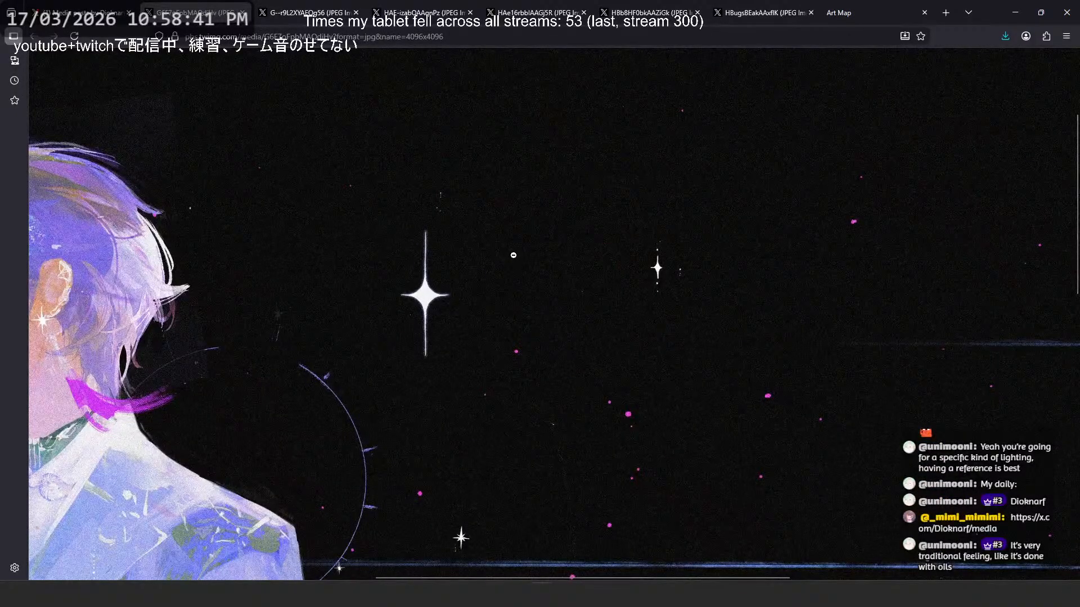
scroll(513, 255, down, 5)
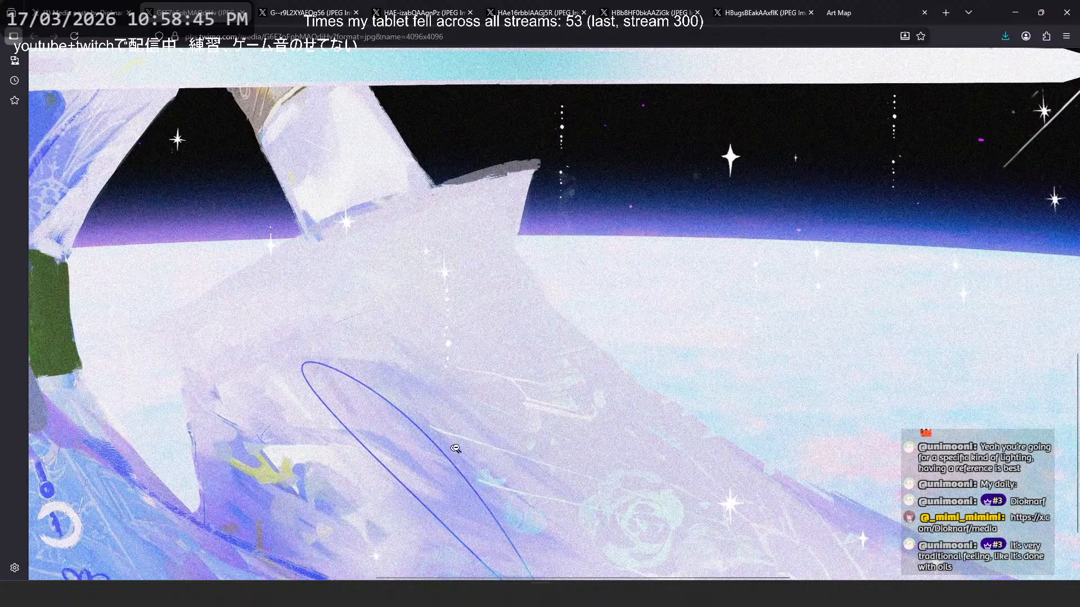
scroll(495, 427, down, 3)
scroll(509, 416, left, 4)
scroll(382, 383, up, 3)
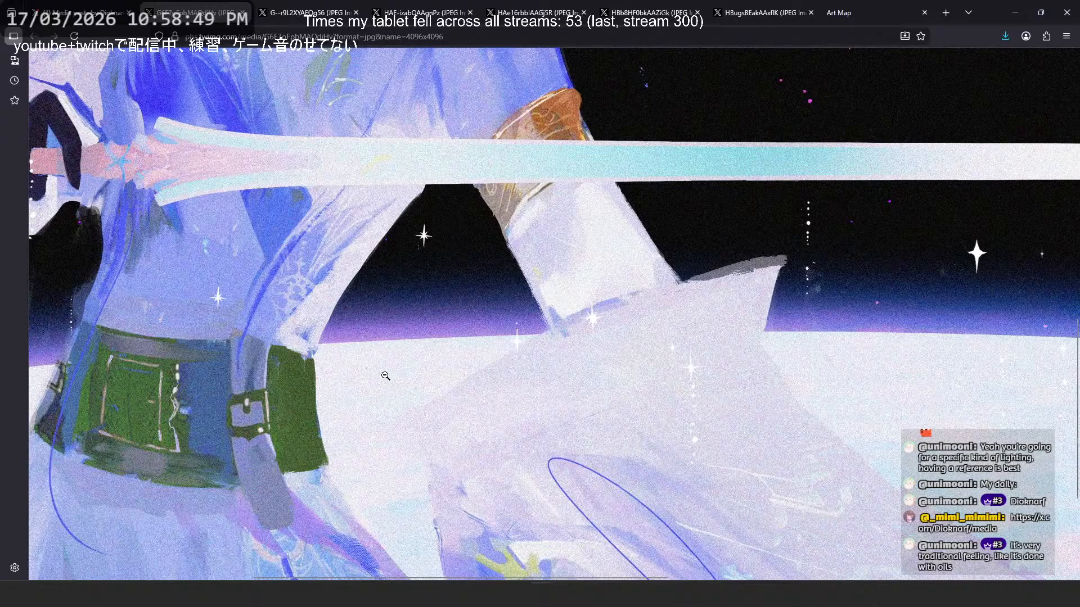
- Examine the starry sky and blue light streaks in the Xavier artwork, fit the image again and return to its post
scroll(386, 375, up, 10)
scroll(552, 303, right, 6)
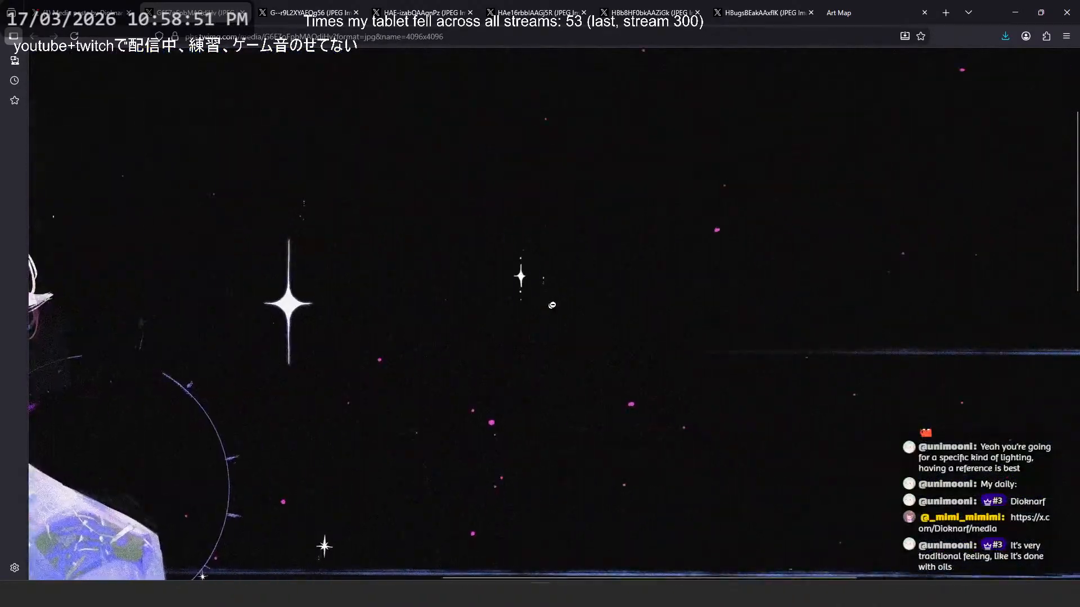
scroll(624, 259, up, 3)
scroll(661, 279, right, 3)
scroll(661, 304, down, 3)
scroll(619, 348, right, 2)
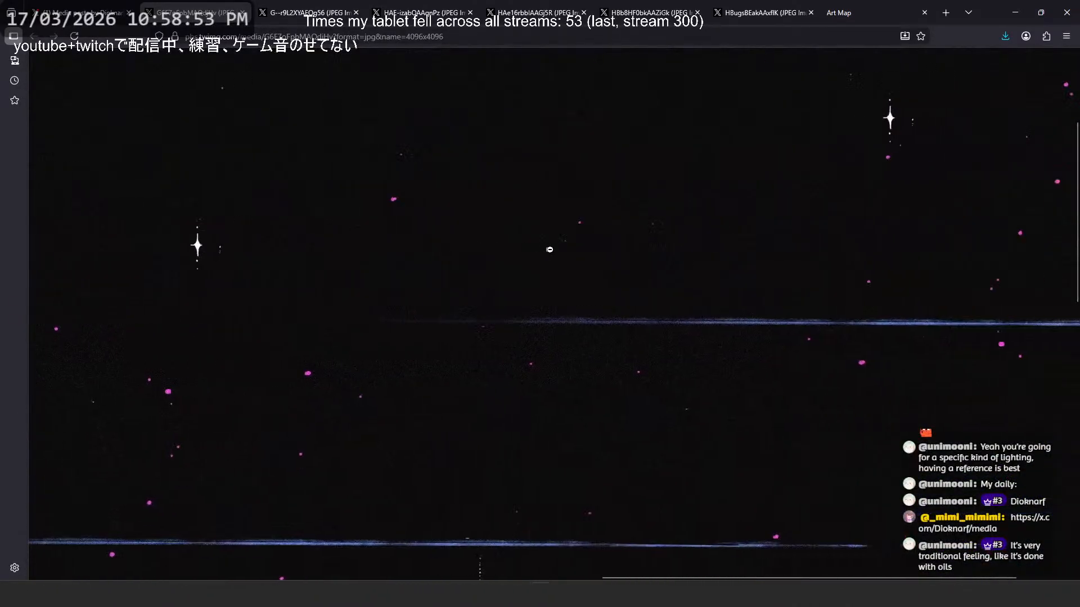
click(465, 380)
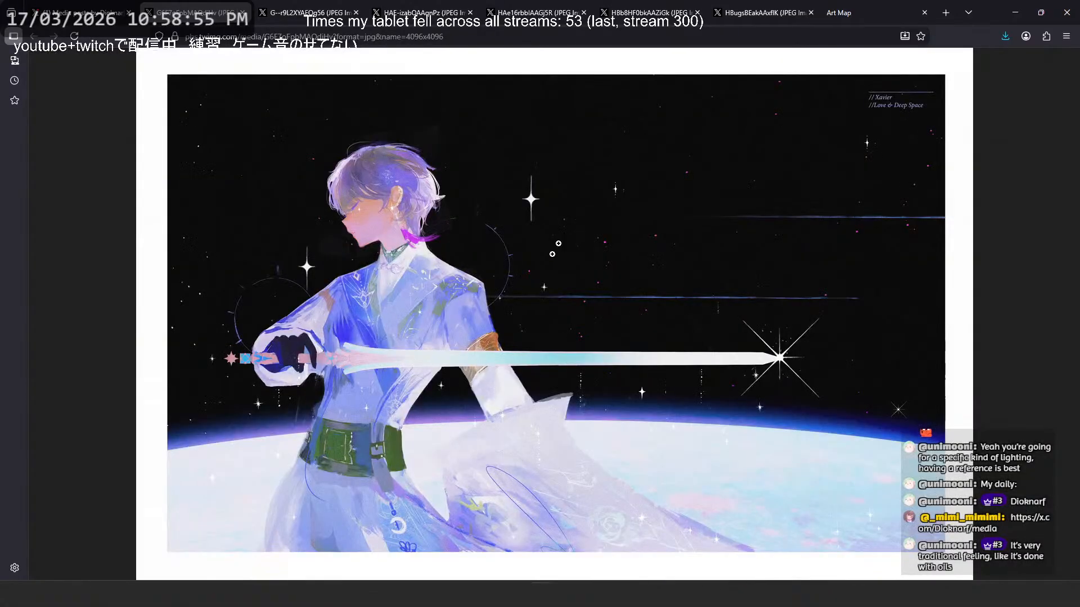
click(85, 13)
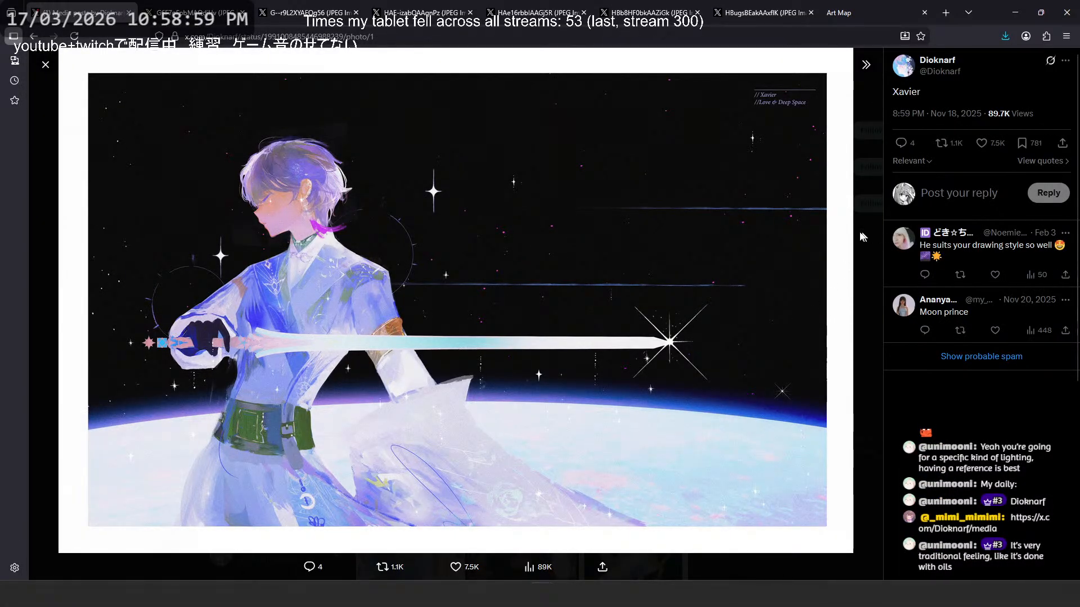
- Close the Xavier post, open the winged Galbrena artwork from the media grid and view it enlarged in its own tab
click(862, 269)
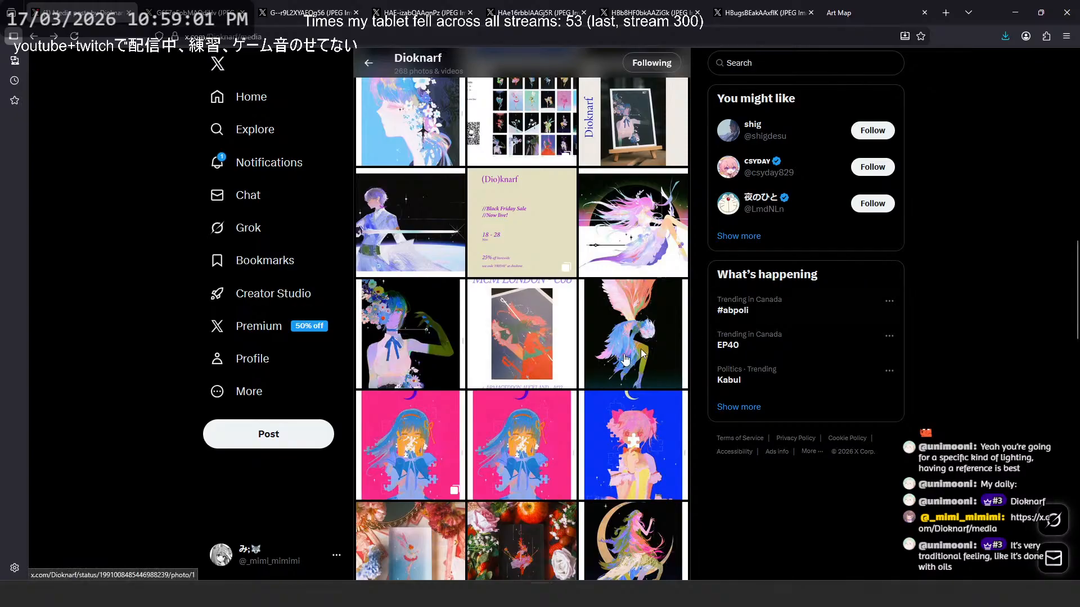
click(616, 347)
right_click(576, 278)
click(613, 291)
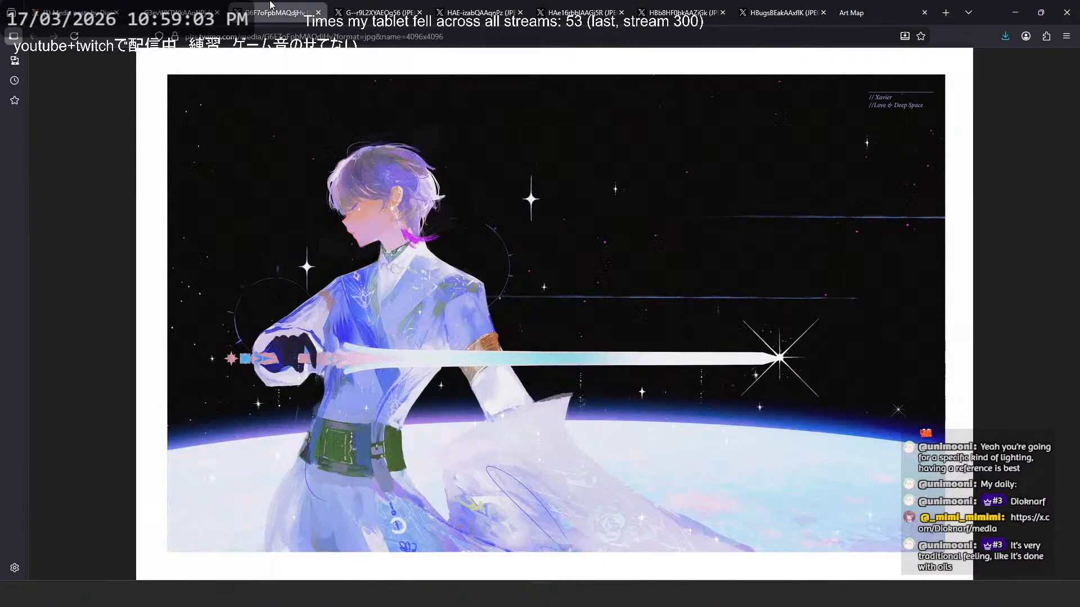
click(684, 313)
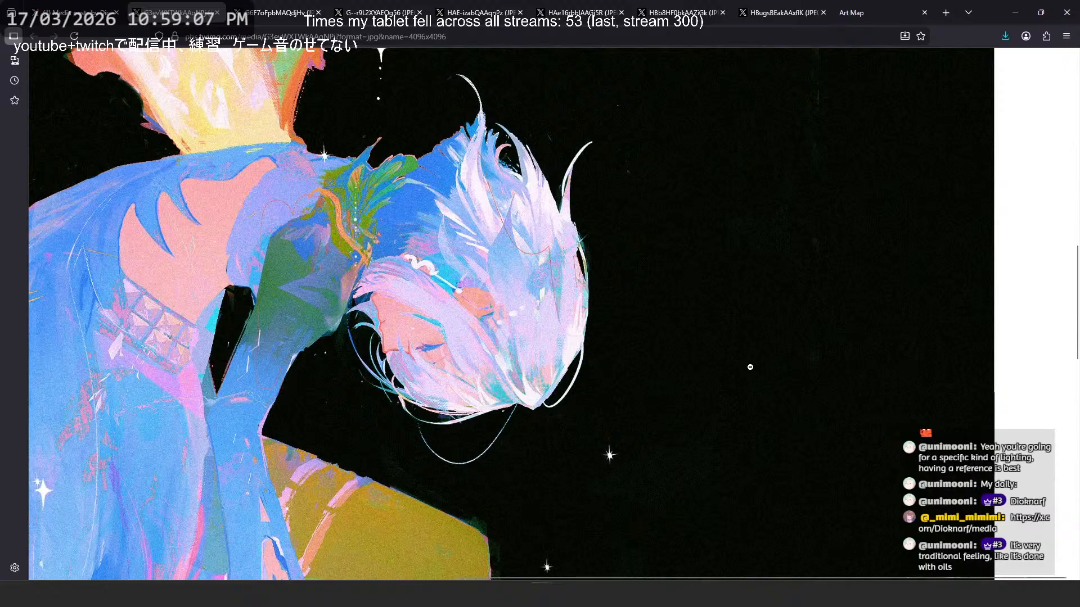
- Examine the Galbrena figure's head, blue feathered dress and olive legs at full size, and fit the image again
scroll(751, 367, down, 5)
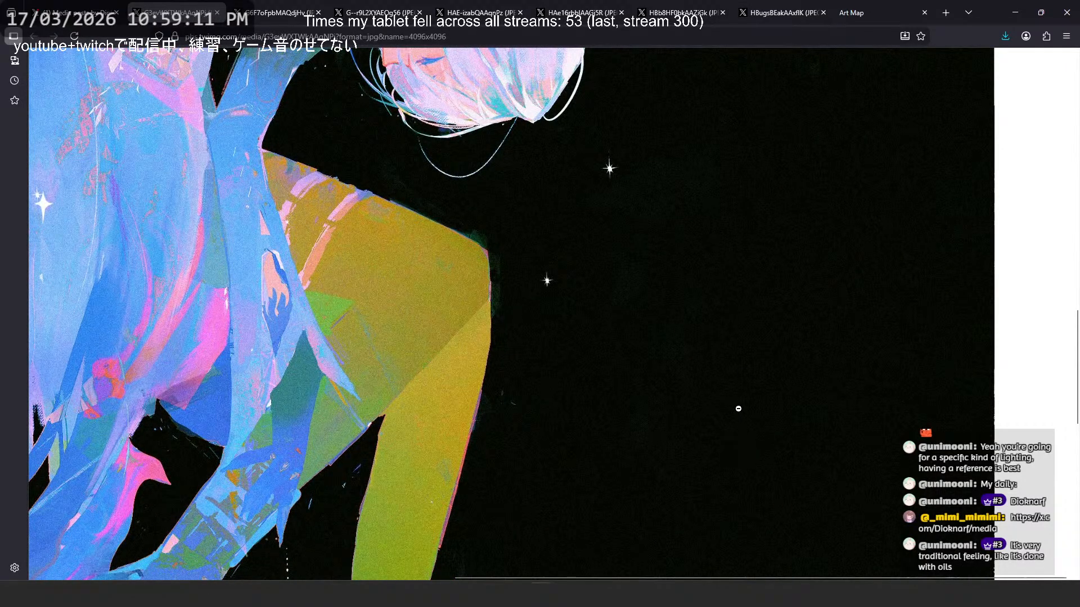
scroll(742, 386, up, 2)
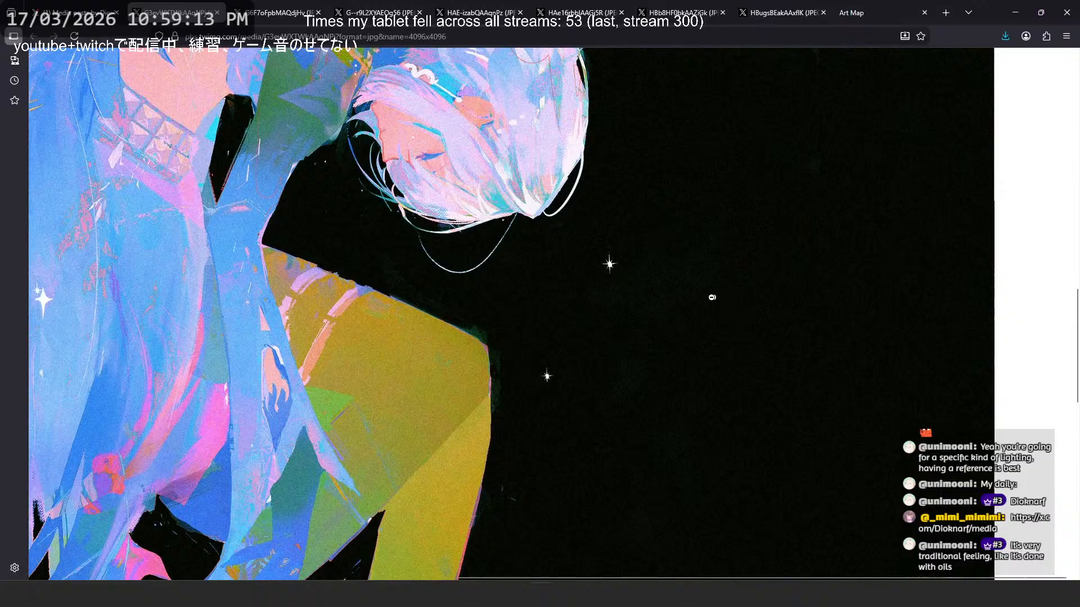
scroll(712, 297, left, 3)
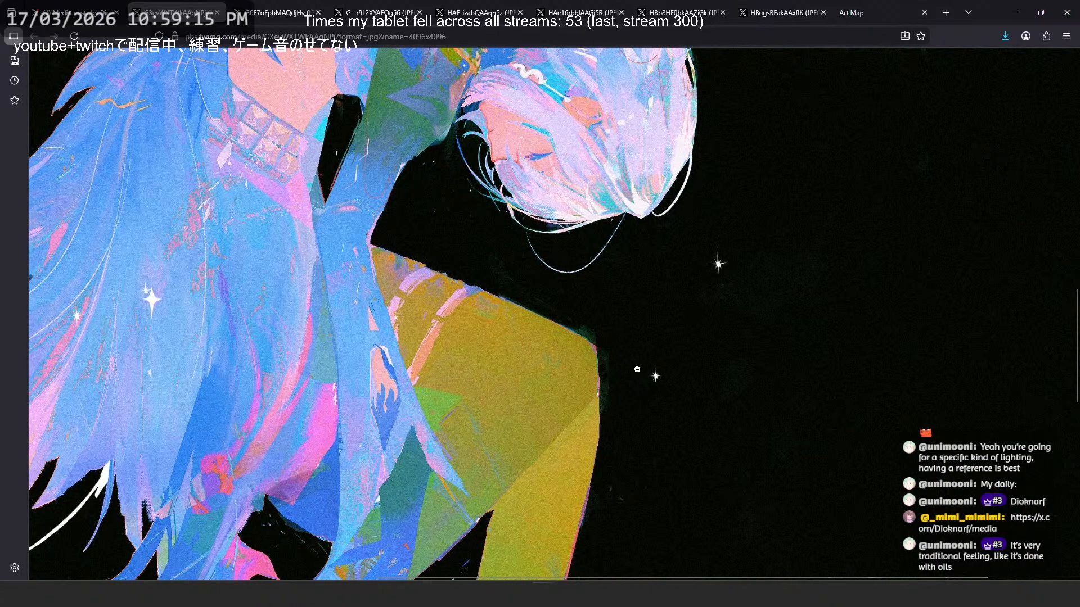
scroll(637, 369, down, 5)
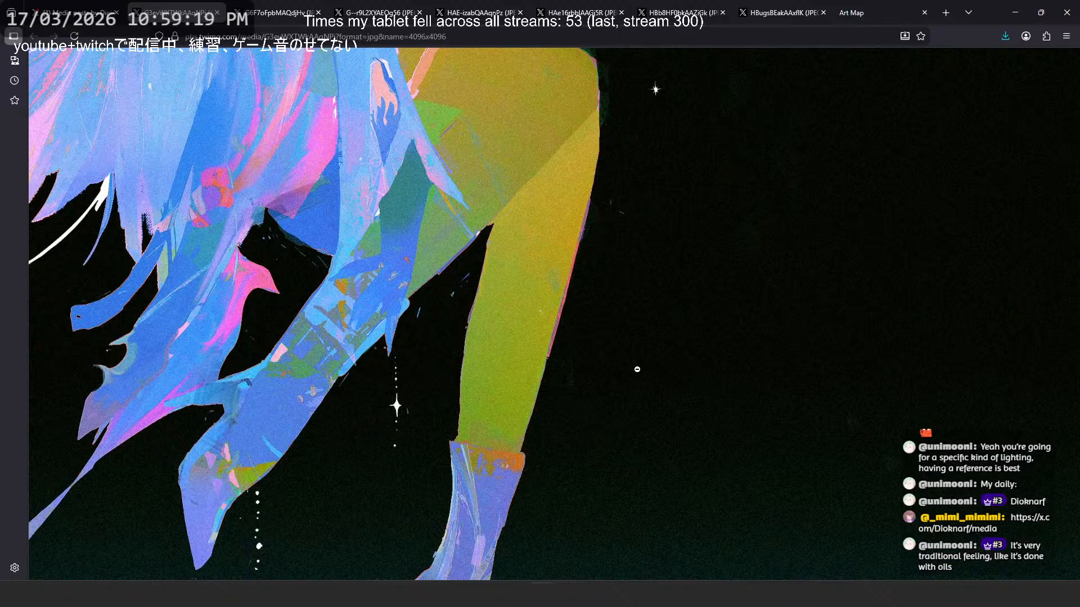
click(458, 453)
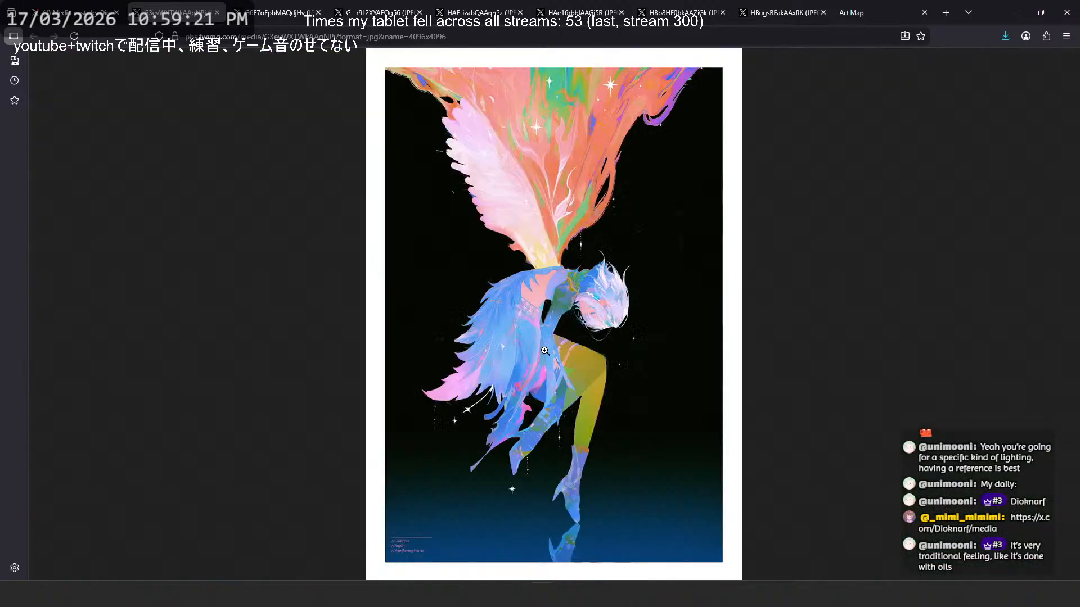
- Enlarge the Galbrena artwork around the legs and compare the boots with the pale wing and orange flames
click(562, 415)
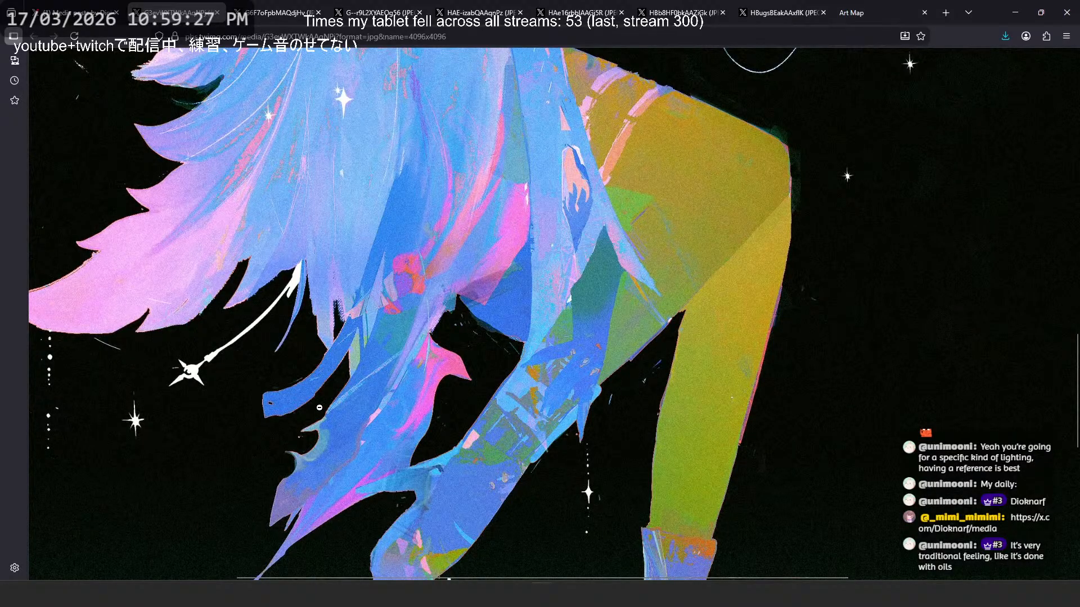
scroll(305, 418, down, 5)
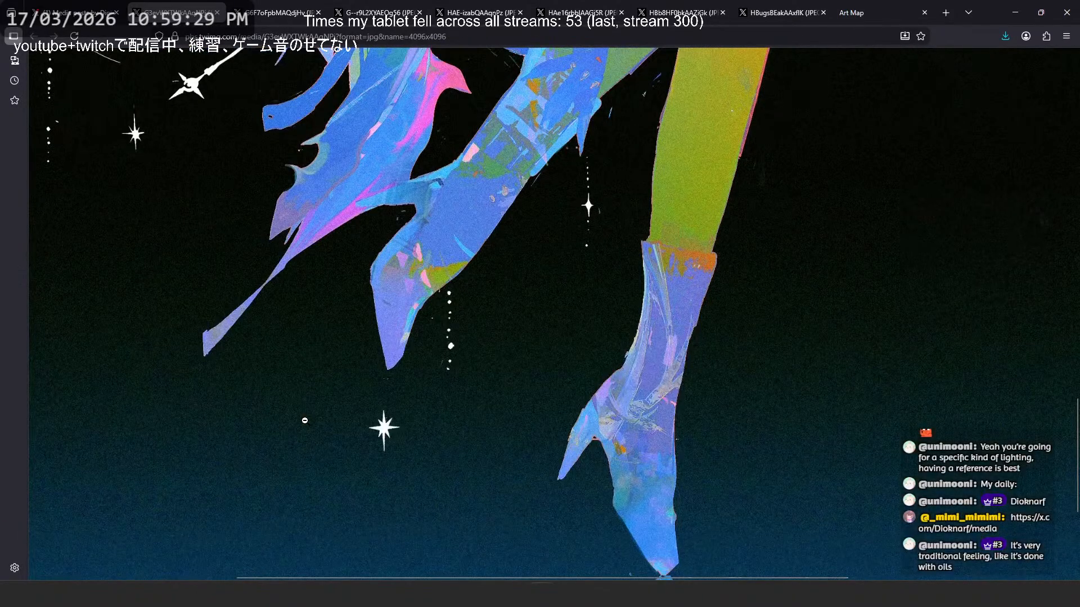
scroll(304, 421, down, 5)
scroll(304, 420, up, 15)
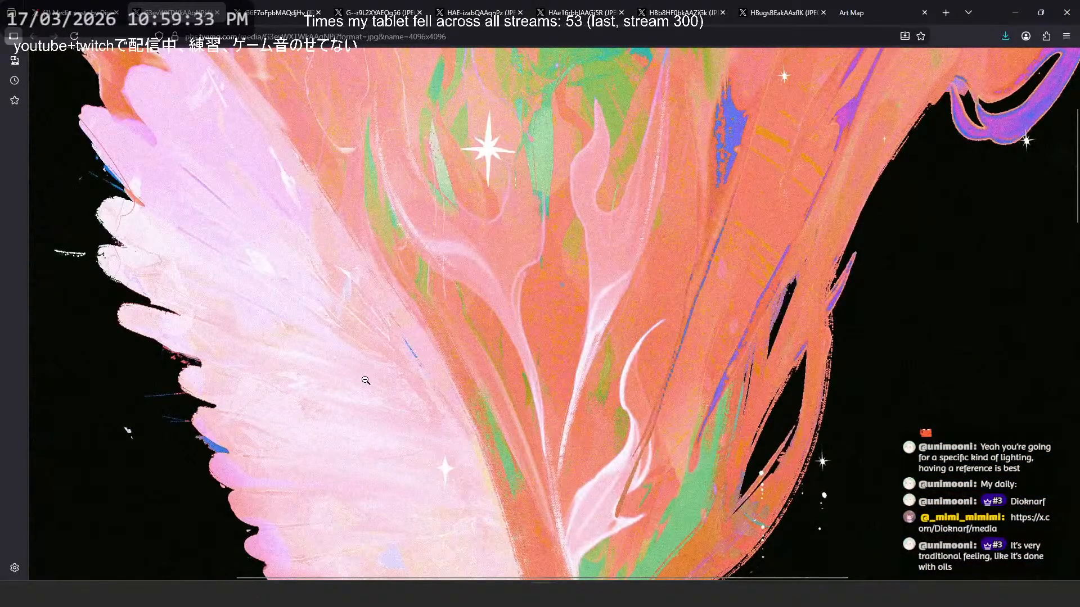
click(366, 382)
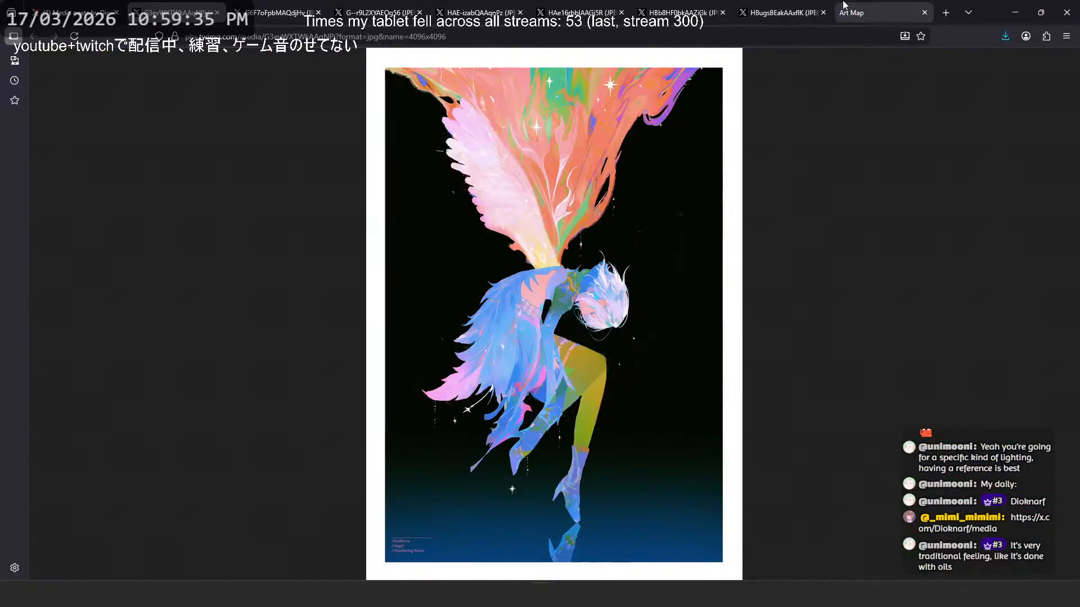
- Switch to Art Map, view the whole image map around the uploaded artwork and return to the Galbrena post
click(866, 13)
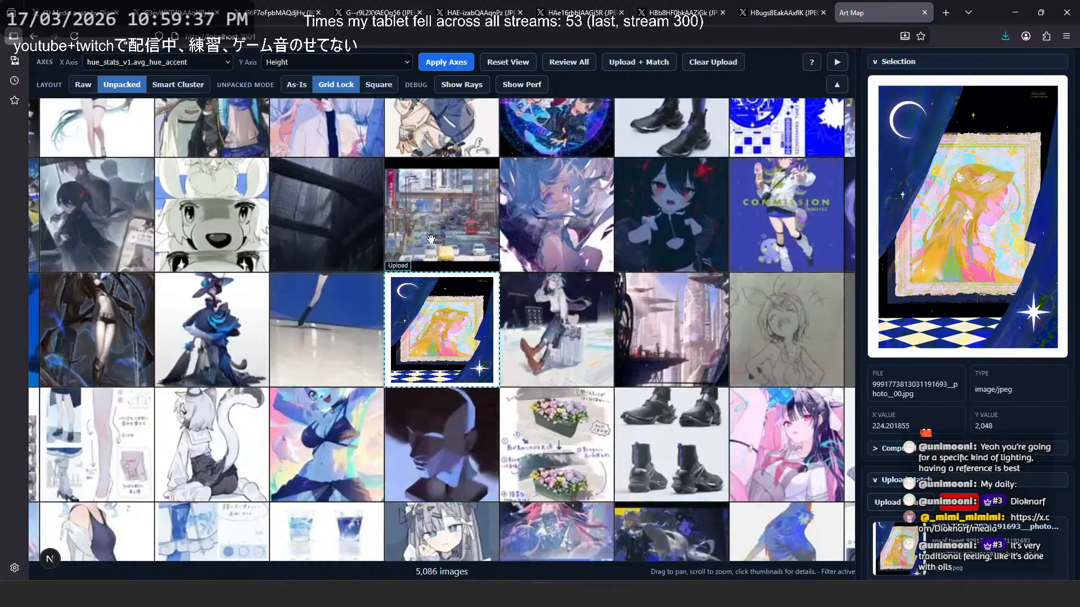
scroll(540, 258, down, 10)
scroll(539, 259, up, 3)
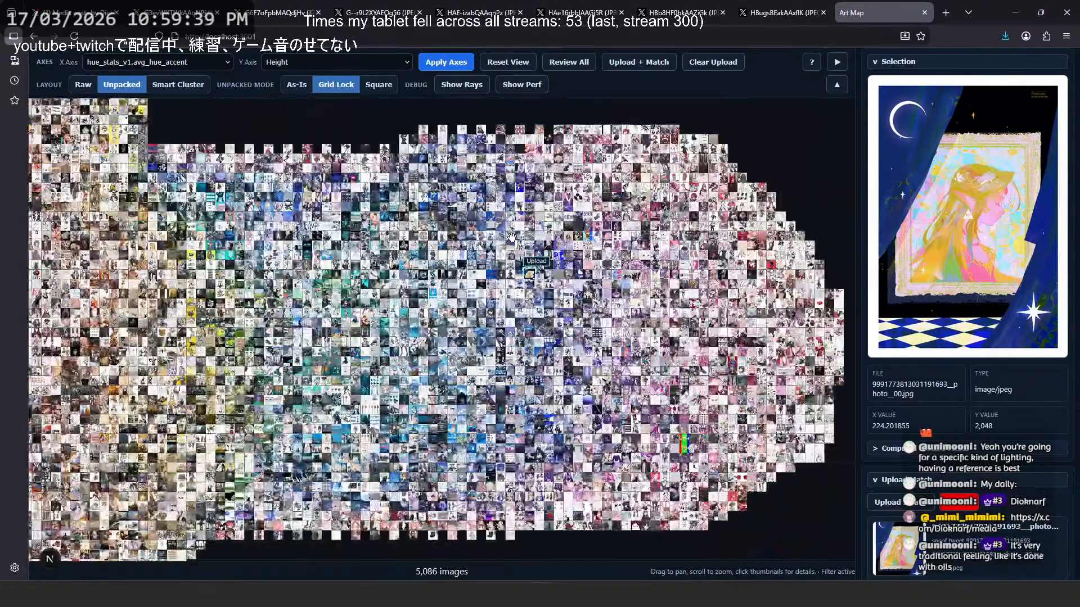
click(79, 12)
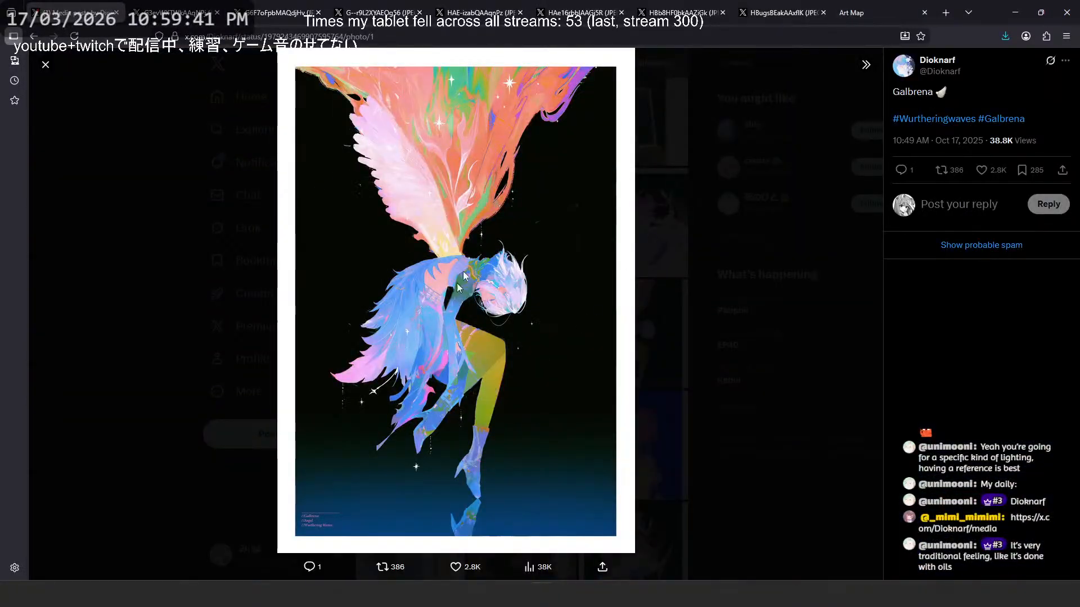
- Check the Princess Zelda image, look through Art Map's X-axis features, clear the thumbnail selection and return to the Galbrena post
click(809, 13)
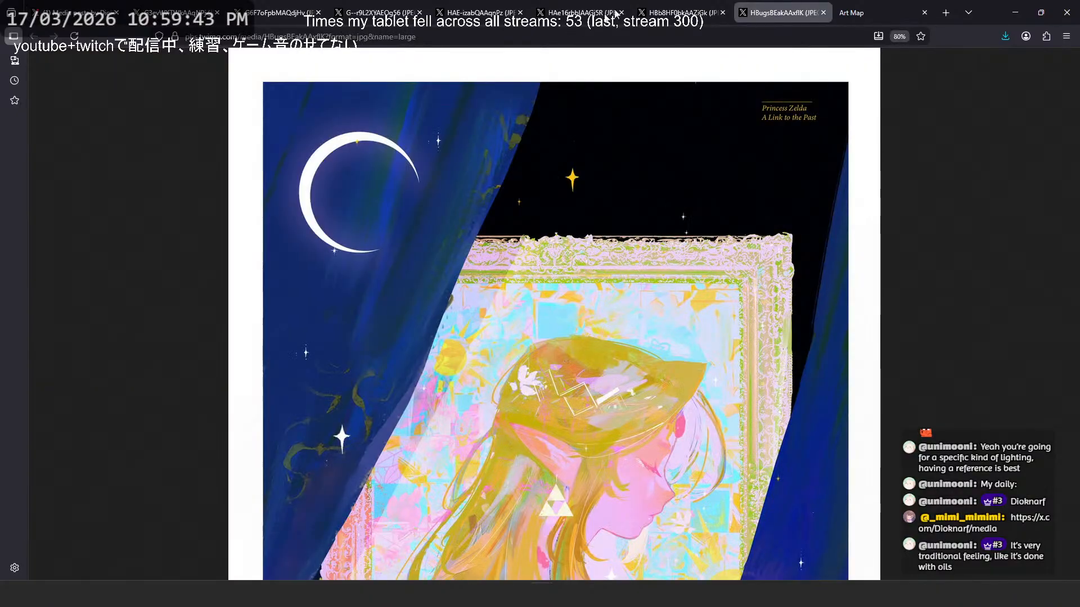
click(860, 12)
click(157, 62)
scroll(150, 307, down, 2)
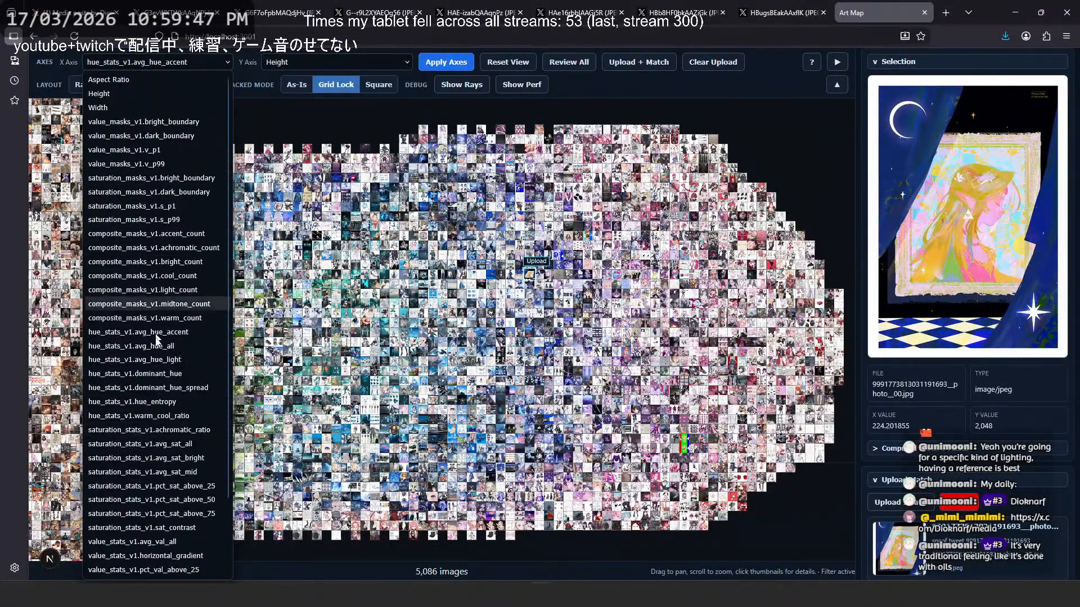
click(789, 213)
scroll(543, 272, down, 3)
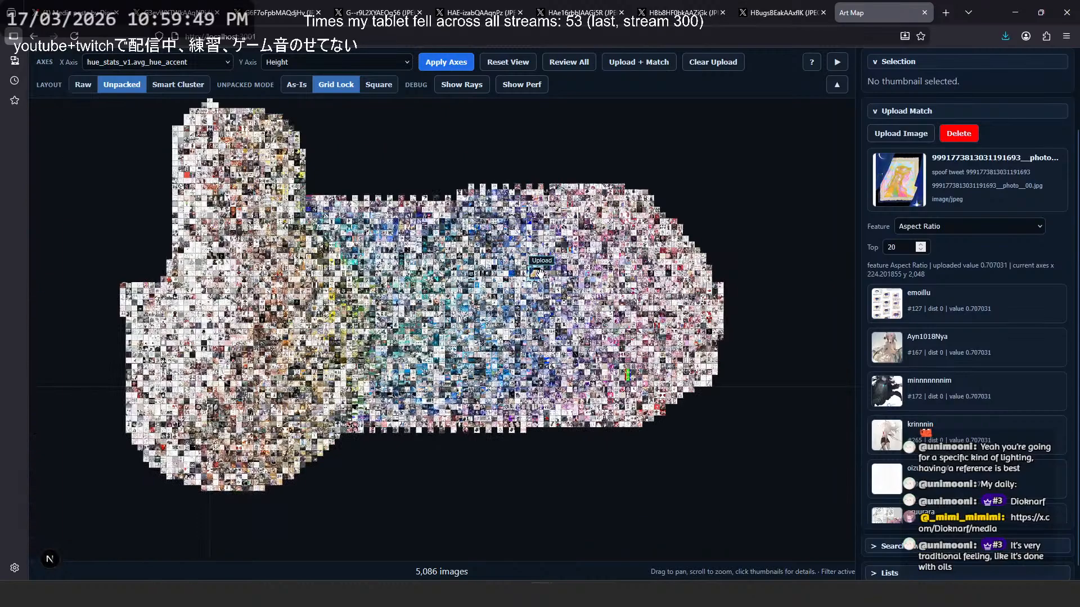
scroll(377, 252, up, 3)
scroll(383, 240, down, 2)
click(85, 11)
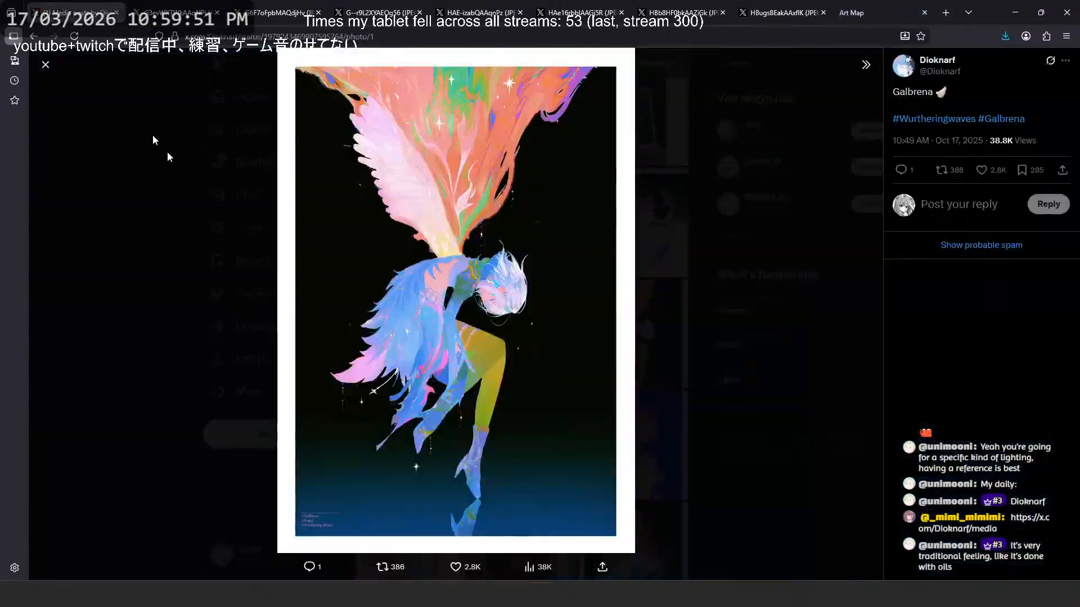
- Revisit the Galbrena image in its own tab and examine the flame and wing textures at full size
click(154, 8)
click(554, 135)
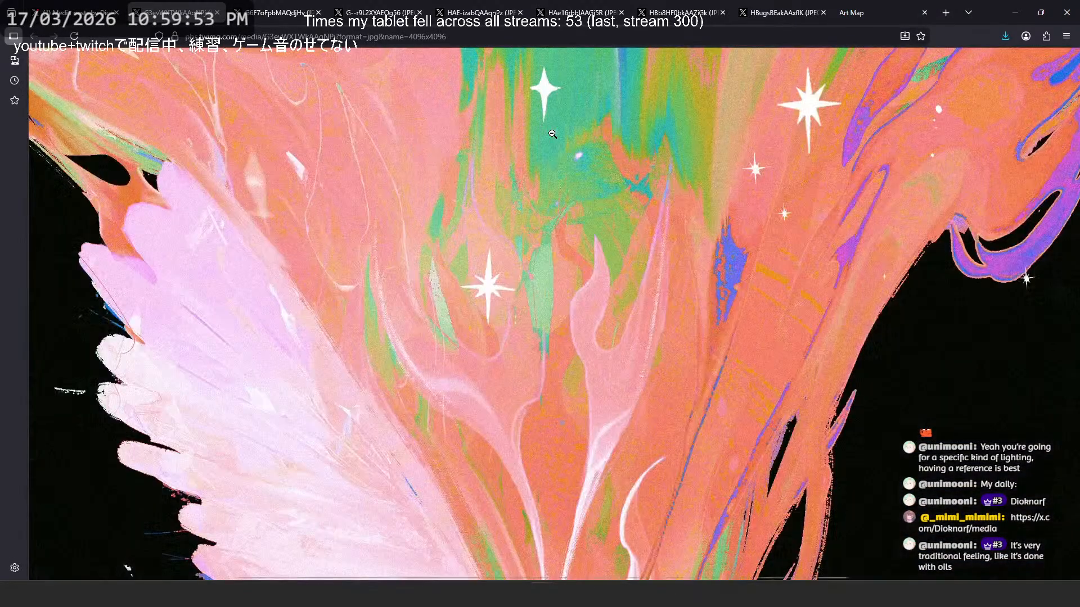
ctrl+scroll(497, 232, down, 5)
click(499, 233)
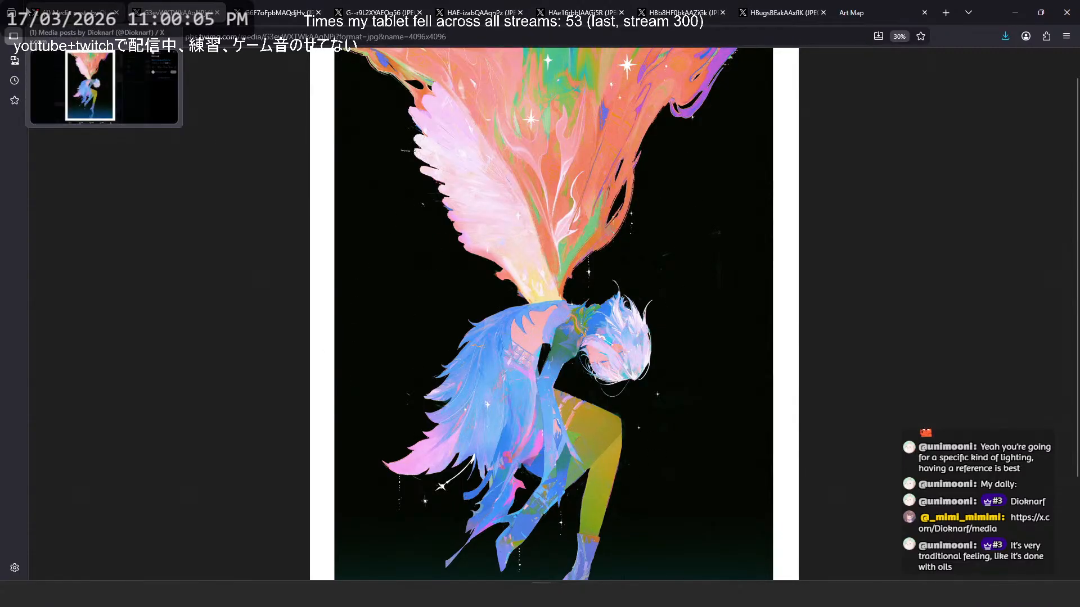
- Close the Galbrena post and browse older artworks farther down the artist's media grid
click(54, 8)
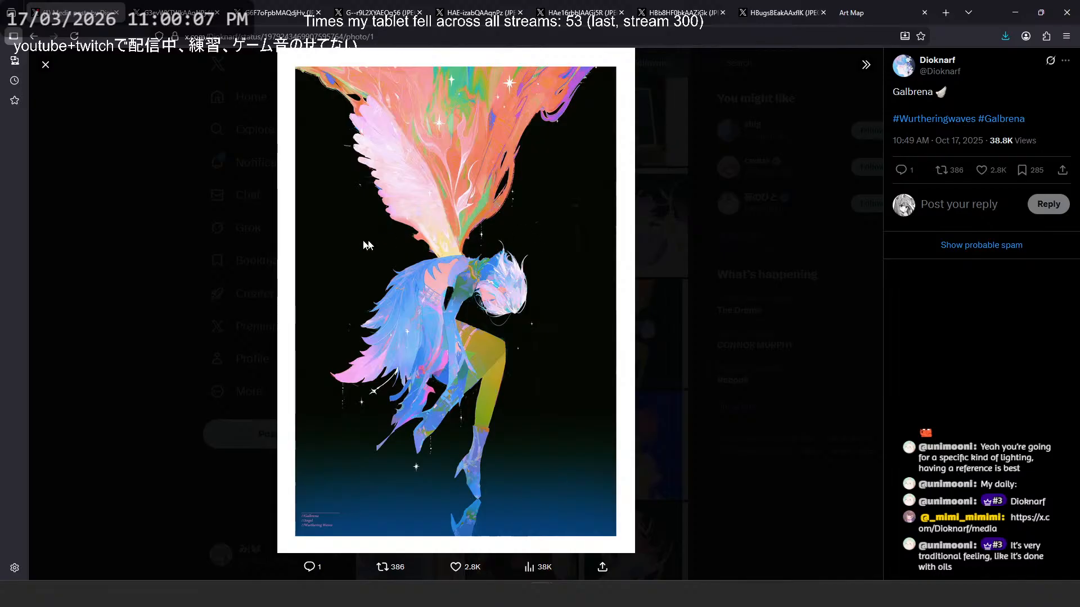
click(764, 326)
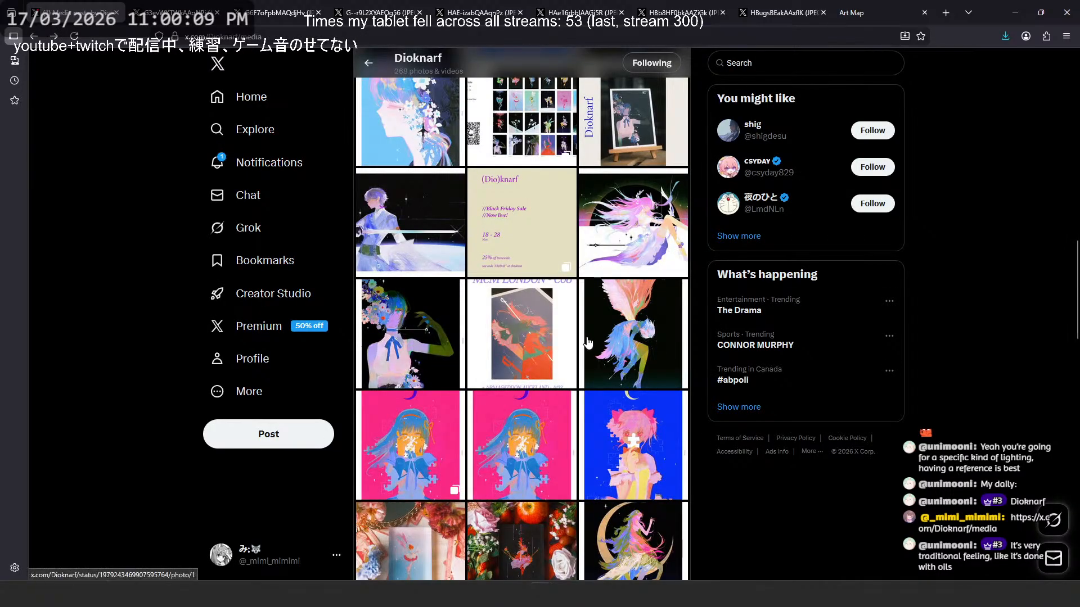
scroll(588, 341, down, 3)
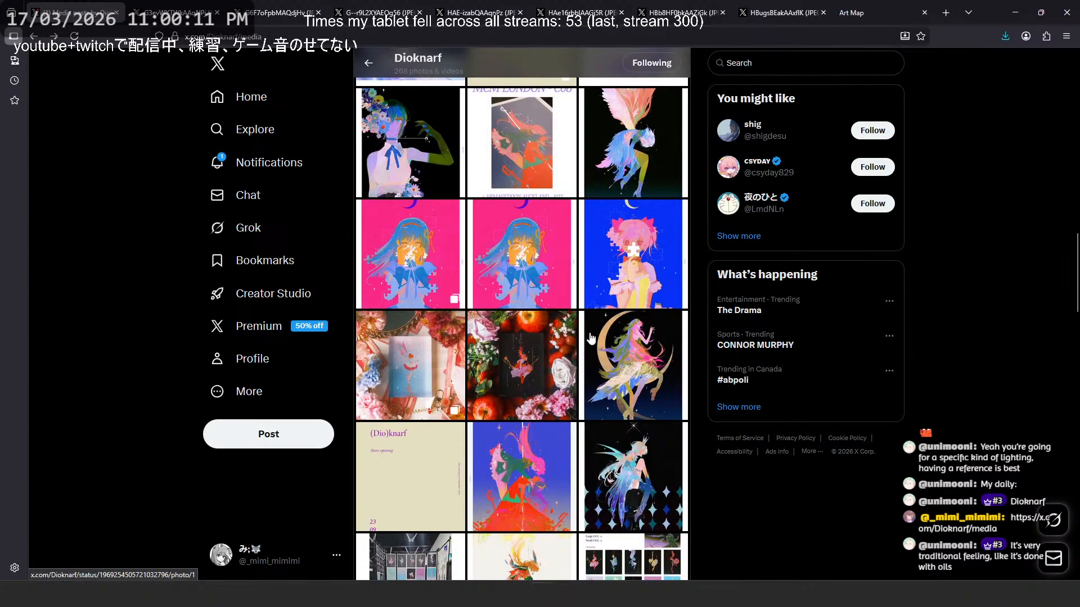
scroll(591, 338, down, 3)
scroll(590, 336, down, 3)
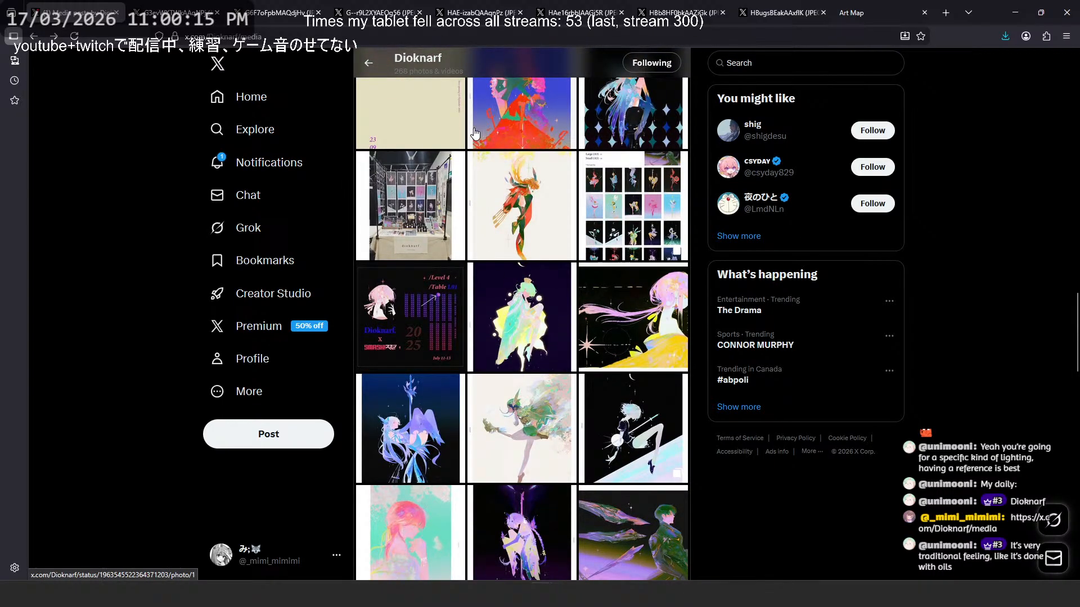
- Switch to Art Map and plot the images with saturation_stats_v1.sat_contrast on the X axis
click(855, 5)
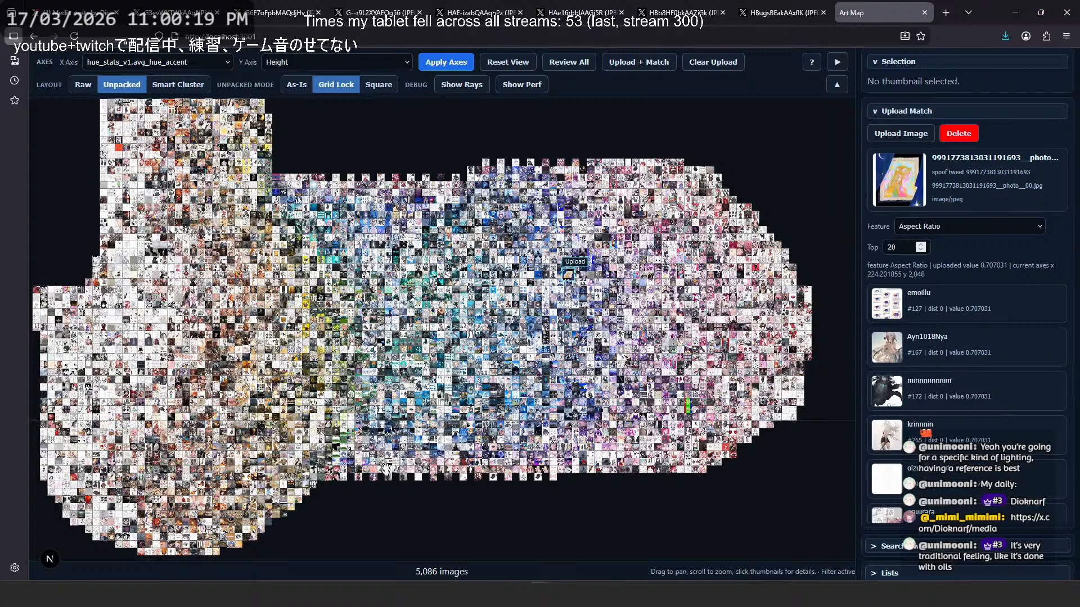
click(189, 60)
scroll(169, 360, down, 2)
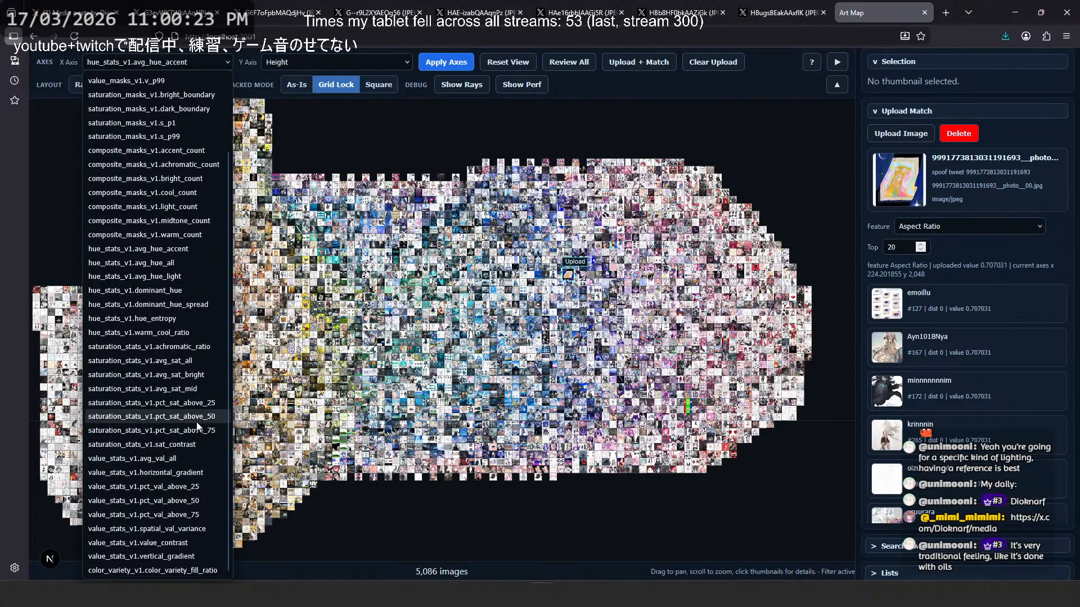
click(191, 444)
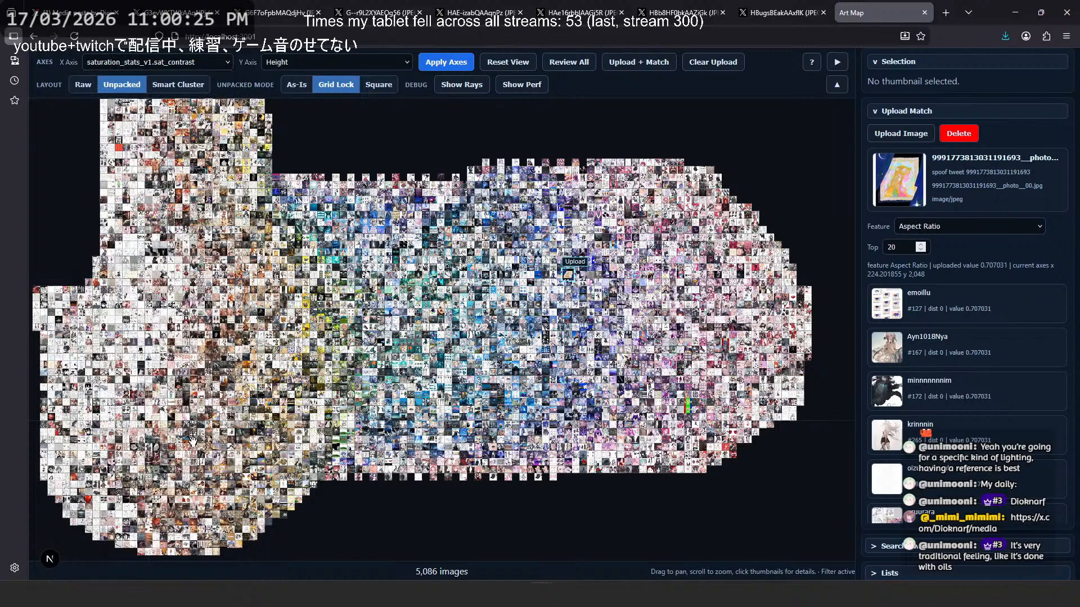
click(440, 63)
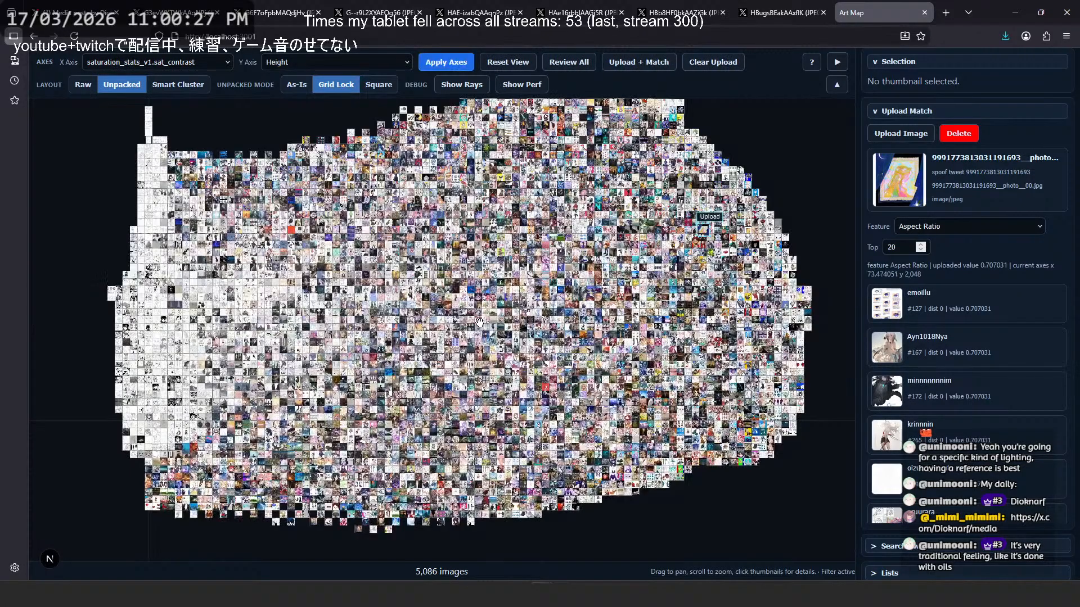
- Examine the saturation-contrast map from the pale low-contrast images to the high-contrast end, both closely and as a whole
scroll(616, 140, up, 5)
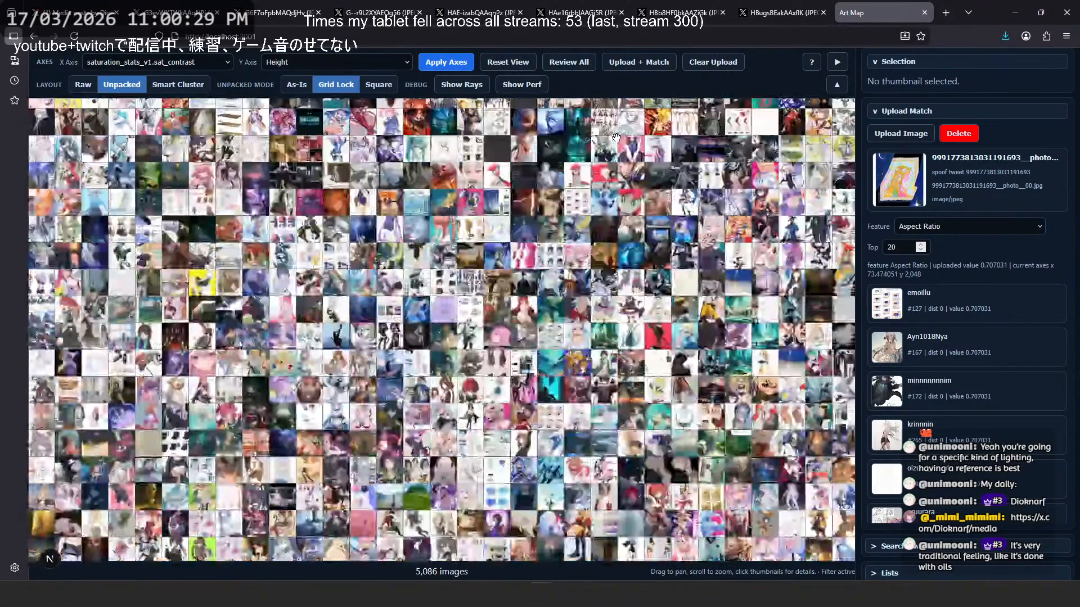
scroll(616, 149, down, 5)
drag(221, 324, 302, 326)
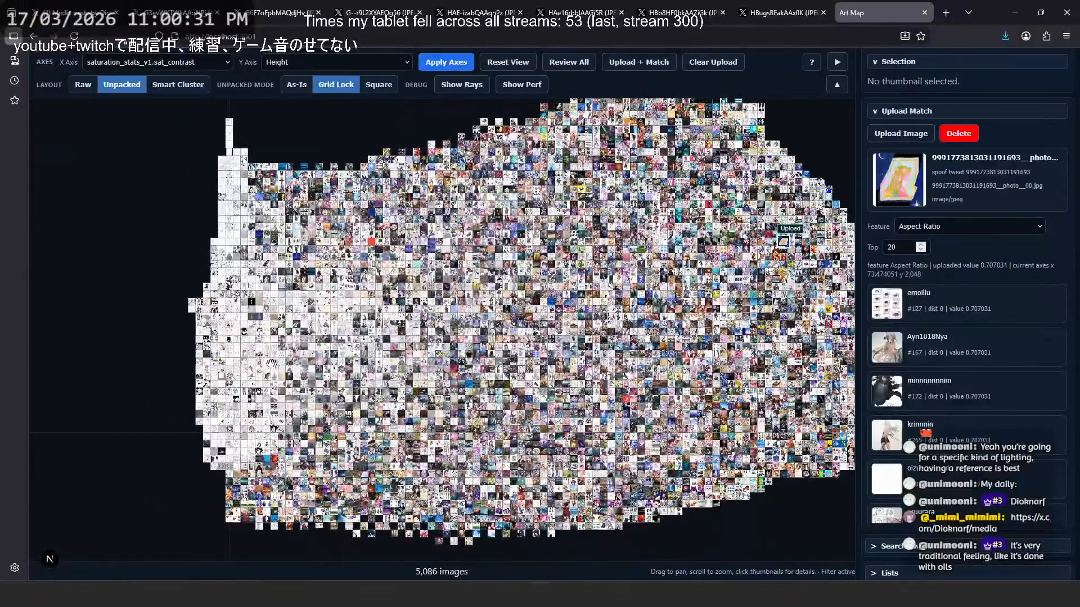
scroll(231, 341, up, 4)
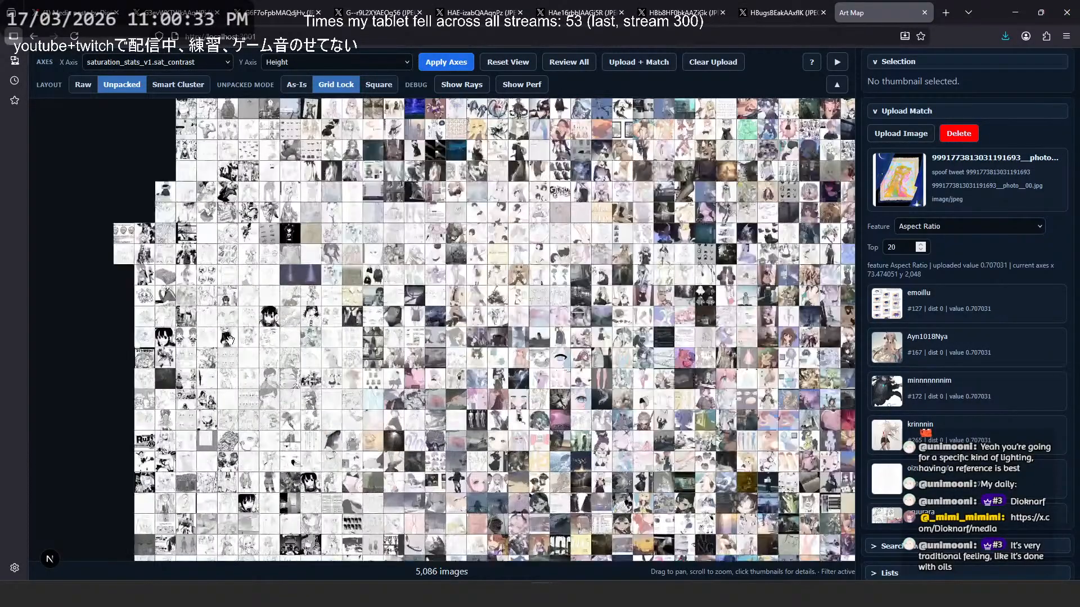
drag(827, 304, 260, 318)
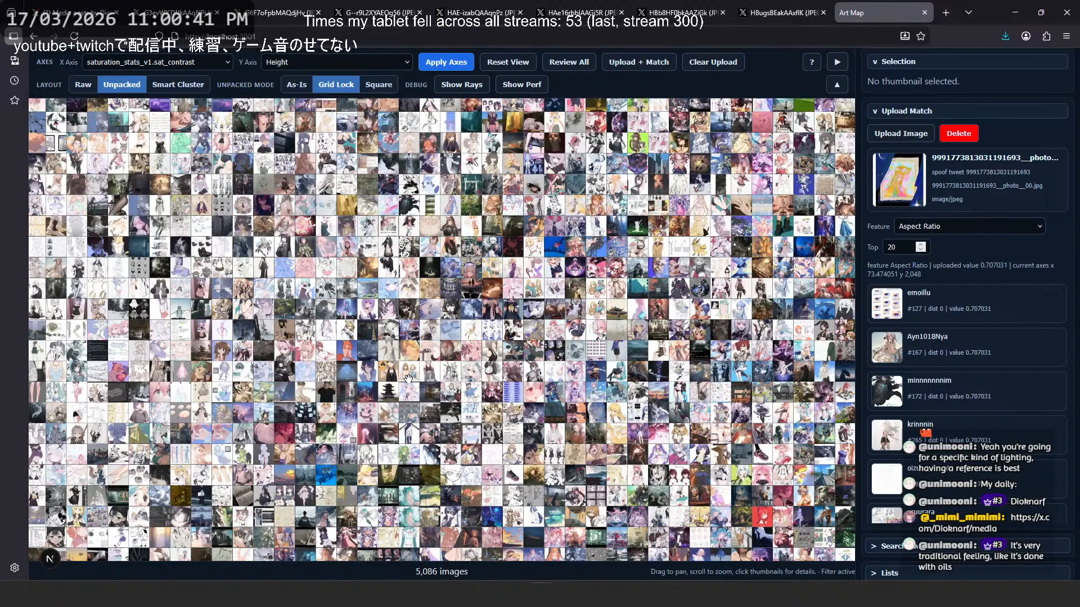
scroll(369, 335, down, 7)
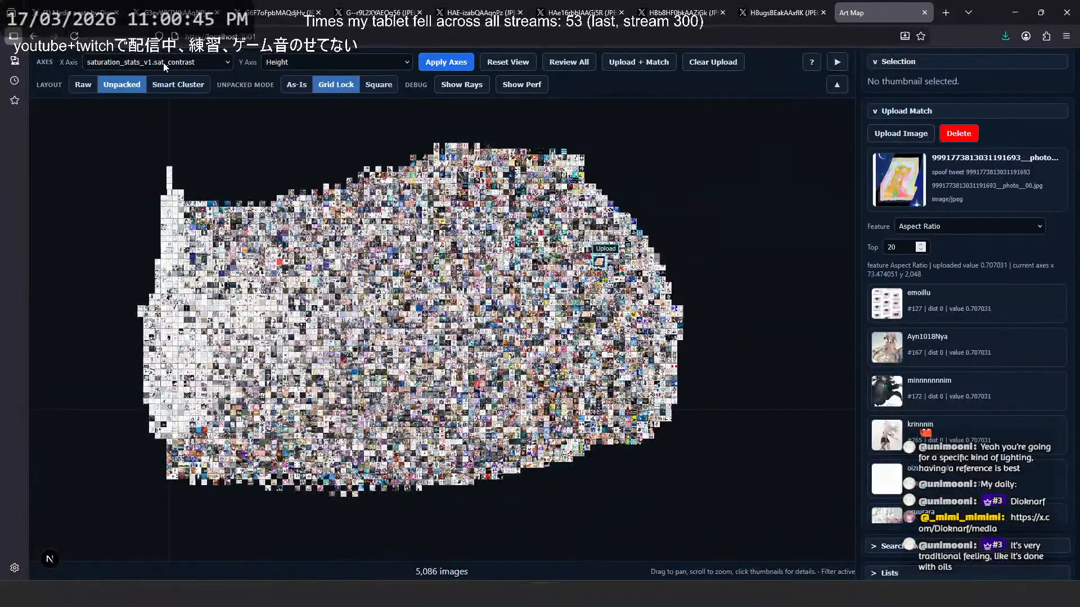
scroll(701, 310, up, 5)
scroll(677, 315, up, 2)
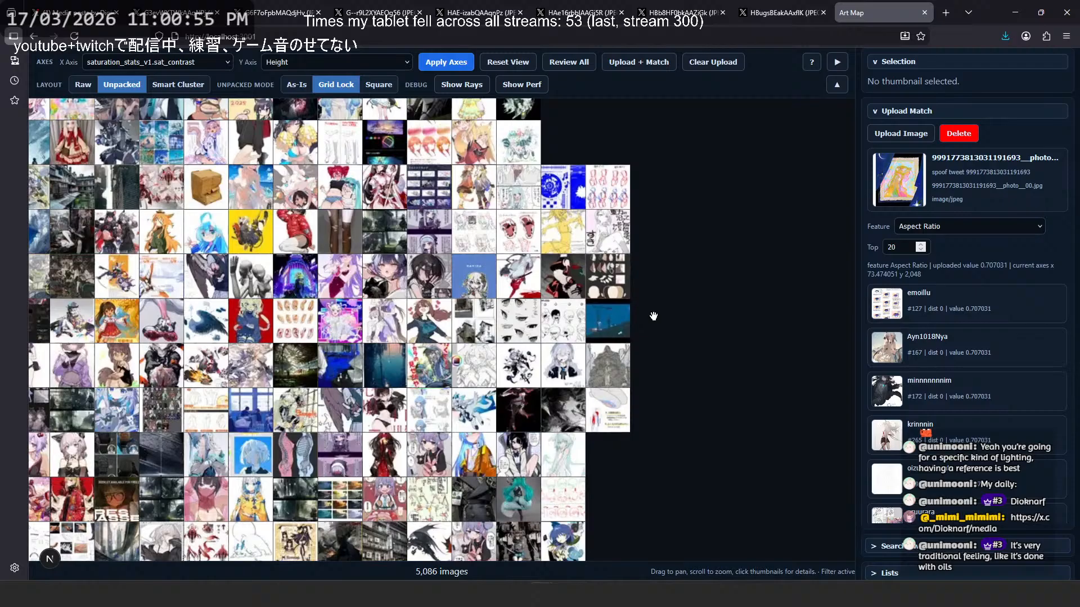
- Plot the images with hue_stats_v1.hue_entropy on the Y axis and inspect the images with high hue entropy and saturation contrast
click(168, 63)
click(337, 62)
scroll(359, 407, down, 2)
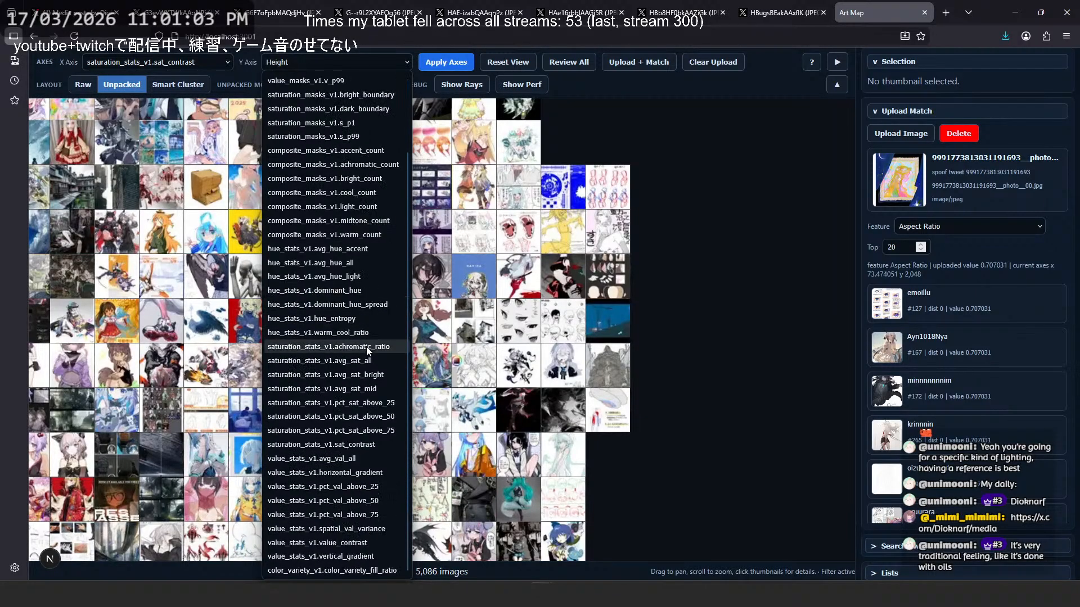
click(319, 318)
click(438, 63)
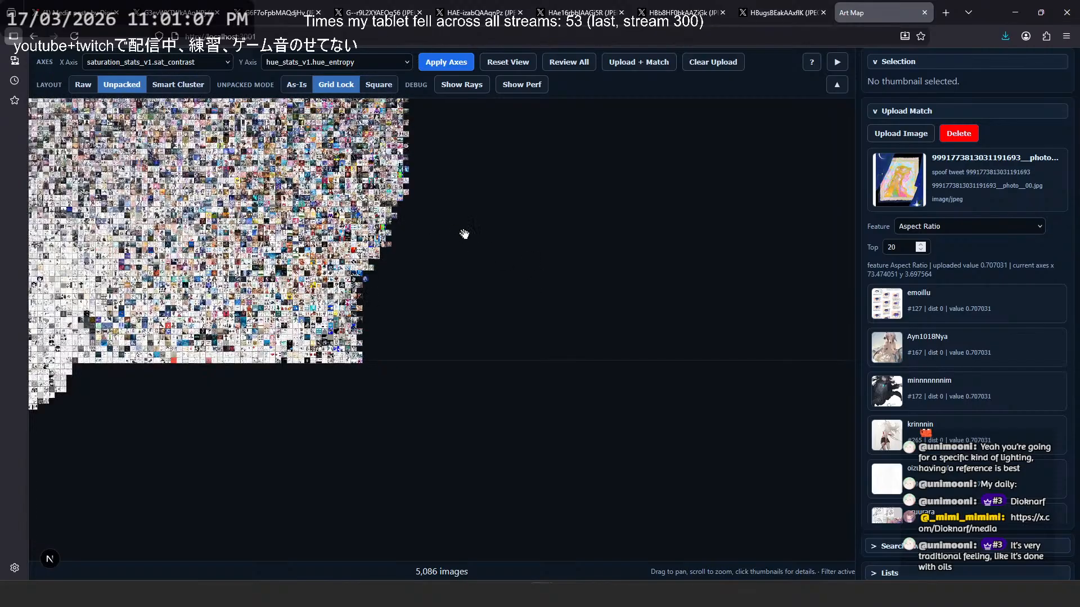
drag(557, 311, 560, 276)
scroll(552, 117, up, 12)
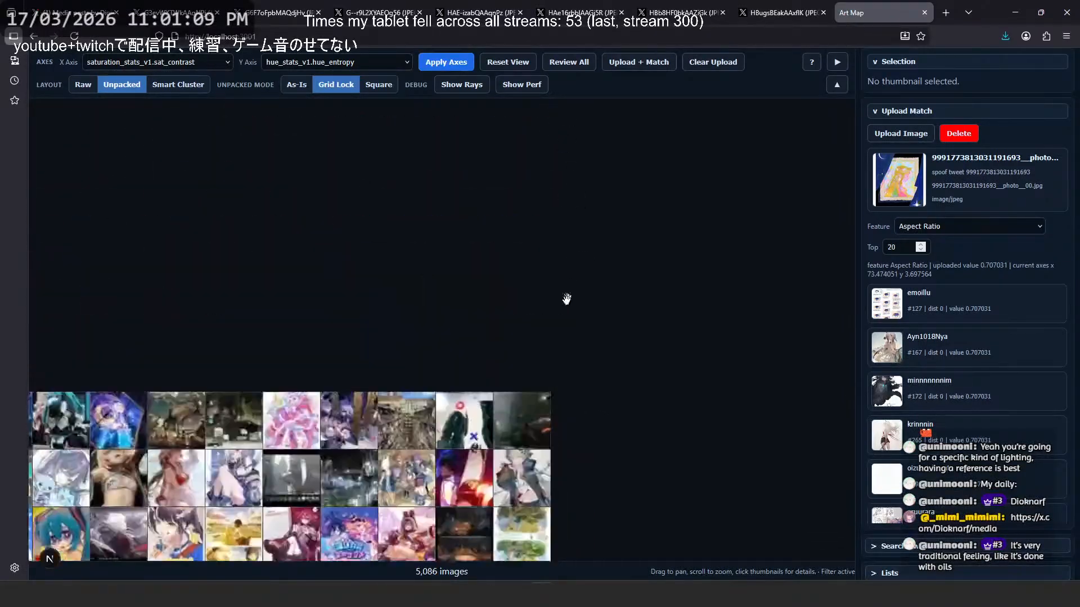
scroll(566, 299, up, 3)
drag(541, 453, 602, 262)
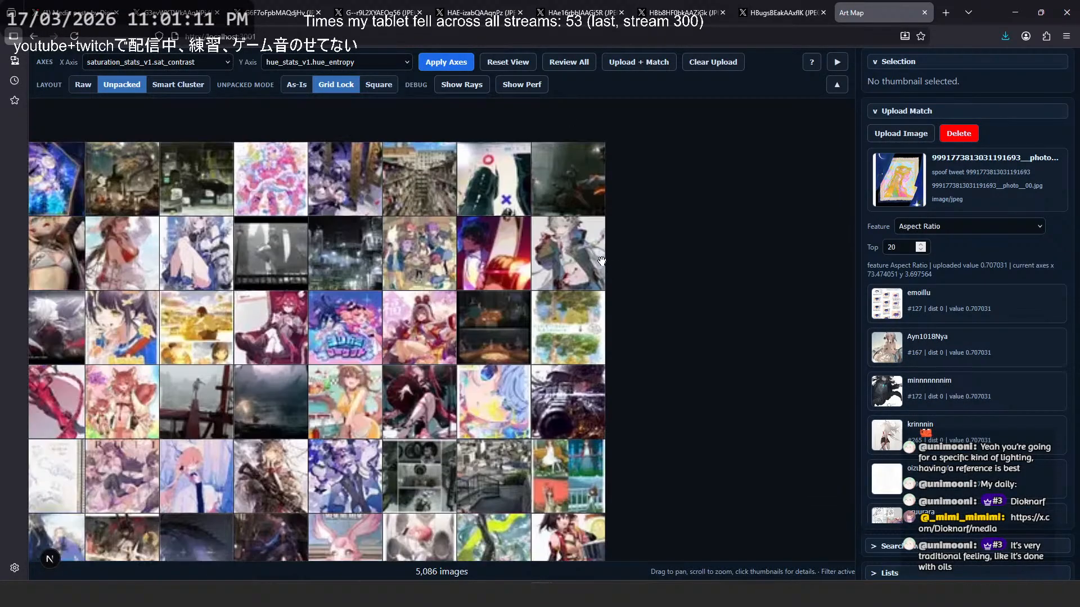
- Keep hue_stats_v1.hue_entropy as the Y-axis feature and find its entry in the Reference & About documentation
click(320, 63)
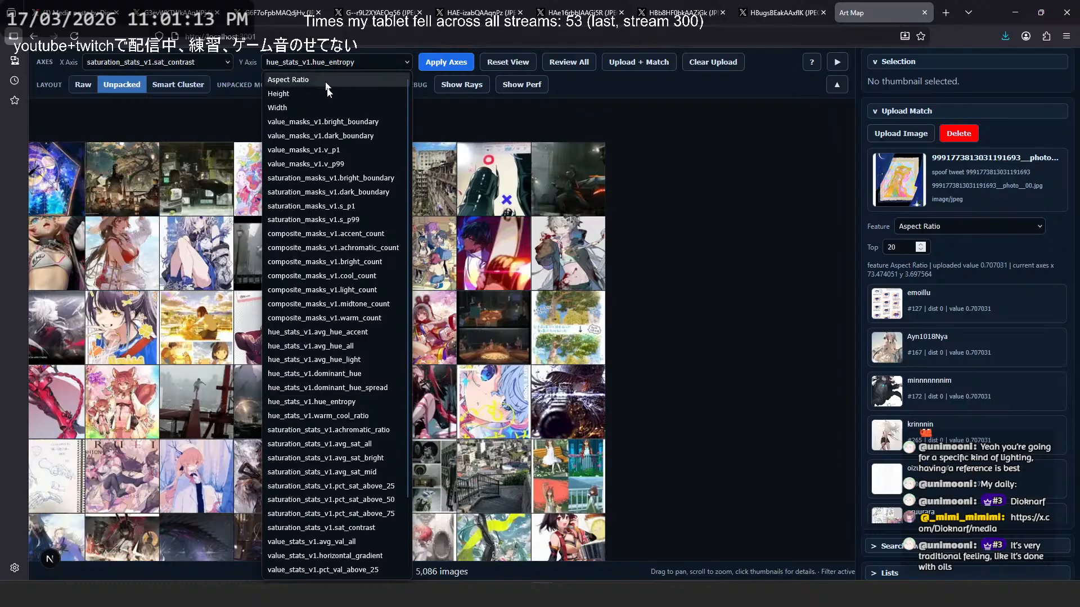
click(364, 402)
click(811, 62)
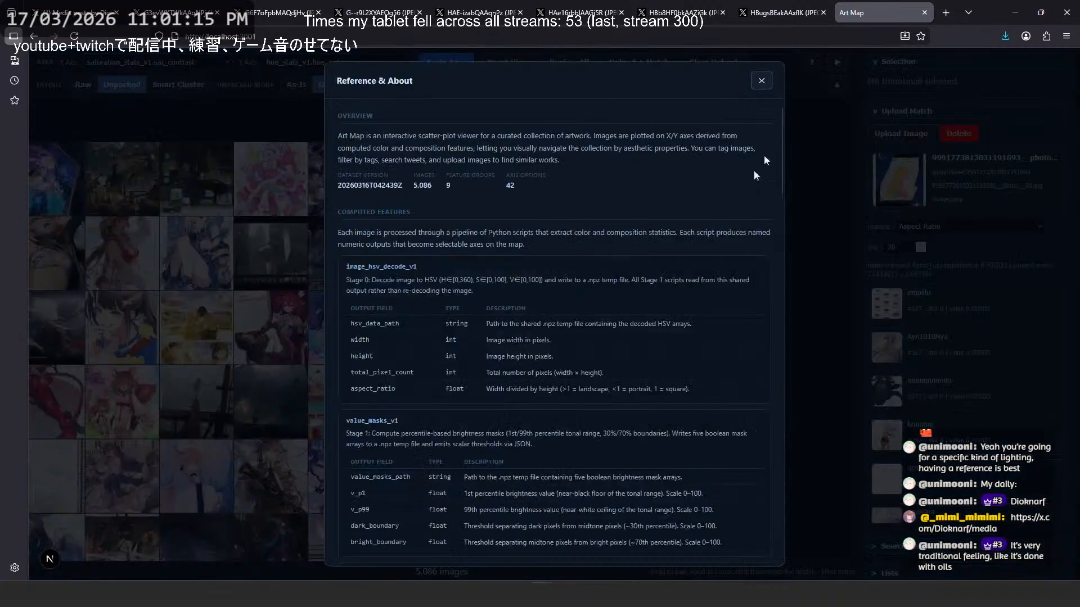
scroll(569, 313, down, 15)
scroll(571, 306, up, 8)
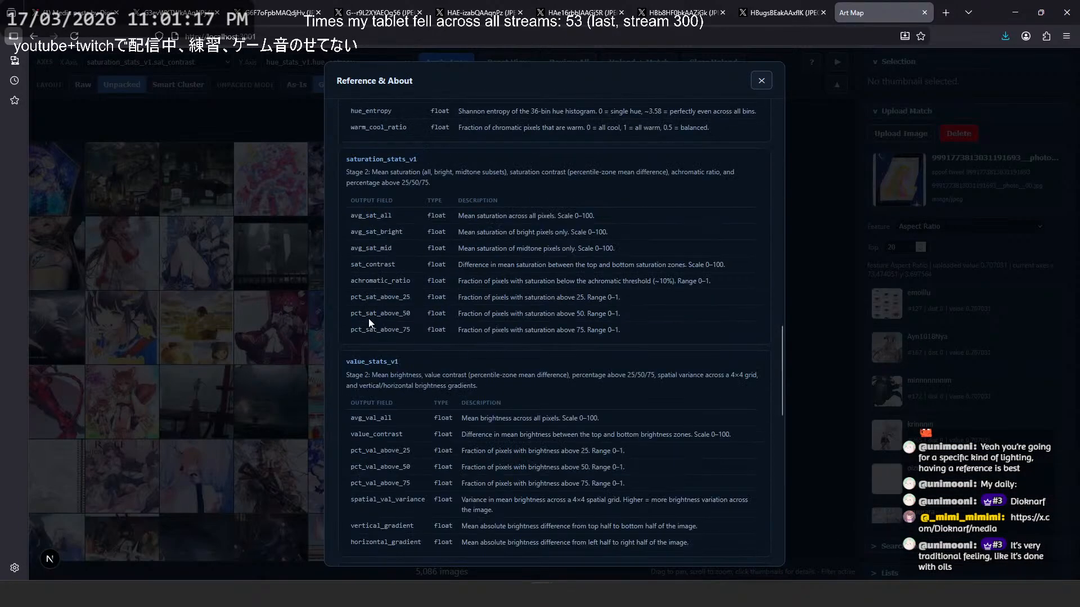
scroll(382, 478, down, 2)
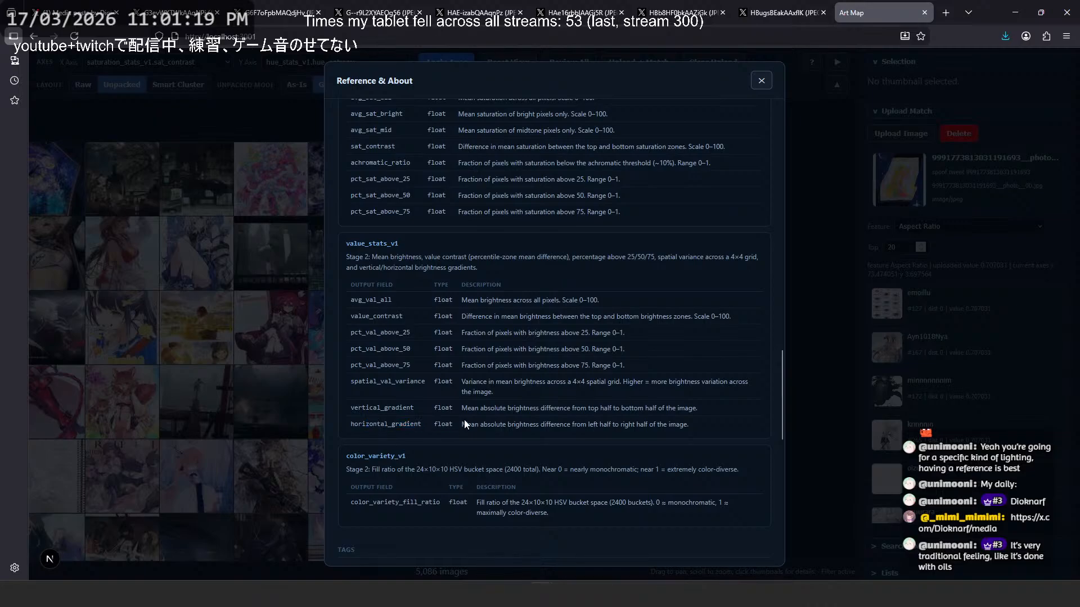
scroll(357, 214, up, 4)
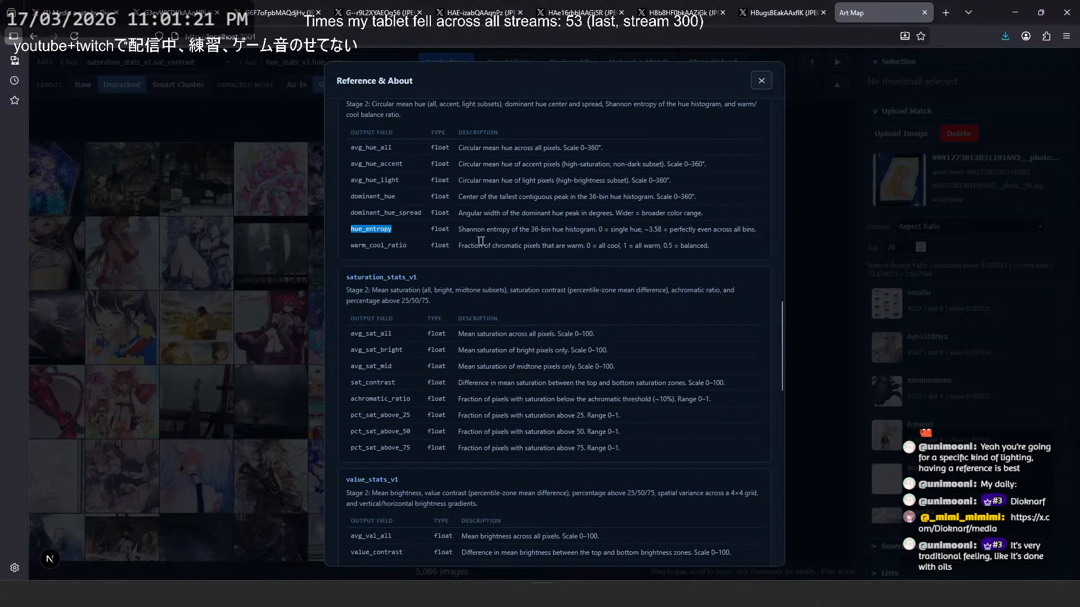
- Read the hue_entropy description, highlighting its wording, and close the reference
triple_click(715, 229)
double_click(715, 230)
drag(740, 228, 678, 229)
click(677, 229)
drag(385, 243, 534, 232)
click(557, 232)
triple_click(555, 229)
click(555, 230)
drag(362, 228, 372, 229)
drag(754, 230, 628, 230)
double_click(515, 229)
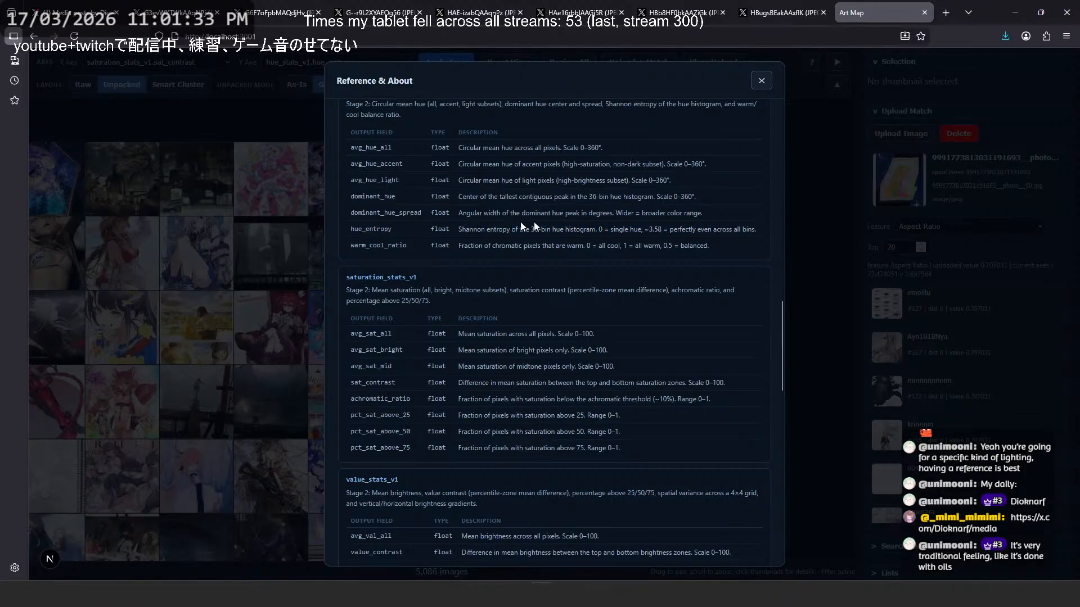
drag(515, 230, 592, 233)
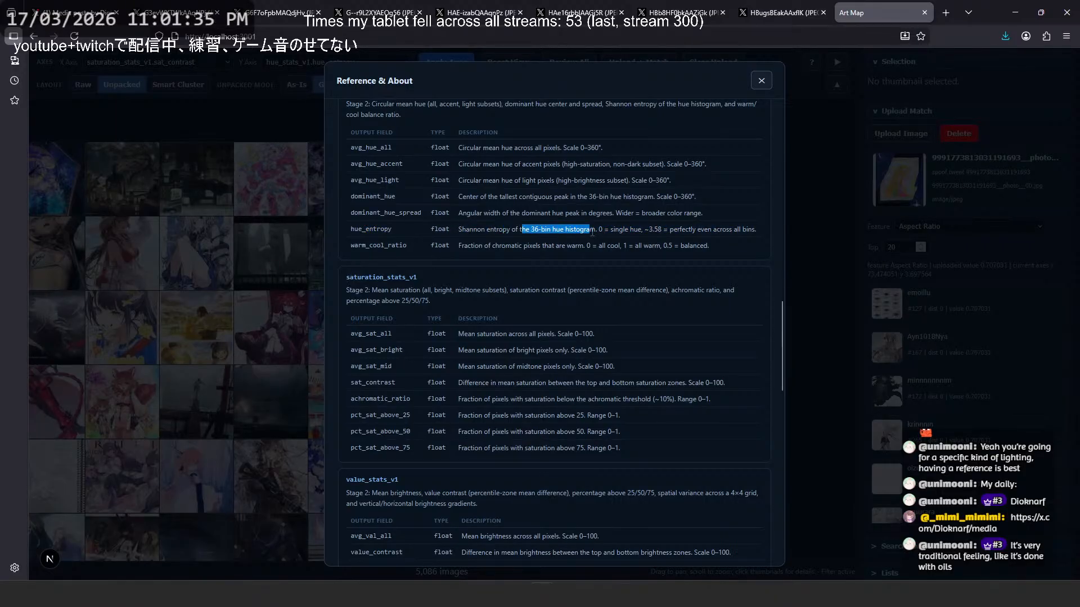
drag(353, 229, 728, 229)
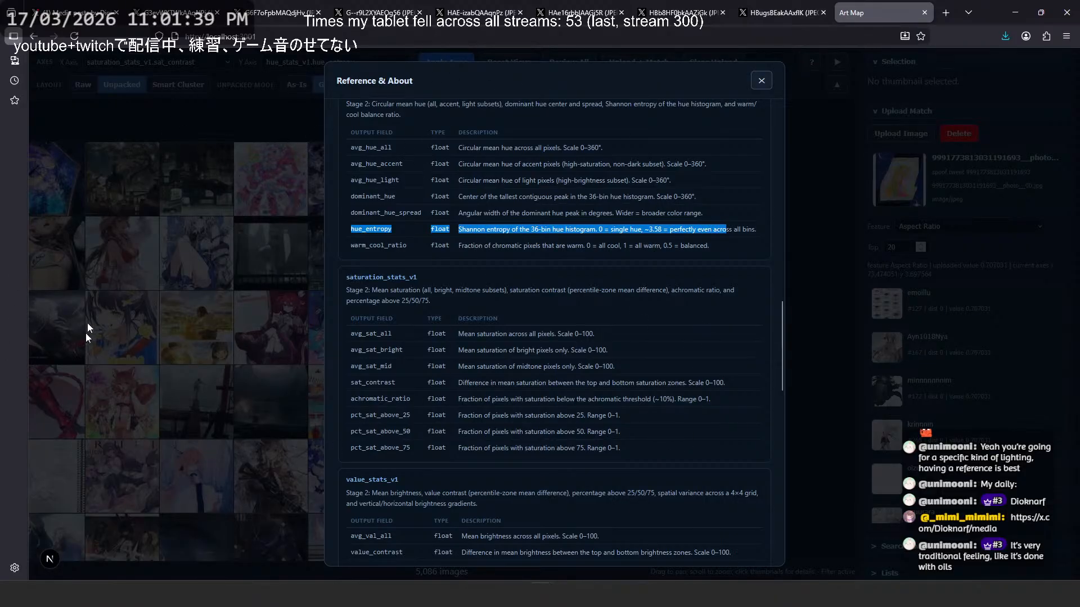
click(761, 81)
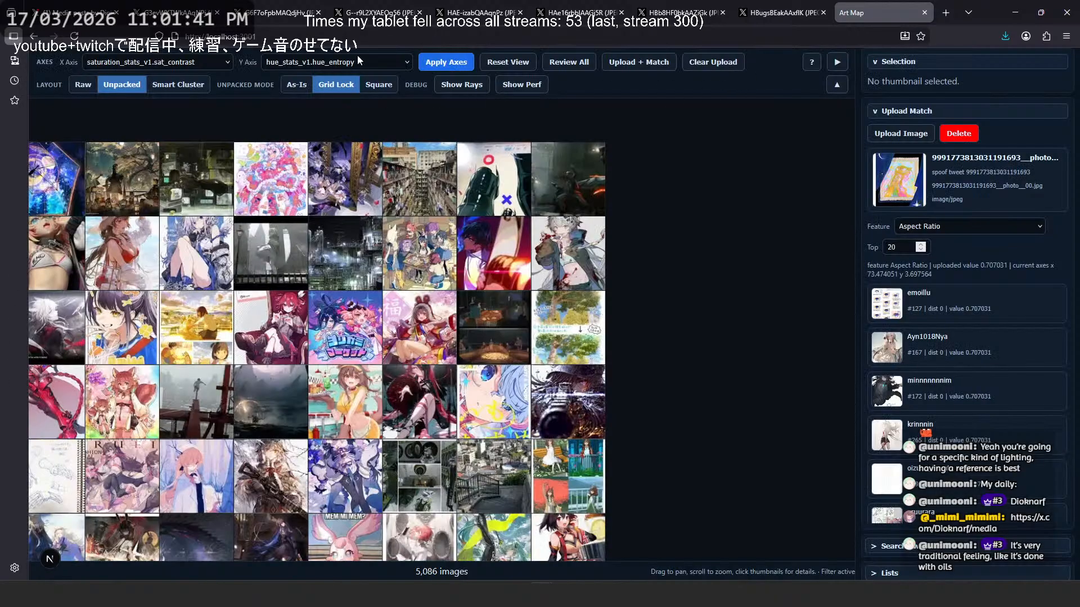
- Keep hue_entropy on the Y axis, view the dark gunfight sketch at full size with filters off, and close it
click(356, 61)
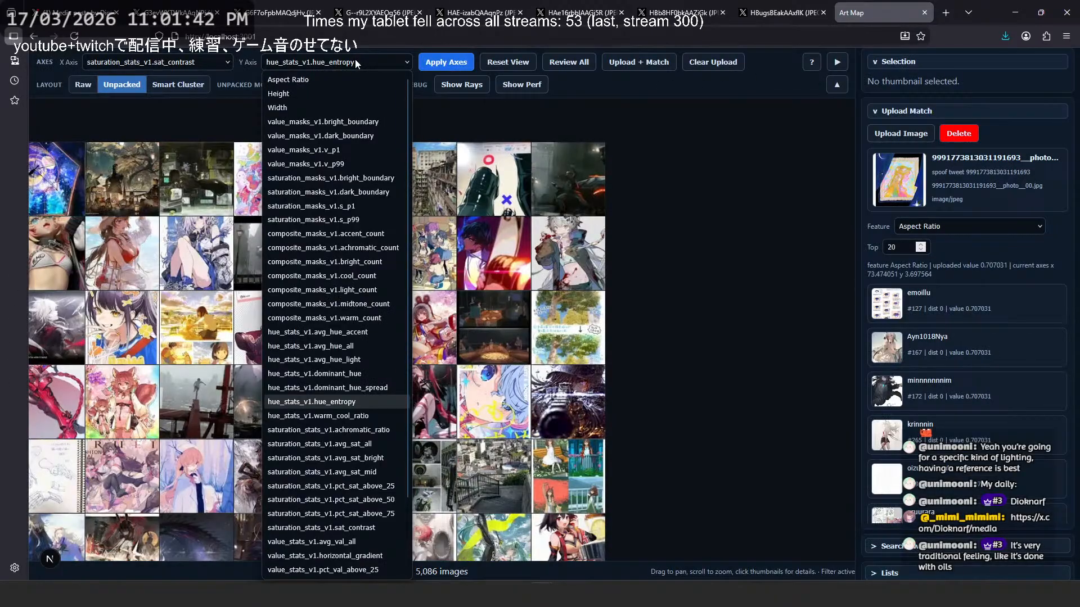
click(359, 397)
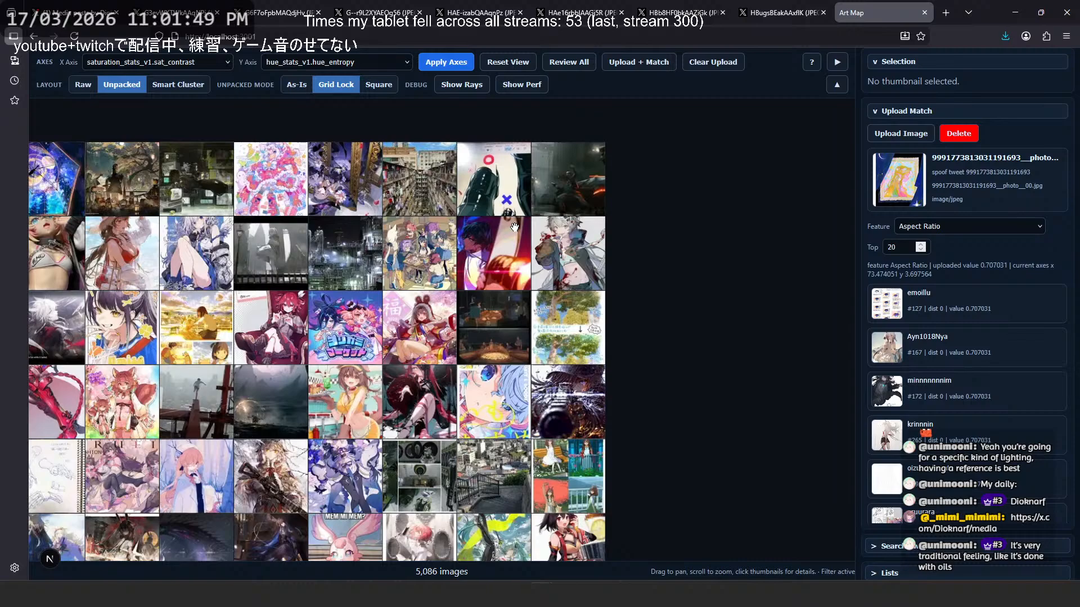
click(593, 205)
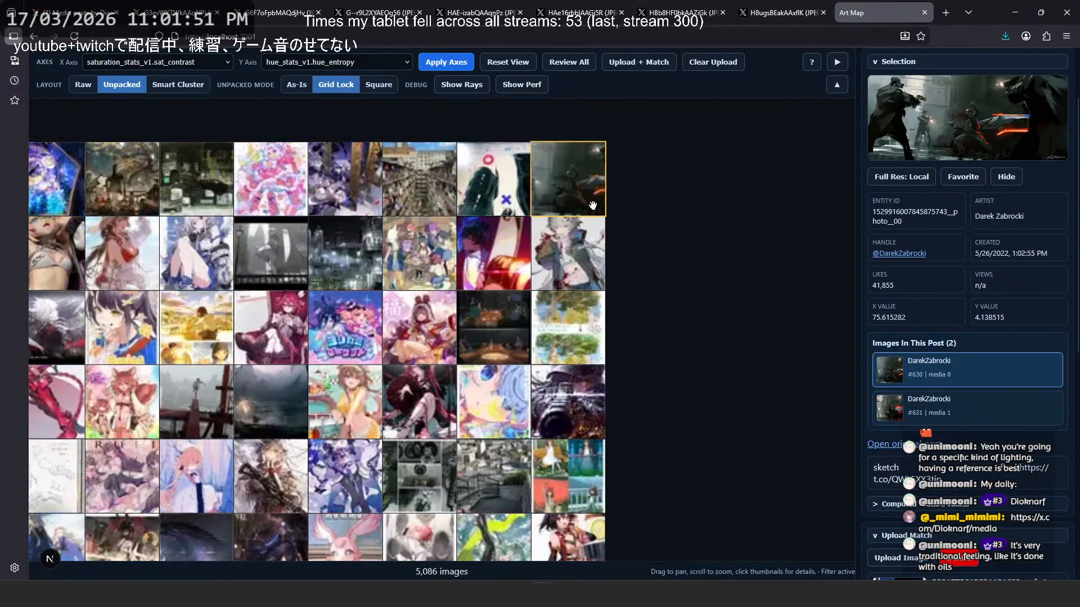
click(1012, 118)
click(929, 67)
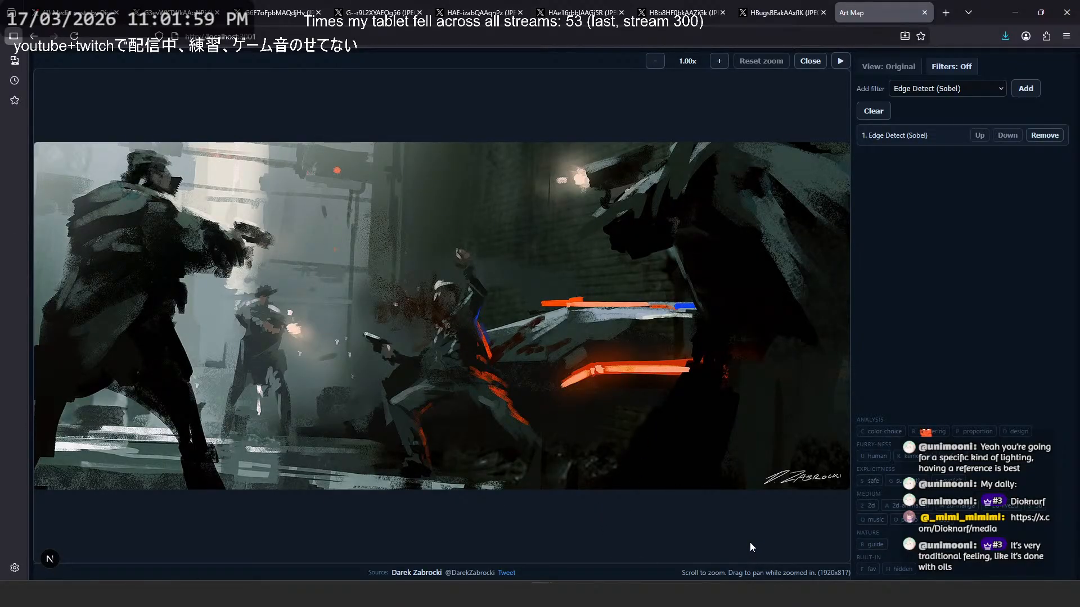
key(Escape)
- Plot the images with color_variety_v1.color_variety_fill_ratio on the Y axis and check the details of the teal-haired character commission
click(378, 64)
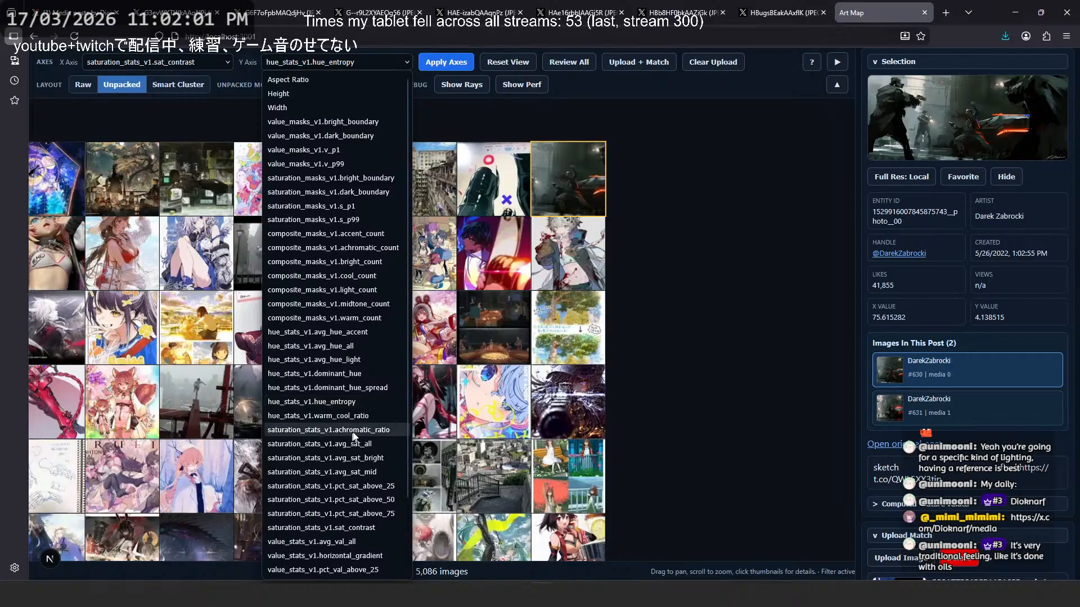
scroll(374, 427, down, 3)
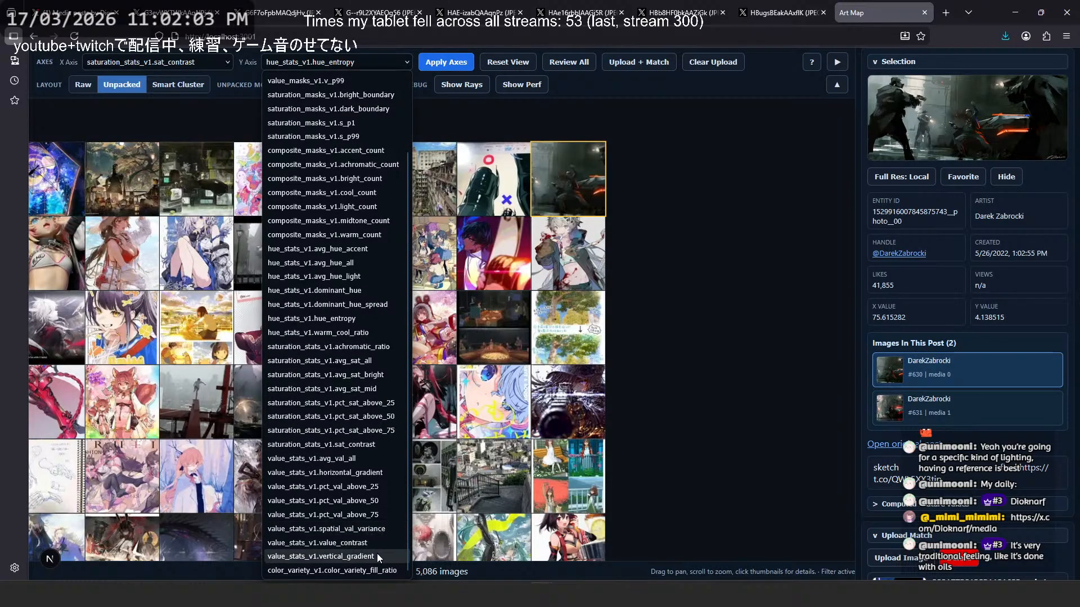
click(379, 570)
click(446, 62)
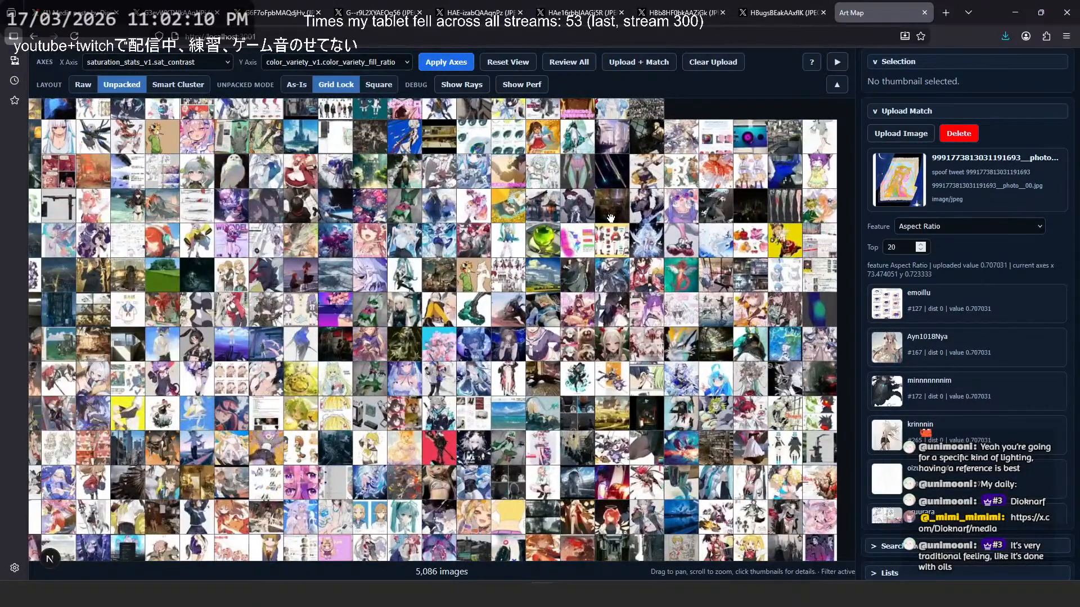
drag(614, 186, 552, 226)
click(474, 220)
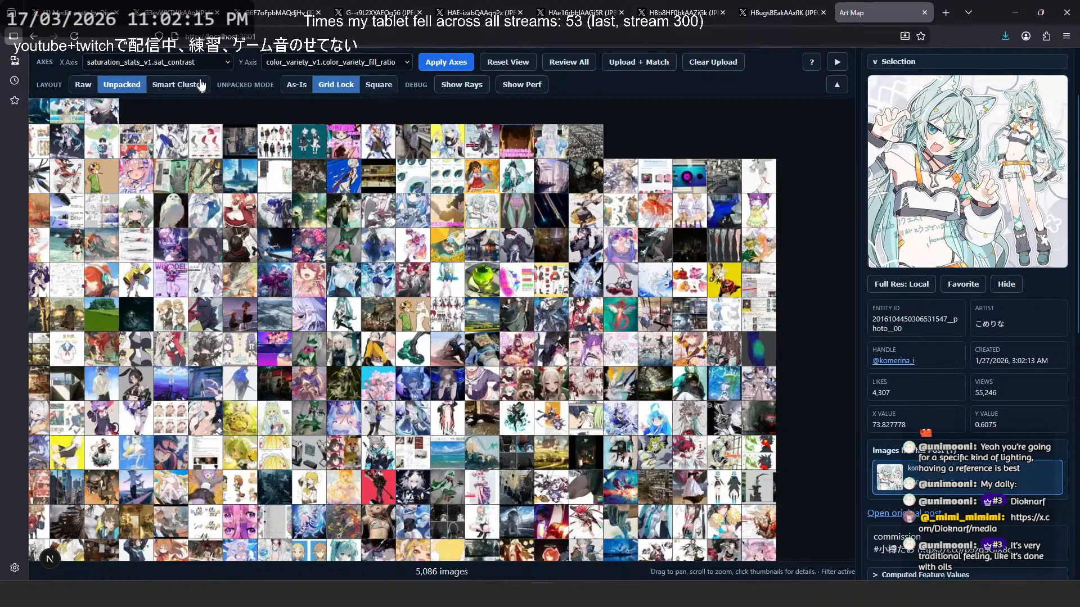
- Plot the images with saturation_stats_v1.pct_sat_above_75 on the X axis, inspect the highly saturated images and locate the uploaded artwork
click(187, 63)
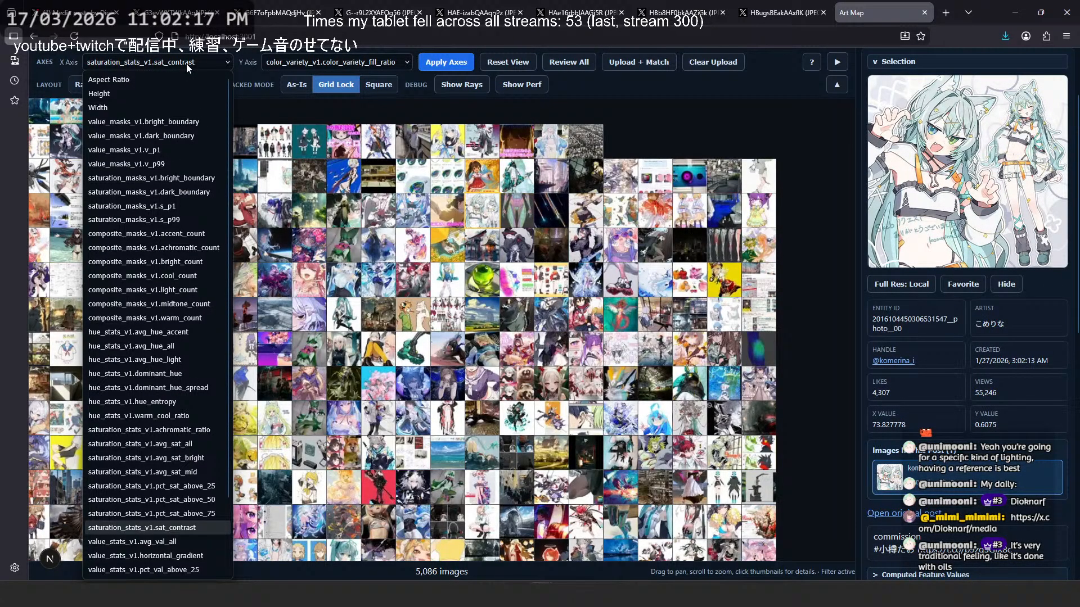
click(202, 514)
click(446, 62)
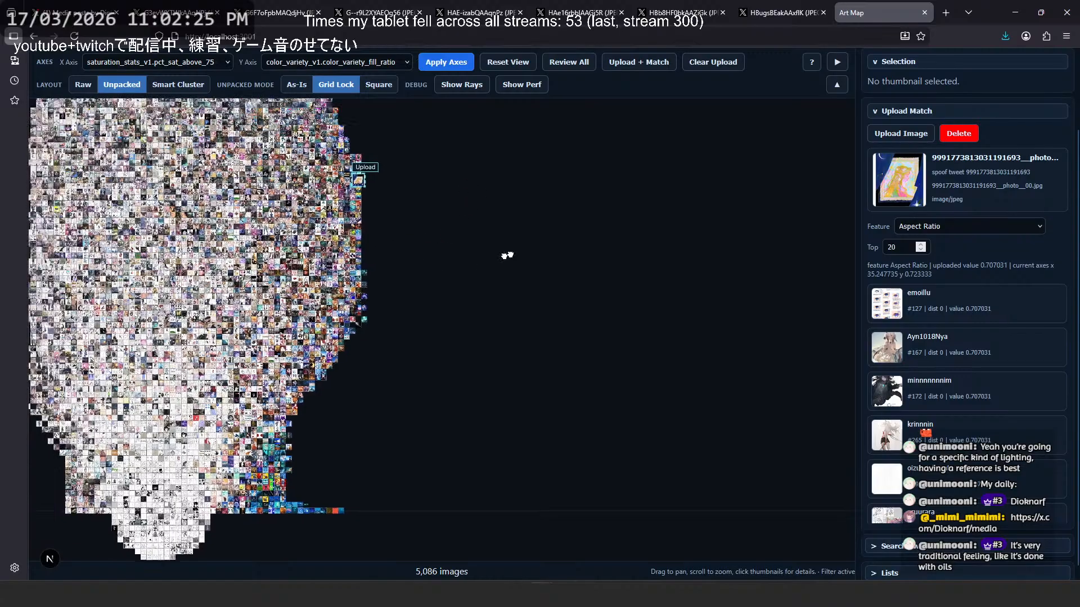
scroll(478, 461, up, 10)
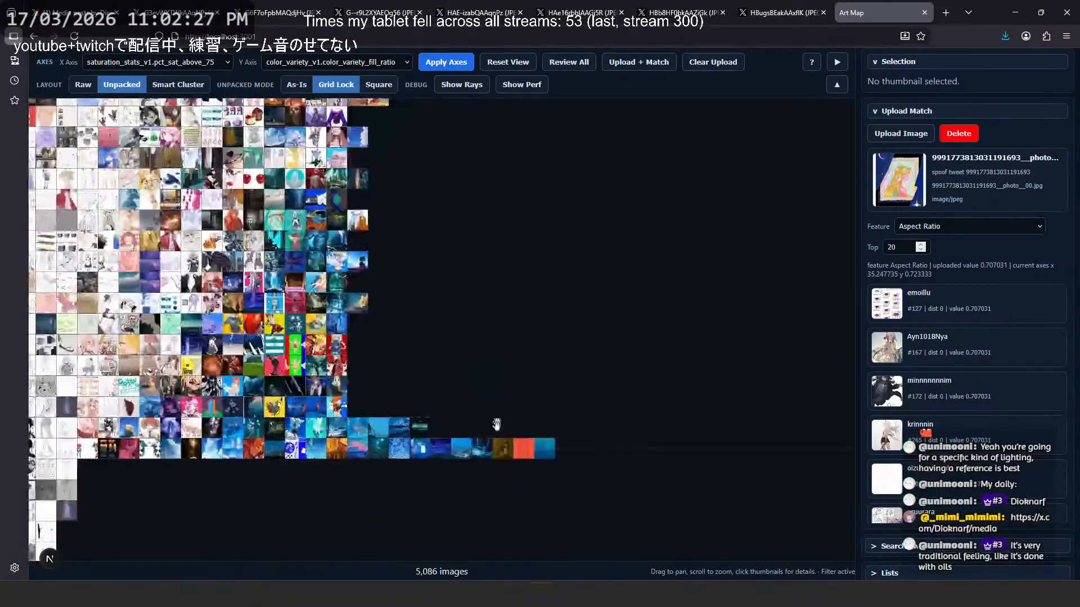
drag(479, 461, 671, 514)
click(954, 186)
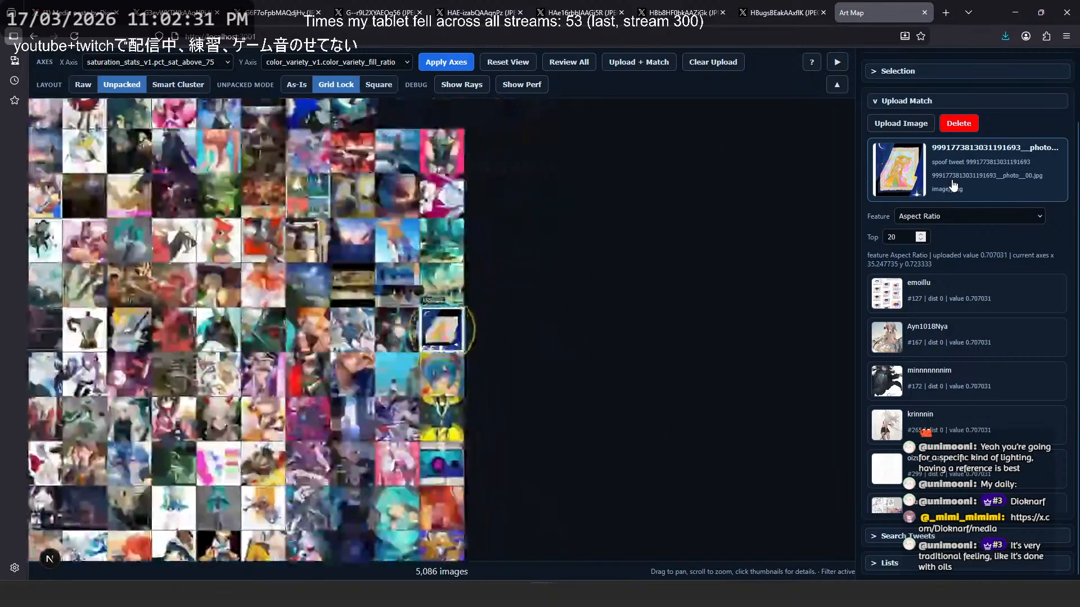
- Compare the uploaded artwork with its neighboring images on the plot and examine its position within the whole distribution
scroll(436, 327, up, 4)
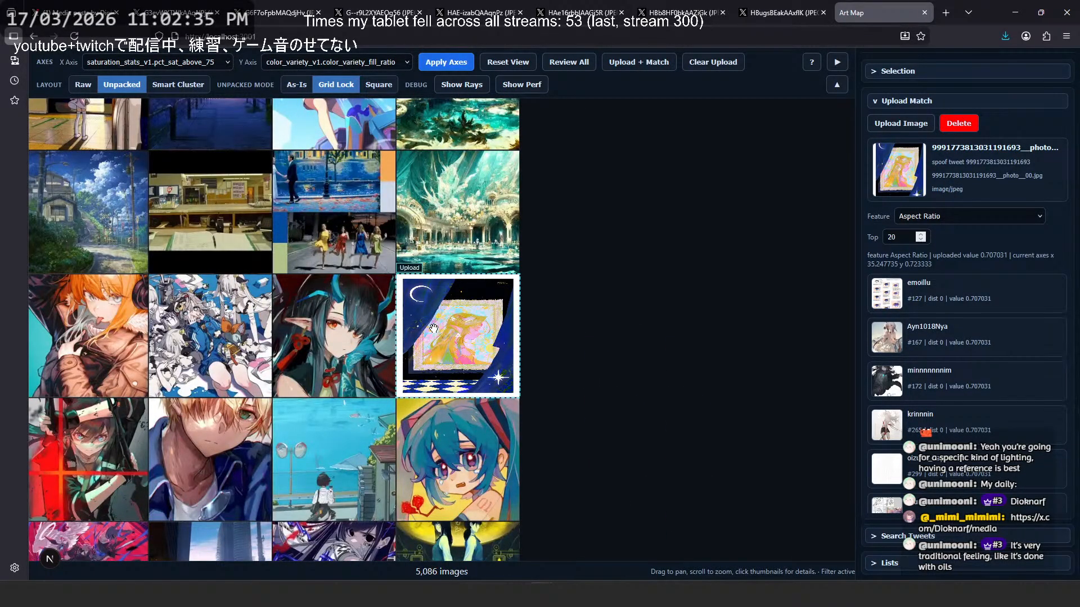
scroll(432, 328, down, 6)
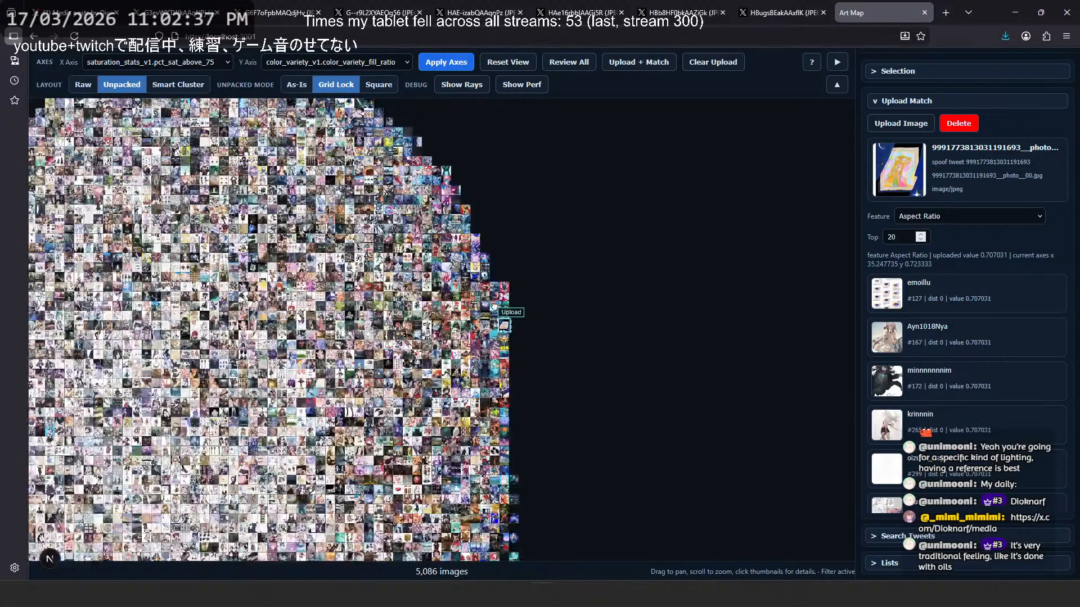
scroll(602, 239, down, 3)
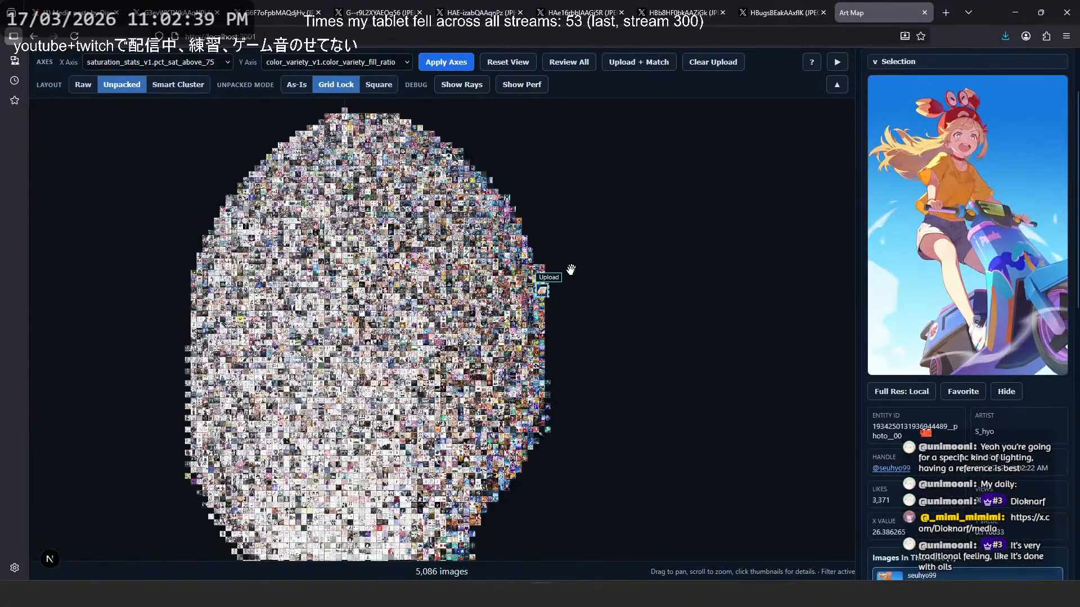
drag(597, 282, 607, 238)
- Revisit the opened reference illustrations, including the white-haired figure on a starry background, and browse the artist's media gallery on X
drag(575, 10, 575, 5)
click(478, 11)
click(356, 5)
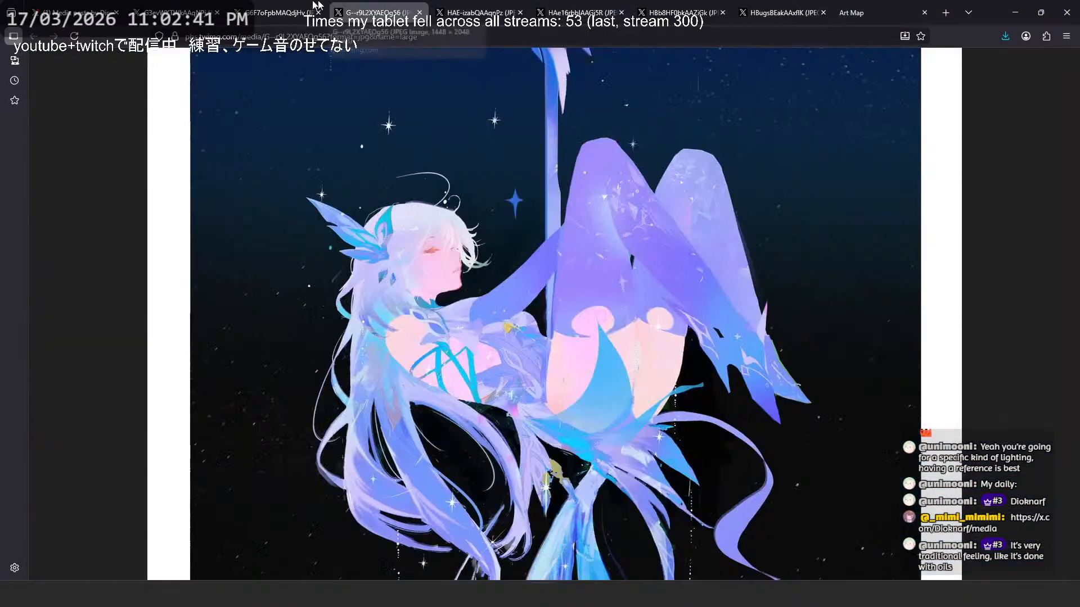
click(306, 5)
click(120, 4)
scroll(552, 346, down, 5)
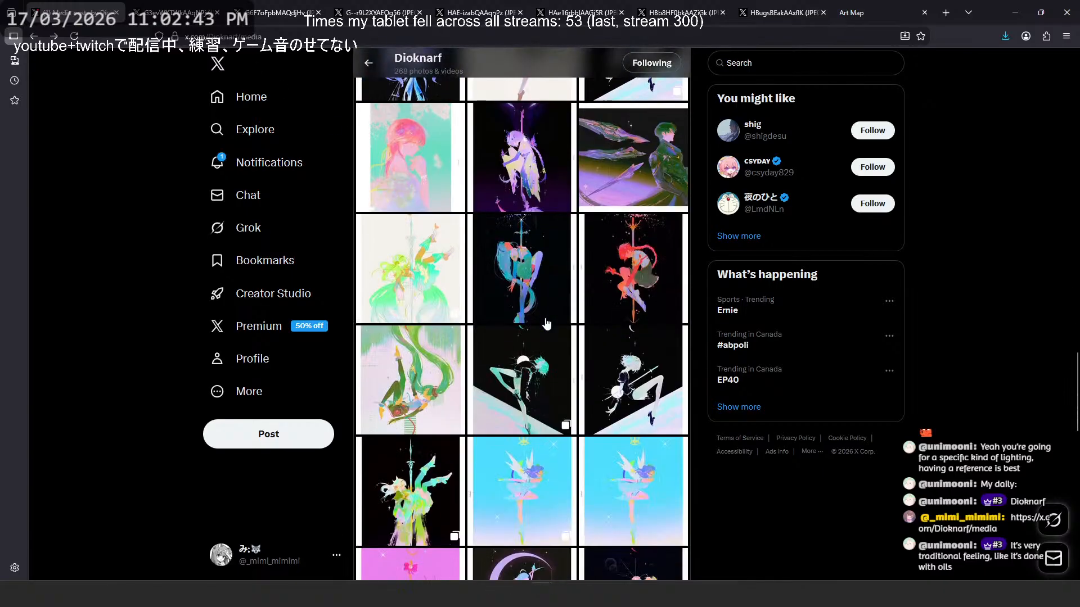
- Switch to Clip Studio Paint, set Layer 66's opacity to 100 % and hide that layer
click(1068, 10)
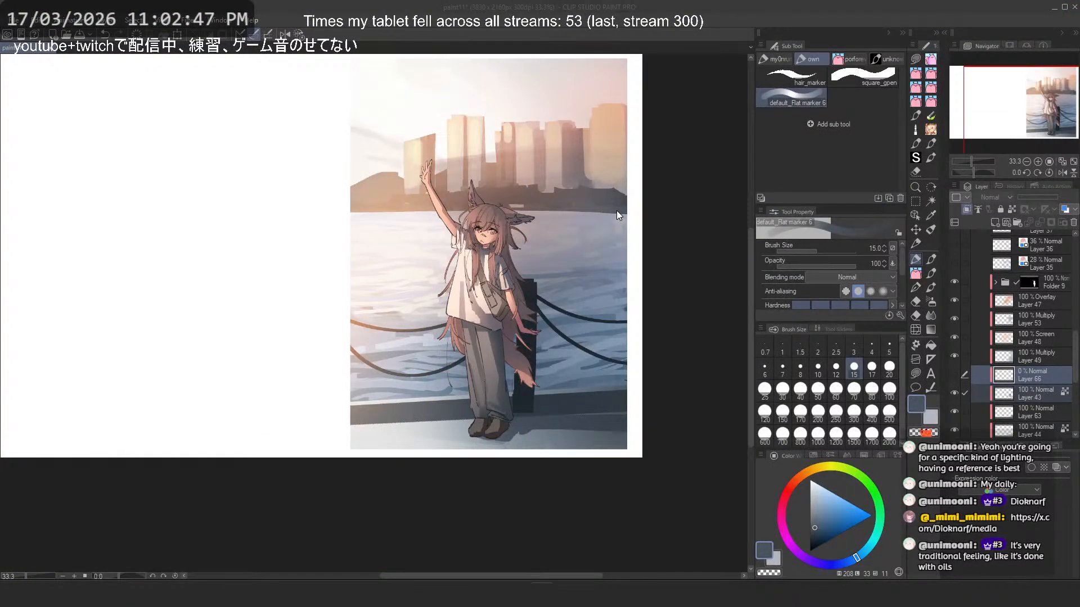
click(954, 376)
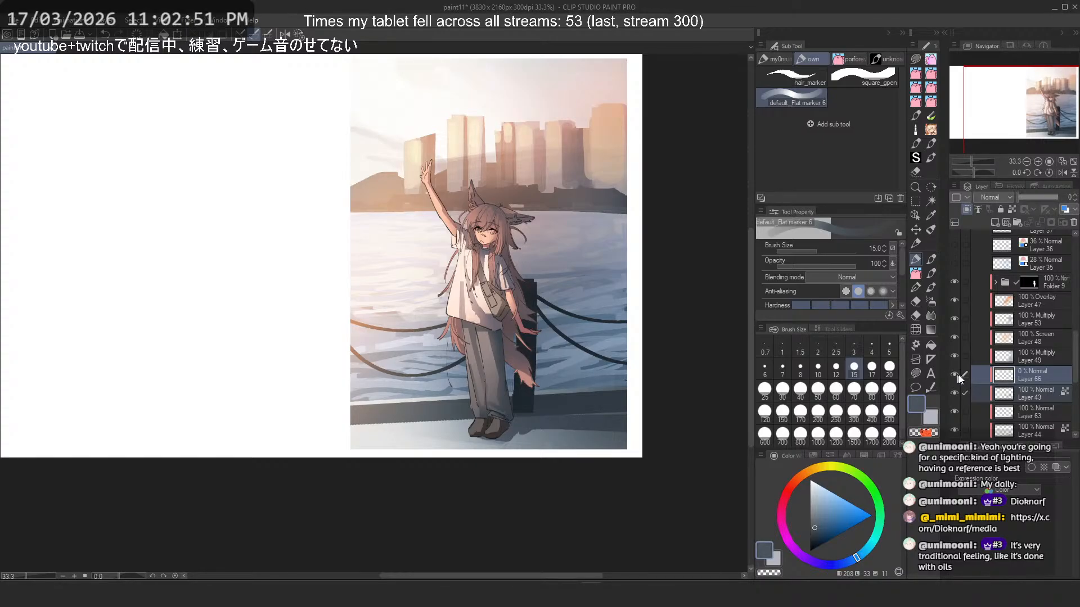
mouse_move(1023, 197)
mouse_down()
mouse_move(1045, 200)
mouse_move(1016, 199)
mouse_up()
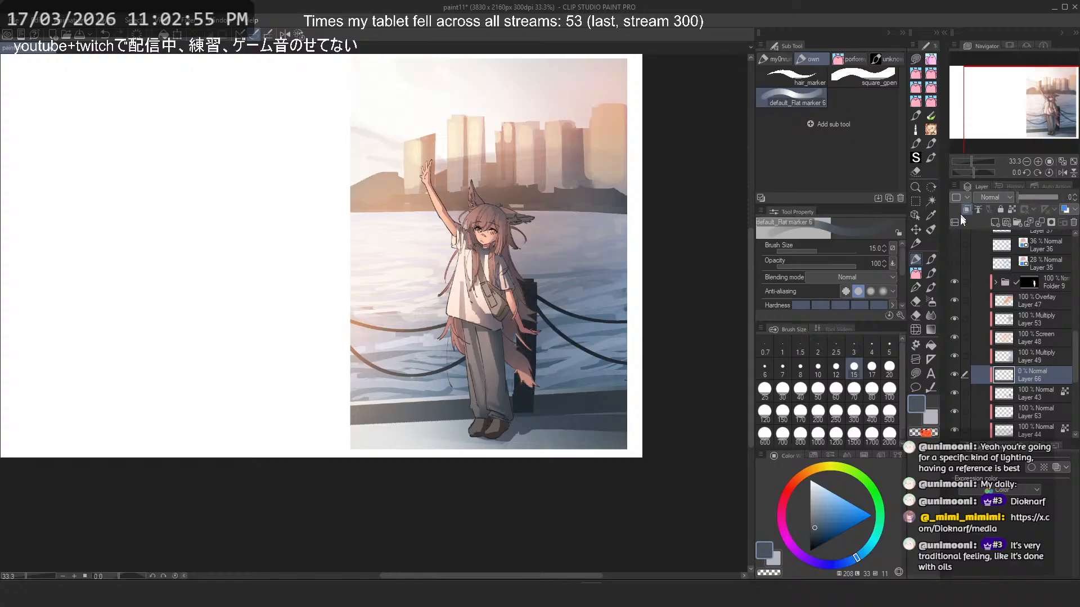
click(954, 374)
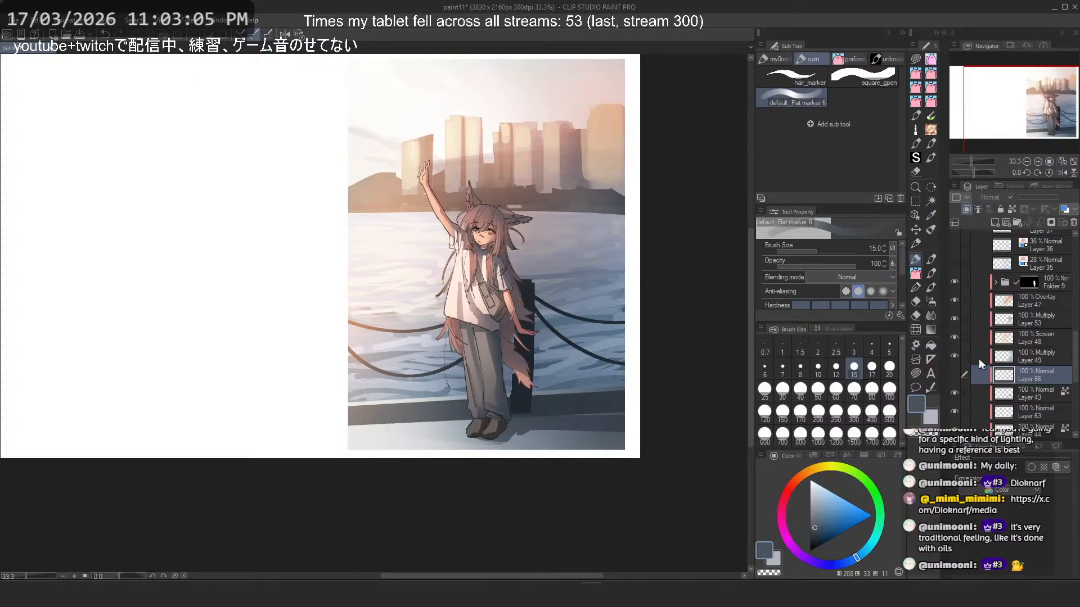
- Toggle the visibility of the Multiply layers 49 and 53 to compare their effect on the illustration
click(953, 359)
click(953, 359)
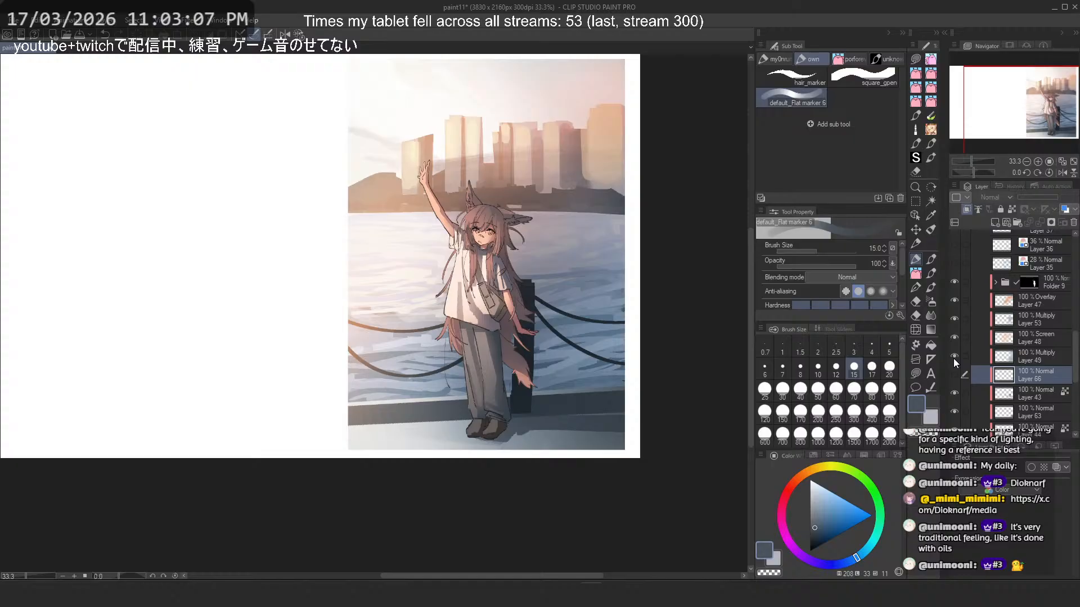
click(954, 319)
click(954, 319)
- Duplicate the Multiply layer 53 and merge the copy with the original to strengthen its shading
click(1012, 326)
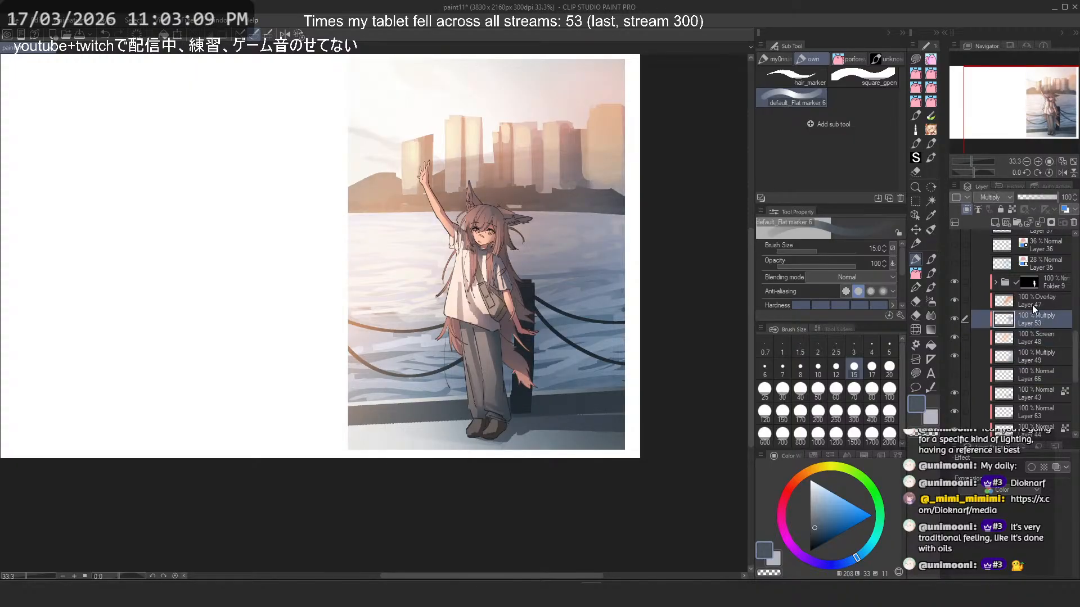
key(ctrl+c)
key(ctrl+v)
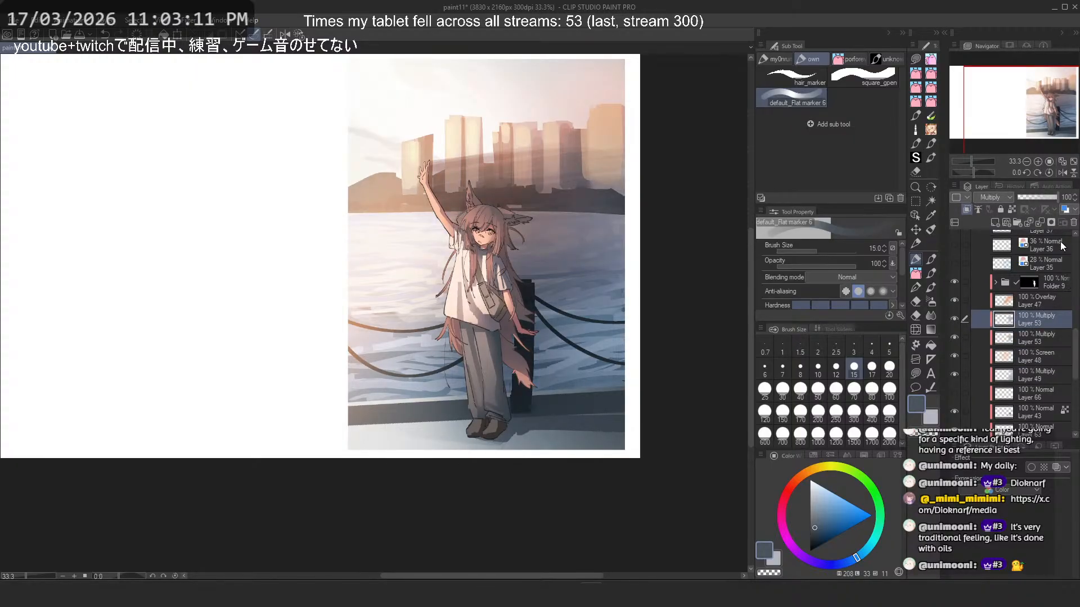
scroll(499, 214, down, 1)
click(1039, 224)
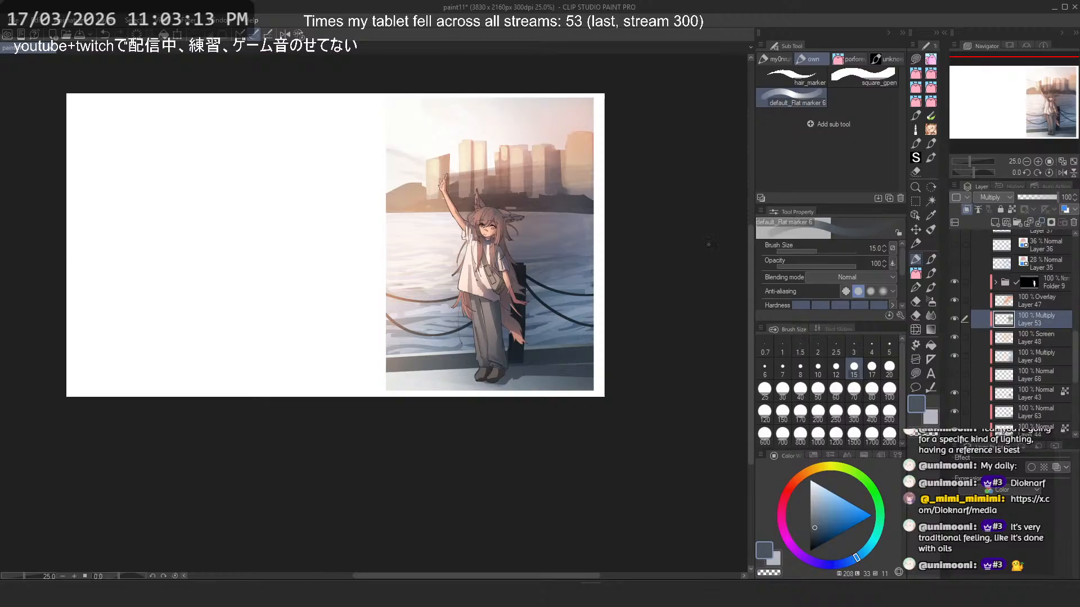
scroll(558, 188, down, 5)
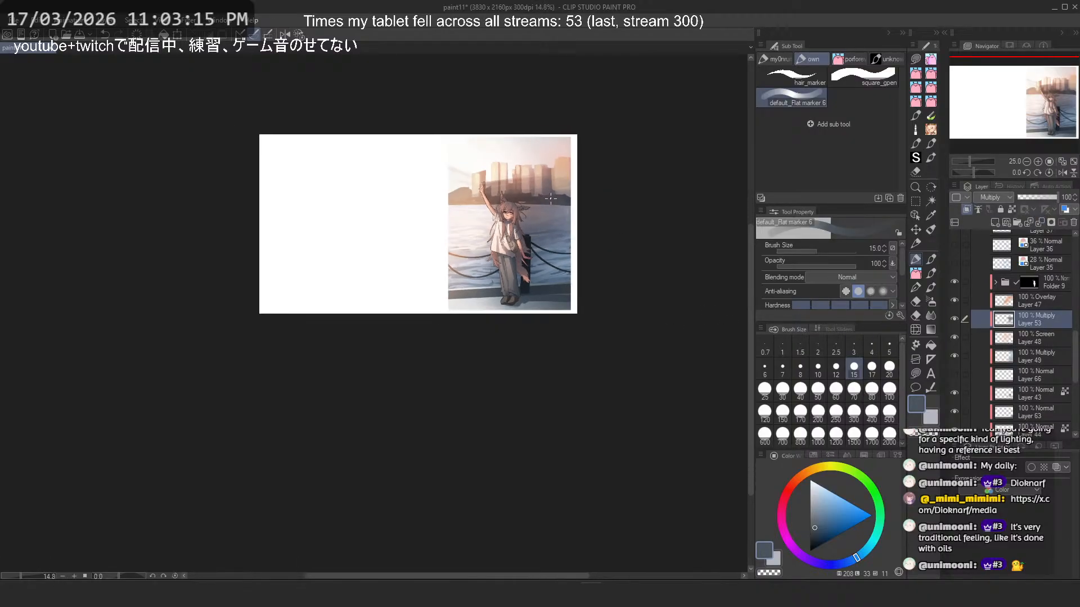
scroll(558, 188, up, 4)
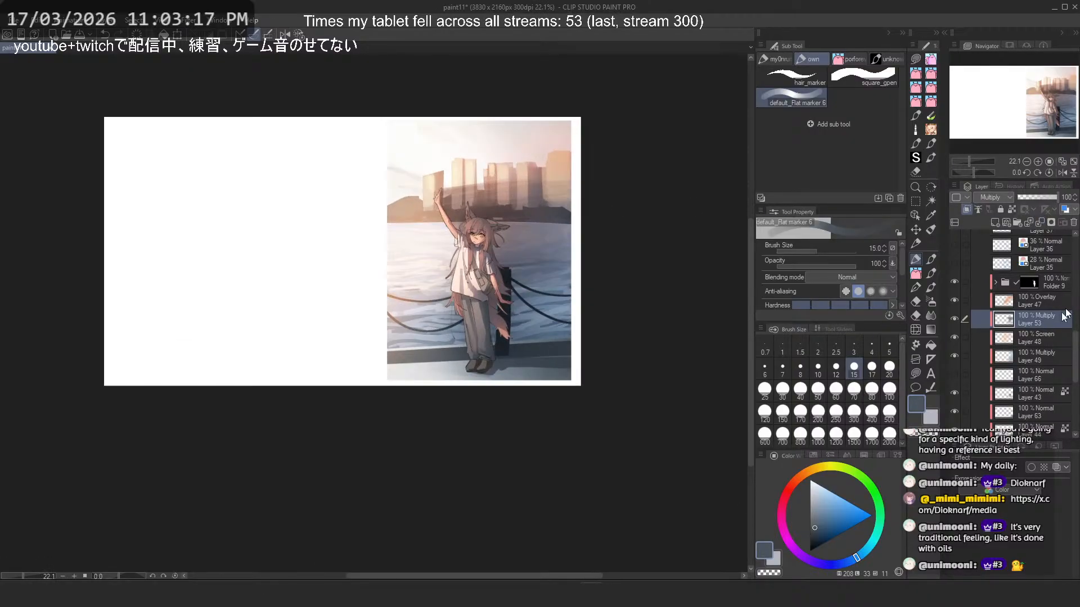
- Darken the character's layer h by lowering its luminosity with the Hue/Saturation/Luminosity correction
scroll(1057, 323, up, 3)
click(994, 341)
scroll(998, 296, down, 10)
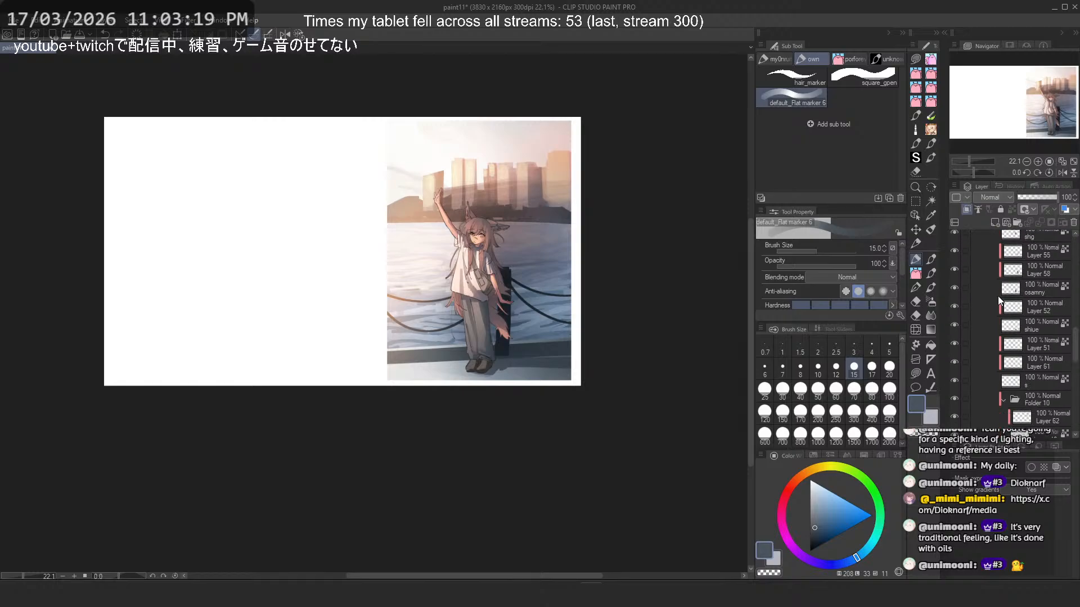
click(1034, 353)
scroll(959, 372, down, 2)
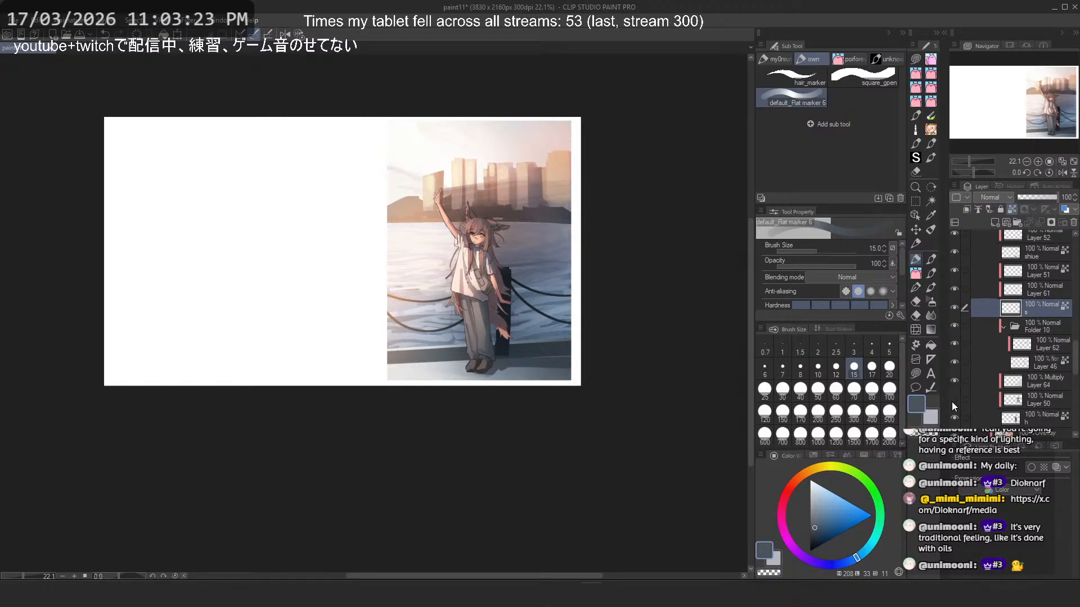
click(1049, 428)
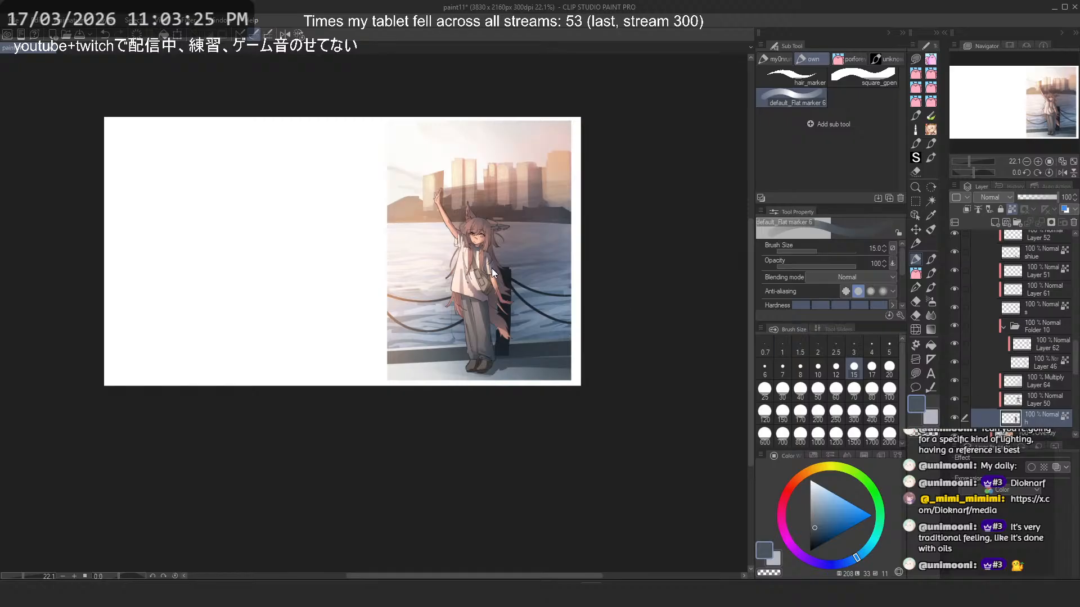
key(ctrl+u)
scroll(402, 333, up, 3)
click(168, 405)
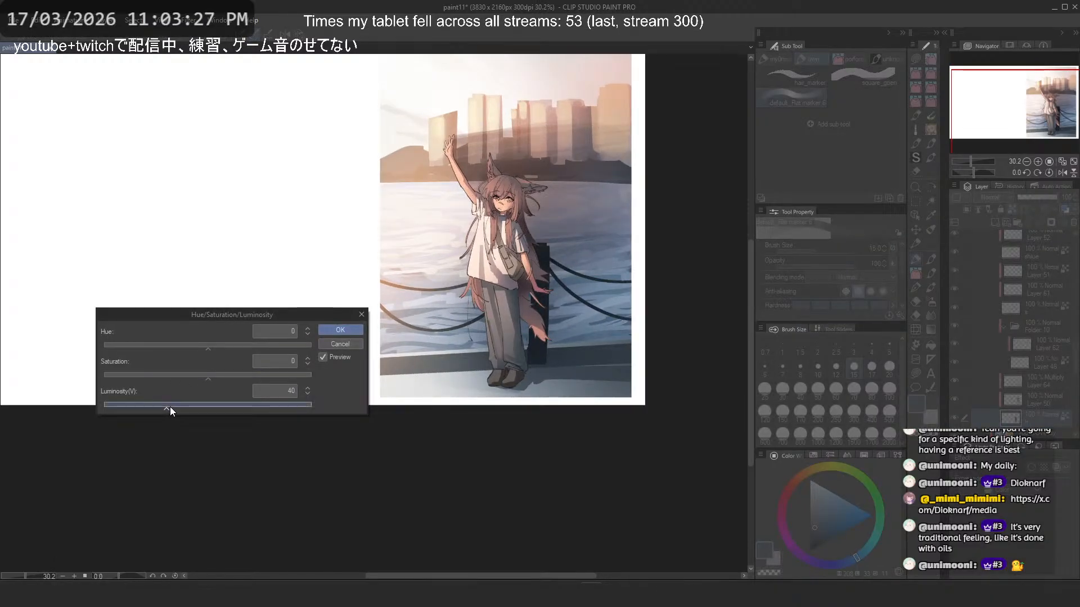
drag(171, 403, 192, 402)
click(341, 330)
- Try Layer 50 at 43 % opacity and restore it to 100 %
click(1036, 398)
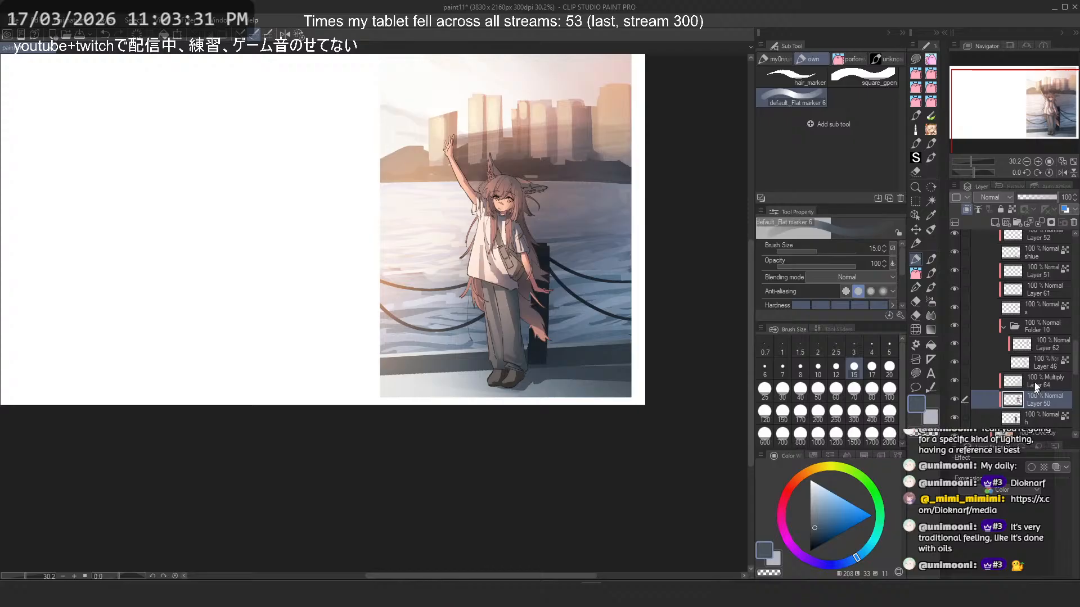
click(1038, 194)
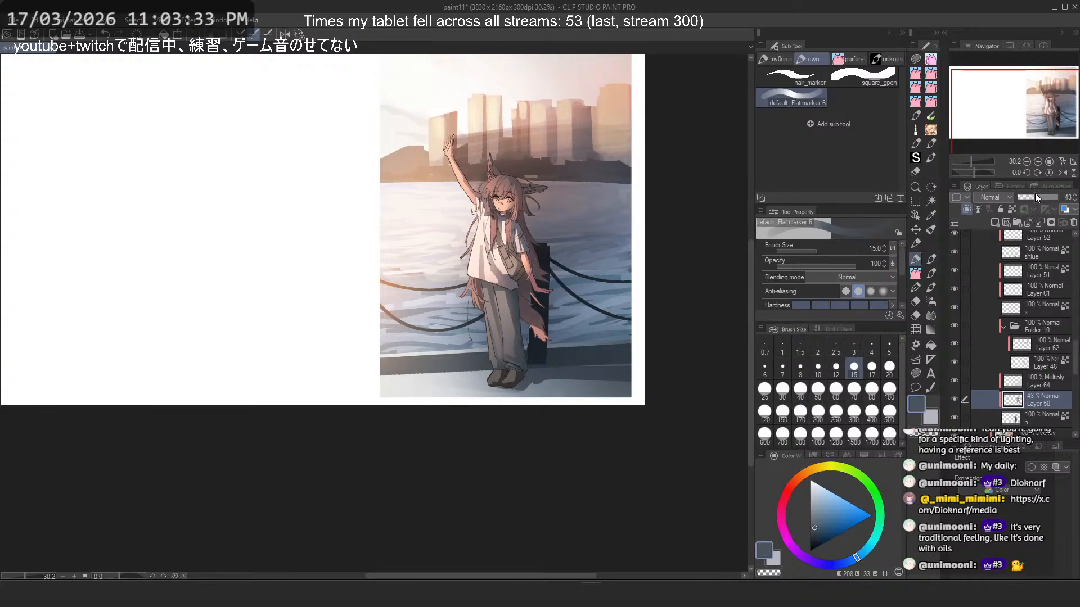
drag(1035, 193, 1060, 194)
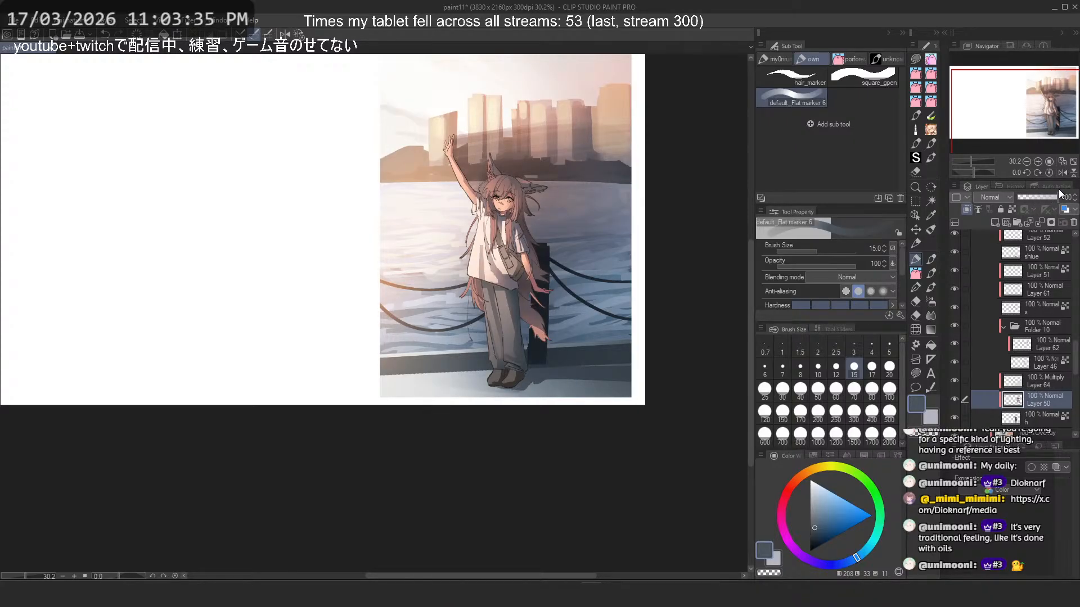
- Switch to the Soft airbrush with transparent color and check the overall look of the illustration
click(932, 302)
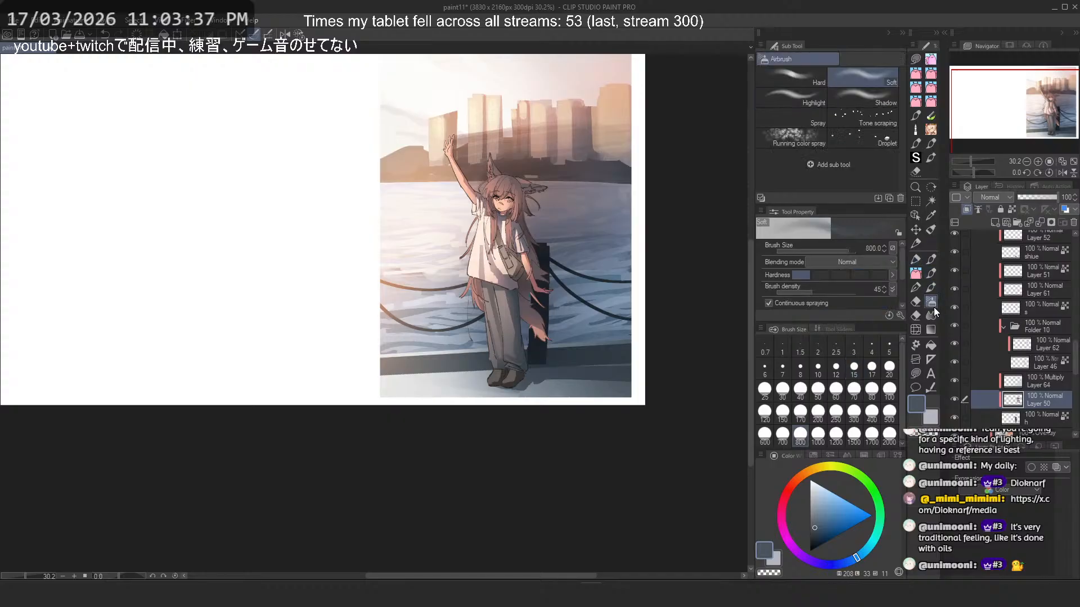
scroll(577, 285, up, 2)
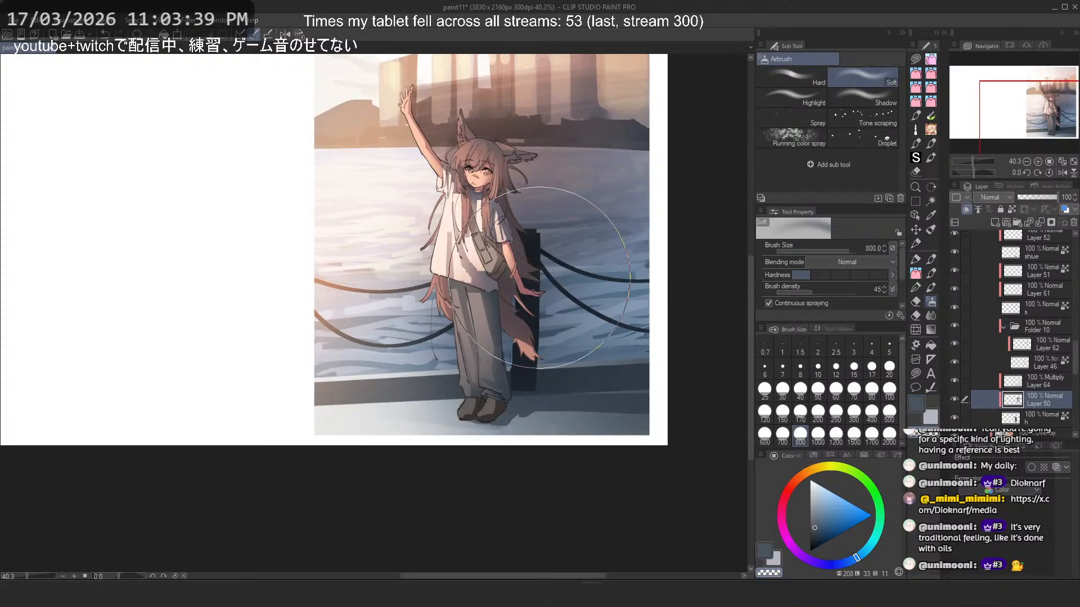
scroll(614, 219, down, 3)
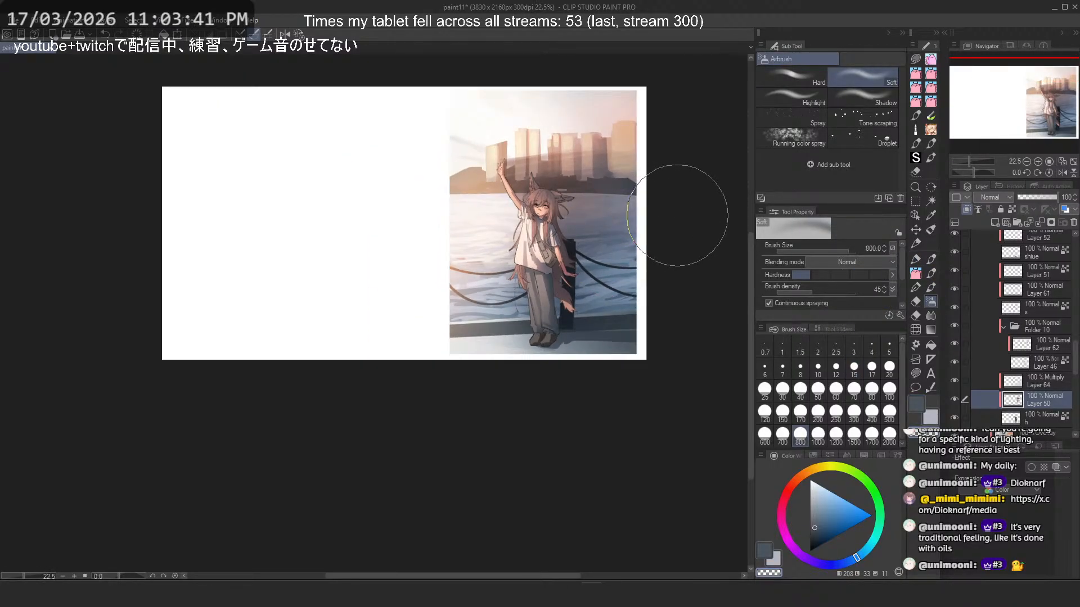
scroll(677, 215, down, 2)
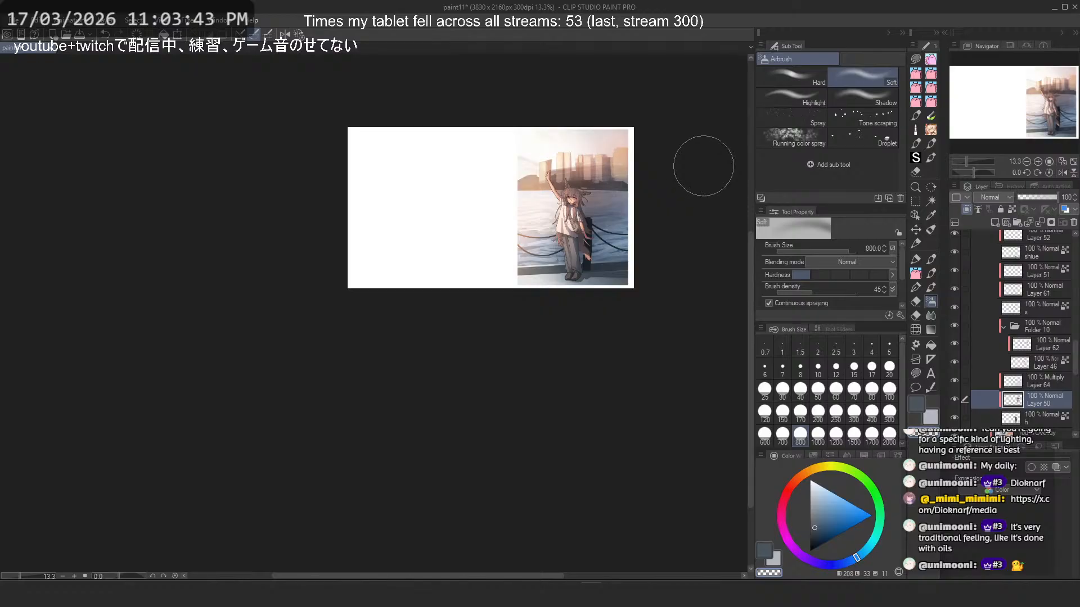
scroll(653, 163, up, 1)
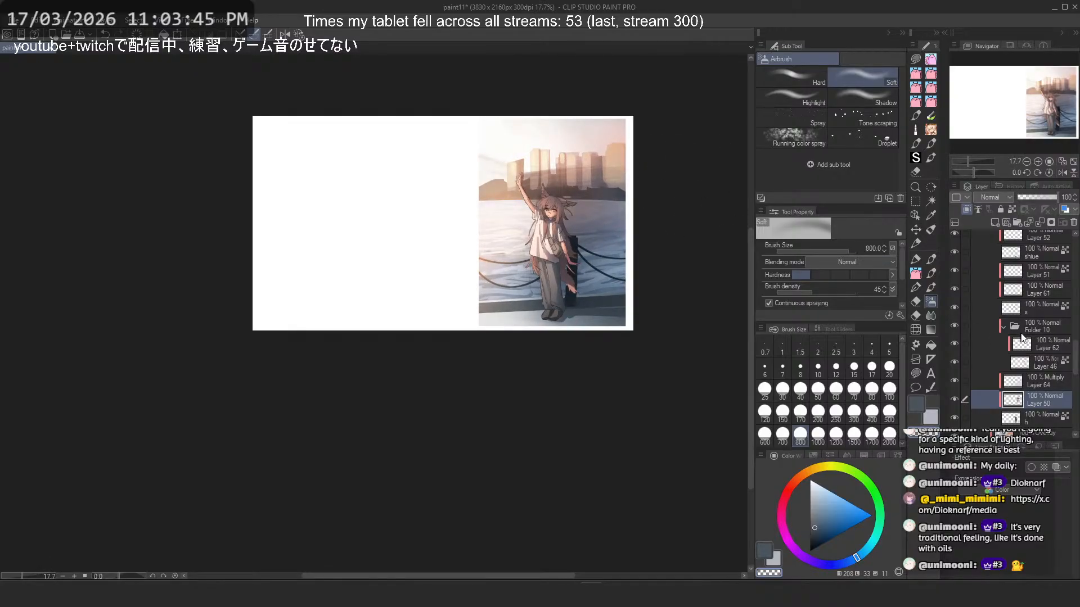
- Raise the luminosity of Layer 43, which holds the post and chains, by 22
scroll(1022, 337, down, 5)
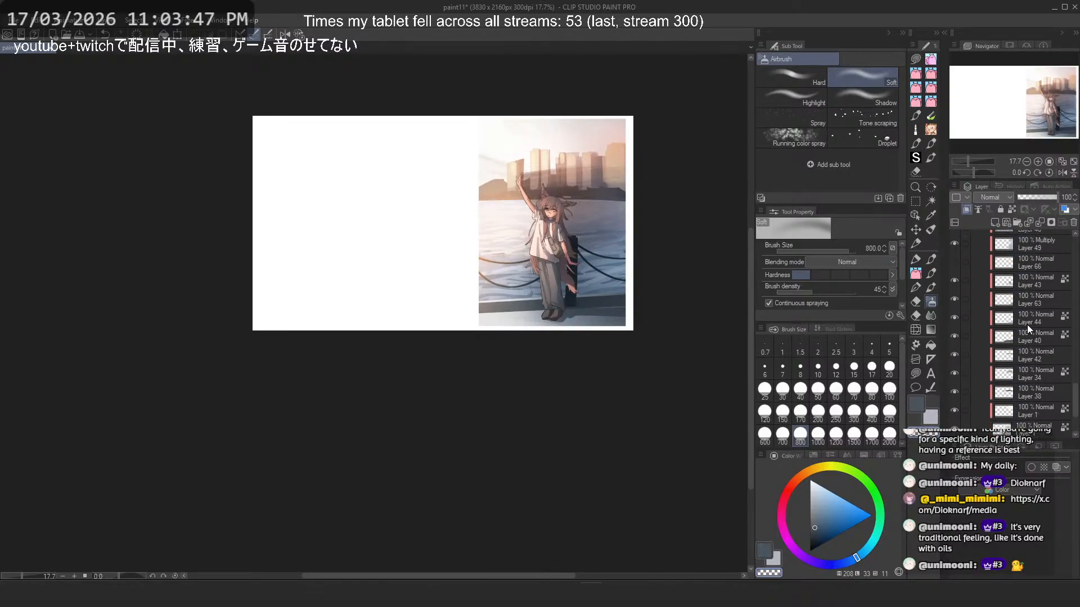
click(1027, 282)
key(ctrl+u)
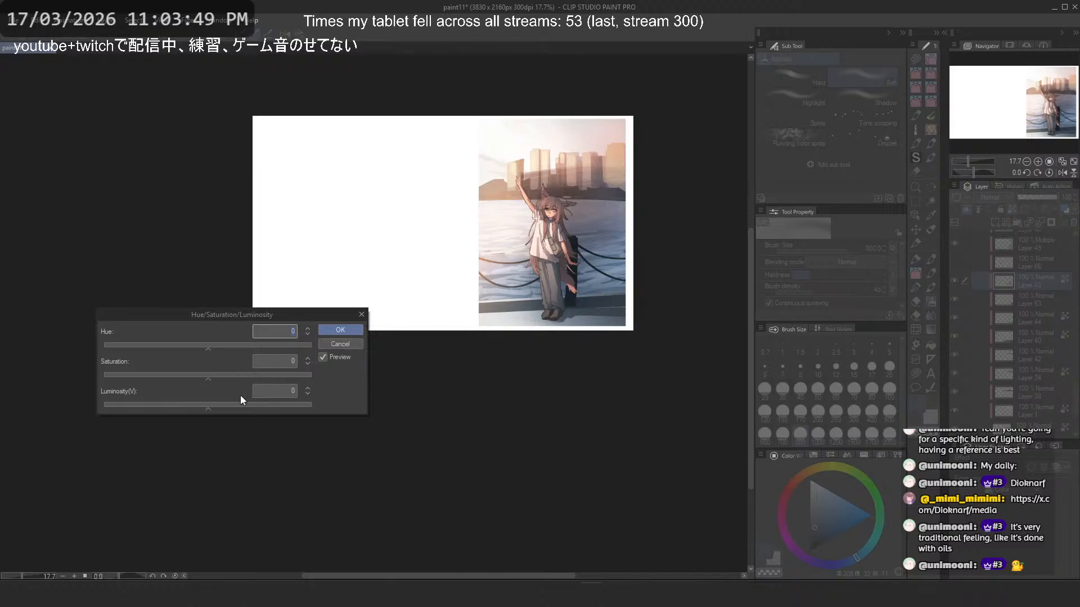
drag(208, 409, 217, 407)
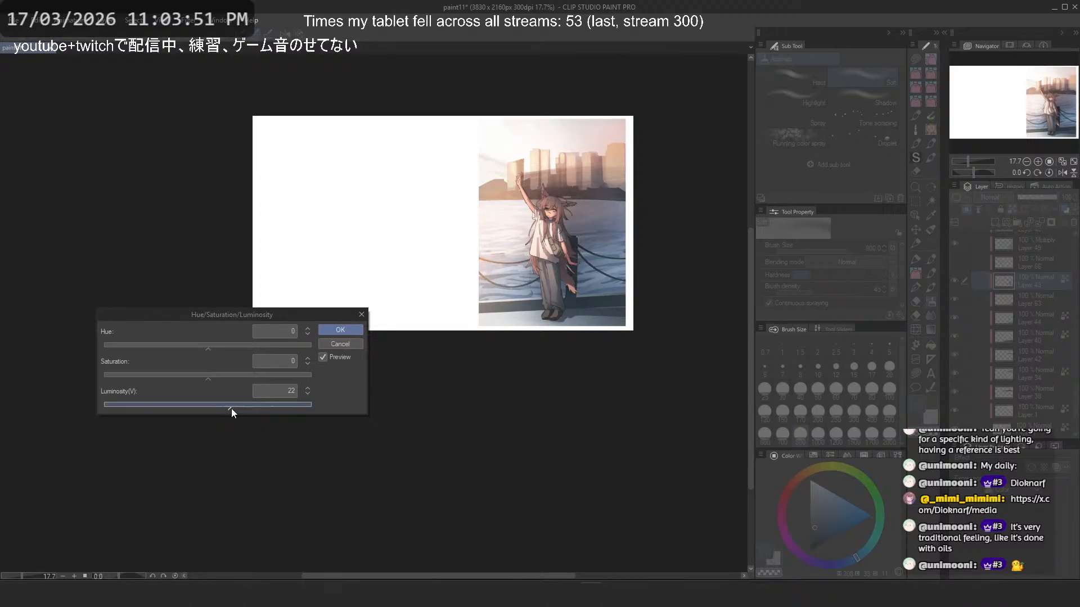
key(Return)
- Sample blue-gray tones from the background and airbrush them softly over the dark post behind the character on Layer 43
scroll(527, 236, up, 10)
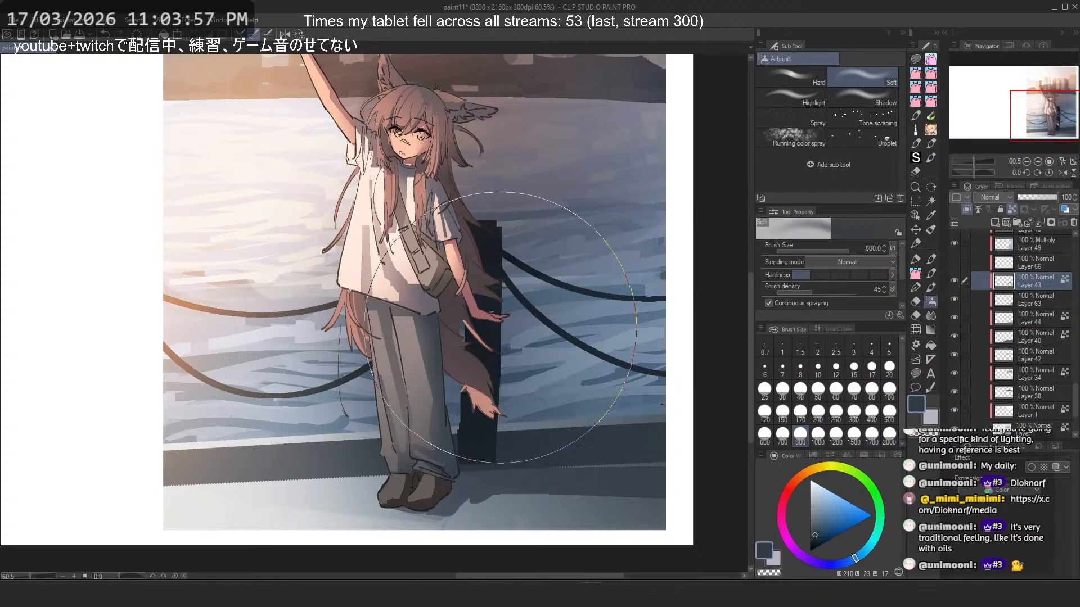
alt+click(324, 367)
alt+click(308, 392)
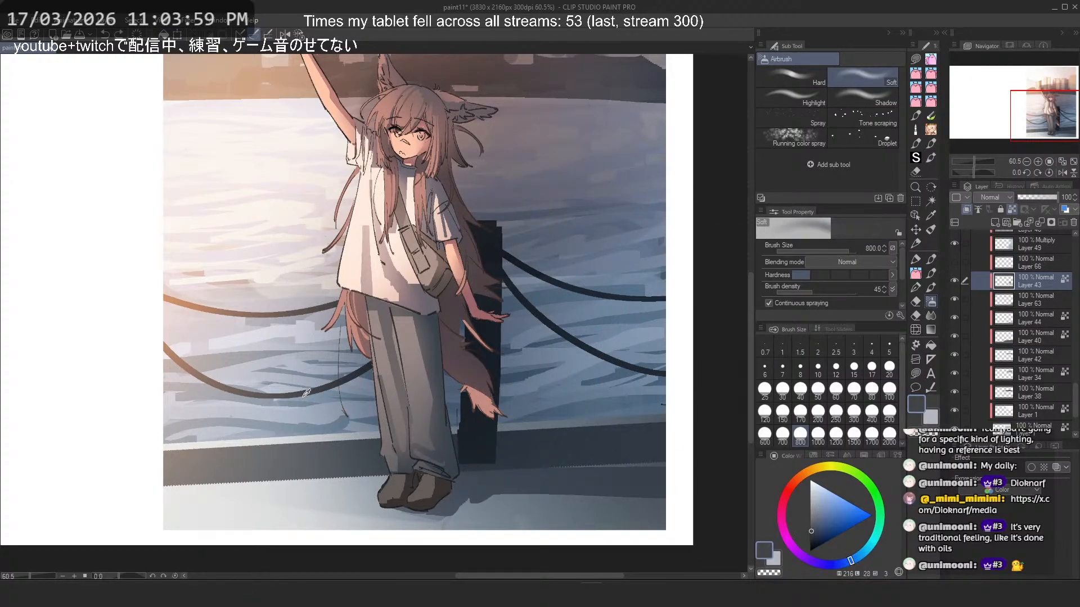
alt+click(289, 464)
mouse_move(503, 409)
mouse_down()
mouse_move(636, 332)
mouse_move(476, 240)
mouse_up()
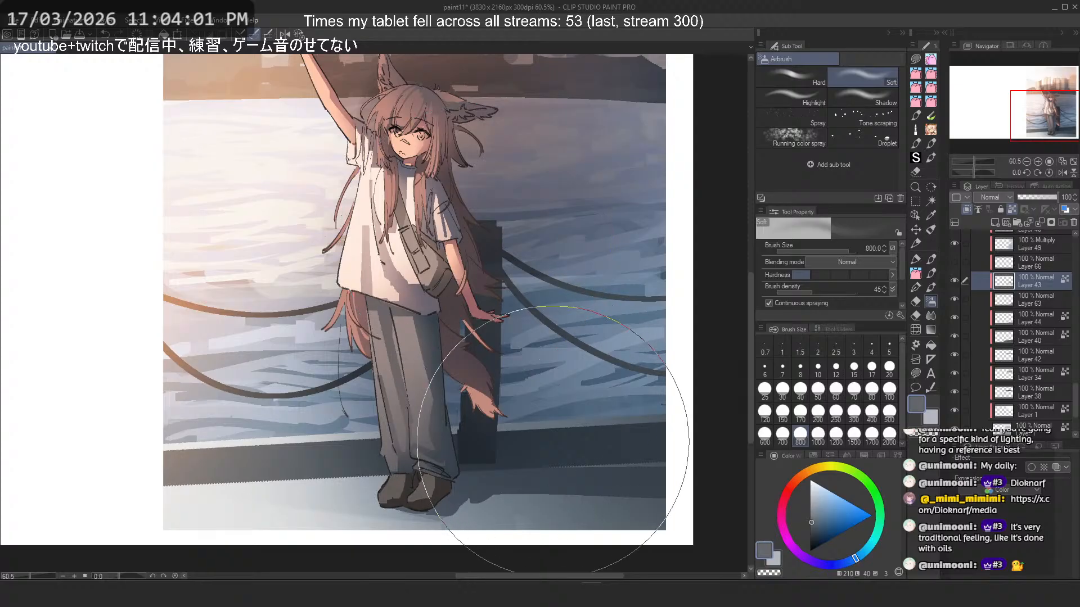
- Examine the airbrushed post and its surroundings on the canvas and hide the Multiply layer 49
scroll(495, 265, up, 5)
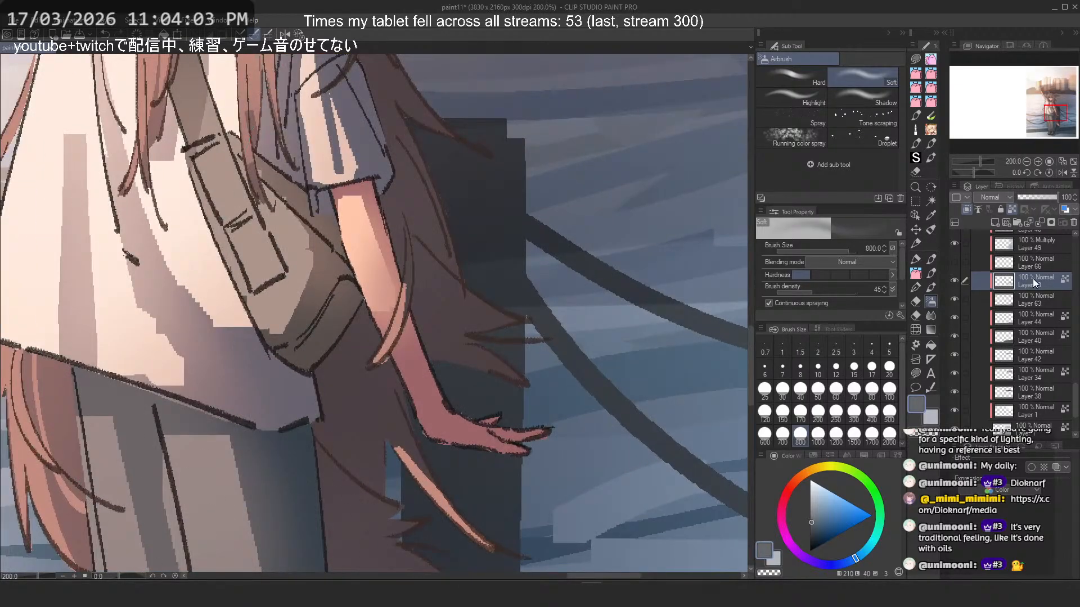
scroll(460, 247, up, 4)
scroll(455, 256, down, 7)
scroll(455, 270, down, 3)
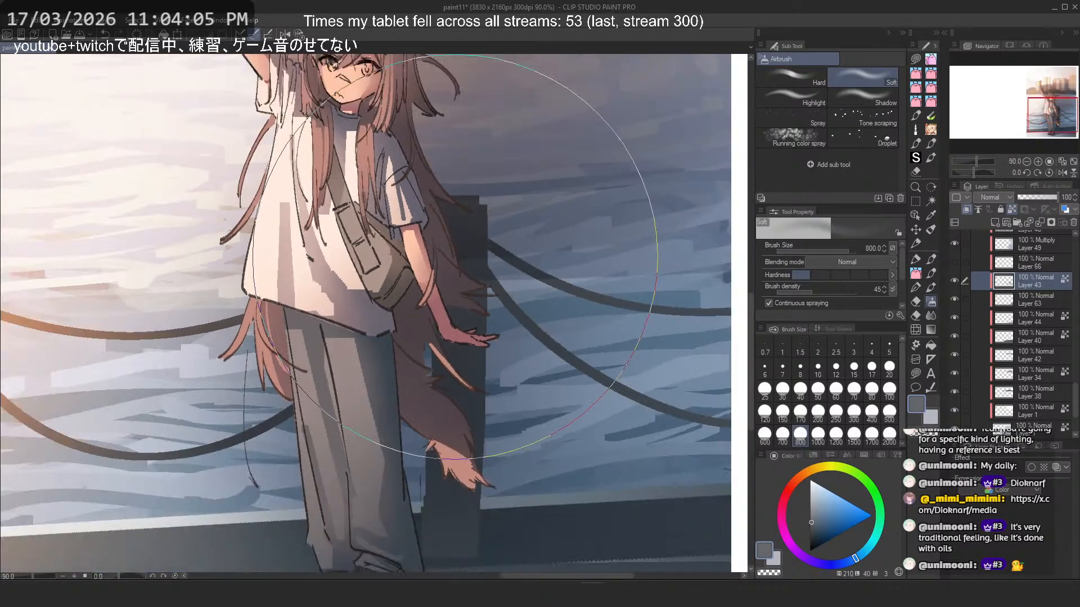
scroll(973, 285, up, 1)
click(958, 272)
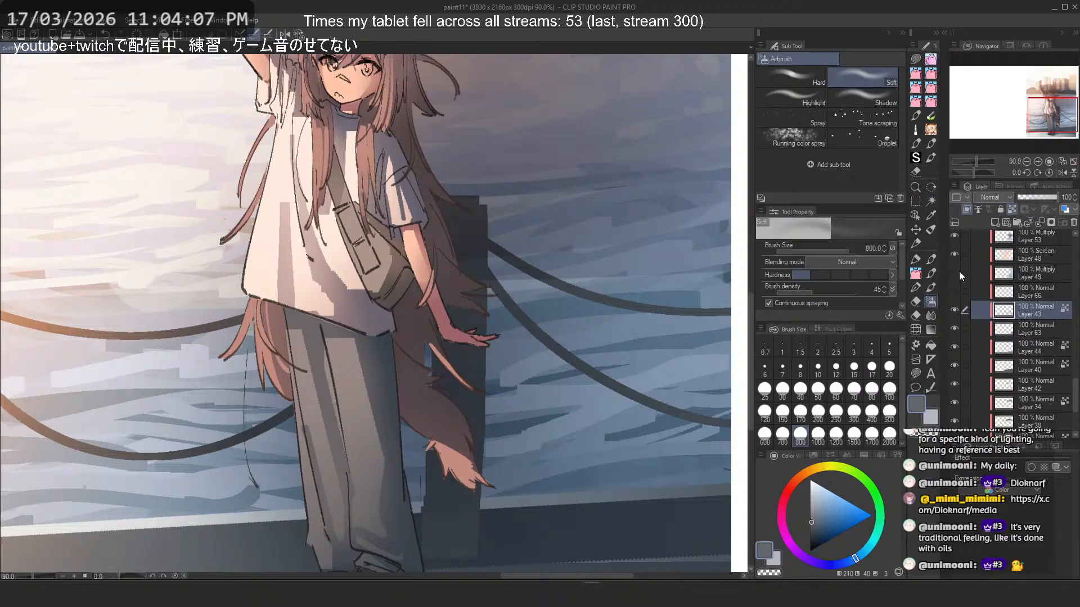
- Show the Multiply Layer 49 again and toggle Multiply Layer 53 off and on to compare its effect
click(958, 272)
scroll(959, 279, up, 1)
click(954, 251)
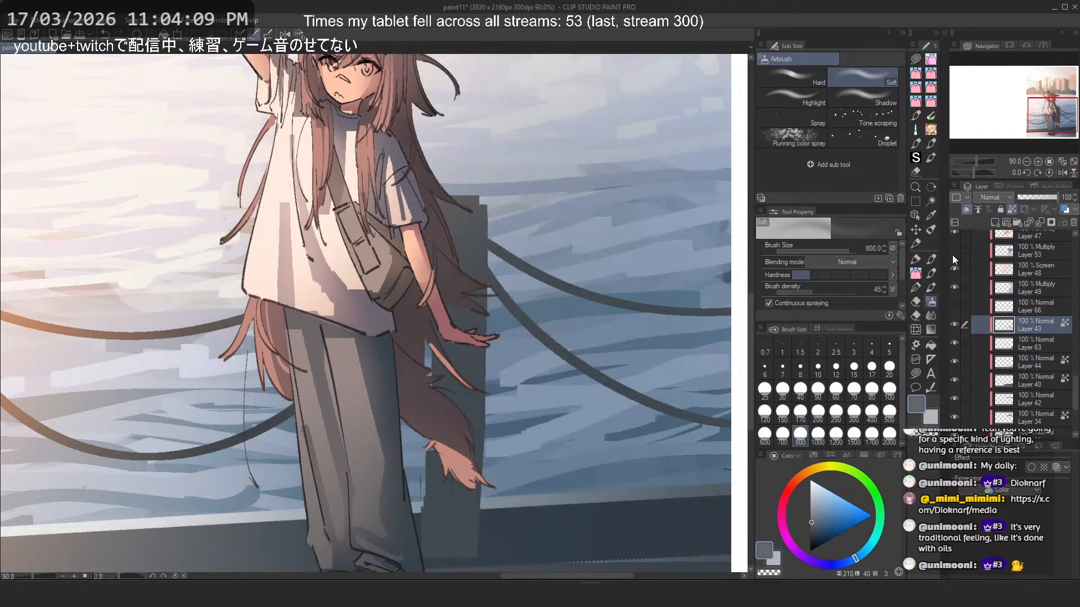
click(955, 250)
- Check the overall lighting of the illustration at both thumbnail size and closer up
scroll(618, 259, down, 8)
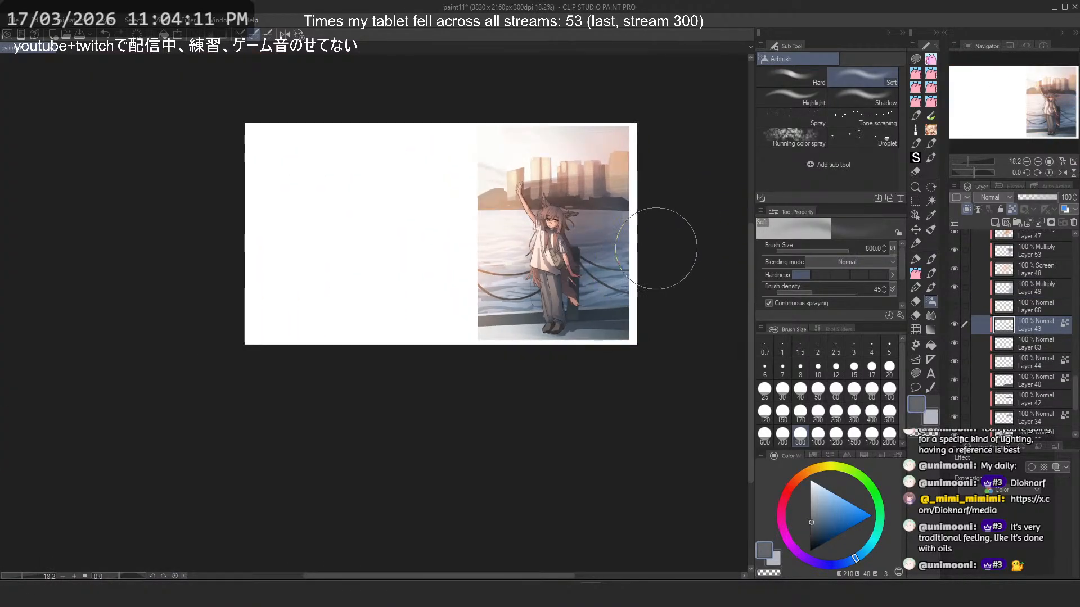
scroll(633, 253, up, 4)
drag(610, 226, 610, 247)
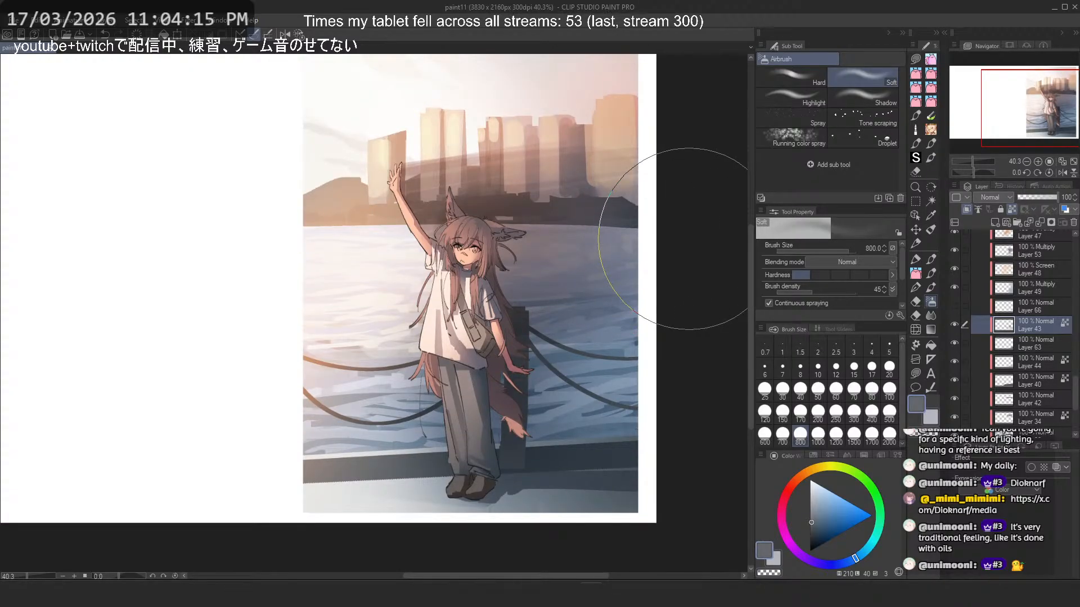
scroll(675, 199, down, 3)
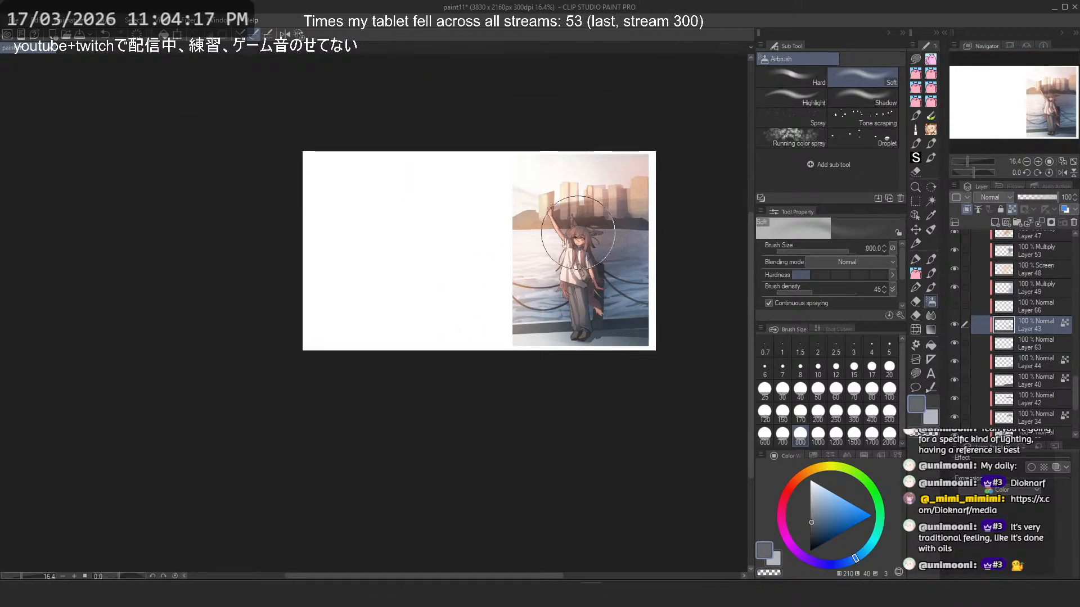
scroll(689, 228, down, 2)
scroll(669, 222, up, 6)
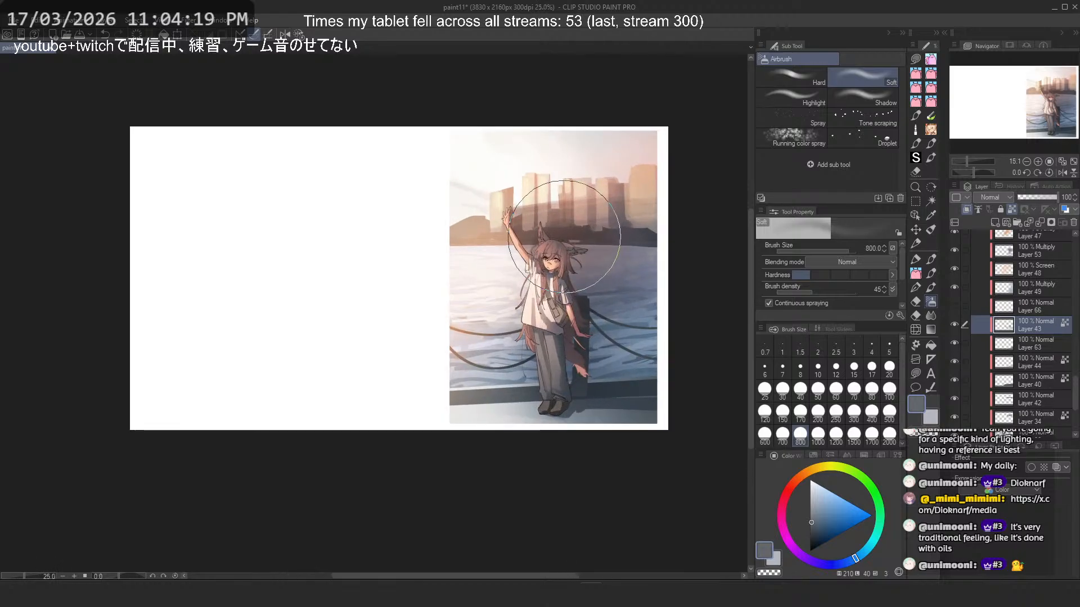
scroll(1019, 346, down, 1)
scroll(1019, 345, up, 5)
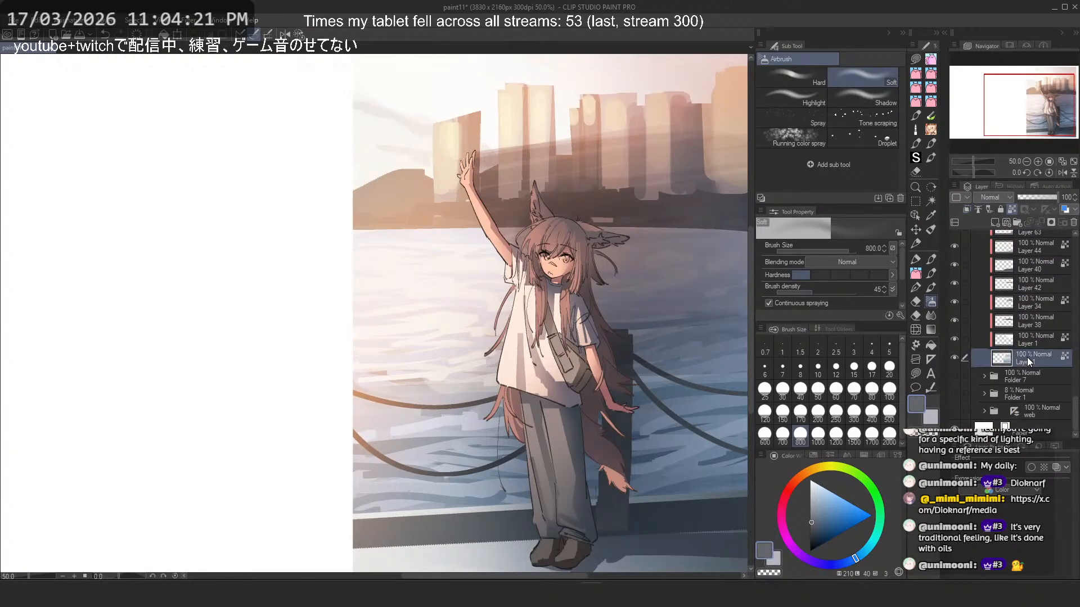
- Find the character's hair layers in Folder 10 and select Layer 62
scroll(1024, 350, up, 2)
click(984, 317)
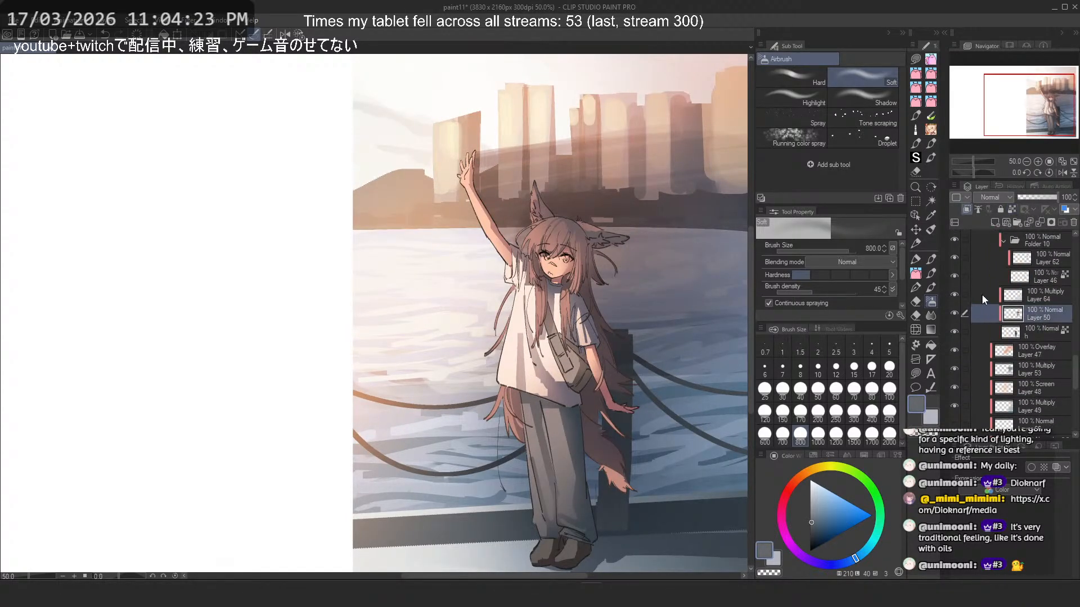
scroll(979, 337, up, 3)
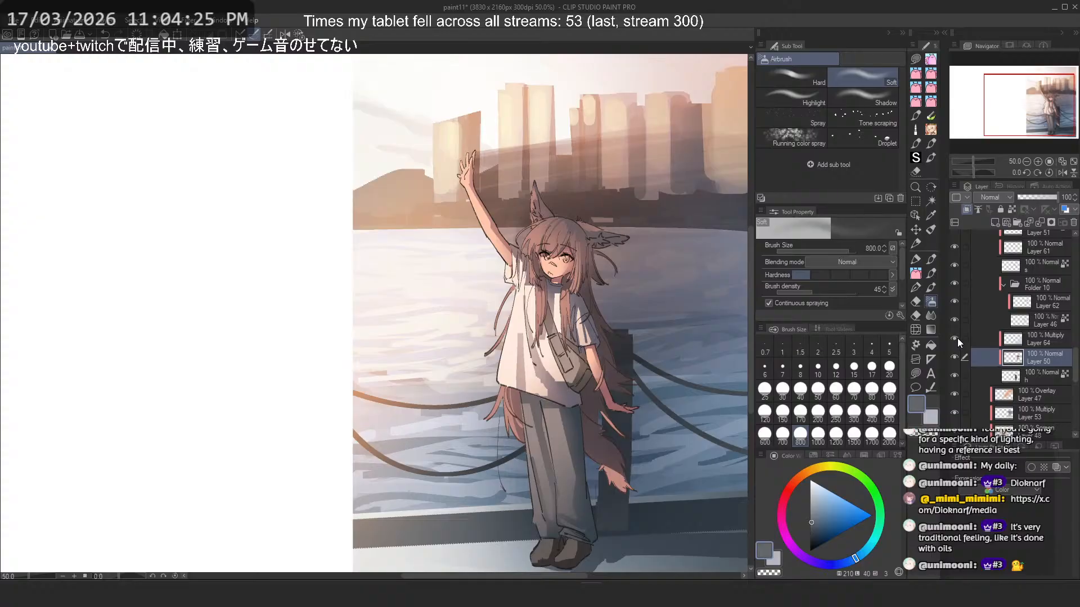
click(976, 315)
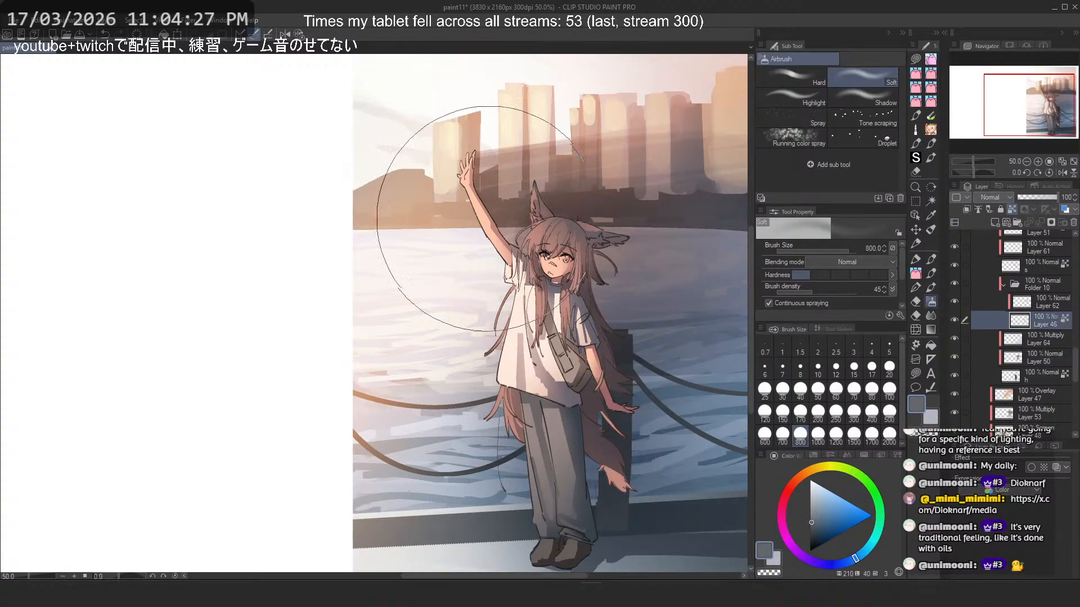
scroll(489, 219, up, 1)
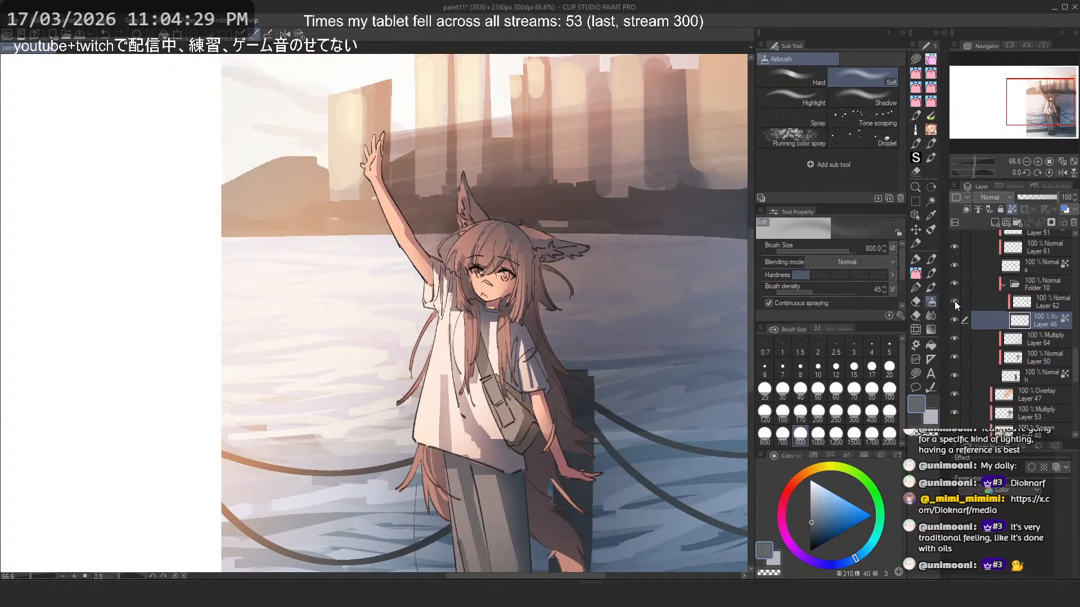
click(1042, 300)
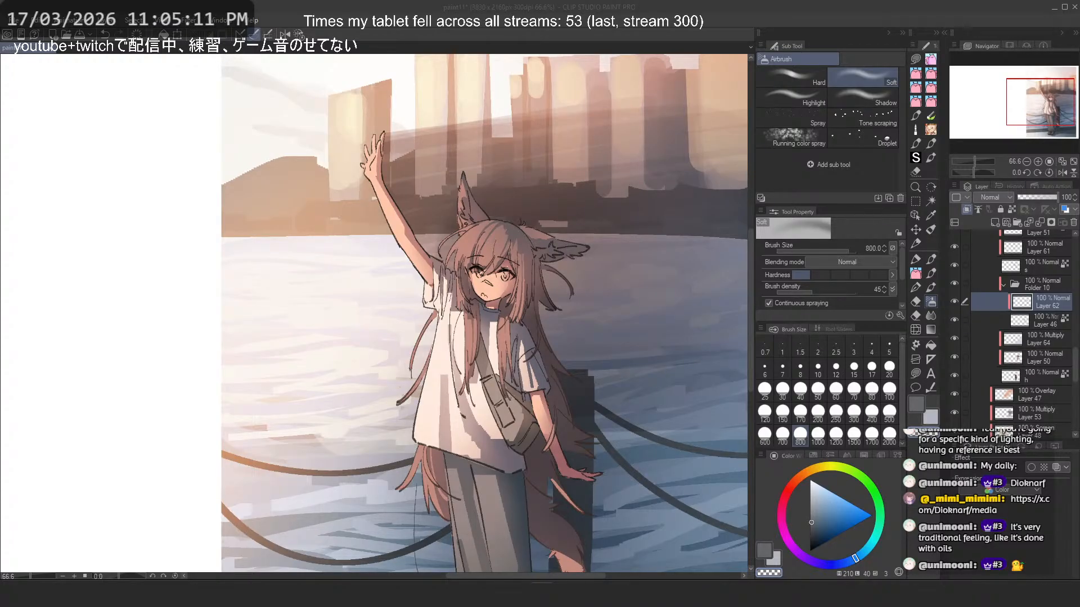
scroll(303, 213, down, 5)
scroll(387, 239, up, 3)
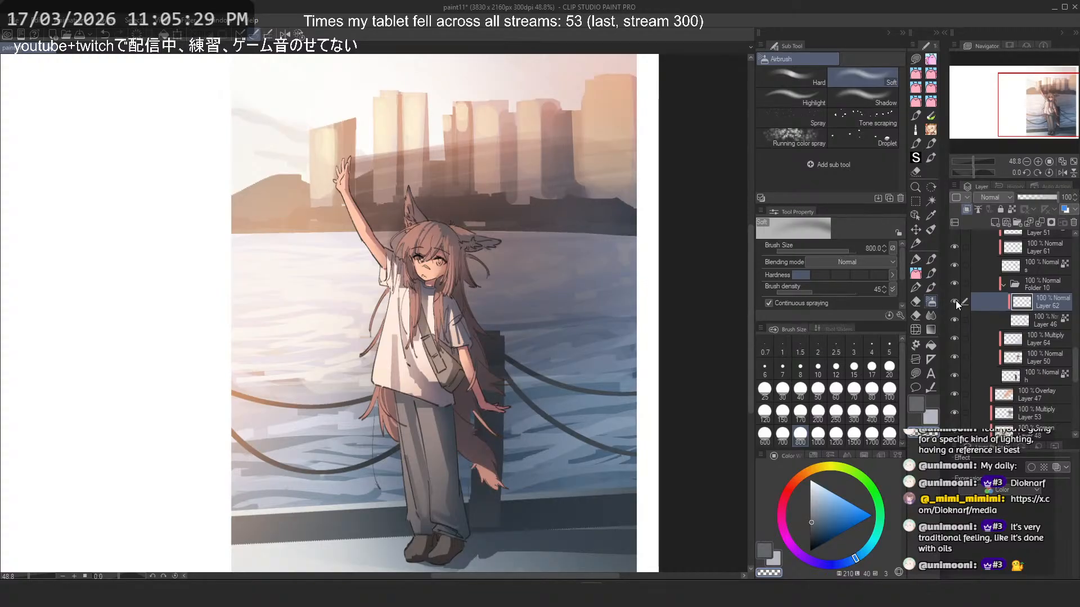
- Compare the hair with Layer 62 and Folder 10 hidden and shown, and examine the whole figure
click(955, 300)
click(956, 300)
click(955, 283)
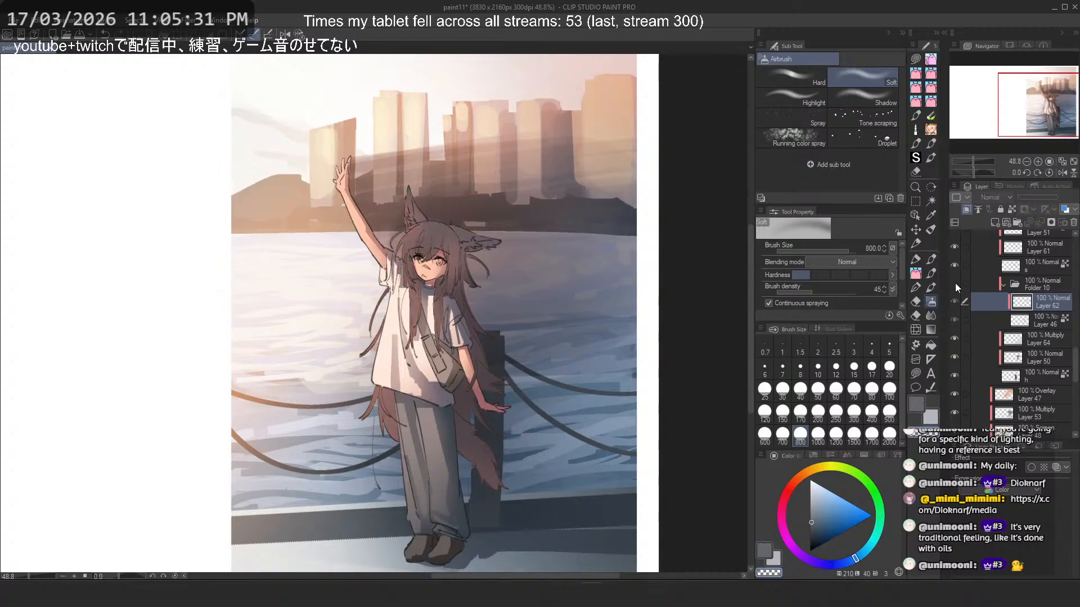
click(955, 283)
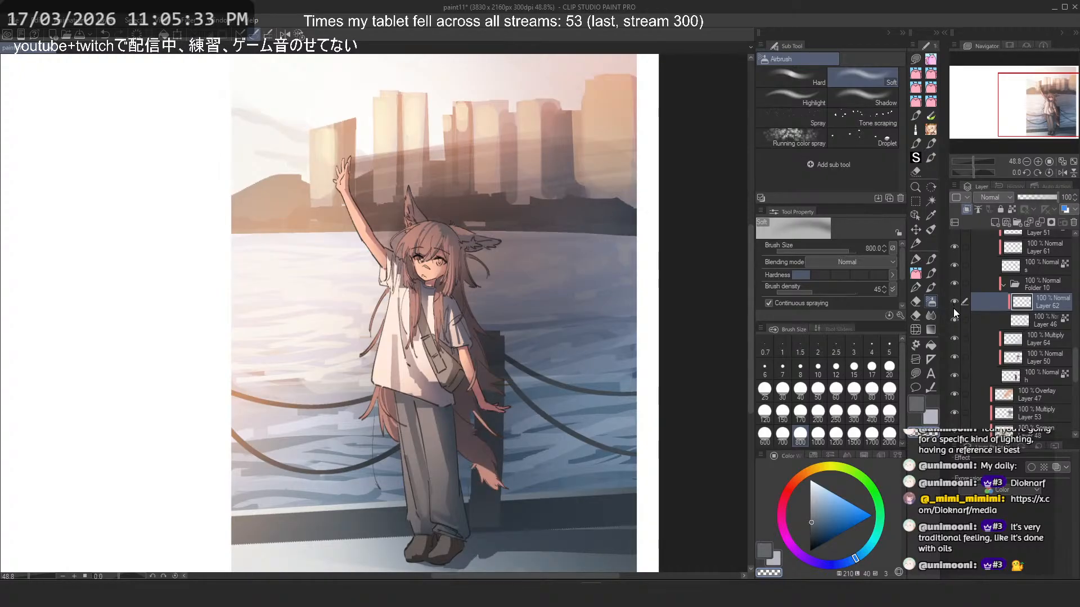
click(953, 308)
drag(440, 193, 423, 232)
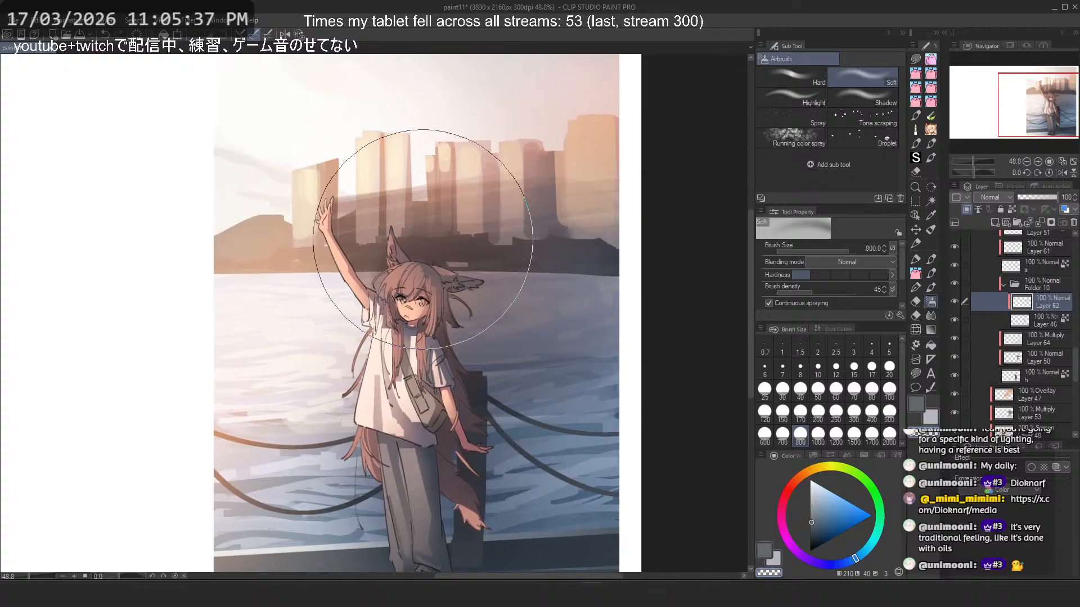
drag(510, 419, 527, 196)
drag(474, 321, 495, 412)
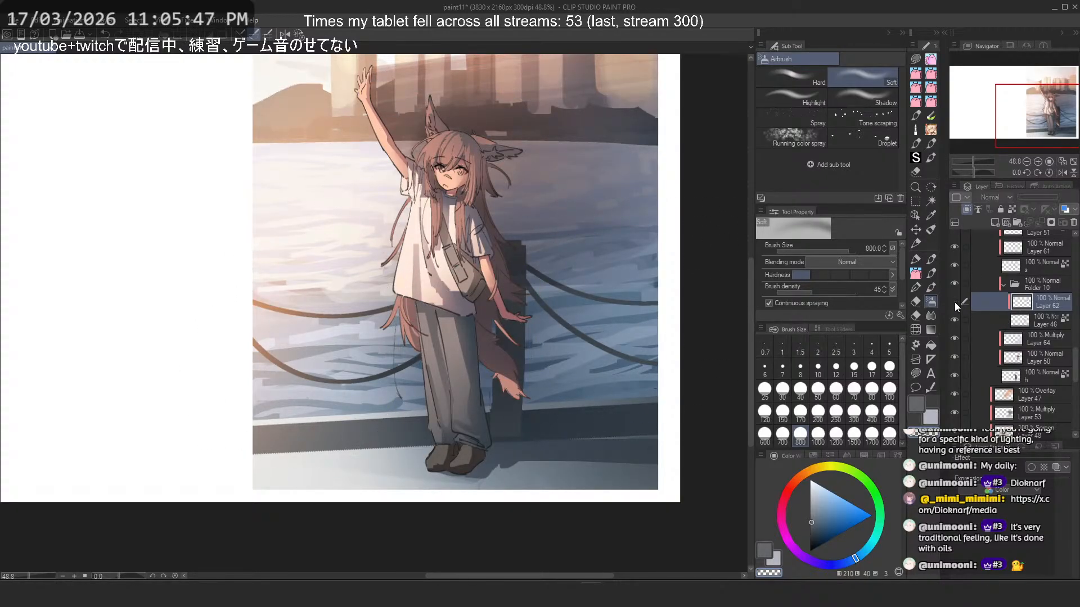
- On Layer 46, sample the pinkish-brown hair color, shift it to a brighter salmon and try airbrushing it over the hair
click(984, 321)
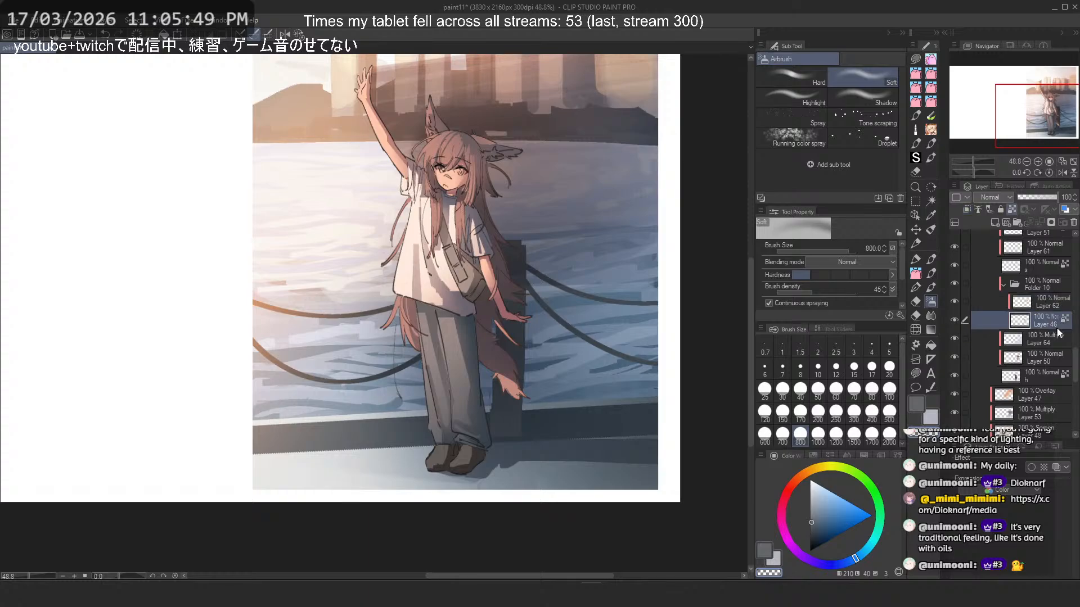
alt+click(435, 215)
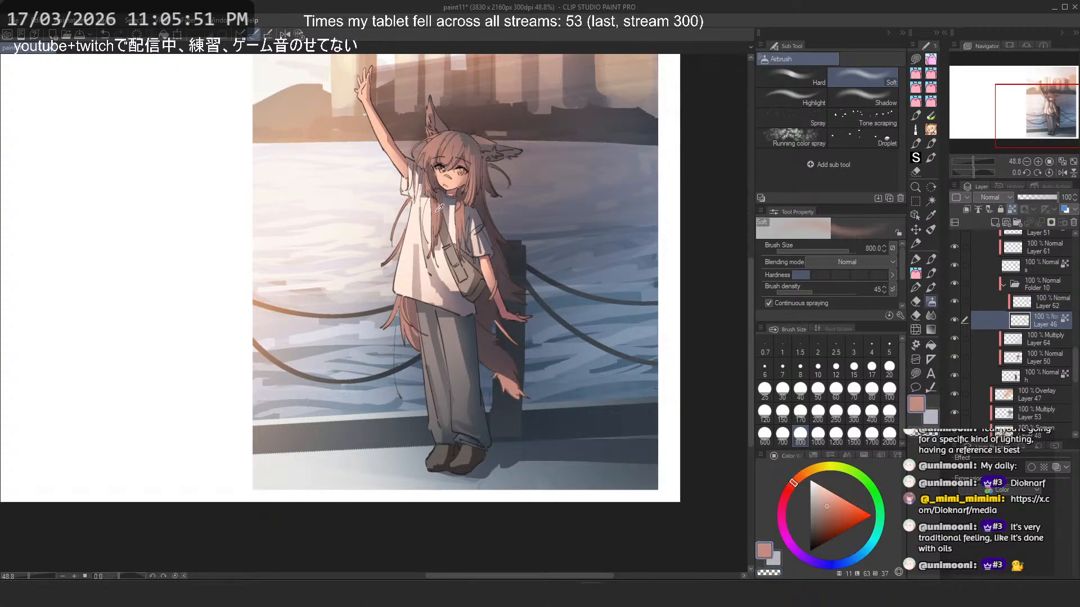
click(834, 501)
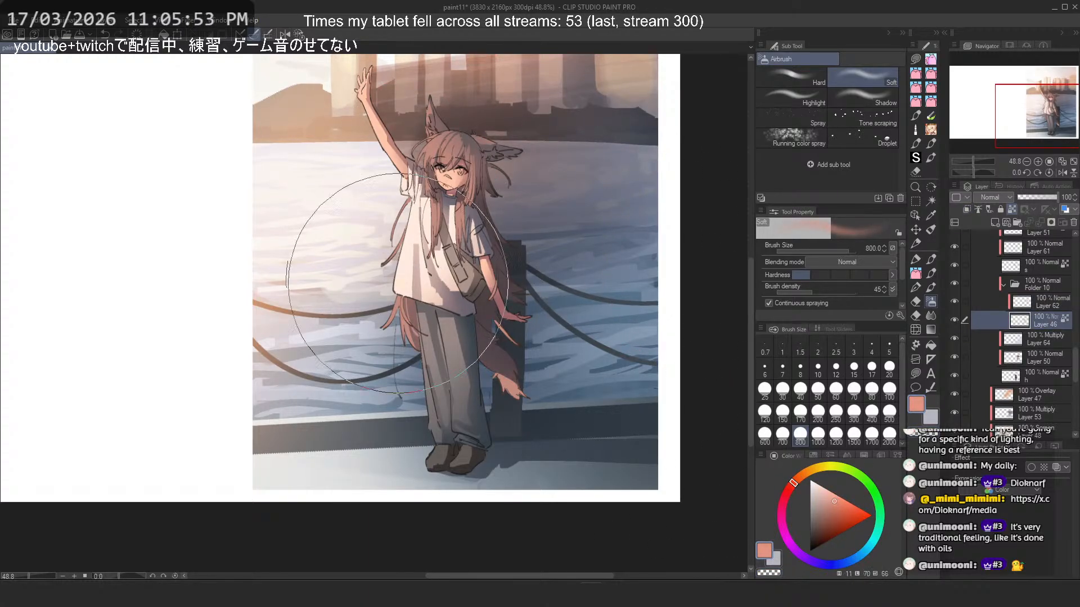
drag(503, 206, 532, 287)
scroll(509, 247, up, 1)
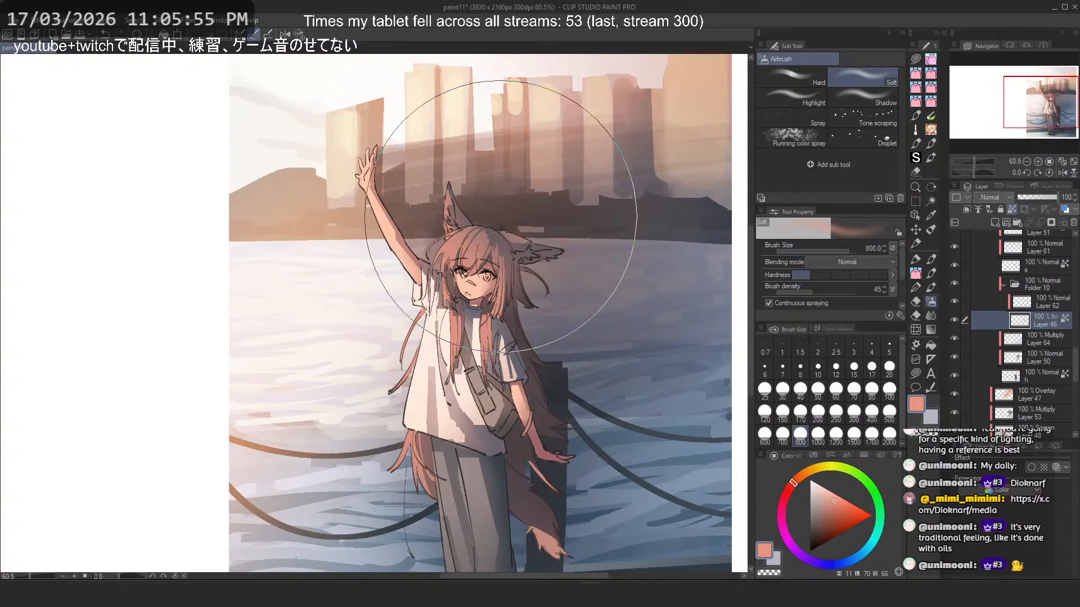
- Replace the hair stroke using a 600 Soft airbrush and a slightly more orange salmon with hue 15
click(797, 476)
click(766, 434)
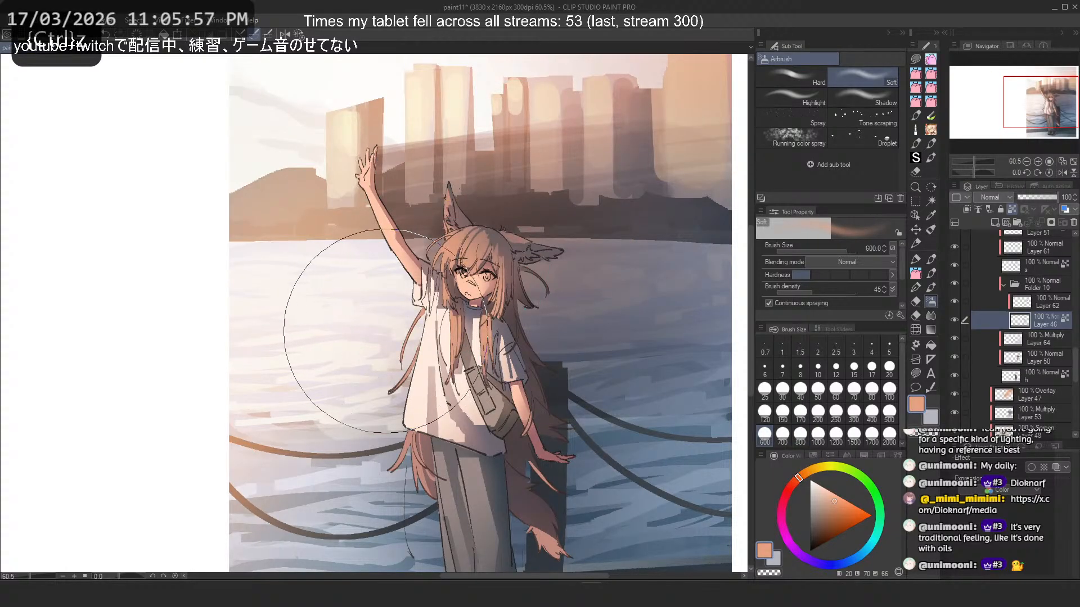
click(797, 479)
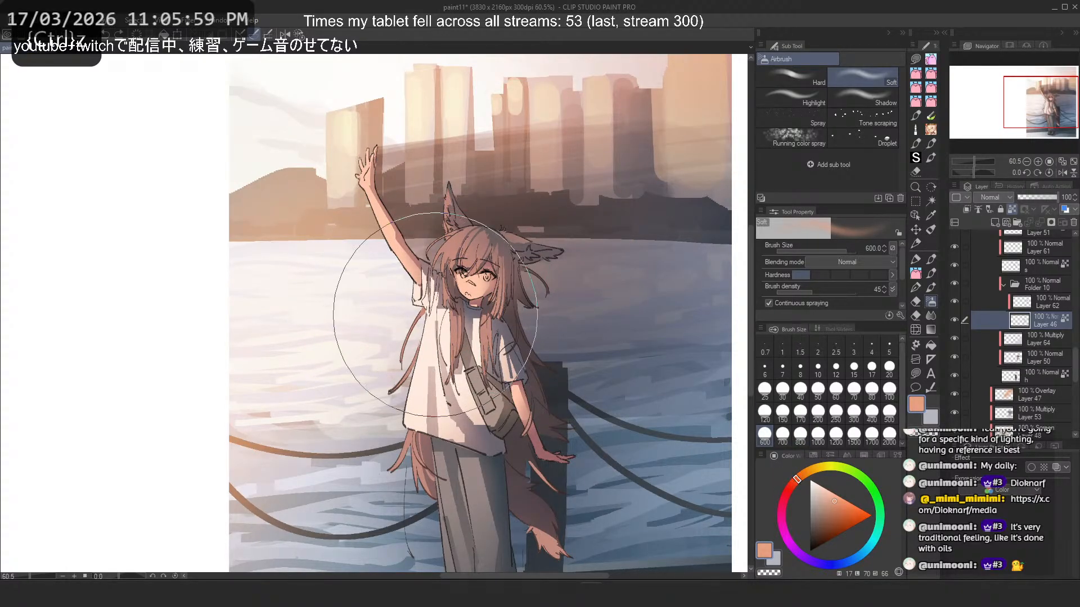
key(ctrl+z)
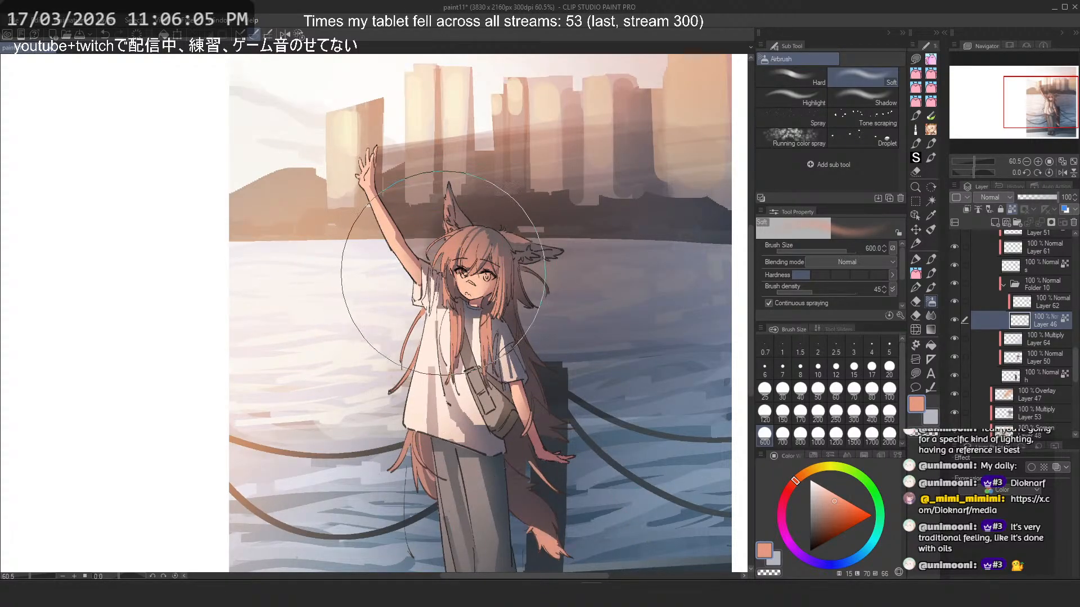
scroll(491, 186, down, 2)
scroll(485, 305, up, 1)
key(ctrl+z)
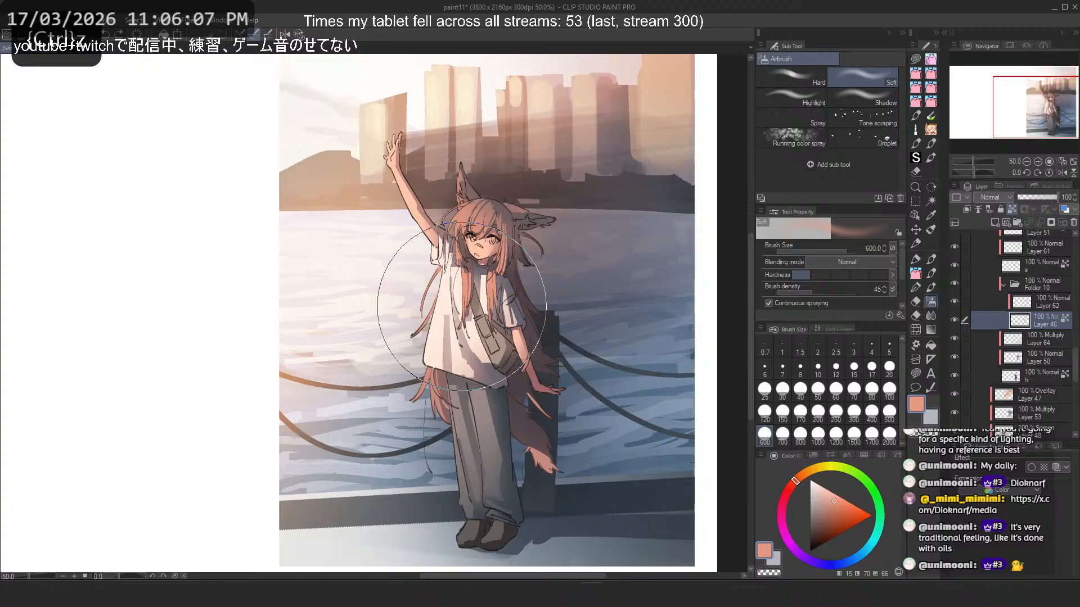
- Sample muted hair tones, switch to Layer 62 and try soft airbrush touches on the hair with brush sizes 200 and 300
alt+click(438, 403)
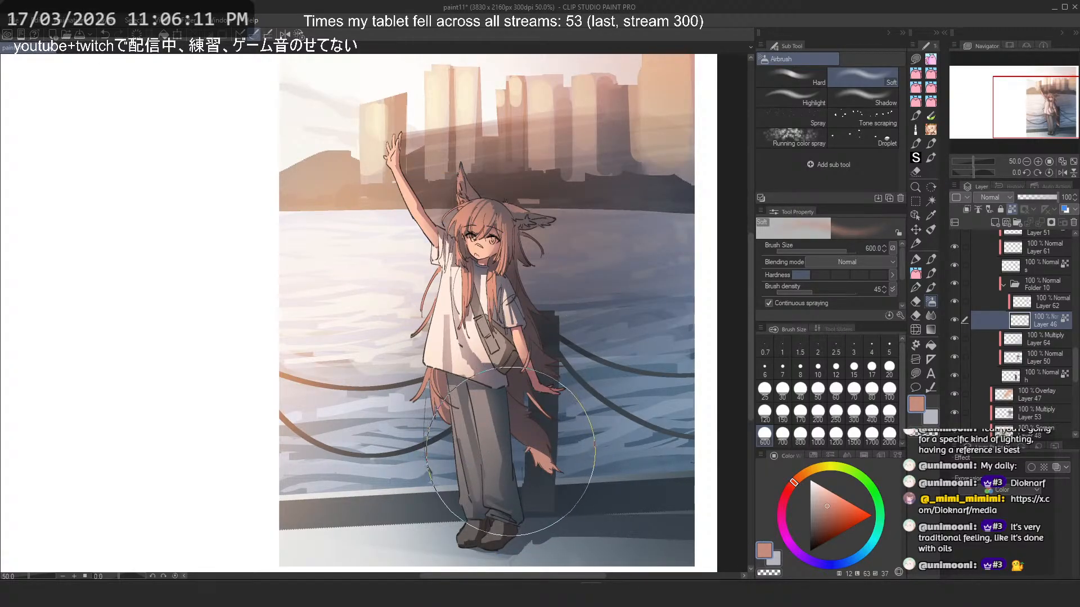
key(ctrl+z)
click(818, 411)
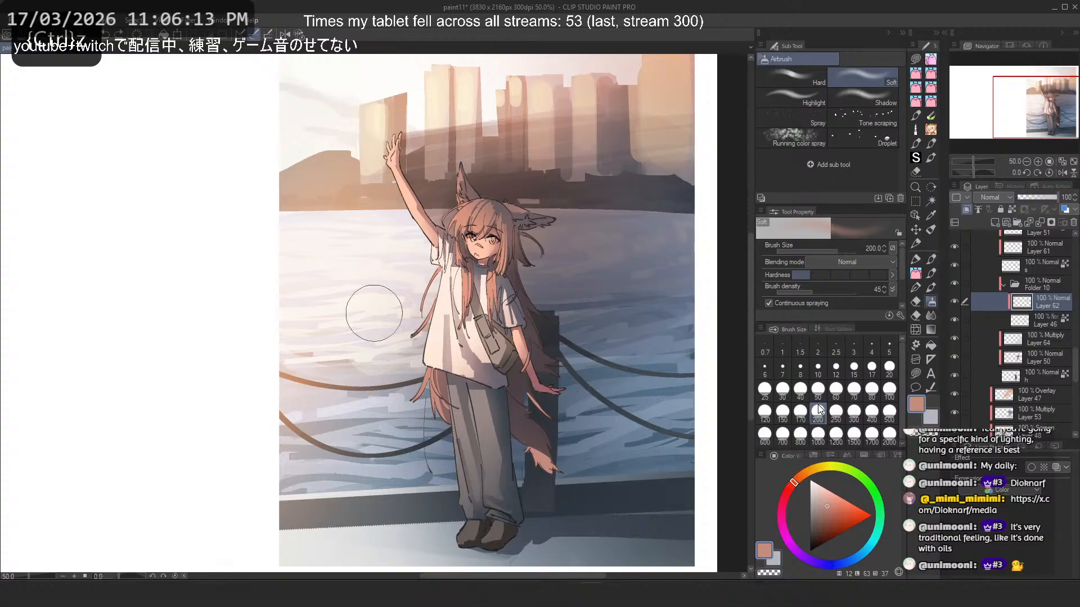
alt+click(491, 209)
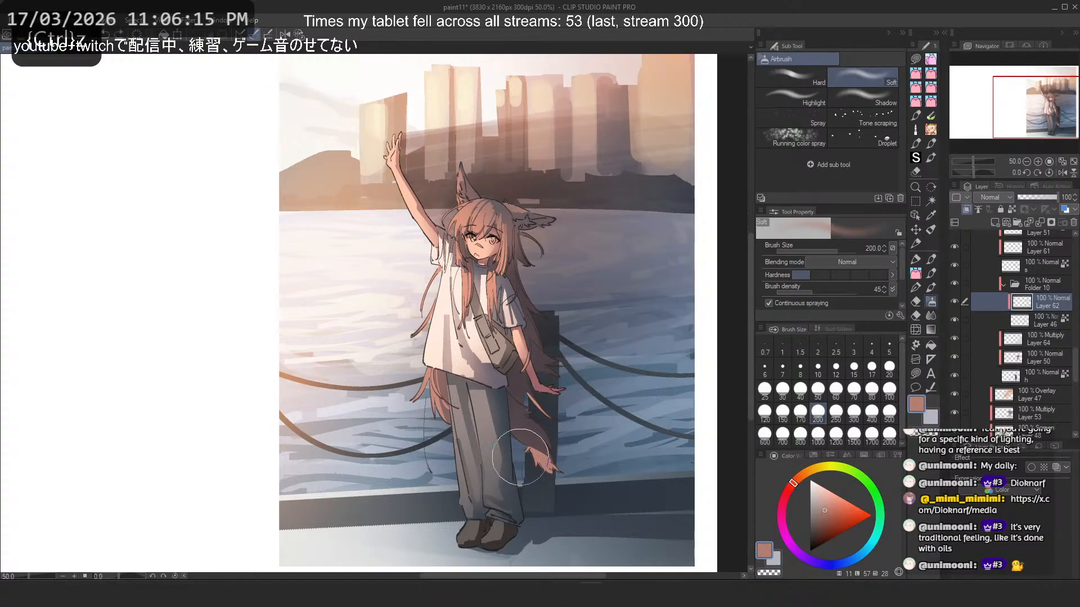
click(853, 411)
alt+click(373, 312)
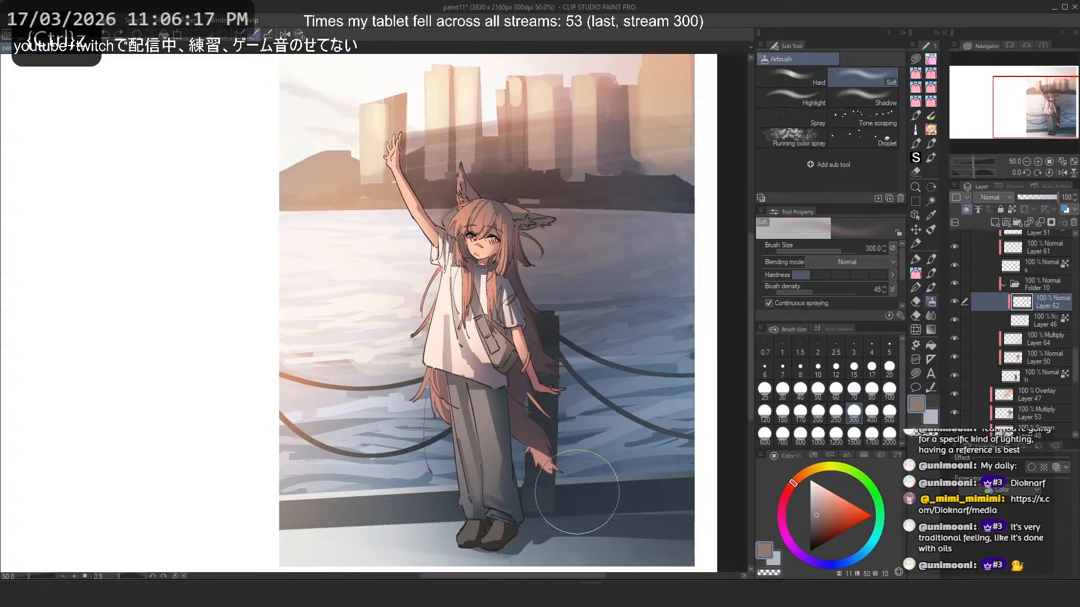
- Flip the canvas view horizontally and try airbrushing sampled brown tones over the shaded hair behind the body
key(2)
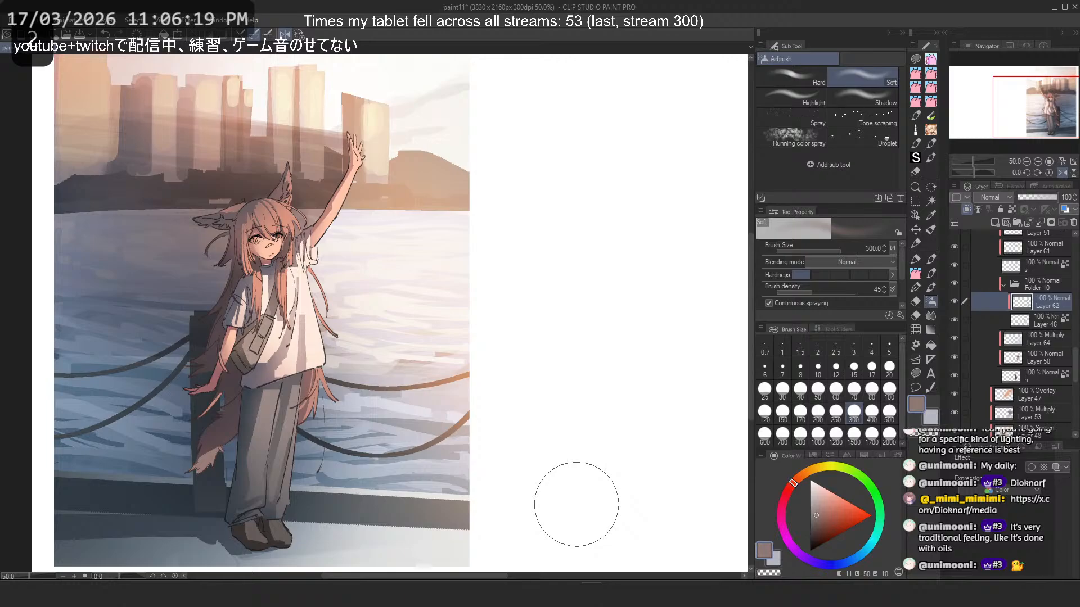
alt+click(211, 447)
drag(205, 440, 211, 317)
key(ctrl+z)
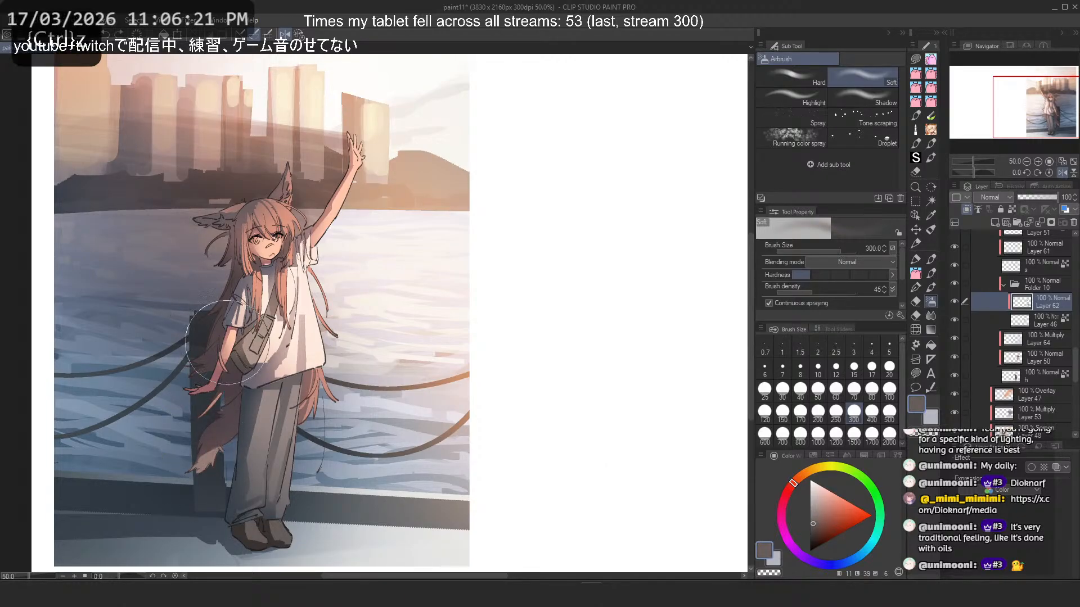
alt+click(304, 414)
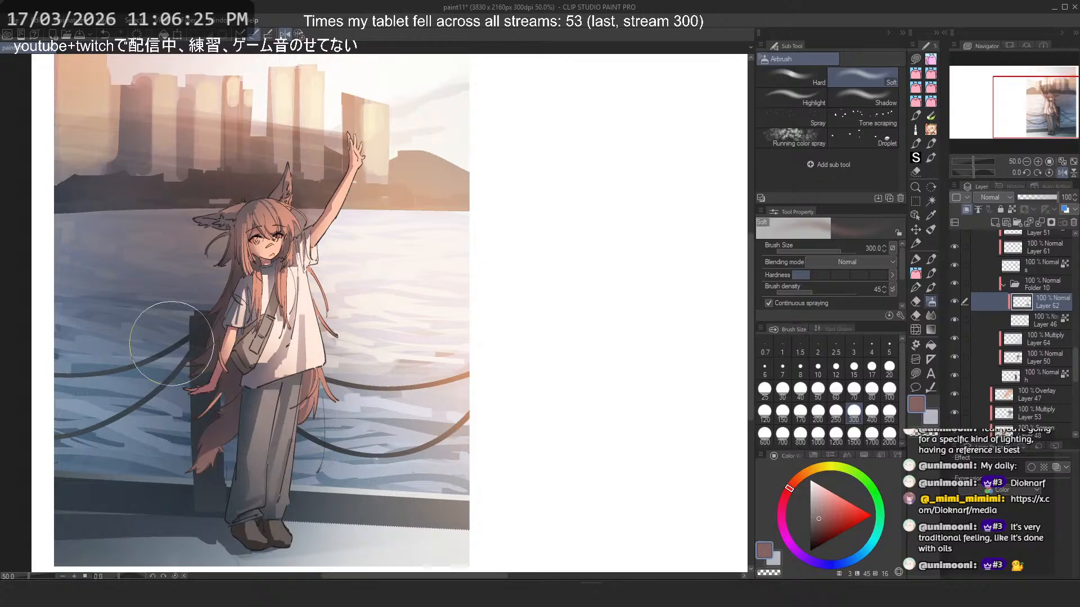
key(ctrl+z)
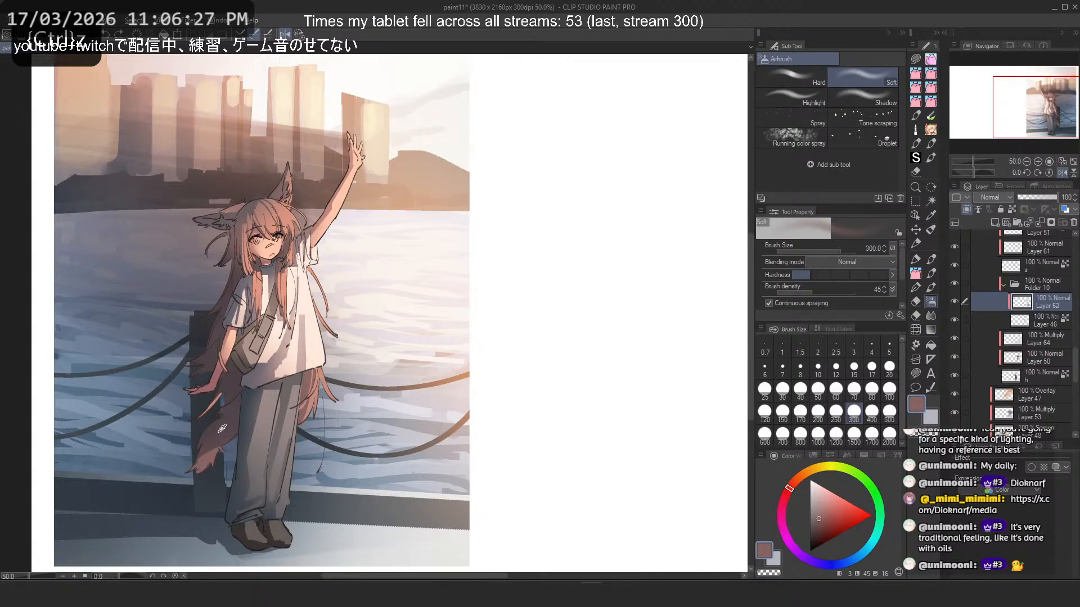
- Sample salmon and brown tones and try airbrushing them over the tail and the hair beside the ear
alt+click(311, 404)
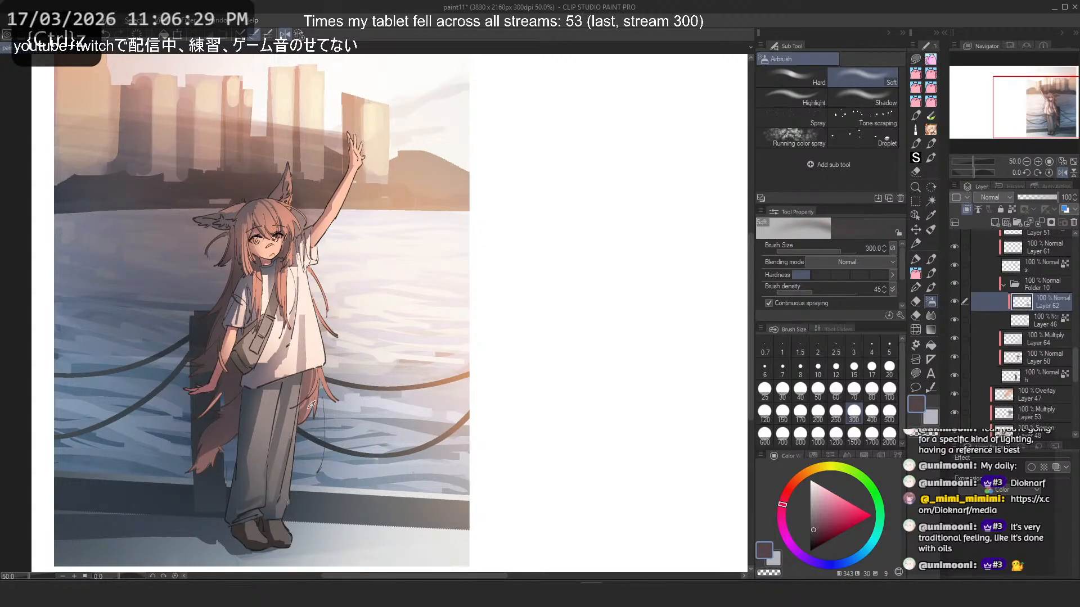
alt+click(310, 405)
drag(186, 445, 161, 483)
key(ctrl+z)
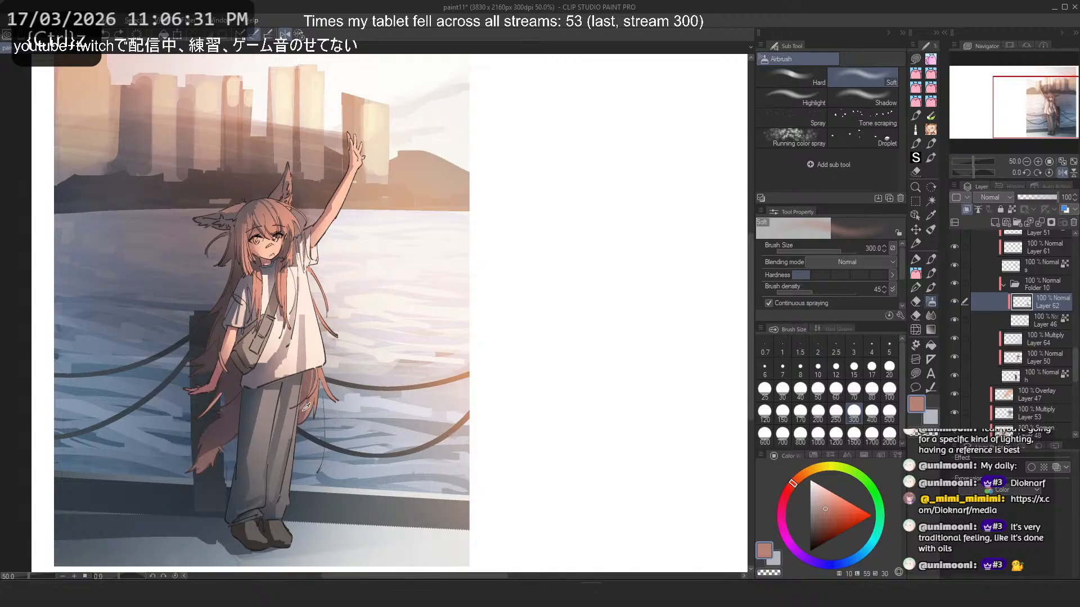
alt+click(306, 406)
drag(209, 450, 174, 483)
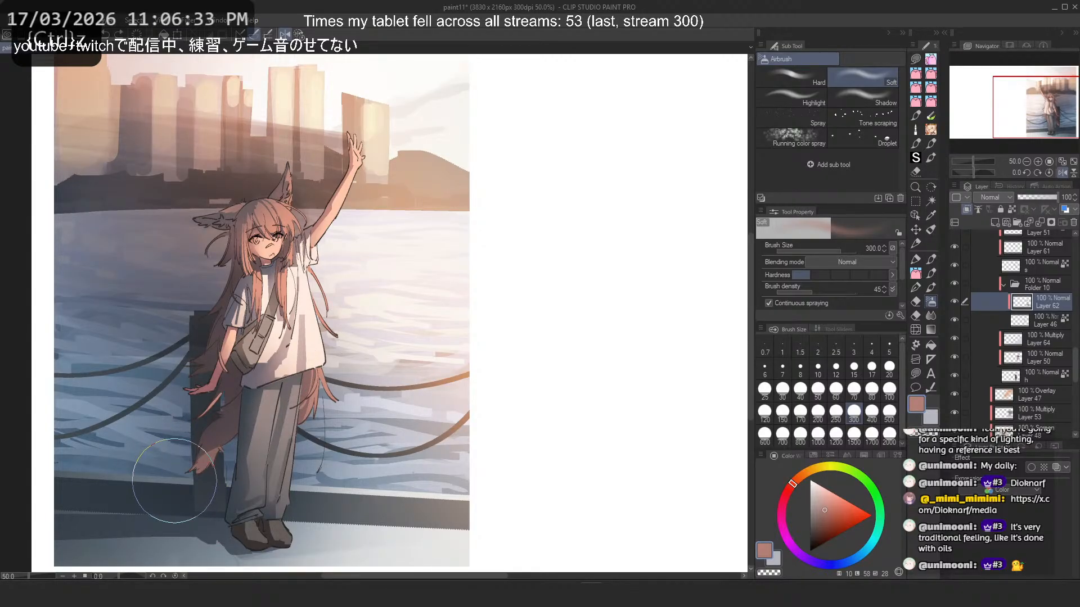
alt+click(218, 451)
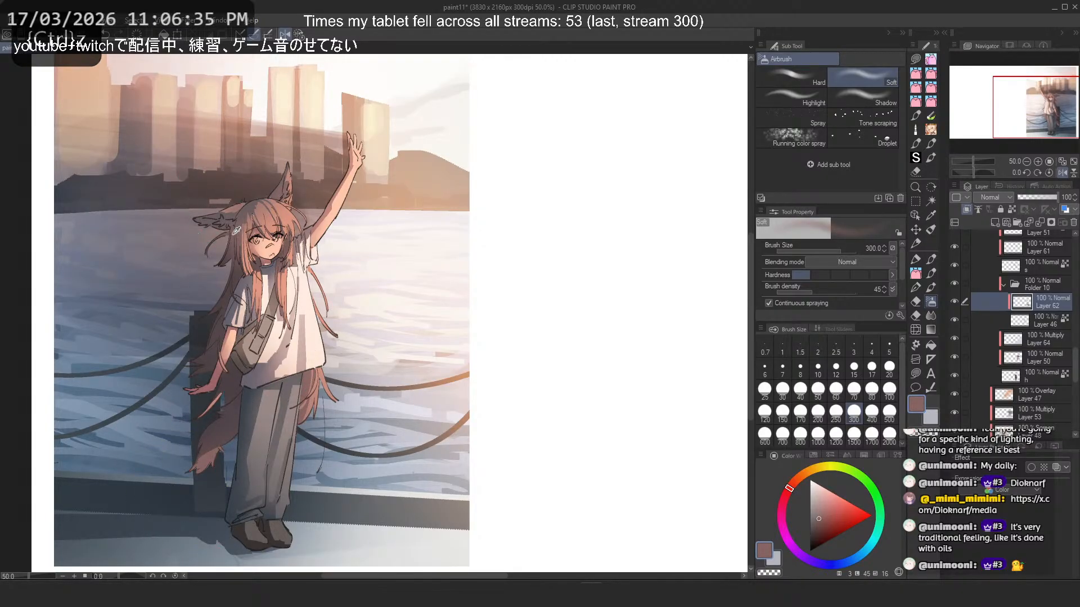
drag(205, 201, 211, 278)
key(ctrl+z)
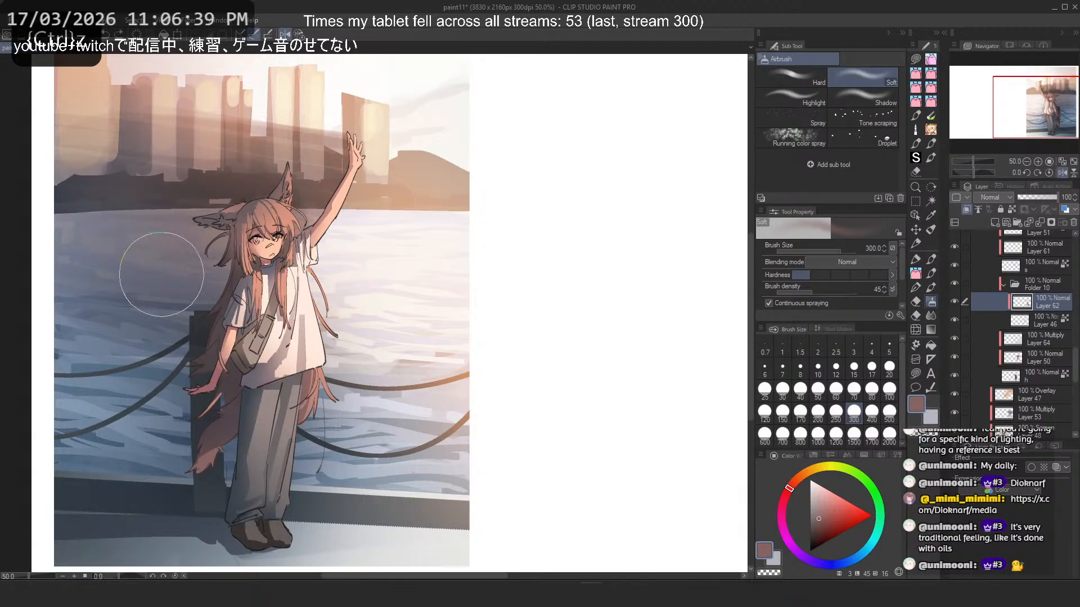
- Flip the canvas view back horizontally and check the whole illustration
scroll(409, 255, down, 4)
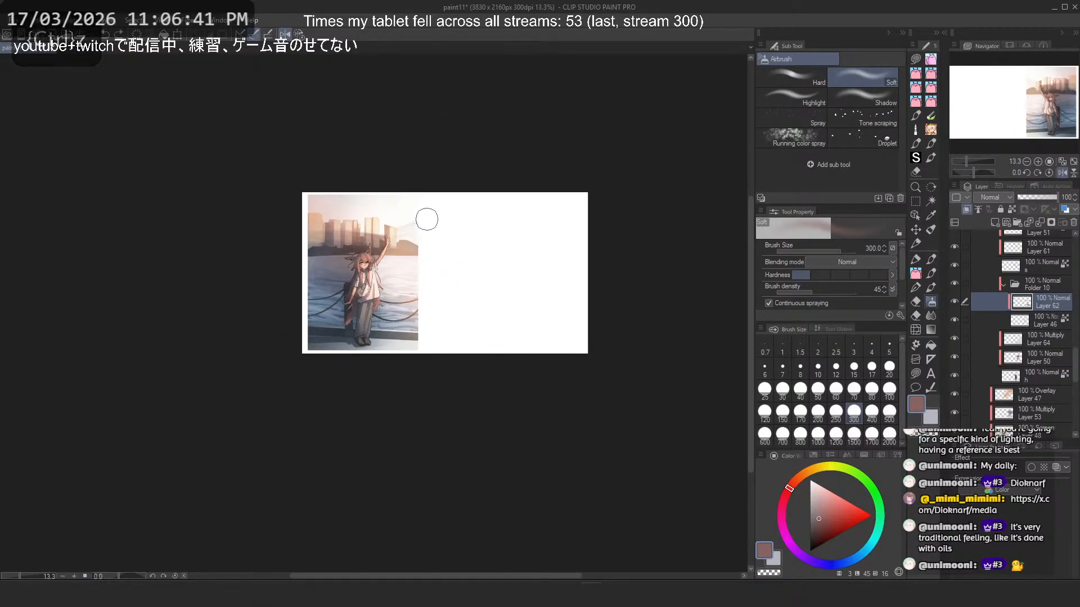
scroll(378, 214, up, 1)
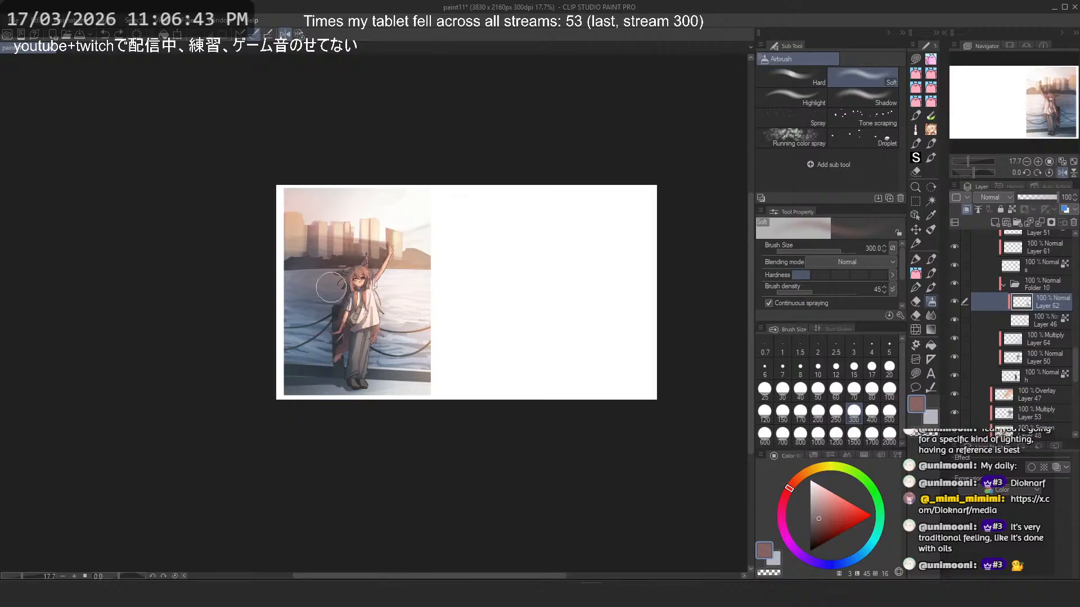
scroll(332, 288, up, 1)
key(h)
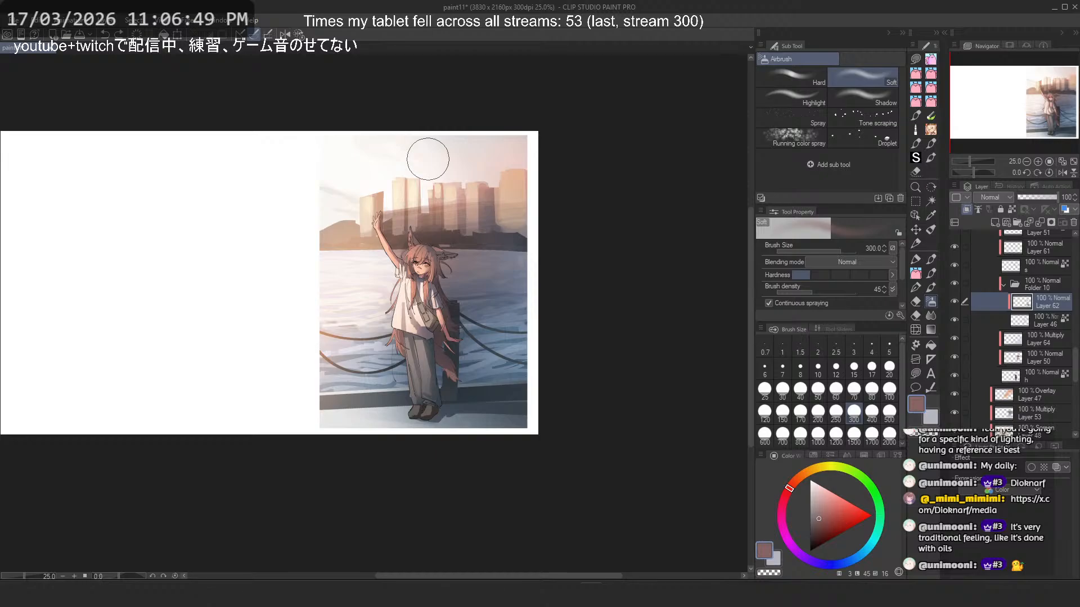
scroll(427, 159, up, 2)
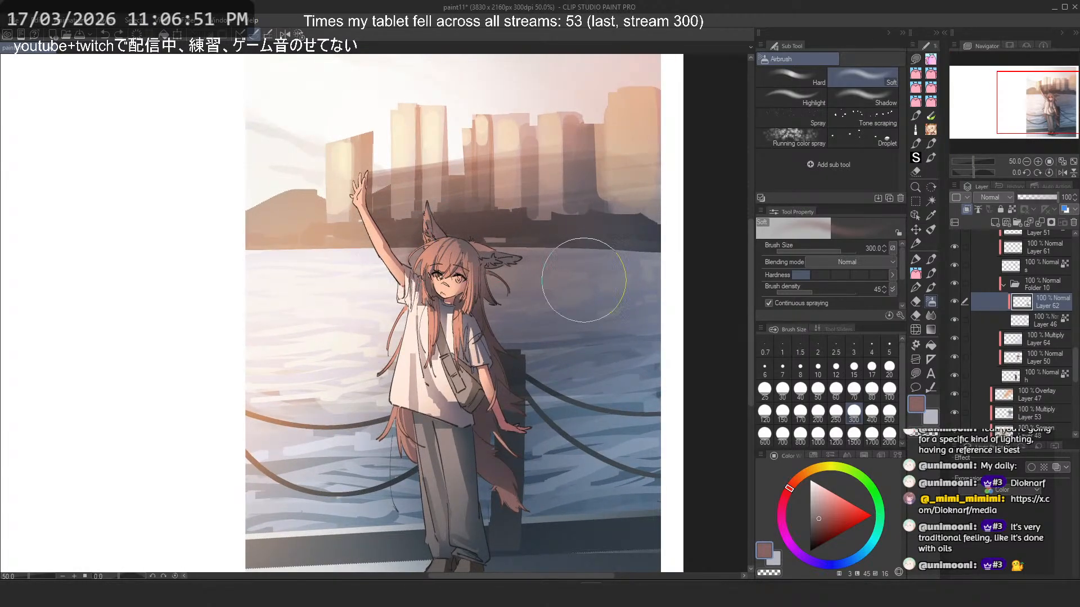
- Select Layer 56 in Folder 9 and raise its saturation by 14 to warm the shoulder bag's color
scroll(1024, 342, up, 5)
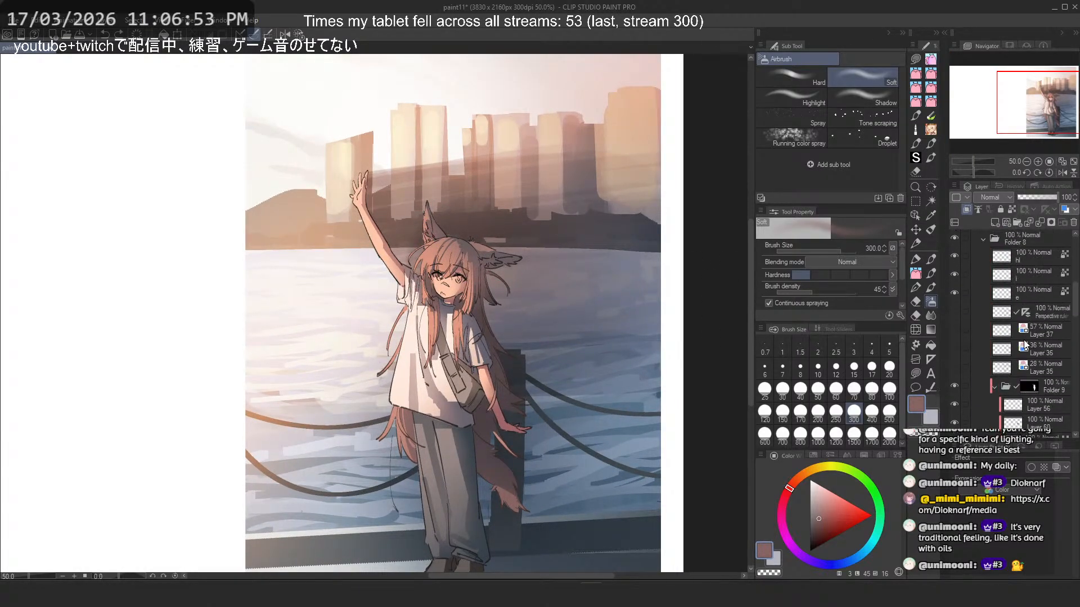
scroll(1025, 344, down, 2)
click(964, 367)
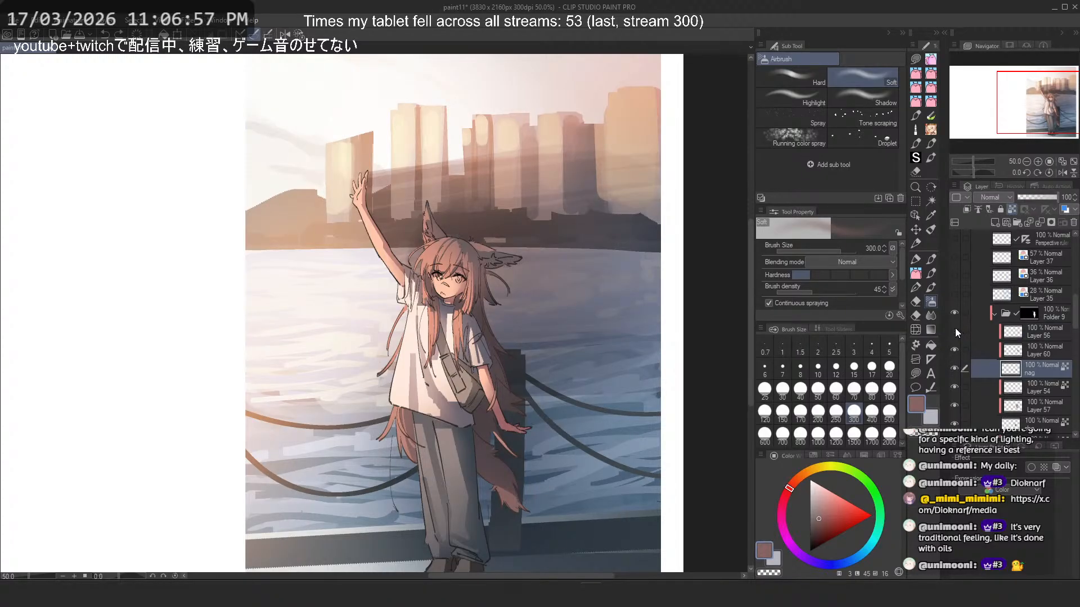
click(1028, 338)
key(ctrl+u)
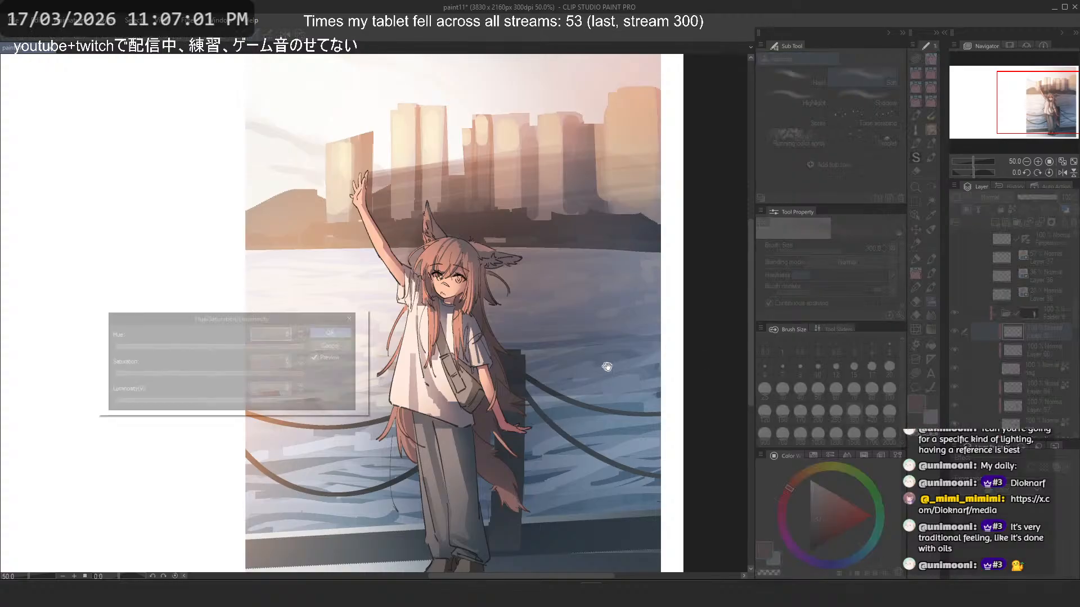
click(224, 374)
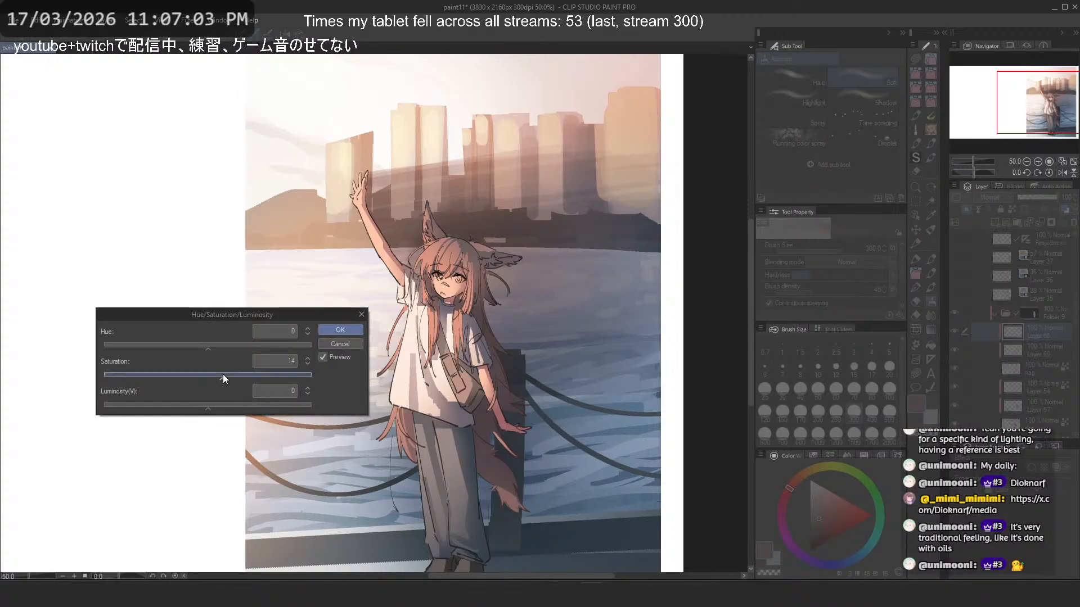
click(337, 330)
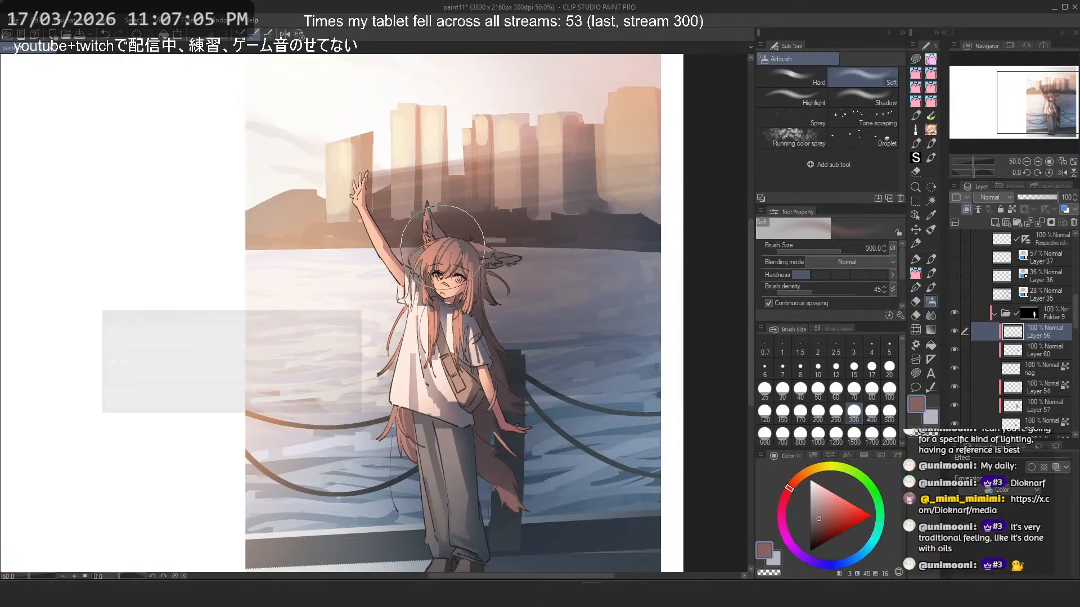
- Shift the hue of Layer 56 by 7 to make the shoulder bag yellower
scroll(443, 221, down, 3)
scroll(439, 214, up, 2)
scroll(439, 213, up, 1)
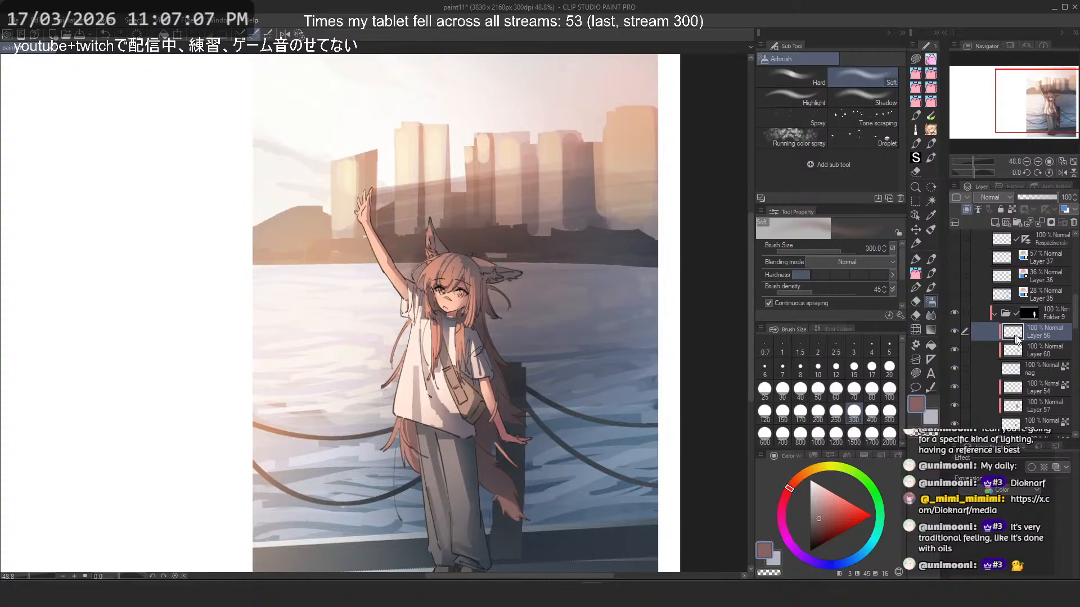
key(ctrl+u)
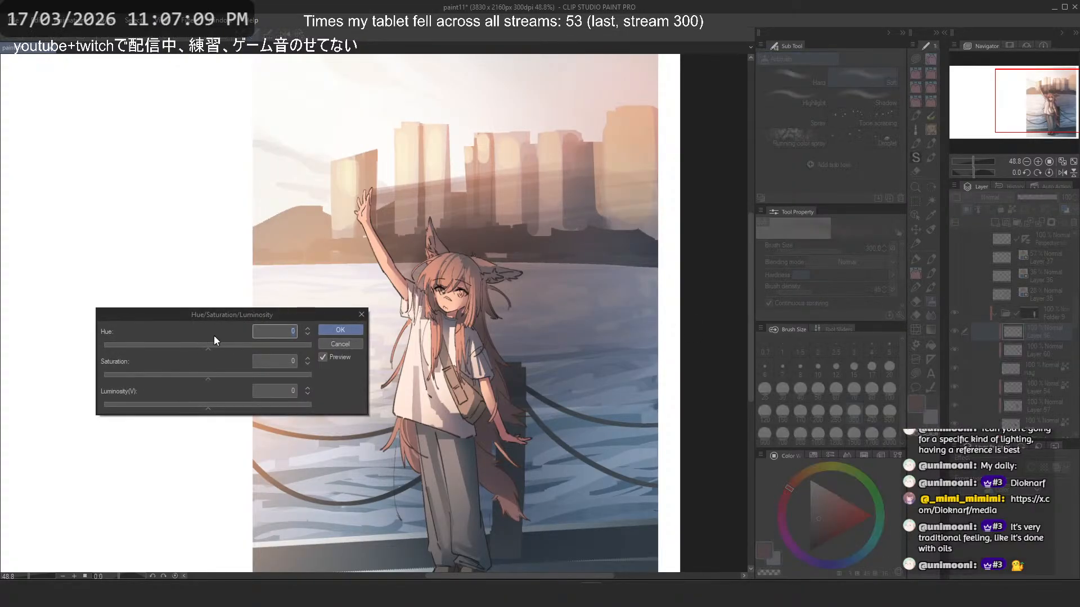
click(217, 344)
drag(216, 344, 213, 344)
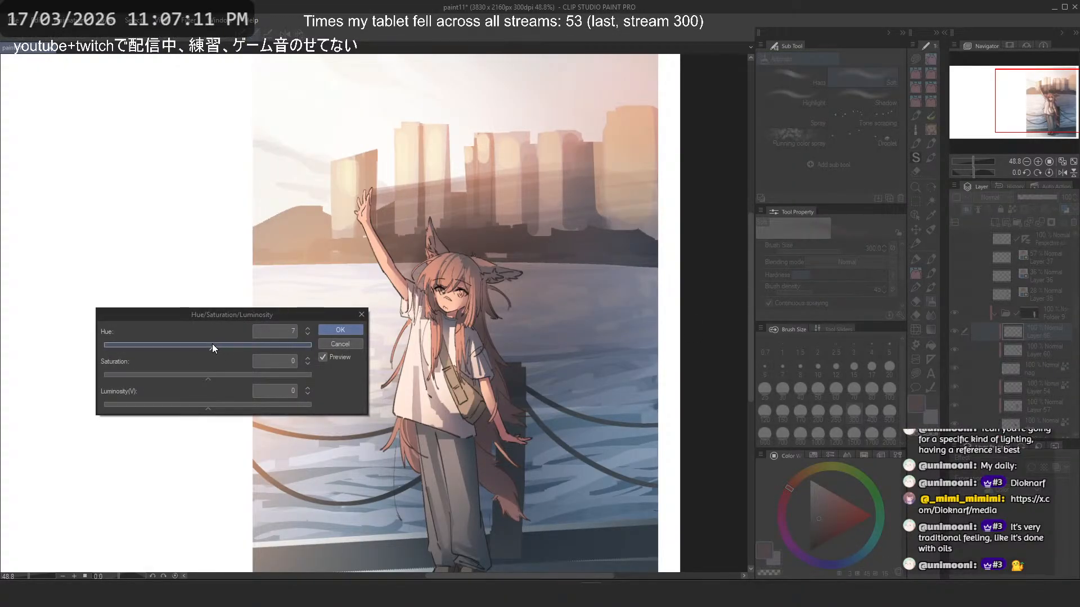
click(332, 333)
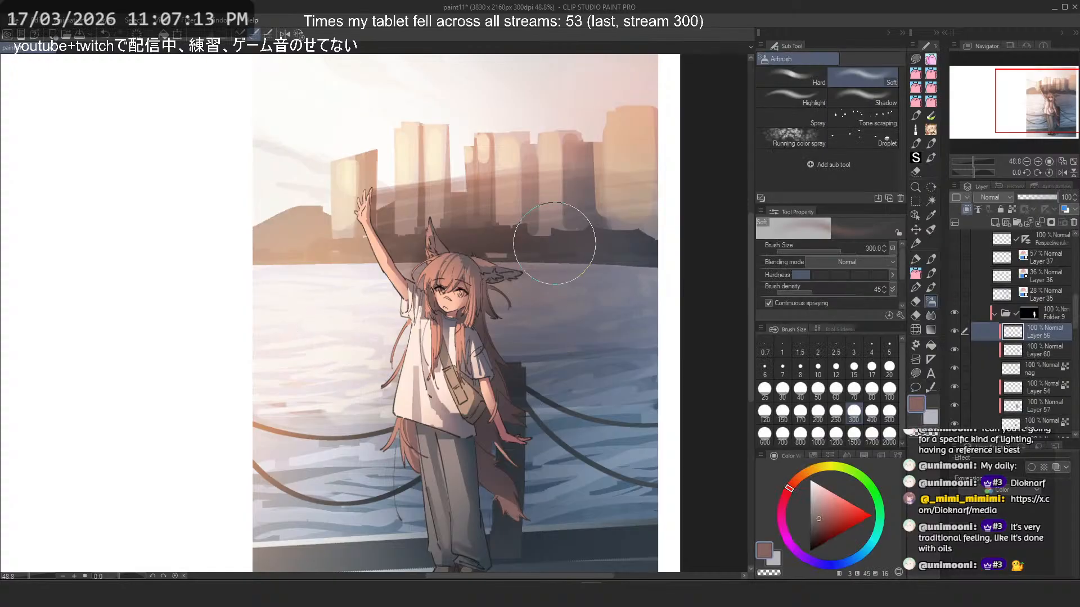
- Examine the adjusted character colors up close and in the whole picture, comparing with Folder 9 hidden and shown
scroll(554, 243, down, 1)
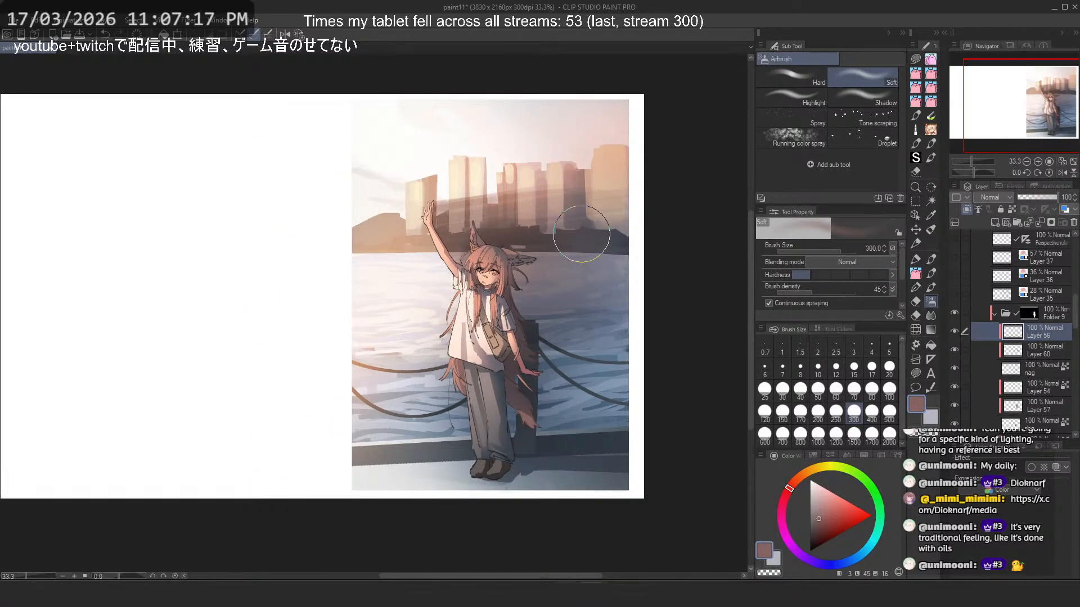
scroll(514, 351, up, 2)
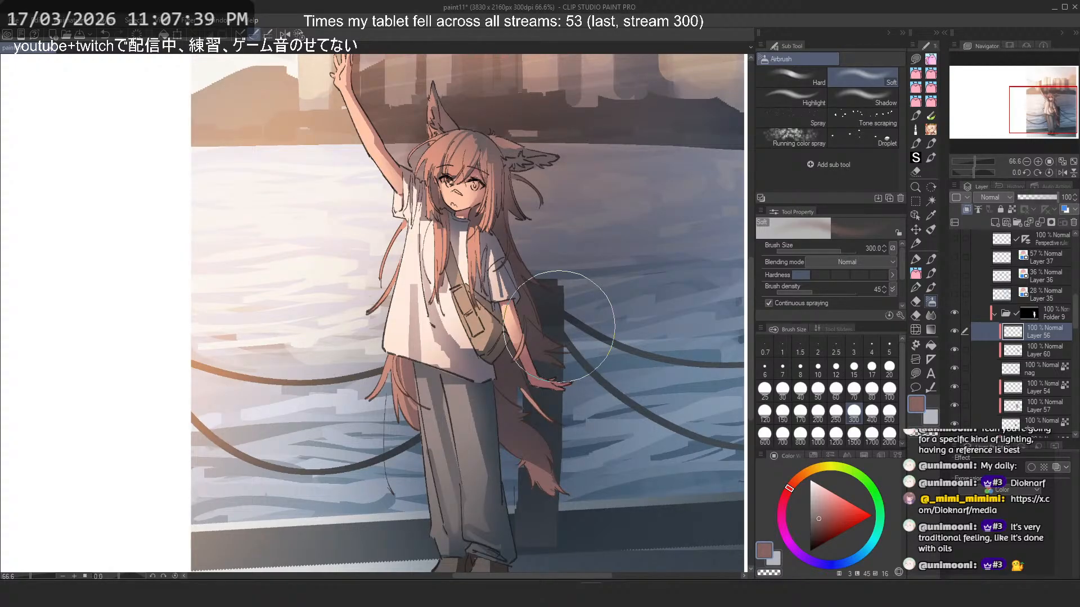
scroll(570, 345, down, 3)
scroll(554, 295, up, 1)
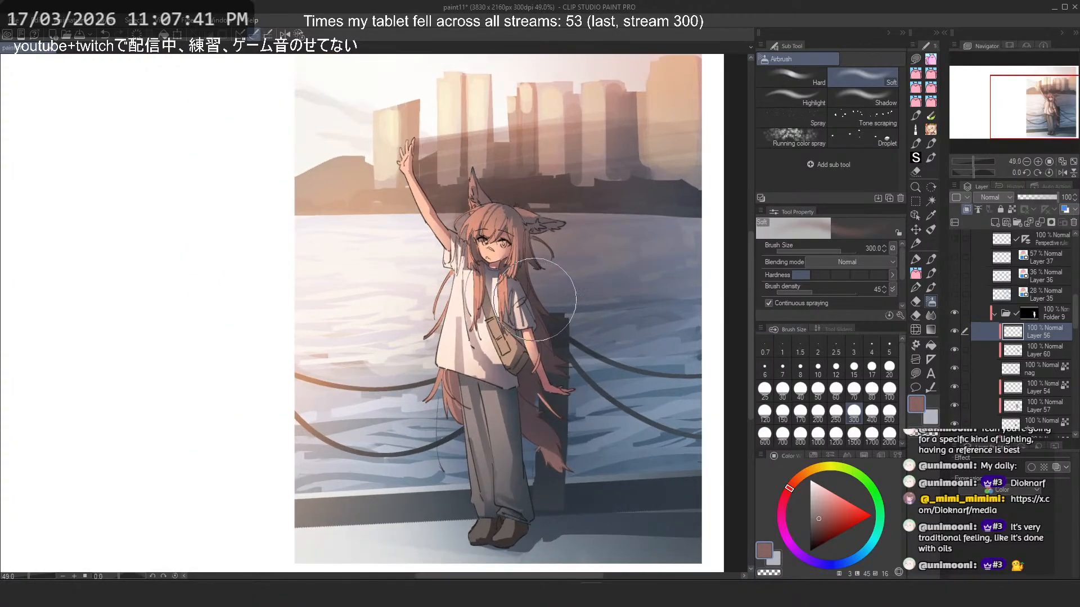
drag(535, 299, 529, 329)
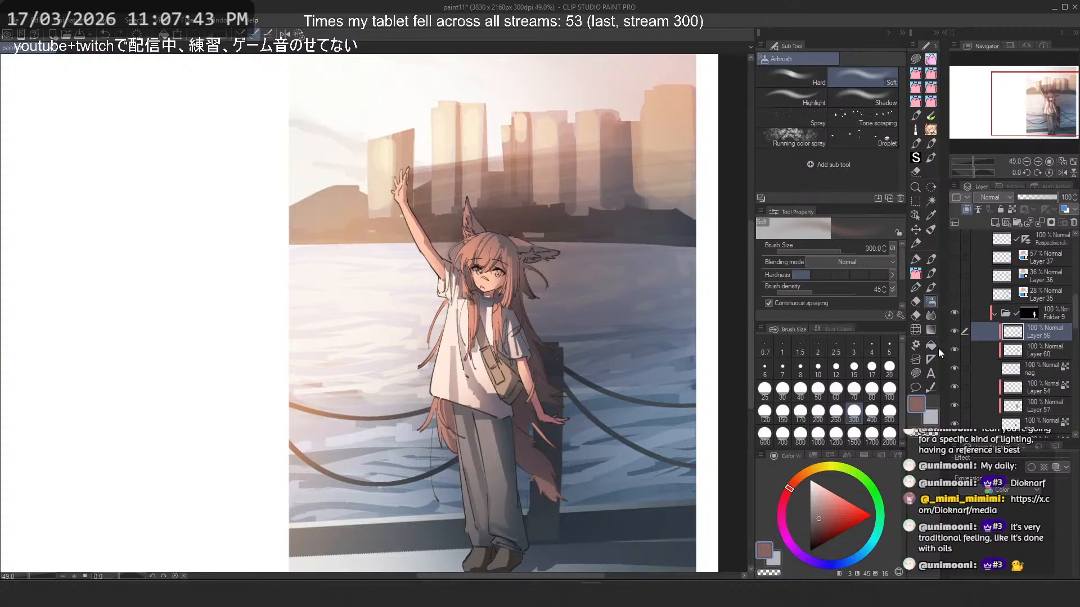
click(957, 311)
click(956, 311)
scroll(996, 323, down, 2)
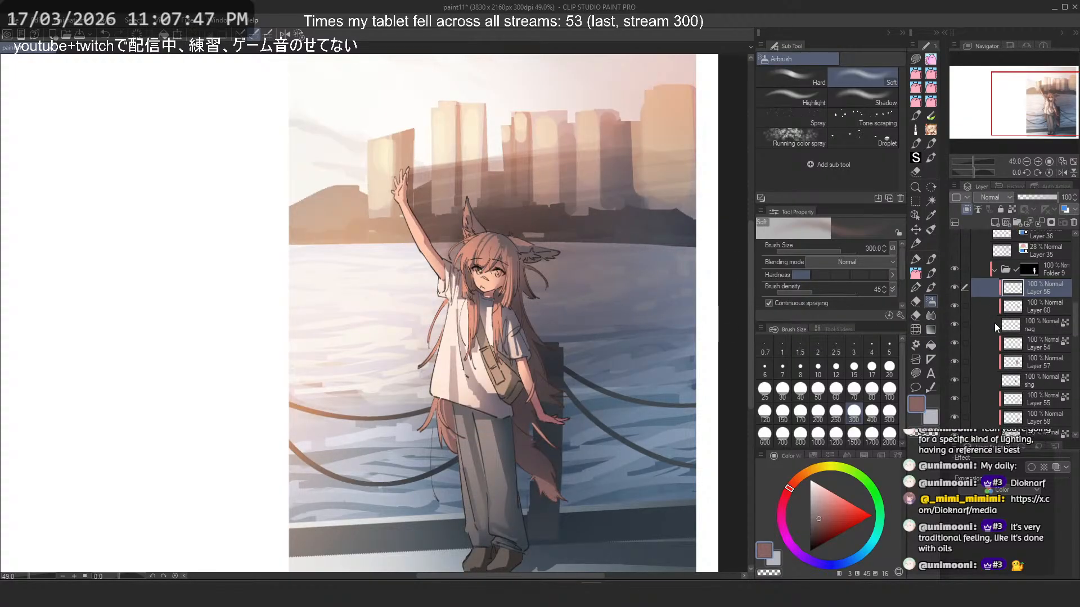
scroll(499, 296, up, 3)
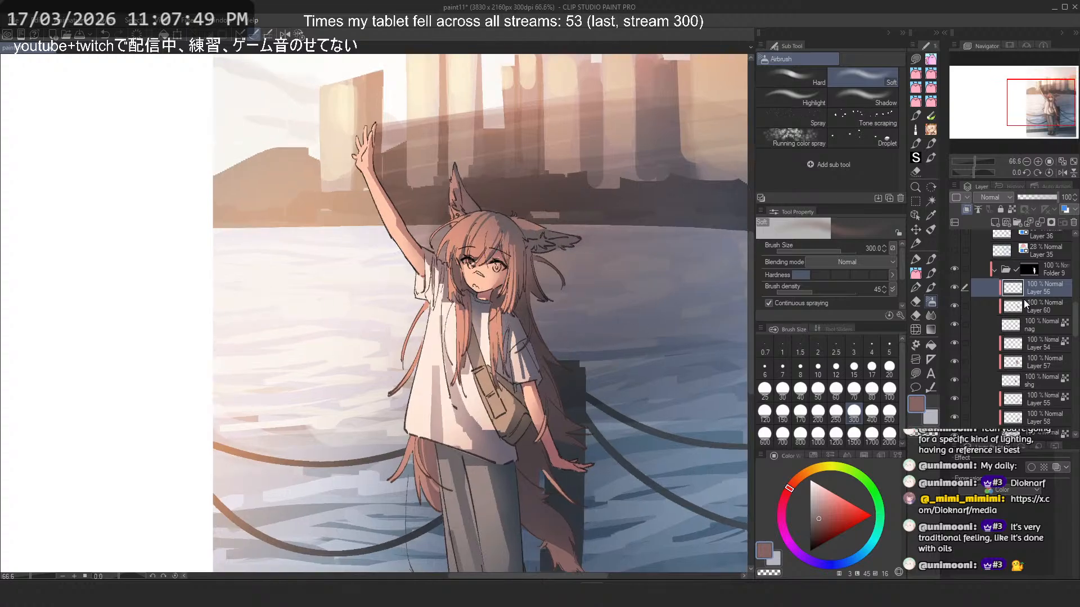
- Create a new layer above Layer 56 and choose a pale peach color with hue 22 for the eyes
click(994, 223)
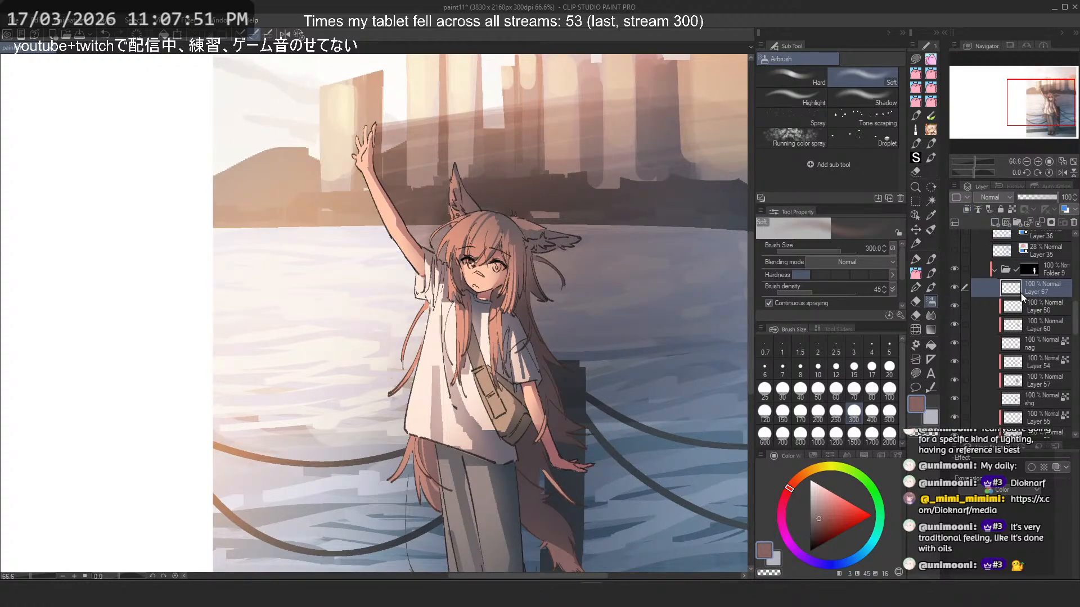
scroll(501, 253, up, 10)
scroll(509, 259, up, 3)
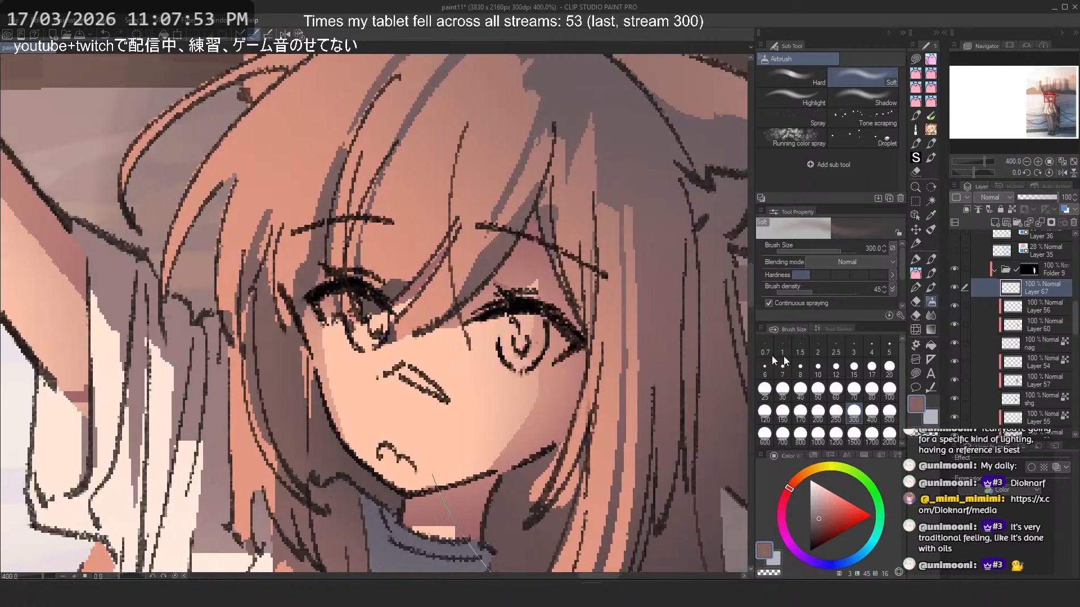
drag(823, 497, 810, 480)
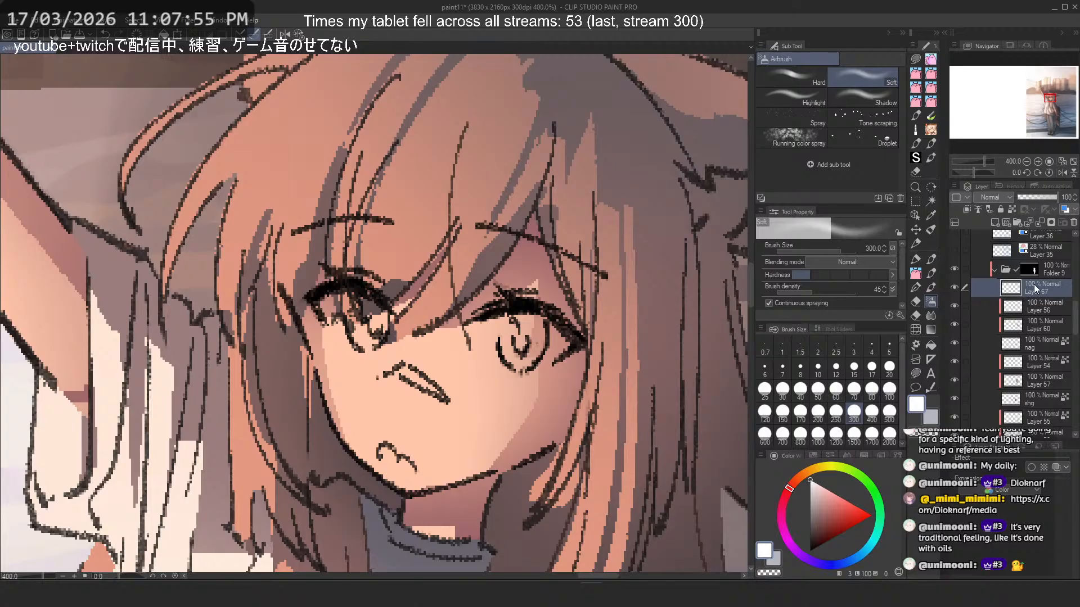
click(816, 484)
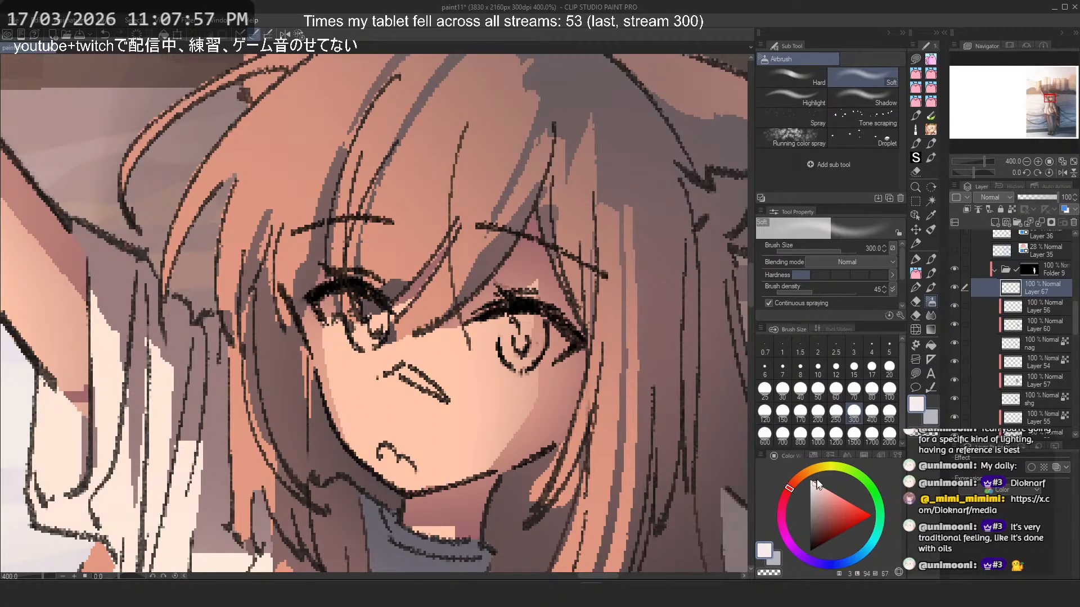
click(820, 485)
click(801, 477)
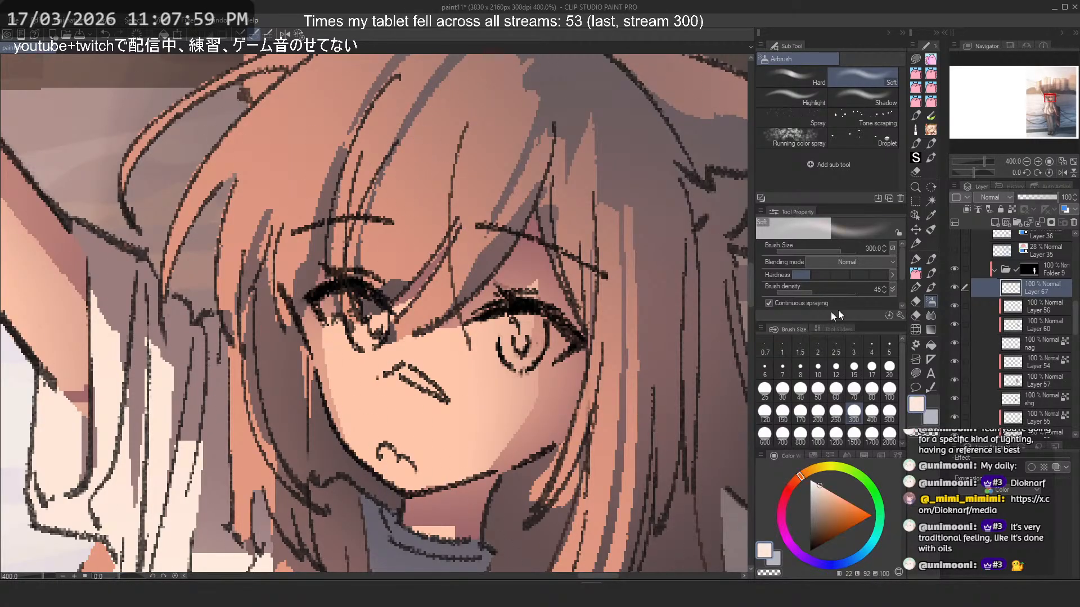
- Fill both of the character's eyes with the pale peach using the square_gpen brush, reducing its size to 10
click(916, 259)
mouse_move(494, 336)
mouse_down()
mouse_move(521, 345)
mouse_move(536, 324)
mouse_move(512, 317)
mouse_move(505, 353)
mouse_move(515, 324)
mouse_move(547, 337)
mouse_move(516, 348)
mouse_move(539, 329)
mouse_move(528, 335)
mouse_move(521, 357)
mouse_move(559, 313)
mouse_move(532, 345)
mouse_move(541, 355)
mouse_move(536, 343)
mouse_move(511, 355)
mouse_move(491, 325)
mouse_move(493, 337)
mouse_move(481, 340)
mouse_move(513, 345)
mouse_up()
click(861, 75)
key(ctrl+z)
key([)
key(ctrl+z)
key([)
key([)
key(ctrl+z)
key(ctrl+z)
key(ctrl+z)
mouse_move(333, 299)
mouse_down()
mouse_move(354, 339)
mouse_move(383, 335)
mouse_move(376, 343)
mouse_up()
key(ctrl+z)
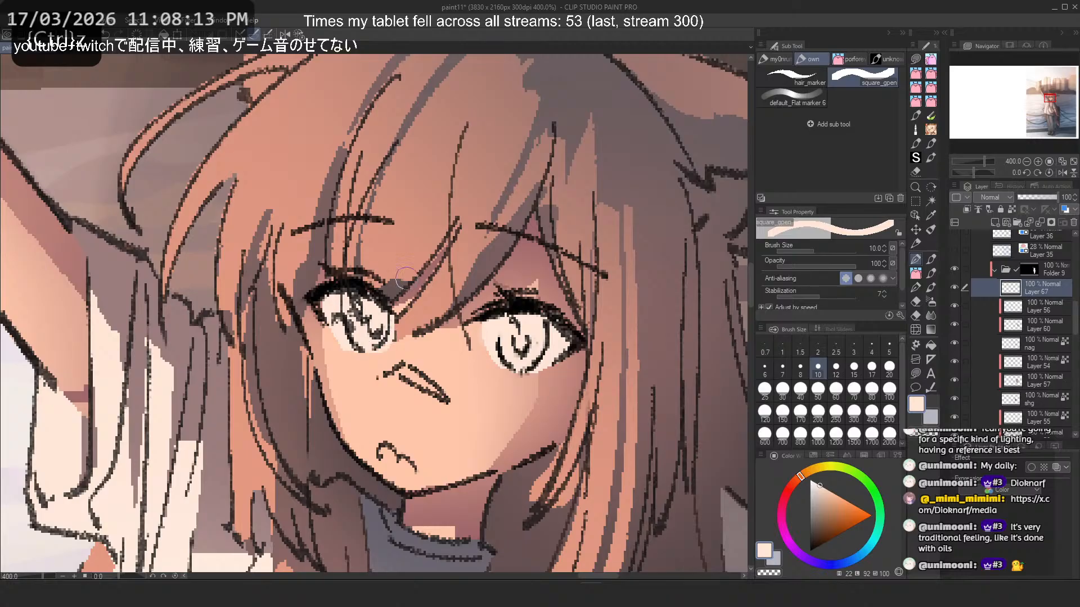
- Touch up the pale fill of the eye nearer the raised arm with pen size 7, alternating between peach and transparent color
click(777, 372)
drag(323, 302, 350, 353)
key(ctrl+z)
key(c)
key(ctrl+z)
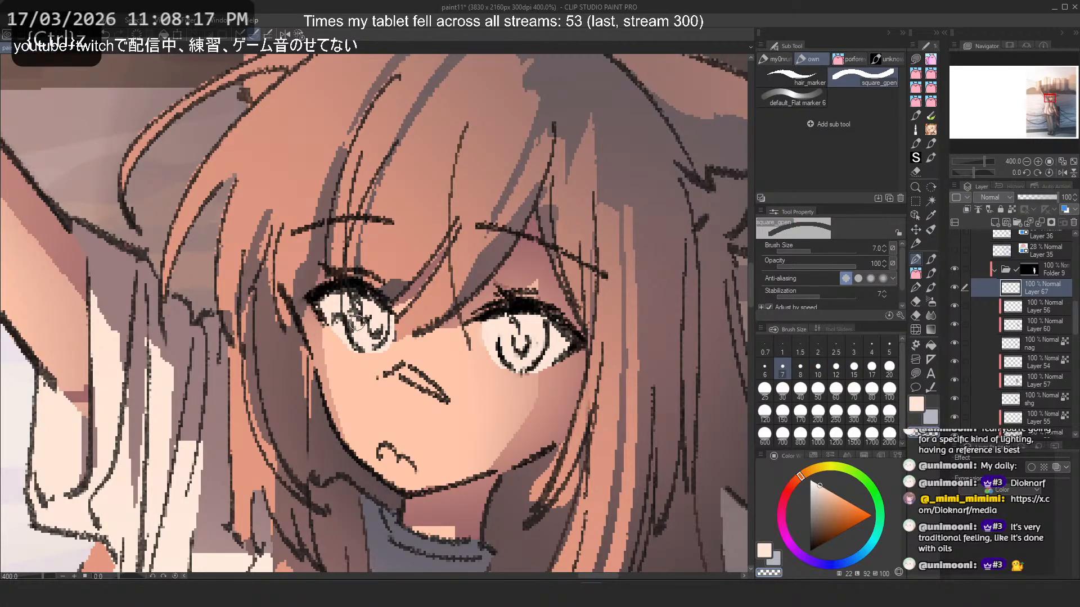
key(c)
drag(341, 306, 342, 319)
key(ctrl+z)
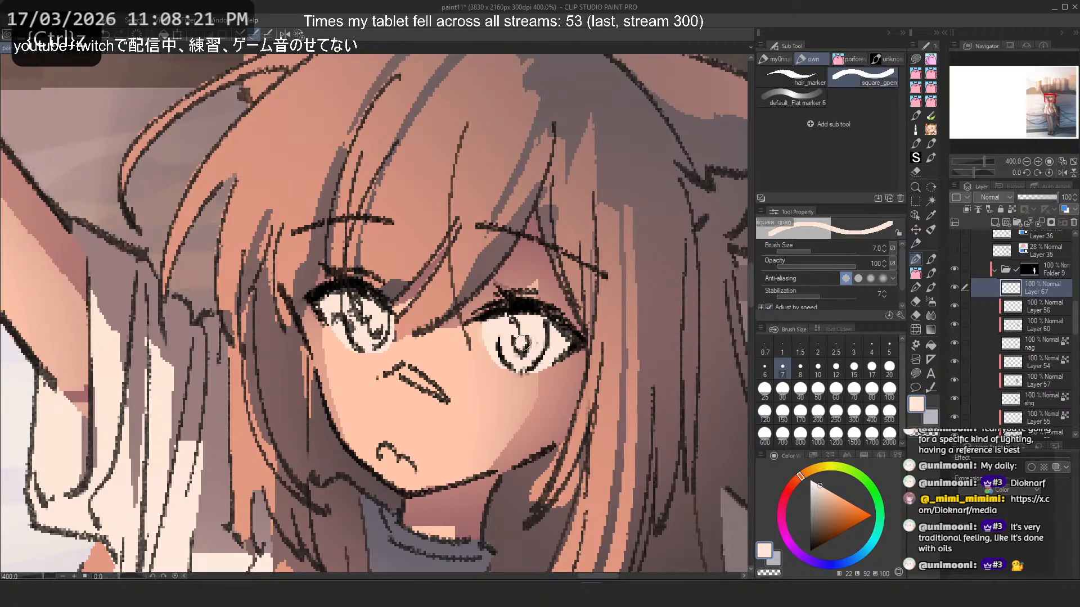
scroll(501, 285, down, 10)
scroll(502, 292, up, 10)
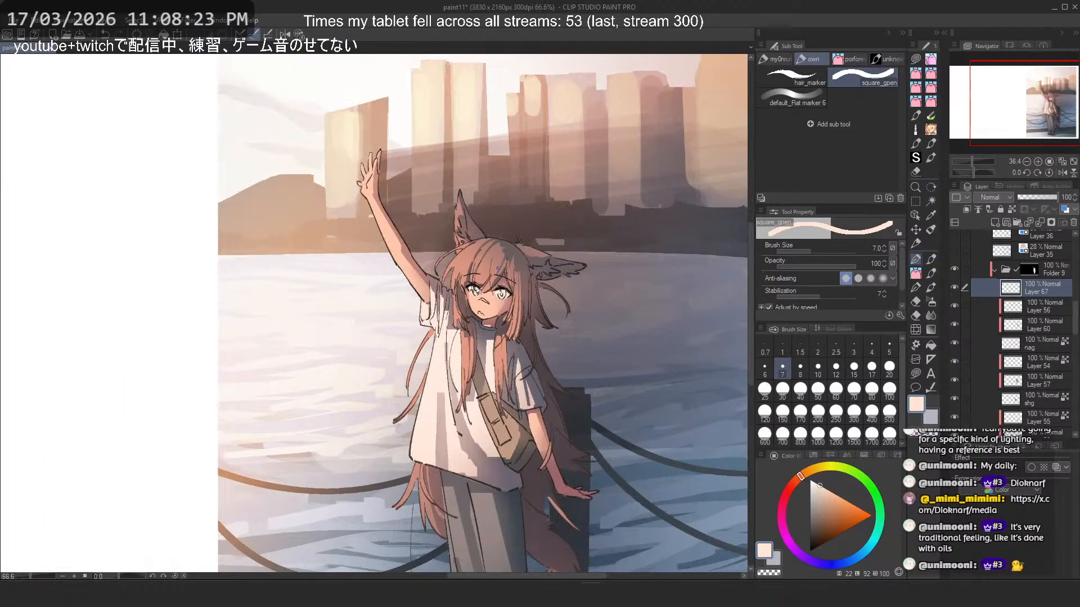
scroll(544, 319, down, 5)
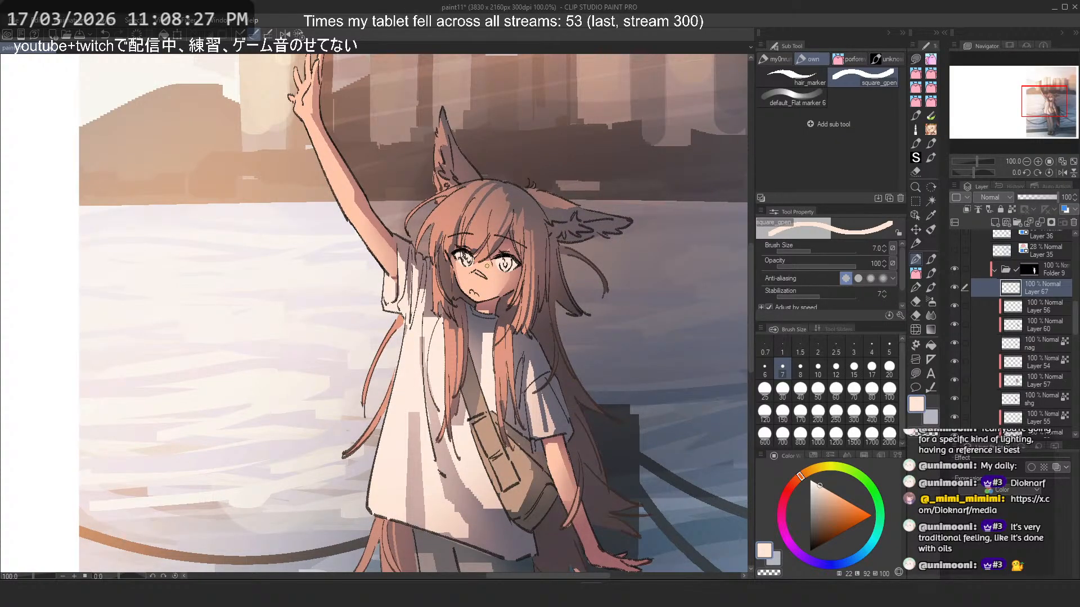
- Switch to the reference board and paste a character reference image onto it
key(alt+Tab)
scroll(950, 163, down, 7)
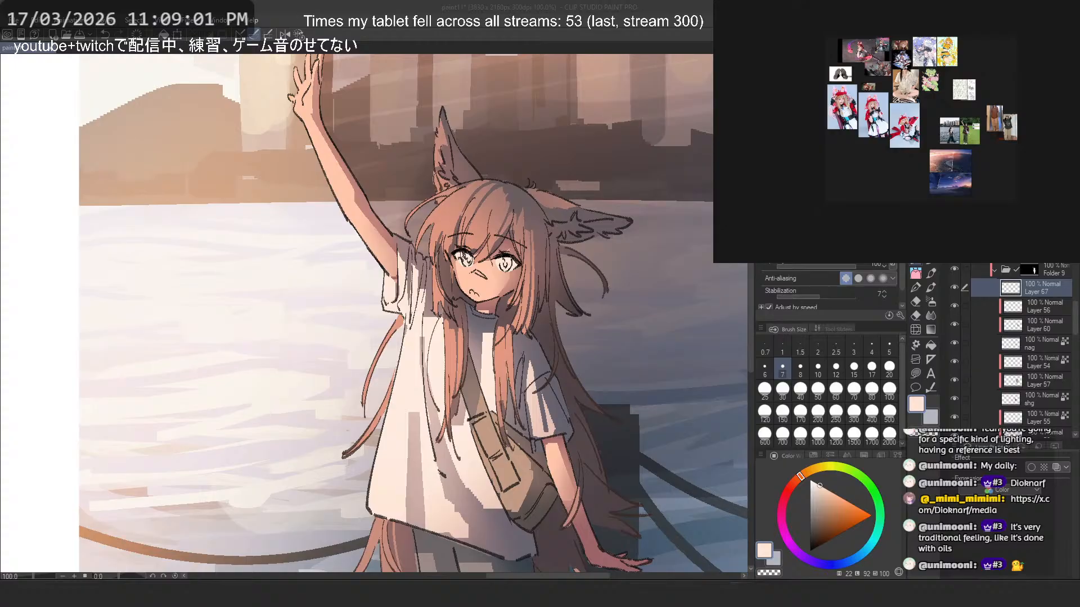
key(ctrl+v)
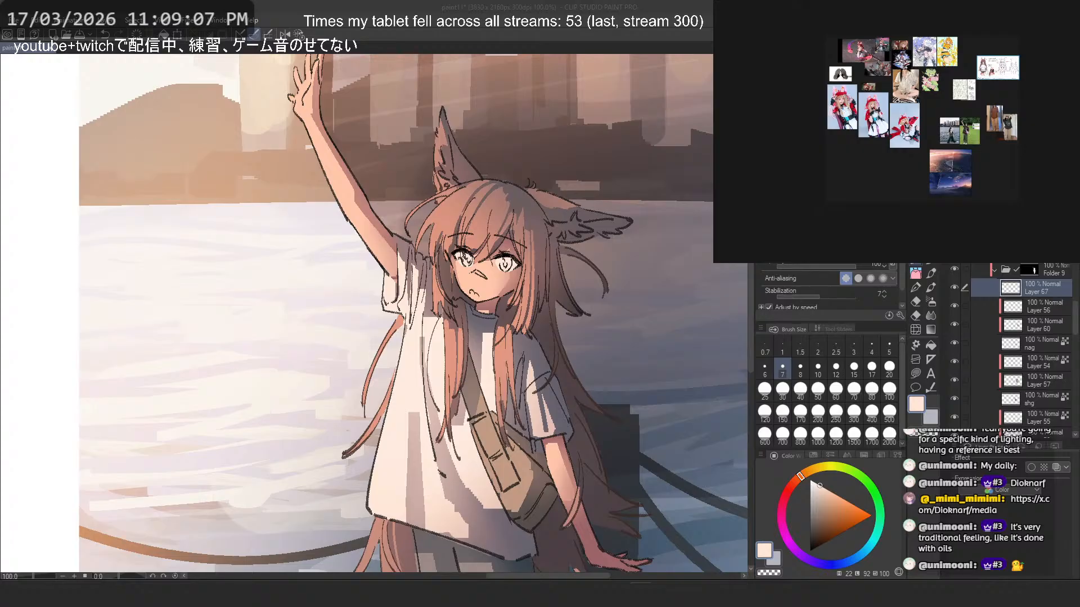
- Enlarge the pasted character design sheet on the reference board and return to the illustration
scroll(1021, 66, up, 9)
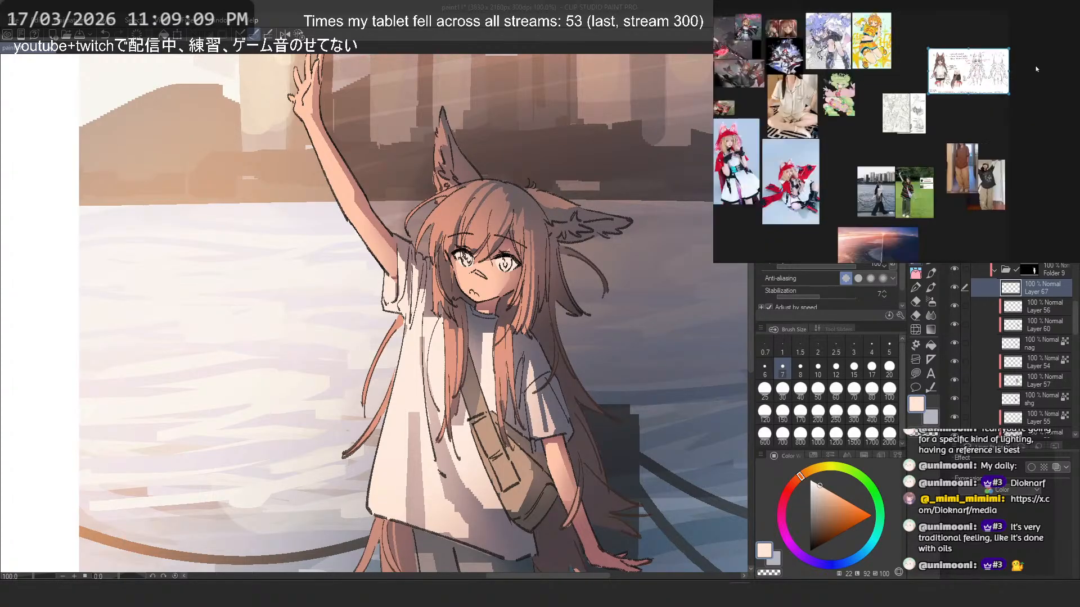
drag(993, 75, 940, 83)
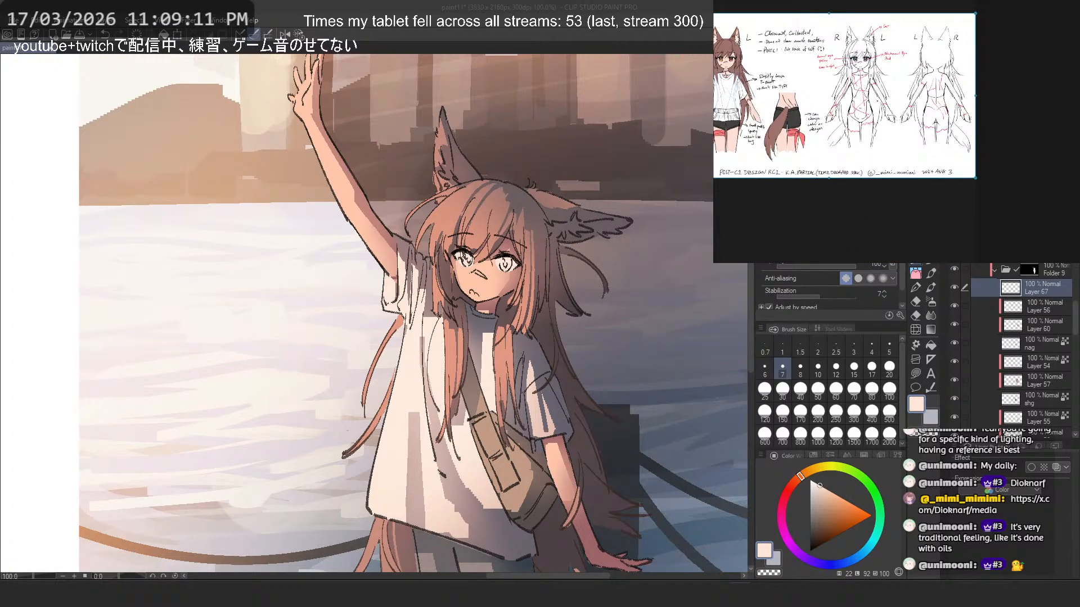
click(167, 4)
- Set the pen size to 5 and try a light salmon color of hue 13 on the character's mouth
scroll(290, 209, down, 2)
drag(289, 208, 313, 244)
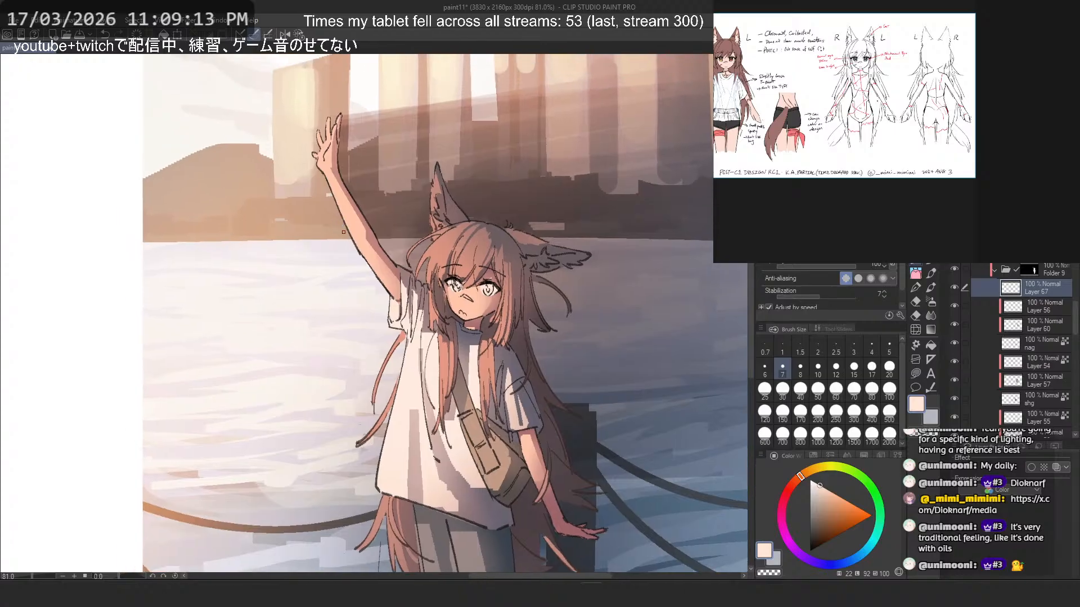
drag(643, 339, 645, 345)
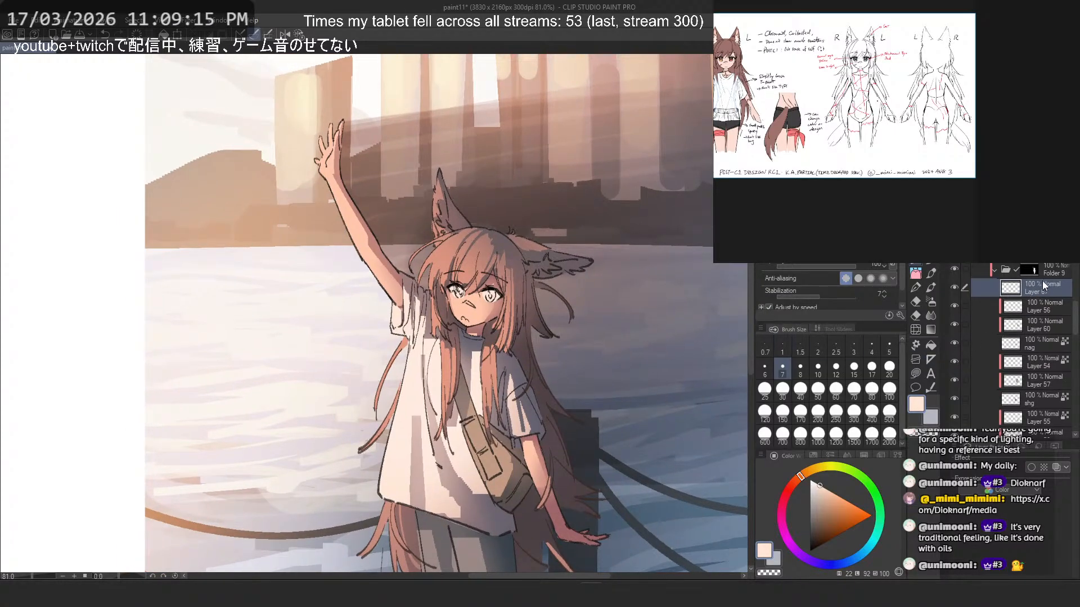
scroll(468, 306, up, 5)
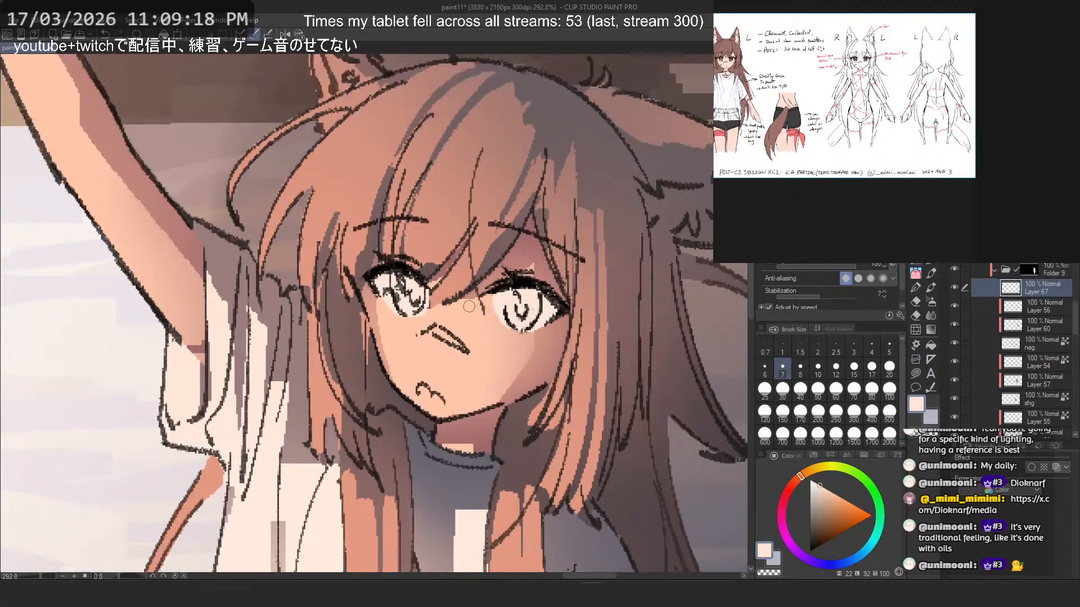
click(889, 348)
click(794, 482)
click(822, 495)
mouse_move(436, 398)
mouse_down()
mouse_move(406, 342)
mouse_move(427, 397)
mouse_move(444, 402)
mouse_up()
key(ctrl+z)
click(836, 504)
key(ctrl+z)
click(831, 493)
key(ctrl+z)
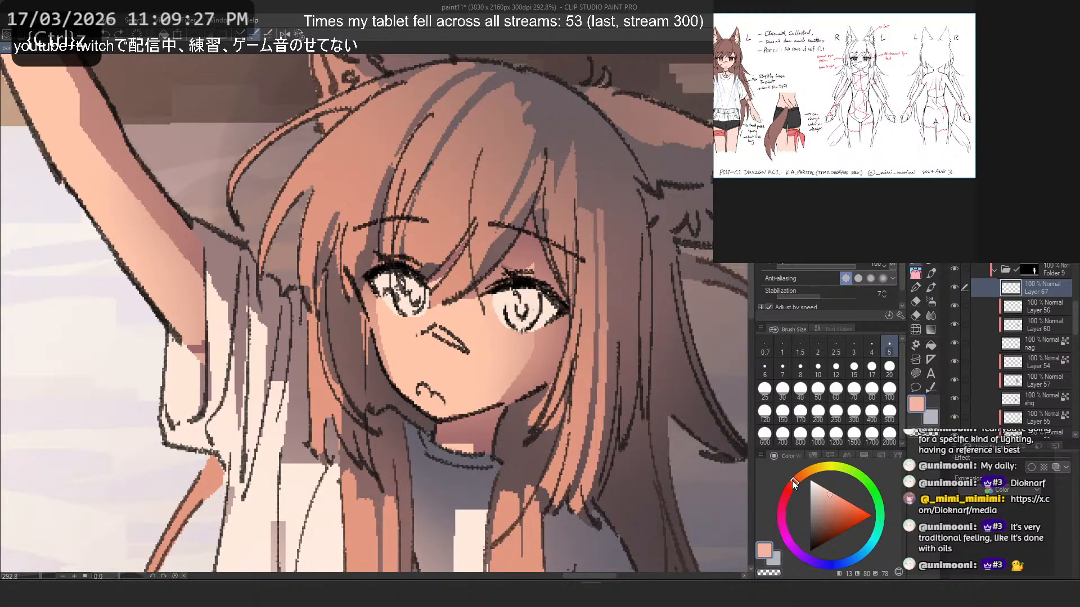
- Fill the mouth with a salmon color of hue 15 after trying a peach of hue 20, and clean up its edges
drag(794, 485, 798, 478)
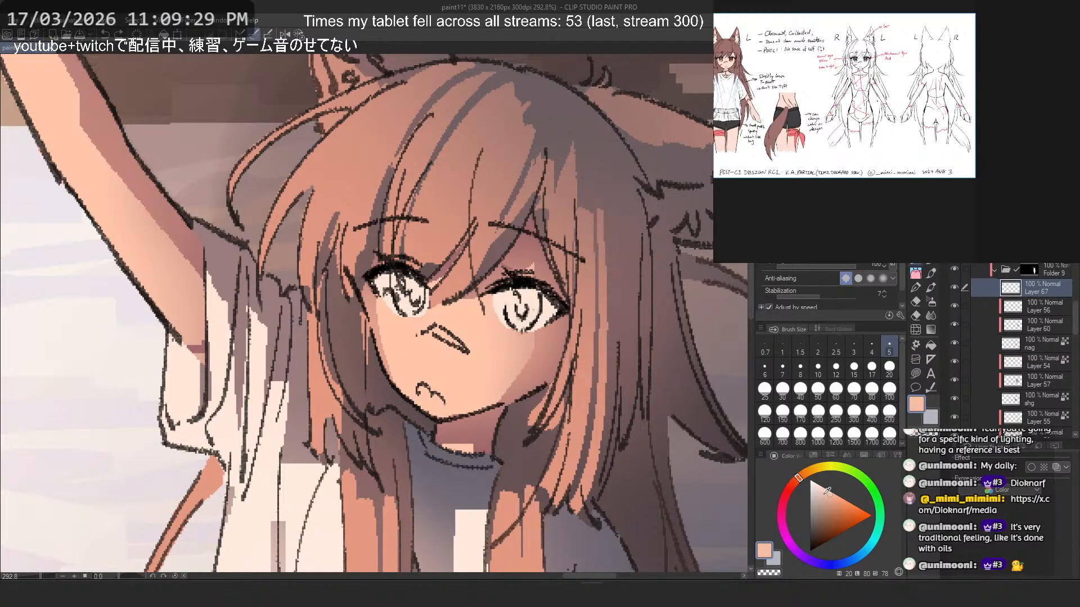
mouse_move(432, 393)
mouse_down()
mouse_move(421, 389)
mouse_move(440, 402)
mouse_move(418, 392)
mouse_up()
key(ctrl+z)
key(ctrl+z)
click(836, 501)
key(ctrl+z)
click(794, 480)
key(ctrl+z)
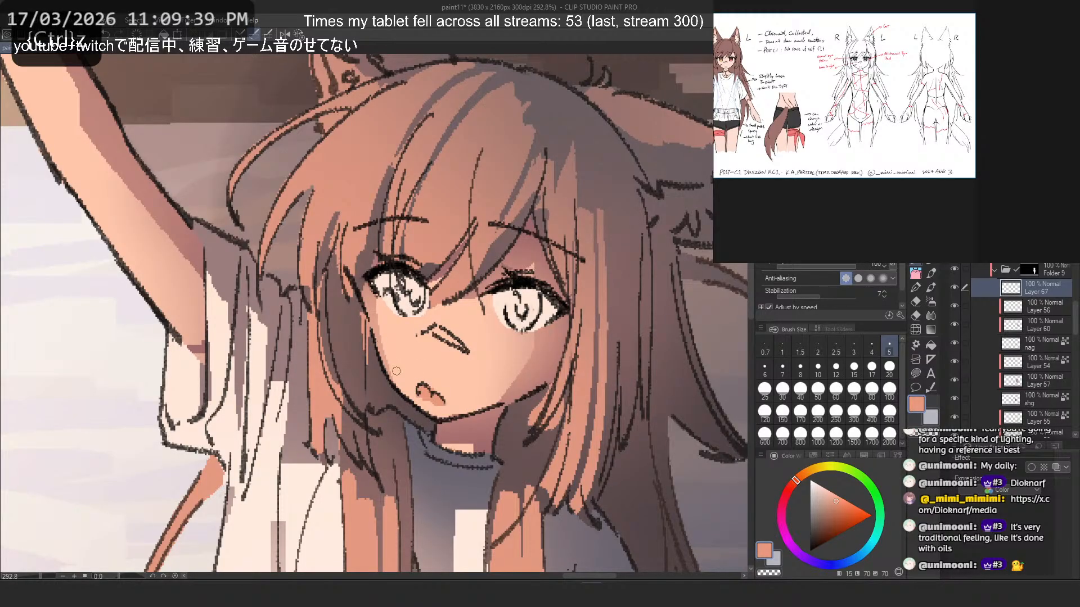
key(c)
key(ctrl+z)
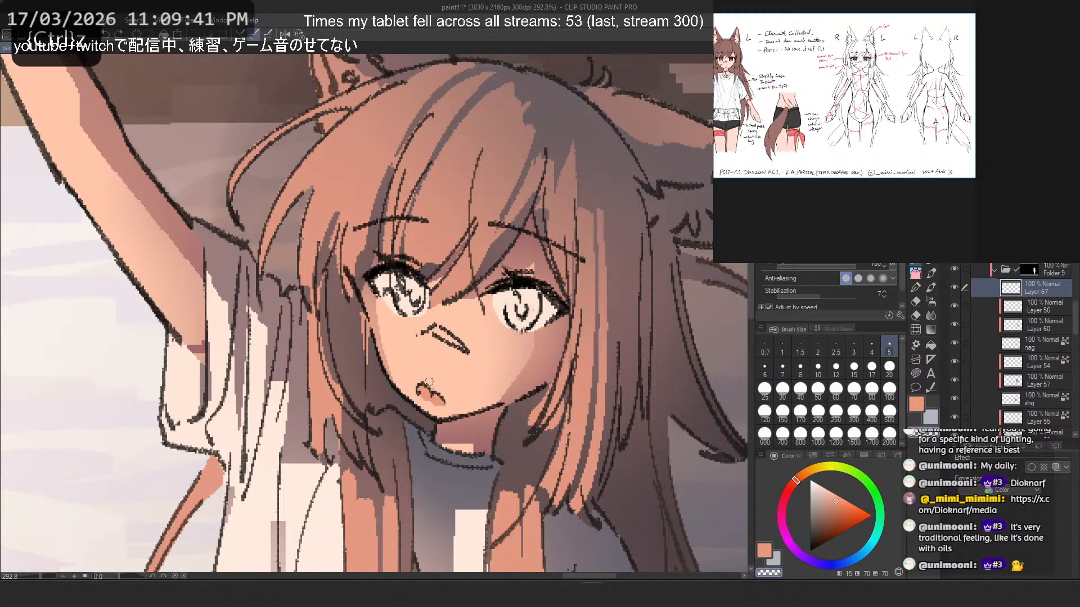
key(c)
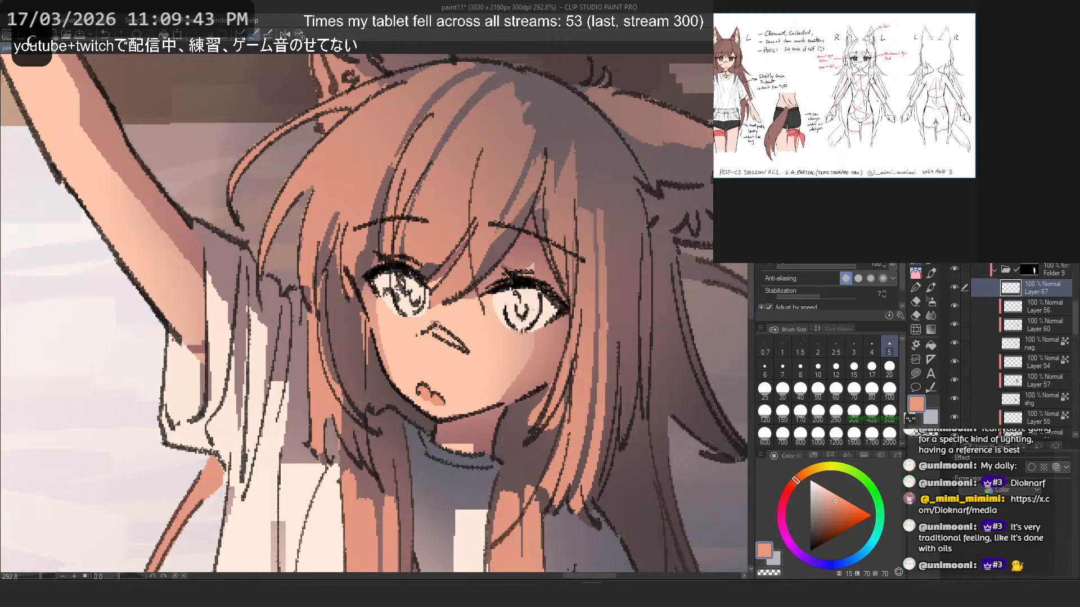
- Color the bandage on the nose with a muted salmon of hue 15
drag(437, 326, 465, 346)
key(ctrl+z)
click(825, 500)
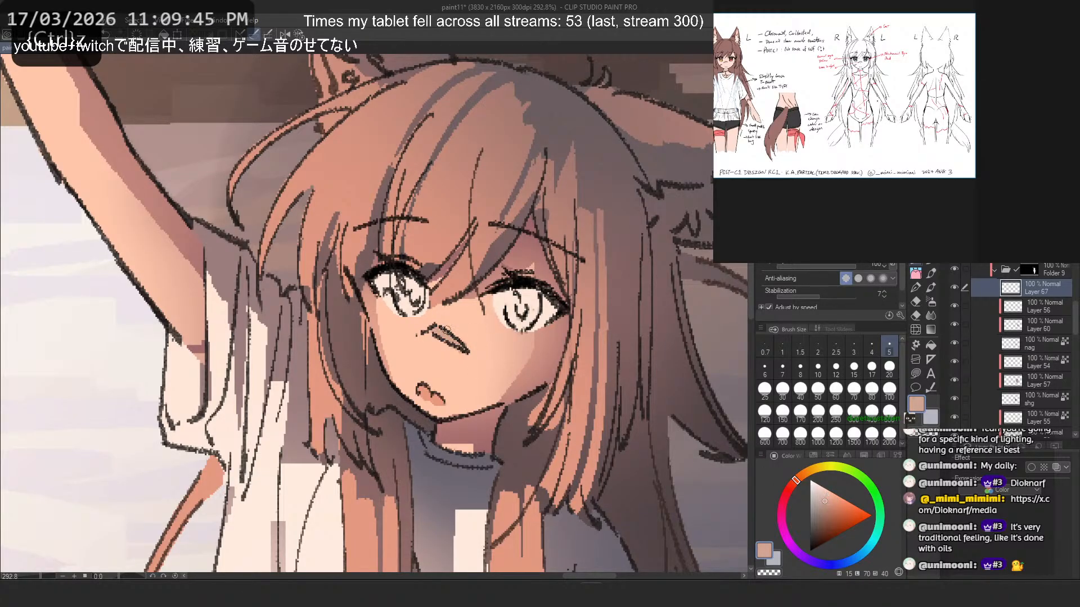
scroll(432, 322, down, 5)
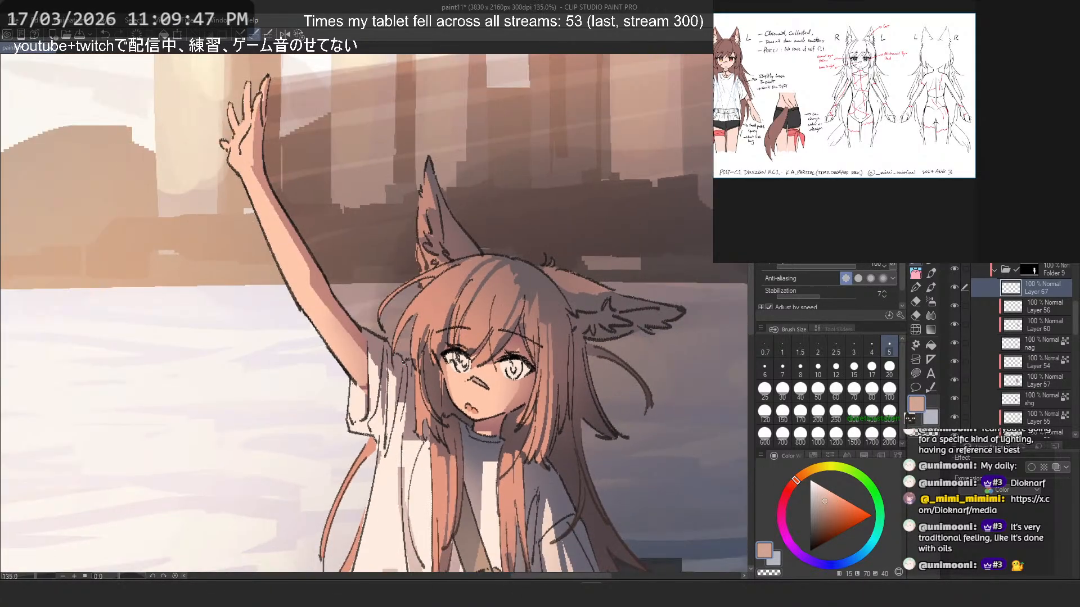
- Try a muted salmon line along the forearm of the raised arm
drag(290, 202, 353, 350)
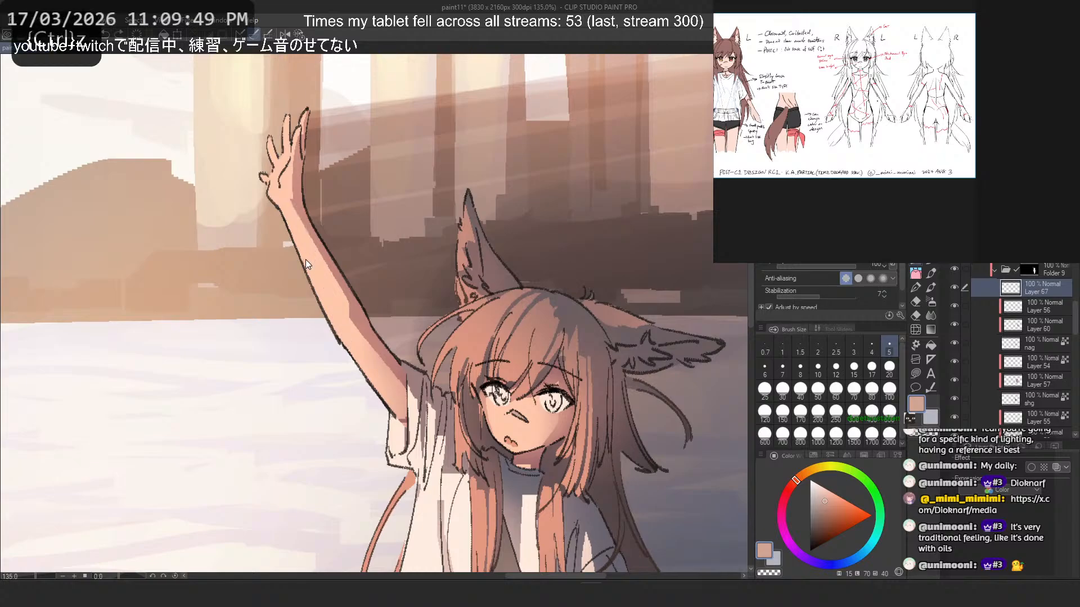
key(ctrl+z)
drag(314, 247, 343, 341)
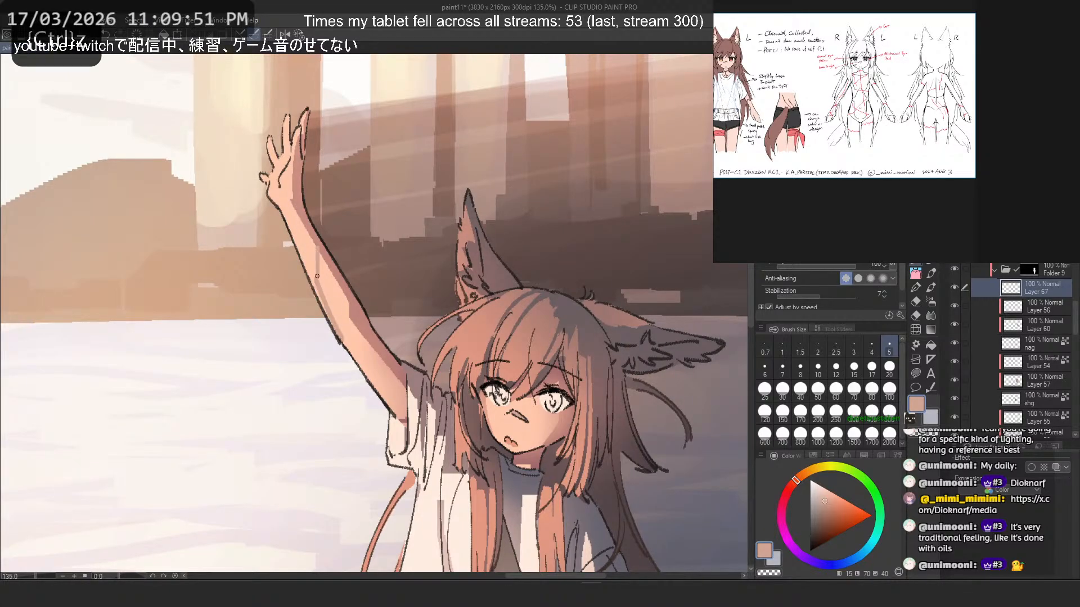
key(ctrl+z)
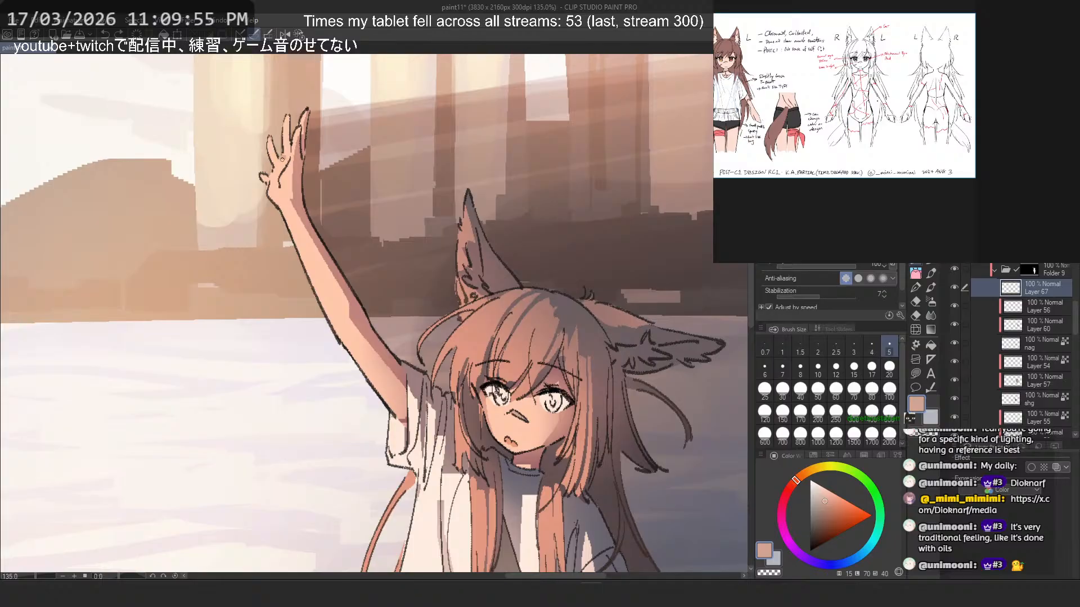
- Add thin muted salmon detail lines to the palm of the raised hand
key(ctrl+z)
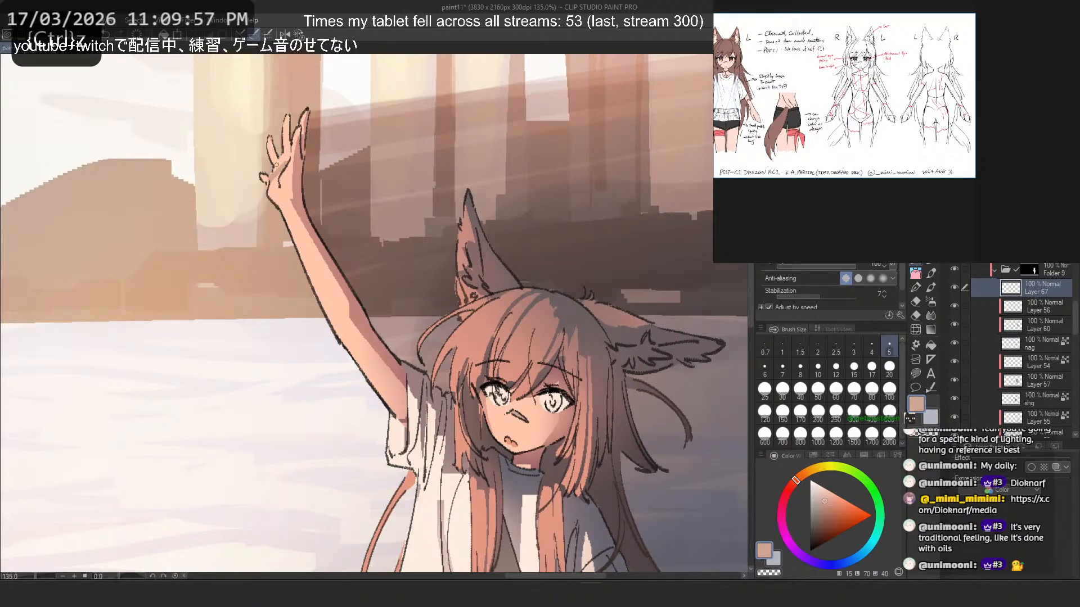
key(ctrl+z)
key(c)
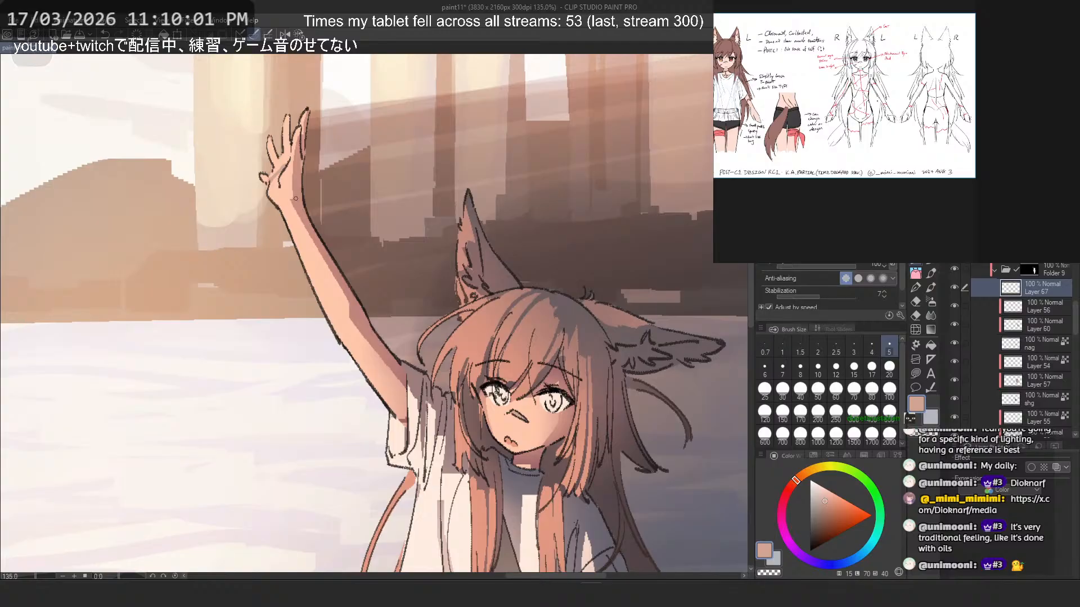
- Draw a thin muted salmon band across the wrist of the raised arm, trimming it with transparent color
mouse_move(288, 230)
mouse_down()
mouse_move(314, 226)
mouse_move(308, 218)
mouse_up()
key(ctrl+z)
key(ctrl+z)
key(ctrl+z)
key(ctrl+z)
key(ctrl+z)
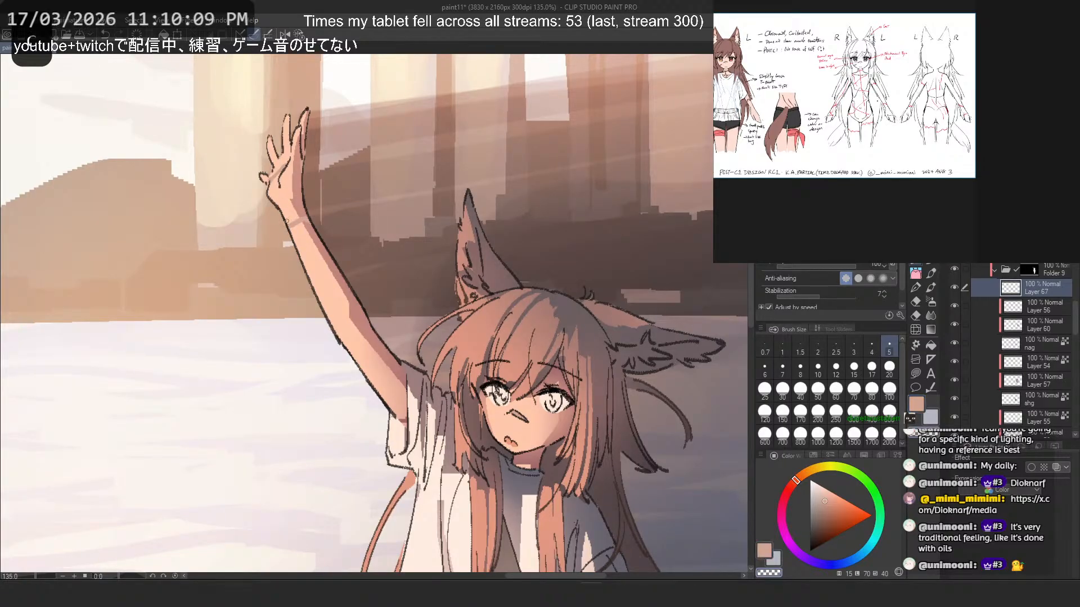
drag(284, 222, 288, 230)
key(c)
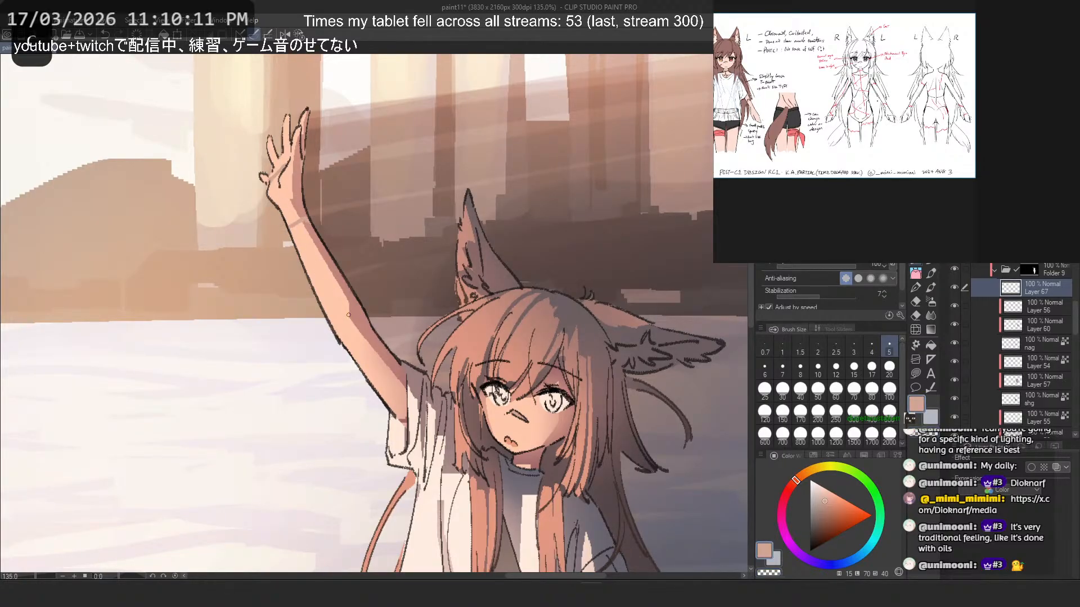
- Draw a matching muted salmon band across the forearm of the lowered arm just above the wrist
scroll(344, 197, down, 6)
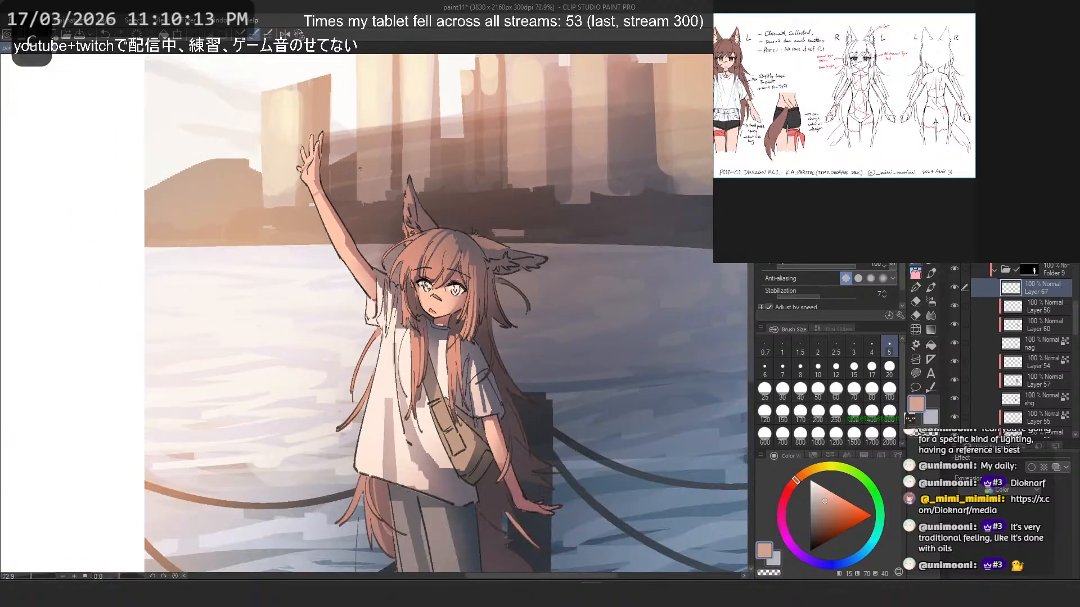
drag(360, 242, 332, 180)
scroll(491, 388, up, 4)
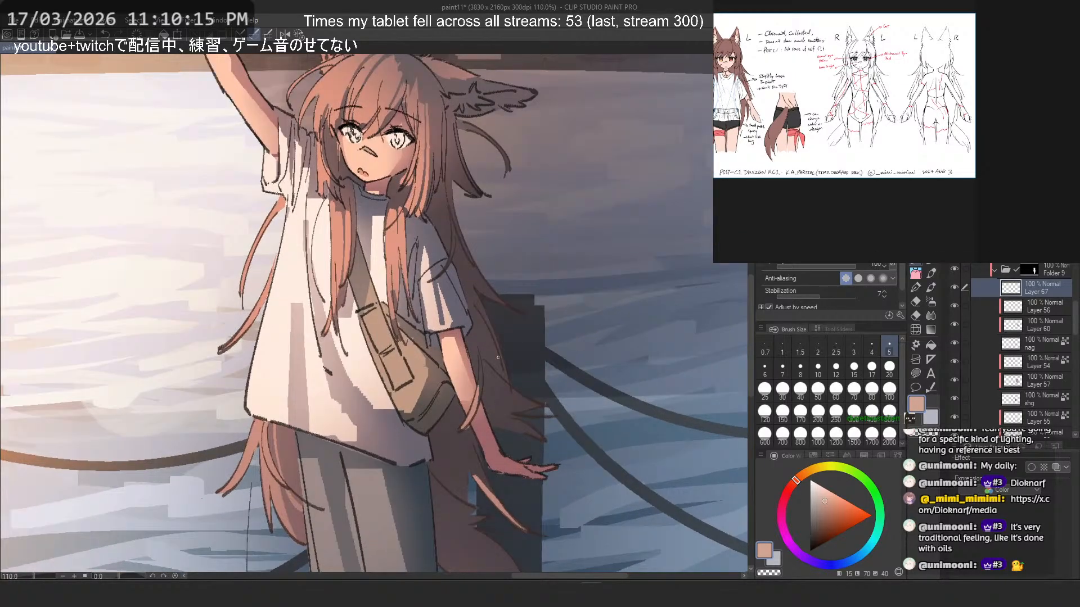
drag(471, 423, 485, 417)
key(ctrl+z)
key(c)
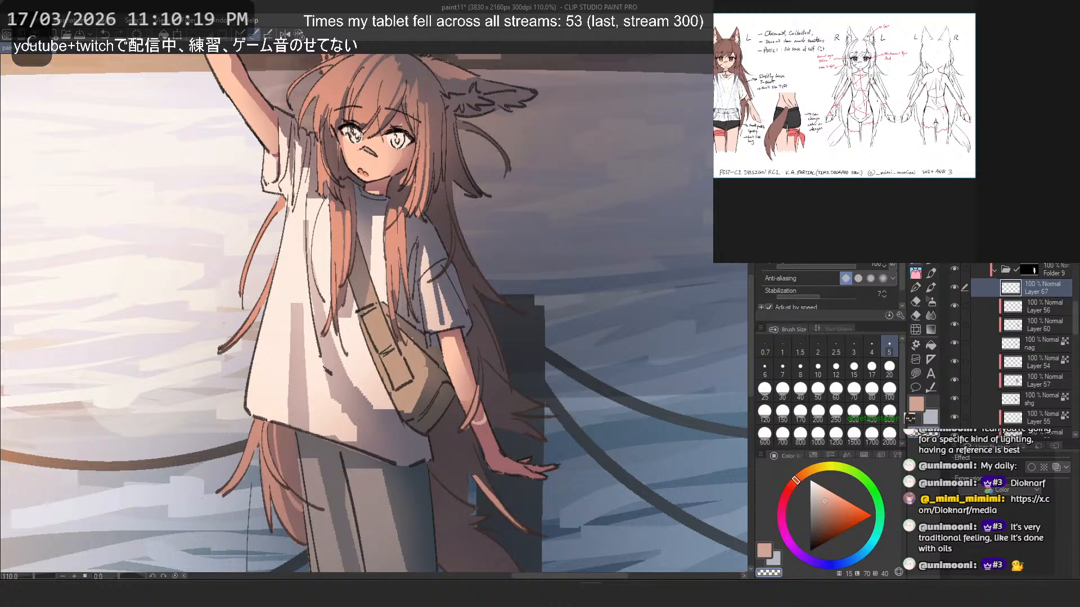
key(ctrl+z)
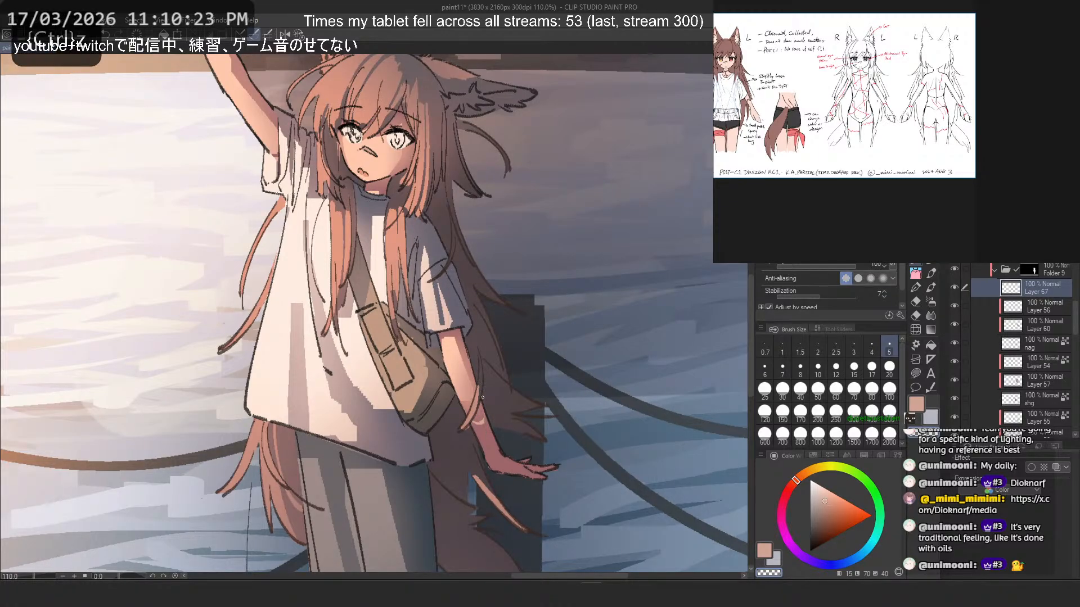
key(ctrl+z)
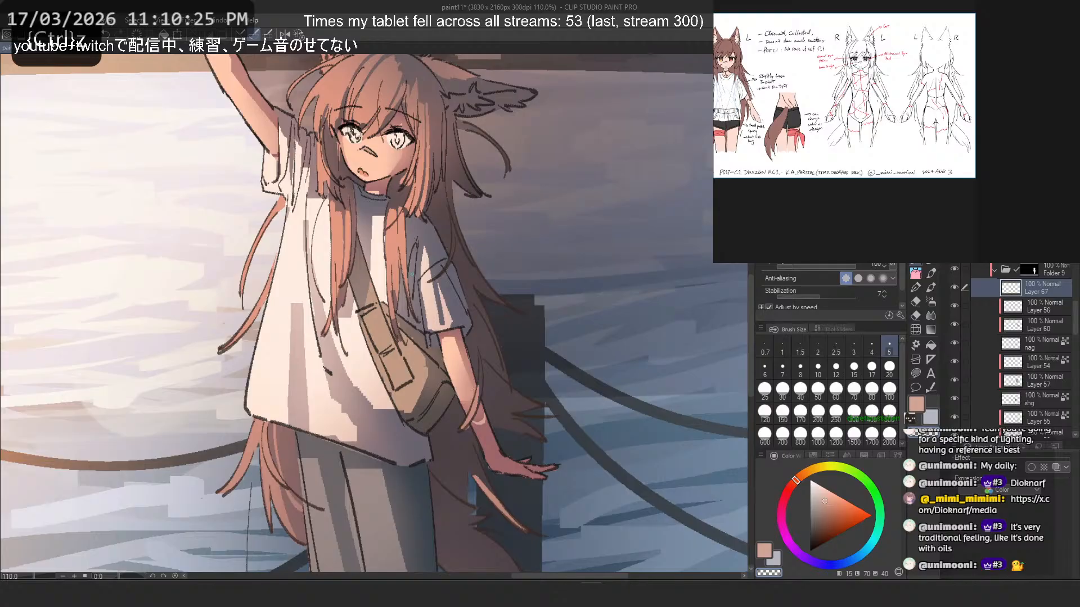
- Touch up the raised upper arm near the sleeve, alternating between muted salmon and transparent color
drag(404, 297, 539, 495)
drag(325, 197, 379, 264)
key(c)
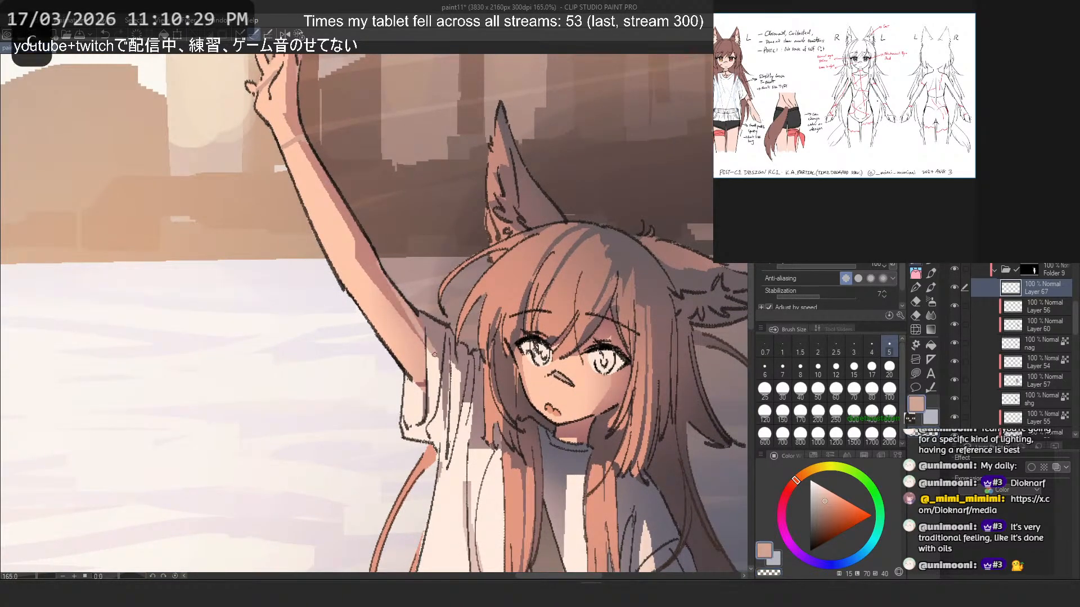
drag(435, 355, 445, 373)
key(ctrl+z)
drag(381, 267, 428, 344)
key(c)
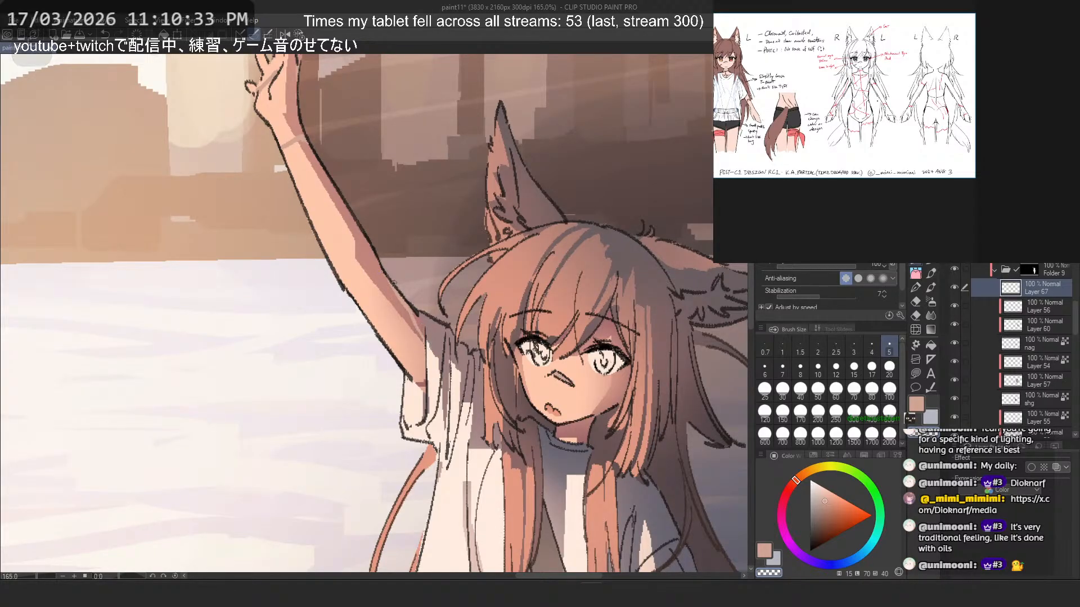
key(c)
key(c)
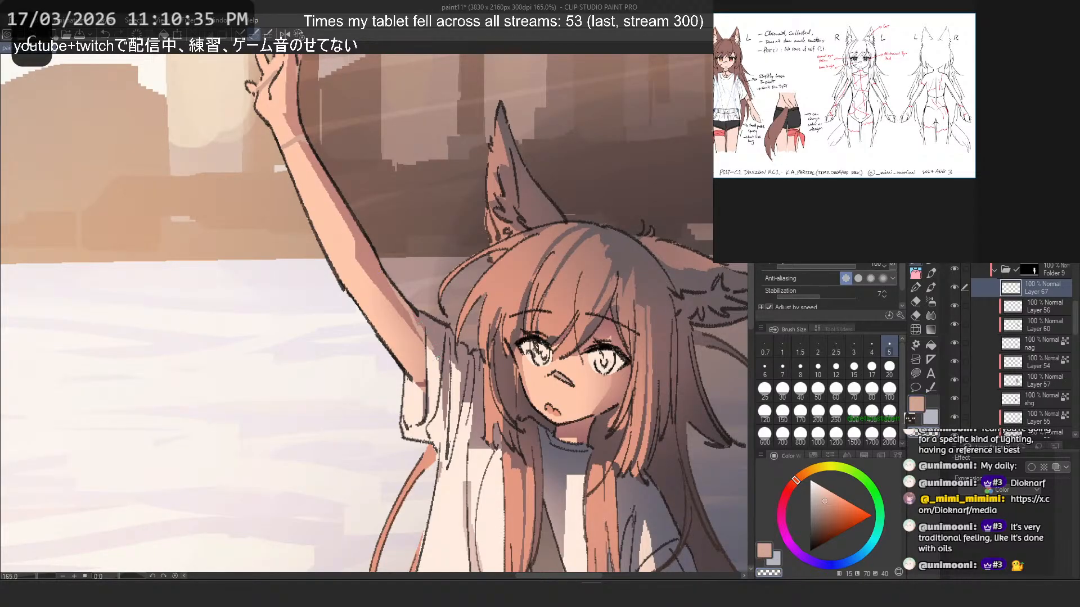
- Paint a small muted salmon mark on the cheek below the eye nearer the raised arm
scroll(434, 242, down, 2)
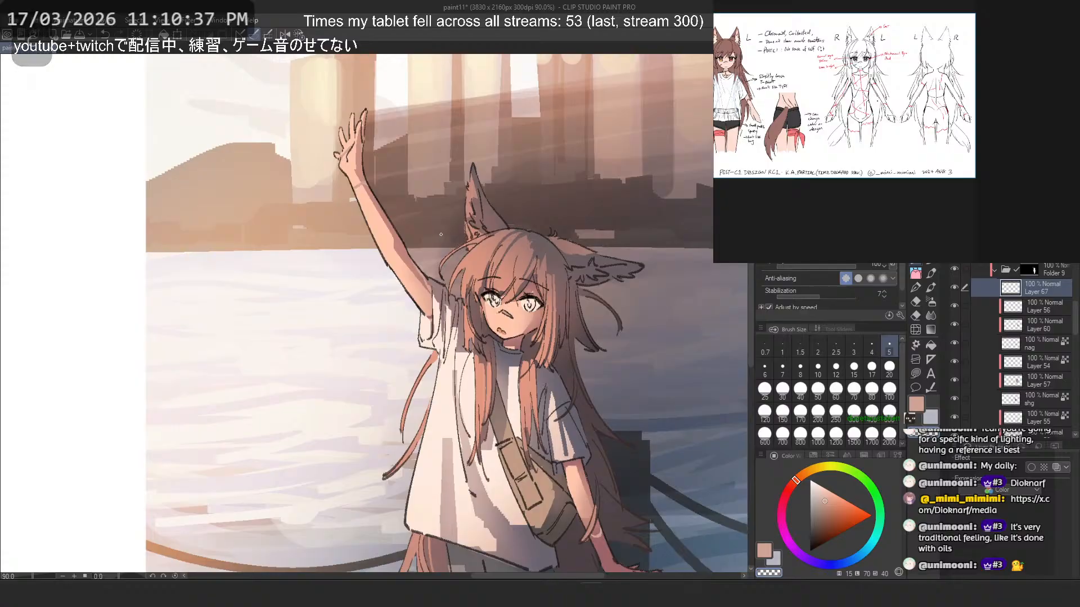
scroll(450, 232, down, 1)
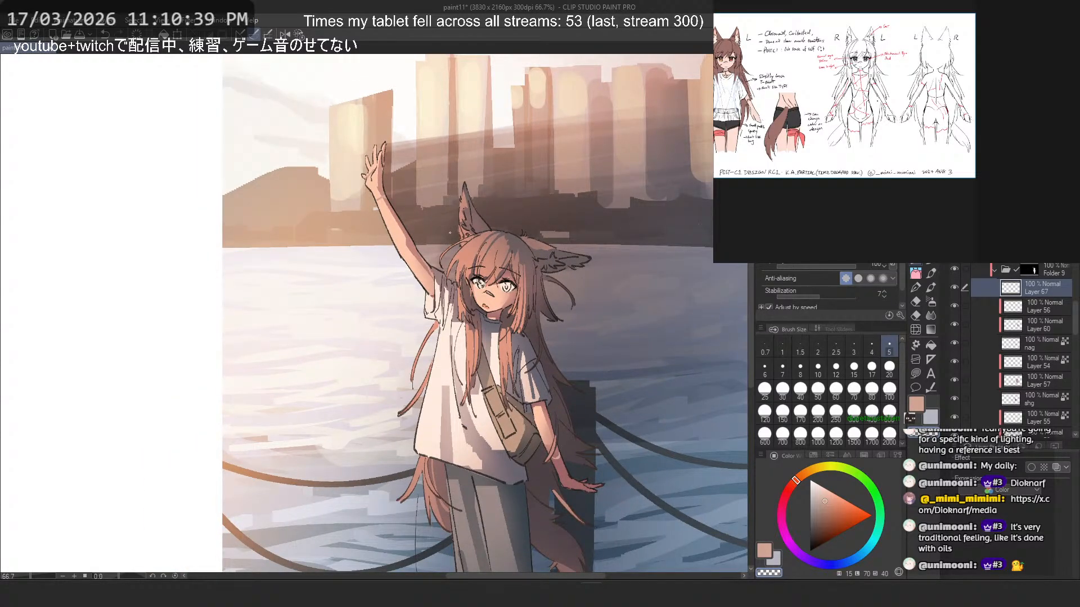
scroll(449, 232, up, 3)
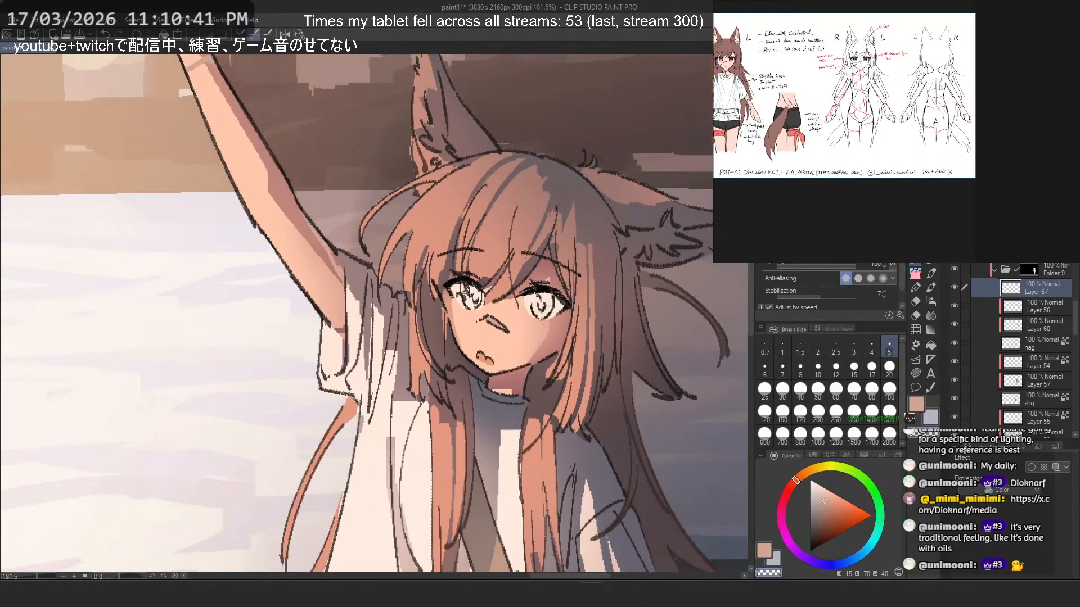
key(c)
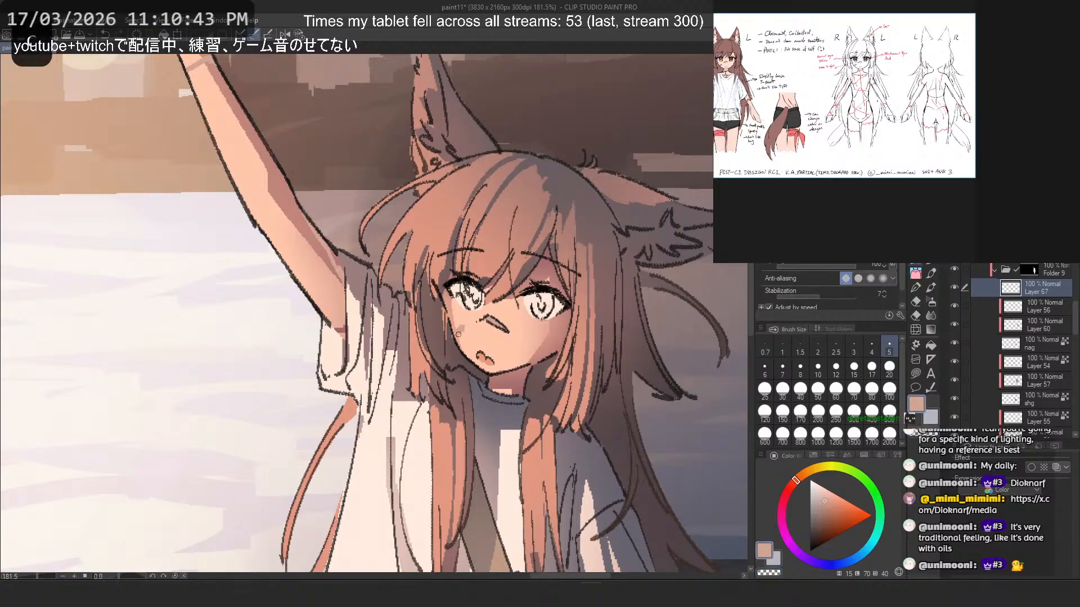
drag(462, 322, 459, 339)
key(c)
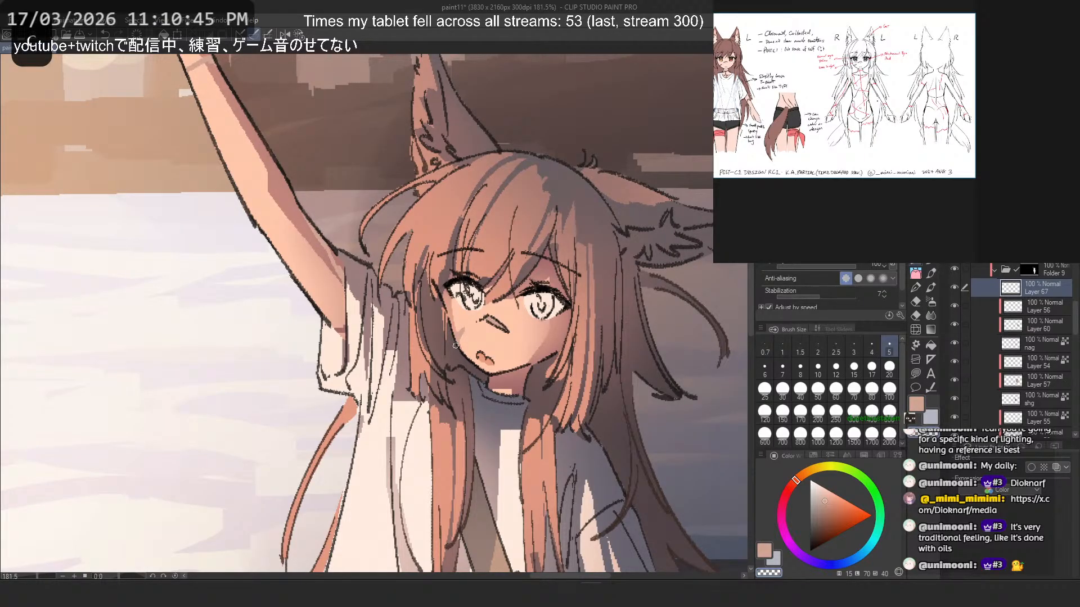
- Try a muted salmon mark on the neck at the shirt collar
scroll(445, 249, down, 4)
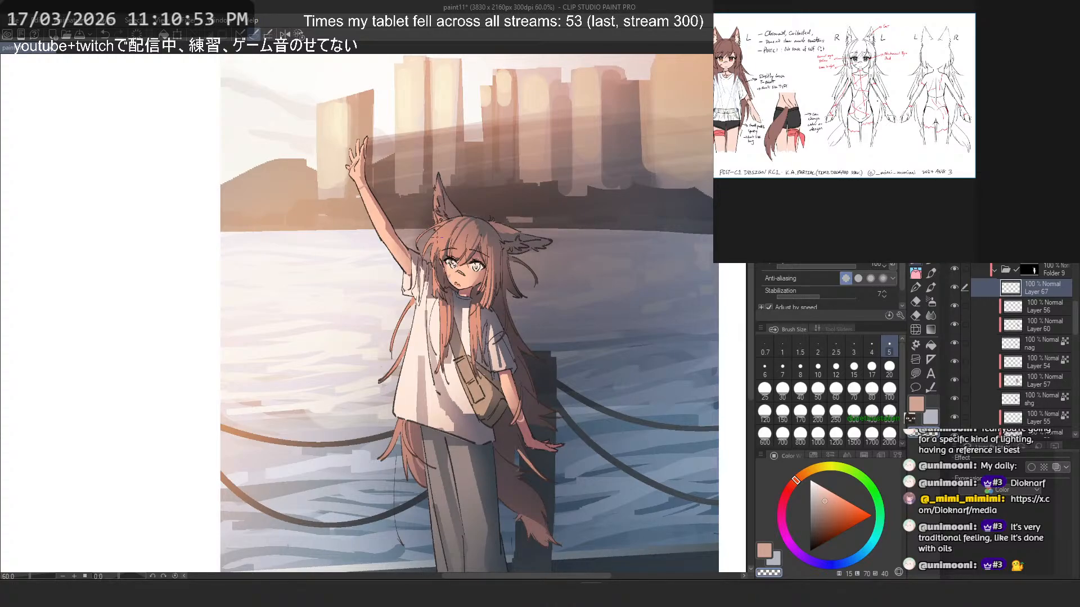
scroll(461, 293, up, 7)
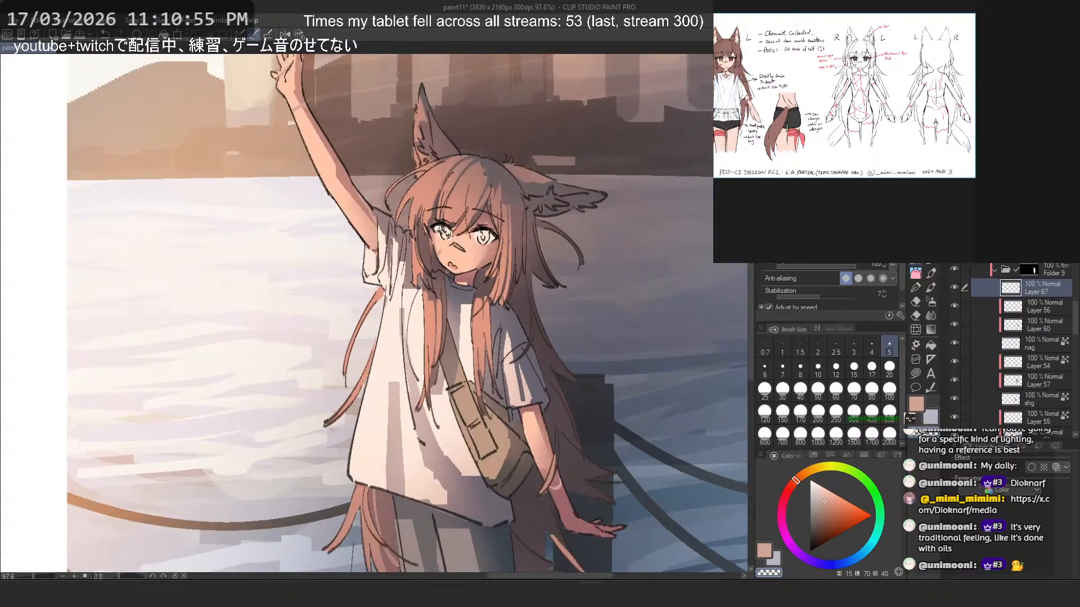
key(c)
drag(462, 286, 465, 305)
key(c)
key(ctrl+z)
key(ctrl+z)
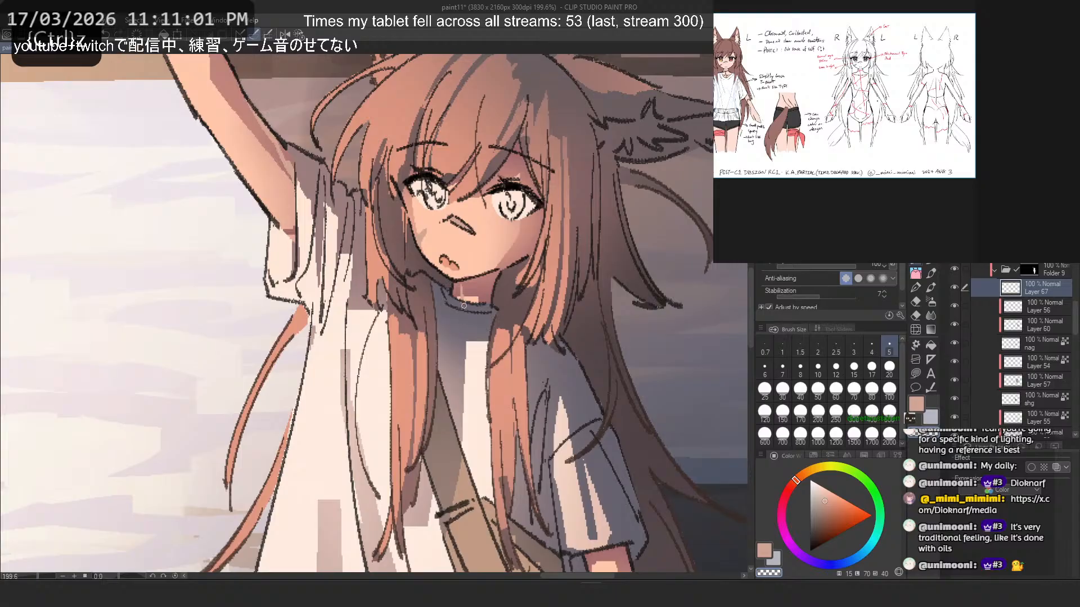
- Darken the shaded end of the band across the raised arm's wrist with a muted reddish brown, trying several tones
scroll(476, 271, down, 8)
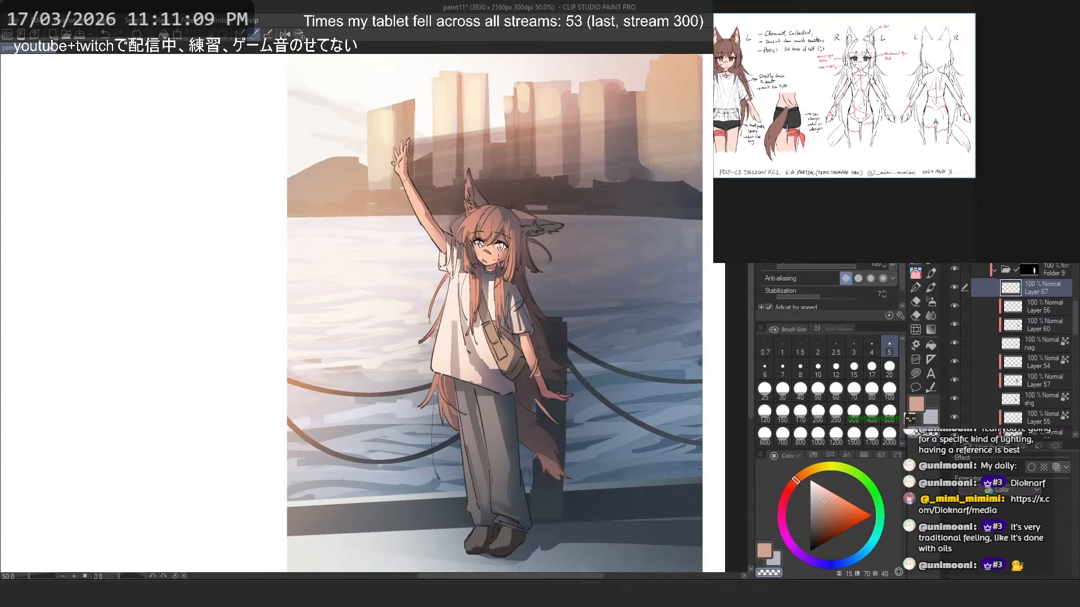
click(1030, 244)
scroll(474, 136, up, 2)
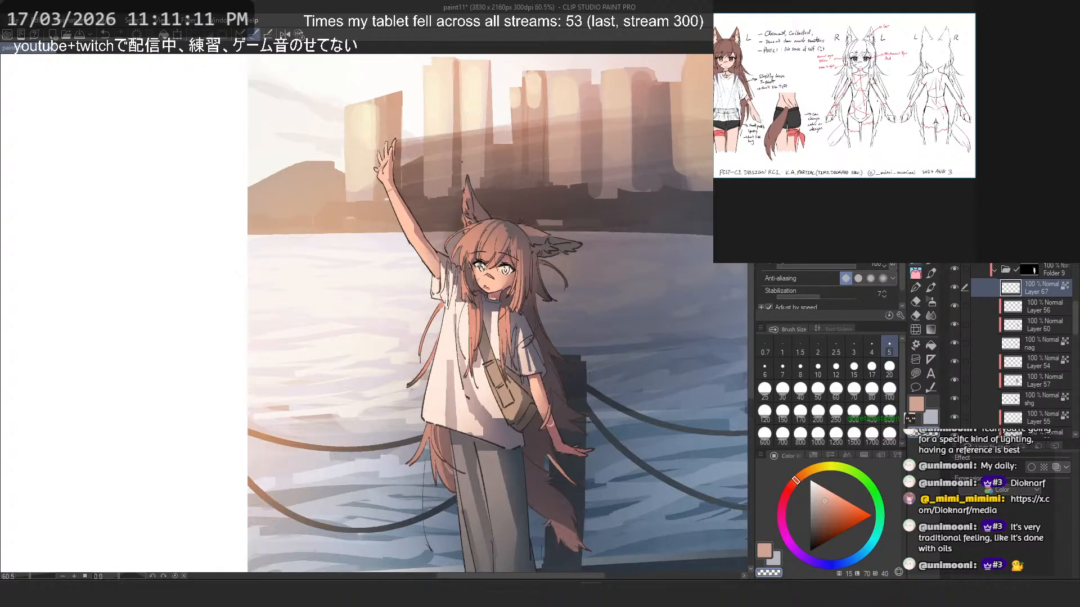
scroll(390, 161, up, 16)
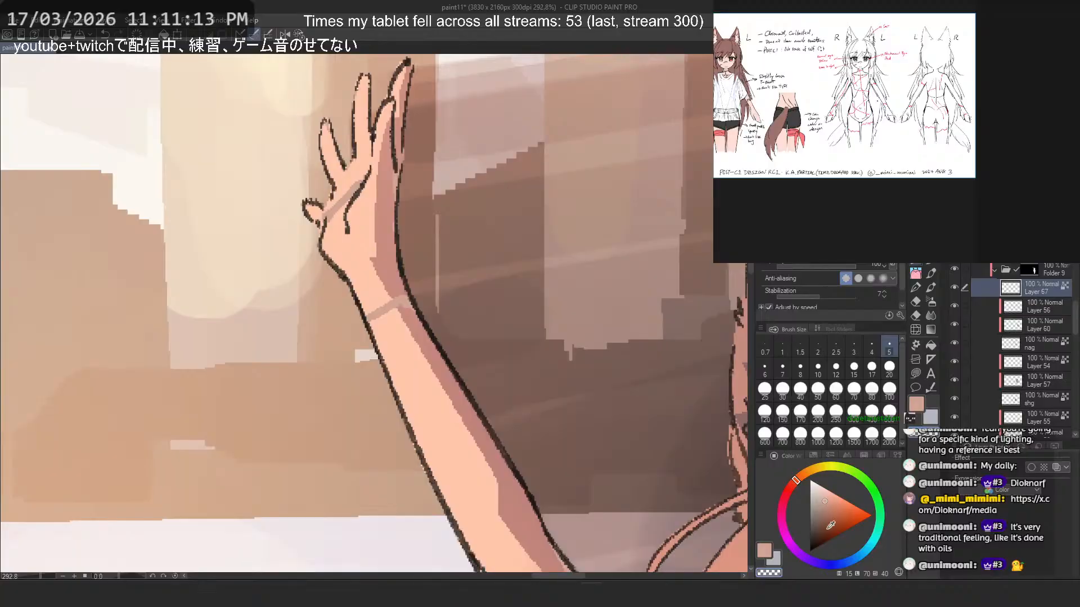
drag(827, 530, 815, 530)
click(791, 486)
drag(397, 300, 411, 307)
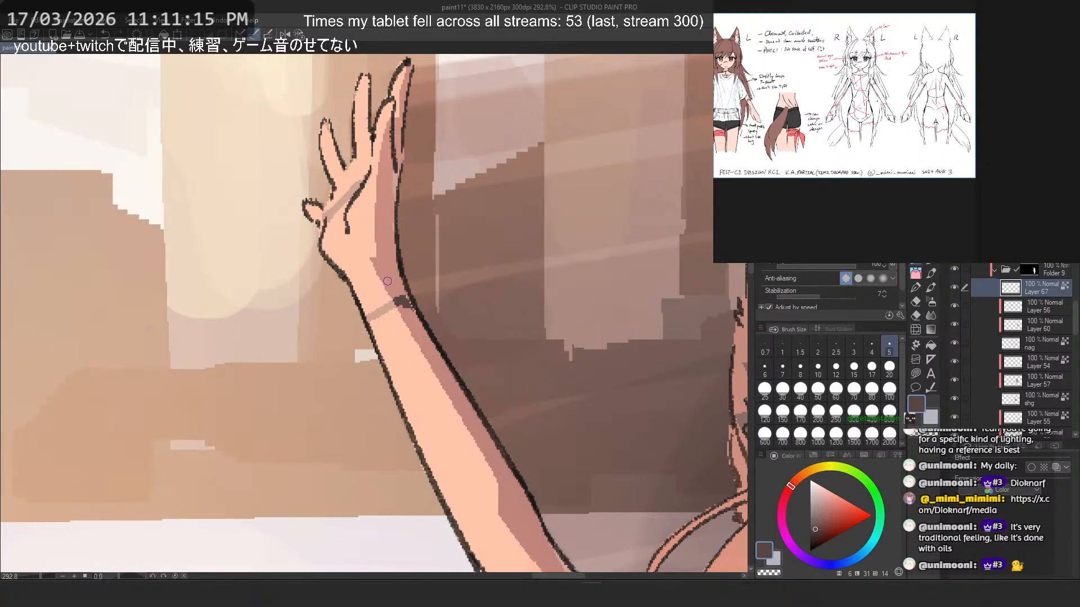
click(819, 515)
key(ctrl+z)
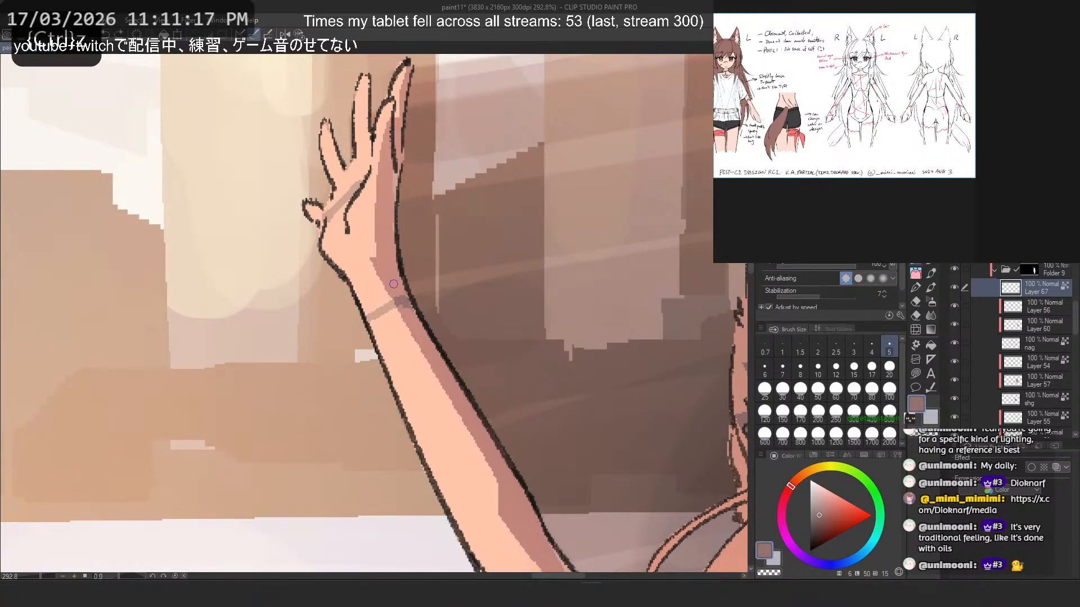
click(823, 520)
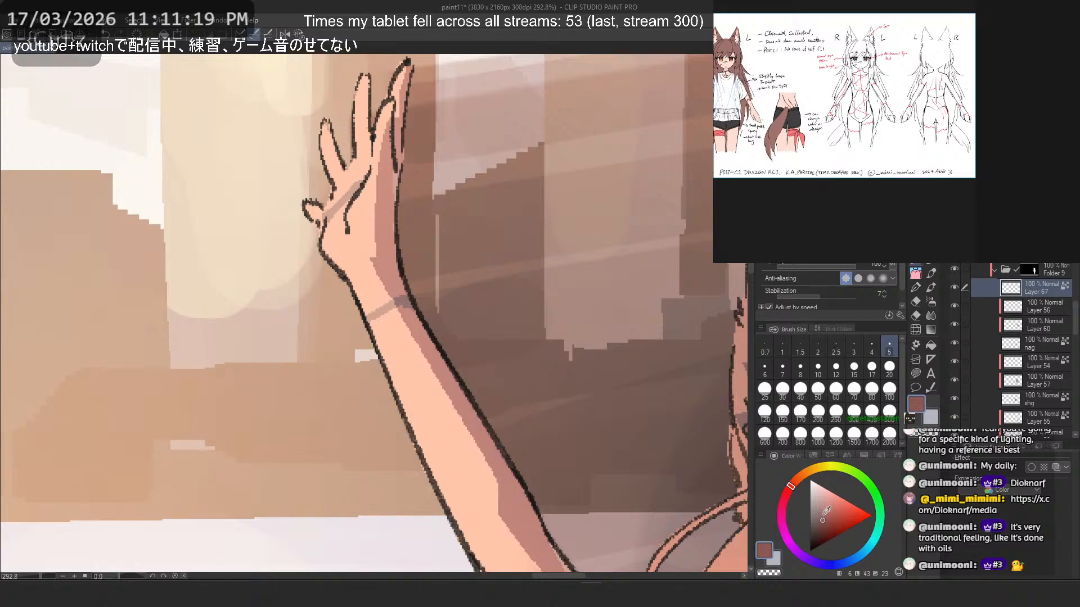
drag(394, 301, 412, 306)
key(ctrl+z)
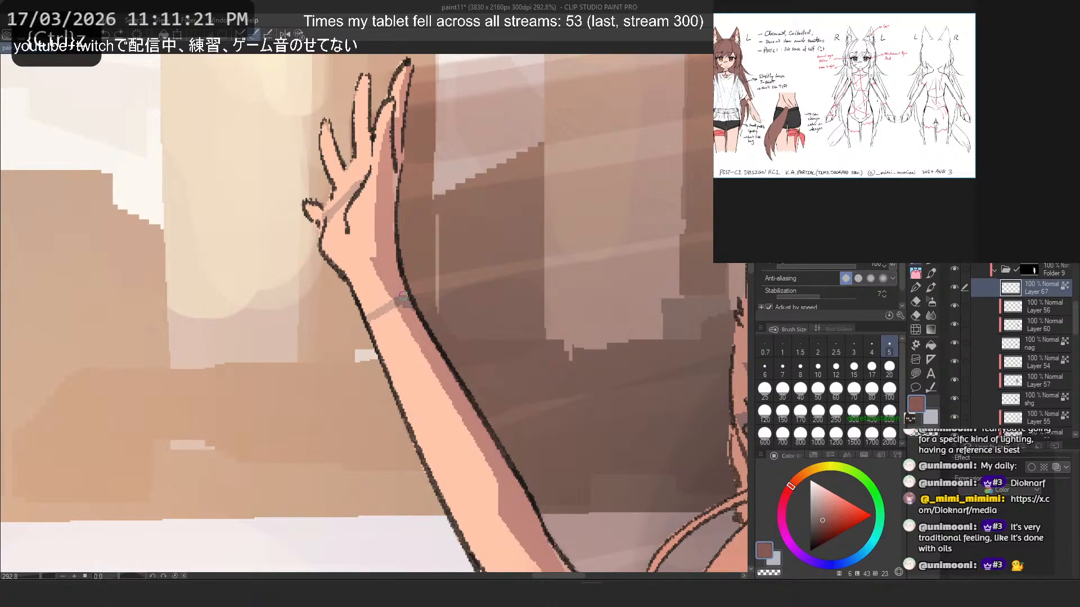
click(821, 517)
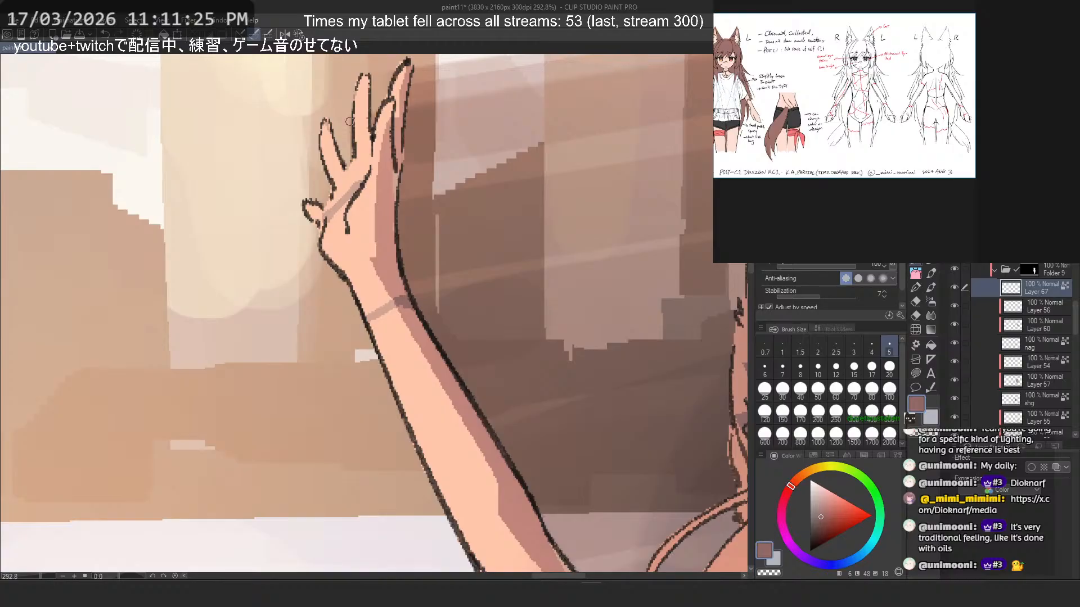
- Retouch the band across the lowered forearm above the wrist with a muted reddish tone
scroll(328, 110, down, 5)
scroll(472, 326, up, 3)
scroll(470, 341, up, 2)
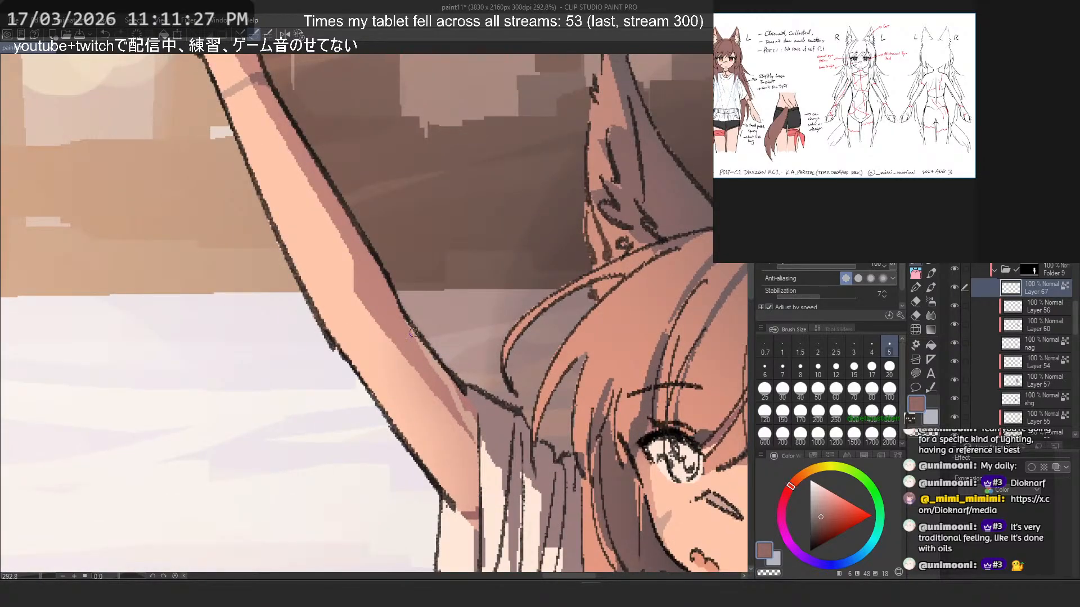
scroll(417, 345, down, 5)
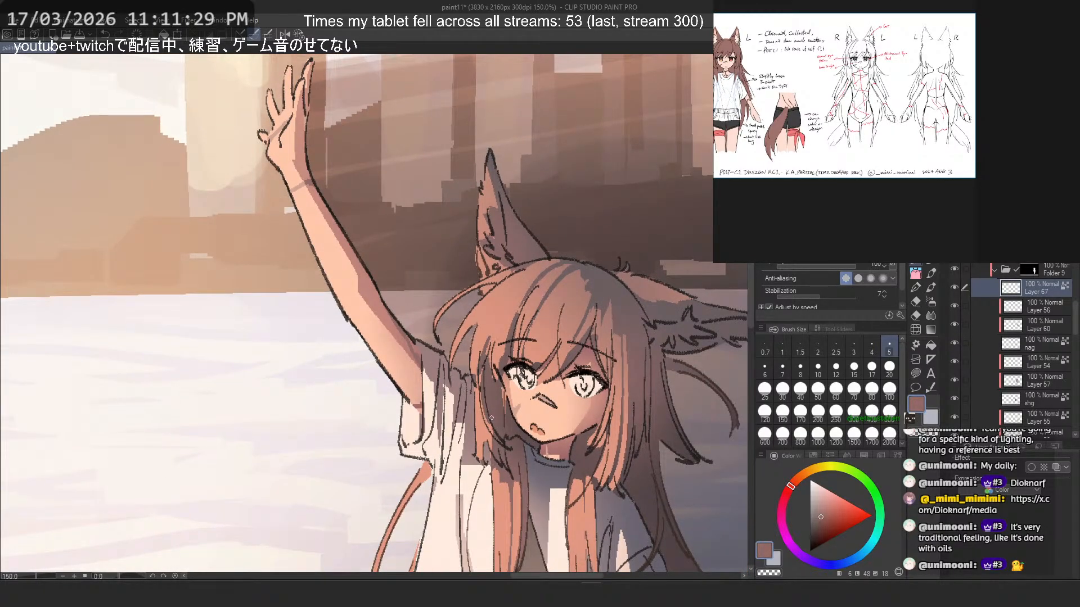
scroll(491, 418, up, 1)
scroll(381, 269, down, 2)
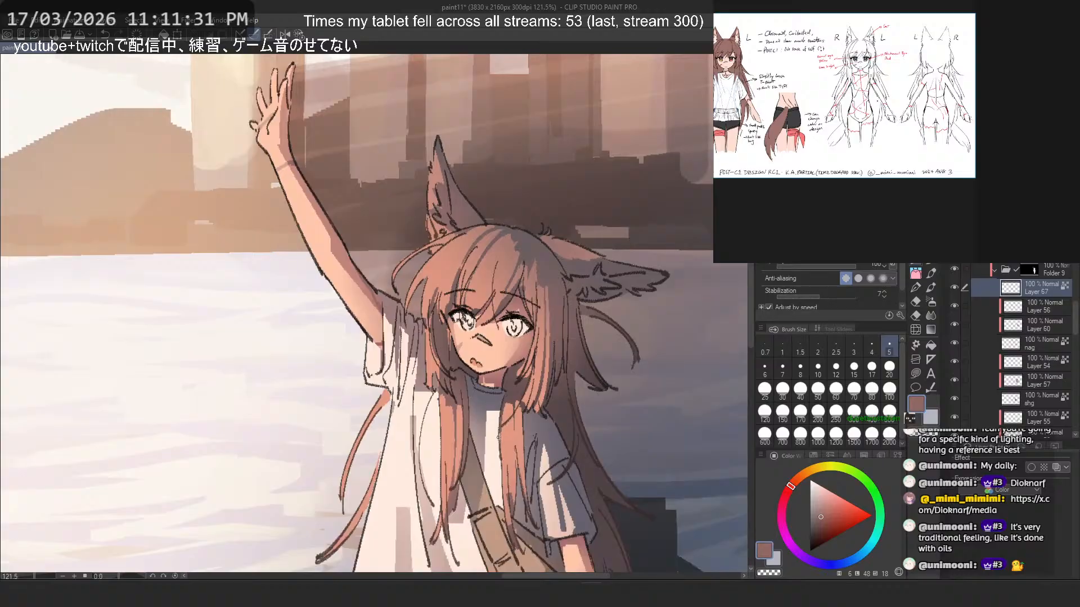
drag(498, 436, 462, 297)
scroll(579, 518, up, 1)
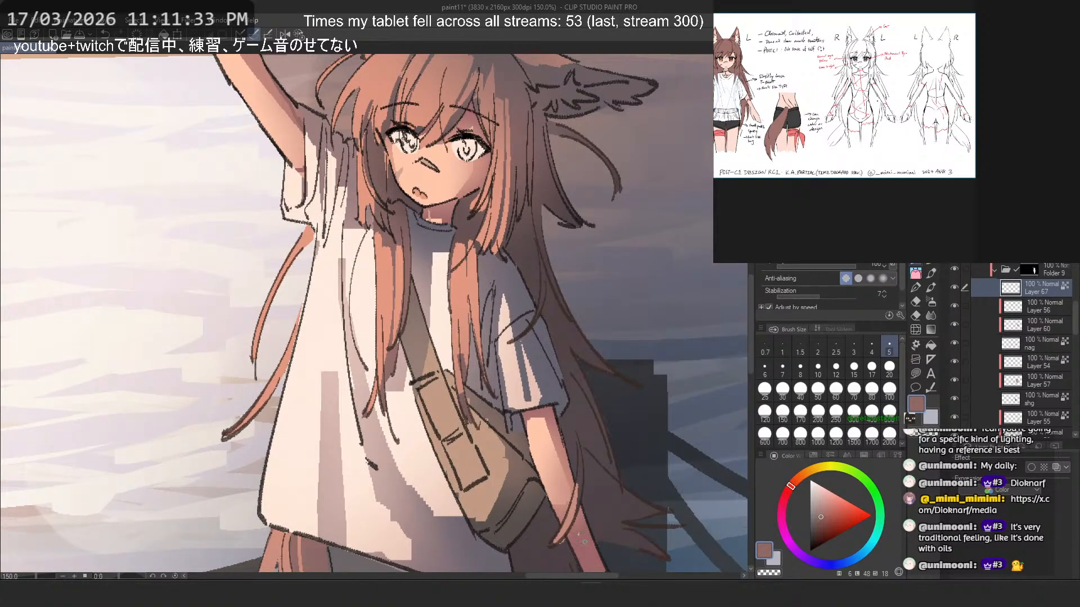
drag(541, 459, 490, 347)
scroll(490, 347, up, 3)
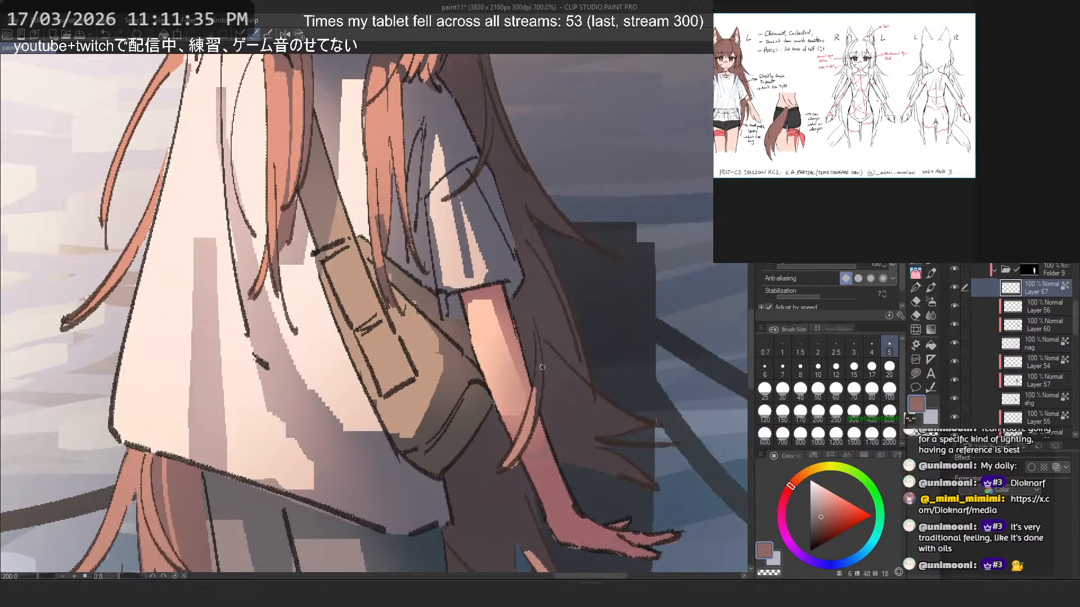
click(765, 369)
alt+click(556, 484)
click(818, 518)
- Touch up the shadowed side of the raised upper arm near the sleeve with a darker muted reddish brown
drag(380, 281, 503, 568)
drag(289, 107, 371, 282)
alt+click(368, 283)
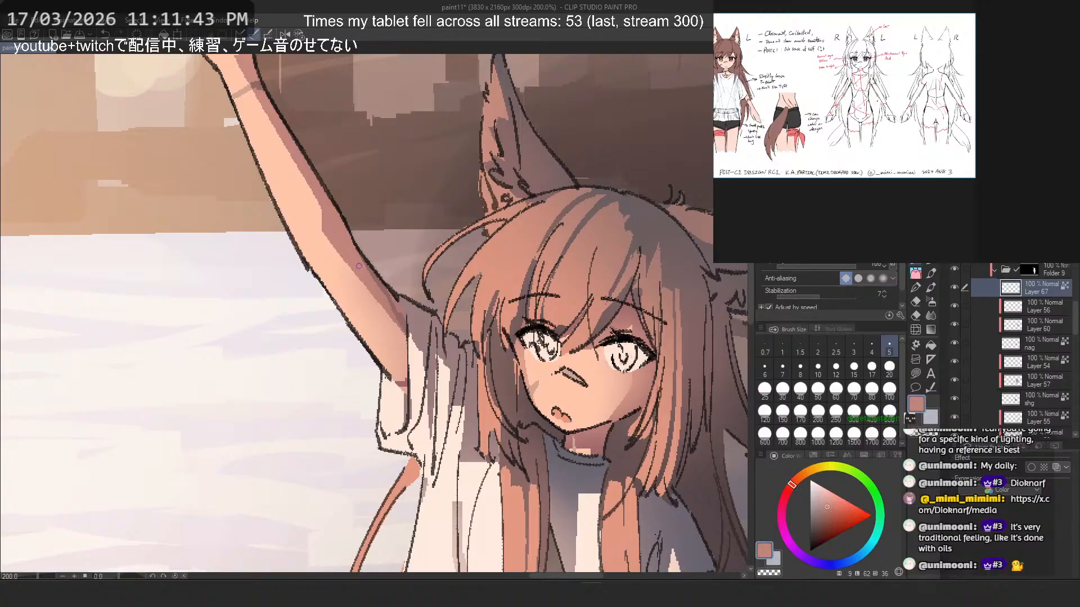
scroll(369, 275, up, 4)
click(820, 513)
click(786, 496)
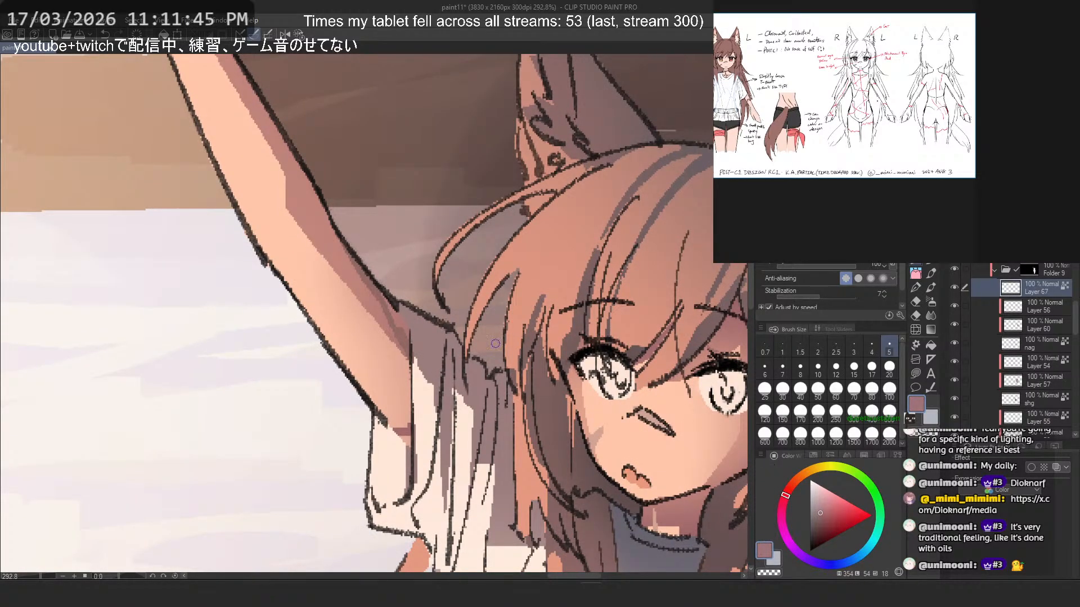
click(789, 488)
click(818, 519)
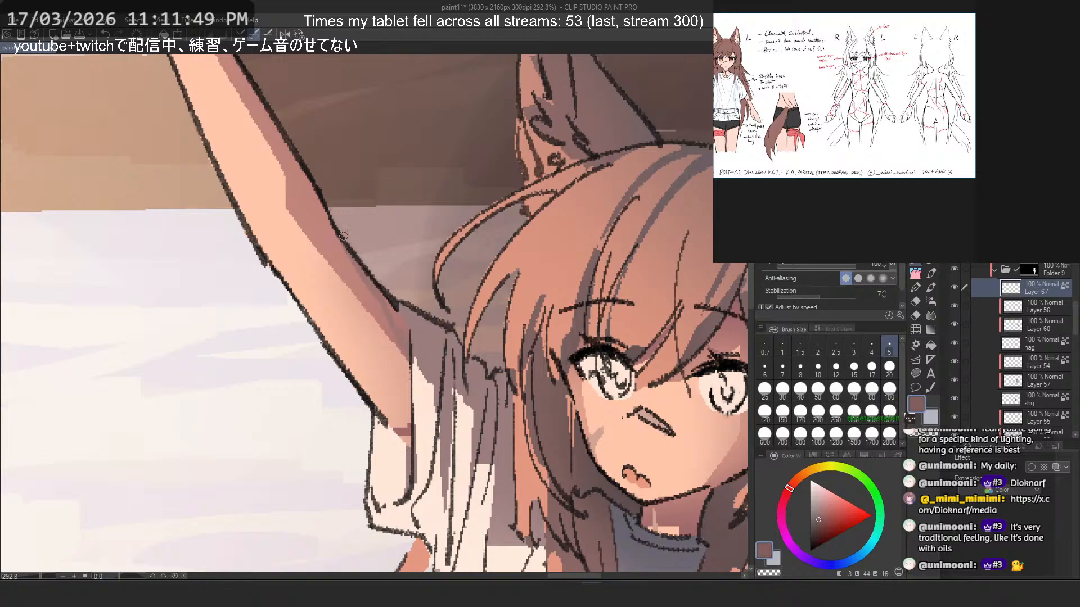
drag(345, 243, 407, 357)
drag(335, 271, 534, 553)
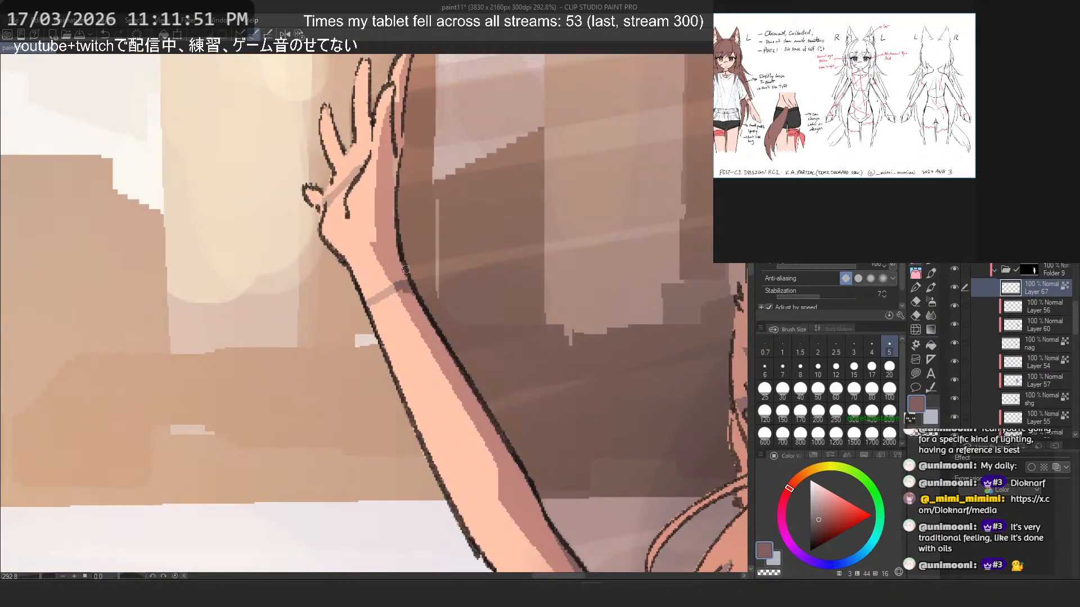
- Add a new unclipped layer above Layer 67 for the eye color
scroll(333, 194, down, 4)
scroll(322, 185, down, 3)
drag(323, 184, 284, 128)
scroll(473, 255, down, 3)
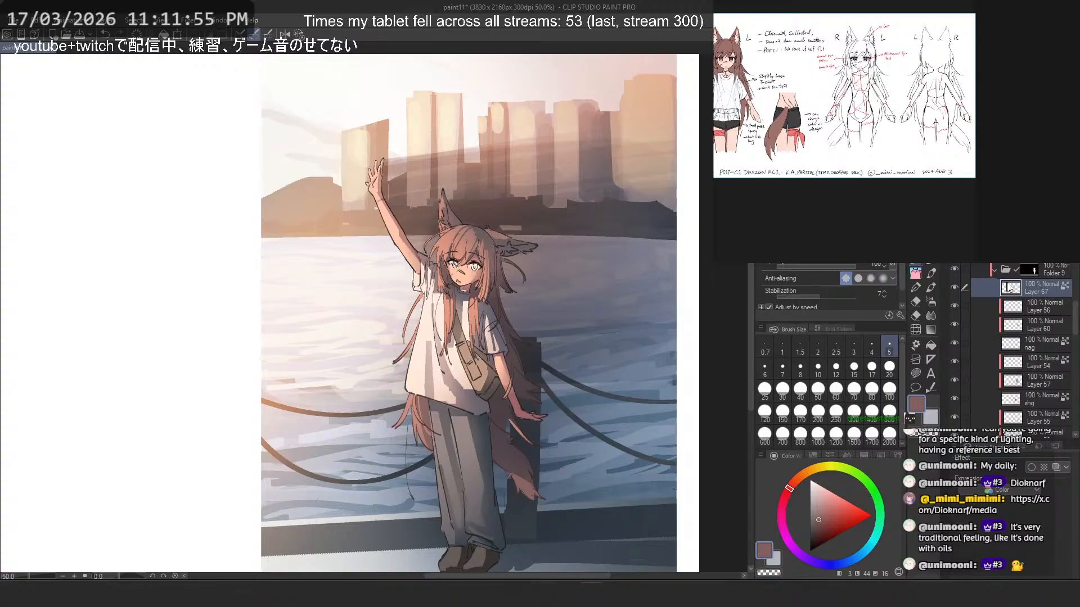
key(ctrl+shift+n)
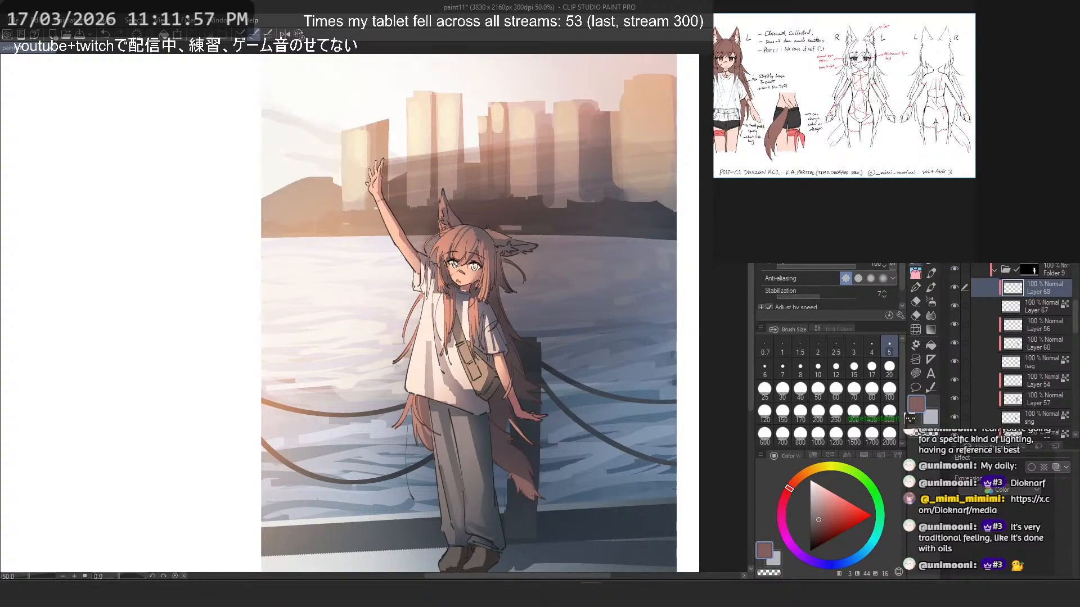
scroll(531, 249, up, 3)
scroll(386, 262, up, 5)
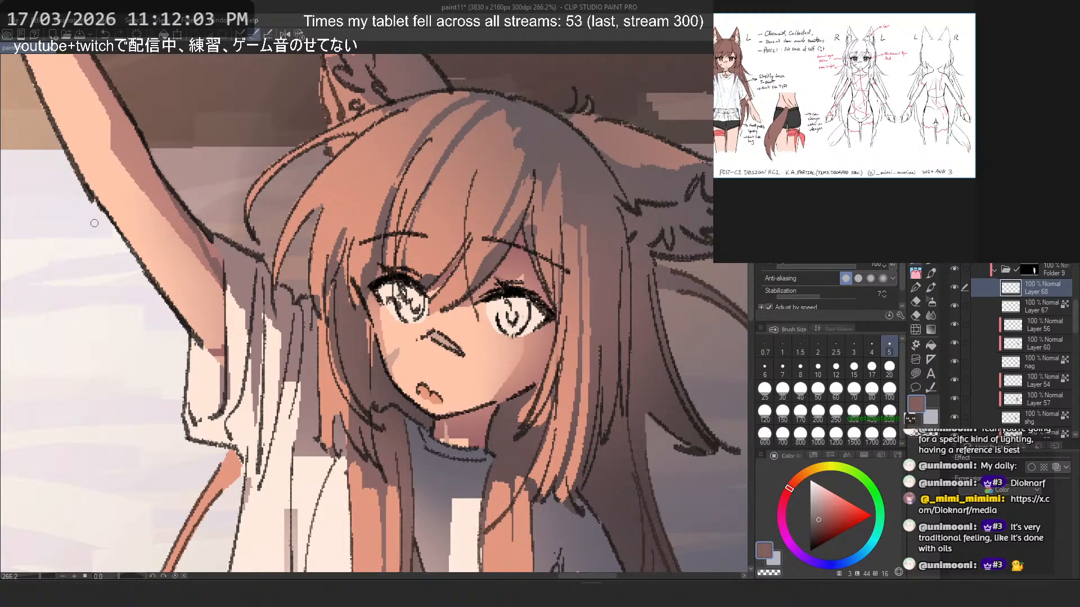
- Paint the iris farther from the raised arm muted red and the iris nearer to it muted orange-brown
click(829, 511)
mouse_move(506, 301)
mouse_down()
mouse_move(509, 328)
mouse_move(525, 331)
mouse_move(498, 313)
mouse_up()
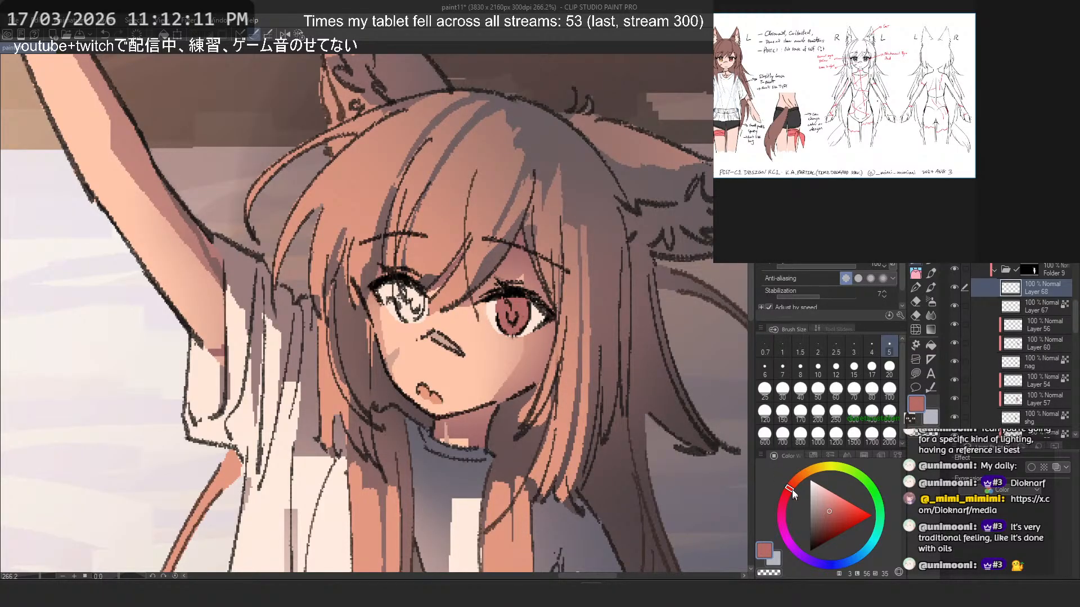
drag(792, 489, 797, 478)
mouse_move(402, 275)
mouse_down()
mouse_move(403, 315)
mouse_move(411, 300)
mouse_up()
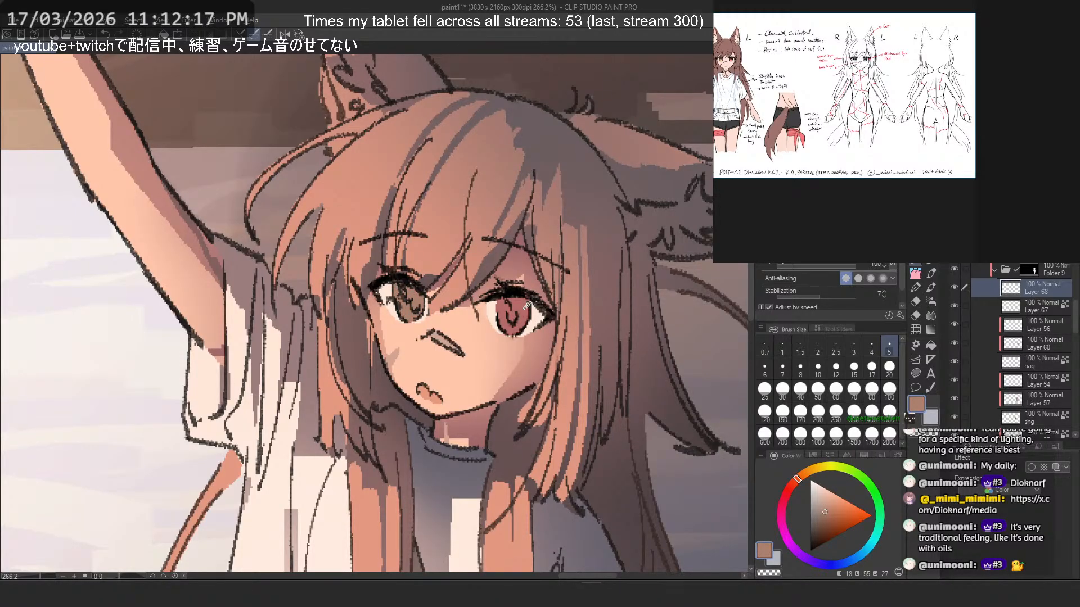
- Add another new layer above the iris color layer and clip it to that layer
key(ctrl+shift+n)
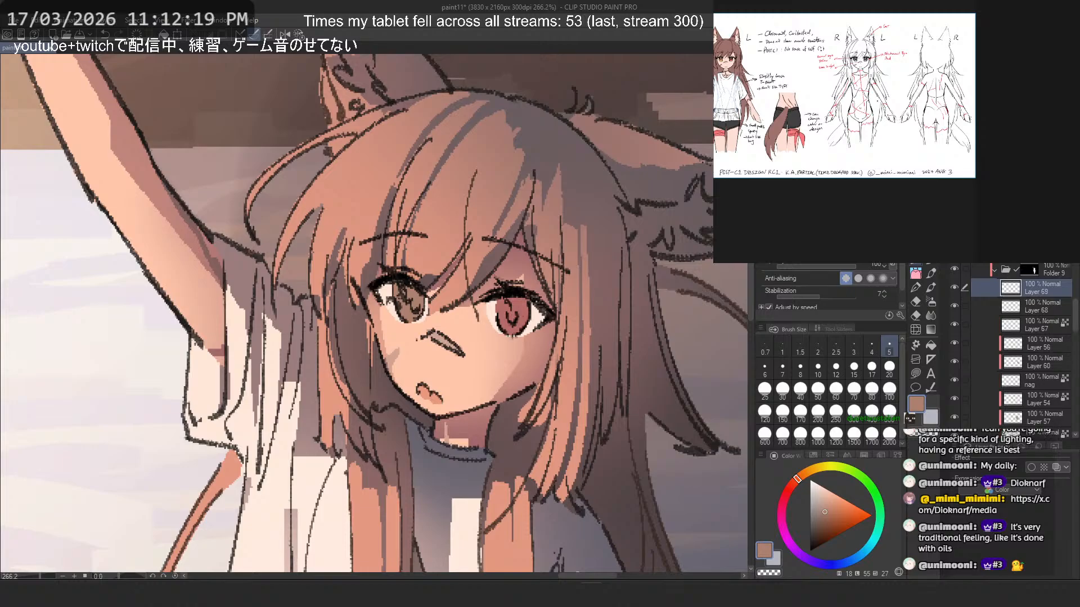
key(ctrl+alt+g)
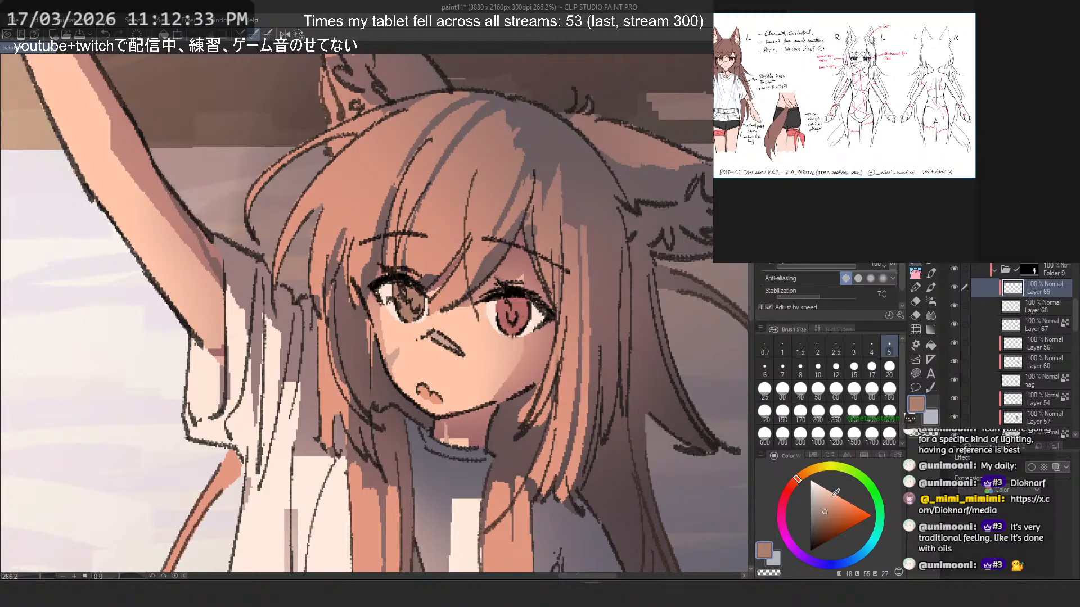
- Paint lighter orange into the iris nearer the raised arm and coral red into the other iris
click(835, 500)
key(ctrl+z)
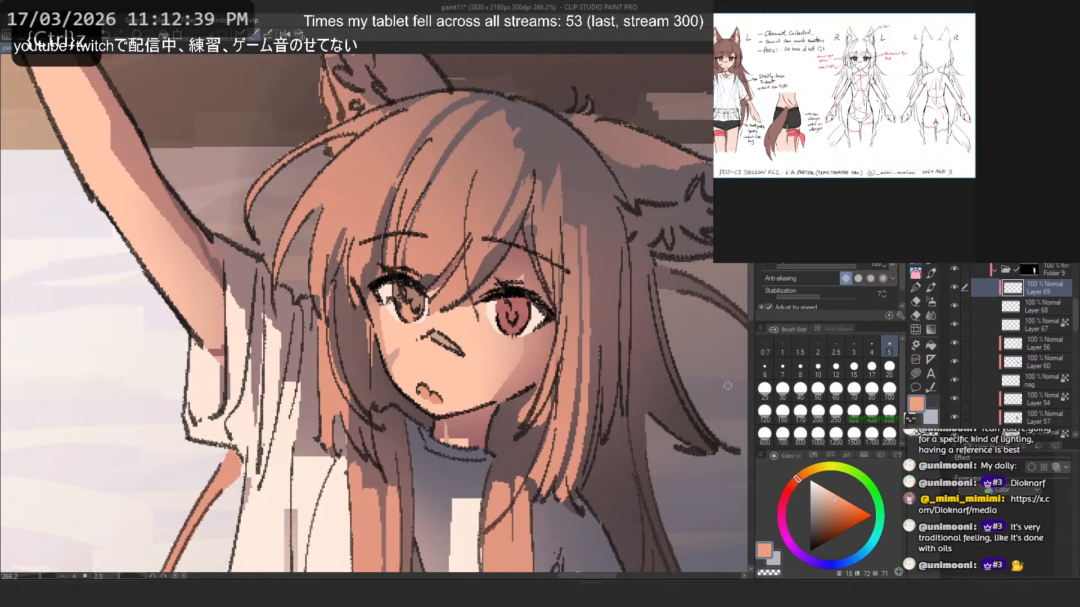
click(790, 486)
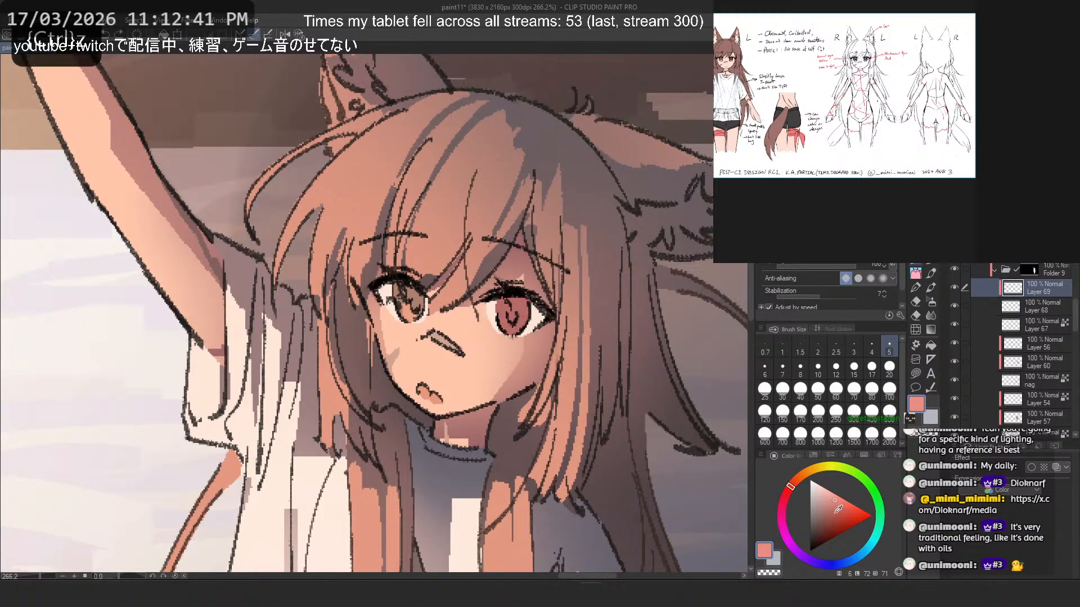
click(842, 492)
mouse_move(505, 318)
mouse_down()
mouse_move(515, 331)
mouse_move(523, 318)
mouse_up()
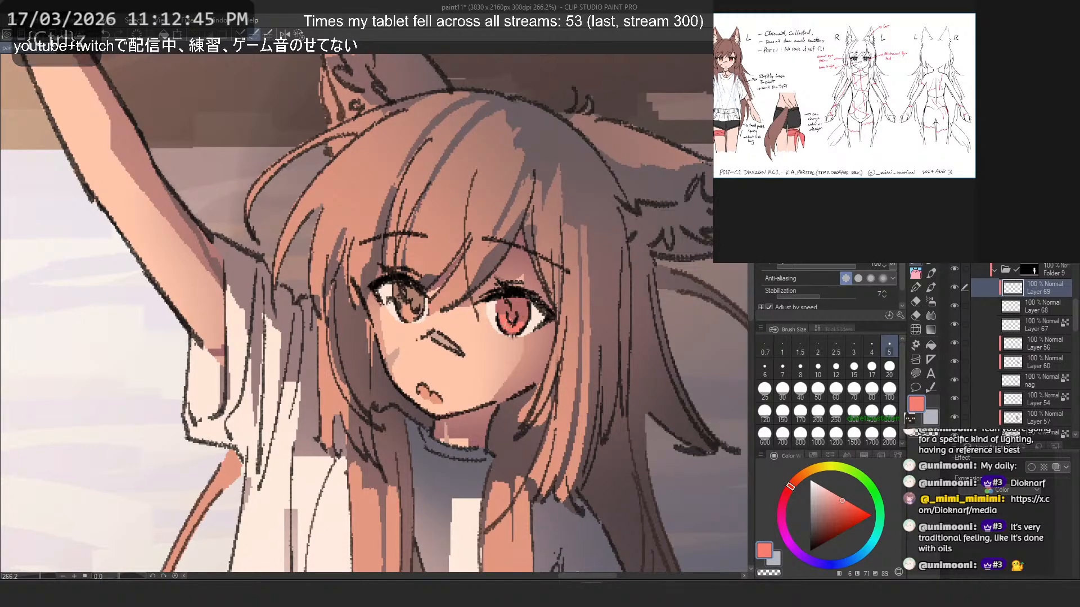
- Add brighter, more saturated red strokes inside the red iris with brush size 3
click(855, 513)
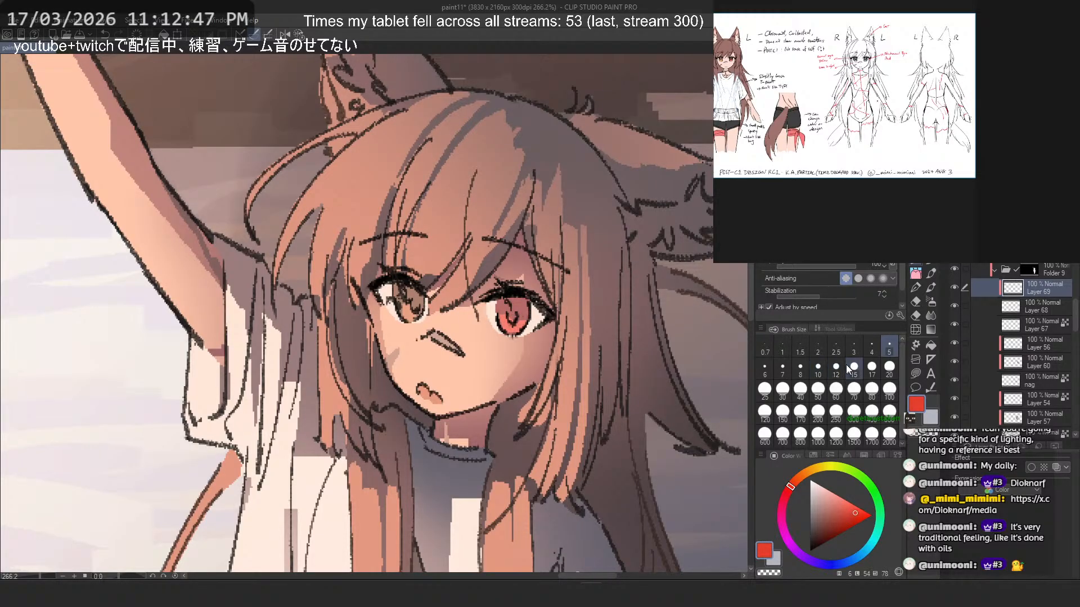
click(854, 346)
key(ctrl+z)
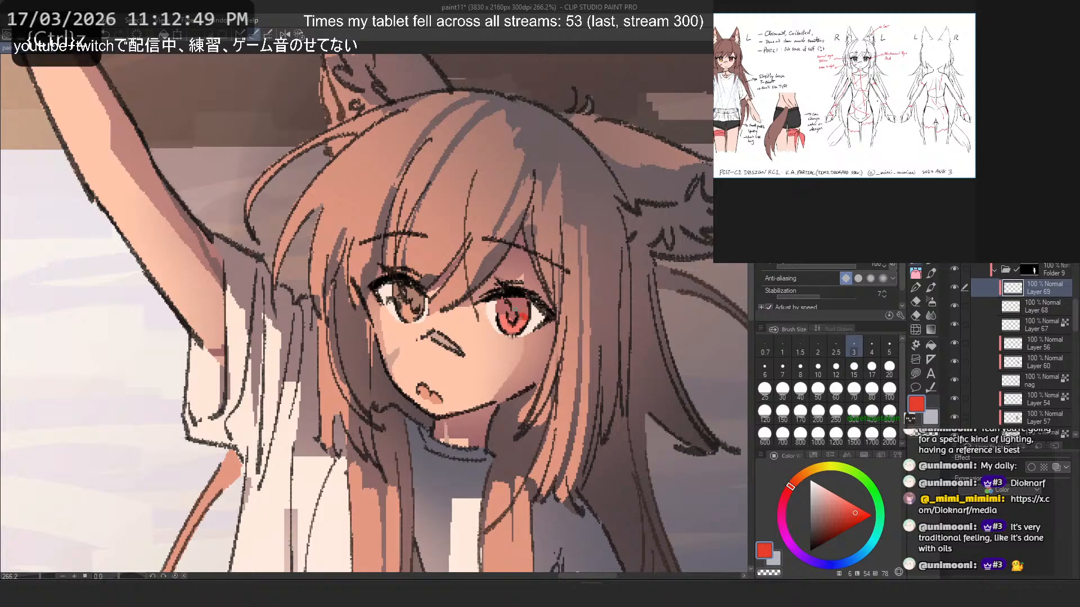
click(858, 510)
click(521, 319)
click(856, 507)
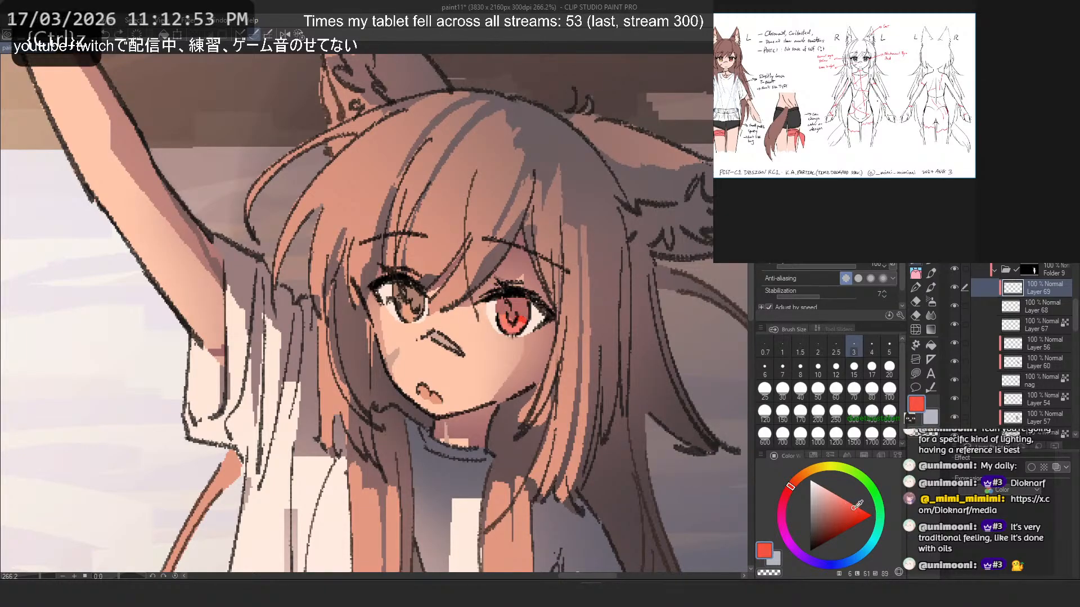
- Paint orange and yellow highlights into the lower part of the brown iris nearer the raised arm
click(789, 486)
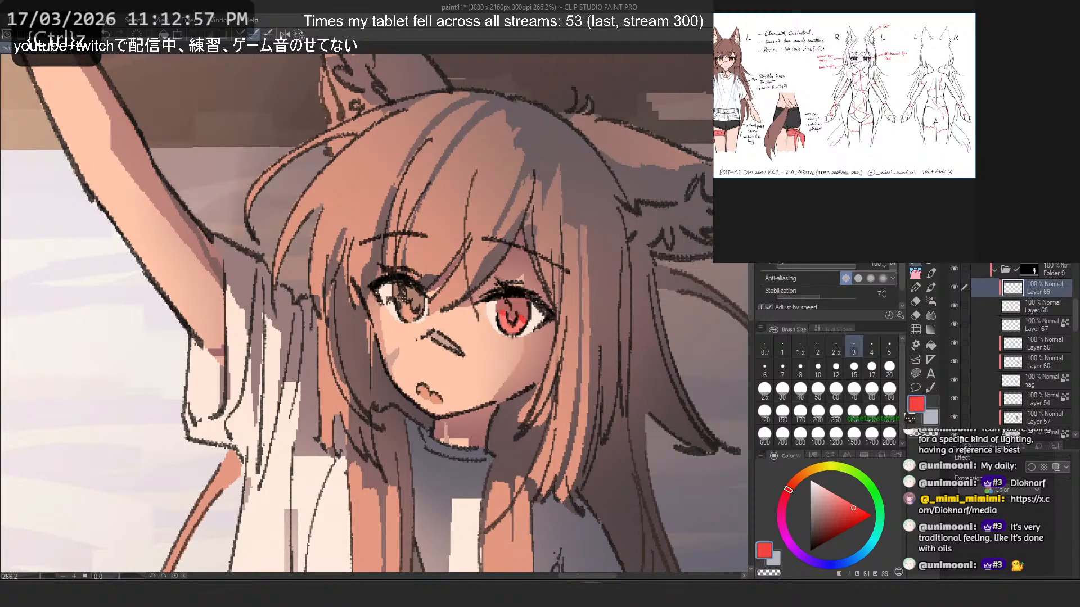
click(799, 474)
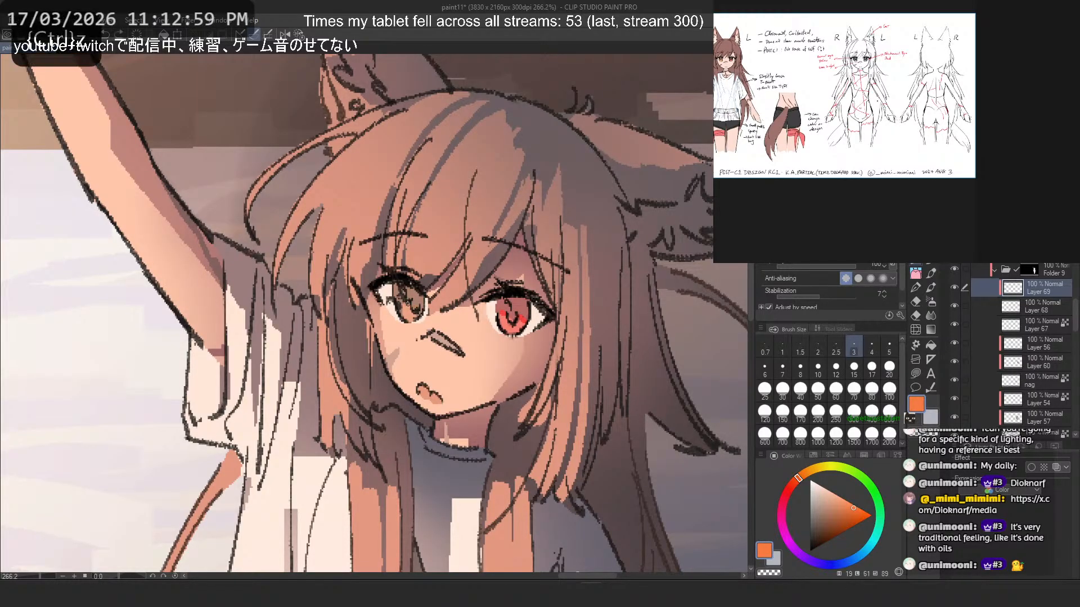
key(ctrl+z)
click(823, 468)
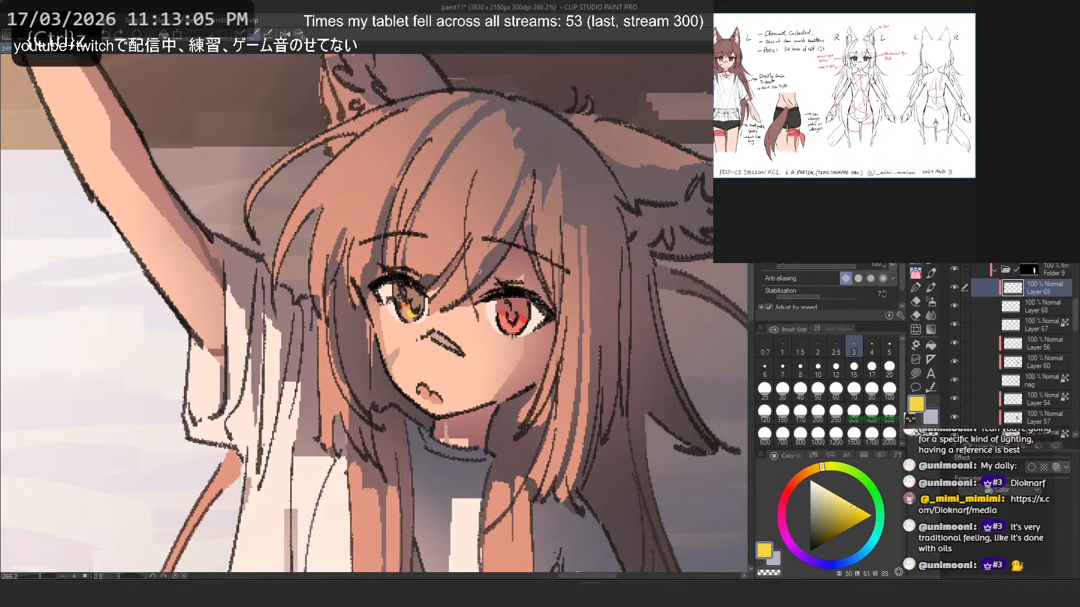
- Paint orange and golden yellow highlights along the lower edge of the red iris
click(806, 473)
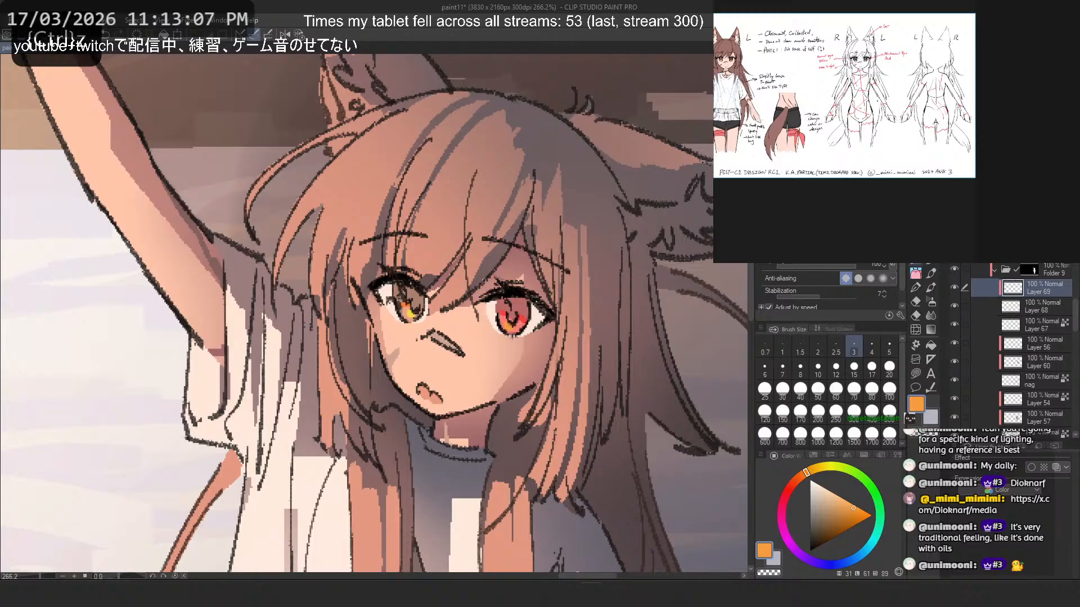
key(ctrl+z)
click(846, 505)
mouse_move(500, 318)
mouse_down()
mouse_move(480, 275)
mouse_move(509, 328)
mouse_up()
key(ctrl+z)
click(851, 503)
click(815, 468)
key(ctrl+z)
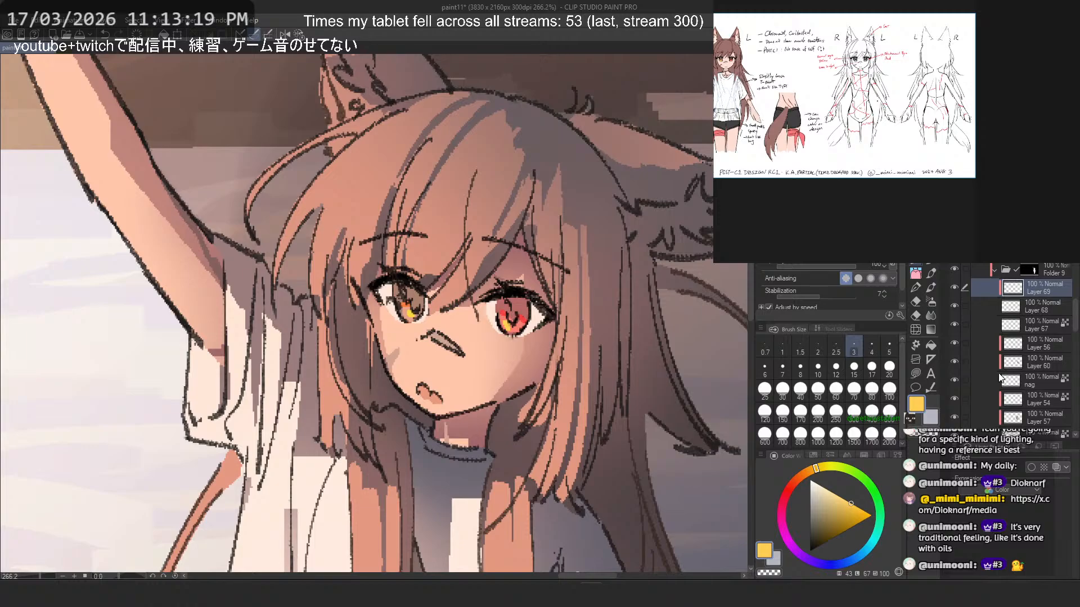
- Add a new clipped layer above Layer 69 for the iris shading
scroll(1046, 349, up, 1)
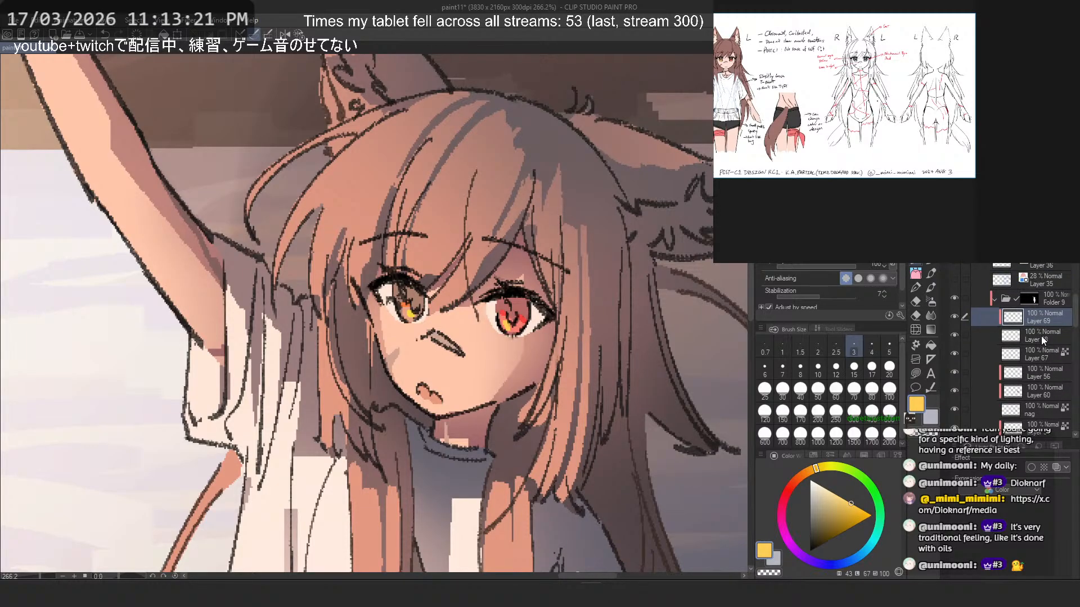
key(ctrl+shift+n)
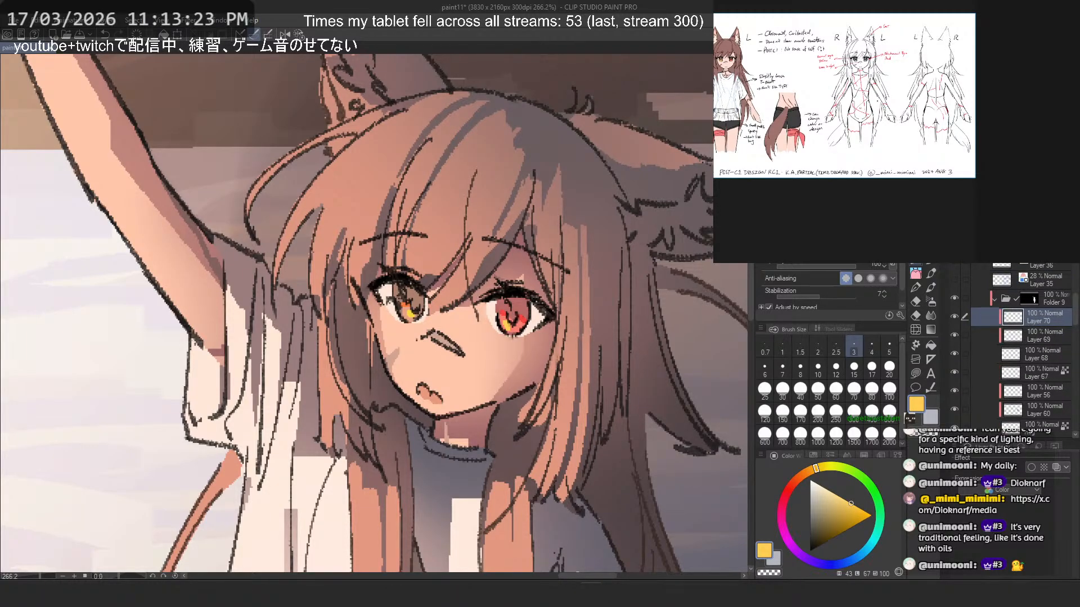
scroll(556, 275, up, 2)
alt+click(501, 302)
mouse_move(508, 307)
mouse_down()
mouse_move(502, 319)
mouse_move(488, 314)
mouse_up()
key(ctrl+z)
- Shade the upper half of the red iris with dark maroon
click(819, 532)
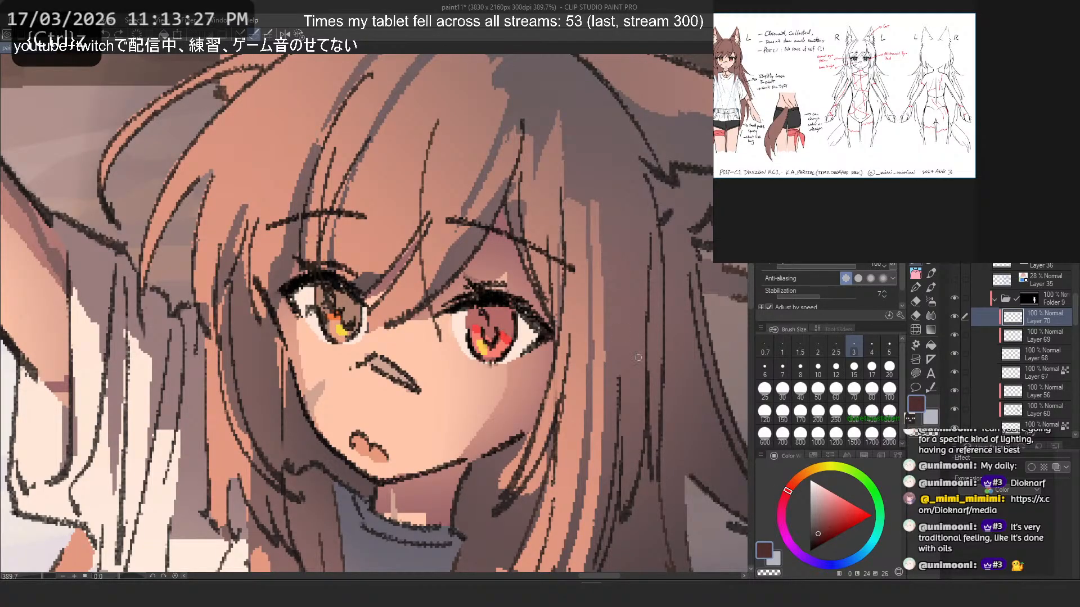
click(820, 537)
click(784, 497)
drag(492, 309, 509, 315)
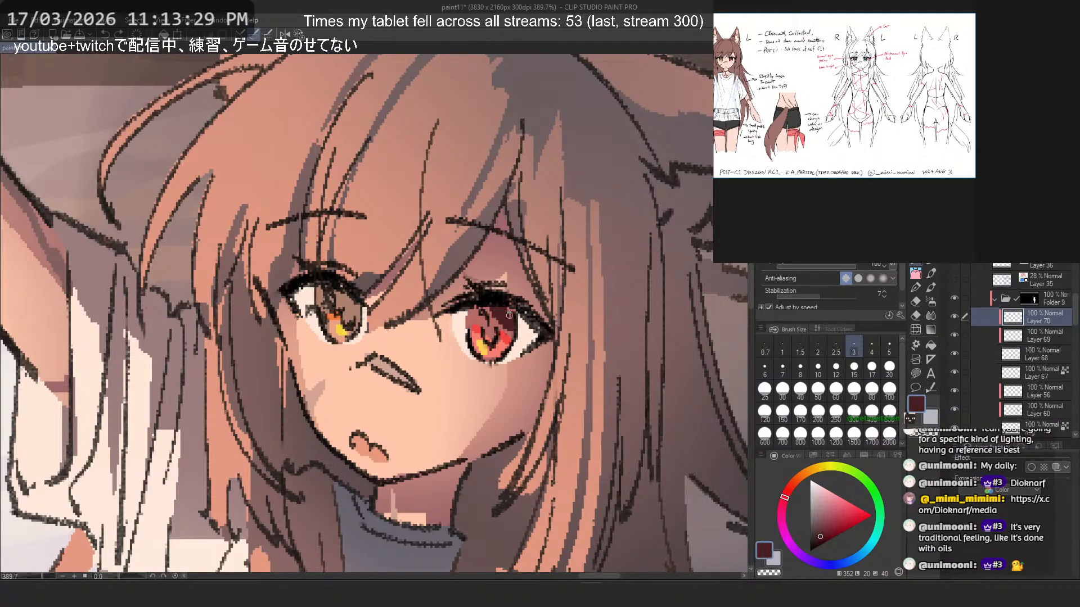
key(ctrl+z)
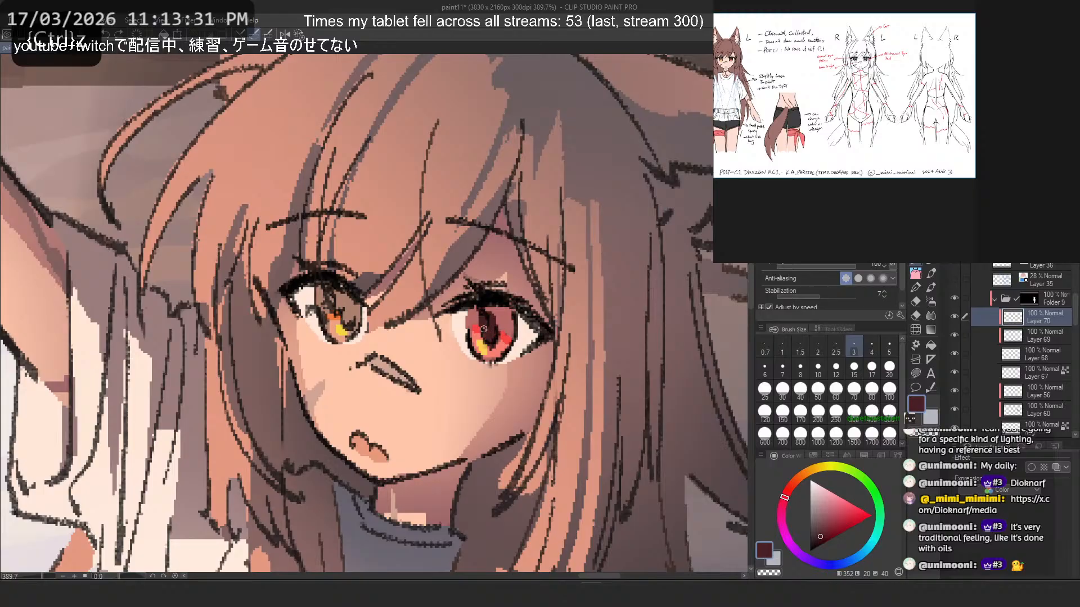
key(ctrl+z)
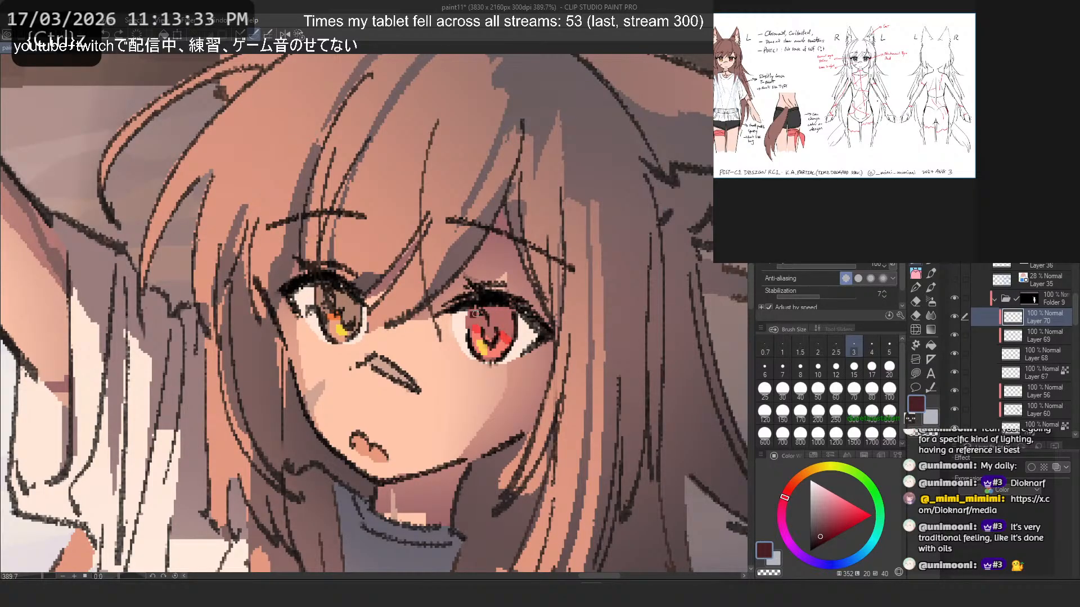
key(ctrl+z)
mouse_move(475, 314)
mouse_down()
mouse_move(516, 315)
mouse_move(512, 324)
mouse_move(478, 309)
mouse_move(490, 335)
mouse_move(482, 302)
mouse_move(473, 308)
mouse_move(487, 338)
mouse_move(494, 324)
mouse_move(487, 331)
mouse_move(464, 319)
mouse_up()
key(ctrl+z)
- Shade the upper half of the brown iris with dark brown
mouse_move(343, 299)
mouse_down()
mouse_move(352, 324)
mouse_move(343, 283)
mouse_move(350, 324)
mouse_move(345, 291)
mouse_move(351, 317)
mouse_move(350, 296)
mouse_move(347, 307)
mouse_move(366, 311)
mouse_move(328, 286)
mouse_move(318, 305)
mouse_move(341, 290)
mouse_move(319, 305)
mouse_up()
key(ctrl+z)
key(ctrl+z)
click(798, 477)
key(ctrl+z)
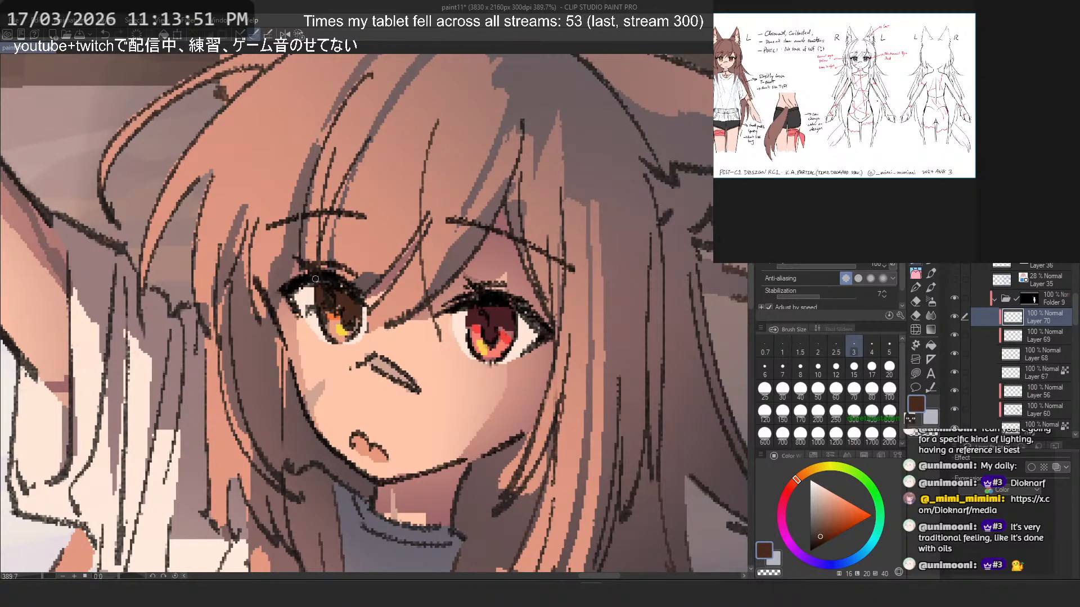
- Add another clipped layer above Layer 70 and paint a very dark reddish purple across the top of the red iris
key(ctrl+shift+n)
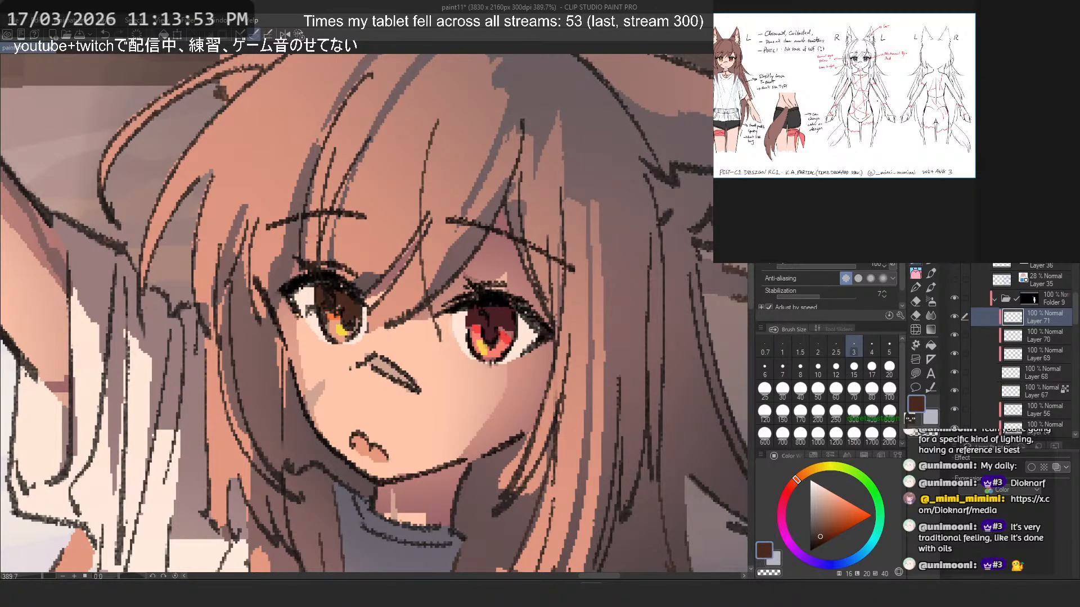
click(815, 542)
key(ctrl+z)
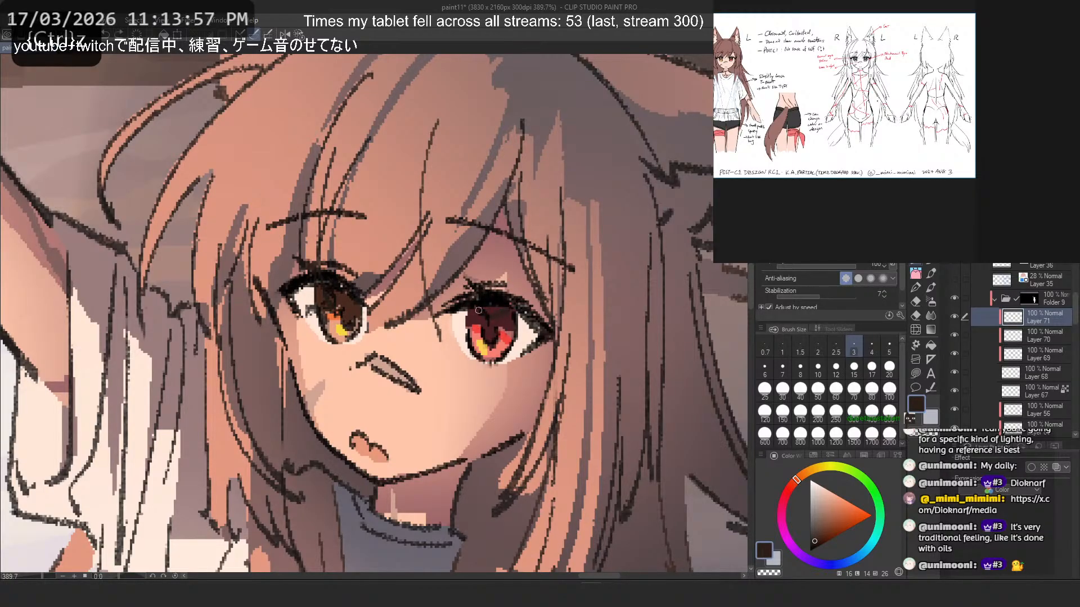
click(790, 487)
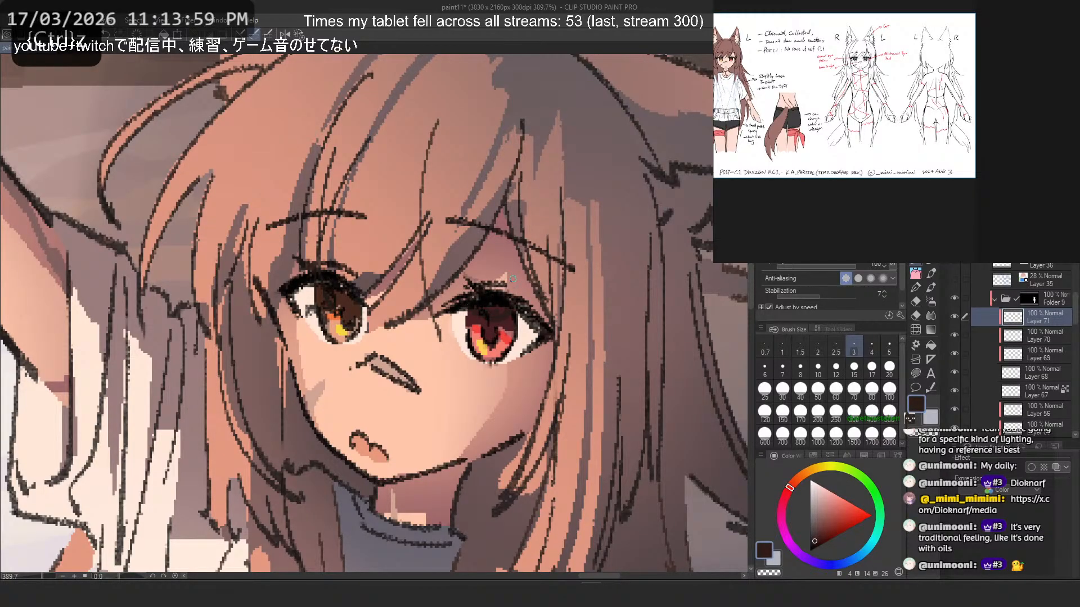
alt+click(500, 312)
click(815, 540)
click(782, 501)
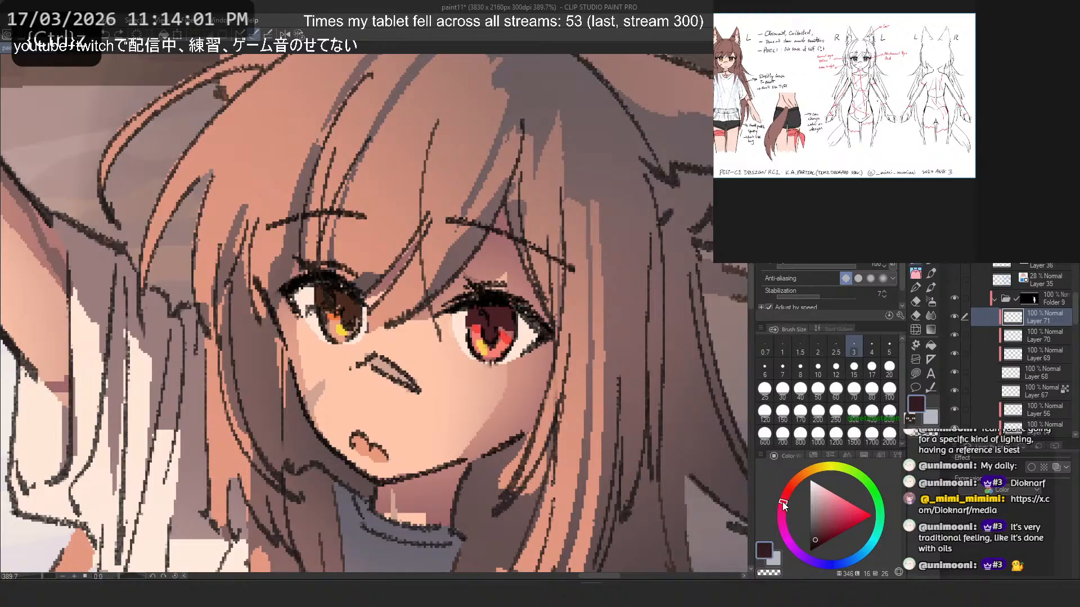
click(781, 506)
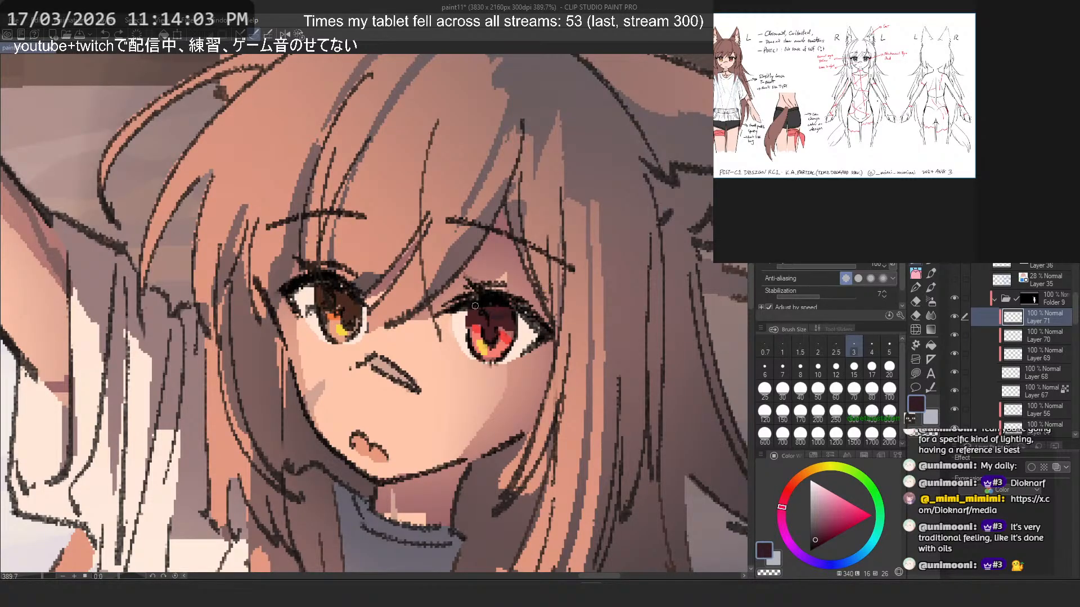
key(ctrl+z)
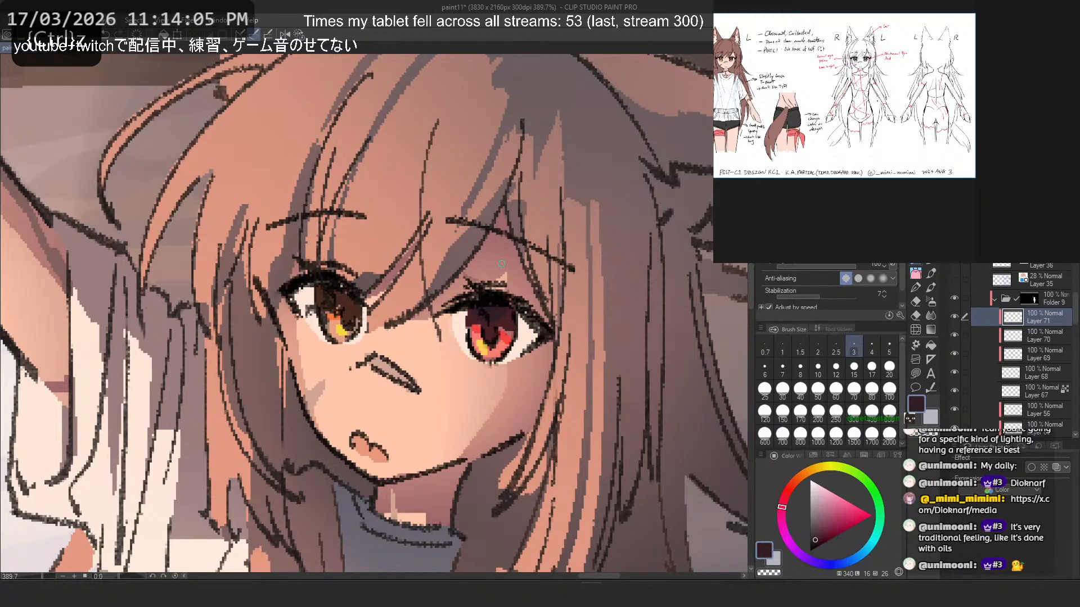
- Deepen the upper edges of both irises with near-black purple
click(815, 544)
key(ctrl+z)
mouse_move(506, 316)
mouse_down()
mouse_move(470, 311)
mouse_move(478, 296)
mouse_up()
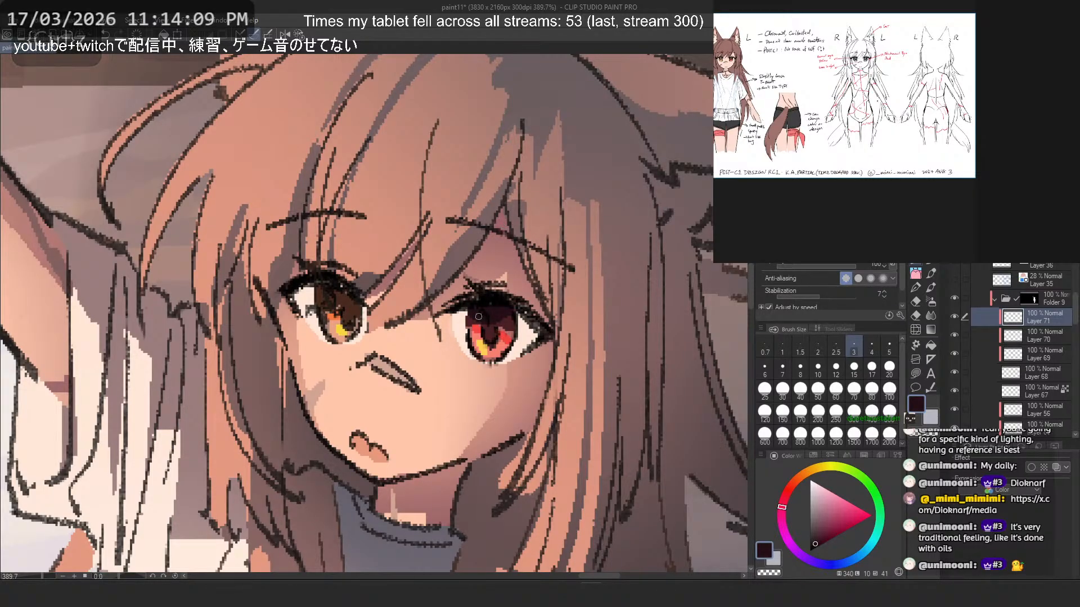
key(ctrl+z)
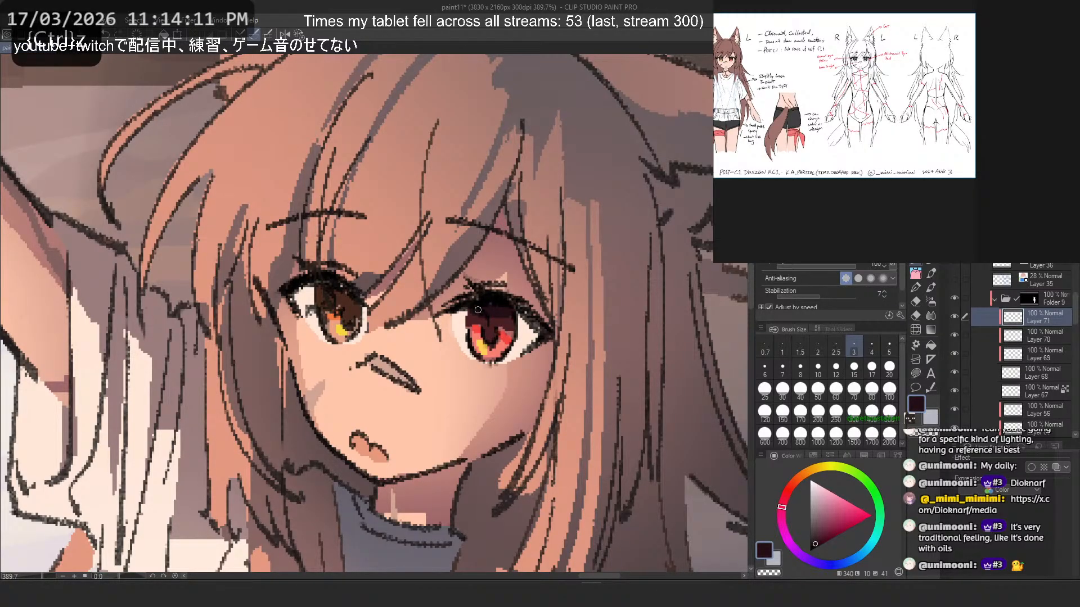
key(ctrl+z)
key(ctrl+z)
- Add a new layer directly above the "e" layer in Folder 8 for the eye highlights
scroll(344, 269, down, 10)
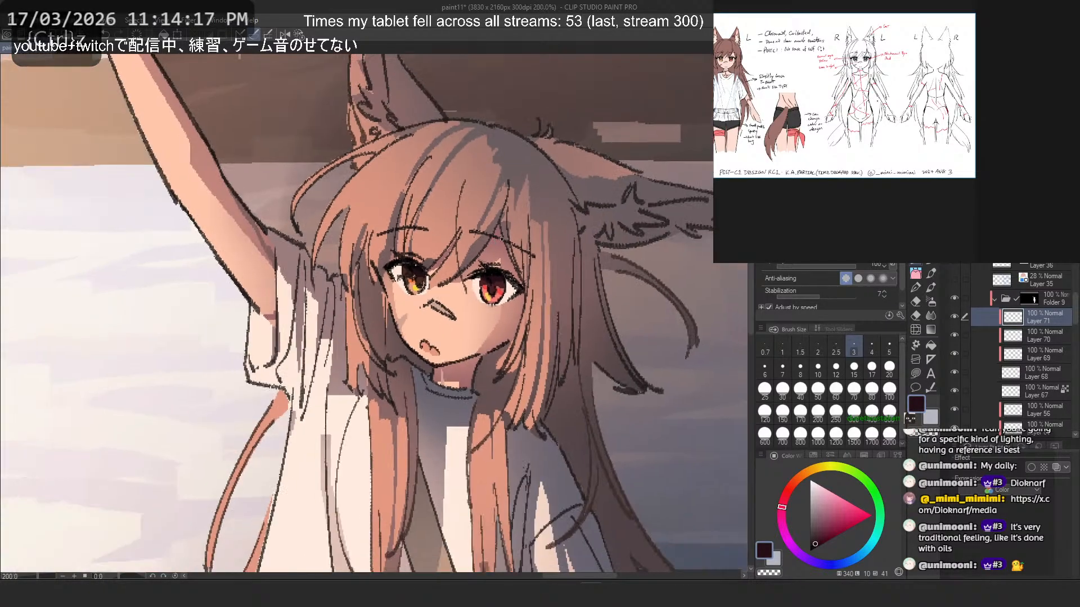
scroll(499, 225, down, 2)
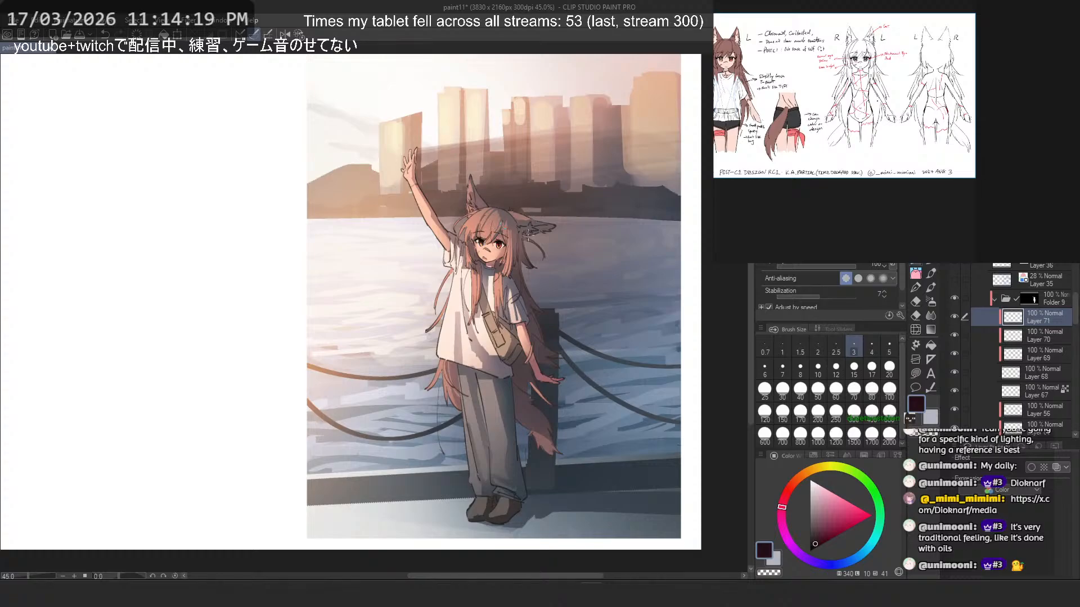
scroll(512, 236, up, 3)
scroll(1025, 343, up, 3)
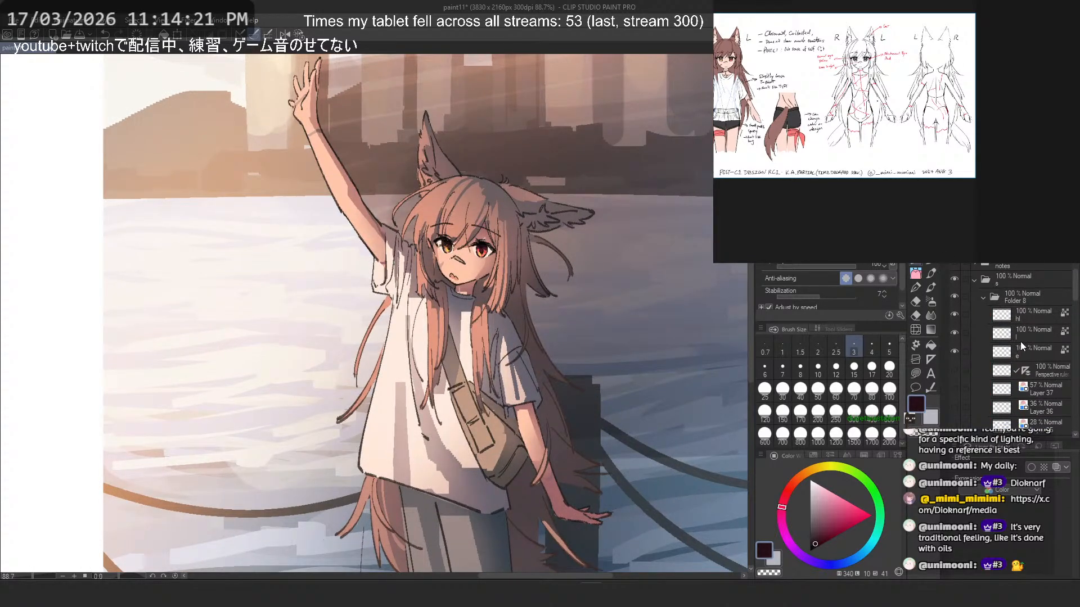
click(1020, 345)
key(ctrl+shift+n)
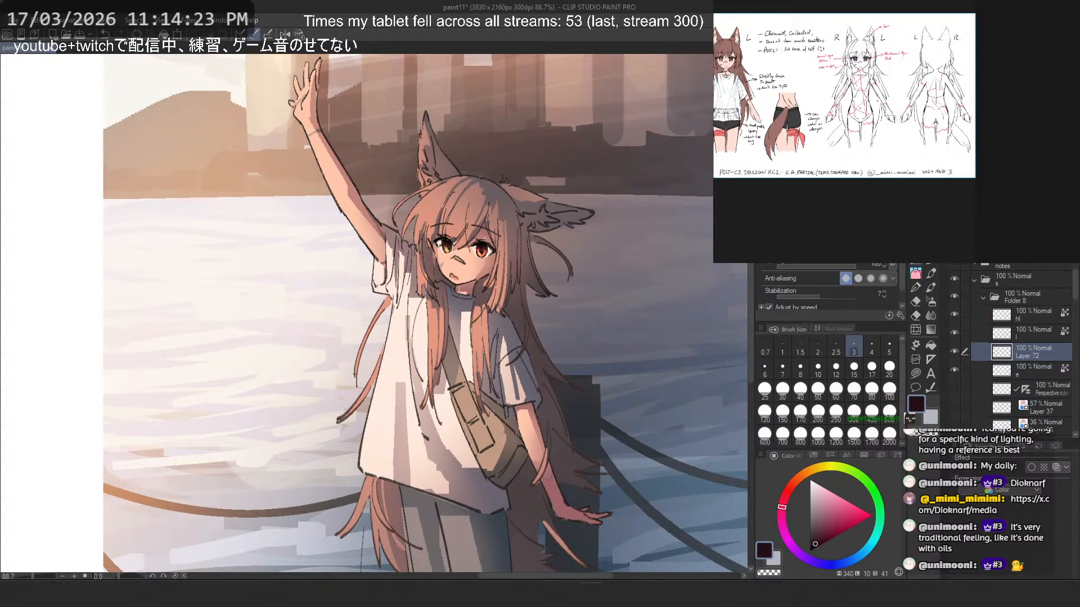
- Paint a small warm off-white highlight at the upper corner of the red iris, on the side facing the nose
scroll(483, 248, up, 5)
scroll(484, 276, up, 1)
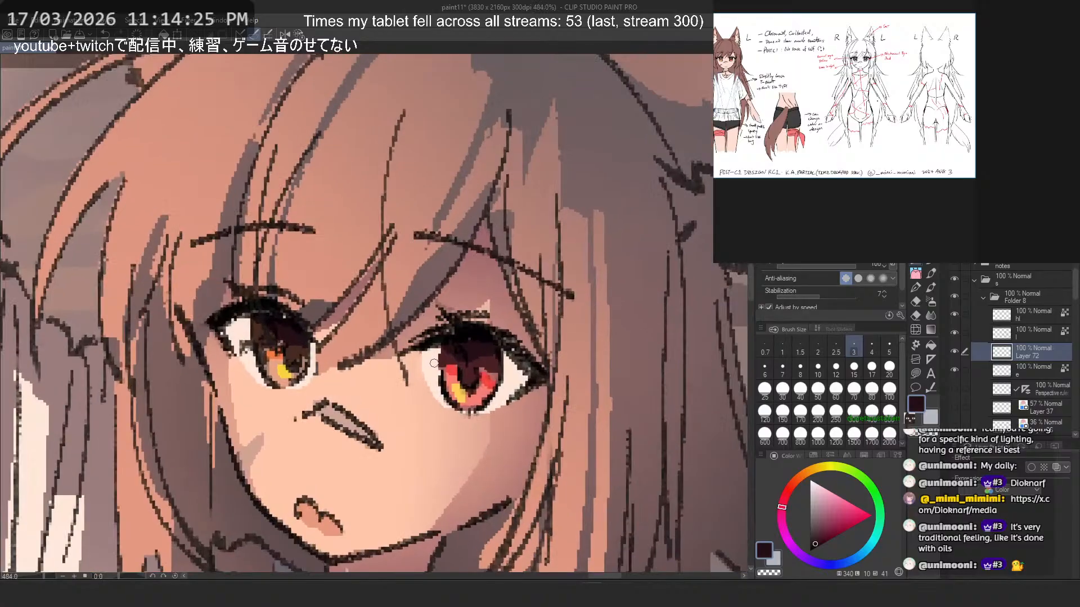
alt+click(434, 363)
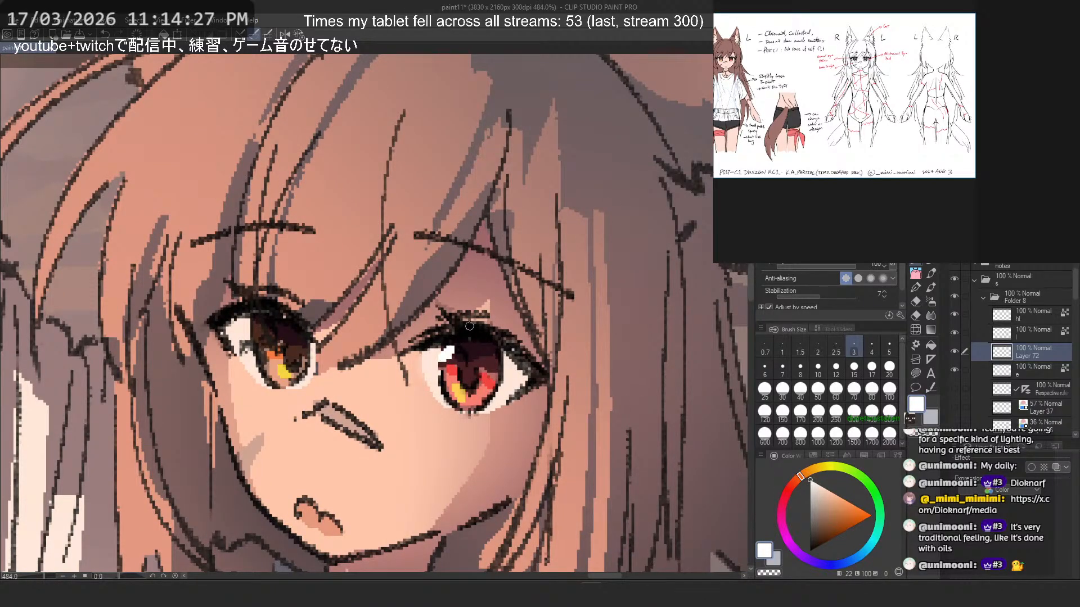
key(ctrl+z)
click(828, 482)
drag(443, 353, 454, 351)
key(ctrl+z)
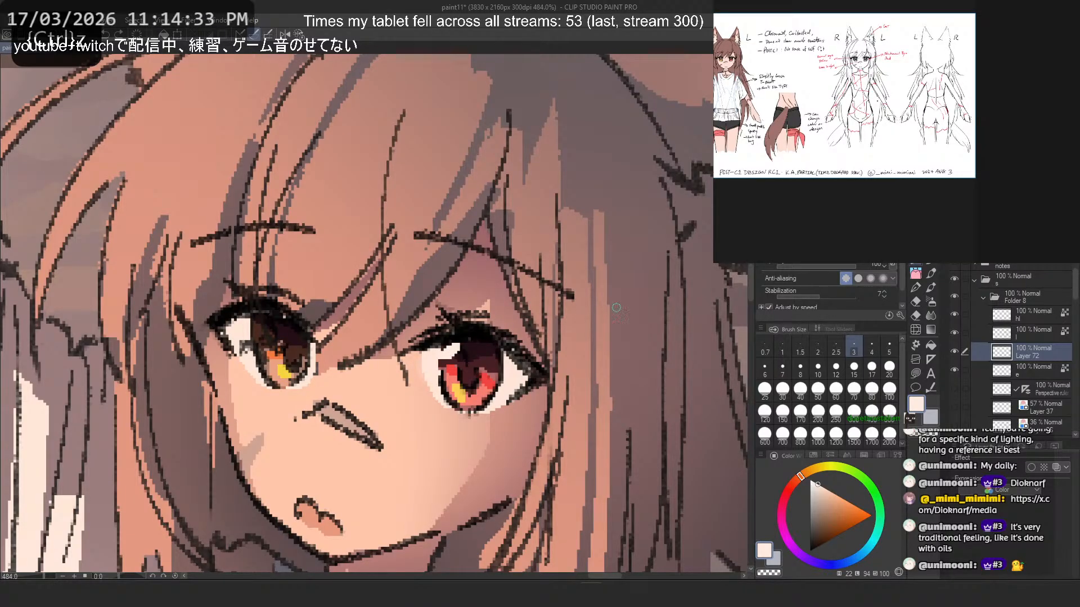
- Move the highlight layer to the top of Folder 8 and paint a matching off-white highlight on the brown iris
drag(1023, 354, 1023, 314)
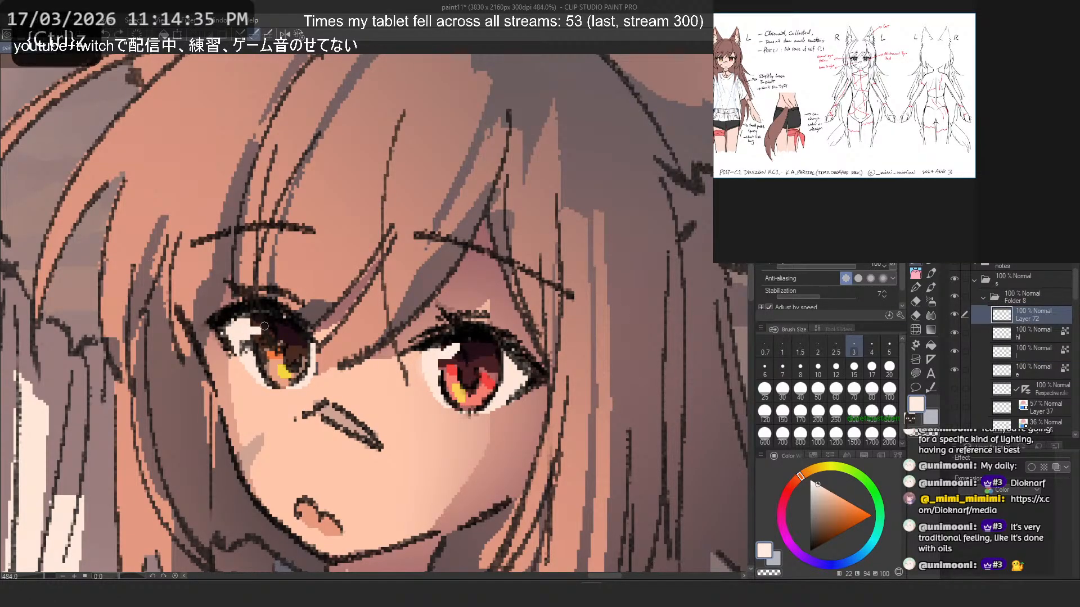
drag(263, 326, 266, 319)
scroll(274, 299, down, 8)
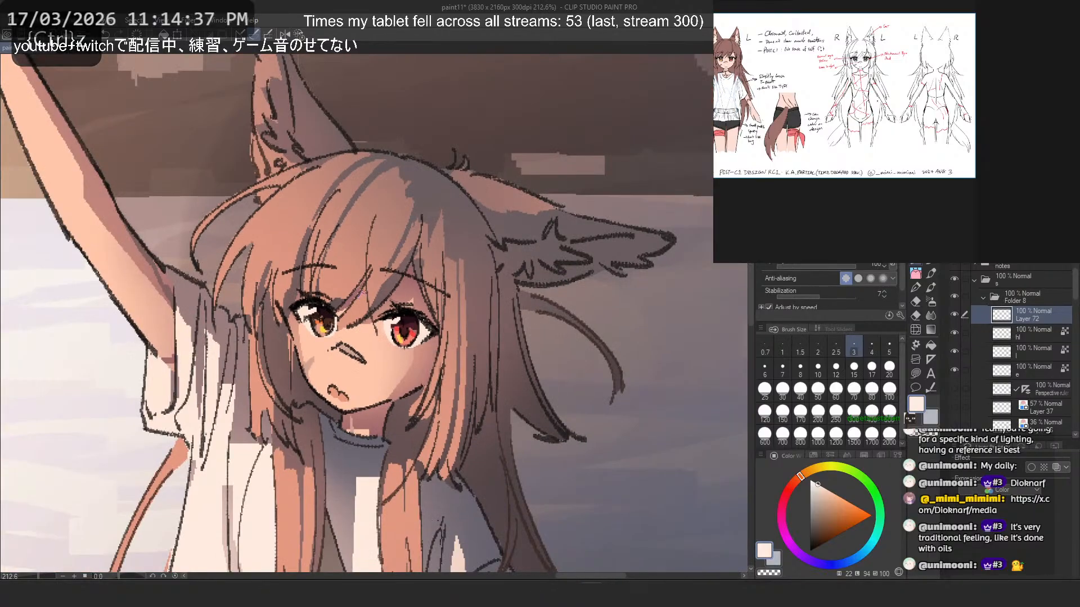
- Add a new layer directly above Layer 71 in Folder 9
scroll(261, 337, down, 1)
scroll(262, 337, up, 2)
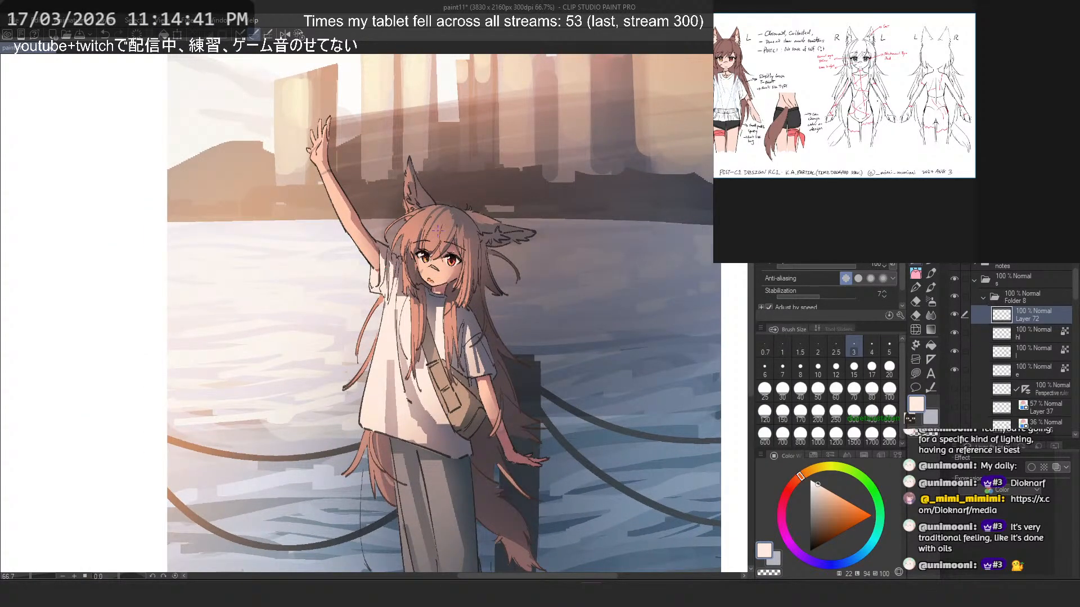
scroll(438, 229, up, 1)
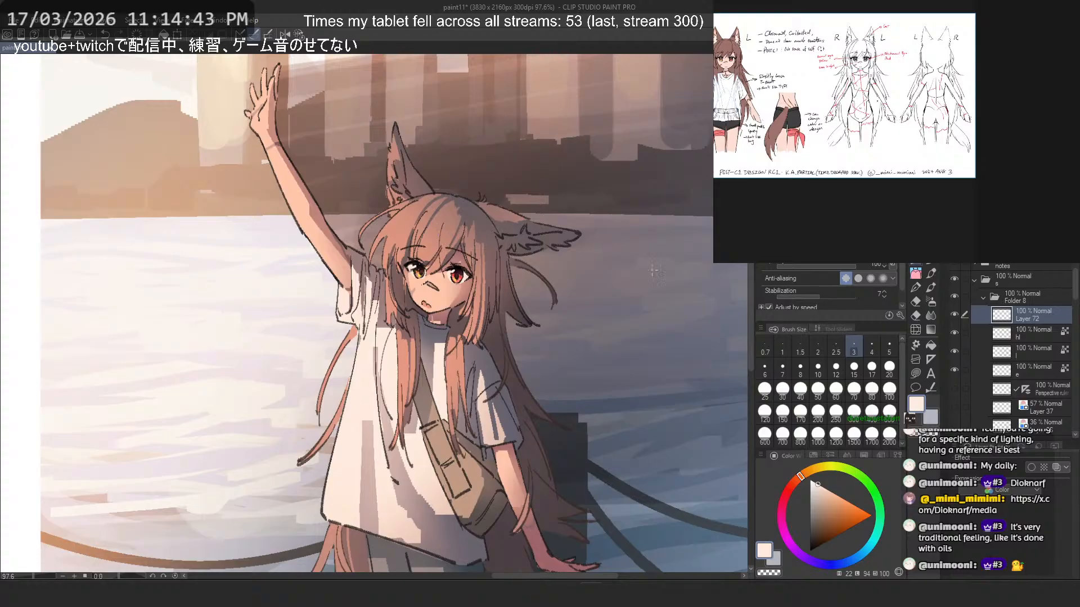
scroll(1044, 331, down, 6)
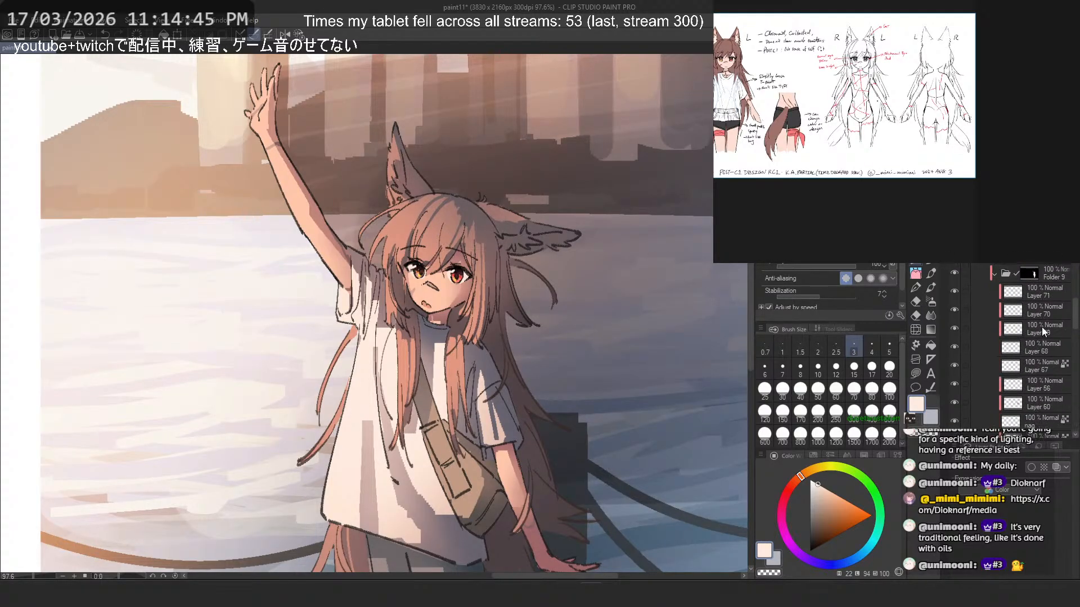
click(1029, 291)
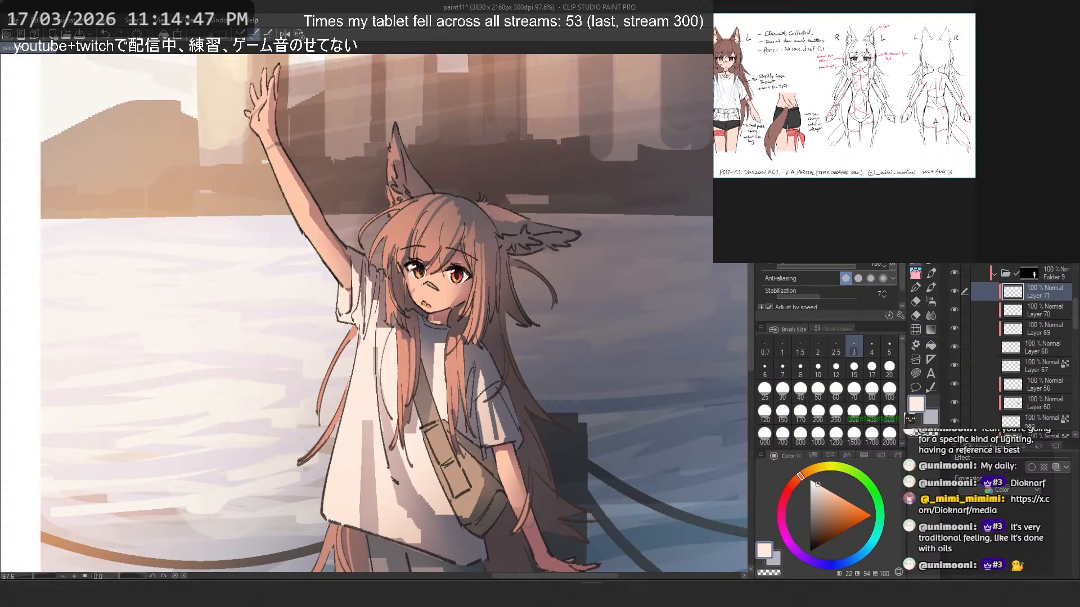
key(ctrl+shift+n)
- Try a pale peach reflection across the dark upper part of the red iris, and undo the strokes
scroll(540, 231, up, 4)
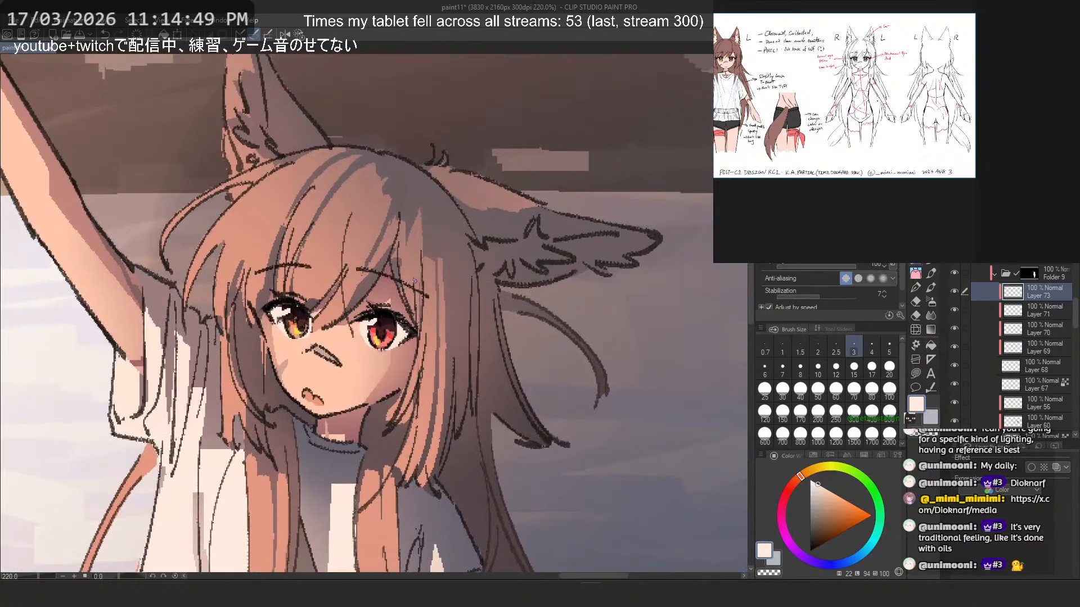
drag(357, 317, 377, 358)
scroll(378, 359, up, 4)
scroll(378, 363, up, 1)
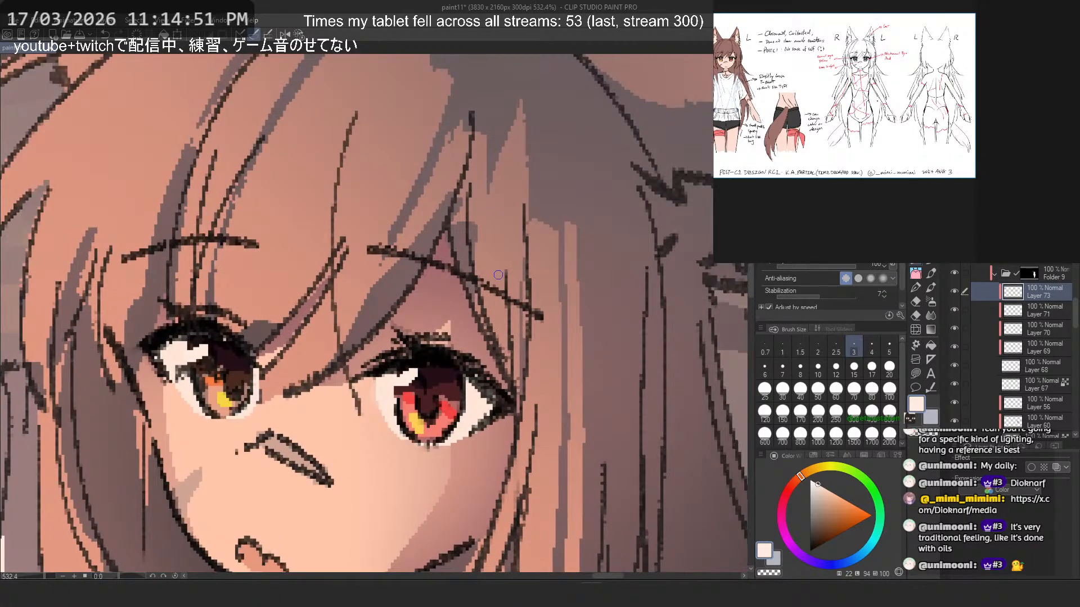
click(823, 494)
drag(435, 388, 453, 372)
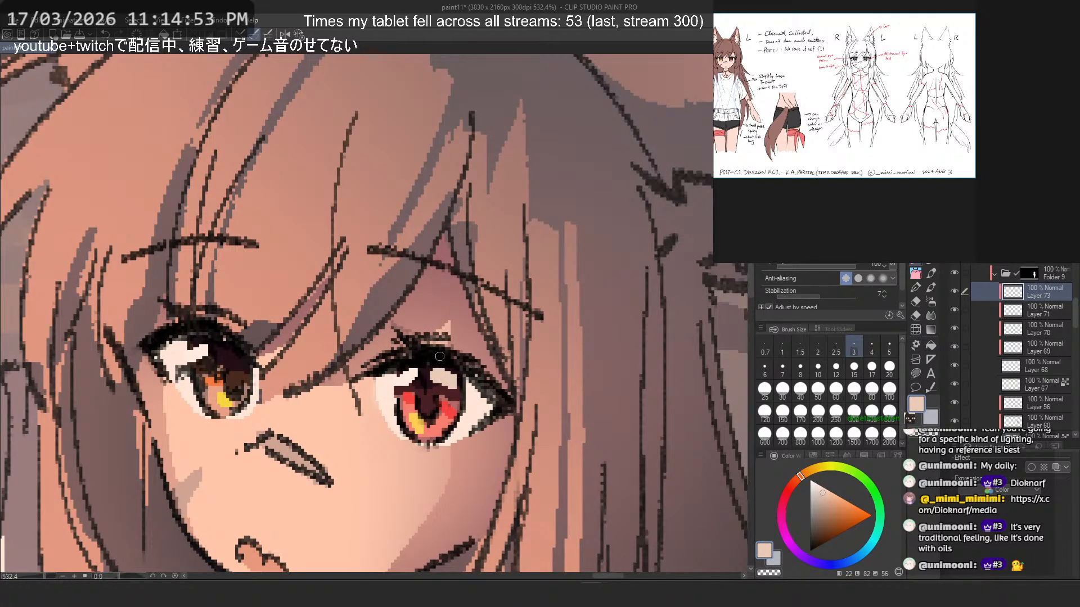
key(ctrl+z)
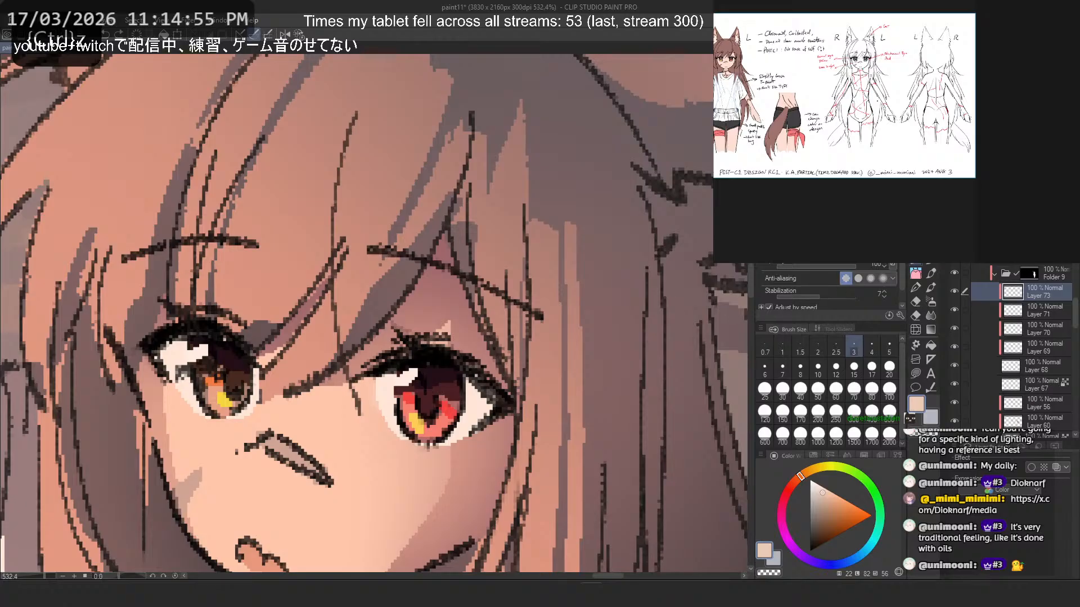
key(b)
drag(446, 377, 441, 371)
key(ctrl+z)
- Brush a soft pale lavender reflection over the dark upper part of the red iris with a size 10 brush
key(bracketleft)
key(bracketleft)
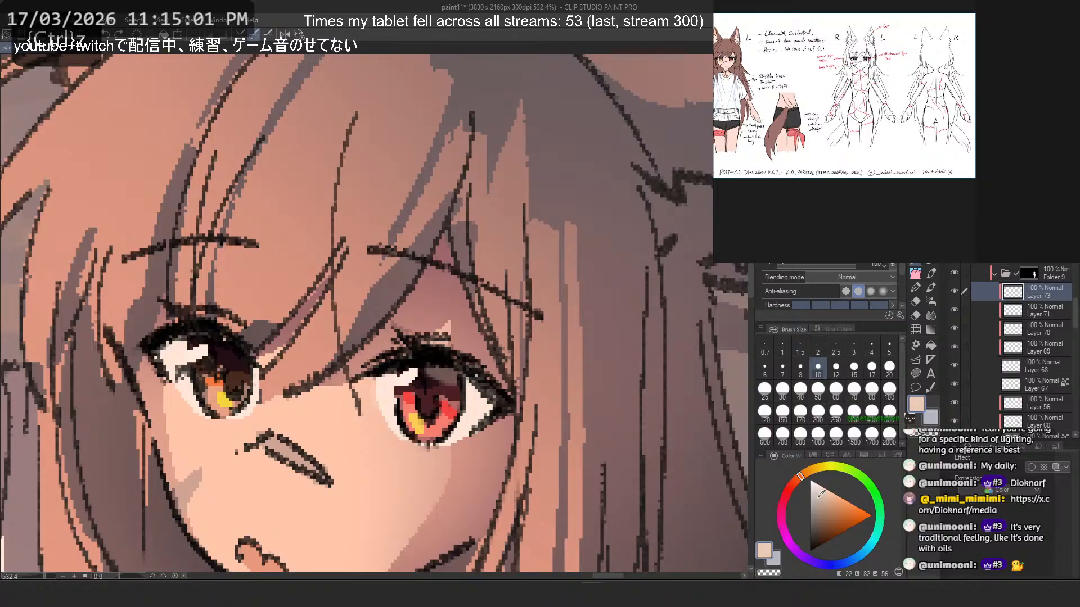
click(828, 559)
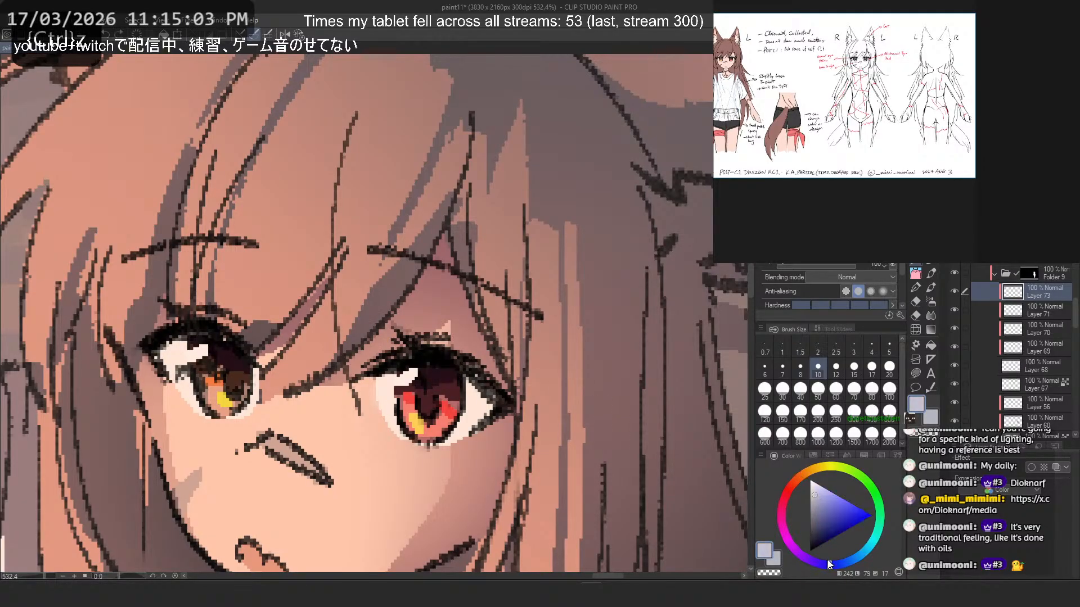
scroll(350, 278, down, 1)
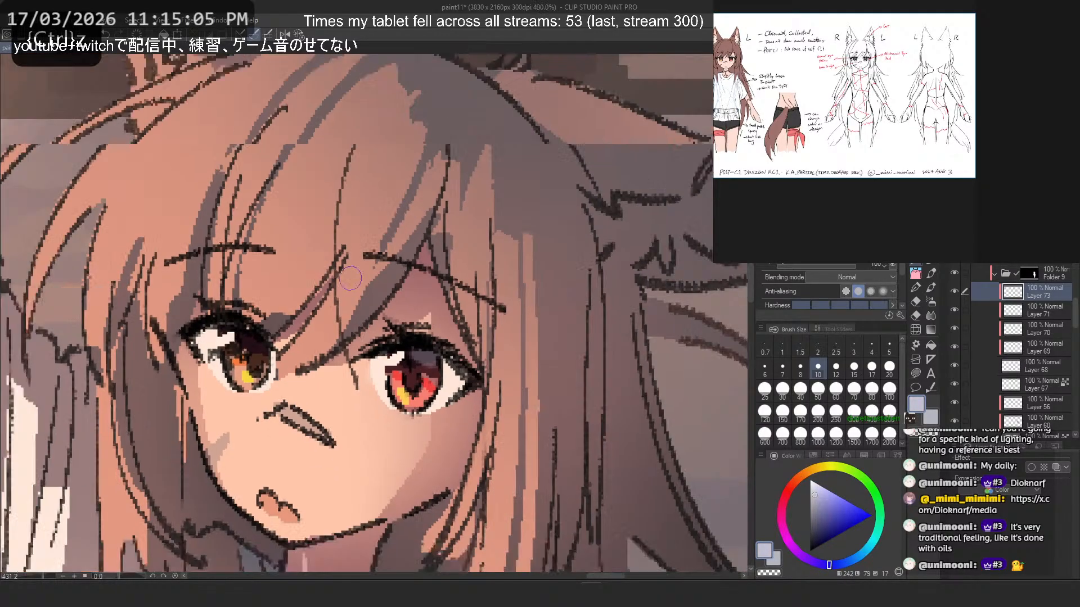
scroll(349, 277, down, 8)
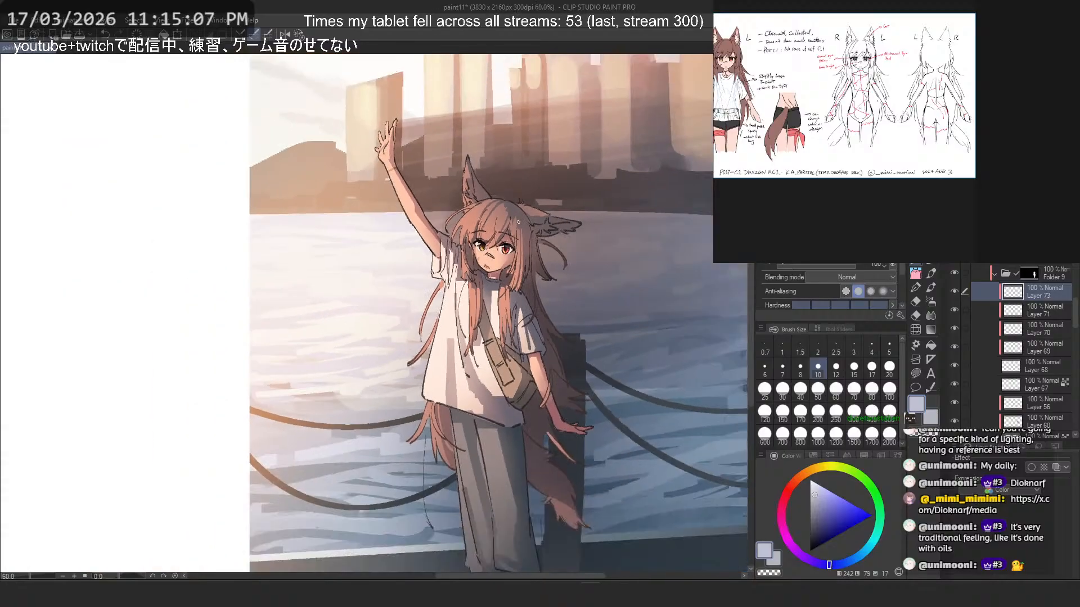
scroll(519, 222, up, 1)
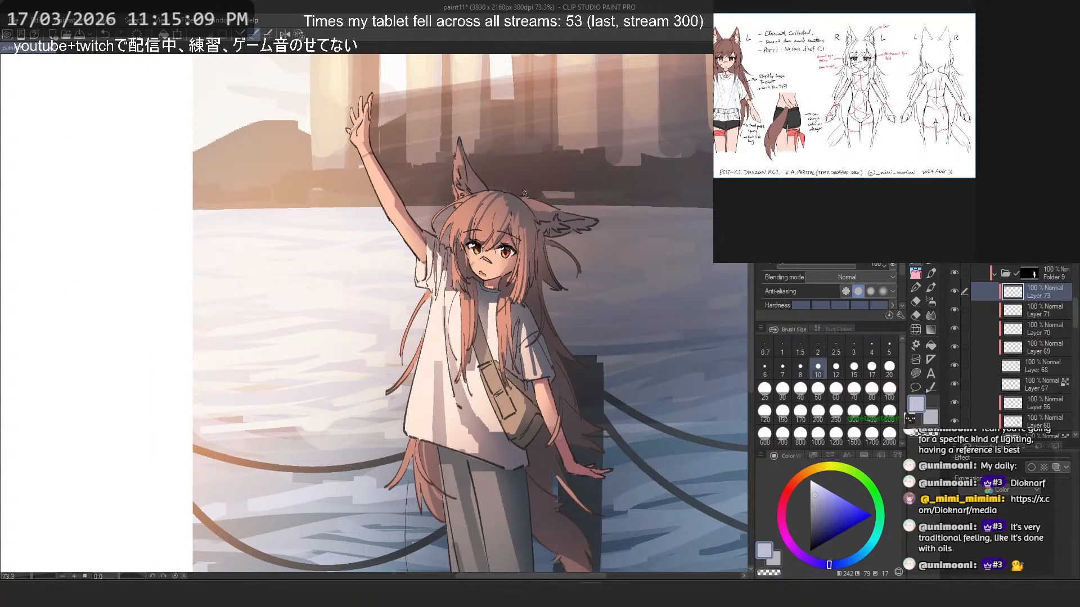
scroll(524, 193, up, 4)
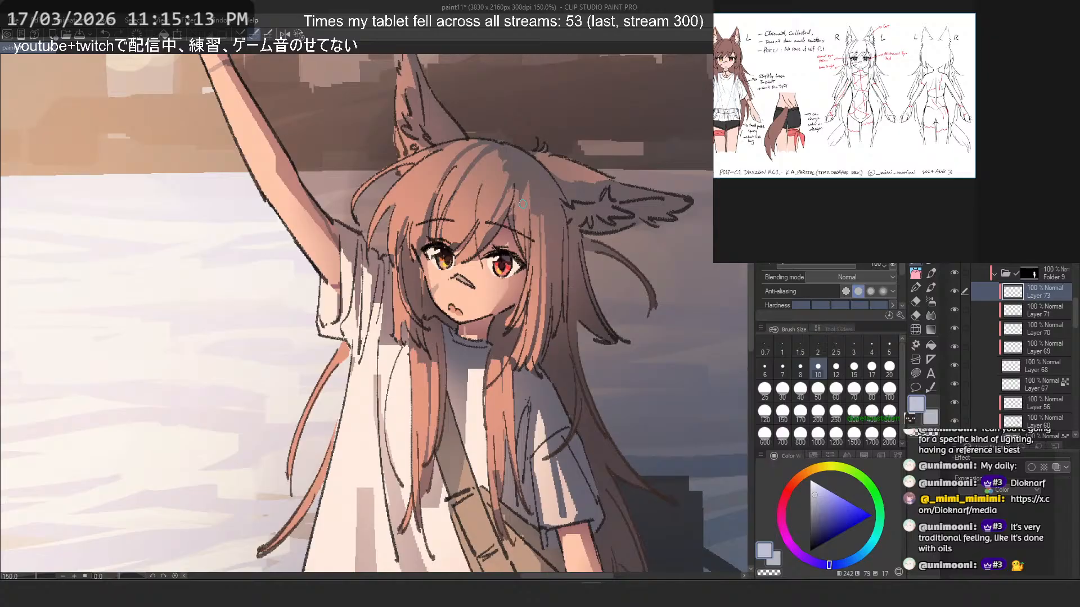
scroll(503, 237, up, 4)
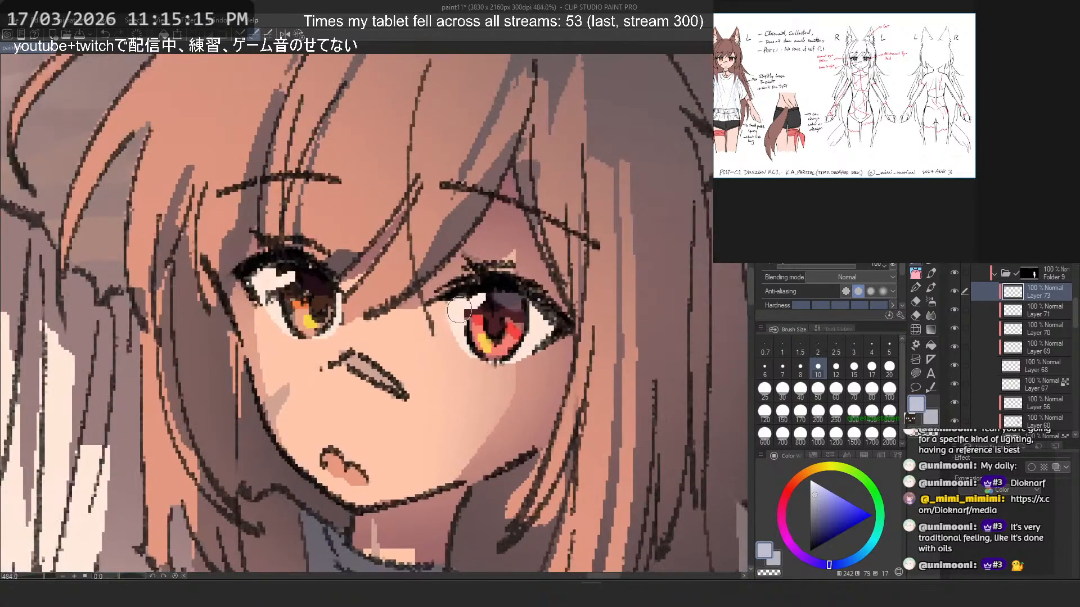
- Touch up the eye whites on Layer 67 with the size 3 pen and an off-white sampled from the red eye
alt+click(470, 303)
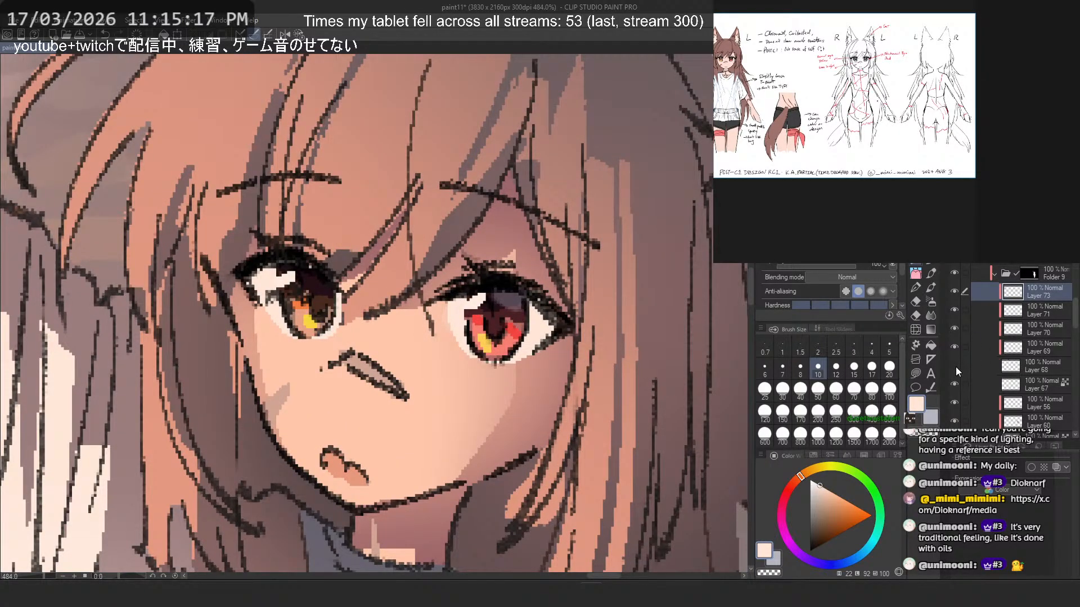
click(1024, 384)
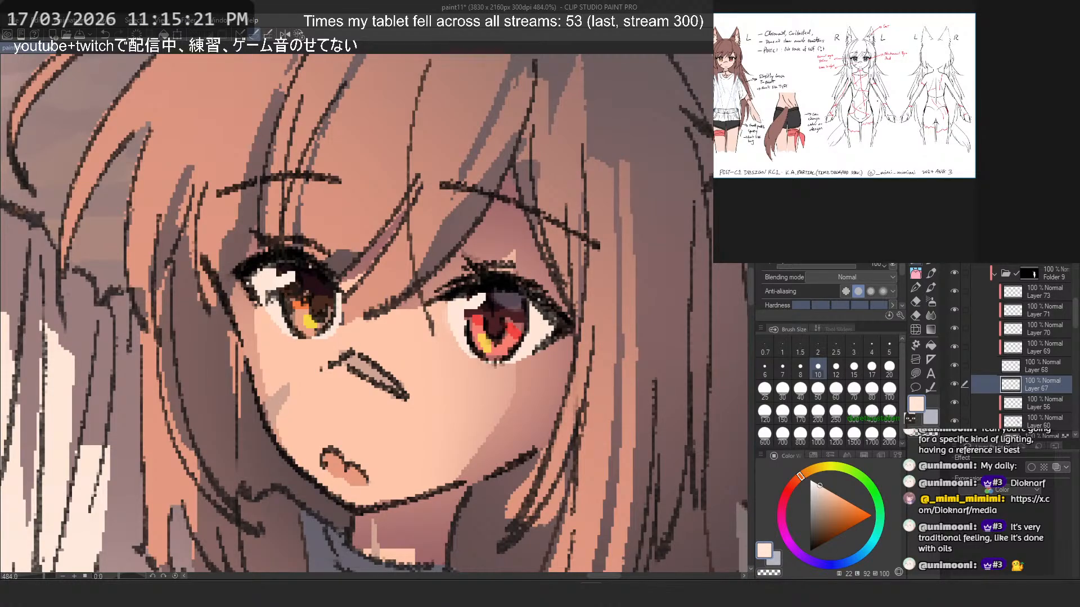
key(p)
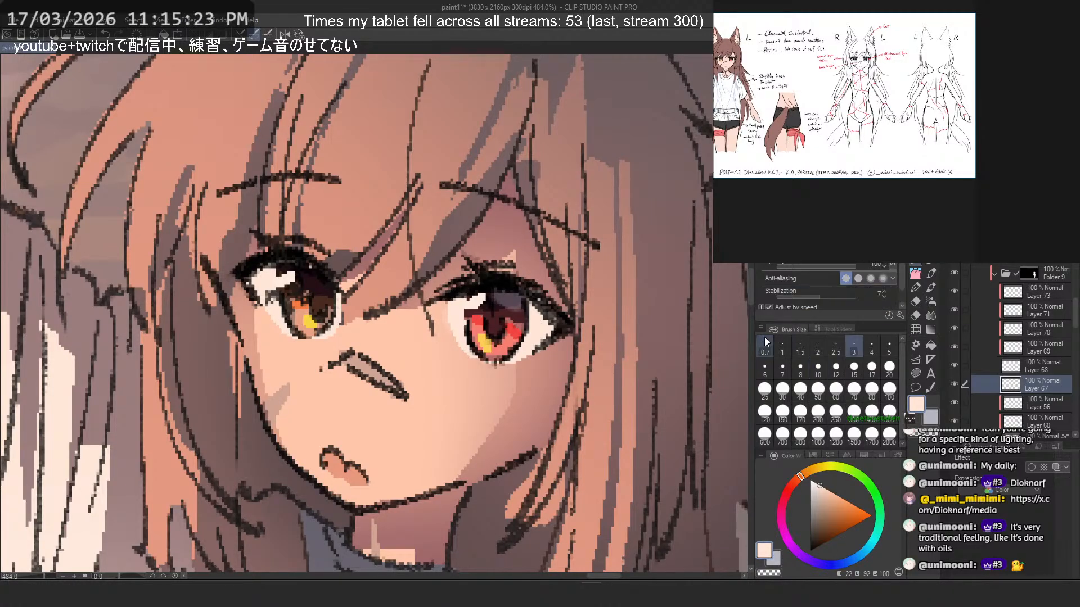
key(ctrl+z)
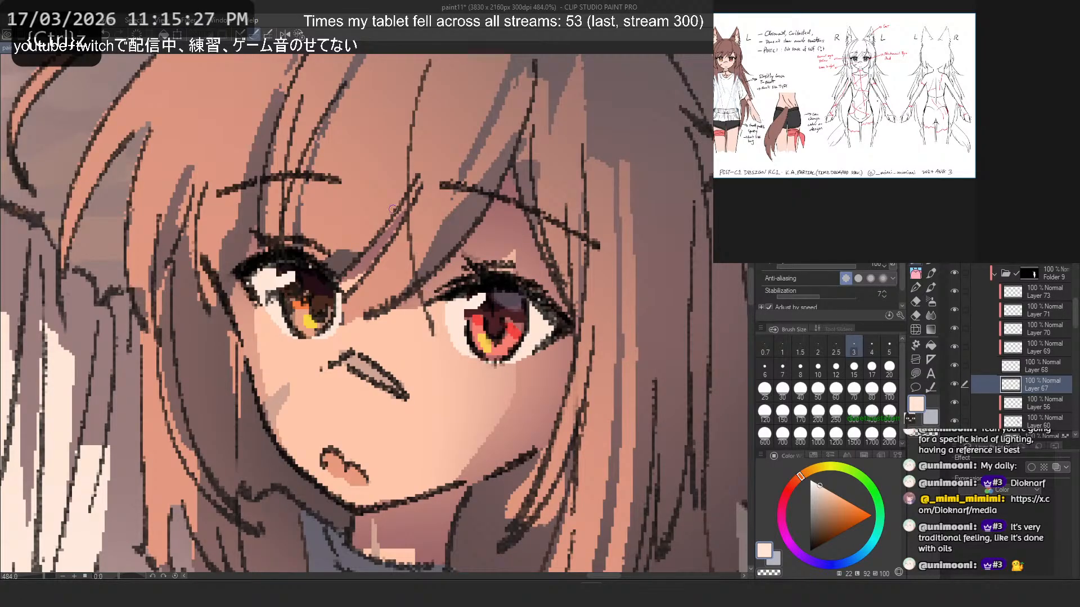
key(c)
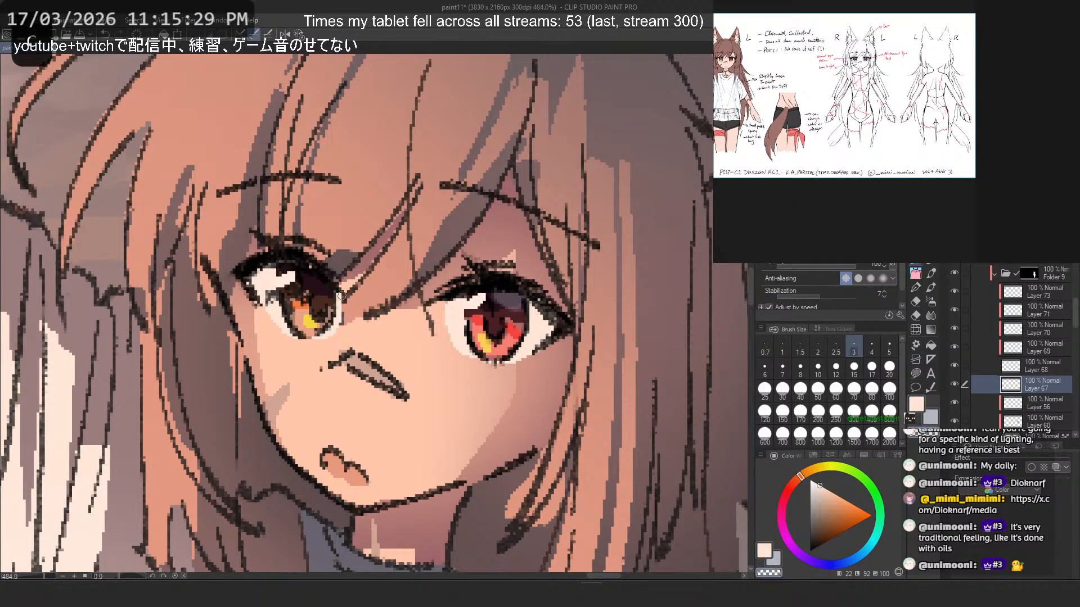
key(c)
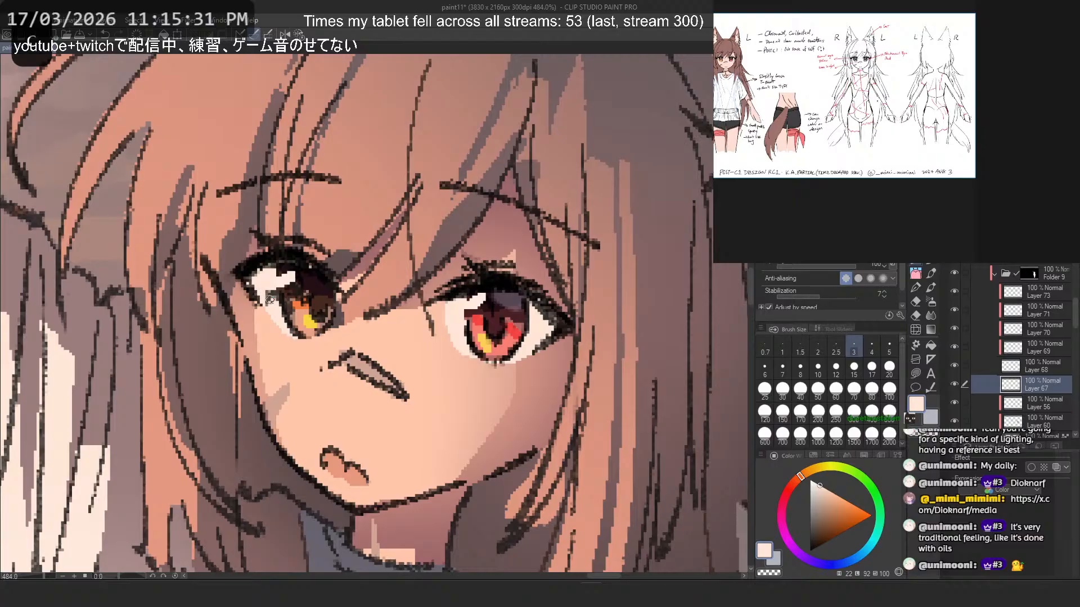
key(ctrl+z)
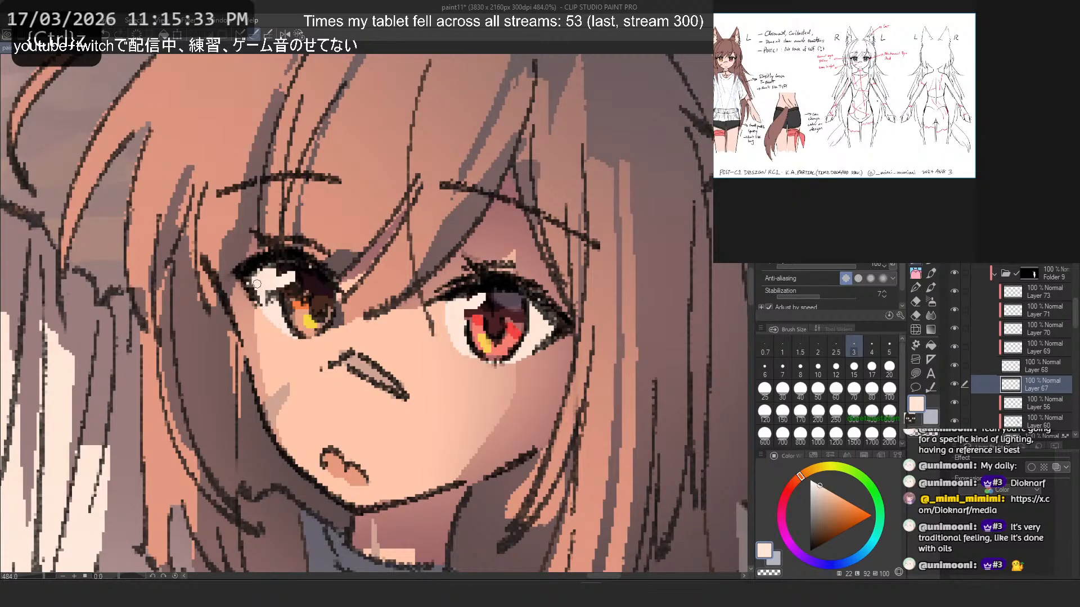
- Redraw the face outline beside the brown eye's outer corner in near-black on the "e" layer in Folder 8
scroll(471, 224, down, 20)
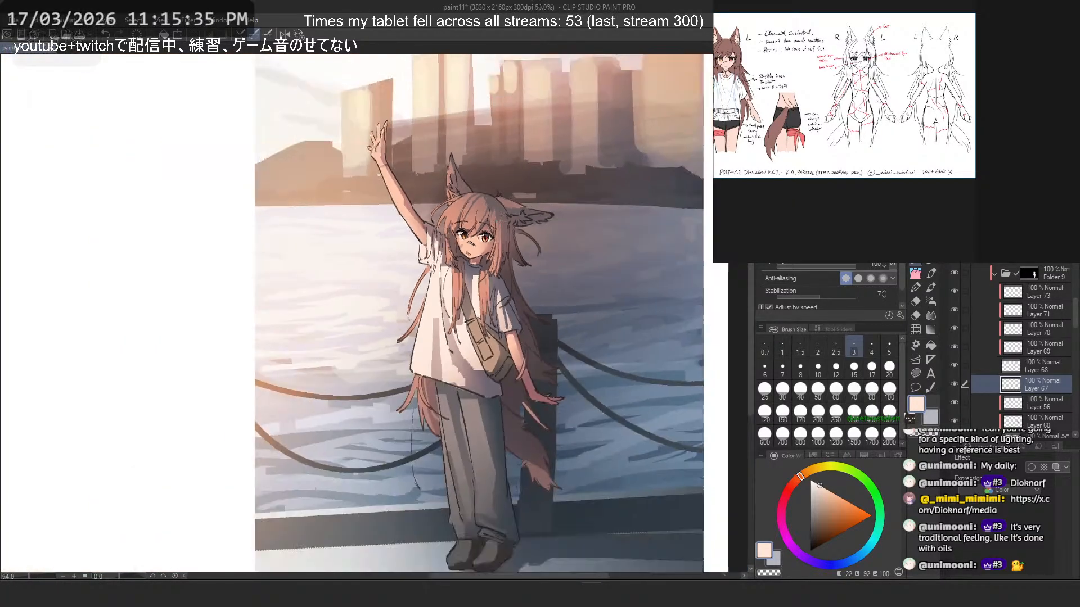
scroll(509, 217, up, 6)
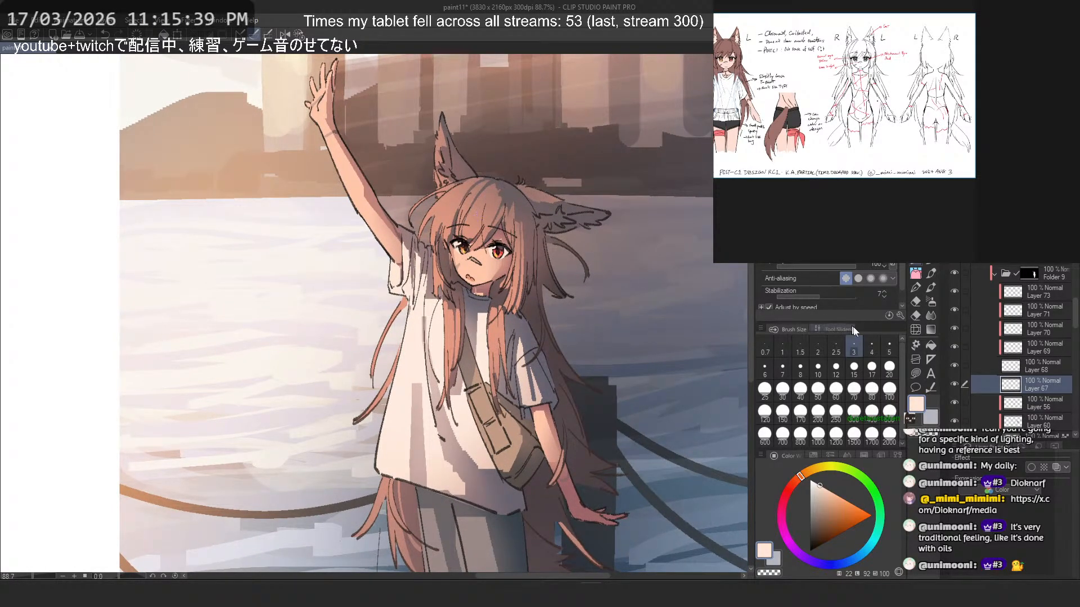
scroll(1026, 338, up, 4)
click(1033, 308)
scroll(491, 219, up, 2)
scroll(491, 219, up, 5)
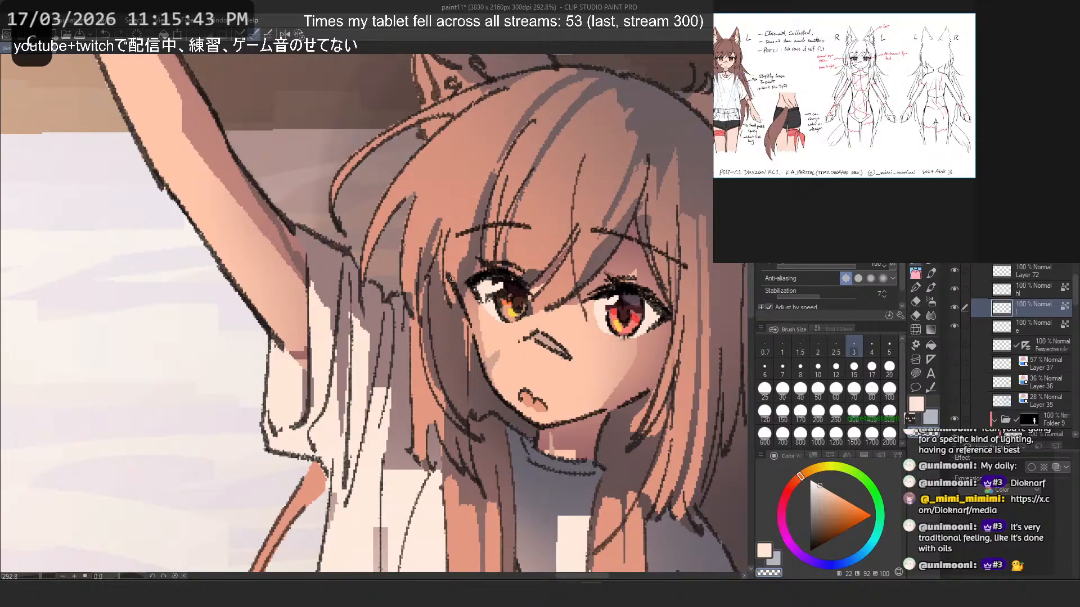
click(1007, 285)
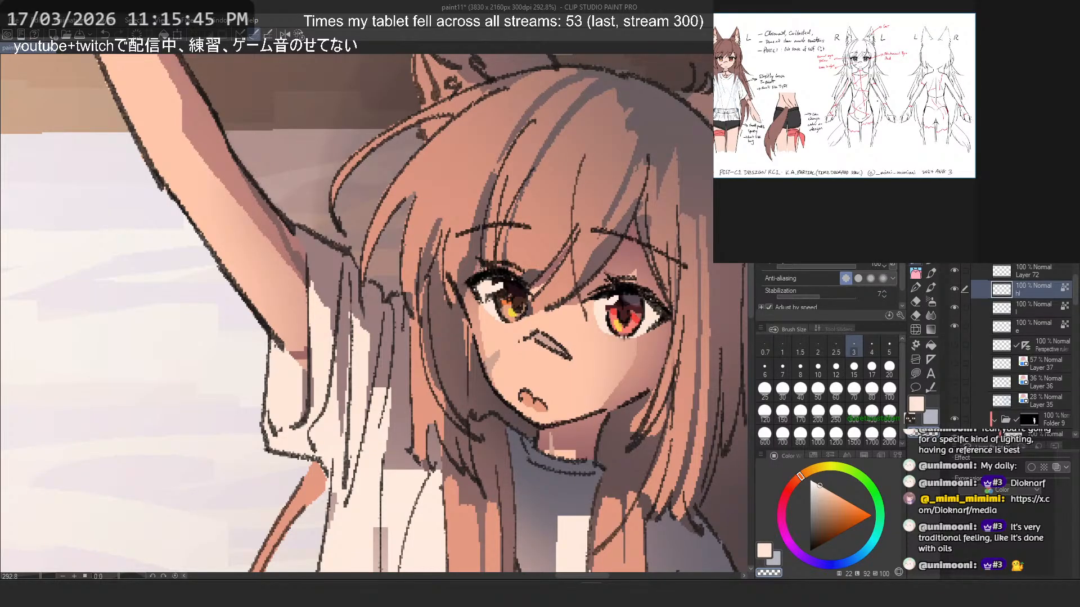
click(1021, 321)
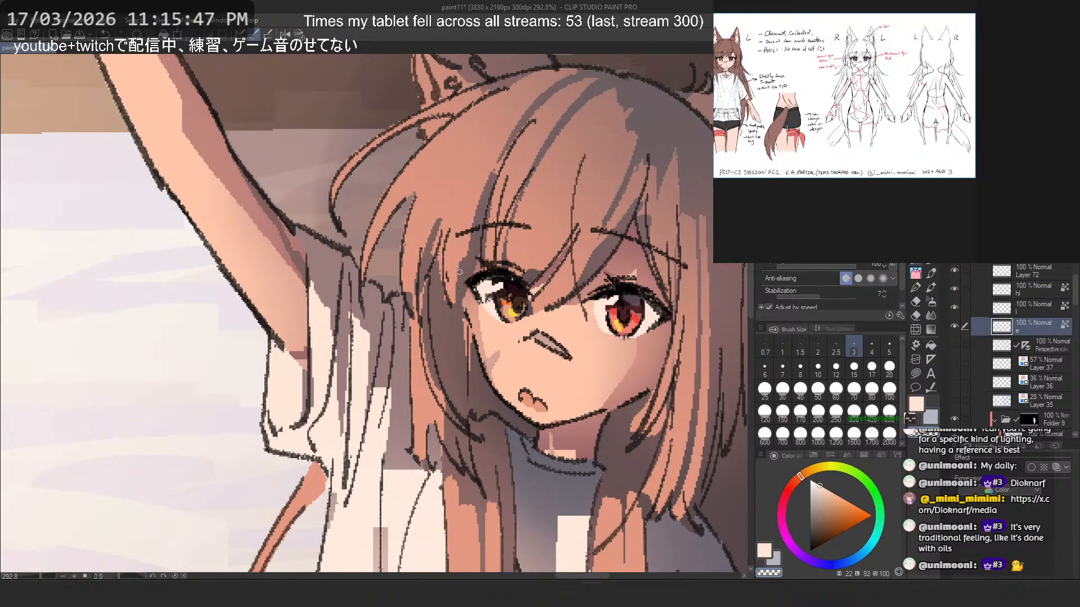
key(ctrl+z)
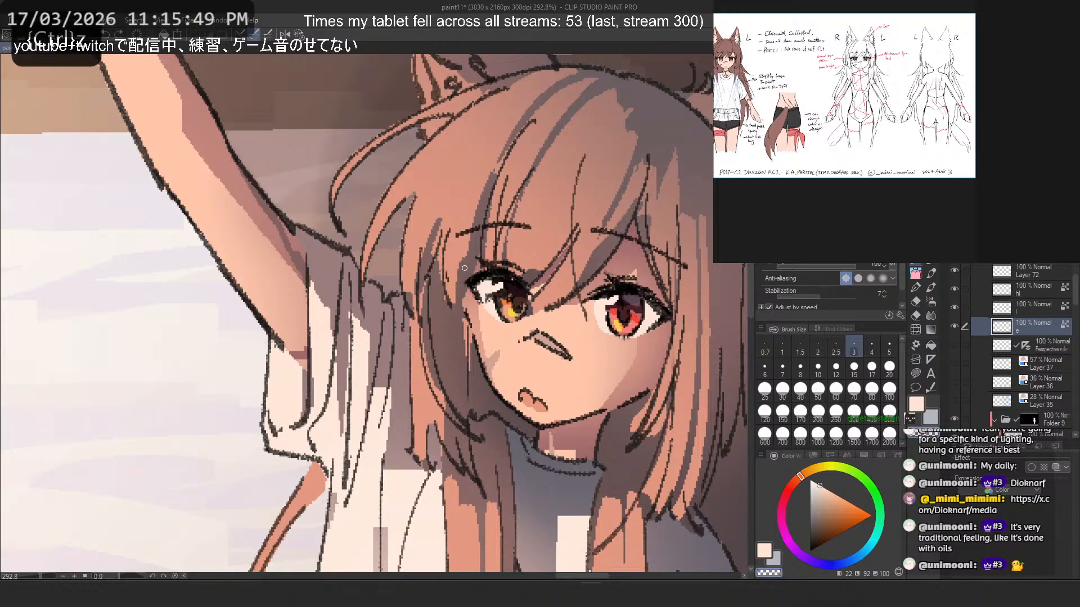
alt+click(462, 305)
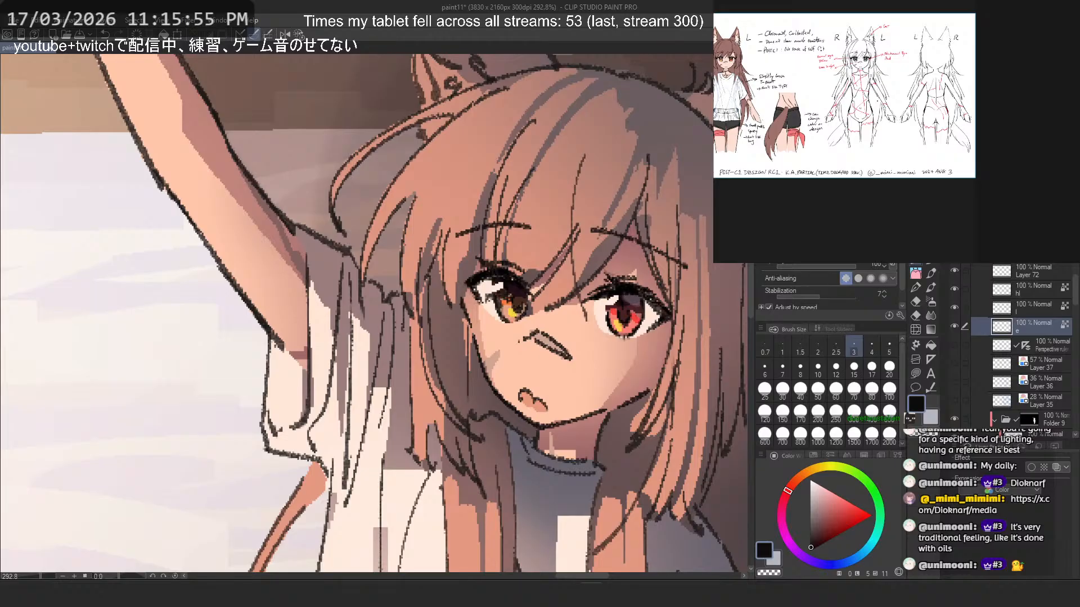
key(slash)
drag(459, 287, 475, 342)
key(ctrl+z)
key(ctrl+z)
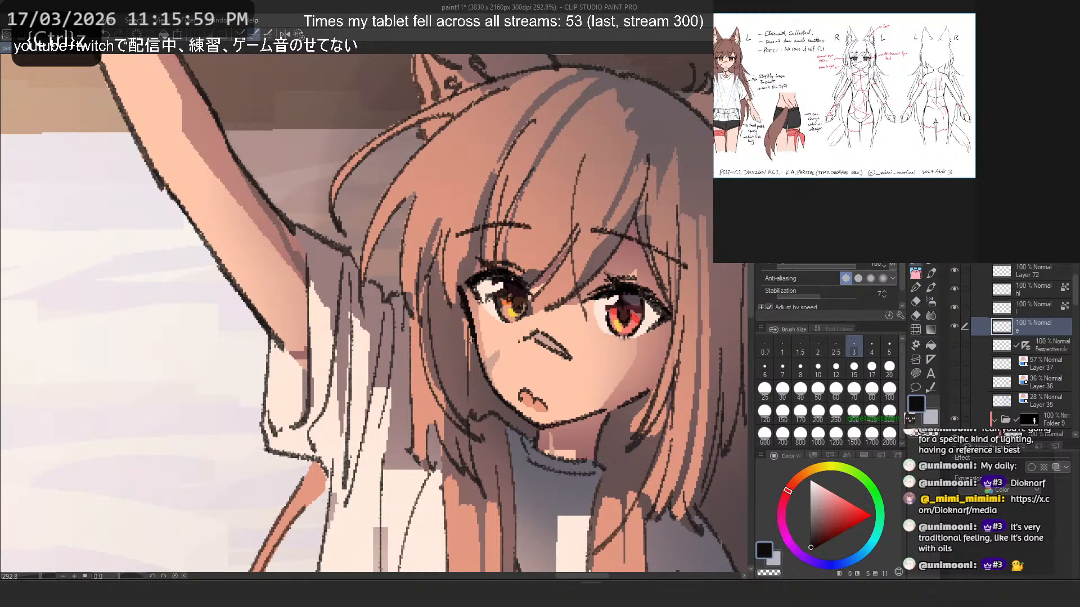
- Examine how the rendered eyes and face outline read within the whole figure and the sunset background
scroll(437, 212, down, 3)
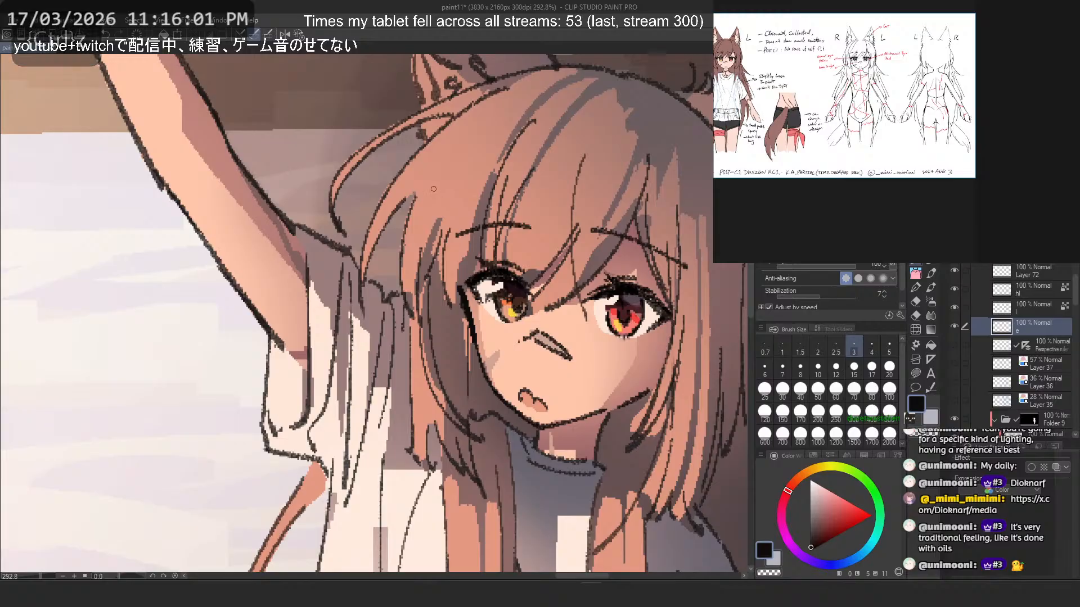
scroll(456, 152, down, 3)
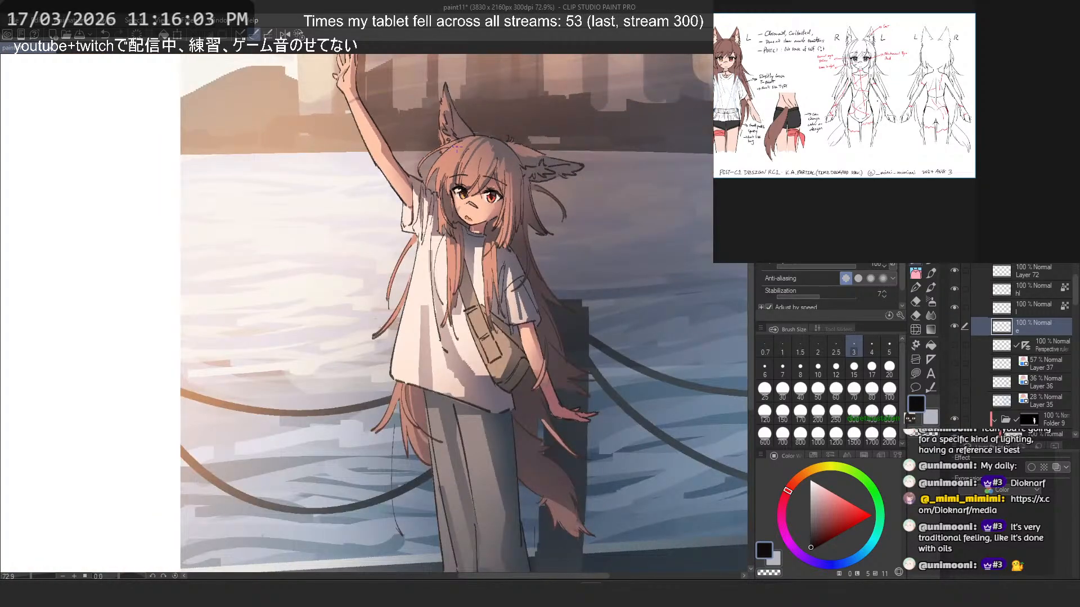
scroll(457, 147, down, 1)
scroll(462, 131, up, 5)
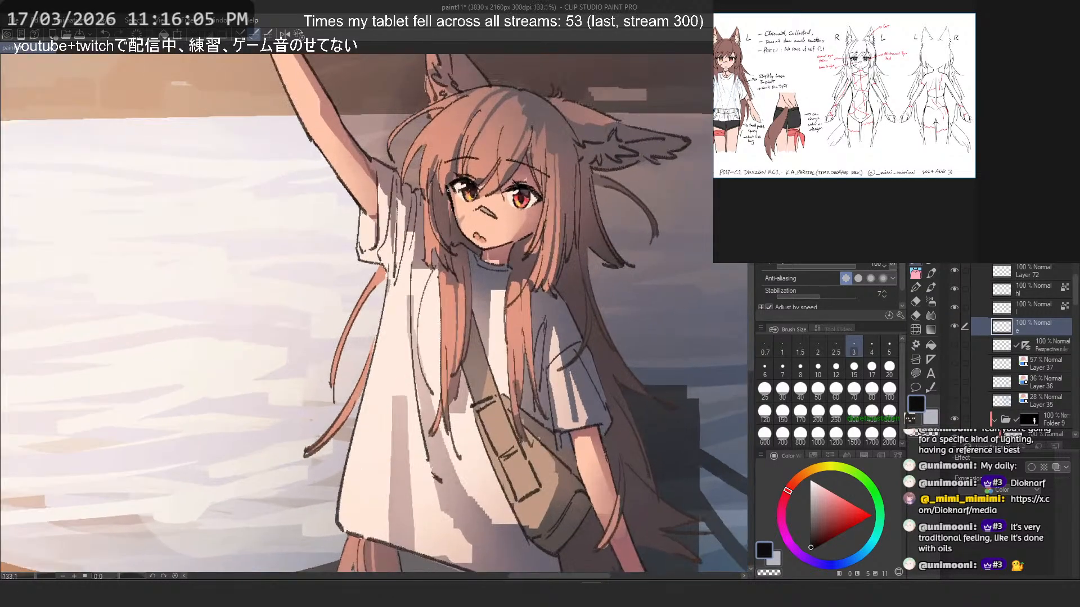
scroll(448, 172, down, 3)
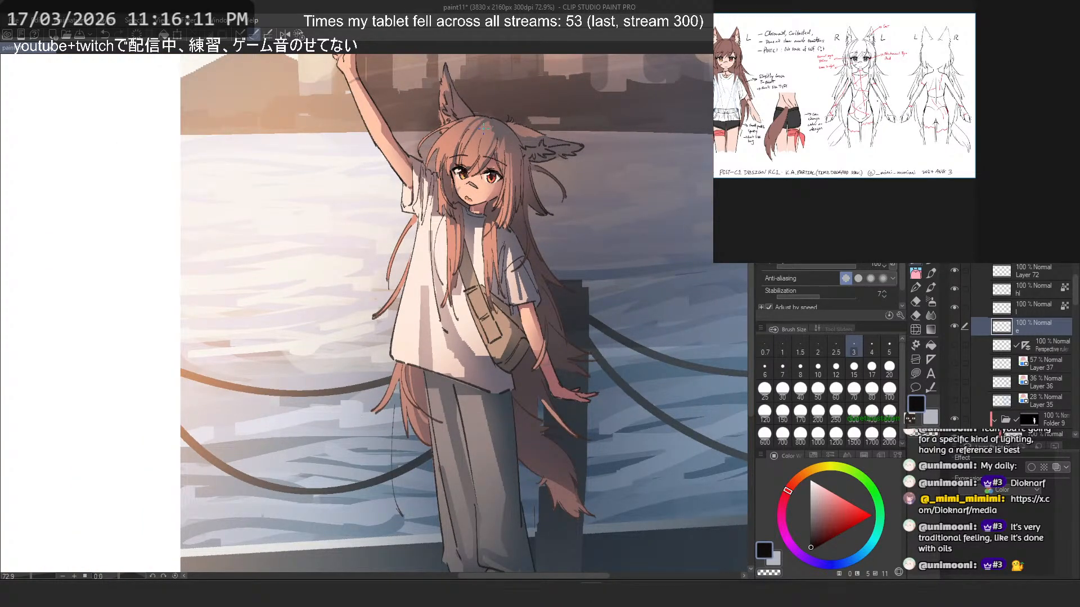
scroll(483, 128, up, 2)
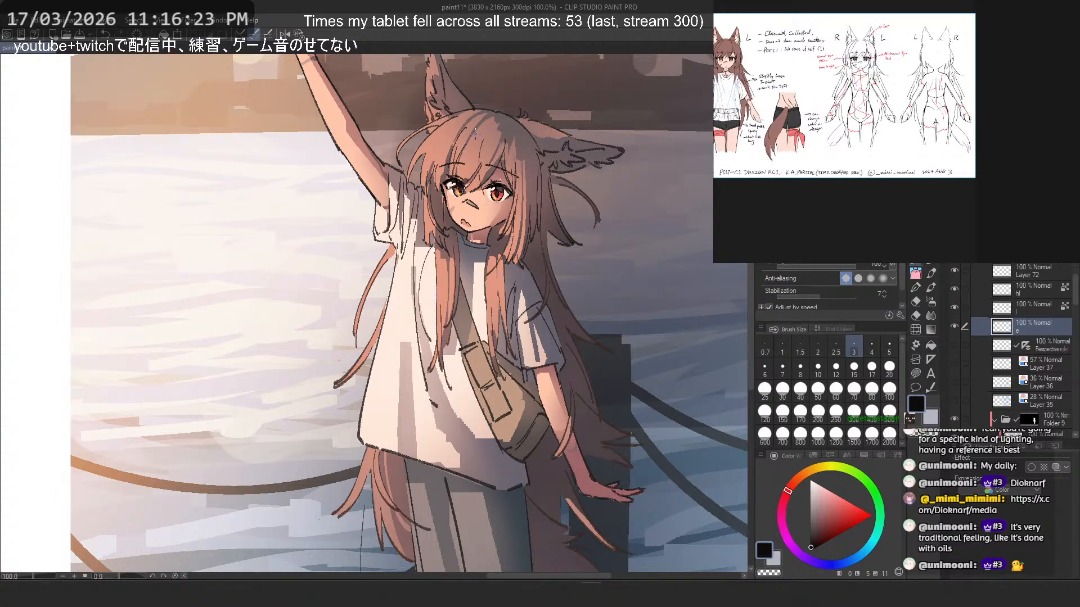
scroll(475, 133, down, 4)
scroll(475, 132, up, 2)
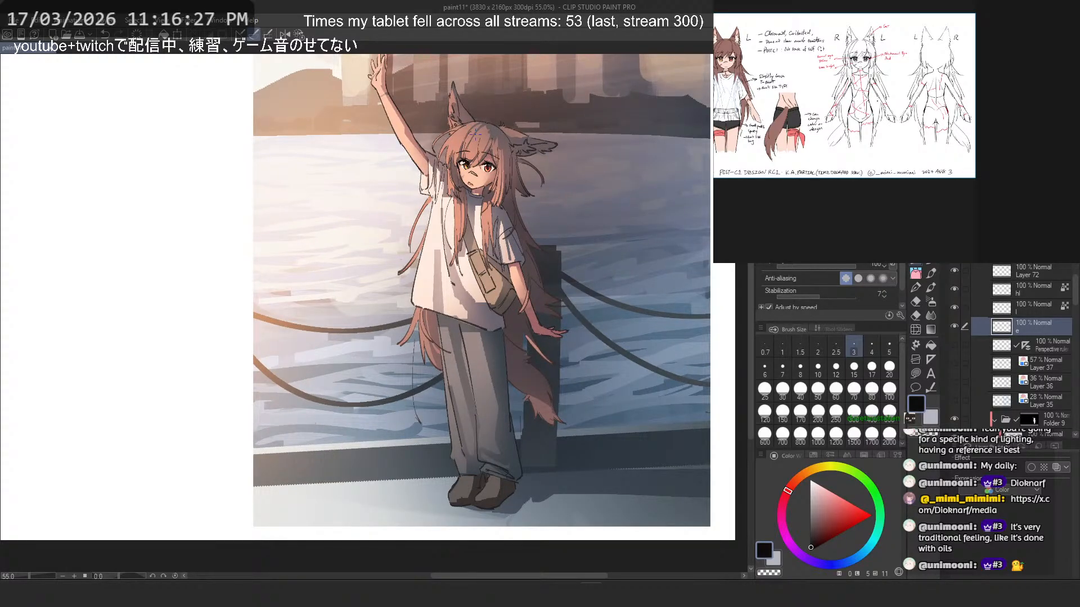
- Make Layer 67 in Folder 9 the active layer and pick a muted greyish pink for the eye whites
scroll(1051, 334, down, 5)
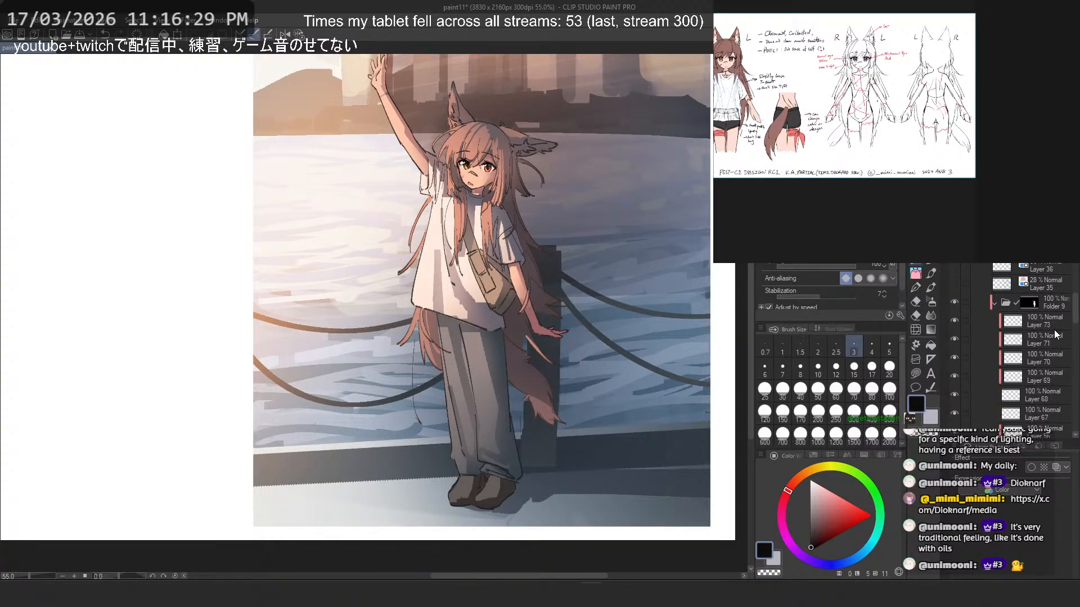
click(1032, 346)
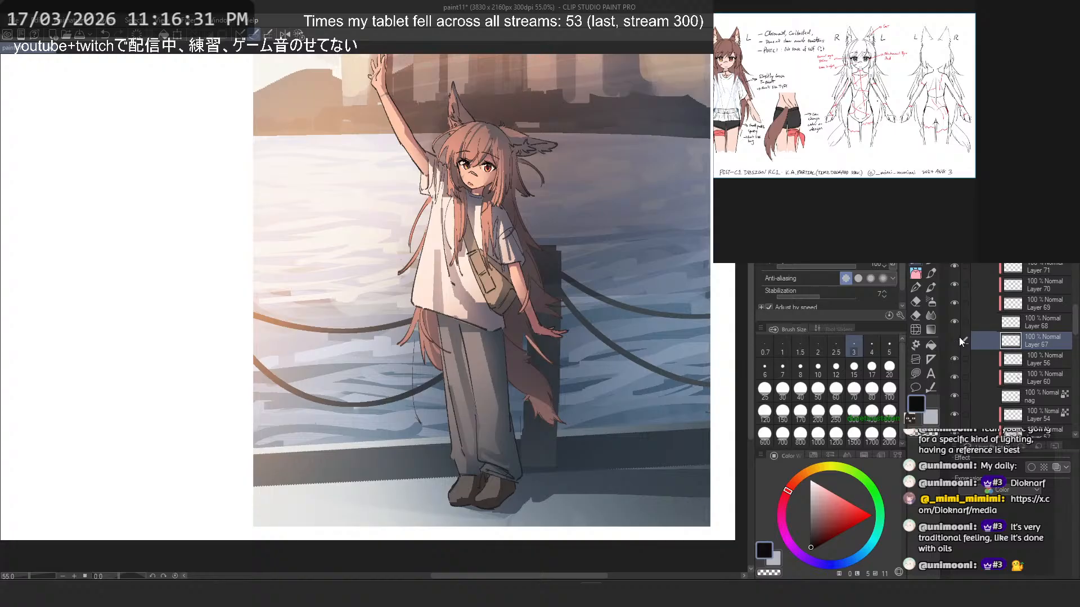
click(959, 336)
key(m)
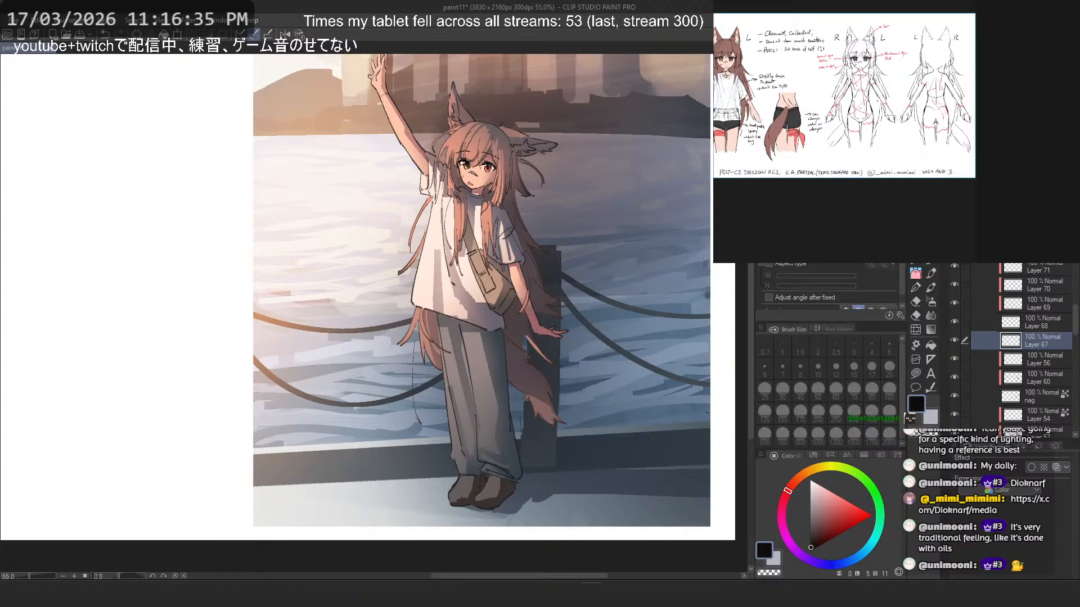
scroll(478, 157, up, 8)
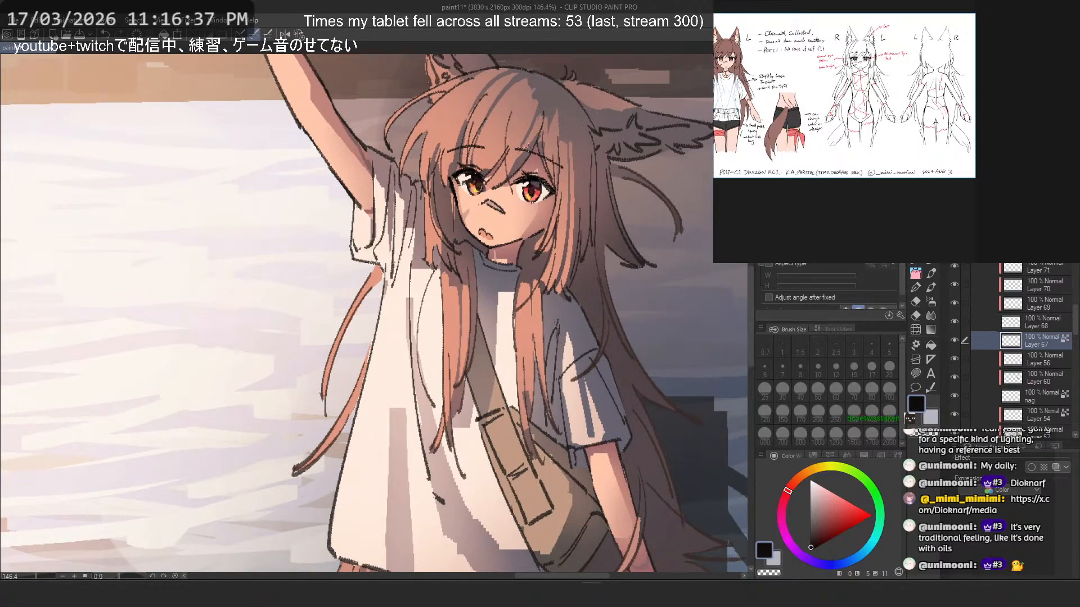
drag(548, 139, 530, 189)
scroll(530, 189, up, 5)
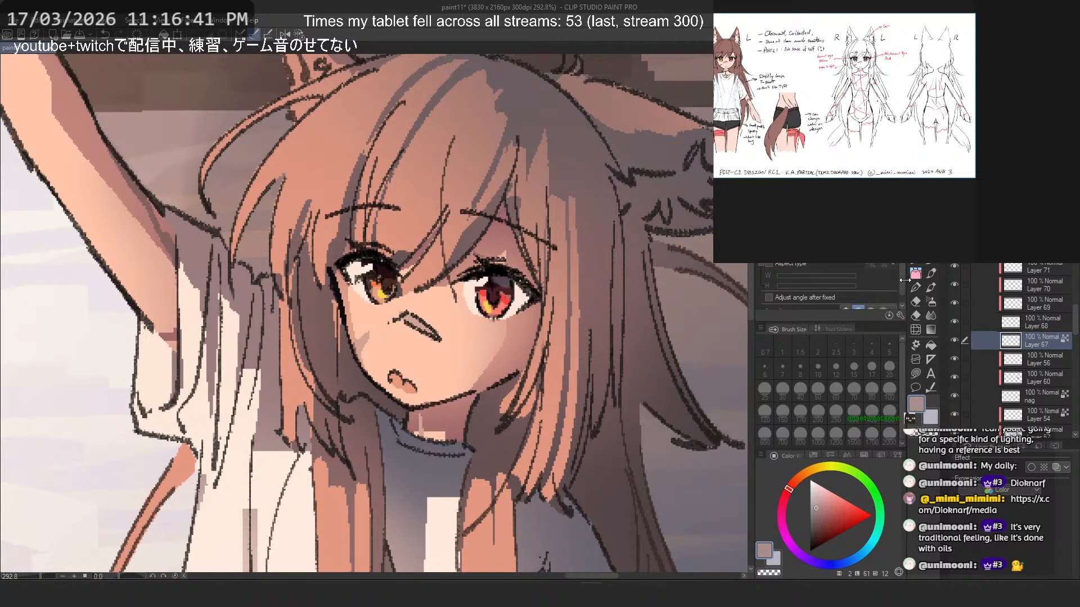
- Try shading the whites of both eyes in greyish pink with a size 10 brush
click(916, 261)
click(804, 141)
mouse_move(523, 308)
mouse_down()
mouse_move(450, 264)
mouse_move(490, 265)
mouse_move(481, 277)
mouse_move(514, 288)
mouse_move(525, 309)
mouse_up()
key(ctrl+z)
drag(360, 261, 343, 274)
key(ctrl+z)
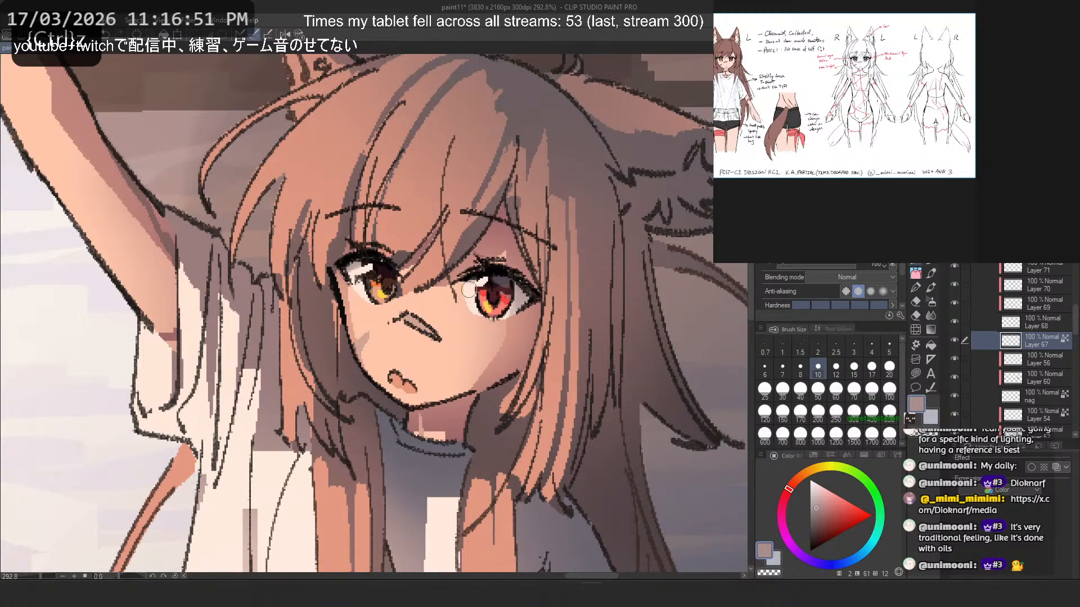
drag(469, 290, 479, 312)
key(ctrl+z)
- Try smoothing the eye whites on Layer 67 with a size 8 blending brush
click(930, 315)
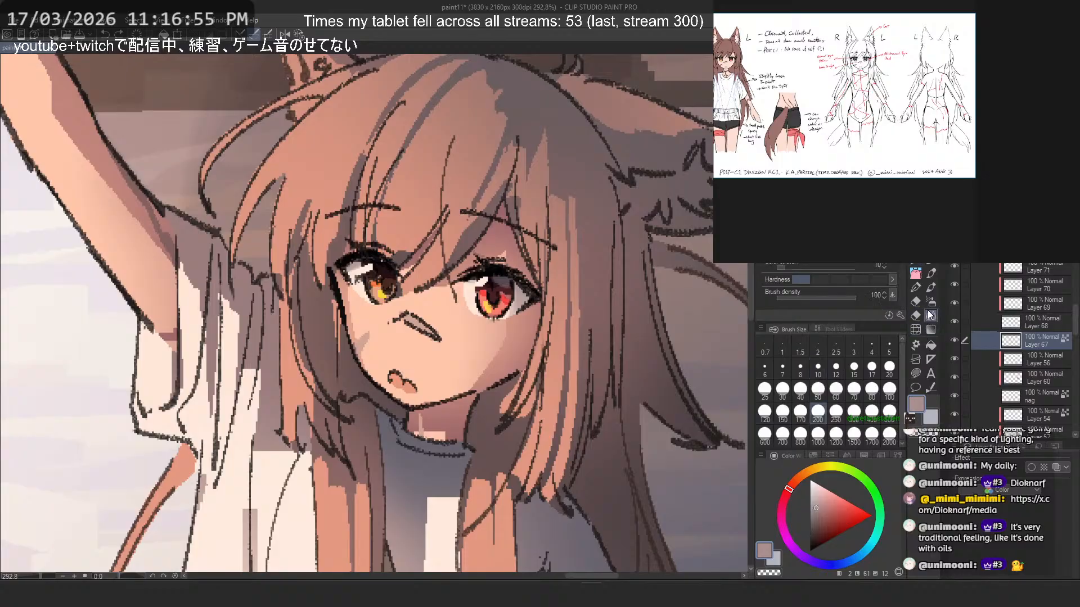
click(795, 363)
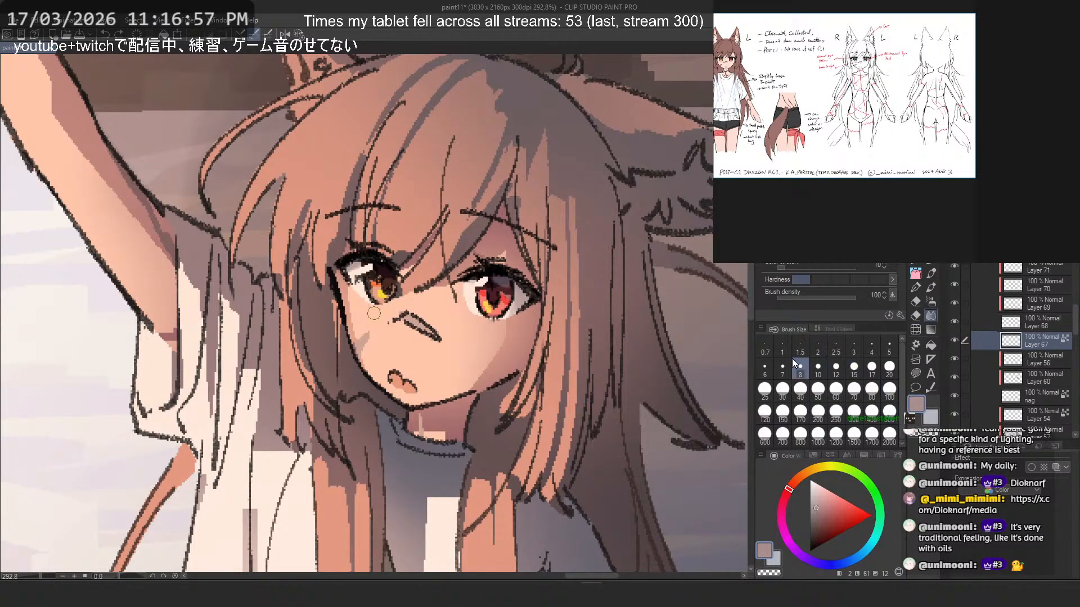
key(ctrl+z)
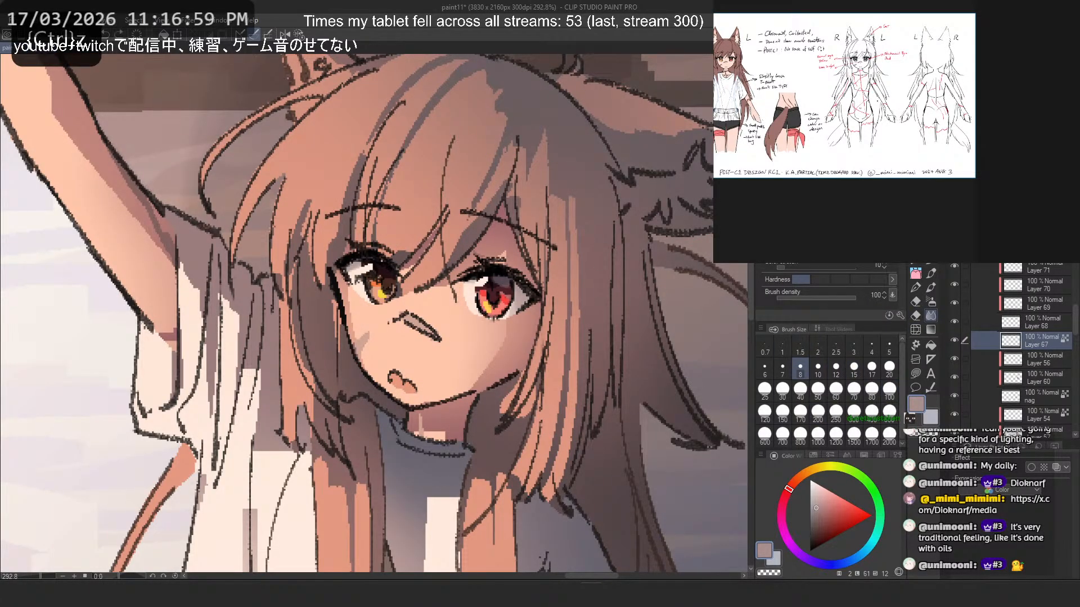
key(ctrl+z)
- Soften the edge of the red eye's white toward the nose with a size 10 blur brush
click(809, 191)
click(817, 368)
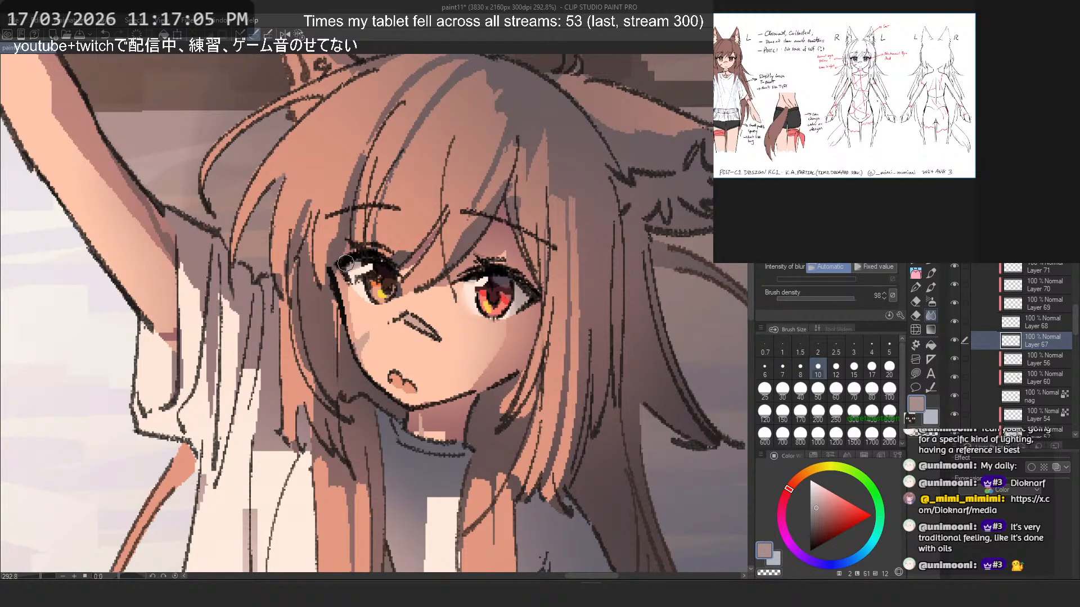
key(ctrl+z)
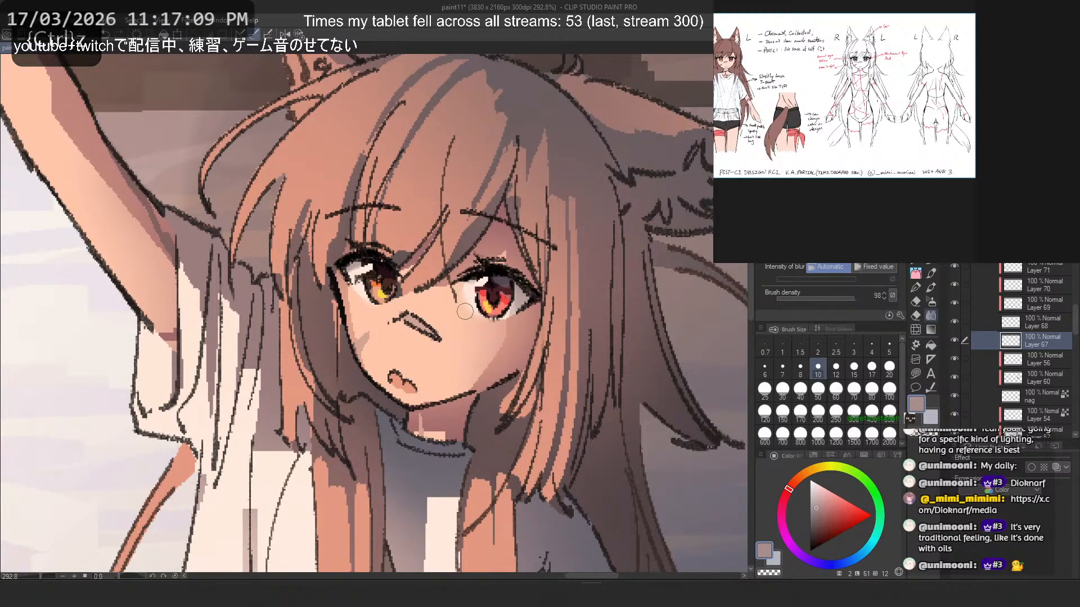
scroll(517, 253, down, 7)
scroll(506, 276, up, 5)
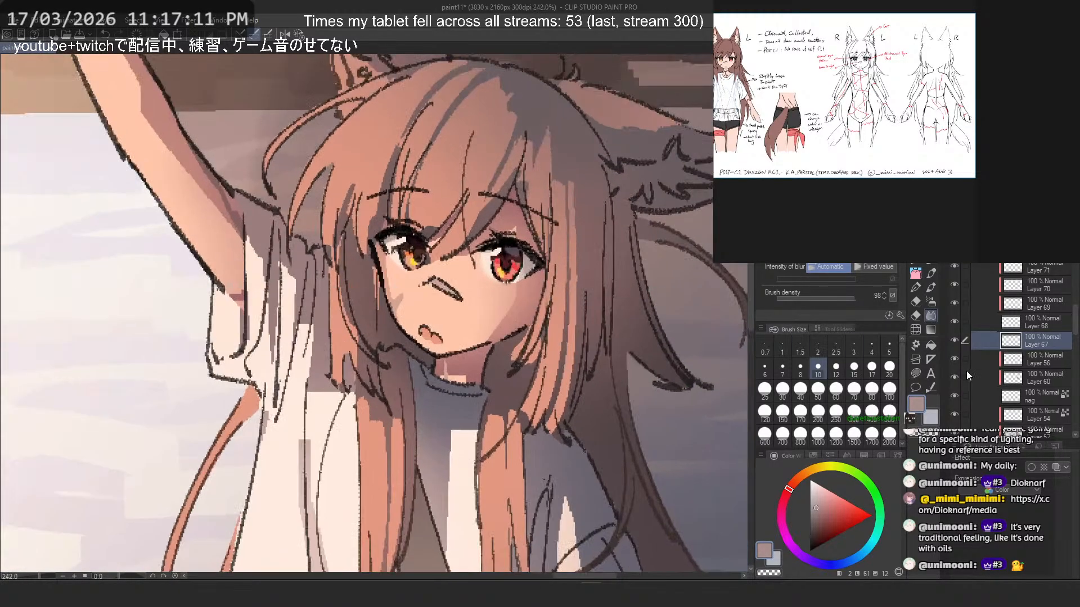
- Try touching up the area around the eye whites in sampled peach with the size 3 pen and a size 10 brush
key(slash)
click(919, 262)
click(827, 230)
scroll(462, 245, up, 5)
alt+click(491, 302)
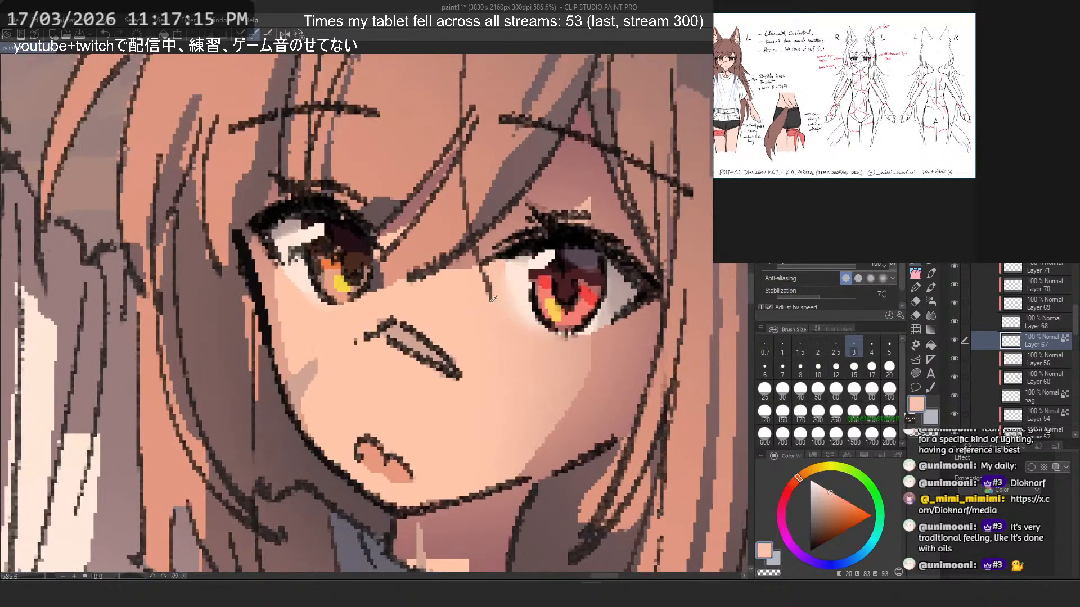
mouse_move(491, 298)
mouse_down()
mouse_move(528, 320)
mouse_move(540, 281)
mouse_move(528, 300)
mouse_up()
key(ctrl+z)
click(827, 217)
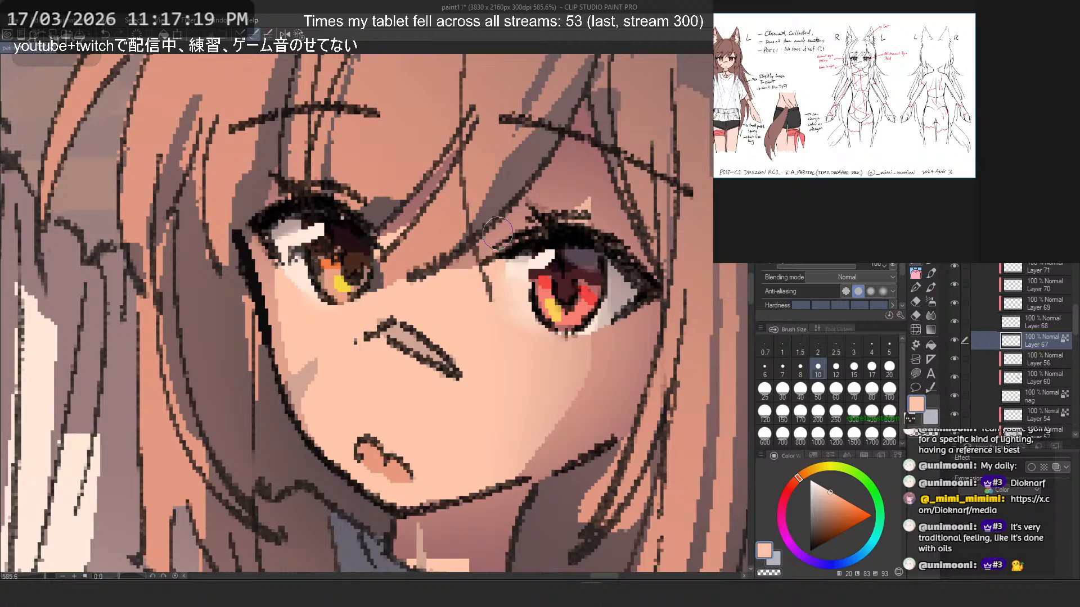
key(ctrl+z)
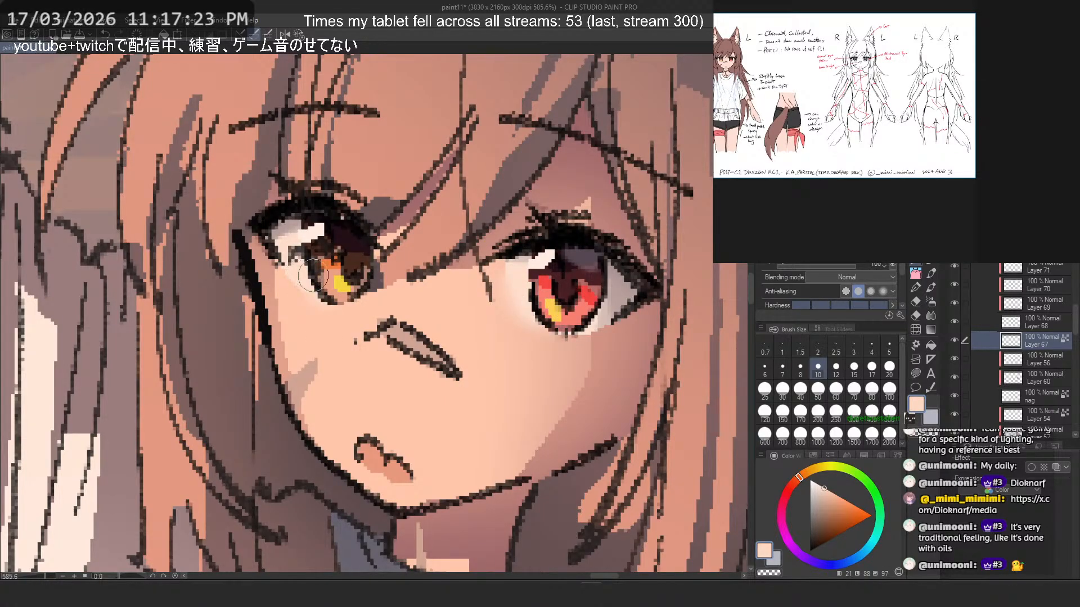
- Check the whole figure while toggling the visibility of the "e" layer and the other line art layers
scroll(420, 222, down, 12)
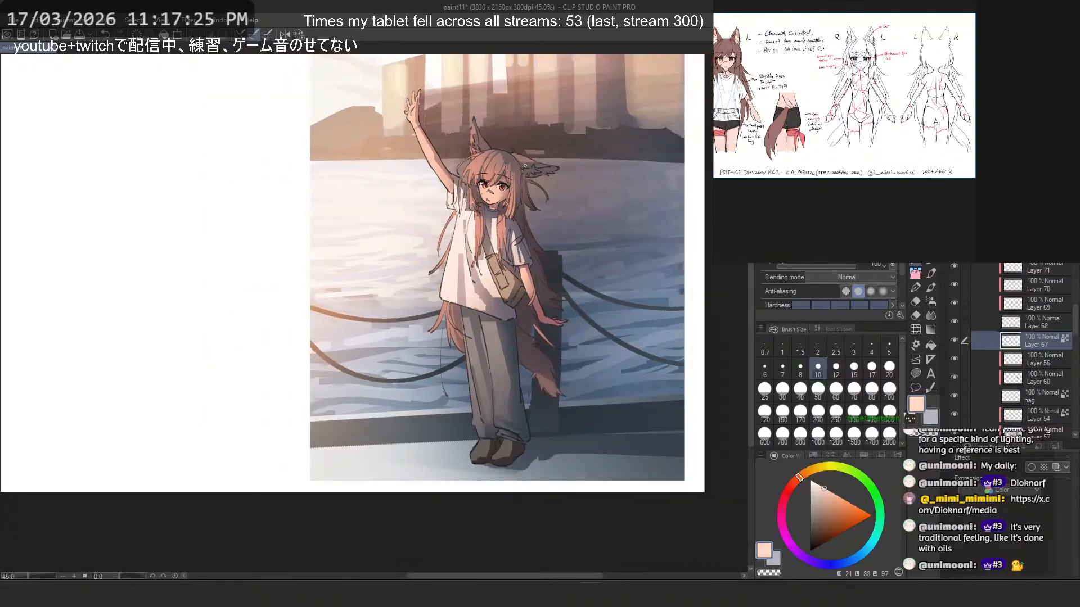
scroll(487, 156, up, 2)
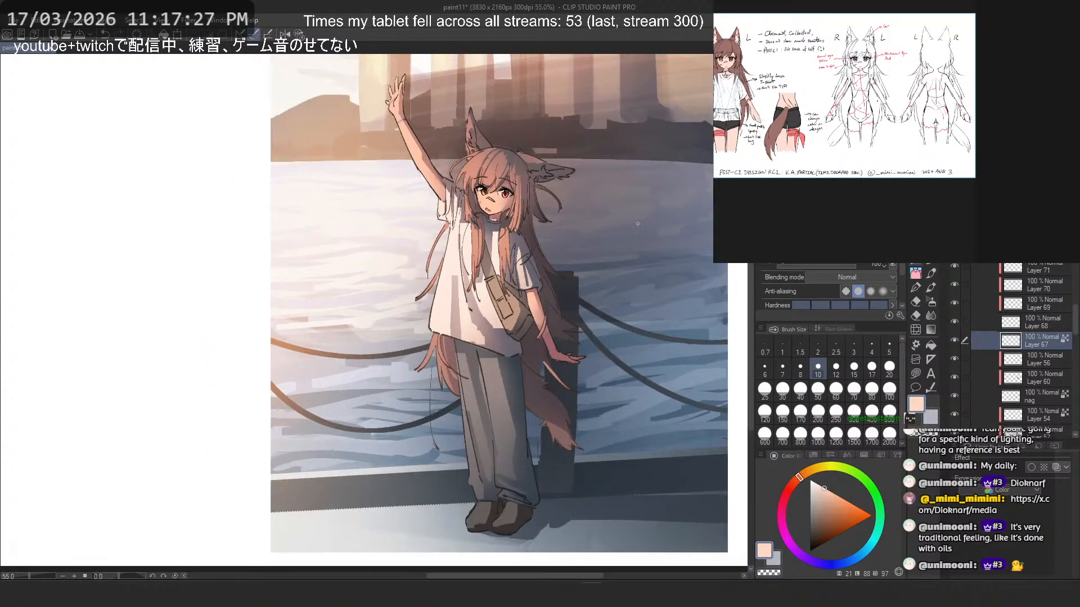
scroll(1017, 327, up, 5)
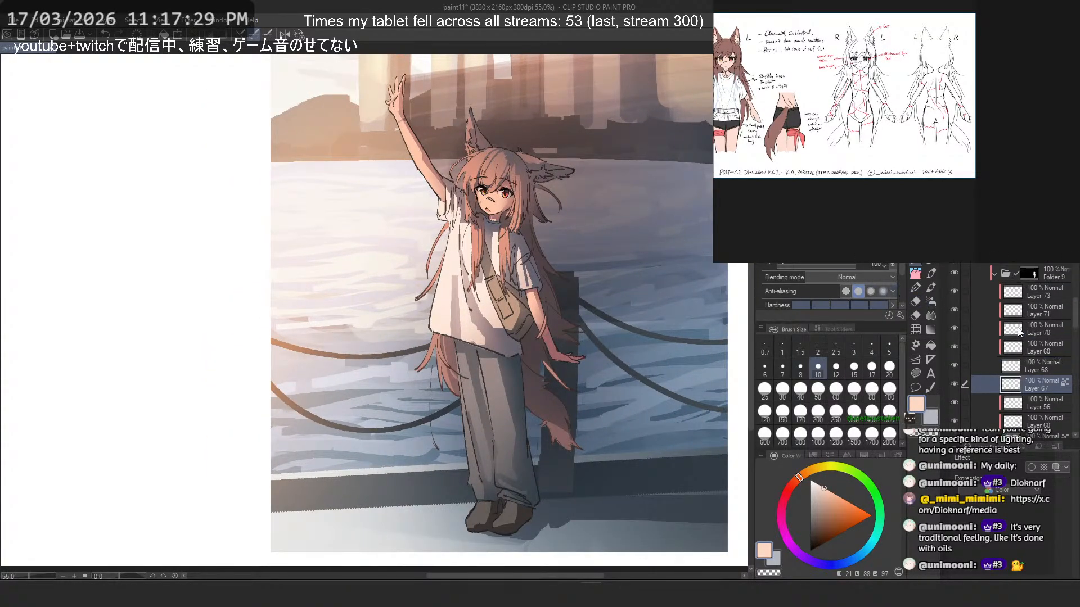
click(955, 314)
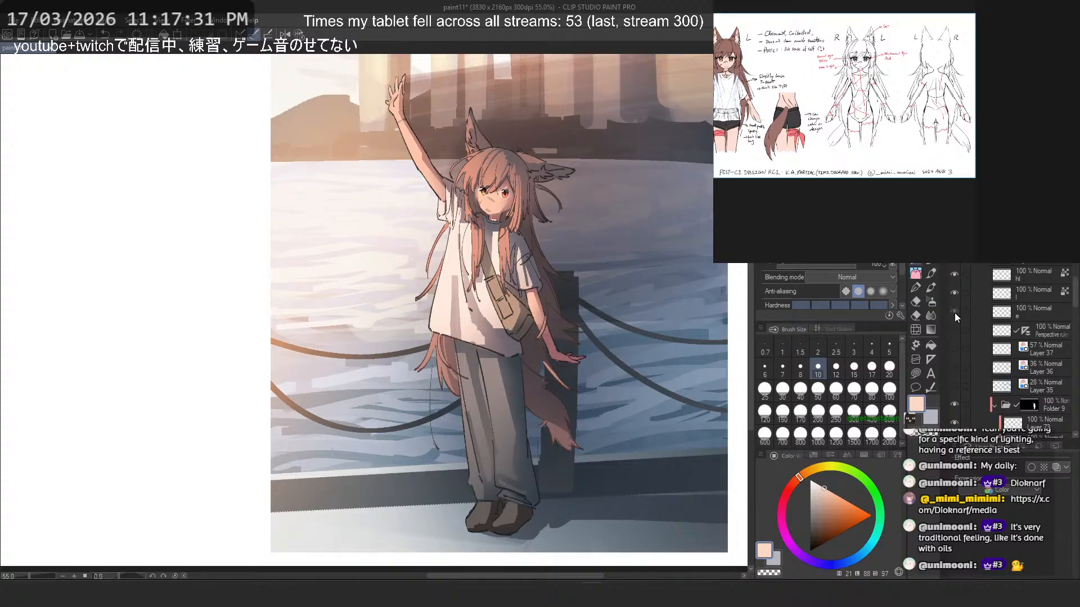
click(954, 313)
click(956, 273)
click(957, 271)
click(957, 271)
click(957, 272)
- Group the "hl", "l" and "e" line art layers into a new folder and collapse it
click(1015, 272)
drag(962, 291, 964, 311)
key(ctrl+g)
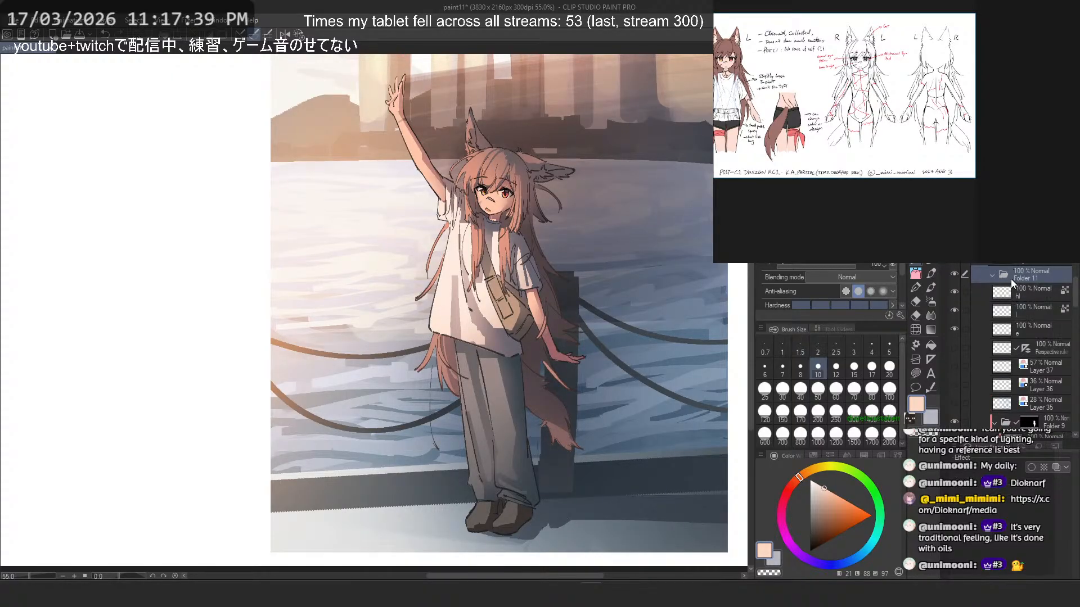
click(1041, 274)
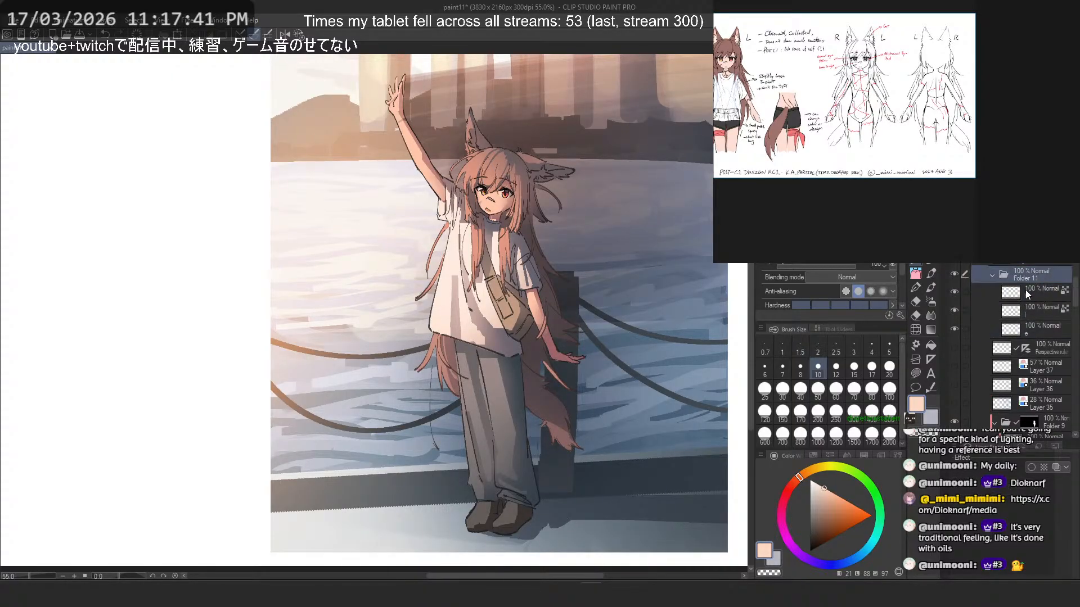
click(1004, 275)
- Add a new layer clipped to the line art folder and fill it with a light peach gradient diagonally across the figure
key(ctrl+shift+n)
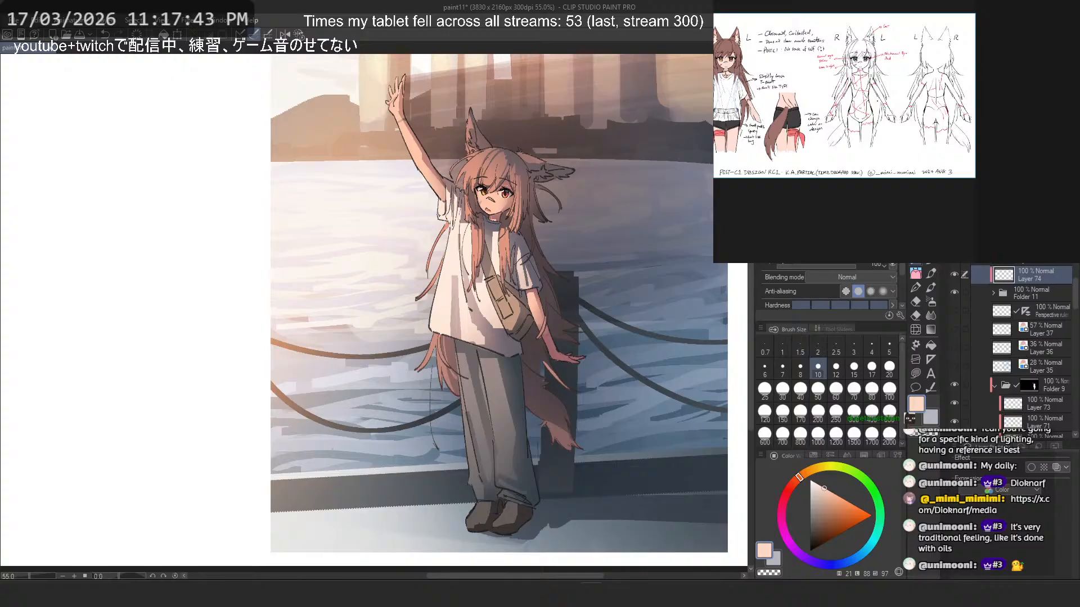
click(994, 199)
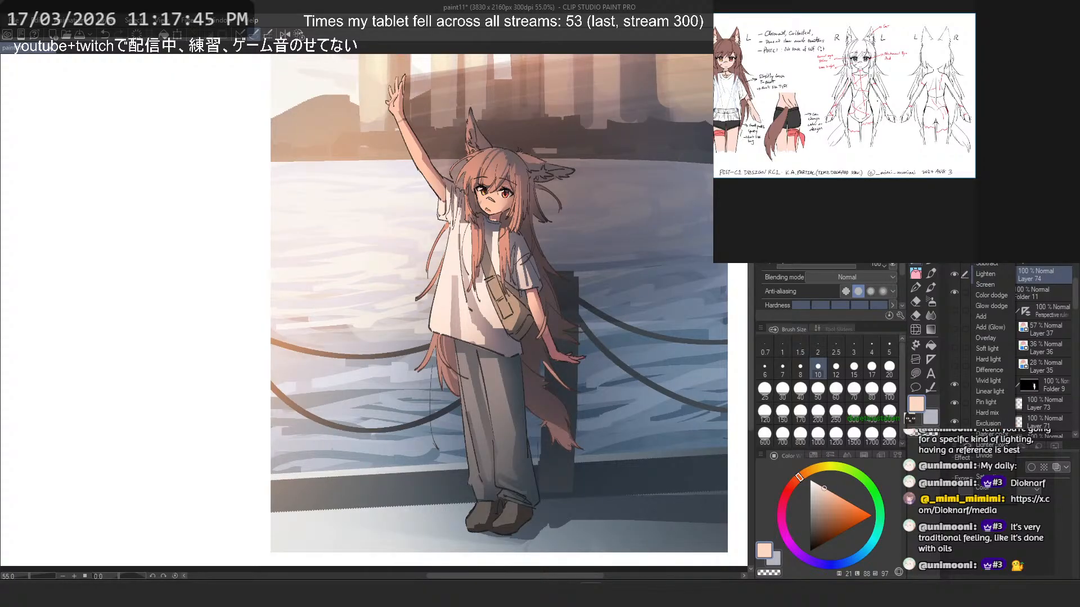
click(990, 231)
click(931, 330)
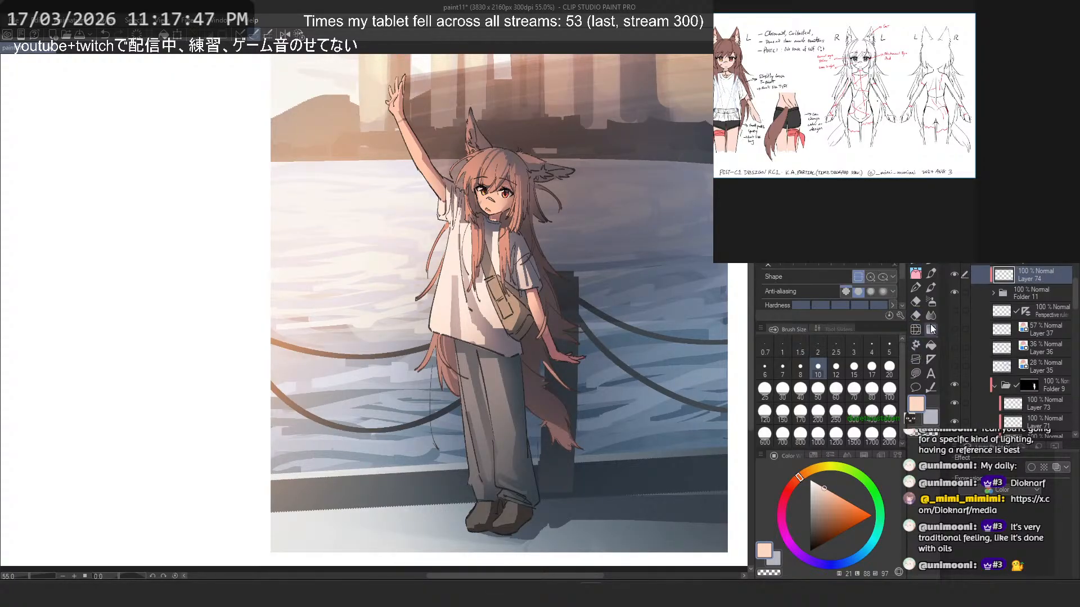
drag(514, 229, 587, 326)
key(ctrl+z)
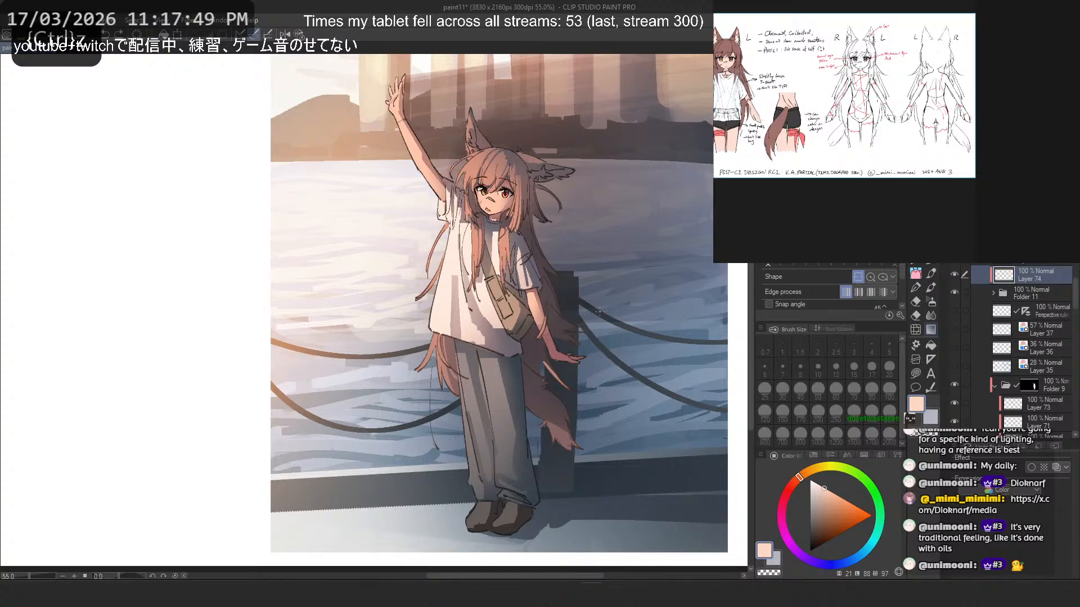
scroll(457, 240, down, 2)
drag(331, 149, 629, 407)
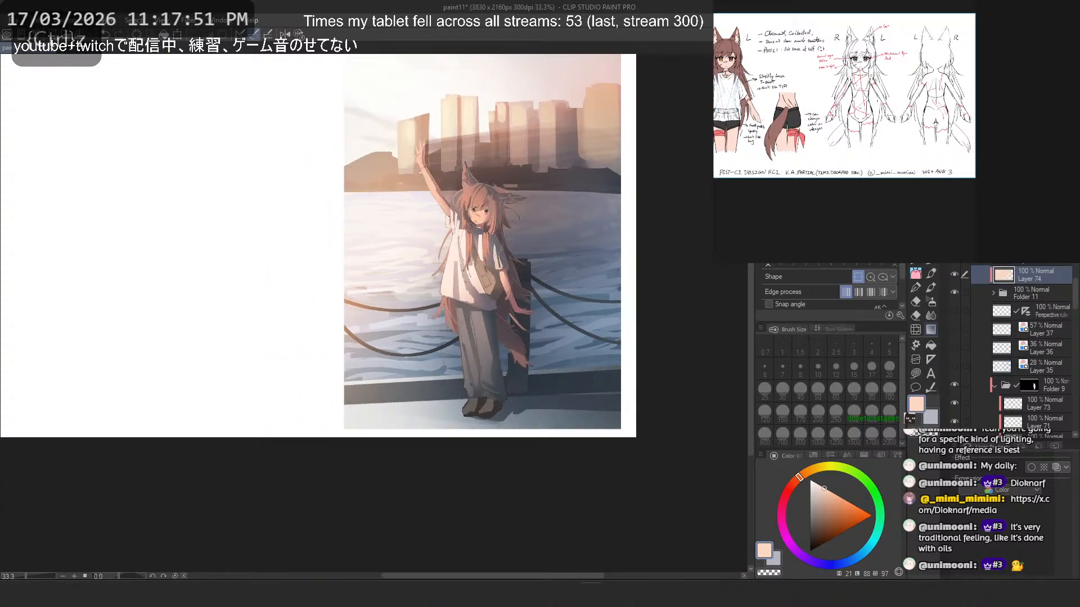
- Compare blending modes on the peach line color layer, including Subtract, Glow dodge, Color dodge, Soft light, Exclusion and Darken
scroll(989, 231, down, 3)
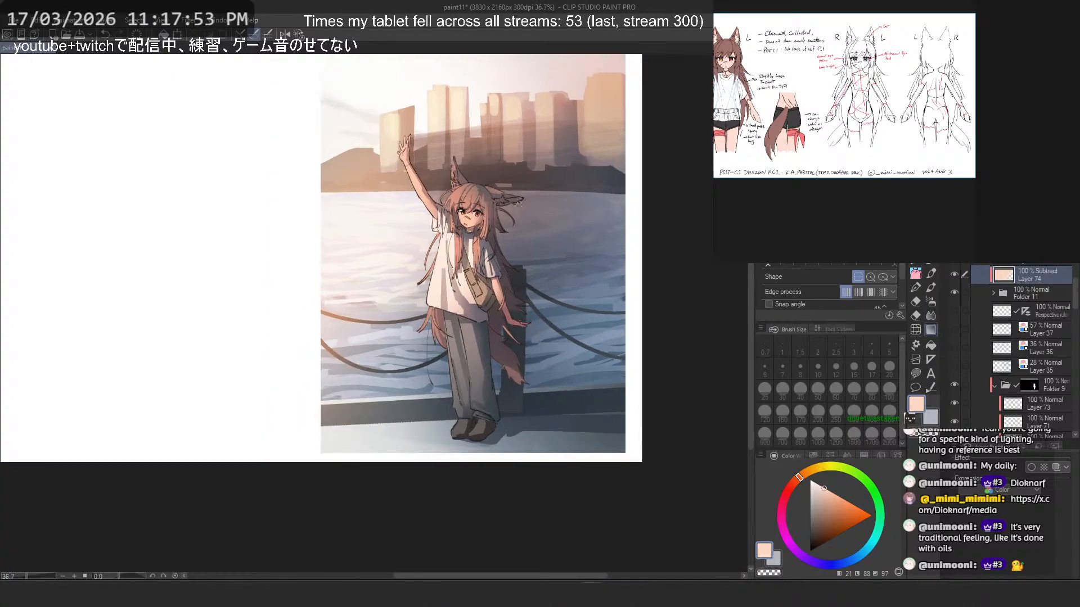
scroll(478, 214, up, 2)
scroll(990, 231, down, 5)
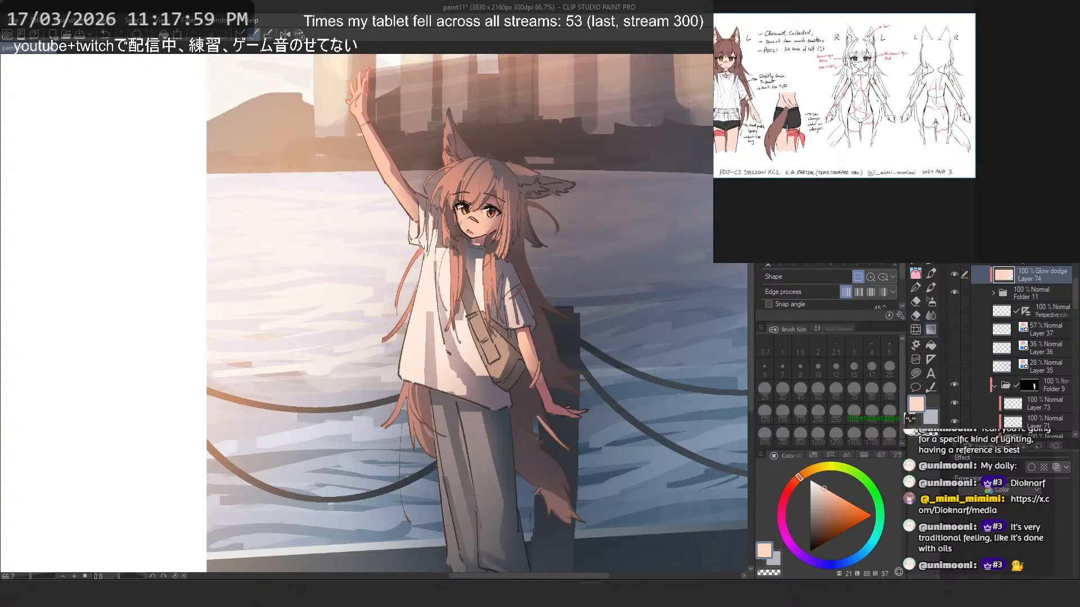
scroll(989, 231, down, 1)
scroll(990, 231, up, 1)
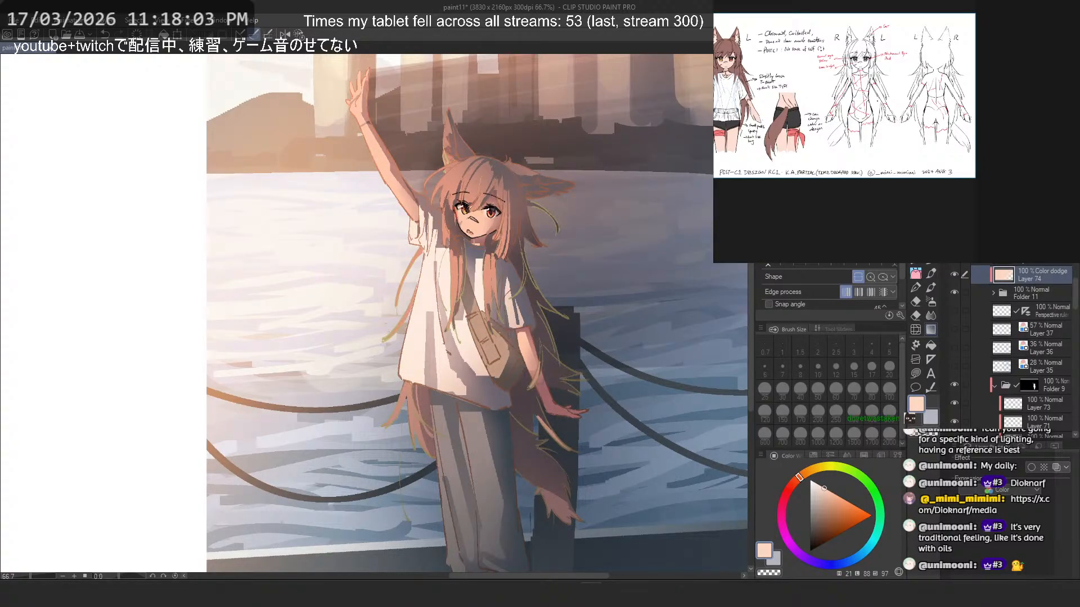
scroll(990, 231, down, 5)
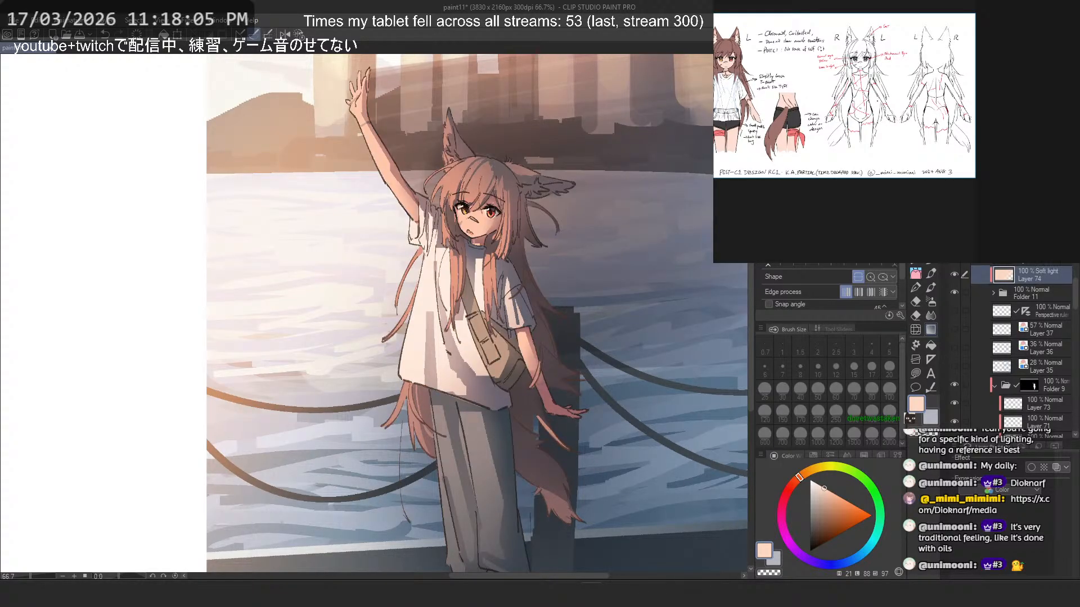
scroll(990, 231, down, 4)
scroll(990, 231, down, 7)
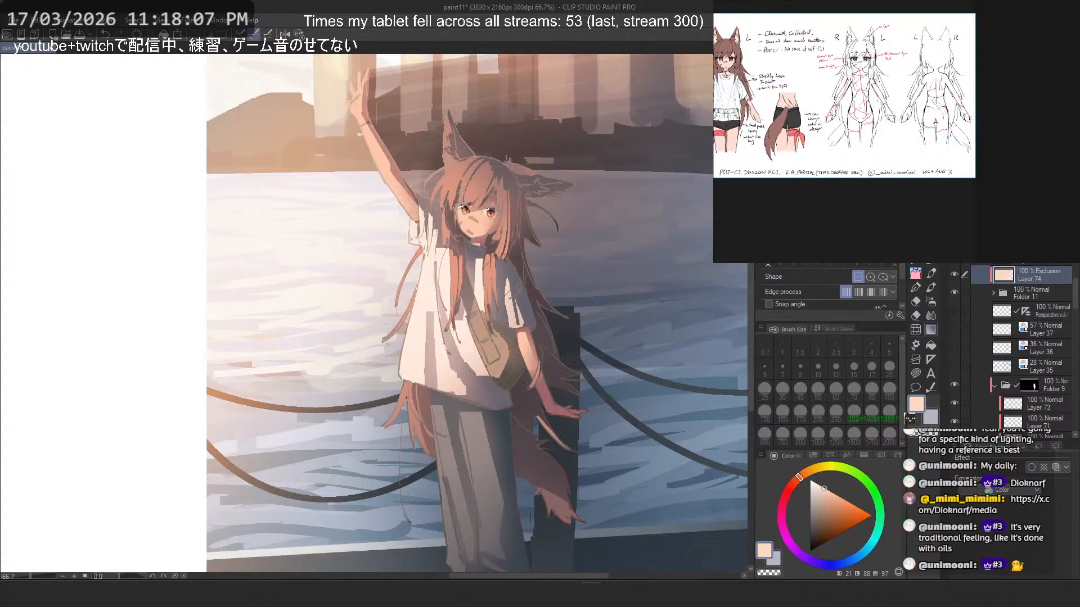
scroll(990, 231, down, 1)
scroll(990, 231, down, 2)
click(989, 231)
click(990, 242)
scroll(990, 231, down, 1)
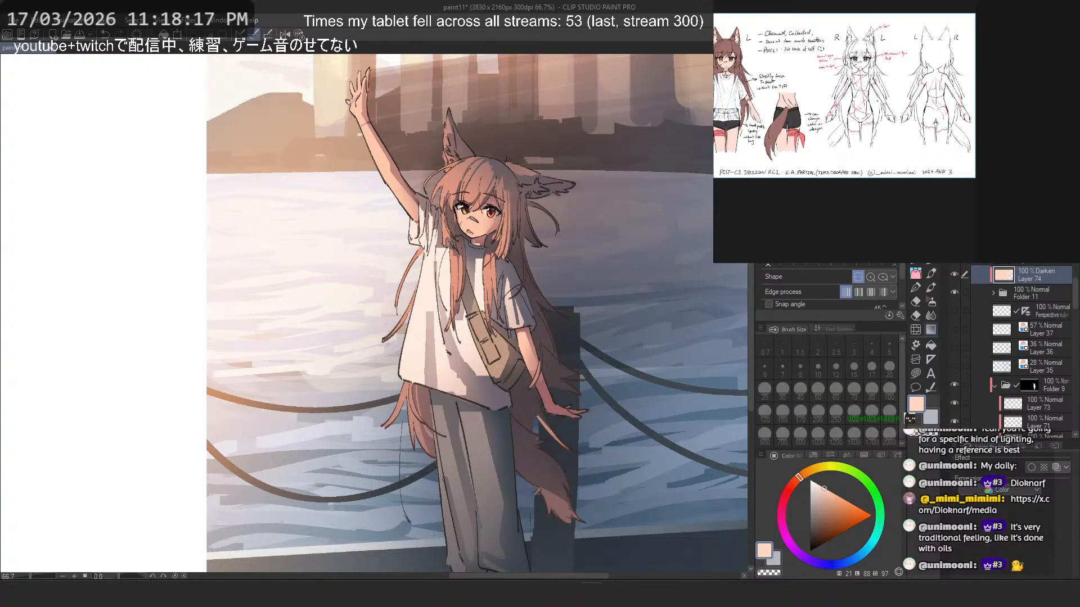
click(990, 231)
click(990, 242)
- Adjust the peach line color layer to hue -5, saturation 86 and luminosity -53, turning it a deep red
key(ctrl+u)
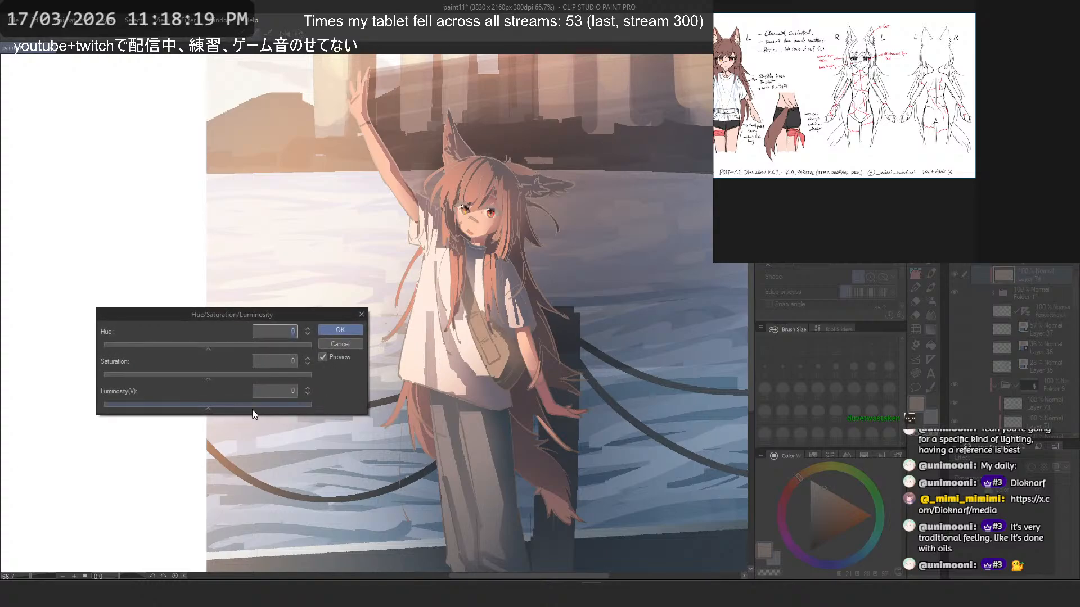
drag(208, 378, 143, 382)
click(139, 405)
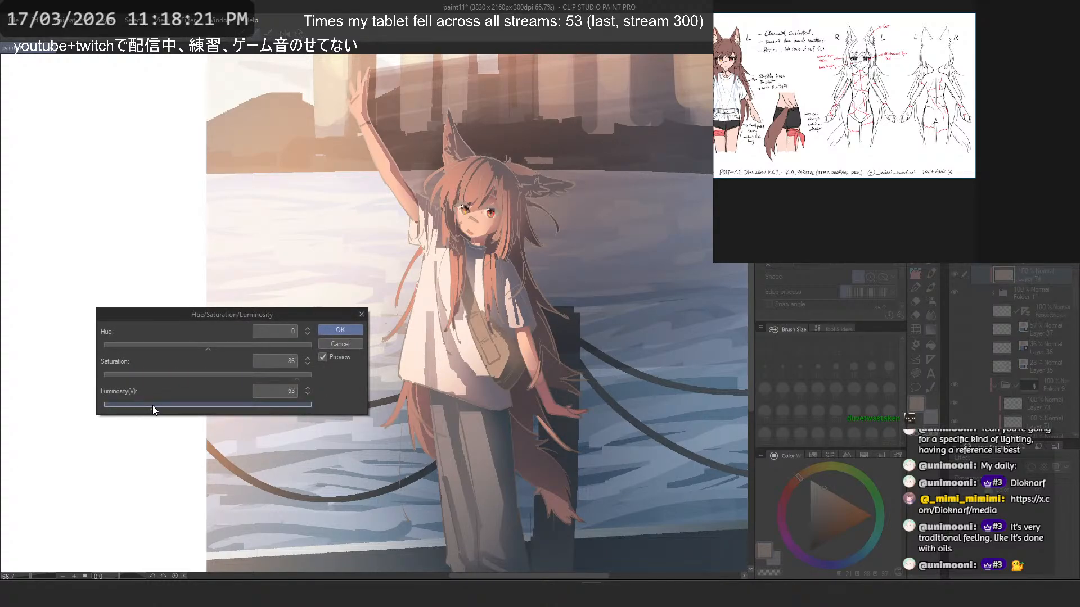
click(193, 344)
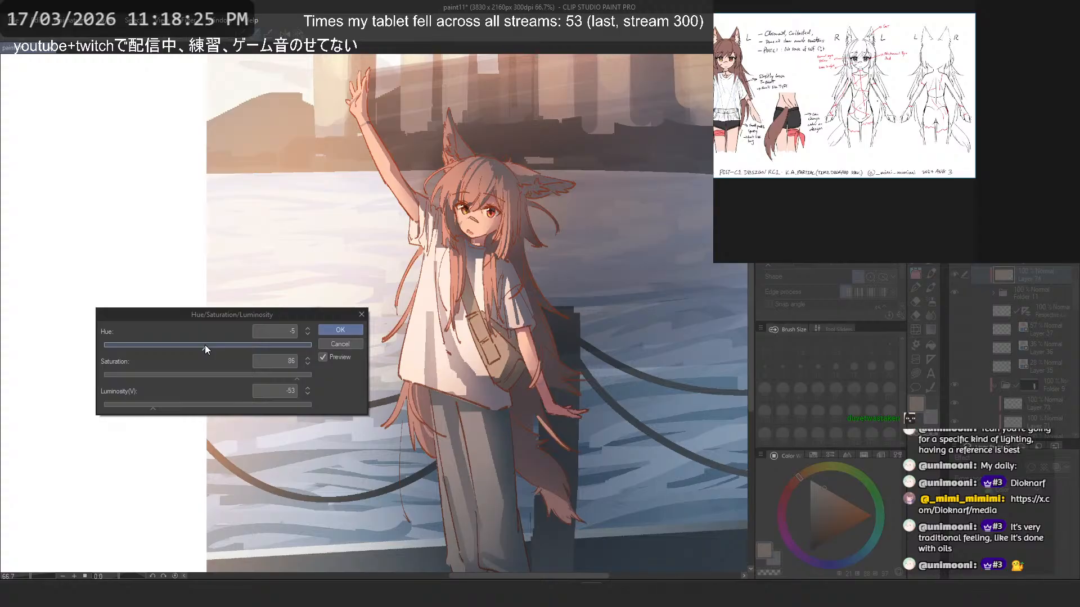
click(349, 332)
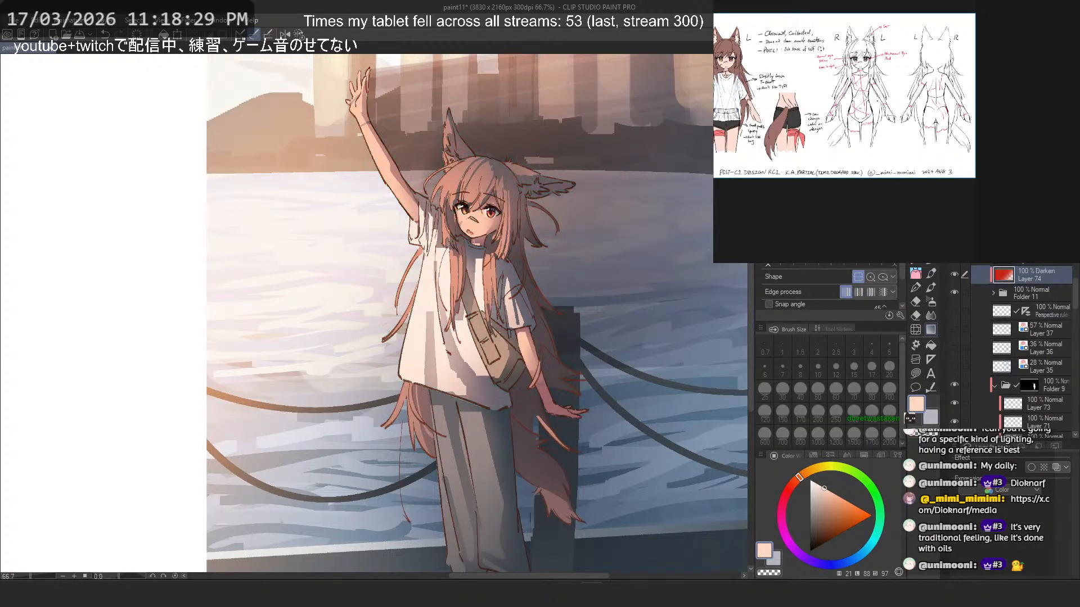
- Compare blending modes on the red line color layer, including Color dodge and Soft light, and settle on Hard light
click(1007, 225)
key(Down)
key(Down)
key(Down)
key(Down)
key(Down)
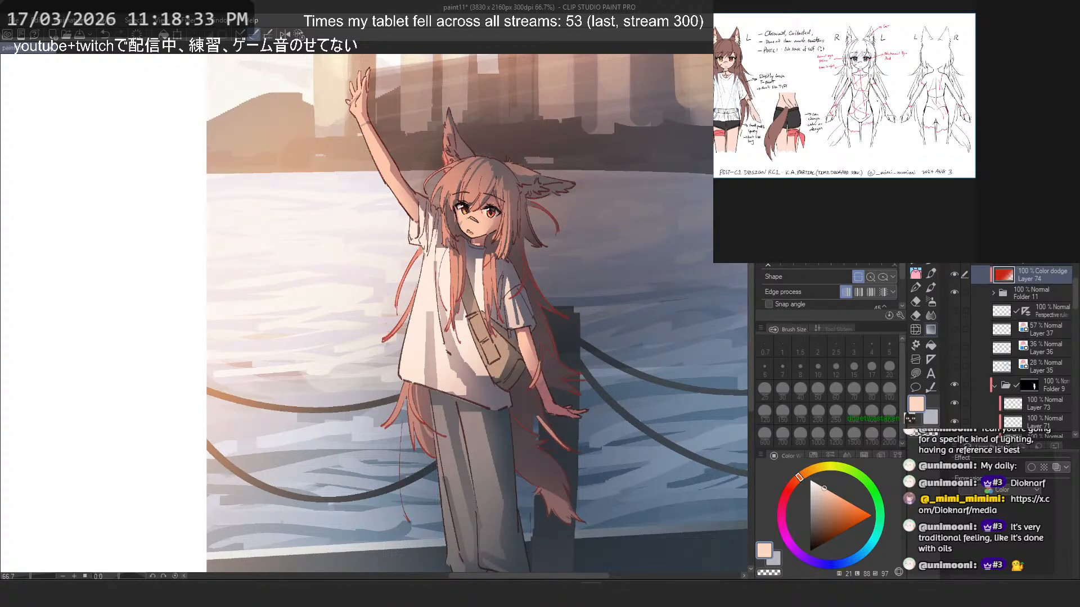
key(Down)
key(Down)
key(Down)
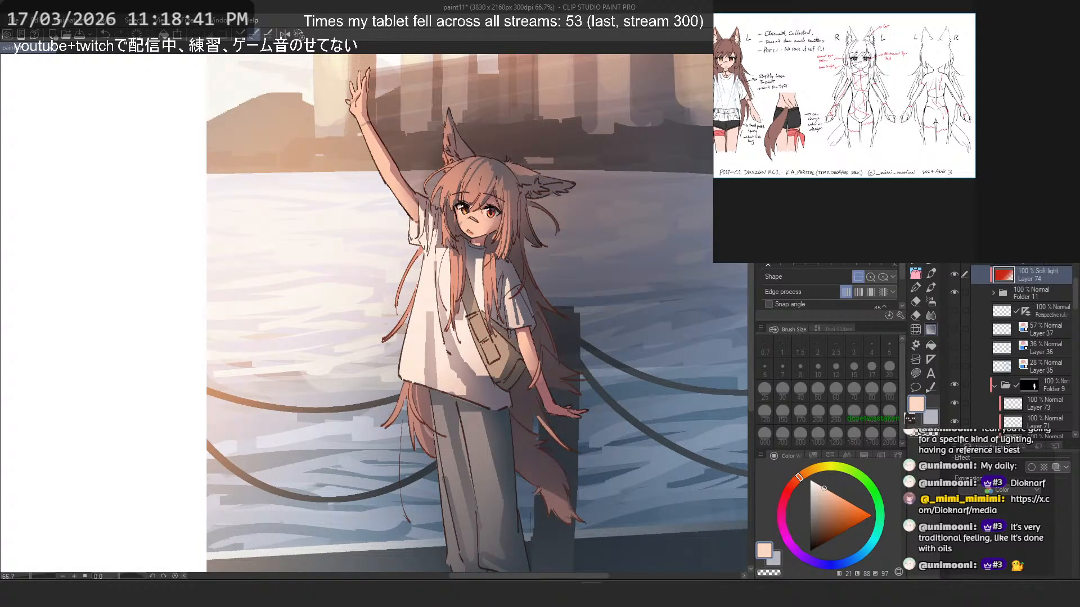
key(Down)
key(Down)
key(Up)
- Transform the Hard light line color layer to shift its gradient upward, and check the tinted lines around the face
key(ctrl+t)
drag(452, 336, 474, 226)
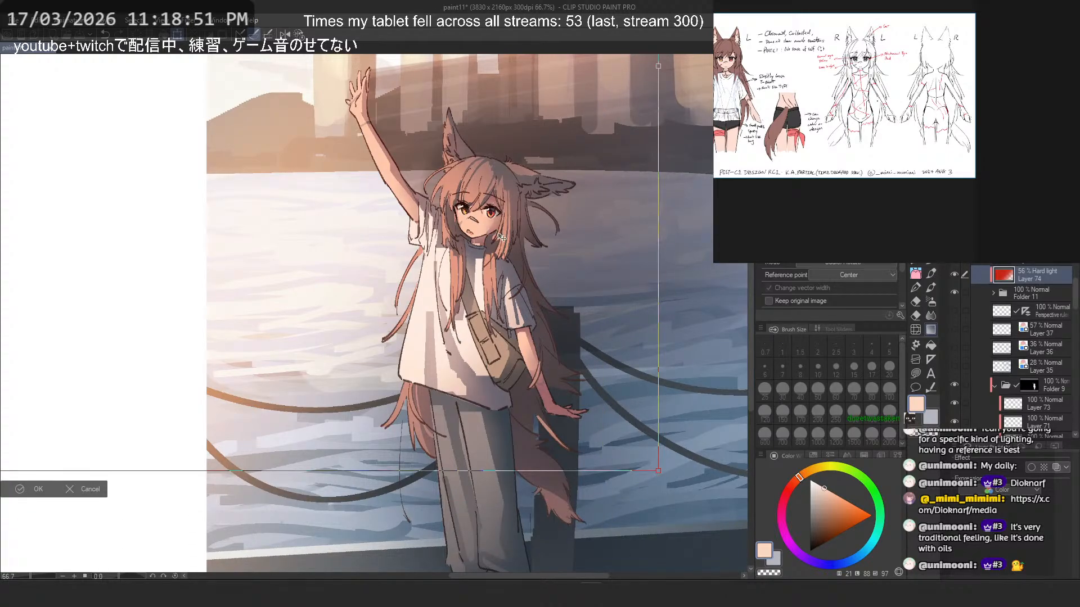
scroll(474, 185, up, 10)
key(Return)
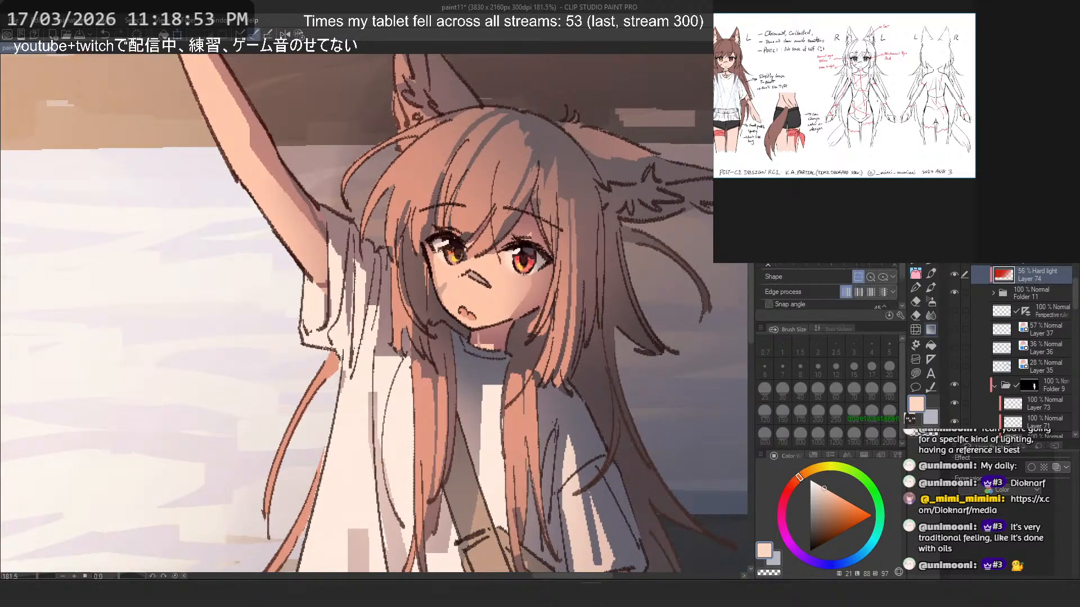
scroll(468, 239, down, 10)
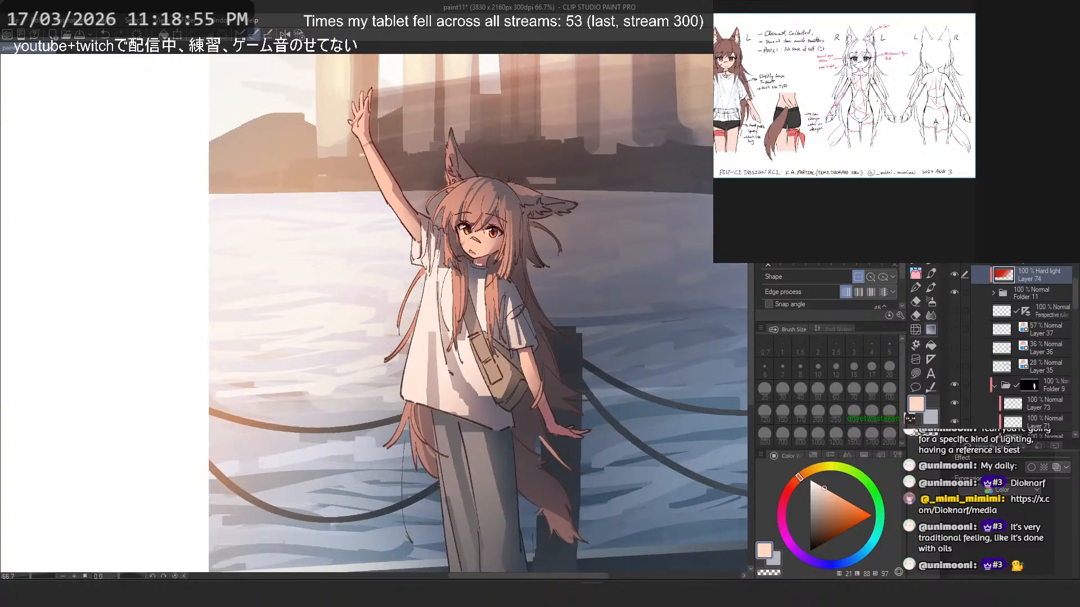
- Transform the line color layer again, shifting its gradient up and toward the blank side of the canvas
key(ctrl+t)
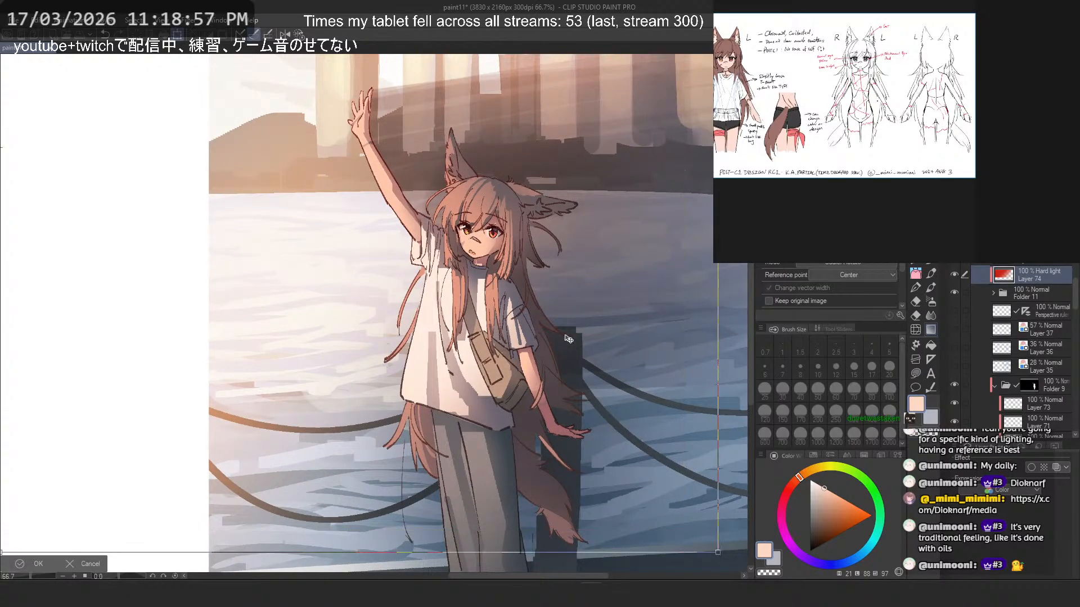
drag(567, 336, 474, 280)
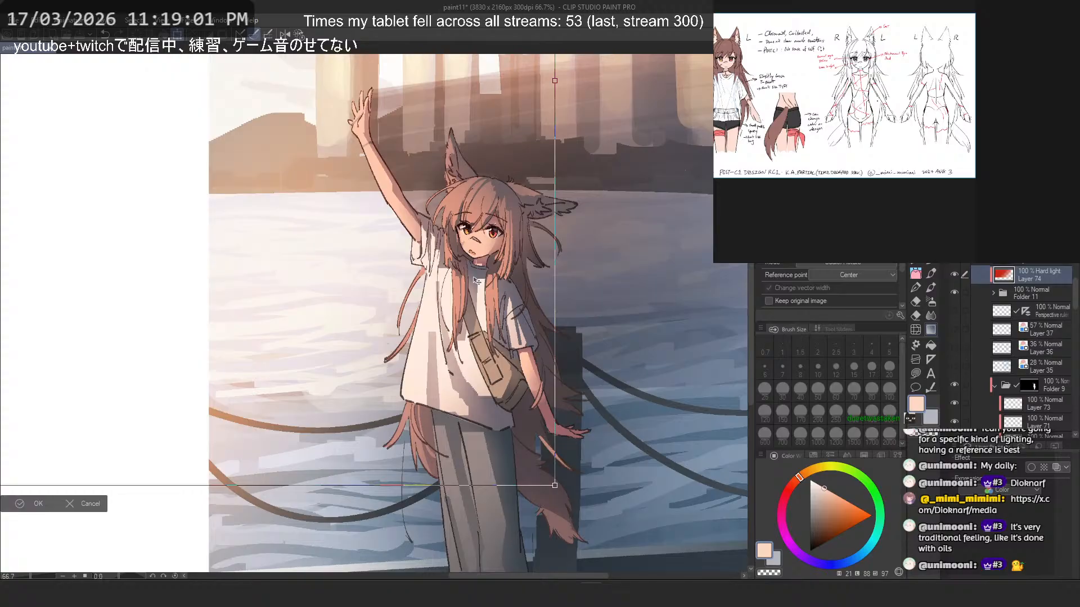
scroll(477, 273, down, 4)
right_click(473, 252)
click(549, 333)
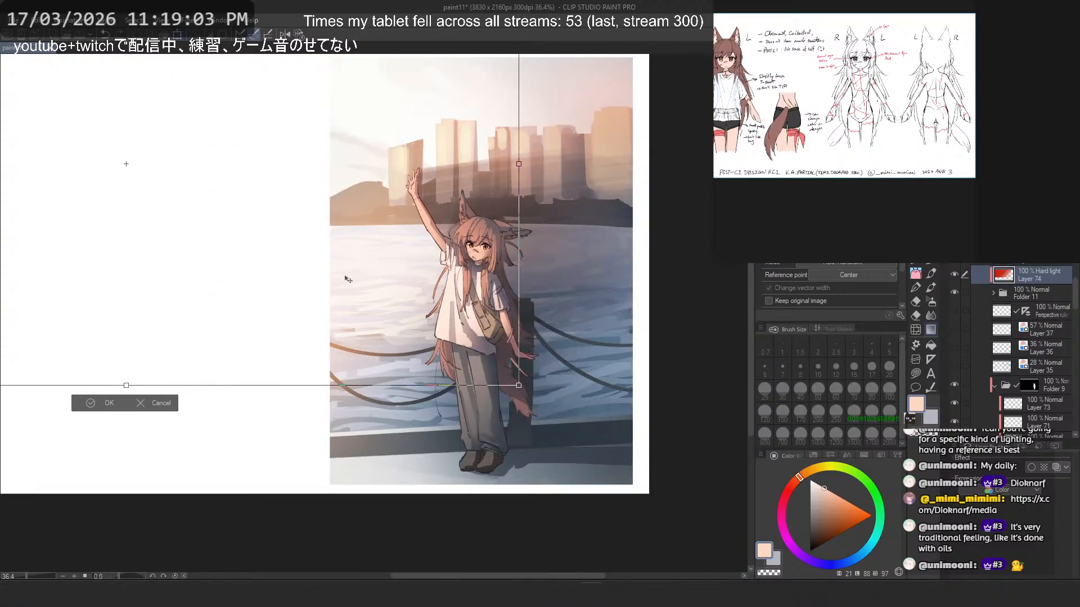
scroll(360, 276, down, 3)
scroll(189, 194, down, 2)
- Rotate and reposition the line color gradient diagonally over the figure, apply the transform and set the layer's opacity to 51%
drag(114, 217, 329, 210)
scroll(416, 219, up, 4)
drag(439, 213, 447, 301)
drag(468, 242, 461, 280)
drag(355, 245, 376, 255)
scroll(380, 281, up, 2)
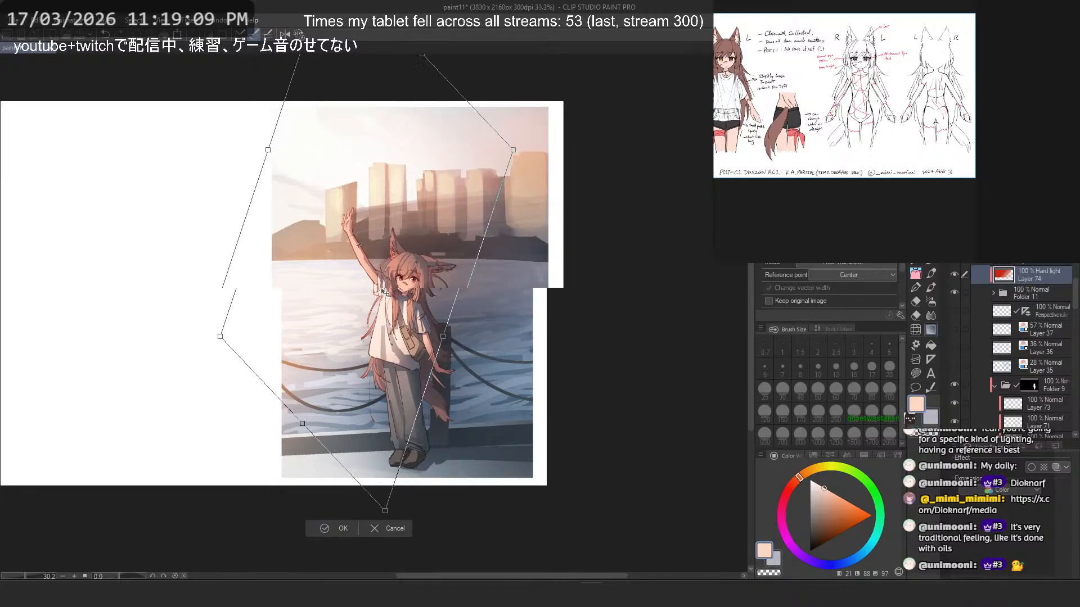
scroll(380, 280, up, 2)
drag(475, 302, 435, 272)
key(Return)
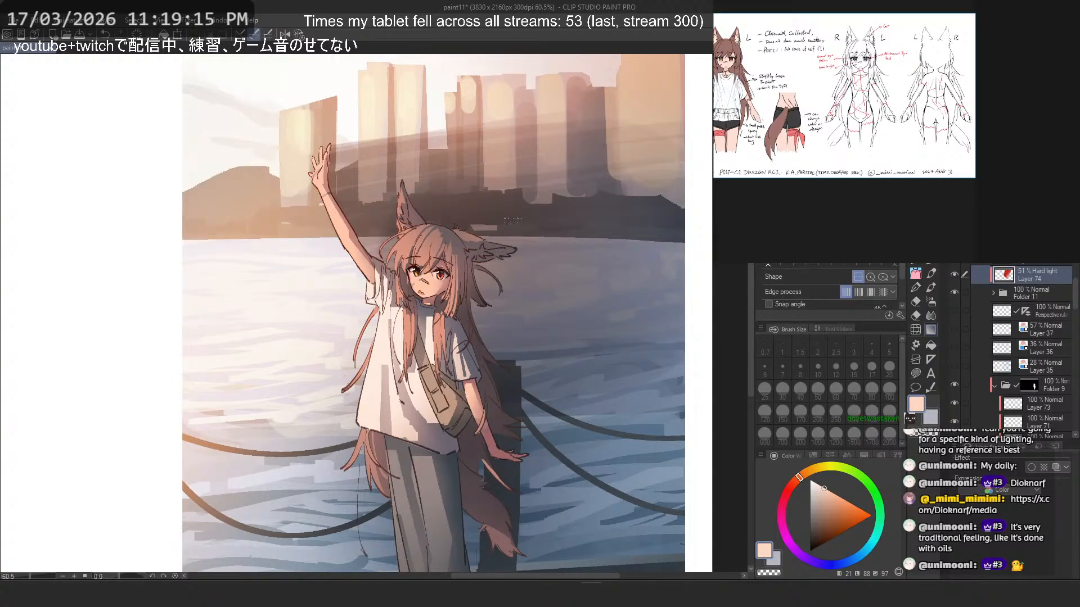
- Check the tinted line art on the whole illustration at several zoom levels
scroll(474, 224, down, 4)
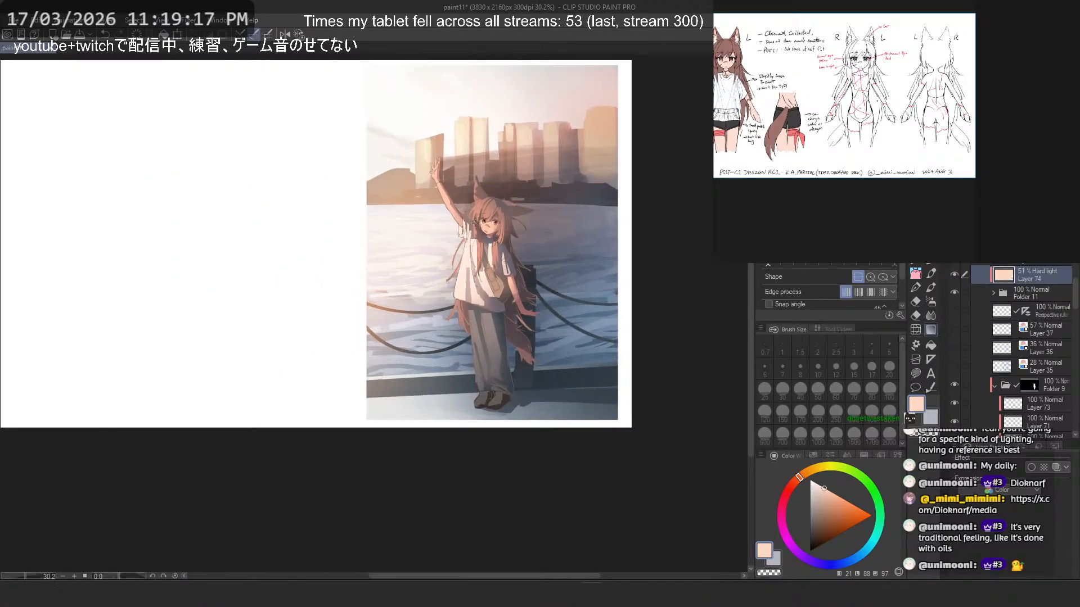
scroll(475, 224, up, 2)
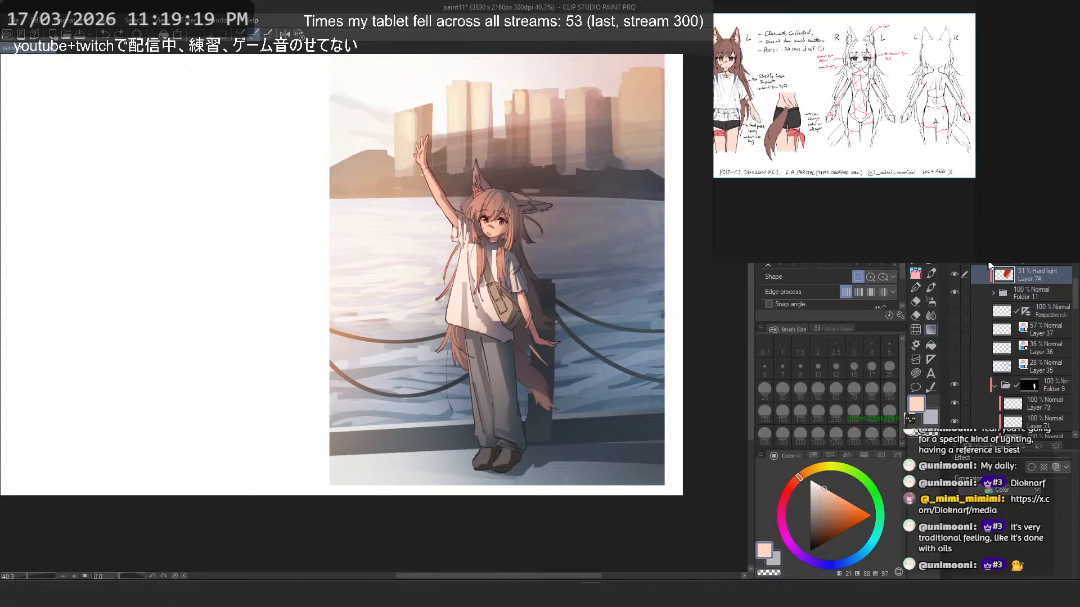
key(m)
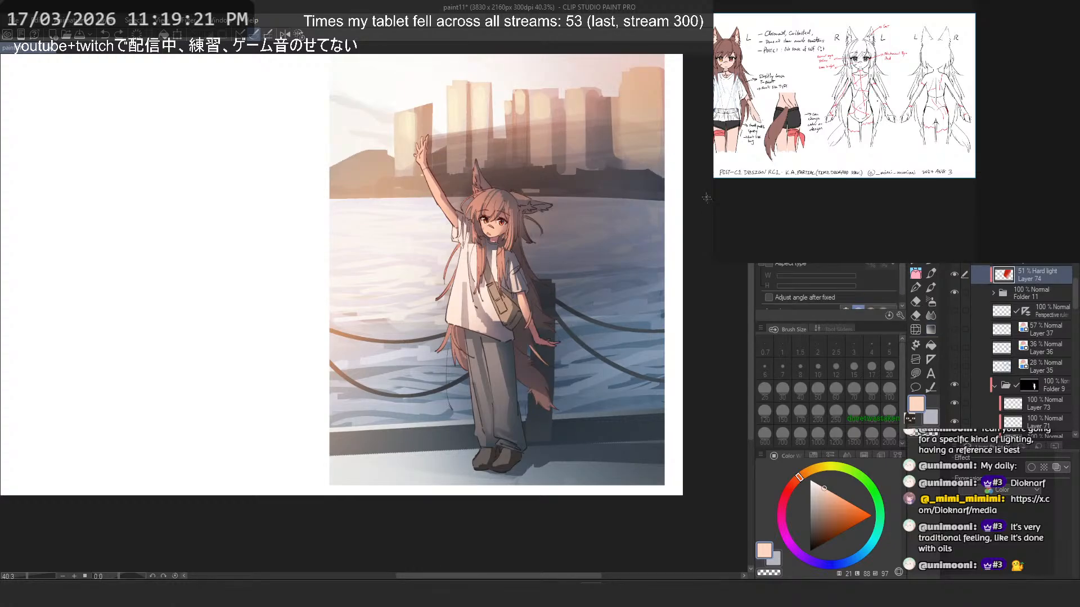
scroll(644, 190, up, 1)
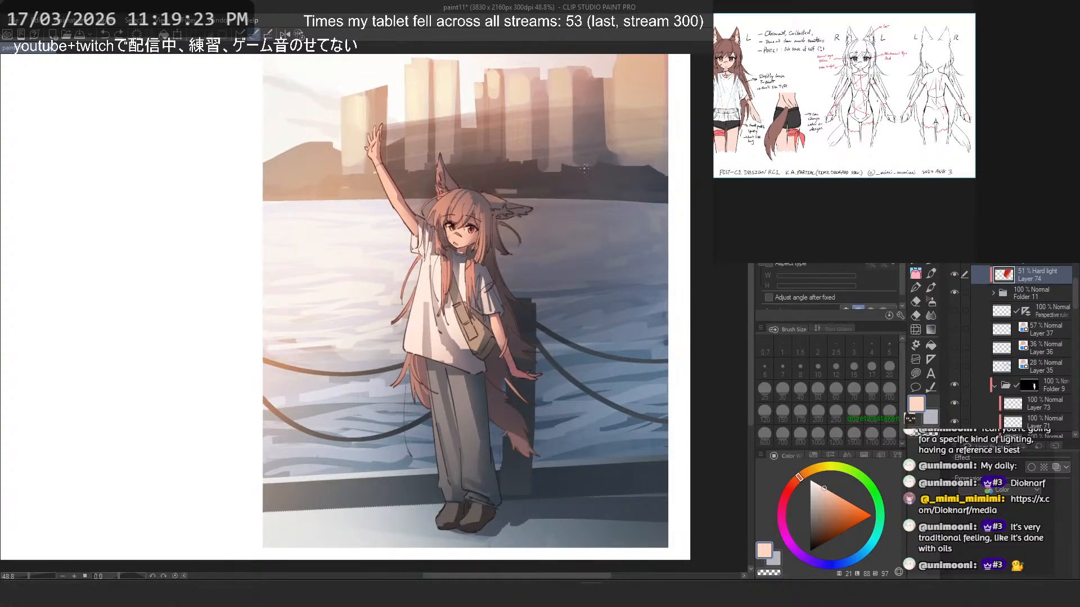
scroll(587, 162, down, 2)
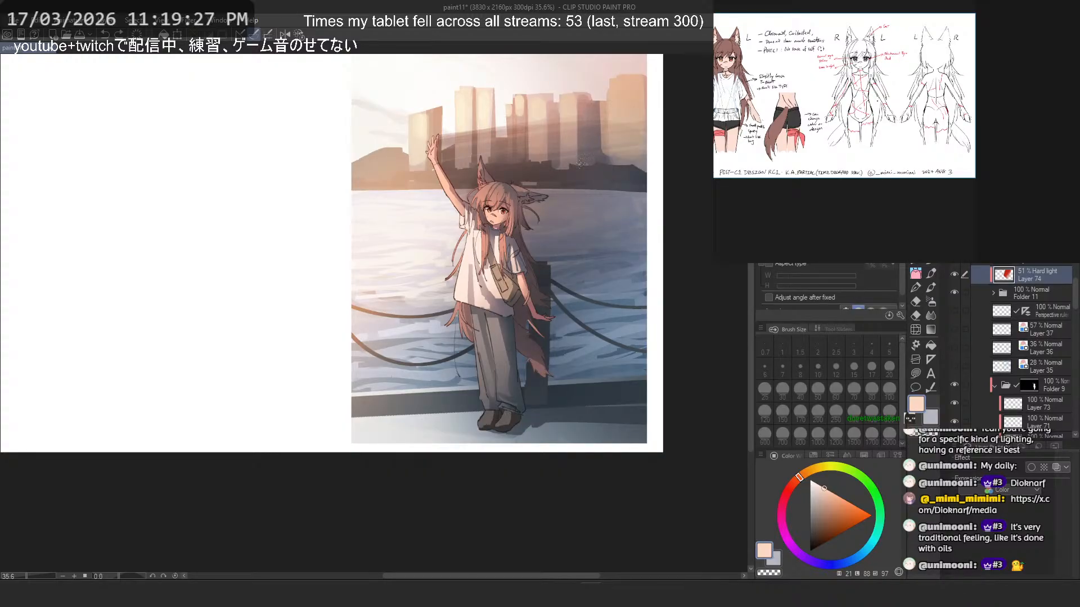
scroll(542, 292, up, 4)
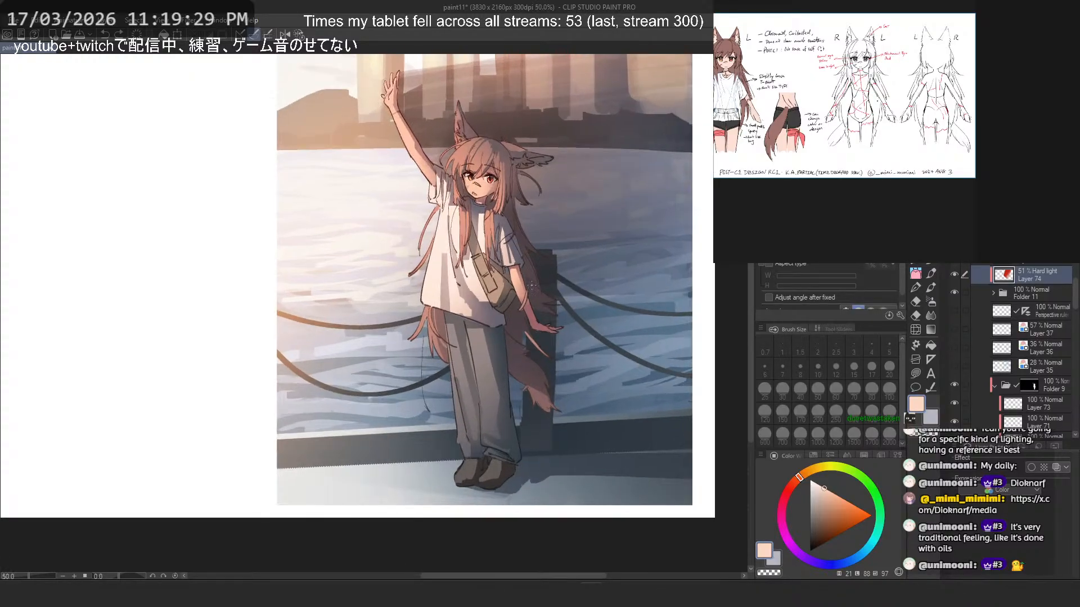
scroll(534, 268, down, 2)
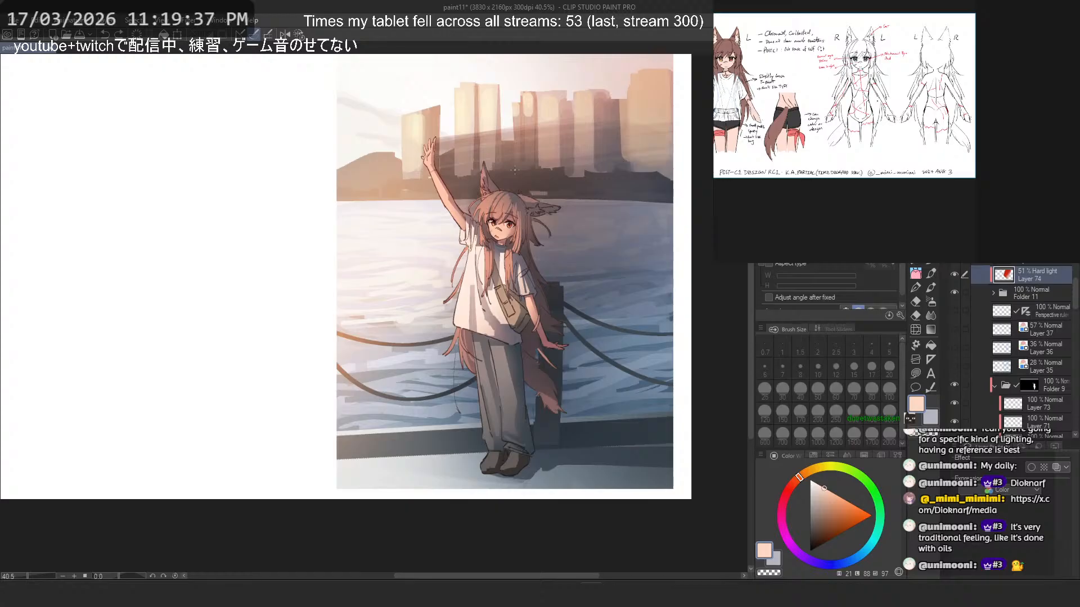
- Check the effect of the Multiply layer 53 by toggling its visibility, and add a layer mask to it
scroll(1014, 313, down, 10)
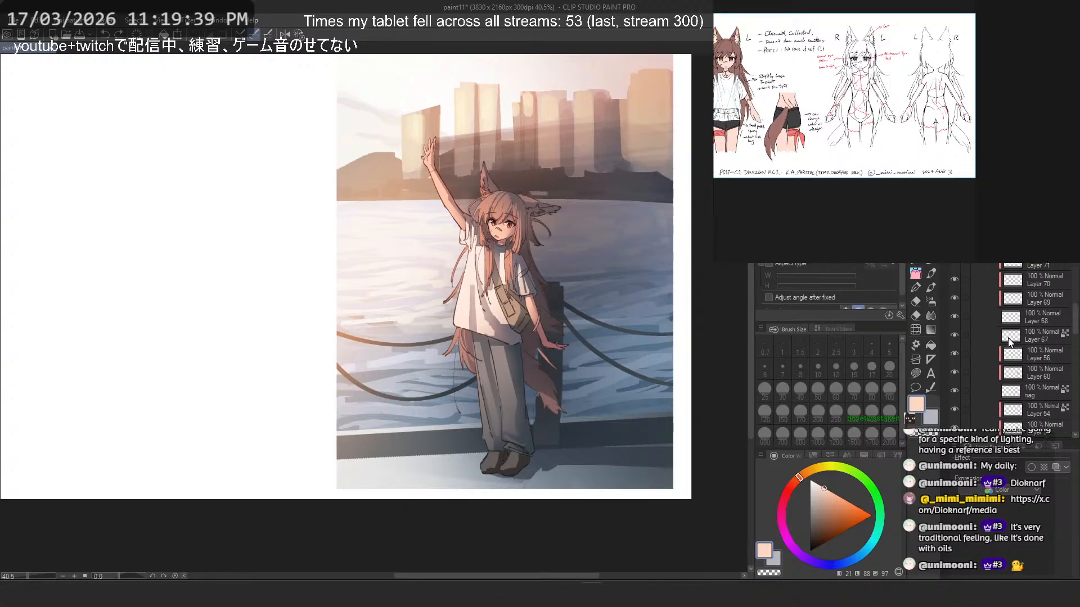
scroll(1007, 349, down, 5)
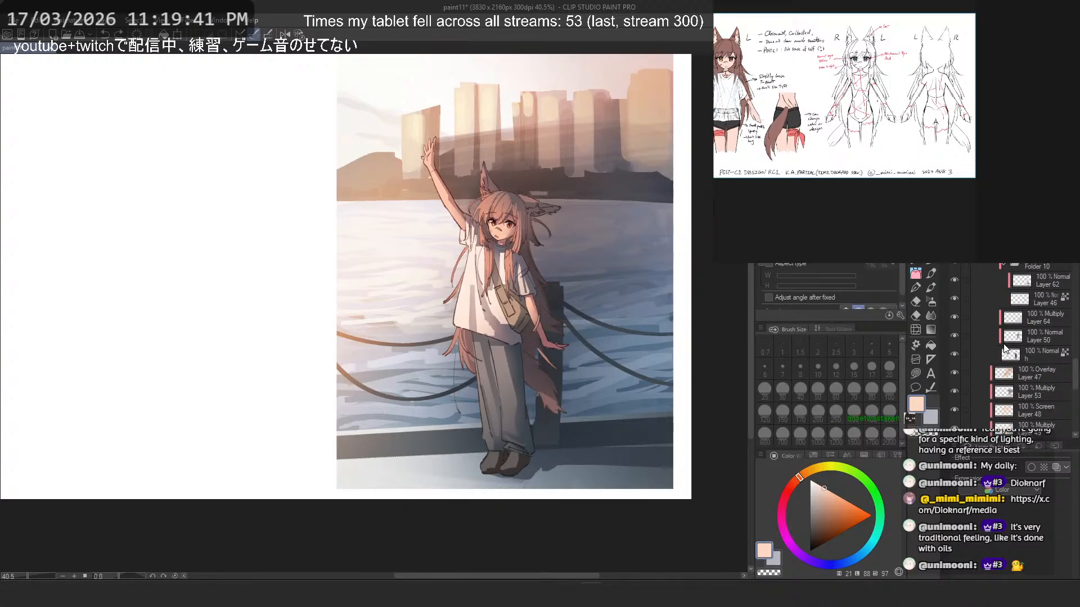
click(954, 392)
click(954, 392)
click(1017, 392)
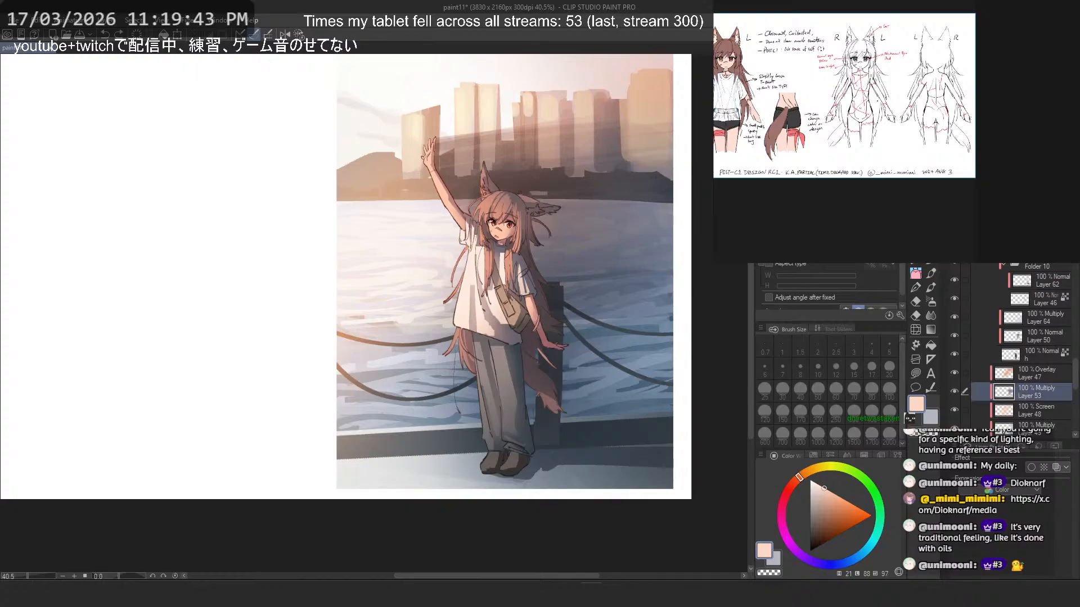
click(955, 393)
click(955, 394)
click(1002, 224)
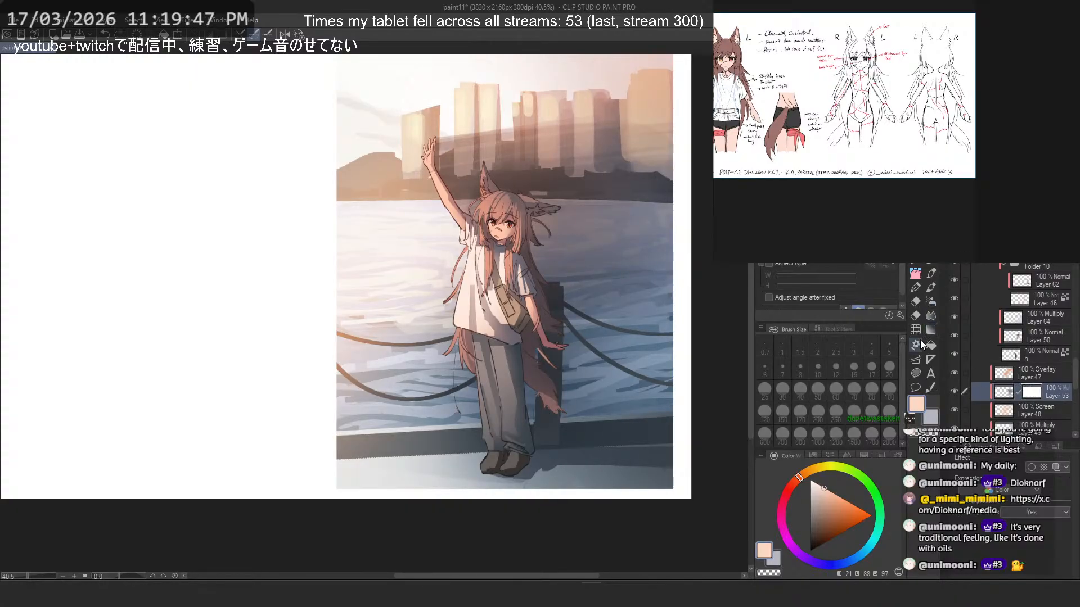
- Mask out part of the Multiply layer beside the figure with a transparent brush at sizes 150 and 200, undoing unwanted strokes
click(915, 261)
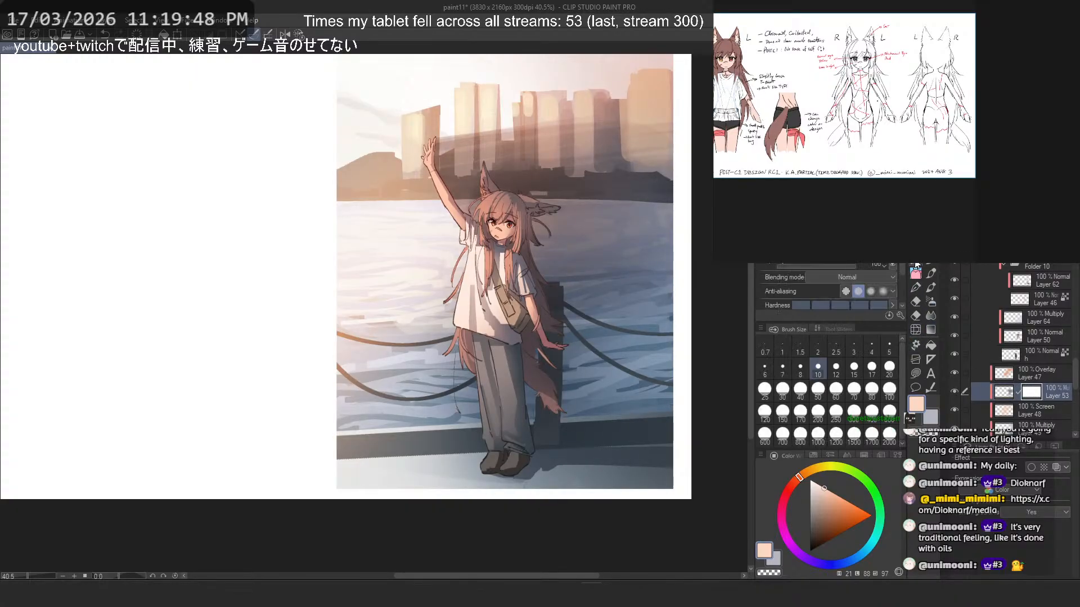
click(782, 411)
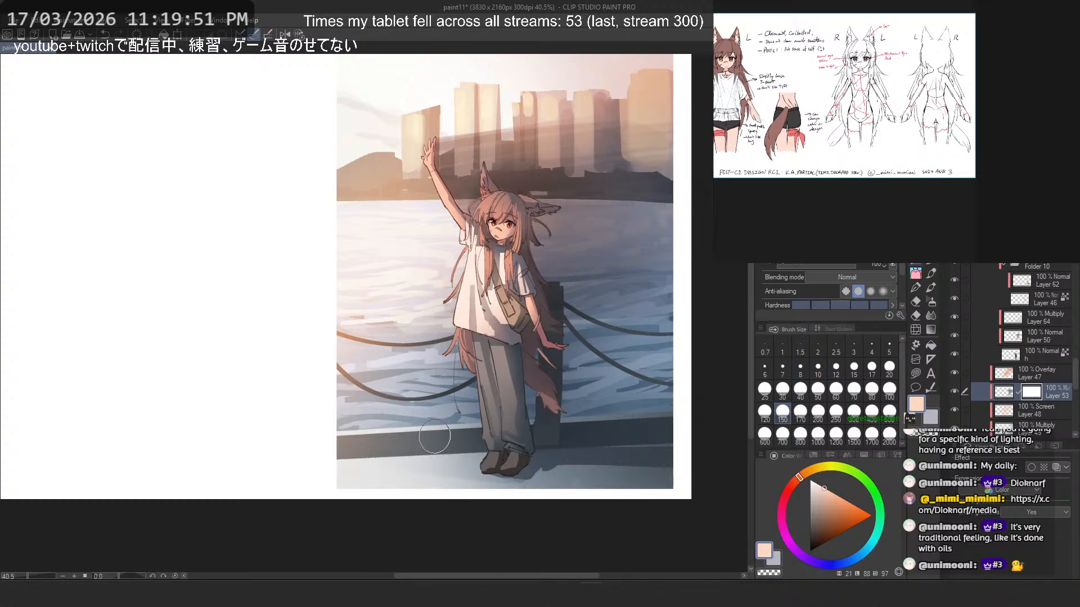
key(c)
drag(448, 316, 459, 411)
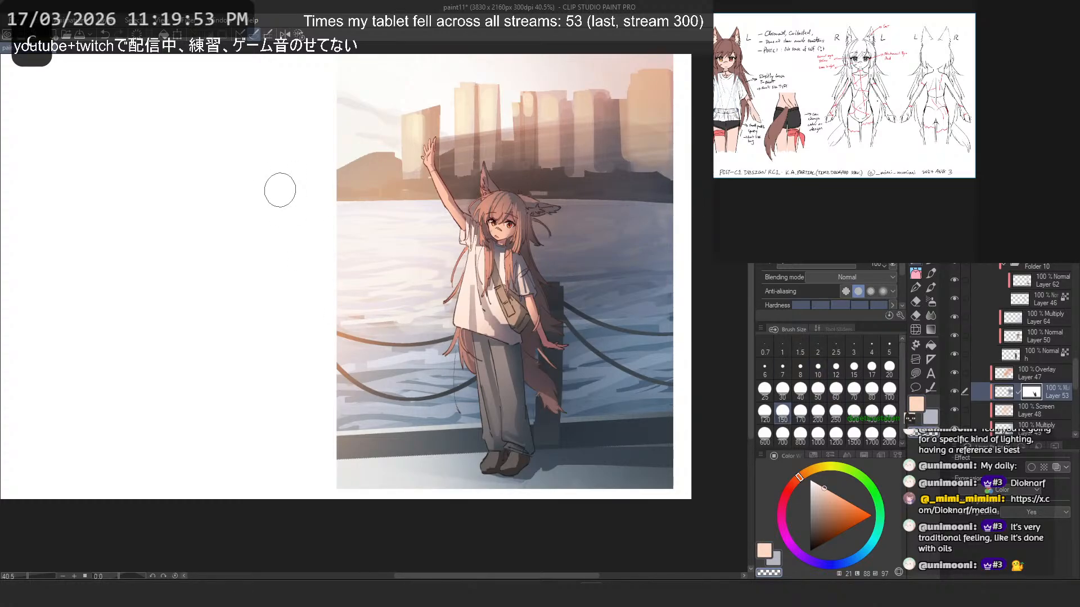
click(818, 411)
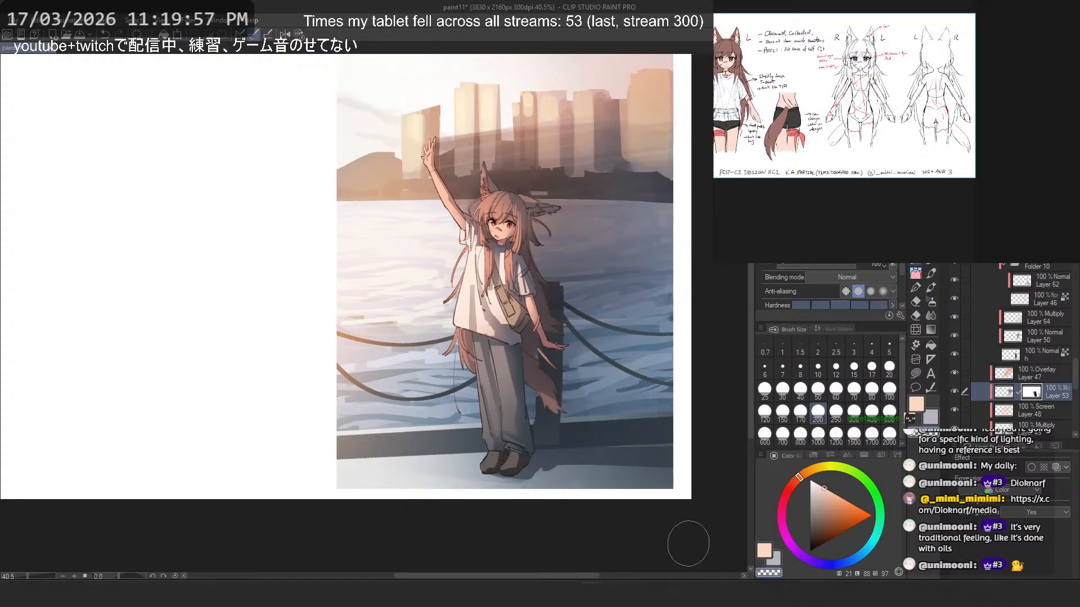
key(ctrl+z)
key(ctrl+z)
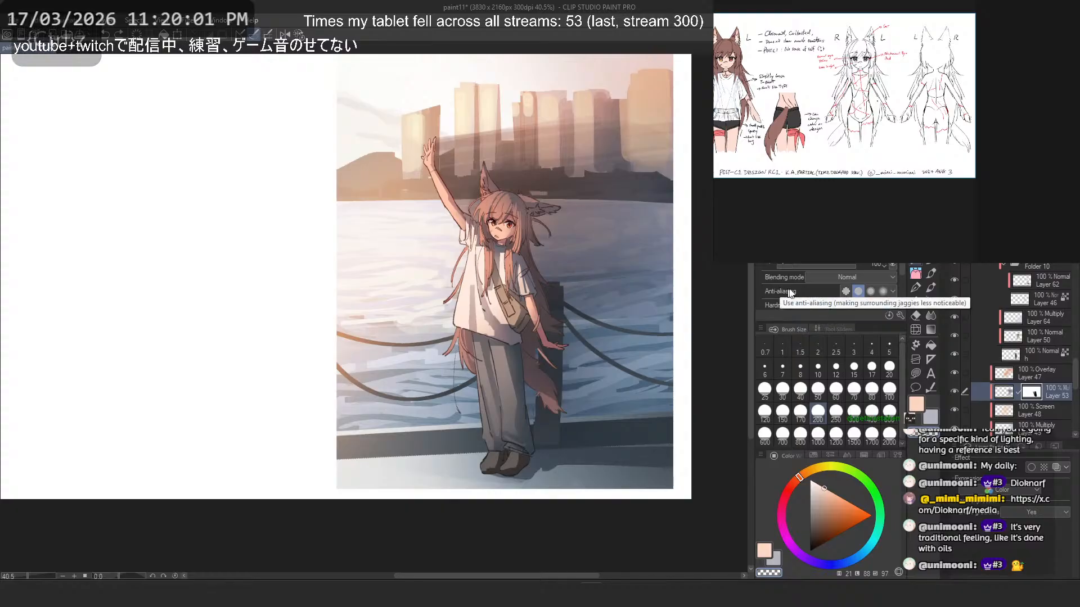
- Check the brush's opacity pen pressure settings, and try a masking stroke over the skyline and undo it
click(891, 266)
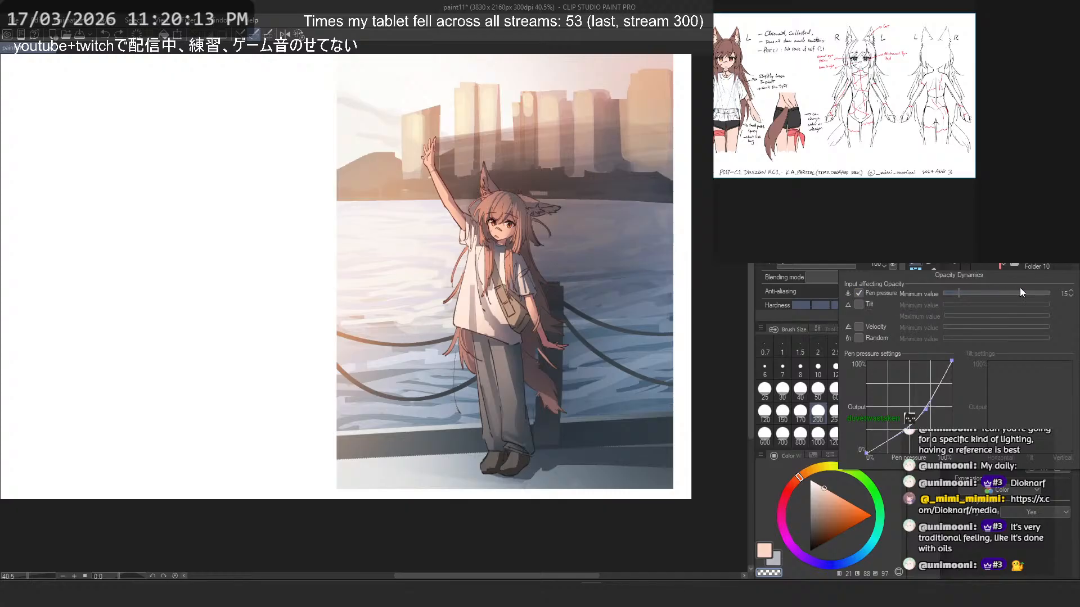
click(717, 324)
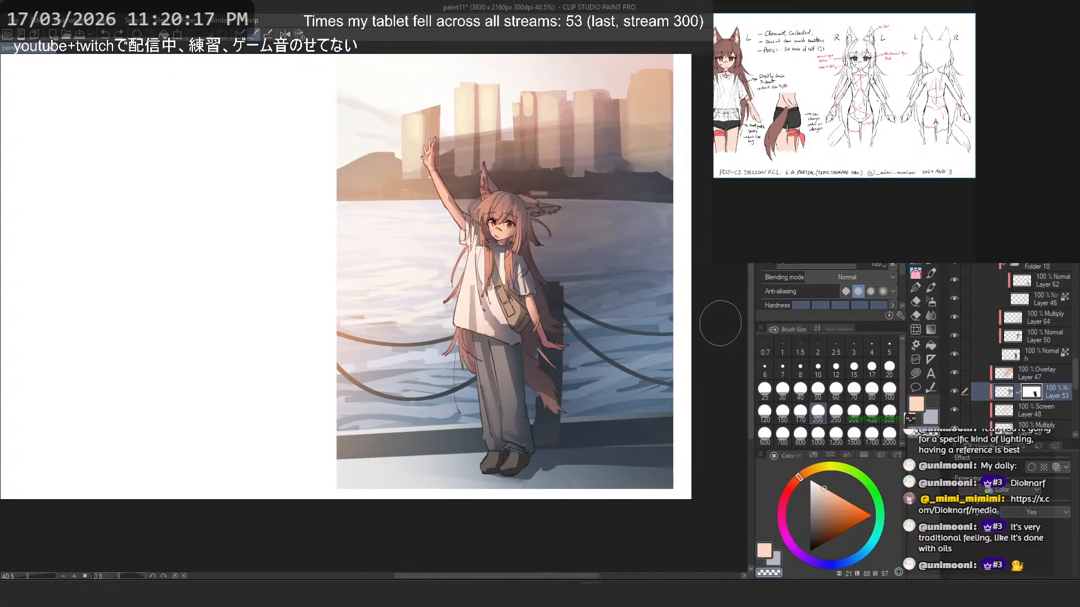
click(894, 264)
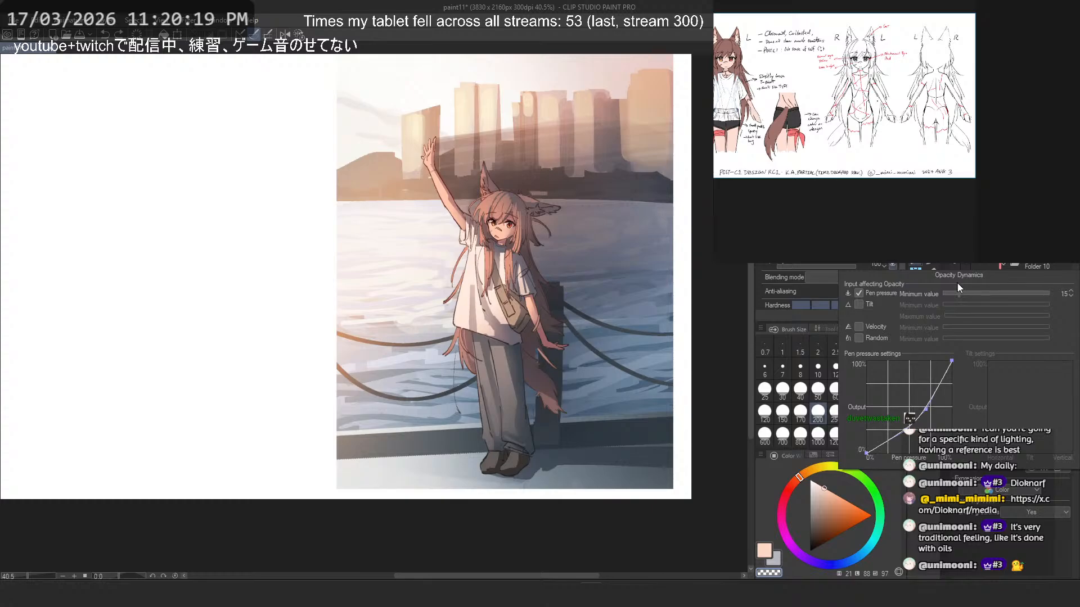
click(719, 306)
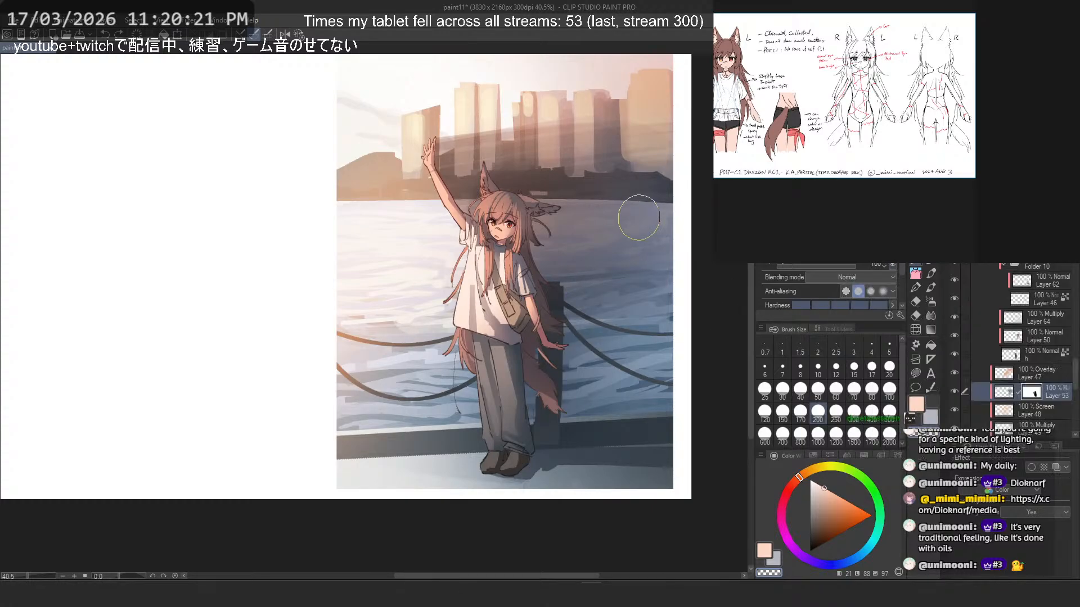
drag(652, 140, 509, 162)
key(ctrl+z)
- Try repeated mask strokes with a larger brush over the skyline and adjoining water on a rotated canvas, undoing them
key(ctrl+z)
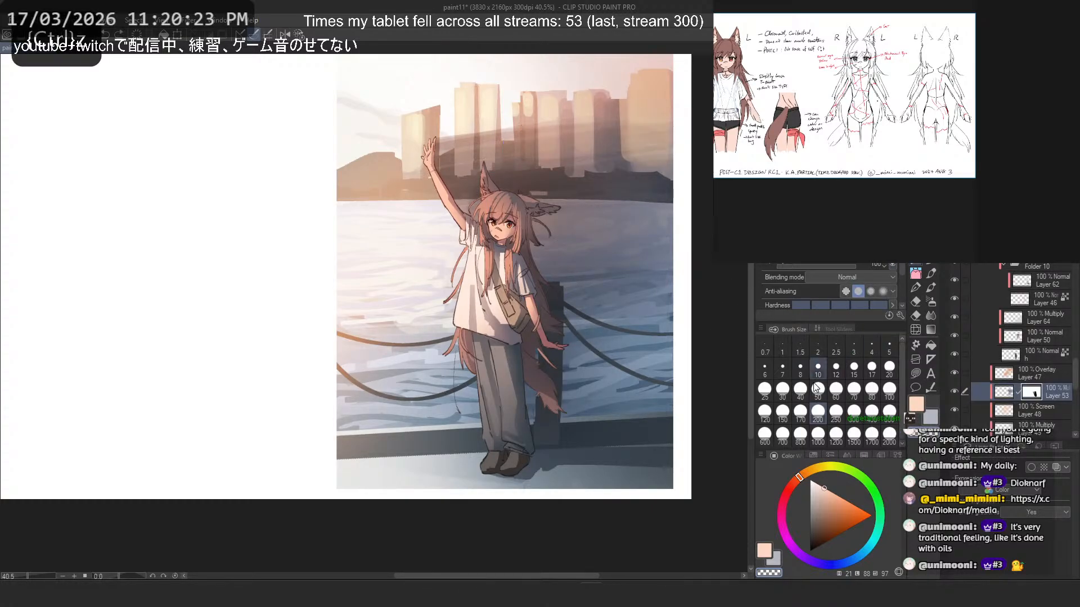
click(871, 413)
mouse_move(487, 428)
mouse_down()
mouse_move(533, 329)
mouse_move(524, 260)
mouse_up()
drag(309, 252, 461, 433)
key(ctrl+z)
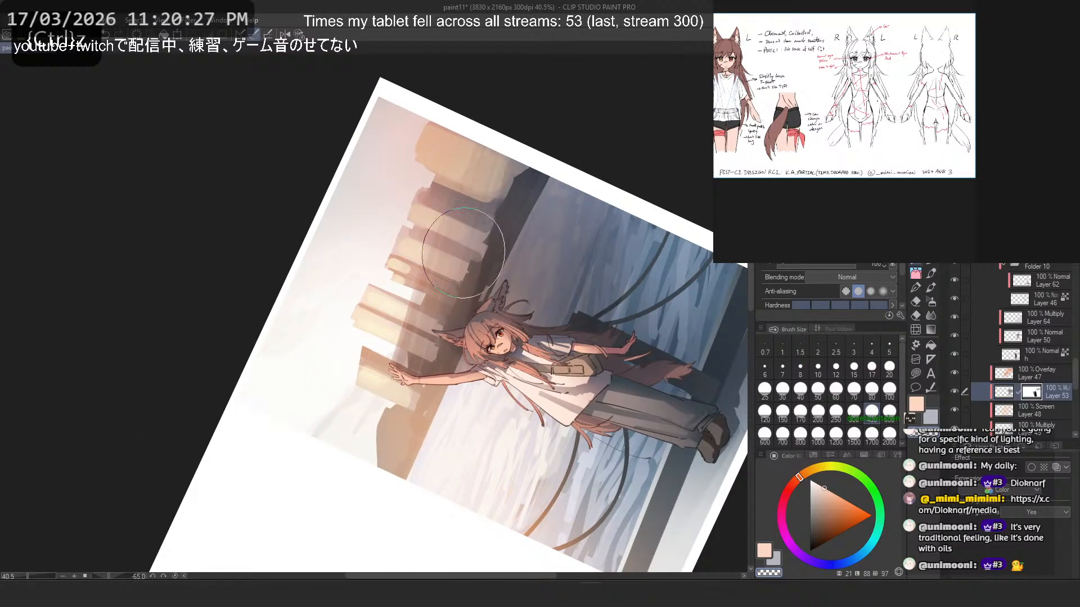
key(ctrl+z)
drag(461, 148, 462, 239)
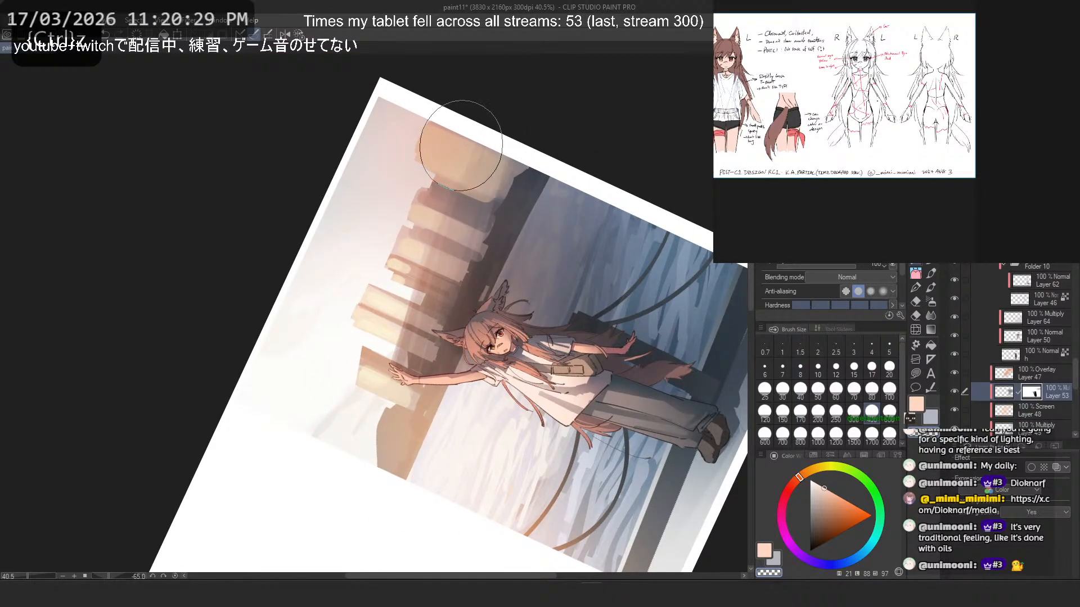
drag(543, 143, 524, 247)
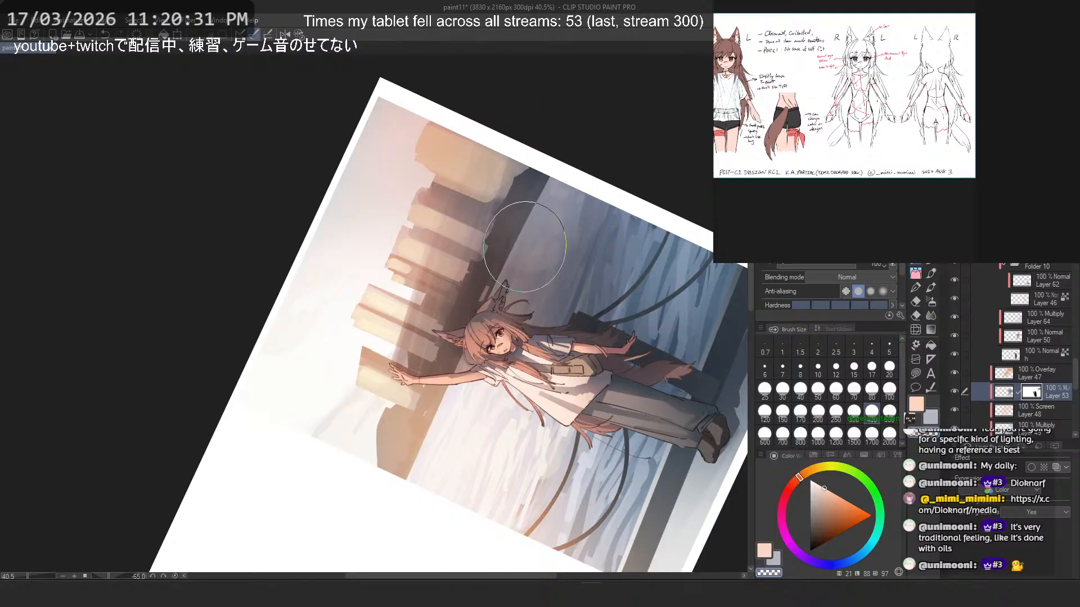
key(ctrl+z)
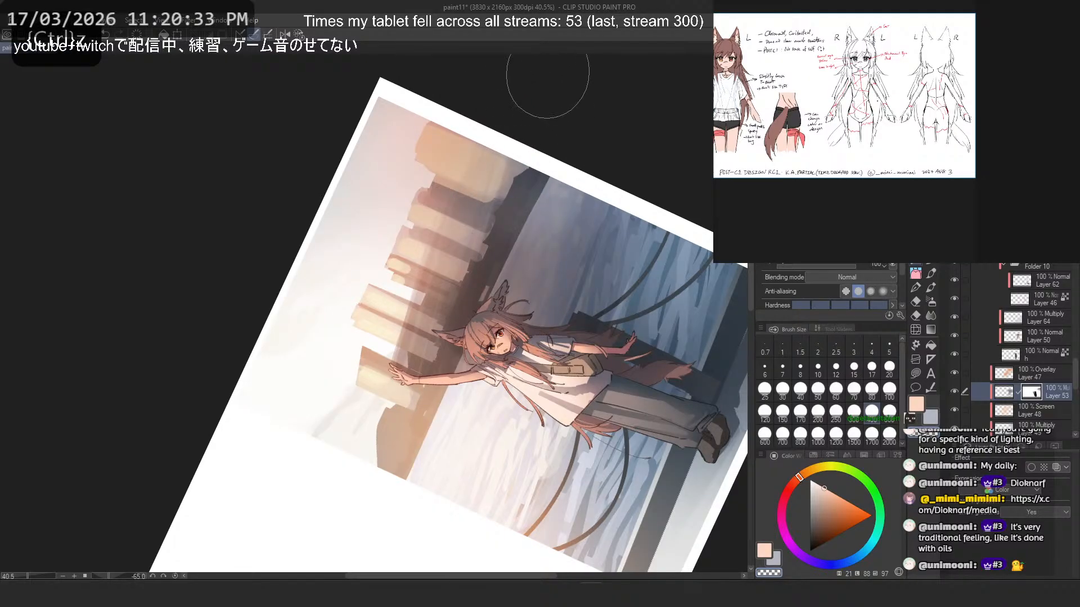
key(ctrl+z)
drag(464, 129, 415, 385)
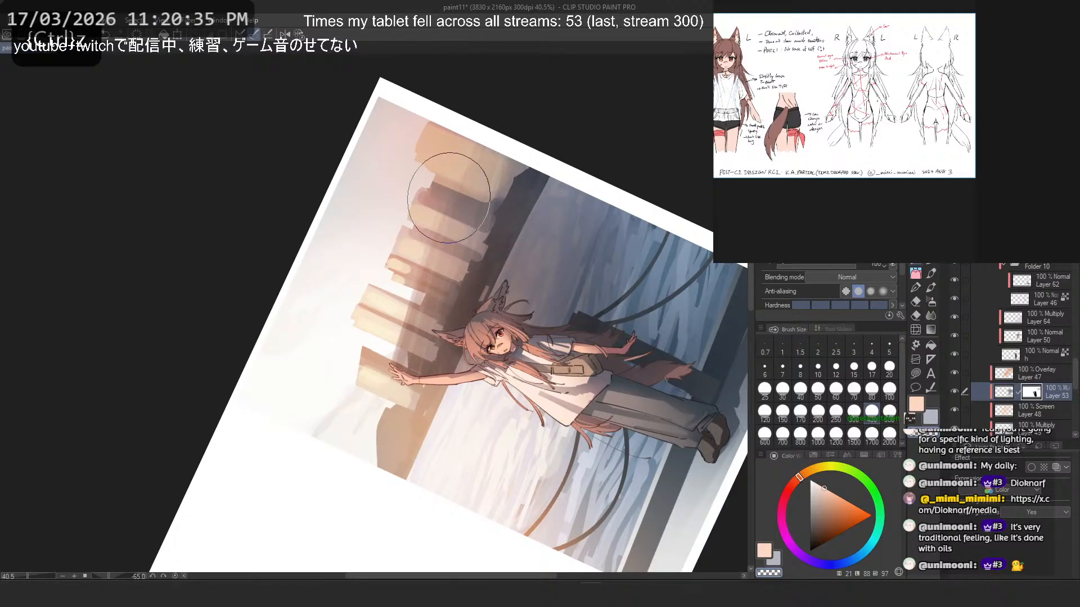
key(ctrl+z)
drag(455, 171, 410, 405)
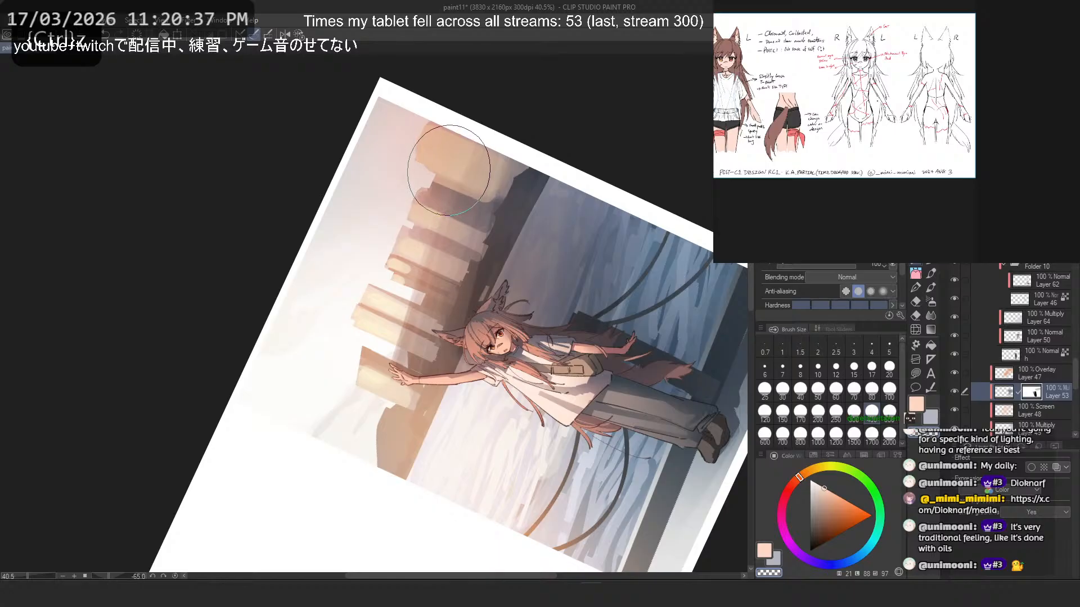
key(ctrl+z)
drag(461, 138, 413, 400)
key(ctrl+z)
drag(461, 146, 429, 275)
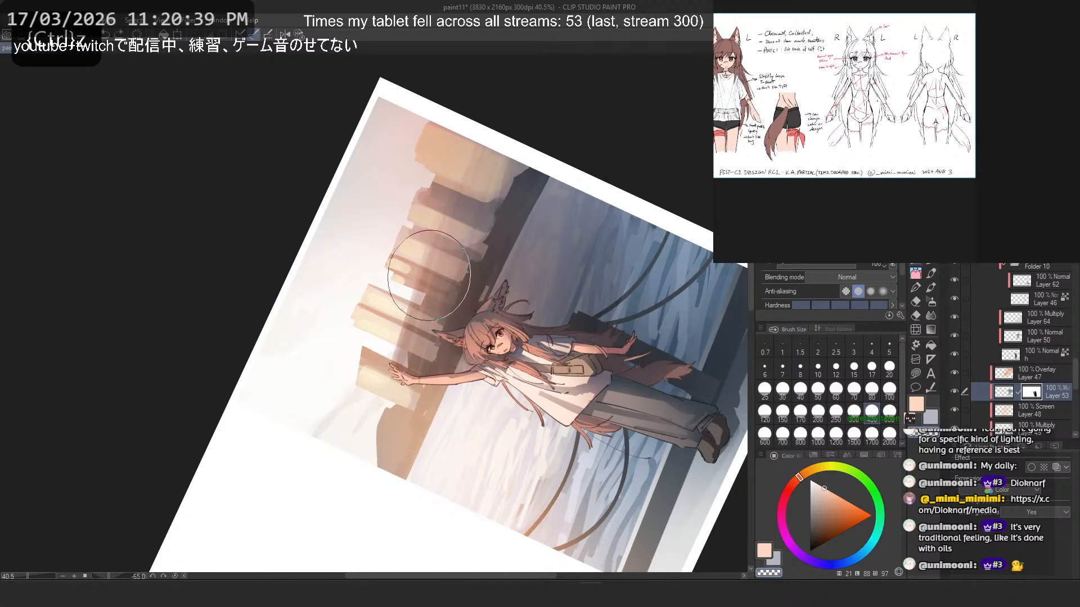
key(ctrl+z)
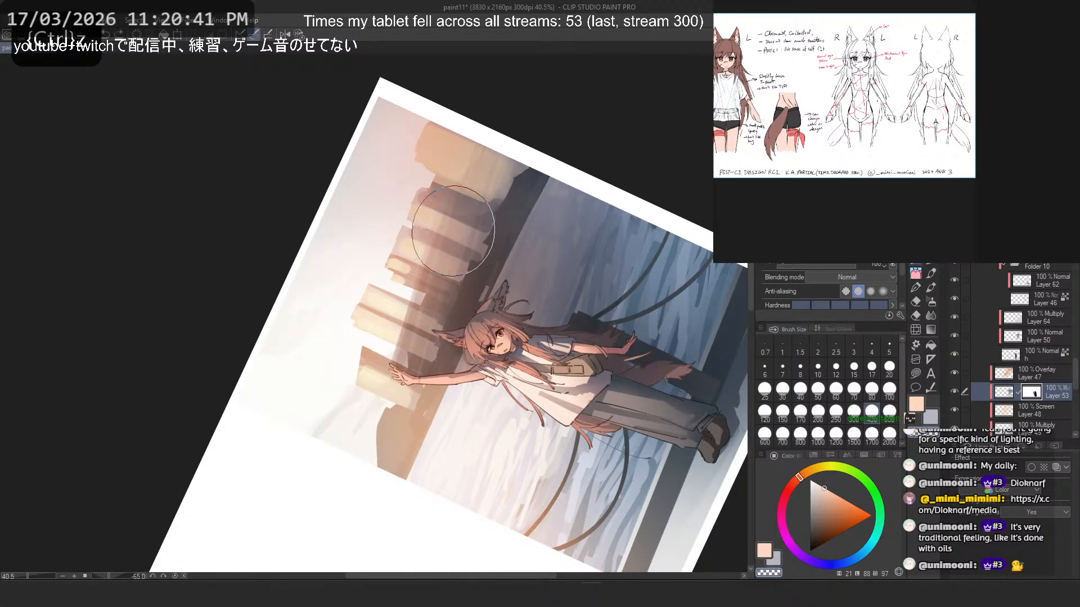
drag(454, 232, 456, 273)
key(ctrl+z)
drag(459, 152, 437, 258)
key(ctrl+z)
mouse_move(466, 187)
mouse_down()
mouse_move(437, 273)
mouse_move(422, 291)
mouse_up()
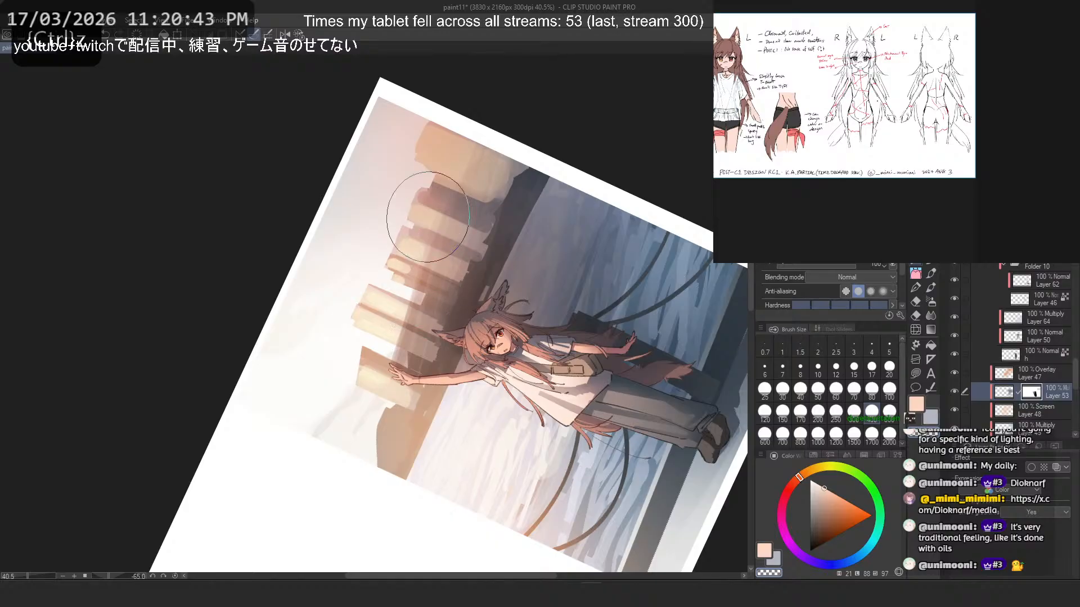
- Level the canvas and try sweeping mask strokes across the skyline buildings, undoing each one
click(299, 34)
scroll(532, 194, down, 5)
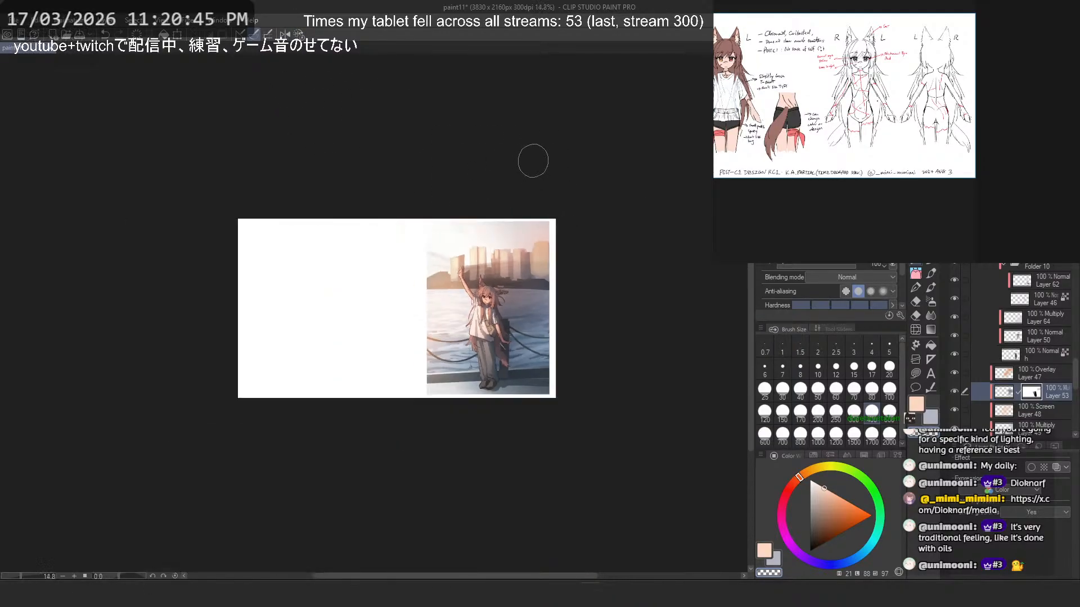
scroll(472, 220, up, 4)
key(ctrl+z)
drag(609, 316, 491, 329)
key(ctrl+z)
mouse_move(648, 296)
mouse_down()
mouse_move(475, 334)
mouse_move(637, 302)
mouse_move(471, 349)
mouse_up()
key(ctrl+z)
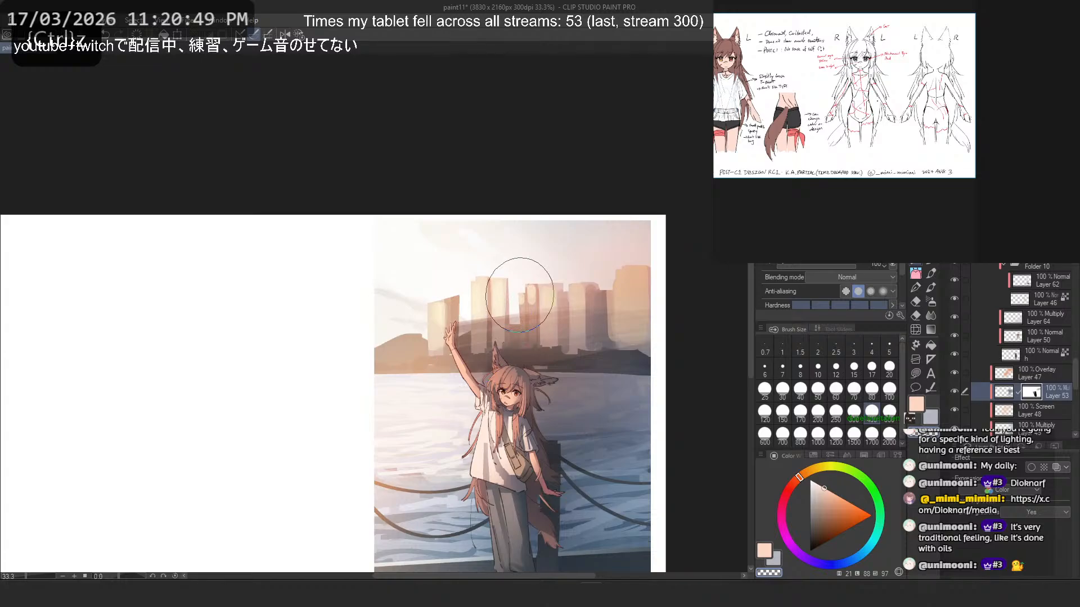
- Flip the canvas horizontally and try a mask stroke over the water beside the figure, undoing it
key(2)
scroll(489, 213, down, 3)
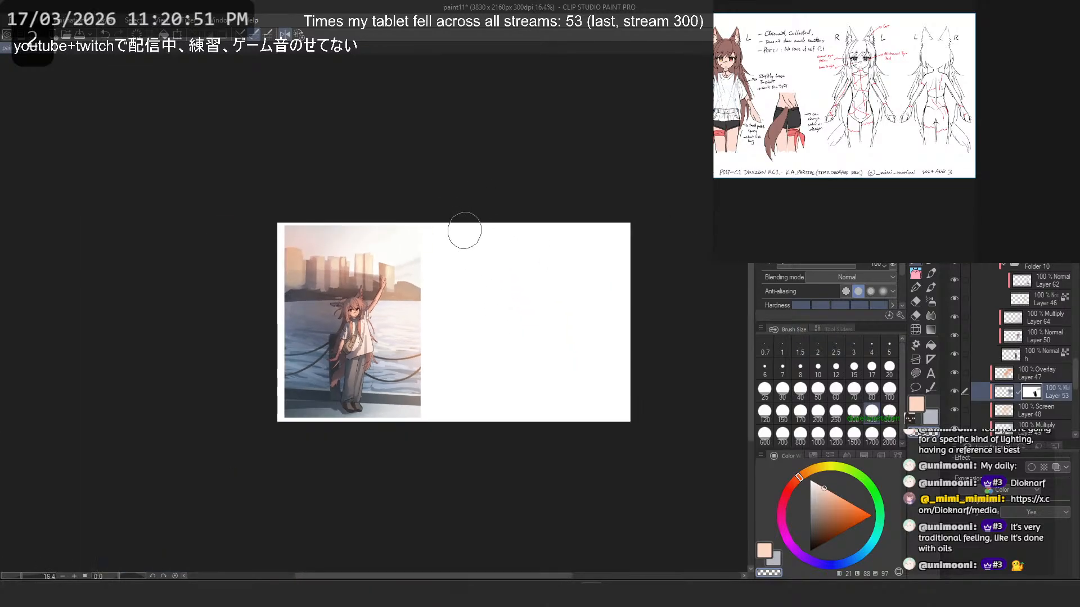
scroll(466, 229, up, 3)
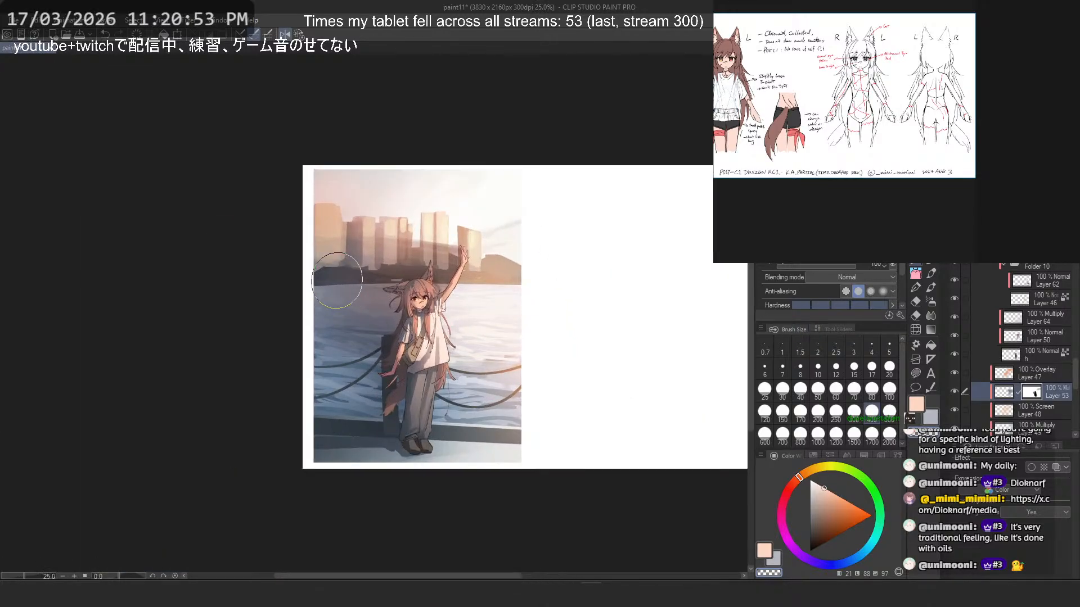
drag(391, 400, 341, 382)
key(ctrl+z)
key(c)
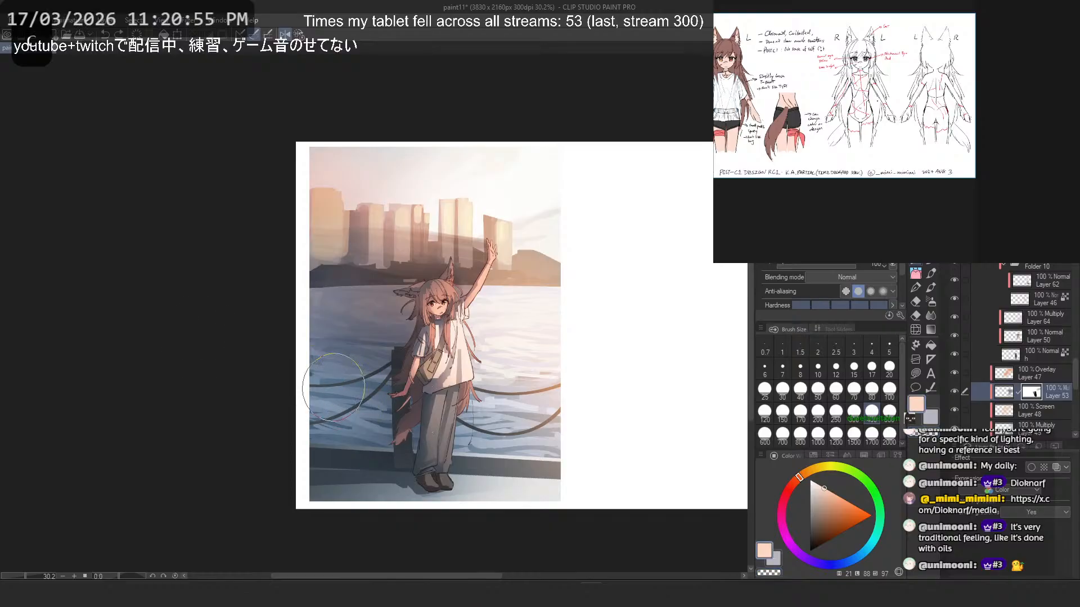
key(ctrl+z)
- Switch from the mask to layer 53 itself and try strokes over the water in a pale blue-gray, undoing them
click(1008, 393)
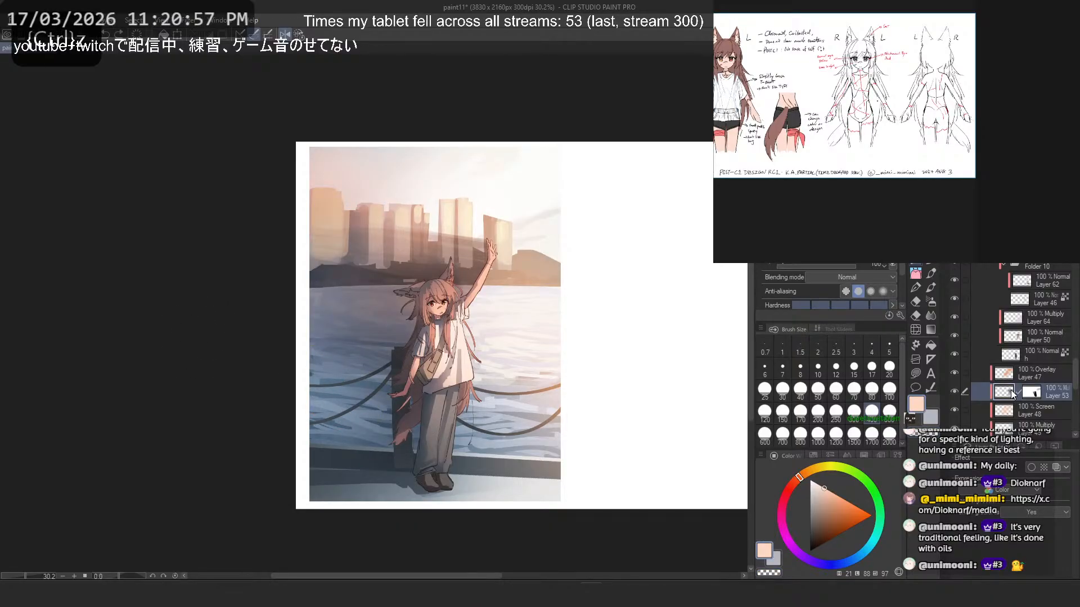
click(813, 494)
click(832, 562)
drag(403, 407, 292, 368)
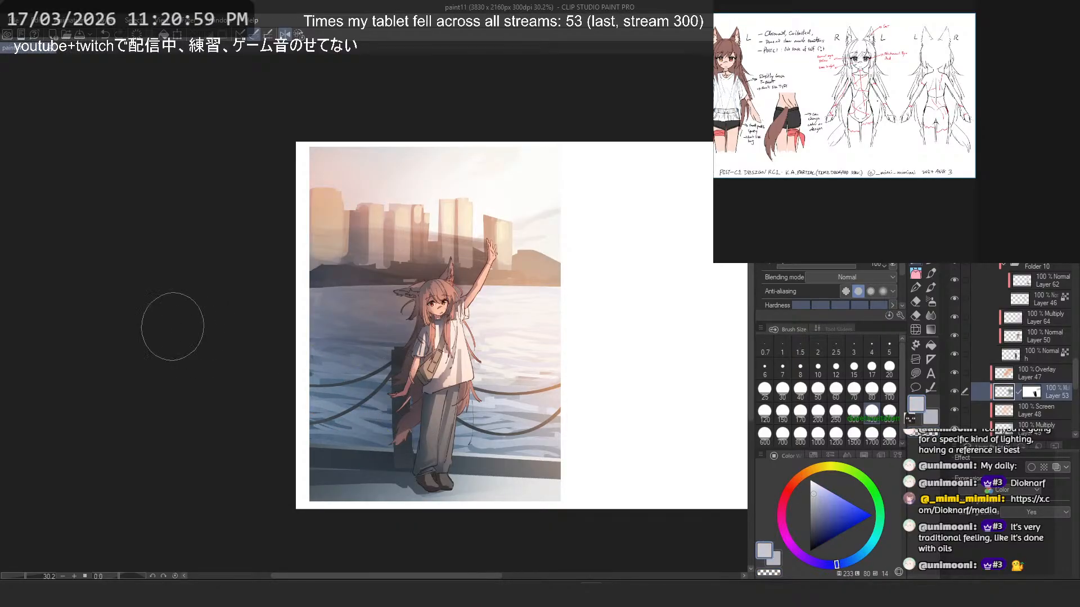
key(ctrl+z)
key(c)
drag(413, 420, 293, 377)
key(ctrl+z)
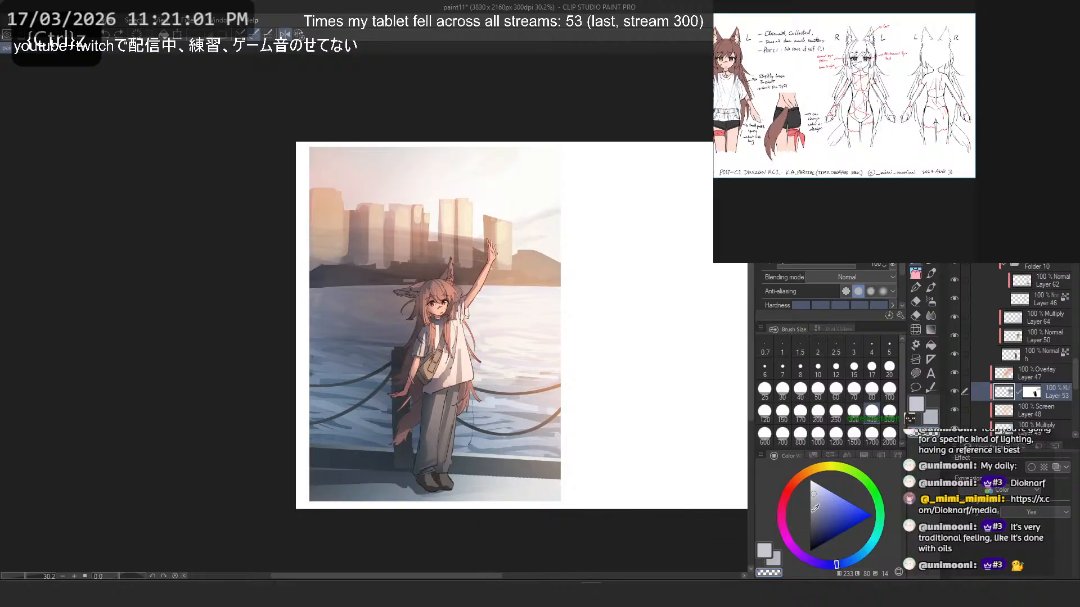
- Choose a darker blue-gray and try broad shading strokes on layer 53 over the water behind the figure, undoing unwanted ones
click(812, 510)
mouse_move(393, 421)
mouse_down()
mouse_move(298, 387)
mouse_move(313, 373)
mouse_up()
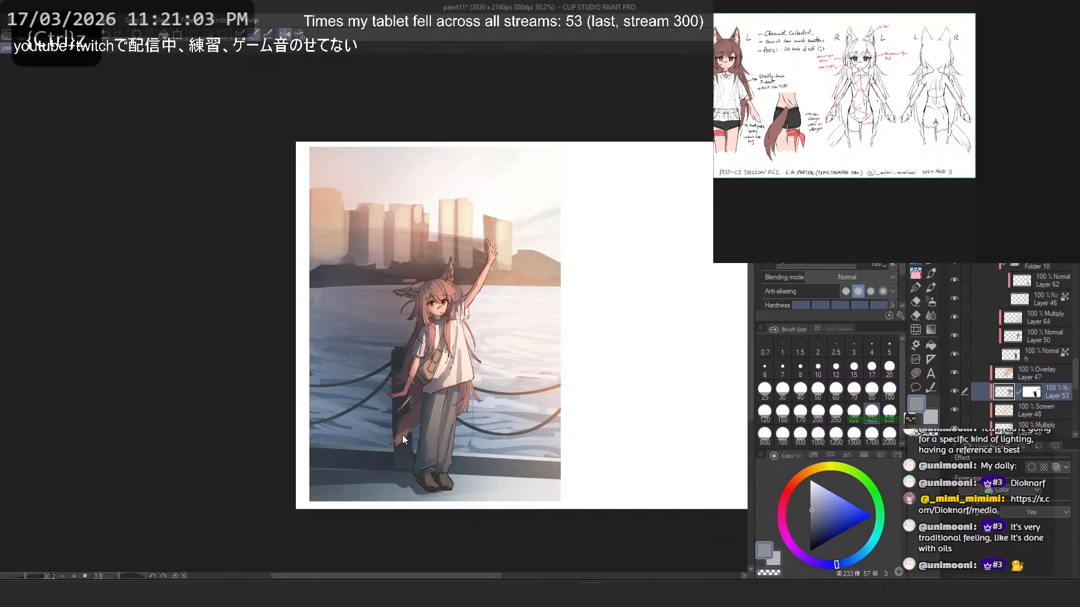
drag(388, 424, 258, 358)
key(ctrl+z)
drag(414, 409, 216, 341)
drag(362, 433, 233, 399)
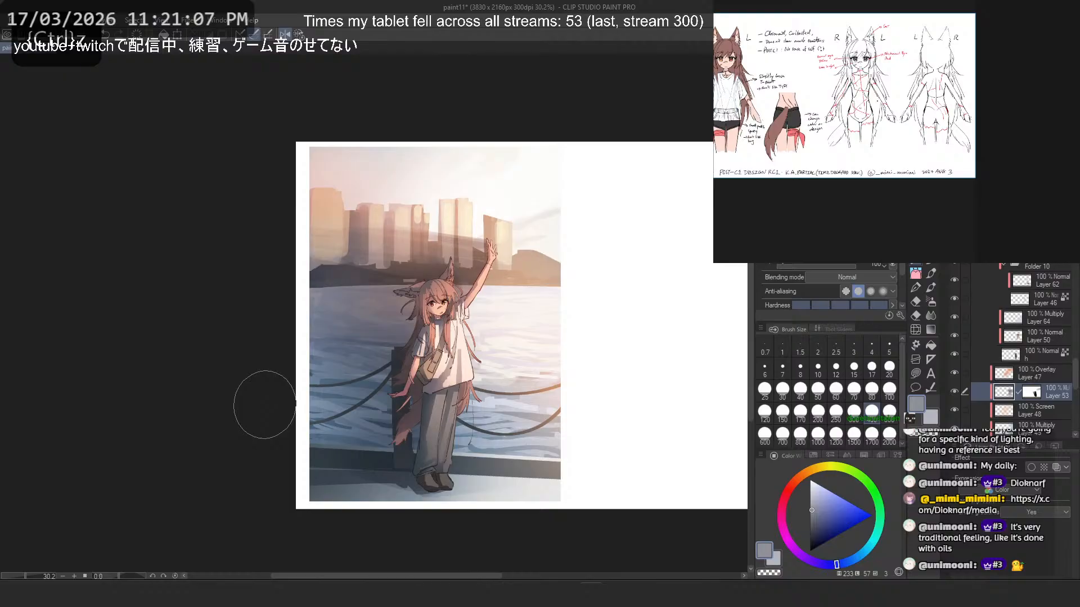
mouse_move(392, 457)
mouse_down()
mouse_move(262, 399)
mouse_move(338, 421)
mouse_move(408, 460)
mouse_move(347, 388)
mouse_up()
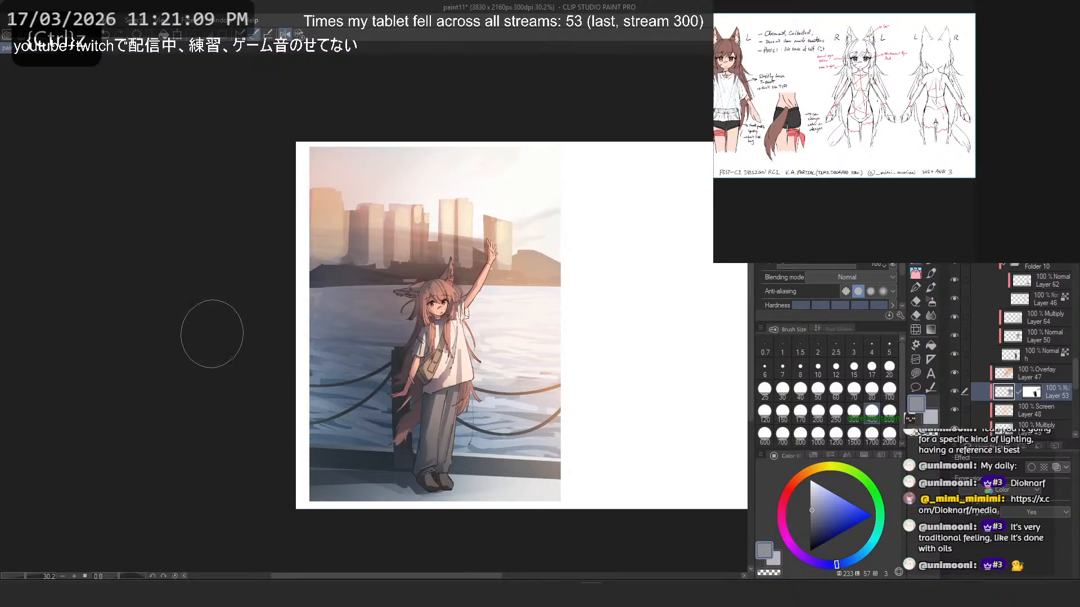
key(ctrl+z)
key(ctrl+z)
- Shade along the shoreline below the skyline on layer 53 with a size 40 brush, undoing the unwanted strokes
mouse_move(338, 332)
mouse_down()
mouse_move(292, 327)
mouse_move(309, 223)
mouse_up()
drag(336, 257, 423, 352)
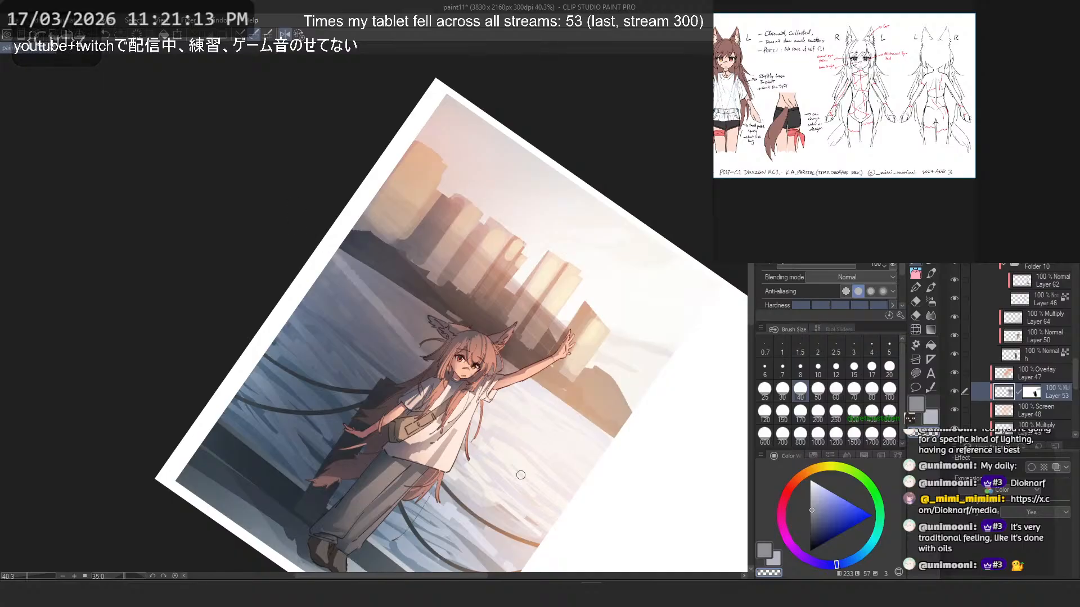
key(ctrl+z)
drag(347, 255, 417, 336)
key(ctrl+z)
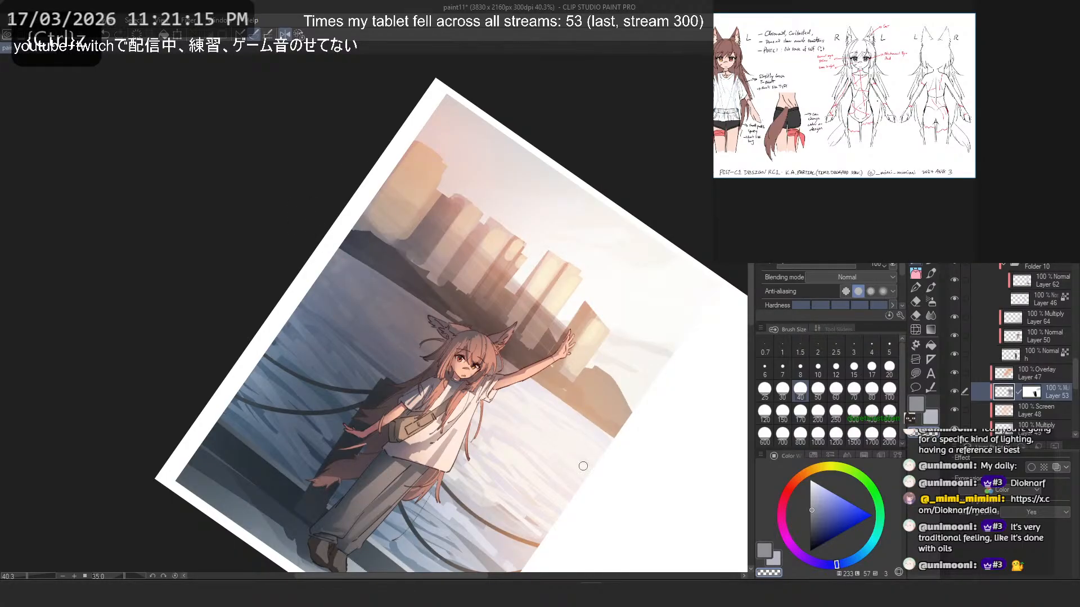
drag(329, 202, 533, 459)
key(ctrl+z)
drag(318, 202, 556, 491)
key(ctrl+z)
drag(345, 224, 541, 461)
- Try a short shading stroke over the water and undo it, and redraw a shading stroke across the quay
drag(313, 273, 359, 330)
key(ctrl+z)
drag(244, 479, 302, 568)
key(ctrl+z)
drag(224, 482, 297, 561)
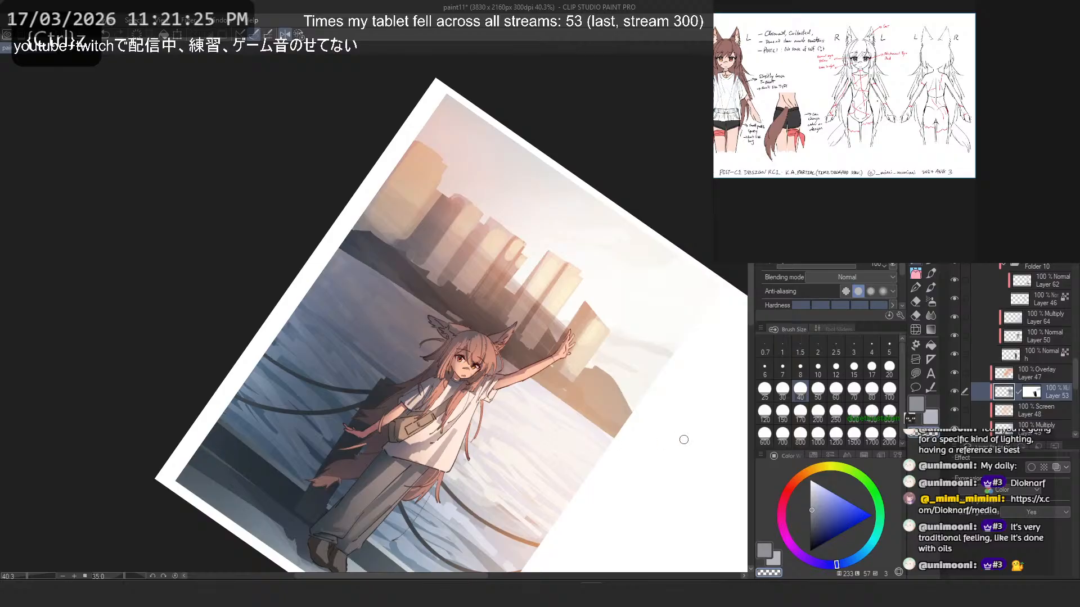
- Increase the brush size to 70 and undo the last strokes around the quay
key(bracketright)
key(bracketright)
key(bracketright)
scroll(368, 236, down, 5)
key(minus)
key(minus)
key(minus)
scroll(284, 398, up, 6)
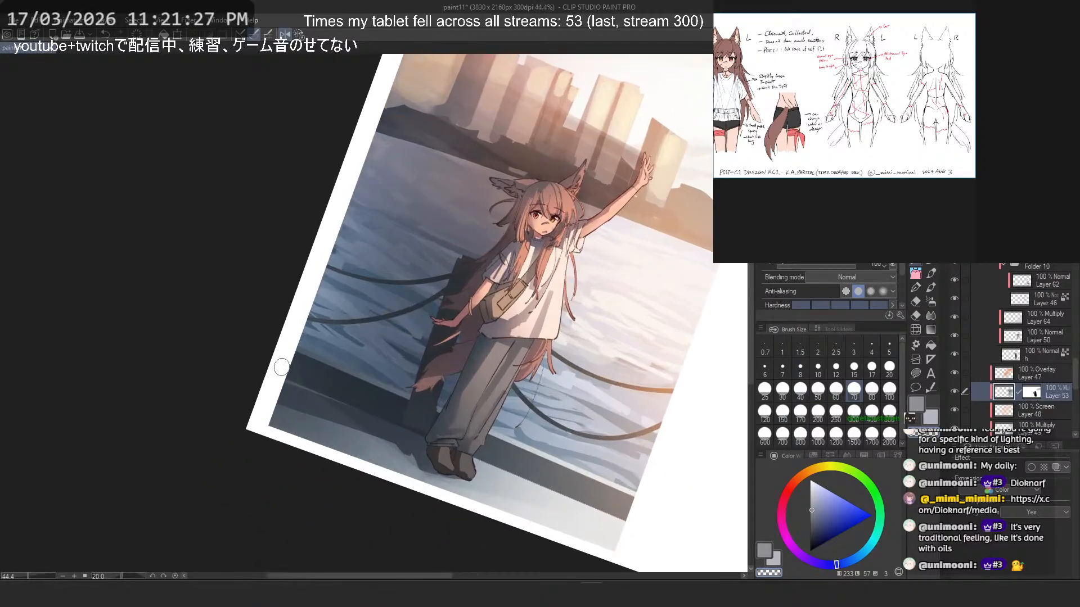
key(ctrl+z)
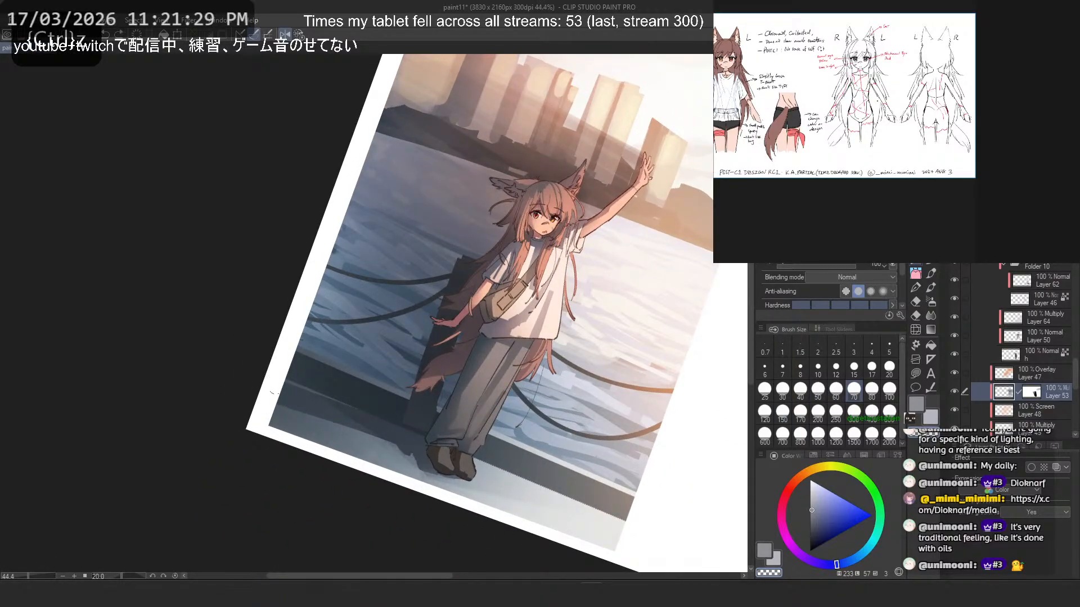
key(ctrl+z)
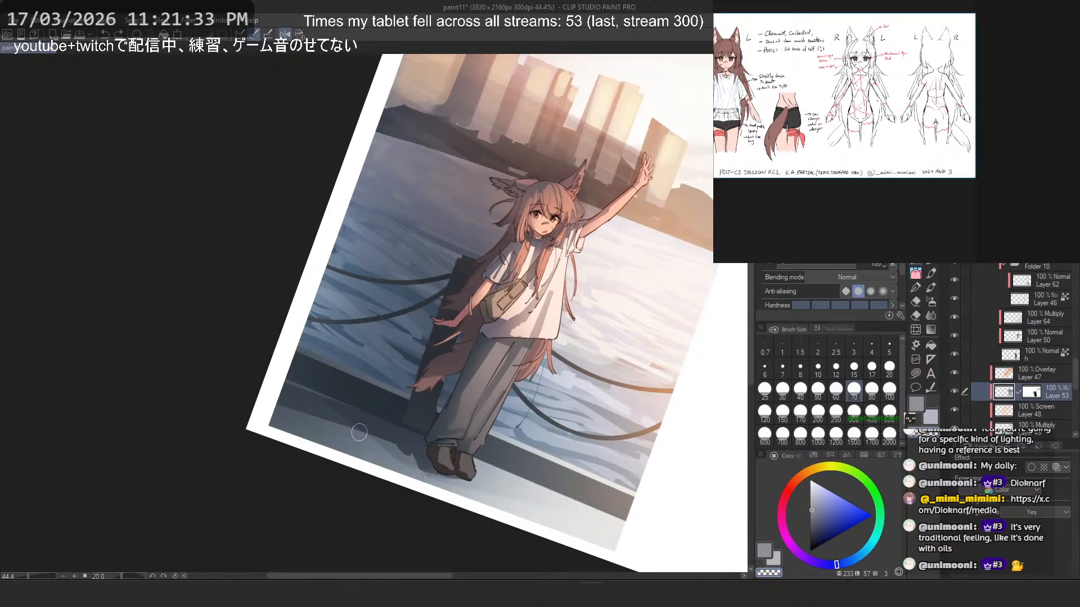
- Return to the level, unflipped view and try shading the quay around the figure's feet, undoing the strokes
click(299, 35)
scroll(559, 302, down, 2)
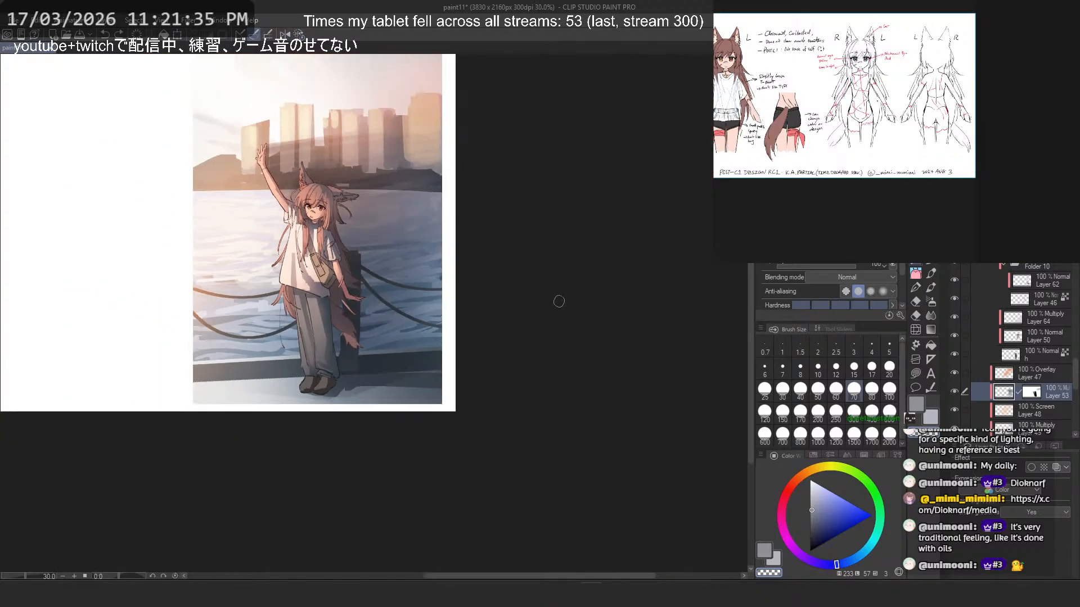
scroll(605, 340, up, 2)
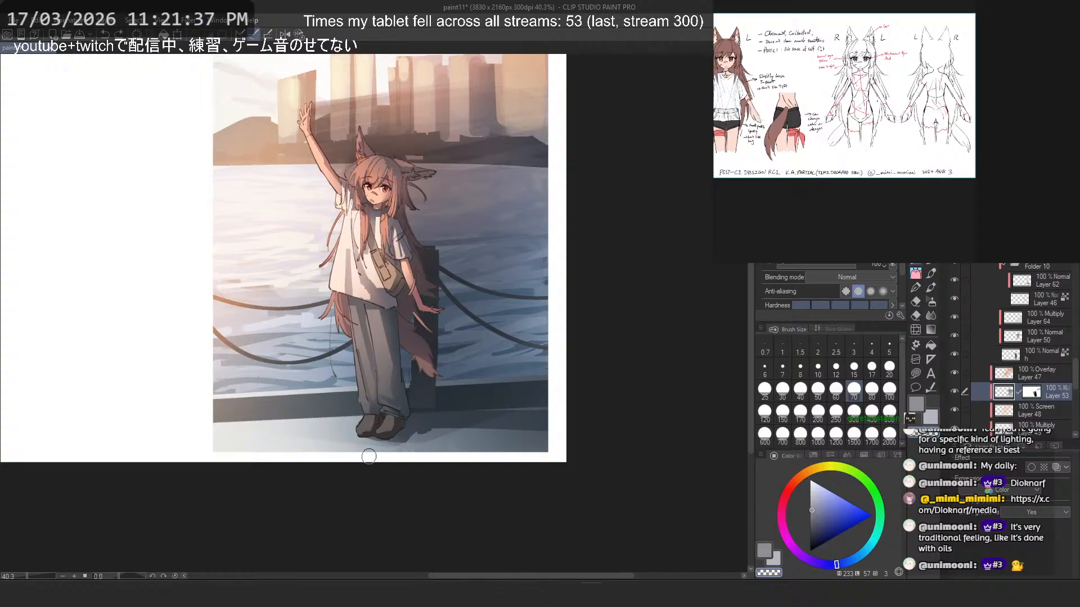
key(ctrl+z)
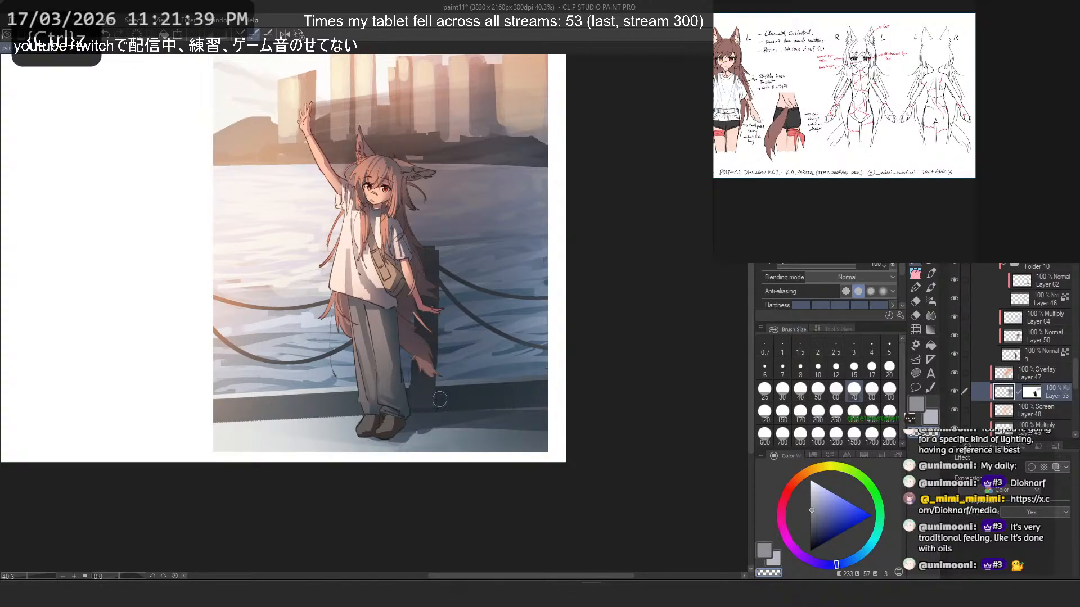
key(ctrl+z)
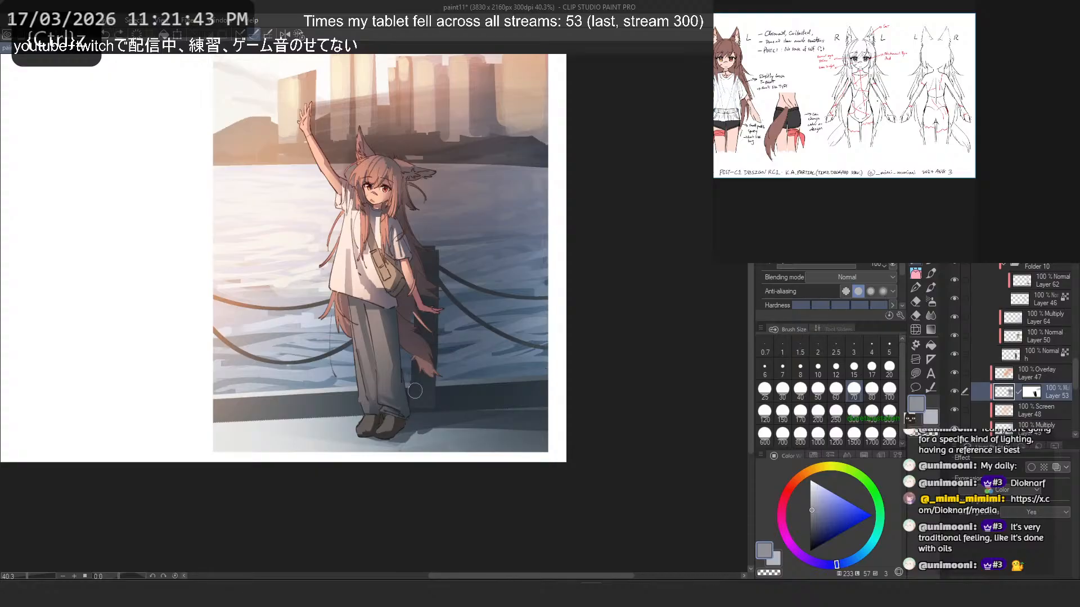
- Check the shading on the whole illustration at several zoom levels and look through the layer list
drag(539, 355, 617, 426)
scroll(633, 403, down, 1)
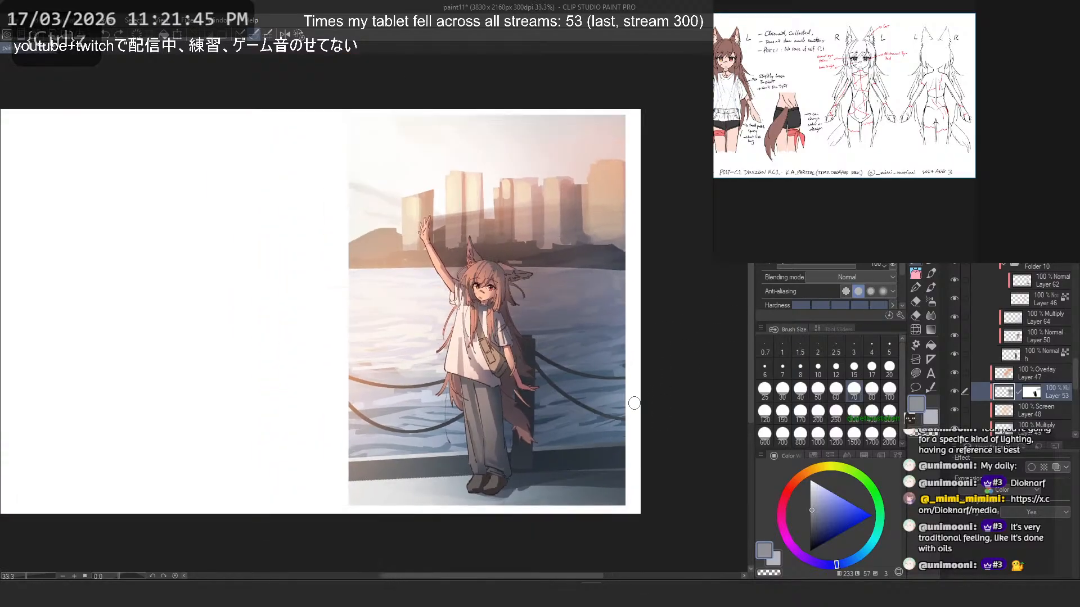
scroll(1028, 413, down, 1)
scroll(1012, 394, up, 2)
scroll(1003, 380, up, 3)
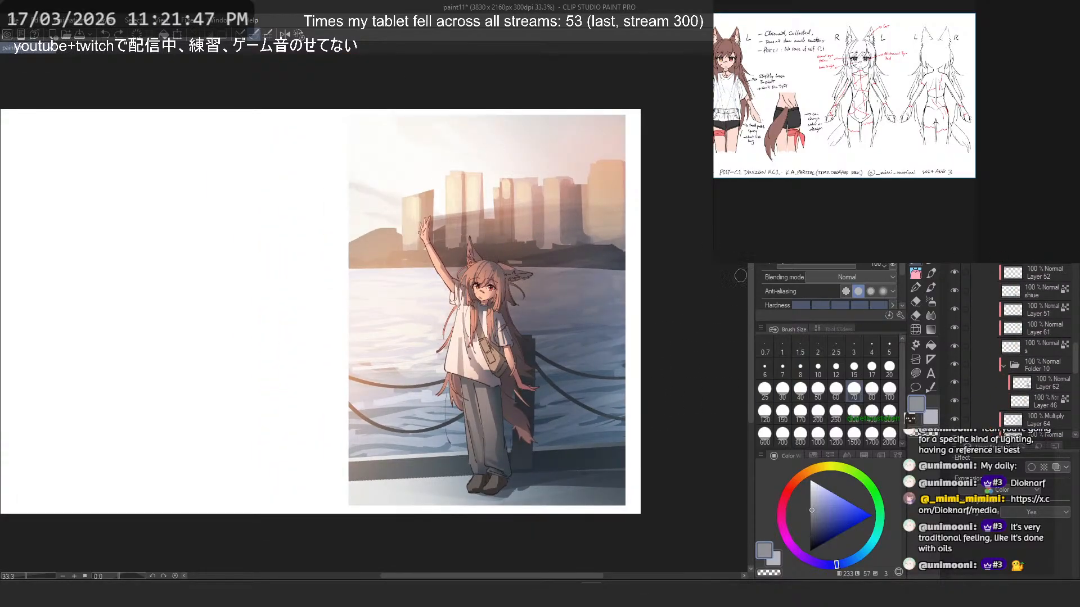
scroll(513, 304, down, 4)
scroll(513, 304, up, 4)
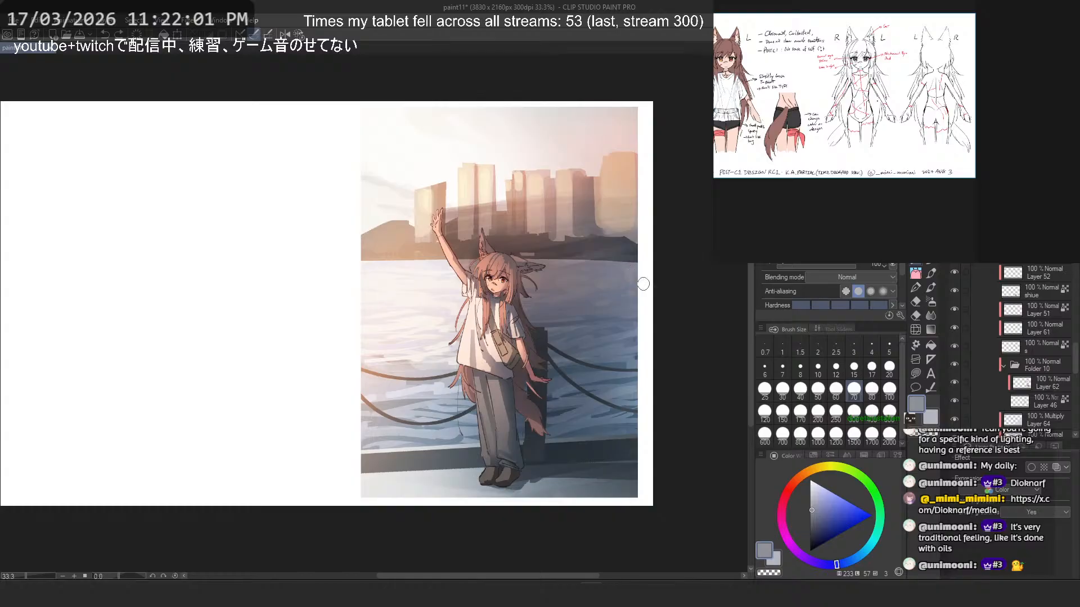
- Look over the full reference board with its outfit and harbor photos, and find layer 53 in the layer list
scroll(998, 129, down, 2)
drag(858, 213, 993, 126)
scroll(993, 126, down, 1)
drag(852, 182, 897, 148)
scroll(889, 145, down, 2)
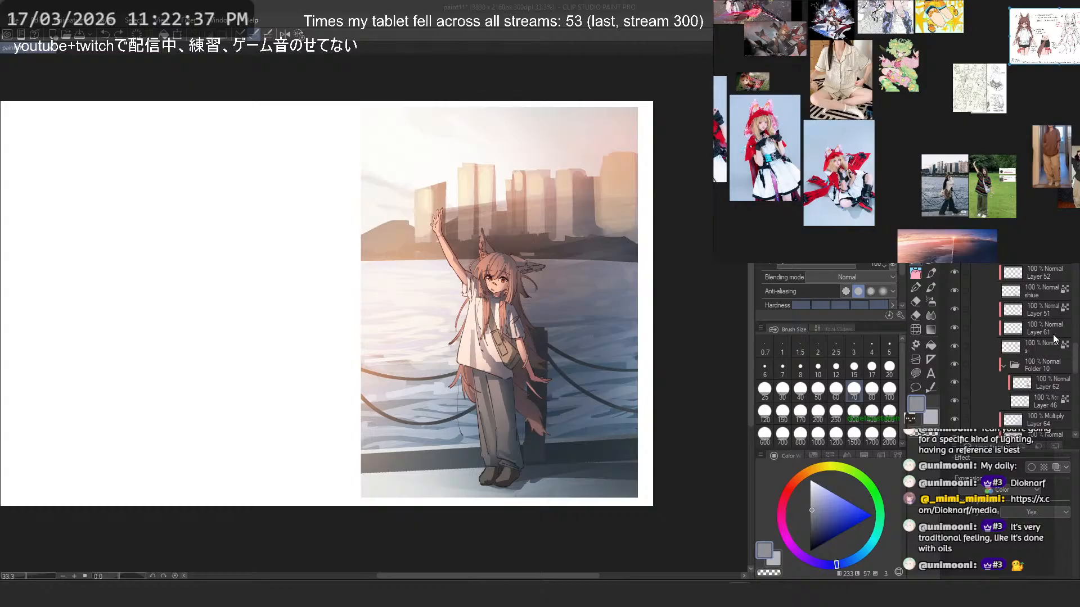
scroll(1045, 332, down, 5)
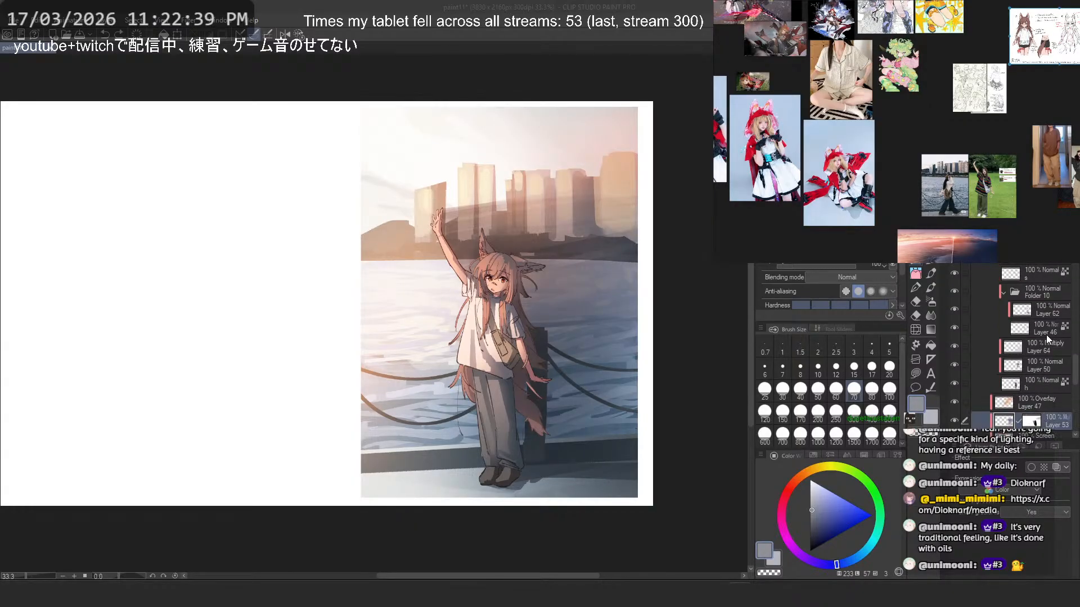
- Compare the character layers by toggling their visibility and add a new layer above layer 62 in Folder 10
click(953, 325)
click(952, 325)
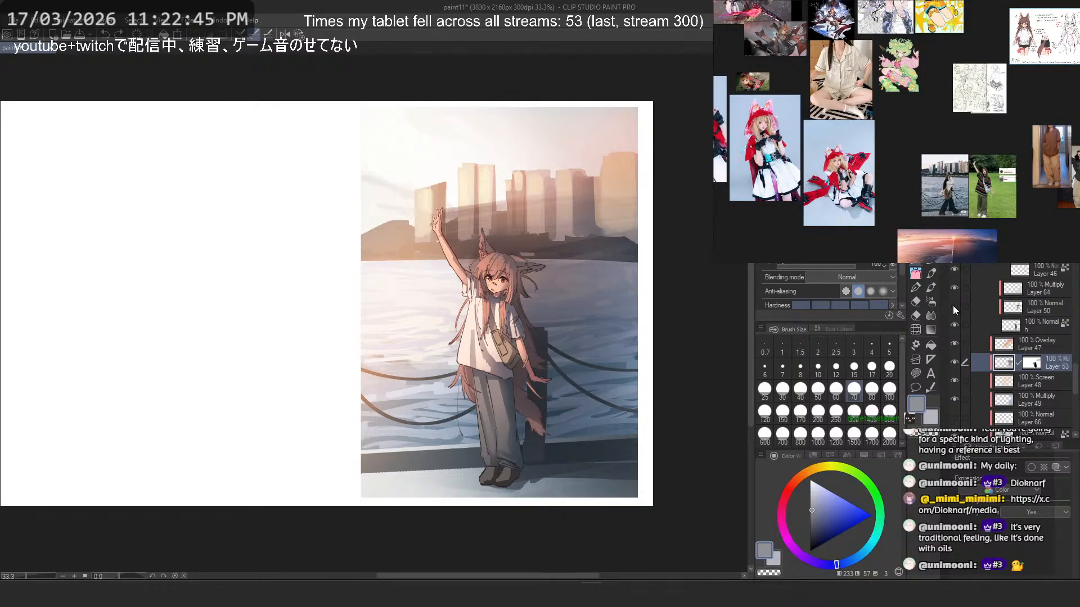
click(953, 269)
click(954, 269)
scroll(1024, 338, up, 2)
click(1038, 308)
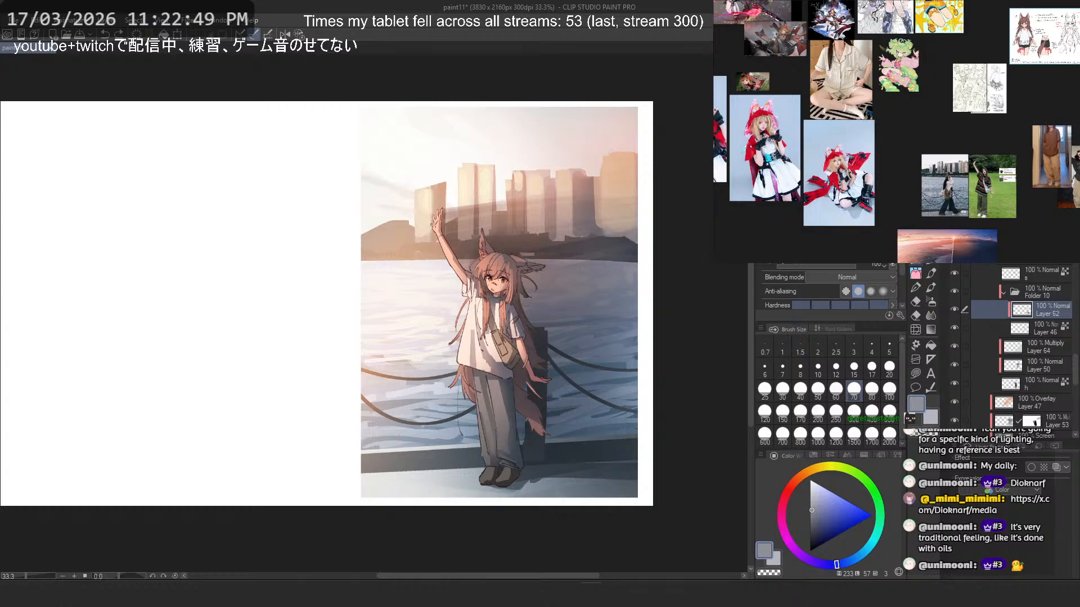
key(ctrl+shift+n)
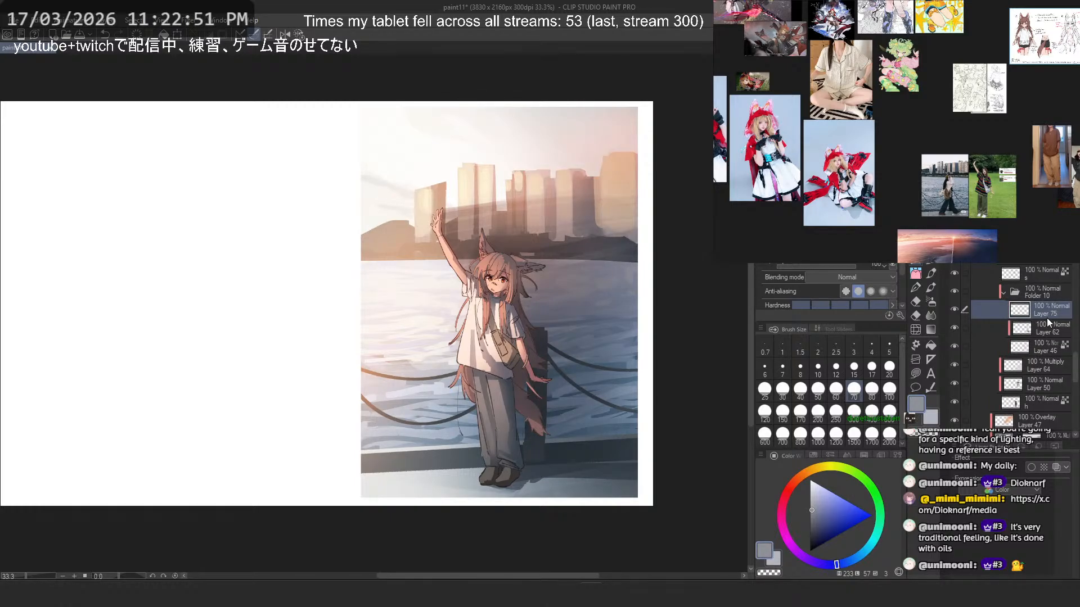
- Switch to the pen, sample the peach skin color from the raised arm and set the brush size to 8
scroll(516, 259, up, 5)
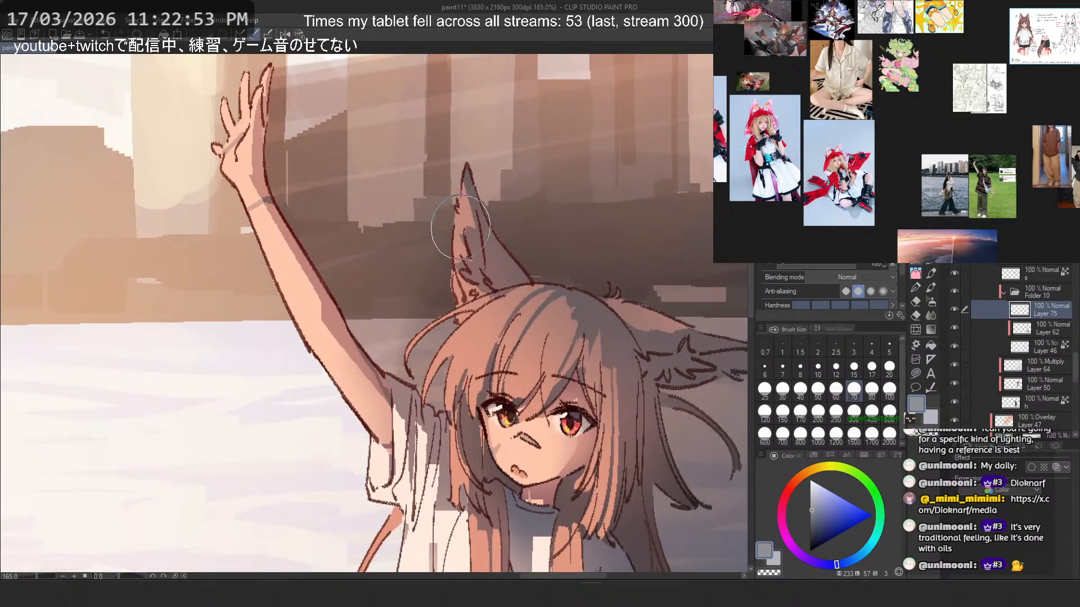
scroll(475, 231, up, 1)
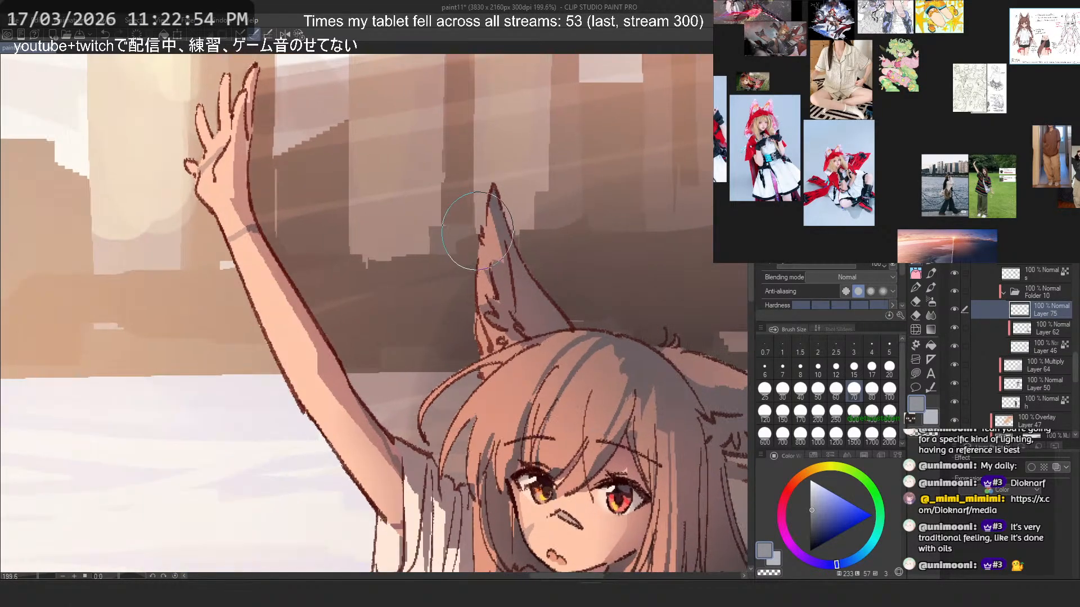
click(917, 302)
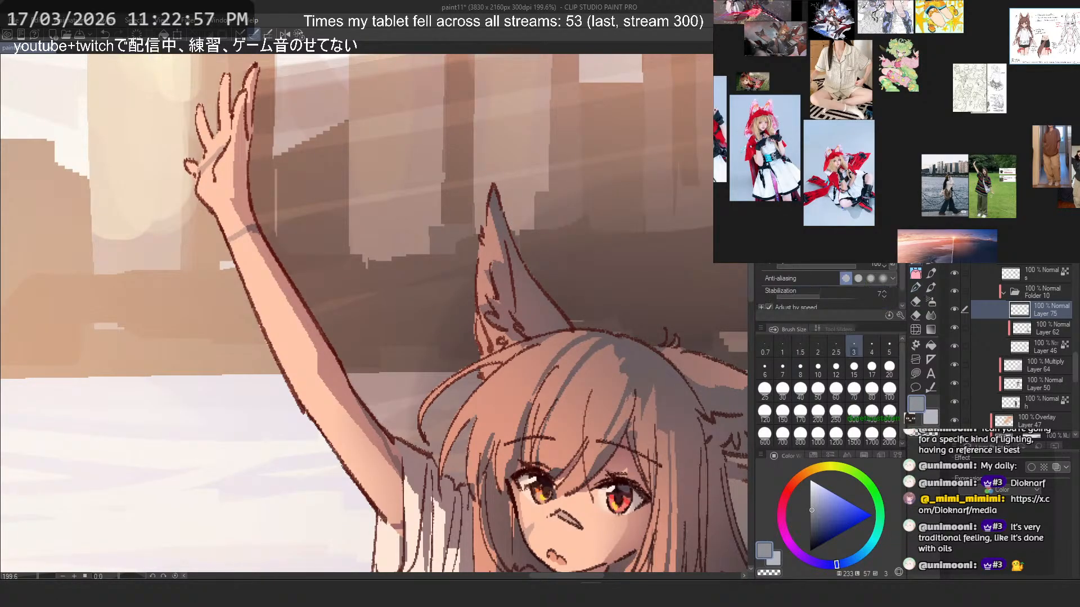
drag(494, 263, 510, 340)
key(ctrl+z)
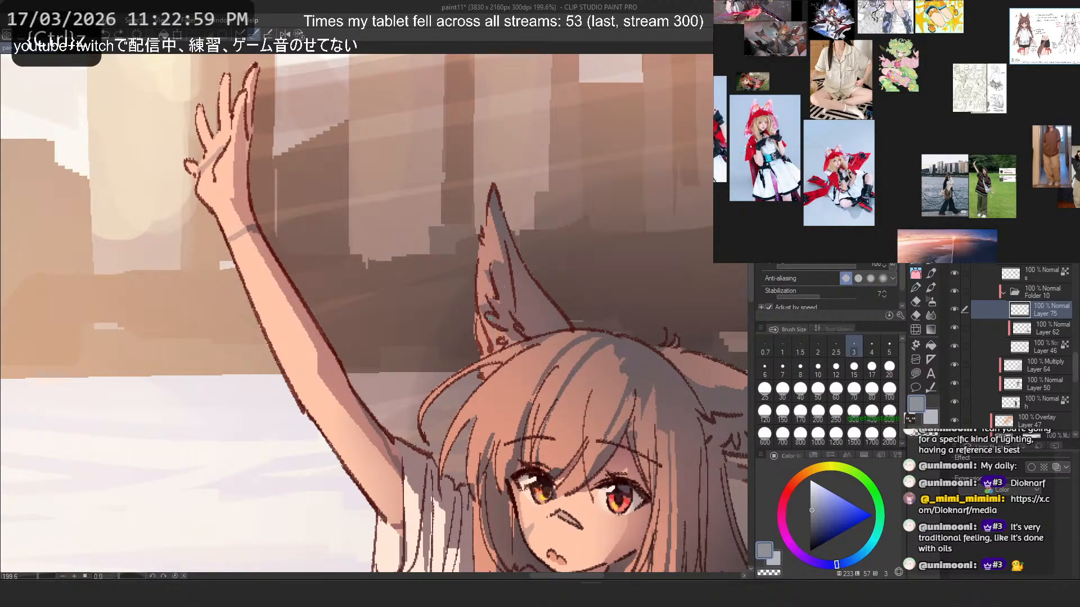
alt+click(279, 377)
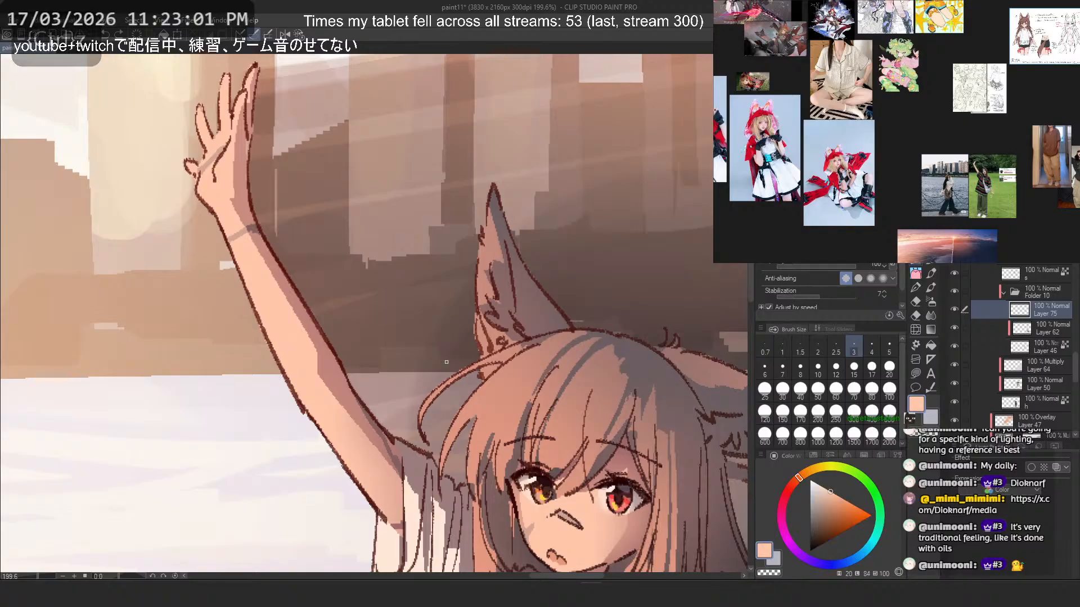
click(800, 371)
- Shift the color to a pale cream and fill the inner fur of the upright ear, repainting unsatisfactory strokes
drag(498, 233, 504, 344)
mouse_move(487, 219)
mouse_down()
mouse_move(482, 338)
mouse_move(482, 296)
mouse_up()
drag(806, 487, 806, 472)
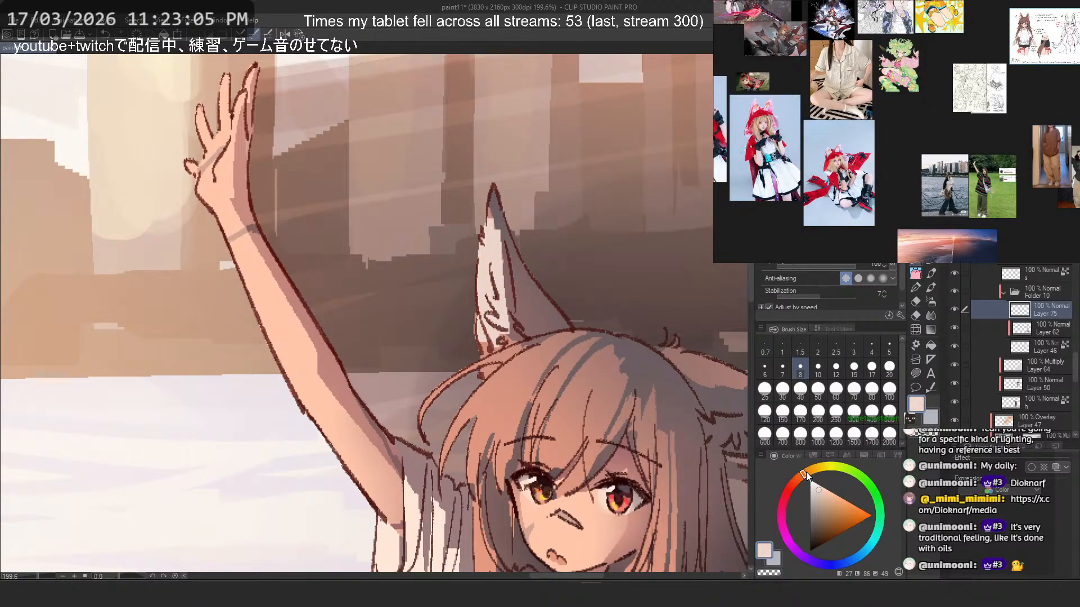
key(ctrl+z)
mouse_move(491, 225)
mouse_down()
mouse_move(493, 332)
mouse_move(509, 297)
mouse_move(502, 336)
mouse_move(498, 264)
mouse_move(481, 260)
mouse_move(490, 340)
mouse_up()
key(ctrl+z)
mouse_move(483, 256)
mouse_down()
mouse_move(492, 336)
mouse_move(503, 329)
mouse_move(517, 341)
mouse_up()
mouse_move(487, 216)
mouse_down()
mouse_move(487, 289)
mouse_move(484, 186)
mouse_move(514, 292)
mouse_up()
- Trim the cream fill along the upright ear's outer edge with the transparent color
key(c)
key(ctrl+z)
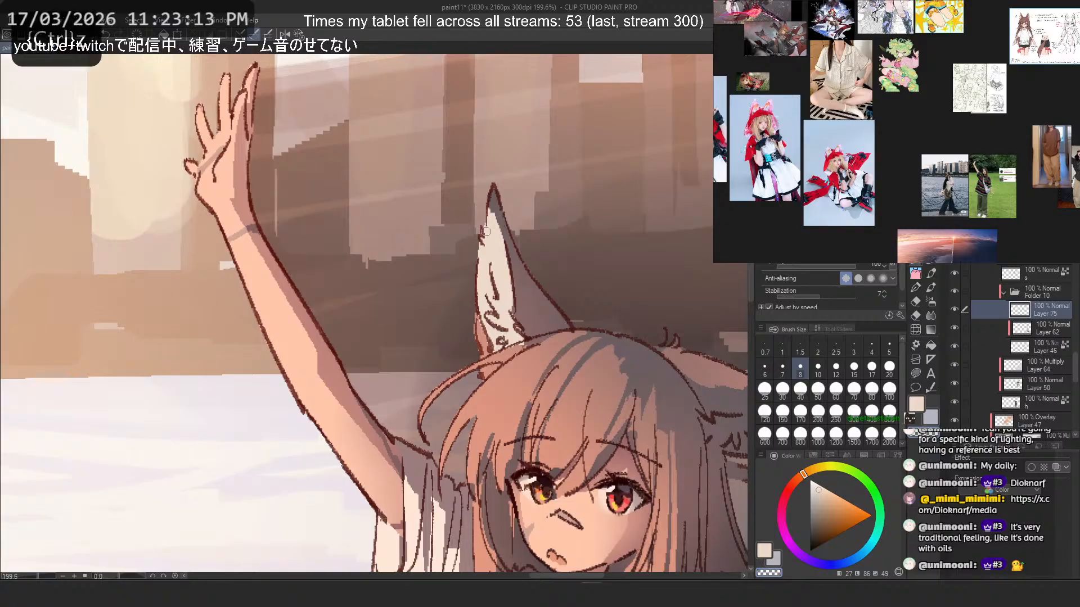
drag(488, 210, 479, 324)
key(ctrl+z)
key(ctrl+z)
drag(489, 210, 479, 325)
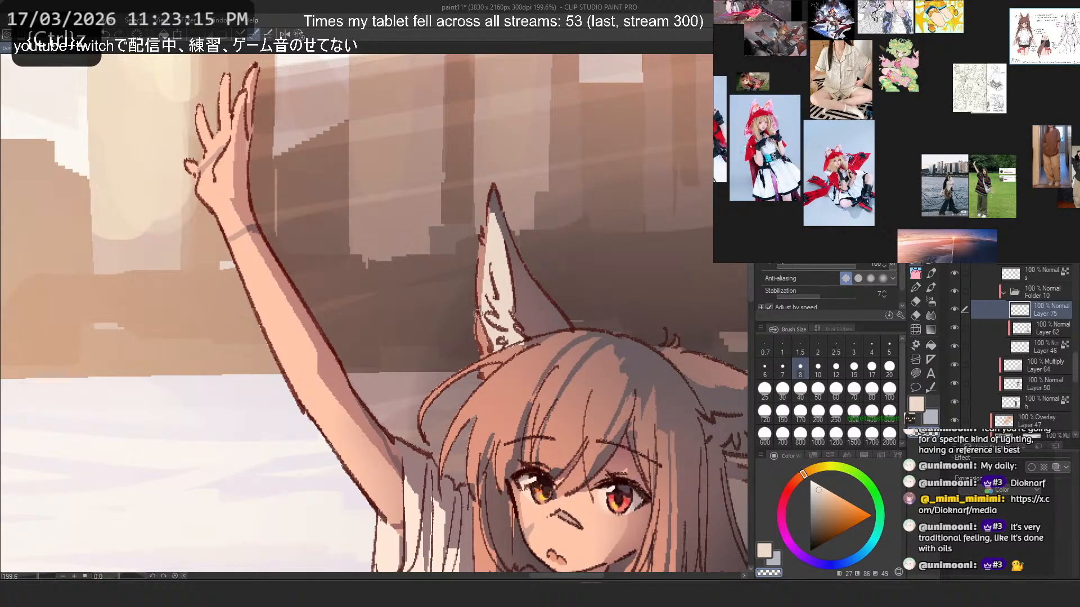
scroll(354, 235, down, 3)
scroll(421, 281, up, 3)
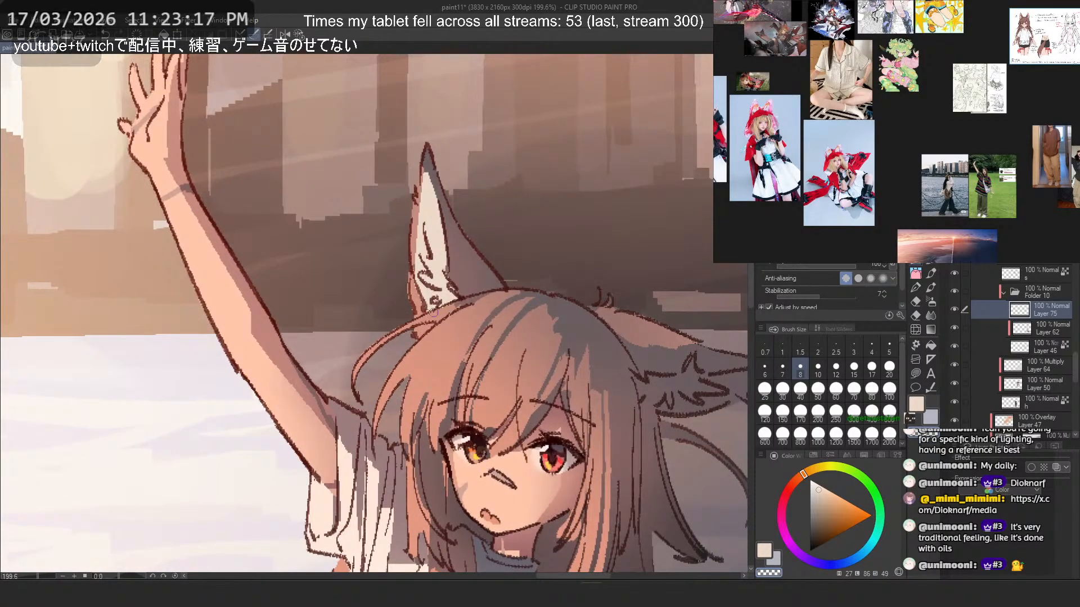
- Paint the inner fur of the sideways ear in the same pale cream, from its base out towards the tip
key(c)
key(c)
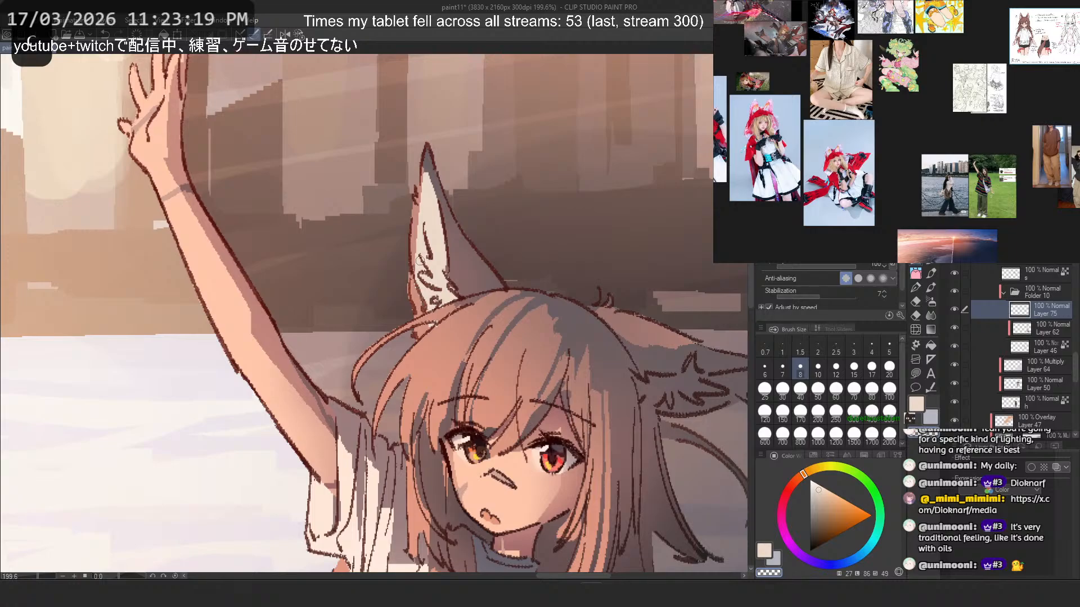
key(c)
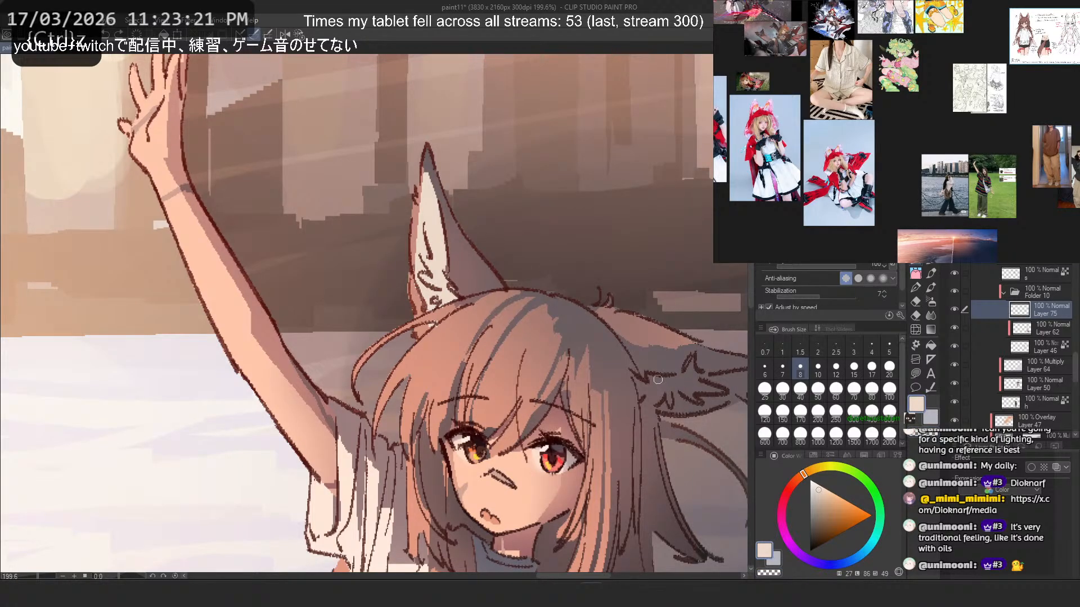
mouse_move(658, 380)
mouse_down()
mouse_move(644, 382)
mouse_move(701, 403)
mouse_up()
scroll(523, 332, down, 3)
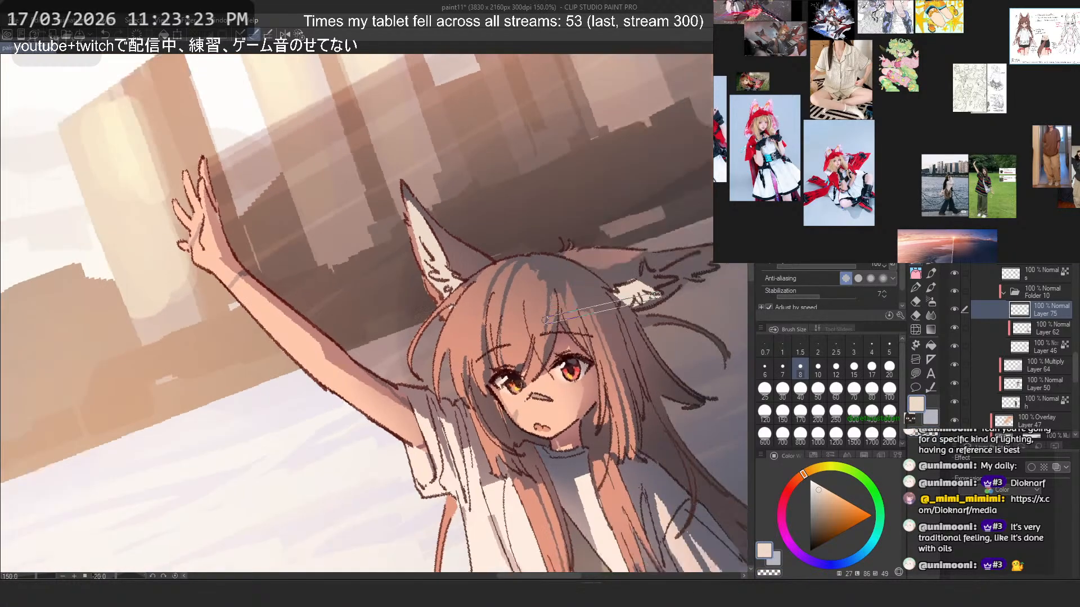
drag(545, 320, 534, 281)
drag(574, 225, 625, 225)
drag(519, 341, 504, 308)
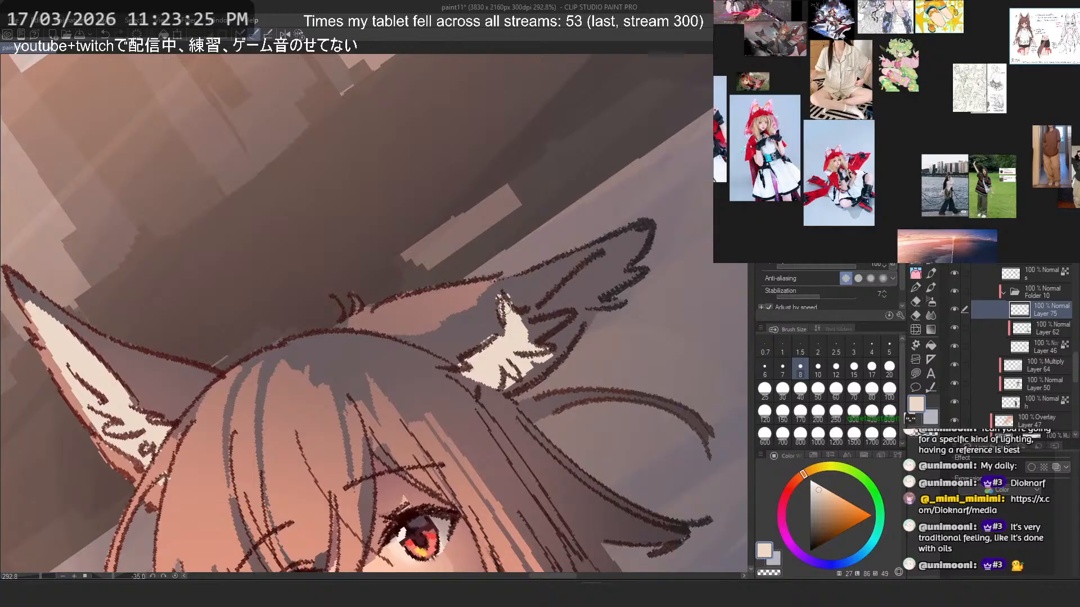
key(c)
key(c)
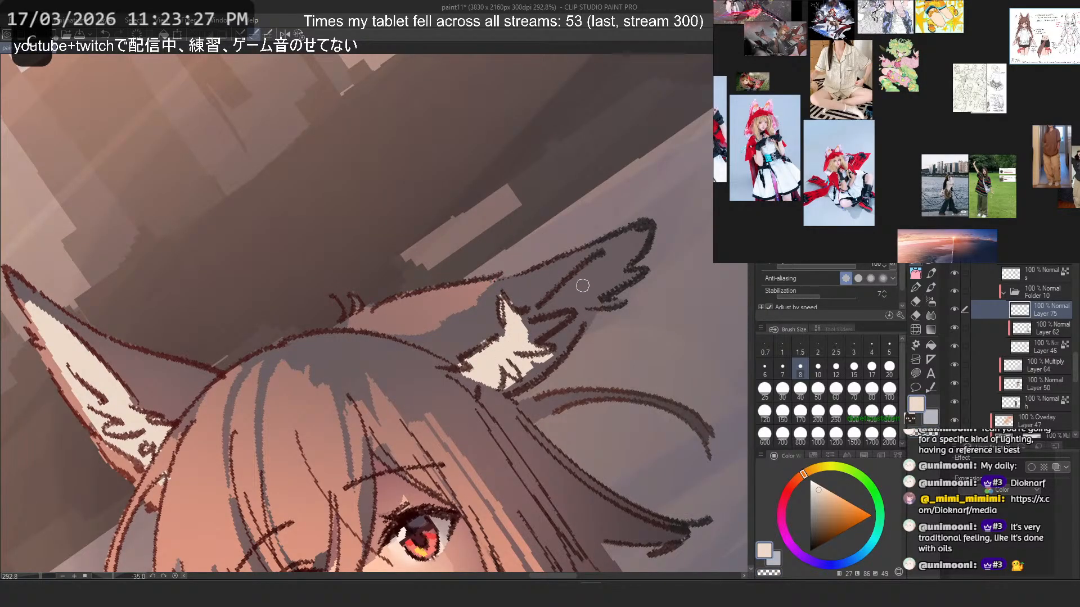
mouse_move(599, 261)
mouse_down()
mouse_move(501, 349)
mouse_move(585, 278)
mouse_move(527, 365)
mouse_move(579, 305)
mouse_move(522, 368)
mouse_up()
key(ctrl+z)
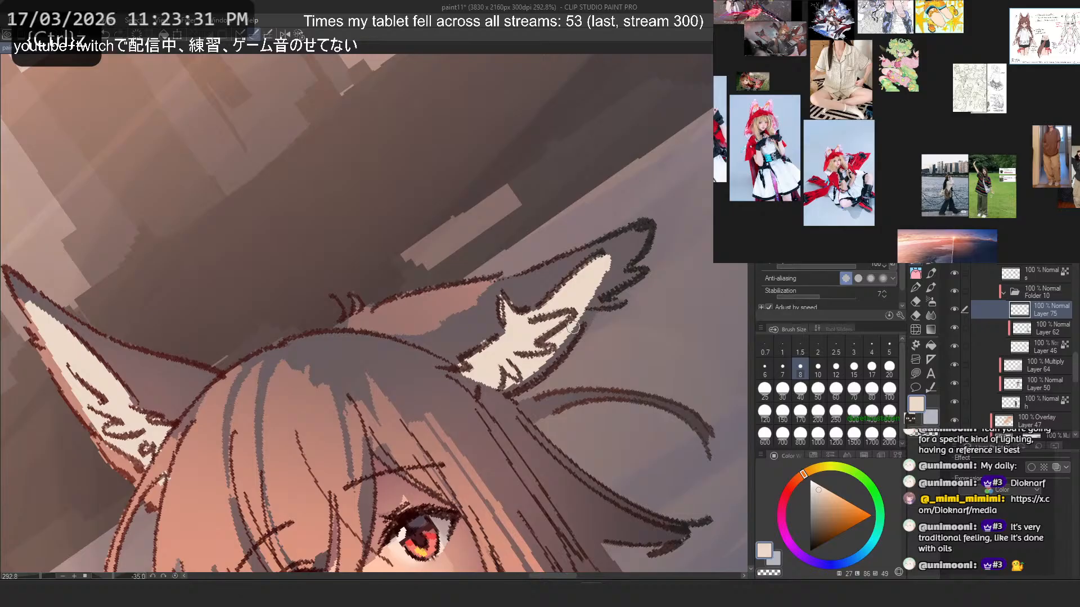
- Clean up the lower edge of the sideways ear's cream fur and undo the excess paint at its base
key(c)
drag(597, 282, 557, 351)
key(ctrl+z)
mouse_move(607, 281)
mouse_down()
mouse_move(533, 377)
mouse_move(497, 365)
mouse_move(483, 377)
mouse_move(510, 399)
mouse_move(468, 367)
mouse_move(492, 406)
mouse_up()
key(c)
key(ctrl+z)
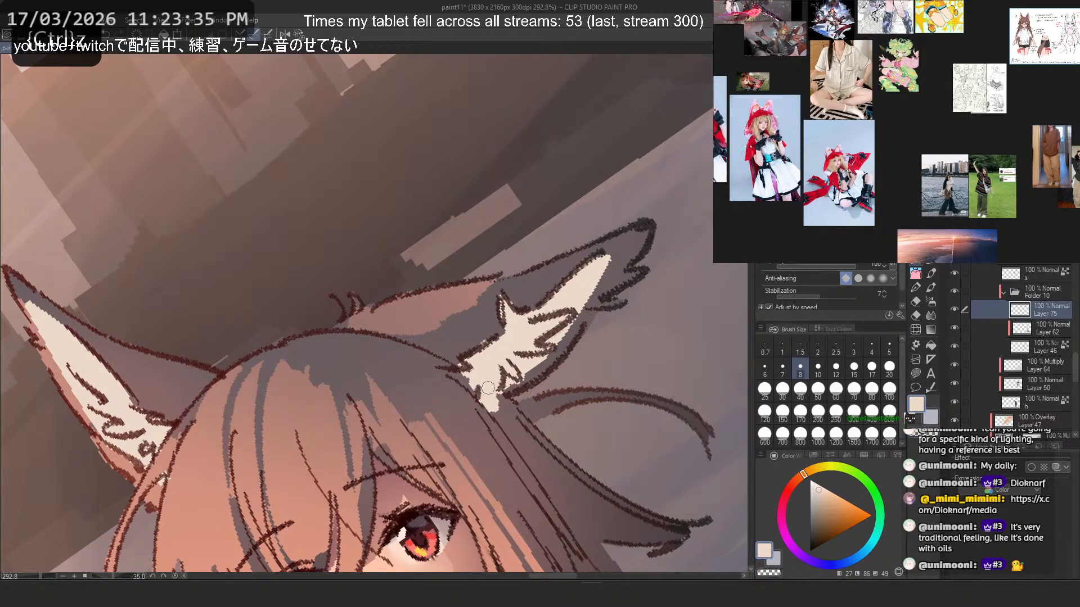
key(ctrl+z)
key(c)
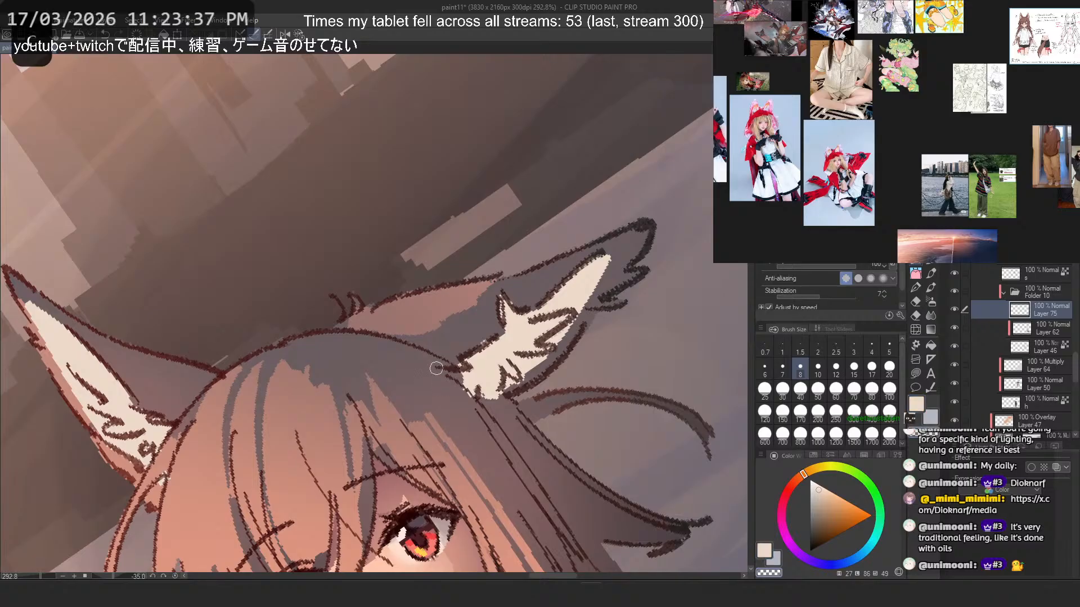
- Shape the base of the sideways ear's cream fur into pointed tufts, alternating between cream and transparent color
mouse_move(454, 371)
mouse_down()
mouse_move(499, 429)
mouse_move(450, 364)
mouse_move(484, 394)
mouse_up()
key(ctrl+z)
key(ctrl+z)
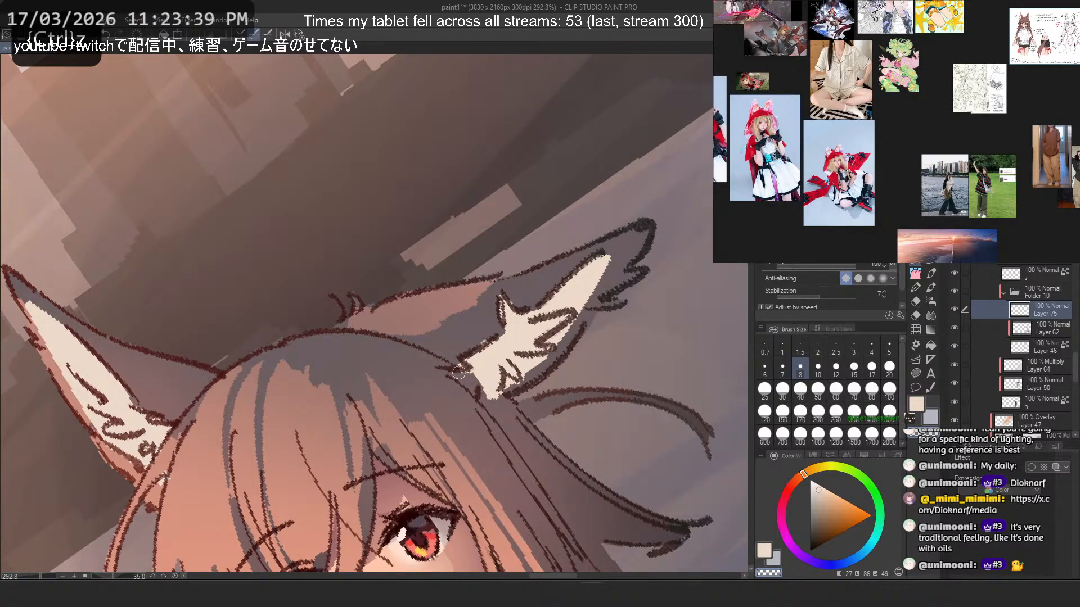
key(ctrl+z)
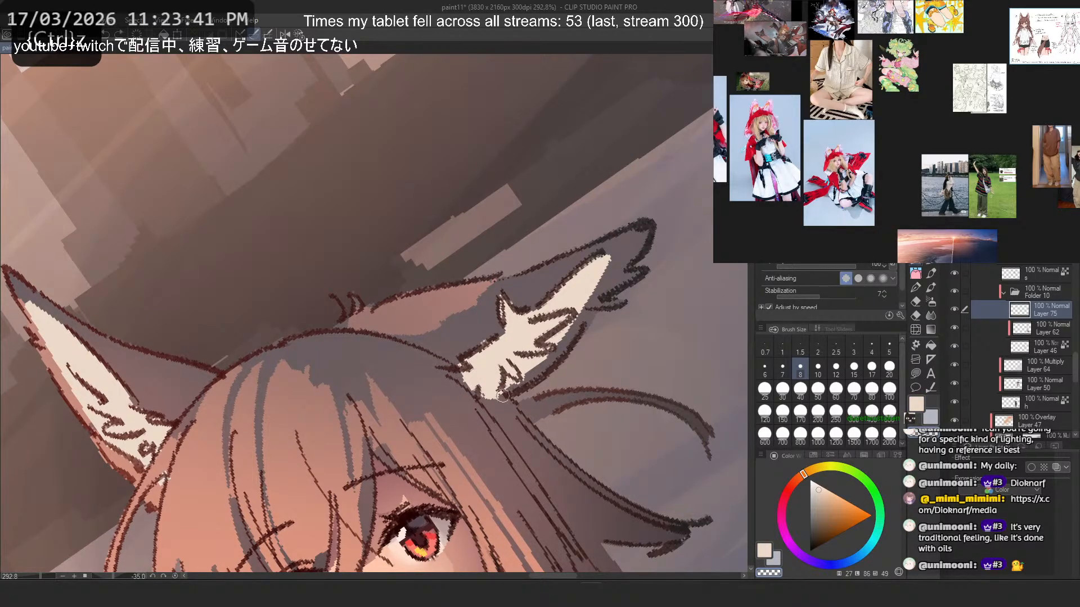
mouse_move(503, 396)
mouse_down()
mouse_move(487, 407)
mouse_move(470, 396)
mouse_up()
key(ctrl+z)
key(c)
key(ctrl+z)
key(c)
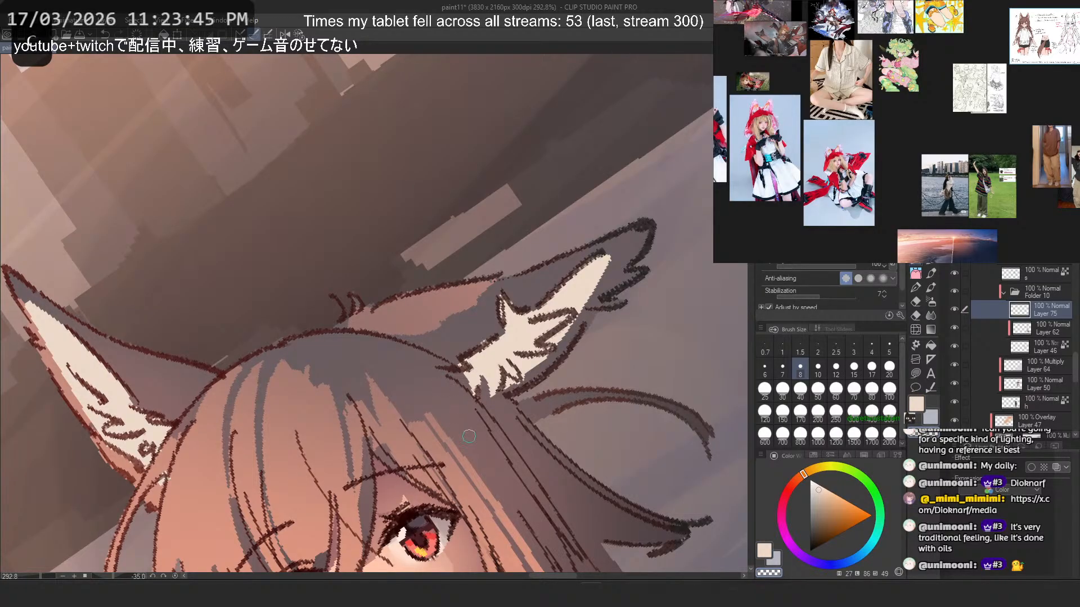
- Level the canvas view and try erasing the top of the upright ear's cream fur at brush sizes 70 and 25
scroll(483, 239, down, 10)
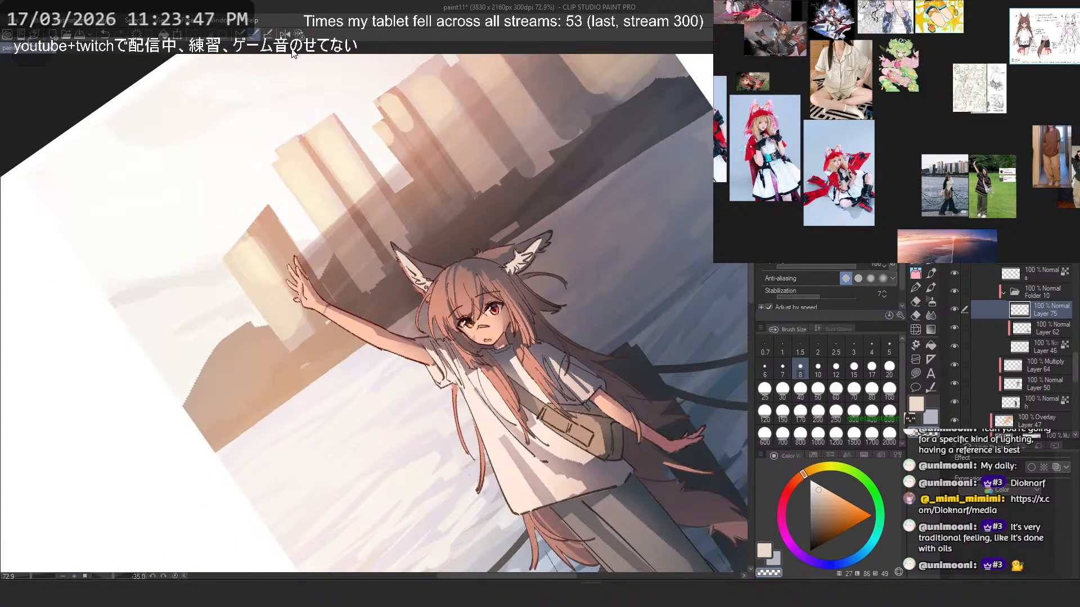
click(299, 35)
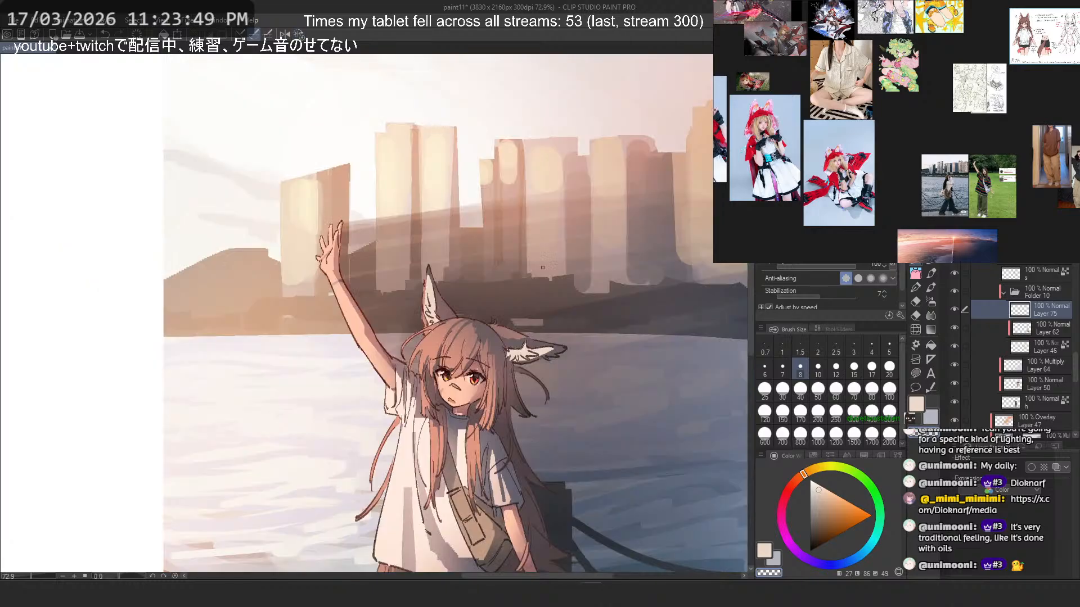
scroll(429, 280, up, 7)
drag(355, 294, 382, 324)
key(b)
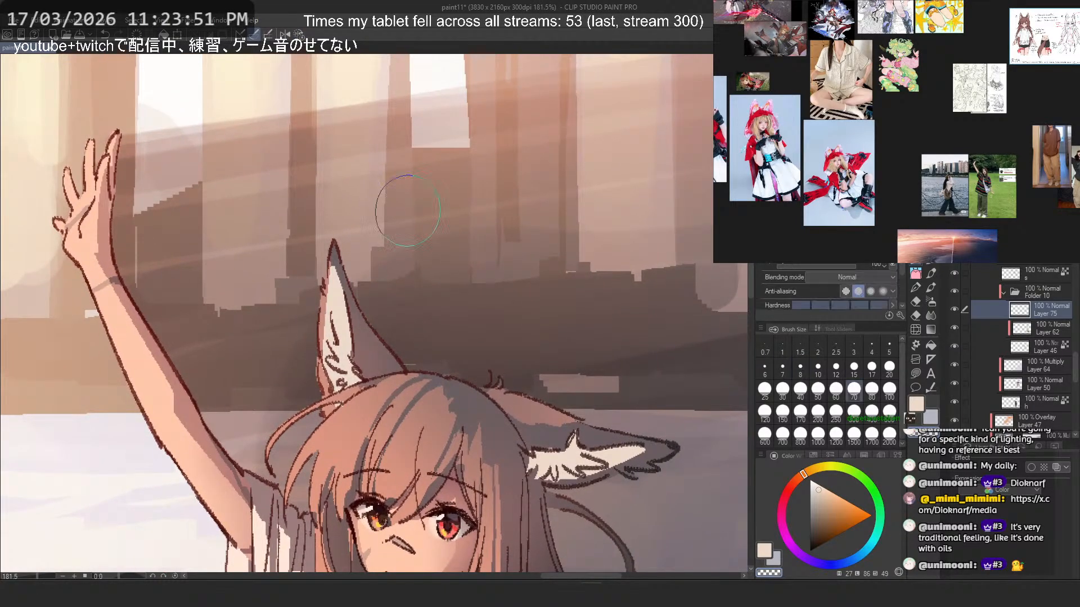
mouse_move(331, 264)
mouse_down()
mouse_move(331, 293)
mouse_move(338, 267)
mouse_up()
key(ctrl+z)
key(ctrl+z)
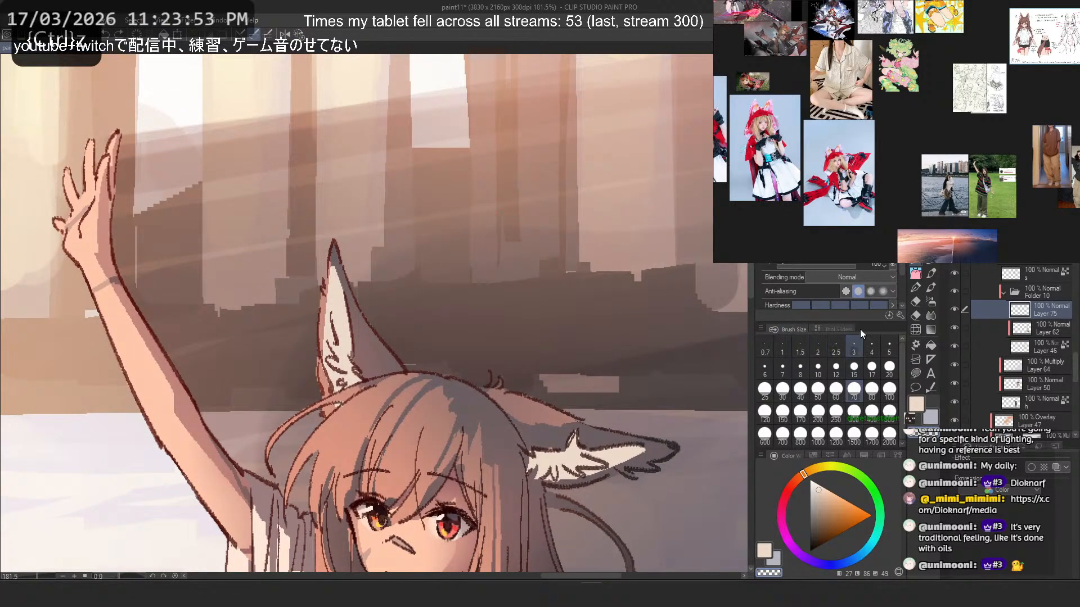
click(764, 388)
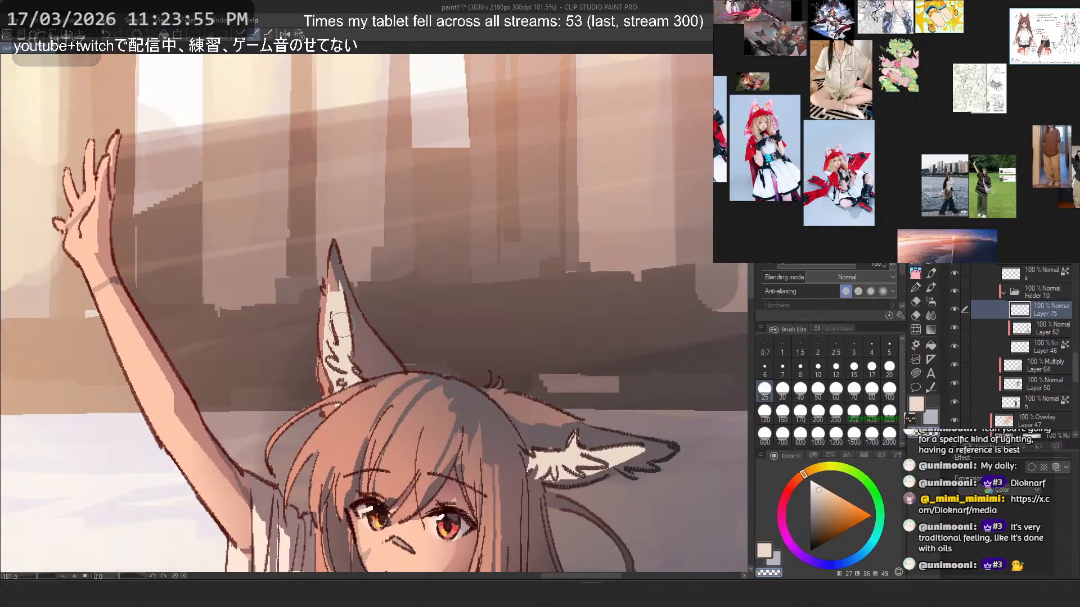
drag(333, 270, 334, 300)
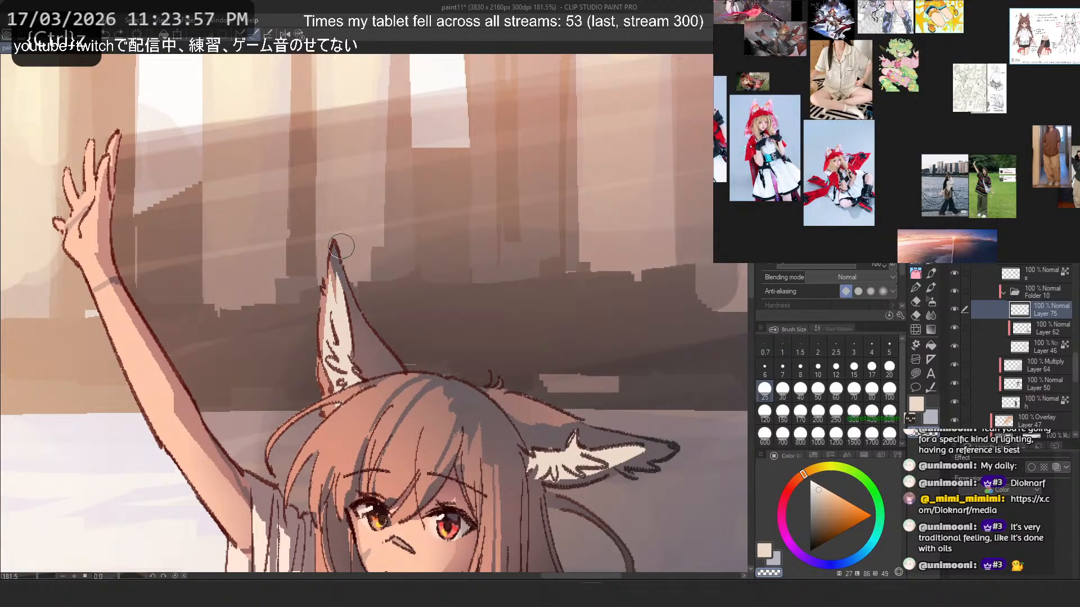
key(ctrl+z)
- Set the brush size to 7 and touch up the top of the upright ear's cream fur
click(837, 368)
click(782, 366)
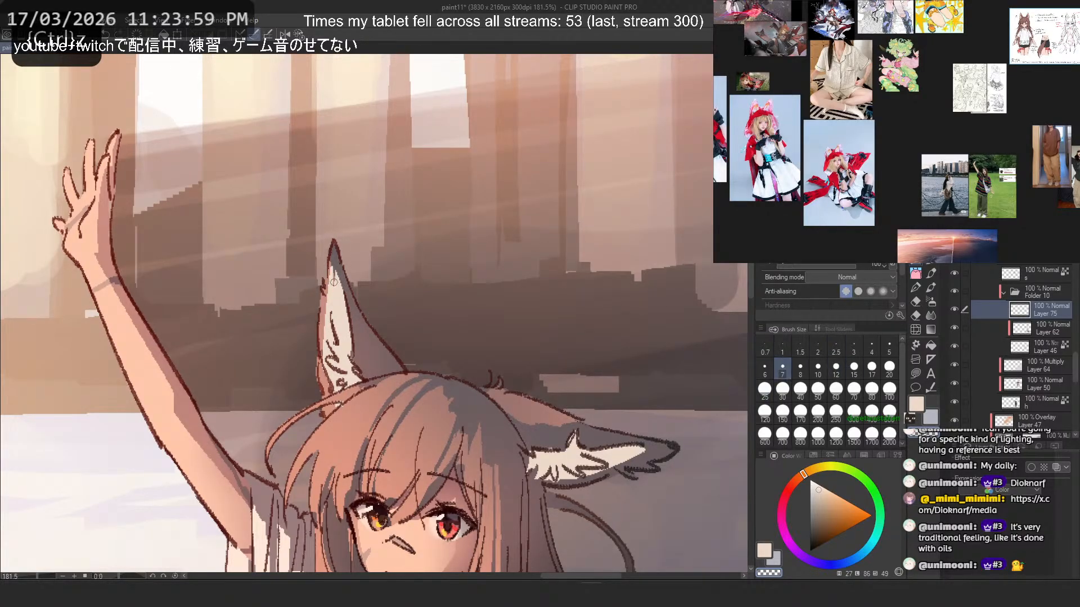
drag(334, 282, 329, 294)
scroll(466, 208, down, 4)
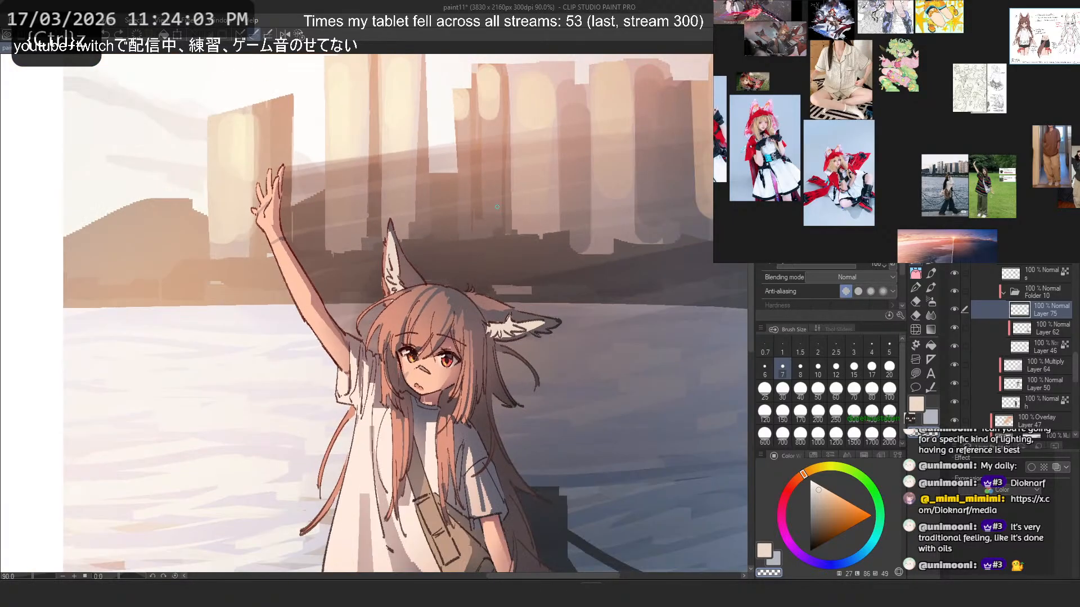
scroll(488, 273, up, 1)
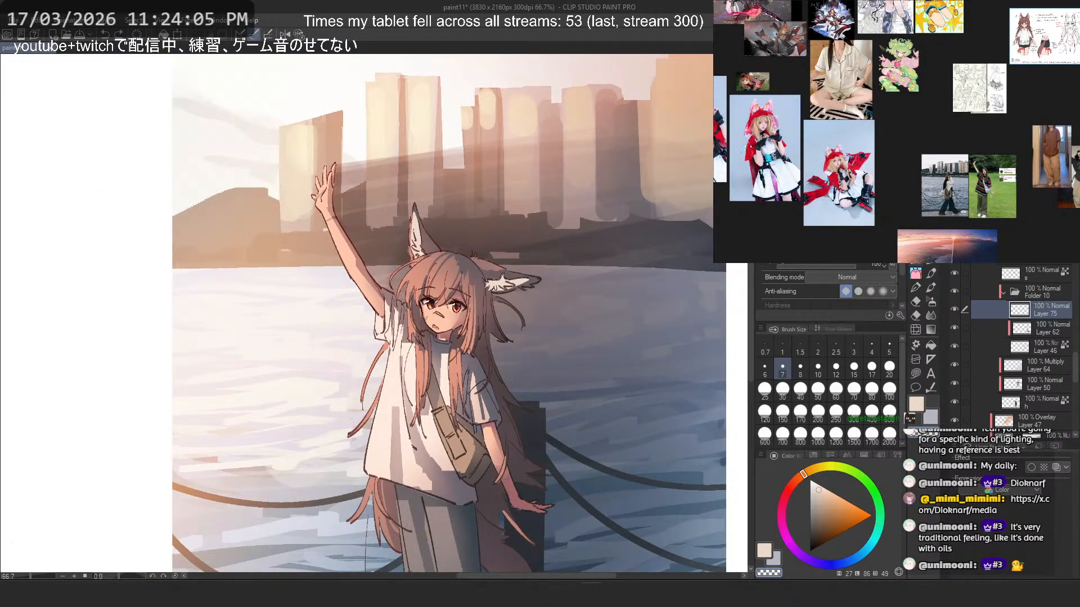
- Add a clipped layer above the ear-fur layer, lock that layer's transparency and shift its hue by -19 and luminosity by -28
key(ctrl+shift+n)
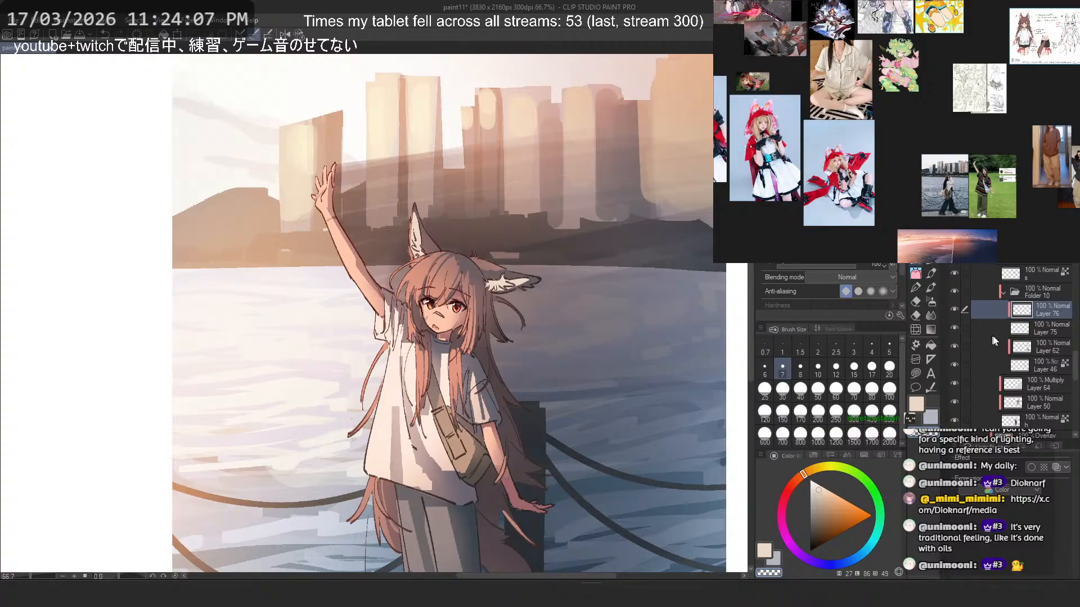
click(1043, 325)
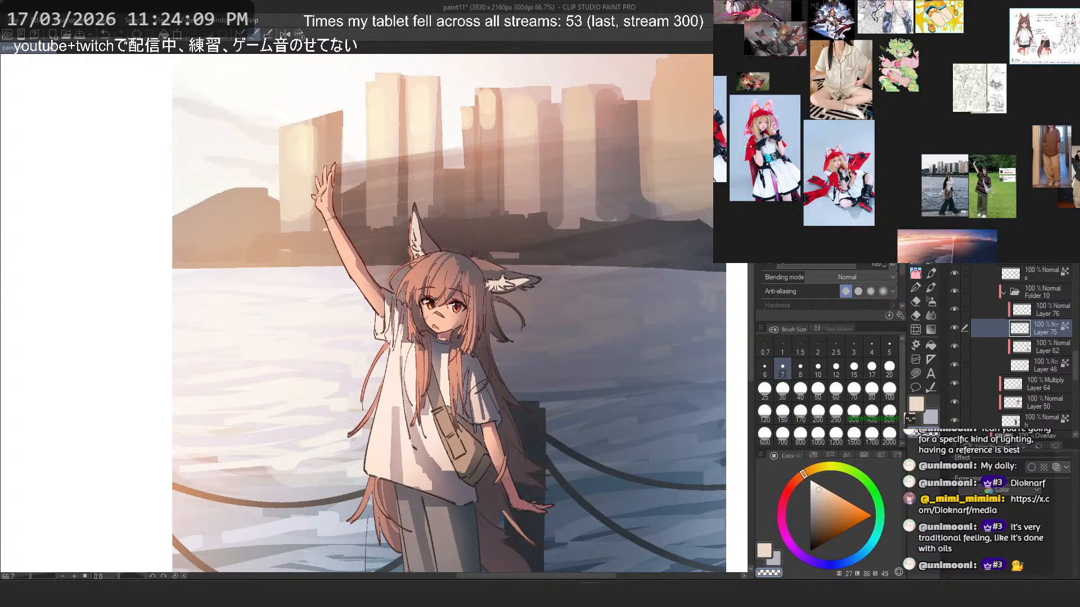
key(ctrl+u)
drag(178, 405, 178, 406)
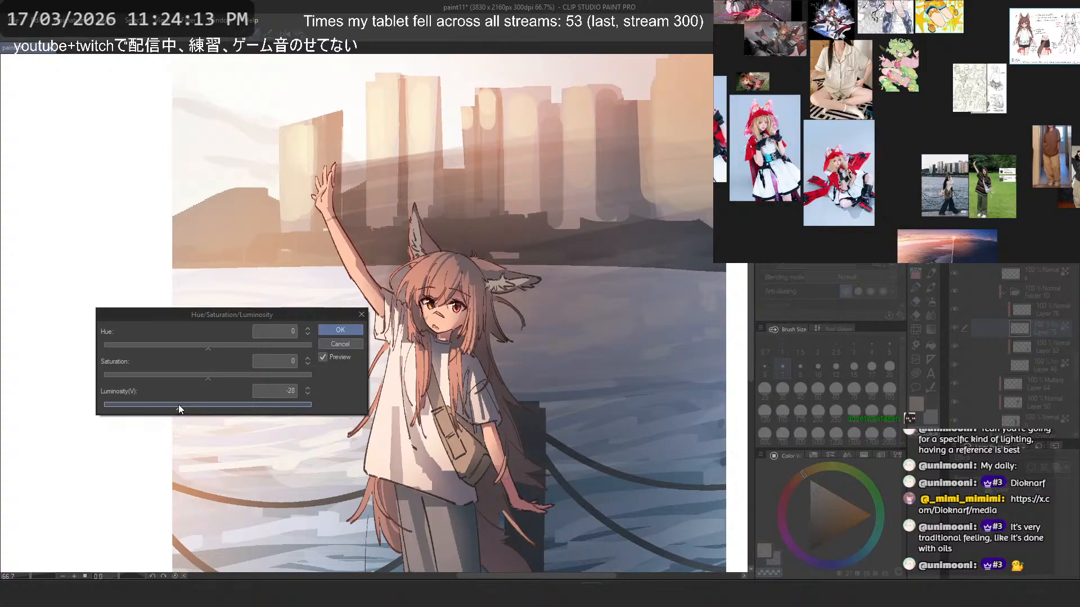
click(196, 345)
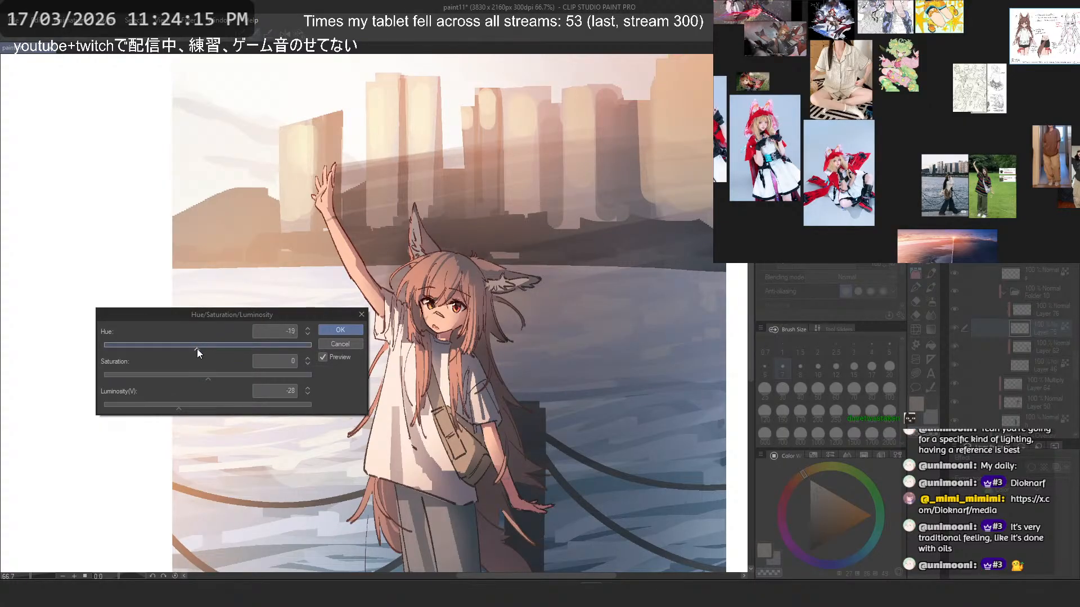
click(341, 328)
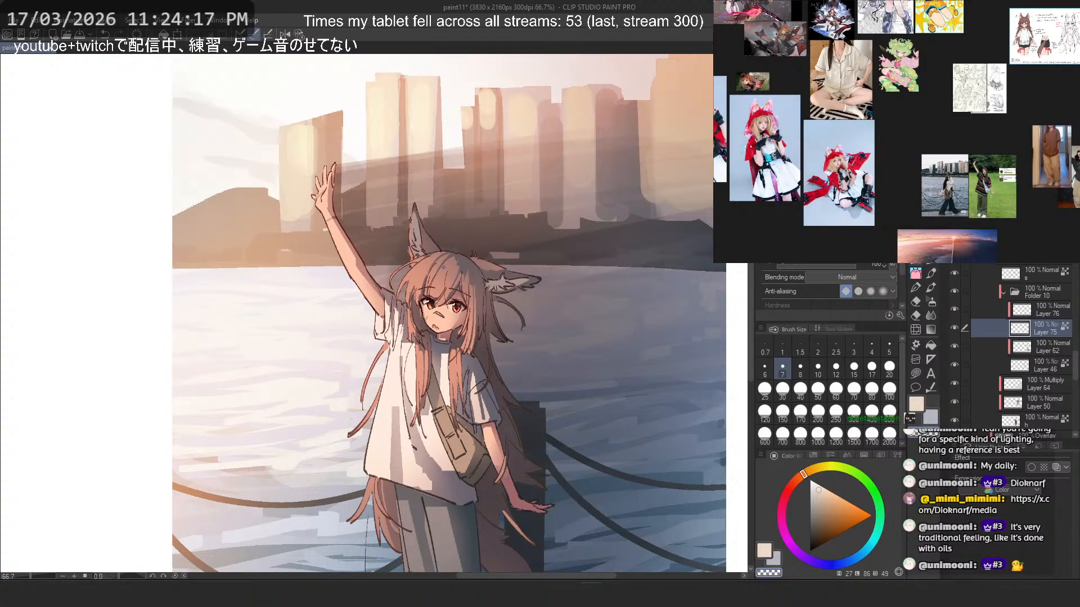
scroll(443, 268, up, 4)
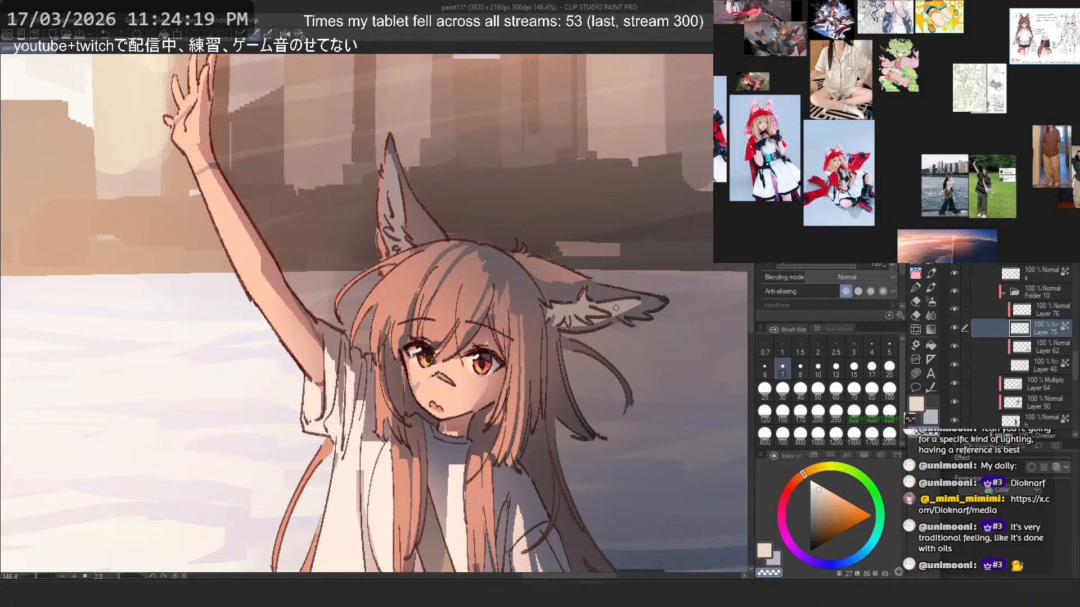
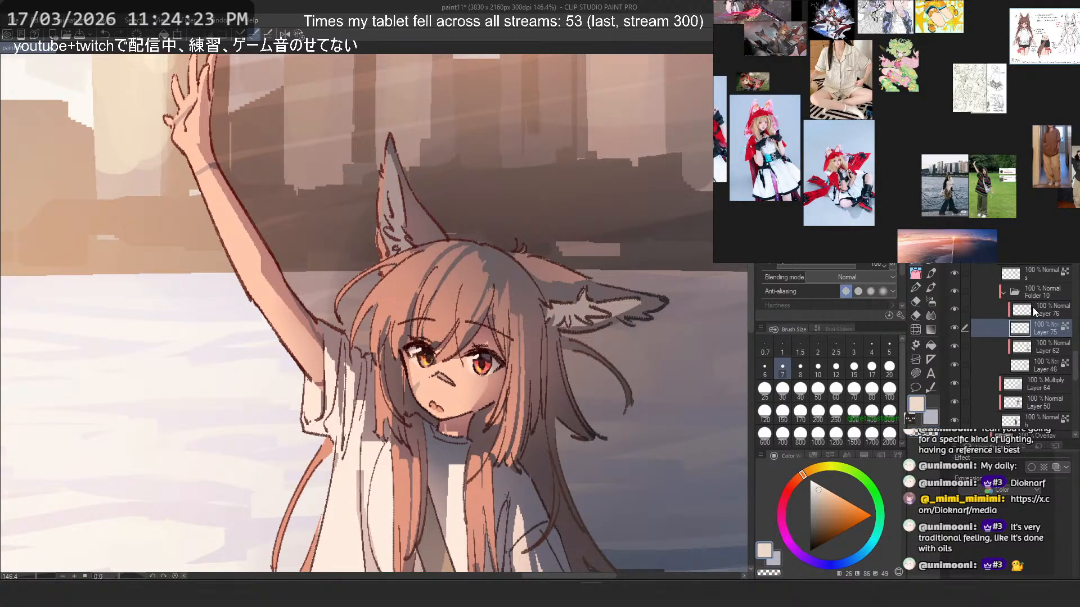
- Try to erase part of Layer 76 along the raised ear's inner fur with the transparent colour
click(1034, 311)
click(915, 373)
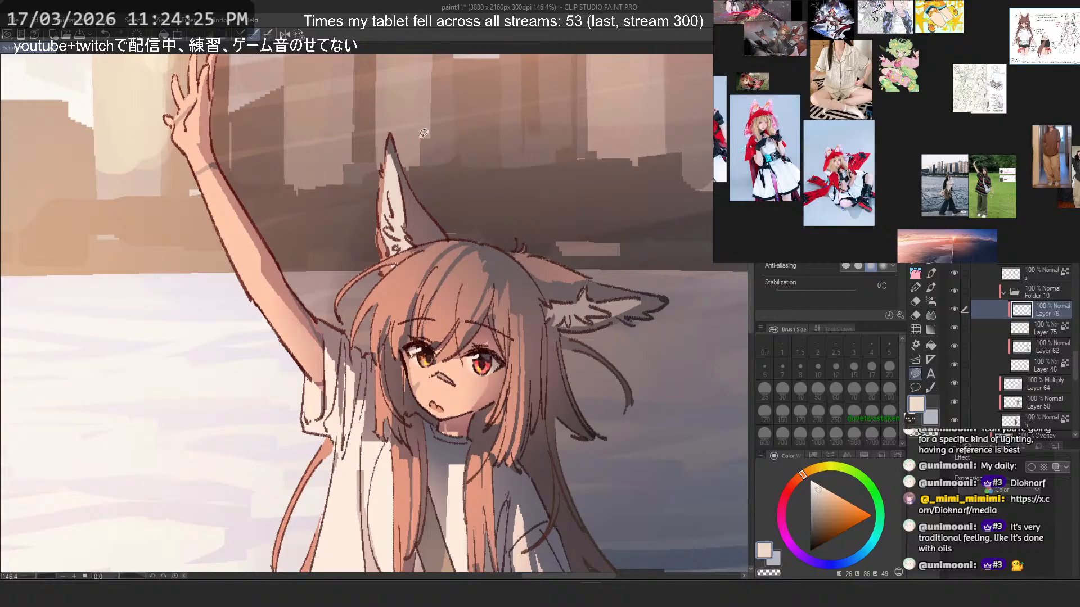
scroll(425, 170, up, 3)
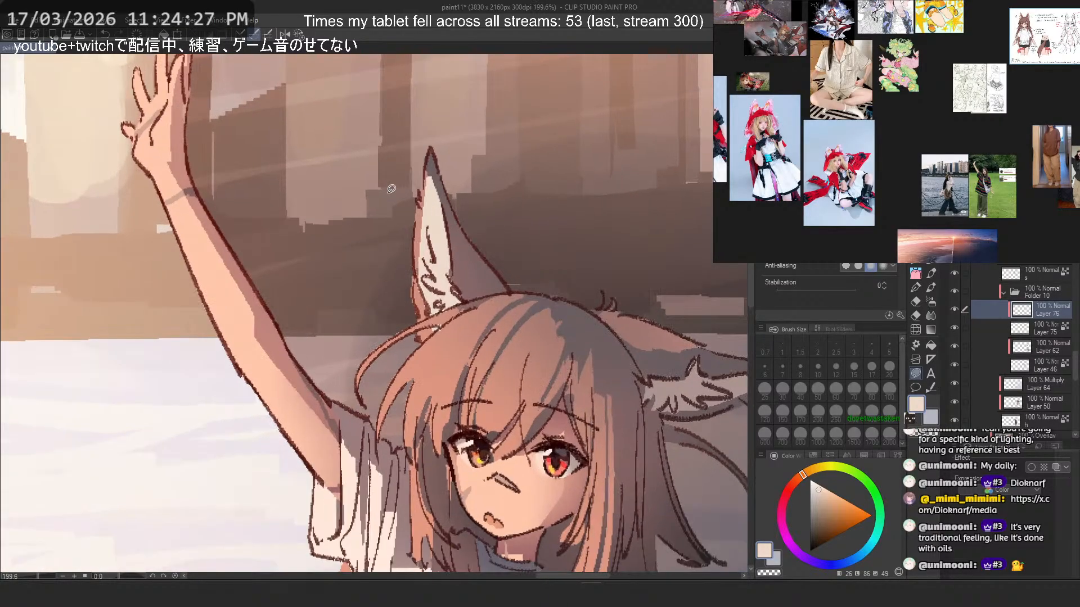
scroll(391, 189, up, 1)
click(915, 263)
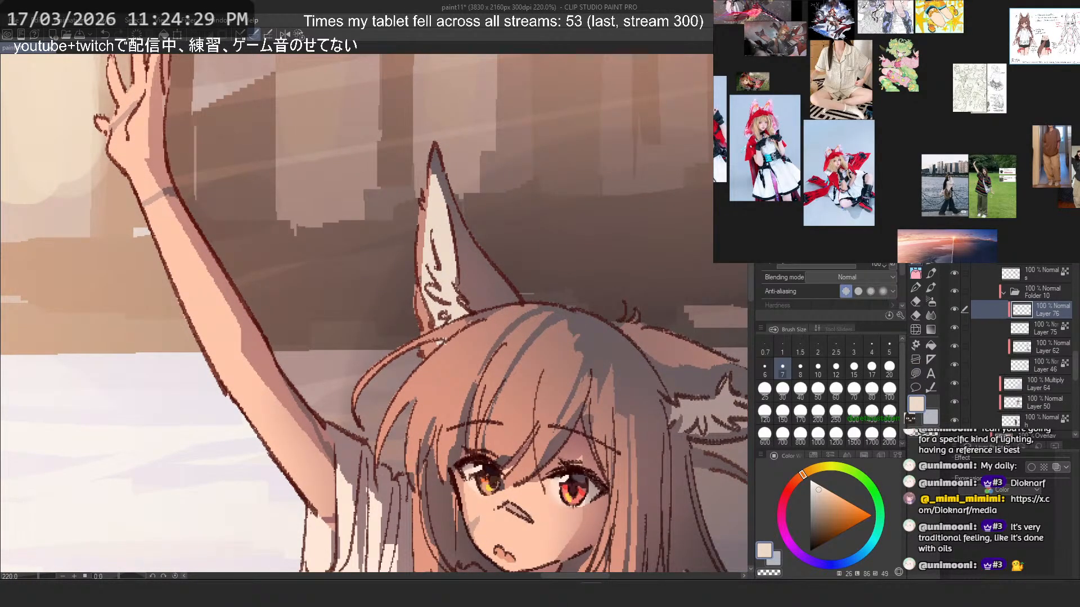
key(c)
drag(426, 240, 456, 282)
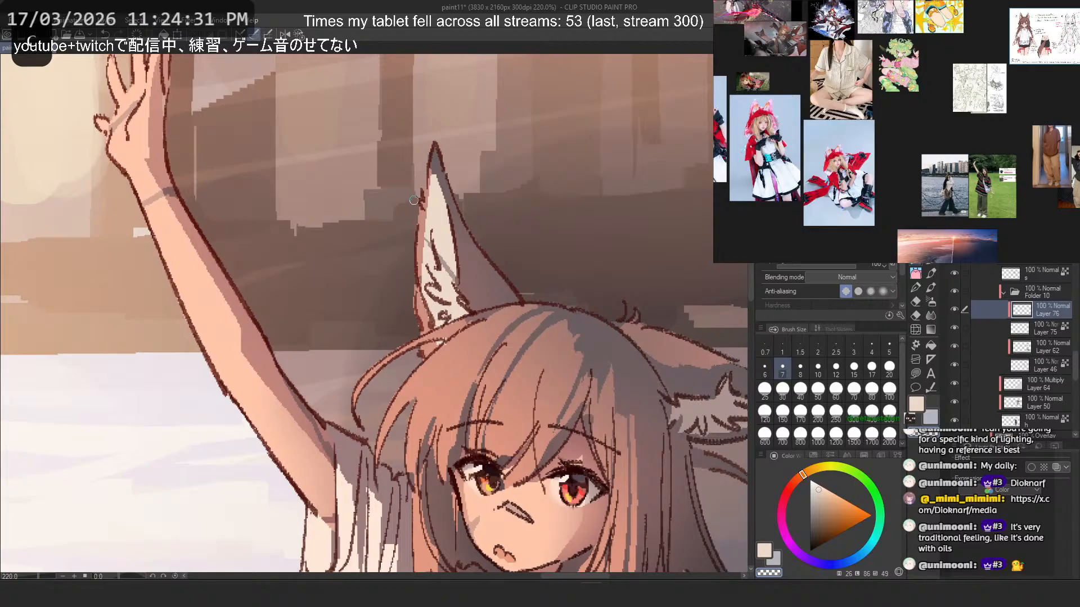
- Mirror the view, set the brush size to 25, and try several transparent strokes down the raised ear on Layer 76
key(h)
click(766, 390)
key(ctrl+z)
mouse_move(299, 281)
mouse_down()
mouse_move(319, 247)
mouse_move(298, 266)
mouse_up()
drag(307, 189, 290, 298)
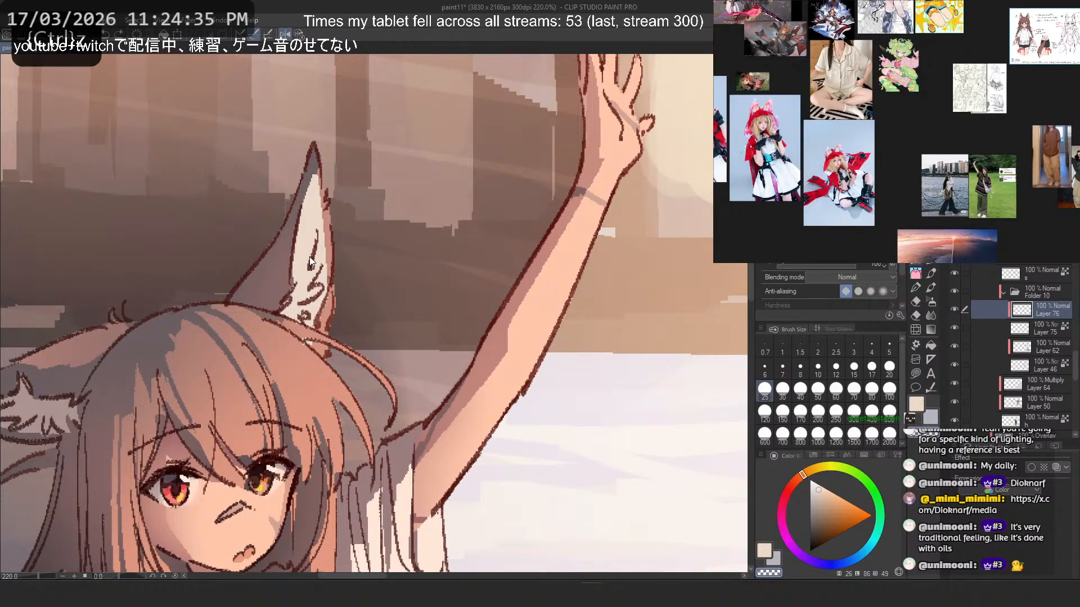
drag(306, 248, 284, 314)
key(ctrl+z)
key(ctrl+z)
drag(316, 232, 294, 279)
key(ctrl+z)
drag(317, 235, 291, 288)
key(ctrl+z)
key(ctrl+z)
key(ctrl+z)
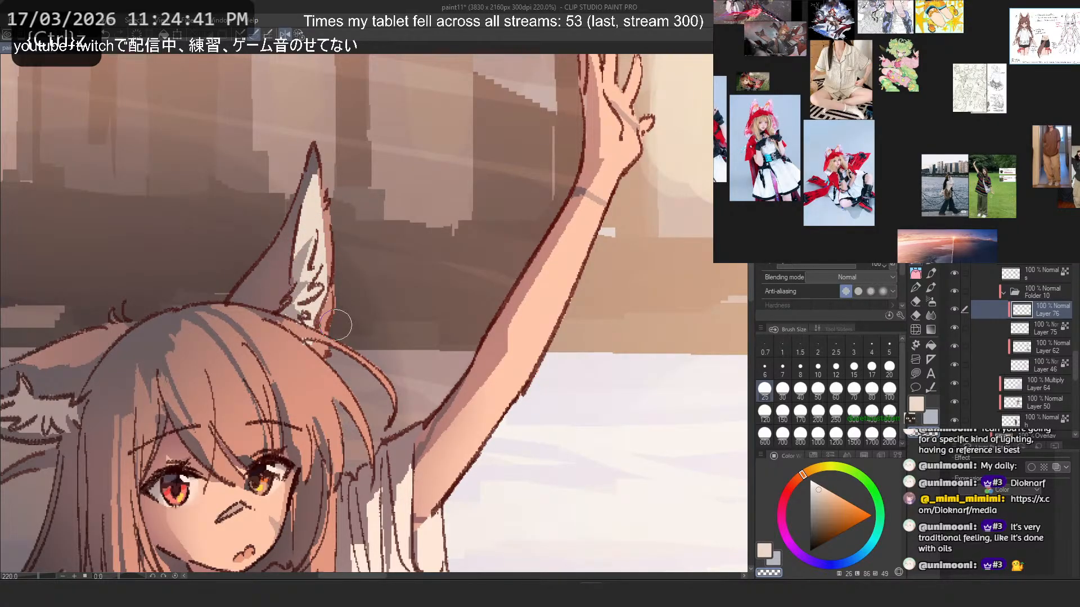
- On Layer 46, sample the salmon ear colour and try a stroke down the raised ear's inner edge
scroll(336, 325, down, 6)
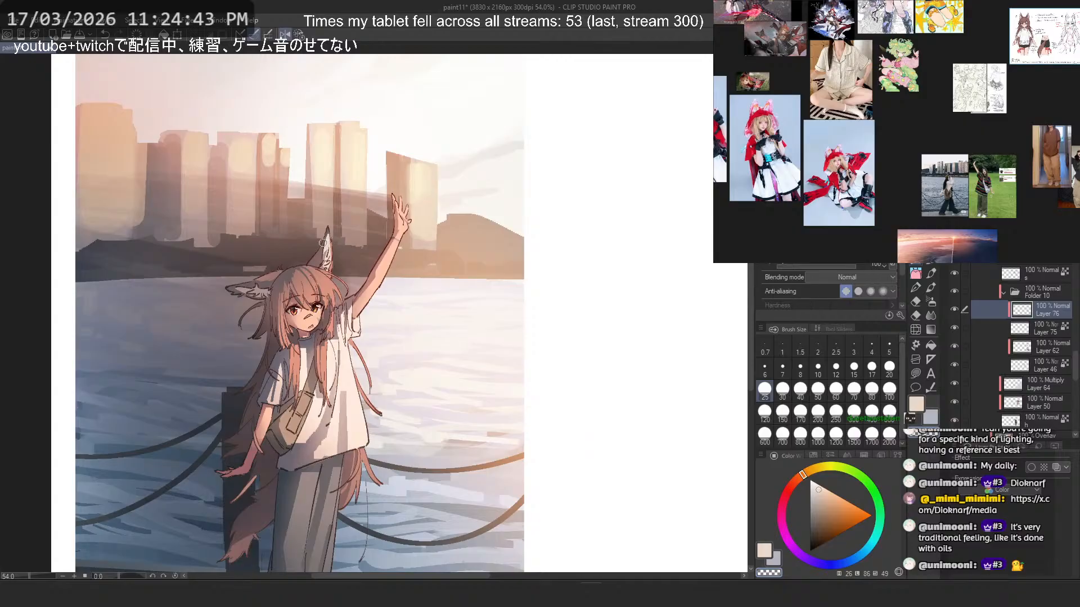
scroll(312, 236, up, 5)
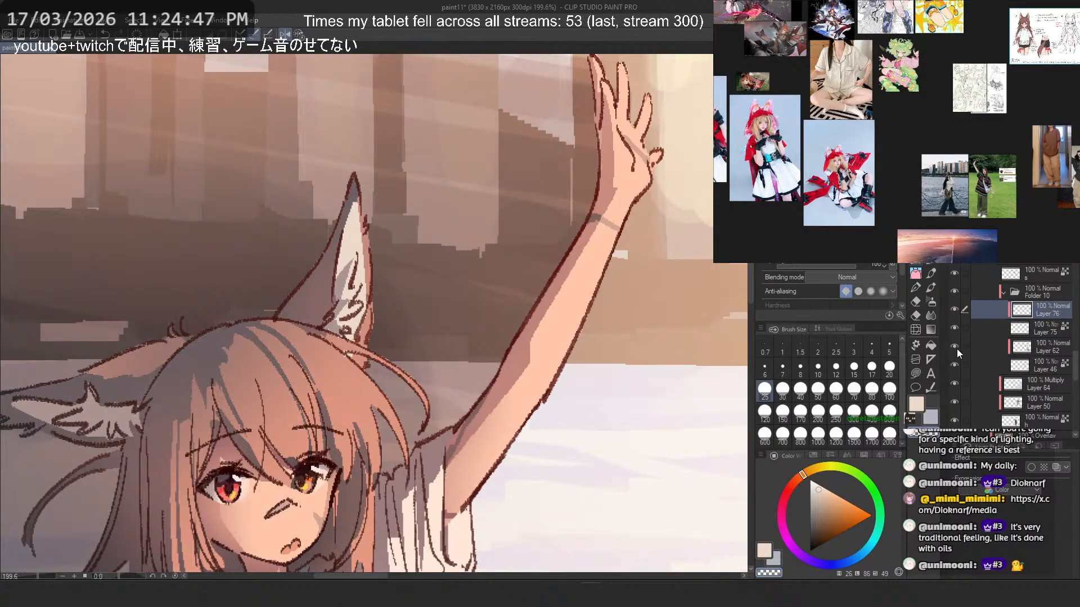
click(1021, 365)
alt+click(385, 319)
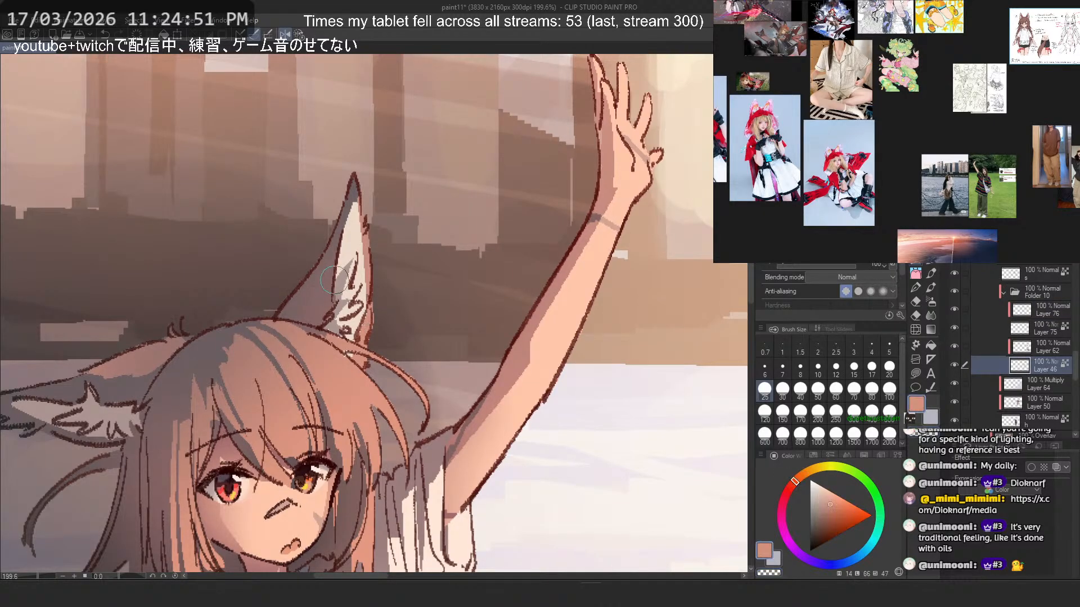
drag(339, 253, 318, 329)
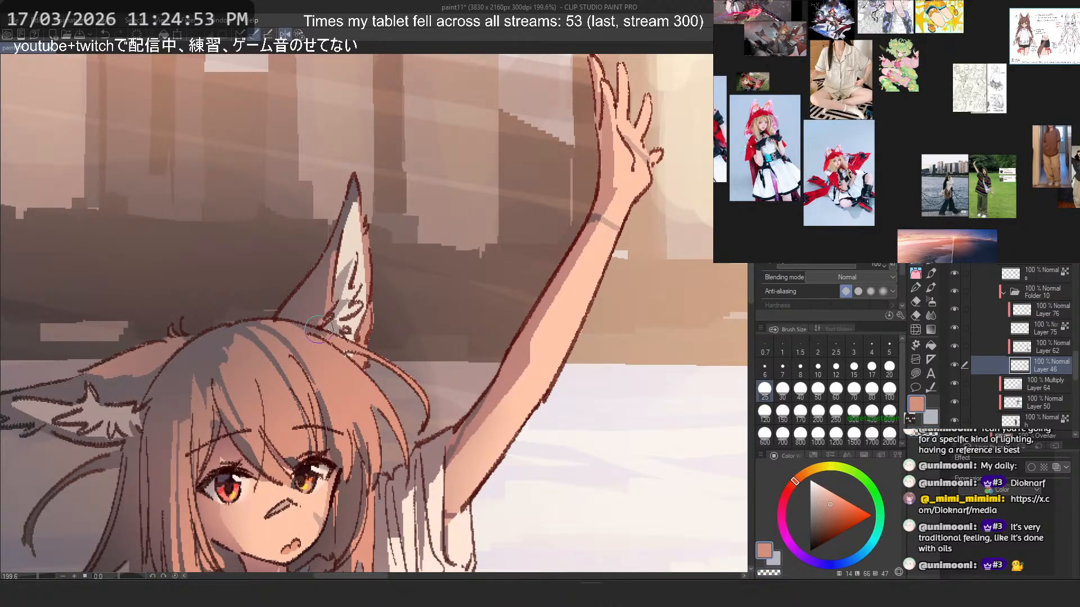
key(2)
key(ctrl+z)
- Try several alternative salmon strokes from the raised ear's tip to its base on Layer 46 in the unmirrored view
drag(416, 260, 424, 332)
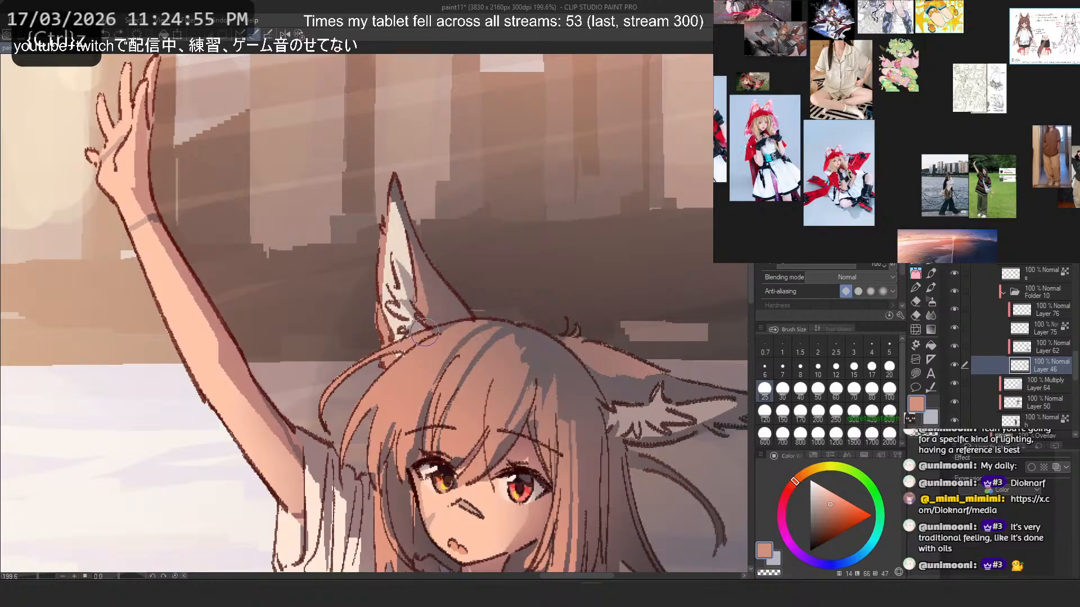
drag(408, 239, 427, 328)
key(ctrl+z)
key(ctrl+z)
key(ctrl+z)
mouse_move(400, 206)
mouse_down()
mouse_move(423, 313)
mouse_move(416, 305)
mouse_up()
key(ctrl+z)
drag(390, 183, 413, 302)
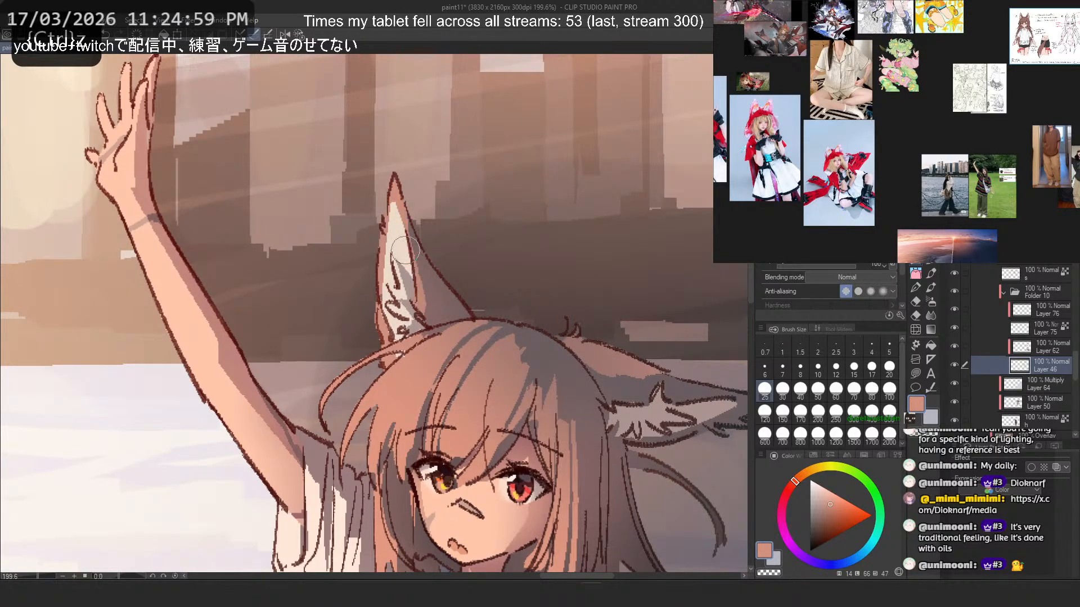
key(ctrl+z)
drag(404, 231, 427, 326)
key(ctrl+z)
key(ctrl+z)
drag(393, 203, 411, 308)
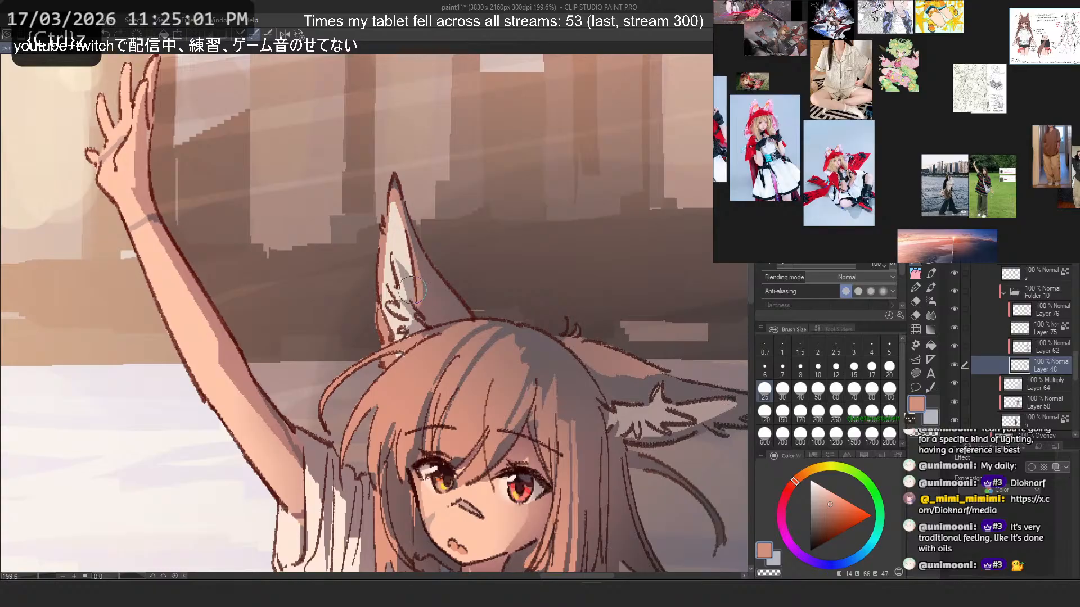
key(ctrl+z)
drag(407, 261, 425, 316)
key(ctrl+z)
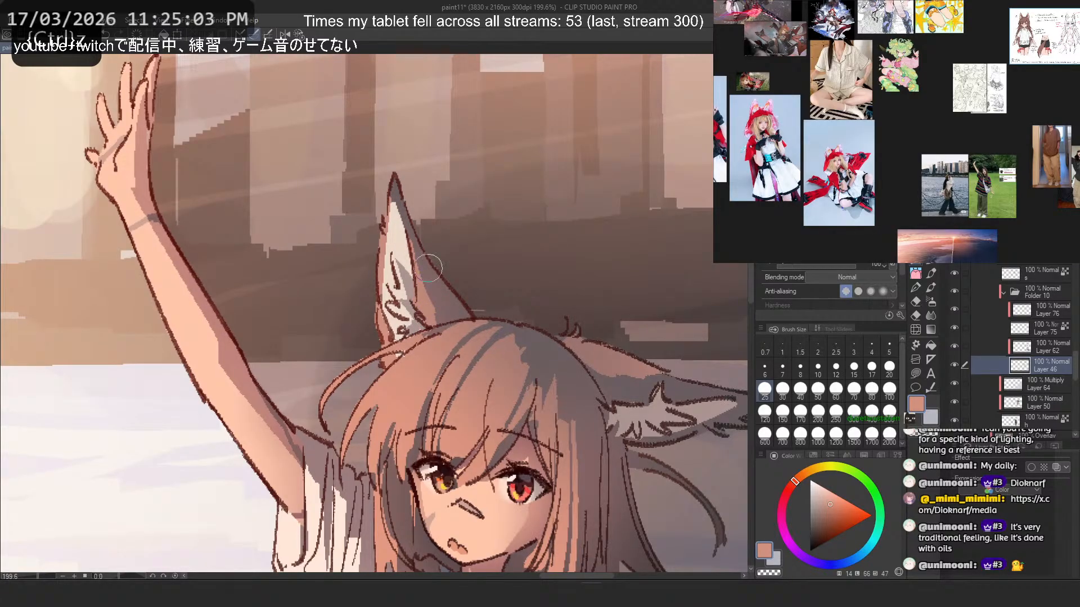
- Collapse Folder 9 and hide the lighting and shading layers 47, 53, 48 and 49
scroll(428, 269, down, 6)
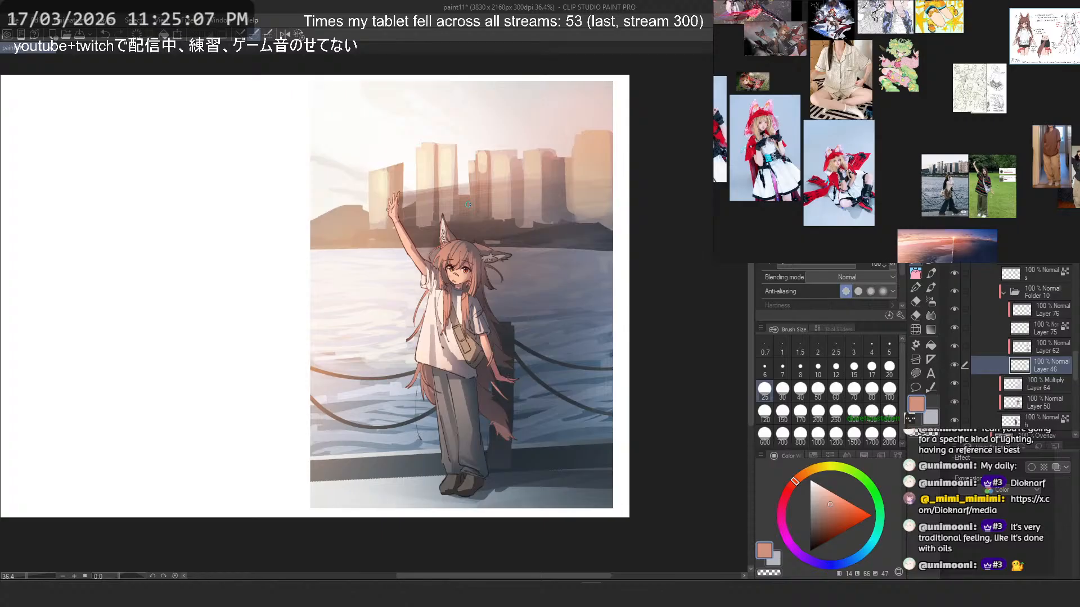
scroll(501, 180, up, 2)
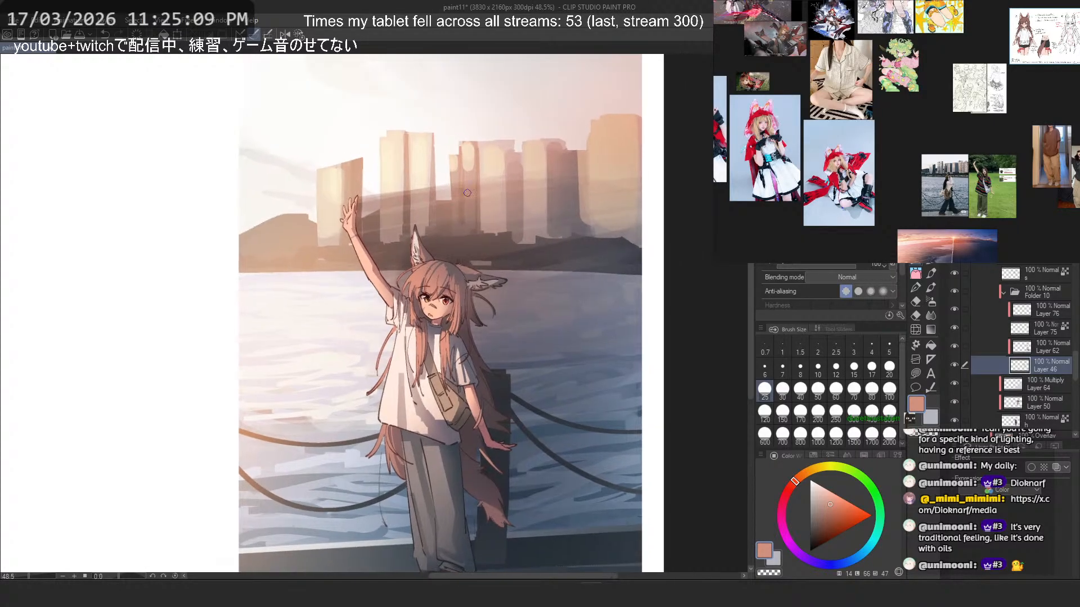
scroll(1024, 351, down, 3)
scroll(1025, 350, up, 1)
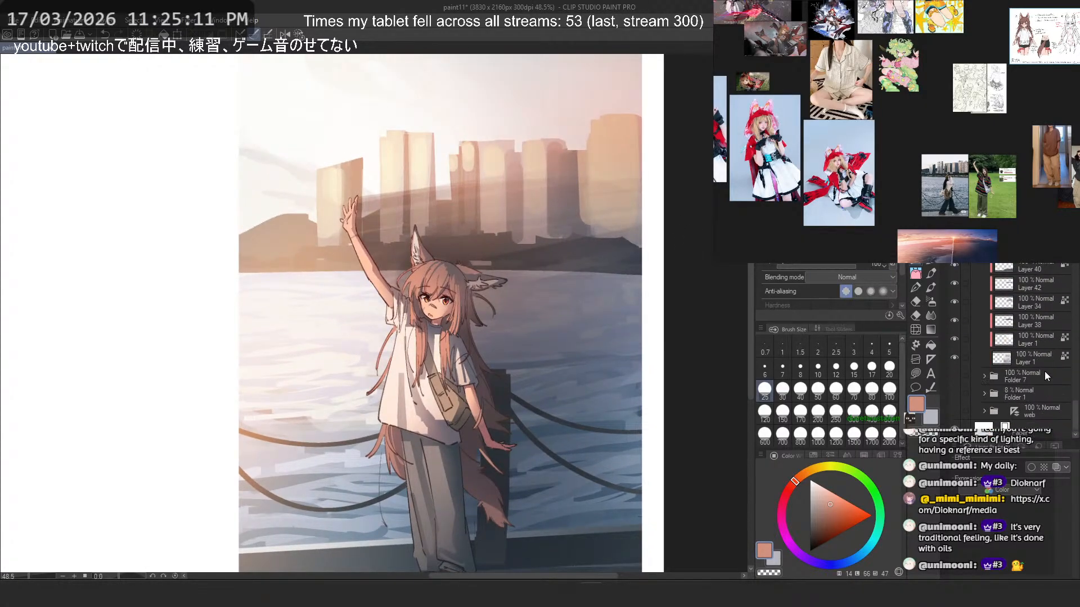
scroll(1034, 341, up, 10)
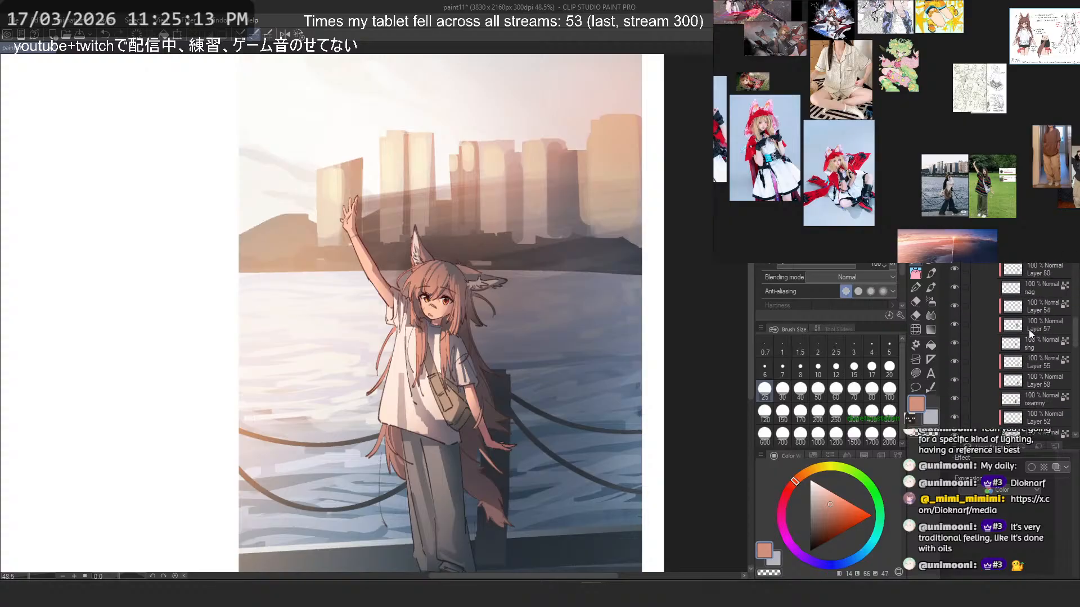
click(995, 383)
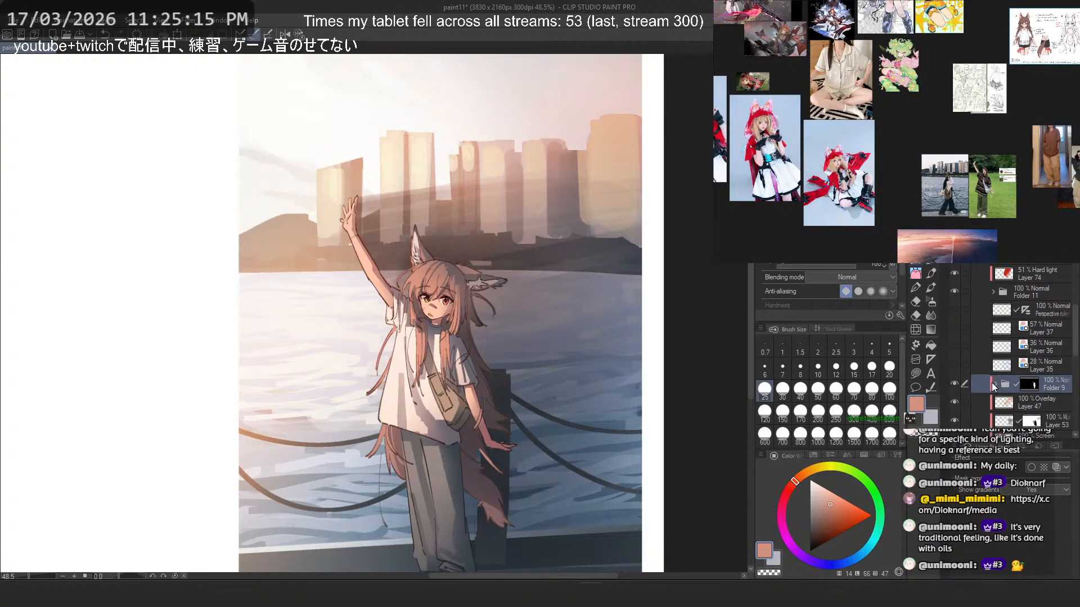
click(954, 385)
click(954, 384)
scroll(954, 382, down, 3)
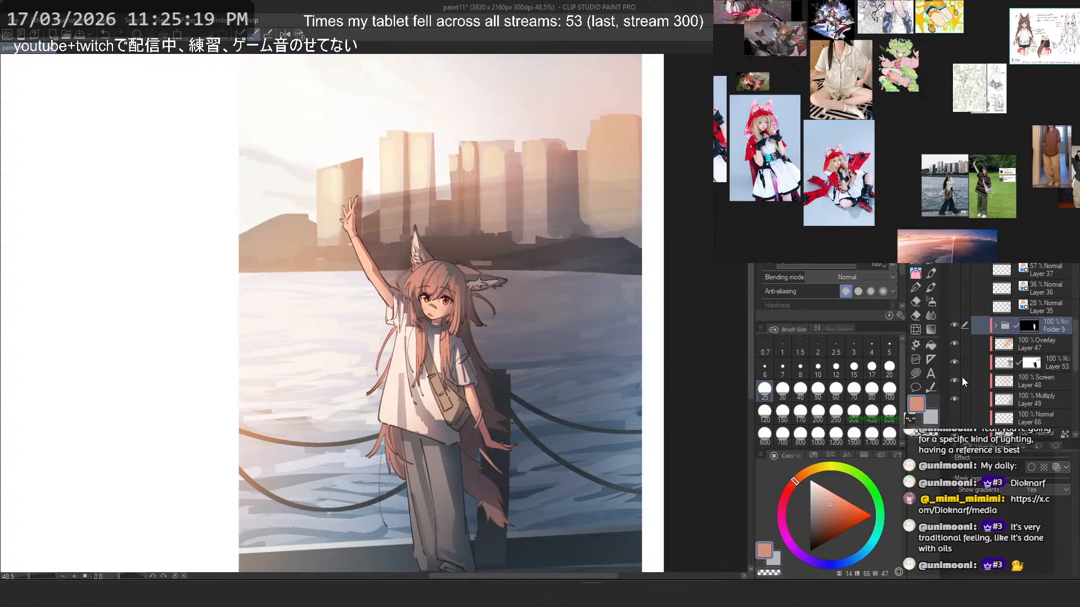
drag(956, 344, 958, 395)
- Hide the character's colours in Folder 9 and toggle Layer 43's visibility to check what it contains
scroll(959, 391, down, 3)
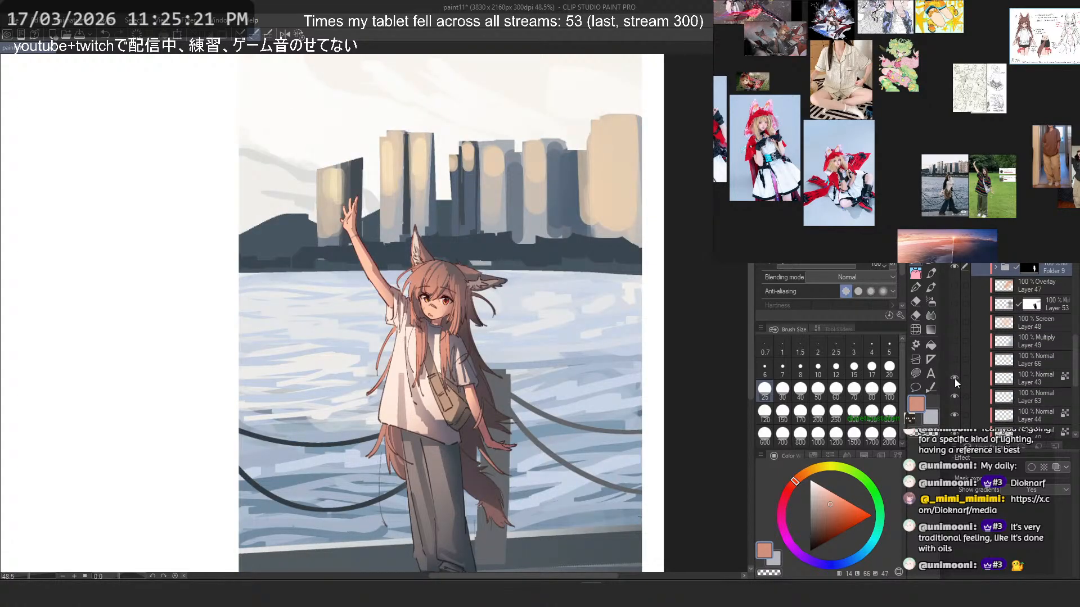
click(954, 379)
click(954, 379)
click(957, 269)
scroll(956, 317, down, 3)
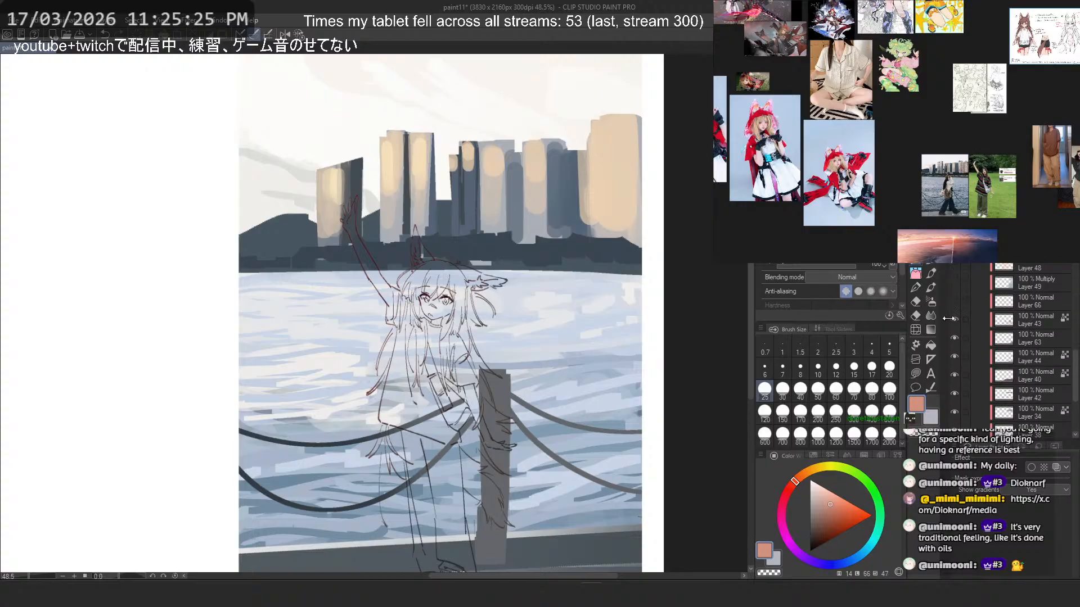
click(956, 319)
click(955, 319)
- Toggle the lower background layers to identify the skyline buildings, and select Layer 34
scroll(956, 363, down, 5)
click(955, 339)
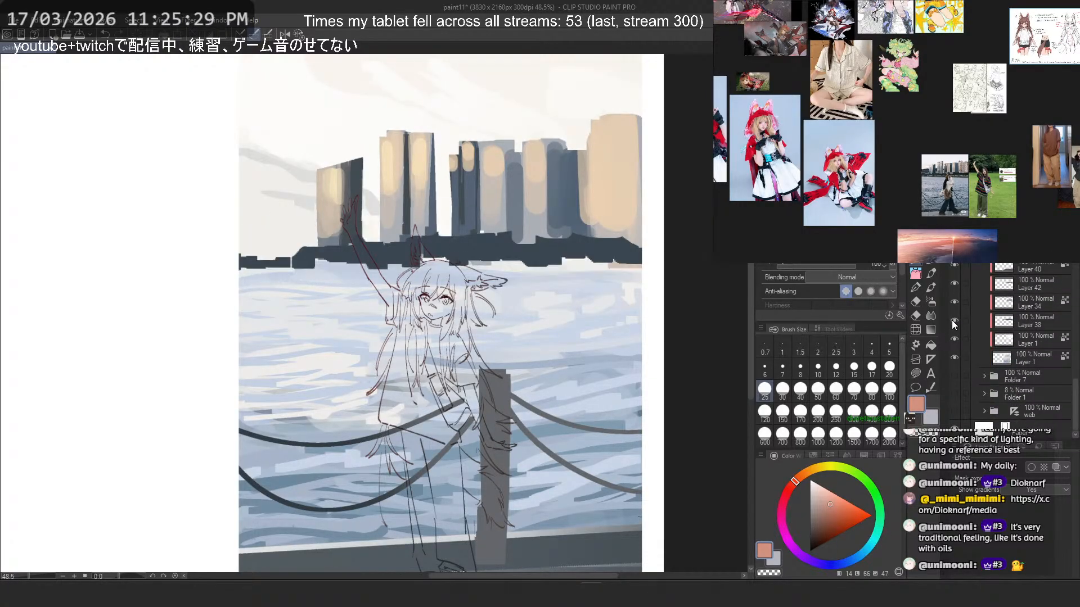
click(955, 339)
click(954, 303)
click(954, 303)
click(954, 303)
click(954, 303)
click(955, 303)
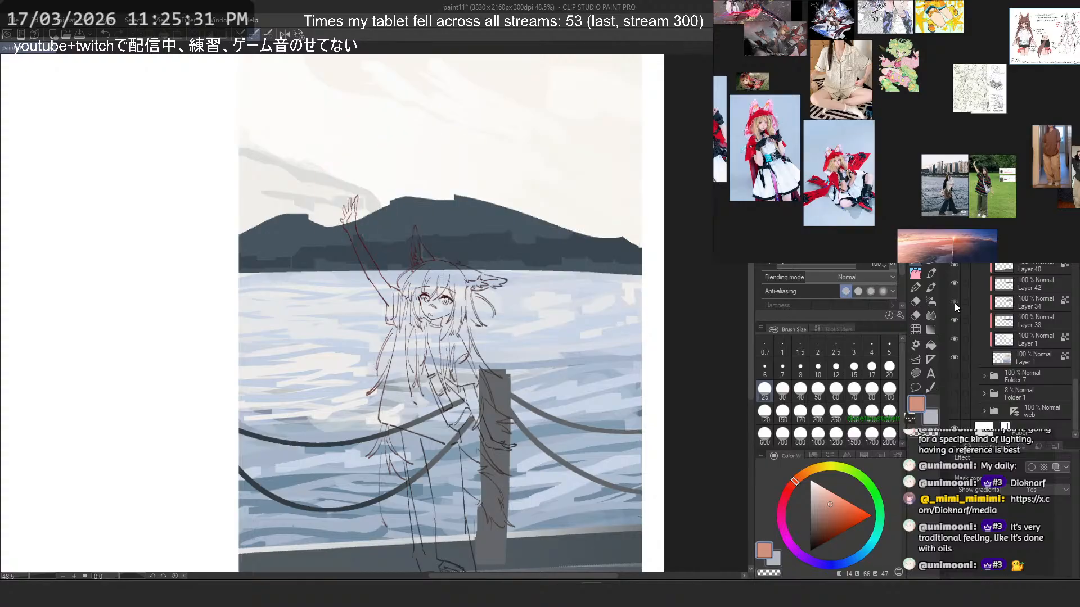
click(955, 303)
click(1041, 306)
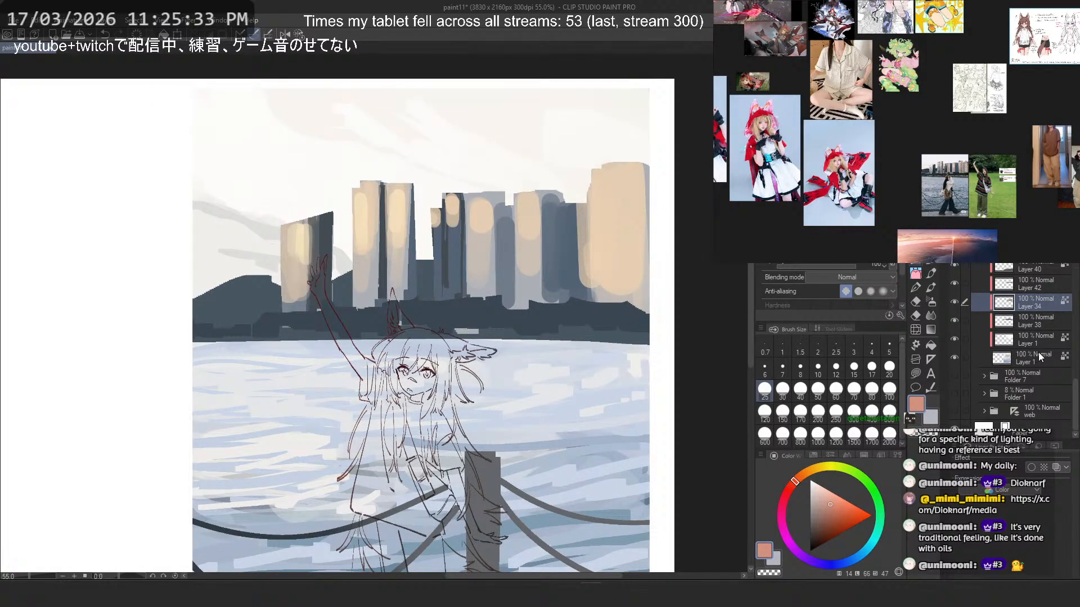
- Show the Perspective ruler 1 layer and move its perspective ruler onto Folder 8
scroll(1039, 356, up, 8)
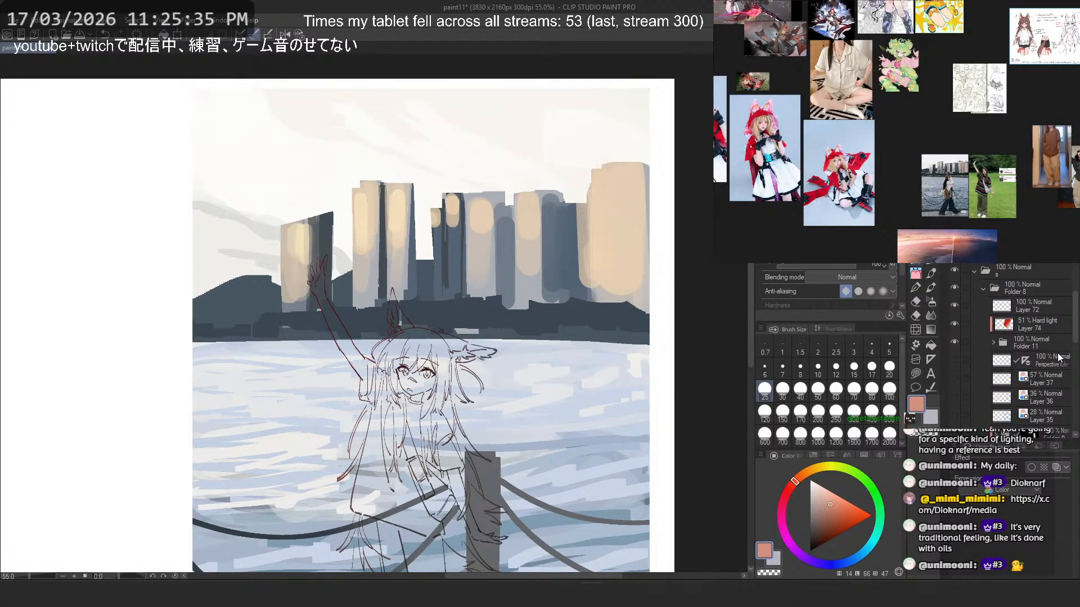
scroll(1059, 358, down, 3)
click(955, 302)
click(956, 298)
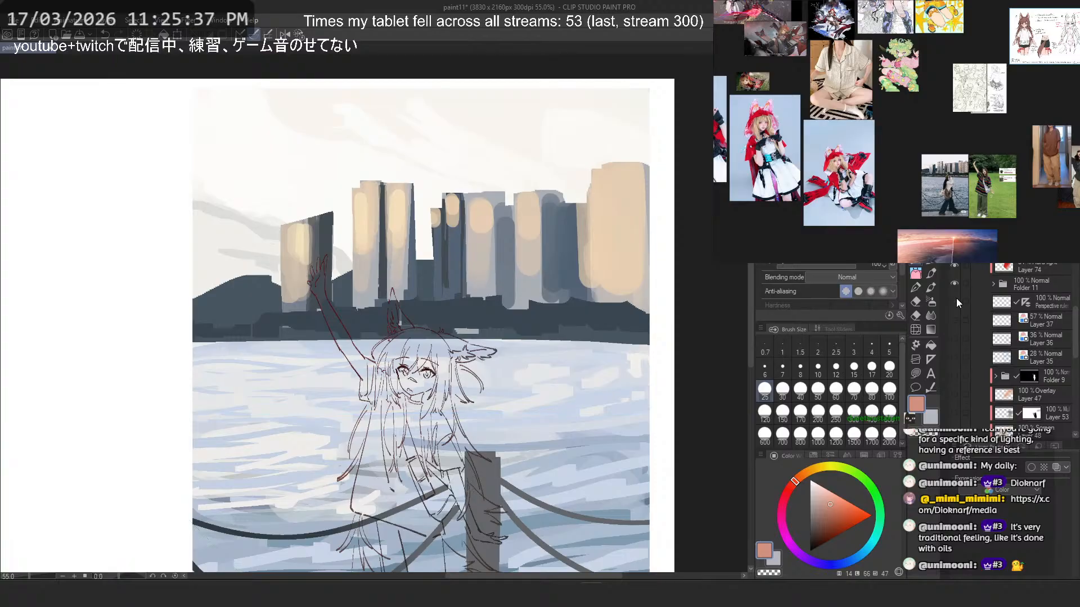
scroll(1037, 327, up, 2)
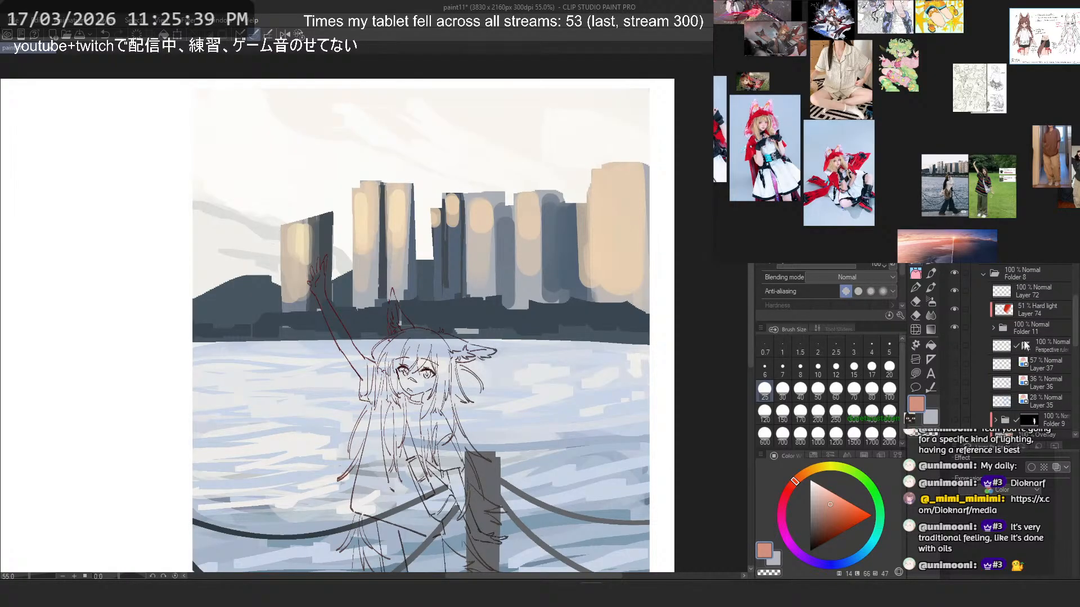
click(1032, 346)
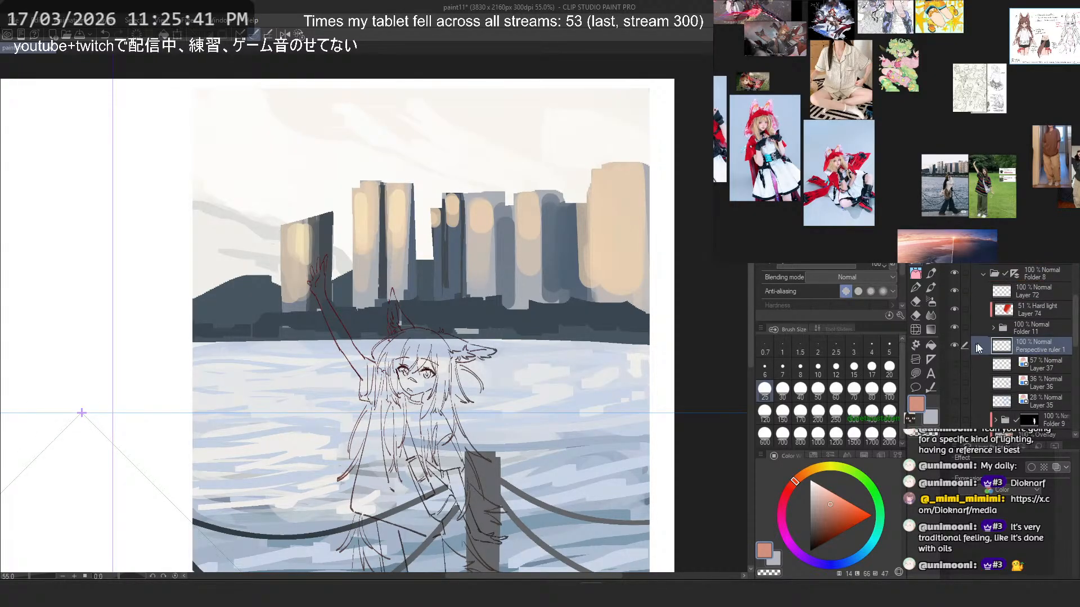
scroll(453, 160, down, 5)
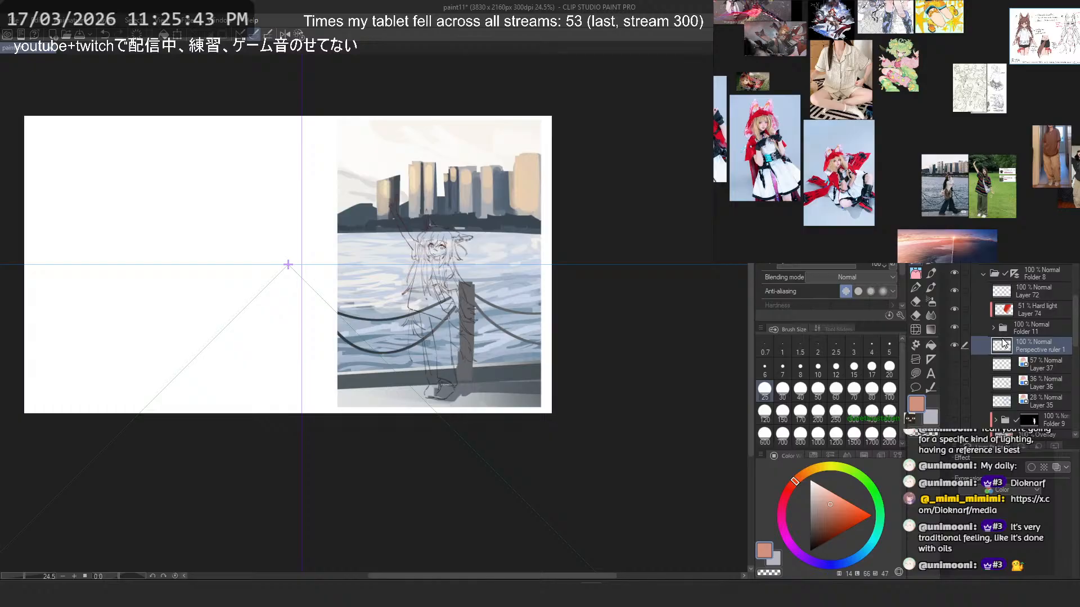
ctrl+click(1002, 343)
key(Return)
- Check which background layers hold the skyline by toggling their visibility, and make Layer 34 the active layer
scroll(1046, 345, down, 10)
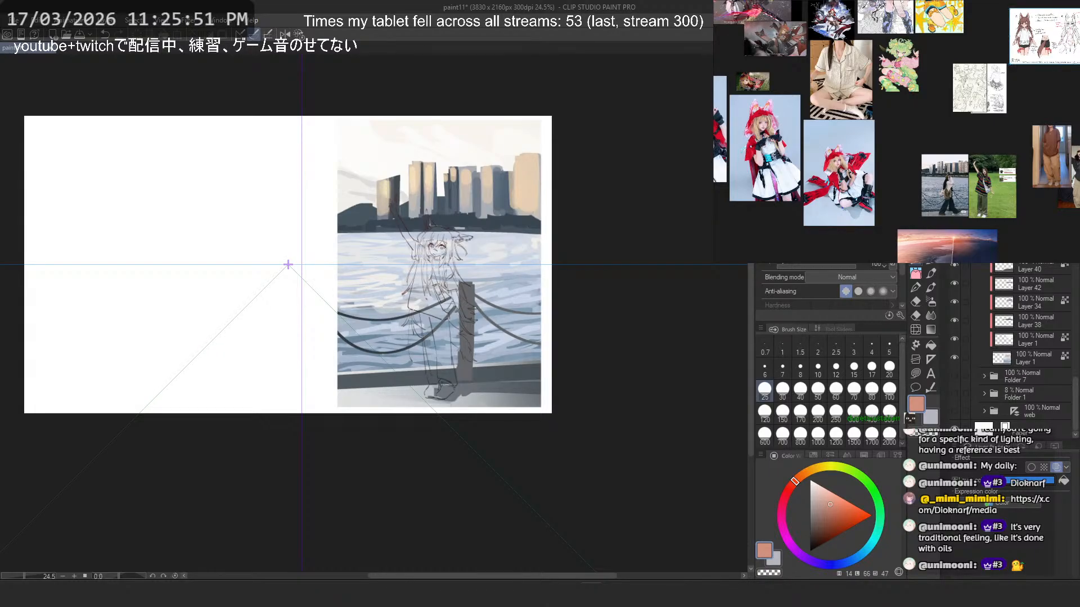
scroll(1007, 338, up, 5)
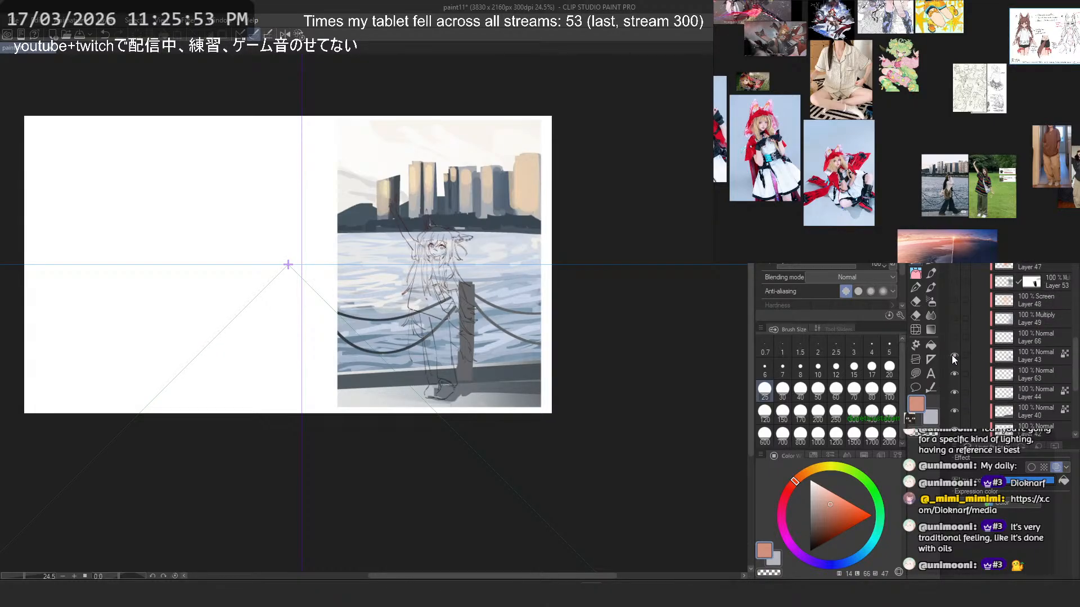
scroll(954, 352, down, 3)
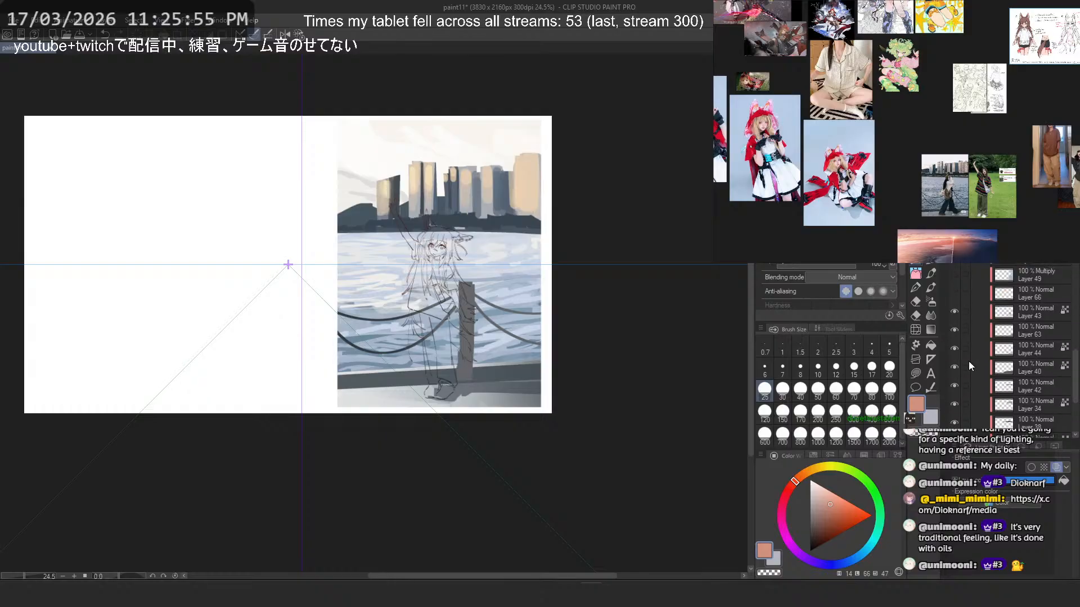
click(955, 332)
click(955, 347)
click(955, 346)
click(954, 393)
click(1029, 405)
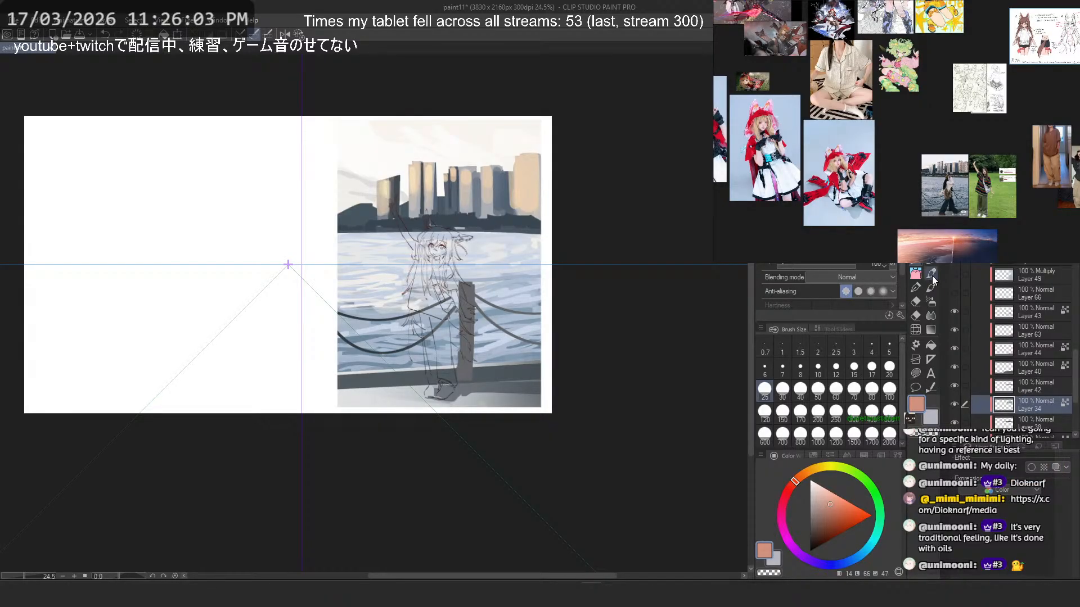
- Switch to the Pen tool and frame the painted skyline, with the waterfront reference photo enlarged on its buildings
key(p)
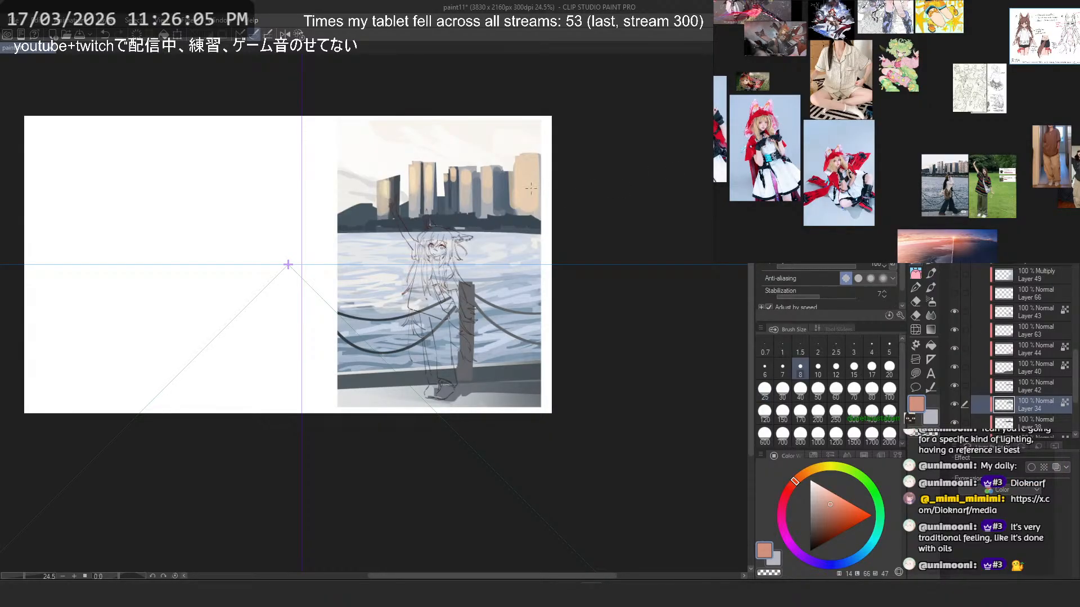
scroll(531, 188, up, 5)
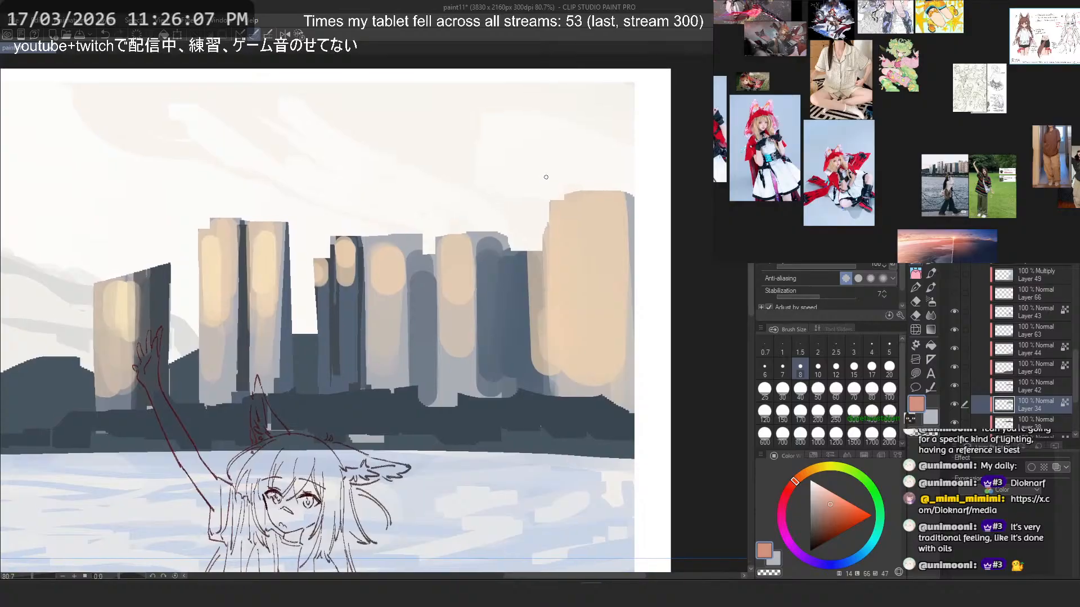
scroll(551, 180, down, 4)
scroll(551, 180, up, 3)
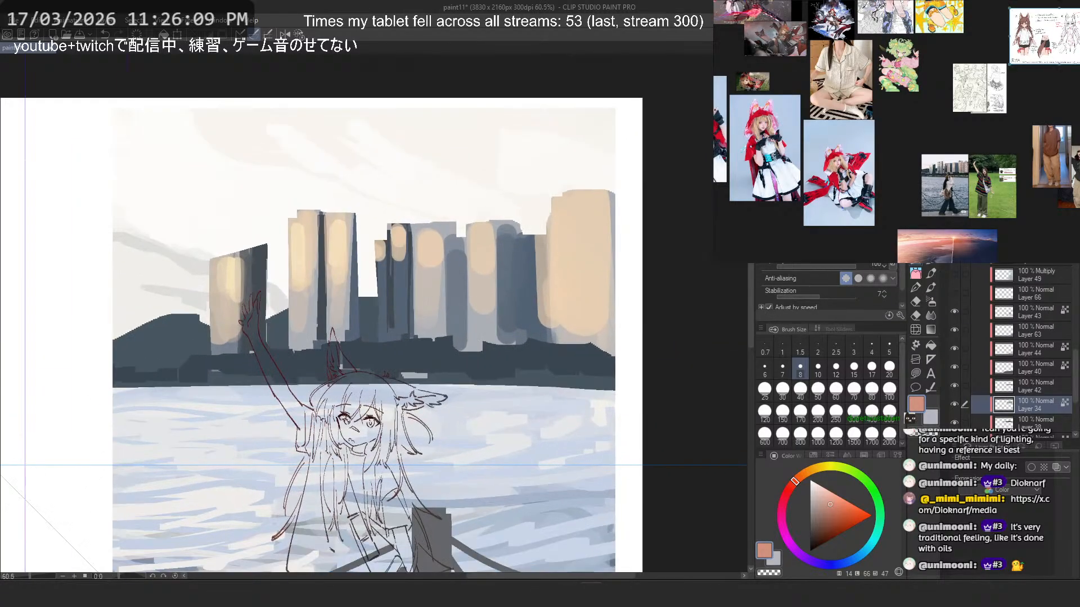
scroll(967, 129, down, 5)
scroll(956, 135, up, 4)
double_click(981, 101)
scroll(947, 29, up, 2)
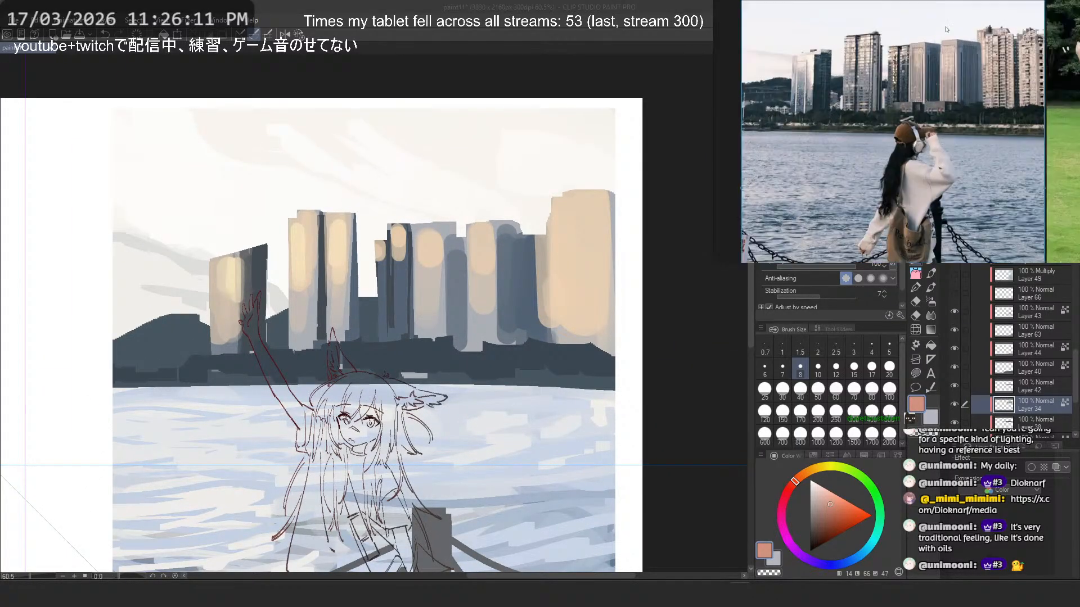
scroll(945, 33, up, 2)
drag(926, 66, 929, 103)
scroll(929, 103, down, 1)
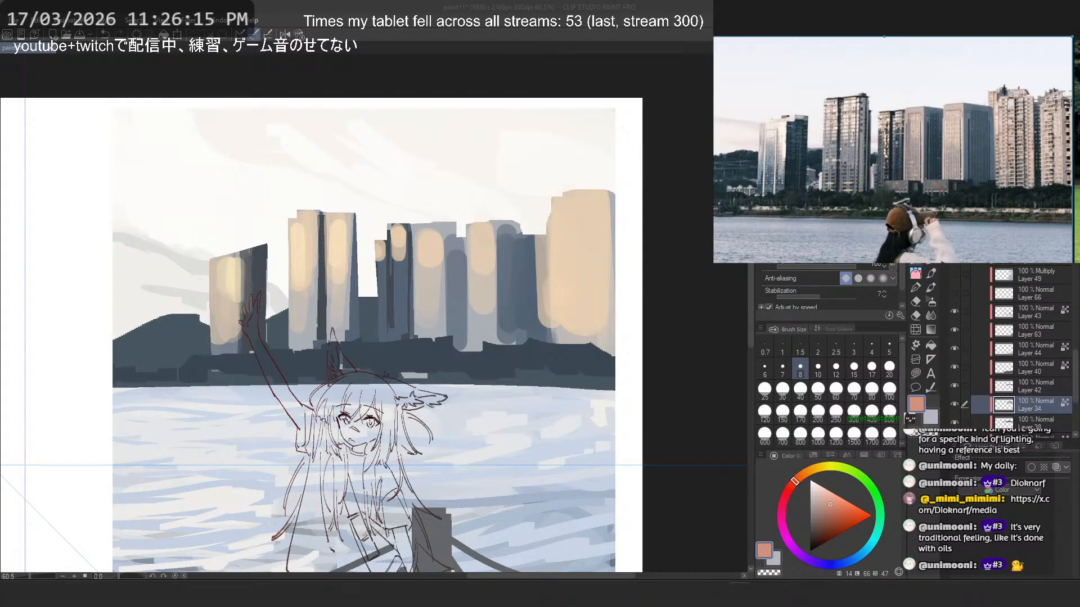
scroll(426, 235, up, 3)
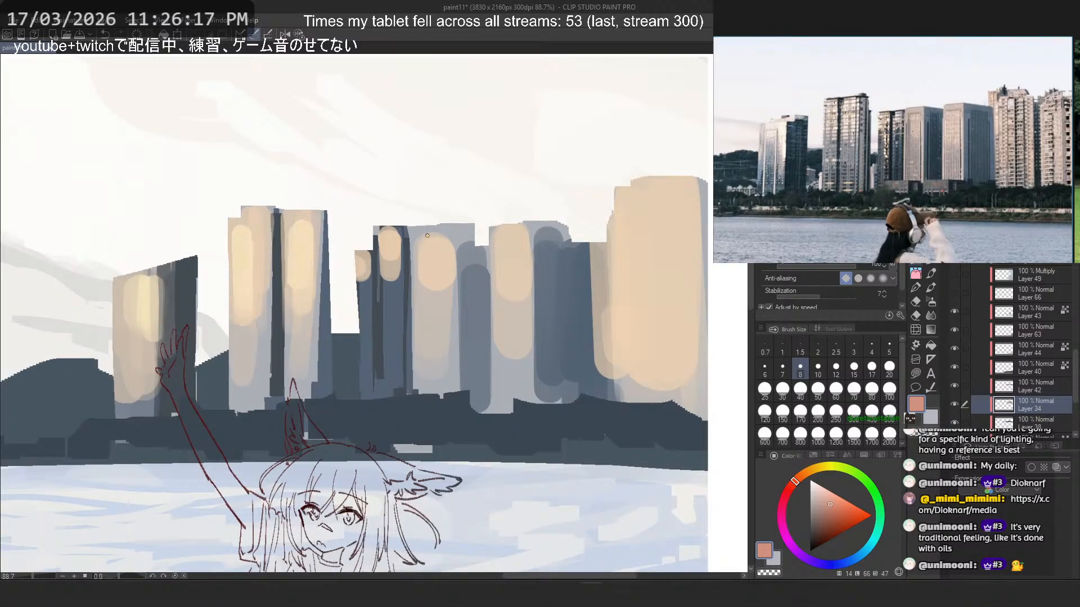
- Straighten the roofline of the middle towers at brush size 25, trimming with transparent colour and filling with sampled light grey-blue
click(764, 389)
alt+click(526, 226)
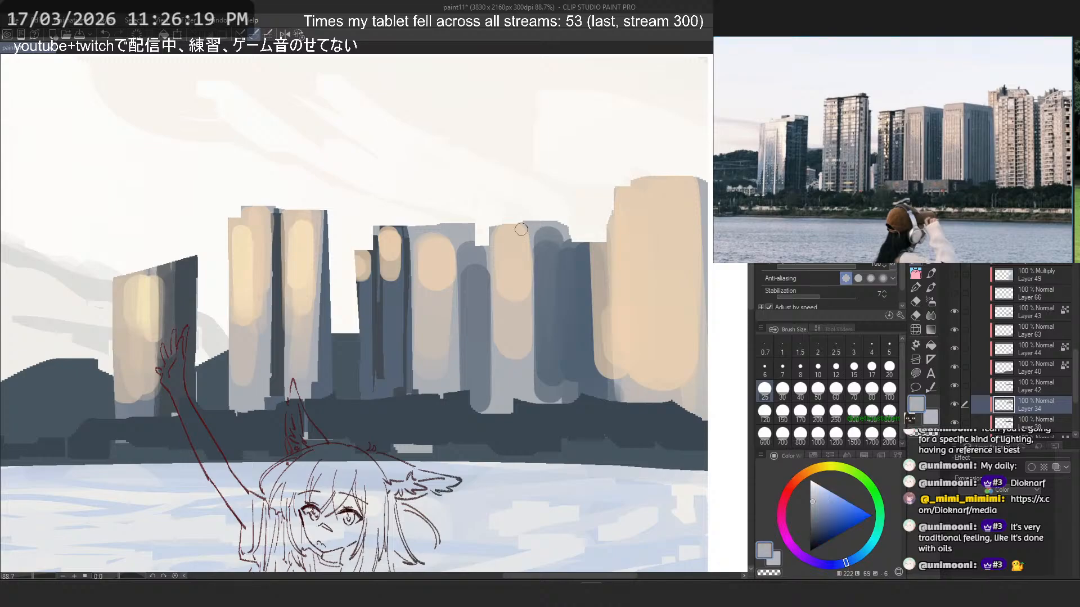
key(c)
click(551, 214)
shift+click(406, 232)
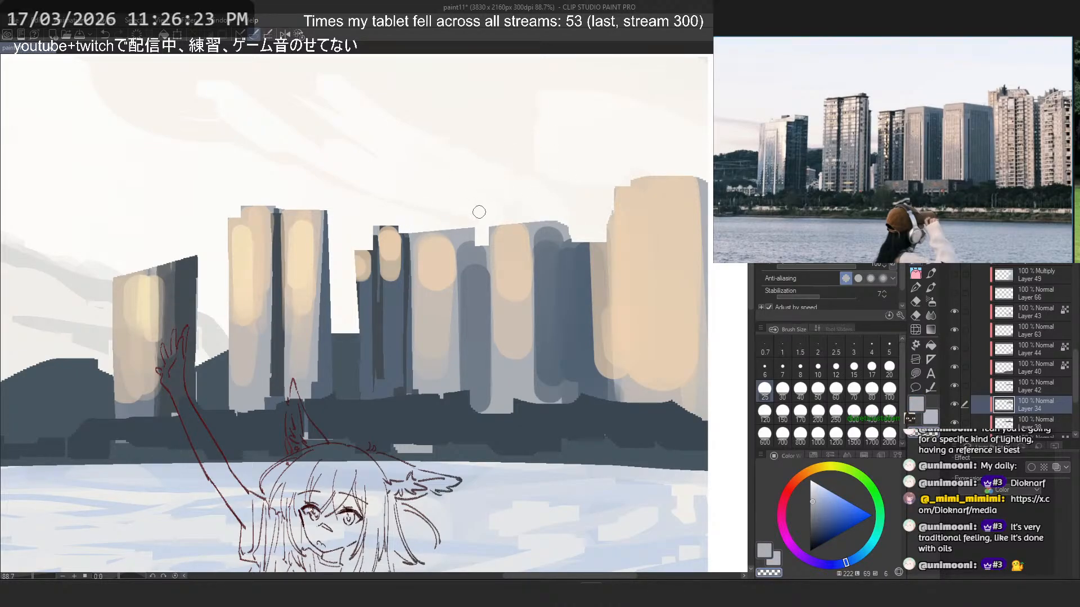
key(c)
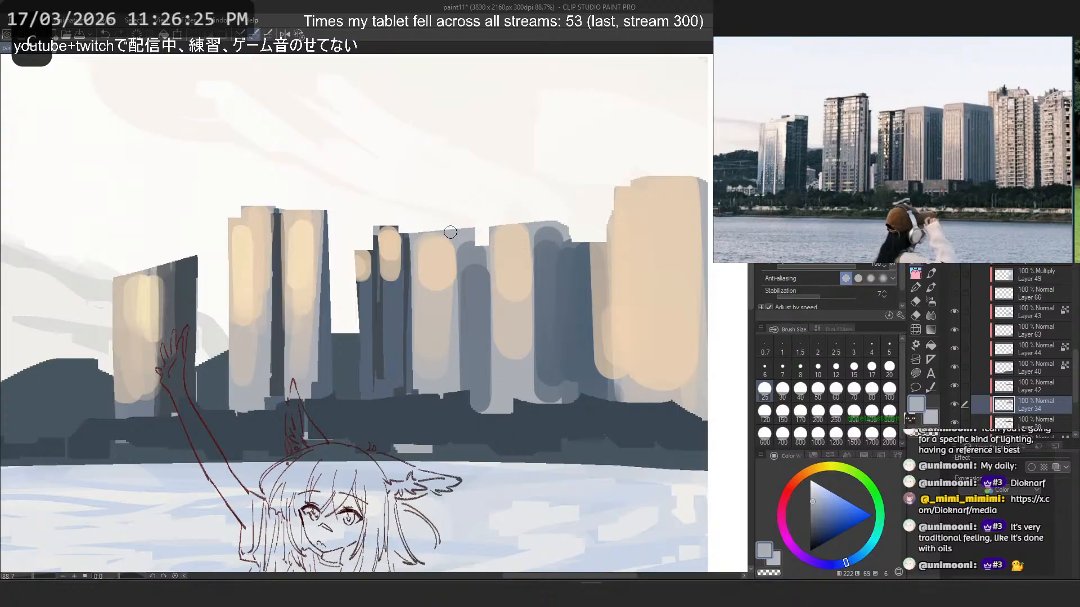
mouse_move(450, 232)
mouse_down()
mouse_move(520, 243)
mouse_move(484, 234)
mouse_up()
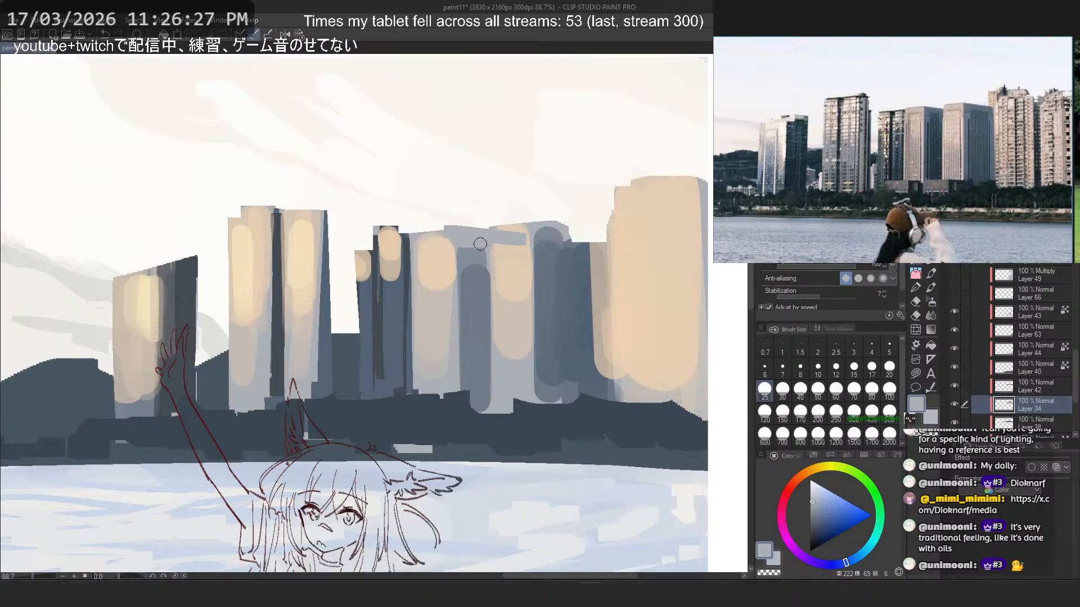
- Reshape the roof of the block beside the beige tower into a straight edge sloping down toward that tower
key(c)
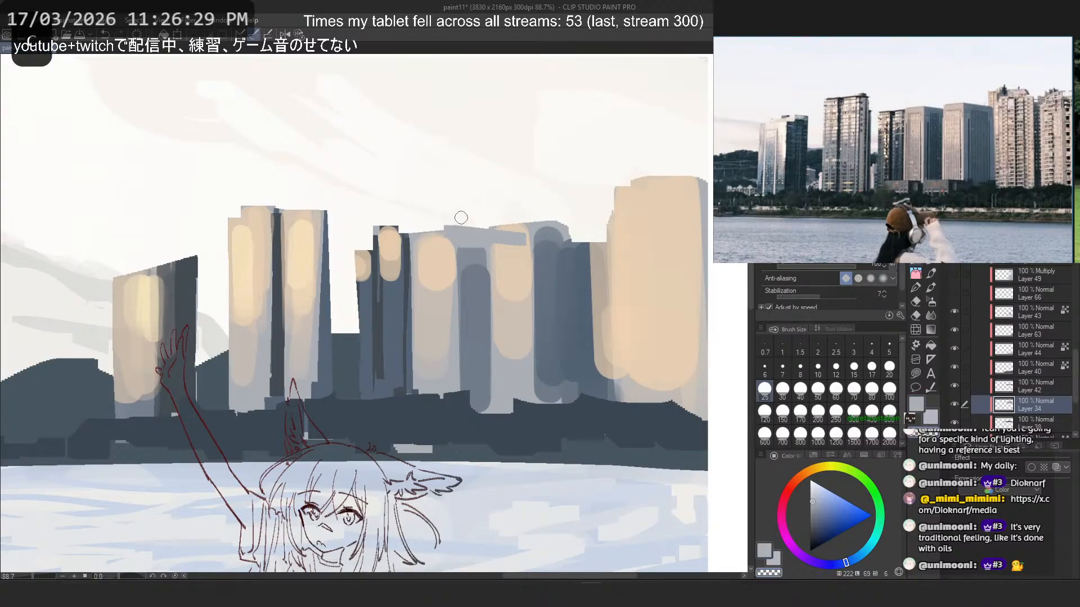
drag(533, 213, 597, 229)
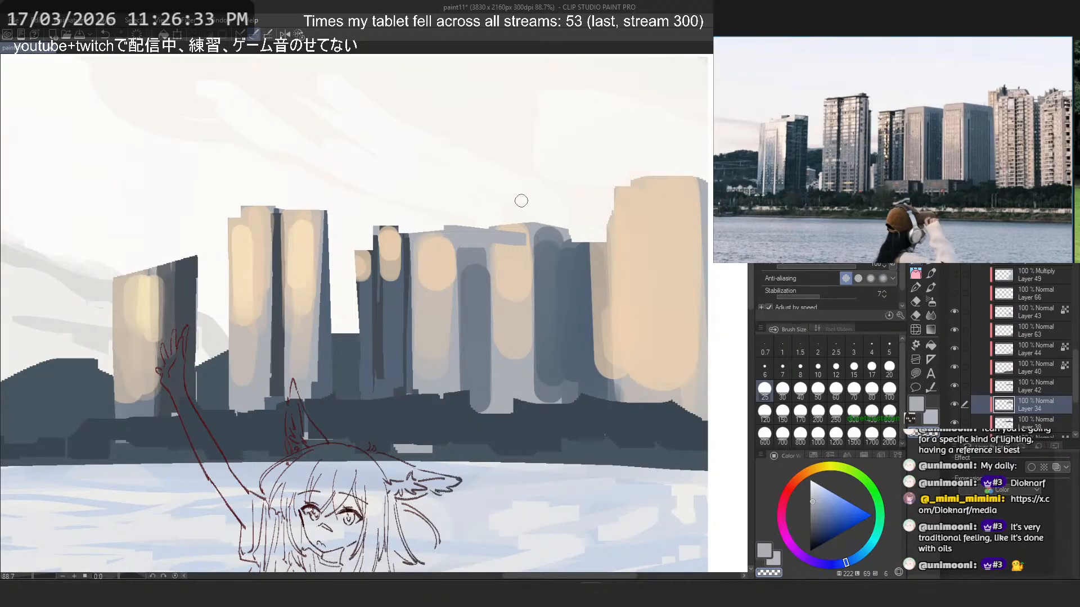
key(ctrl+z)
drag(528, 215, 609, 244)
key(c)
key(ctrl+z)
key(ctrl+z)
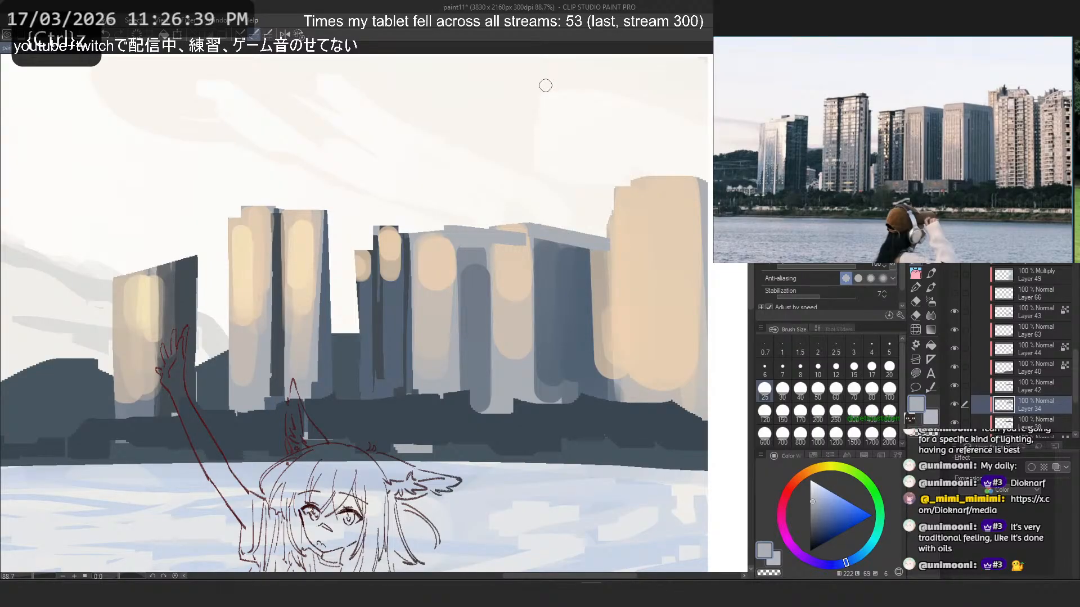
- Sample the beige of the rightmost tower and widen the tower to the left with a straight vertical edge
alt+click(615, 205)
key(ctrl+z)
mouse_move(596, 194)
mouse_down()
mouse_move(598, 239)
mouse_move(607, 201)
mouse_up()
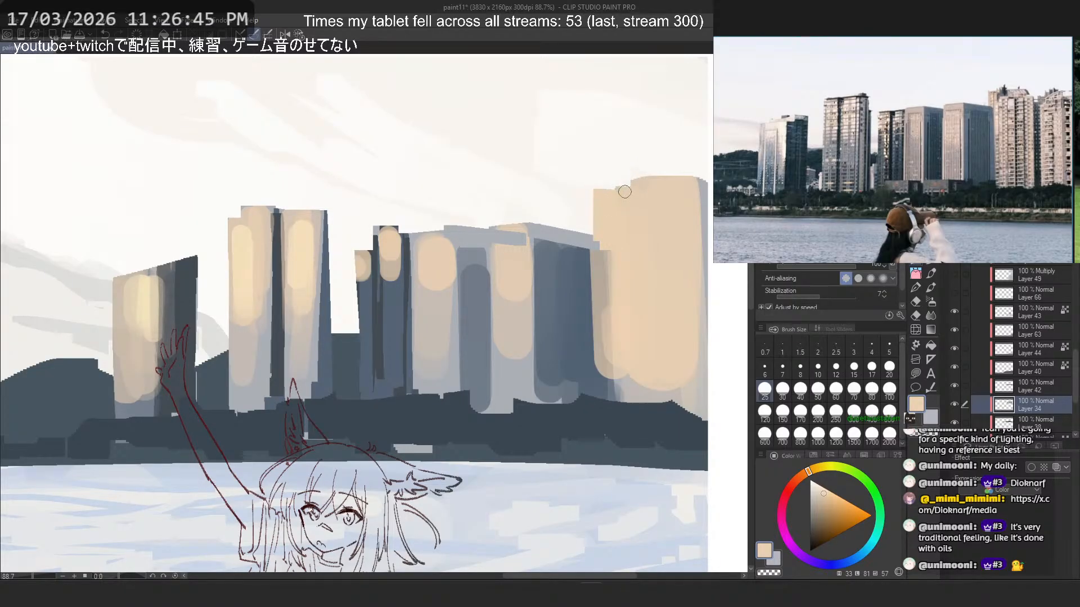
- Cut a stepped roofline into the beige tower with transparent colour and repaint a slanted corner near the picture's right edge
key(ctrl+z)
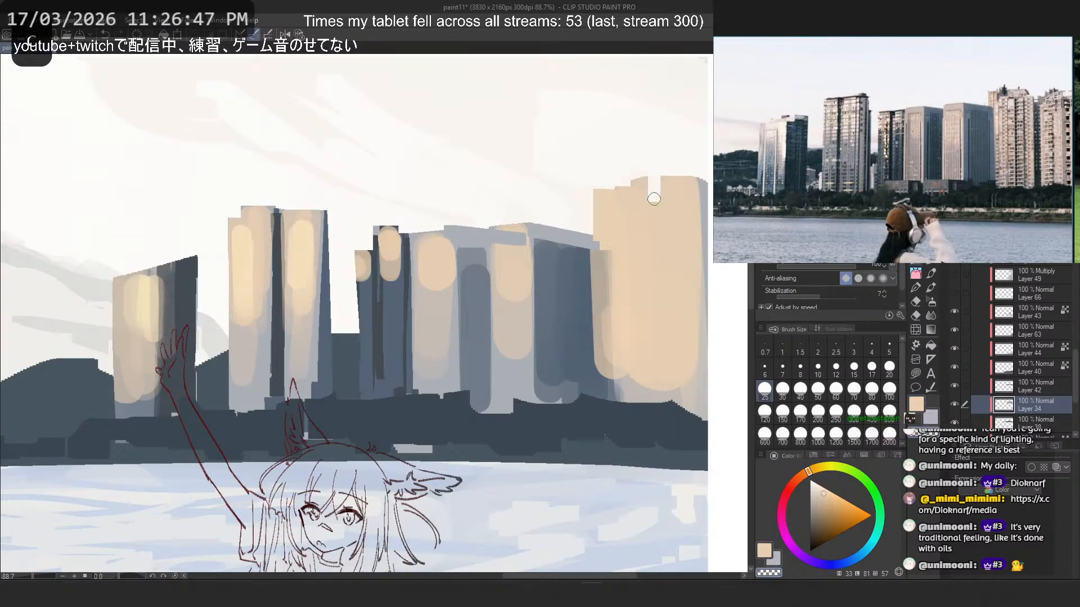
key(ctrl+z)
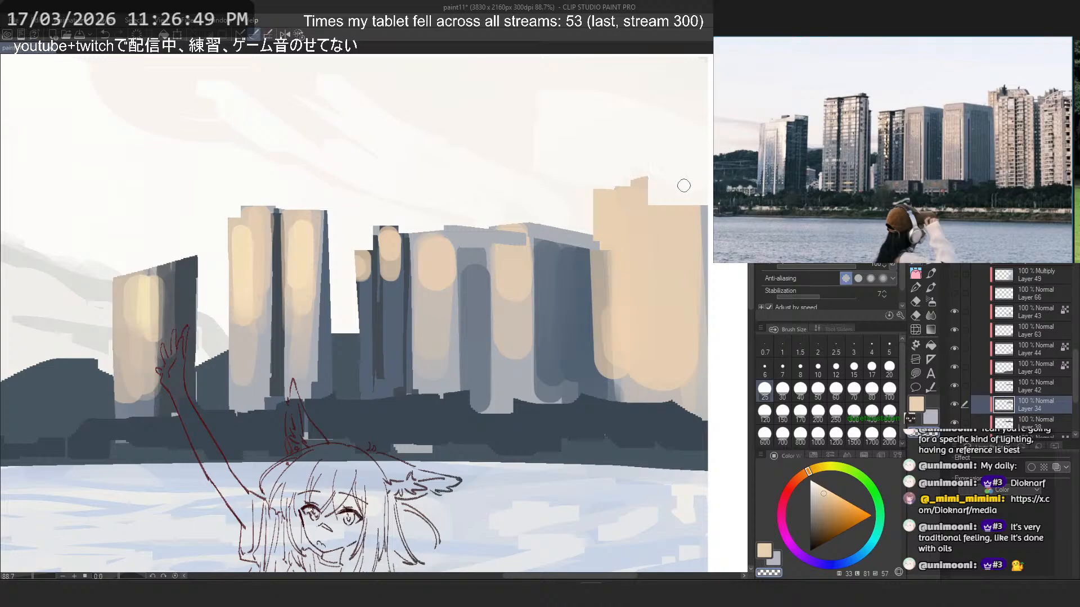
key(ctrl+z)
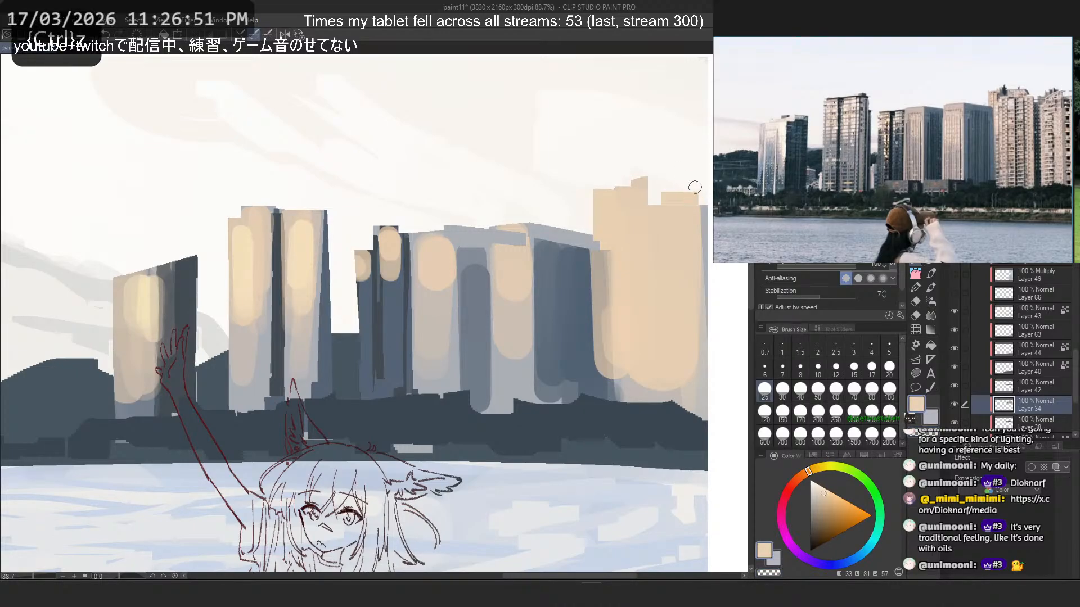
key(ctrl+z)
drag(689, 206, 704, 194)
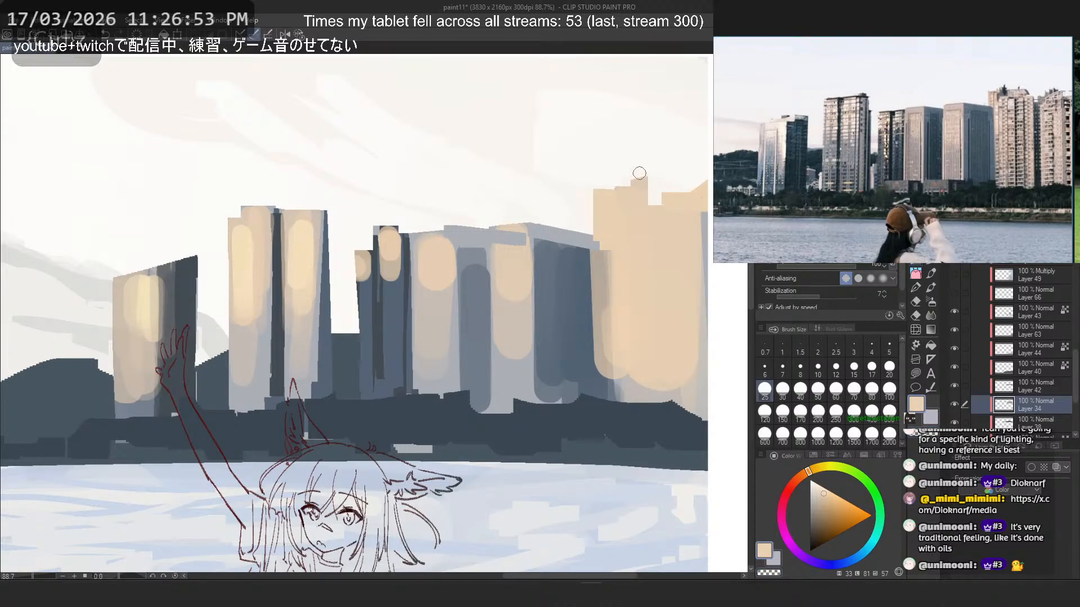
key(c)
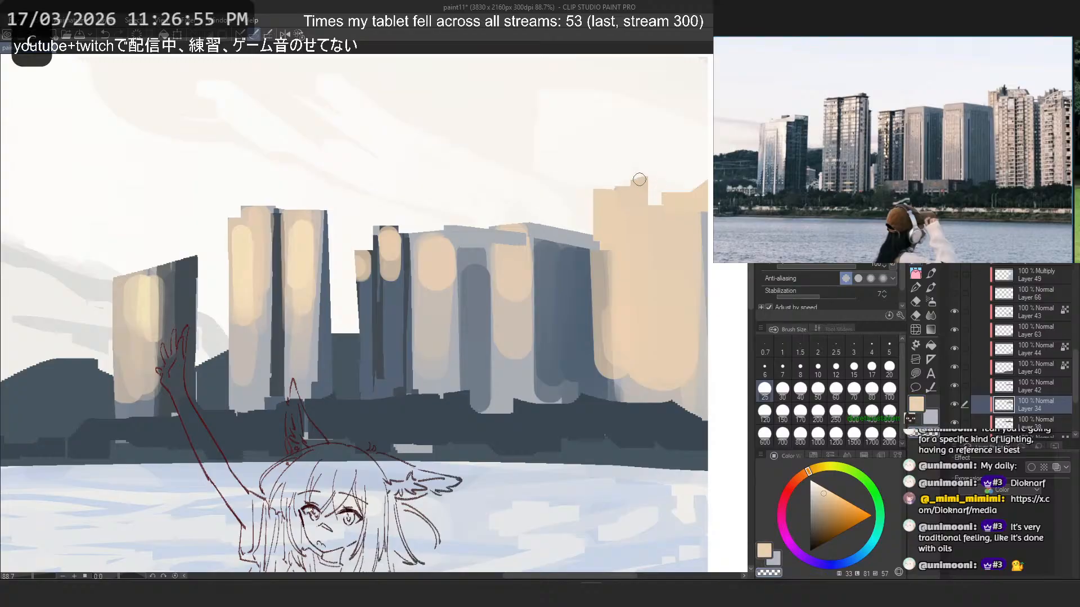
drag(641, 173, 653, 187)
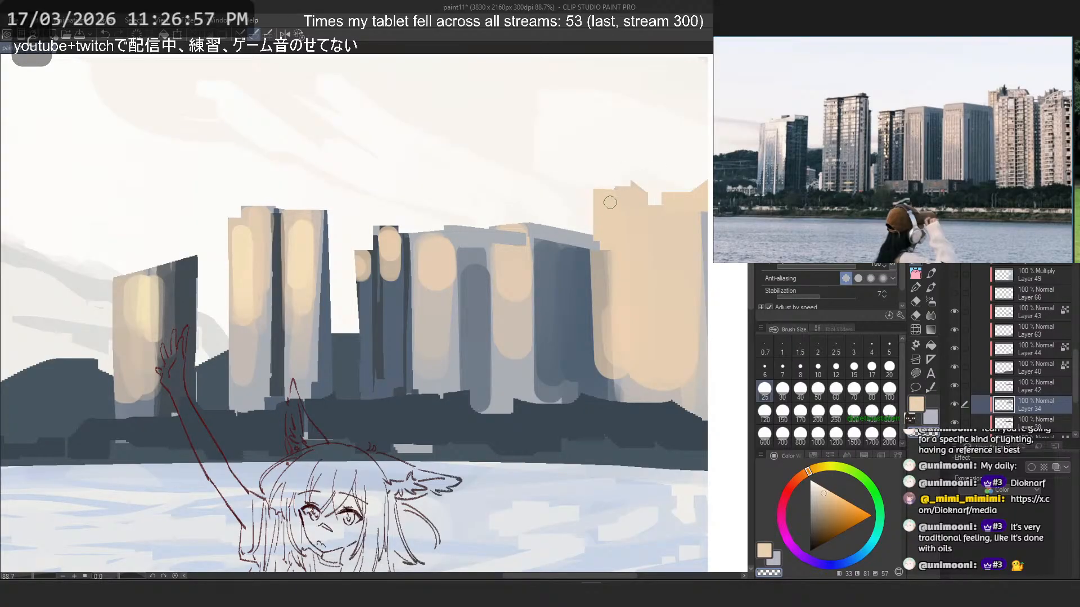
key(c)
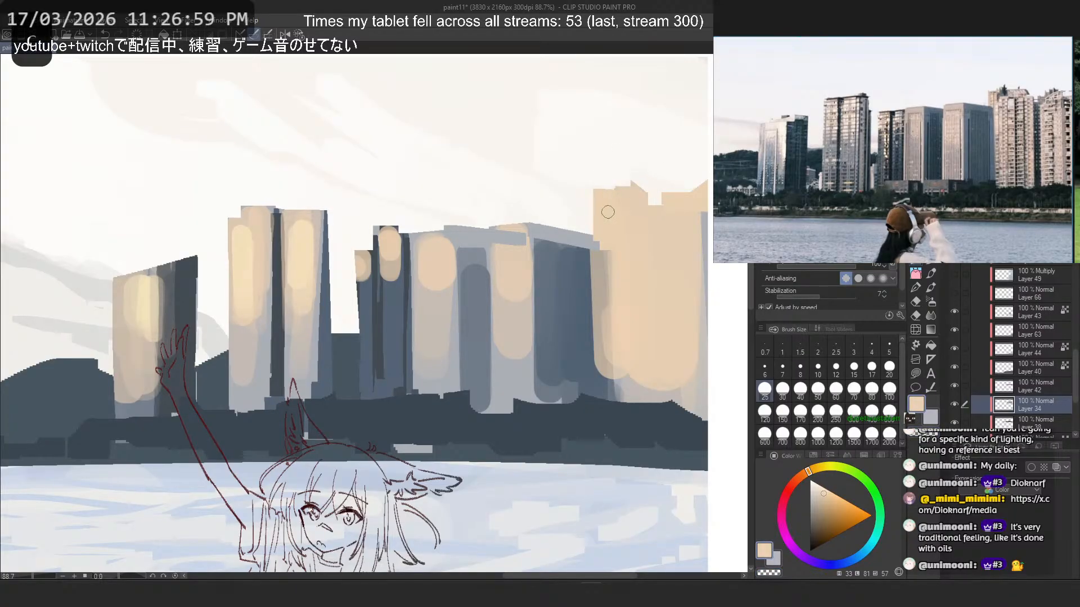
right_click(592, 243)
drag(598, 247, 600, 393)
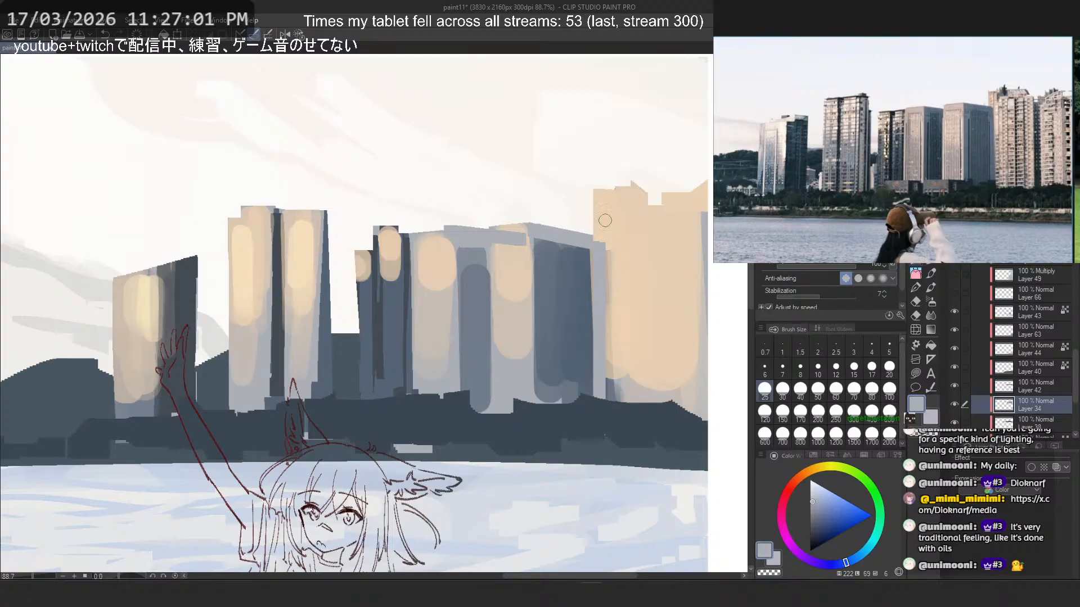
key(ctrl+z)
- Sample the block's dark blue-grey and paint its shaded face up to the sloping roof edge beside the beige tower
right_click(539, 242)
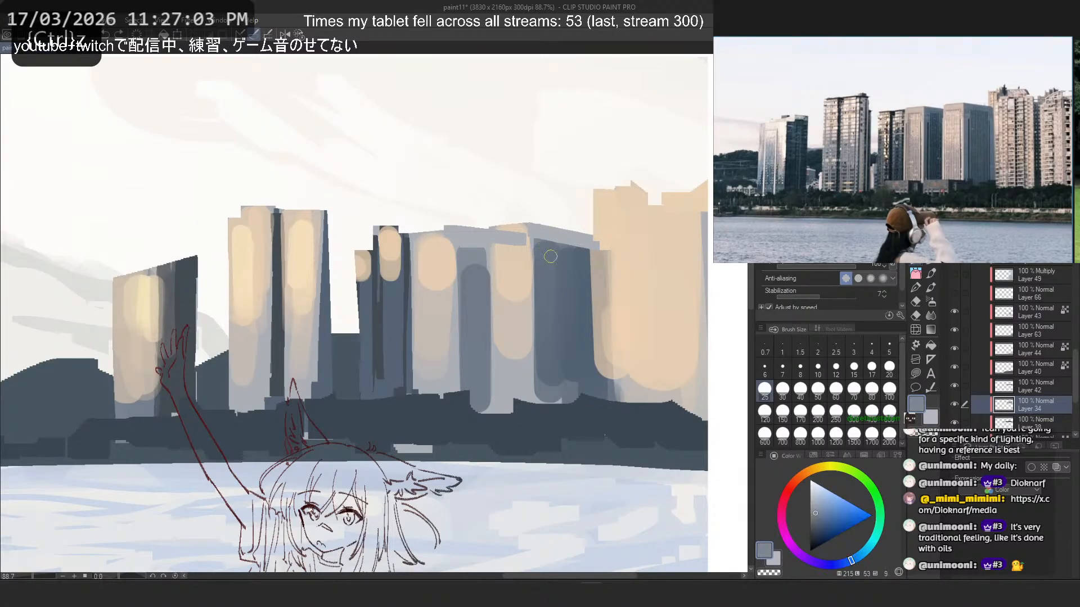
mouse_move(540, 245)
mouse_down()
mouse_move(540, 304)
mouse_move(593, 244)
mouse_up()
key(ctrl+z)
key(ctrl+z)
key(ctrl+z)
click(539, 231)
shift+click(592, 244)
key(ctrl+z)
shift+click(591, 240)
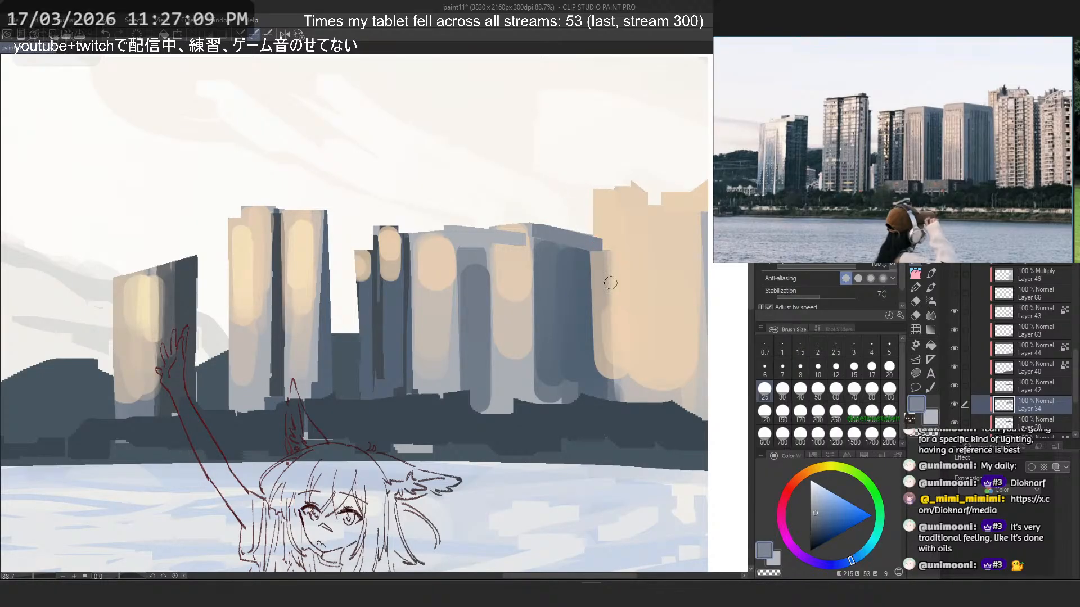
- Extend the block's dark shaded face to a straight vertical edge against the beige tower
drag(599, 252, 604, 415)
key(ctrl+z)
key(ctrl+z)
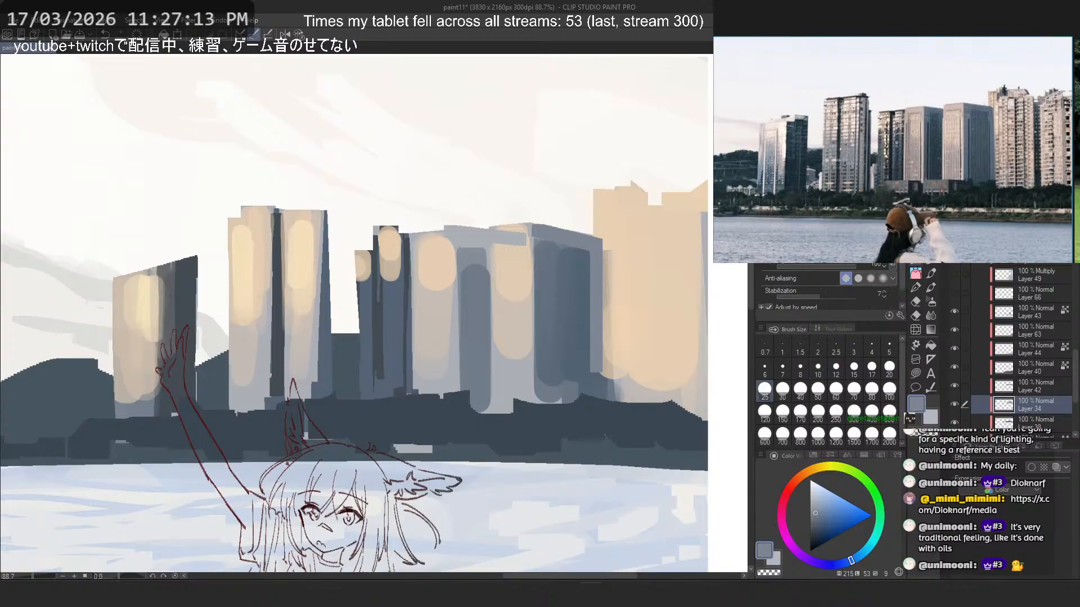
drag(583, 256, 584, 388)
key(ctrl+z)
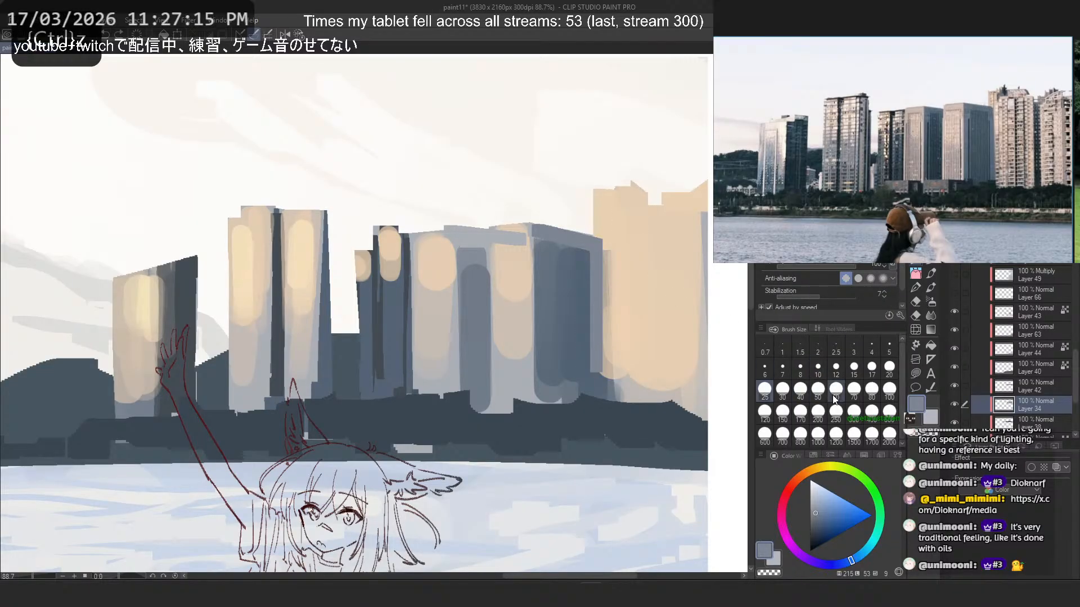
- Switch to the textured oval-tip brush at size 70 and paint vertical blue-grey strokes down the block's shaded face
click(871, 390)
click(922, 256)
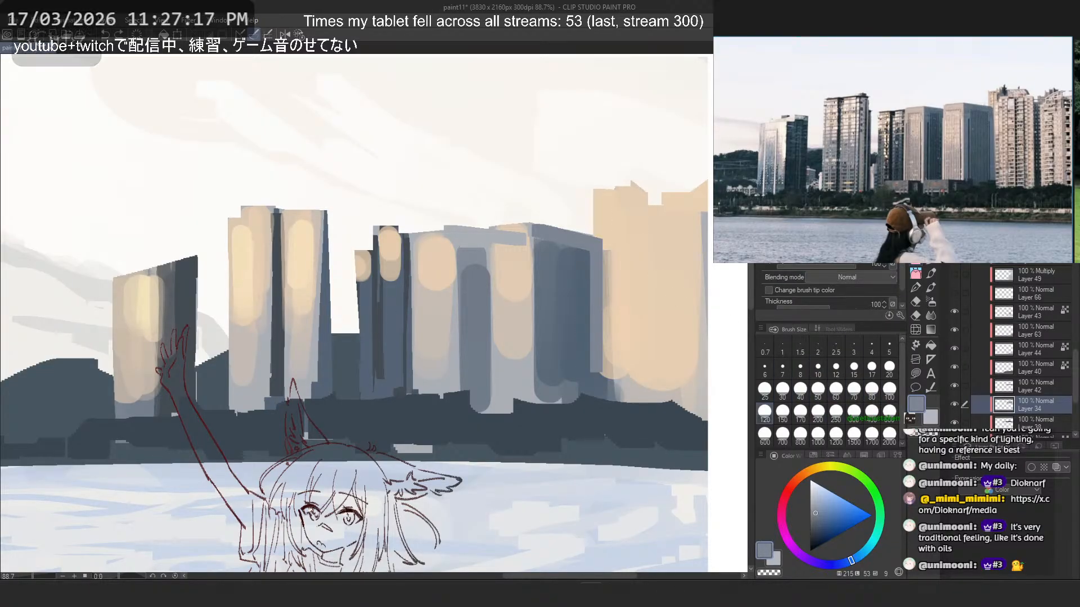
click(800, 435)
drag(569, 355, 539, 352)
key(ctrl+z)
click(801, 413)
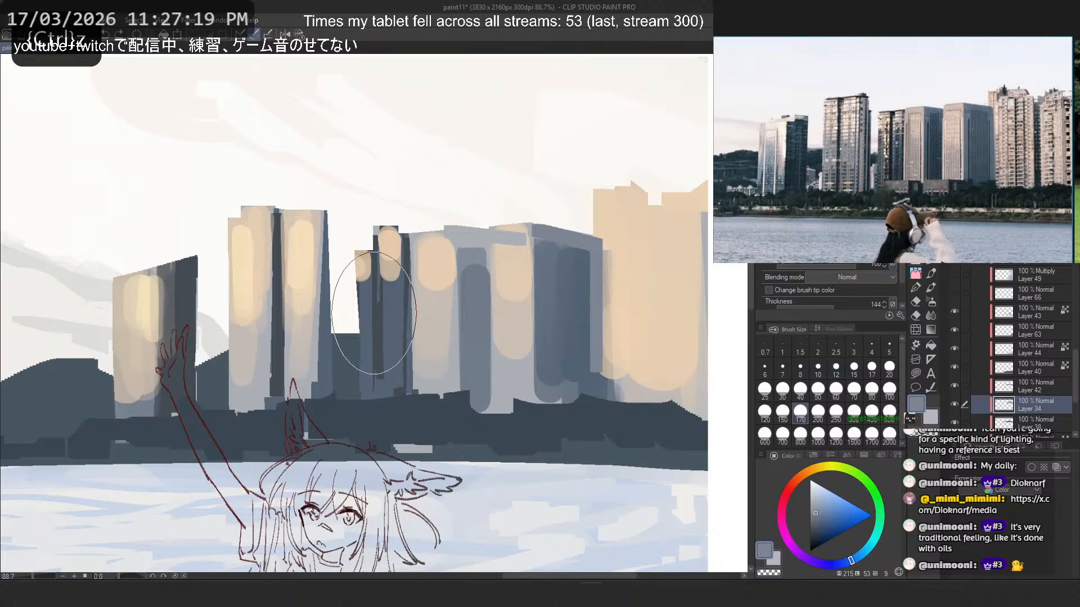
drag(555, 308, 579, 374)
key(ctrl+z)
click(854, 390)
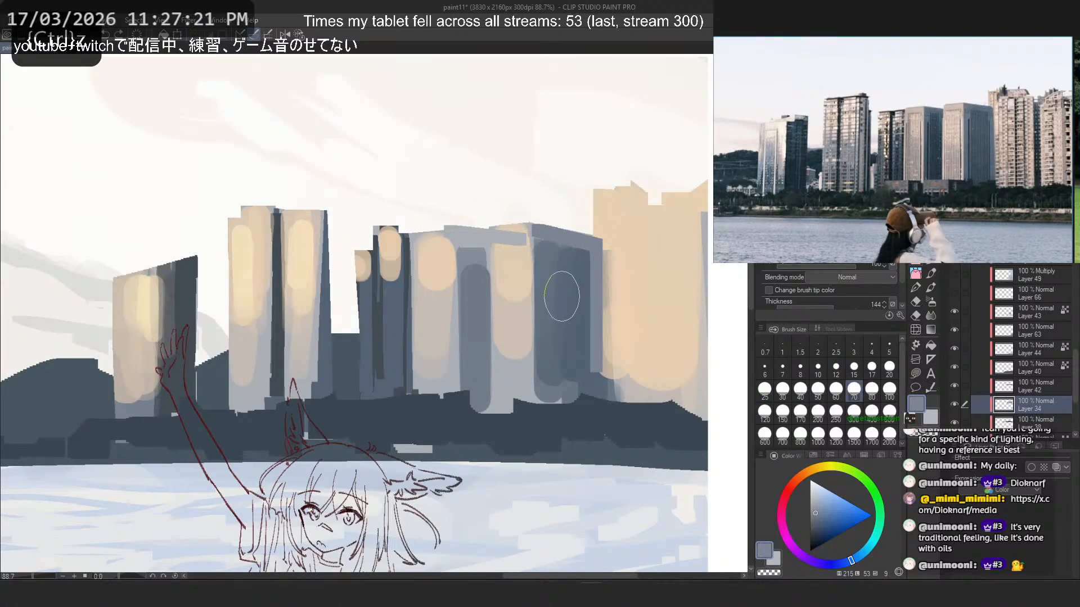
drag(565, 250, 570, 387)
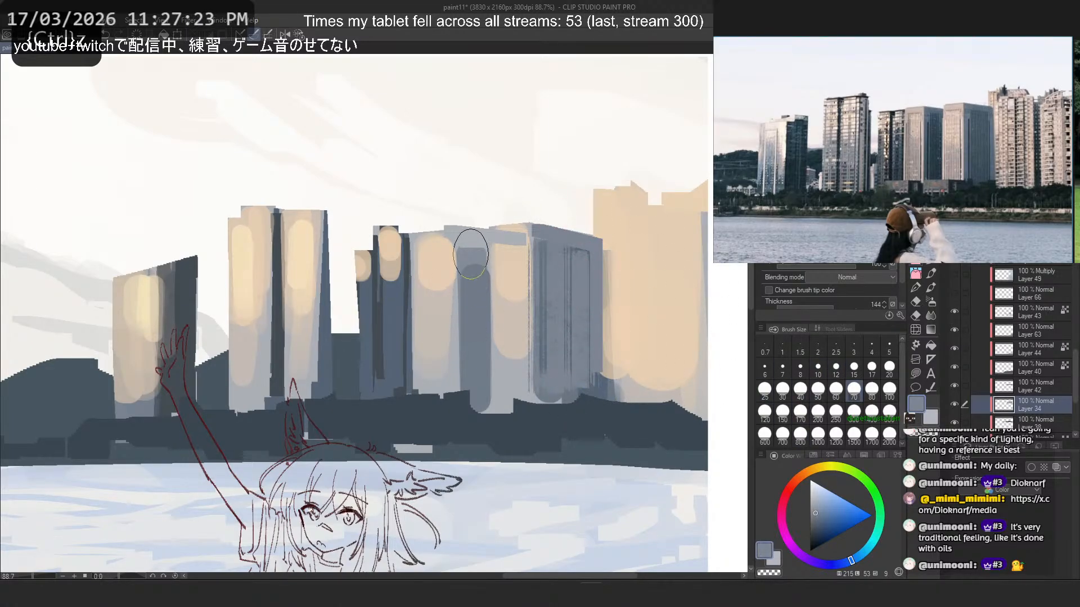
- Paint textured vertical blue-grey strokes down the shaded strip between the two pale central blocks
mouse_move(467, 239)
mouse_down()
mouse_move(461, 297)
mouse_move(492, 273)
mouse_move(485, 394)
mouse_up()
key(ctrl+z)
key(ctrl+z)
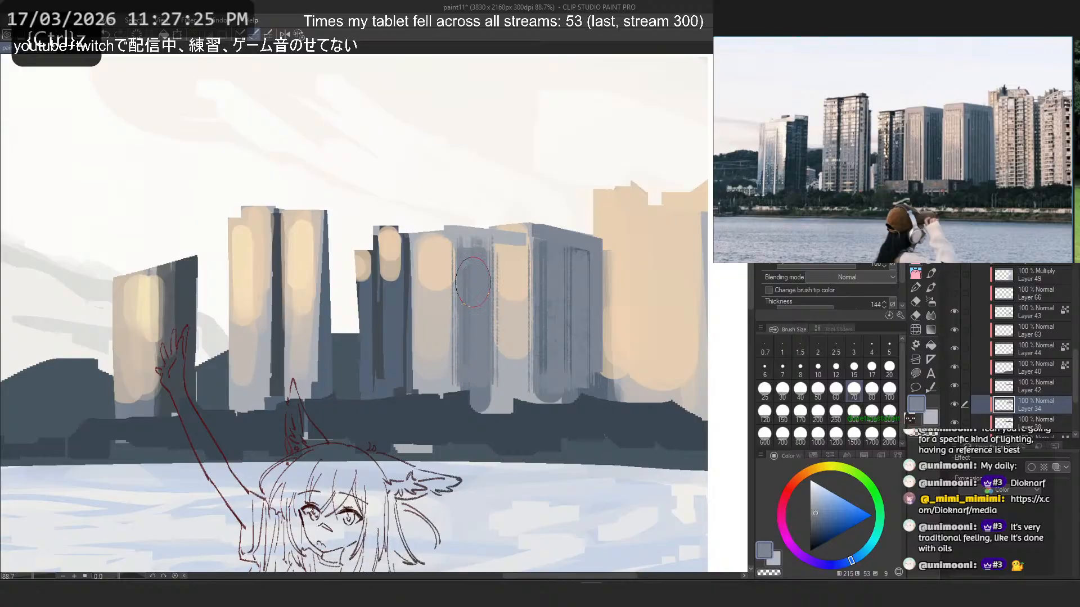
drag(473, 266, 473, 360)
drag(485, 265, 484, 357)
alt+click(475, 280)
drag(463, 261, 465, 372)
- Sample the warm beige and paint a textured vertical stroke down the lit face of the larger central block
key(ctrl+z)
alt+click(515, 275)
drag(500, 251, 503, 386)
- Try beige vertical strokes down the lit face of the smaller central block, including at brush size 60
key(ctrl+z)
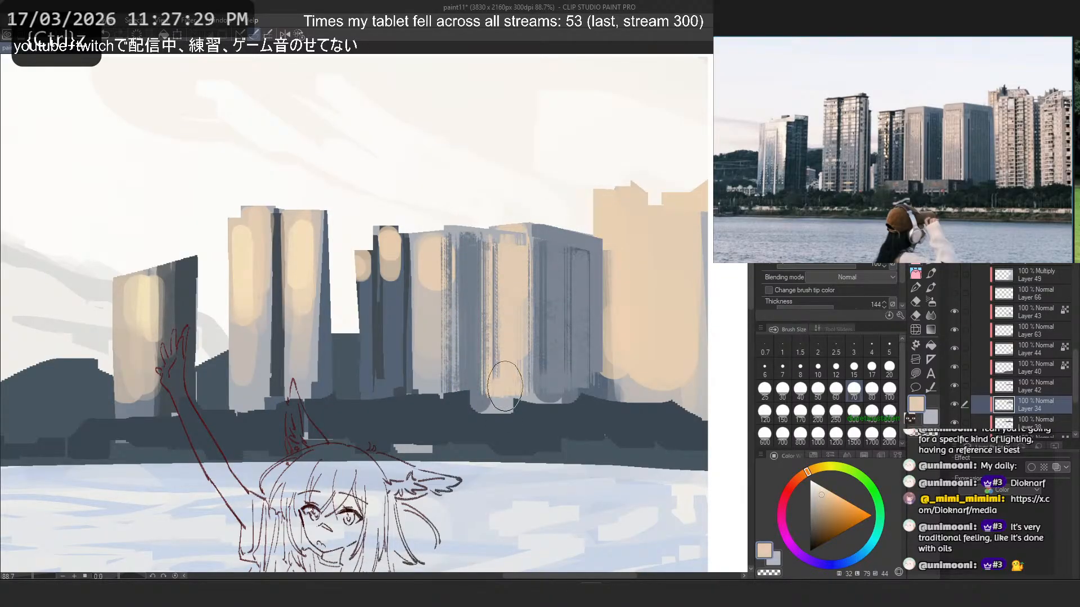
drag(428, 242, 426, 372)
drag(427, 269, 425, 372)
key(ctrl+z)
click(834, 389)
mouse_move(418, 258)
mouse_down()
mouse_move(418, 372)
mouse_move(422, 263)
mouse_move(424, 369)
mouse_up()
key(ctrl+z)
key(ctrl+z)
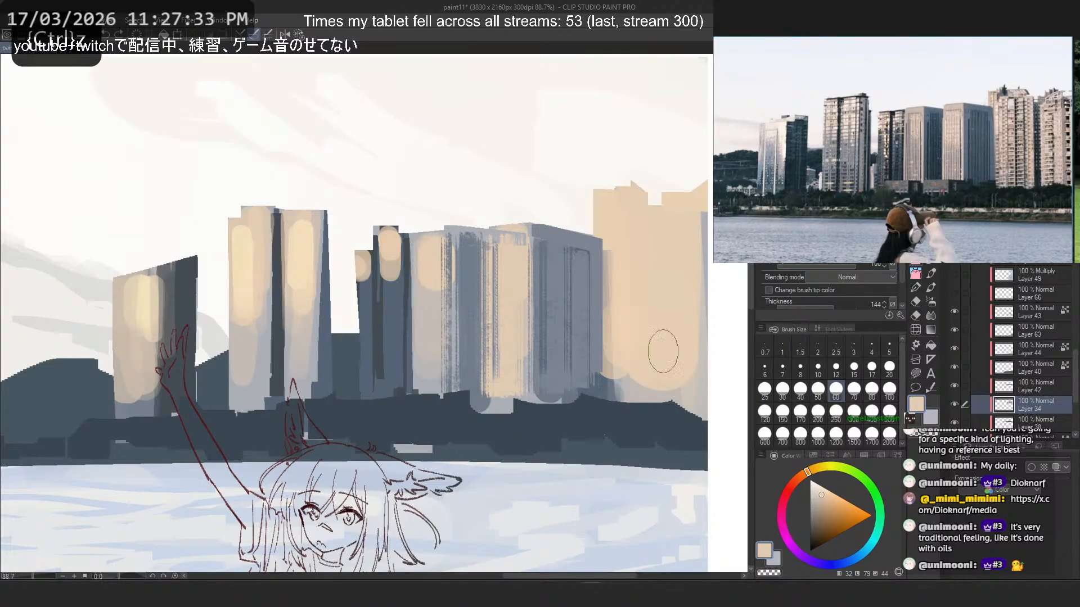
- Switch to the plain hard-edged brush at size 15, sample a greyish beige and paint a thin vertical strip along the smaller central block's outer edge
key(p)
key(p)
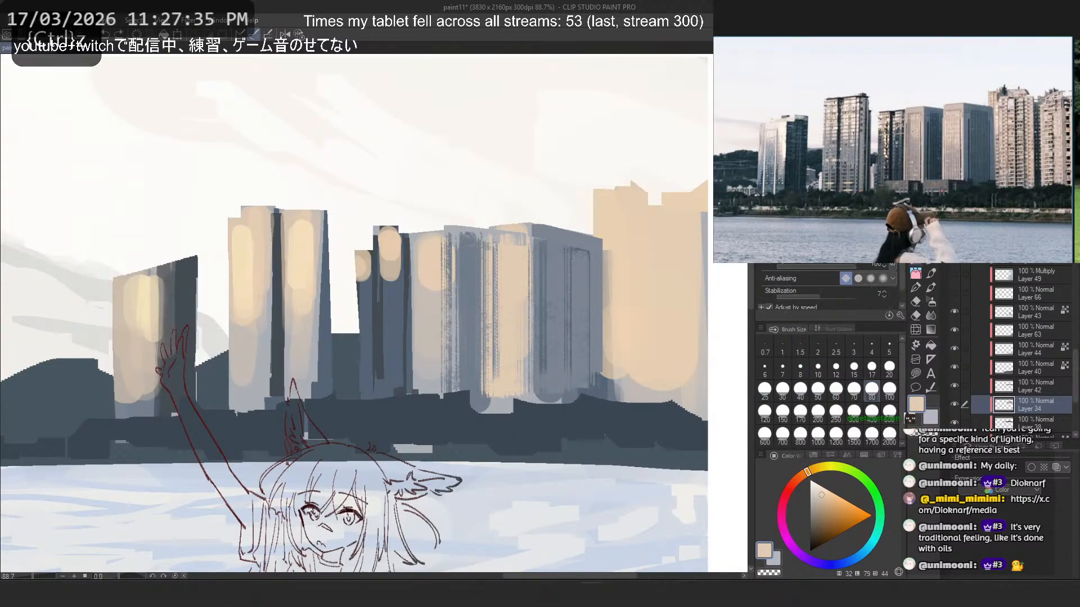
drag(422, 250, 421, 356)
key(ctrl+z)
click(853, 368)
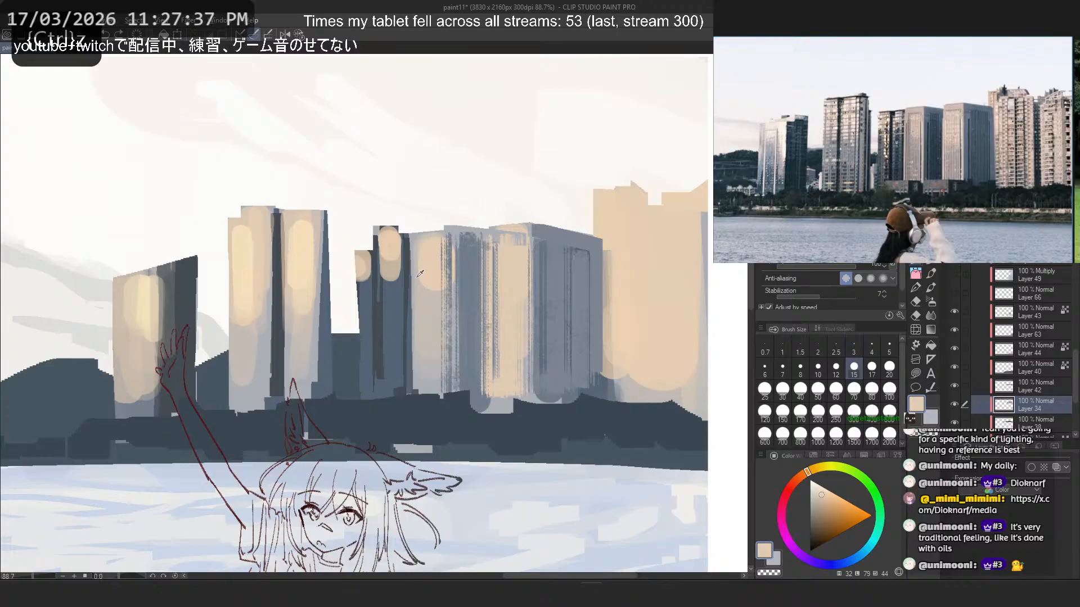
alt+click(423, 316)
key(ctrl+z)
drag(408, 249, 406, 387)
key(ctrl+z)
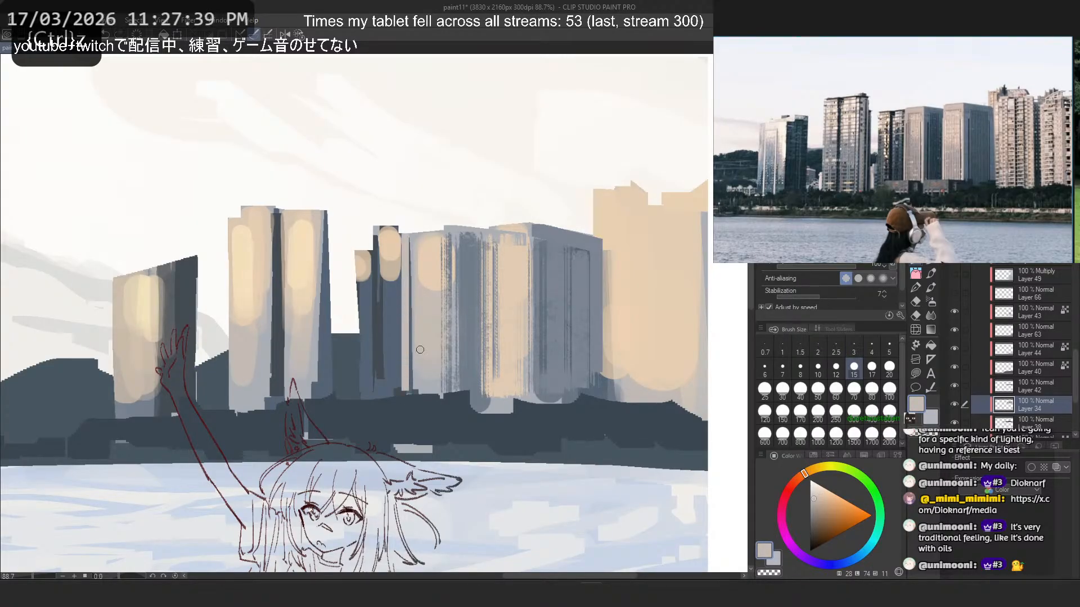
- Trim the smaller central block's roofline with transparent colour so it sits below the larger block's roof
key(c)
shift+click(548, 217)
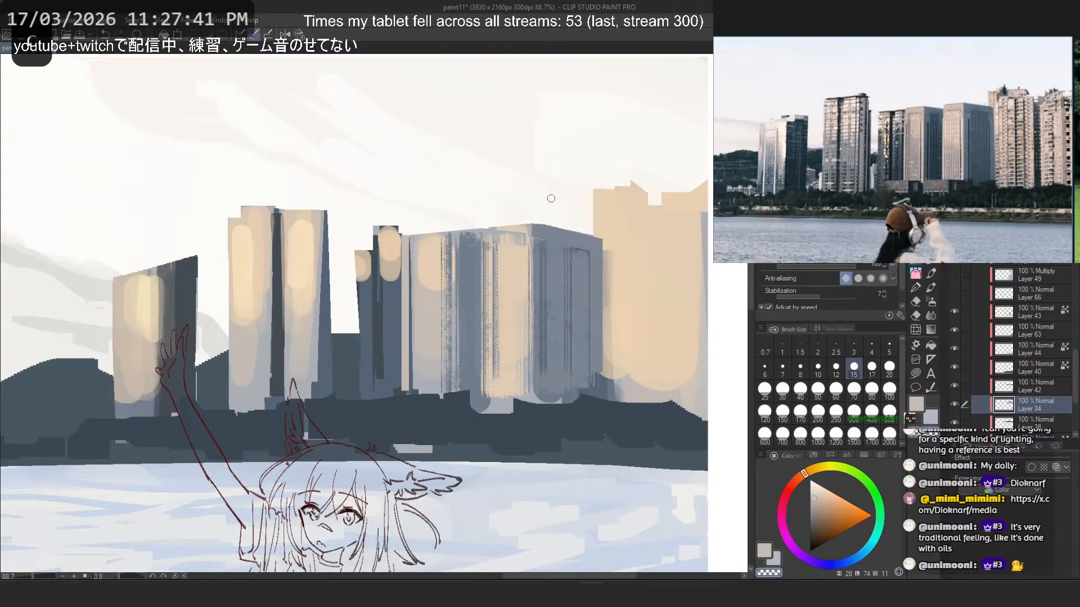
key(ctrl+z)
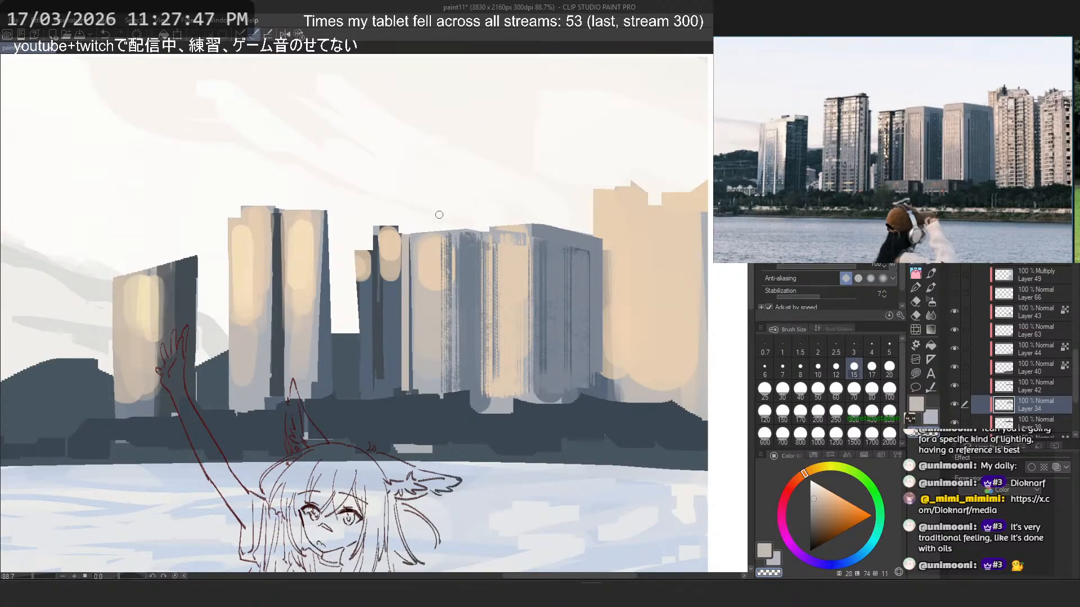
key(ctrl+z)
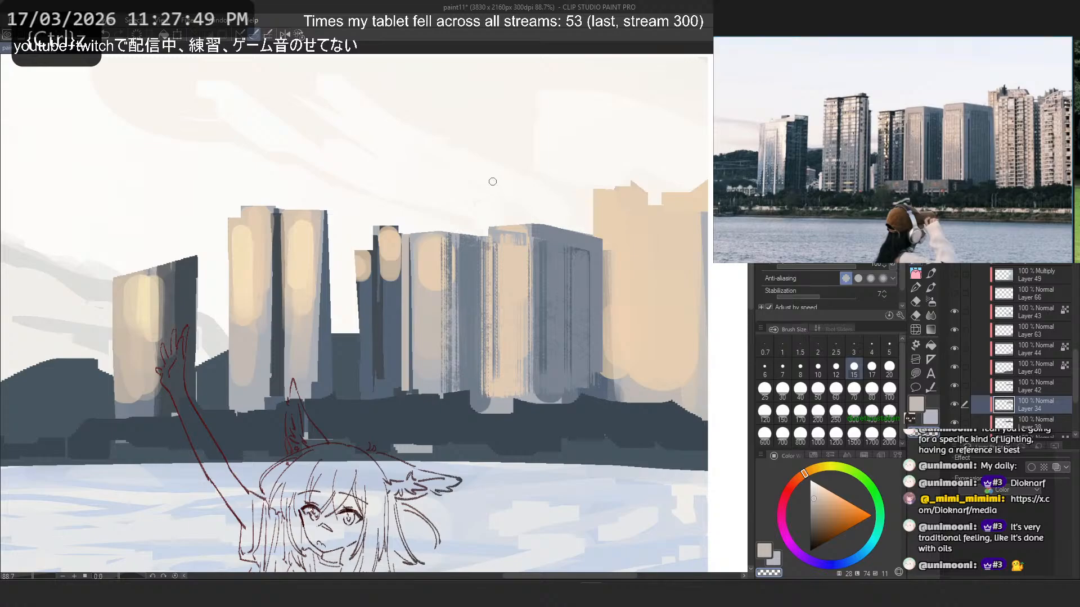
- Try to cut the narrow dark tower's top down to a sloping roofline with transparent colour
scroll(510, 147, down, 5)
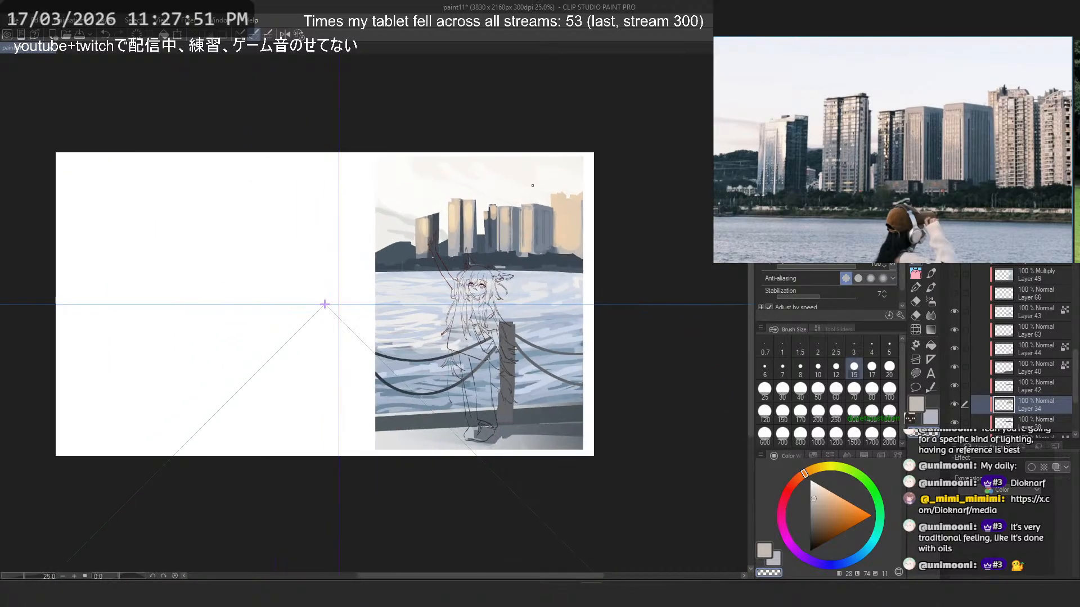
scroll(532, 186, up, 5)
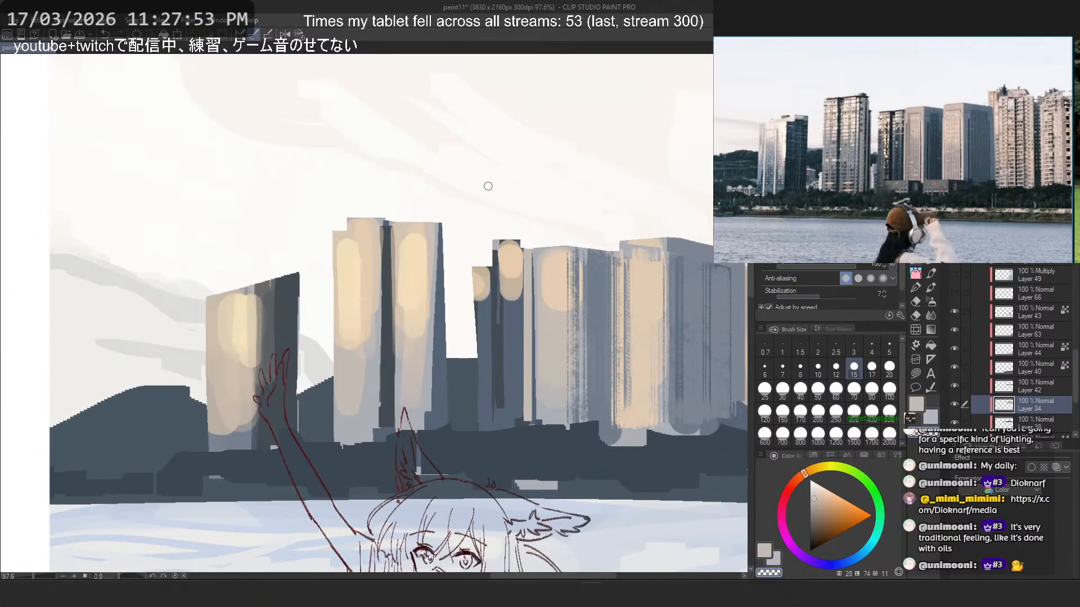
scroll(488, 186, up, 1)
key(ctrl+z)
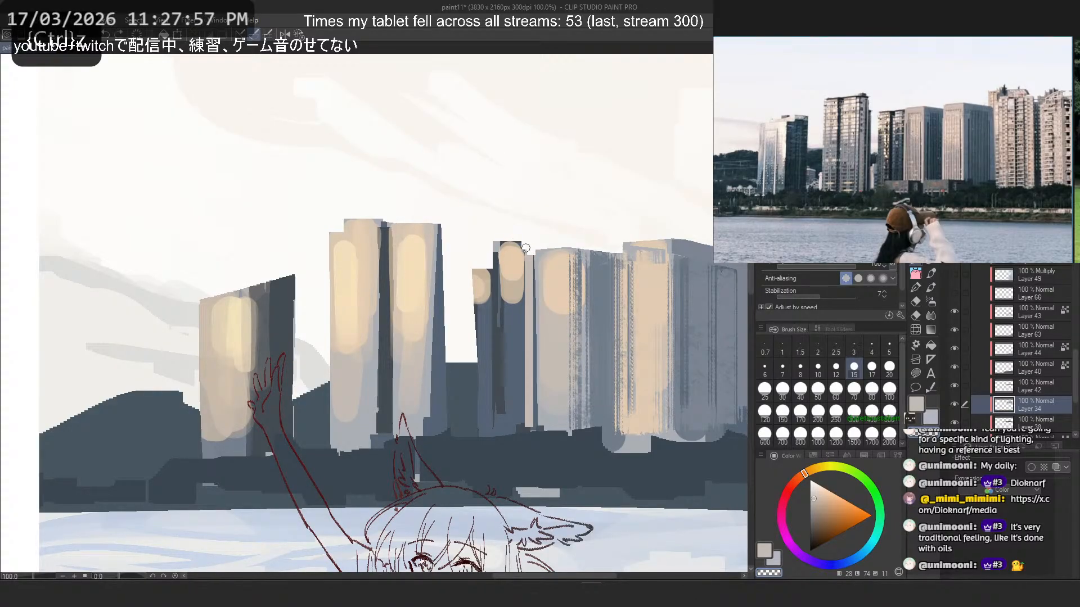
mouse_move(527, 254)
mouse_down()
mouse_move(458, 267)
mouse_move(518, 246)
mouse_move(501, 256)
mouse_up()
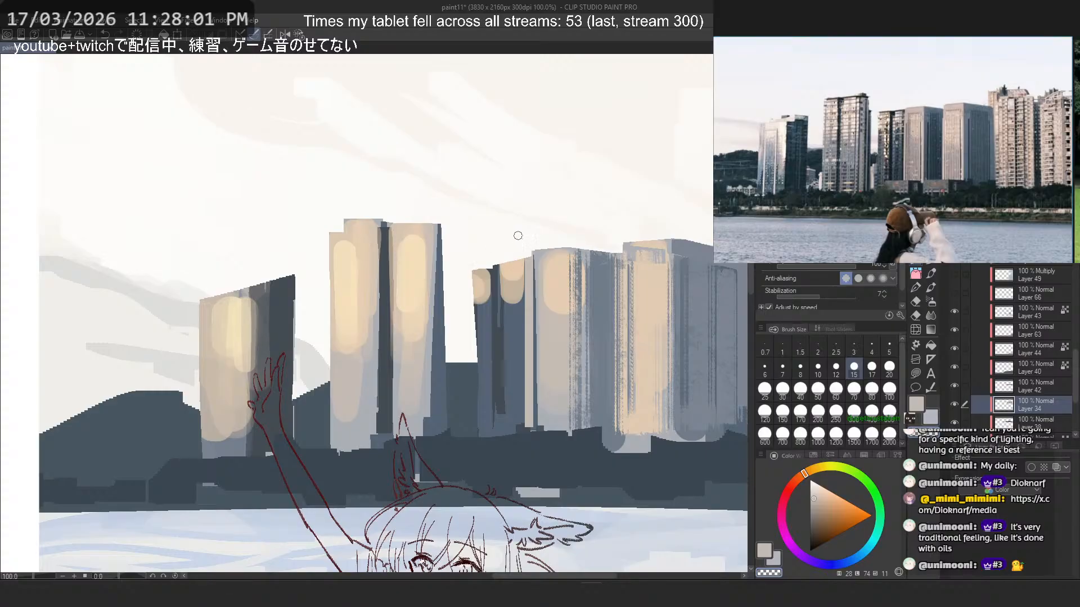
key(ctrl+z)
key(ctrl+z)
key(ctrl+z)
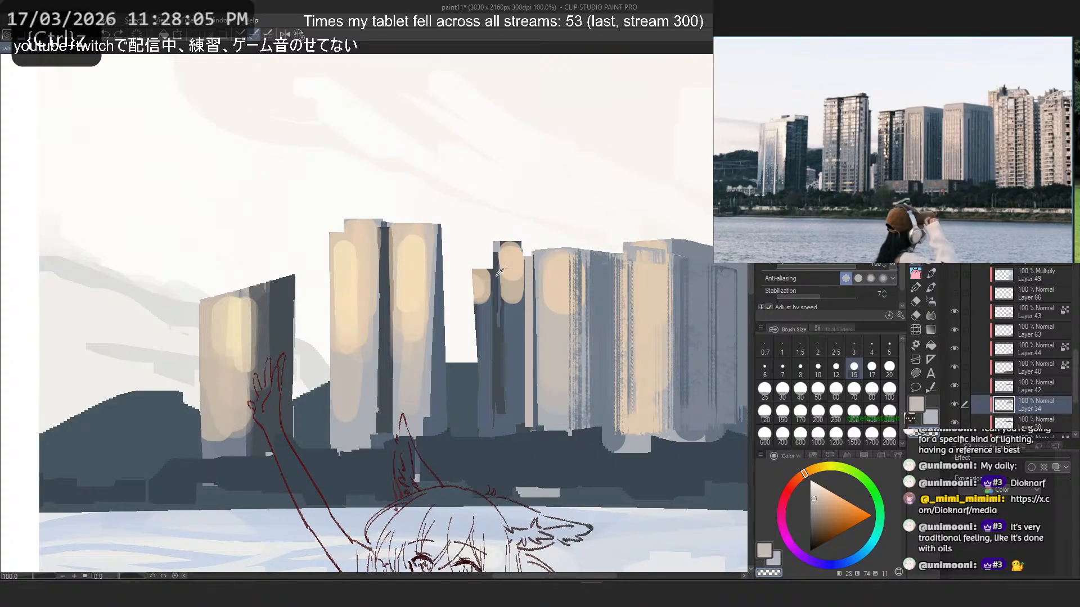
- Sample the narrow tower's dark blue-greys and repaint it taller and wider with vertical strokes down its outer side
alt+click(496, 275)
mouse_move(495, 276)
mouse_down()
mouse_move(482, 241)
mouse_move(467, 254)
mouse_move(467, 359)
mouse_up()
drag(471, 294, 467, 413)
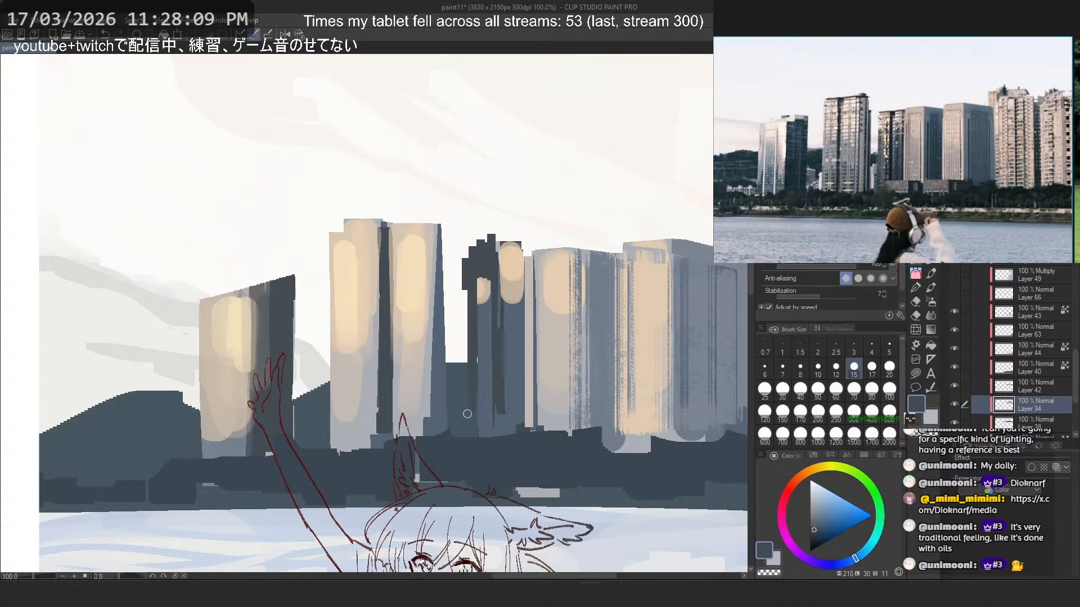
key(ctrl+z)
drag(476, 321, 476, 423)
alt+click(485, 381)
mouse_move(471, 291)
mouse_down()
mouse_move(472, 433)
mouse_move(479, 425)
mouse_up()
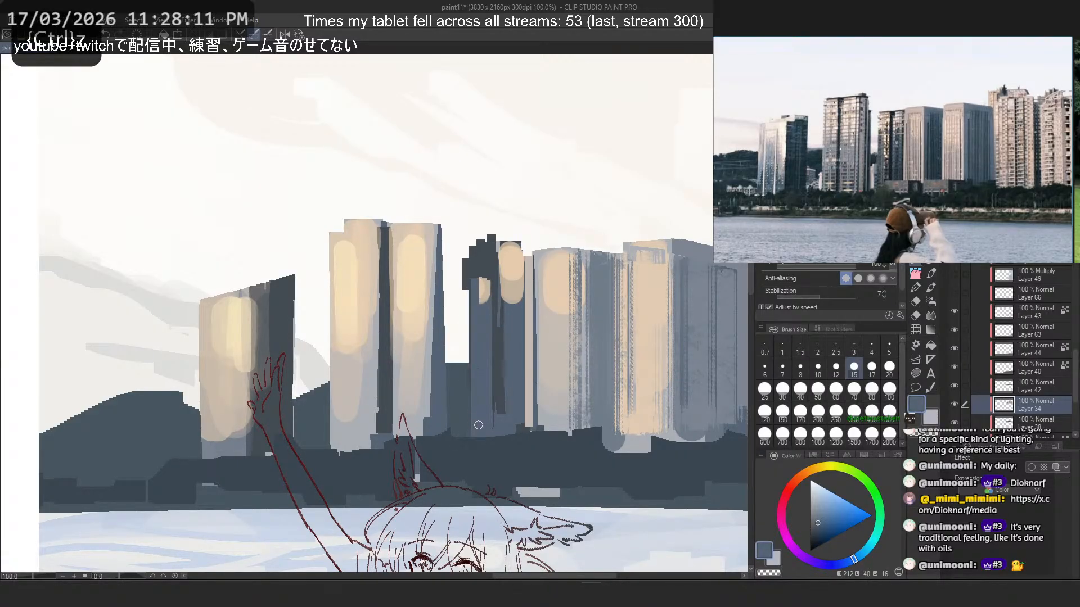
key(ctrl+z)
drag(473, 283, 474, 430)
drag(462, 209, 462, 347)
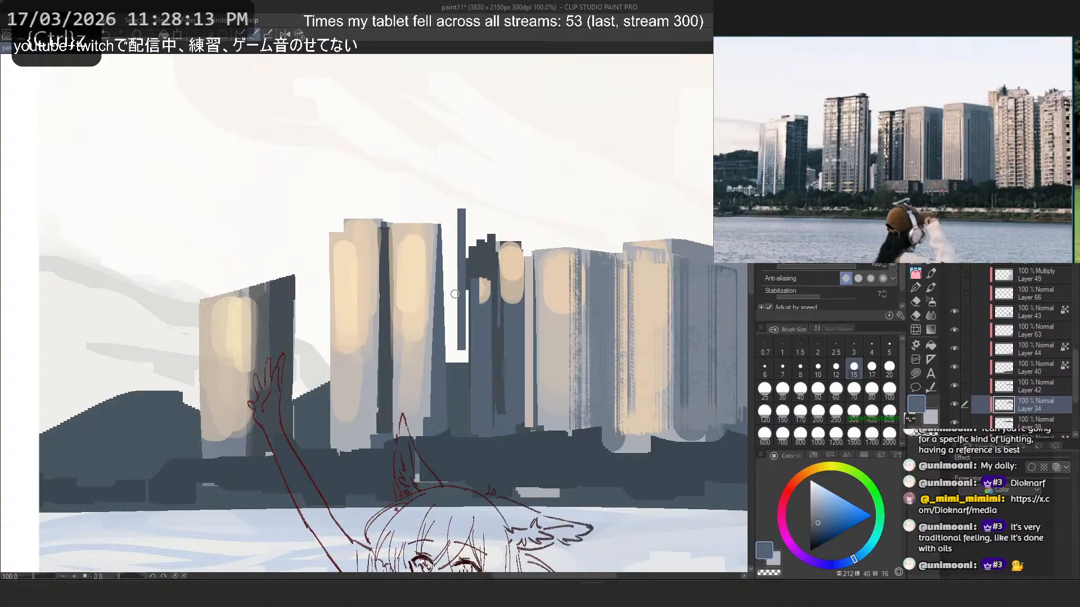
key(ctrl+z)
- Trim the dark tower's outer edge with transparent colour and cut its stepped top to a single slanted roofline
key(c)
drag(463, 252, 463, 319)
click(461, 261)
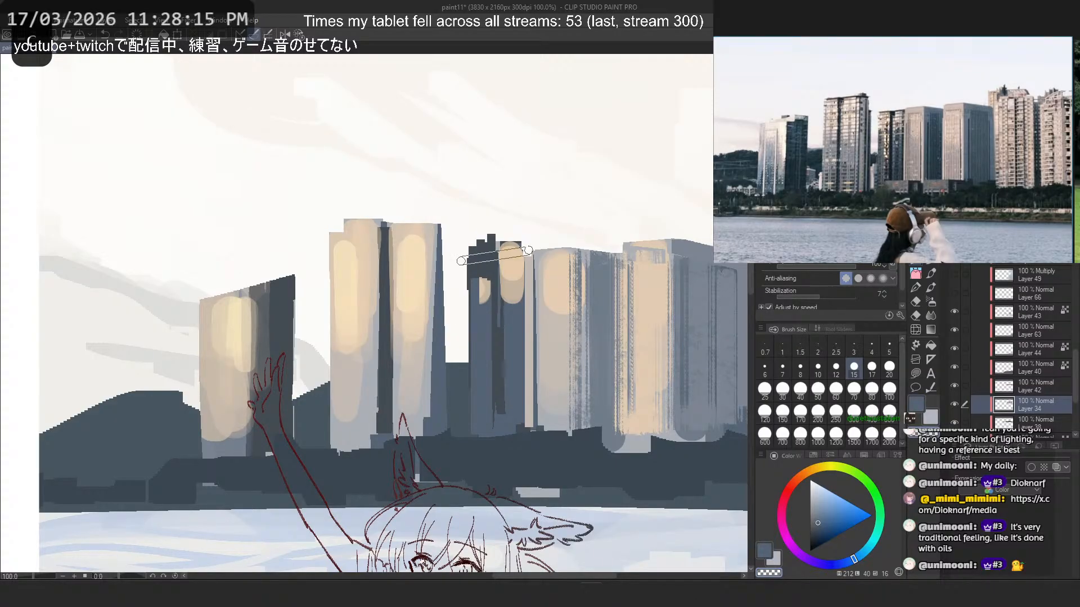
shift+click(528, 252)
key(ctrl+z)
click(463, 257)
shift+click(527, 253)
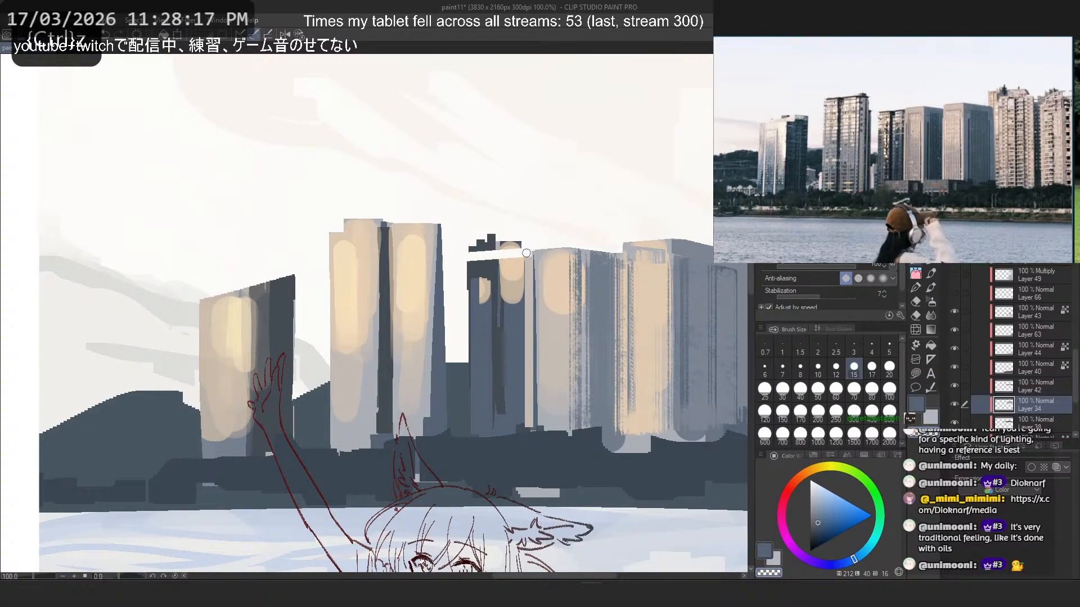
click(526, 247)
shift+click(470, 246)
mouse_move(472, 251)
mouse_down()
mouse_move(512, 236)
mouse_move(466, 230)
mouse_up()
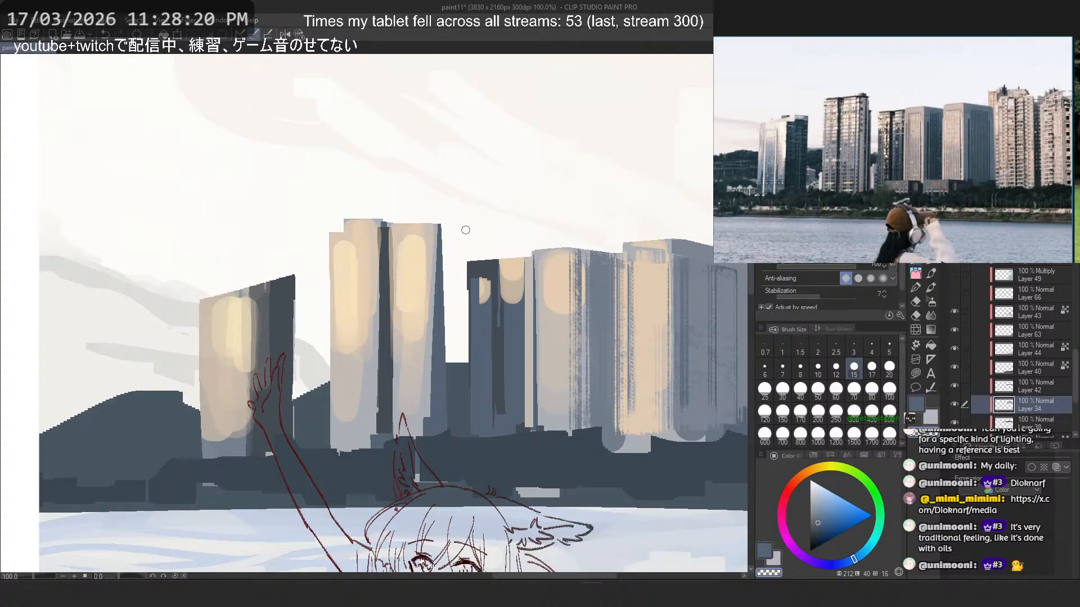
- Erase the upper part of the tall twin tower's narrow shaded side with transparent colour
alt+click(438, 280)
key(c)
drag(437, 274, 437, 227)
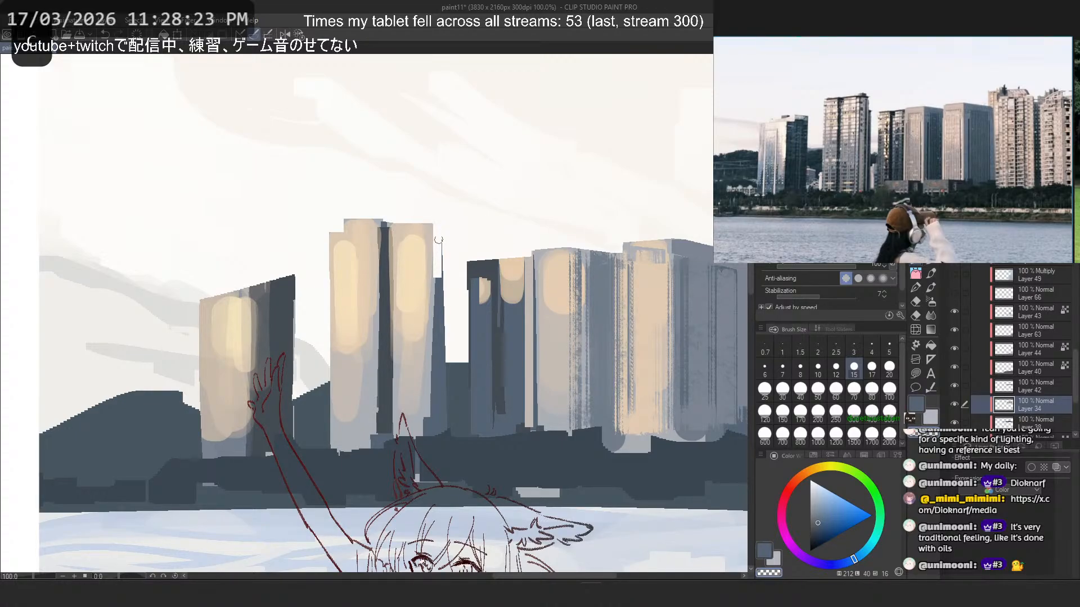
key(ctrl+z)
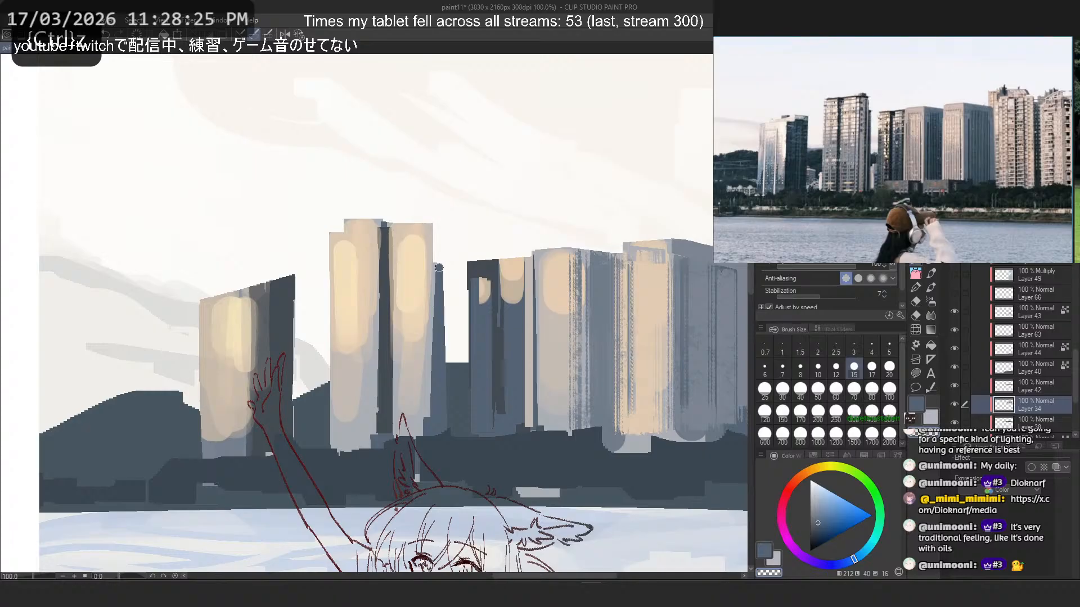
- Paint the tall twin tower's lowered shaded side wider with a straight vertical blue-grey stroke
key(c)
drag(445, 240, 447, 357)
key(ctrl+z)
key(c)
drag(445, 267, 446, 399)
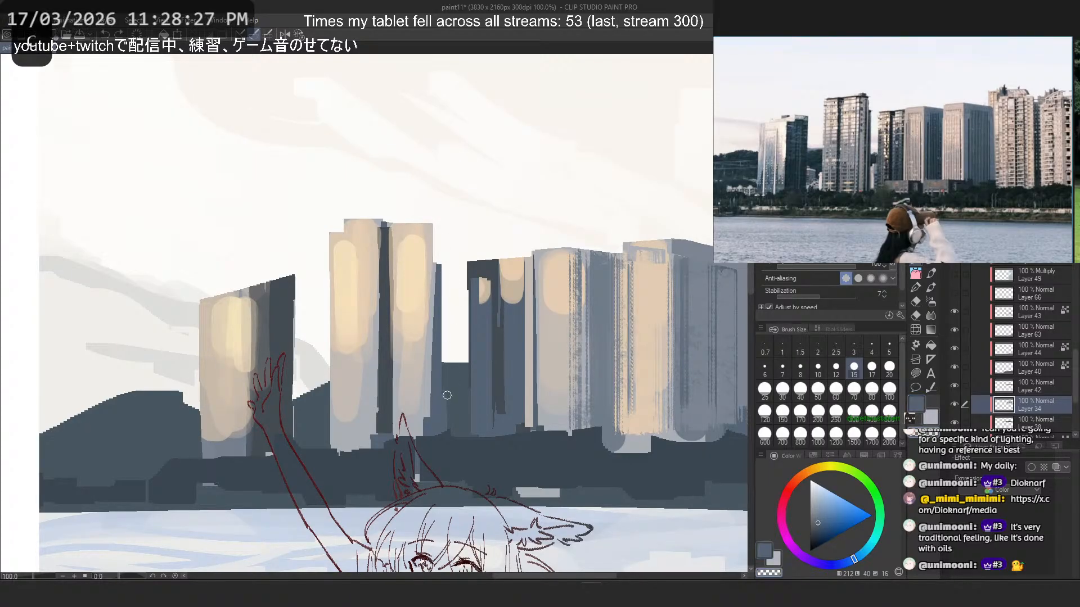
key(ctrl+z)
key(c)
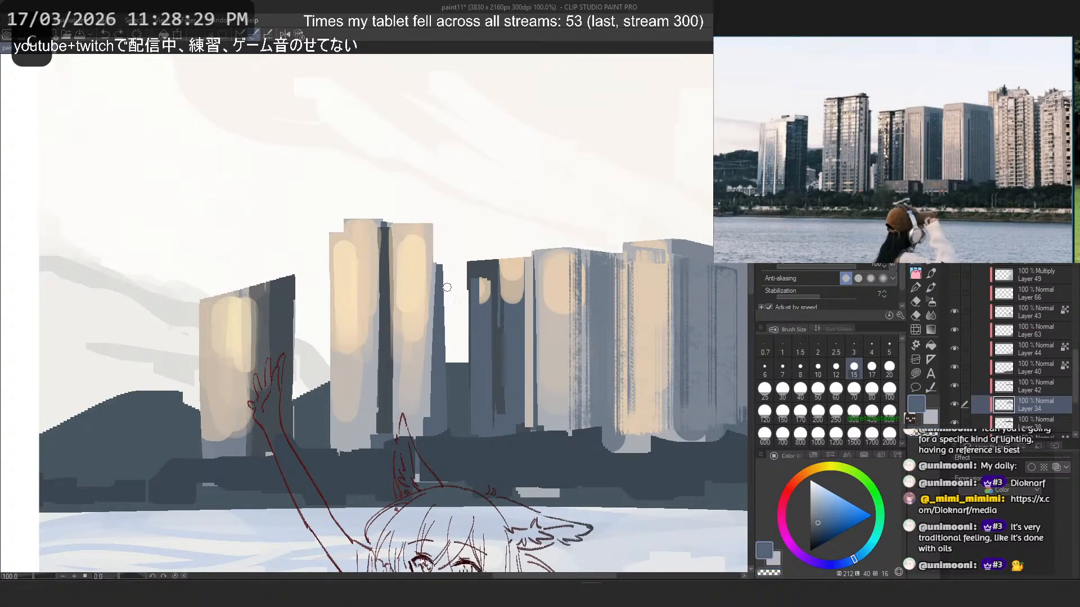
key(ctrl+z)
mouse_move(447, 267)
mouse_down()
mouse_move(455, 423)
mouse_move(445, 432)
mouse_move(448, 409)
mouse_up()
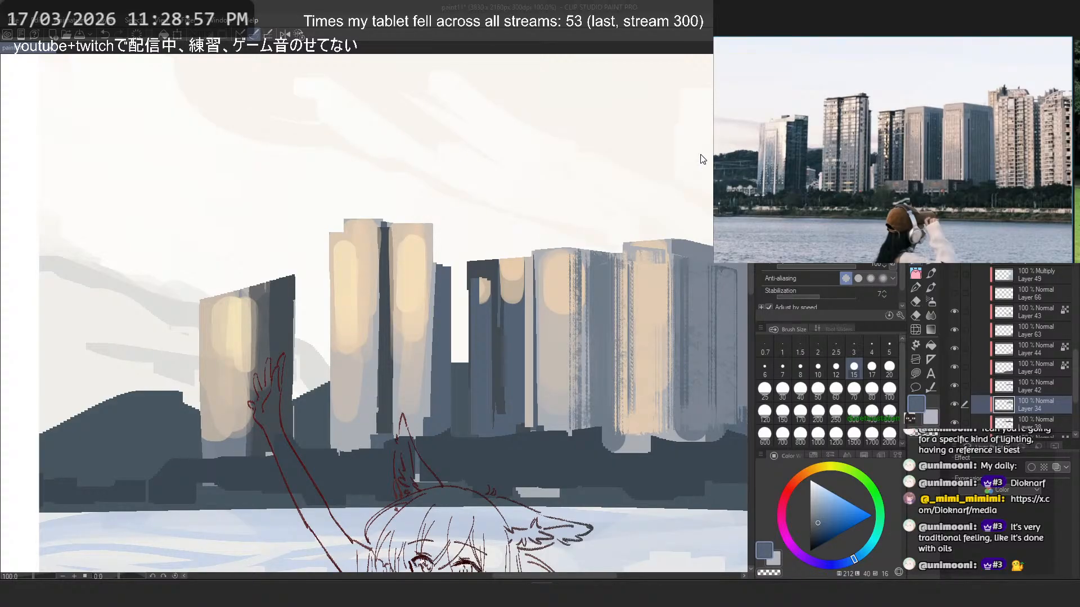
- Shave the tall twin tower's outer lit edge back to a straight vertical line with transparent colour
scroll(575, 254, down, 1)
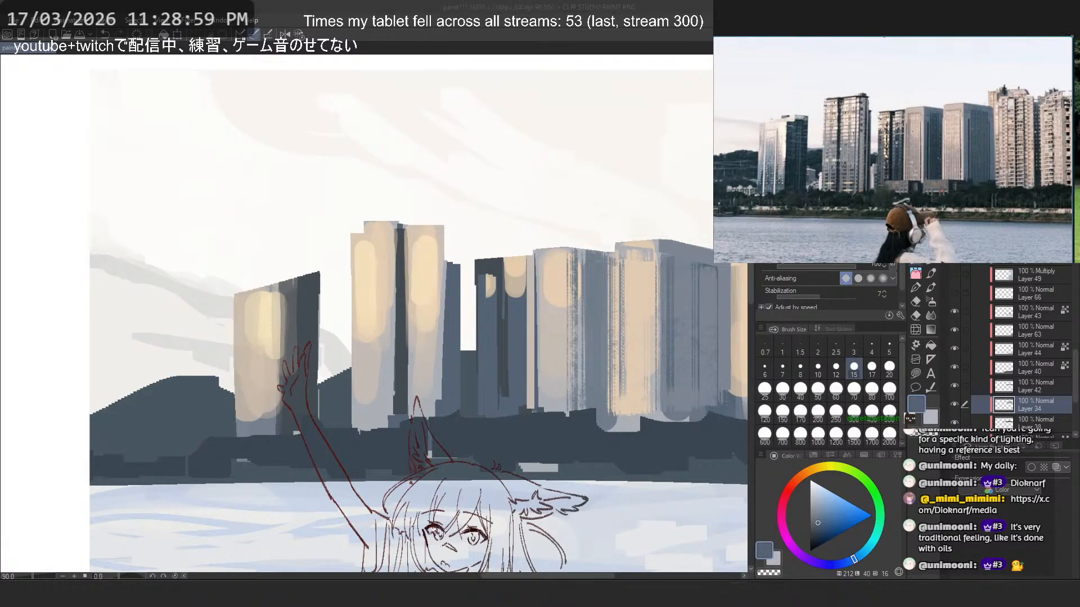
scroll(438, 214, up, 2)
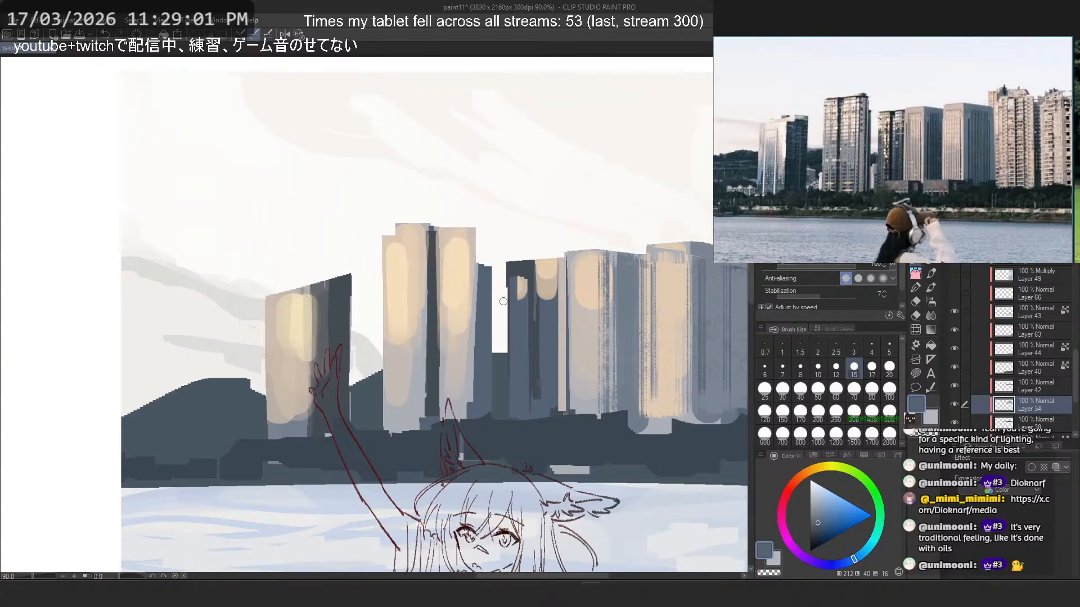
scroll(438, 213, down, 5)
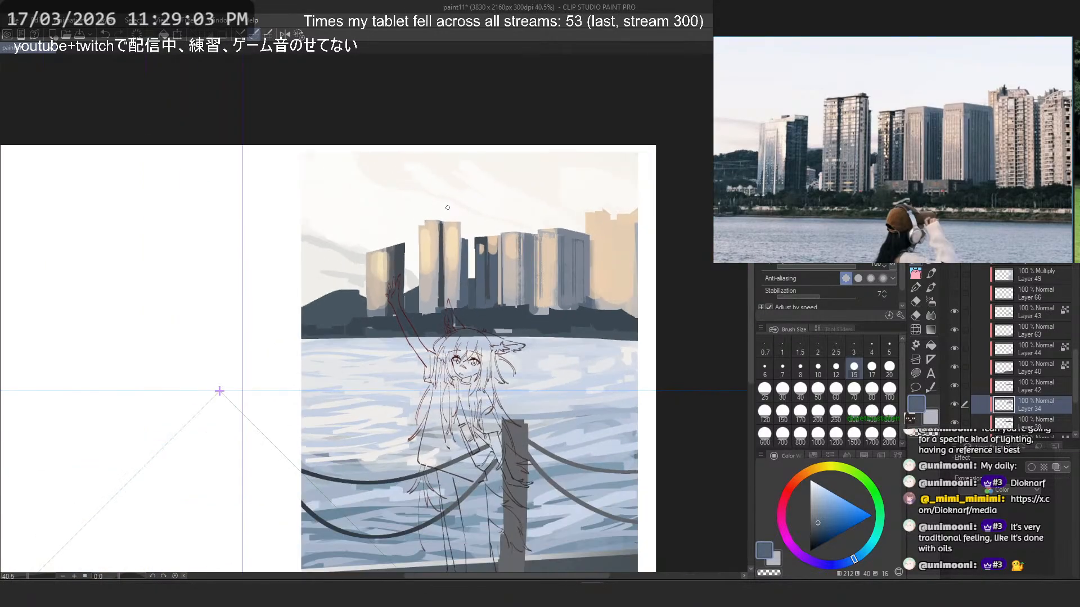
scroll(438, 214, up, 4)
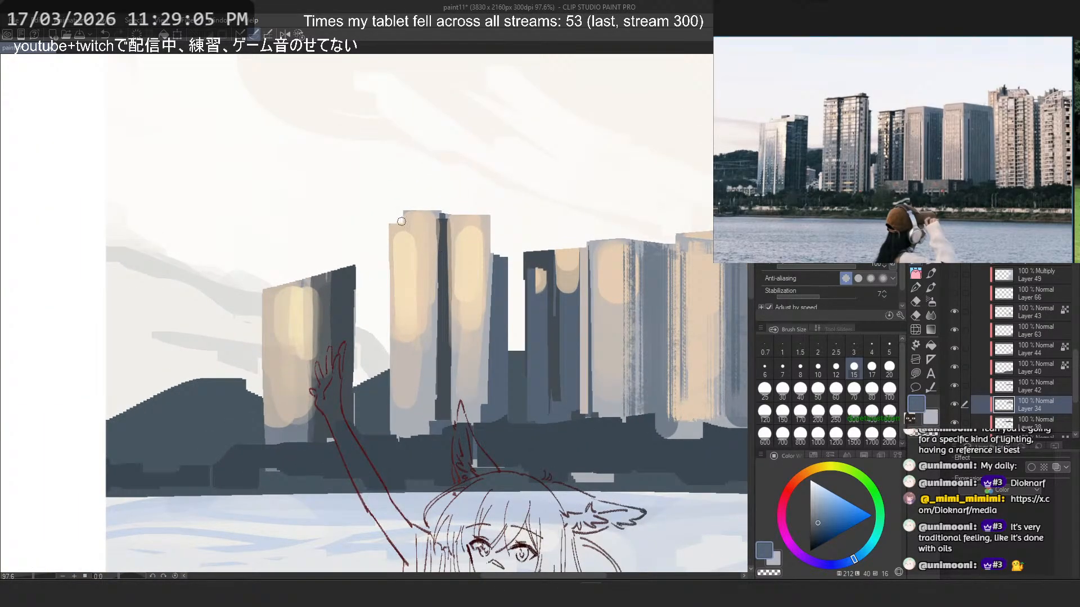
drag(398, 198, 398, 437)
key(ctrl+z)
key(c)
drag(393, 221, 394, 438)
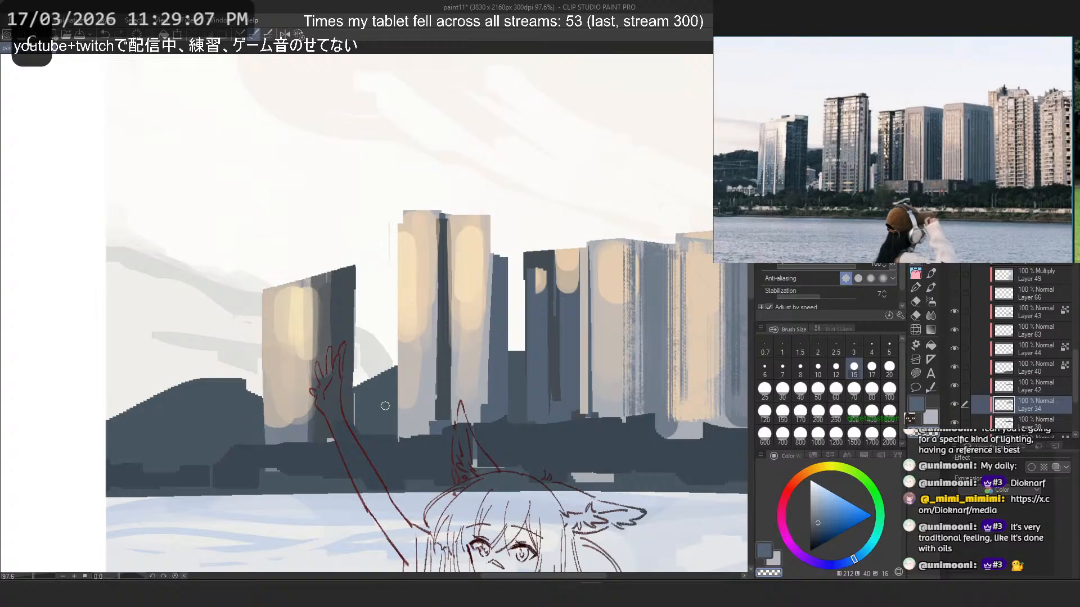
drag(388, 216, 393, 401)
drag(400, 223, 400, 438)
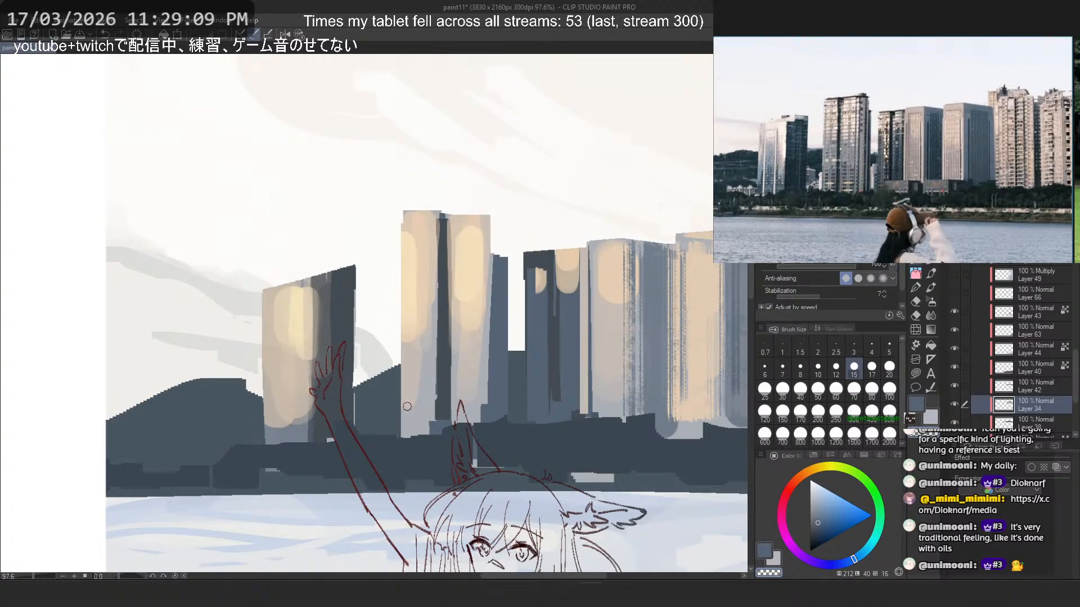
drag(378, 227, 528, 218)
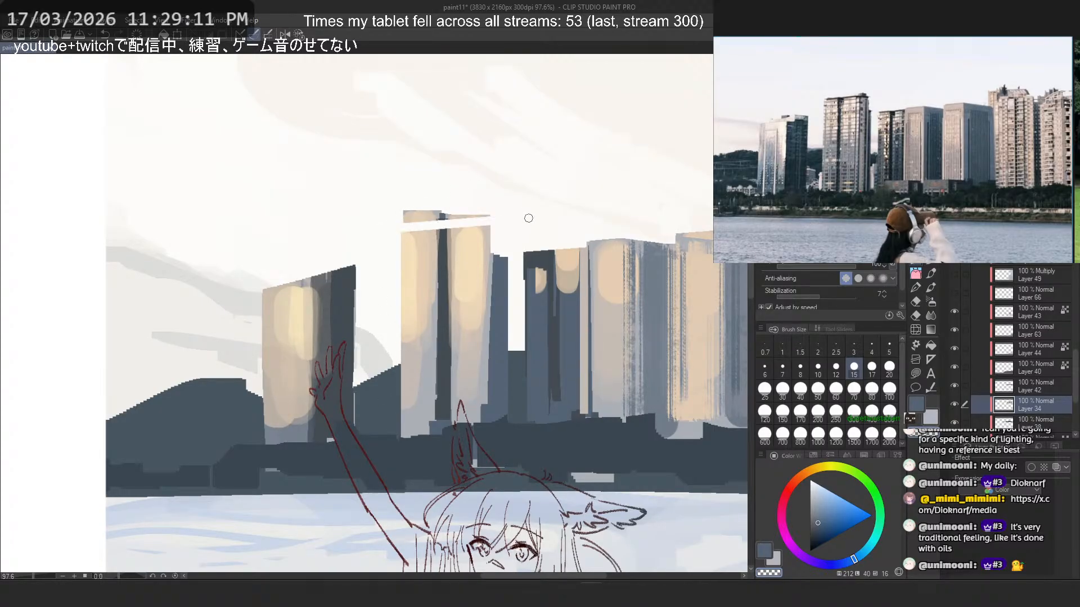
key(ctrl+z)
drag(383, 231, 512, 207)
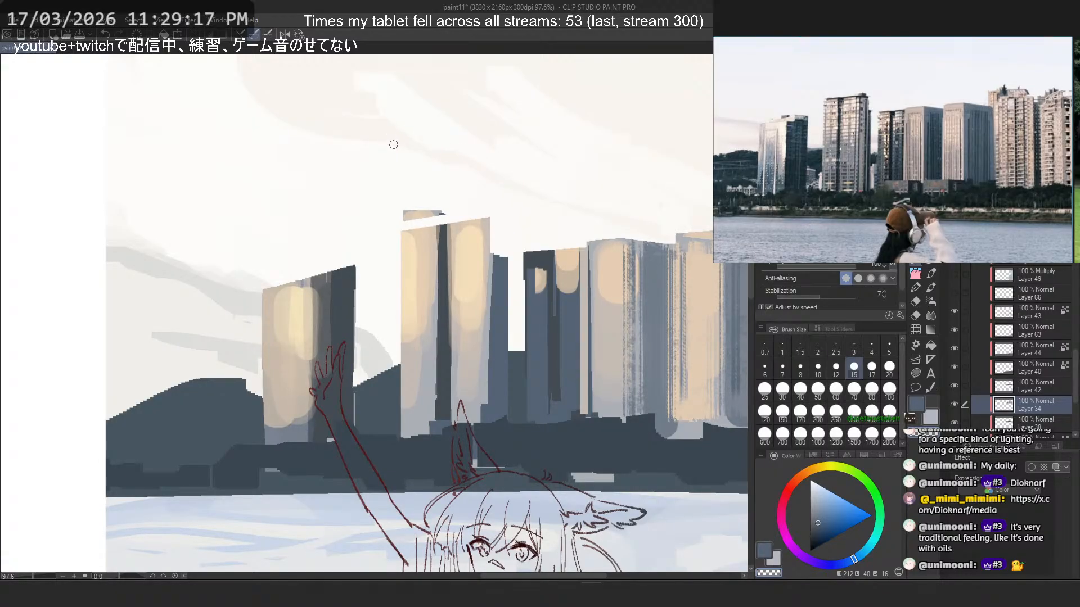
key(ctrl+z)
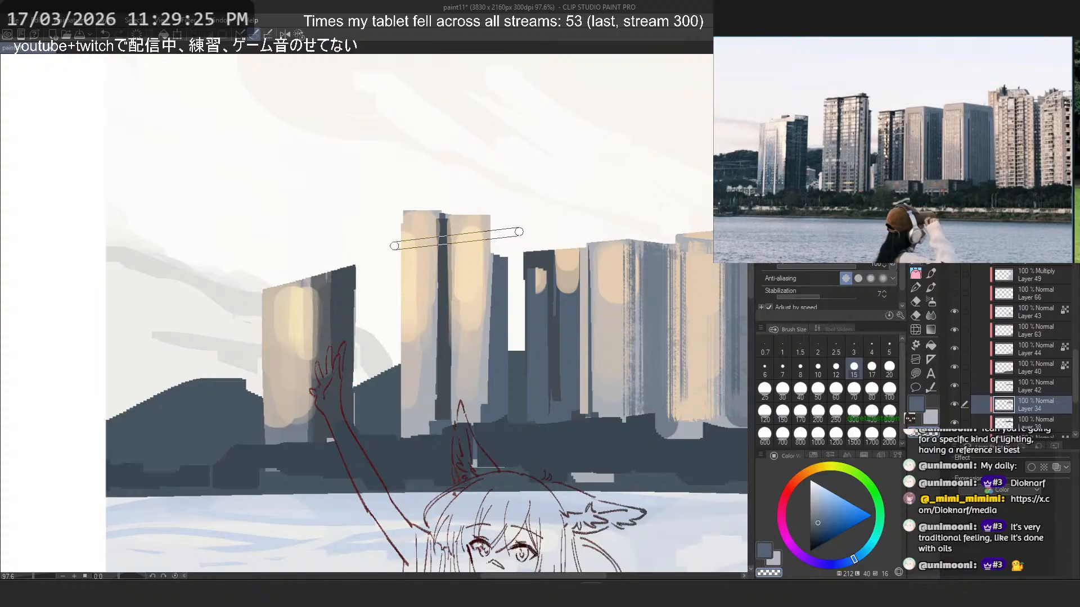
shift+click(394, 246)
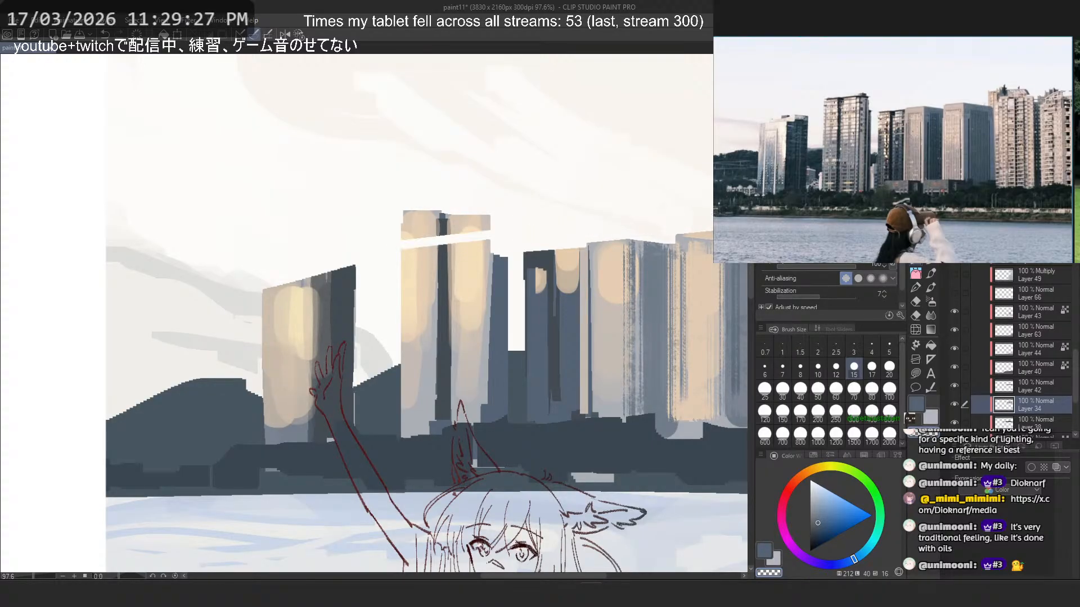
key(ctrl+z)
- Lower the tall twin tower with a straight, slightly slanted roofline cut and erase the leftover top in transparent colour
click(394, 238)
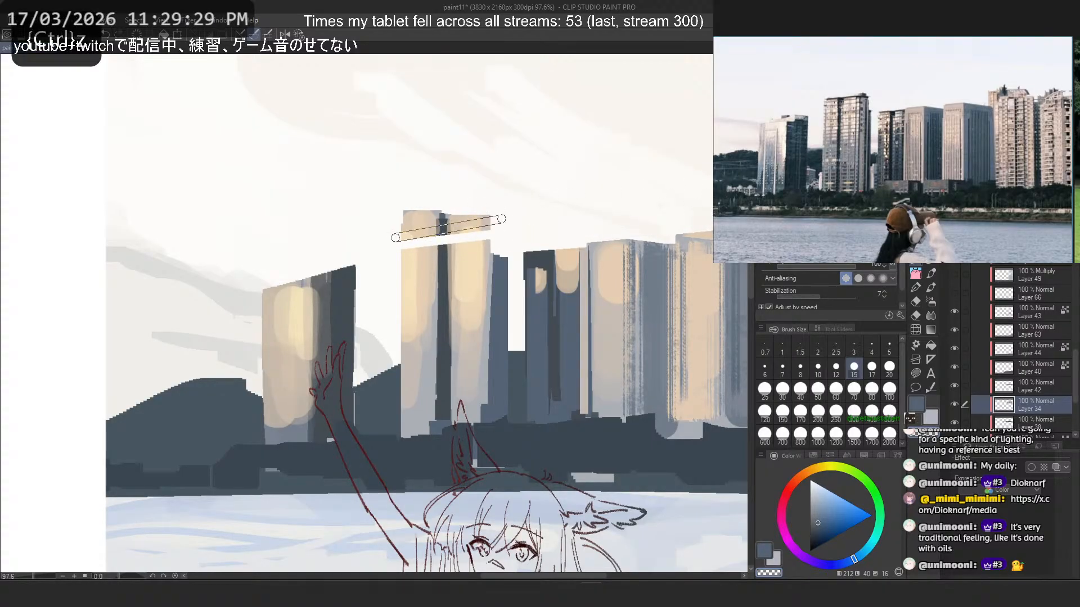
shift+click(506, 220)
click(508, 222)
shift+click(406, 240)
shift+click(509, 221)
shift+click(381, 231)
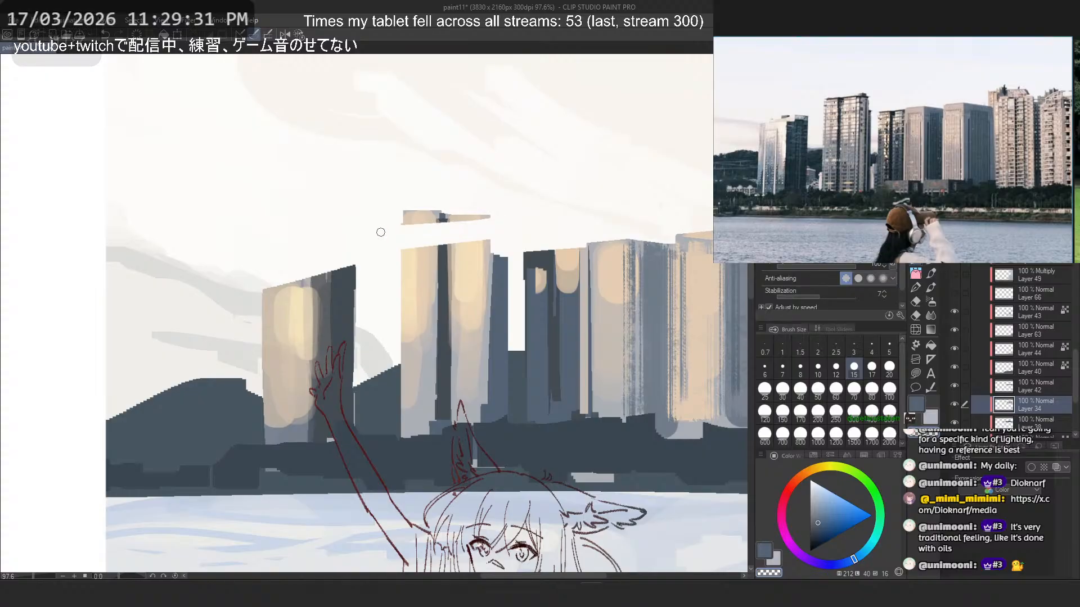
shift+click(503, 212)
shift+click(377, 225)
shift+click(457, 206)
click(401, 211)
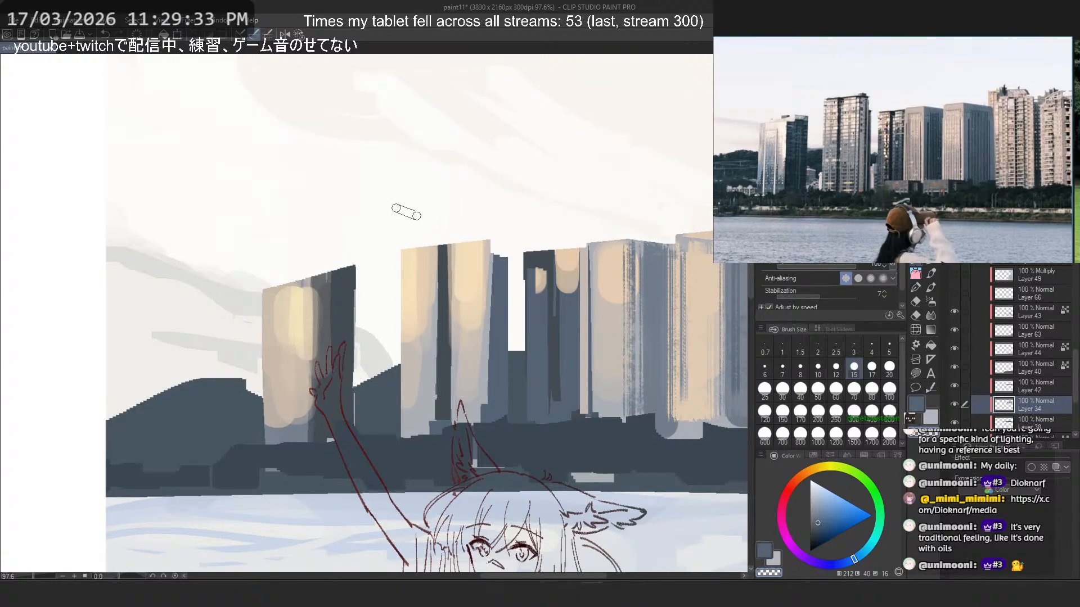
shift+click(416, 216)
- Draw a thin dark roof edge along the twin tower's slanted top, overhanging its shaded side, with brush size 8
alt+click(447, 261)
key(bracketleft)
key(bracketleft)
key(bracketleft)
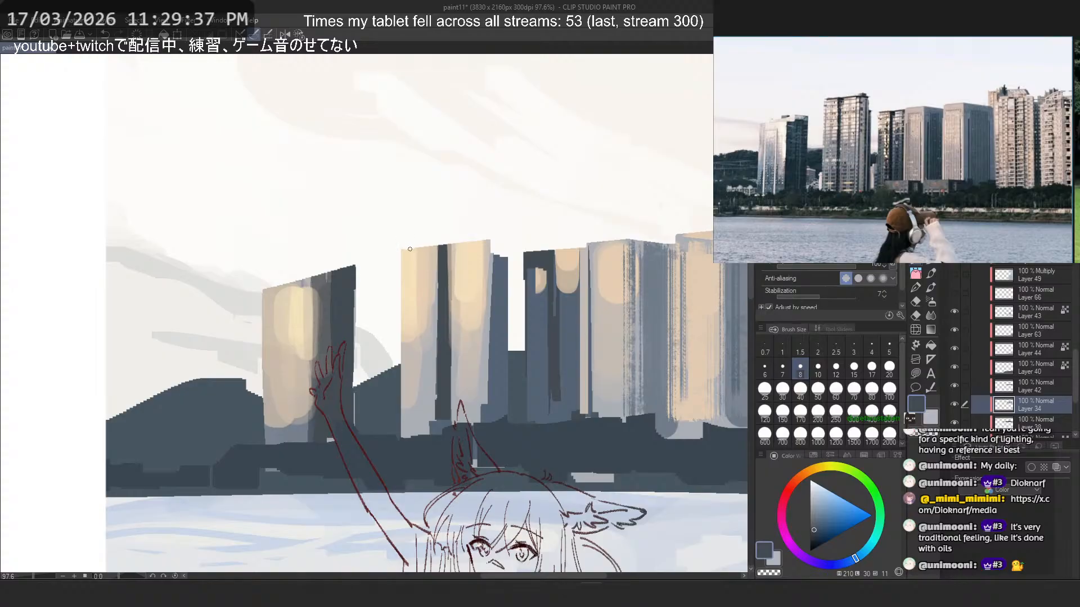
shift+click(489, 239)
key(ctrl+z)
shift+click(484, 238)
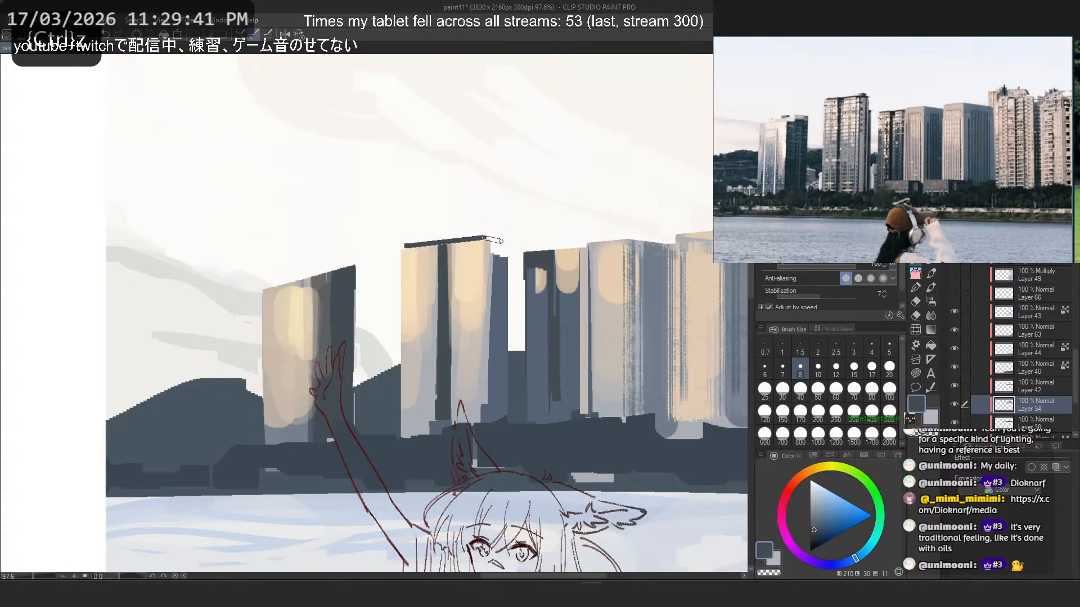
shift+click(505, 242)
key(ctrl+z)
shift+click(502, 239)
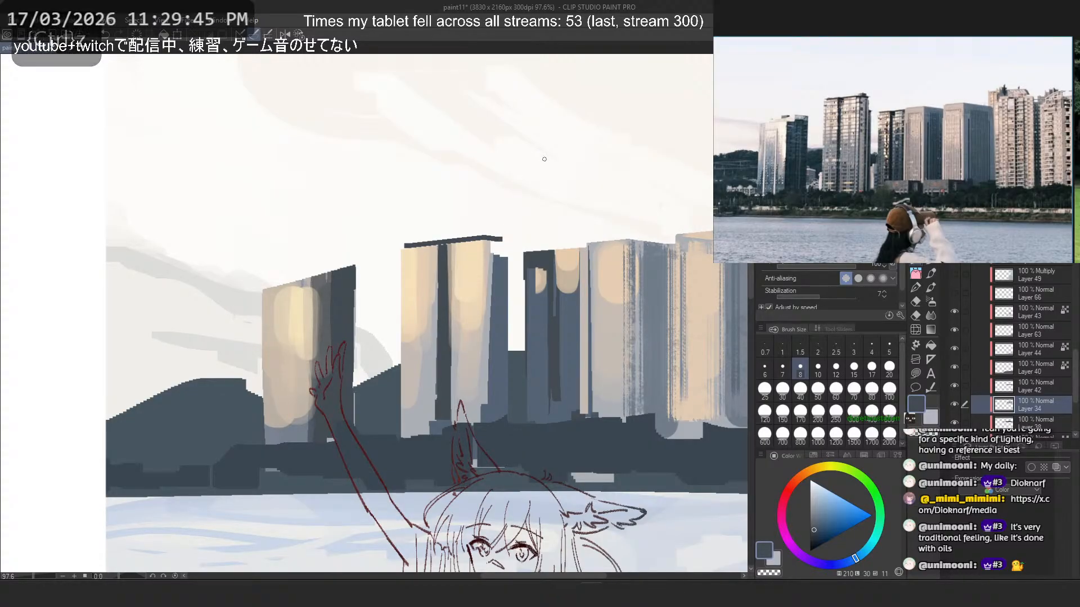
- Define the boundary between the twin tower's lit face and shaded side with straight vertical dark strokes
click(854, 367)
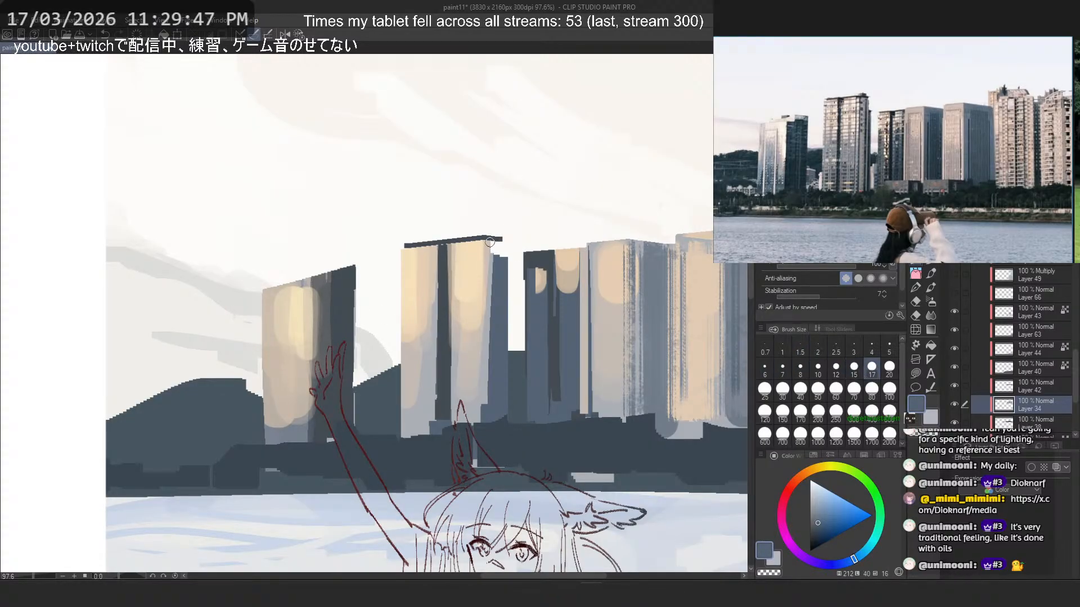
mouse_move(490, 242)
mouse_down()
mouse_move(498, 406)
mouse_move(496, 351)
mouse_up()
key(ctrl+z)
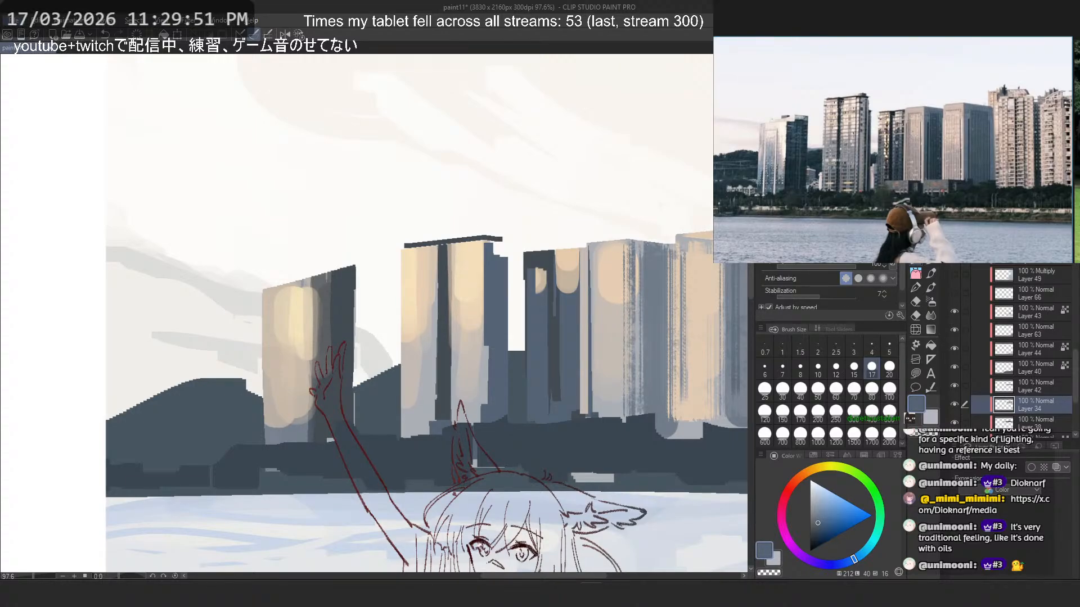
key(b)
alt+click(445, 276)
drag(490, 245, 488, 408)
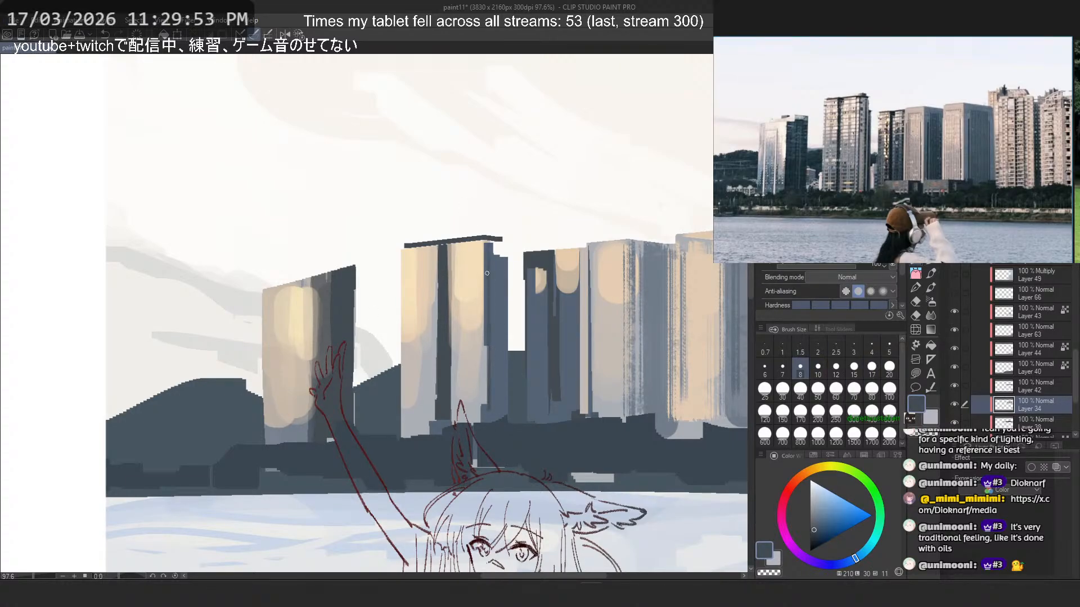
key(ctrl+z)
drag(489, 305, 495, 421)
key(ctrl+z)
mouse_move(489, 242)
mouse_down()
mouse_move(488, 406)
mouse_move(490, 367)
mouse_up()
key(ctrl+z)
- Repaint the twin tower's central recess in blue-grey and its outer lit edge in greyish beige with brush size 12
key(ctrl+z)
alt+click(506, 307)
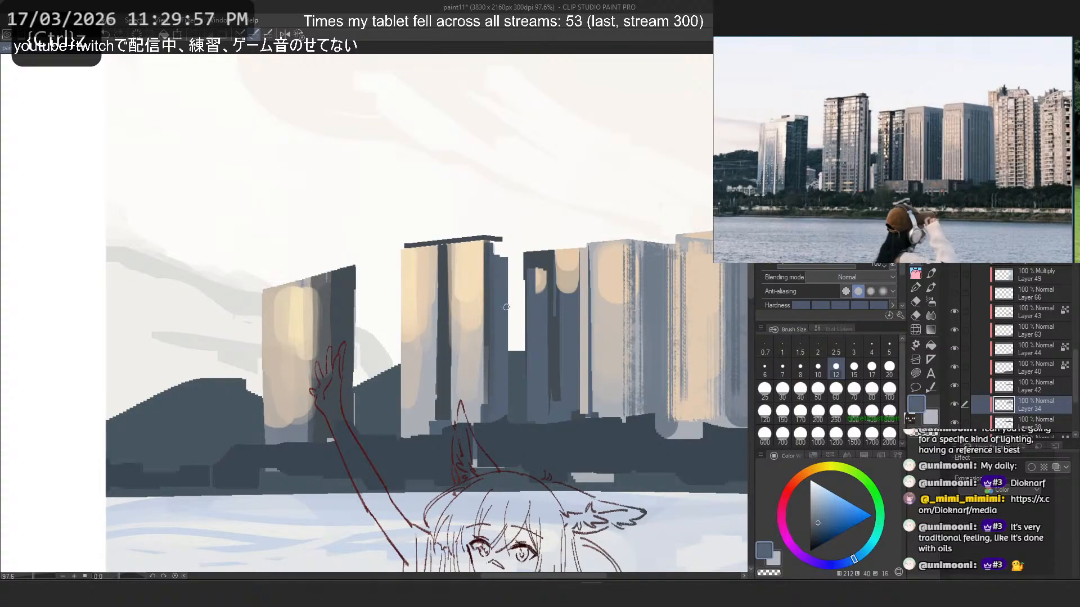
drag(441, 254, 443, 397)
key(ctrl+z)
drag(442, 255, 445, 397)
drag(405, 249, 406, 409)
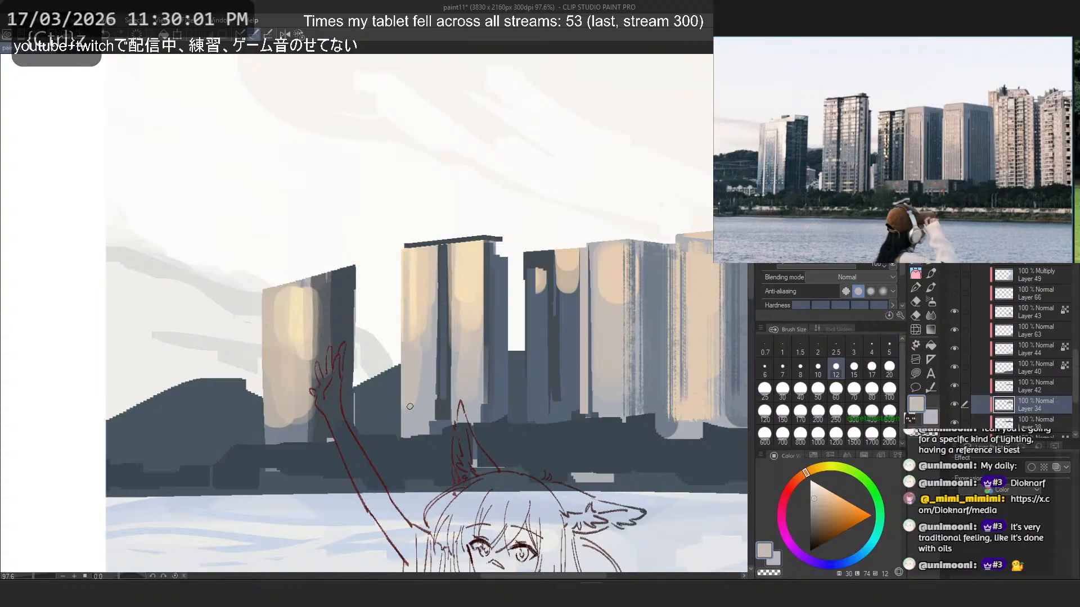
key(ctrl+z)
drag(402, 250, 401, 407)
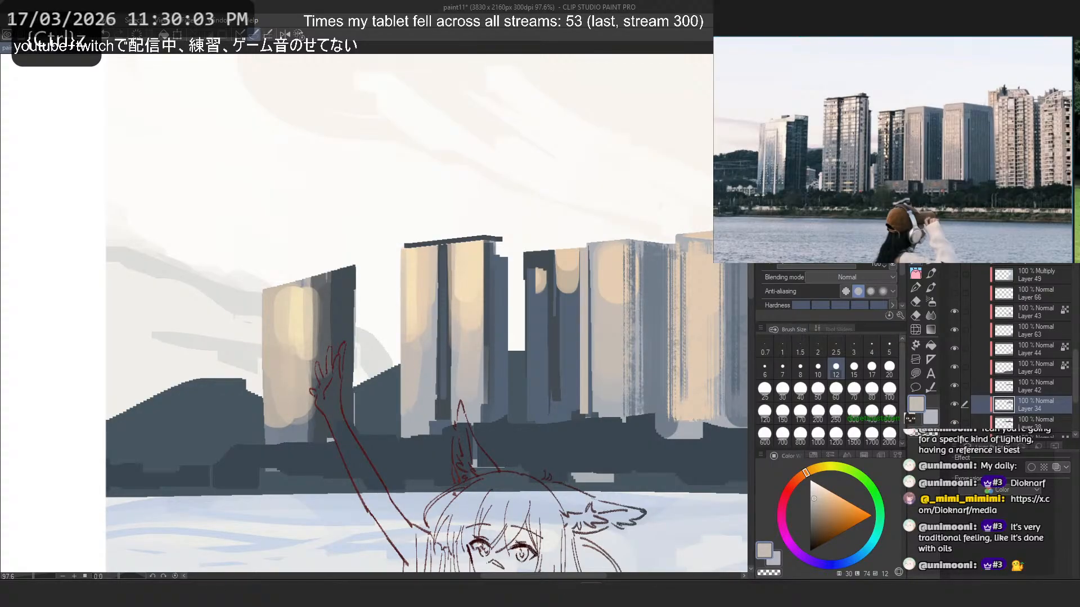
- Paint a narrow pale blue-grey vertical strip down the twin tower's shaded side with brush size 10
key(e)
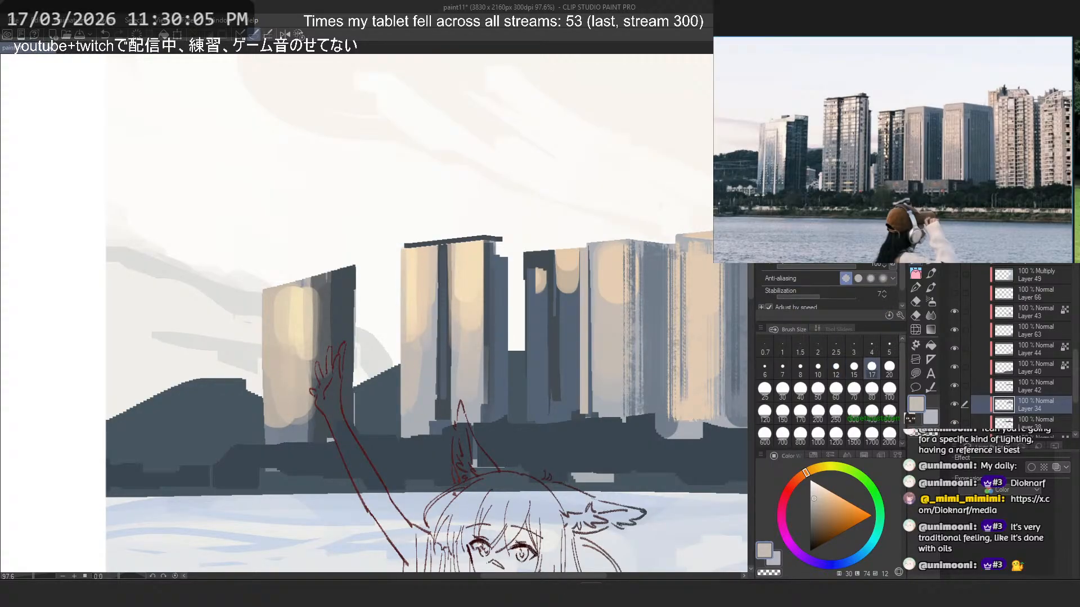
alt+click(499, 241)
key(ctrl+z)
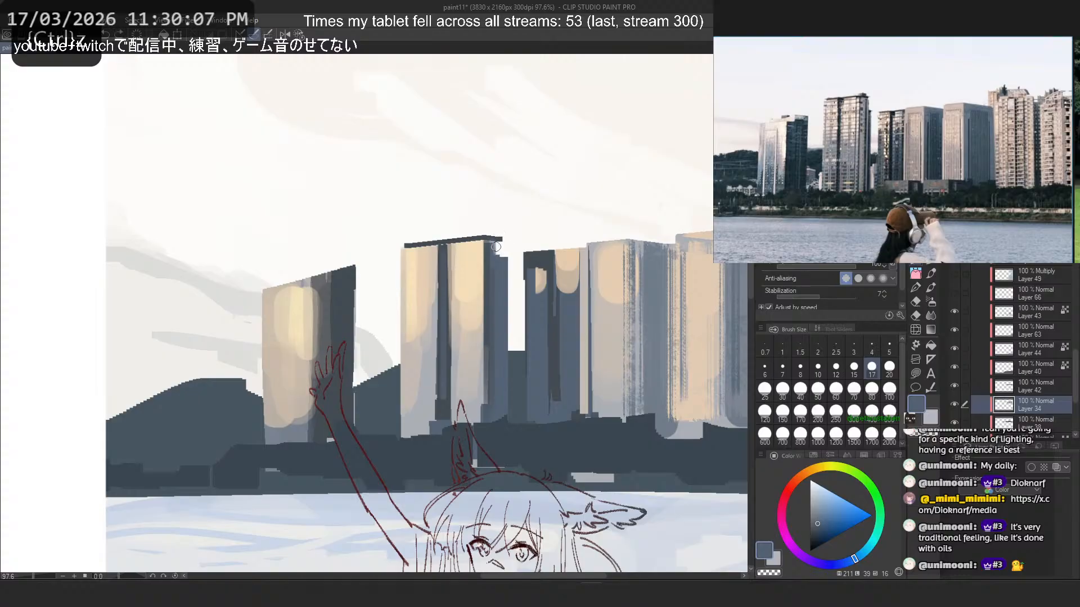
alt+click(584, 281)
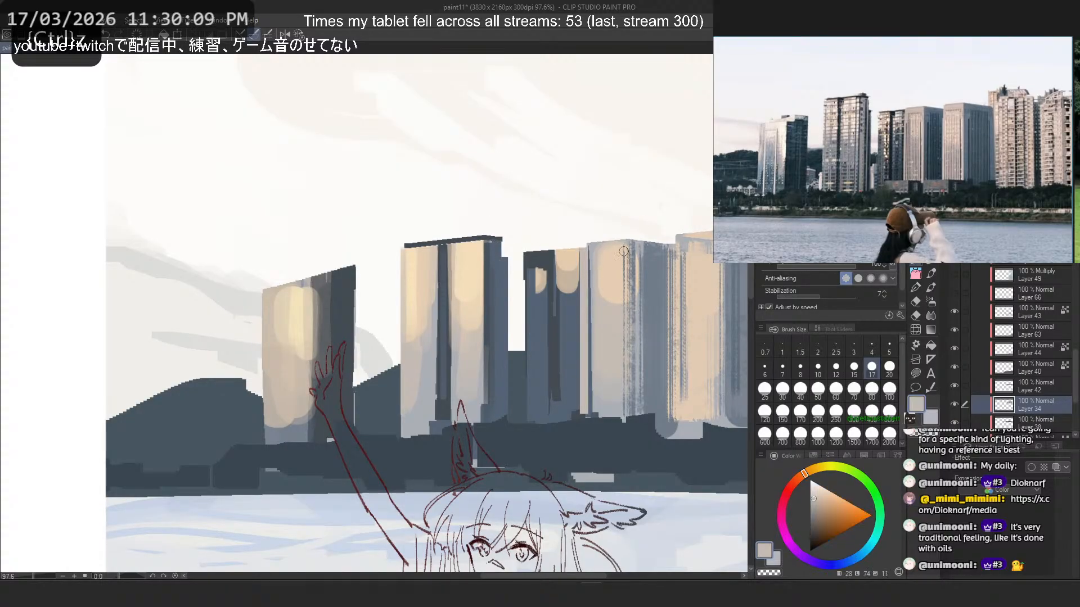
alt+click(620, 253)
click(818, 370)
mouse_move(498, 248)
mouse_down()
mouse_move(498, 419)
mouse_move(487, 268)
mouse_move(487, 416)
mouse_up()
drag(453, 254, 453, 407)
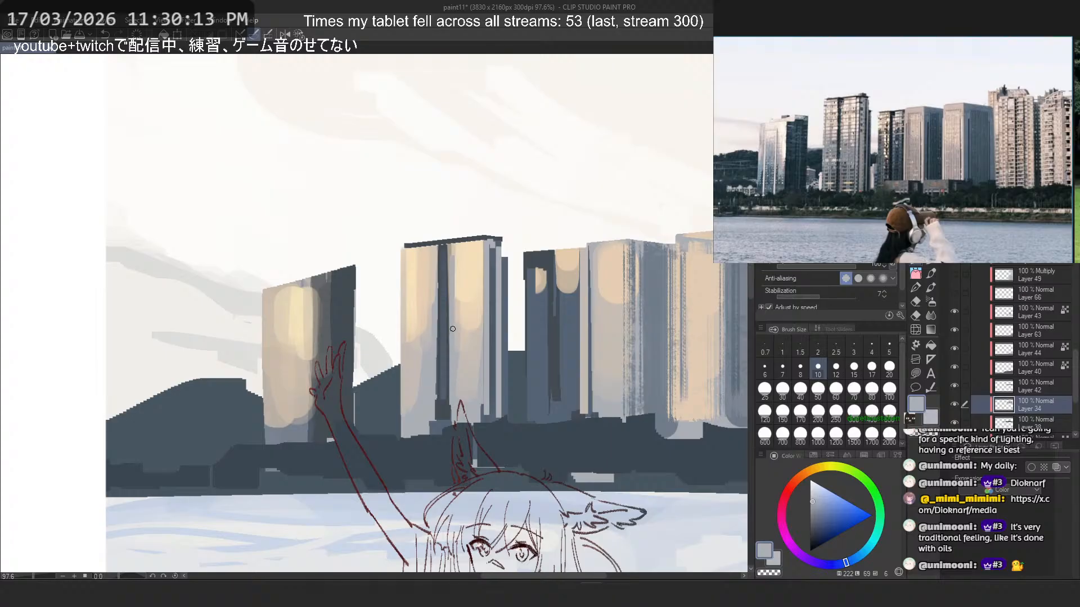
key(ctrl+z)
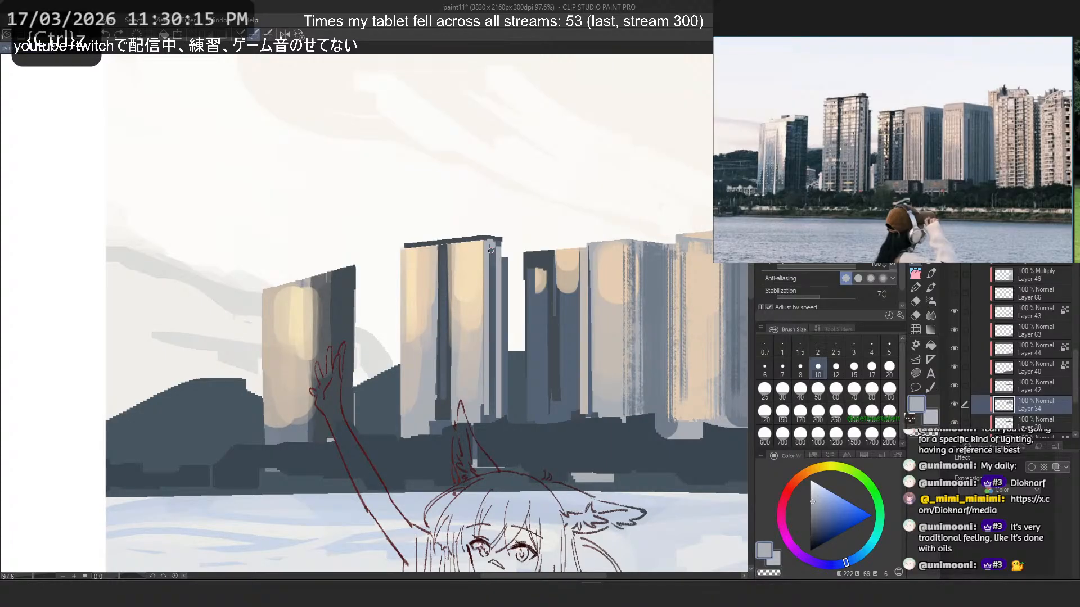
key(ctrl+z)
mouse_move(491, 251)
mouse_down()
mouse_move(487, 414)
mouse_move(488, 400)
mouse_up()
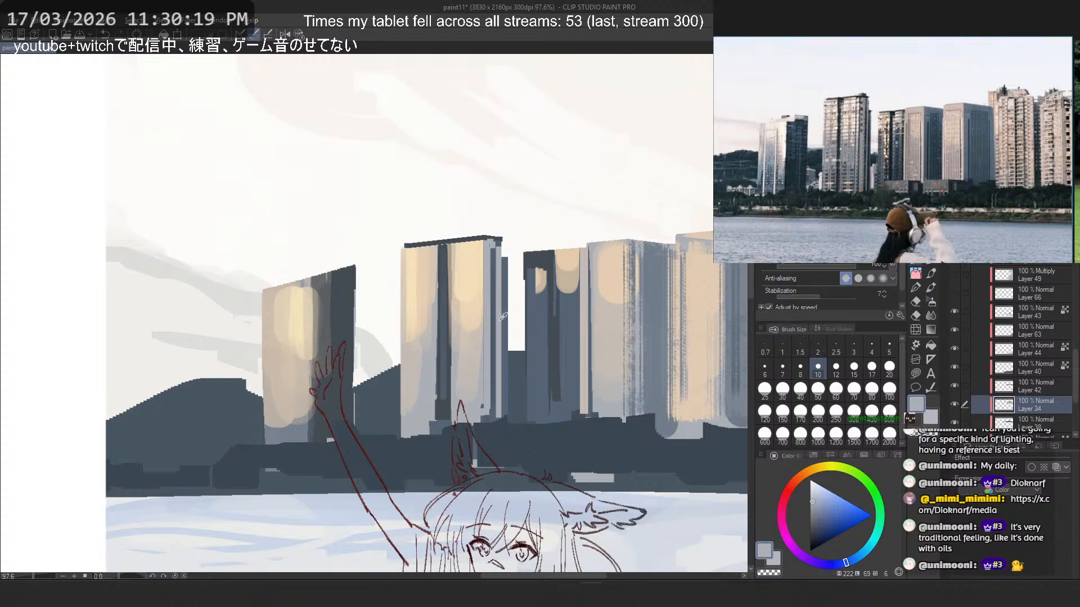
- Repaint the shaded side of the short tower behind the raised hand in dark blue with brush size 30
alt+click(540, 380)
drag(332, 280, 332, 401)
key(ctrl+z)
click(783, 390)
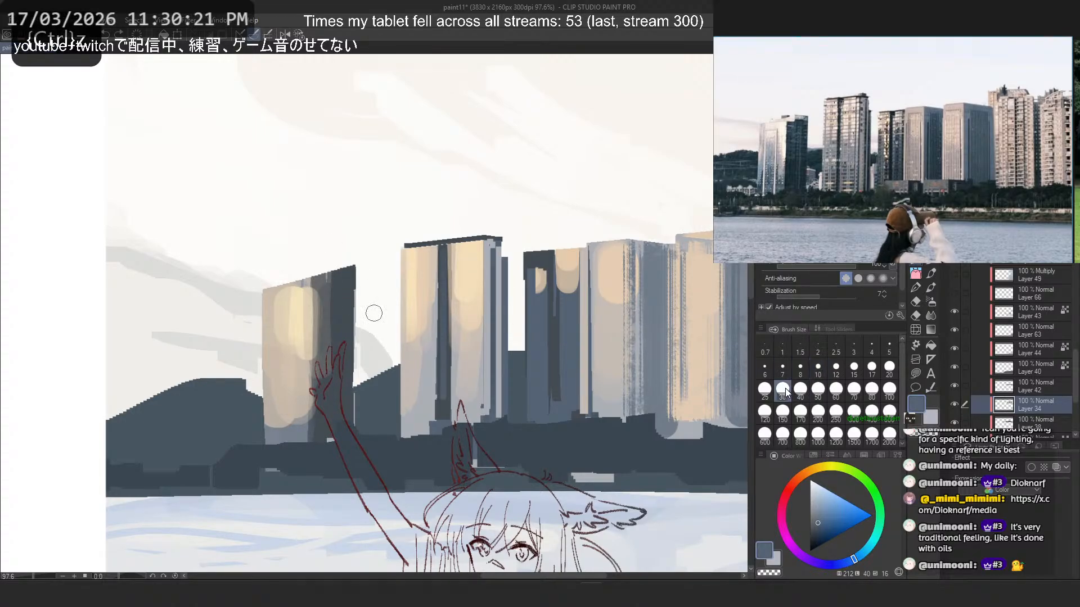
click(817, 532)
drag(340, 289, 340, 333)
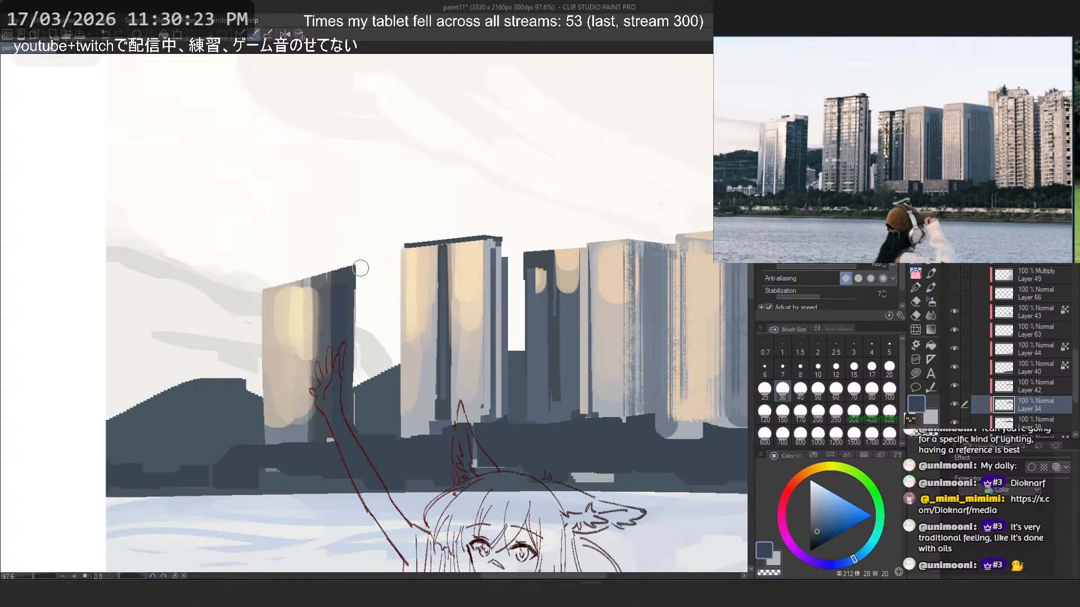
key(ctrl+z)
mouse_move(351, 287)
mouse_down()
mouse_move(344, 398)
mouse_move(344, 302)
mouse_move(338, 390)
mouse_move(325, 309)
mouse_move(319, 361)
mouse_up()
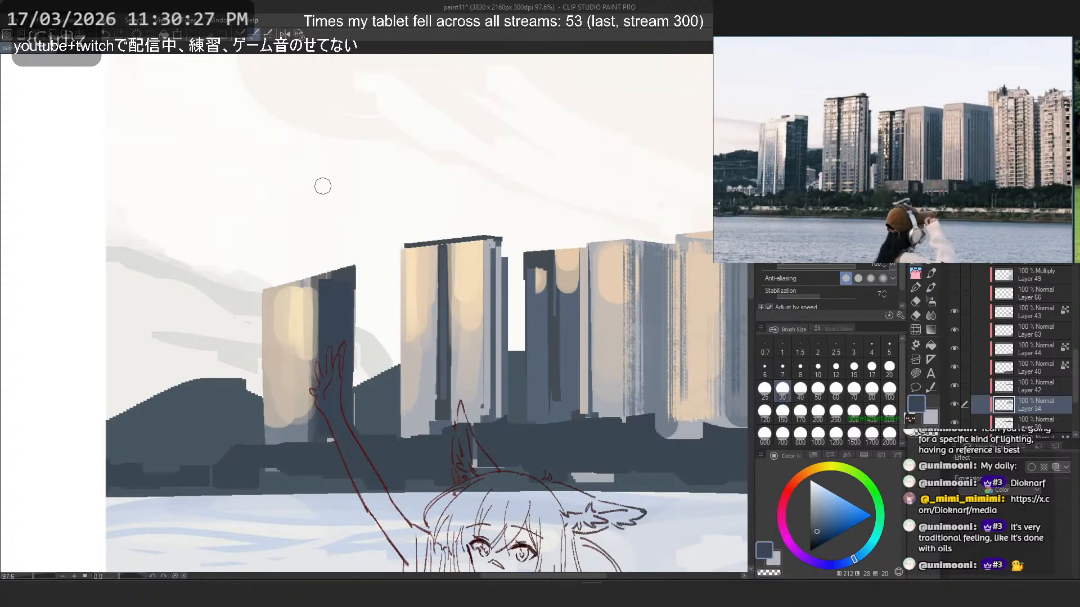
- Level the short tower's shaded roof and trim the outer edge of its lit face with transparent colour
key(ctrl+z)
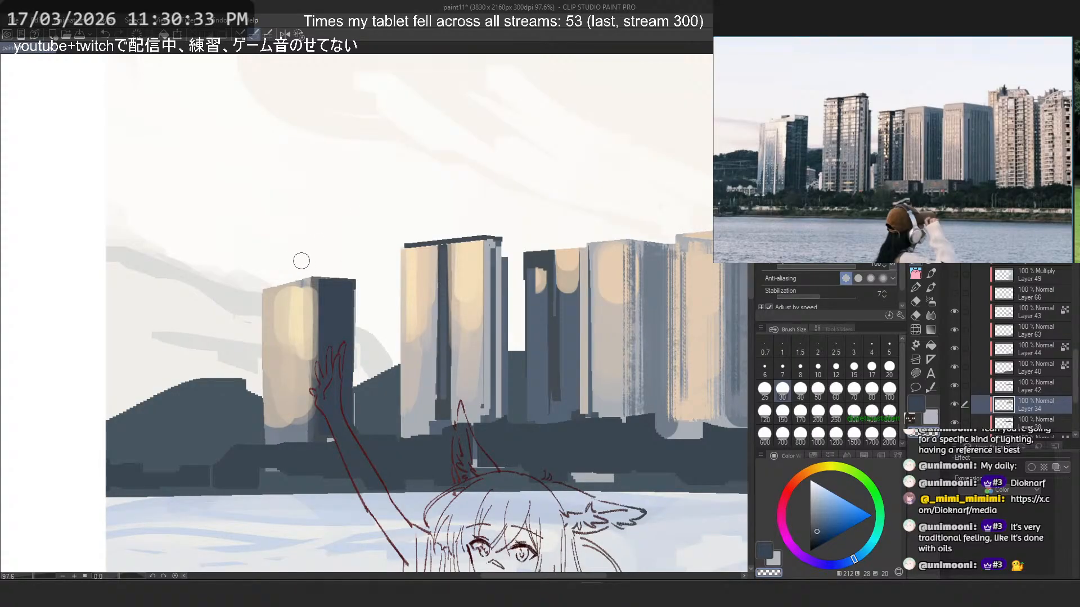
key(ctrl+z)
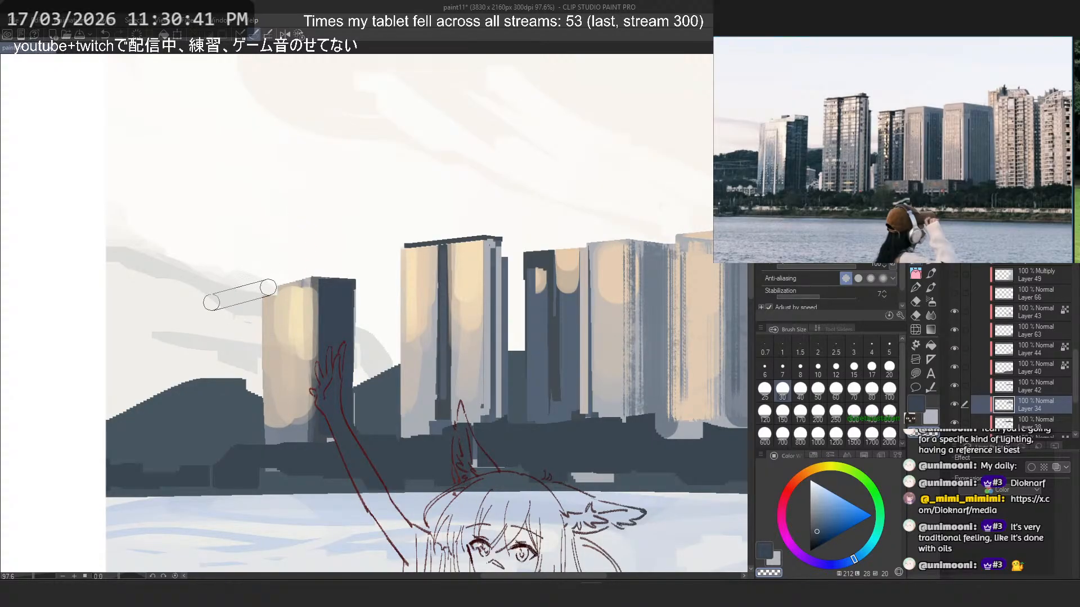
drag(252, 302, 248, 388)
- Paint a straight pale blue-grey vertical stroke along the lower outer edge of the short tower's lit face
alt+click(277, 364)
drag(272, 319, 269, 438)
key(ctrl+z)
drag(273, 315, 269, 437)
key(ctrl+z)
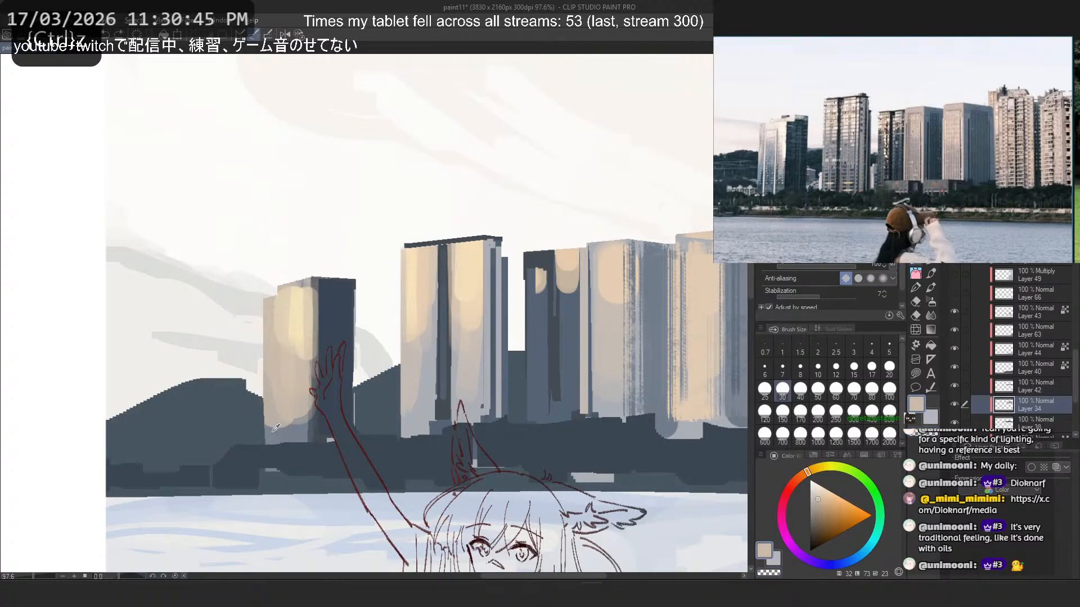
alt+click(273, 434)
drag(273, 334, 269, 438)
key(ctrl+z)
drag(270, 370, 269, 438)
- Widen the short tower's shaded side with a straight dark blue stroke down its outer edge
alt+click(340, 332)
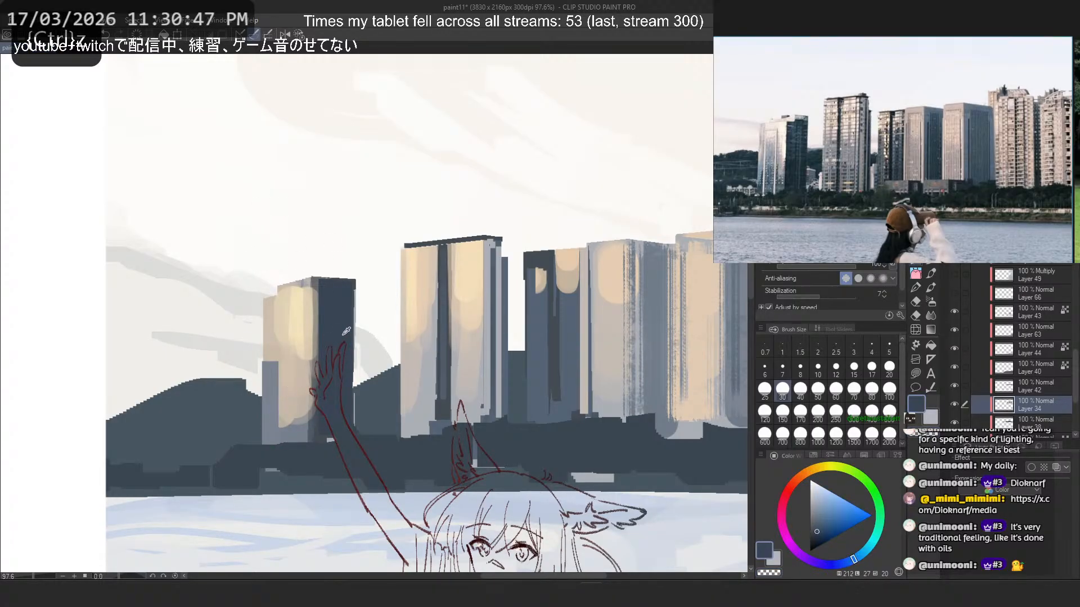
drag(352, 298, 351, 423)
key(ctrl+z)
drag(352, 287, 350, 424)
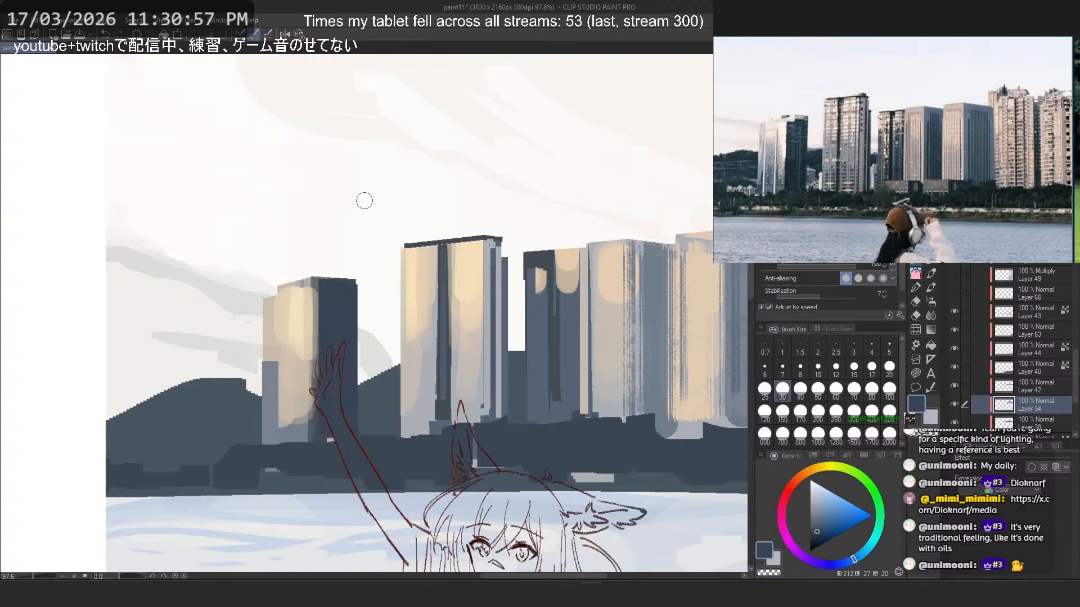
- Extend the short tower's shaded side upward above the lit face with dark blue
key(c)
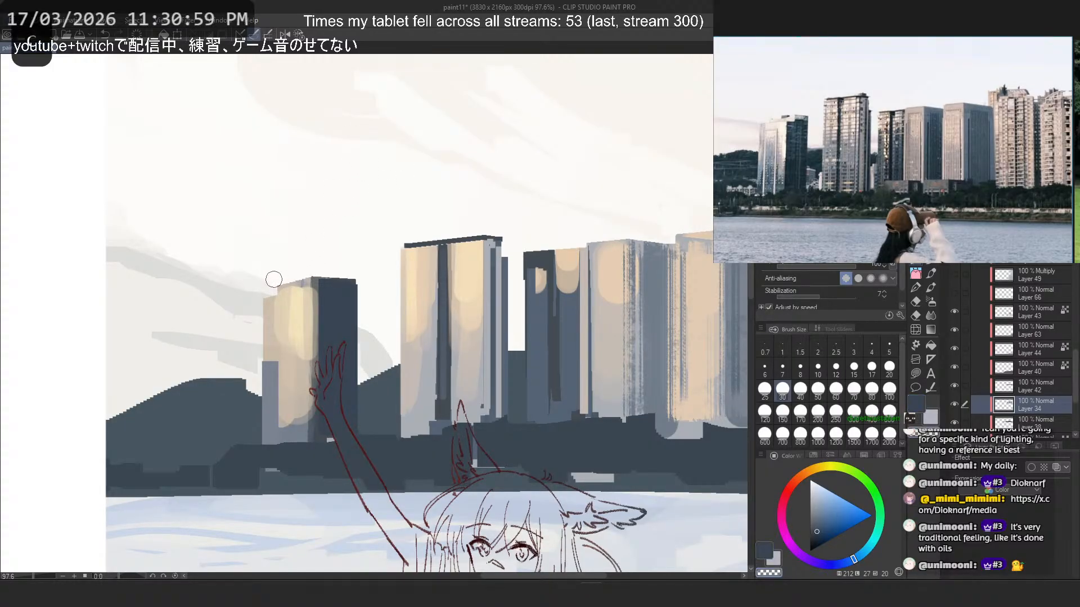
alt+click(340, 291)
drag(351, 265, 350, 343)
key(ctrl+z)
key(ctrl+z)
mouse_move(344, 268)
mouse_down()
mouse_move(349, 295)
mouse_move(326, 309)
mouse_up()
alt+click(347, 297)
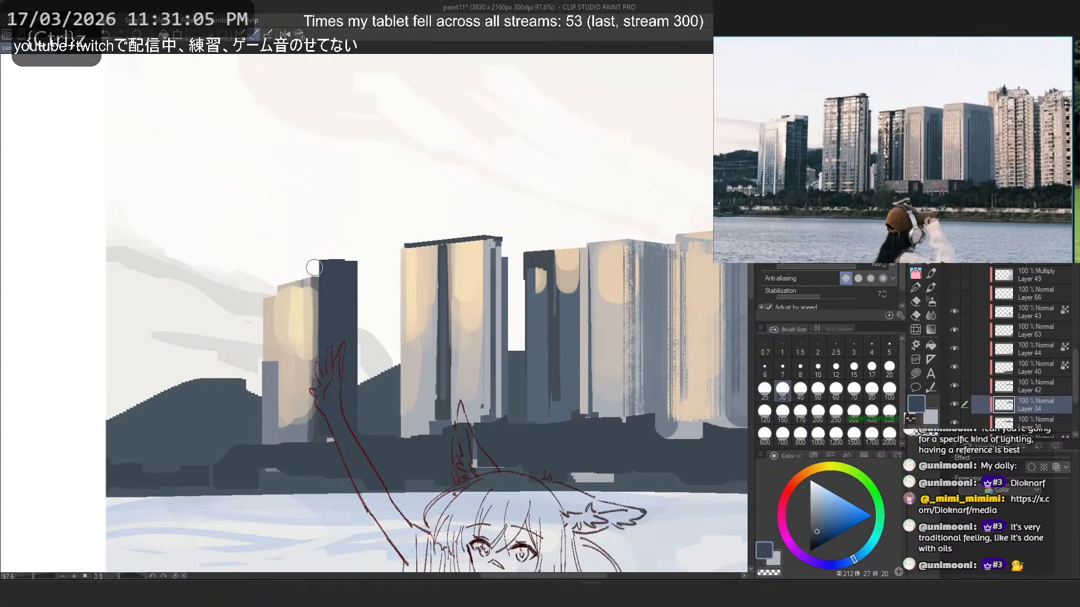
- Paint a slanted light grey band above the short tower's lit face, running into the top of its shaded side
alt+click(307, 283)
click(328, 271)
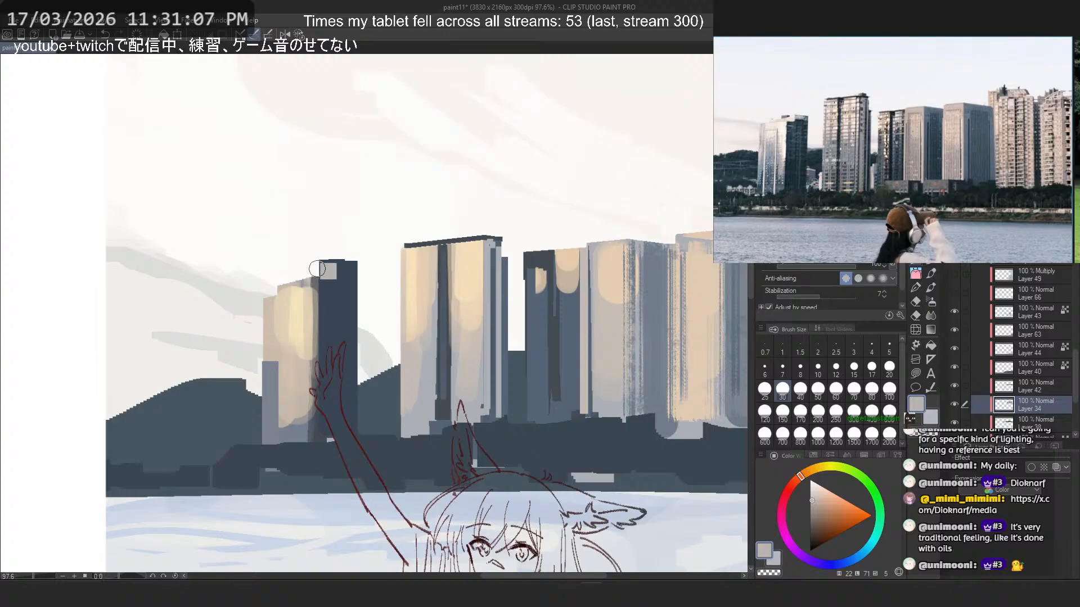
shift+click(286, 285)
key(ctrl+z)
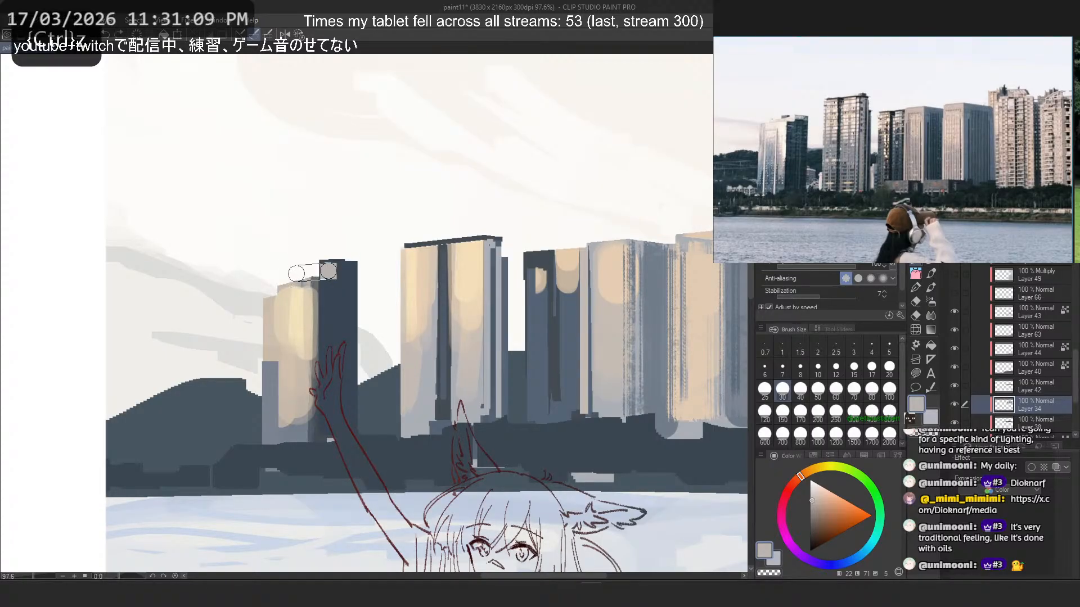
shift+click(282, 277)
key(ctrl+z)
shift+click(287, 275)
key(ctrl+z)
shift+click(287, 279)
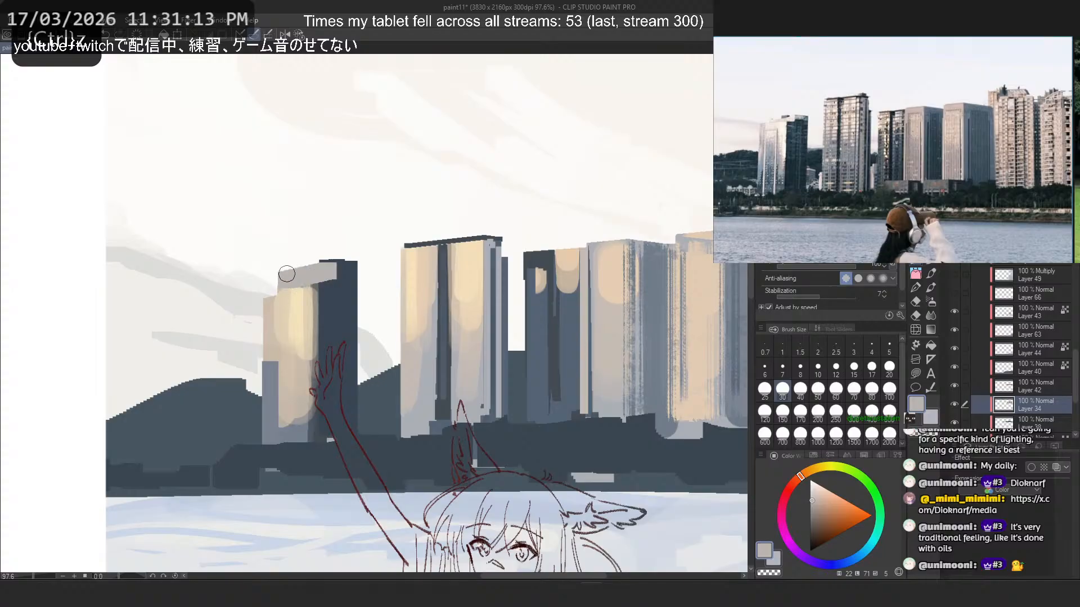
- Erase the upper edge of the short tower's grey band and shaded side into a slanted roofline
key(c)
click(277, 263)
shift+click(304, 263)
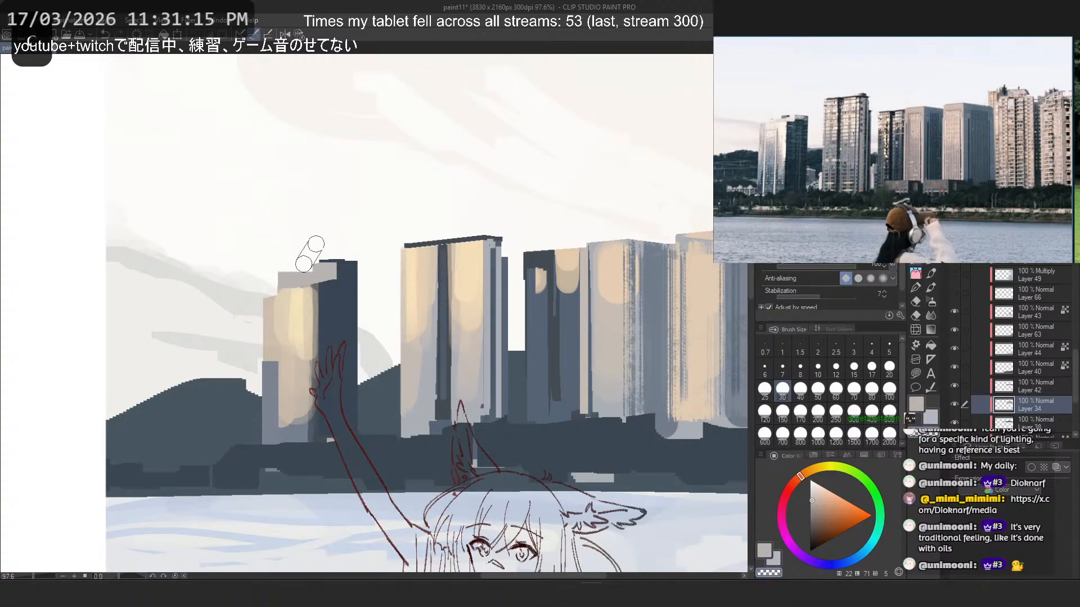
shift+click(349, 246)
key(ctrl+z)
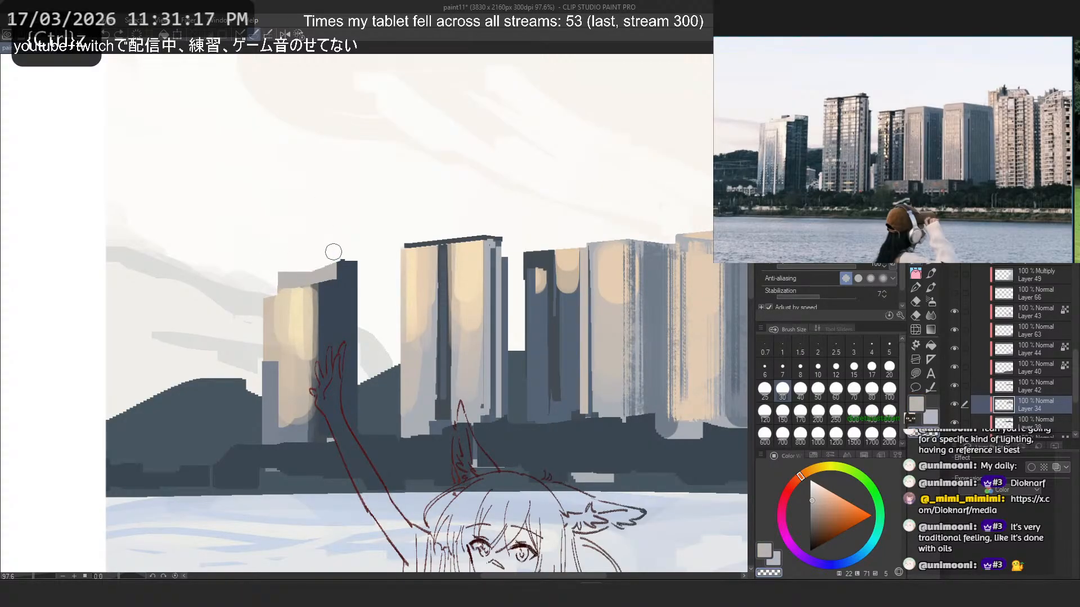
key(ctrl+z)
drag(304, 264, 331, 245)
key(ctrl+z)
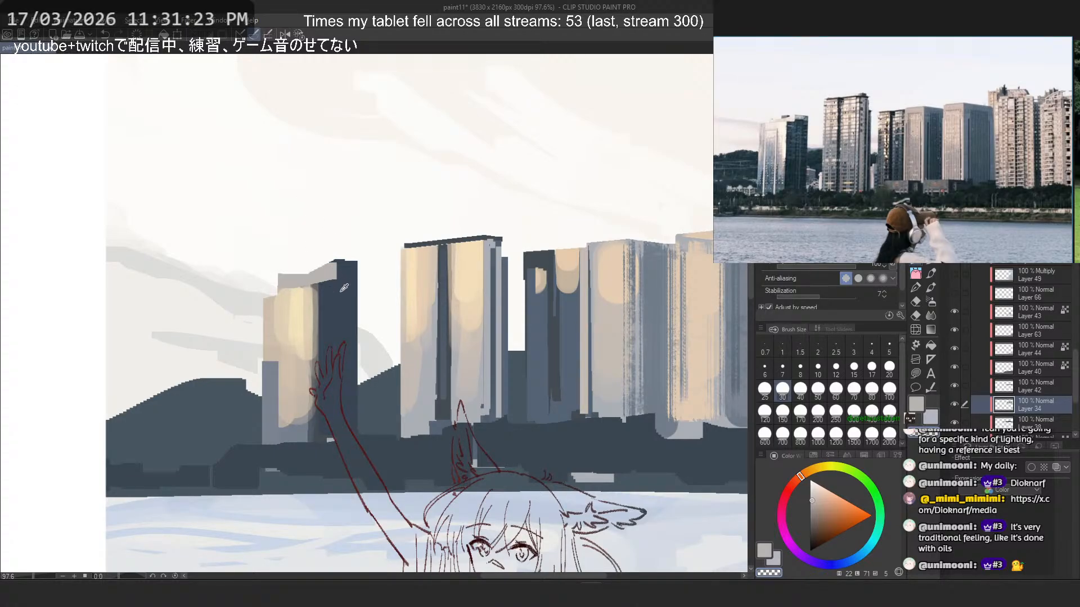
- Select the upper half of the second tower and move it upward to make the building taller
scroll(335, 222, down, 8)
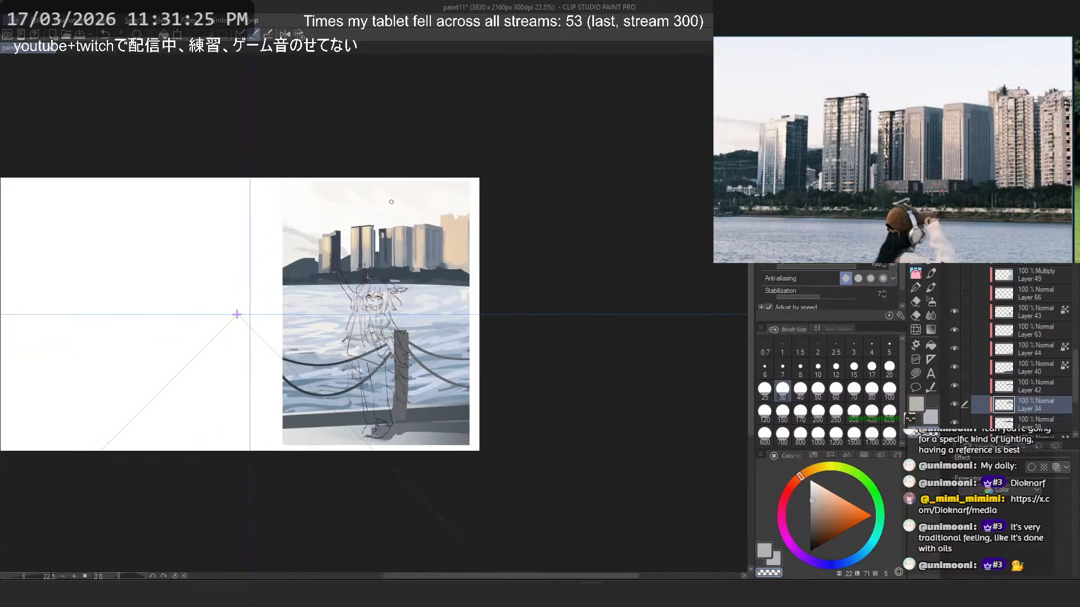
scroll(934, 189, down, 5)
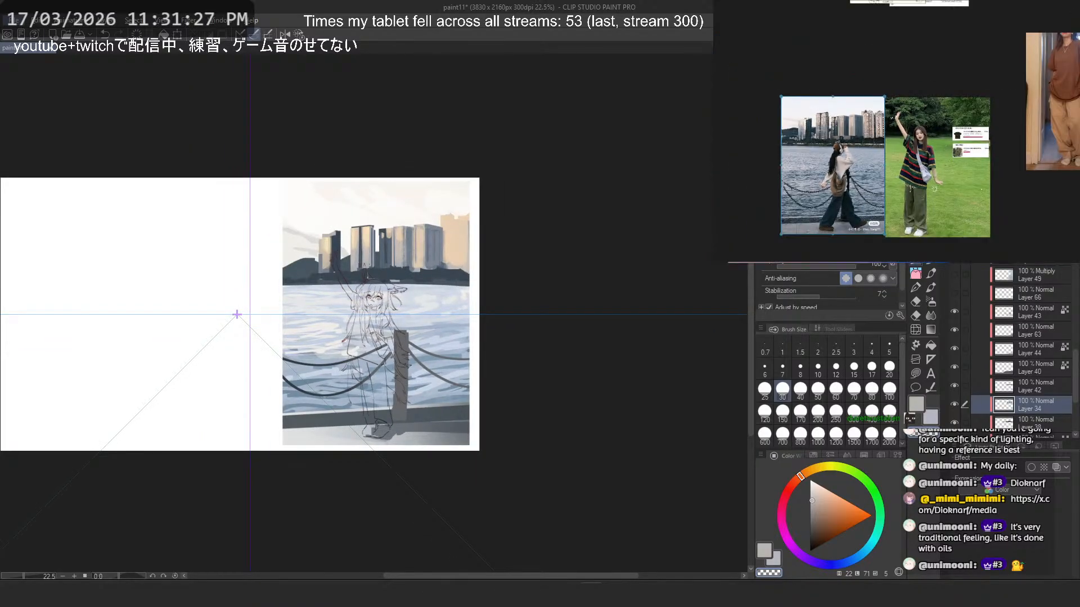
scroll(364, 219, up, 6)
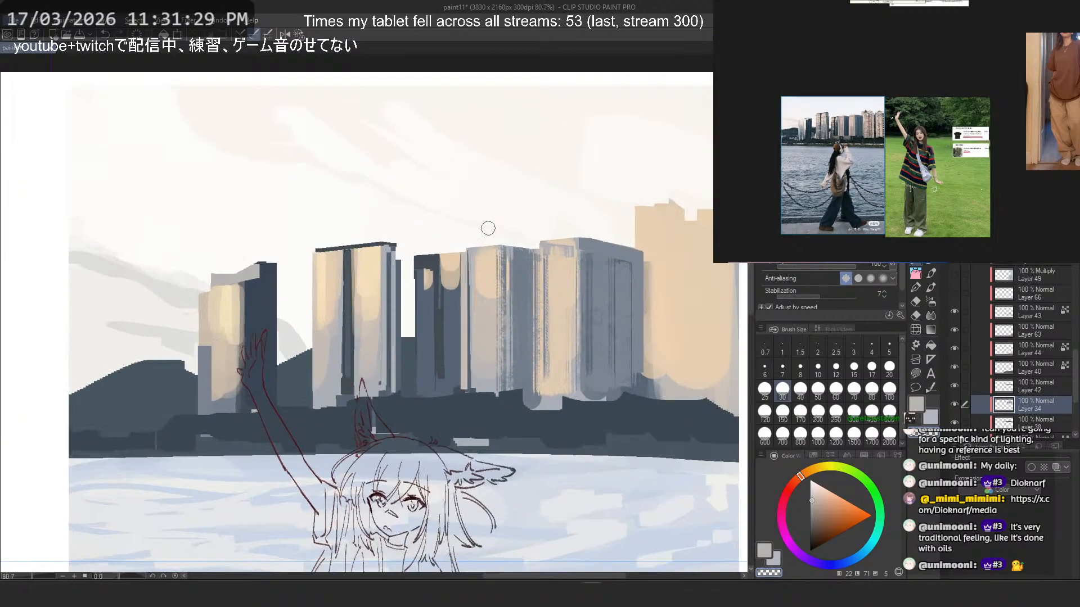
key(m)
drag(407, 211, 287, 323)
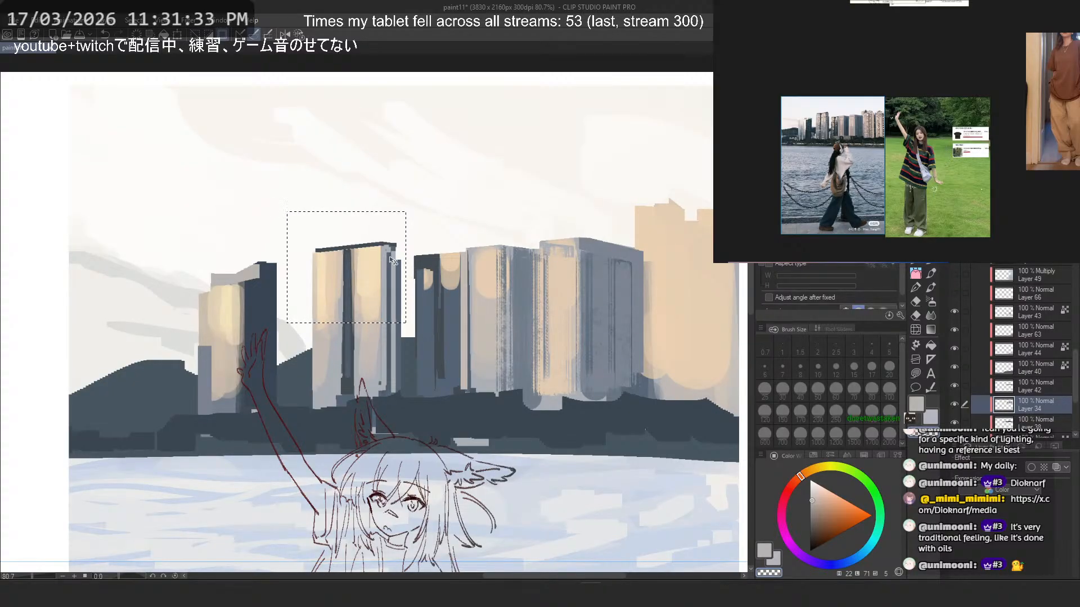
key(ctrl+t)
drag(391, 246, 390, 219)
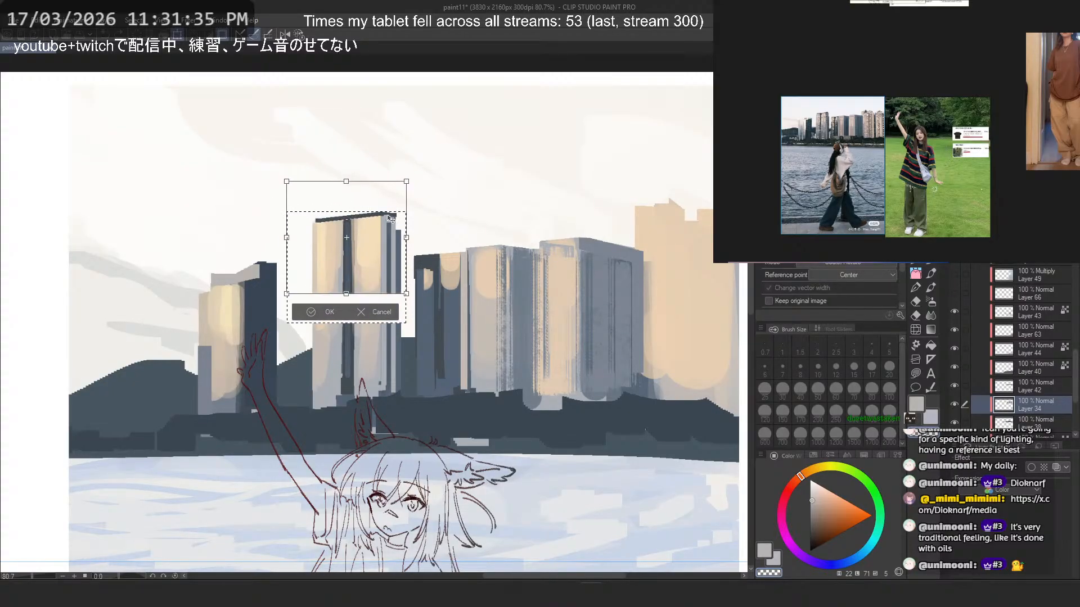
key(Return)
scroll(390, 217, down, 3)
key(ctrl+d)
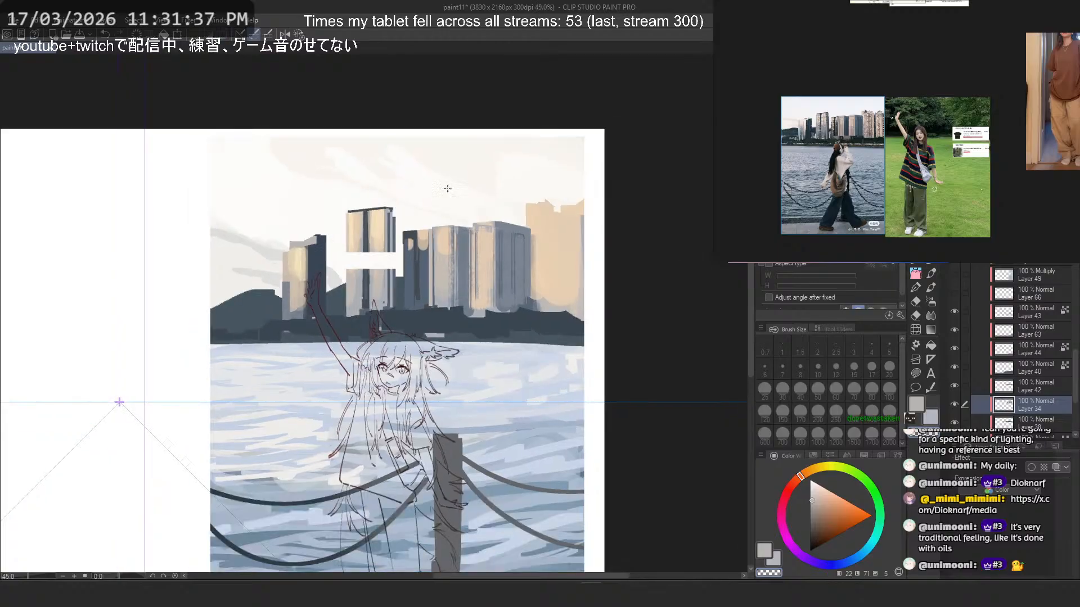
- Select a strip from the bottom of the raised section and move it down to close the gap in the tower
scroll(360, 243, up, 4)
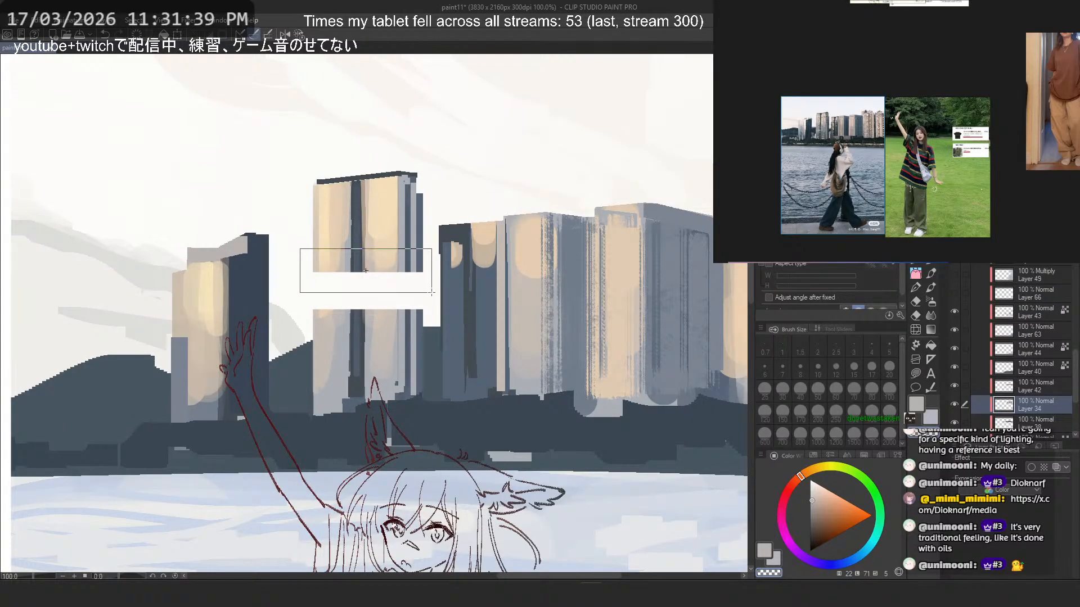
drag(433, 300, 433, 300)
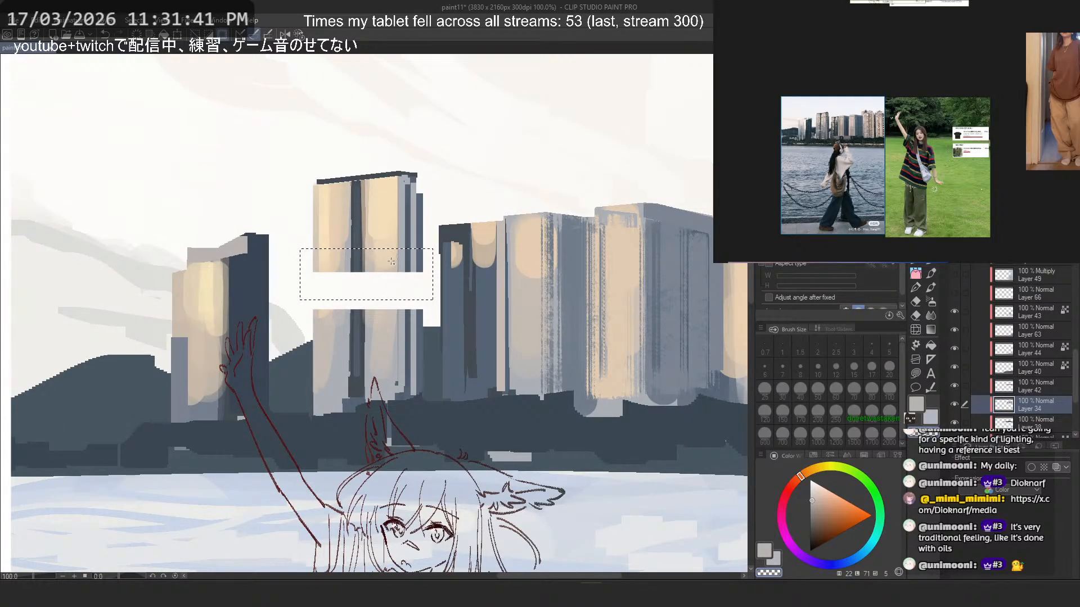
drag(299, 223, 430, 282)
key(ctrl+t)
drag(385, 251, 392, 288)
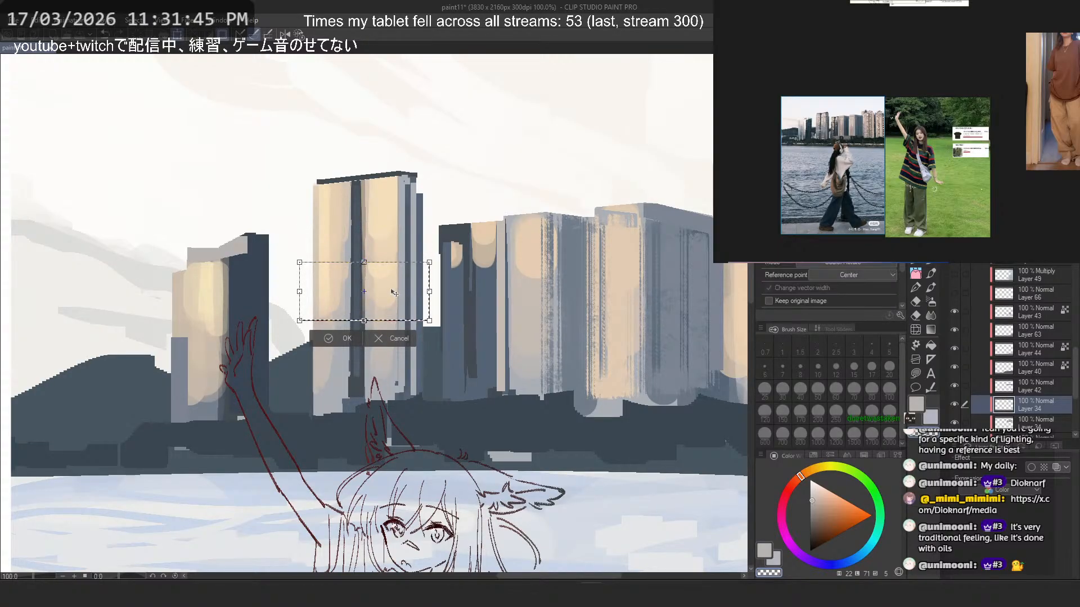
key(Return)
- Paint a thin dark blue-grey vertical line dividing the peach building block at the end of the skyline in two
scroll(517, 211, down, 3)
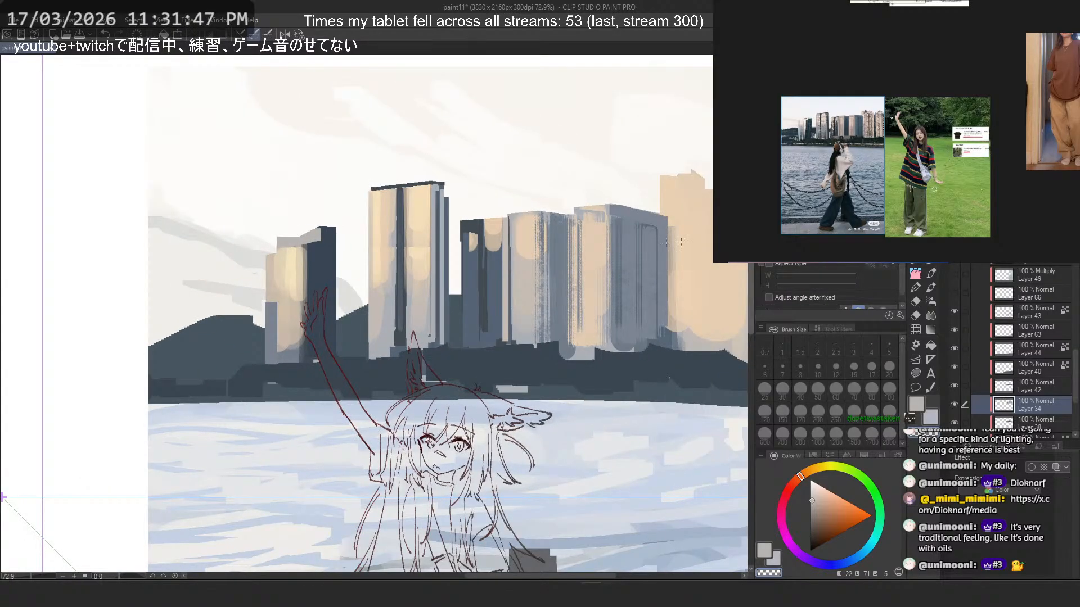
scroll(472, 214, down, 3)
scroll(472, 214, up, 1)
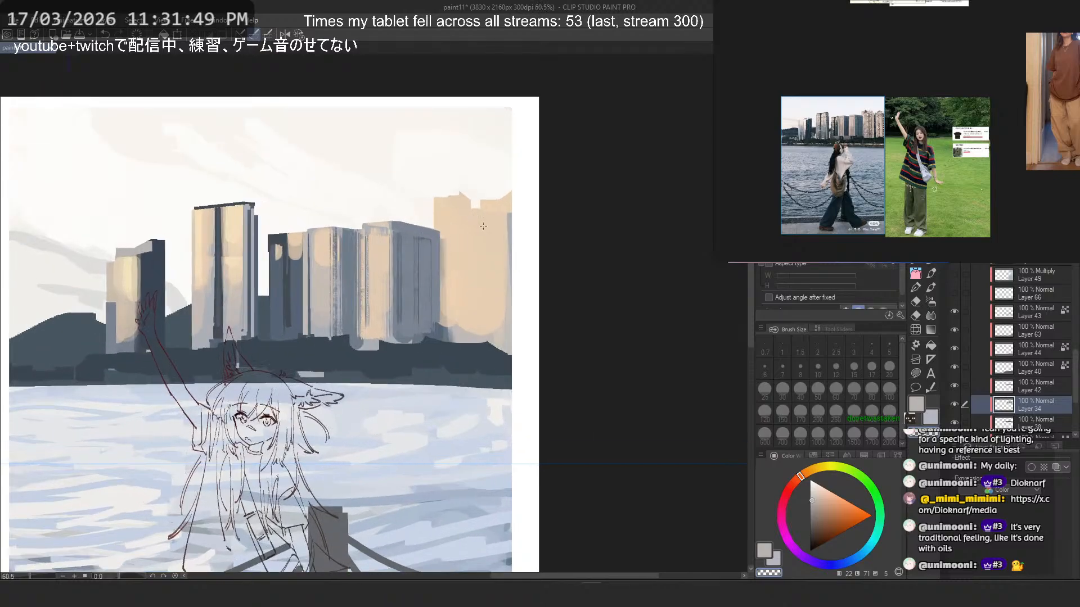
scroll(481, 245, up, 2)
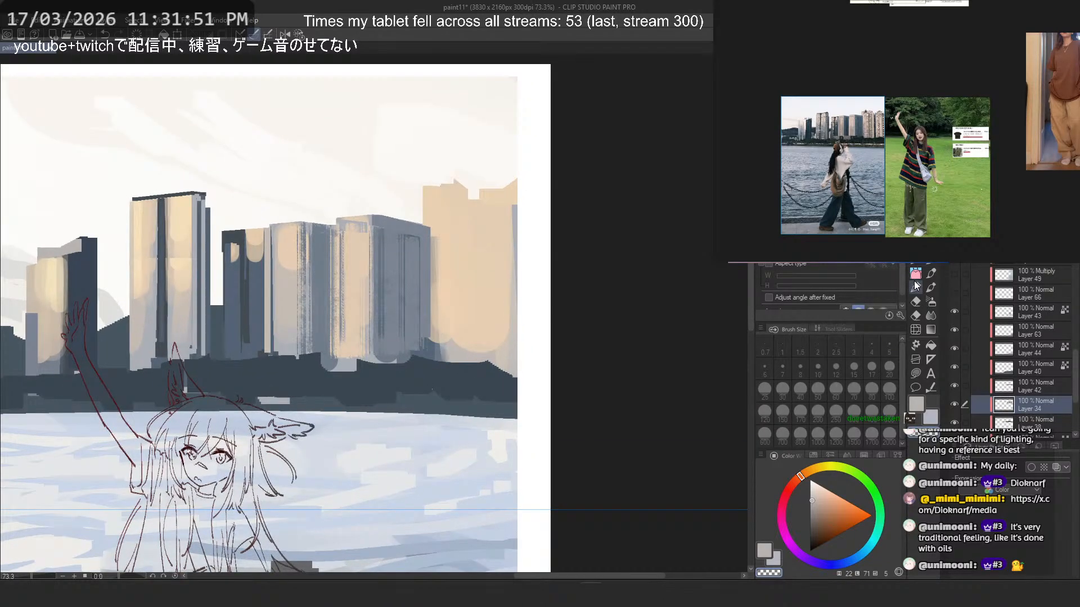
click(915, 272)
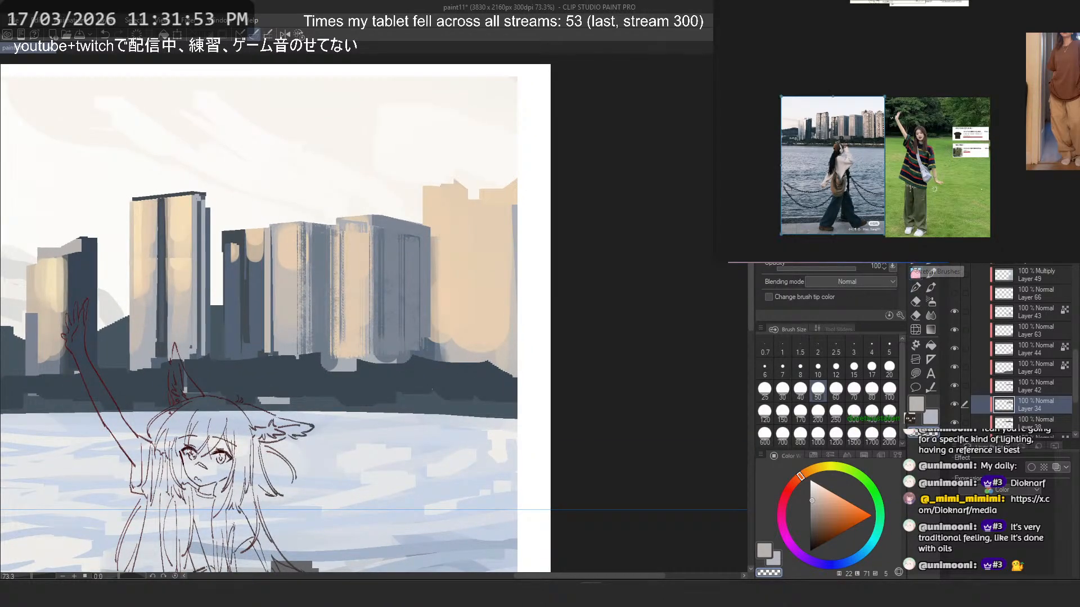
scroll(867, 140, up, 6)
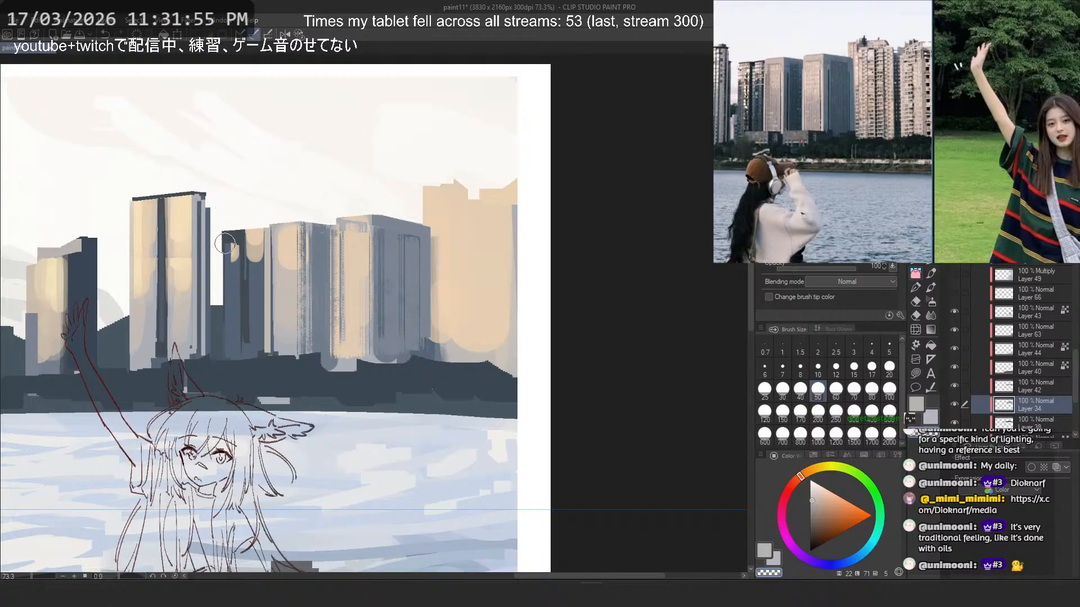
alt+click(229, 242)
click(918, 261)
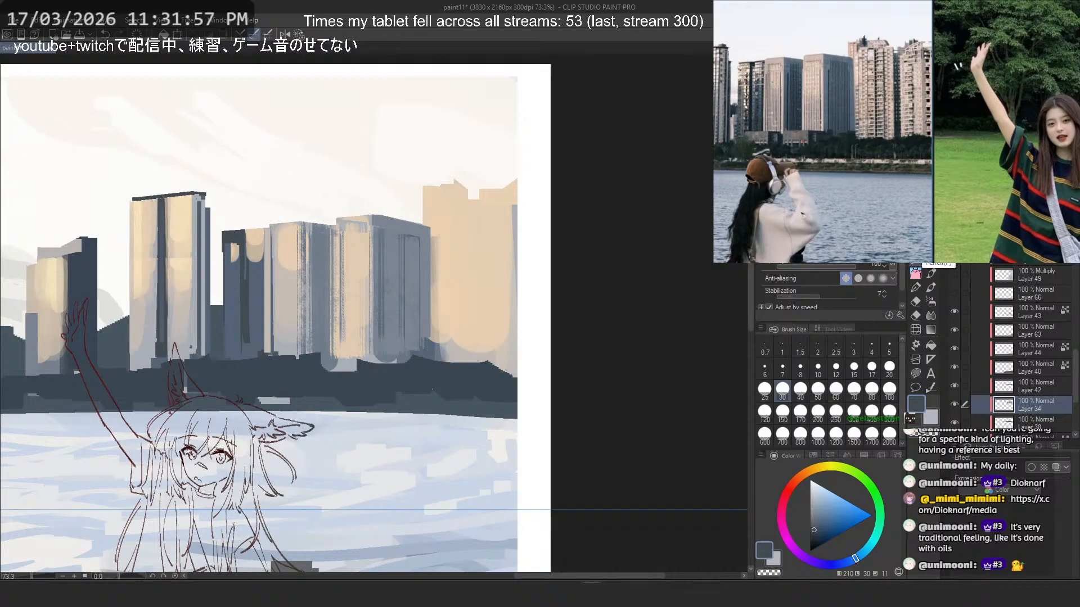
drag(469, 218, 469, 356)
key(ctrl+z)
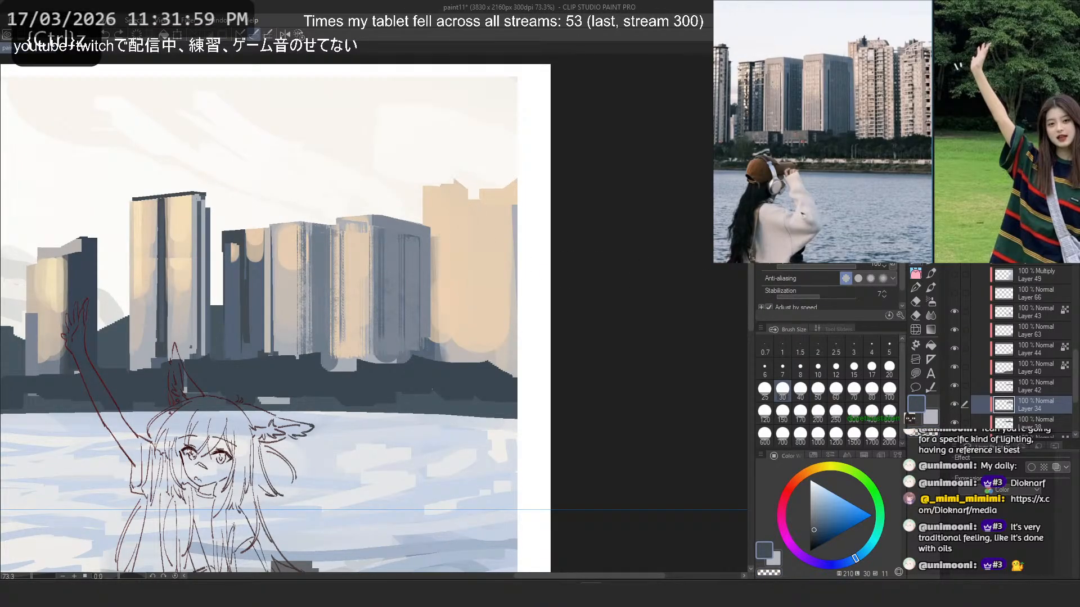
key(b)
drag(470, 209, 469, 348)
key(ctrl+z)
drag(476, 208, 476, 361)
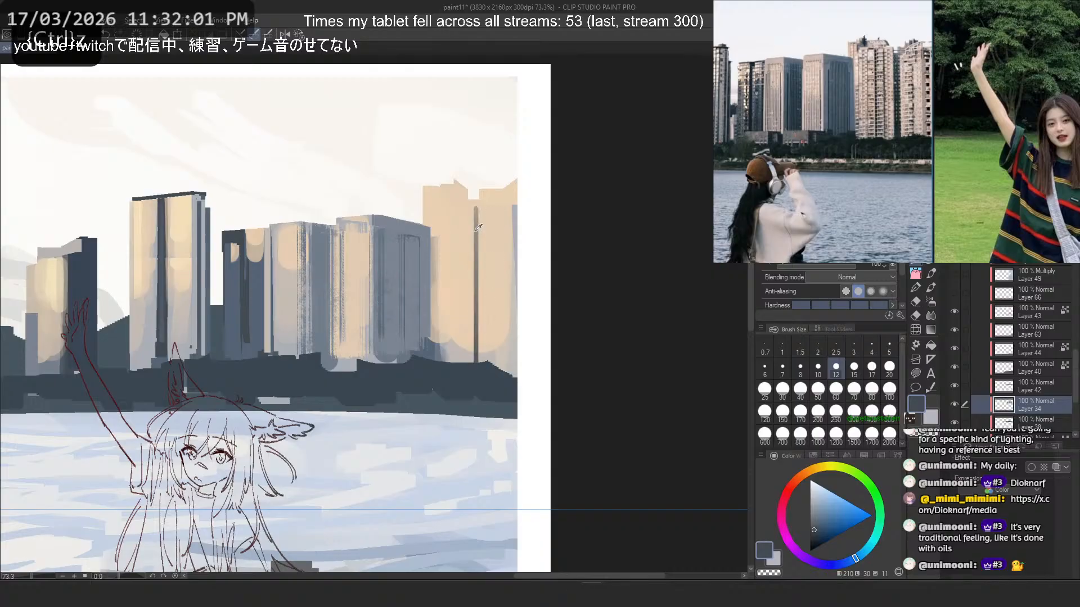
mouse_move(473, 219)
mouse_down()
mouse_move(473, 360)
mouse_move(473, 209)
mouse_move(476, 355)
mouse_up()
alt+click(476, 301)
- Widen the dividing line between the two peach towers with a straight dark blue-grey stroke at brush size 25
click(917, 261)
key(ctrl+z)
click(851, 376)
key(ctrl+z)
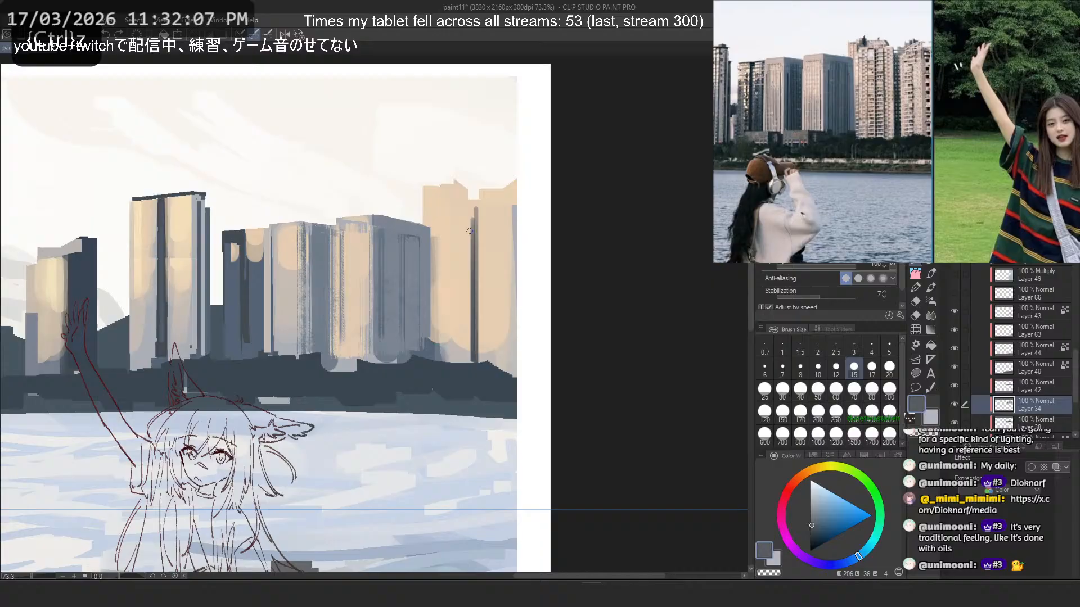
click(763, 394)
drag(473, 200, 473, 358)
key(ctrl+z)
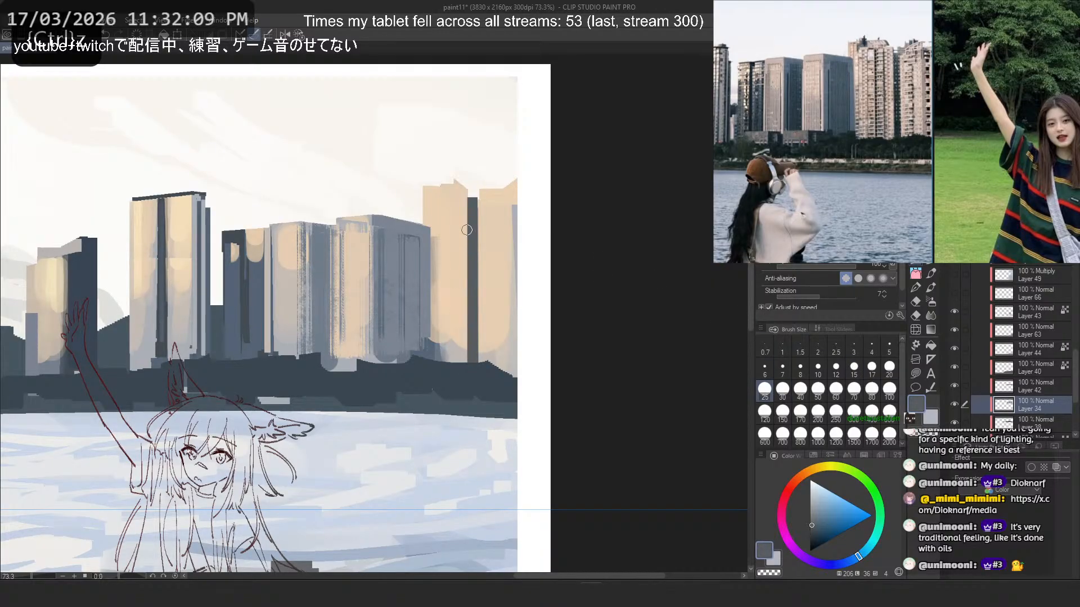
key(ctrl+z)
drag(471, 213, 472, 358)
key(ctrl+z)
drag(477, 231, 478, 357)
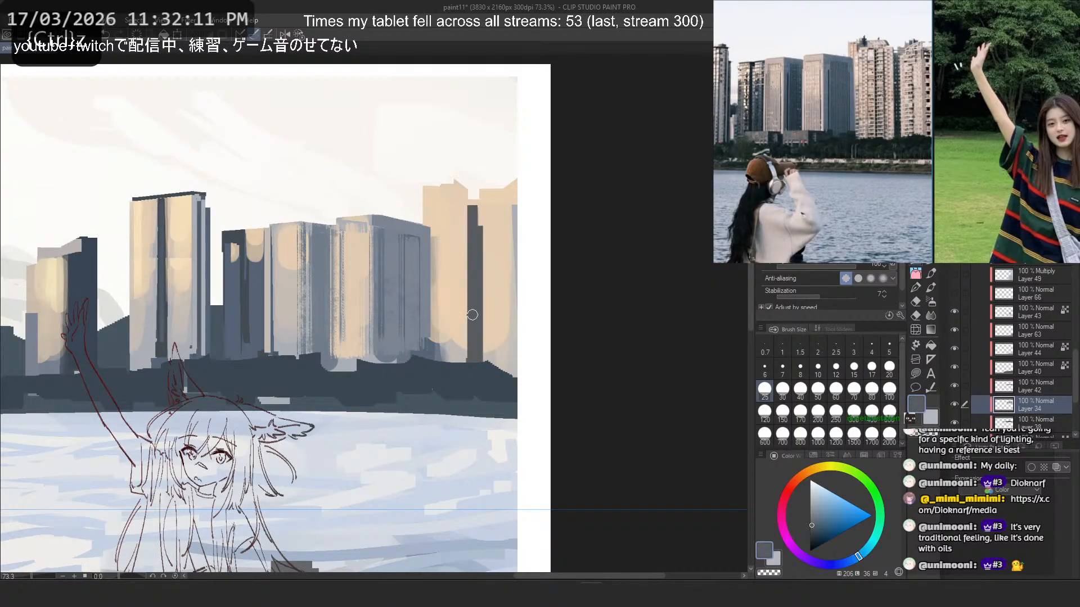
key(ctrl+z)
drag(478, 221, 477, 358)
key(ctrl+z)
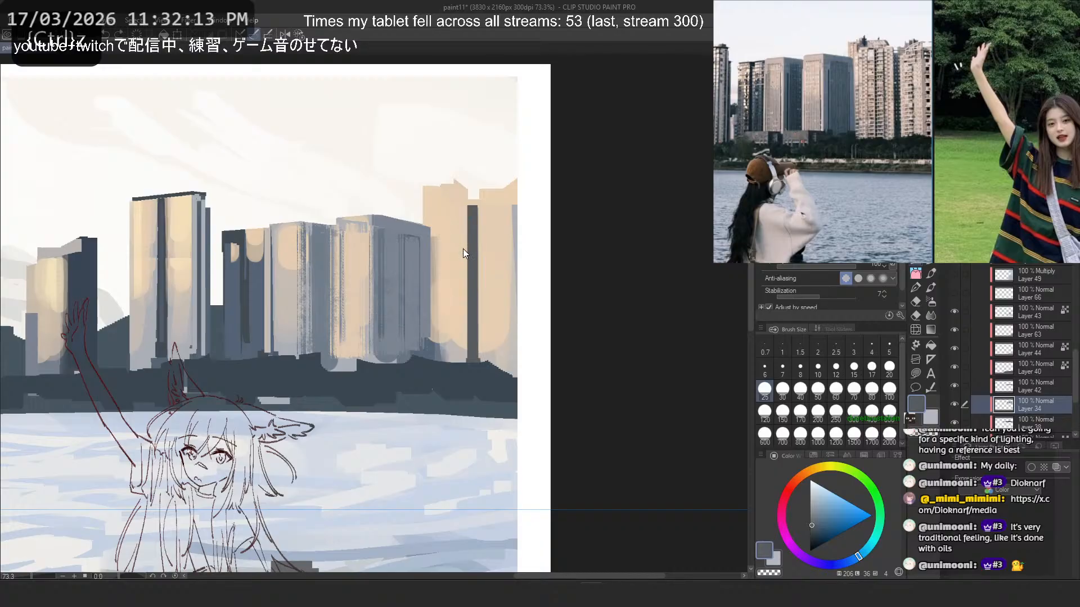
- Narrow the dark divider between the peach towers by painting sampled peach along its edge
alt+click(460, 216)
drag(465, 205, 463, 361)
key(ctrl+z)
- Examine the whole composition and compare the skyline with the waterfront reference photo
scroll(500, 232, down, 5)
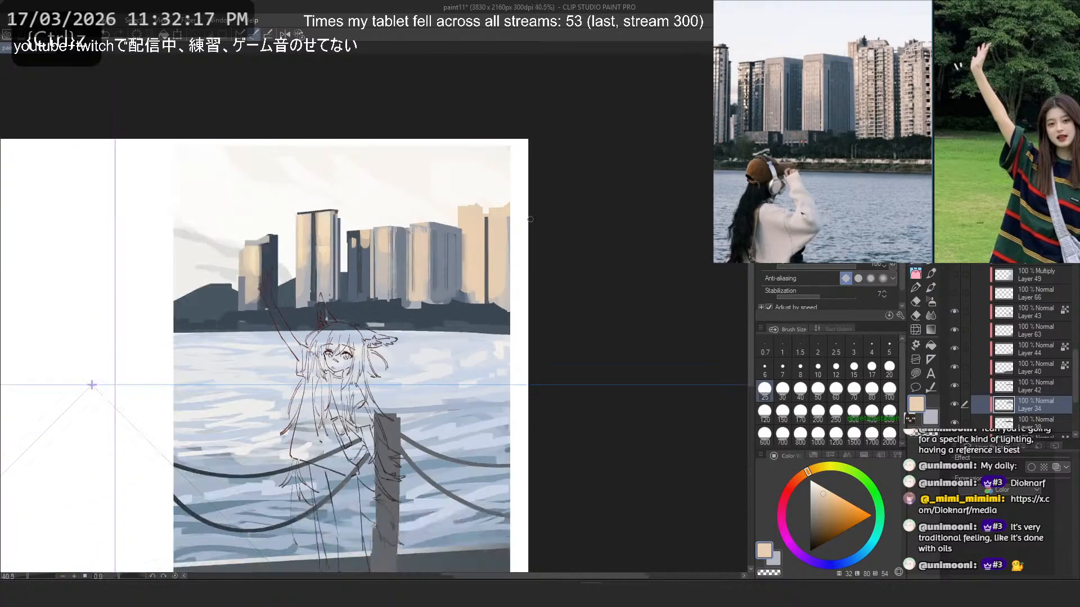
scroll(489, 226, up, 2)
scroll(497, 222, up, 1)
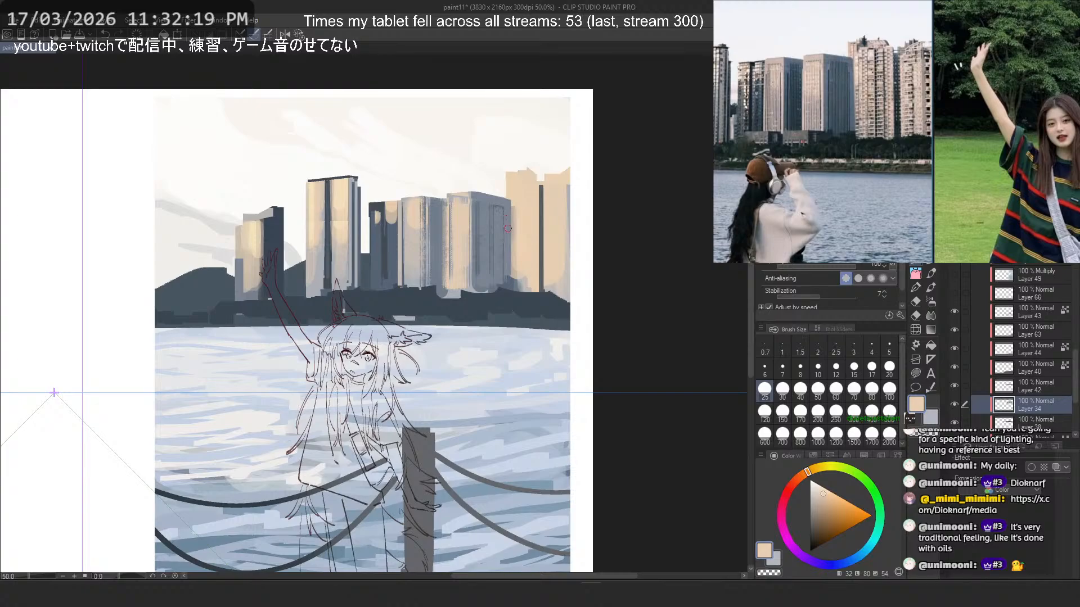
scroll(507, 228, down, 2)
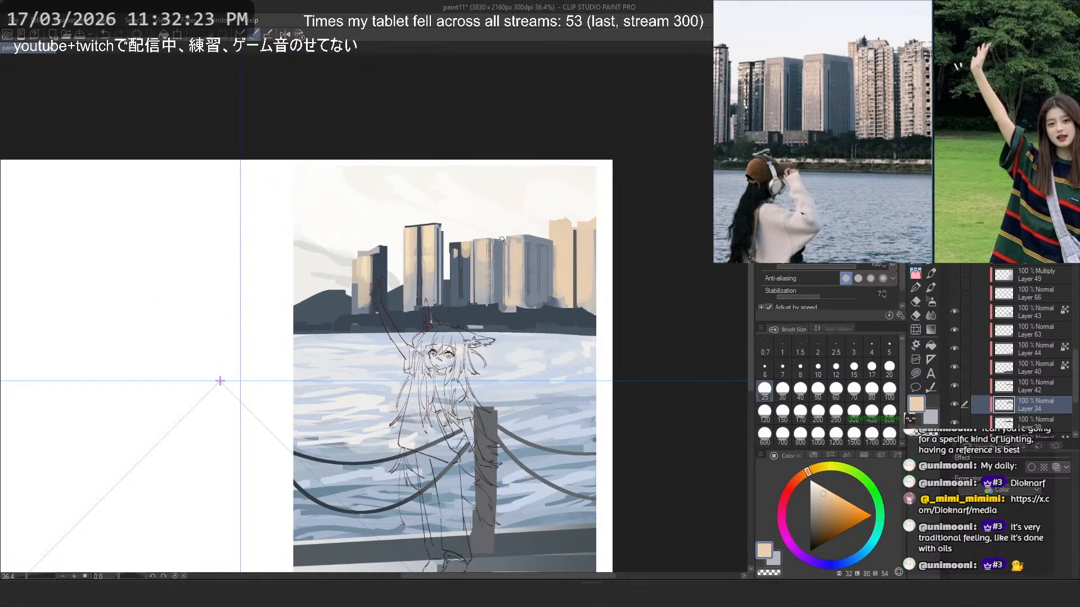
scroll(502, 240, down, 4)
scroll(491, 195, up, 3)
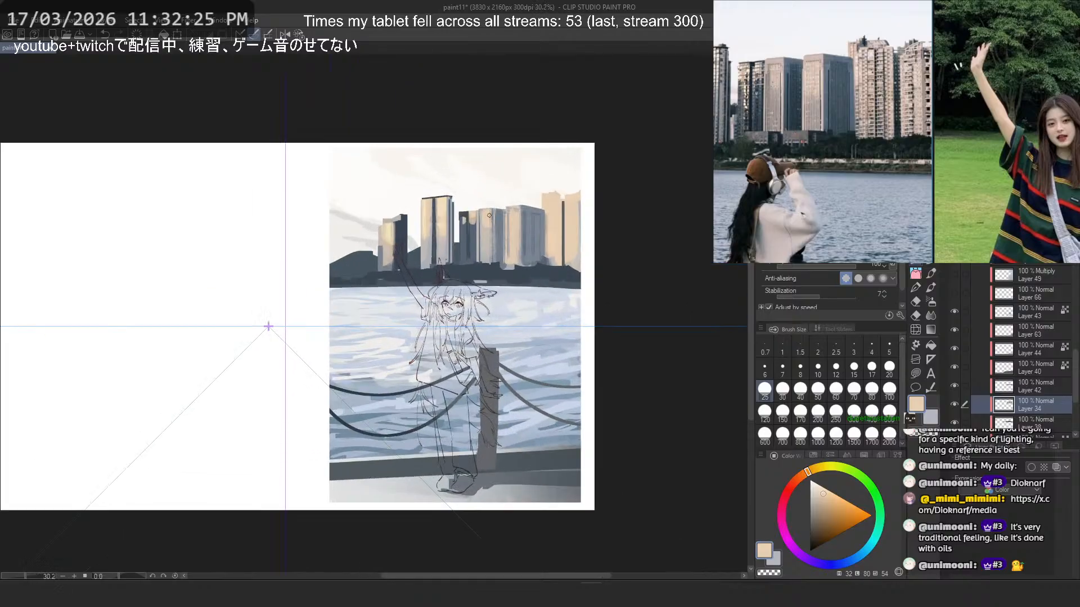
scroll(549, 239, up, 4)
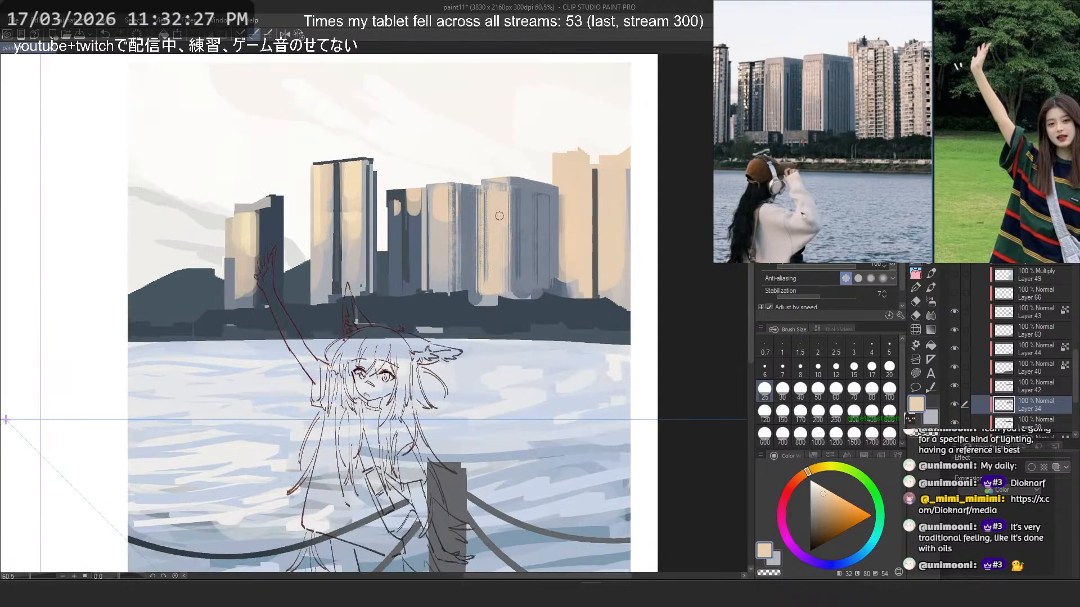
- Paint speckled dark blue-grey vertical strokes down both peach towers with the textured brush at size 60
key(b)
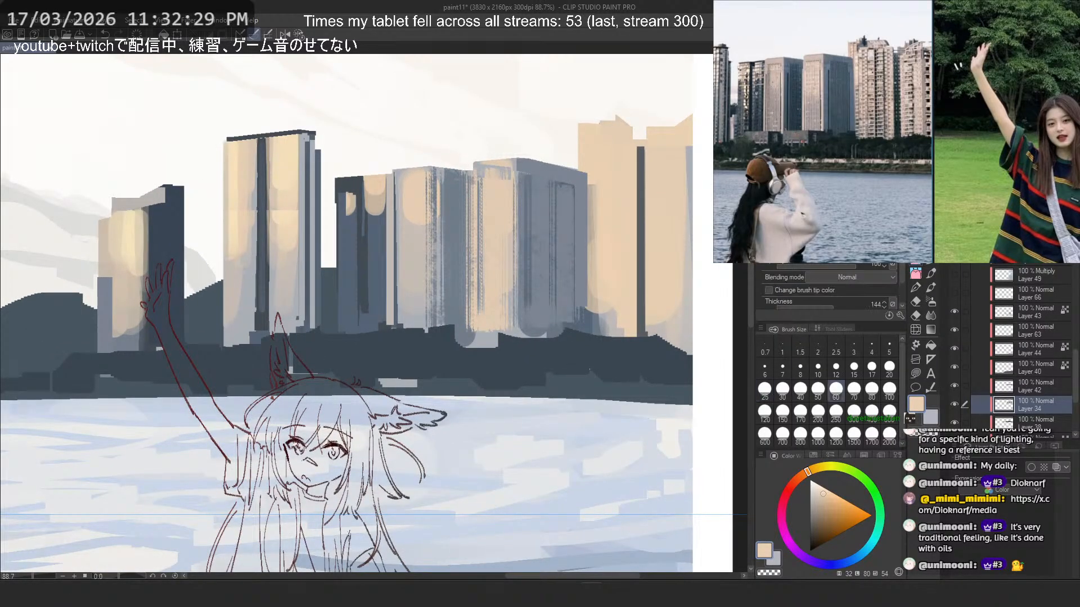
mouse_move(608, 199)
mouse_down()
mouse_move(625, 192)
mouse_move(603, 157)
mouse_move(607, 312)
mouse_up()
key(ctrl+z)
alt+click(639, 168)
key(ctrl+z)
key(ctrl+z)
drag(617, 164, 612, 321)
key(ctrl+z)
drag(670, 170, 667, 347)
key(ctrl+z)
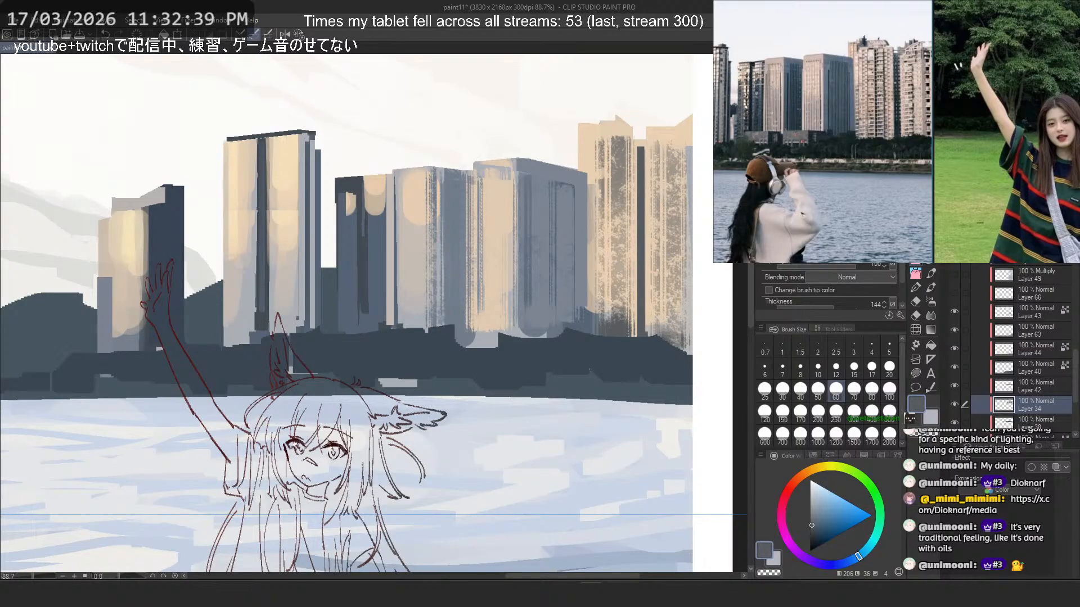
- Try to rework the speckled texture near the top of the first peach tower at brush size 30
click(783, 389)
mouse_move(627, 153)
mouse_down()
mouse_move(594, 119)
mouse_move(599, 150)
mouse_move(631, 148)
mouse_up()
key(ctrl+z)
alt+click(591, 135)
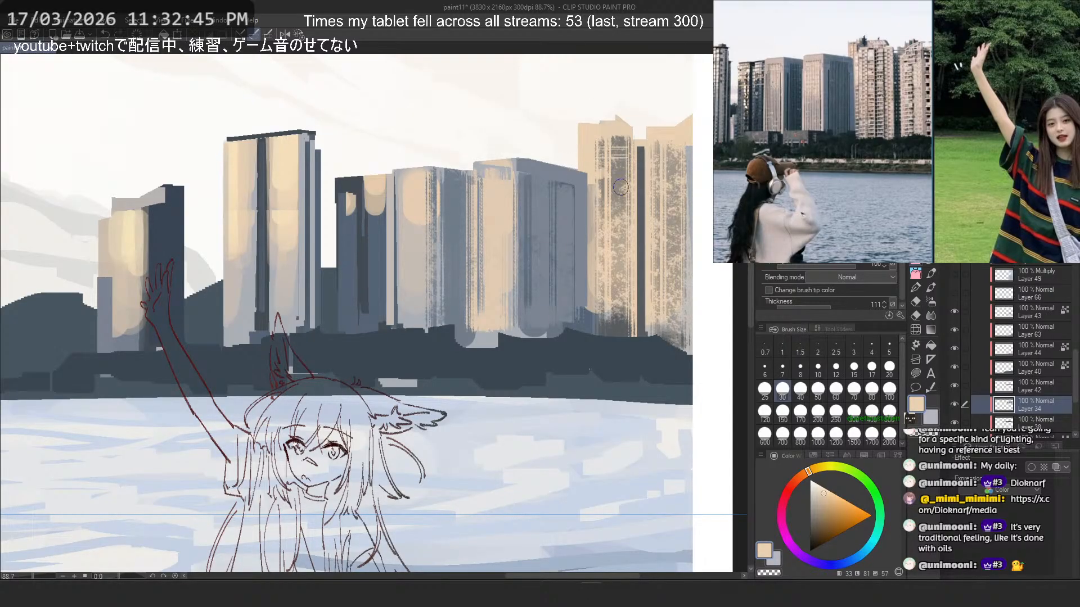
key(ctrl+z)
- Try to paint sampled dark blue-grey vertical strokes on the wide tower's shaded face with the textured brush at size 30
alt+click(358, 254)
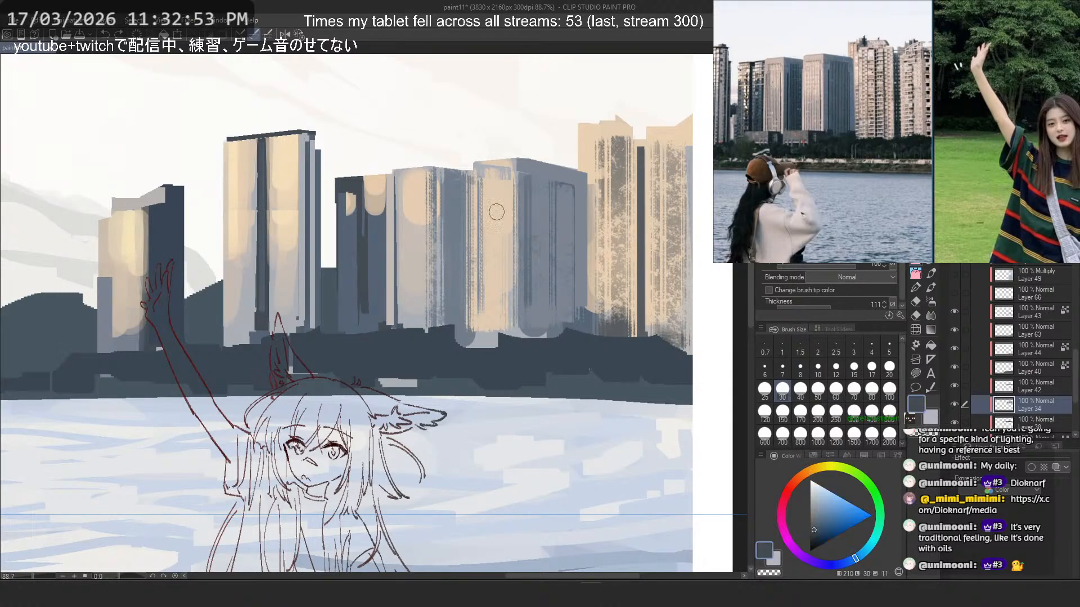
drag(533, 183, 537, 328)
key(ctrl+z)
drag(540, 194, 545, 298)
key(ctrl+z)
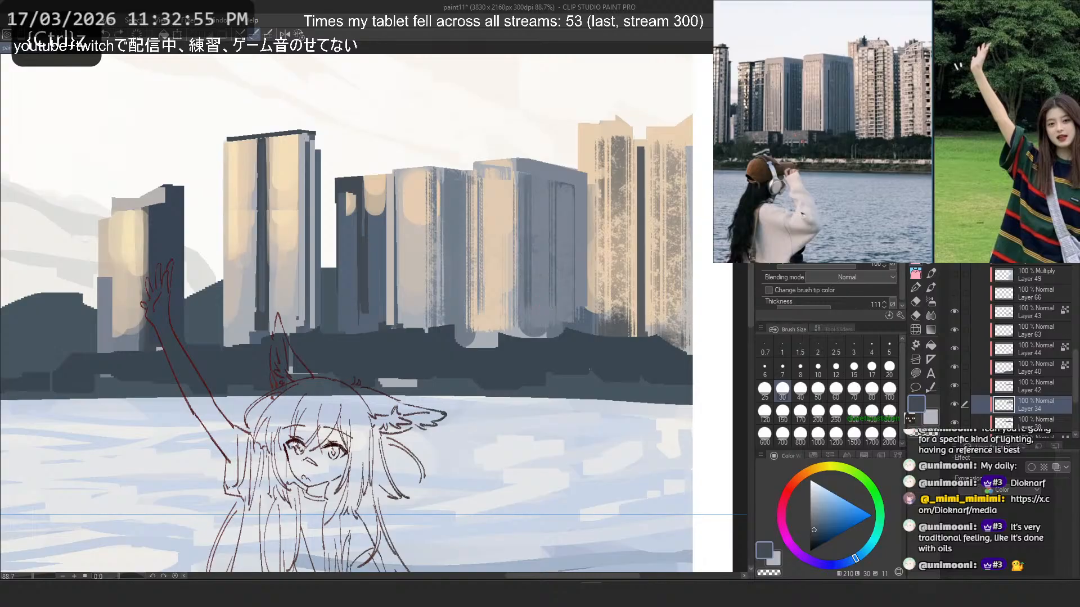
- Try widely spaced dark blue-grey stripes on the wide tower's shaded face with a multi-line brush at sizes 50 and 150
click(916, 258)
click(921, 262)
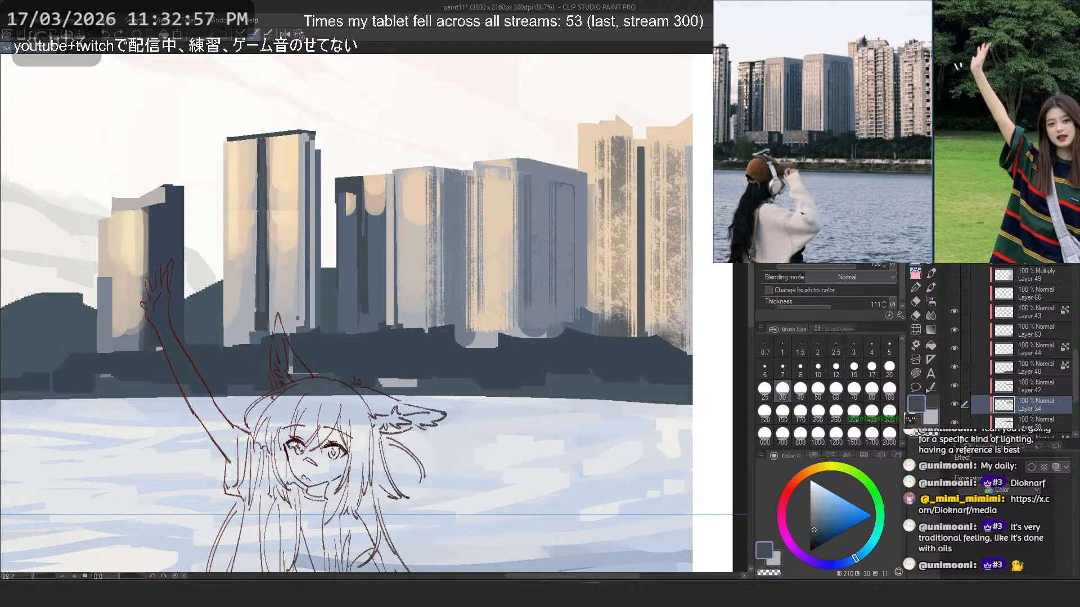
key(b)
key(b)
key(b)
key(b)
key(b)
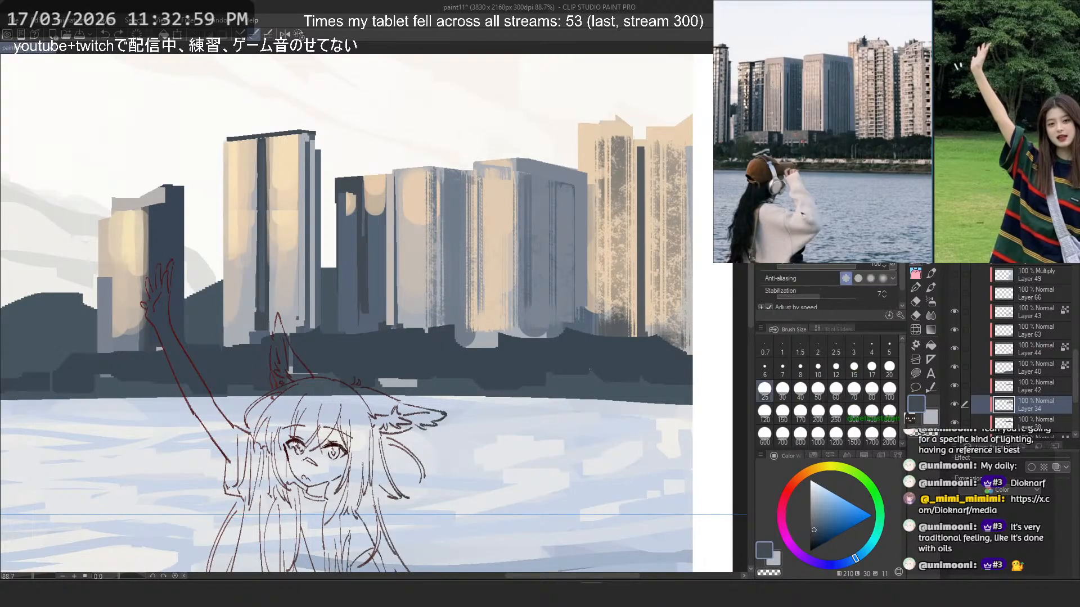
key(b)
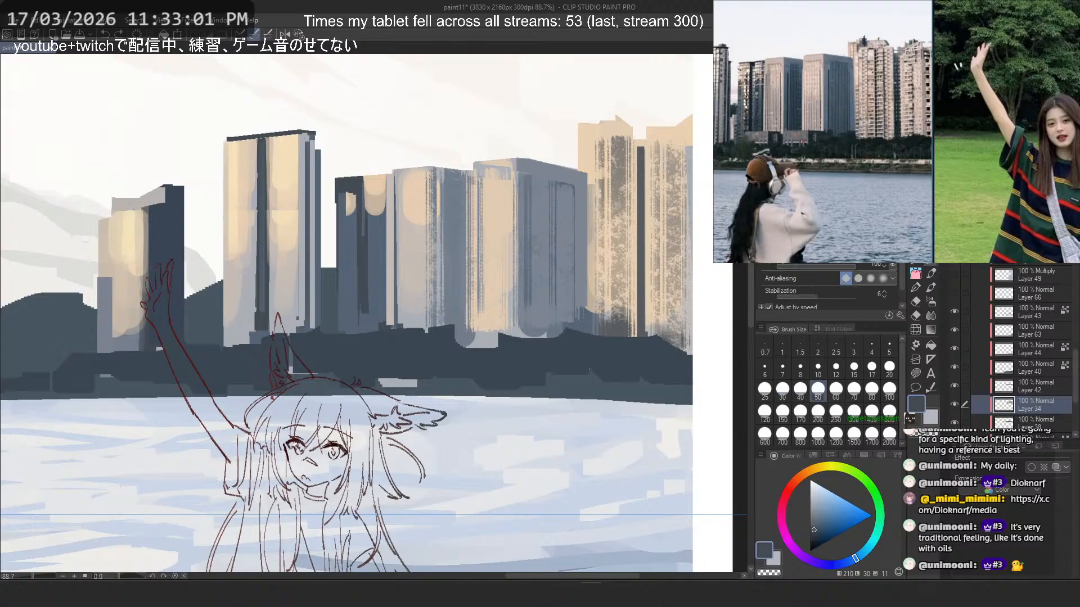
key(ctrl+z)
mouse_move(550, 179)
mouse_down()
mouse_move(550, 337)
mouse_move(541, 338)
mouse_up()
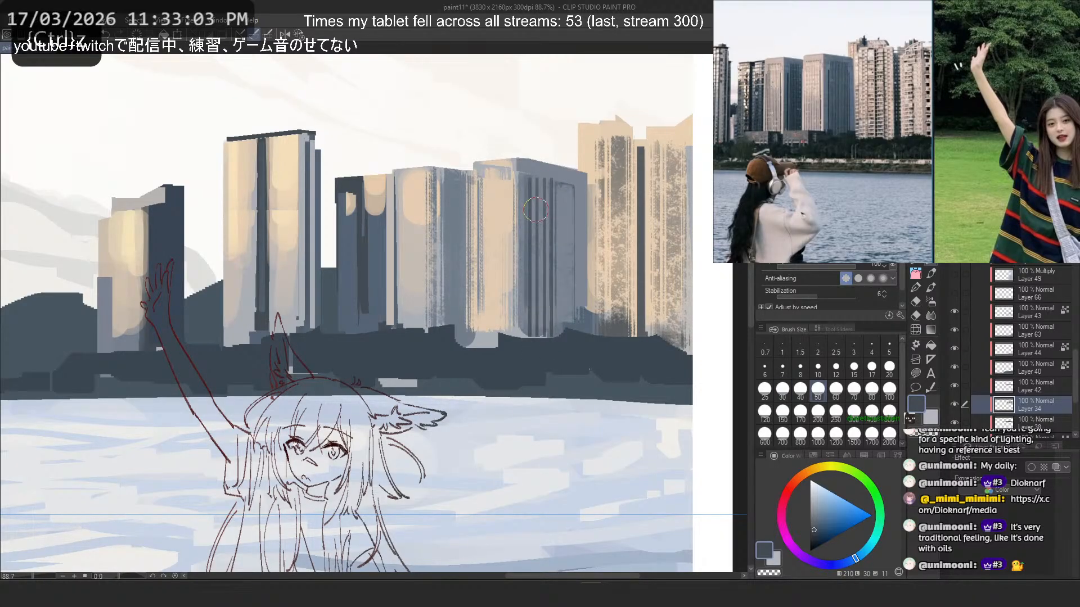
key(ctrl+z)
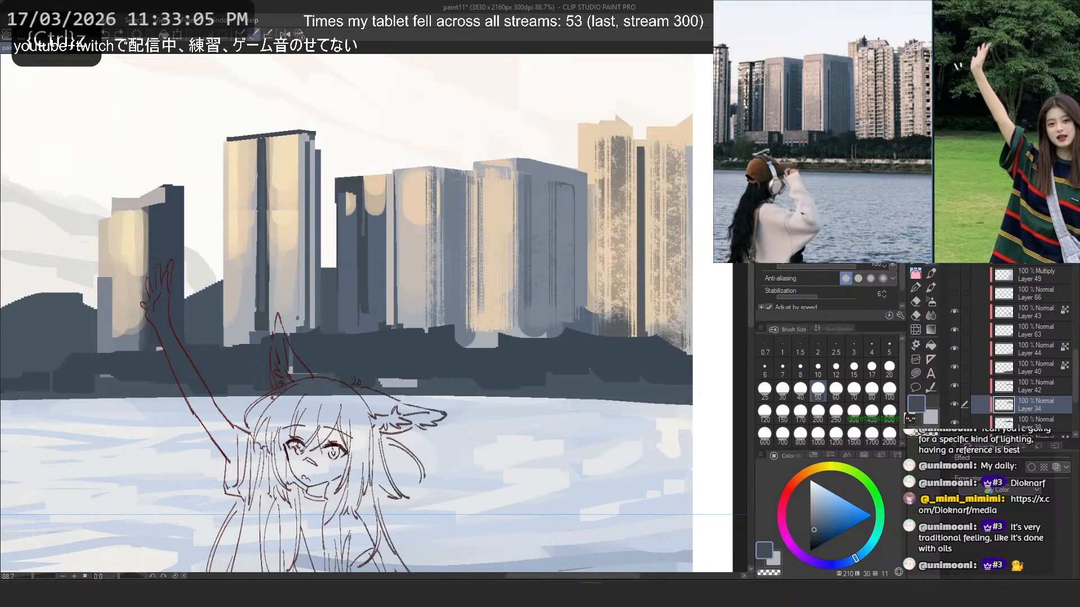
drag(550, 178, 550, 337)
key(ctrl+z)
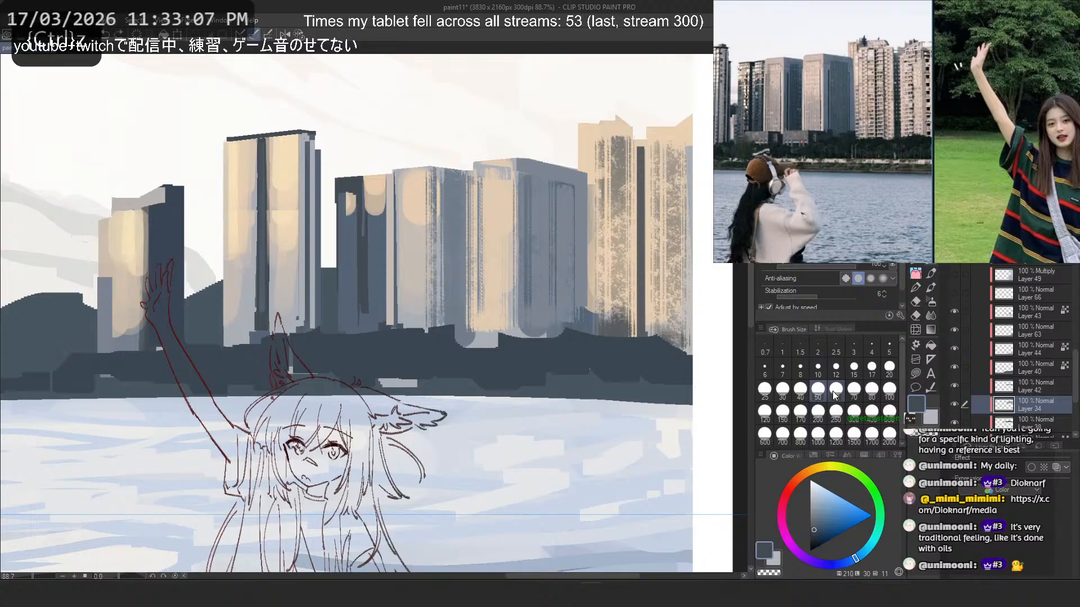
click(782, 412)
drag(550, 203, 559, 318)
key(ctrl+z)
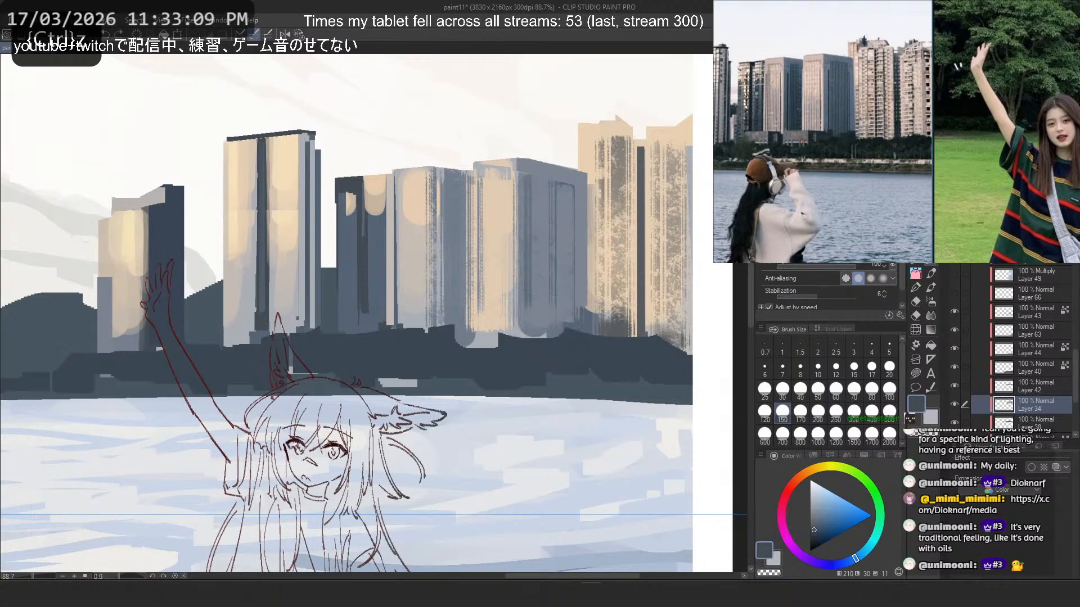
- Paint dense dark blue-grey vertical stripes down the wide tower's shaded face with a finer striped brush at size 100
click(810, 168)
click(765, 411)
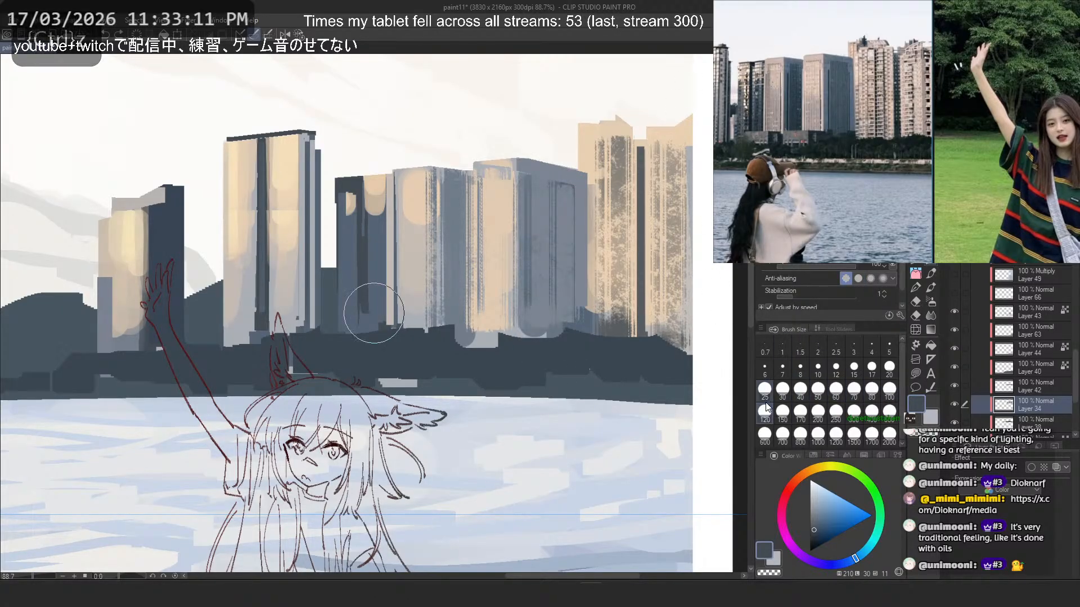
drag(547, 194, 552, 314)
key(ctrl+z)
drag(552, 188, 556, 324)
key(ctrl+z)
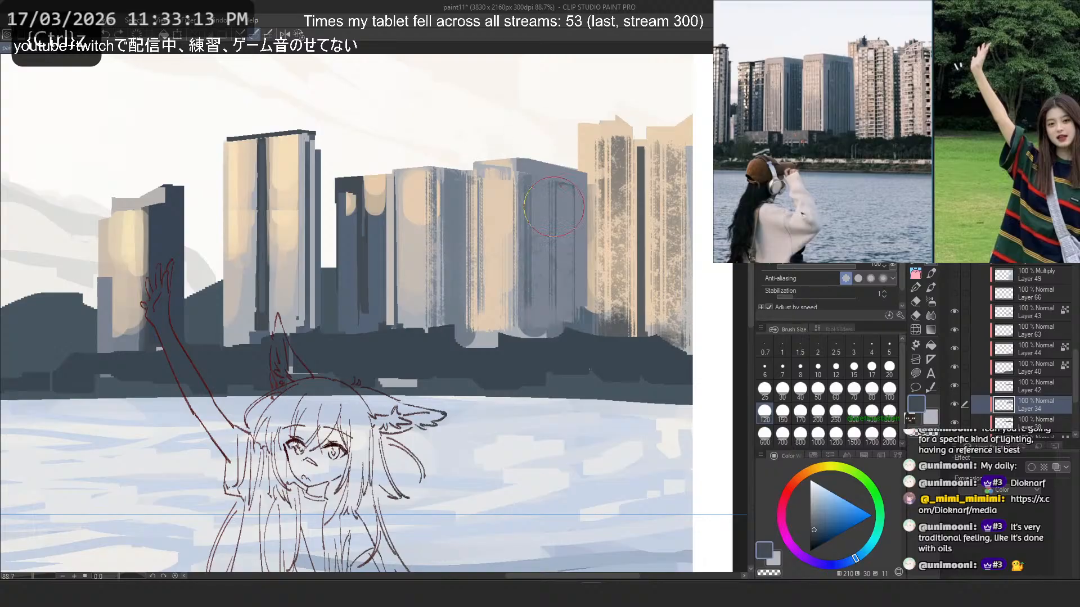
drag(551, 188, 549, 348)
key(ctrl+z)
click(889, 391)
drag(551, 187, 549, 337)
key(ctrl+z)
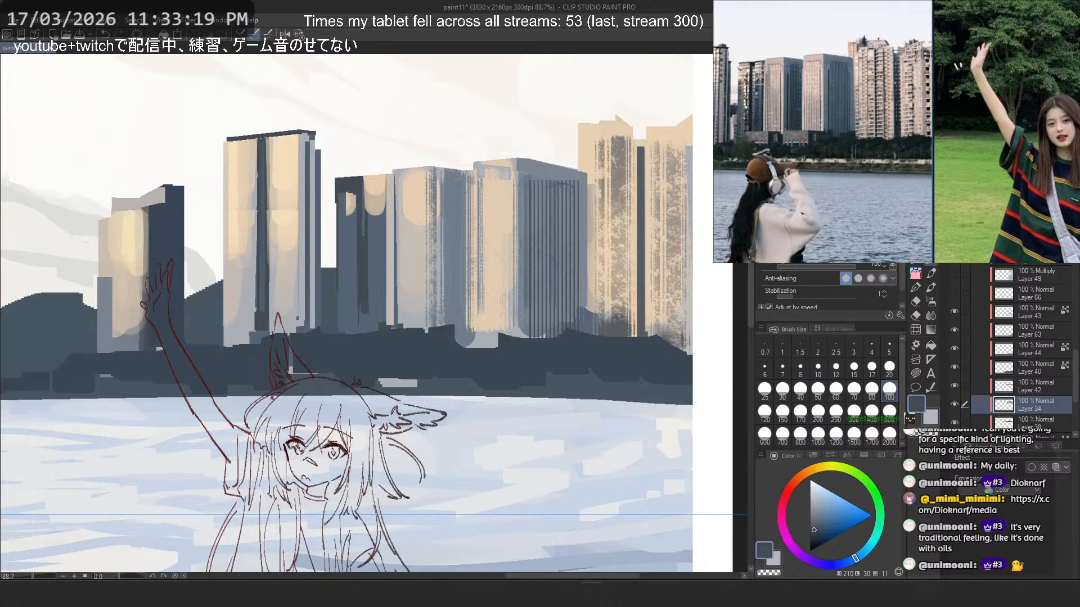
- Select a tall rectangle around the neighbouring tower's shaded side and cover it with dark vertical stripes at brush size 100
key(m)
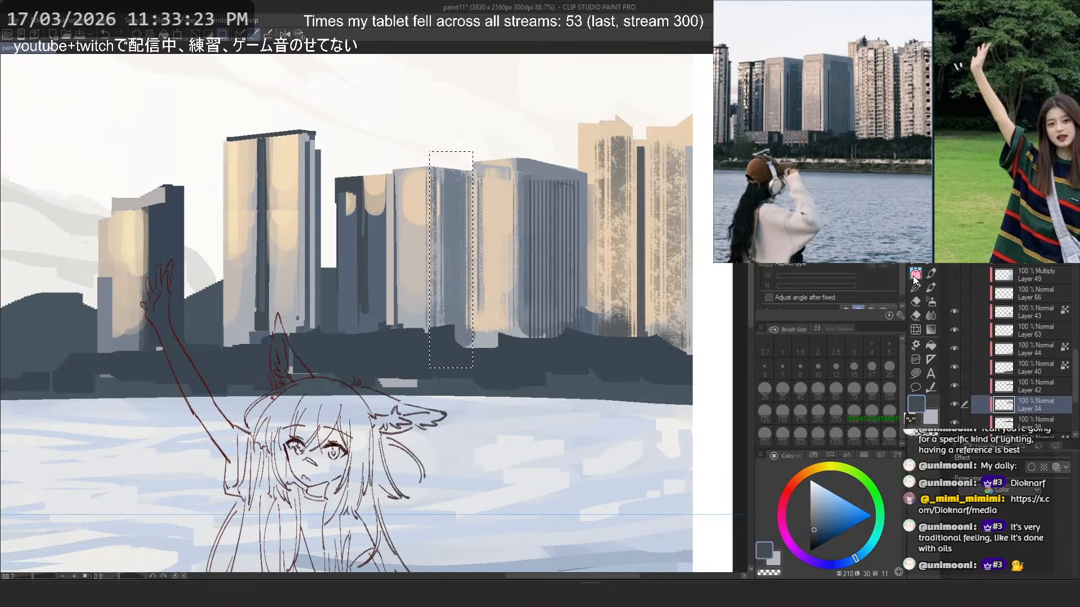
click(916, 276)
key(ctrl+z)
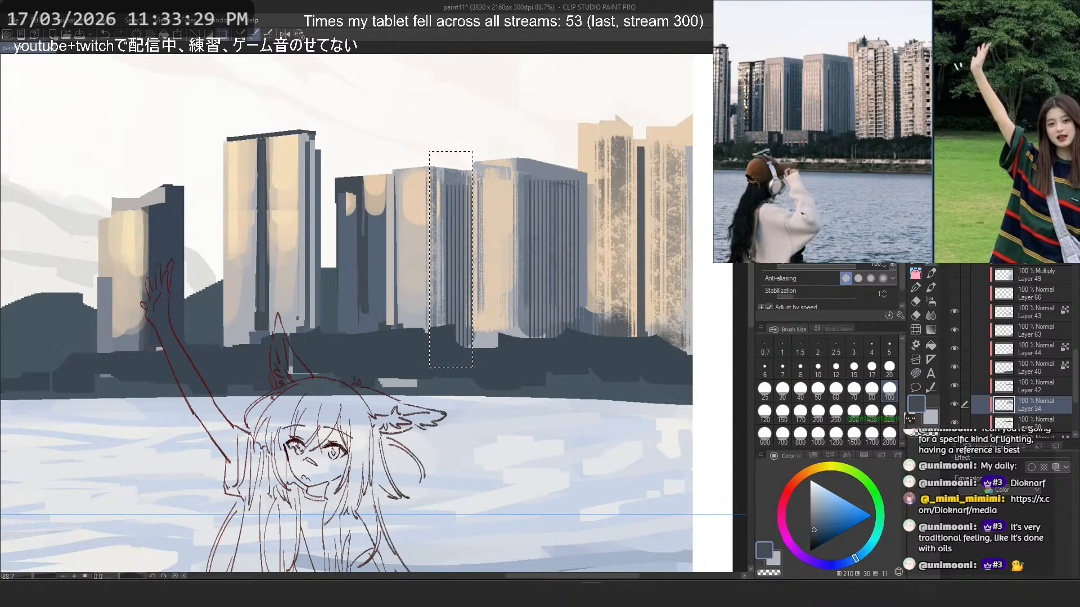
- Softly darken the selected striped side with the airbrush, keeping the paint off transparent areas, and clear the selection
click(930, 302)
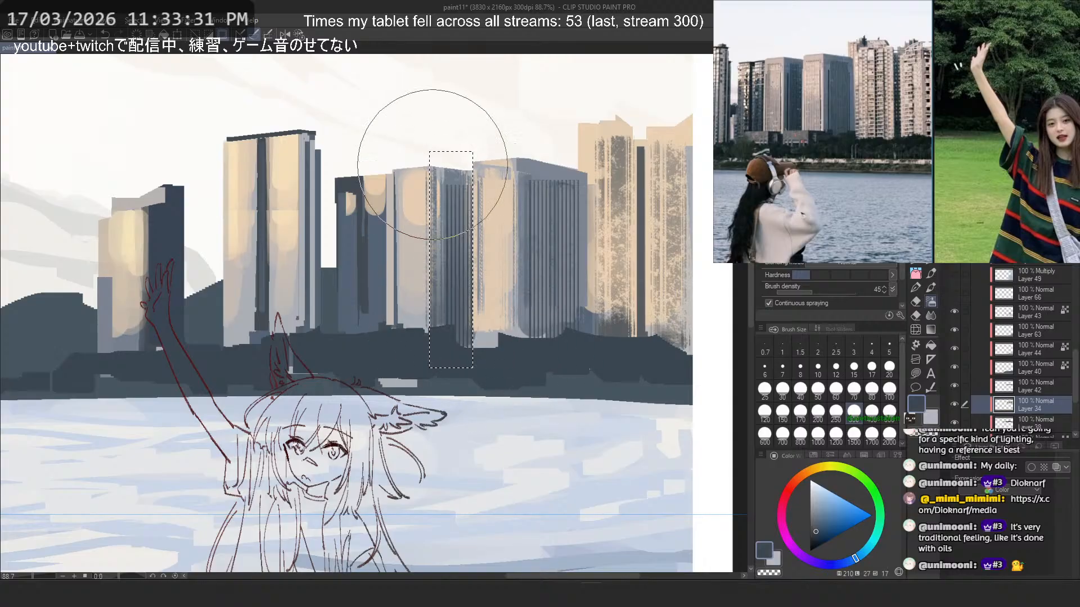
key(ctrl+z)
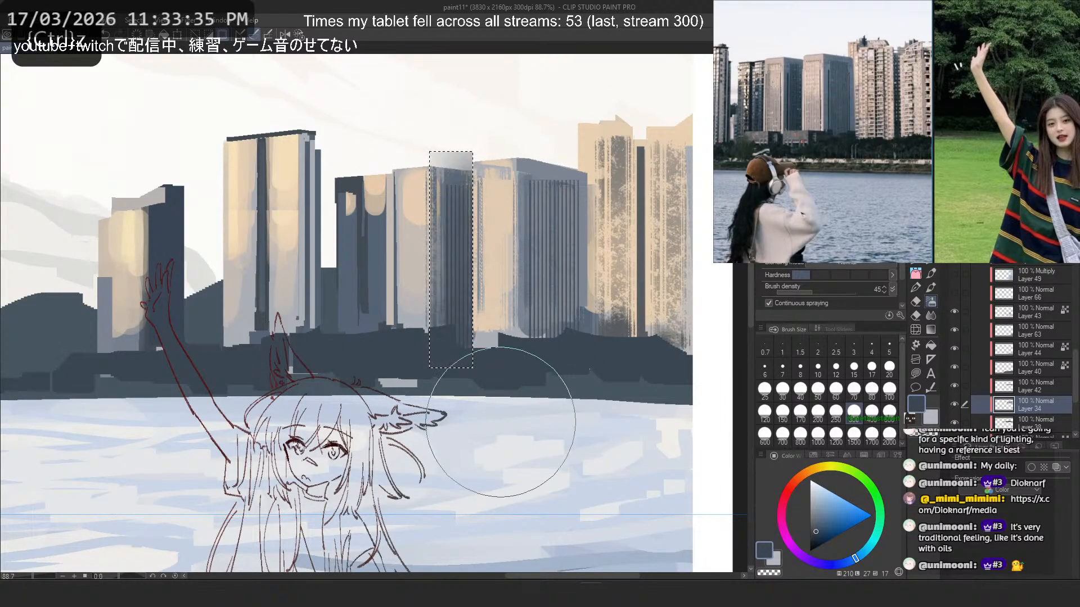
drag(496, 314, 480, 120)
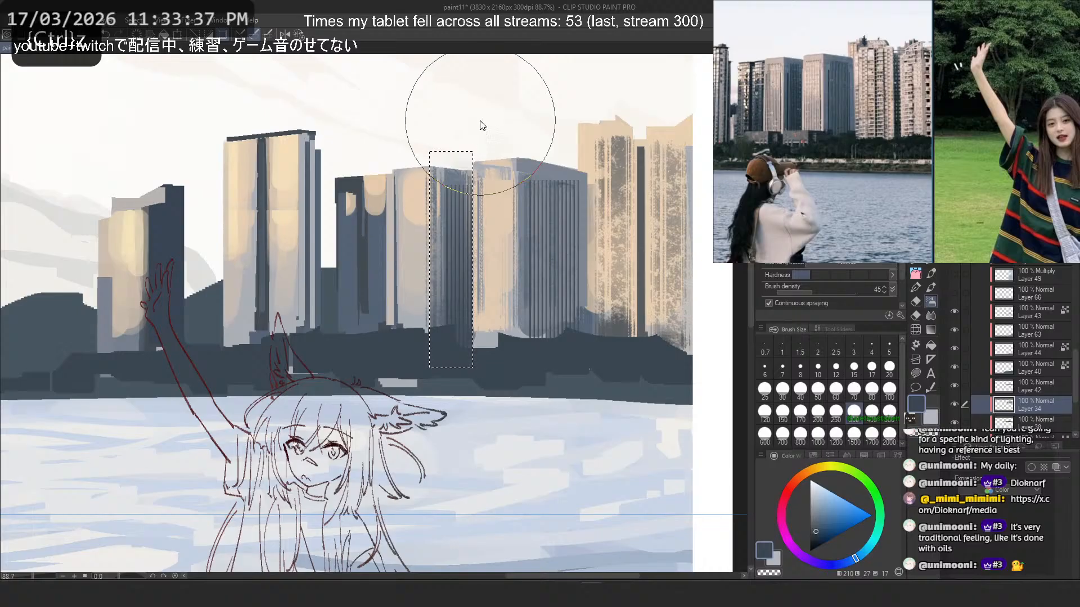
drag(459, 243, 446, 110)
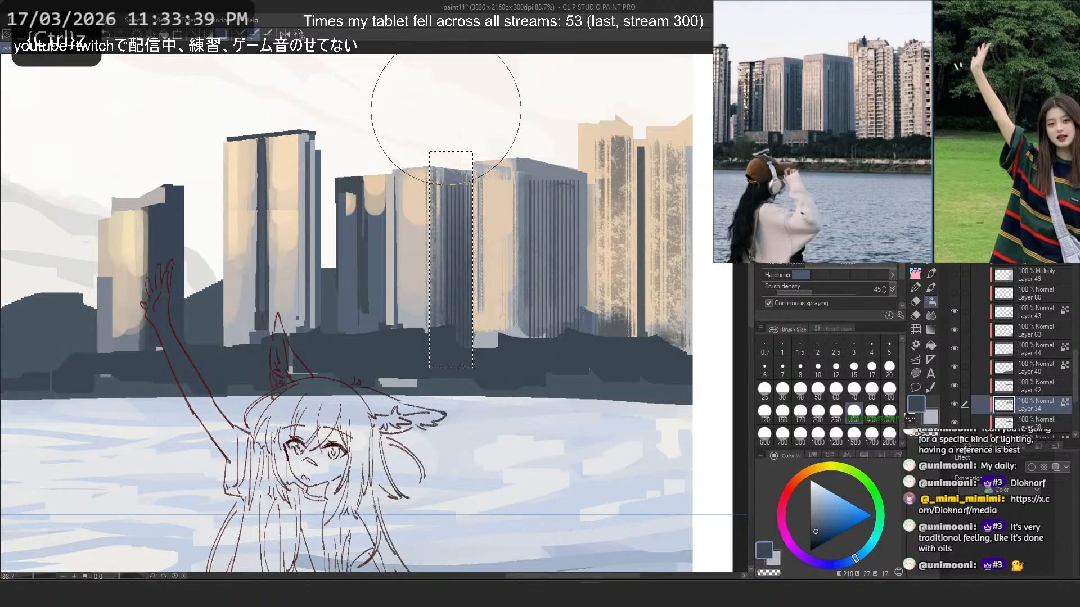
key(m)
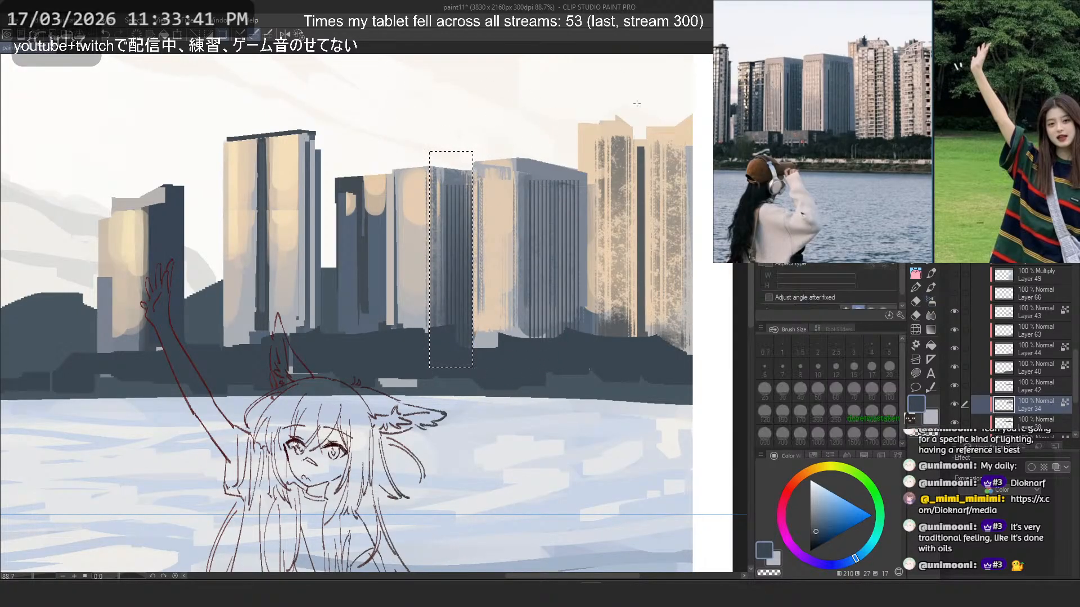
- Check the striped towers within the whole composition and switch to the hard round brush at size 12
scroll(539, 216, down, 13)
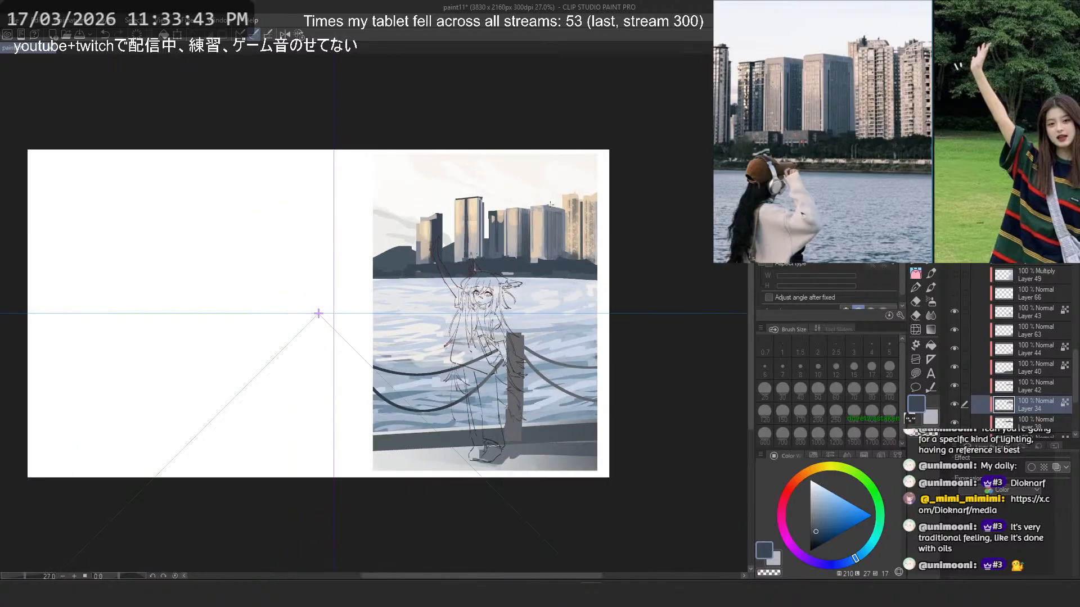
scroll(532, 208, up, 10)
scroll(532, 207, up, 4)
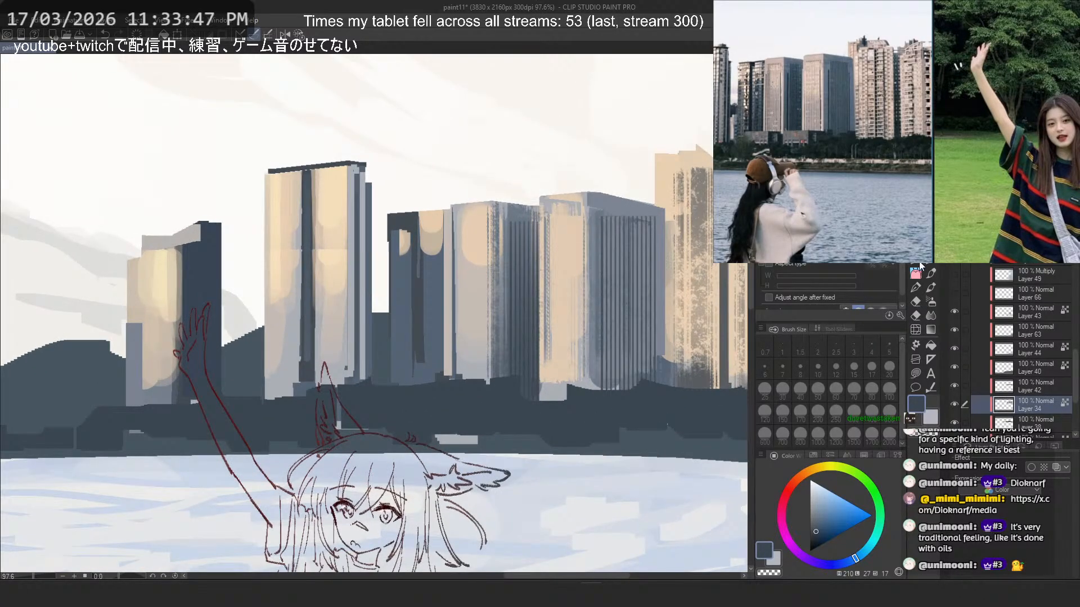
click(919, 264)
click(824, 214)
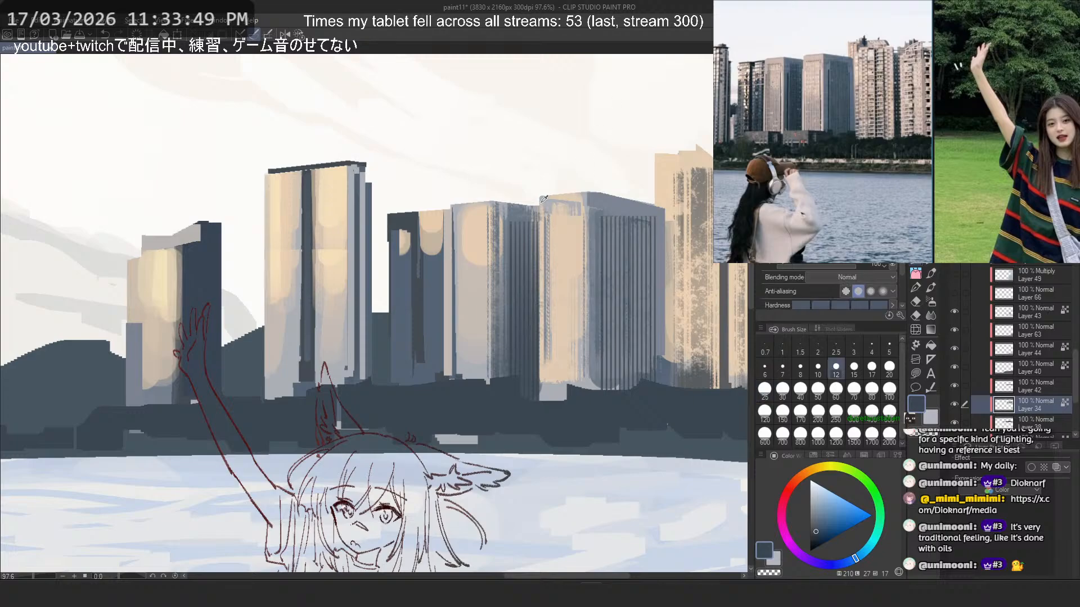
- Try to cover the speckled edge of the wide tower's lit face with light blue-grey and grey-beige at sizes 12 and 25
alt+click(546, 202)
drag(545, 217, 545, 347)
key(ctrl+z)
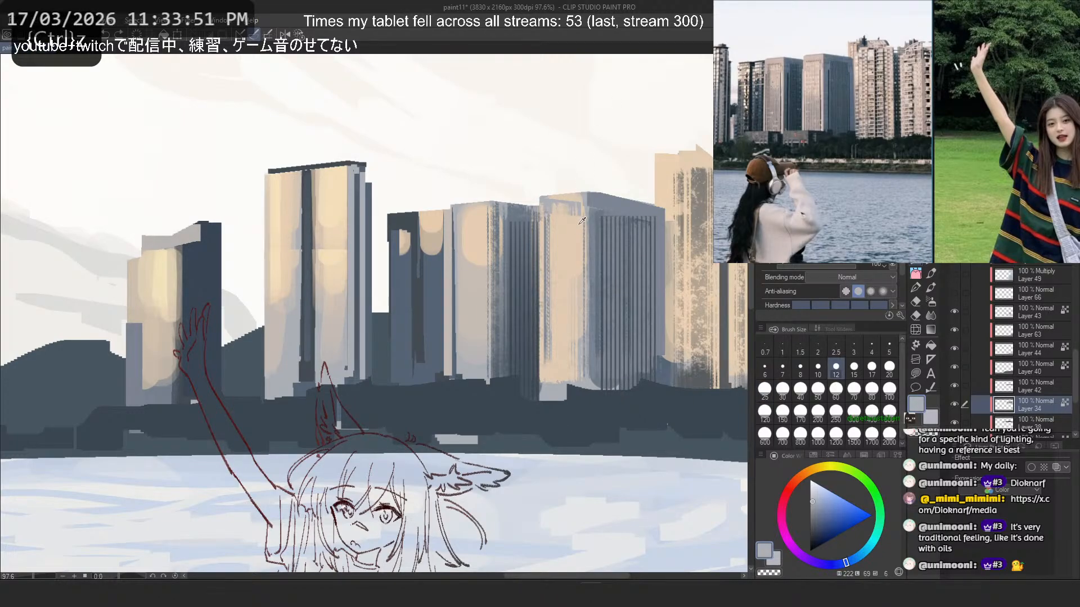
alt+click(581, 299)
click(764, 390)
drag(547, 206, 553, 440)
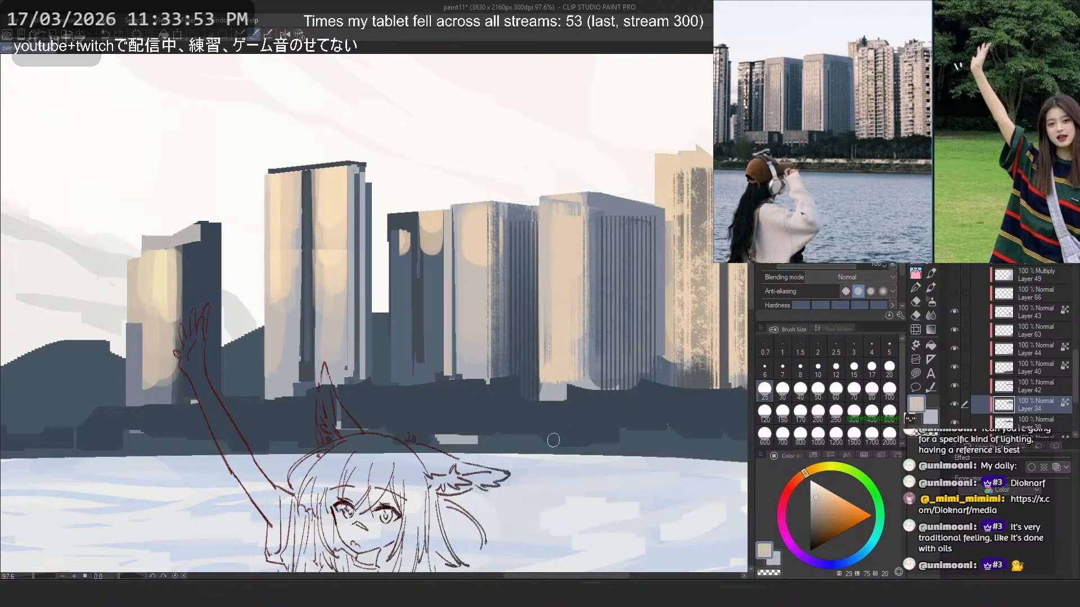
drag(577, 197, 555, 192)
key(ctrl+z)
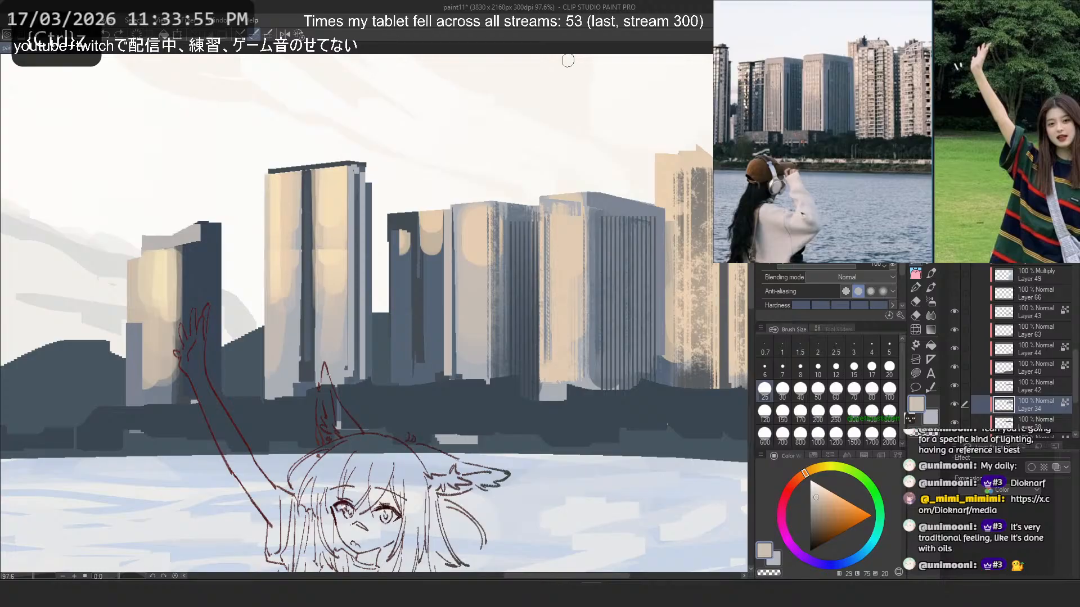
- Try light blue-grey vertical strokes along both edges of the wide tower's lit face, reducing the brush size to 17
alt+click(547, 201)
drag(544, 207, 550, 480)
key(ctrl+z)
key(ctrl+z)
click(871, 367)
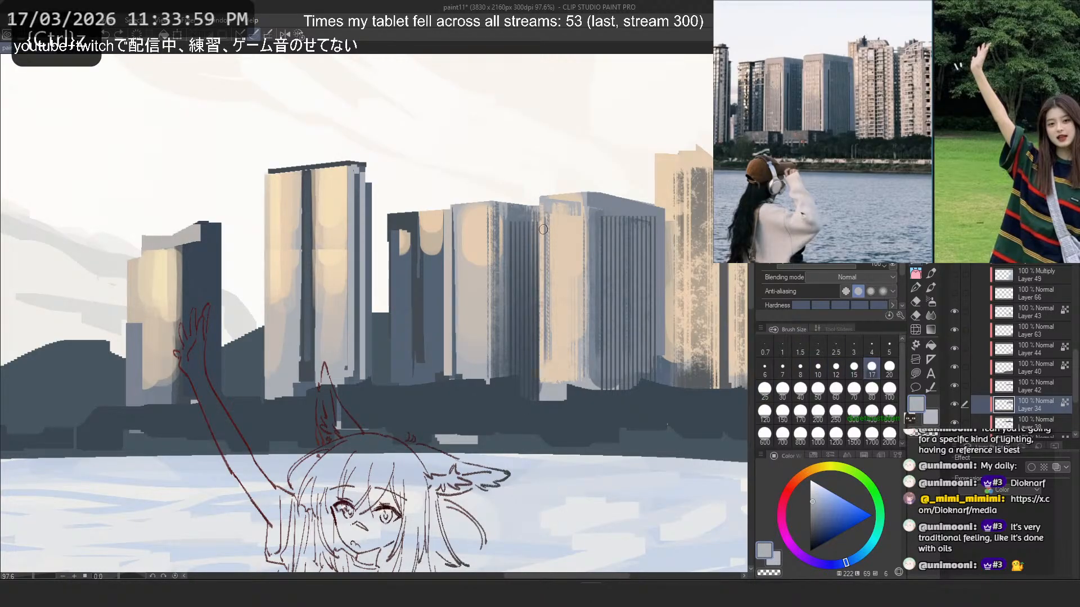
drag(543, 208, 546, 464)
drag(580, 205, 581, 349)
key(ctrl+z)
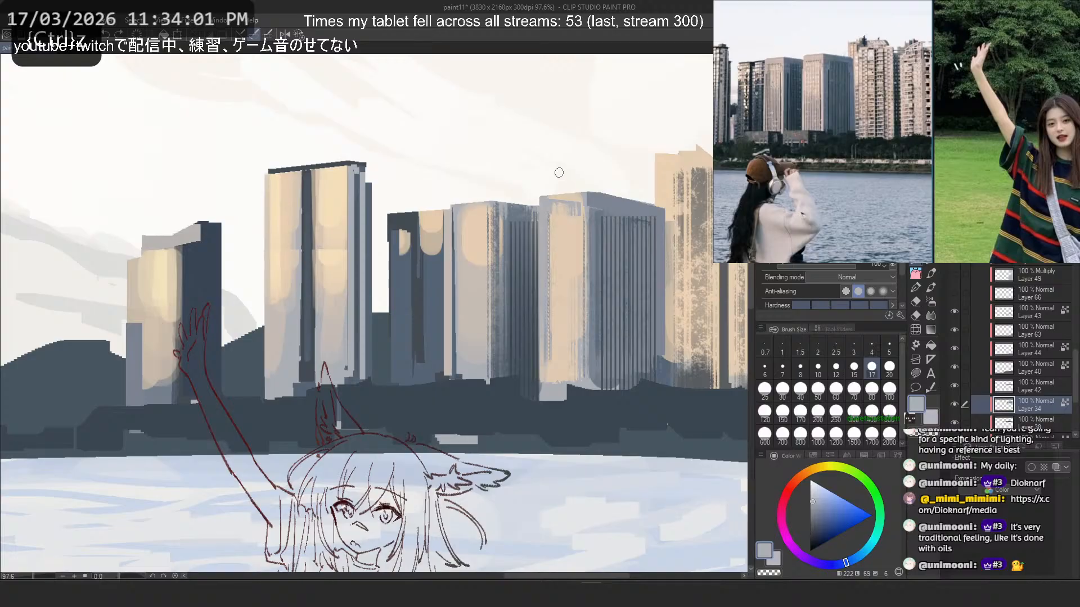
- Clean up the speckled edge of the wide tower's lit face with sampled peach at brush size 10
key(ctrl+z)
click(818, 368)
mouse_move(544, 208)
mouse_down()
mouse_move(545, 399)
mouse_move(544, 366)
mouse_up()
key(ctrl+z)
drag(581, 201, 581, 338)
key(ctrl+z)
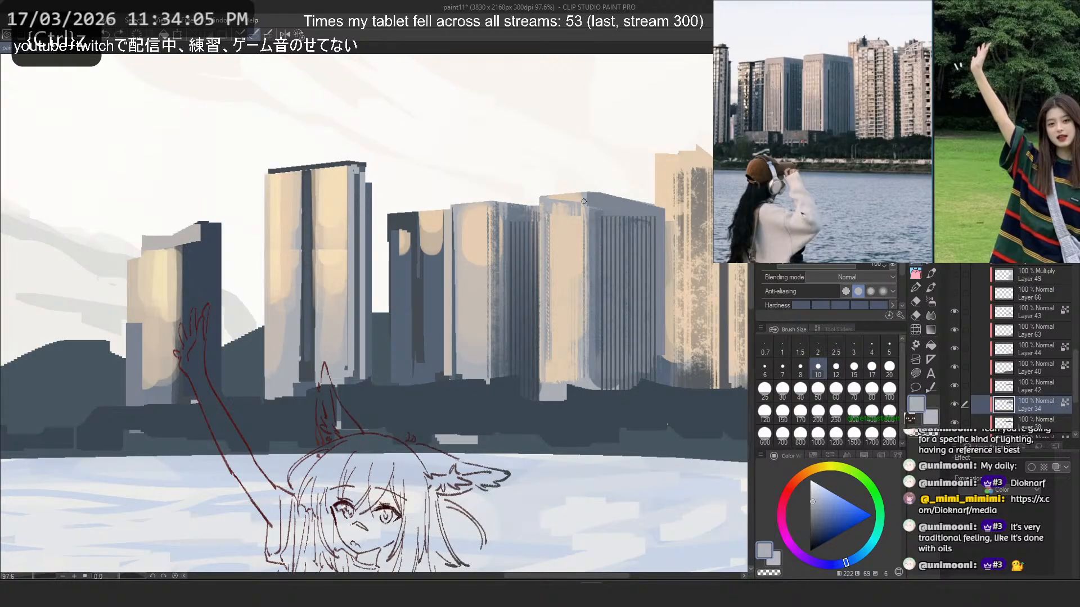
alt+click(565, 233)
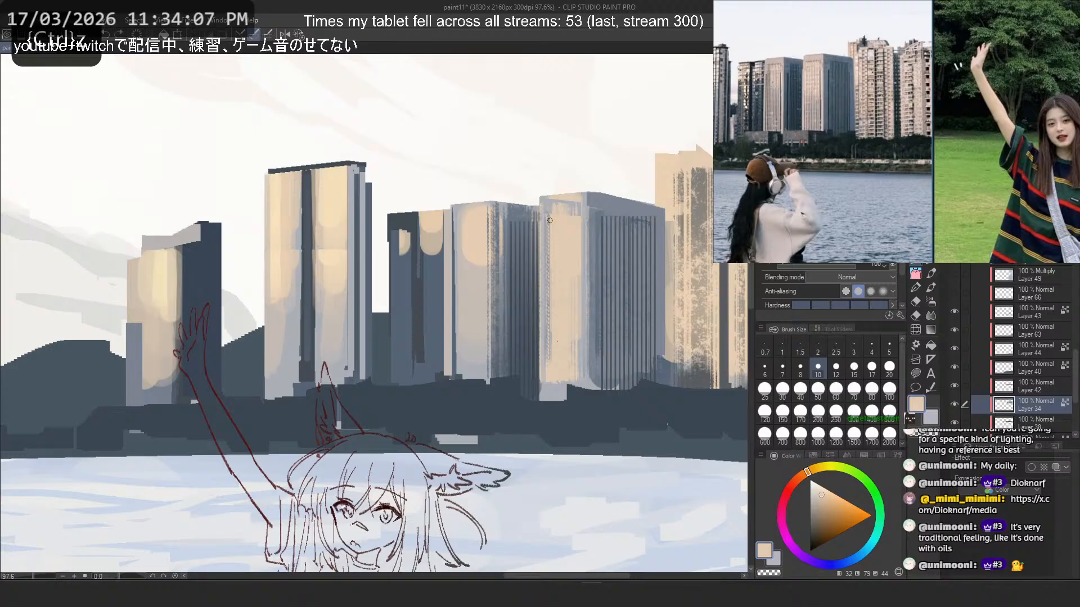
drag(550, 220, 549, 360)
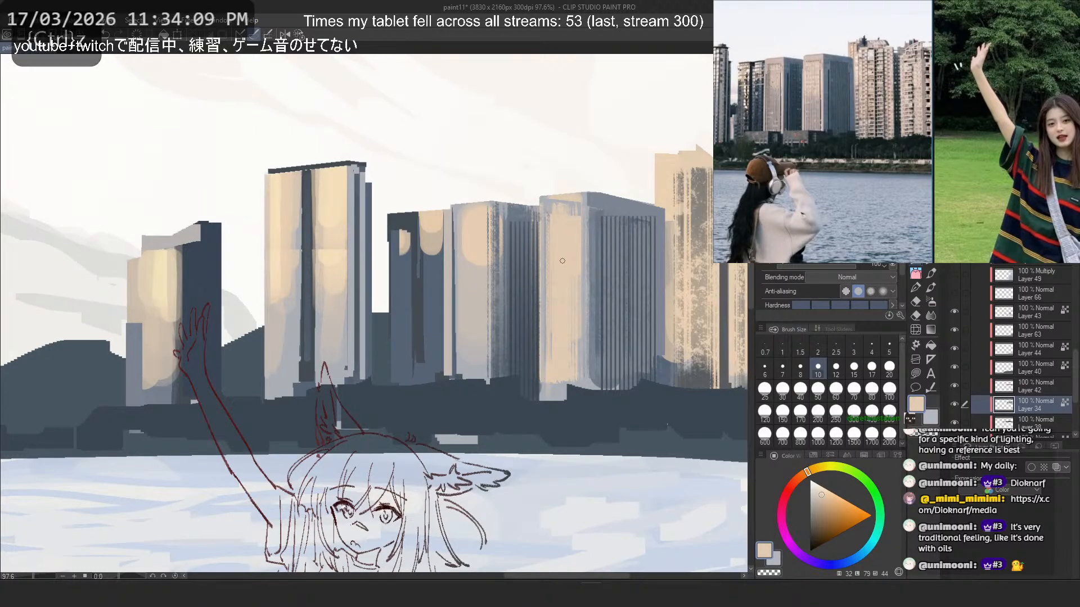
- Try dark blue-grey vertical stripes over the wide tower's lit face with the striped brush at size 70
click(931, 263)
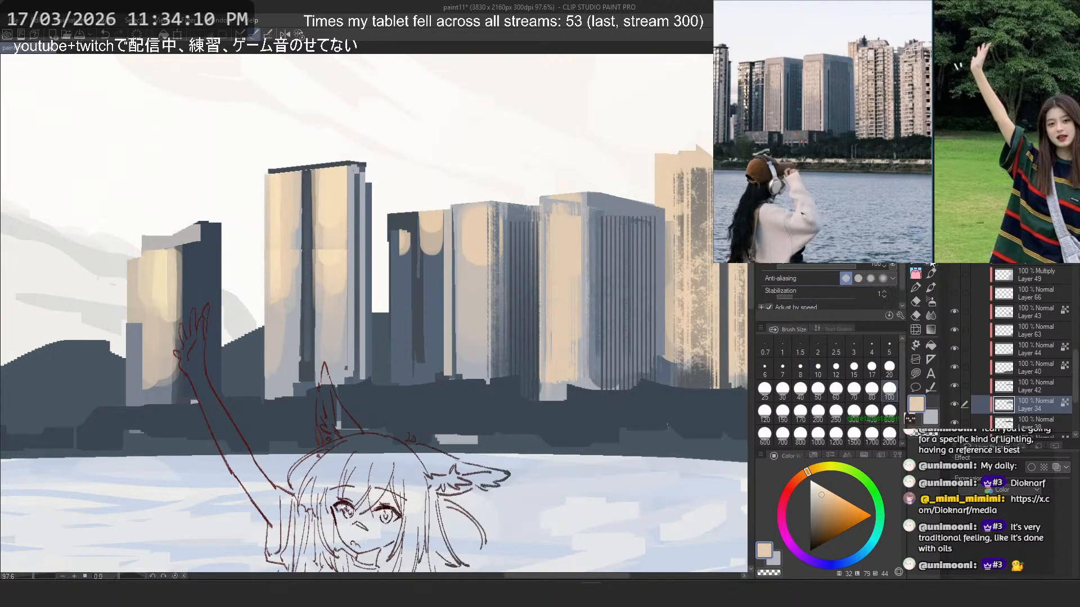
click(853, 389)
key(ctrl+z)
alt+click(601, 408)
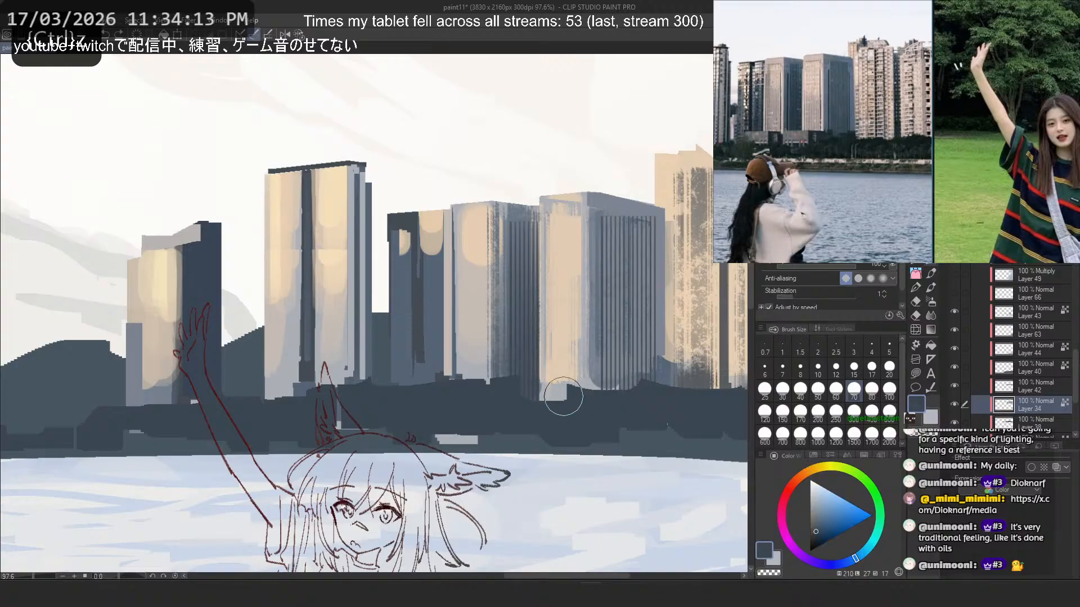
mouse_move(561, 396)
mouse_down()
mouse_move(576, 165)
mouse_move(561, 220)
mouse_move(555, 80)
mouse_move(569, 303)
mouse_move(561, 350)
mouse_move(550, 66)
mouse_up()
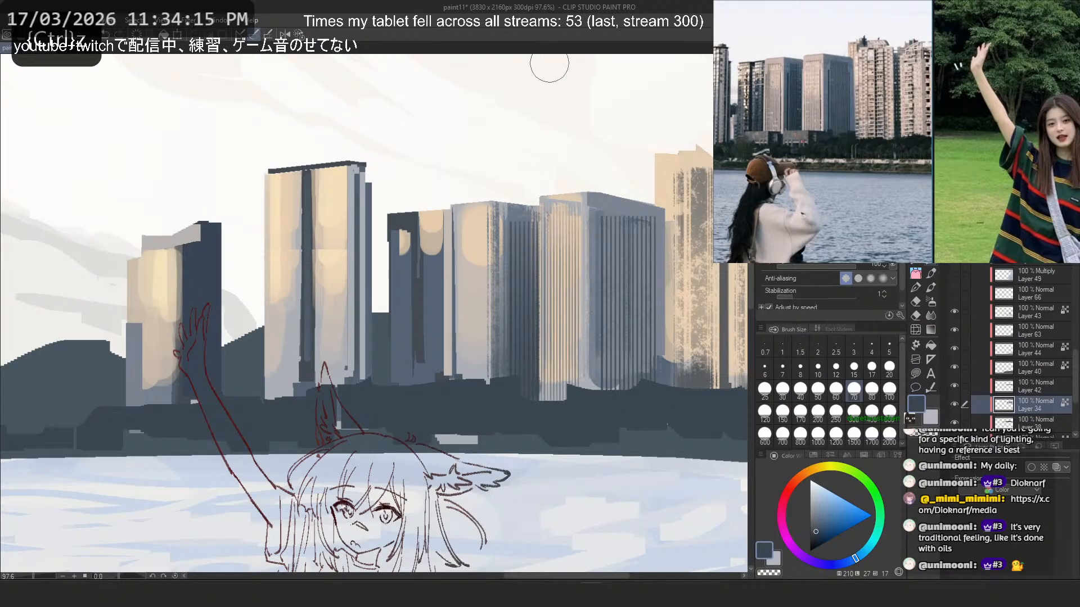
key(ctrl+z)
- Paint vertical stripes in a sampled lighter blue-grey over the wide tower's lit face with the striped brush at size 60
alt+click(585, 230)
drag(558, 367, 552, 143)
key(ctrl+z)
mouse_move(561, 389)
mouse_down()
mouse_move(561, 277)
mouse_move(535, 76)
mouse_up()
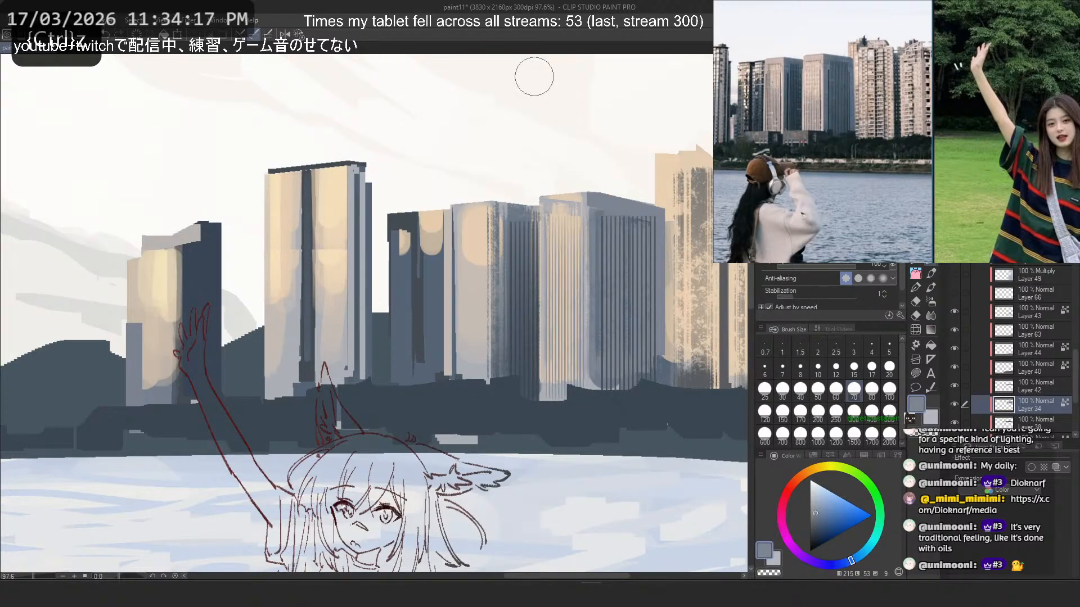
key(ctrl+z)
click(835, 389)
drag(559, 392, 535, 95)
key(ctrl+z)
drag(570, 359, 545, 79)
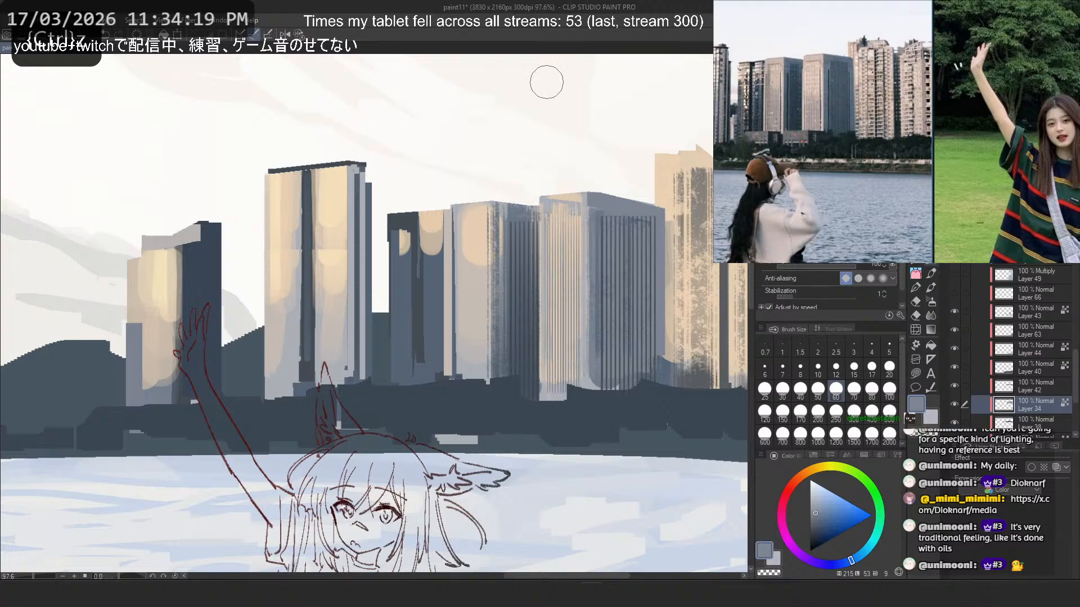
- Try a vertical striped stroke over the lit face of the narrower tower beside the wide one
drag(465, 365, 469, 128)
key(ctrl+z)
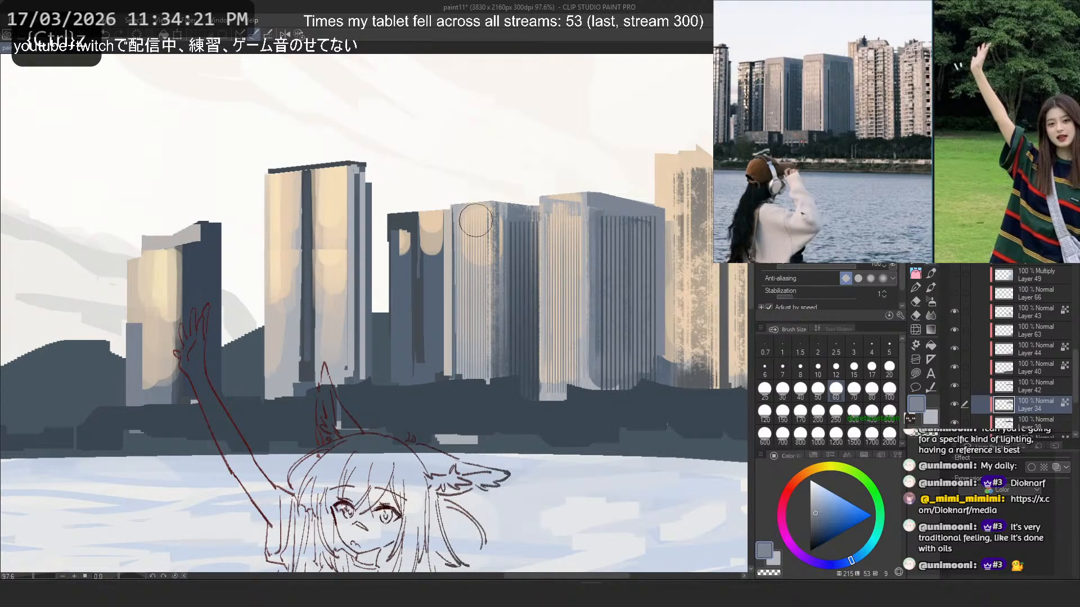
scroll(579, 199, down, 3)
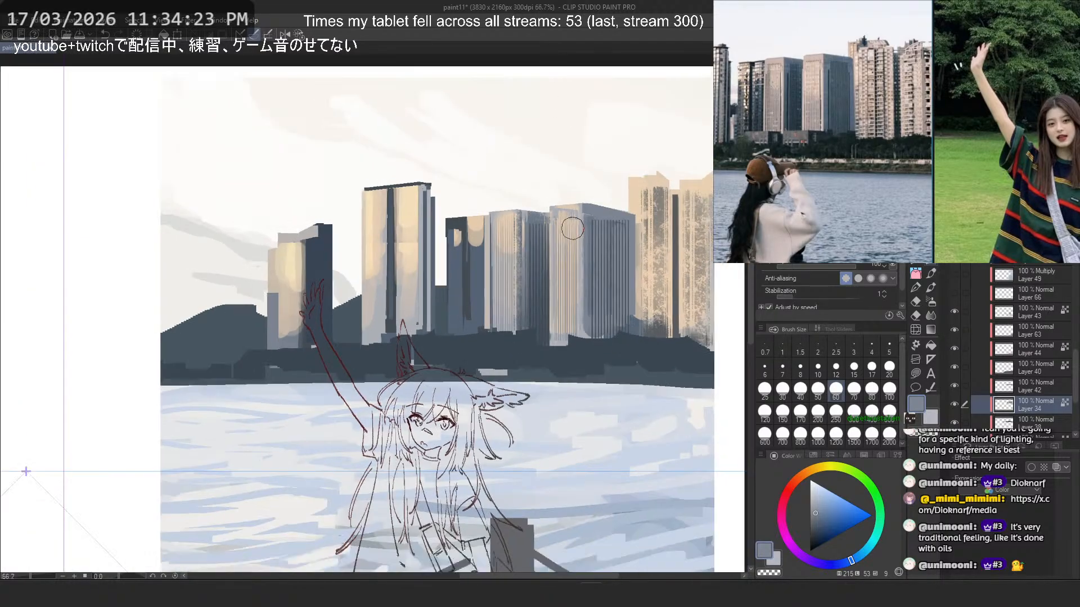
scroll(593, 182, up, 1)
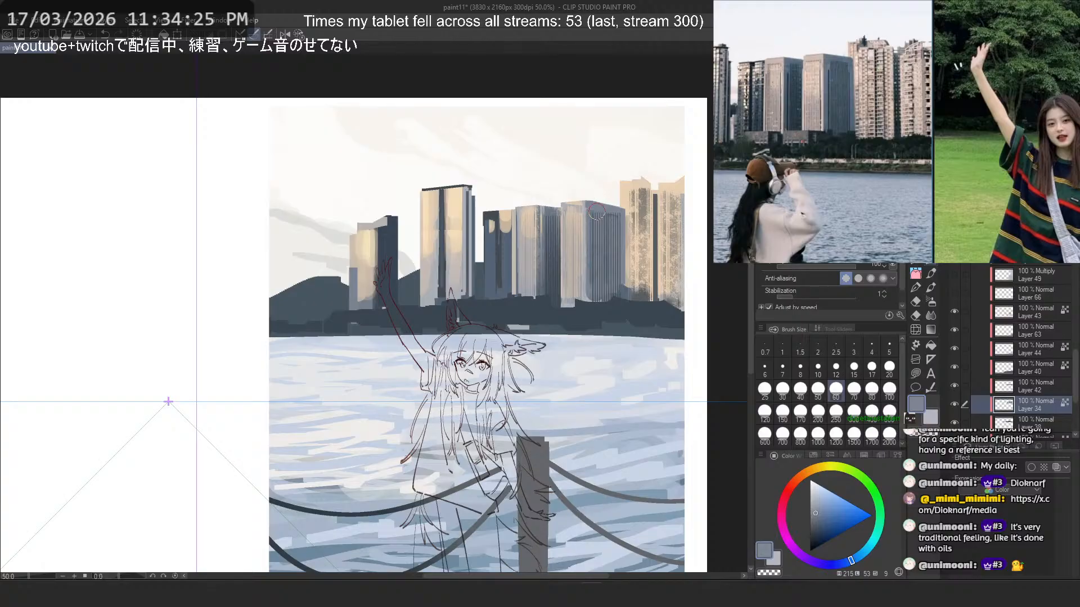
scroll(598, 211, up, 4)
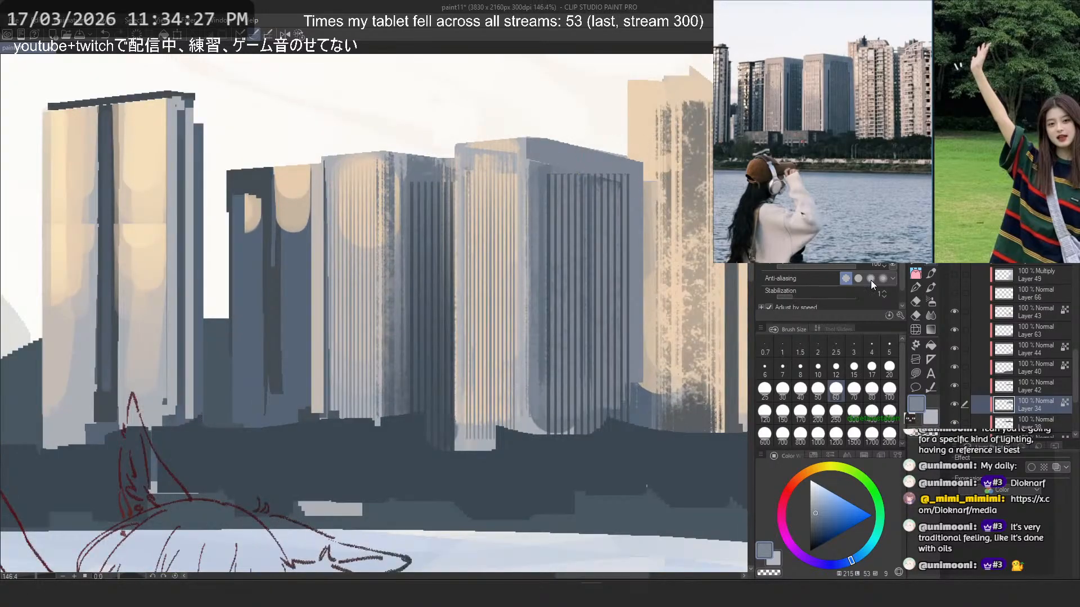
- Try blue-grey vertical strokes down the wide tower's front corner, including one at brush size 30
click(916, 260)
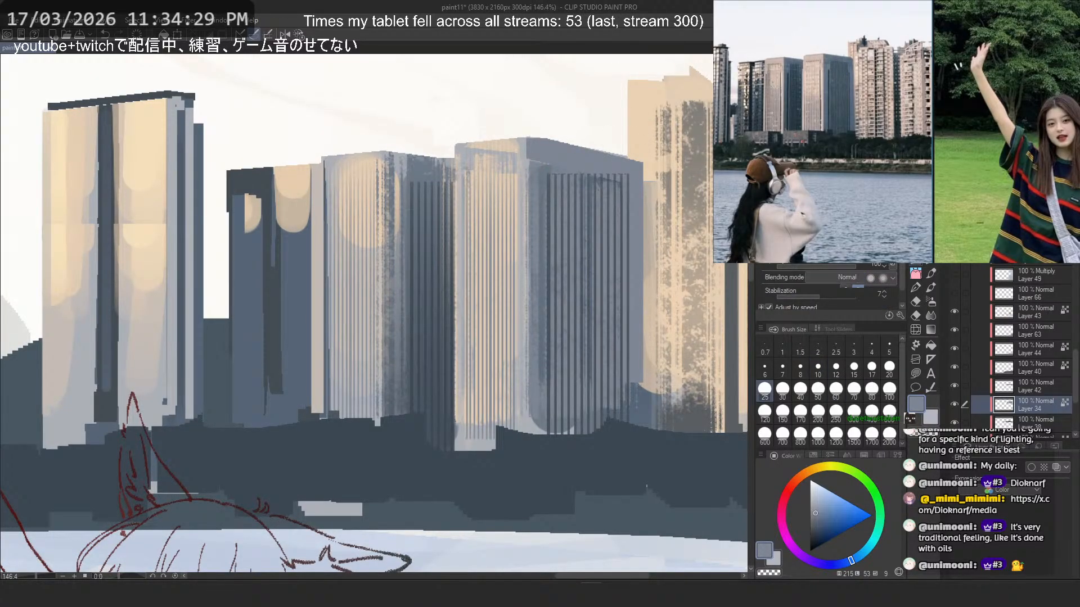
drag(528, 153, 528, 377)
key(ctrl+z)
click(784, 390)
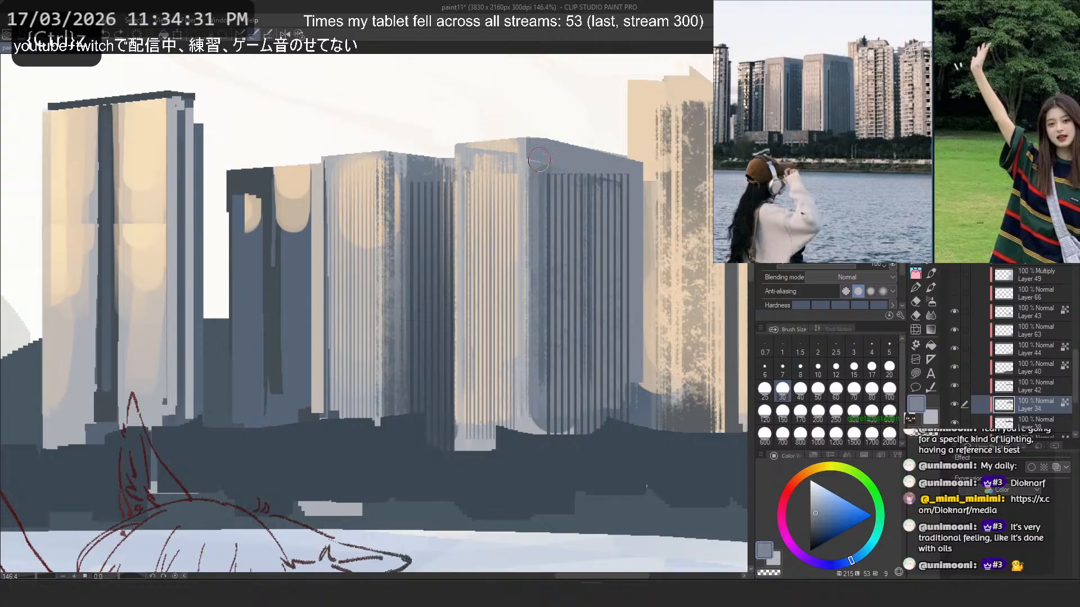
drag(539, 160, 532, 480)
key(ctrl+z)
- Paint a sampled blue-grey vertical band down the wide tower's front corner at brush size 17
click(870, 368)
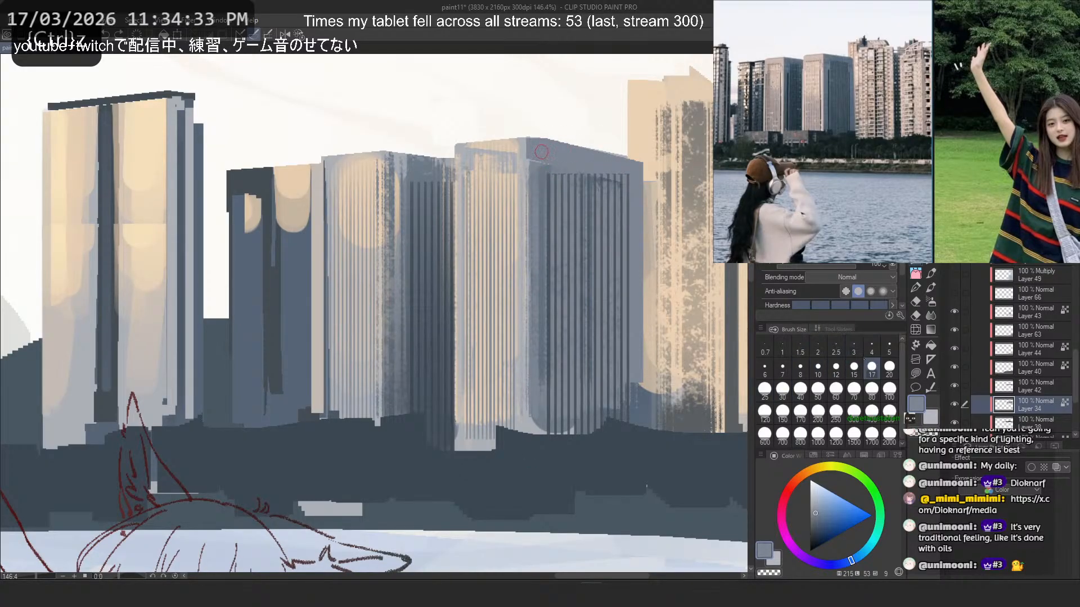
key(ctrl+z)
mouse_move(544, 161)
mouse_down()
mouse_move(544, 496)
mouse_move(532, 543)
mouse_up()
alt+click(535, 247)
drag(534, 253, 534, 427)
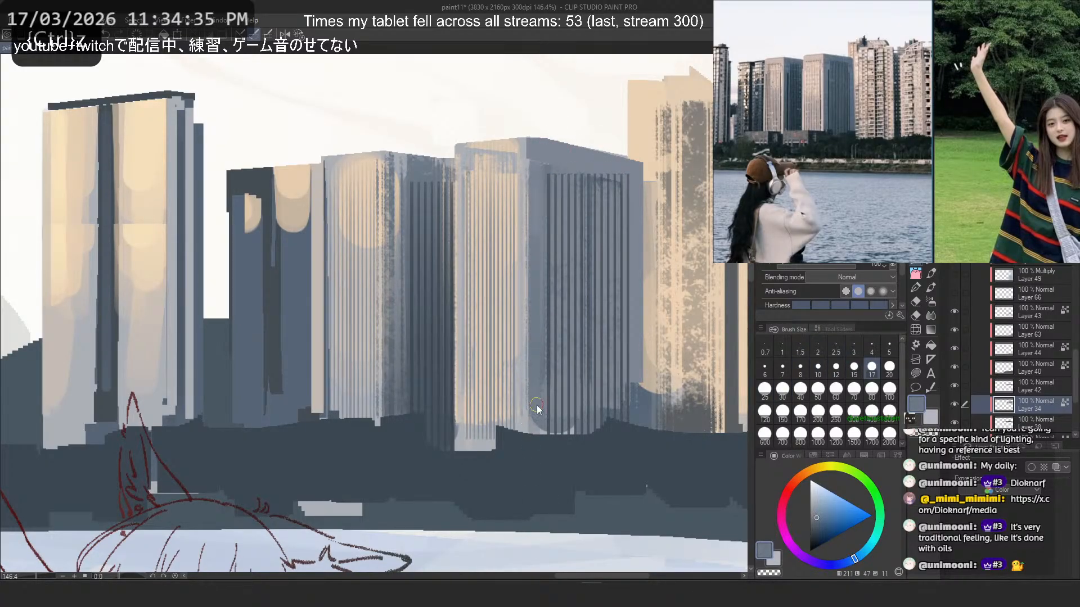
key(ctrl+z)
- Clean up the plain frame along the top and far edge of the wide tower's striped shadow face with sampled blue-grey
drag(629, 313, 630, 416)
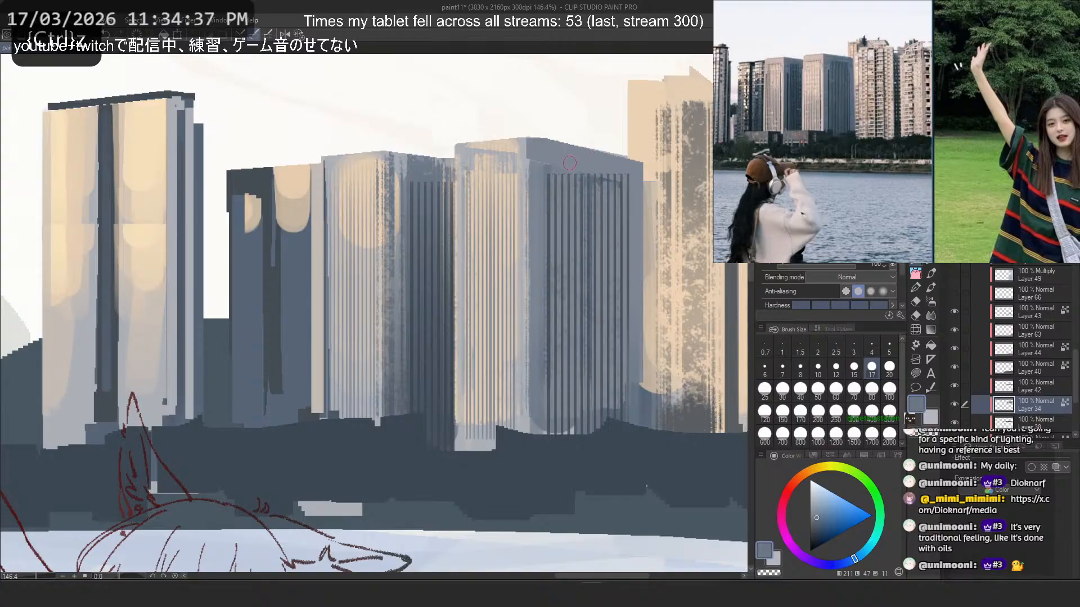
drag(621, 175, 634, 178)
key(ctrl+z)
key(ctrl+z)
alt+click(554, 151)
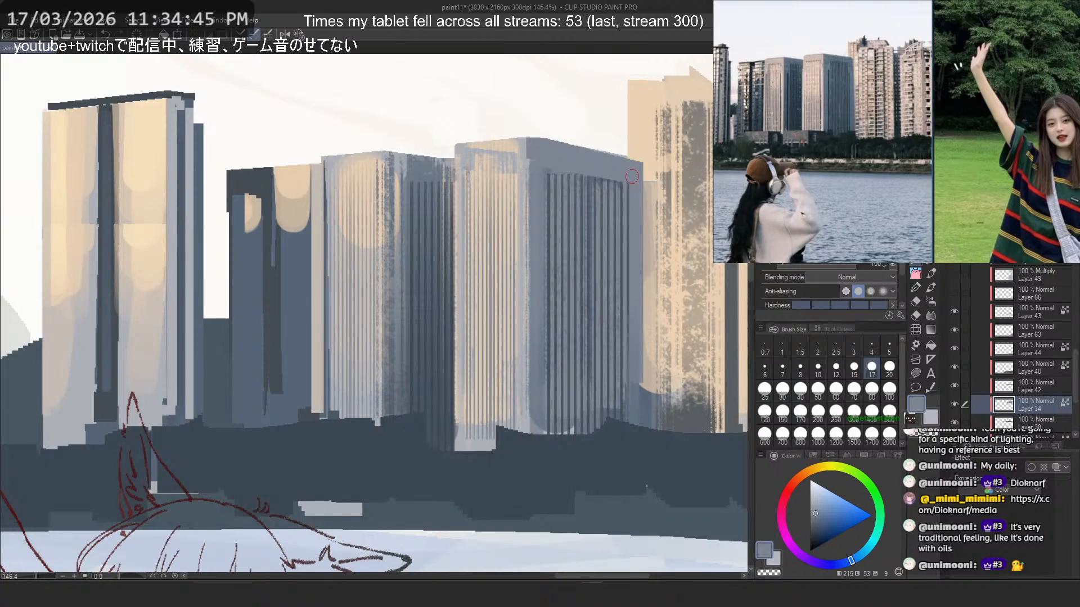
alt+click(598, 179)
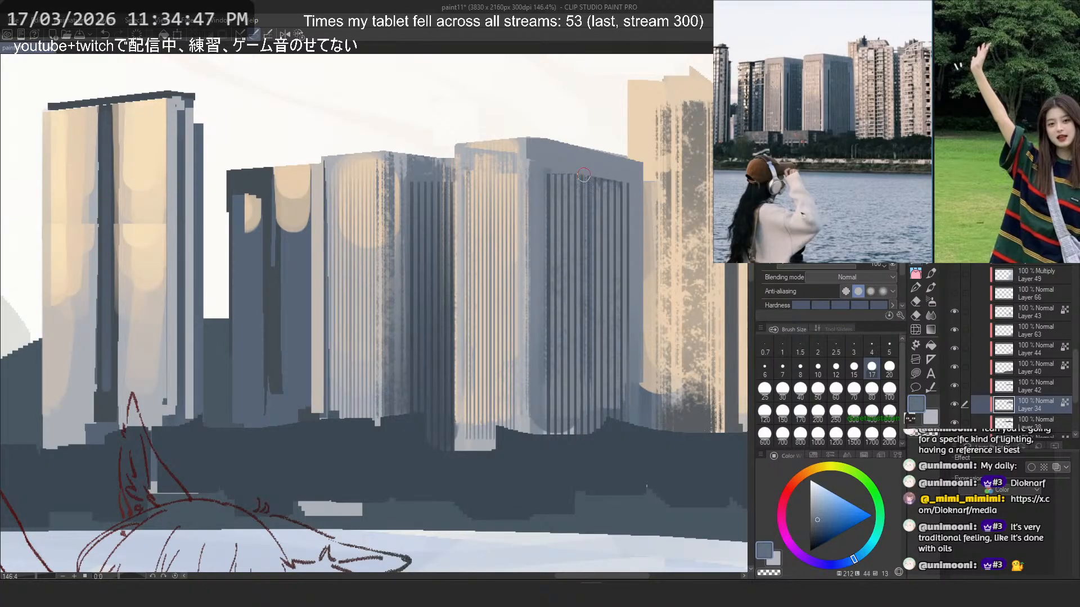
key(ctrl+z)
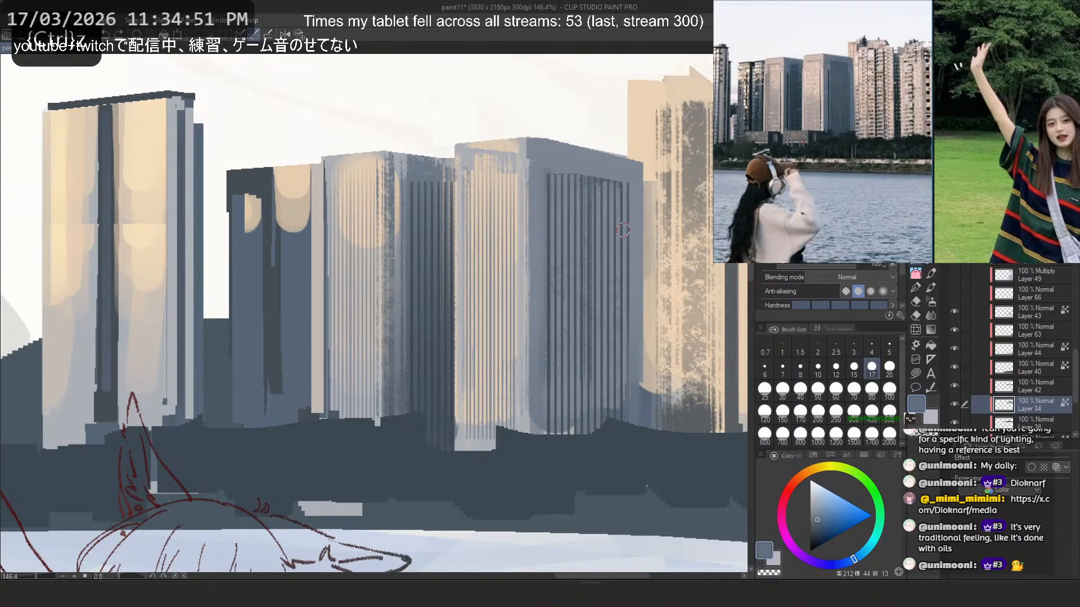
- Cover the blue-grey patch at the base of the peach tower with sampled beige at brush size 25
alt+click(657, 365)
drag(646, 312, 651, 422)
key(ctrl+z)
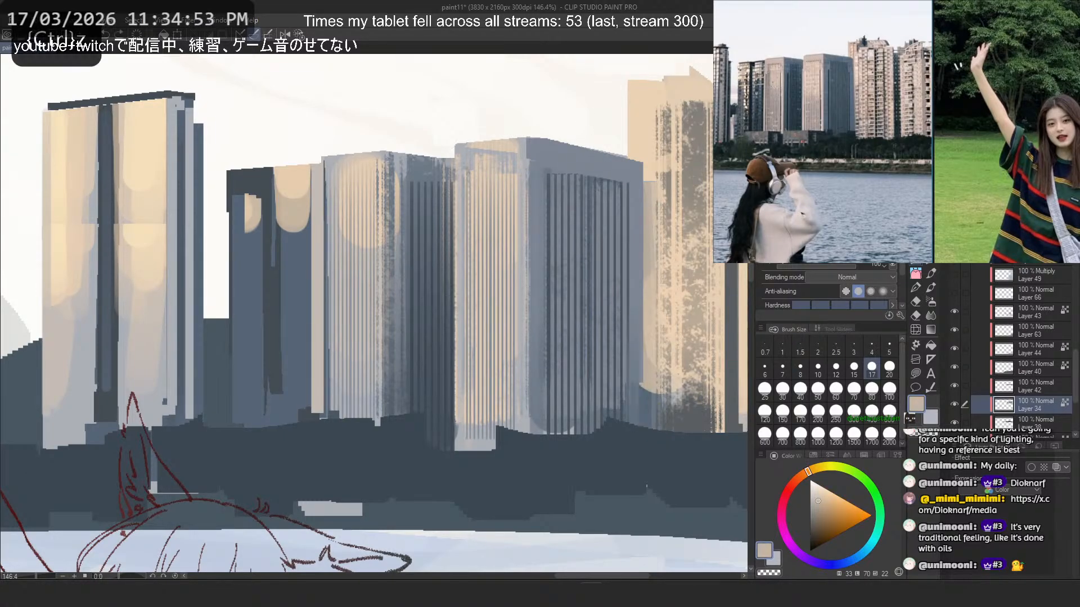
key(b)
drag(658, 156, 652, 422)
key(ctrl+z)
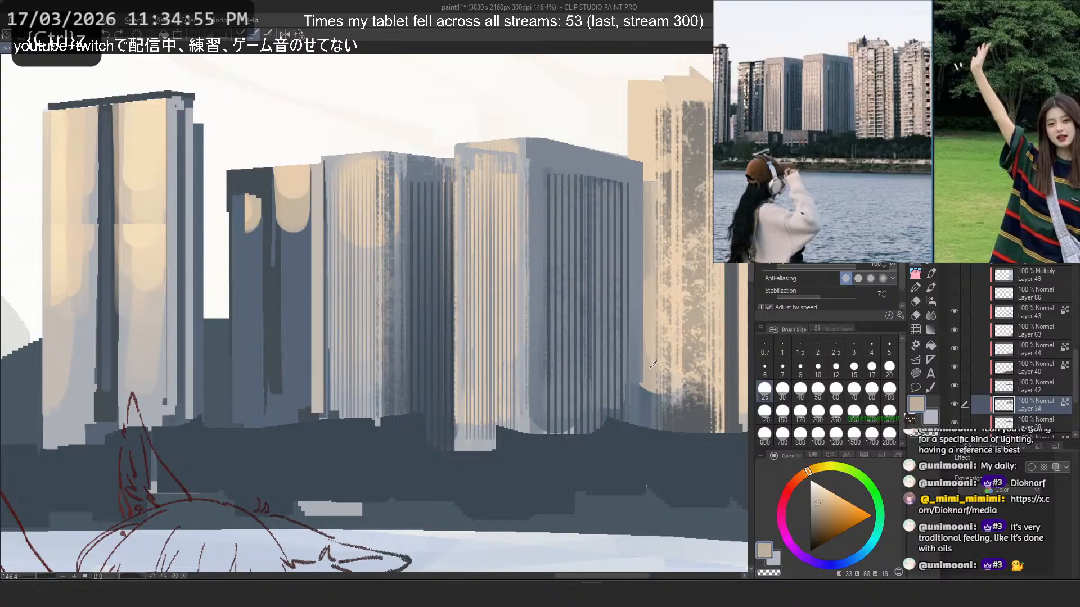
drag(652, 369, 651, 431)
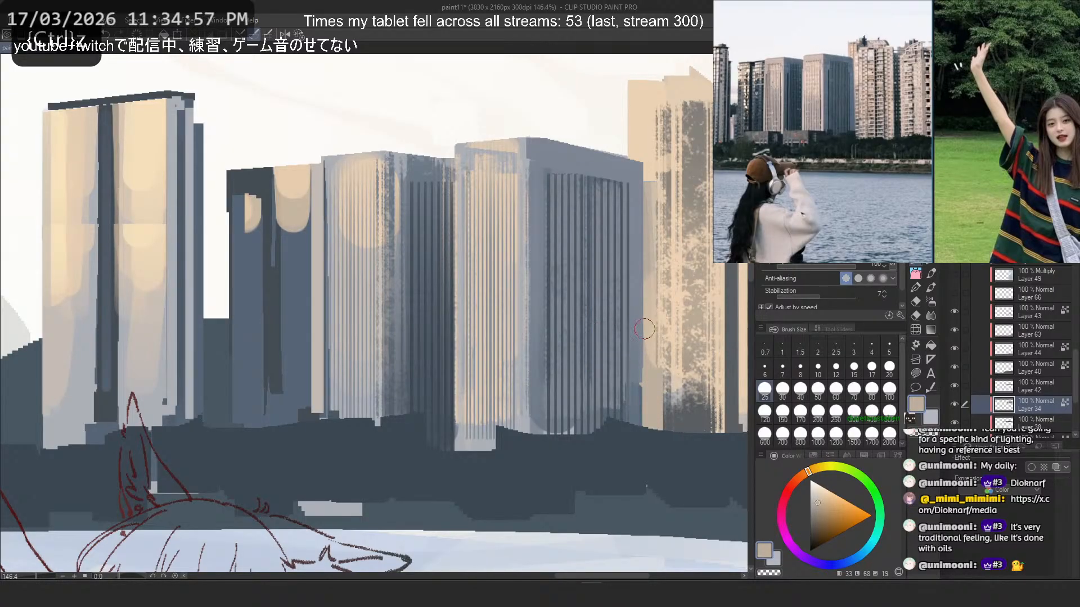
- Draw a thin vertical line in sampled dark grey down the speckled peach tower at brush size 8
drag(622, 329, 461, 352)
alt+click(570, 190)
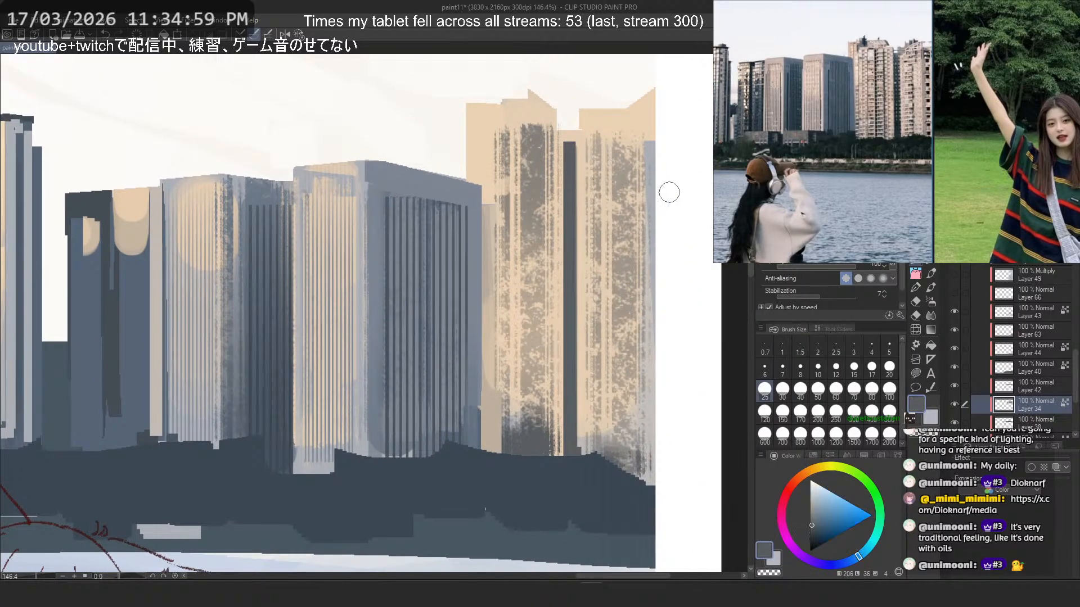
key(b)
drag(522, 131, 518, 476)
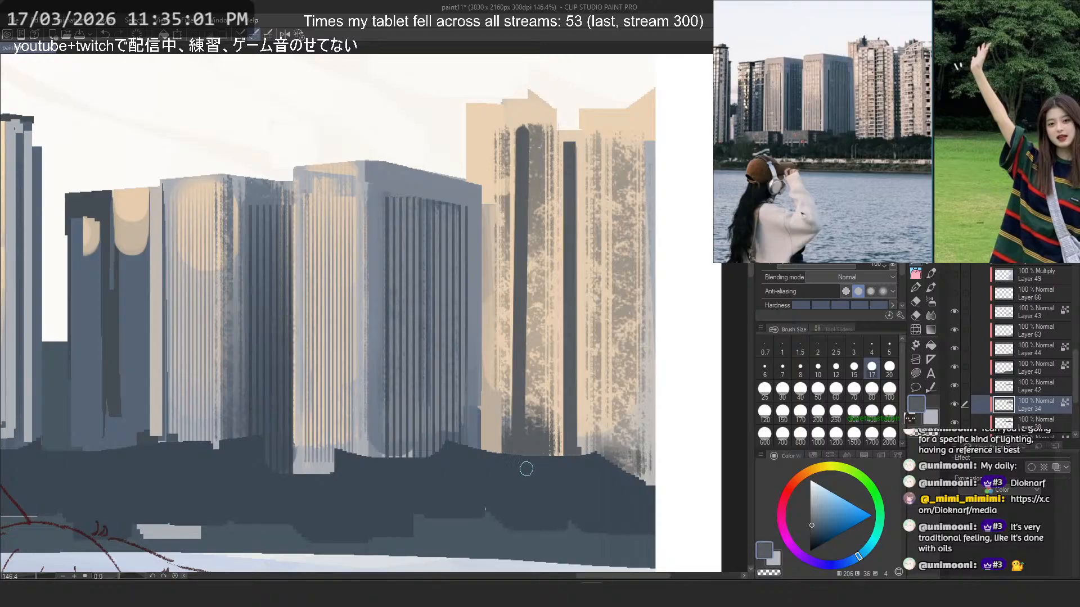
key(ctrl+z)
click(804, 360)
drag(518, 133, 518, 533)
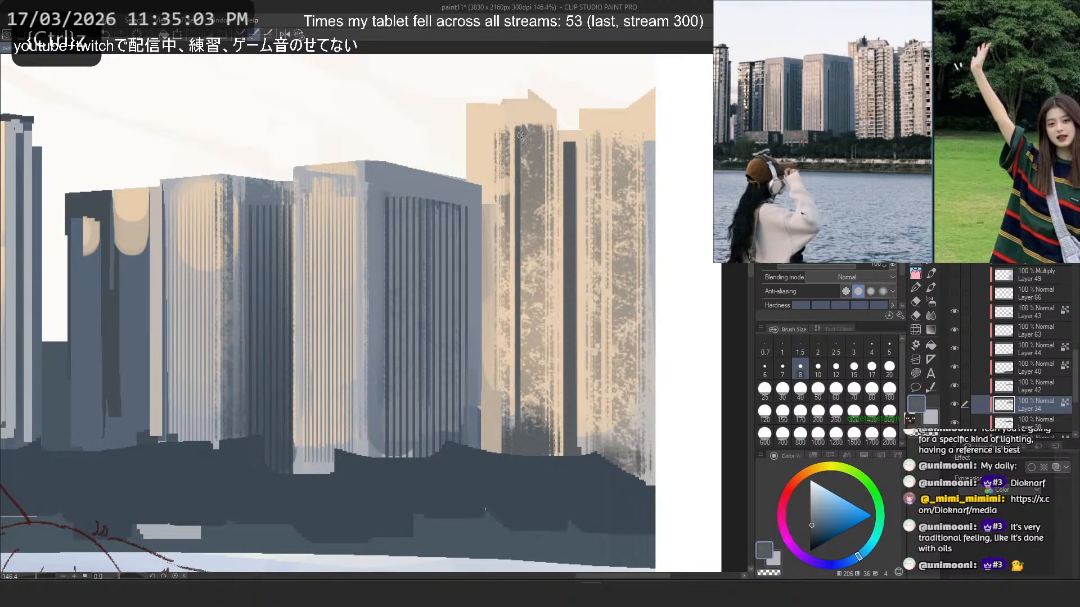
drag(521, 135, 523, 423)
drag(628, 139, 621, 468)
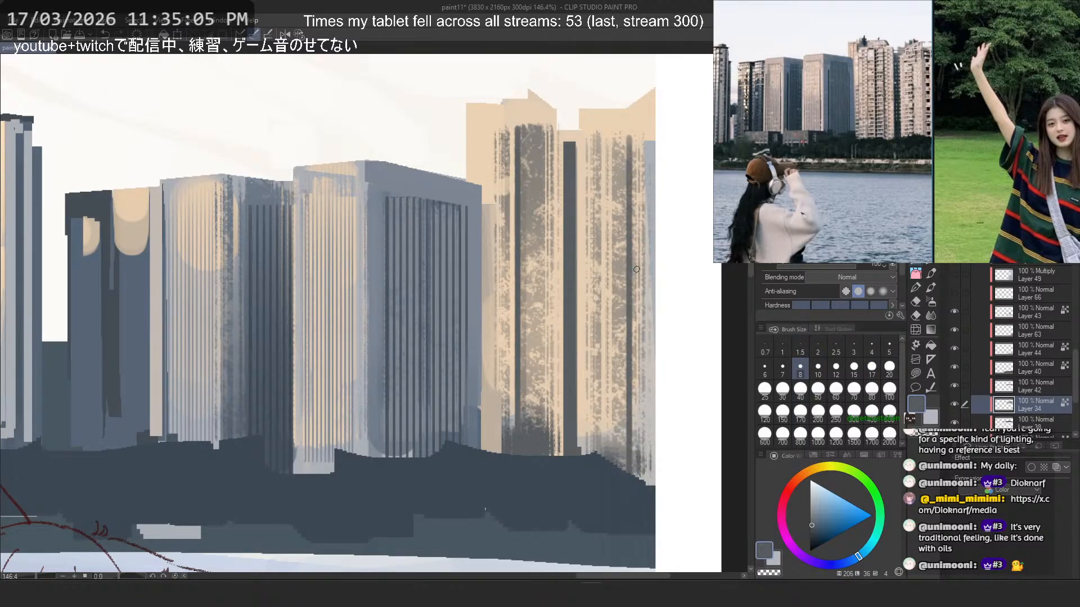
key(ctrl+z)
- Darken the outer edge strip of the rightmost peach tower with dark grey at brush size 60
click(800, 414)
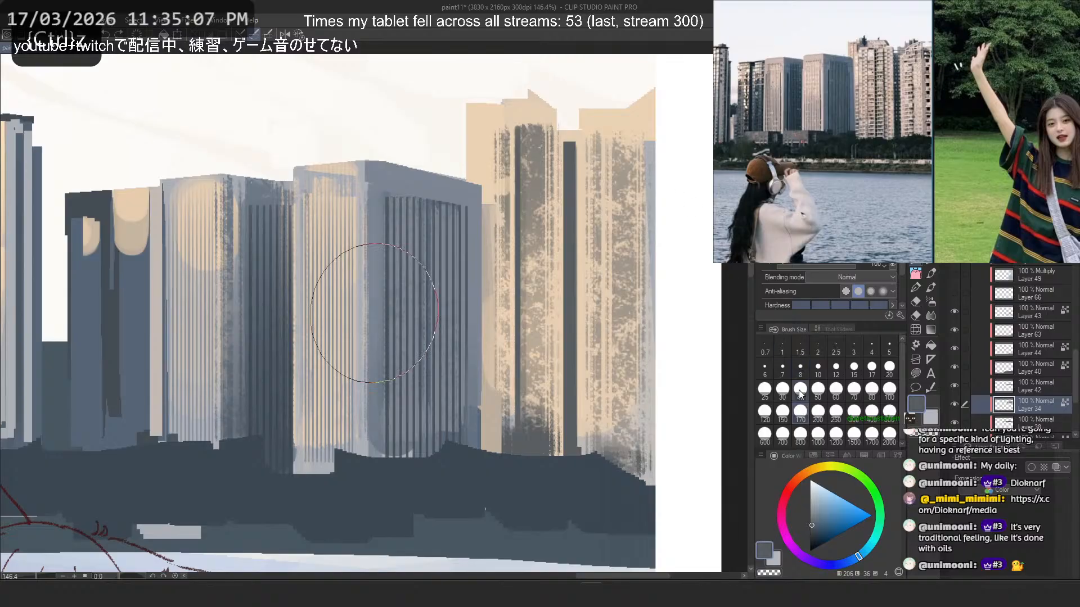
click(836, 394)
mouse_move(649, 144)
mouse_down()
mouse_move(650, 499)
mouse_move(660, 268)
mouse_move(673, 458)
mouse_up()
key(ctrl+z)
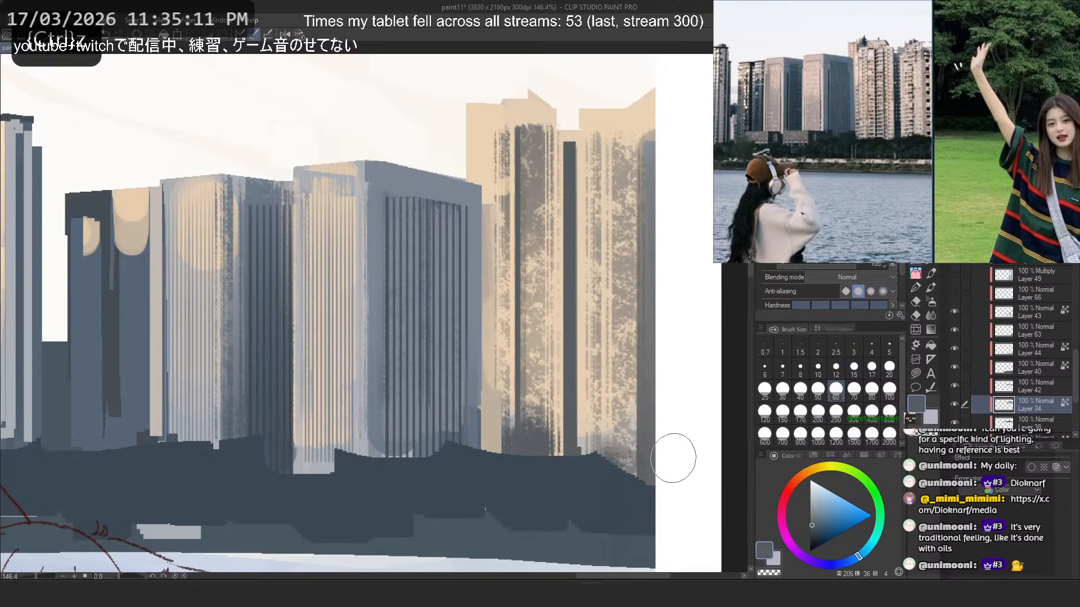
- Paint horizontal stripes in sampled peach across the rightmost tower's dark edge strip, enlarging the striped brush beyond size 150
click(931, 265)
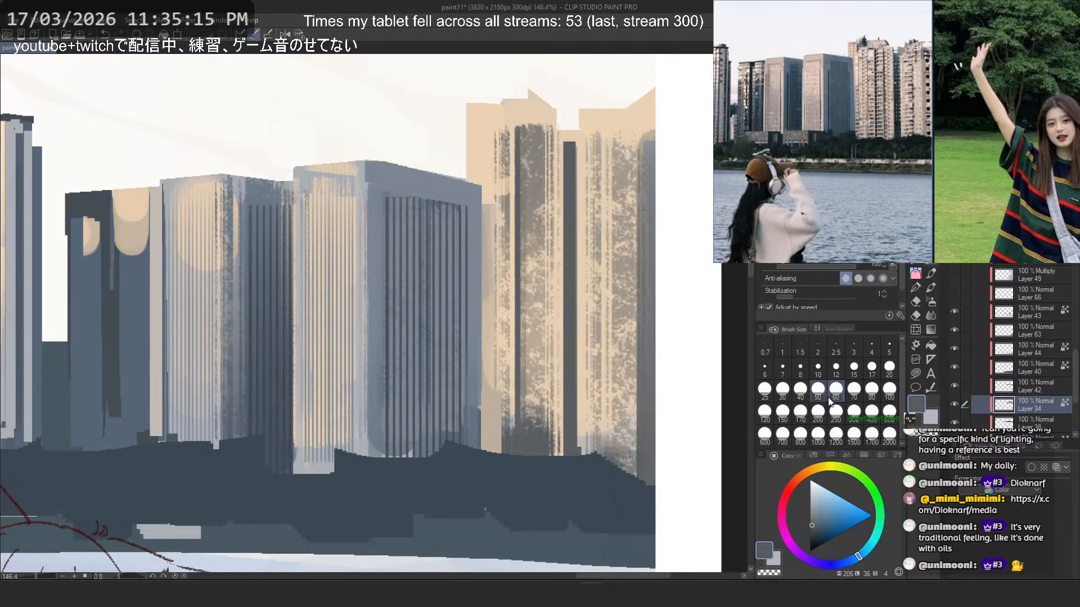
click(782, 411)
alt+click(621, 127)
drag(657, 217, 629, 217)
key(ctrl+z)
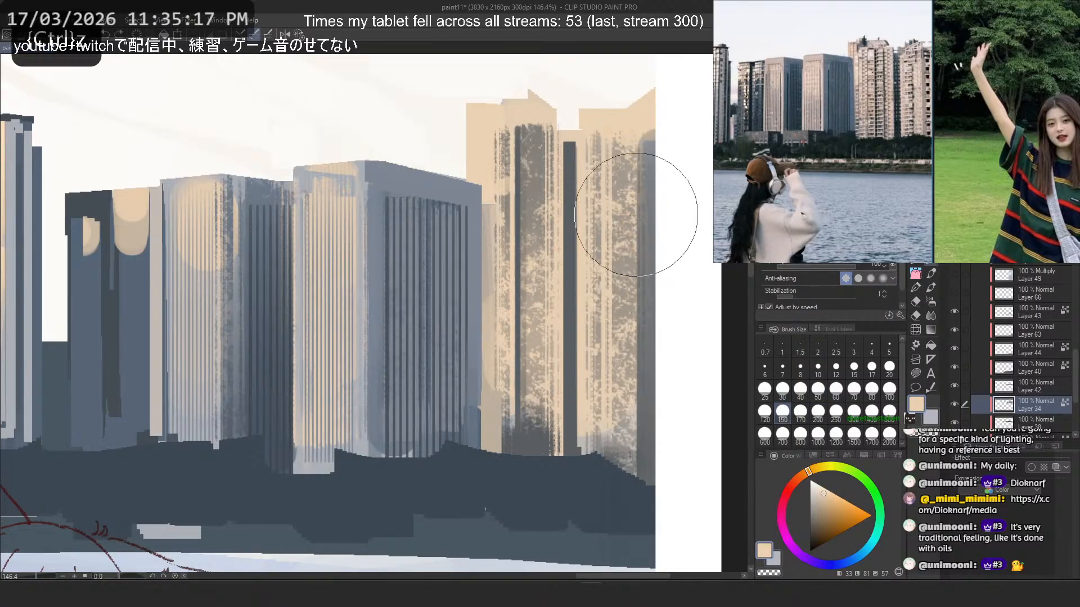
click(800, 433)
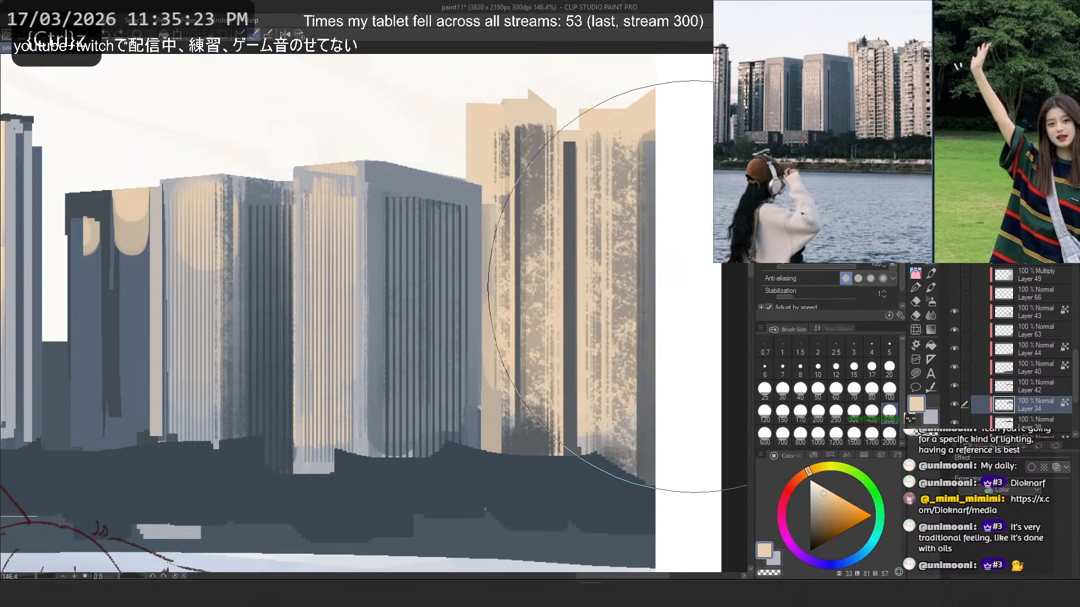
mouse_move(689, 288)
mouse_down()
mouse_move(632, 292)
mouse_move(648, 305)
mouse_up()
key(ctrl+z)
key(ctrl+z)
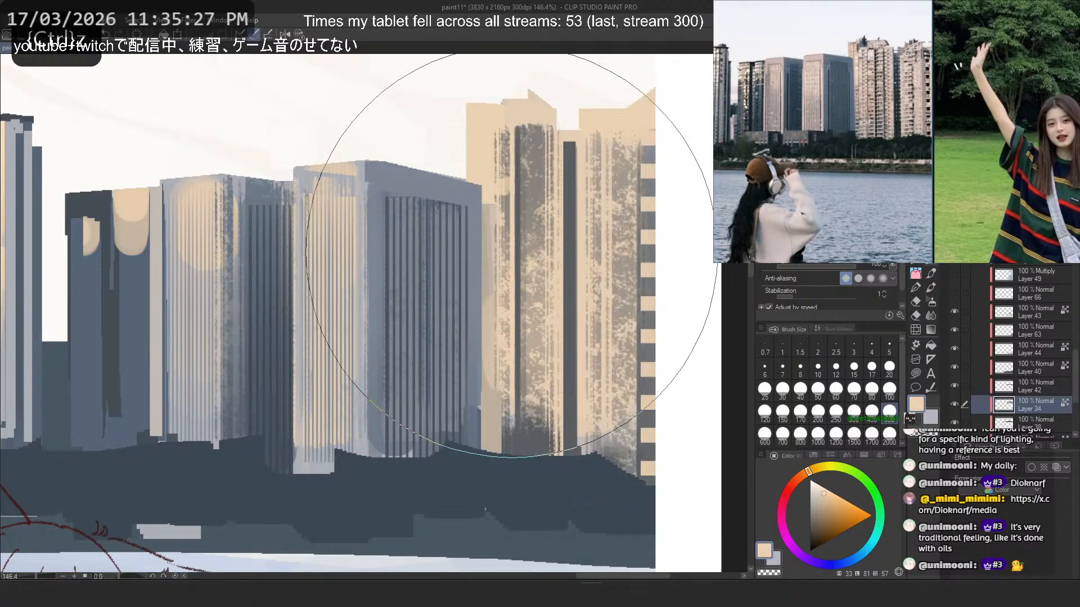
- Compare the painted skyline with the towers in the waterfront reference photo
scroll(531, 217, down, 13)
drag(631, 173, 640, 186)
scroll(640, 184, up, 8)
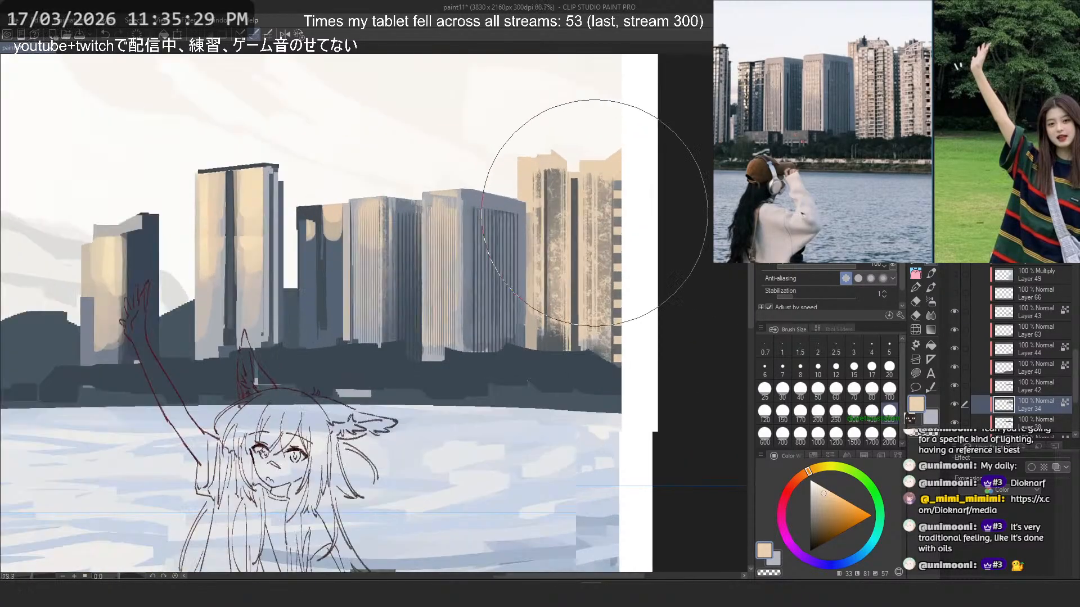
scroll(594, 213, up, 1)
drag(490, 230, 610, 235)
scroll(906, 119, down, 3)
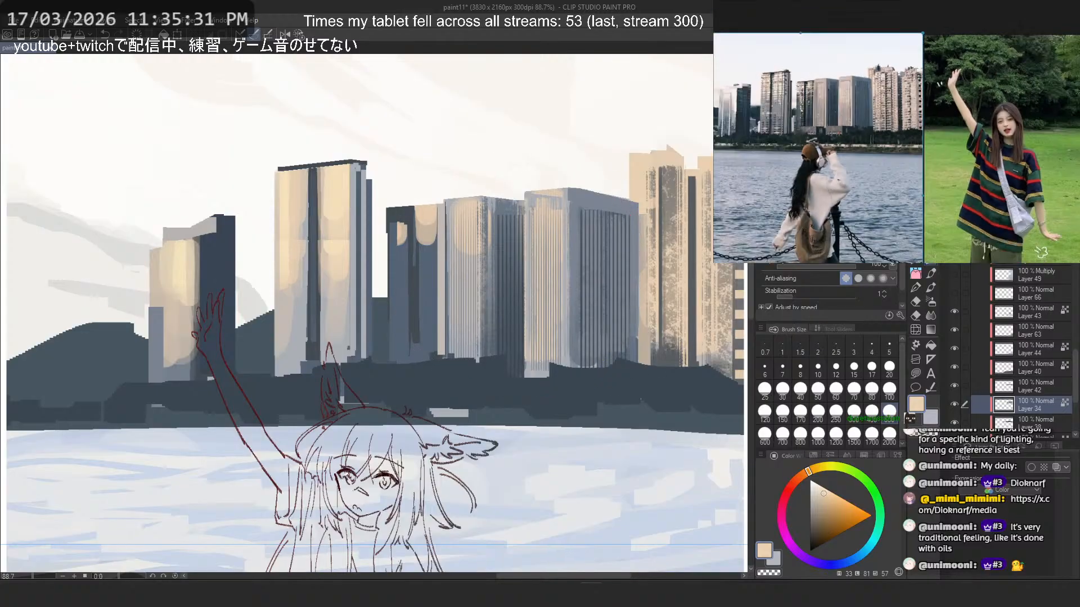
scroll(904, 106, up, 3)
scroll(674, 218, up, 5)
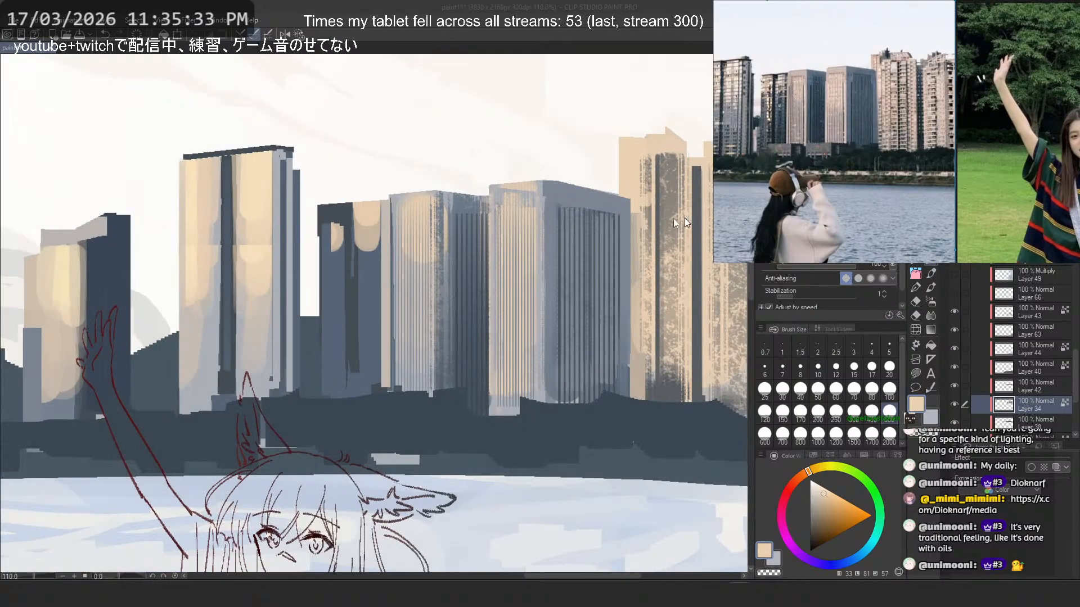
- Try smoothing the speckled face of the inner peach tower with a soft peach stroke at brush size 60
key(p)
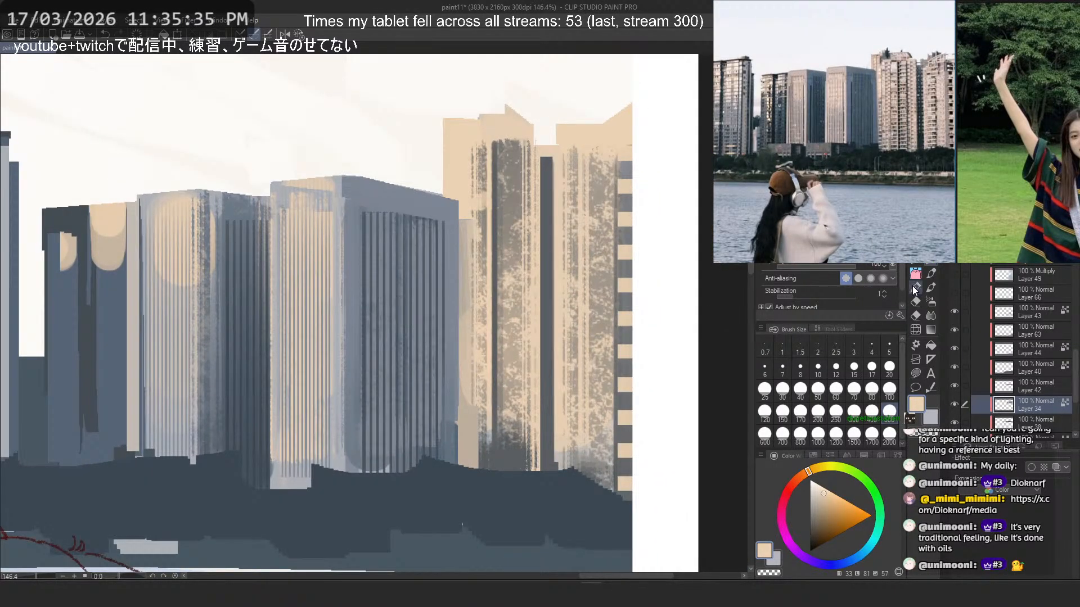
key(b)
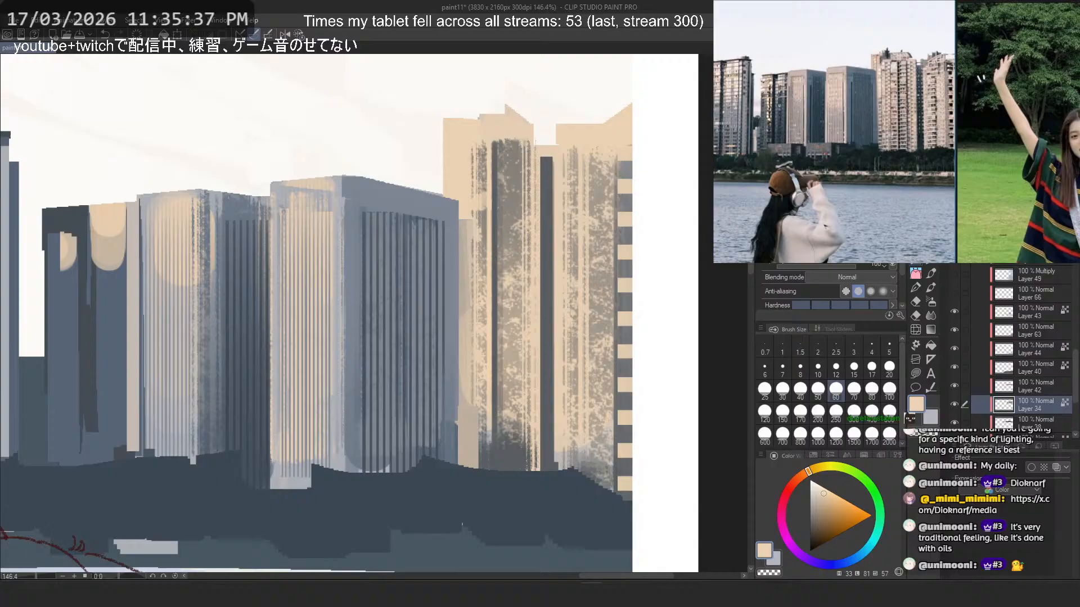
click(916, 270)
click(915, 260)
click(916, 246)
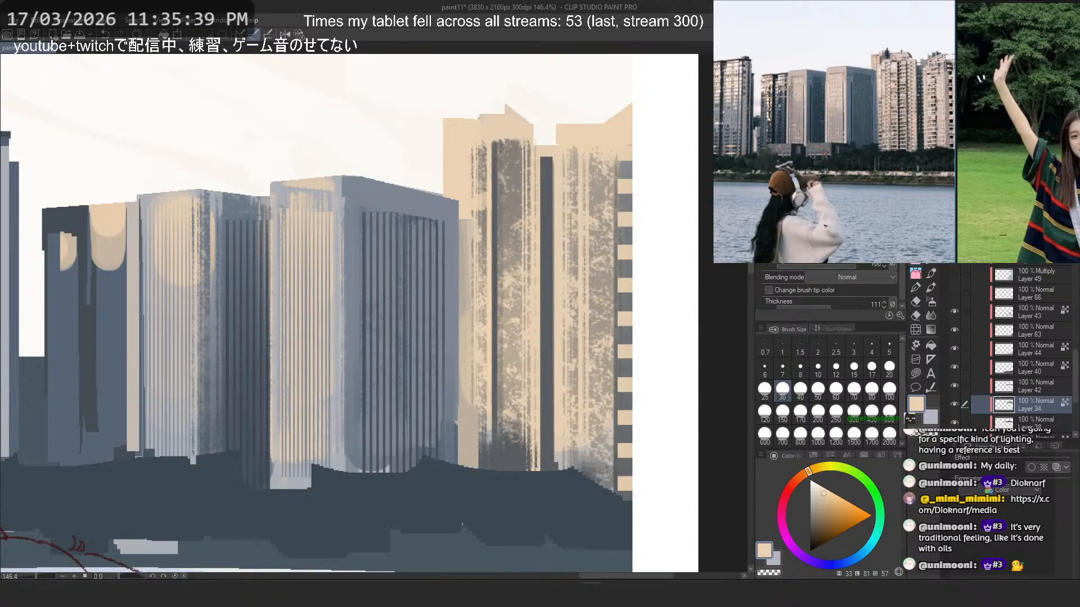
key(b)
mouse_move(512, 146)
mouse_down()
mouse_move(507, 498)
mouse_move(503, 144)
mouse_move(495, 395)
mouse_up()
key(ctrl+z)
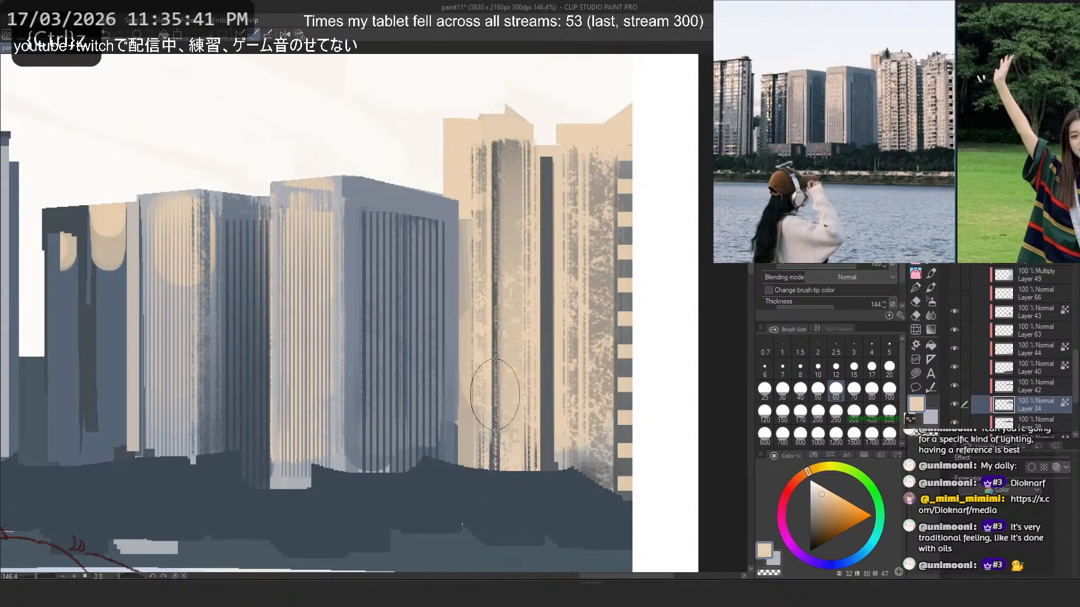
key(ctrl+z)
- Try soft peach vertical strokes over the speckled texture of the rightmost tower at brush size 60
drag(591, 169, 592, 408)
key(ctrl+z)
drag(590, 136, 588, 450)
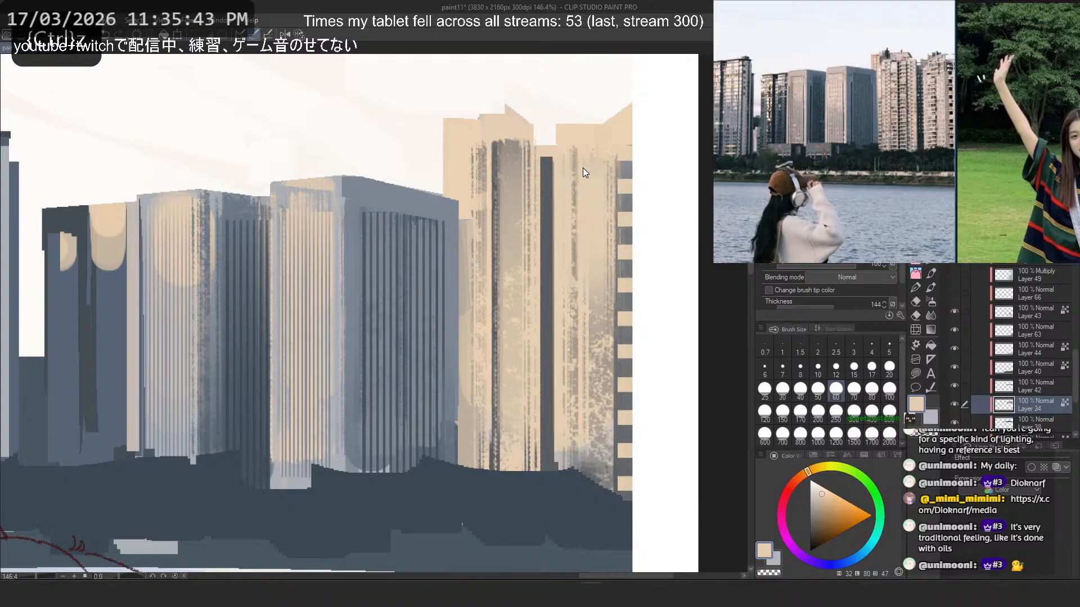
key(ctrl+z)
mouse_move(585, 172)
mouse_down()
mouse_move(585, 573)
mouse_move(583, 286)
mouse_move(588, 547)
mouse_up()
key(ctrl+z)
key(ctrl+z)
scroll(608, 360, down, 6)
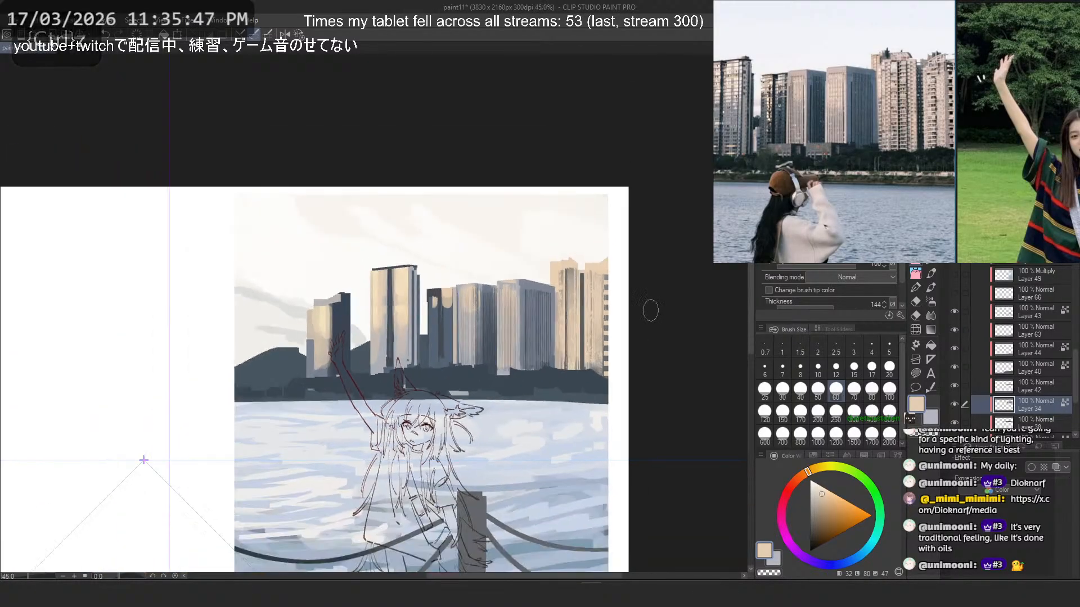
drag(440, 344, 459, 352)
scroll(459, 352, up, 3)
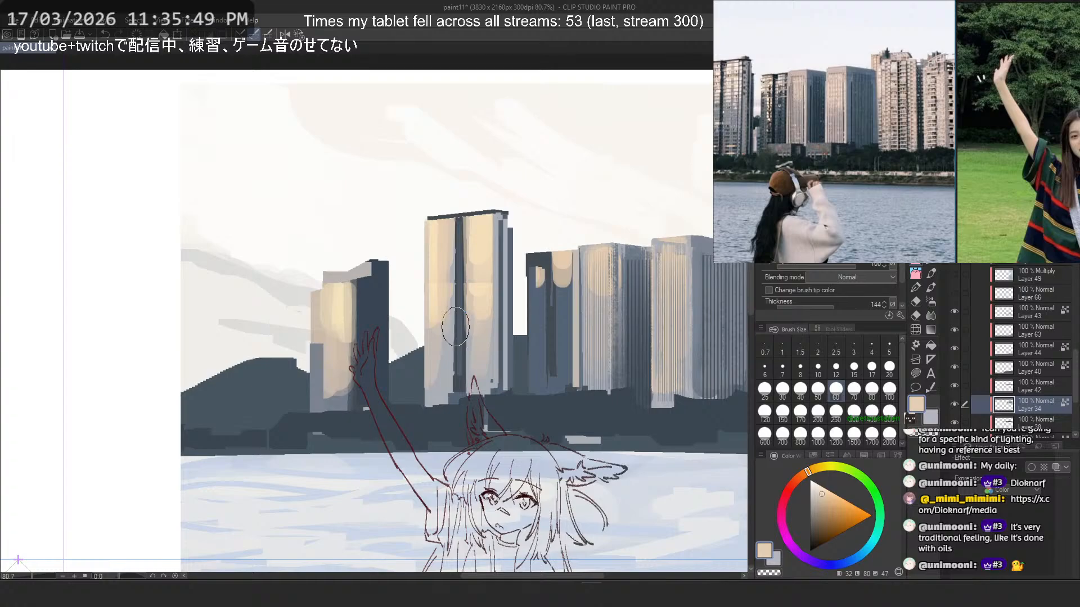
- Try peach vertical strokes with the rough-edged brush at size 60 on the upper face of the dark-roofed tower
scroll(832, 169, down, 2)
drag(810, 163, 866, 175)
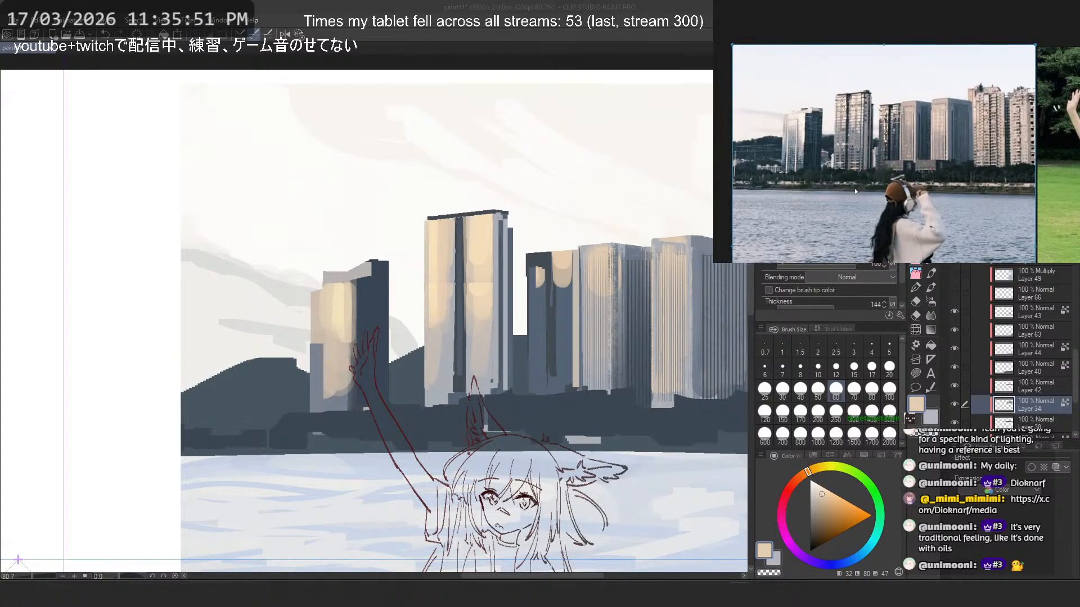
scroll(599, 316, up, 2)
drag(492, 225, 489, 309)
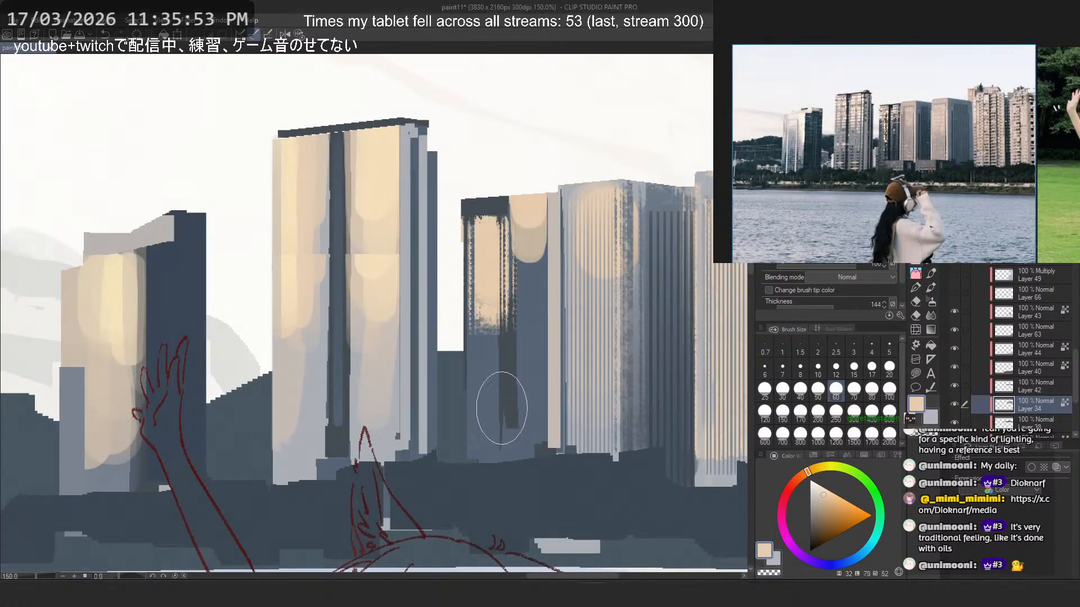
key(ctrl+z)
mouse_move(482, 222)
mouse_down()
mouse_move(495, 338)
mouse_move(478, 315)
mouse_up()
key(ctrl+z)
key(ctrl+z)
key(ctrl+z)
drag(475, 233, 479, 318)
key(ctrl+z)
key(ctrl+z)
- Paint a rough-edged peach light panel down the upper face of the dark-roofed tower, checking the waterfront reference photo
key(ctrl+z)
drag(482, 255, 477, 343)
key(ctrl+z)
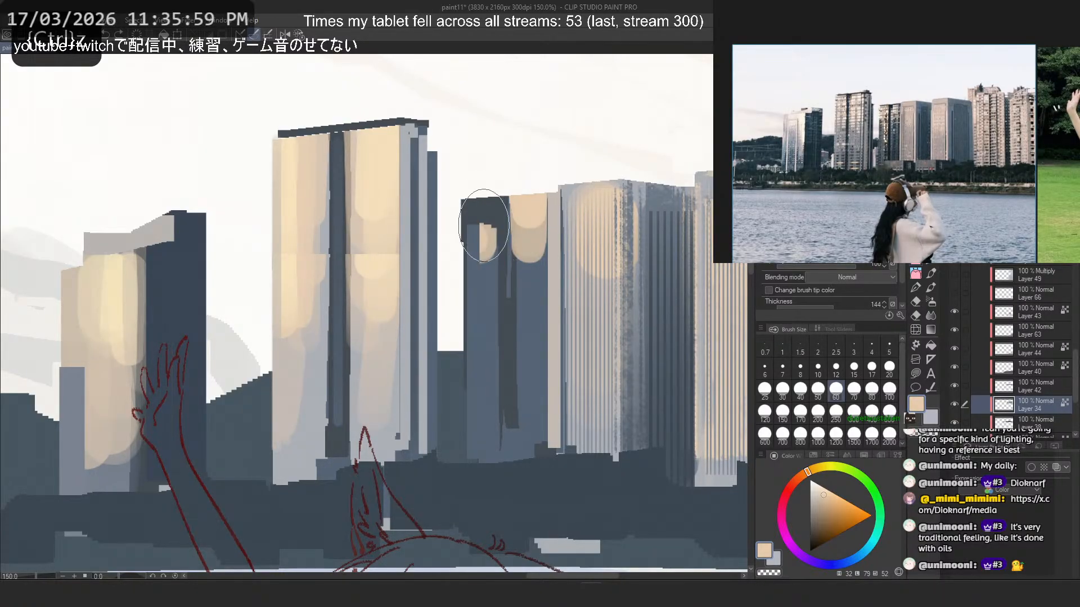
drag(484, 226, 486, 315)
key(ctrl+z)
drag(487, 248, 485, 303)
click(799, 106)
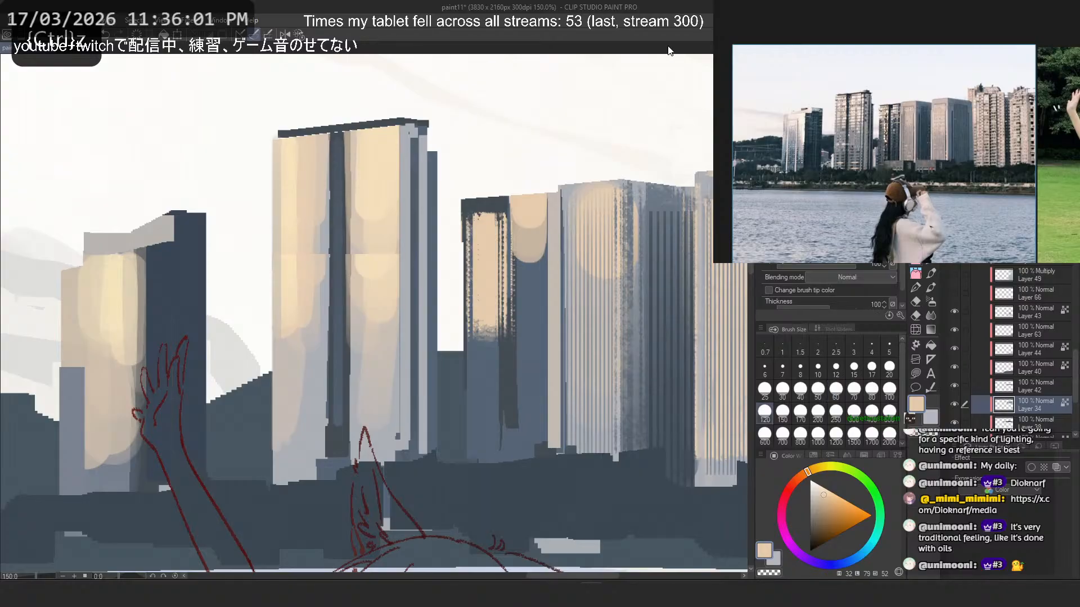
click(815, 168)
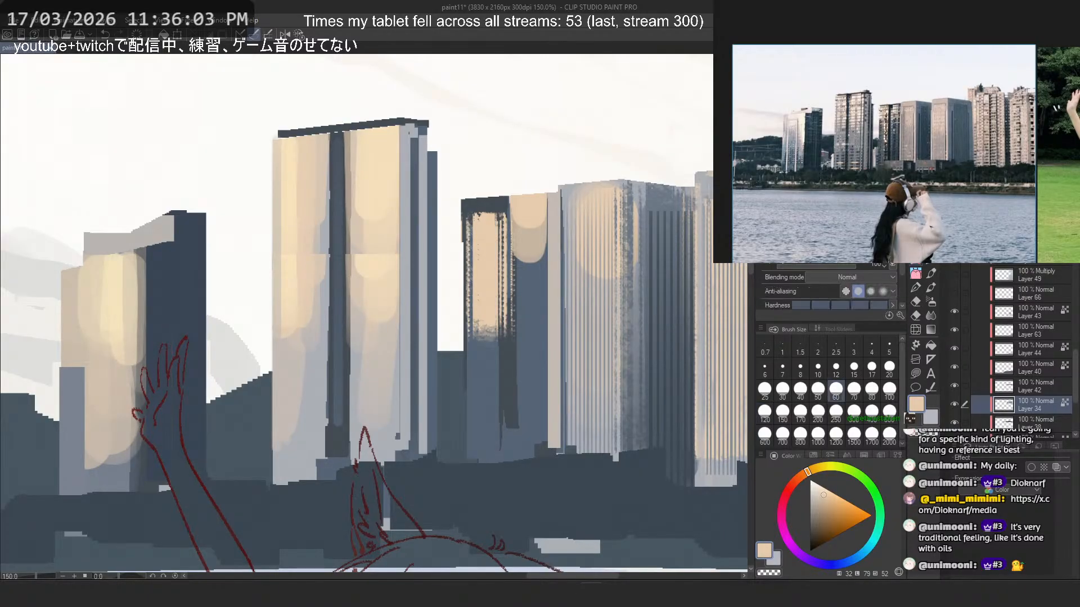
- Fade the dark-roofed tower's peach panel and its adjoining dark strip downward with soft sampled blue-grey strokes at brush size 60
key(ctrl+z)
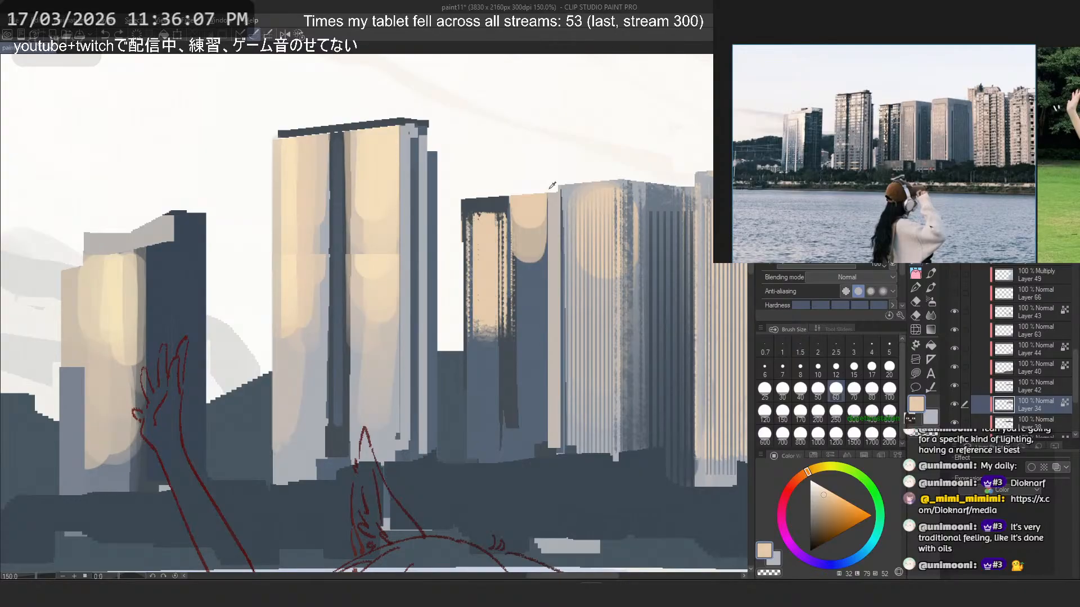
alt+click(485, 375)
key(ctrl+z)
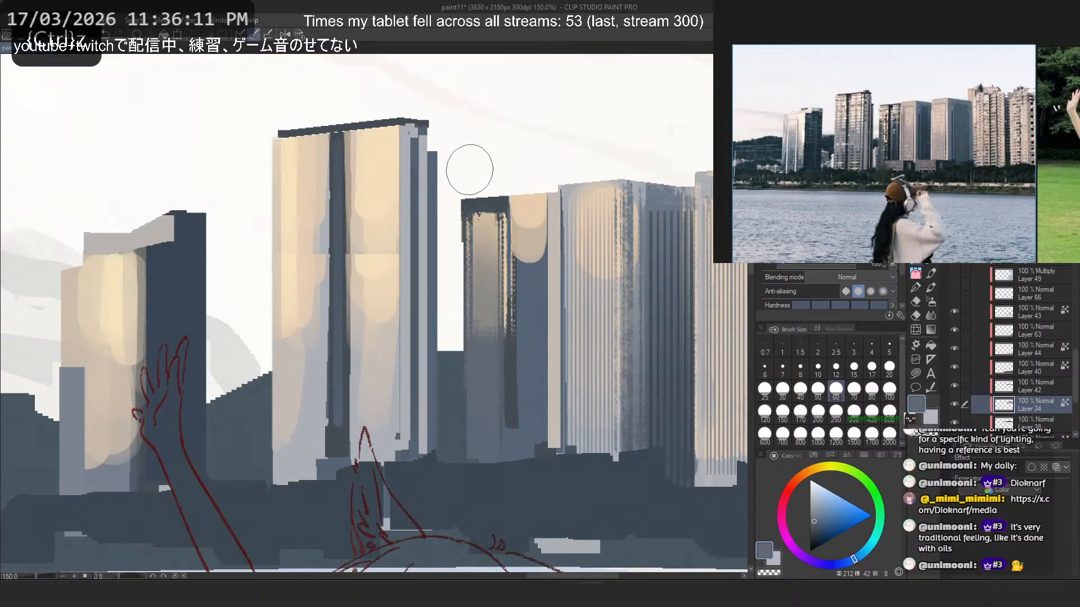
mouse_move(475, 452)
mouse_down()
mouse_move(440, 130)
mouse_move(455, 115)
mouse_up()
drag(531, 427, 508, 150)
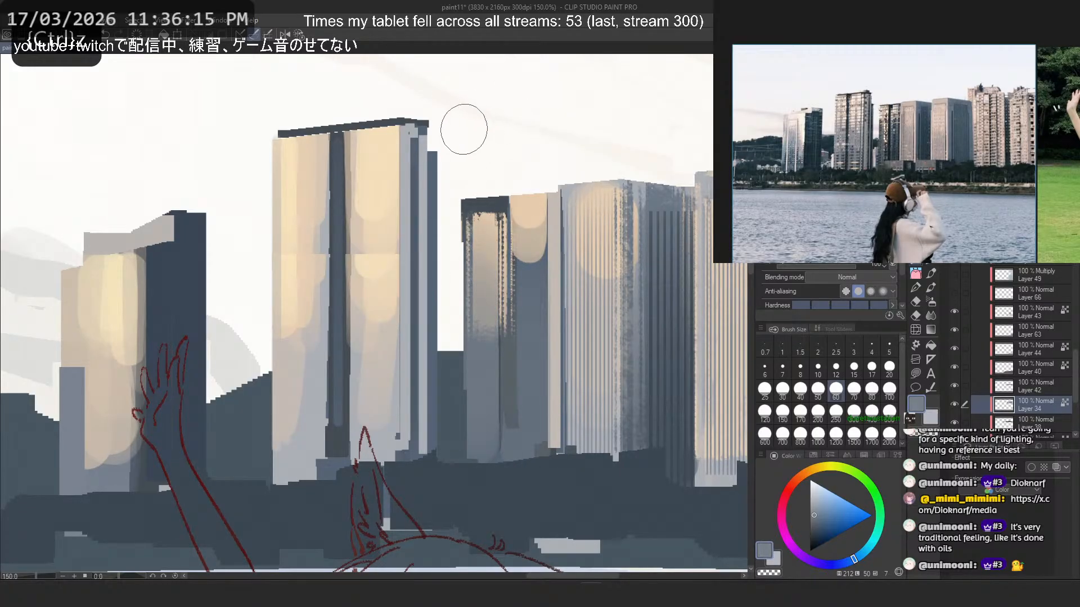
- Try a dark blue-grey vertical strip beside the peach panel with the pen at sizes 25, 17 and 12
alt+click(500, 204)
key(p)
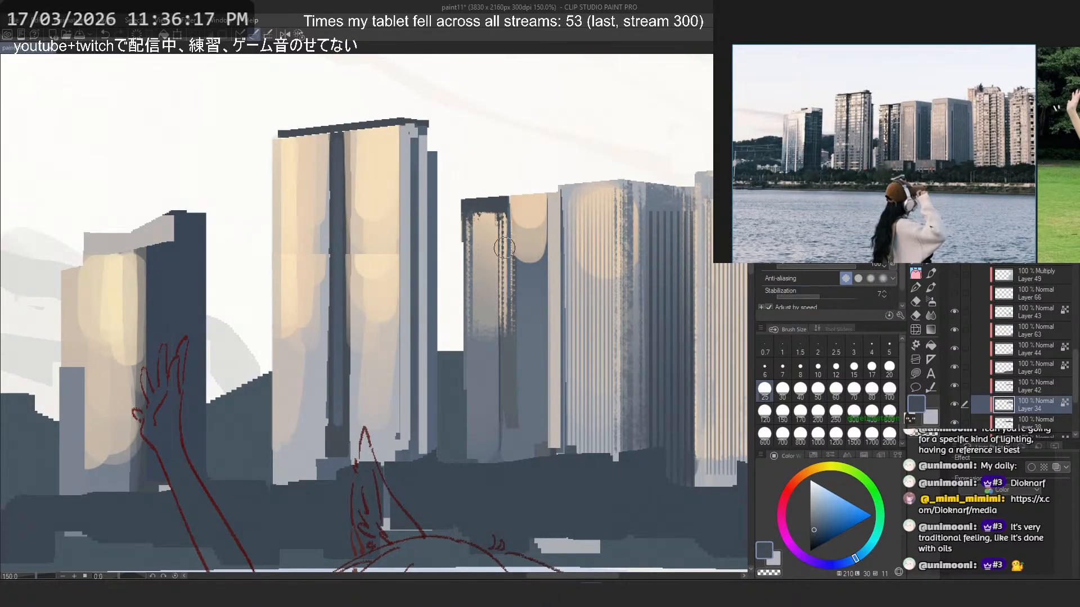
drag(505, 219, 516, 443)
key(ctrl+z)
click(872, 369)
drag(502, 204, 504, 431)
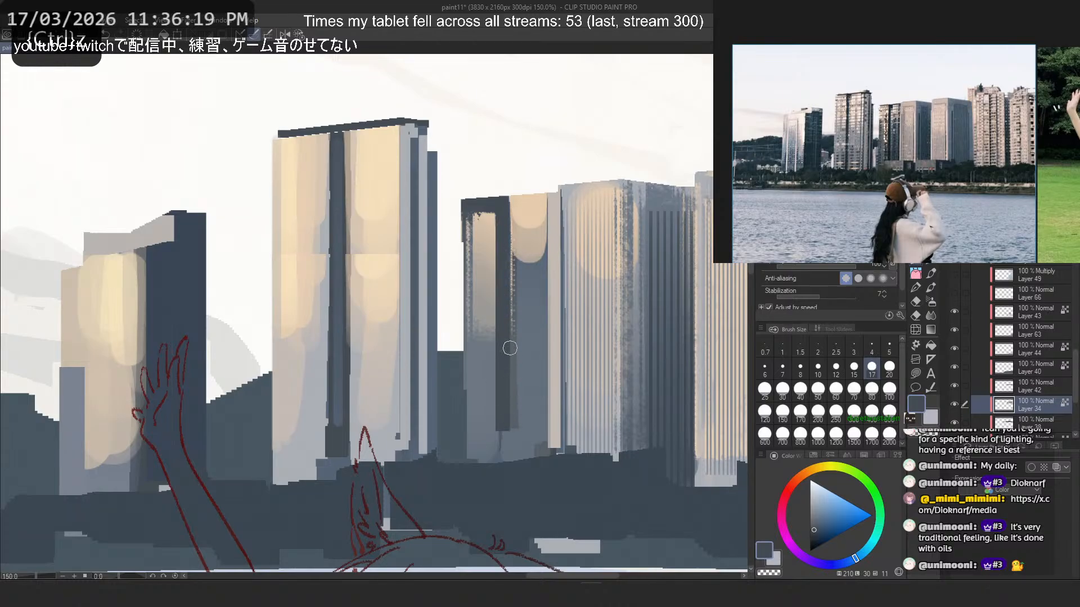
key(ctrl+z)
click(811, 538)
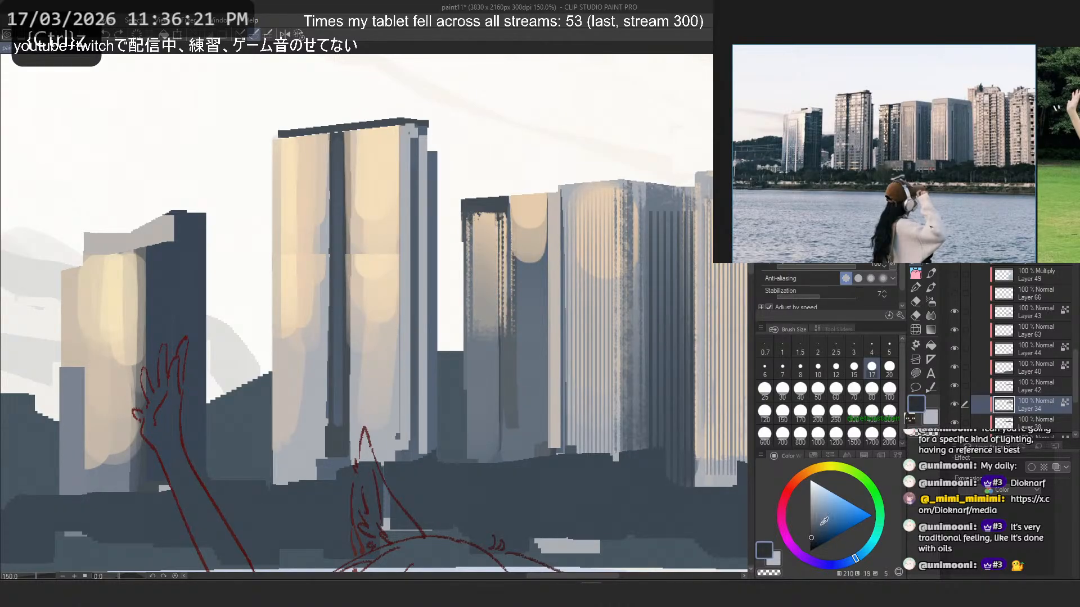
click(836, 369)
drag(502, 199, 504, 395)
key(ctrl+z)
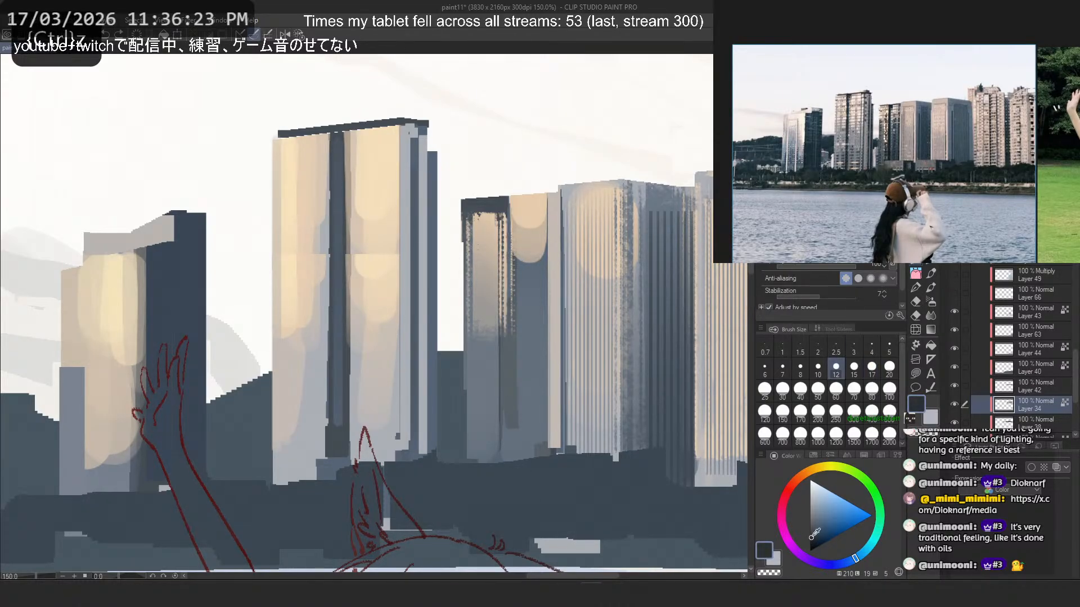
- Paint a thin dark vertical strip beside the peach panel and extend the tower's dark roof band over it at pen size 12
mouse_move(504, 205)
mouse_down()
mouse_move(505, 462)
mouse_move(535, 207)
mouse_up()
key(ctrl+z)
key(ctrl+z)
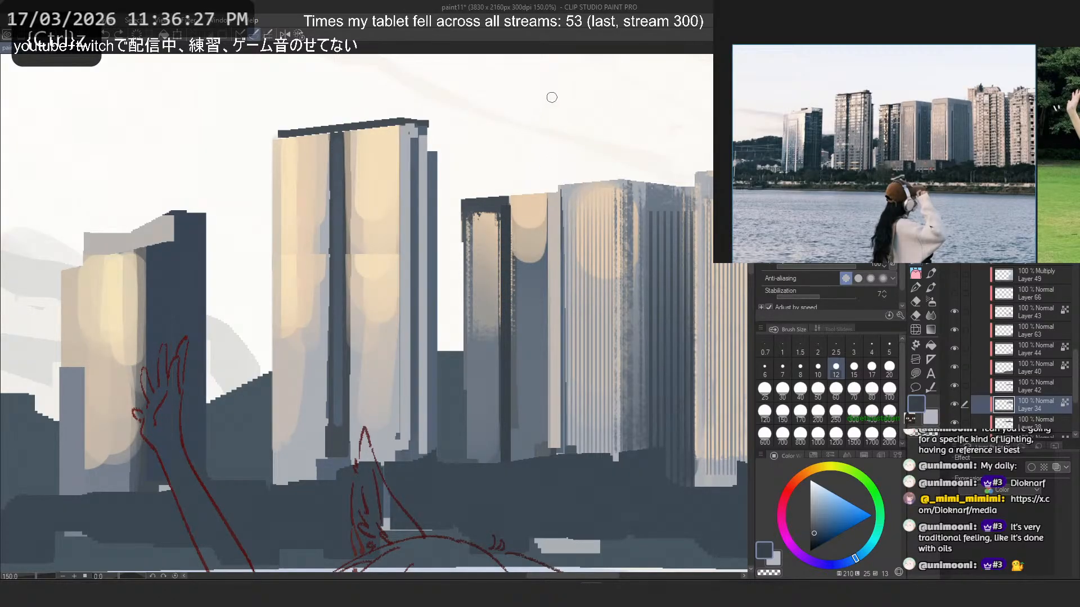
drag(515, 202, 509, 200)
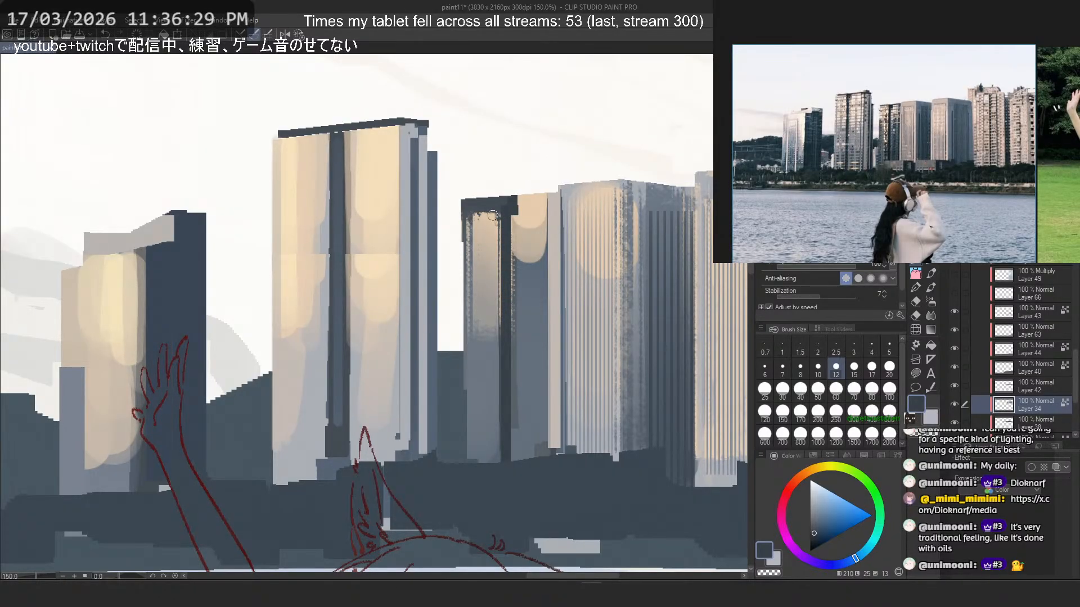
- Try a fine sampled peach highlight line along the tower's dark roof band at pen size 4
right_click(530, 205)
click(879, 347)
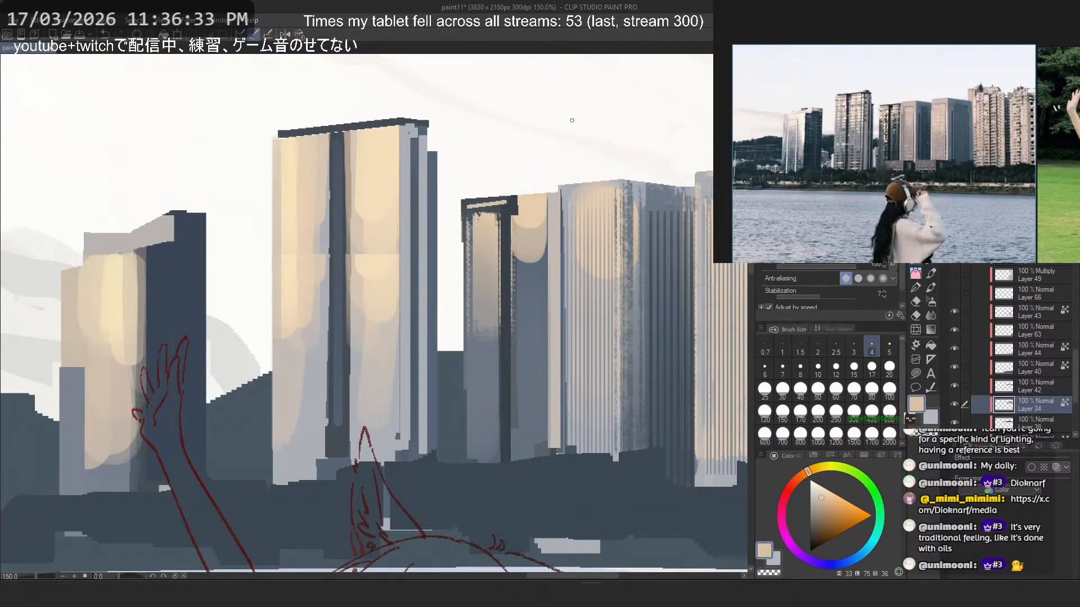
key(ctrl+z)
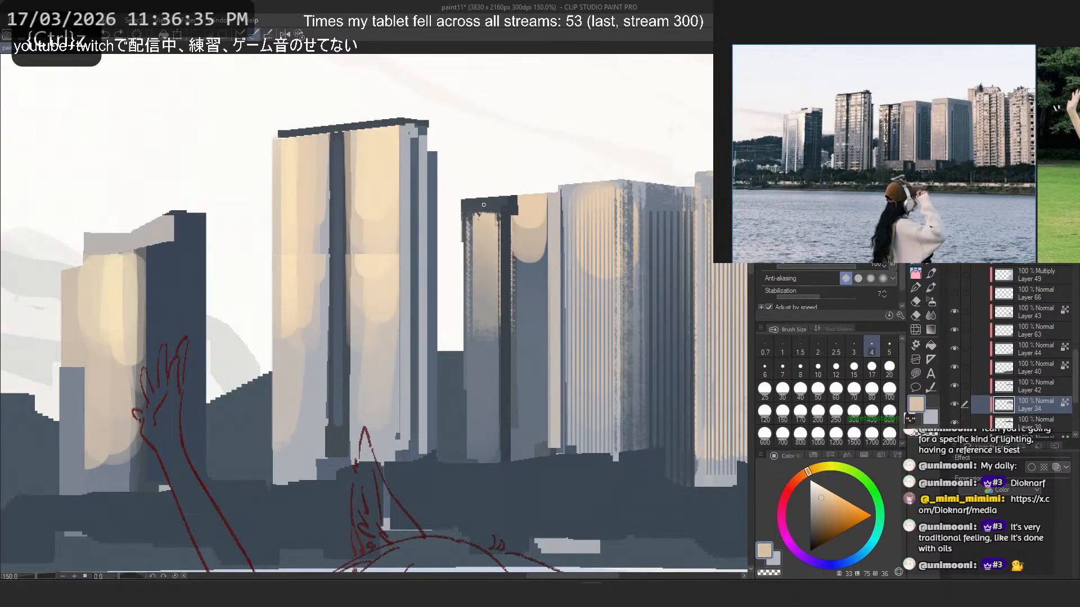
- Touch up the ends of the tower's dark roof band with its sampled dark blue-grey at pen size 4
right_click(514, 207)
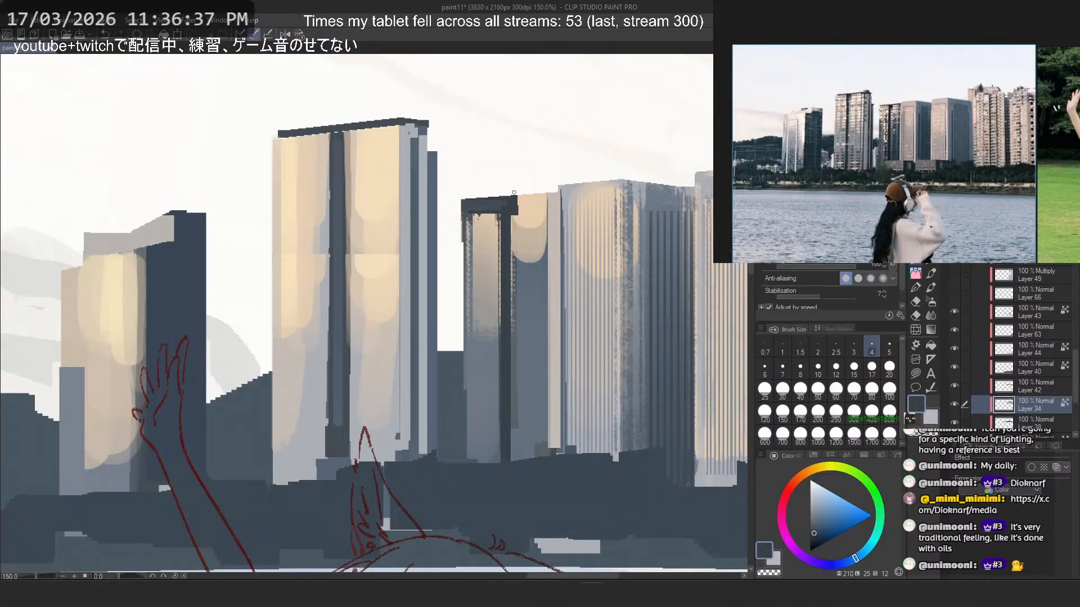
key(ctrl+z)
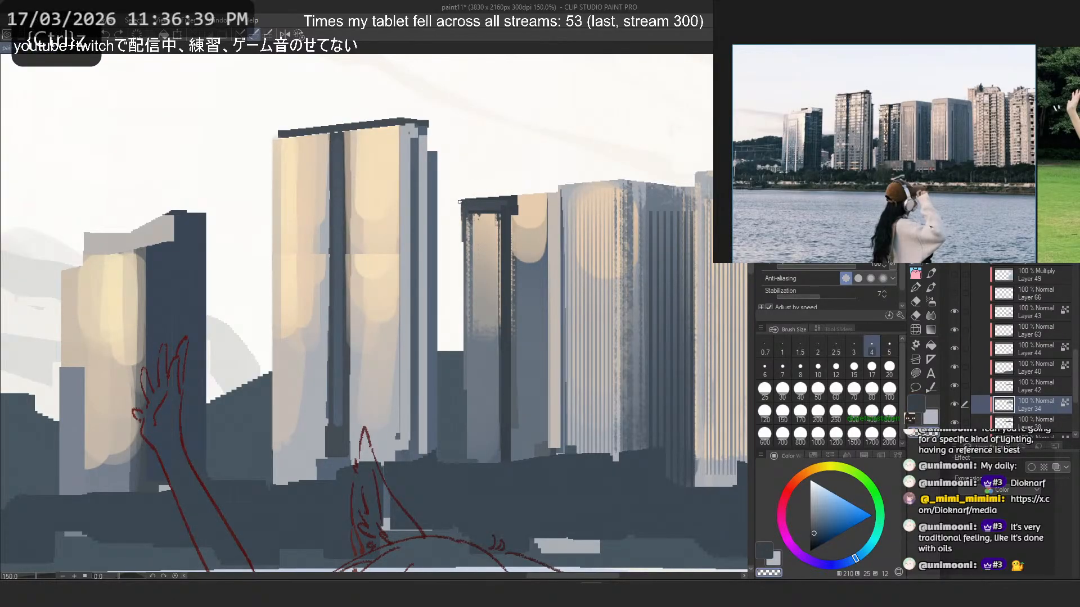
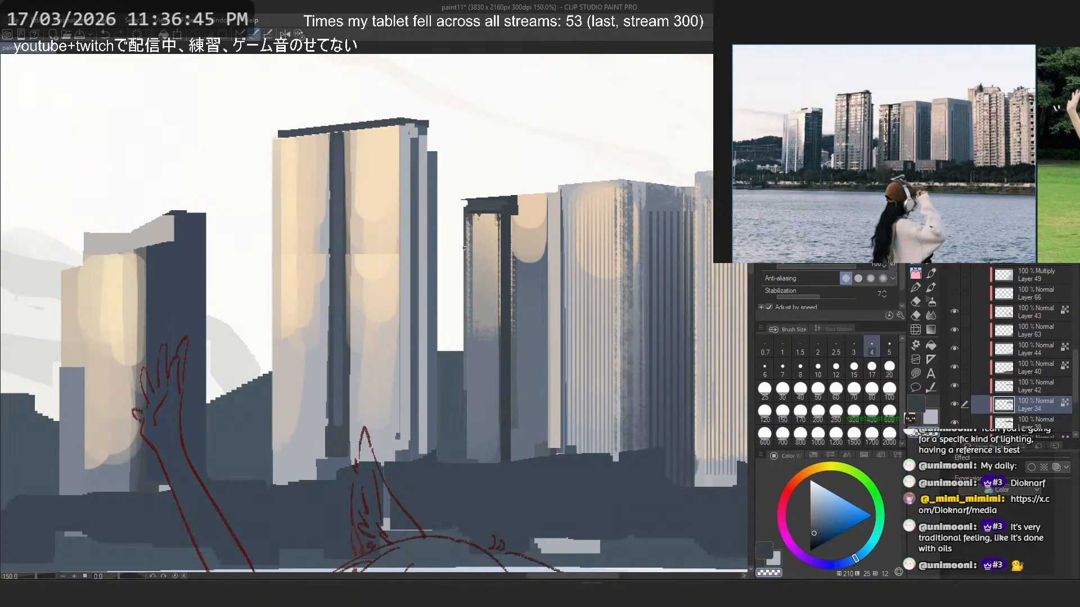
- Draw a thin roof edge line across the top of the peach-panelled tower with its sampled dark blue-grey at pen size 2.5
alt+click(488, 195)
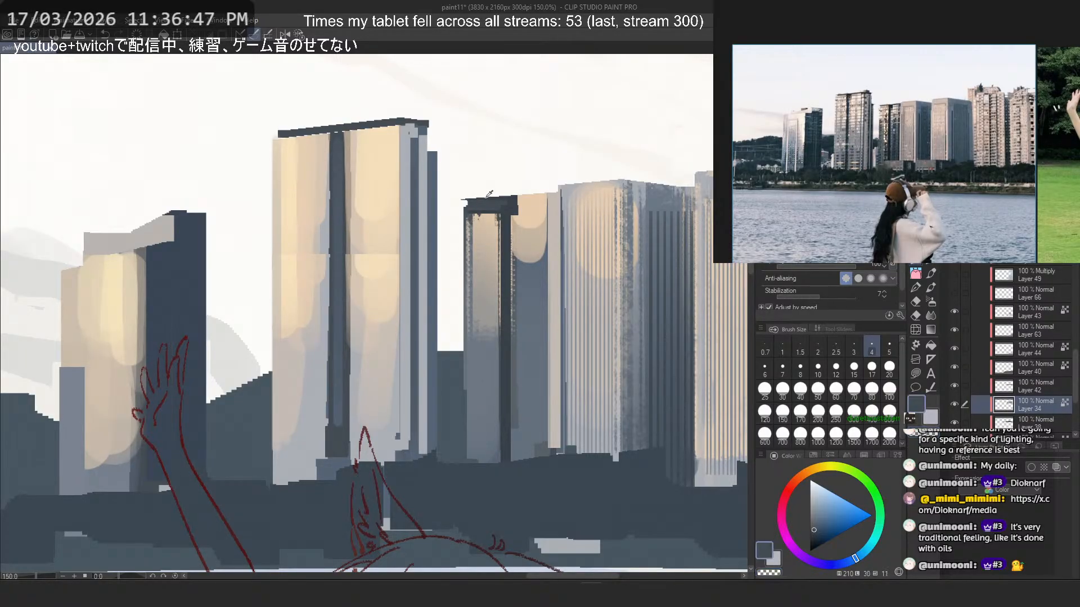
click(836, 347)
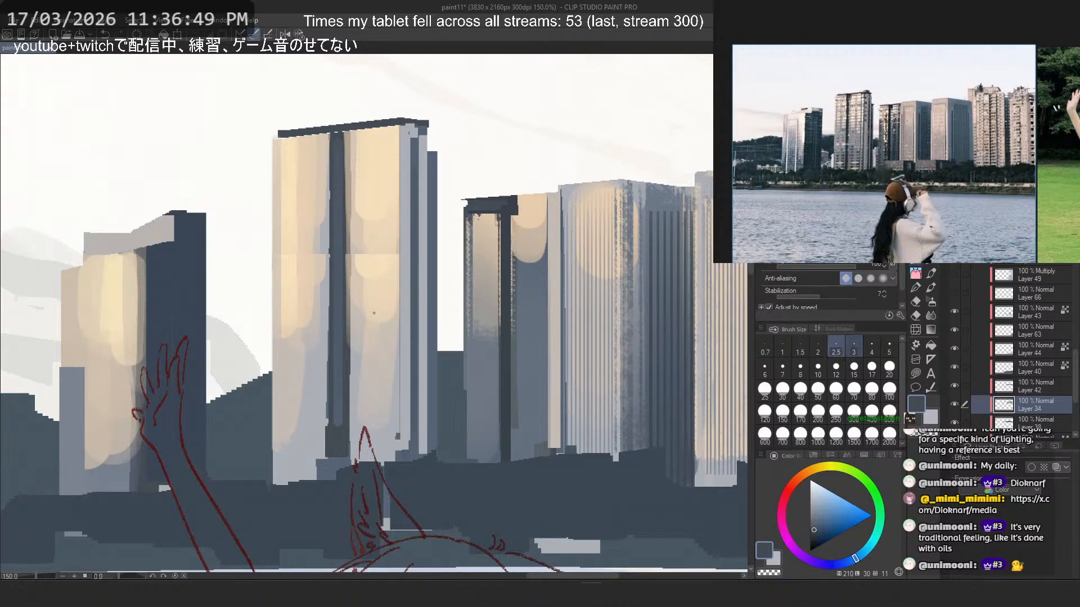
drag(463, 200, 545, 194)
key(ctrl+z)
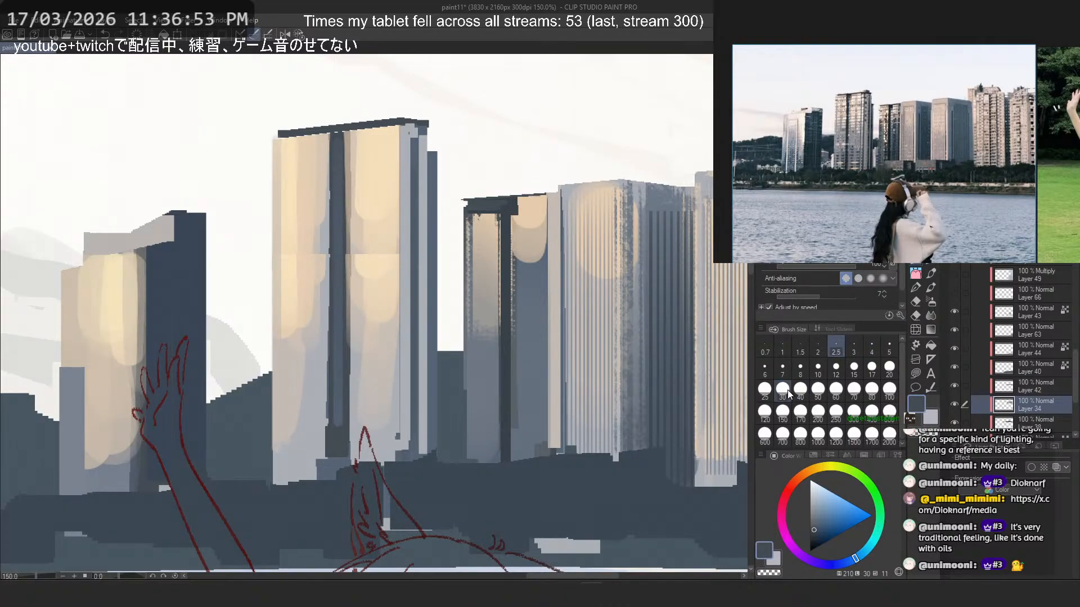
- Try a thicker dark blue-grey roof edge over the peach panel at pen size 8
click(800, 369)
mouse_move(546, 194)
mouse_down()
mouse_move(519, 185)
mouse_move(499, 198)
mouse_move(546, 194)
mouse_up()
key(ctrl+z)
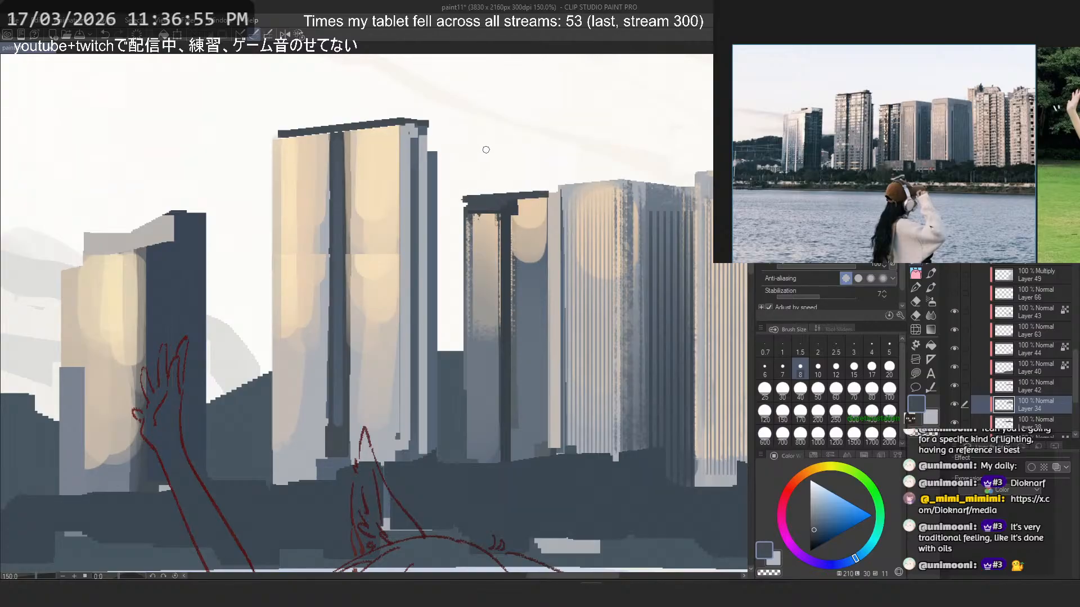
key(ctrl+z)
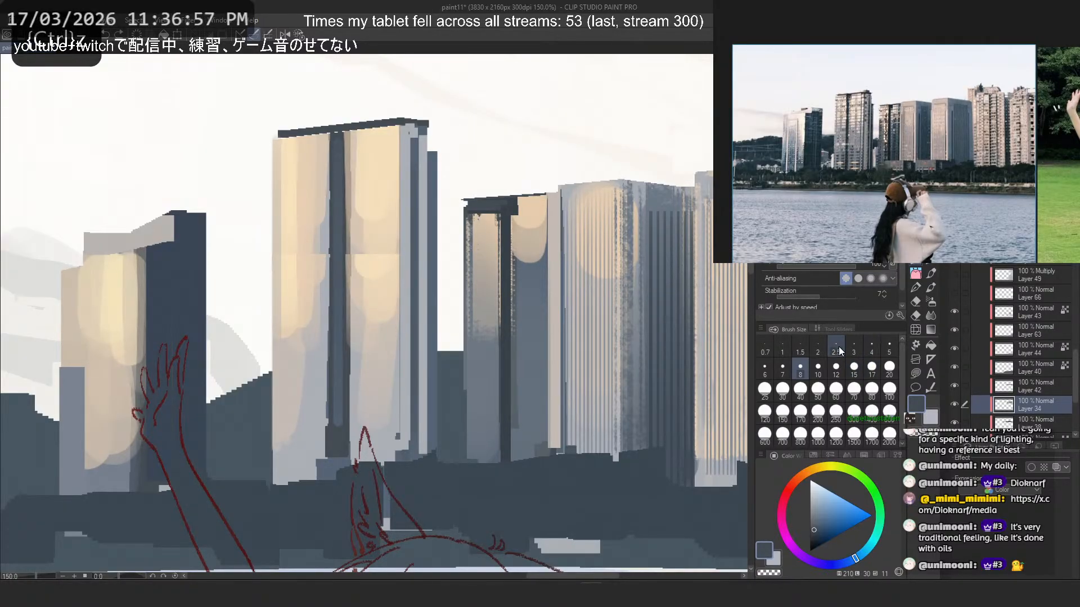
- Extend the tower's dark roof band over the peach panel with a straight sampled dark blue-grey line at pen size 5
click(889, 348)
alt+click(511, 202)
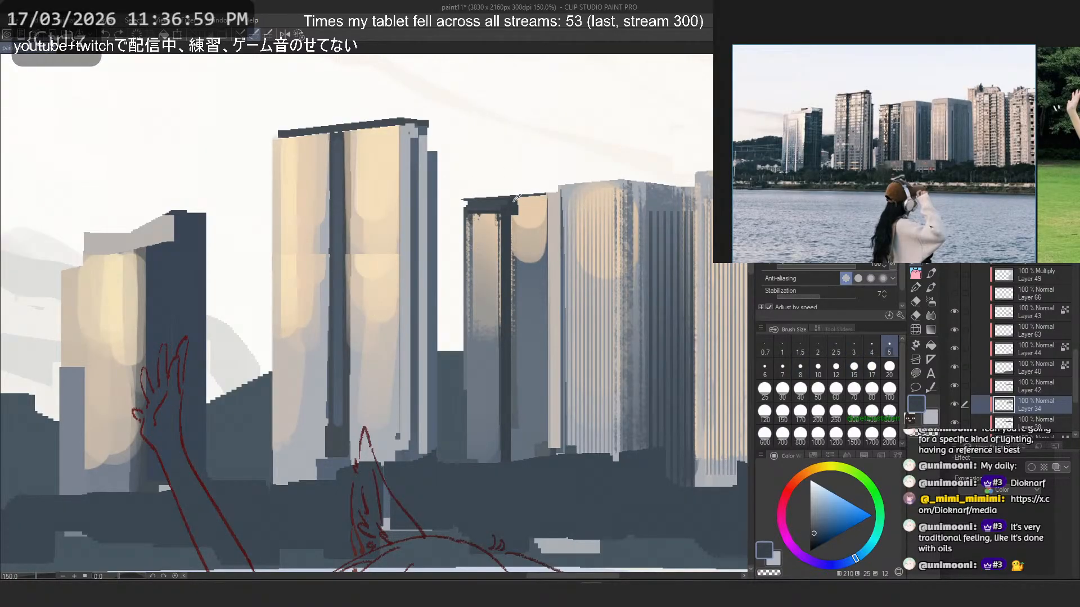
click(466, 201)
shift+click(544, 195)
key(ctrl+z)
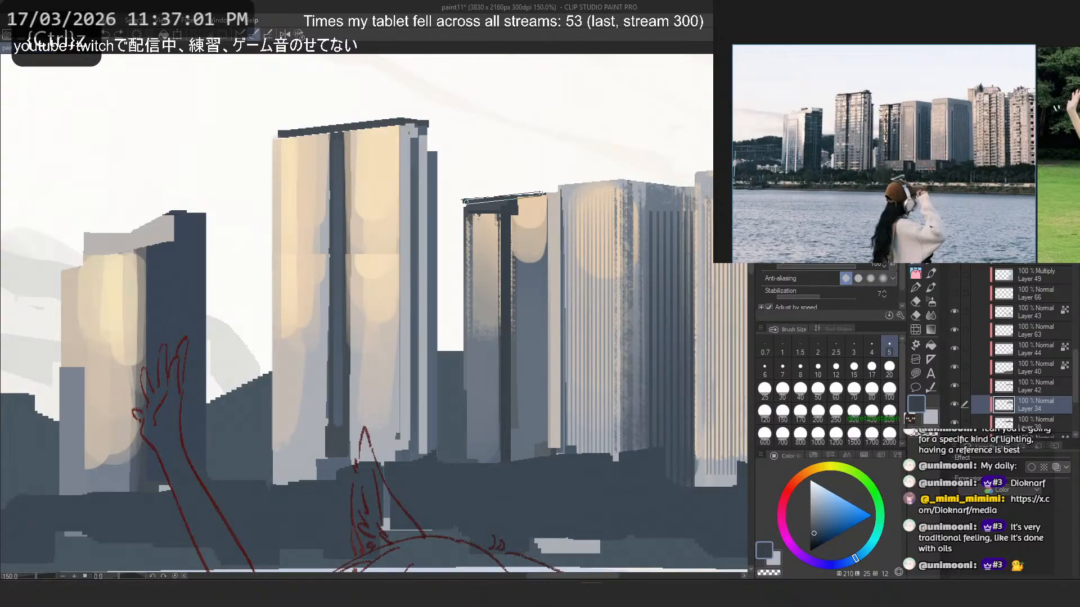
shift+click(545, 194)
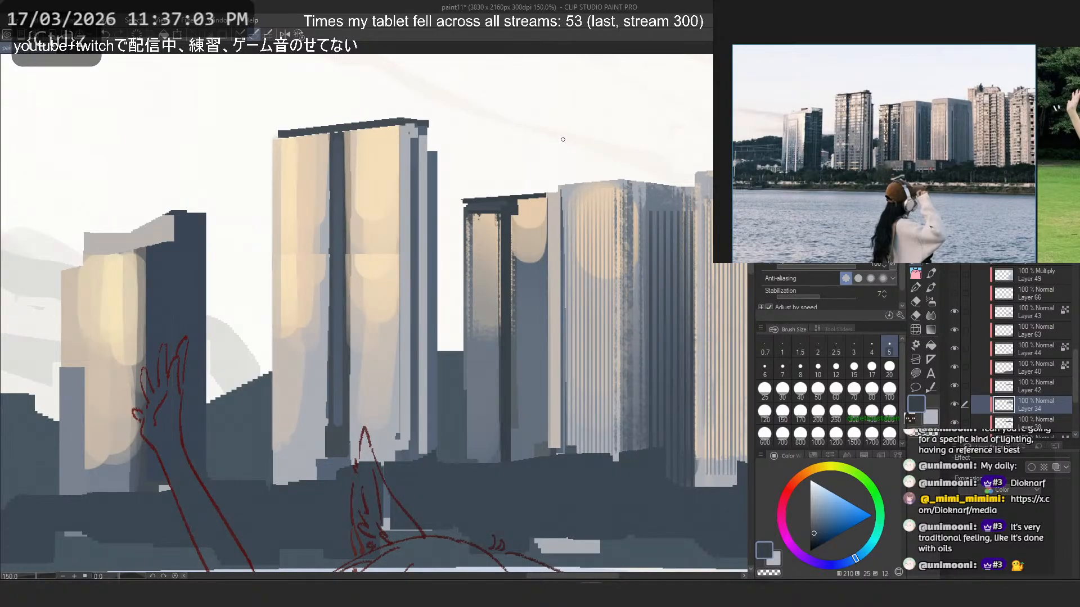
alt+click(556, 181)
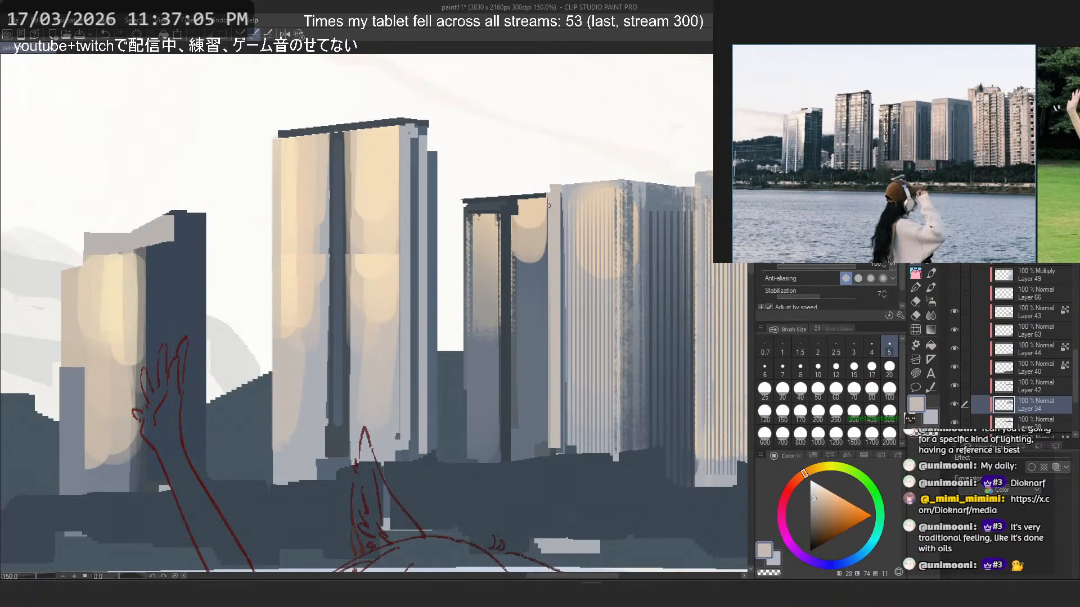
key(ctrl+z)
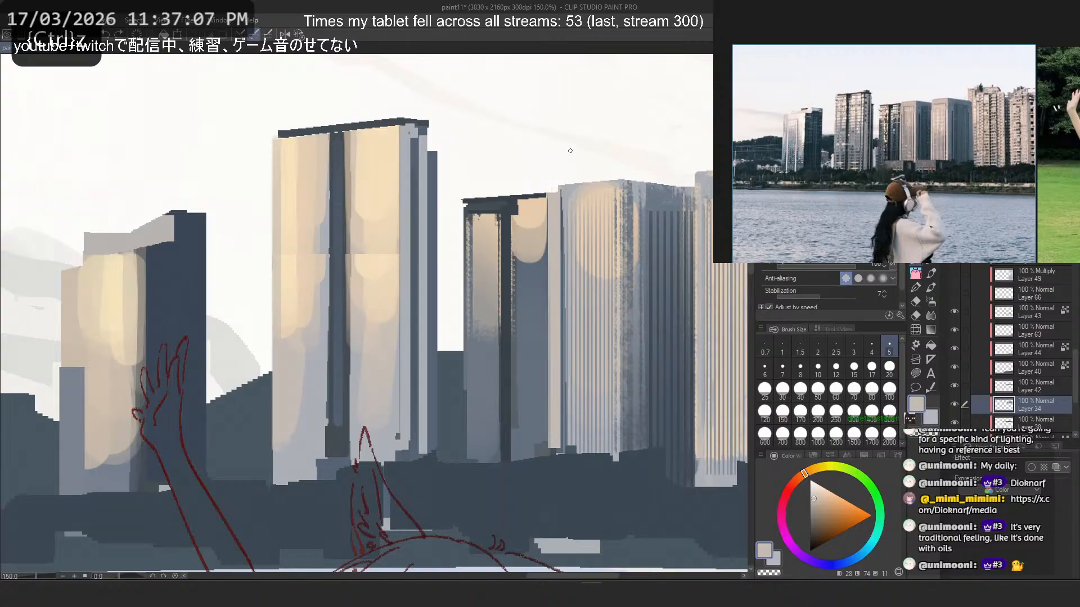
alt+click(547, 195)
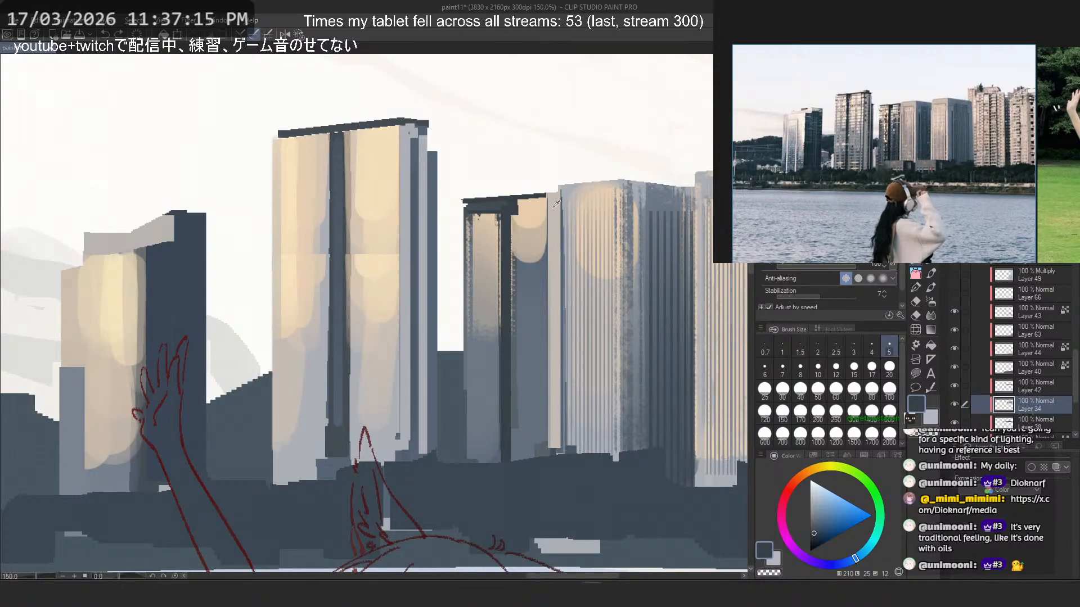
- Save the illustration with the extended roof band
scroll(457, 189, down, 7)
scroll(523, 189, up, 6)
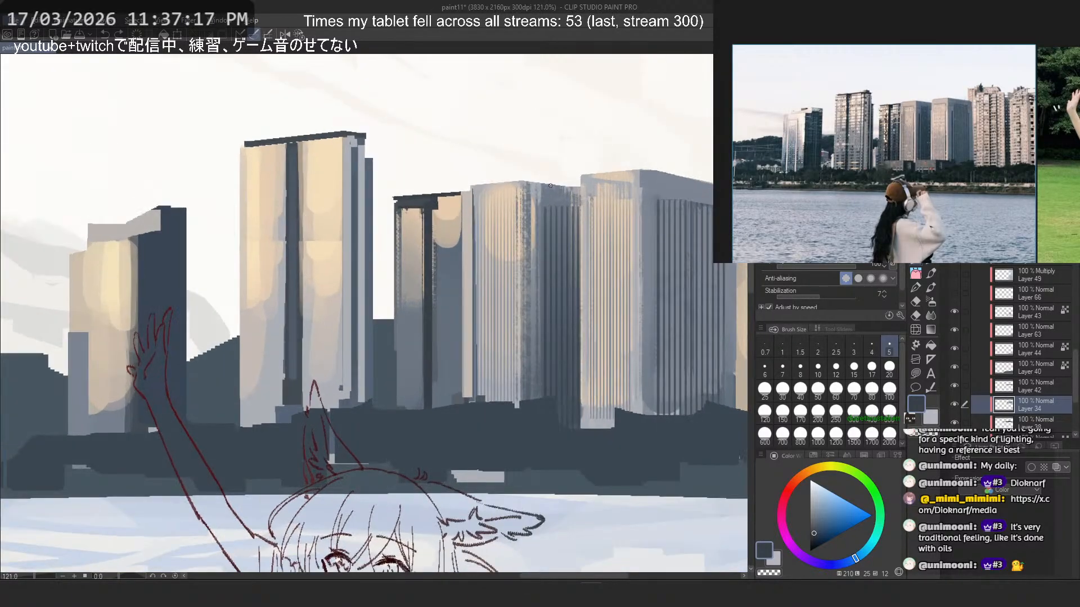
mouse_move(558, 167)
mouse_down()
mouse_move(532, 196)
mouse_move(561, 356)
mouse_up()
scroll(532, 196, up, 1)
key(ctrl+z)
key(ctrl+s)
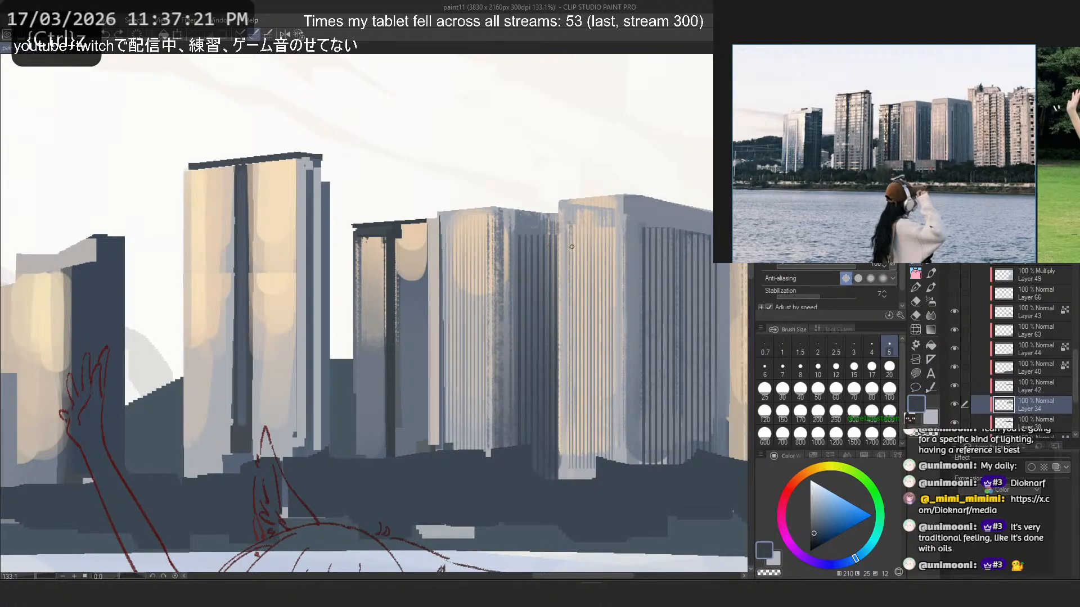
- Try a sampled peach strip down the left edge of the large ribbed tower at brush size 20
key(b)
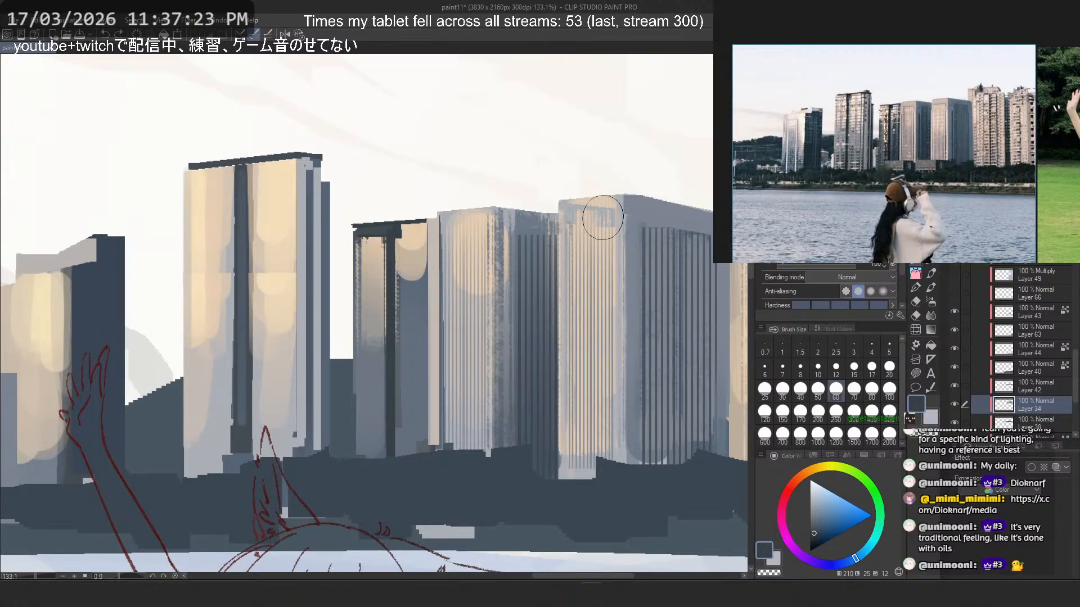
alt+click(595, 202)
click(765, 369)
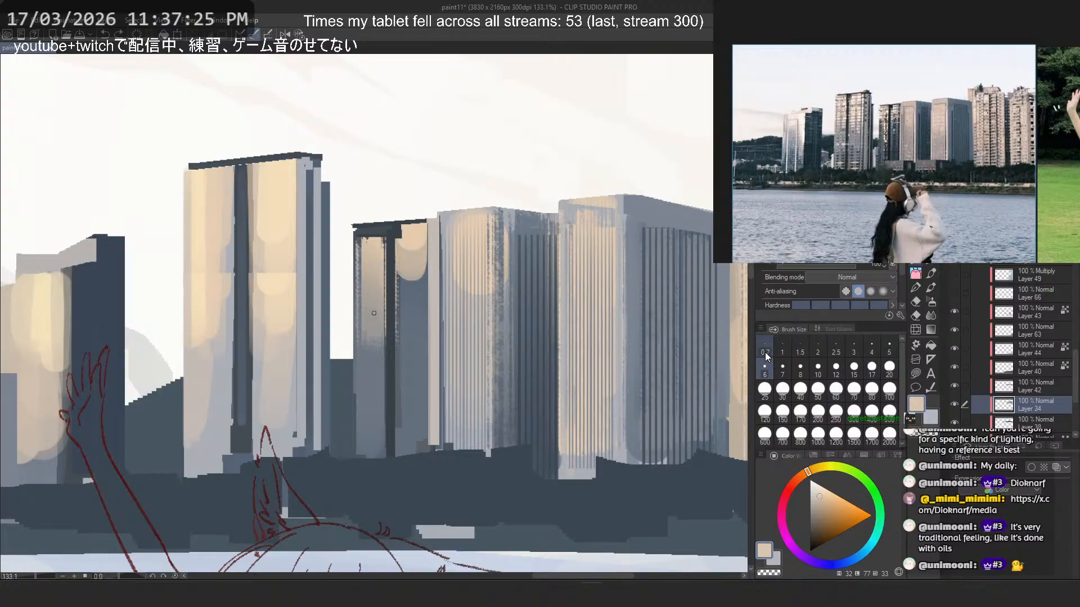
click(890, 369)
drag(565, 206, 567, 470)
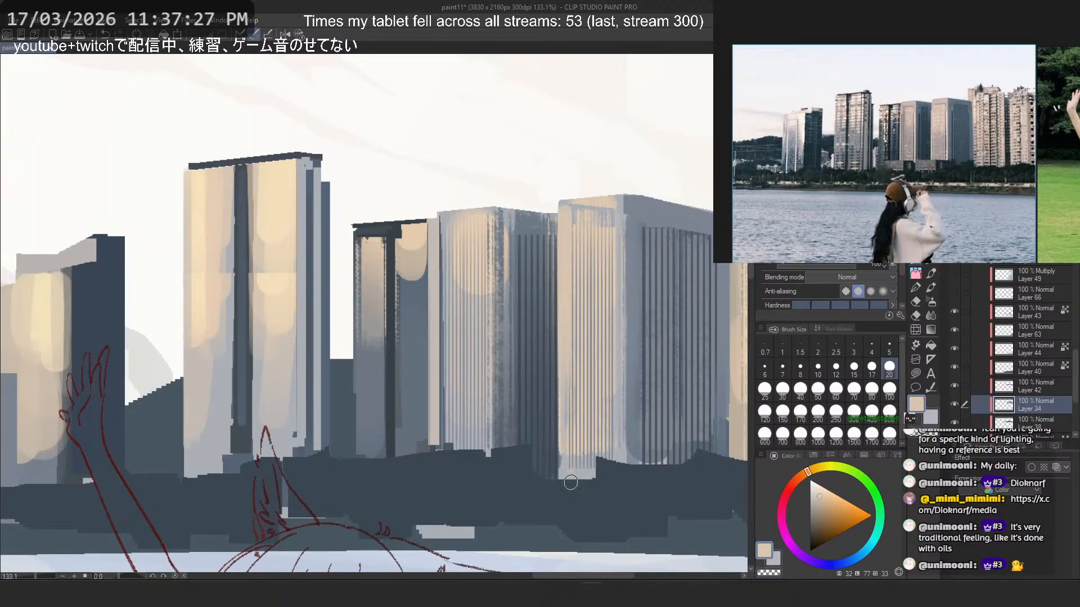
key(ctrl+z)
- Paint peach strips down the left edge and front corner of the large ribbed tower's lit face at brush size 17
click(871, 368)
drag(565, 211, 562, 425)
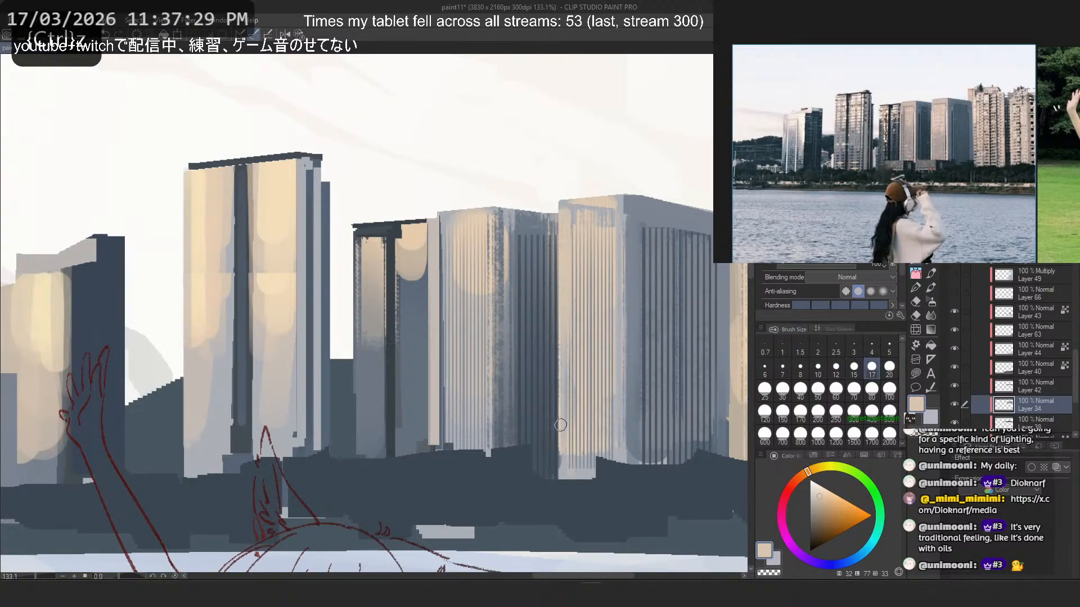
key(ctrl+z)
drag(562, 206, 563, 354)
key(ctrl+z)
key(ctrl+z)
drag(564, 206, 565, 388)
key(ctrl+z)
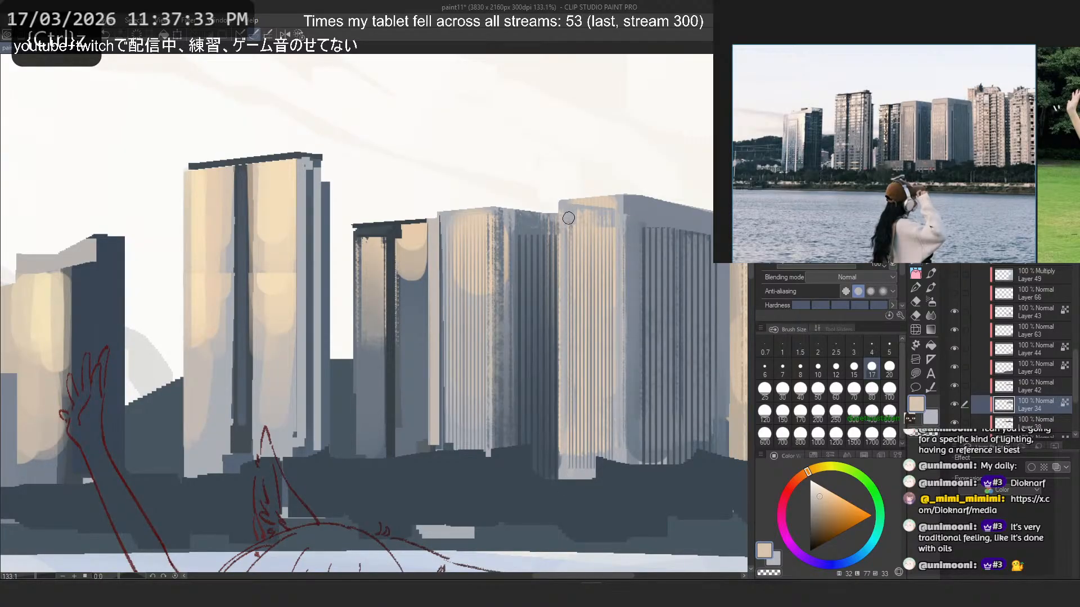
drag(566, 203, 561, 416)
key(ctrl+z)
drag(622, 198, 621, 422)
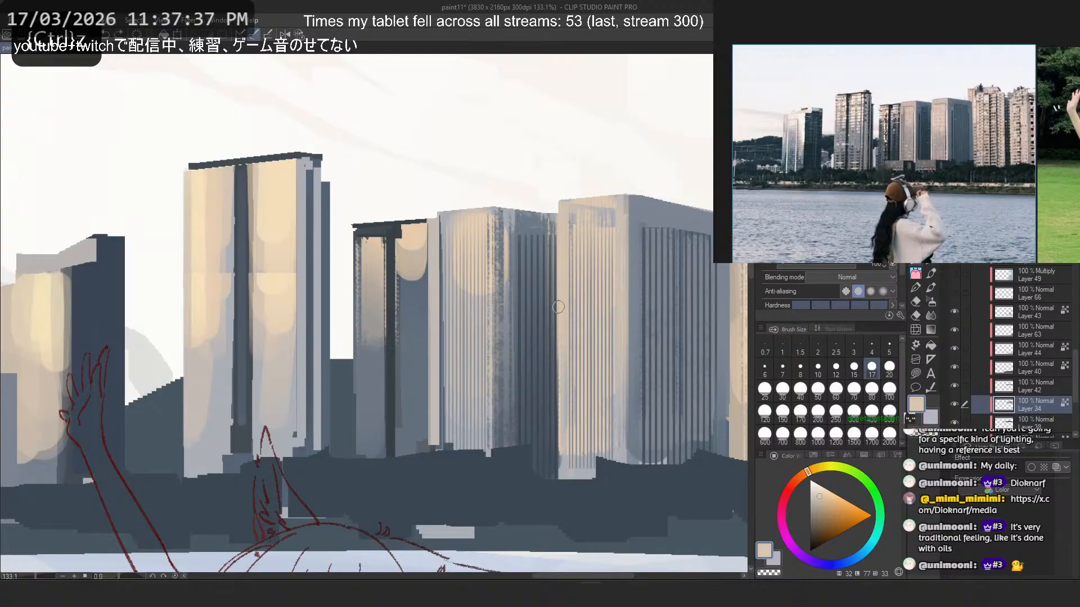
- Try widening the peach strip past the large ribbed tower's left edge at brush size 17
drag(557, 268, 554, 486)
key(ctrl+z)
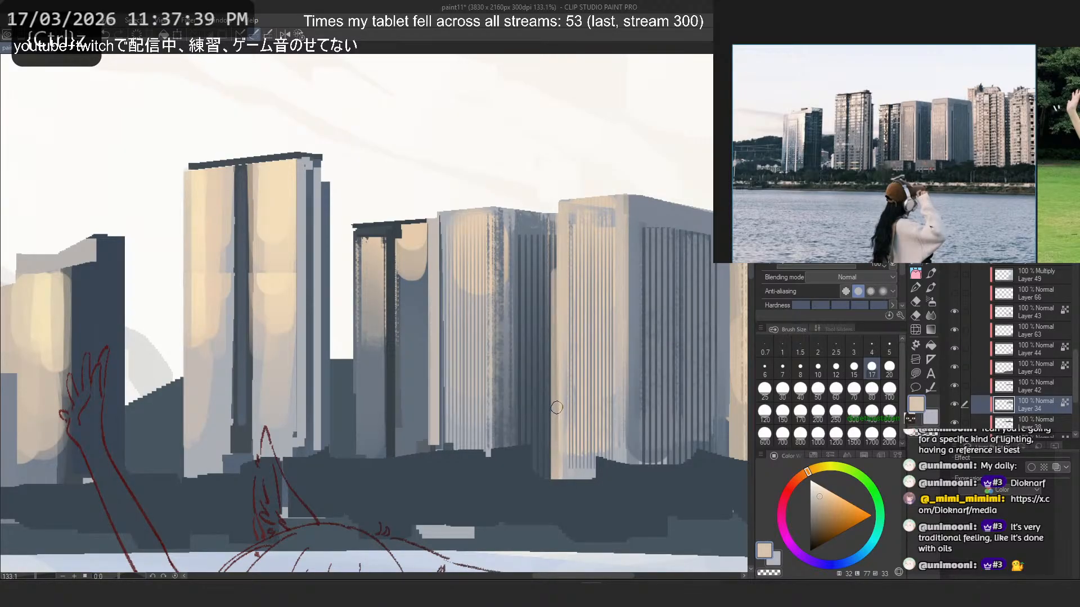
key(ctrl+z)
drag(555, 247, 554, 481)
key(ctrl+z)
- Sharpen the left edge and front corner of the large ribbed tower with straight peach lines at pen size 5
key(p)
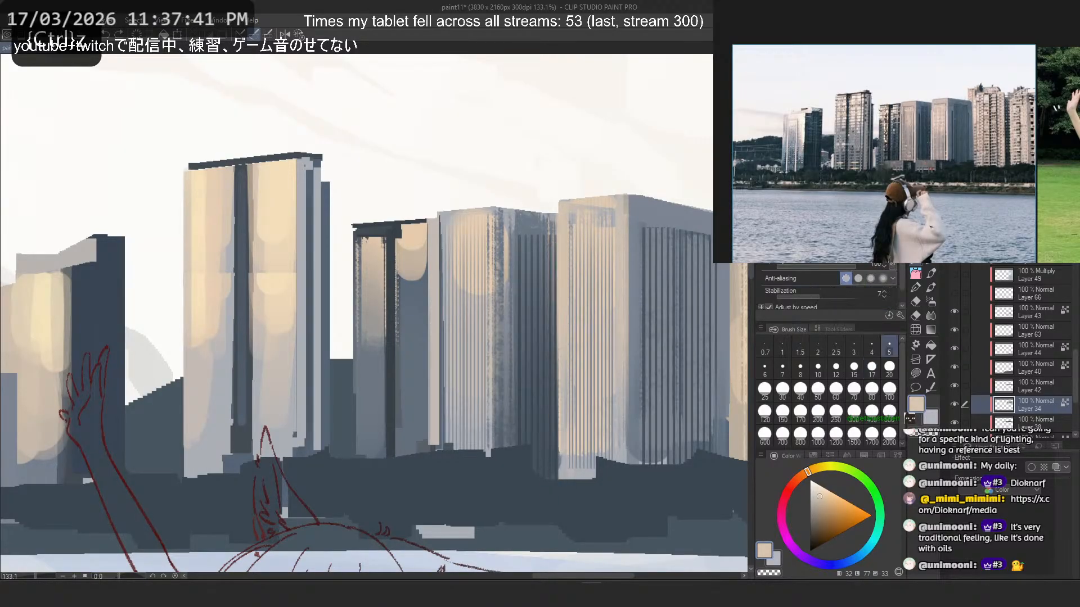
mouse_move(557, 239)
mouse_down()
mouse_move(556, 480)
mouse_move(556, 333)
mouse_move(556, 450)
mouse_up()
key(ctrl+z)
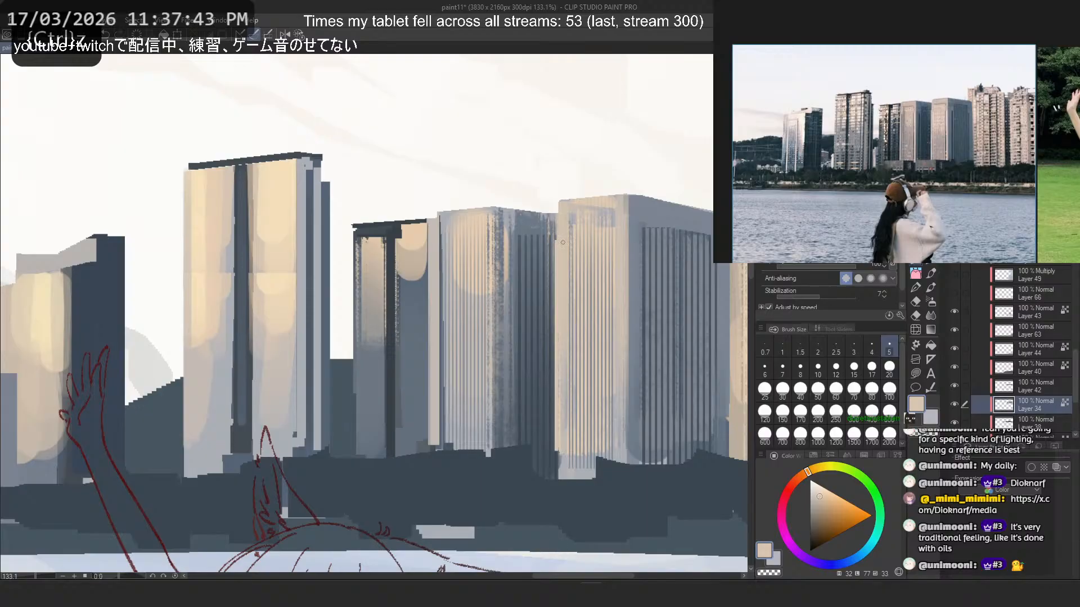
drag(629, 234, 628, 463)
key(ctrl+z)
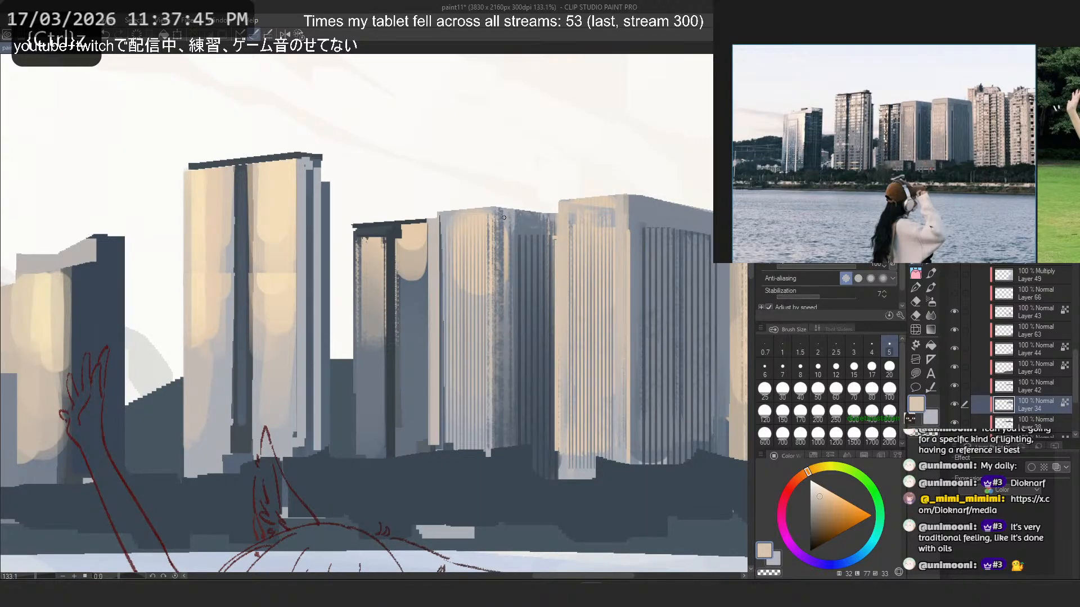
- Try a peach strip along the front corner of the smaller ribbed tower with the size 5 pen and size 17 brush
drag(502, 233, 502, 449)
key(ctrl+z)
key(b)
drag(490, 215, 499, 321)
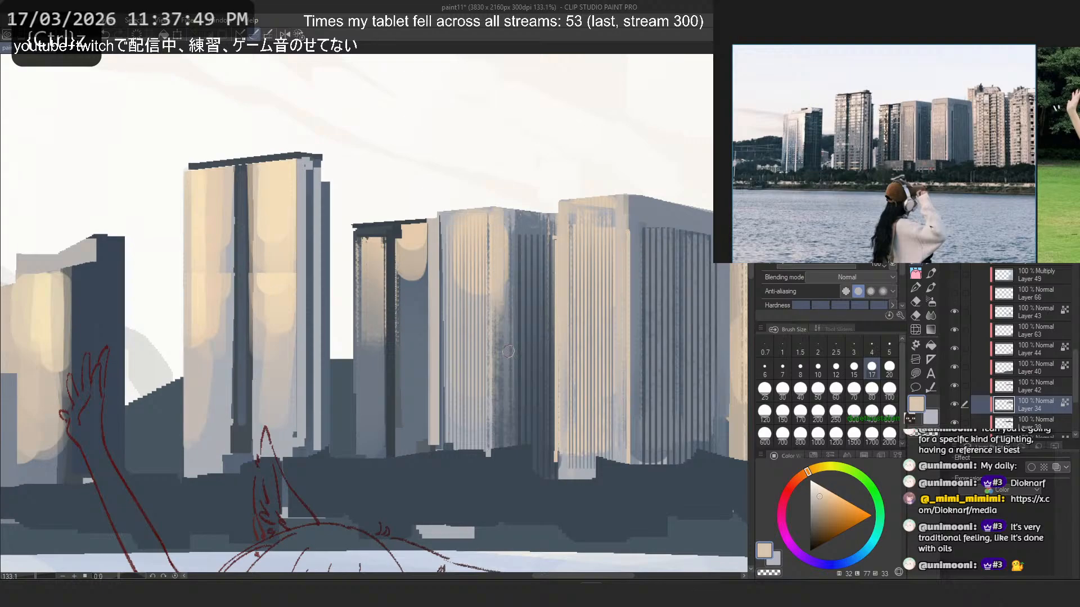
key(ctrl+z)
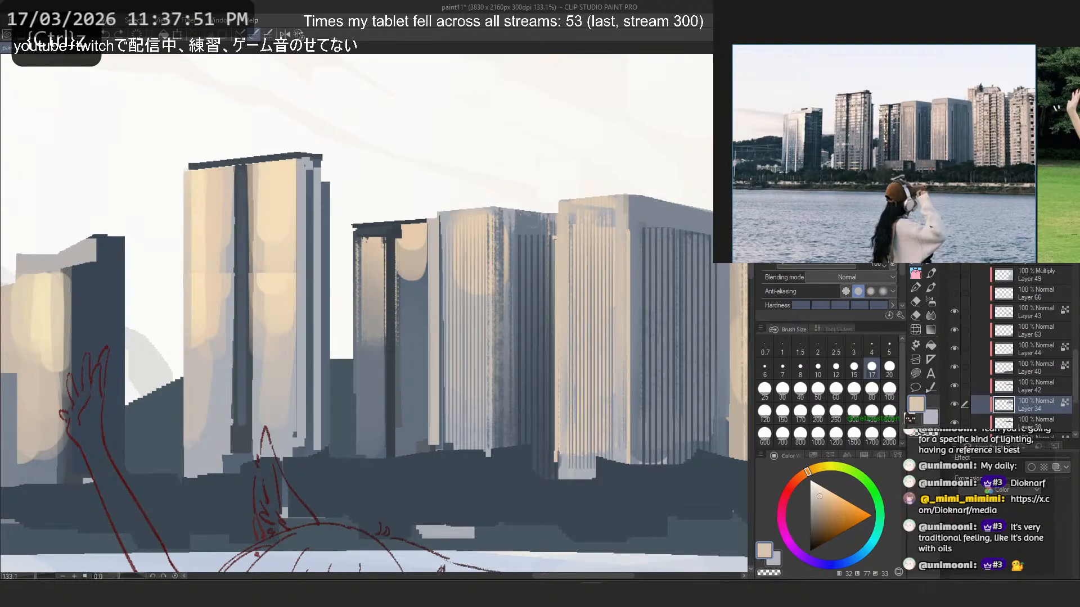
- Paint sampled pale peach strips down the left edge and front corner of the smaller ribbed tower at brush size 17
drag(442, 225, 443, 284)
key(ctrl+z)
alt+click(417, 313)
mouse_move(434, 224)
mouse_down()
mouse_move(437, 495)
mouse_move(430, 253)
mouse_move(430, 455)
mouse_up()
alt+click(564, 253)
key(ctrl+z)
mouse_move(445, 230)
mouse_down()
mouse_move(446, 448)
mouse_move(437, 450)
mouse_up()
key(ctrl+z)
key(ctrl+z)
key(ctrl+z)
drag(442, 236, 441, 456)
key(ctrl+z)
drag(495, 209, 497, 467)
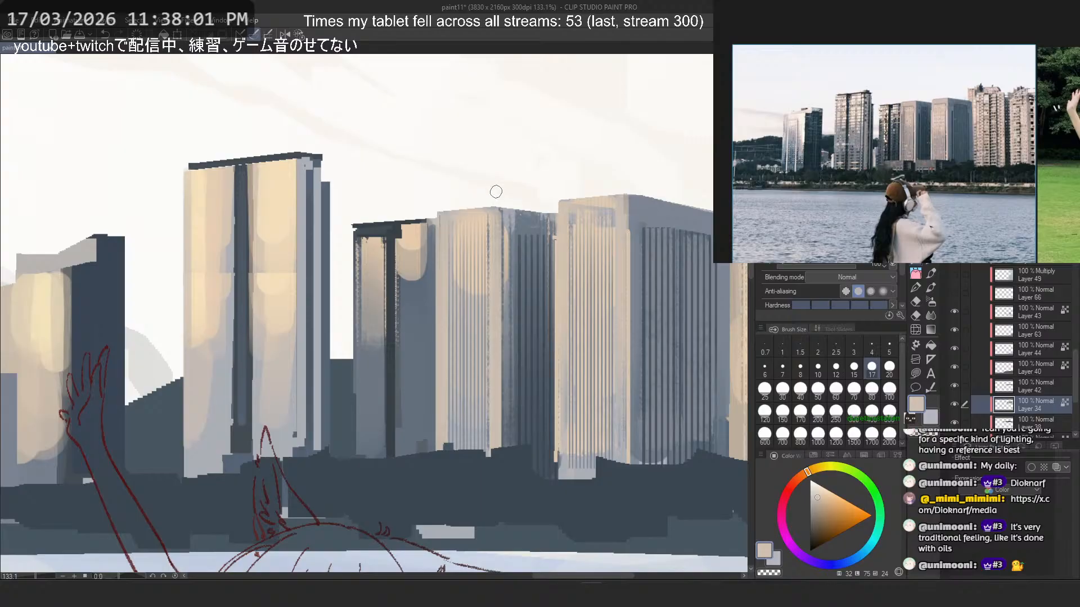
- Paint a sampled blue-grey strip on the shaded side of the smaller ribbed tower's corner, darkening it towards the base, at brush size 17
alt+click(508, 224)
drag(511, 211, 510, 416)
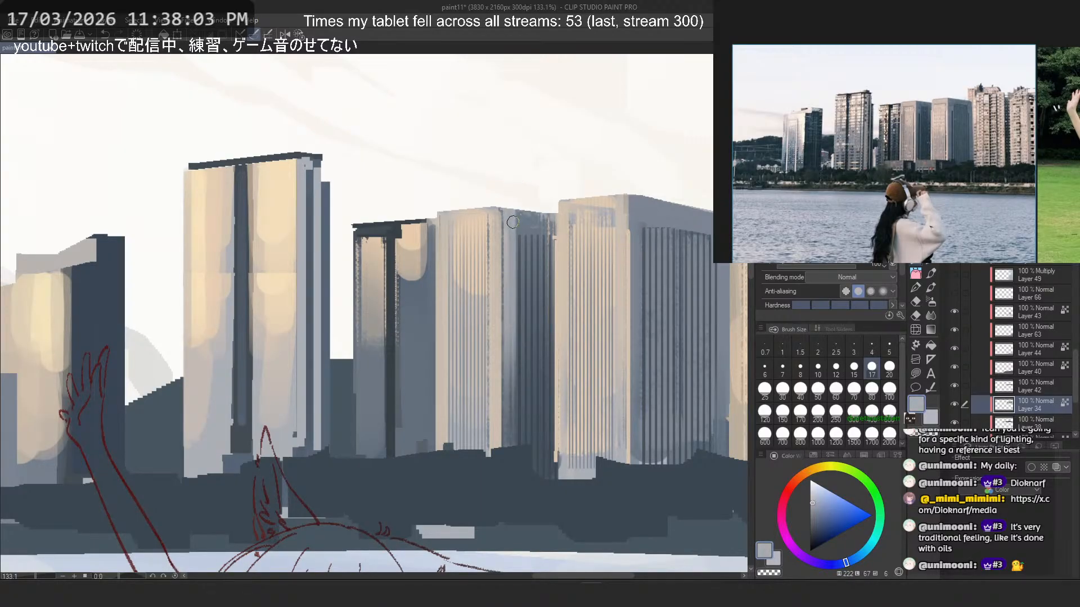
key(ctrl+z)
drag(509, 221, 507, 376)
alt+click(516, 218)
drag(509, 214, 508, 320)
key(ctrl+z)
alt+click(507, 291)
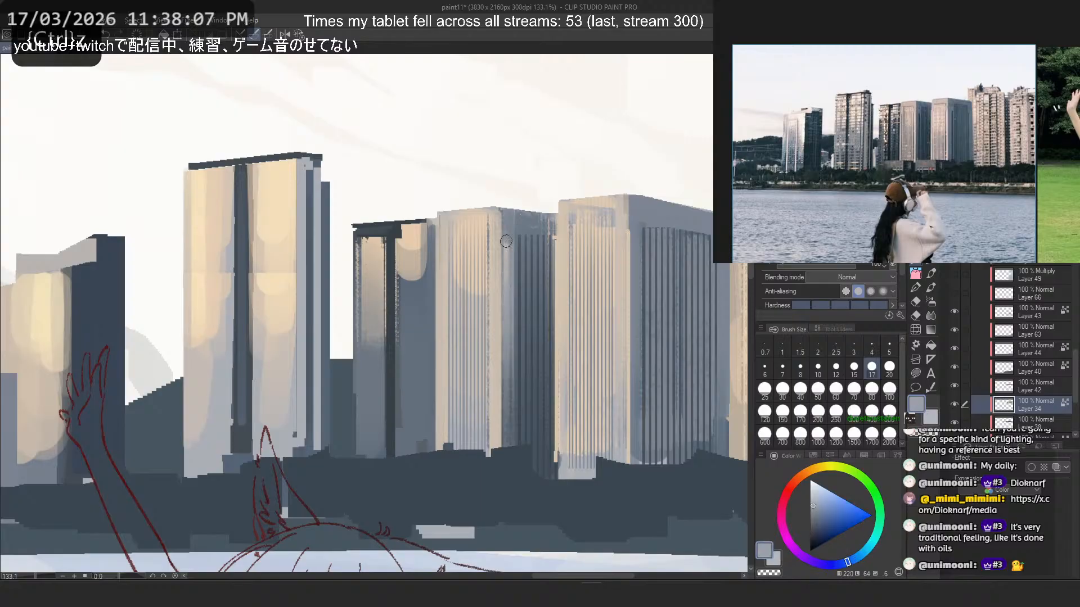
alt+click(523, 432)
drag(508, 431, 508, 226)
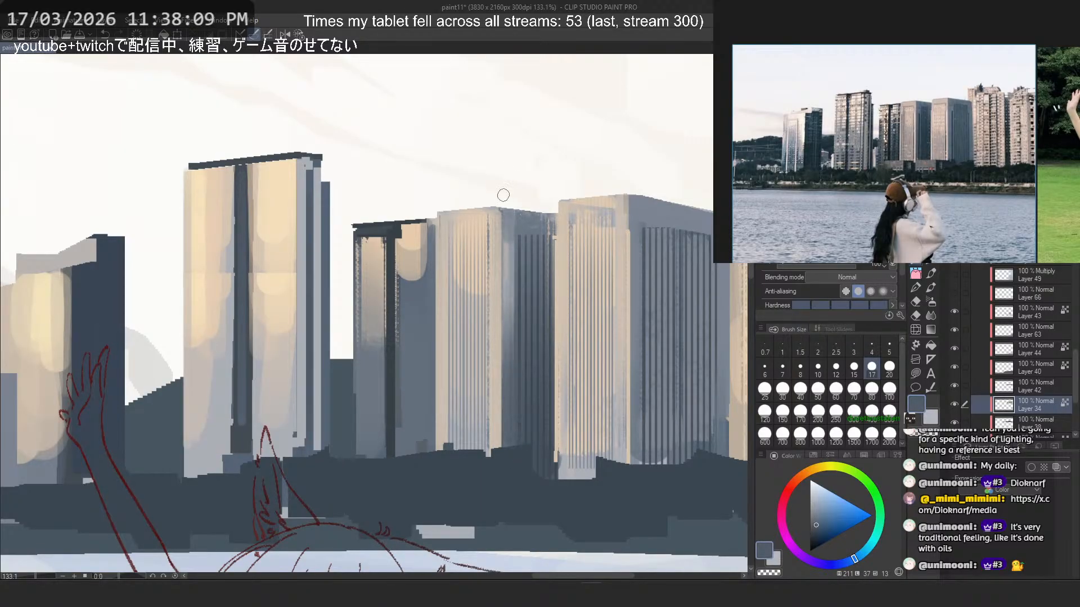
- Try dark blue-grey shading up from the base of the large ribbed tower's shaded side at brush sizes 17 and 100
drag(637, 465, 639, 333)
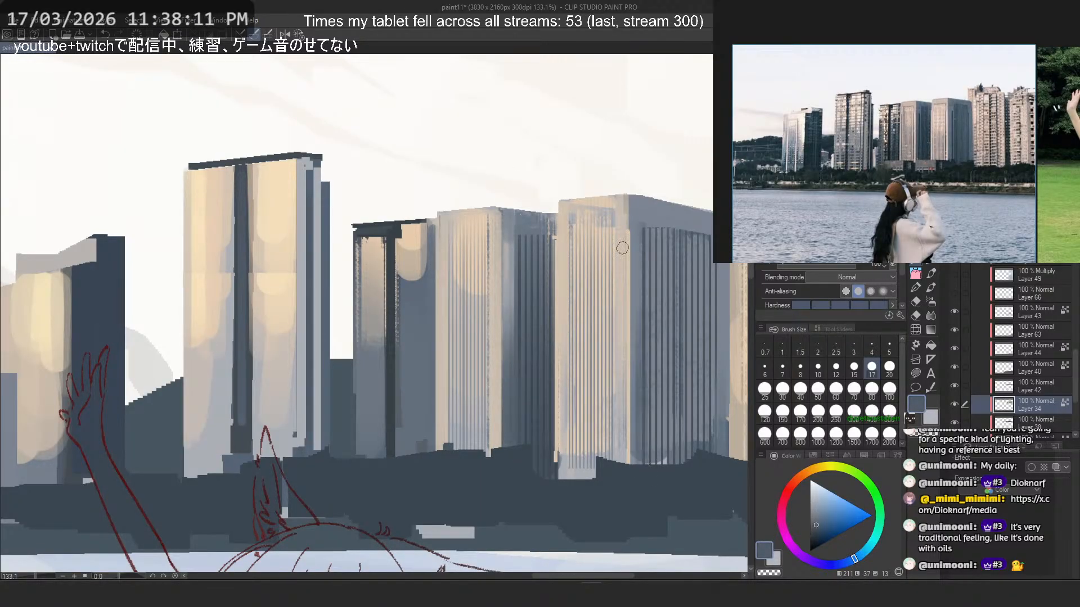
key(ctrl+z)
drag(634, 465, 634, 382)
key(ctrl+z)
click(800, 412)
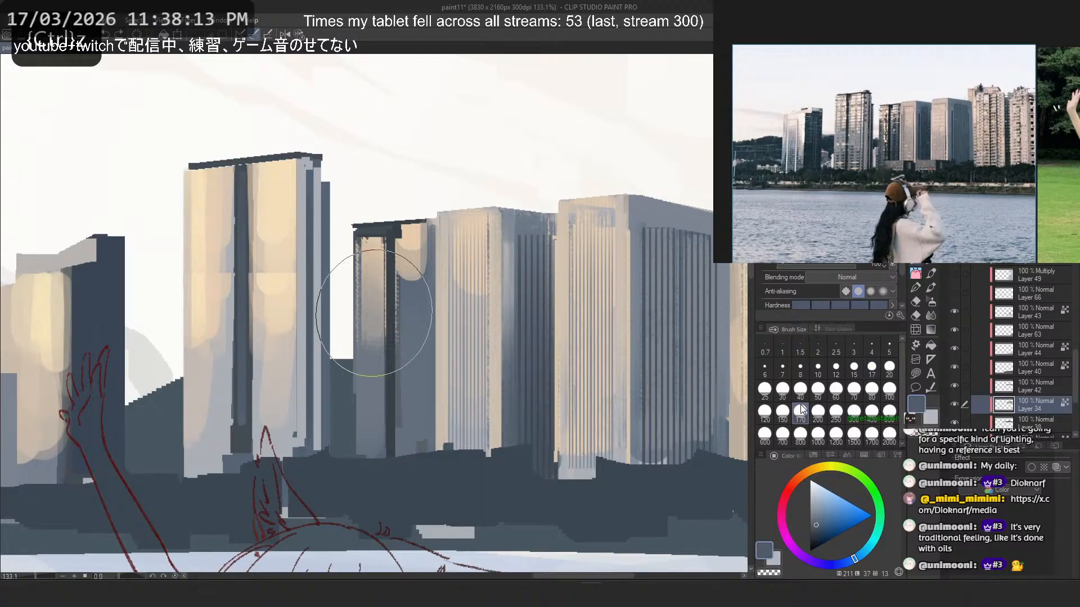
click(887, 389)
drag(670, 456, 669, 351)
key(ctrl+z)
drag(676, 483, 669, 346)
key(ctrl+z)
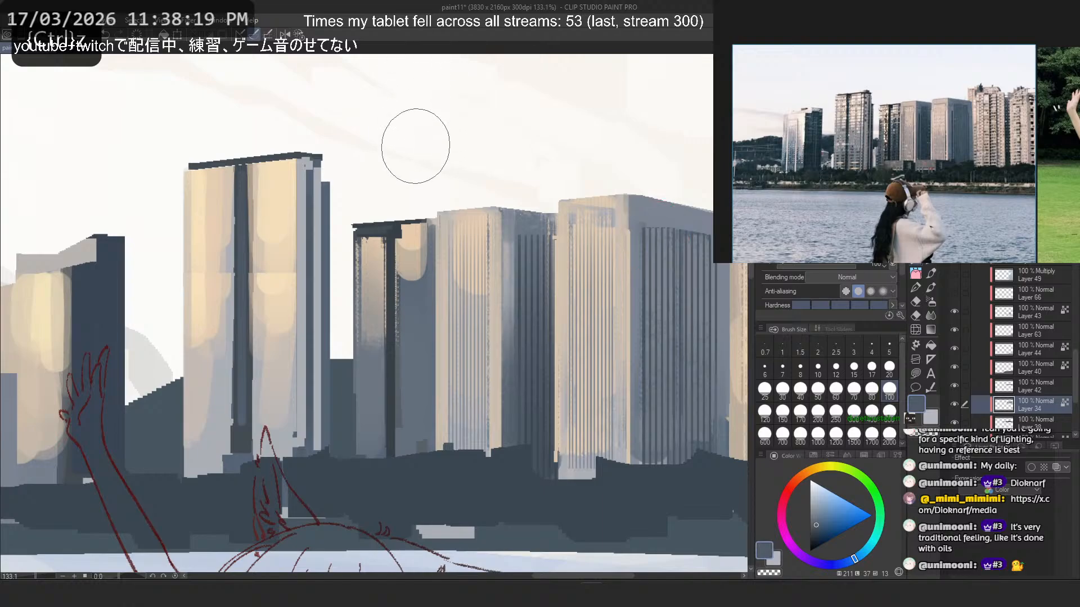
- Sharpen the left edge of the smaller ribbed tower with a straight sampled peach line at pen size 5
alt+click(588, 217)
click(782, 388)
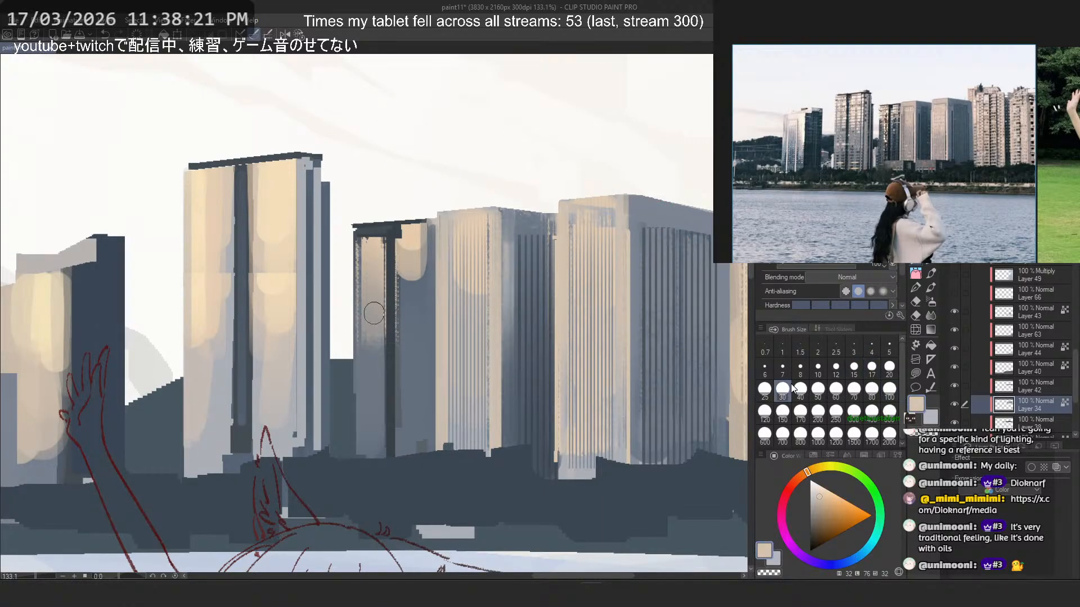
key(ctrl+z)
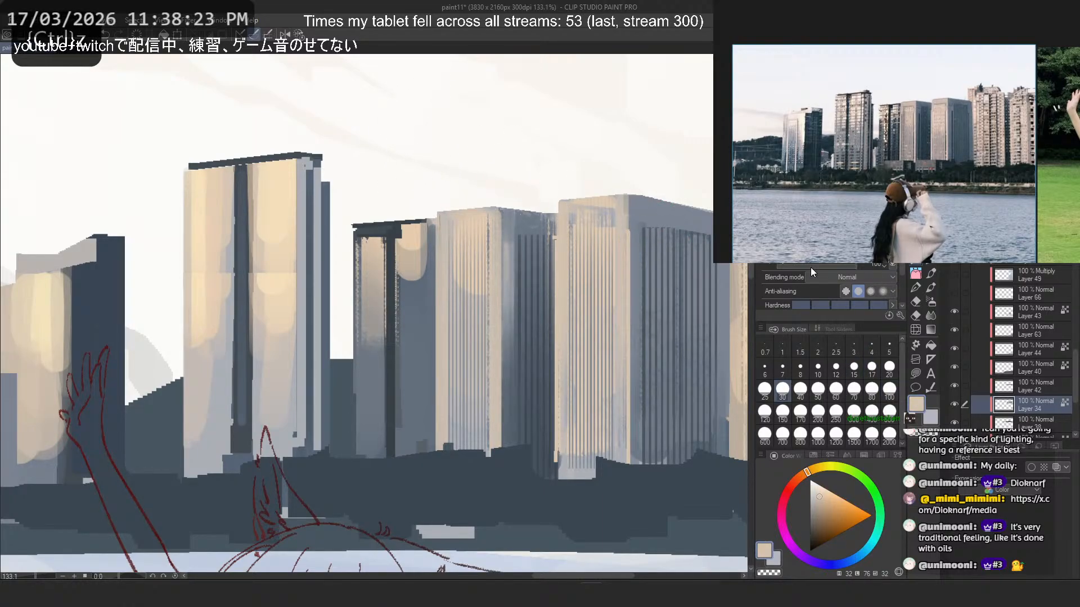
click(809, 237)
drag(434, 258, 434, 452)
key(ctrl+z)
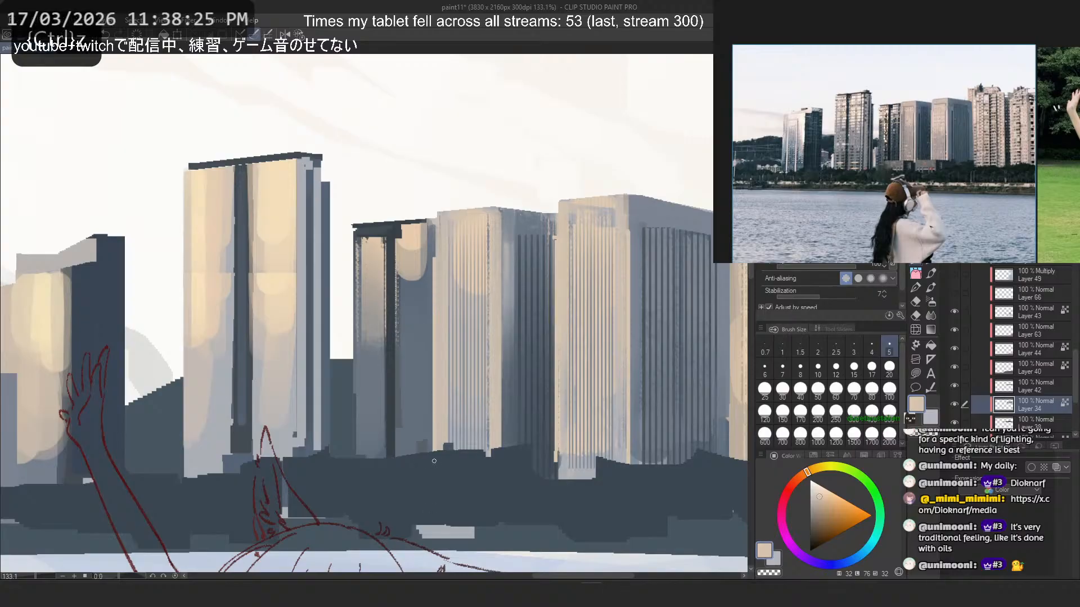
- Sharpen the left edge and front corner of the smaller ribbed tower with straight lines, touching up its roofline in sampled blue-grey, at pen size 5
key(ctrl+z)
drag(434, 244, 434, 452)
drag(501, 238, 501, 449)
alt+click(505, 231)
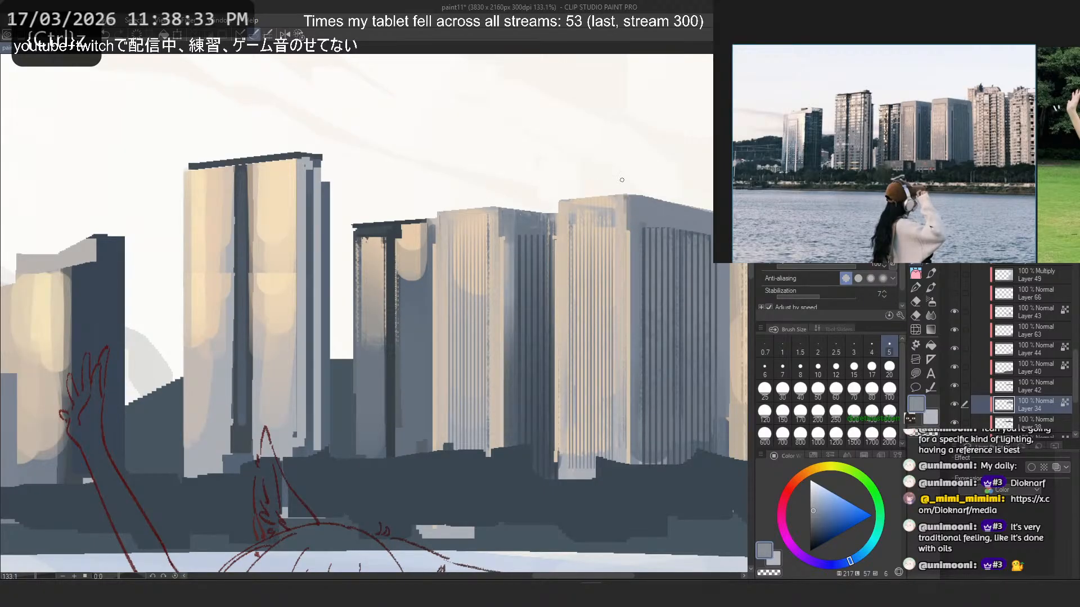
alt+click(556, 210)
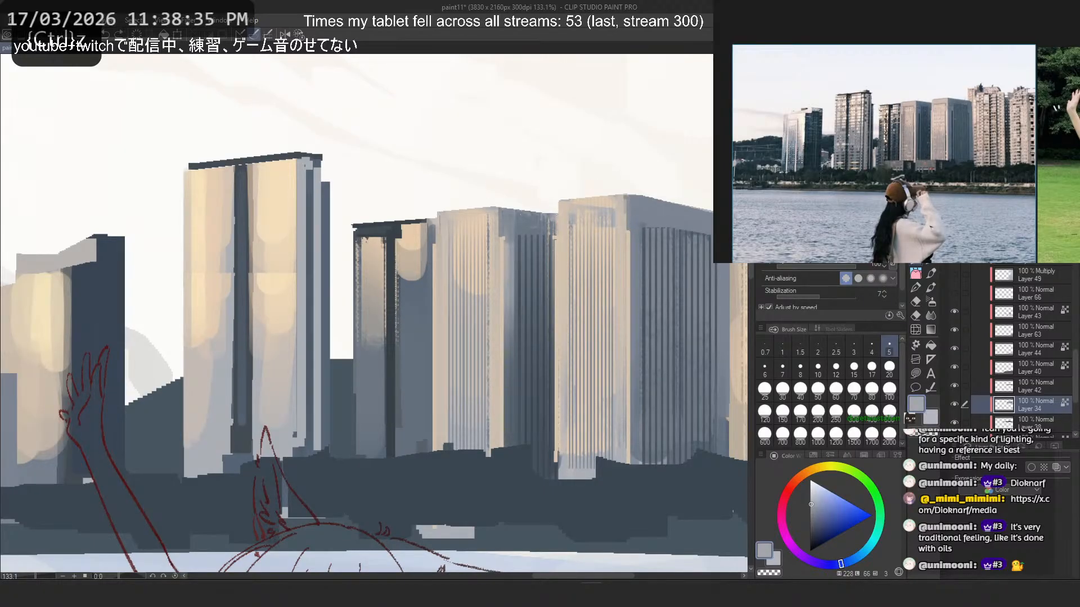
alt+click(547, 217)
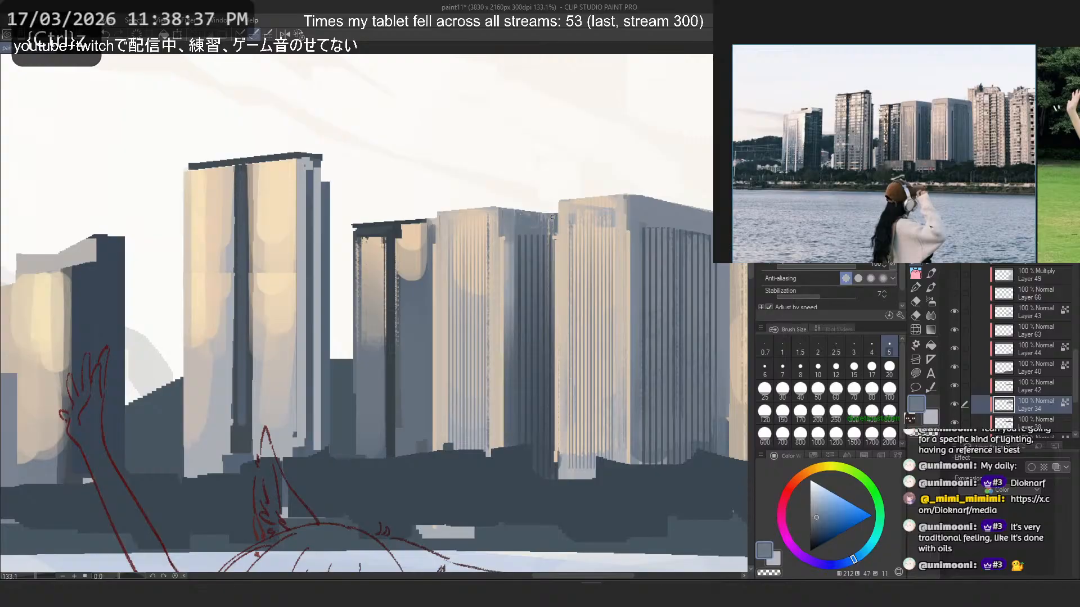
- Try broad sampled peach strips over the leftmost tower's front corner at pen sizes 70 and 40
scroll(522, 166, down, 2)
scroll(522, 166, down, 4)
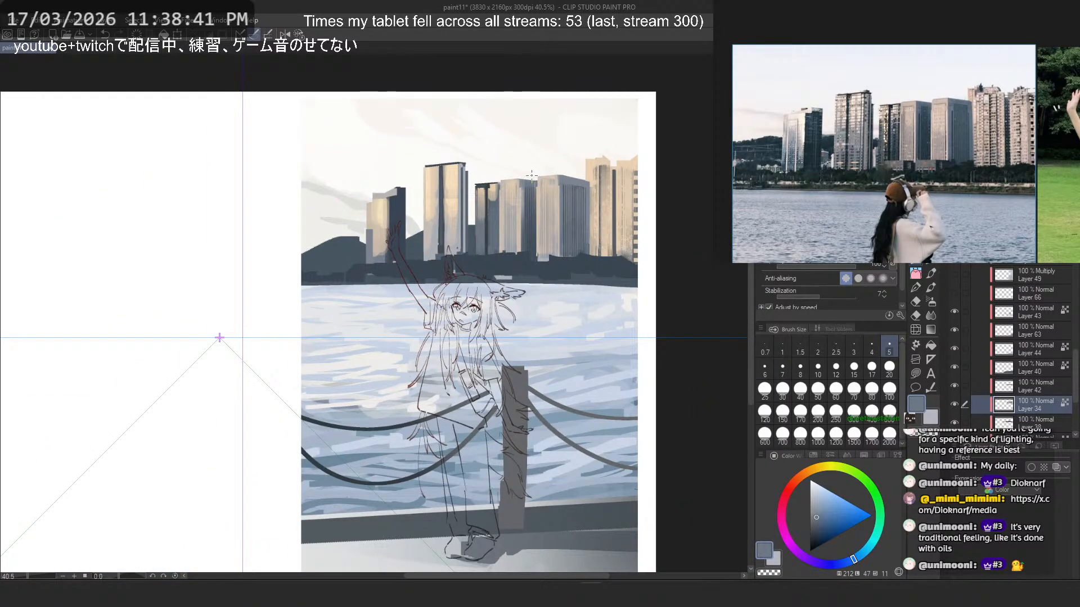
scroll(532, 190, up, 2)
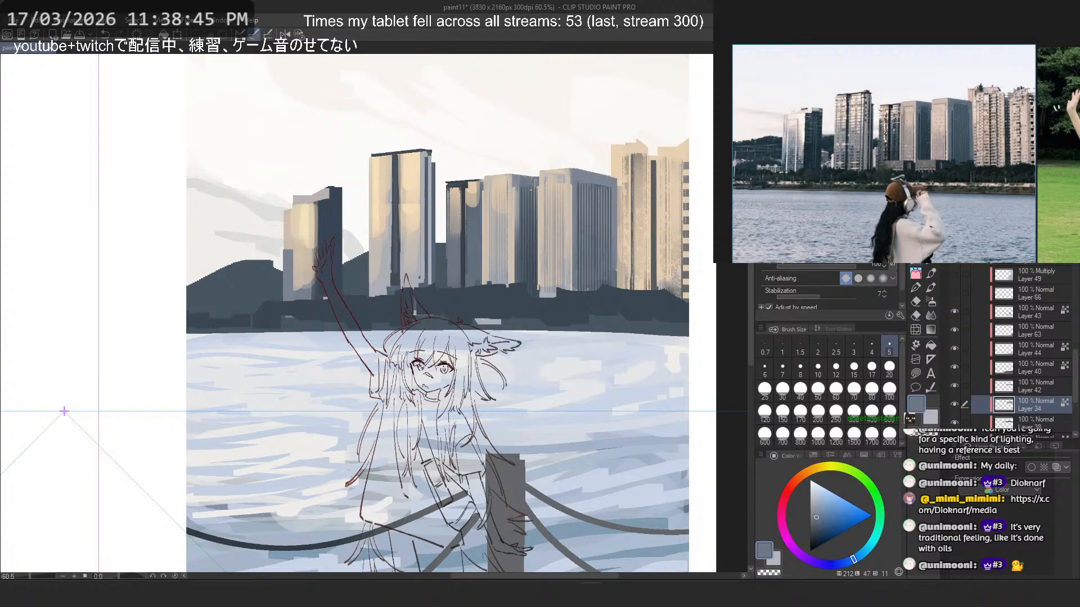
scroll(459, 196, up, 4)
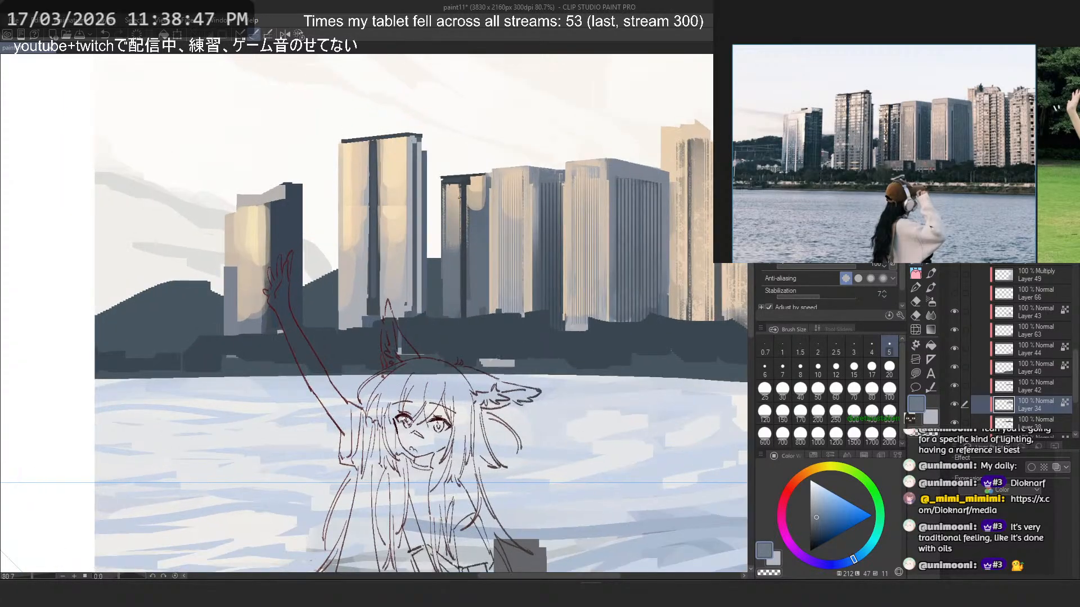
scroll(459, 196, down, 4)
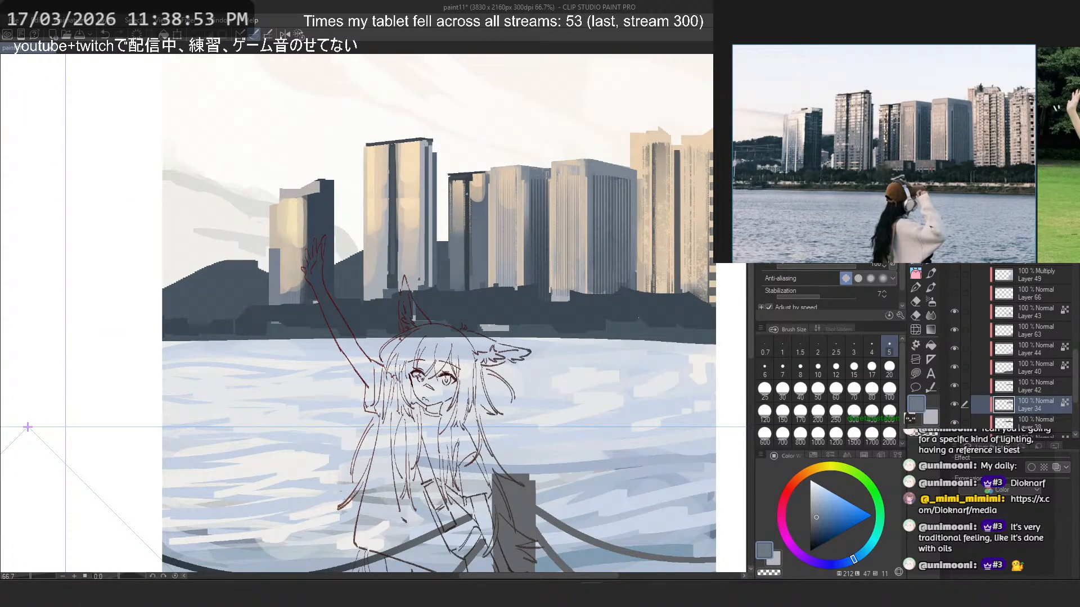
scroll(459, 195, up, 2)
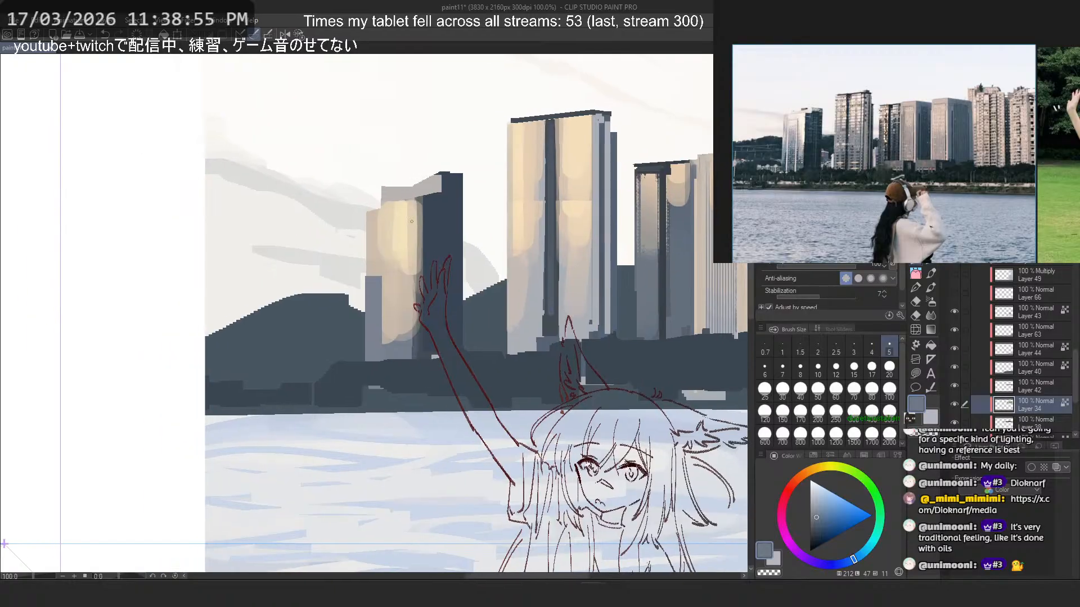
scroll(412, 223, up, 2)
alt+click(428, 221)
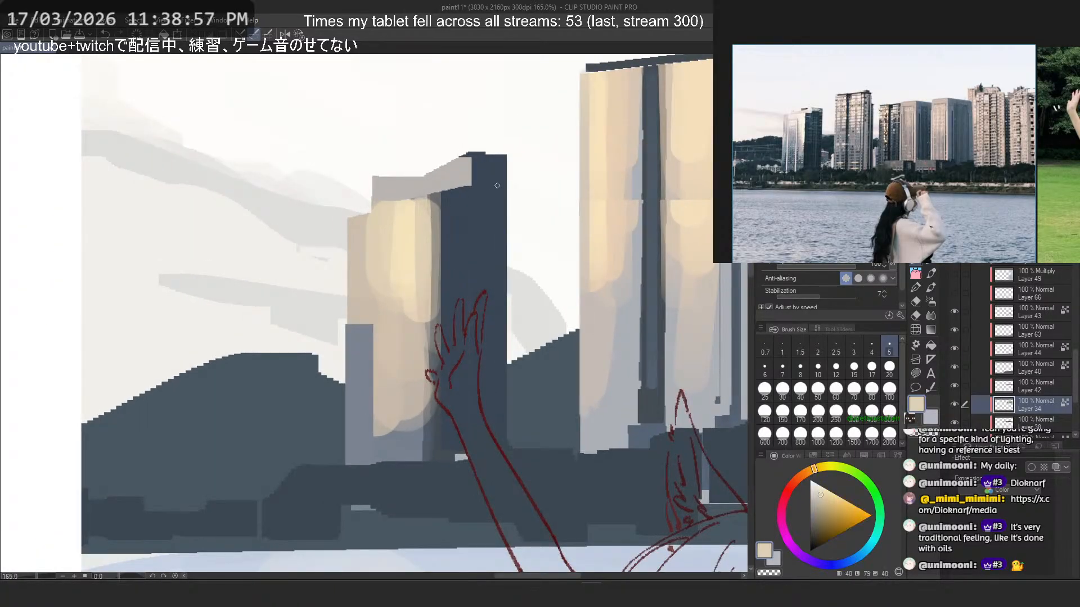
click(854, 388)
drag(448, 205, 447, 380)
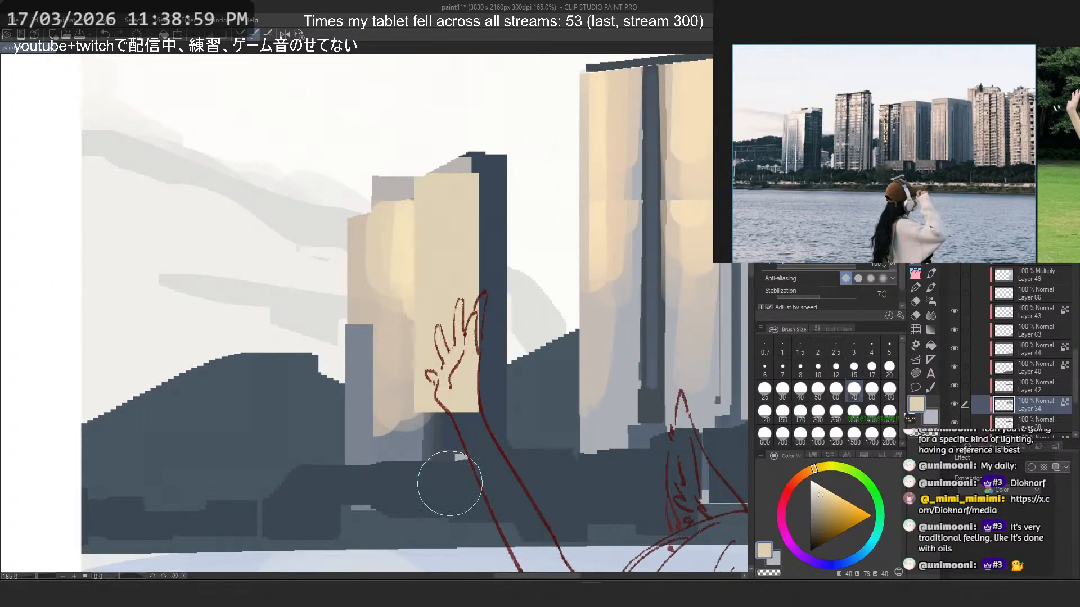
key(ctrl+z)
click(800, 388)
drag(440, 212, 441, 341)
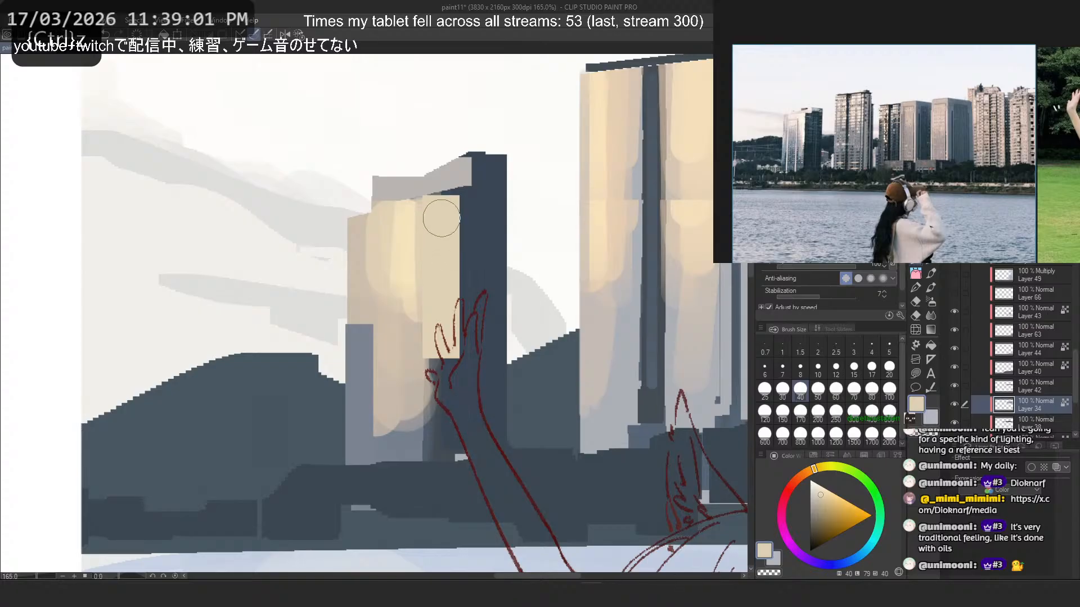
key(ctrl+z)
- Block in the leftmost tower's lit face and roof block with the sampled peach at pen size 40
drag(450, 174, 456, 369)
key(ctrl+z)
drag(413, 190, 414, 331)
drag(383, 194, 382, 268)
drag(420, 188, 420, 277)
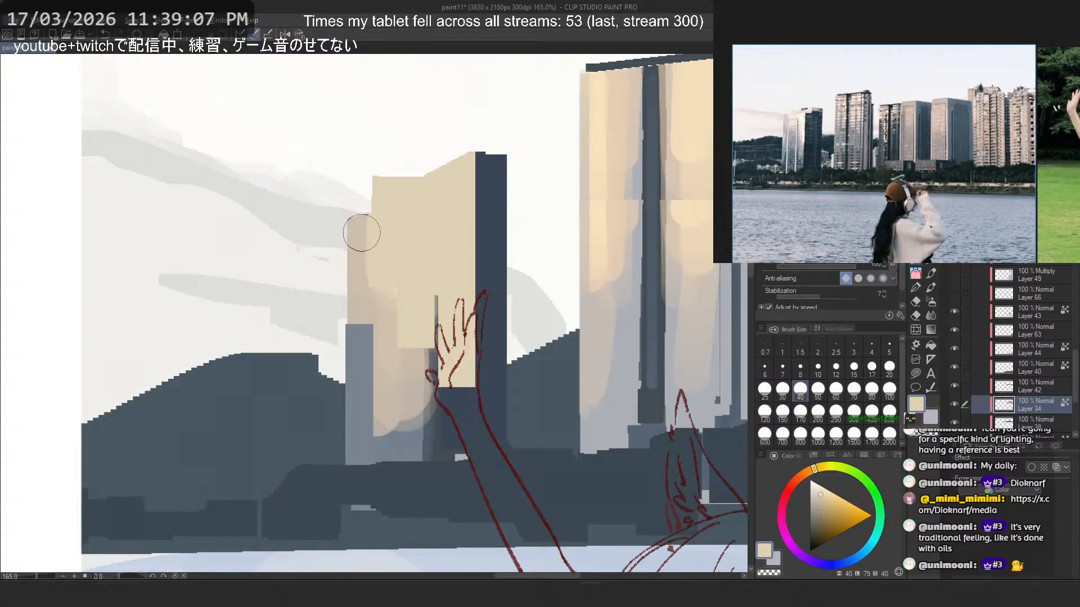
- Draw a thin slanted grey roof edge across the top of the leftmost tower's lit face at pen size 5, using a sampled grey
alt+click(412, 420)
click(836, 367)
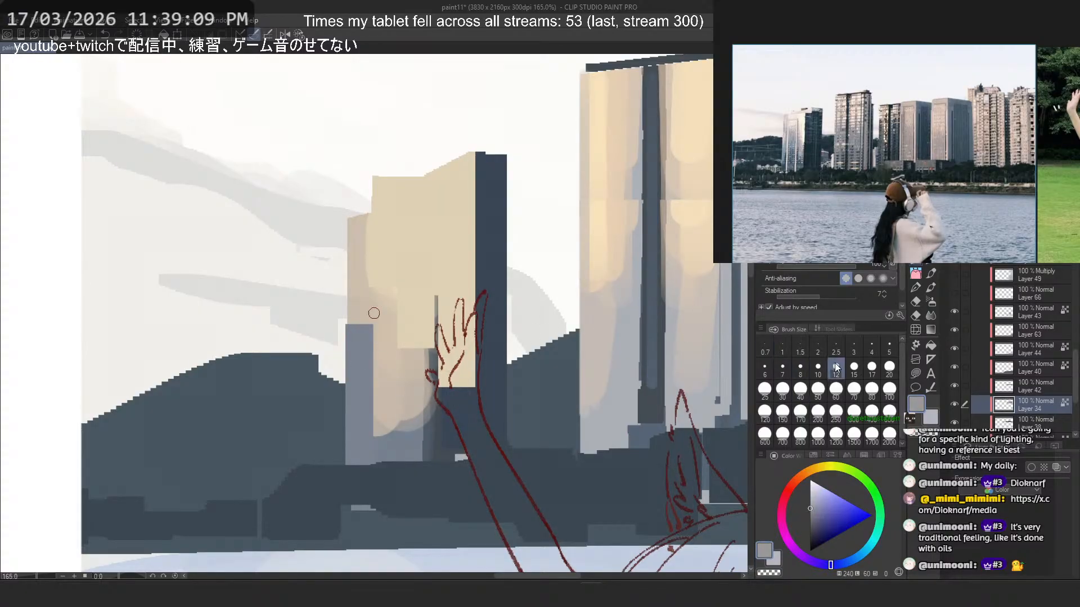
click(889, 344)
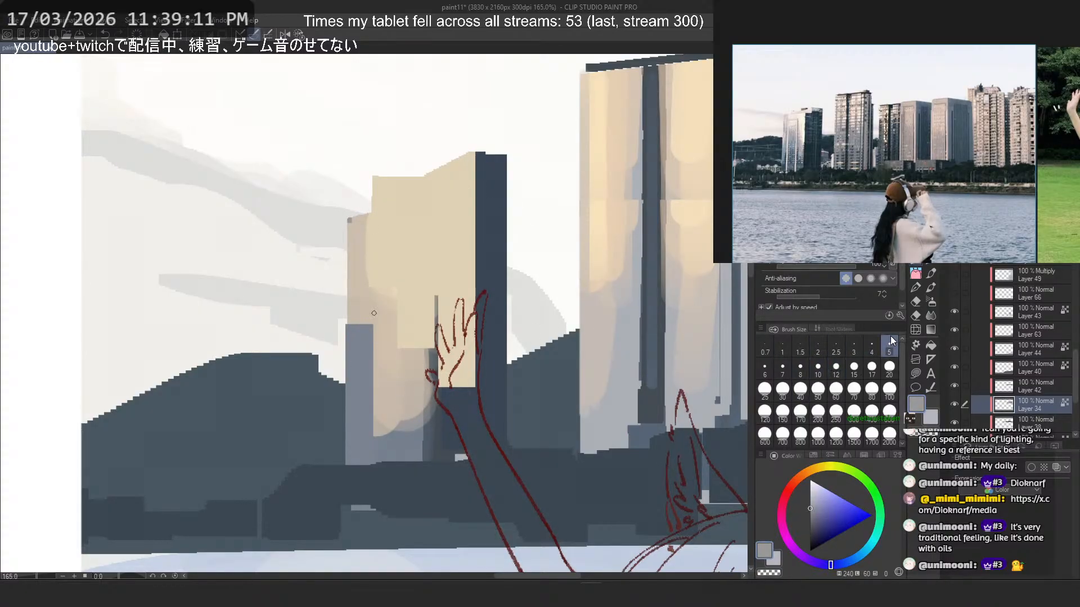
drag(349, 220, 435, 201)
key(ctrl+z)
drag(349, 220, 458, 189)
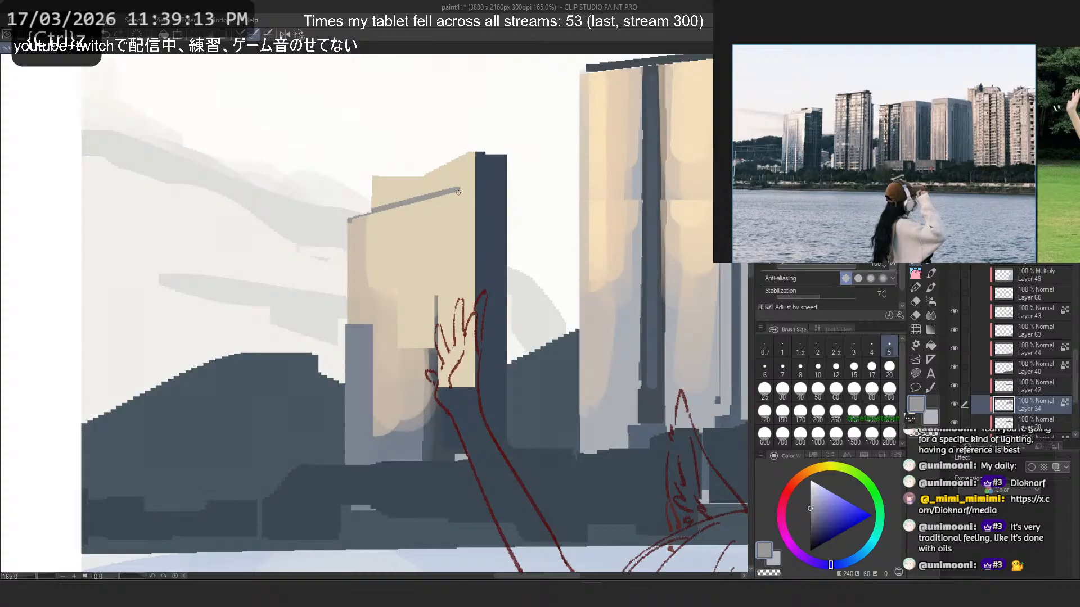
key(ctrl+z)
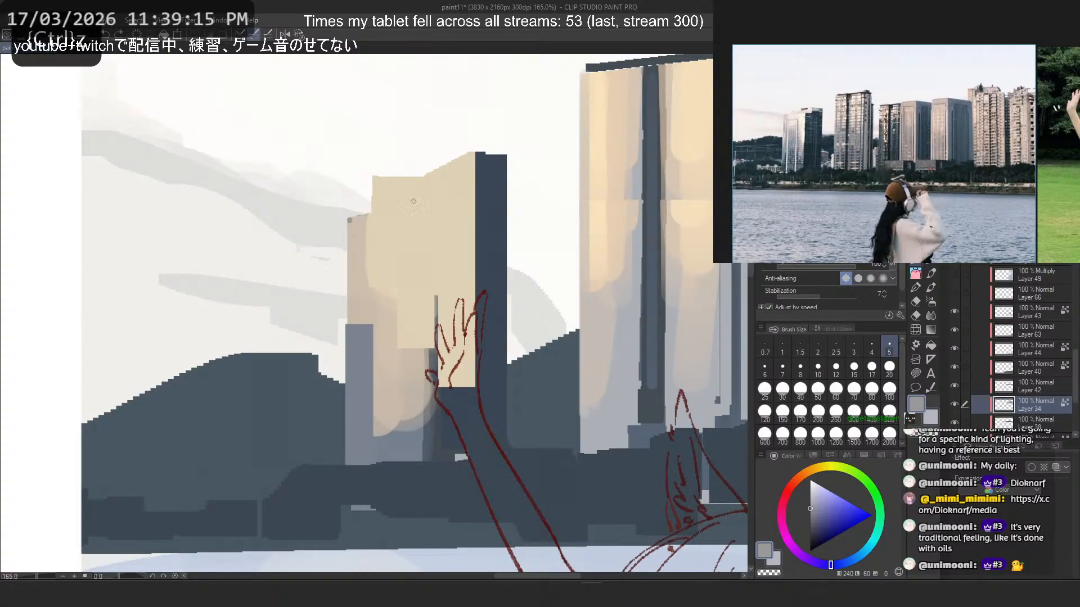
mouse_move(349, 220)
mouse_down()
mouse_move(448, 194)
mouse_move(462, 203)
mouse_move(454, 196)
mouse_move(474, 391)
mouse_up()
- Repaint the dark blue shaded side of the leftmost tower back to a straight front corner at pen size 12, using the sampled dark blue
alt+click(483, 201)
click(835, 366)
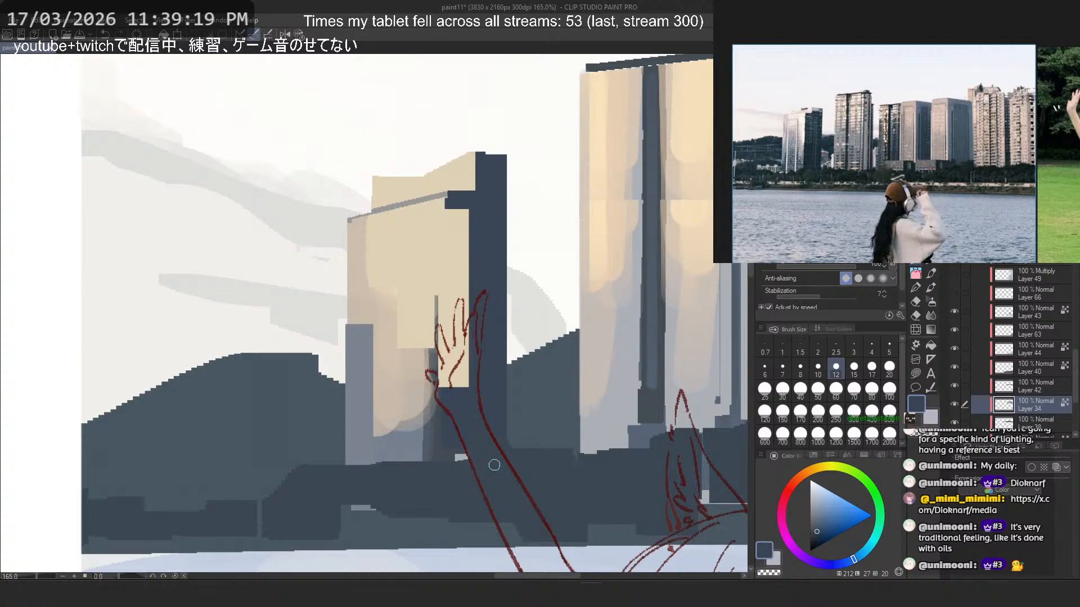
drag(468, 217, 472, 390)
mouse_move(460, 211)
mouse_down()
mouse_move(450, 398)
mouse_move(449, 239)
mouse_move(457, 408)
mouse_move(447, 248)
mouse_move(446, 390)
mouse_up()
key(ctrl+z)
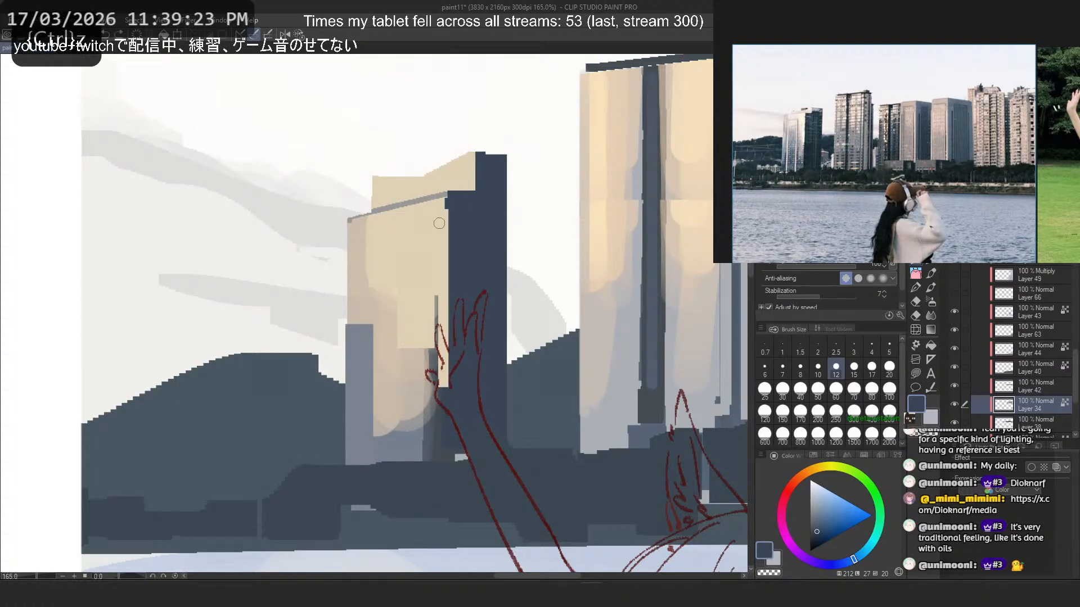
drag(448, 200, 451, 383)
key(ctrl+z)
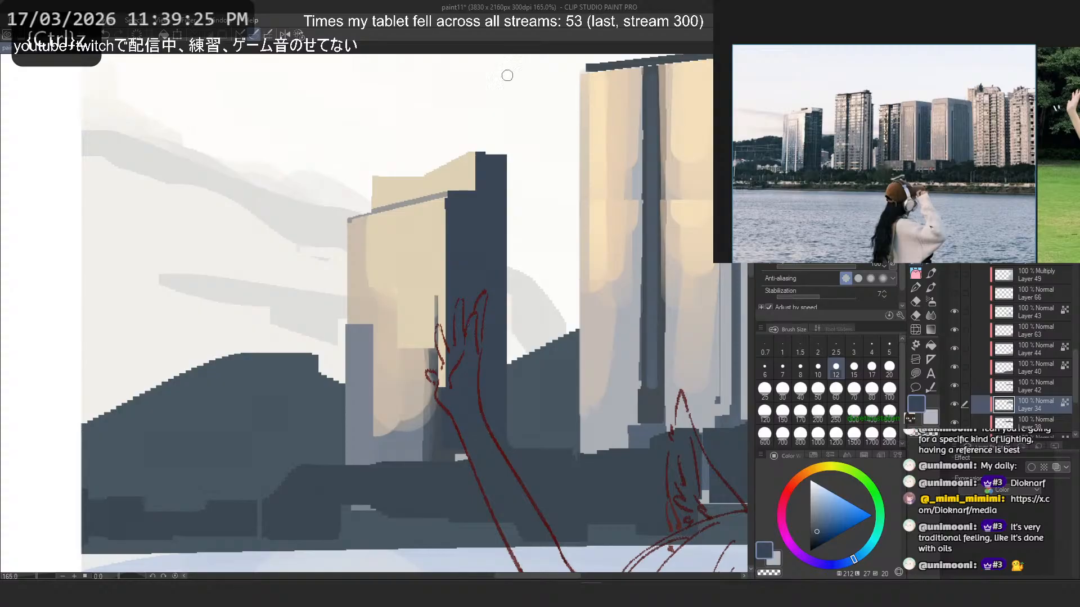
- Paint a pale blue-grey roof strip along the top of the leftmost tower's dark side
mouse_move(471, 166)
mouse_down()
mouse_move(430, 140)
mouse_move(471, 131)
mouse_move(510, 152)
mouse_move(466, 133)
mouse_move(470, 148)
mouse_move(514, 167)
mouse_move(475, 144)
mouse_move(456, 151)
mouse_move(523, 153)
mouse_up()
alt+click(712, 162)
key(b)
key(ctrl+z)
key(ctrl+z)
key(ctrl+z)
- Blend the leftmost tower's peach roof block into the pale roof strip with sampled peach and greyish tones at brush size 30
alt+click(457, 168)
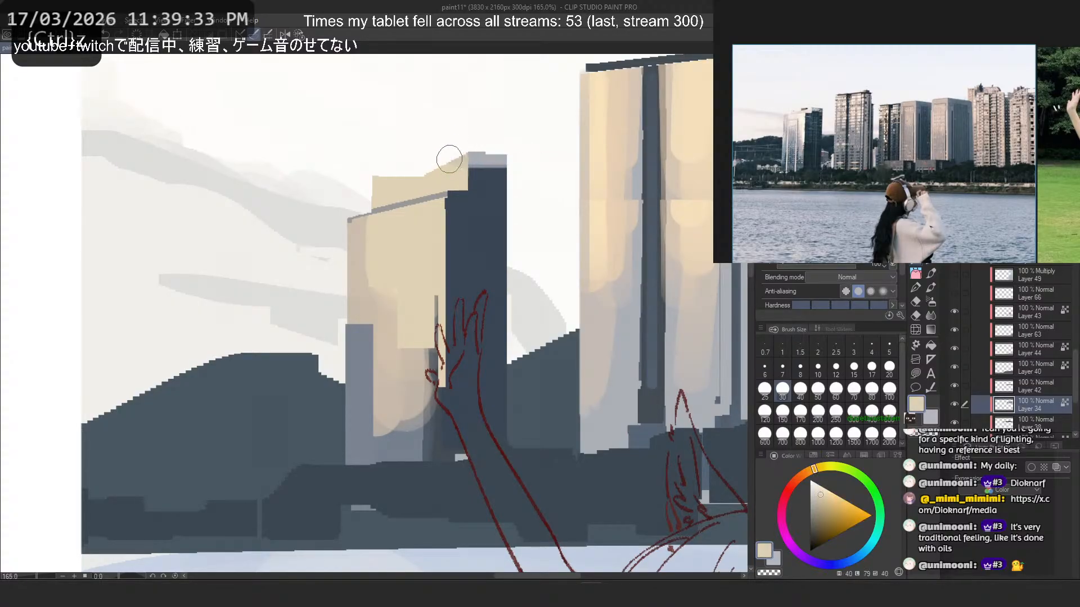
alt+click(462, 167)
mouse_move(440, 176)
mouse_down()
mouse_move(411, 174)
mouse_move(395, 188)
mouse_up()
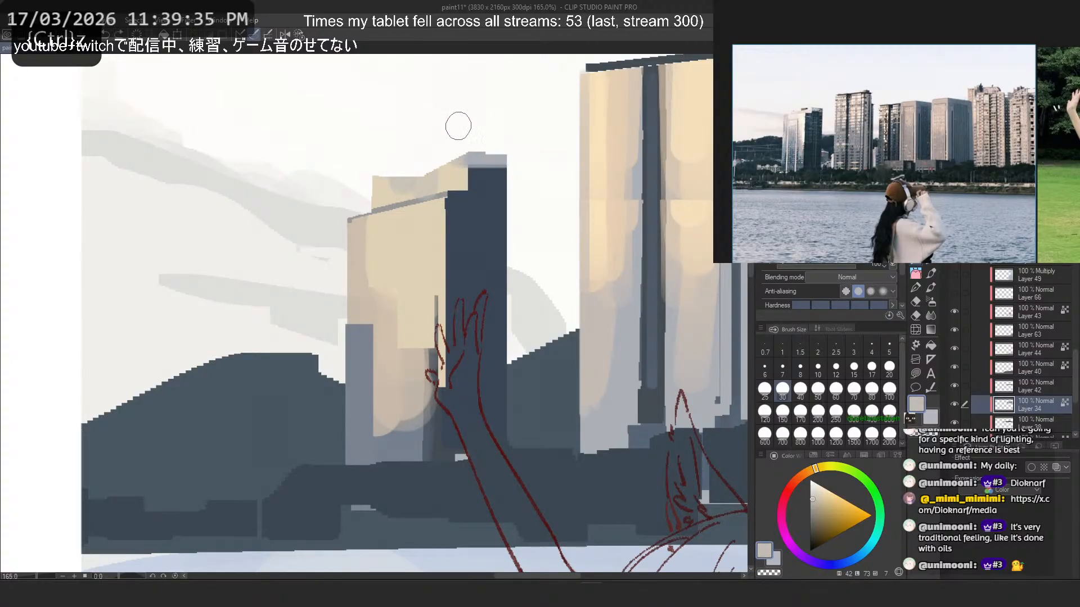
key(ctrl+z)
drag(456, 171, 373, 174)
key(ctrl+z)
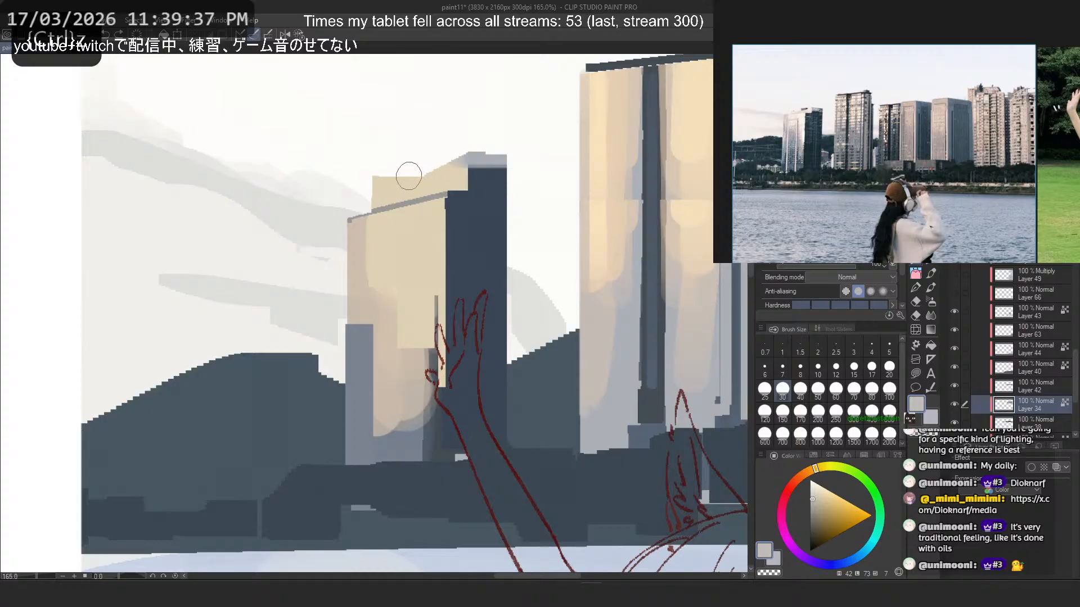
alt+click(374, 284)
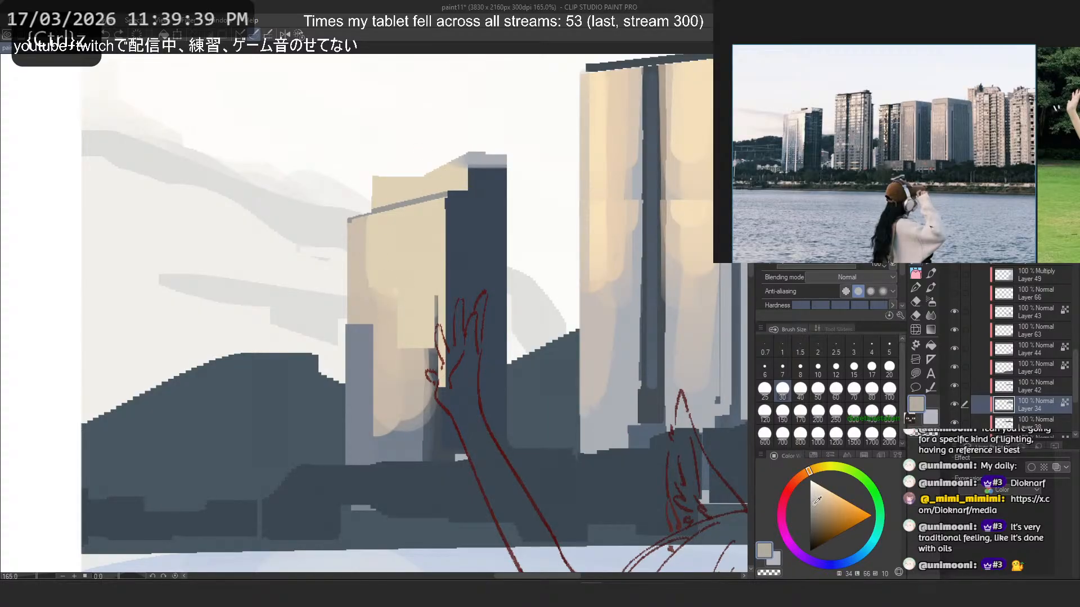
key(ctrl+z)
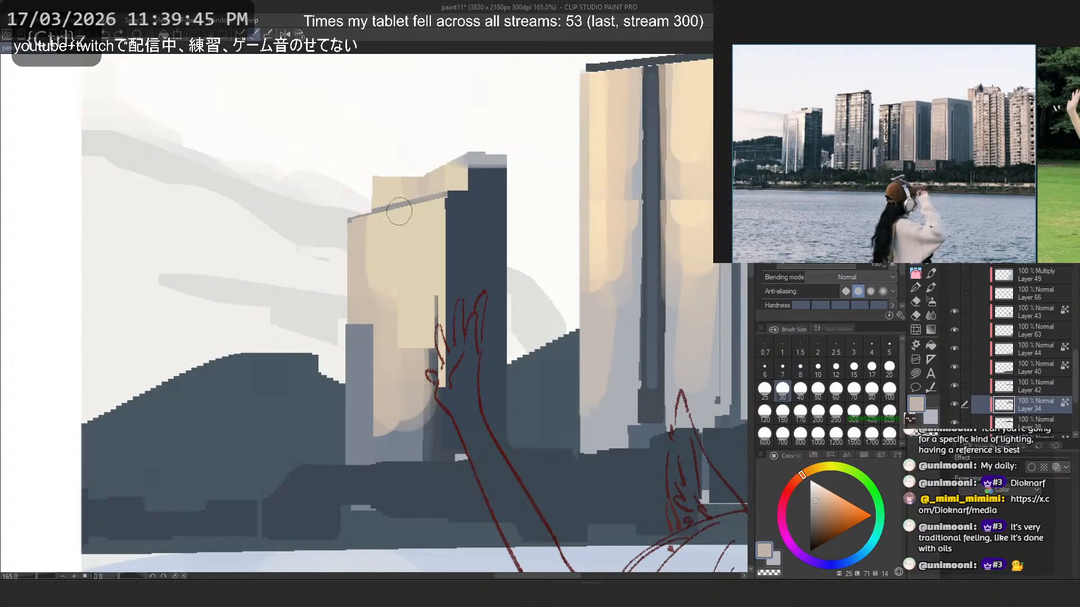
- Mix a lighter peach and try vertical strips down the leftmost tower's lit face at pen sizes 12 and 7
alt+click(394, 254)
click(818, 490)
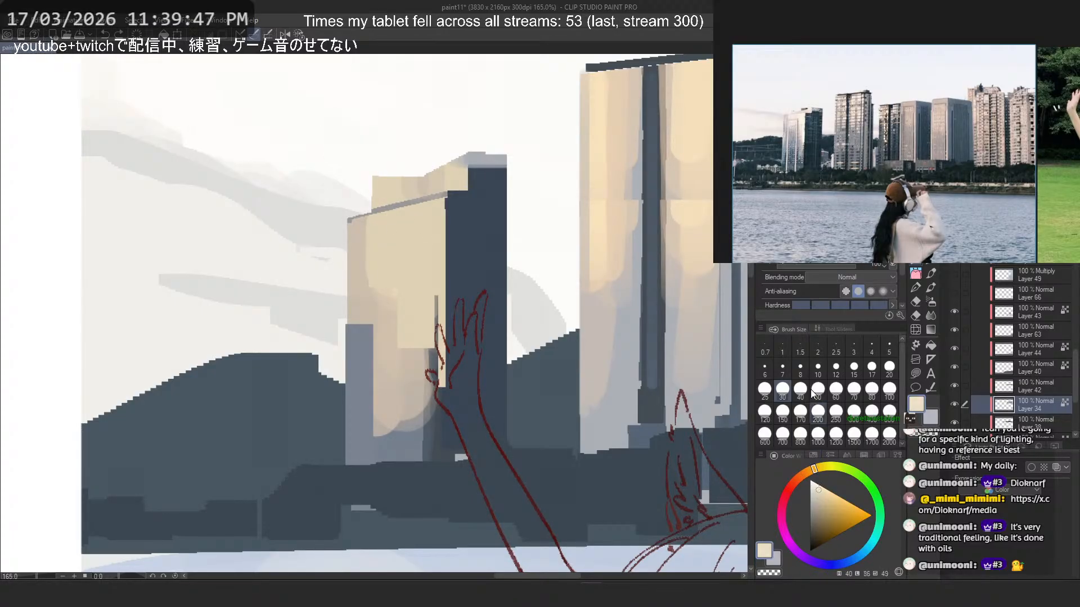
click(861, 191)
drag(380, 228, 379, 465)
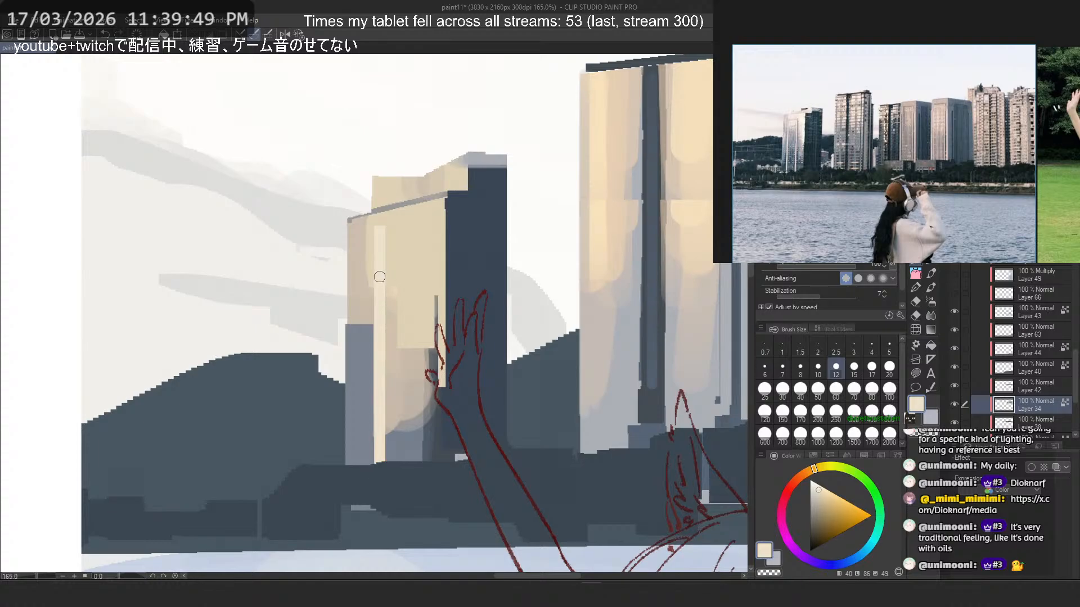
key(ctrl+z)
click(782, 369)
drag(375, 234, 374, 464)
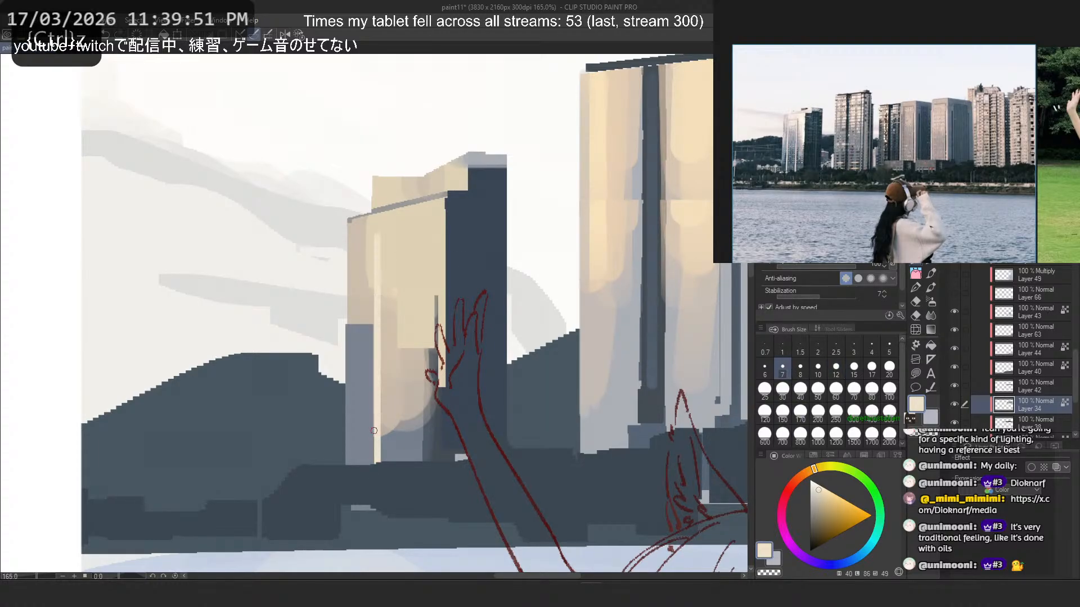
key(ctrl+z)
key(ctrl+z)
mouse_move(371, 245)
mouse_down()
mouse_move(367, 465)
mouse_move(375, 458)
mouse_up()
key(ctrl+z)
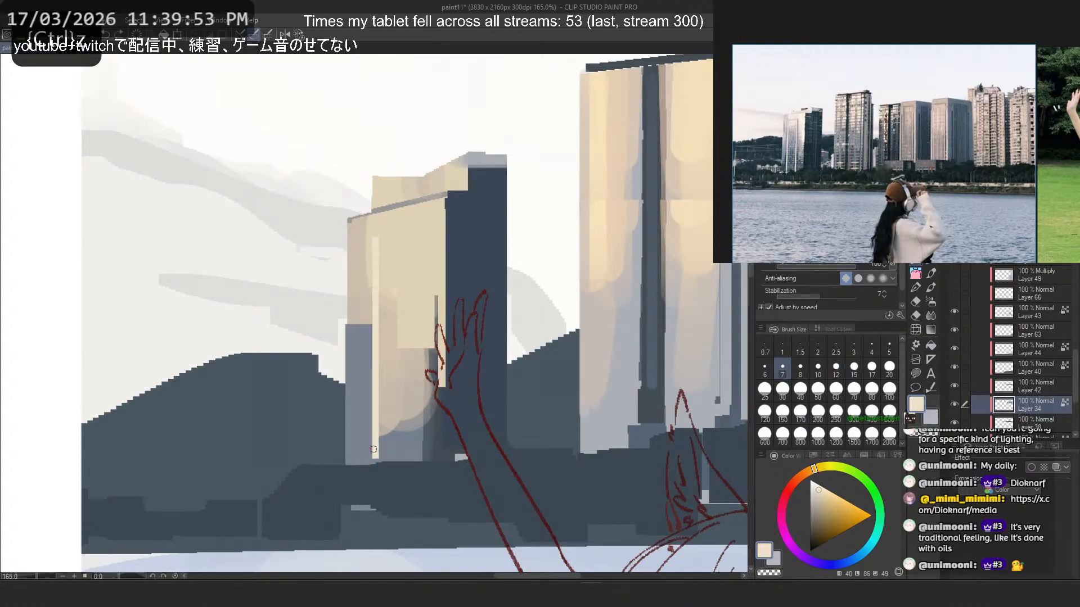
key(ctrl+z)
- Outline a tall narrow frame on the leftmost tower's lit face with light peach straight lines at pen size 5
click(889, 345)
drag(374, 239, 375, 465)
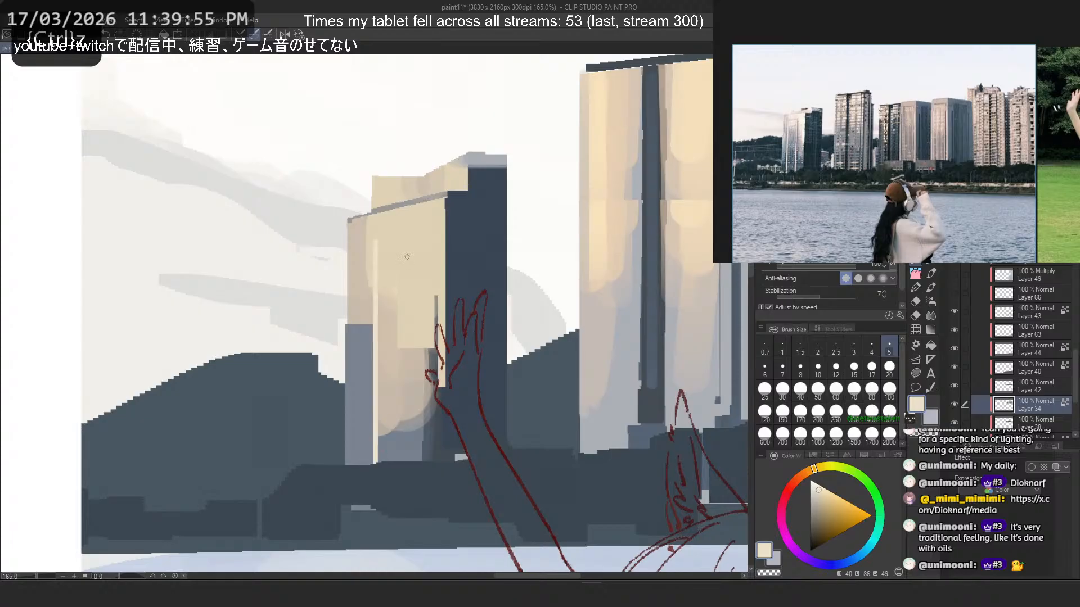
drag(412, 236, 412, 462)
drag(377, 236, 409, 232)
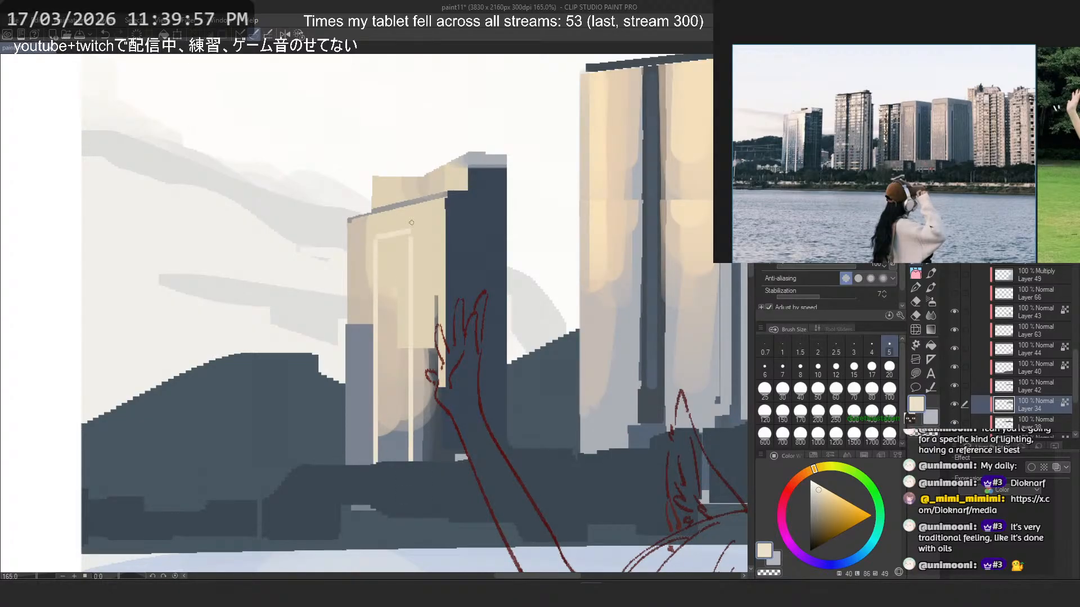
key(ctrl+z)
- Add thin blue-grey shadow lines beside both vertical bars of the light frame on the leftmost tower at pen size 3, using a sampled blue-grey
alt+click(402, 442)
click(853, 345)
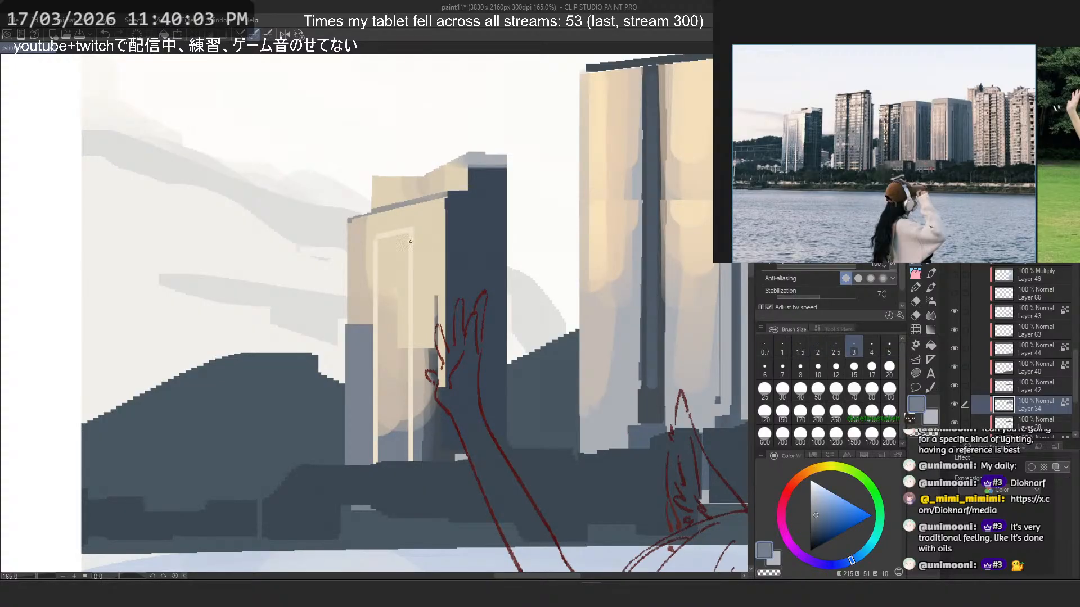
mouse_move(410, 228)
mouse_down()
mouse_move(417, 468)
mouse_move(422, 431)
mouse_up()
key(ctrl+z)
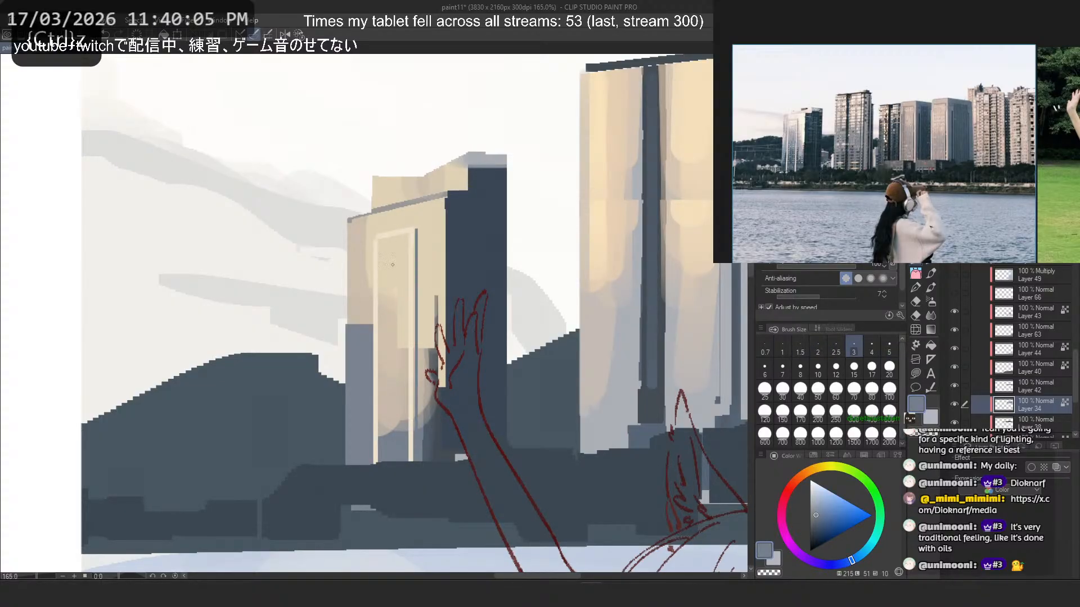
mouse_move(378, 244)
mouse_down()
mouse_move(382, 454)
mouse_move(381, 235)
mouse_move(393, 293)
mouse_up()
key(ctrl+z)
- Shade the lower part of the framed panel on the leftmost tower with soft blue-grey at brush size 30
key(b)
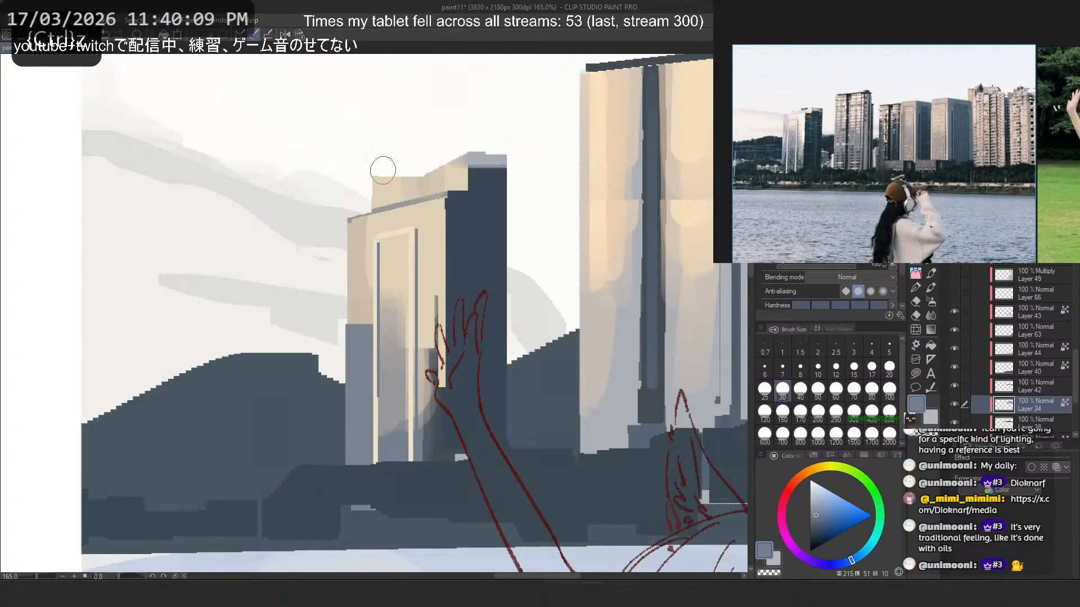
drag(391, 385, 392, 292)
mouse_move(391, 346)
mouse_down()
mouse_move(387, 298)
mouse_move(359, 444)
mouse_up()
- Try soft blue-grey shading up both outer edges of the leftmost tower's lit face, outside the frame, at brush size 30
drag(430, 449, 429, 225)
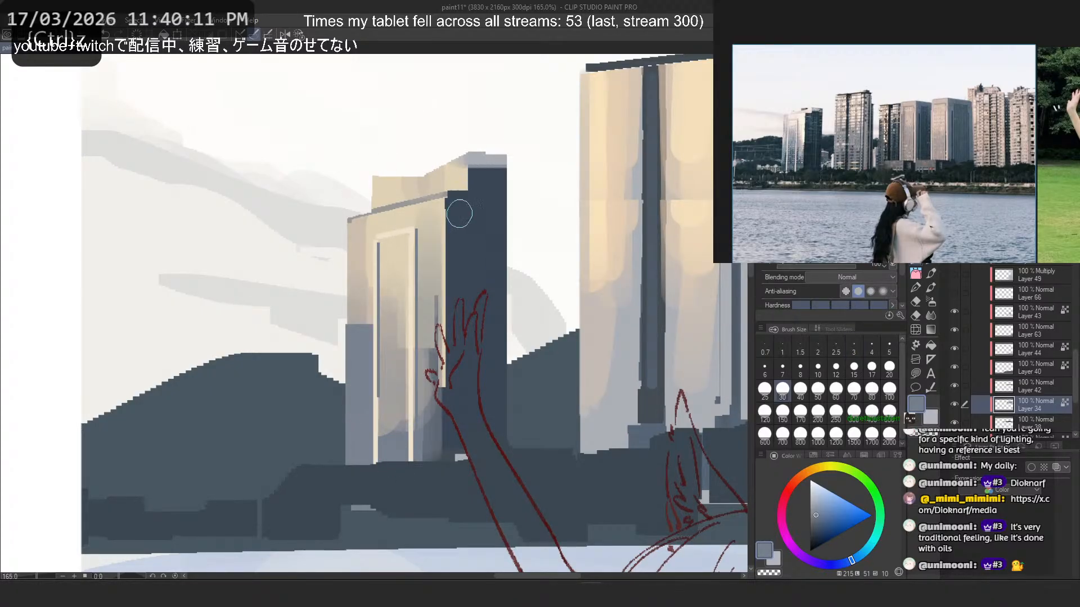
key(ctrl+z)
drag(437, 452, 436, 333)
mouse_move(359, 230)
mouse_down()
mouse_move(360, 360)
mouse_move(355, 214)
mouse_up()
key(ctrl+z)
key(ctrl+z)
mouse_move(355, 340)
mouse_down()
mouse_move(355, 211)
mouse_move(366, 219)
mouse_up()
- Undo the blue-grey edge shading and glaze the outer left edge of the leftmost tower's lit face with a sampled cream at brush size 40
key(ctrl+z)
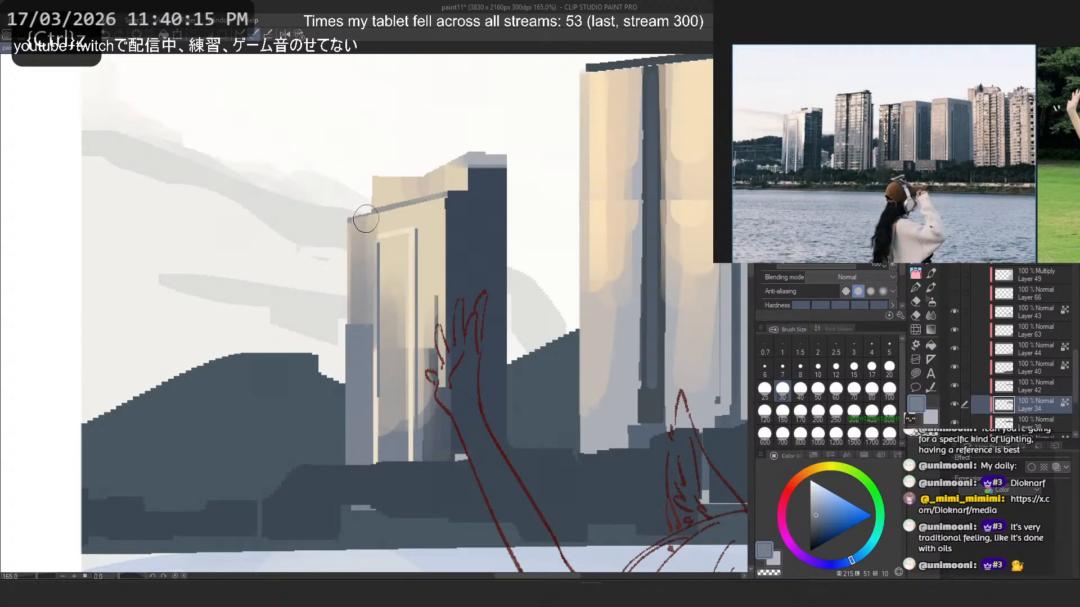
key(bracketright)
key(ctrl+z)
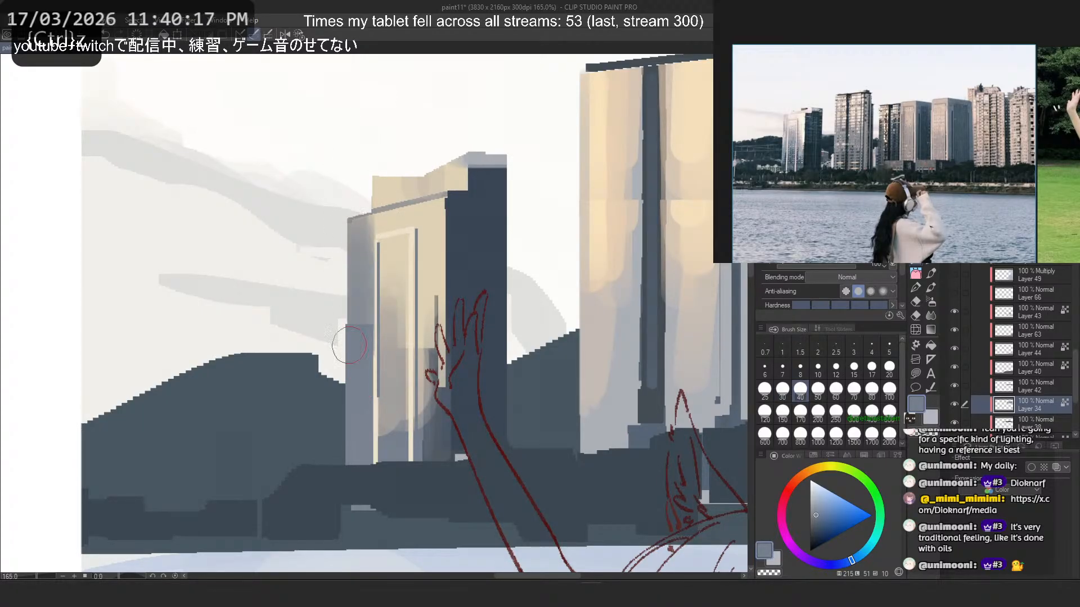
alt+click(389, 220)
mouse_move(351, 259)
mouse_down()
mouse_move(353, 319)
mouse_move(341, 248)
mouse_move(344, 394)
mouse_up()
key(ctrl+z)
key(ctrl+z)
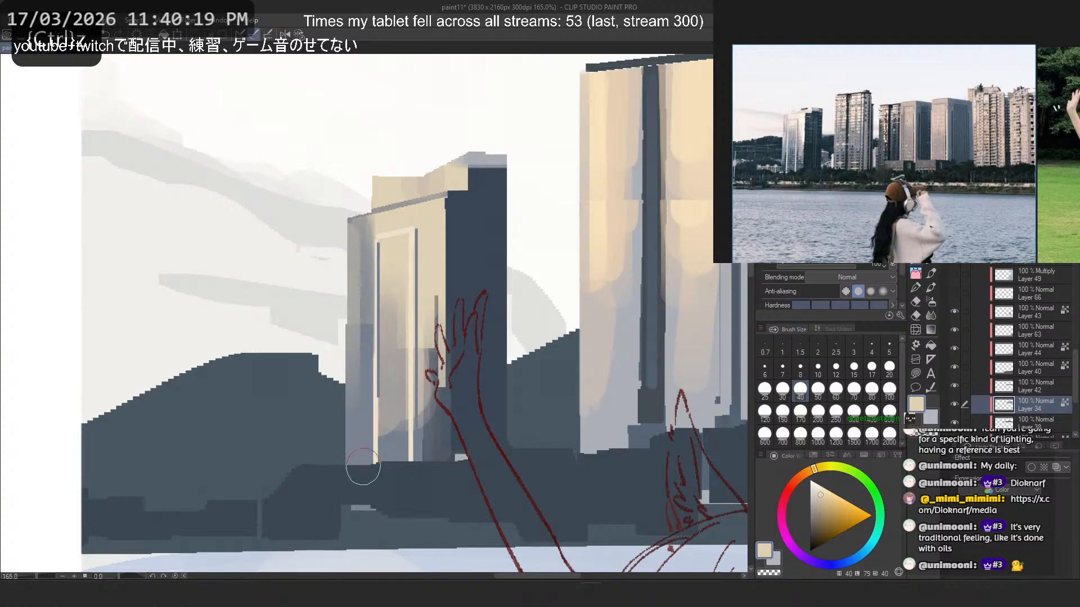
key(ctrl+z)
key(ctrl+z)
drag(340, 232, 349, 395)
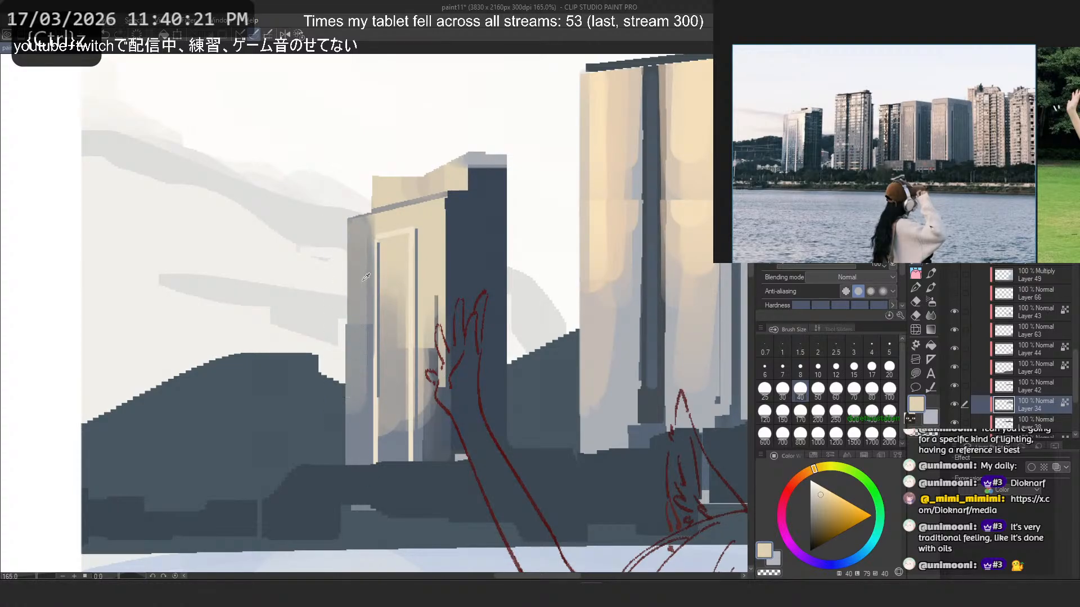
- Blend the outer left edge of the leftmost tower's lit face with soft strokes of sampled light blue-grey and cream
alt+click(365, 276)
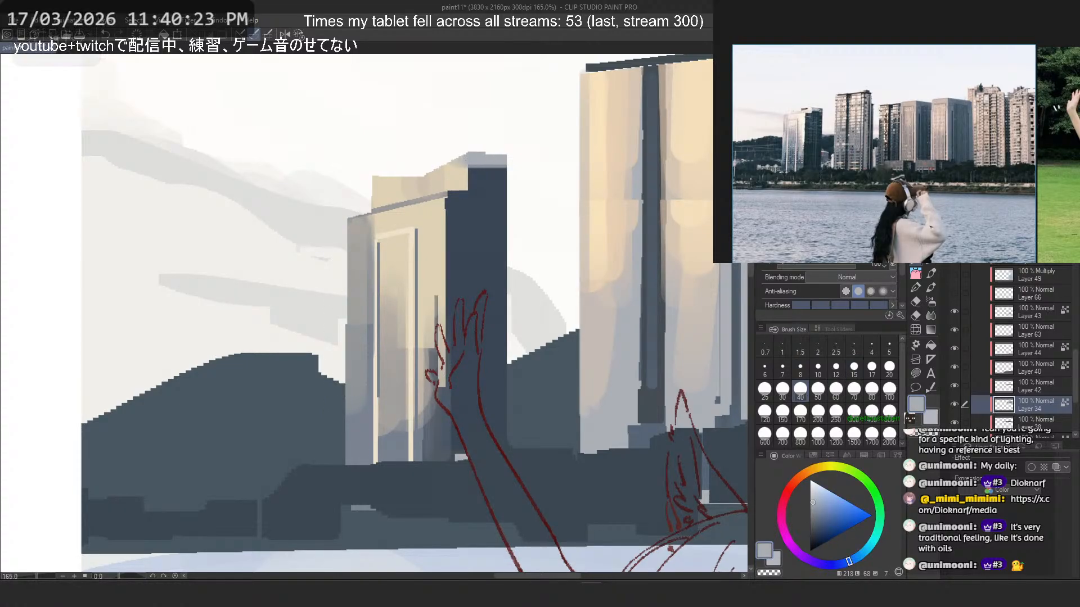
click(255, 34)
drag(358, 270, 339, 415)
key(ctrl+z)
drag(357, 315, 337, 435)
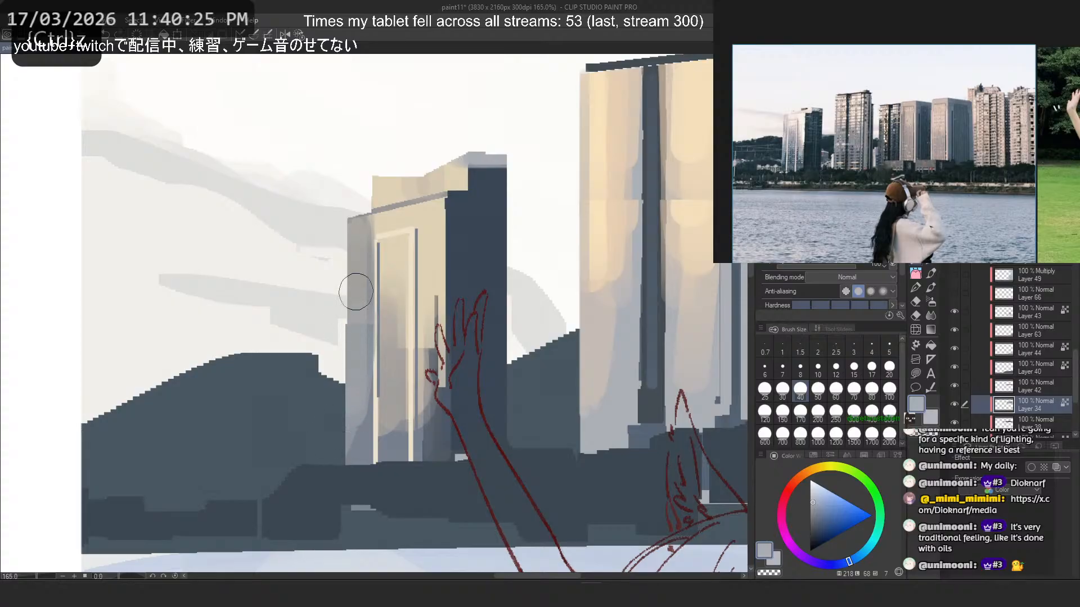
alt+click(360, 242)
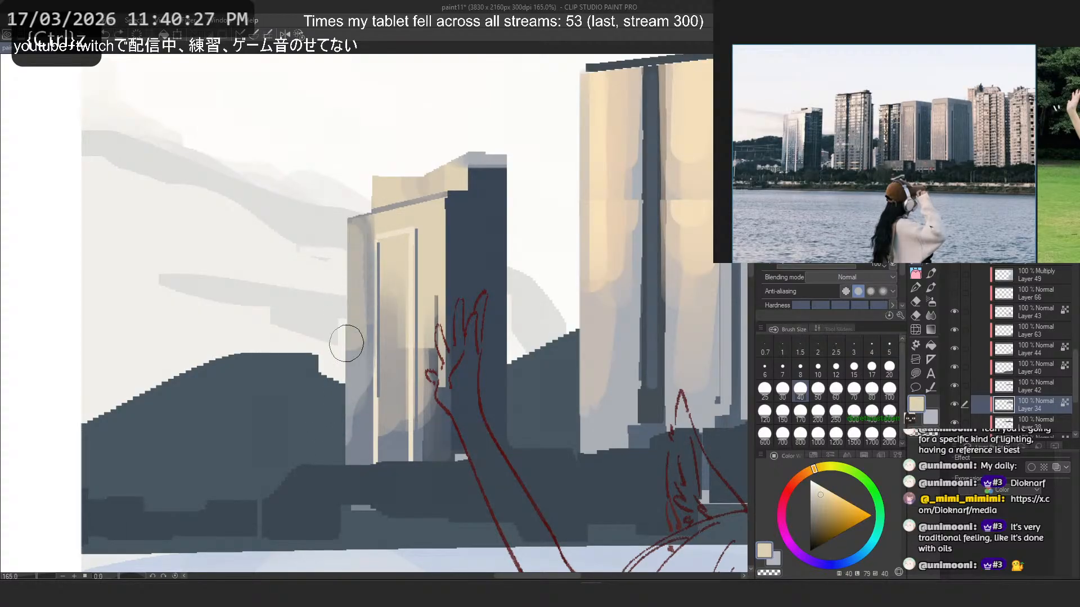
drag(347, 343, 348, 373)
alt+click(366, 239)
mouse_move(347, 287)
mouse_down()
mouse_move(351, 226)
mouse_move(349, 256)
mouse_move(370, 228)
mouse_move(450, 185)
mouse_move(369, 214)
mouse_up()
- Try tan and cream strokes under the leftmost tower's roof edge and down the strip beside its dark side, at brush size 25
alt+click(374, 223)
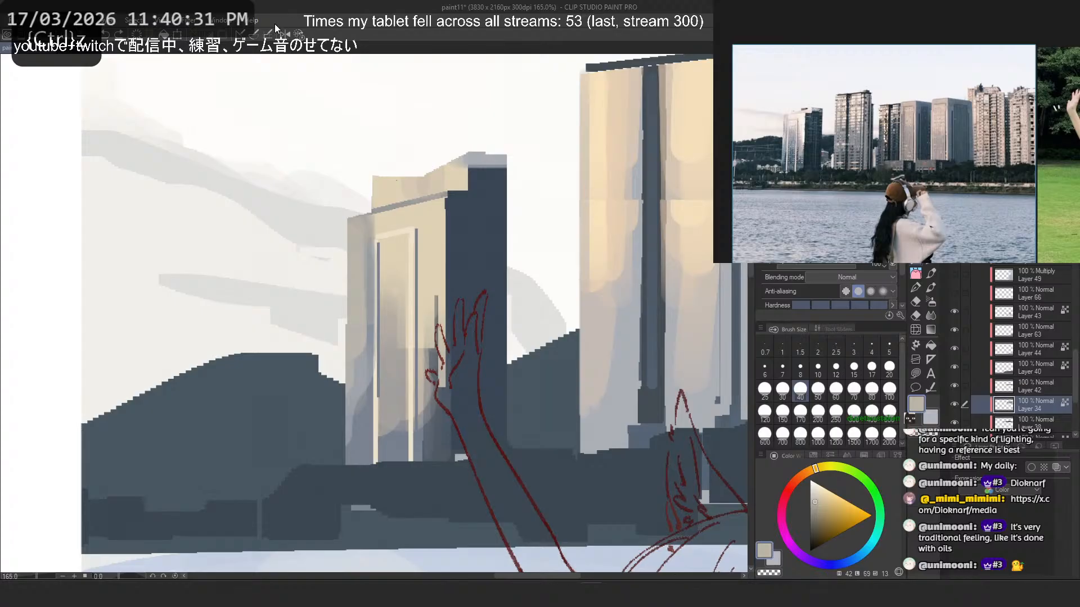
click(767, 389)
drag(383, 226, 443, 192)
key(ctrl+z)
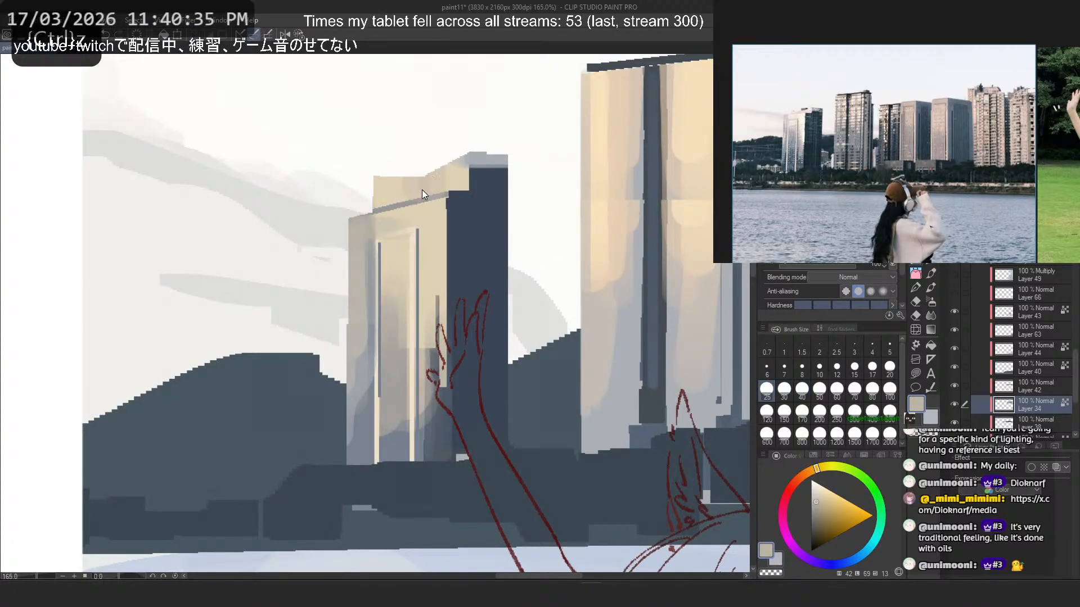
alt+click(398, 226)
alt+click(389, 230)
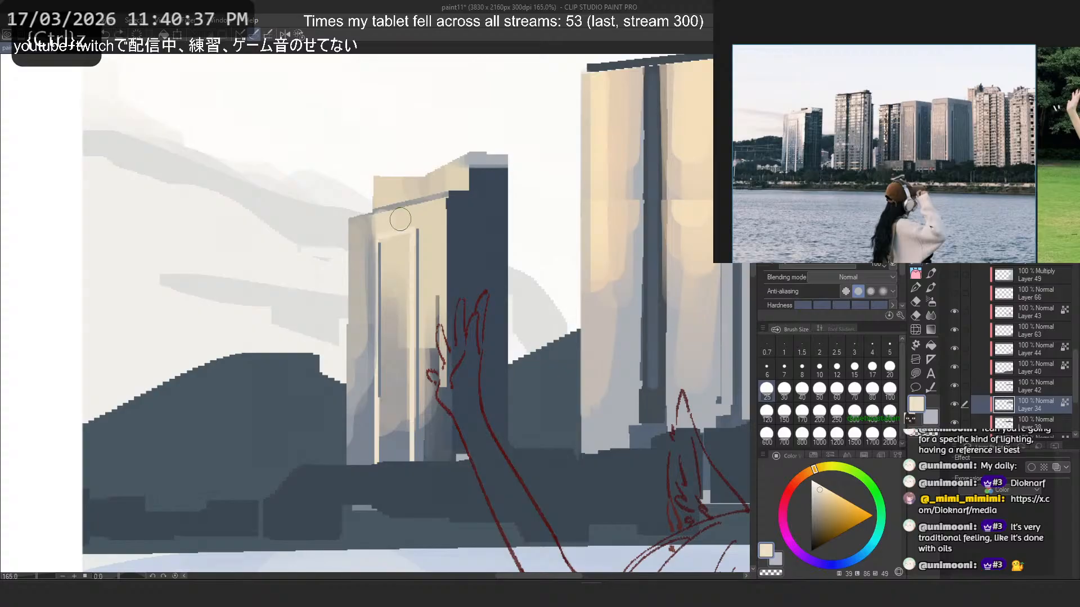
alt+click(440, 217)
drag(428, 212, 427, 320)
key(ctrl+z)
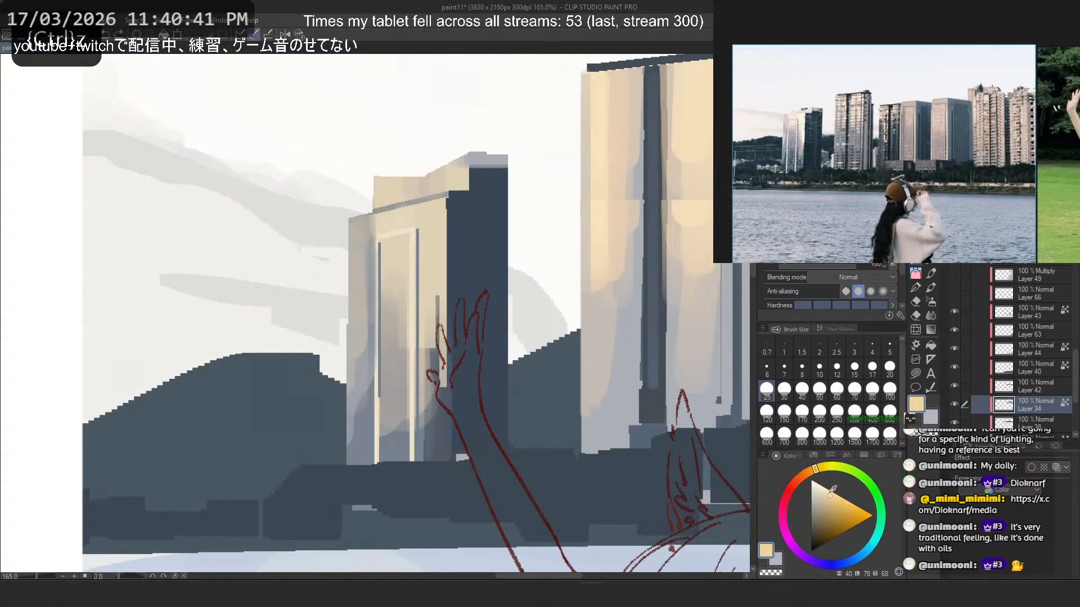
- Try pale yellow highlights down the leftmost tower's lit strip between the light frame and the dark side
click(818, 468)
drag(433, 228, 442, 377)
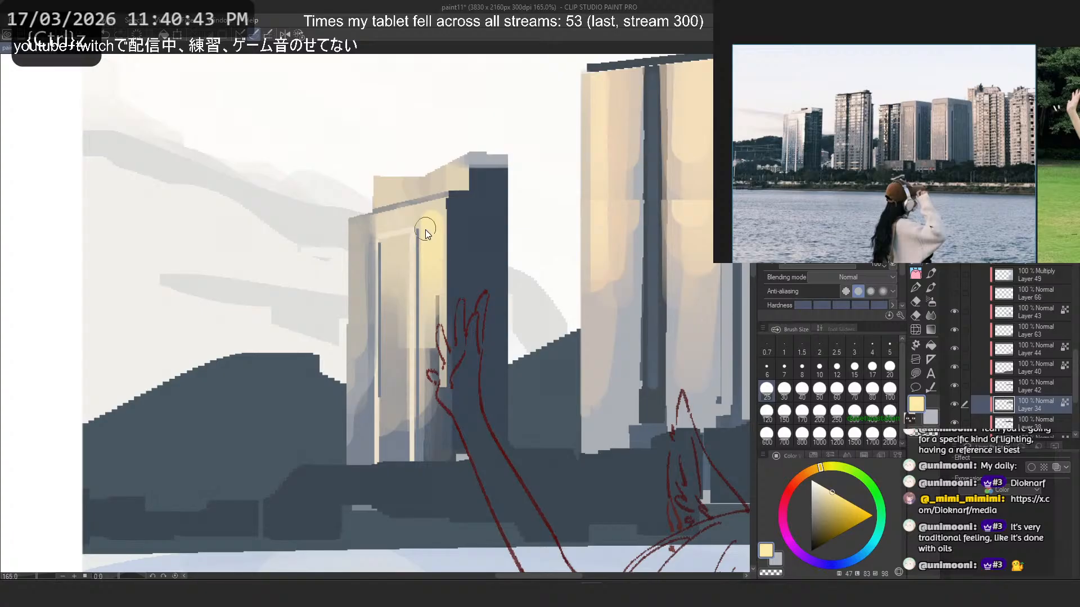
scroll(350, 192, down, 5)
scroll(485, 153, up, 2)
scroll(485, 153, up, 3)
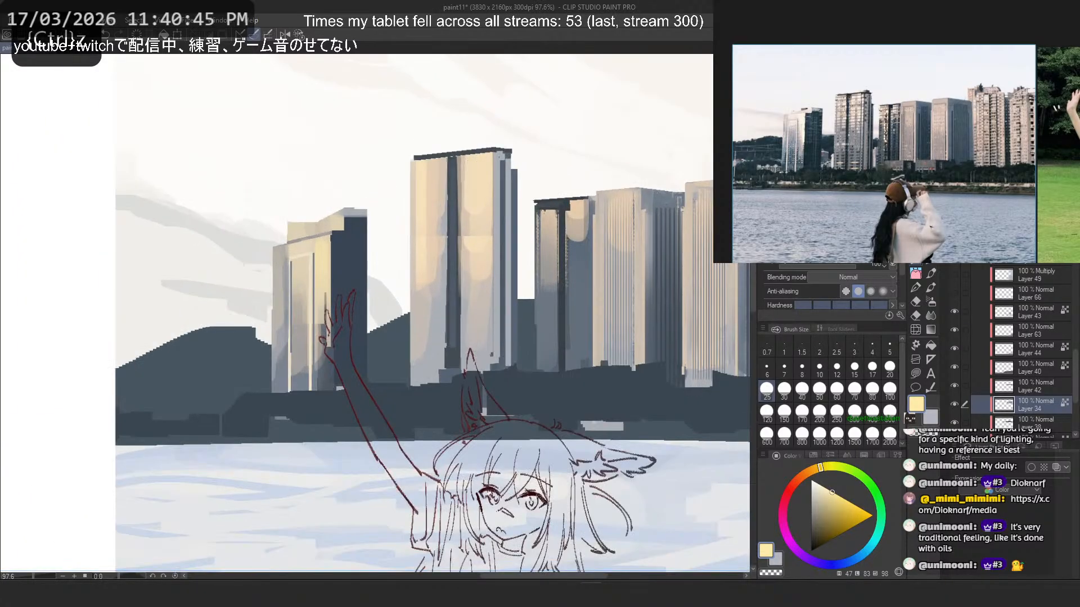
key(ctrl+z)
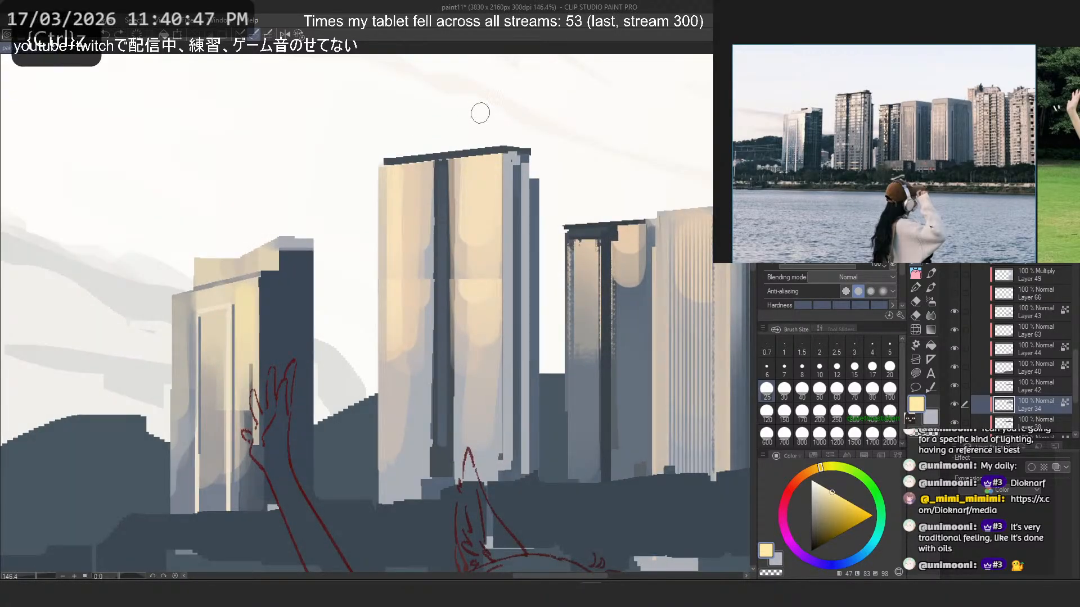
drag(250, 290, 251, 348)
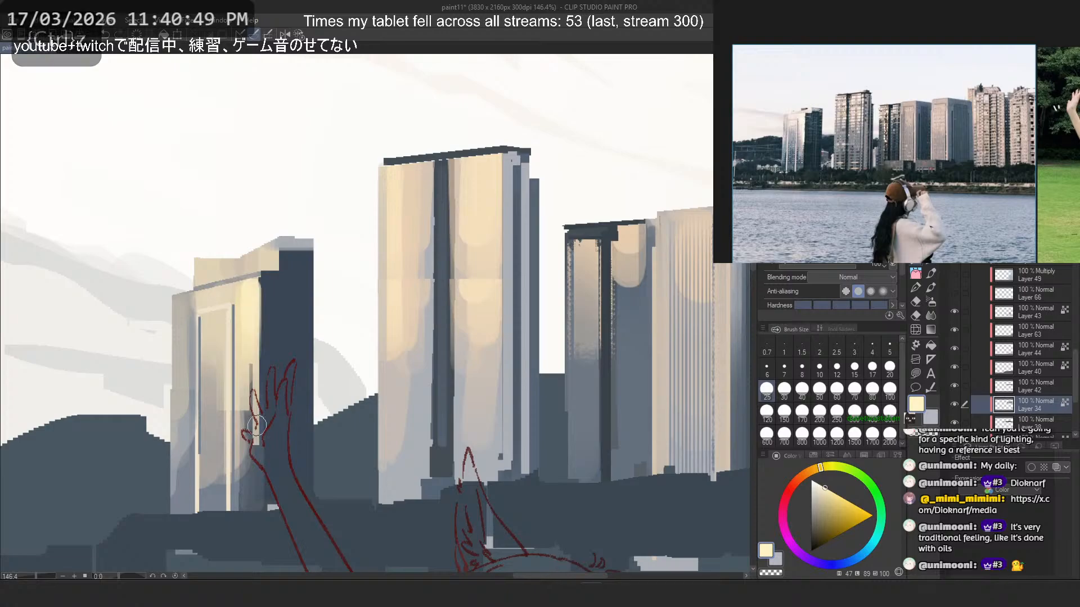
key(ctrl+z)
key(ctrl+z)
drag(248, 293, 249, 419)
key(ctrl+z)
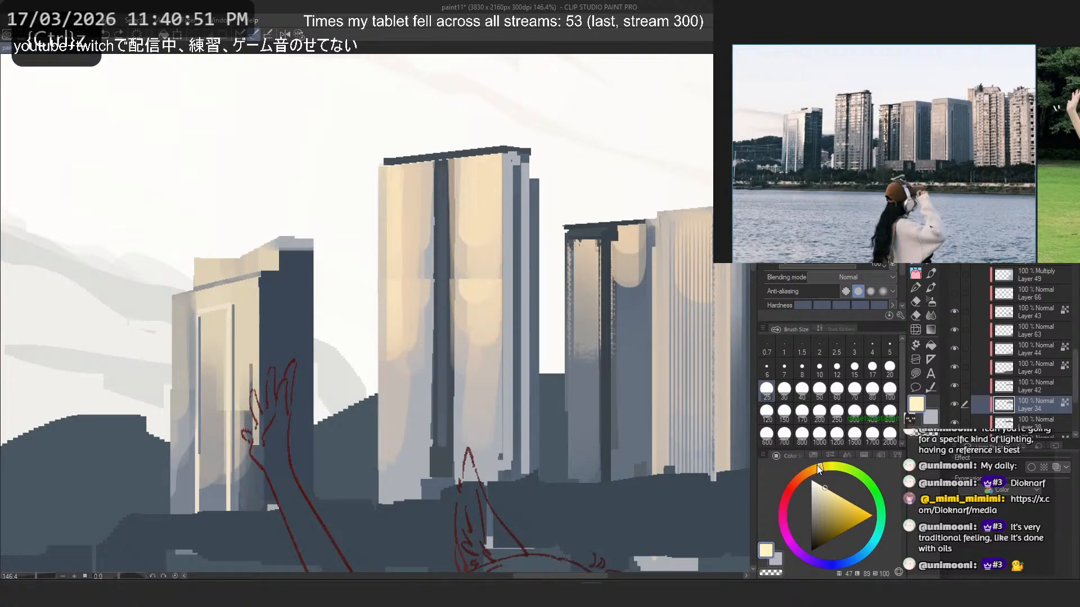
- Try near-white and very pale peach highlights down the lit strip beside the leftmost tower's dark side
click(815, 466)
click(814, 482)
drag(243, 291, 243, 379)
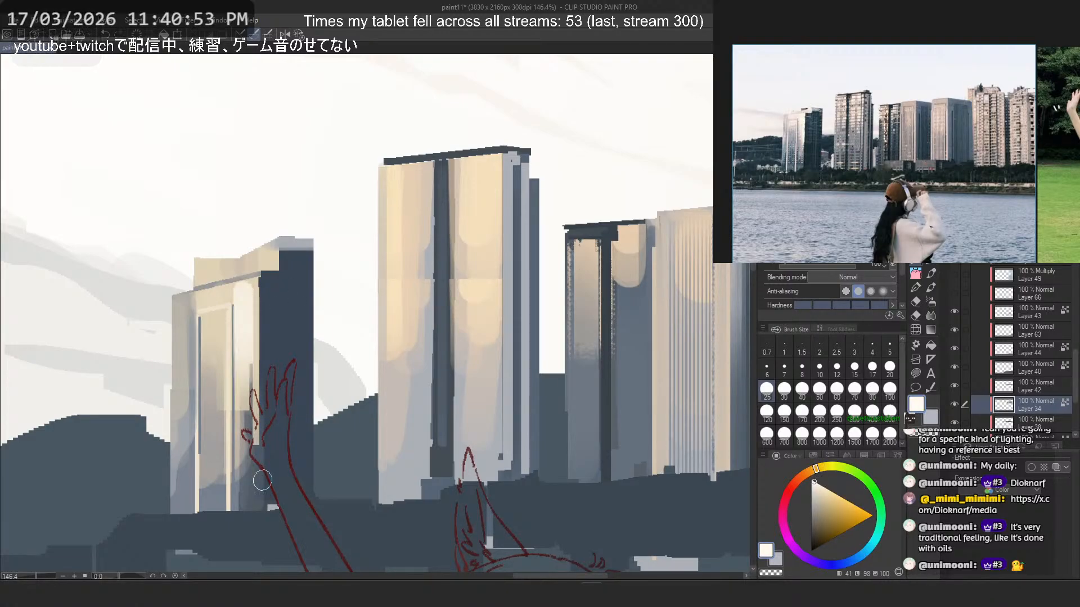
key(ctrl+z)
drag(248, 299, 249, 382)
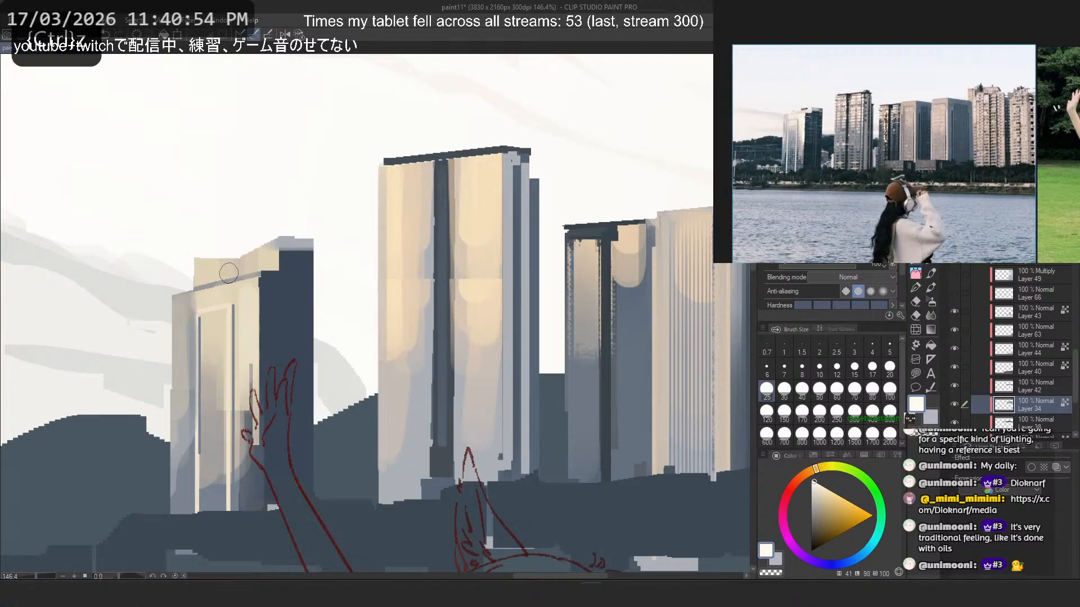
click(806, 473)
click(820, 484)
key(ctrl+z)
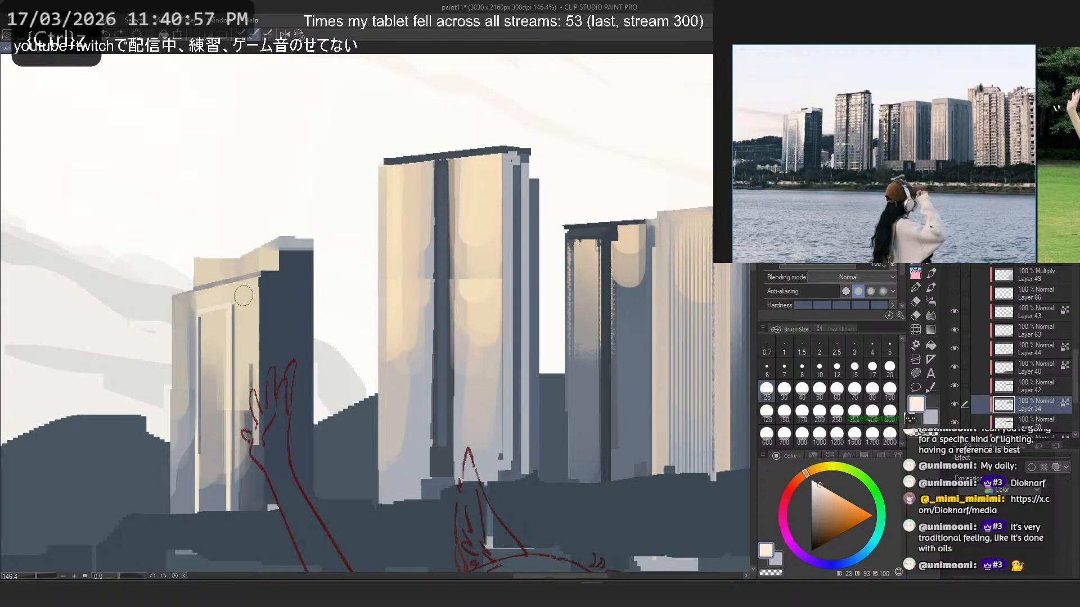
key(ctrl+z)
drag(242, 292, 247, 379)
key(ctrl+z)
- Try a light orange-cream highlight down the leftmost tower's lit strip next to its dark side
alt+click(249, 311)
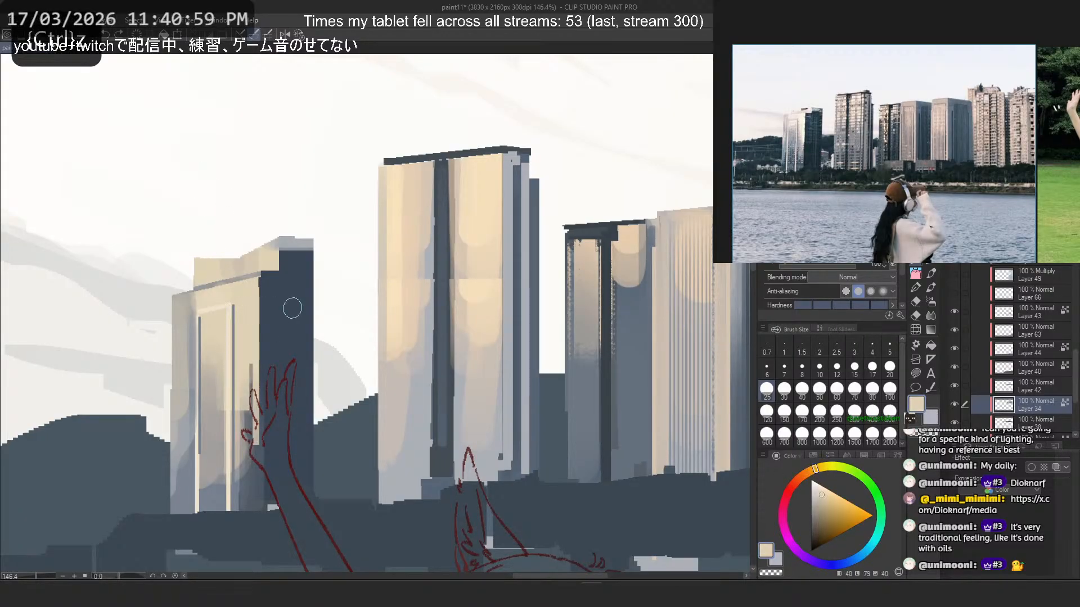
click(811, 470)
click(823, 485)
drag(243, 284, 248, 409)
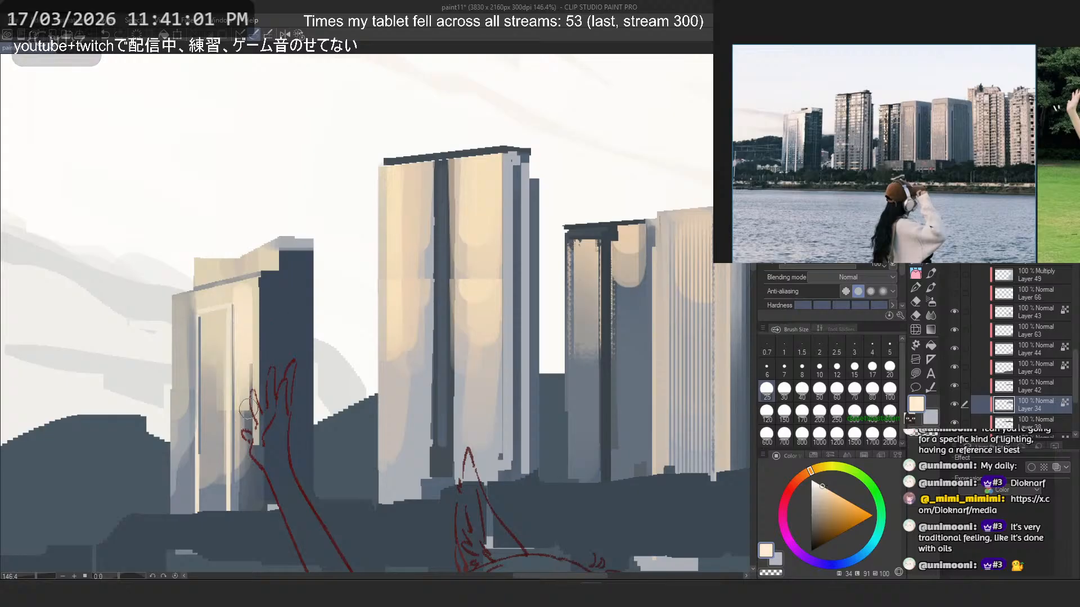
key(ctrl+z)
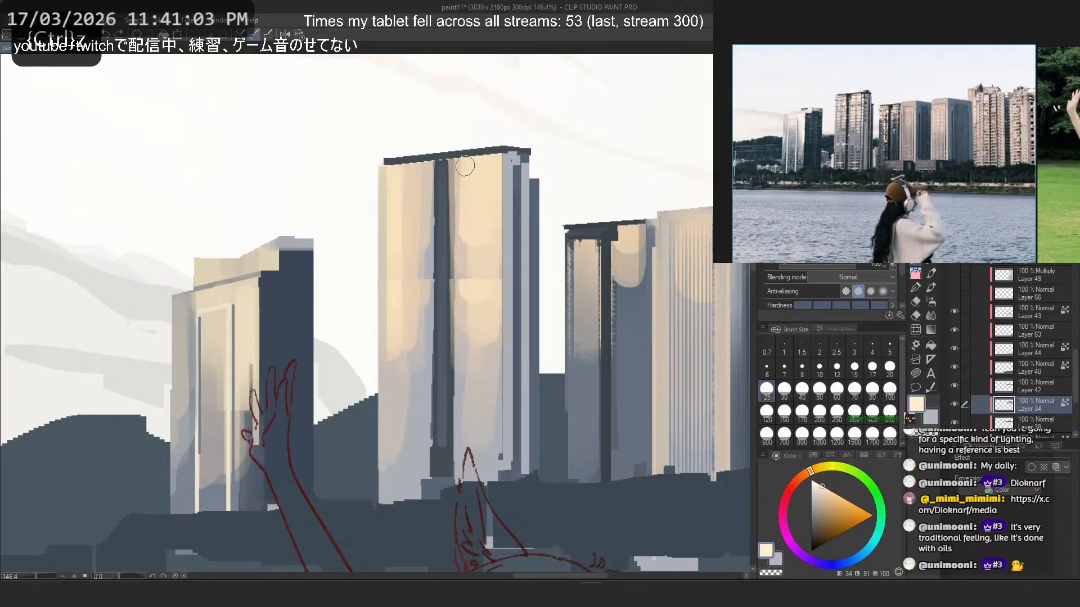
- Try a short light orange-cream stroke just below the roof edge of the tall second tower
mouse_move(465, 166)
mouse_down()
mouse_move(500, 158)
mouse_move(443, 166)
mouse_up()
key(ctrl+z)
key(ctrl+z)
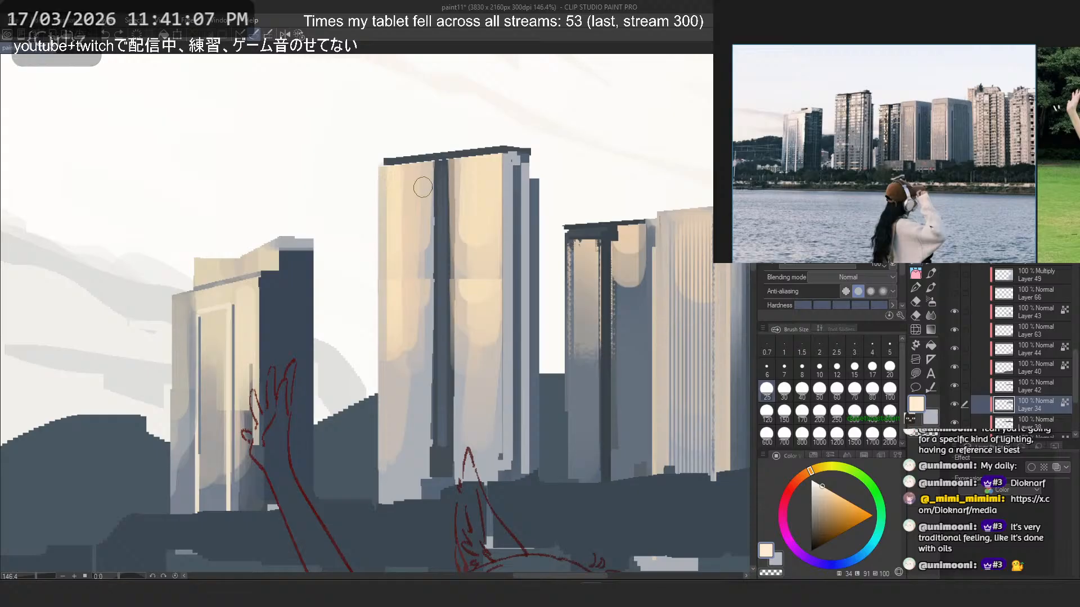
- Switch to the horizontal-stripe brush and test a wide light peach band across the tall second tower, undoing the stroke
scroll(422, 187, down, 5)
scroll(423, 160, down, 2)
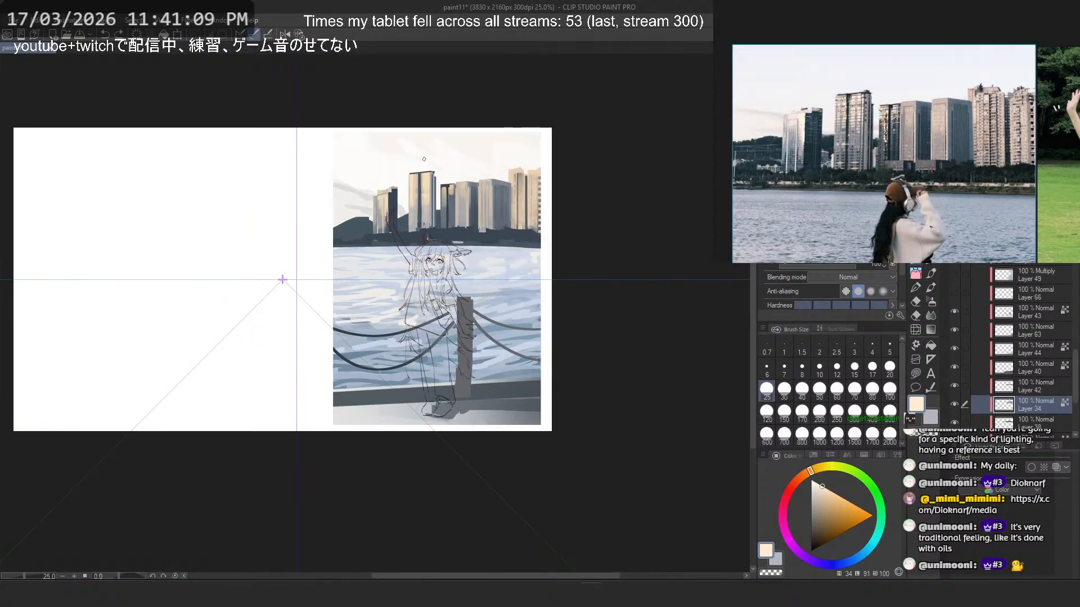
scroll(472, 161, up, 4)
scroll(472, 161, up, 1)
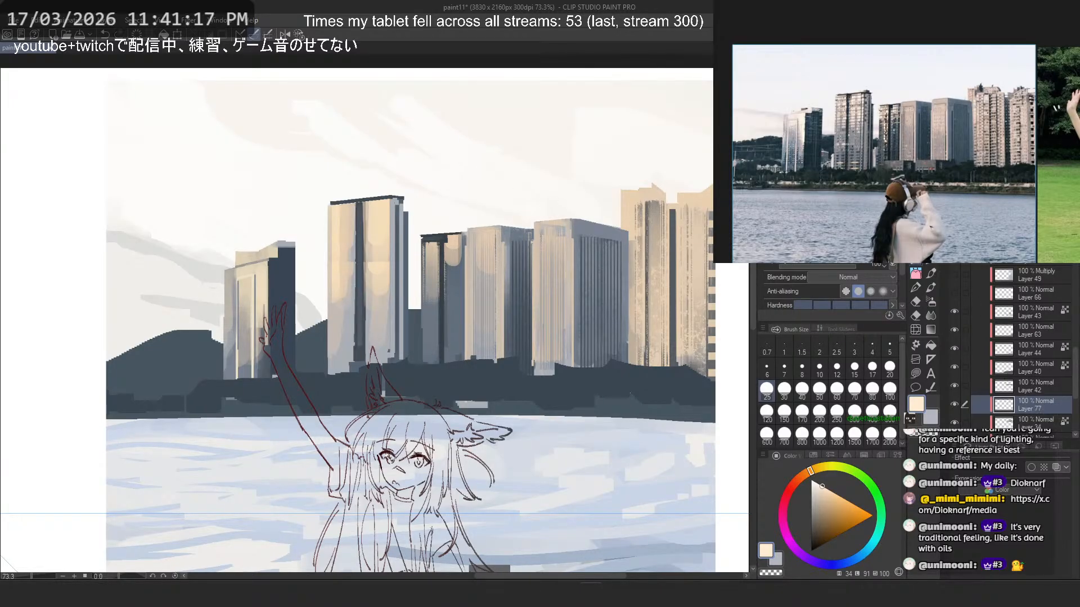
scroll(464, 179, up, 2)
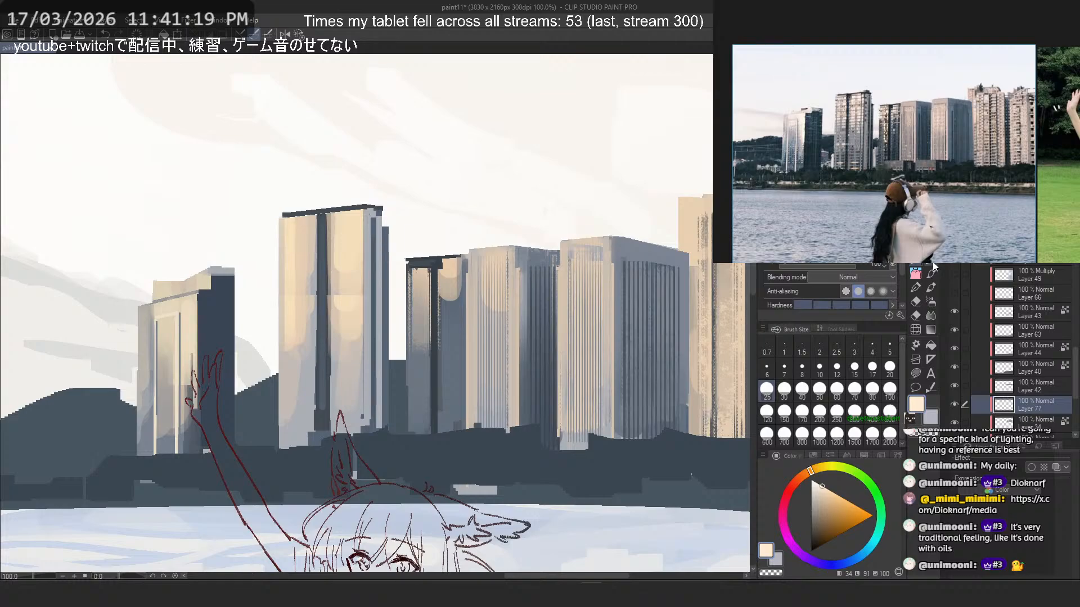
click(933, 267)
drag(412, 295, 248, 298)
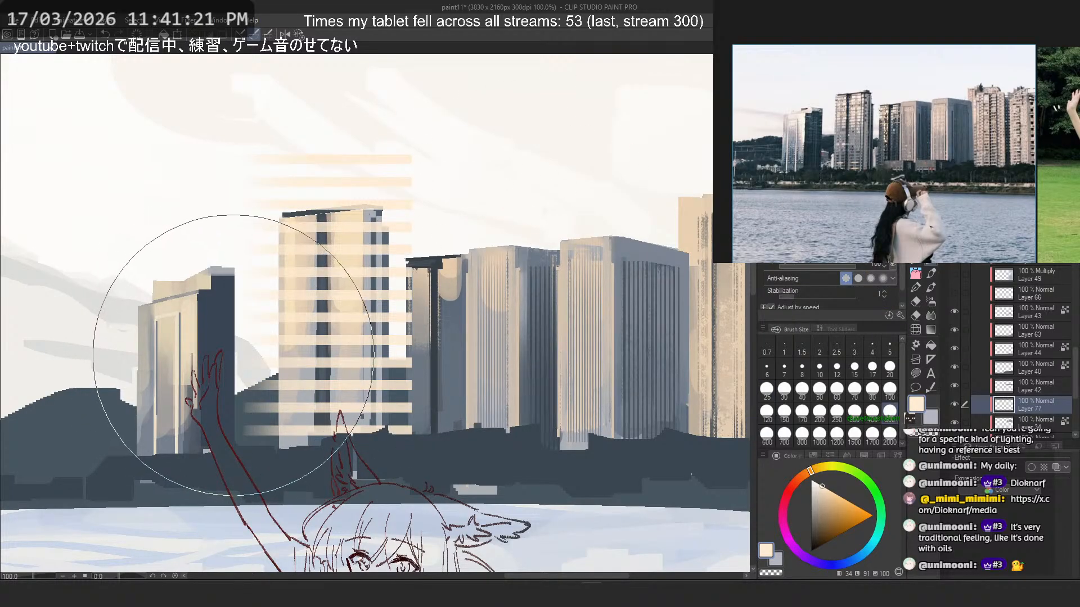
key(ctrl+z)
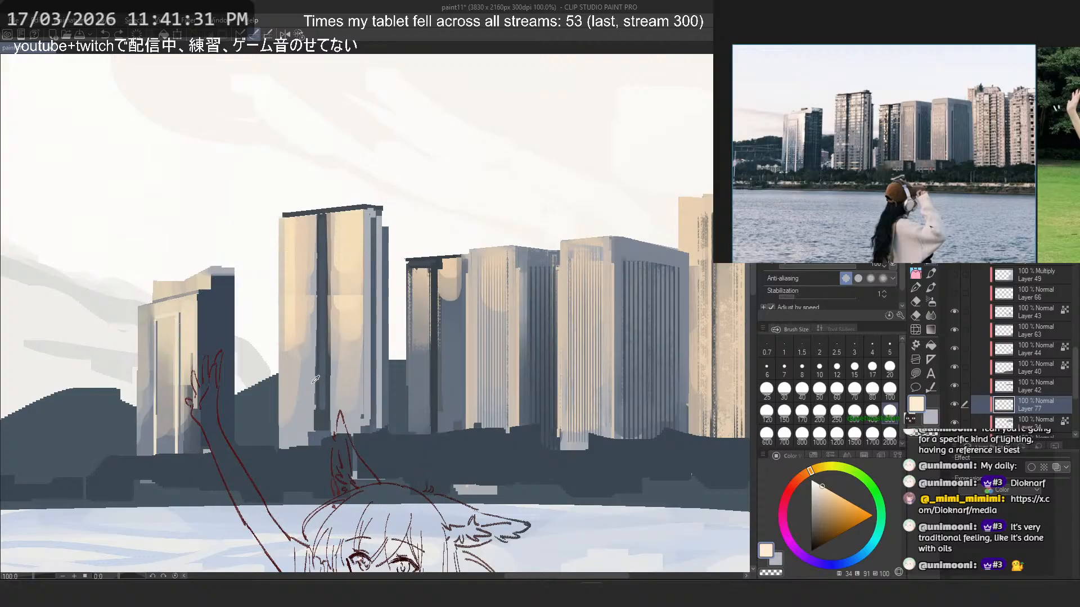
- Sample a light blue-grey from the tall tower and test horizontal stripes across it at brush sizes 70 and 150, undoing each
alt+click(349, 315)
click(855, 391)
drag(354, 272, 270, 272)
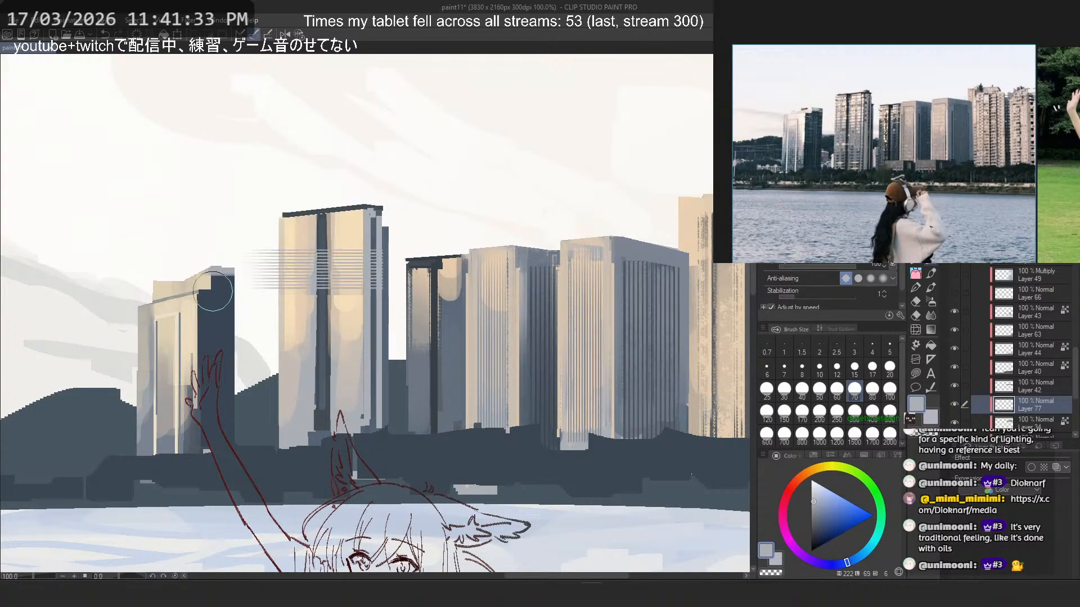
key(ctrl+z)
click(784, 410)
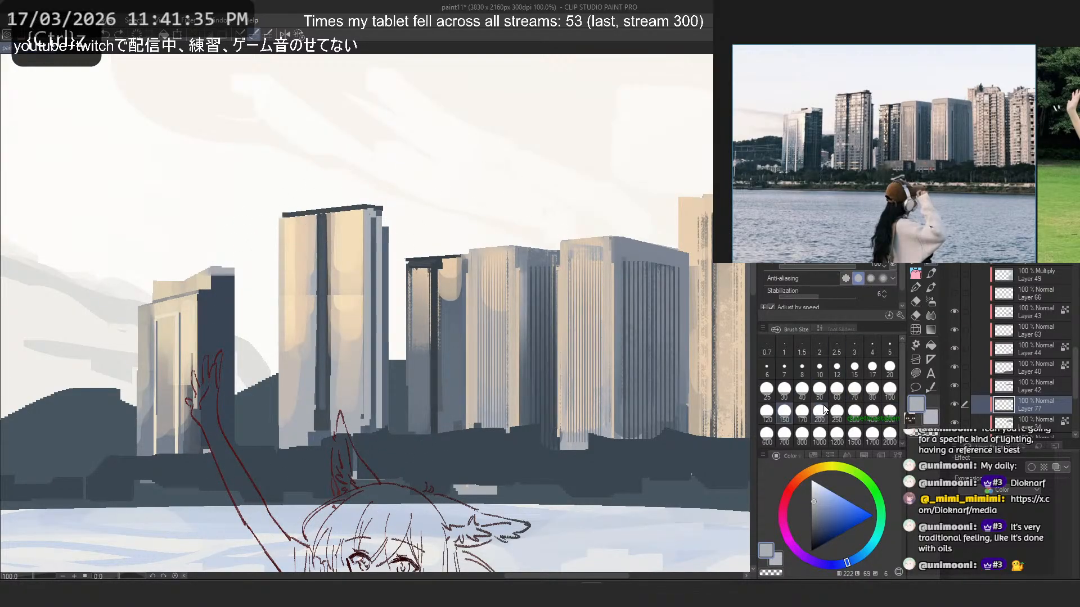
drag(359, 230, 212, 284)
key(ctrl+z)
- Test blue-grey stripes at brush size 1200, then lay closely spaced horizontal floor lines across the whole tall tower at size 700
click(837, 433)
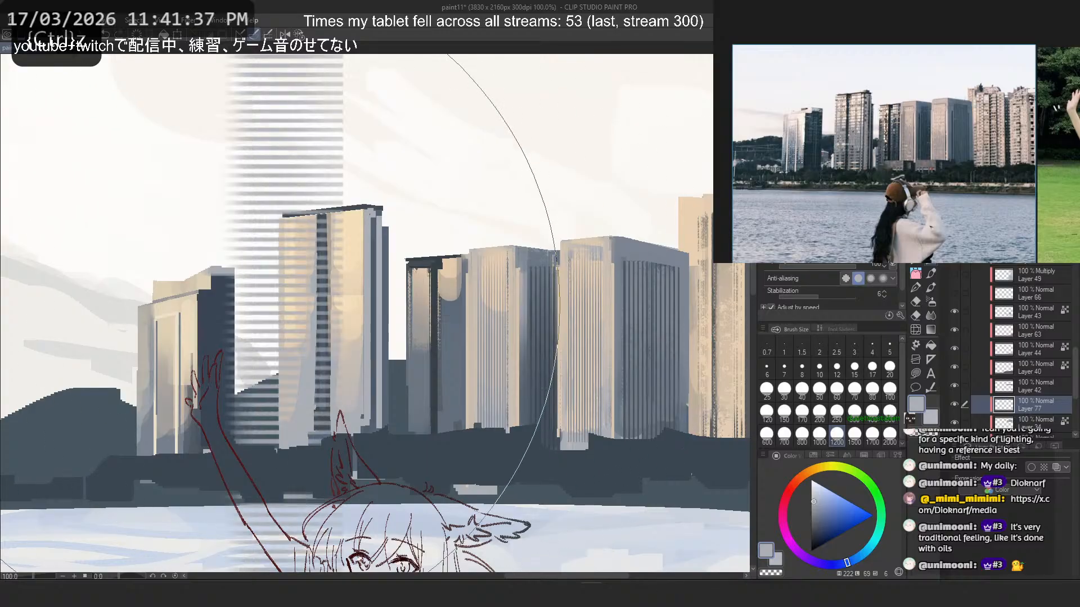
drag(361, 261, 231, 298)
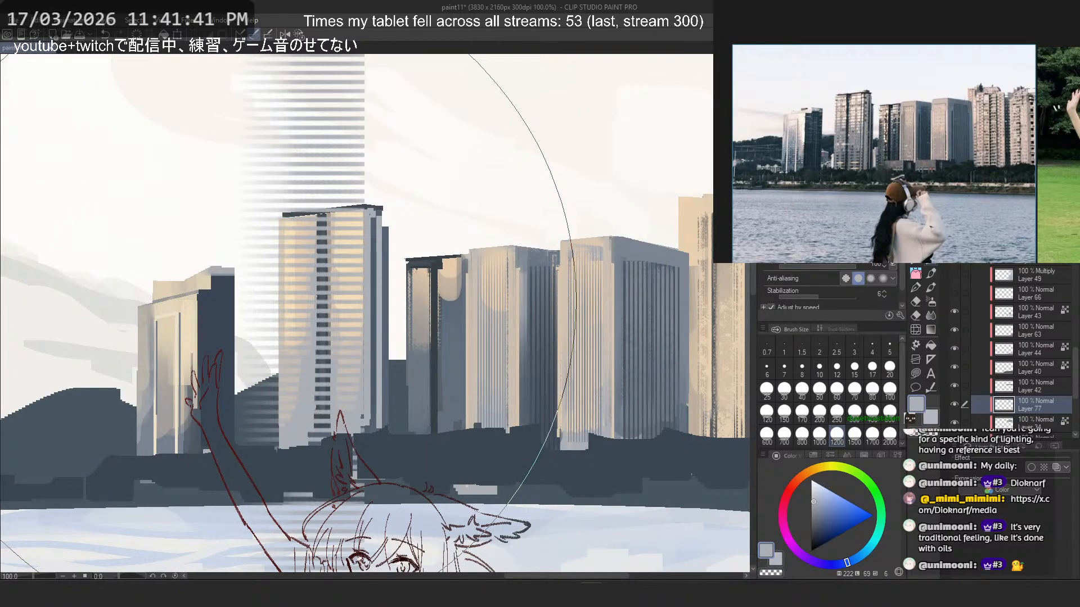
key(ctrl+z)
click(784, 433)
drag(284, 285, 180, 311)
key(ctrl+z)
drag(382, 268, 219, 302)
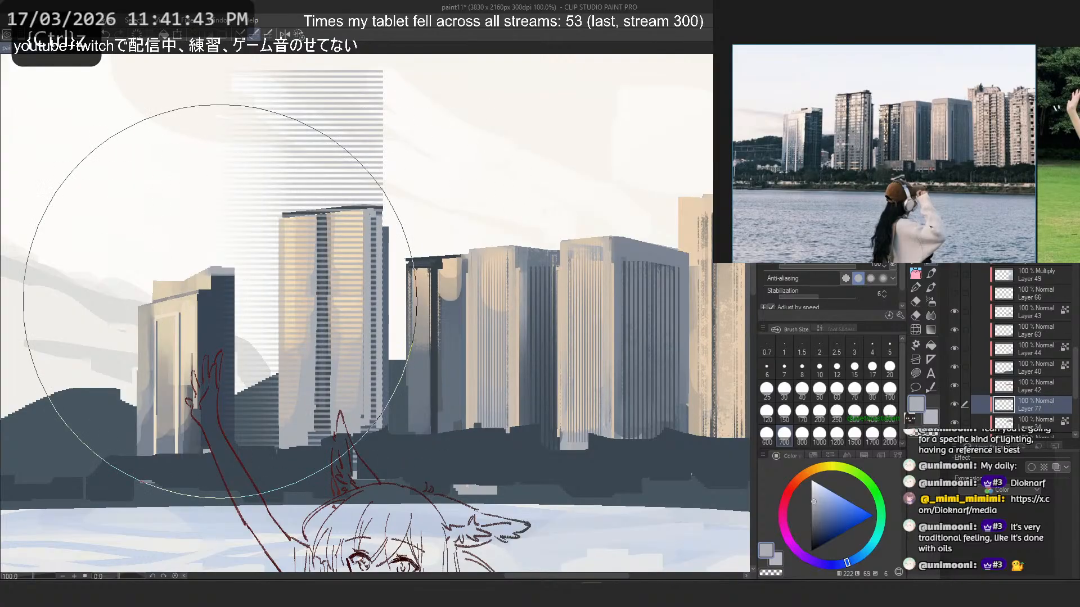
- Select the tall tower's facade as a rectangle and keep only the horizontal stripes inside it by deleting the rest and pasting the selected part
scroll(459, 275, down, 1)
scroll(350, 237, up, 4)
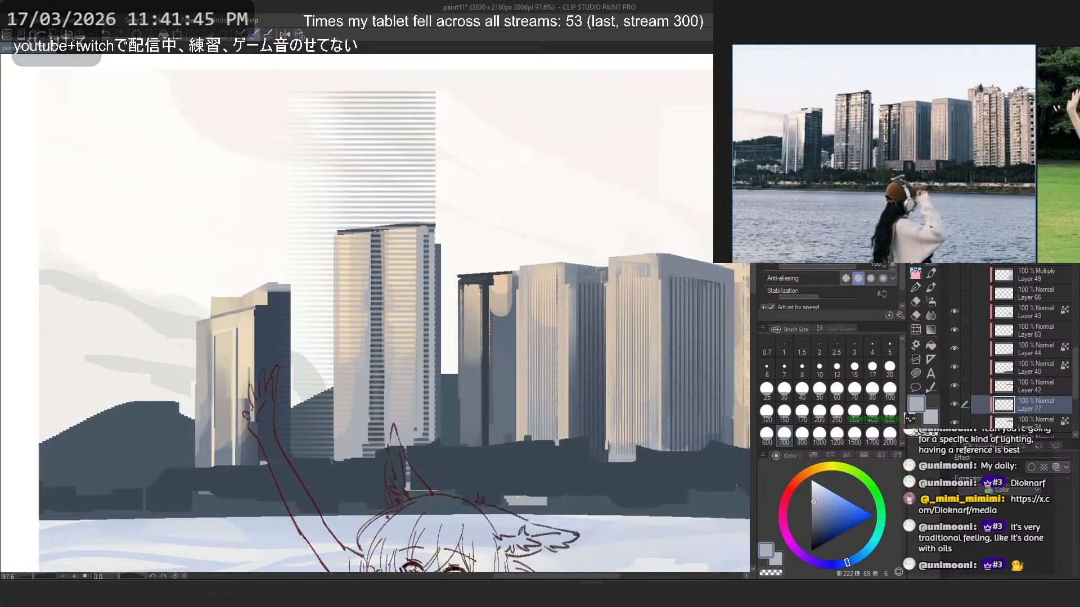
key(m)
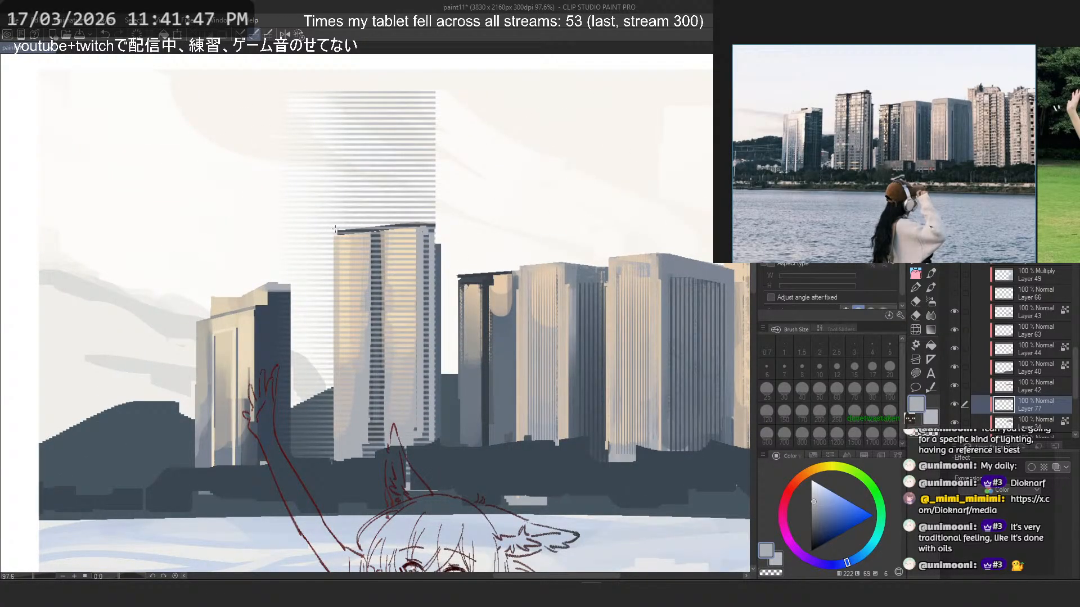
drag(336, 229, 434, 460)
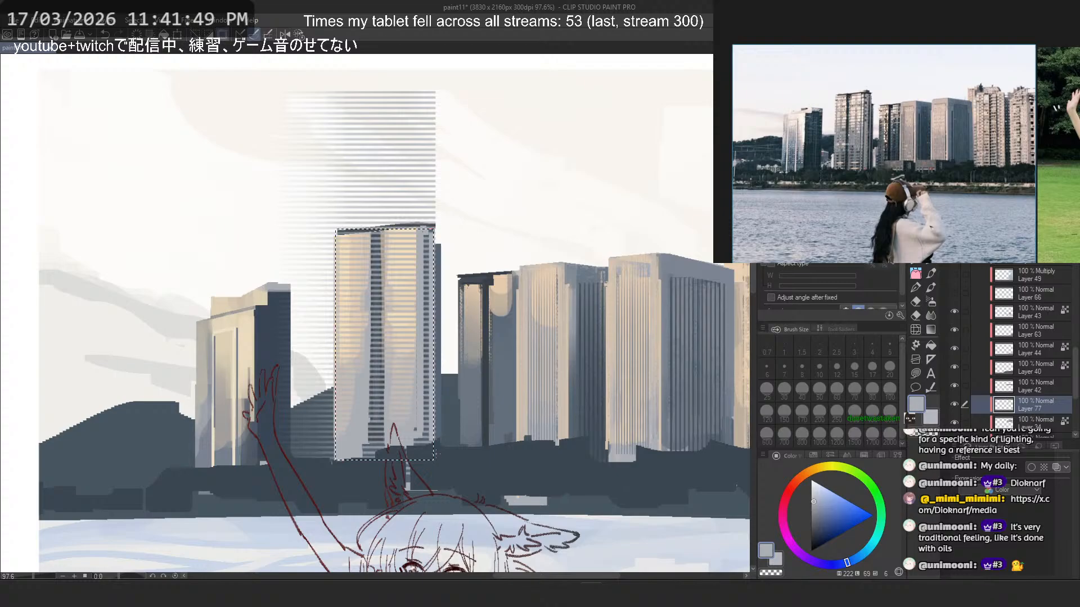
key(Delete)
key(ctrl+d)
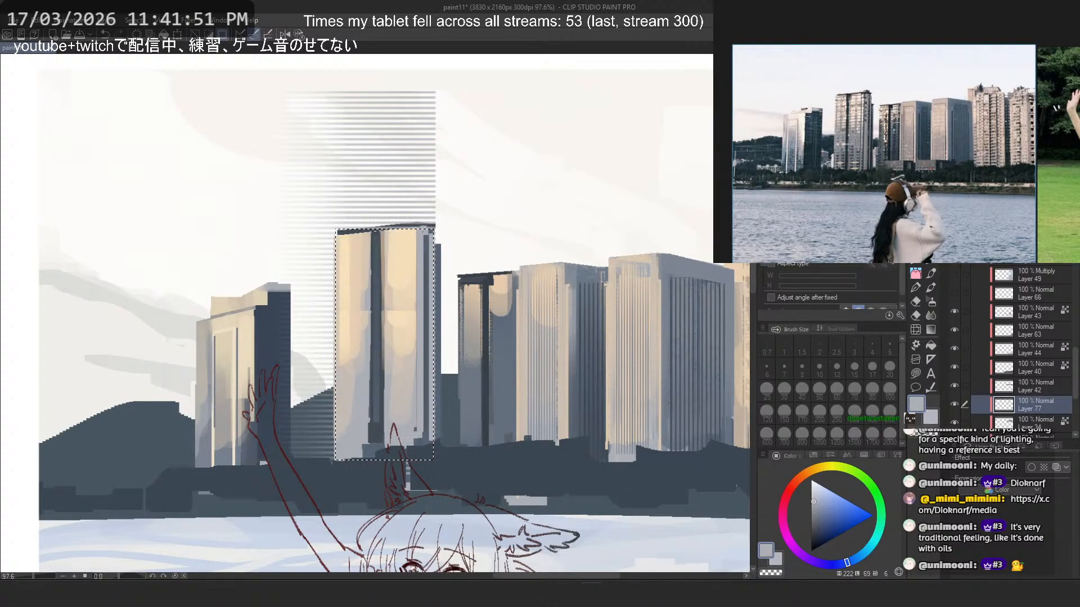
key(Delete)
key(ctrl+v)
- Slant the tall tower's floor stripes with Free Transform so they follow the sloping roof edge, apply it and deselect
key(ctrl+t)
right_click(390, 334)
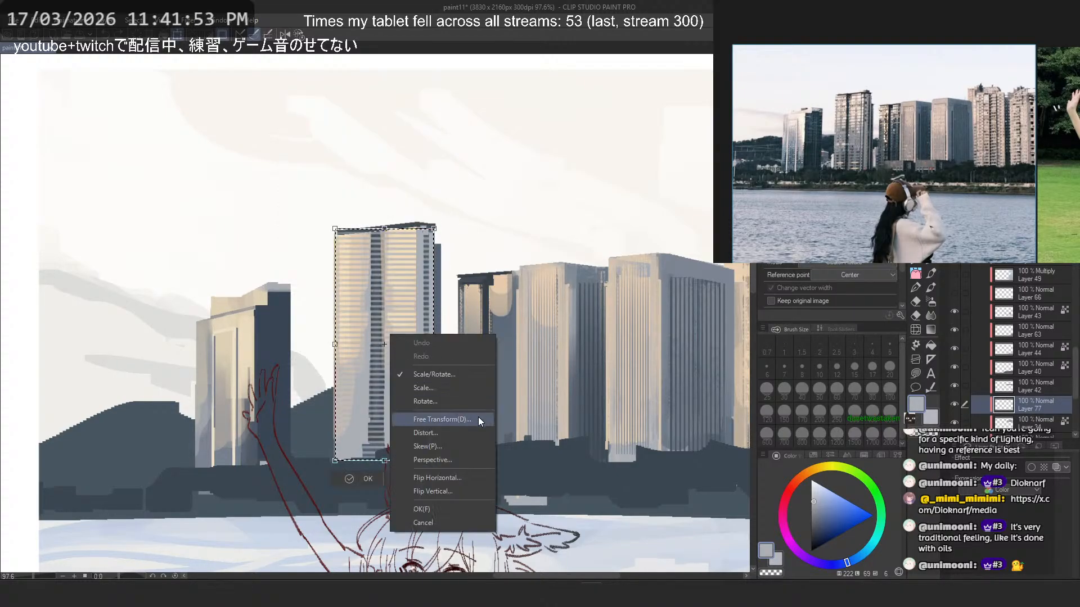
click(479, 420)
drag(435, 344, 434, 334)
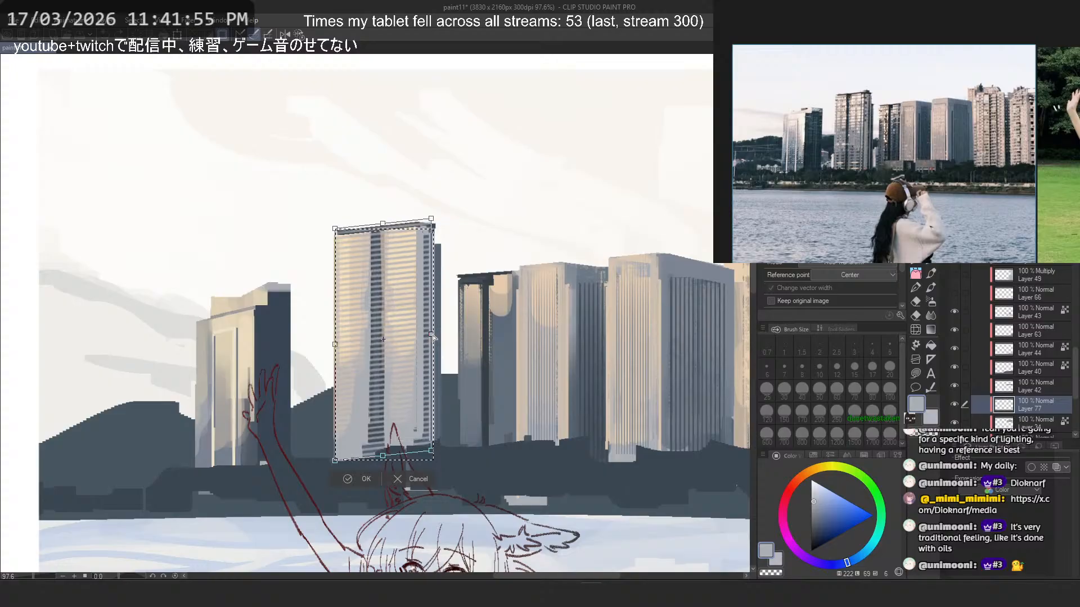
scroll(417, 257, up, 1)
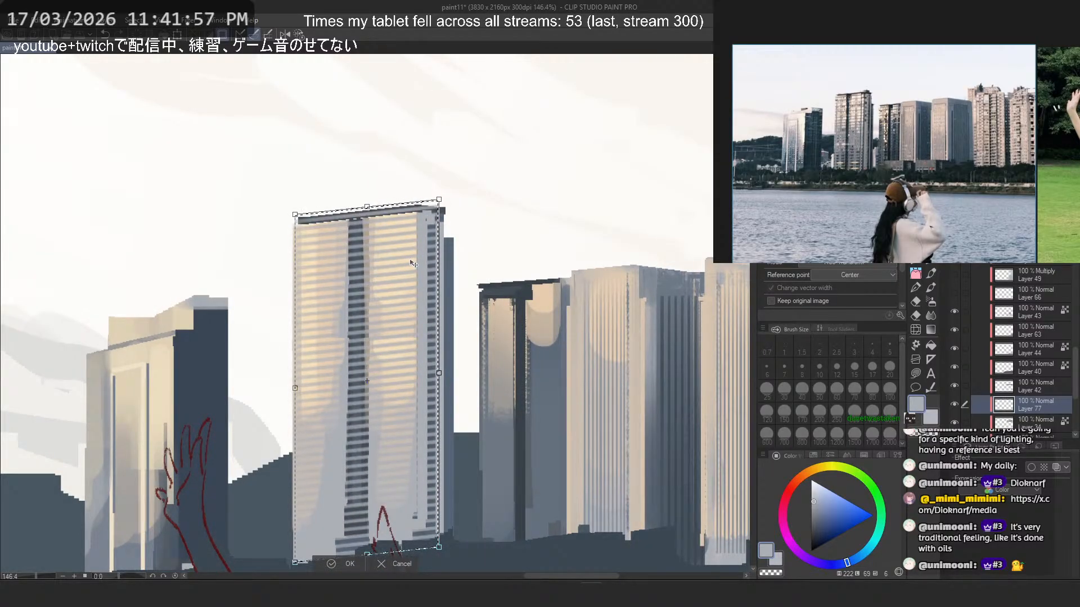
scroll(412, 263, up, 1)
right_click(344, 207)
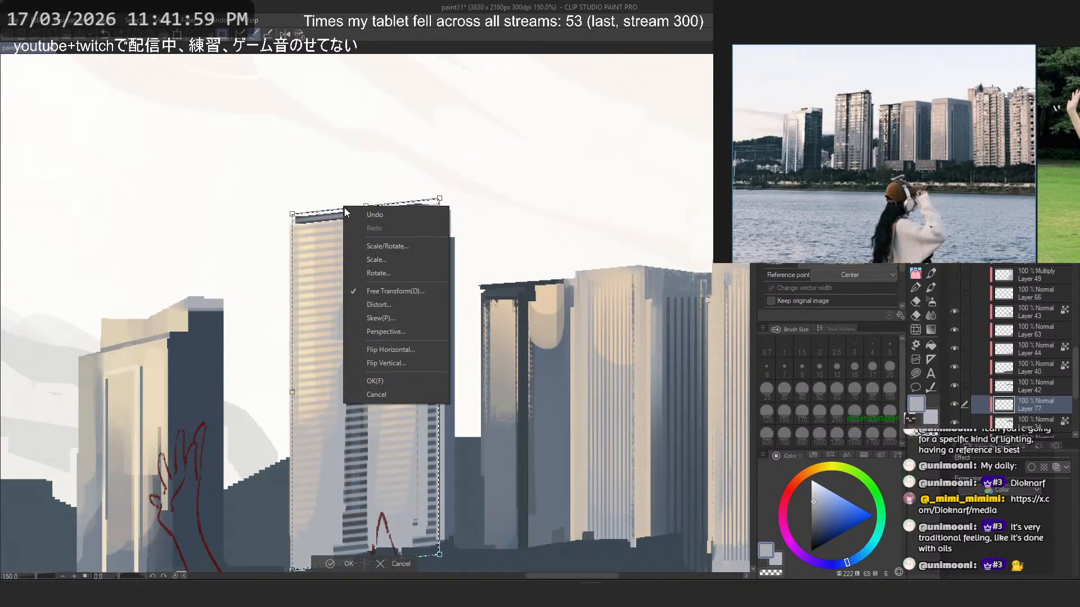
click(409, 291)
scroll(451, 545, down, 1)
drag(452, 544, 435, 476)
key(Return)
key(ctrl+d)
scroll(443, 201, down, 8)
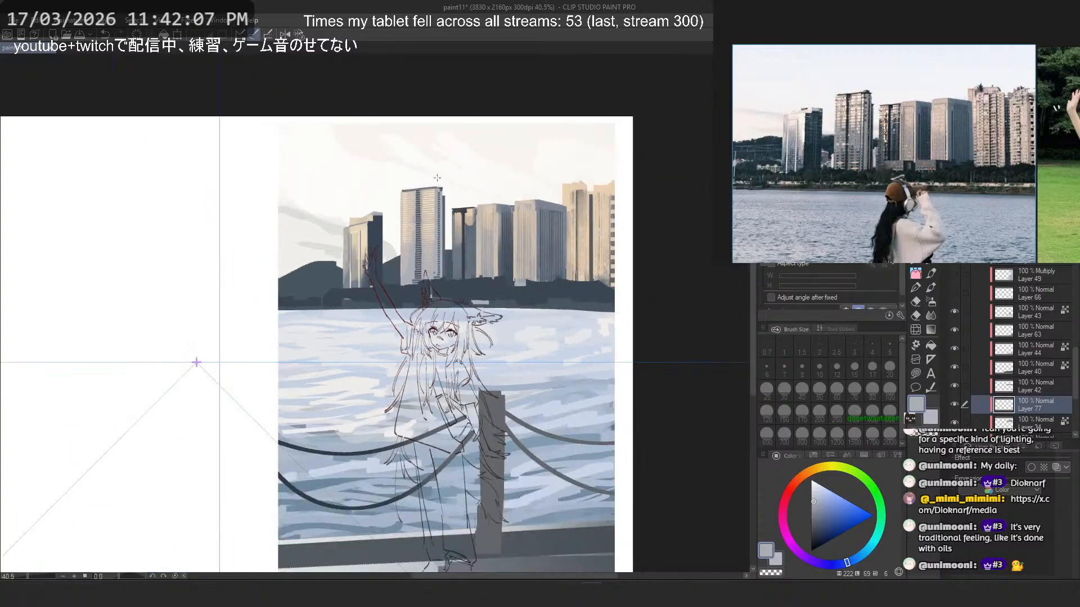
scroll(437, 178, up, 9)
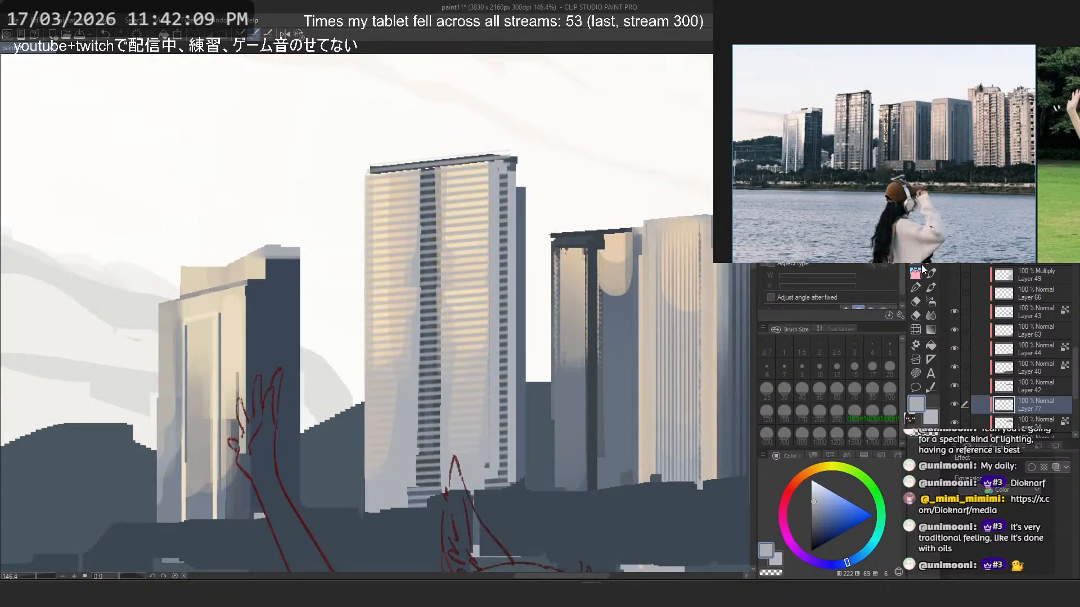
- Erase the stripes over the tall tower's dark central column, shaded side and roof edge with transparent colour at brush size 12
click(921, 270)
click(917, 261)
key(c)
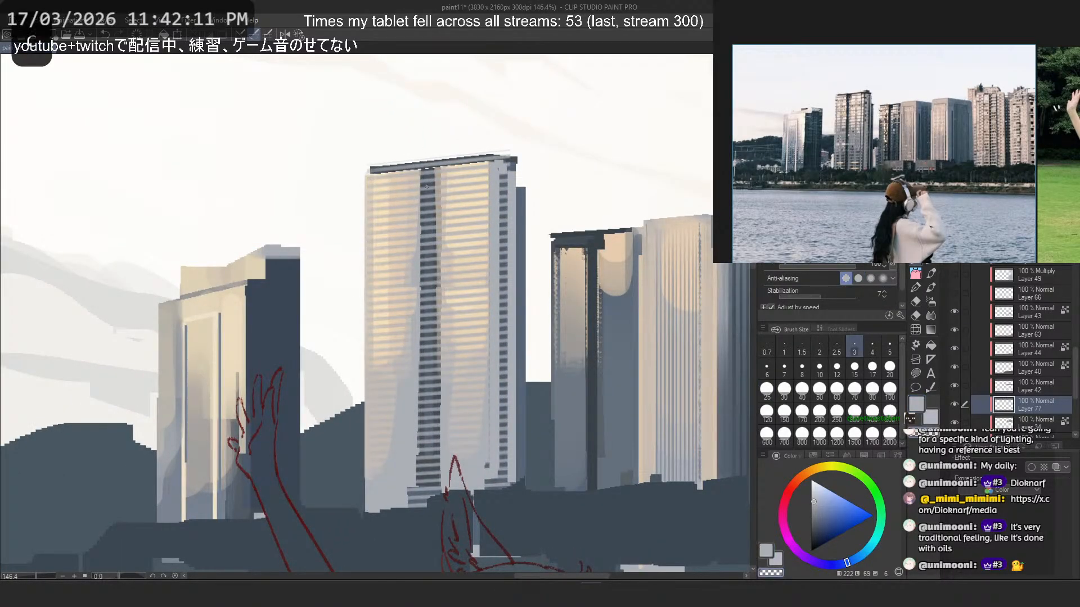
key(ctrl+z)
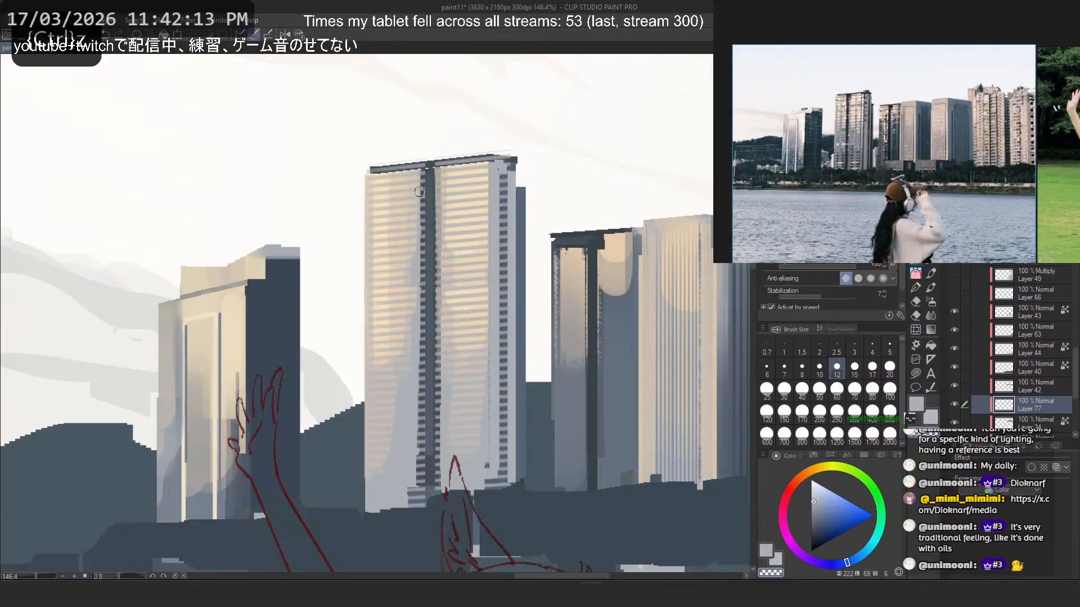
key(ctrl+z)
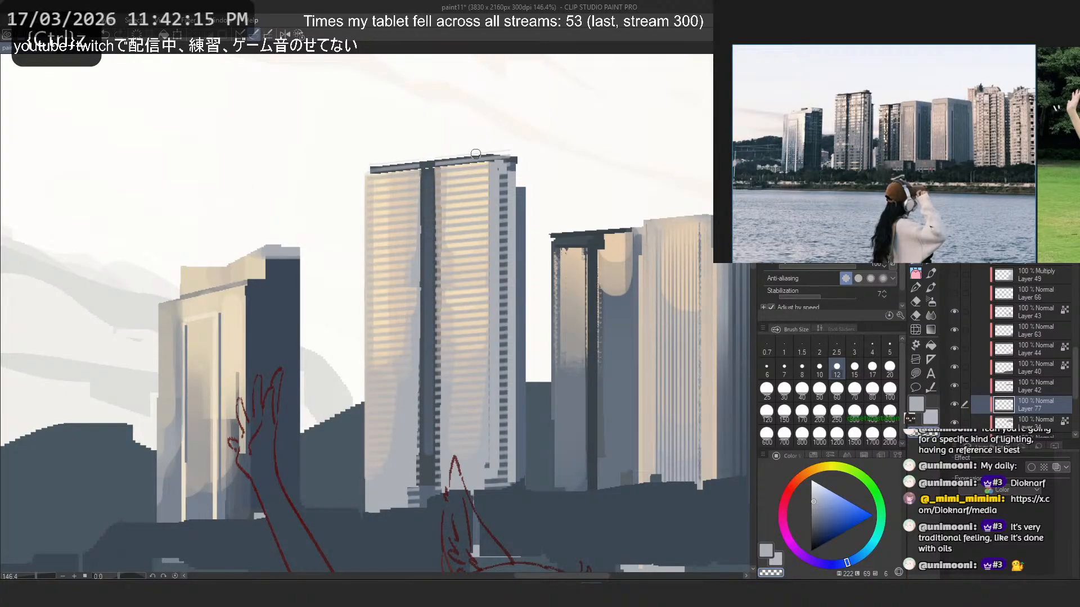
drag(476, 153, 515, 155)
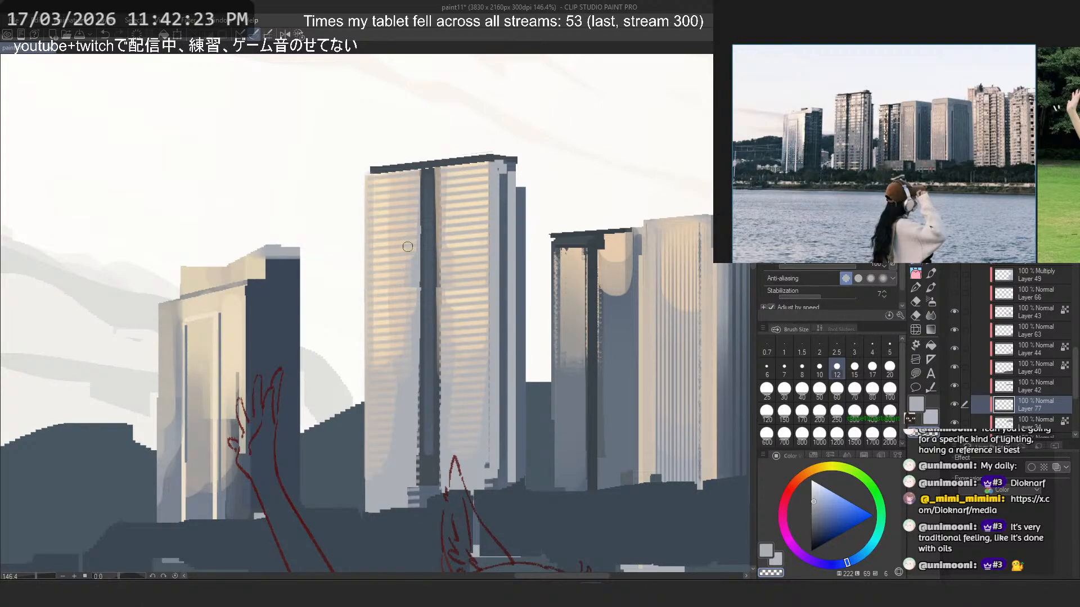
- Move the floor stripes slightly to the left on the tall tower and apply the transformation
key(ctrl+t)
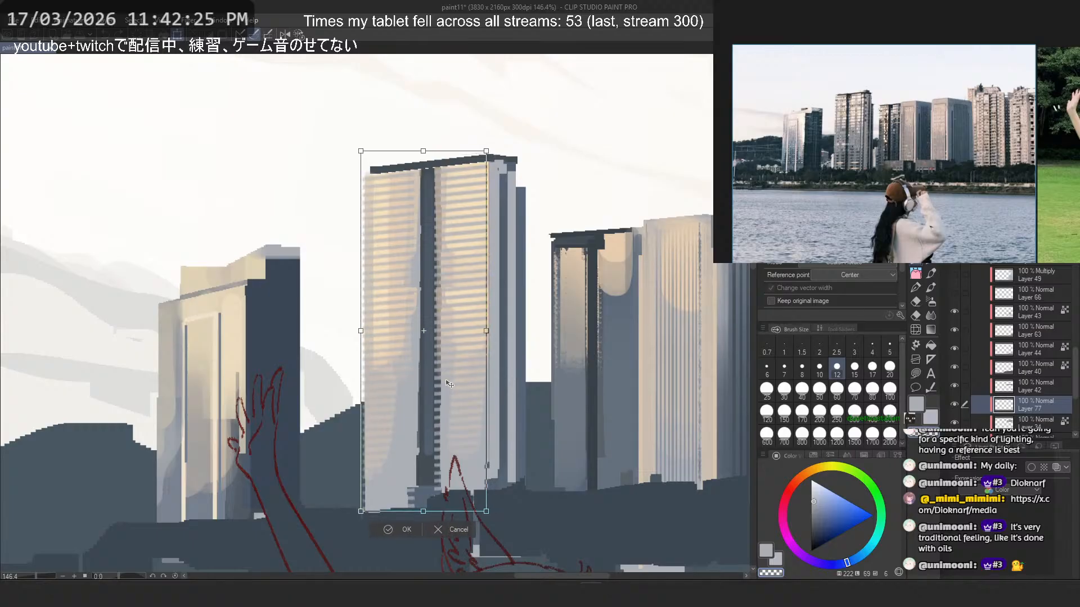
drag(450, 384, 448, 383)
key(Return)
scroll(494, 237, down, 6)
scroll(465, 234, up, 6)
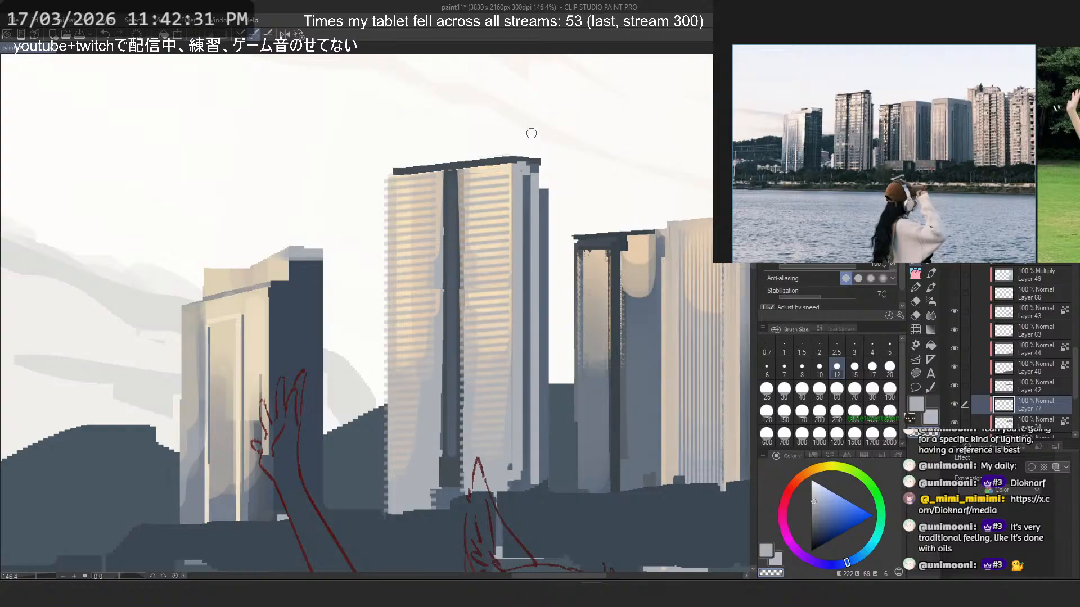
- Compare the tall tower with the stripe layer hidden and shown, and erase the stray pale marks above its roof
key(ctrl+z)
scroll(416, 163, up, 6)
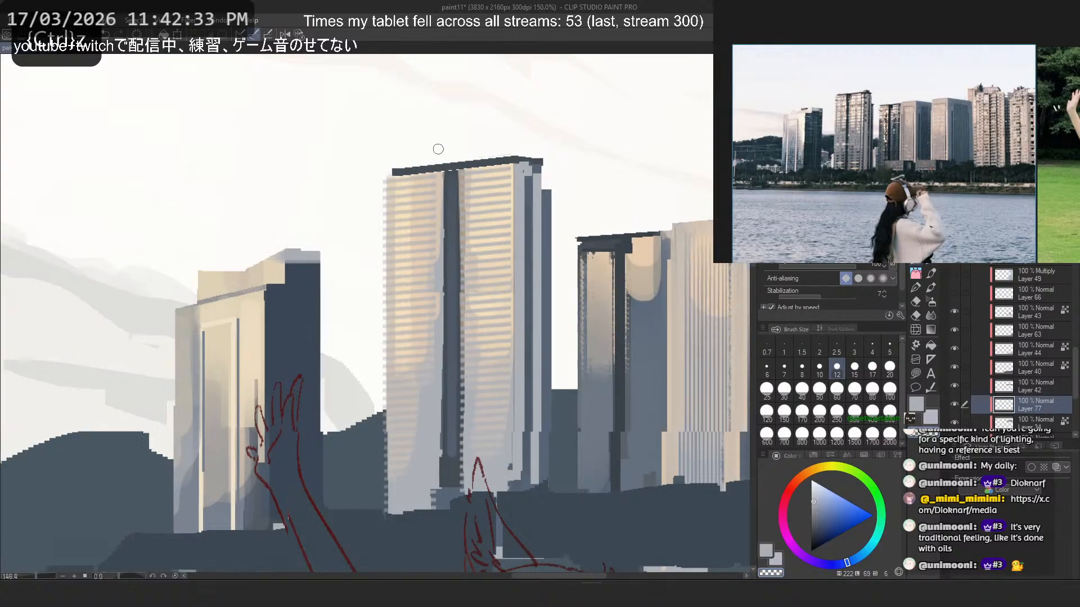
click(230, 268)
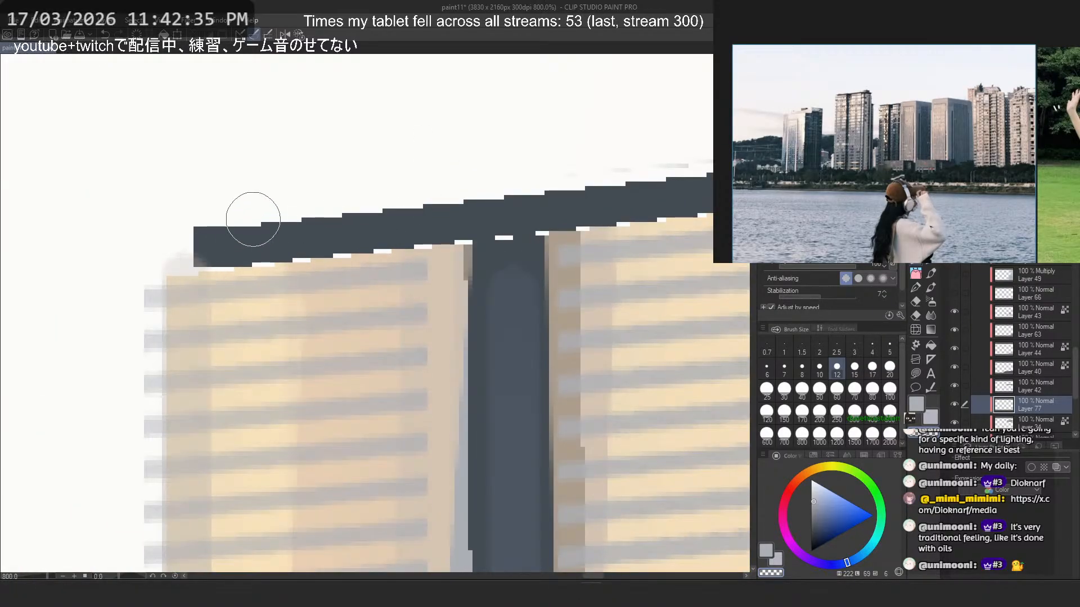
click(954, 404)
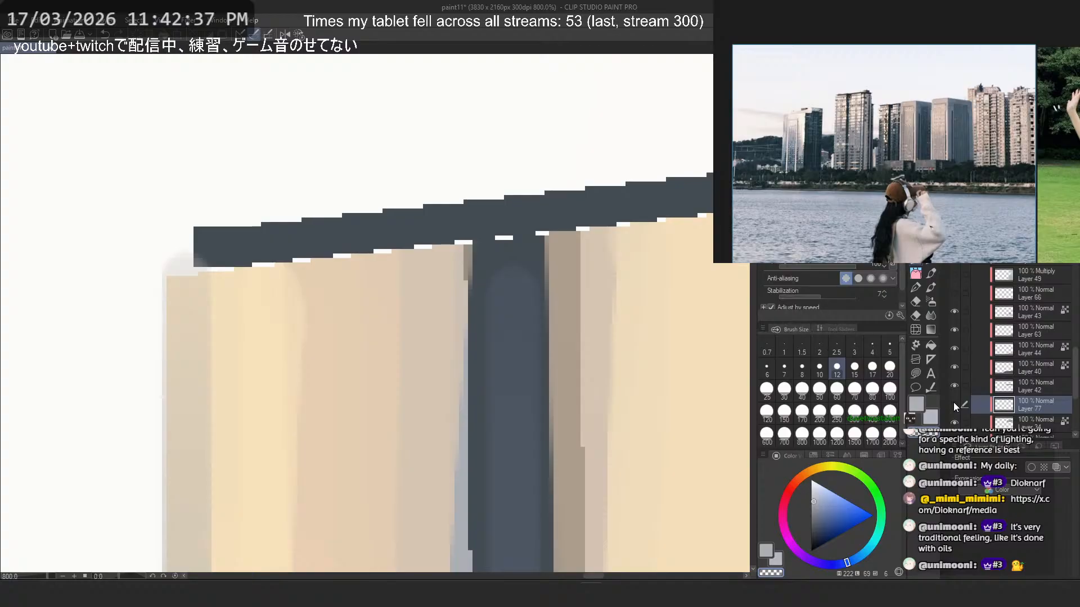
click(953, 403)
scroll(417, 193, down, 4)
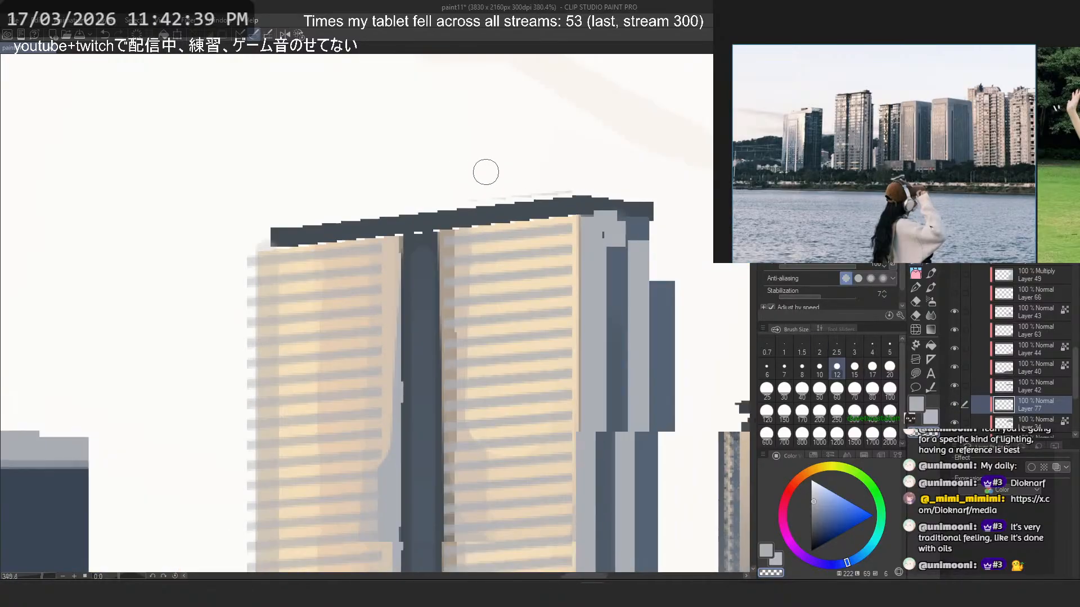
scroll(423, 198, up, 2)
drag(415, 202, 645, 186)
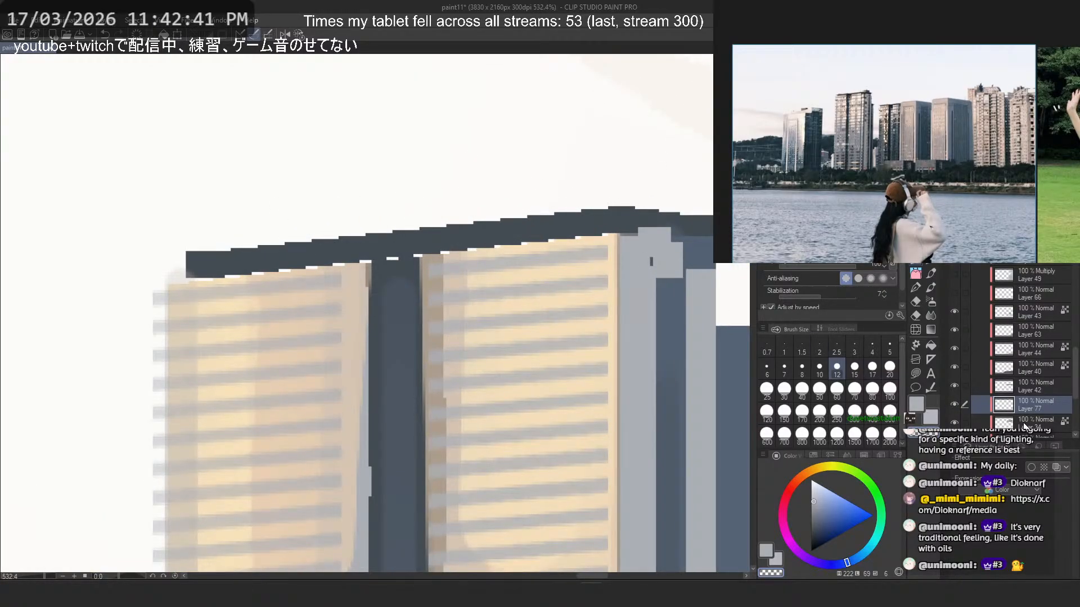
- On Layer 34, sample dark slate and paint a size 5 line along the underside of the tall tower's roof, redoing uneven strokes to close the gaps
click(1025, 426)
alt+click(309, 258)
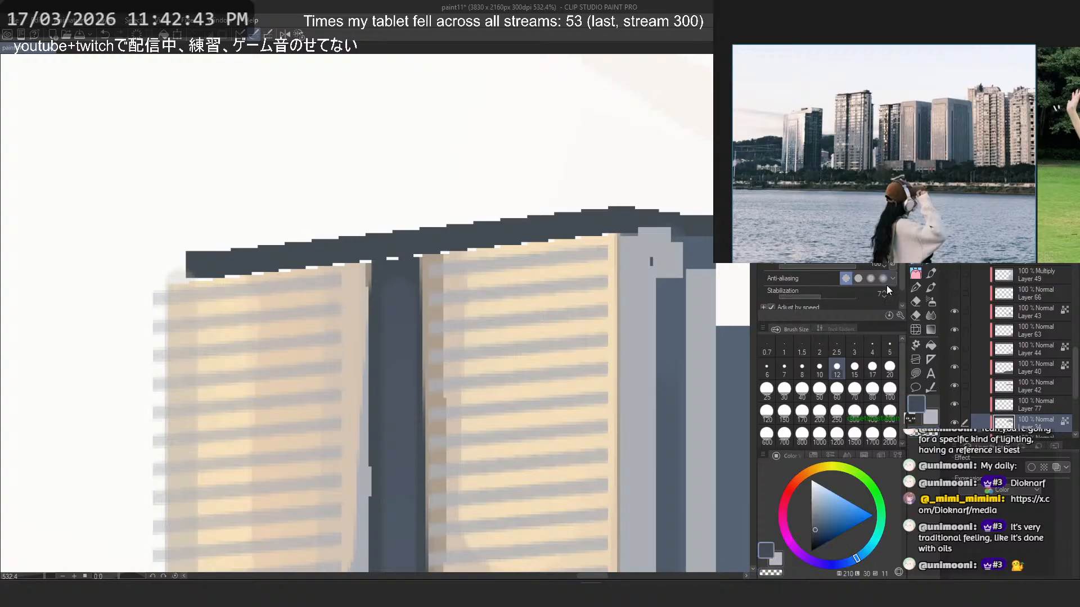
click(890, 347)
mouse_move(195, 278)
mouse_down()
mouse_move(617, 241)
mouse_move(644, 226)
mouse_up()
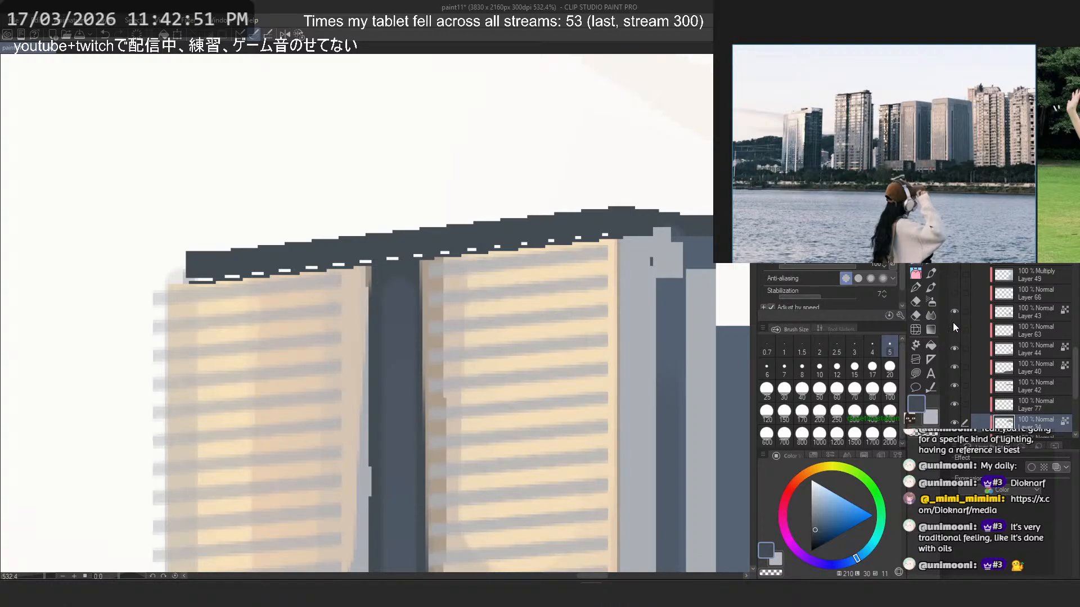
scroll(953, 311, down, 3)
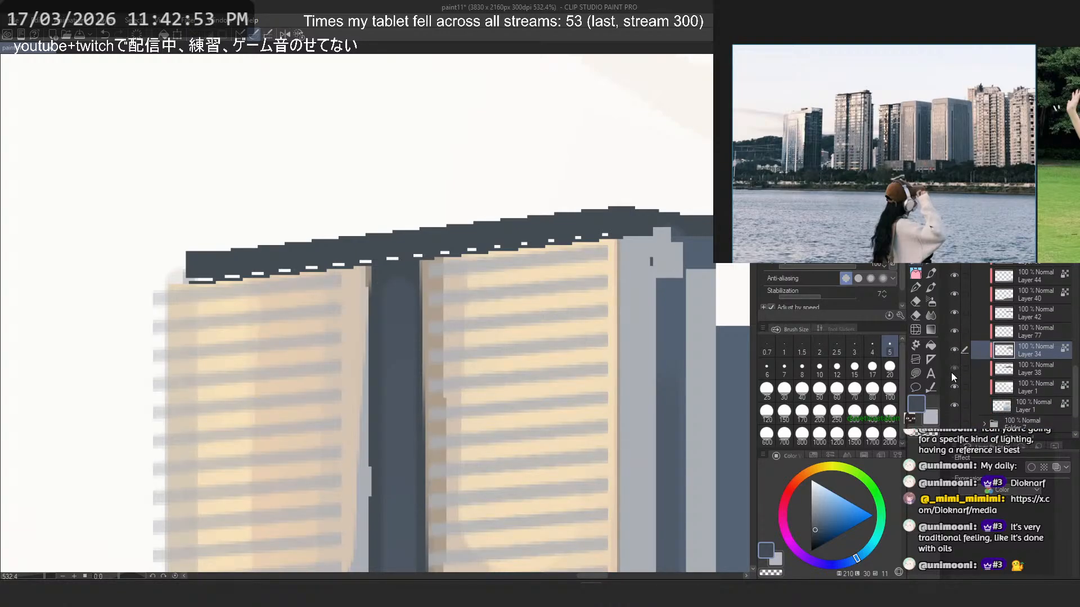
click(957, 351)
scroll(332, 193, up, 1)
key(ctrl+z)
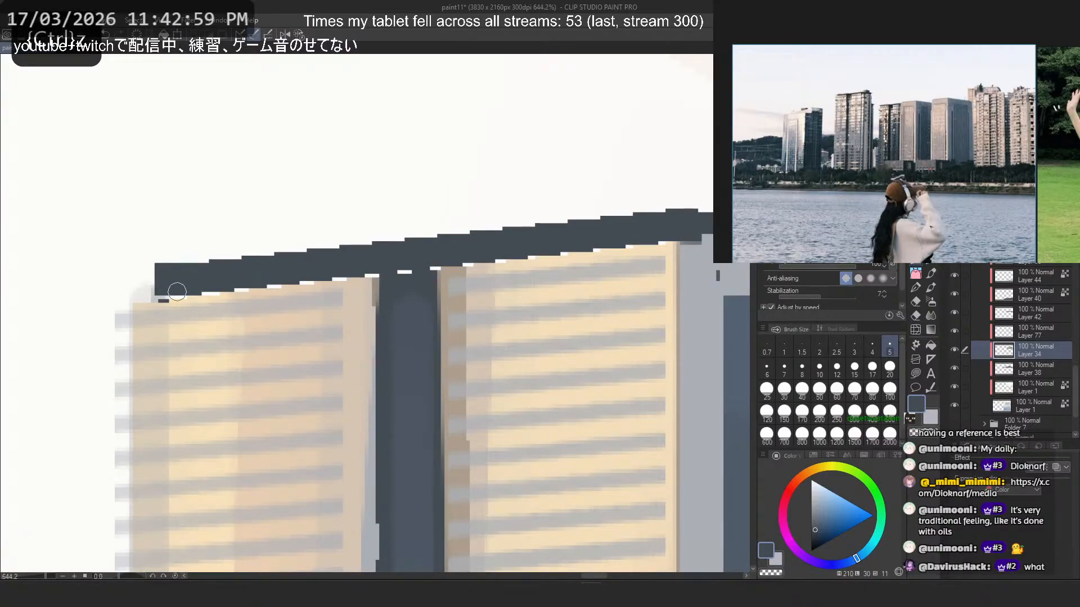
drag(177, 291, 686, 232)
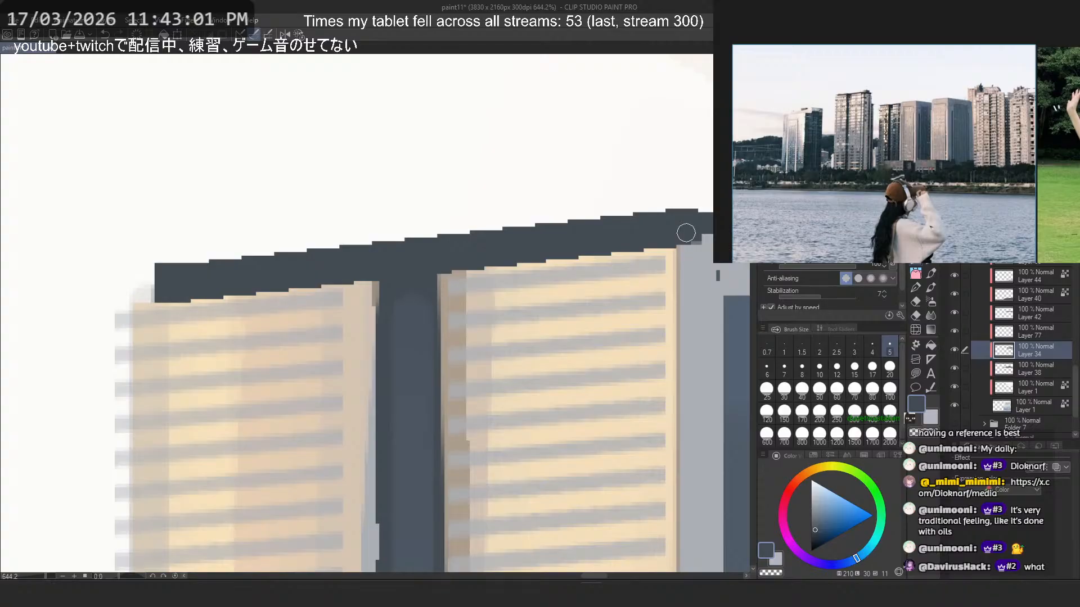
key(ctrl+z)
shift+click(682, 228)
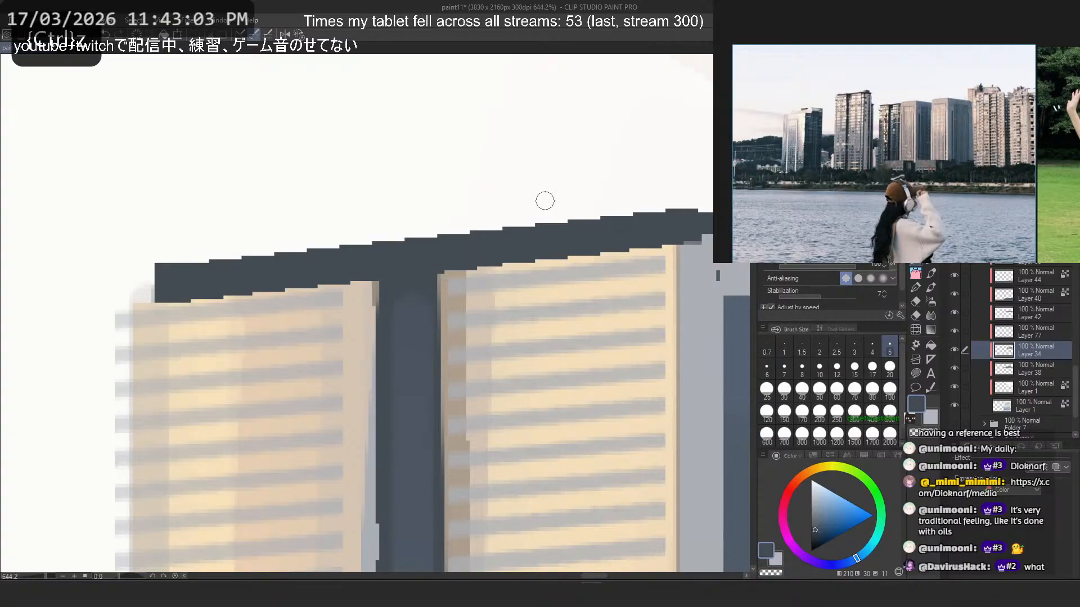
- Try straight transparent strokes along the top edge of the tall tower's roof to trim it, undoing the attempts
scroll(545, 201, down, 5)
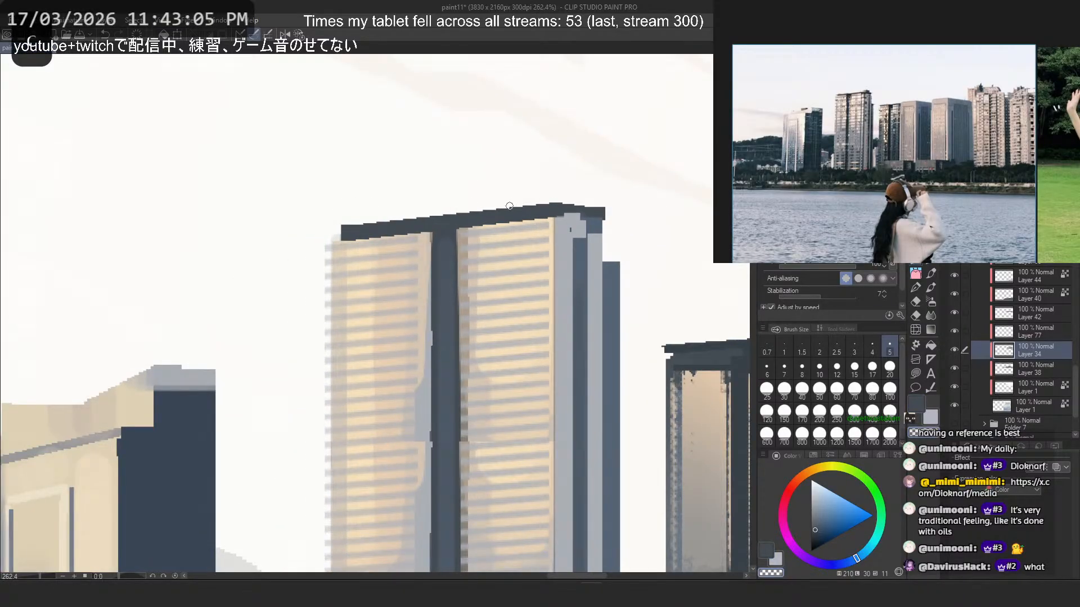
shift+click(588, 196)
key(ctrl+z)
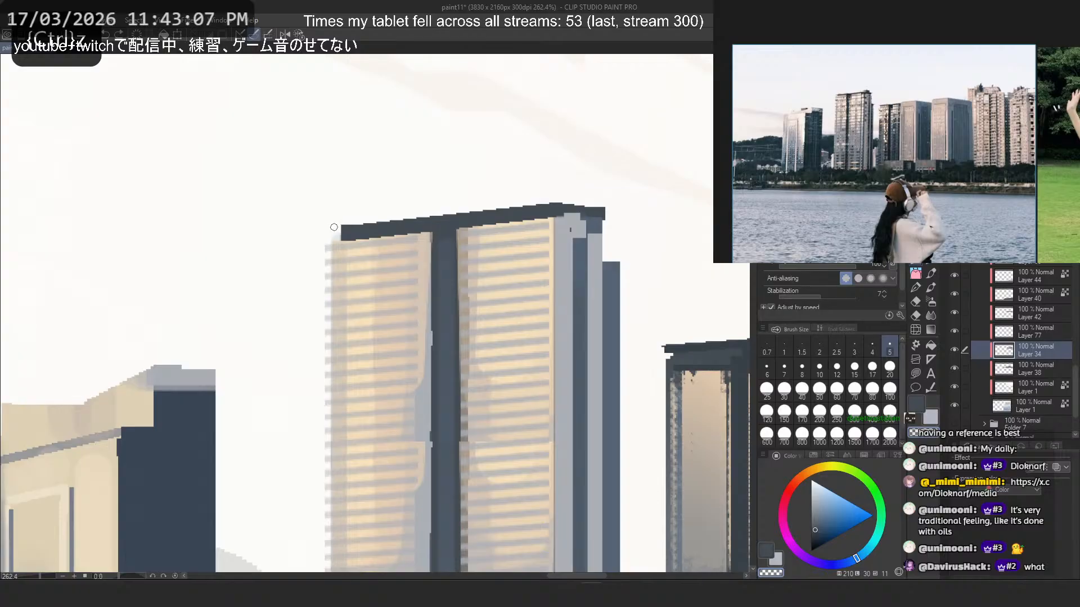
click(334, 227)
shift+click(580, 192)
key(ctrl+z)
click(337, 223)
shift+click(577, 195)
shift+click(314, 227)
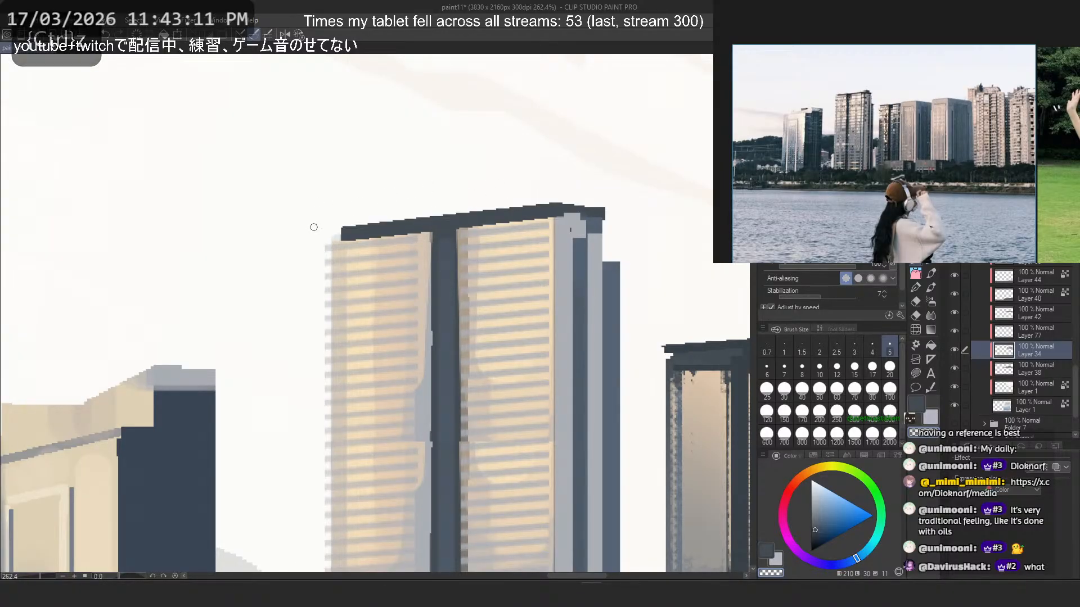
key(ctrl+z)
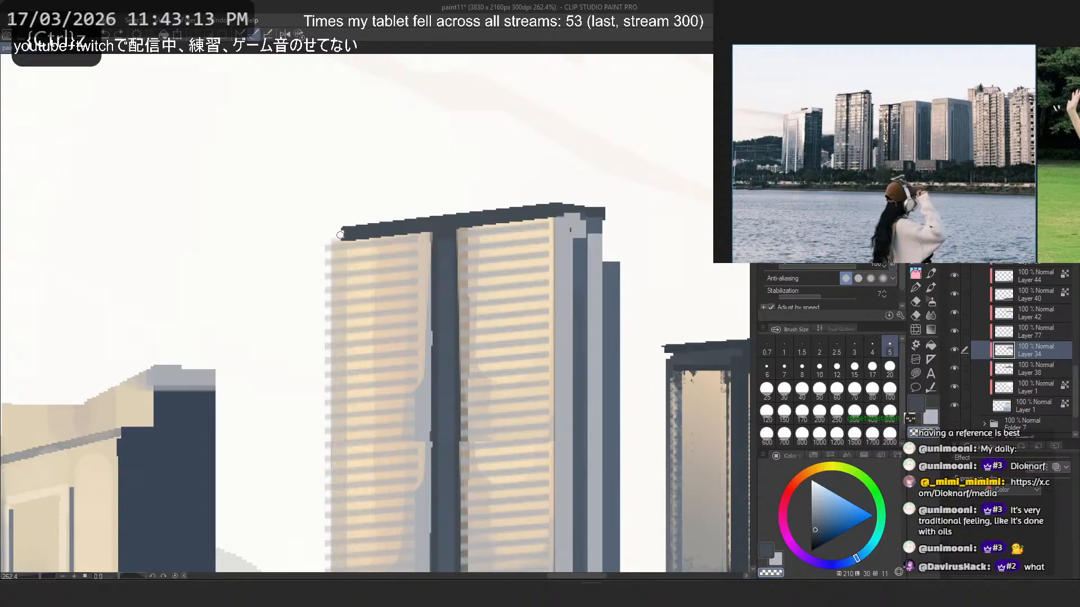
- Select the left half of the tall tower with a tall rectangle reaching from above its roof to below its base
scroll(471, 183, down, 7)
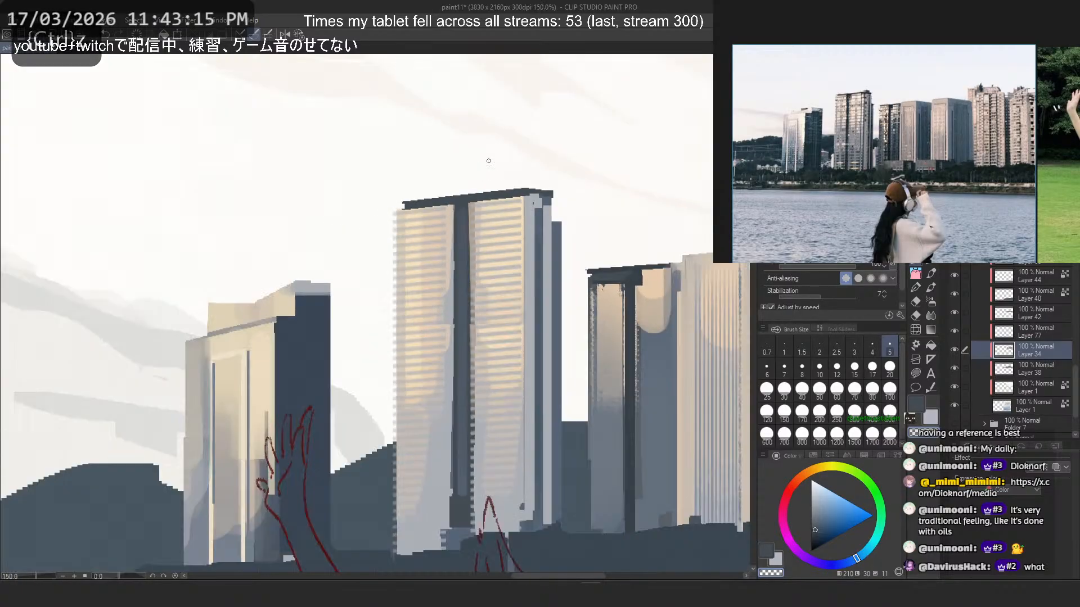
scroll(489, 207, up, 4)
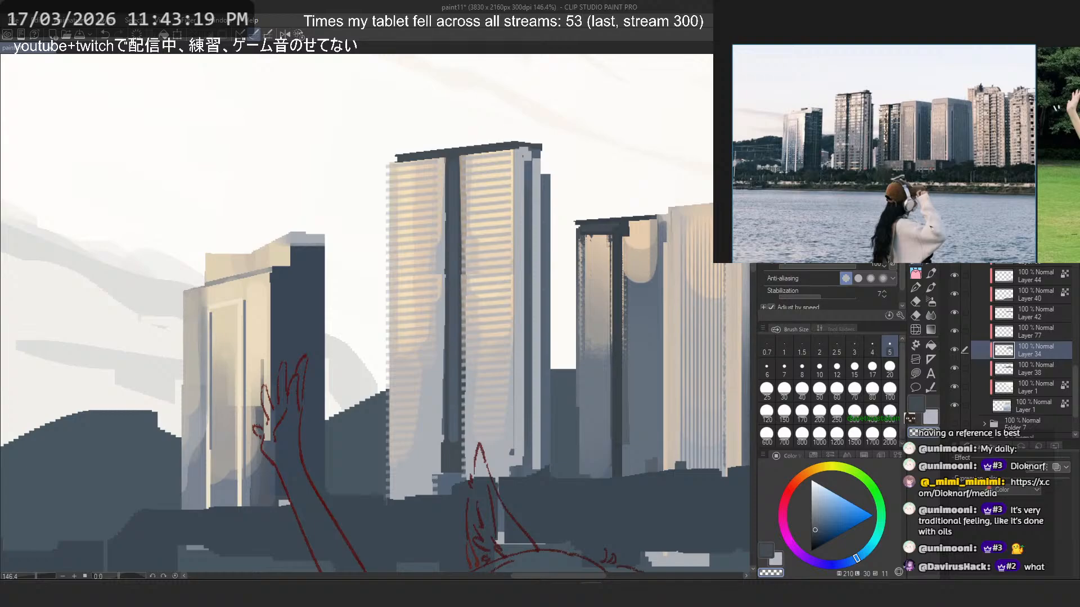
key(u)
drag(448, 127, 361, 527)
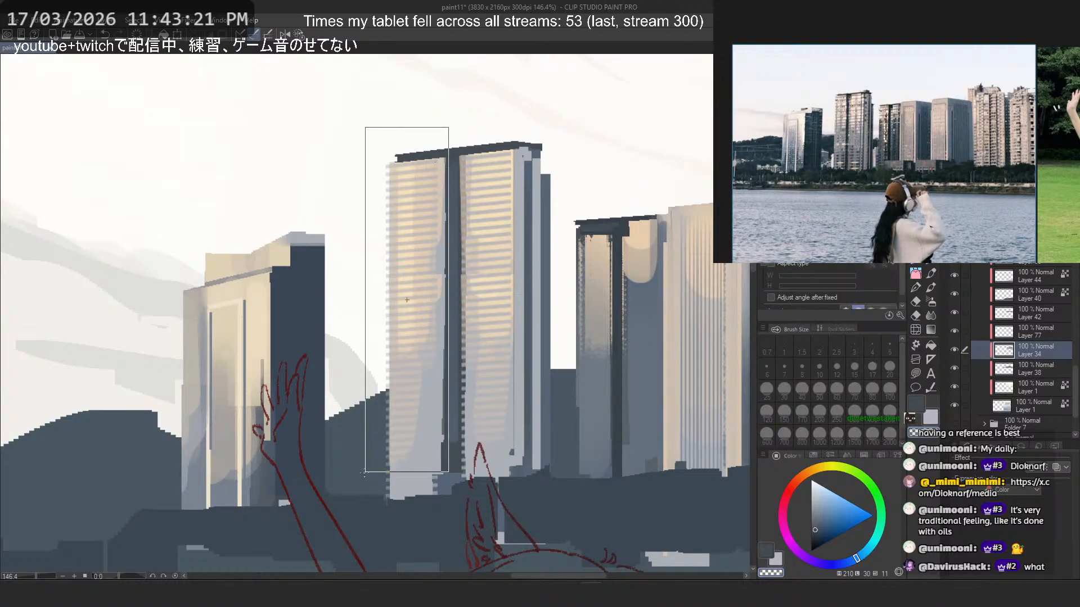
alt+click(425, 361)
key(ctrl+t)
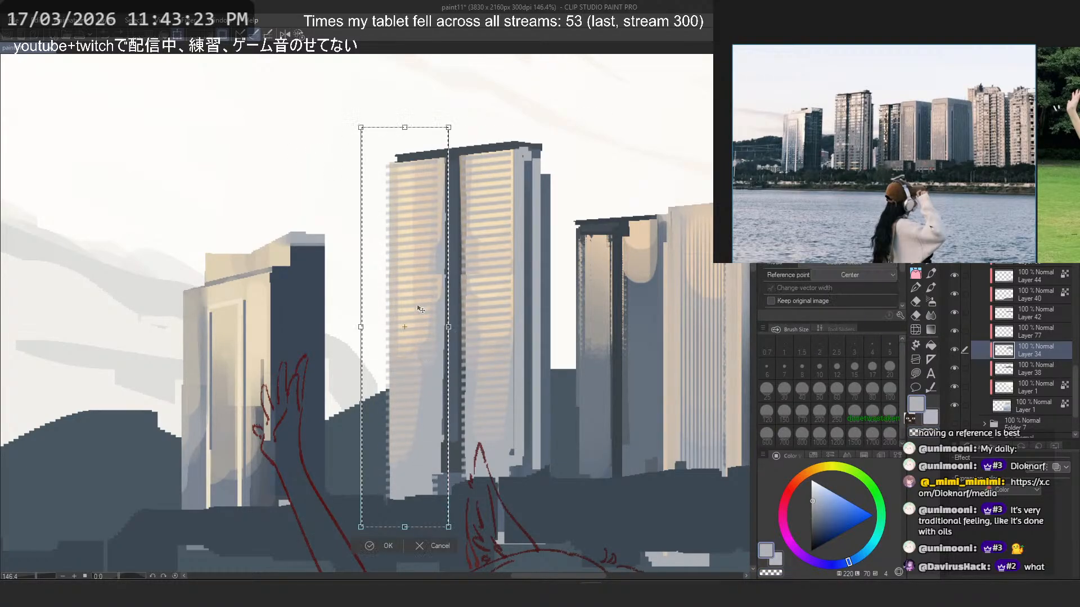
right_click(418, 304)
click(491, 389)
right_click(439, 300)
click(476, 367)
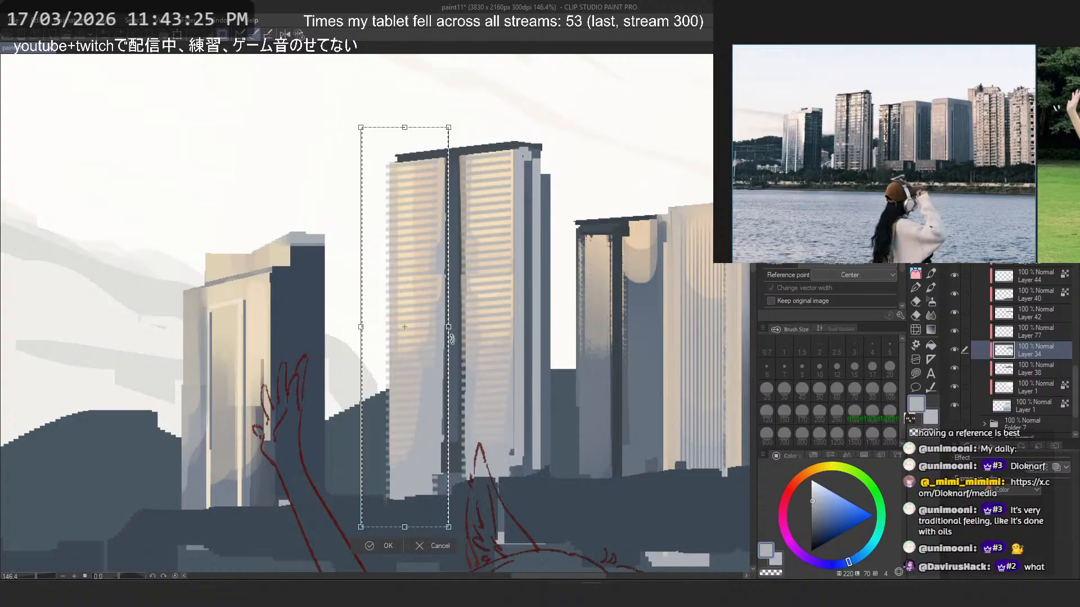
drag(451, 333, 455, 330)
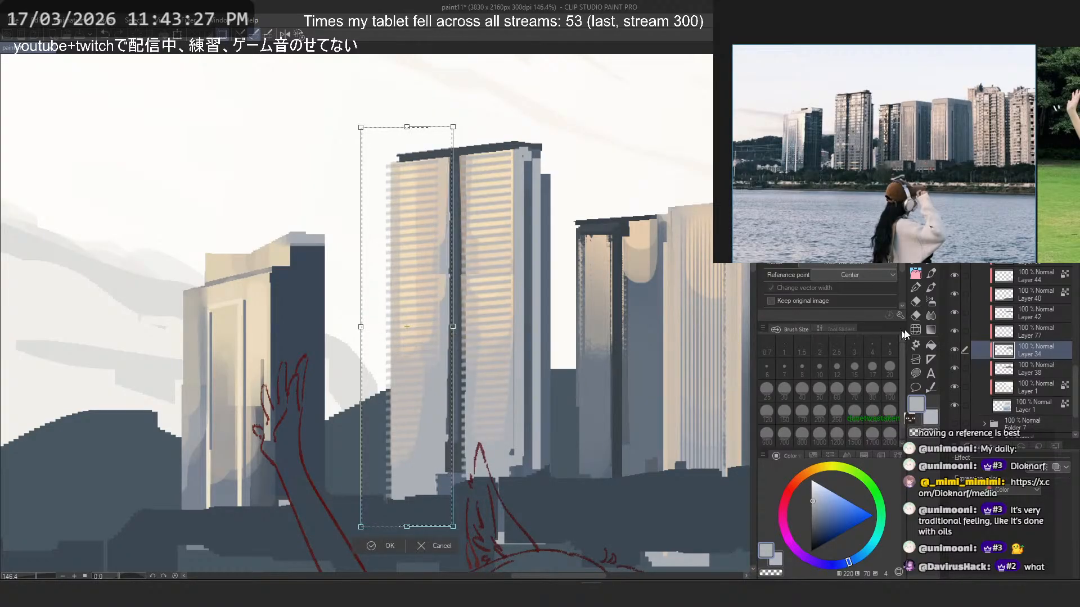
key(Escape)
- On Layer 77, stretch the selected floor stripes slightly to the right toward the tall tower's dark column, apply the transformation, and deselect
click(1031, 330)
key(ctrl+t)
right_click(401, 276)
click(466, 360)
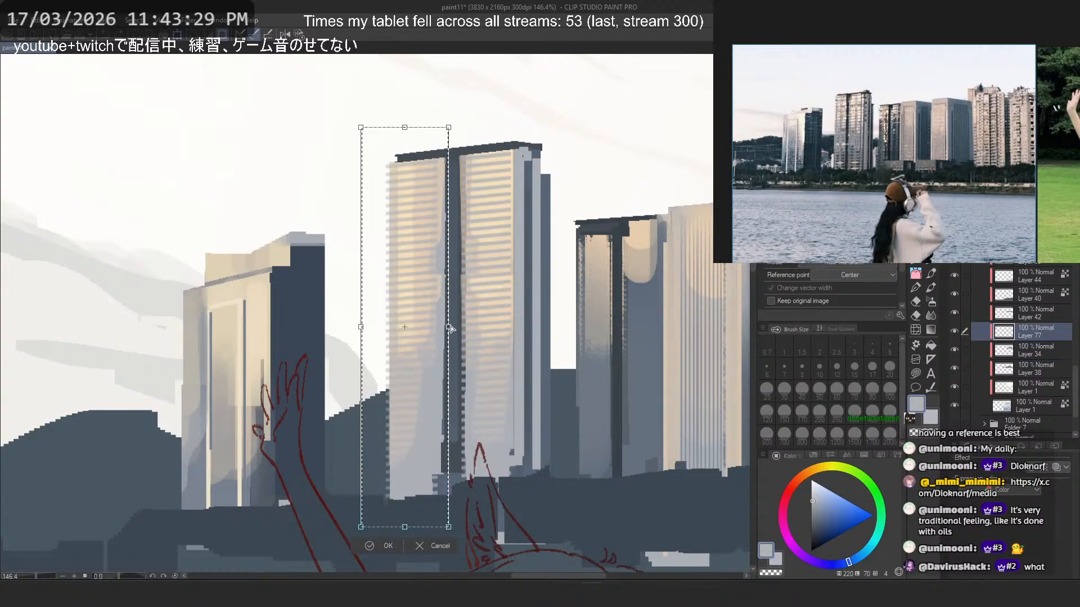
drag(451, 329, 456, 329)
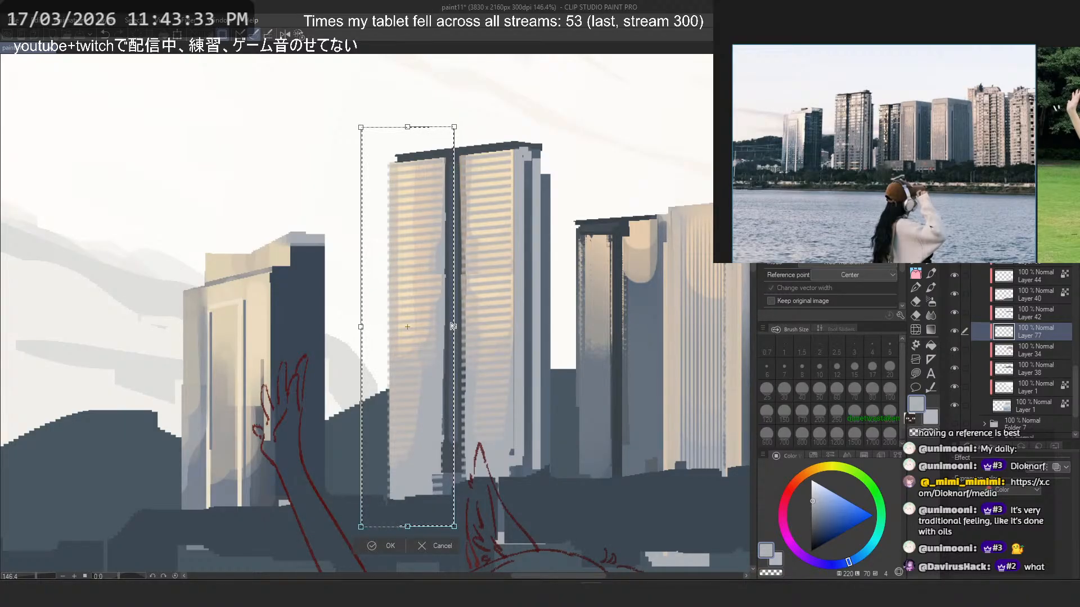
key(Return)
scroll(471, 212, down, 4)
click(479, 122)
- Examine the skyline at full view and close up, comparing the tall tower with Layer 77's stripes hidden and shown
scroll(465, 138, down, 3)
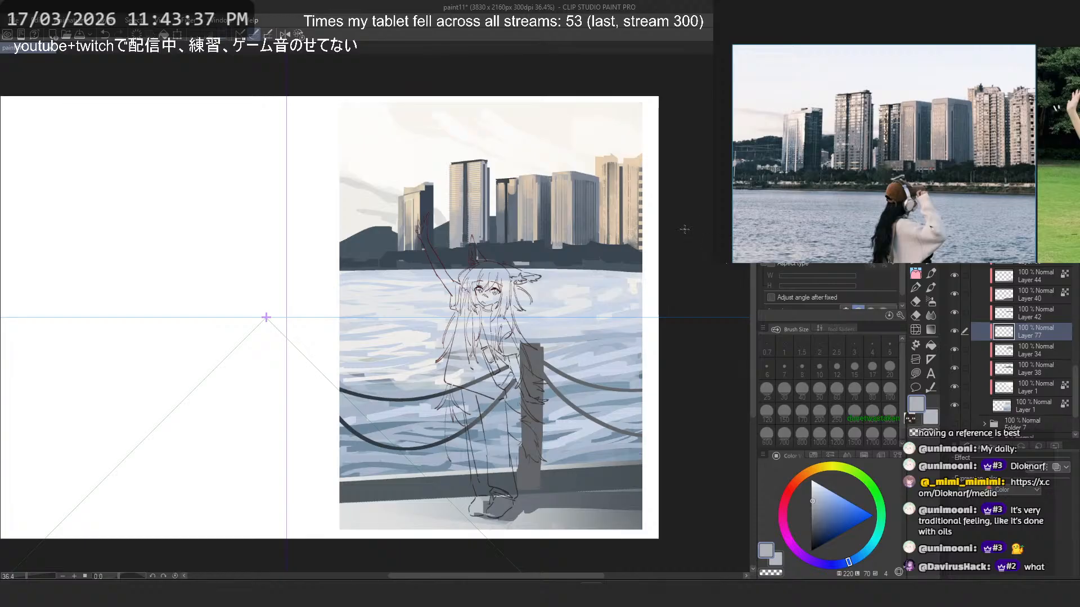
scroll(684, 229, up, 2)
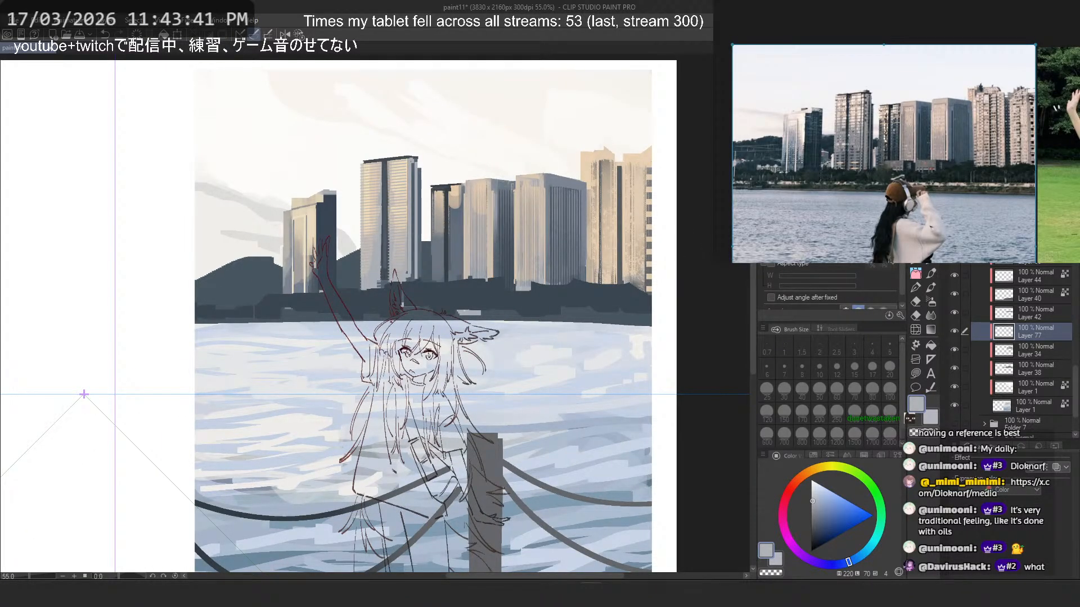
scroll(597, 278, up, 5)
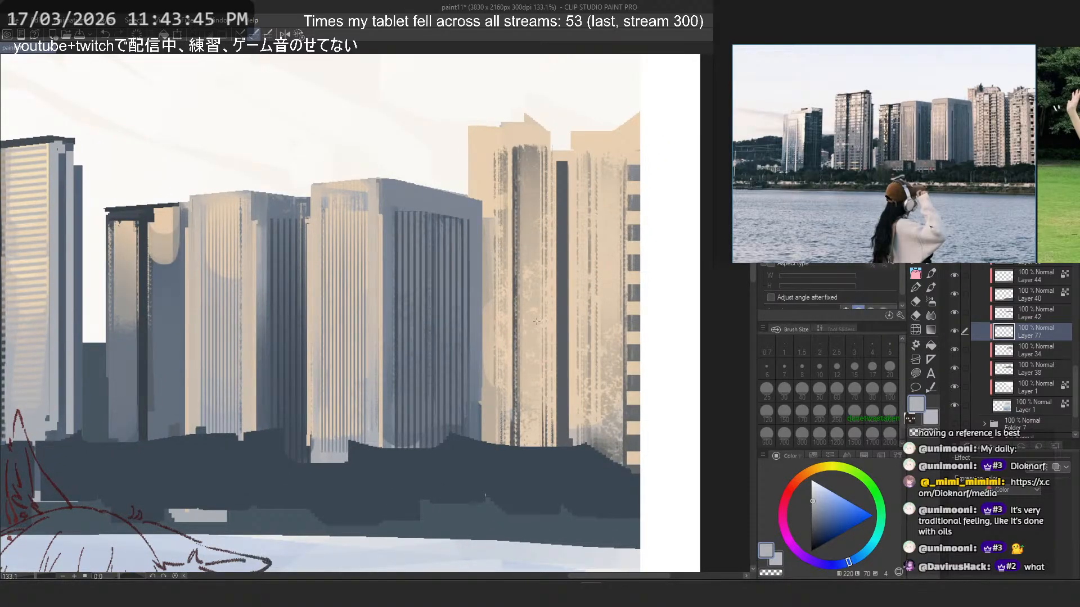
scroll(536, 321, down, 5)
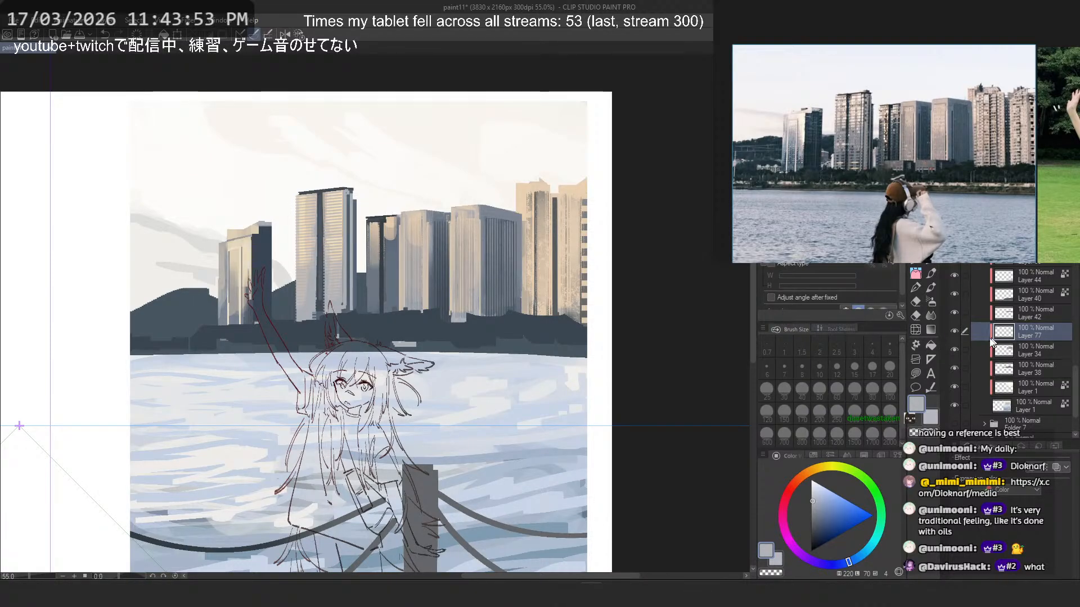
click(958, 330)
scroll(341, 168, up, 5)
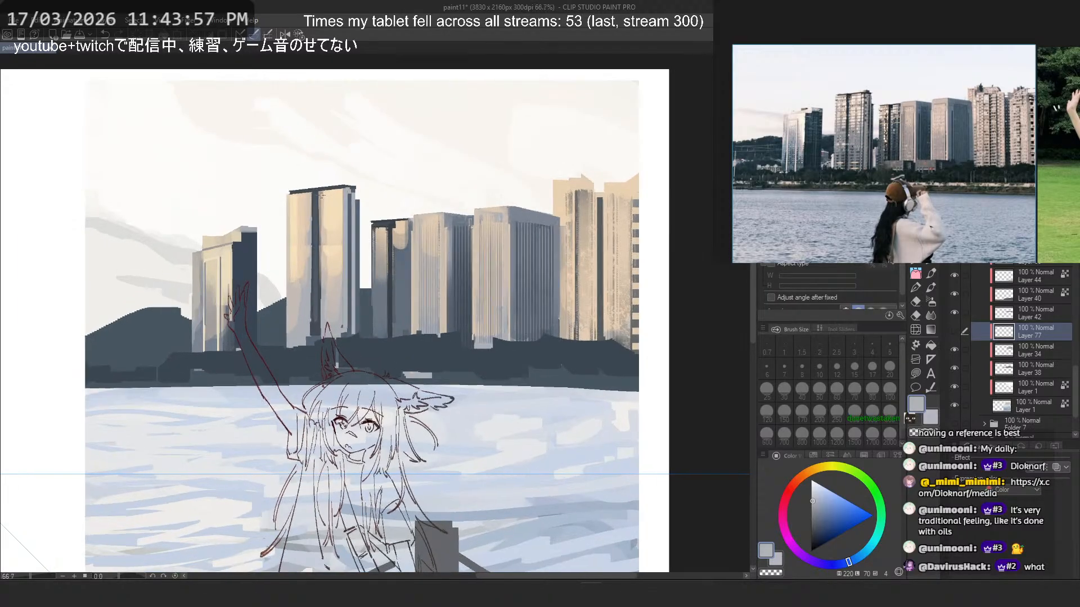
drag(341, 169, 419, 141)
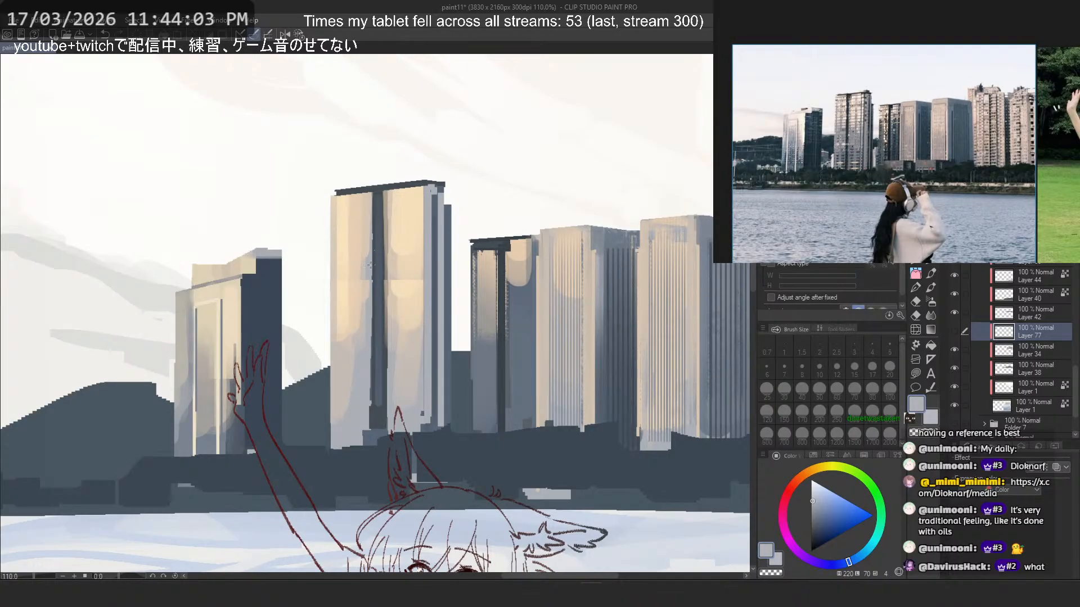
click(955, 331)
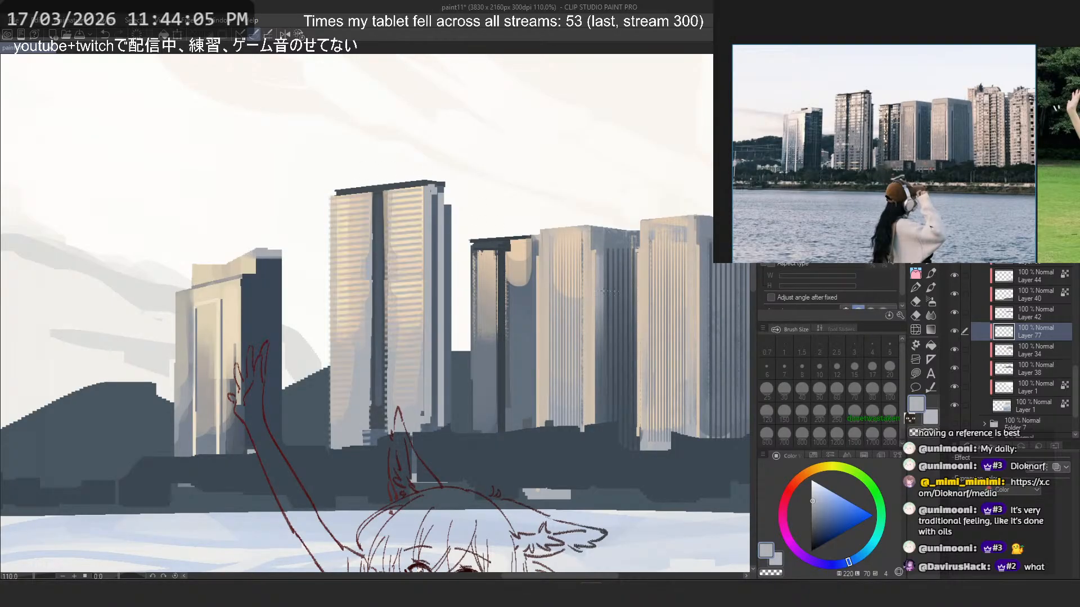
scroll(425, 196, down, 7)
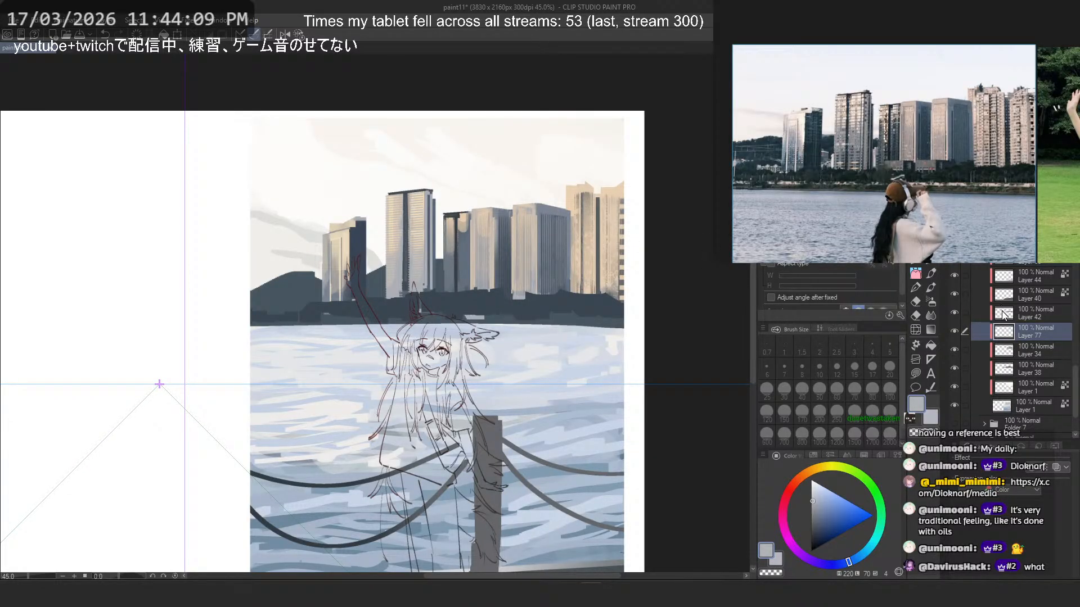
scroll(1003, 314, down, 2)
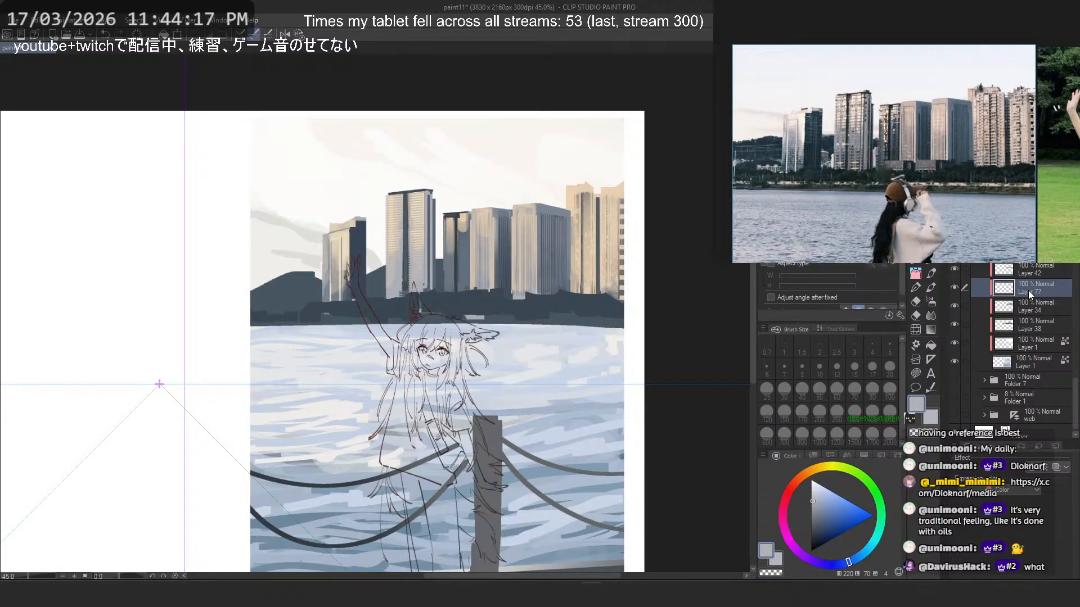
scroll(414, 200, up, 6)
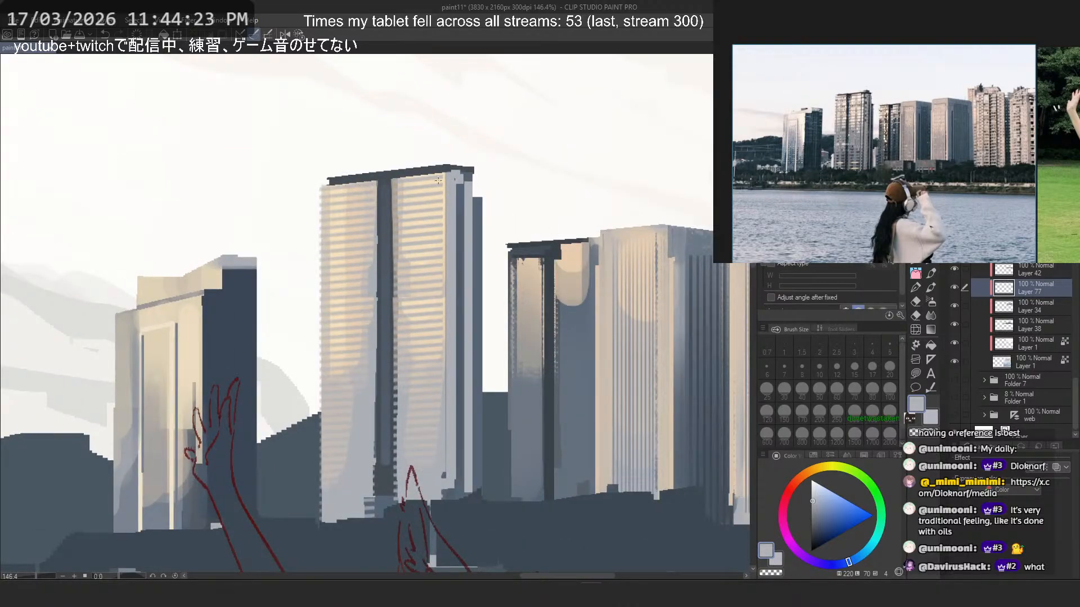
scroll(429, 228, down, 3)
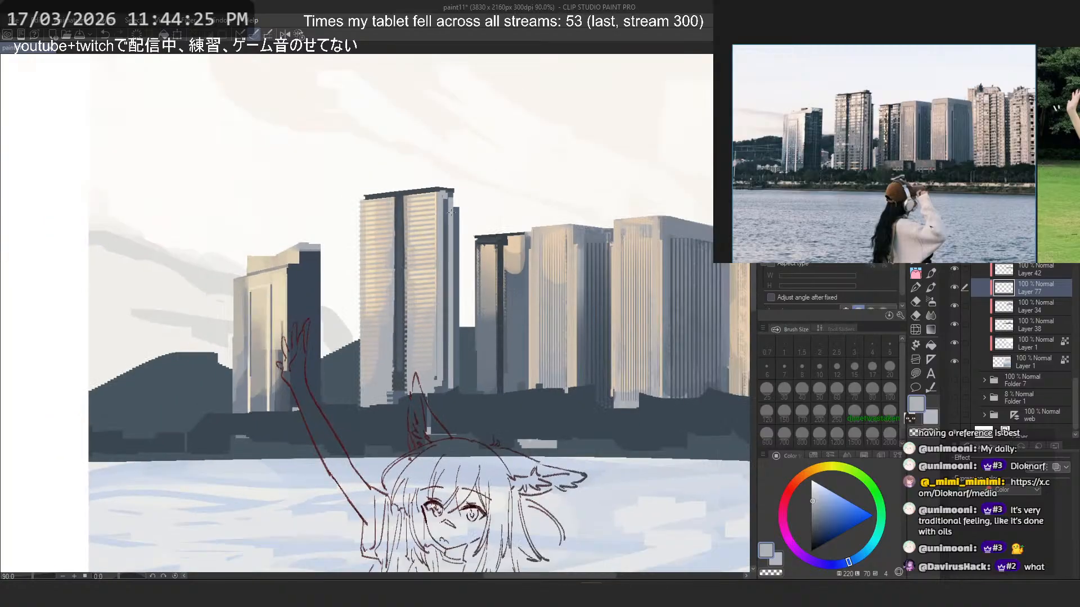
- Toggle the visibility of Layer 34 and compare the towers against the whole illustration
click(1009, 309)
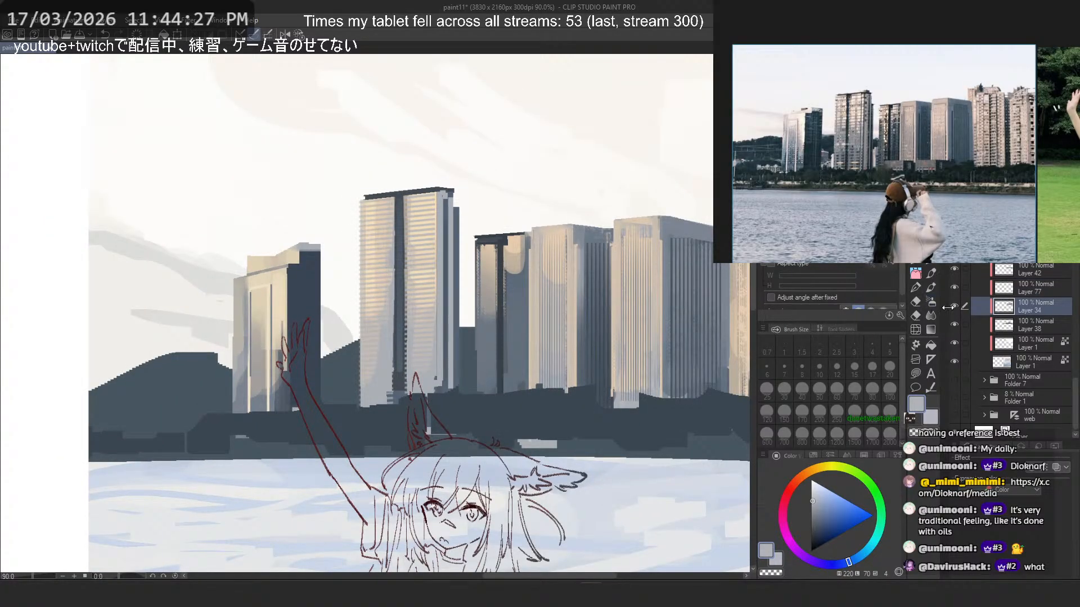
click(954, 306)
click(954, 306)
scroll(409, 247, down, 2)
drag(409, 246, 420, 253)
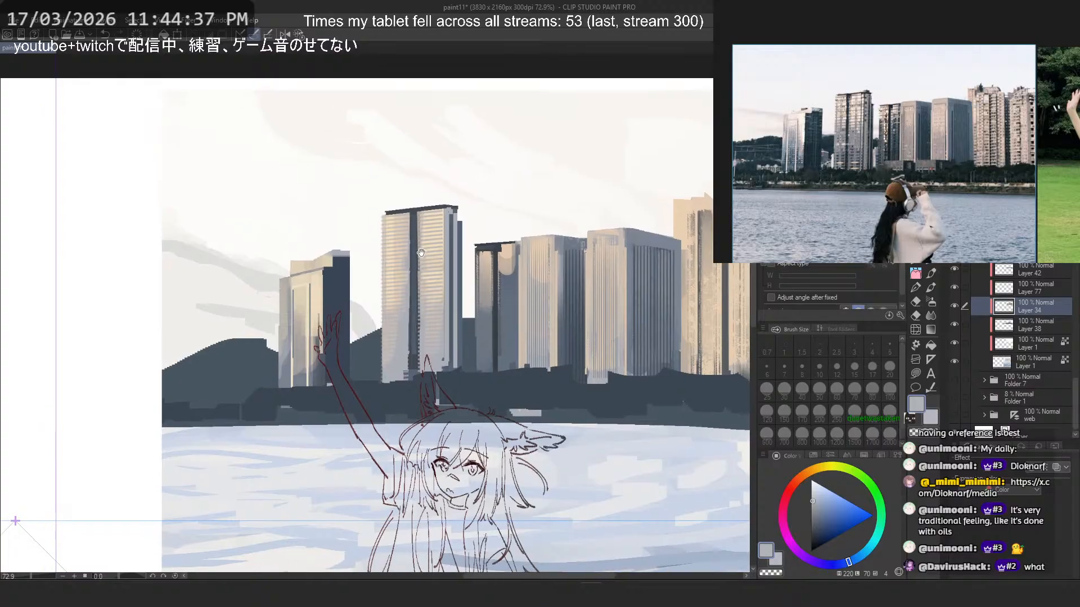
scroll(421, 254, down, 2)
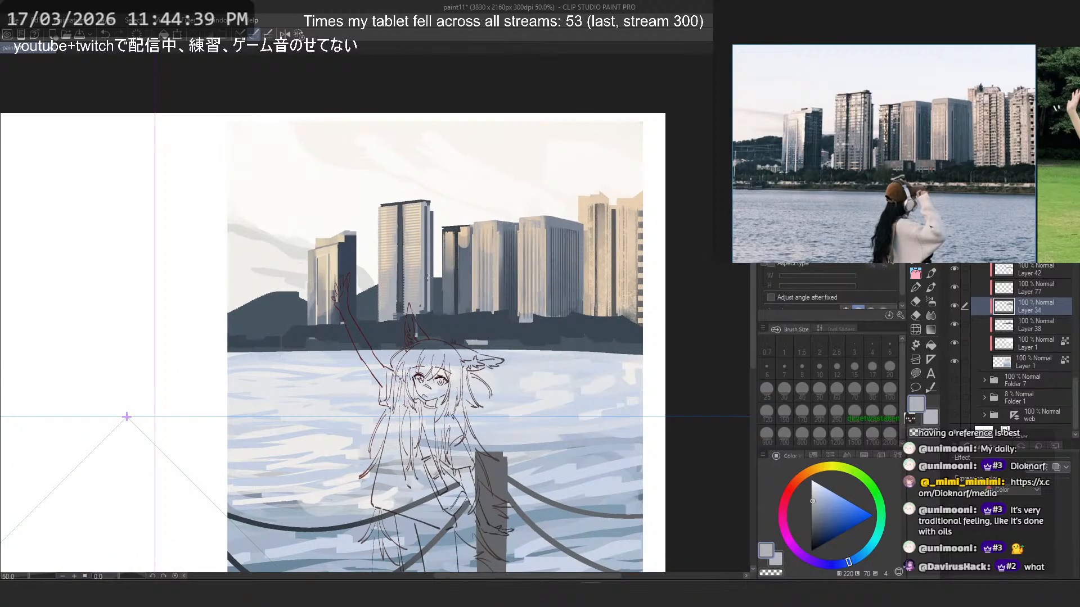
scroll(520, 249, up, 3)
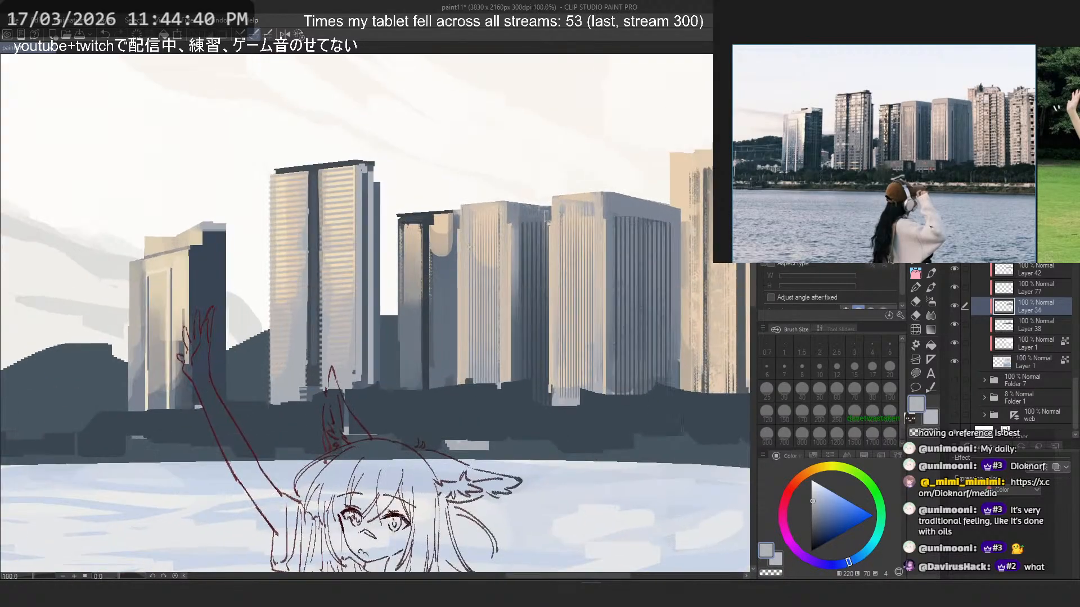
- Sample dark slate from the dark-roofed tower's column and try a size 25 brush stroke near its right edge on Layer 38, undoing it
click(1029, 326)
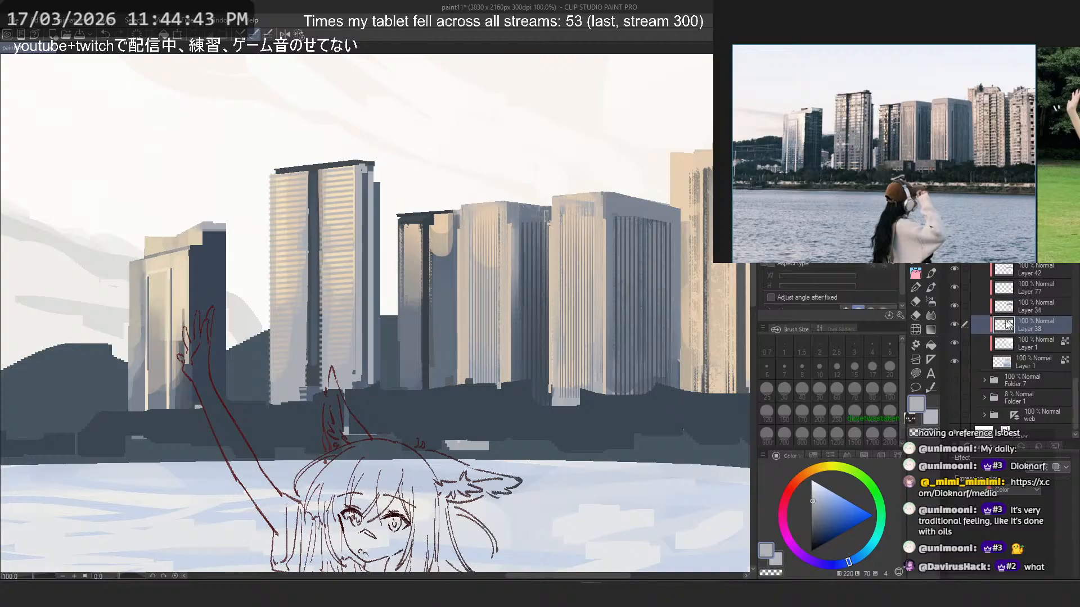
scroll(464, 256, up, 3)
alt+click(376, 214)
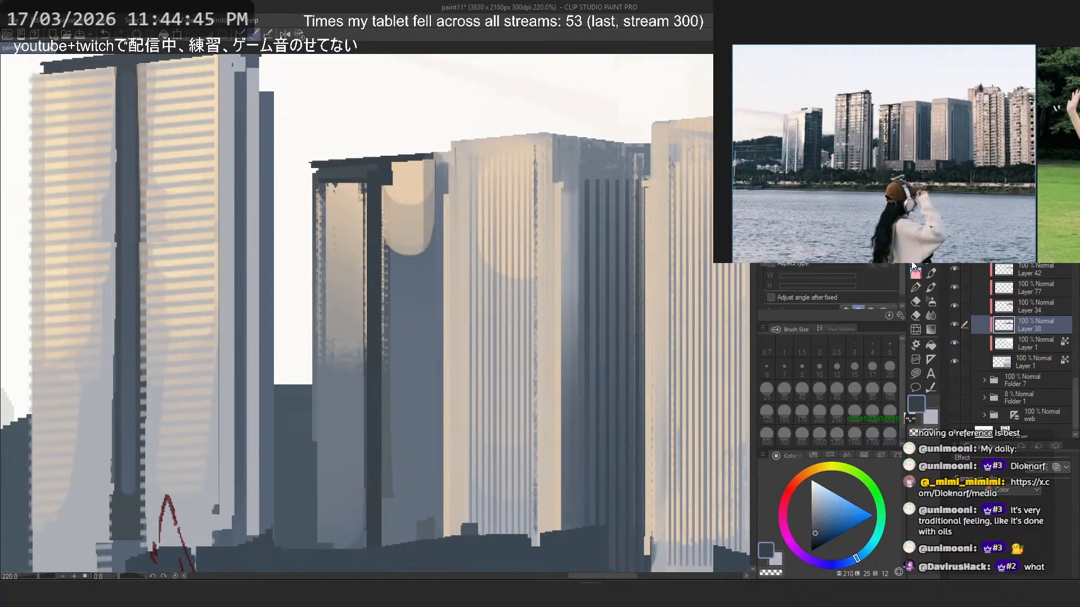
click(915, 271)
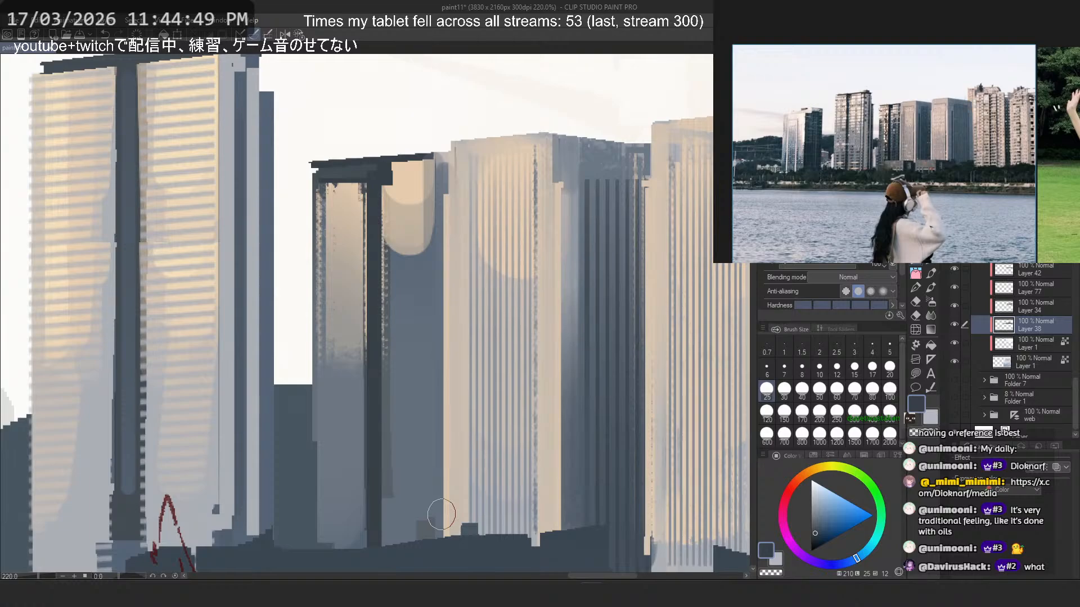
key(ctrl+z)
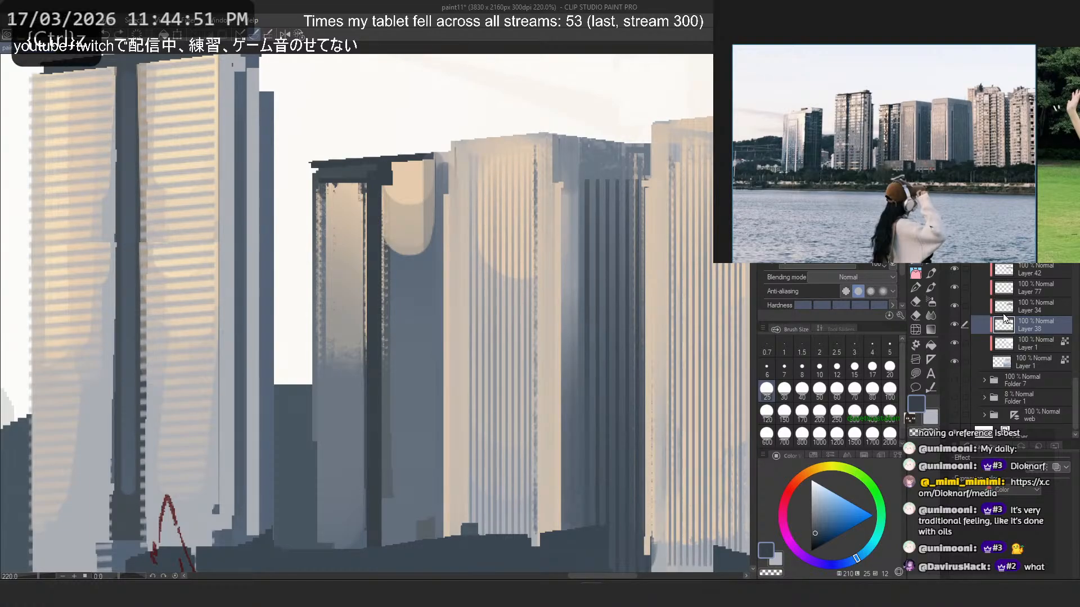
- On Layer 34, paint a size 17 dark slate strip down the dark-roofed tower's right edge and shade the adjoining face with sampled slate blue
click(954, 306)
click(954, 306)
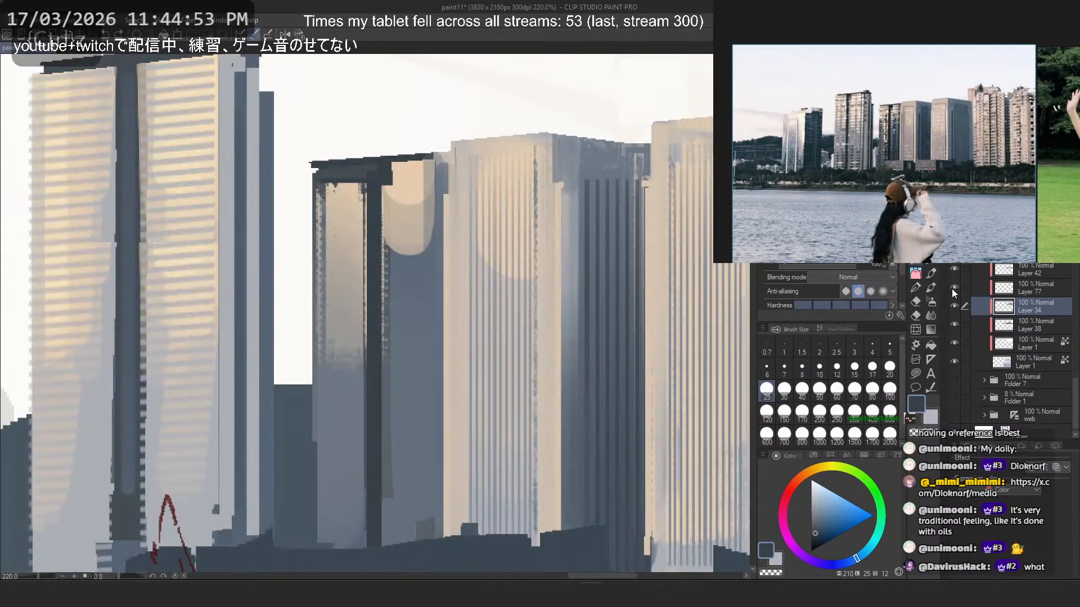
drag(437, 164, 436, 531)
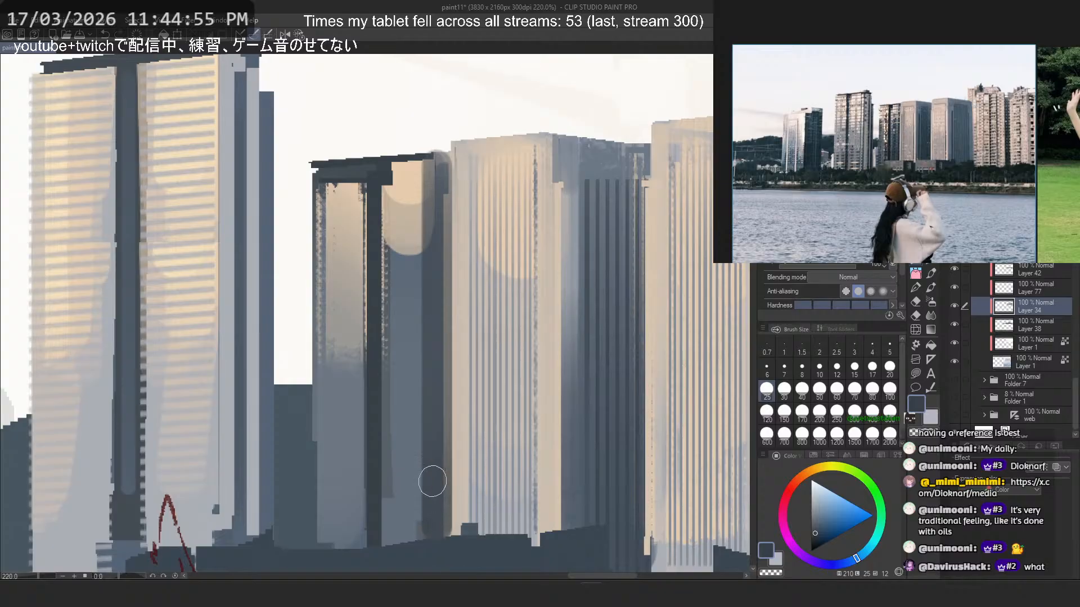
click(872, 368)
alt+click(461, 240)
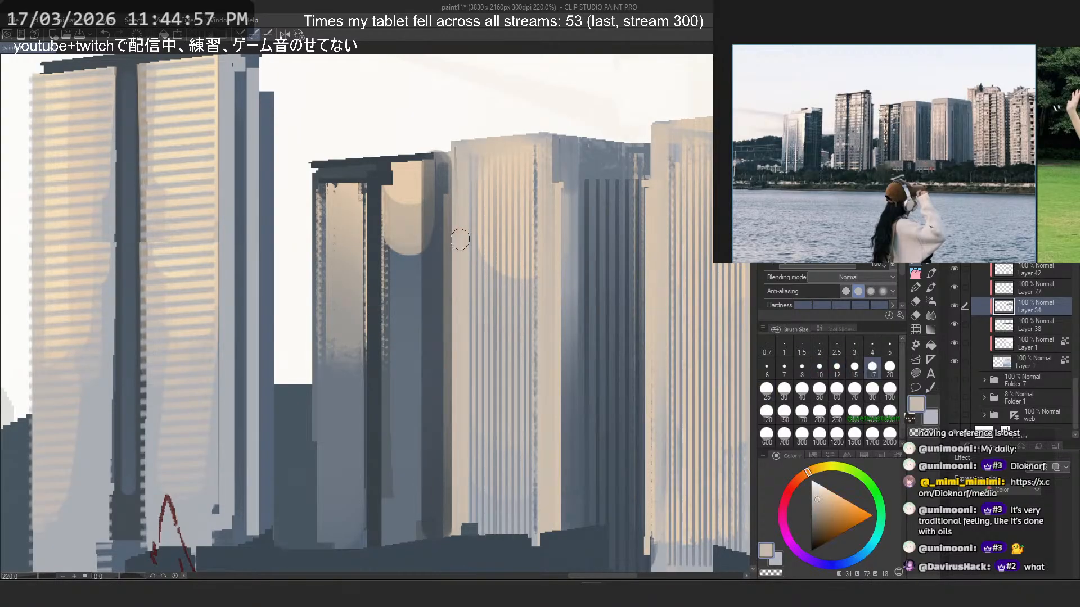
key(ctrl+z)
drag(433, 163, 434, 540)
key(ctrl+z)
alt+click(377, 250)
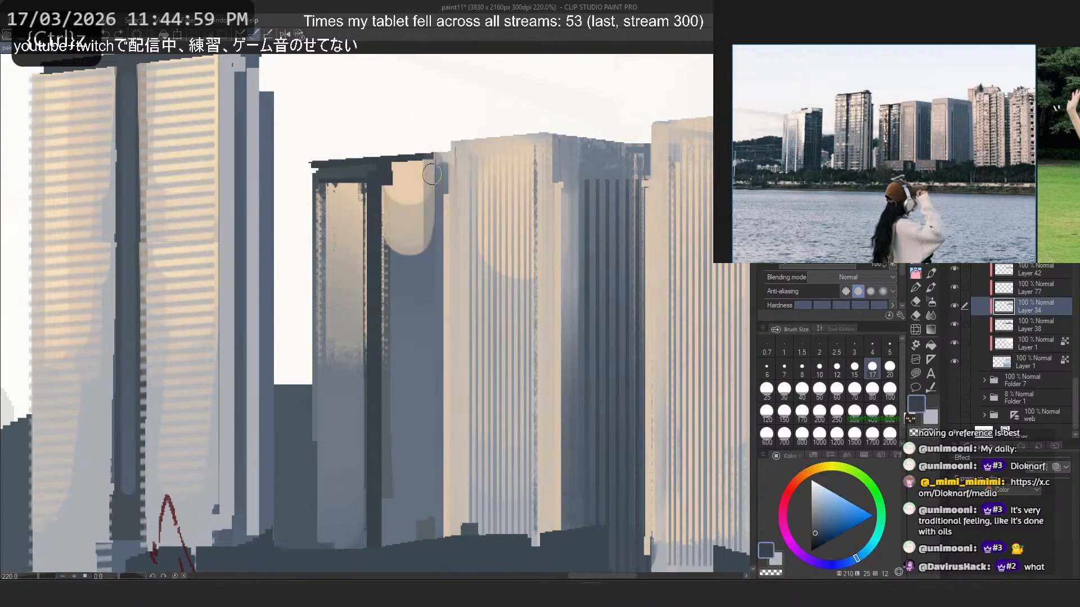
drag(432, 173, 433, 528)
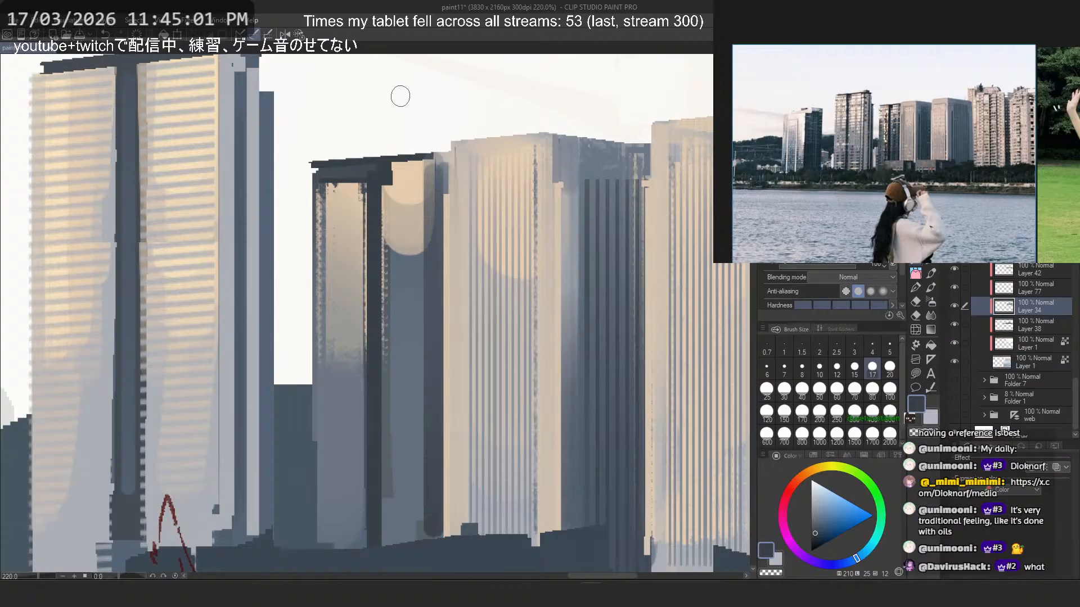
alt+click(430, 327)
mouse_move(416, 267)
mouse_down()
mouse_move(414, 521)
mouse_move(398, 534)
mouse_up()
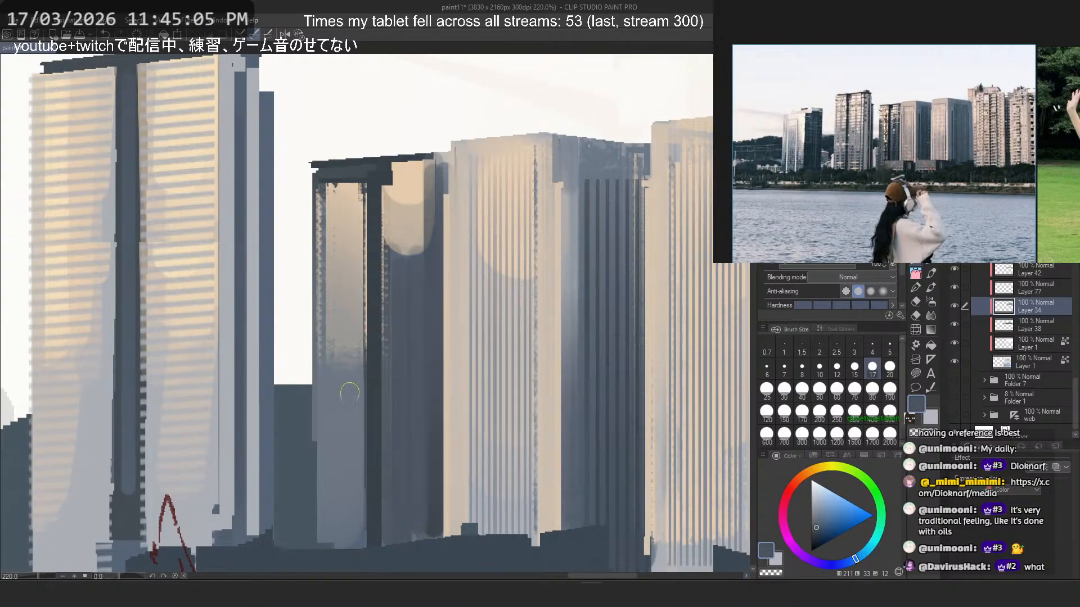
- Try vertical slate blue strokes down the left face of the dark-roofed tower
drag(353, 360, 352, 531)
key(ctrl+z)
drag(324, 262, 328, 548)
key(ctrl+z)
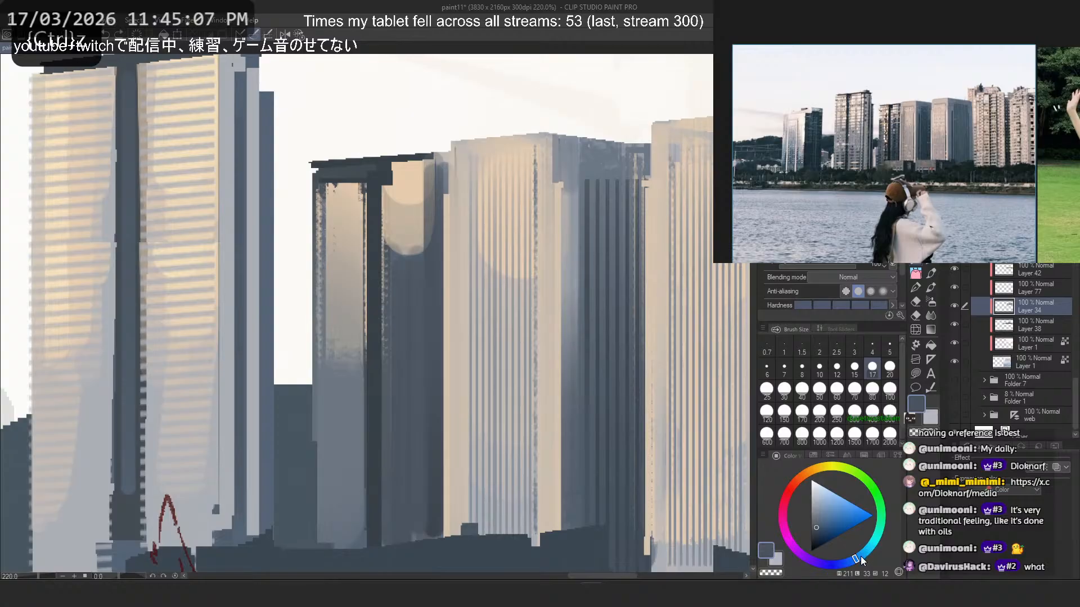
- Try darker slate blue strokes down the right face of the dark-roofed tower at brush sizes 60 and 40
click(870, 547)
drag(389, 272, 393, 520)
click(837, 389)
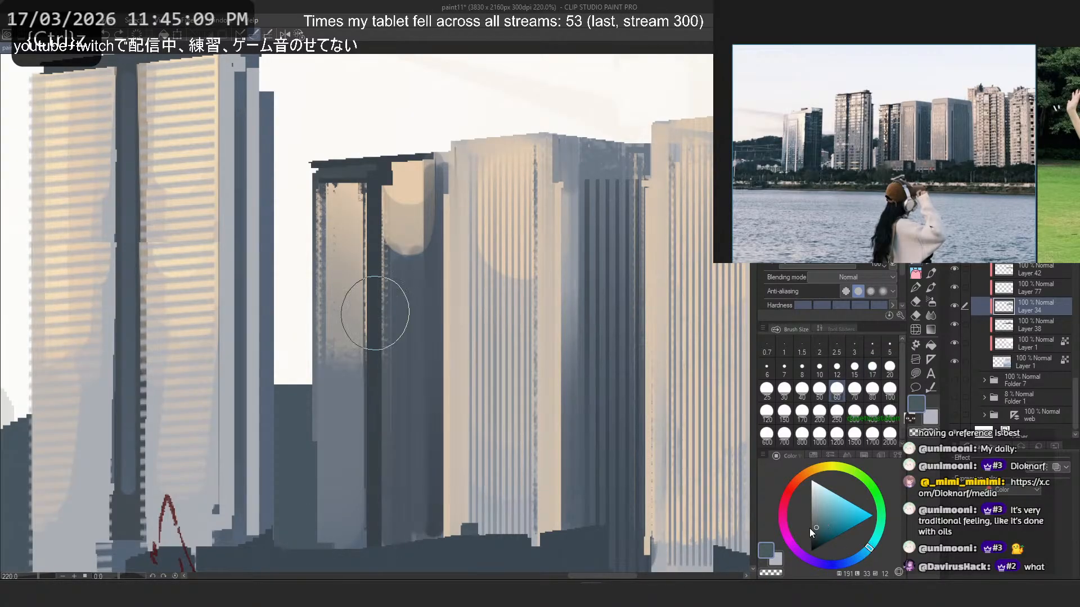
click(814, 529)
click(862, 550)
drag(400, 279, 399, 470)
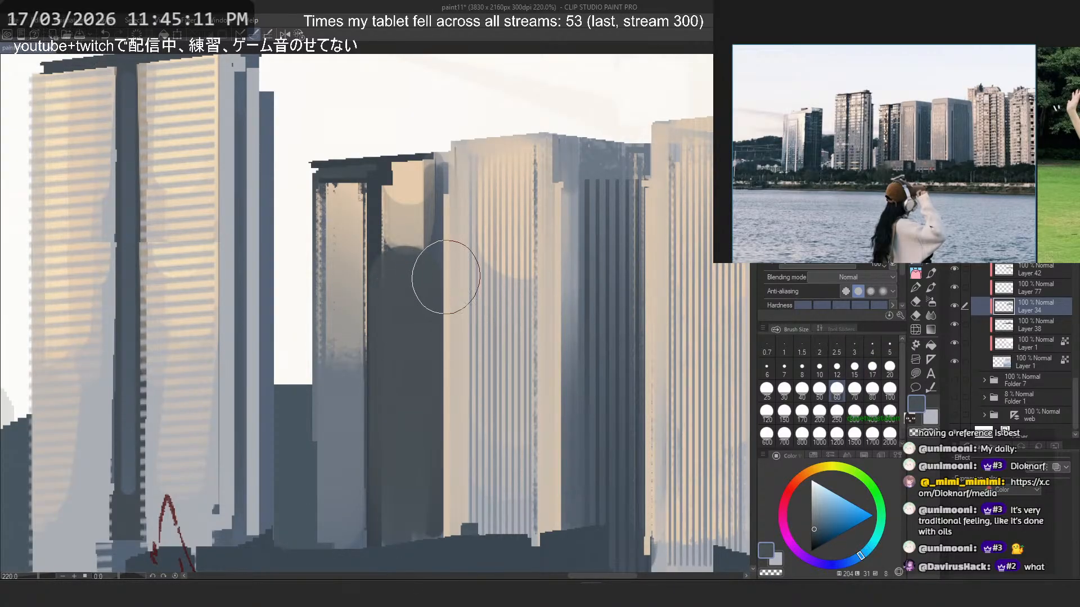
key(ctrl+z)
click(798, 393)
drag(410, 272, 419, 554)
key(ctrl+z)
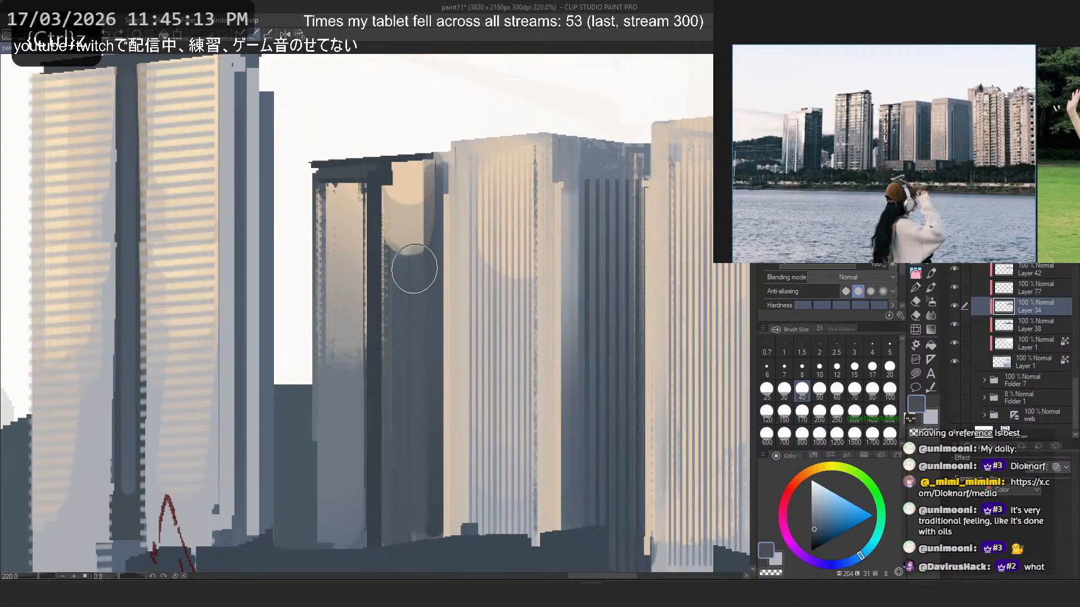
- Shade the lower part of the dark-roofed tower's left face with slate blue strokes at brush size 40
drag(414, 269, 413, 547)
key(ctrl+z)
mouse_move(349, 301)
mouse_down()
mouse_move(348, 526)
mouse_move(347, 500)
mouse_up()
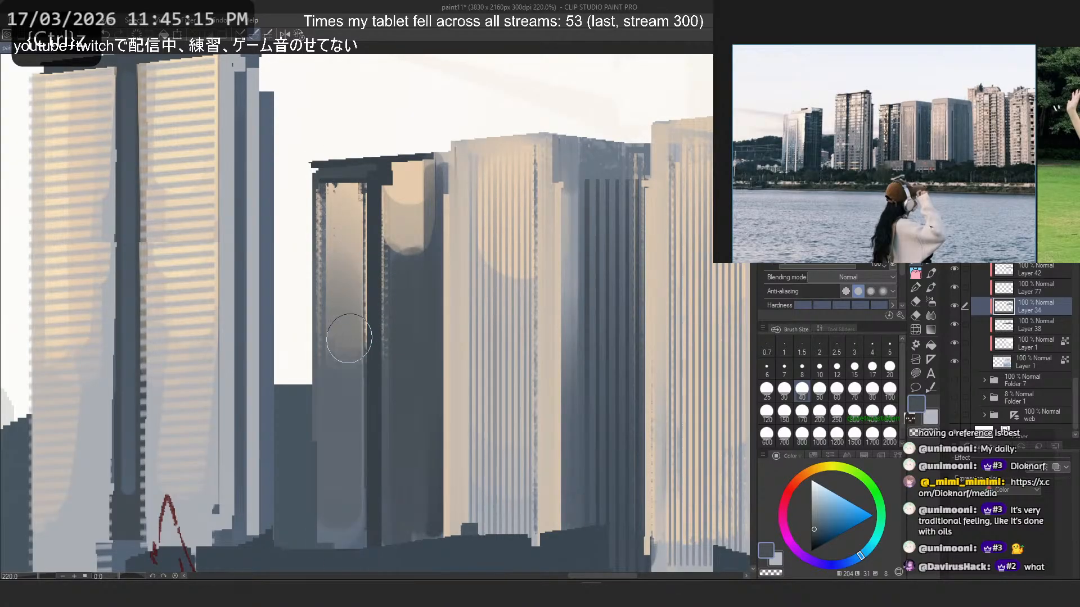
drag(347, 287, 349, 523)
- Sample cream from the dark-roofed tower's left face and paint a size 17 vertical highlight down it
alt+click(356, 198)
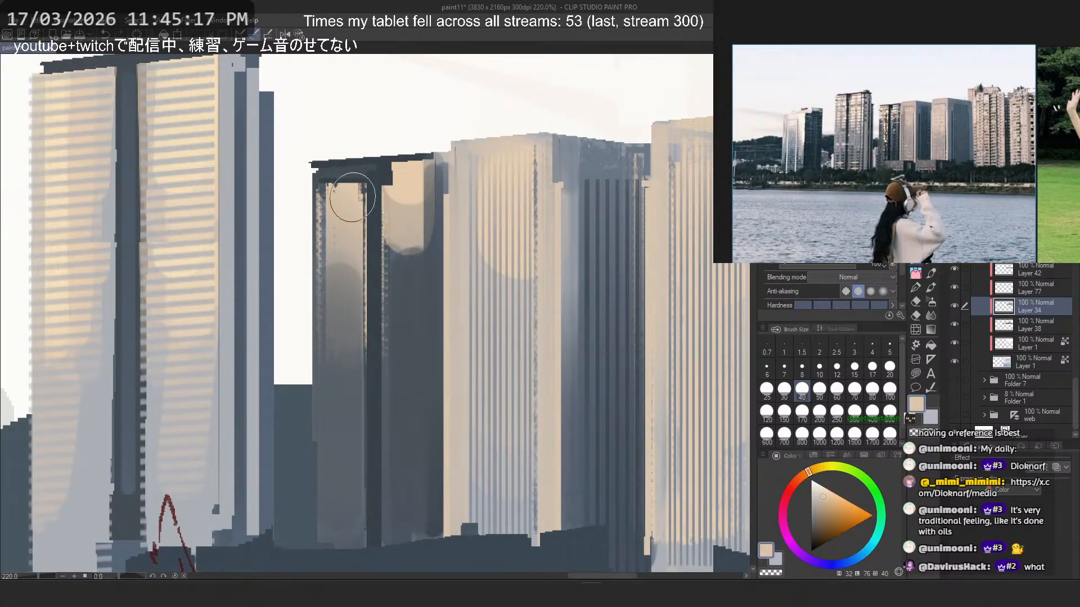
key(bracketleft)
key(bracketleft)
key(bracketleft)
key(bracketleft)
drag(352, 294, 358, 404)
key(ctrl+z)
drag(349, 200, 355, 391)
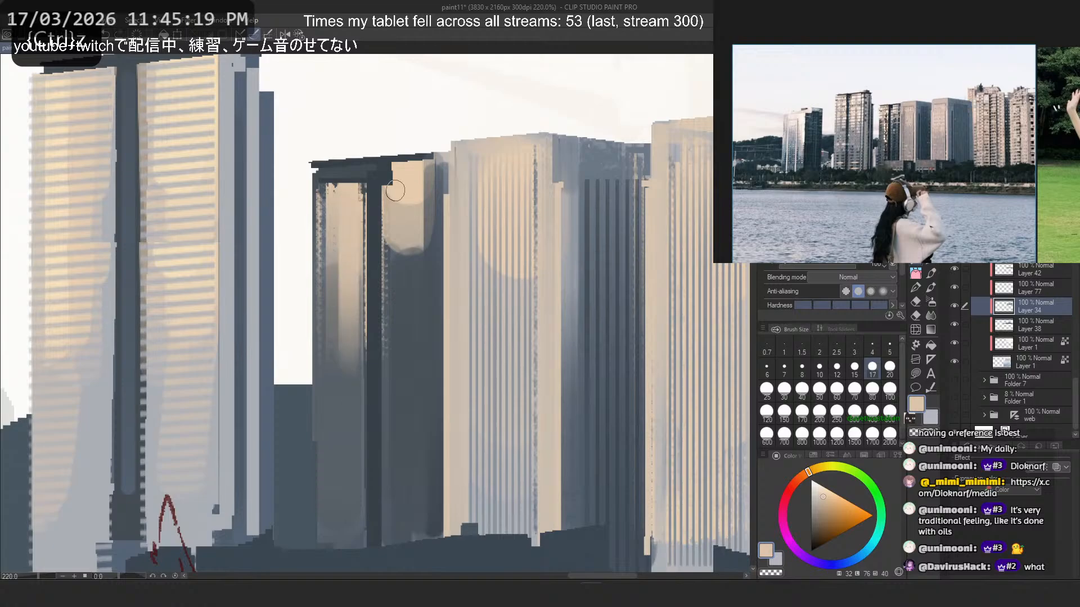
- Try size 17 cream strokes down the right face of the dark-roofed tower
drag(406, 161, 389, 390)
key(ctrl+z)
key(ctrl+z)
drag(403, 234, 406, 315)
key(ctrl+z)
drag(403, 253, 404, 432)
key(ctrl+z)
drag(390, 212, 390, 521)
key(ctrl+z)
- Sample a grey-beige and paint a soft vertical highlight along the inner edge of the dark-roofed tower's right face
alt+click(393, 315)
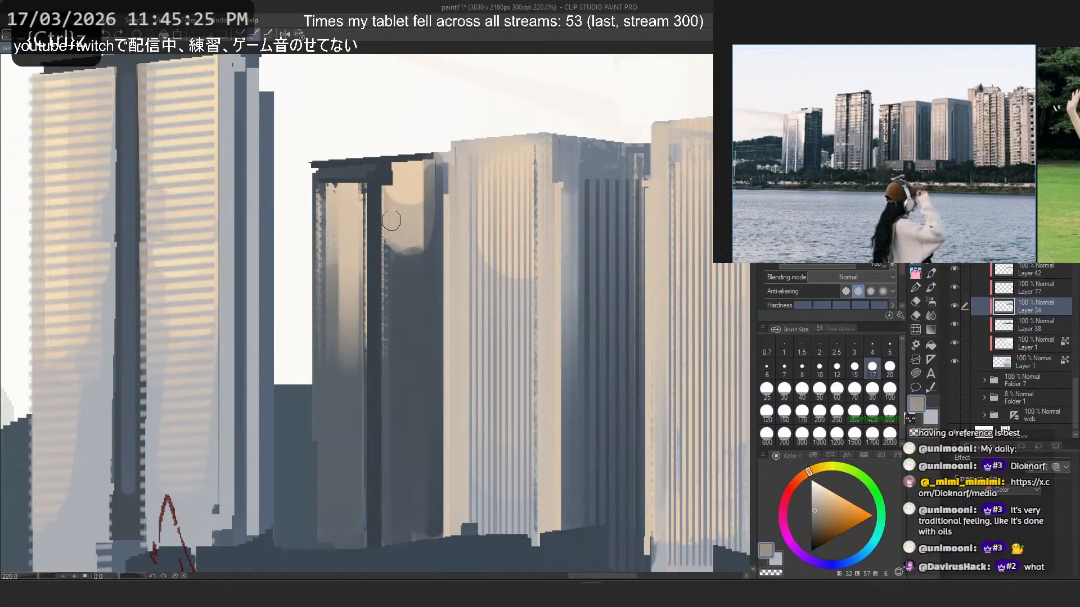
drag(392, 246, 392, 439)
alt+click(412, 225)
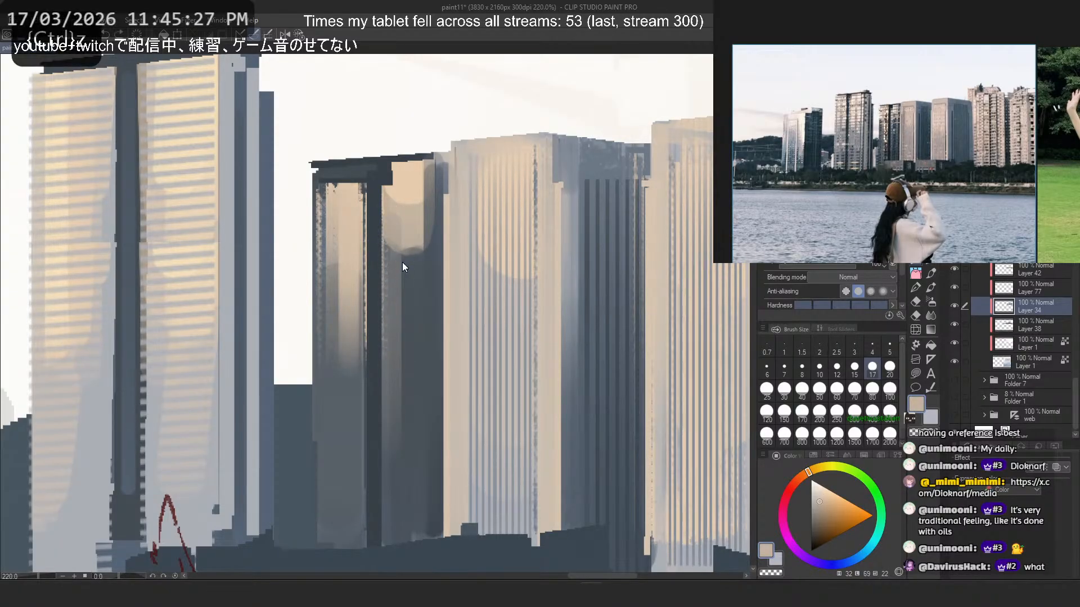
scroll(397, 252, down, 9)
scroll(444, 225, up, 8)
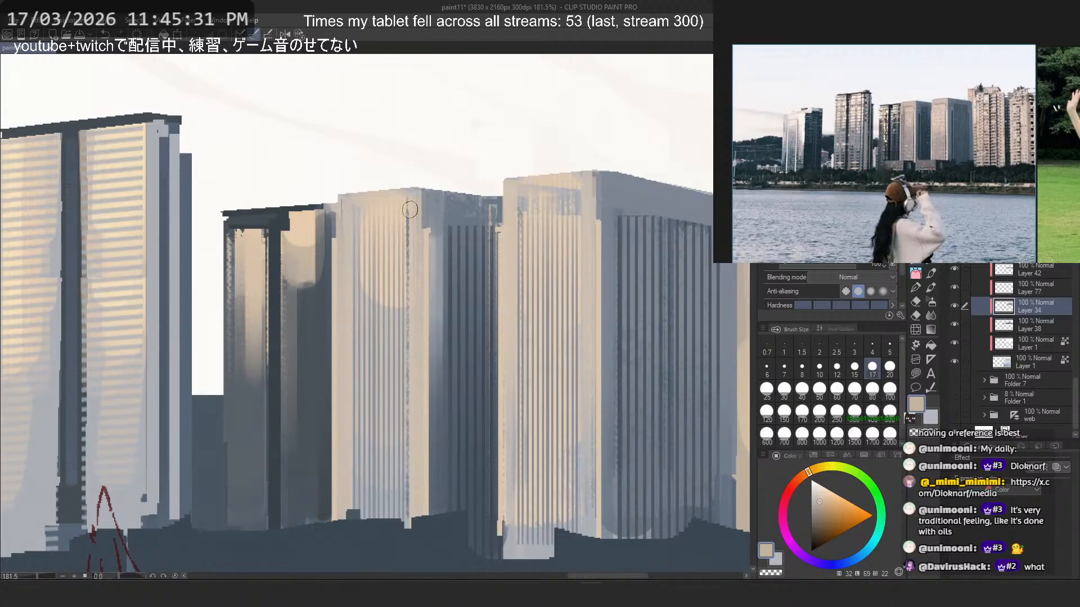
scroll(410, 210, up, 2)
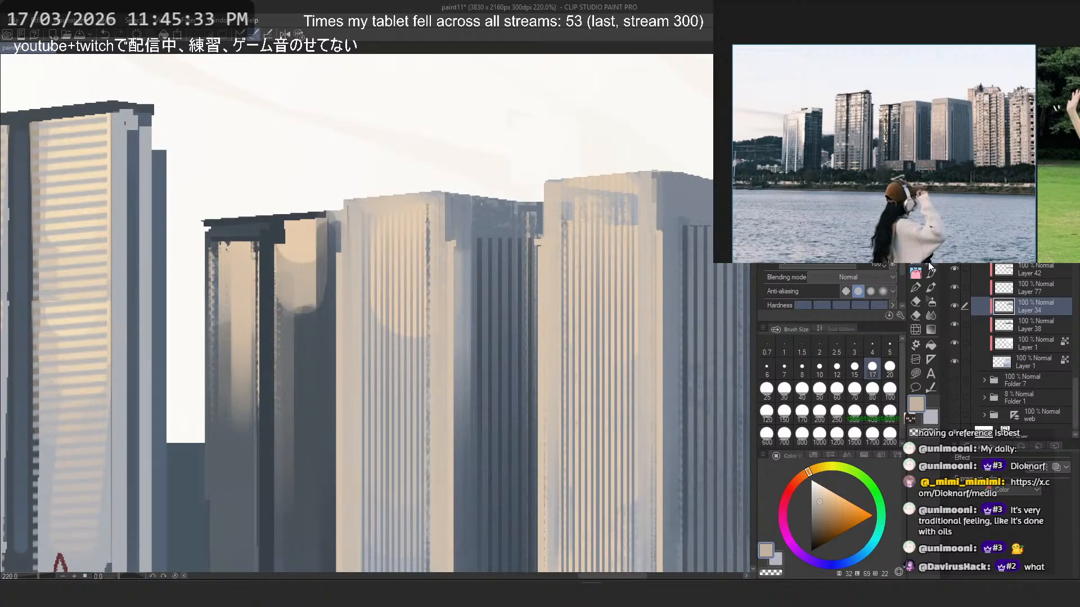
- Try the vertical stripe brush in beige at size 70 on the front face of the middle striped tower
click(929, 269)
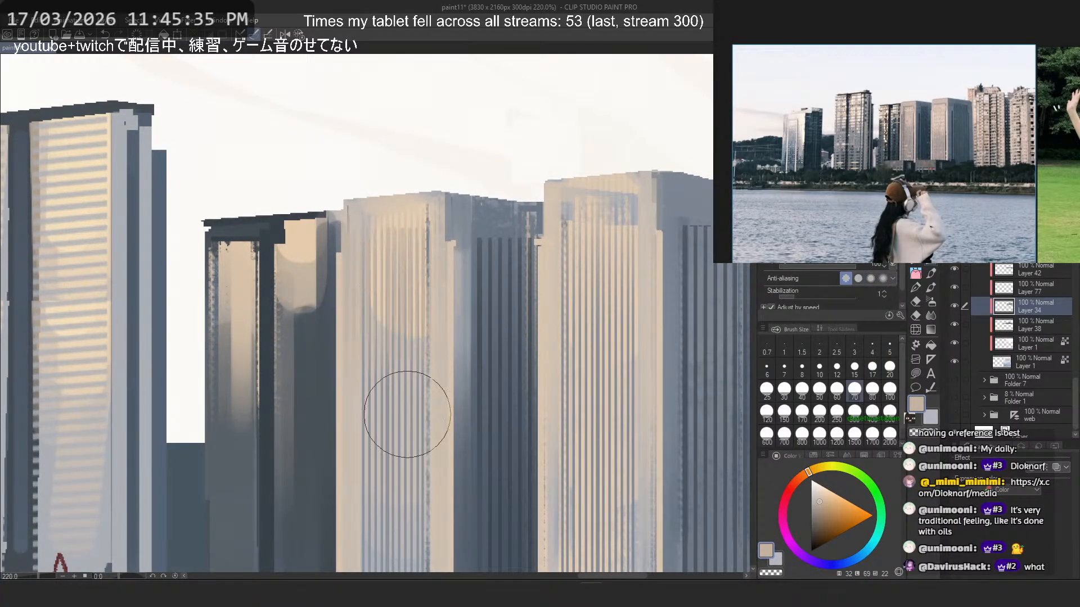
key(ctrl+z)
drag(393, 255, 400, 474)
key(ctrl+z)
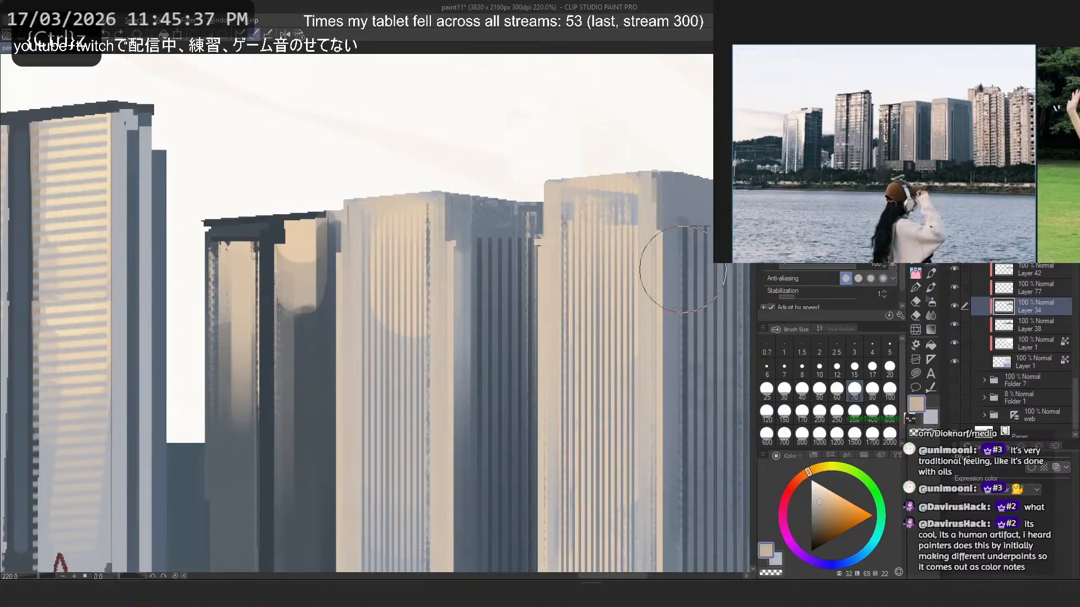
- Sample dark slate and paint size 60 vertical stripes on the upper front face of the middle striped tower
alt+click(318, 429)
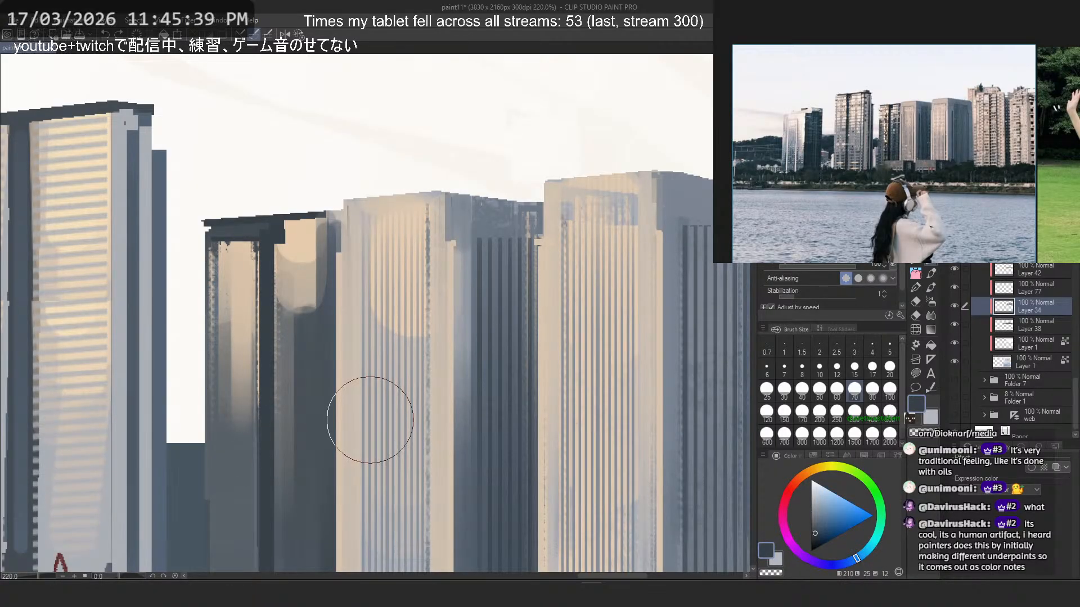
click(838, 387)
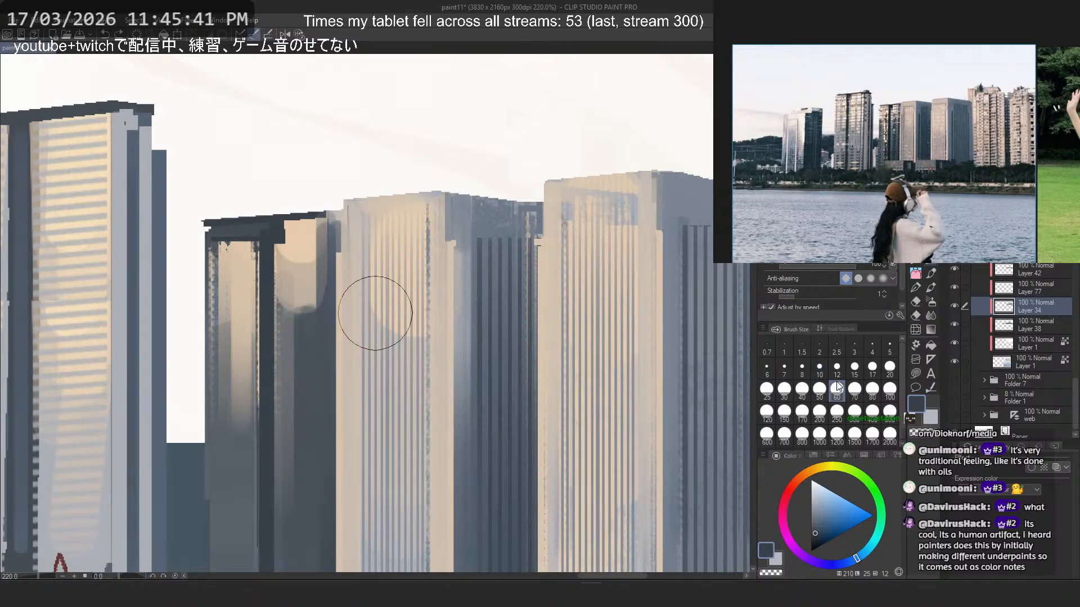
drag(393, 245, 410, 456)
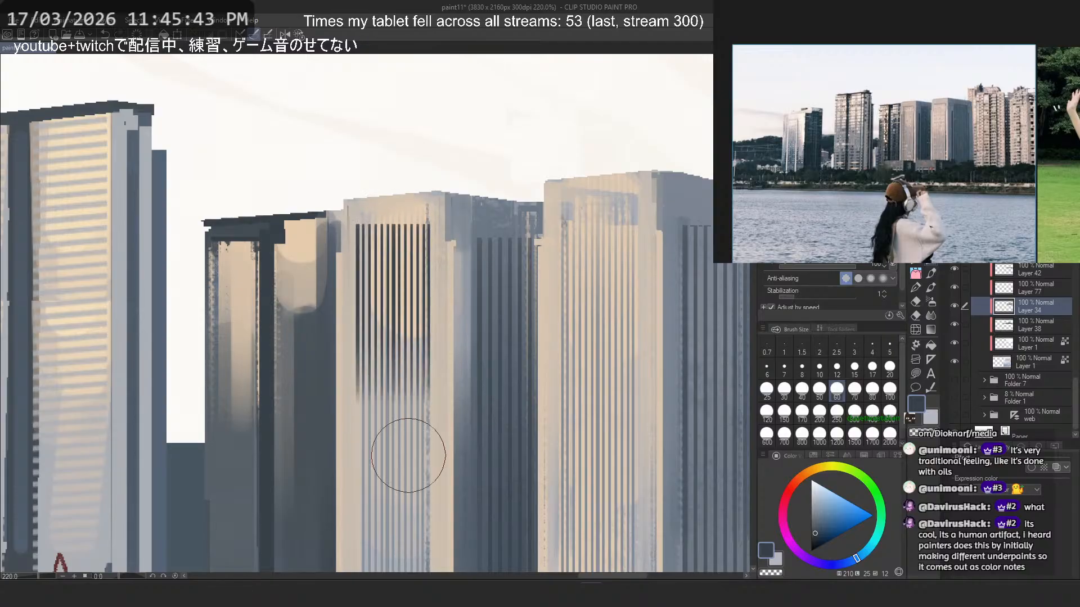
key(ctrl+z)
key(ctrl+z)
mouse_move(393, 246)
mouse_down()
mouse_move(410, 383)
mouse_move(413, 370)
mouse_up()
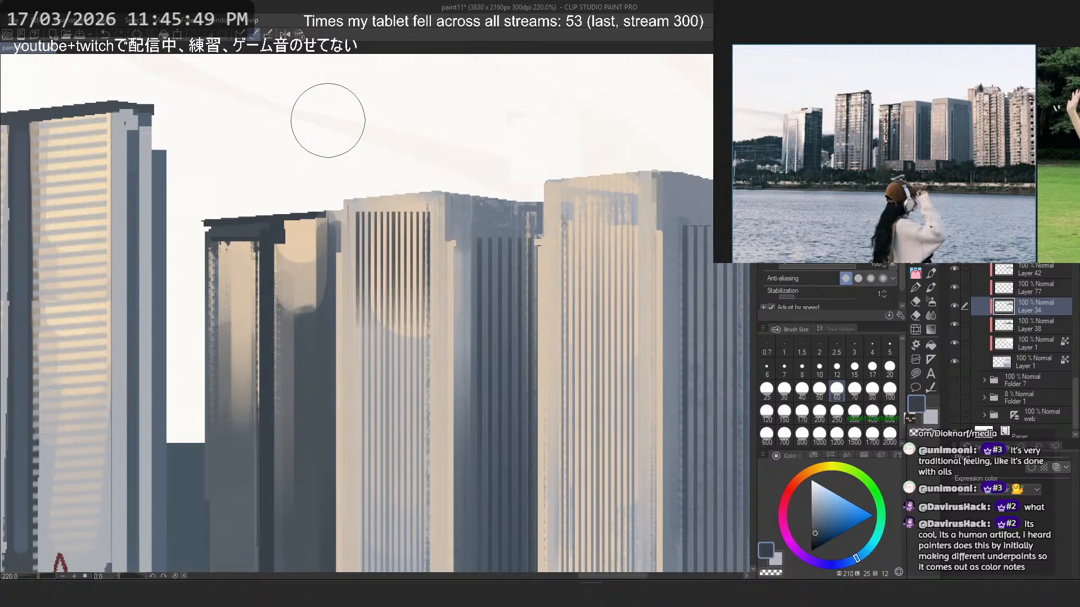
- Try different lengths and placements of dark slate vertical stripes on the upper front face of the larger striped tower
drag(604, 208, 619, 369)
key(ctrl+z)
drag(600, 201, 597, 363)
key(ctrl+z)
key(ctrl+z)
key(ctrl+z)
drag(596, 226, 602, 337)
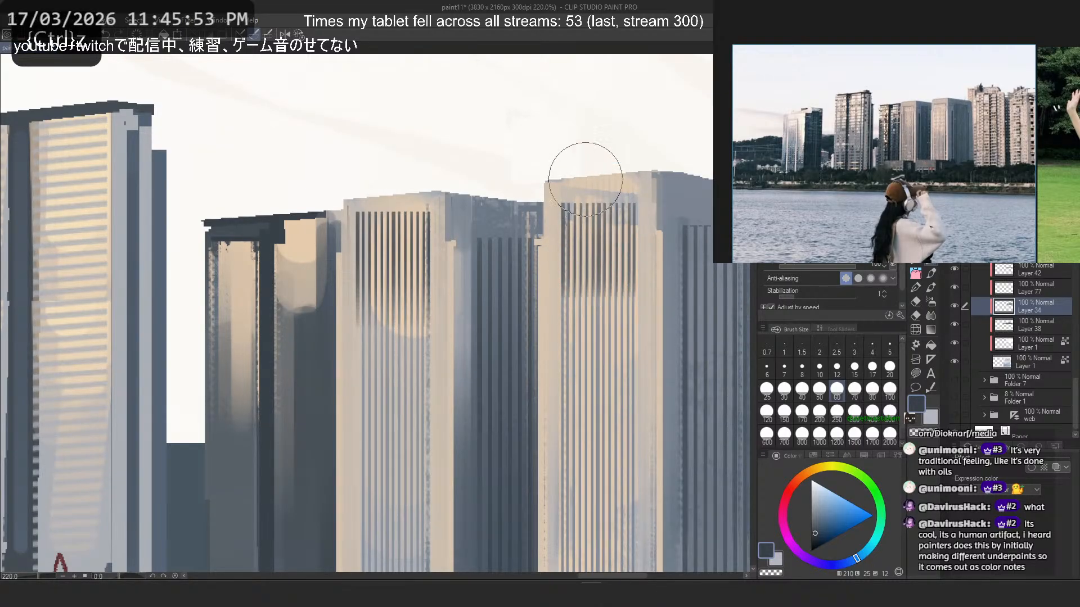
key(ctrl+z)
mouse_move(600, 224)
mouse_down()
mouse_move(601, 307)
mouse_move(602, 221)
mouse_move(595, 283)
mouse_up()
key(ctrl+z)
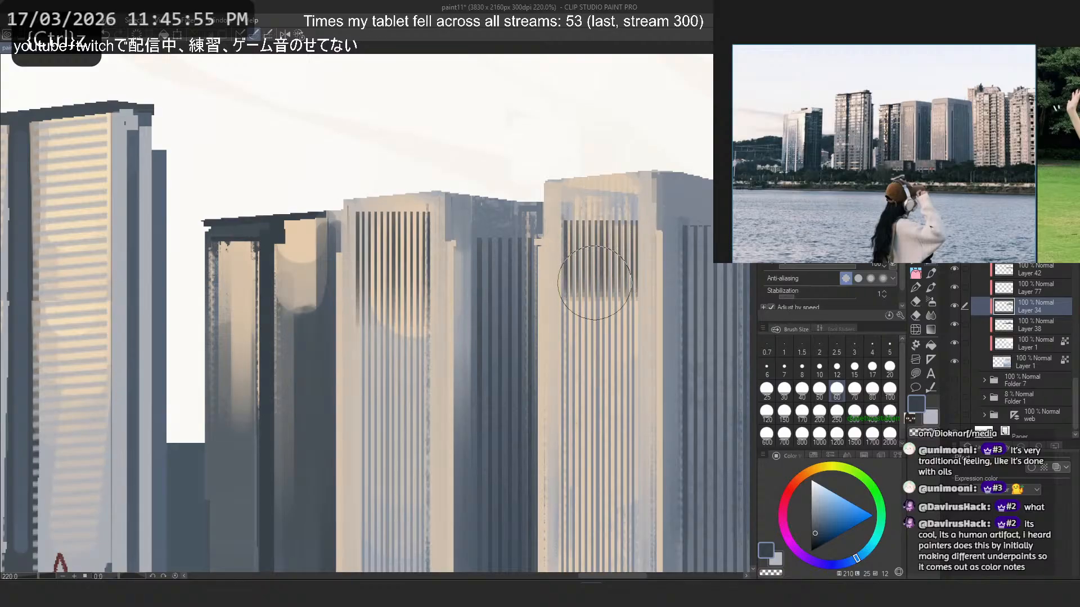
key(ctrl+z)
drag(598, 225, 595, 311)
key(ctrl+z)
key(ctrl+z)
- Paint dark slate vertical stripes at size 60 across the upper front face of the larger striped tower
key(ctrl+z)
key(ctrl+z)
mouse_move(596, 268)
mouse_down()
mouse_move(594, 309)
mouse_move(597, 282)
mouse_up()
key(ctrl+z)
key(ctrl+z)
mouse_move(598, 241)
mouse_down()
mouse_move(597, 295)
mouse_move(598, 284)
mouse_up()
key(ctrl+z)
key(ctrl+z)
drag(599, 198, 598, 323)
key(ctrl+z)
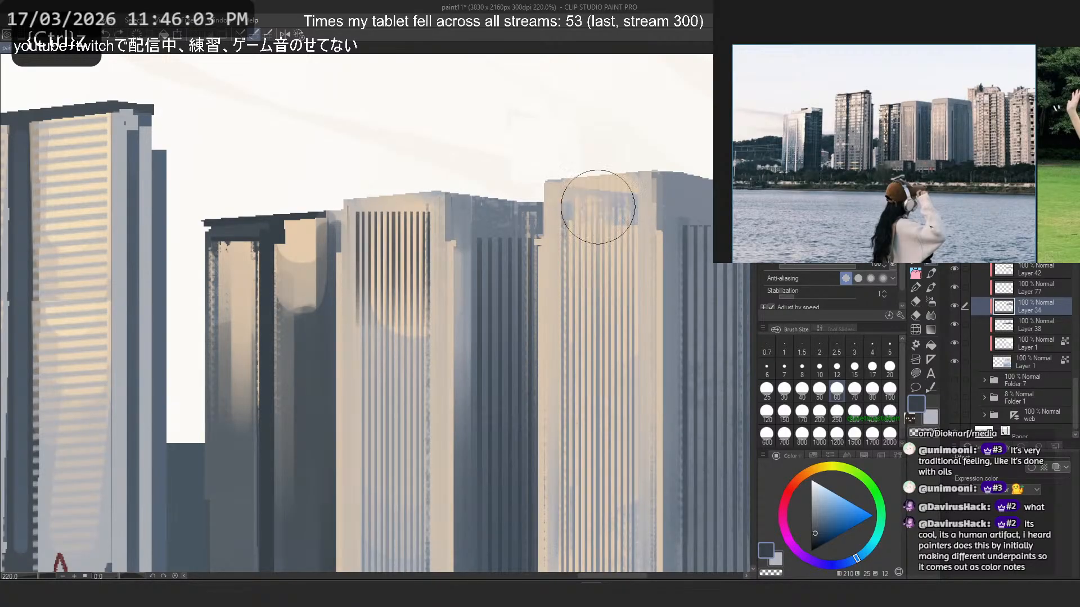
mouse_move(598, 216)
mouse_down()
mouse_move(599, 291)
mouse_move(597, 204)
mouse_move(596, 261)
mouse_up()
- Sample cream from the larger striped tower and paint a size 17 slanted band along its top, trimming the stripes
key(ctrl+z)
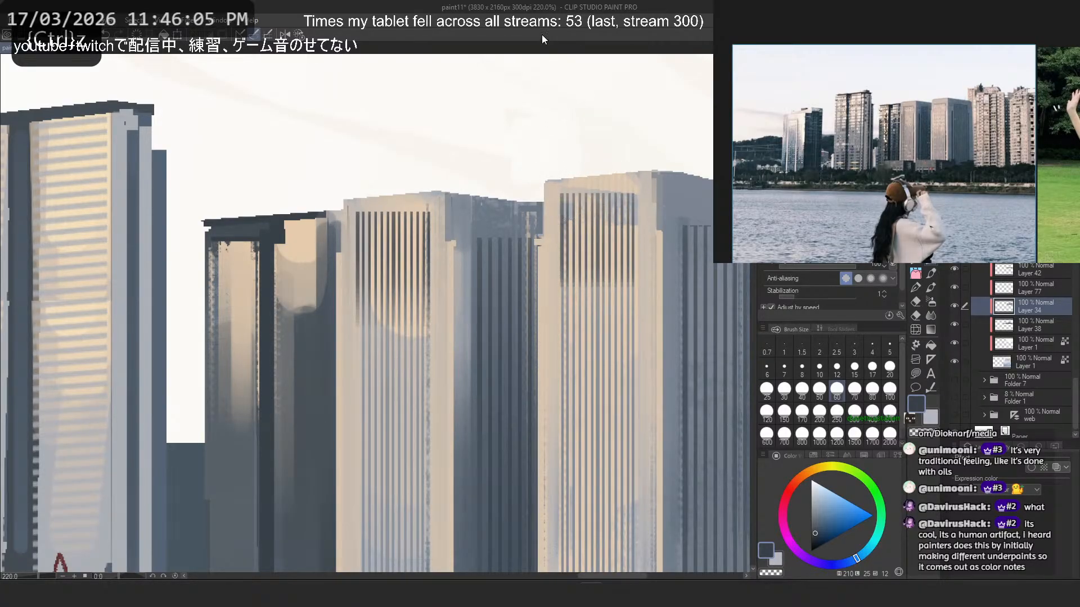
click(916, 261)
alt+click(553, 236)
drag(555, 200, 555, 336)
key(ctrl+z)
drag(555, 194, 645, 179)
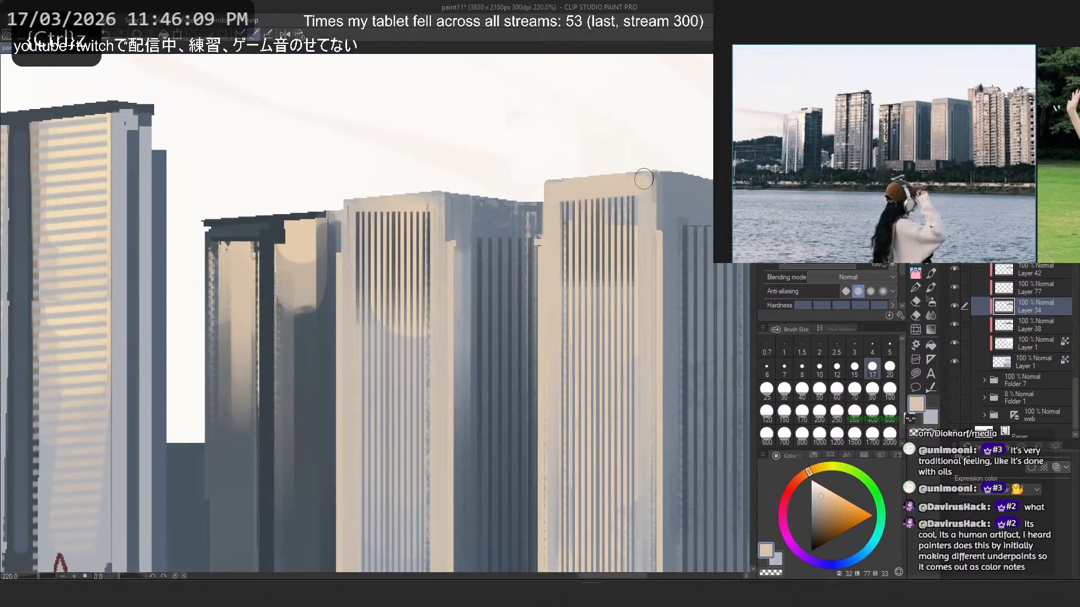
- Paint a slanted cream band along the top of the middle striped tower, trimming the upper ends of its dark stripes
drag(354, 223, 432, 194)
key(ctrl+z)
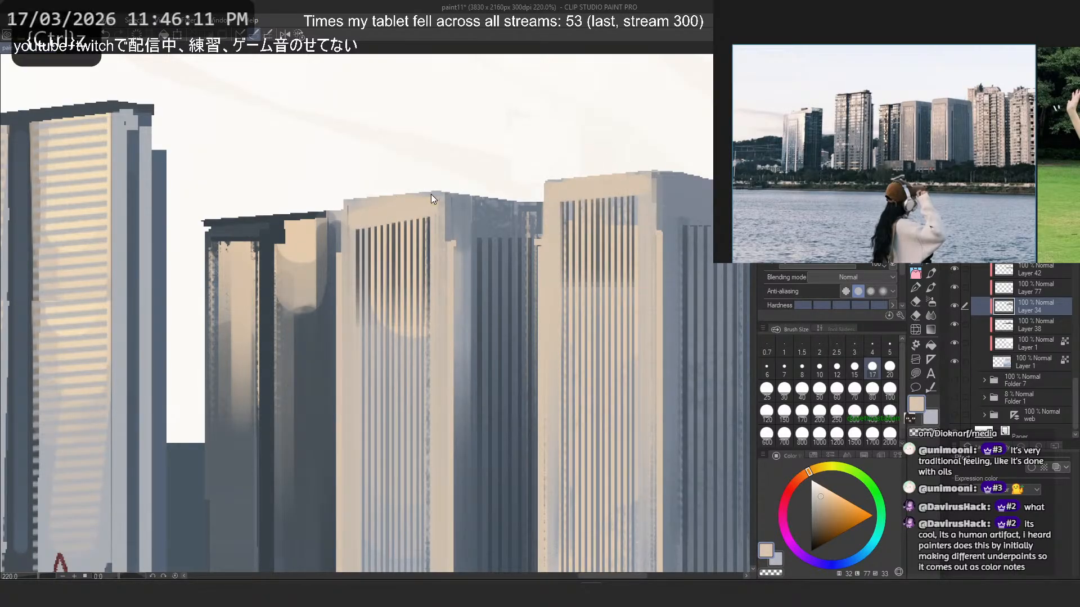
drag(358, 216, 432, 205)
key(ctrl+z)
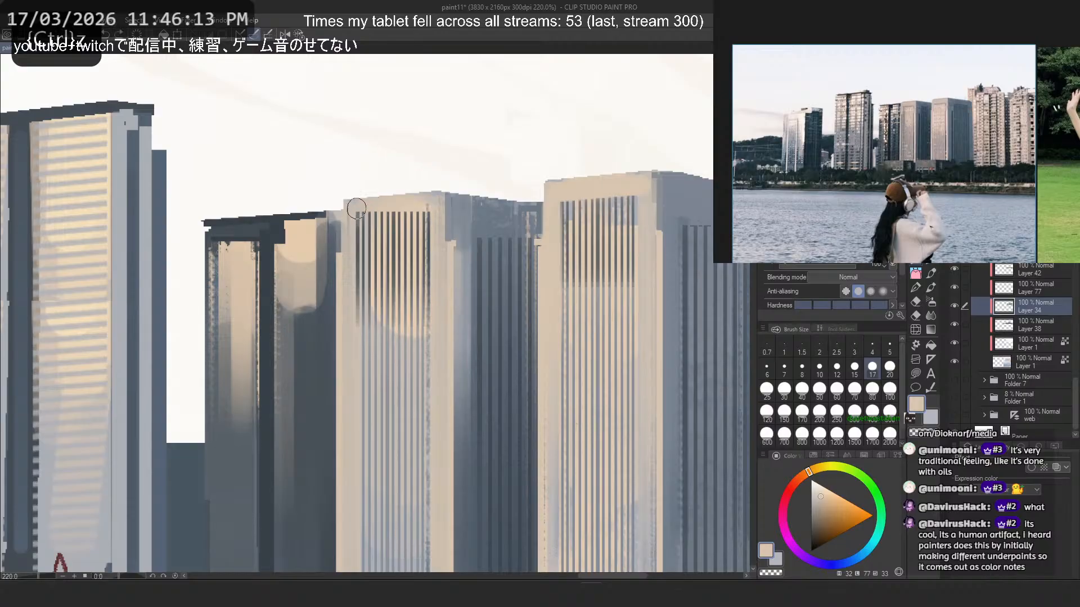
drag(355, 211, 432, 201)
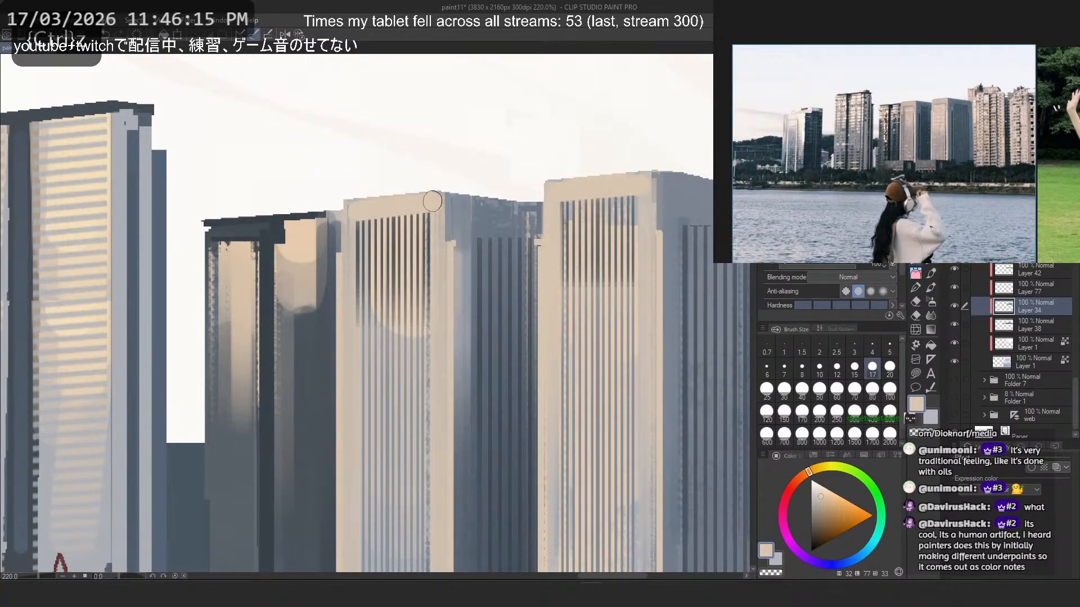
key(ctrl+z)
drag(355, 211, 433, 203)
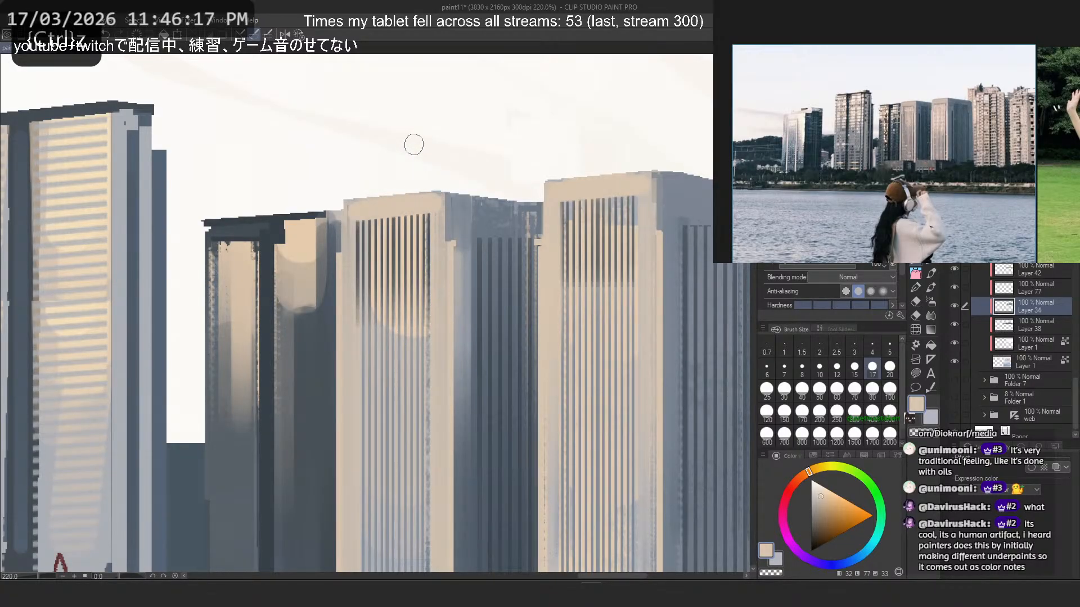
- Sample beige from the middle striped tower's left edge and paint a vertical strip there, covering the outermost stripe
drag(356, 218, 356, 380)
key(ctrl+z)
alt+click(348, 242)
drag(349, 231, 354, 406)
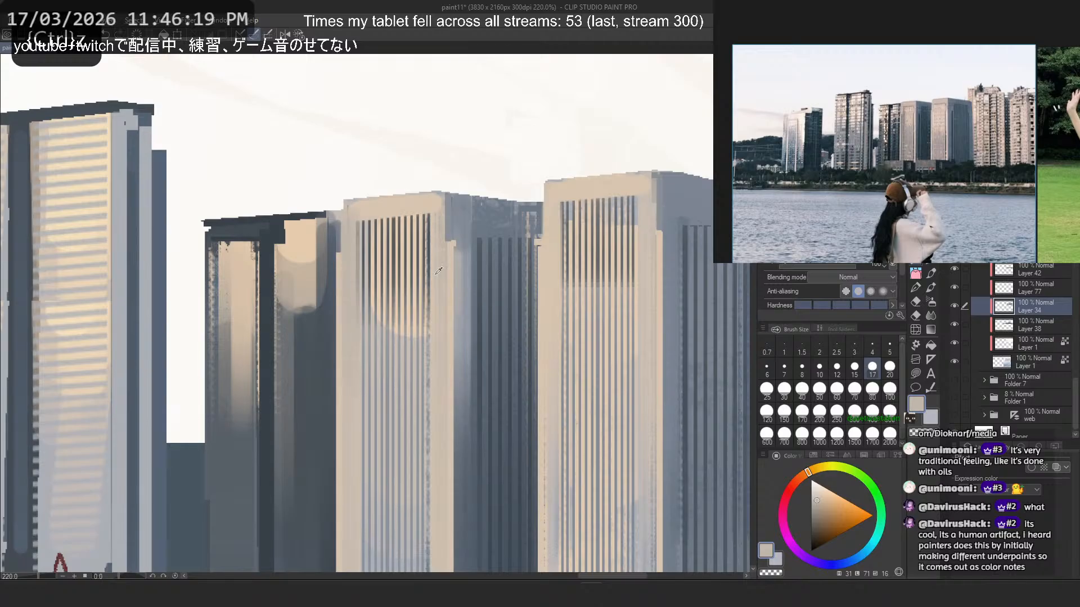
- Try a sampled cream strip down the right edge of the middle striped tower's front face
alt+click(452, 248)
mouse_move(437, 206)
mouse_down()
mouse_move(448, 482)
mouse_move(453, 413)
mouse_up()
key(ctrl+z)
key(ctrl+z)
- Check the whole illustration and soften the stripes on both striped towers' front faces with sampled light beige at size 40
scroll(452, 413, down, 8)
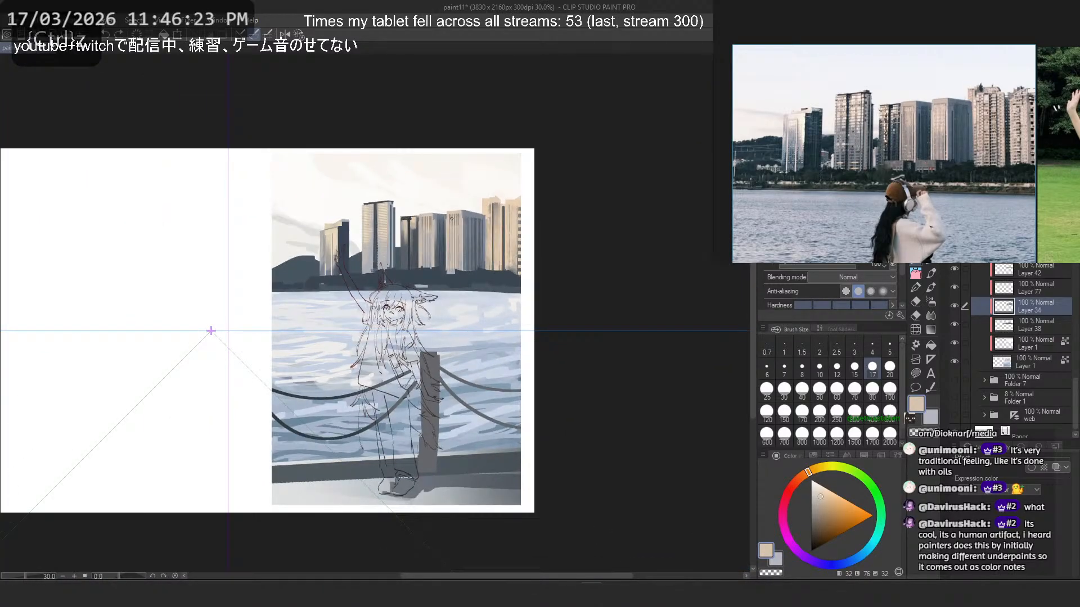
scroll(452, 219, up, 3)
scroll(445, 214, up, 2)
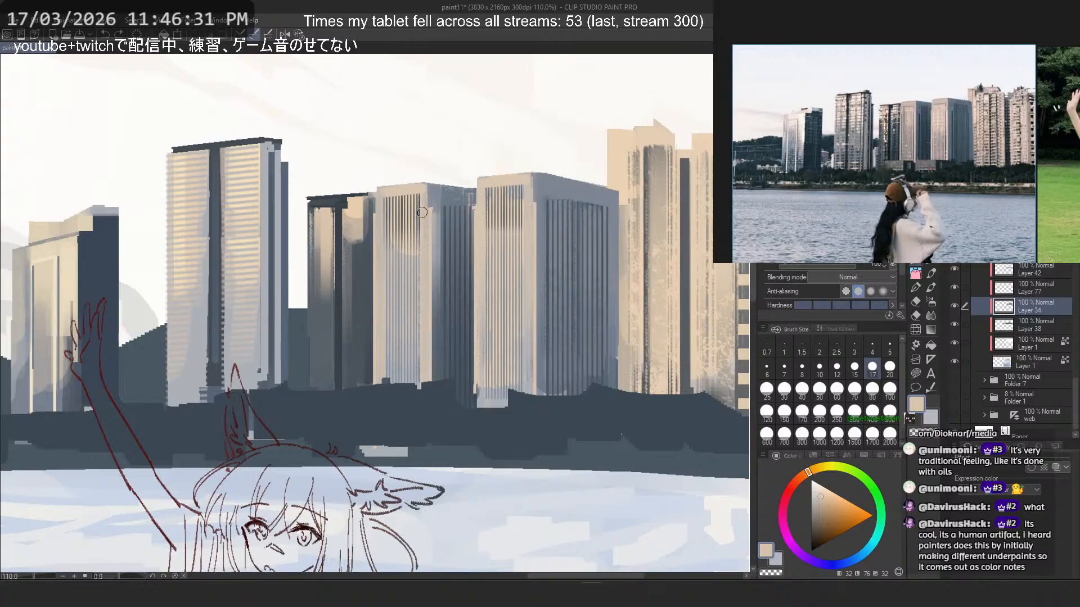
scroll(422, 213, down, 5)
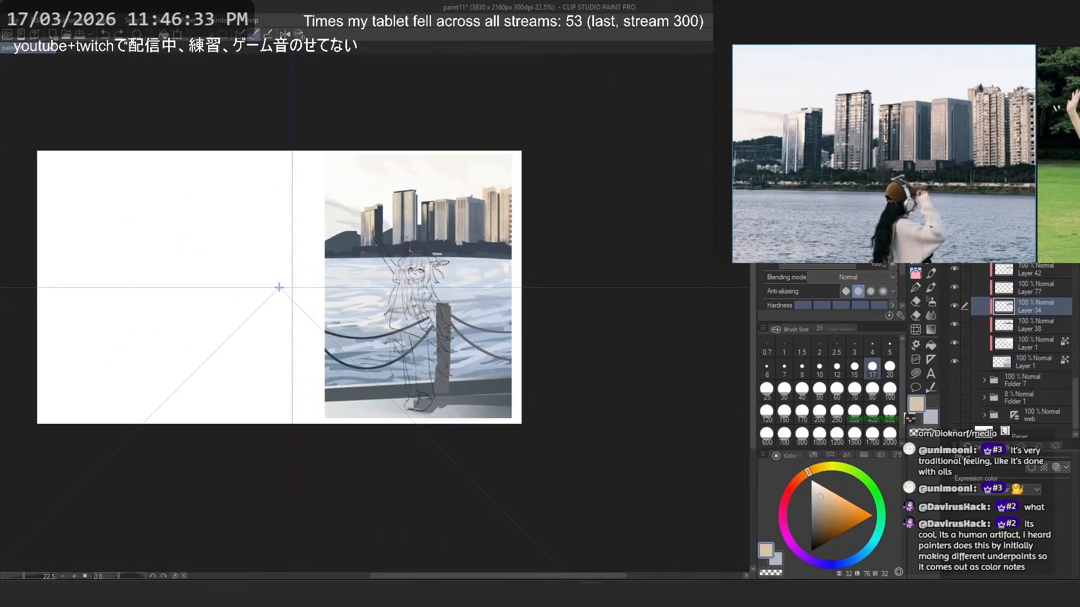
scroll(471, 196, up, 8)
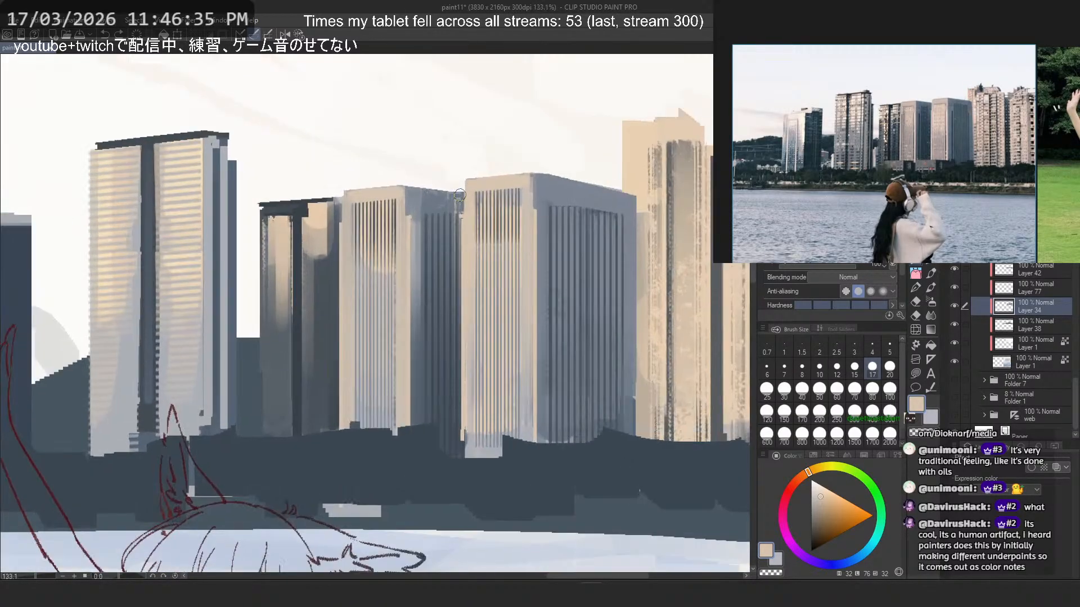
click(802, 390)
alt+click(525, 250)
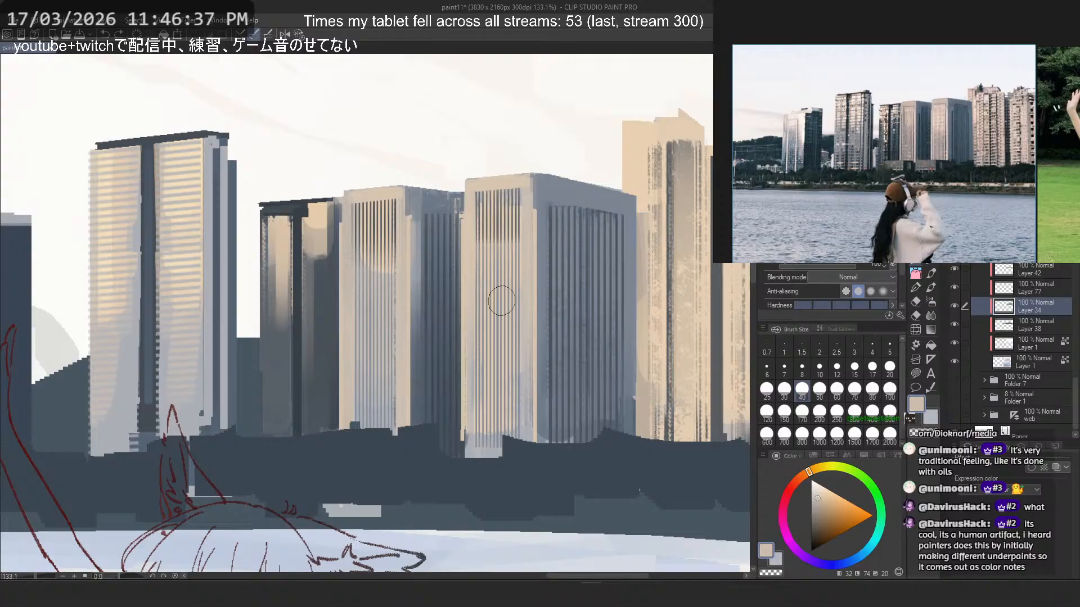
key(ctrl+z)
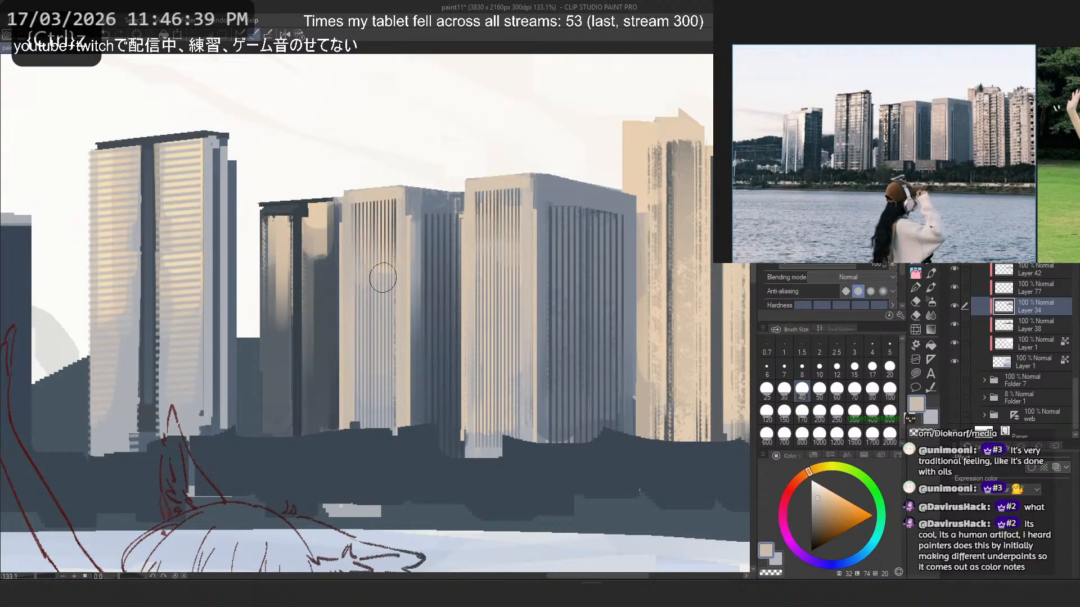
- Try size 60 dark slate vertical stripes rising from the base of the middle striped tower's front face
key(b)
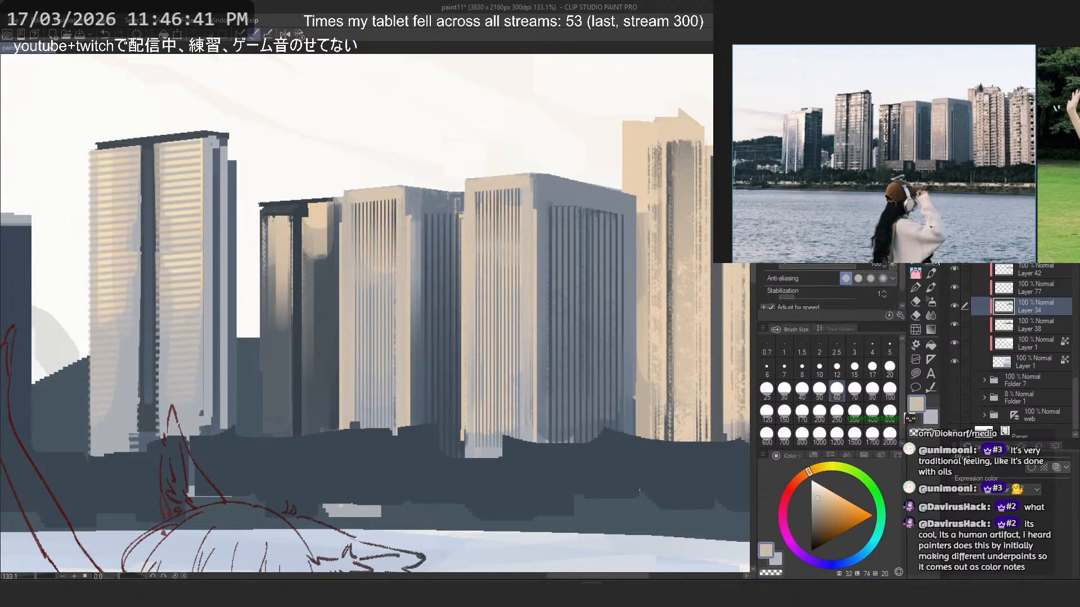
alt+click(300, 220)
drag(375, 406, 359, 268)
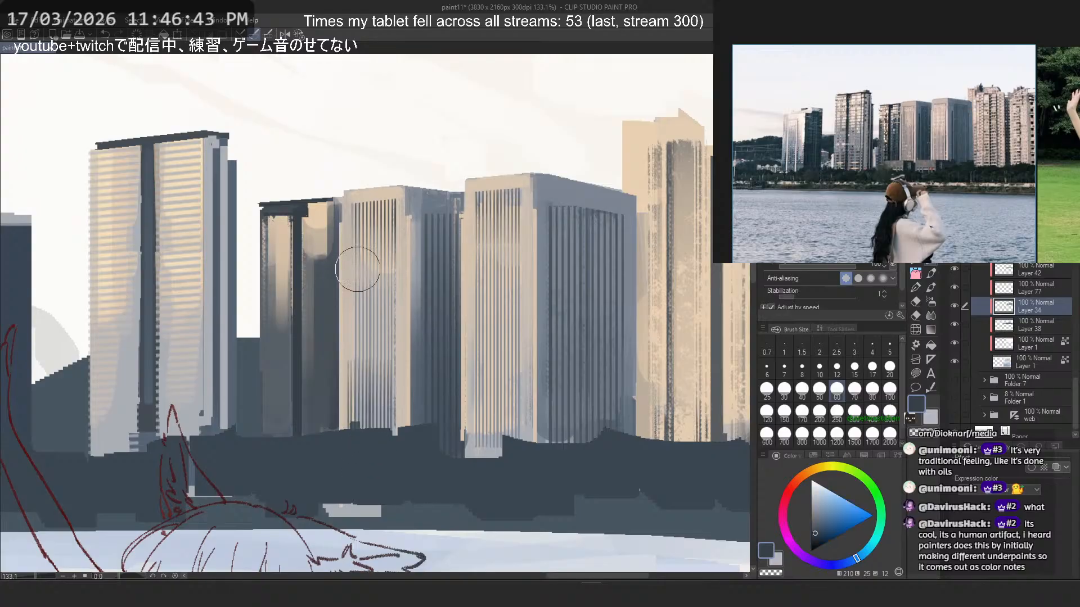
key(ctrl+z)
mouse_move(378, 414)
mouse_down()
mouse_move(343, 212)
mouse_move(372, 409)
mouse_move(373, 287)
mouse_move(372, 404)
mouse_move(362, 276)
mouse_move(376, 378)
mouse_move(367, 287)
mouse_up()
key(ctrl+z)
key(ctrl+z)
- Try dark slate vertical strokes at size 60 rising from the bases of both striped towers' front faces
key(ctrl+z)
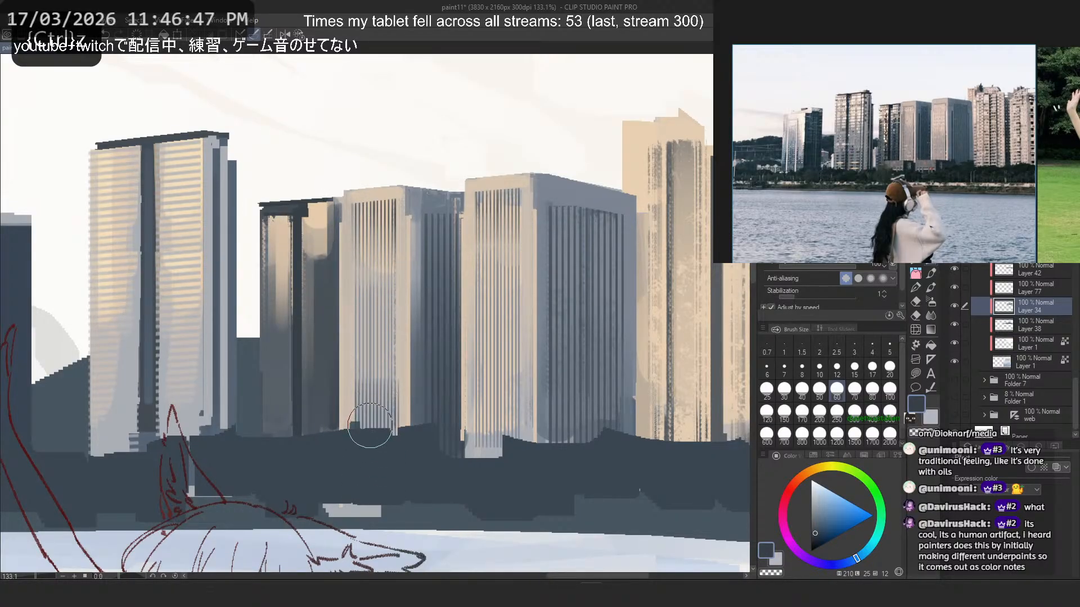
drag(371, 426, 377, 404)
mouse_move(490, 451)
mouse_down()
mouse_move(485, 226)
mouse_move(490, 287)
mouse_up()
key(ctrl+z)
key(ctrl+z)
mouse_move(494, 459)
mouse_down()
mouse_move(489, 338)
mouse_move(489, 360)
mouse_up()
key(ctrl+z)
key(ctrl+z)
key(ctrl+z)
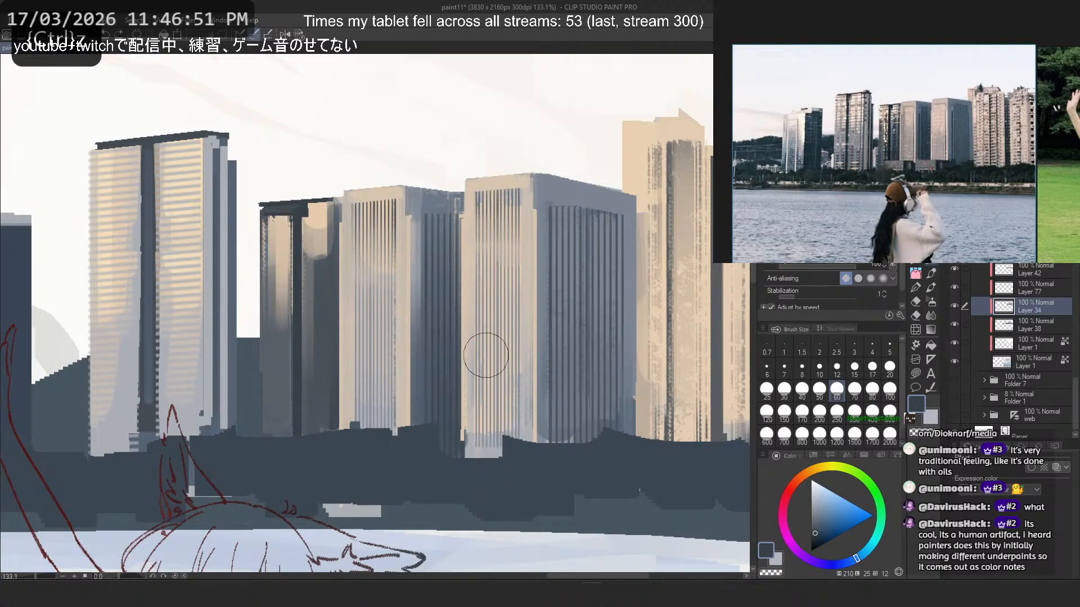
- Darken the lower stripes on both striped towers' front faces with dark slate strokes rising from the base at size 60
drag(378, 444, 378, 298)
drag(490, 464, 495, 289)
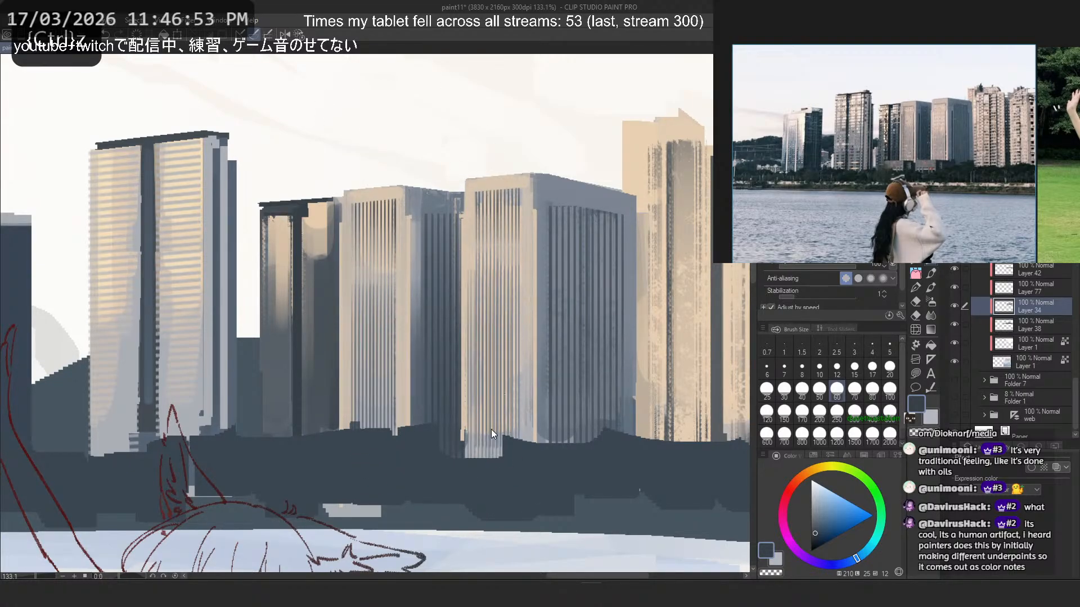
key(ctrl+z)
drag(493, 444, 488, 289)
- Try dark slate strokes rising up the shaded side face of the widest striped tower
drag(594, 455, 585, 253)
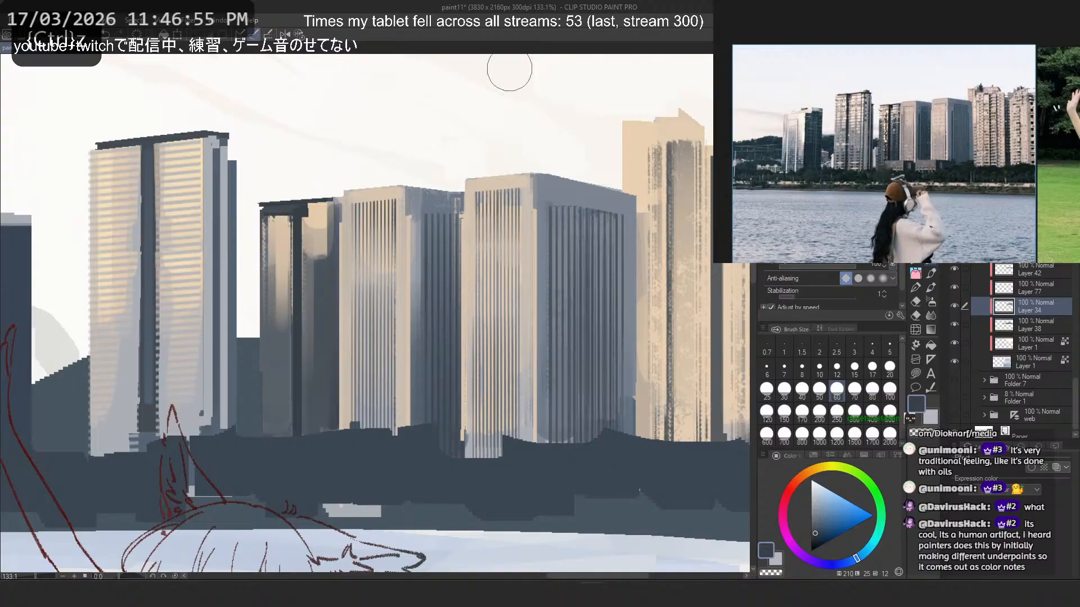
key(ctrl+z)
drag(573, 476, 566, 281)
key(ctrl+z)
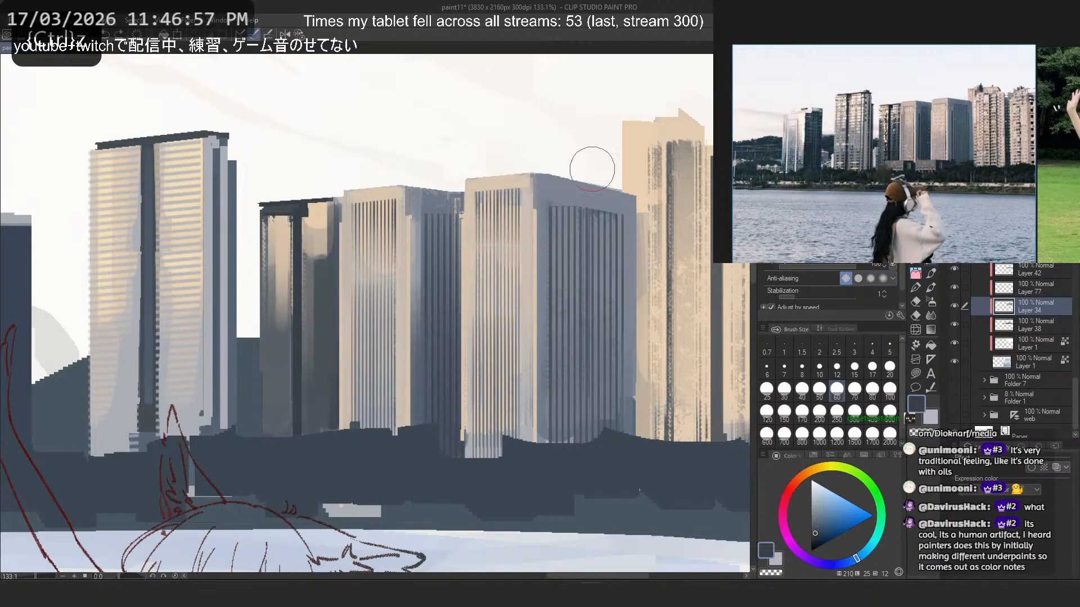
- Try a short horizontal stripe pattern in dark slate across the upper part of the beige tower
drag(623, 246, 475, 241)
drag(546, 197, 511, 197)
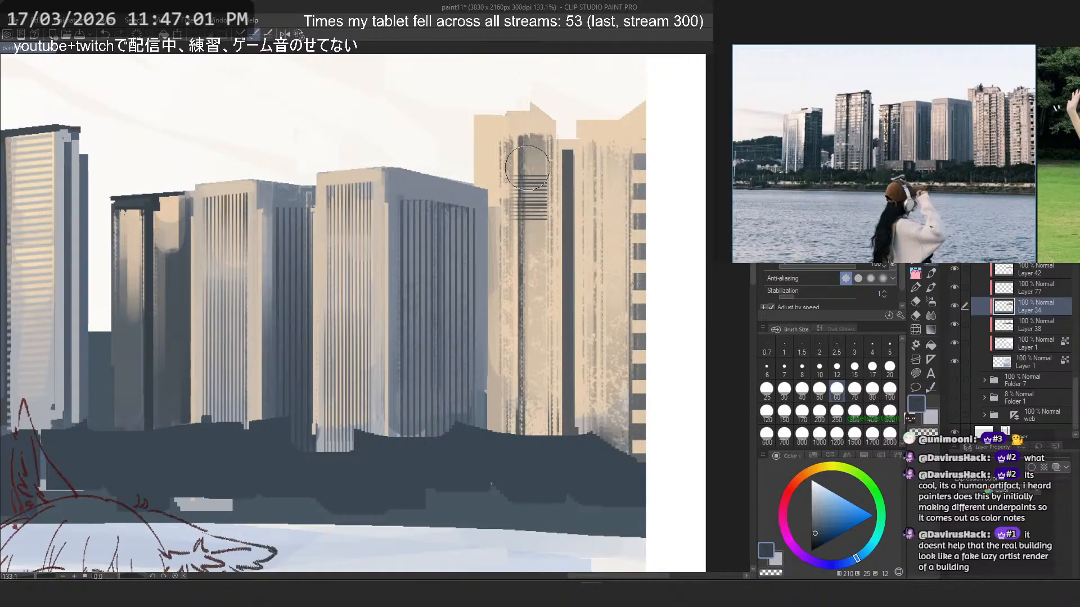
key(ctrl+z)
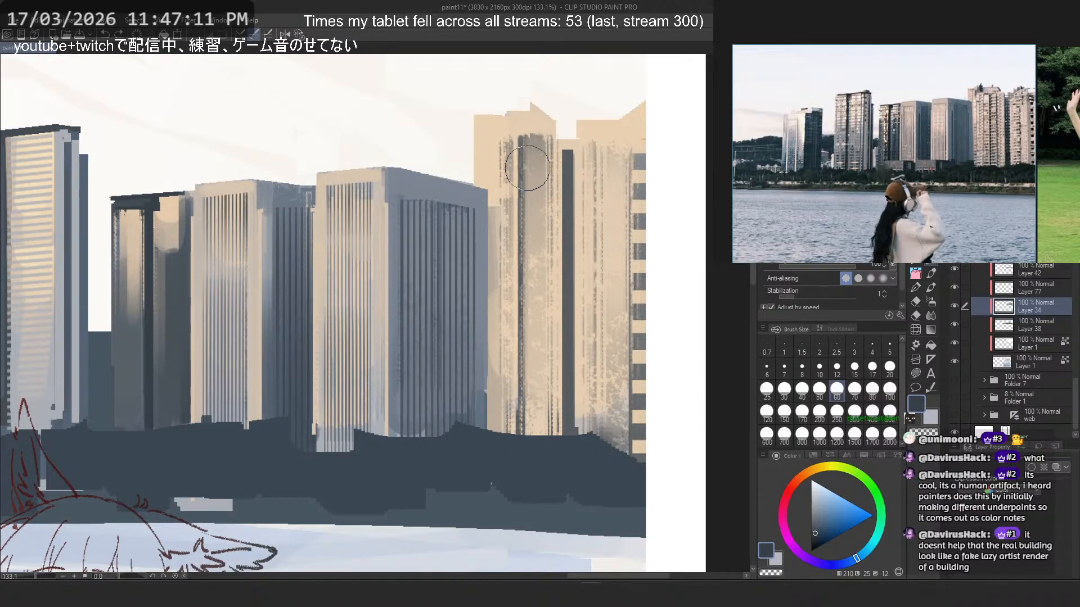
- Check the whole illustration and try a size 60 textured dark slate stroke down the beige tower's central strip
scroll(527, 168, down, 3)
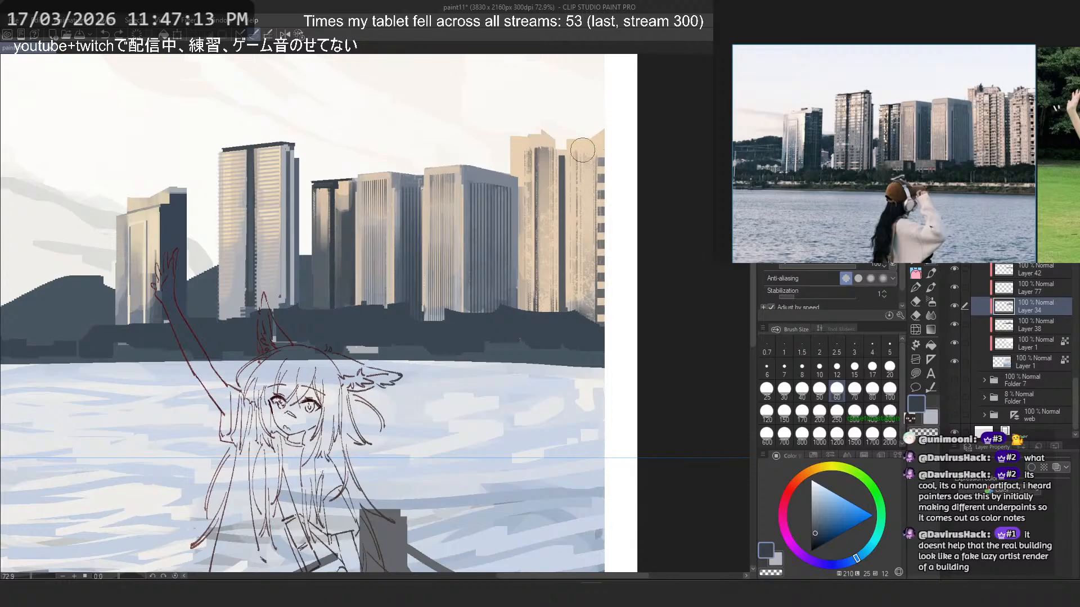
scroll(590, 146, up, 4)
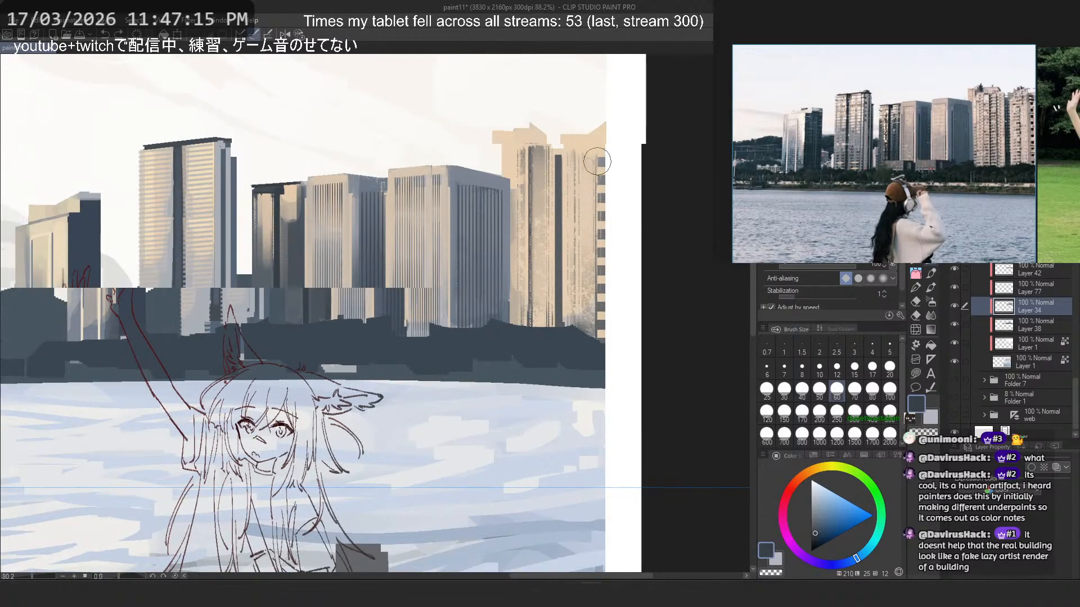
key(e)
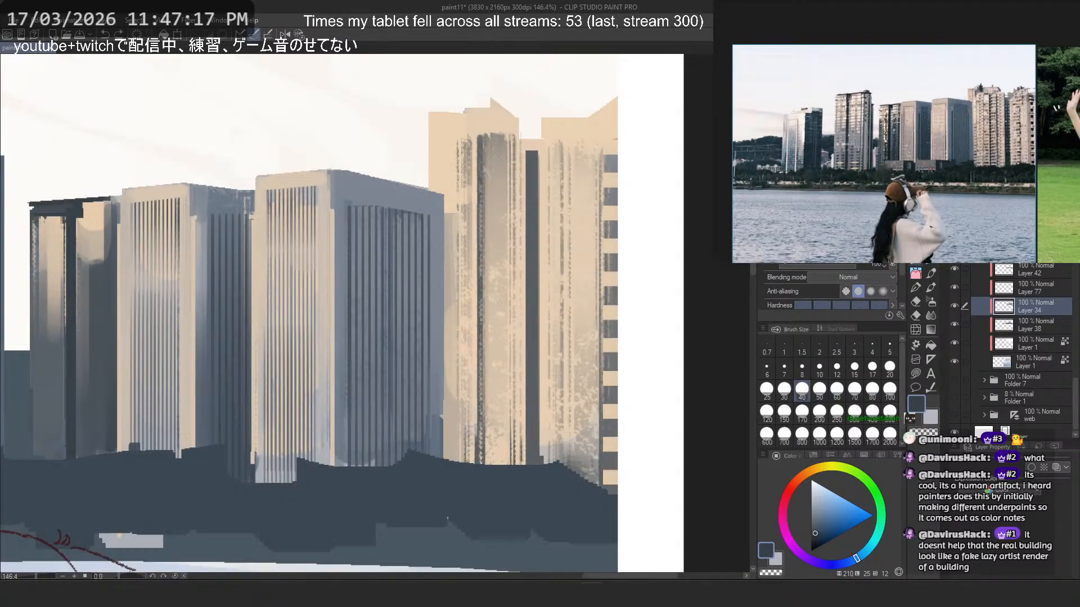
click(916, 274)
click(915, 261)
click(916, 247)
click(837, 389)
drag(503, 160, 509, 469)
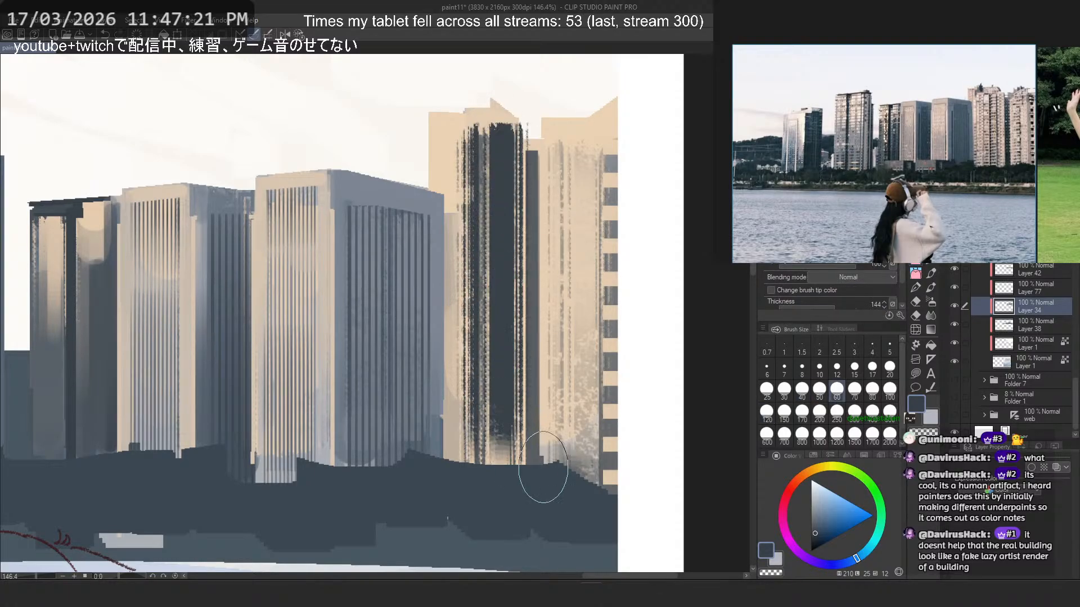
key(ctrl+z)
- Try a size 30 textured stroke in sampled greyish beige down the beige tower's central strip
click(784, 389)
alt+click(499, 145)
drag(504, 128, 509, 489)
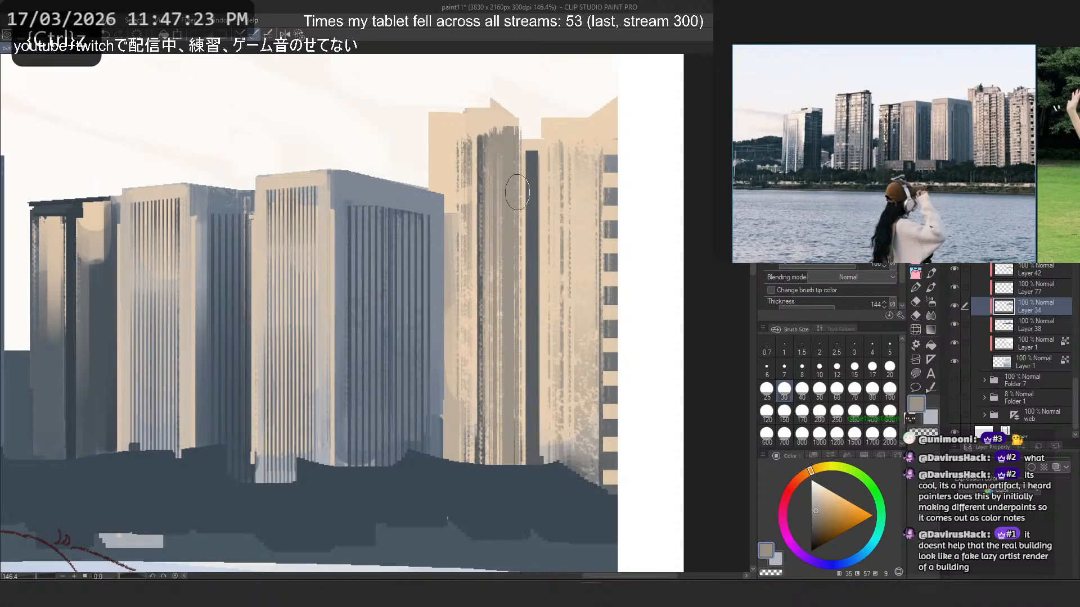
key(ctrl+z)
- Try textured strokes in sampled slate grey at sizes 30 and 10 down the beige tower's central strip
alt+click(486, 149)
drag(498, 124, 500, 490)
key(ctrl+z)
drag(501, 168, 506, 478)
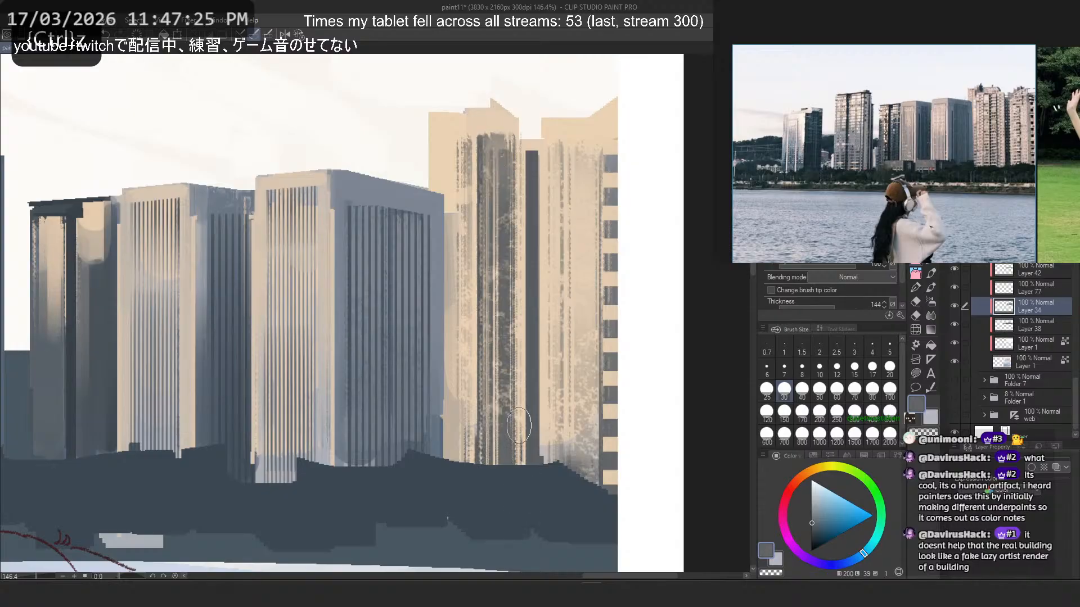
key(ctrl+z)
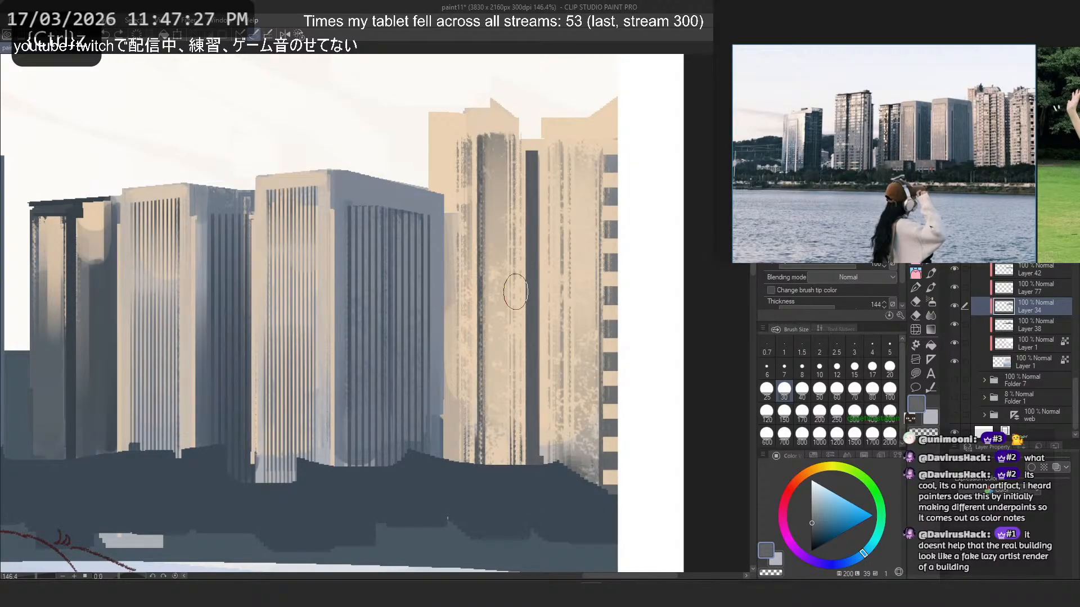
click(819, 367)
drag(499, 132, 506, 465)
key(ctrl+z)
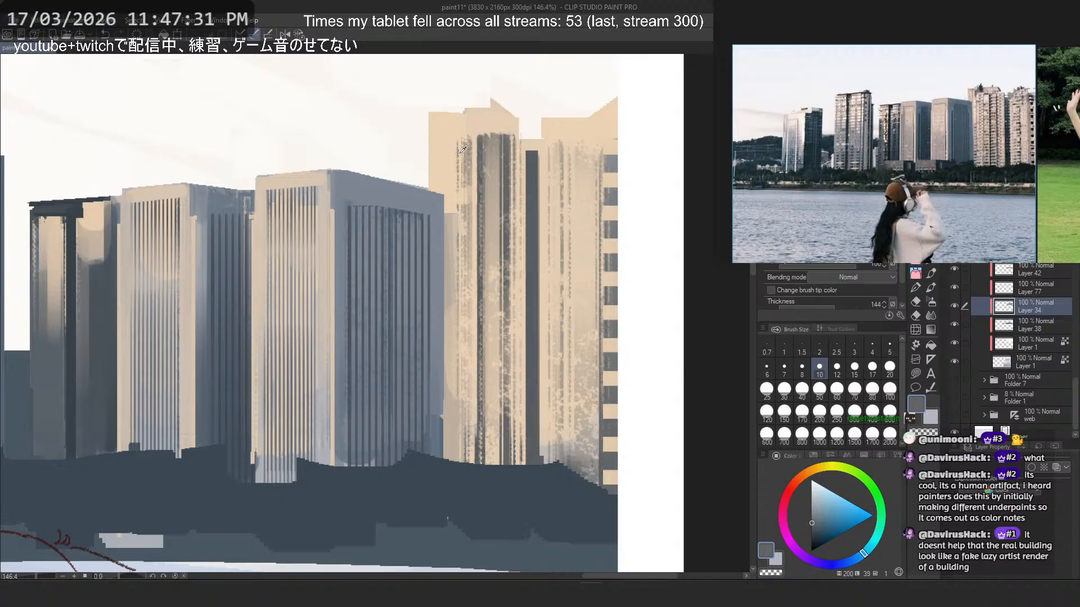
- Save the illustration
key(ctrl+s)
- Try a small textured dark slate mark at size 10 on the beige tower's roofline
drag(455, 116, 454, 106)
alt+click(530, 180)
key(ctrl+z)
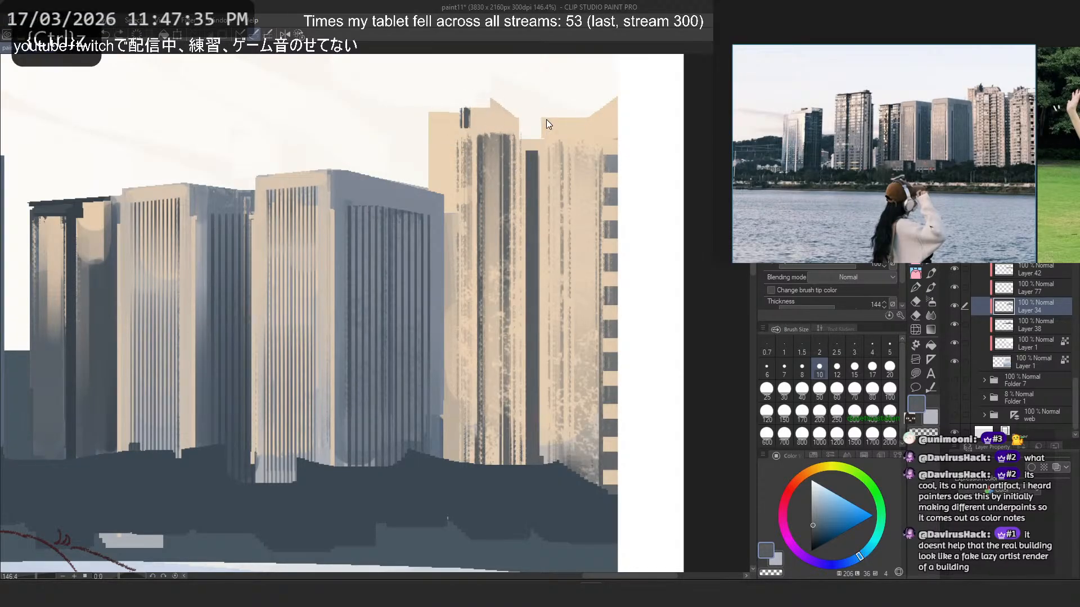
key(ctrl+z)
- Paint a small dark slate block on the beige tower's roofline beside the peak with the pen at size 25
key(b)
key(p)
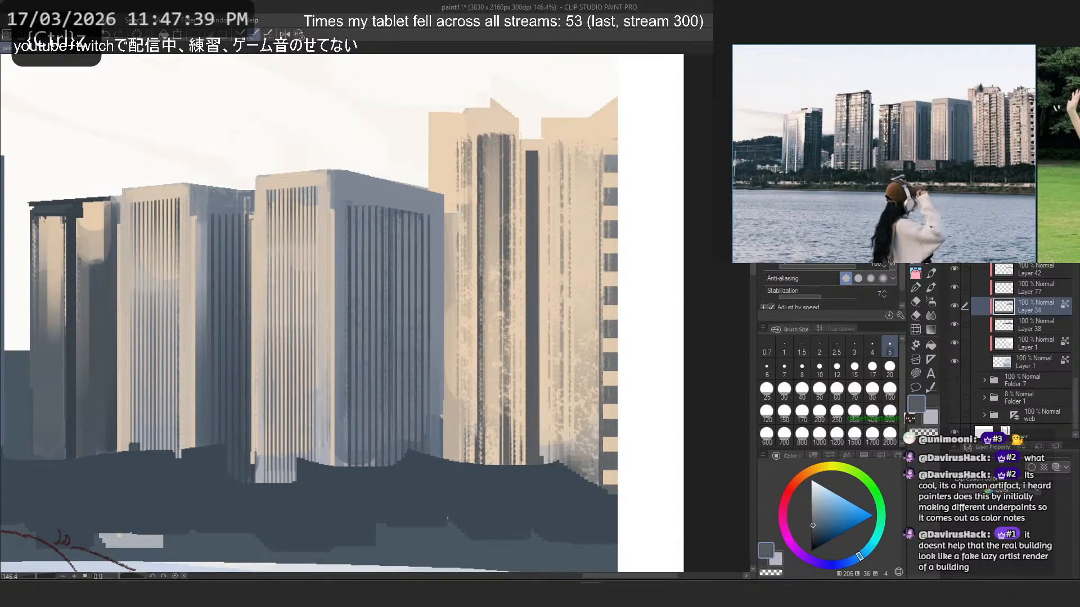
click(767, 389)
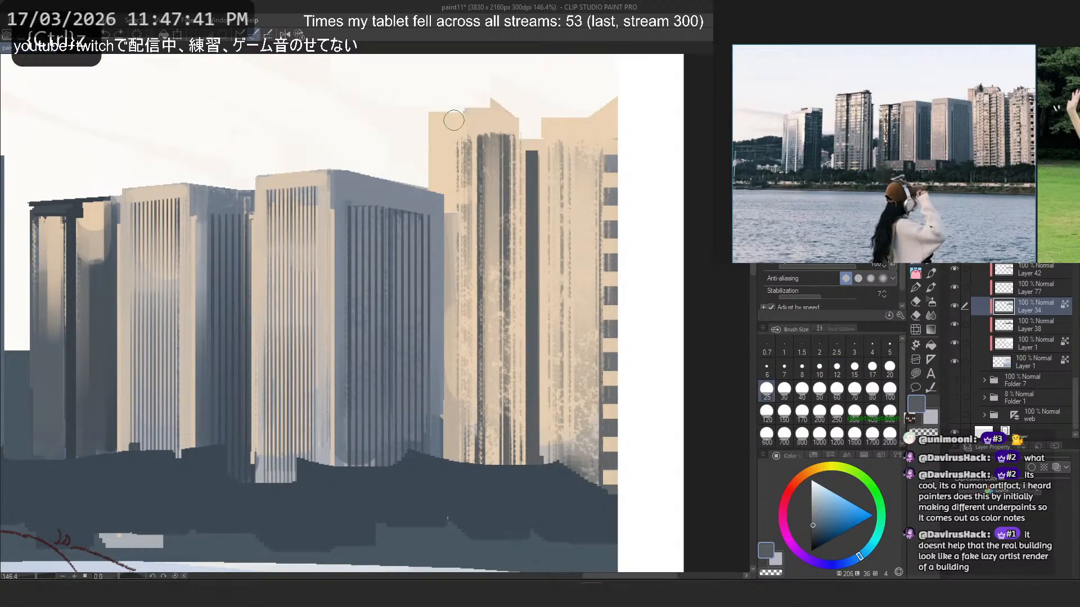
mouse_move(452, 121)
mouse_down()
mouse_move(450, 103)
mouse_move(467, 100)
mouse_move(429, 113)
mouse_move(448, 130)
mouse_move(433, 129)
mouse_move(442, 122)
mouse_move(443, 147)
mouse_move(444, 114)
mouse_up()
key(ctrl+z)
alt+click(487, 158)
click(450, 121)
key(ctrl+z)
- Choose a light orange and paint a flat patch over the beige tower's upper left corner
alt+click(433, 150)
key(ctrl+z)
click(831, 496)
click(805, 477)
key(ctrl+z)
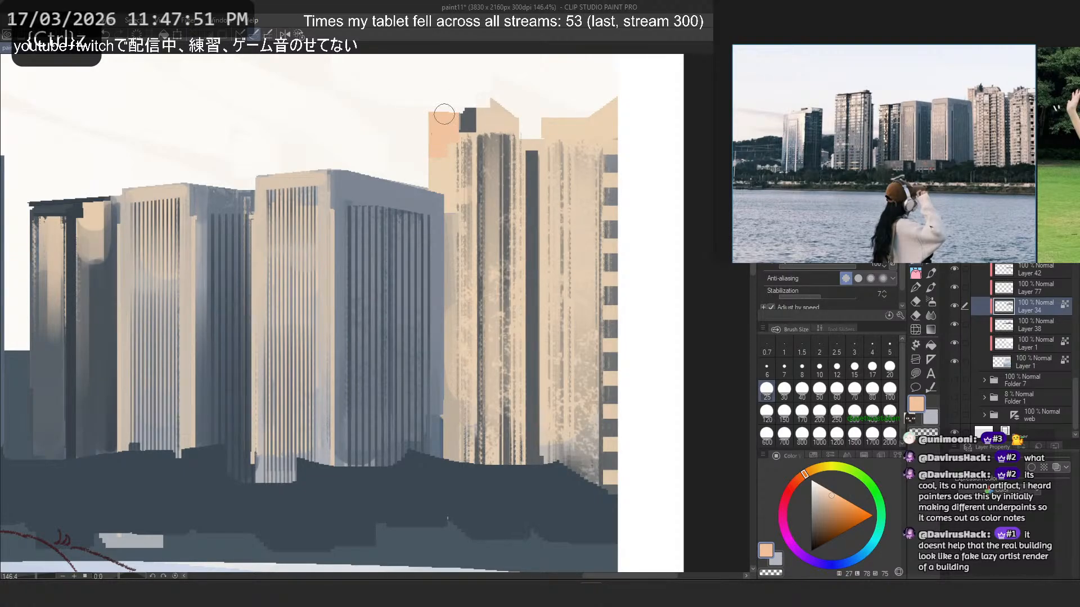
- Tint the beige towers and the striped towers' front faces with soft light orange strokes at size 80
key(b)
drag(554, 102, 566, 234)
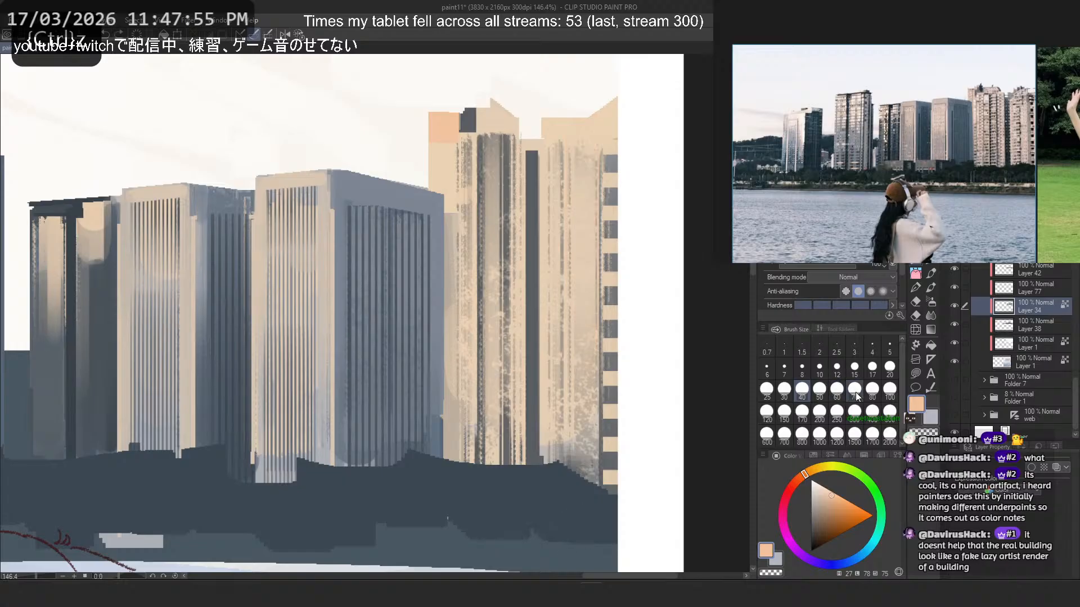
click(872, 389)
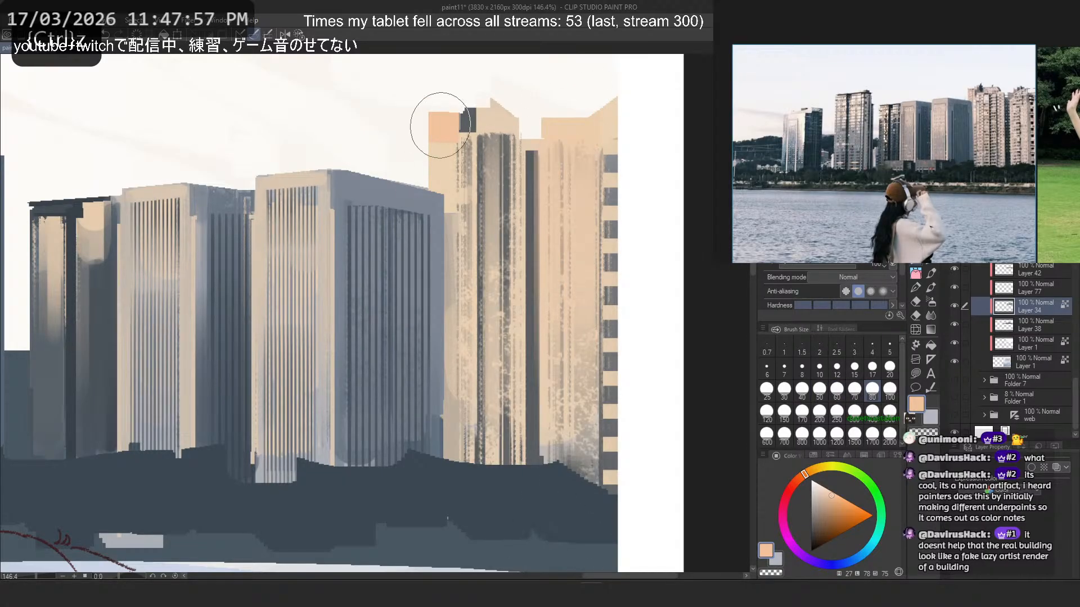
drag(365, 313, 511, 335)
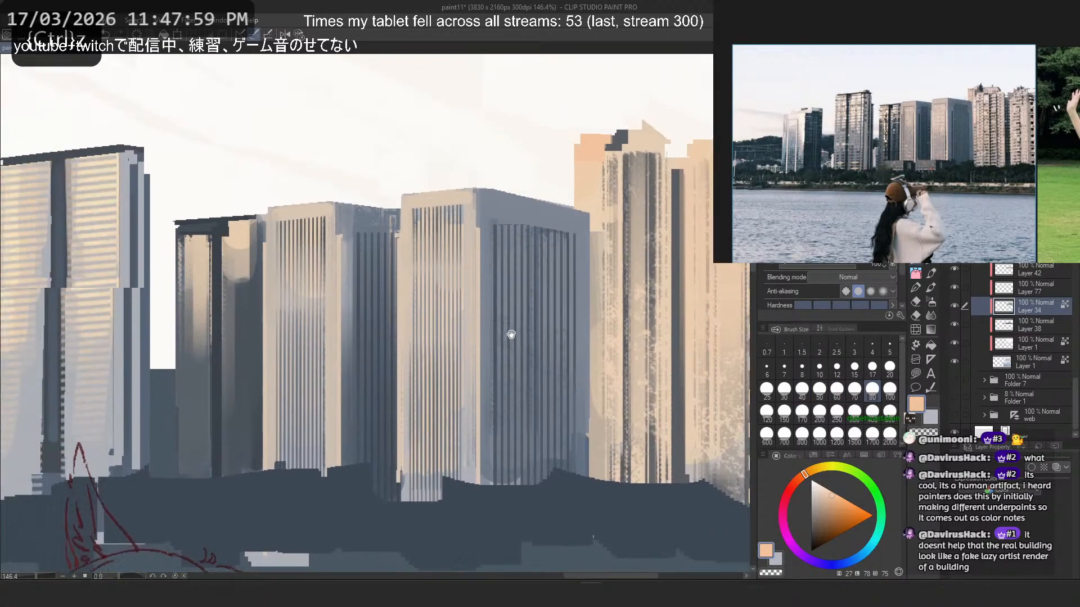
scroll(510, 335, up, 1)
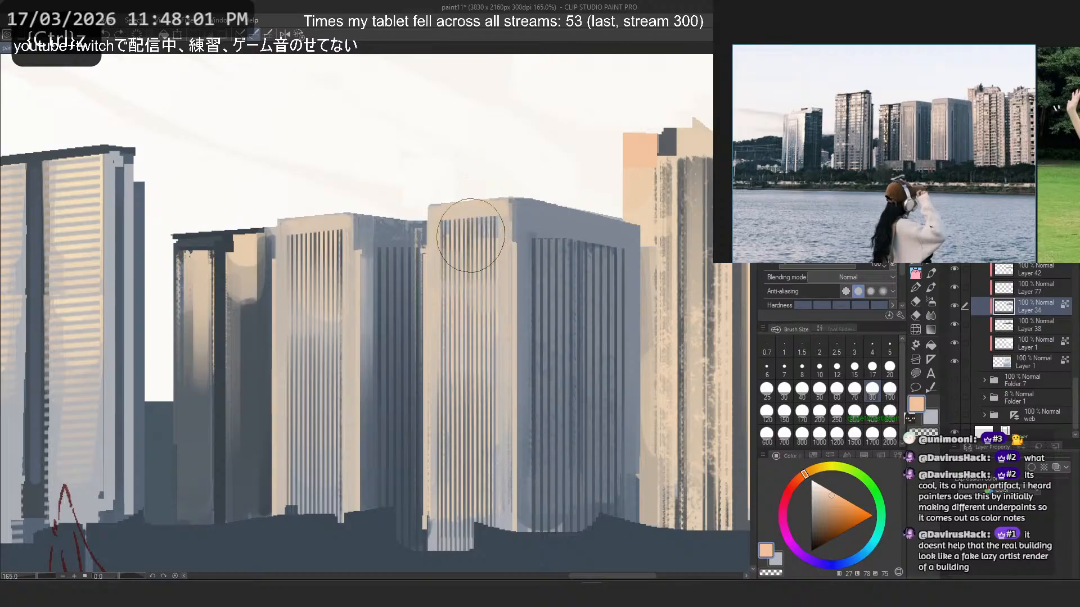
- Try the soft light orange tint on the leftmost tower's front face
scroll(337, 410, down, 3)
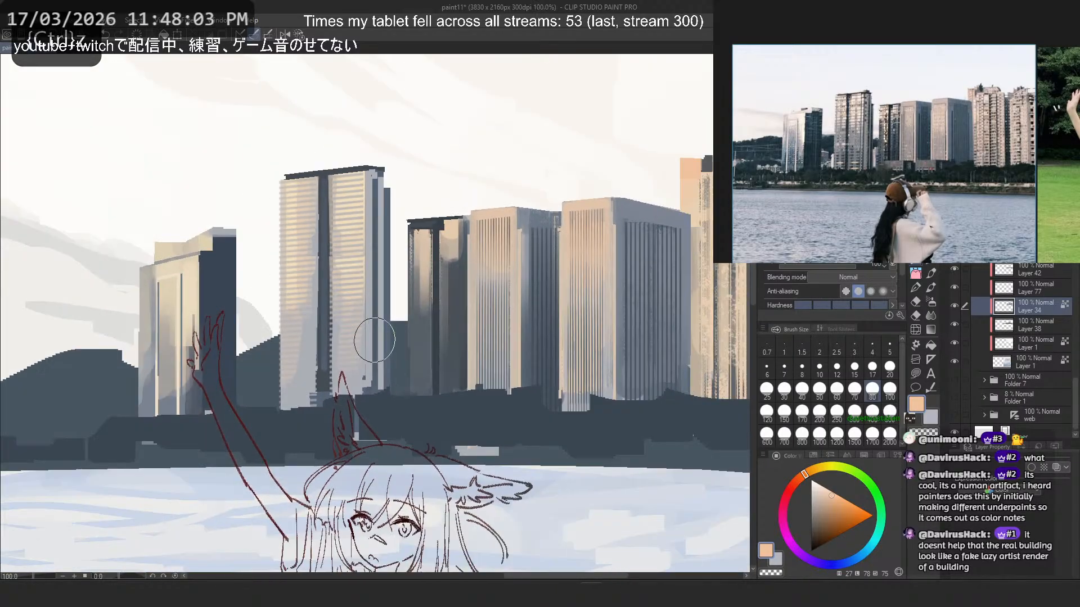
drag(375, 340, 440, 372)
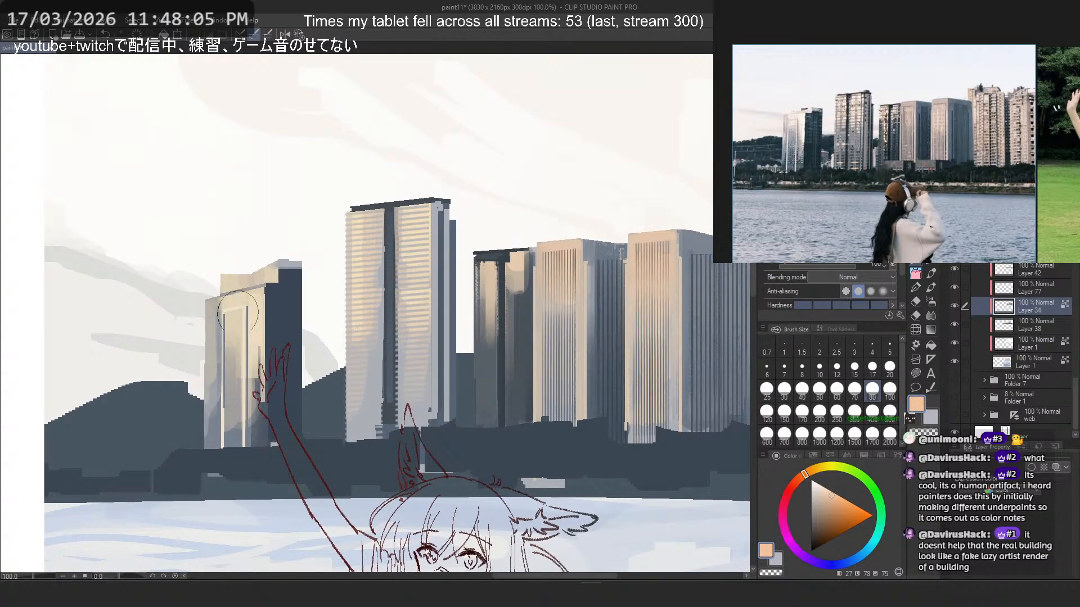
key(ctrl+z)
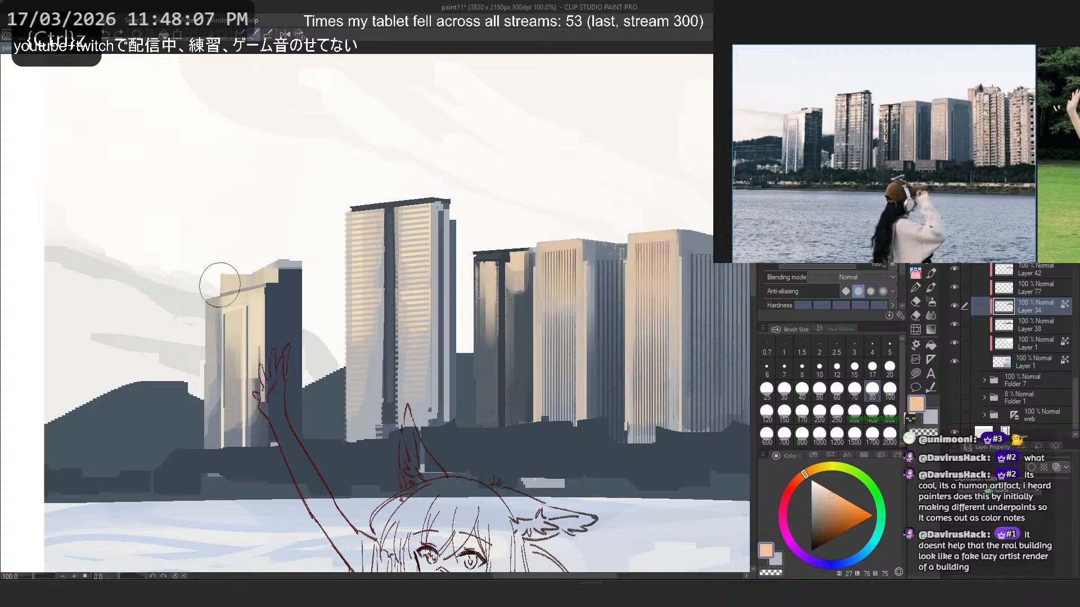
- Try thin vertical highlights in sampled near-white and cream at size 17 down the leftmost tower's front face
alt+click(195, 180)
click(871, 367)
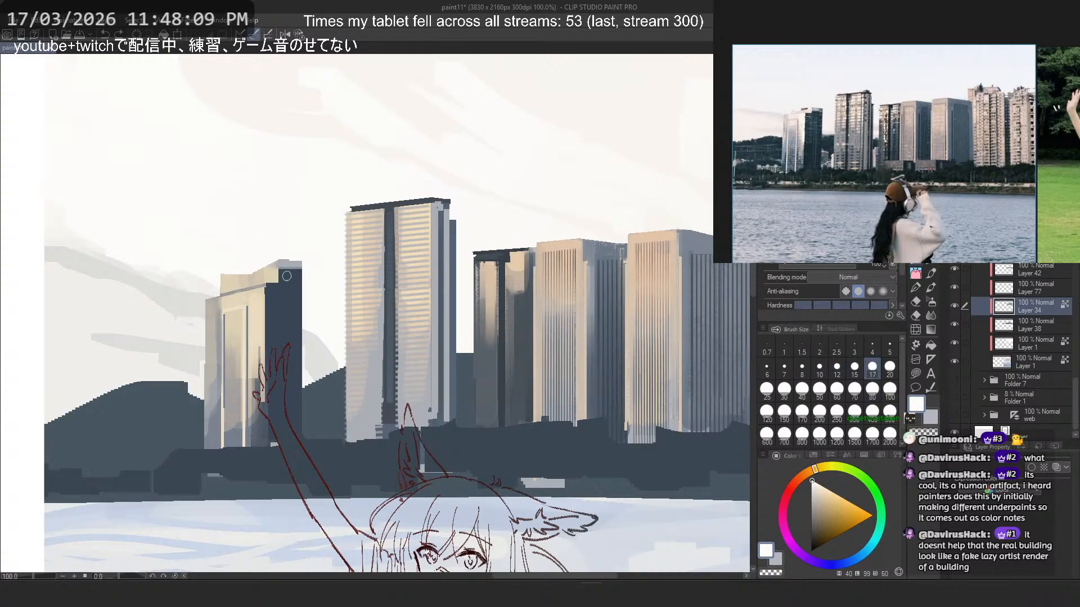
drag(259, 292, 259, 340)
key(ctrl+z)
alt+click(256, 307)
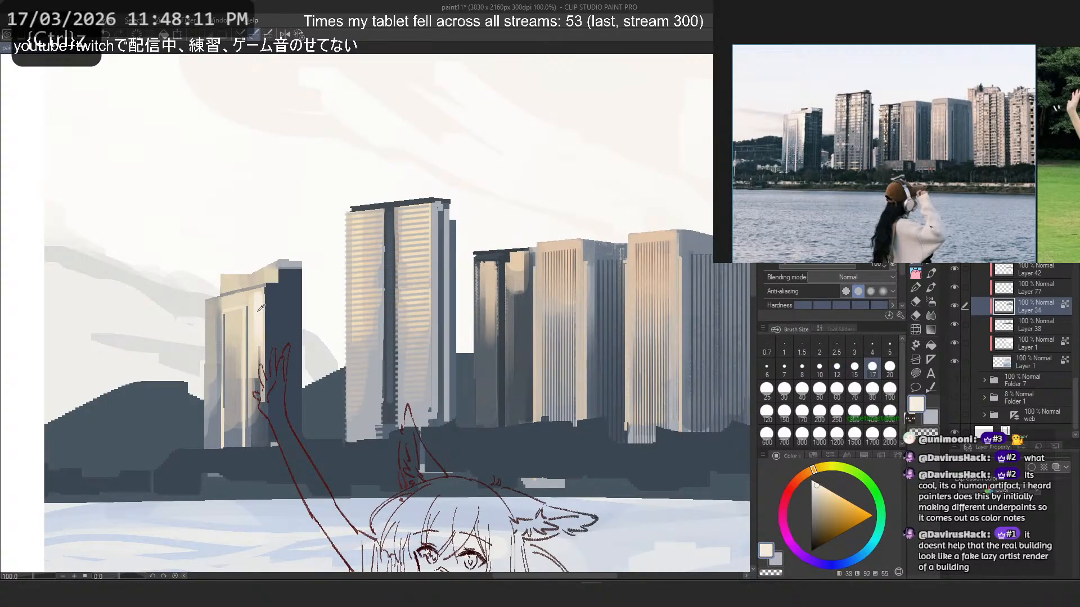
drag(259, 289, 258, 354)
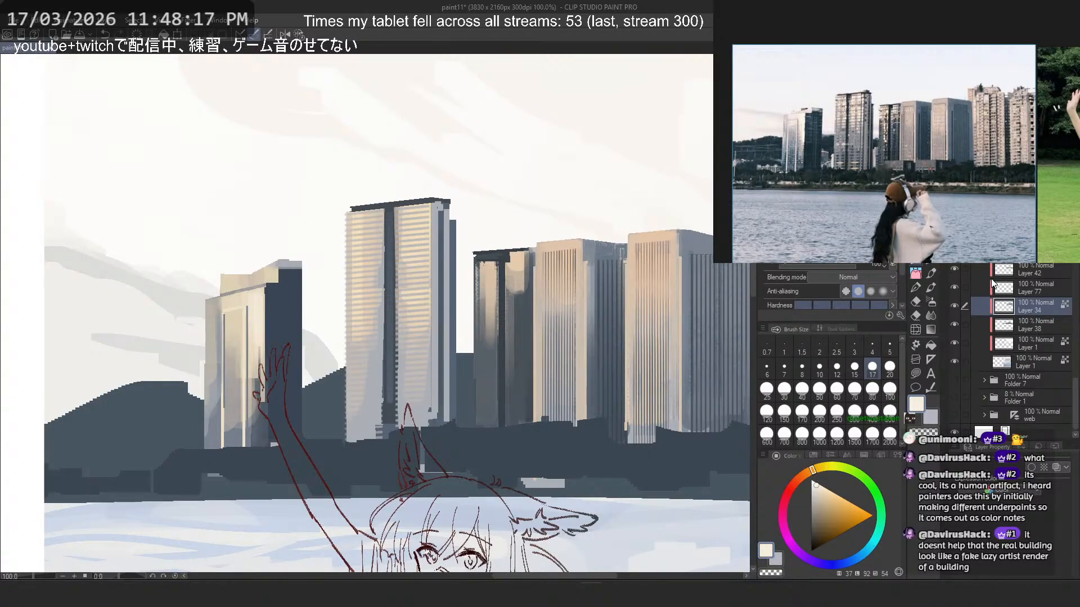
key(ctrl+z)
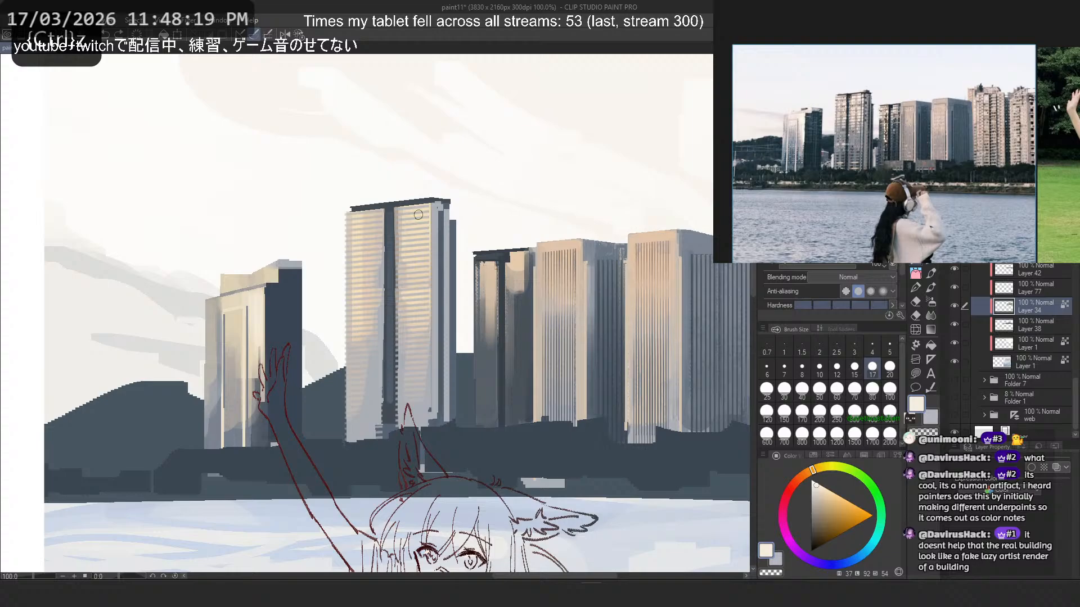
- Try light peach and muted peach accents at size 17 on the tall horizontally striped tower
click(823, 395)
click(871, 368)
click(808, 474)
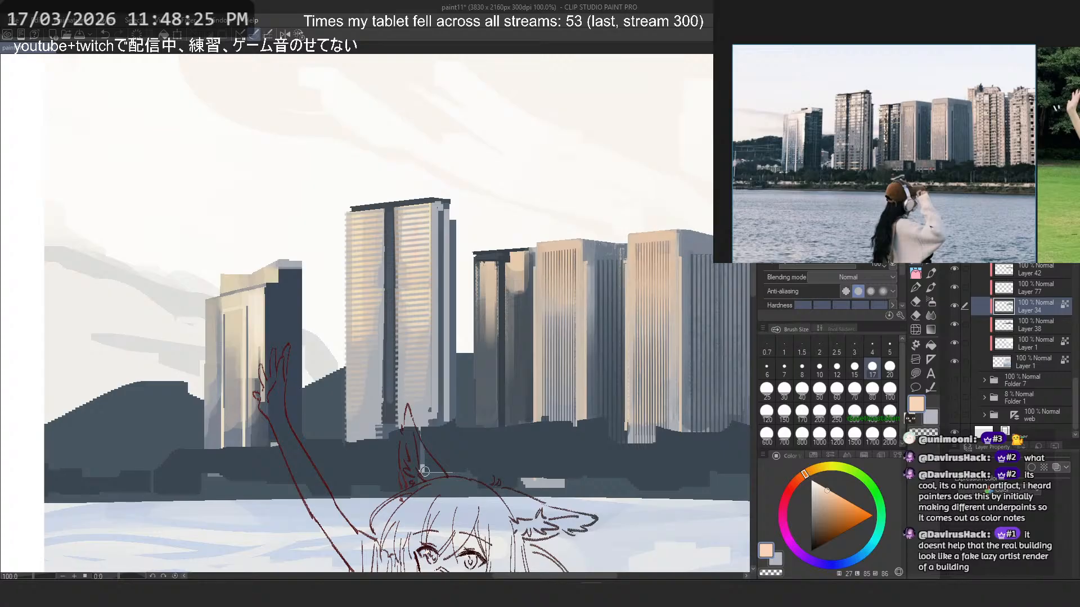
key(ctrl+z)
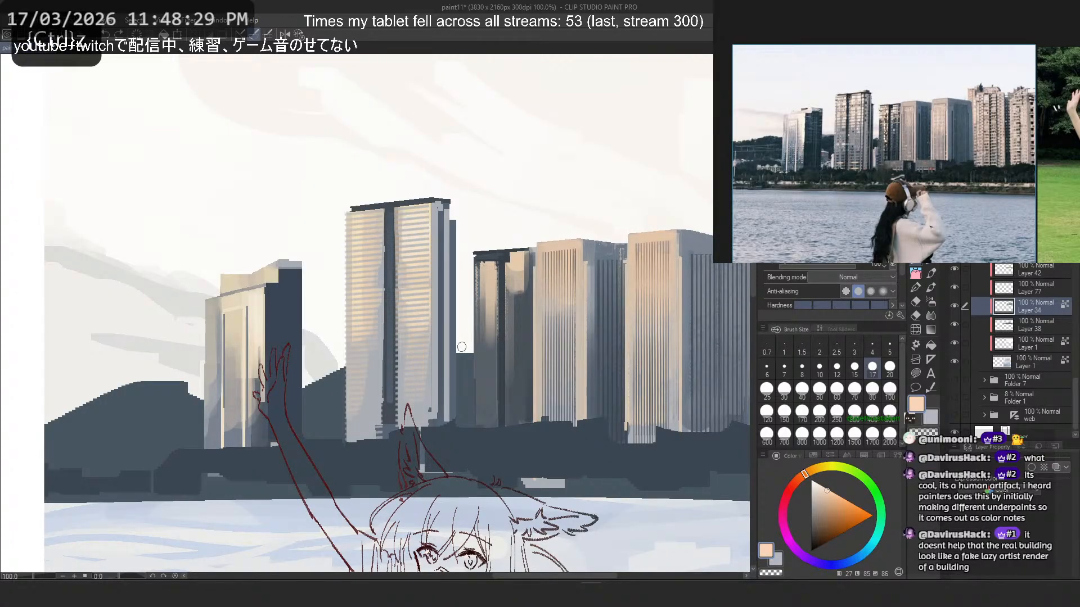
click(823, 494)
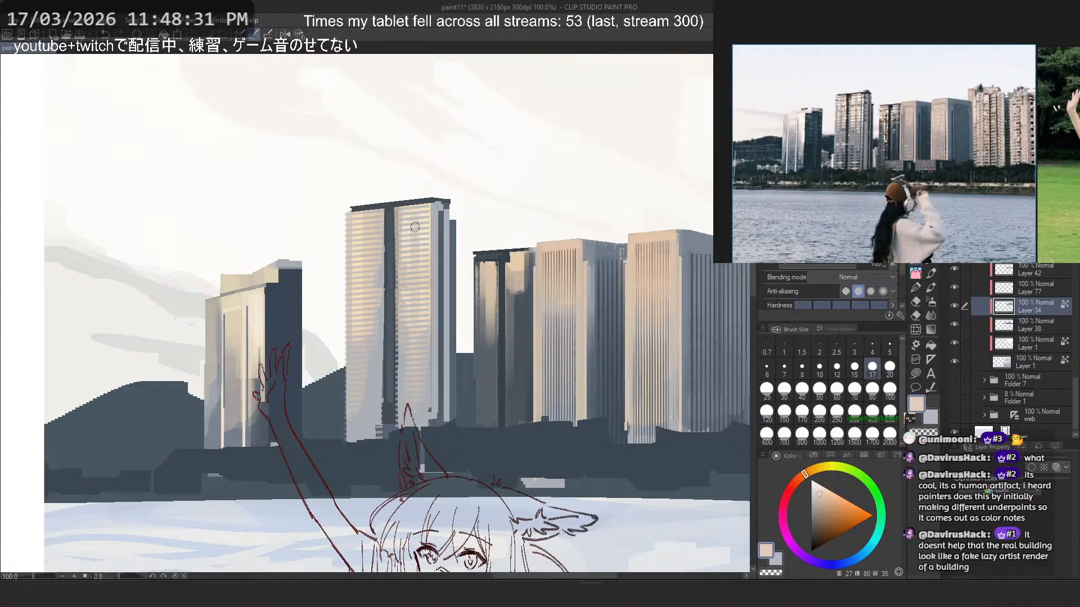
key(ctrl+z)
key(ctrl+z)
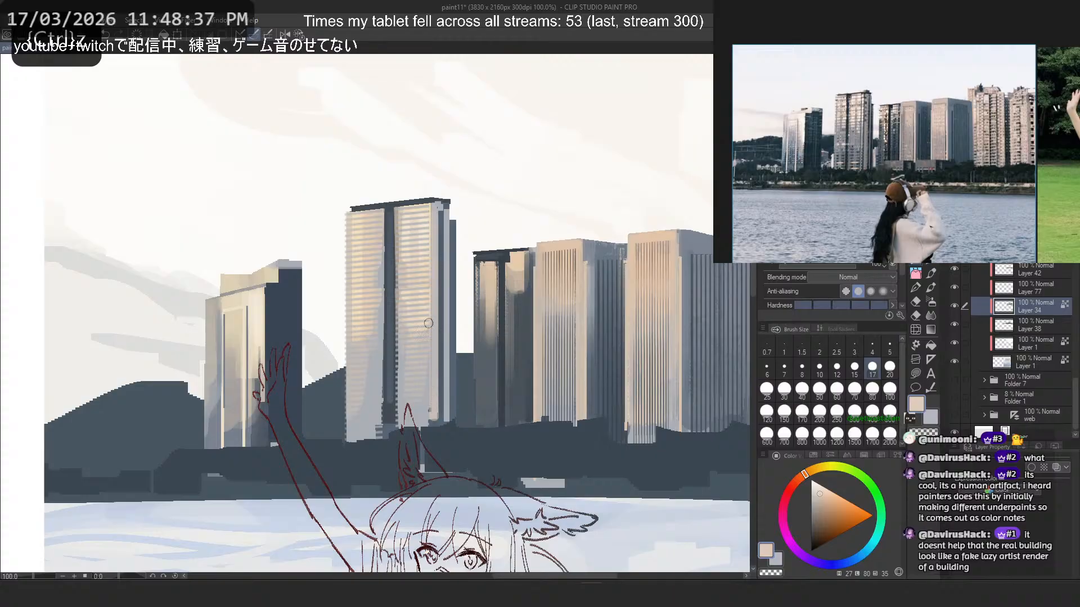
- Try shading the lower left half of the tall horizontally striped tower with sampled slate blue at size 40
click(391, 375)
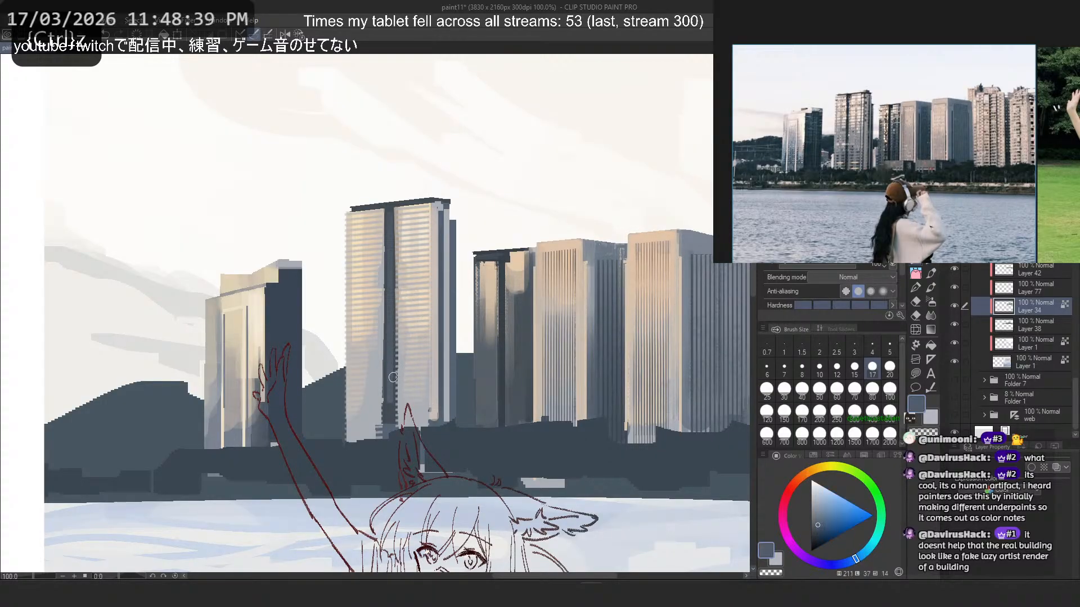
click(802, 380)
drag(374, 303, 369, 429)
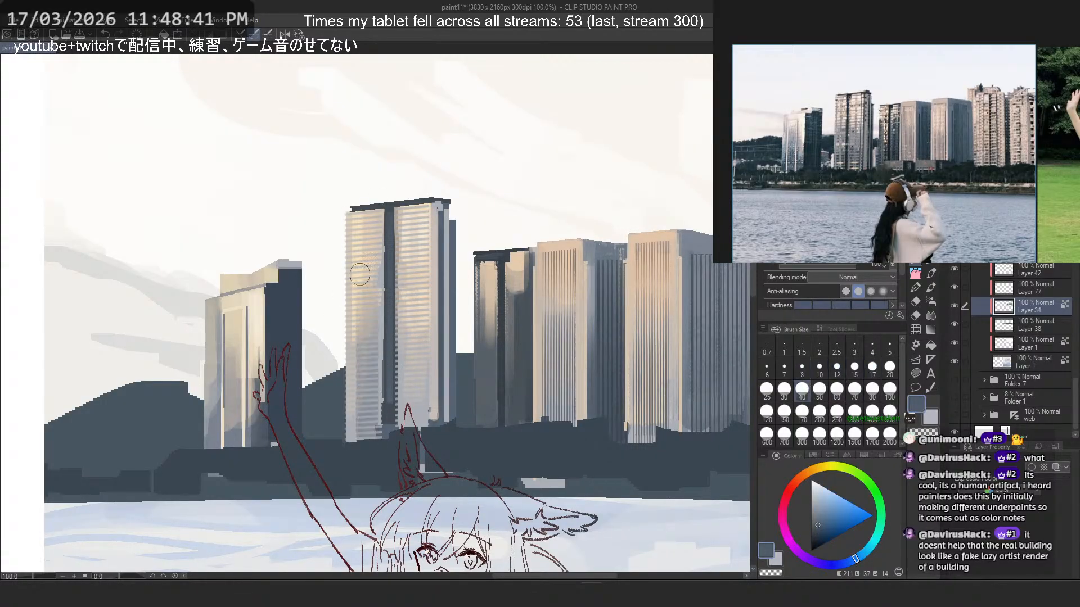
key(ctrl+z)
mouse_move(368, 348)
mouse_down()
mouse_move(369, 439)
mouse_move(363, 320)
mouse_up()
key(ctrl+z)
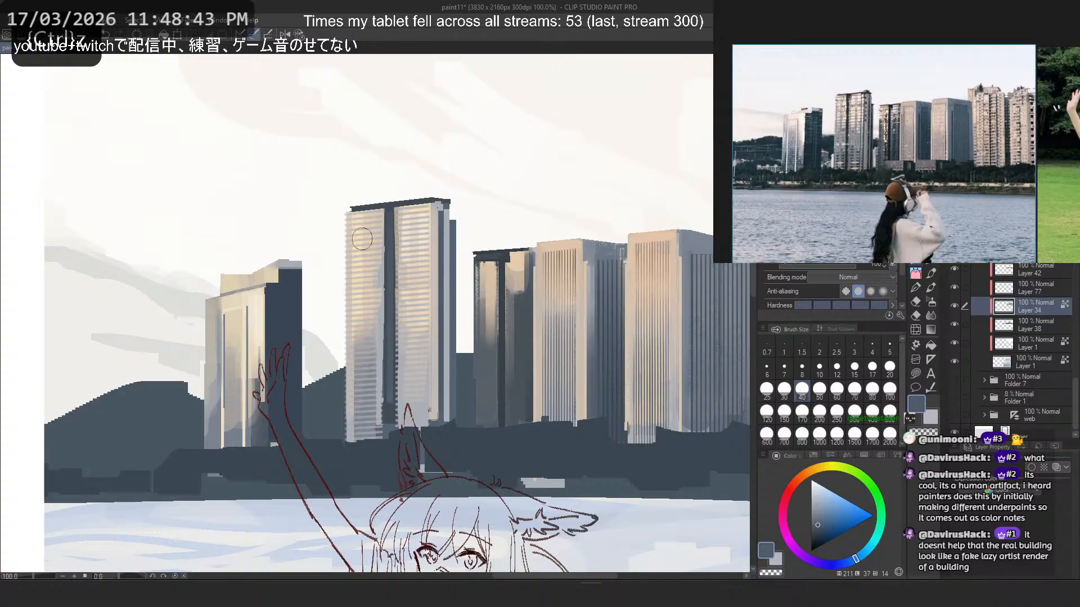
key(ctrl+z)
drag(370, 419, 362, 320)
key(ctrl+z)
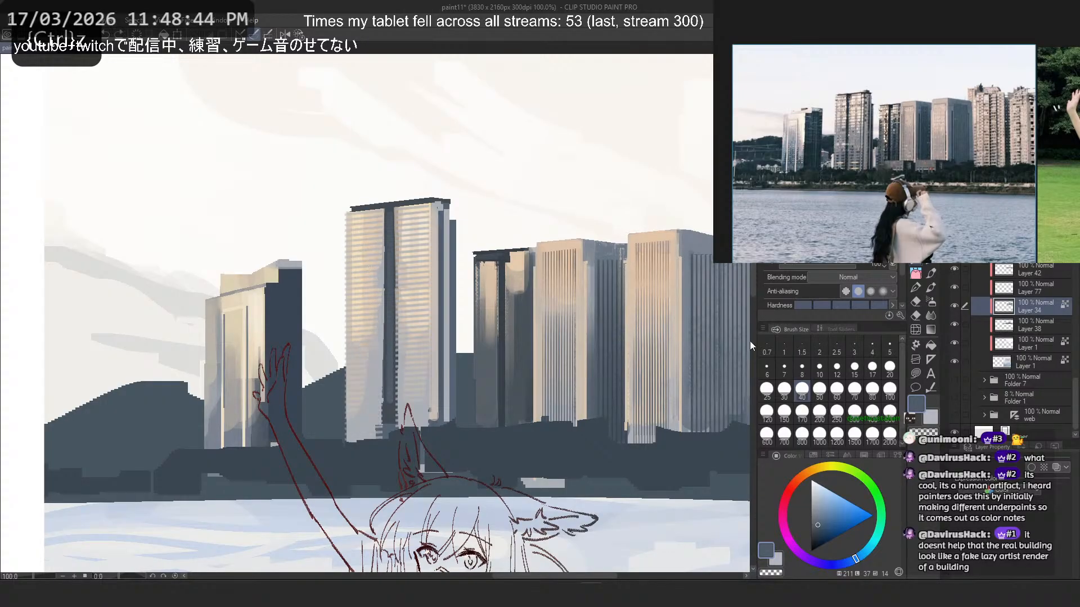
- Try narrower vertical slate-blue shading at sizes 20 and 30 beside the tall striped tower's dark central band
click(889, 370)
mouse_move(371, 432)
mouse_down()
mouse_move(373, 282)
mouse_move(369, 319)
mouse_up()
key(ctrl+z)
key(ctrl+z)
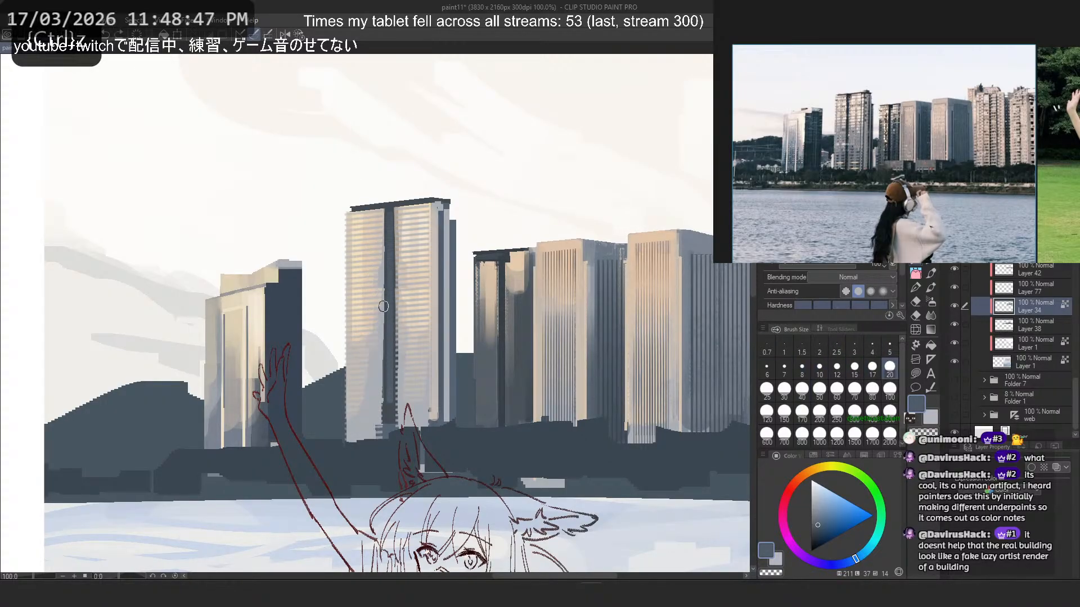
drag(371, 438, 370, 290)
key(ctrl+z)
click(784, 388)
mouse_move(374, 433)
mouse_down()
mouse_move(376, 280)
mouse_move(374, 295)
mouse_up()
key(ctrl+z)
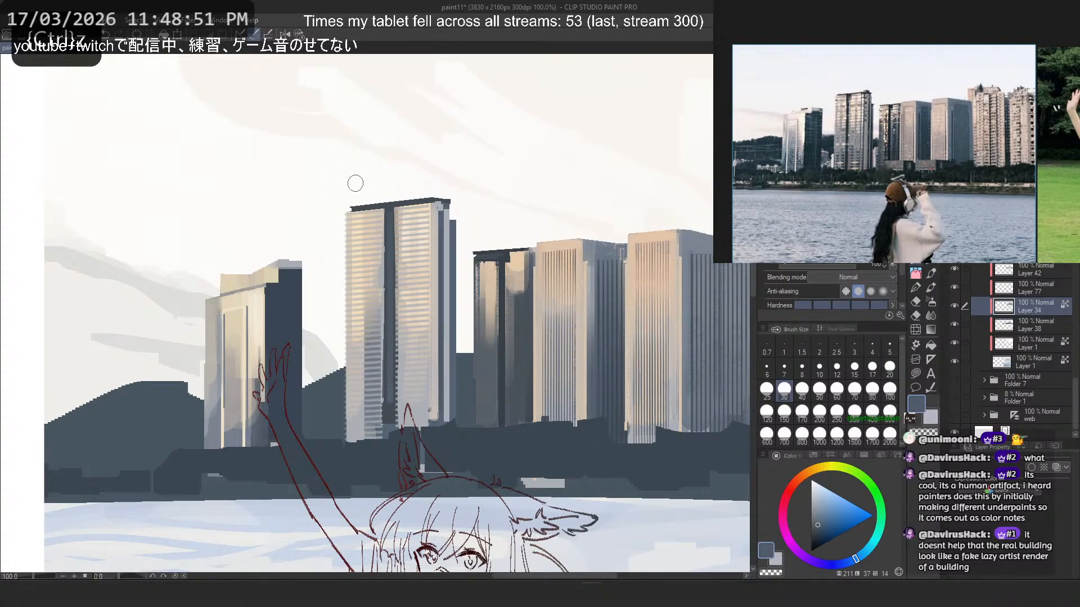
- Try slate-blue vertical strokes at size 25 up the tall striped tower's left half, including its outer edge
key(ctrl+z)
click(767, 389)
mouse_move(374, 432)
mouse_down()
mouse_move(373, 269)
mouse_move(354, 270)
mouse_move(355, 255)
mouse_up()
key(ctrl+z)
key(ctrl+z)
drag(354, 437, 354, 293)
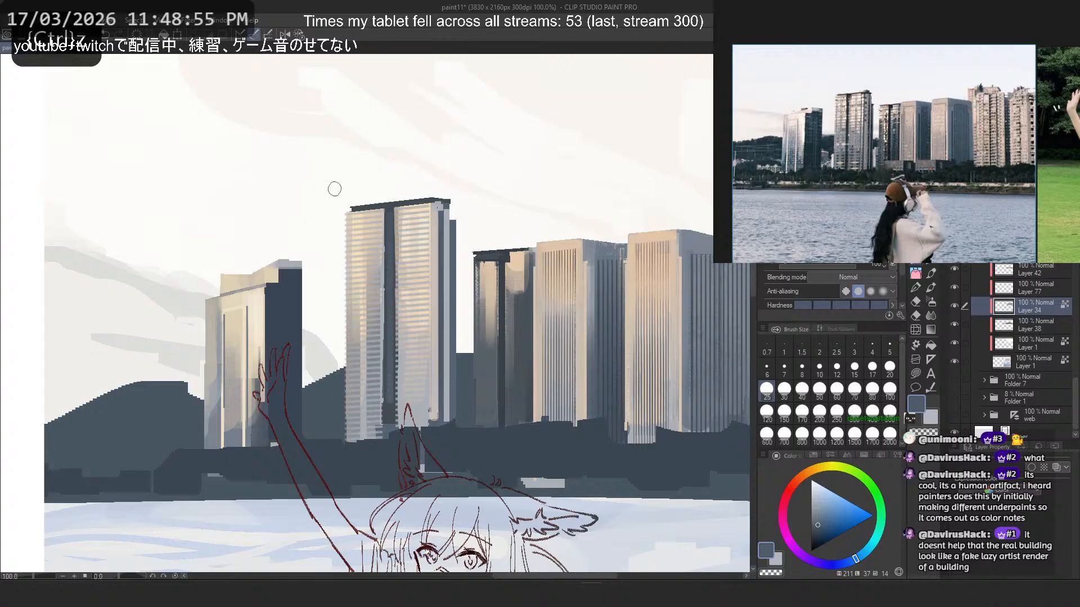
key(ctrl+z)
- Shade the outer left edge and lower right half of the tall striped tower with vertical slate-blue strokes at size 25
key(ctrl+z)
mouse_move(355, 441)
mouse_down()
mouse_move(355, 280)
mouse_move(355, 300)
mouse_up()
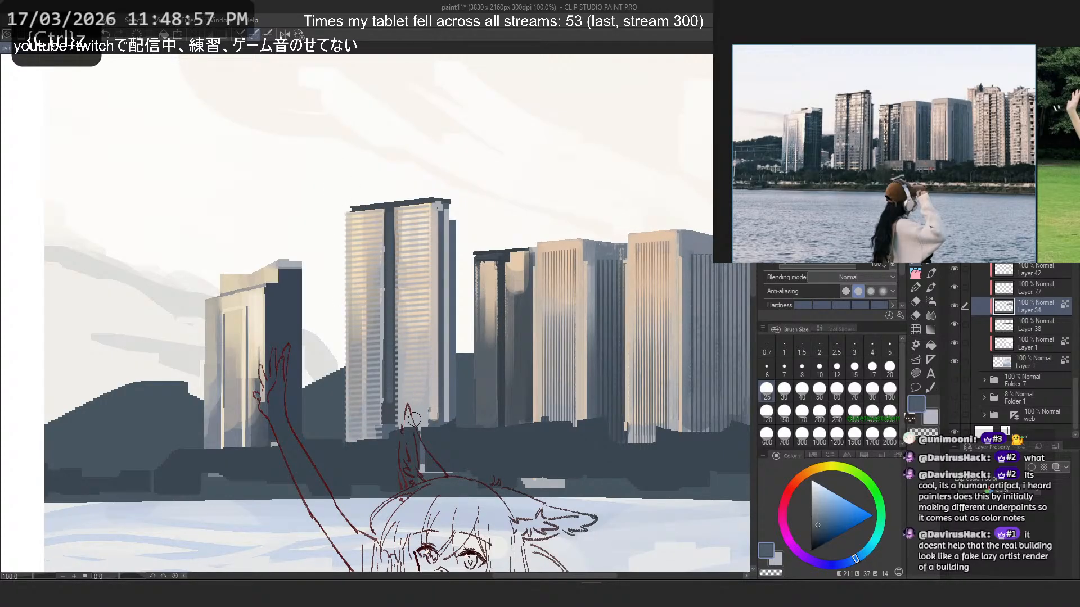
drag(406, 422, 407, 312)
key(ctrl+z)
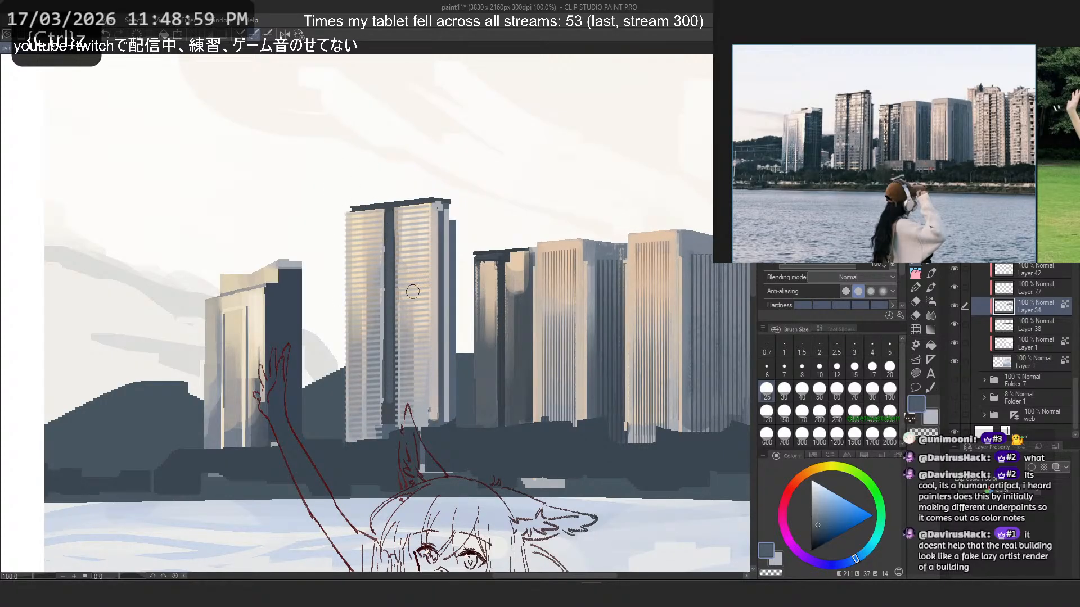
drag(426, 428, 425, 279)
key(ctrl+z)
drag(424, 428, 424, 280)
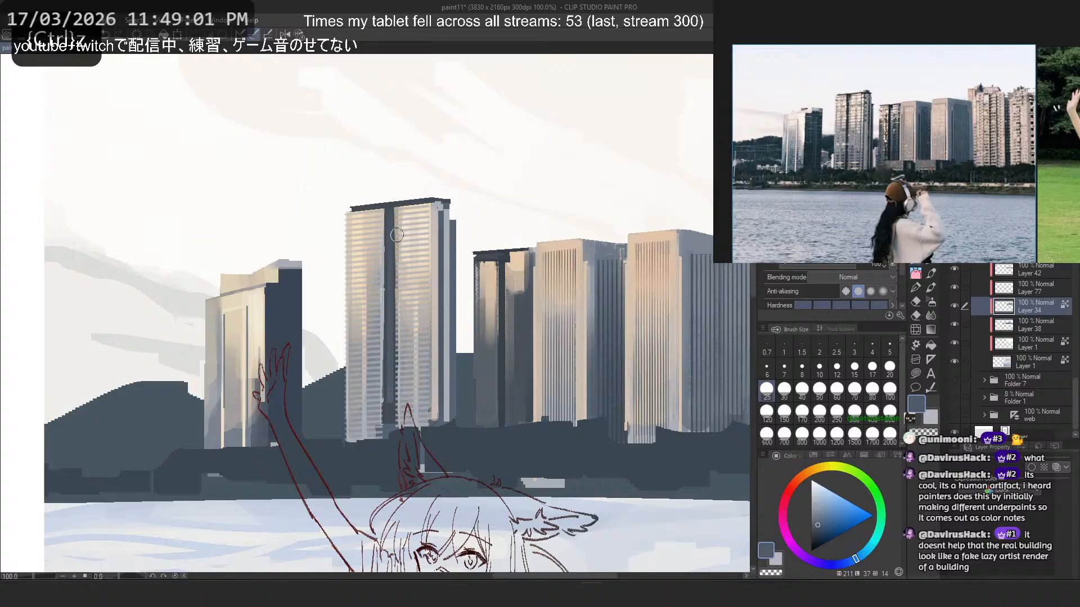
- Examine the shaded skyline towers up close and within the whole composition
scroll(390, 234, down, 4)
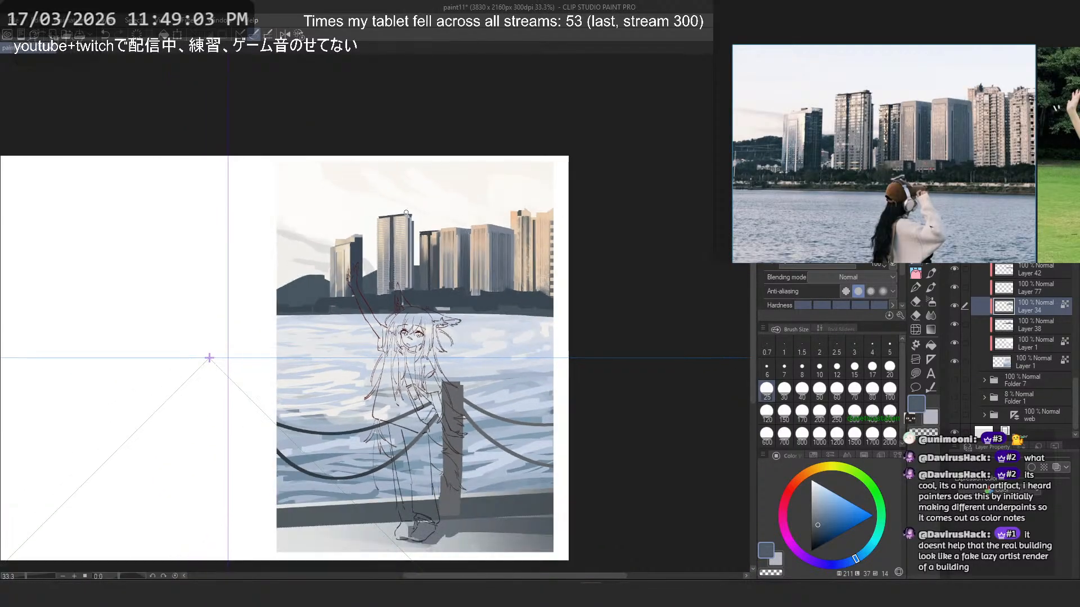
scroll(406, 210, up, 1)
scroll(443, 231, up, 4)
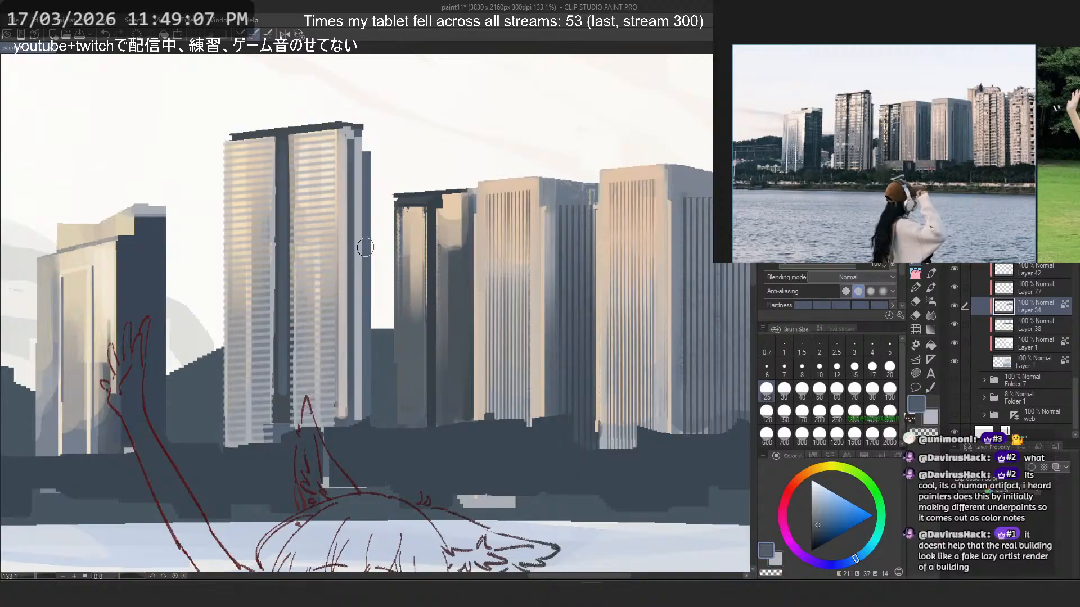
scroll(384, 219, down, 2)
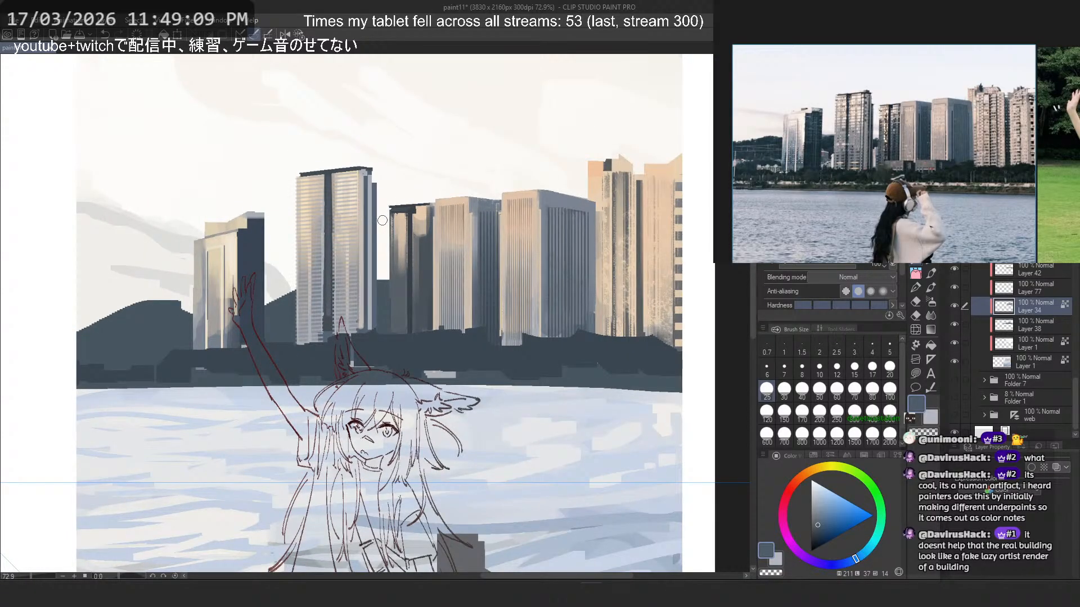
scroll(383, 221, down, 3)
scroll(427, 254, up, 2)
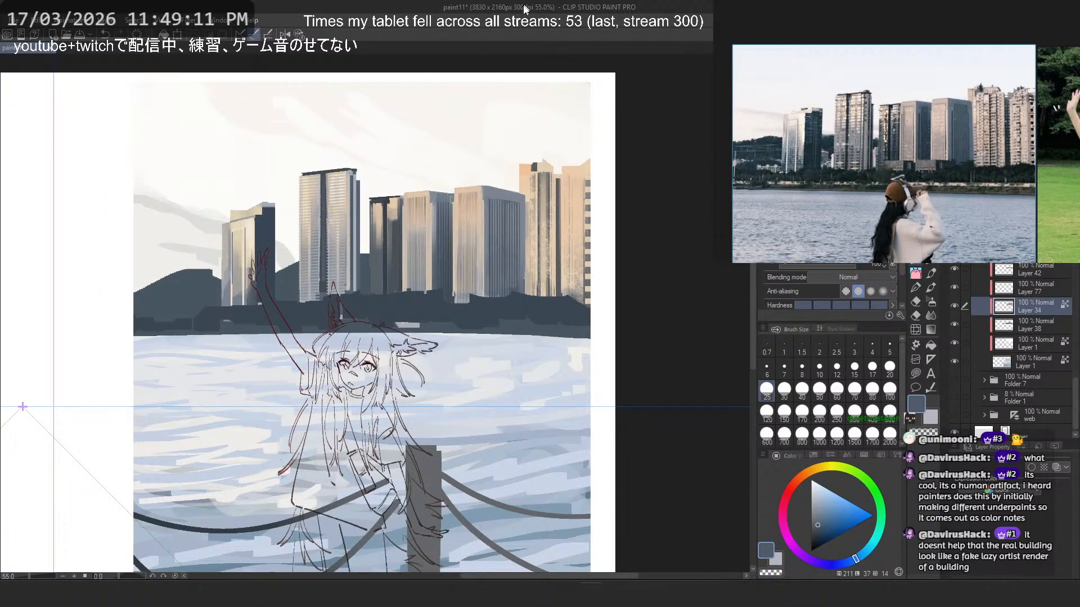
drag(350, 214, 392, 219)
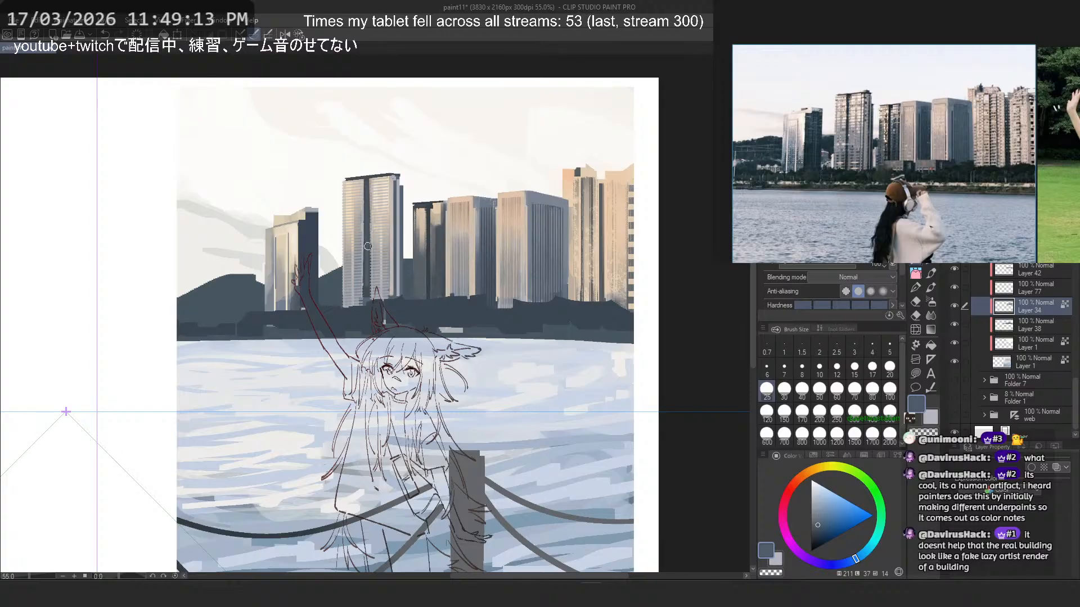
scroll(368, 246, up, 4)
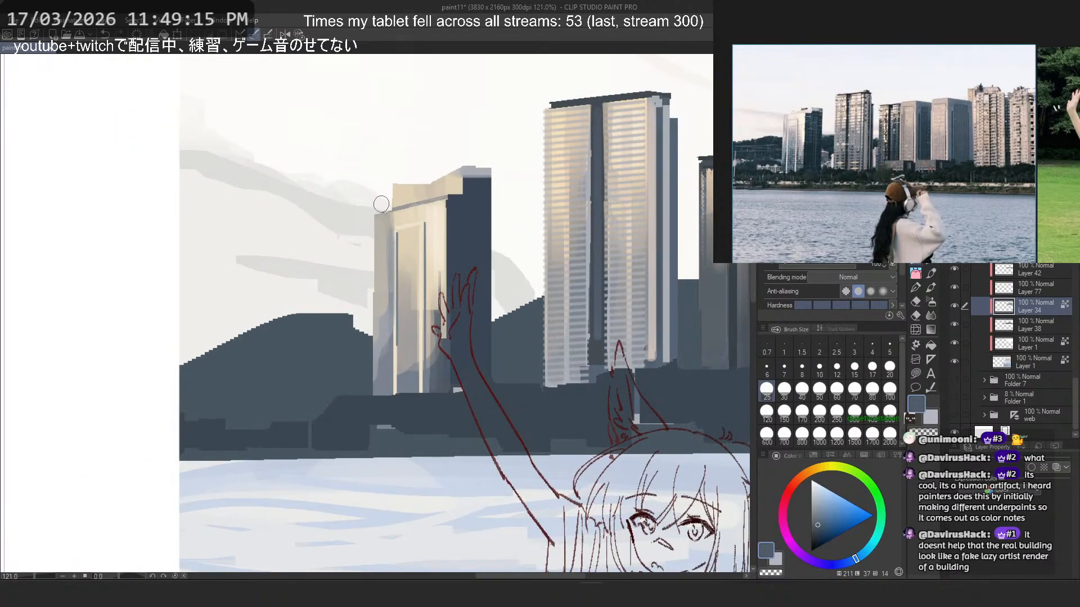
- Widen the leftmost tower's dark side face with a vertical pen stroke in its sampled dark blue at size 25
drag(436, 219, 358, 226)
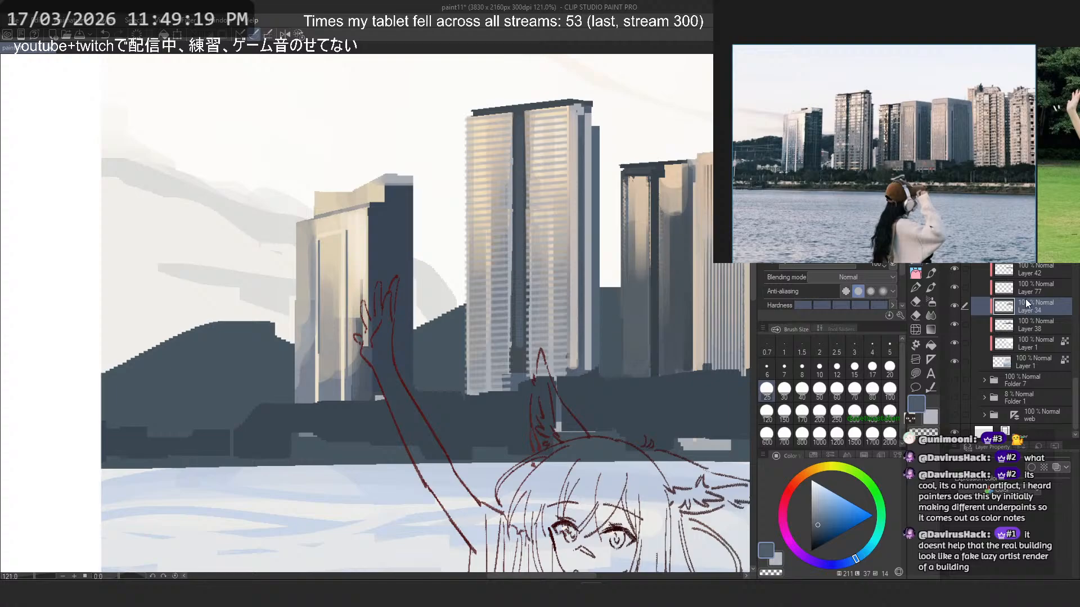
alt+click(399, 224)
key(p)
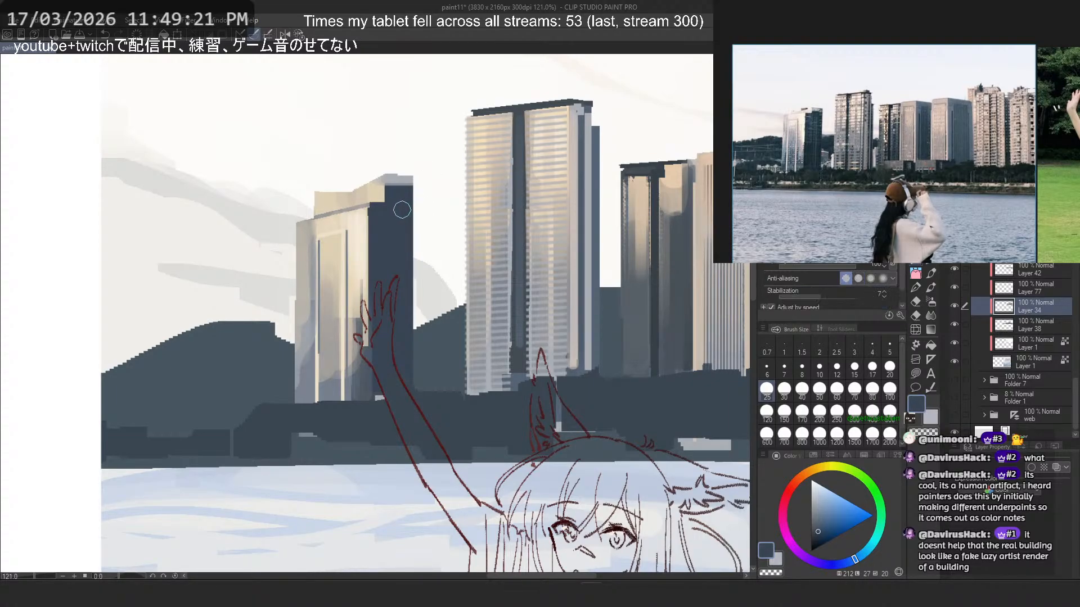
drag(420, 192, 423, 396)
key(ctrl+z)
drag(421, 190, 422, 396)
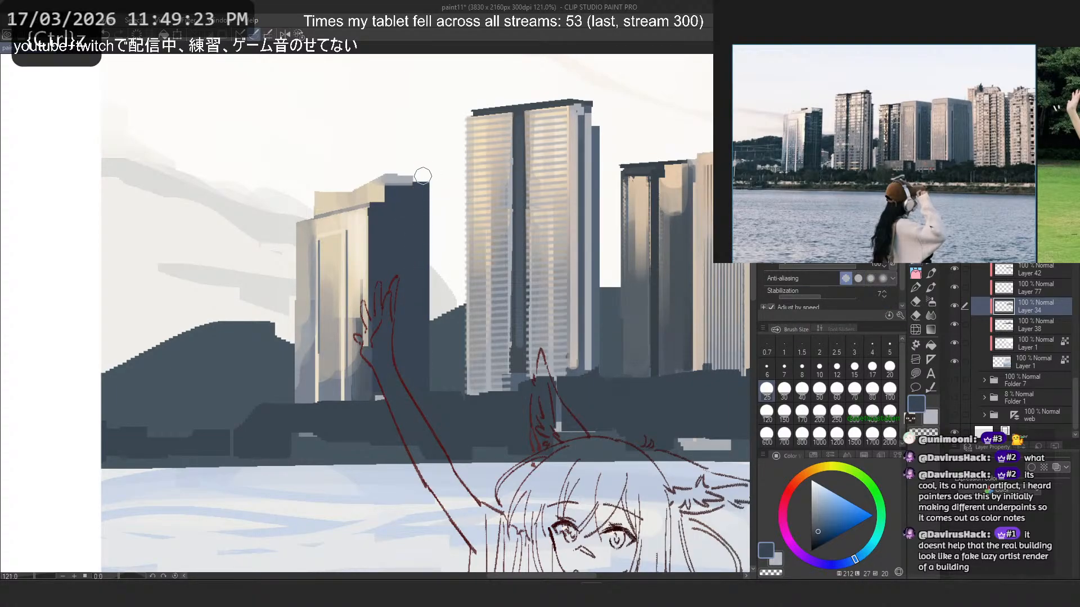
key(ctrl+z)
mouse_move(423, 186)
mouse_down()
mouse_move(421, 396)
mouse_move(412, 399)
mouse_move(420, 393)
mouse_up()
key(ctrl+z)
key(ctrl+z)
key(ctrl+z)
- Extend the leftmost tower's pale roof strip across the widened side face in sampled light grey-blue at size 15
alt+click(403, 172)
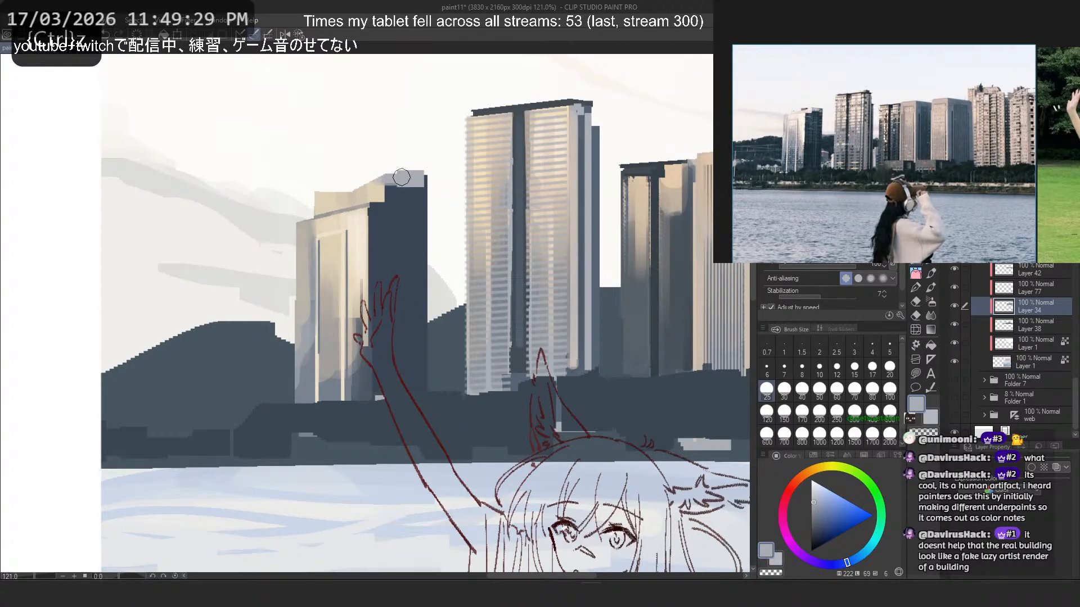
click(854, 369)
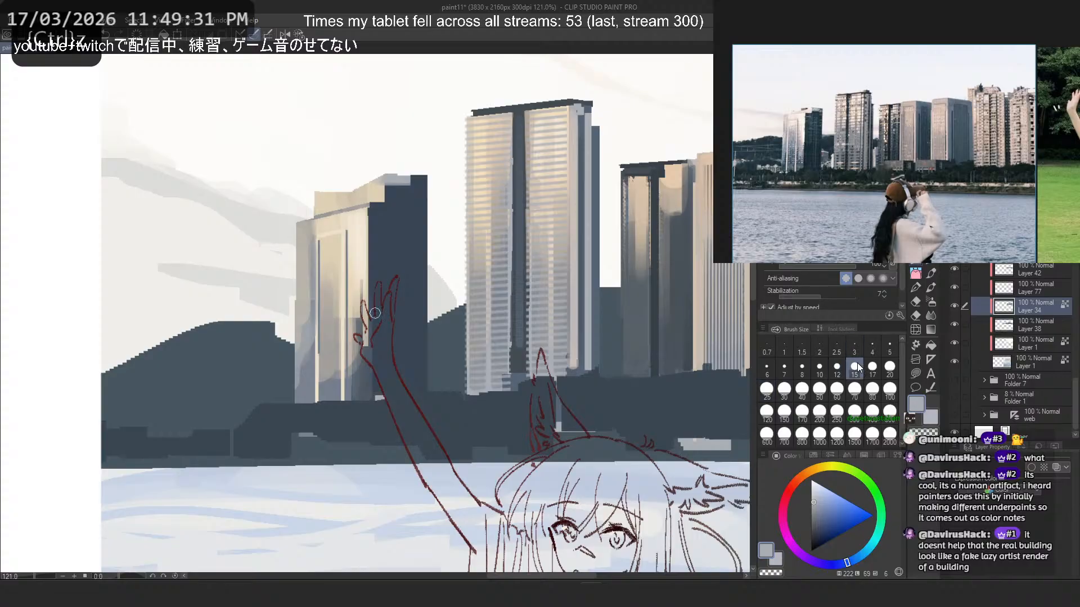
key(ctrl+z)
drag(400, 179, 428, 180)
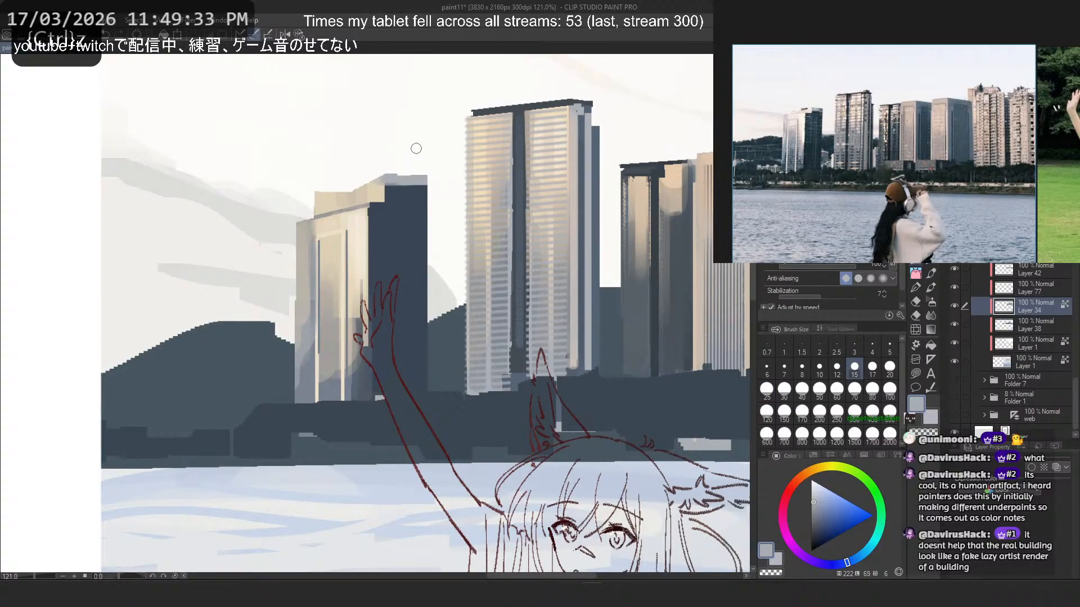
scroll(416, 149, down, 5)
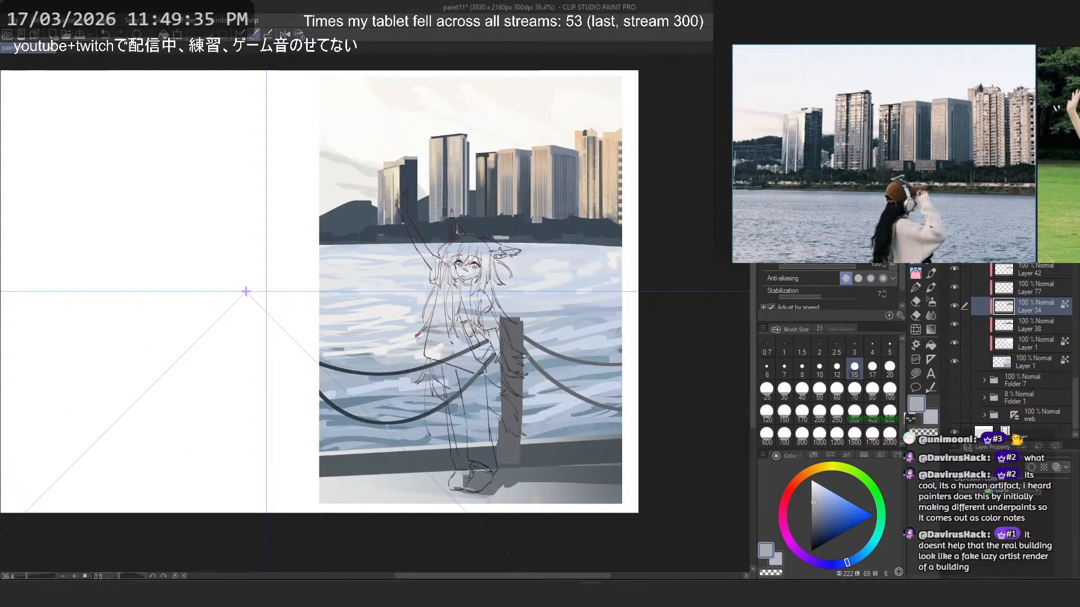
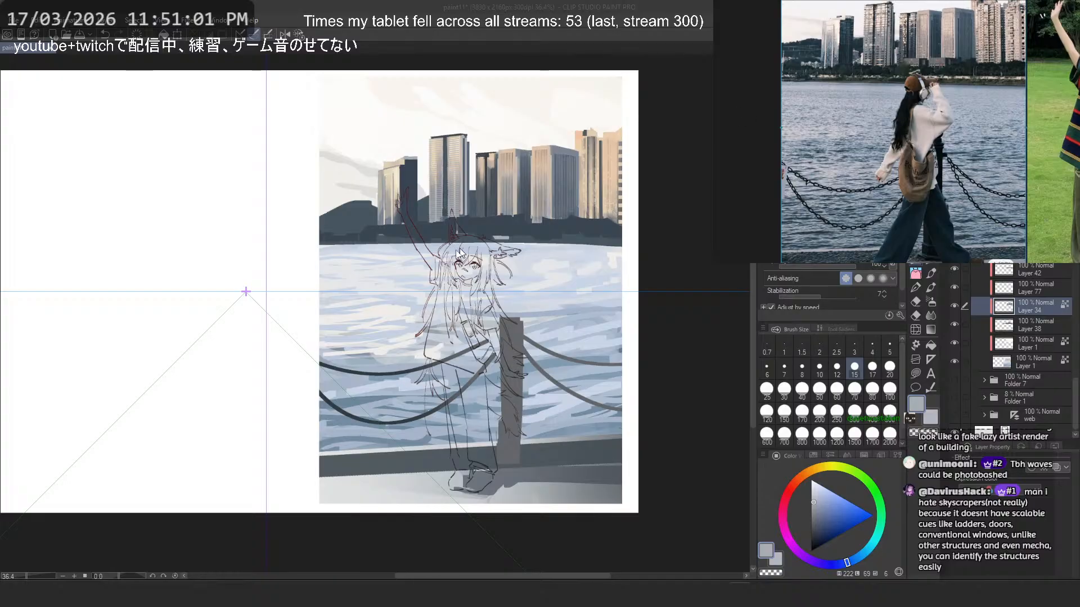
- Temporarily show the character and lighting layers above the background to examine the skyline up close and within the whole composition
scroll(984, 309, up, 5)
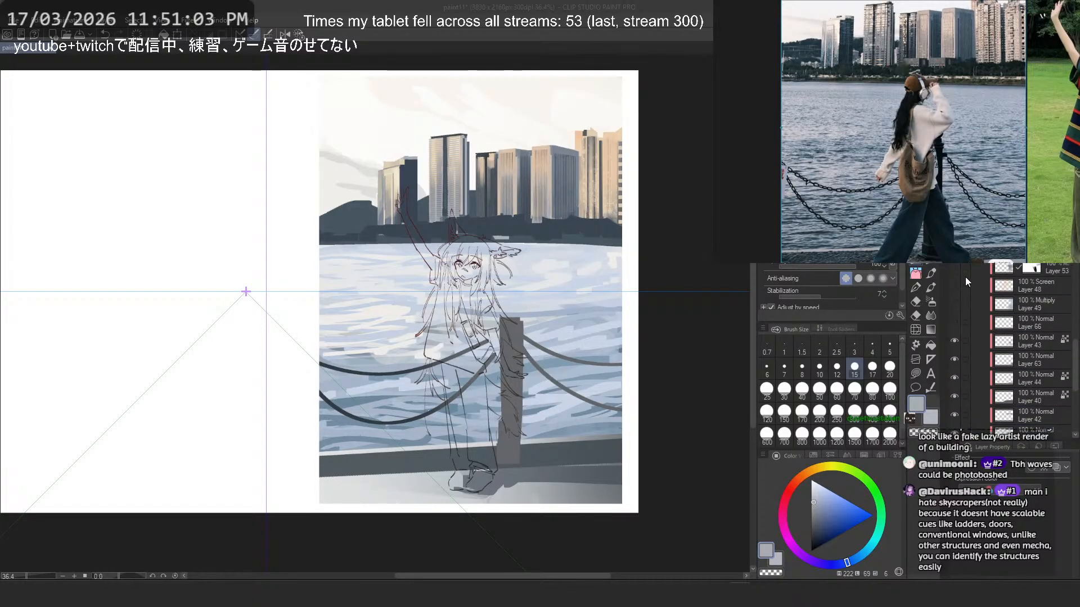
scroll(965, 277, up, 3)
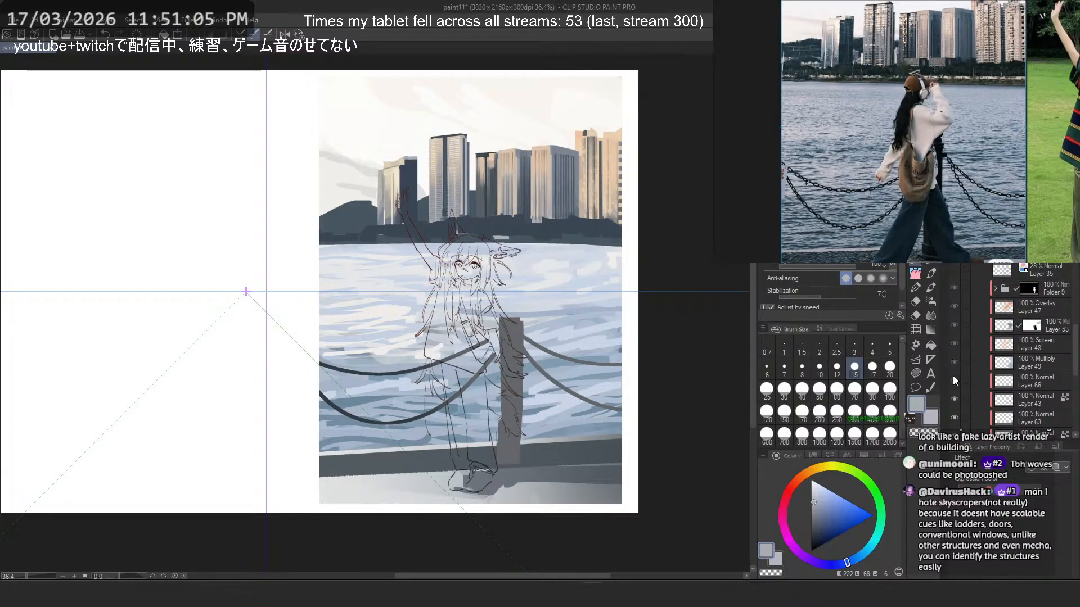
drag(954, 379, 954, 288)
scroll(626, 165, down, 2)
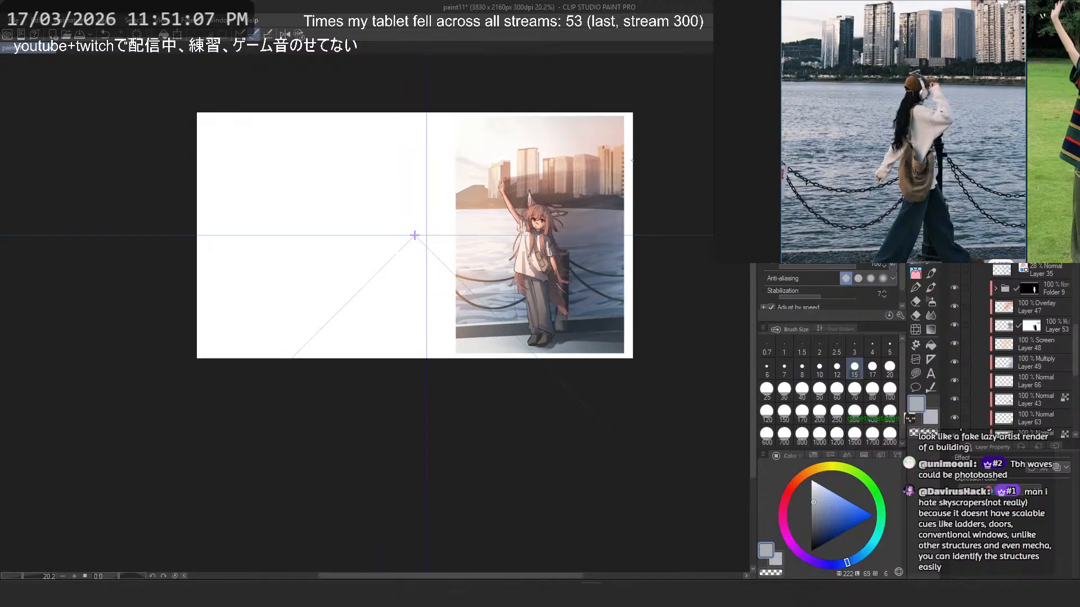
scroll(631, 160, up, 2)
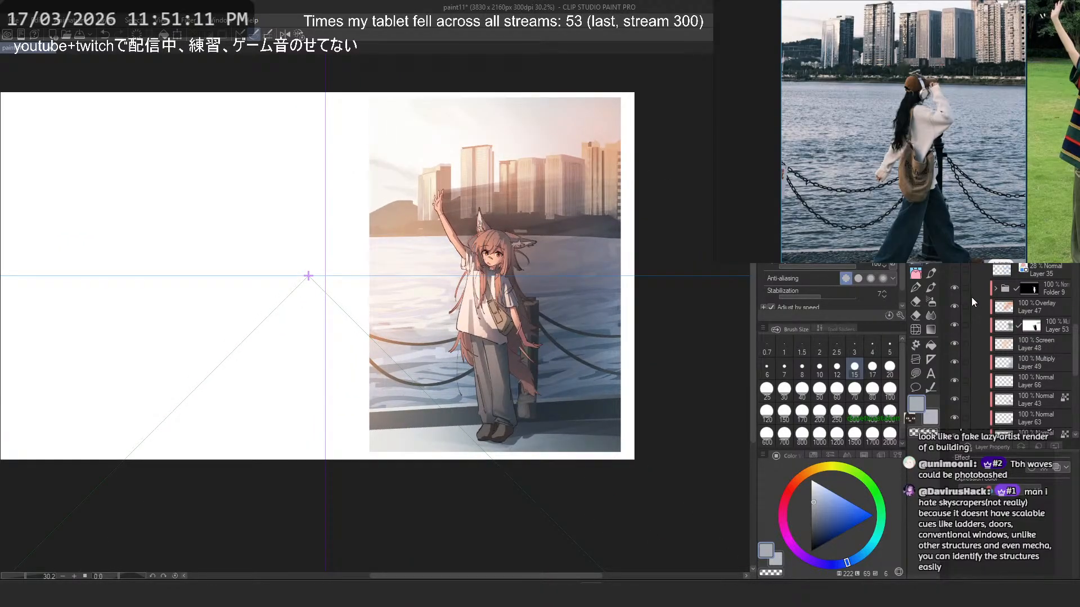
scroll(544, 186, up, 5)
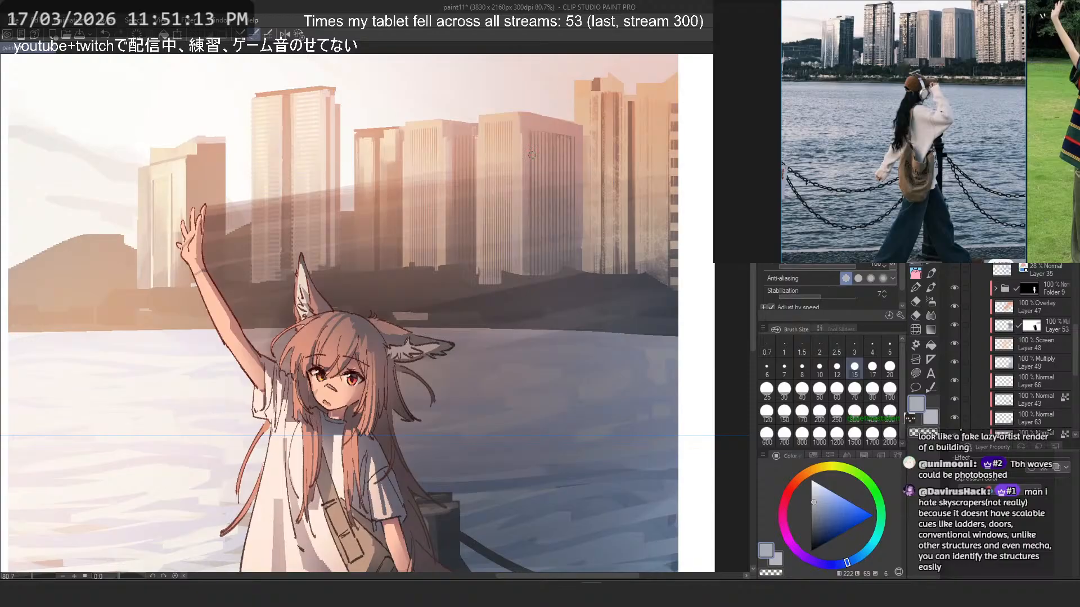
scroll(532, 155, down, 3)
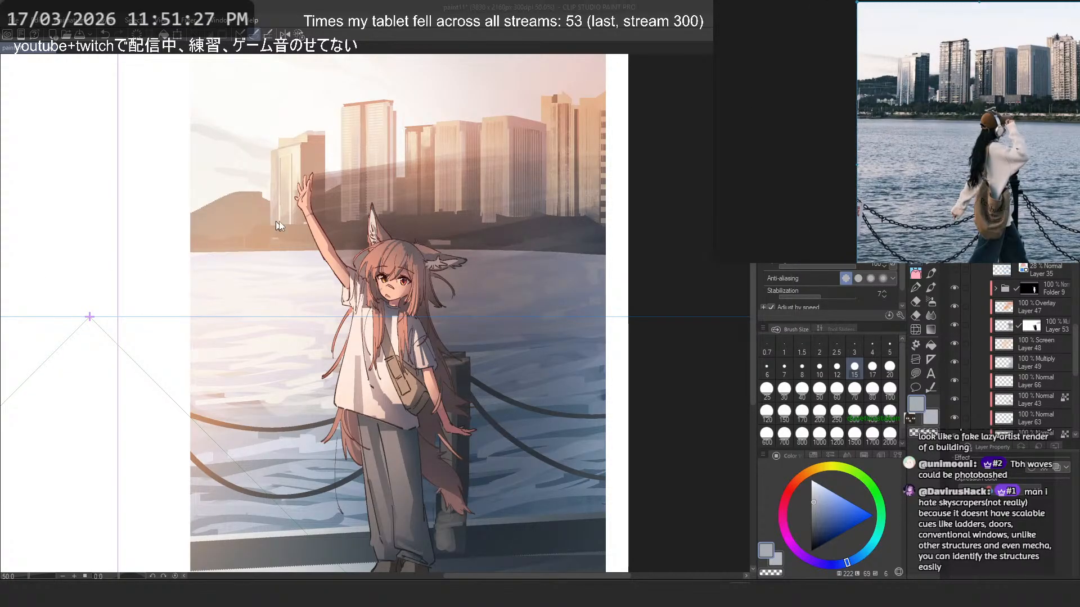
scroll(392, 184, down, 3)
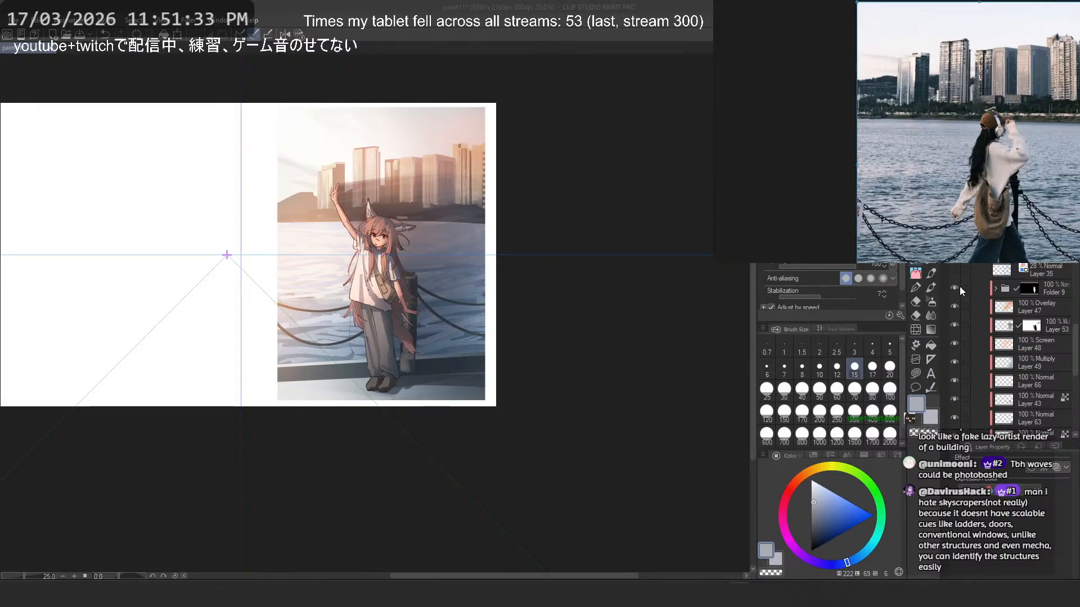
drag(959, 285, 962, 358)
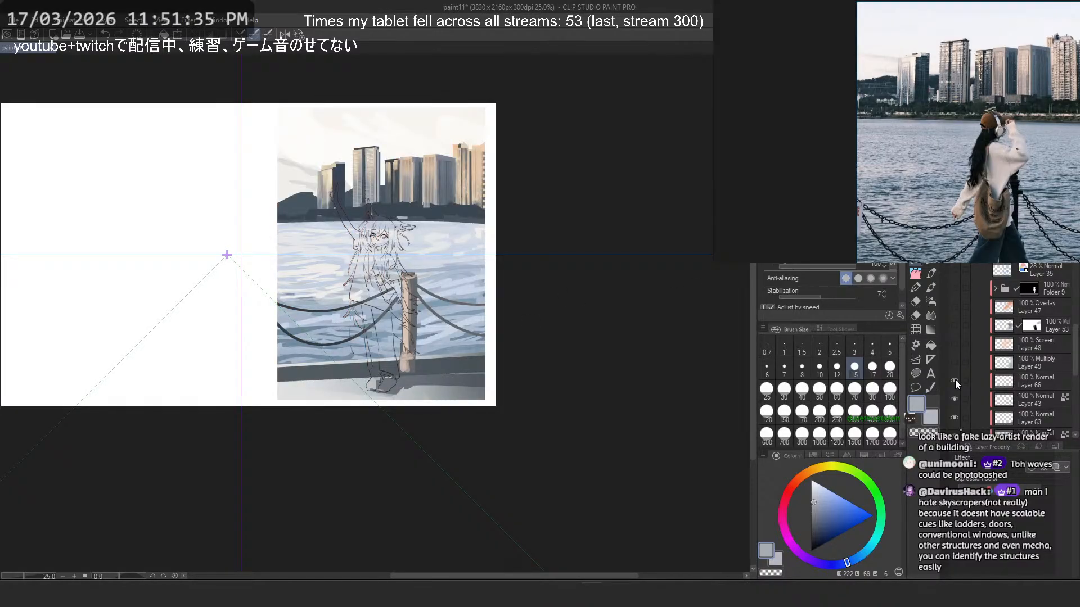
click(955, 380)
- Identify the distant hills' layer by toggling the background layers' visibility and select Layer 38 for editing
scroll(956, 382, down, 2)
scroll(956, 388, down, 2)
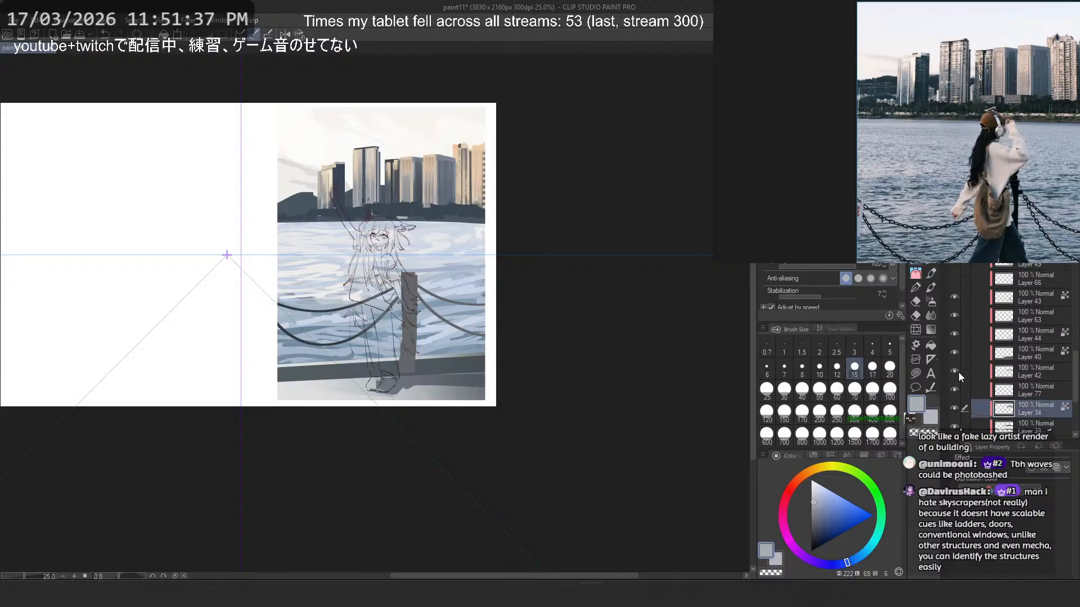
scroll(958, 371, down, 3)
click(954, 391)
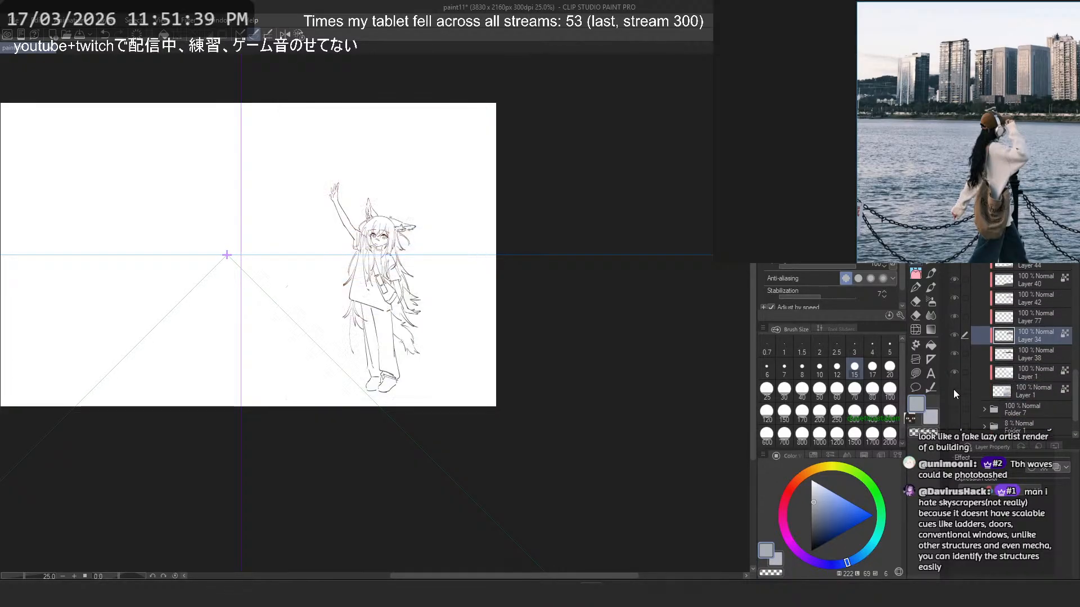
click(953, 390)
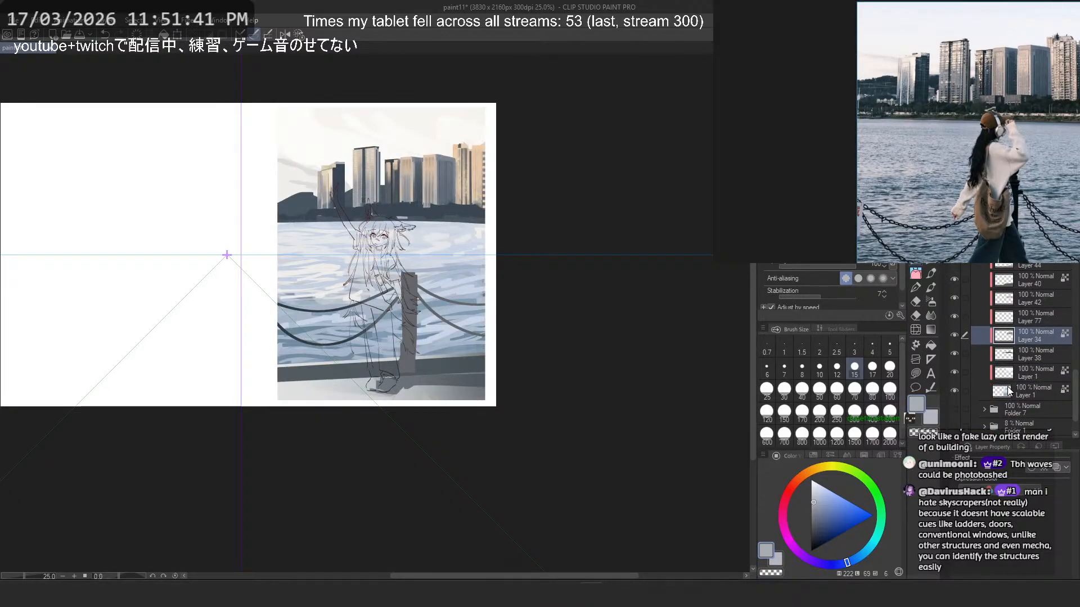
click(953, 356)
click(953, 356)
click(953, 356)
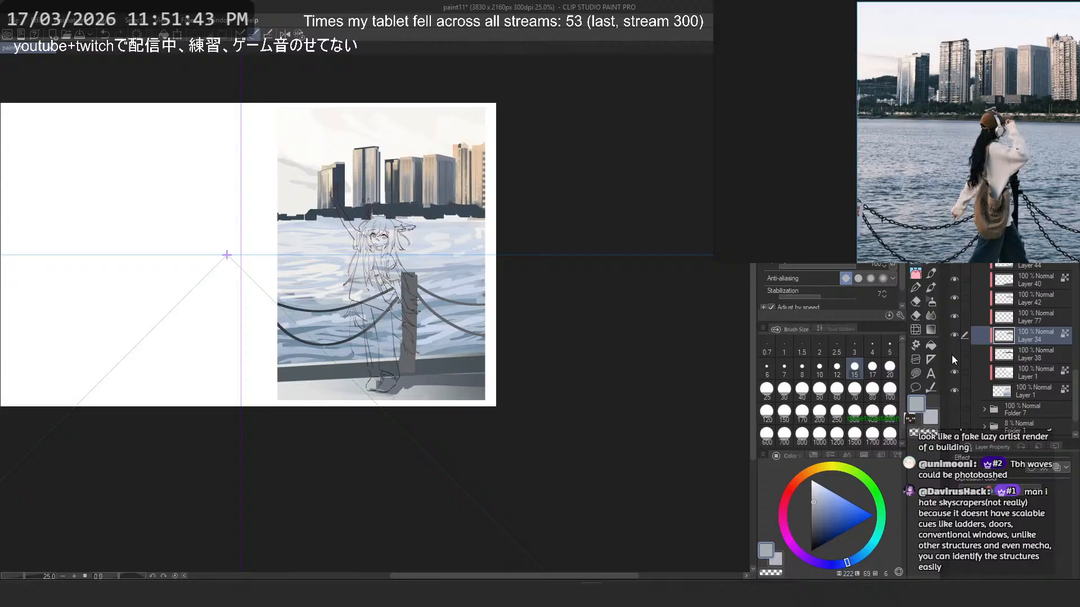
click(954, 356)
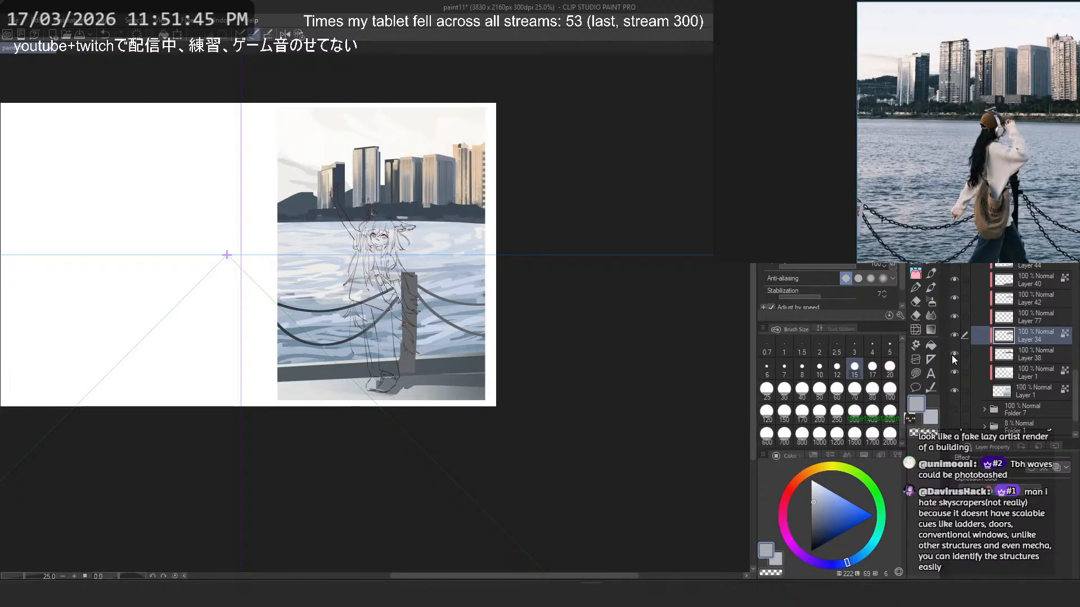
click(1030, 354)
- Try to trim the crest of the far left hill with a sampled off-white brush stroke at size 10
scroll(271, 167, up, 2)
scroll(310, 165, up, 4)
drag(411, 118, 492, 217)
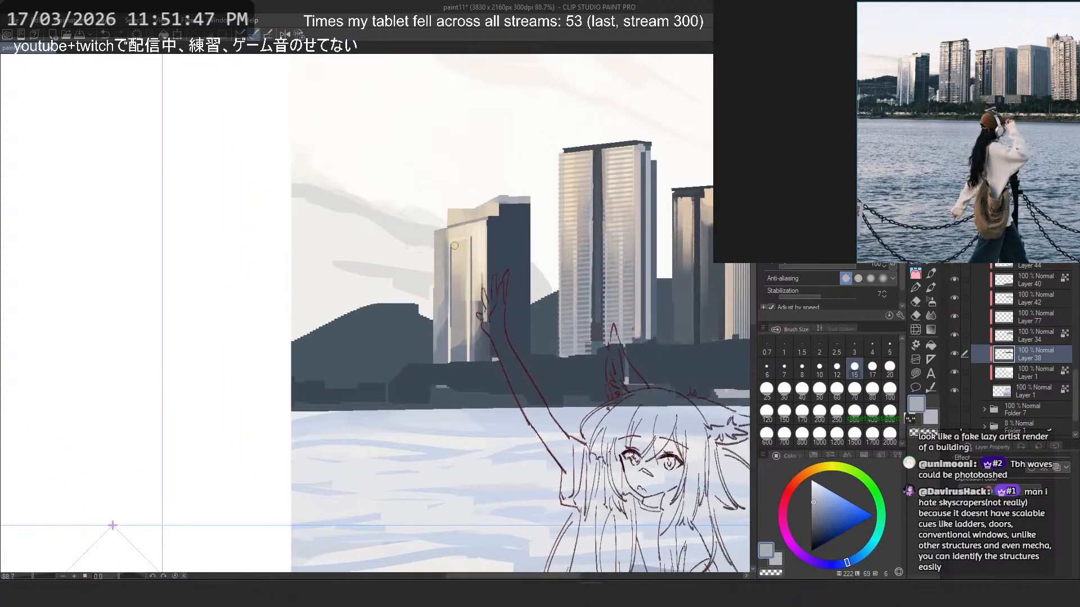
scroll(493, 213, up, 2)
key(b)
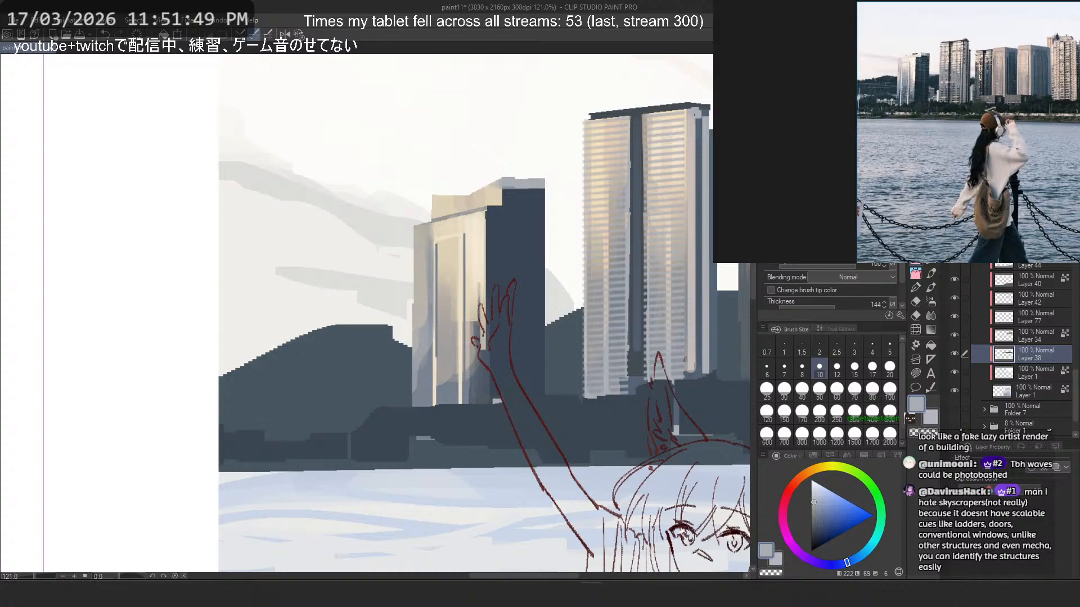
scroll(330, 291, up, 2)
alt+click(338, 282)
drag(372, 349, 422, 343)
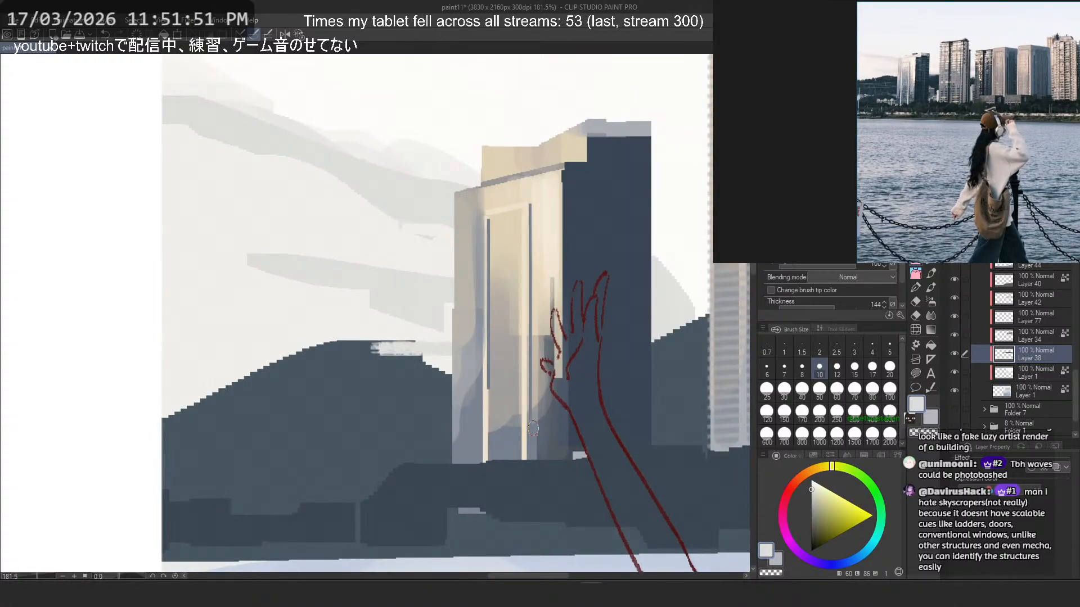
key(ctrl+z)
- Round the far left hill's crest and slopes with brush strokes in its sampled dark slate-blue at size 60
alt+click(352, 354)
drag(354, 321, 406, 373)
key(ctrl+z)
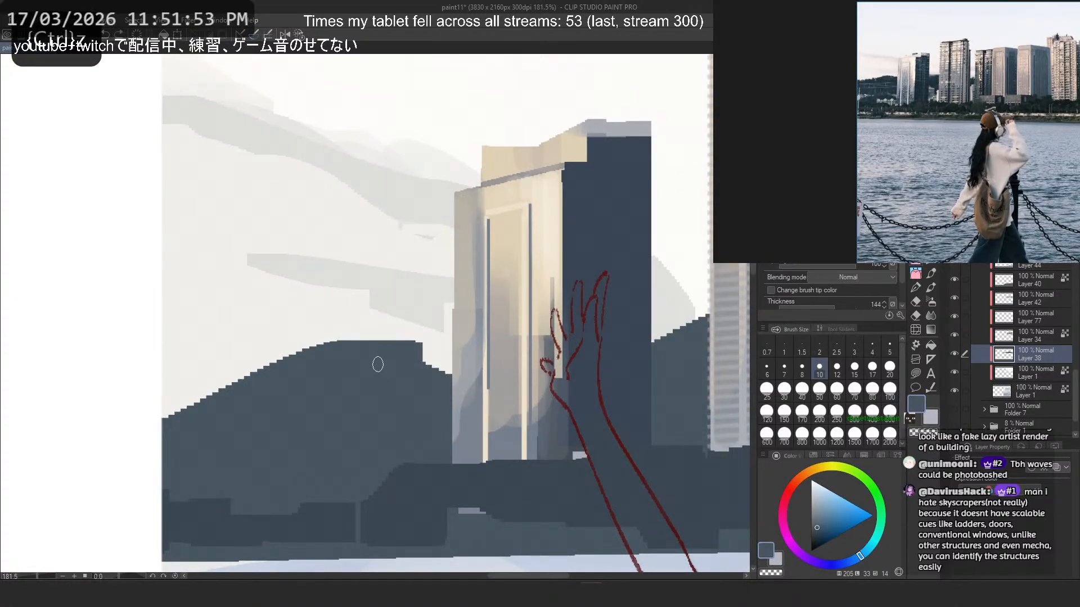
click(837, 391)
drag(339, 345, 460, 402)
key(ctrl+z)
mouse_move(364, 372)
mouse_down()
mouse_move(421, 386)
mouse_move(374, 383)
mouse_move(190, 425)
mouse_up()
key(ctrl+z)
drag(344, 352, 153, 442)
key(ctrl+z)
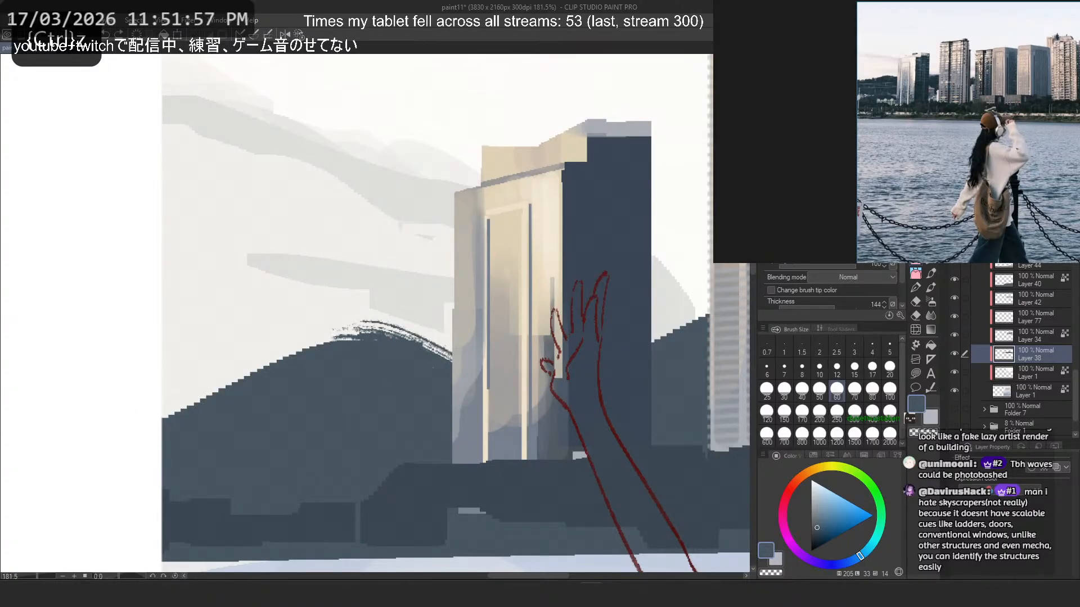
- Try broader dark slate-blue strokes across the far left hill's crest at brush sizes 120 and 80
click(766, 413)
mouse_move(333, 389)
mouse_down()
mouse_move(424, 405)
mouse_move(484, 451)
mouse_up()
key(ctrl+z)
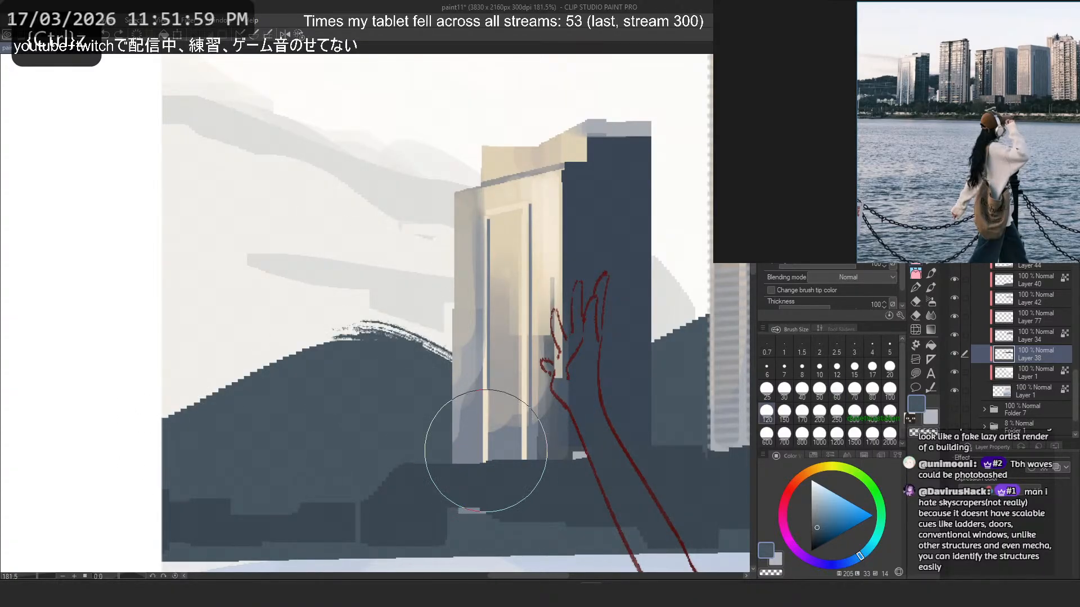
click(872, 388)
drag(450, 304, 429, 373)
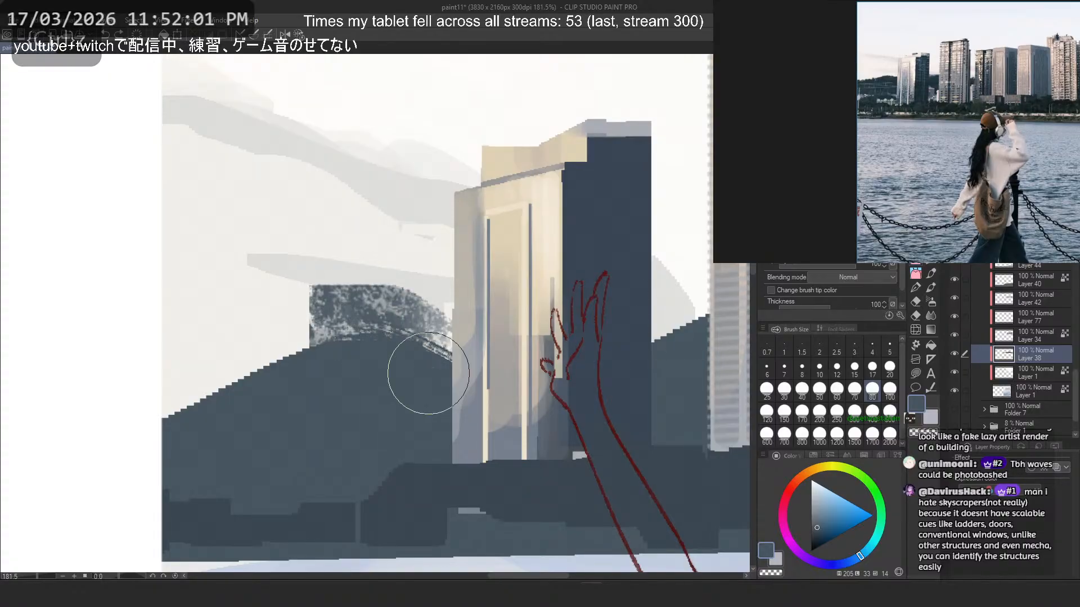
key(ctrl+z)
- Fill in and smooth the far left hill's crest and slopes with dark slate-blue brush strokes at size 17
click(872, 366)
mouse_move(336, 328)
mouse_down()
mouse_move(452, 363)
mouse_move(277, 367)
mouse_up()
key(ctrl+z)
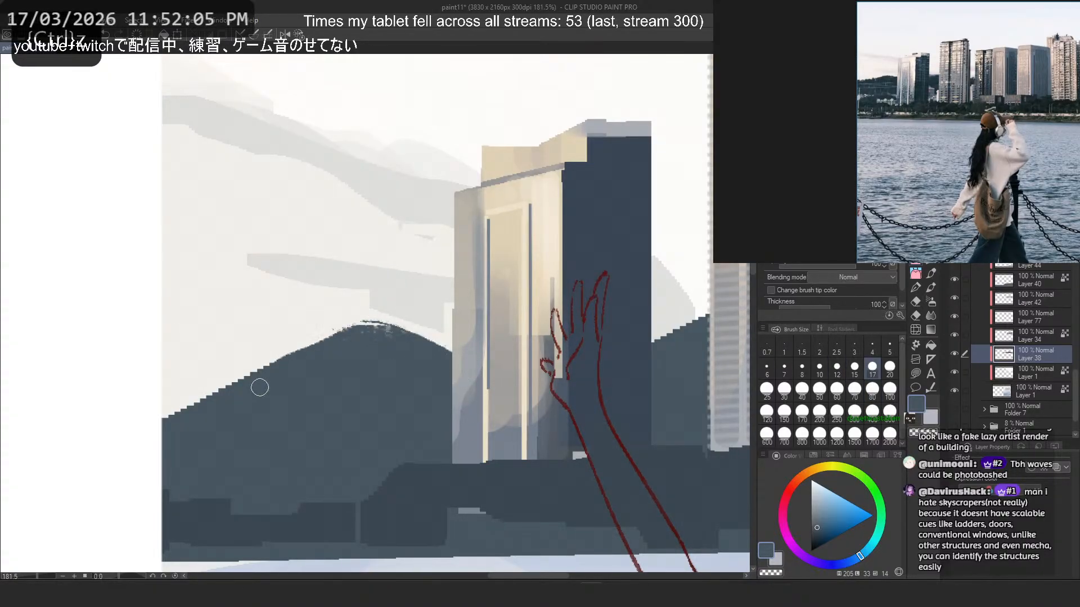
scroll(196, 346, down, 3)
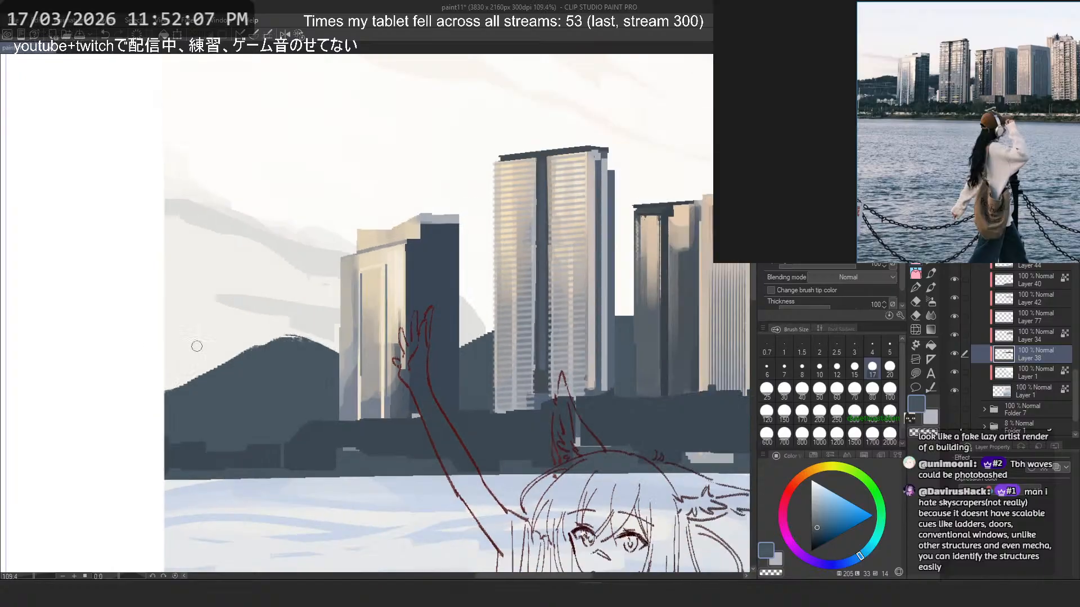
- Reshape the hill edges in the gaps on both sides of the tall striped tower using transparent colour and dark slate-blue at size 17
scroll(470, 332, up, 3)
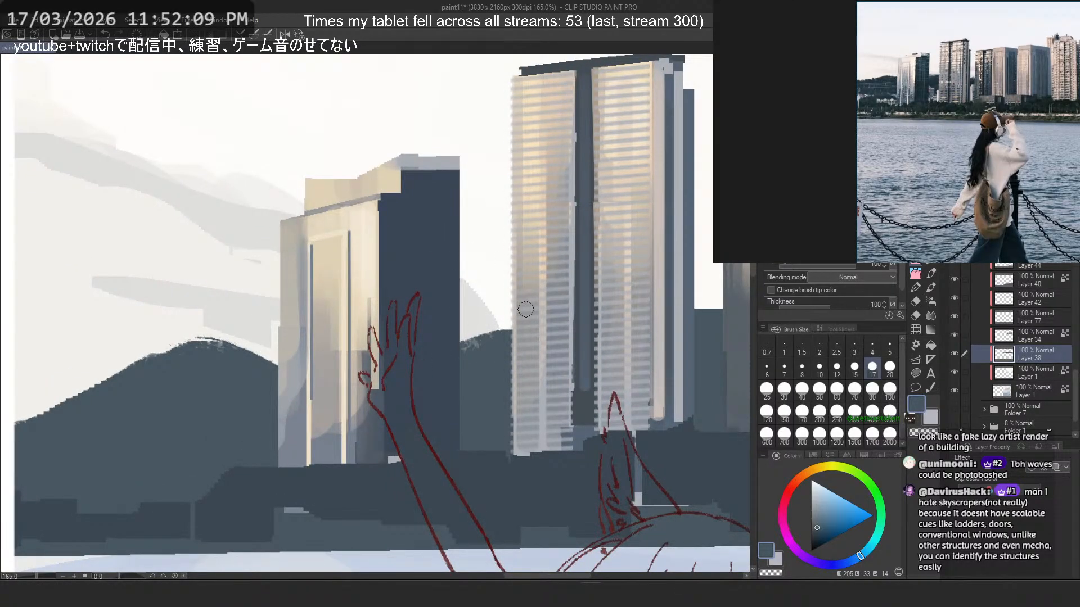
key(c)
drag(511, 321, 404, 363)
key(ctrl+z)
key(ctrl+z)
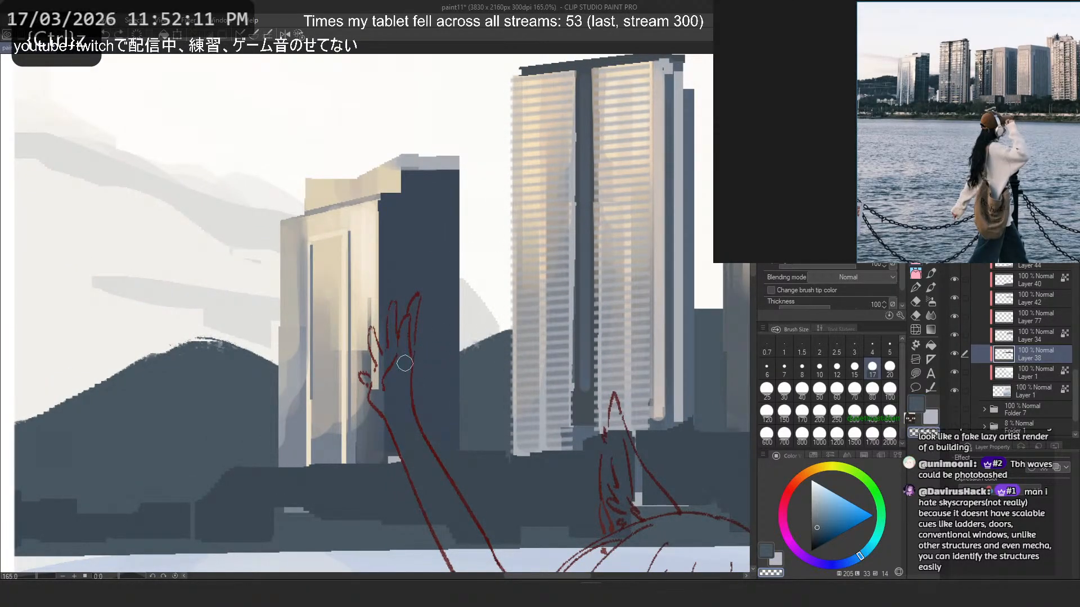
mouse_move(722, 315)
mouse_down()
mouse_move(635, 293)
mouse_move(512, 298)
mouse_move(463, 324)
mouse_move(498, 308)
mouse_move(506, 319)
mouse_up()
key(ctrl+z)
key(c)
key(ctrl+z)
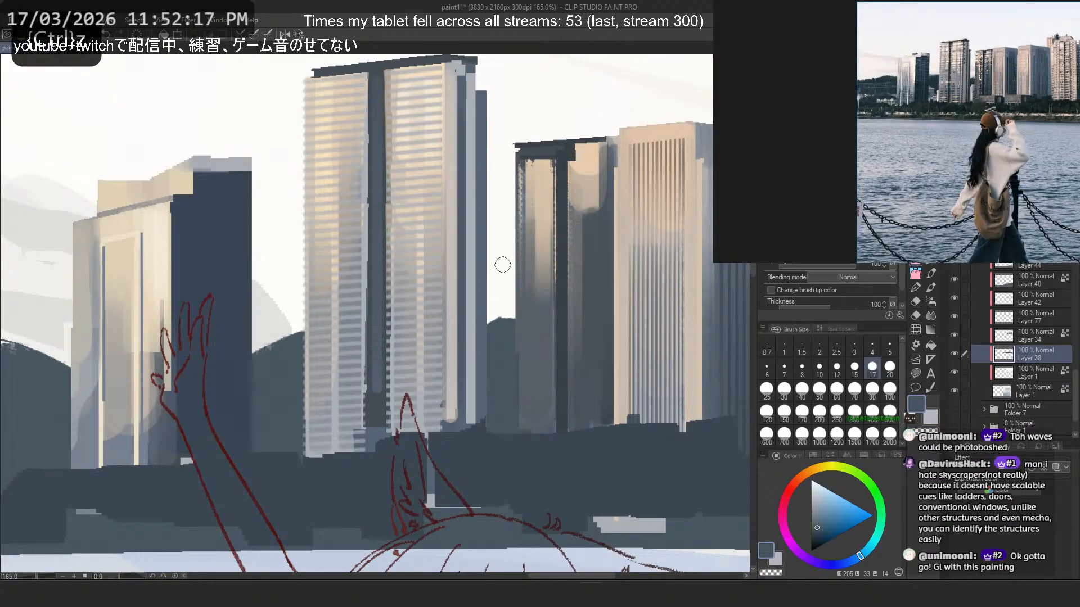
- Examine the reshaped hills up close and within the whole composition, undoing the last trial strokes
scroll(501, 260, down, 5)
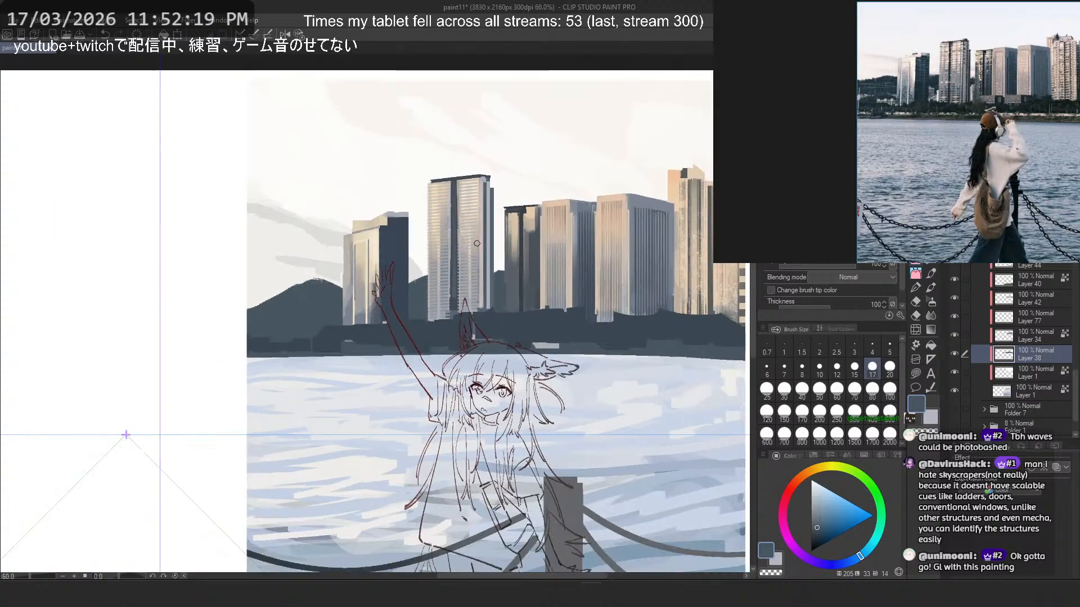
scroll(388, 269, up, 4)
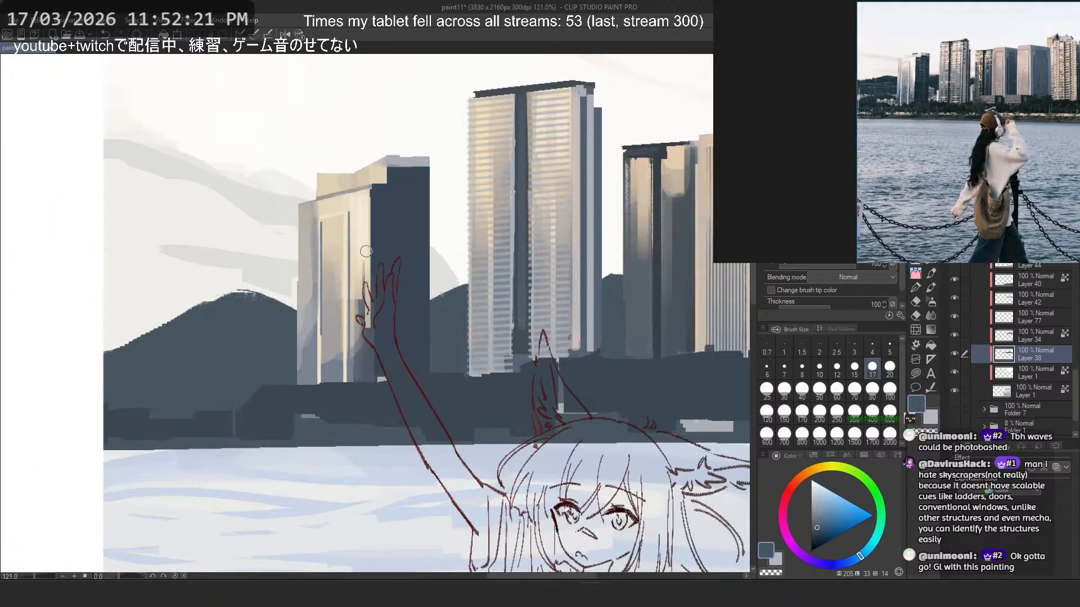
key(ctrl+z)
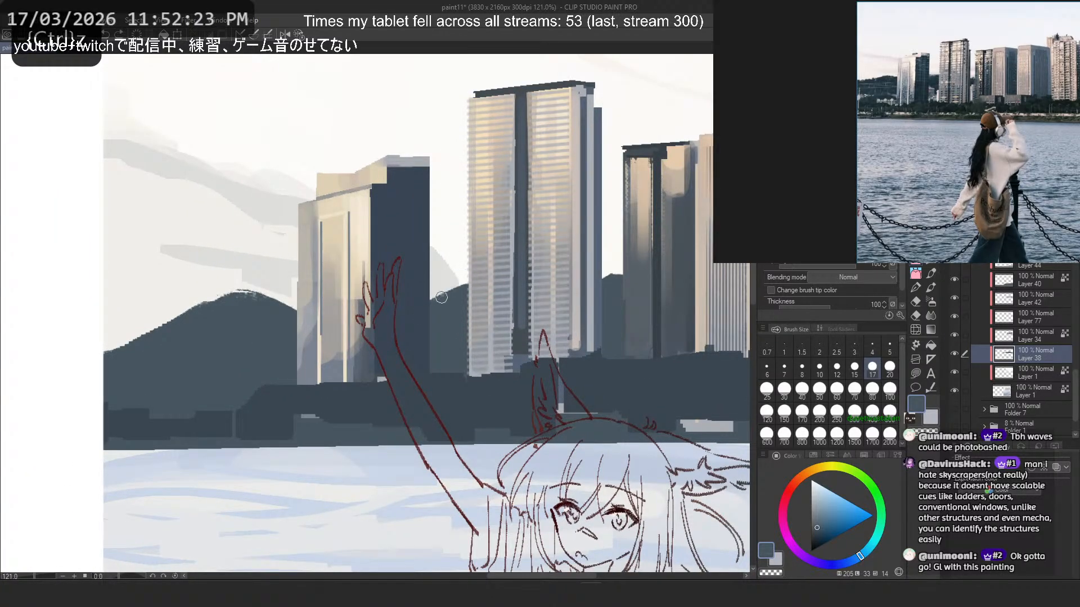
scroll(453, 268, down, 3)
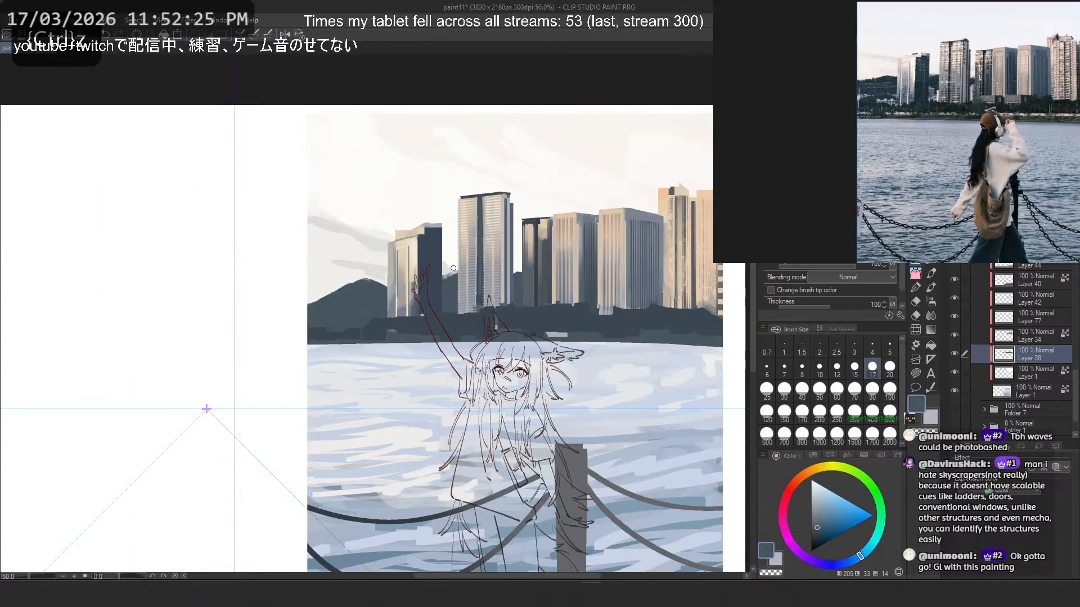
scroll(453, 269, down, 1)
scroll(458, 273, up, 1)
key(ctrl+z)
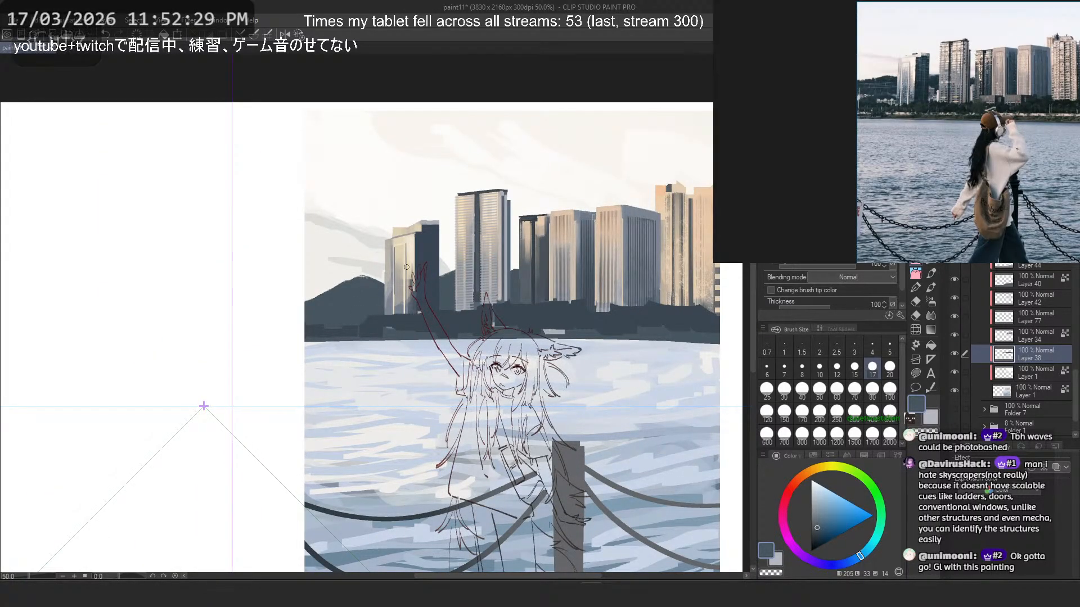
scroll(377, 293, up, 2)
drag(406, 303, 302, 296)
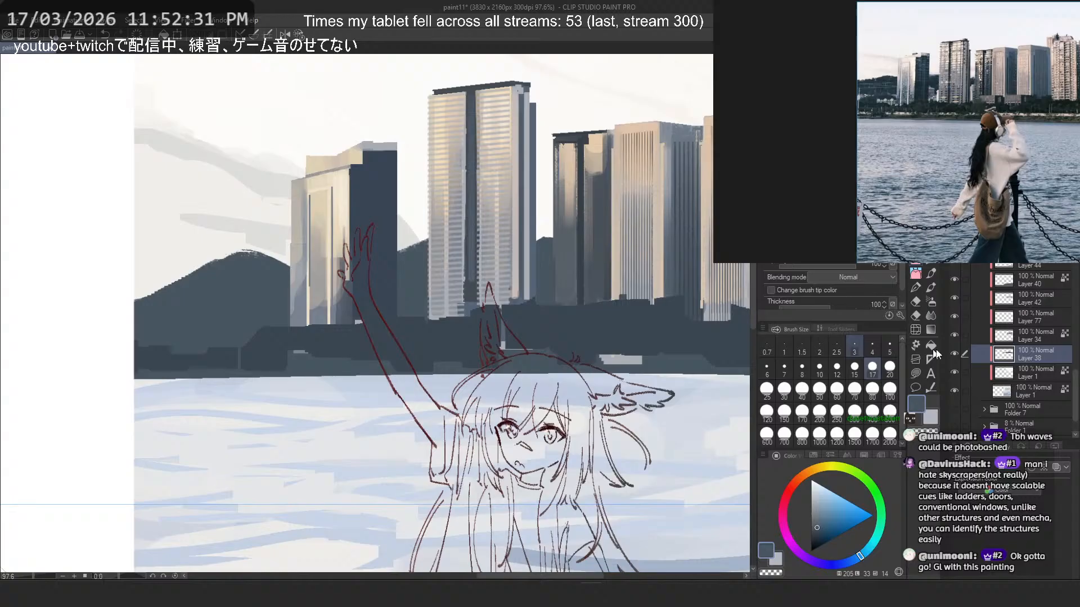
- Make Layer 42 active and adjust the drawing colour to a darker slate blue at hue 201
click(1032, 335)
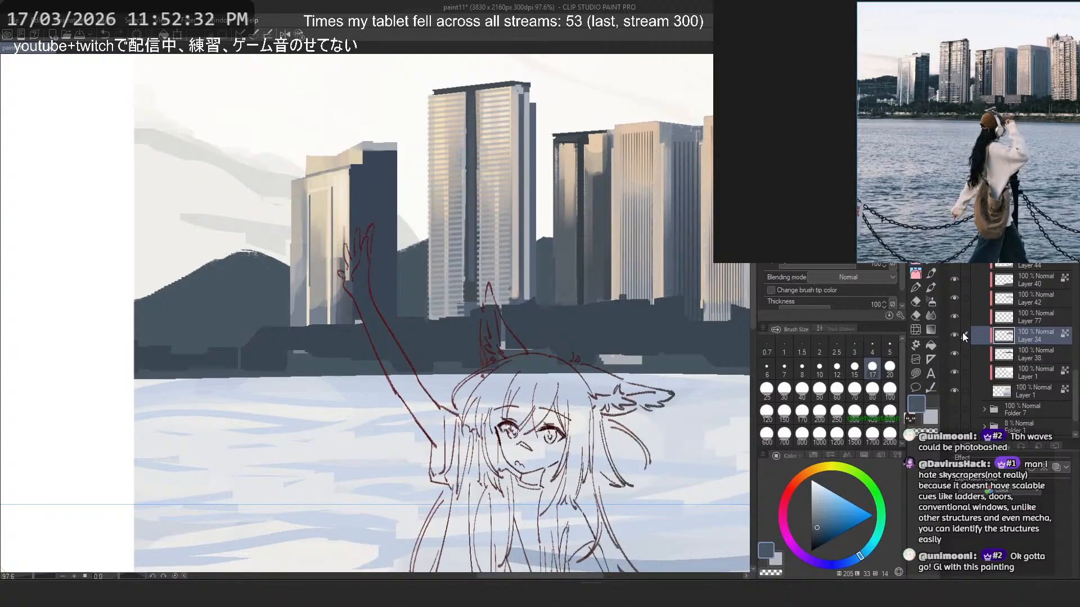
click(954, 297)
click(954, 297)
click(1018, 299)
drag(437, 327, 127, 346)
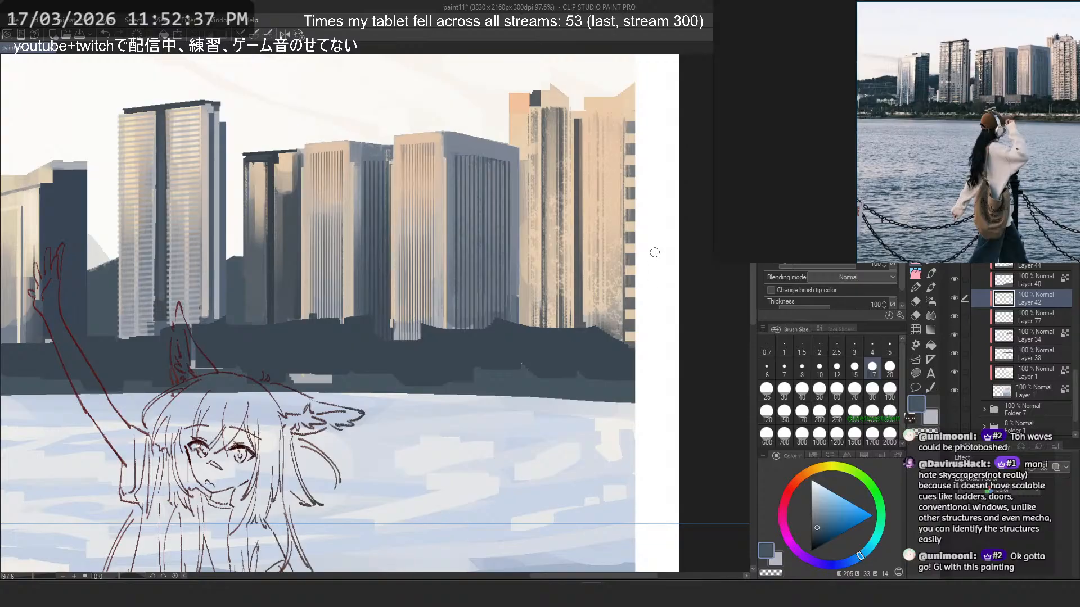
scroll(655, 248, up, 1)
click(867, 550)
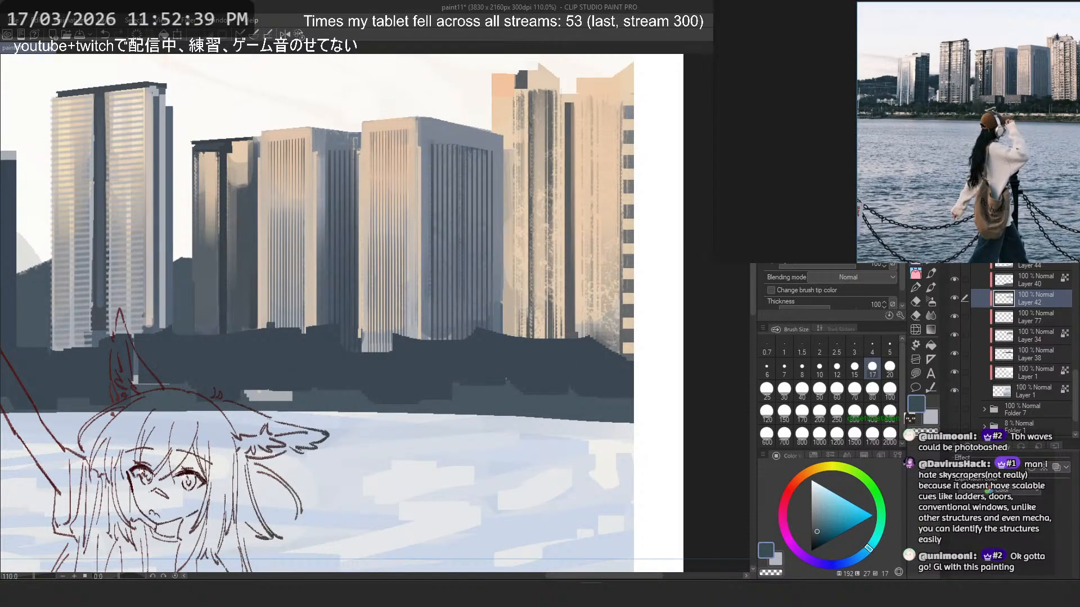
click(1007, 225)
click(914, 373)
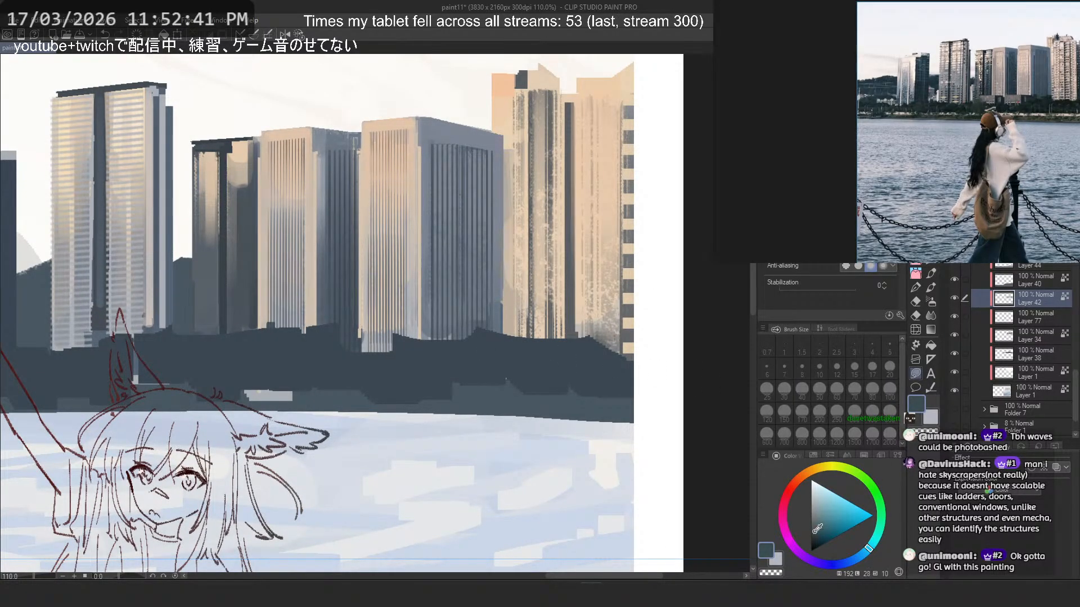
scroll(605, 418, down, 8)
scroll(576, 417, up, 1)
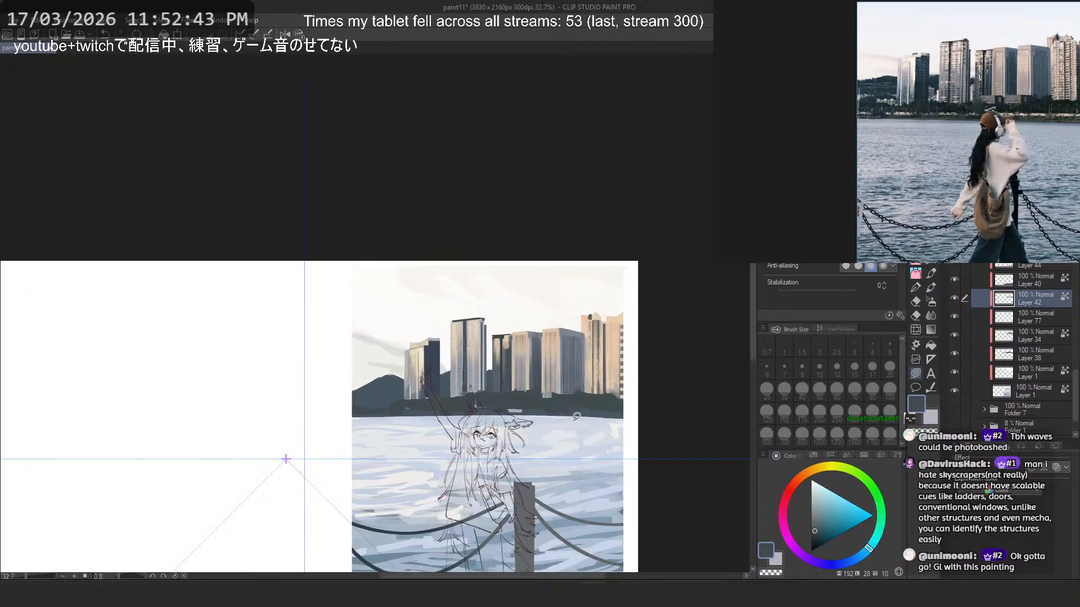
scroll(576, 417, up, 2)
click(864, 557)
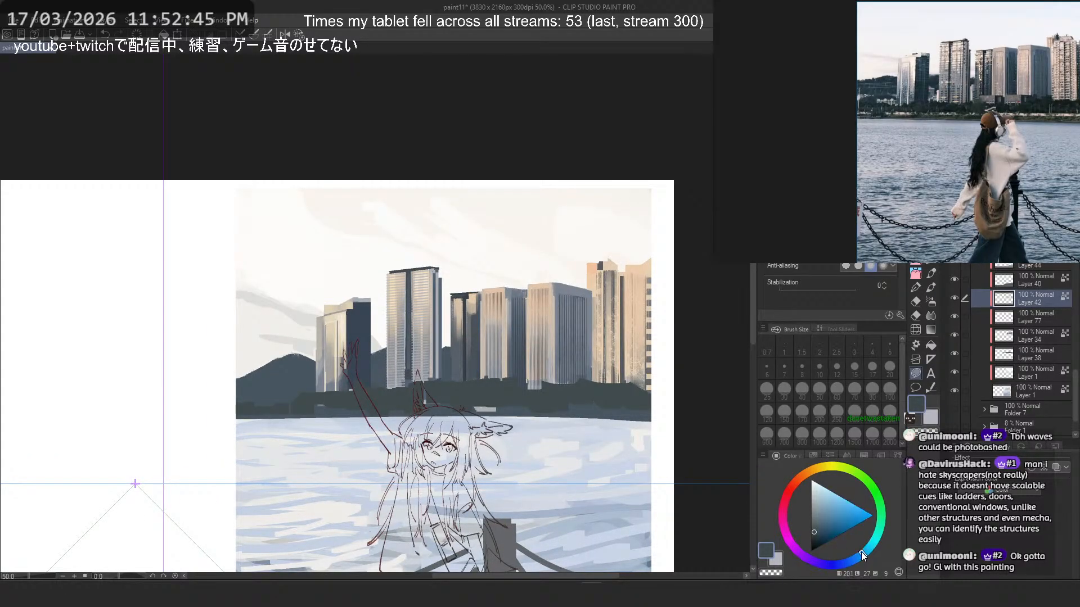
mouse_move(440, 308)
mouse_down()
mouse_move(212, 380)
mouse_move(700, 365)
mouse_up()
- Try a textured, foliage-like brush at size 250 over the dark tree line in front of the wide striped towers
key(b)
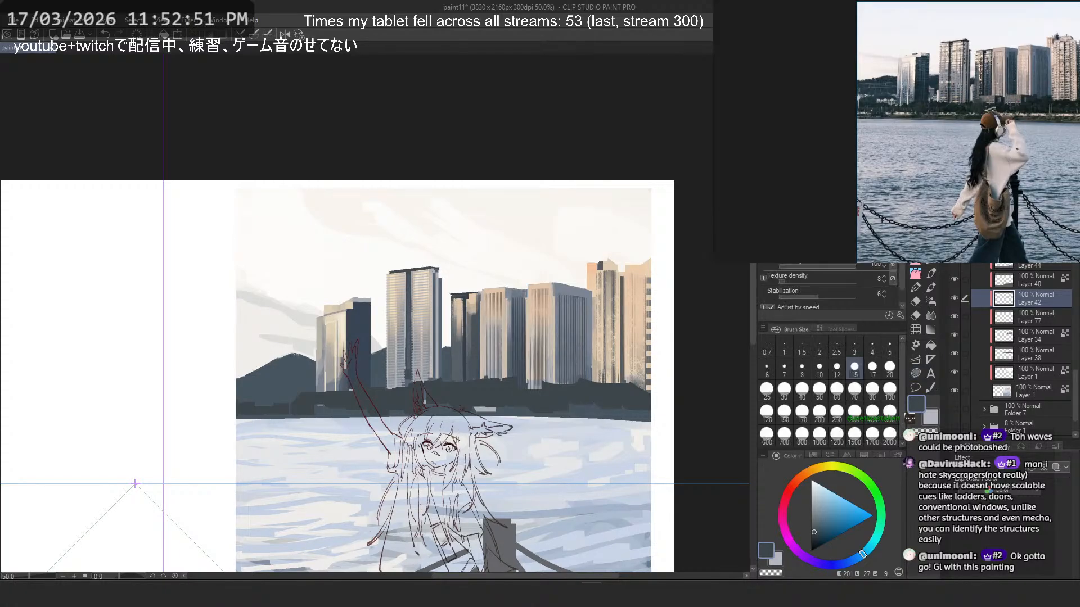
click(915, 265)
click(916, 275)
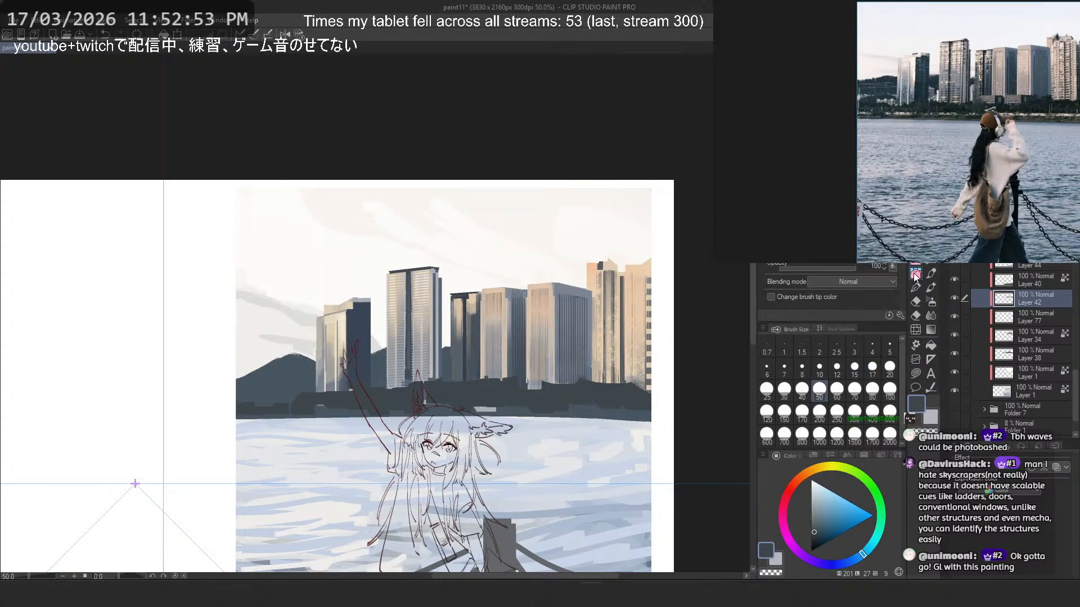
click(915, 265)
key(b)
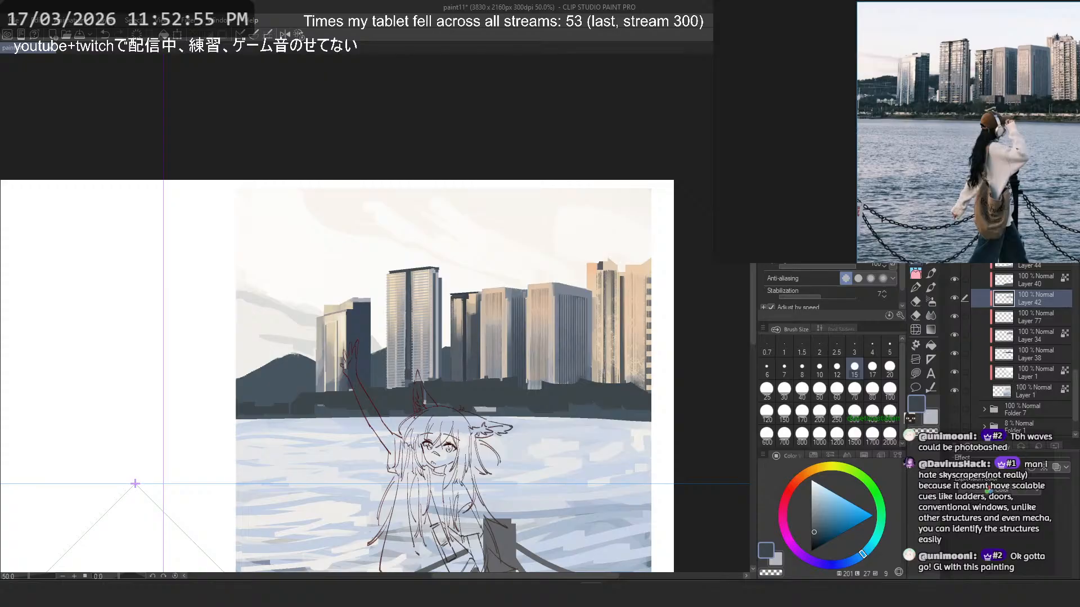
key(b)
key(b)
key(b)
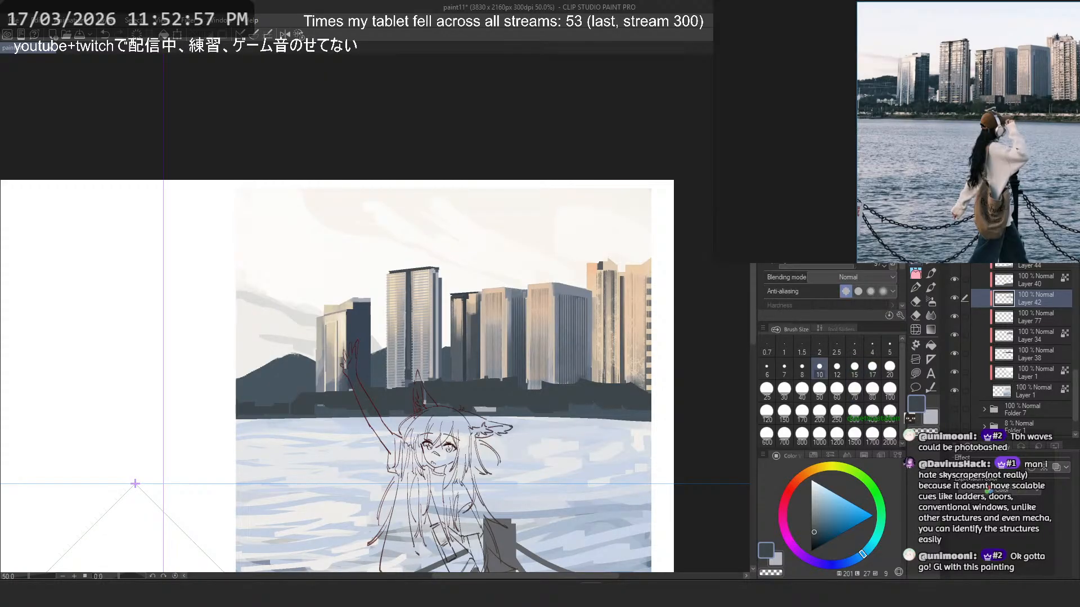
key(b)
key(b)
key(b)
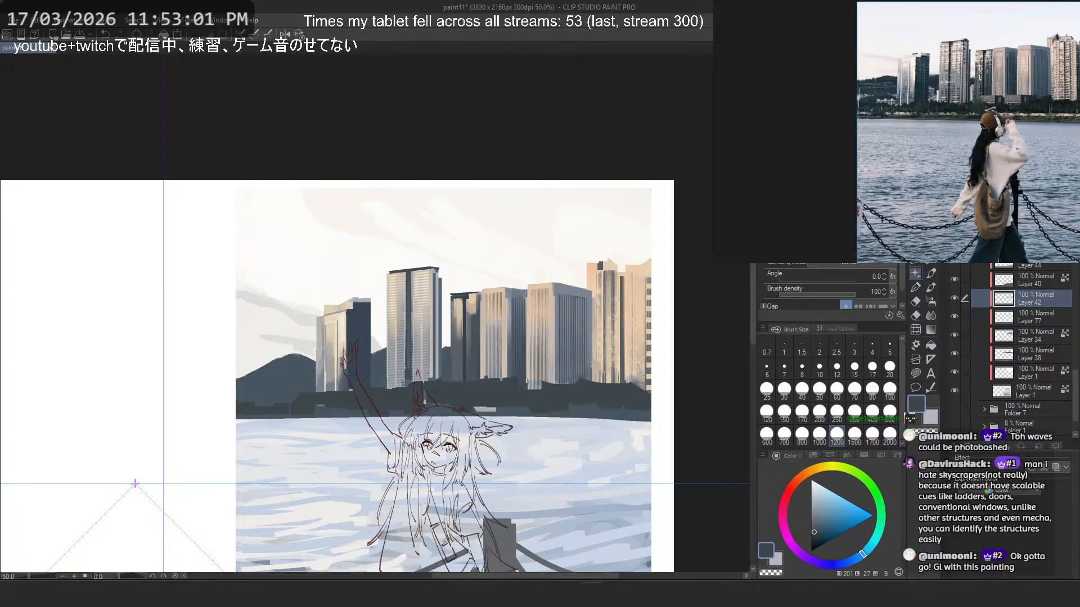
key(b)
drag(597, 413, 647, 412)
mouse_move(574, 350)
mouse_down()
mouse_move(511, 313)
mouse_move(444, 335)
mouse_up()
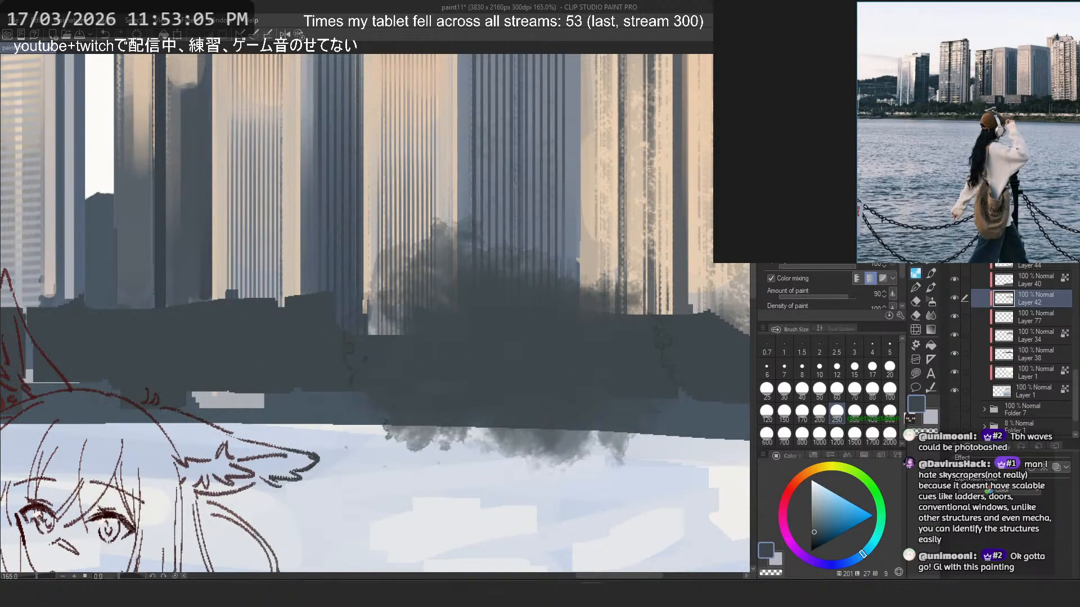
key(ctrl+z)
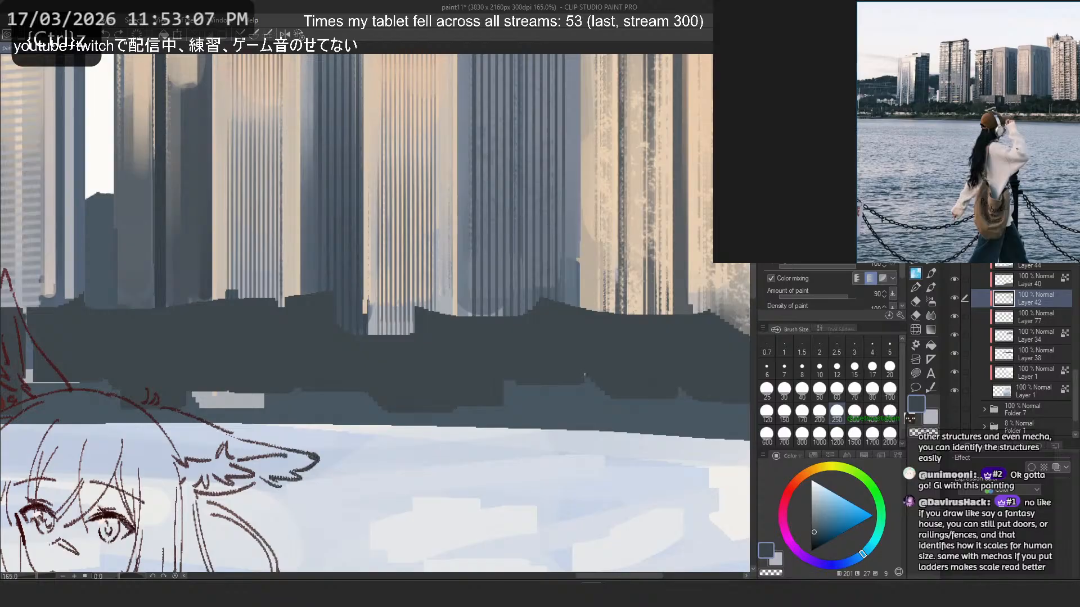
- Set up the hard-edged brush at size 6 on Layer 34 with ruler snapping for straight tower lines
key(b)
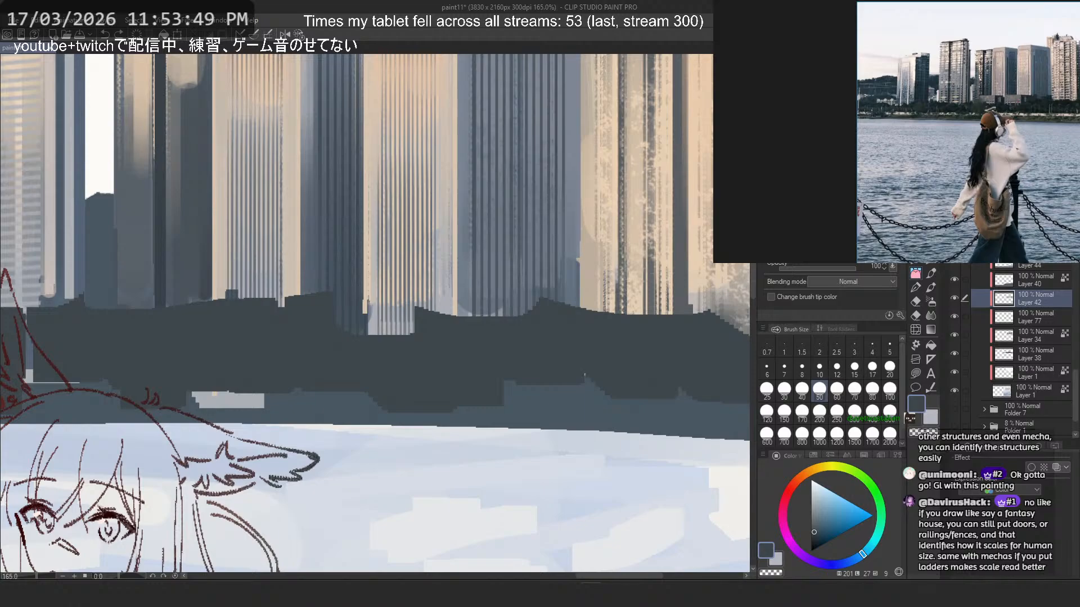
scroll(480, 270, down, 5)
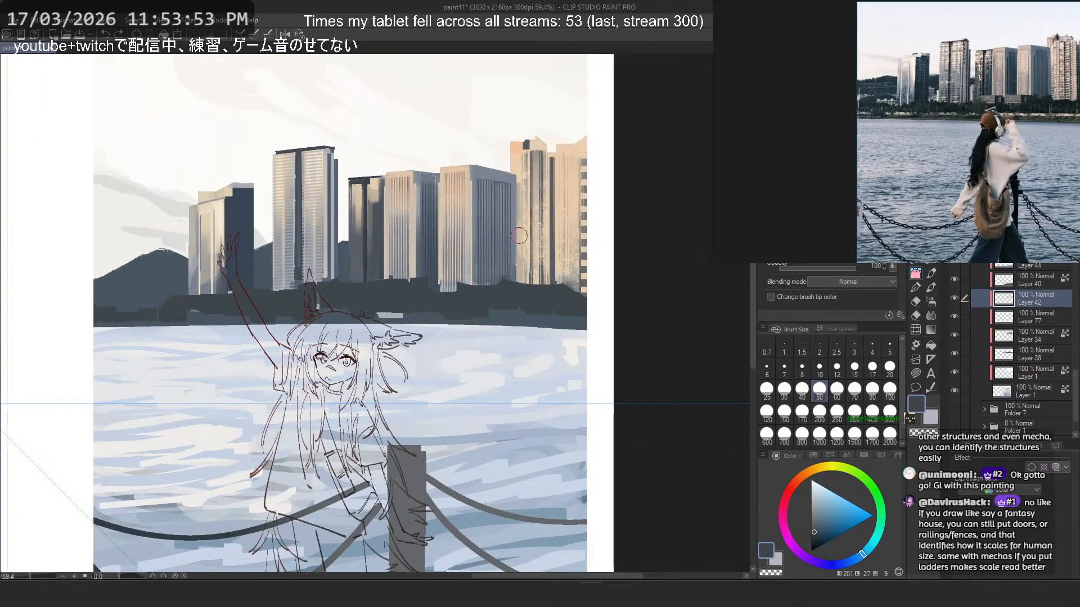
scroll(518, 235, up, 5)
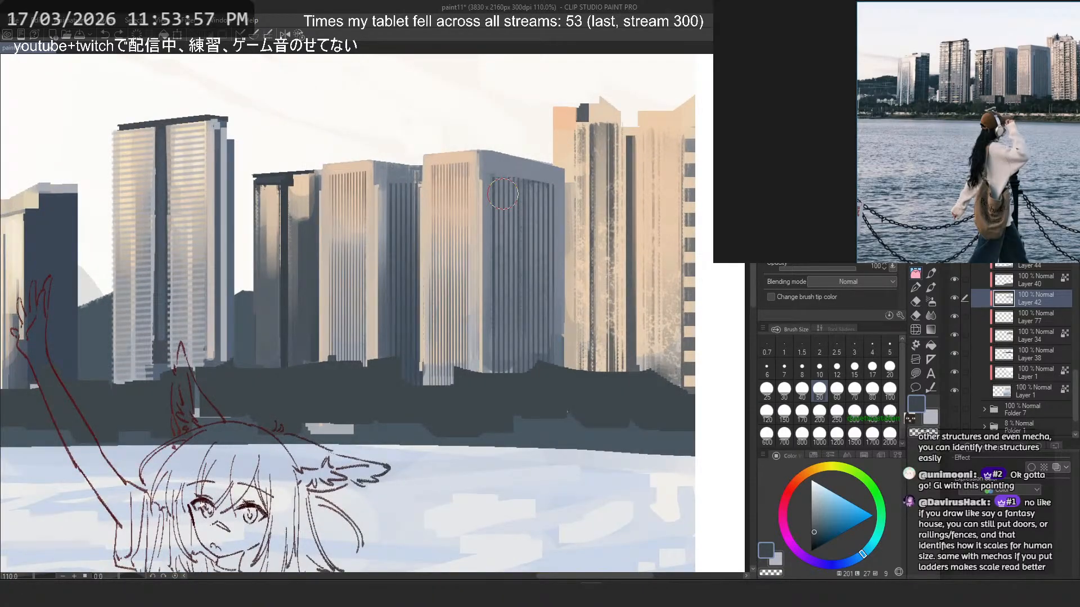
click(916, 264)
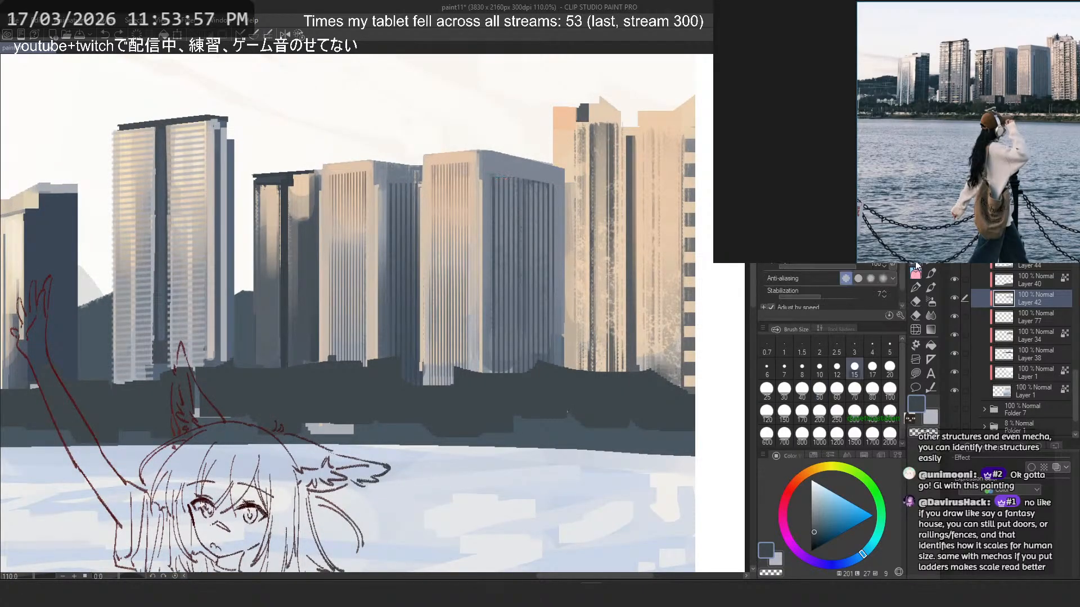
click(770, 369)
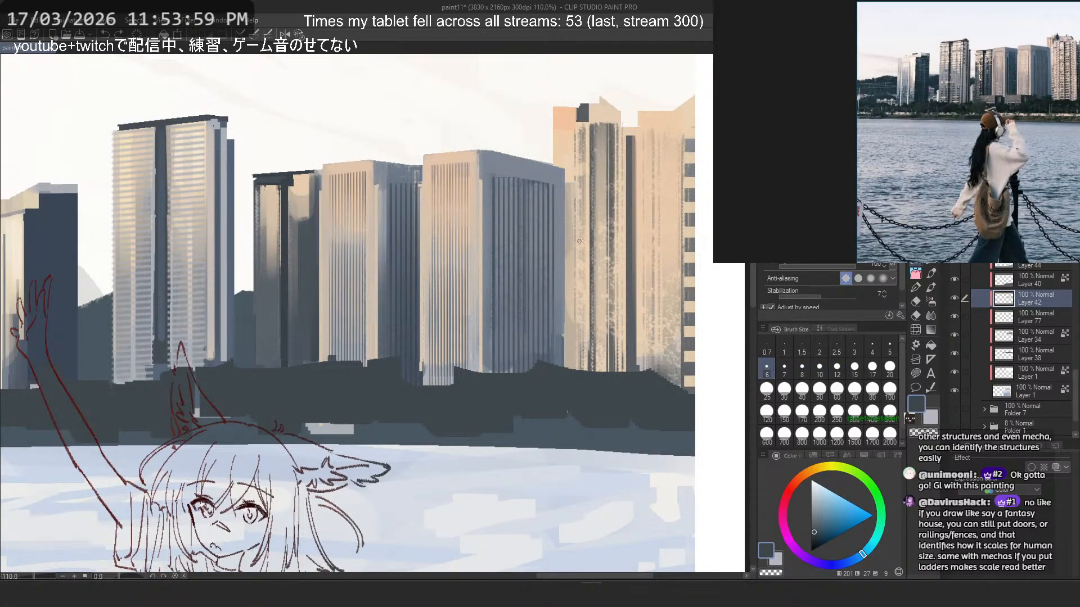
click(1007, 339)
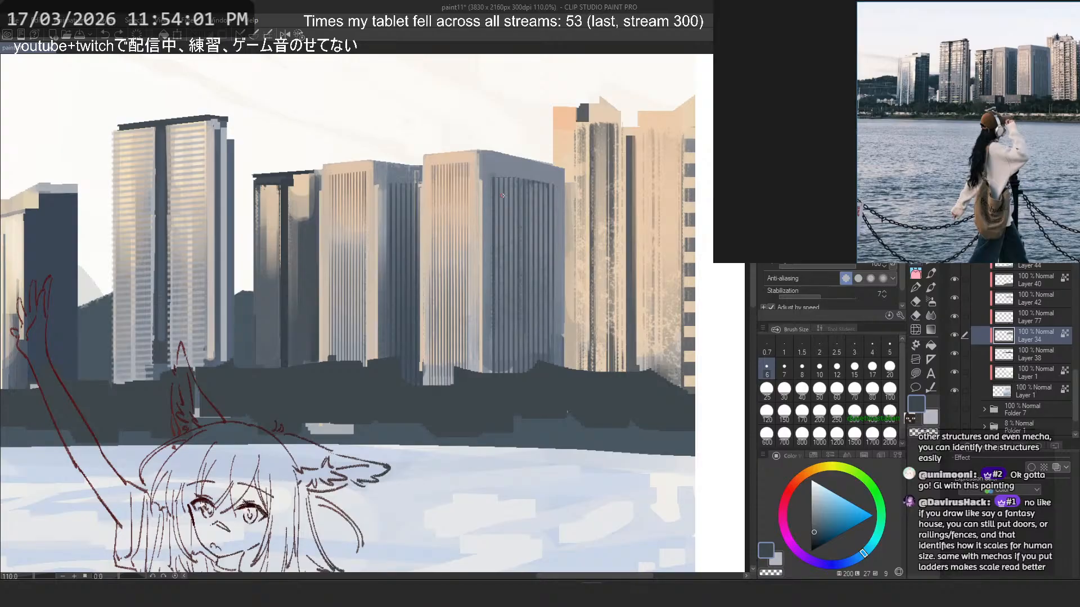
drag(484, 179, 486, 373)
key(ctrl+z)
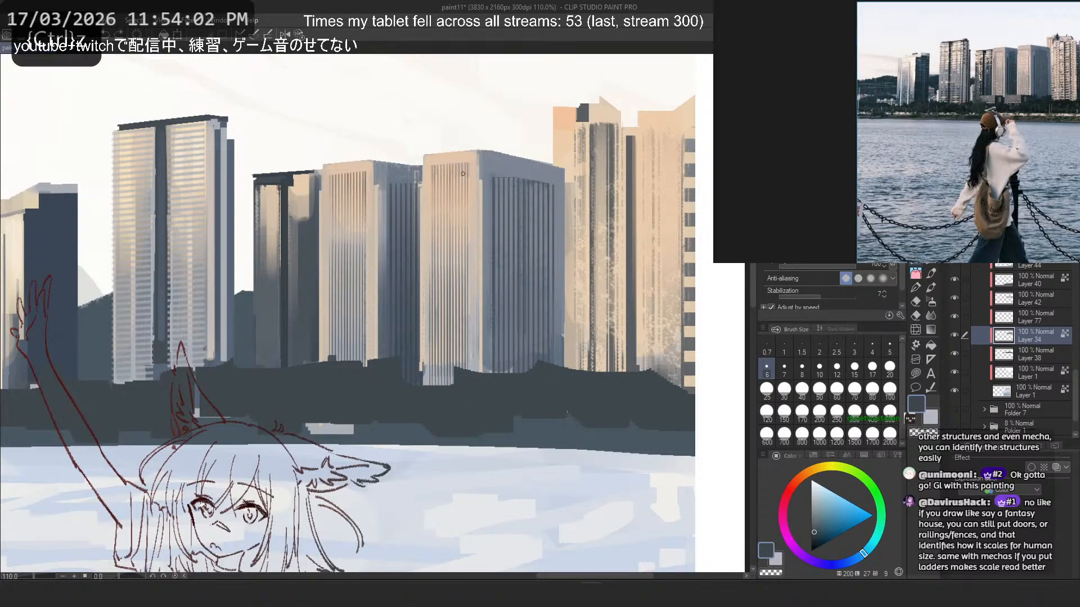
click(256, 35)
- Try ruler-guided vertical lines at size 6 down the near edge of the widest striped tower's shaded face
drag(484, 175, 486, 373)
key(ctrl+z)
drag(484, 197, 488, 373)
key(ctrl+z)
- Sample a dark slate blue from the widest tower and test vertical edge lines on its shaded face at sizes 6 and 7
key(ctrl+z)
alt+click(538, 359)
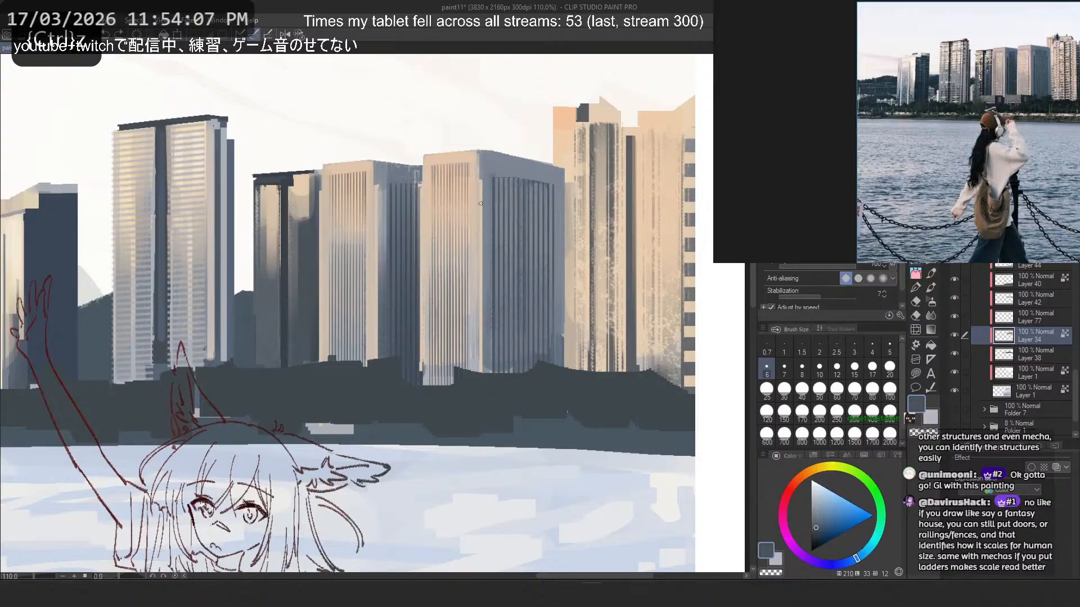
key(ctrl+z)
drag(481, 199, 483, 373)
key(ctrl+z)
key(ctrl+z)
key(ctrl+z)
click(784, 369)
drag(487, 196, 484, 373)
key(ctrl+z)
- Draw dark slate-blue vertical lines at size 7 down both edges of the widest tower's shaded face and the neighbouring tower's corner
drag(557, 197, 557, 366)
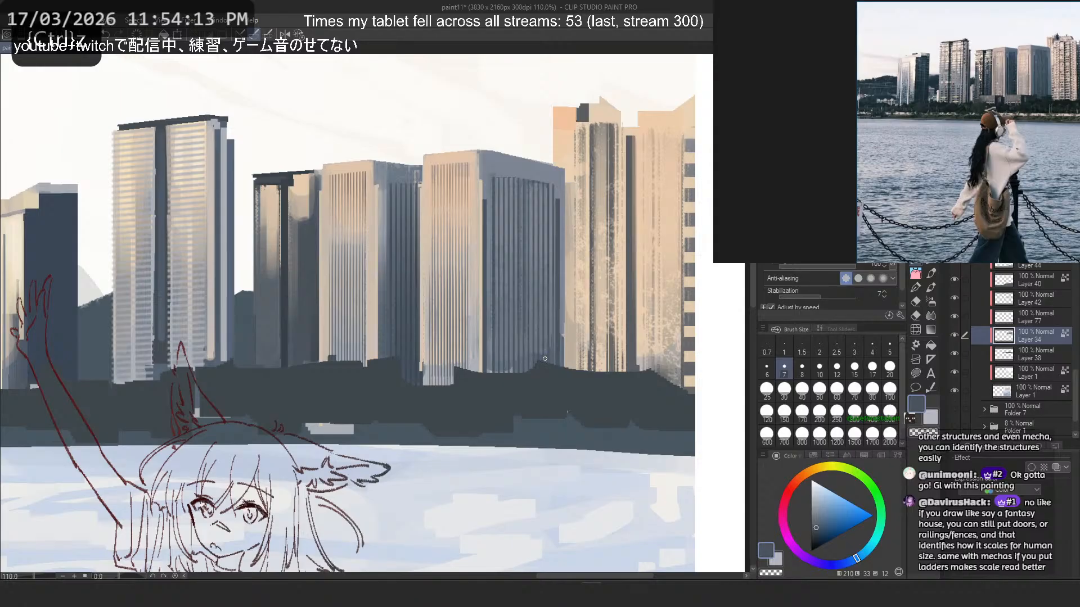
key(ctrl+z)
key(ctrl+z)
drag(557, 207, 558, 366)
drag(487, 202, 488, 375)
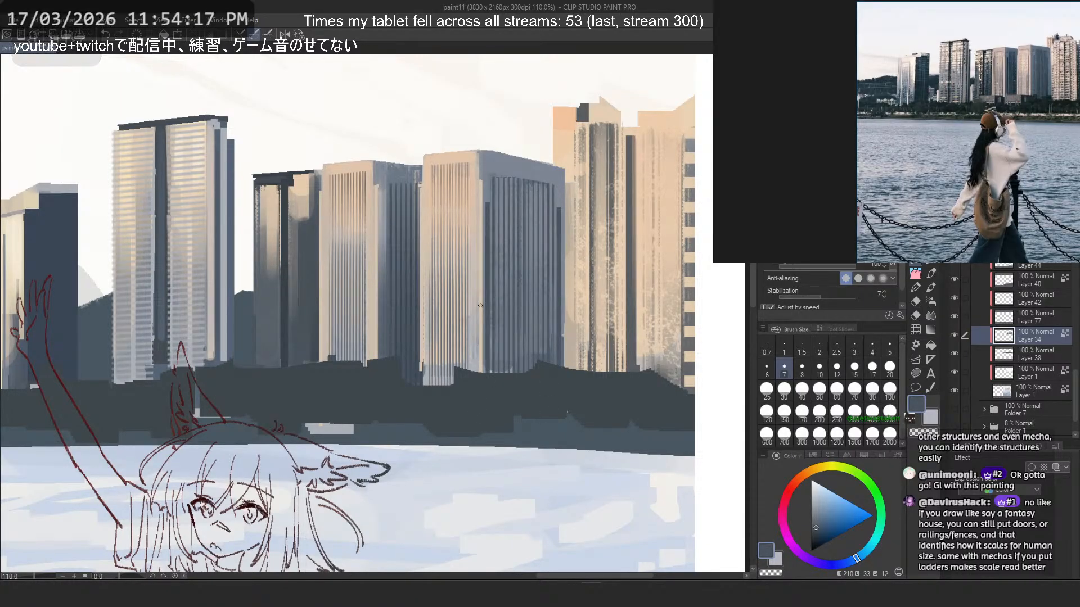
key(ctrl+z)
drag(487, 190, 484, 374)
key(ctrl+z)
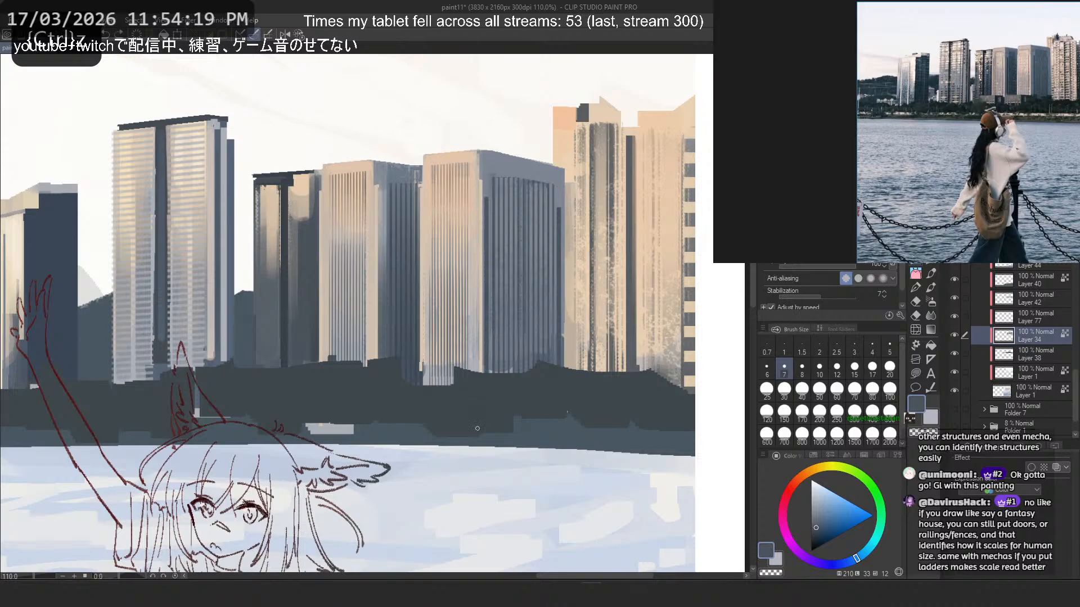
key(ctrl+z)
mouse_move(383, 194)
mouse_down()
mouse_move(377, 394)
mouse_move(383, 233)
mouse_move(376, 363)
mouse_up()
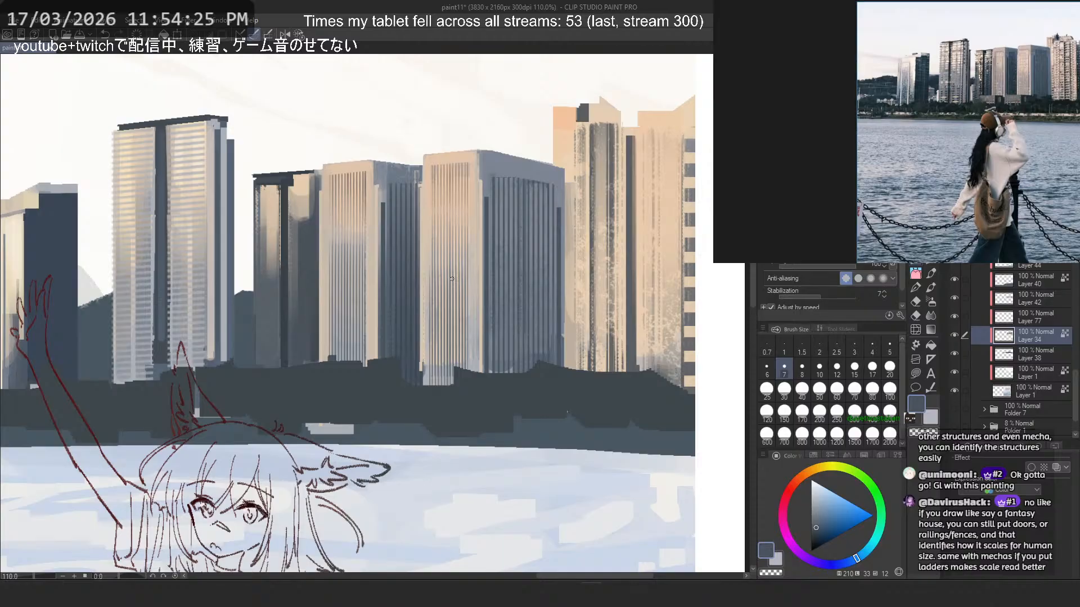
- Try a sampled lighter grey-blue vertical line at size 7 along the right margin of the widest tower's sunlit face
scroll(467, 164, up, 8)
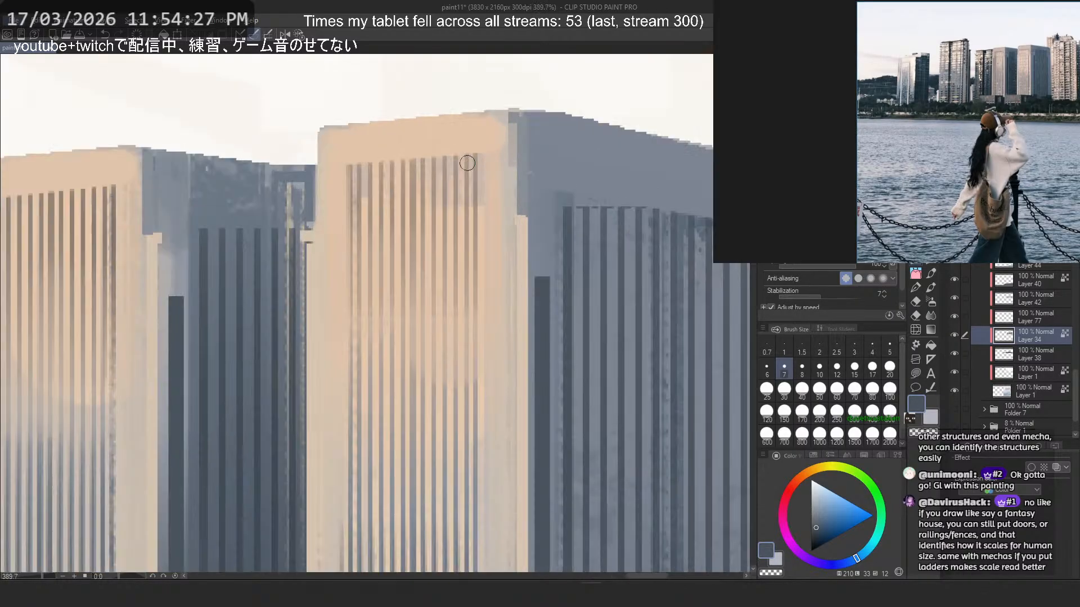
alt+click(481, 159)
scroll(475, 157, down, 6)
scroll(480, 206, down, 3)
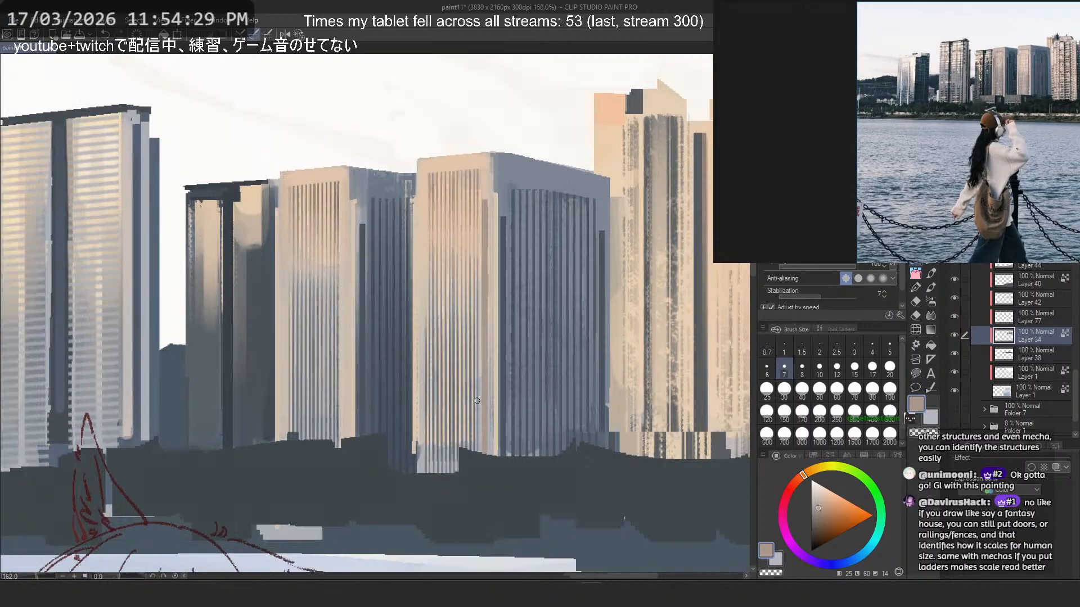
key(ctrl+z)
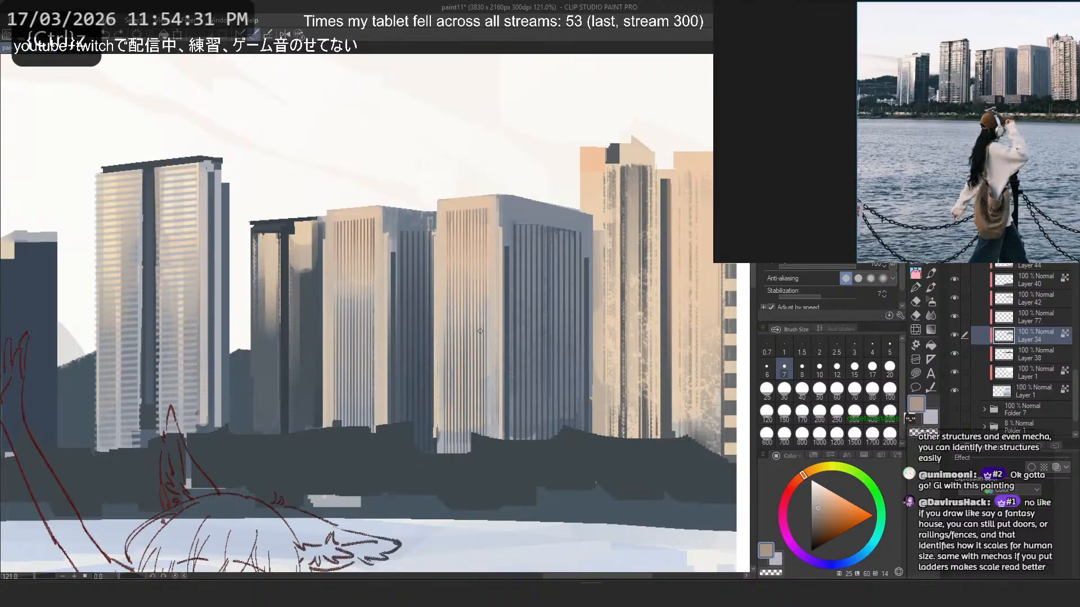
scroll(486, 325, up, 16)
alt+click(499, 311)
scroll(499, 311, down, 12)
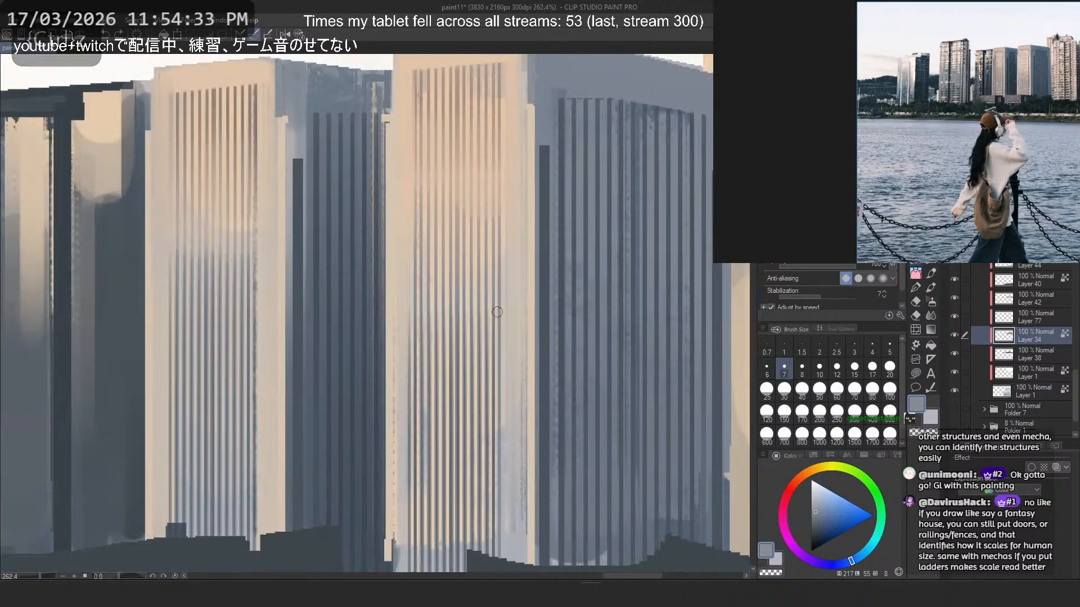
drag(529, 206, 530, 481)
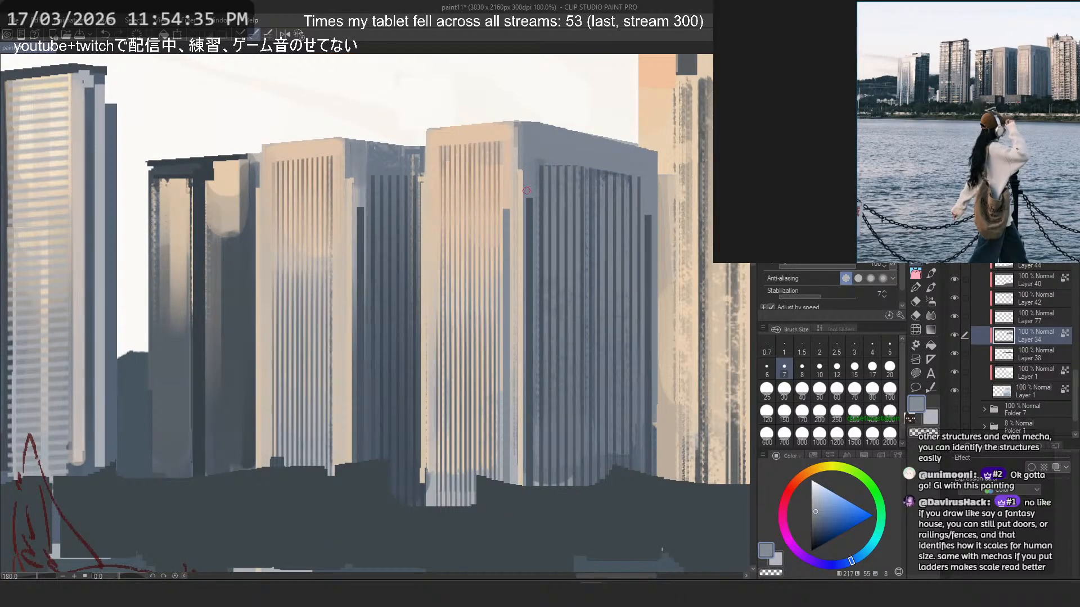
key(ctrl+z)
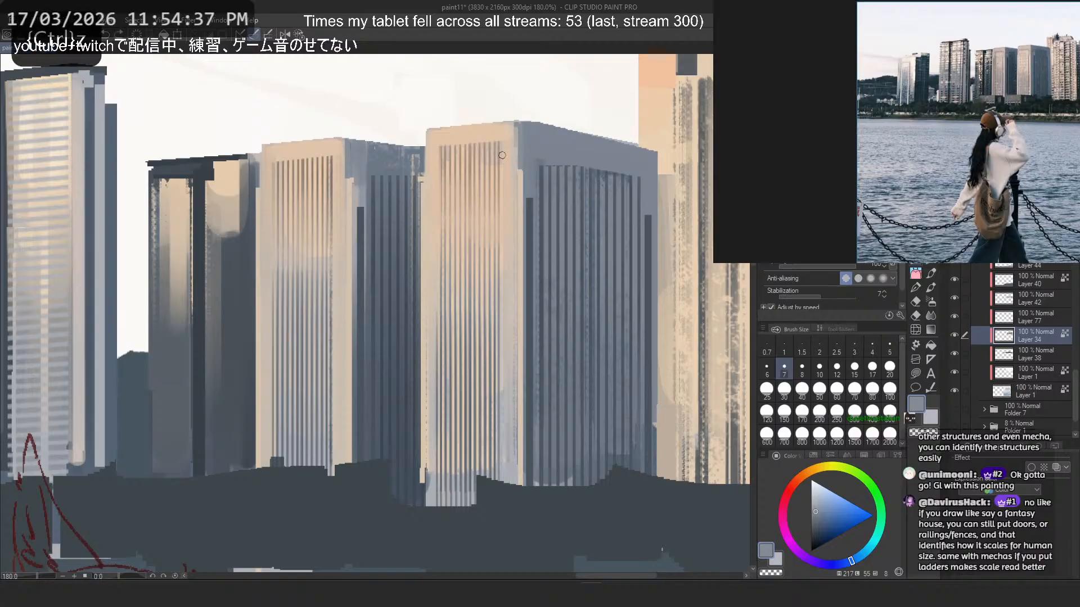
- Try darker slate-blue vertical lines at size 7 beside the stripes on the sunlit faces of the two wide towers
scroll(464, 487, up, 10)
scroll(477, 489, down, 10)
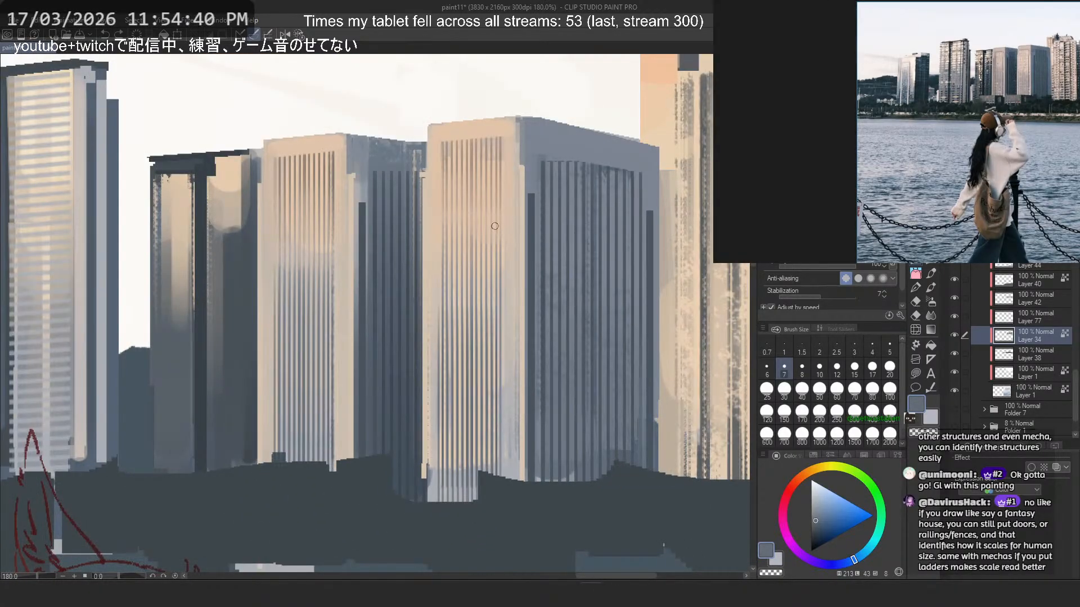
drag(506, 188, 507, 479)
key(ctrl+z)
drag(510, 194, 512, 489)
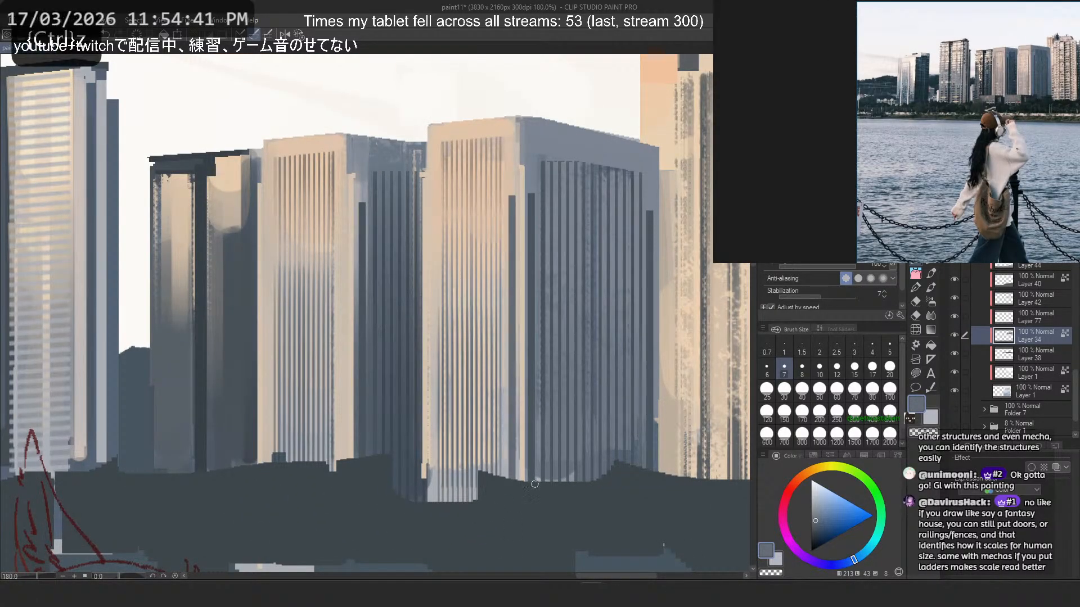
key(ctrl+z)
drag(508, 191, 508, 527)
mouse_move(338, 204)
mouse_down()
mouse_move(340, 484)
mouse_move(353, 477)
mouse_up()
key(ctrl+z)
- Draw dark slate-blue vertical lines at size 6 down both margins of the widest tower's sunlit face
key(ctrl+z)
key(ctrl+z)
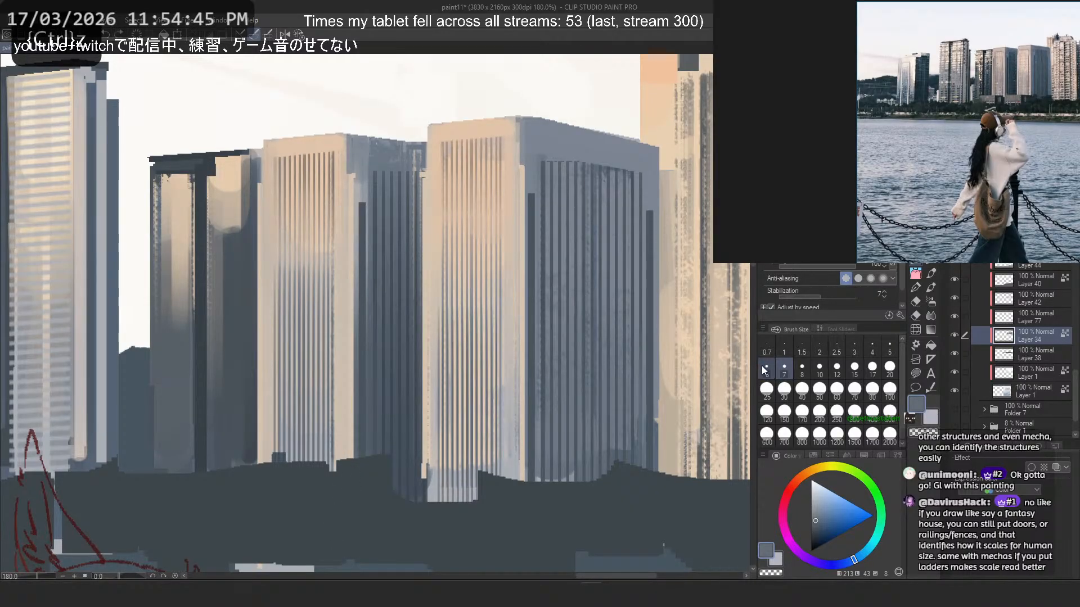
key(bracketleft)
drag(506, 192, 509, 540)
drag(433, 203, 435, 509)
key(ctrl+z)
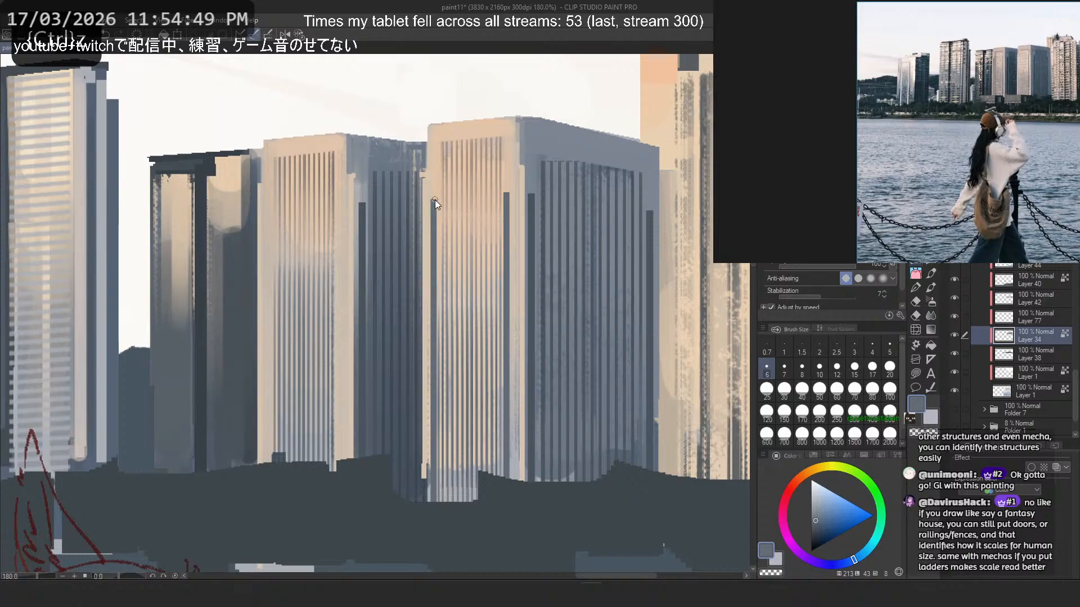
key(ctrl+z)
drag(434, 195, 432, 536)
- Draw matching dark slate-blue vertical lines at size 6 down both margins of the neighbouring tower's sunlit face
drag(340, 203, 351, 473)
key(ctrl+z)
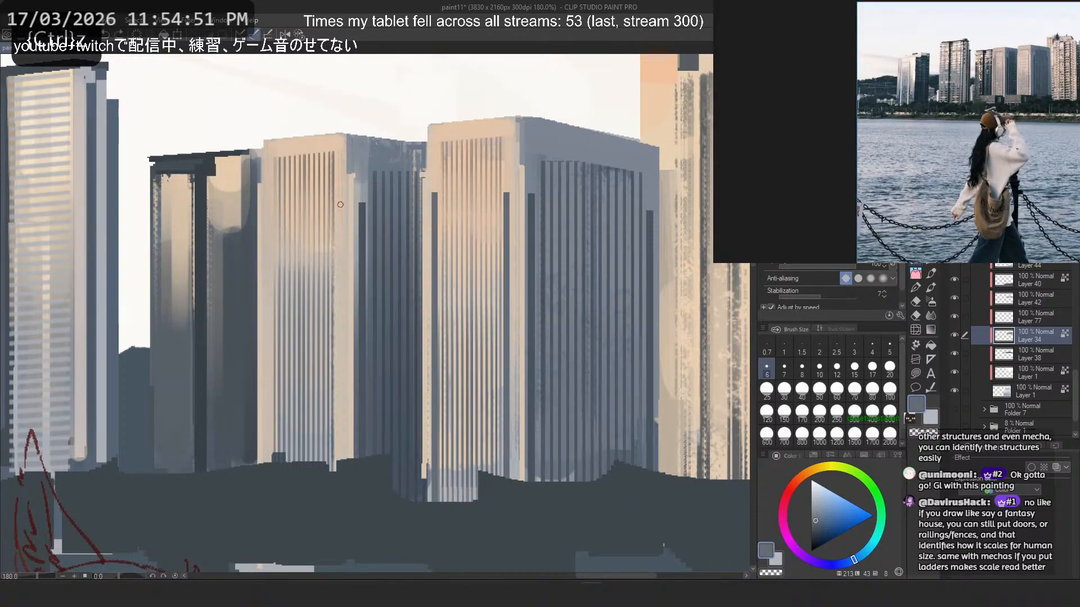
drag(339, 200, 340, 461)
drag(269, 206, 273, 464)
key(ctrl+z)
key(ctrl+z)
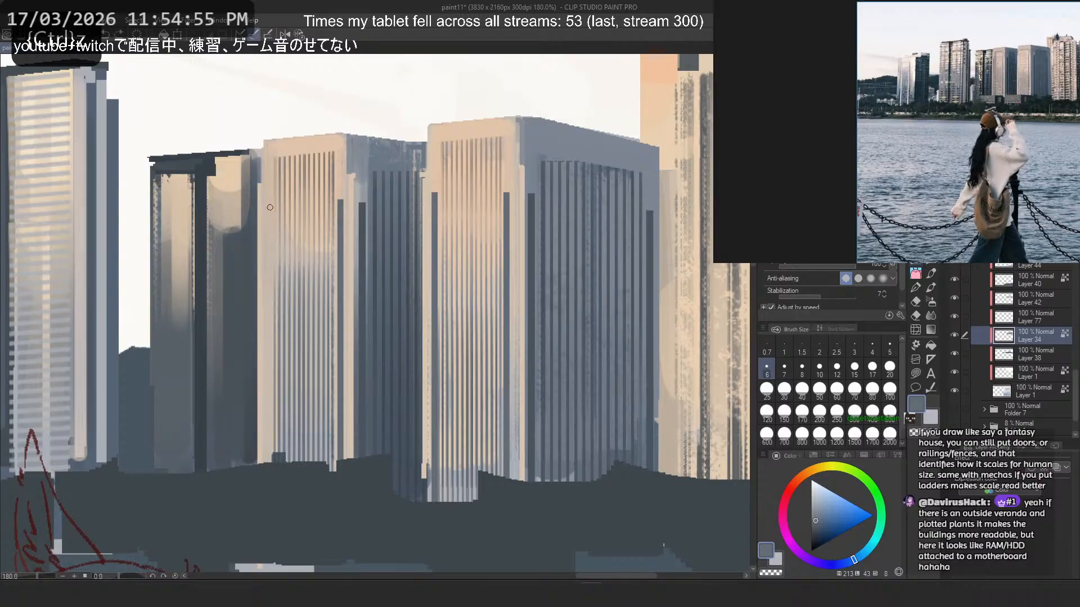
drag(269, 203, 270, 464)
key(ctrl+z)
drag(269, 202, 270, 464)
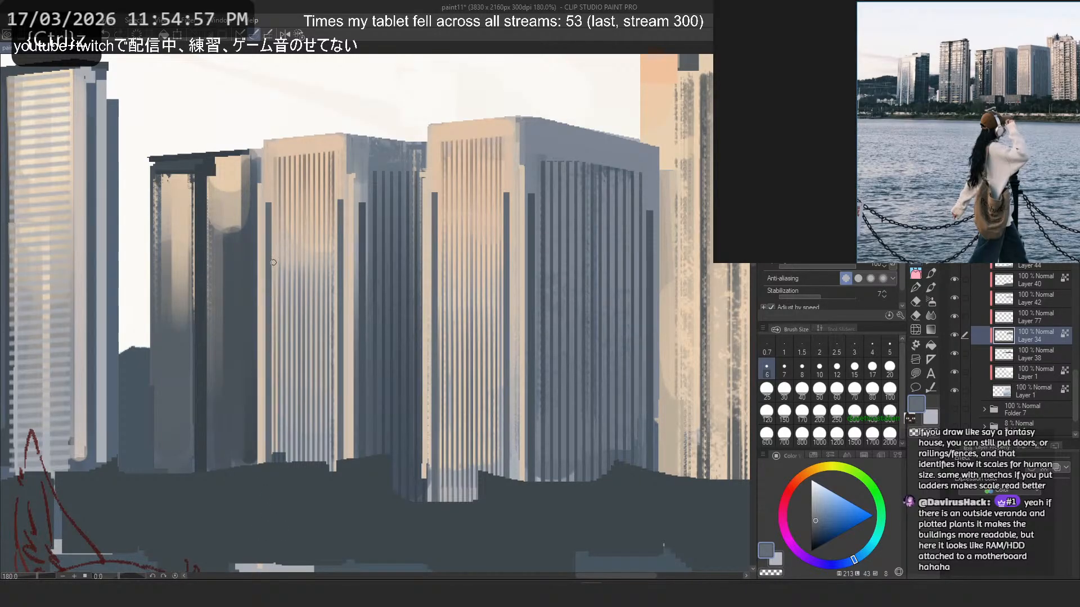
key(ctrl+z)
mouse_move(270, 205)
mouse_down()
mouse_move(266, 534)
mouse_move(272, 313)
mouse_move(261, 481)
mouse_move(272, 336)
mouse_move(288, 411)
mouse_move(269, 526)
mouse_up()
key(ctrl+z)
key(ctrl+z)
key(ctrl+z)
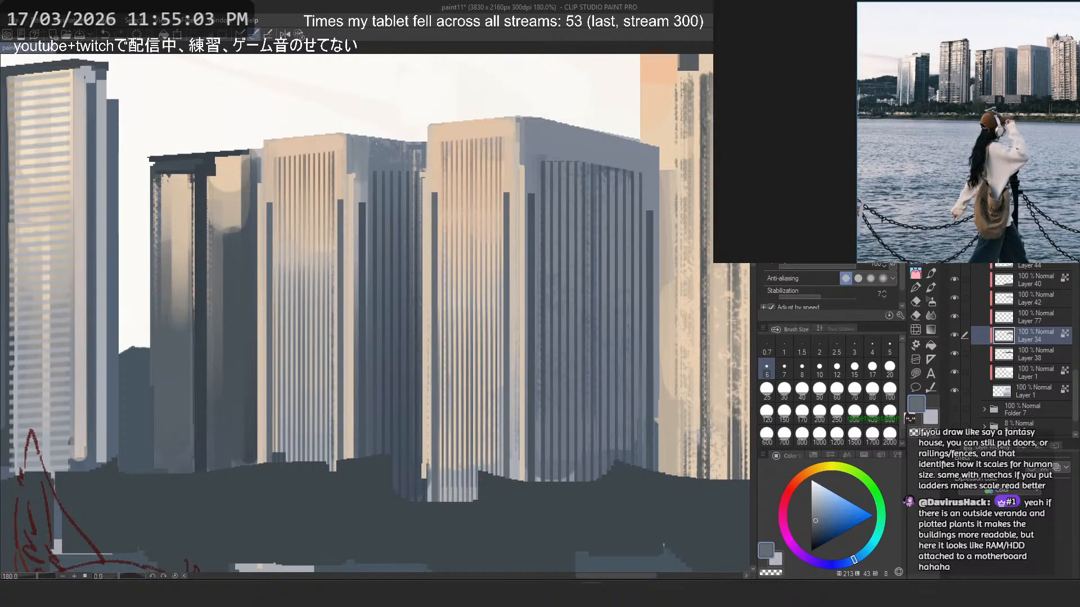
- Soften the dark margin lines on both wide towers' sunlit faces with a brush in sampled beige at size 17
key(b)
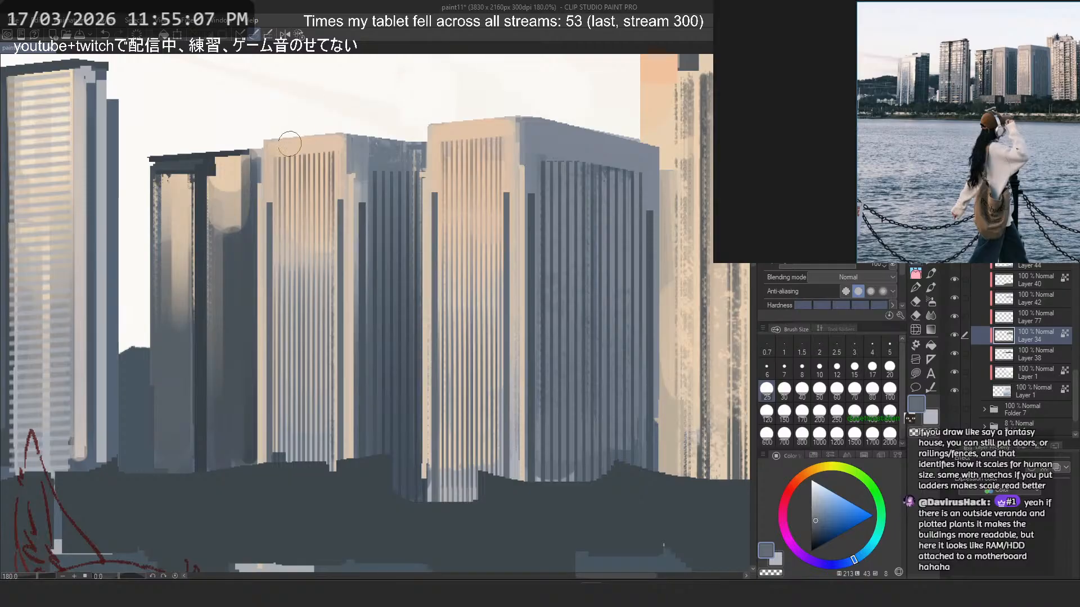
alt+click(274, 165)
click(870, 369)
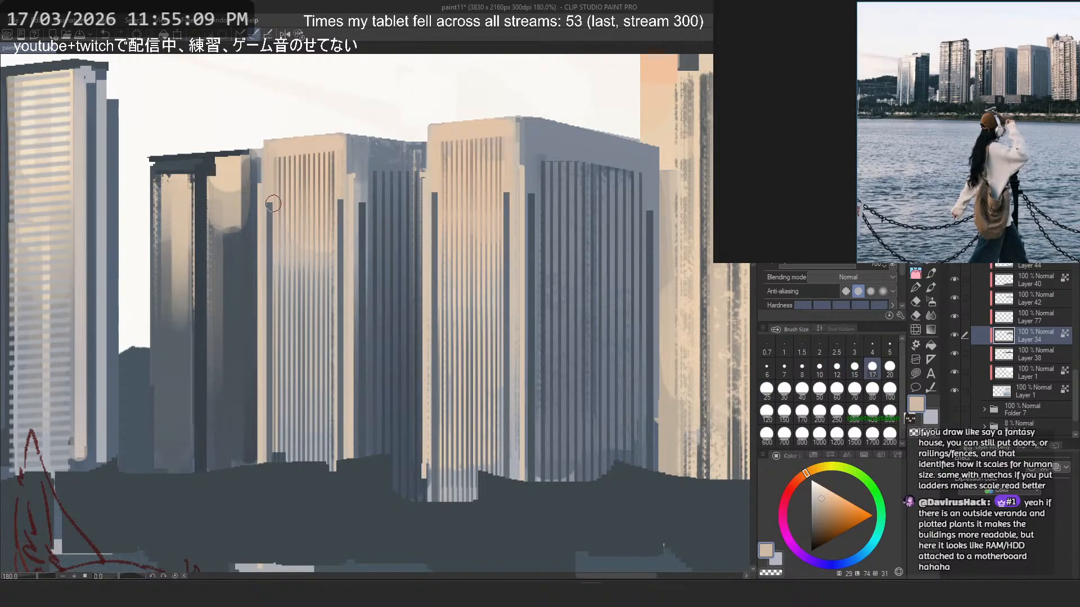
drag(265, 194, 267, 292)
key(ctrl+z)
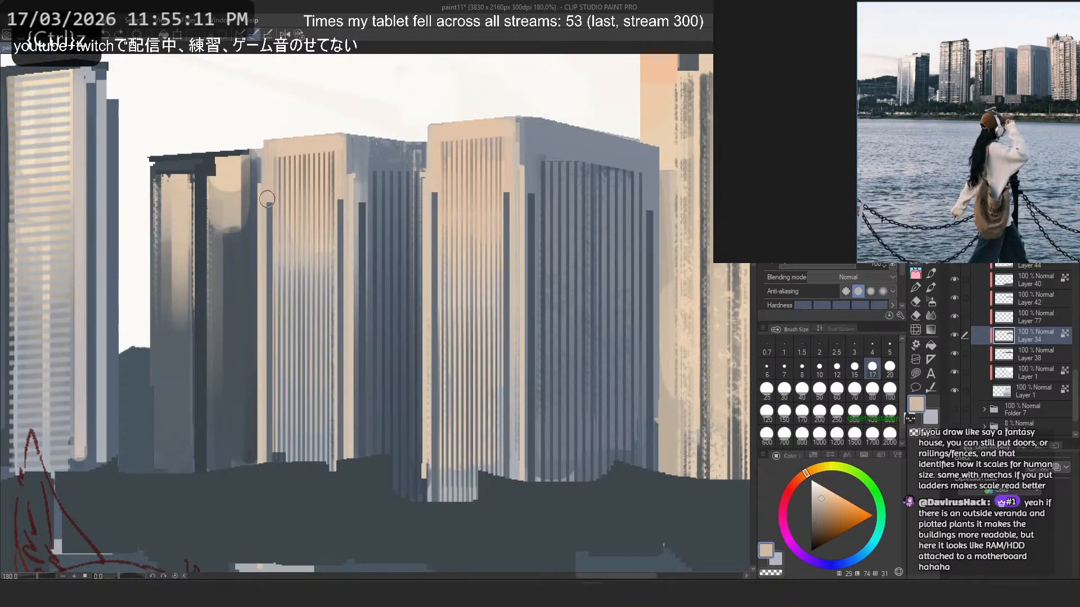
drag(268, 199, 271, 470)
key(ctrl+z)
drag(267, 197, 271, 562)
key(ctrl+z)
mouse_move(264, 198)
mouse_down()
mouse_move(274, 566)
mouse_move(279, 527)
mouse_up()
key(ctrl+z)
drag(337, 191, 359, 556)
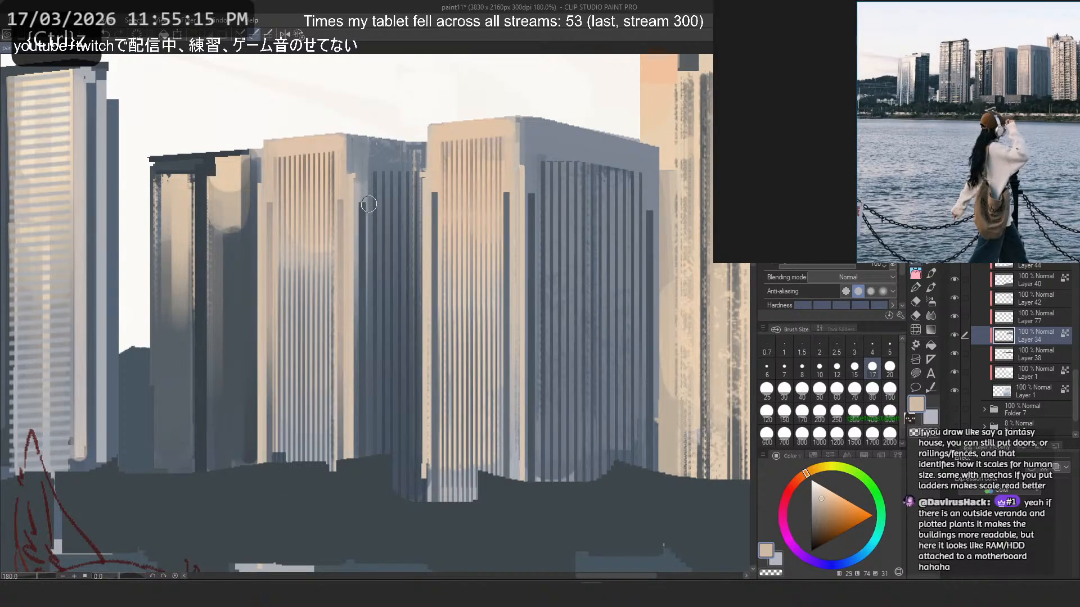
drag(435, 194, 435, 398)
mouse_move(506, 193)
mouse_down()
mouse_move(507, 375)
mouse_move(544, 428)
mouse_up()
- Sample a grey-blue from the widest tower and soften the dark edge lines on both towers' shaded faces at size 17
alt+click(536, 176)
drag(650, 197, 645, 459)
drag(363, 195, 375, 452)
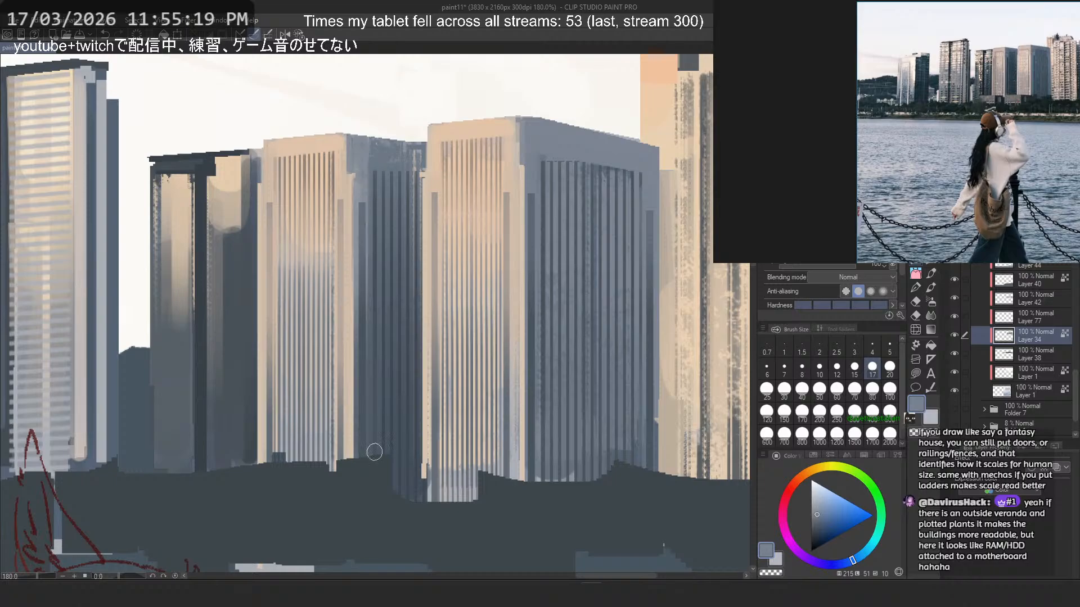
key(ctrl+z)
drag(360, 197, 366, 422)
key(ctrl+z)
key(ctrl+z)
- Lighten the dark vertical streaks on the cream tower with a sampled pale beige at sizes 17 and 60
scroll(400, 216, down, 14)
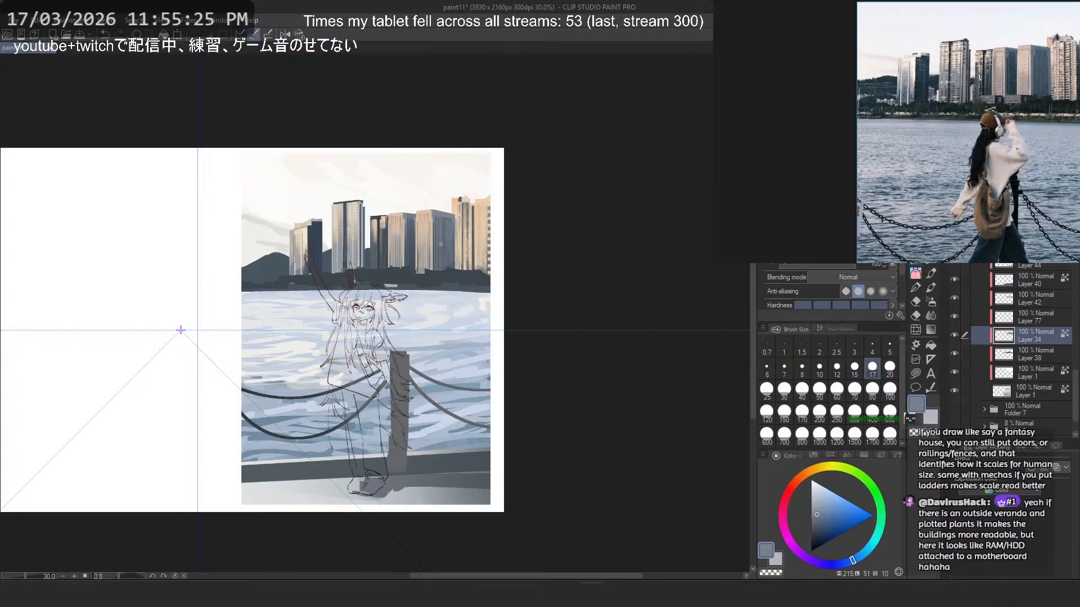
scroll(440, 244, up, 8)
alt+click(465, 197)
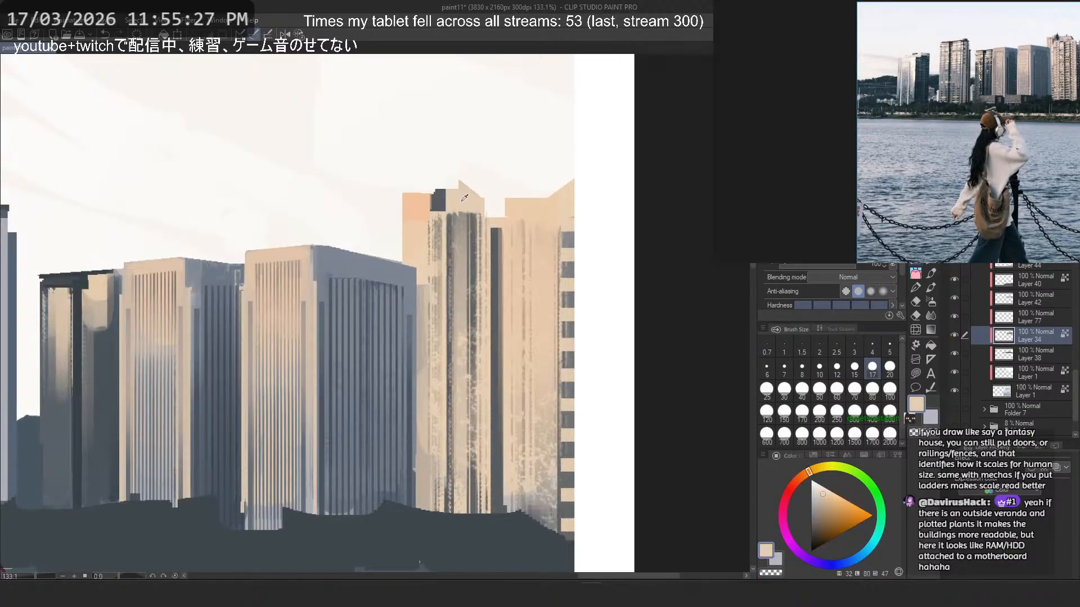
drag(451, 216, 458, 496)
click(836, 393)
drag(458, 219, 482, 561)
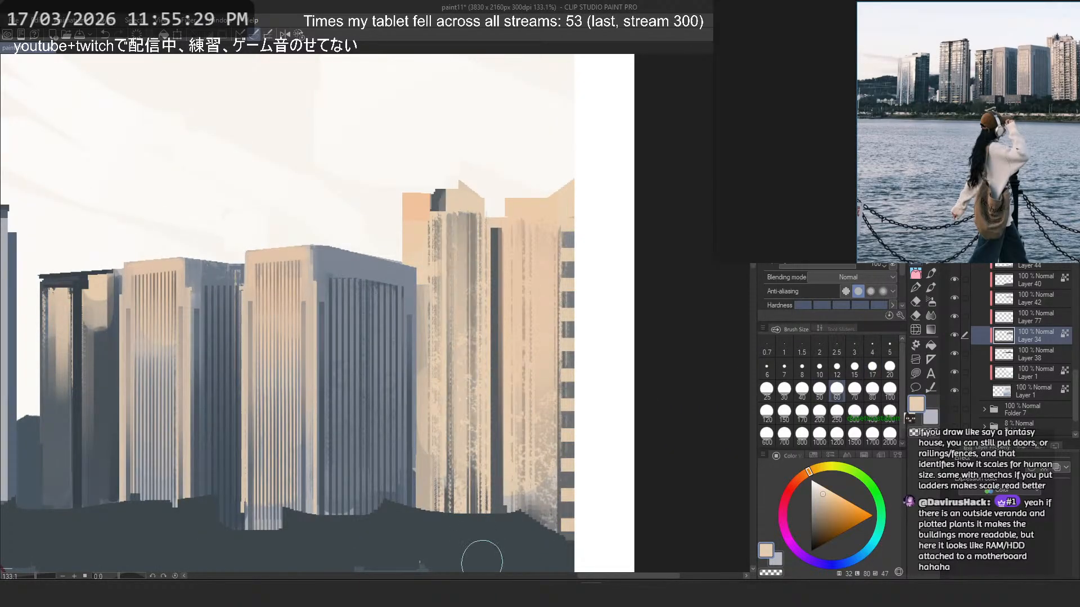
key(ctrl+z)
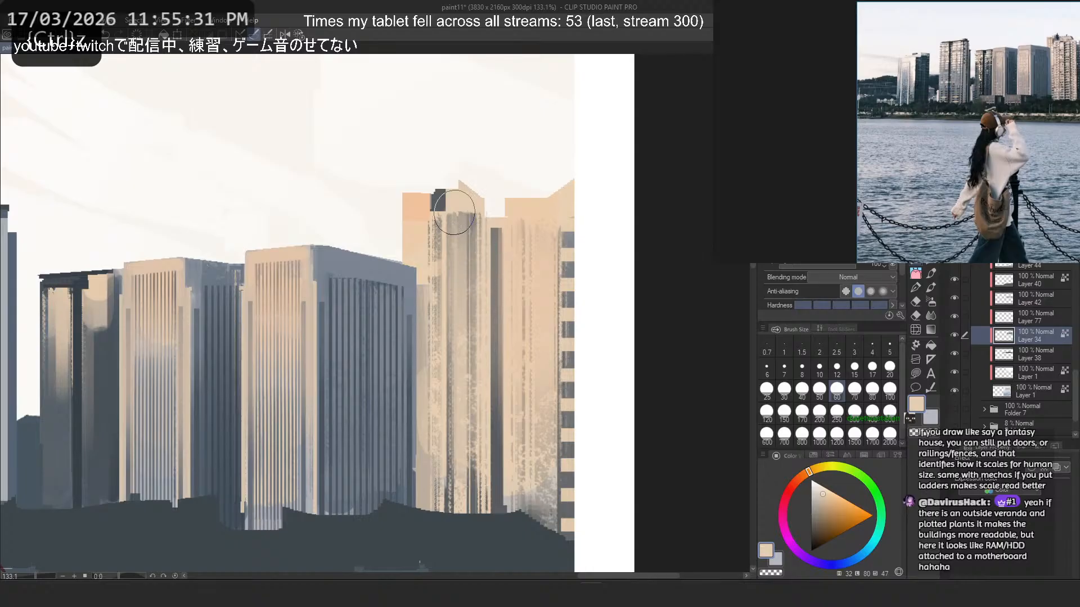
- Identify Layer 42 by toggling its visibility, make it active, and sample the dark slate of the shoreline trees
scroll(454, 212, down, 8)
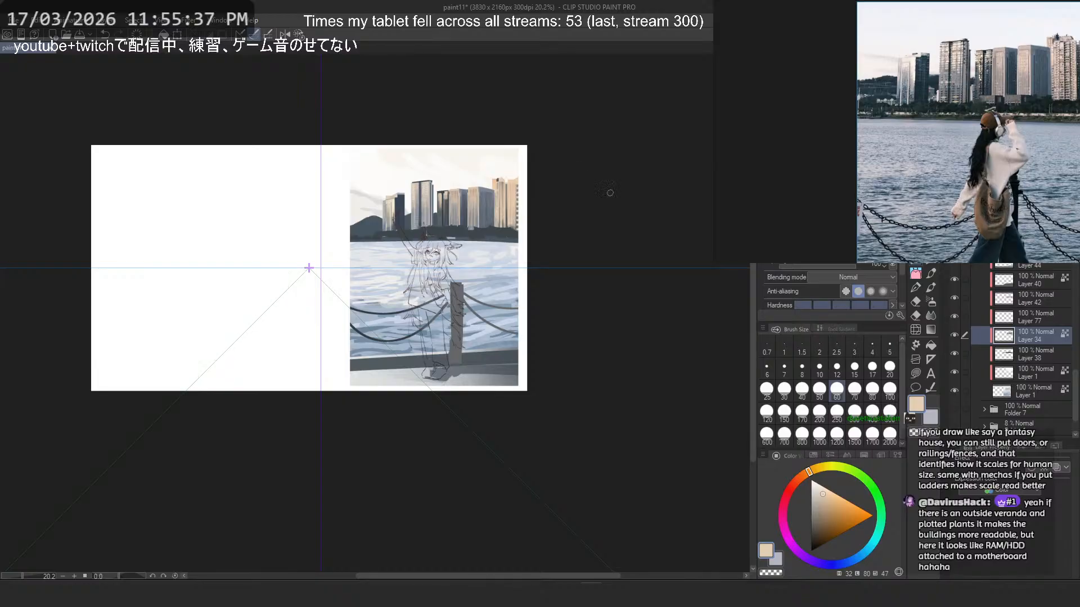
click(1028, 319)
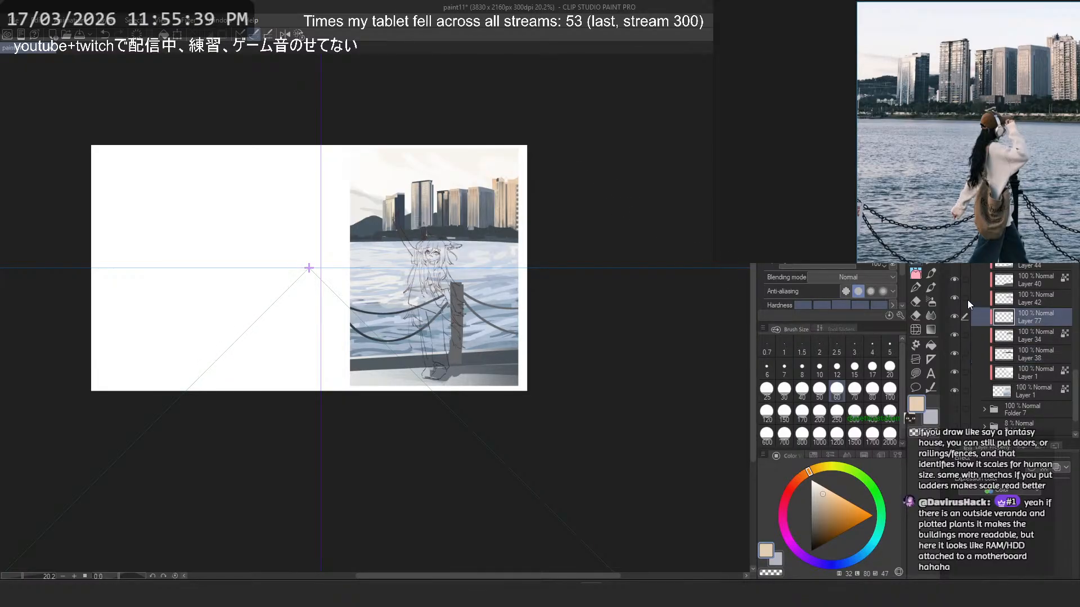
click(956, 298)
click(957, 298)
click(1027, 299)
scroll(501, 212, up, 7)
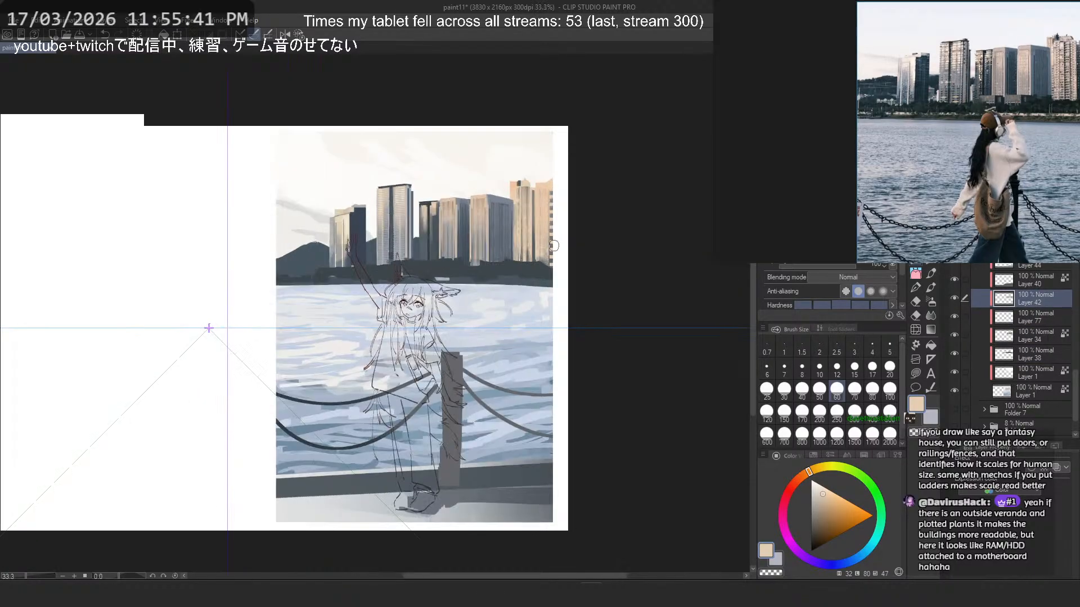
alt+click(446, 276)
scroll(535, 249, up, 4)
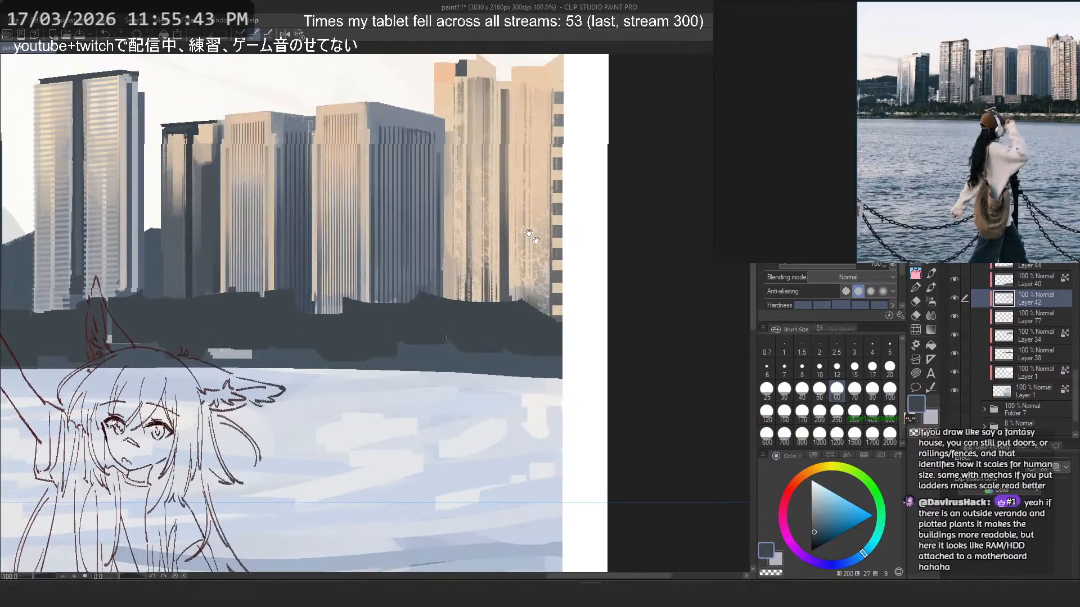
- Try dark slate strokes at sizes 25 and 50 to raise bumpy treetops below the widest and cream towers
key(p)
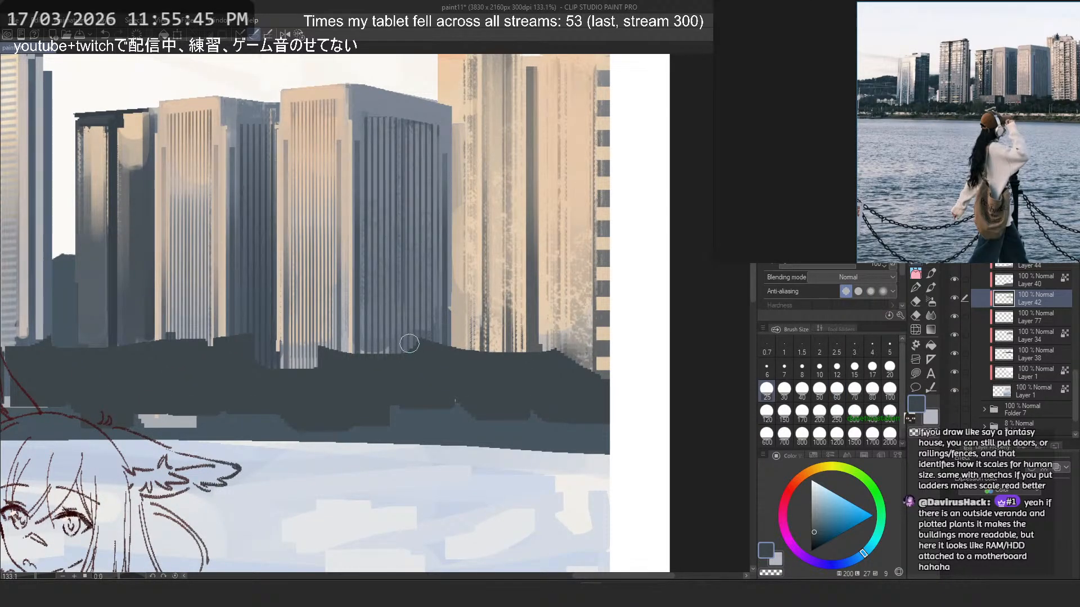
drag(410, 343, 486, 359)
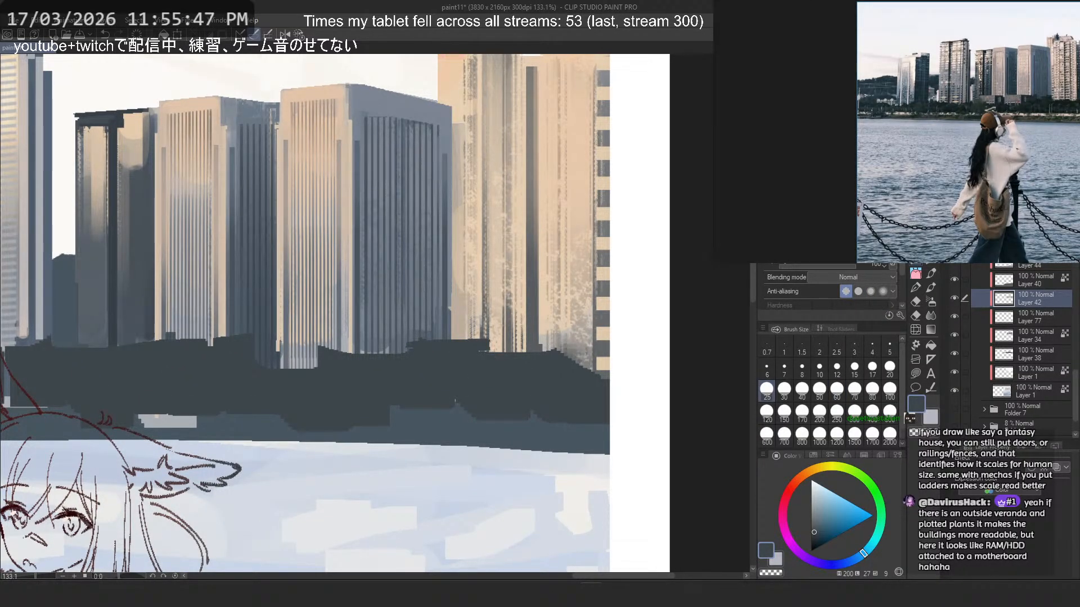
key(ctrl+z)
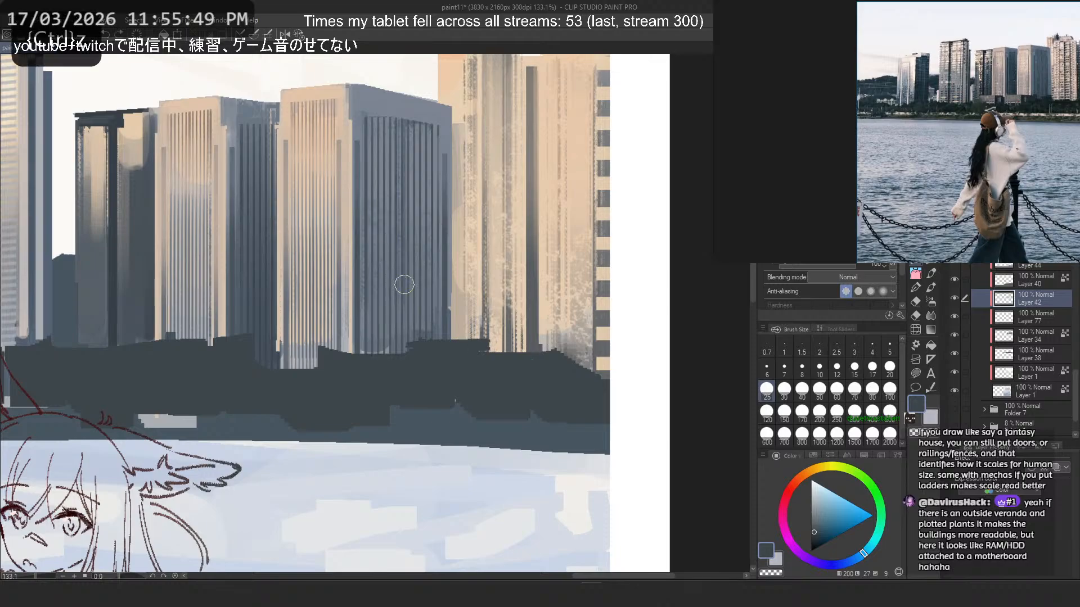
mouse_move(471, 353)
mouse_down()
mouse_move(528, 348)
mouse_move(611, 375)
mouse_up()
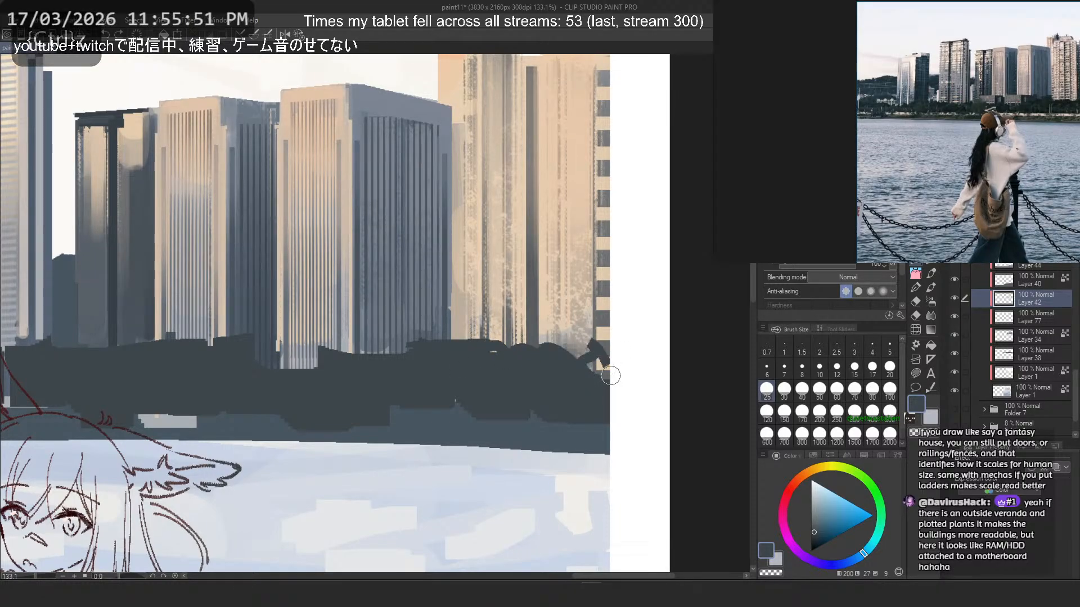
key(ctrl+z)
drag(509, 340, 578, 362)
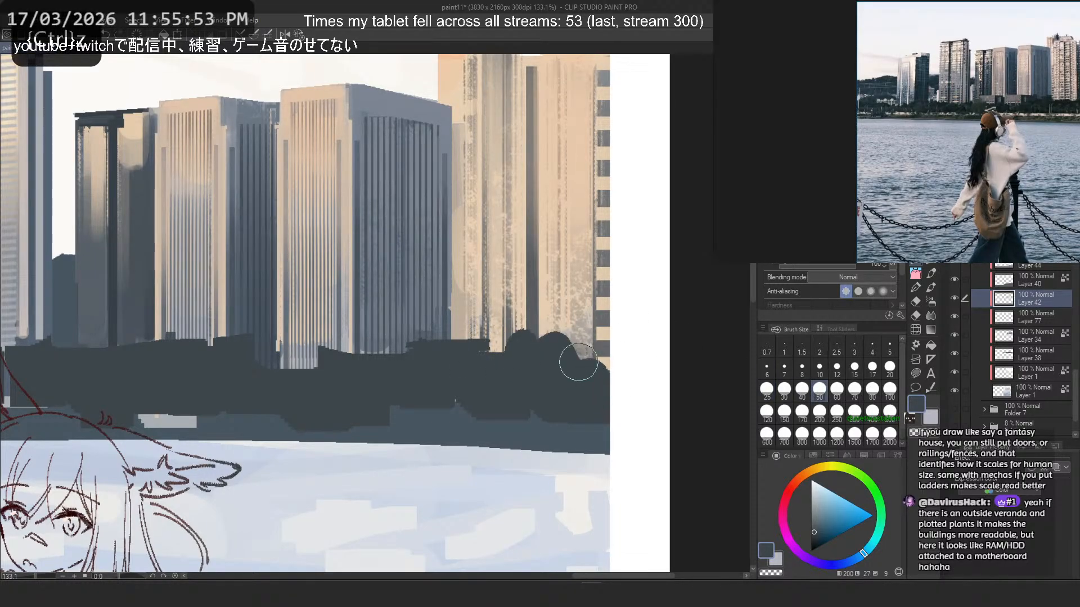
key(ctrl+z)
key(ctrl+z)
- Try a dark slate pen stroke at size 60 on the treeline below the cream tower
key(p)
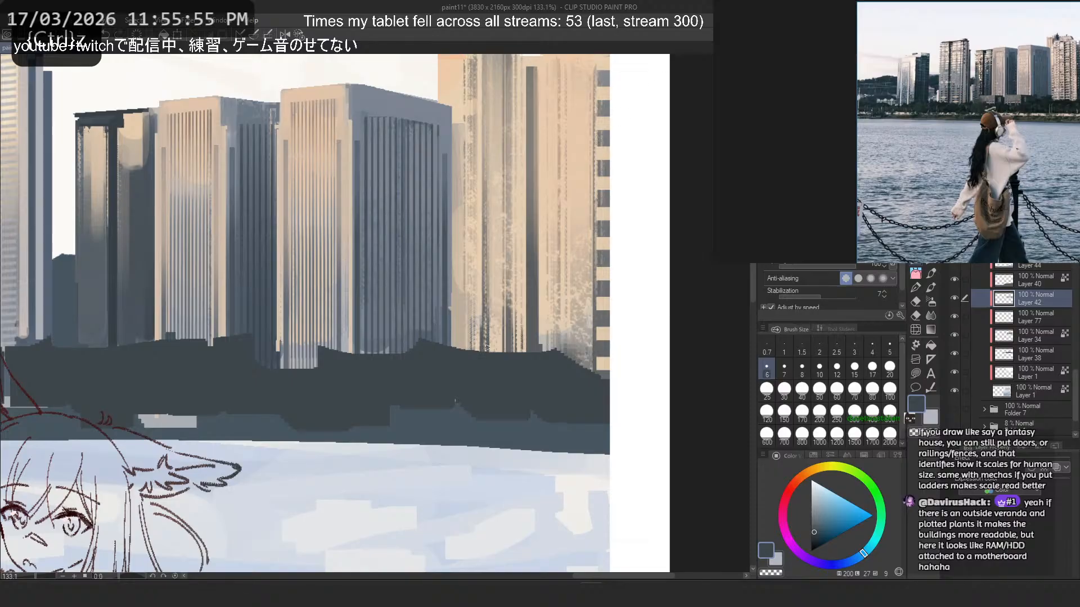
click(820, 410)
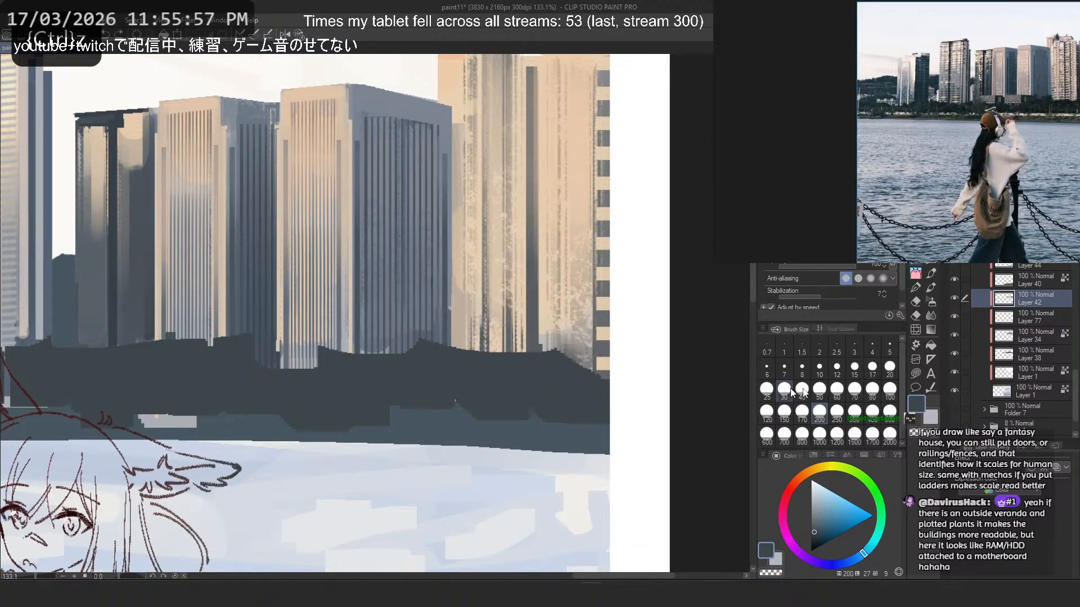
click(836, 390)
drag(488, 315, 532, 344)
key(ctrl+z)
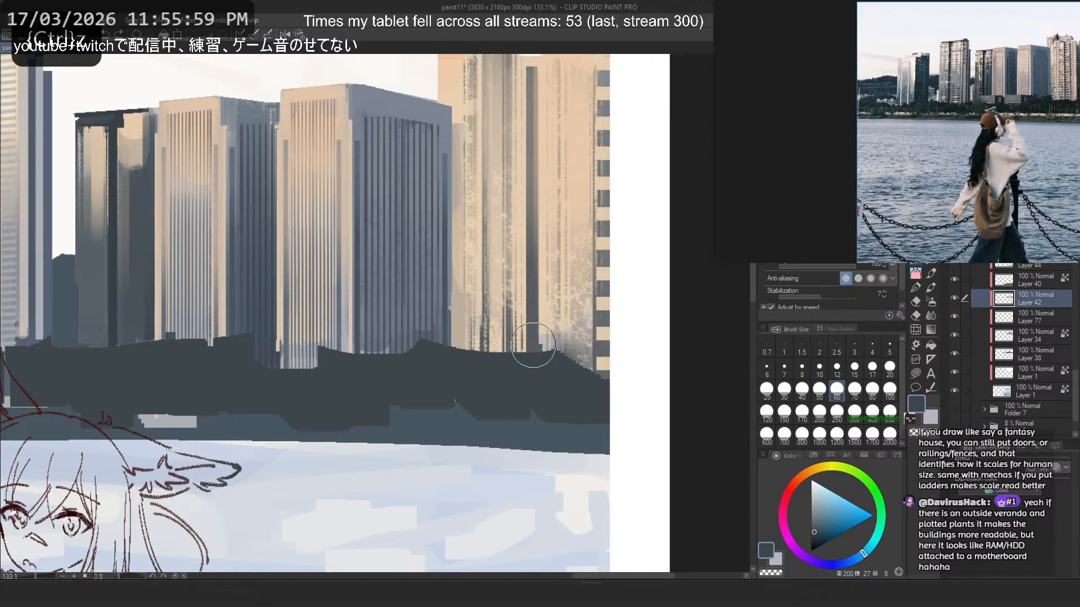
- Browse the pen and brush presets for one suited to shaping the treeline
click(805, 112)
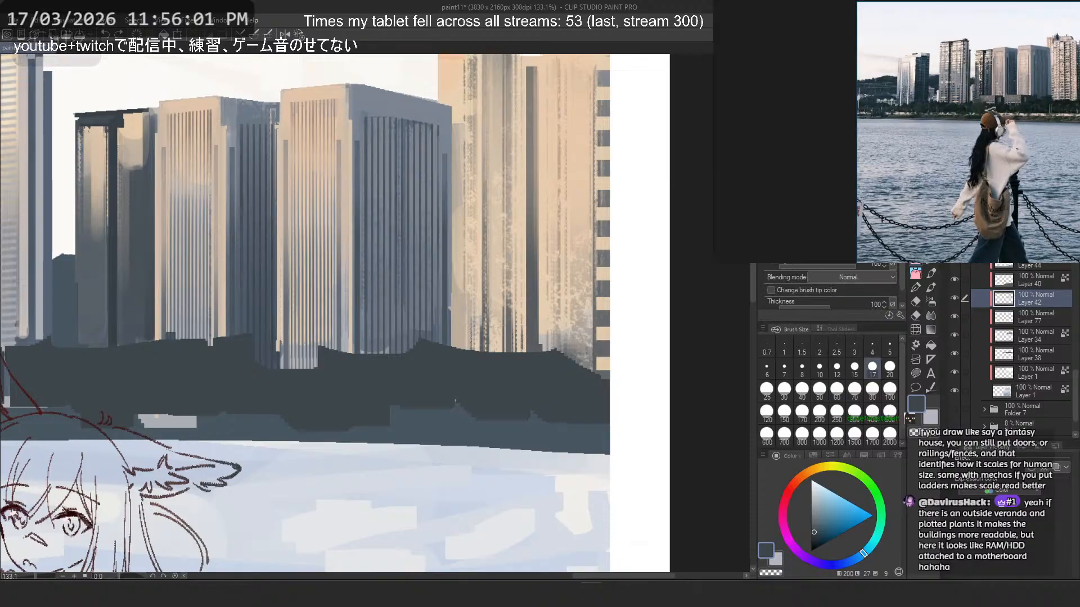
key(p)
key(e)
key(p)
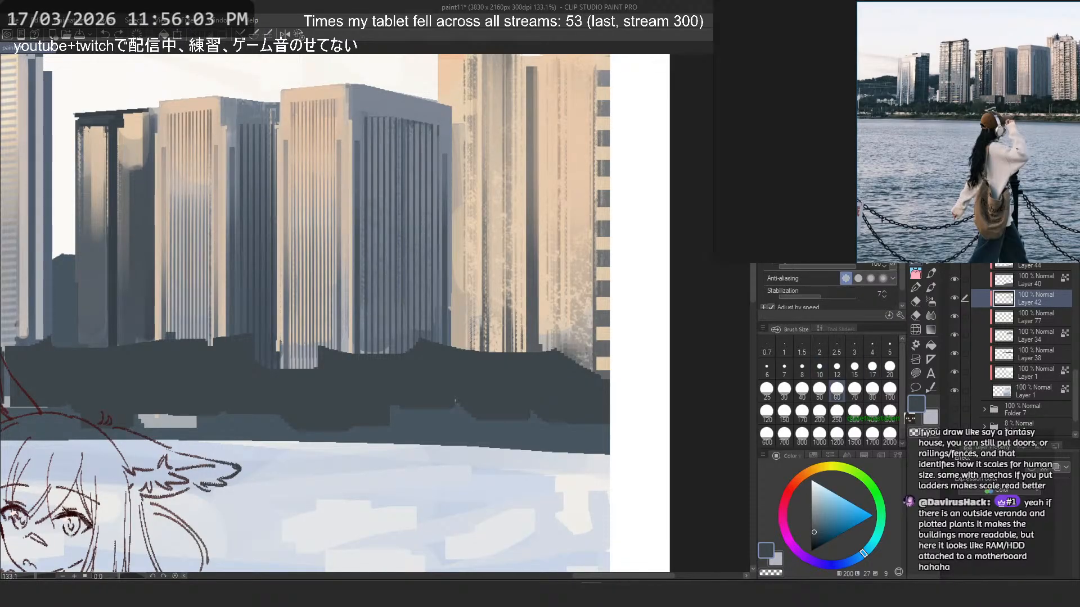
click(930, 263)
click(919, 273)
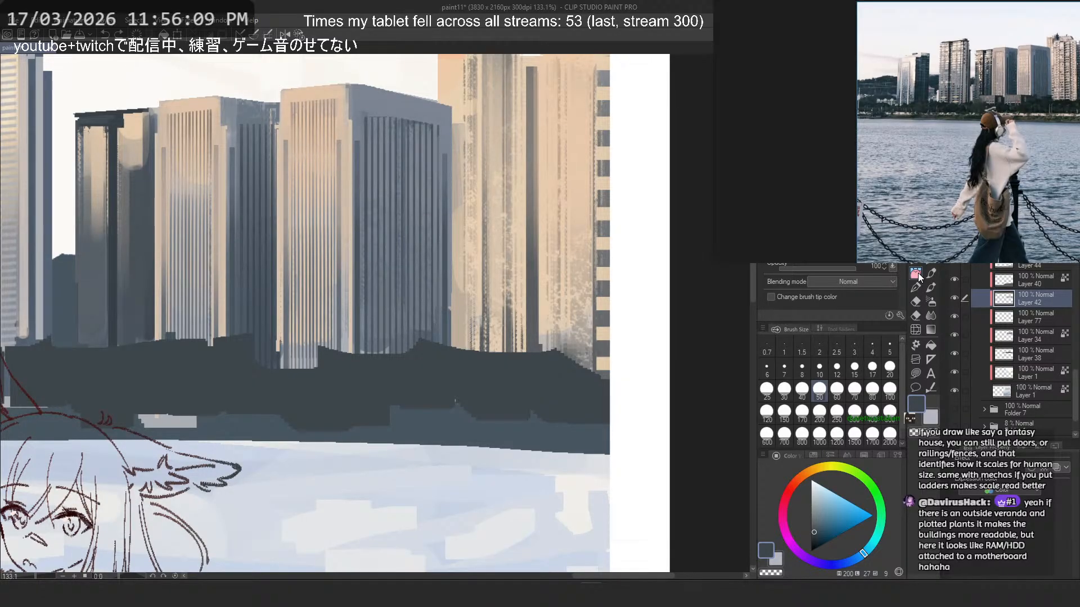
click(916, 252)
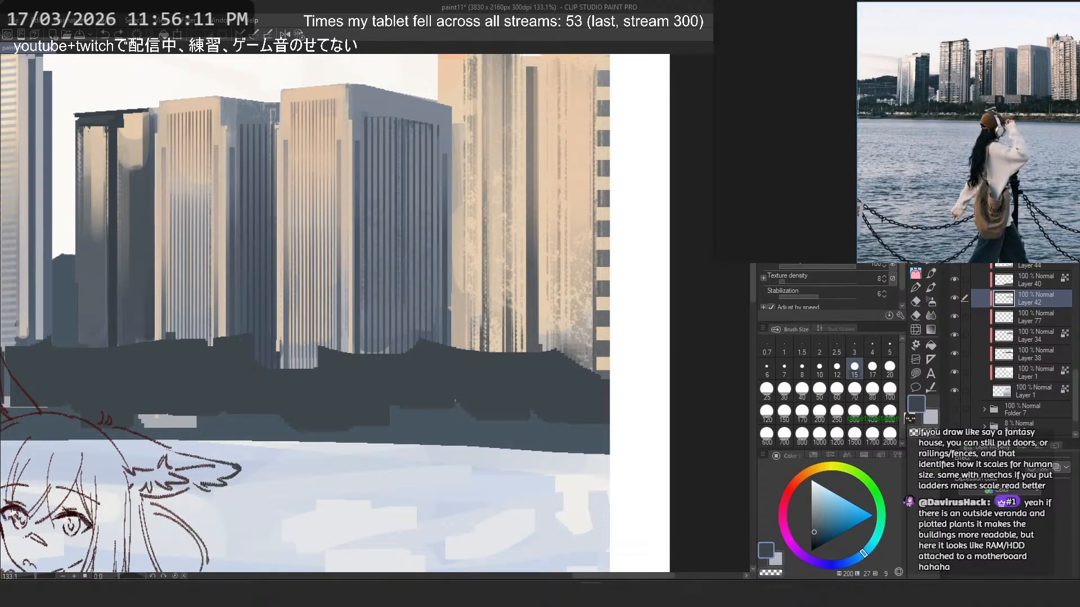
click(934, 267)
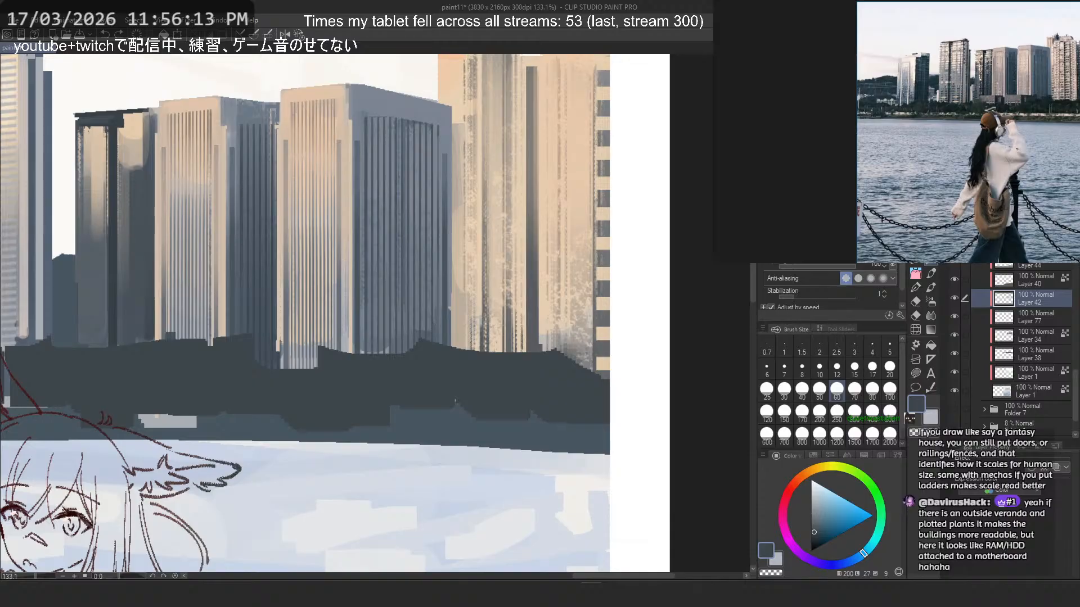
key(period)
key(period)
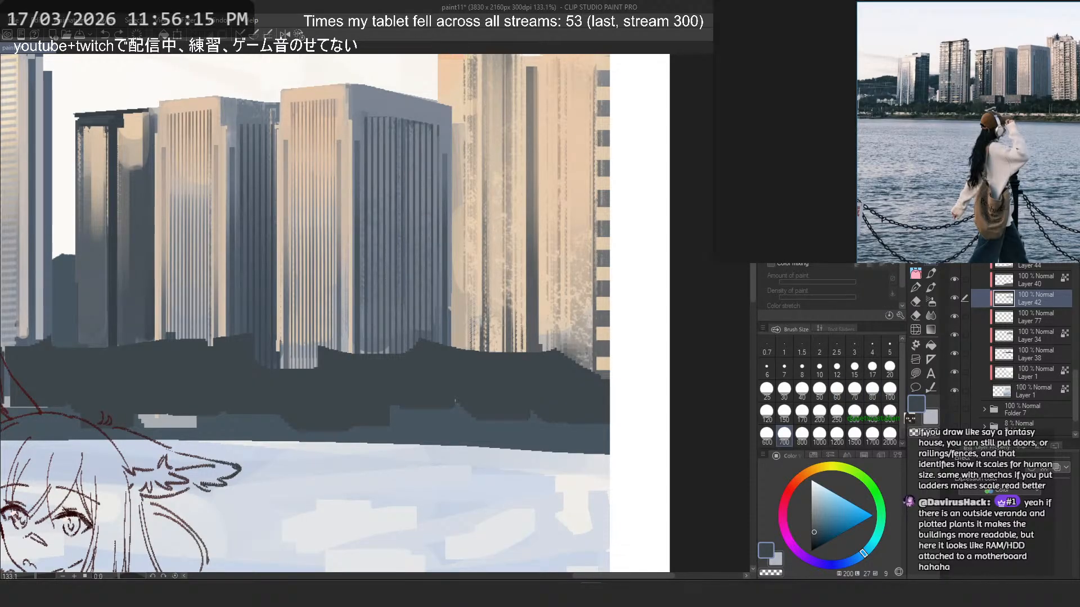
key(period)
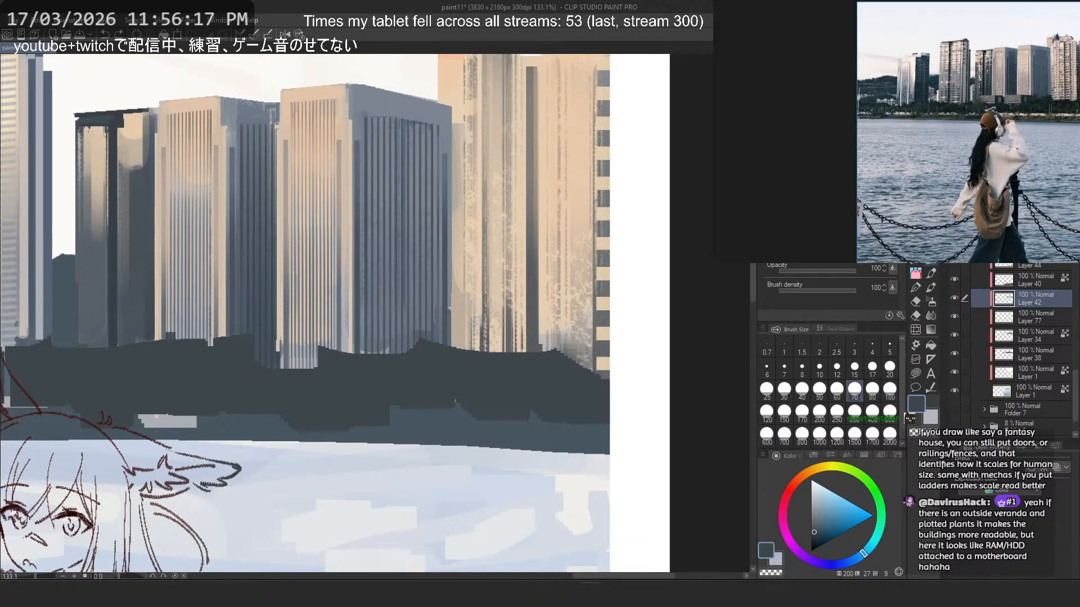
key(period)
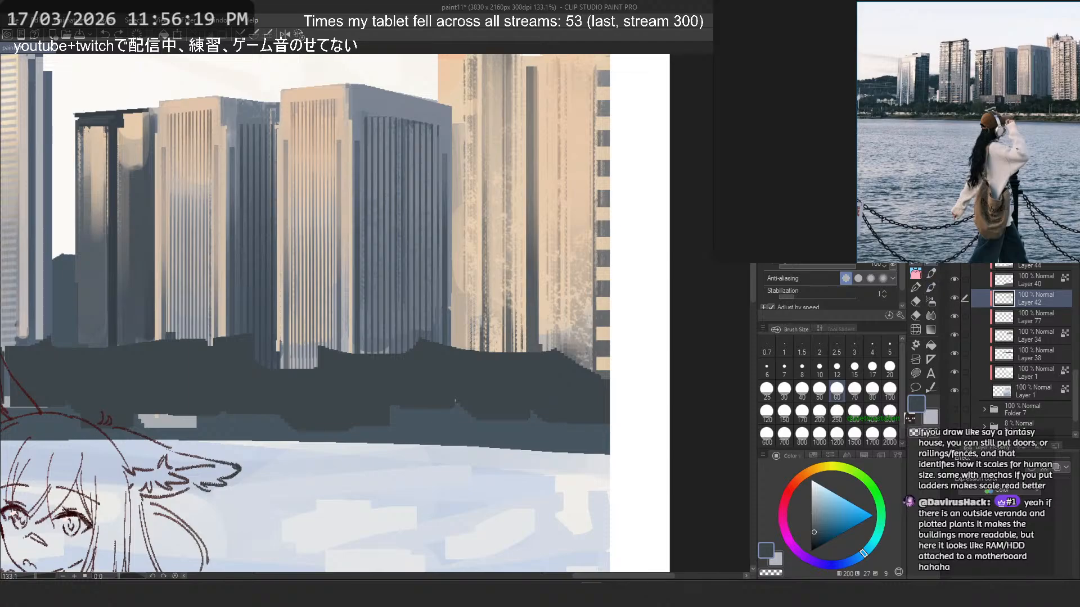
key(period)
key(period)
key(period)
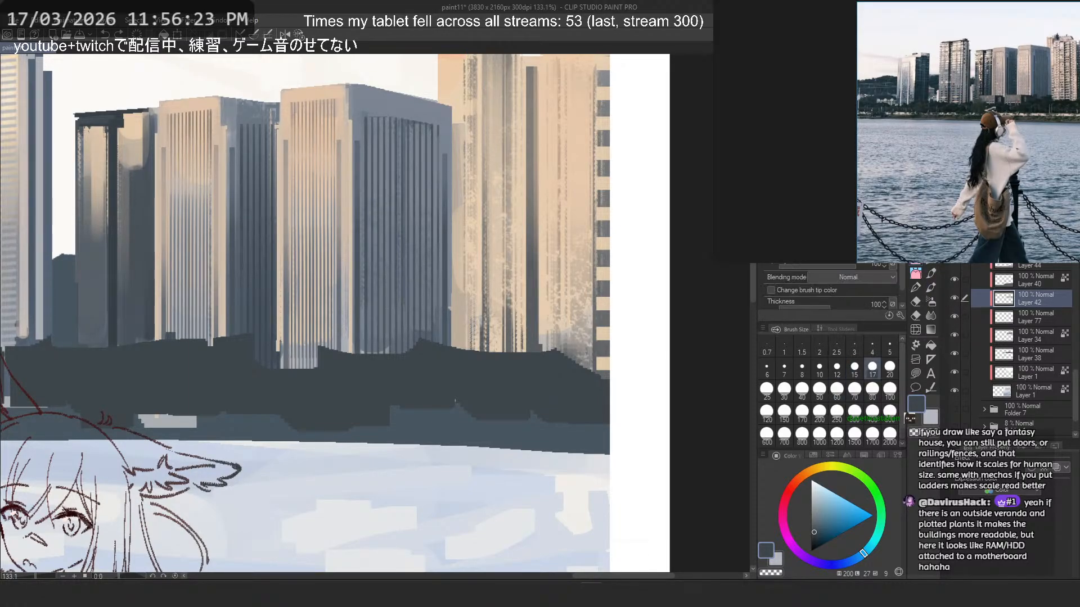
key(period)
- Duplicate the square pen as square_gpen 2 and turn on Ribbon in its stroke settings
click(877, 115)
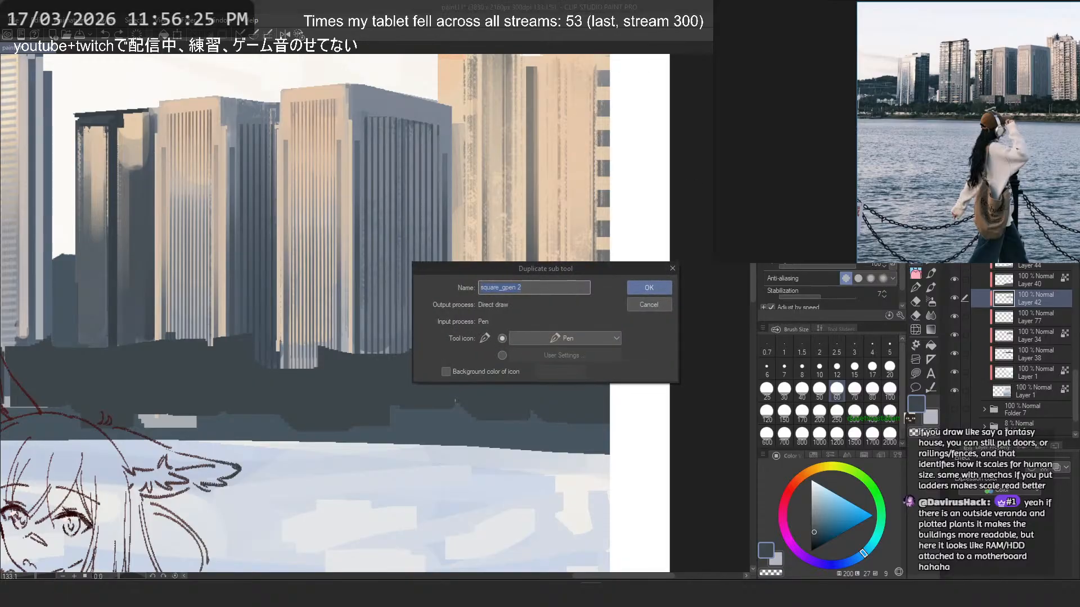
click(649, 289)
right_click(872, 108)
click(854, 112)
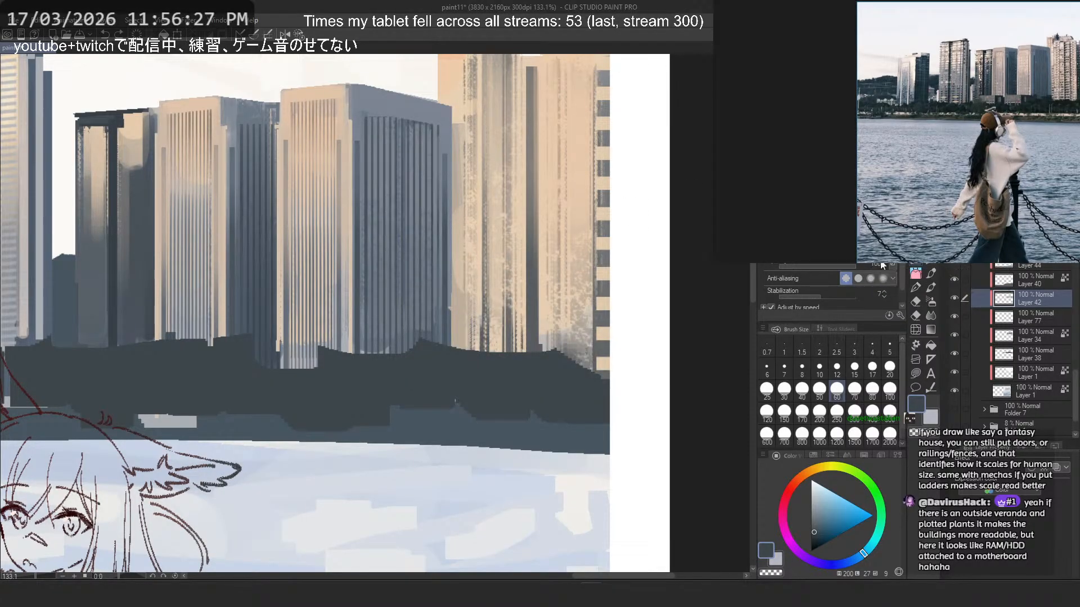
click(899, 316)
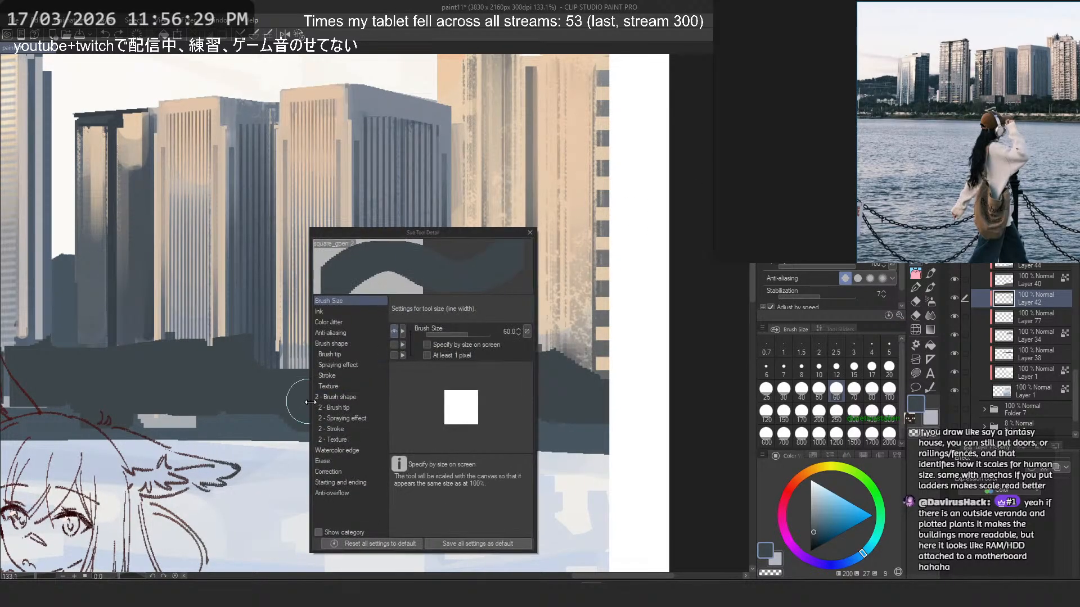
click(344, 376)
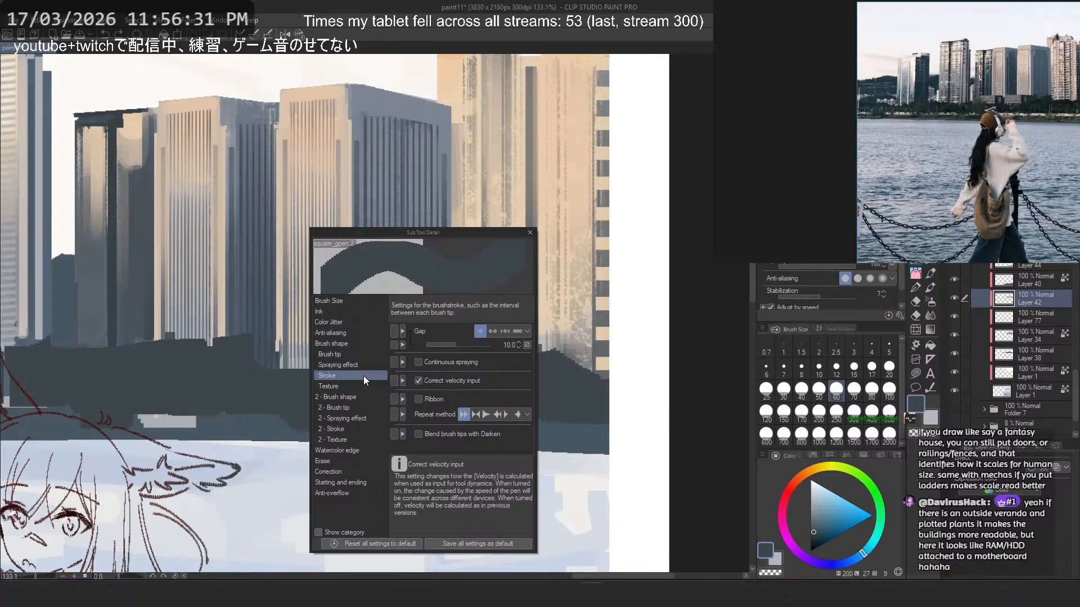
click(529, 232)
- Try dark slate strokes with the duplicated square pen on the treeline below the cream tower
mouse_move(508, 302)
mouse_down()
mouse_move(532, 356)
mouse_move(494, 361)
mouse_up()
key(ctrl+z)
drag(436, 319, 373, 311)
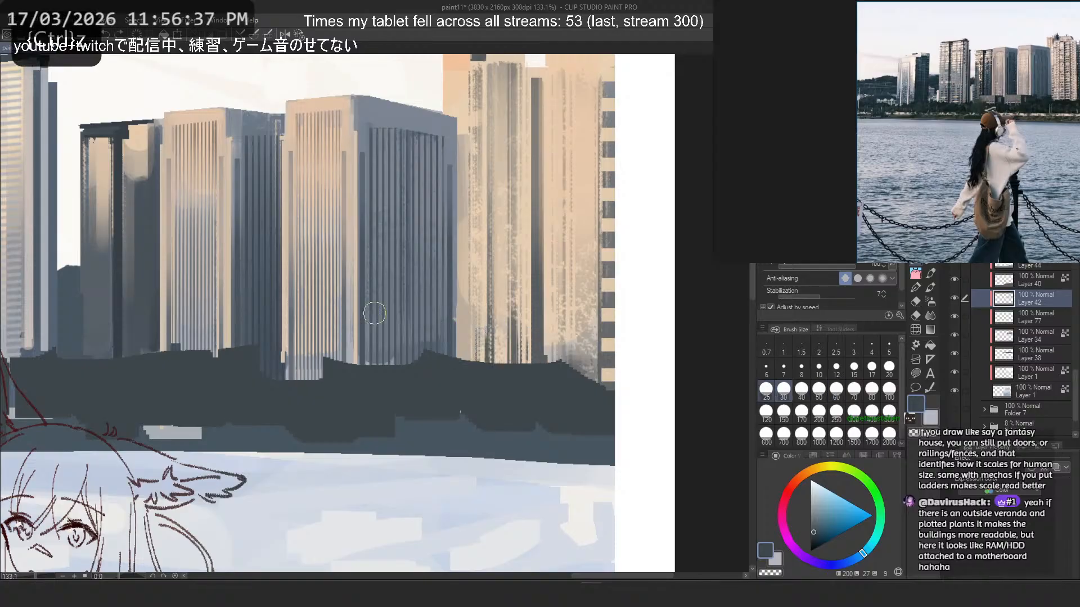
mouse_move(518, 362)
mouse_down()
mouse_move(581, 367)
mouse_move(596, 383)
mouse_move(562, 368)
mouse_move(598, 386)
mouse_move(525, 362)
mouse_move(548, 362)
mouse_up()
key(ctrl+z)
key(ctrl+z)
- Paint bumpy dark slate treetops at size 30 below the cream and widest towers, carving with transparent colour and undoing the last strokes
mouse_move(563, 372)
mouse_down()
mouse_move(580, 390)
mouse_move(483, 366)
mouse_move(499, 361)
mouse_move(421, 363)
mouse_move(429, 347)
mouse_move(397, 366)
mouse_move(437, 375)
mouse_move(395, 373)
mouse_move(379, 388)
mouse_move(397, 374)
mouse_up()
key(c)
key(c)
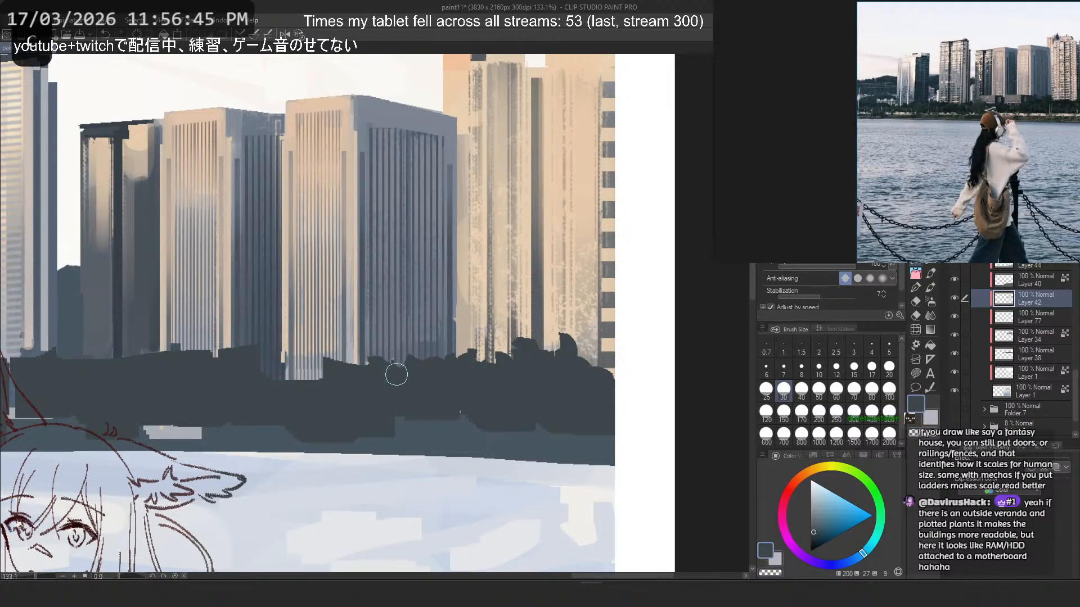
mouse_move(344, 395)
mouse_down()
mouse_move(311, 388)
mouse_move(335, 340)
mouse_move(334, 355)
mouse_move(277, 365)
mouse_move(271, 330)
mouse_move(311, 396)
mouse_up()
key(c)
key(c)
mouse_move(385, 370)
mouse_down()
mouse_move(422, 374)
mouse_move(398, 341)
mouse_move(454, 370)
mouse_move(404, 372)
mouse_move(502, 376)
mouse_move(468, 352)
mouse_move(489, 374)
mouse_up()
key(ctrl+z)
key(ctrl+z)
key(ctrl+z)
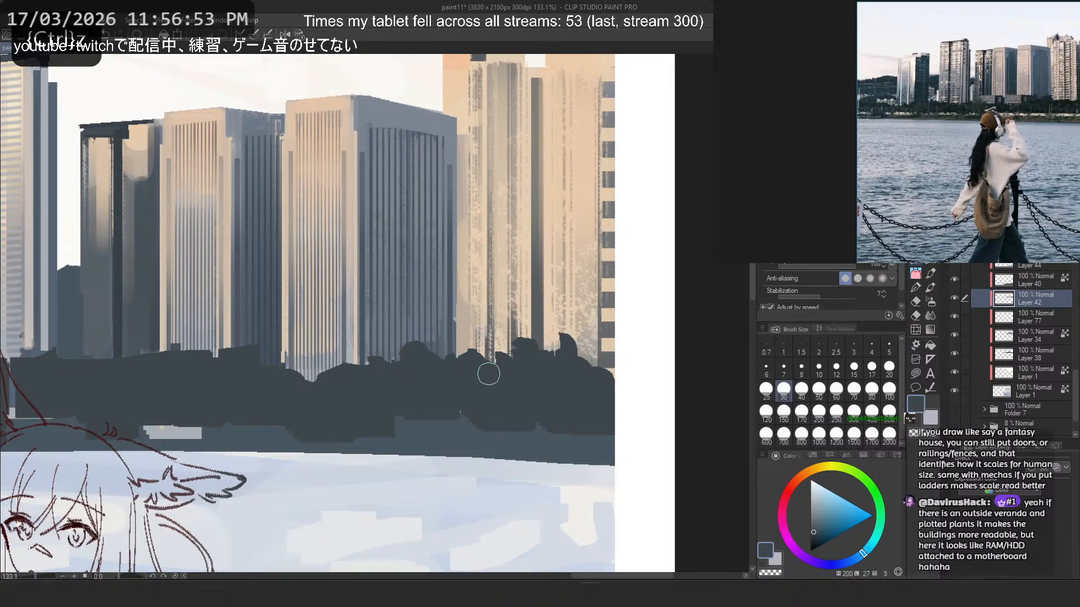
- Raise a rounded dark slate treetop at size 30 below the outer corner of the widest tower
drag(420, 415, 661, 463)
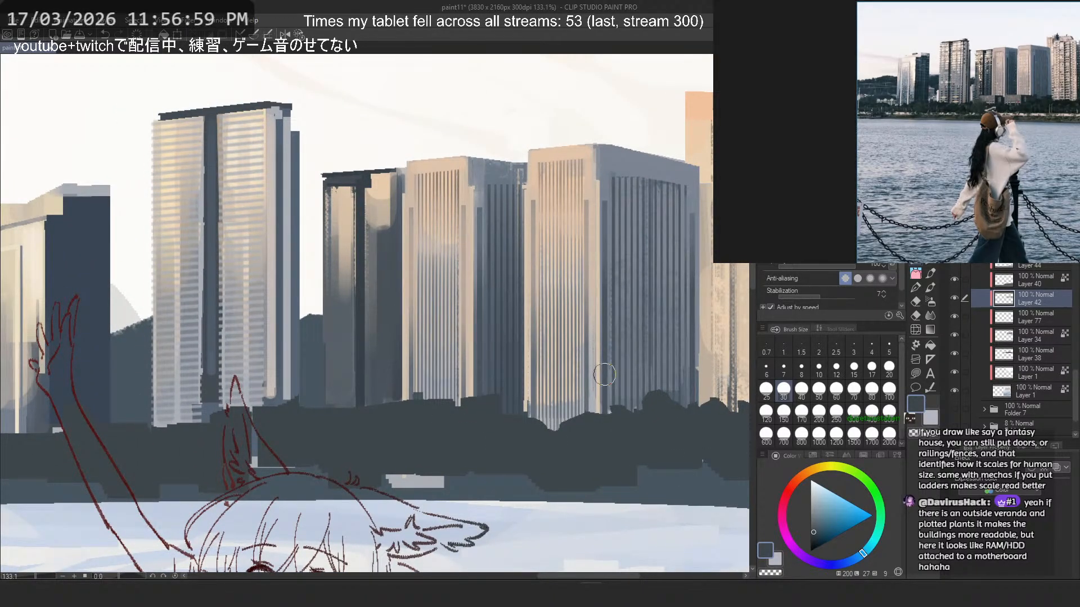
mouse_move(674, 402)
mouse_down()
mouse_move(679, 364)
mouse_move(662, 380)
mouse_move(653, 349)
mouse_move(672, 382)
mouse_move(649, 378)
mouse_up()
key(c)
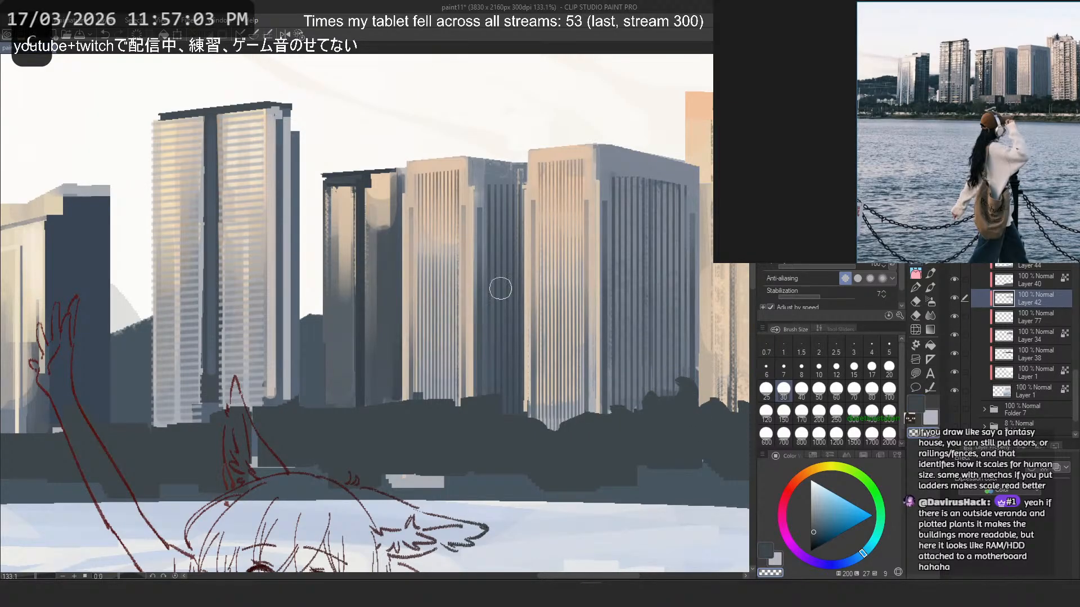
key(ctrl+z)
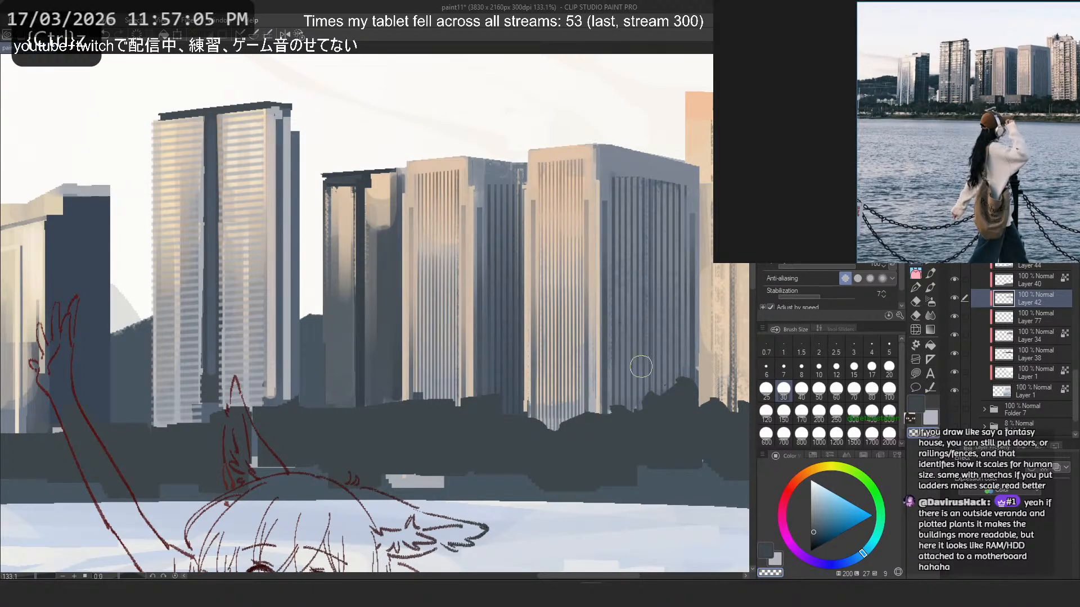
key(c)
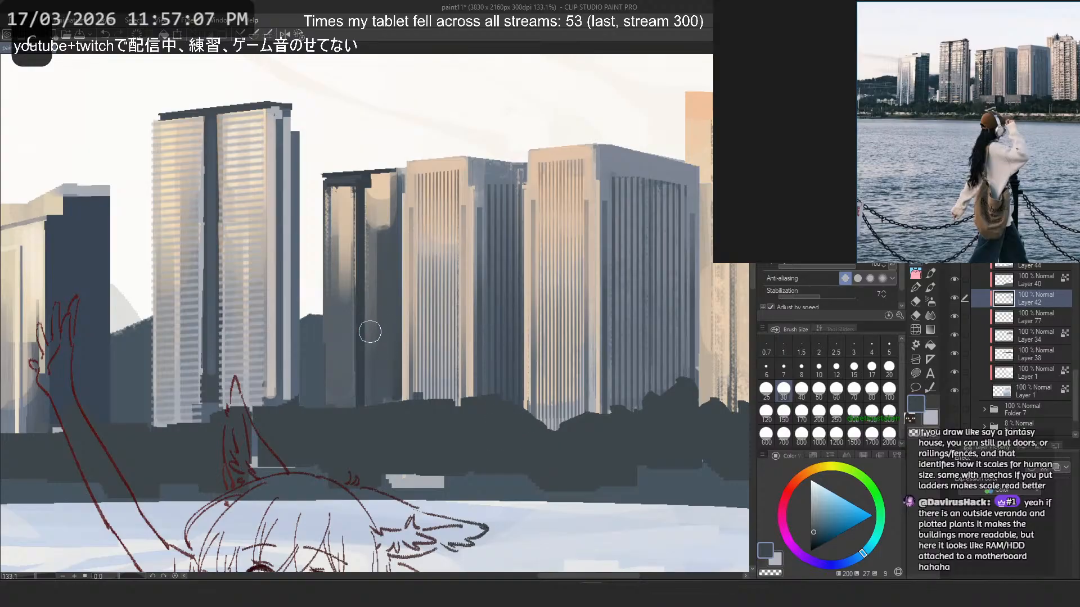
key(ctrl+z)
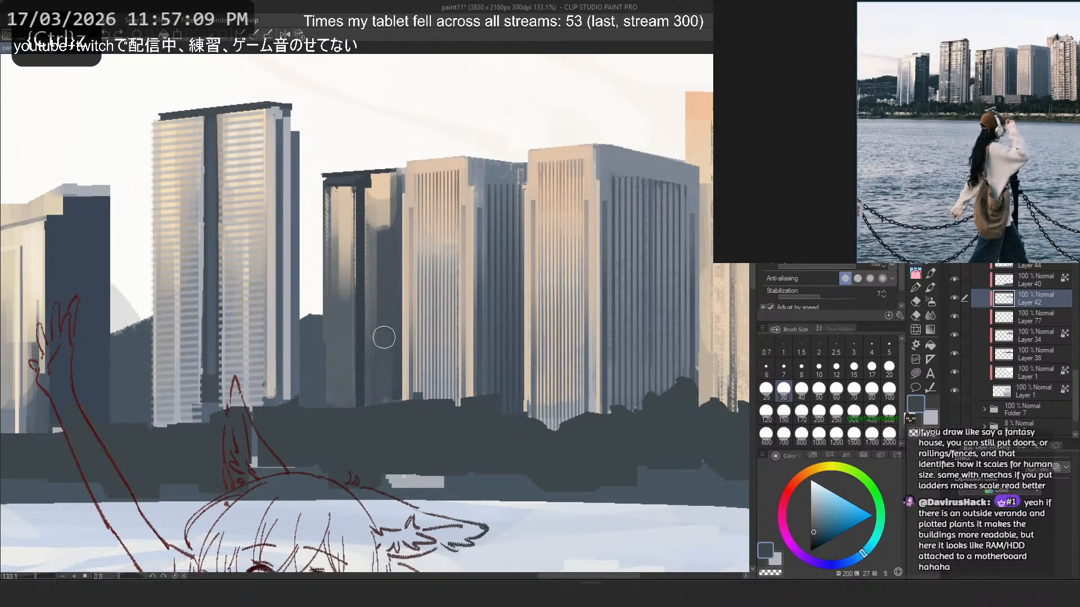
key(c)
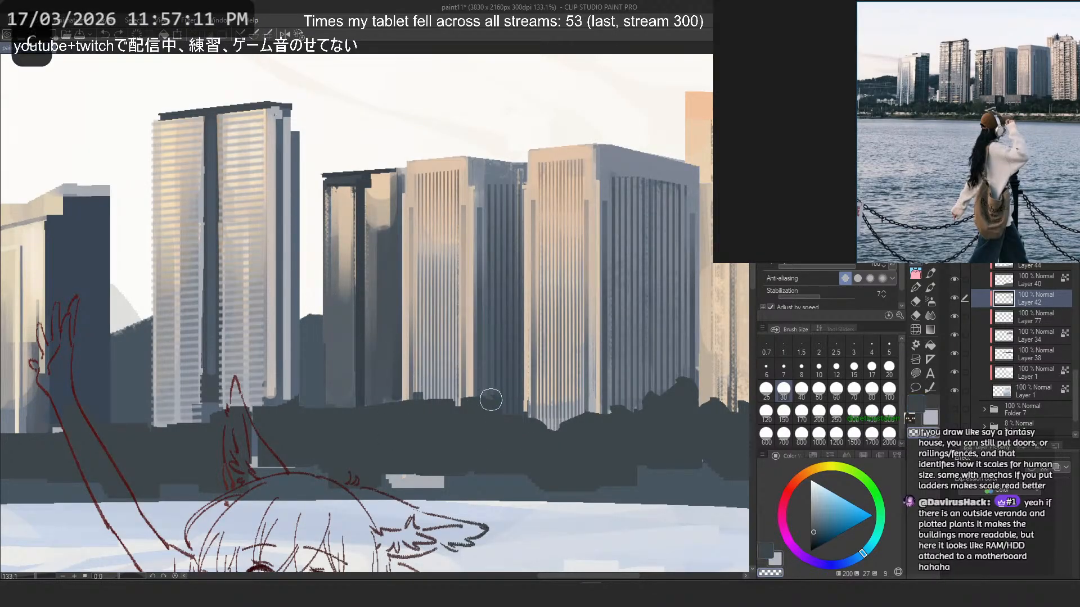
- Break up the flat treeline below the narrower ribbed tower with painted bumps and transparent cuts at size 30
mouse_move(491, 400)
mouse_down()
mouse_move(446, 393)
mouse_move(413, 409)
mouse_move(464, 396)
mouse_move(448, 408)
mouse_move(453, 424)
mouse_move(489, 408)
mouse_move(430, 381)
mouse_move(439, 410)
mouse_up()
key(c)
key(c)
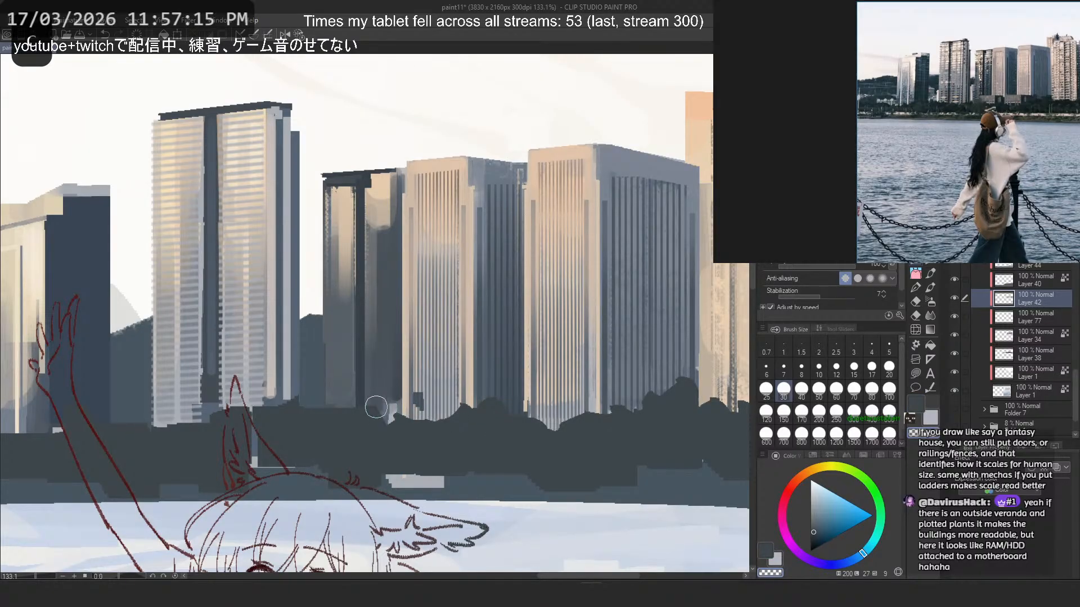
scroll(427, 402, up, 4)
scroll(434, 401, down, 6)
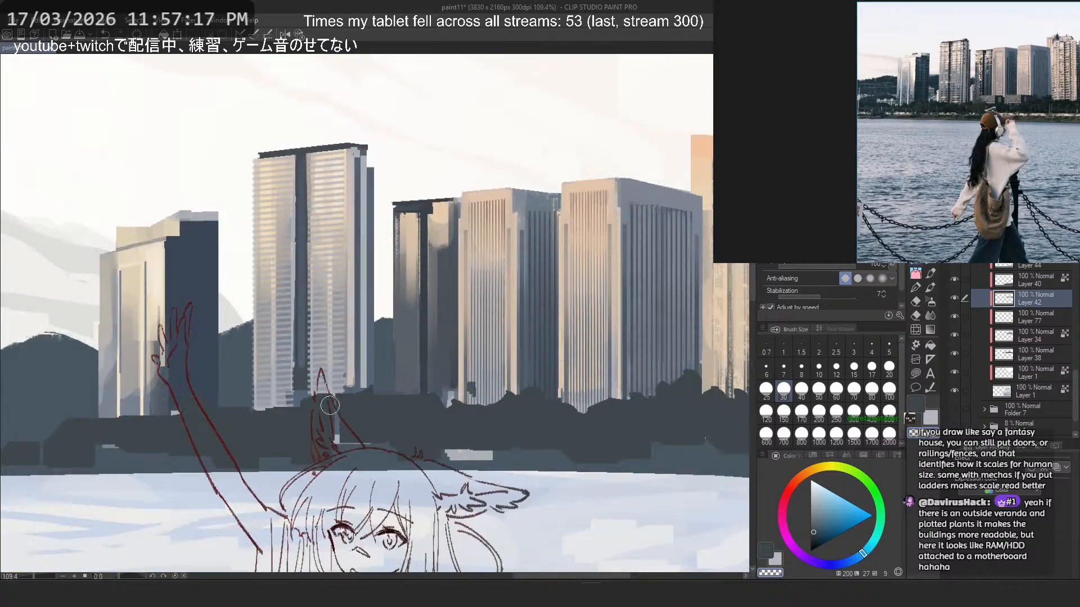
scroll(442, 401, up, 3)
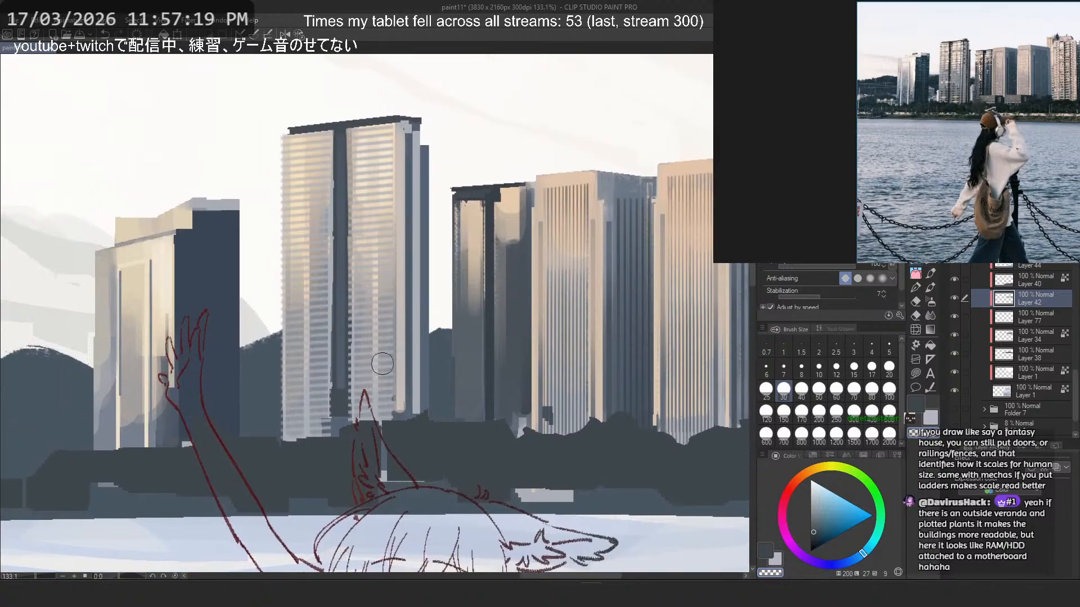
key(ctrl+z)
key(c)
mouse_move(509, 445)
mouse_down()
mouse_move(497, 392)
mouse_move(506, 433)
mouse_move(536, 459)
mouse_up()
key(ctrl+z)
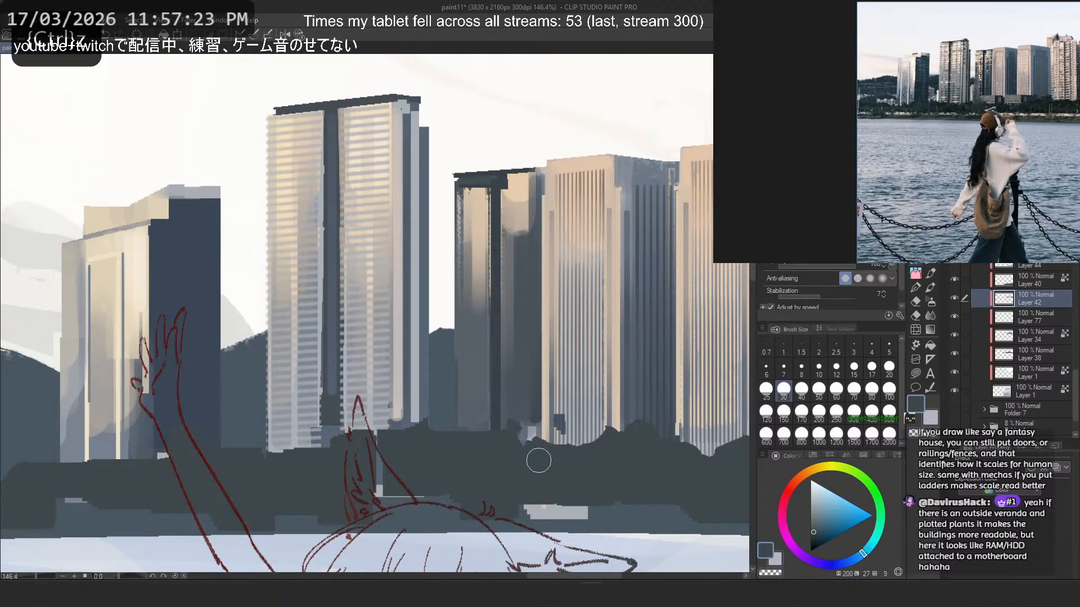
- Shape jagged treetops below the dark tower and cover the pale strip beside the girl's raised ear with dark slate
key(c)
mouse_move(477, 423)
mouse_down()
mouse_move(467, 376)
mouse_move(477, 437)
mouse_move(463, 456)
mouse_up()
key(c)
key(ctrl+z)
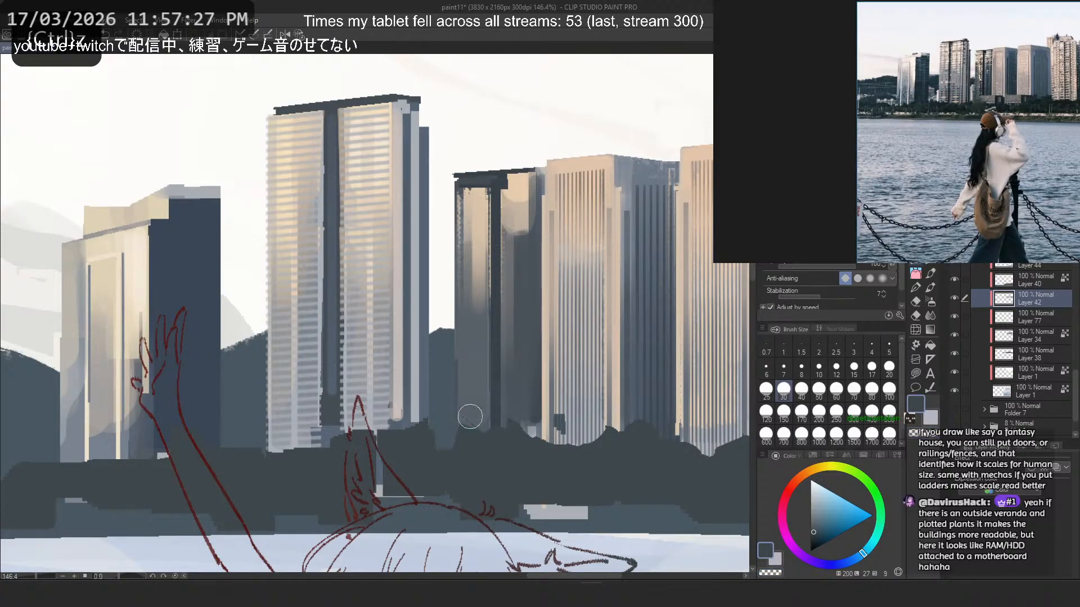
mouse_move(470, 416)
mouse_down()
mouse_move(452, 365)
mouse_move(454, 411)
mouse_move(418, 444)
mouse_move(417, 434)
mouse_move(415, 450)
mouse_move(435, 462)
mouse_move(396, 445)
mouse_move(369, 402)
mouse_move(399, 431)
mouse_move(341, 430)
mouse_move(370, 449)
mouse_move(380, 478)
mouse_move(365, 469)
mouse_move(298, 487)
mouse_move(384, 435)
mouse_move(370, 483)
mouse_up()
key(c)
key(c)
key(c)
key(c)
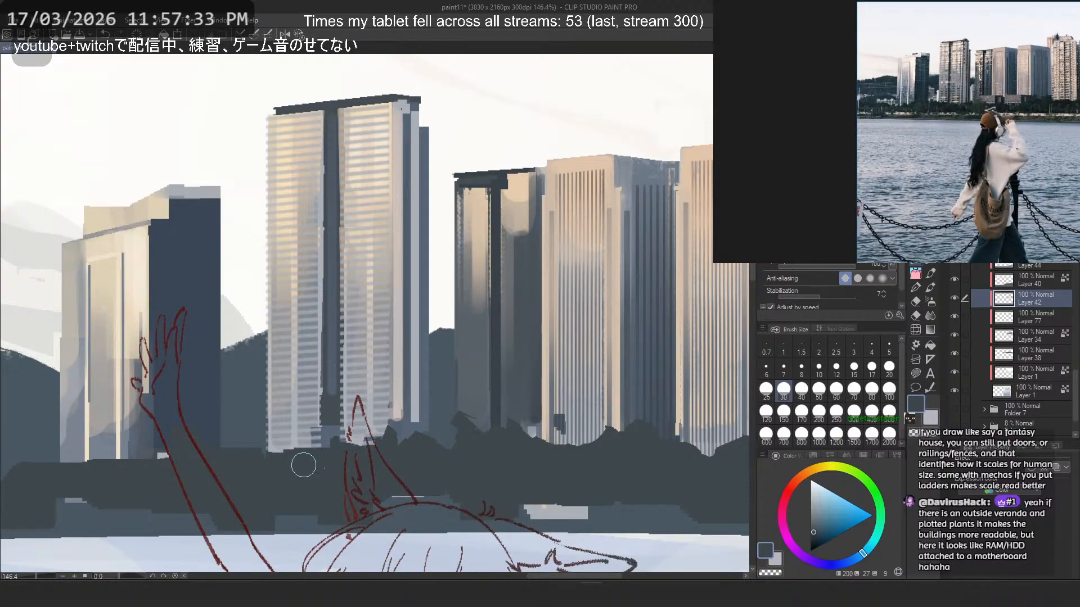
- Paint and carve bushy treetops along the shoreline from the hill to the base of the short beige tower
drag(301, 444, 543, 425)
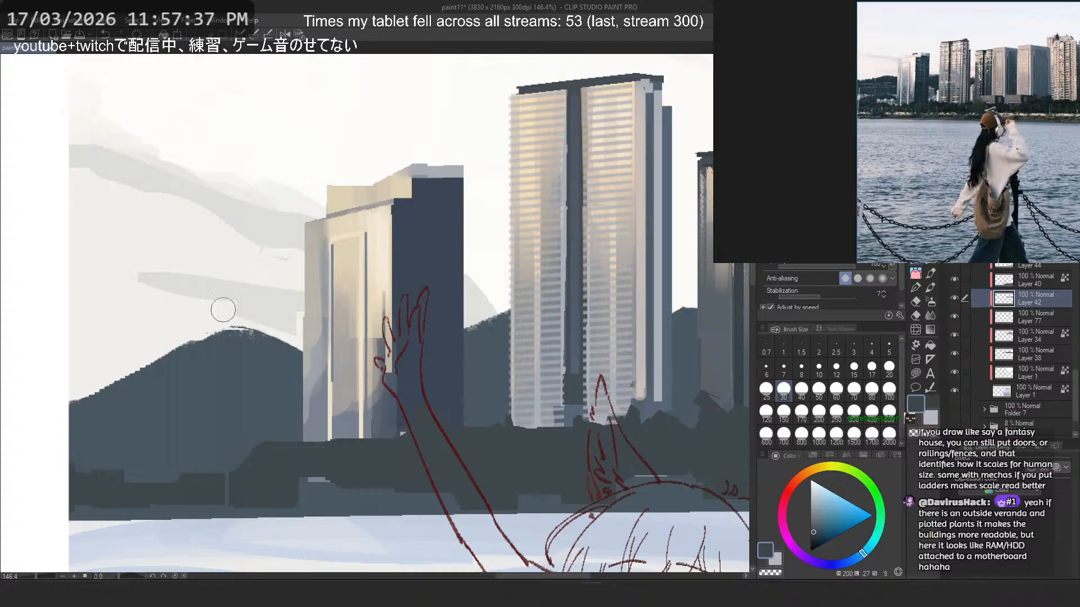
mouse_move(199, 424)
mouse_down()
mouse_move(231, 474)
mouse_move(240, 453)
mouse_move(209, 483)
mouse_move(229, 493)
mouse_move(162, 477)
mouse_move(210, 491)
mouse_move(160, 480)
mouse_move(113, 492)
mouse_move(78, 475)
mouse_move(66, 494)
mouse_move(313, 475)
mouse_up()
key(c)
mouse_move(277, 441)
mouse_down()
mouse_move(326, 462)
mouse_move(302, 447)
mouse_move(406, 432)
mouse_move(313, 443)
mouse_move(358, 454)
mouse_move(404, 429)
mouse_move(328, 473)
mouse_move(397, 461)
mouse_move(323, 472)
mouse_move(300, 458)
mouse_move(294, 407)
mouse_up()
key(c)
key(c)
key(c)
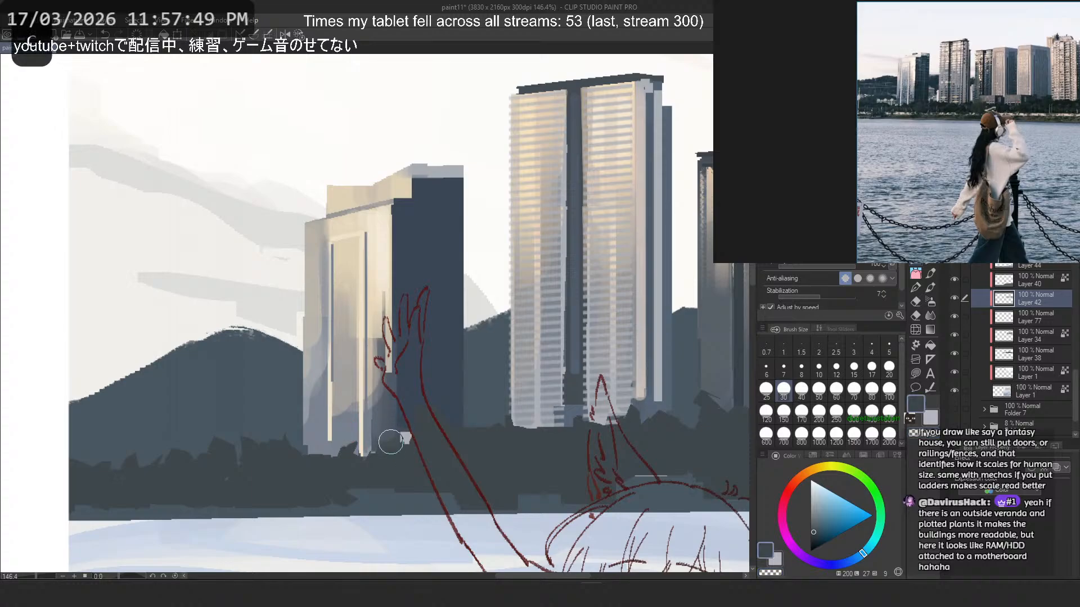
drag(392, 441, 419, 472)
- Review the reshaped treeline in the whole illustration and compare it with the shoreline in the reference photo
scroll(309, 273, down, 6)
scroll(434, 283, up, 2)
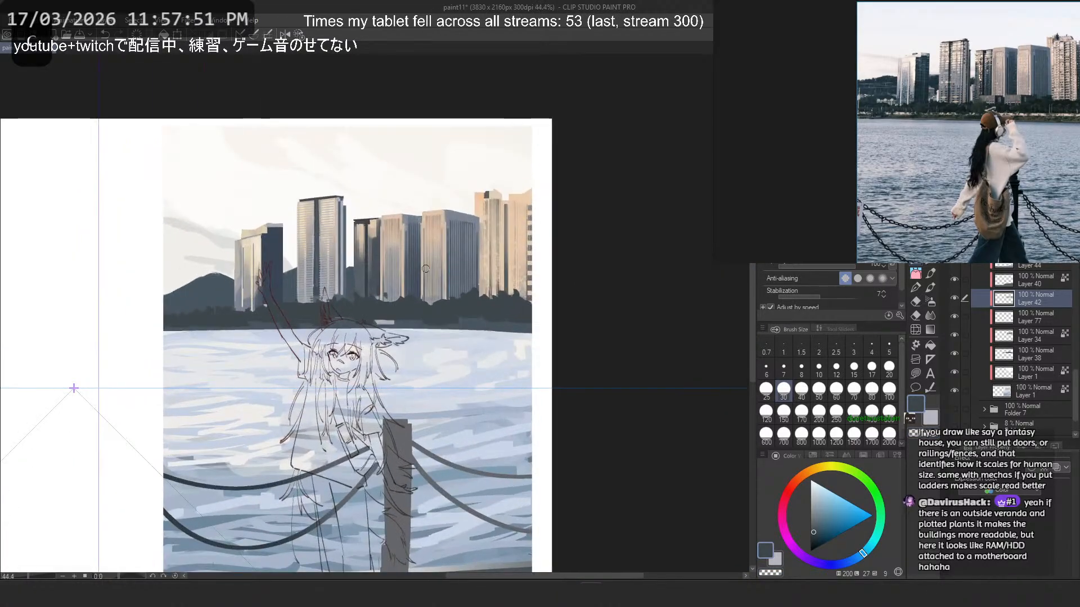
scroll(447, 267, down, 2)
scroll(451, 265, down, 1)
scroll(433, 270, up, 4)
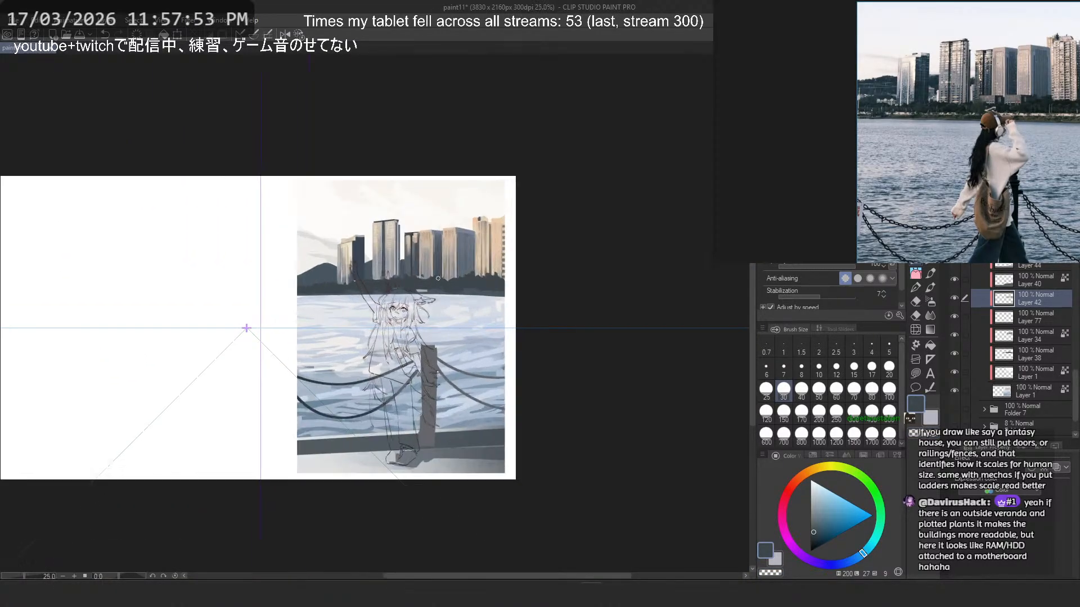
scroll(423, 273, up, 4)
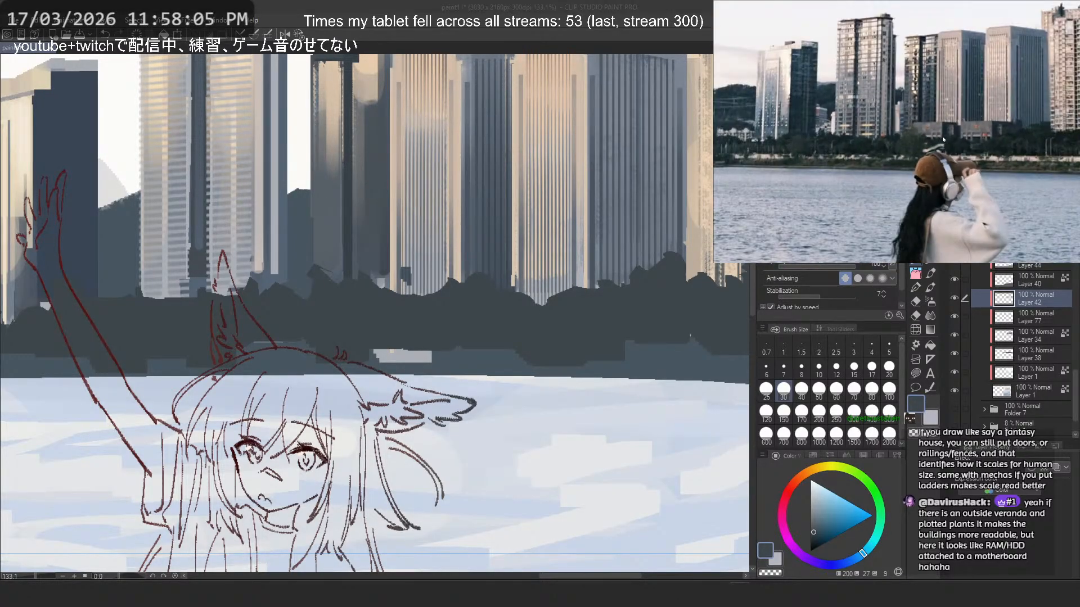
scroll(943, 139, down, 2)
scroll(477, 279, down, 5)
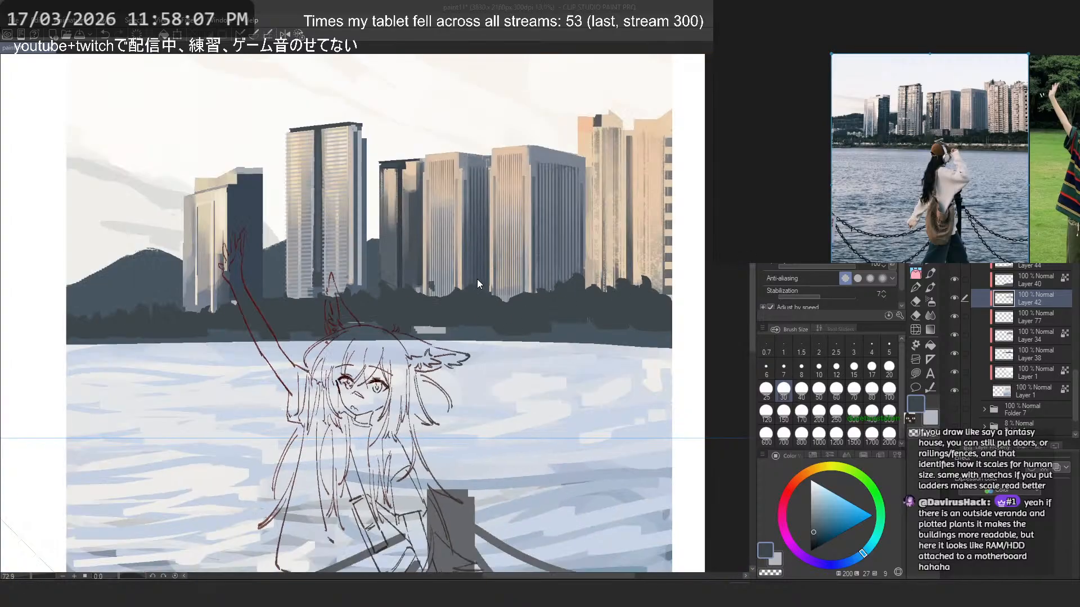
scroll(485, 224, down, 1)
scroll(477, 232, up, 4)
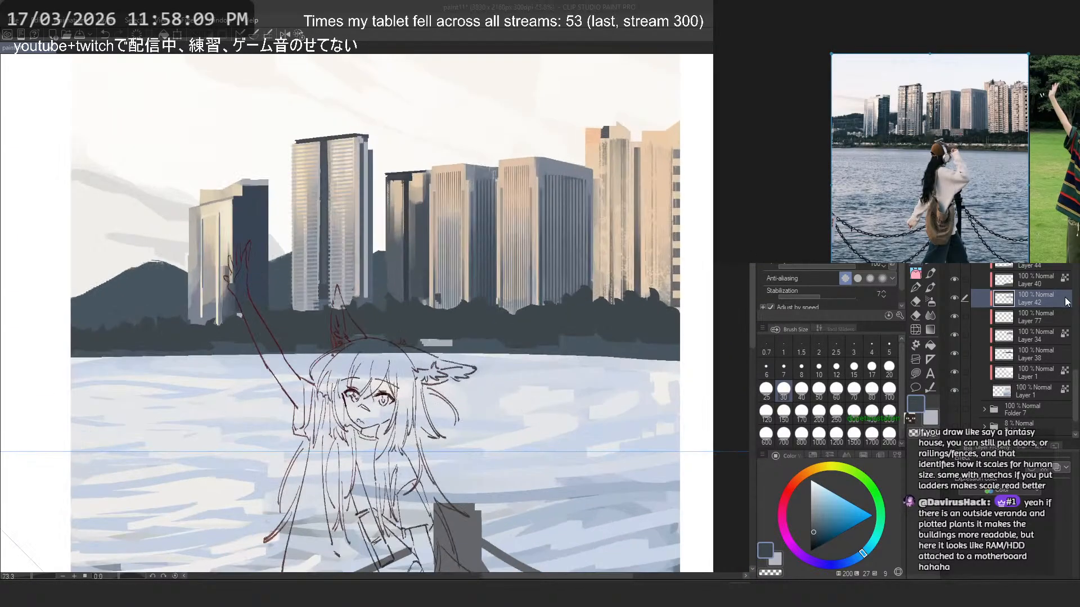
- Identify the treeline on Layer 42 and paint dark rounded treetops over the stray block at the dark tower's base
scroll(1050, 303, up, 1)
click(1026, 309)
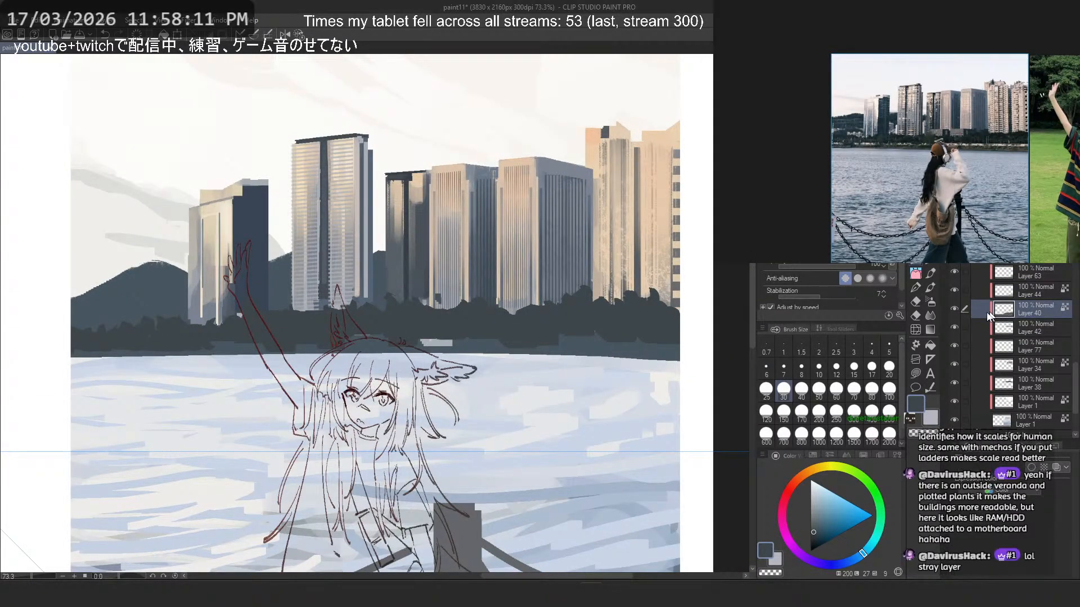
click(955, 327)
click(955, 327)
click(1024, 328)
scroll(543, 277, up, 5)
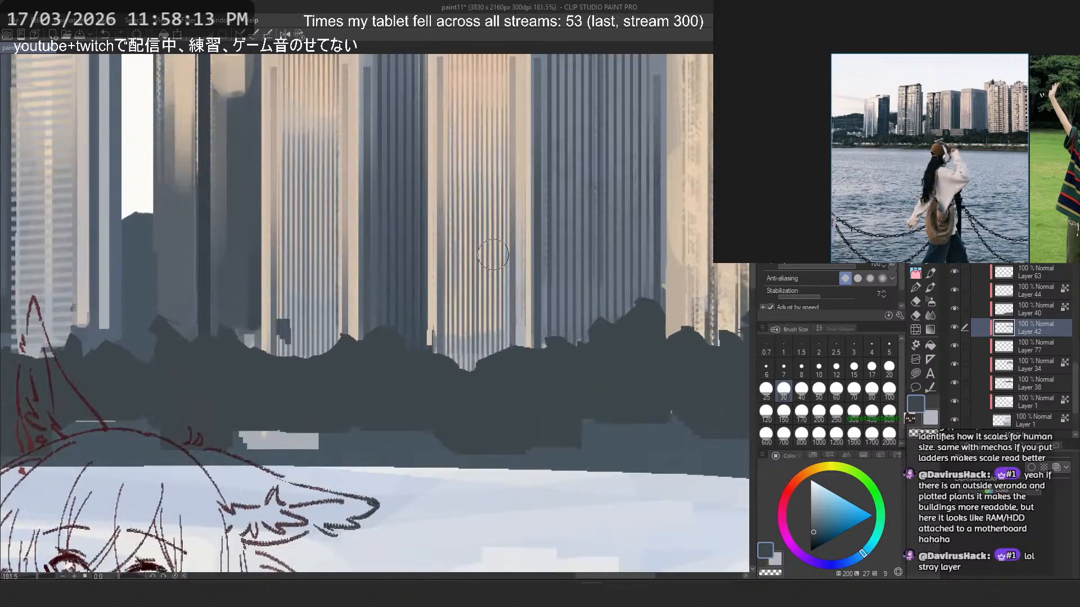
drag(284, 325, 325, 372)
key(ctrl+z)
drag(267, 345, 313, 369)
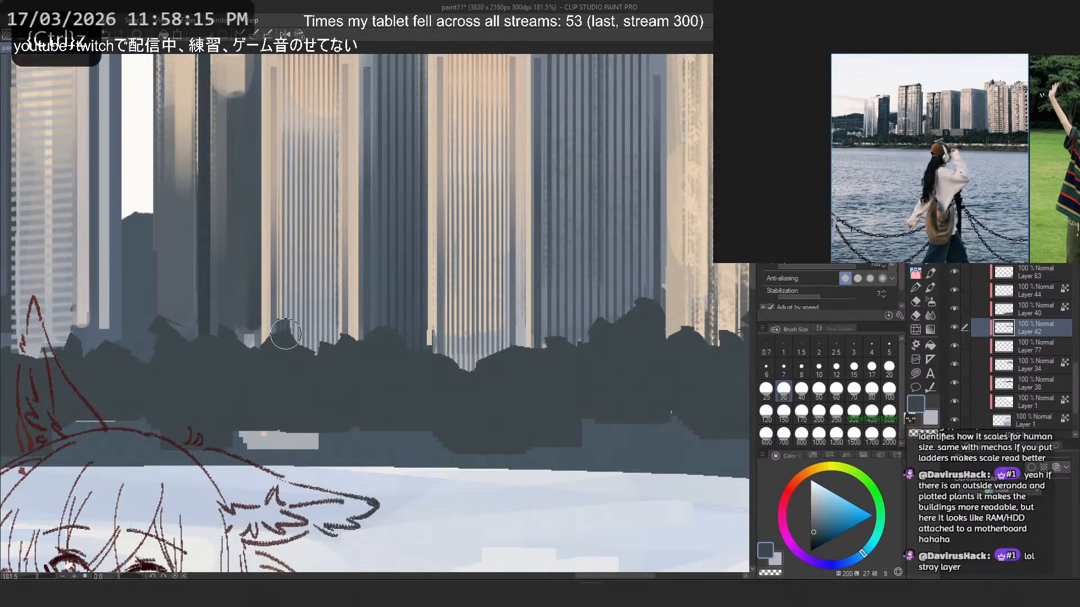
drag(284, 328, 307, 352)
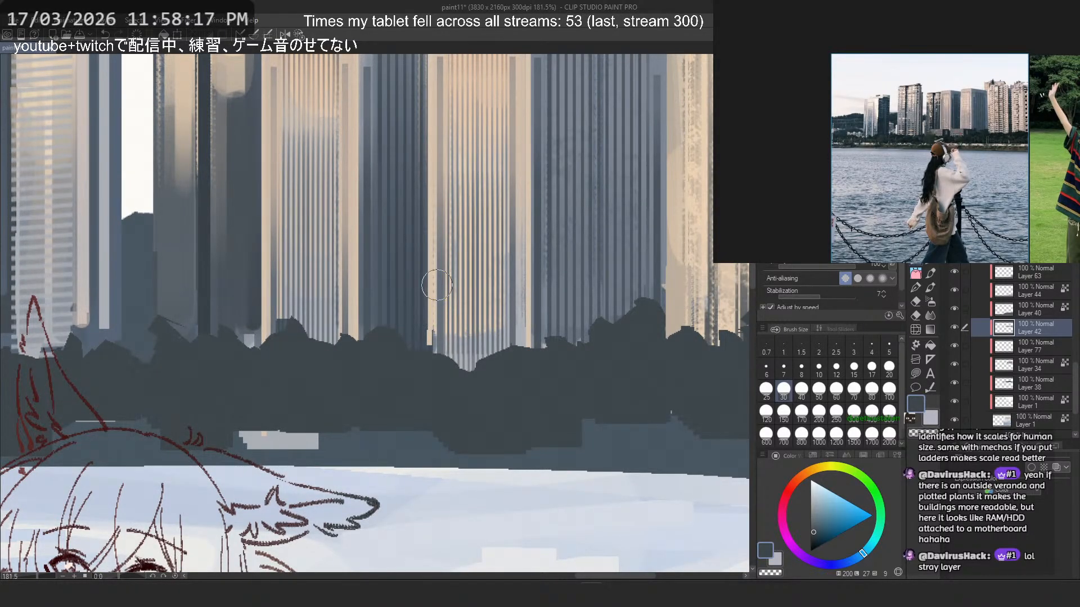
- Add a new layer above Layer 42 and pick a light peach colour for a shoreline strip
scroll(437, 233, down, 5)
scroll(437, 233, down, 5)
scroll(450, 275, up, 2)
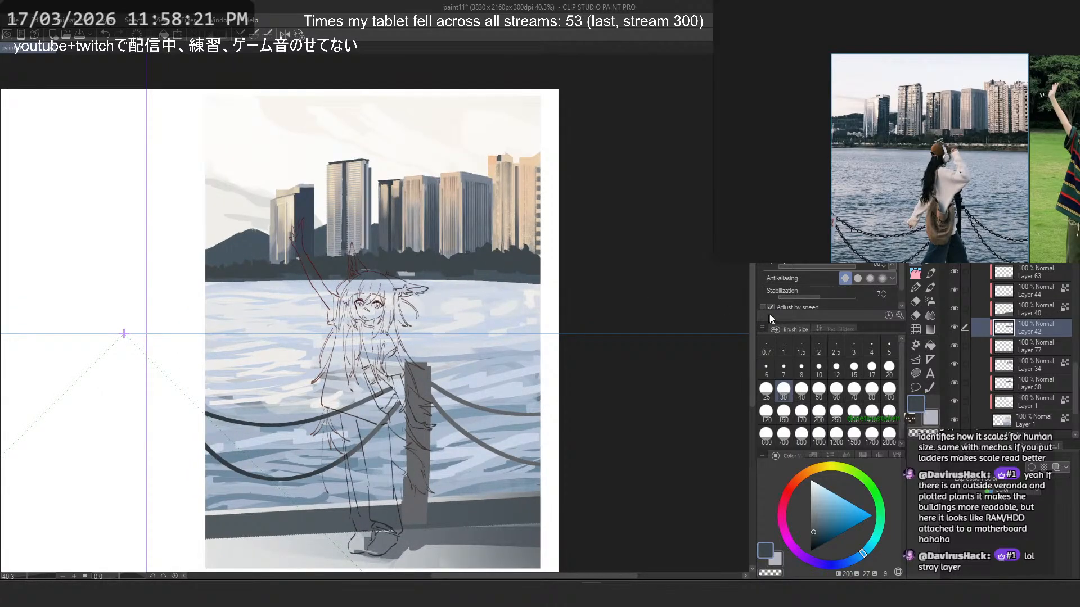
key(ctrl+shift+n)
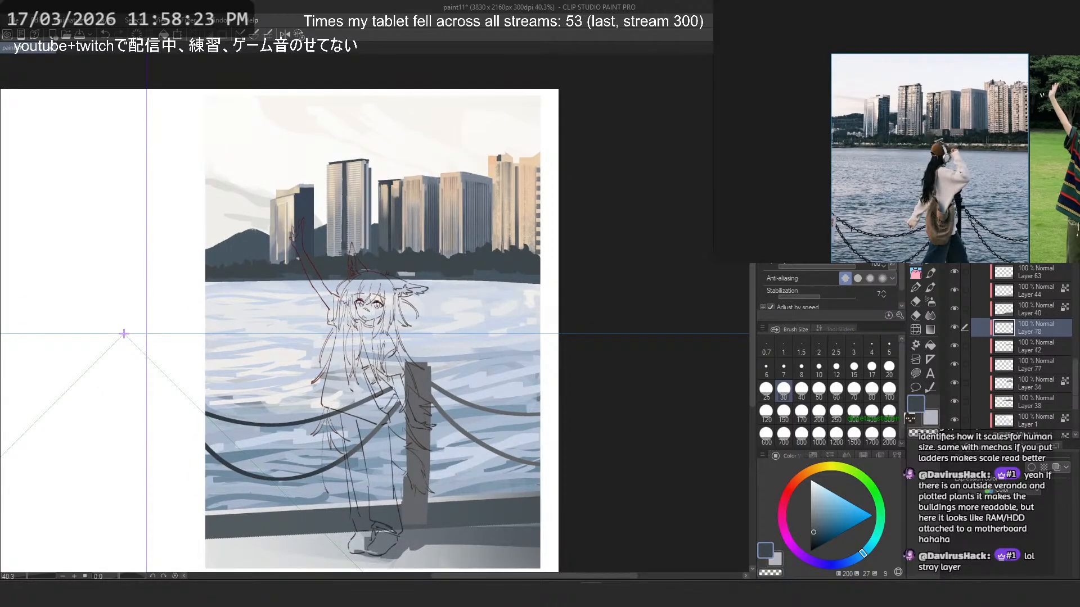
scroll(421, 287, up, 2)
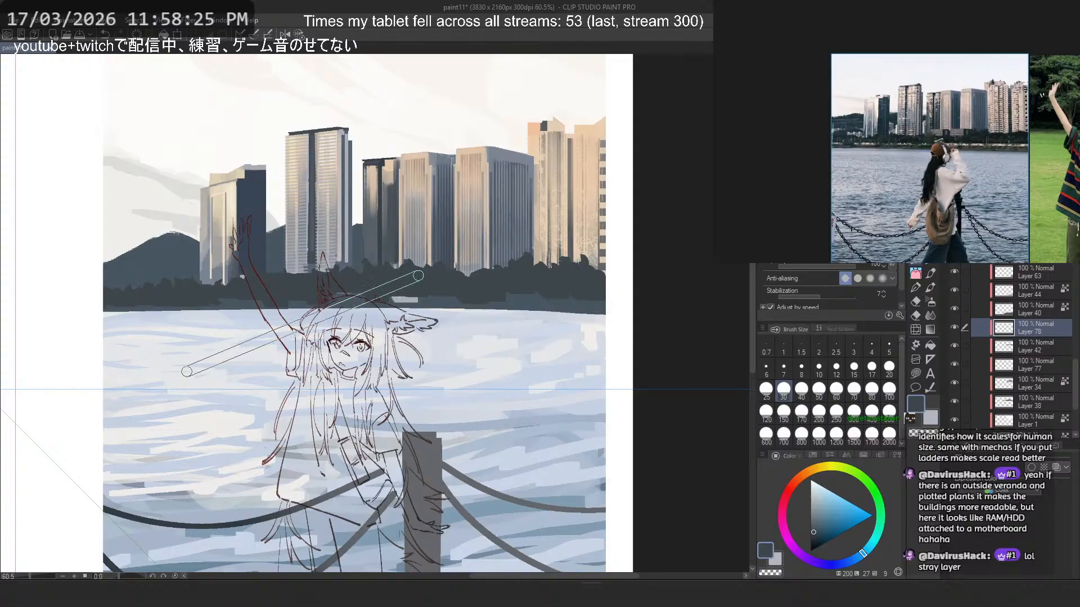
drag(186, 373, 181, 288)
alt+click(607, 293)
scroll(288, 289, up, 1)
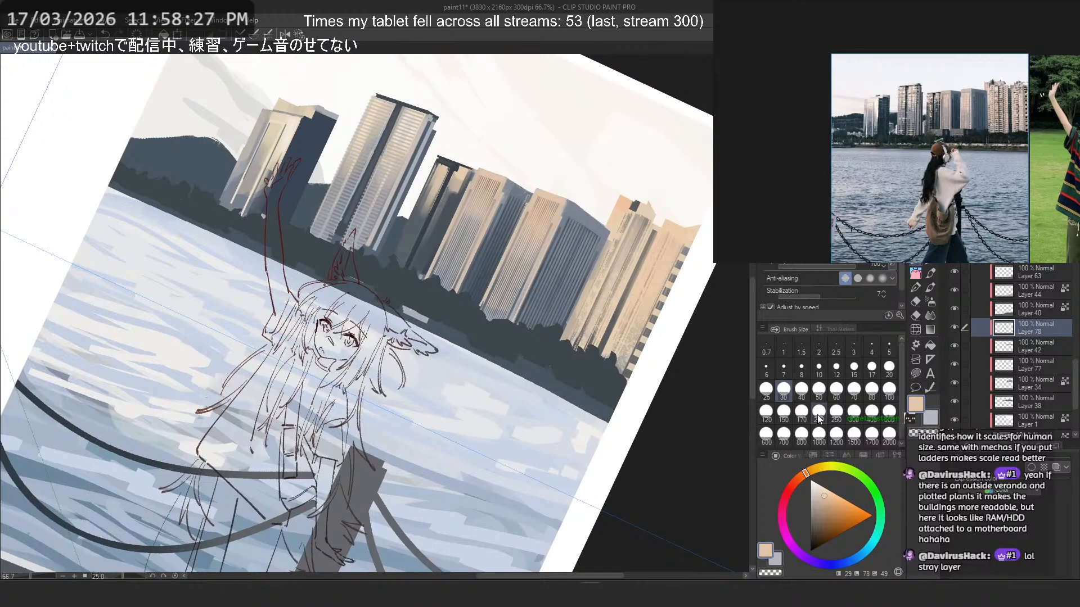
- Try freehand peach strokes at size 20 along the waterline beneath the treeline
click(890, 367)
shift+click(175, 217)
key(ctrl+z)
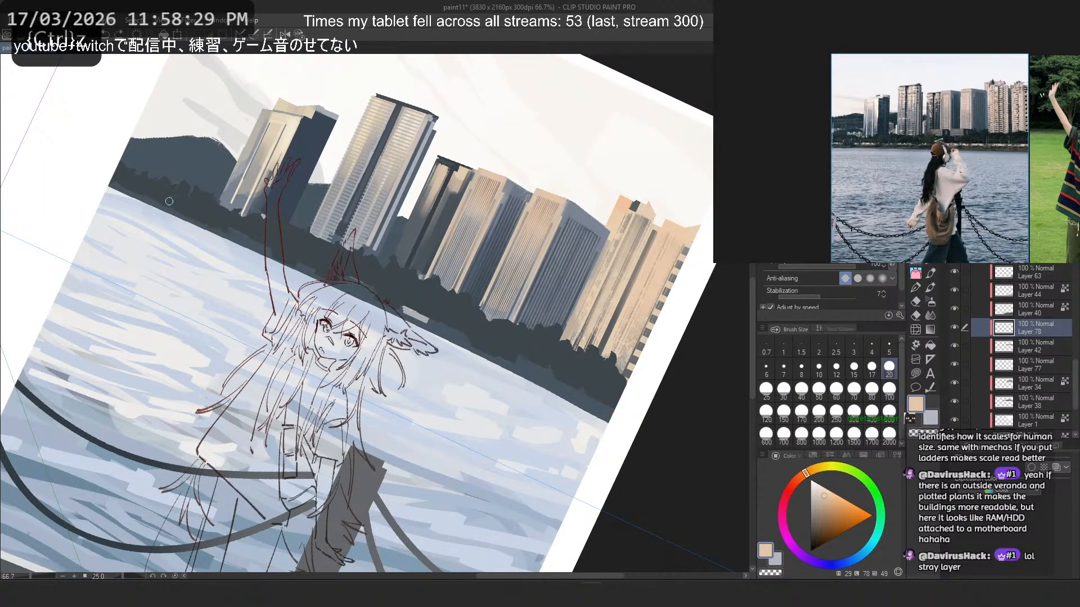
drag(148, 195, 610, 419)
key(ctrl+z)
drag(87, 172, 692, 474)
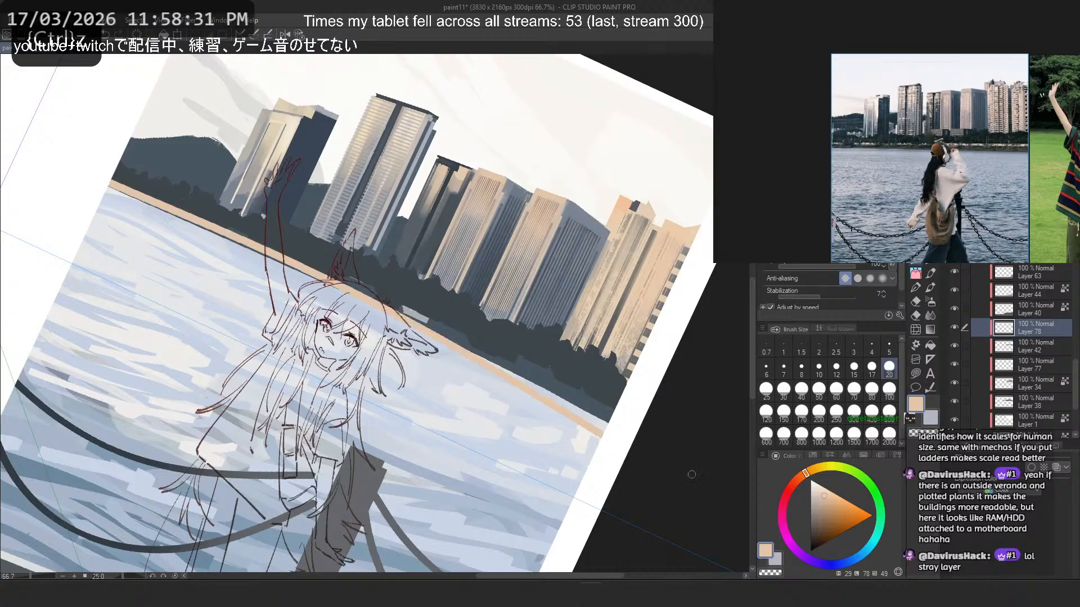
key(ctrl+z)
drag(102, 182, 673, 431)
key(ctrl+z)
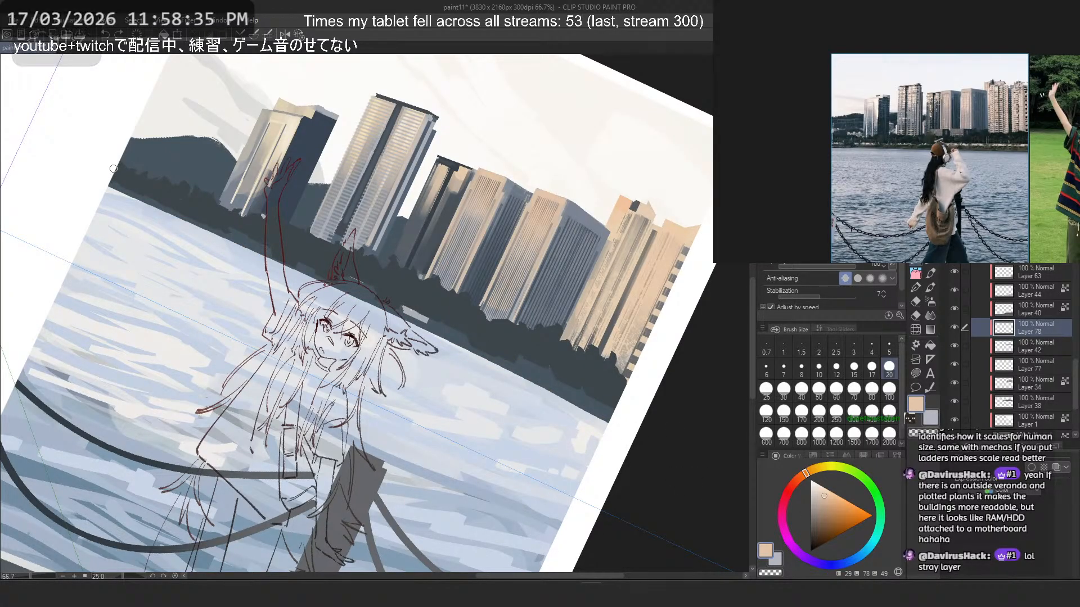
- Enlarge the reference photo and try the freehand peach shoreline stroke again slightly higher on the trees
scroll(840, 123, up, 2)
drag(840, 123, 823, 122)
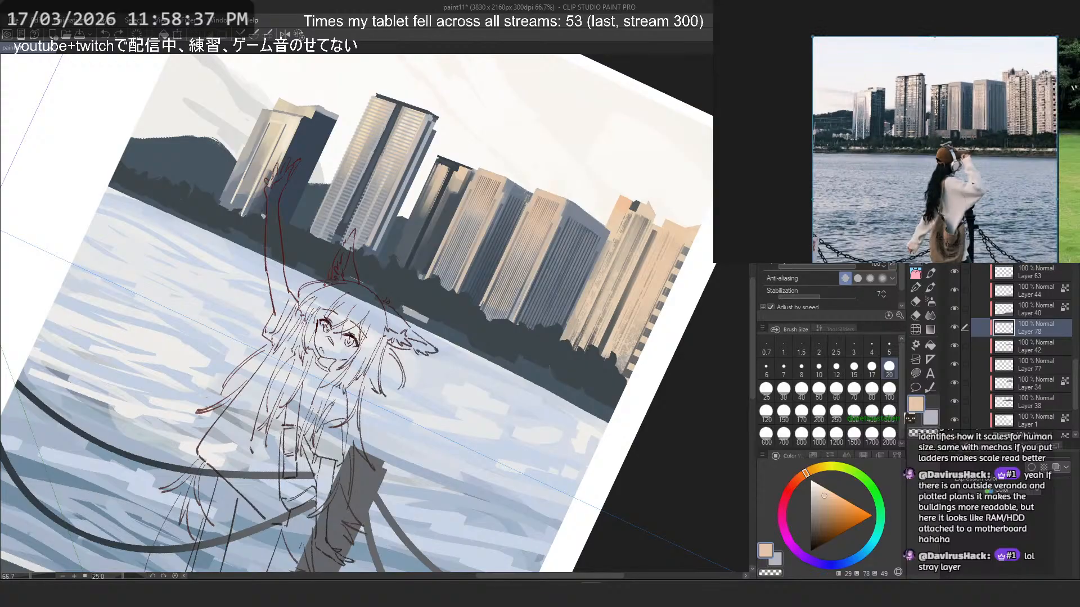
drag(102, 176, 663, 423)
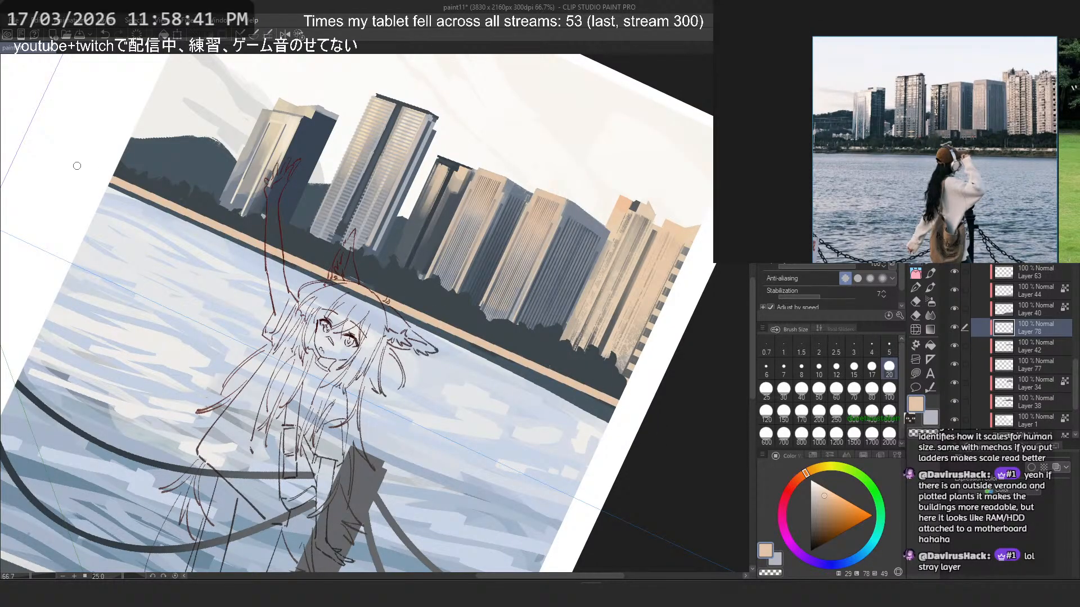
key(ctrl+z)
mouse_move(97, 176)
mouse_down()
mouse_move(597, 393)
mouse_move(657, 429)
mouse_up()
key(ctrl+z)
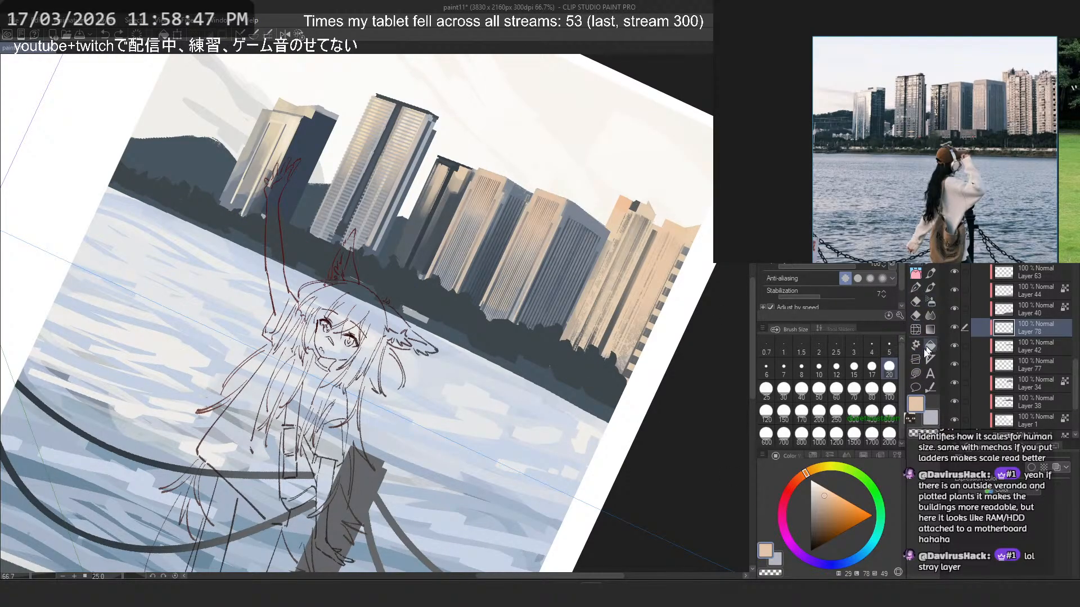
- Try a curve-tool peach line at size 15 across the base of the treeline
click(915, 373)
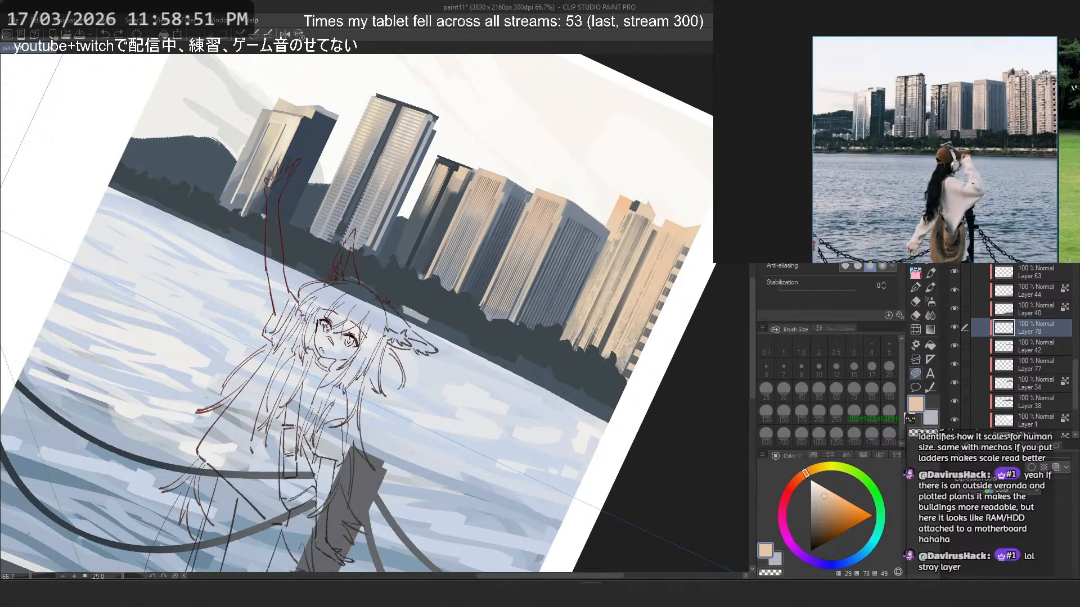
key(u)
mouse_move(288, 193)
mouse_down()
mouse_move(268, 195)
mouse_move(545, 362)
mouse_move(573, 359)
mouse_up()
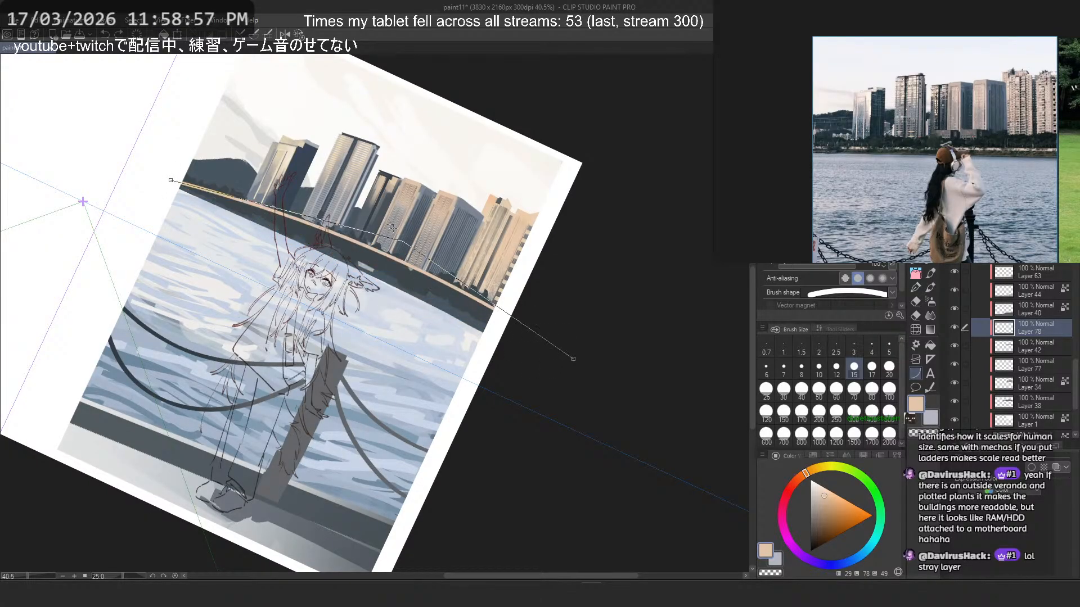
click(389, 273)
scroll(506, 253, down, 2)
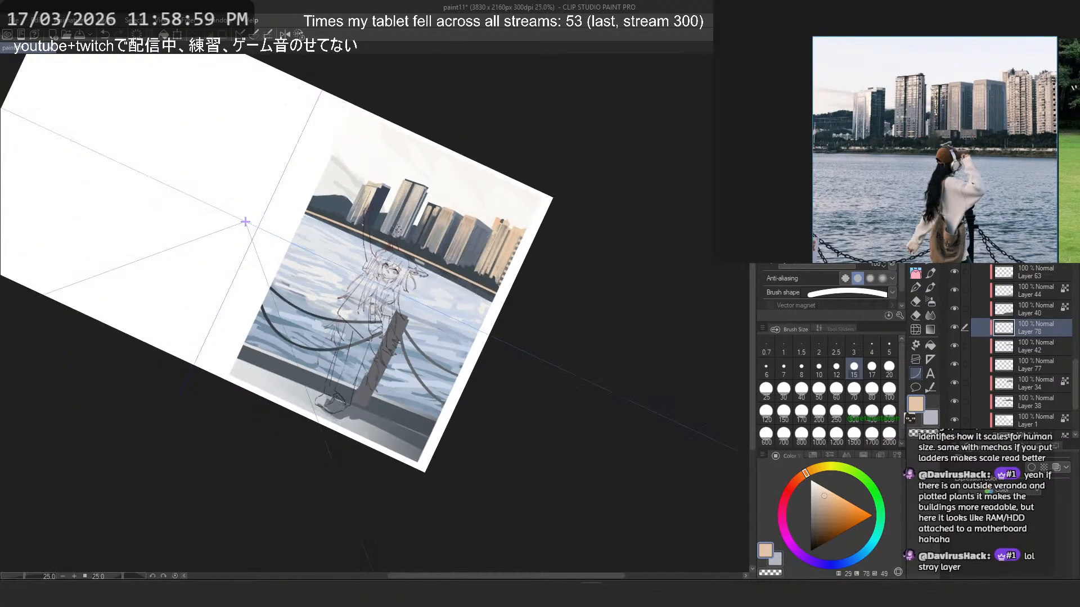
scroll(397, 228, up, 1)
click(303, 35)
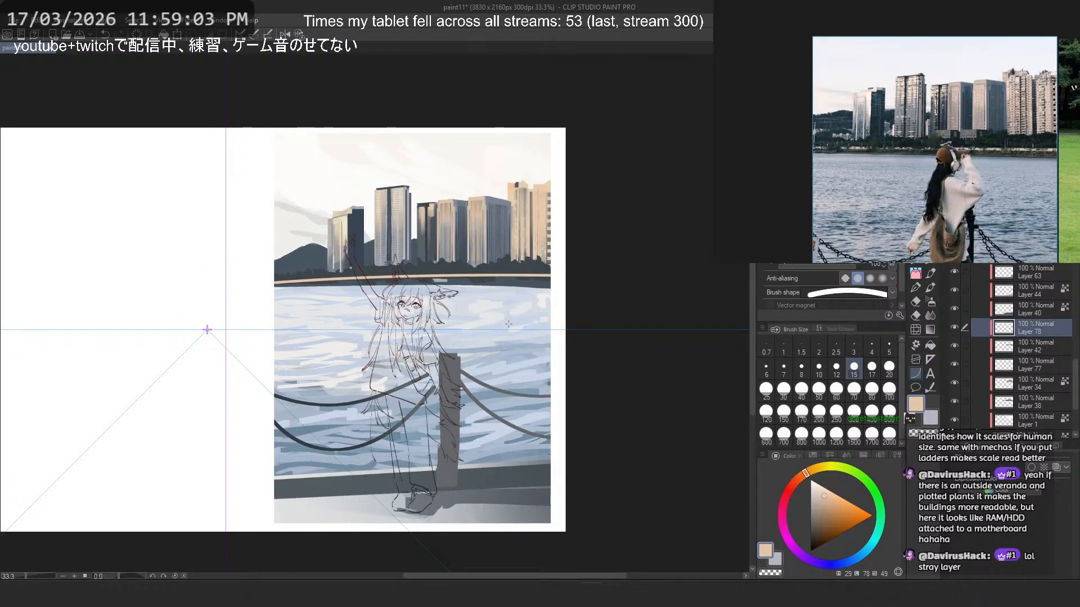
scroll(489, 307, up, 1)
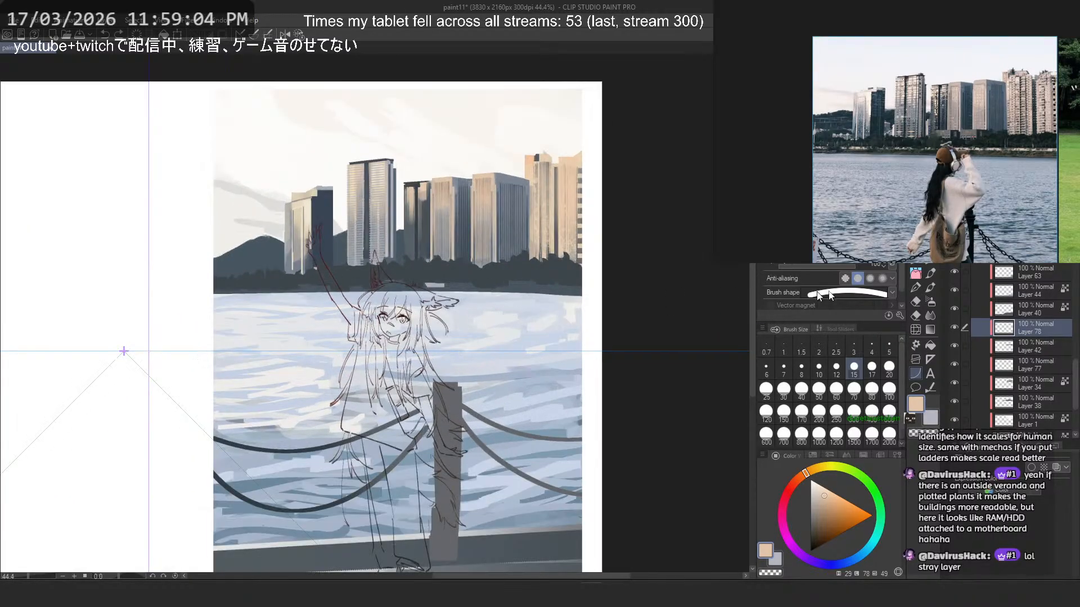
- Try a thicker peach curve at size 40 across the full width of the shoreline
click(802, 400)
drag(199, 289, 638, 295)
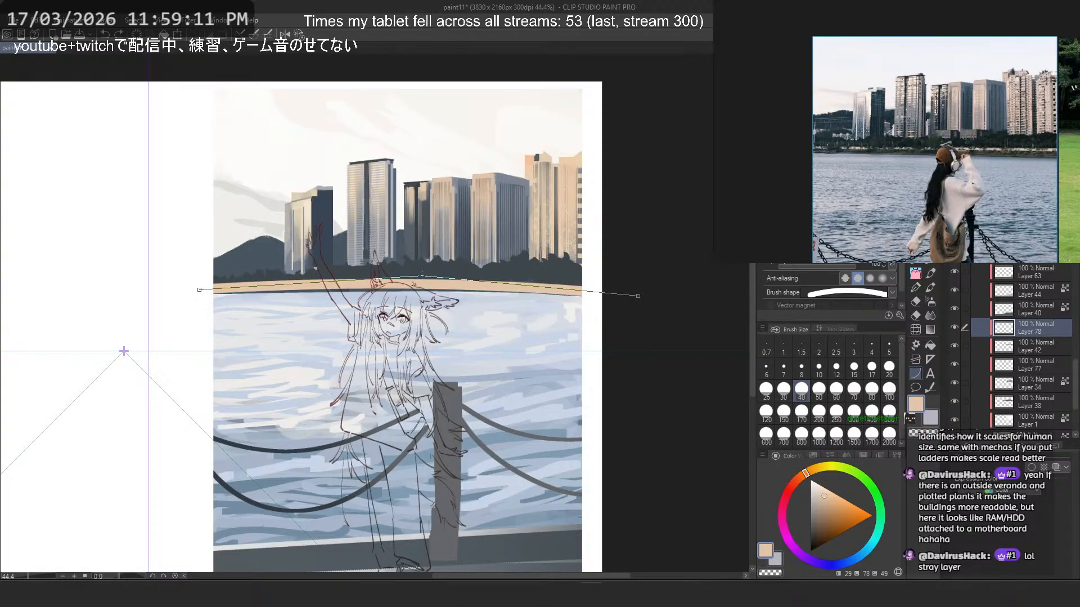
click(422, 275)
click(766, 388)
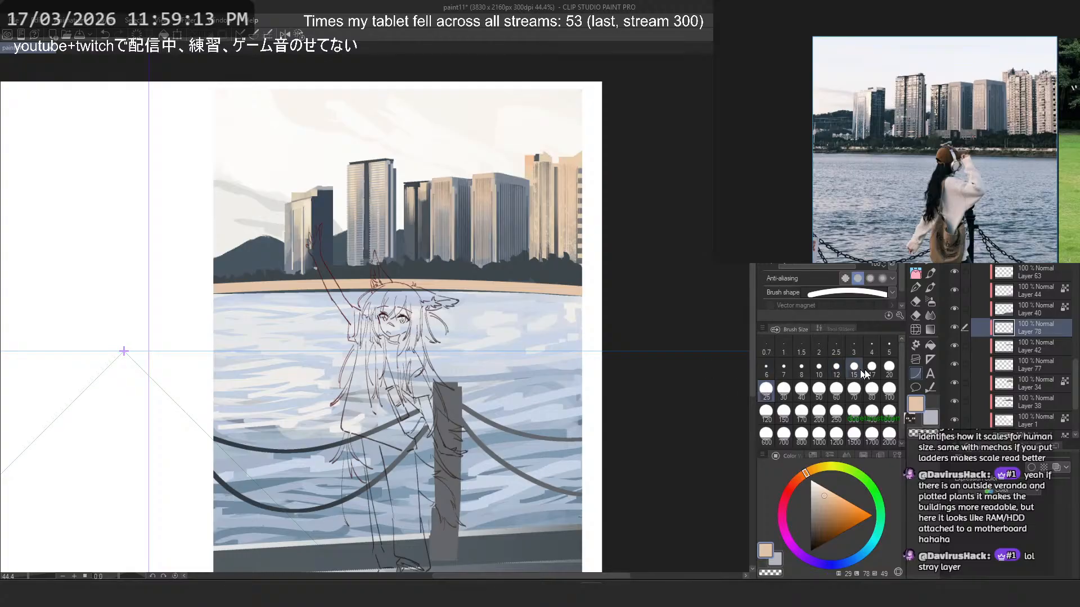
- Undo the thick shoreline strip and try a gently arched peach curve at size 20 instead
click(889, 367)
key(ctrl+z)
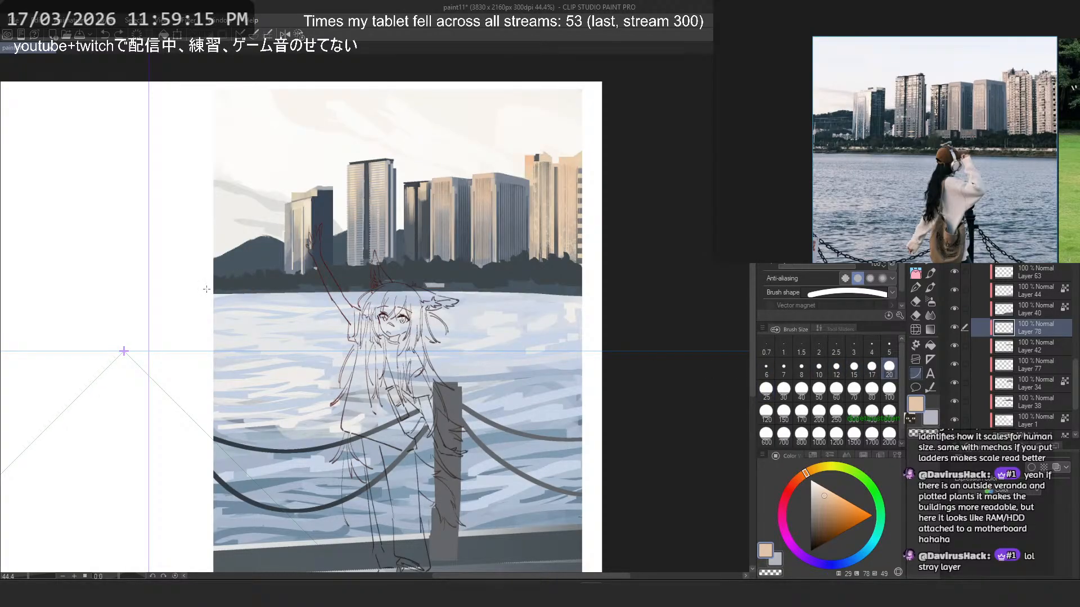
drag(206, 290, 629, 294)
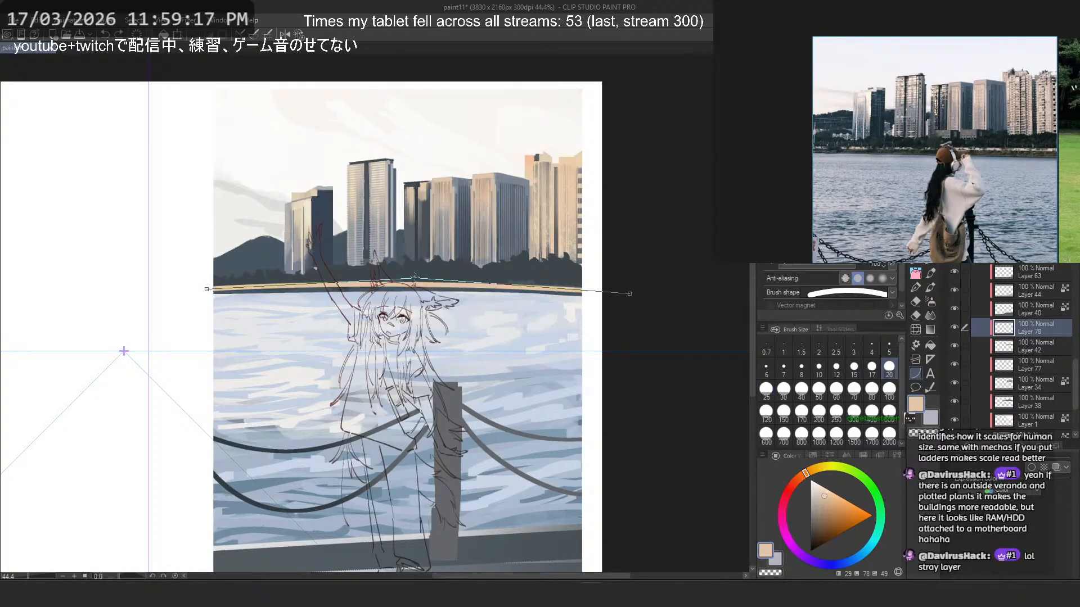
click(385, 278)
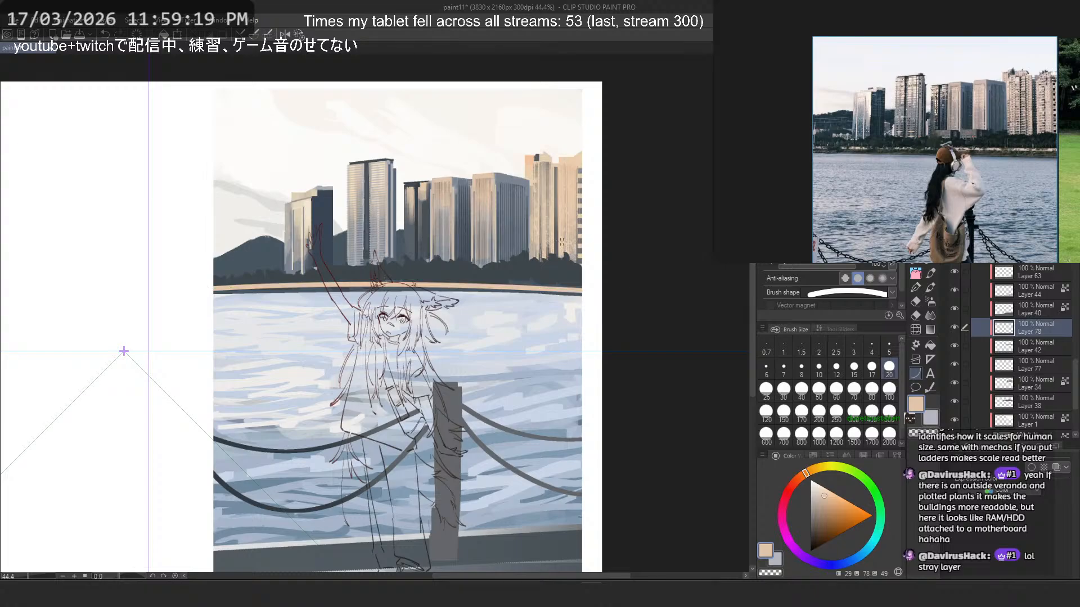
scroll(549, 244, down, 3)
scroll(545, 242, up, 3)
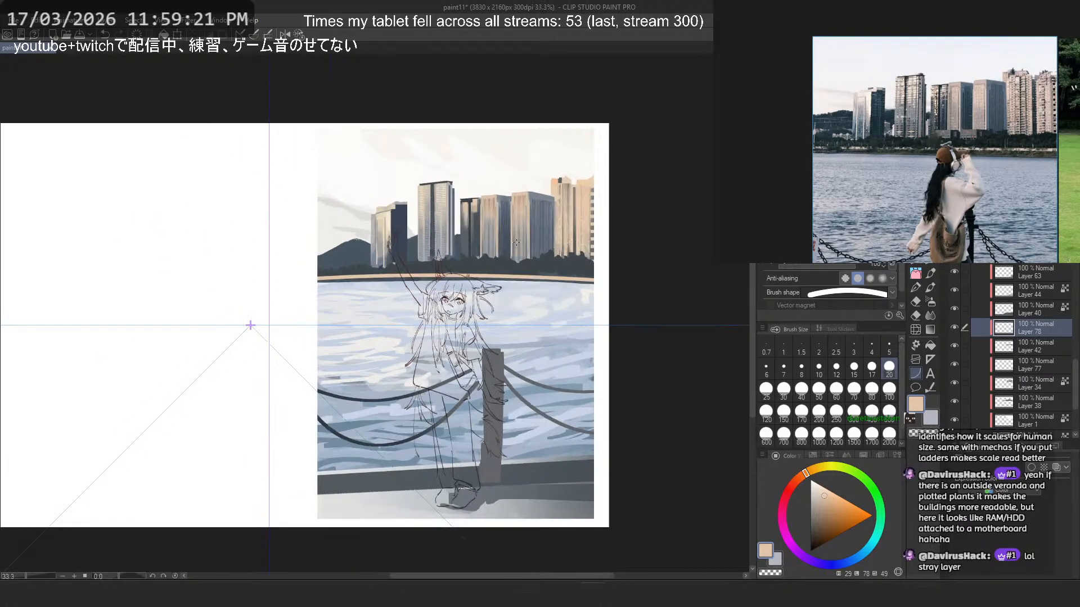
- Draw a flatter arched peach curve along the waterline below the trees, save the file and compare with and without it
mouse_move(291, 306)
mouse_down()
mouse_move(670, 316)
mouse_move(653, 311)
mouse_up()
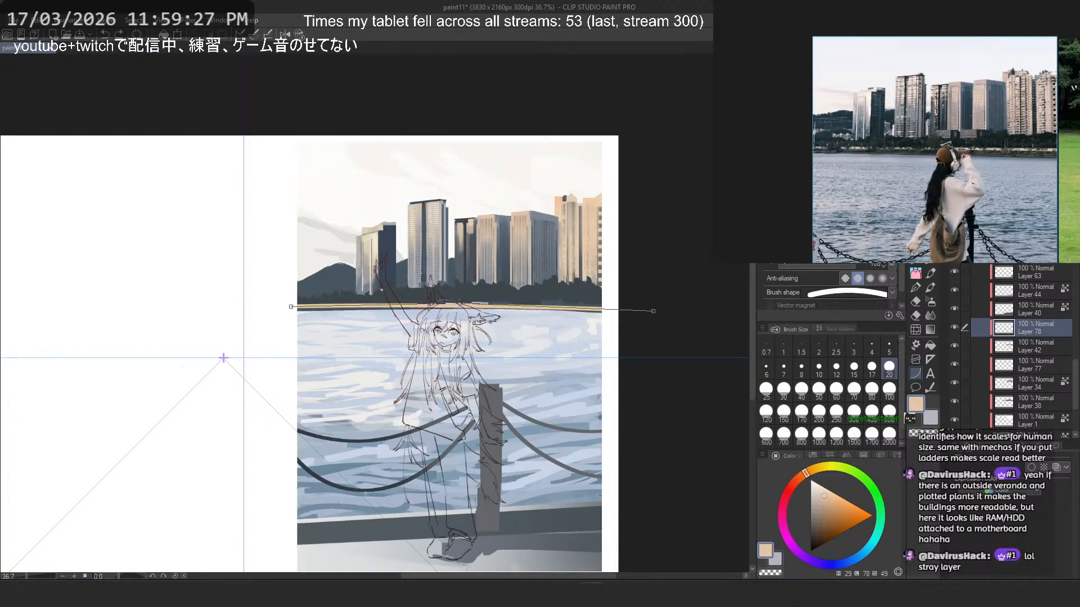
click(462, 304)
scroll(515, 287, down, 3)
key(ctrl+s)
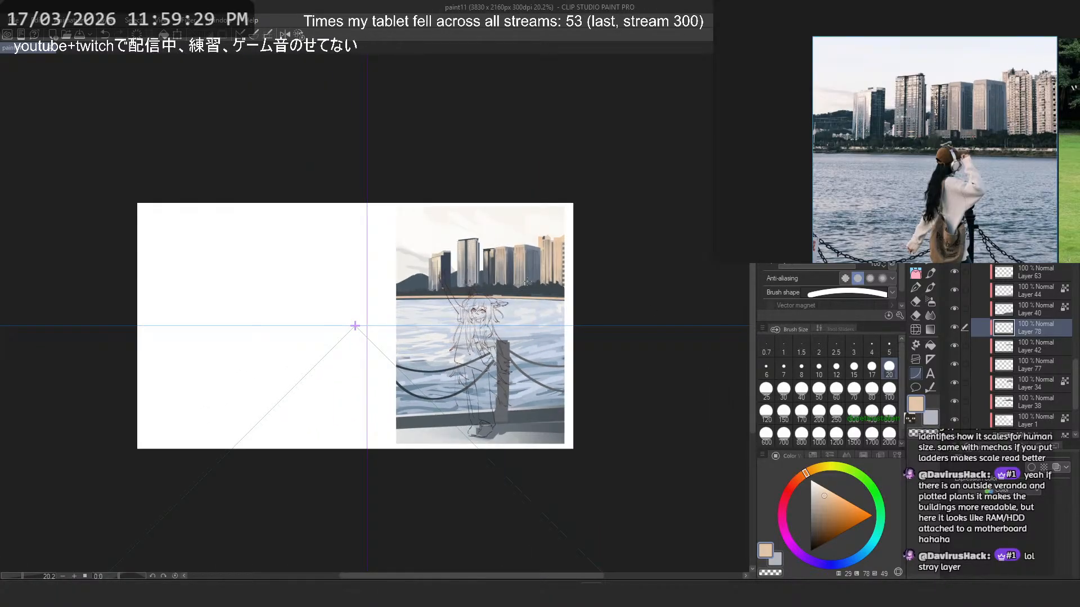
key(ctrl+z)
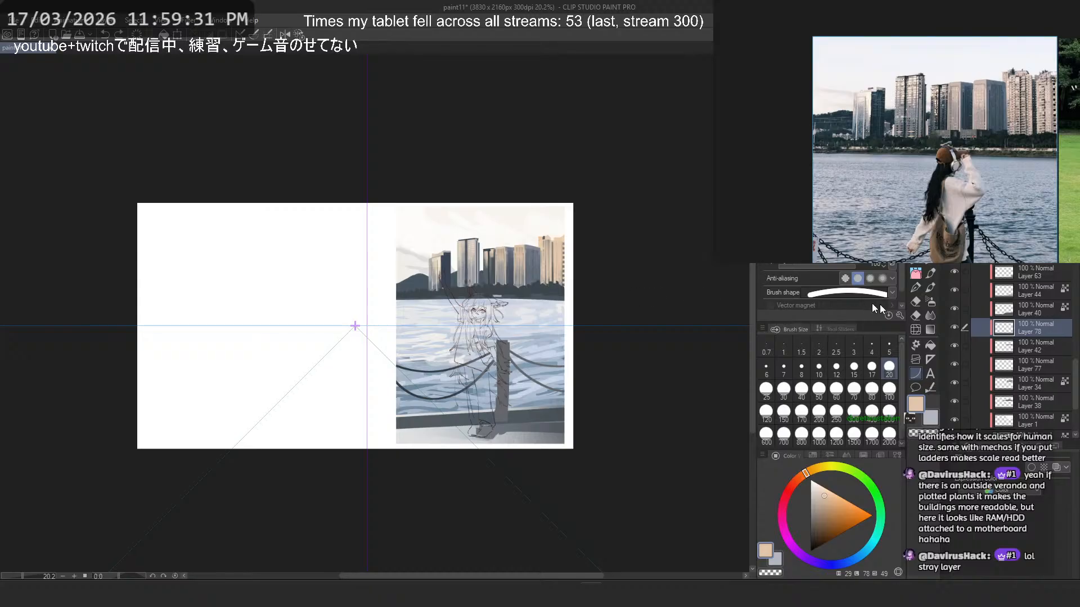
key(ctrl+y)
scroll(512, 276, up, 4)
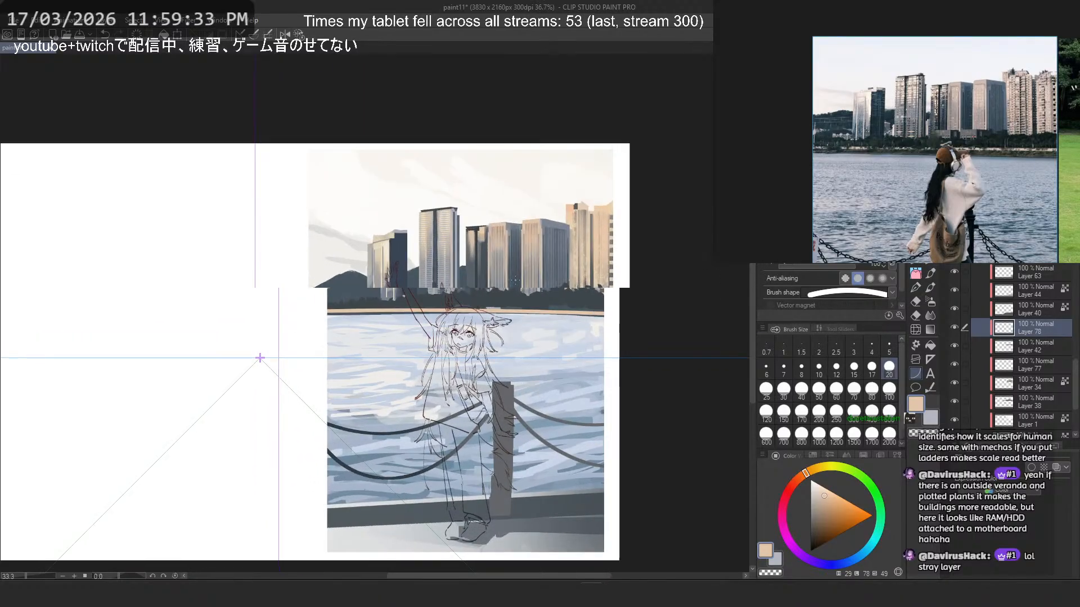
- Reshape the right end of the peach shoreline strip with a free corner transform to follow the waterline
key(ctrl+t)
right_click(624, 332)
click(695, 402)
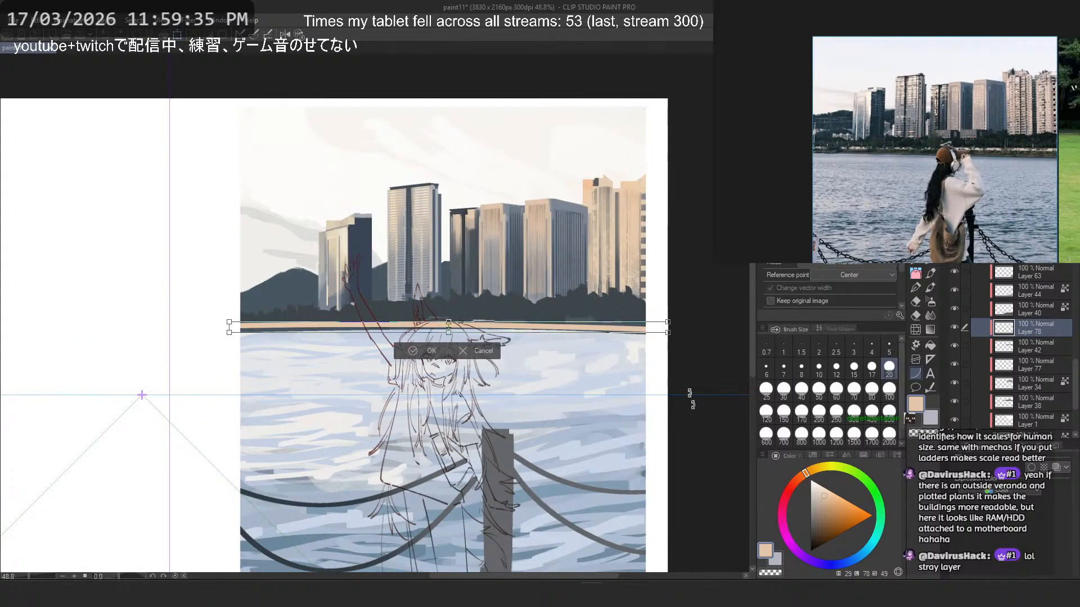
scroll(668, 334, up, 2)
drag(668, 334, 675, 337)
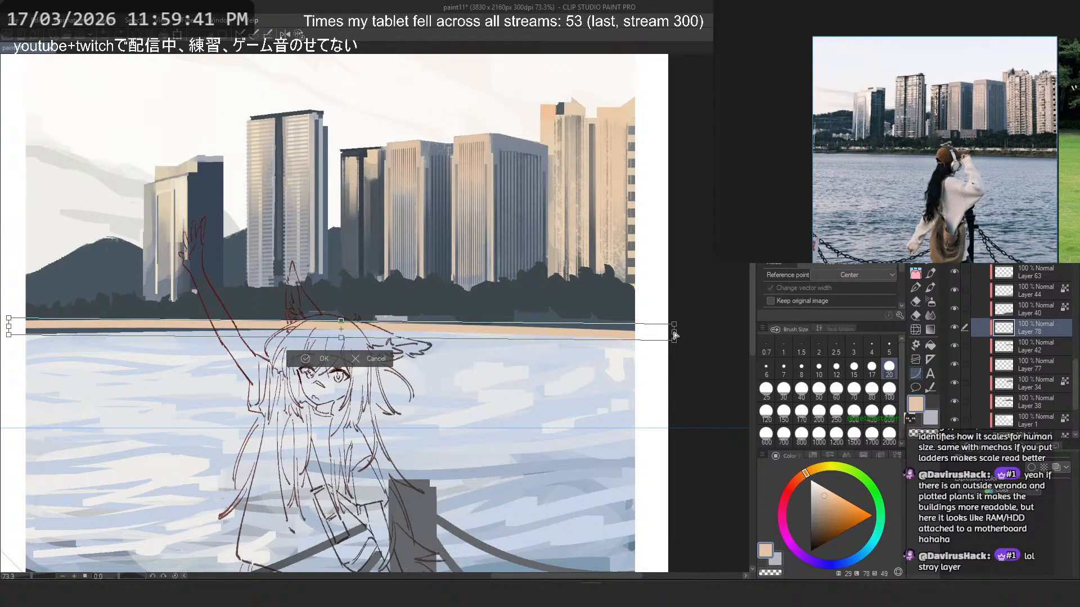
drag(675, 336, 673, 330)
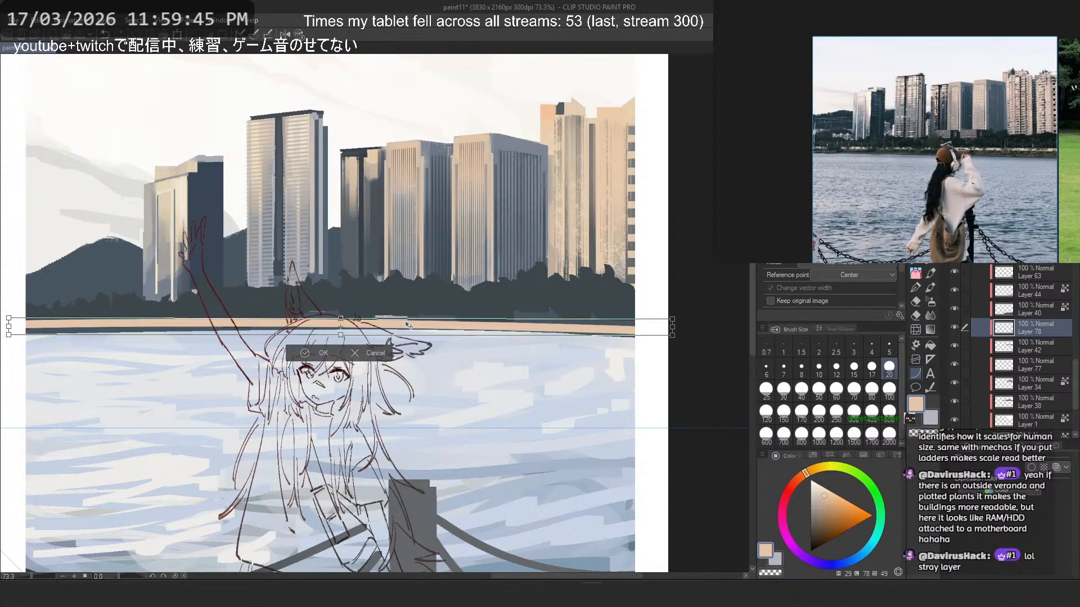
key(Return)
scroll(450, 283, down, 3)
scroll(501, 269, up, 2)
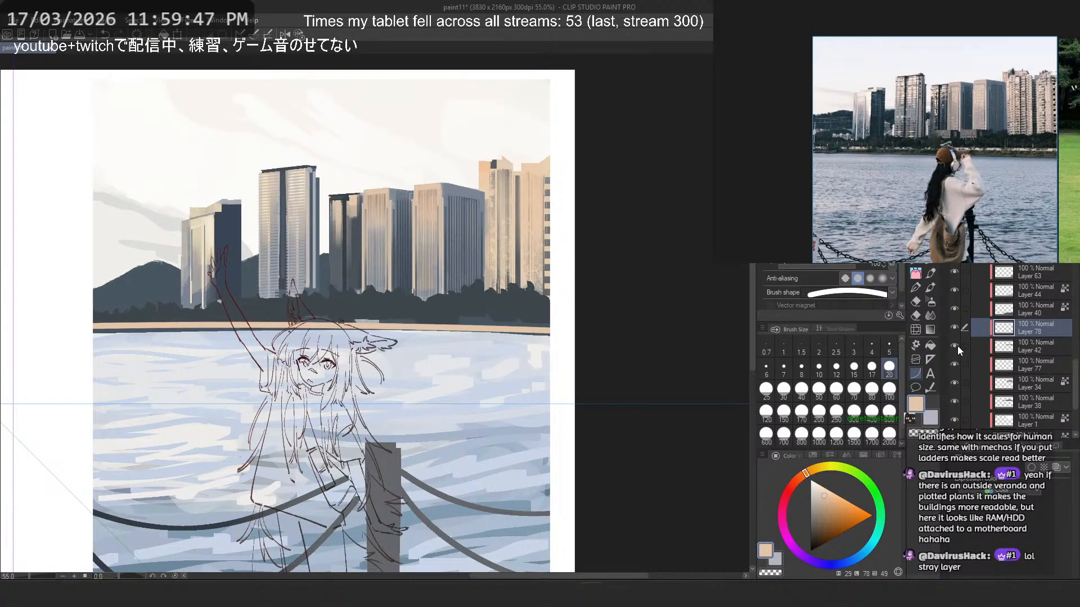
- Sample the dark treeline colour and fill the pale and slate patches above the peach strip on Layer 42
click(956, 346)
scroll(523, 298, up, 4)
alt+click(523, 298)
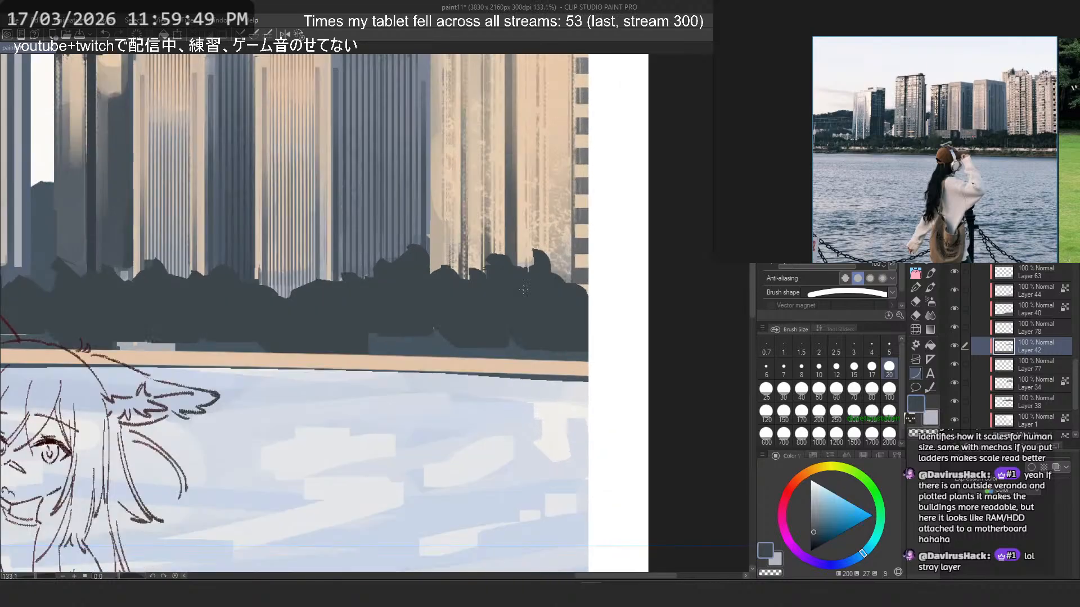
key(p)
mouse_move(398, 341)
mouse_down()
mouse_move(291, 347)
mouse_move(476, 355)
mouse_move(451, 342)
mouse_move(310, 328)
mouse_move(475, 349)
mouse_move(113, 337)
mouse_move(61, 347)
mouse_up()
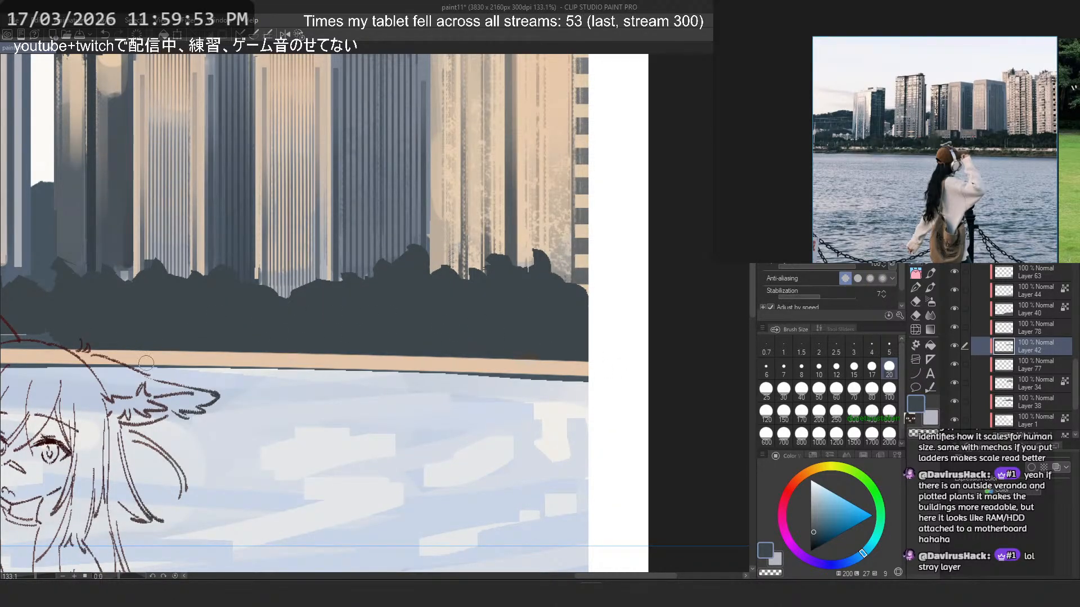
- Add a new layer and move it above Layer 78 in the layer stack
drag(266, 392, 677, 418)
drag(466, 367, 342, 360)
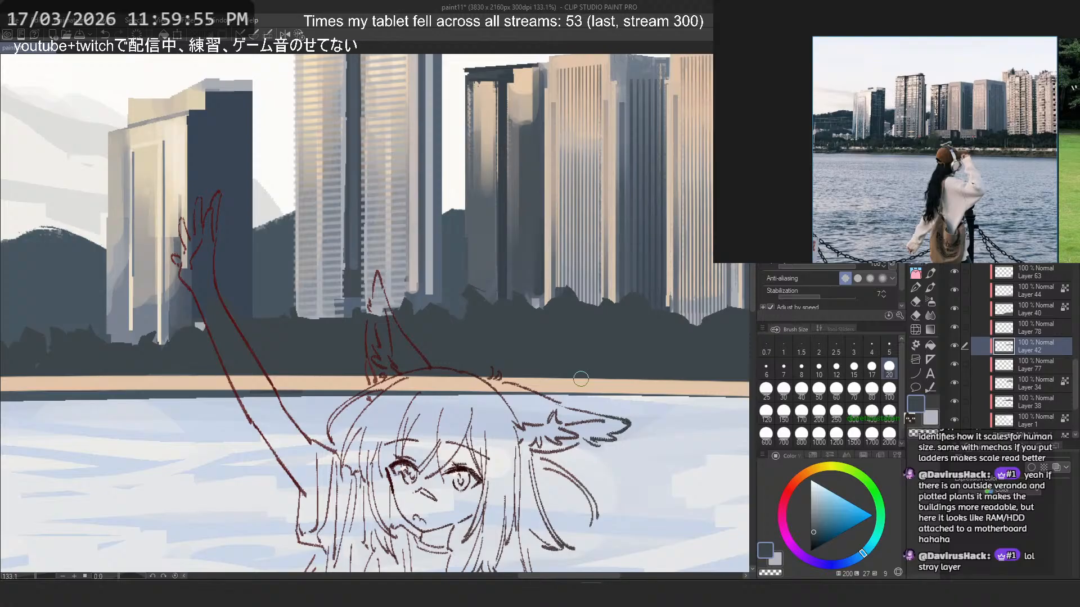
scroll(581, 379, down, 2)
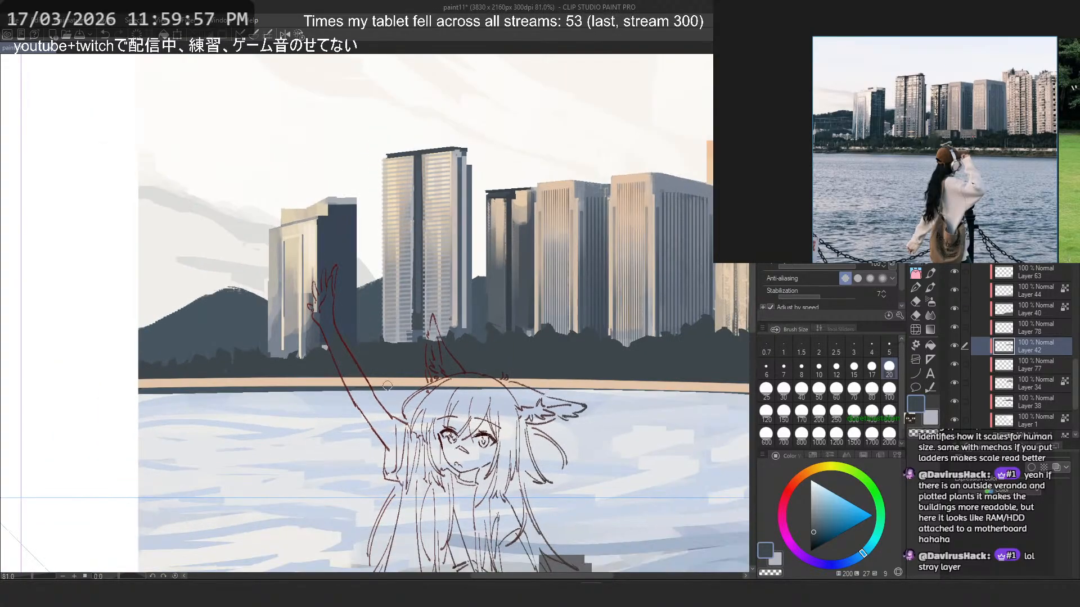
scroll(407, 358, down, 6)
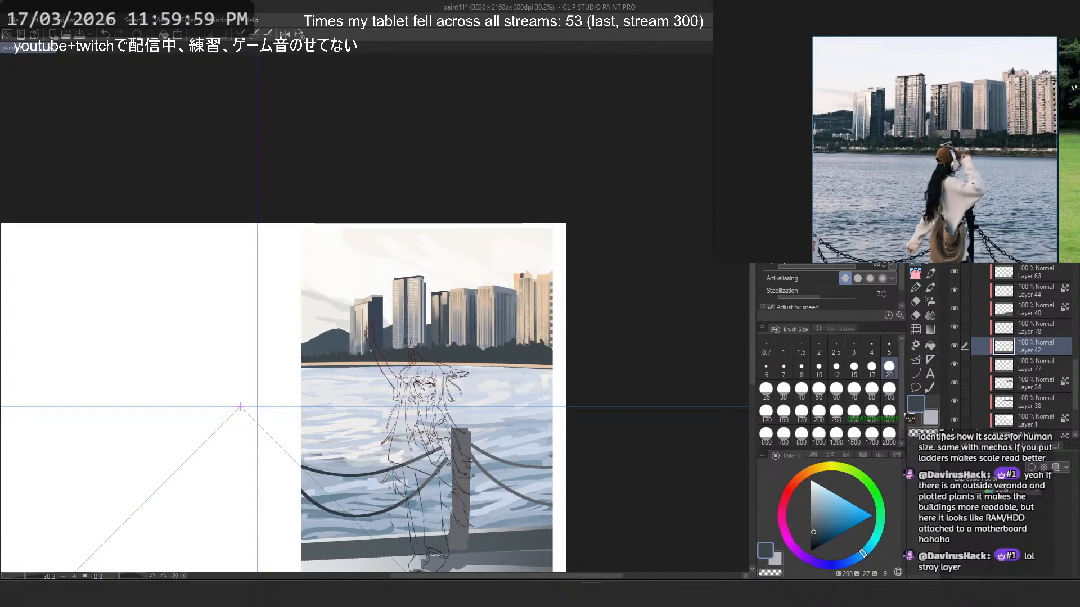
key(ctrl+shift+n)
scroll(541, 341, up, 8)
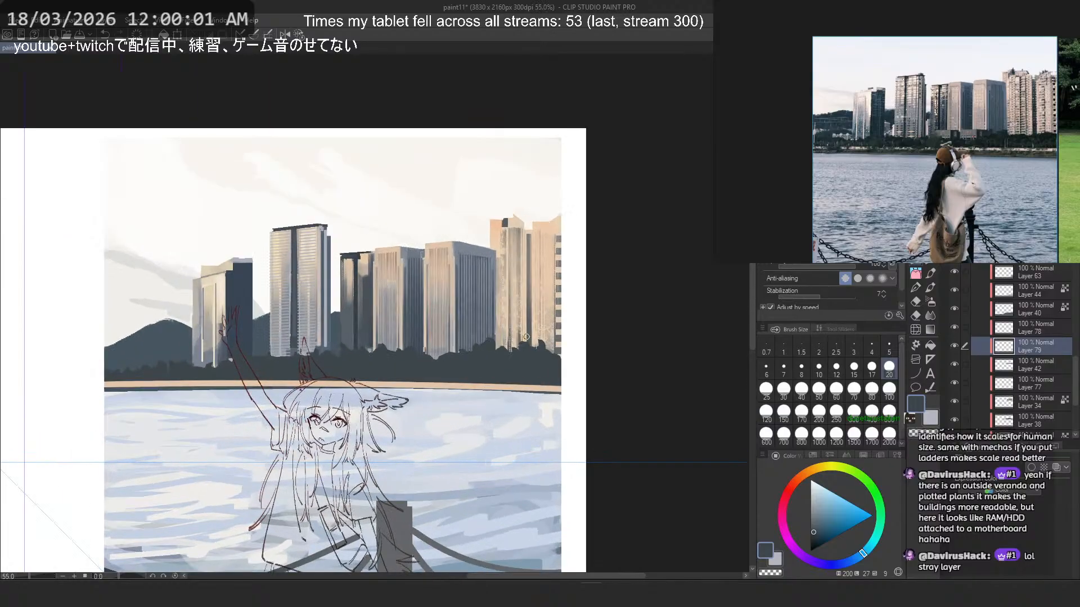
key(ctrl+z)
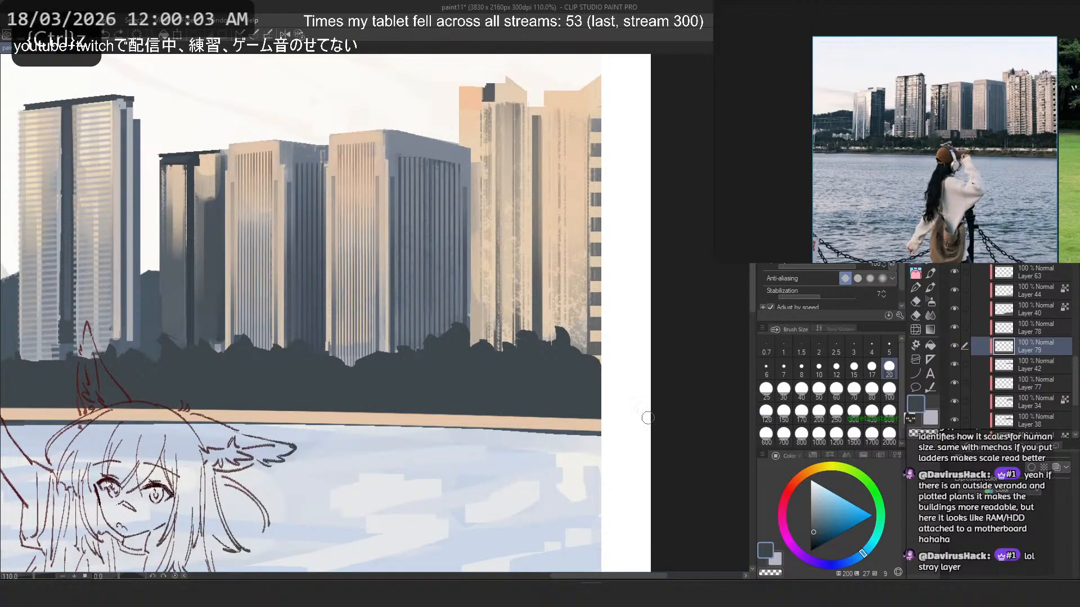
drag(1011, 340, 1011, 322)
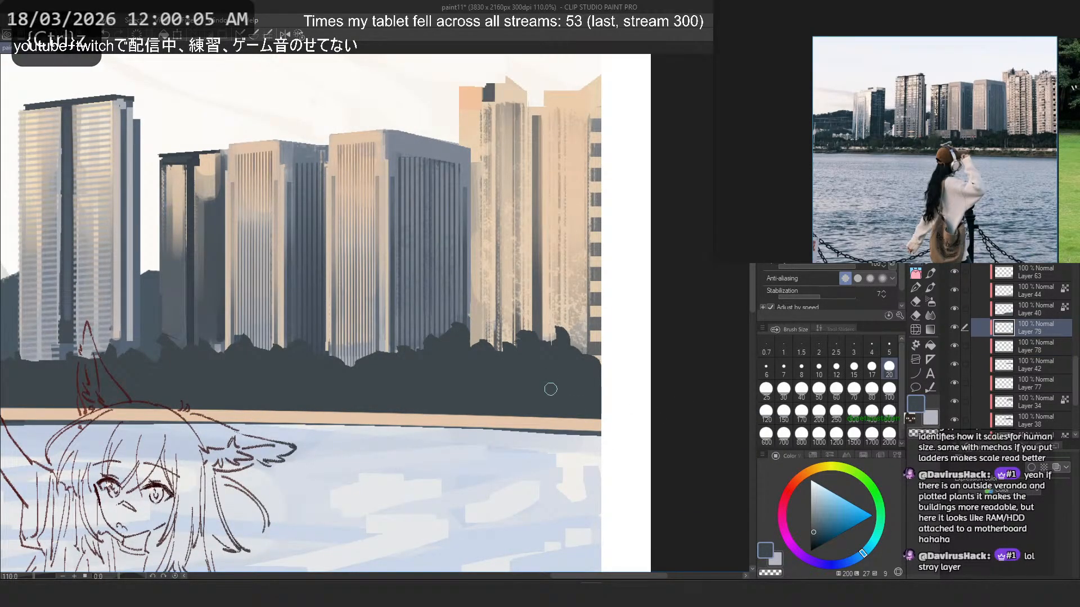
- Choose a lighter slate blue and try size 20 strokes along the waterline beneath the right part of the peach strip
drag(553, 428, 600, 445)
key(ctrl+z)
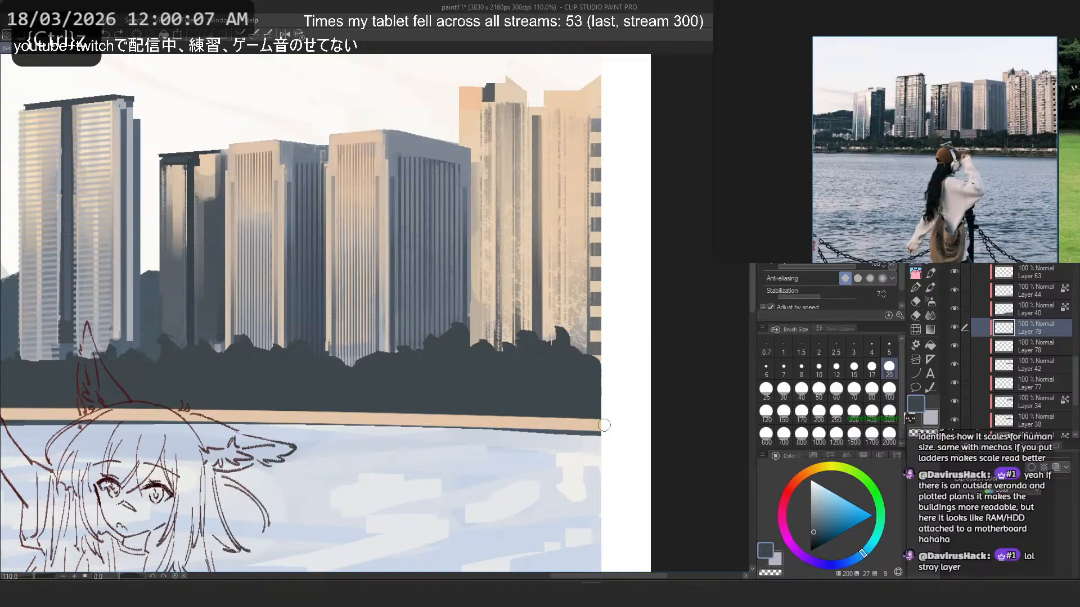
click(814, 527)
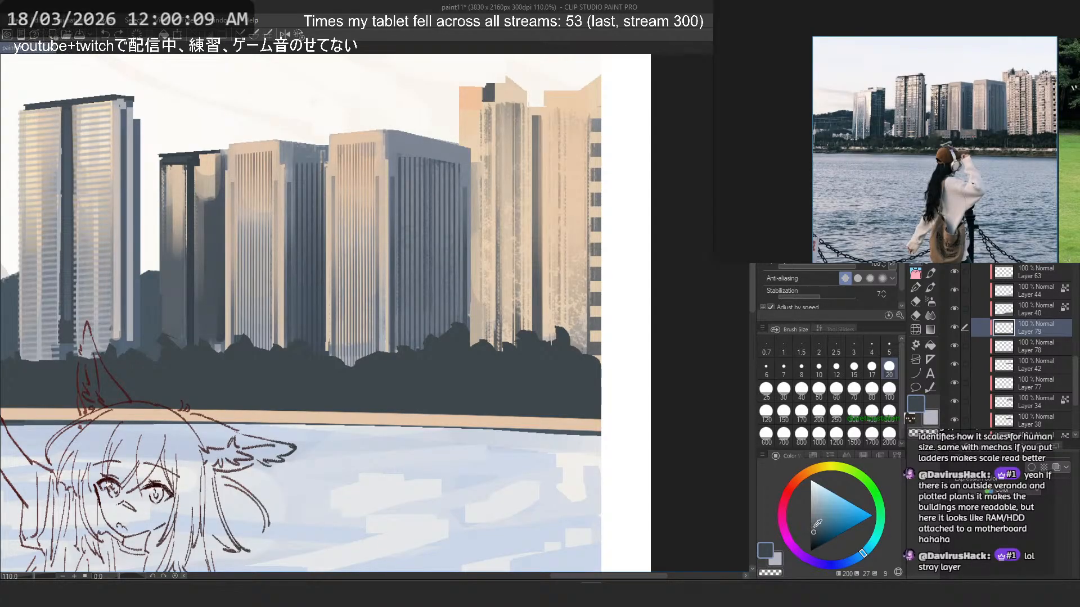
drag(599, 450, 315, 427)
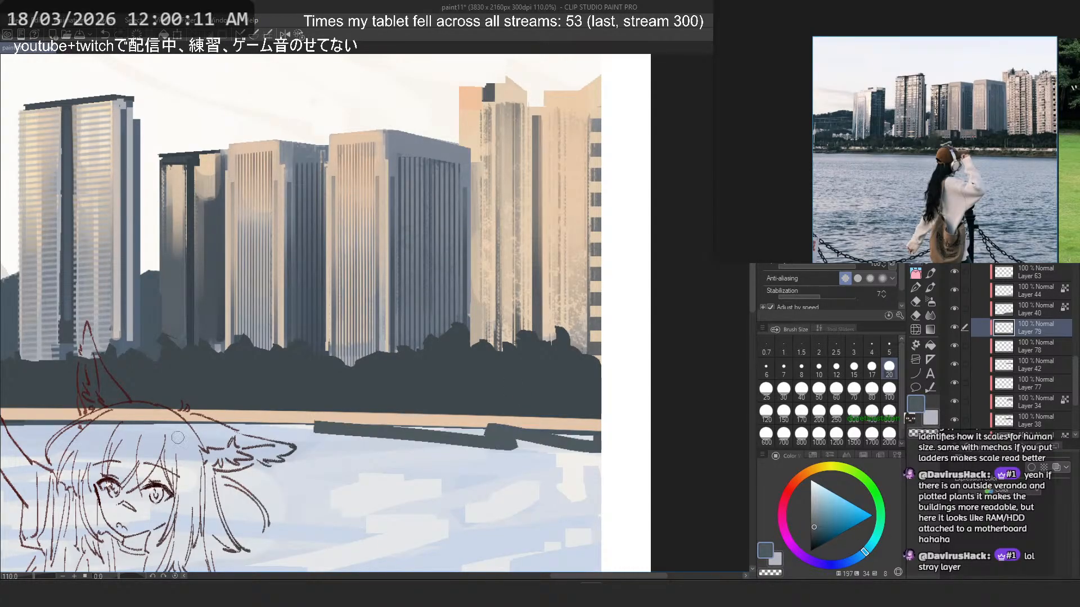
key(ctrl+z)
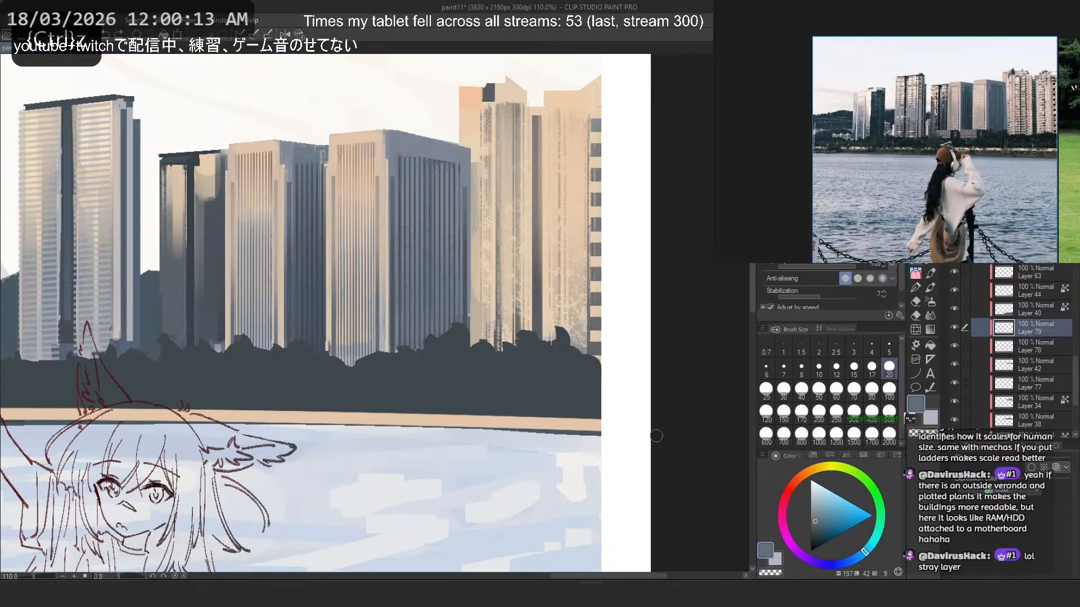
drag(602, 433, 322, 420)
- Rotate the canvas, redraw a long slate strip along the waterline beneath the peach shoreline until it fits, and reset the rotation
scroll(465, 382, down, 6)
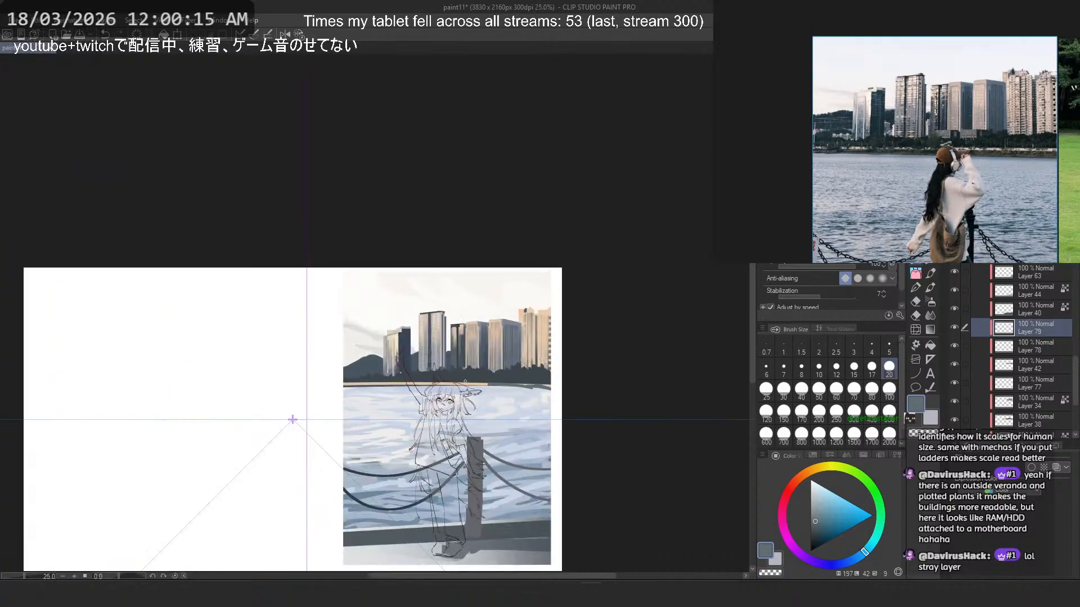
scroll(408, 420, up, 4)
key(asciicircum)
key(asciicircum)
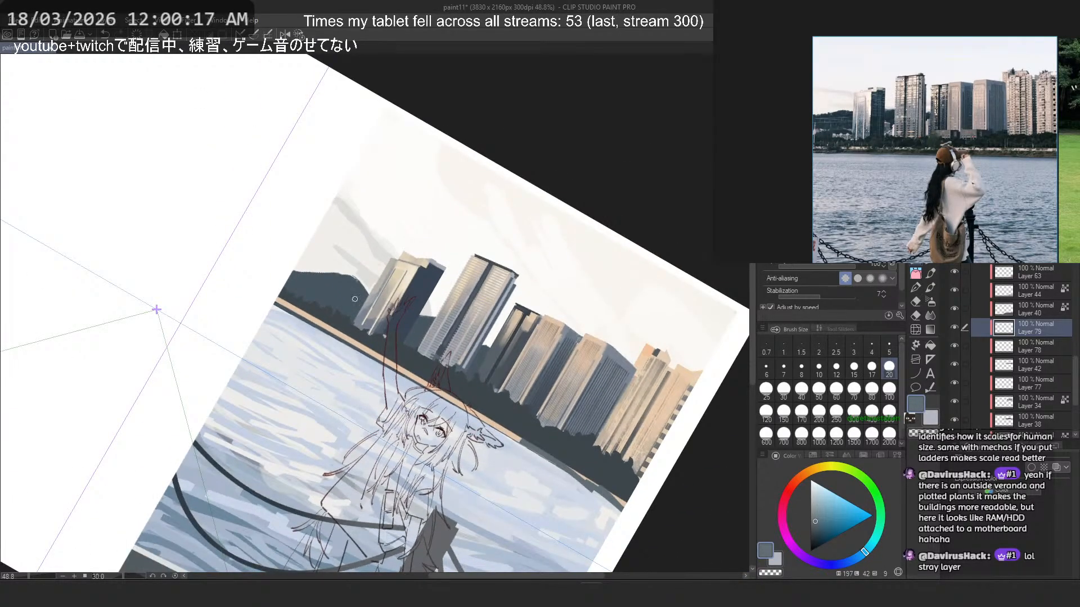
key(ctrl+z)
key(ctrl+z)
key(ctrl+z)
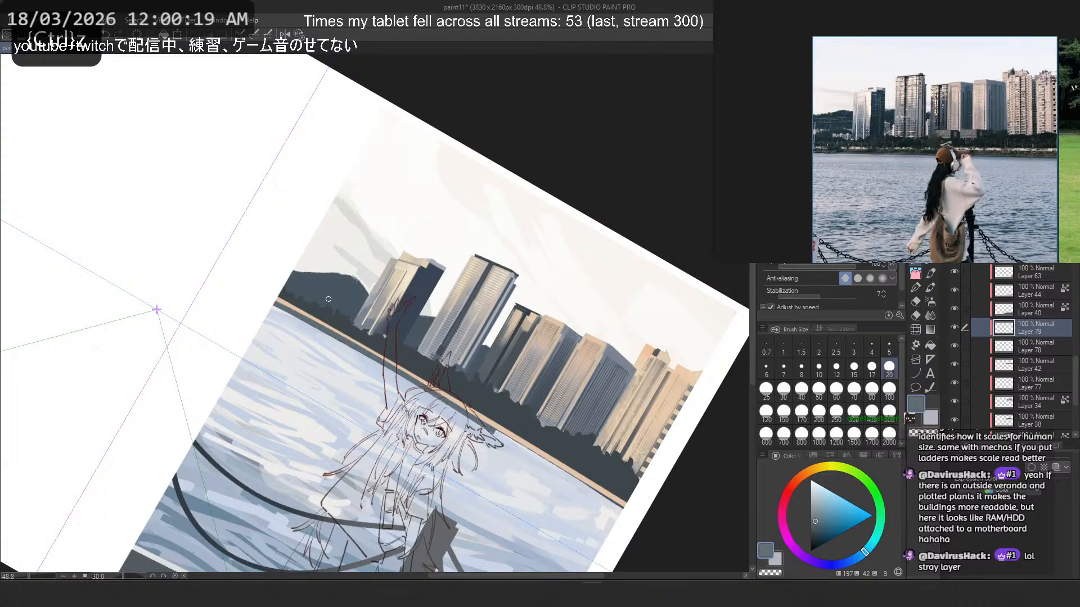
key(ctrl+z)
key(ctrl+z)
key(ctrl+z)
key(ctrl+z)
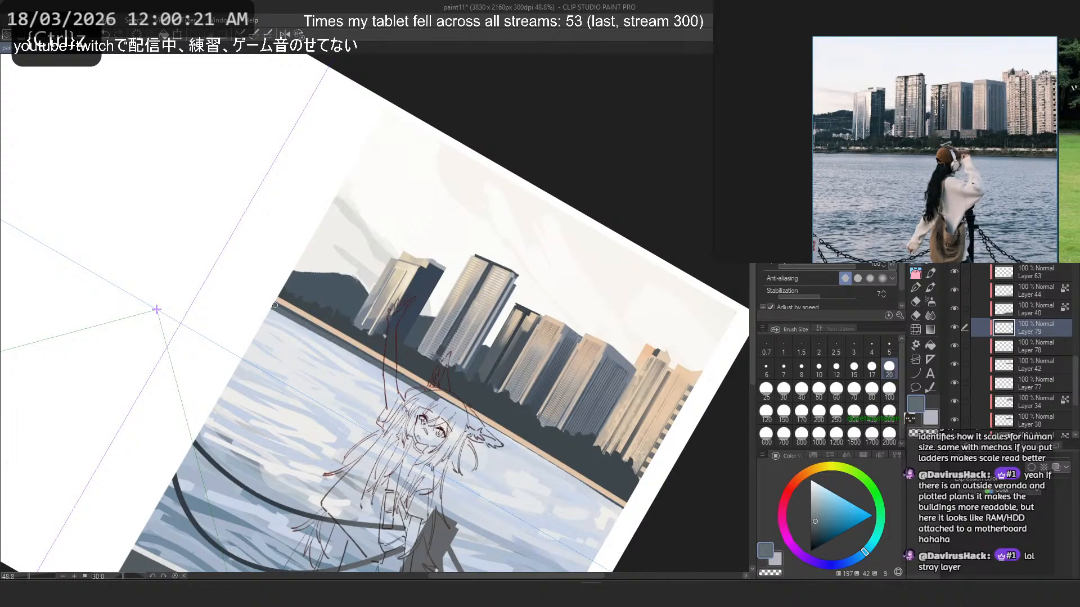
key(ctrl+z)
key(ctrl+z)
key(ctrl+z)
key(ctrl+z)
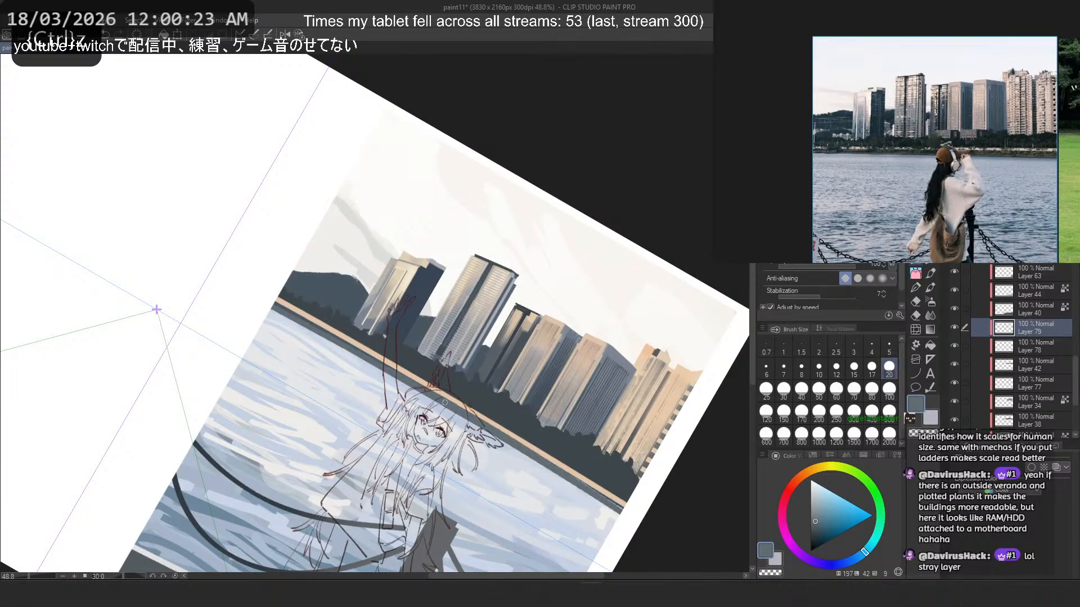
mouse_move(526, 447)
mouse_down()
mouse_move(630, 511)
mouse_move(510, 443)
mouse_move(619, 515)
mouse_up()
key(ctrl+z)
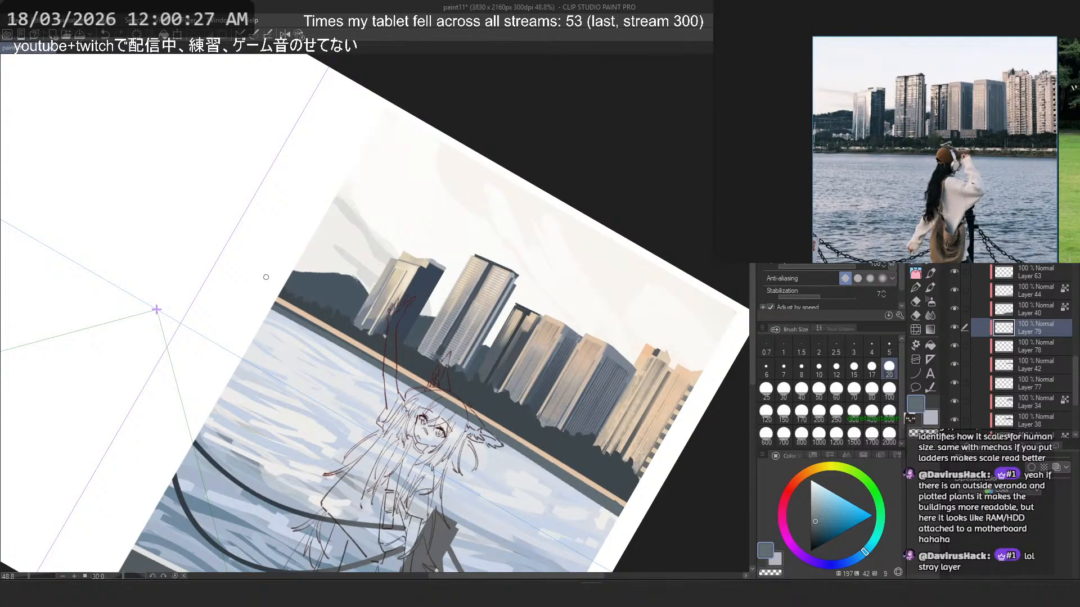
click(298, 35)
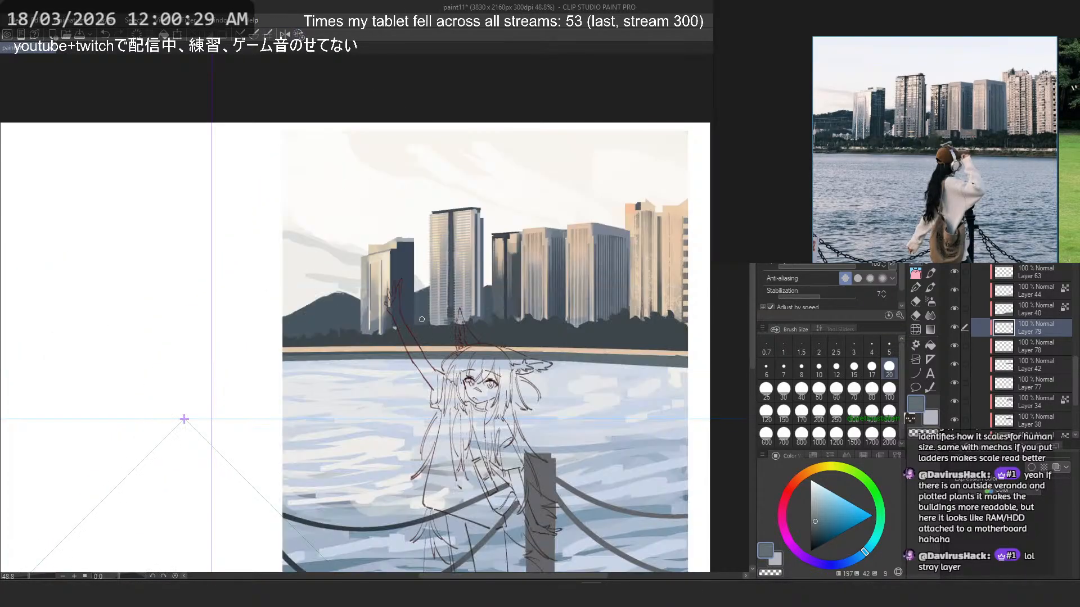
- Switch to the textured foliage brush at size 60, try bush dabs on the right part of the shoreline strip, and undo most of them
scroll(461, 298, down, 5)
scroll(512, 292, up, 2)
scroll(516, 297, up, 3)
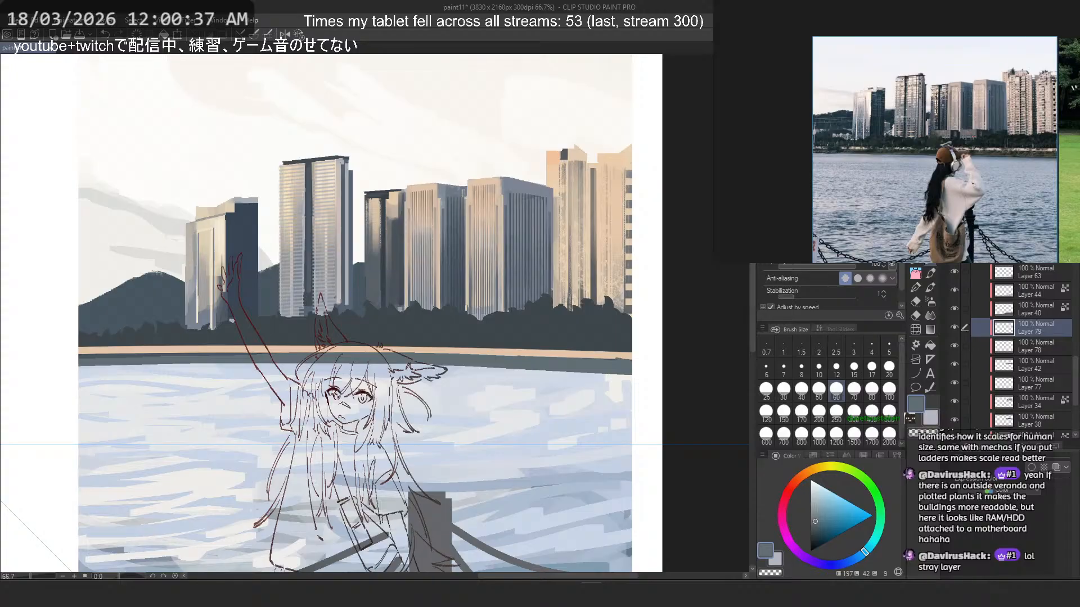
click(916, 273)
click(915, 260)
click(836, 390)
mouse_move(596, 337)
mouse_down()
mouse_move(620, 344)
mouse_move(593, 340)
mouse_move(611, 354)
mouse_move(589, 339)
mouse_move(623, 358)
mouse_move(507, 345)
mouse_up()
key(ctrl+z)
key(ctrl+z)
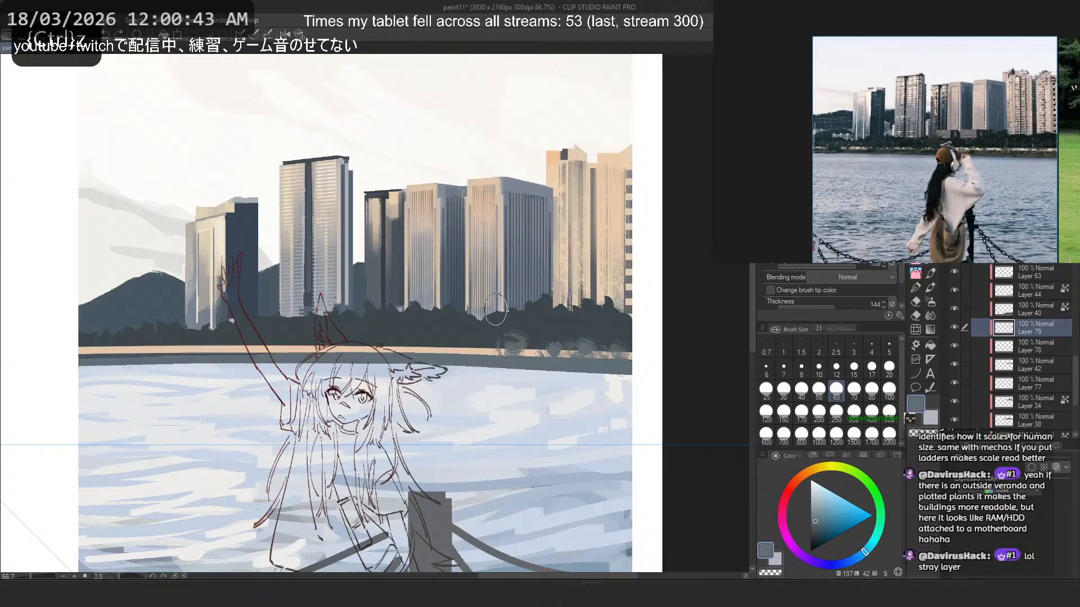
key(ctrl+z)
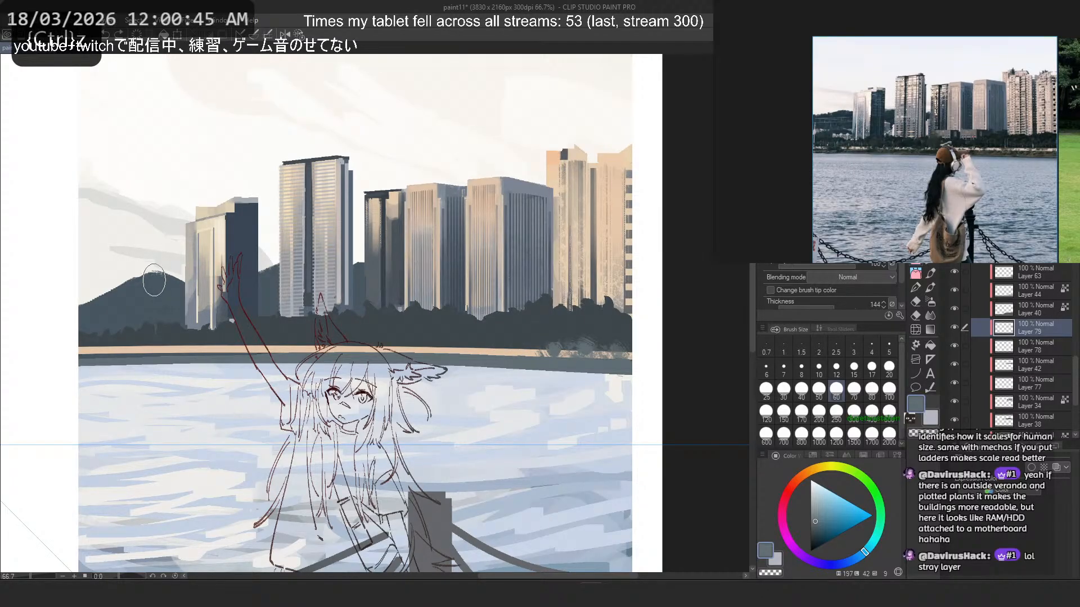
key(ctrl+z)
key(ctrl+z)
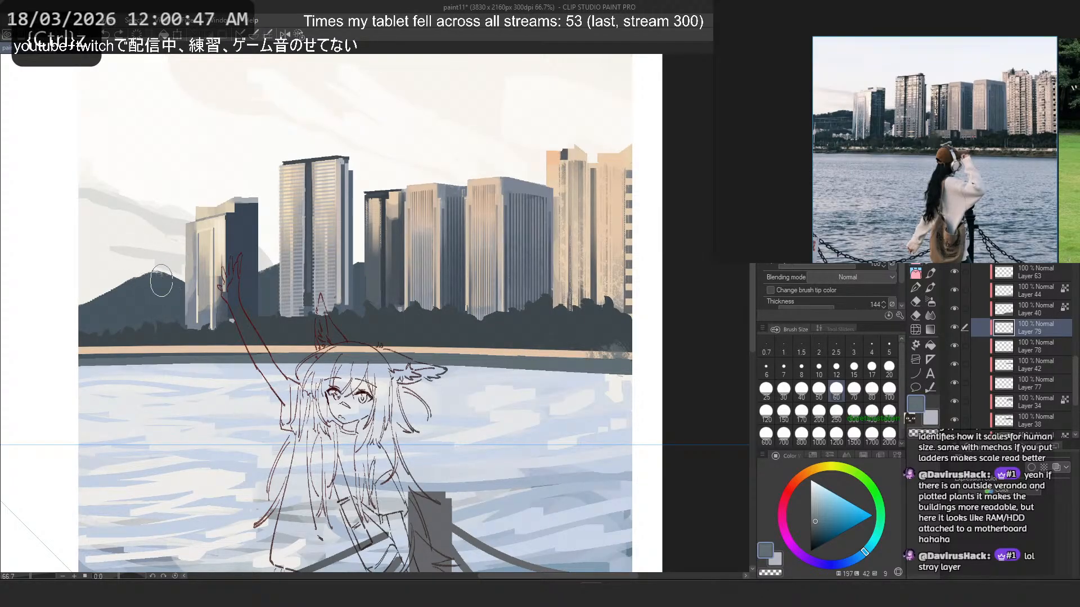
- Try foliage texture dabs along the left part of the peach shoreline strip, reducing the brush size to 40
mouse_move(225, 348)
mouse_down()
mouse_move(257, 352)
mouse_move(231, 330)
mouse_move(245, 346)
mouse_move(293, 334)
mouse_move(278, 349)
mouse_move(337, 352)
mouse_up()
click(798, 390)
mouse_move(189, 349)
mouse_down()
mouse_move(137, 333)
mouse_move(139, 346)
mouse_move(124, 348)
mouse_move(123, 328)
mouse_move(153, 348)
mouse_up()
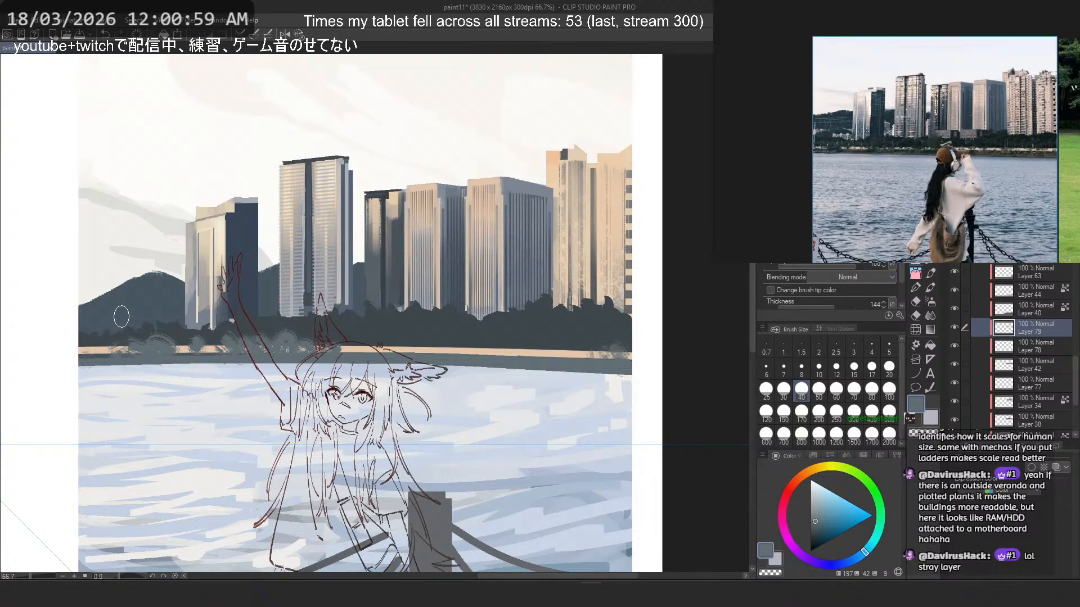
key(ctrl+z)
key(ctrl+z)
key(ctrl+z)
key(ctrl+z)
key(ctrl+z)
key(ctrl+z)
key(ctrl+z)
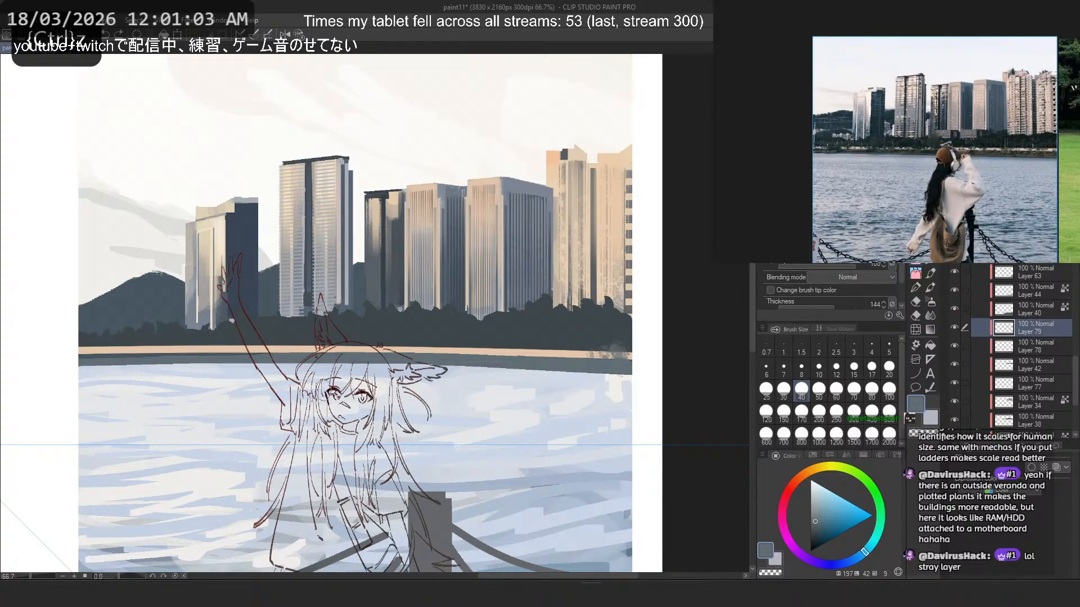
- Lasso the skyline, trees and shoreline above the waterline, and return to the foliage brush for painting inside the selection
key(u)
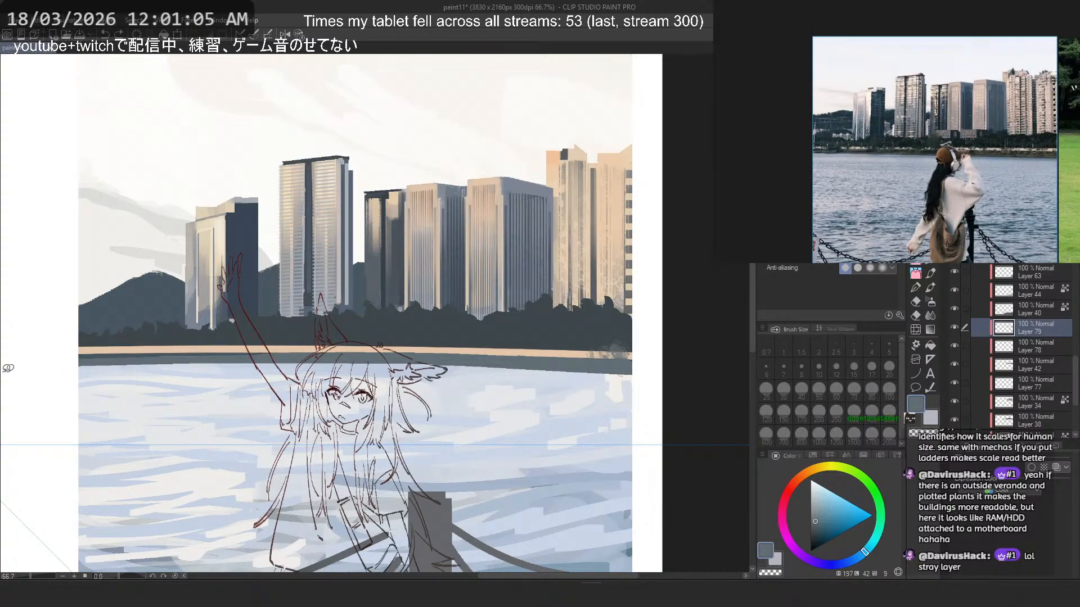
mouse_move(293, 351)
mouse_down()
mouse_move(441, 357)
mouse_move(725, 330)
mouse_move(8, 230)
mouse_up()
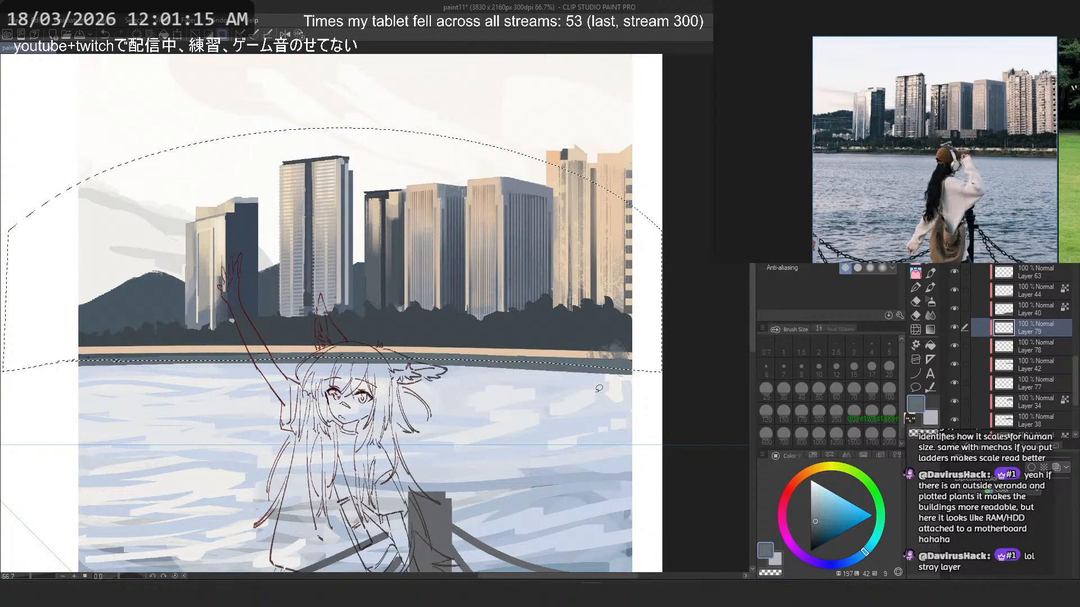
key(b)
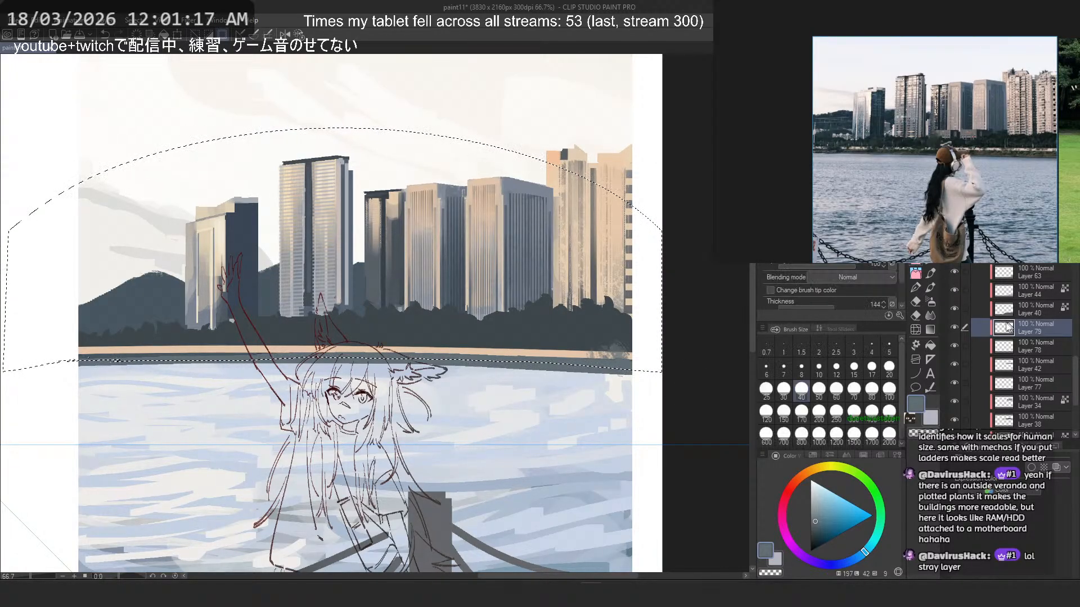
- Undo the small test dabs and paint foliage texture over the peach shoreline strip inside the selection at brush size 170
key(ctrl+z)
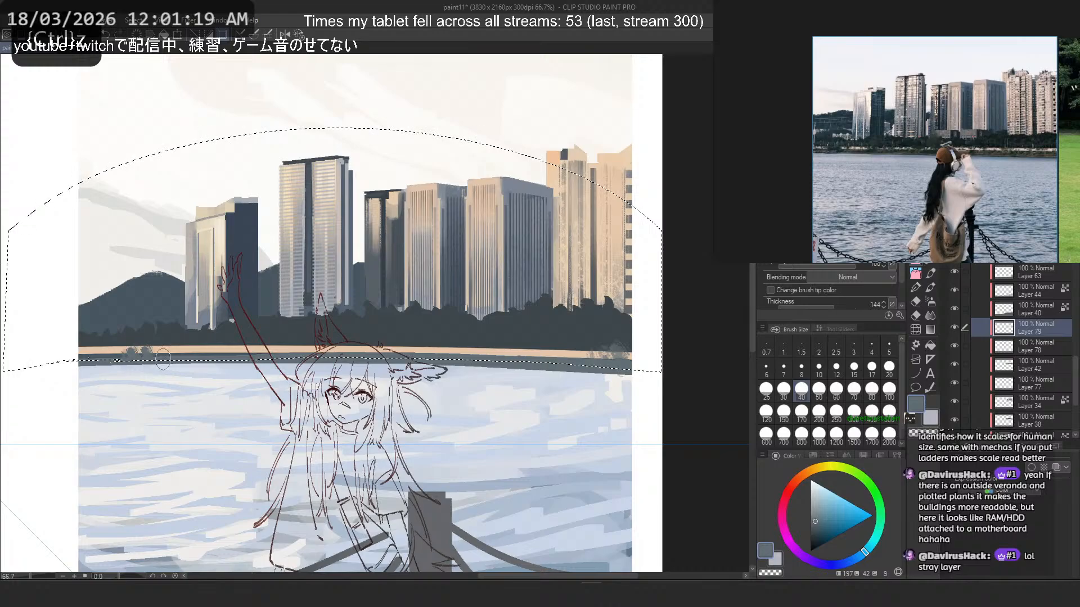
key(ctrl+z)
click(801, 413)
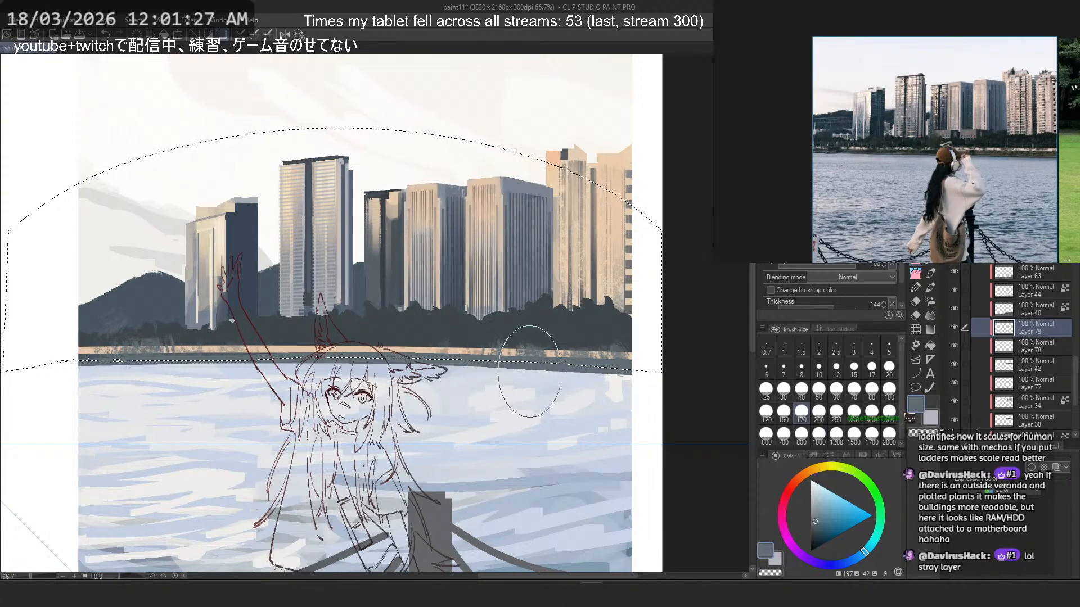
key(ctrl+z)
drag(263, 345, 326, 345)
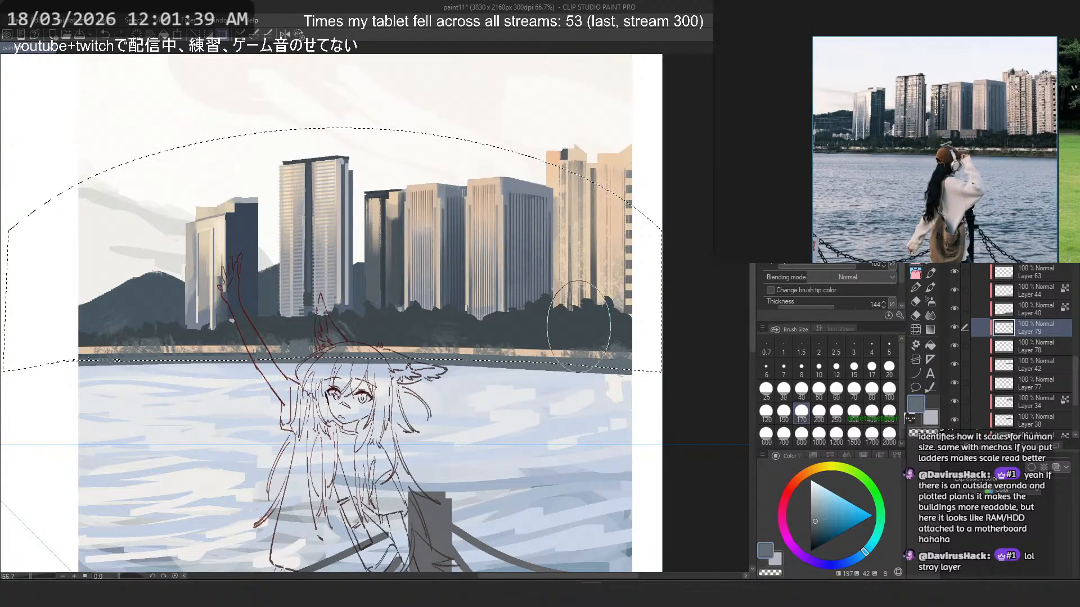
scroll(578, 327, down, 4)
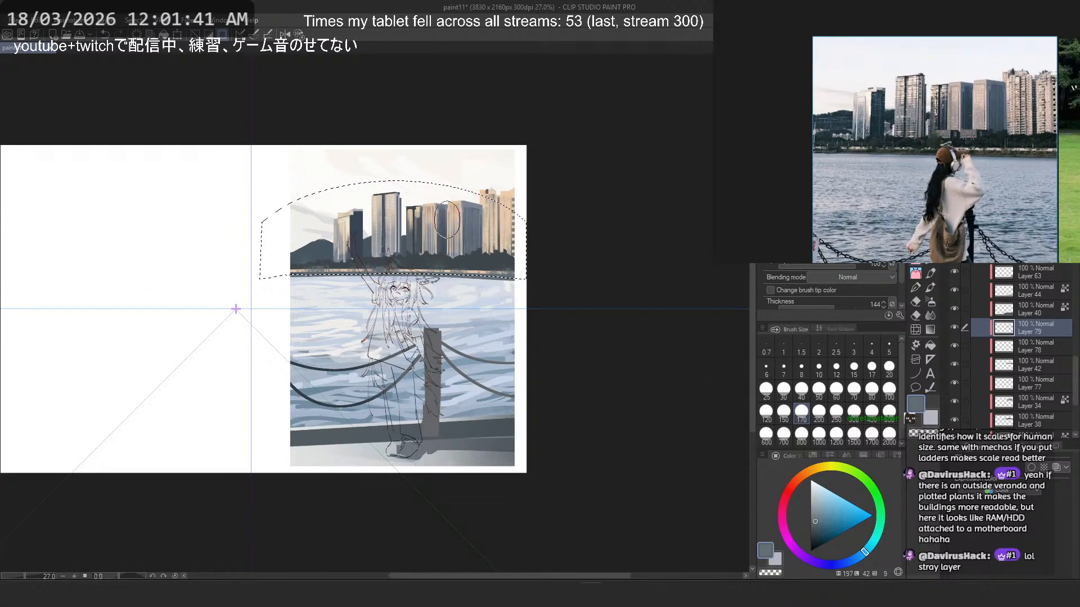
scroll(441, 215, up, 4)
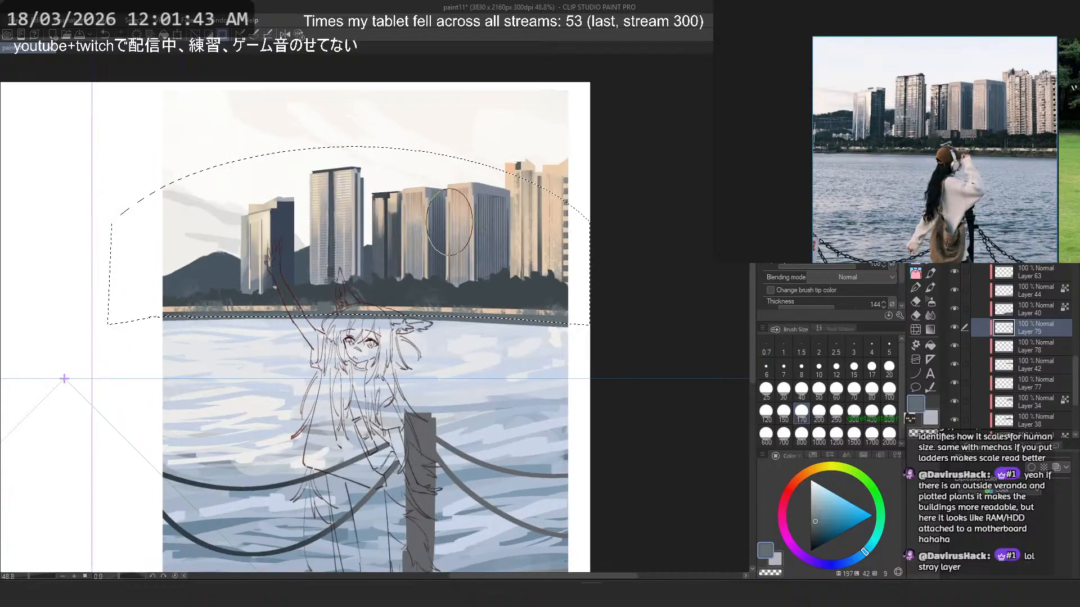
- Rework the foliage texture along the shoreline strip at brush size 70, clear the selection and keep Layer 79 active
key(ctrl+z)
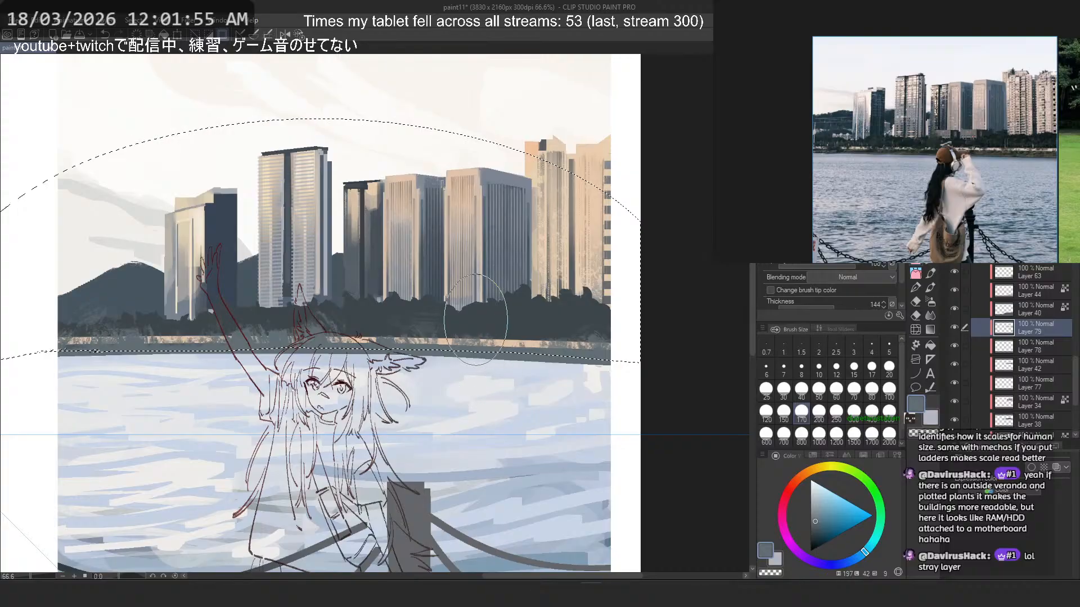
key(ctrl+z)
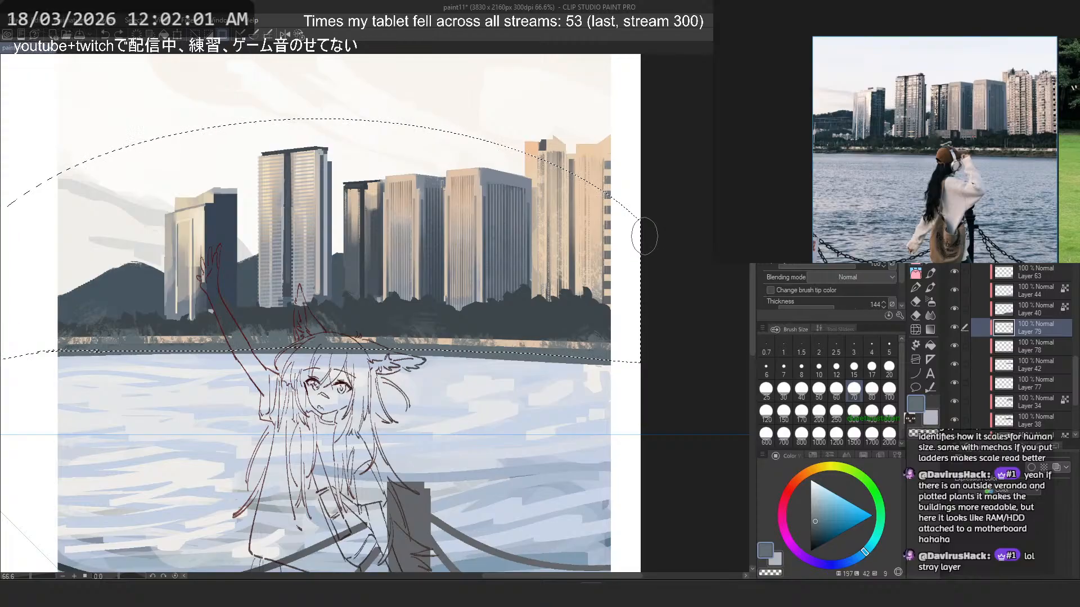
key(u)
key(ctrl+d)
drag(569, 183, 292, 225)
drag(527, 254, 686, 261)
click(1022, 341)
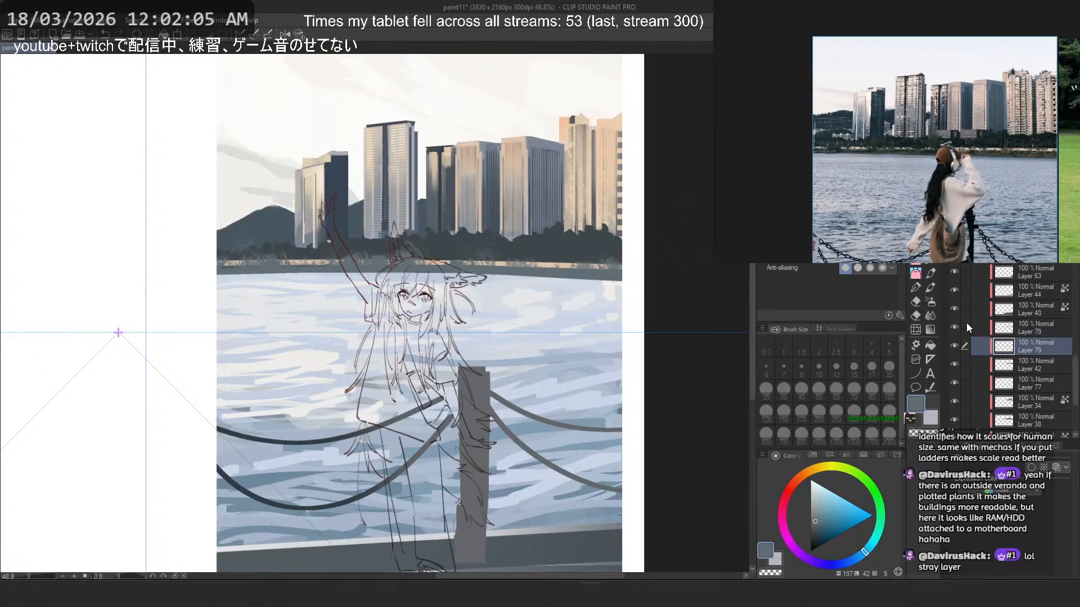
click(1040, 329)
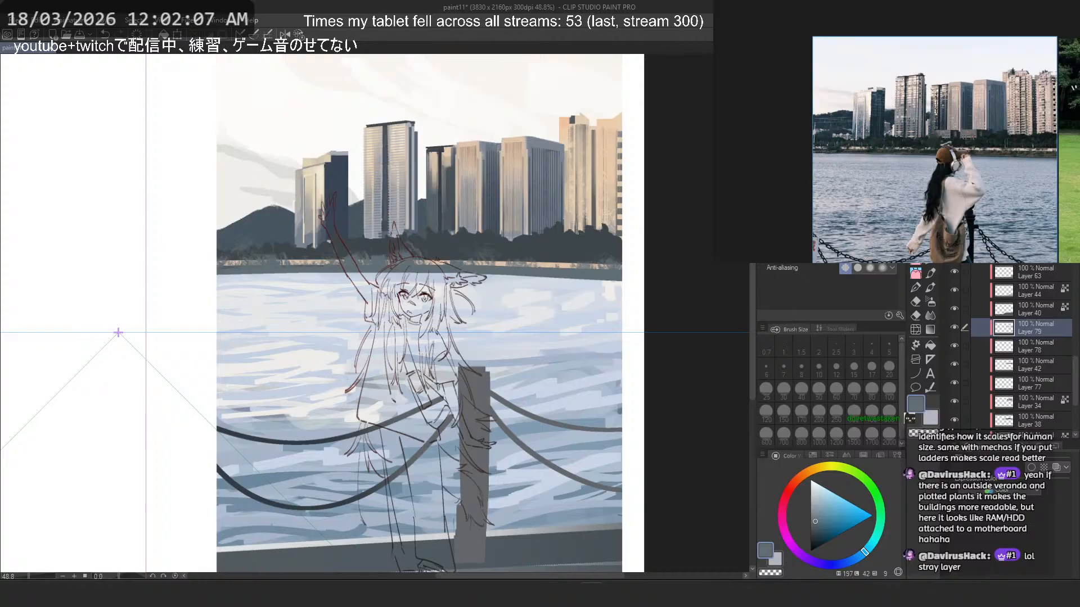
- Check Layer 78's visibility, make it the active layer and sample a light grey from the tower facades
key(slash)
scroll(555, 265, down, 5)
scroll(564, 240, up, 1)
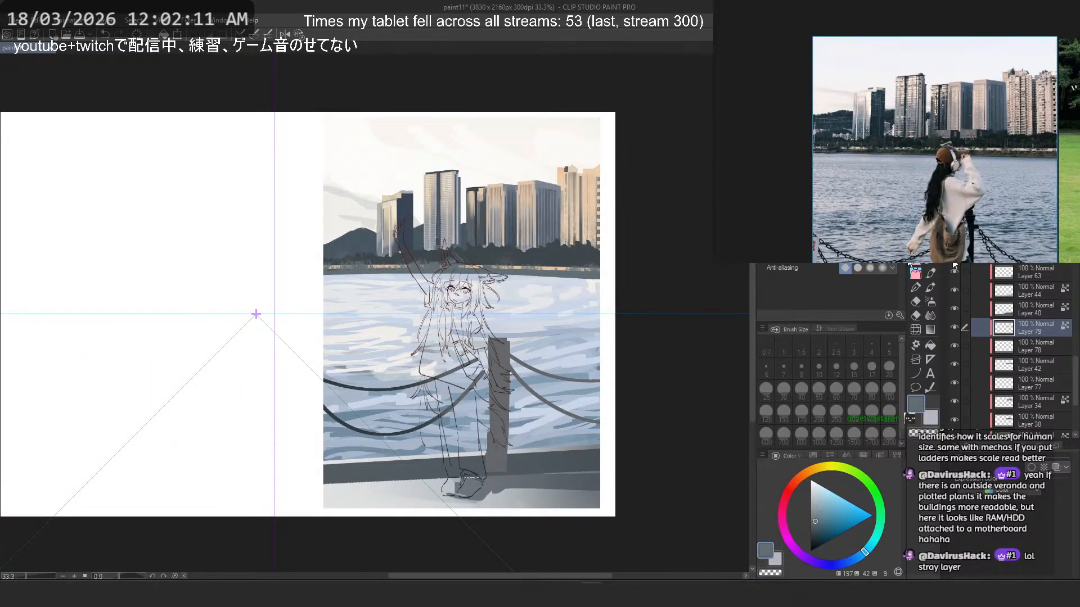
click(955, 346)
click(1048, 352)
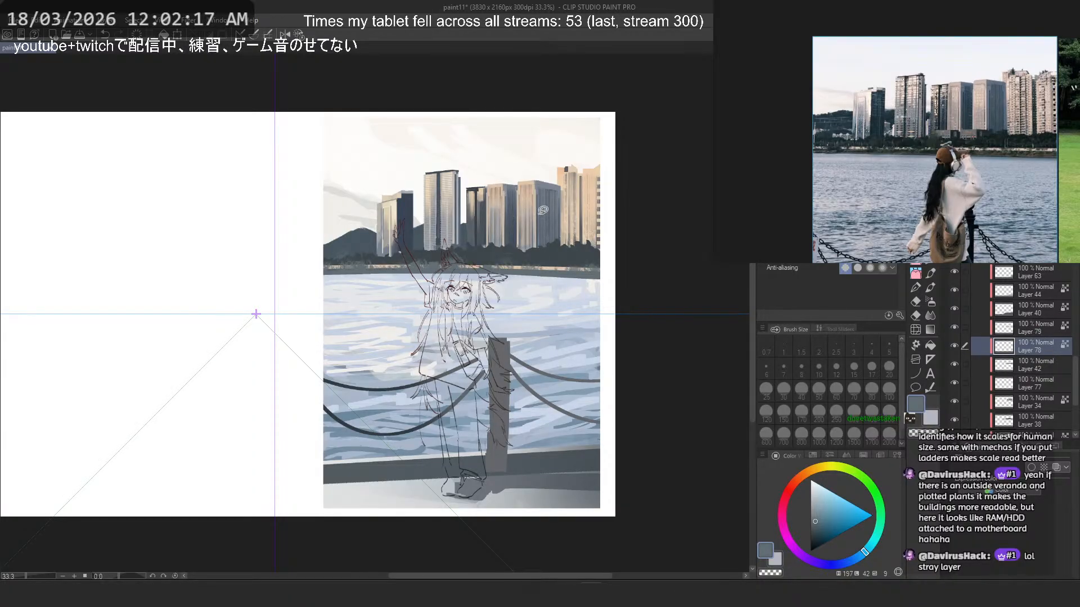
scroll(542, 210, up, 5)
alt+click(523, 239)
alt+click(515, 262)
scroll(526, 269, down, 3)
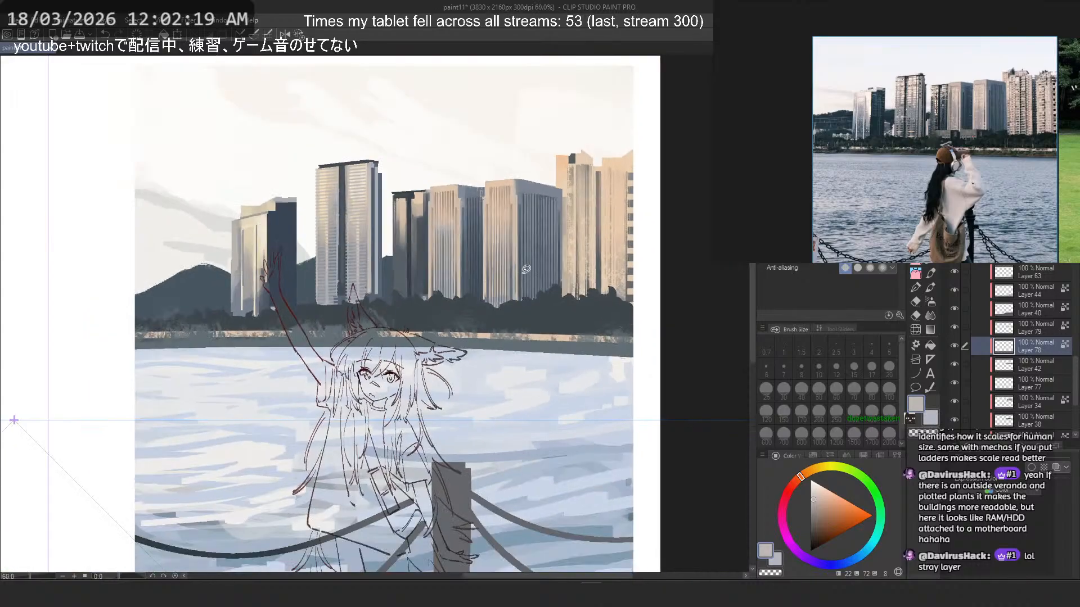
- Switch to the airbrush at size 800 and pick up the peach tone of the rightmost building
scroll(532, 270, down, 3)
click(931, 302)
click(801, 436)
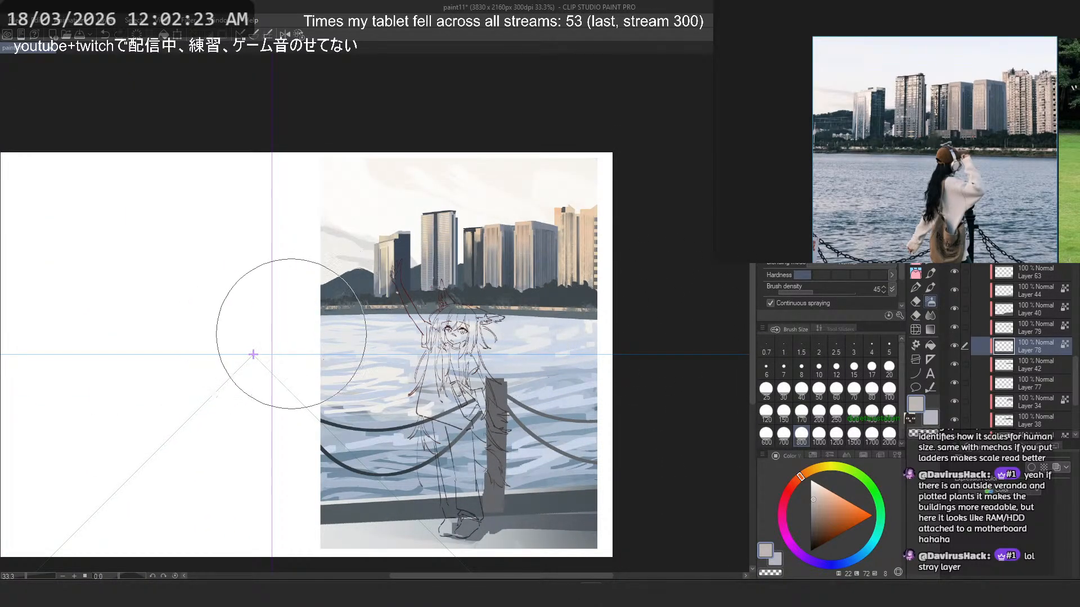
alt+click(591, 241)
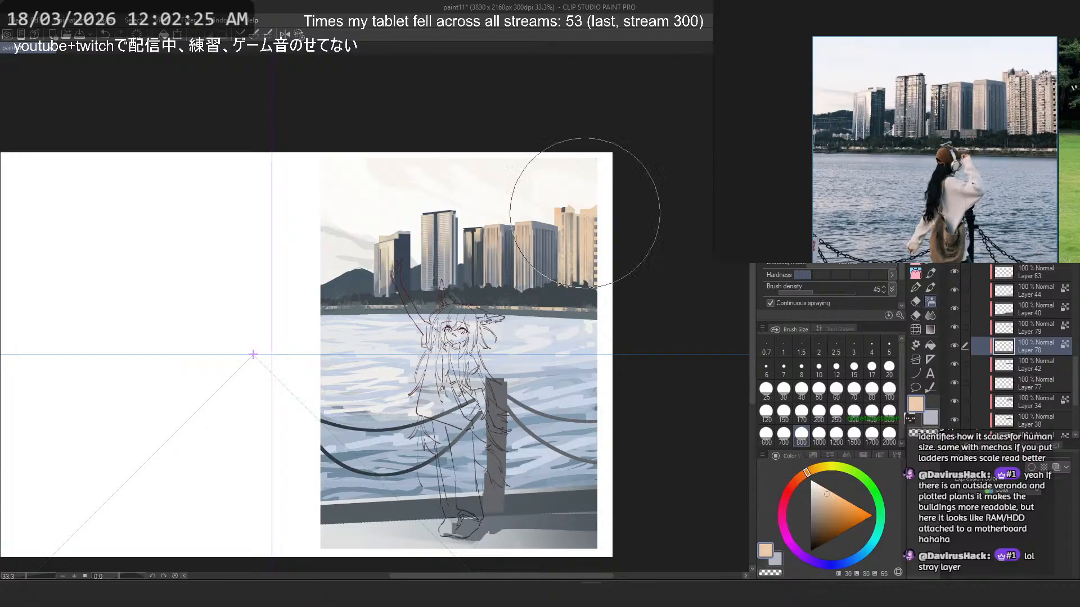
scroll(596, 225, up, 1)
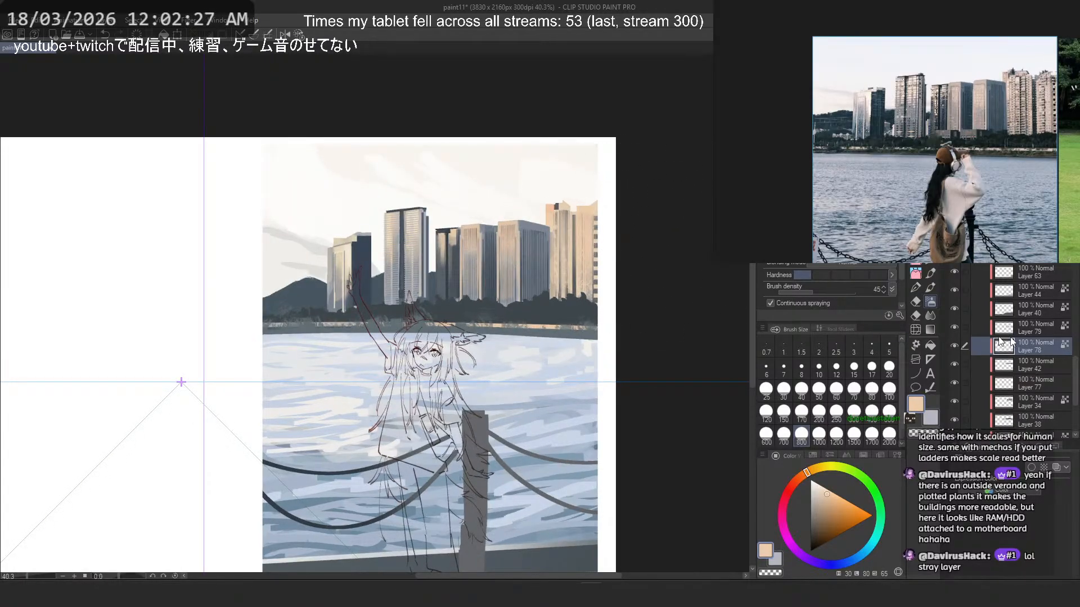
- Make Layer 79 active and try airbrushing the shoreline with a slate sampled from the trees, shifted to hue 207
click(1046, 329)
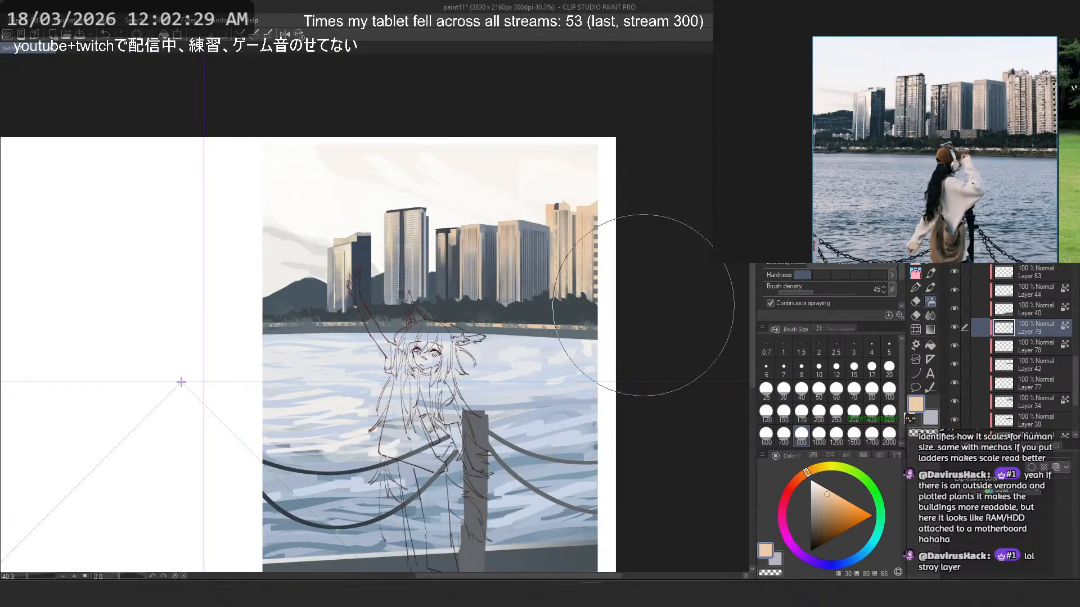
alt+click(565, 309)
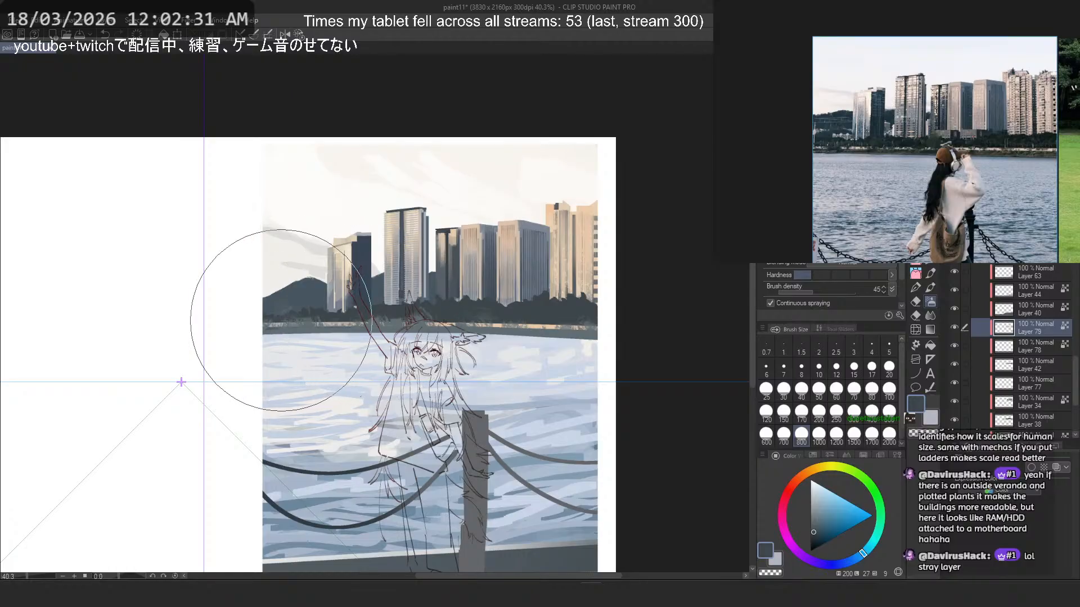
click(859, 558)
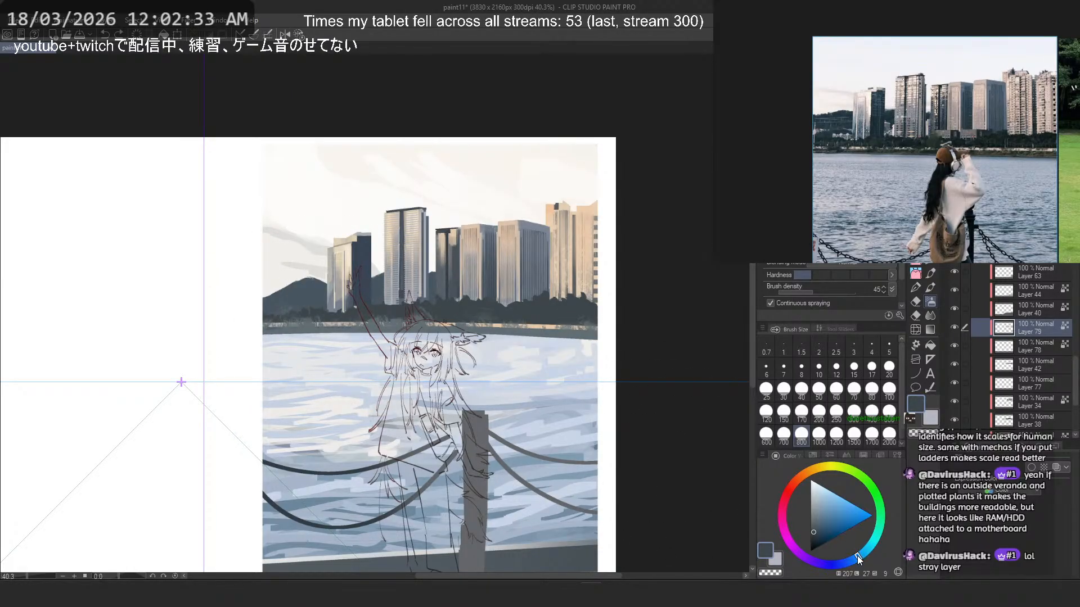
scroll(324, 319, up, 2)
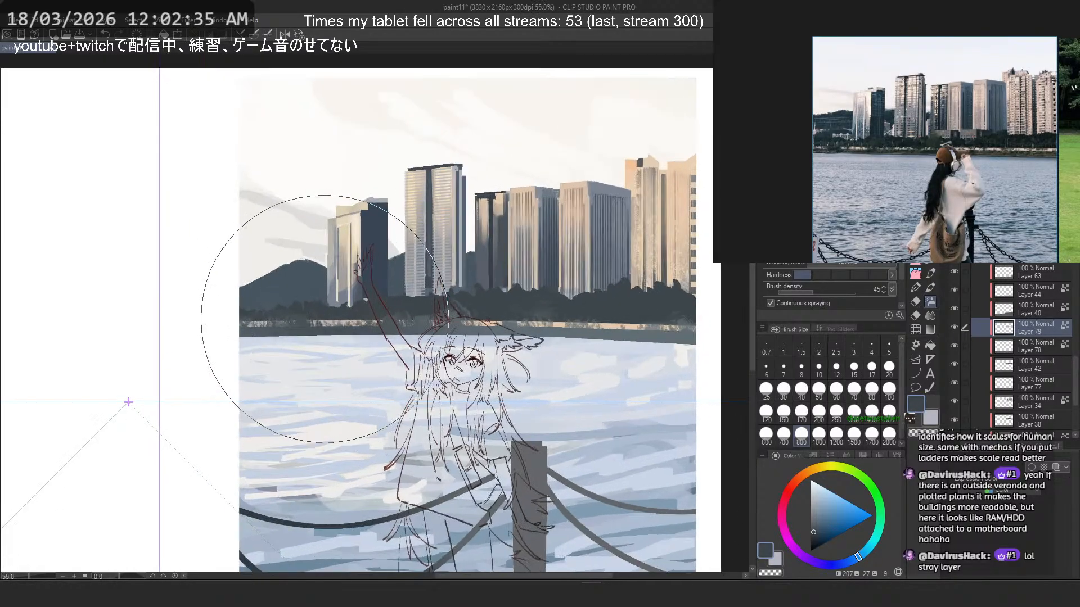
key(ctrl+z)
- Try airbrushing bluer slate tints, with hues such as 205 and 217, over the left part of the shoreline
alt+click(307, 330)
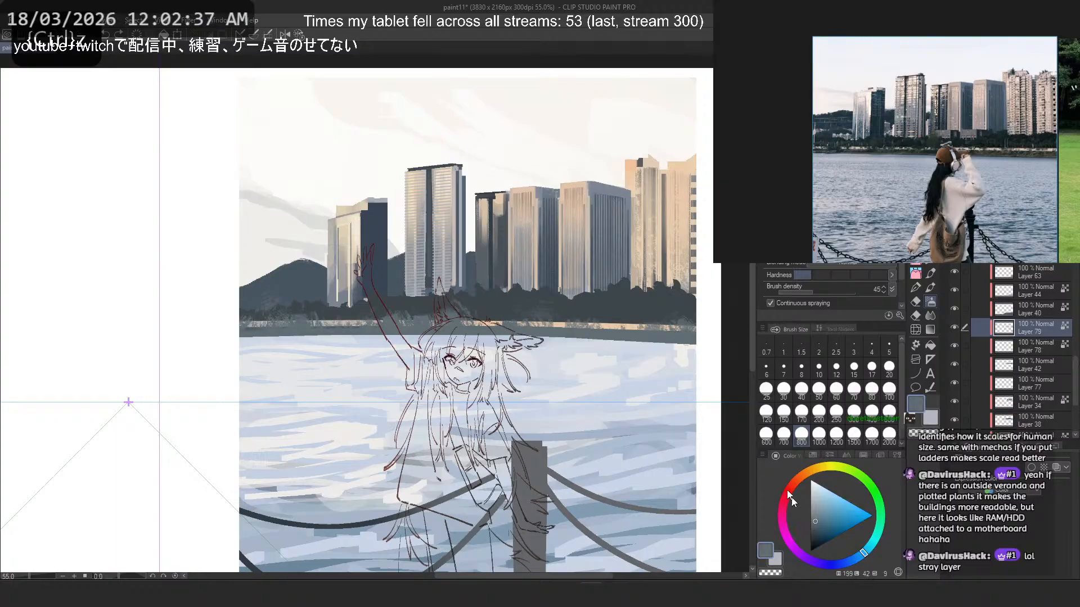
click(863, 561)
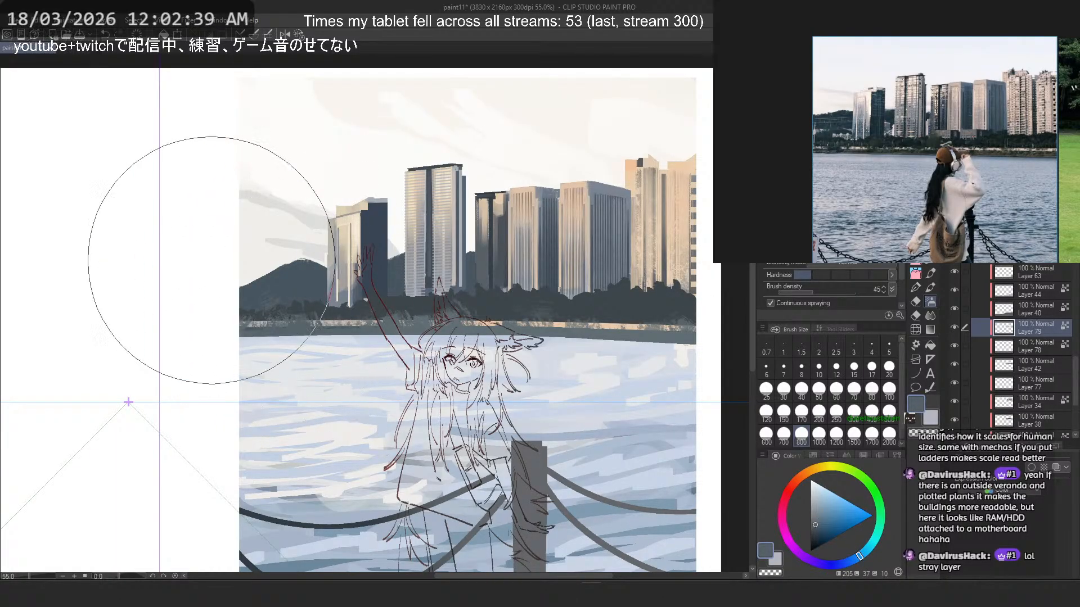
click(850, 560)
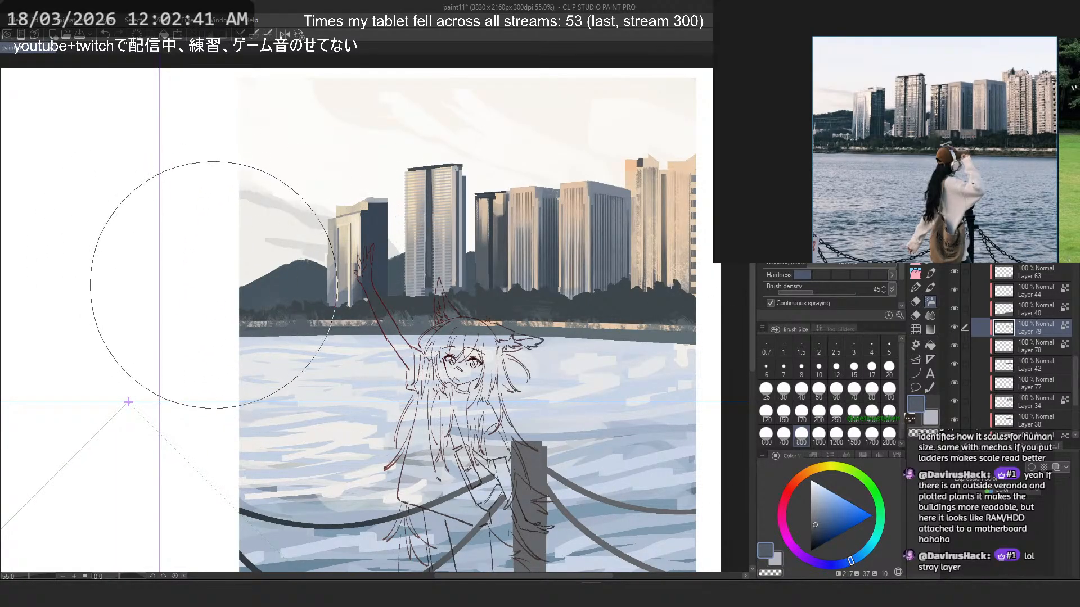
alt+click(374, 238)
drag(355, 315, 274, 295)
key(ctrl+z)
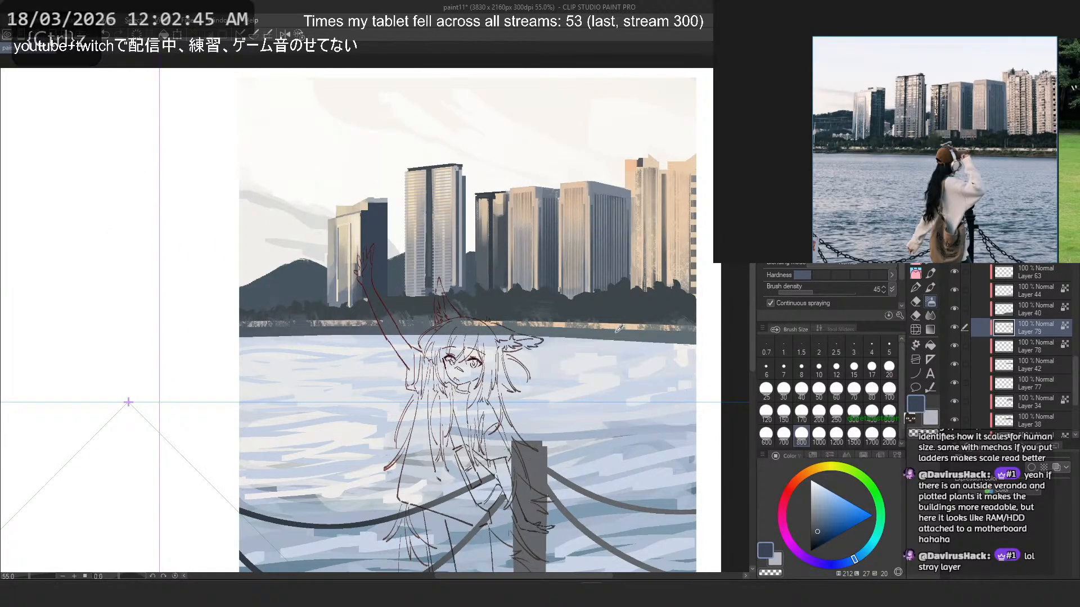
- Sample the shoreline slate, shift its hue to 193 and brush foliage texture along the right part of the strip at size 250
alt+click(580, 335)
click(868, 549)
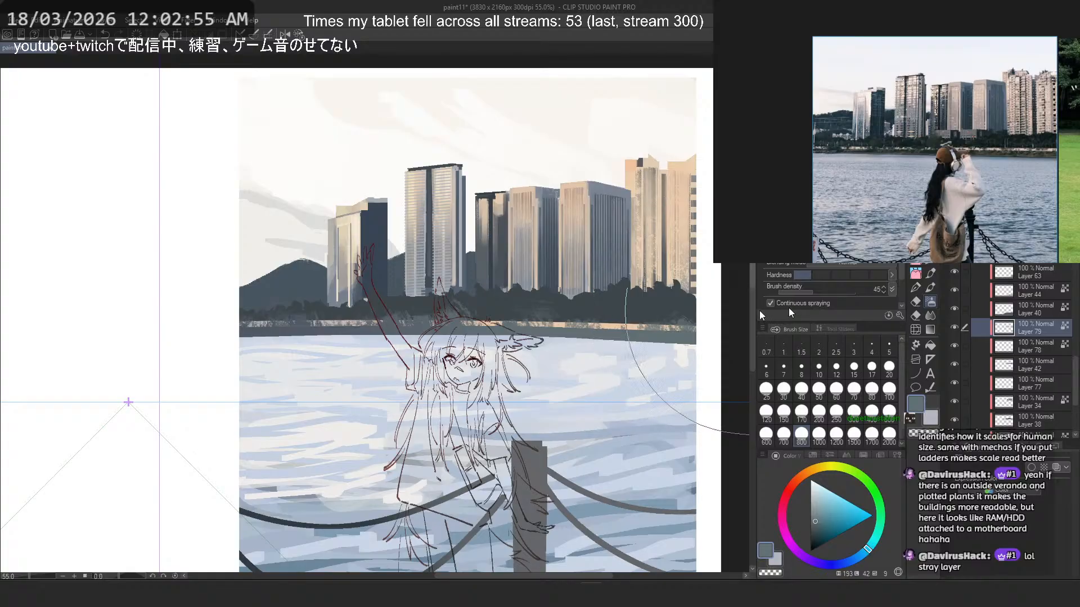
key(b)
scroll(677, 346, up, 5)
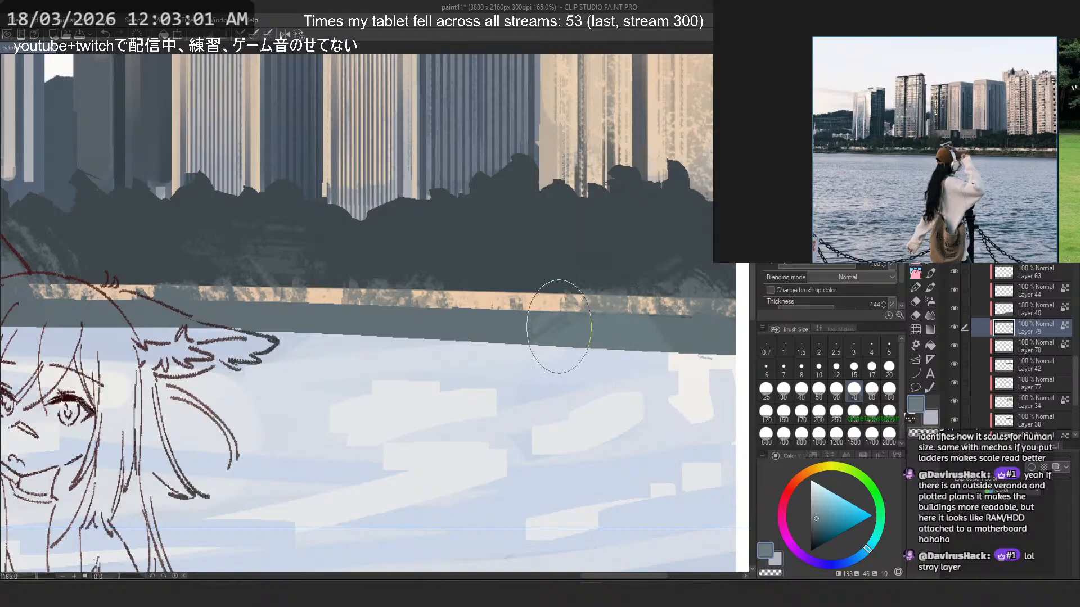
key(ctrl+z)
click(819, 434)
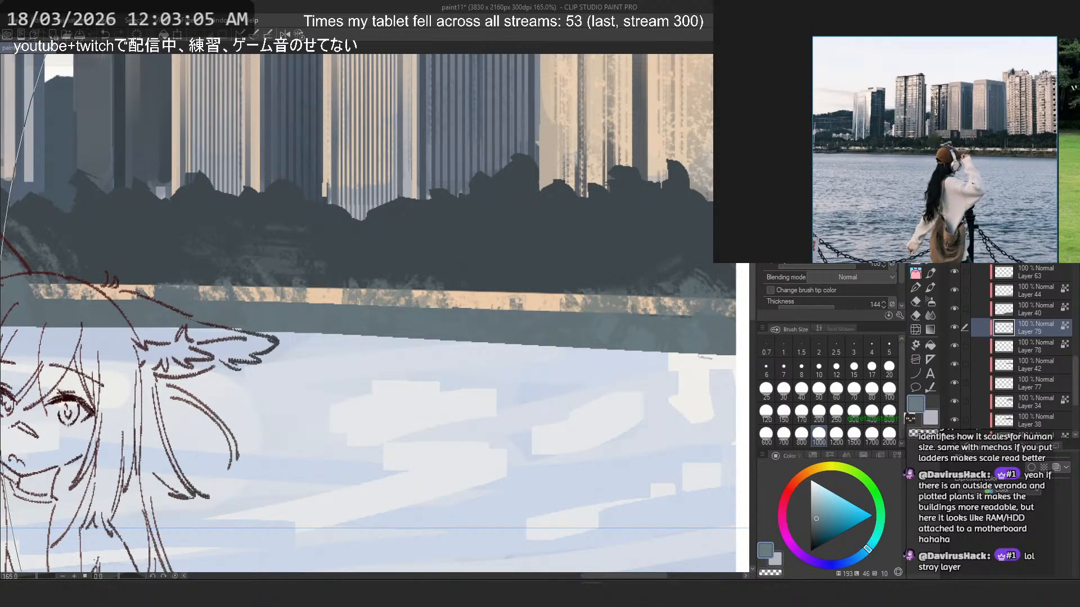
click(837, 411)
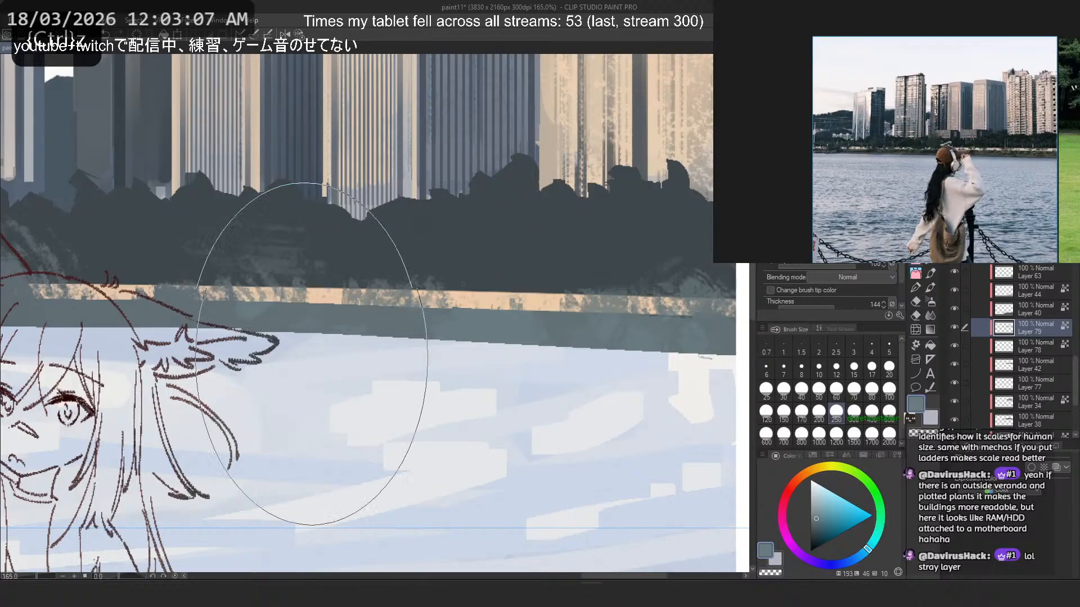
mouse_move(602, 367)
mouse_down()
mouse_move(422, 349)
mouse_move(433, 347)
mouse_up()
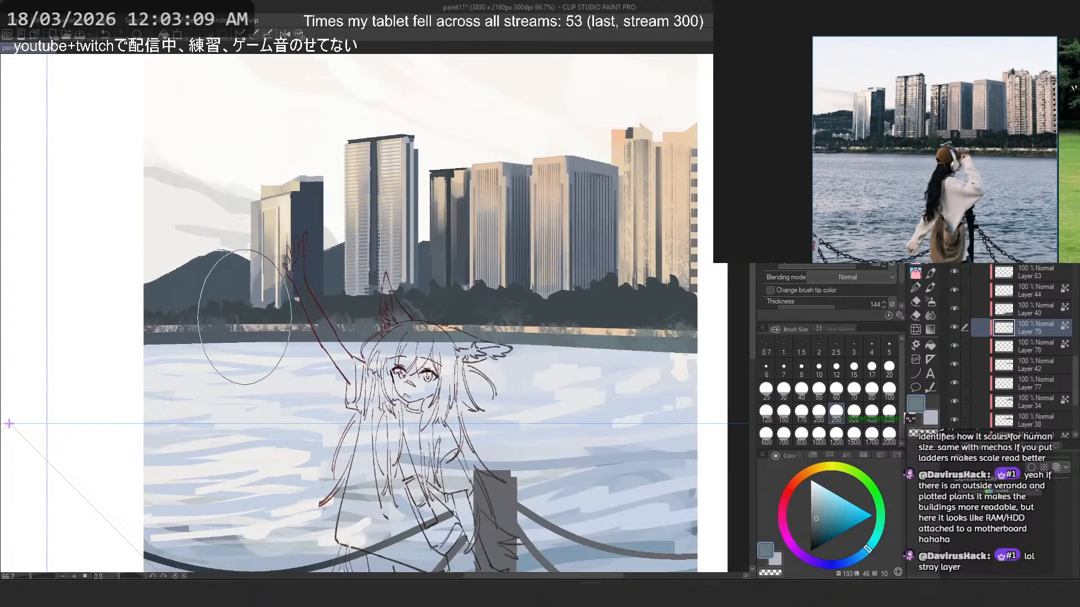
- Try alternating bluer and greyer slate foliage dabs along the left and middle of the shoreline strip
alt+click(221, 325)
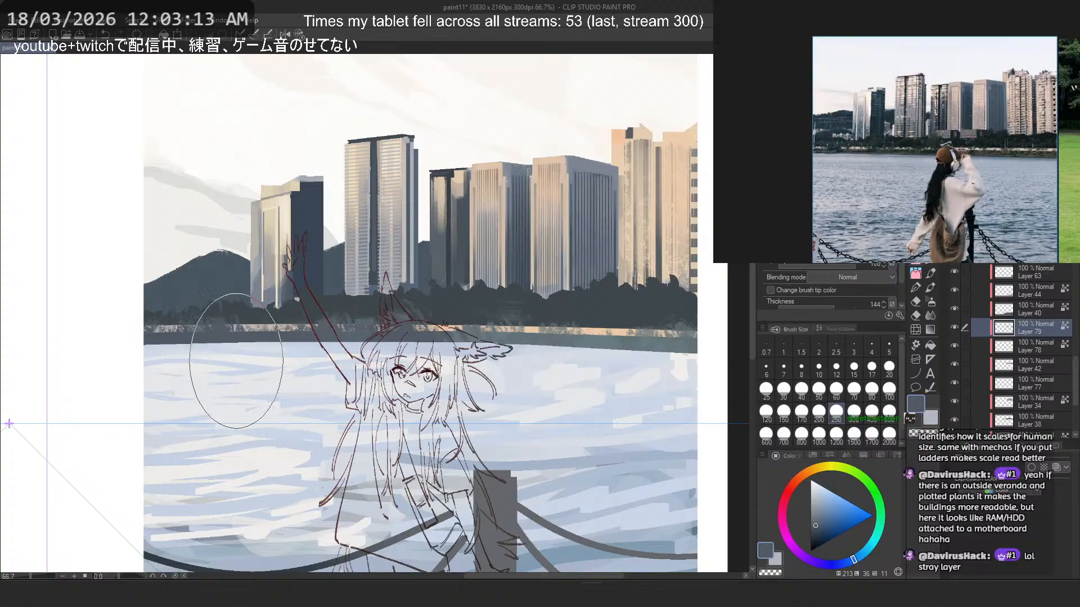
key(ctrl+z)
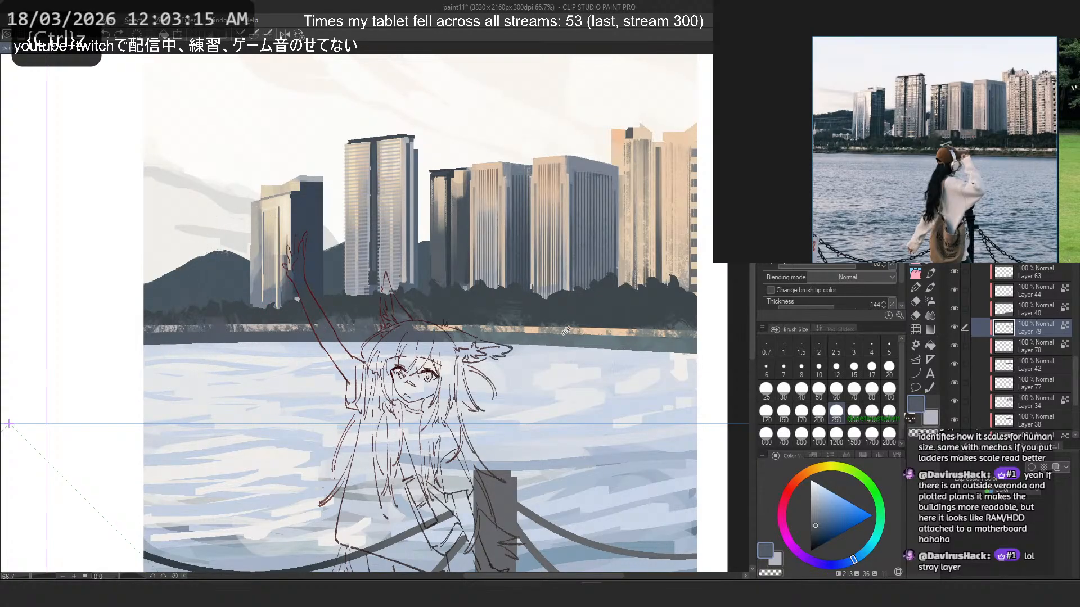
alt+click(601, 339)
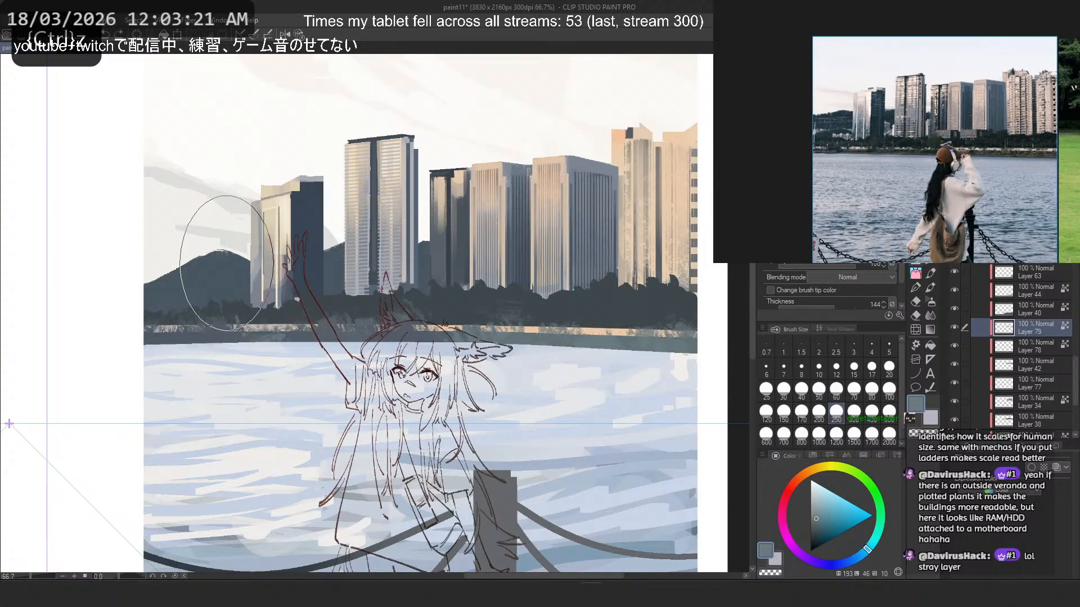
alt+click(430, 332)
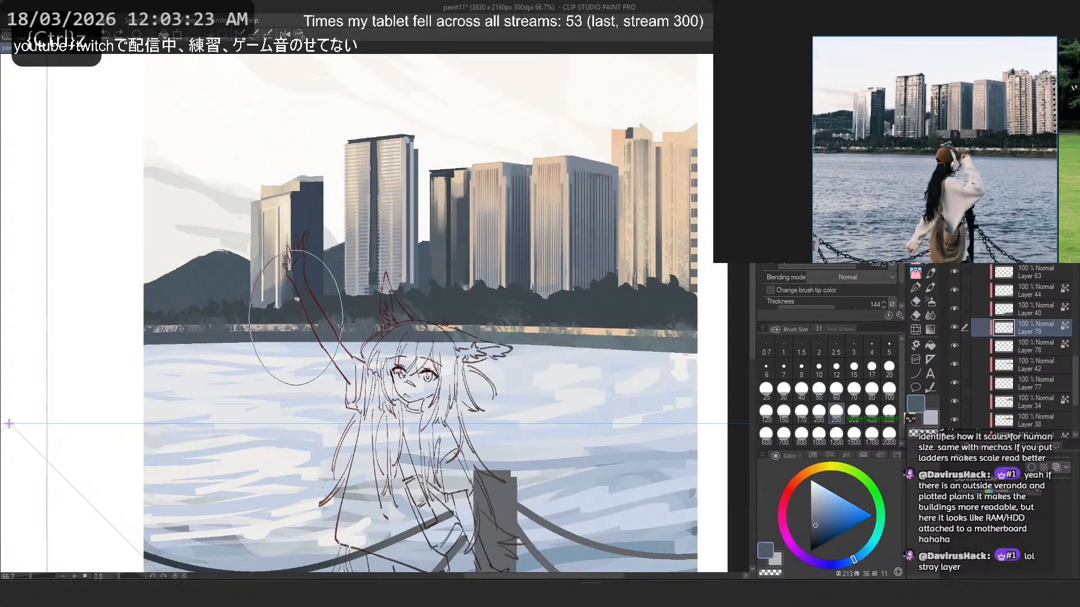
drag(295, 343, 197, 328)
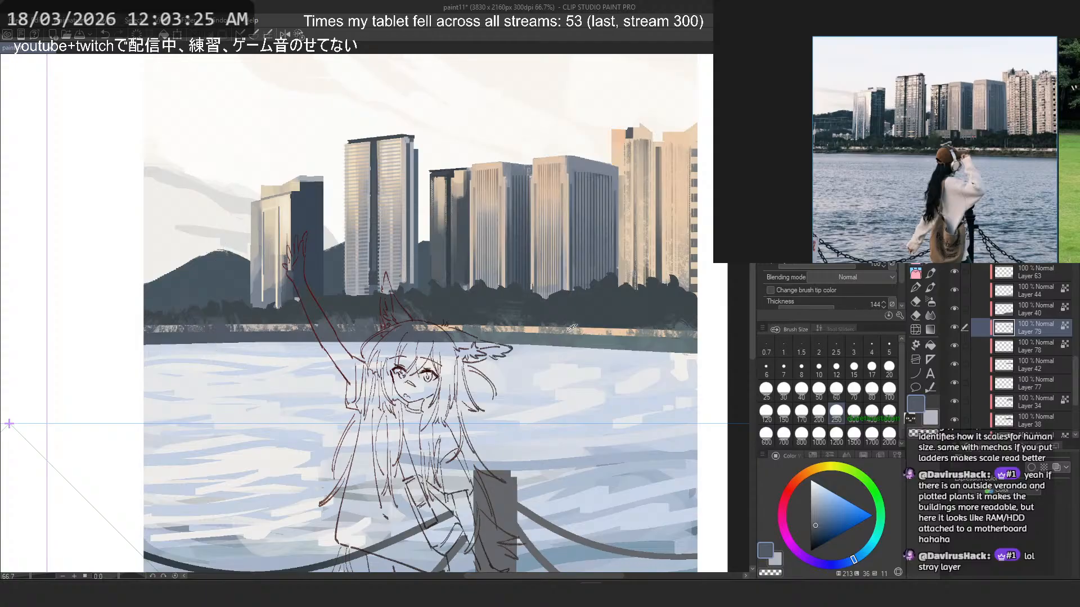
alt+click(555, 341)
drag(425, 340, 414, 333)
key(ctrl+z)
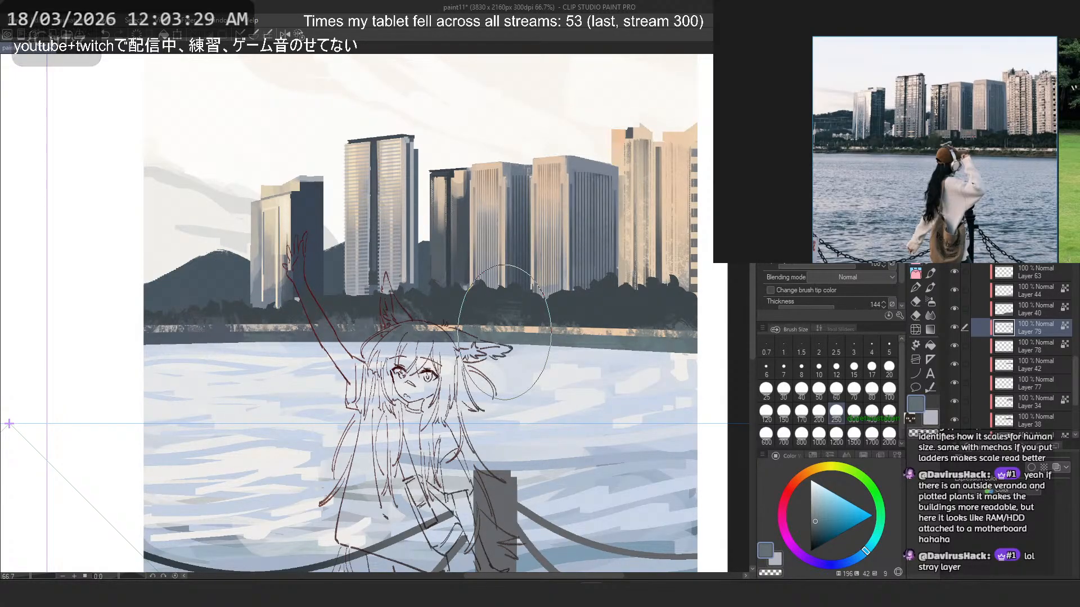
- Make Layer 42 active and try slate foliage texture over the trees below the right-hand buildings
click(958, 365)
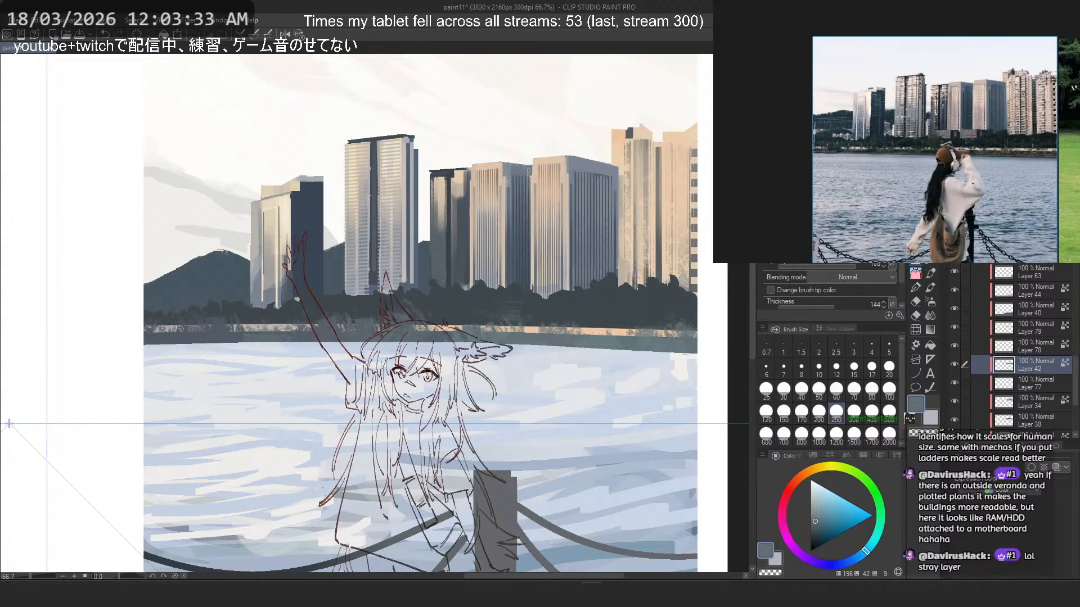
key(ctrl+z)
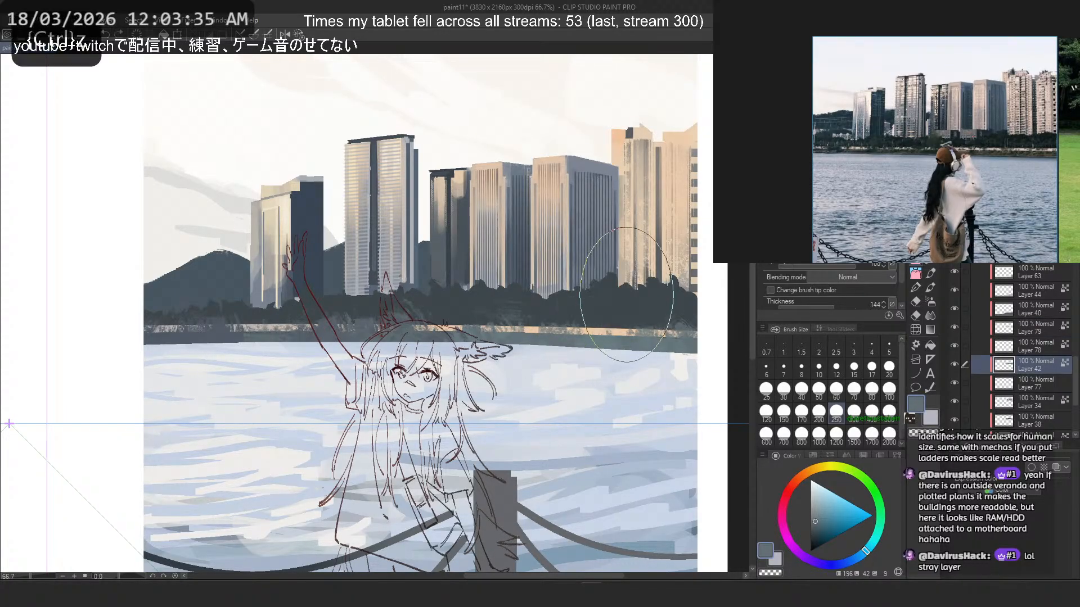
mouse_move(639, 317)
mouse_down()
mouse_move(610, 331)
mouse_move(595, 285)
mouse_up()
key(ctrl+z)
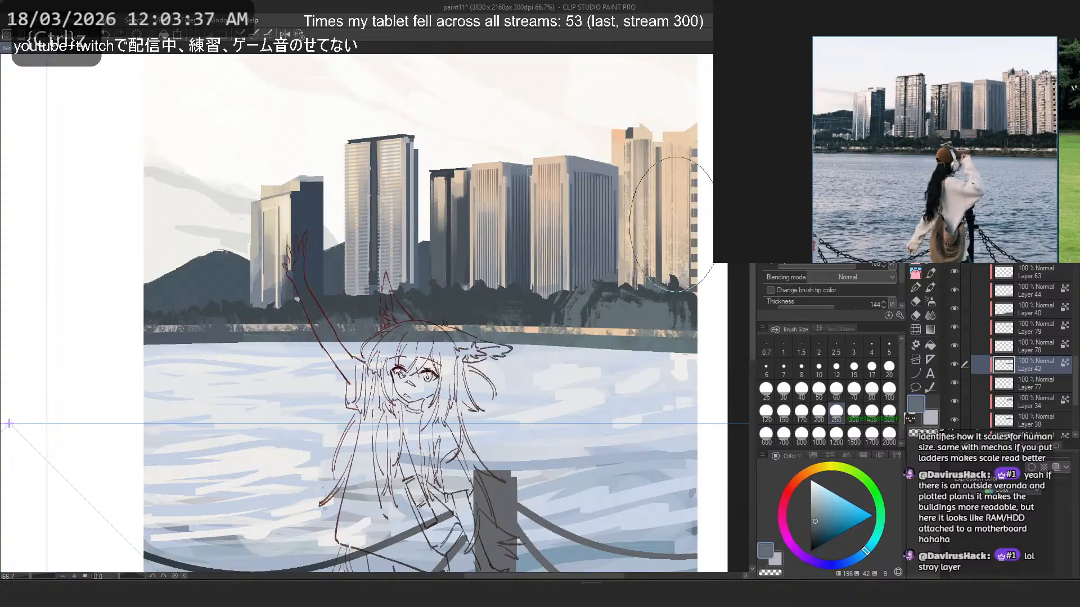
key(ctrl+z)
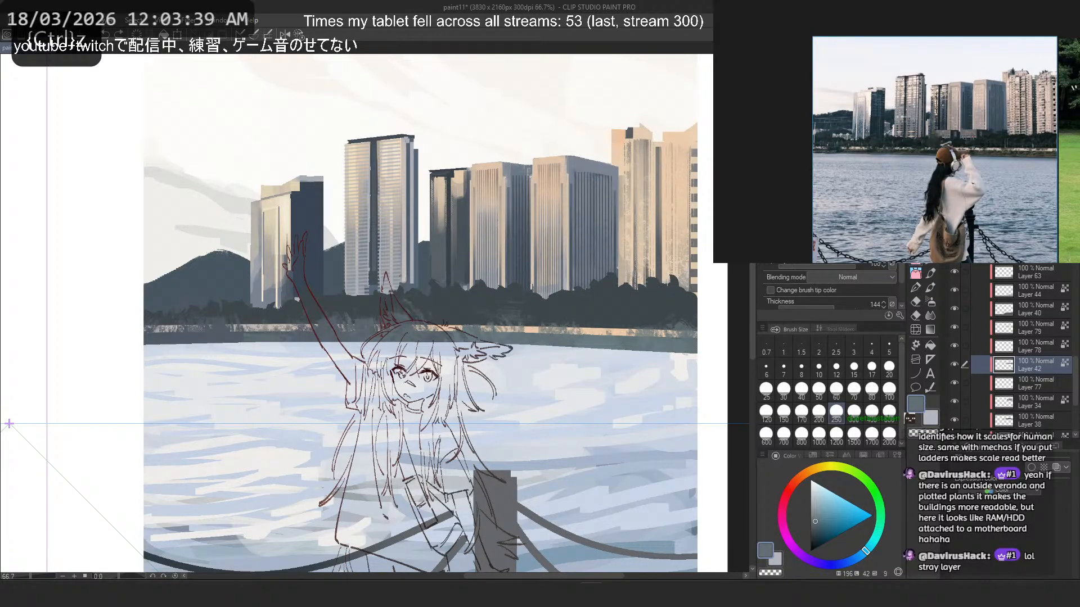
- Try hard round brush dabs at size 60 on the right-hand trees and sample a darker slate
key(b)
key(b)
key(b)
click(622, 312)
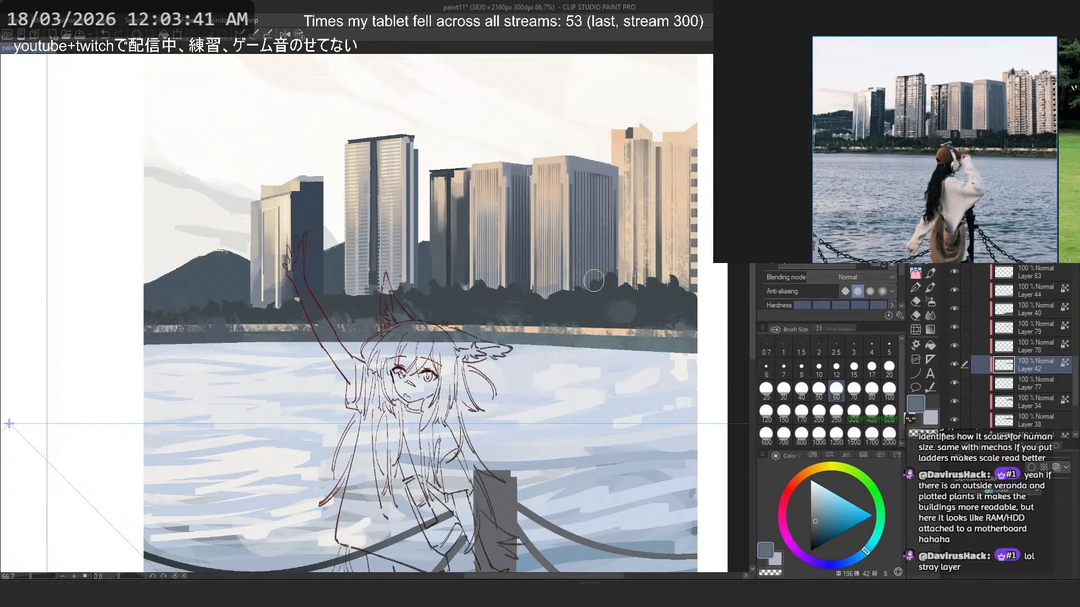
alt+click(614, 299)
key(ctrl+z)
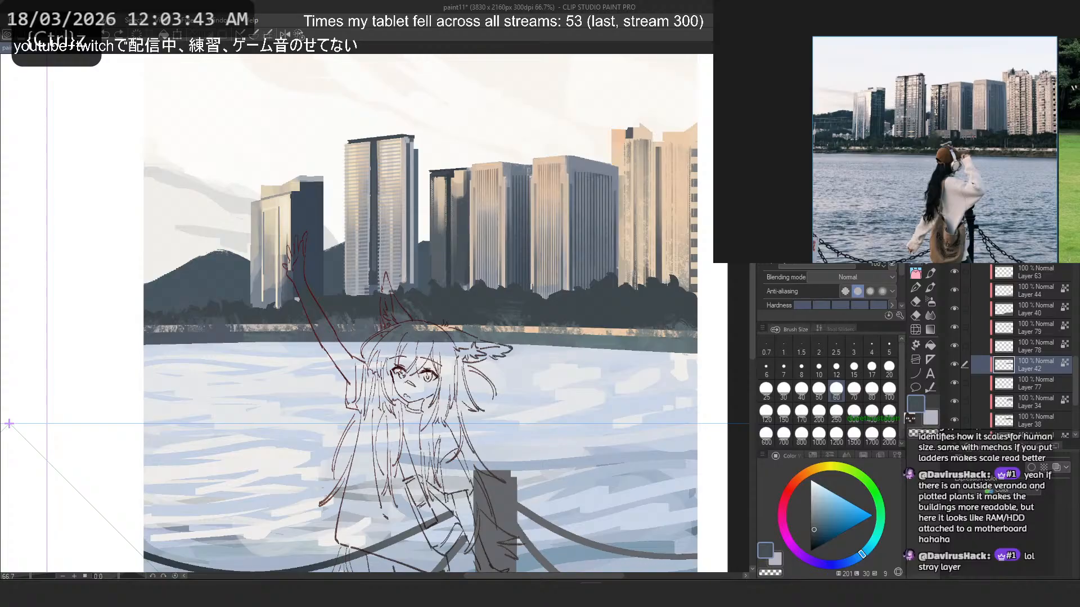
- Try darker slate foliage texture over the middle and right part of the tree line at brush size 250
key(b)
drag(634, 318, 591, 320)
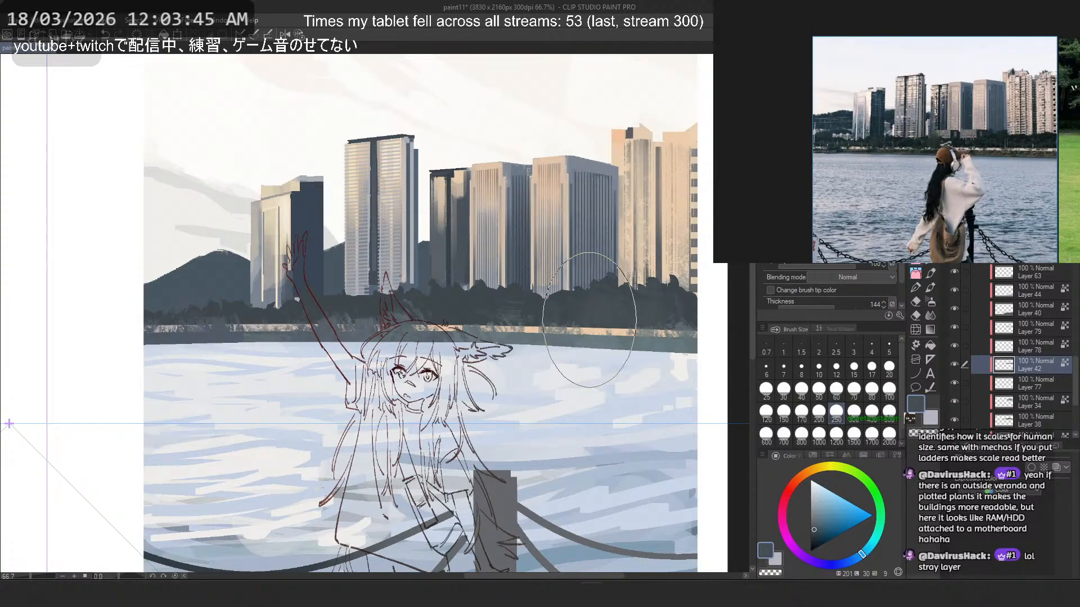
key(ctrl+z)
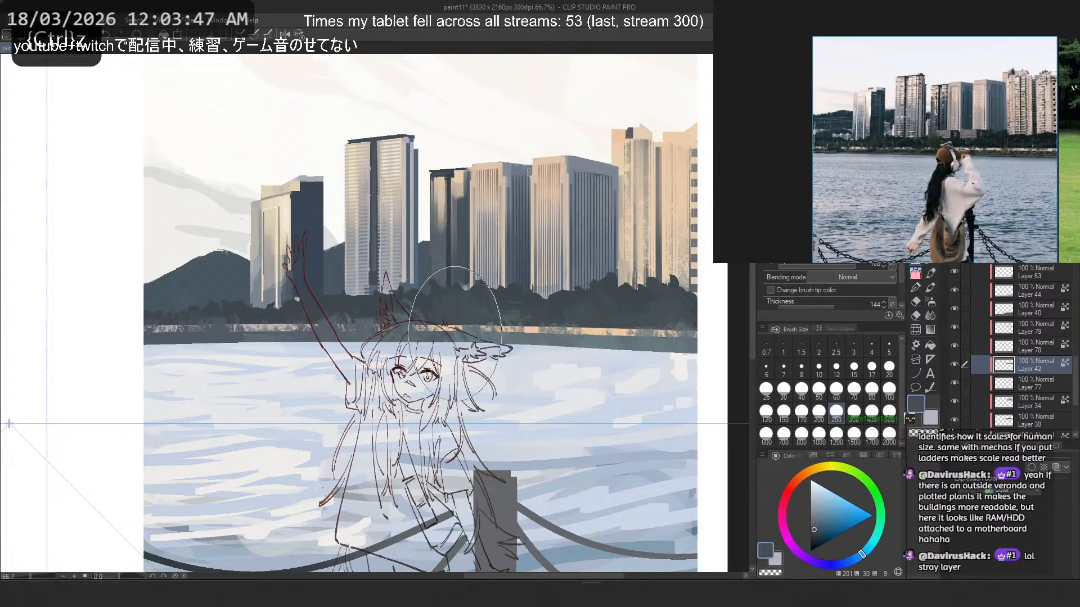
key(ctrl+z)
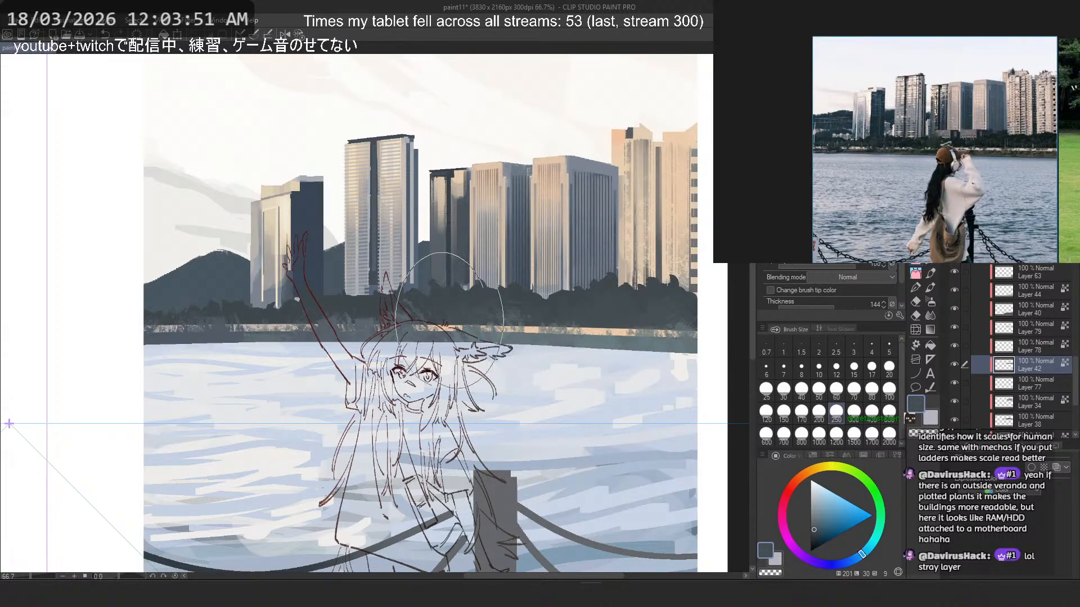
key(ctrl+z)
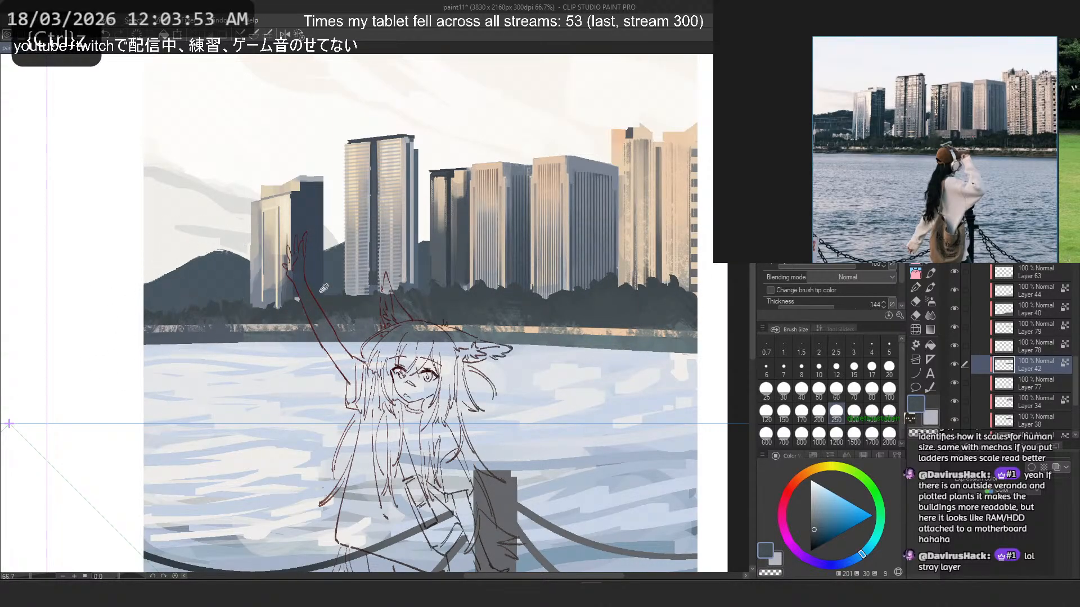
- Sample a slightly lighter slate from the tree line and undo the last foliage dab
right_click(334, 301)
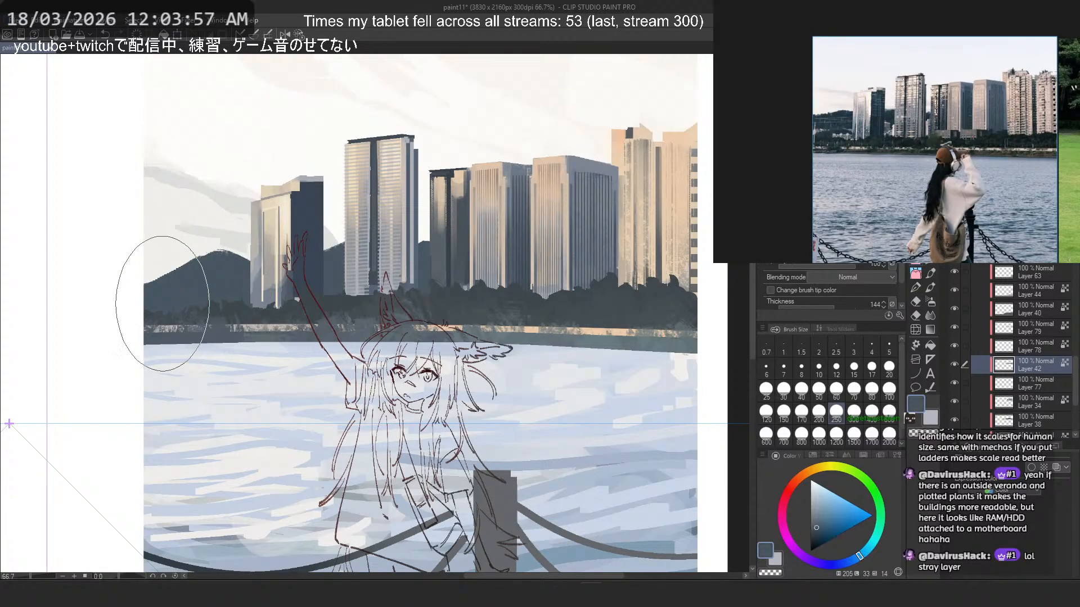
right_click(160, 288)
key(ctrl+z)
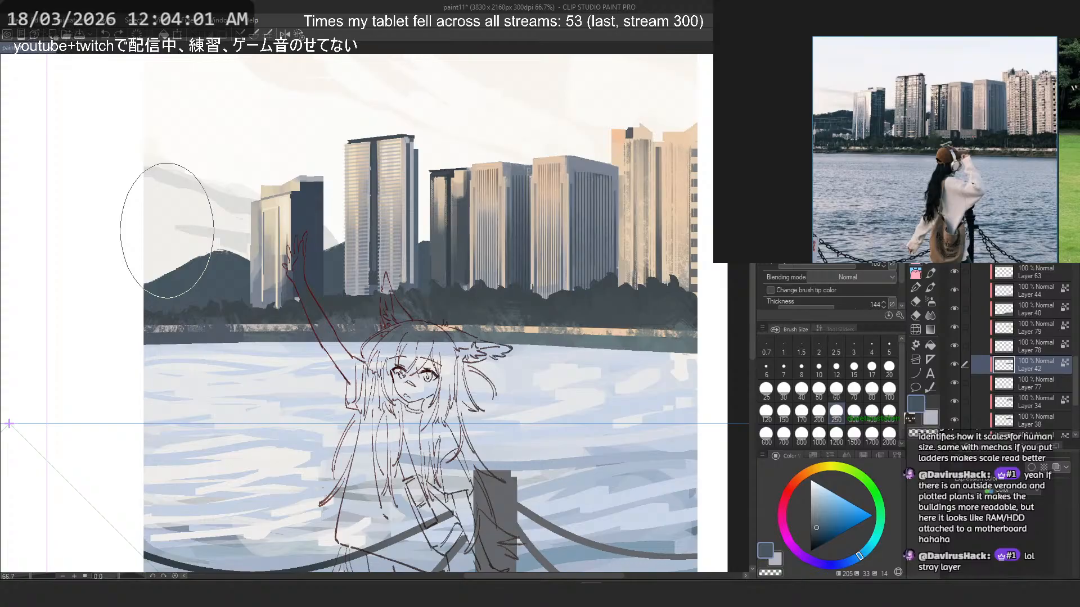
- Show the character, shading and lighting layers, including Folder 9 and Layers 47, 53, 48, 49 and 66, over the background
scroll(419, 206, down, 3)
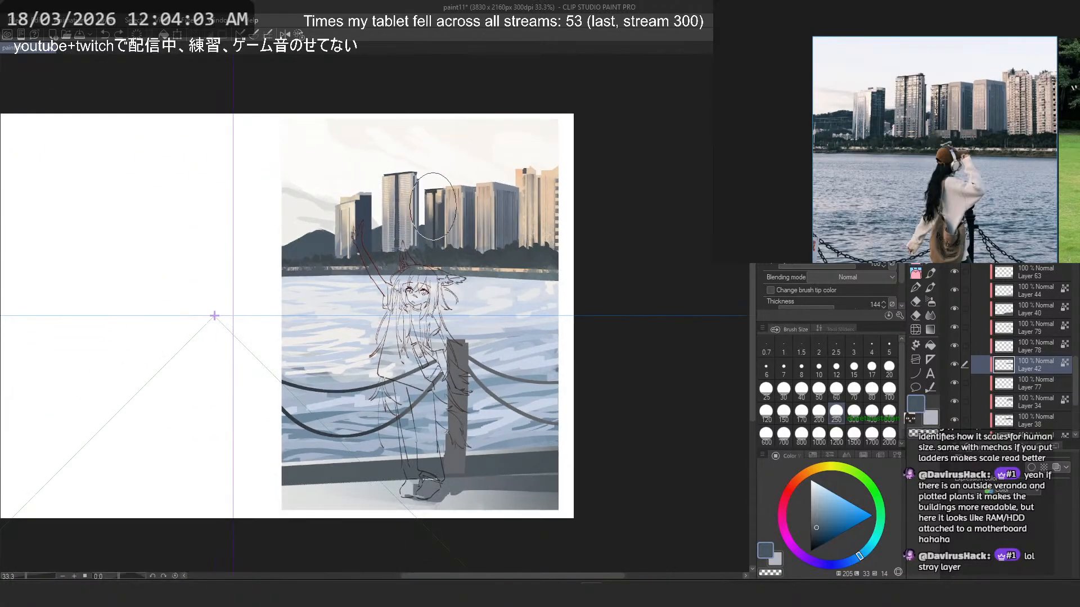
scroll(572, 123, down, 5)
scroll(587, 181, up, 3)
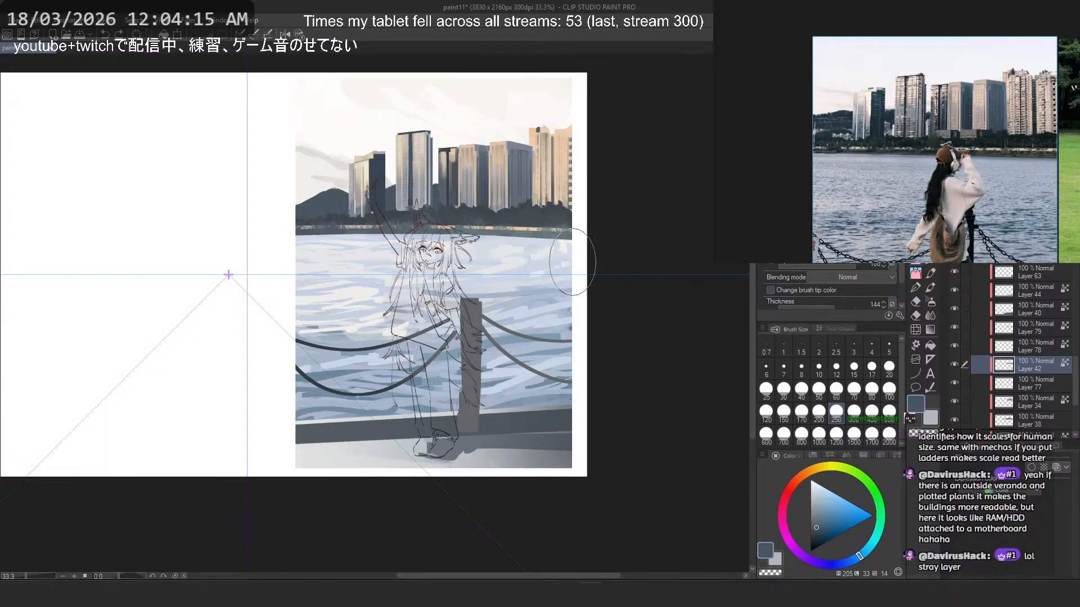
scroll(554, 238, down, 3)
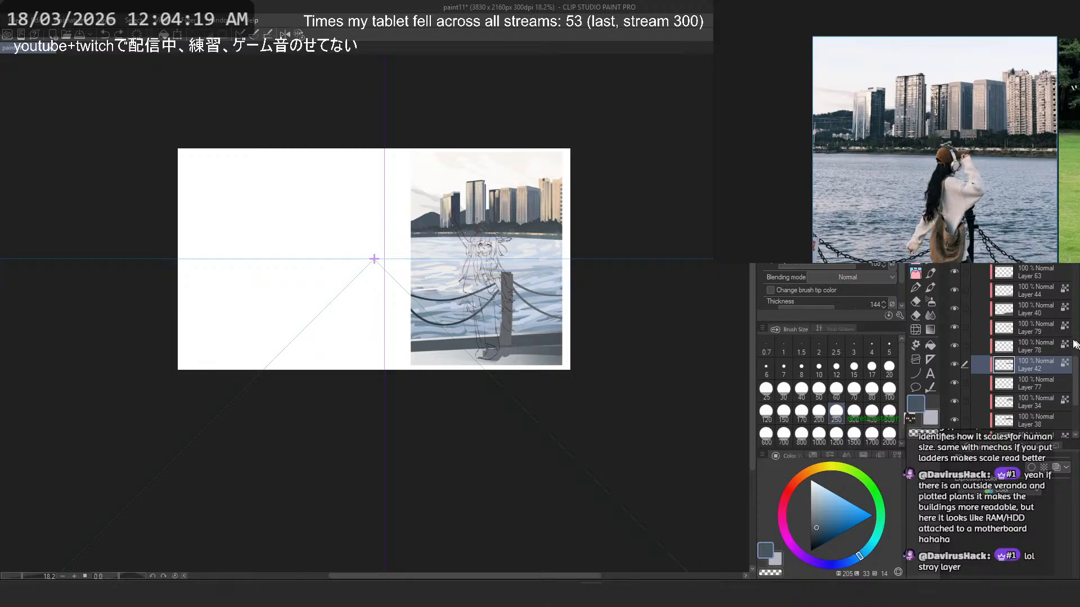
scroll(1037, 335, up, 5)
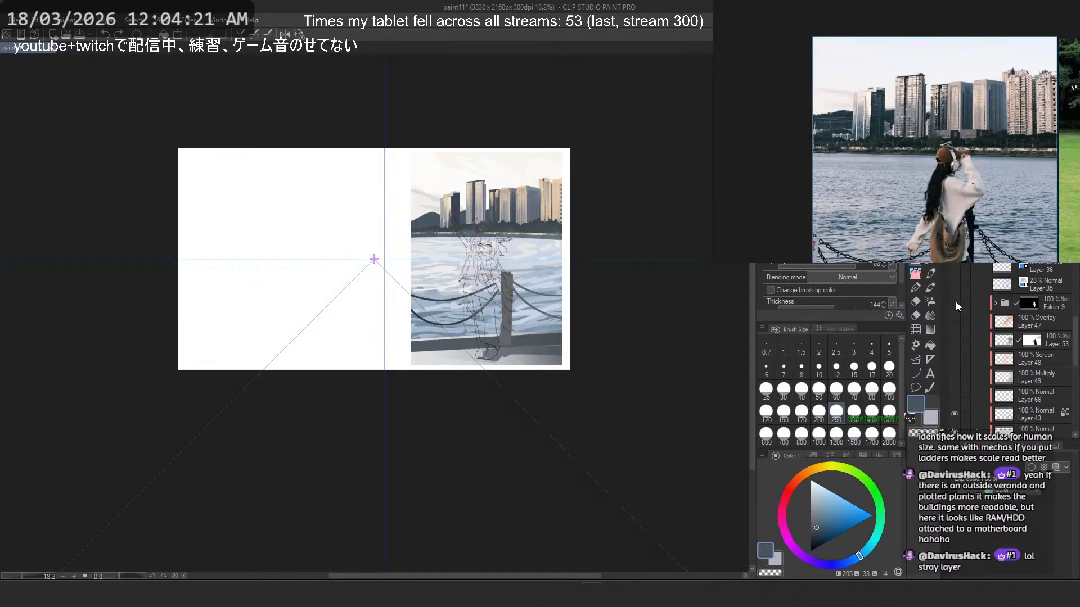
click(954, 340)
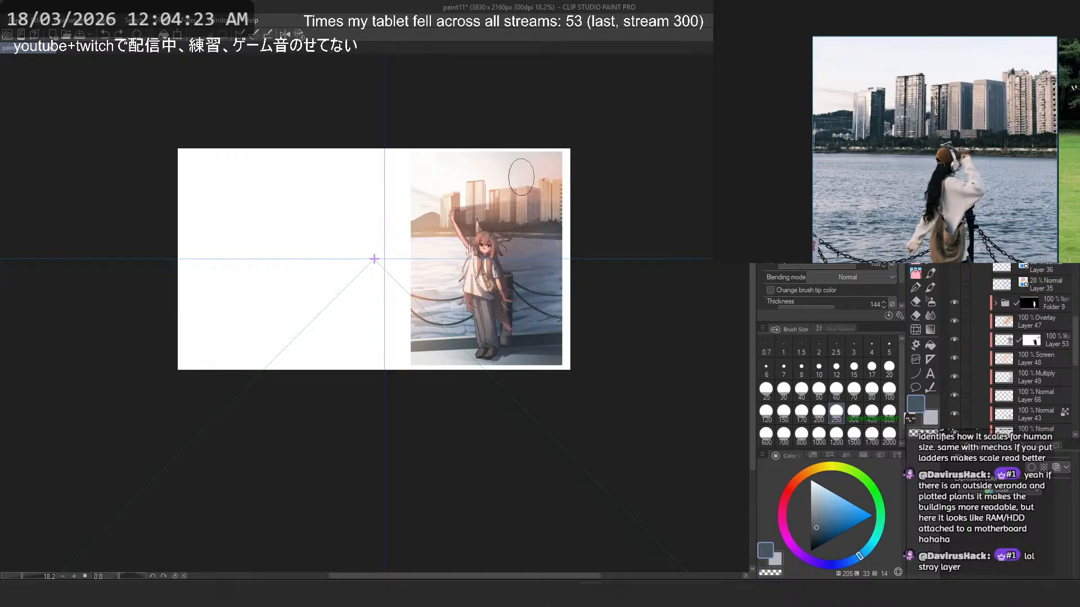
- Examine the fully lit illustration, comparing the towers, tree line and raised hand with the left tower in the reference photo
scroll(521, 177, up, 4)
scroll(458, 186, down, 2)
scroll(458, 181, up, 2)
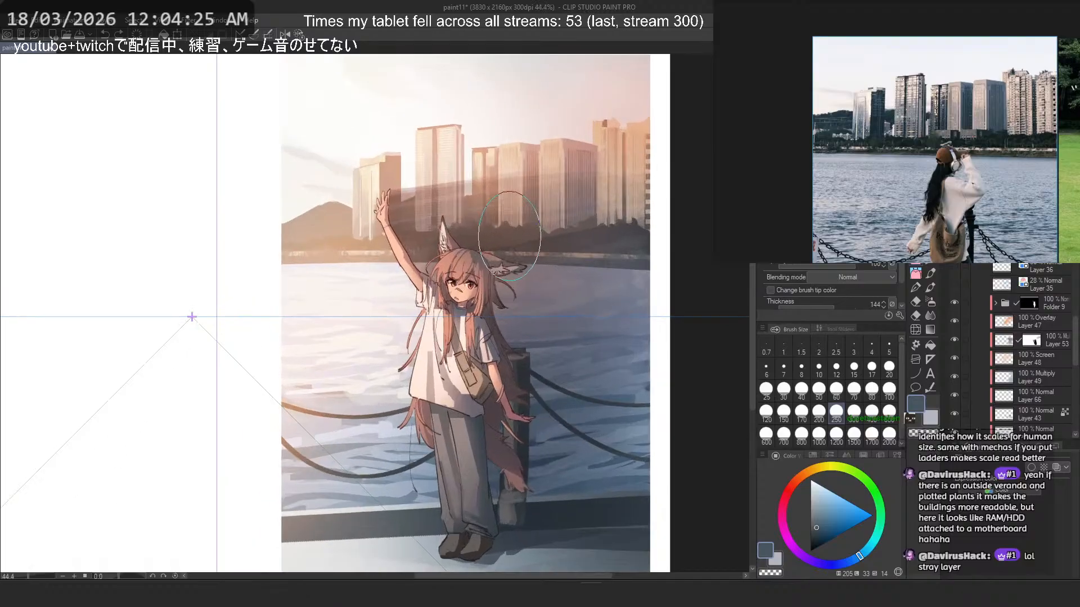
scroll(509, 237, up, 3)
scroll(560, 197, down, 2)
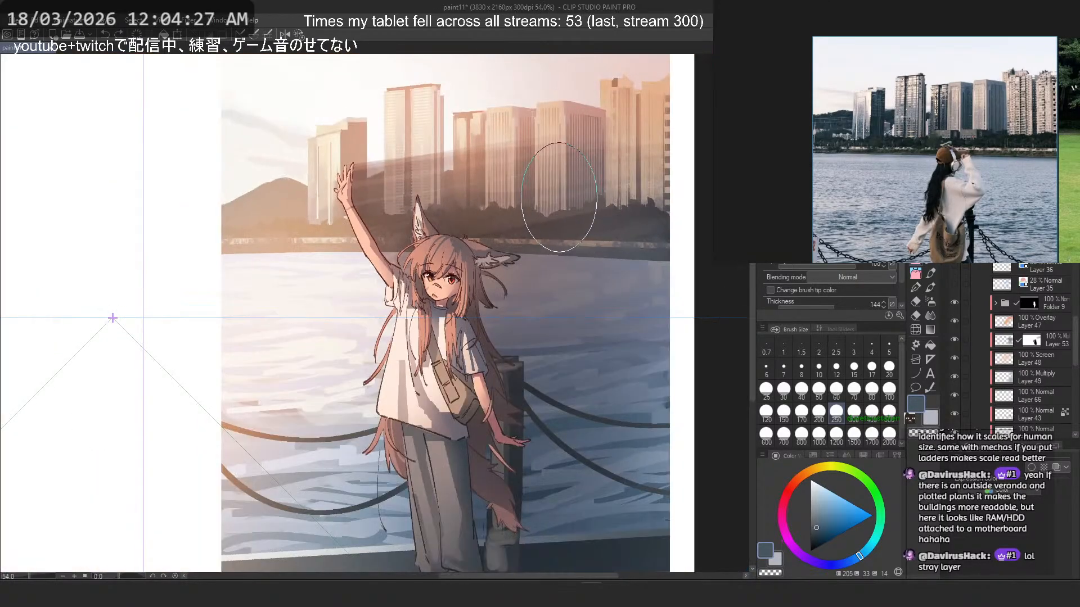
scroll(560, 197, down, 2)
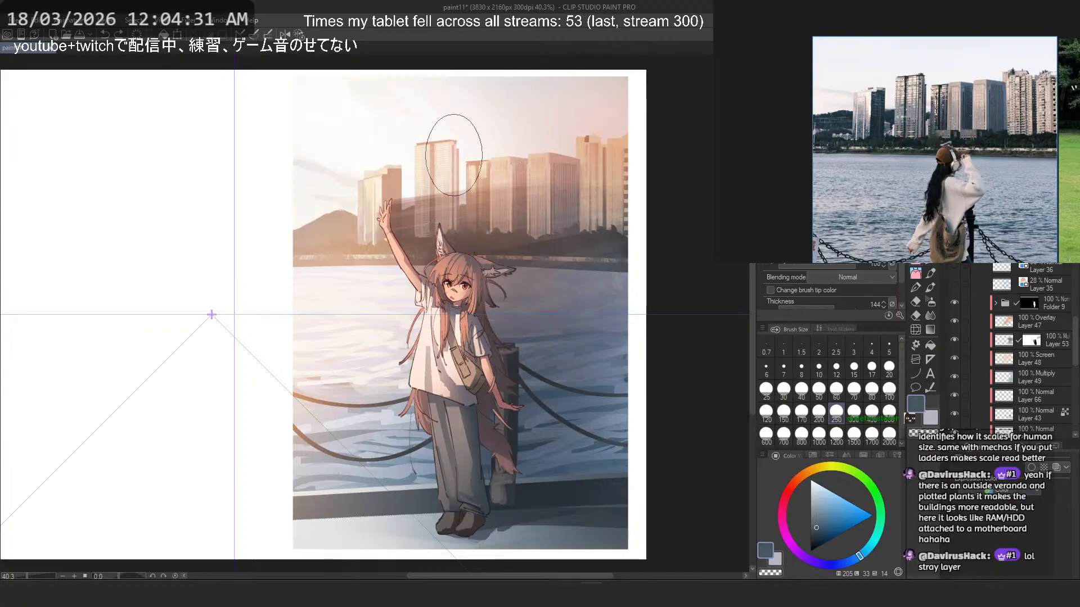
scroll(450, 146, up, 5)
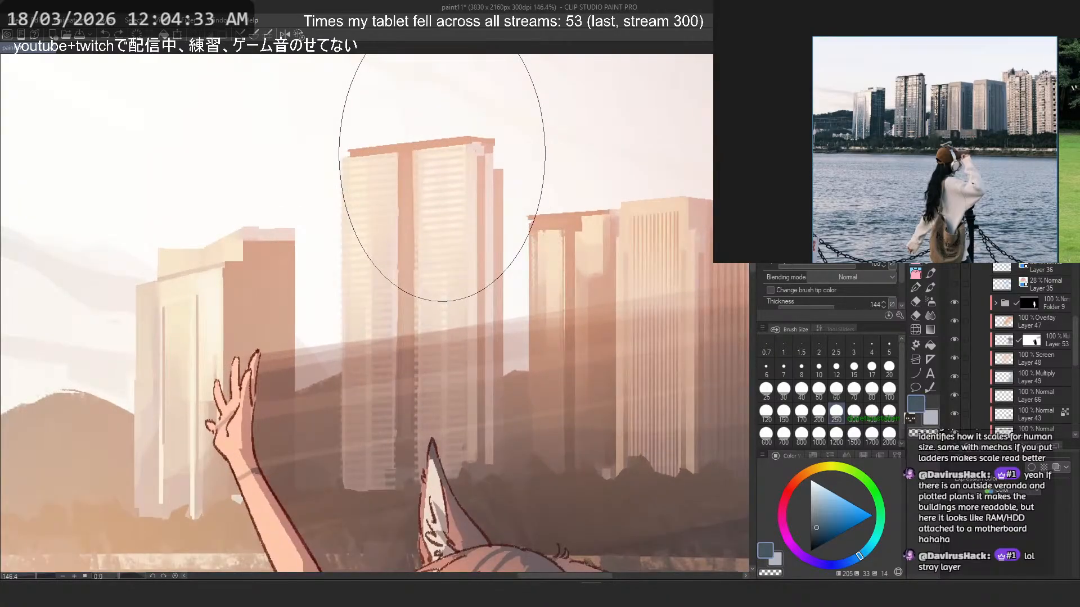
scroll(441, 177, down, 6)
scroll(353, 192, up, 4)
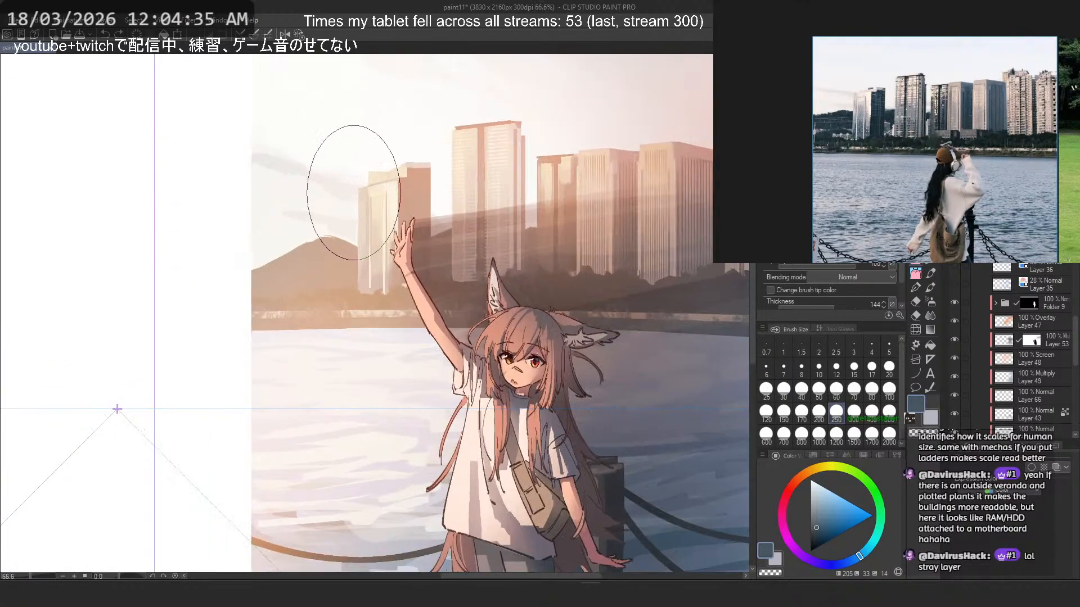
scroll(353, 193, up, 4)
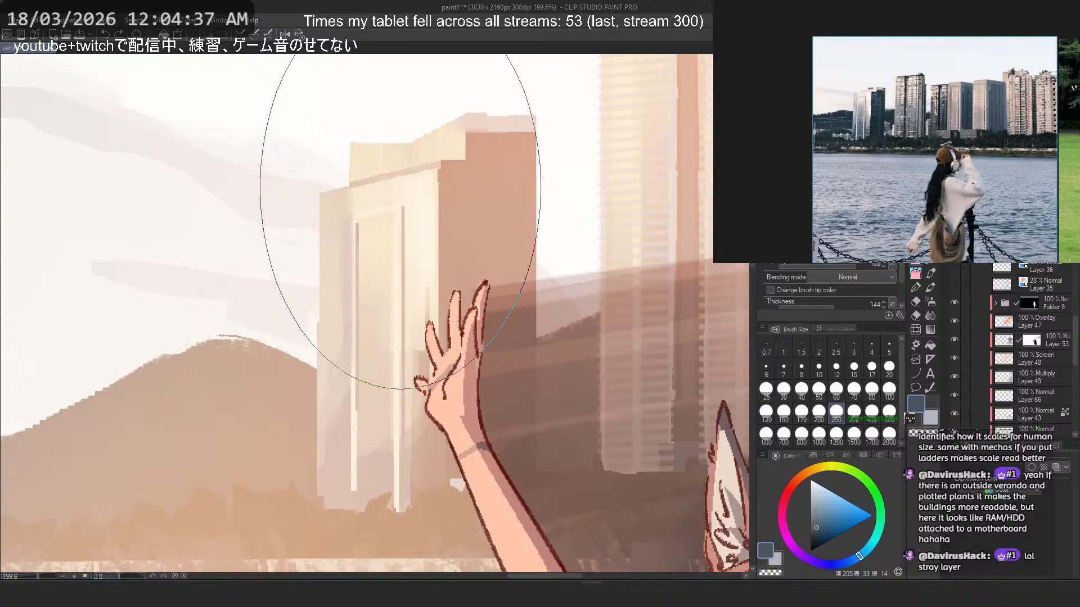
scroll(830, 89, up, 5)
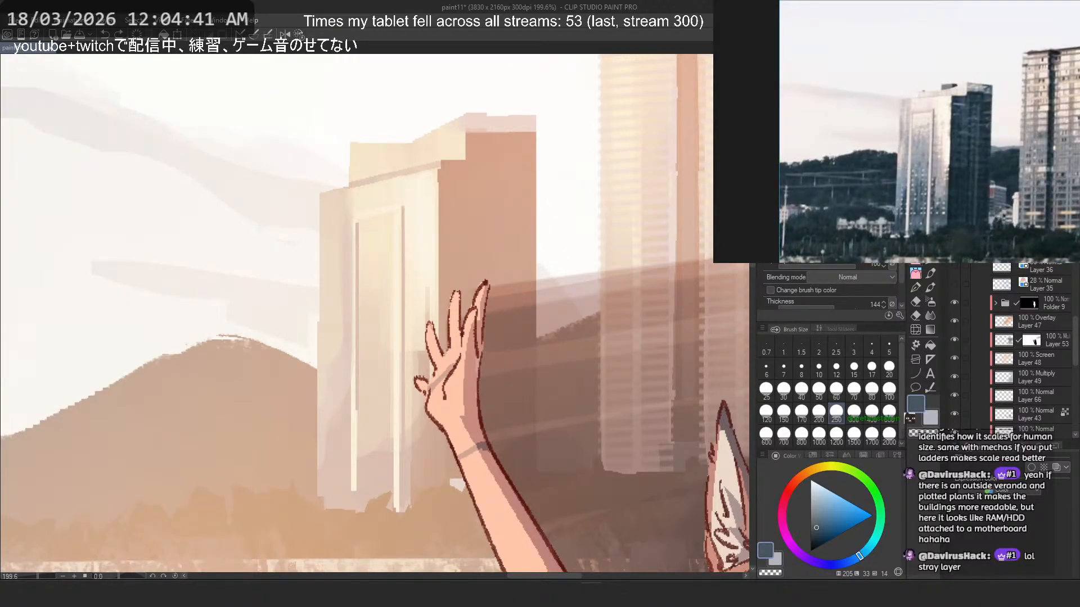
scroll(361, 331, down, 3)
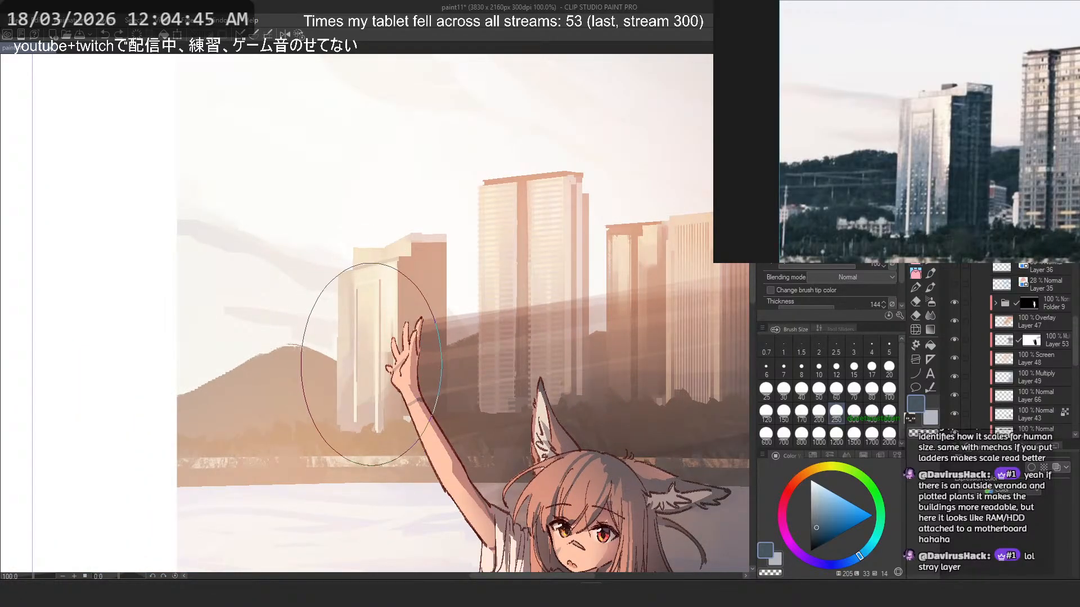
scroll(596, 284, down, 1)
drag(570, 244, 399, 259)
scroll(400, 259, up, 5)
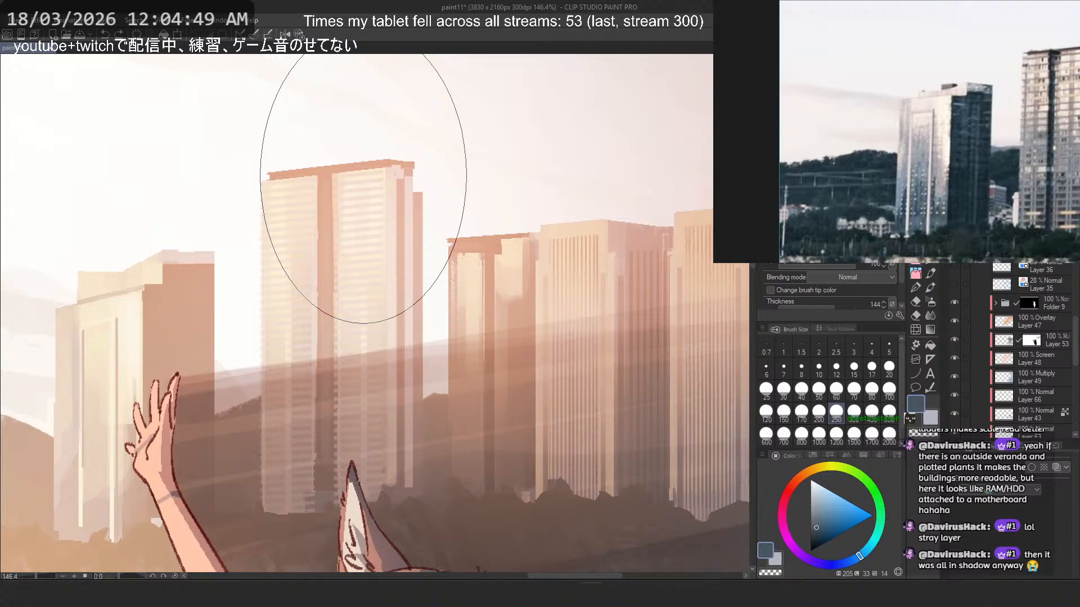
scroll(363, 189, down, 5)
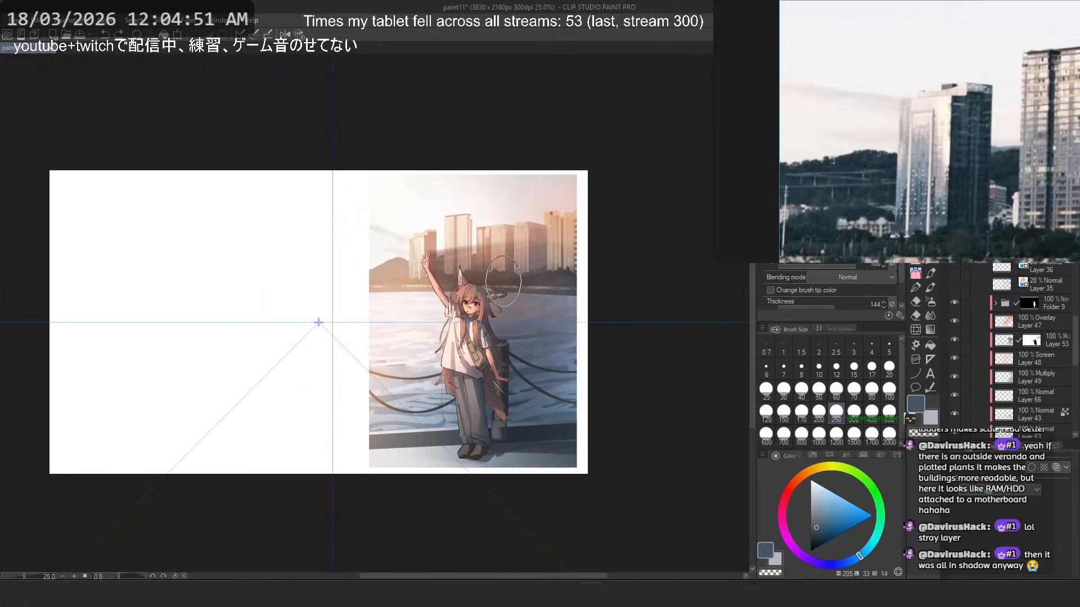
scroll(503, 281, up, 1)
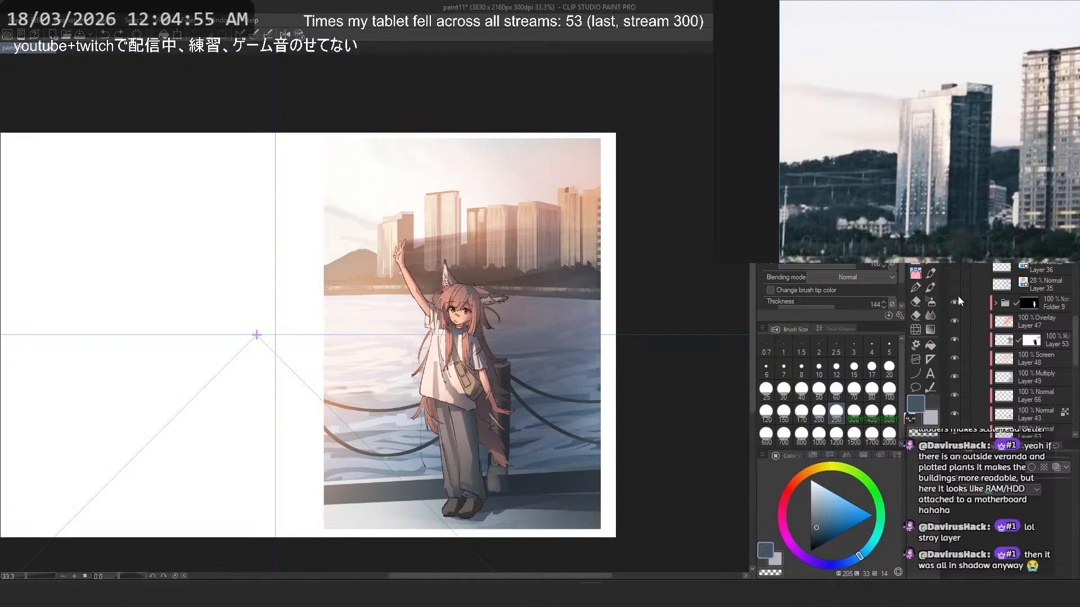
- Hide the character, shading and lighting layers and make the unclipped base Layer 1 above Folder 7 active
drag(953, 348, 953, 400)
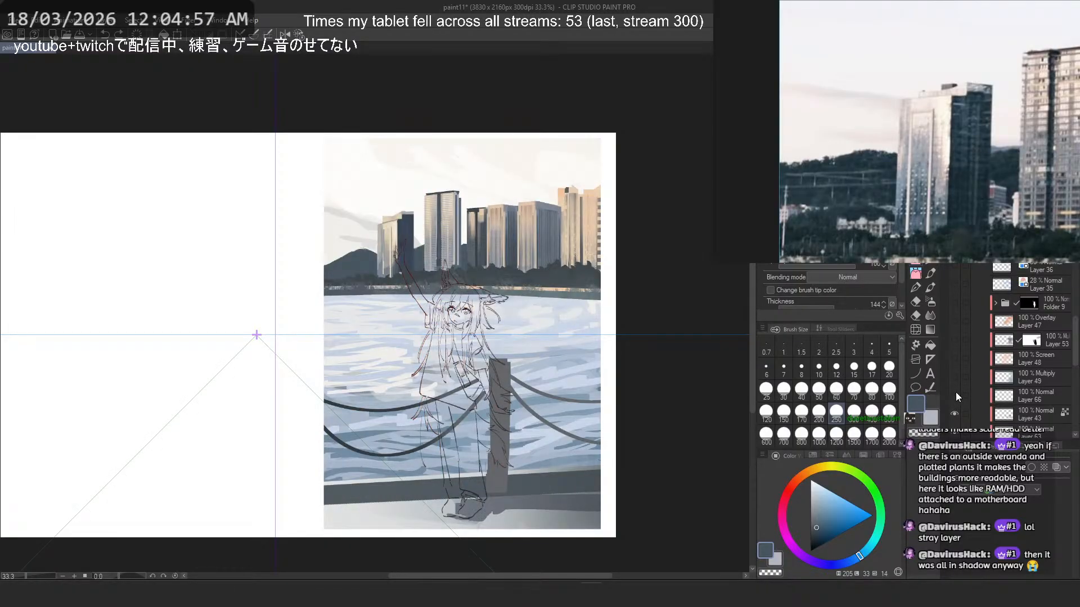
scroll(953, 391, down, 6)
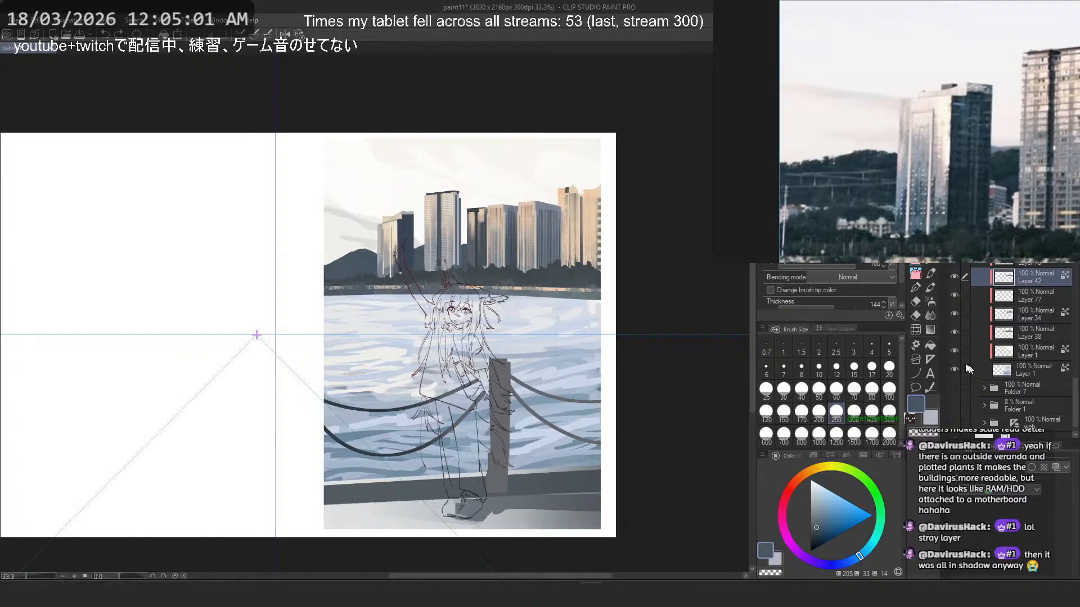
click(1004, 370)
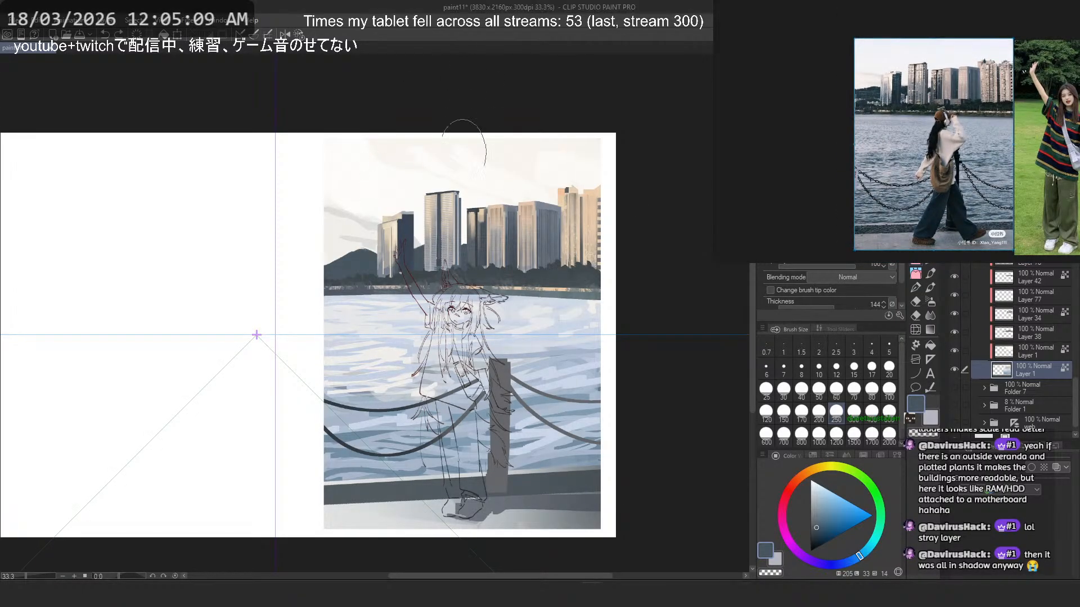
- Choose the hard round brush at size 60 for painting the water
scroll(487, 152, up, 2)
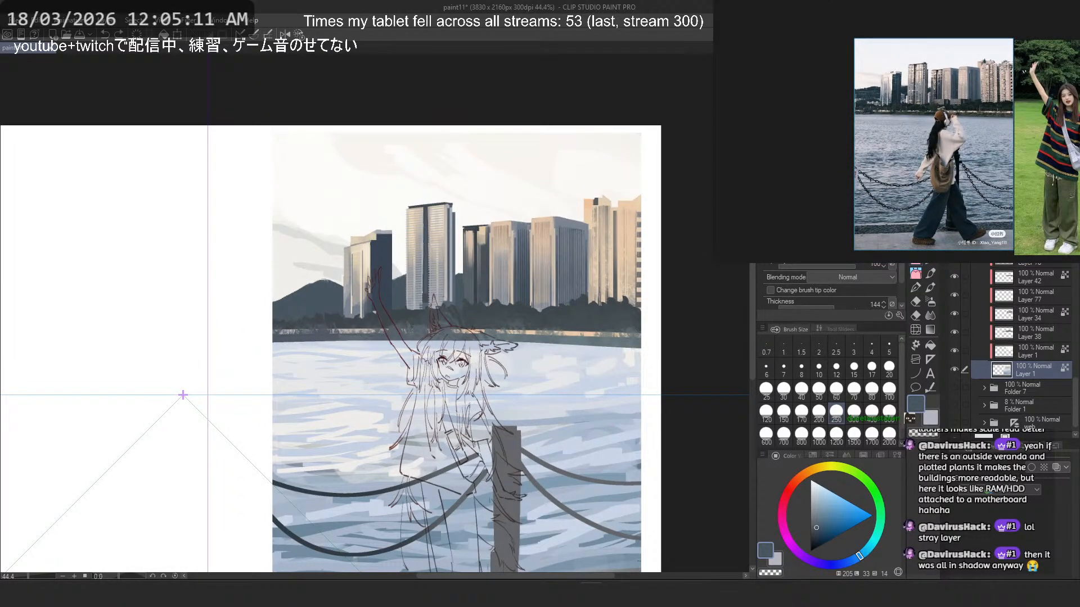
key(p)
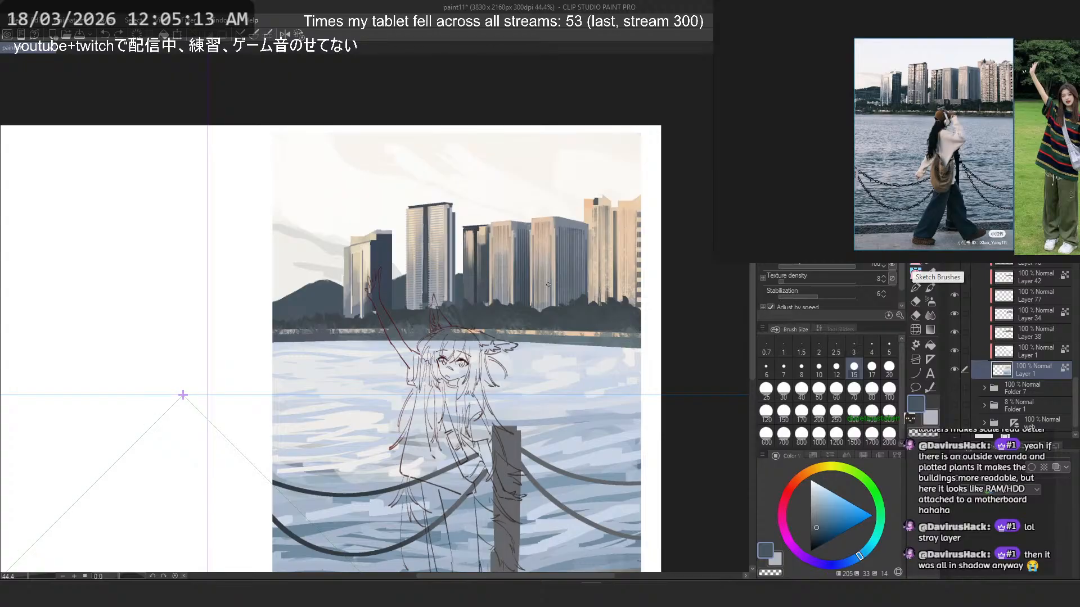
scroll(528, 256, up, 5)
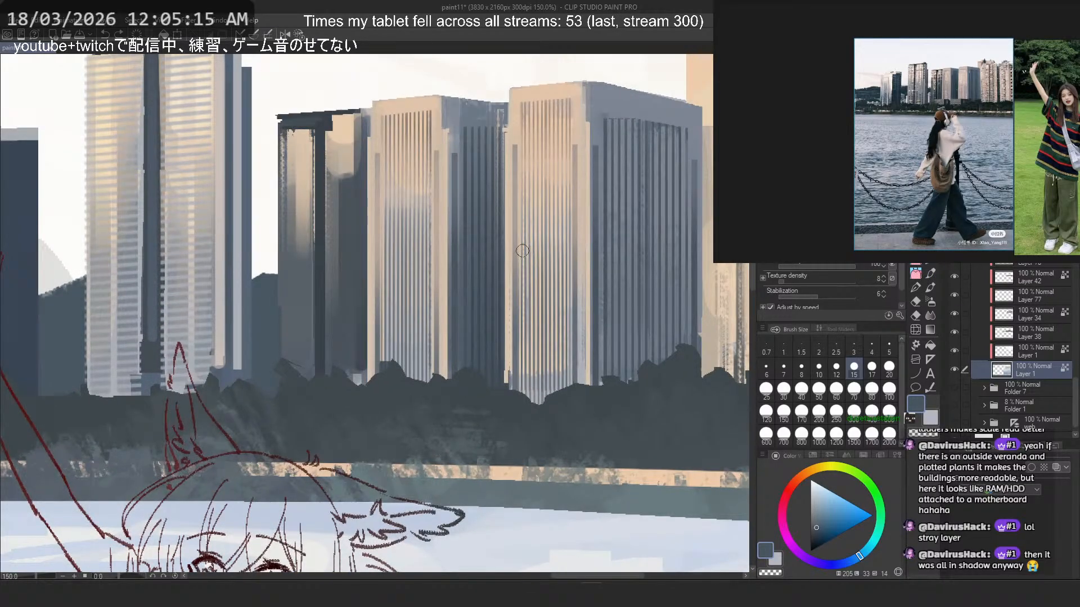
scroll(306, 225, down, 4)
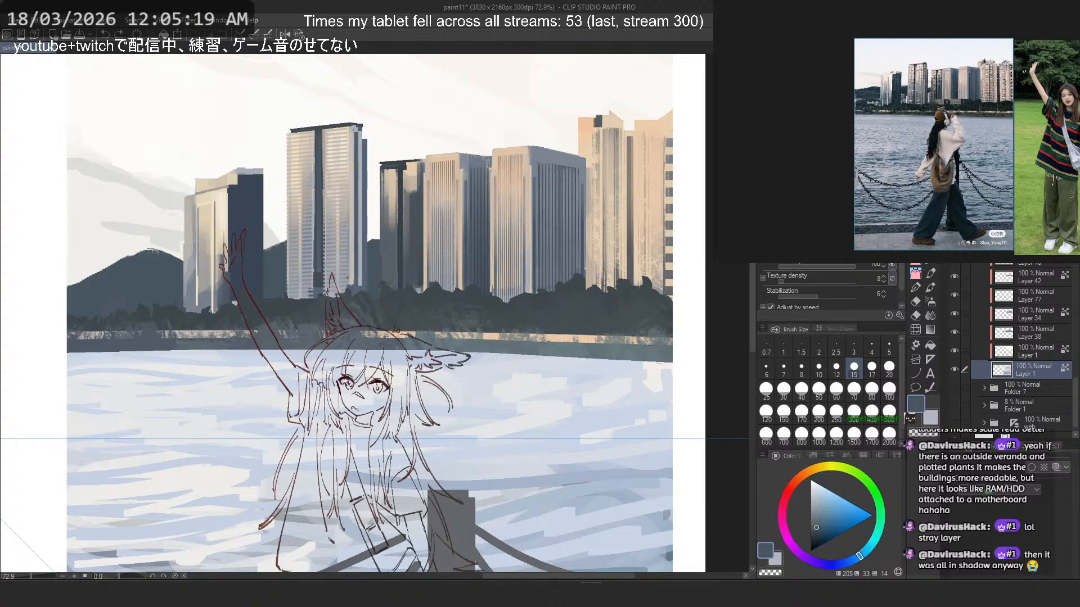
click(916, 270)
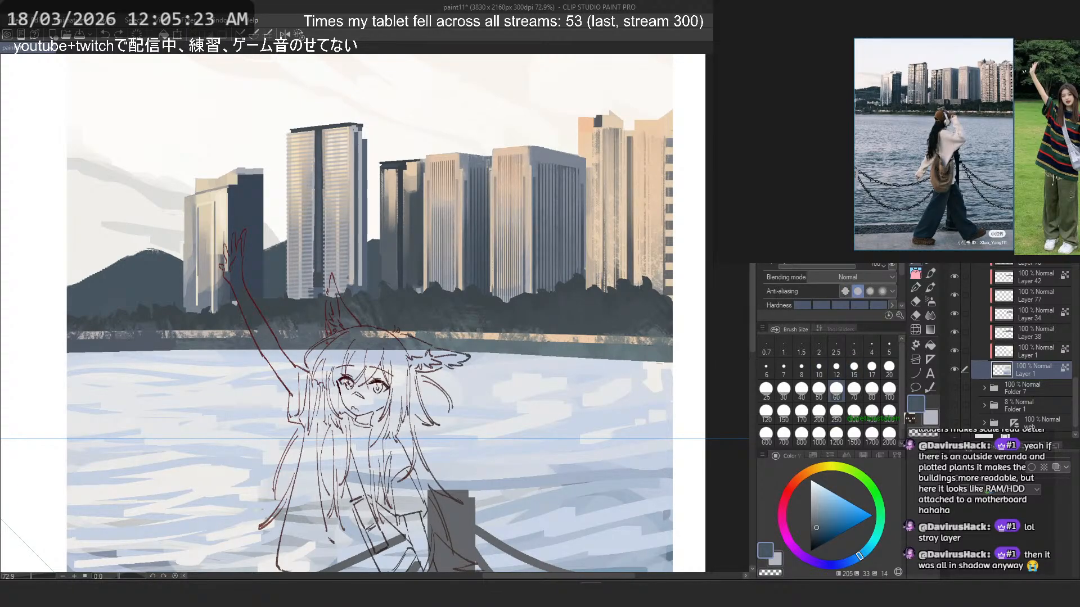
- Try slate and sampled light blue strokes along the far edge of the water, undoing them
mouse_move(627, 374)
mouse_down()
mouse_move(84, 359)
mouse_move(95, 342)
mouse_up()
key(ctrl+z)
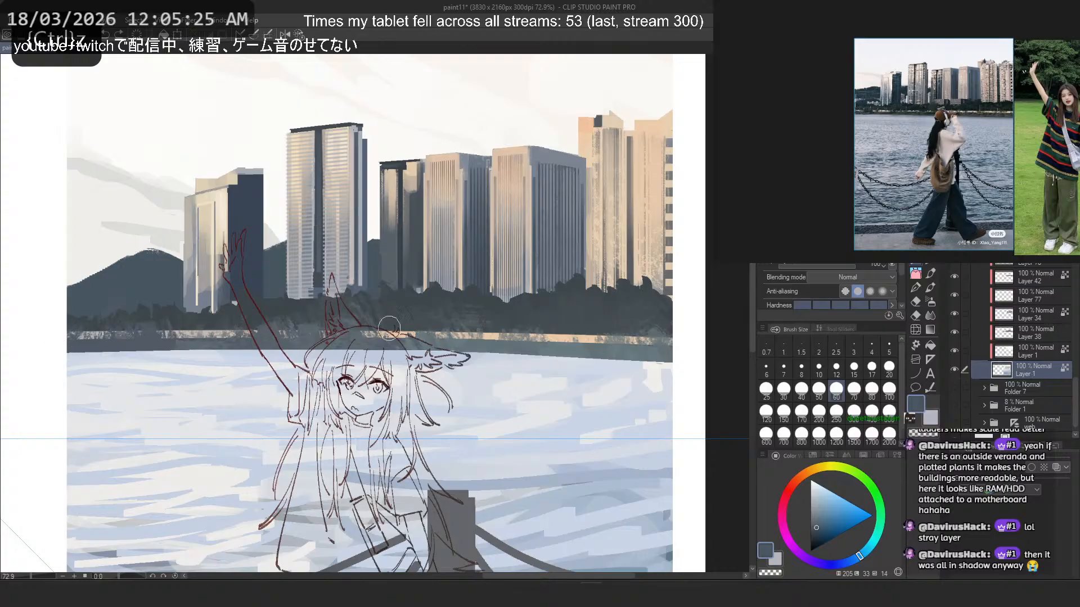
alt+click(609, 471)
drag(693, 391, 151, 351)
key(ctrl+z)
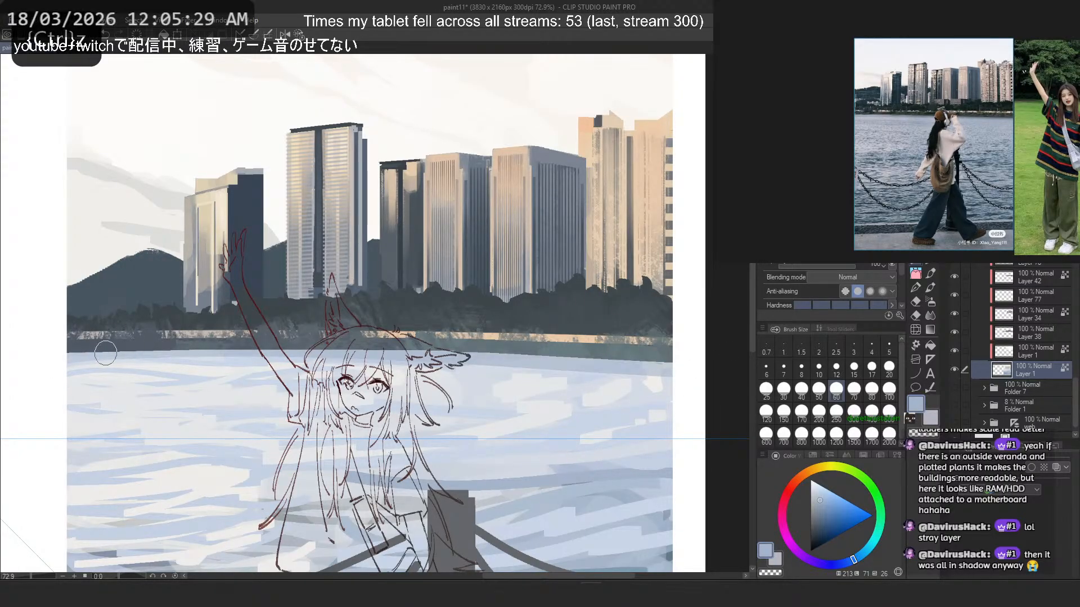
key(ctrl+z)
key(ctrl+z)
key(ctrl+z)
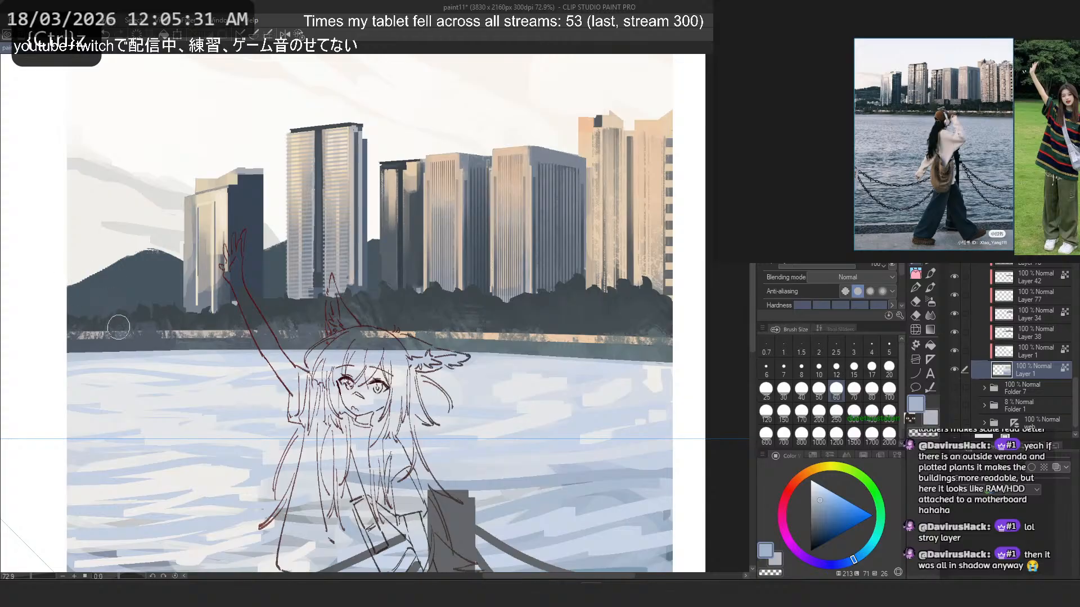
- Paint a sampled slate band along the far edge of the water and blend it with a sampled blue-grey on the left
alt+click(471, 338)
drag(705, 363, 29, 354)
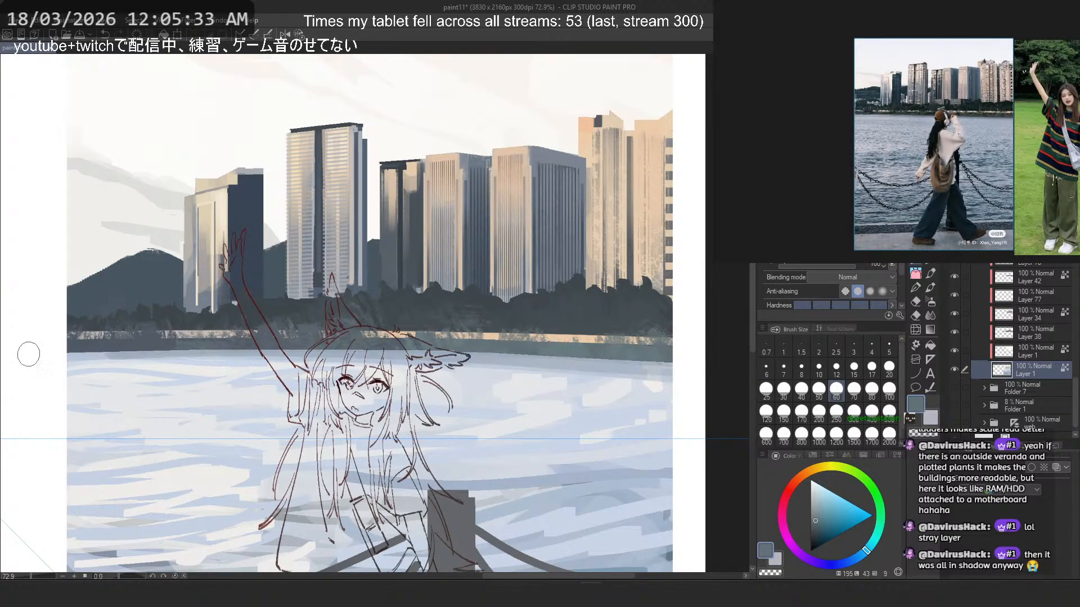
alt+click(481, 356)
drag(181, 363, 20, 363)
key(ctrl+z)
drag(130, 356, 251, 355)
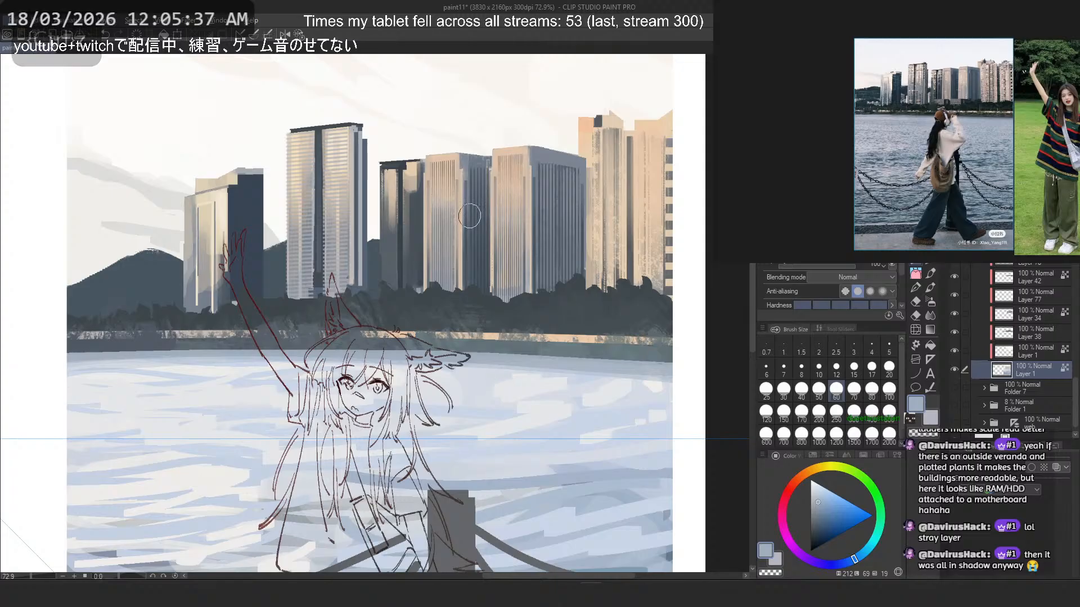
- Try a sampled pale blue on the water beside the girl's right-hand ear at brush size 170
scroll(359, 299, down, 4)
key(^)
alt+click(421, 377)
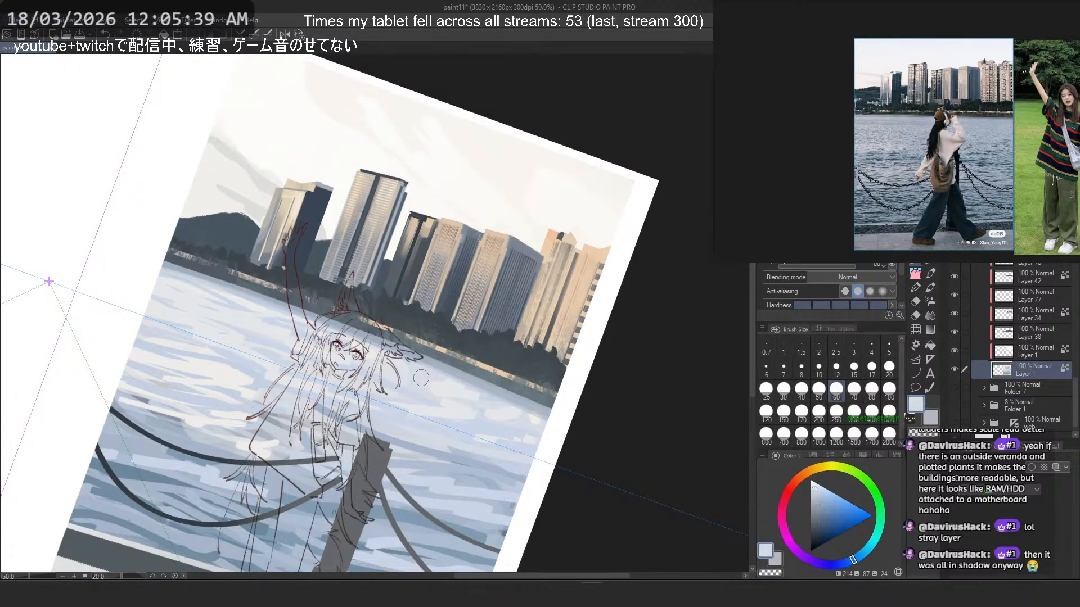
key(])
key(])
key(])
key(])
key(])
key(])
key(ctrl+z)
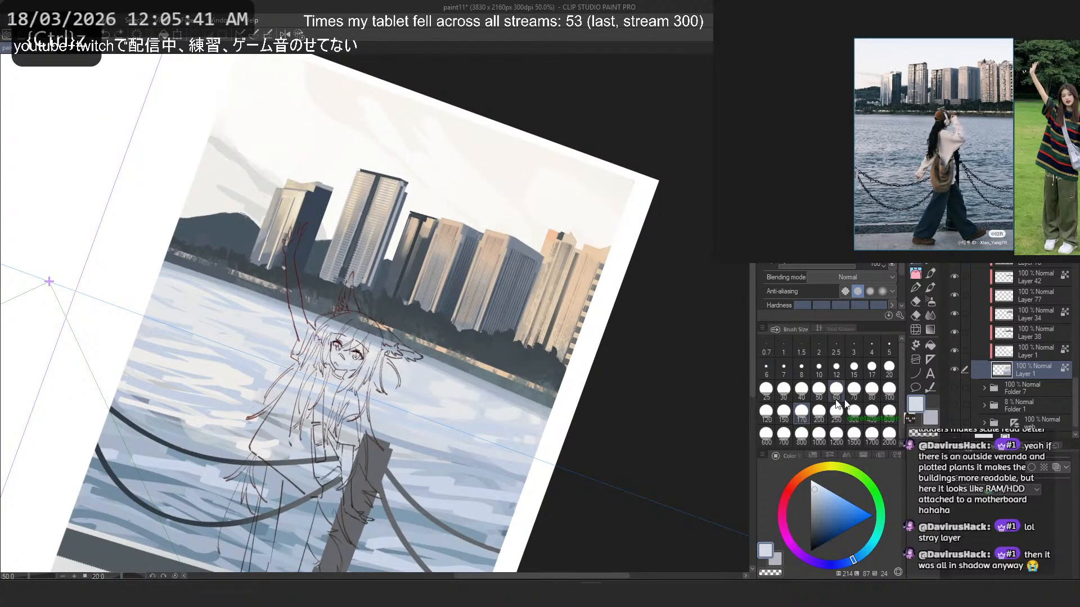
- Paint sampled pale blue strokes at brush size 80 across the water between the girl and the right edge
click(872, 388)
alt+click(482, 413)
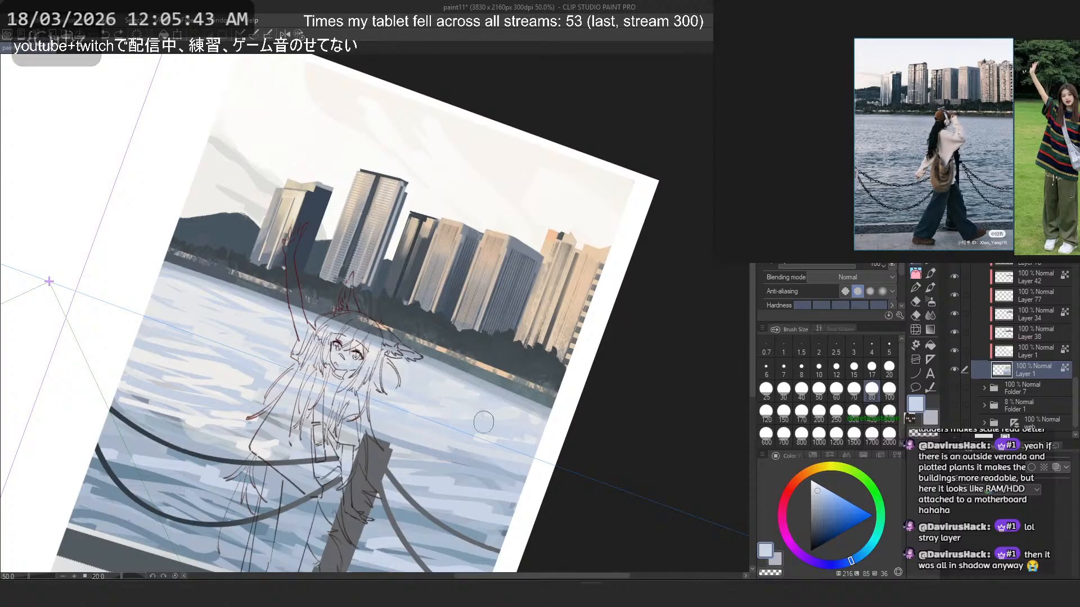
key(ctrl+z)
drag(448, 394, 514, 419)
alt+click(414, 385)
drag(419, 372, 553, 433)
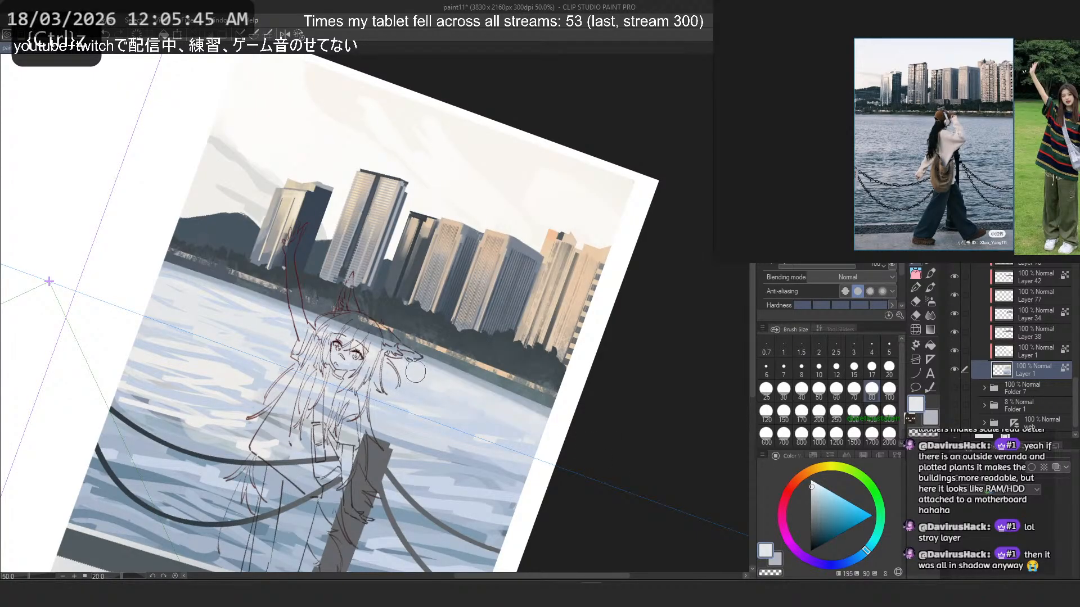
- Undo the last water stroke and paint a sampled pale blue one from beside the girl's hair toward the illustration's right edge
key(ctrl+z)
alt+click(424, 381)
drag(430, 383, 586, 441)
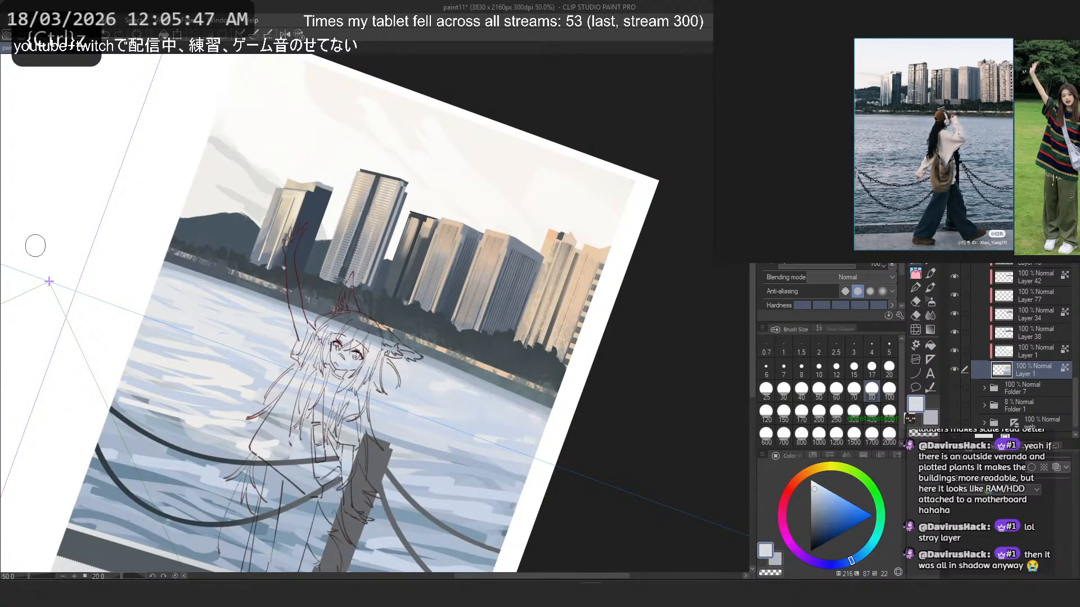
- Try a sampled near-white stroke on the far water near the illustration's left edge, undoing it
alt+click(197, 322)
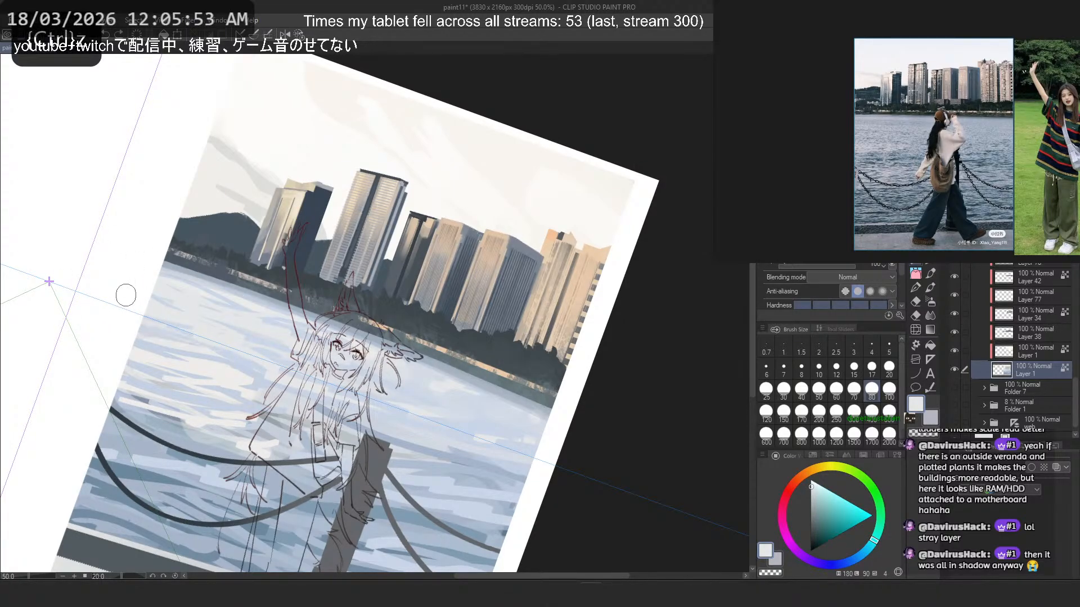
drag(166, 281, 236, 305)
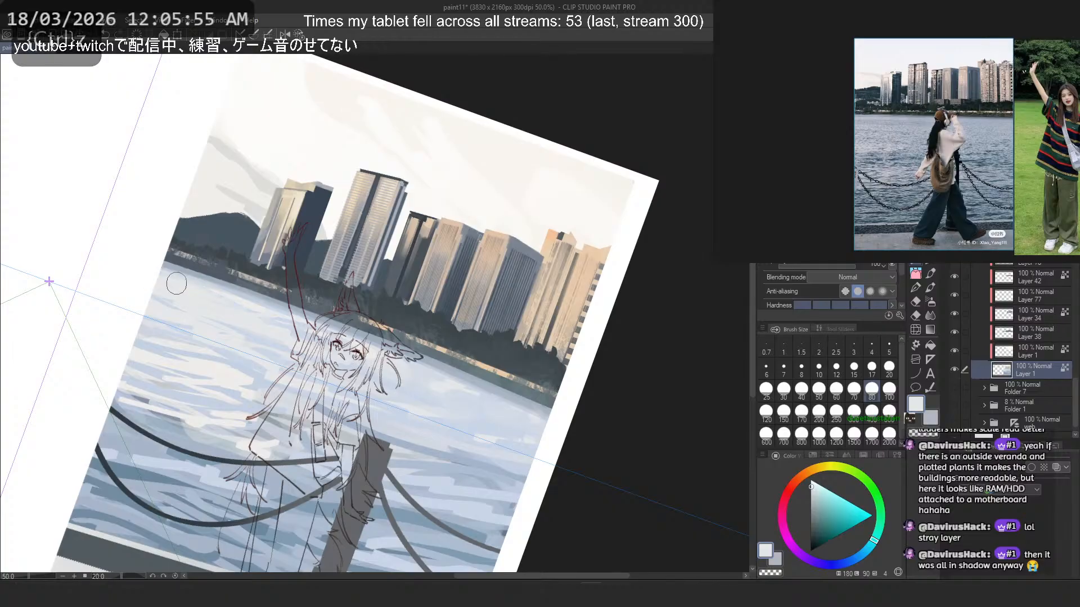
key(ctrl+z)
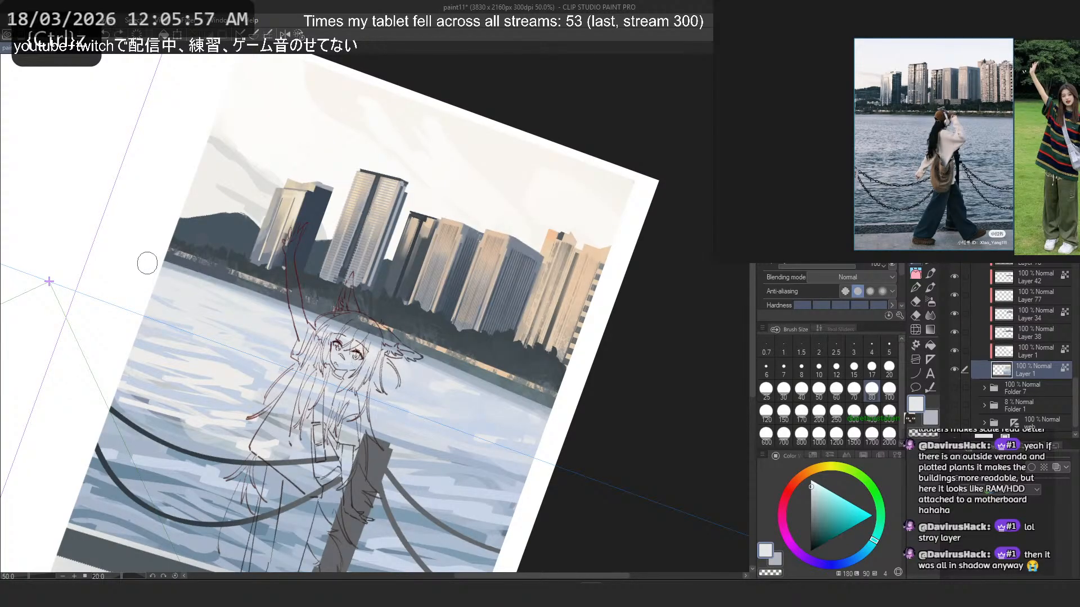
- Try sampled pale blue strokes on the water beneath the girl's raised arm, undoing them and checking the mirrored canvas
alt+click(246, 325)
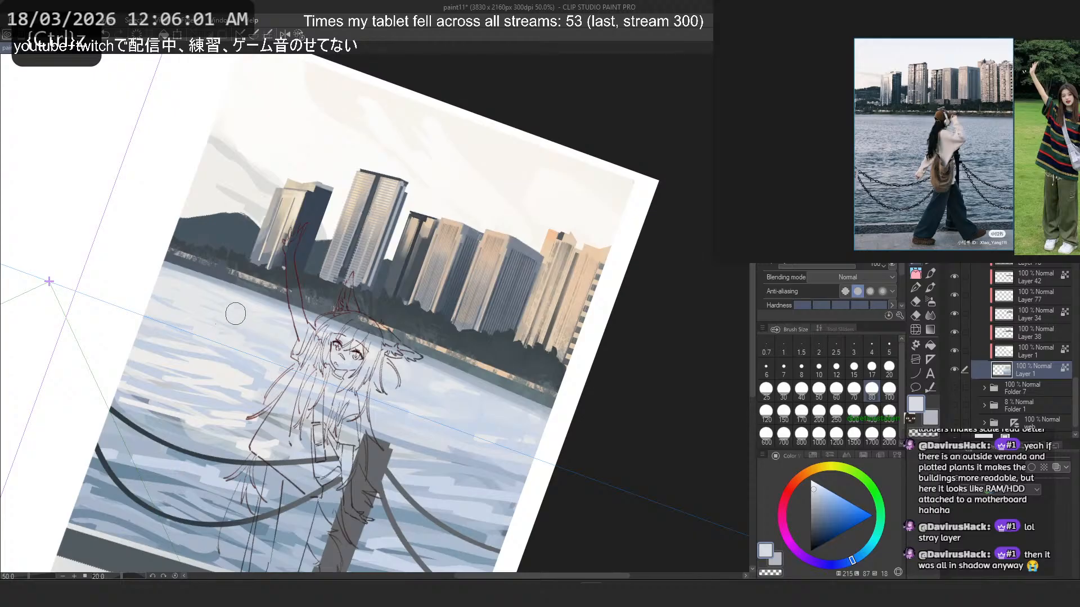
alt+click(287, 390)
mouse_move(249, 321)
mouse_down()
mouse_move(192, 310)
mouse_move(306, 356)
mouse_up()
key(ctrl+z)
key(2)
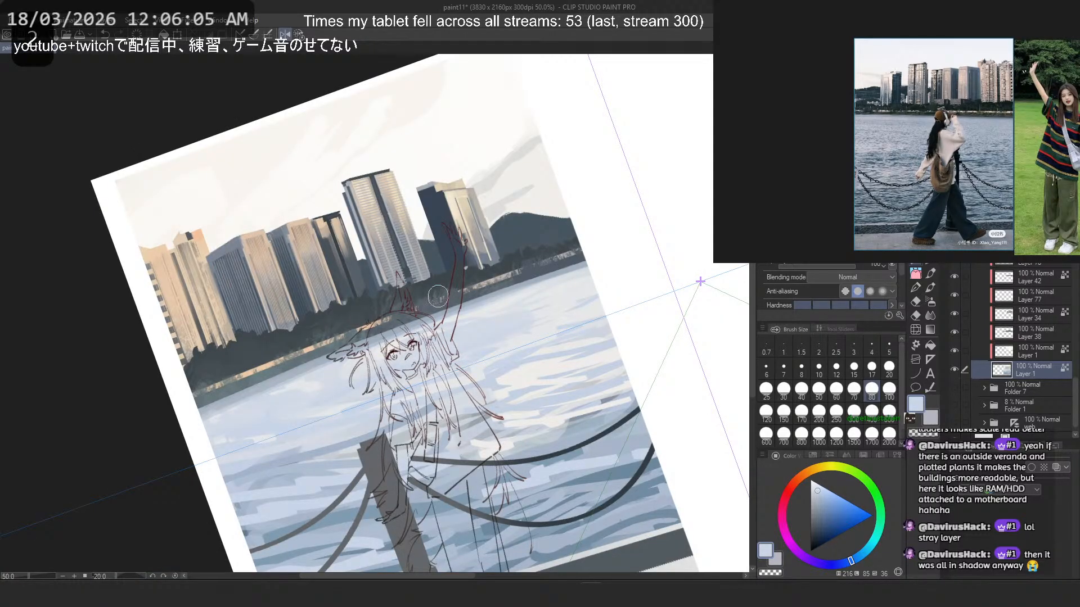
key(ctrl+z)
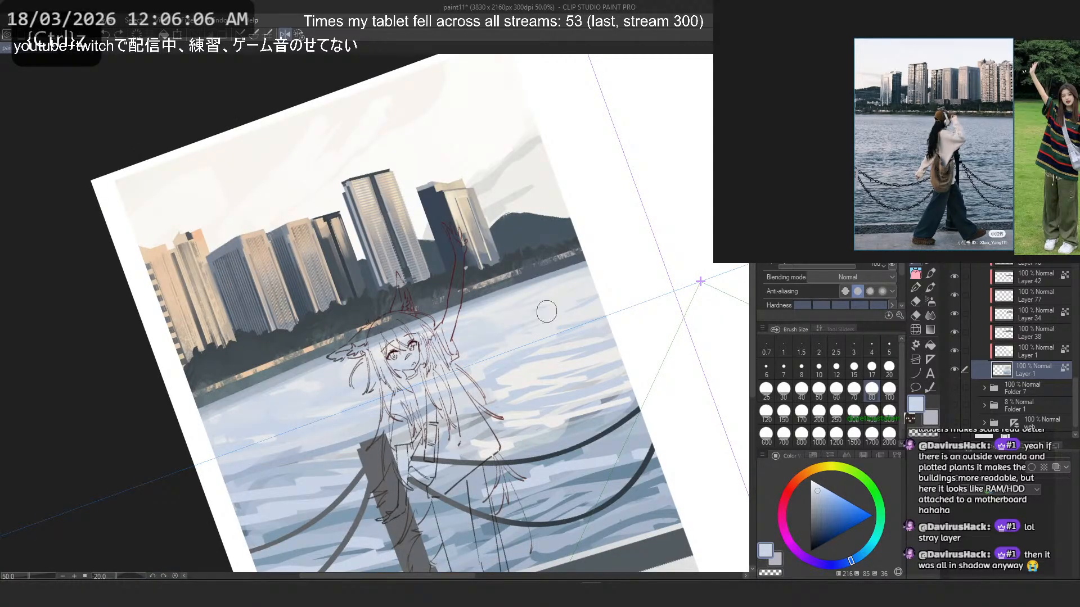
- Try a sampled blue stroke at brush size 150 across the water from the right edge past the girl, undoing it
alt+click(575, 289)
click(300, 38)
scroll(396, 201, down, 5)
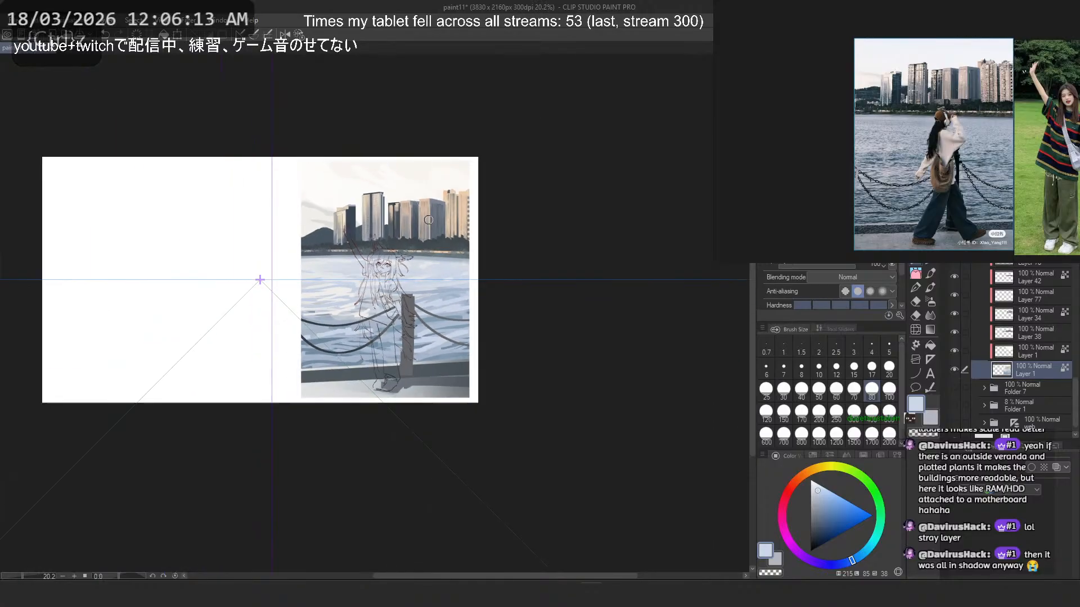
scroll(424, 299, up, 3)
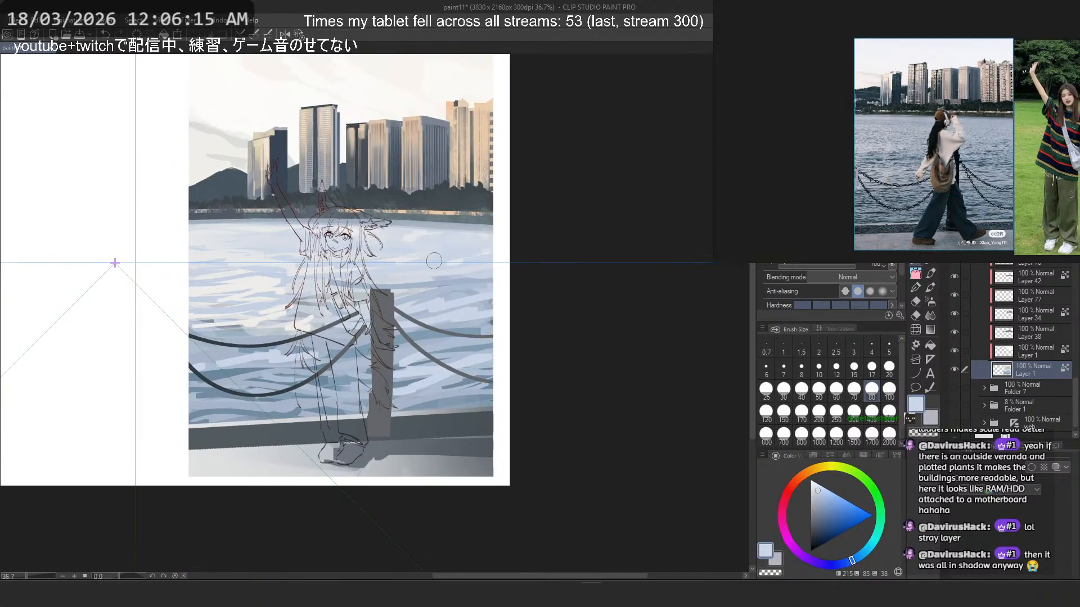
drag(416, 241, 499, 230)
scroll(480, 353, up, 2)
alt+click(458, 329)
click(784, 412)
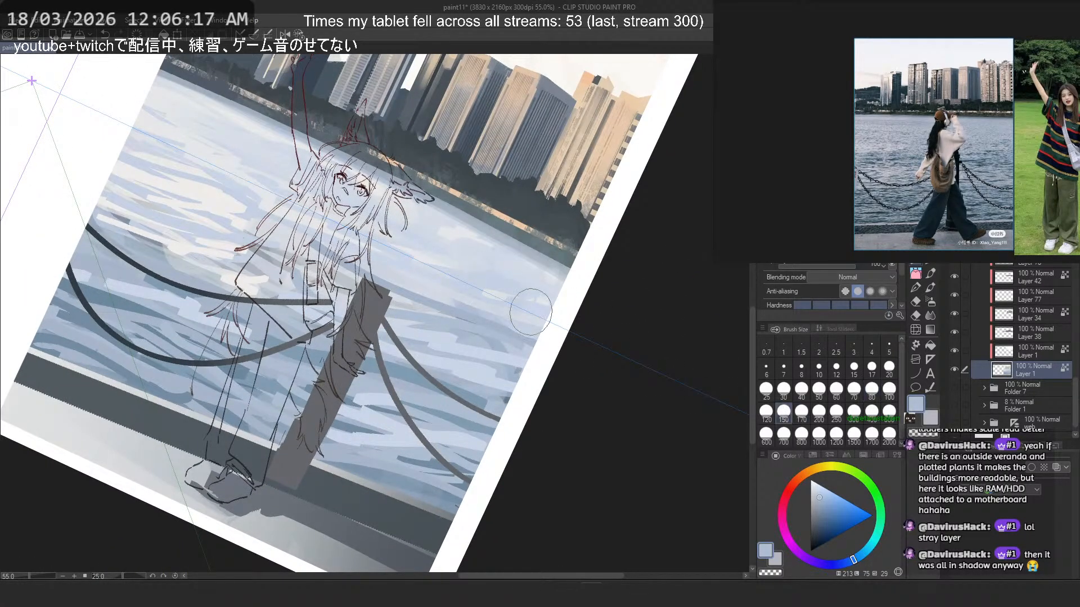
drag(531, 310, 307, 215)
key(ctrl+z)
- Try sampled light blue and off-white strokes on the water on either side of the girl, undoing them
alt+click(509, 264)
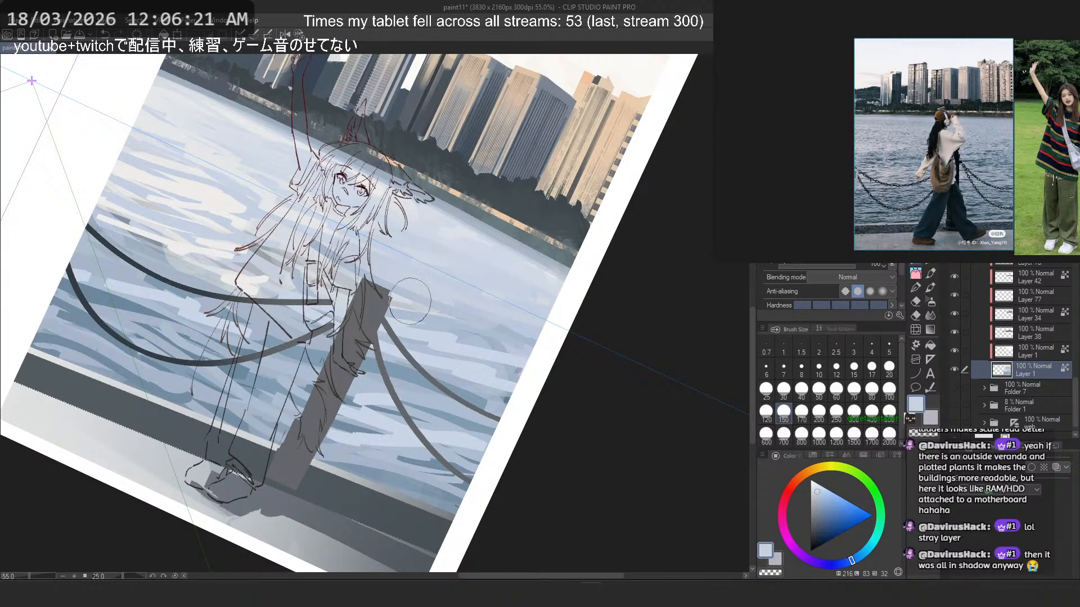
key(ctrl+z)
alt+click(460, 321)
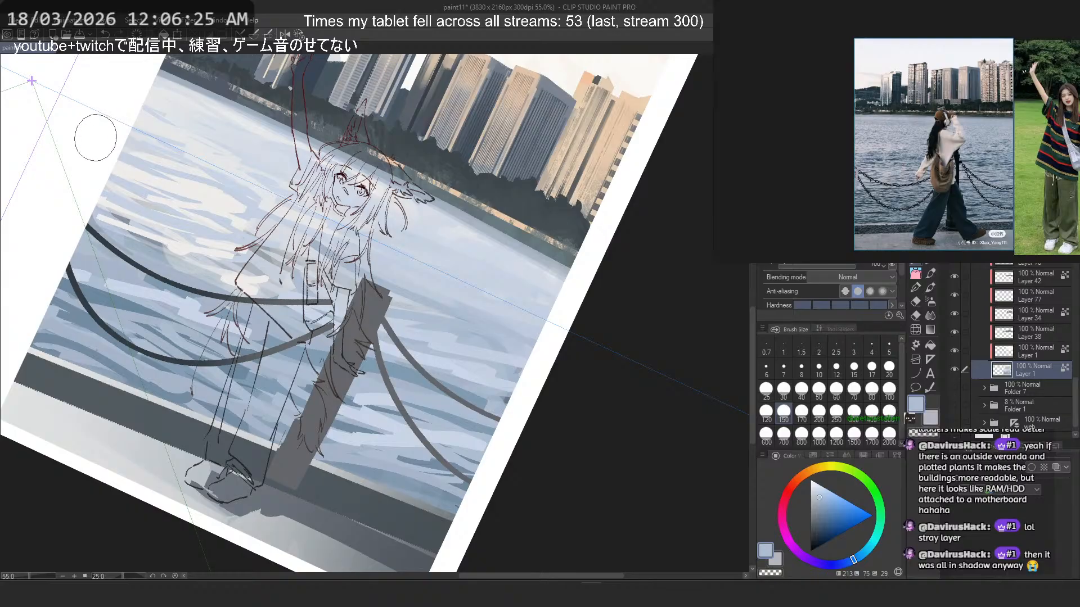
alt+click(207, 196)
drag(73, 251, 199, 311)
key(ctrl+z)
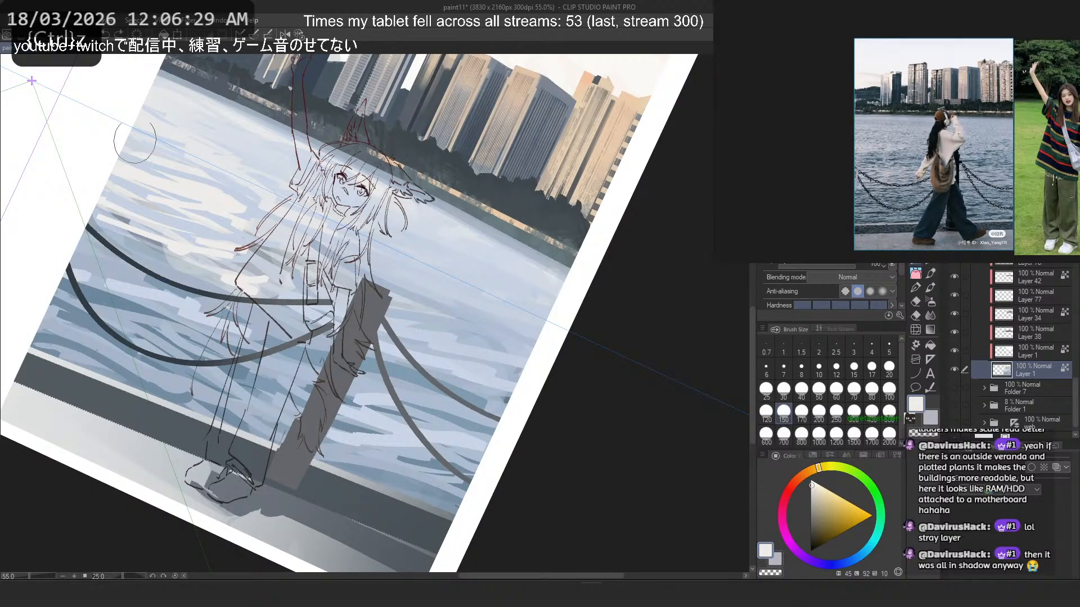
- Examine the water surface and shoreline around the girl on the straightened canvas, both close up and within the whole composition
click(300, 36)
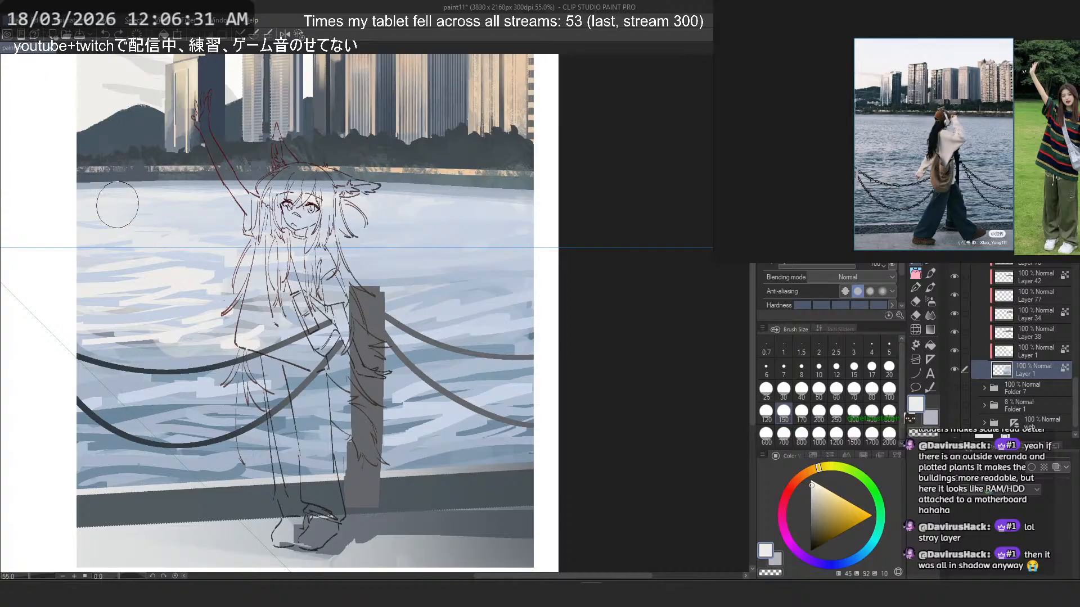
scroll(388, 242, down, 4)
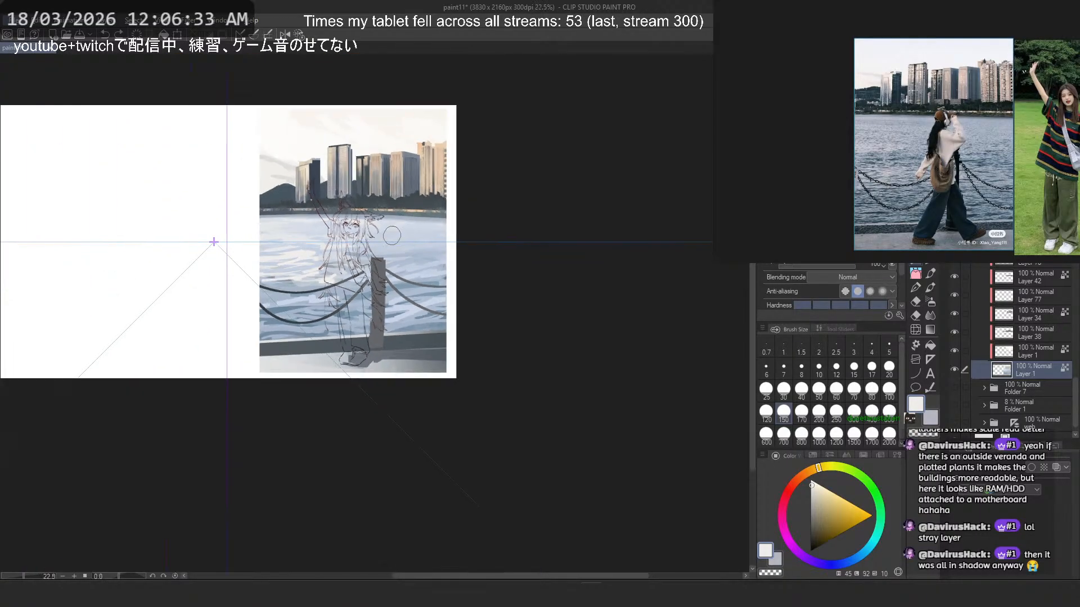
scroll(407, 218, up, 2)
scroll(405, 217, up, 1)
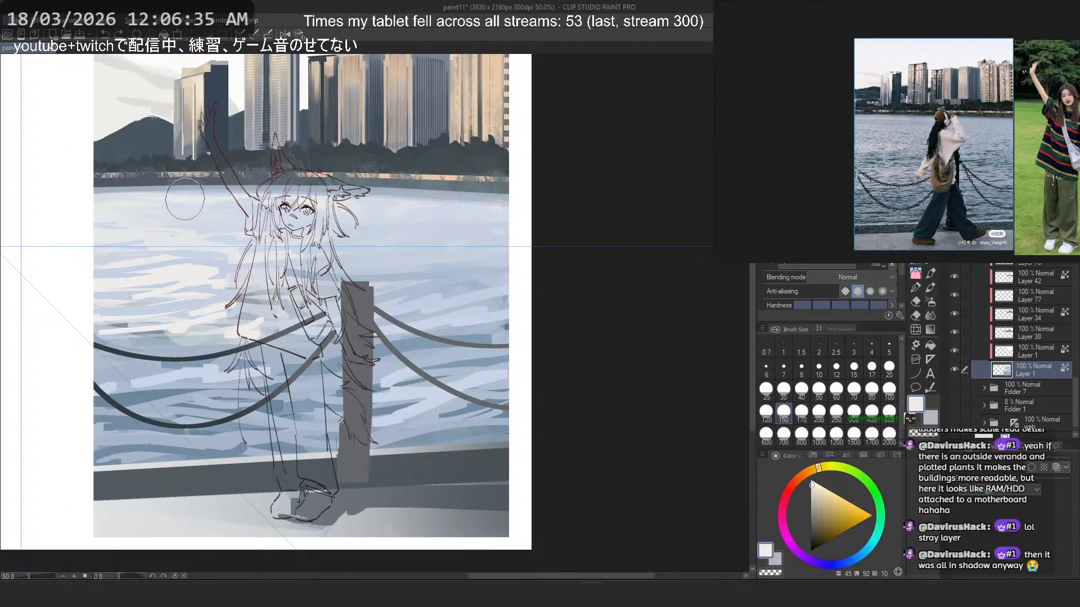
scroll(222, 208, up, 2)
scroll(225, 200, down, 2)
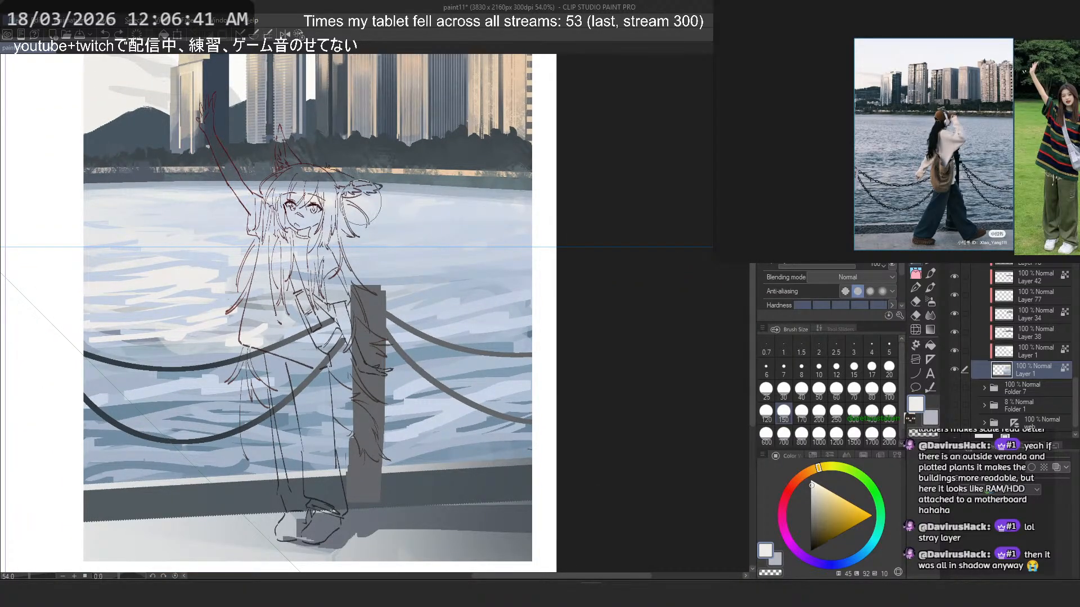
scroll(132, 216, up, 4)
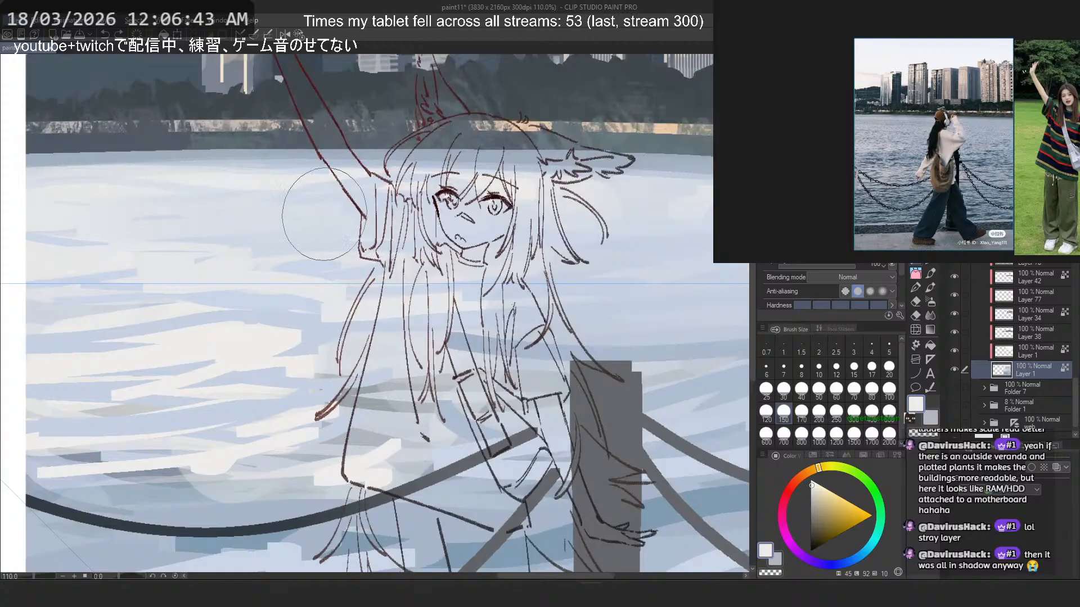
scroll(225, 211, down, 4)
scroll(422, 204, down, 1)
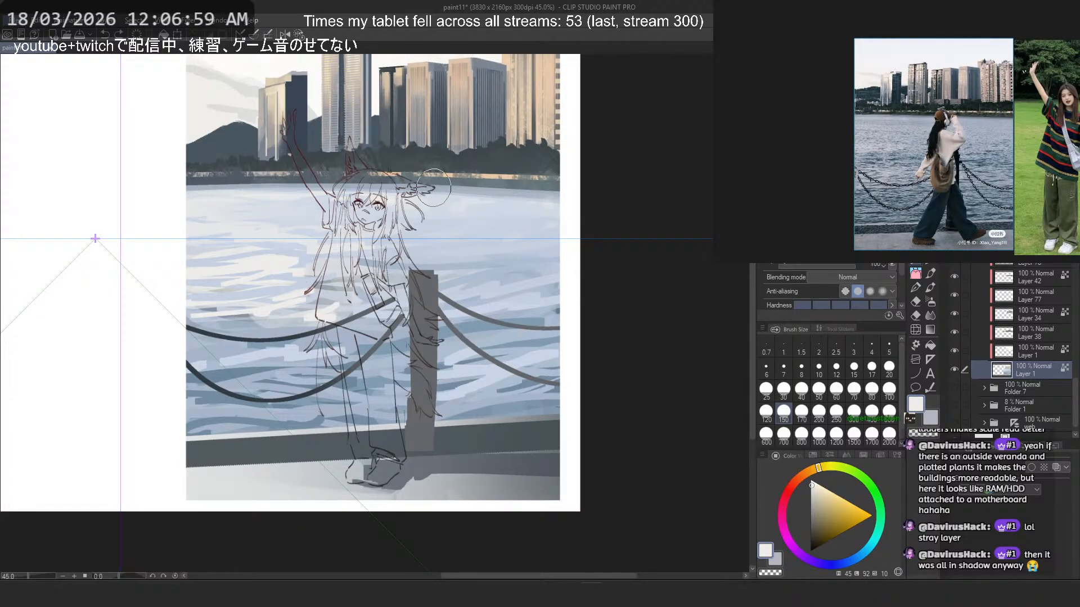
- Try sampled off-white and pale blue strokes on the water around the girl's hip, undoing them and setting the brush size to 60
scroll(489, 256, down, 1)
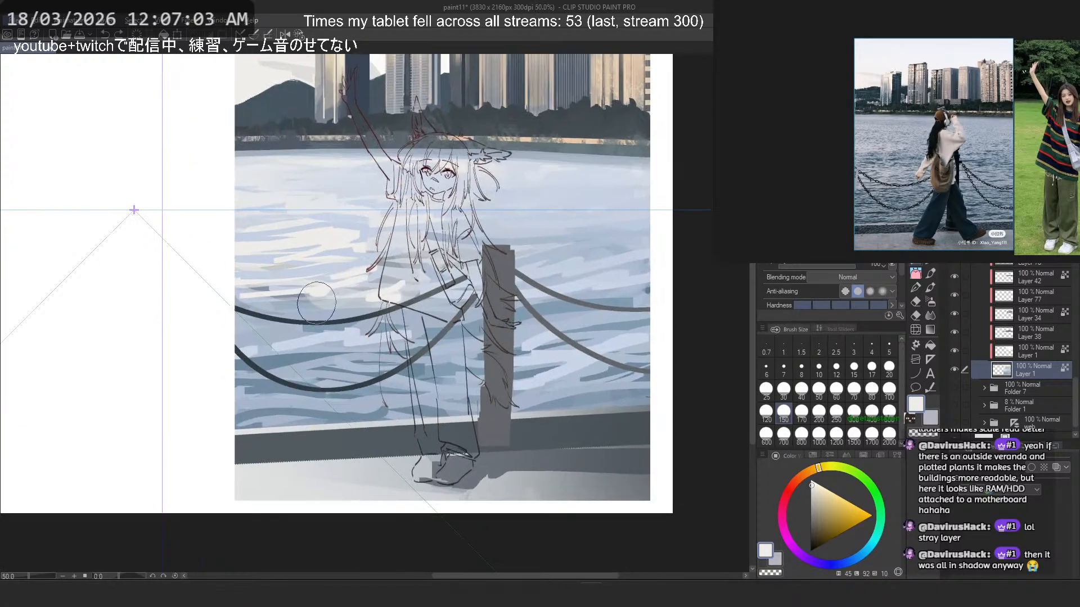
scroll(313, 308, up, 1)
scroll(386, 237, up, 1)
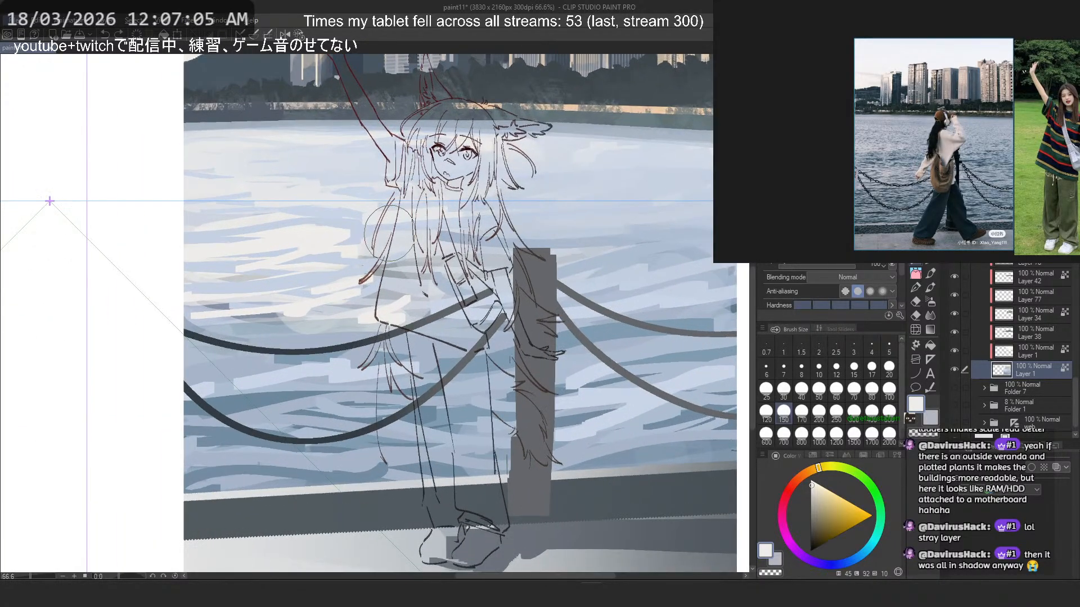
key(ctrl+z)
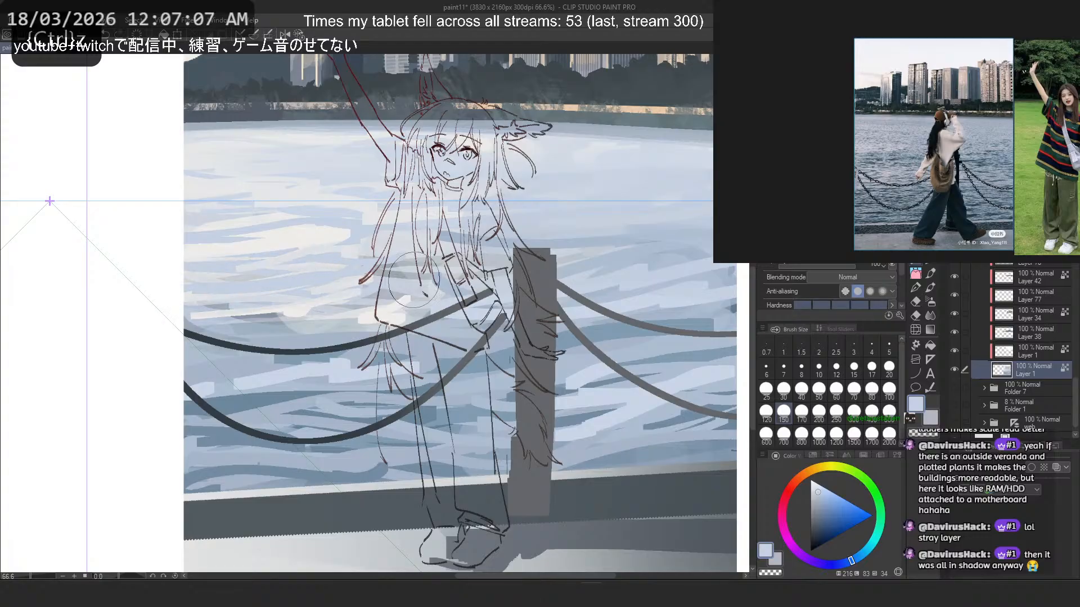
alt+click(109, 321)
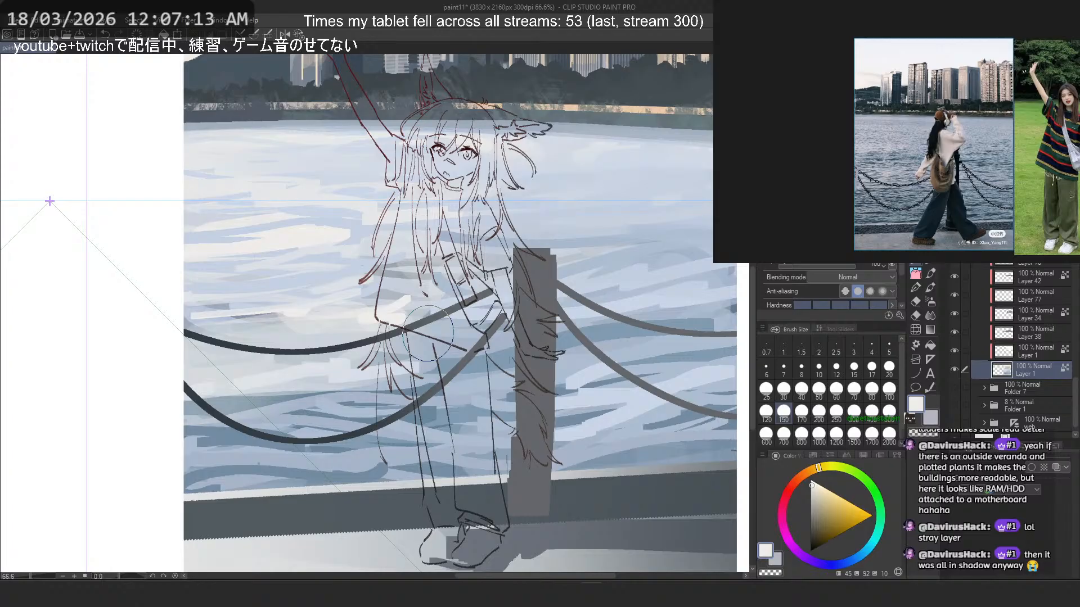
mouse_move(432, 329)
mouse_down()
mouse_move(338, 324)
mouse_move(382, 321)
mouse_move(300, 363)
mouse_up()
click(834, 400)
alt+click(447, 333)
key(ctrl+z)
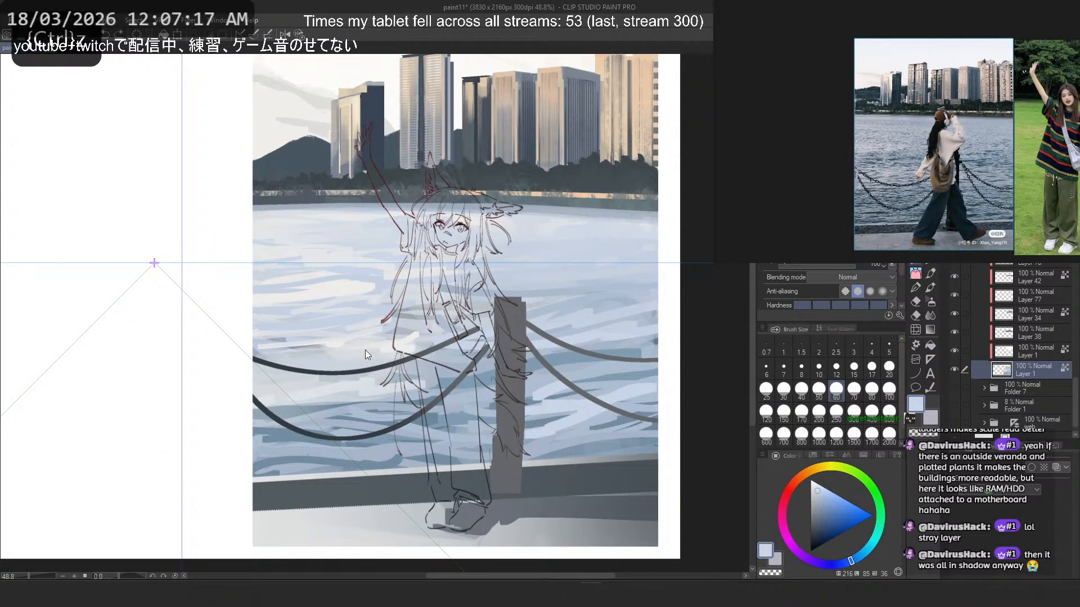
- Try sampled blue strokes at brush size 60 on the water around the chains, undoing them and tilting the canvas 25 degrees
mouse_move(422, 342)
mouse_down()
mouse_move(238, 375)
mouse_move(501, 383)
mouse_move(406, 395)
mouse_move(557, 395)
mouse_up()
alt+click(545, 356)
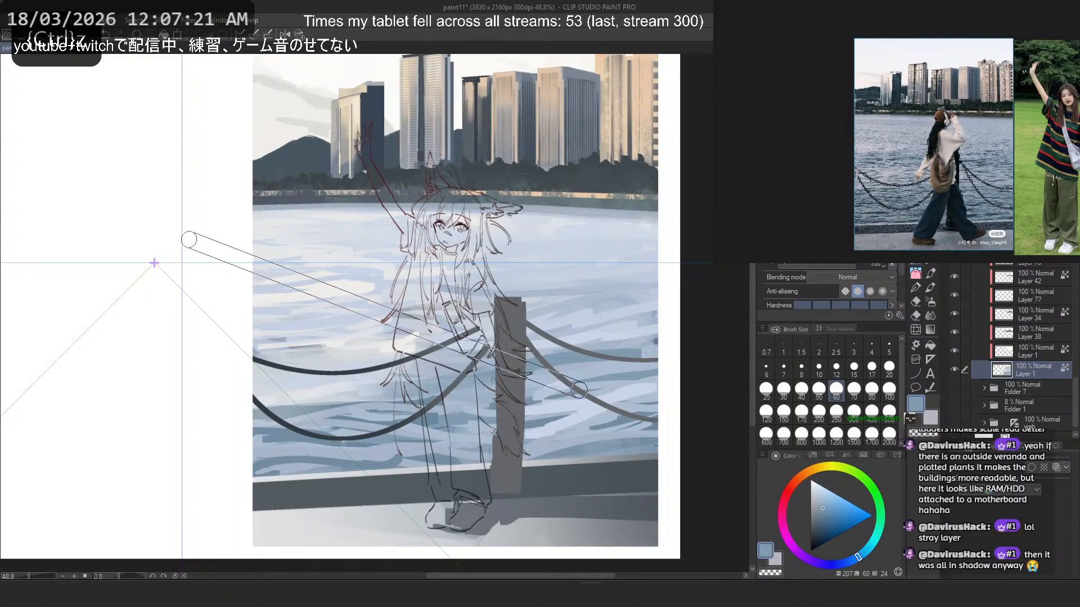
key(shift+6)
alt+click(264, 400)
drag(294, 433, 216, 407)
key(ctrl+z)
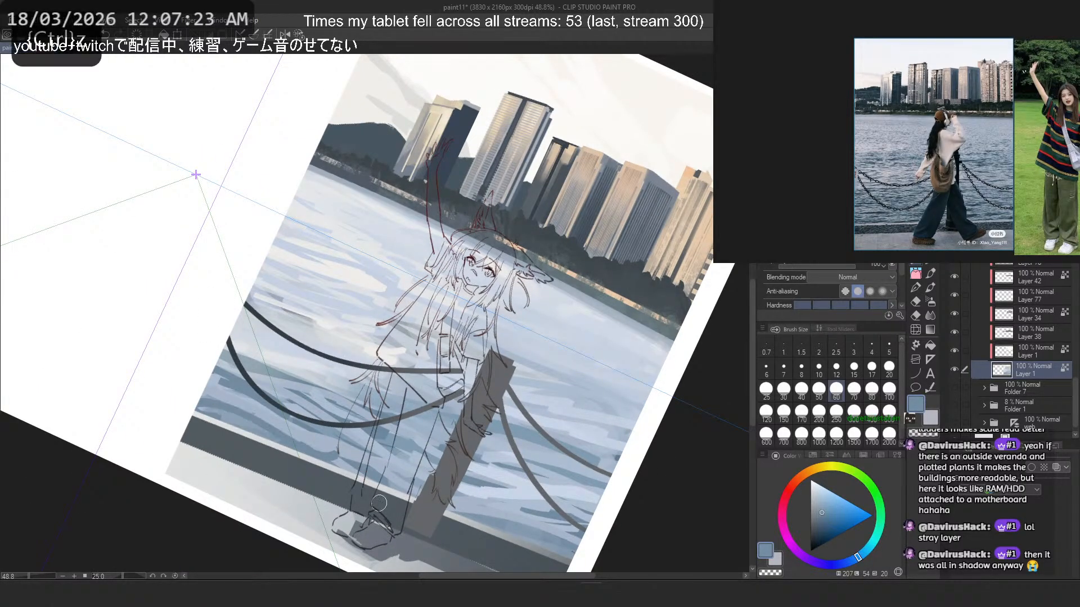
- Try sampled blue and pale blue ripple strokes along the lower water on the tilted canvas, undoing them
mouse_move(459, 504)
mouse_down()
mouse_move(585, 526)
mouse_move(523, 493)
mouse_up()
alt+click(407, 435)
mouse_move(426, 472)
mouse_down()
mouse_move(362, 436)
mouse_move(414, 487)
mouse_up()
key(ctrl+z)
mouse_move(326, 417)
mouse_down()
mouse_move(414, 485)
mouse_move(226, 383)
mouse_move(316, 413)
mouse_up()
key(ctrl+z)
key(ctrl+z)
key(ctrl+z)
drag(211, 382, 318, 415)
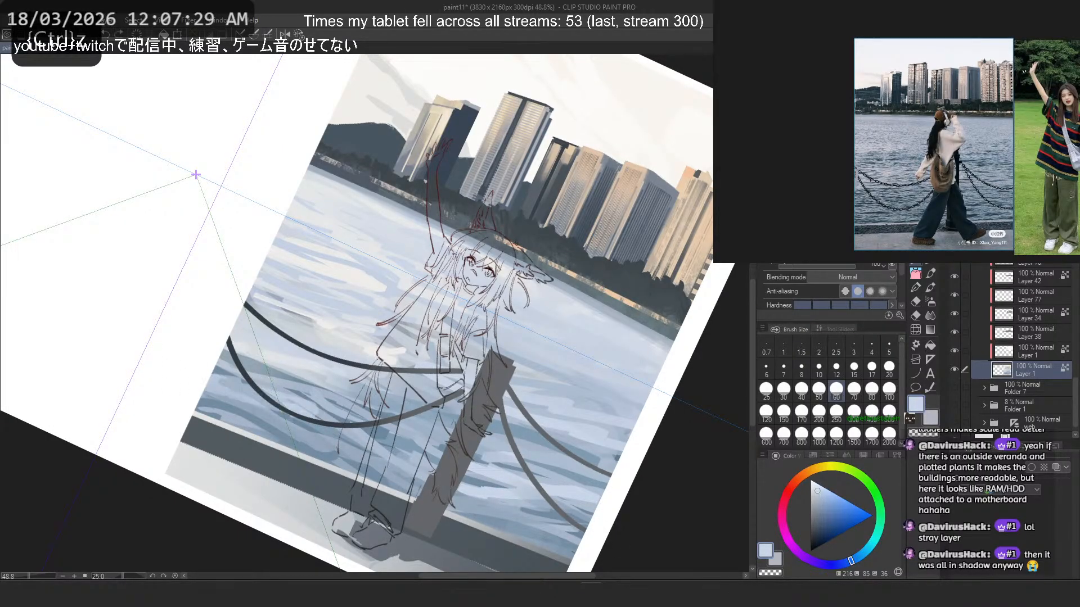
mouse_move(446, 456)
mouse_down()
mouse_move(350, 436)
mouse_move(445, 455)
mouse_up()
key(ctrl+z)
- Straighten the canvas and examine the whole composition and the far shoreline against the waterfront reference photo
scroll(436, 216, down, 5)
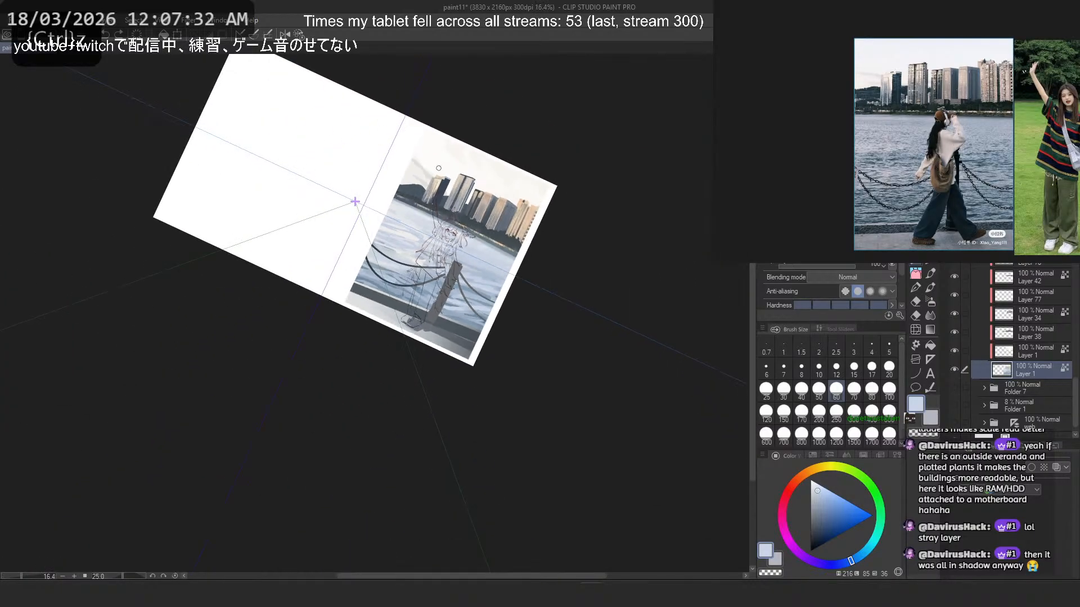
click(299, 32)
drag(440, 209, 458, 216)
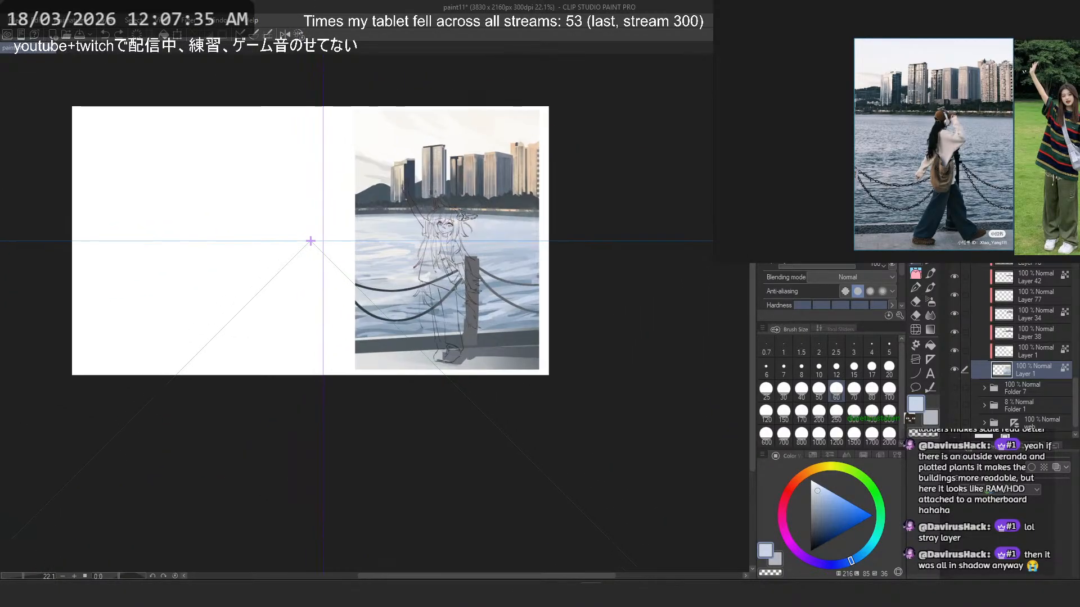
scroll(409, 274, up, 1)
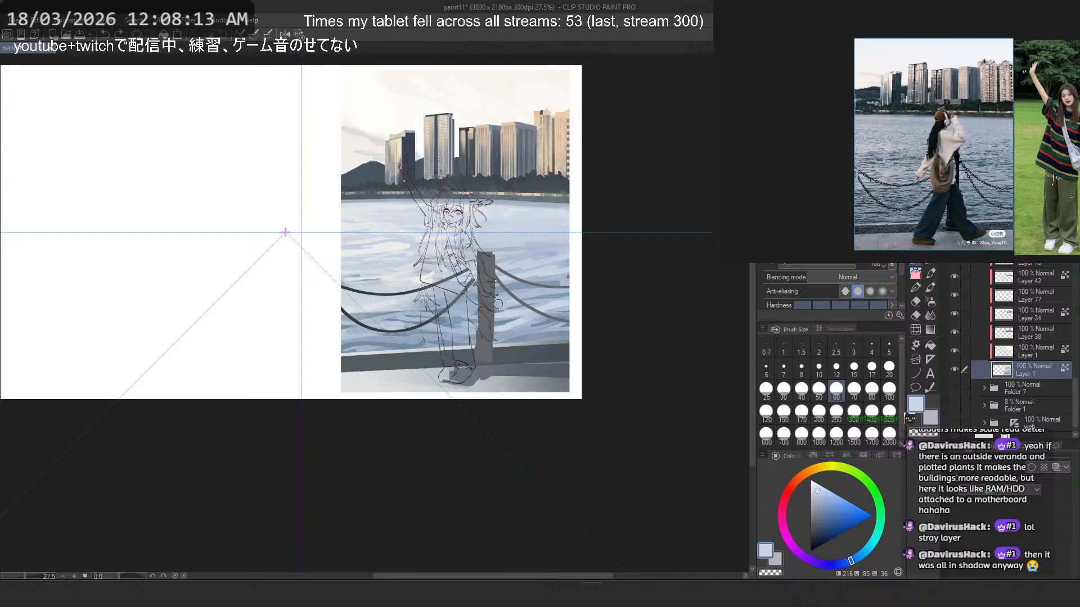
scroll(498, 304, up, 3)
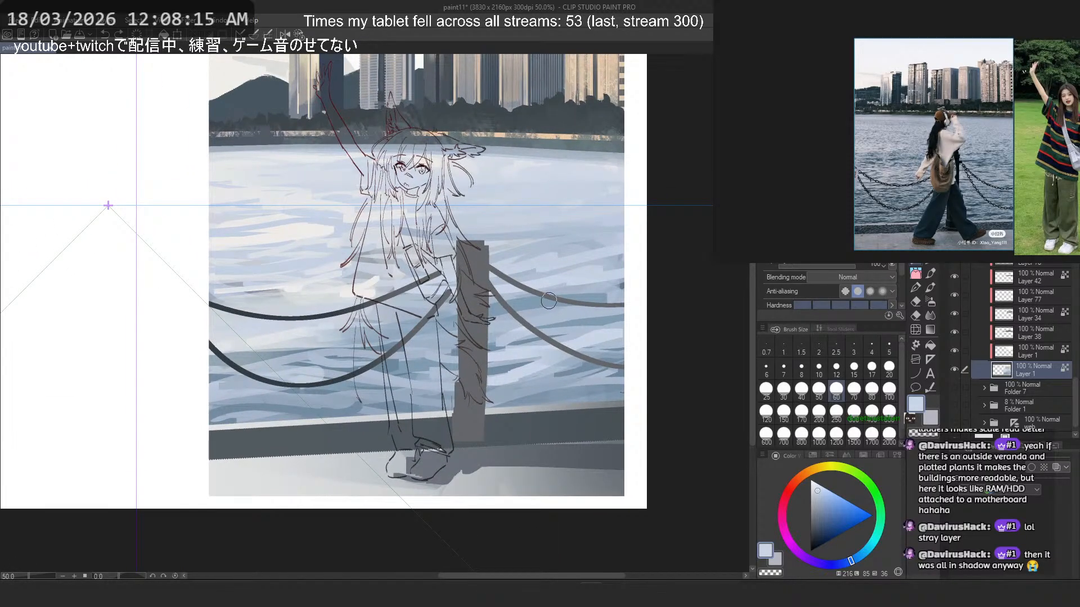
mouse_move(553, 300)
mouse_down()
mouse_move(578, 306)
mouse_move(540, 305)
mouse_up()
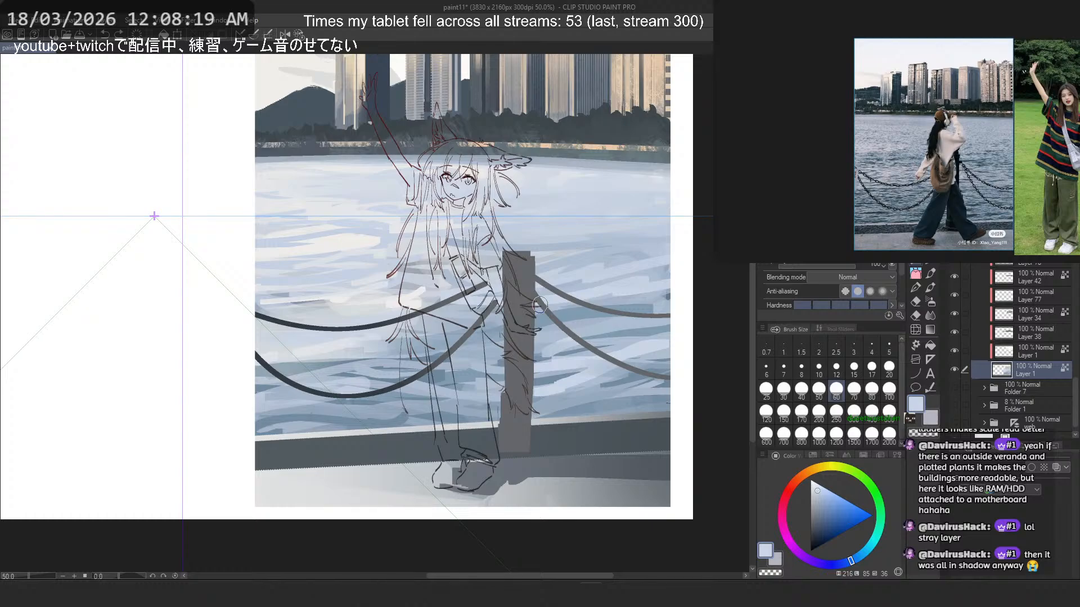
scroll(540, 304, down, 1)
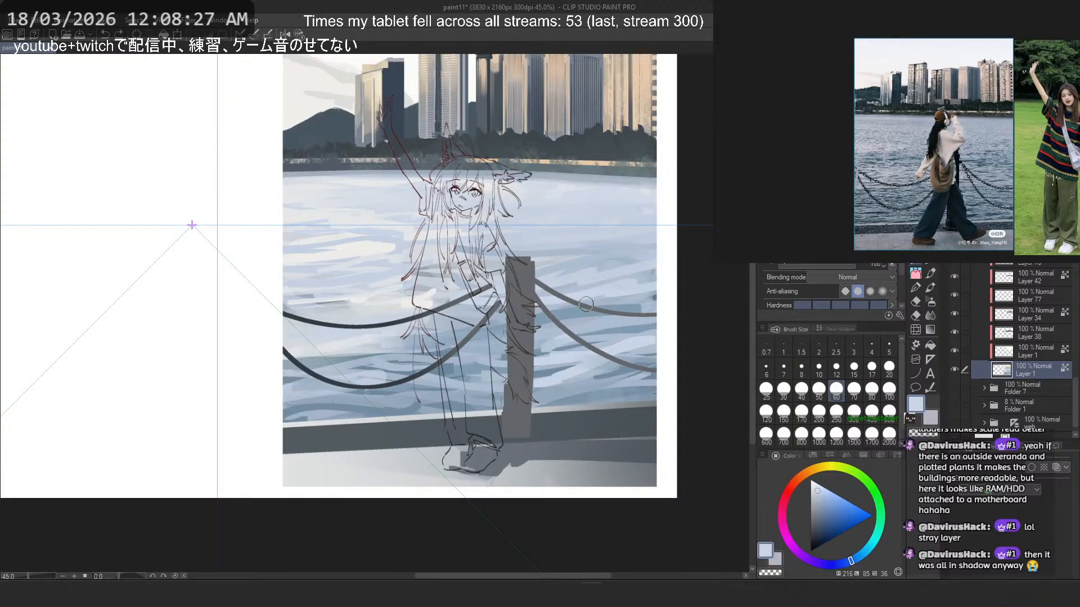
scroll(553, 150, up, 8)
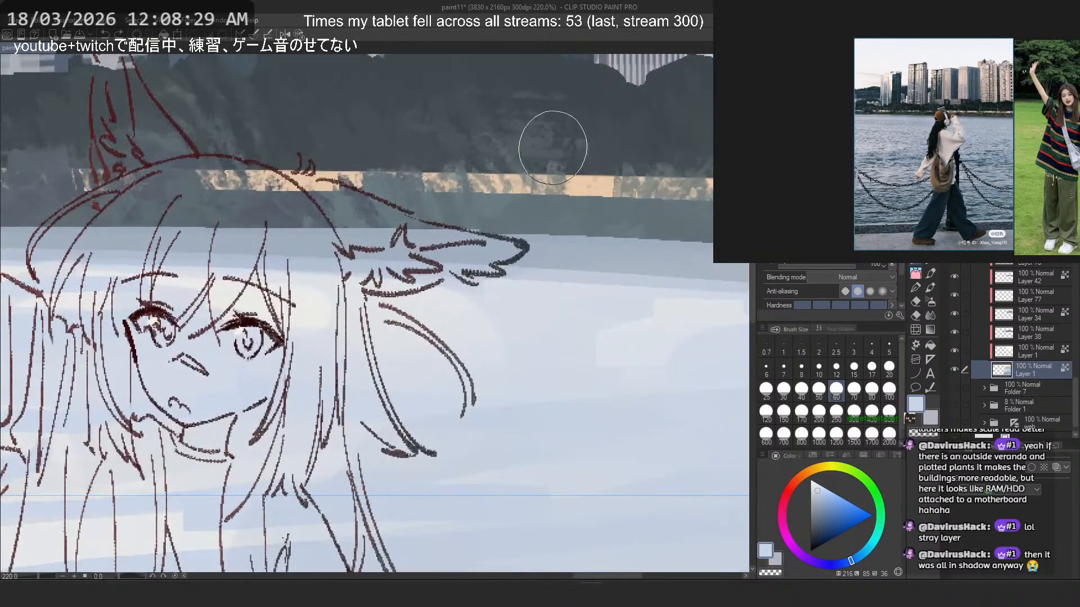
scroll(553, 150, down, 7)
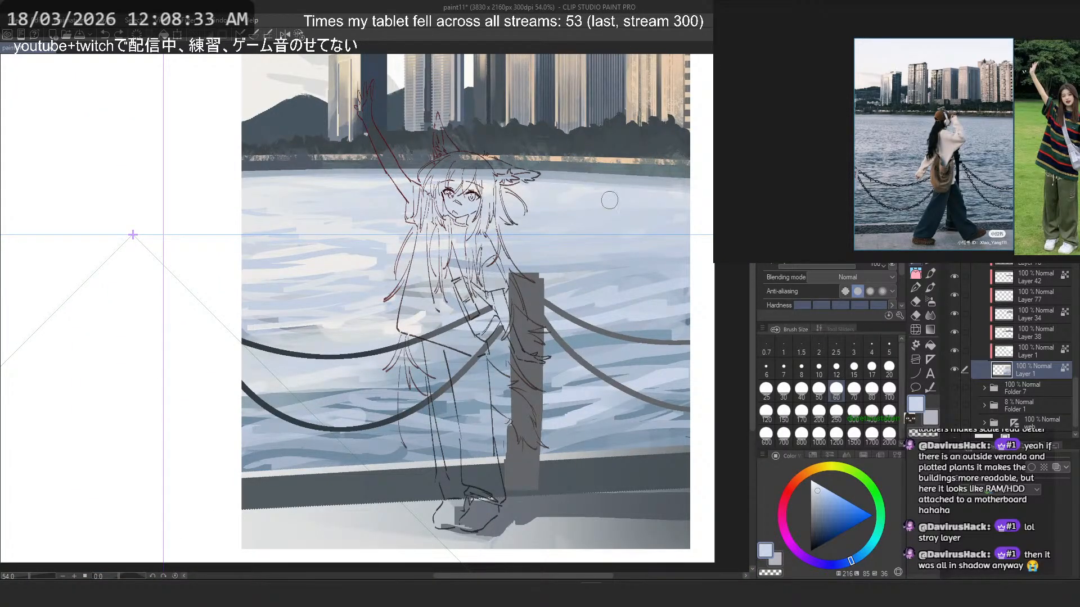
scroll(609, 200, up, 7)
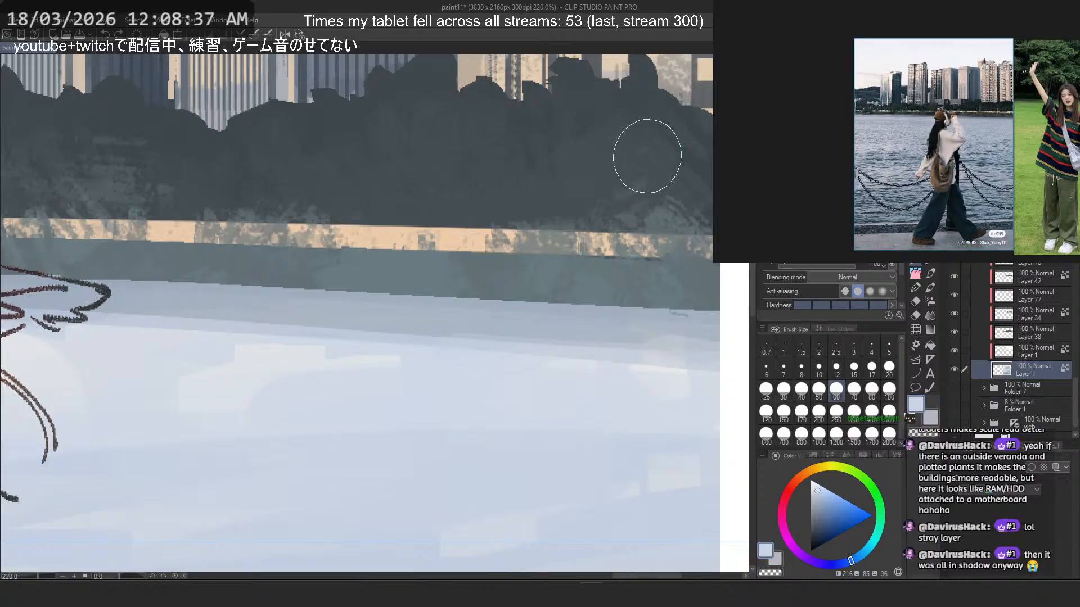
scroll(948, 104, up, 8)
drag(984, 92, 848, 114)
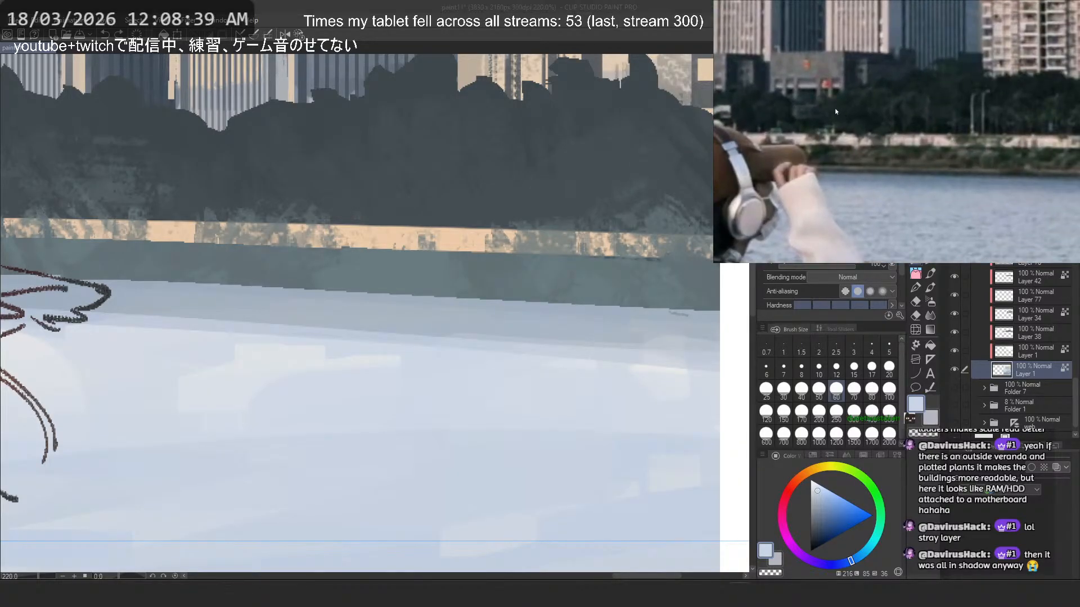
scroll(834, 108, down, 10)
scroll(858, 136, up, 4)
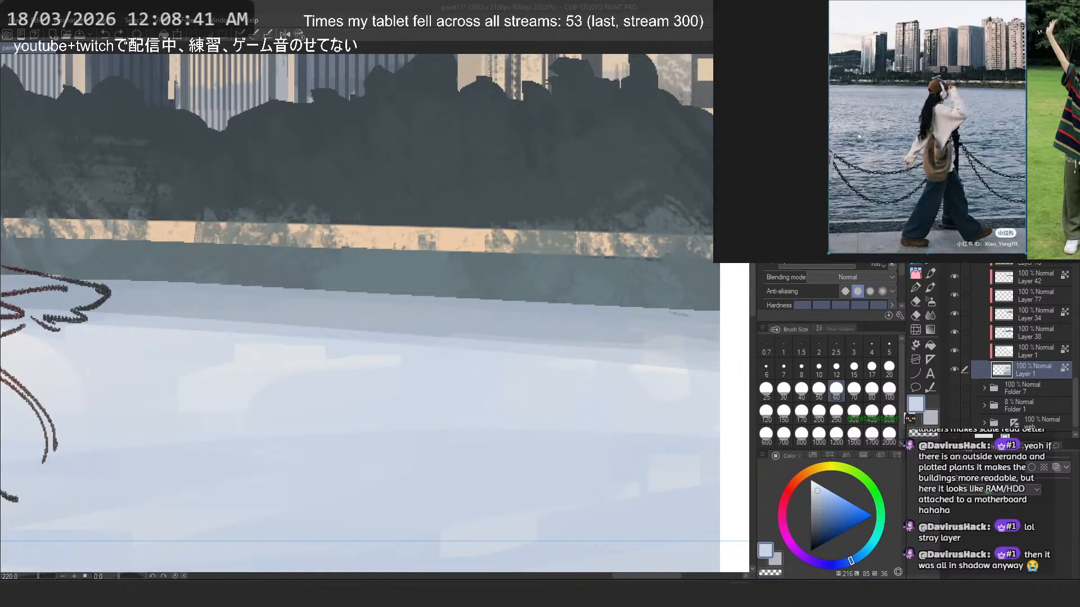
scroll(525, 136, down, 6)
scroll(535, 250, up, 1)
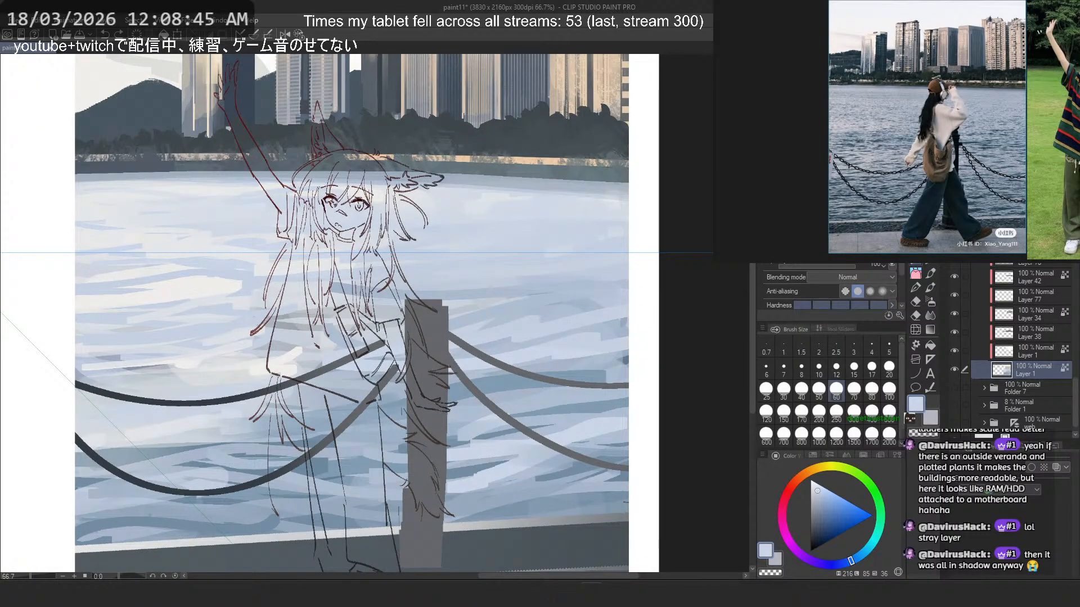
- Switch to the brush at size 50 and try pale blue strokes on the water above the chains beside the post, undoing them
key(b)
drag(601, 302, 535, 312)
key(ctrl+z)
drag(596, 297, 457, 311)
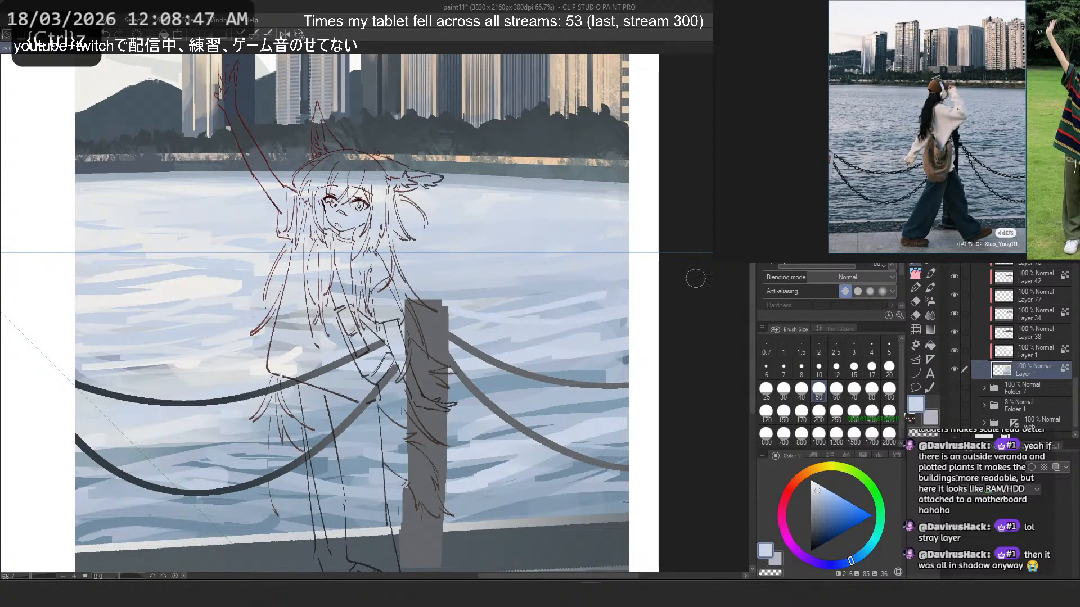
key(ctrl+z)
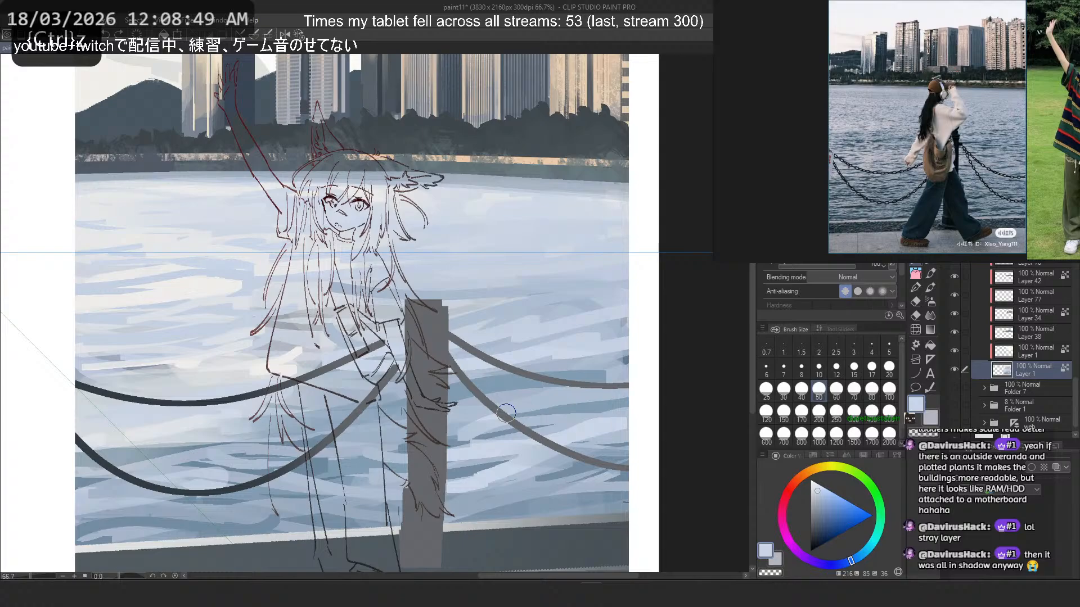
- Try pale blue ripple strokes on the water between the two chains beside the girl's legs, undoing them
scroll(476, 212, down, 2)
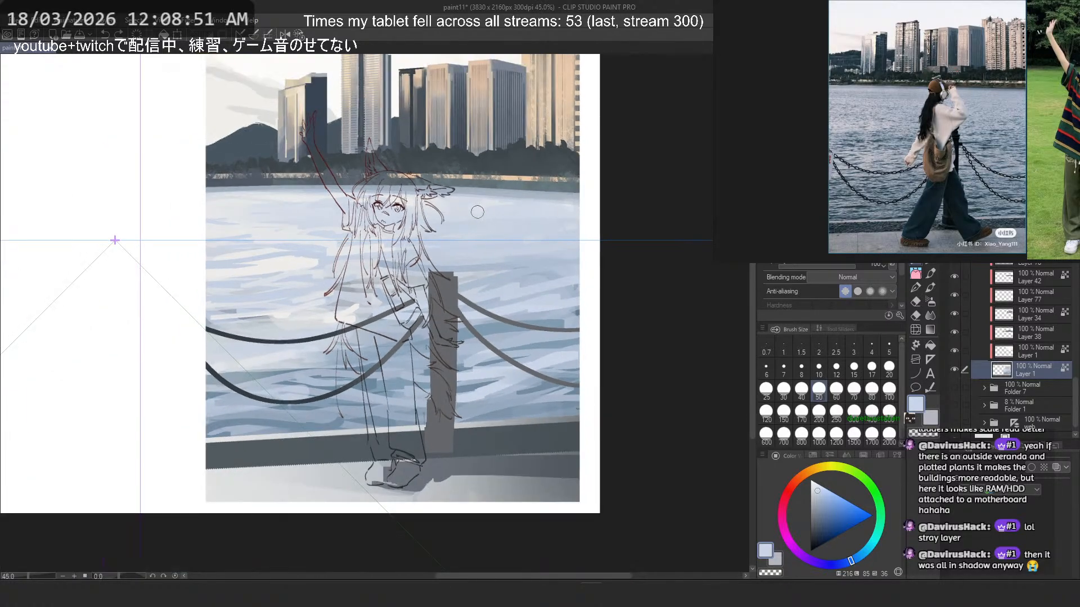
scroll(241, 407, up, 3)
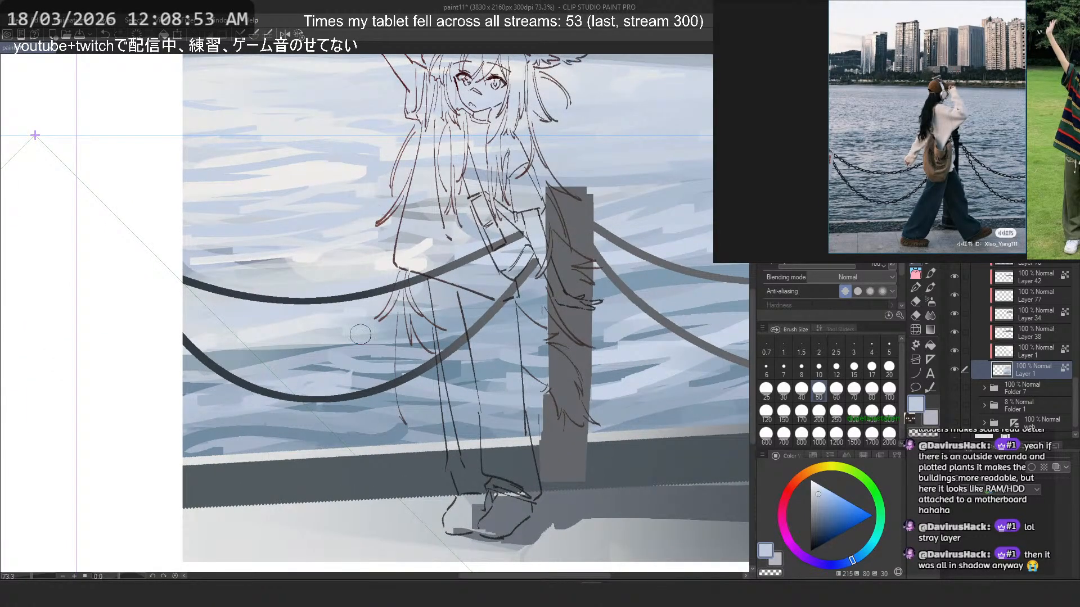
key(ctrl+z)
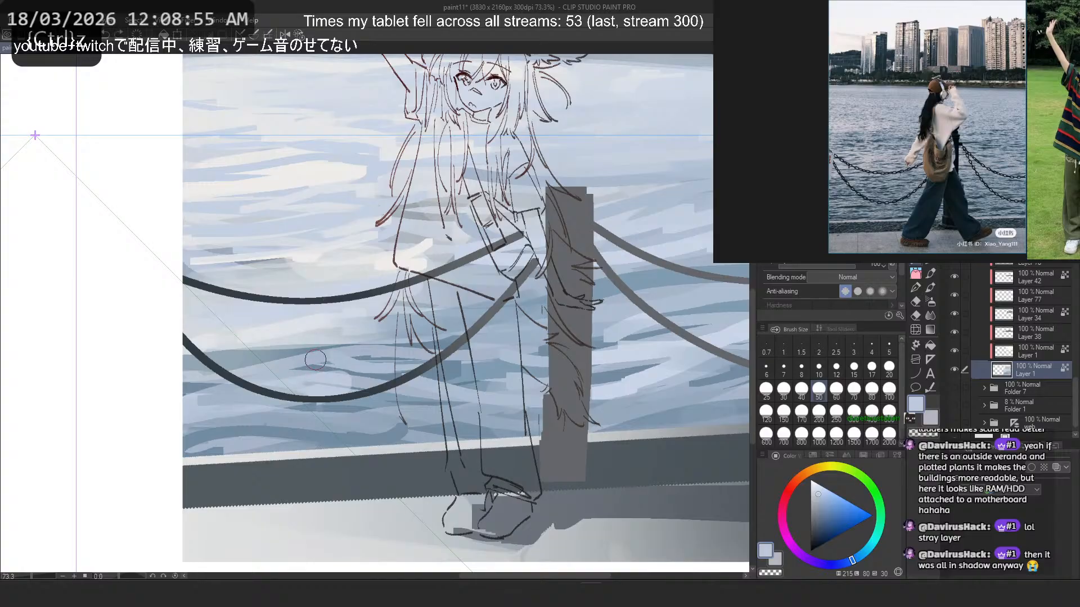
drag(317, 360, 242, 370)
key(ctrl+z)
mouse_move(322, 357)
mouse_down()
mouse_move(255, 328)
mouse_move(340, 372)
mouse_move(385, 359)
mouse_move(331, 348)
mouse_move(356, 371)
mouse_move(416, 370)
mouse_move(327, 316)
mouse_move(384, 371)
mouse_move(420, 361)
mouse_move(344, 352)
mouse_move(334, 344)
mouse_move(350, 336)
mouse_move(341, 345)
mouse_move(421, 378)
mouse_move(317, 356)
mouse_move(292, 290)
mouse_move(347, 351)
mouse_move(389, 366)
mouse_up()
alt+click(335, 364)
key(ctrl+z)
alt+click(420, 361)
key(ctrl+z)
- Try sampled grey-blue and near-white strokes on the water between the chains toward the picture's left edge, undoing them
key(ctrl+z)
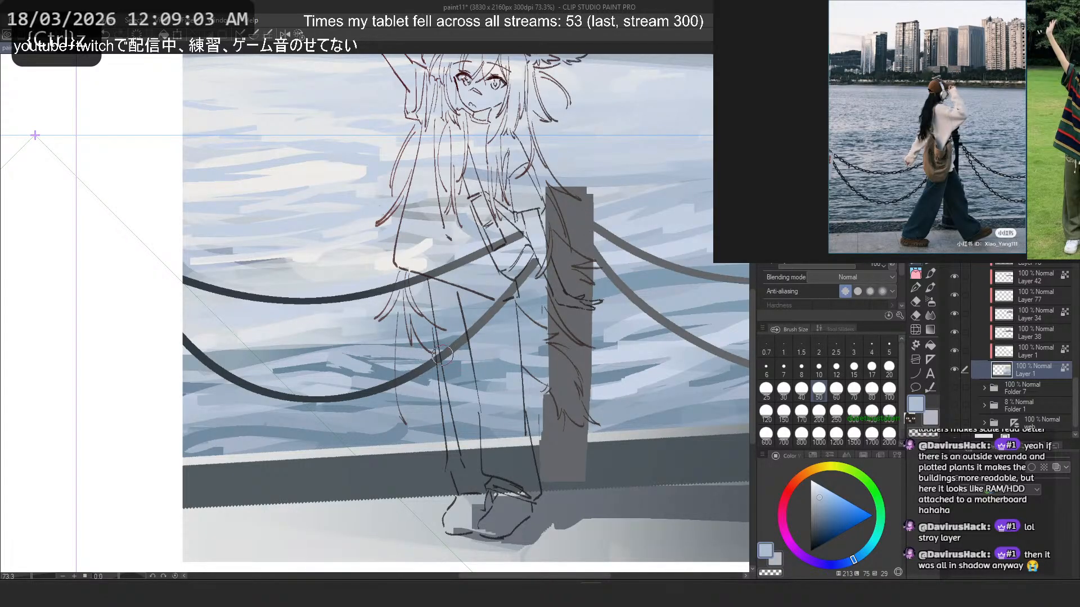
alt+click(299, 339)
mouse_move(292, 351)
mouse_down()
mouse_move(225, 368)
mouse_move(212, 358)
mouse_up()
key(ctrl+z)
key(ctrl+z)
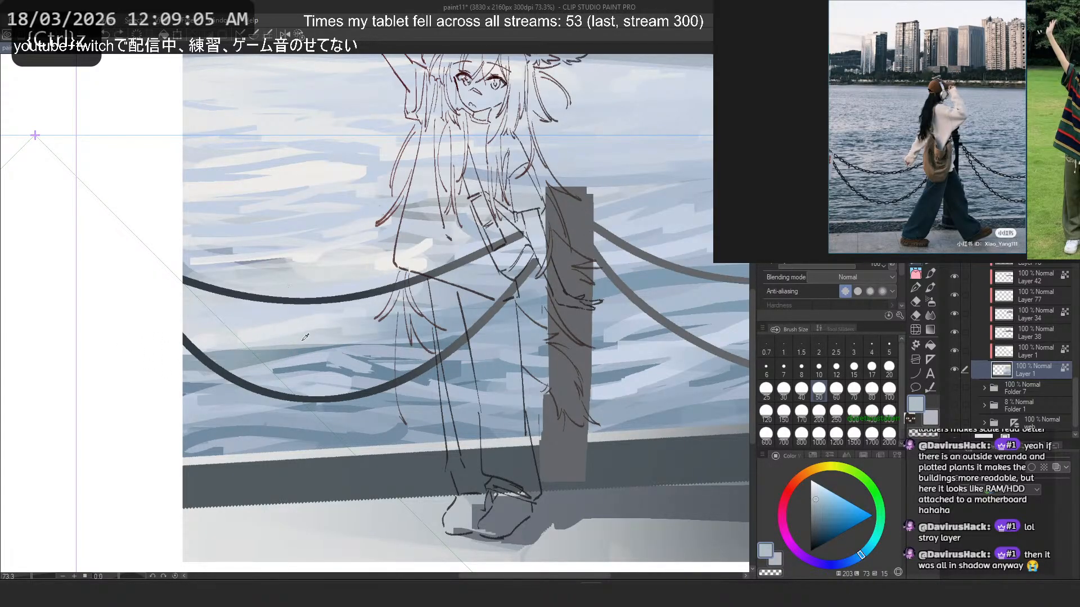
alt+click(303, 340)
drag(295, 310, 174, 308)
drag(254, 319, 179, 318)
key(ctrl+z)
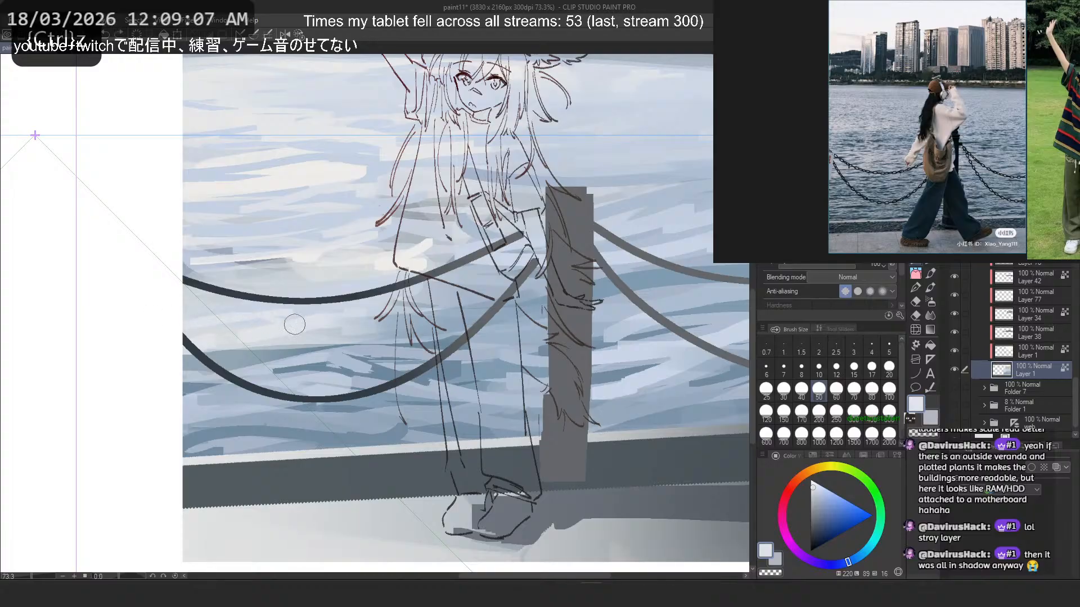
key(ctrl+z)
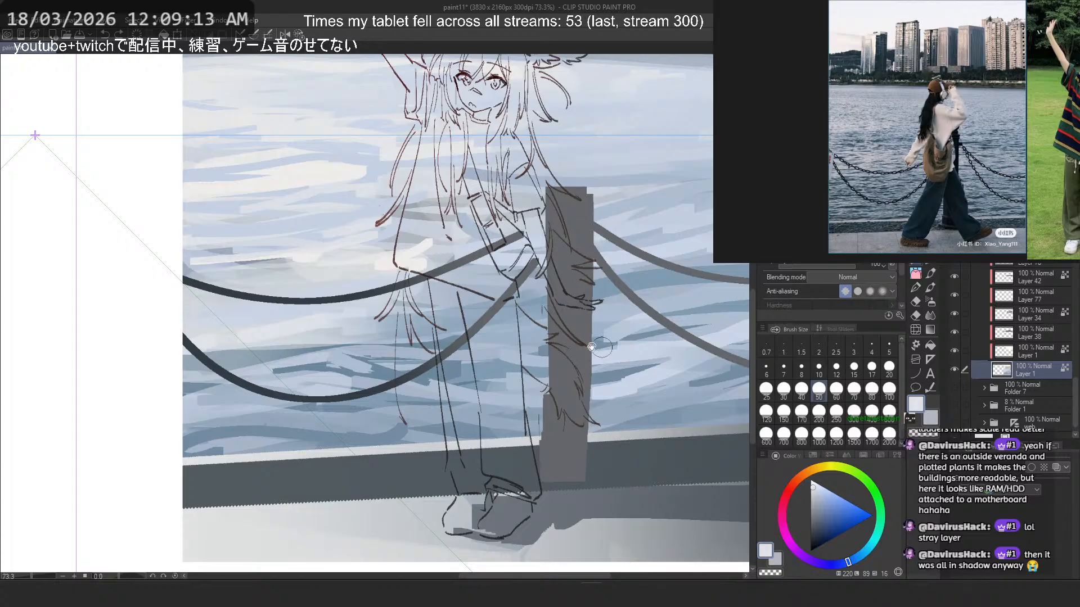
- Paint sampled pale blue highlight strokes on the water just right of the post, below the lower chain
drag(599, 351, 376, 357)
scroll(438, 400, up, 2)
alt+click(433, 388)
drag(461, 382, 361, 401)
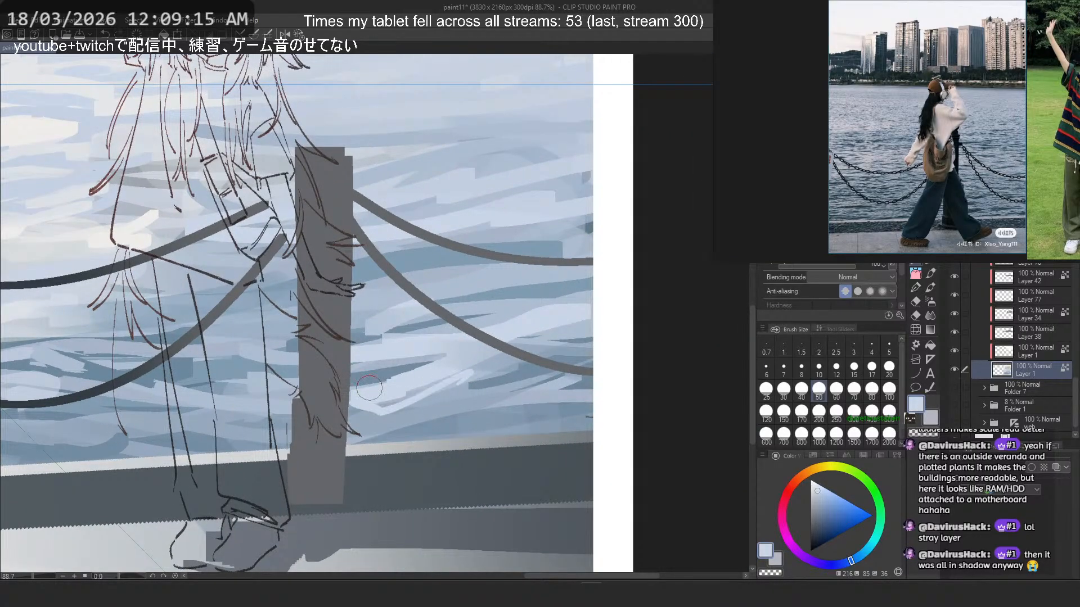
key(ctrl+z)
mouse_move(479, 379)
mouse_down()
mouse_move(390, 399)
mouse_move(497, 377)
mouse_move(374, 394)
mouse_move(468, 409)
mouse_move(375, 422)
mouse_up()
alt+click(473, 396)
key(ctrl+z)
drag(465, 402, 347, 405)
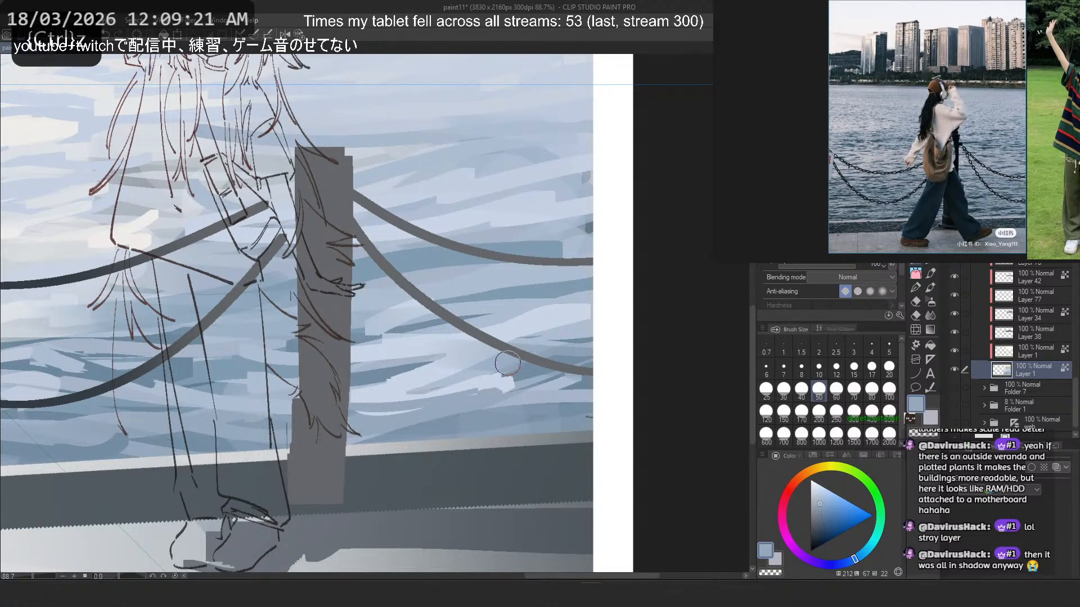
- Extend the highlight patch right of the post with further sampled blue and pale blue strokes
alt+click(508, 363)
drag(491, 396, 361, 401)
alt+click(458, 405)
drag(459, 401, 378, 408)
- Try pale blue strokes on the water just above the quay edge right of the post, undoing them
alt+click(513, 383)
key(ctrl+z)
mouse_move(497, 395)
mouse_down()
mouse_move(439, 411)
mouse_move(563, 403)
mouse_up()
key(ctrl+z)
mouse_move(494, 421)
mouse_down()
mouse_move(564, 403)
mouse_move(422, 433)
mouse_up()
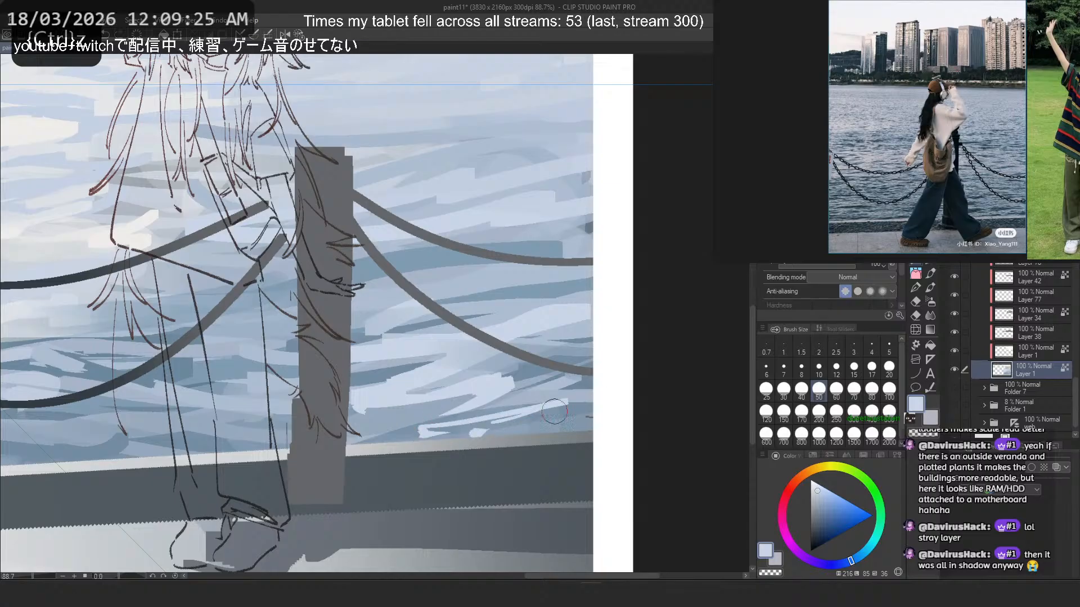
key(ctrl+z)
key(ctrl+z)
- Try sampled darker blue strokes from the highlight patch to the picture's right edge, undoing them
alt+click(550, 401)
key(ctrl+z)
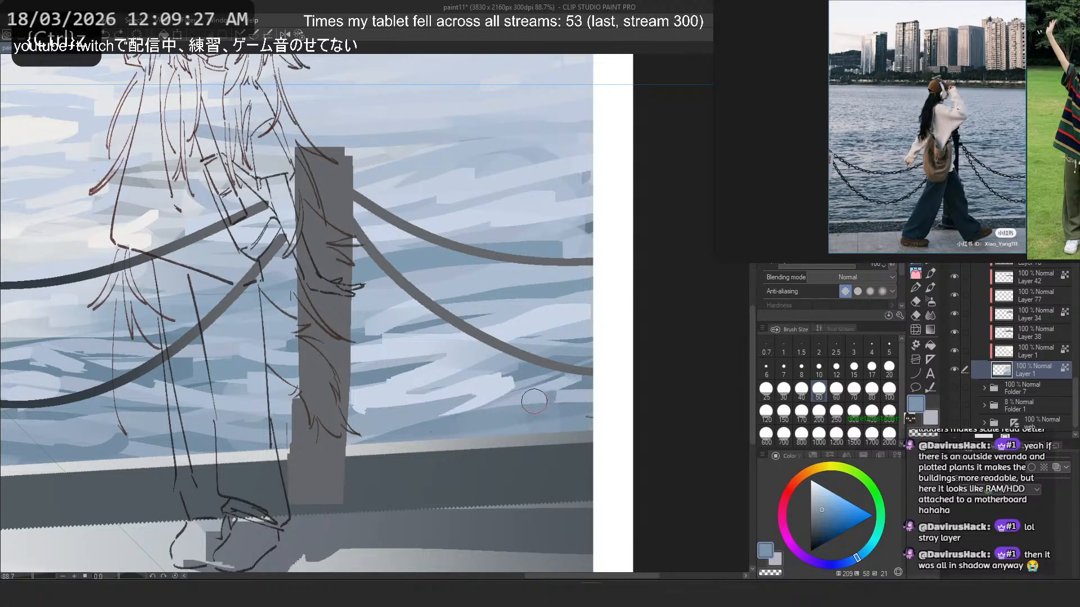
key(ctrl+z)
mouse_move(523, 402)
mouse_down()
mouse_move(629, 394)
mouse_move(531, 374)
mouse_move(523, 385)
mouse_move(631, 400)
mouse_up()
key(ctrl+z)
drag(530, 391, 632, 402)
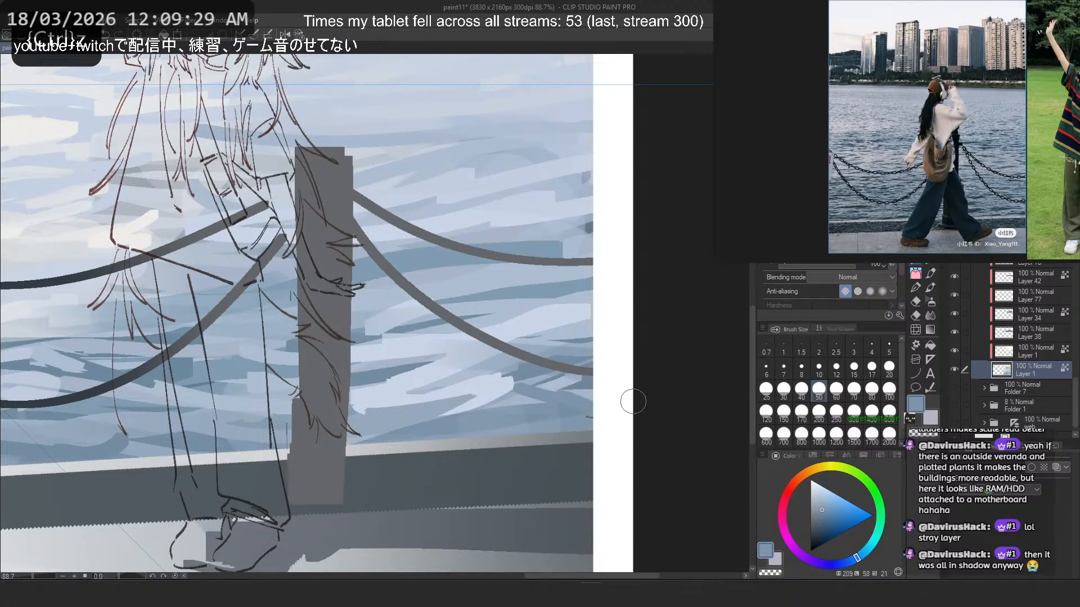
- Flip the canvas horizontally and work sampled pale blue strokes into the water beside the post, undoing the last one
key(h)
key(ctrl+z)
mouse_move(160, 392)
mouse_down()
mouse_move(238, 385)
mouse_move(182, 394)
mouse_move(243, 394)
mouse_move(253, 404)
mouse_move(169, 397)
mouse_move(295, 424)
mouse_up()
alt+click(227, 394)
alt+click(228, 386)
alt+click(244, 410)
alt+click(260, 394)
key(ctrl+z)
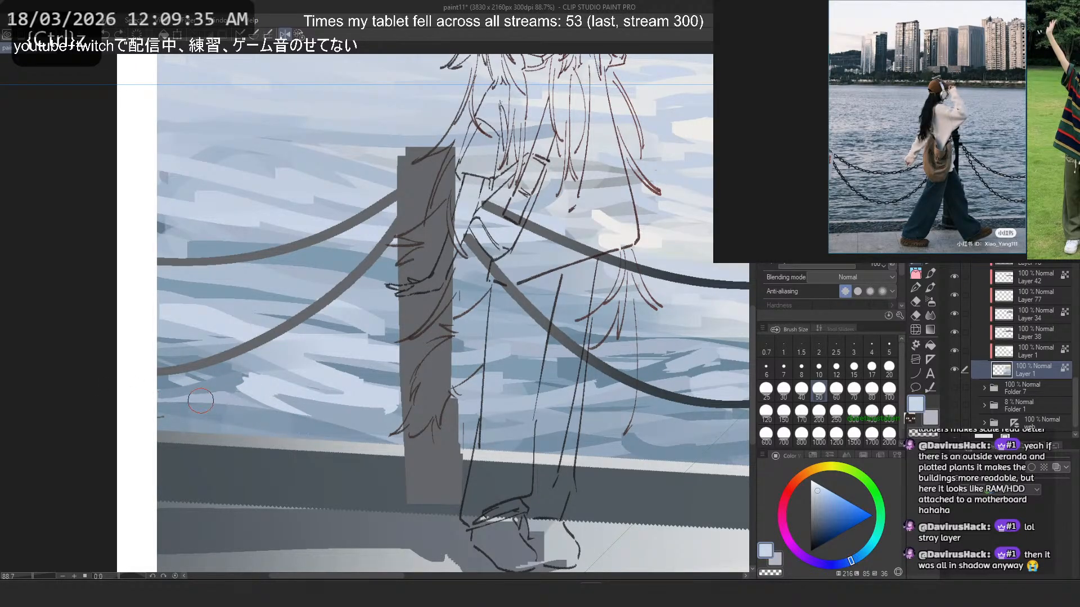
- Paint pale blue highlight strokes on the water beside the post just above the quay edge, undoing the surplus ones
drag(207, 401, 332, 410)
key(ctrl+z)
drag(223, 396, 394, 397)
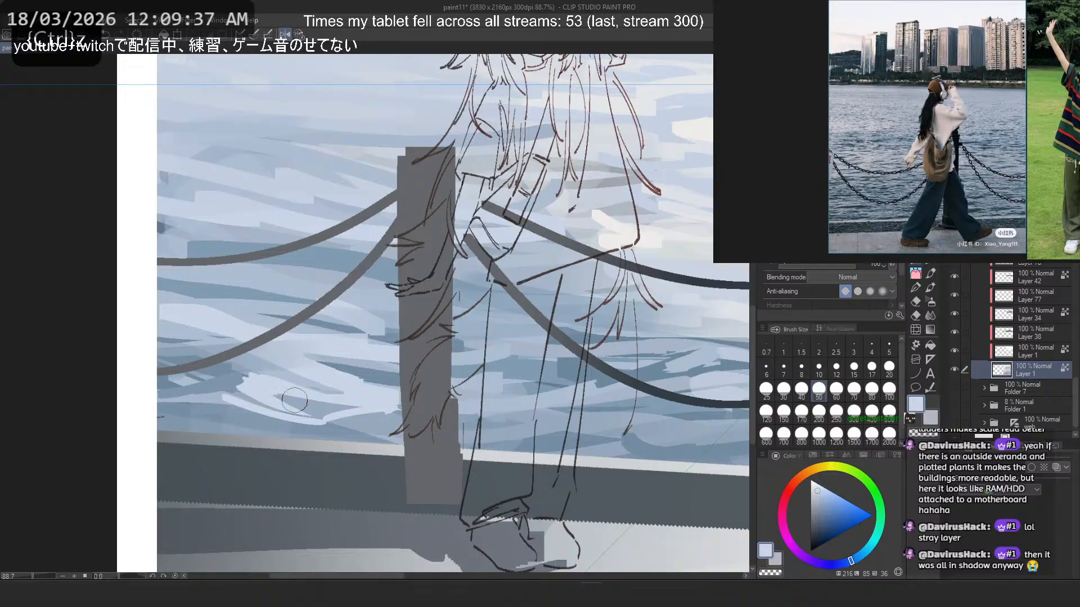
alt+click(299, 400)
mouse_move(311, 410)
mouse_down()
mouse_move(382, 397)
mouse_move(329, 423)
mouse_up()
mouse_move(264, 385)
mouse_down()
mouse_move(234, 372)
mouse_move(316, 378)
mouse_move(265, 379)
mouse_move(314, 377)
mouse_move(314, 388)
mouse_move(179, 309)
mouse_move(245, 360)
mouse_move(197, 341)
mouse_move(189, 330)
mouse_move(204, 320)
mouse_move(199, 329)
mouse_move(321, 383)
mouse_up()
alt+click(275, 395)
key(ctrl+z)
key(ctrl+z)
- Sample neighbouring blues and blend strokes into the water beneath the lower chain toward the picture's edge
alt+click(277, 355)
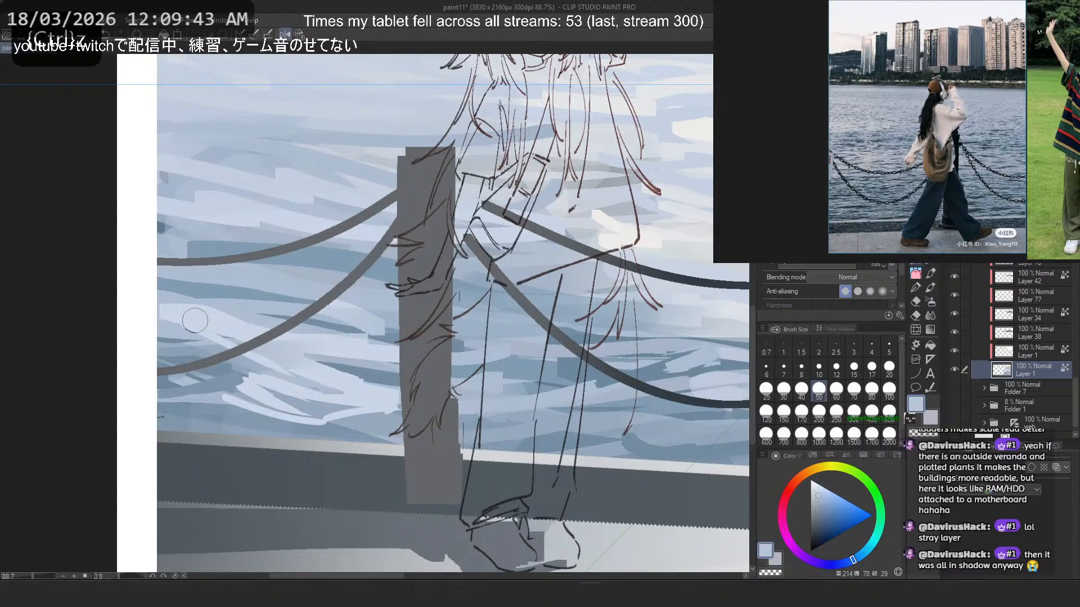
mouse_move(196, 320)
mouse_down()
mouse_move(248, 323)
mouse_move(207, 328)
mouse_move(315, 373)
mouse_move(226, 335)
mouse_move(286, 352)
mouse_up()
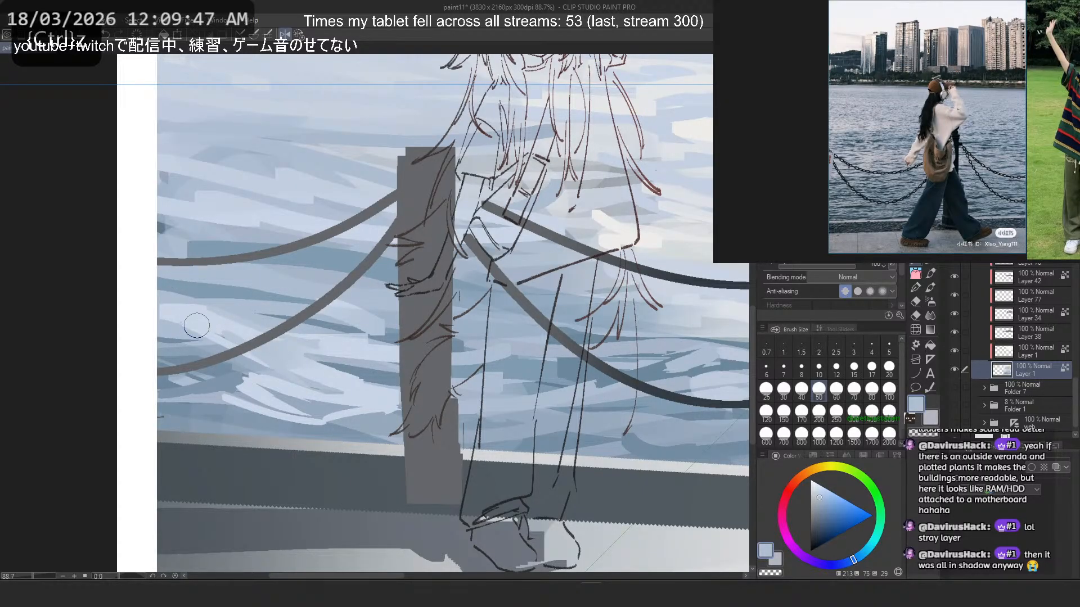
drag(208, 326, 141, 331)
alt+click(369, 367)
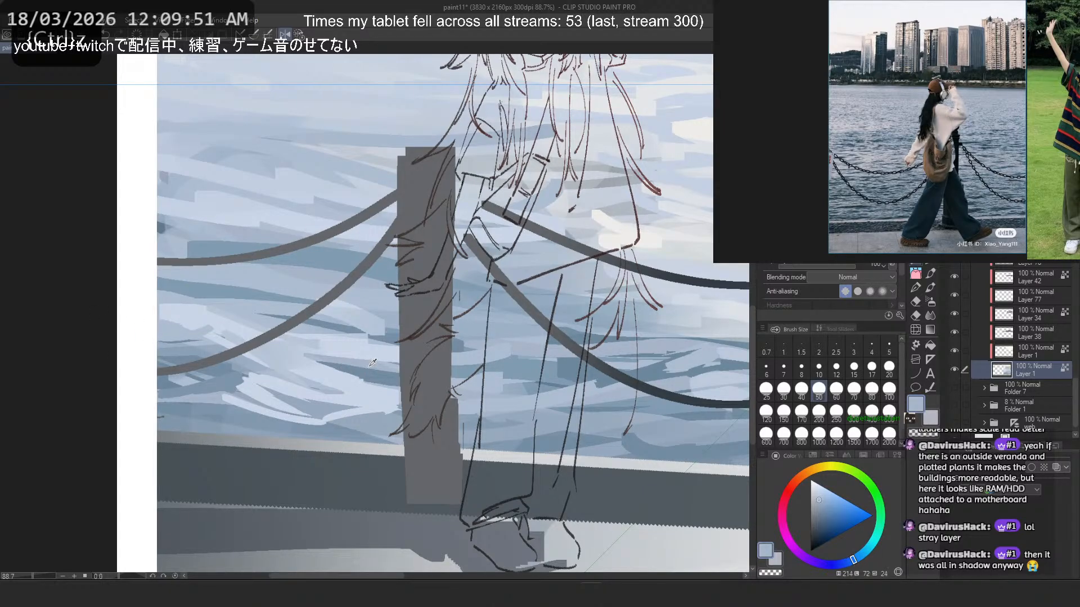
- Rework the pale patch next to the post with sampled blue strokes, undoing two, and flip the canvas back horizontally
alt+click(332, 378)
mouse_move(307, 364)
mouse_down()
mouse_move(407, 368)
mouse_move(279, 345)
mouse_move(427, 366)
mouse_move(279, 330)
mouse_move(399, 370)
mouse_move(232, 322)
mouse_move(358, 360)
mouse_move(303, 352)
mouse_up()
alt+click(369, 370)
key(ctrl+z)
- Try darker blue ripple strokes on the water right of the post beneath the lower chain, undoing them
key(ctrl+z)
drag(371, 366, 296, 354)
key(h)
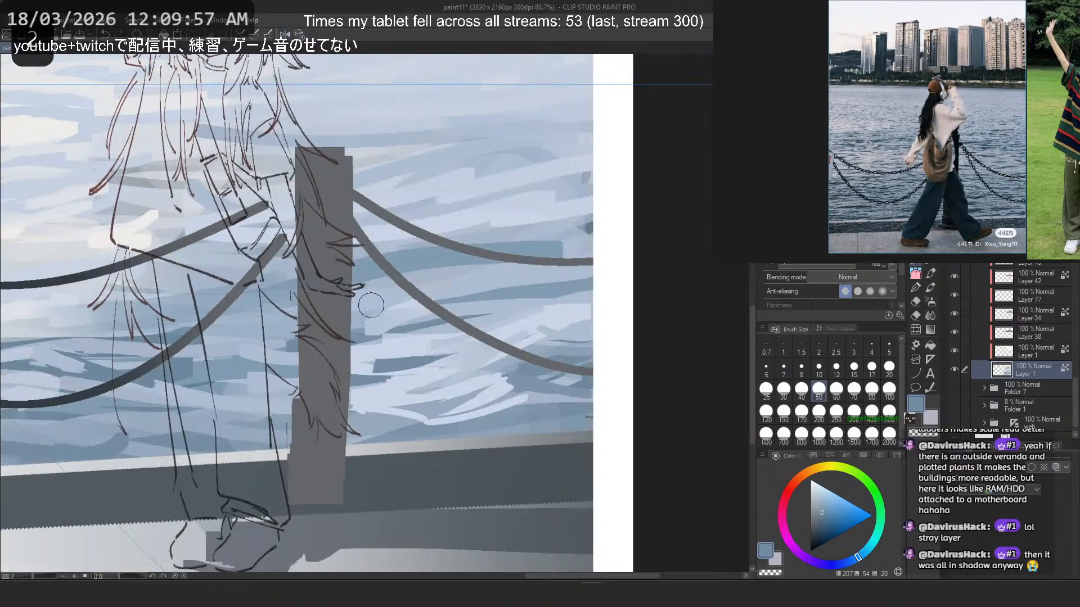
key(ctrl+z)
drag(425, 351, 350, 363)
key(ctrl+z)
key(ctrl+z)
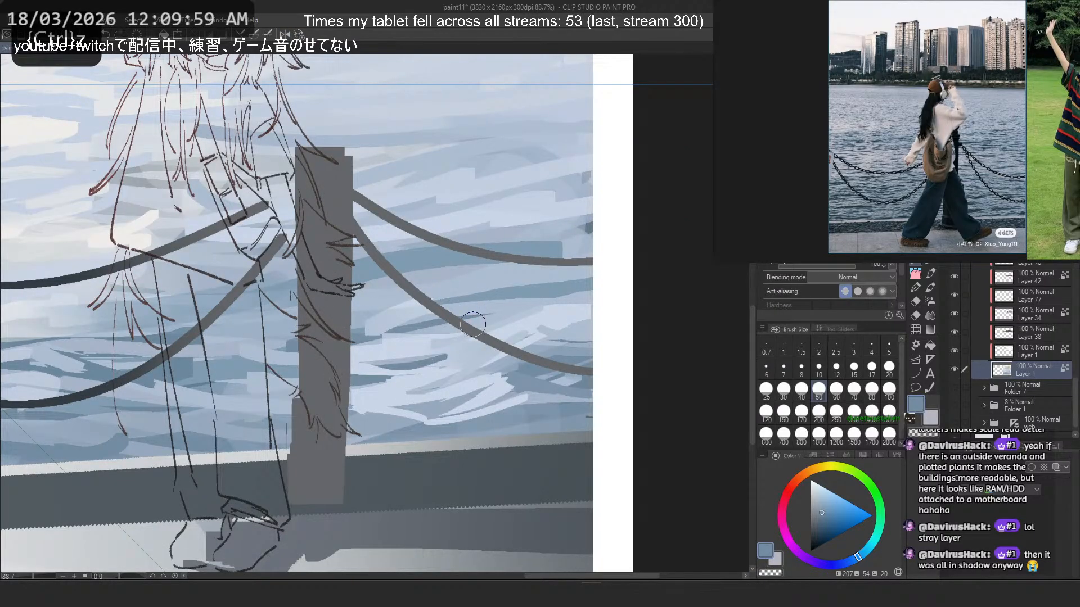
drag(498, 308, 430, 344)
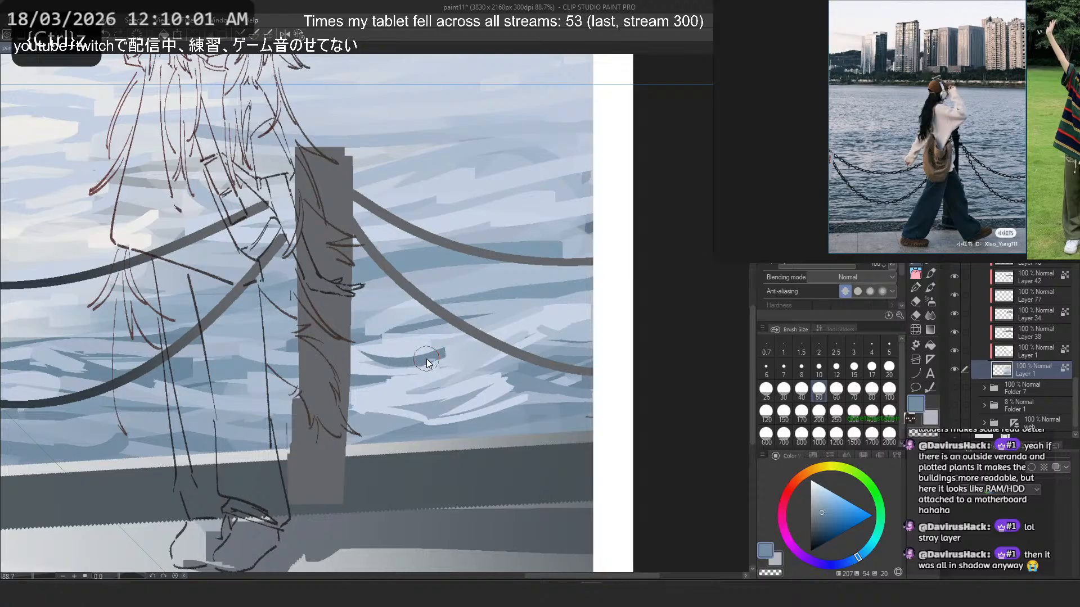
mouse_move(426, 359)
mouse_down()
mouse_move(341, 343)
mouse_move(432, 359)
mouse_move(371, 365)
mouse_move(422, 348)
mouse_move(443, 356)
mouse_move(332, 298)
mouse_move(416, 362)
mouse_move(337, 330)
mouse_move(425, 346)
mouse_move(355, 358)
mouse_move(419, 362)
mouse_move(365, 359)
mouse_up()
key(ctrl+z)
key(ctrl+z)
key(ctrl+z)
key(ctrl+z)
mouse_move(437, 361)
mouse_down()
mouse_move(352, 347)
mouse_move(381, 364)
mouse_up()
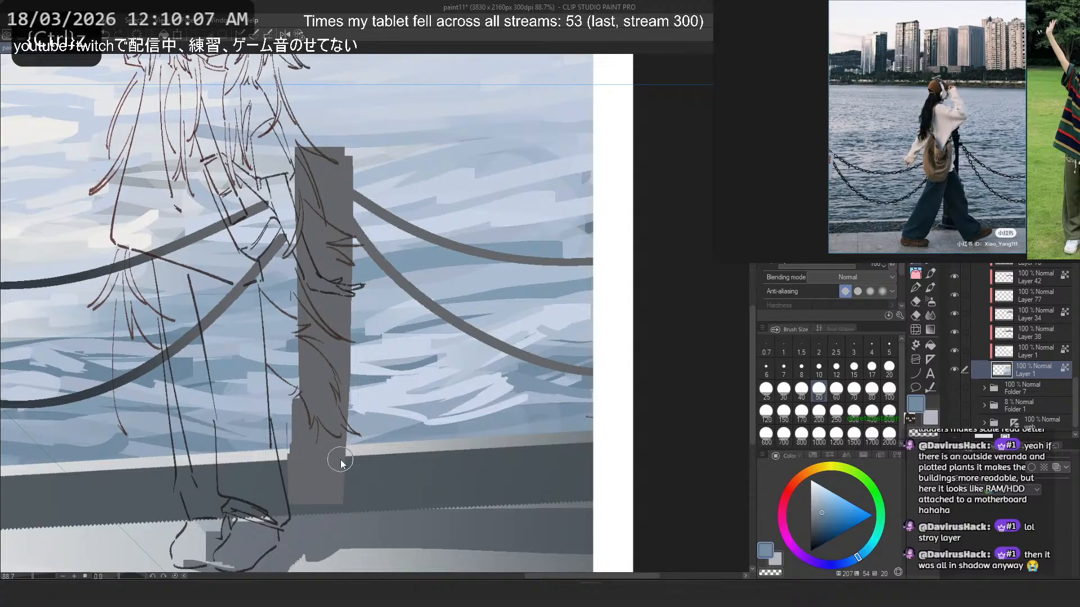
- Try a sampled pale stroke across the distant water left of the girl, undoing it
scroll(501, 220, down, 4)
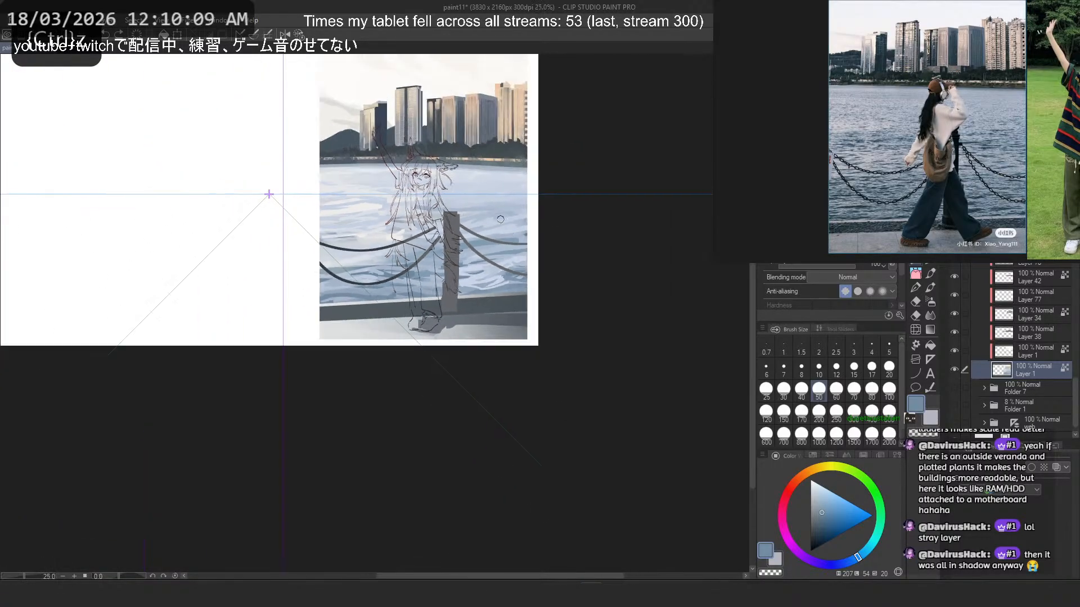
scroll(419, 274, up, 3)
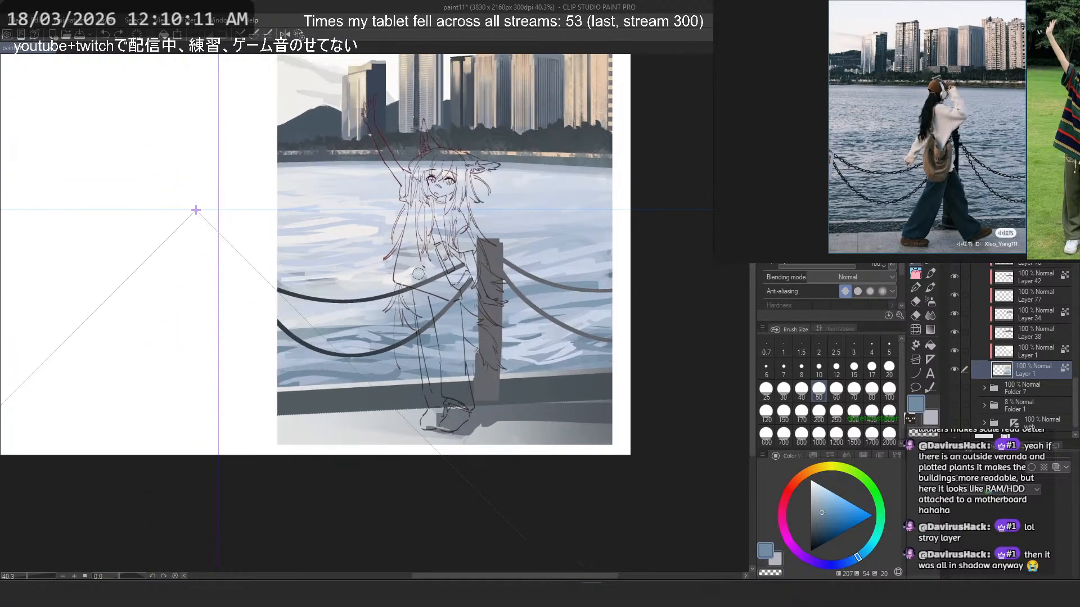
scroll(419, 274, up, 6)
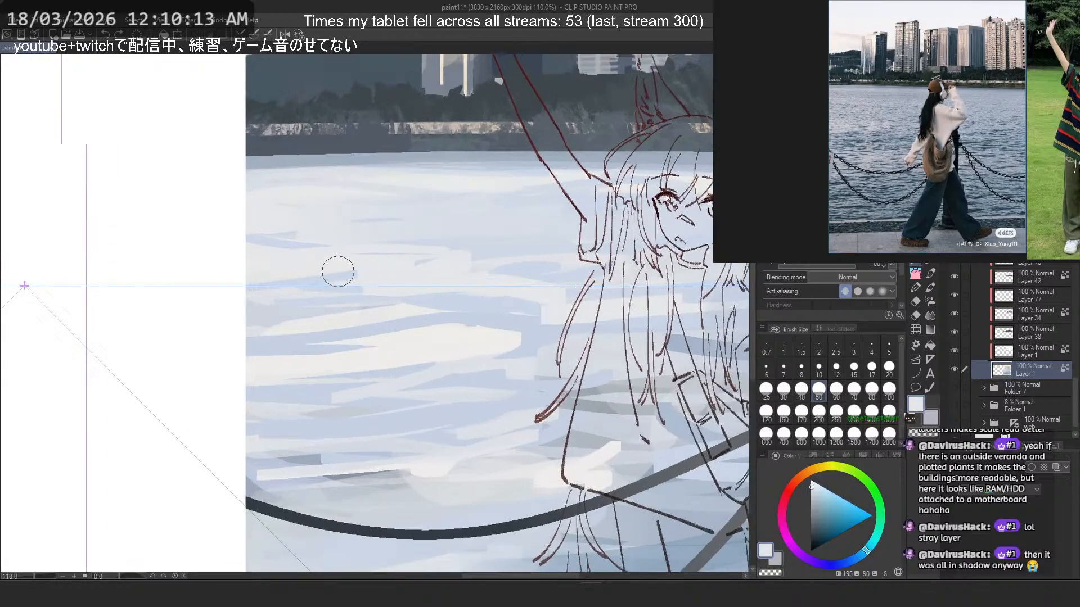
scroll(337, 272, up, 2)
key(ctrl+z)
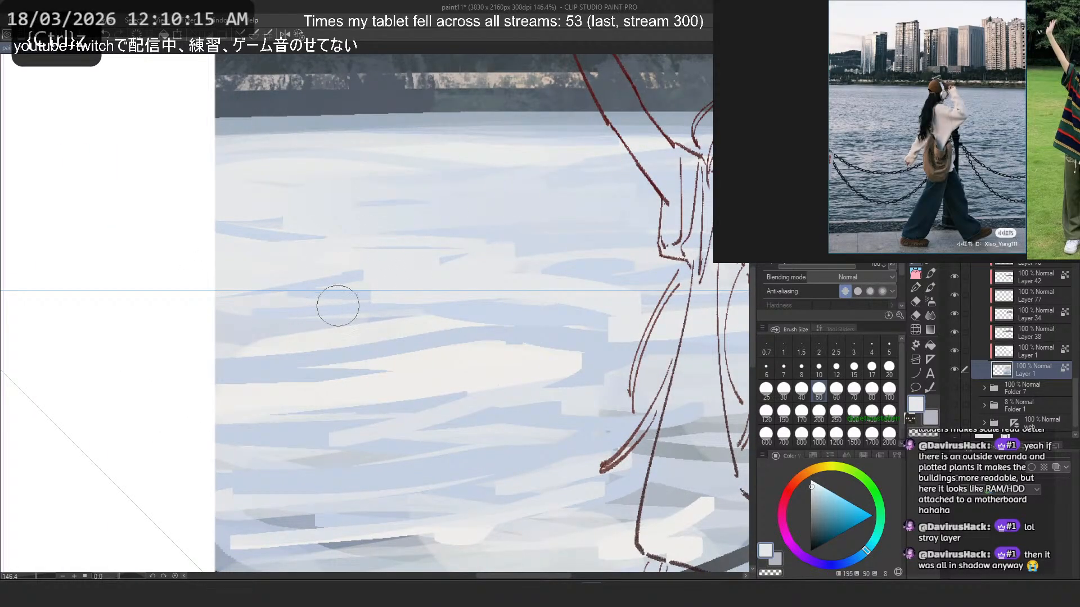
drag(366, 307, 244, 310)
key(ctrl+z)
- Set the brush size to 15 and draw thin blue ripples in the distant water near the picture's left edge, undoing several
click(854, 369)
alt+click(362, 269)
mouse_move(366, 267)
mouse_down()
mouse_move(342, 279)
mouse_move(244, 279)
mouse_up()
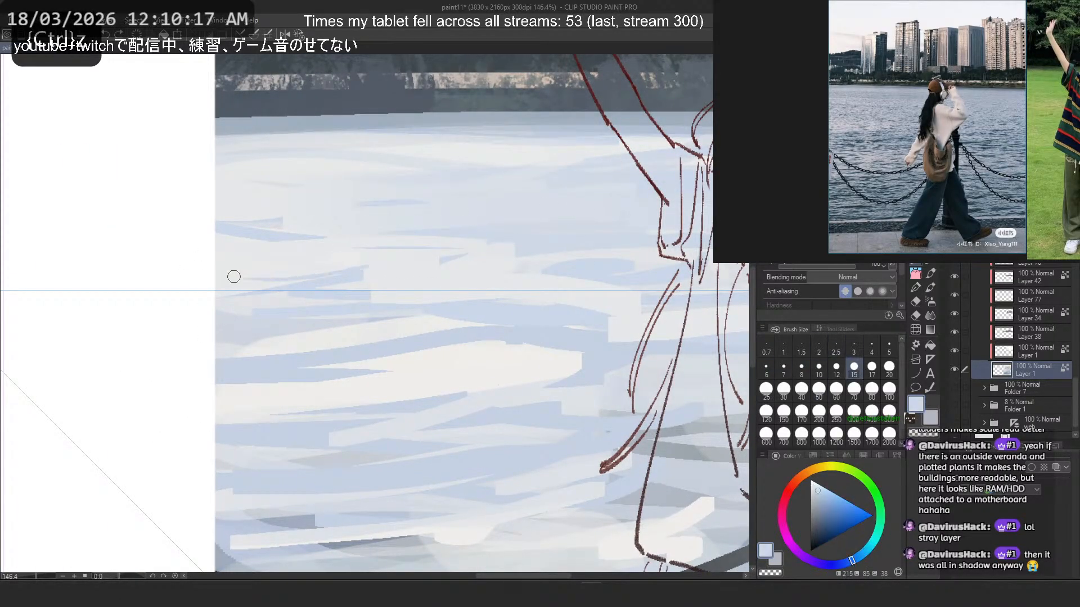
key(ctrl+z)
mouse_move(308, 270)
mouse_down()
mouse_move(221, 278)
mouse_move(315, 271)
mouse_up()
key(ctrl+z)
key(ctrl+z)
key(ctrl+z)
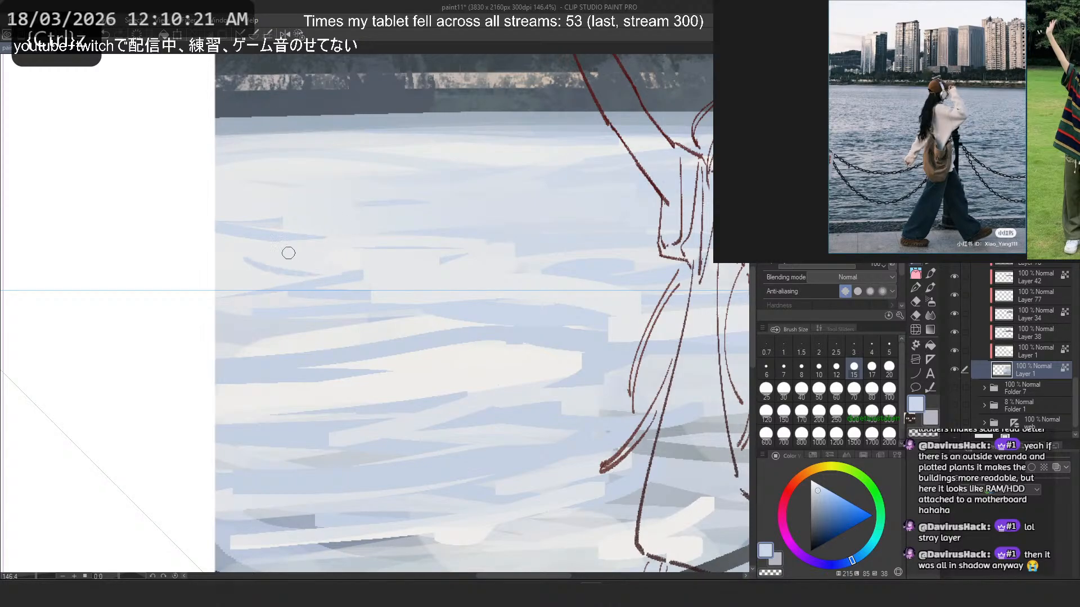
key(ctrl+z)
mouse_move(253, 259)
mouse_down()
mouse_move(297, 267)
mouse_move(259, 257)
mouse_move(205, 265)
mouse_move(316, 270)
mouse_up()
key(ctrl+z)
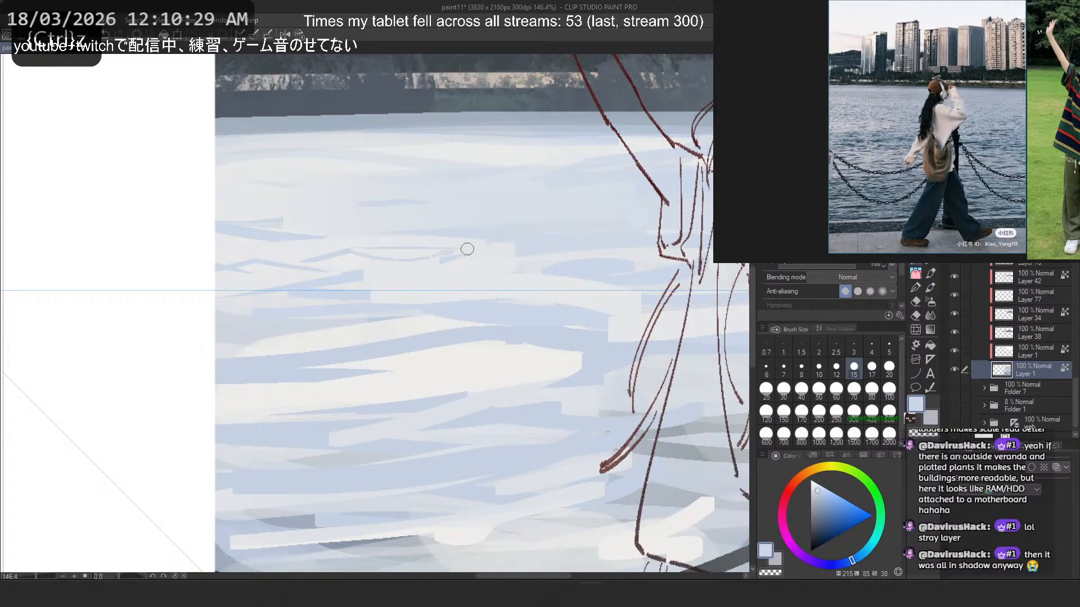
- Break up the distant ripples left of the girl with thin sampled blue and pale strokes, undoing unwanted ones
key(ctrl+z)
drag(410, 223, 341, 234)
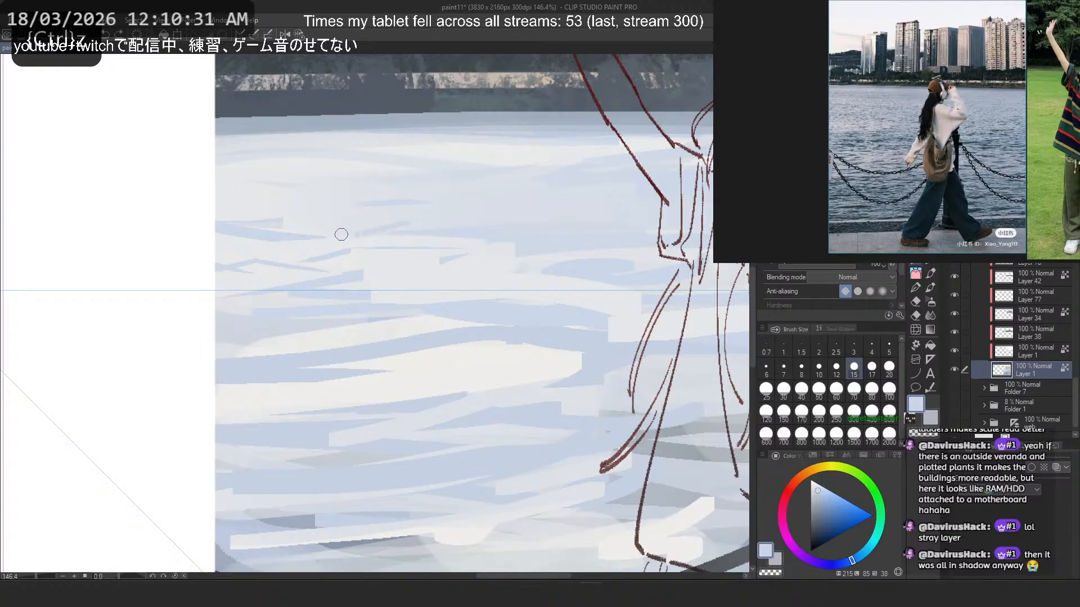
alt+click(383, 239)
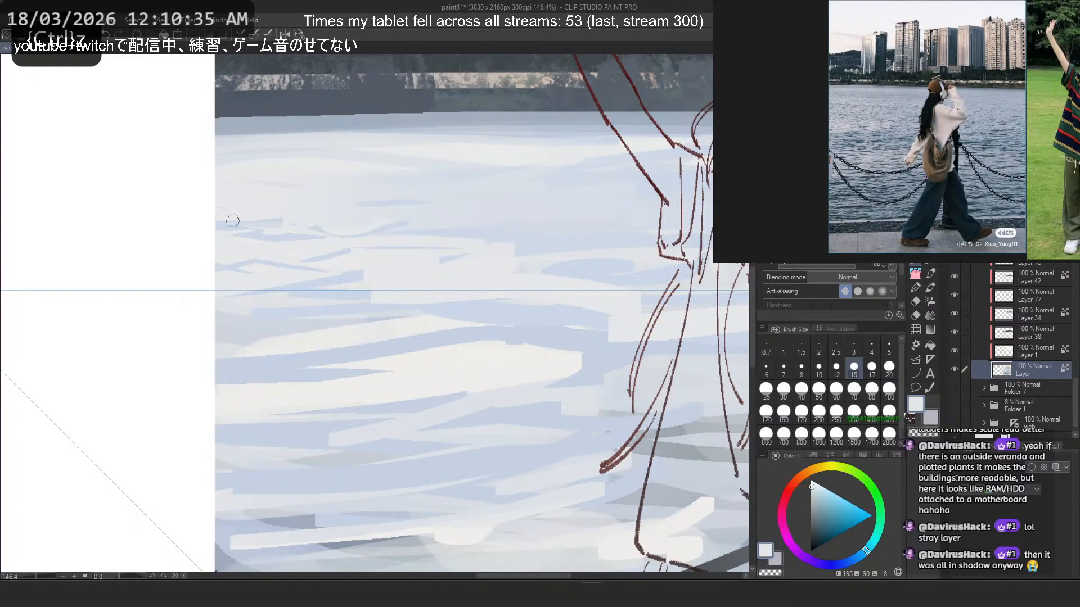
alt+click(278, 230)
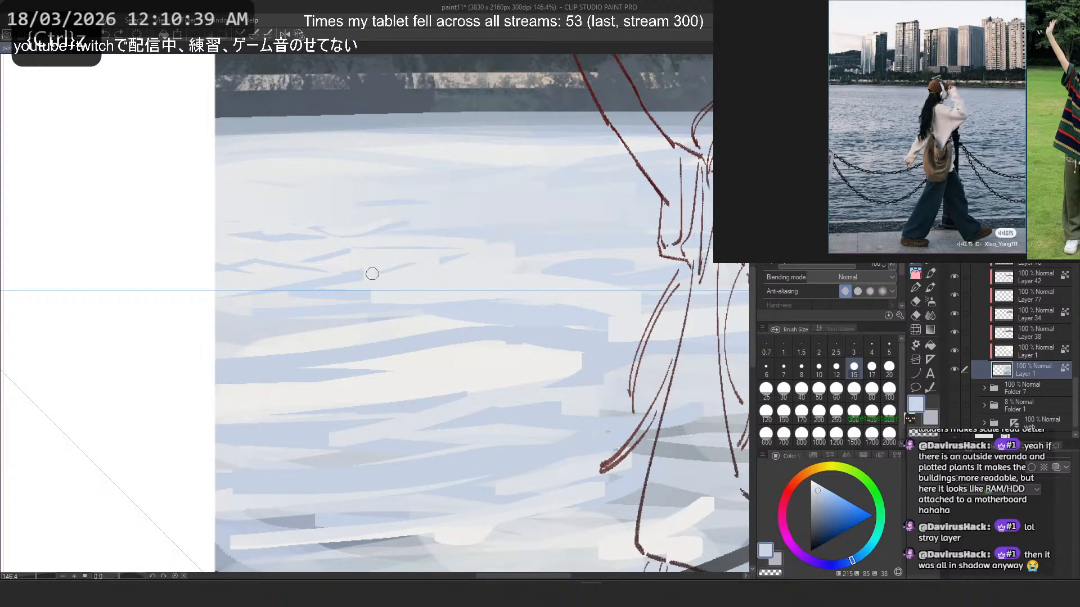
drag(423, 270, 448, 278)
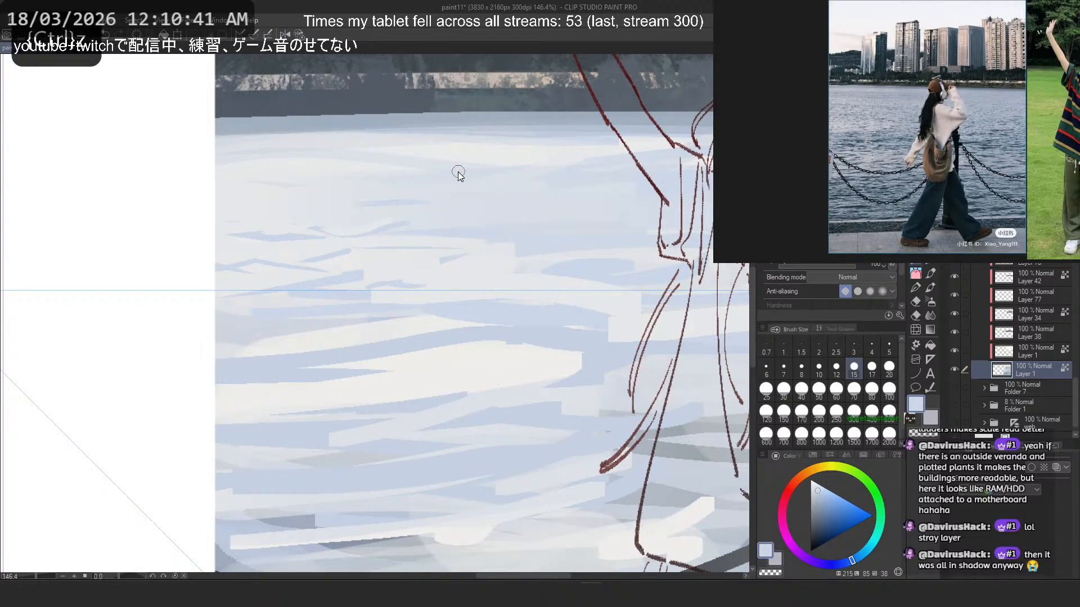
key(ctrl+z)
- Reshape the small ripples near the picture's left edge with sampled pale and blue strokes, undoing the failed attempts
scroll(461, 124, down, 6)
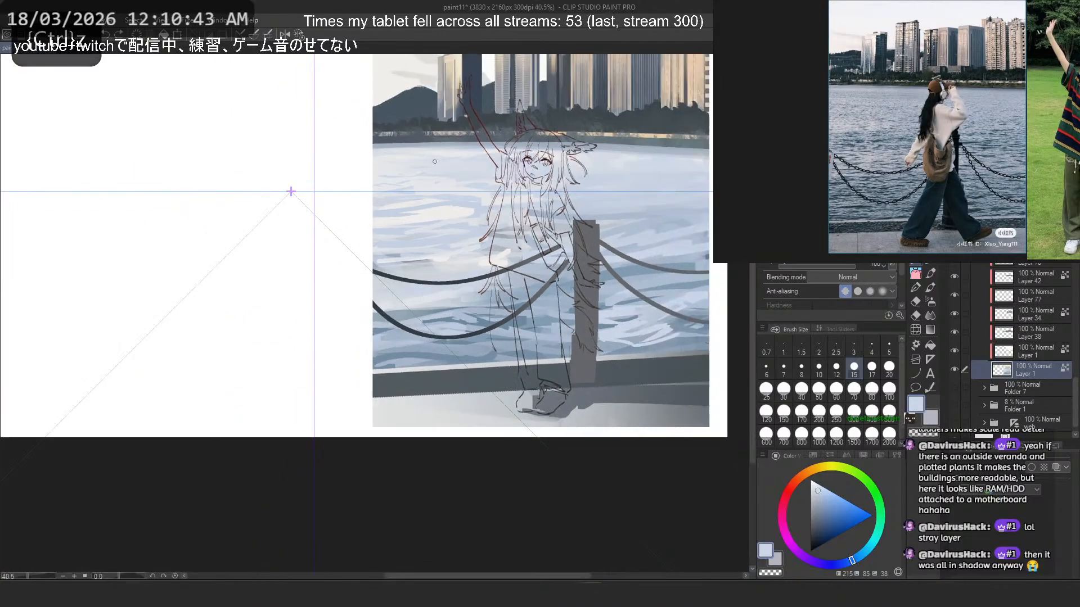
scroll(428, 151, up, 8)
alt+click(303, 211)
drag(302, 213, 263, 225)
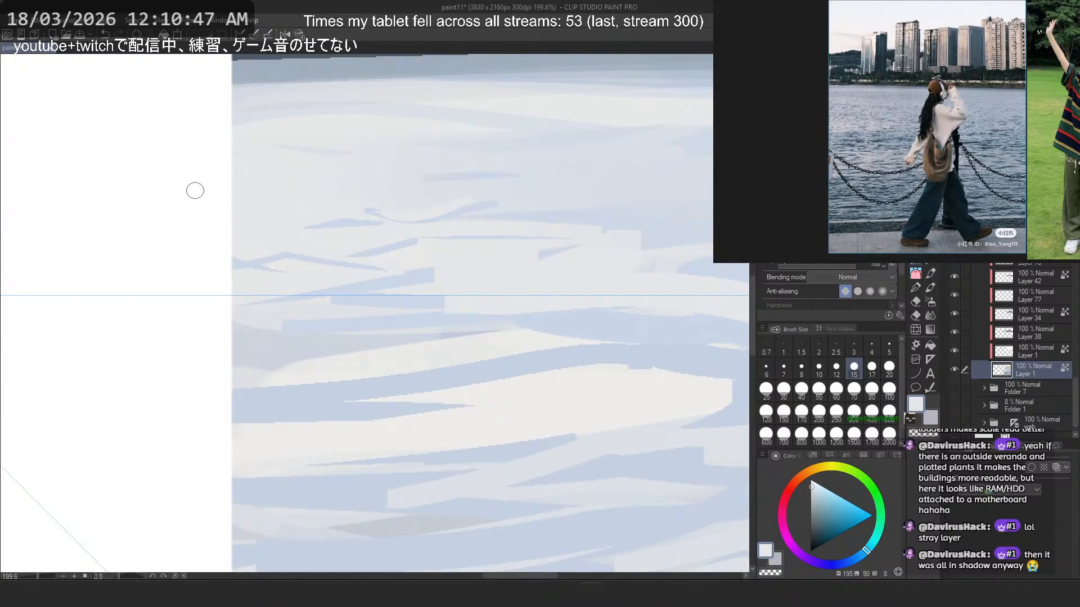
alt+click(347, 221)
drag(348, 222, 403, 231)
key(ctrl+z)
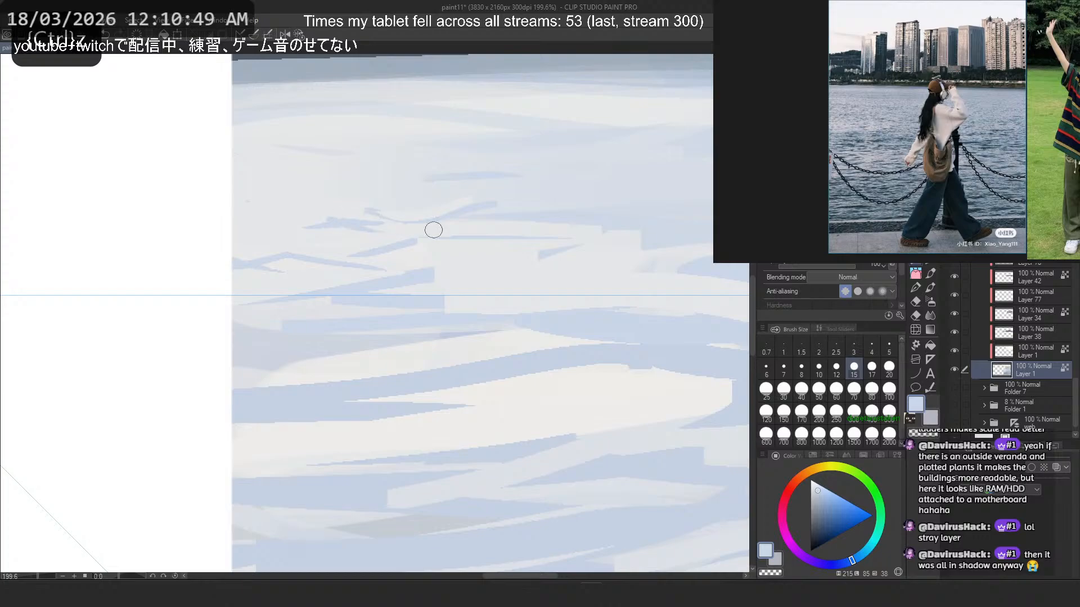
key(ctrl+z)
mouse_move(313, 223)
mouse_down()
mouse_move(393, 240)
mouse_move(373, 232)
mouse_up()
key(ctrl+z)
- Add short strokes around the small ripples and the pale water above them, undoing the unwanted ones
key(ctrl+z)
key(ctrl+z)
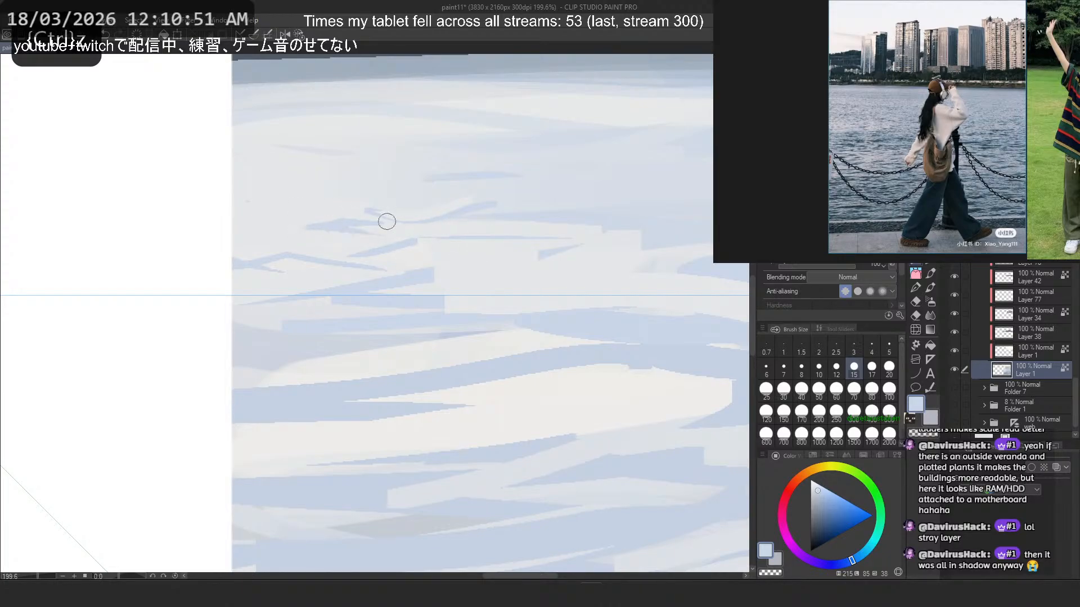
alt+click(380, 230)
alt+click(328, 225)
drag(296, 233, 349, 247)
key(ctrl+z)
drag(234, 227, 288, 241)
key(ctrl+z)
drag(261, 171, 386, 189)
key(ctrl+z)
- Blend sampled pale blue strokes across the distant water below the shoreline, undoing one
alt+click(389, 142)
drag(588, 161, 664, 136)
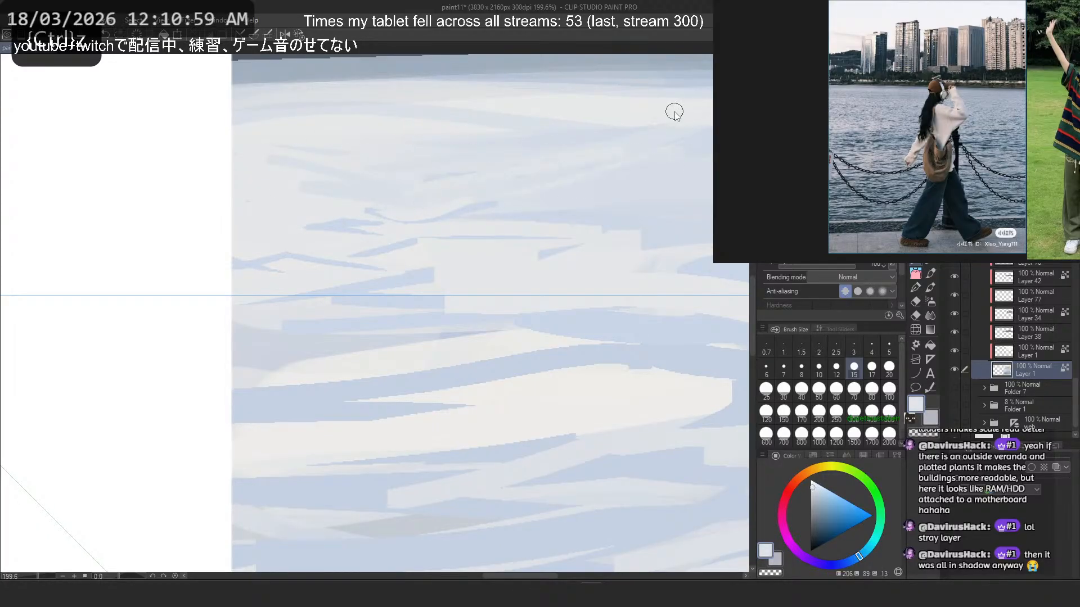
drag(650, 209, 689, 202)
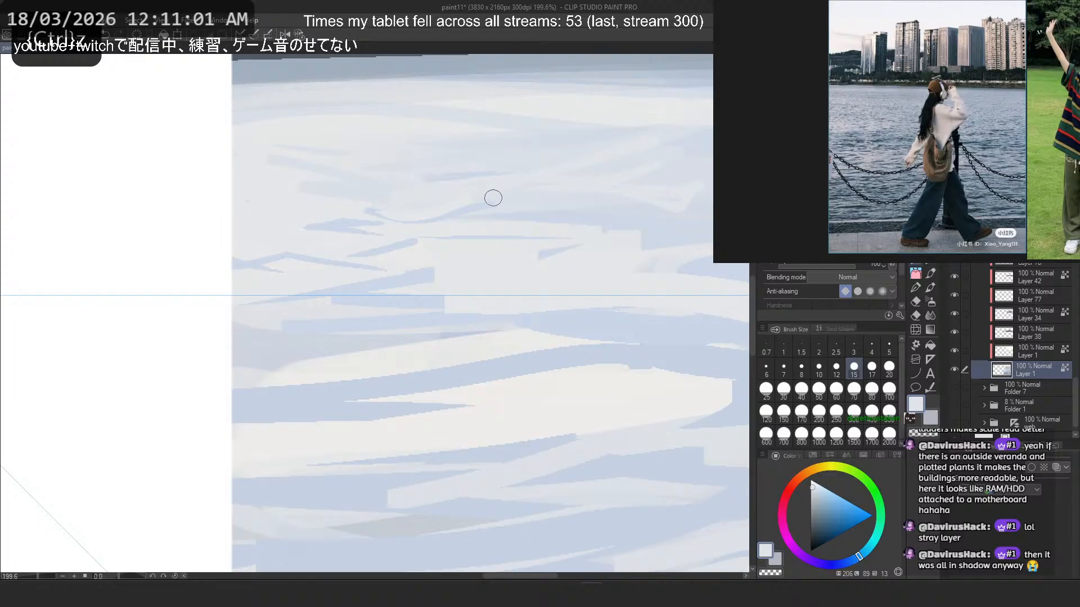
key(ctrl+z)
alt+click(690, 175)
scroll(305, 315, down, 9)
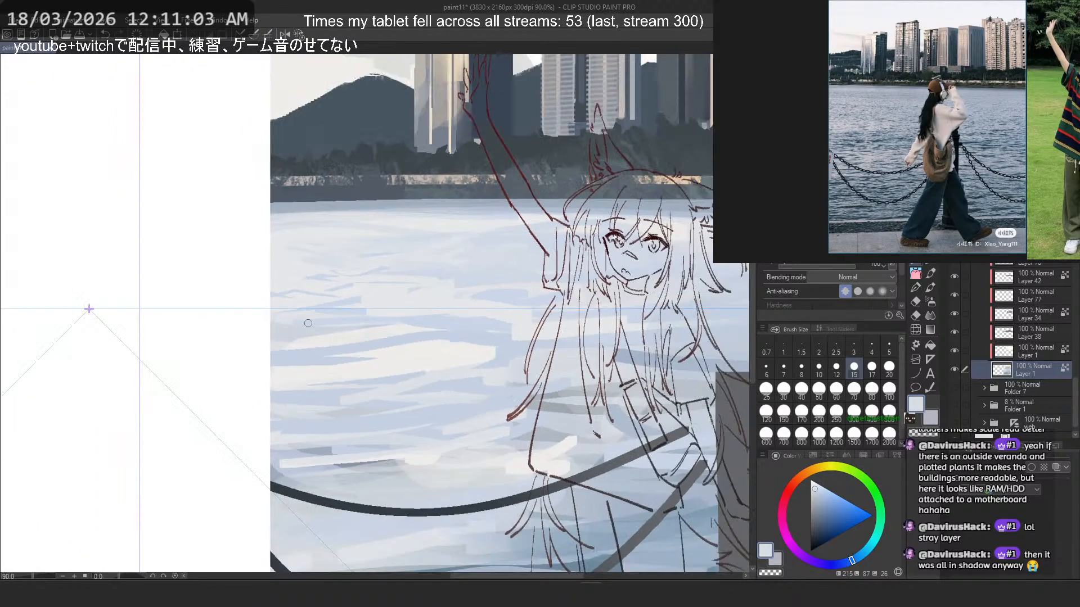
- Rotate the canvas and try a sampled blue stroke along the bright highlights left of the girl, undoing it
scroll(415, 267, up, 7)
key(^)
key(^)
key(^)
key(^)
key(^)
scroll(274, 174, down, 5)
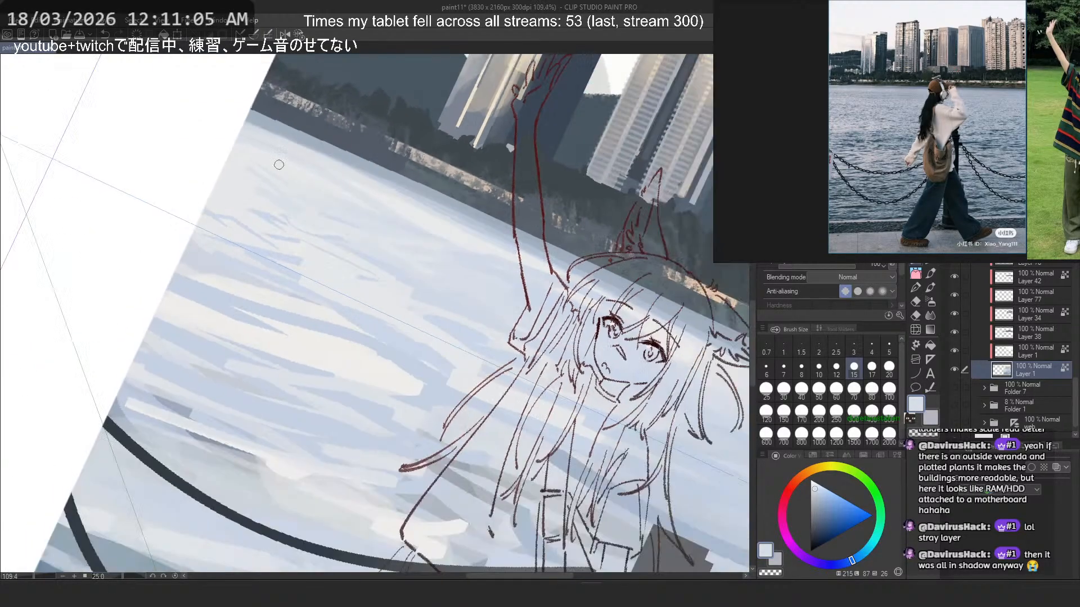
scroll(360, 321, up, 5)
alt+click(341, 310)
drag(228, 273, 420, 405)
key(ctrl+z)
- Cut ragged blue and pale strokes into the bright water highlights left of the girl, undoing the misplaced ones
mouse_move(277, 314)
mouse_down()
mouse_move(432, 406)
mouse_move(329, 355)
mouse_up()
drag(183, 287, 303, 319)
alt+click(267, 332)
mouse_move(210, 299)
mouse_down()
mouse_move(407, 413)
mouse_move(262, 317)
mouse_up()
key(ctrl+z)
mouse_move(149, 270)
mouse_down()
mouse_move(450, 414)
mouse_move(462, 385)
mouse_move(367, 371)
mouse_up()
key(ctrl+z)
alt+click(466, 401)
- Flip the canvas horizontally and refine the tapered ends of the highlights with sampled strokes, undoing unwanted ones
key(h)
key(ctrl+z)
mouse_move(292, 387)
mouse_down()
mouse_move(406, 359)
mouse_move(303, 396)
mouse_move(290, 381)
mouse_move(236, 417)
mouse_up()
key(ctrl+z)
alt+click(362, 363)
key(ctrl+z)
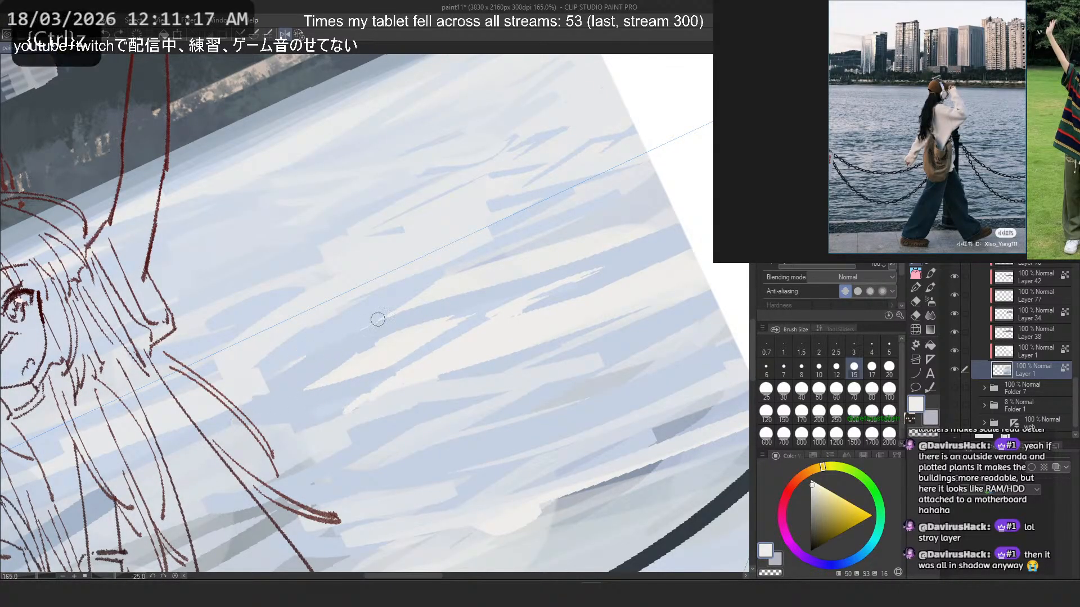
- Try long cream strokes along the blue band between the two bright highlights, undoing each one
drag(388, 318, 497, 305)
key(ctrl+z)
drag(560, 274, 387, 296)
key(ctrl+z)
drag(566, 268, 377, 302)
key(ctrl+z)
drag(636, 241, 372, 318)
key(ctrl+z)
- Set the brush size to 30 and widen the upper highlight with cream strokes, undoing failed tries, and sample the neighbouring blue
key(])
key(])
key(])
key(])
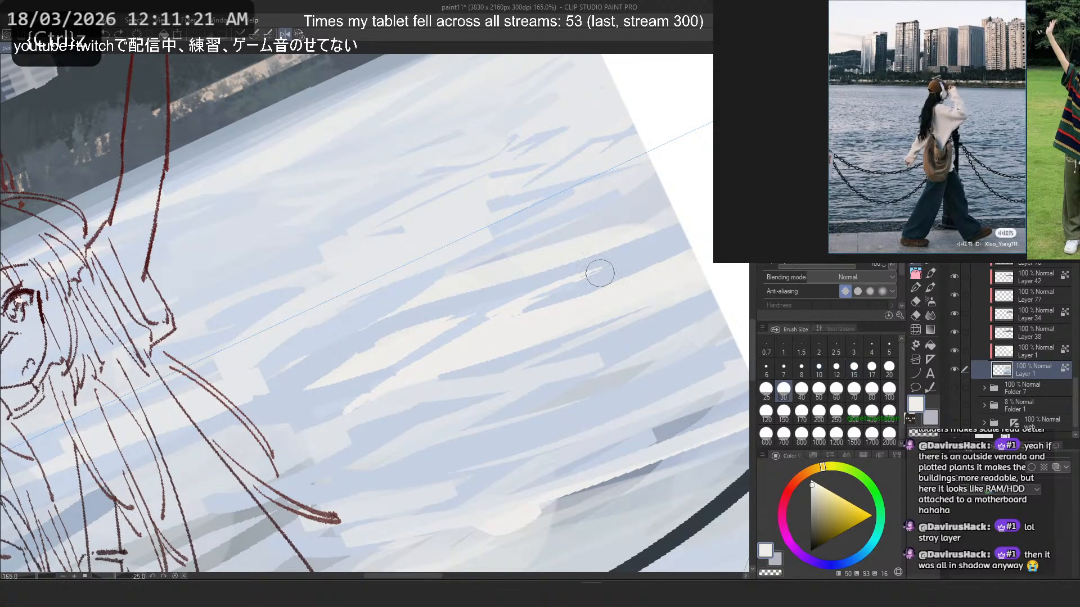
drag(601, 274, 389, 304)
key(ctrl+z)
mouse_move(622, 256)
mouse_down()
mouse_move(388, 301)
mouse_move(504, 270)
mouse_move(469, 280)
mouse_up()
key(ctrl+z)
key(ctrl+z)
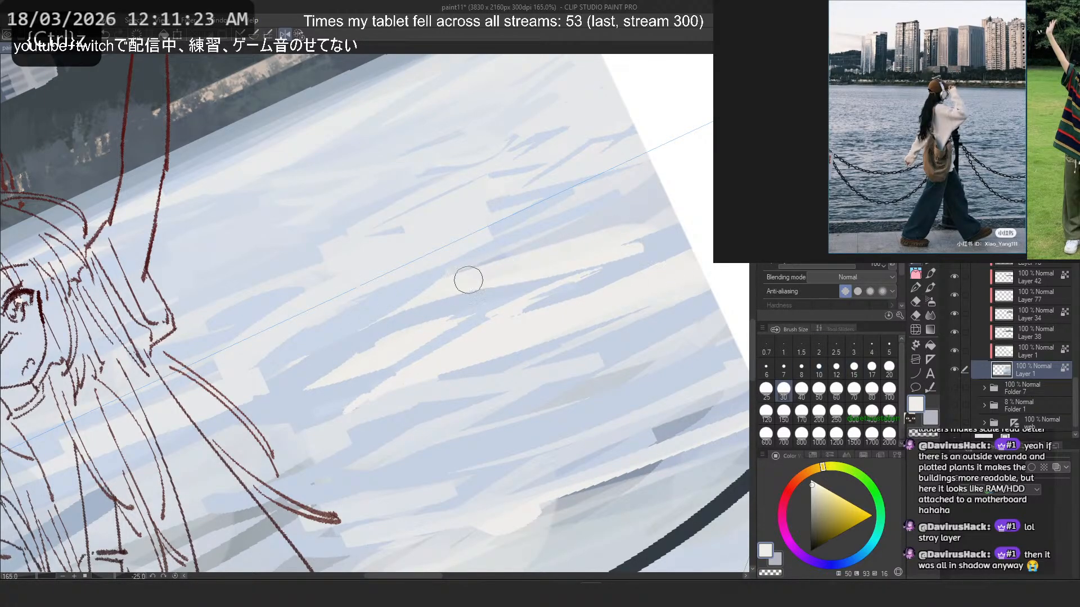
key(ctrl+z)
drag(645, 238, 464, 299)
drag(638, 269, 539, 296)
- Work sampled pale blue strokes through the lower bright highlight, undoing the unwanted ones
key(ctrl+z)
alt+click(581, 273)
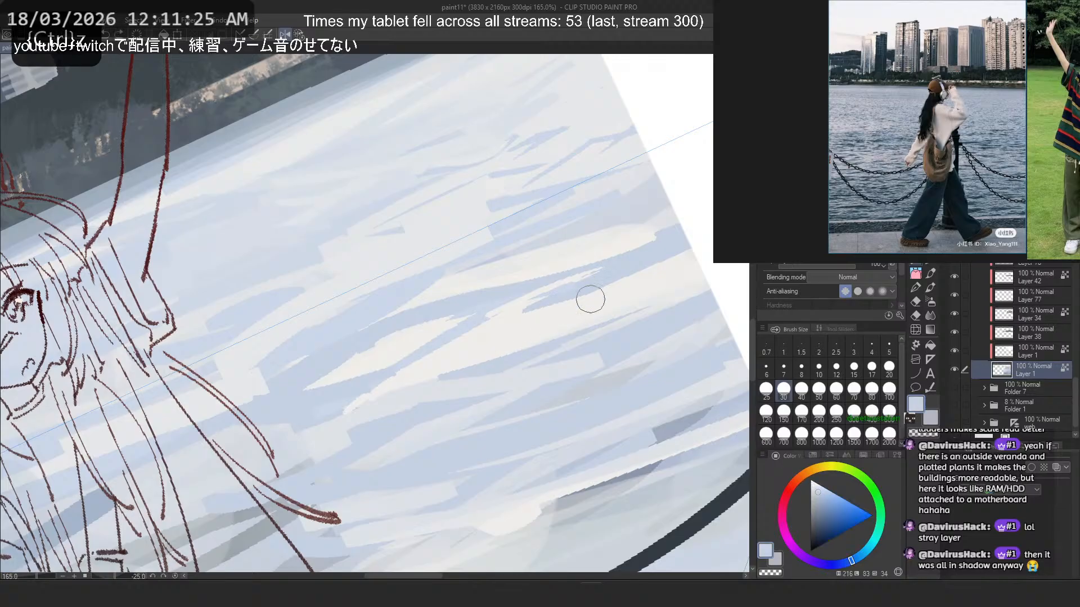
drag(426, 394, 569, 367)
key(ctrl+z)
drag(516, 338, 391, 392)
key(ctrl+z)
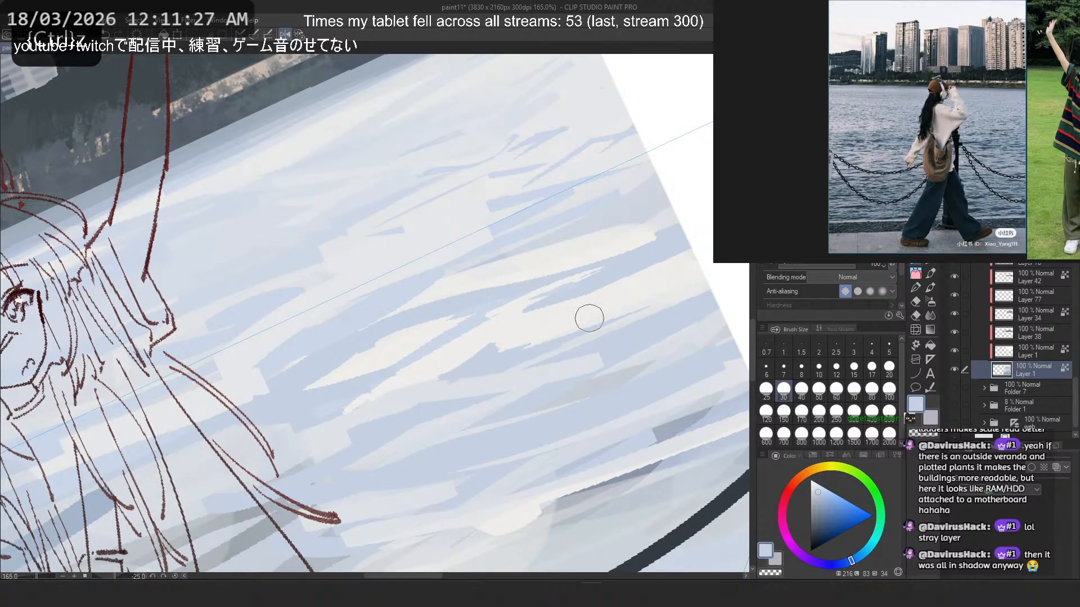
- Reset the canvas to its upright, unflipped view and try pale blue strokes on the water above the upper chain, undoing them
click(298, 35)
scroll(301, 185, down, 8)
scroll(251, 234, up, 5)
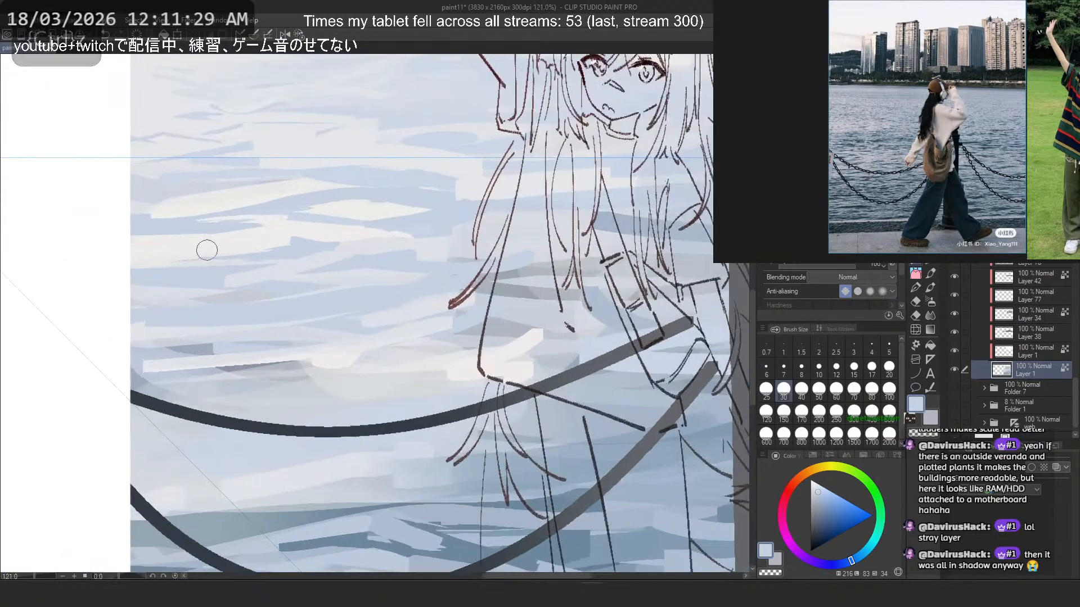
scroll(360, 261, up, 2)
key(ctrl+z)
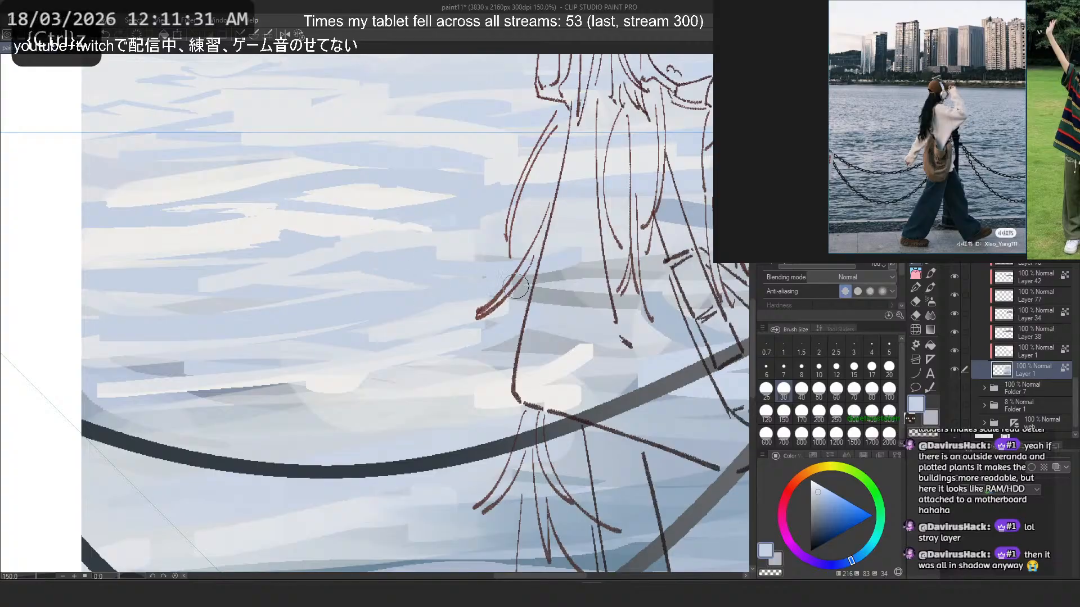
alt+click(353, 281)
drag(308, 325, 112, 344)
key(ctrl+z)
mouse_move(253, 321)
mouse_down()
mouse_move(115, 331)
mouse_move(401, 332)
mouse_move(16, 325)
mouse_move(202, 334)
mouse_move(127, 335)
mouse_up()
key(ctrl+z)
- Paint sampled pale blue strokes over the water between the highlights and the girl's hair tip, undoing most of them
key(ctrl+z)
key(ctrl+z)
alt+click(396, 299)
mouse_move(444, 307)
mouse_down()
mouse_move(478, 313)
mouse_move(378, 337)
mouse_up()
key(ctrl+z)
key(ctrl+z)
- Try sampled pale blue strokes across the lower bright highlight above the upper chain, undoing them
key(ctrl+z)
drag(470, 334, 326, 350)
key(ctrl+z)
mouse_move(464, 321)
mouse_down()
mouse_move(288, 352)
mouse_move(496, 340)
mouse_up()
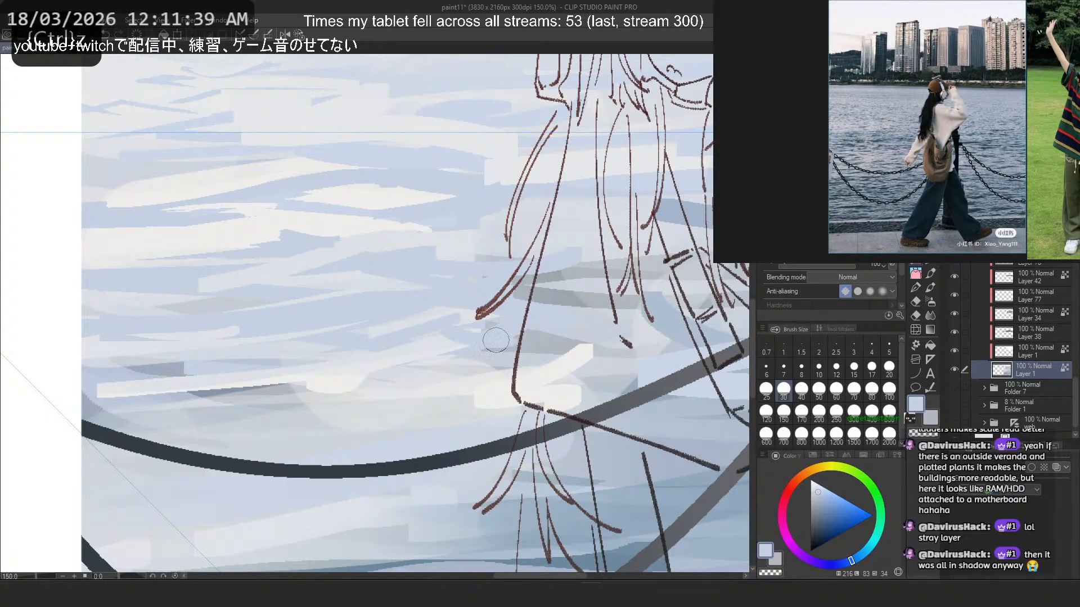
key(ctrl+z)
key(ctrl+z)
key(ctrl+z)
alt+click(319, 377)
mouse_move(264, 375)
mouse_down()
mouse_move(458, 425)
mouse_move(478, 414)
mouse_up()
key(ctrl+z)
- Try thin darker blue strokes along the underside of the lower highlight's long streak, checking them at a wider view and undoing misses
key(ctrl+z)
alt+click(235, 427)
drag(261, 388, 5, 414)
key(ctrl+z)
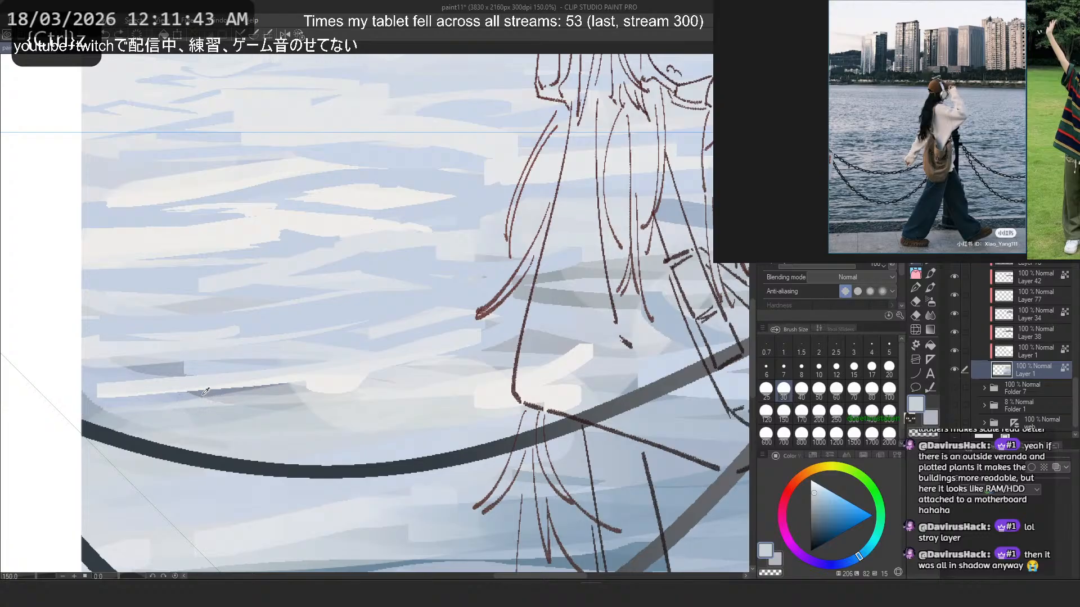
alt+click(205, 392)
drag(242, 387, 10, 398)
key(ctrl+z)
drag(285, 389, 24, 416)
key(ctrl+z)
drag(241, 388, 27, 392)
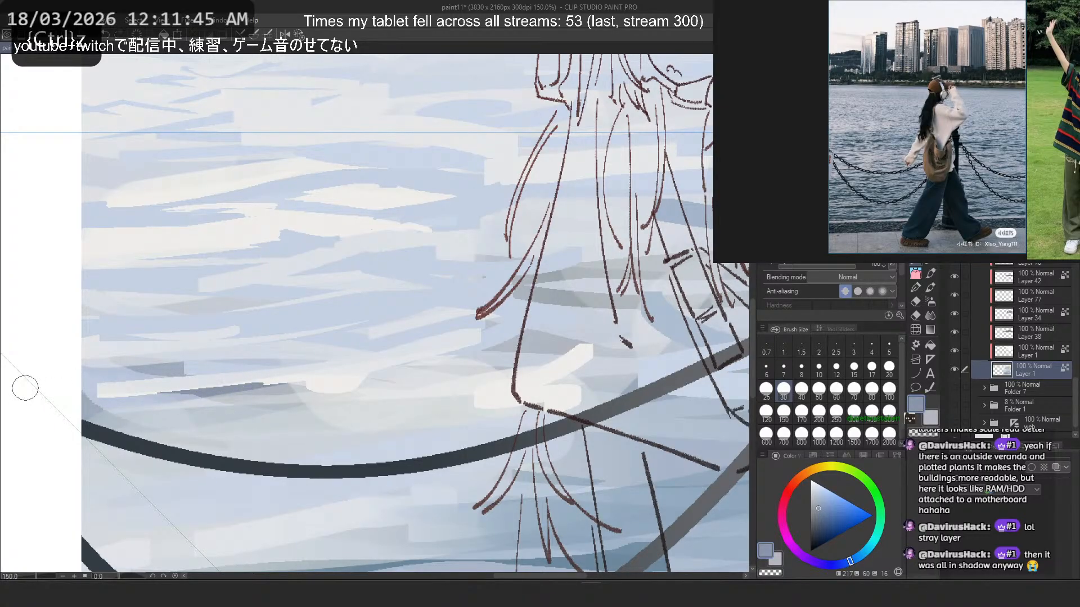
scroll(25, 388, down, 5)
scroll(144, 366, up, 1)
drag(144, 367, 187, 365)
scroll(188, 366, up, 1)
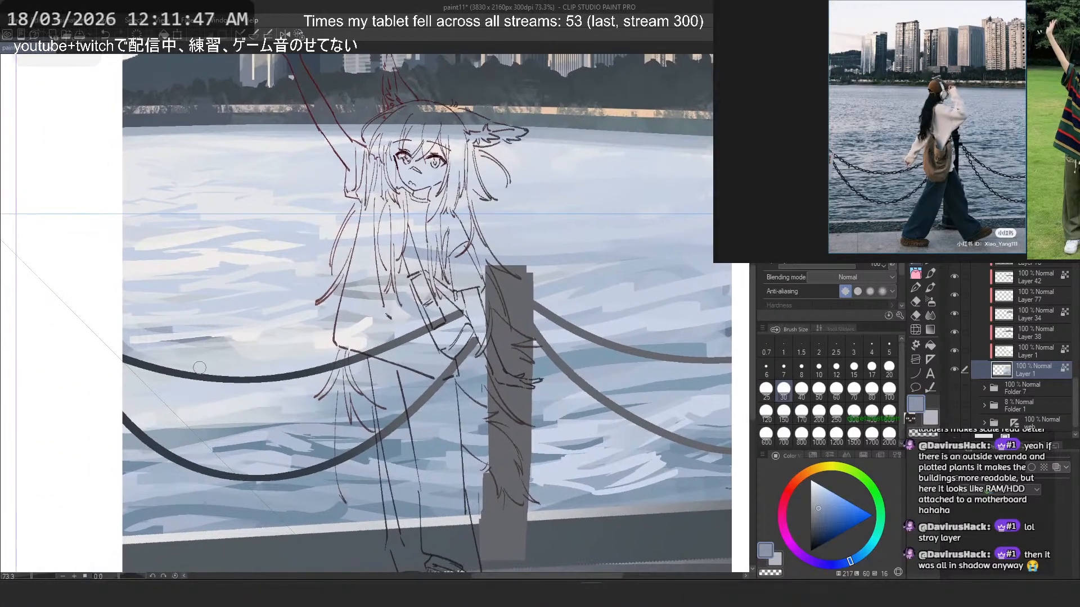
key(ctrl+z)
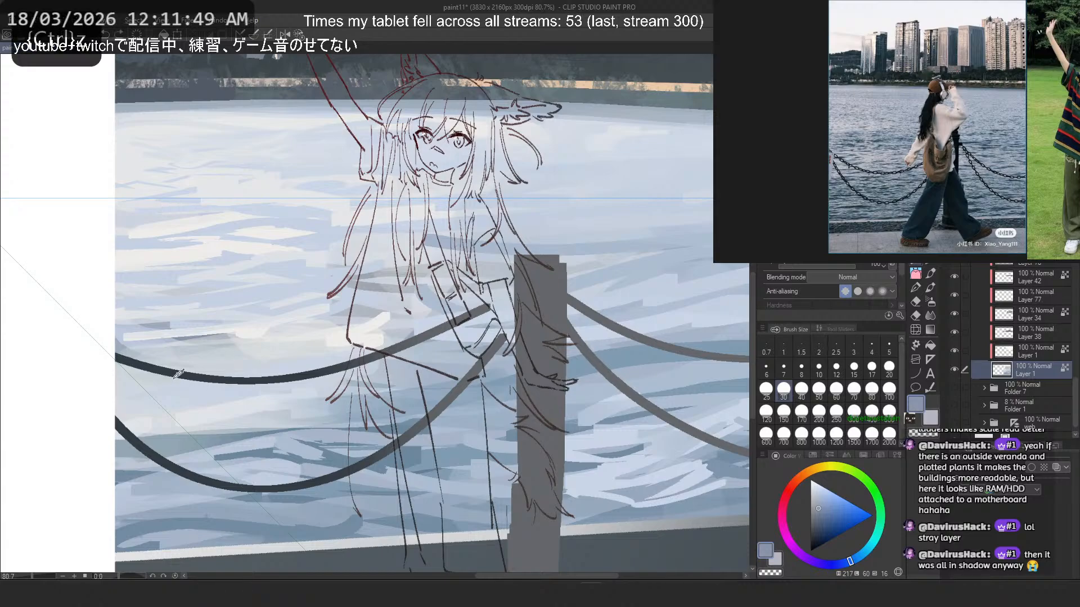
- Try sampled water-coloured strokes around the upper chain and the lower highlight, undoing them, and sample a pale blue from the highlight
alt+click(220, 388)
drag(121, 387, 222, 367)
key(ctrl+z)
alt+click(219, 388)
drag(177, 339, 275, 353)
key(ctrl+z)
alt+click(214, 336)
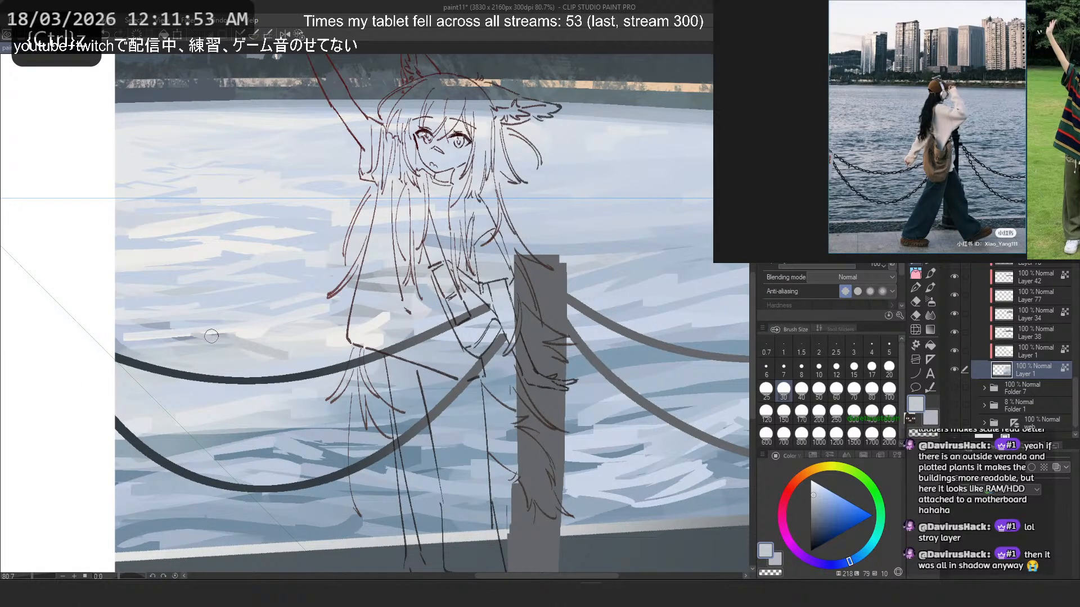
- Mirror the canvas to paint a thin blue ripple in the lower highlight, undoing failed strokes, and restore the unflipped view
key(2)
key(ctrl+z)
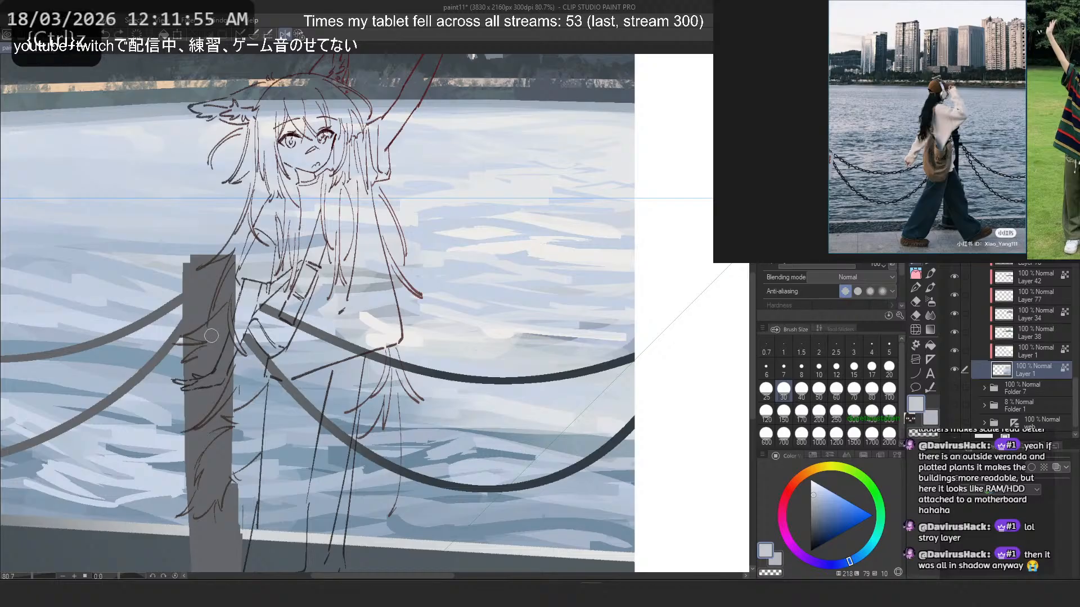
alt+click(344, 379)
mouse_move(510, 338)
mouse_down()
mouse_move(539, 313)
mouse_move(479, 363)
mouse_move(410, 353)
mouse_up()
key(ctrl+z)
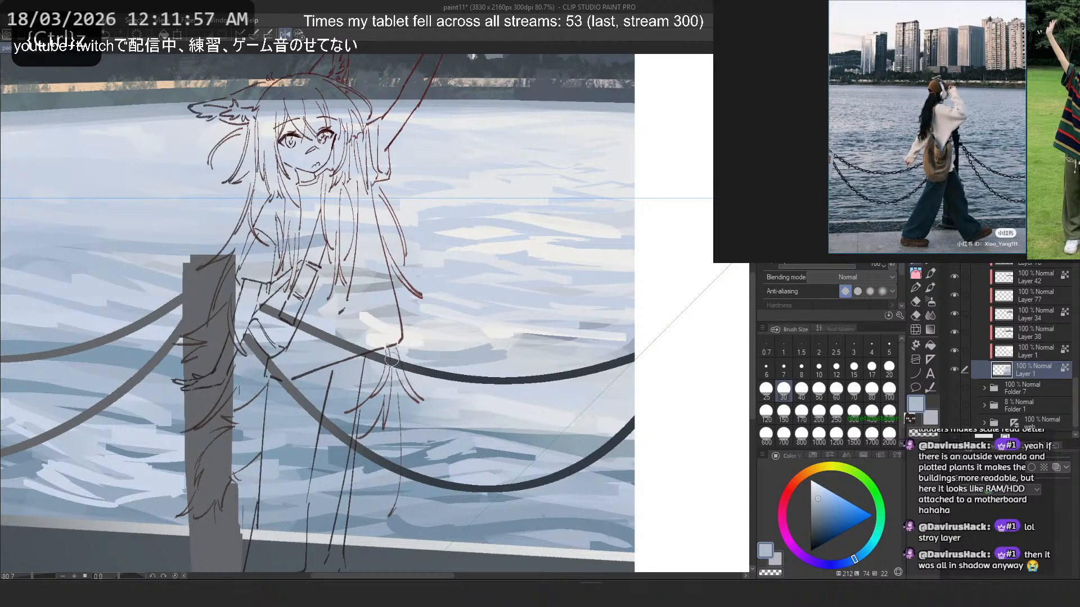
key(ctrl+z)
mouse_move(502, 338)
mouse_down()
mouse_move(400, 361)
mouse_move(485, 397)
mouse_up()
key(ctrl+z)
mouse_move(419, 396)
mouse_down()
mouse_move(528, 389)
mouse_move(588, 412)
mouse_up()
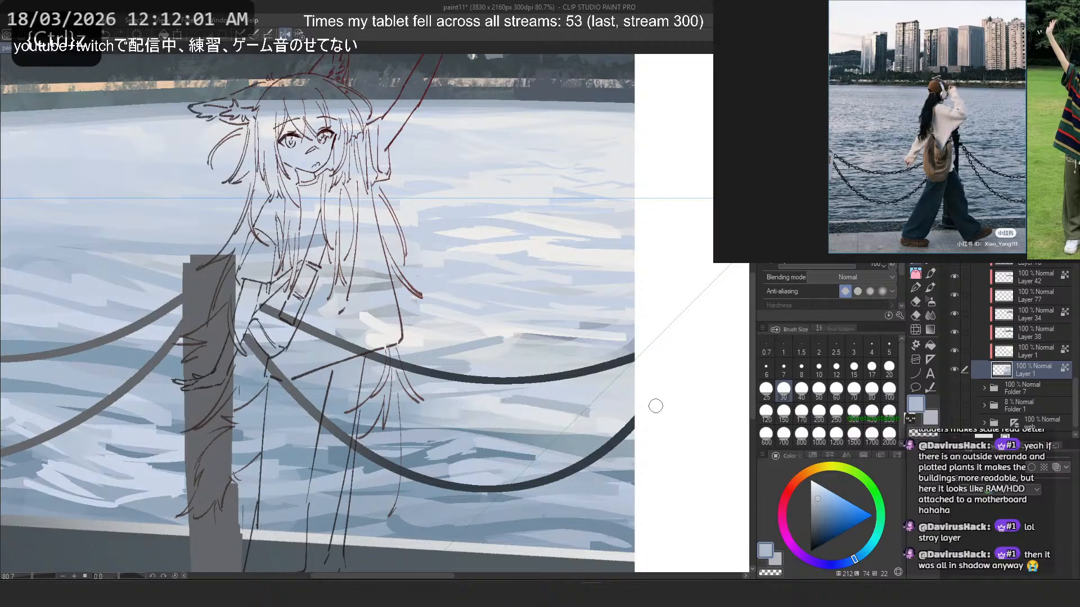
mouse_move(506, 401)
mouse_down()
mouse_move(596, 421)
mouse_move(494, 403)
mouse_up()
key(2)
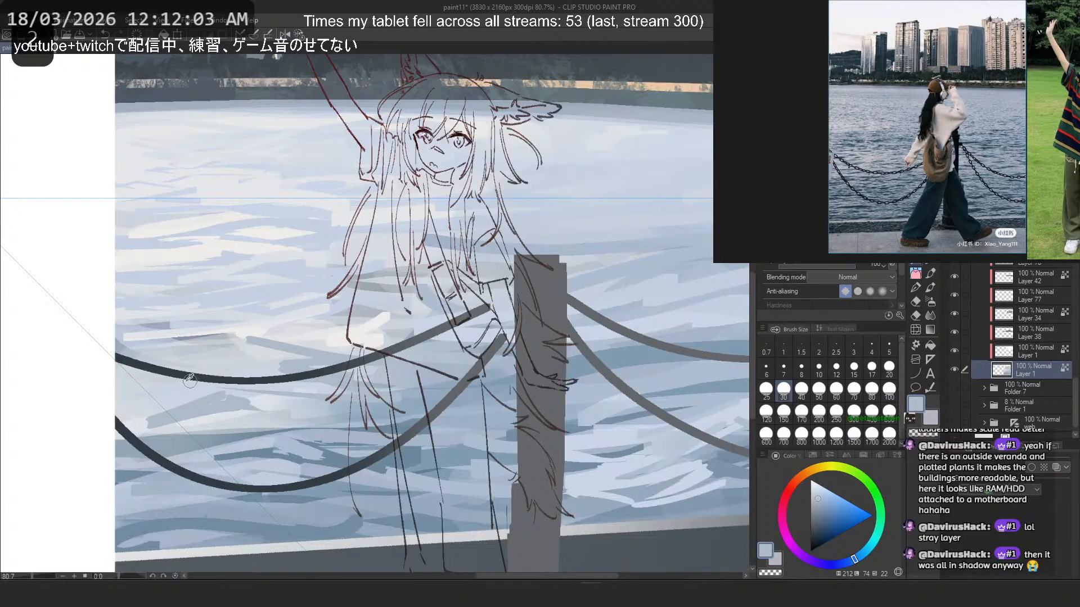
- Try sampled pale blue strokes on the water between the two chains near the painting's outer edge, undoing unwanted ones
key(ctrl+z)
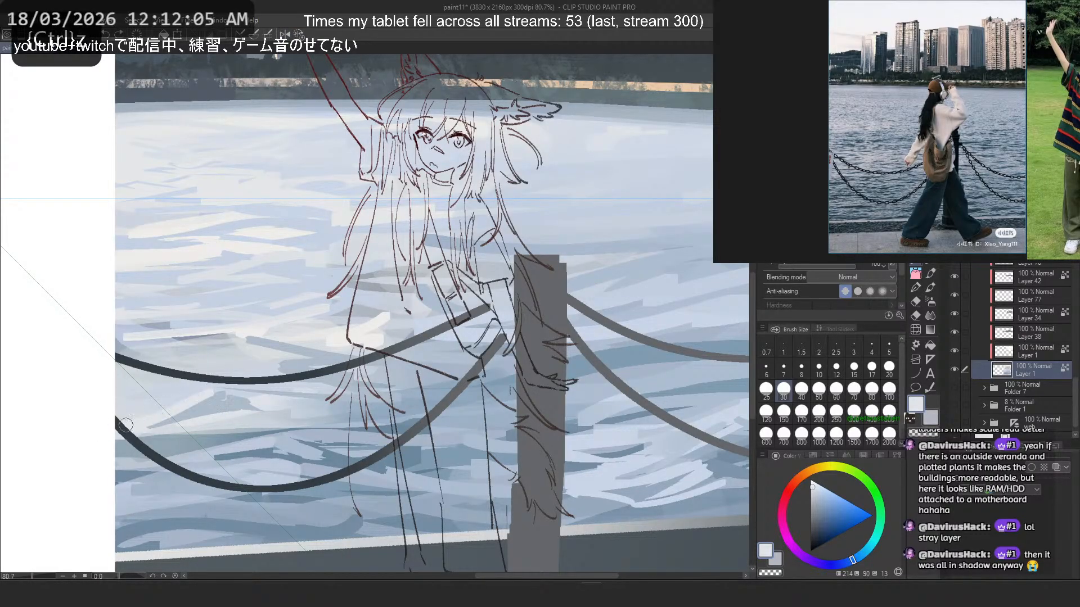
key(ctrl+z)
drag(212, 395, 180, 420)
alt+click(228, 399)
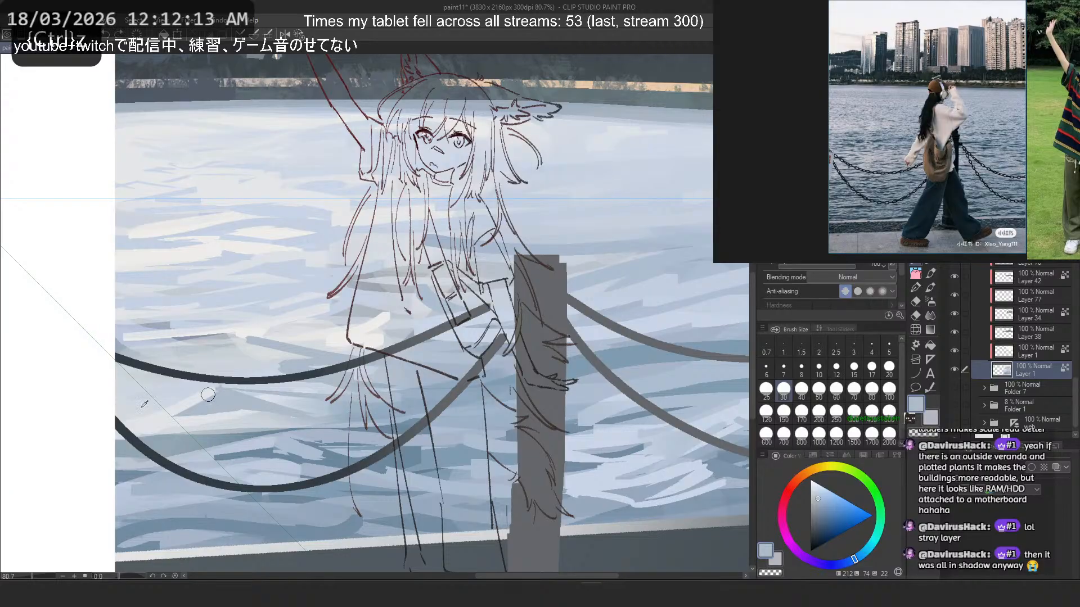
key(ctrl+z)
drag(208, 395, 123, 394)
alt+click(185, 402)
key(ctrl+z)
- Paint pale strokes around the upper chain and over the dark-edged streak of the lower highlight, undoing unwanted ones
key(ctrl+z)
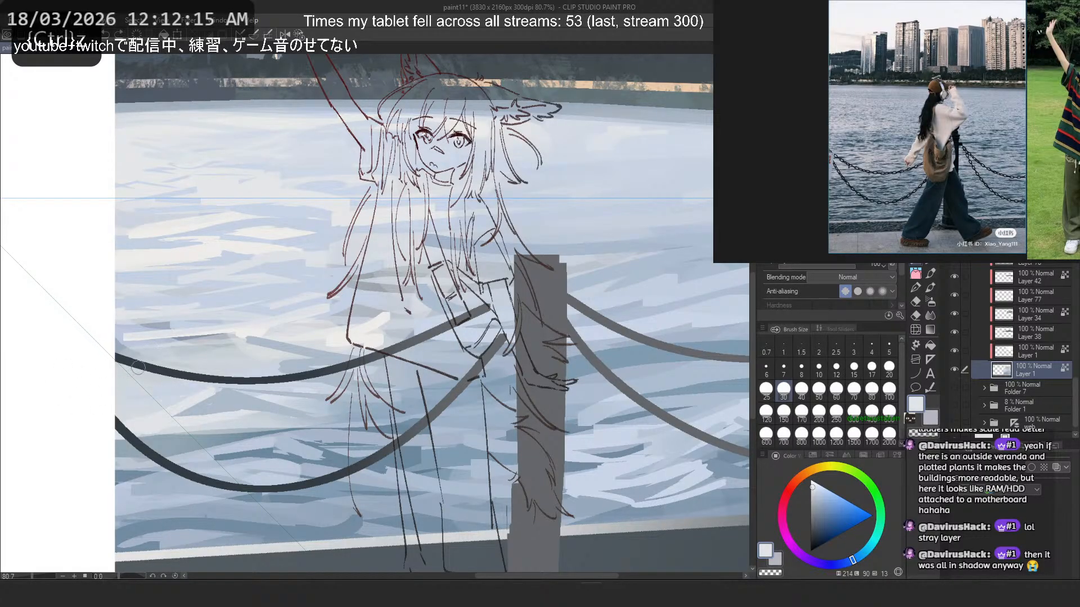
mouse_move(182, 374)
mouse_down()
mouse_move(253, 383)
mouse_move(131, 373)
mouse_up()
key(ctrl+z)
drag(181, 363, 293, 370)
drag(219, 361, 280, 367)
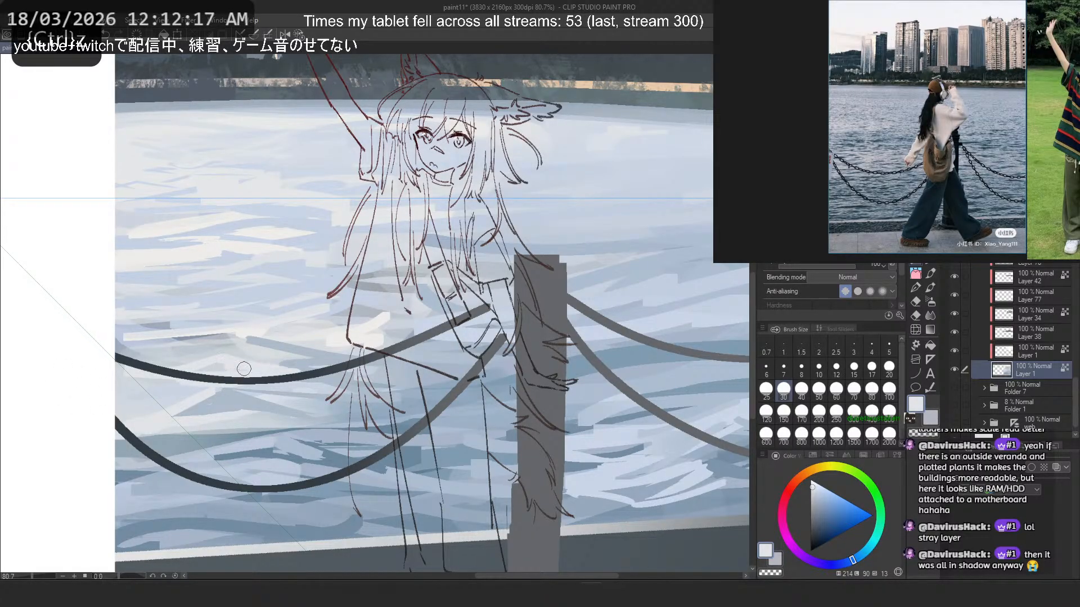
drag(214, 341, 121, 341)
drag(203, 352, 93, 335)
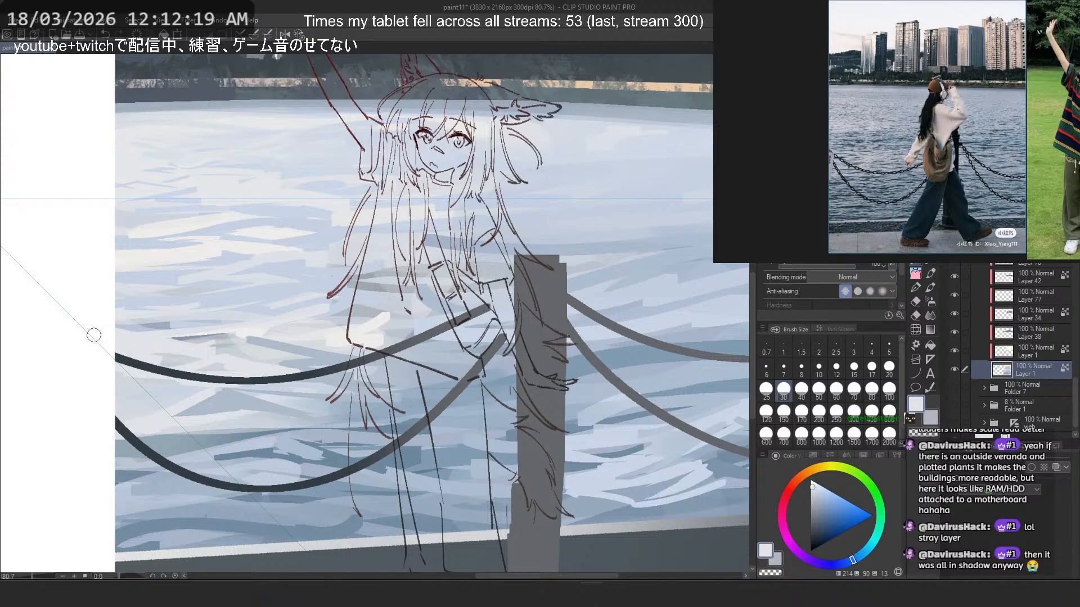
key(ctrl+z)
- Set the brush size to 150 and blend the lower highlight's outer end with broad pale strokes, undoing failed tries
click(783, 412)
drag(189, 325, 109, 327)
drag(236, 343, 96, 333)
drag(203, 338, 121, 348)
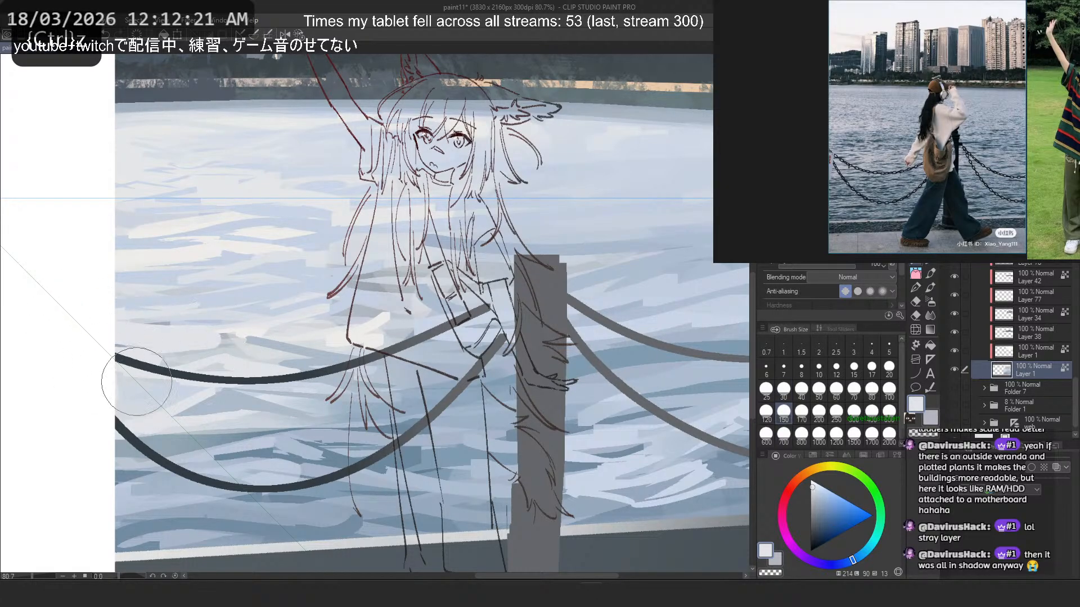
drag(185, 382, 96, 391)
key(ctrl+z)
key(ctrl+z)
drag(202, 337, 82, 330)
key(ctrl+z)
drag(194, 328, 116, 309)
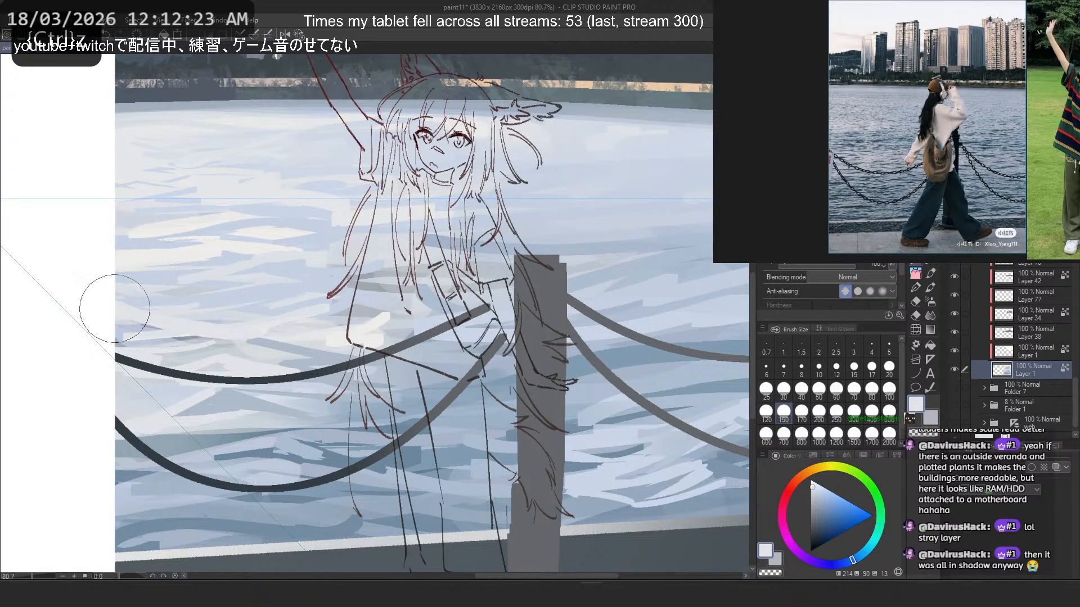
- Mirror the canvas and try broad pale strokes over the water above the upper chain and behind the girl, undoing unwanted ones
key(ctrl+z)
drag(192, 305, 67, 310)
click(285, 34)
drag(530, 303, 662, 273)
key(ctrl+z)
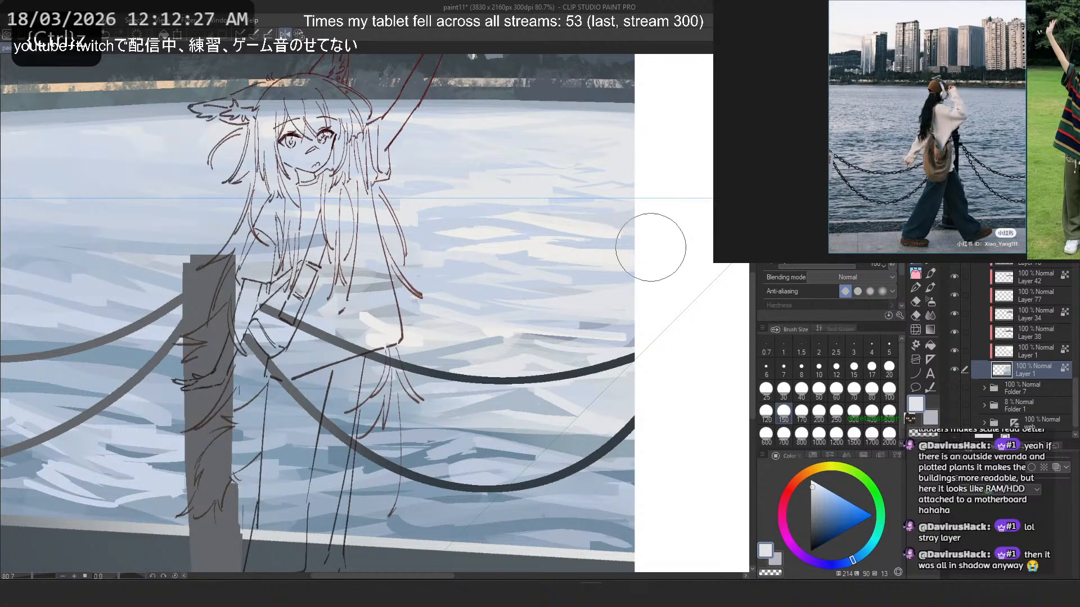
drag(501, 285, 640, 267)
drag(340, 271, 462, 303)
key(ctrl+z)
drag(300, 286, 442, 321)
key(ctrl+z)
- Review the whole composition in mirrored and unflipped views, including the water around the chains
scroll(487, 223, down, 4)
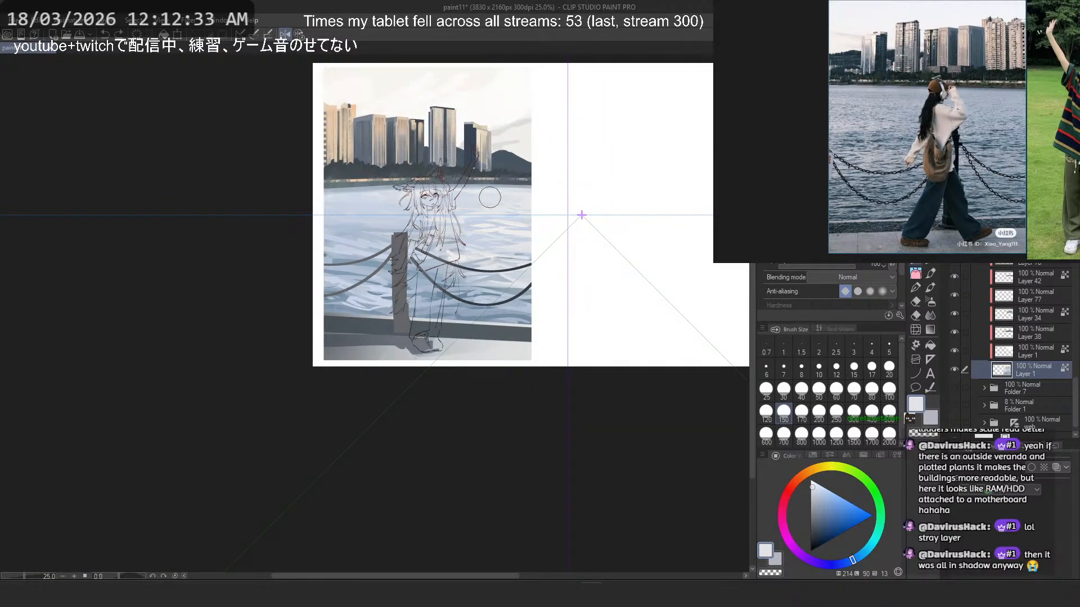
scroll(481, 188, up, 2)
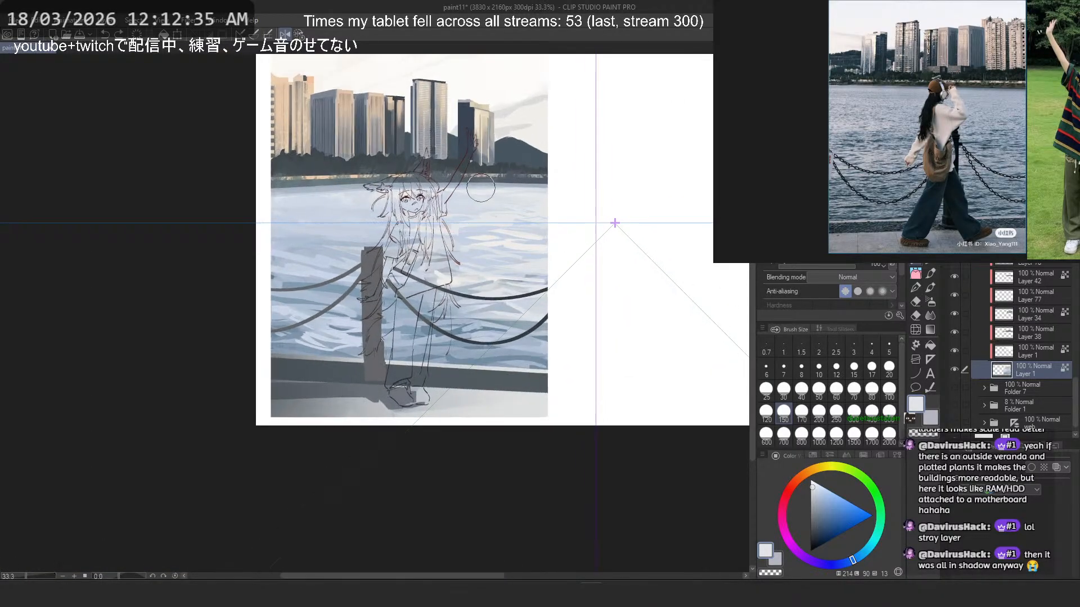
click(285, 34)
drag(302, 152, 339, 149)
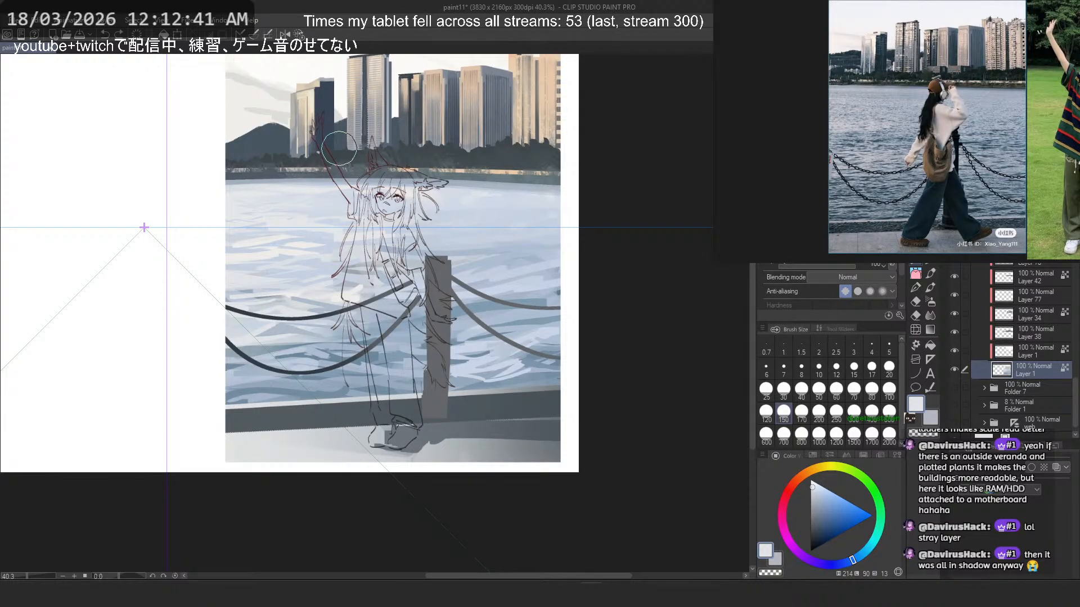
scroll(275, 313, up, 3)
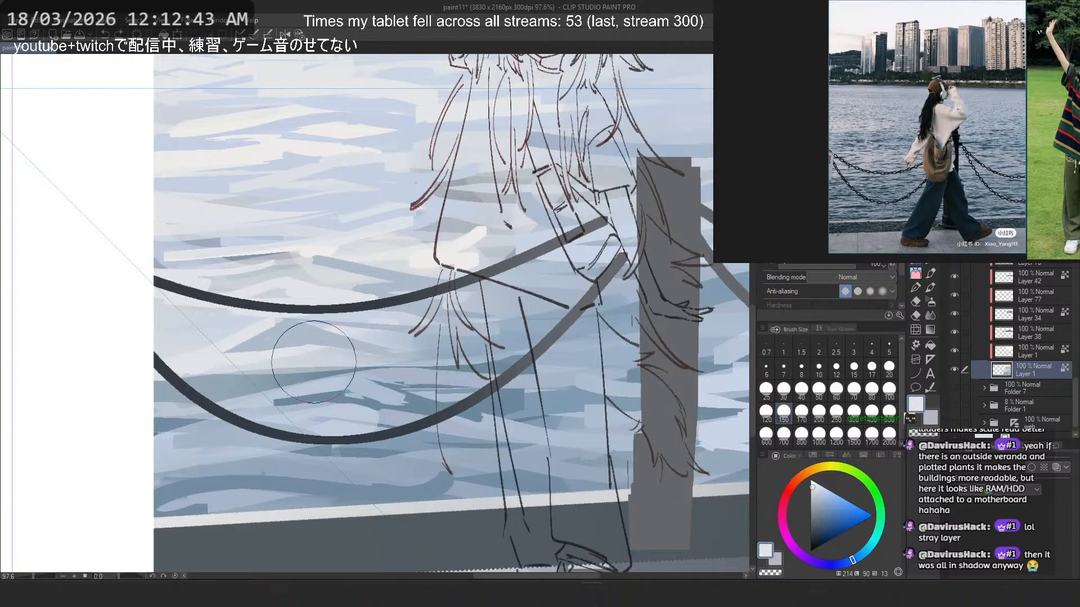
scroll(260, 302, down, 2)
scroll(345, 260, up, 1)
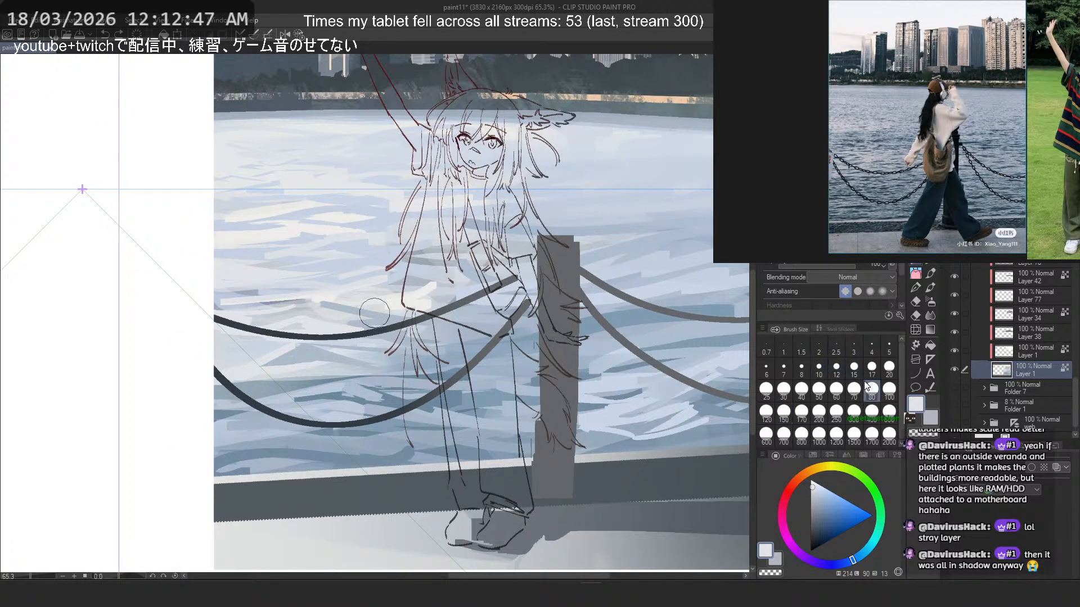
- Set the brush size to 20 and try sampled pale blue strokes on the water between the chains, undoing a stroke
click(885, 369)
alt+click(278, 347)
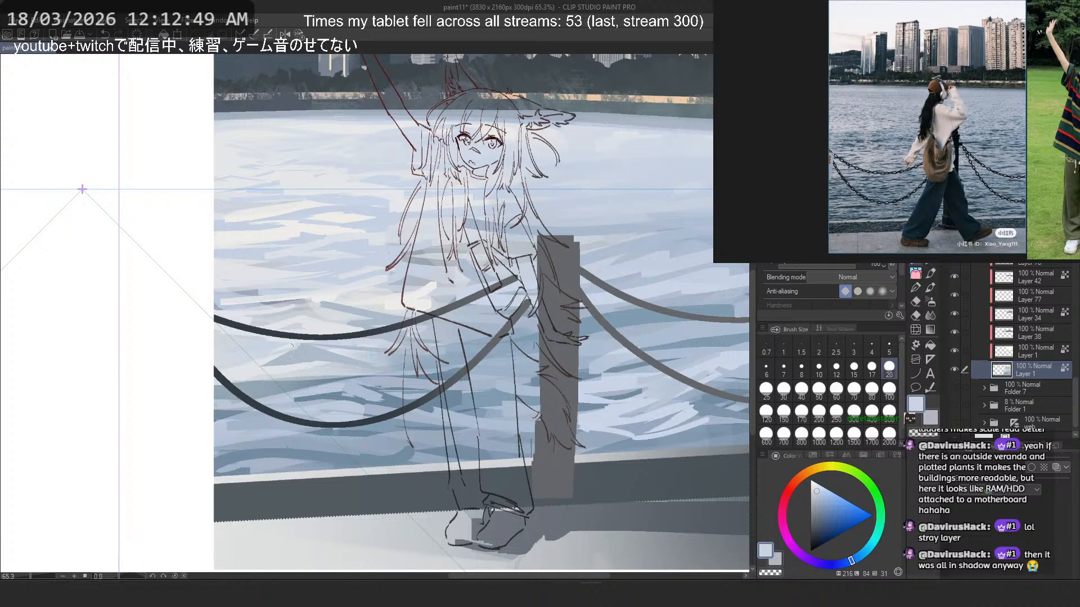
key(ctrl+z)
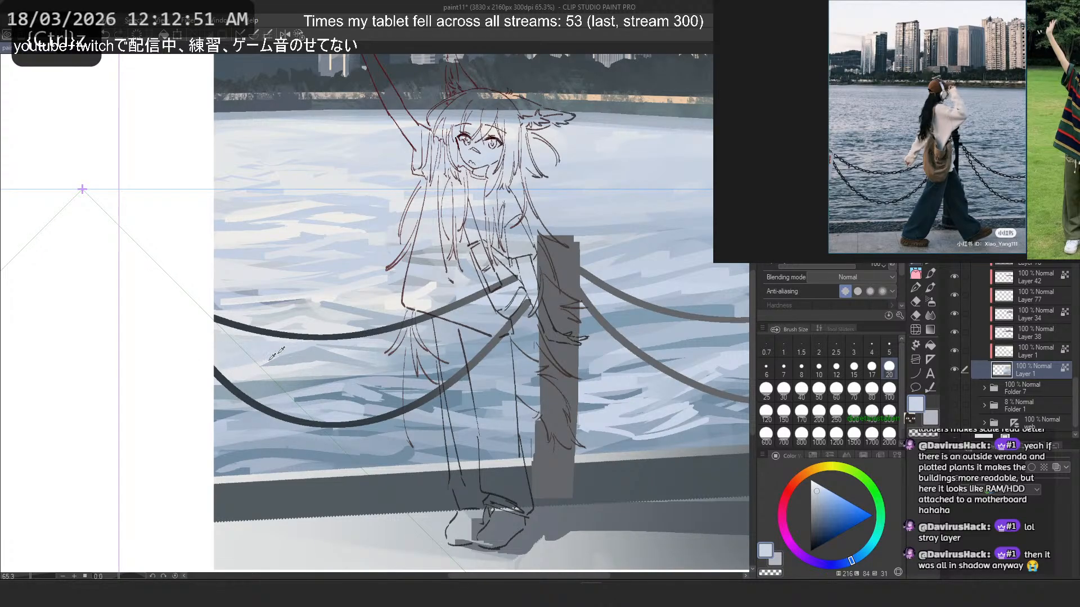
alt+click(271, 358)
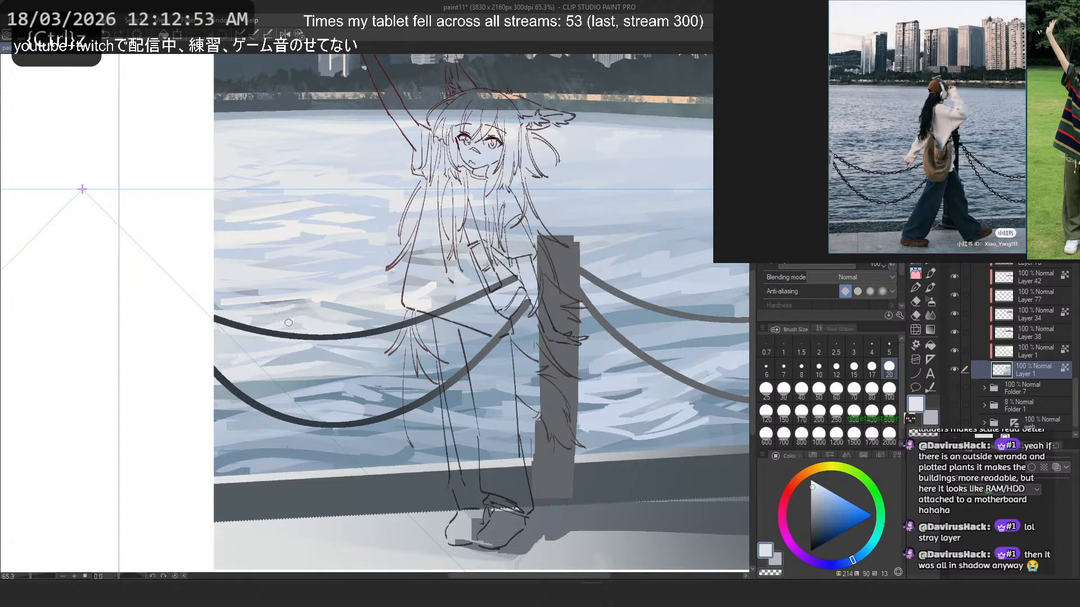
- Set the brush size to 30, sample the pale blue beyond the post and try a short stroke there, undoing it
click(785, 388)
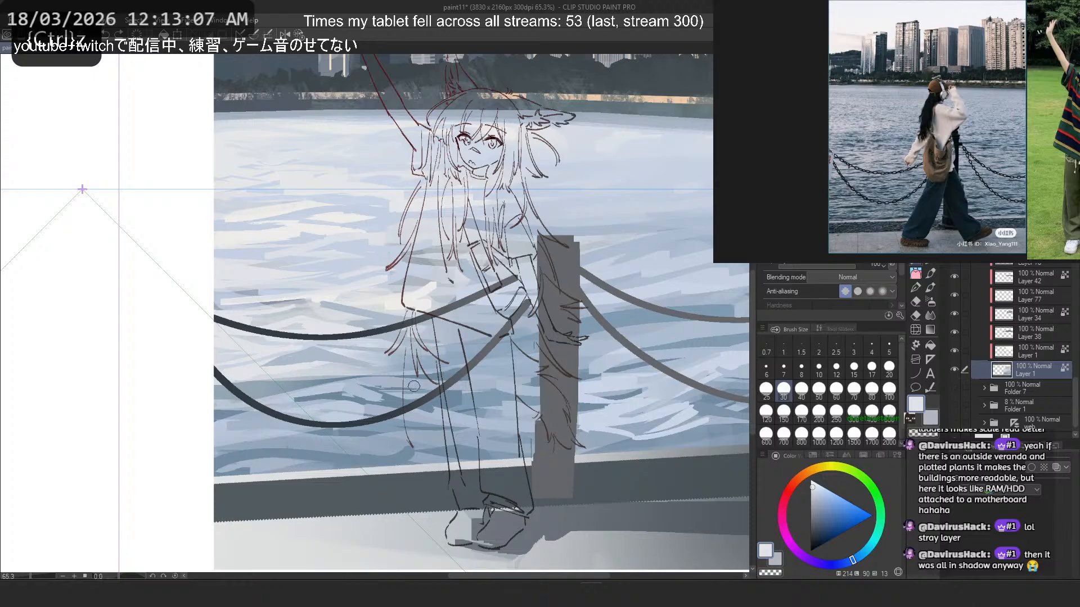
right_click(611, 417)
drag(595, 435, 581, 435)
key(ctrl+z)
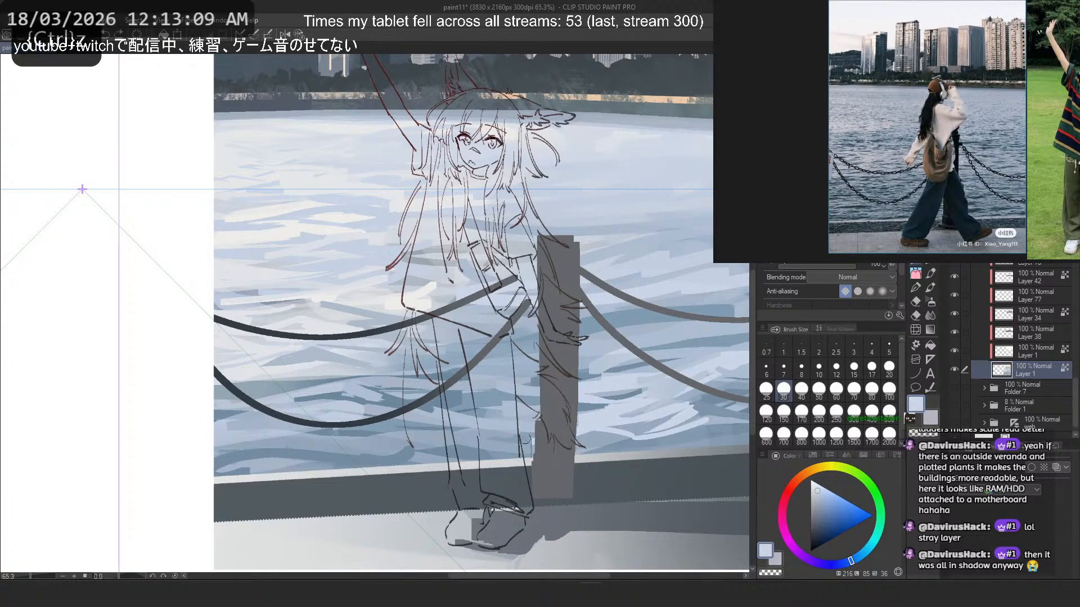
- Set the brush size to 120 and try broad pale blue strokes on the water below the lower chain, undoing the latest ones
click(766, 412)
key(ctrl+z)
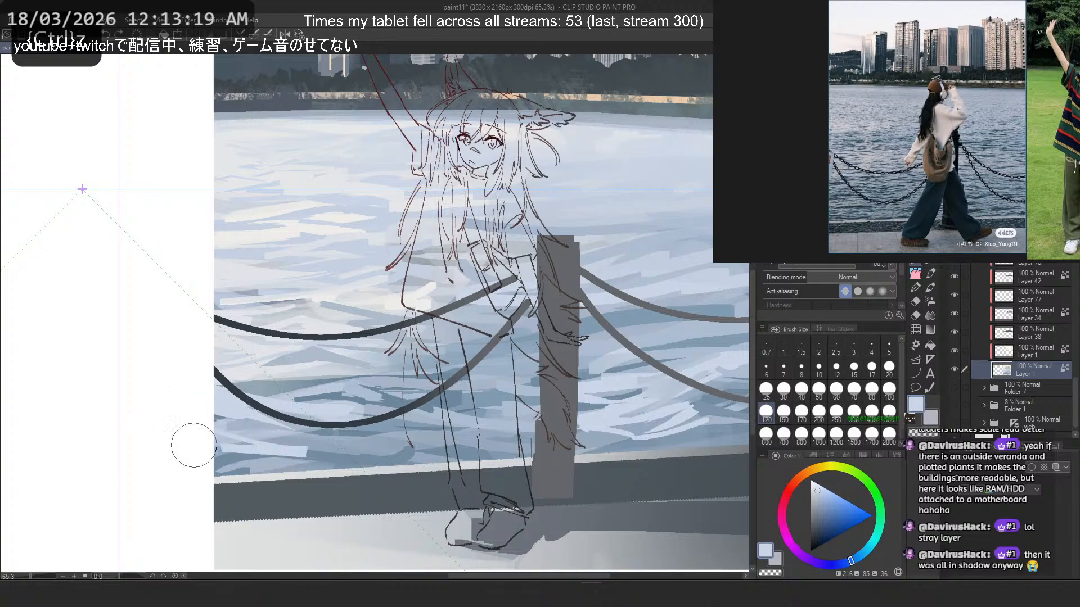
drag(272, 447, 225, 451)
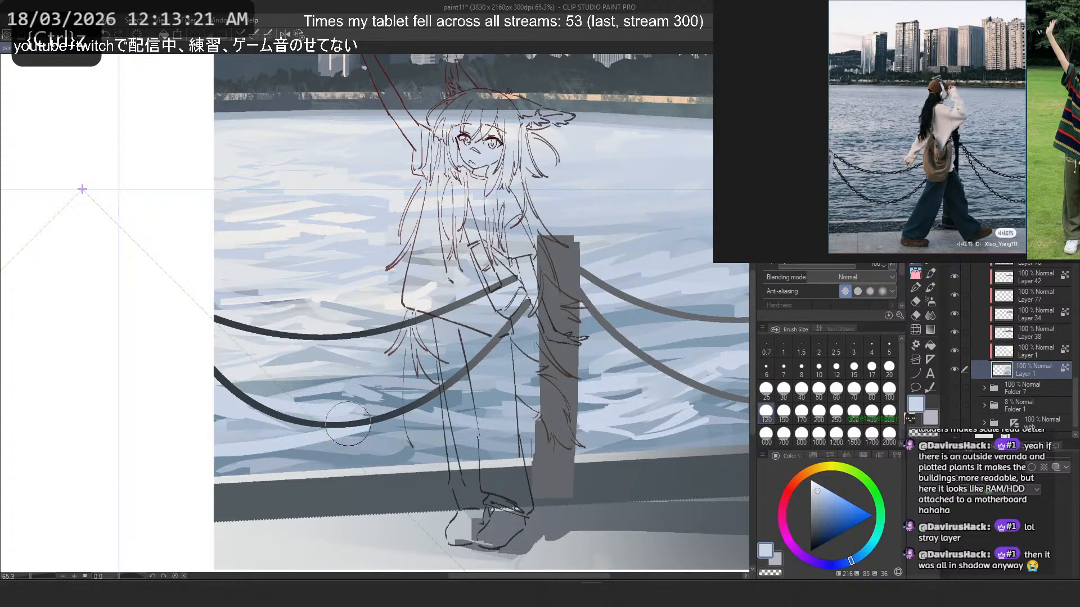
mouse_move(347, 426)
mouse_down()
mouse_move(238, 456)
mouse_move(301, 448)
mouse_move(252, 463)
mouse_up()
drag(356, 449, 440, 428)
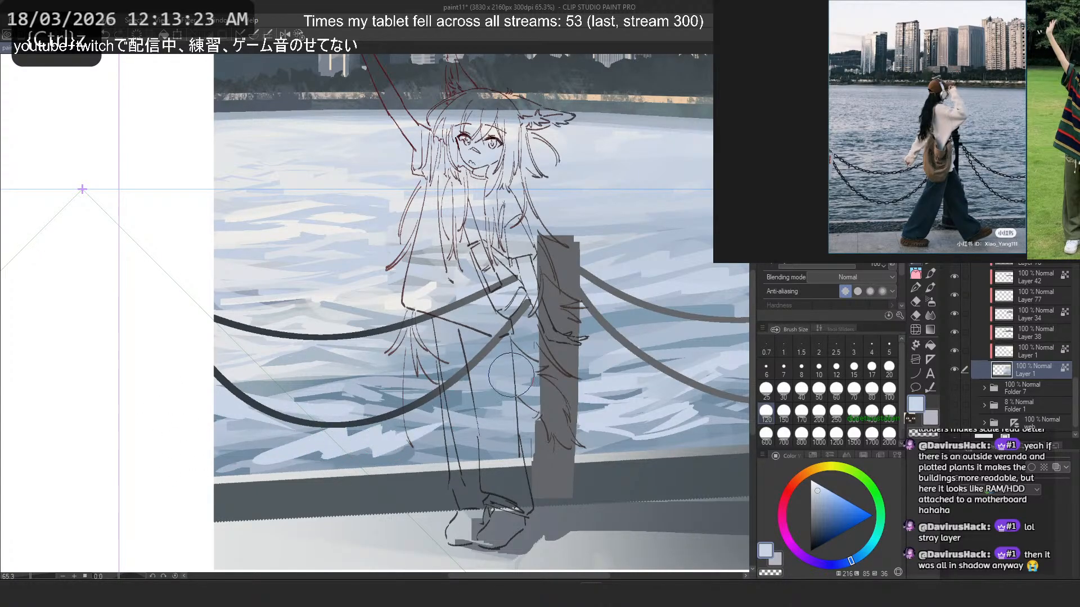
key(ctrl+z)
key(ctrl+z)
- Sample blues around the lower chain's lowest point and paint a stroke across the water just beneath it
alt+click(373, 429)
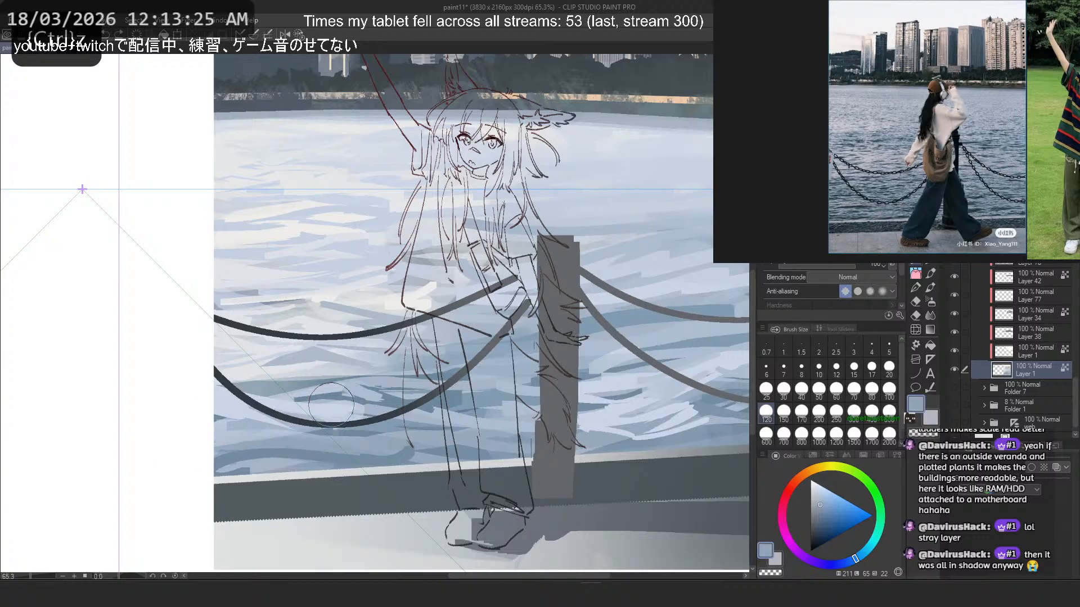
alt+click(337, 423)
drag(393, 432, 242, 453)
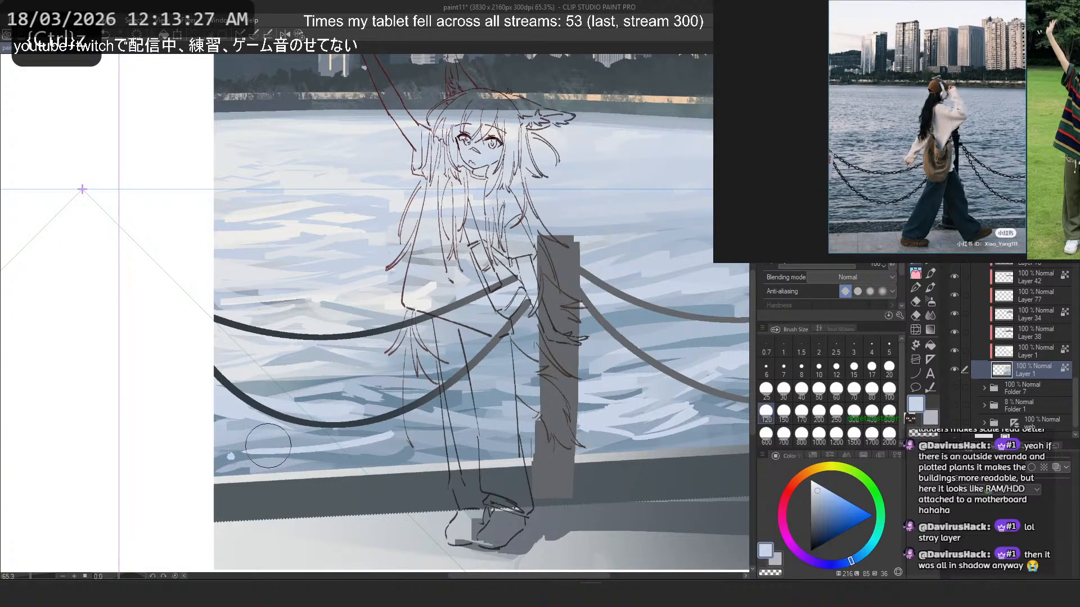
- Set the brush size to 50 and paint pale blue ripples between the lower chain and the quay edge, undoing failed strokes
click(819, 390)
key(ctrl+z)
mouse_move(391, 430)
mouse_down()
mouse_move(357, 443)
mouse_move(205, 440)
mouse_up()
key(ctrl+z)
key(ctrl+z)
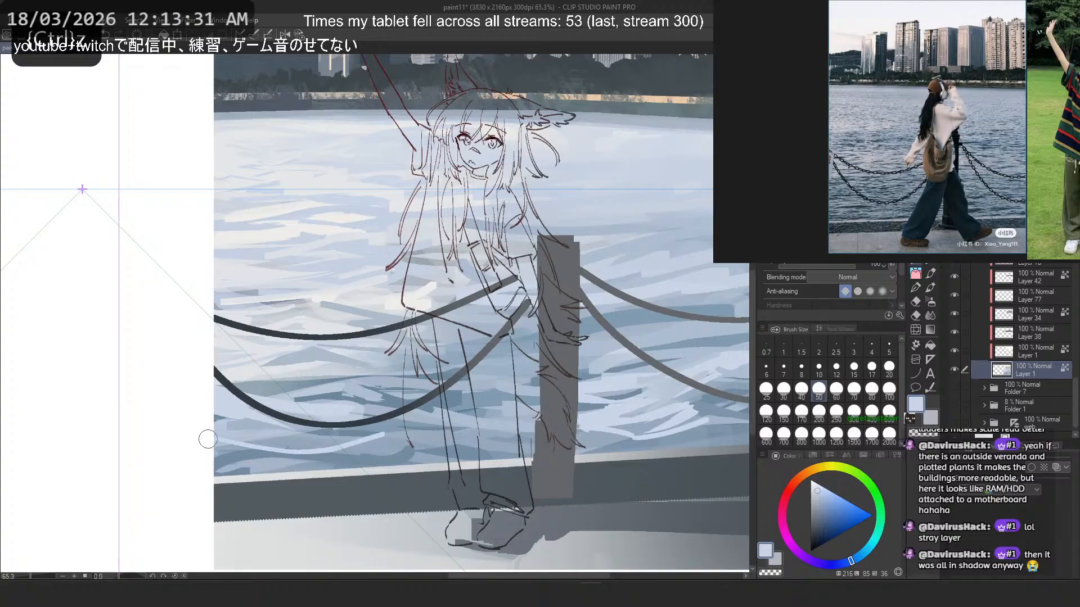
key(ctrl+z)
mouse_move(382, 431)
mouse_down()
mouse_move(214, 439)
mouse_move(231, 429)
mouse_up()
key(ctrl+z)
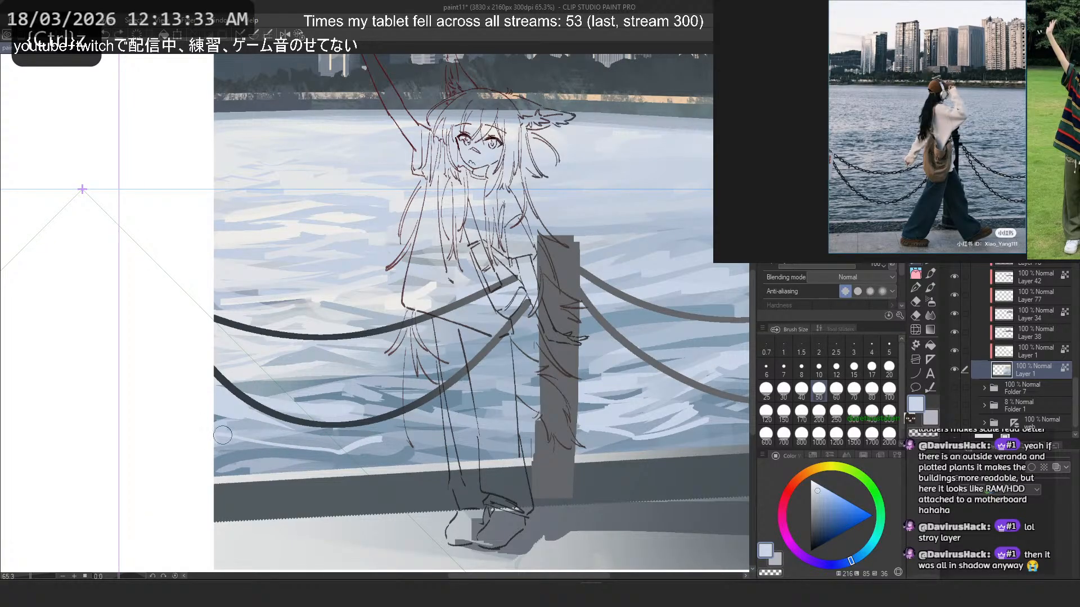
key(ctrl+z)
mouse_move(310, 429)
mouse_down()
mouse_move(264, 433)
mouse_move(385, 408)
mouse_move(342, 433)
mouse_move(373, 419)
mouse_move(329, 456)
mouse_move(218, 461)
mouse_up()
- Undo the latest strokes and repaint pale blue ripples on the water along the quay edge, beneath the lower chain
key(ctrl+z)
mouse_move(302, 453)
mouse_down()
mouse_move(217, 465)
mouse_move(403, 463)
mouse_up()
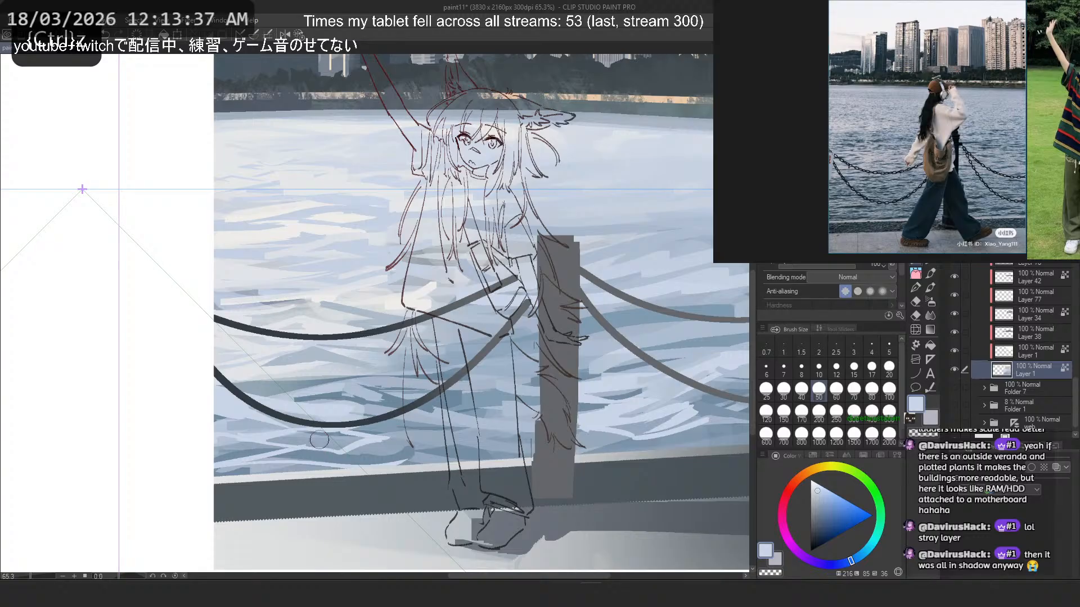
key(ctrl+z)
key(ctrl+z)
drag(299, 452, 226, 474)
drag(227, 474, 338, 462)
drag(298, 452, 349, 461)
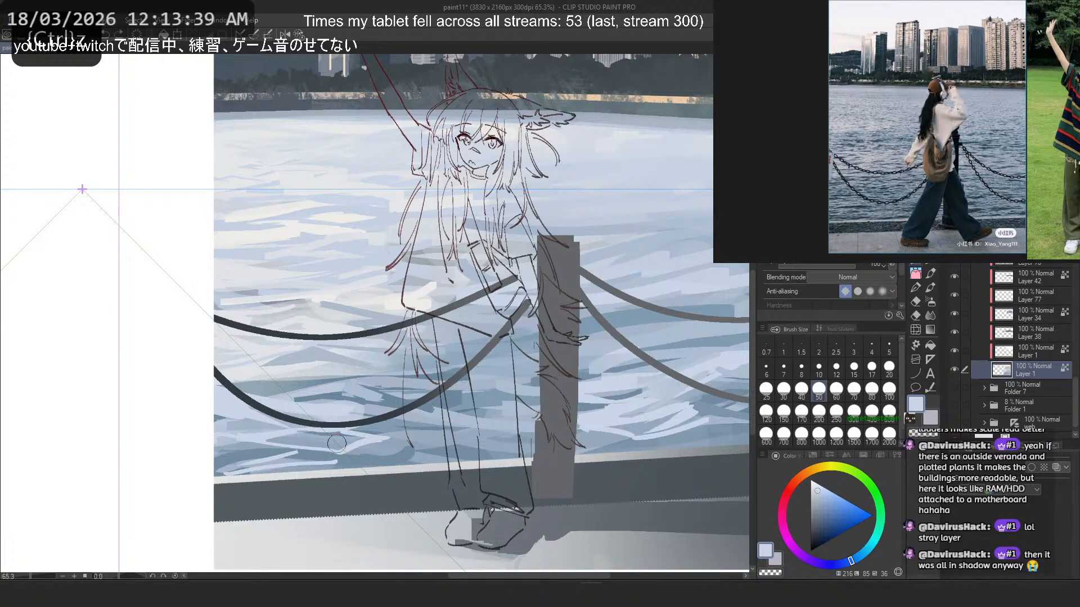
- Try short ripple strokes on the water below the lower chain's lowest point and beside the girl's leg, undoing each
alt+click(311, 436)
key(ctrl+z)
drag(313, 441, 272, 437)
key(ctrl+z)
drag(396, 439, 358, 448)
key(ctrl+z)
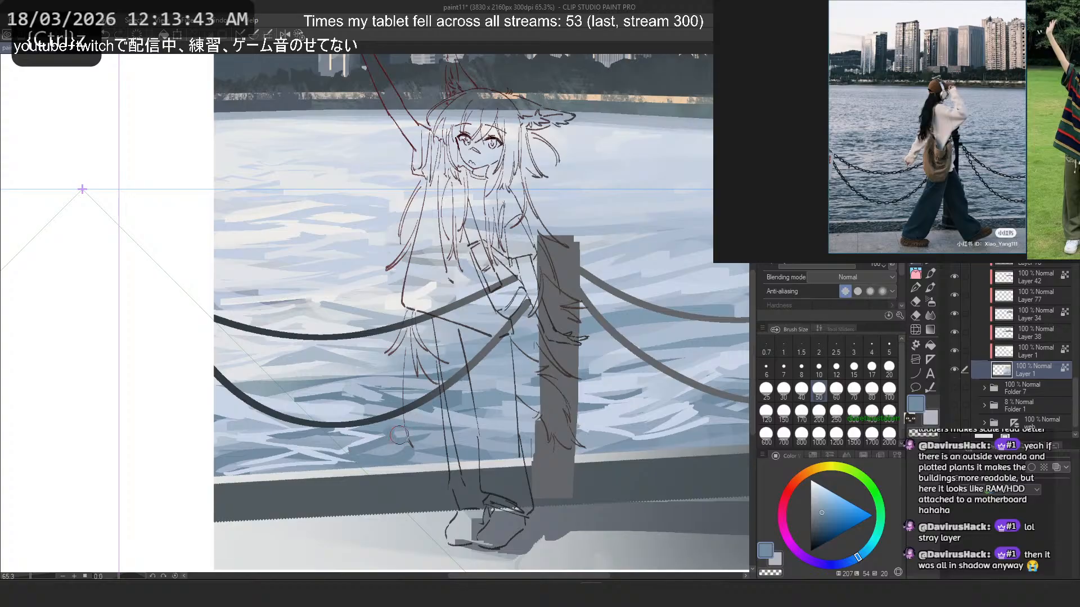
- Sample darker blues beside the girl's leg and try a stroke between the leg and the quay edge, undoing it
alt+click(393, 447)
alt+click(393, 448)
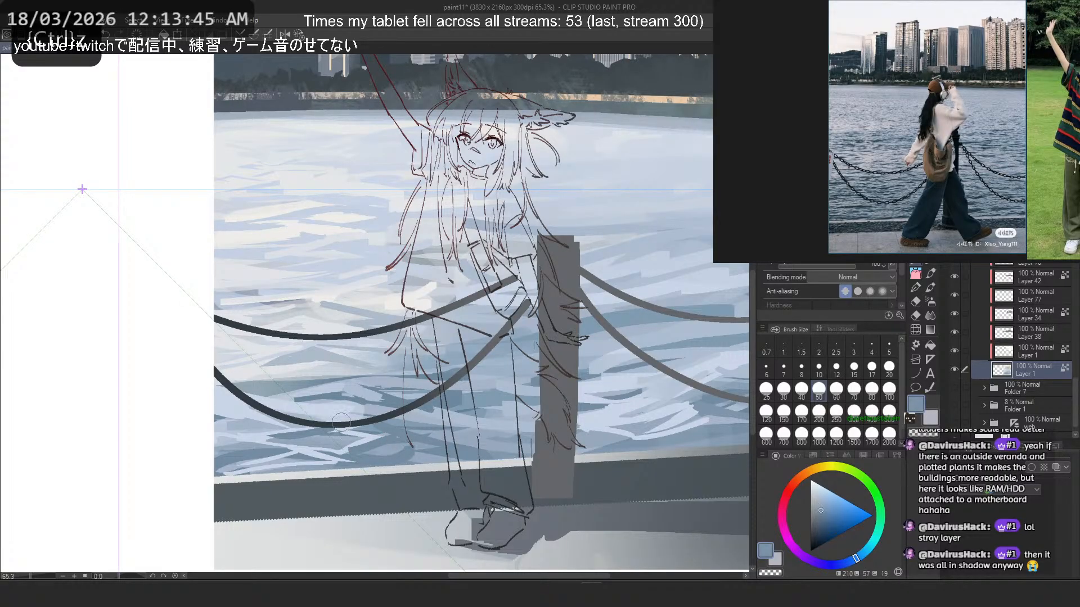
mouse_move(454, 443)
mouse_down()
mouse_move(375, 429)
mouse_move(341, 452)
mouse_move(401, 461)
mouse_up()
key(ctrl+z)
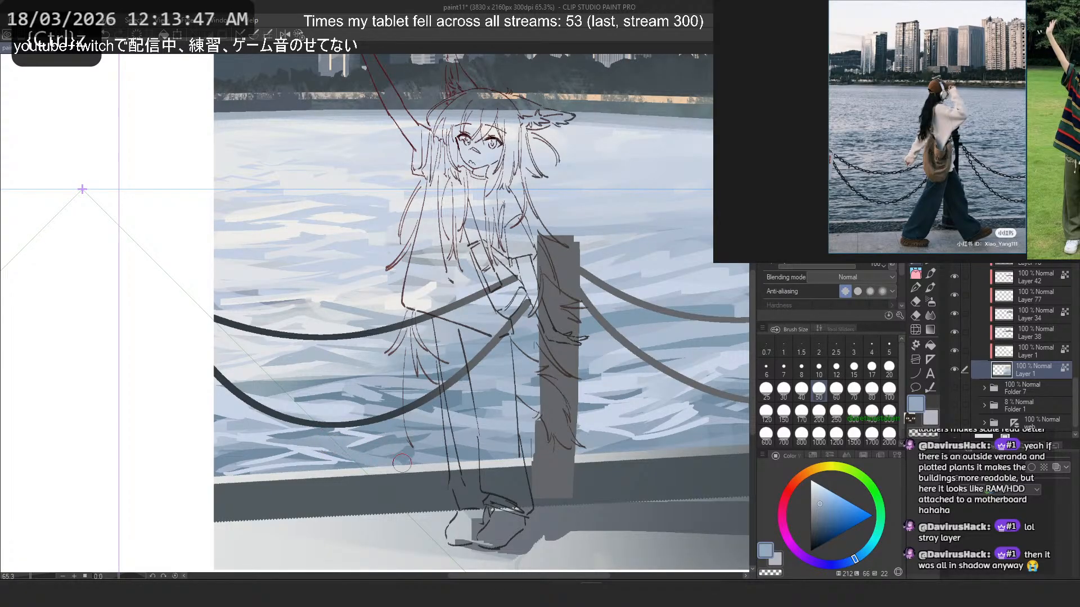
alt+click(396, 446)
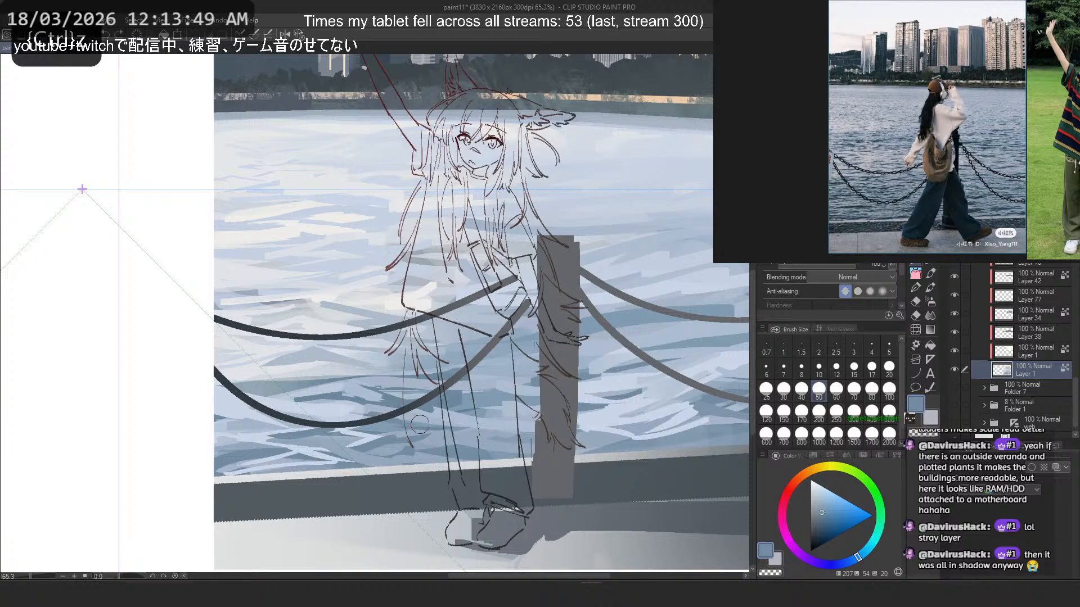
scroll(272, 346, down, 5)
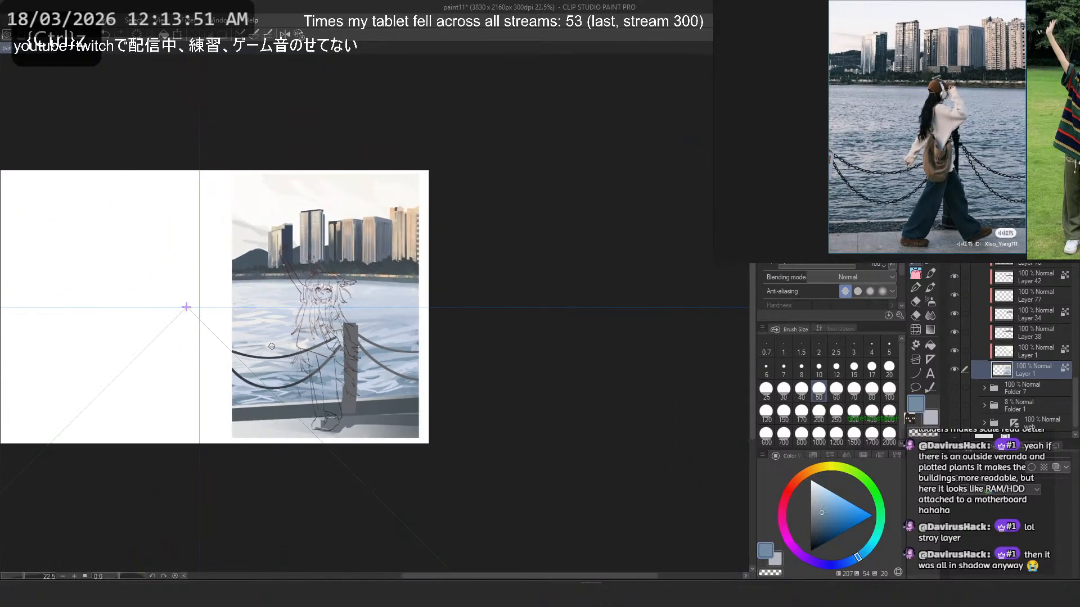
scroll(327, 361, up, 2)
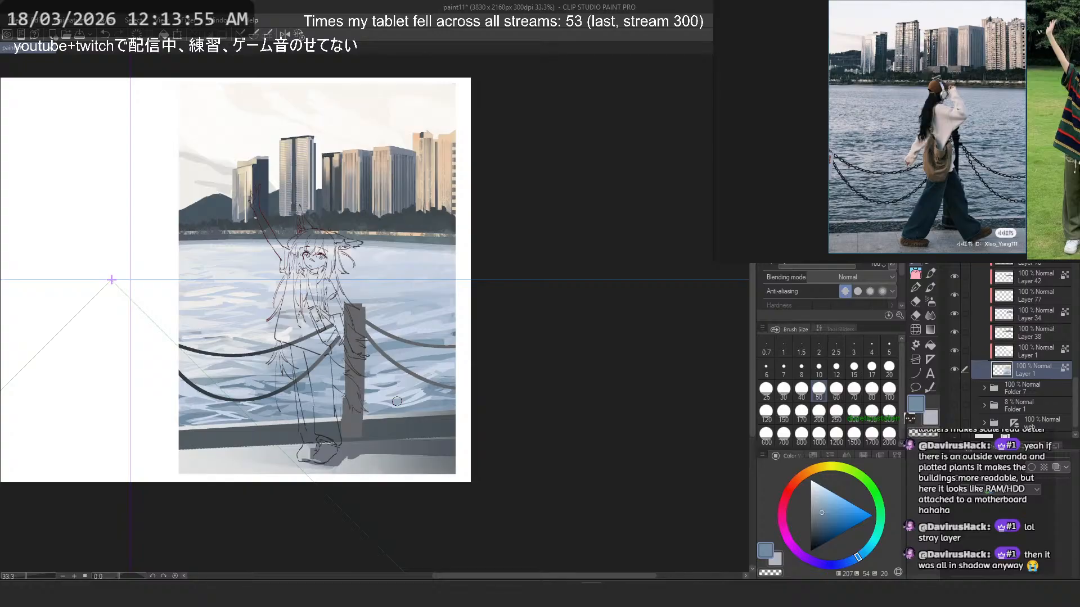
scroll(434, 367, up, 3)
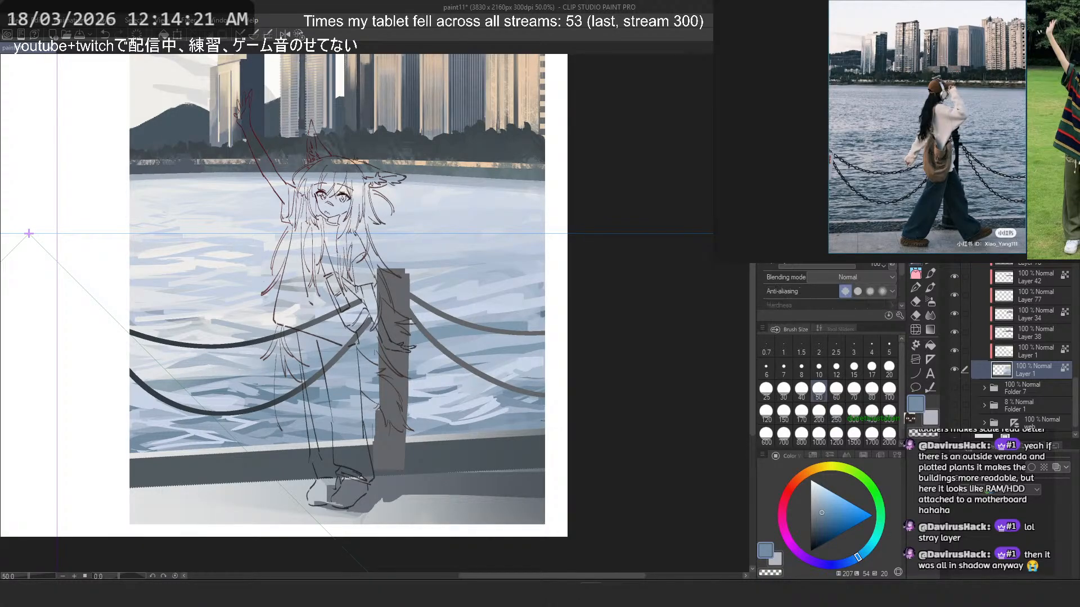
- Switch to the spray brush at size 300 and try sprayed blue strokes across the water, undoing them
key(b)
key(b)
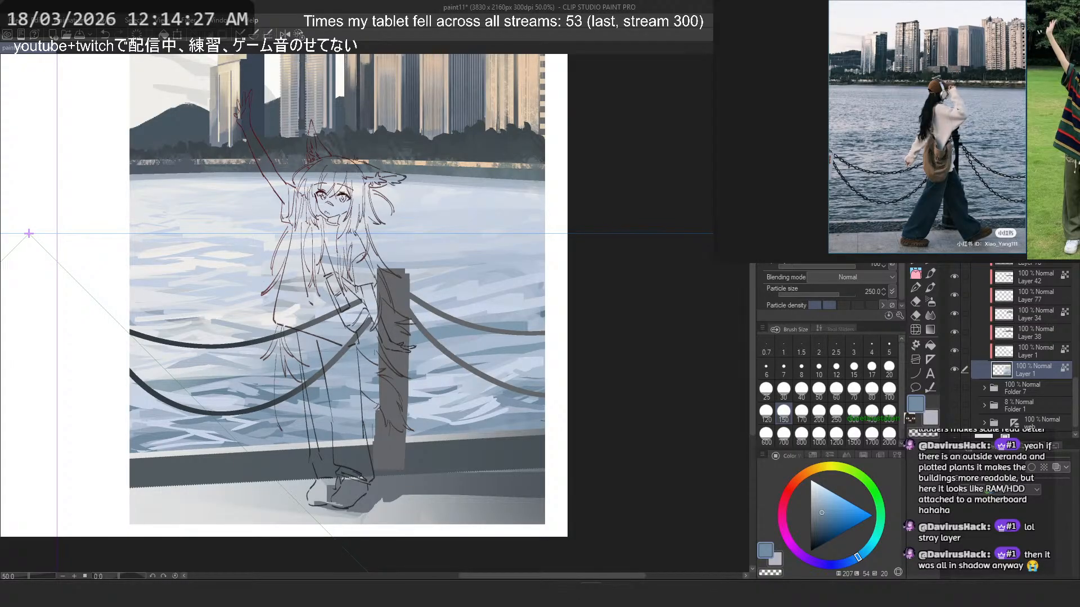
key(b)
mouse_move(168, 361)
mouse_down()
mouse_move(253, 382)
mouse_move(404, 381)
mouse_up()
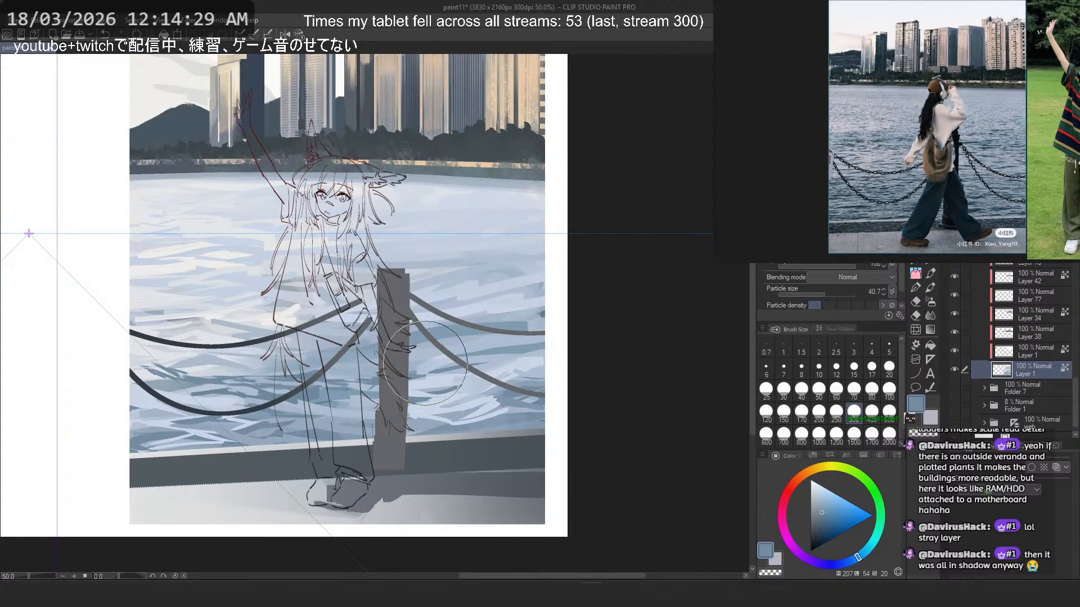
key(ctrl+z)
key(ctrl+z)
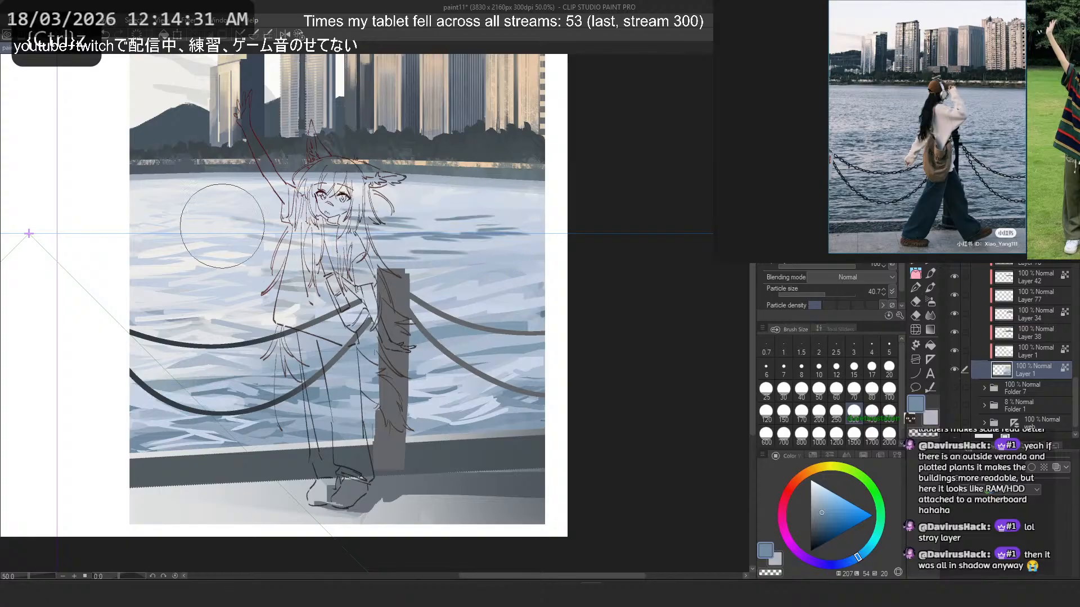
key(ctrl+z)
key(ctrl+z)
key(ctrl+z)
- Try the spray on the water at brush size 300 with particle sizes 7.7 and 28.1, undoing the strokes
click(802, 412)
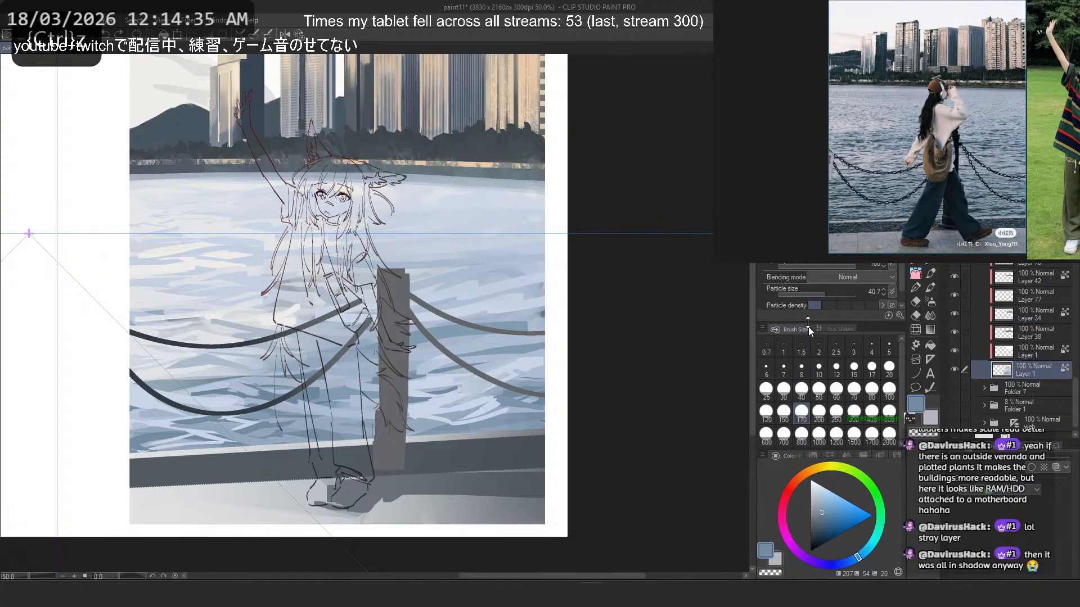
click(811, 295)
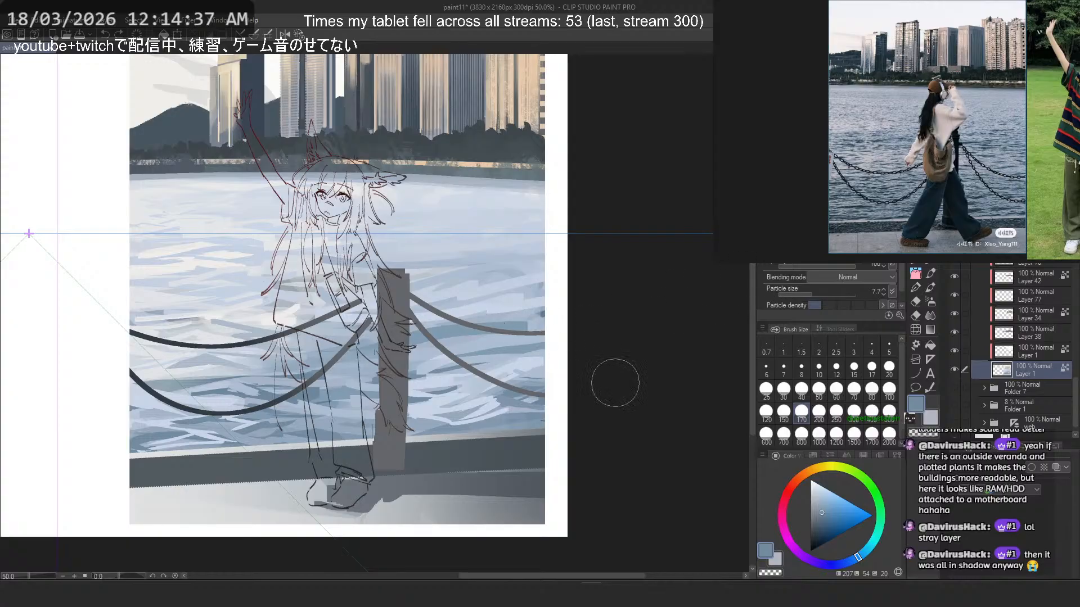
click(854, 411)
key(ctrl+z)
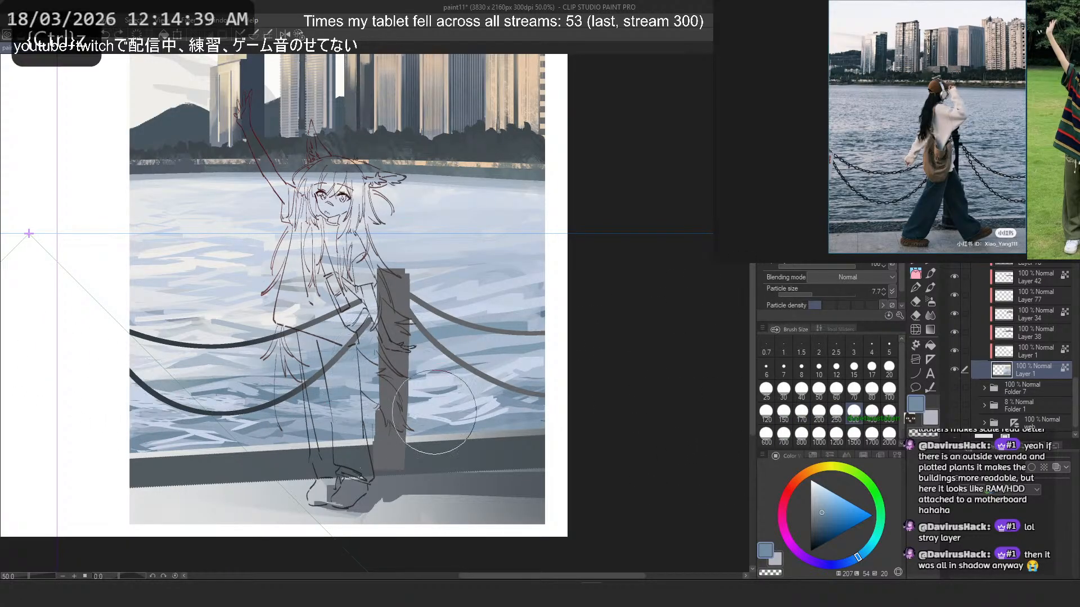
click(823, 294)
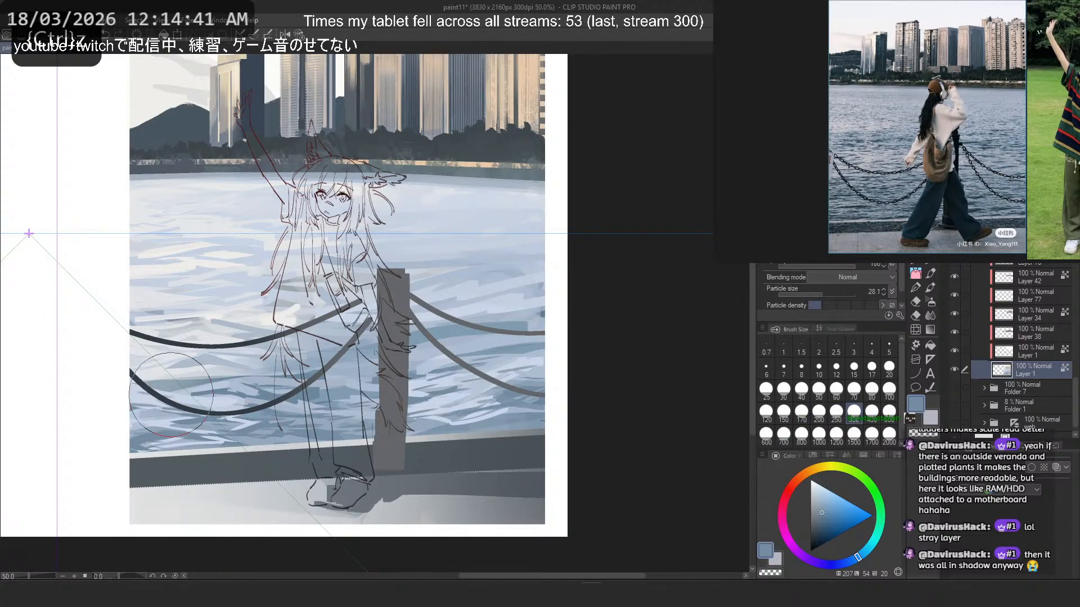
mouse_move(171, 395)
mouse_down()
mouse_move(525, 401)
mouse_move(439, 402)
mouse_move(430, 422)
mouse_move(127, 426)
mouse_up()
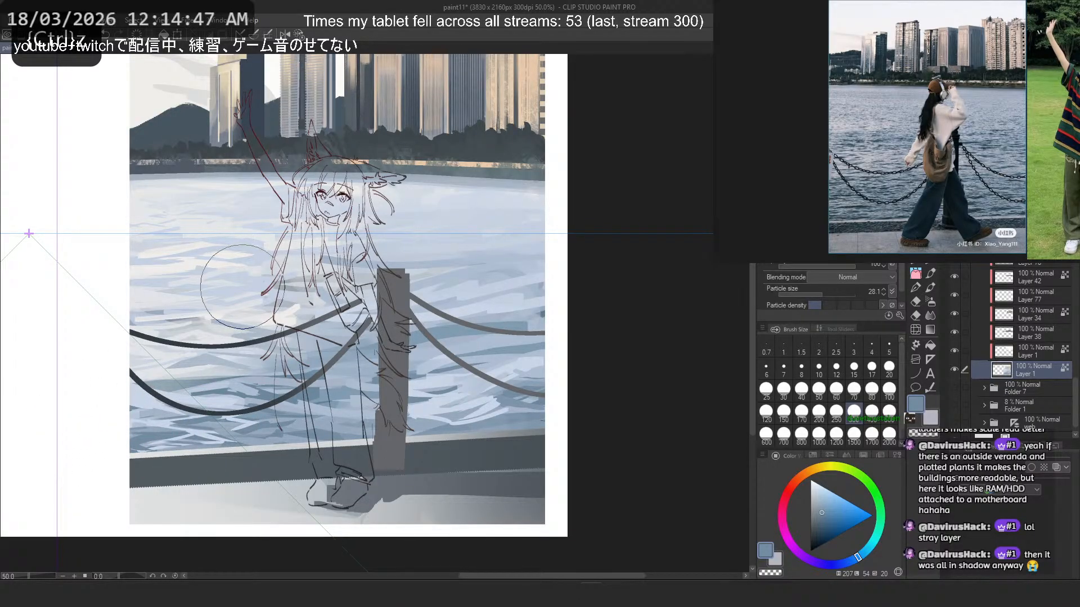
scroll(244, 288, down, 6)
scroll(248, 249, up, 8)
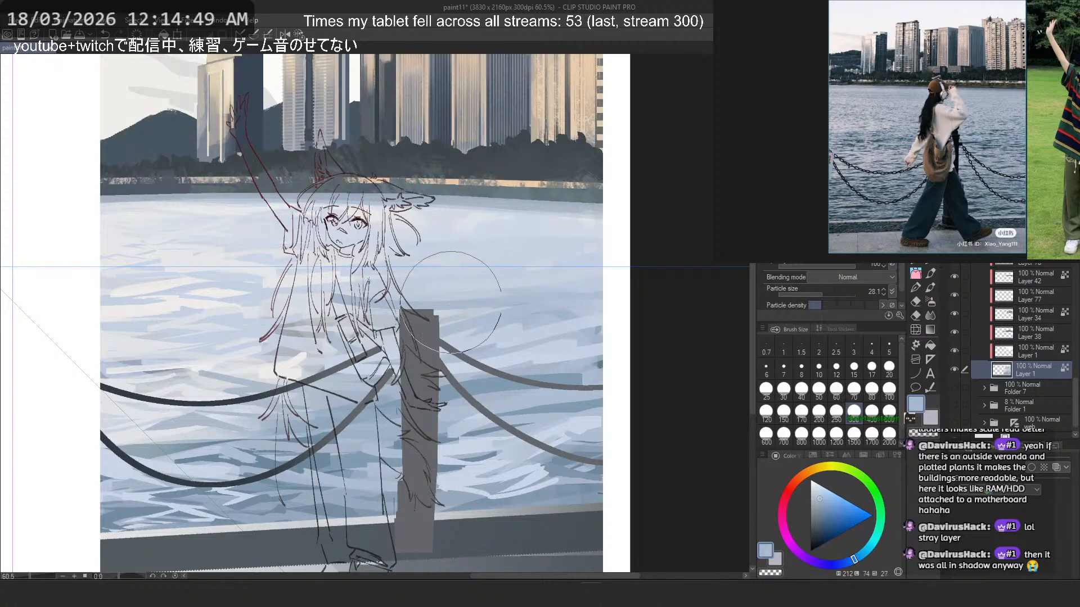
key(ctrl+z)
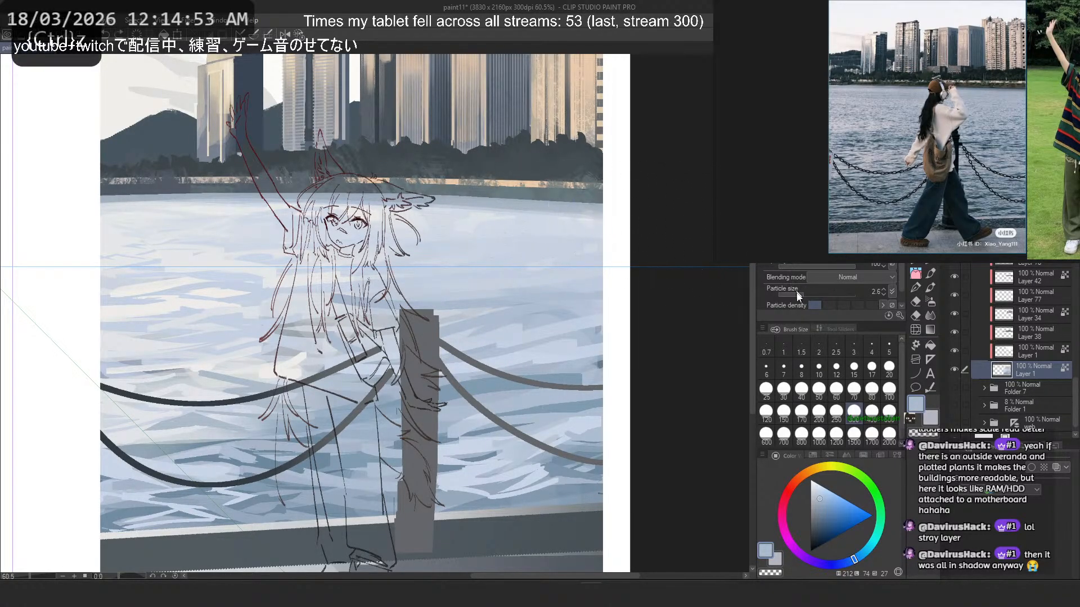
drag(815, 297, 828, 297)
click(784, 413)
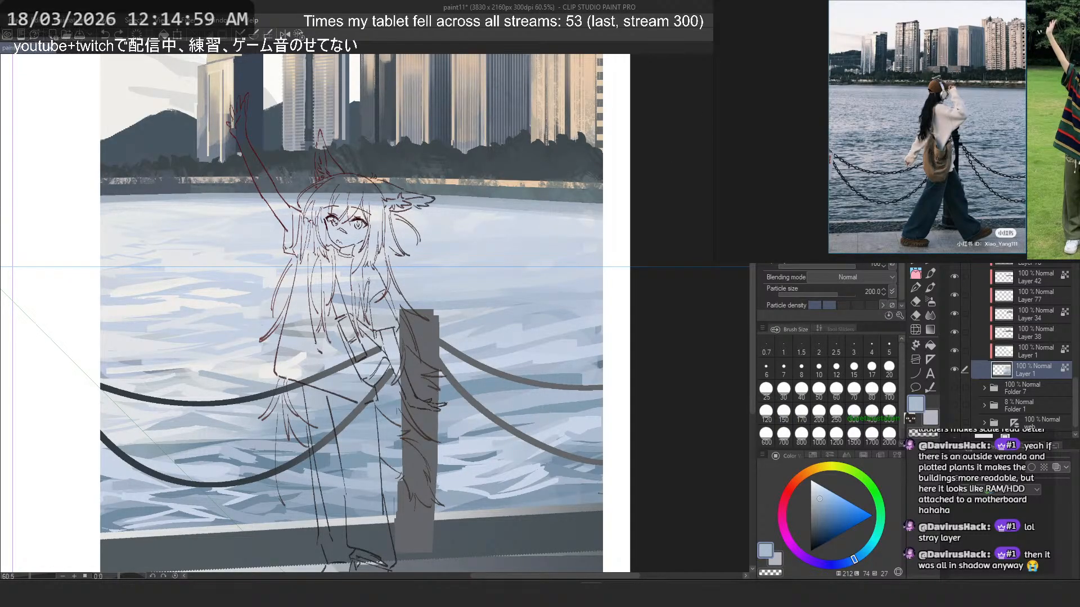
- Return to the sketch brush at size 50 and save the illustration
key(b)
key(b)
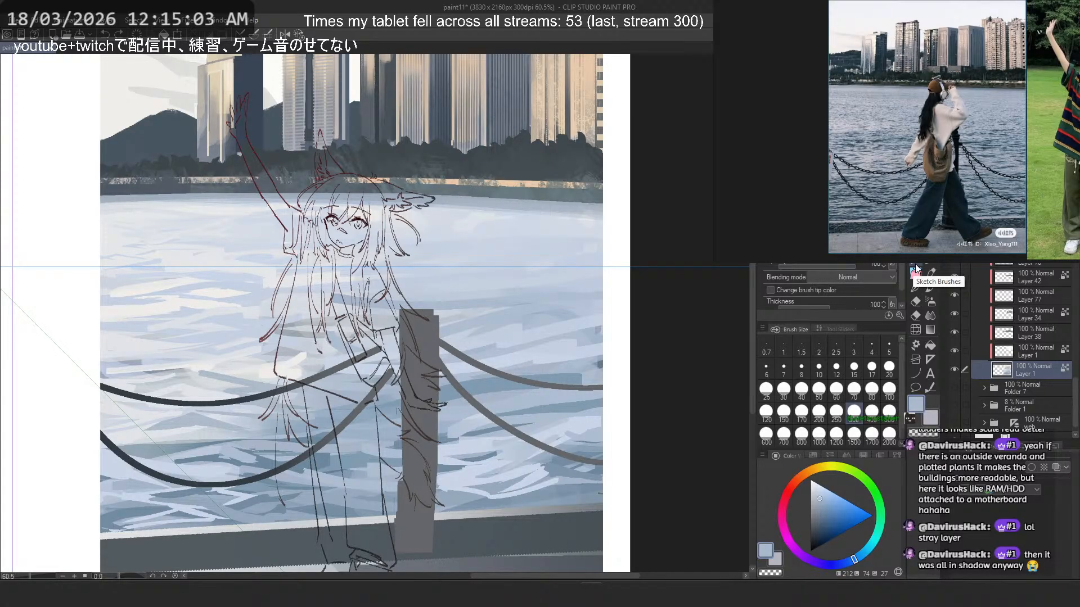
click(916, 270)
key(ctrl+s)
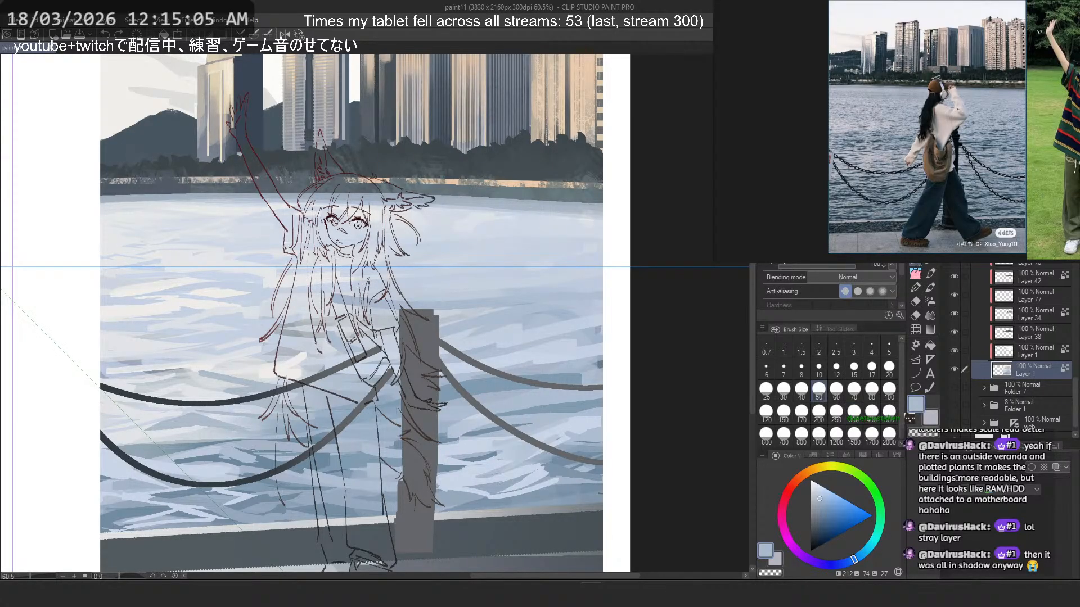
- Rotate the canvas, try pale blue strokes on the water near the far shore, undoing them, and sample a paler tint there
scroll(444, 245, down, 2)
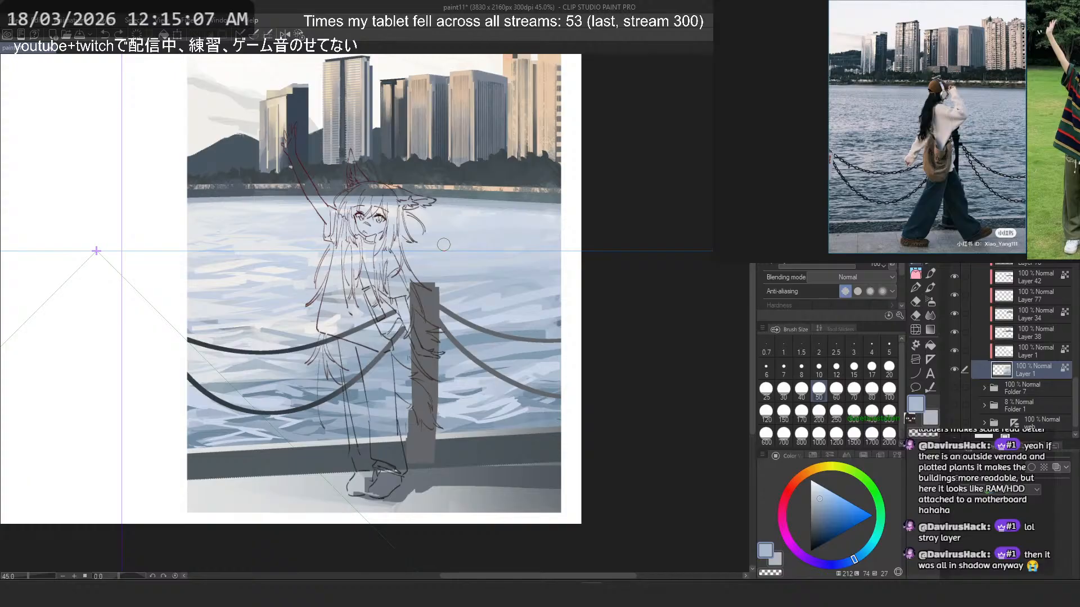
scroll(443, 245, down, 3)
scroll(444, 243, up, 3)
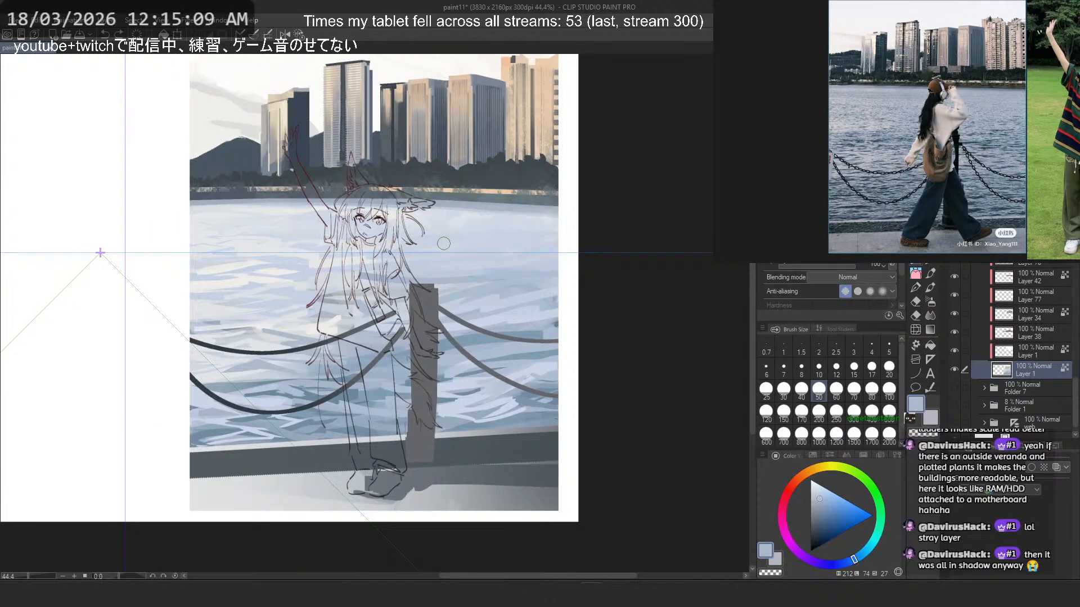
scroll(214, 213, up, 3)
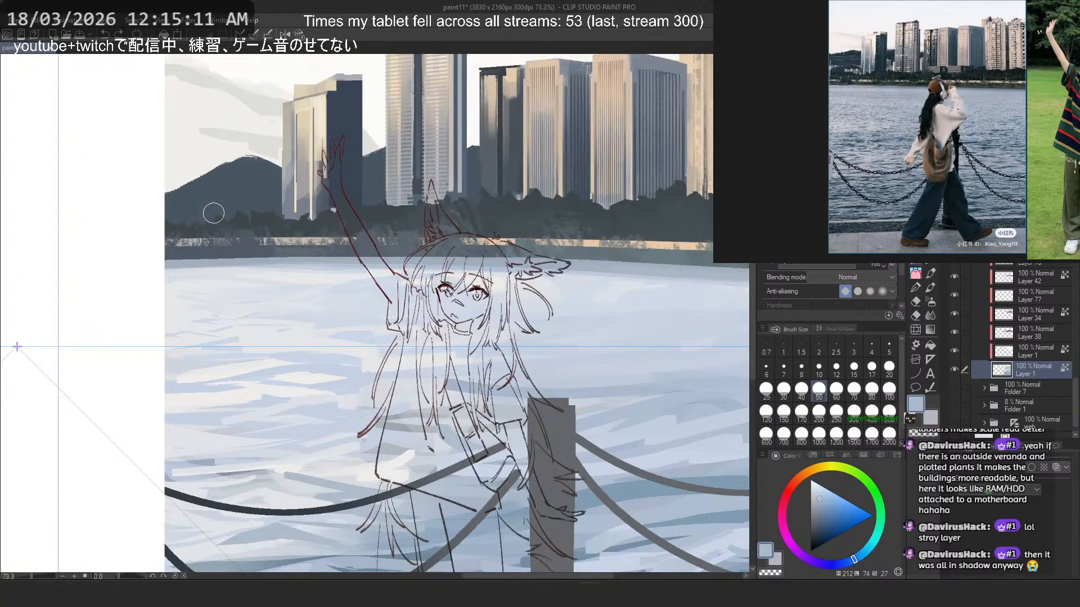
scroll(214, 213, up, 1)
key(asciicircum)
key(asciicircum)
key(asciicircum)
key(asciicircum)
key(asciicircum)
key(asciicircum)
key(asciicircum)
key(asciicircum)
key(asciicircum)
key(asciicircum)
alt+click(344, 262)
drag(247, 186, 290, 225)
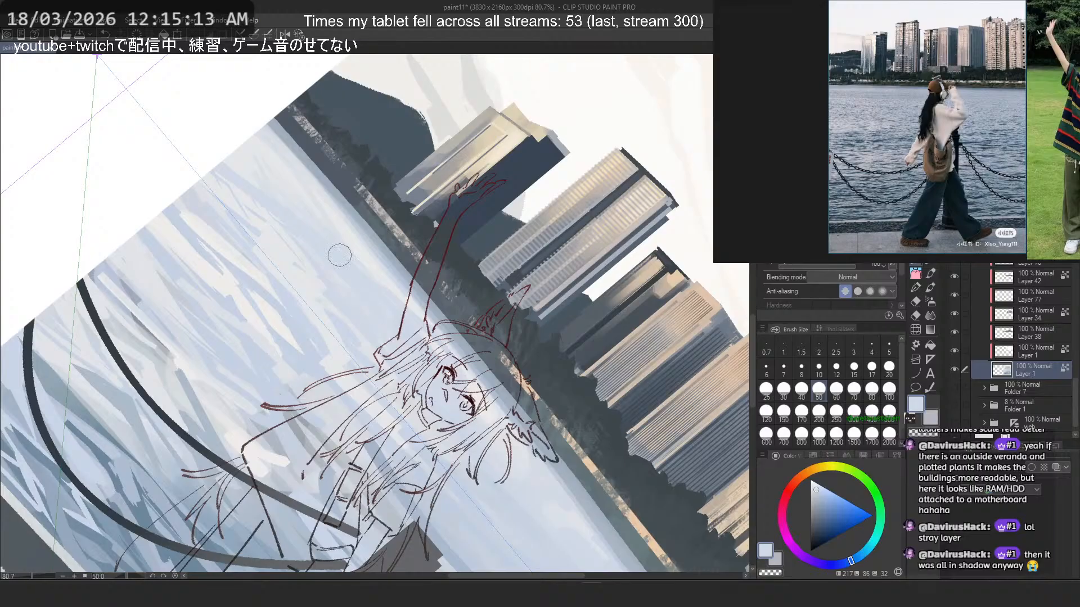
key(ctrl+z)
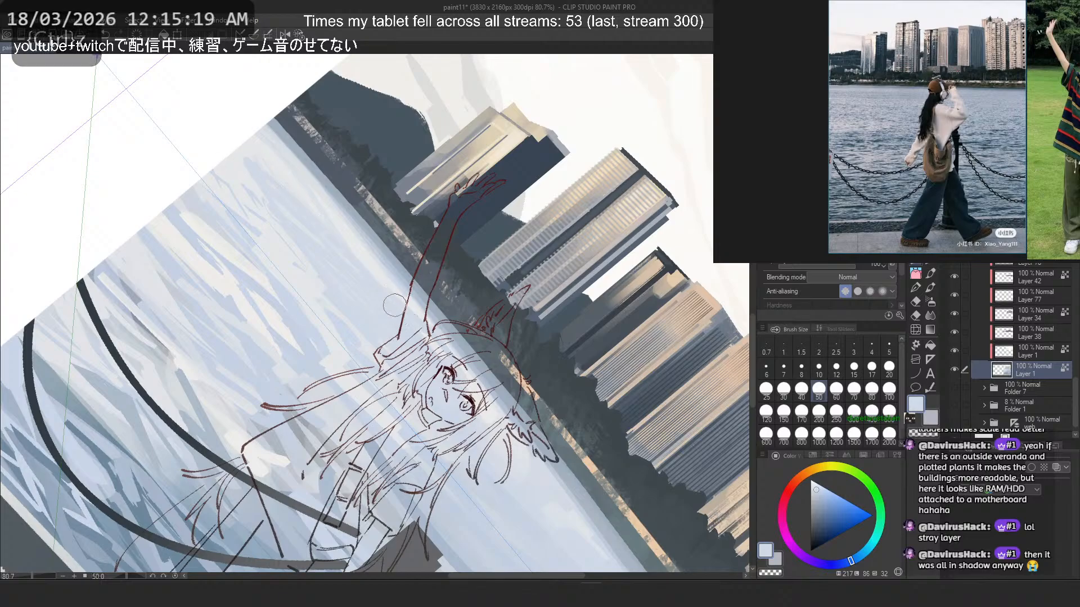
key(ctrl+z)
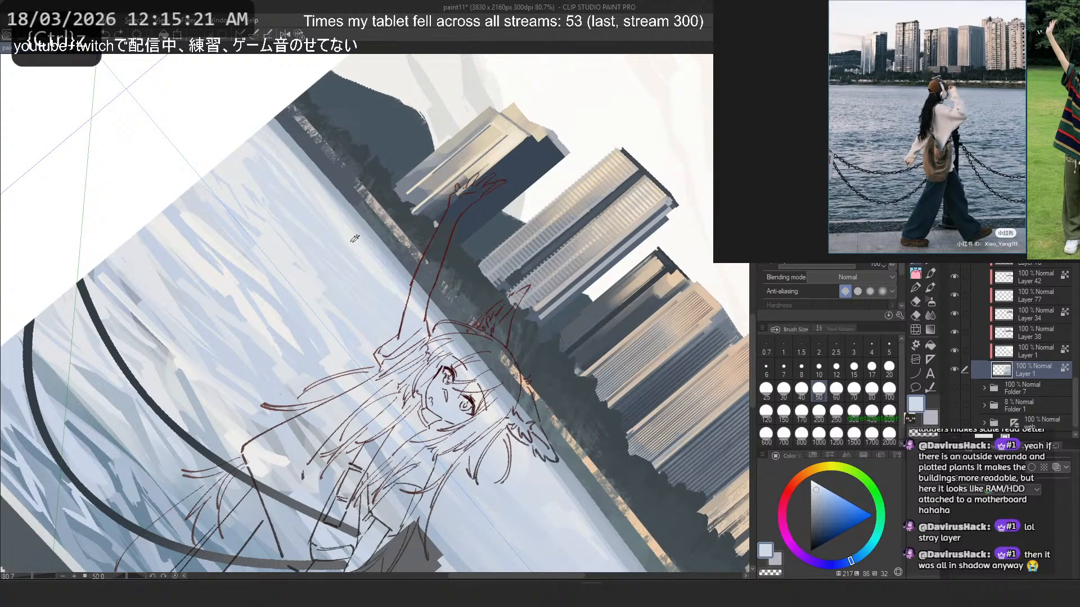
alt+click(355, 239)
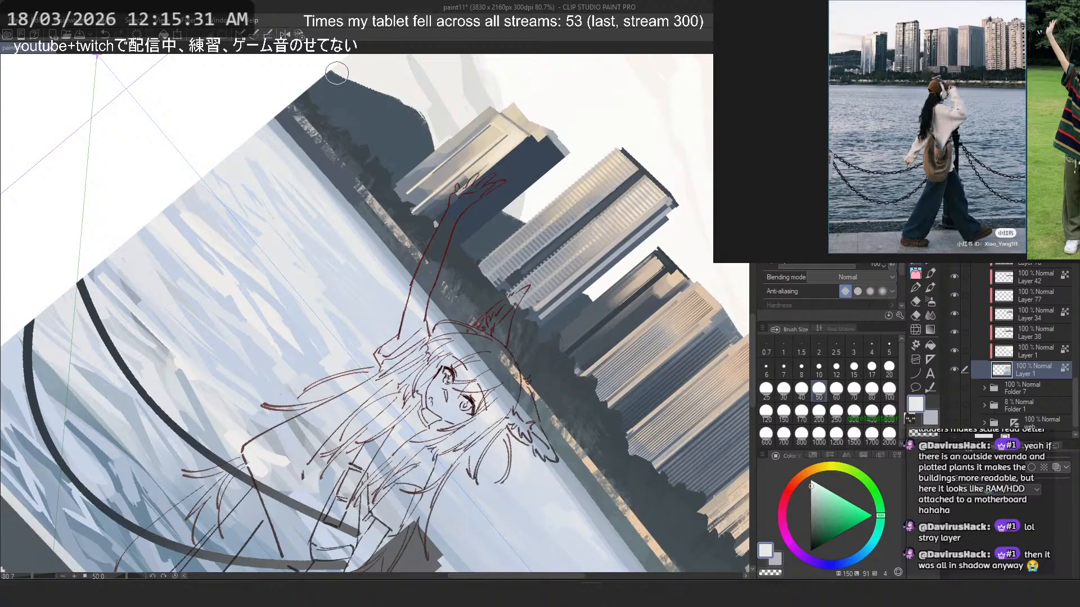
- Reset the canvas rotation and show the hidden layers with the girl's colours and the warm lighting effects
key(ctrl+at)
scroll(412, 157, down, 4)
scroll(433, 149, up, 1)
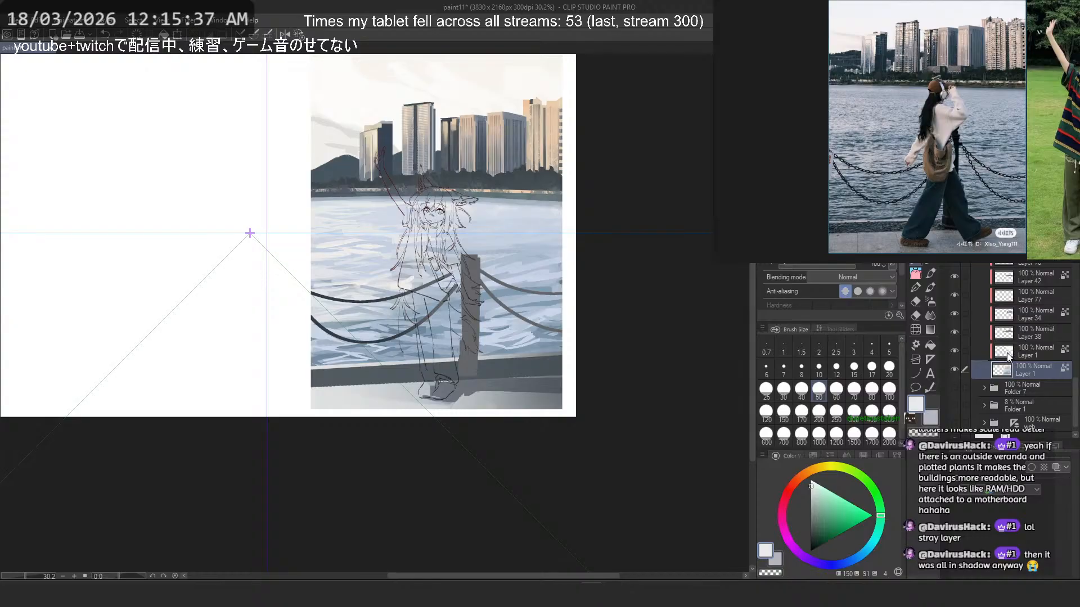
scroll(1008, 356, up, 5)
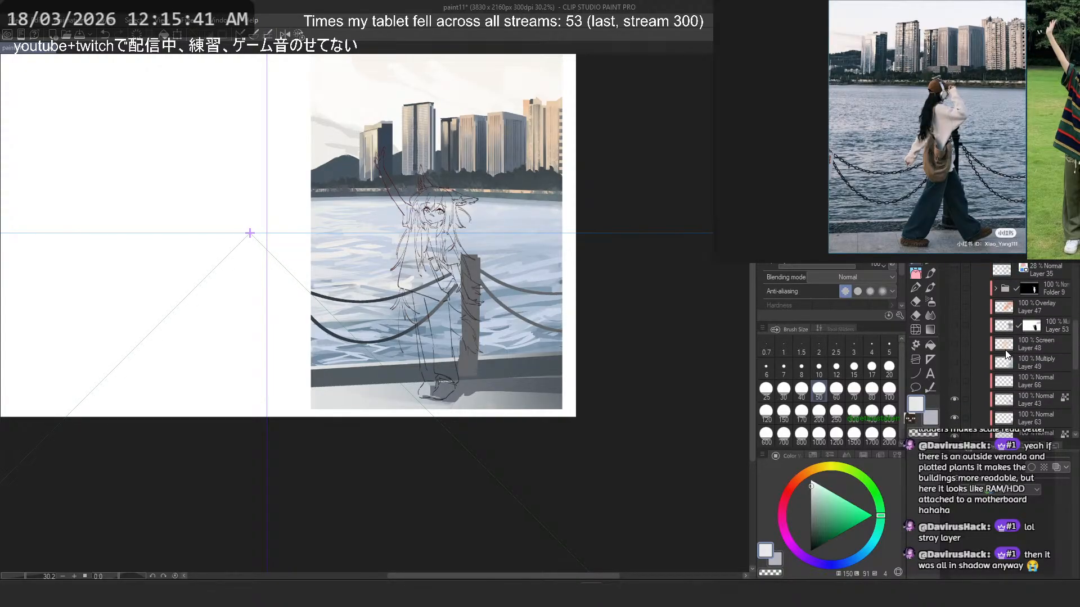
scroll(1005, 353, up, 2)
scroll(1006, 352, up, 2)
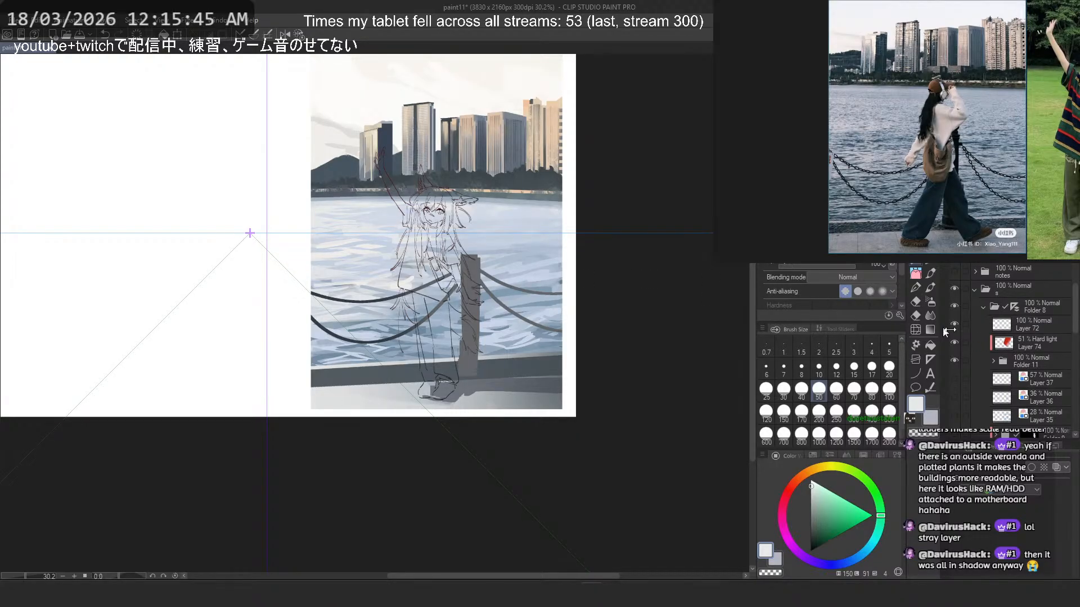
scroll(979, 299, down, 4)
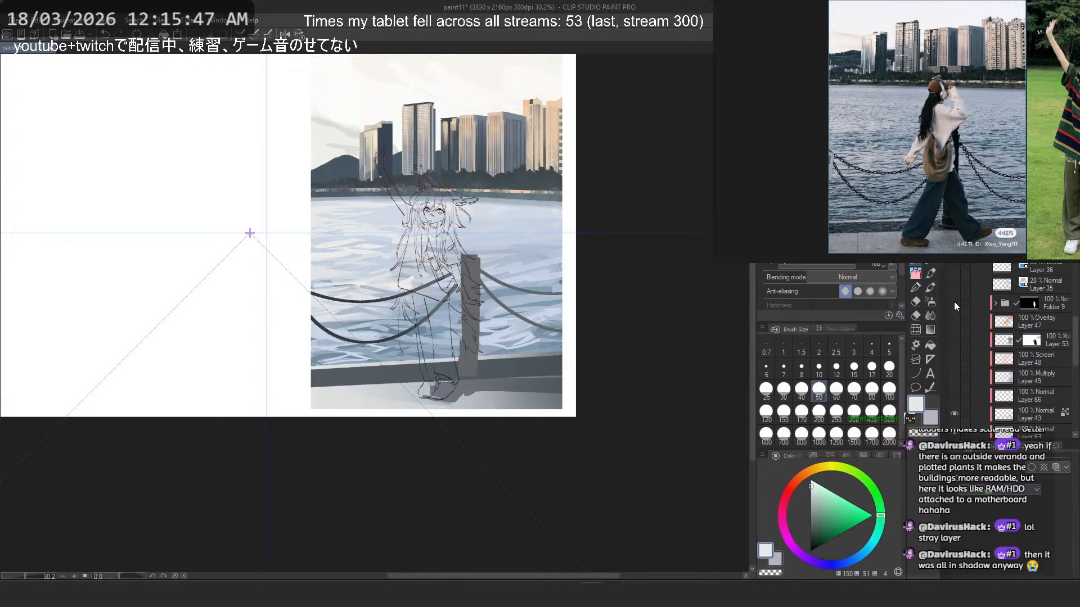
key(ctrl+z)
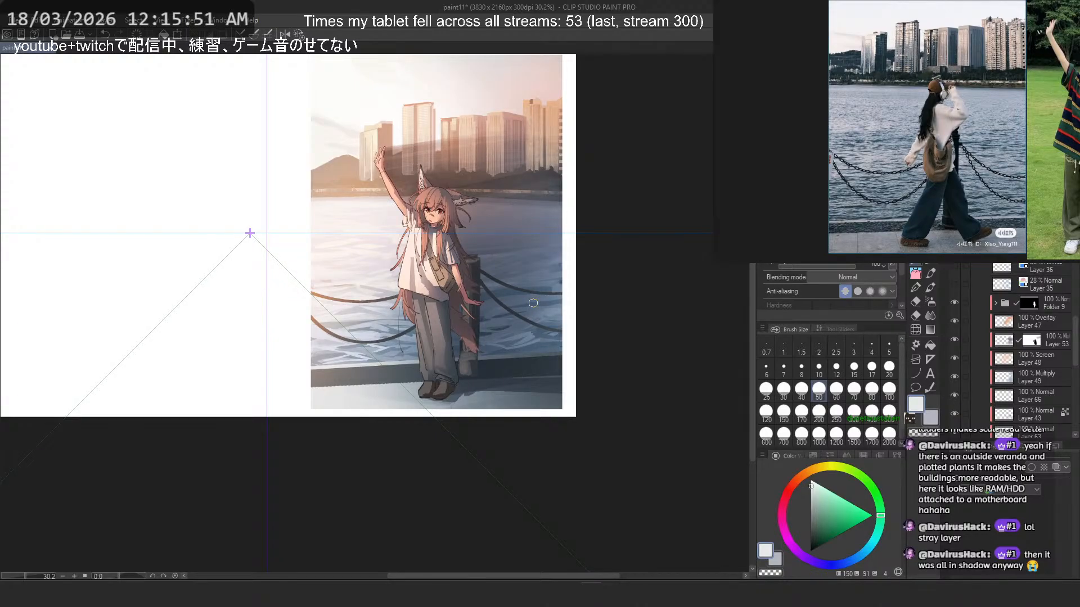
scroll(427, 214, up, 3)
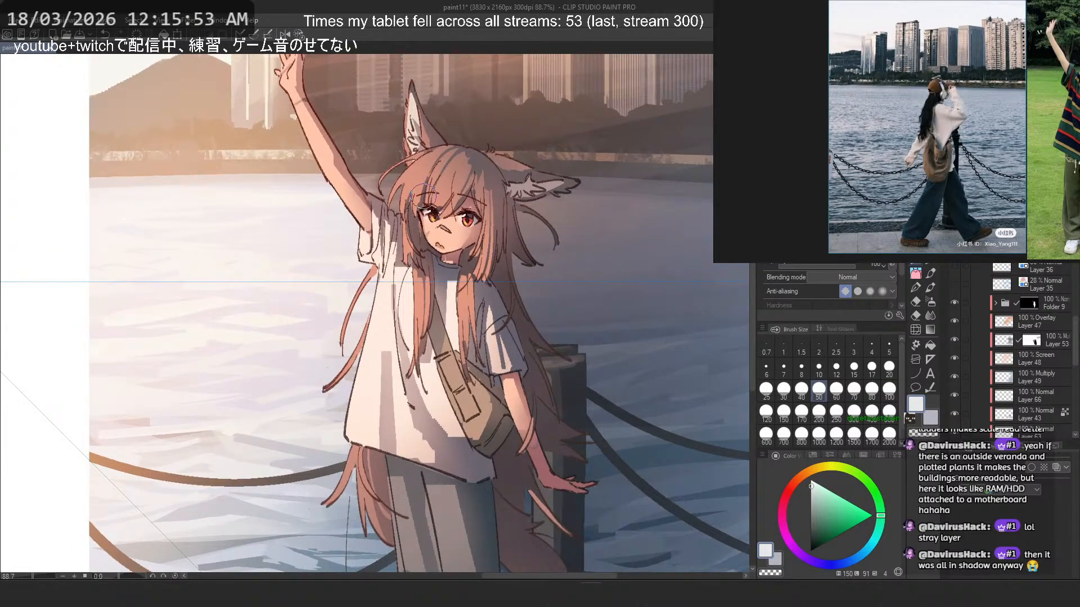
scroll(428, 197, down, 4)
scroll(460, 198, up, 1)
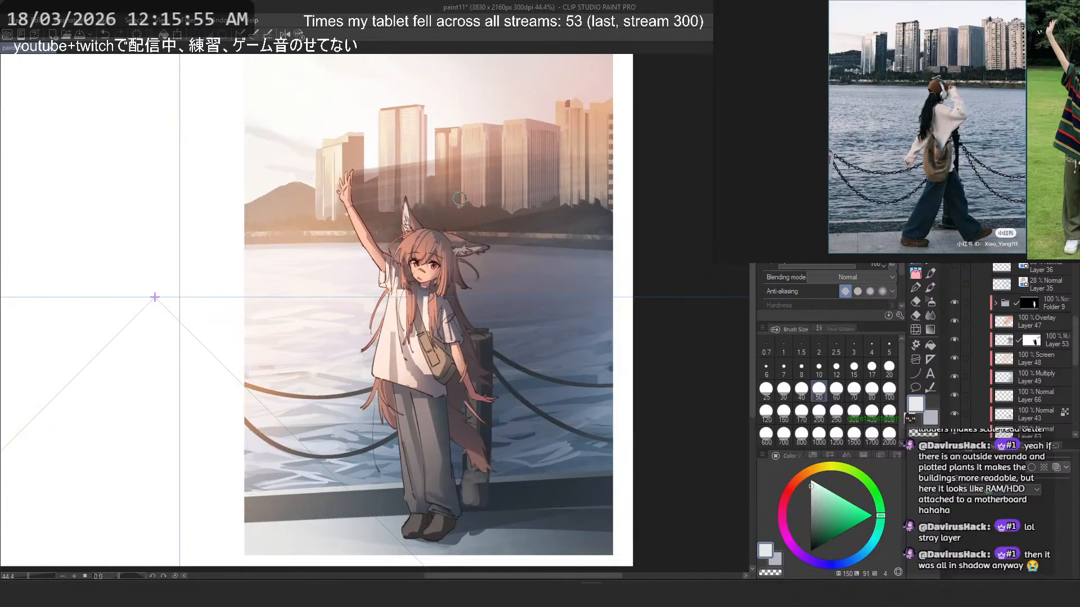
- Switch off the display of the perspective ruler attached to Folder 8
scroll(459, 197, up, 1)
scroll(460, 202, down, 2)
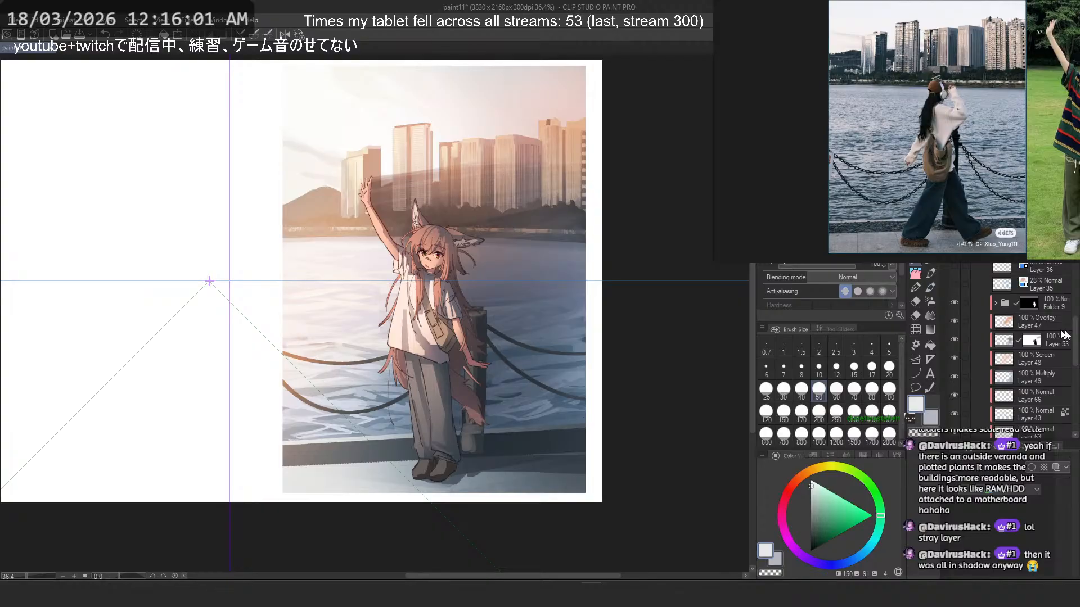
scroll(1039, 312, up, 4)
scroll(1039, 313, up, 1)
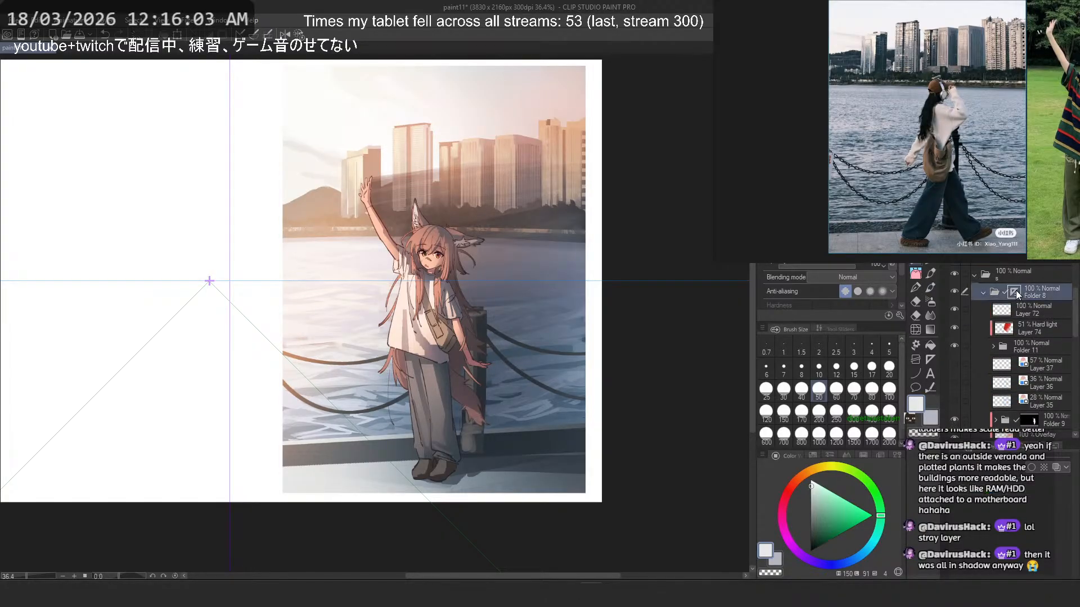
click(1016, 291)
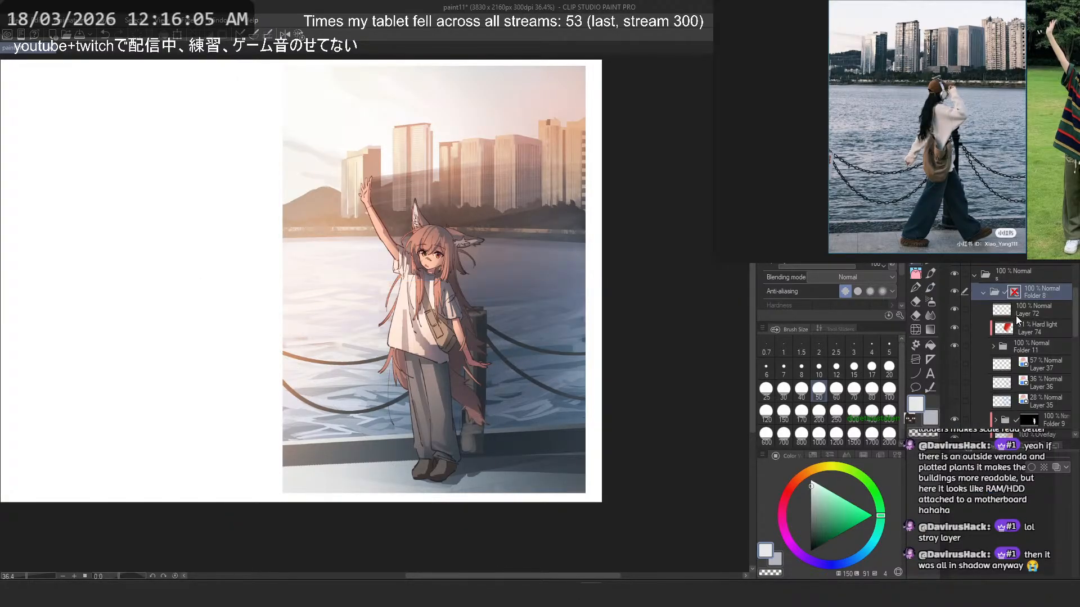
- Examine what Folder 9 and Folder 11 contribute to the picture by toggling their visibility, after selecting Layers 74 and 72
click(986, 329)
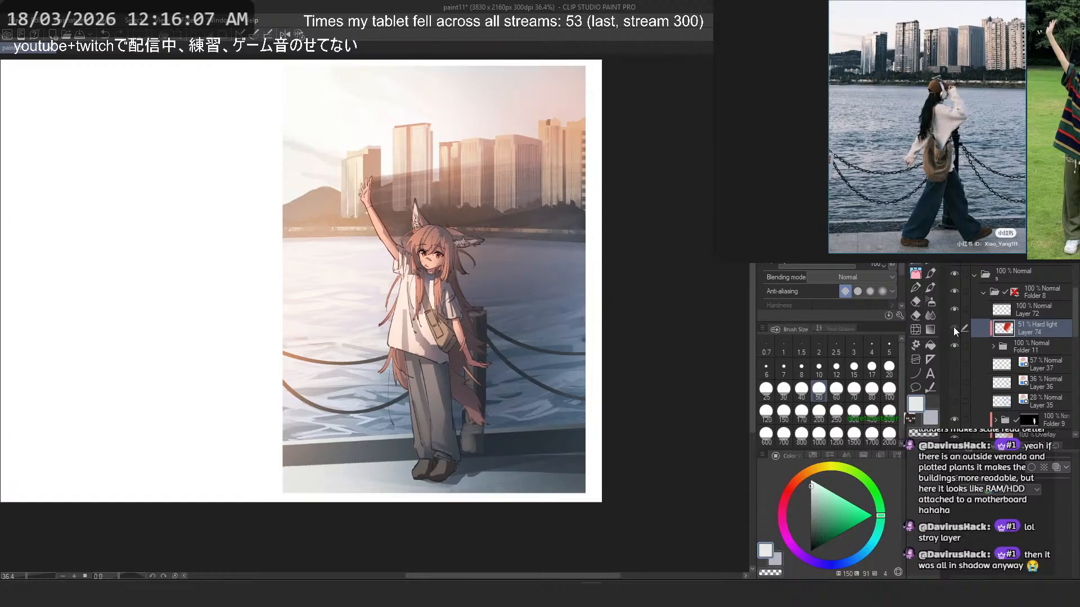
click(1012, 311)
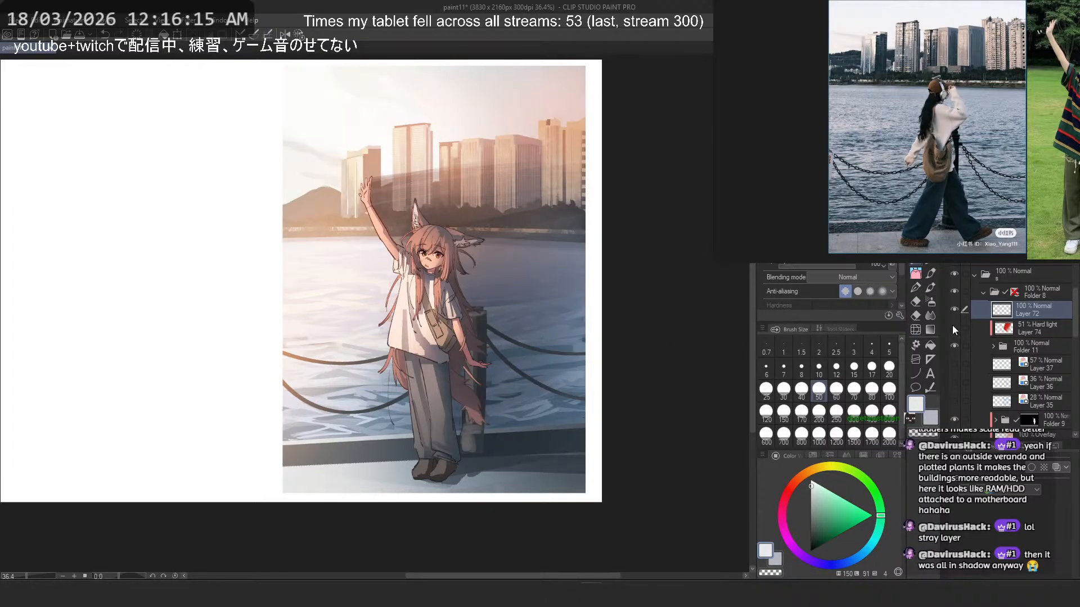
scroll(954, 332, down, 3)
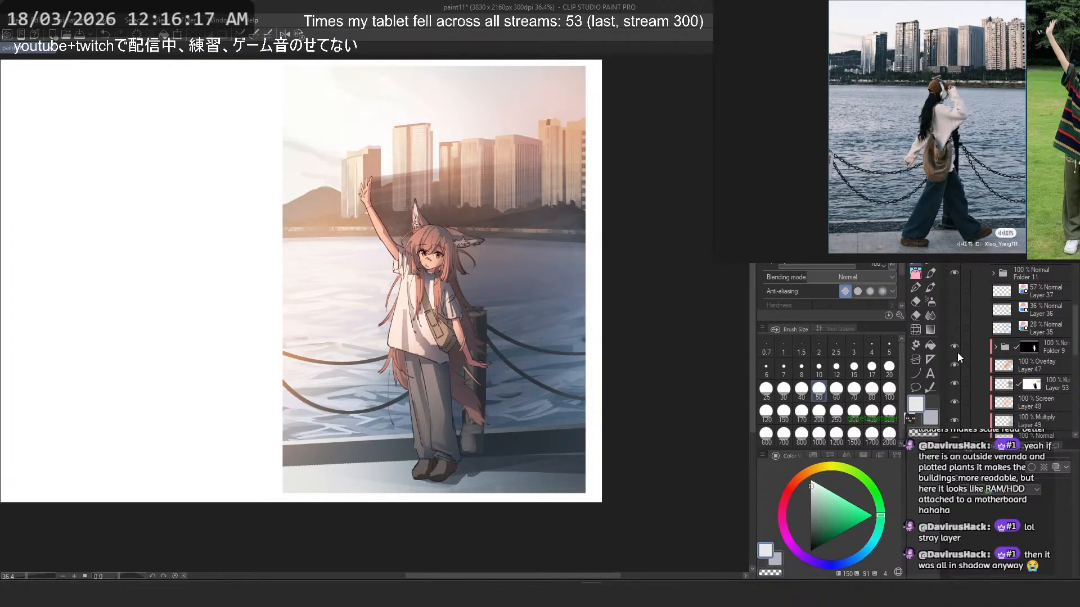
click(957, 349)
click(956, 349)
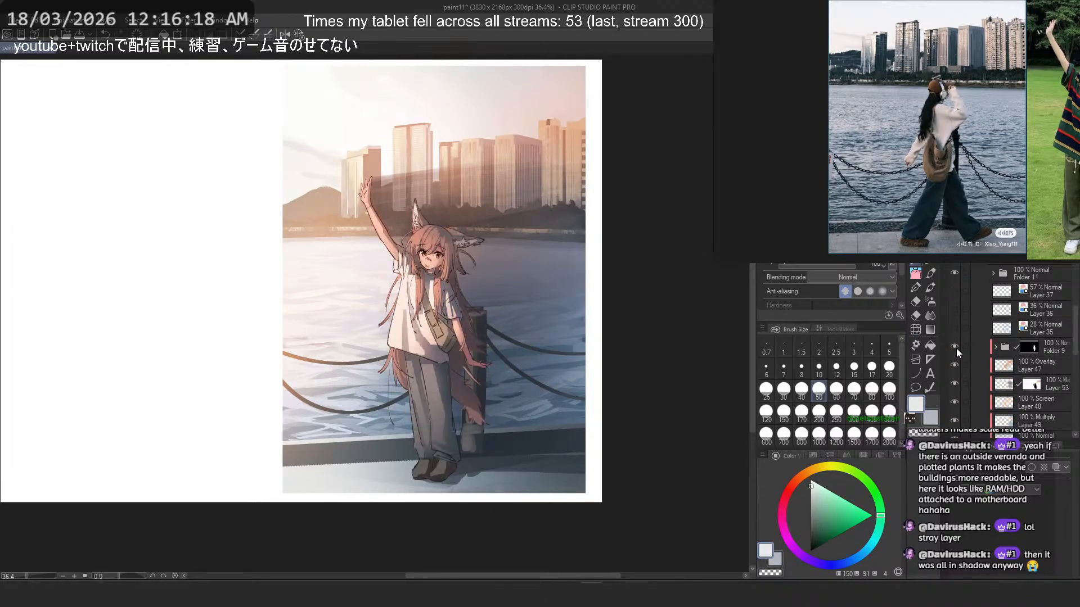
click(954, 272)
click(954, 273)
click(954, 272)
click(954, 272)
click(997, 274)
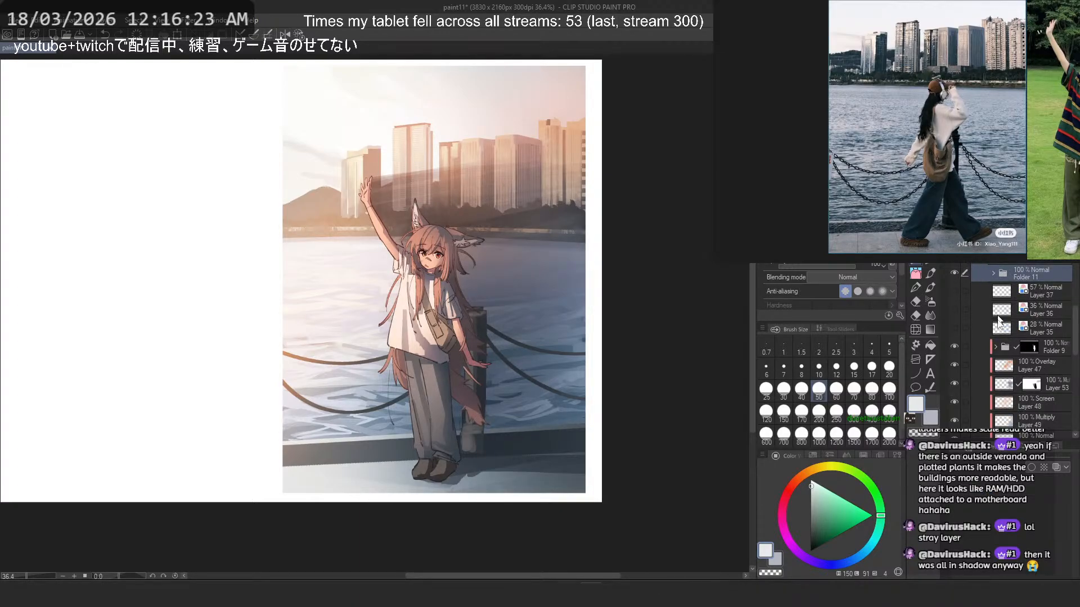
click(990, 343)
click(954, 346)
click(954, 347)
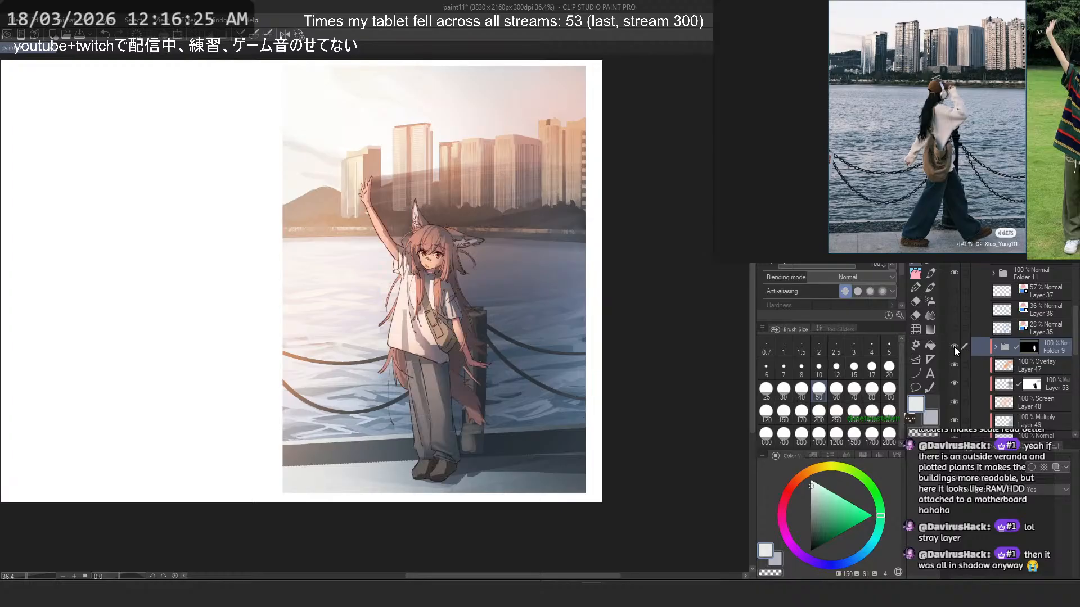
- Expand Folder 9, look through its layers and disable the folder's mask
click(994, 344)
click(970, 267)
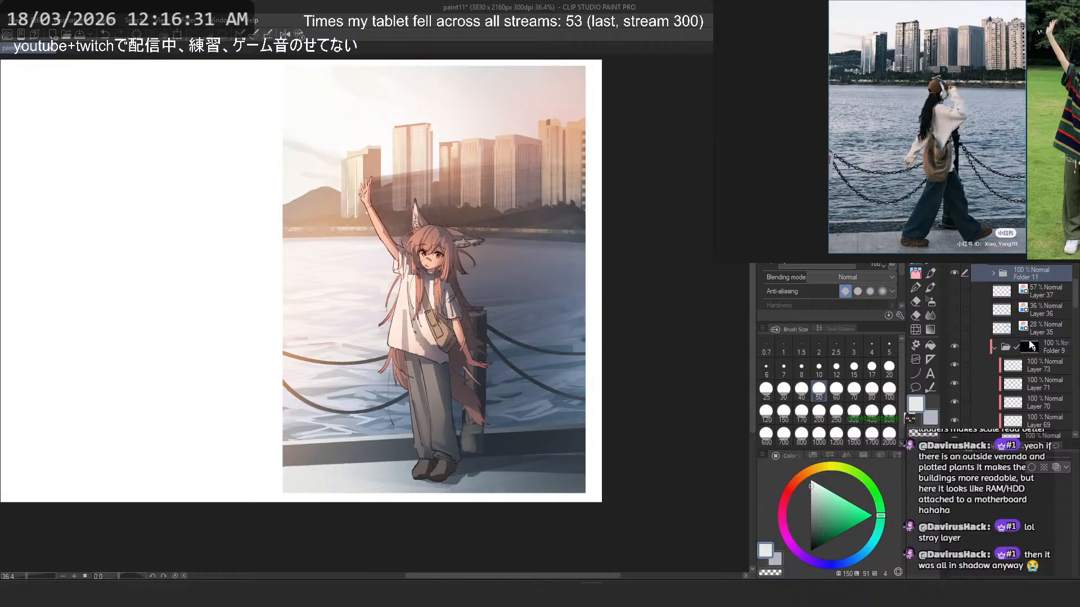
scroll(954, 339, down, 2)
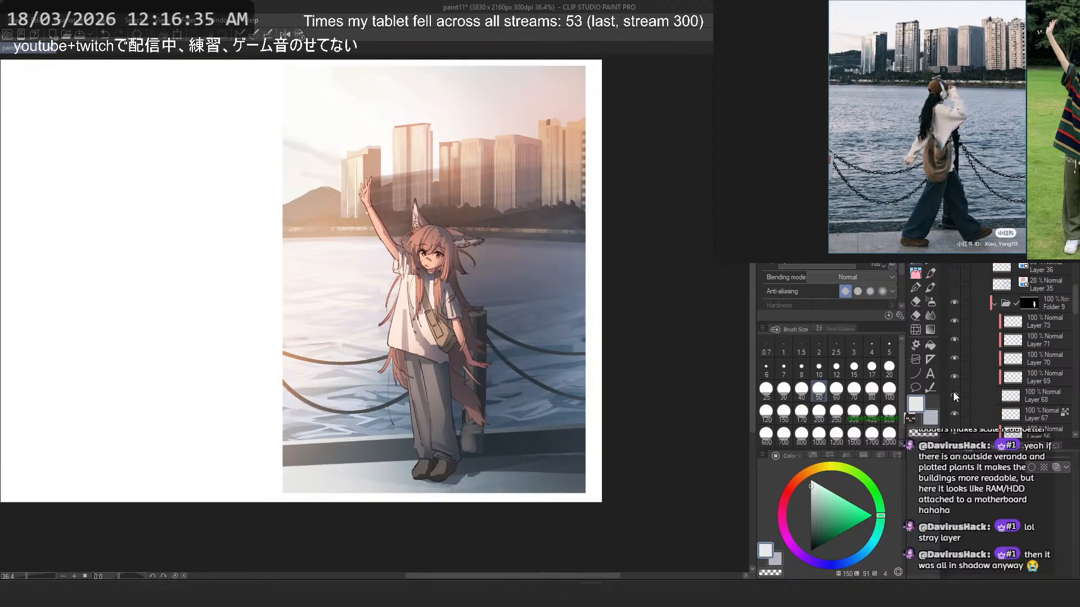
scroll(964, 395, down, 3)
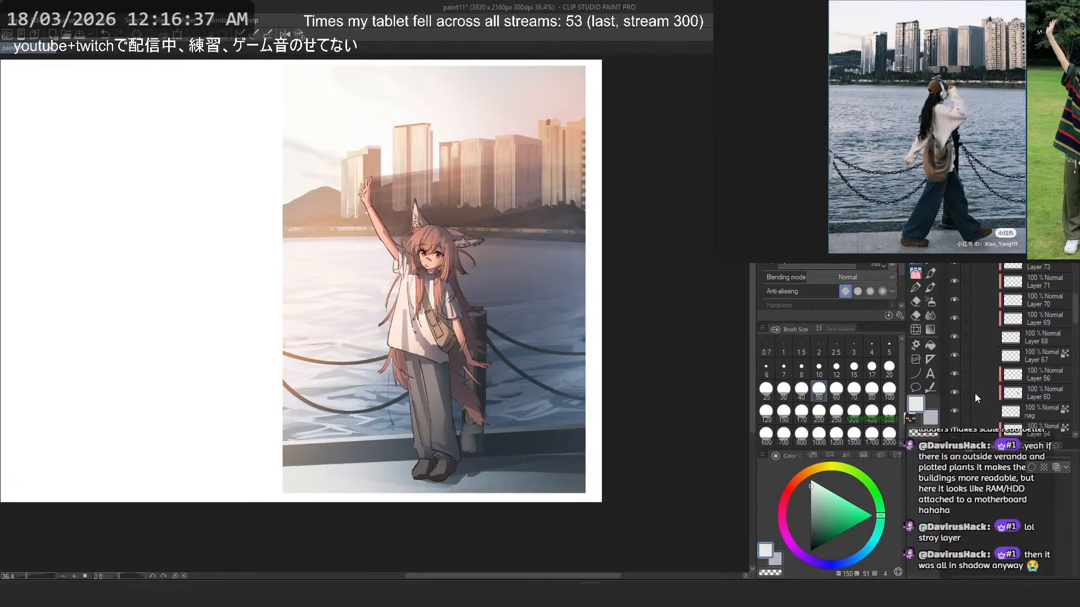
right_click(980, 388)
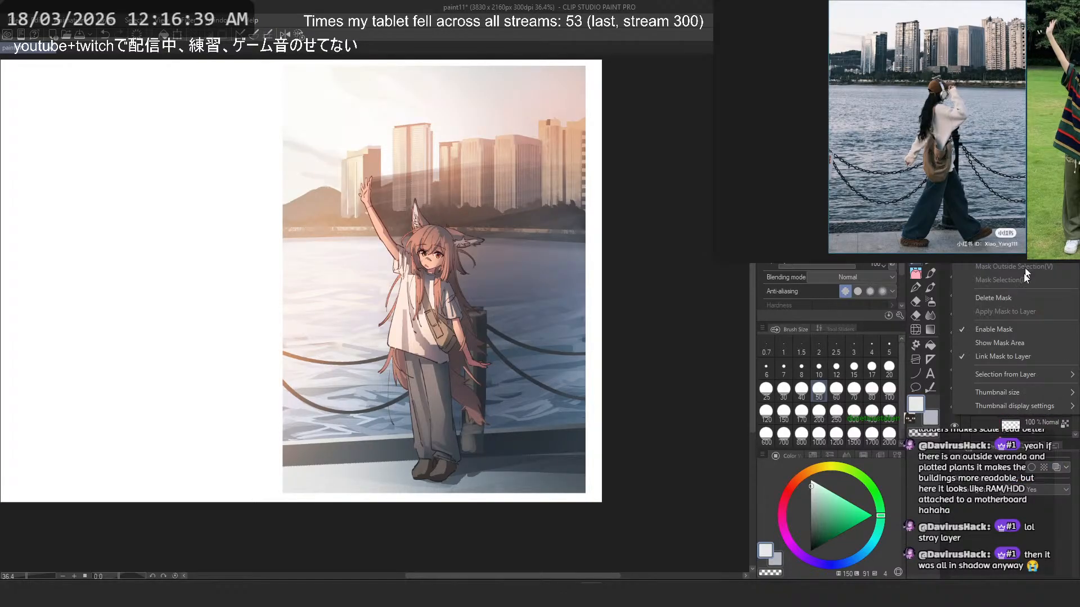
click(1000, 333)
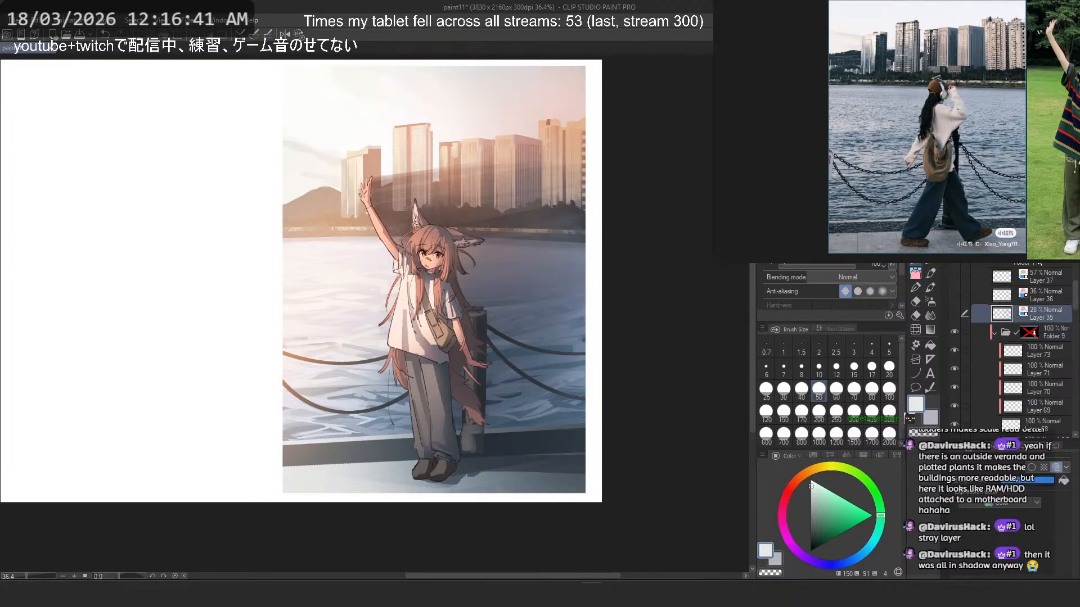
- Change a layer's order in the stack, collapse Folder 9 and select it
scroll(1027, 298, up, 2)
click(968, 289)
drag(1016, 294, 1035, 375)
click(994, 326)
click(1057, 325)
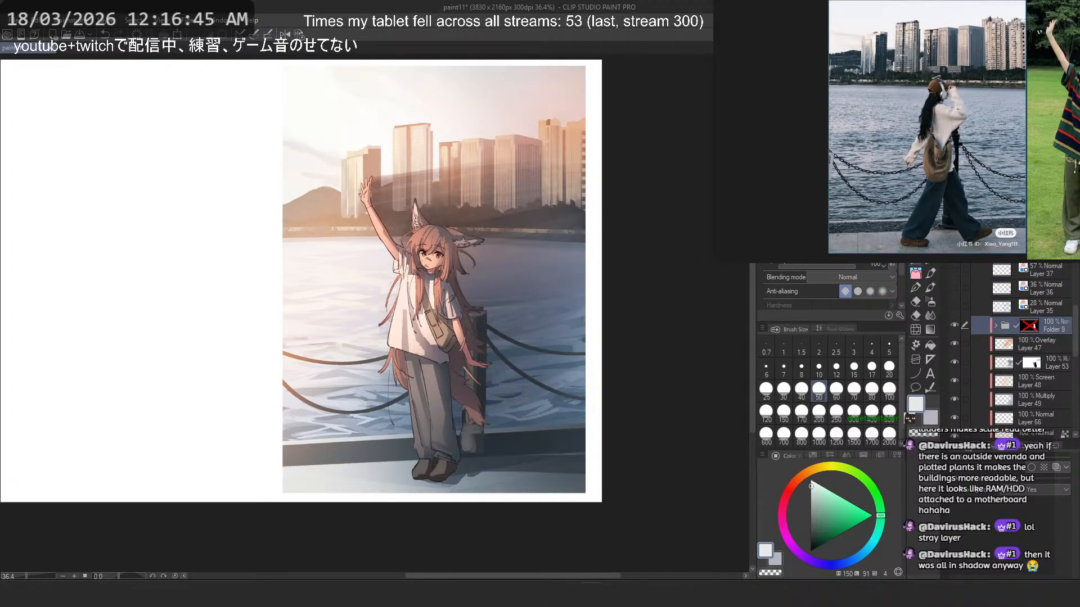
- Add a raster layer above Folder 9, unclip the folder from the layers below and clip the new layer to it
key(ctrl+shift+n)
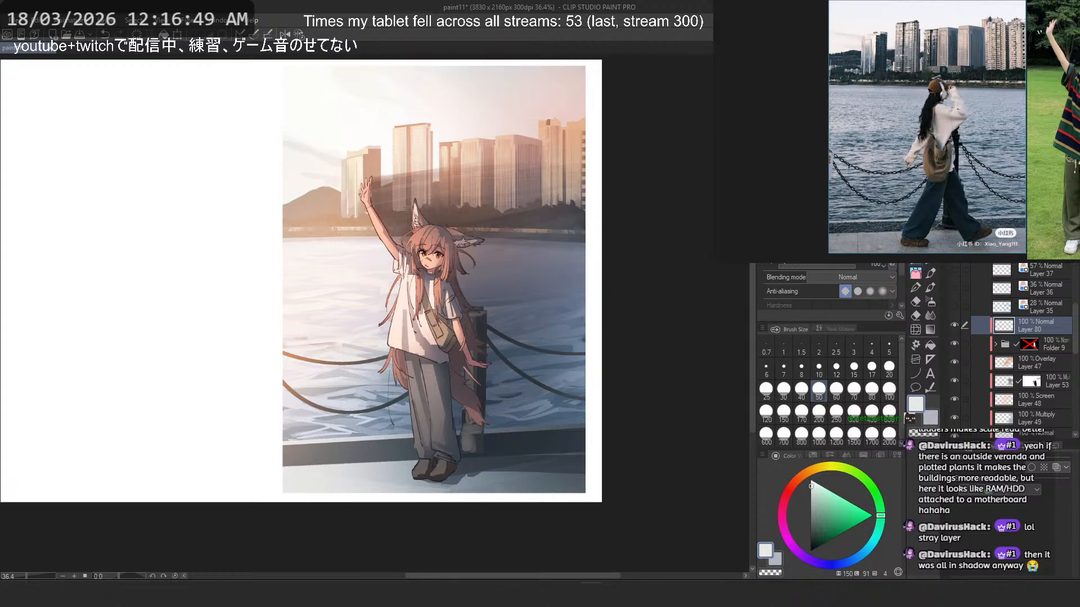
key(ctrl+alt+g)
key(ctrl+alt+g)
click(1057, 348)
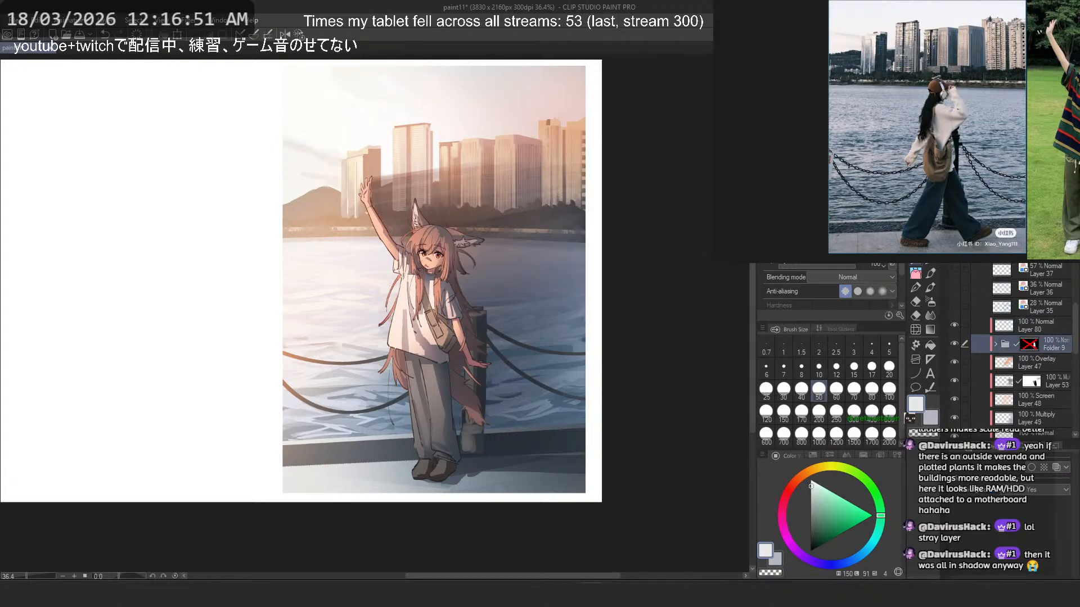
key(ctrl+alt+g)
click(1019, 327)
click(953, 323)
click(954, 323)
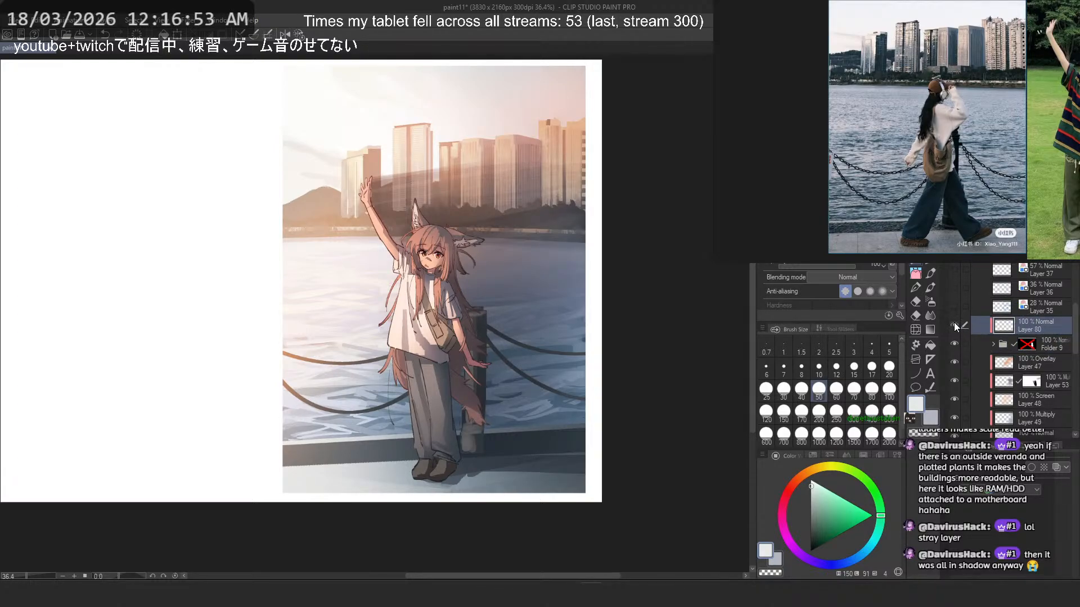
- Try a reddish-brown gradient over the girl on Layer 80 in Glow dodge mode, undoing the gradient
click(930, 330)
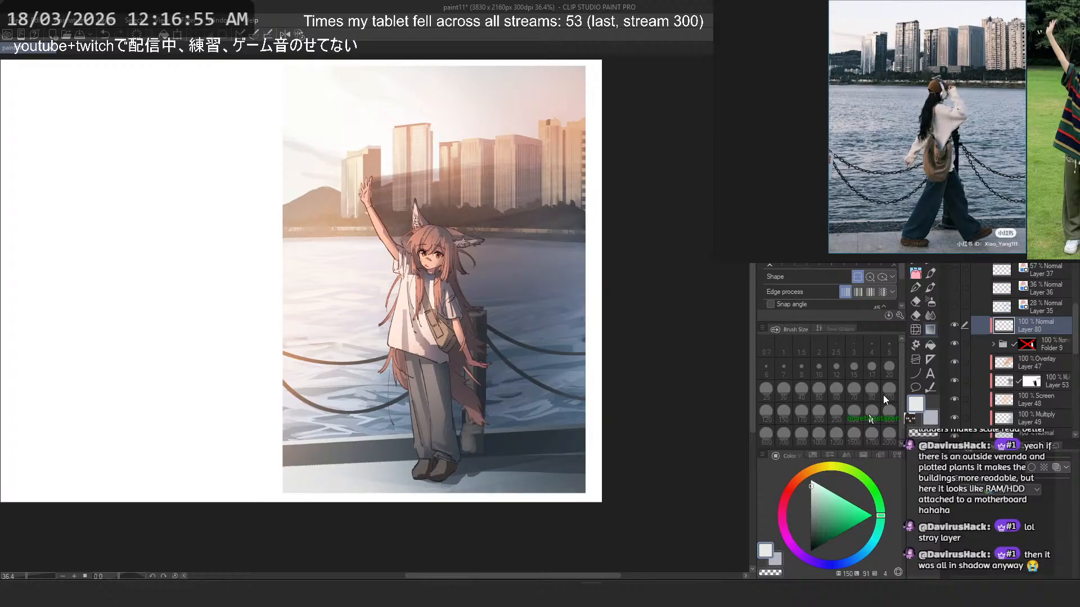
click(982, 278)
click(992, 305)
click(795, 482)
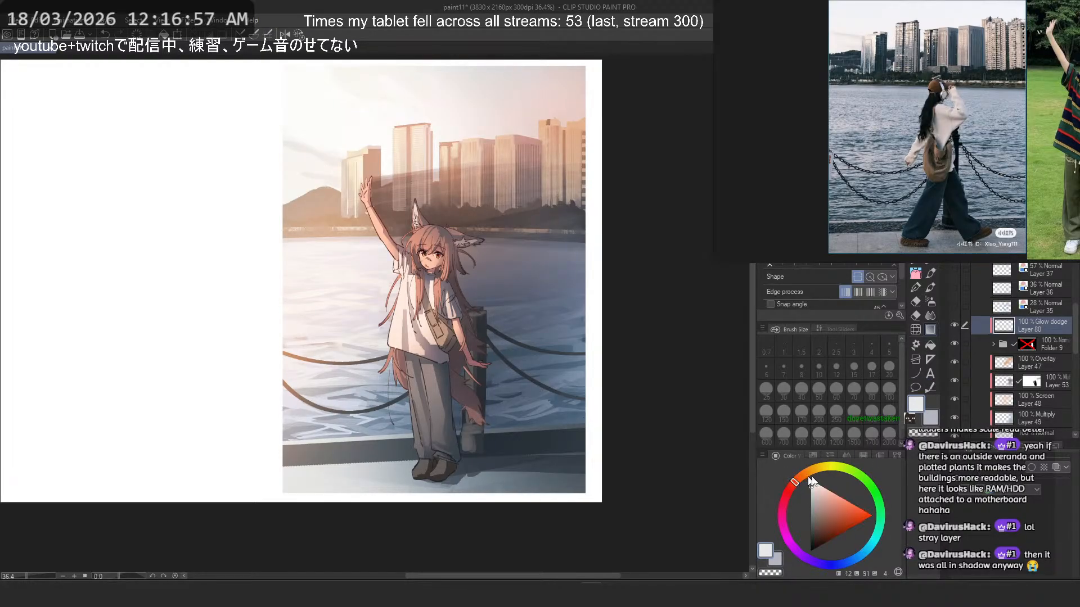
drag(829, 497, 828, 517)
drag(579, 283, 643, 434)
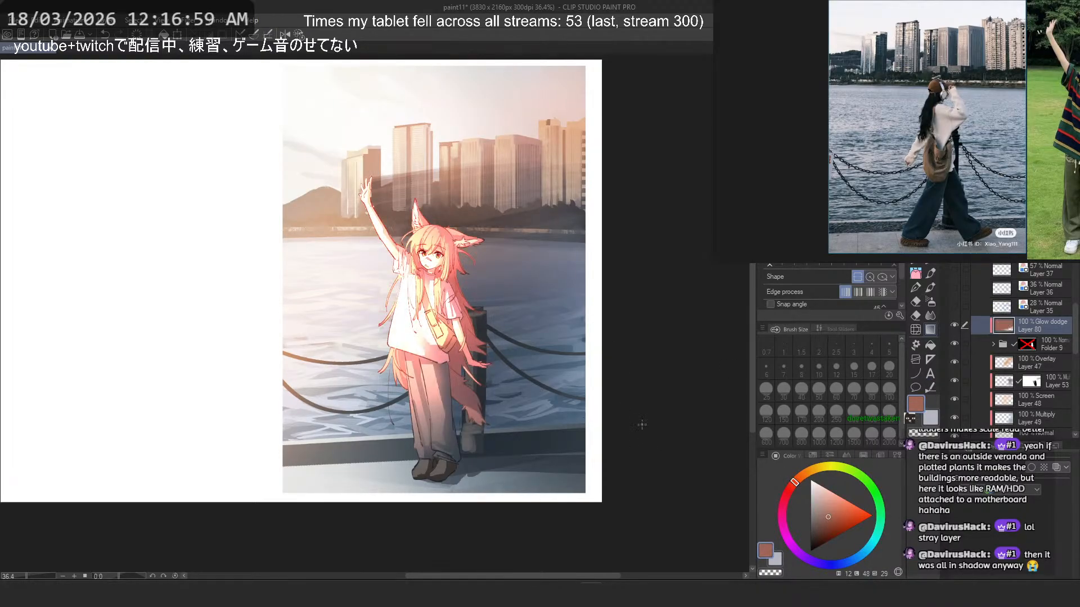
drag(600, 362, 620, 364)
key(ctrl+z)
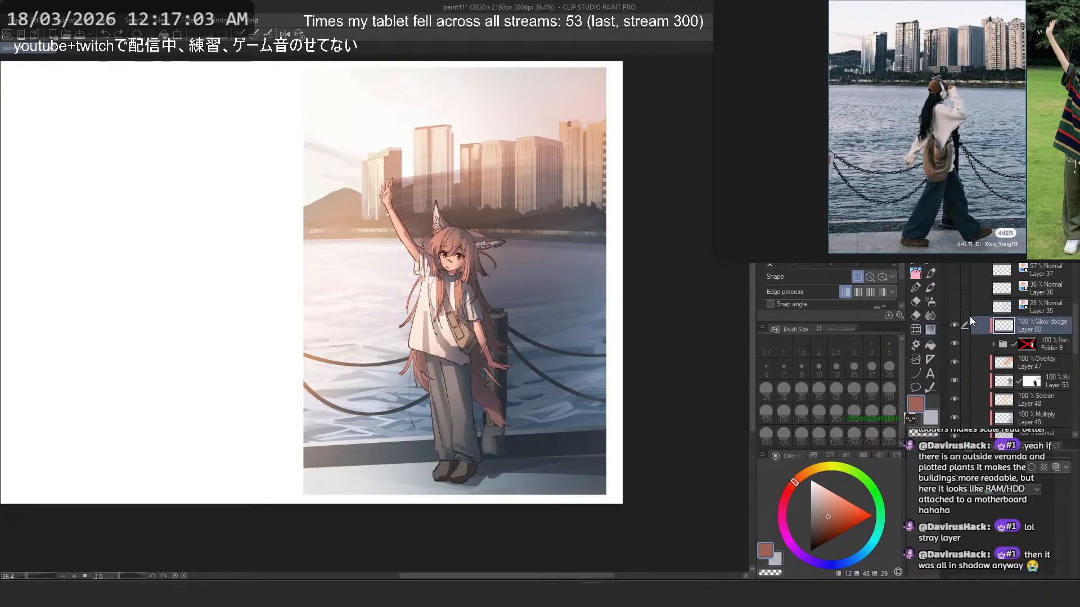
- Set Layer 80 to Overlay and spray the girl with the Soft airbrush at size 800 in light peach, undoing the darker trial
click(993, 198)
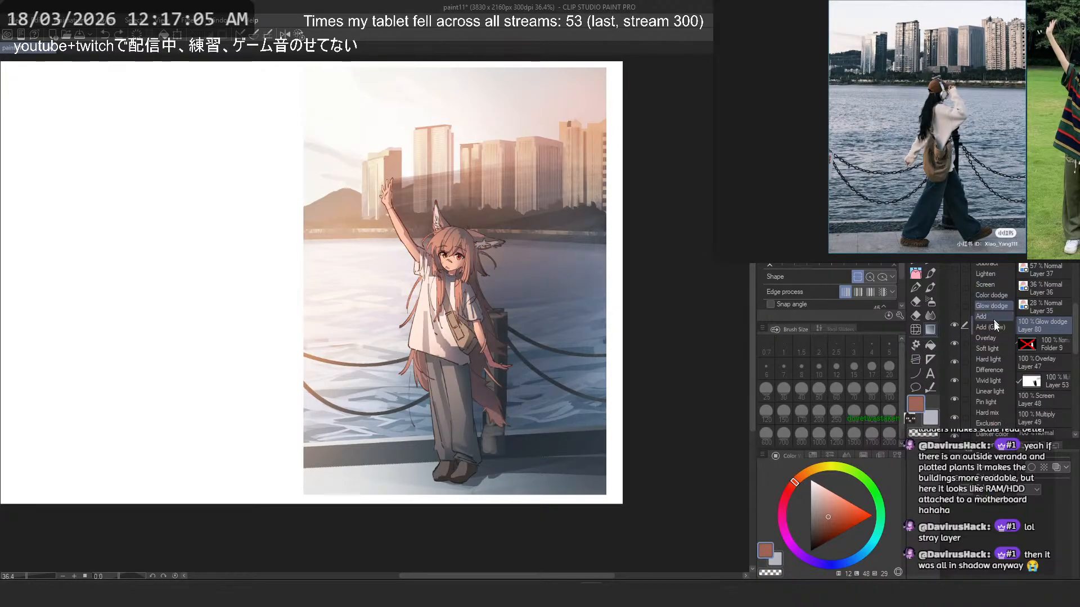
click(995, 340)
click(821, 495)
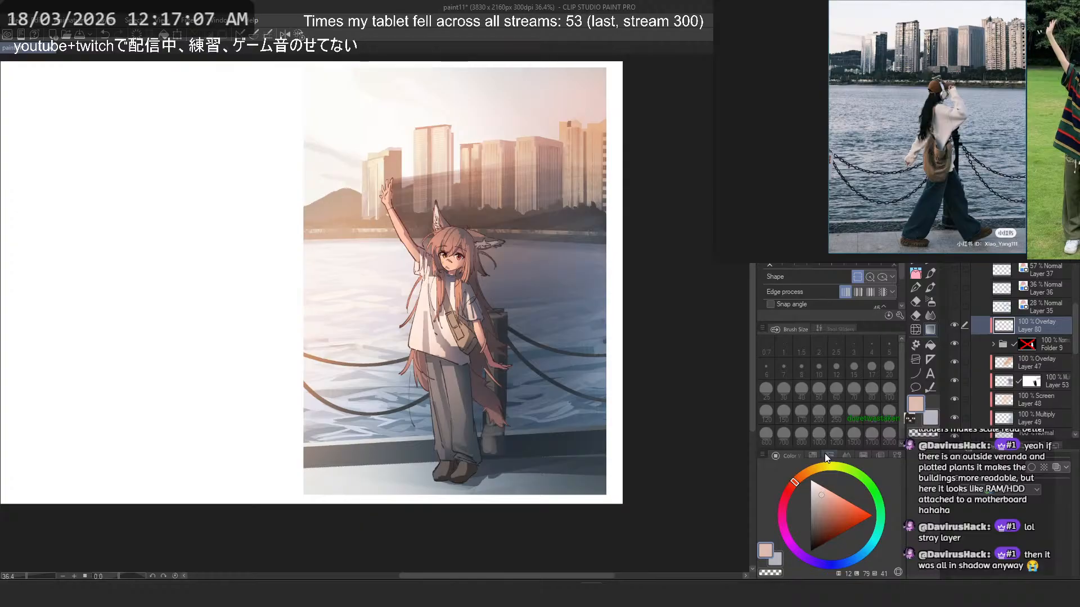
key(b)
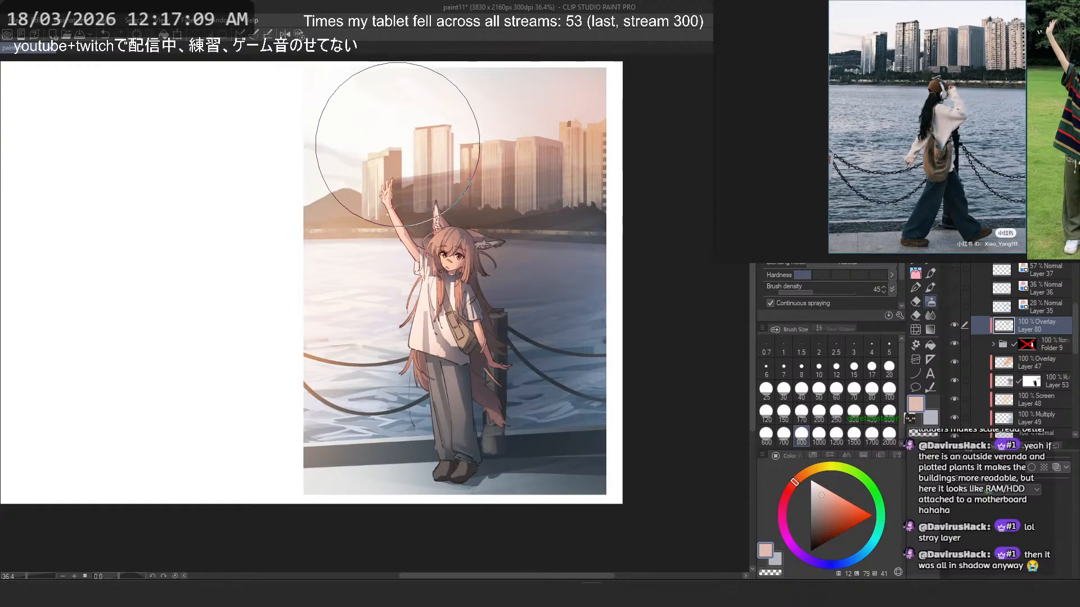
key(ctrl+z)
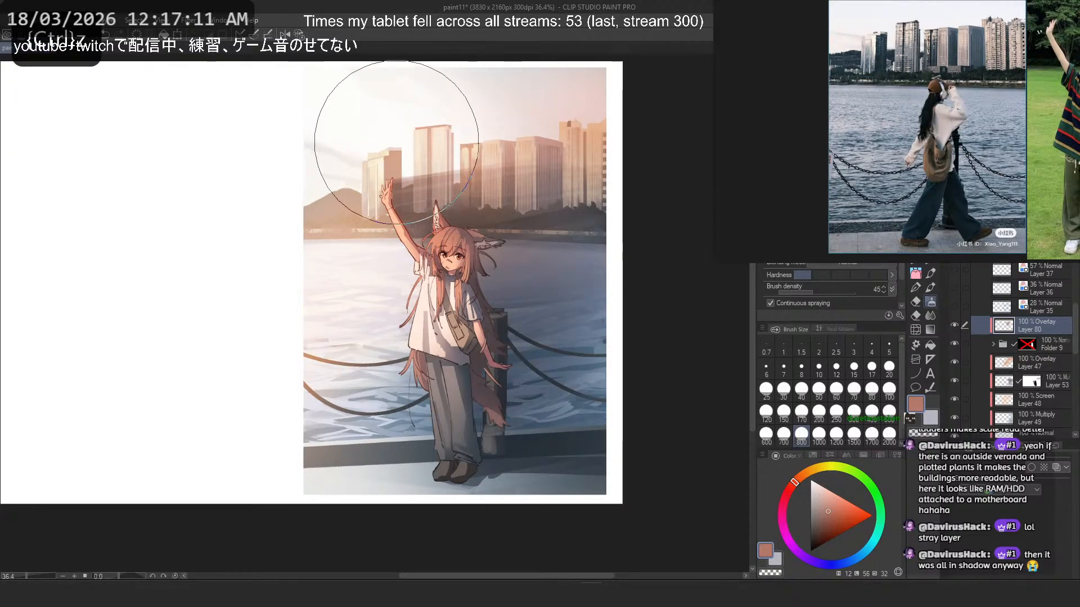
click(832, 493)
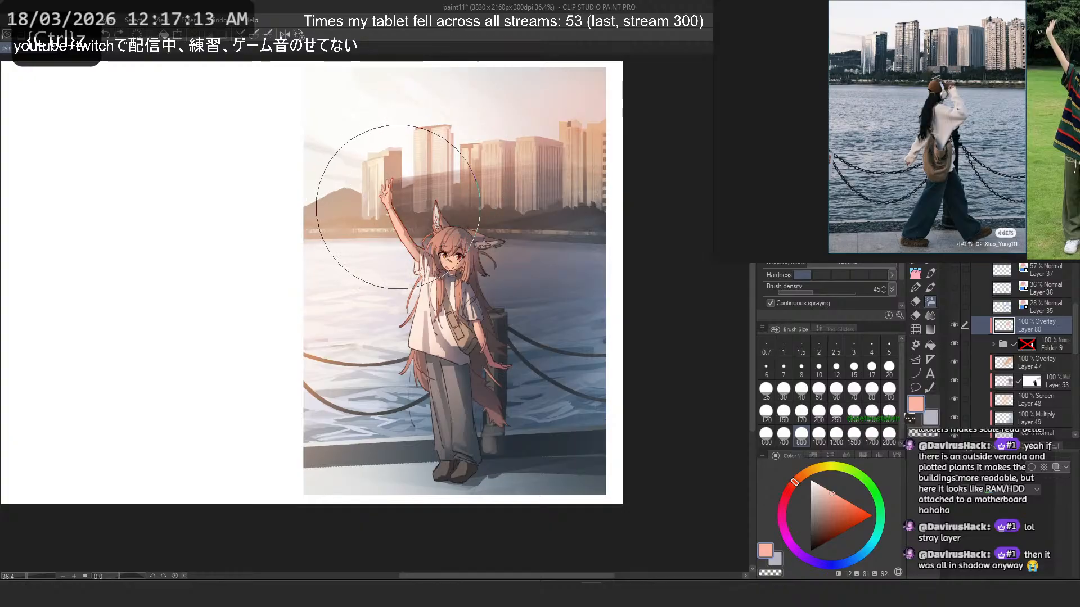
- Check the warm airbrushed tint on the girl at different zooms, undo the last stroke and hide Layer 80
scroll(396, 248, up, 3)
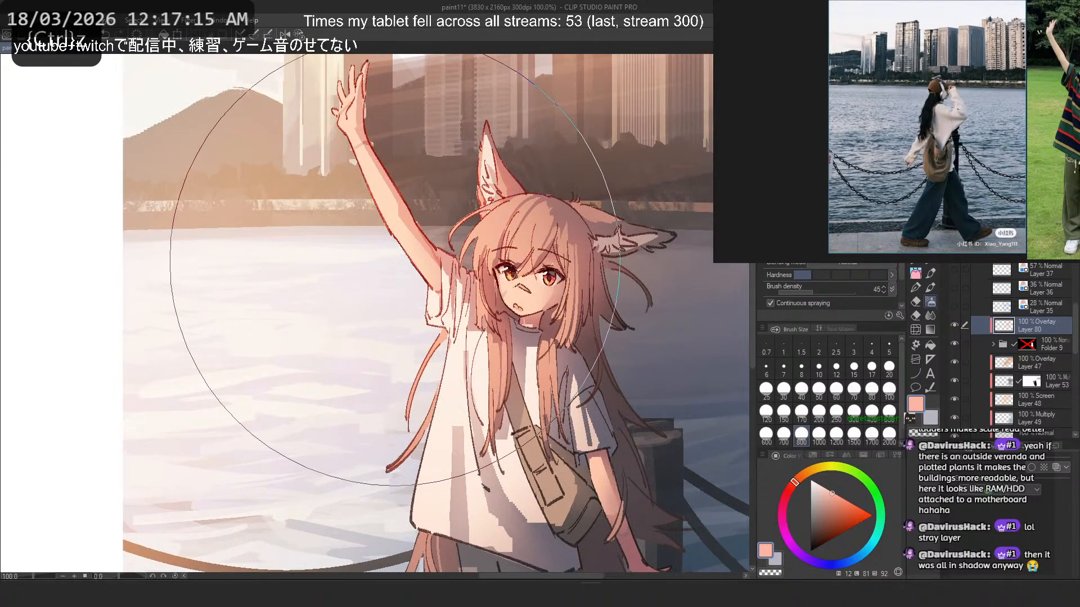
scroll(394, 269, down, 3)
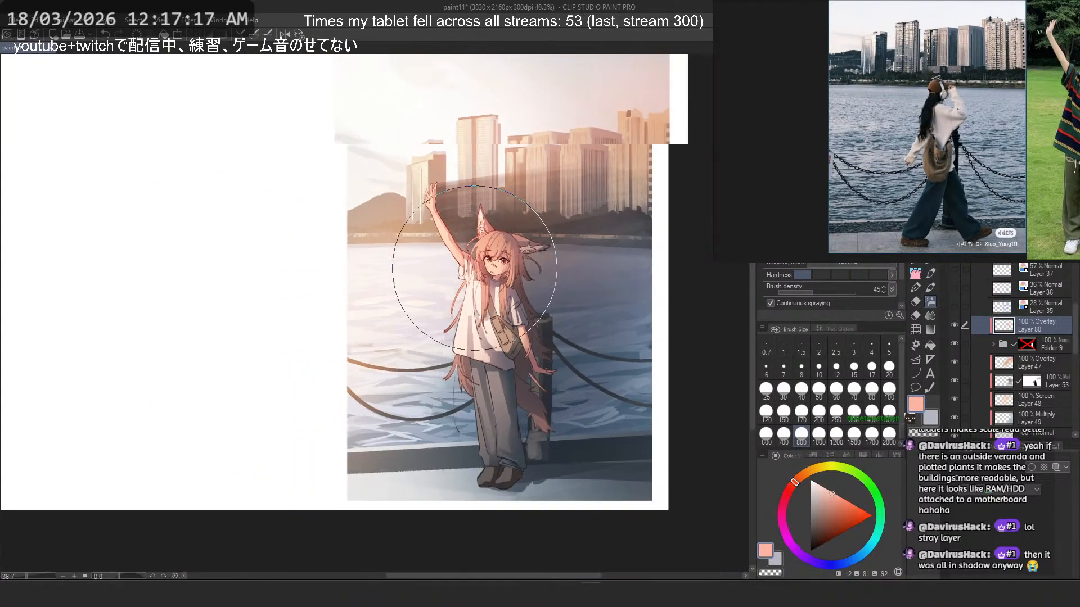
scroll(474, 268, up, 2)
key(ctrl+z)
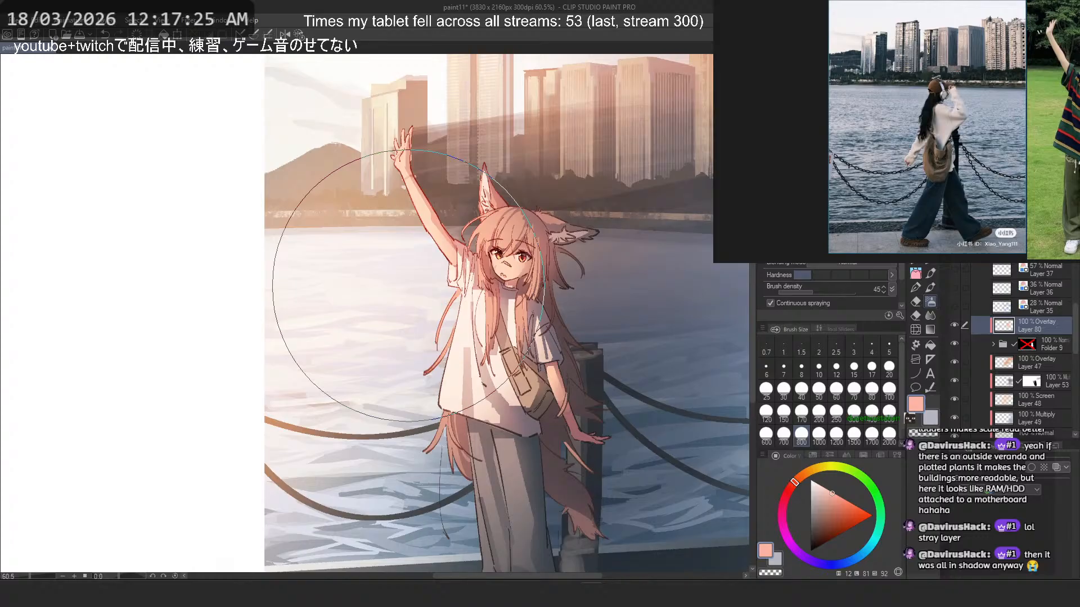
scroll(408, 285, up, 1)
scroll(989, 326, down, 2)
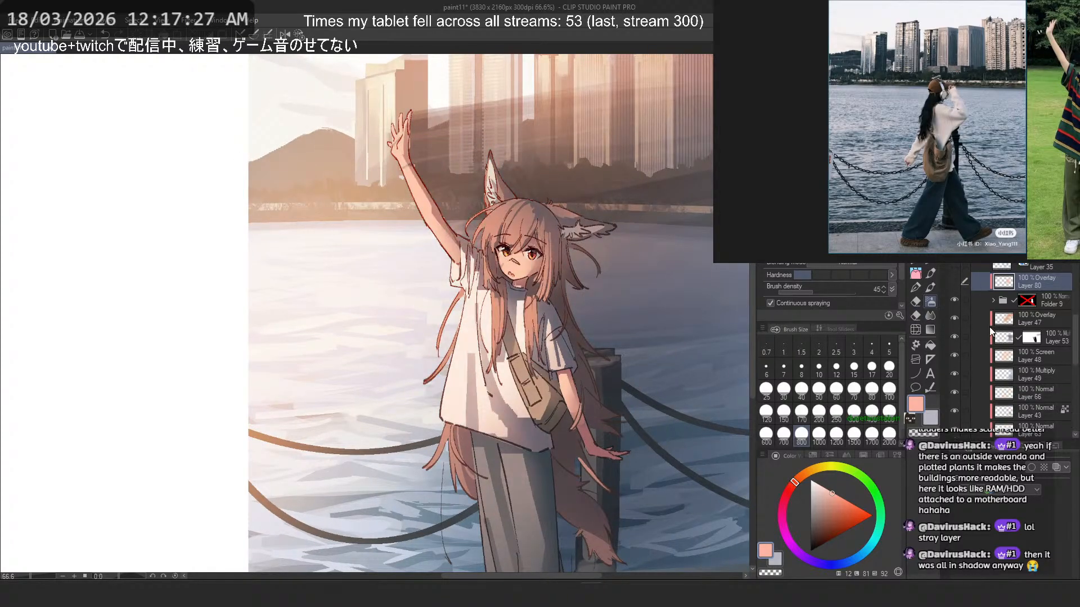
- Try moving Overlay Layer 47 above Layer 80 and clipping Folder 9 again, reverting to the last Soft airbrush stroke in the history
drag(1022, 318, 1036, 276)
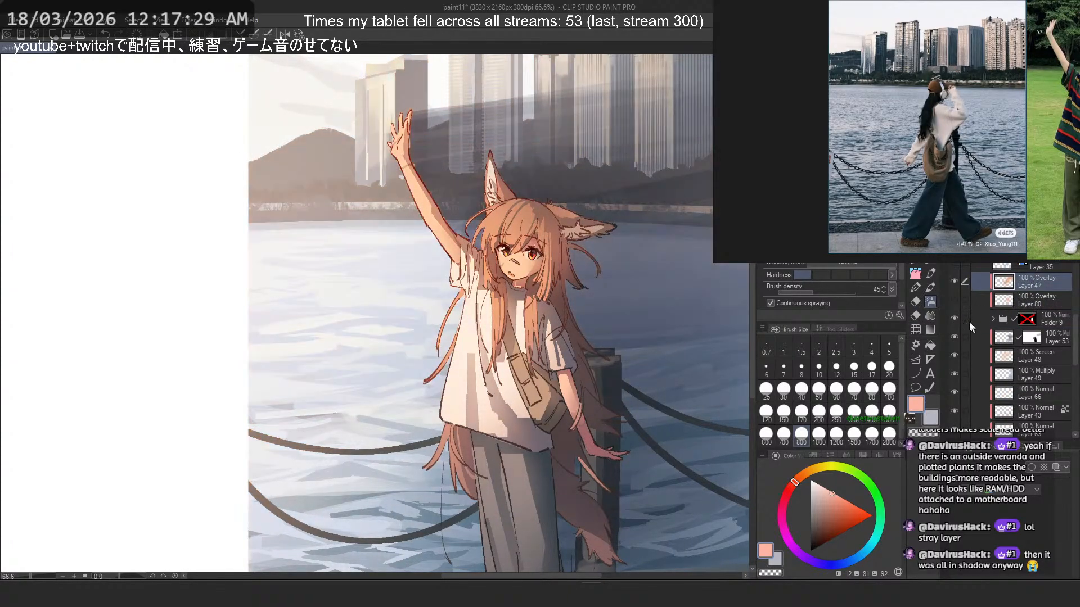
click(968, 316)
key(ctrl+alt+g)
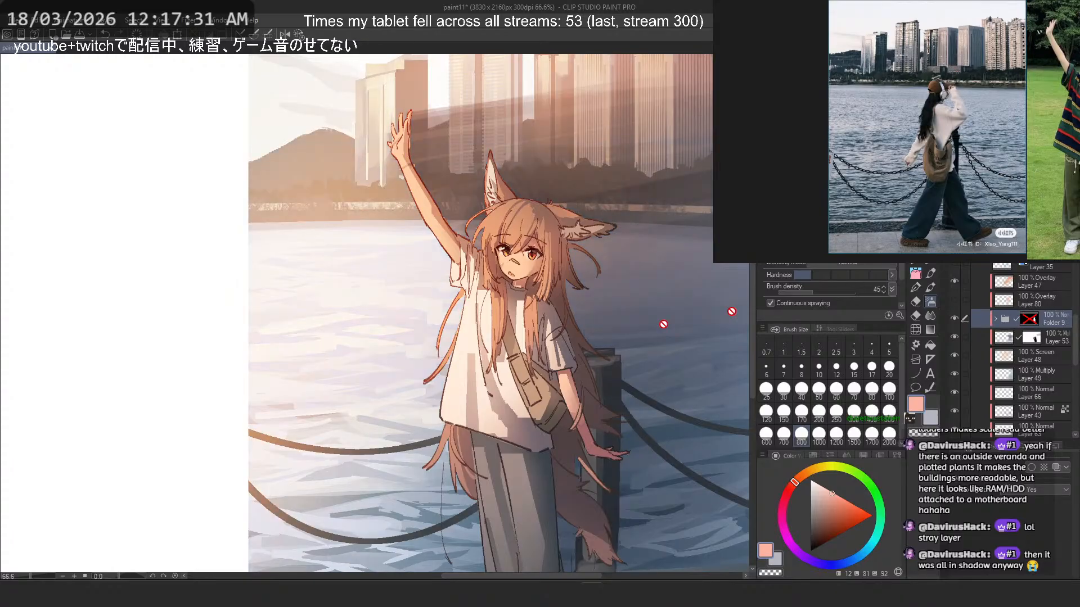
scroll(416, 345, down, 5)
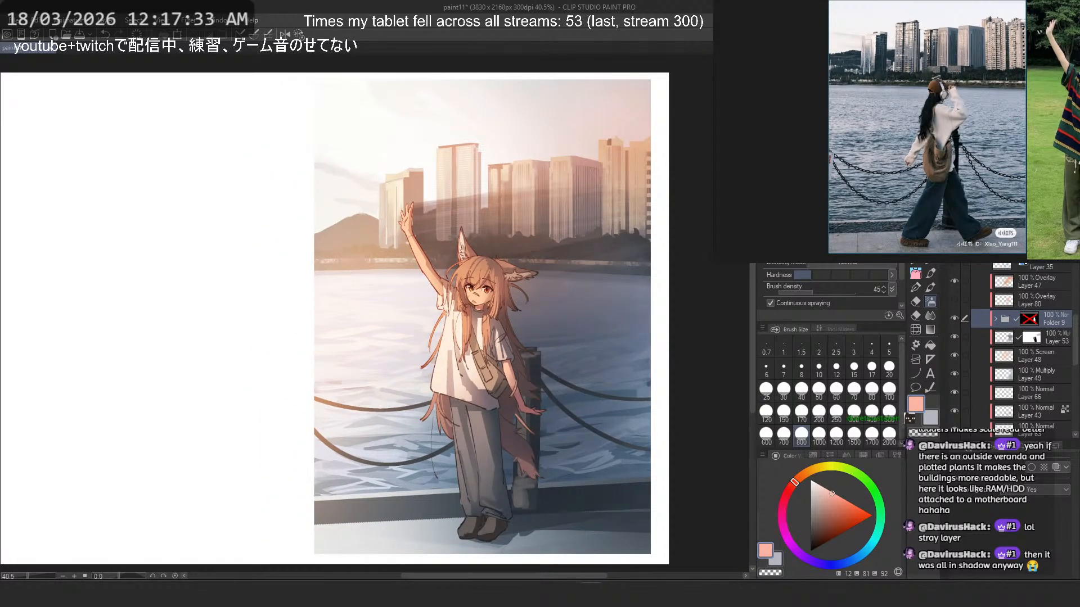
click(1005, 247)
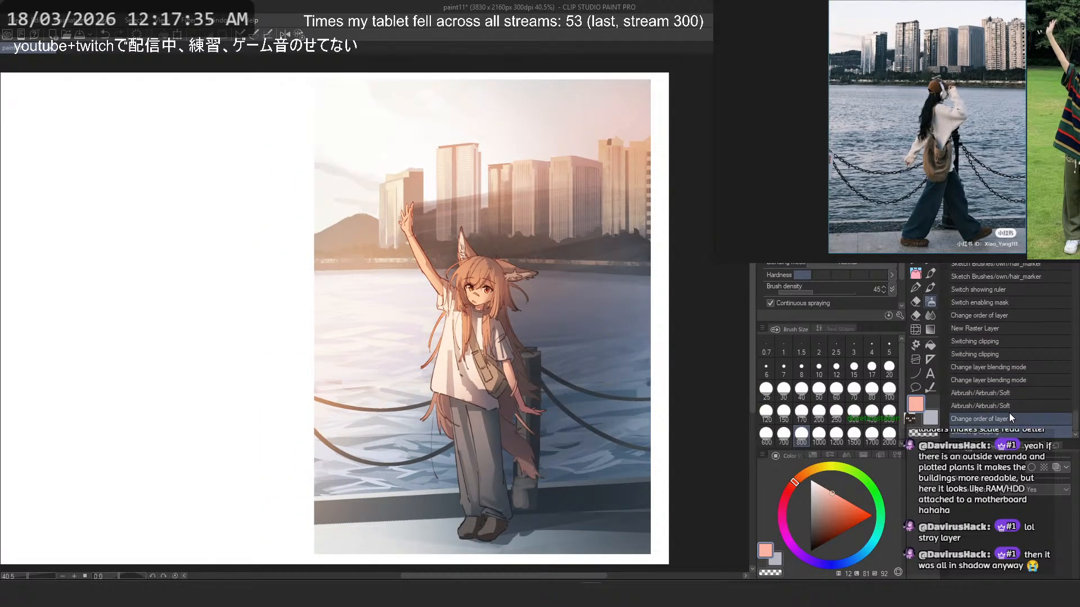
click(1009, 405)
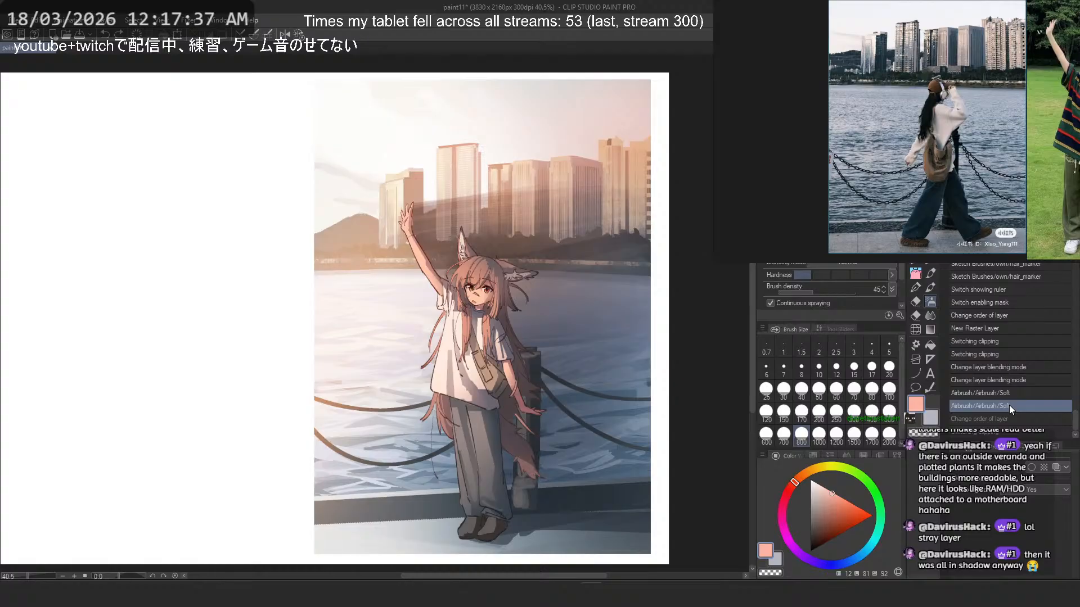
- Step through the latest layer-order change in the history, move Overlay Layer 47 below Folder 9 and check Layer 80's visibility
click(1000, 431)
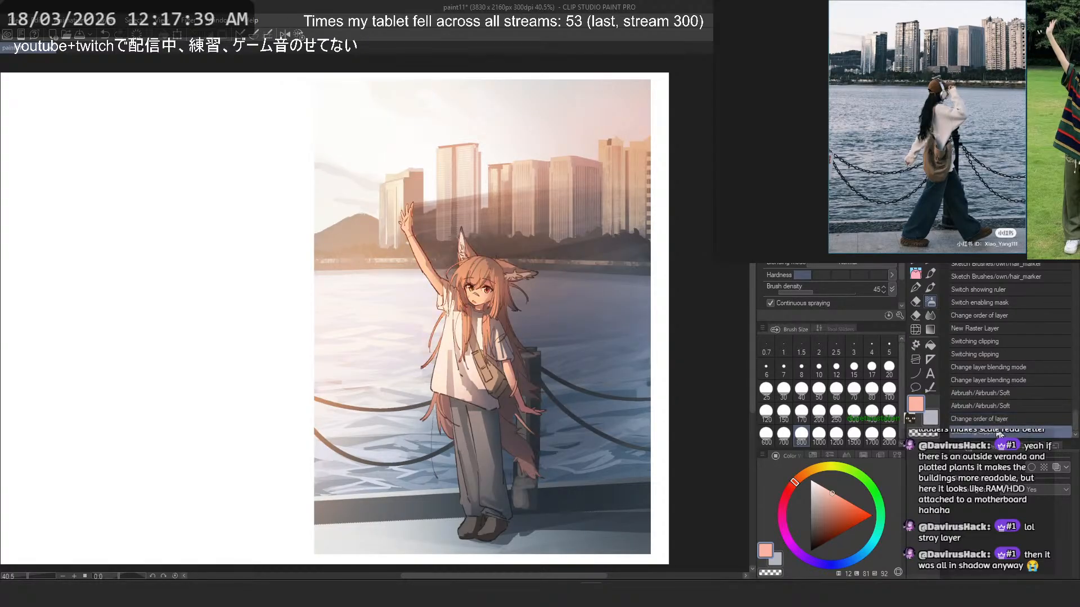
key(ctrl+z)
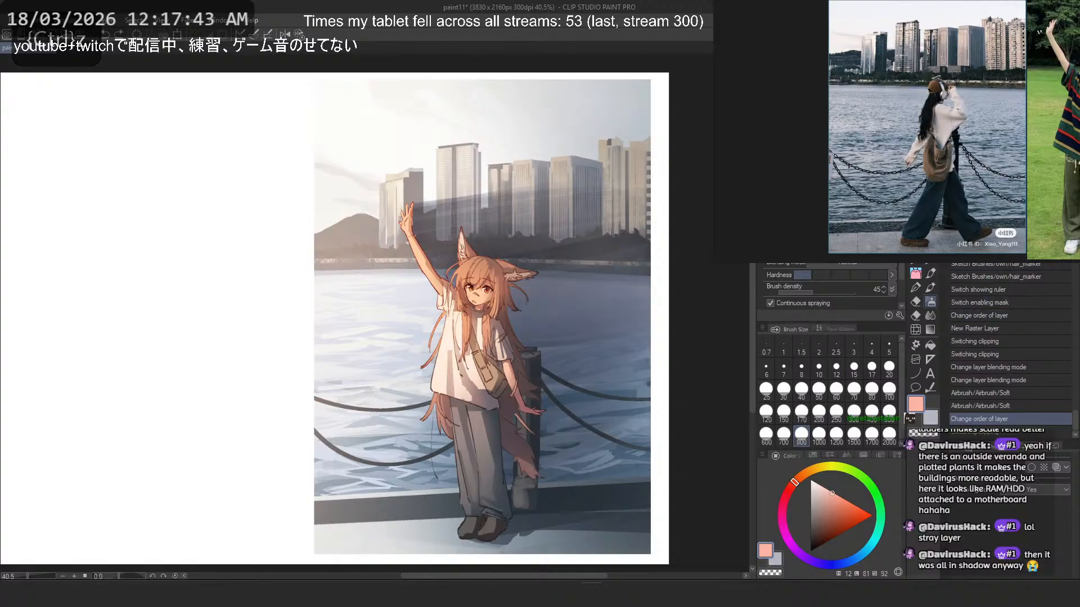
click(972, 202)
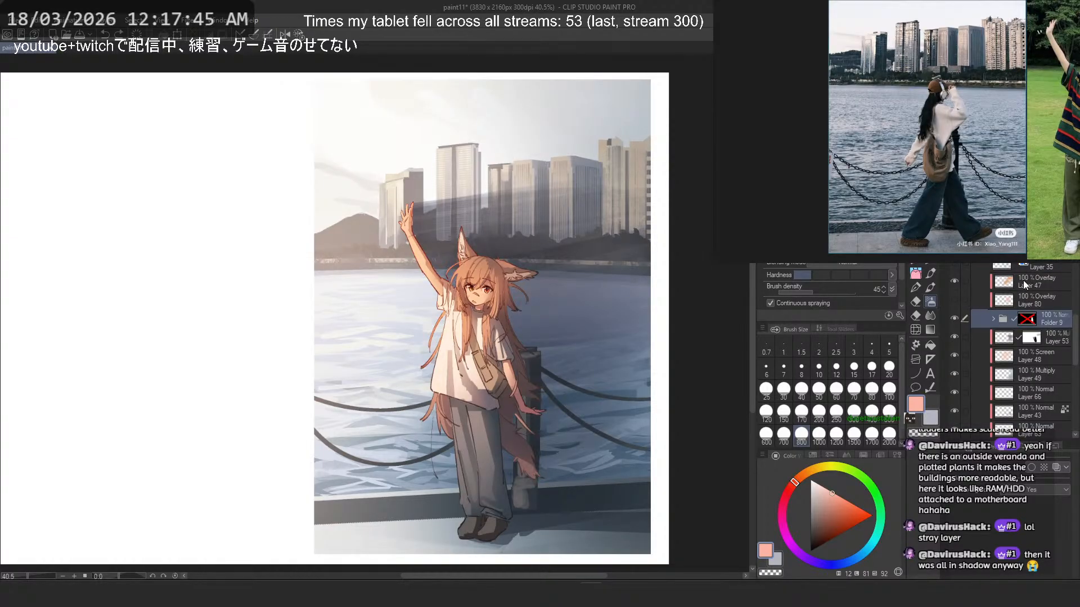
click(1023, 285)
click(955, 300)
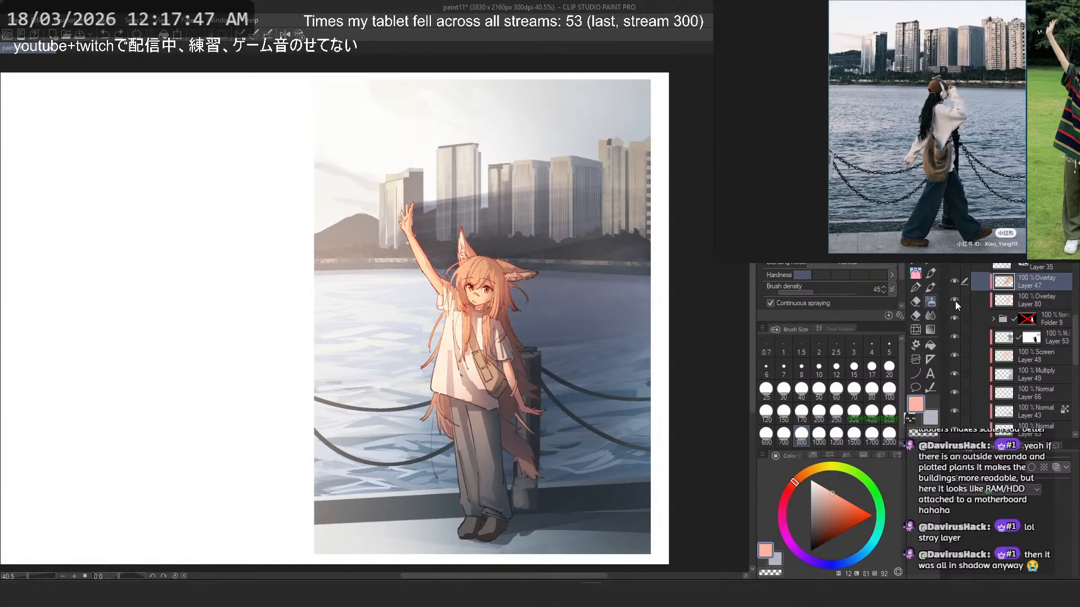
click(954, 301)
drag(1025, 281, 1044, 323)
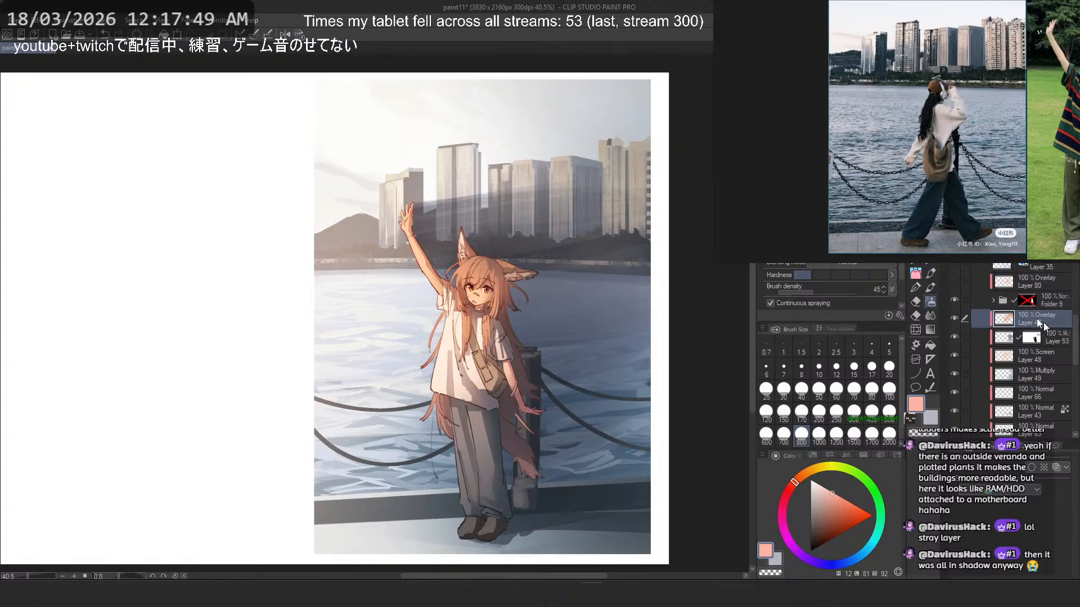
click(956, 279)
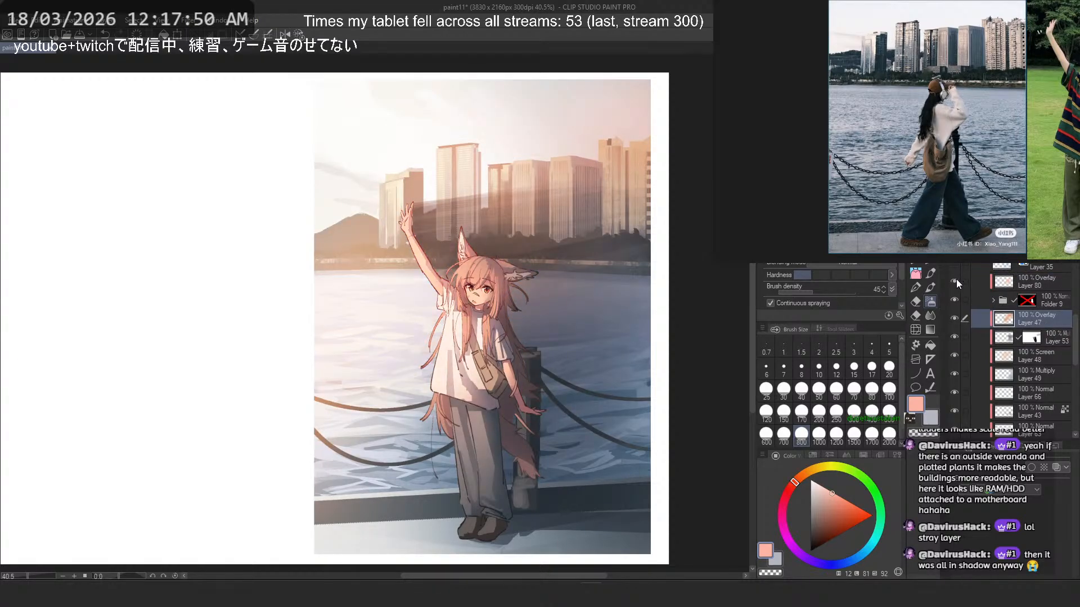
- Lower Layer 80's opacity to 54% and compare the picture with Layer 80 and Folder 9 hidden and shown
click(1027, 281)
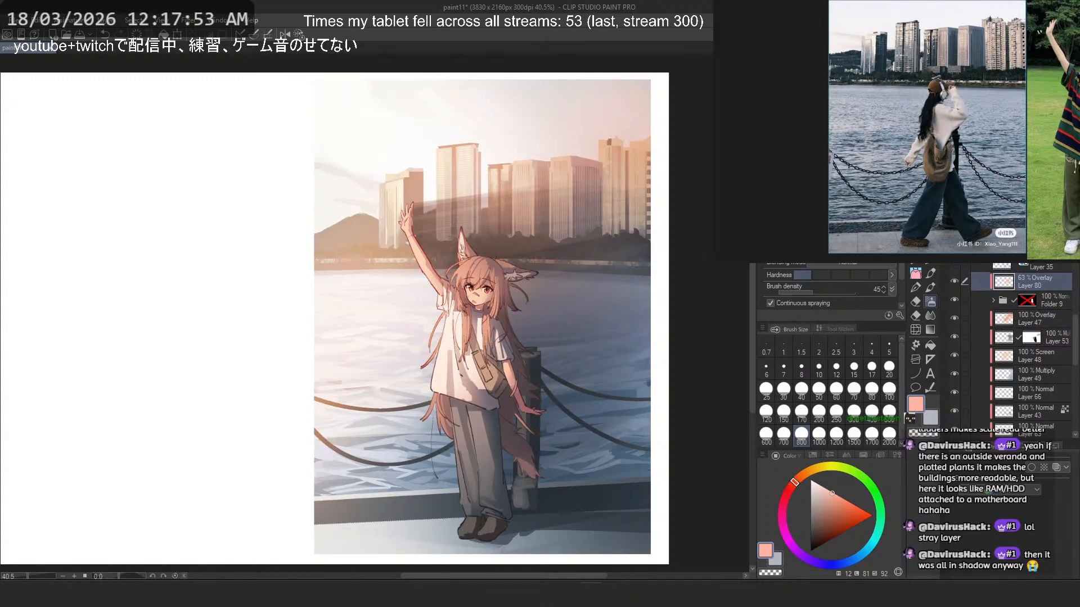
click(954, 281)
click(954, 281)
click(954, 283)
click(955, 282)
click(955, 298)
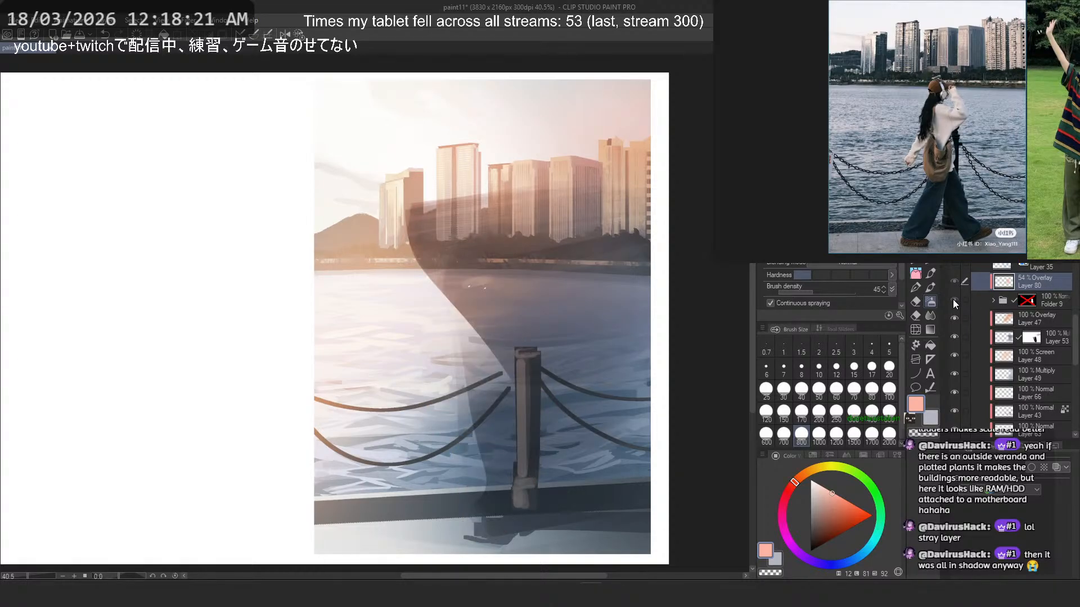
click(953, 299)
- Move Layer 72 into Folder 9, above the Hard light Layer 74
scroll(1041, 279, up, 3)
click(1040, 272)
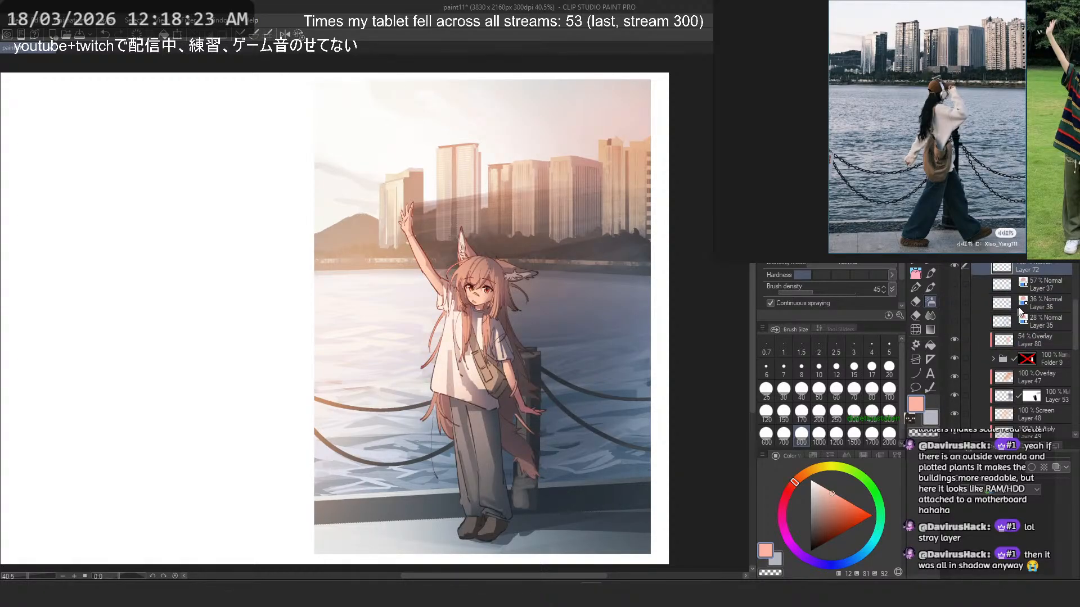
click(1006, 358)
click(993, 359)
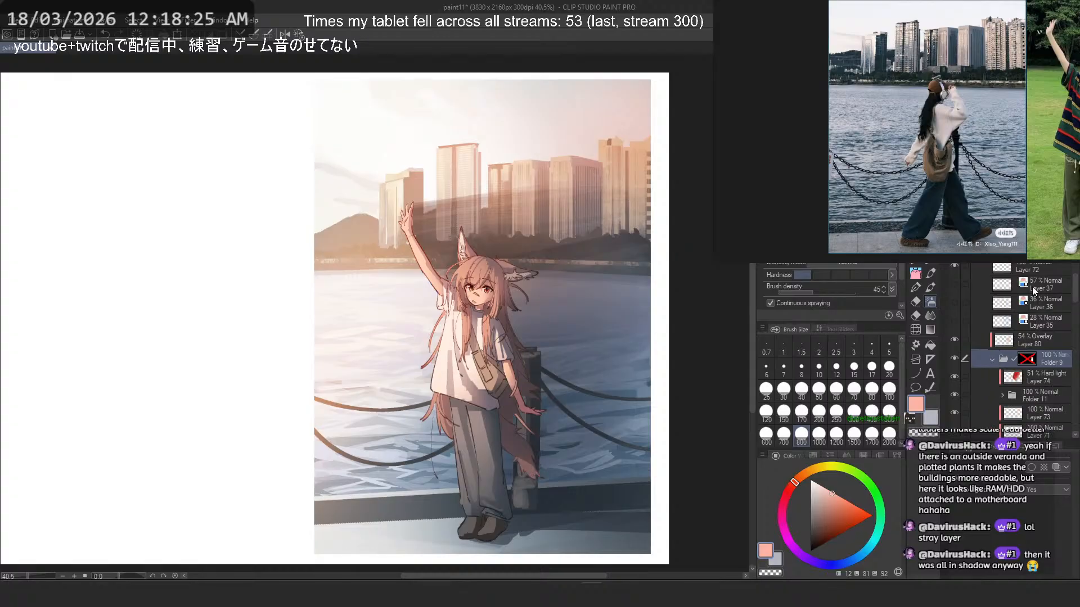
drag(1040, 266, 1041, 365)
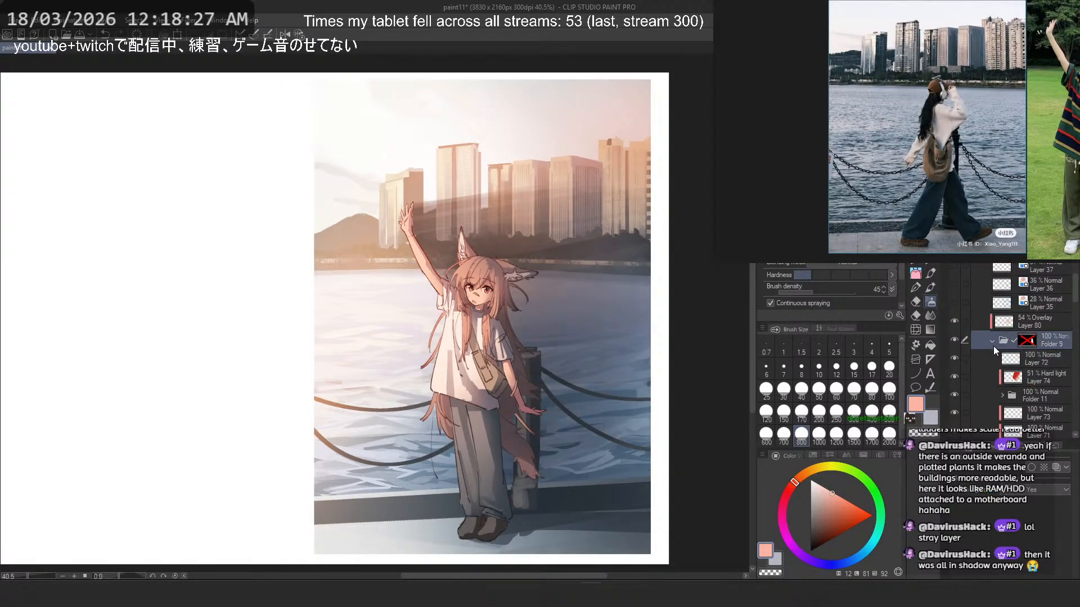
click(993, 340)
- Add a new Glow dodge layer above Layer 80 and mask it to the illustration's rectangular area
click(1033, 324)
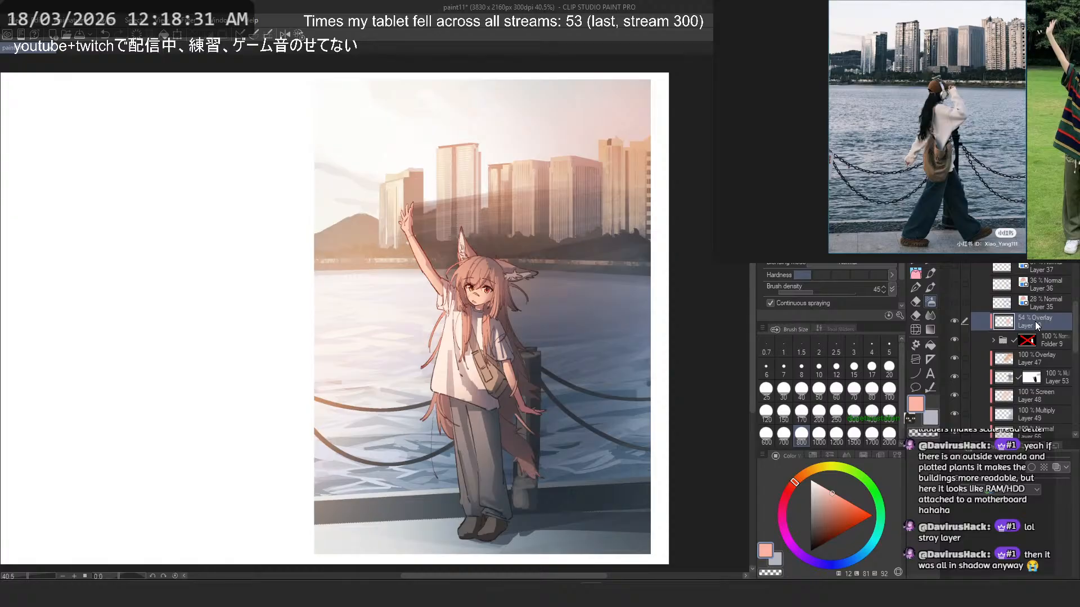
key(ctrl+shift+n)
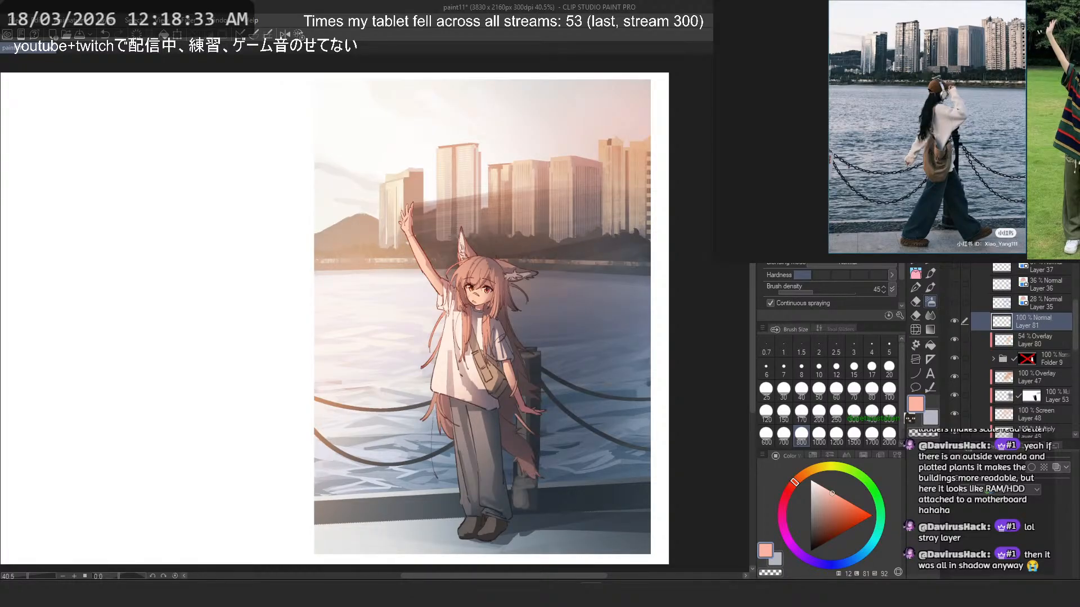
click(993, 199)
click(991, 307)
scroll(1021, 343, down, 5)
scroll(1014, 369, down, 1)
ctrl+click(999, 399)
scroll(1015, 372, up, 6)
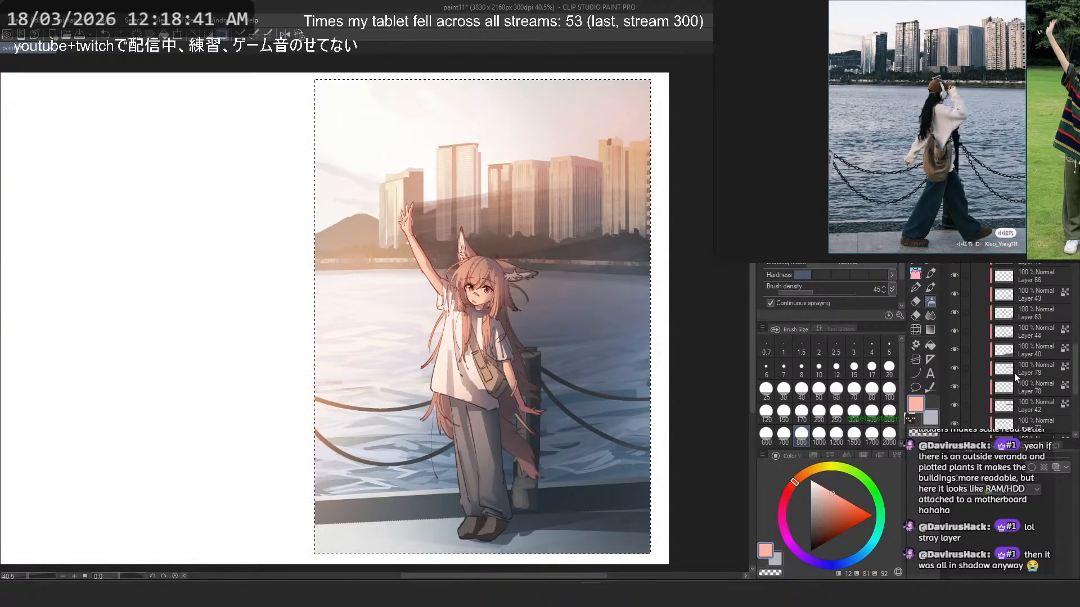
click(1030, 261)
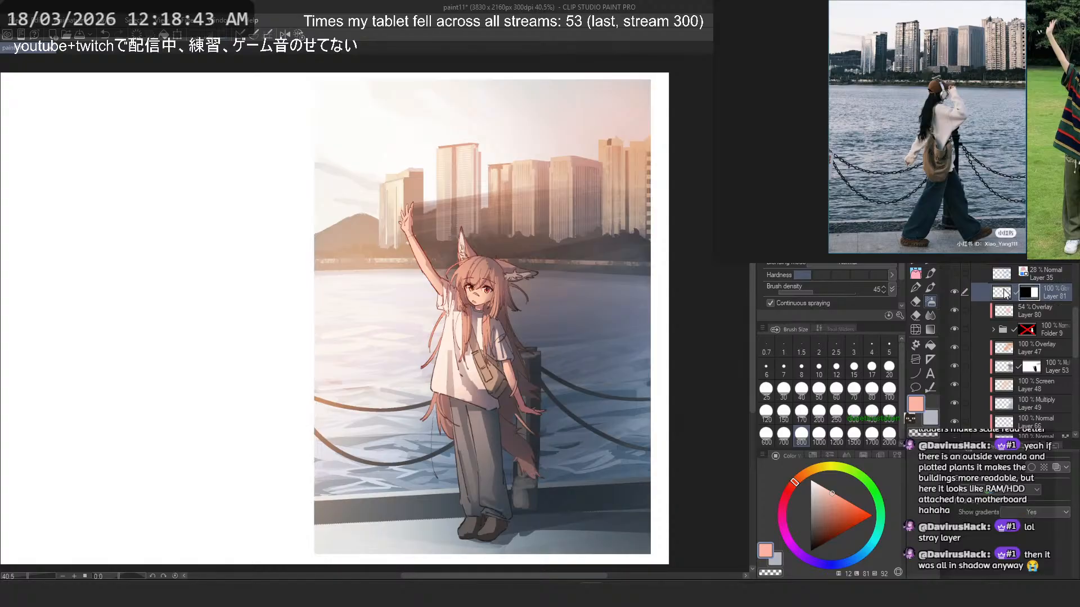
- Try a light peach gradient from the upper-left sky toward the girl on Layer 81, undoing it
click(1003, 292)
click(930, 330)
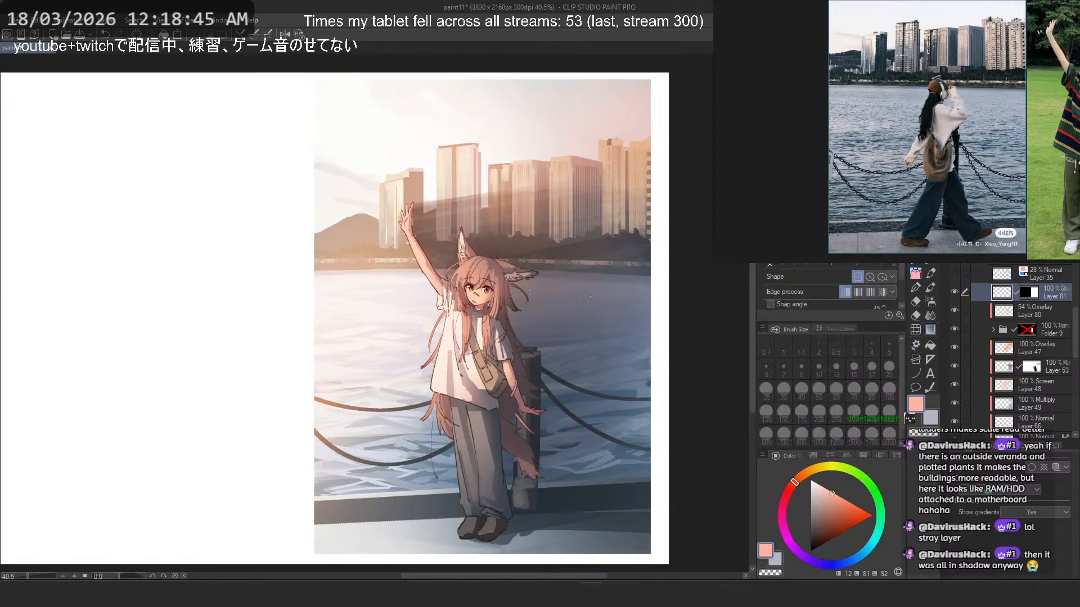
scroll(475, 287, down, 3)
drag(338, 167, 442, 297)
mouse_move(291, 120)
mouse_down()
mouse_move(329, 175)
mouse_move(468, 299)
mouse_up()
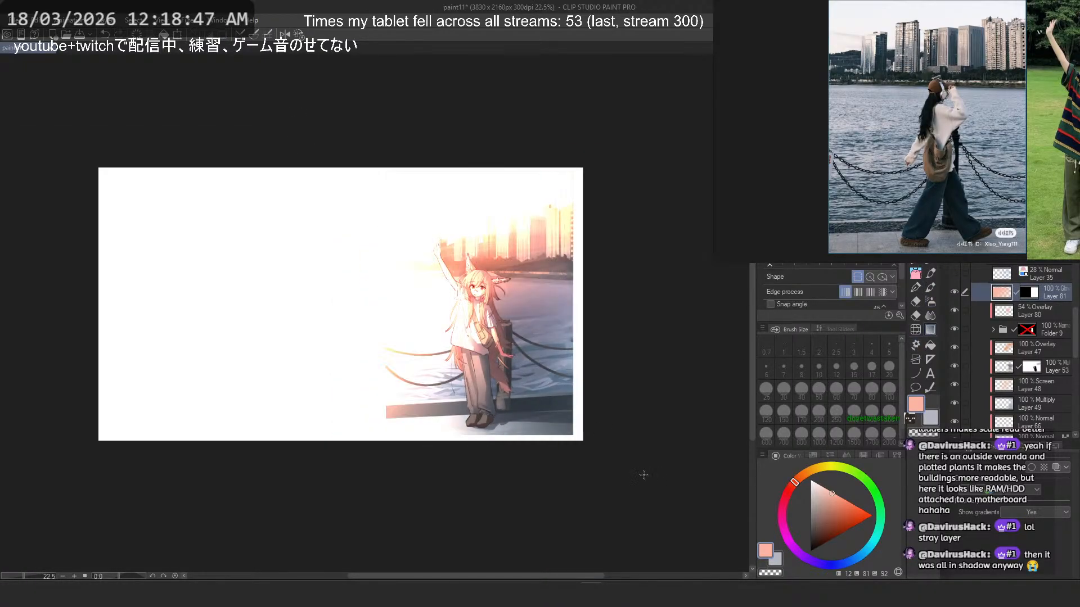
scroll(475, 304, up, 1)
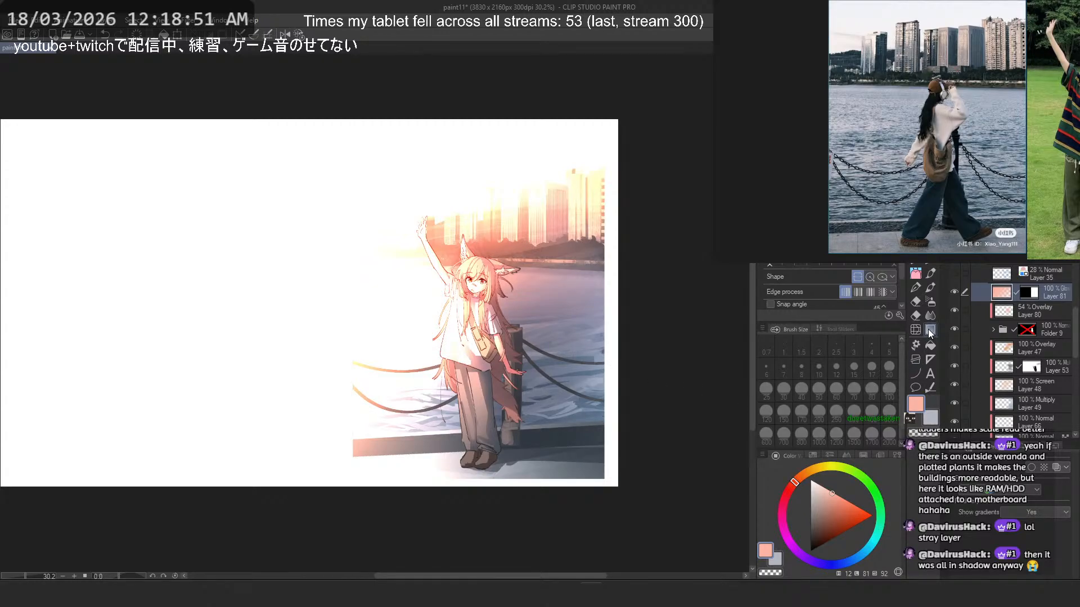
key(ctrl+z)
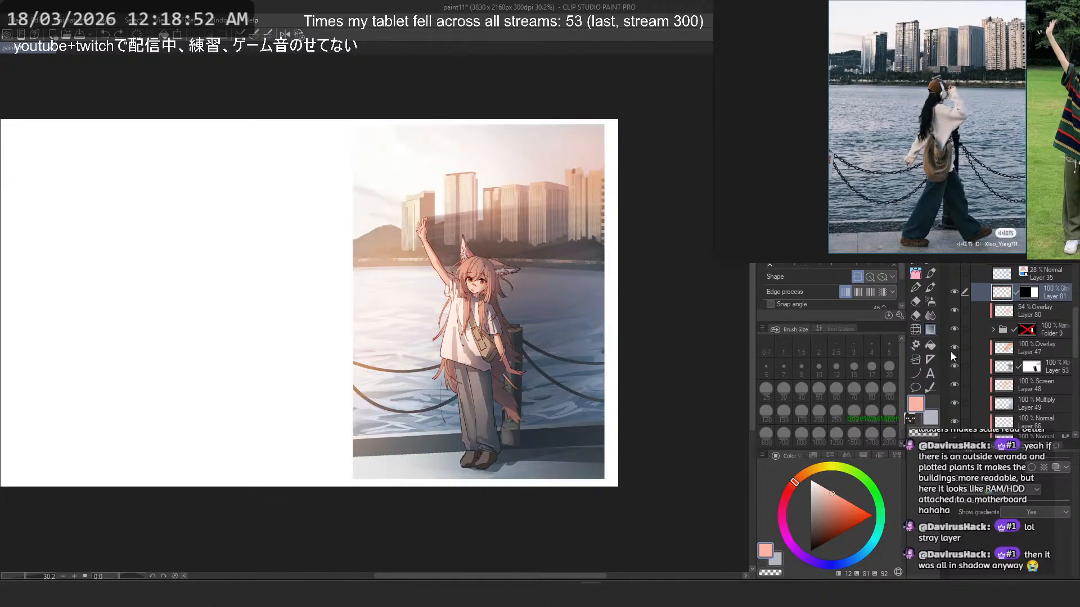
- Try light peach Soft airbrush glows around the girl and her raised arm at sizes 800, 150 and 700, undoing each
click(931, 304)
scroll(486, 285, up, 3)
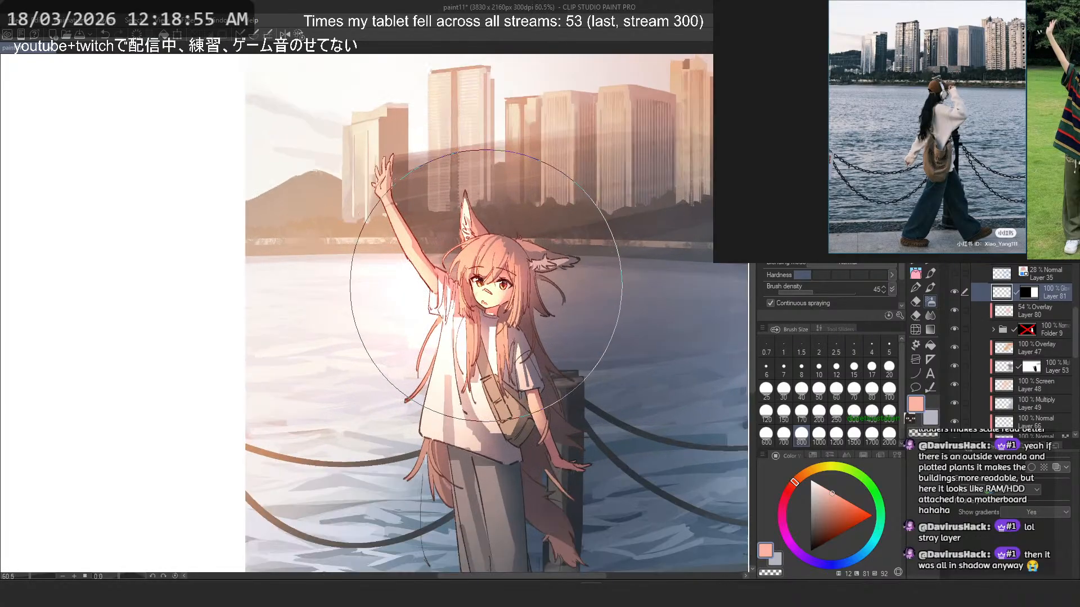
scroll(486, 286, up, 1)
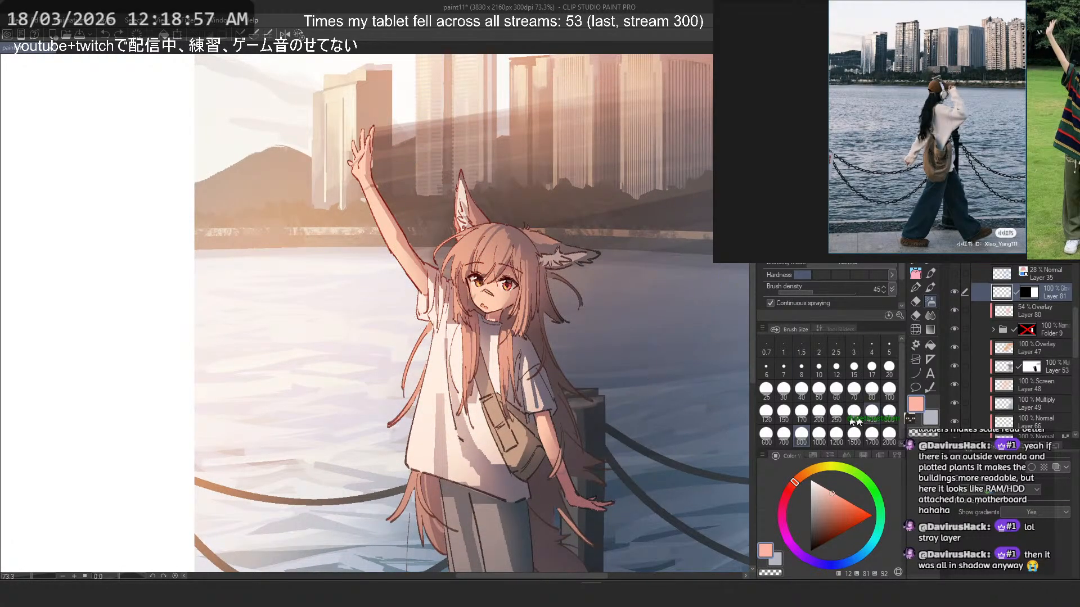
click(783, 412)
drag(343, 116, 364, 220)
key(ctrl+z)
scroll(484, 266, down, 1)
scroll(488, 268, down, 1)
click(783, 435)
key(ctrl+z)
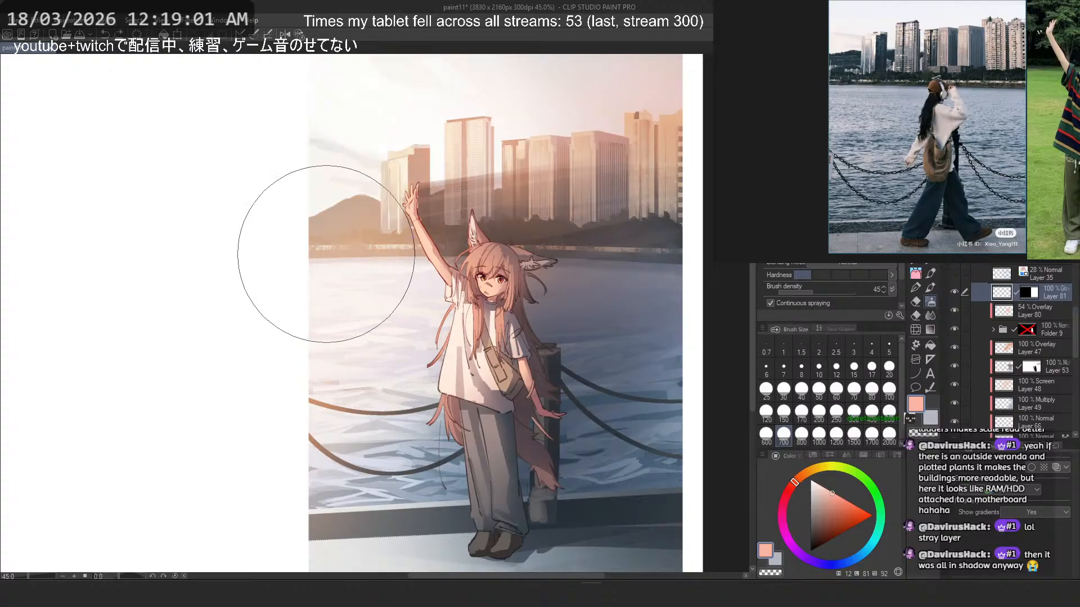
drag(326, 254, 335, 261)
key(ctrl+z)
drag(413, 311, 401, 311)
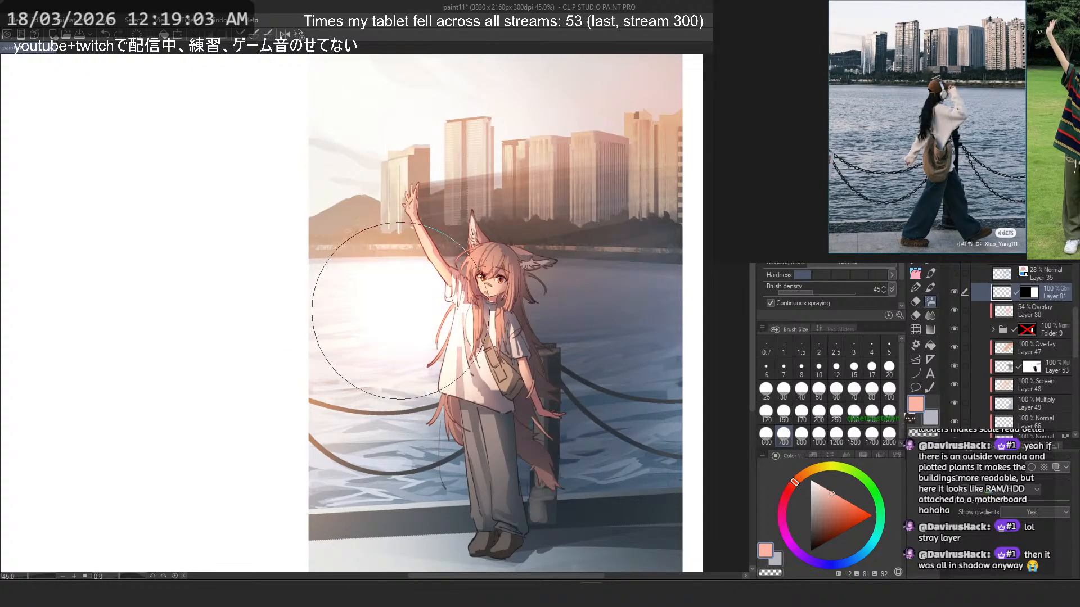
key(ctrl+z)
- Try a size 1500 Soft airbrush glow beside the girl's raised arm and lower Layer 81's opacity to 25%
click(854, 434)
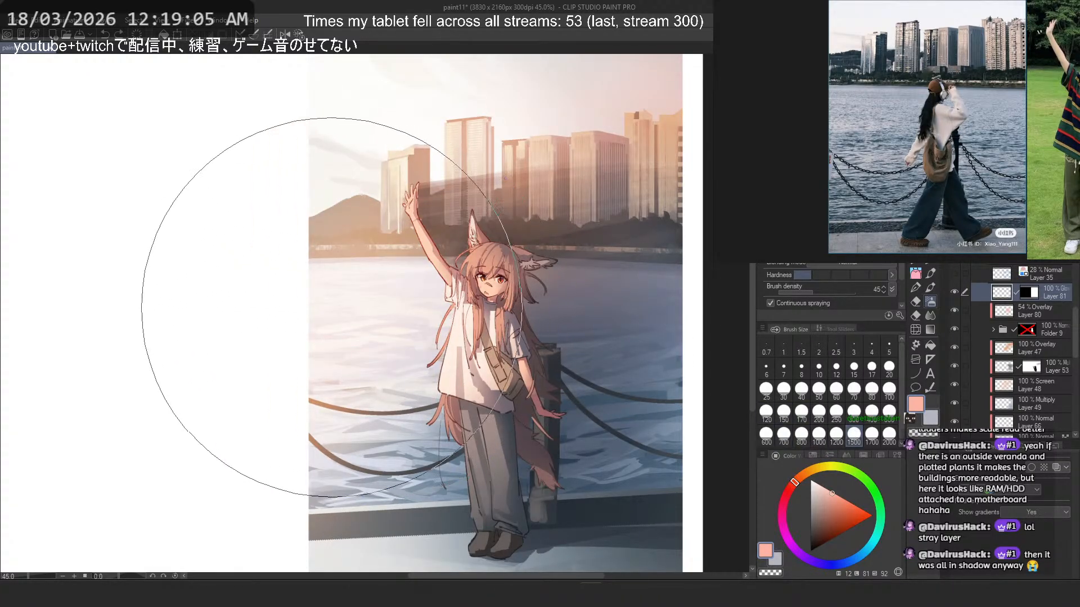
drag(332, 307, 324, 304)
key(ctrl+z)
drag(359, 264, 381, 276)
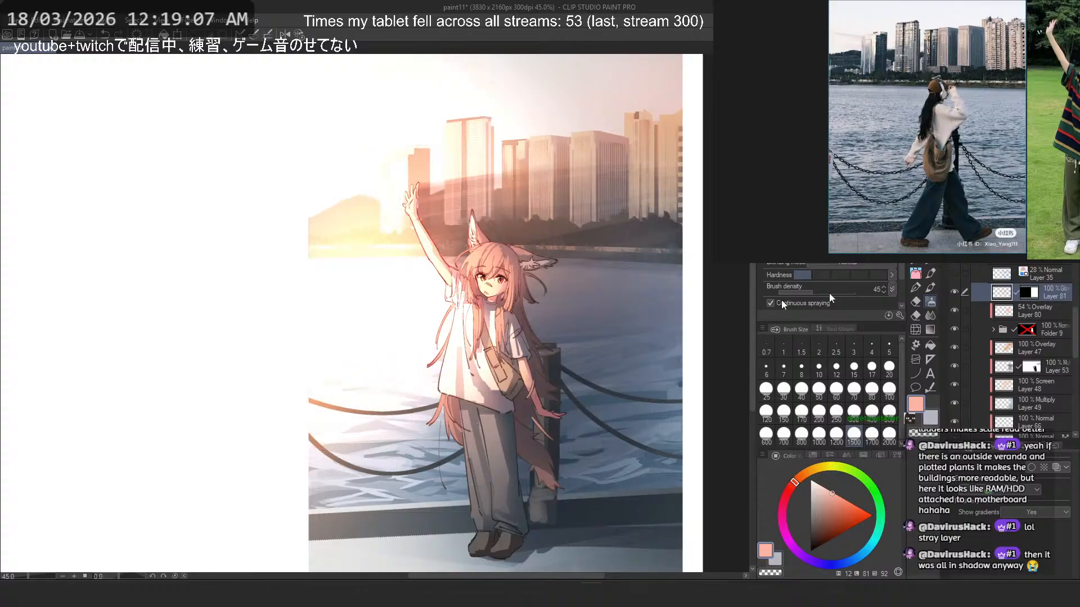
click(1019, 236)
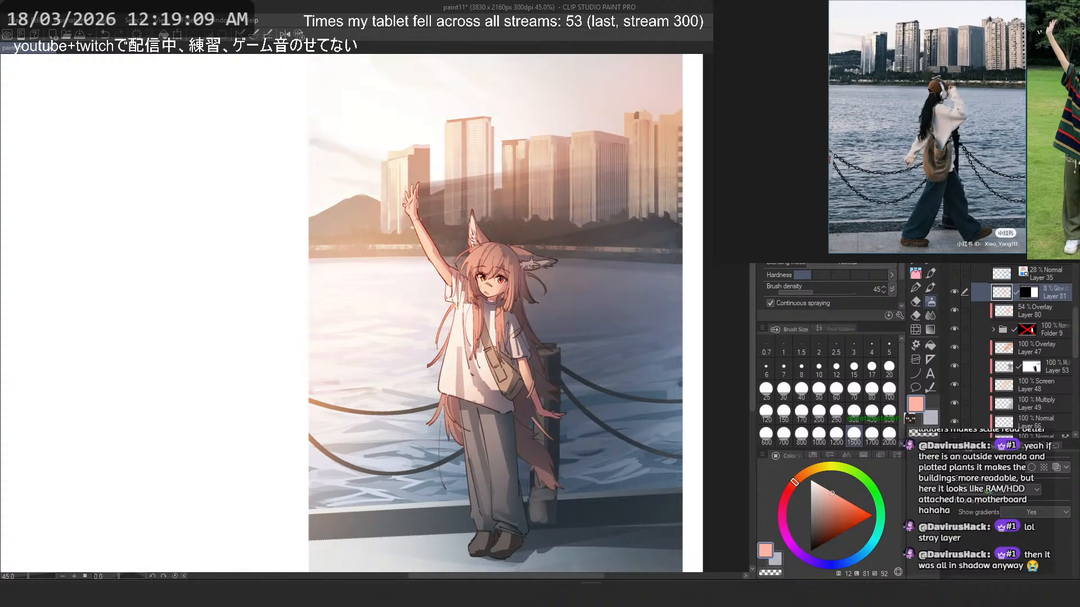
drag(1019, 236, 1021, 236)
- Try Layer 80 at 19% opacity and Layers 80 and 47 together at 22%, undoing these and Layer 81's opacity change
click(1020, 309)
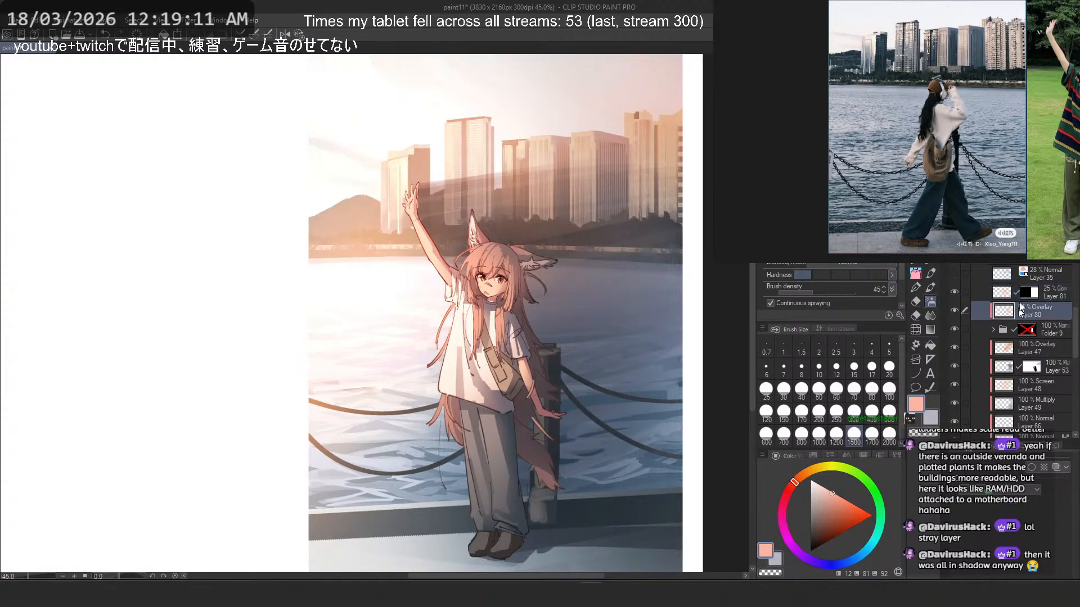
click(1018, 236)
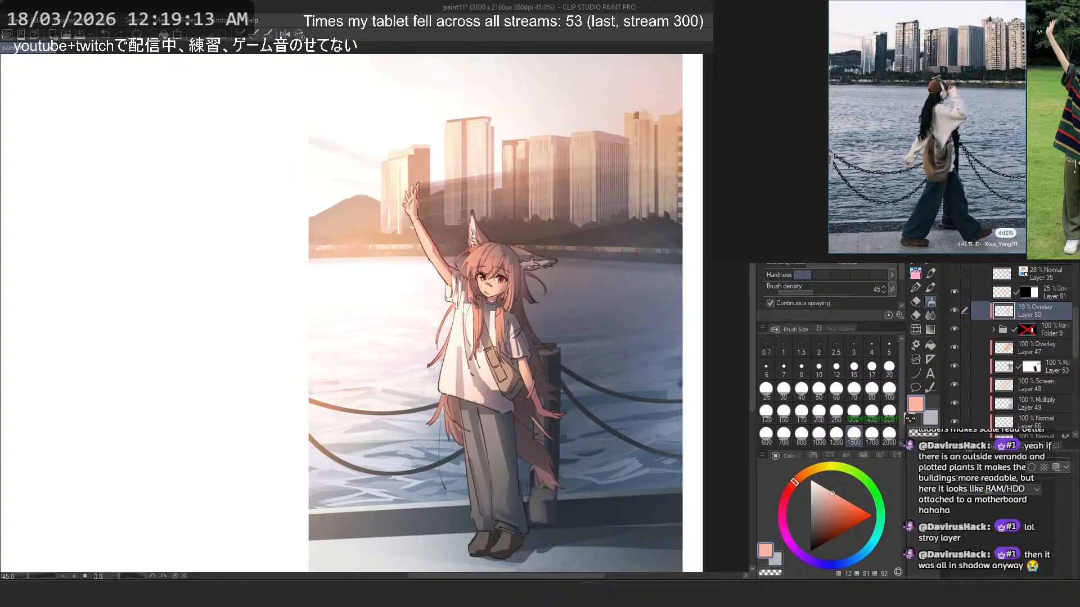
key(ctrl+z)
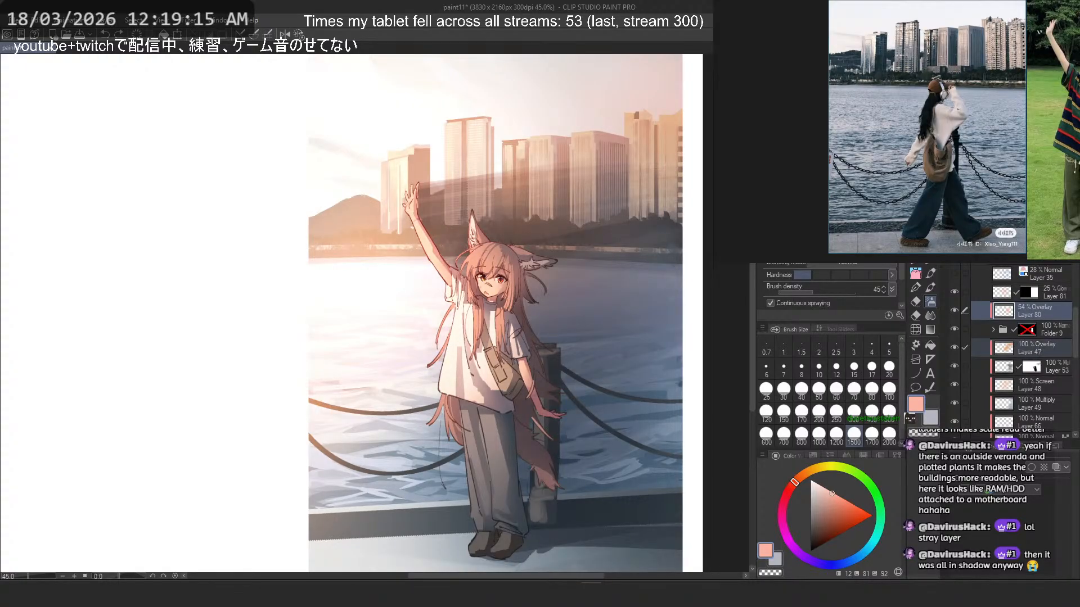
click(1019, 236)
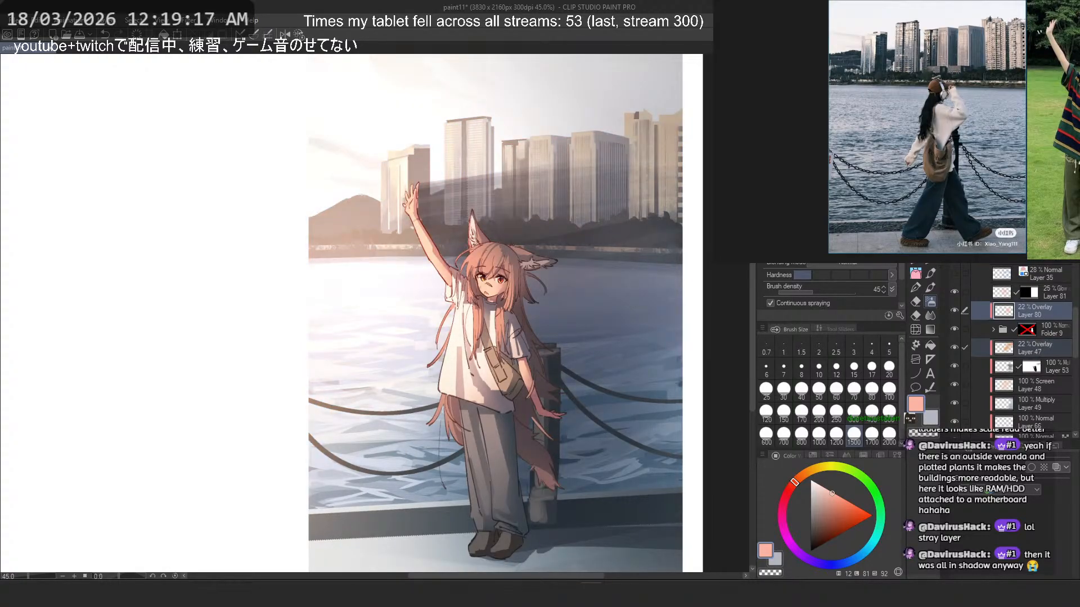
key(ctrl+z)
key(ctrl+z)
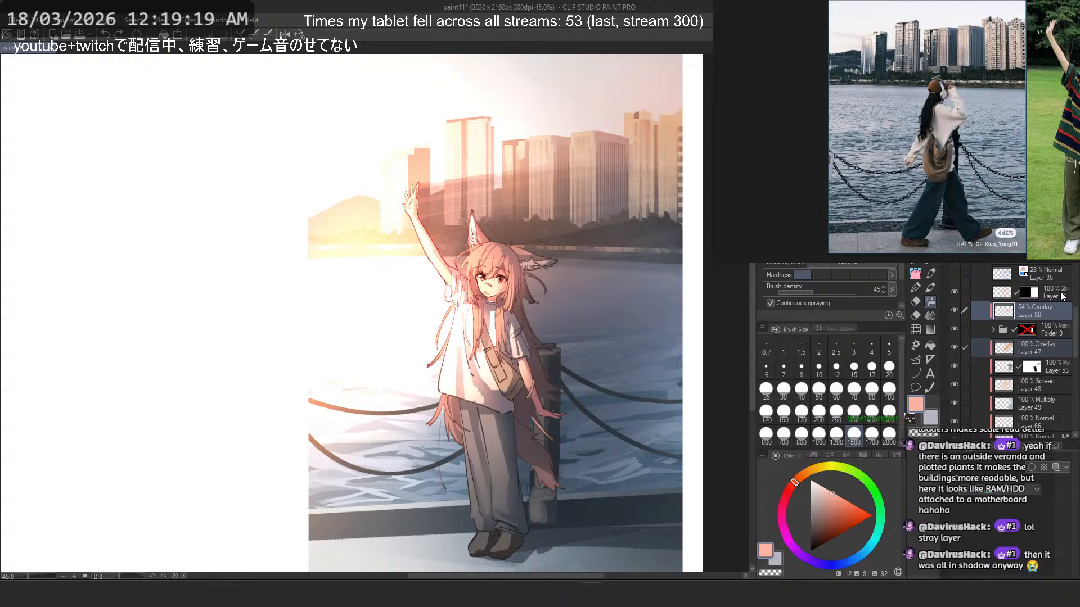
- Clear Layer 81 and spray a large light peach glow over the girl's upper body with the Soft airbrush, undoing the unwanted trials
click(1062, 296)
key(Delete)
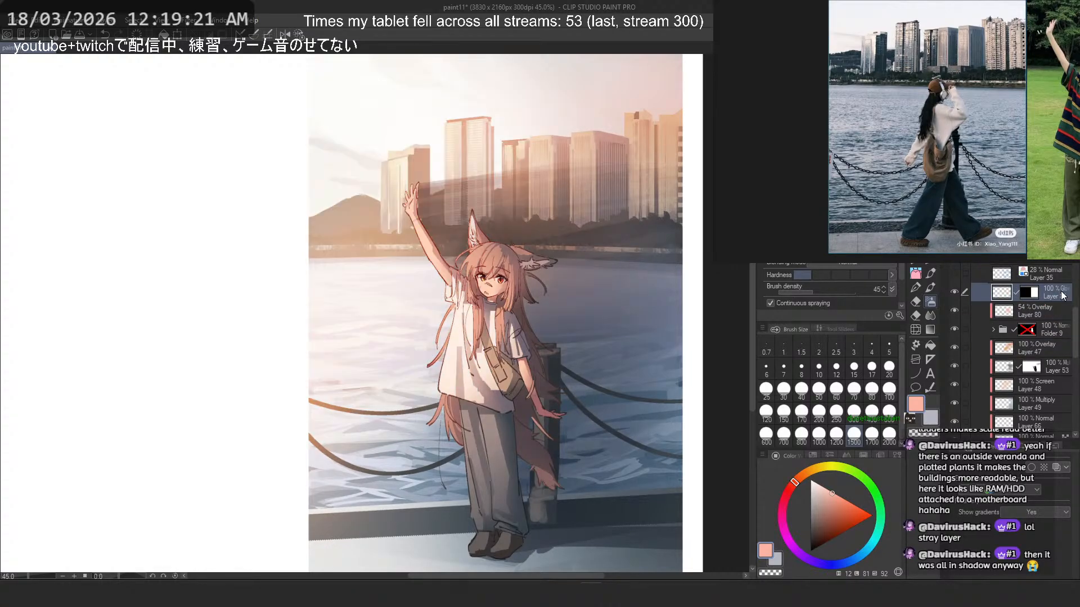
drag(496, 412, 531, 351)
key(ctrl+z)
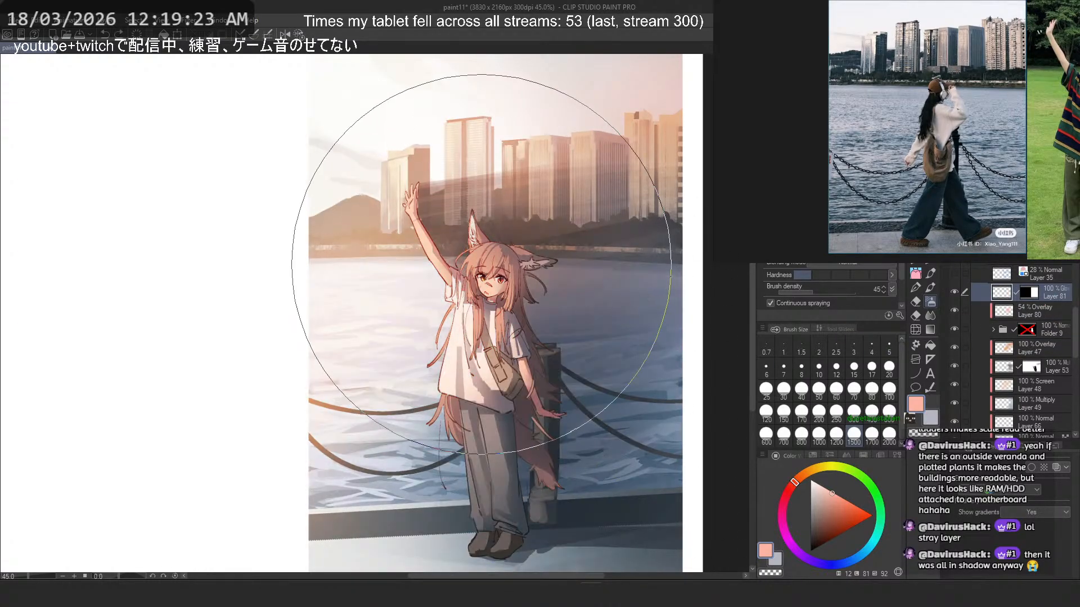
click(481, 257)
key(ctrl+z)
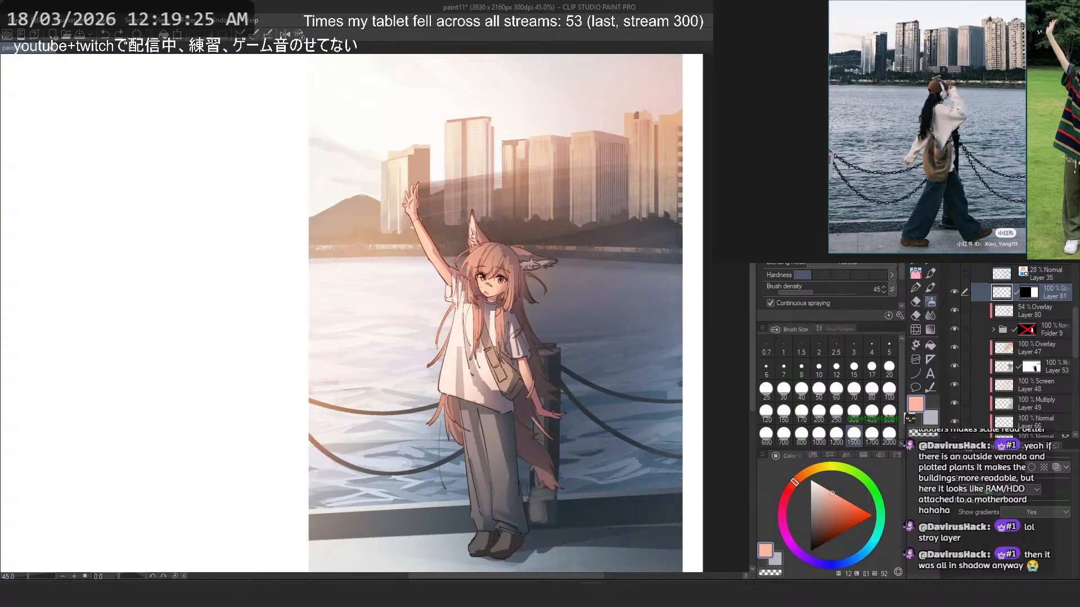
click(525, 268)
key(ctrl+z)
click(506, 275)
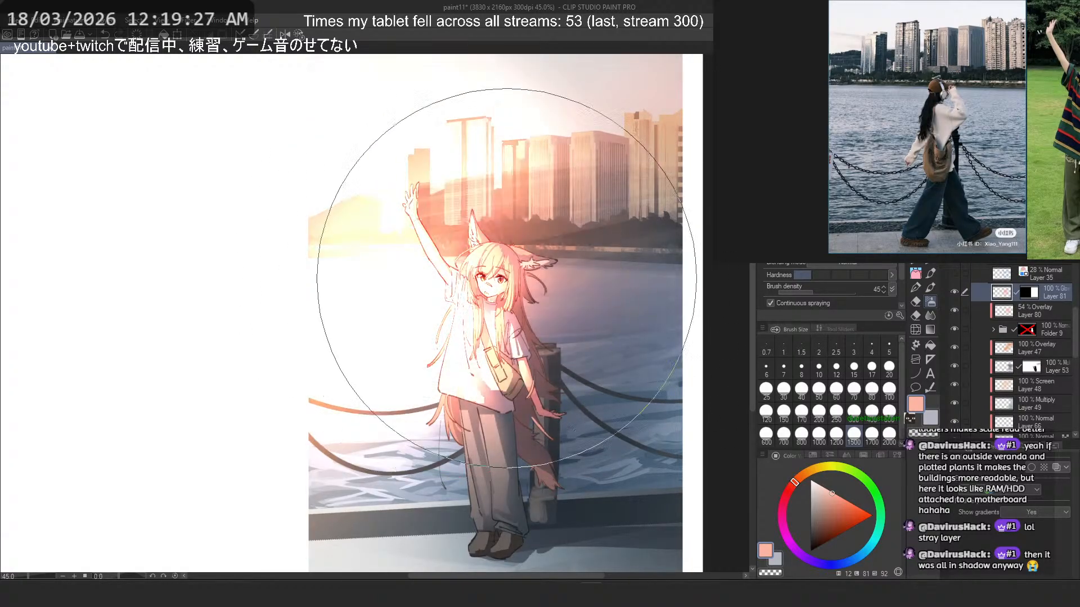
- Try Layer 81's peach glow in the Overlay and Add blending modes
key(Down)
key(Down)
key(Down)
key(Down)
key(Up)
key(Up)
key(Up)
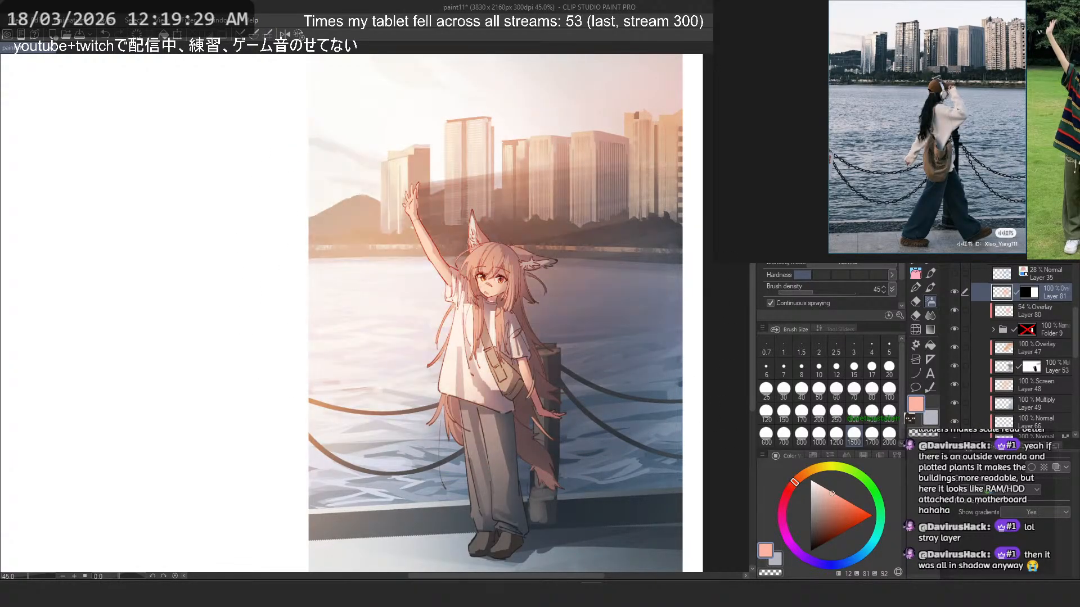
scroll(535, 222, down, 5)
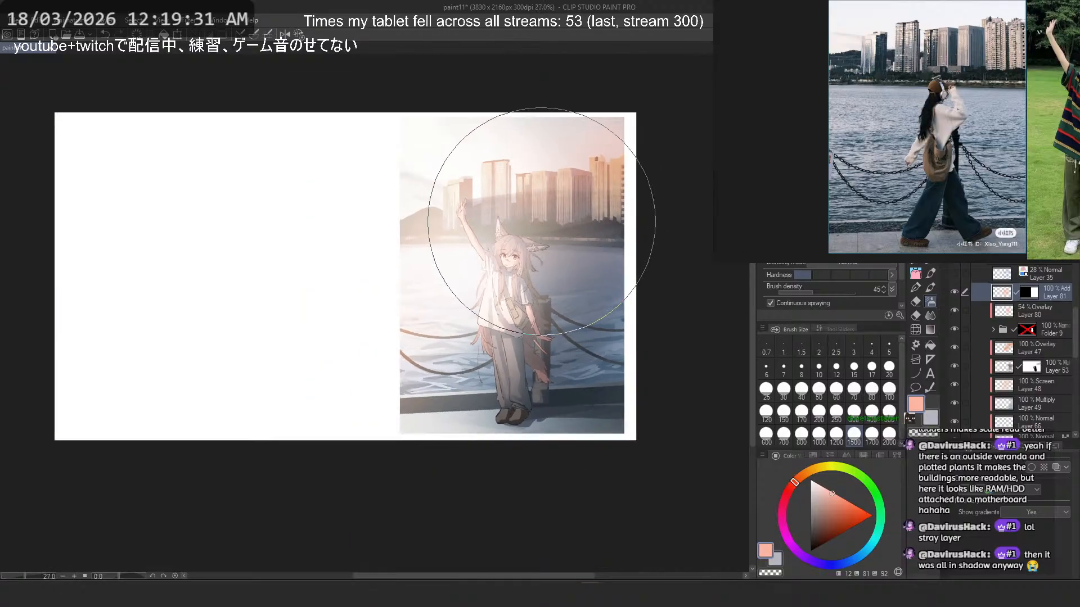
- Try Soft airbrush glows on Layer 81 in Add mode near the girl's feet and raised arm, undoing the strokes
drag(631, 365, 599, 396)
scroll(627, 330, up, 2)
key(ctrl+z)
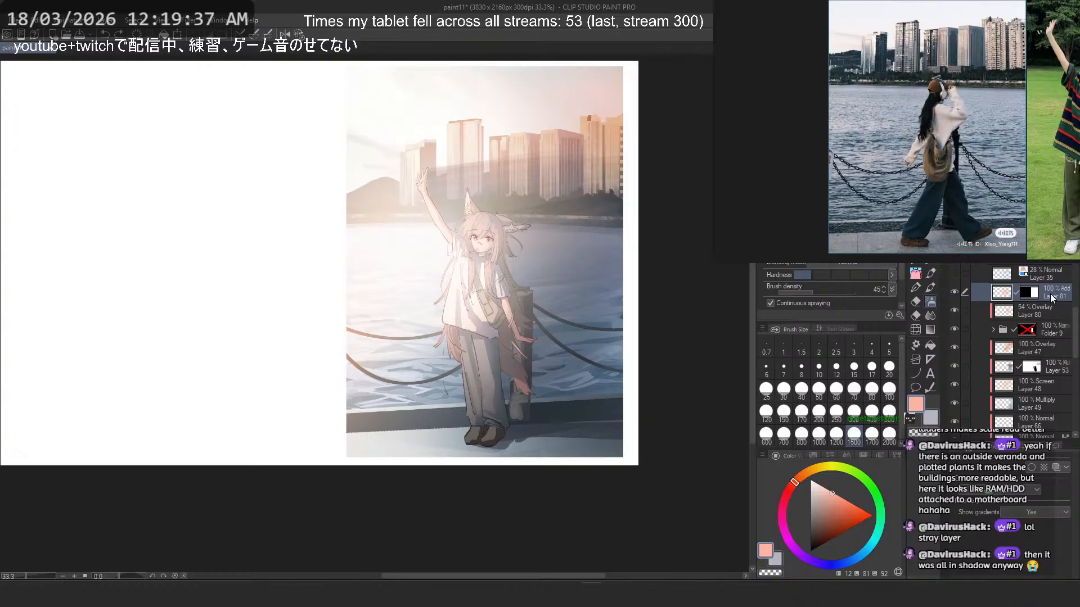
key(ctrl+z)
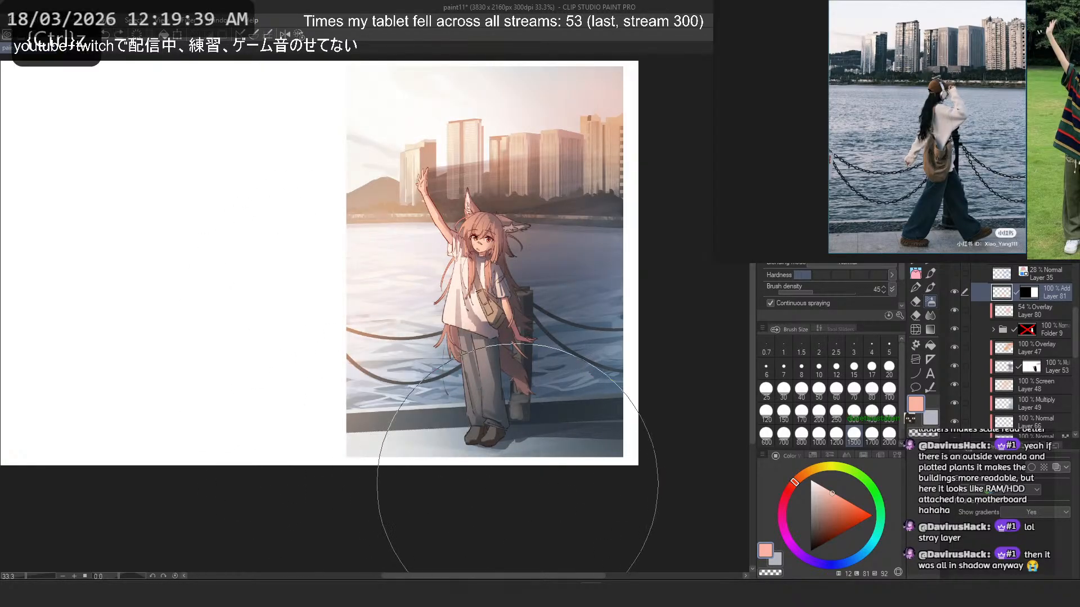
drag(517, 483, 488, 502)
key(ctrl+z)
drag(444, 173, 433, 121)
key(ctrl+z)
- Bring back Layer 81's peach glow in Overlay and try it in Hard light, Difference and the following blending modes
click(994, 198)
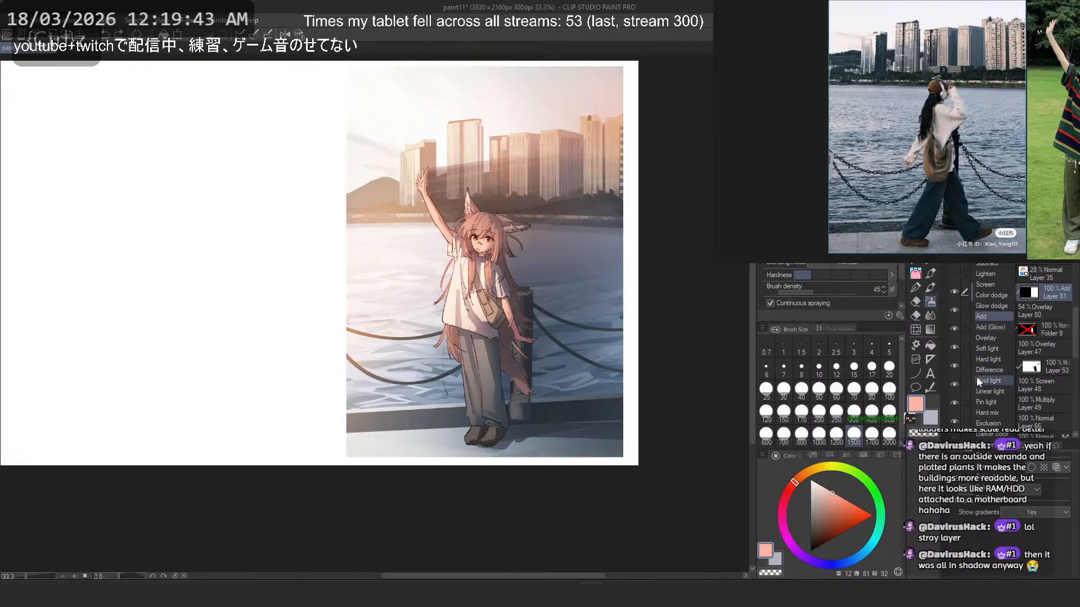
click(981, 316)
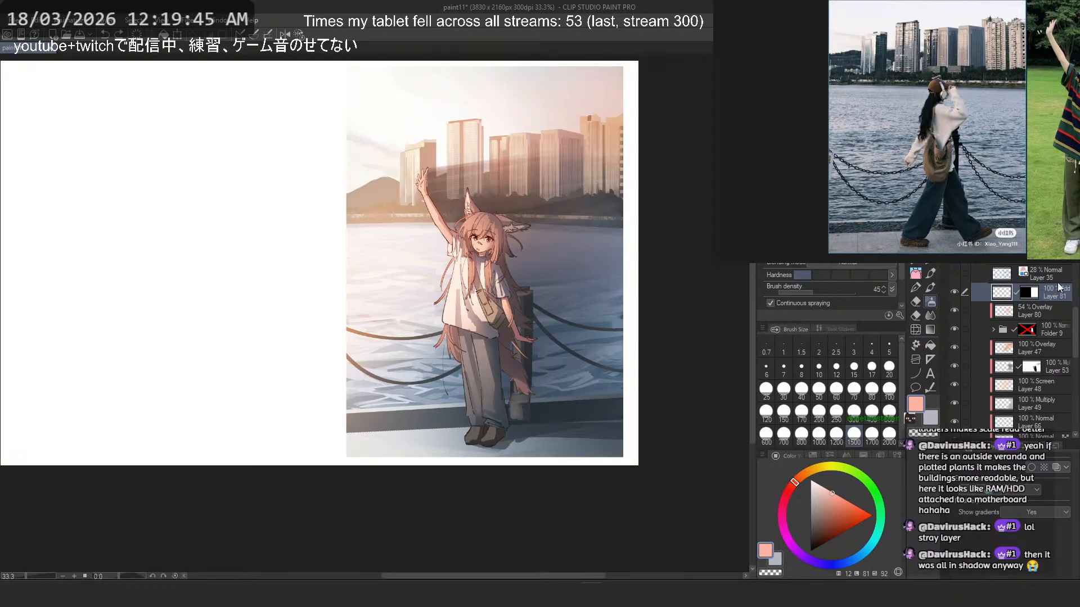
key(ctrl+z)
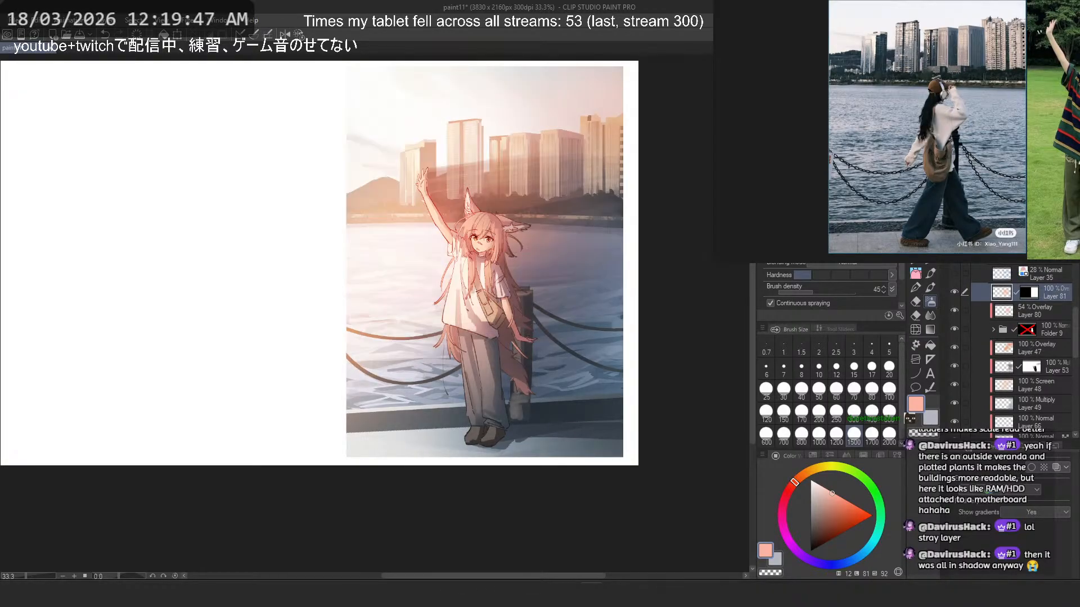
key(Down)
key(Down)
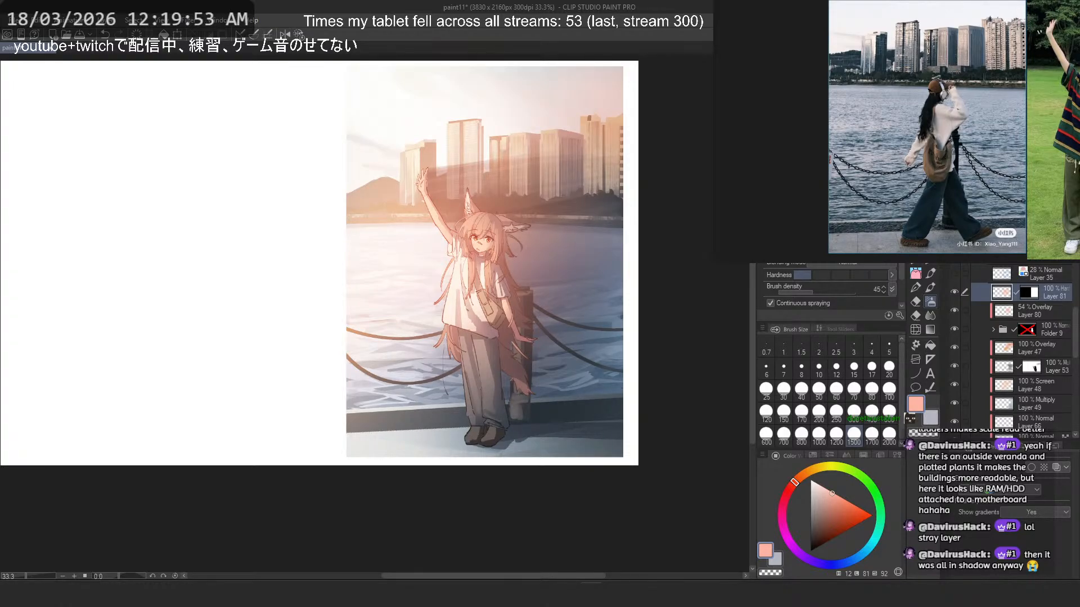
key(Down)
key(Down)
key(Down)
key(Down)
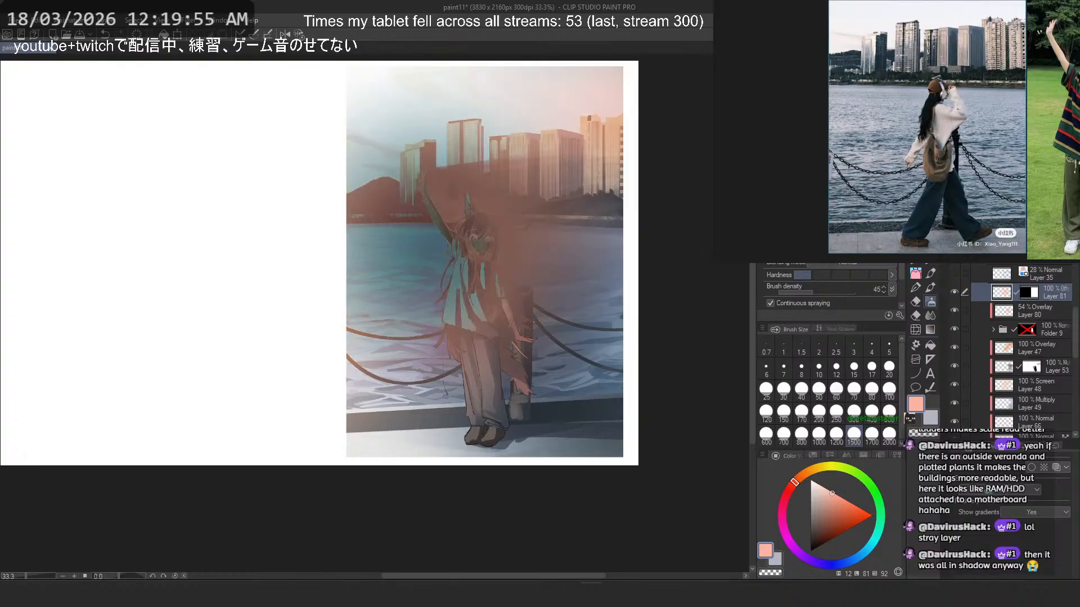
key(Down)
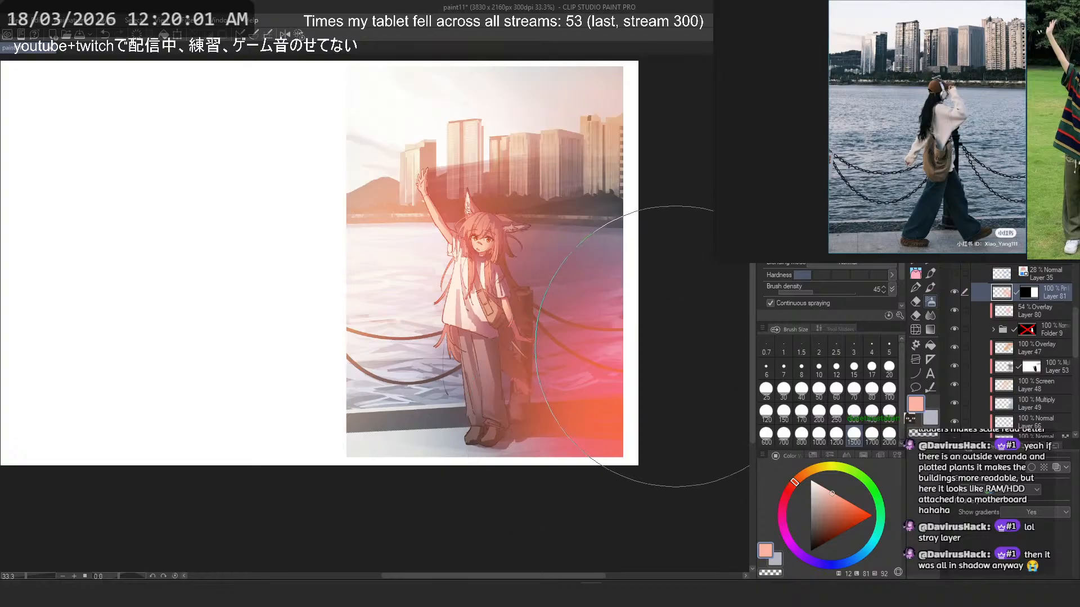
- Try a large spray over the illustration's lower right corner, and set Layer 81's blending mode to Brightness
mouse_move(675, 347)
mouse_down()
mouse_move(613, 419)
mouse_move(610, 447)
mouse_move(616, 422)
mouse_up()
mouse_move(489, 218)
mouse_down()
mouse_move(508, 312)
mouse_move(497, 268)
mouse_up()
key(Down)
key(Down)
key(Down)
key(Down)
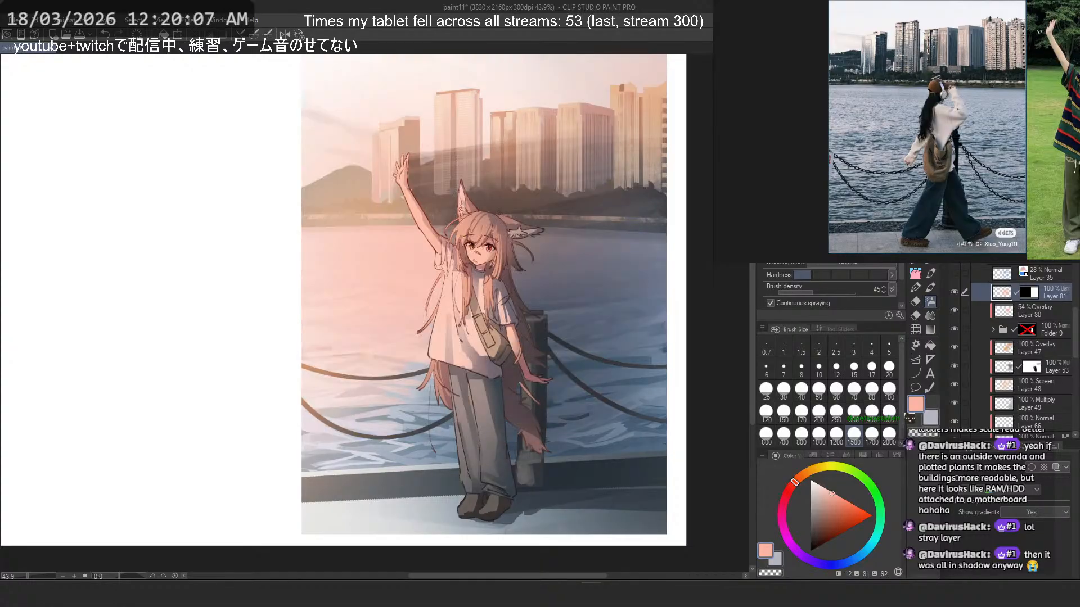
key(Down)
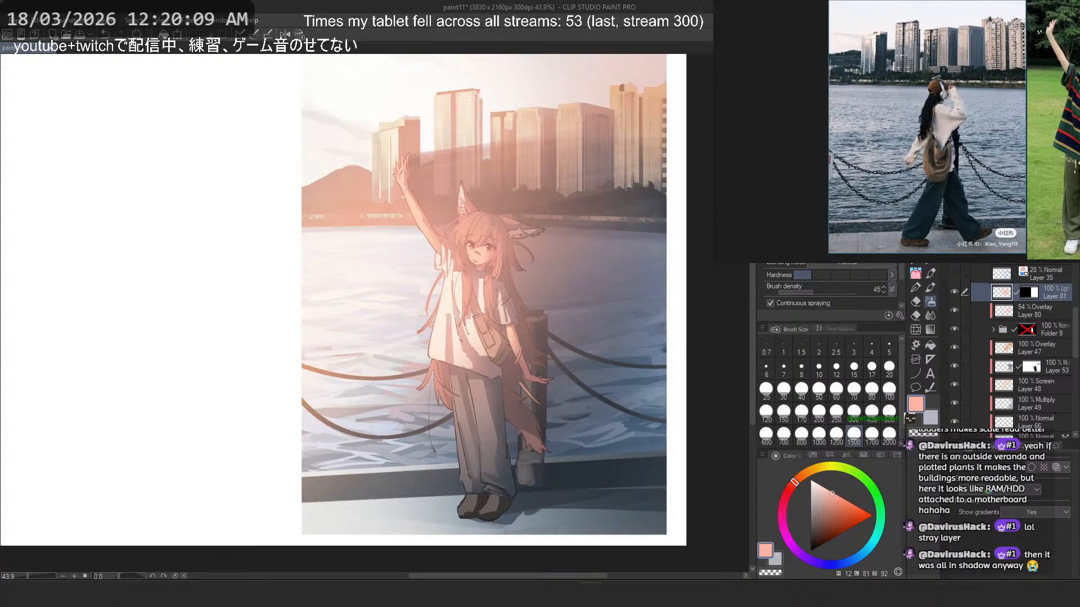
key(Down)
key(Down)
key(Down)
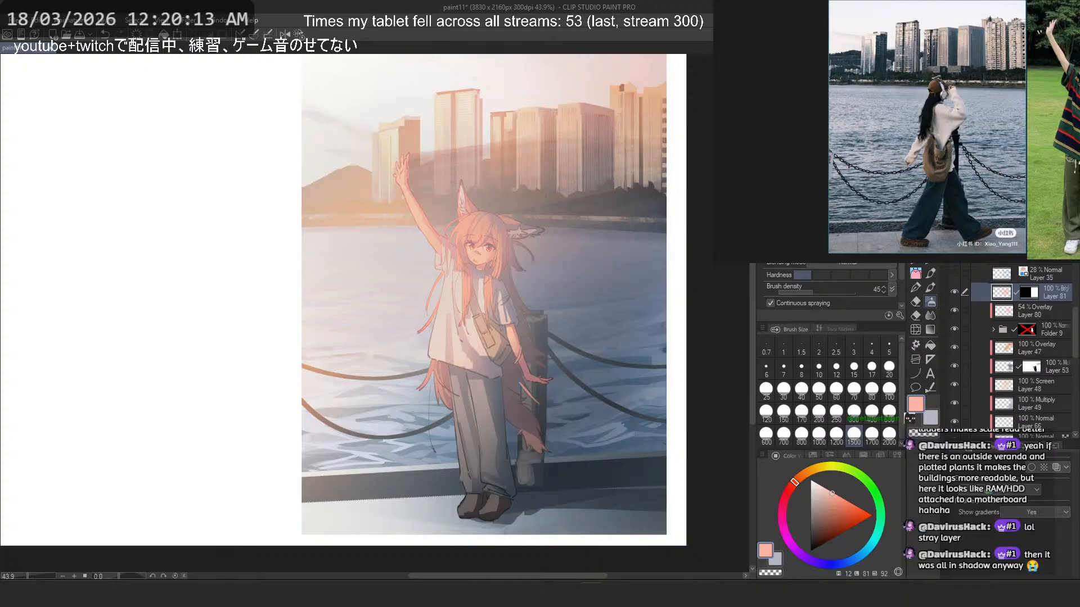
- Spray a large light peach glow over the girl's upper body on Layer 81 and examine her face and eyes up close
drag(511, 313, 508, 318)
scroll(456, 253, up, 7)
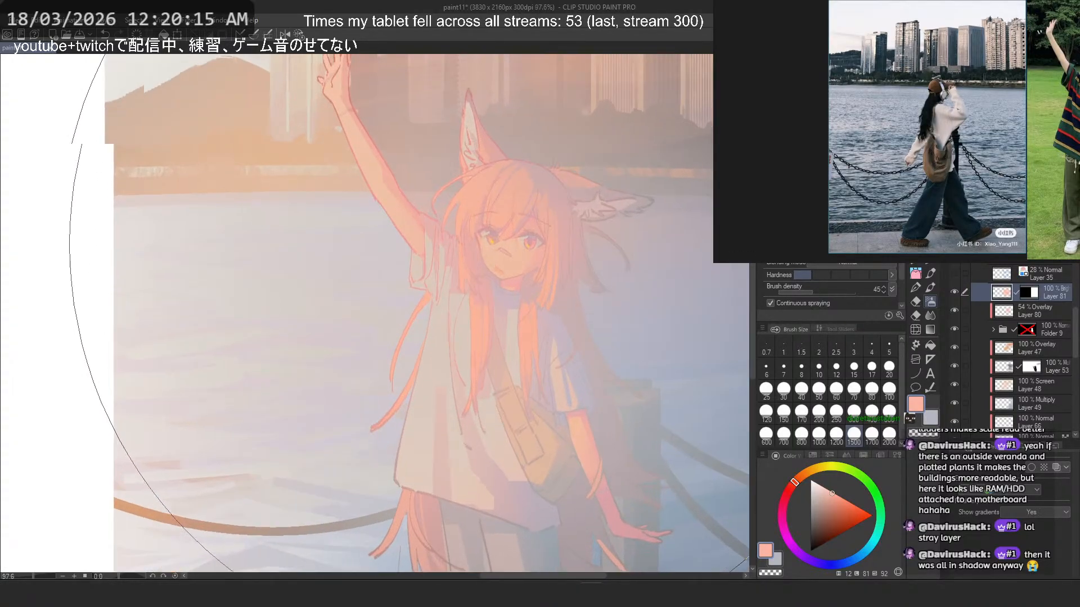
scroll(480, 249, up, 3)
scroll(480, 249, up, 9)
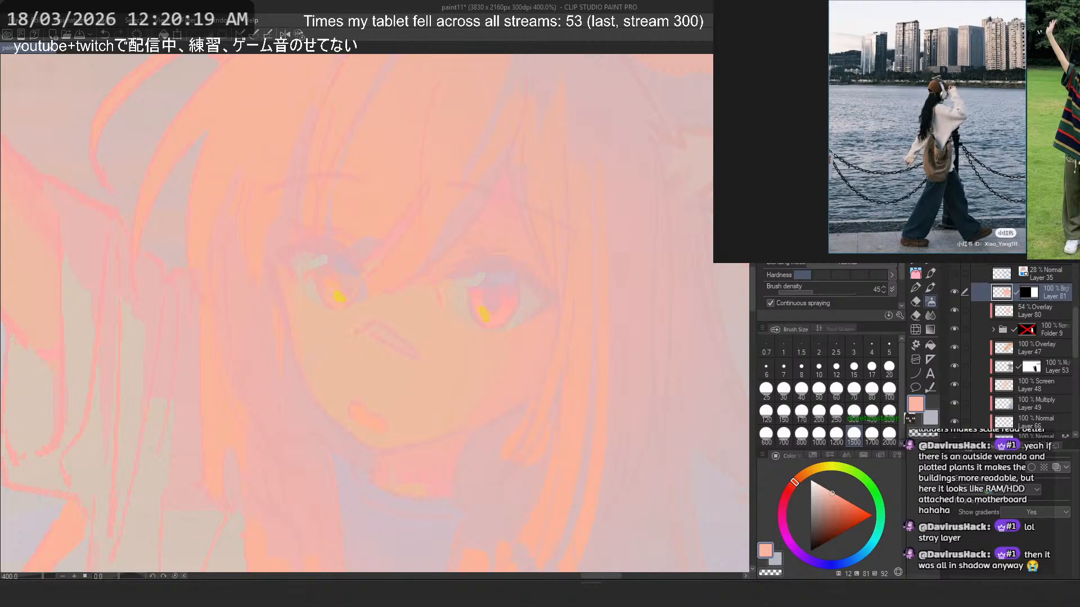
scroll(510, 214, down, 15)
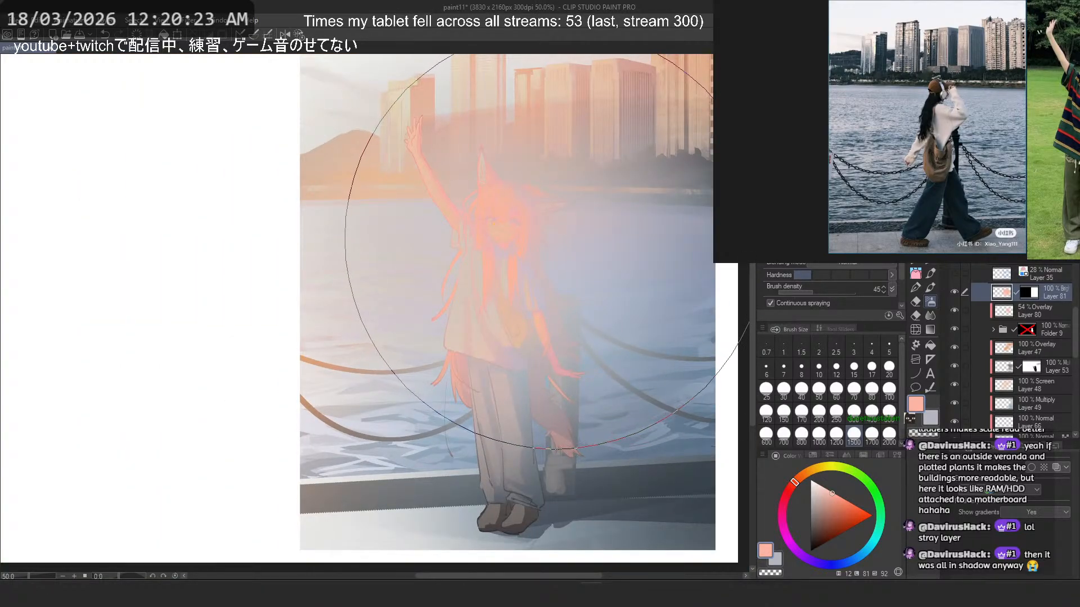
scroll(510, 225, up, 4)
scroll(529, 217, up, 4)
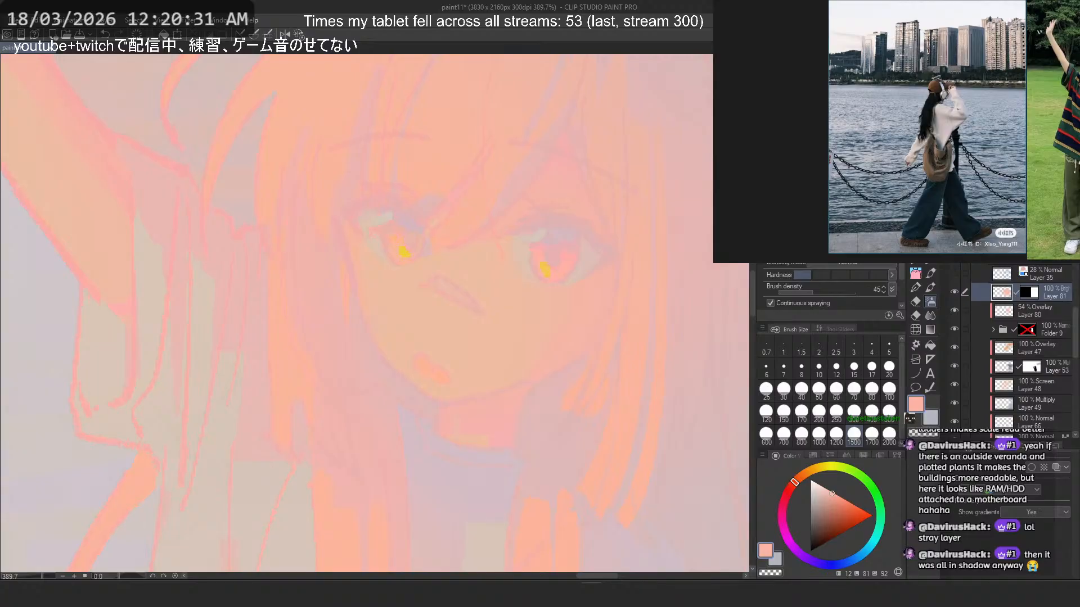
- Undo the pink airbrush glow on Layer 81 and sample the dark blue of the pavement as the drawing colour
scroll(467, 239, down, 8)
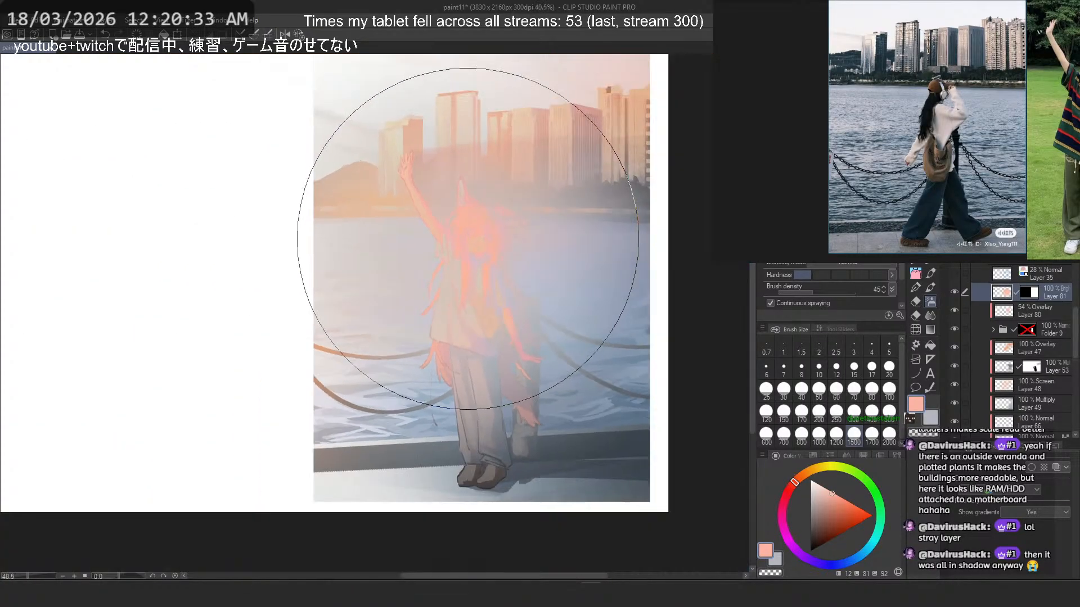
drag(564, 311, 512, 298)
key(ctrl+z)
key(ctrl+z)
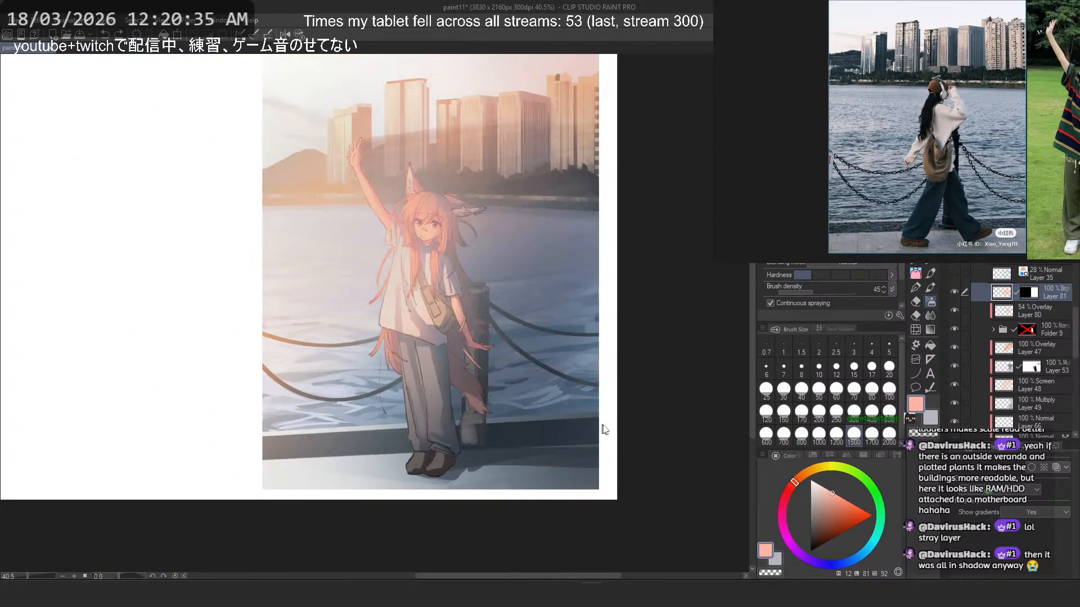
key(ctrl+z)
alt+click(588, 447)
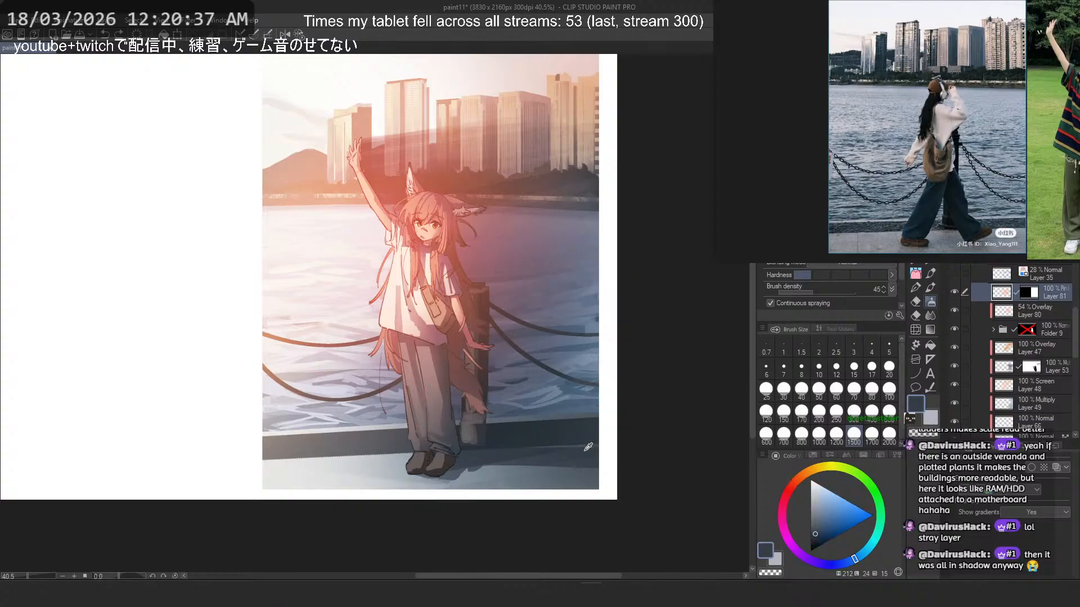
alt+click(581, 438)
key(ctrl+z)
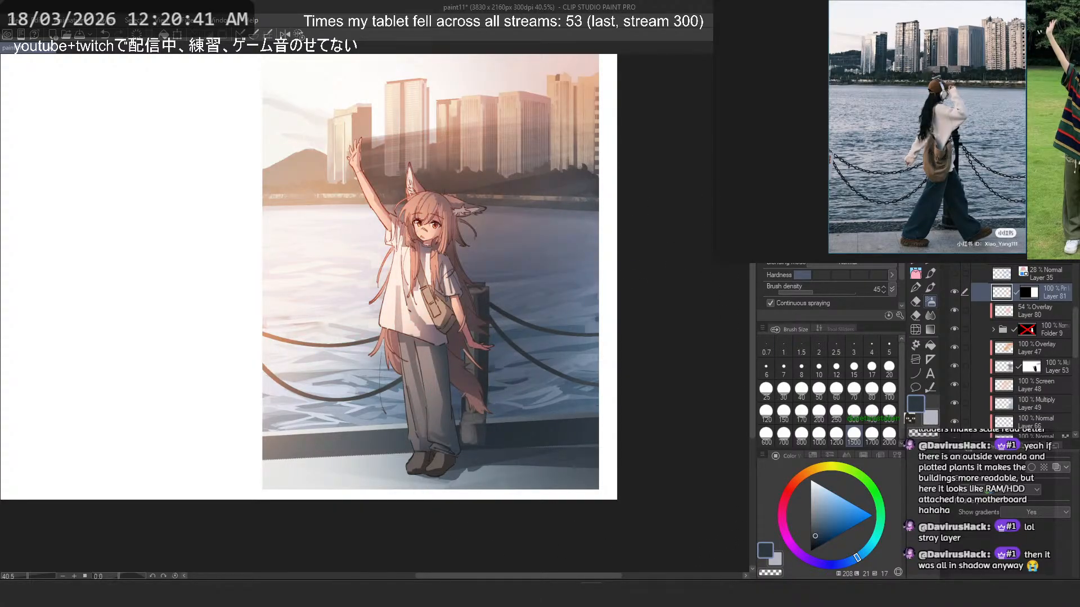
- Change Layer 81's blending mode from Pin light to Brightness
click(994, 199)
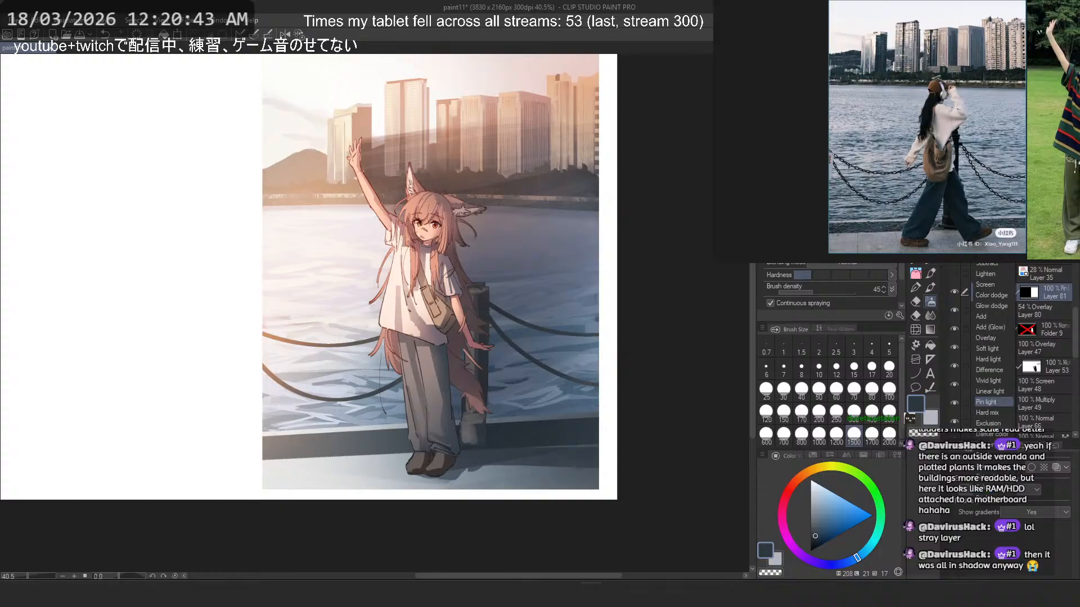
click(984, 484)
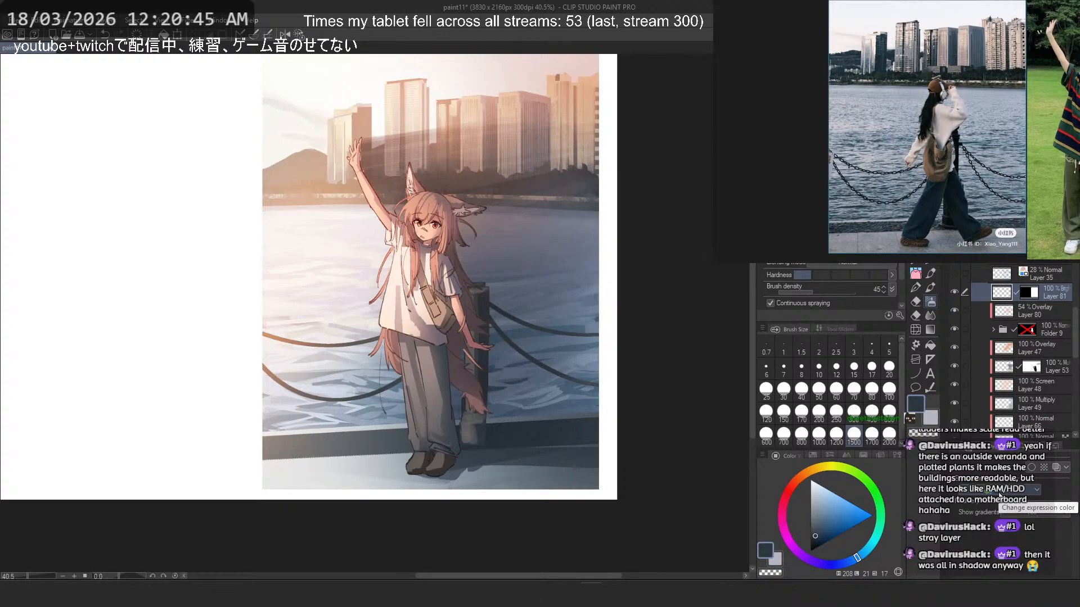
- Try airbrushing a dark blue shadow over the lower-right corner of the illustration on Layer 81
drag(550, 444, 590, 413)
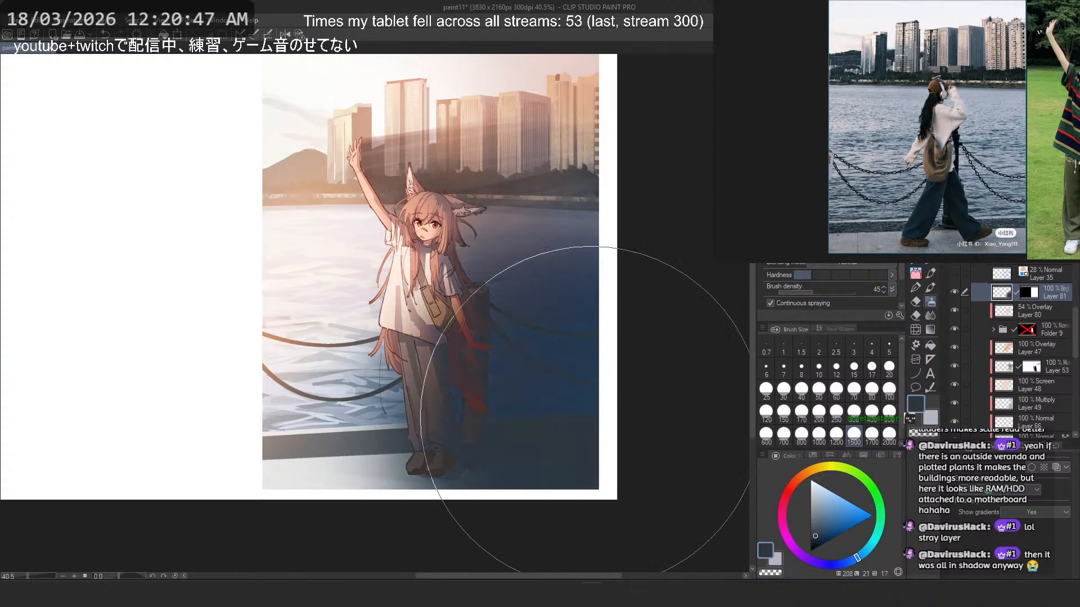
scroll(590, 409, down, 4)
scroll(605, 410, up, 4)
key(ctrl+z)
drag(604, 458, 602, 483)
key(ctrl+z)
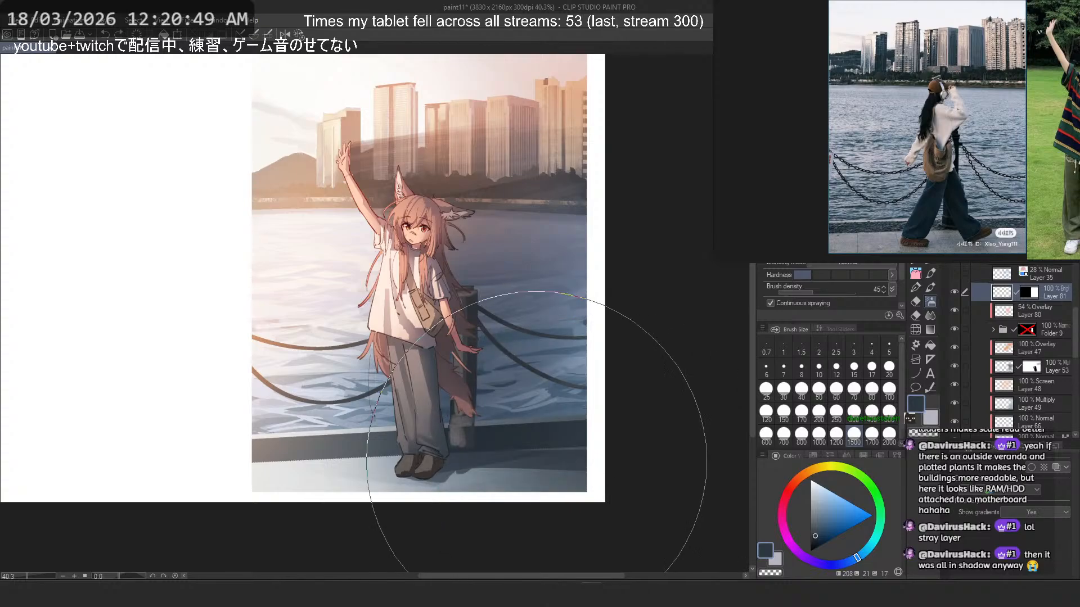
alt+click(473, 460)
drag(587, 435, 597, 446)
key(ctrl+z)
- Choose a lighter, muted slate blue and airbrush it over the lower-right part of the illustration on Layer 81
scroll(646, 343, down, 3)
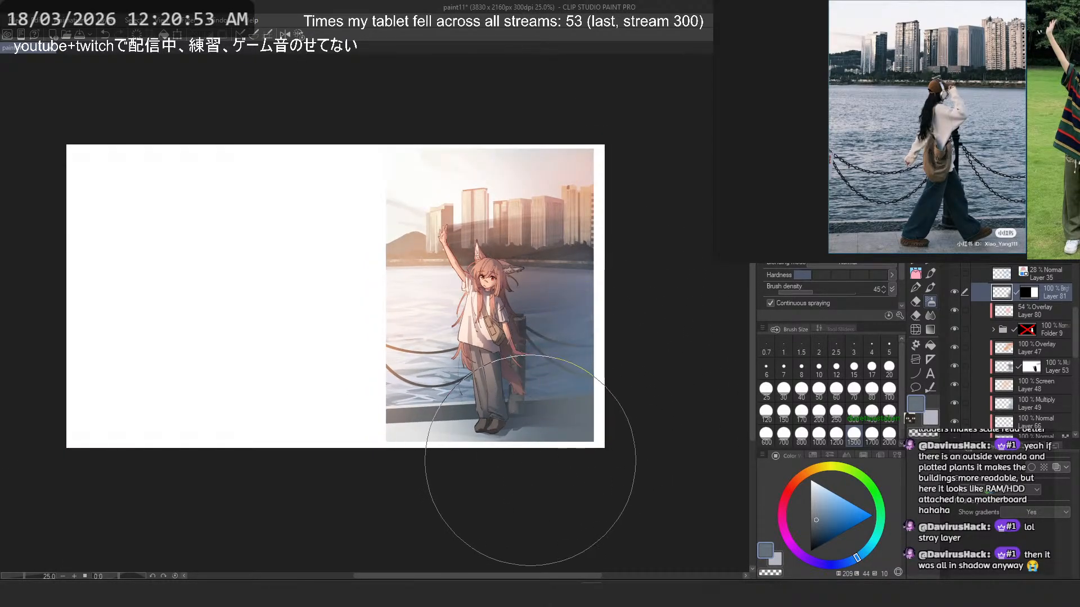
scroll(618, 416, up, 1)
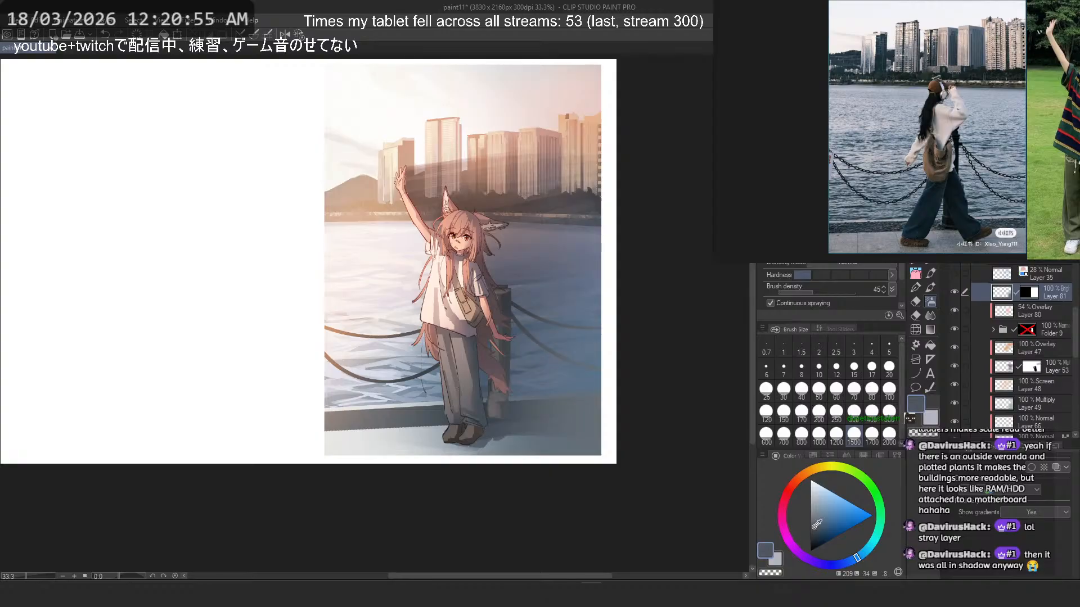
mouse_move(615, 482)
mouse_down()
mouse_move(555, 470)
mouse_move(605, 433)
mouse_up()
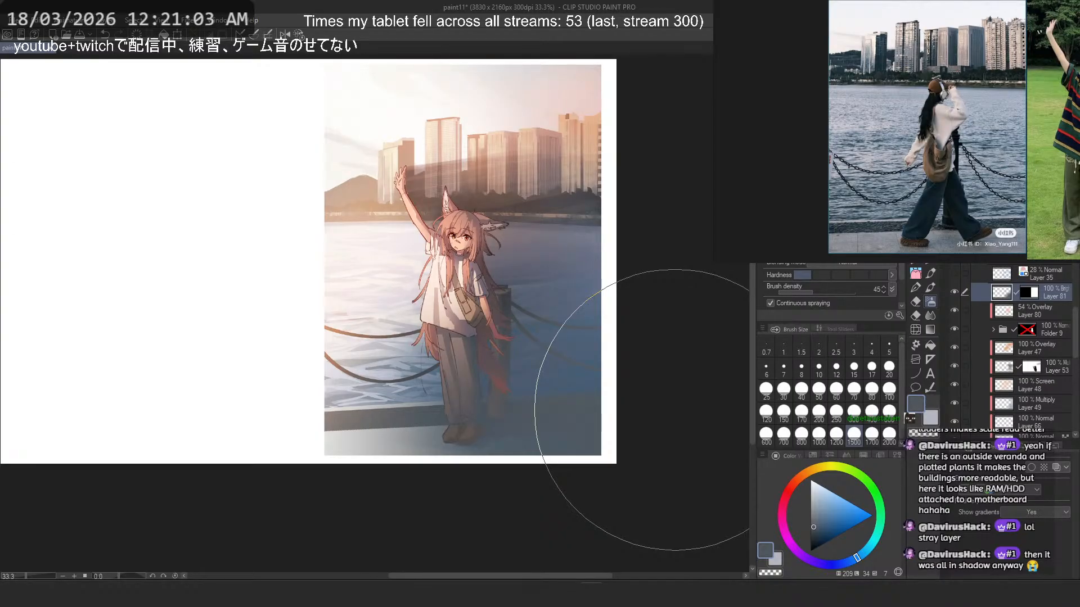
scroll(585, 396, up, 3)
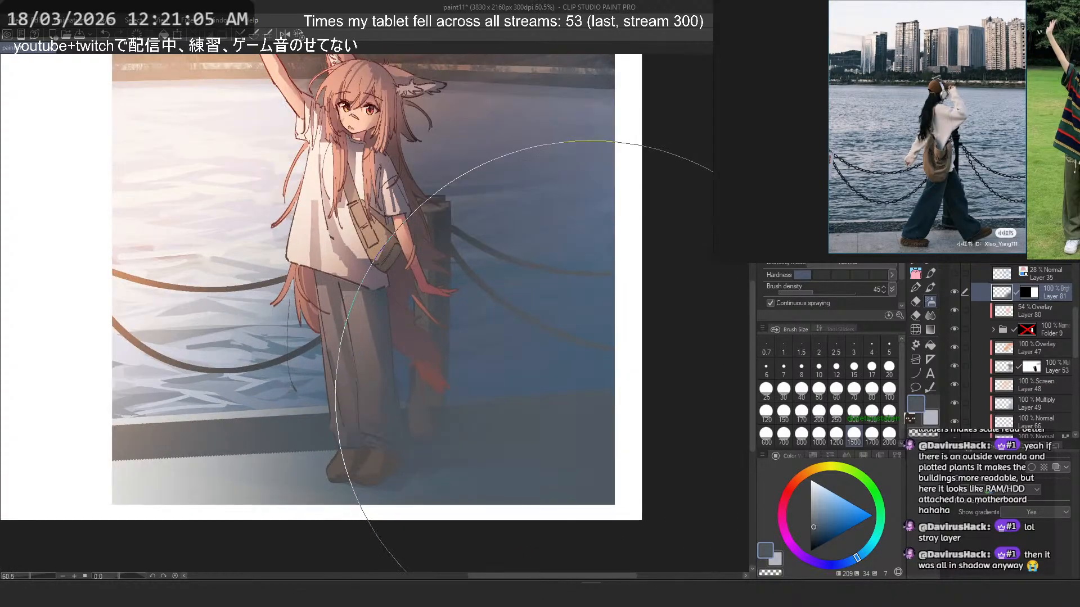
scroll(551, 410, down, 3)
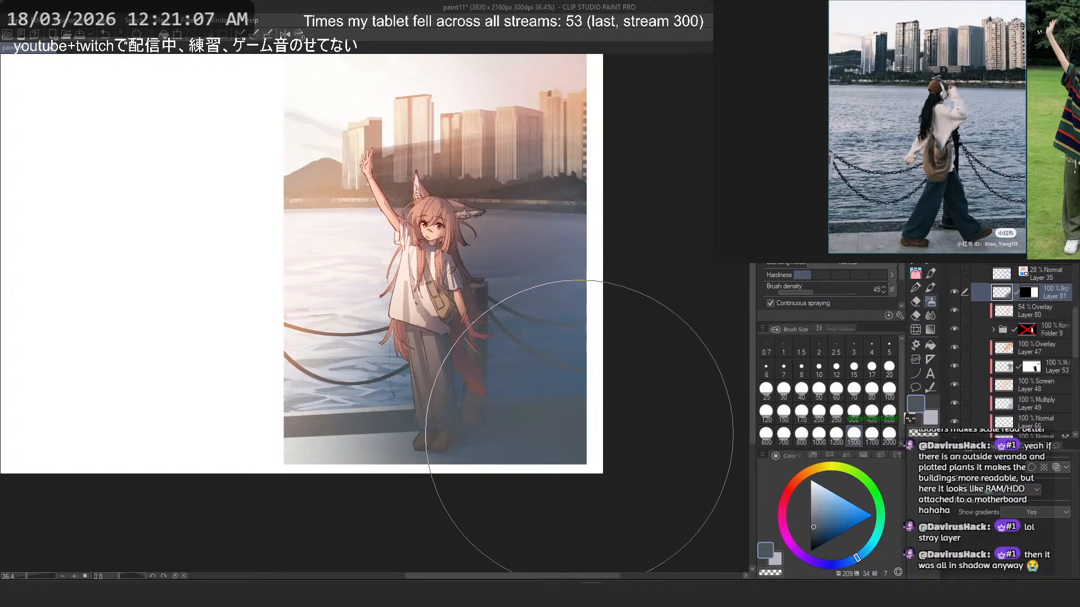
- Try extending the slate blue airbrushing up the water and across the figure towards the left edge
drag(578, 259, 575, 359)
mouse_move(568, 225)
mouse_down()
mouse_move(583, 198)
mouse_move(596, 203)
mouse_move(556, 164)
mouse_move(255, 164)
mouse_move(554, 270)
mouse_move(408, 319)
mouse_move(257, 398)
mouse_up()
key(ctrl+z)
key(ctrl+z)
key(ctrl+z)
key(ctrl+z)
key(ctrl+z)
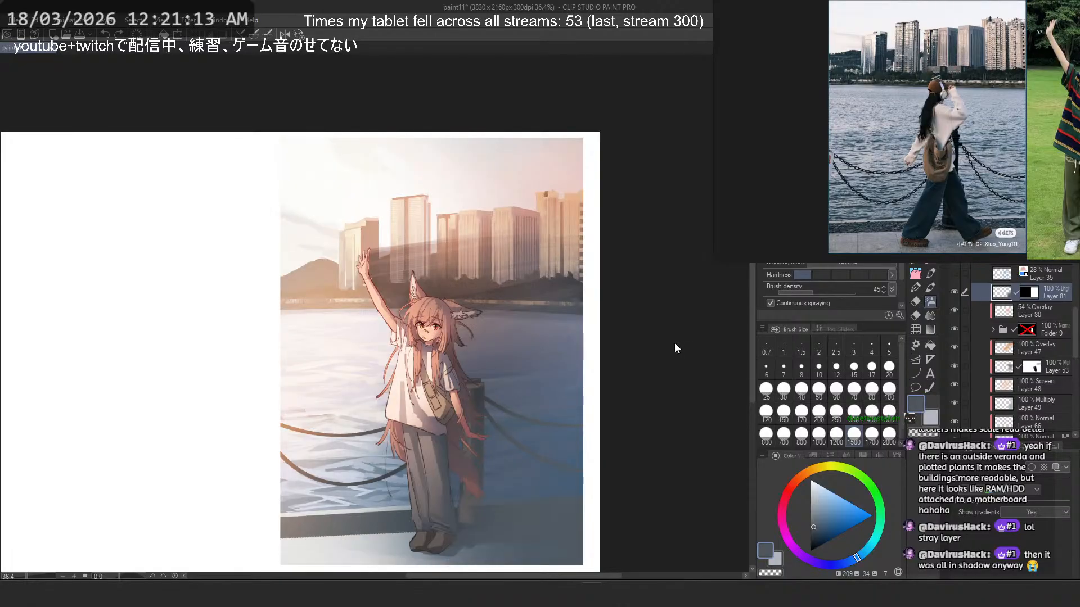
- Airbrush the slate blue over the whole illustration on Layer 81
mouse_move(638, 242)
mouse_down()
mouse_move(313, 285)
mouse_move(306, 366)
mouse_move(580, 466)
mouse_move(173, 26)
mouse_move(595, 49)
mouse_move(327, 531)
mouse_move(594, 387)
mouse_up()
scroll(478, 237, down, 2)
scroll(483, 299, up, 1)
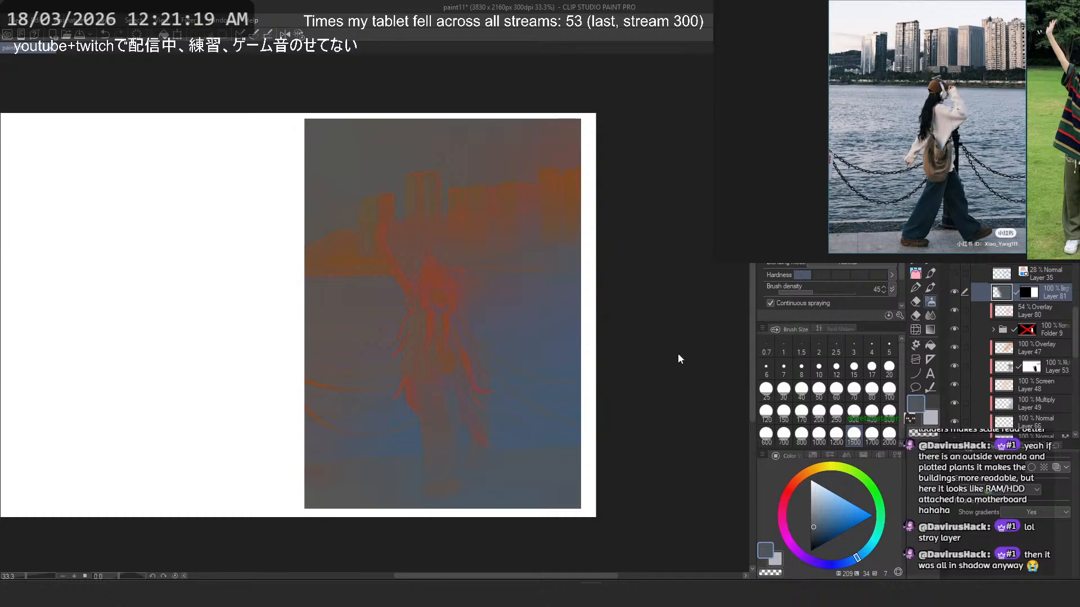
- Raise Layer 81's luminosity to 55 with the Hue/Saturation/Luminosity correction
key(ctrl+u)
drag(174, 409, 269, 415)
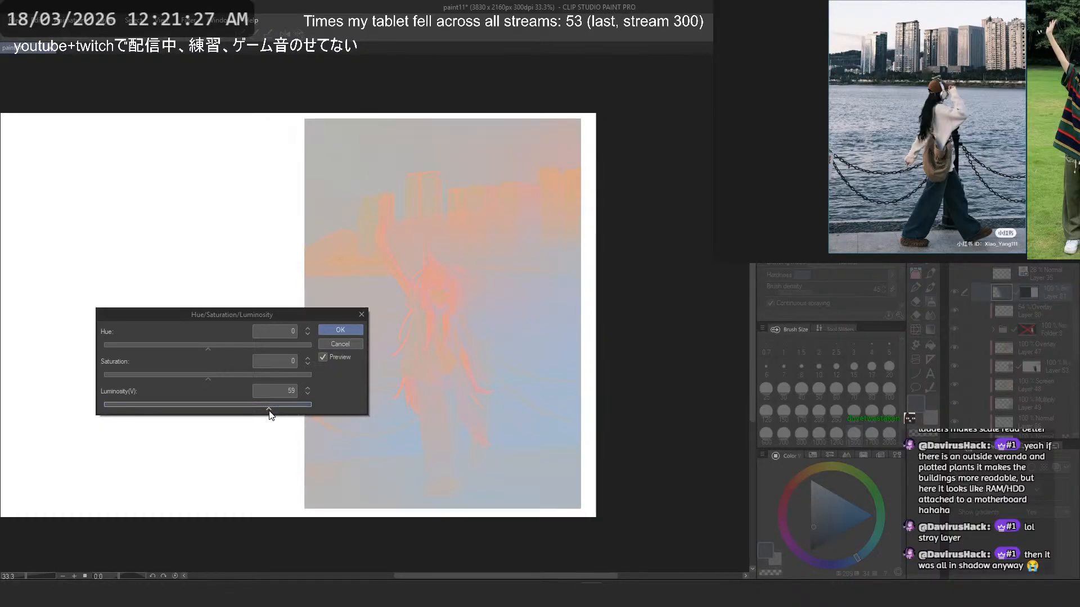
click(360, 330)
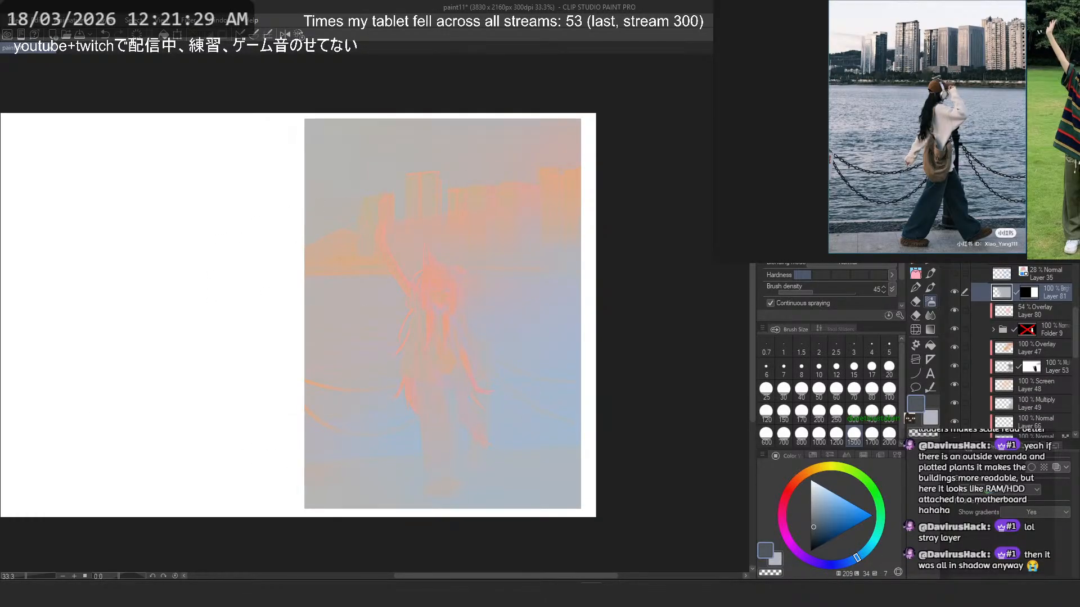
- Reduce Layer 81's opacity to 81%
click(1027, 224)
drag(1027, 225, 1046, 225)
drag(376, 331, 413, 308)
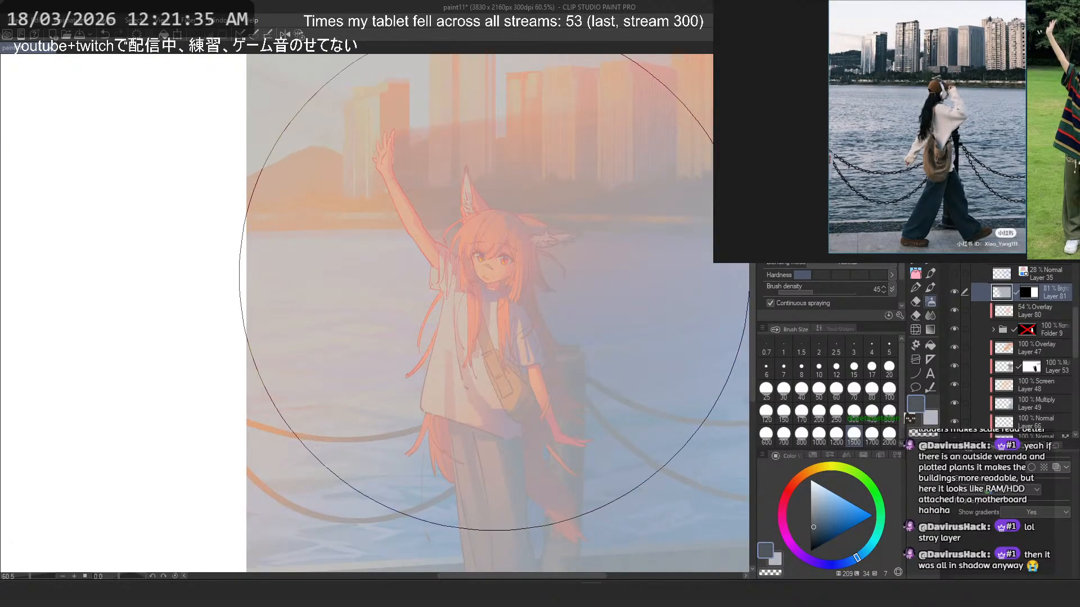
scroll(447, 288, down, 4)
scroll(475, 273, up, 2)
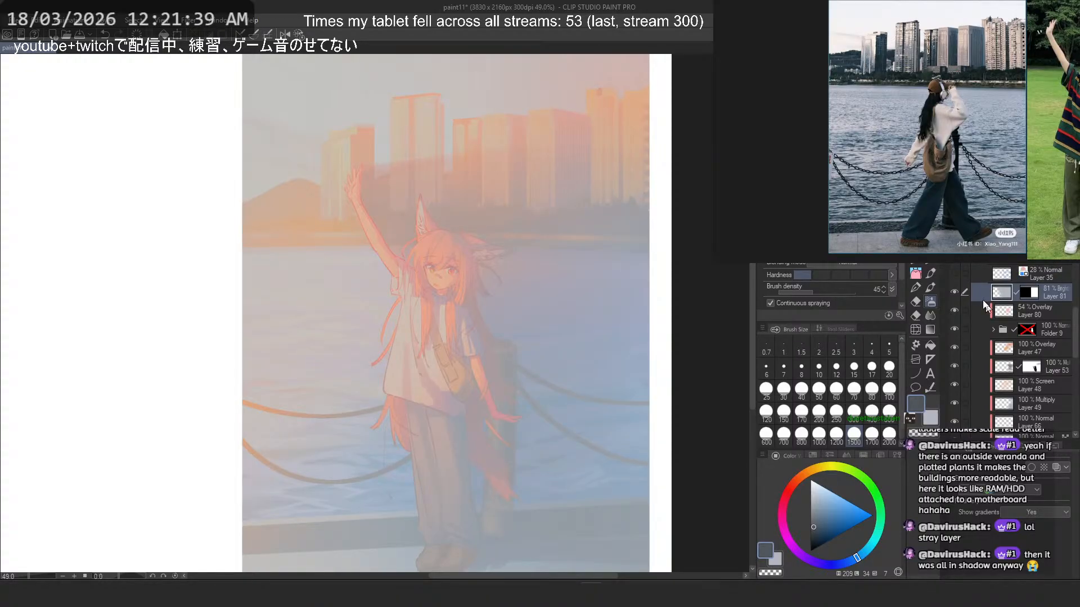
- Compare the illustration with and without Layer 81, then leave that layer hidden
click(955, 292)
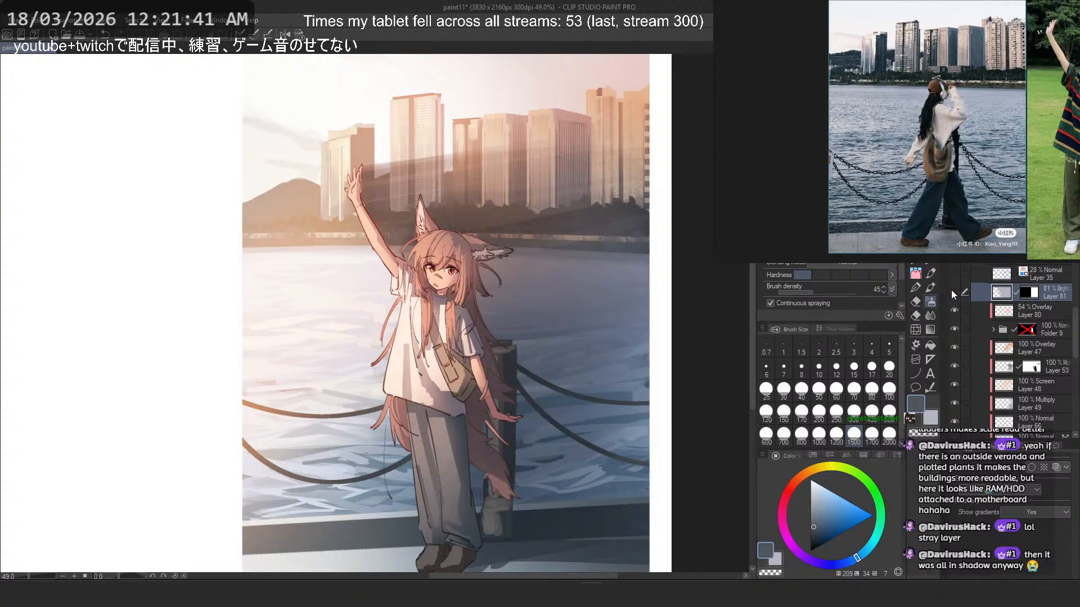
scroll(464, 294, down, 4)
scroll(464, 292, up, 3)
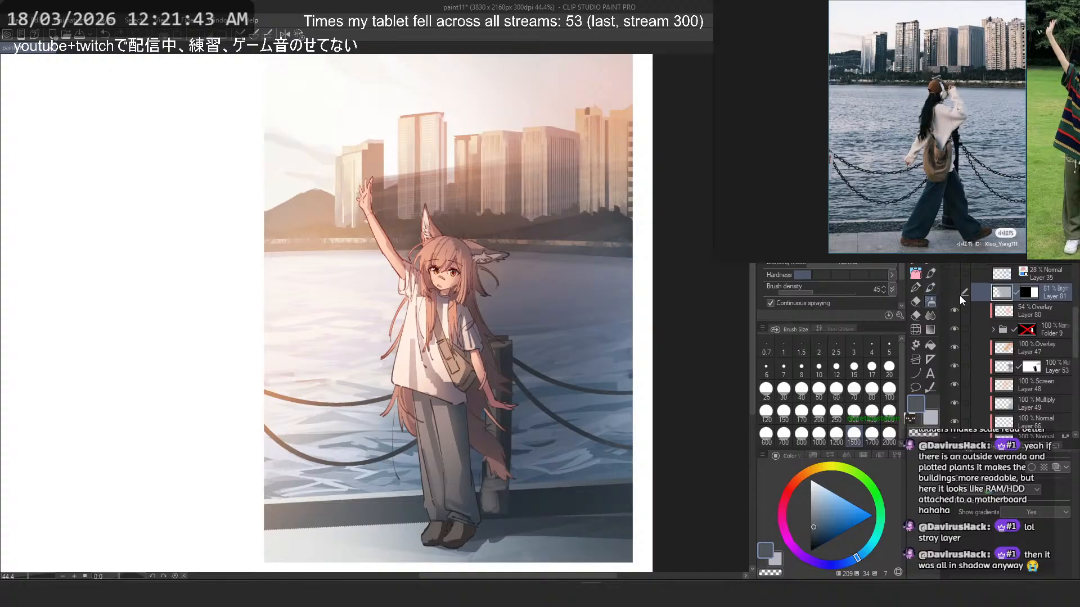
click(955, 292)
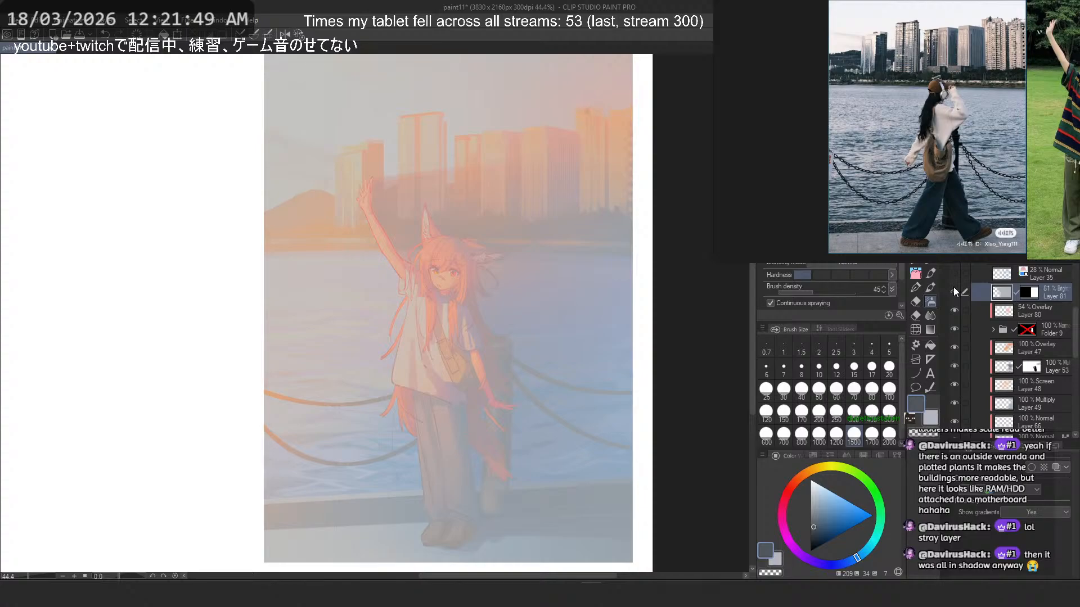
click(954, 290)
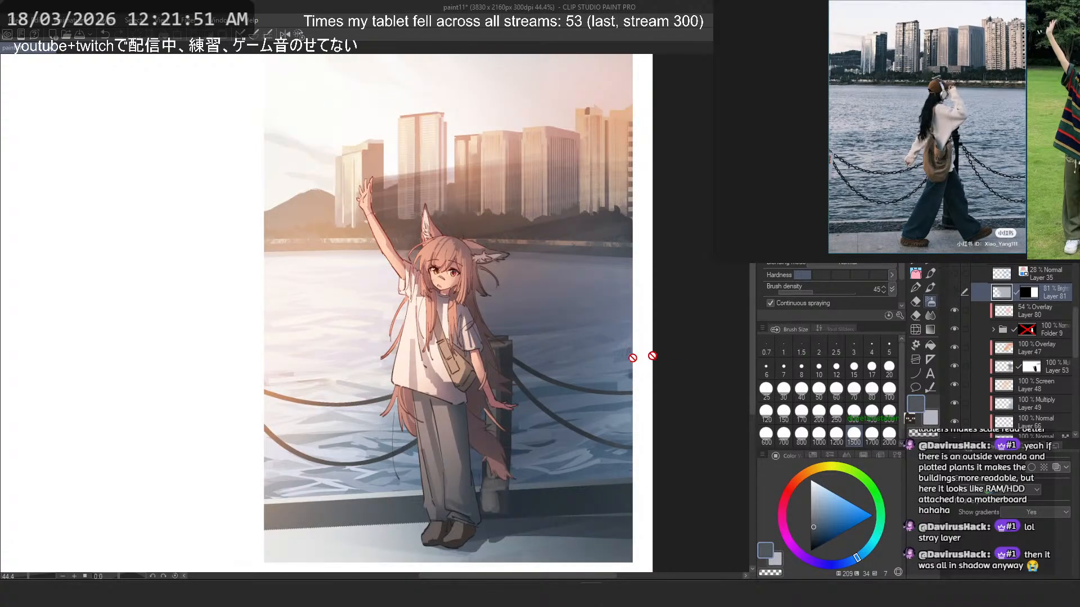
- Add a new raster layer above Layer 80 and set its blending mode to Hard light
scroll(652, 356, down, 2)
click(1054, 318)
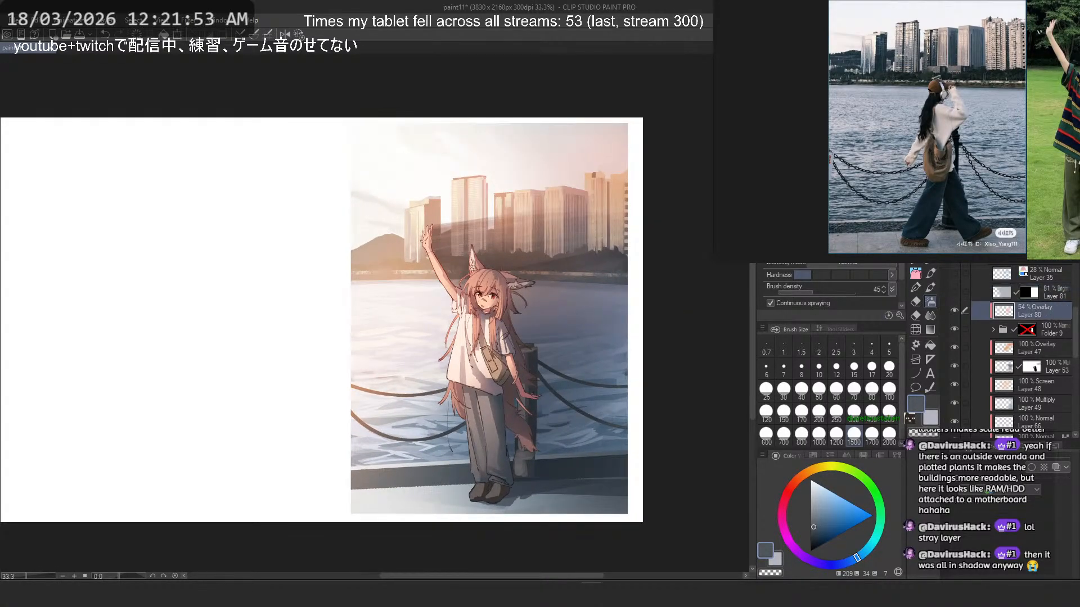
key(ctrl+shift+n)
click(996, 199)
click(992, 363)
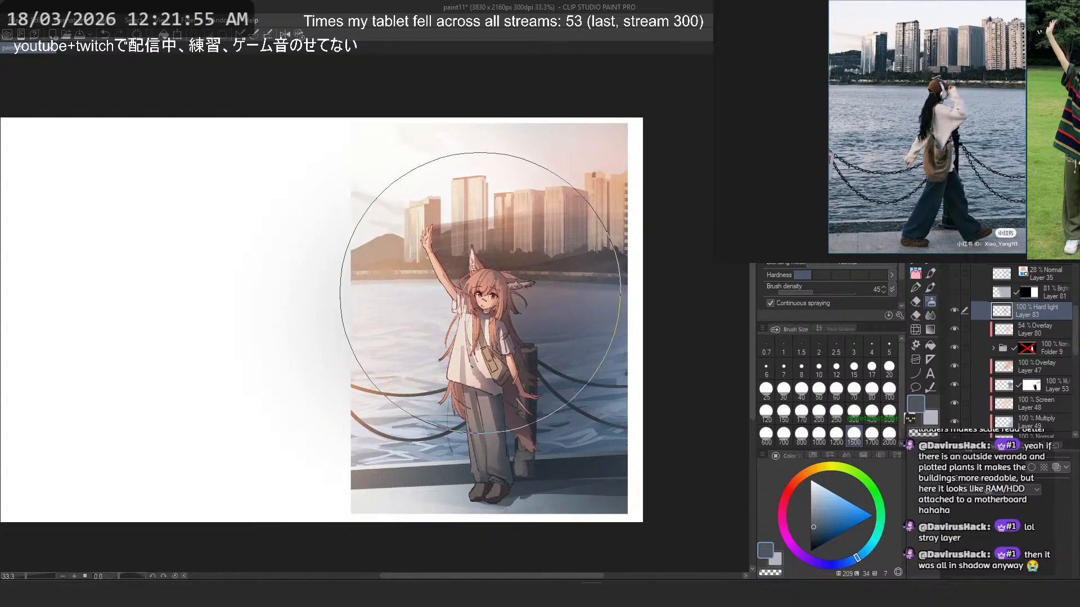
- Try airbrushing a light pink glow over the figure on the Hard light layer
click(788, 491)
drag(468, 337, 416, 313)
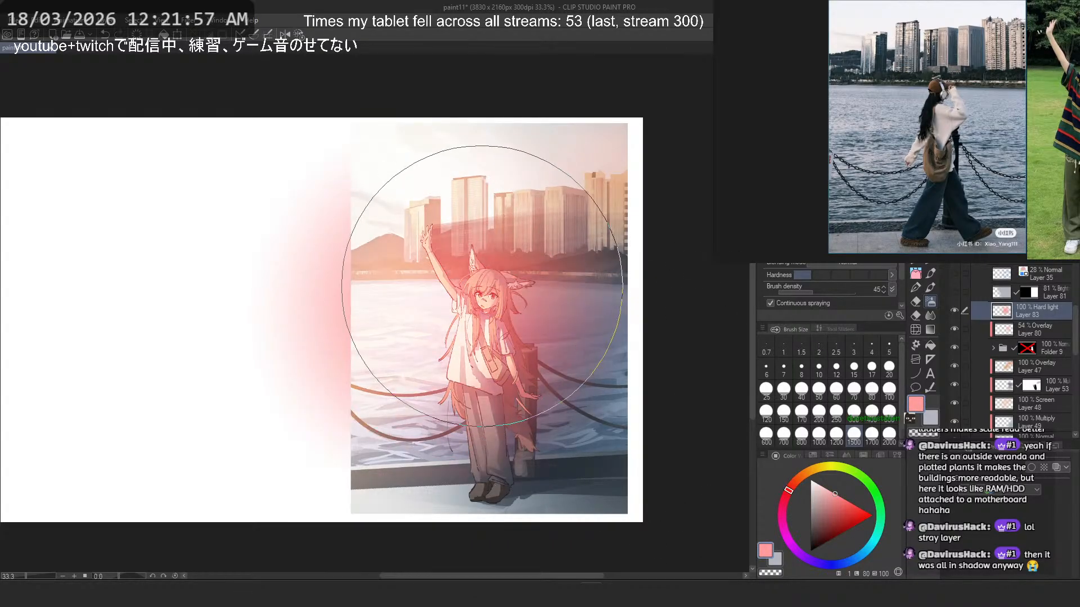
scroll(476, 297, up, 2)
key(ctrl+z)
- Select the picture area from Layer 81's mask and mask the Hard light layer with it
ctrl+click(1033, 295)
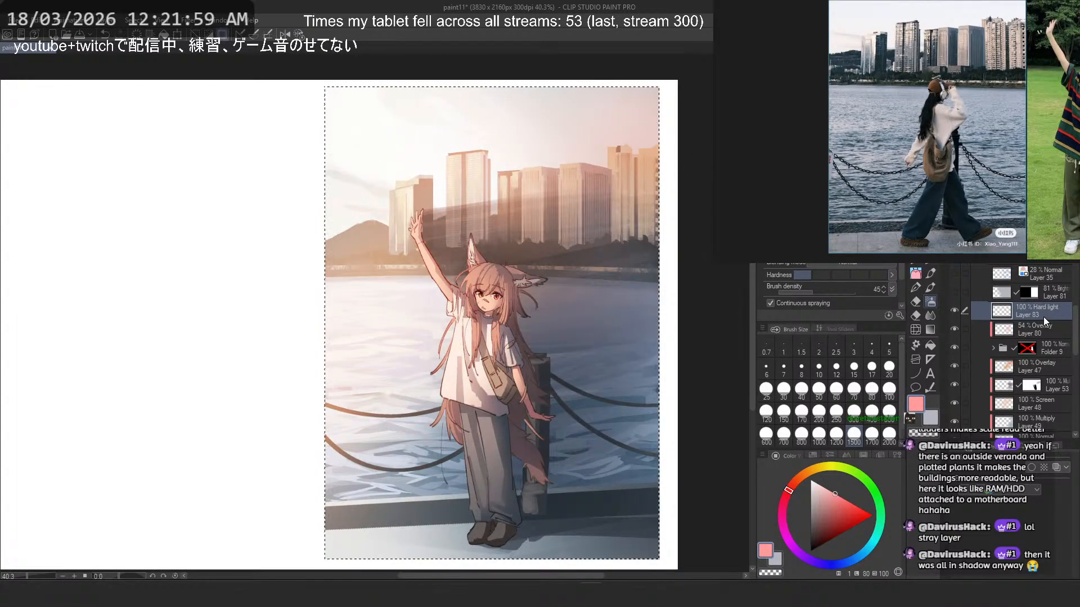
click(1033, 227)
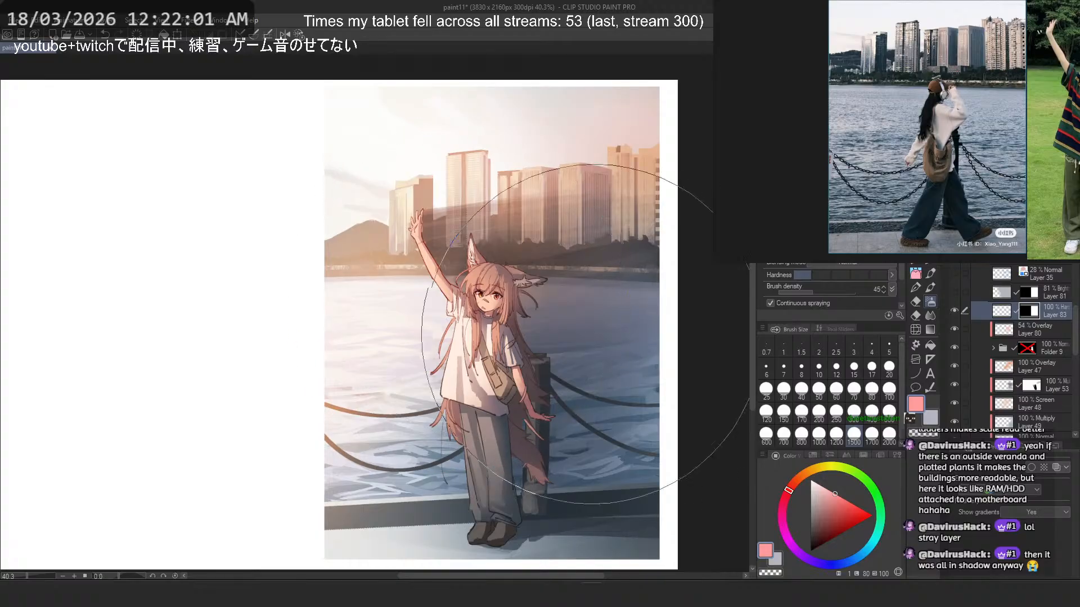
- Try a pink glow and a light orange glow (hue 25) over the figure on the masked Hard light layer
mouse_move(512, 256)
mouse_down()
mouse_move(446, 313)
mouse_move(534, 360)
mouse_up()
key(ctrl+z)
key(ctrl+z)
click(802, 475)
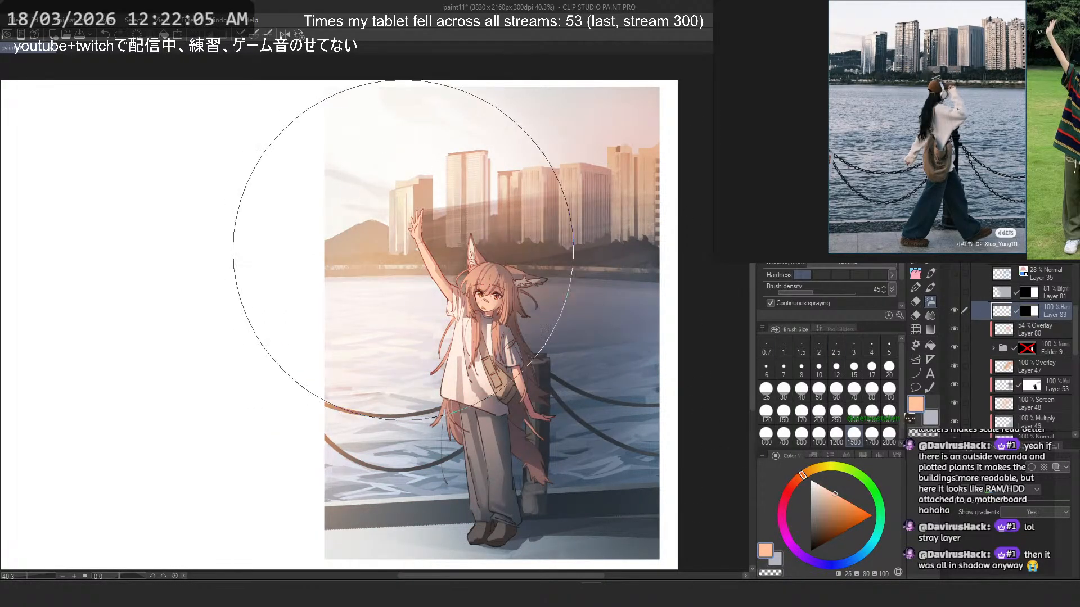
drag(453, 270, 435, 358)
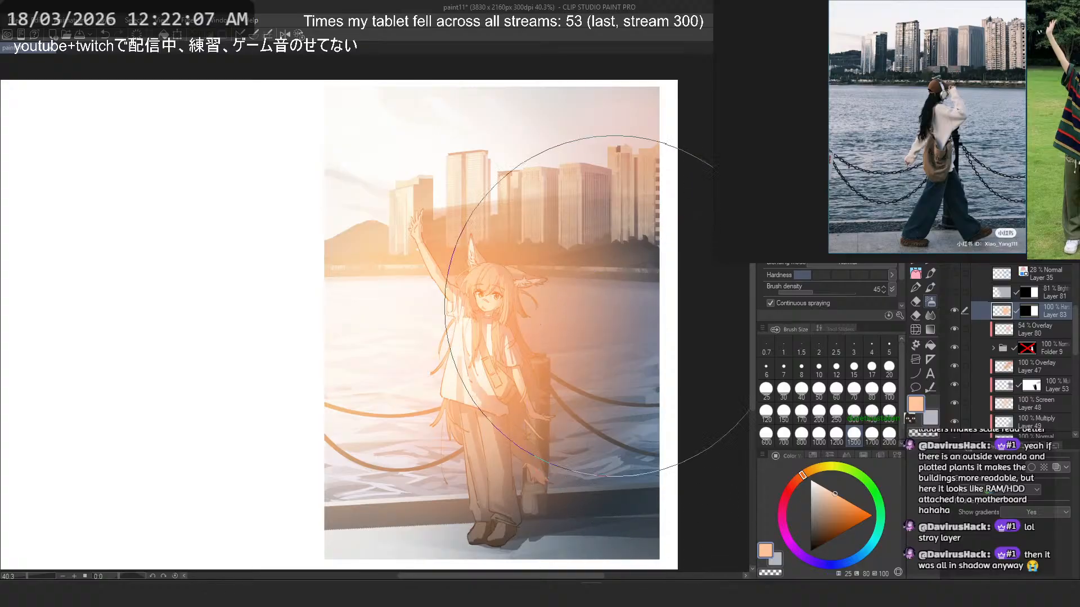
scroll(579, 285, down, 3)
scroll(541, 291, up, 2)
- Set the drawing colour to a light salmon with hue 15 and undo the orange glow
click(796, 481)
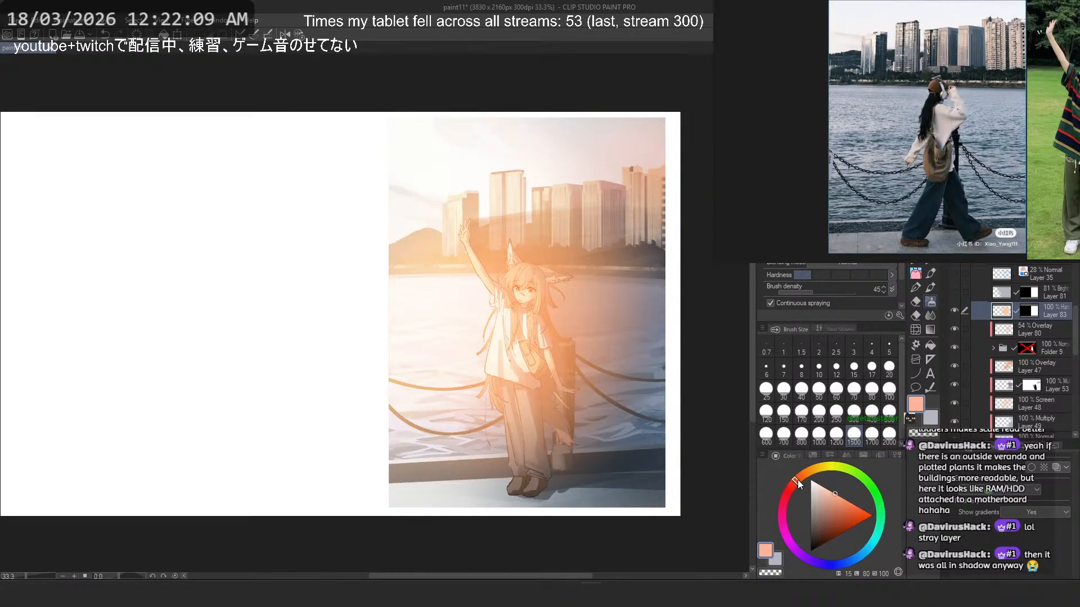
key(ctrl+z)
- Try several light salmon airbrush glows over the skyline and raised arm on the masked Hard light Layer 83
key(ctrl+z)
drag(492, 236, 432, 334)
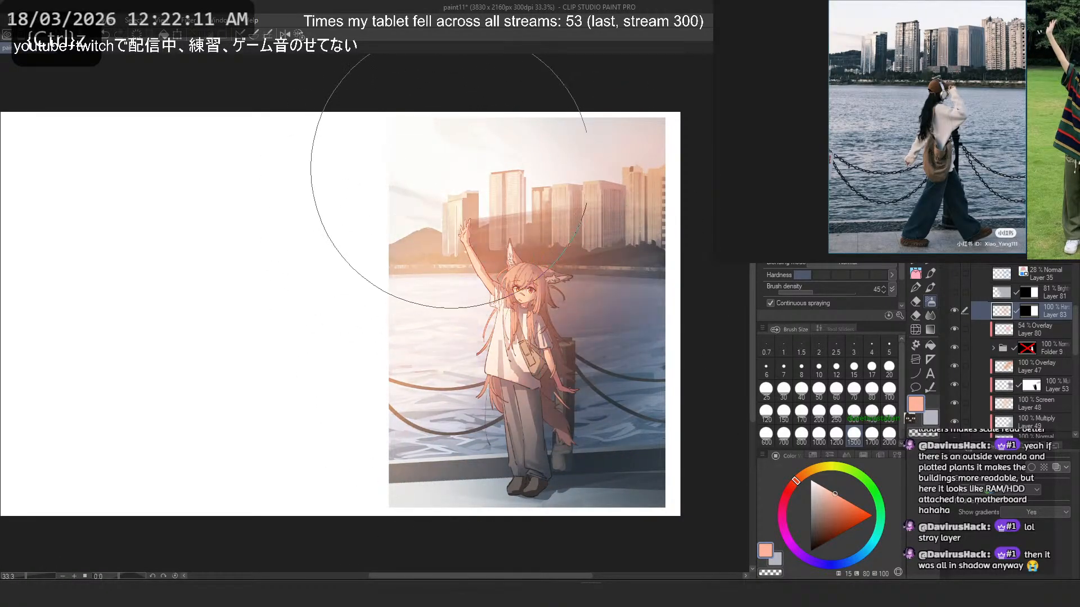
key(ctrl+z)
drag(486, 180, 392, 255)
key(ctrl+z)
mouse_move(497, 214)
mouse_down()
mouse_move(408, 280)
mouse_move(402, 271)
mouse_up()
key(ctrl+z)
key(ctrl+z)
drag(455, 241, 389, 254)
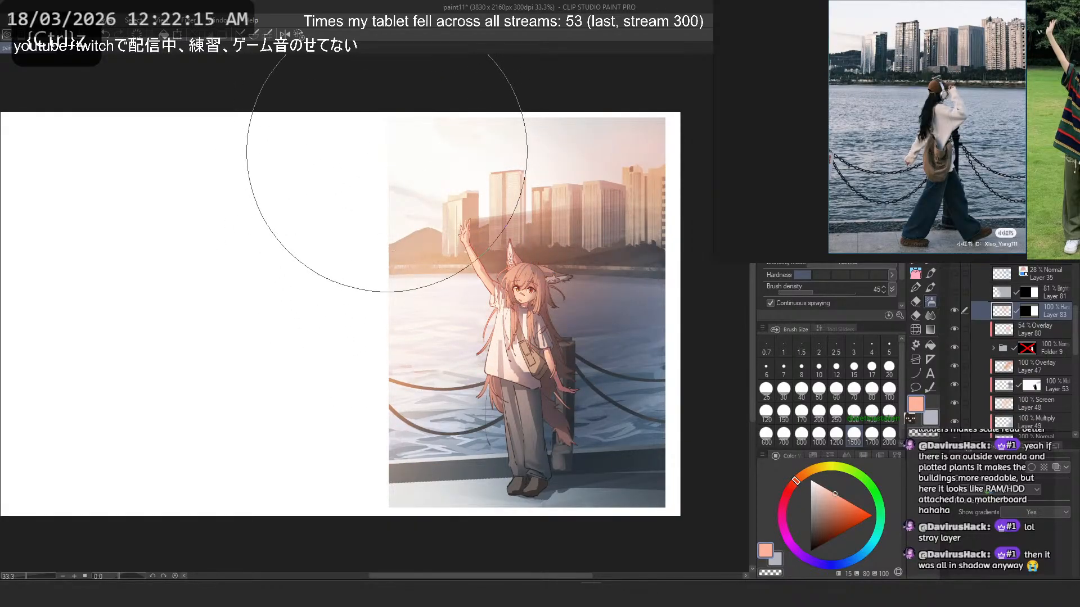
key(ctrl+z)
- Airbrush a soft light salmon glow across the figure and water on Layer 83, undoing the unsatisfactory strokes
mouse_move(468, 224)
mouse_down()
mouse_move(474, 249)
mouse_move(392, 326)
mouse_up()
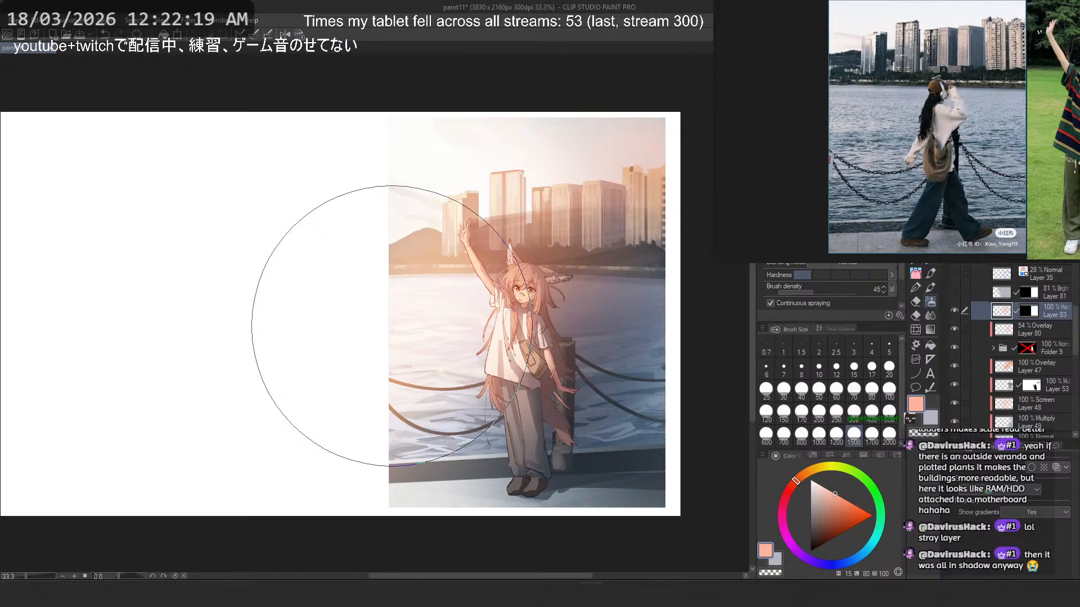
key(ctrl+z)
drag(498, 245, 437, 194)
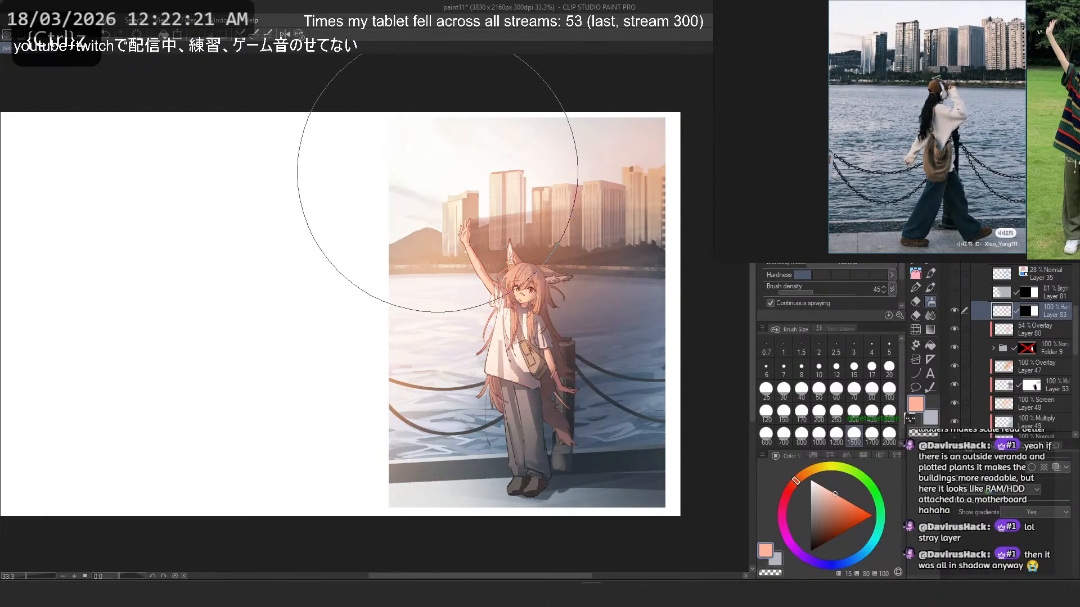
key(ctrl+z)
drag(500, 274, 459, 328)
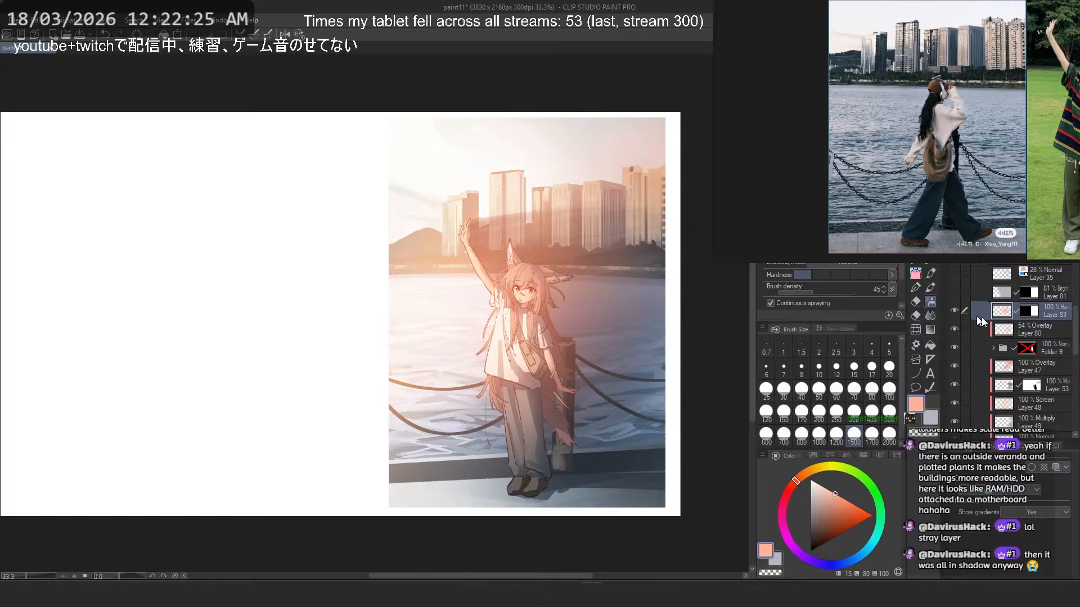
- Hide the Overlay layers 80 and 47
scroll(1027, 308, down, 1)
click(1035, 337)
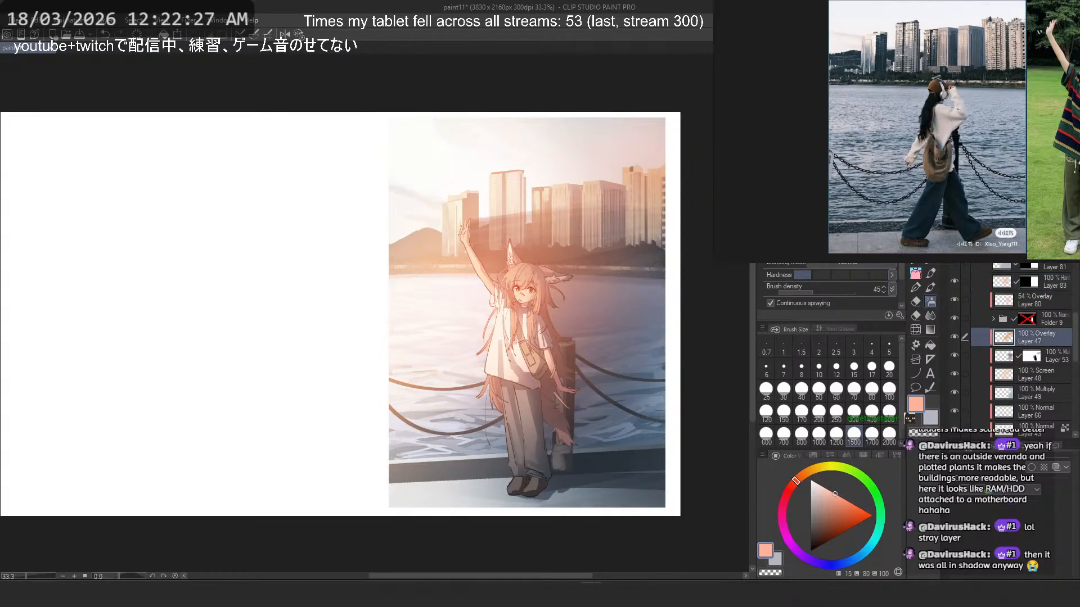
key(ctrl+z)
click(957, 299)
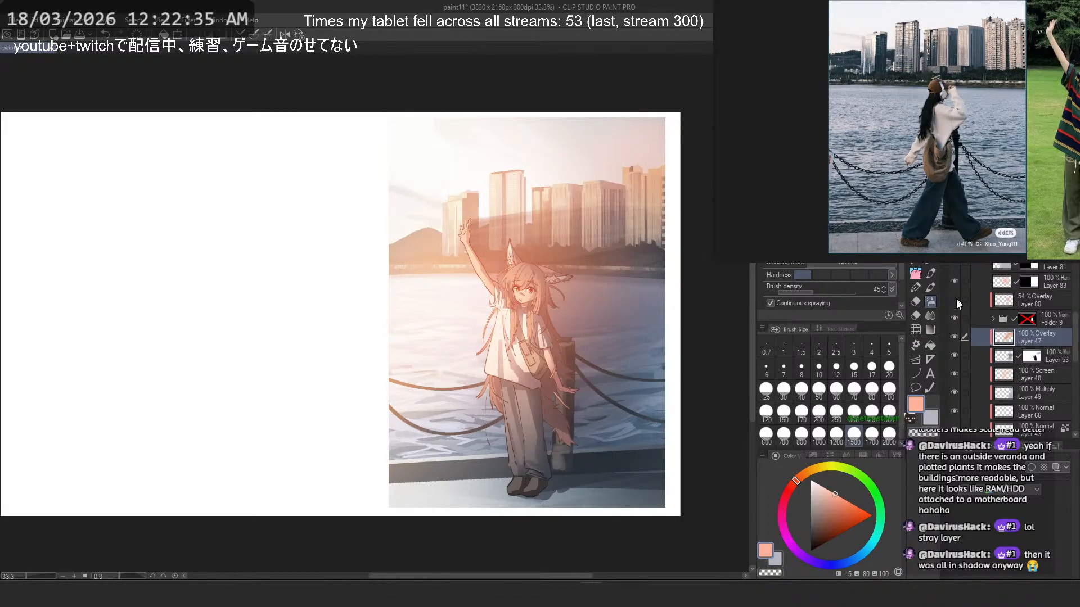
click(954, 339)
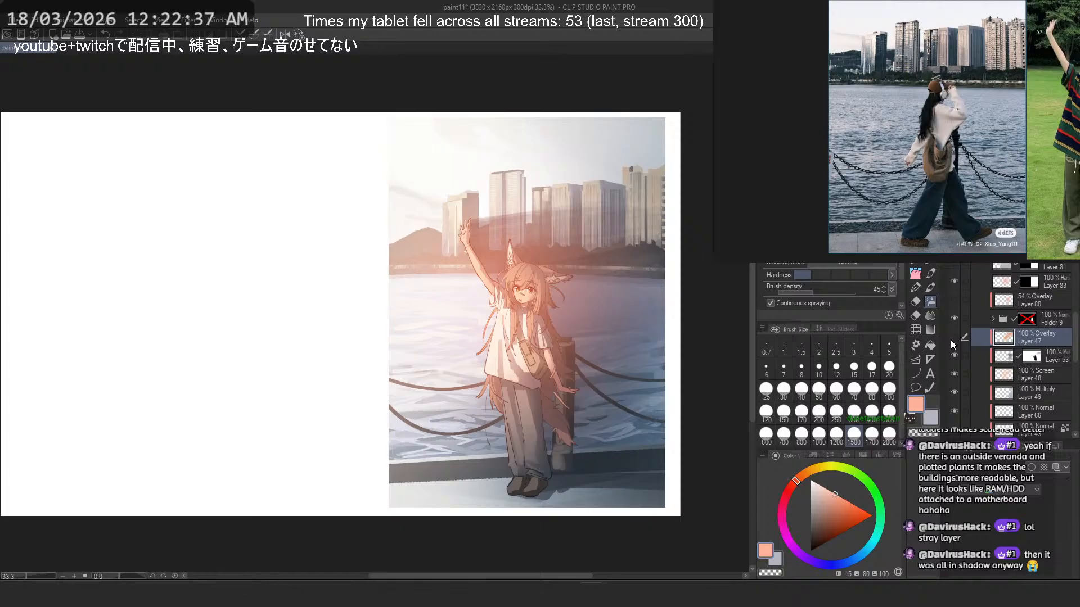
- Airbrush more light salmon glow around the figure and skyline on Layer 83 and set the layer's opacity to 81%
scroll(1011, 333, up, 1)
click(1001, 312)
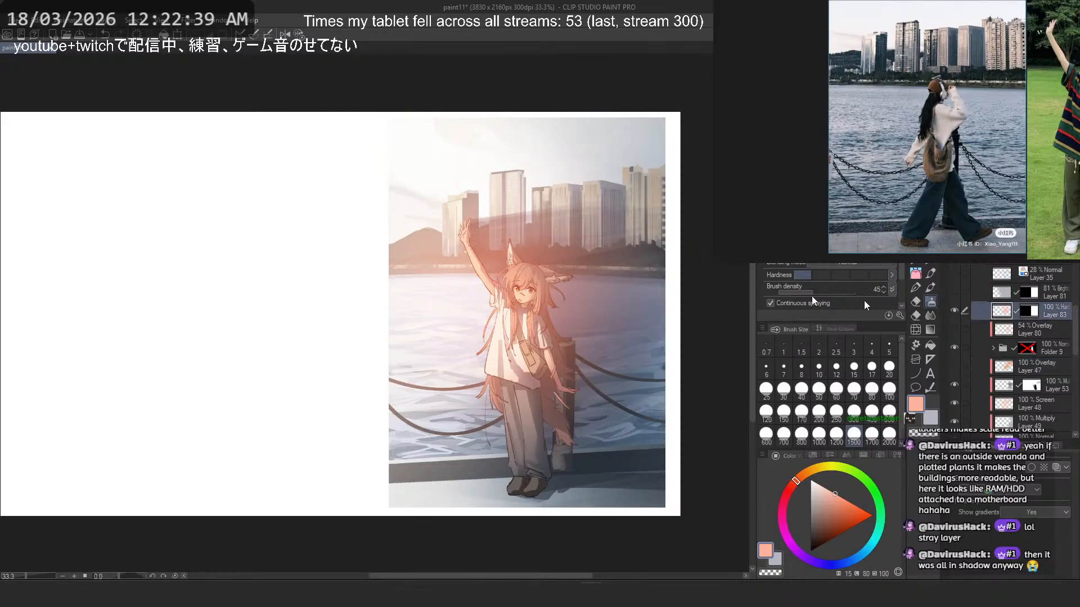
drag(453, 186, 569, 149)
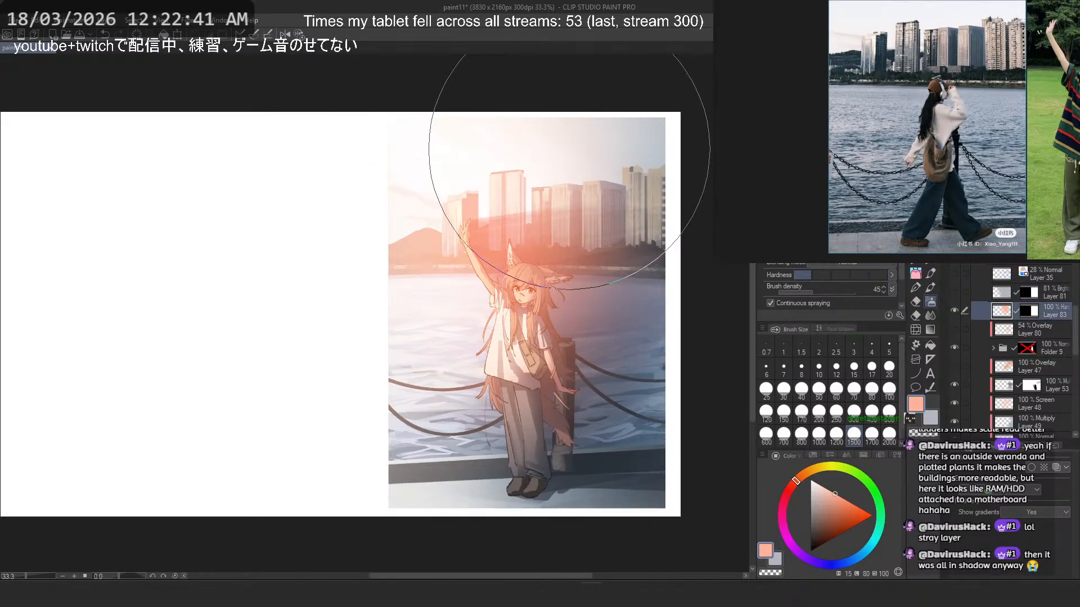
key(ctrl+z)
drag(595, 111, 415, 119)
key(ctrl+z)
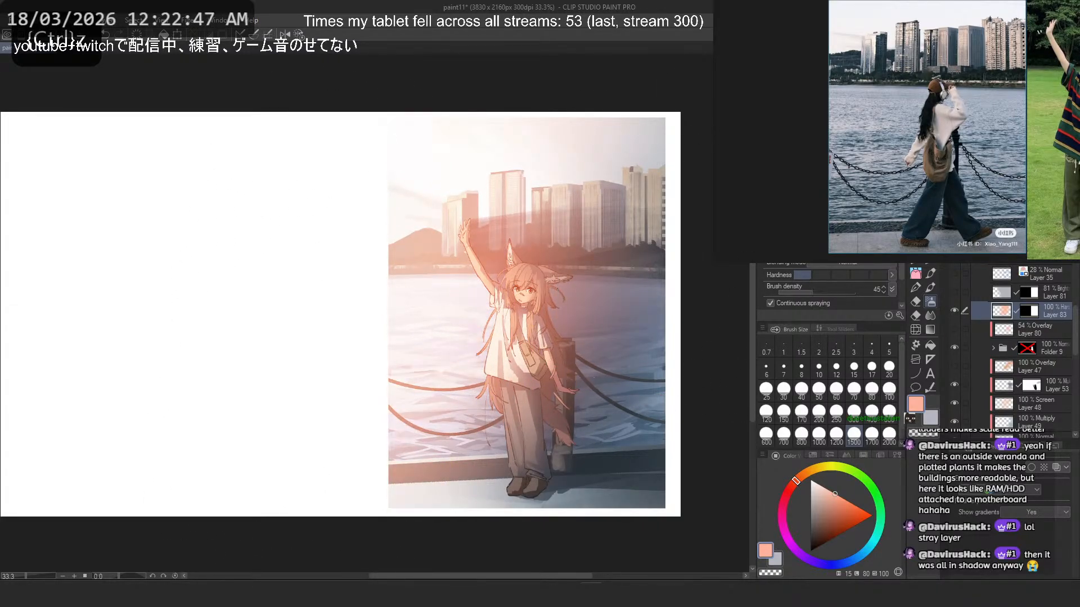
click(1039, 229)
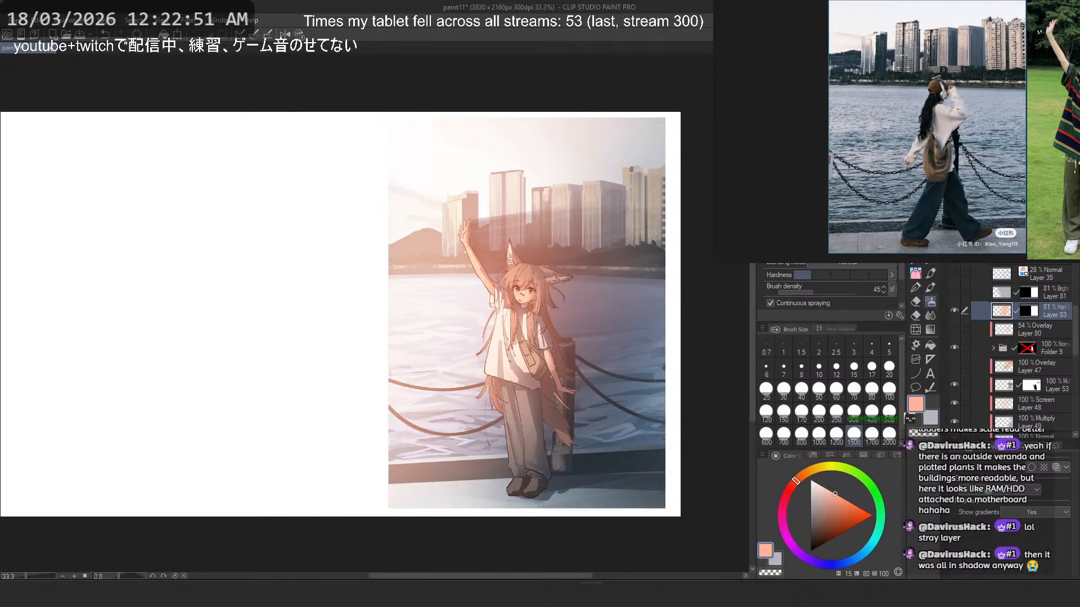
- Add a new Glow dodge layer above Layer 83 and copy Layer 83's mask onto it
key(ctrl+shift+n)
click(996, 200)
click(997, 308)
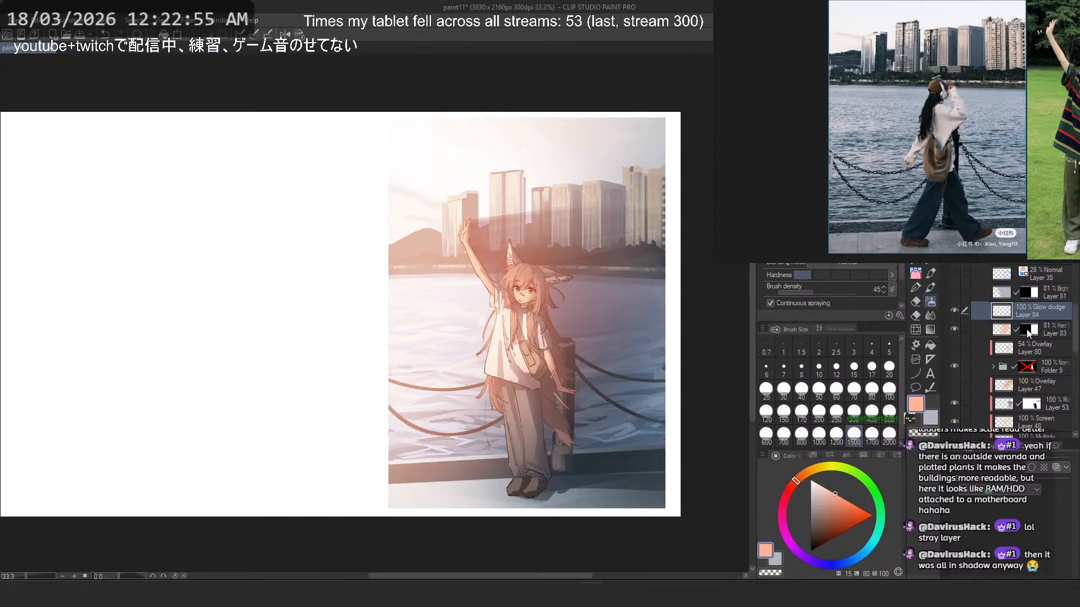
drag(1026, 332, 1029, 312)
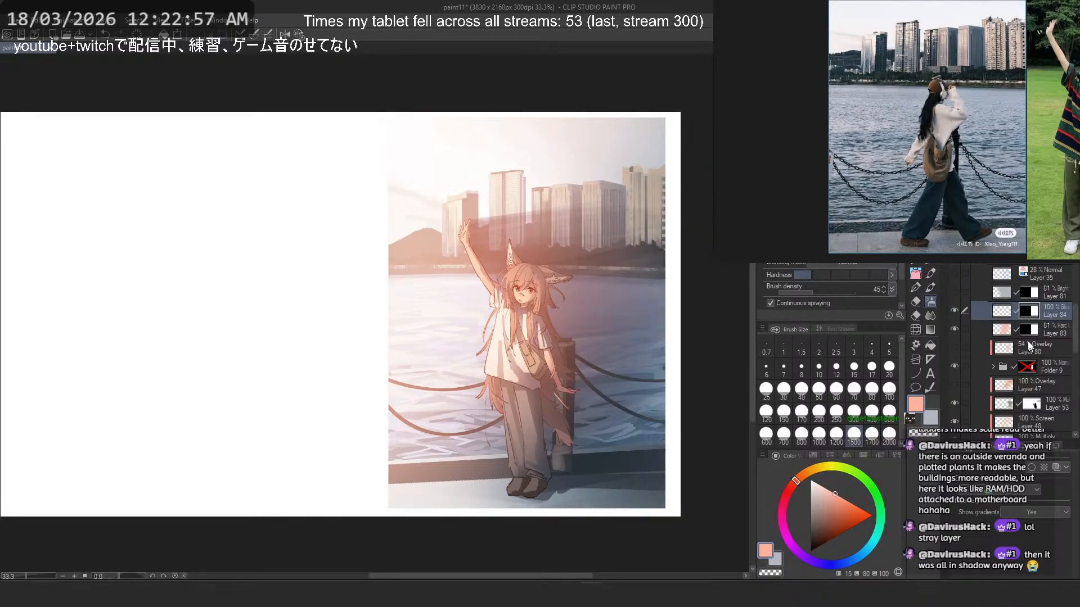
- Try a strong orange-red airbrush glow (hue 15) over the sky and skyline on the Glow dodge layer
click(852, 516)
drag(433, 234, 388, 322)
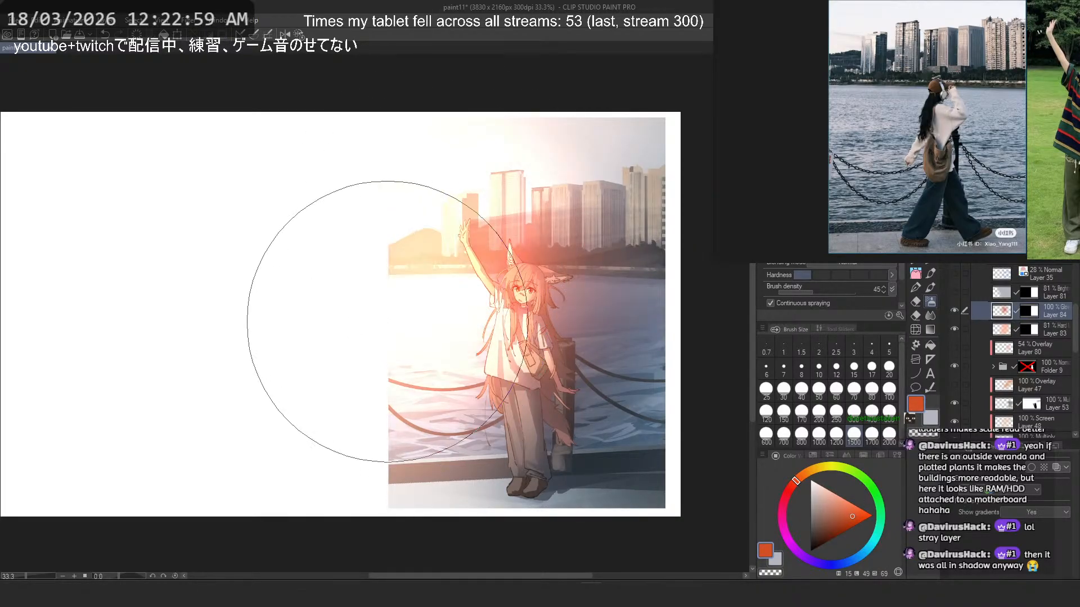
key(ctrl+z)
mouse_move(410, 219)
mouse_down()
mouse_move(408, 157)
mouse_move(351, 275)
mouse_move(379, 208)
mouse_move(388, 133)
mouse_move(414, 209)
mouse_move(396, 118)
mouse_up()
scroll(395, 118, down, 2)
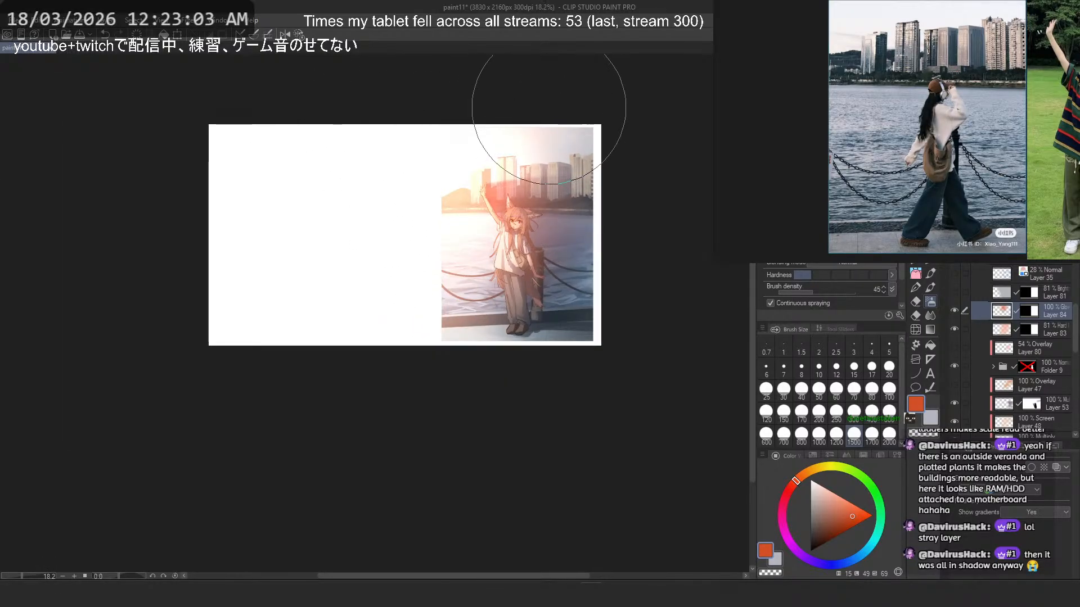
scroll(547, 108, up, 1)
scroll(539, 111, up, 3)
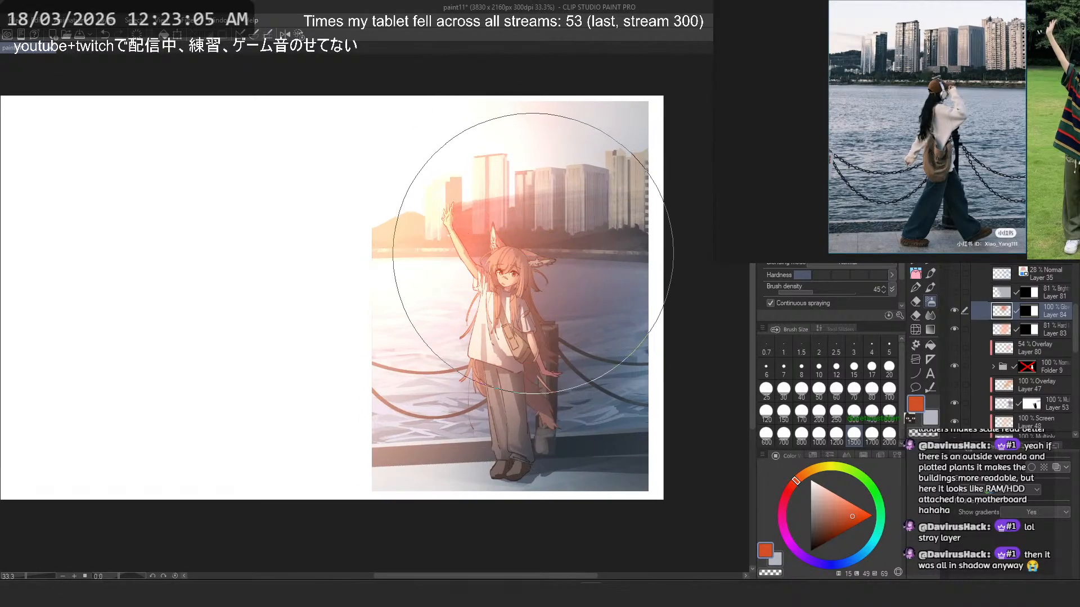
key(ctrl+z)
- Try further orange-red glow strokes along the picture's left edge on the Glow dodge layer
drag(340, 243, 363, 316)
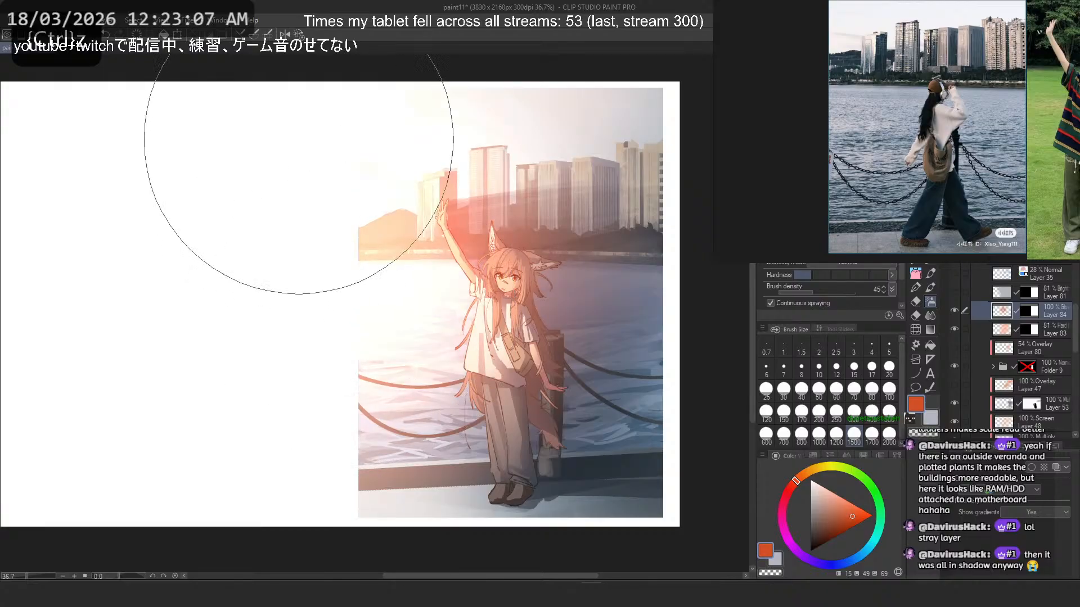
key(ctrl+z)
mouse_move(368, 226)
mouse_down()
mouse_move(325, 183)
mouse_move(369, 208)
mouse_move(393, 205)
mouse_move(300, 201)
mouse_move(330, 223)
mouse_move(342, 151)
mouse_move(346, 188)
mouse_move(392, 176)
mouse_move(291, 220)
mouse_up()
key(ctrl+z)
key(ctrl+z)
key(ctrl+z)
drag(359, 214, 259, 199)
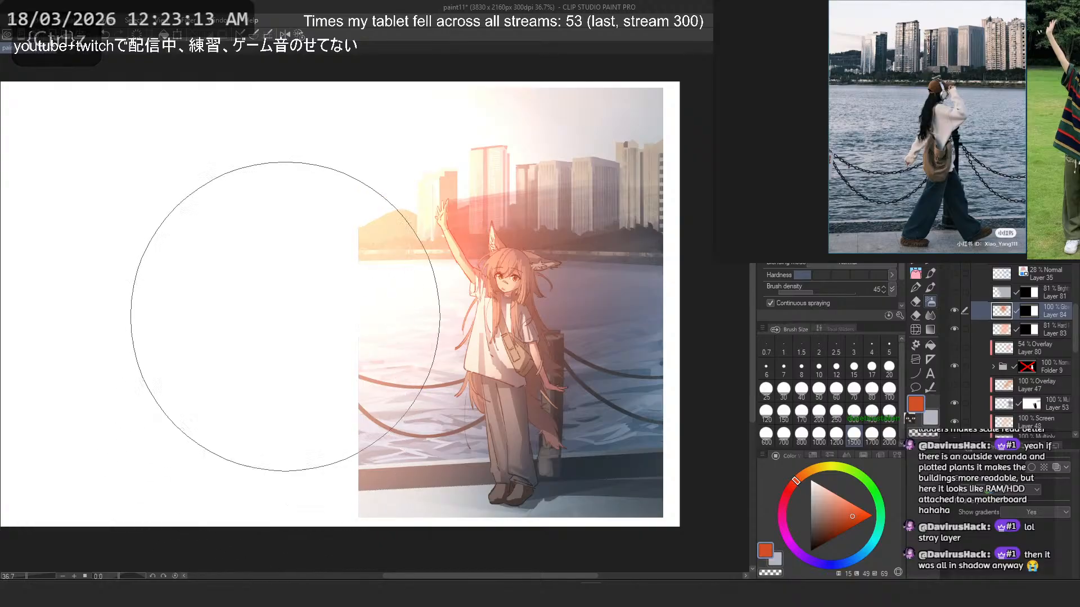
scroll(383, 200, down, 1)
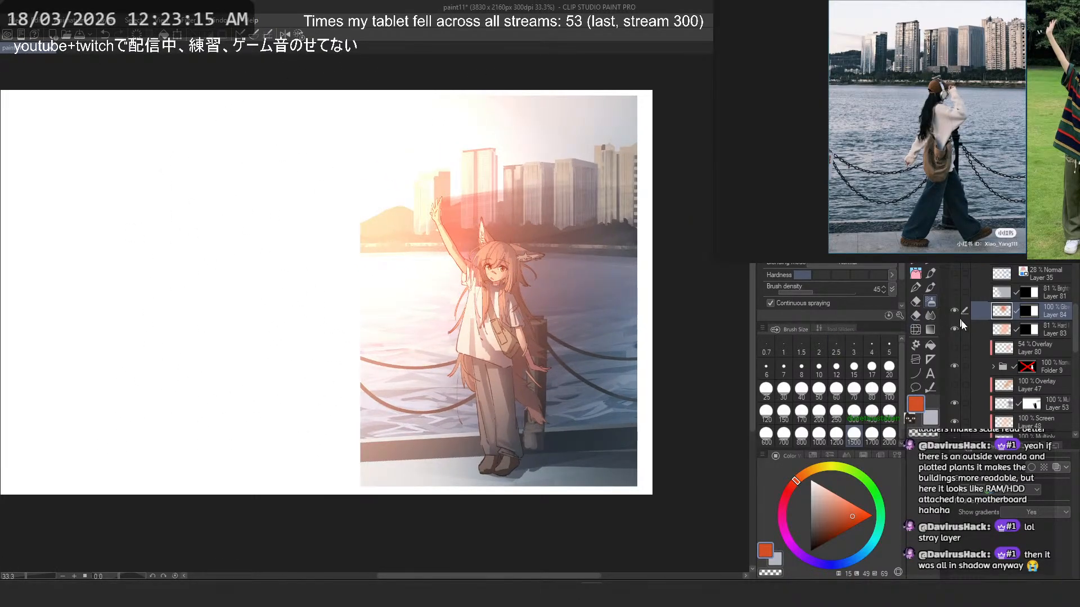
- Toggle the visibility of Screen Layer 48 to compare the picture with and without it
scroll(985, 343, down, 2)
click(957, 374)
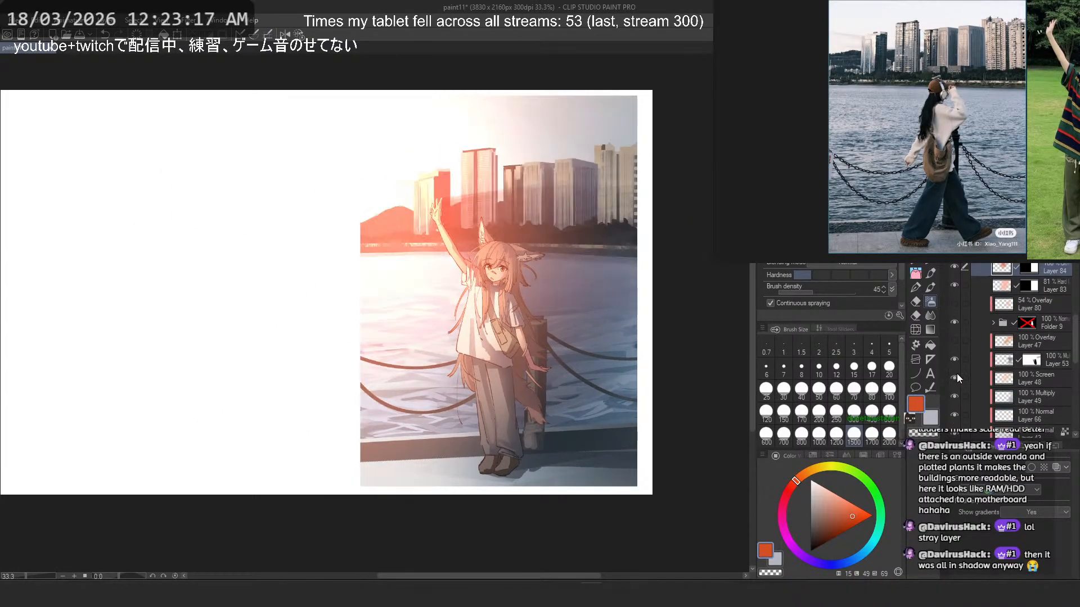
click(957, 374)
click(956, 374)
click(957, 373)
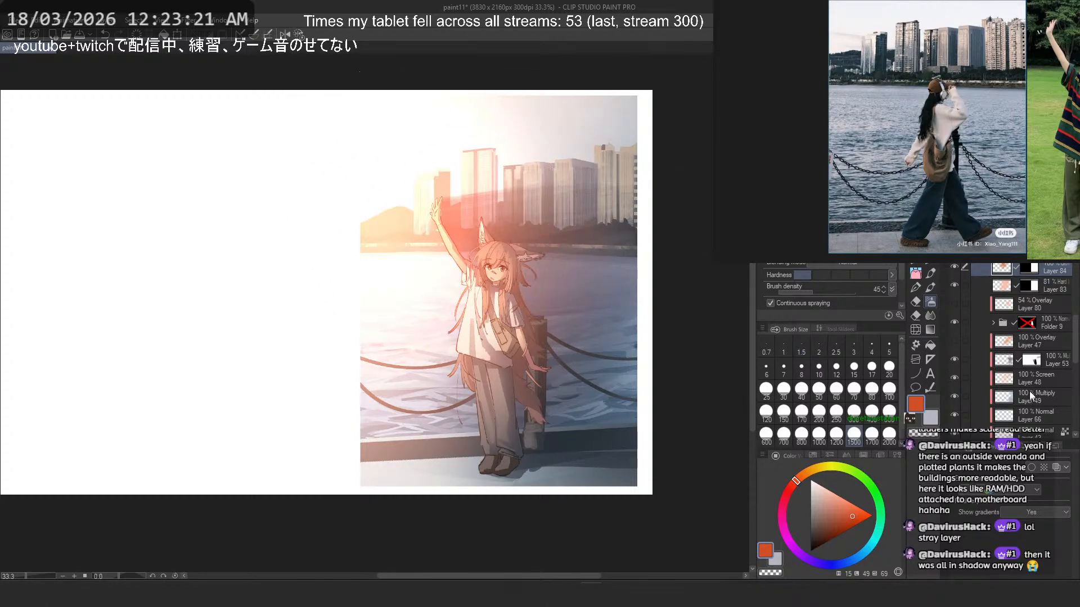
- Try slightly reducing the luminosity of the clipped Layer 1 with a Hue/Saturation/Luminosity correction
scroll(1031, 371, down, 10)
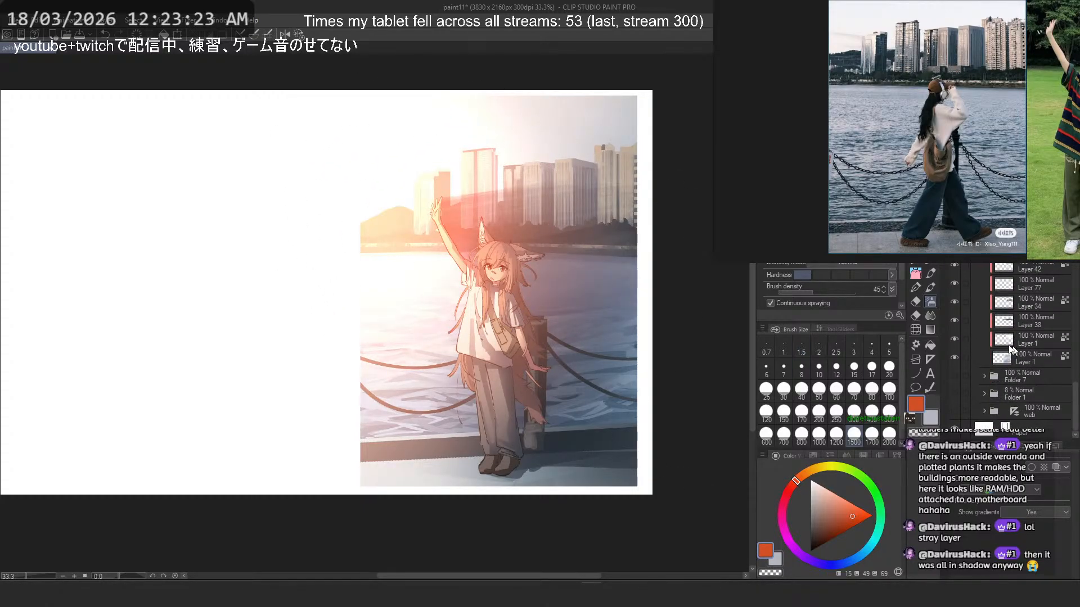
click(954, 337)
click(955, 336)
click(1018, 338)
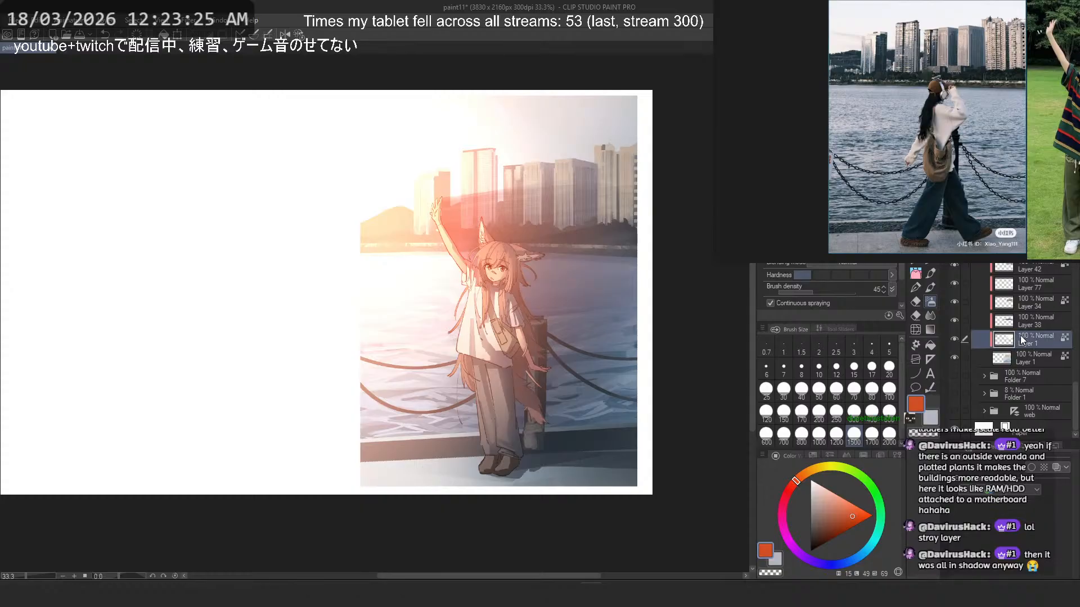
key(ctrl+u)
click(162, 408)
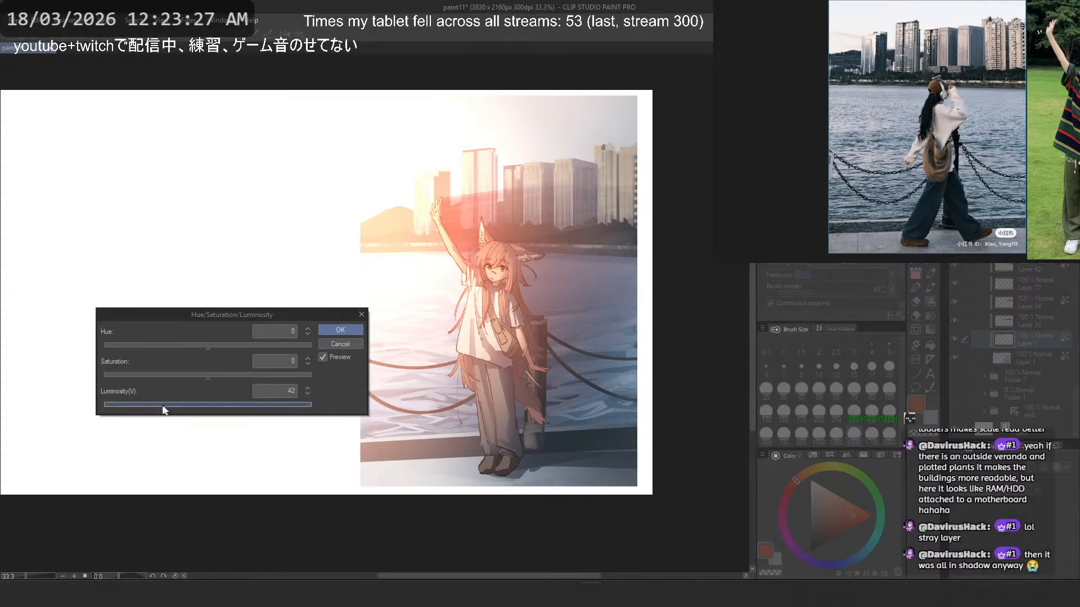
drag(176, 406, 202, 403)
click(349, 330)
- Try lowering the luminosity of the base Layer 1 beneath the clipped layers to -21
click(1014, 355)
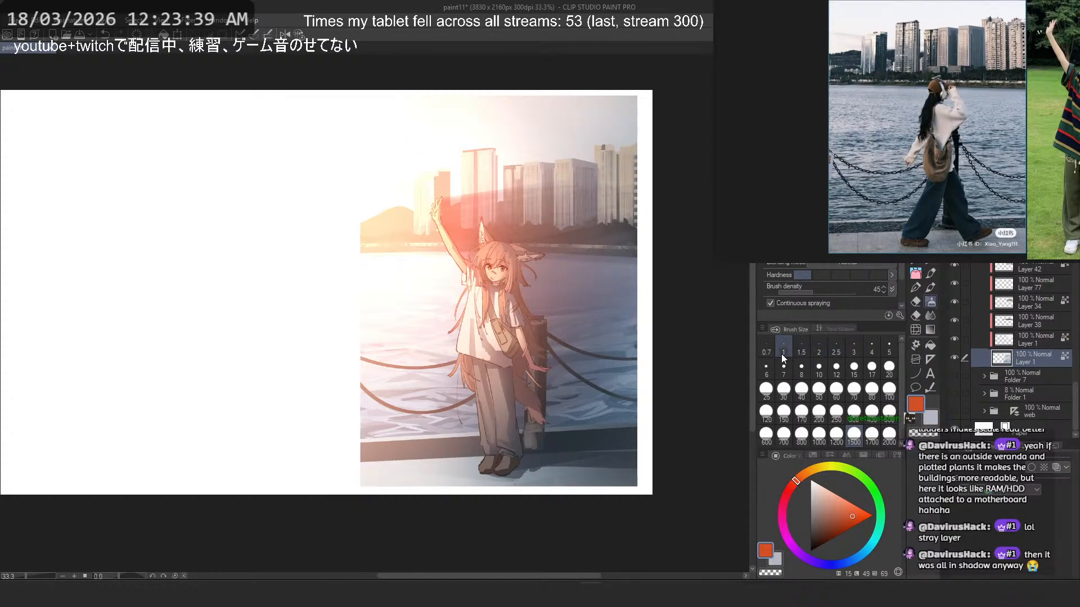
key(ctrl+u)
drag(197, 407, 185, 406)
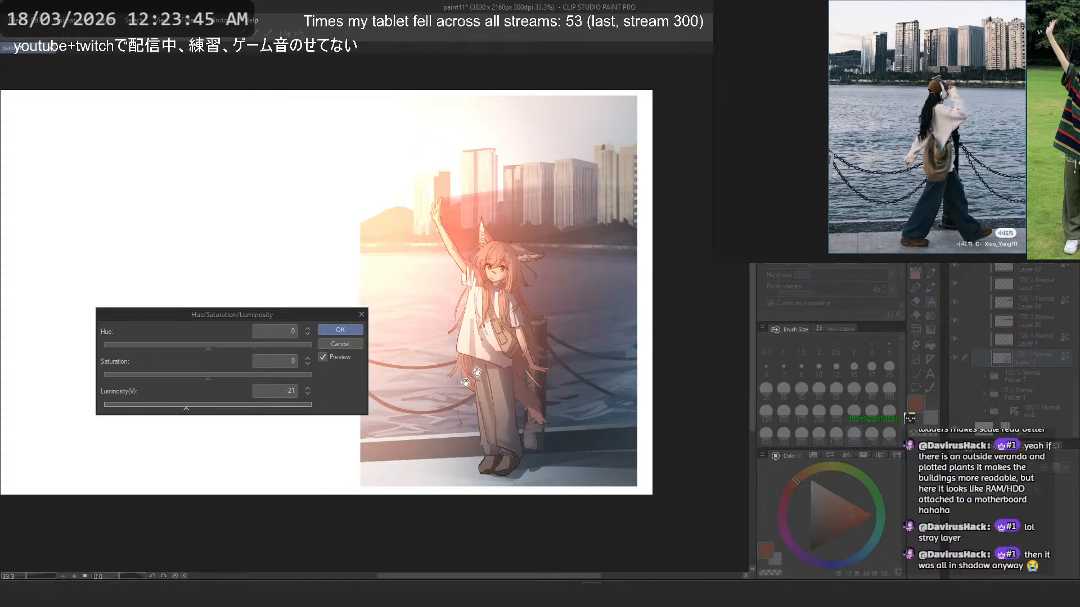
key(Escape)
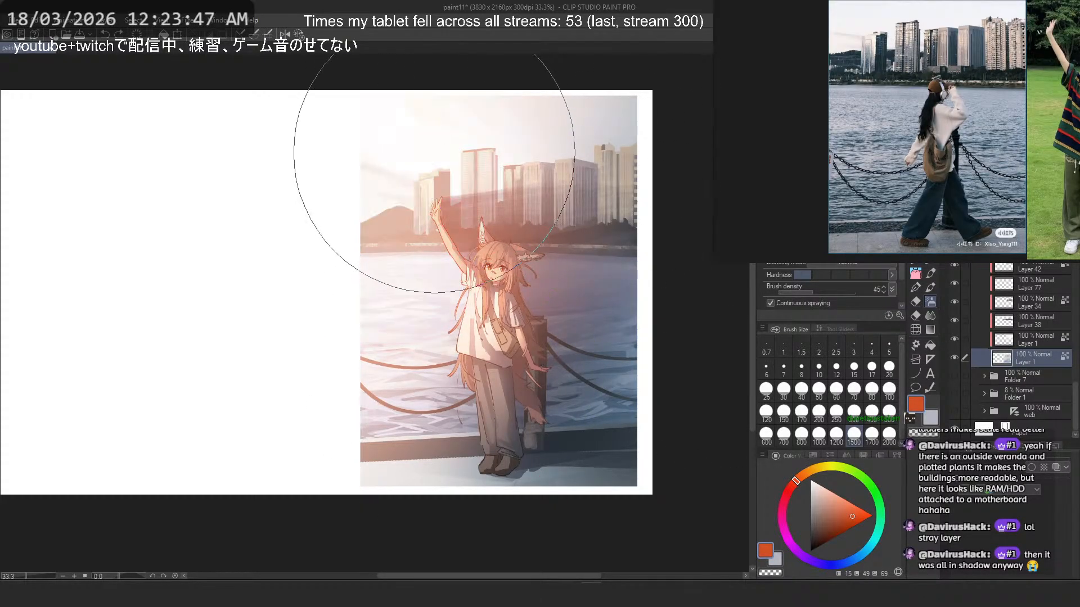
- Try brownish-red and near-black airbrush glows (hue 15) around the raised arm on the Glow dodge Layer 84
scroll(1003, 322, up, 5)
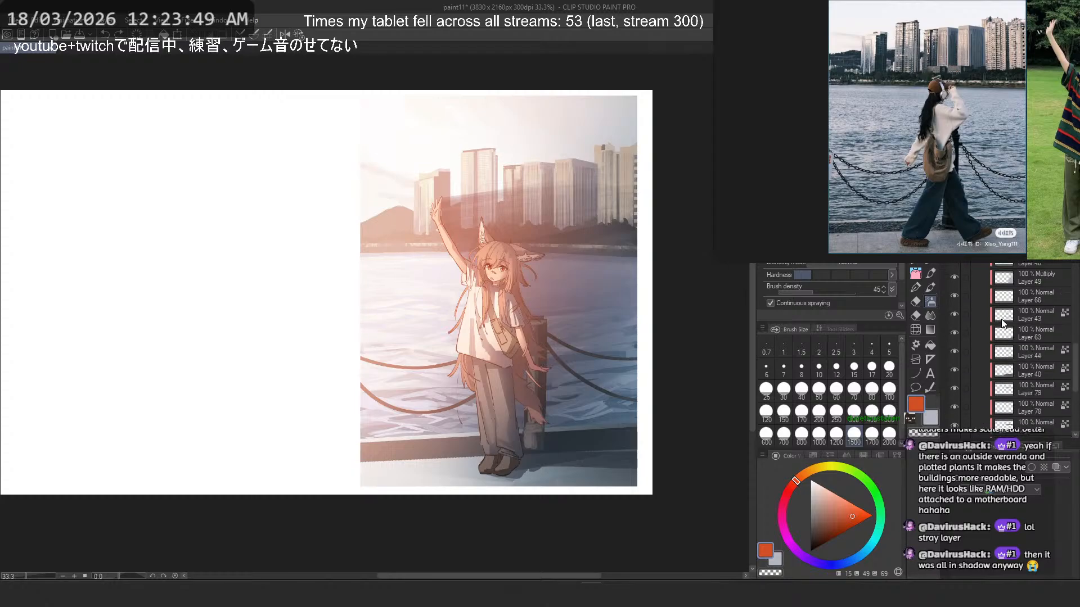
scroll(1002, 322, up, 5)
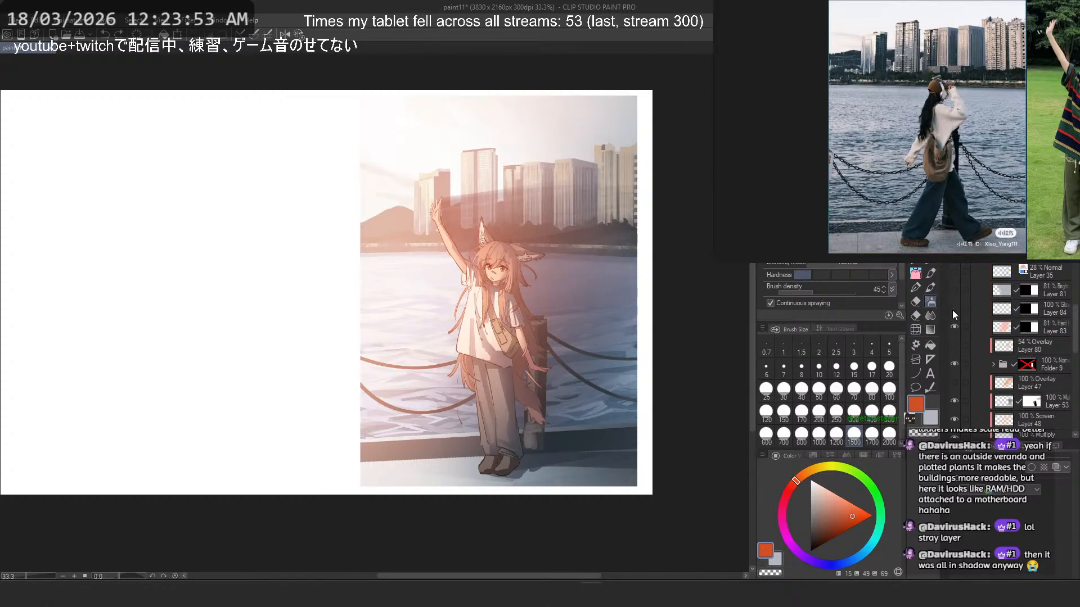
click(1001, 309)
click(836, 526)
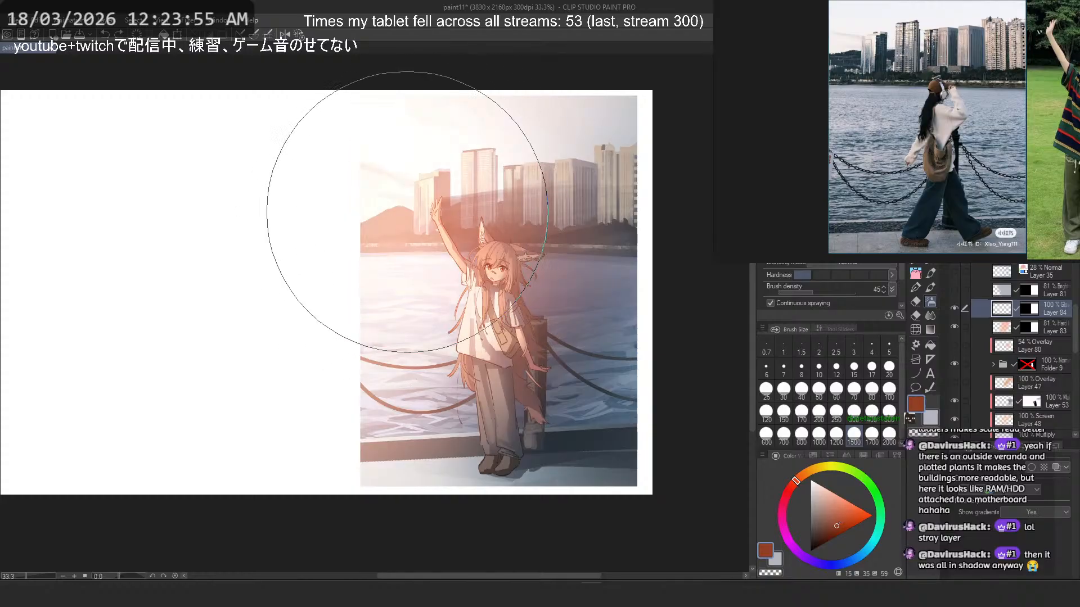
drag(407, 214, 339, 240)
key(ctrl+z)
click(818, 543)
drag(392, 194, 330, 289)
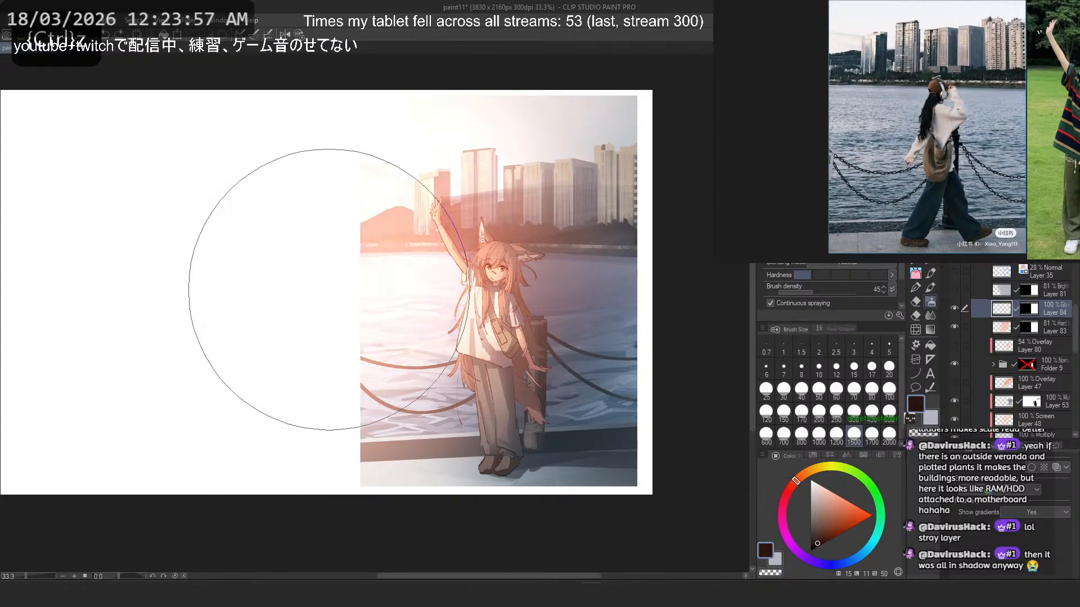
key(ctrl+z)
drag(478, 219, 432, 293)
- Replace the last glow with a dark red one (hue 15) over the figure and skyline on Layer 84
click(833, 537)
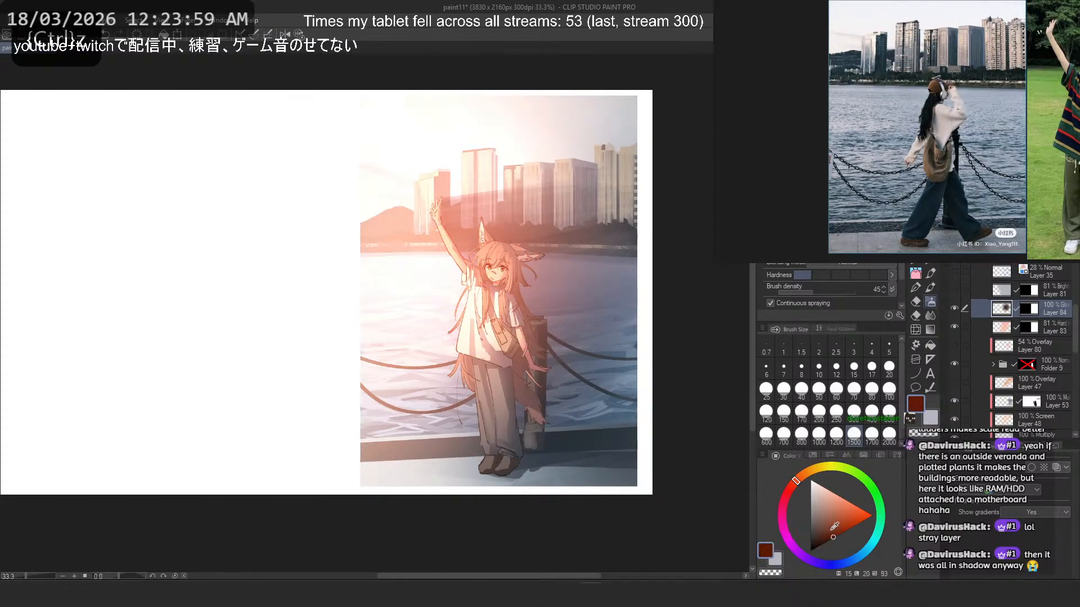
key(ctrl+z)
drag(466, 231, 387, 234)
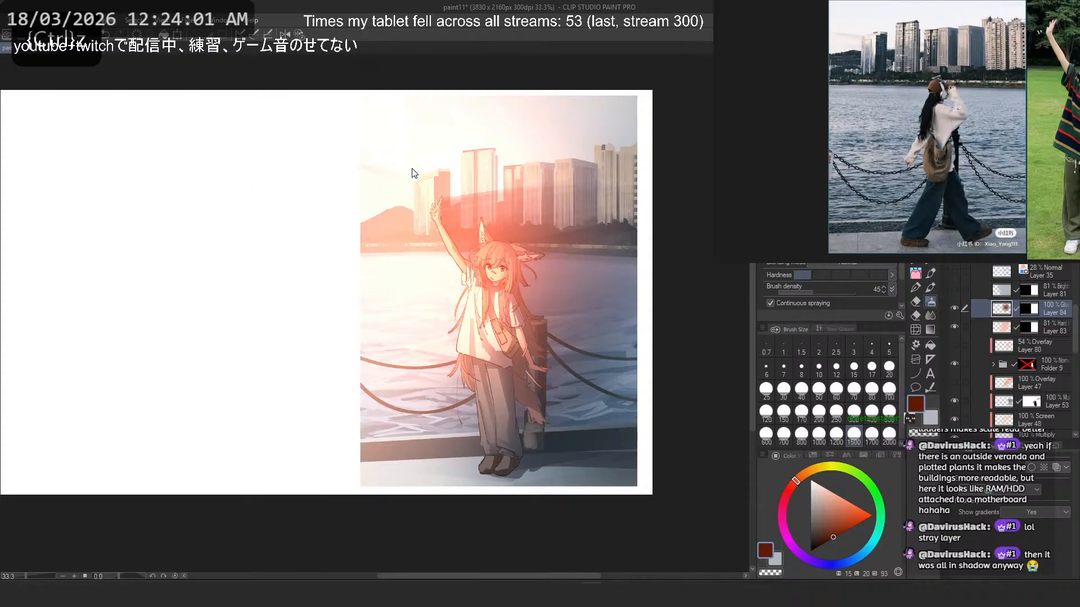
scroll(483, 297, up, 3)
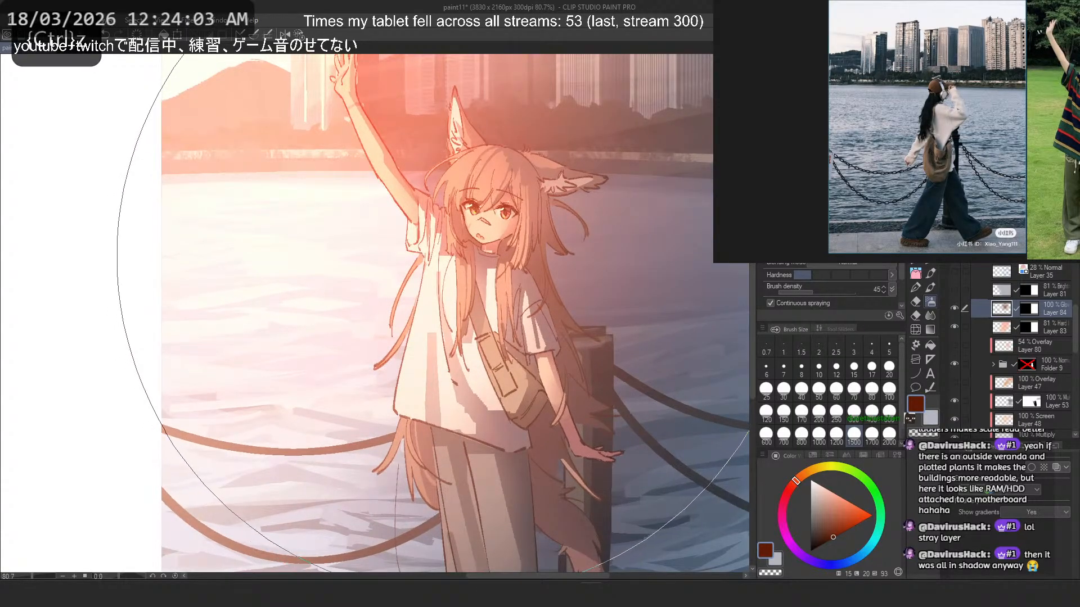
- Undo the last glow and add a new Multiply layer above Layer 84, with a near-black violet (hue 263) as colour
scroll(428, 281, down, 2)
key(ctrl+z)
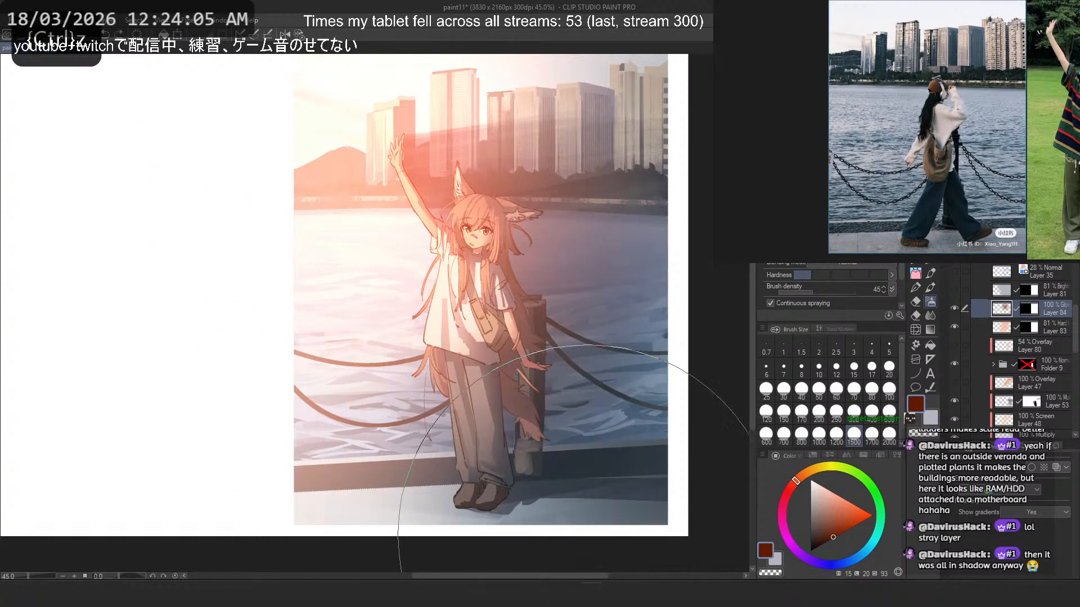
click(812, 561)
click(815, 542)
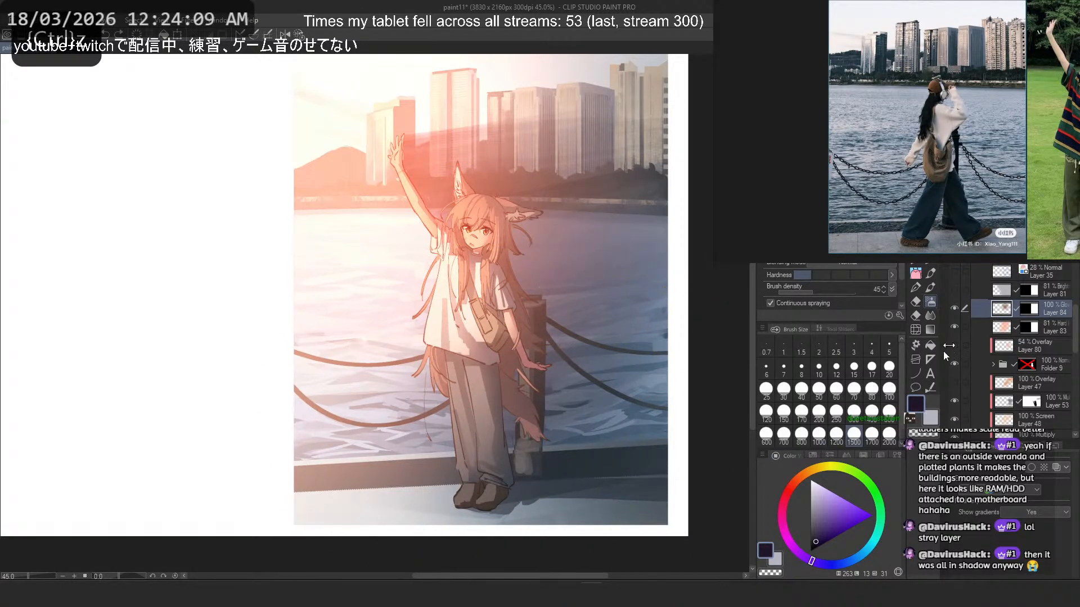
click(969, 227)
click(992, 200)
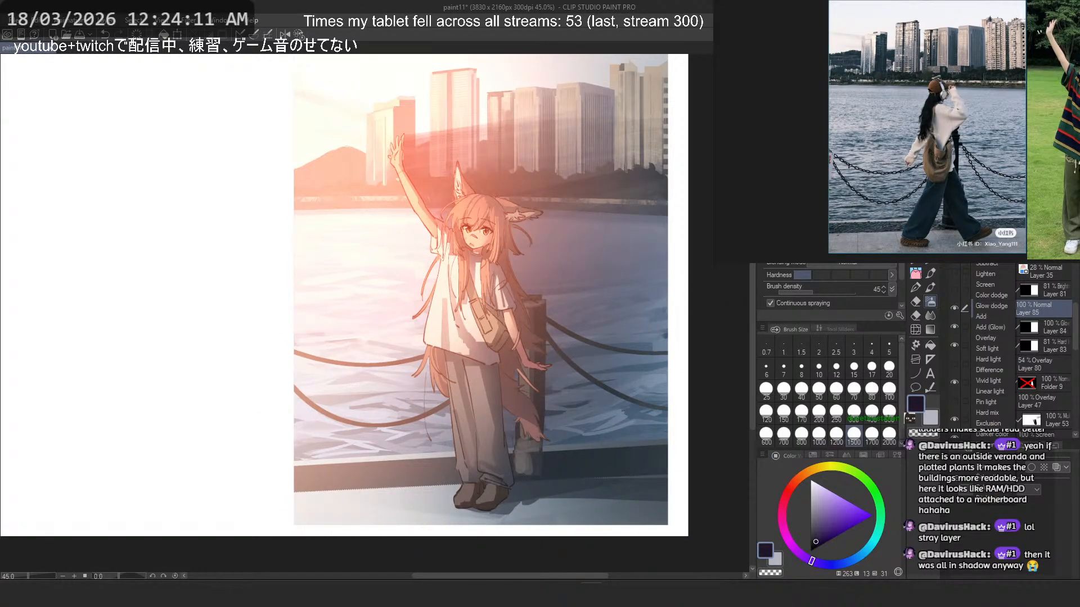
click(988, 231)
- Try a near-black airbrush shadow over the lower right of the picture on the unmasked Multiply Layer 85
drag(820, 536, 809, 540)
mouse_move(689, 337)
mouse_down()
mouse_move(655, 388)
mouse_move(635, 450)
mouse_up()
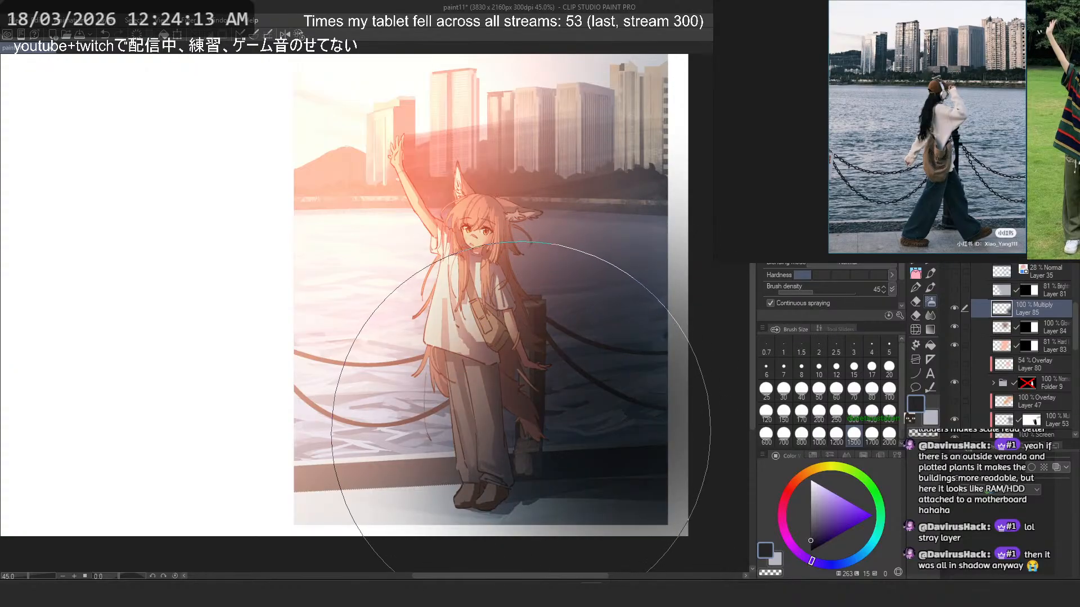
key(ctrl+z)
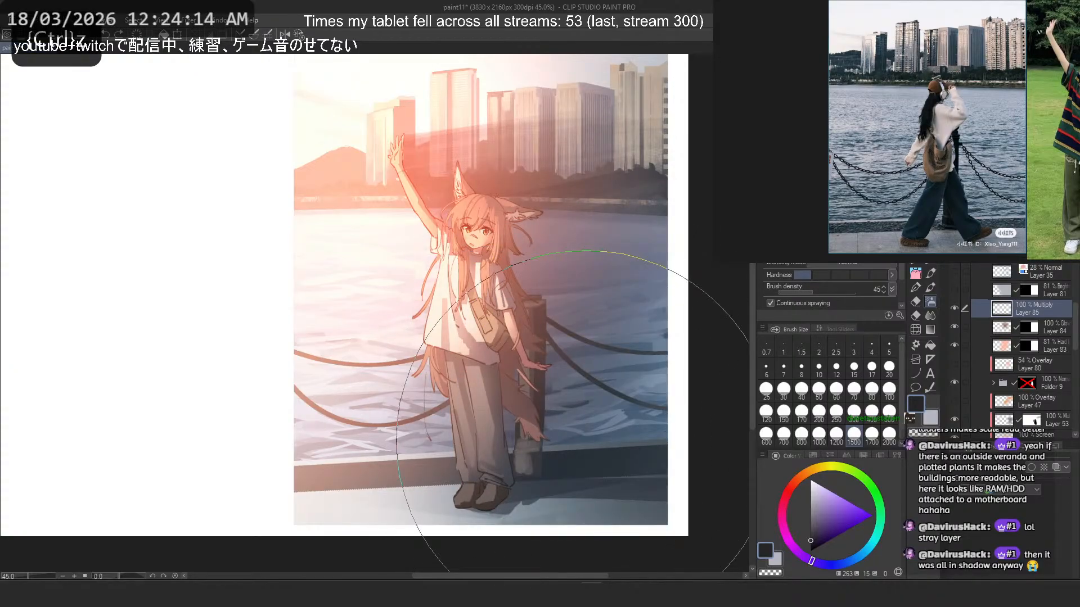
- Give the Multiply Layer 85 the same picture-area mask as Layer 84 and make its paint content active
ctrl+click(1032, 323)
click(1034, 225)
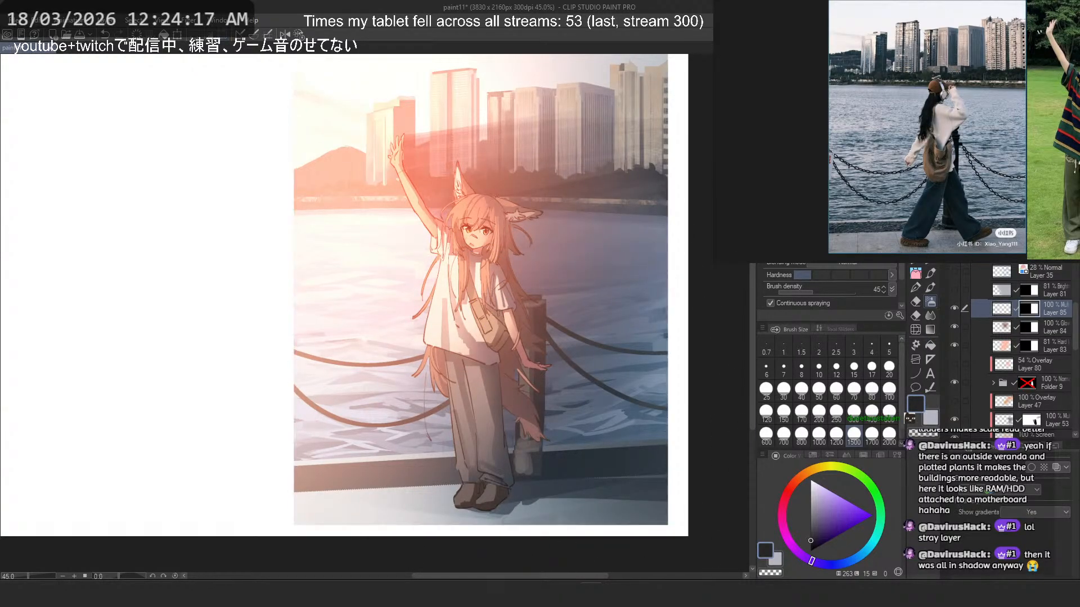
click(1002, 308)
- Try near-black and lighter greyish-violet airbrush shading (hue 263) over the figure and water on the masked Layer 85
drag(364, 285, 311, 281)
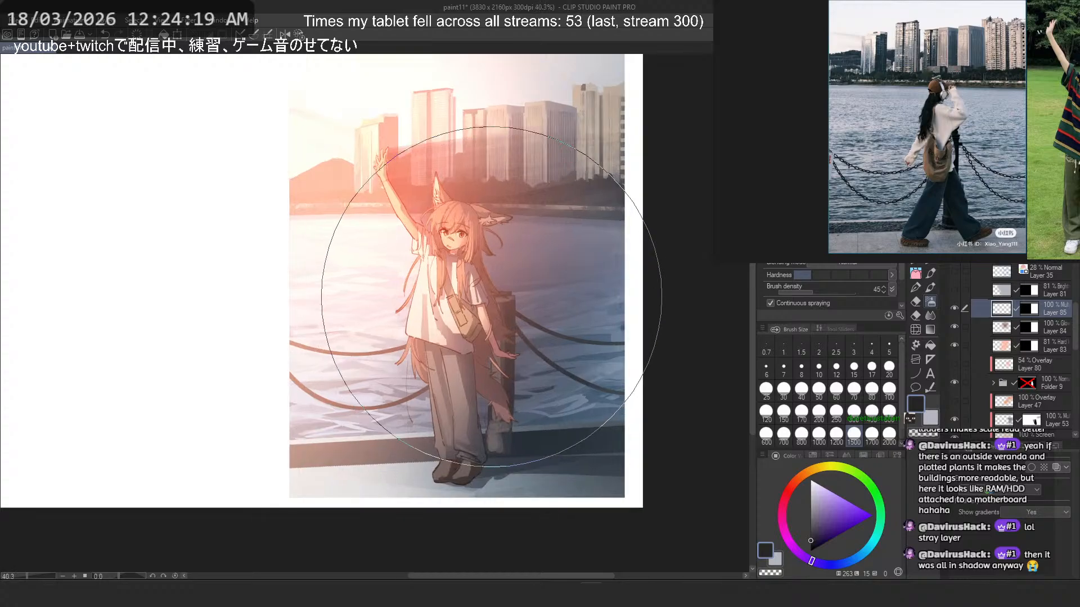
key(ctrl+z)
click(813, 506)
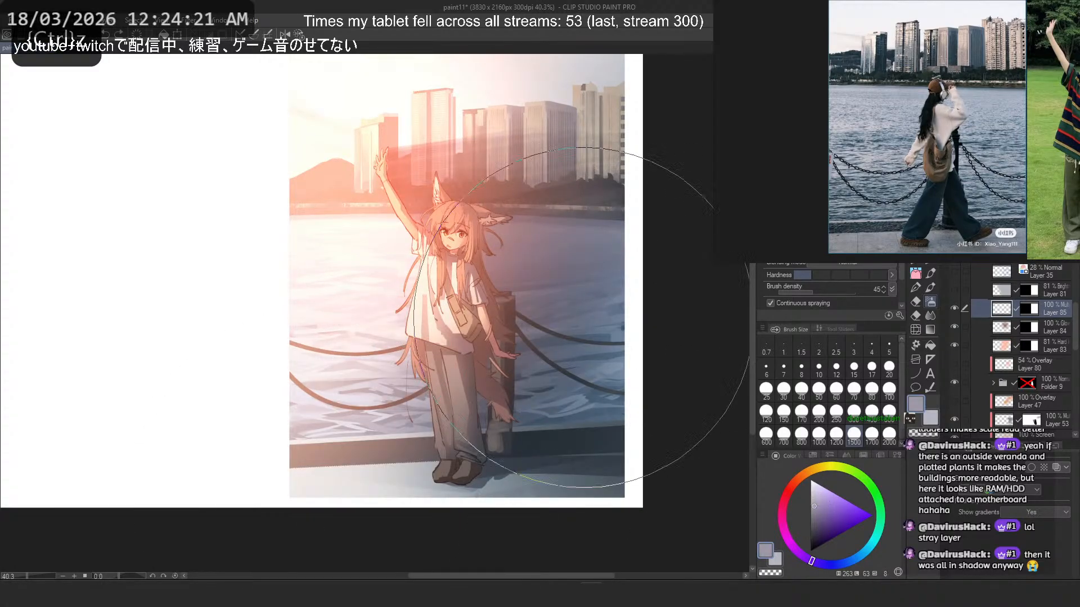
drag(608, 359, 448, 467)
key(2)
key(ctrl+z)
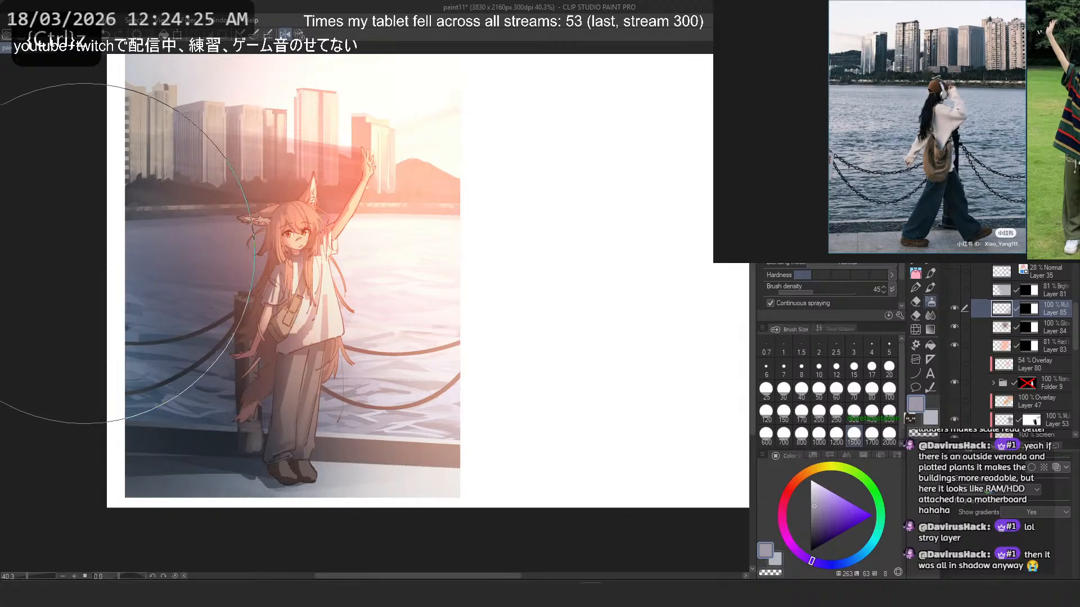
- Flip the canvas view back, switching visibility off for Layers 83 to 85 and on for Overlay Layers 80 and 47
scroll(598, 282, down, 3)
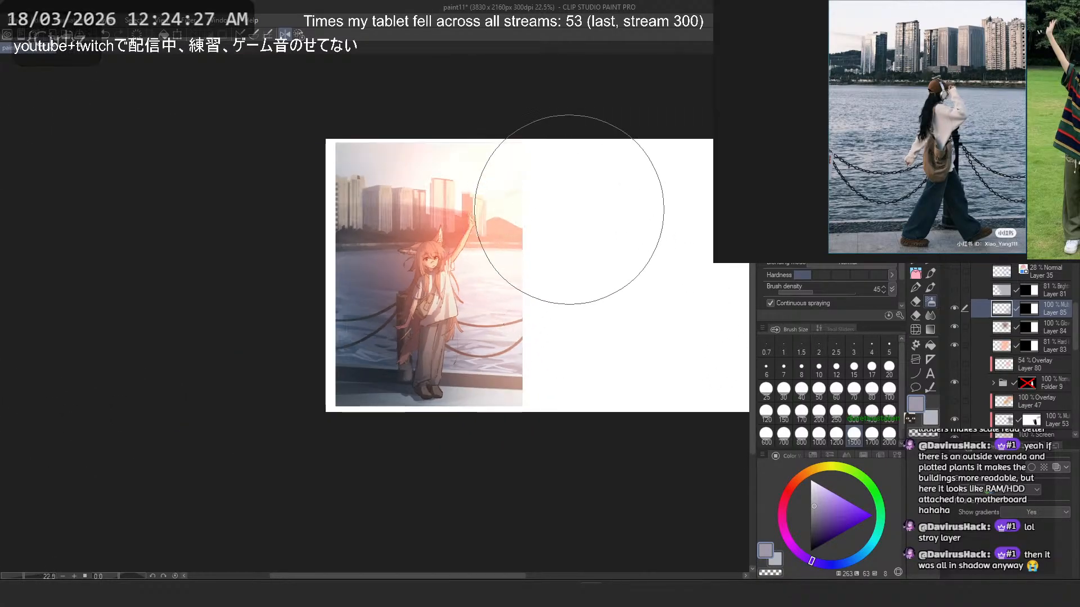
click(286, 34)
drag(328, 248, 364, 249)
scroll(364, 248, up, 4)
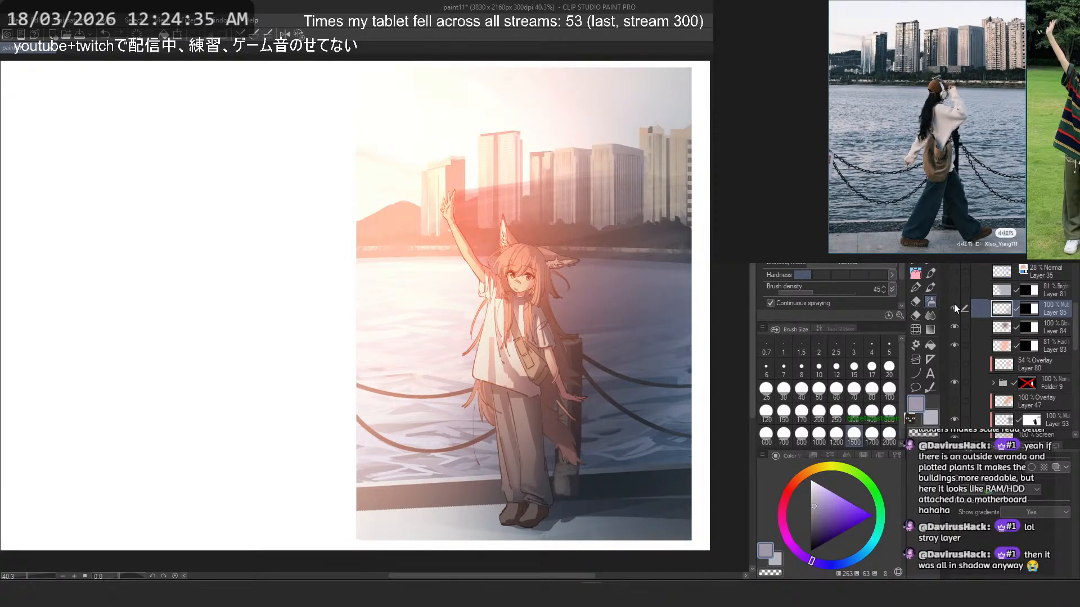
drag(954, 307, 956, 342)
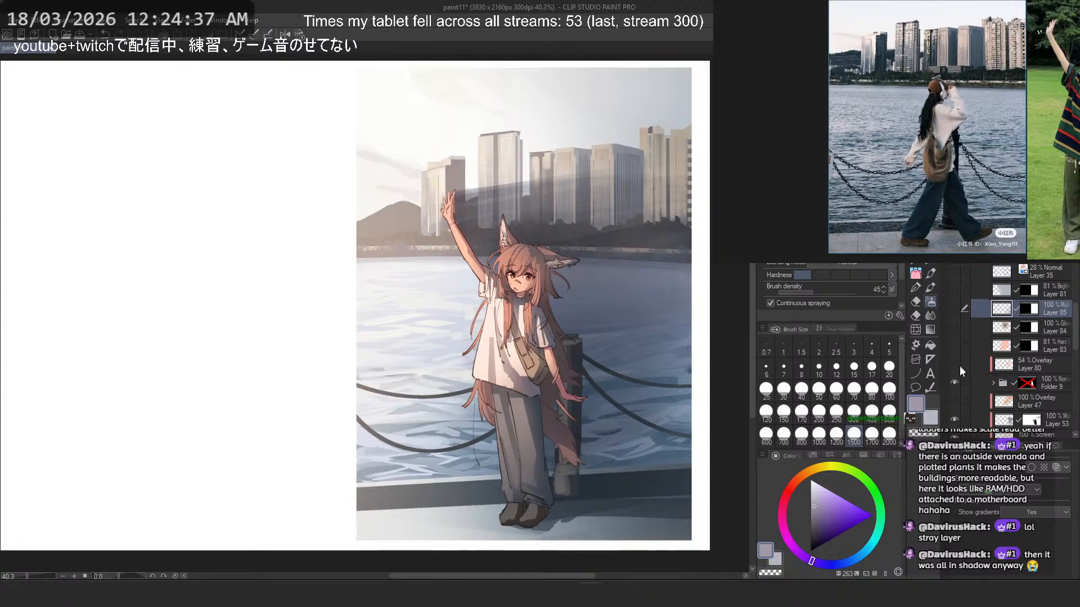
scroll(960, 366, down, 1)
click(955, 359)
click(955, 324)
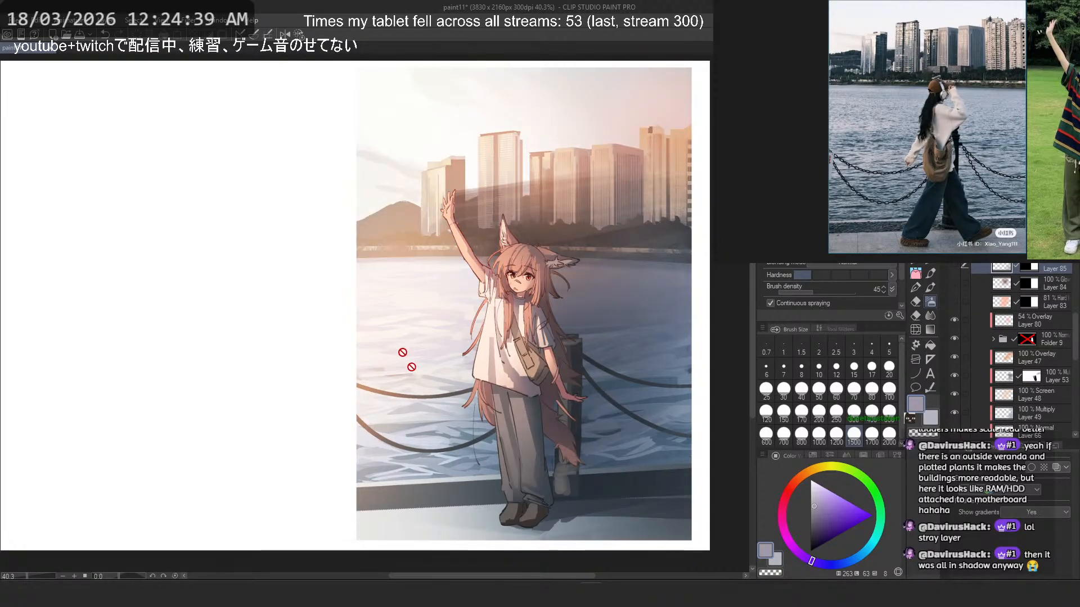
drag(573, 283, 547, 288)
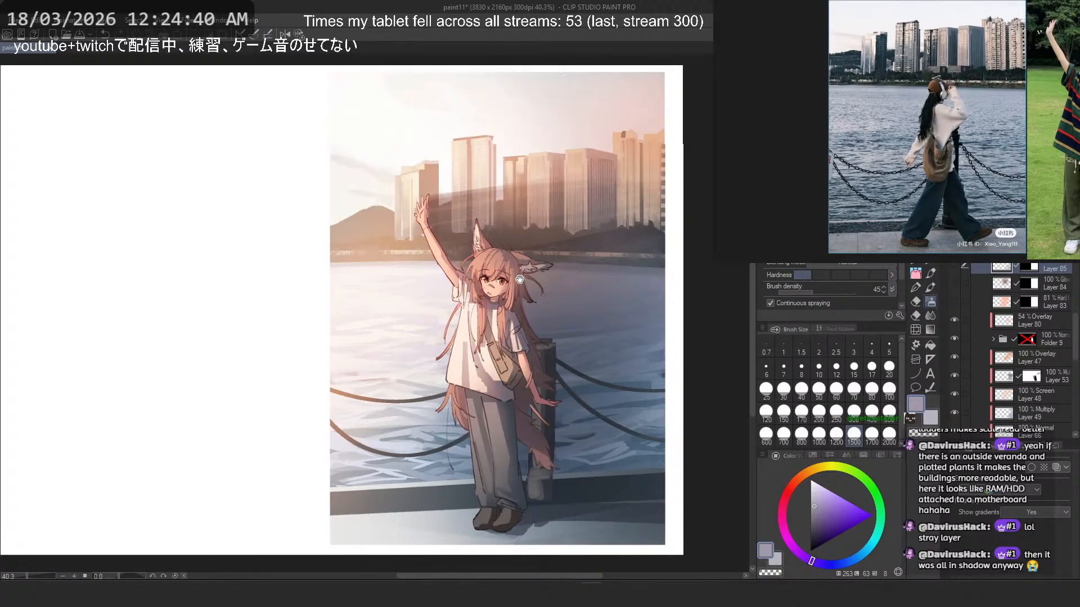
- Show Layers 83 and 84 again and lower the opacity of the Glow dodge Layer 84 to 44%
click(953, 304)
click(989, 306)
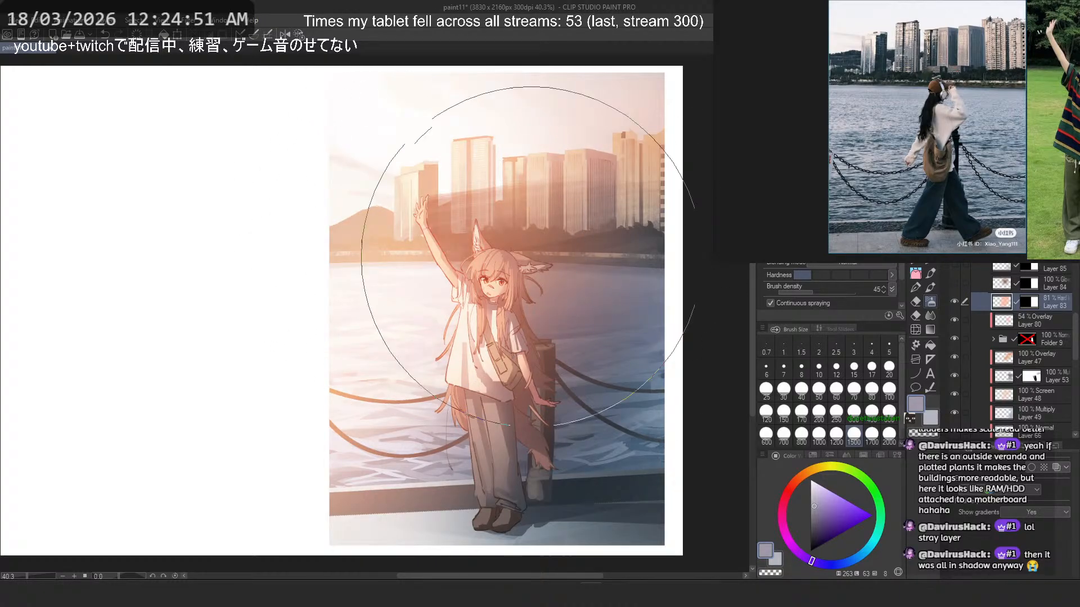
click(954, 284)
click(1068, 280)
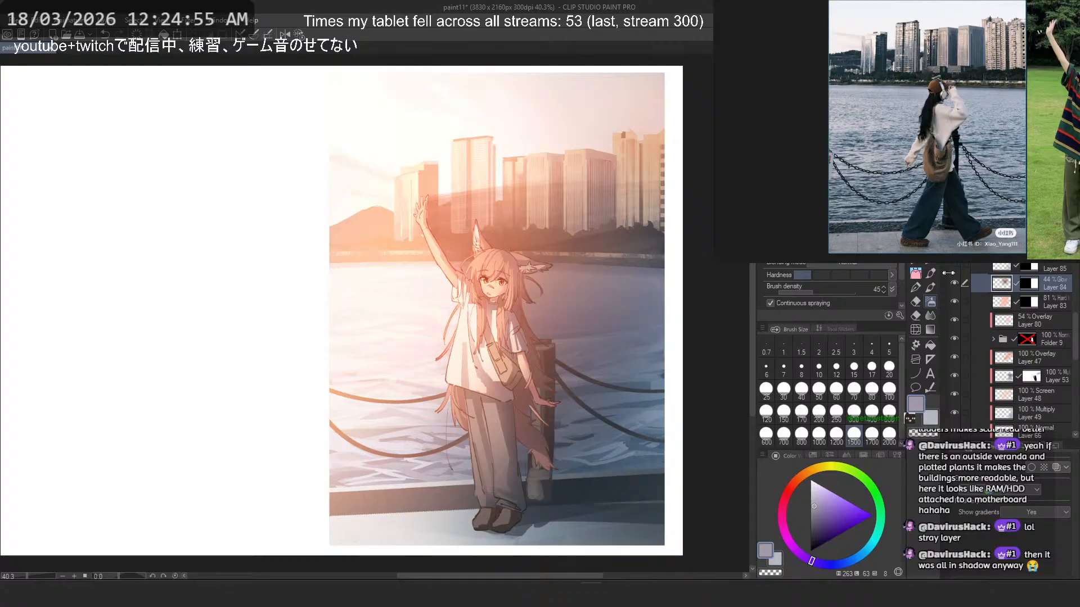
- Show the Brightness Layer 81 and reduce its opacity to 38%, comparing the picture with and without it
click(953, 267)
click(955, 267)
click(955, 248)
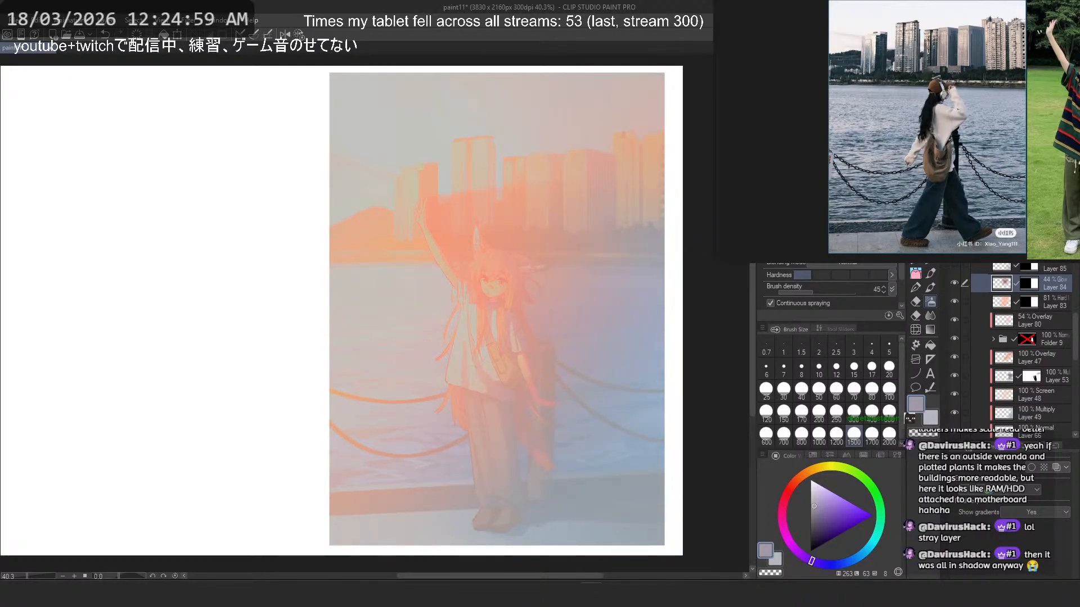
click(1046, 248)
click(955, 247)
click(954, 247)
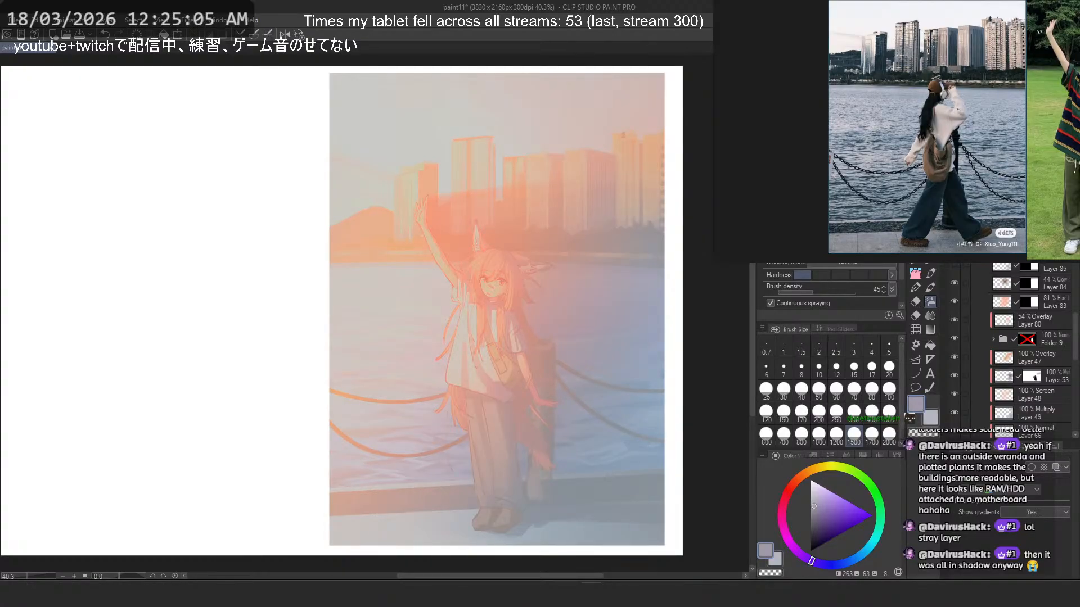
click(954, 247)
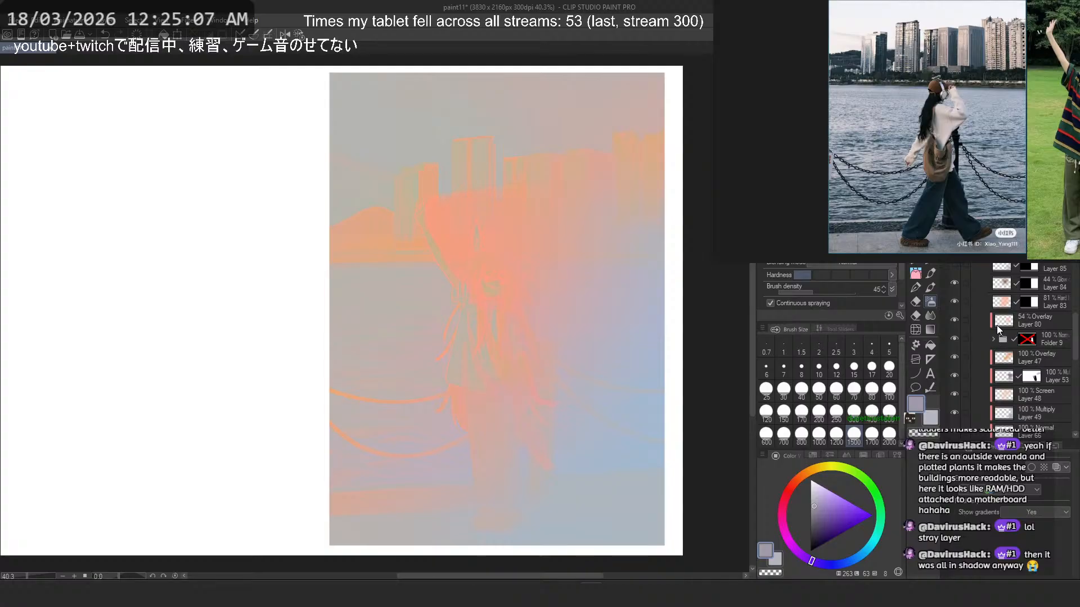
click(954, 247)
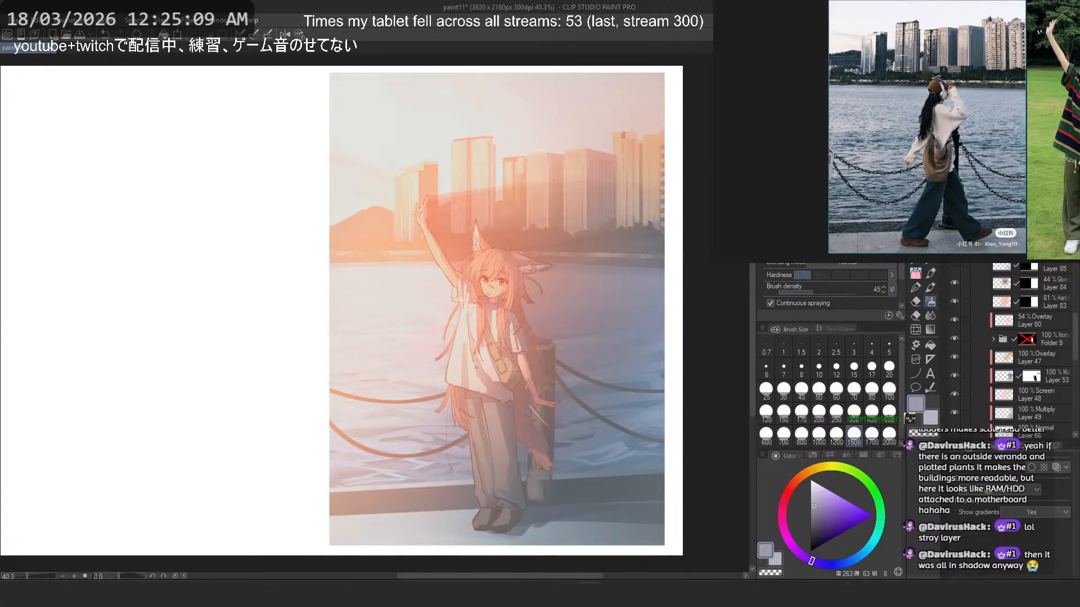
- Group the layers from Overlay Layer 80 down to the base Layer 1 into a new folder
drag(1046, 237, 1046, 331)
scroll(1038, 347, down, 10)
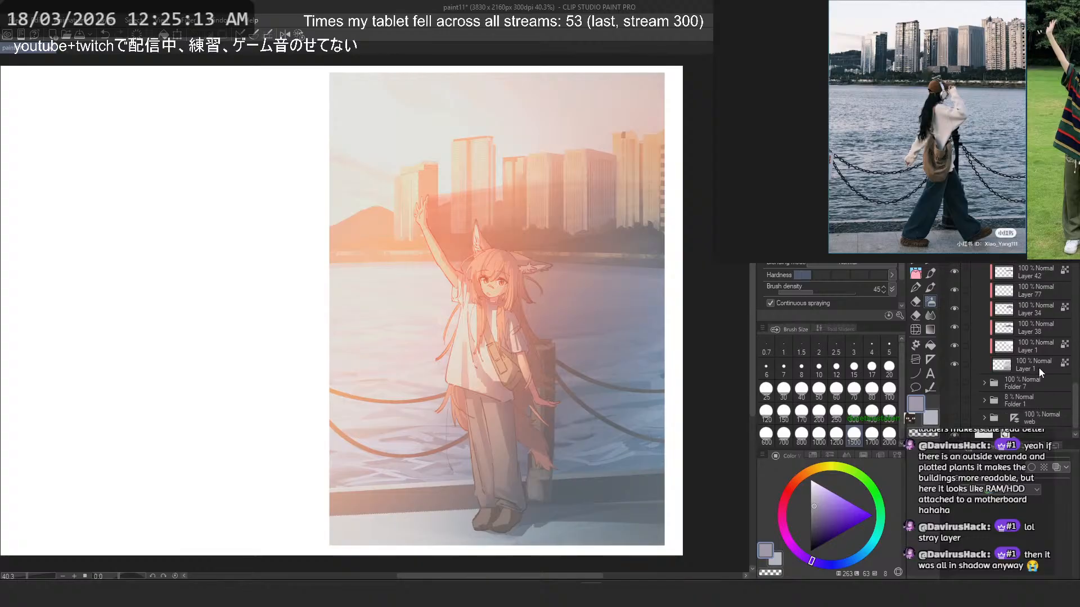
scroll(1034, 337, up, 8)
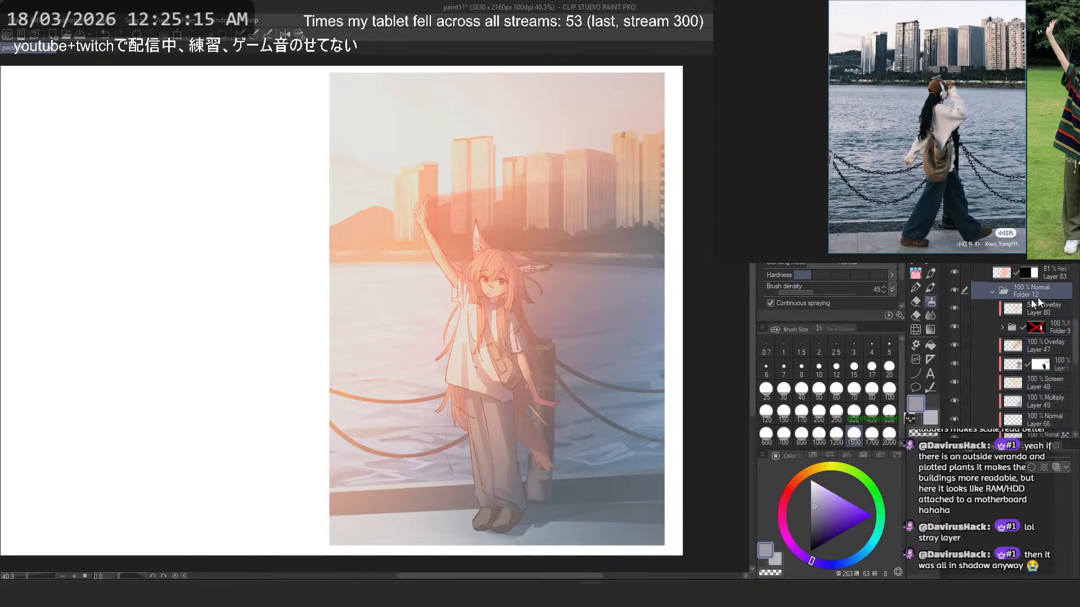
scroll(1038, 304, up, 3)
scroll(1007, 344, up, 1)
- Delete the masks of Layers 81, 83, 84 and 85 and clip these four layers to Folder 12
right_click(1031, 338)
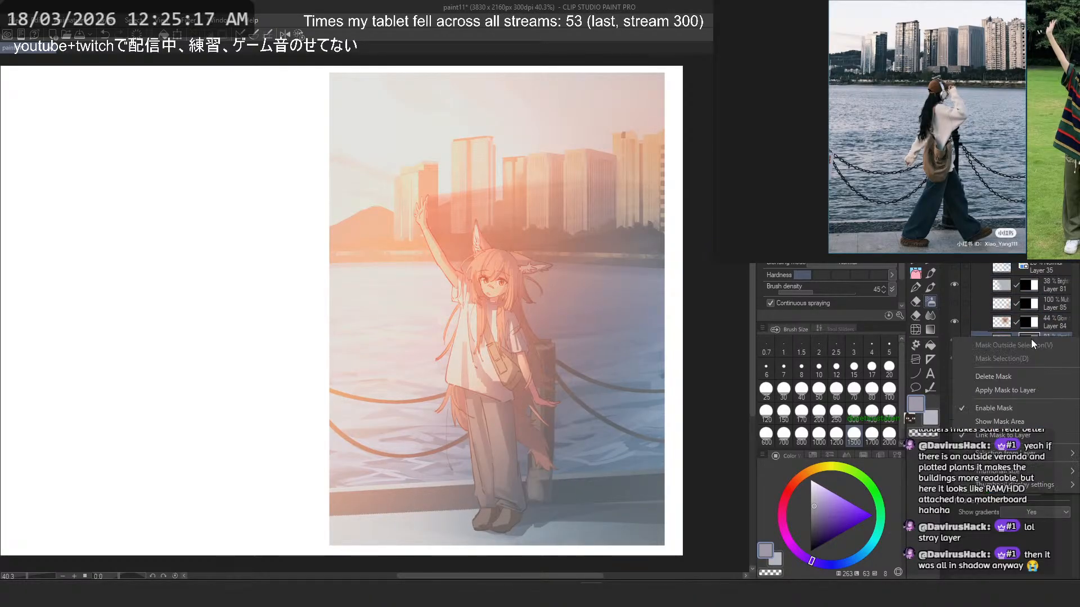
click(1027, 375)
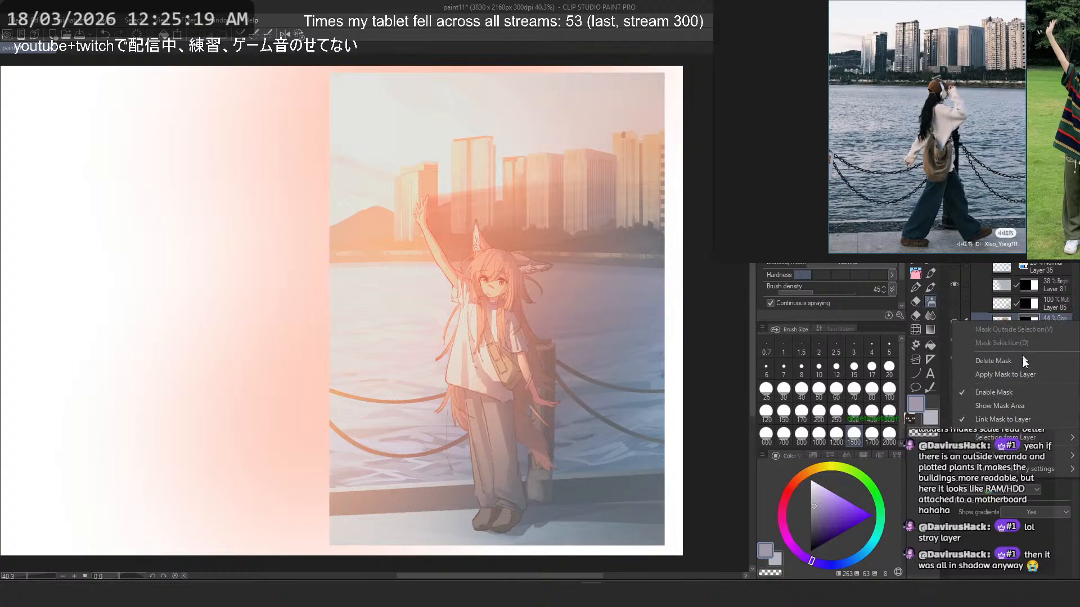
right_click(1034, 308)
click(1017, 346)
right_click(1028, 285)
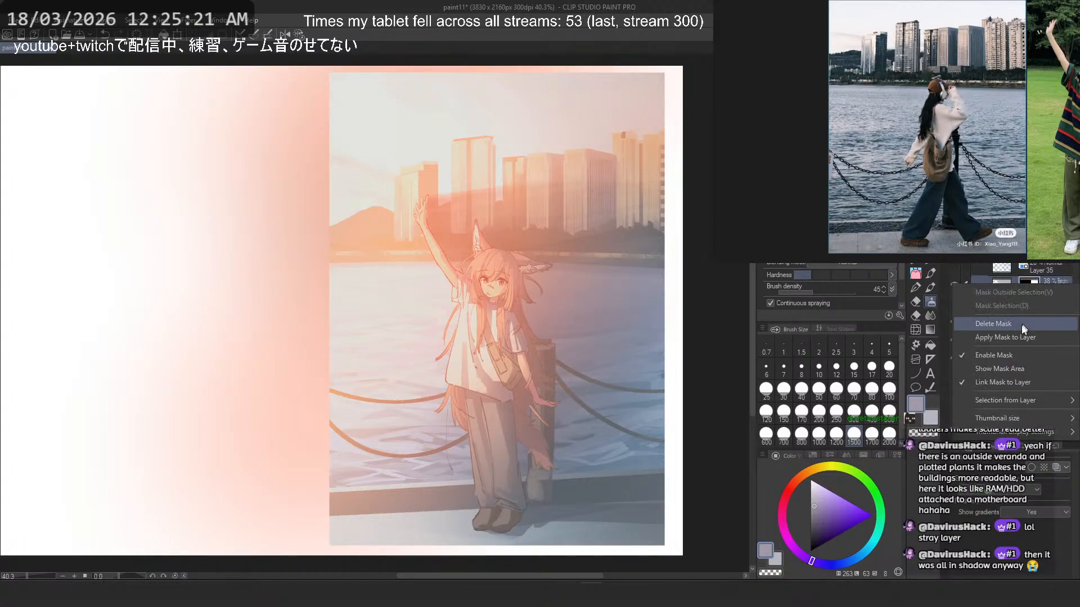
click(1021, 325)
shift+click(1048, 340)
key(ctrl+alt+g)
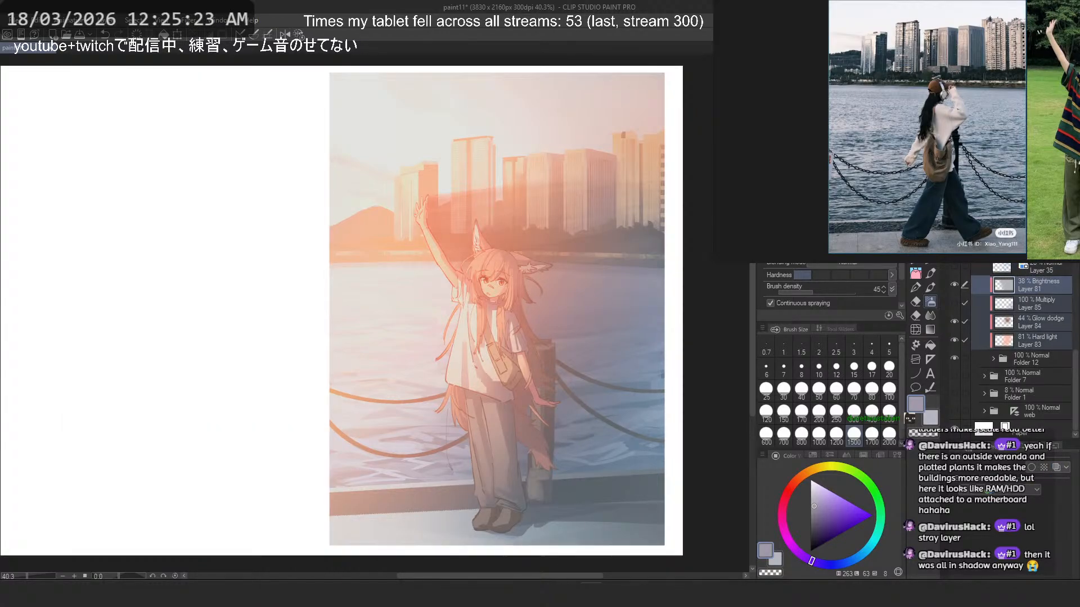
- Merge copies of Folder 12 and Layers 83 to 85 into one Normal layer and merge the Brightness Layer 81 into it
click(1041, 360)
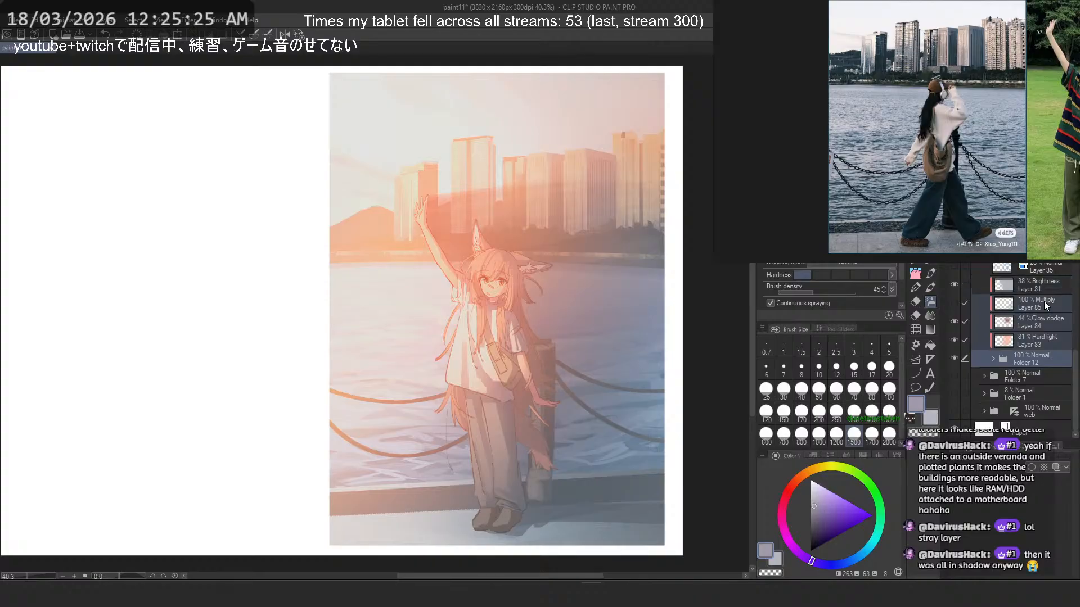
click(1038, 278)
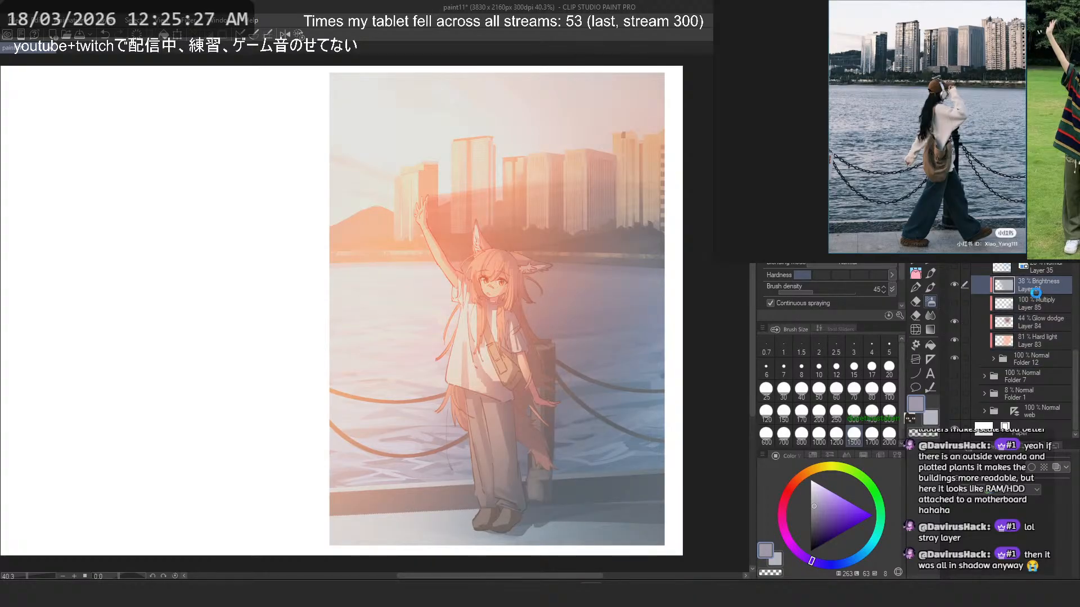
key(ctrl+z)
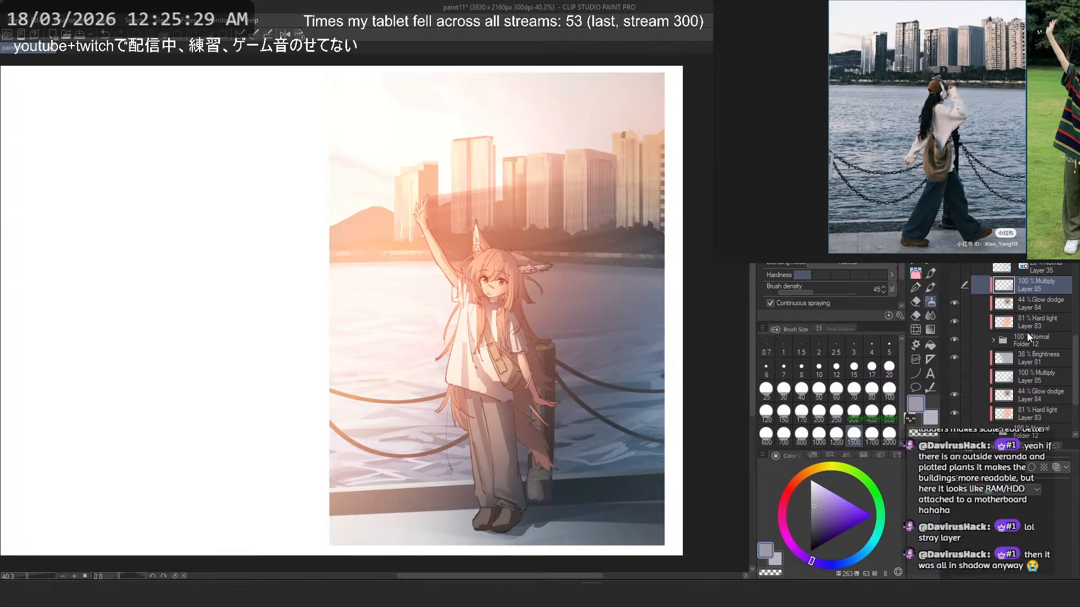
shift+click(1038, 342)
right_click(1038, 343)
click(1046, 293)
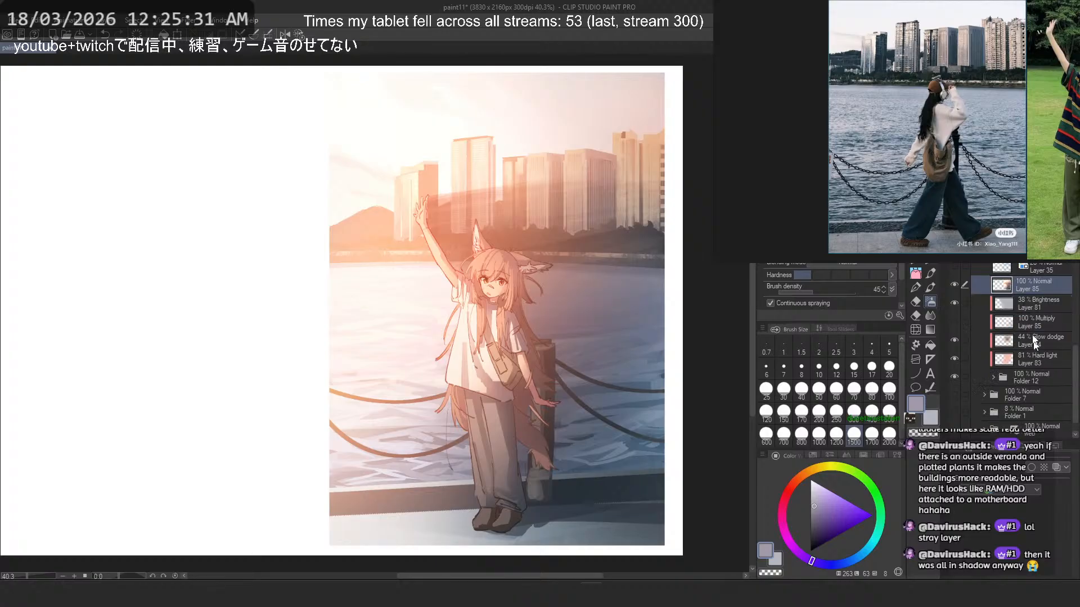
drag(1041, 304, 1044, 279)
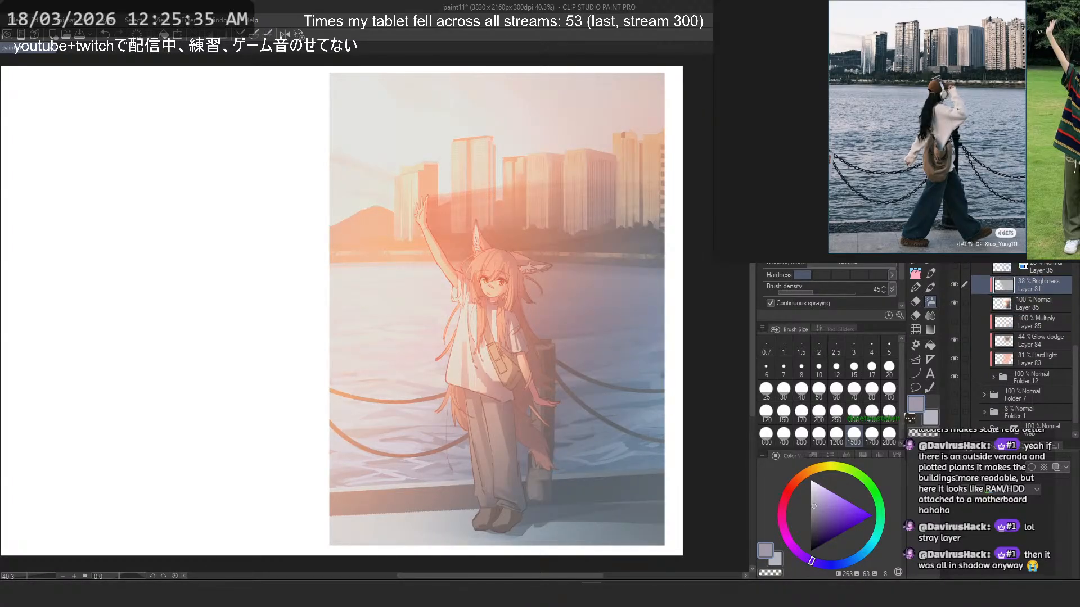
key(ctrl+e)
- Try blending modes such as Color burn, Glow dodge, Difference and Exclusion on the merged Layer 85 at full opacity
key(Down)
key(Down)
key(Down)
key(Down)
key(Down)
key(Down)
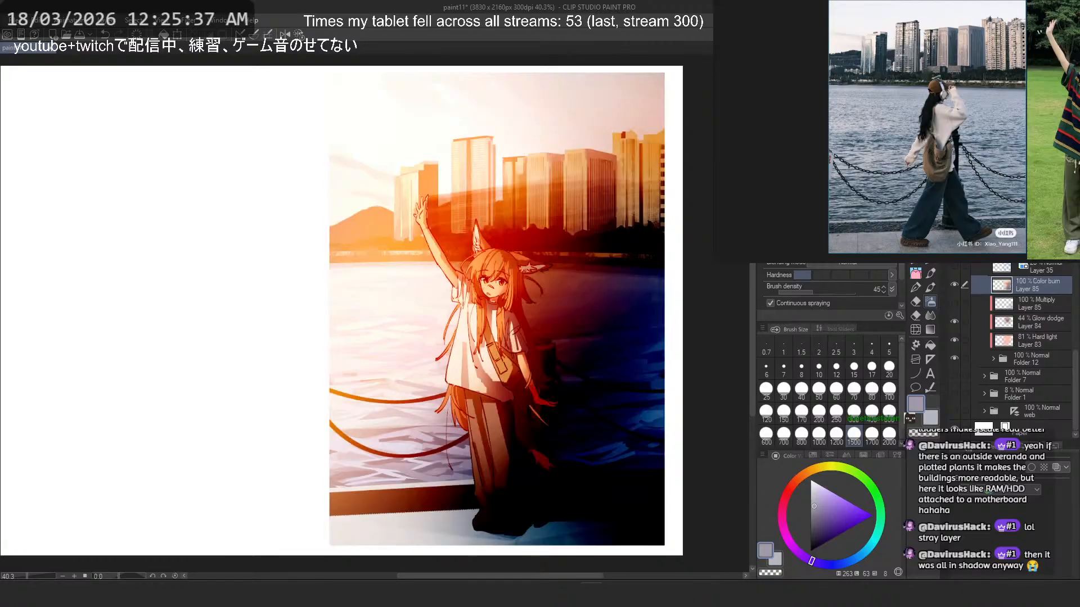
key(Down)
key(Down)
key(Down)
key(Down)
key(Down)
key(Down)
key(Down)
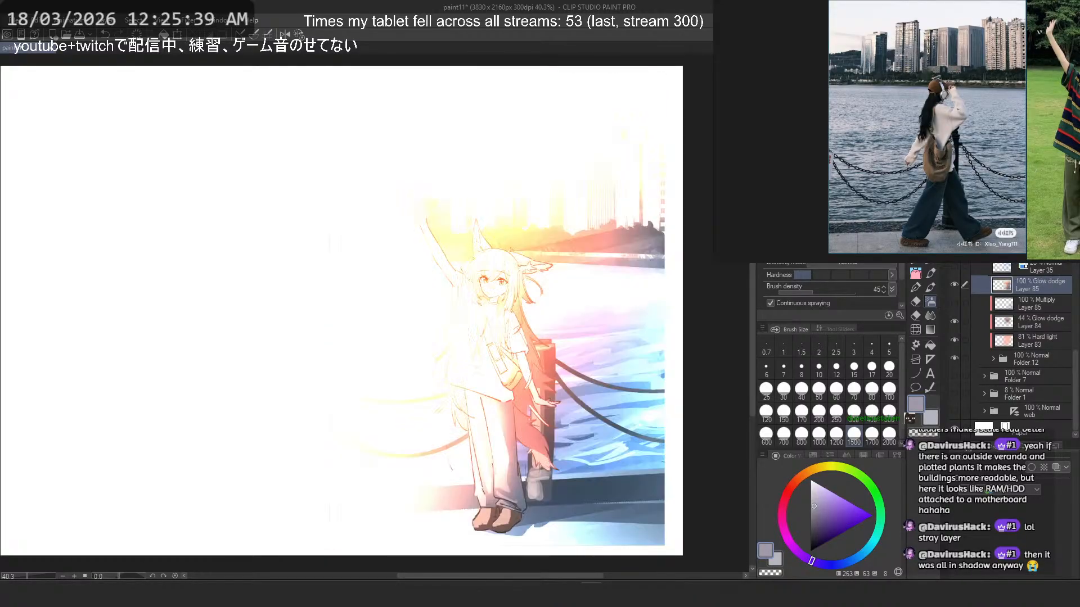
key(Down)
key(Down)
key(Down)
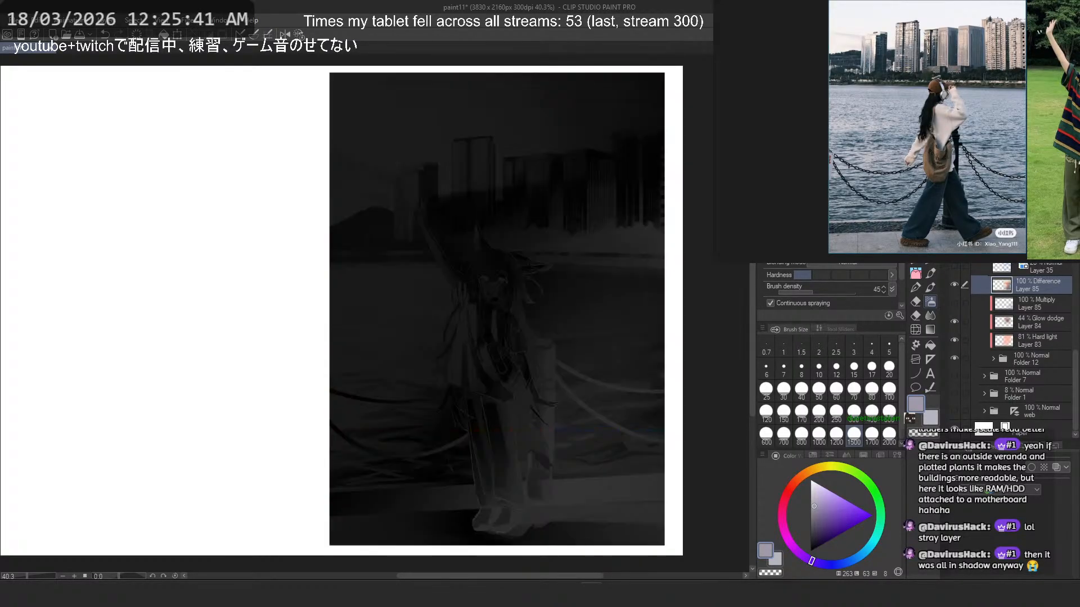
key(Down)
key(Down)
key(Down)
key(Down)
key(Down)
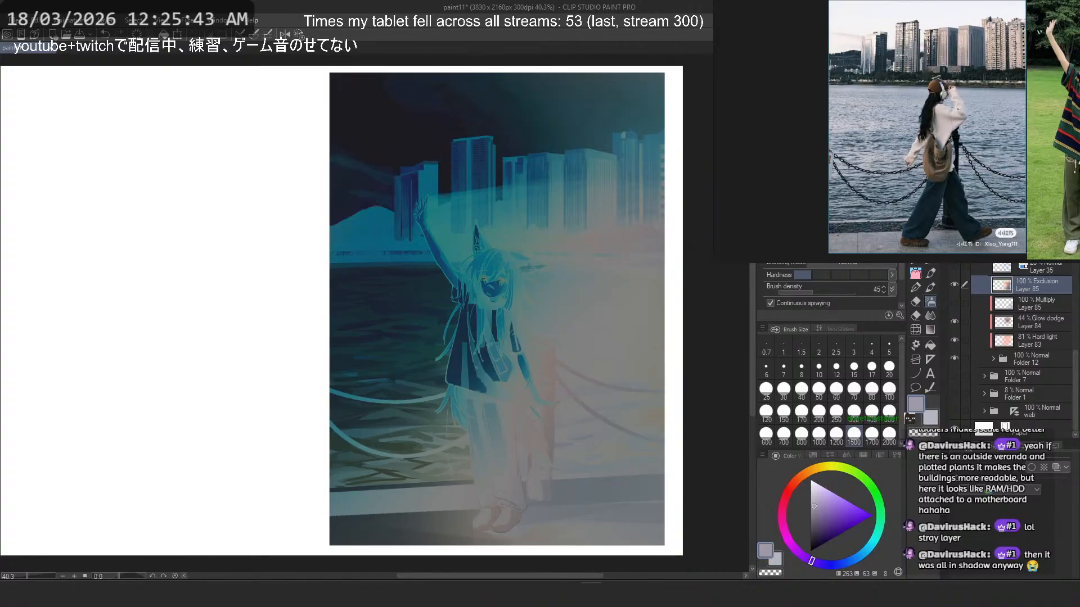
- Reduce the merged Layer 85's opacity to 29% and set its blending mode to Brightness
key(Down)
key(Down)
key(Down)
key(Down)
key(Down)
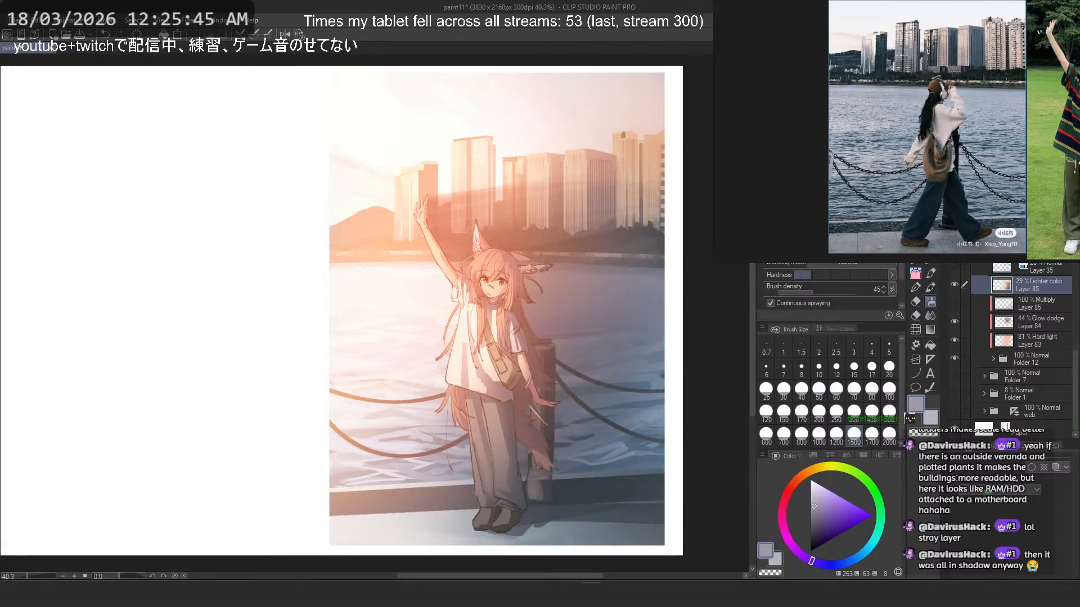
key(Down)
key(Down)
key(Down)
key(Down)
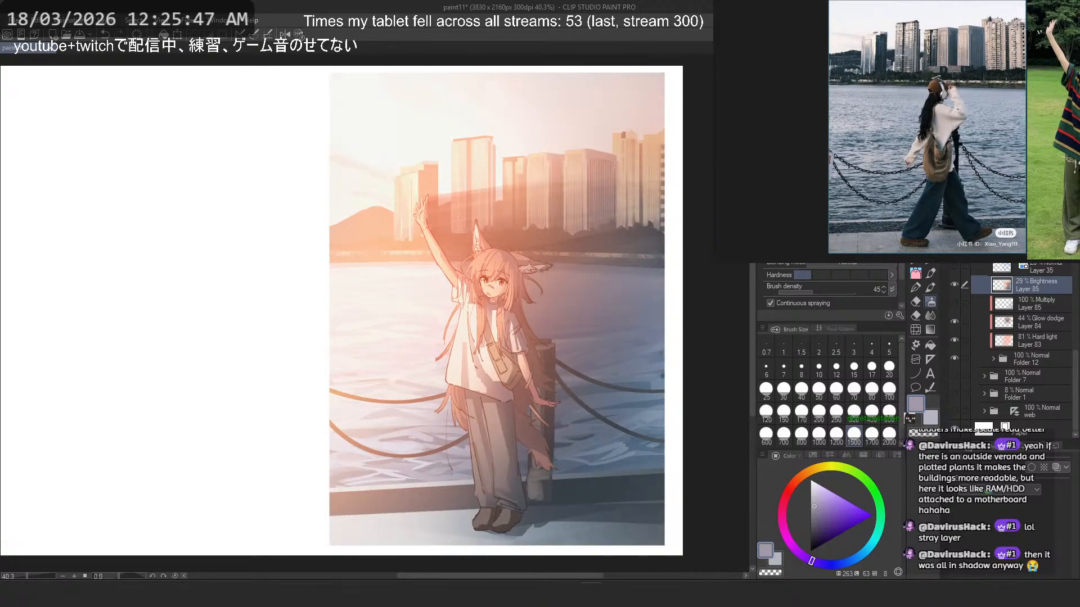
- Try Color burn, Color dodge, Hard light, Hard mix and Lighter color on the merged Layer 85, ending back on Brightness
key(Down)
key(Down)
key(Down)
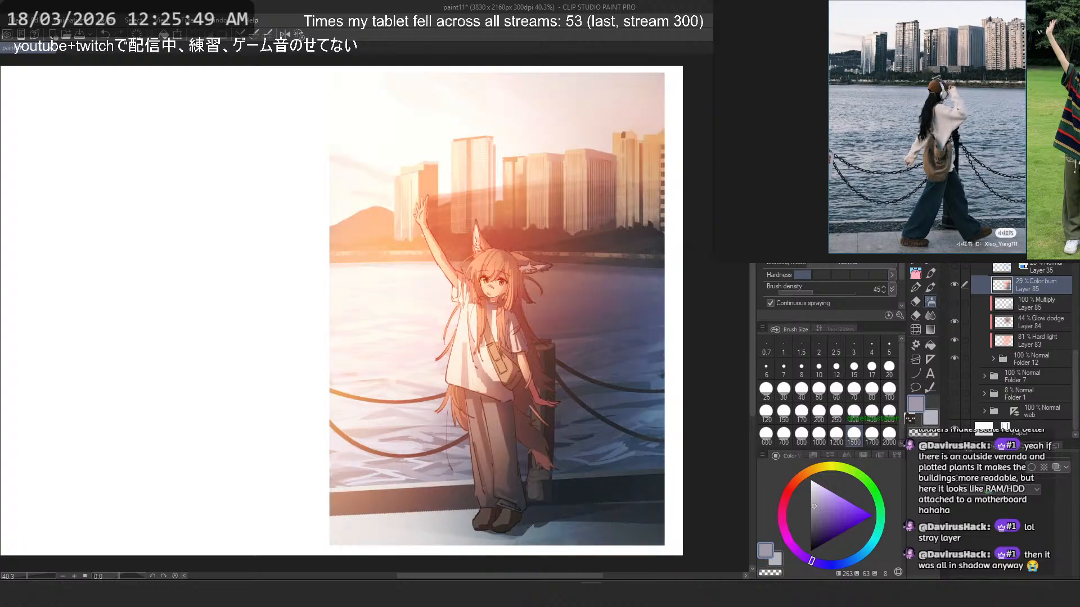
key(Down)
key(Down)
key(Down)
key(Down)
key(Down)
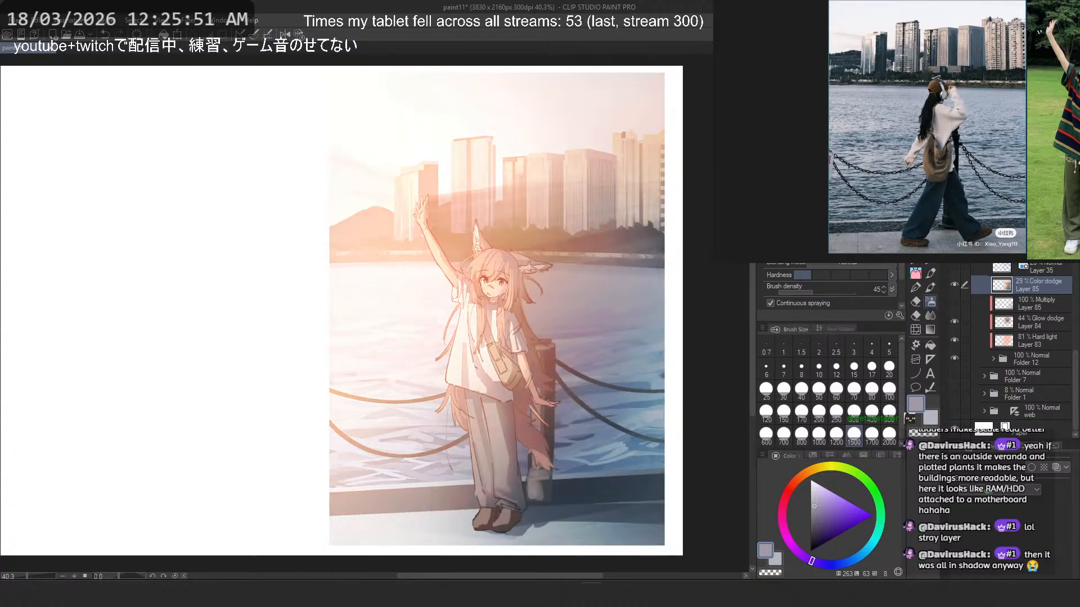
key(Down)
key(Down)
key(Down)
key(Down)
key(Down)
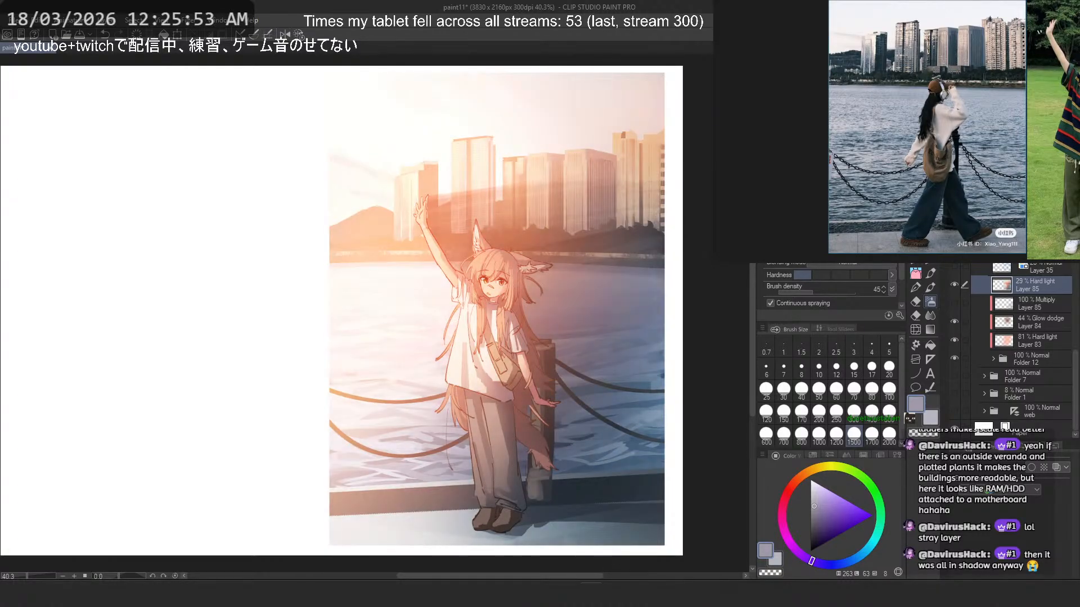
key(Down)
key(Down)
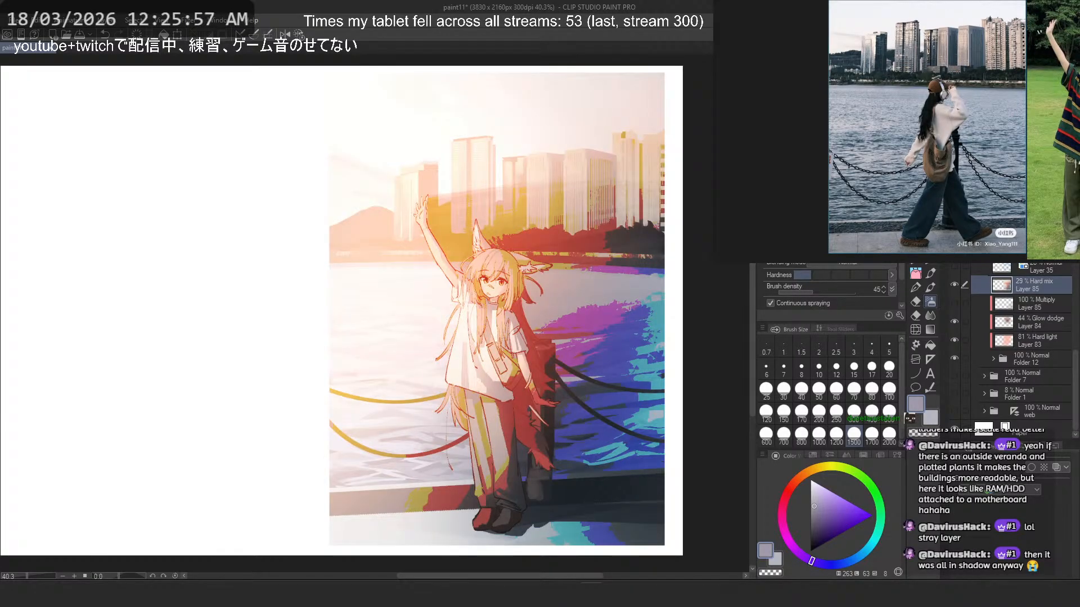
key(Down)
key(Down)
key(Down)
key(Down)
key(Down)
key(Down)
key(Down)
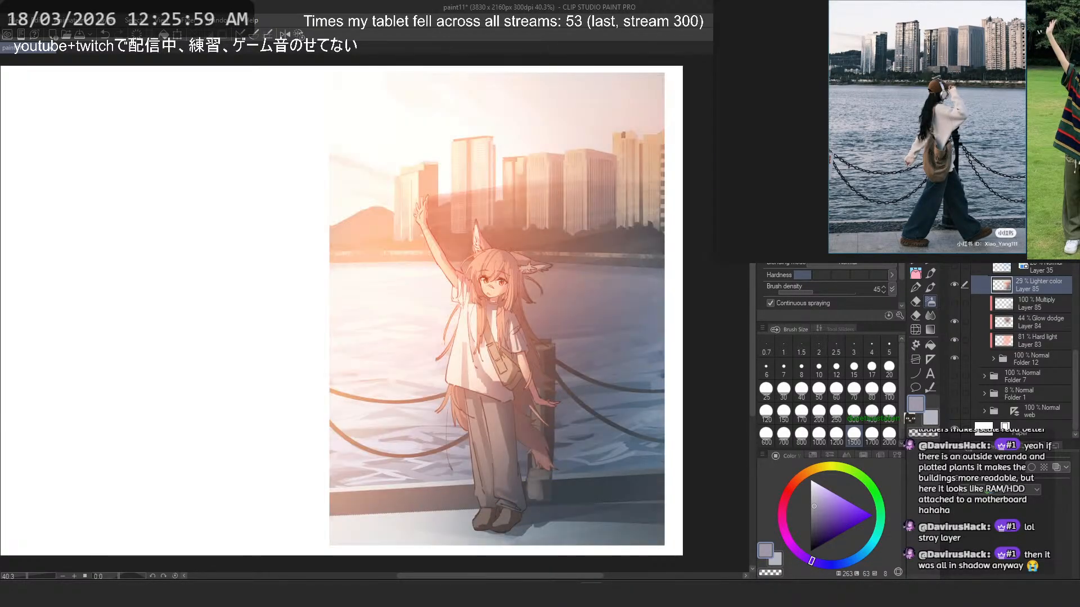
key(Down)
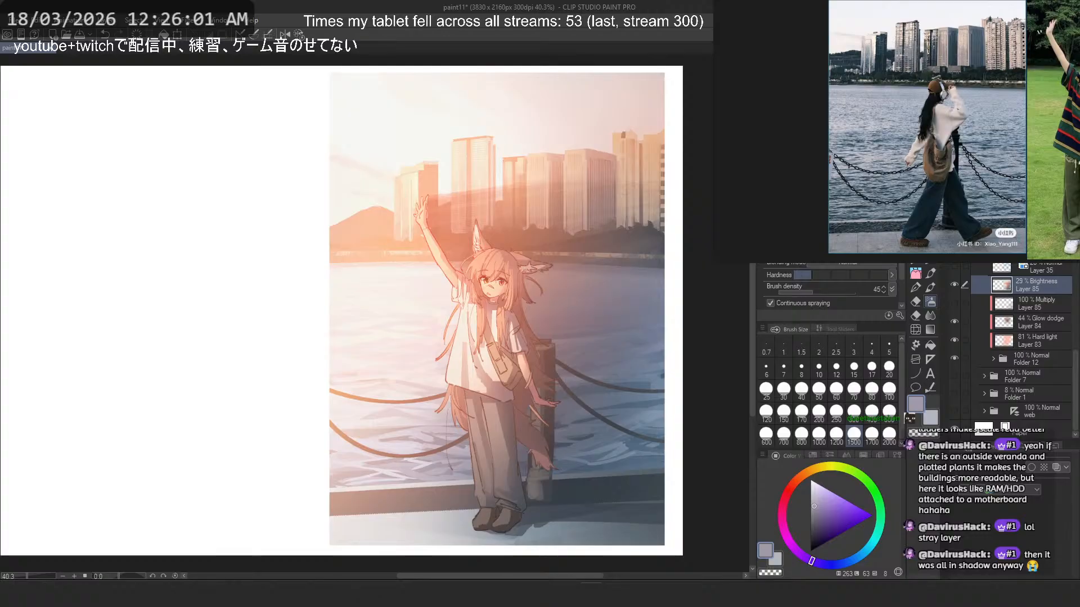
- Compare the picture with and without the Brightness Layer 85 and examine the whole illustration
click(954, 285)
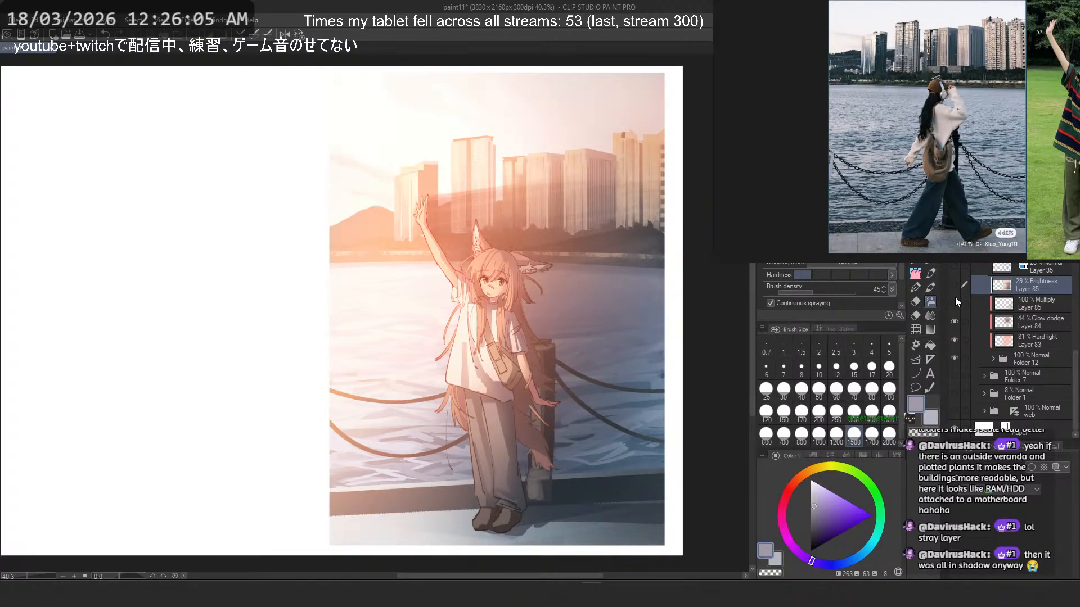
click(954, 284)
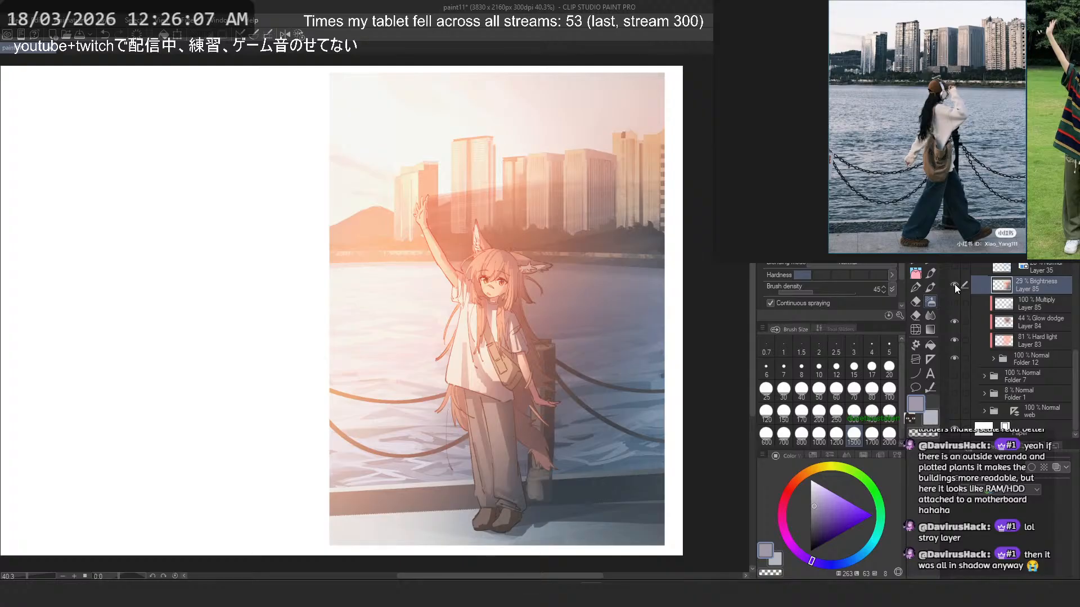
scroll(582, 206, down, 3)
scroll(557, 225, up, 4)
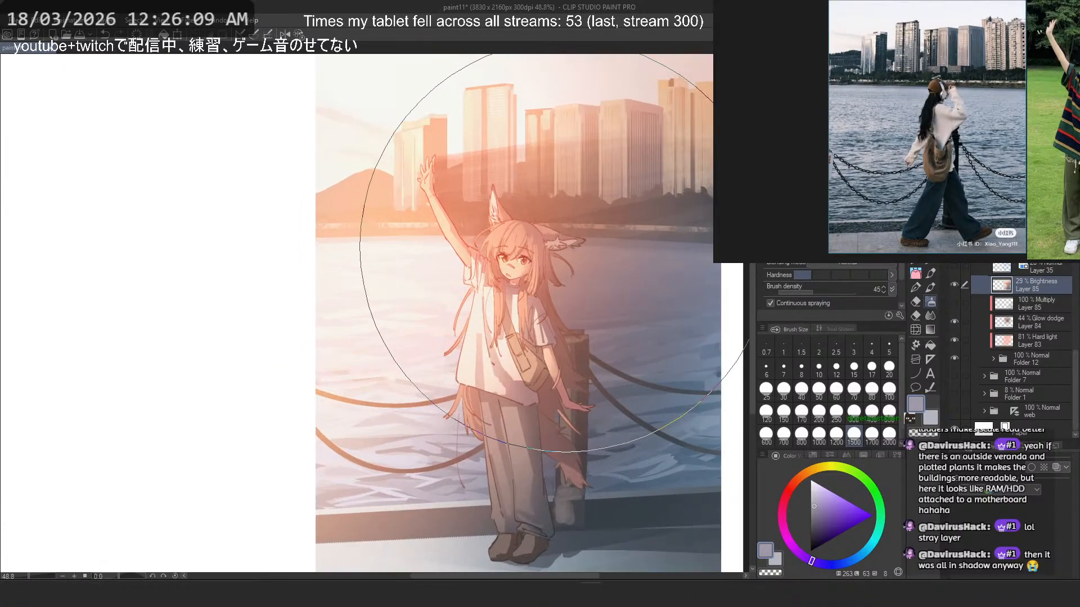
scroll(551, 255, down, 1)
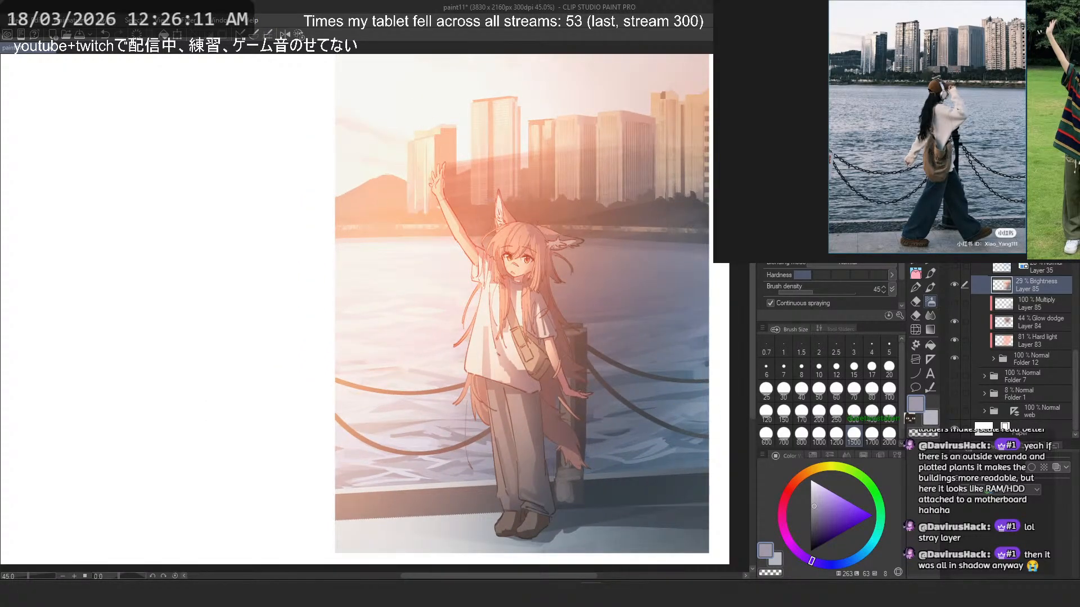
- Add a new raster layer directly above Folder 7 and choose a very dark purple-grey drawing colour
click(1031, 374)
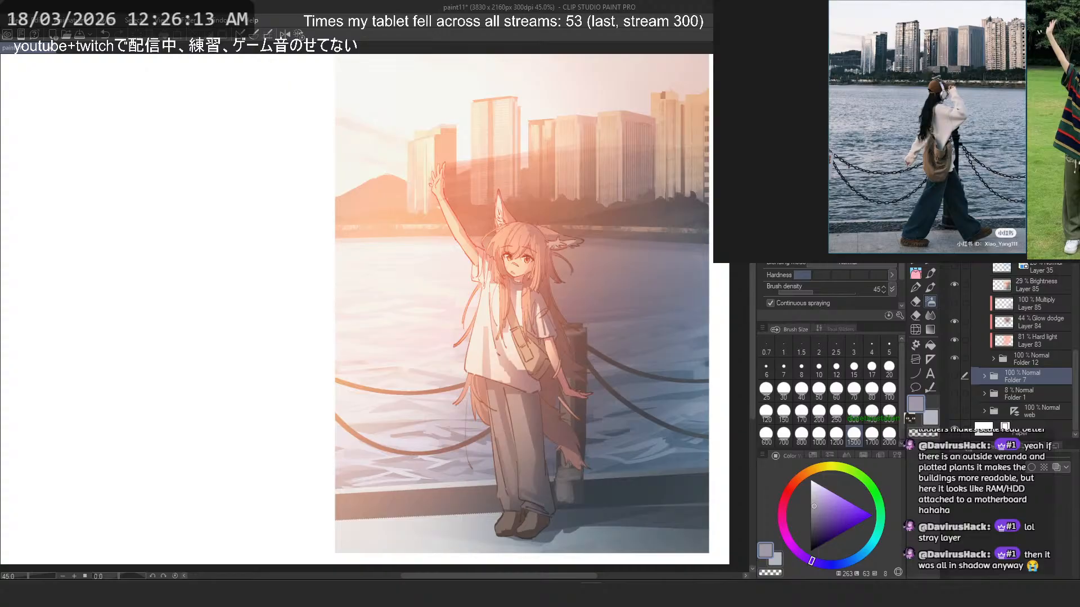
key(ctrl+shift+n)
drag(1030, 371, 1034, 368)
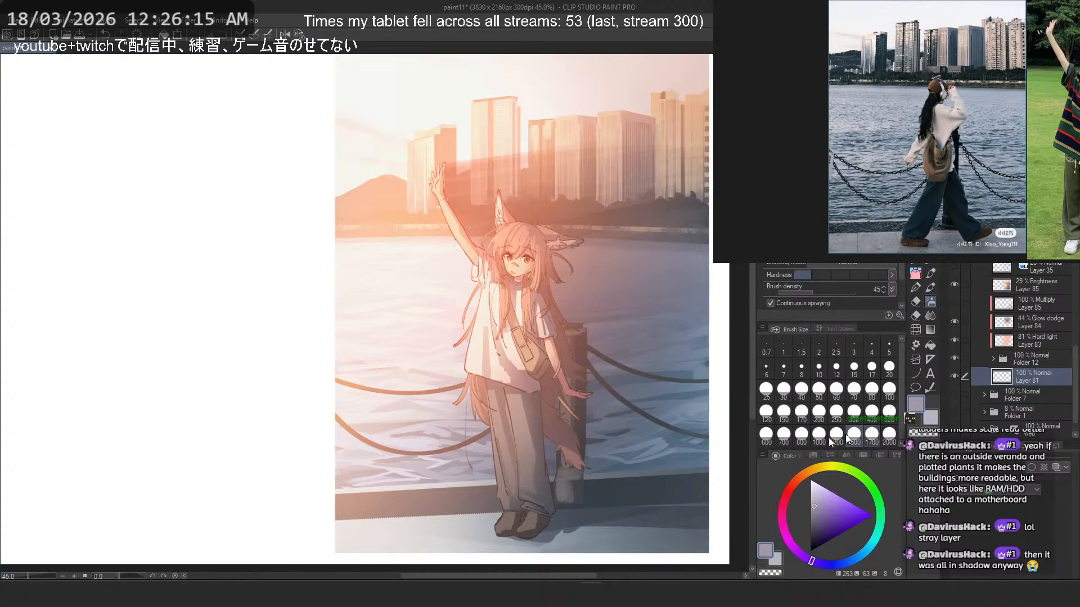
key(ctrl+minus)
click(809, 541)
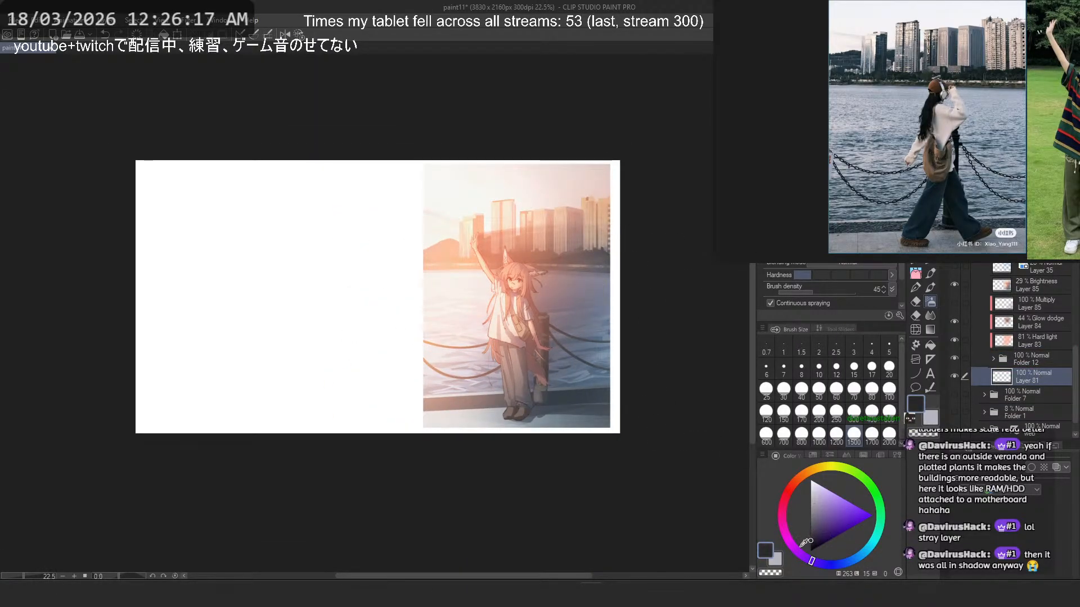
click(803, 547)
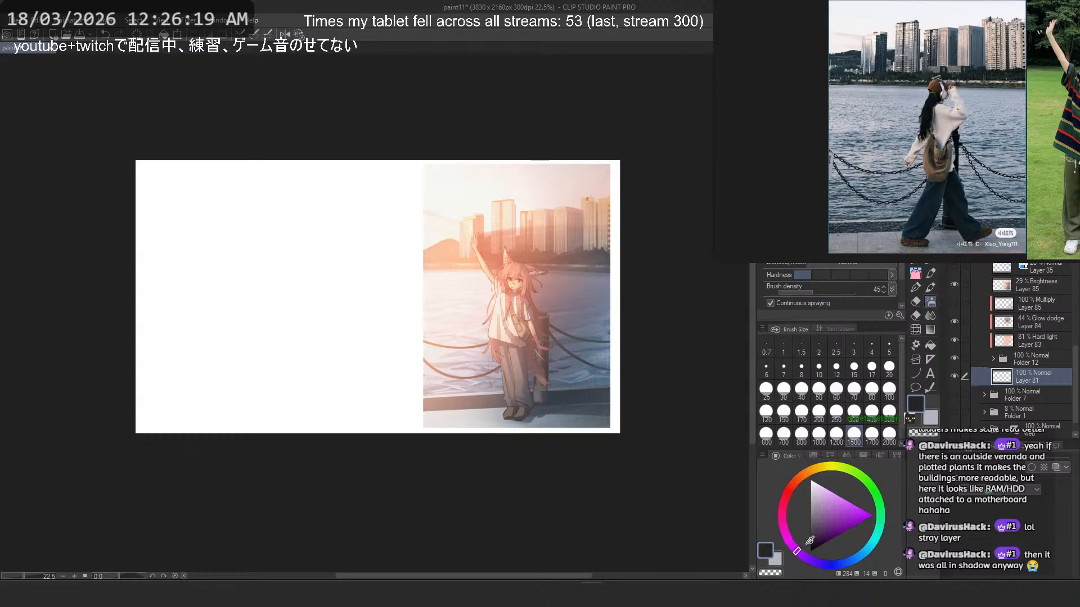
- Fill the whole canvas on the new Layer 81 with the dark colour using a lasso fill, as a backdrop around the picture
click(916, 373)
click(804, 180)
scroll(572, 209, down, 3)
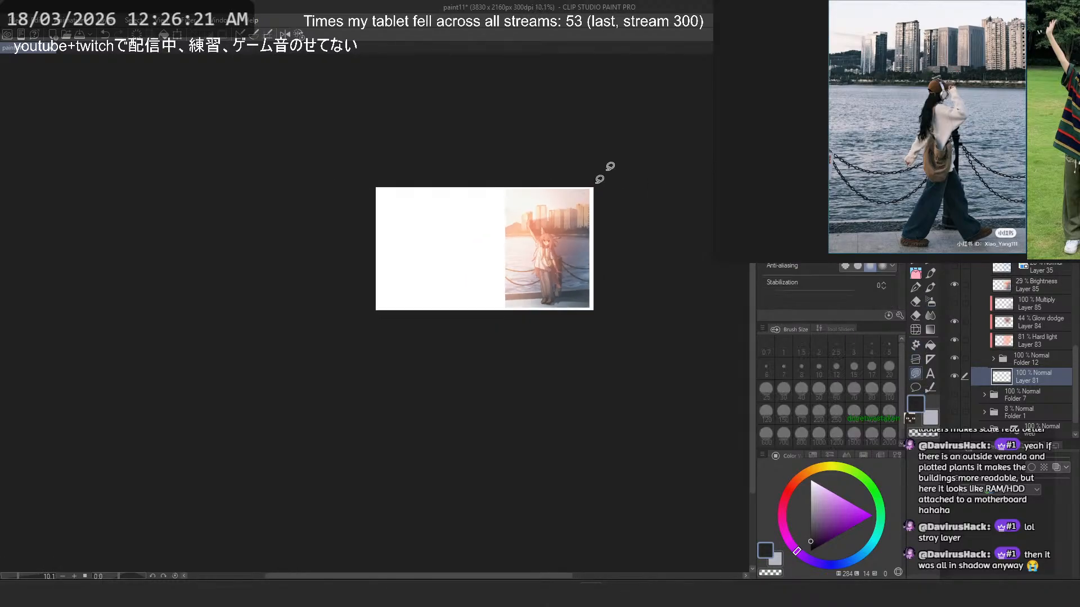
drag(610, 167, 429, 124)
scroll(551, 188, up, 5)
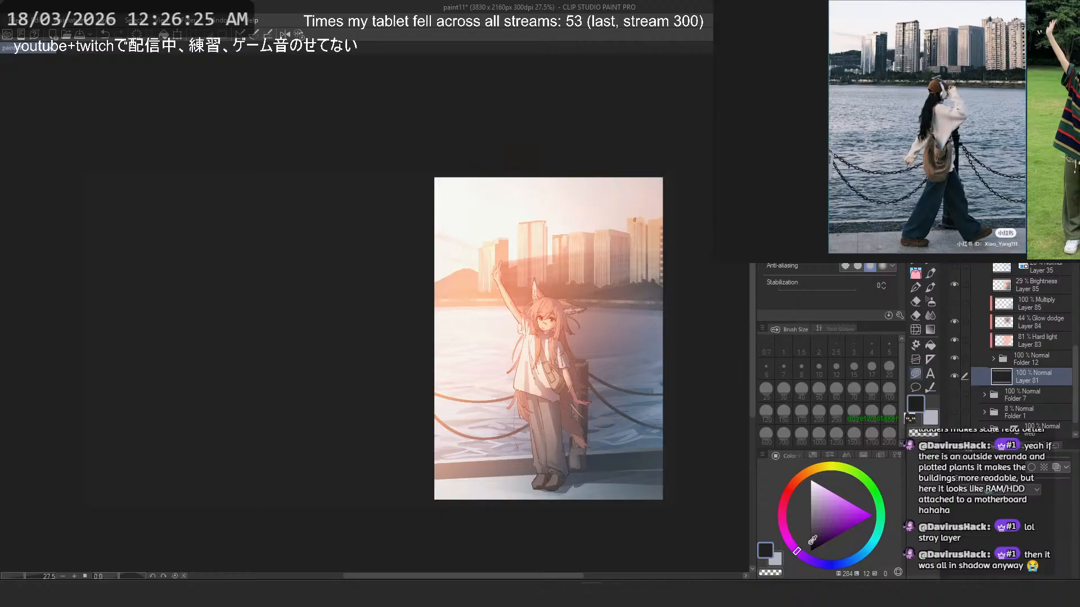
scroll(513, 409, down, 6)
mouse_move(399, 225)
mouse_down()
mouse_move(521, 505)
mouse_move(412, 241)
mouse_up()
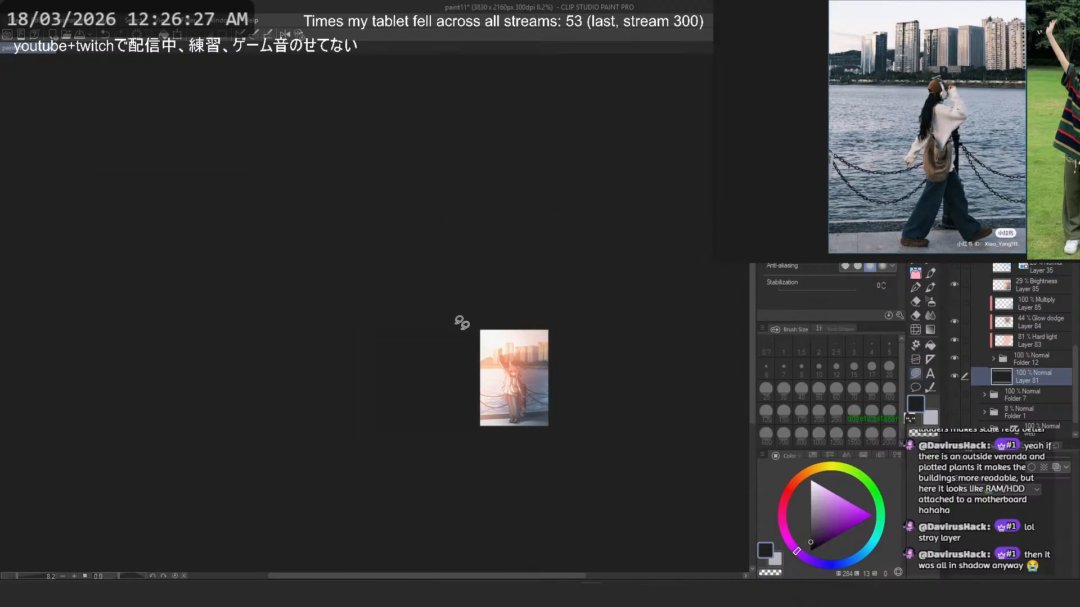
scroll(437, 370, up, 3)
scroll(438, 364, up, 3)
scroll(205, 284, up, 5)
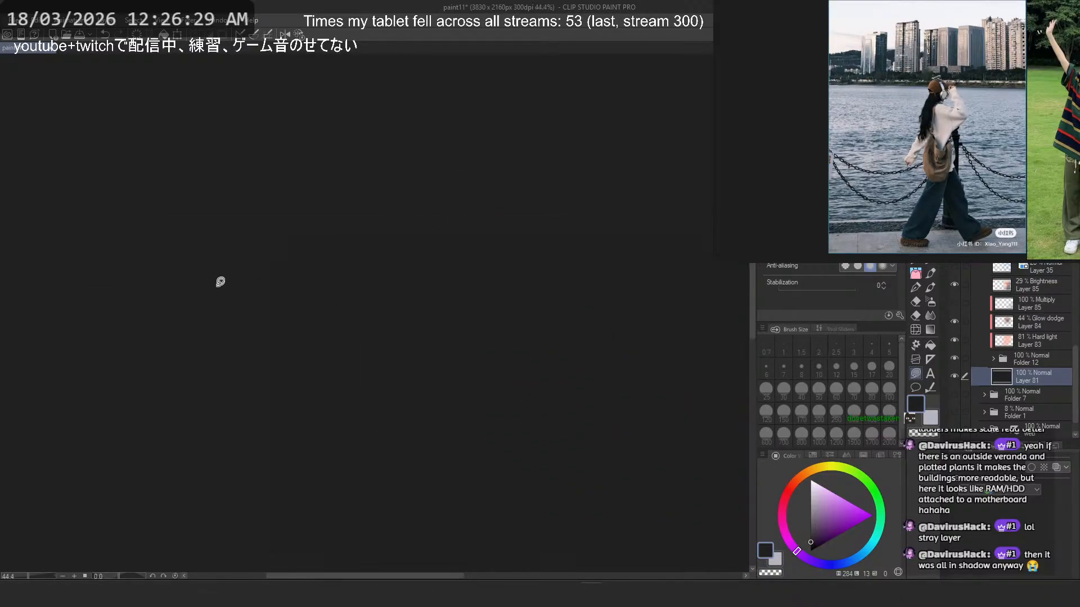
scroll(220, 281, down, 5)
scroll(608, 382, up, 4)
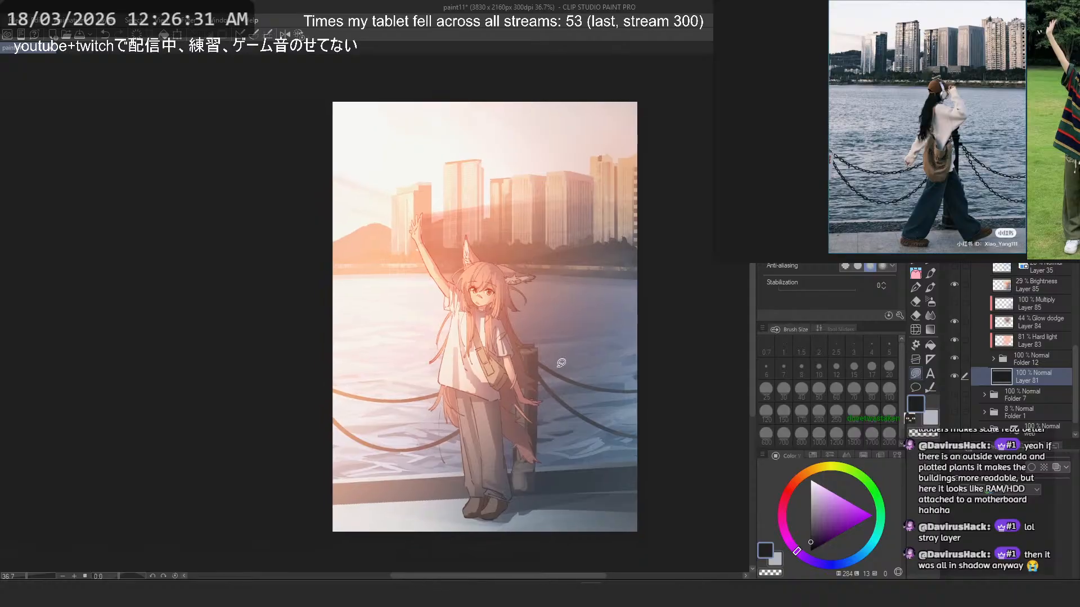
scroll(682, 316, down, 1)
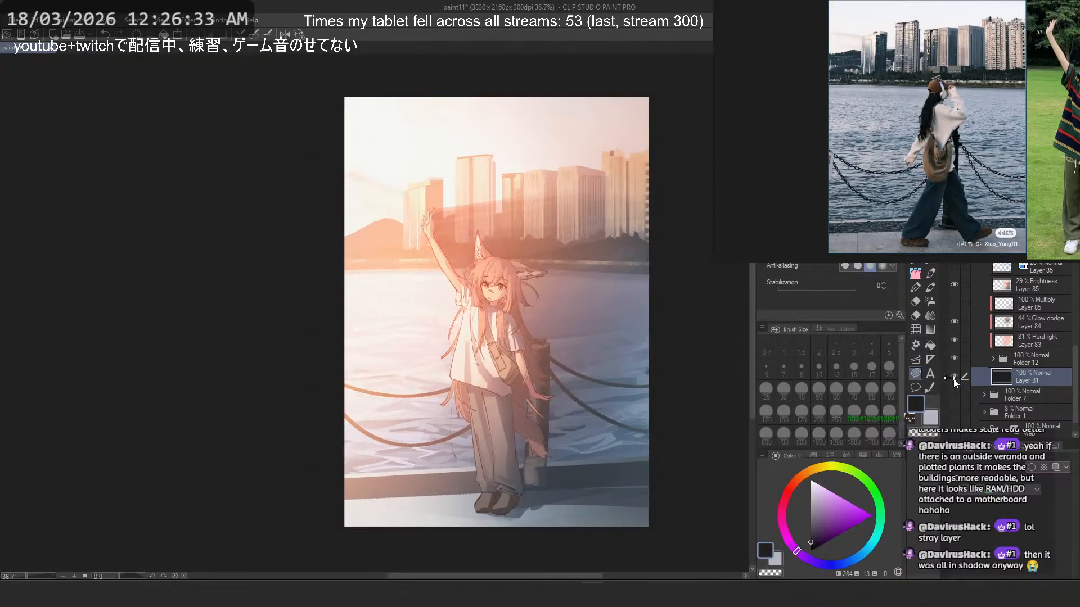
- Compare the picture with and without the Brightness Layer 85, and raise that layer's opacity to 100%
click(954, 284)
click(954, 284)
click(1012, 285)
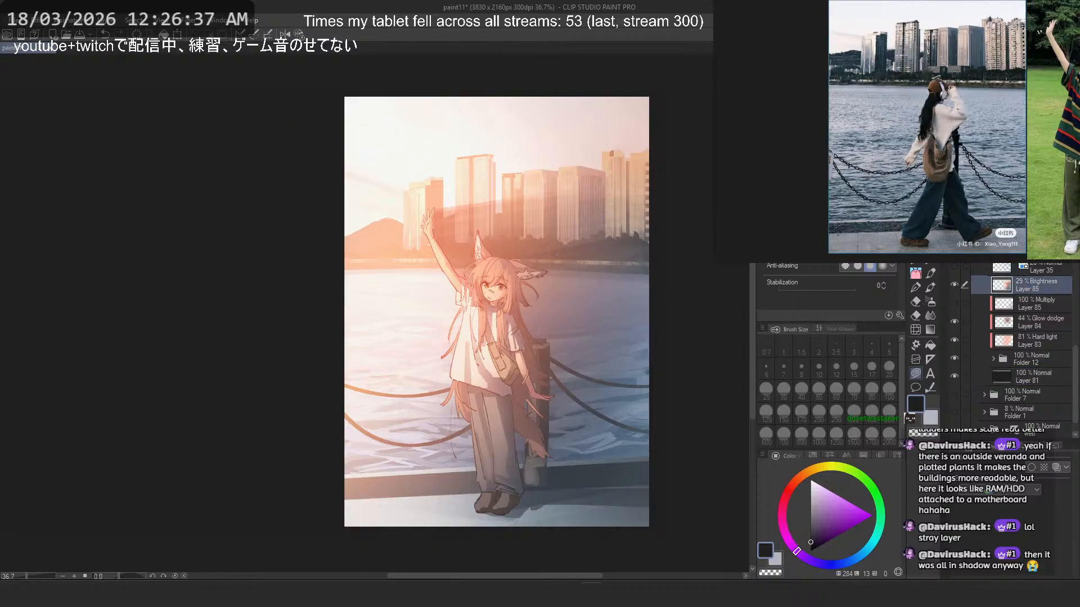
drag(1034, 73, 1063, 73)
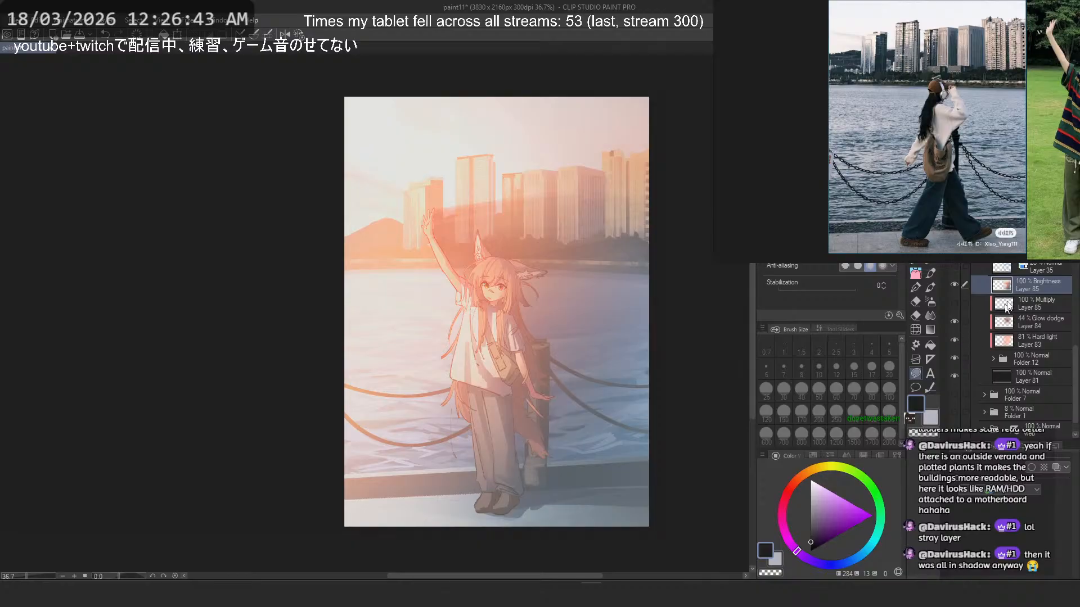
- Add a Tone Curve correction layer above the Brightness Layer 85, bending the RGB curve into a darker-midtone peak and a dip just past the middle
click(115, 21)
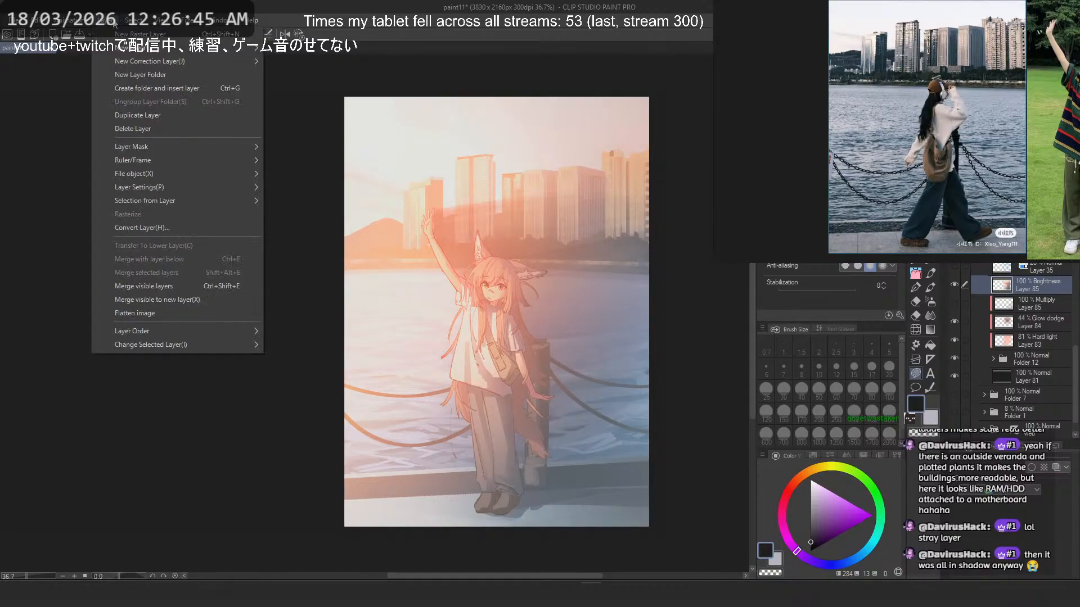
mouse_move(135, 60)
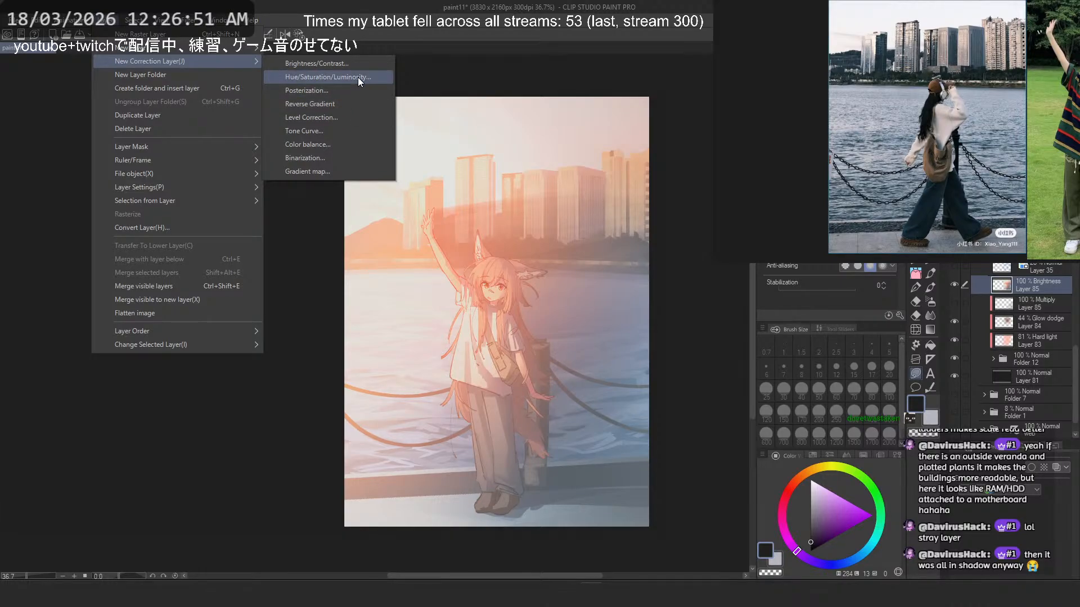
click(354, 135)
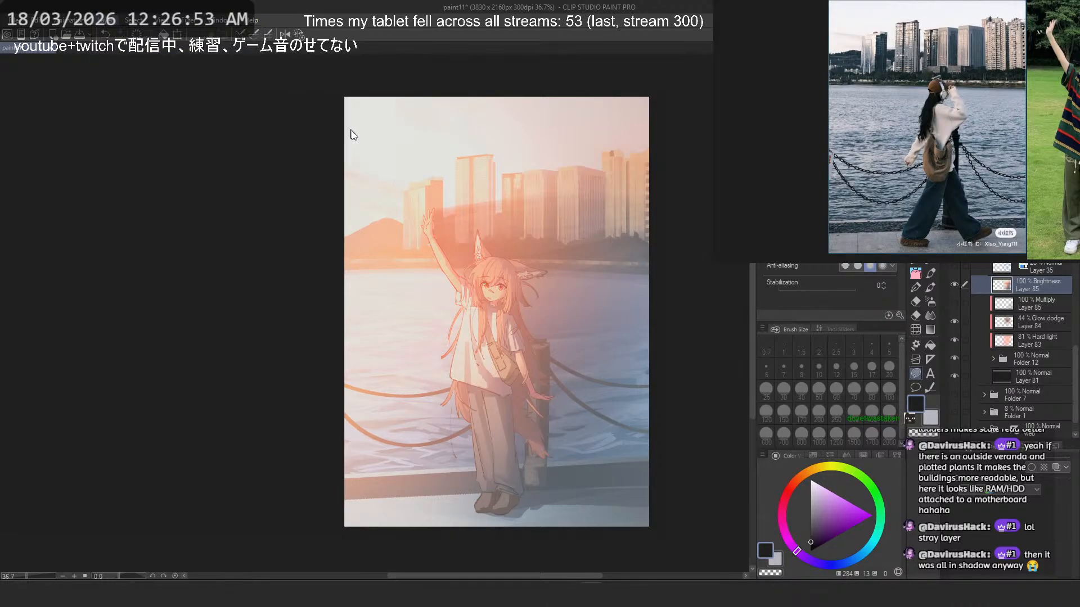
drag(117, 324, 130, 354)
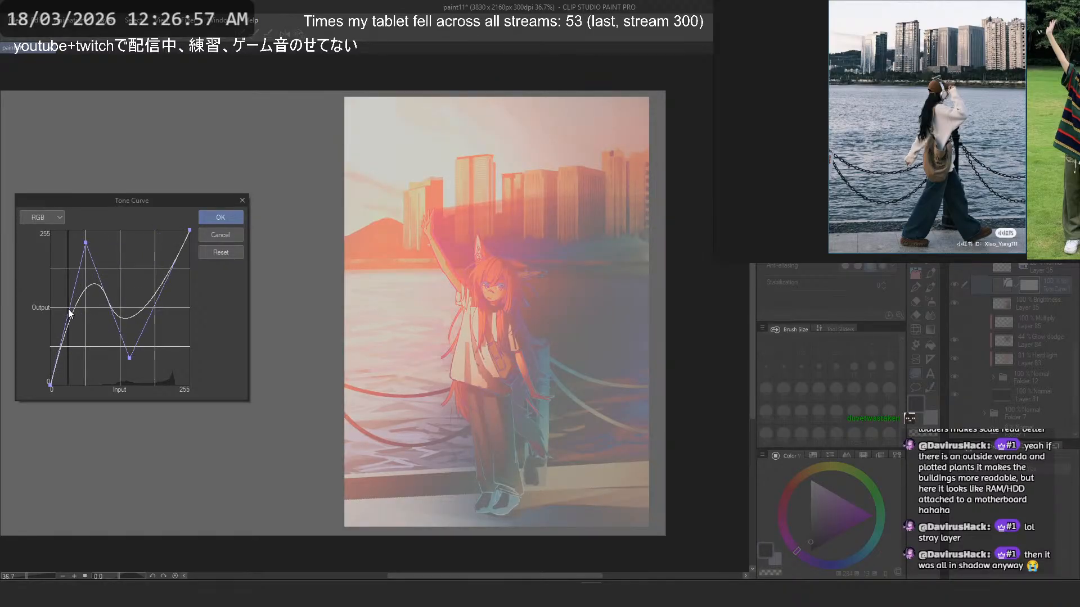
click(86, 318)
drag(85, 242, 103, 264)
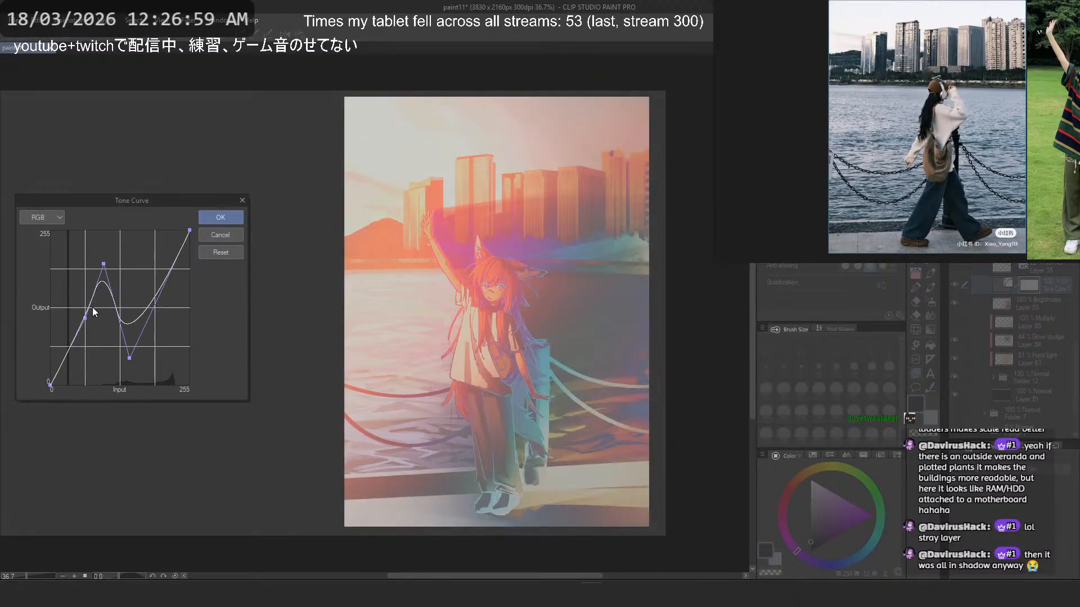
click(219, 219)
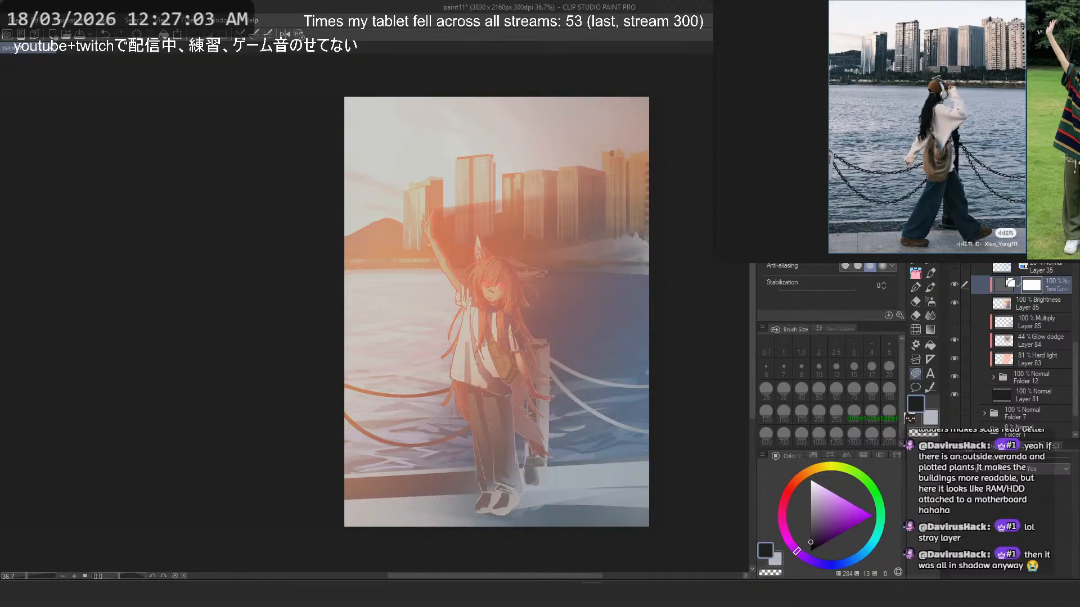
- Try a few different blending modes on the Tone Curve correction layer to judge the lighting
scroll(1001, 168, down, 9)
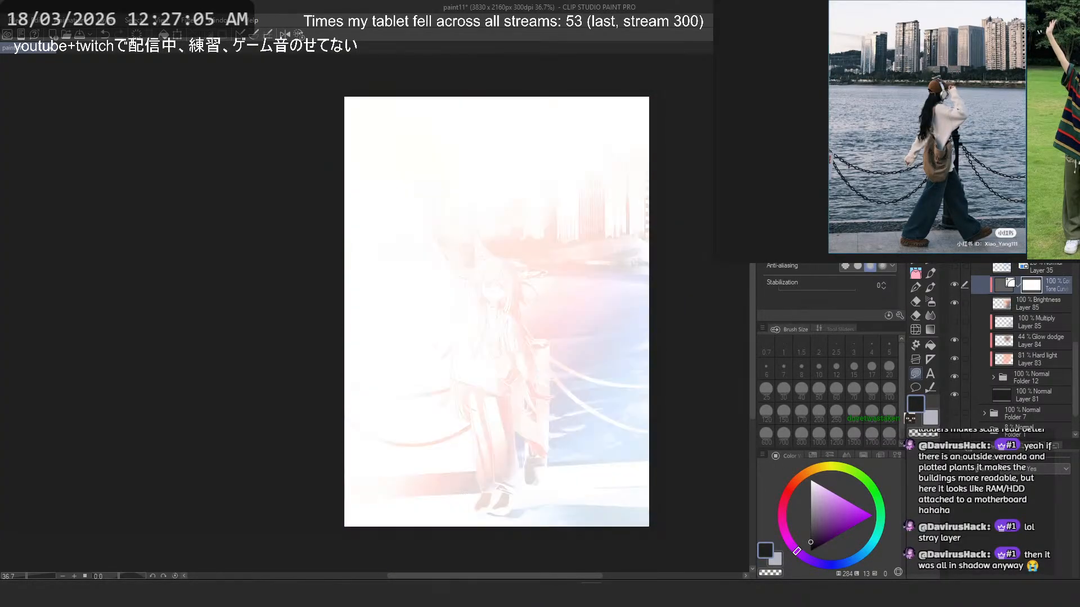
scroll(1001, 169, down, 6)
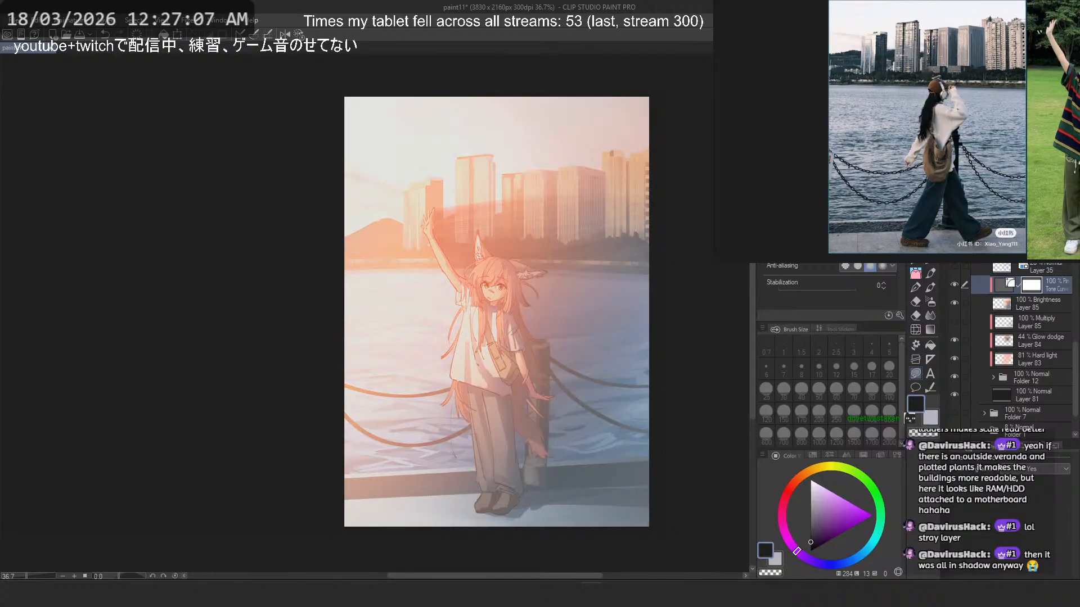
scroll(1001, 169, down, 4)
click(1021, 298)
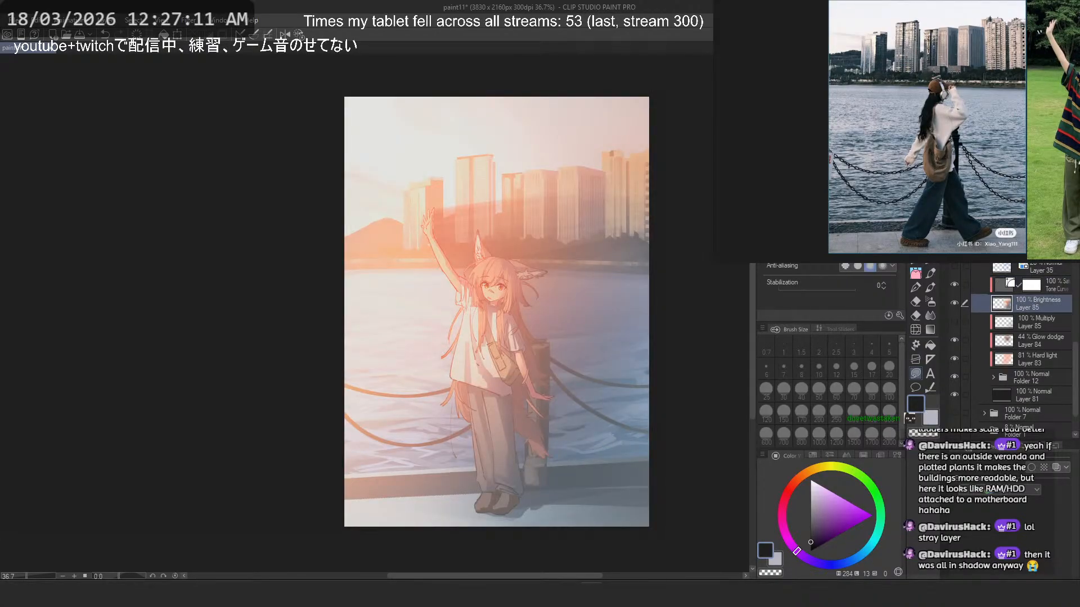
- Return the Tone Curve layer to Normal and compare the blending modes one after another, down to Hue and Saturation
click(1046, 288)
click(995, 53)
click(996, 66)
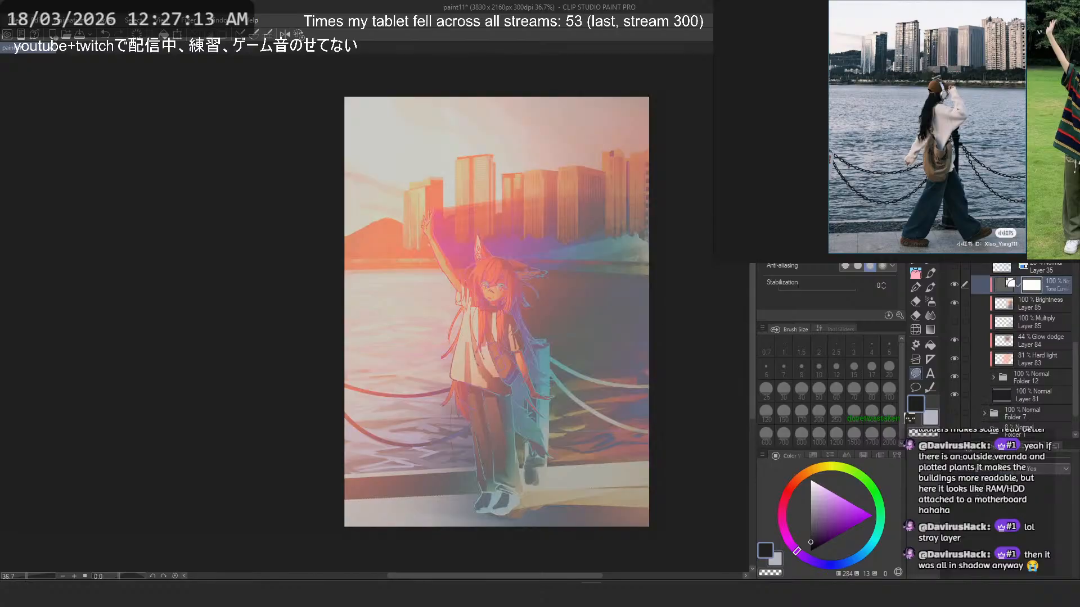
key(Down)
key(Down)
key(Down)
key(Down)
key(Down)
key(Down)
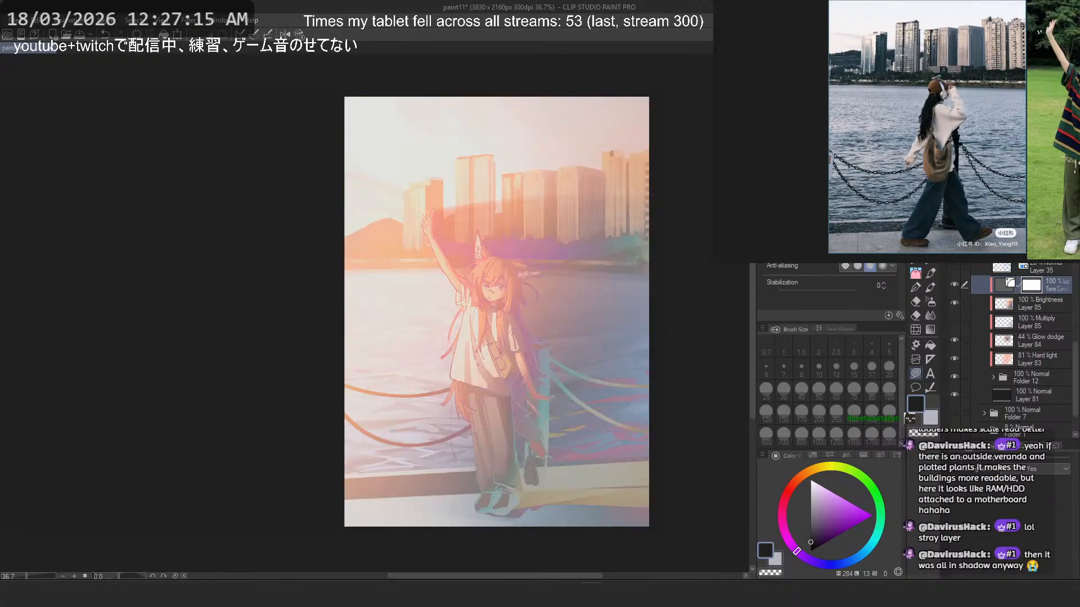
key(Down)
key(Down)
key(Down)
key(Down)
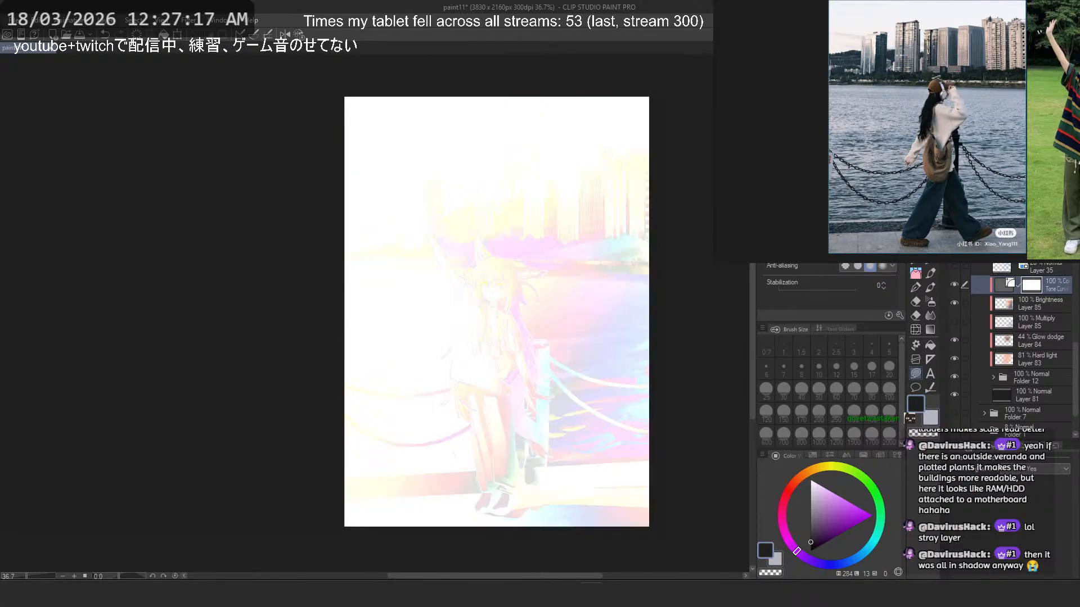
key(Down)
key(Down)
key(Down)
key(Down)
key(Down)
key(Down)
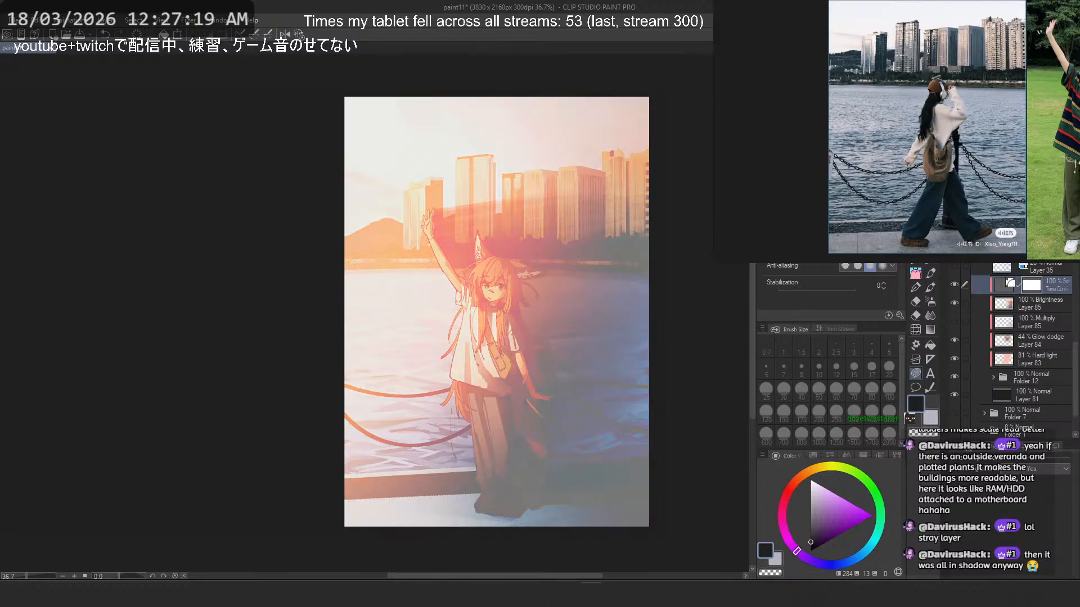
key(Down)
key(Down)
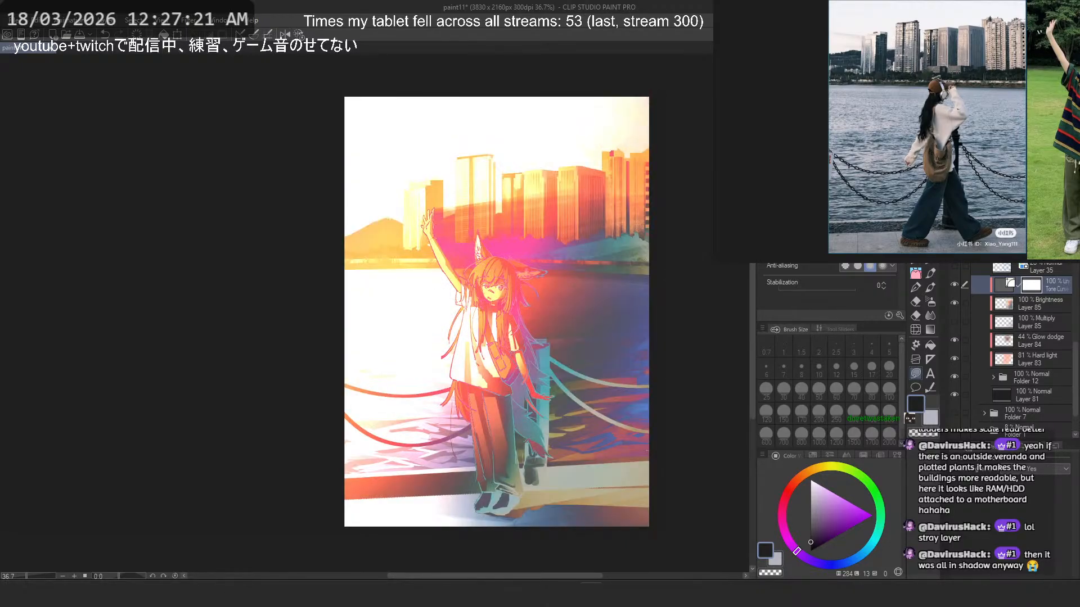
key(Down)
key(Down)
key(Up)
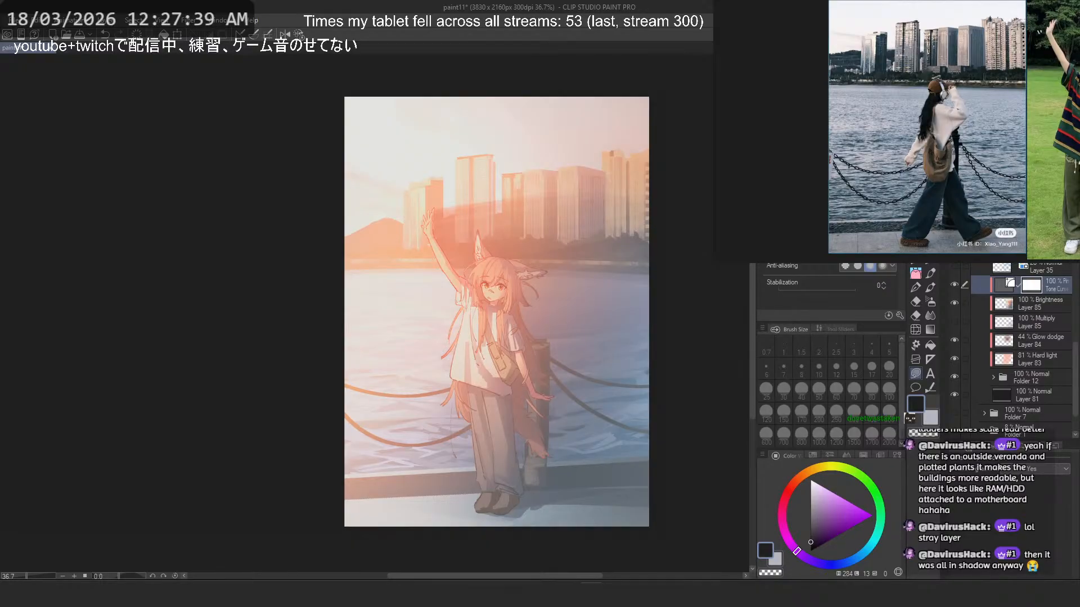
key(Down)
key(Down)
key(Down)
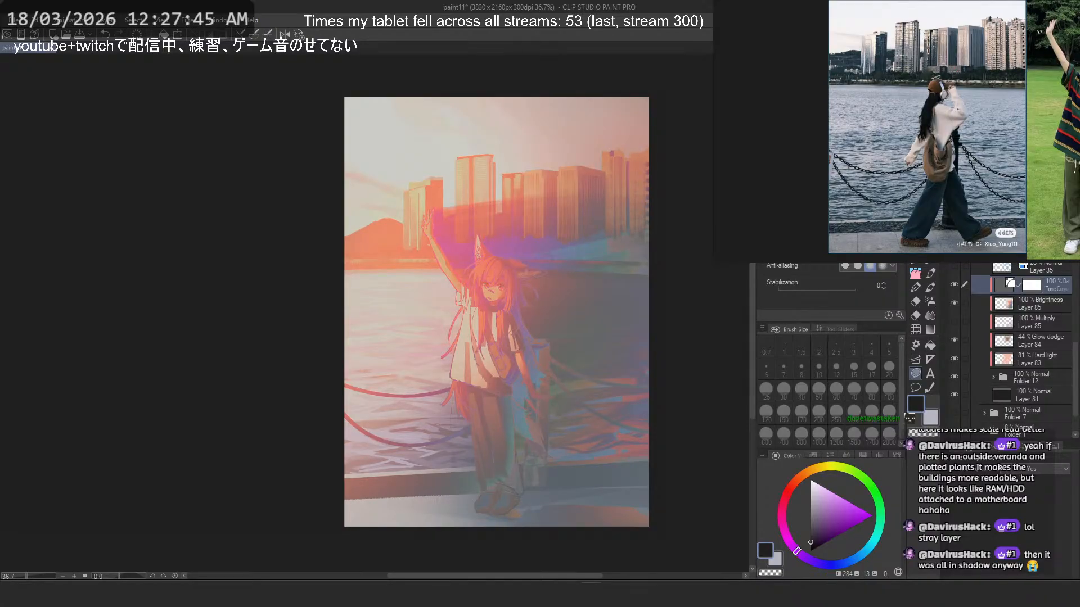
key(Down)
key(Down)
key(Down)
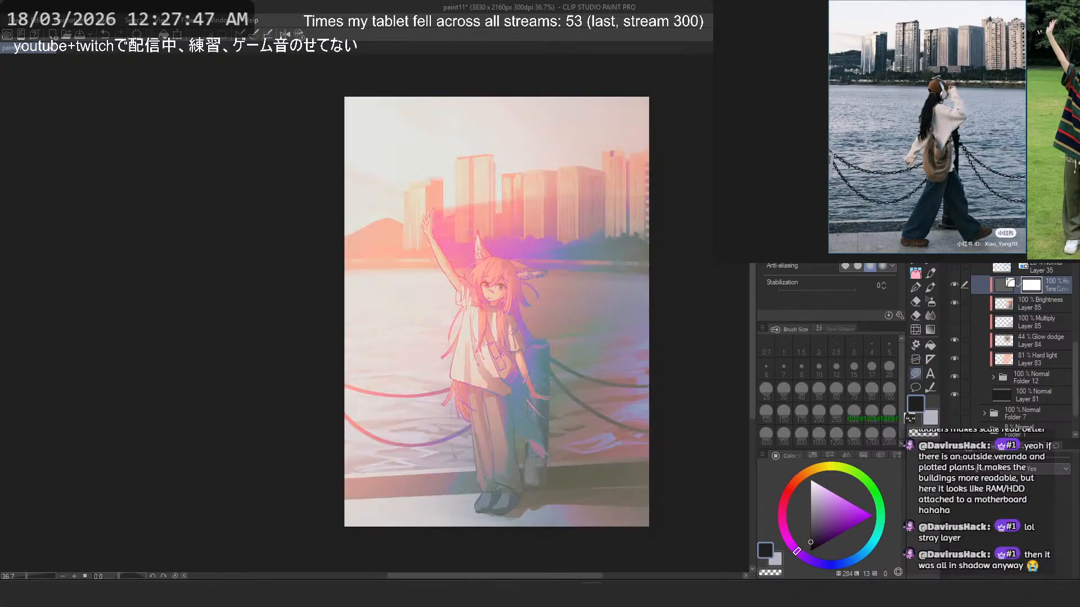
key(Down)
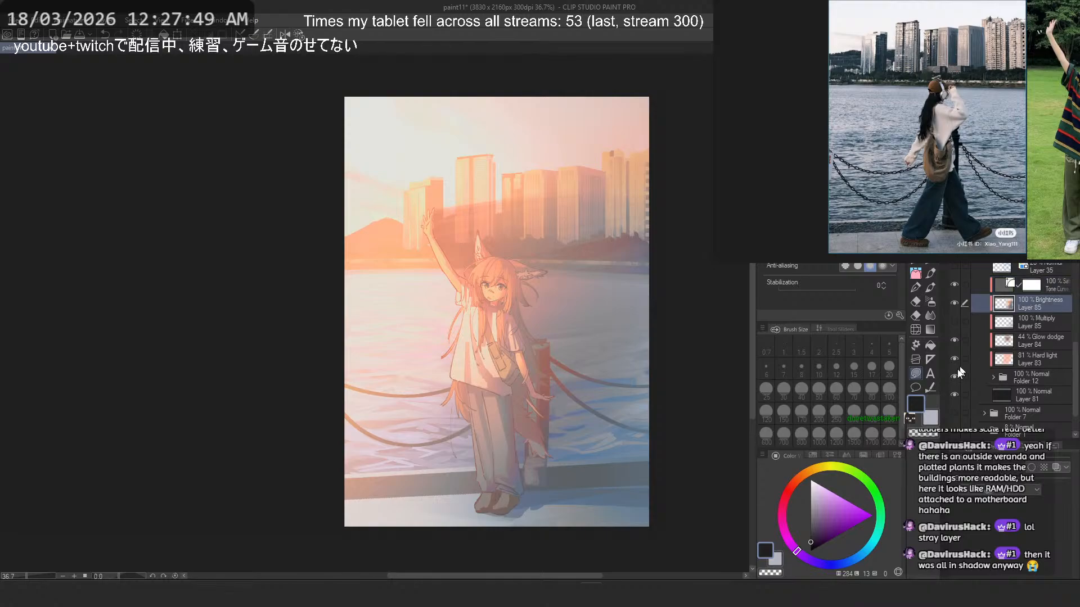
- Set the Tone Curve layer's blending mode to Hue and lower its opacity to 46%
click(1038, 355)
click(1046, 282)
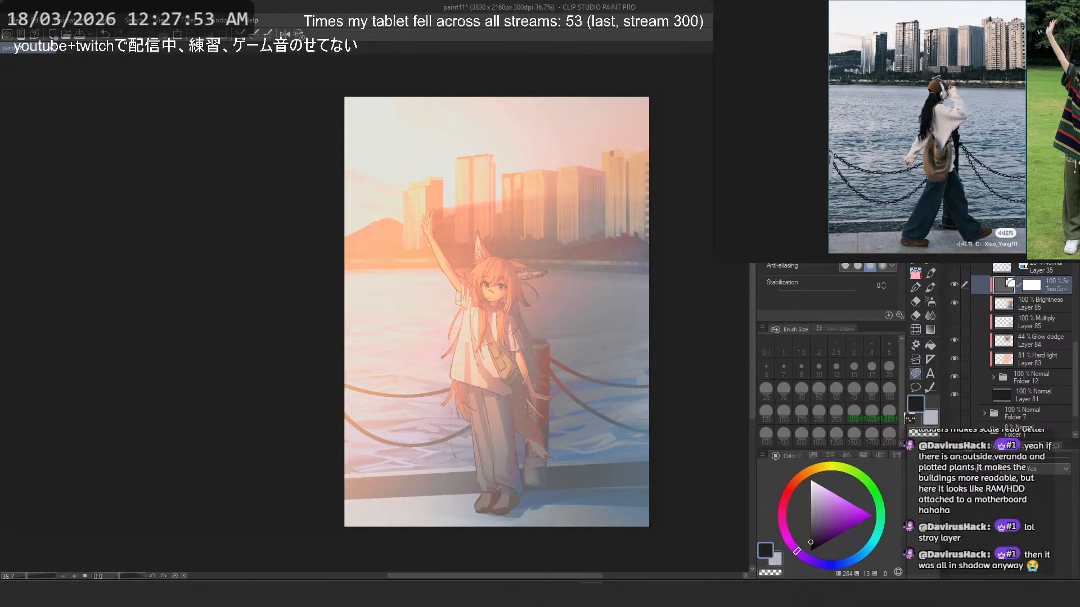
key(Down)
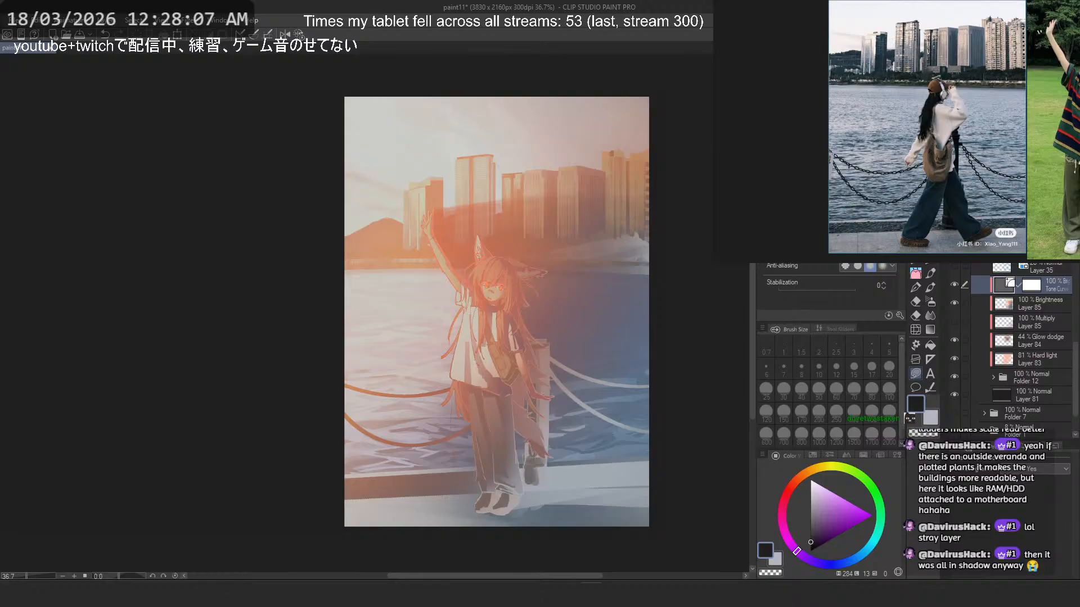
key(Up)
key(Up)
key(Up)
key(Up)
key(Up)
key(Up)
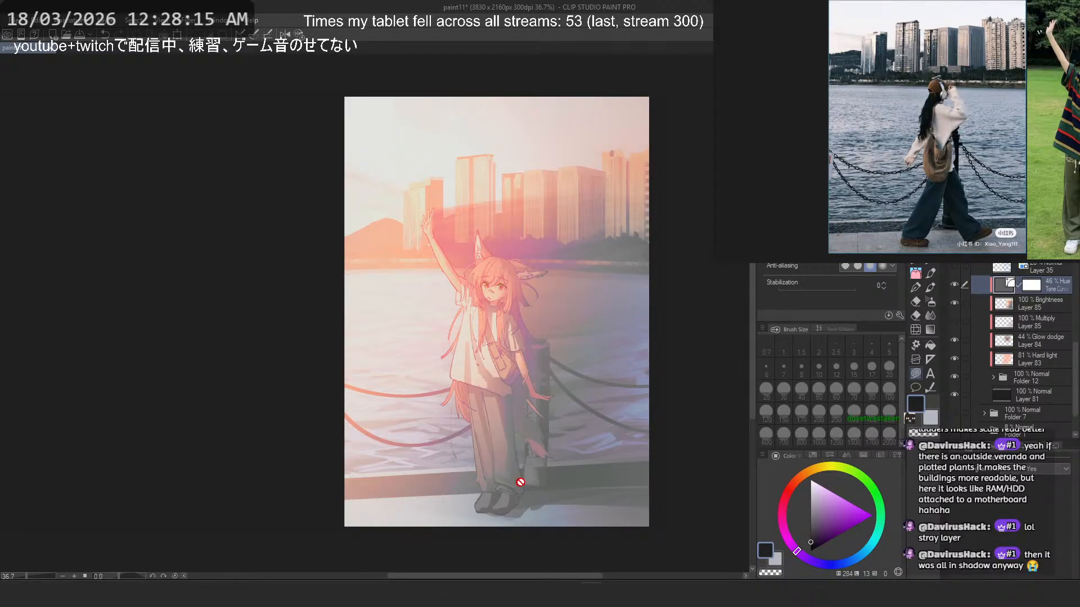
- Examine the picture's overall colours and light at thumbnail and larger view sizes
click(1060, 305)
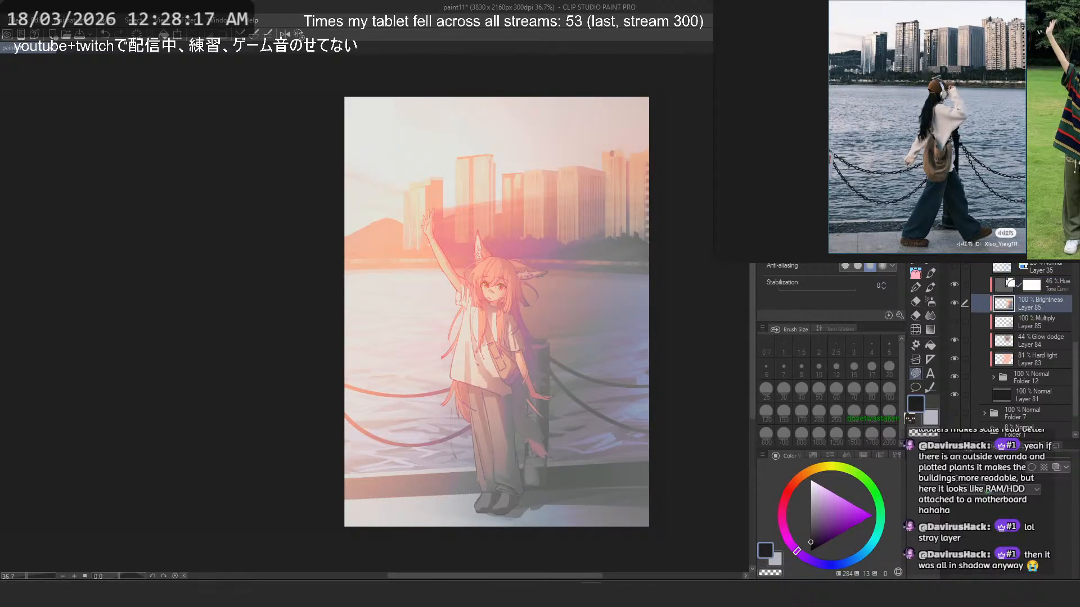
key(ctrl+z)
scroll(549, 267, down, 4)
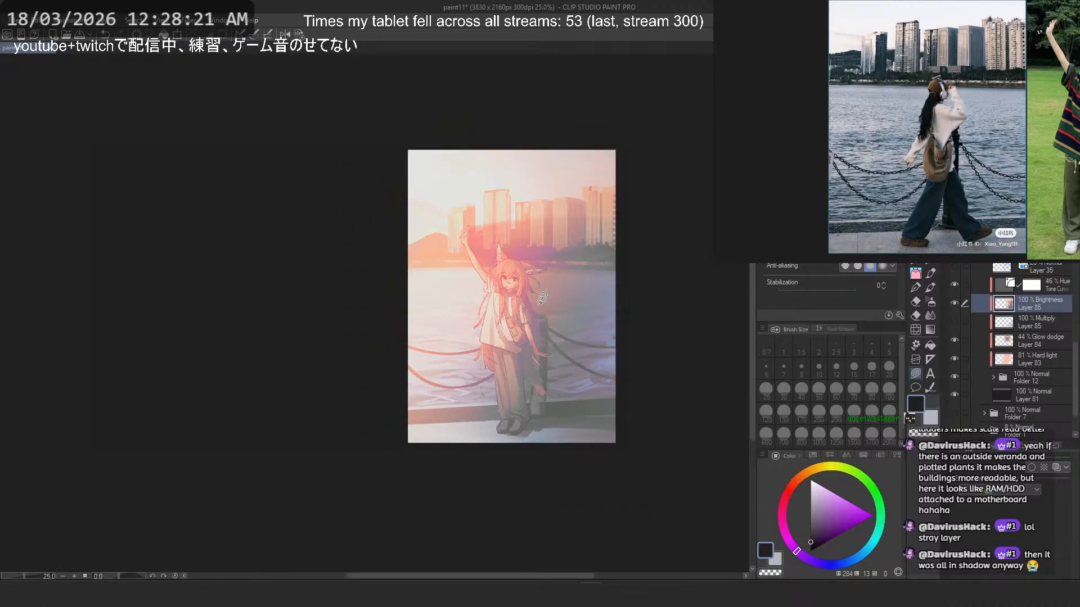
scroll(535, 315, up, 7)
scroll(533, 317, down, 2)
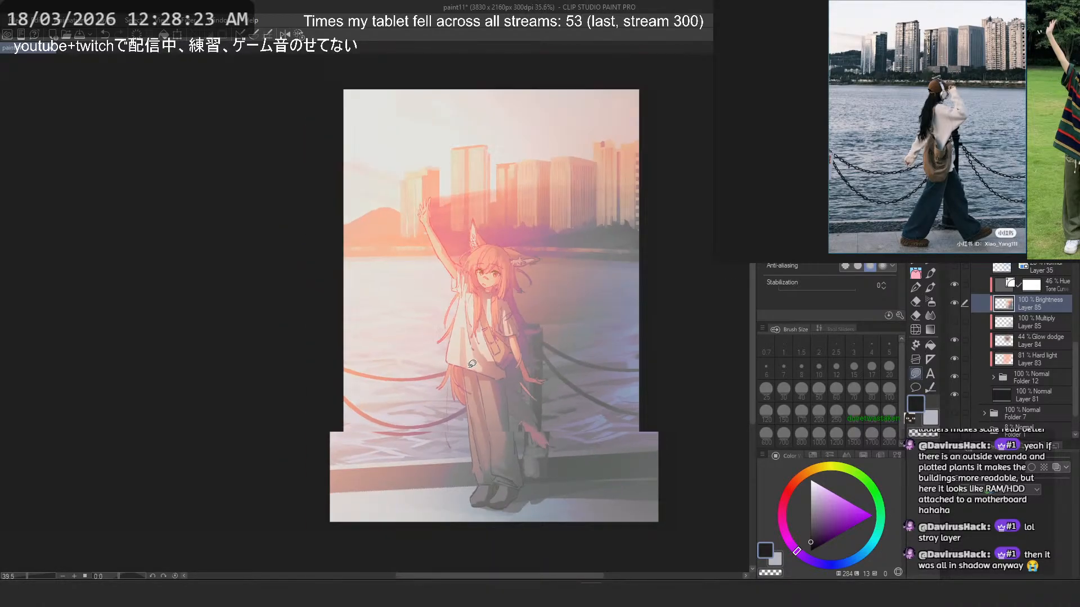
scroll(532, 317, up, 1)
click(1007, 286)
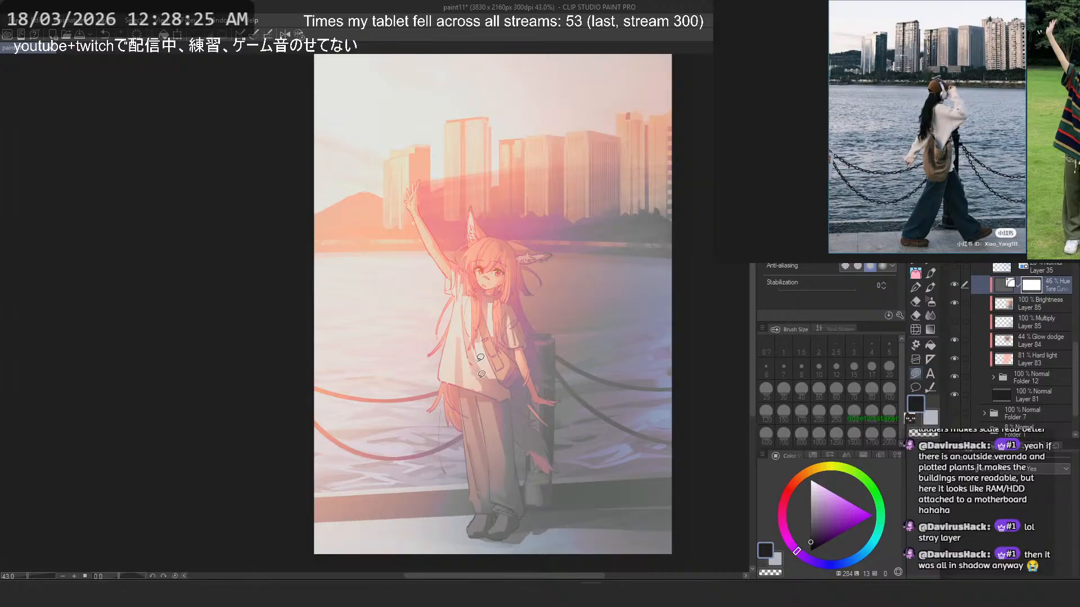
scroll(483, 381, down, 1)
scroll(499, 363, up, 1)
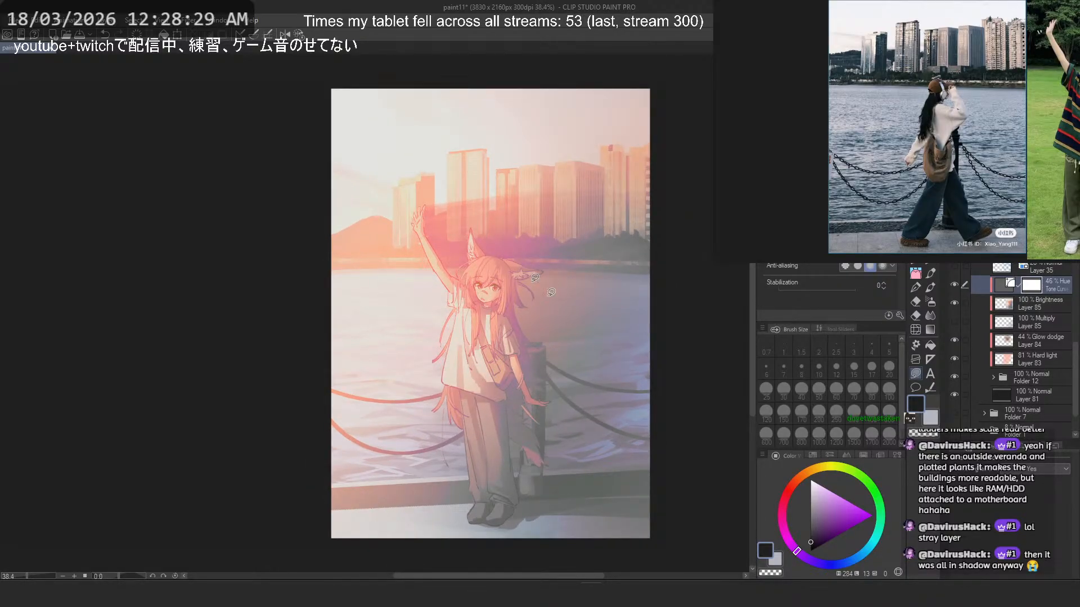
scroll(551, 292, down, 5)
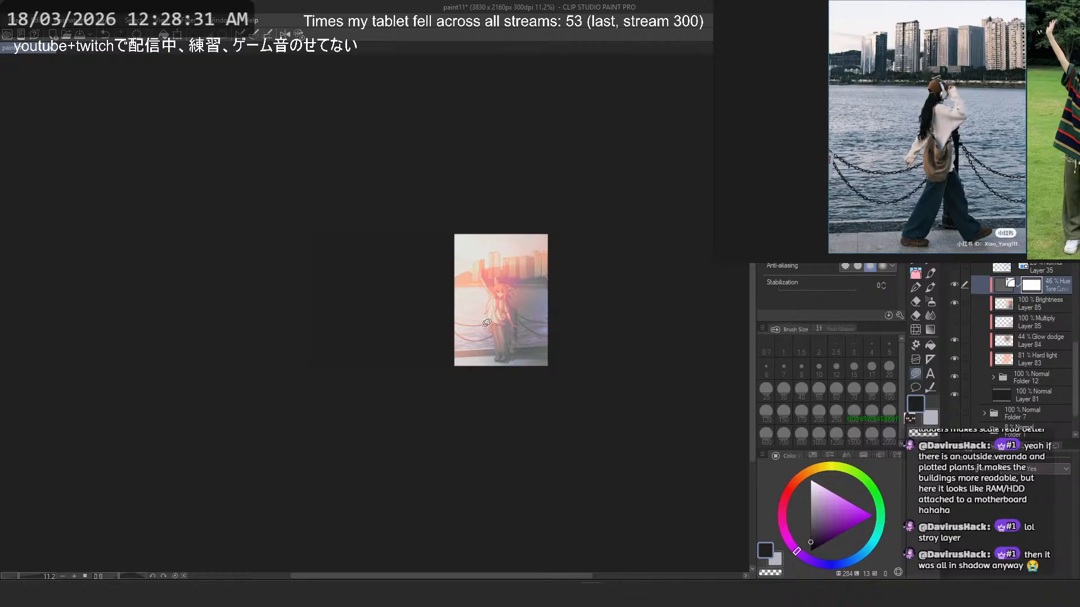
scroll(487, 323, up, 4)
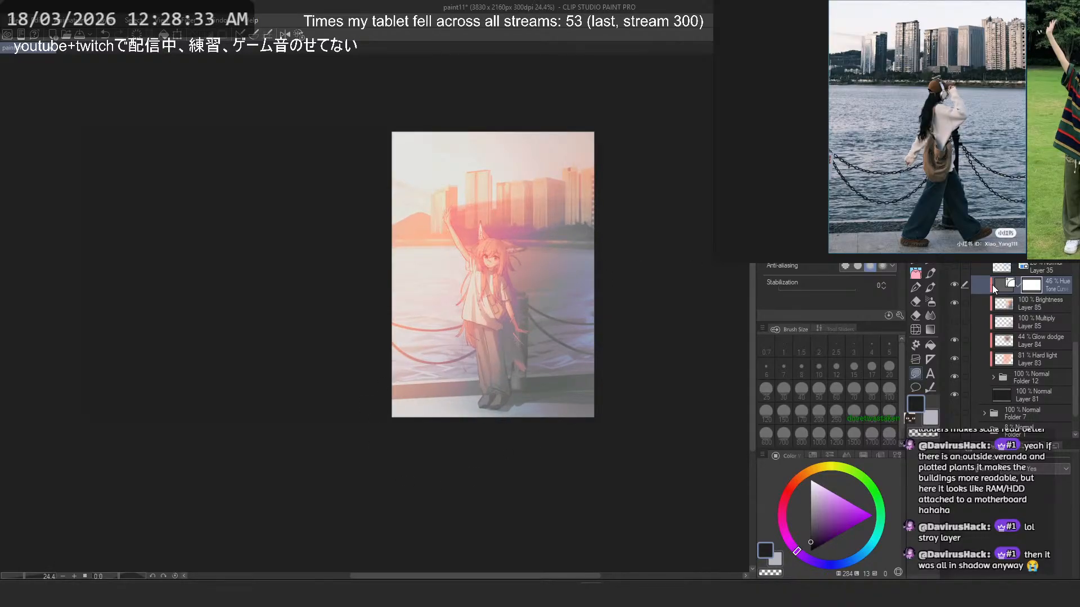
- Compare the picture with and without the lighting and correction layers above Folder 12
click(955, 375)
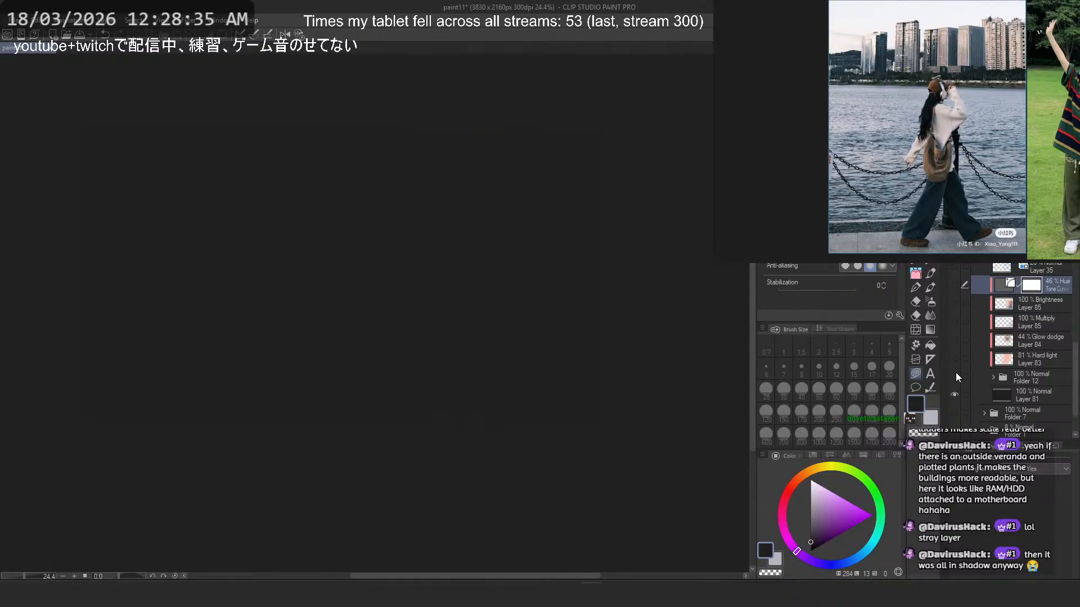
click(956, 375)
scroll(633, 260, up, 3)
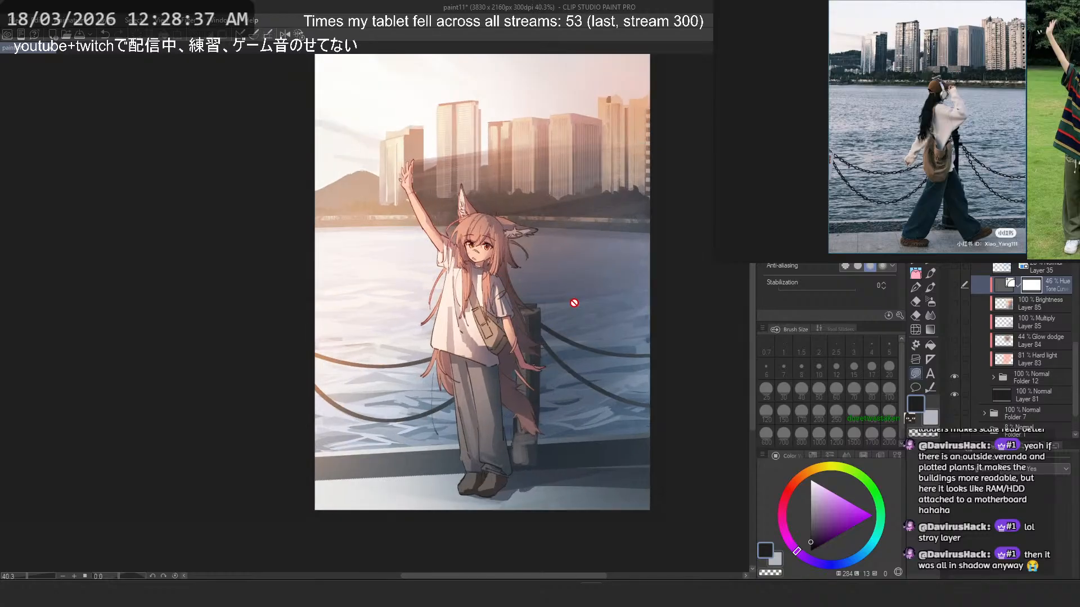
drag(955, 360, 953, 290)
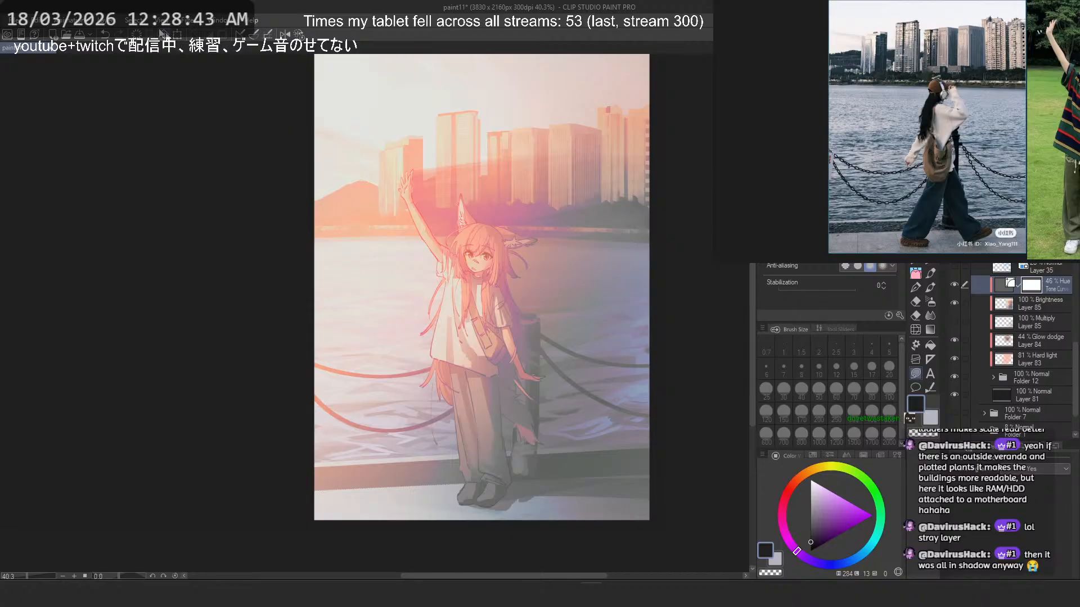
click(116, 17)
mouse_move(199, 62)
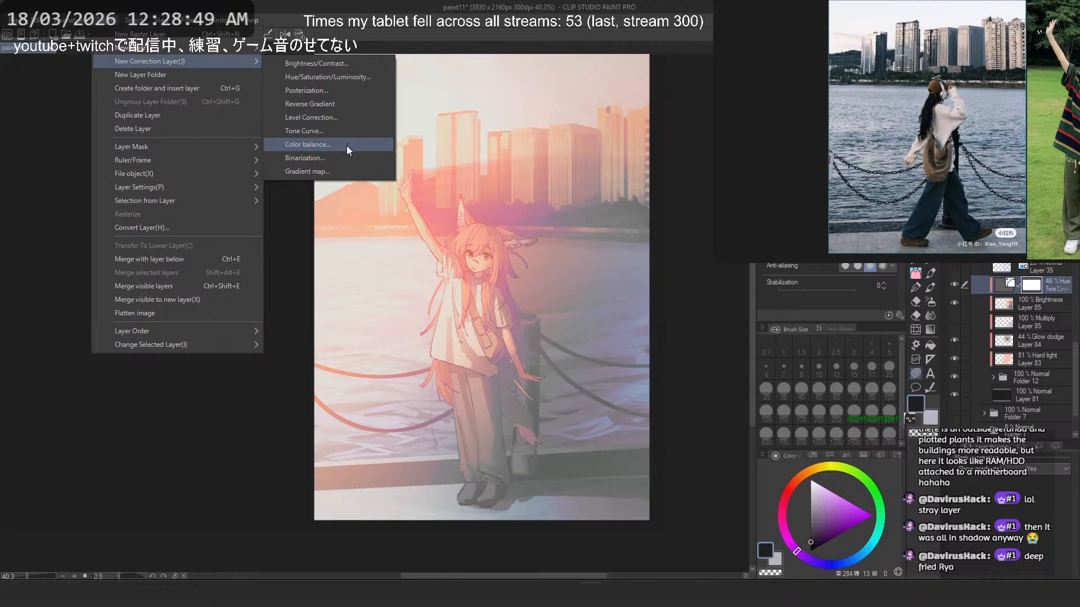
click(654, 52)
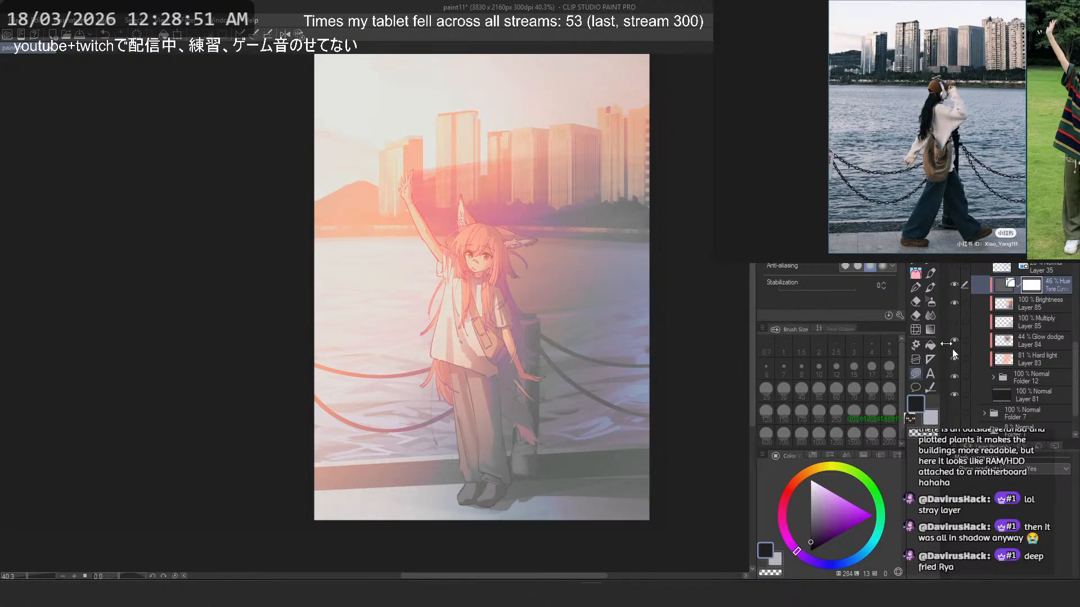
- Copy the masked character Folder 9 from inside Folder 12 and paste it directly above the Tone Curve layer
click(1001, 377)
click(992, 377)
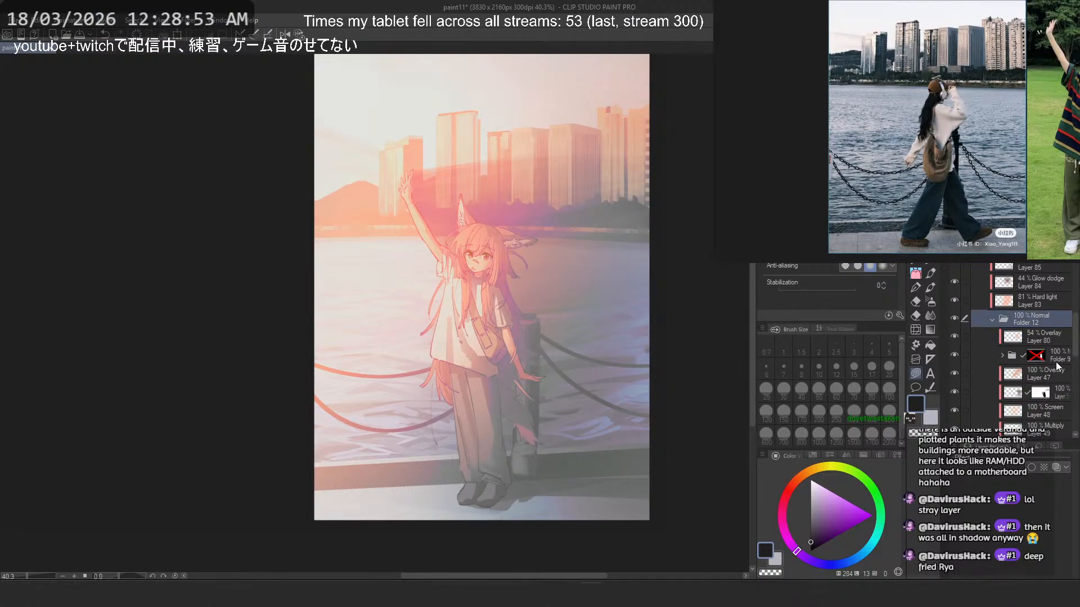
click(1050, 360)
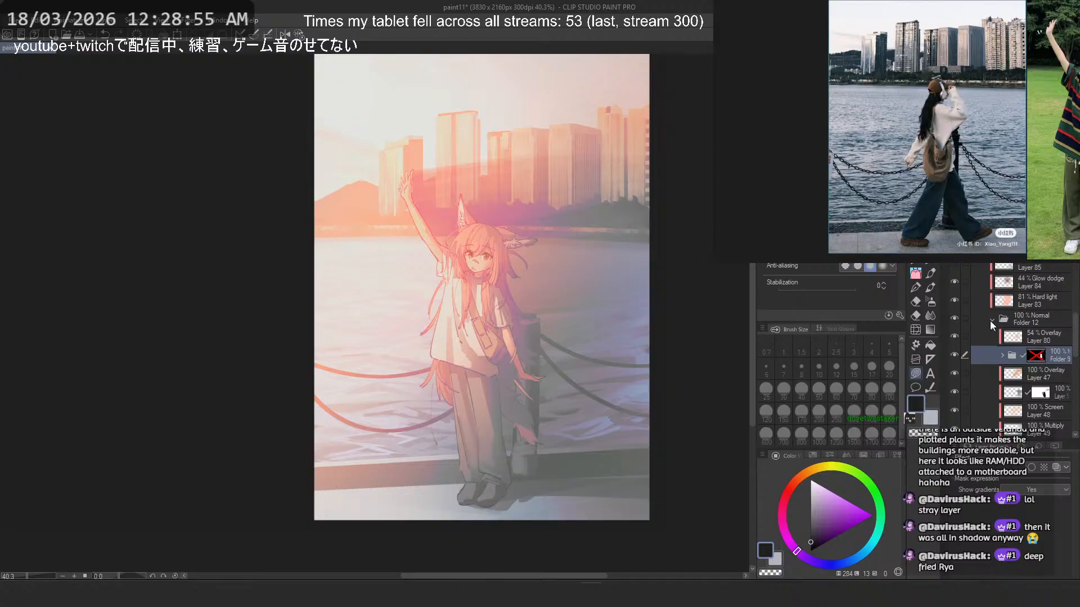
click(992, 321)
click(1063, 341)
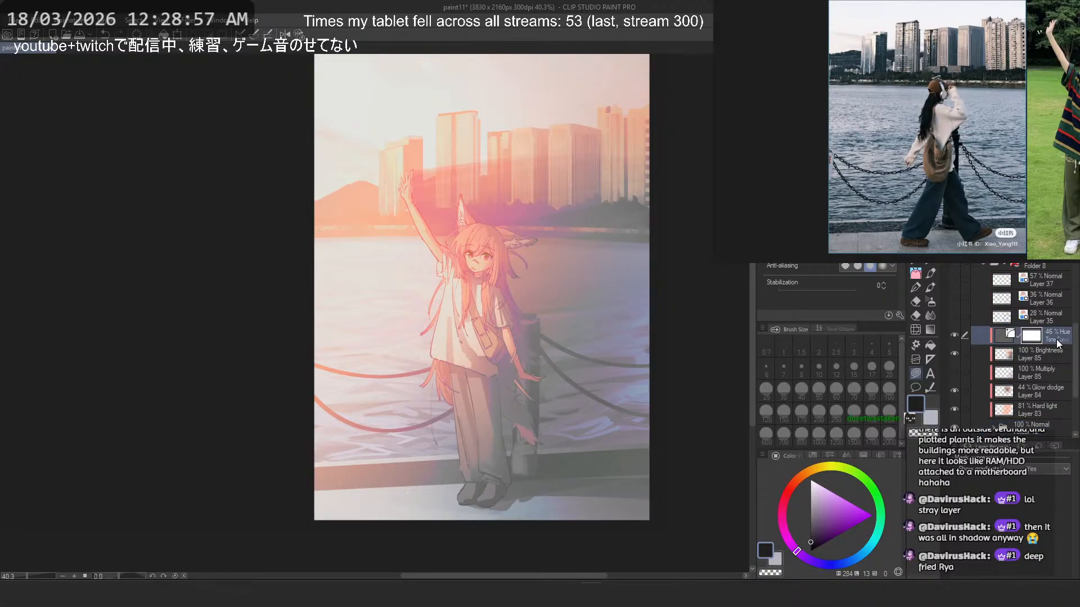
key(ctrl+v)
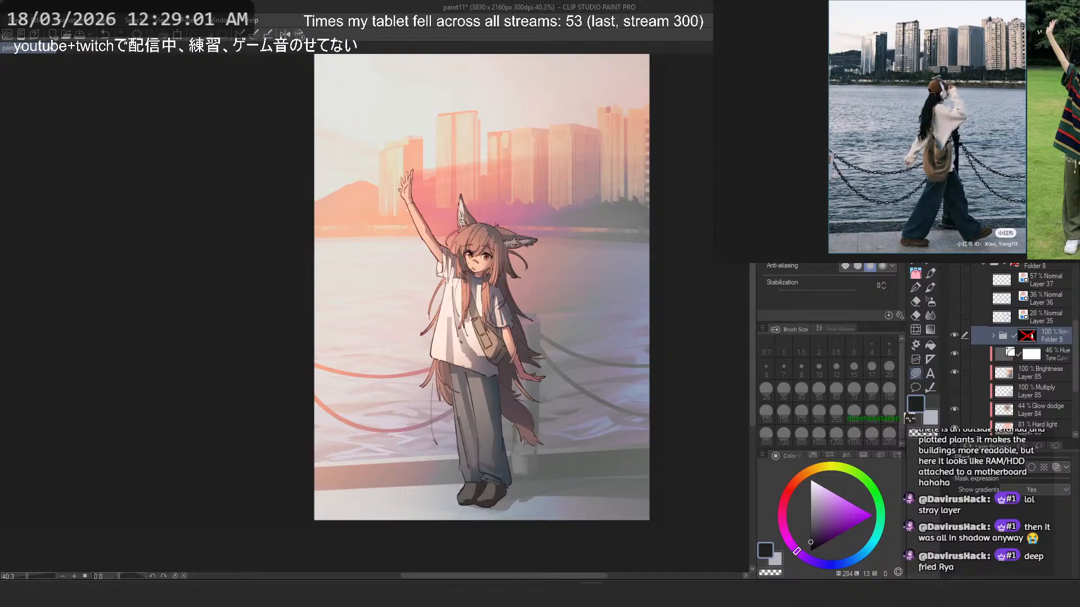
- Clip the copied Folder 9 to the layer below and set its opacity to 36%
key(ctrl+alt+g)
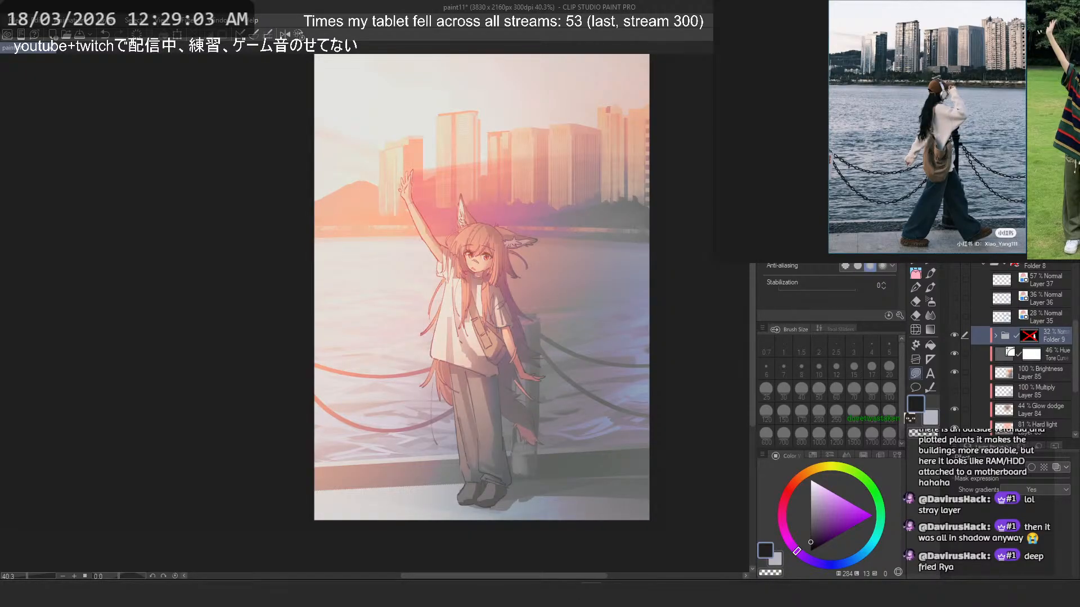
drag(1029, 236, 1030, 236)
scroll(517, 240, down, 3)
scroll(510, 214, up, 2)
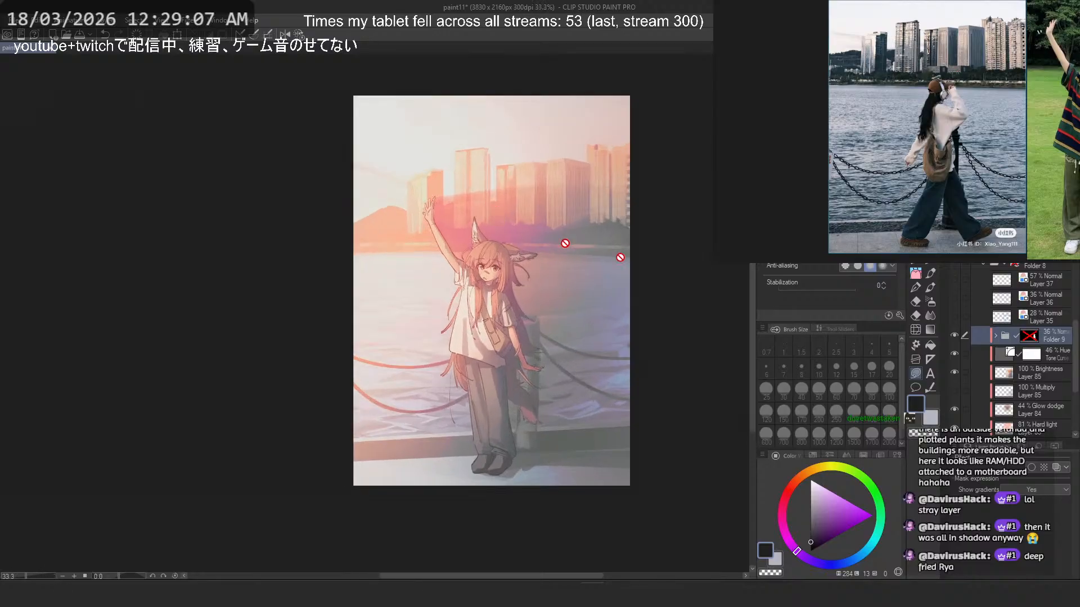
- Compare the character with and without the copied Folder 9, and raise that folder's opacity to 53%
click(953, 336)
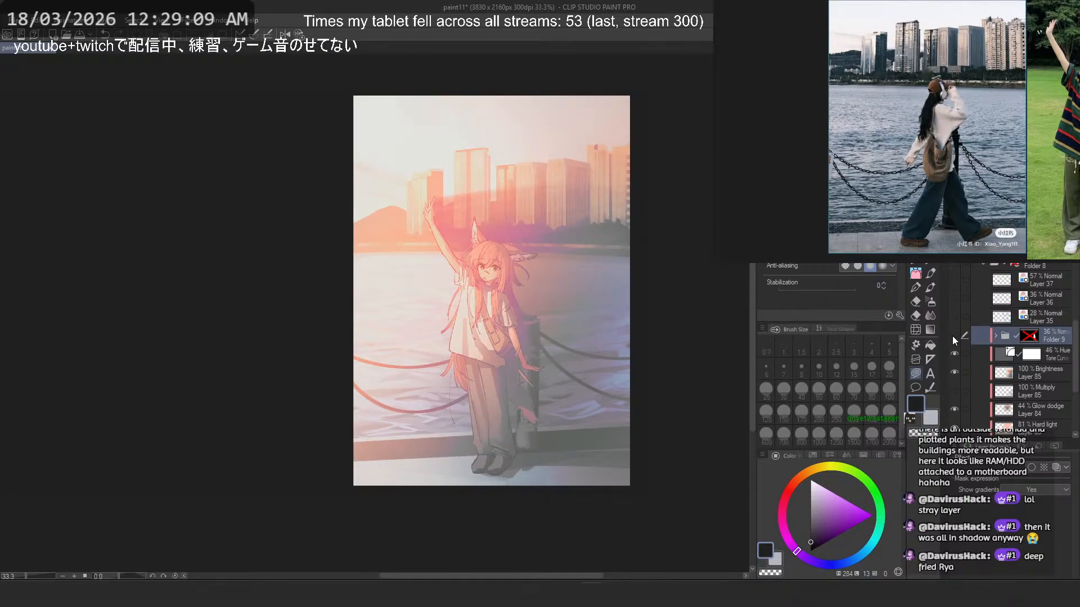
click(953, 336)
drag(1030, 236, 1039, 236)
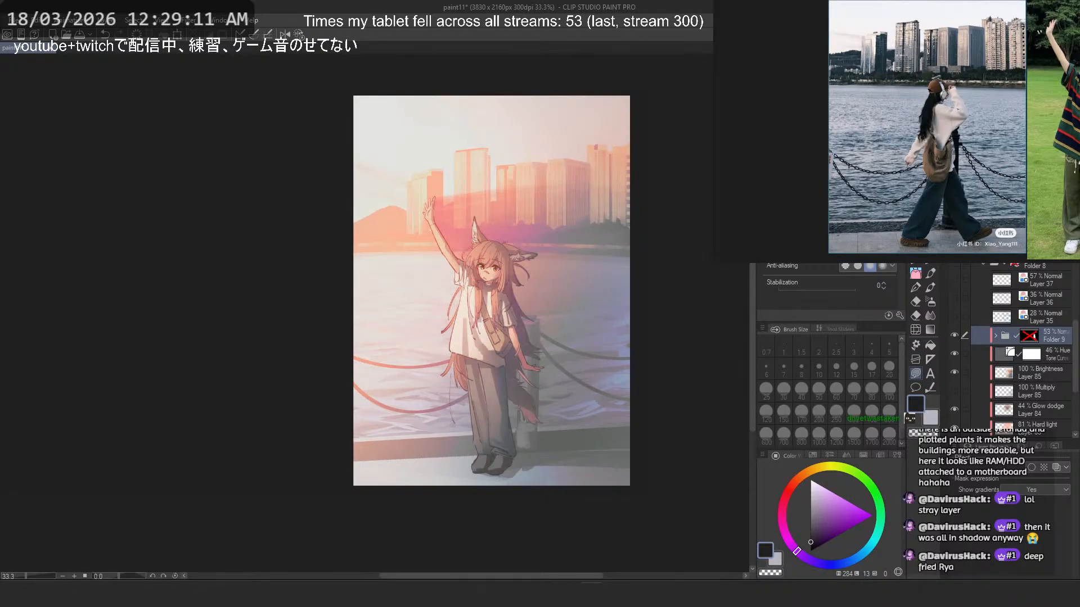
- Try several blending modes on the copied Folder 9 and set it to Soft light
scroll(987, 236, down, 7)
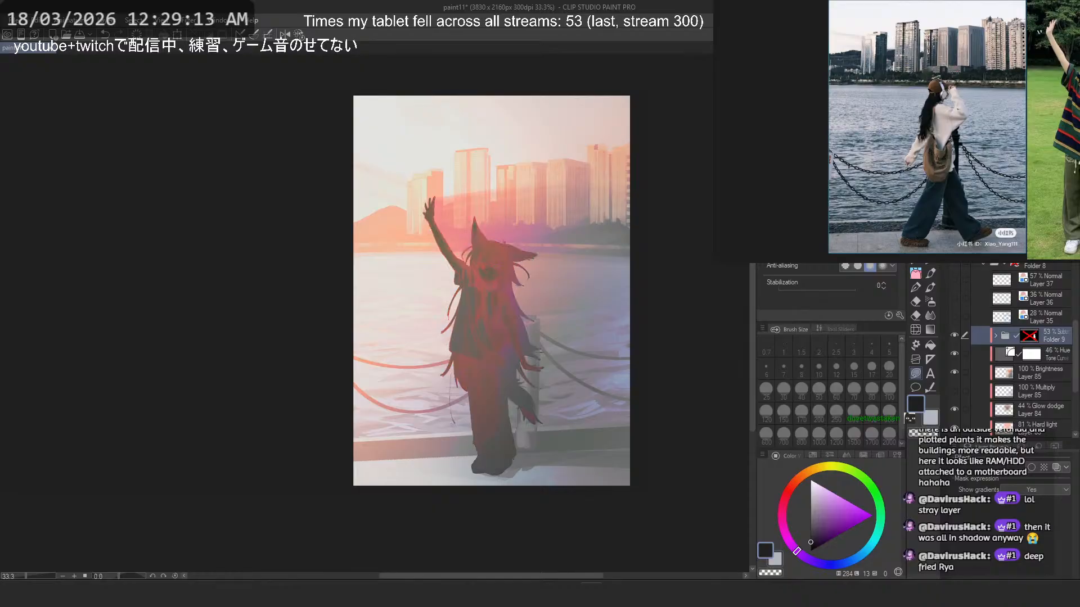
scroll(987, 236, up, 1)
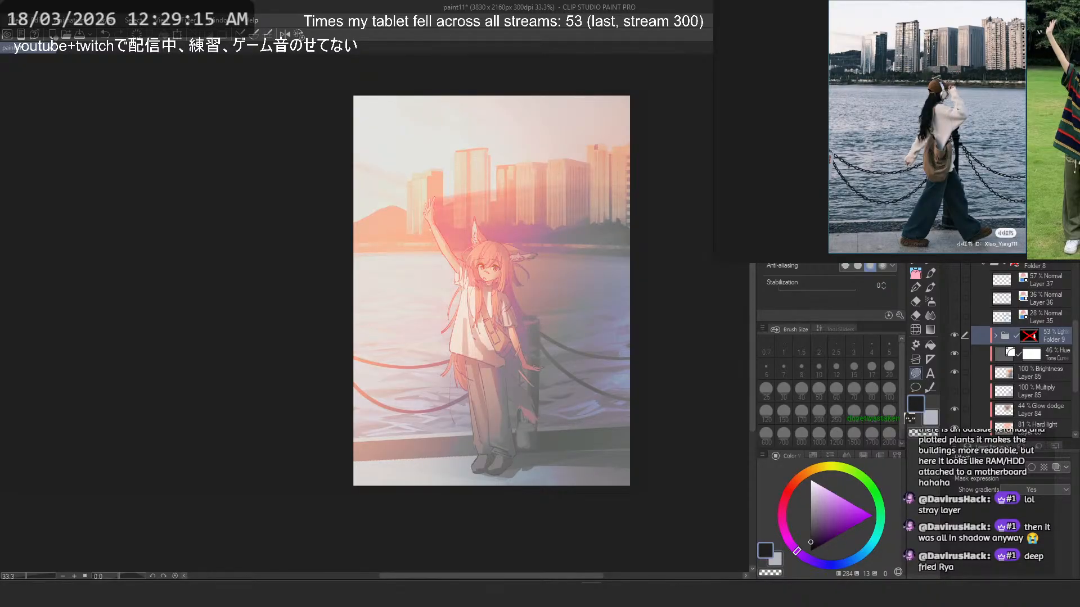
scroll(987, 236, up, 5)
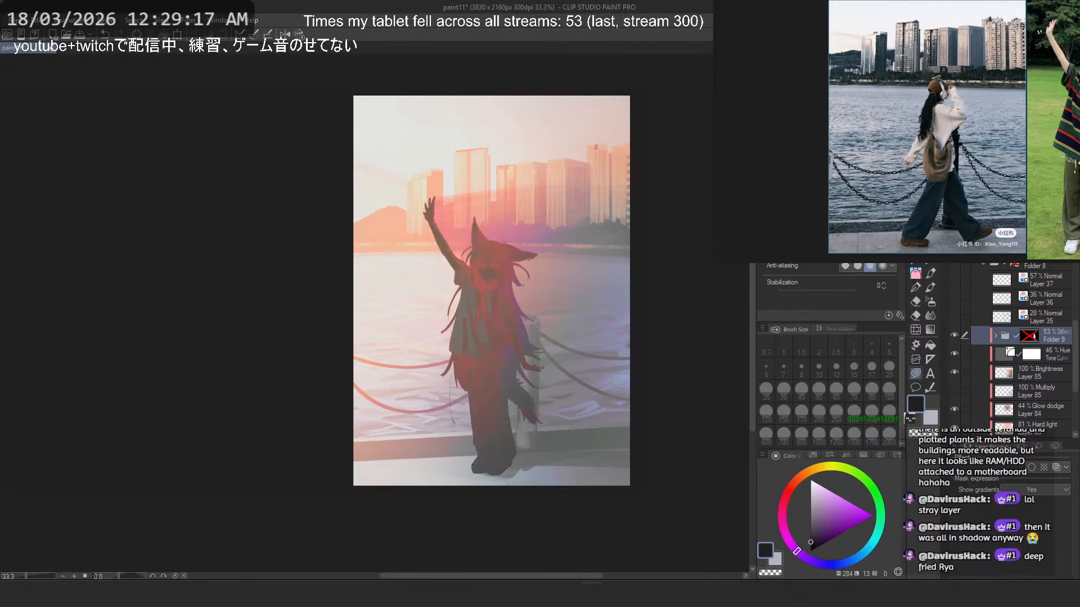
scroll(987, 236, up, 7)
scroll(987, 236, down, 1)
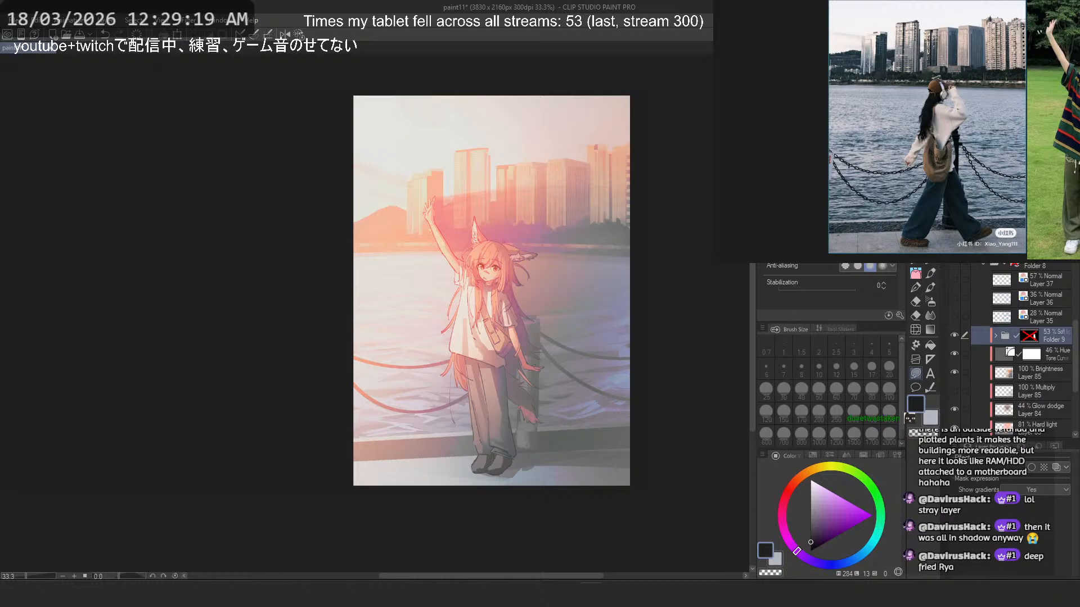
- Compare the character with and without the copied Folder 9, and raise that folder's opacity to 100%
click(955, 334)
click(955, 334)
drag(1040, 236, 1060, 236)
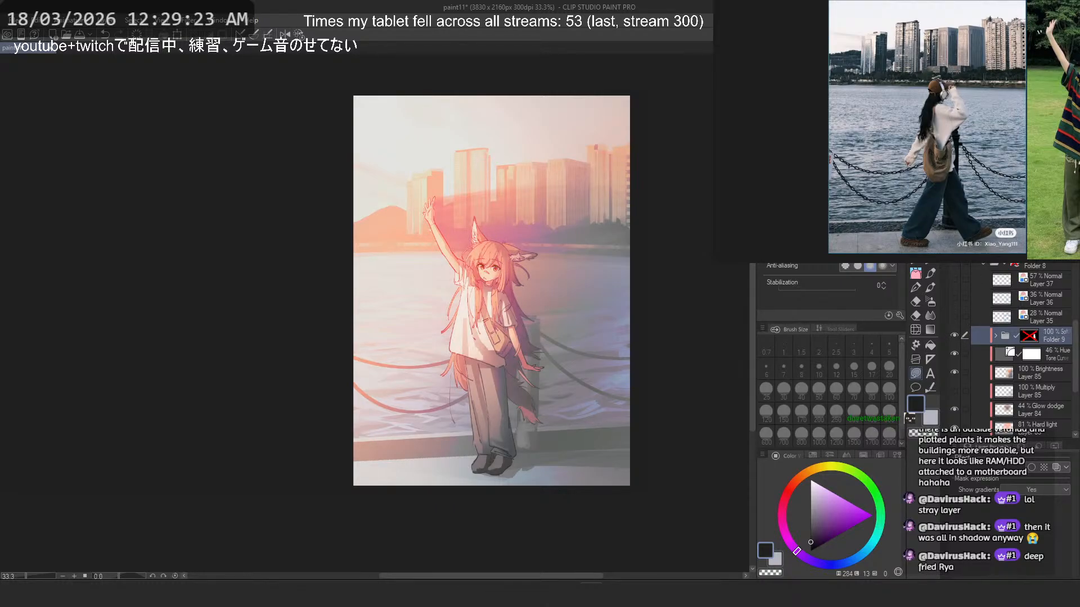
drag(660, 254, 568, 294)
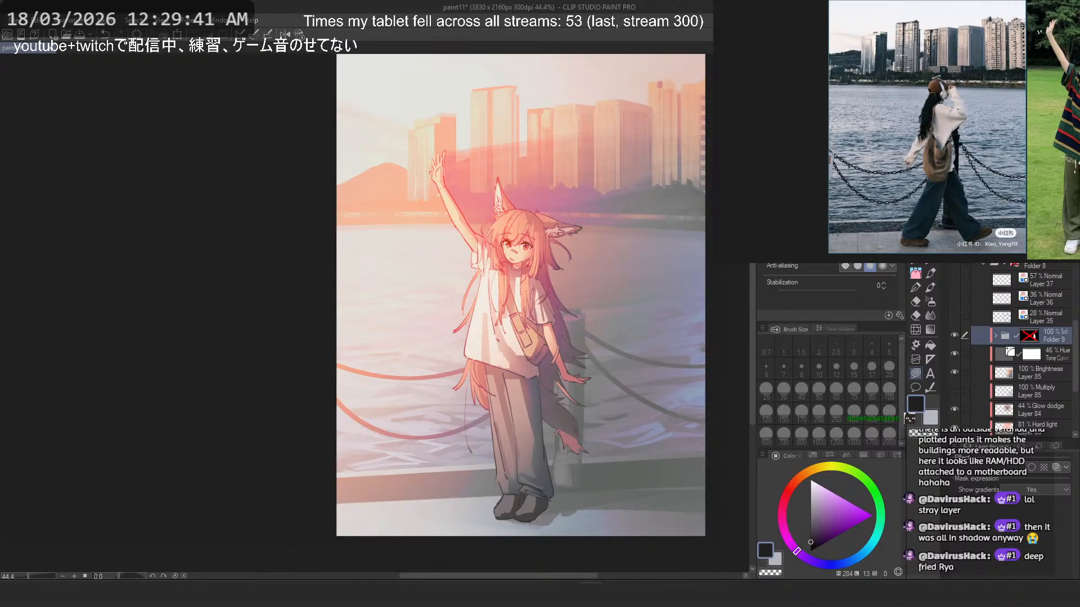
double_click(1010, 352)
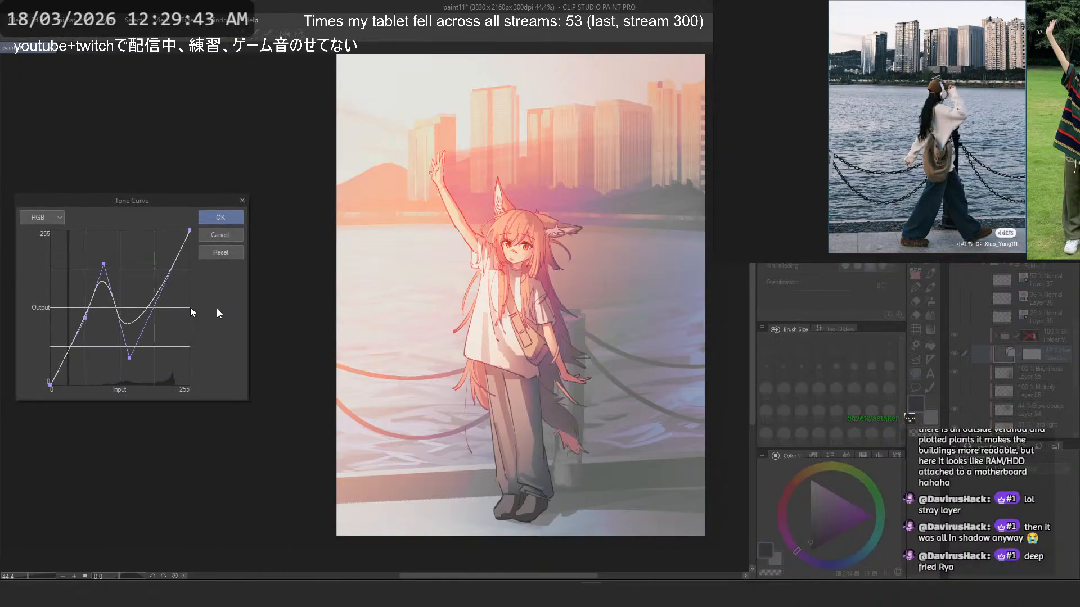
drag(162, 275, 148, 257)
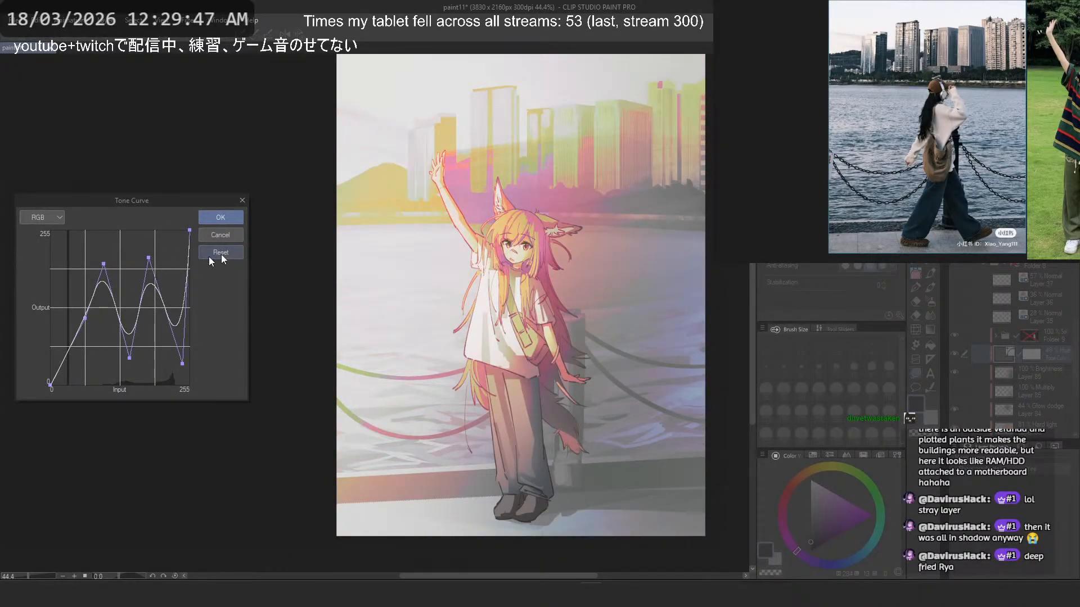
click(232, 236)
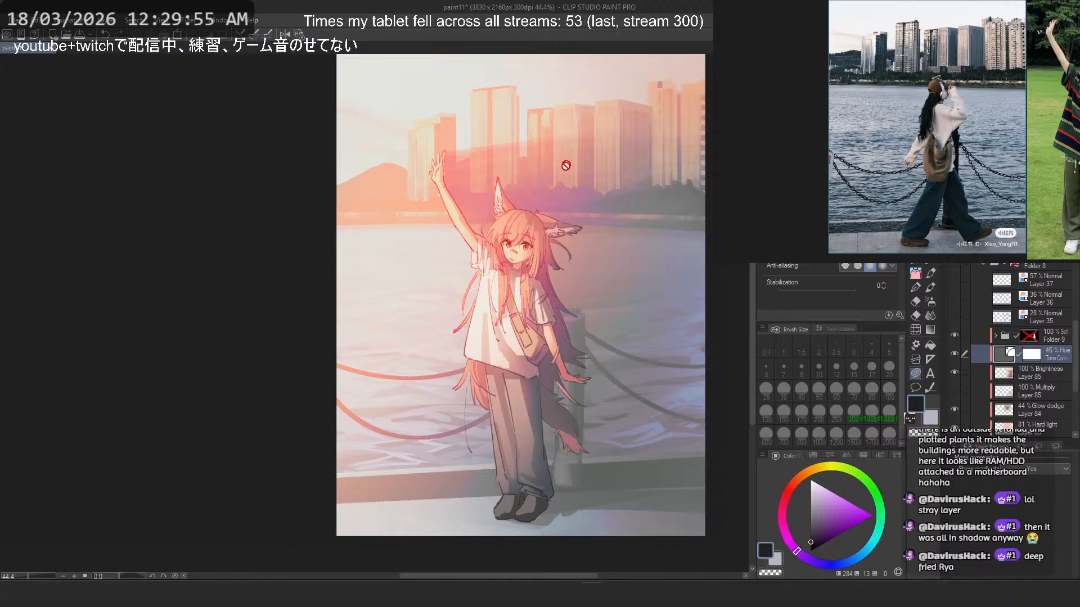
- Add a new raster layer directly above the copied Folder 9 and choose the PFRough Square brush at size 250
scroll(566, 166, up, 5)
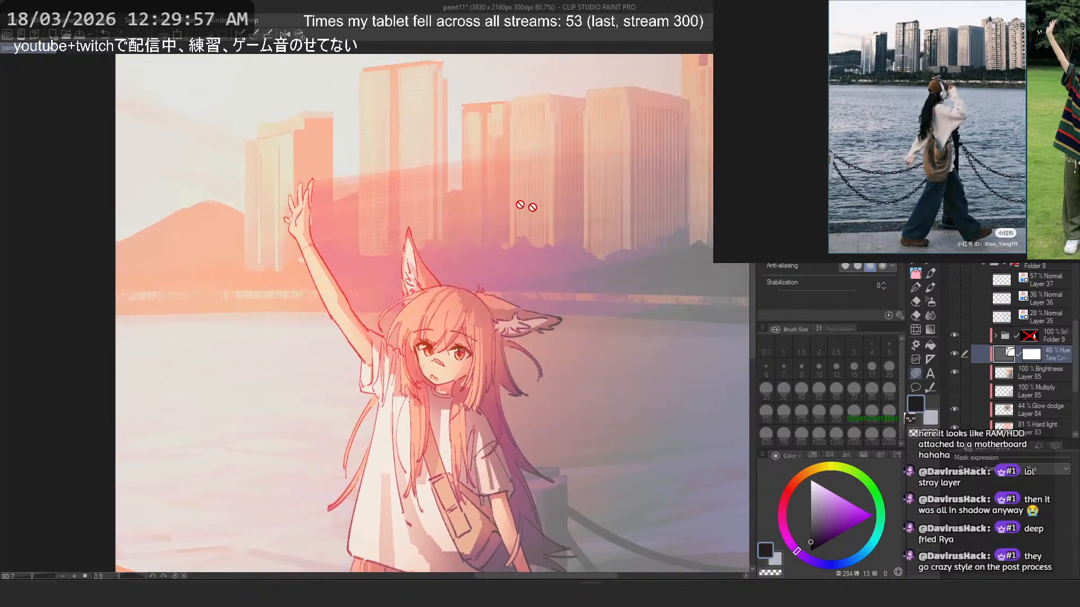
drag(531, 215, 486, 231)
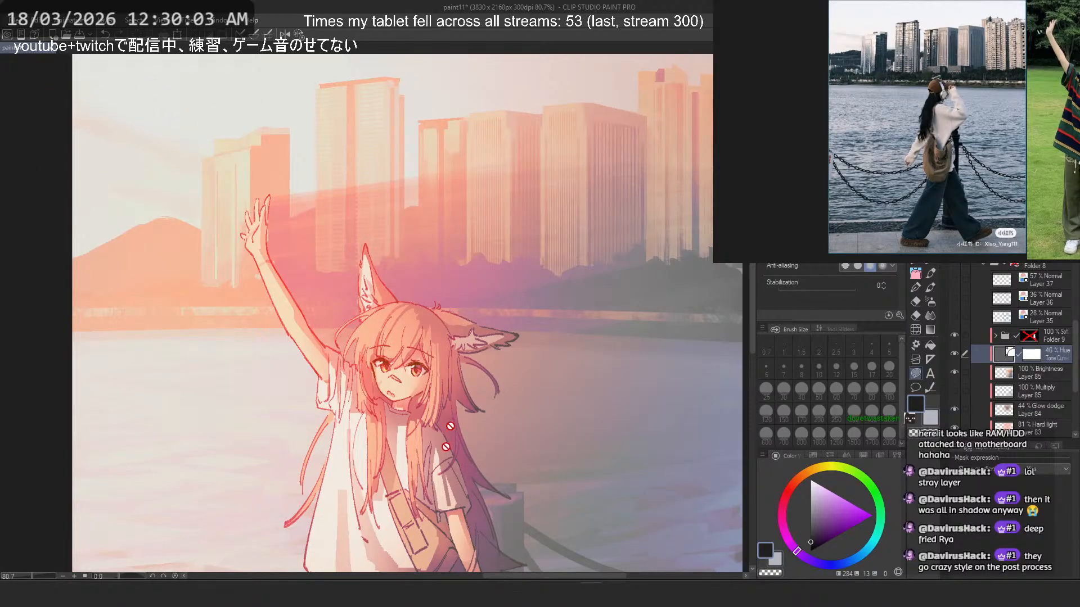
key(ctrl+0)
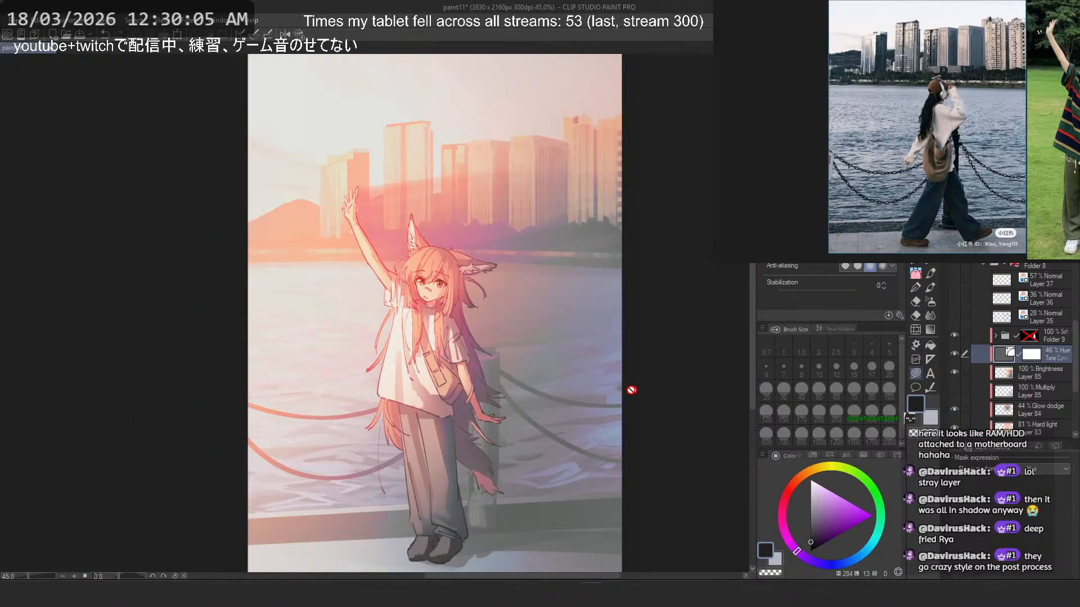
scroll(601, 153, down, 4)
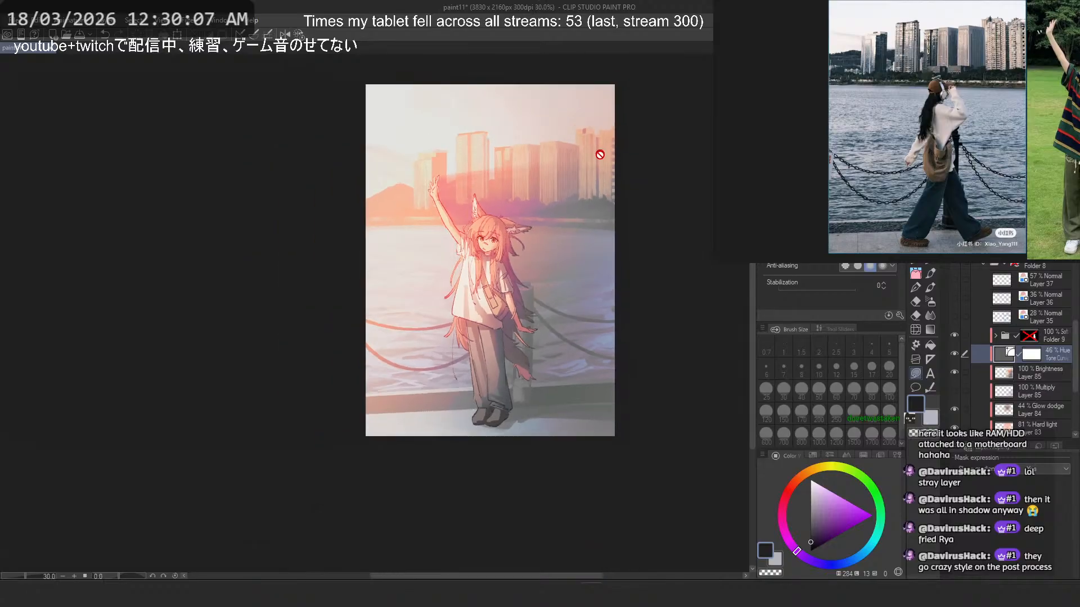
scroll(565, 257, up, 4)
drag(564, 270, 573, 295)
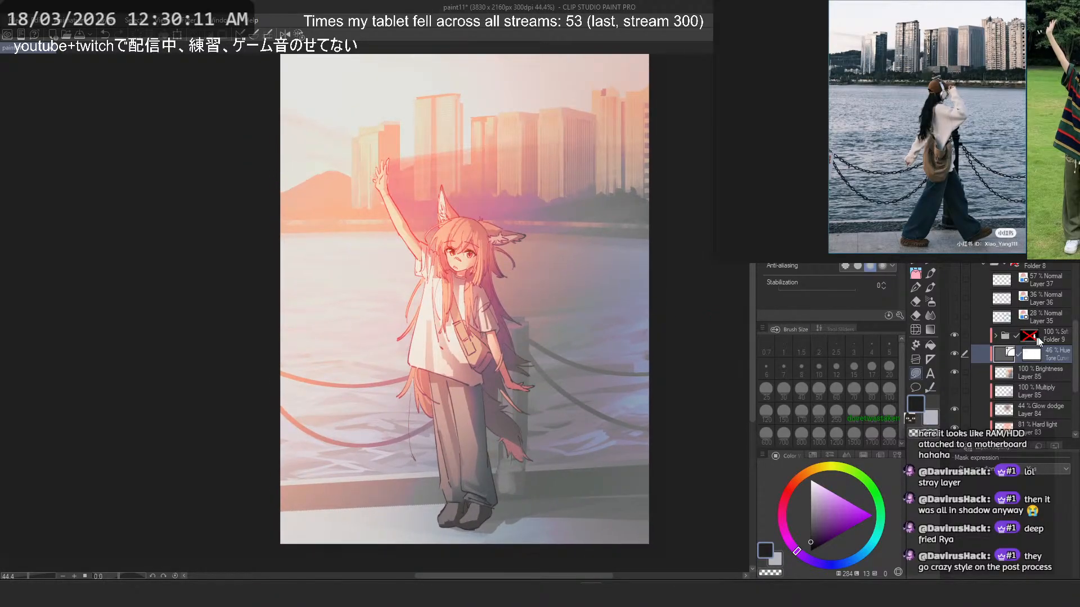
click(1071, 342)
key(ctrl+shift+n)
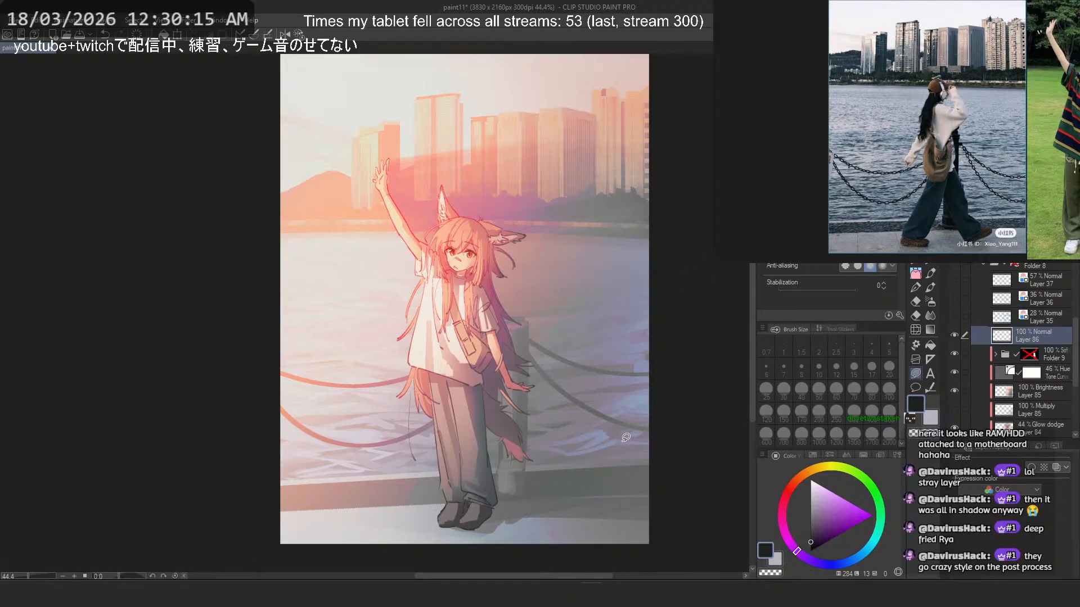
click(915, 273)
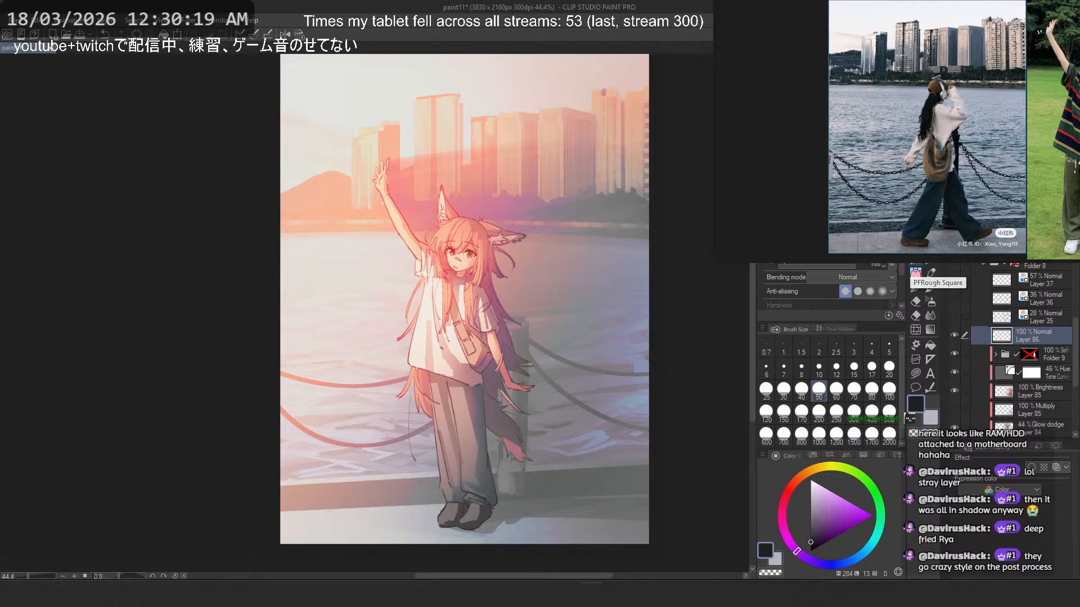
click(912, 276)
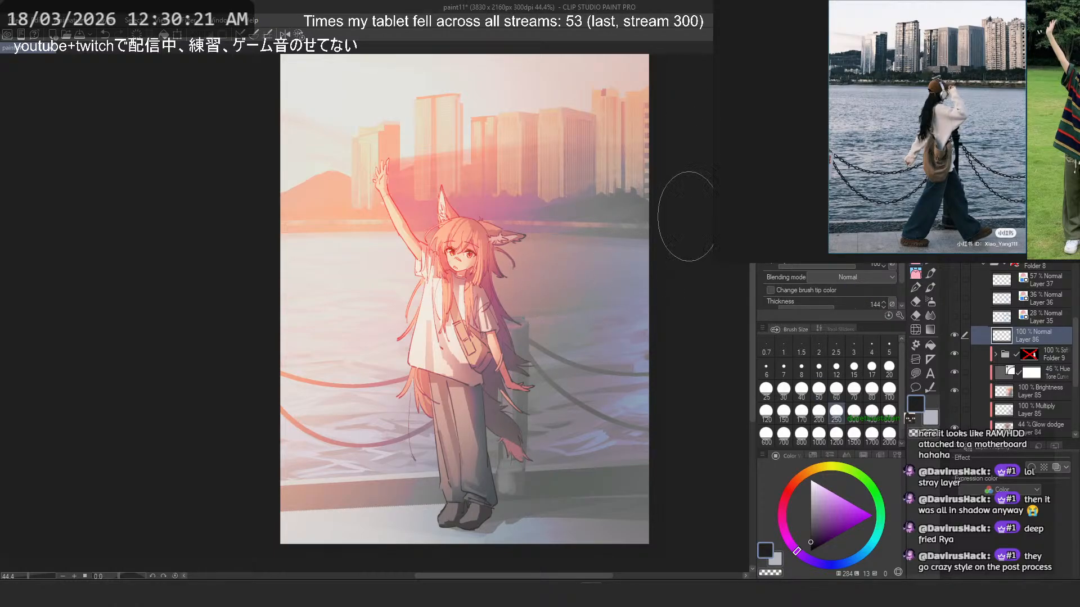
- Paint sampled grey-blue strokes over the water near the picture's right edge, undoing the unwanted ones
alt+click(570, 324)
drag(582, 364, 557, 329)
key(ctrl+z)
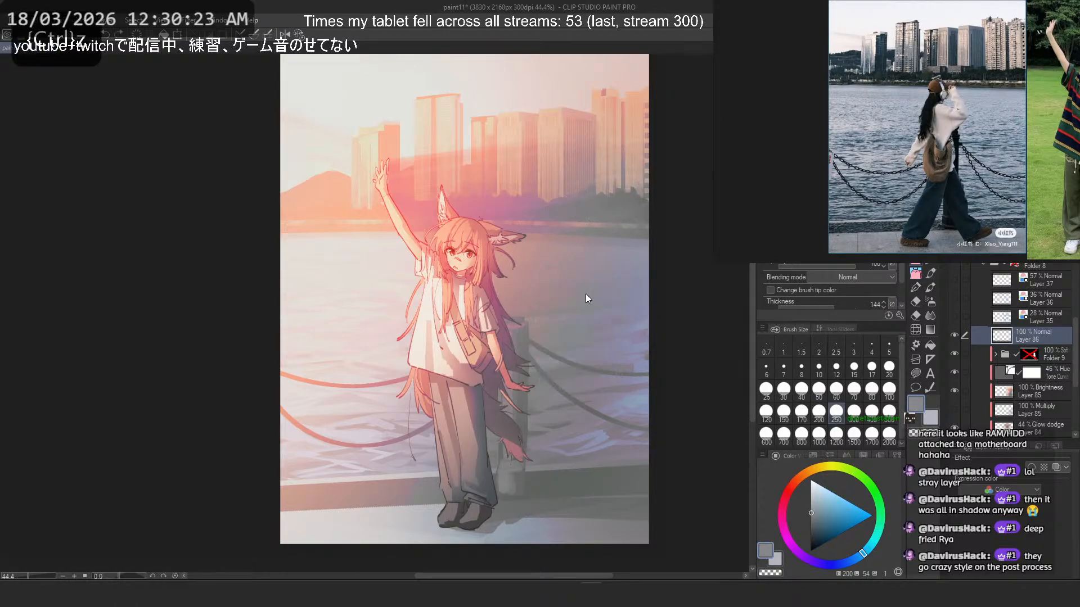
mouse_move(610, 245)
mouse_down()
mouse_move(616, 306)
mouse_move(570, 253)
mouse_up()
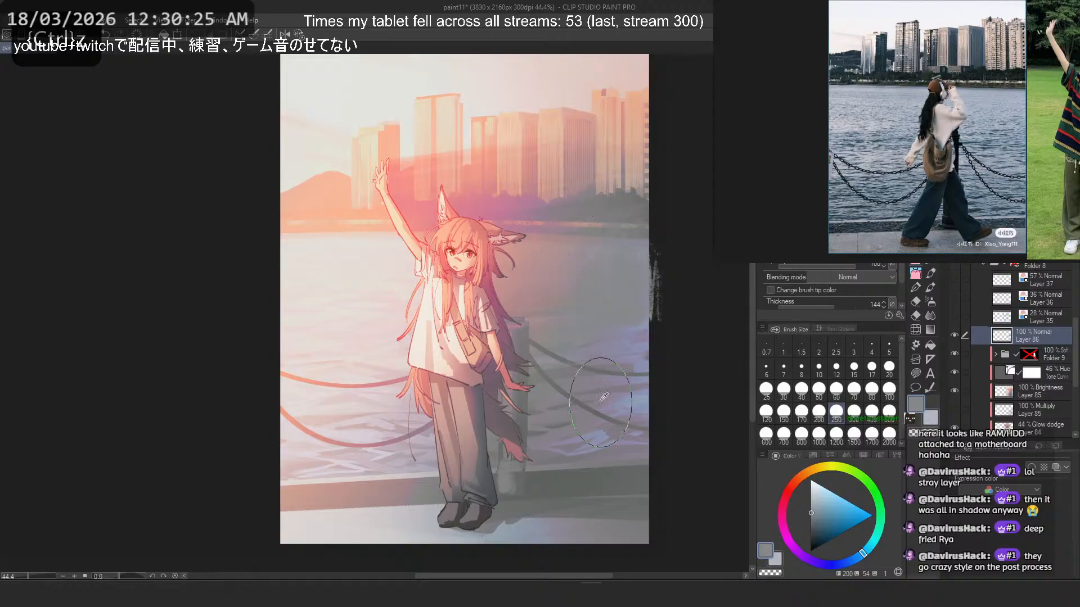
alt+click(597, 365)
drag(619, 358, 639, 346)
key(ctrl+z)
- Reduce the brush to size 50 and paint the water behind the chain with sampled muted purple and lavender-blue
click(819, 389)
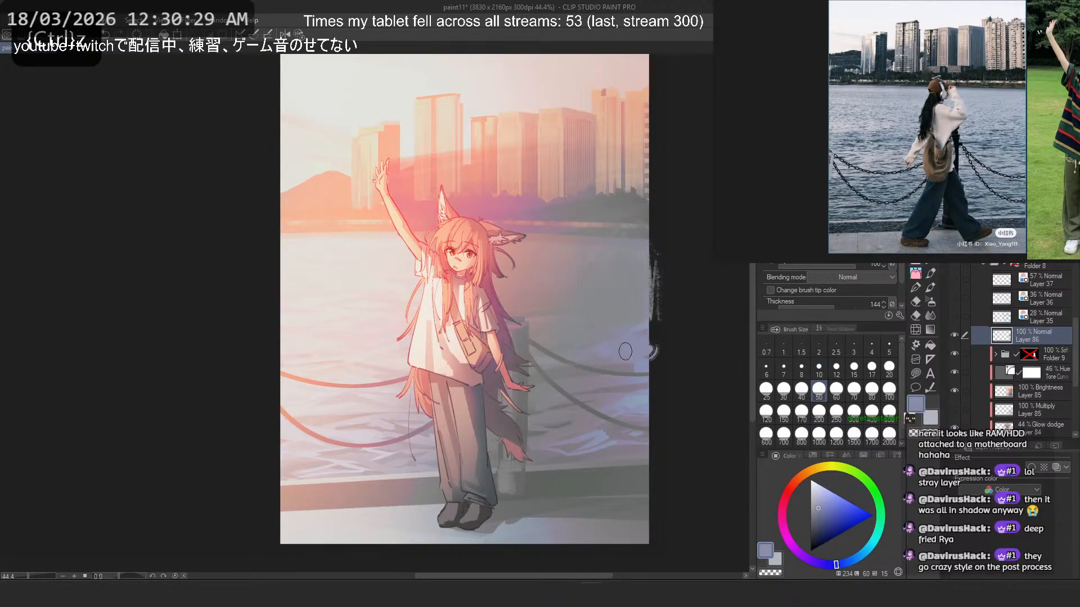
alt+click(600, 387)
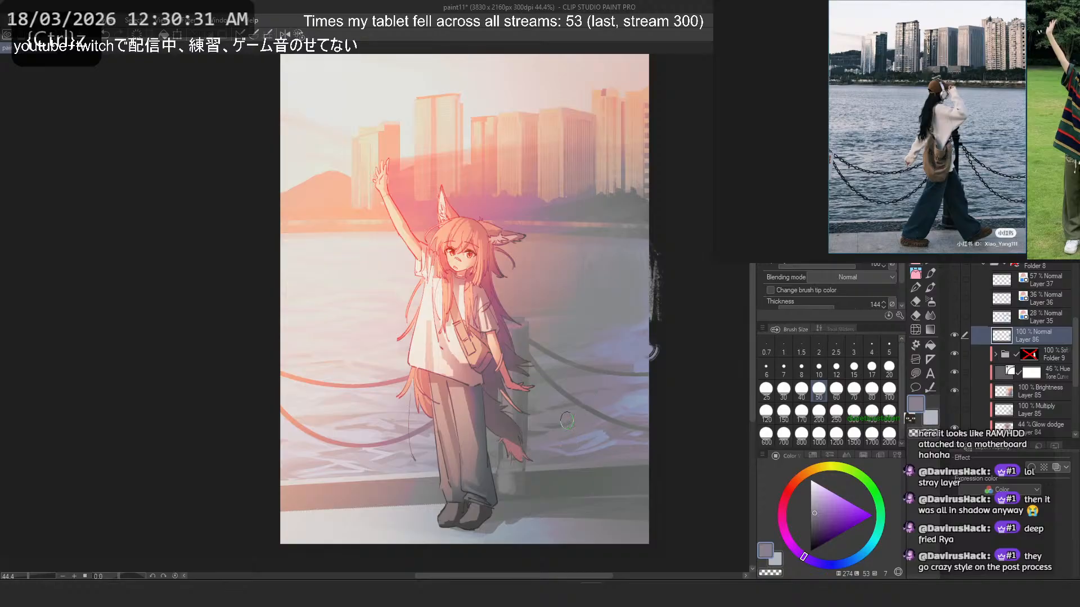
alt+click(599, 426)
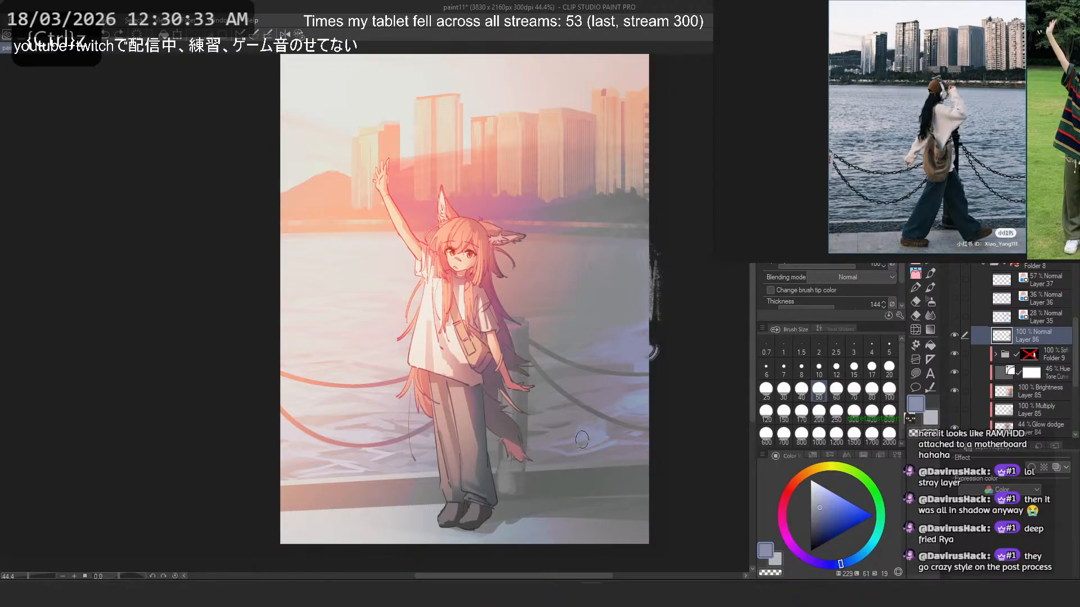
- Sample dark greys from the pavement and paint around the shadow beside the character's feet, with the brush at size 80
alt+click(549, 494)
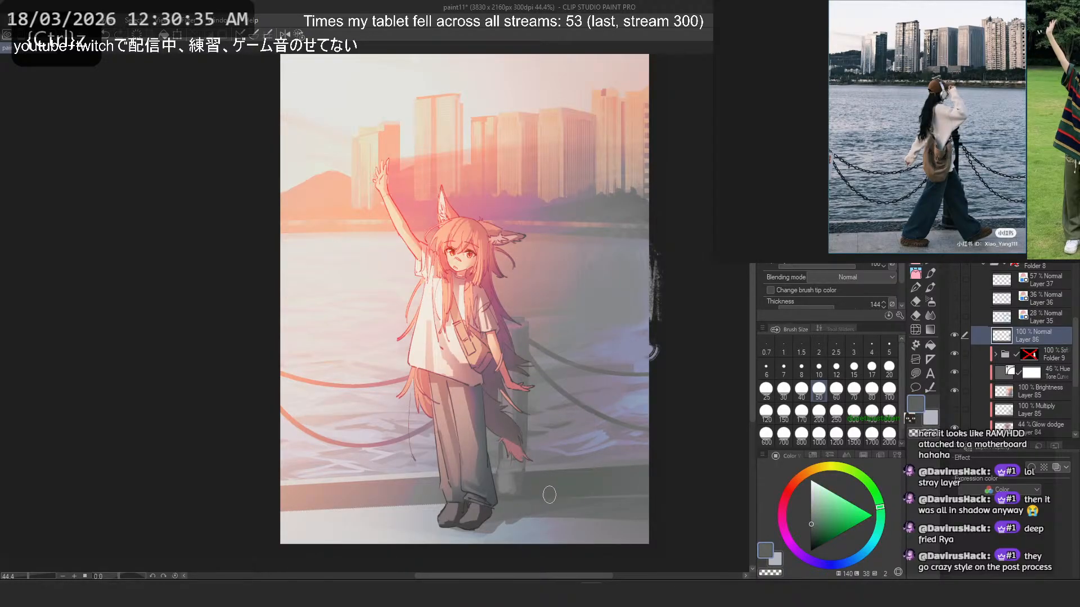
click(872, 389)
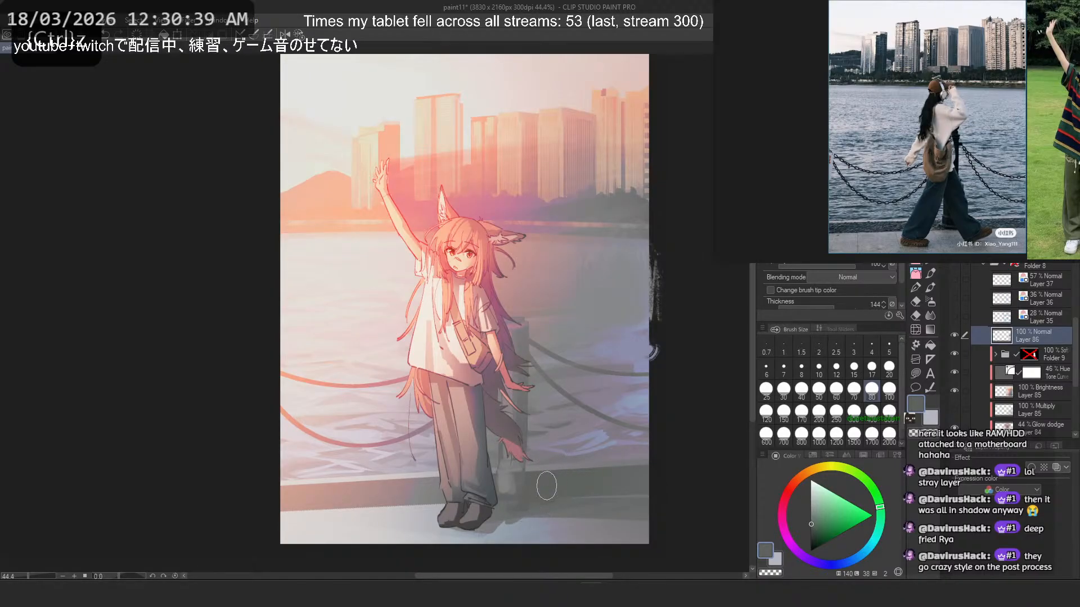
alt+click(481, 488)
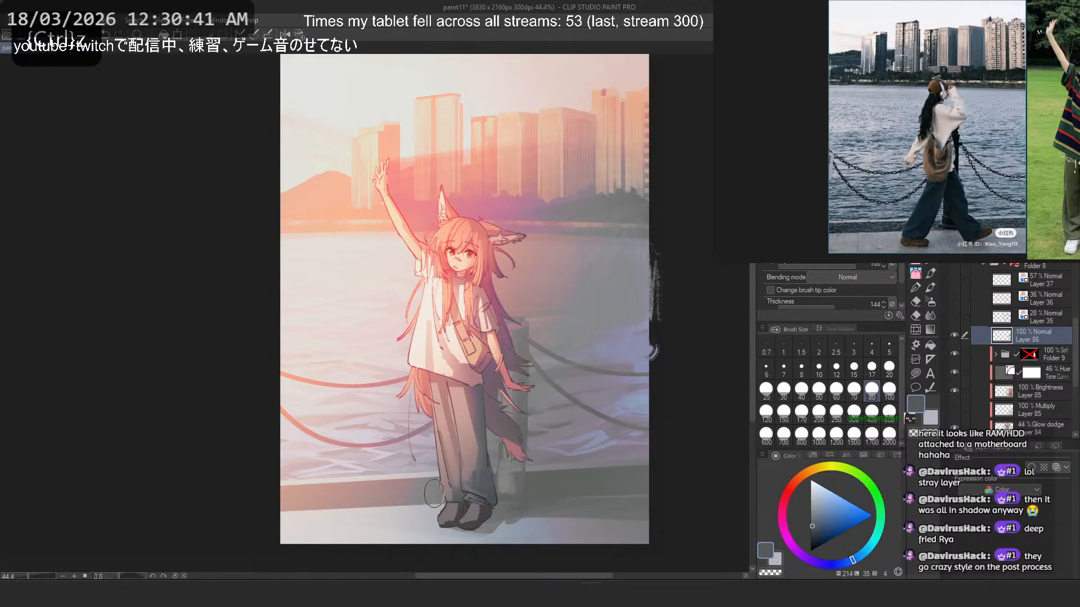
- Dab sampled pink tones onto the water beside the character's head, and undo the stroke tried near the raised hand
alt+click(543, 277)
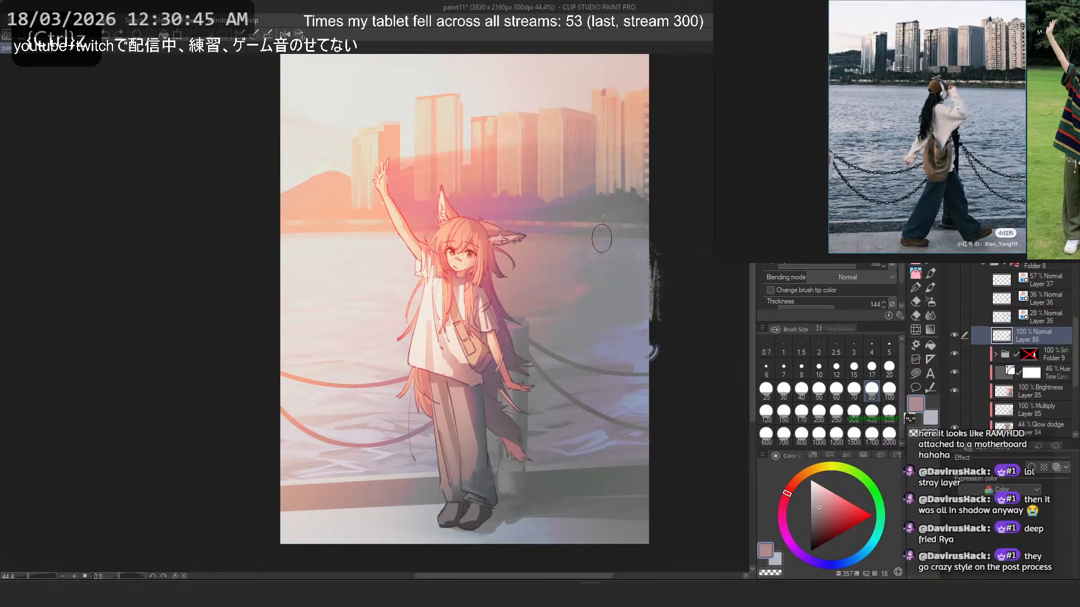
alt+click(530, 252)
alt+click(431, 233)
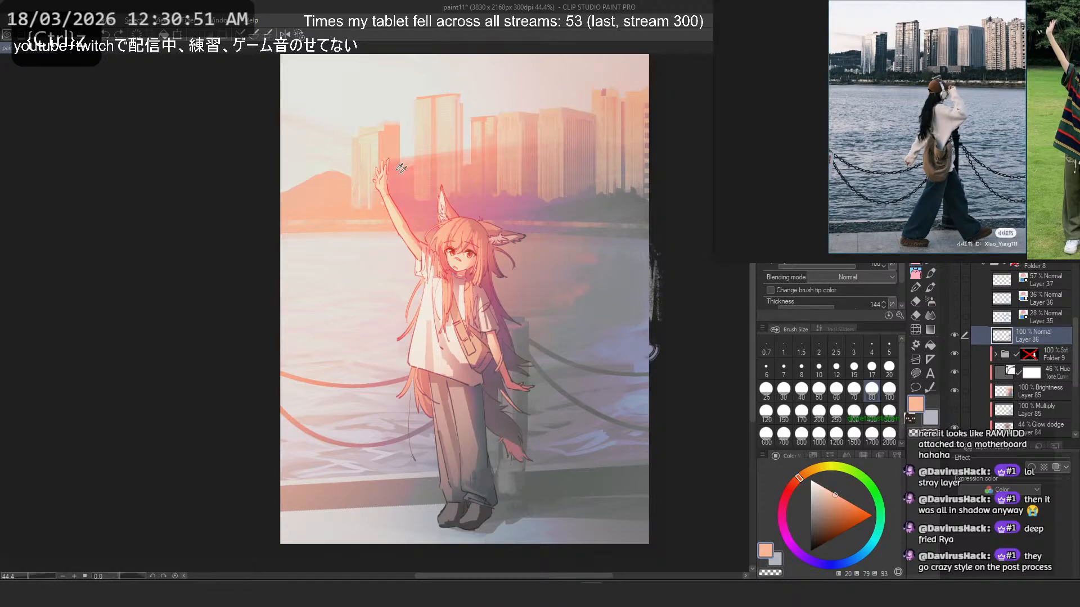
alt+click(398, 172)
drag(415, 183, 426, 203)
key(ctrl+z)
- Blend the pink patches into the water right of the character with vertical strokes of sampled dusty pink and grey
scroll(524, 195, down, 3)
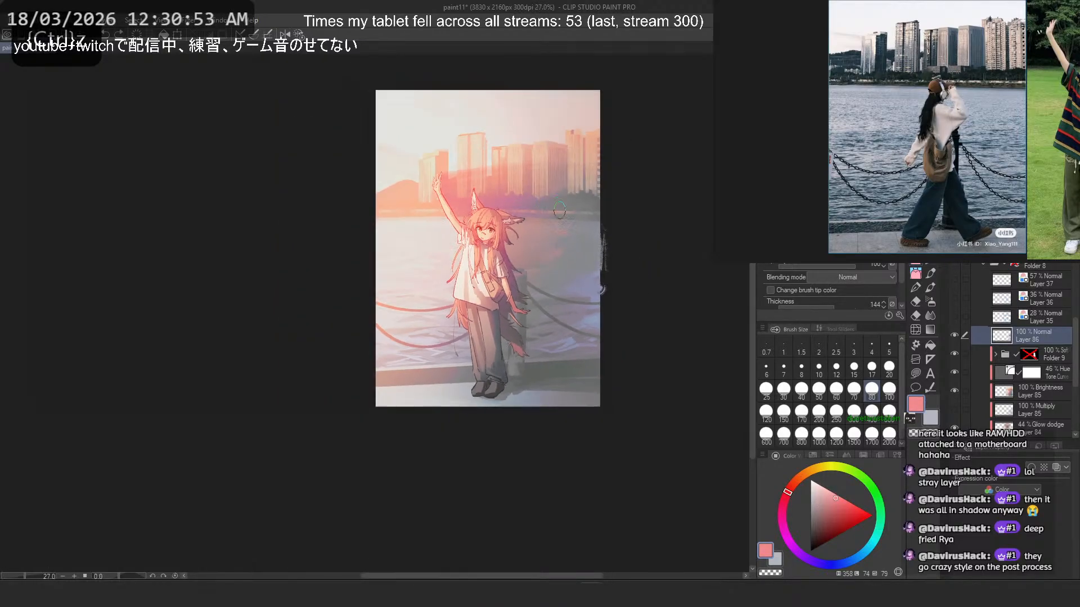
scroll(559, 209, up, 8)
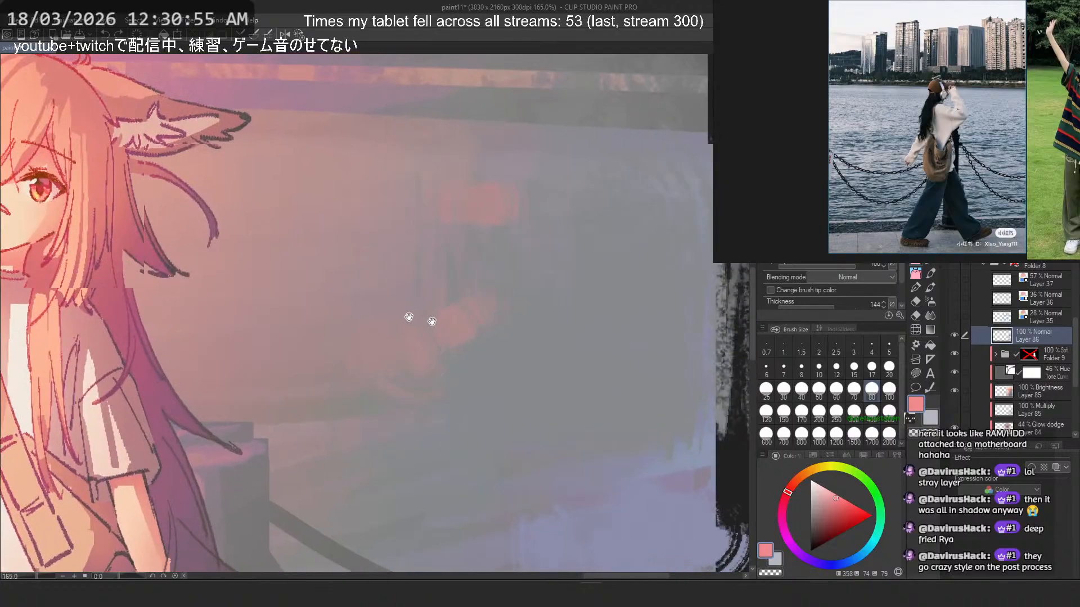
mouse_move(409, 317)
mouse_down()
mouse_move(278, 296)
mouse_move(318, 338)
mouse_move(310, 373)
mouse_up()
alt+click(318, 304)
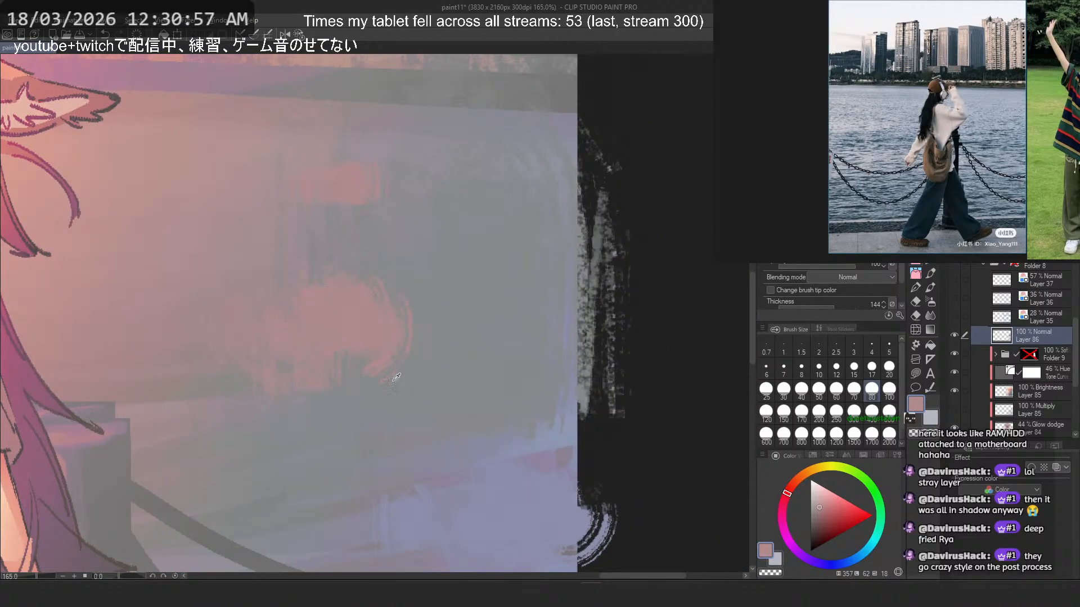
alt+click(393, 383)
drag(392, 351, 341, 399)
mouse_move(366, 318)
mouse_down()
mouse_move(405, 289)
mouse_move(344, 326)
mouse_move(328, 242)
mouse_up()
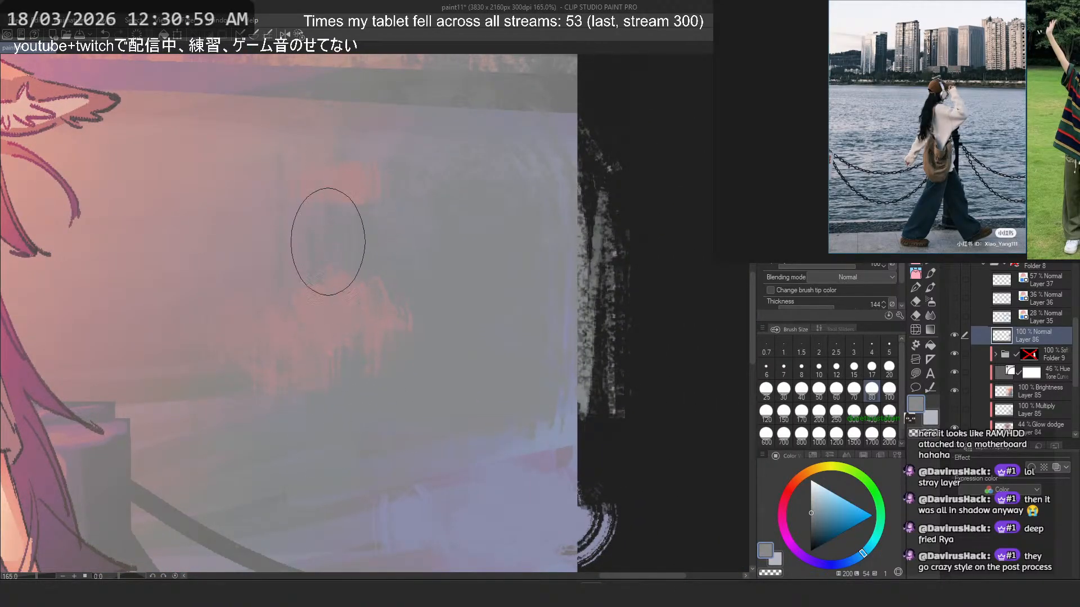
alt+click(346, 310)
alt+click(360, 355)
alt+click(450, 321)
- Sample lavender-blue and dab it onto the lower water near the right edge, undoing one stroke
alt+click(286, 193)
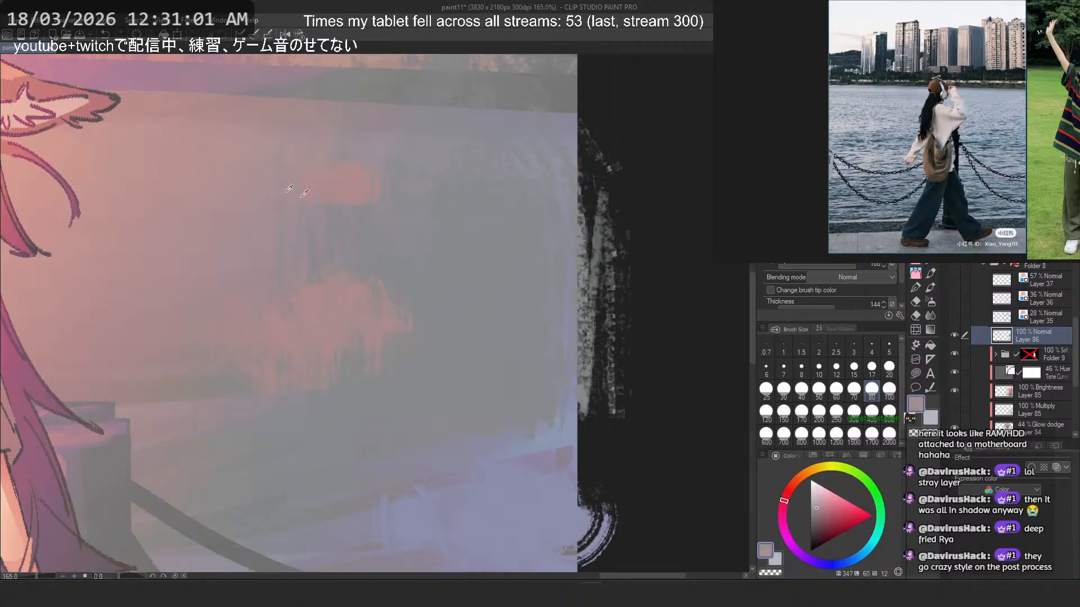
alt+click(517, 433)
key(ctrl+z)
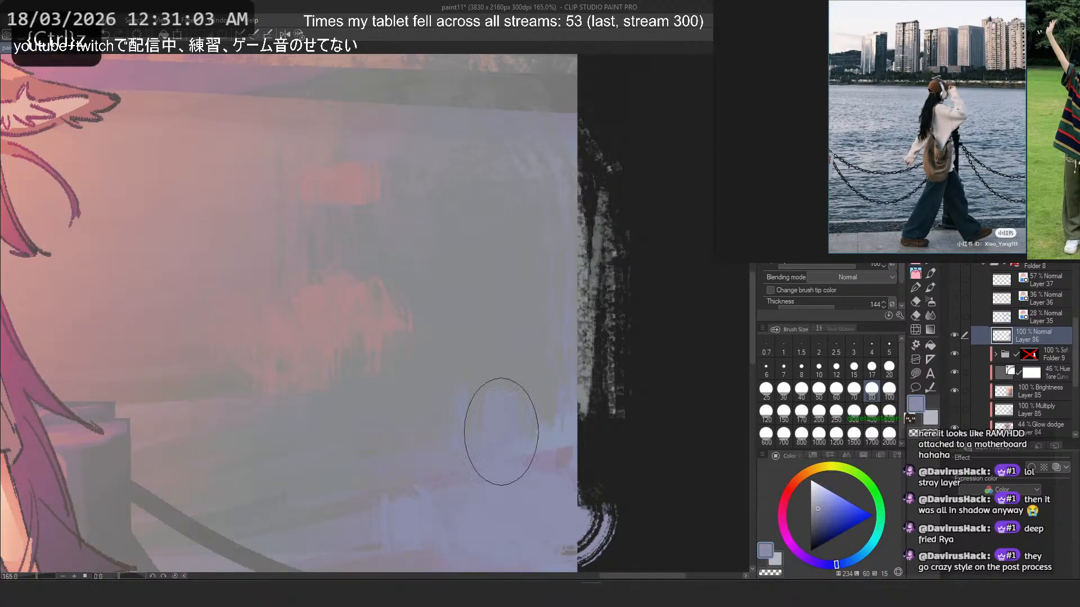
alt+click(500, 431)
key(ctrl+0)
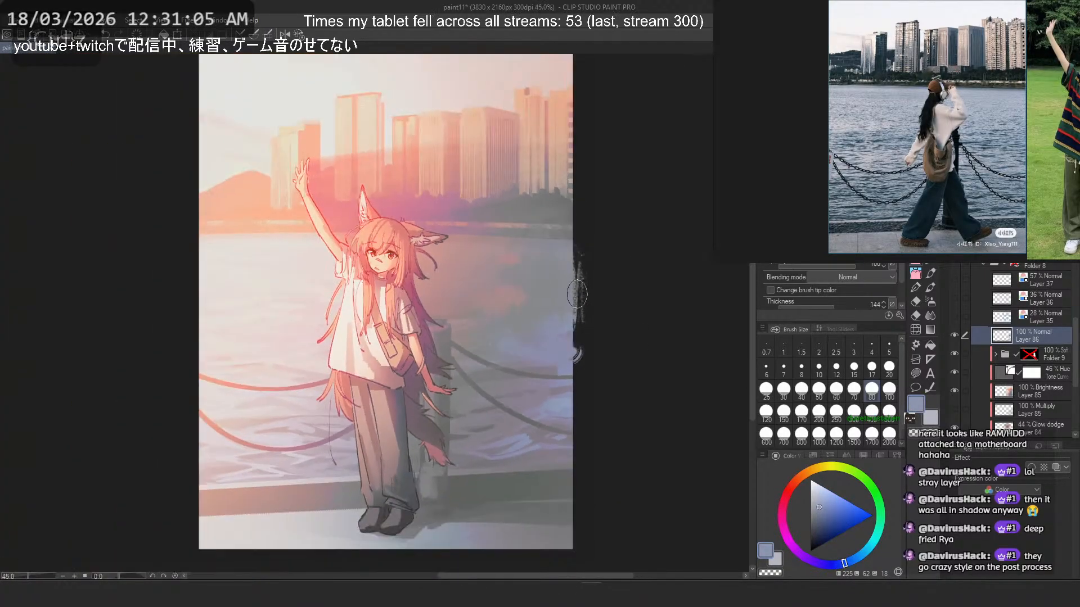
scroll(590, 288, down, 5)
scroll(556, 263, up, 4)
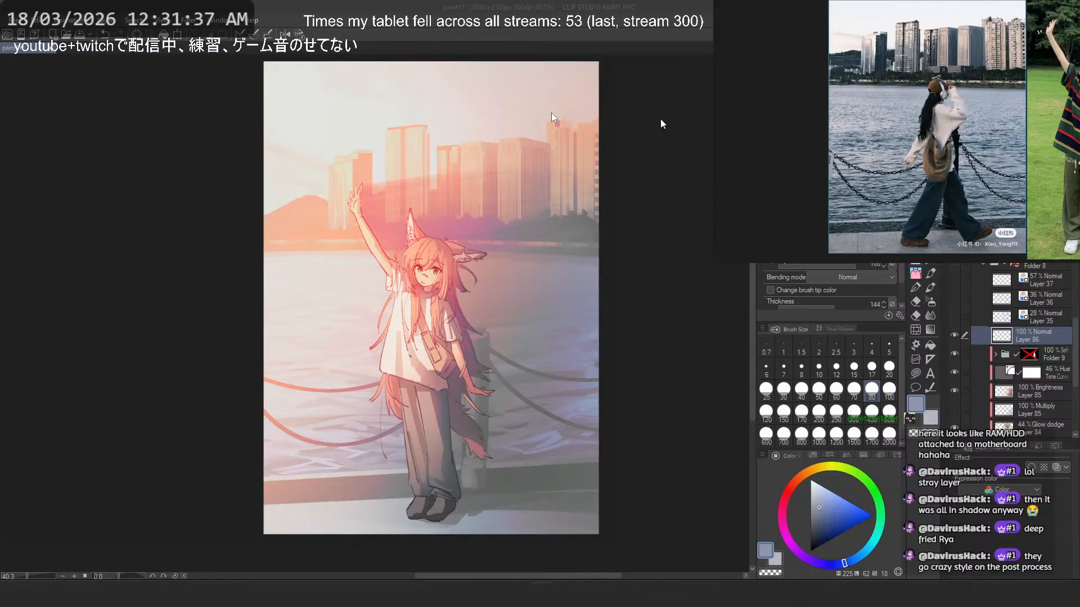
- Switch to the Art Map page and plot hue_stats_v1.dominant_hue on the X axis against hue_stats_v1.dominant_hue_spread on the Y axis
key(alt+Tab)
drag(477, 6, 335, 31)
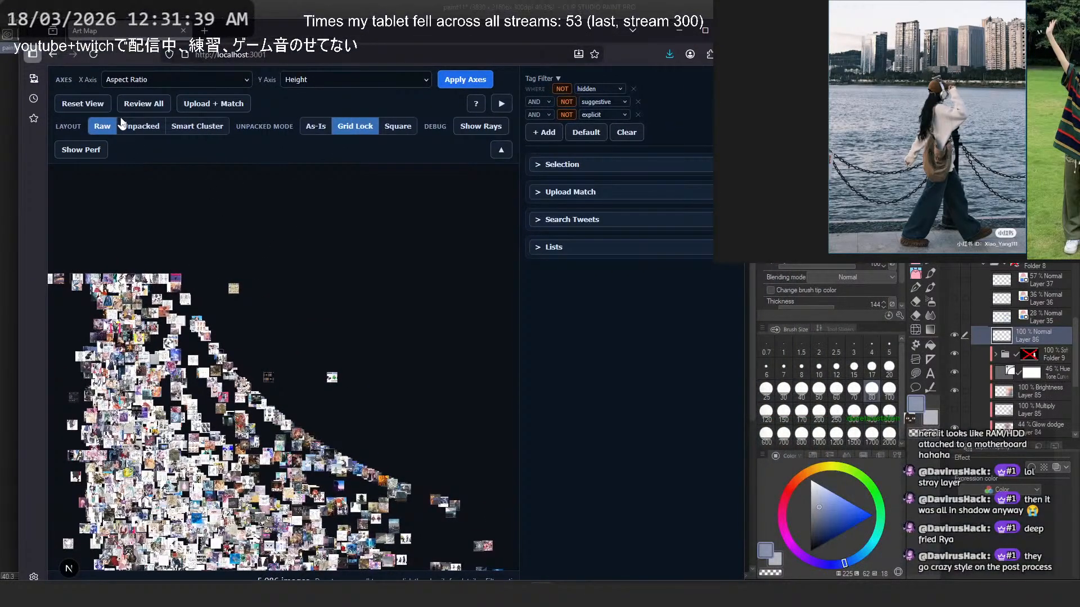
click(169, 79)
scroll(184, 358, down, 5)
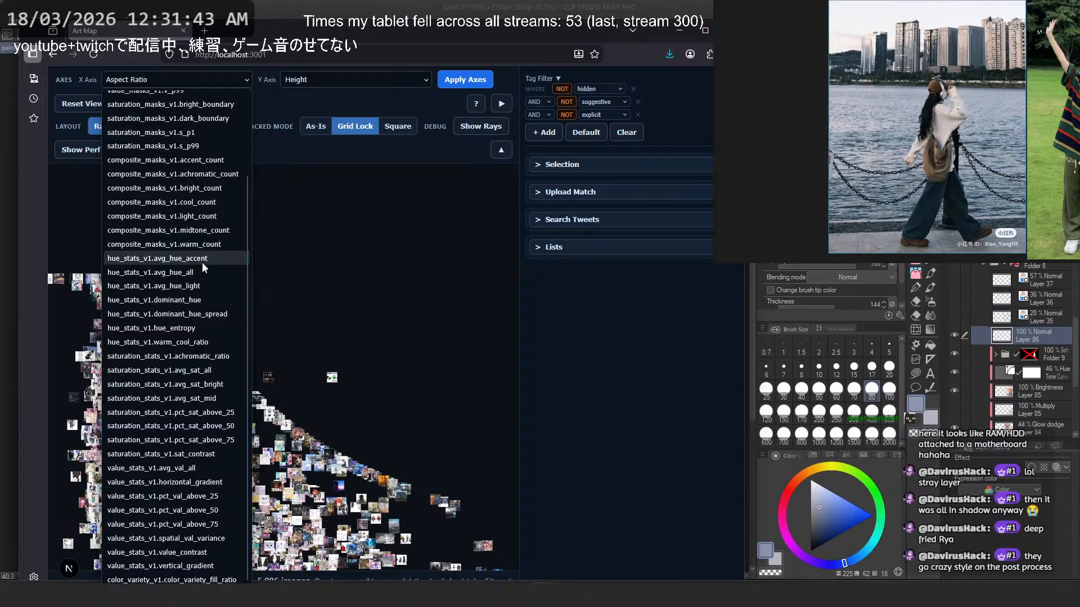
click(186, 300)
click(322, 79)
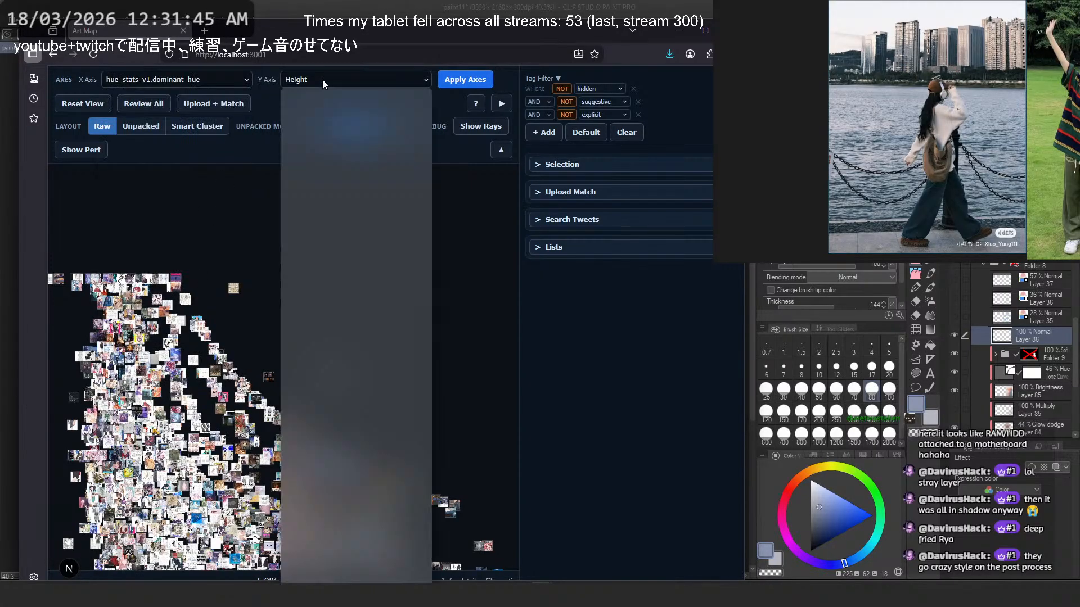
scroll(384, 366, down, 2)
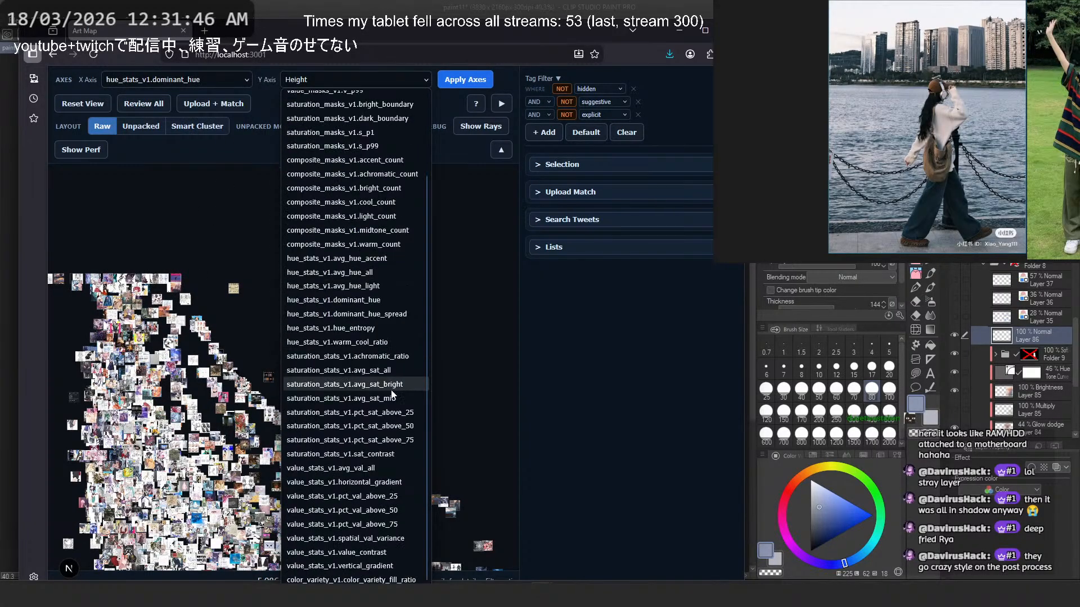
click(396, 313)
click(469, 80)
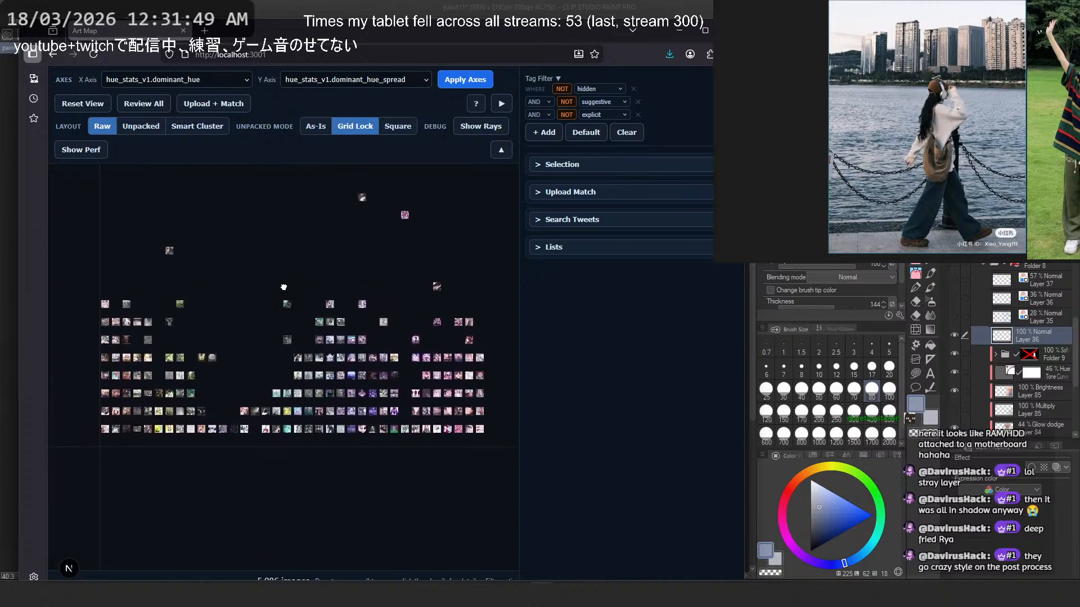
- Examine the artwork thumbnails across the dominant hue plot, including those at the purple and pink end
drag(283, 288, 283, 288)
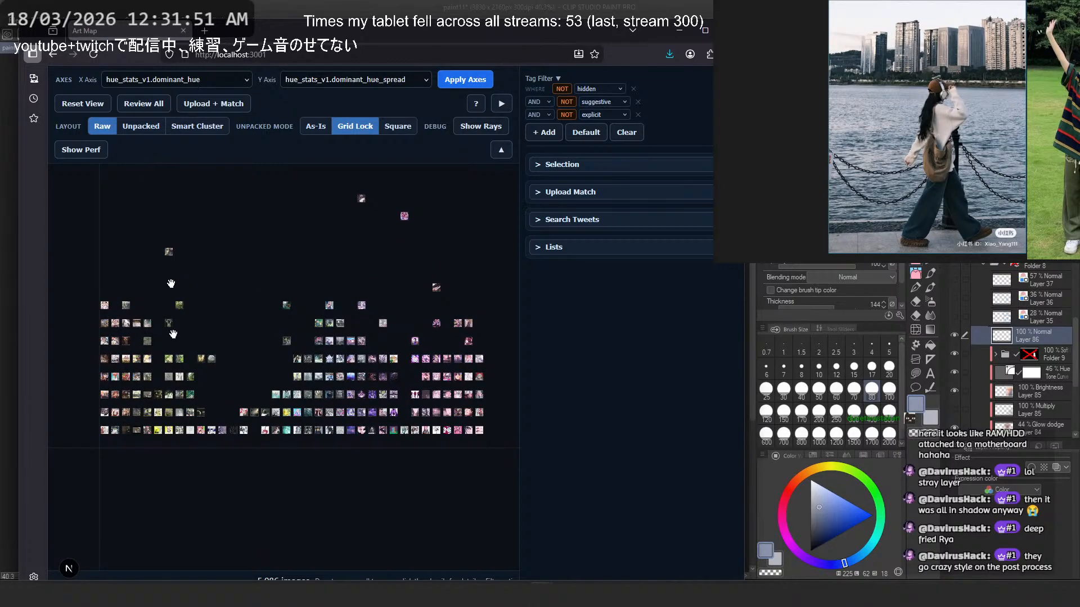
scroll(127, 406, up, 3)
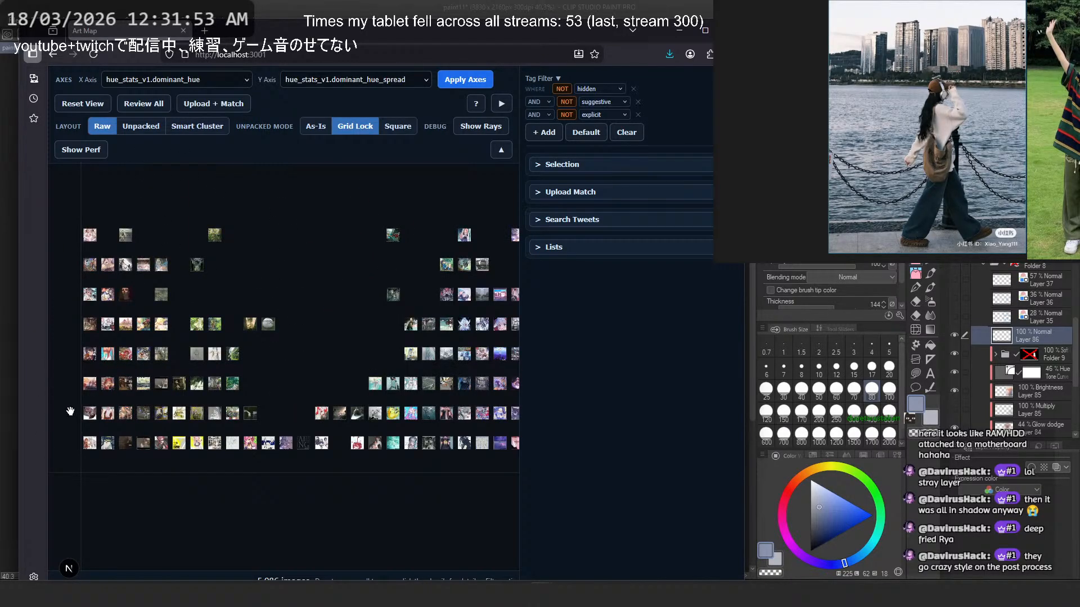
scroll(70, 412, down, 2)
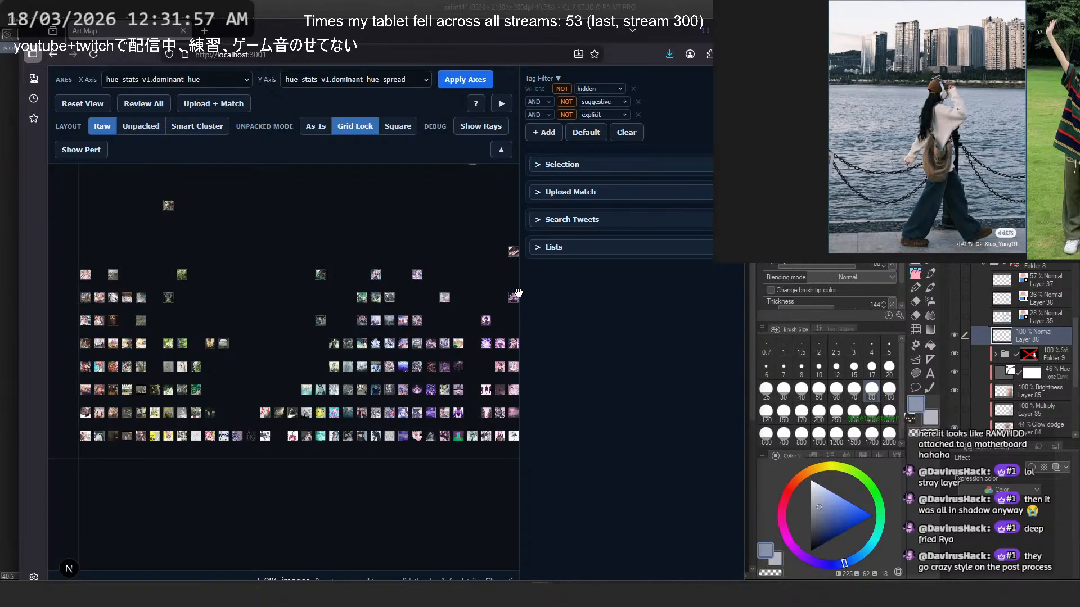
scroll(435, 364, up, 5)
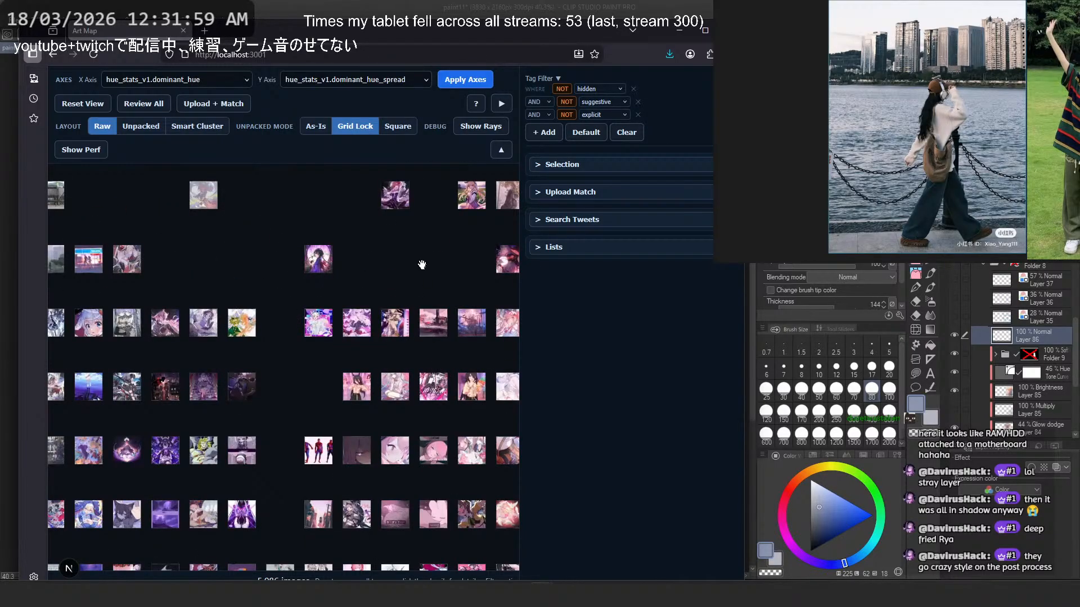
scroll(404, 311, up, 5)
scroll(402, 312, down, 5)
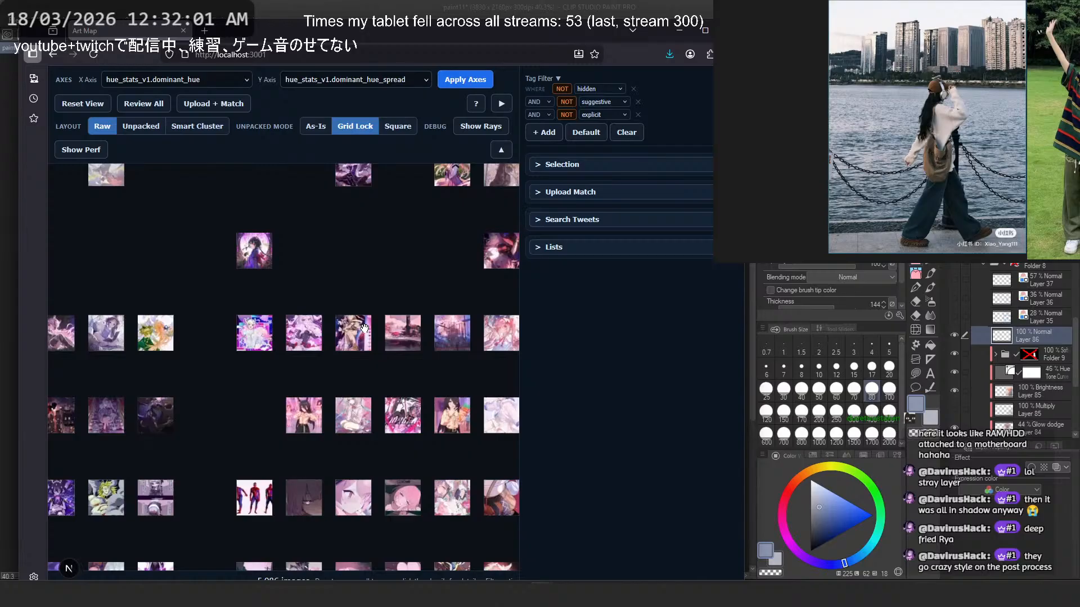
scroll(357, 256, down, 5)
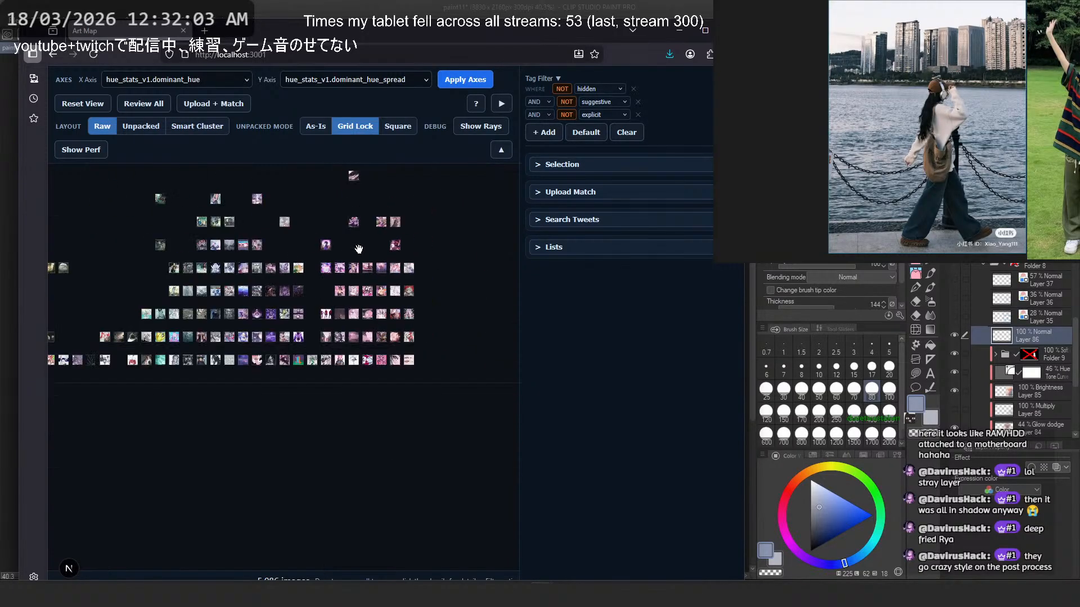
- Set the map layout to Unpacked, hide the side panel, and inspect the artworks in the blue-to-pink area
click(140, 126)
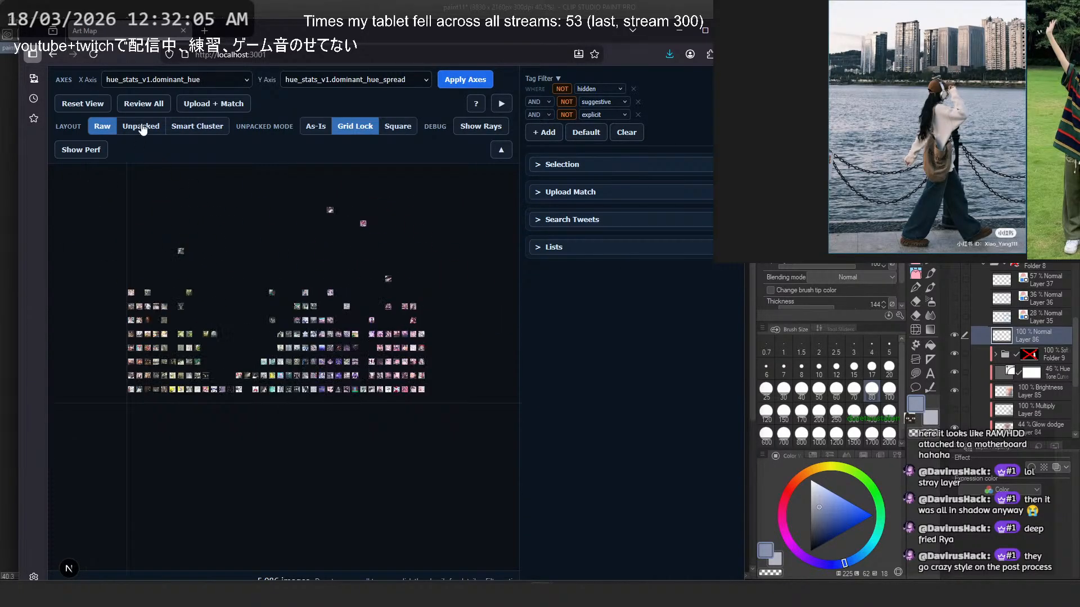
click(506, 104)
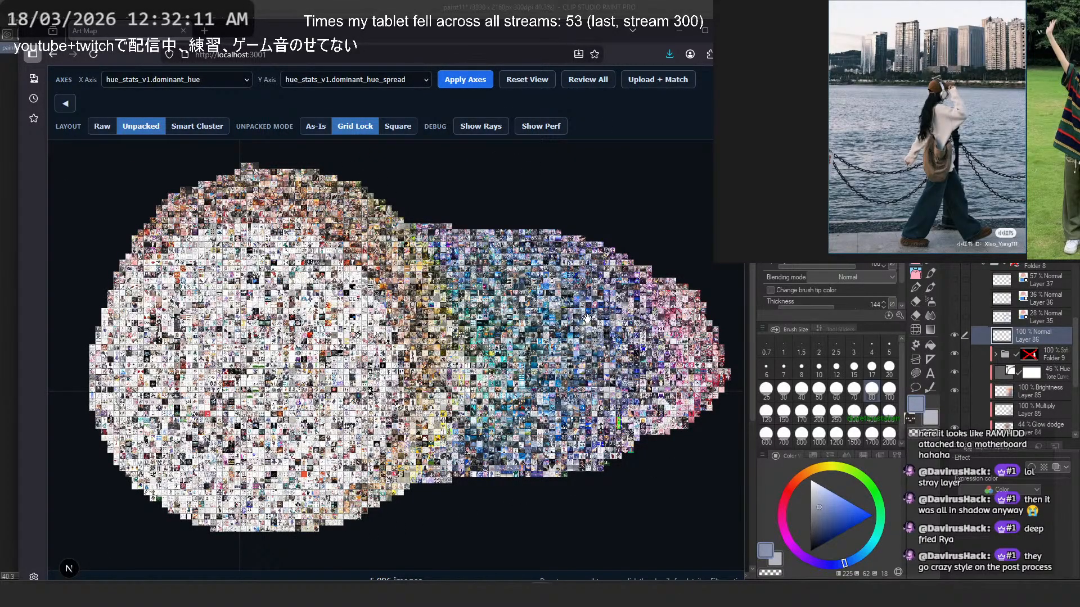
scroll(586, 319, up, 8)
drag(586, 319, 282, 269)
scroll(517, 251, down, 5)
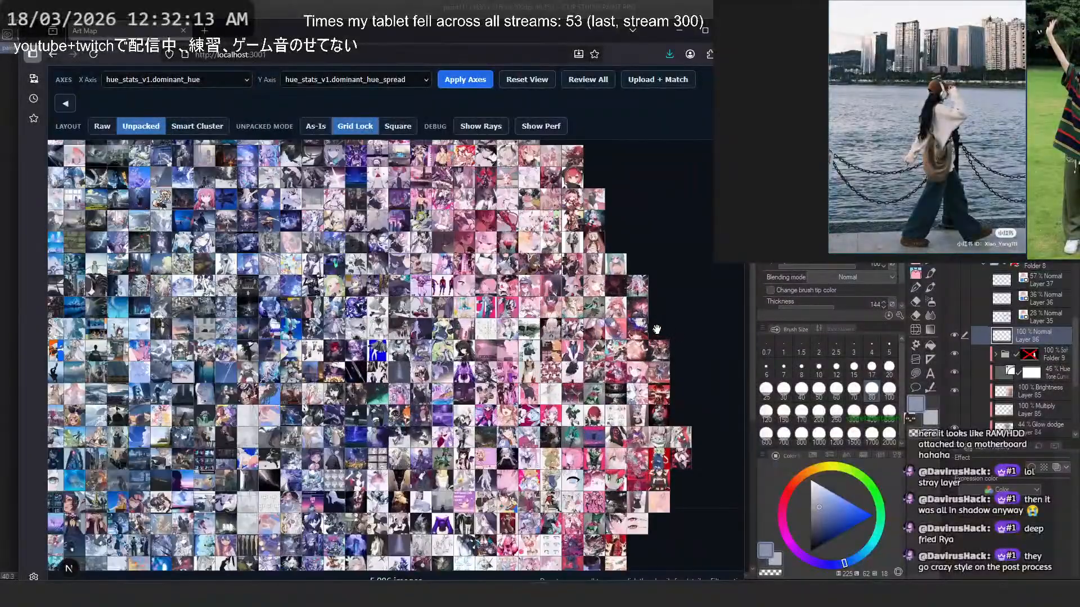
scroll(518, 251, down, 5)
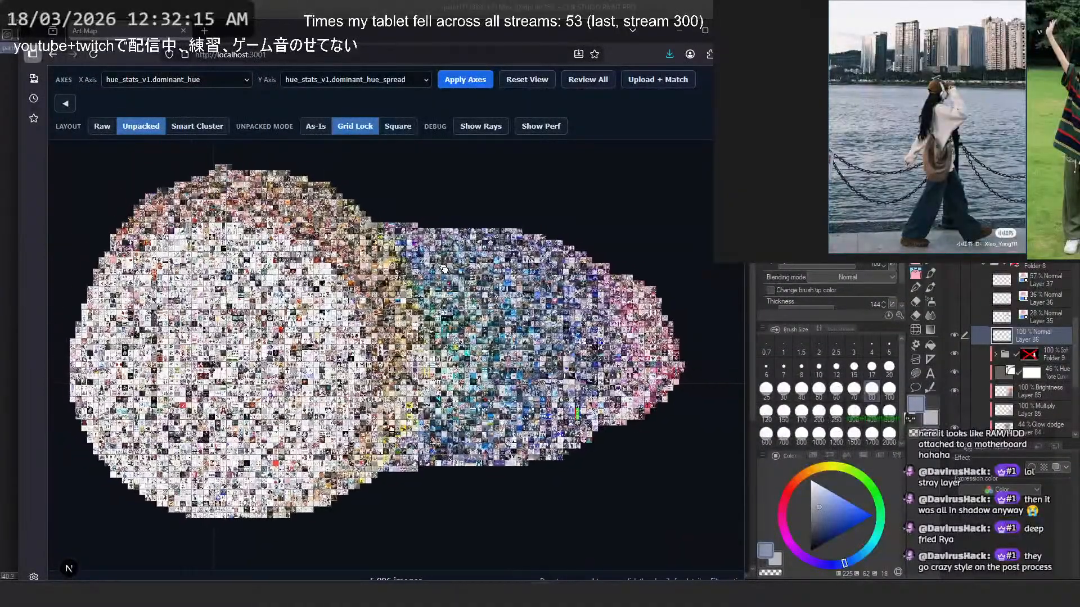
- Switch to Clip Studio Paint and start a single-layer JPEG export, checking the stream folder for files with the same name
key(alt+Tab)
scroll(537, 264, down, 3)
drag(526, 215, 526, 224)
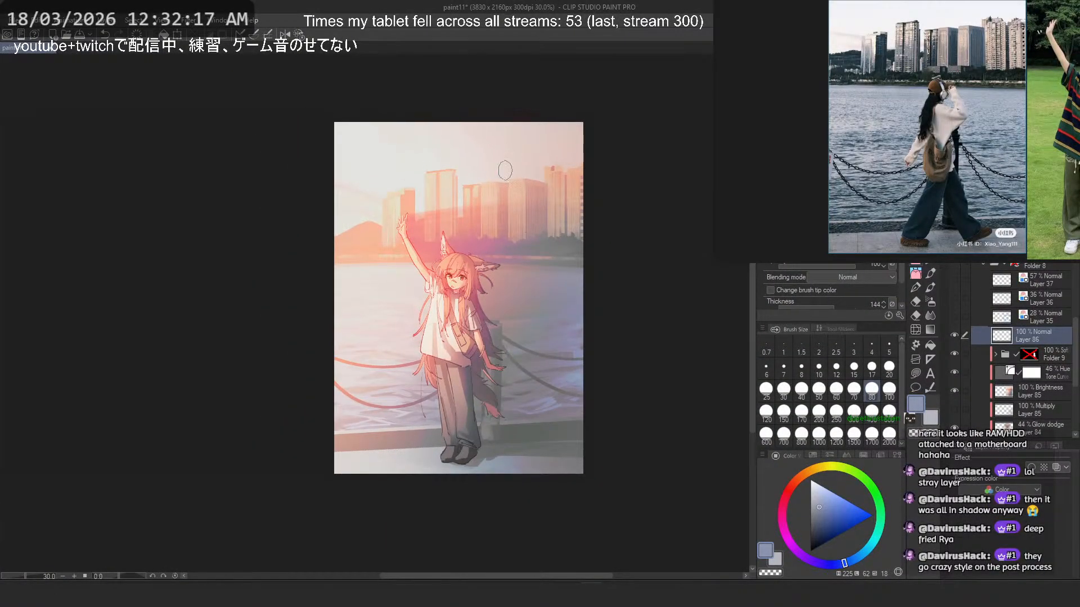
click(14, 20)
mouse_move(141, 179)
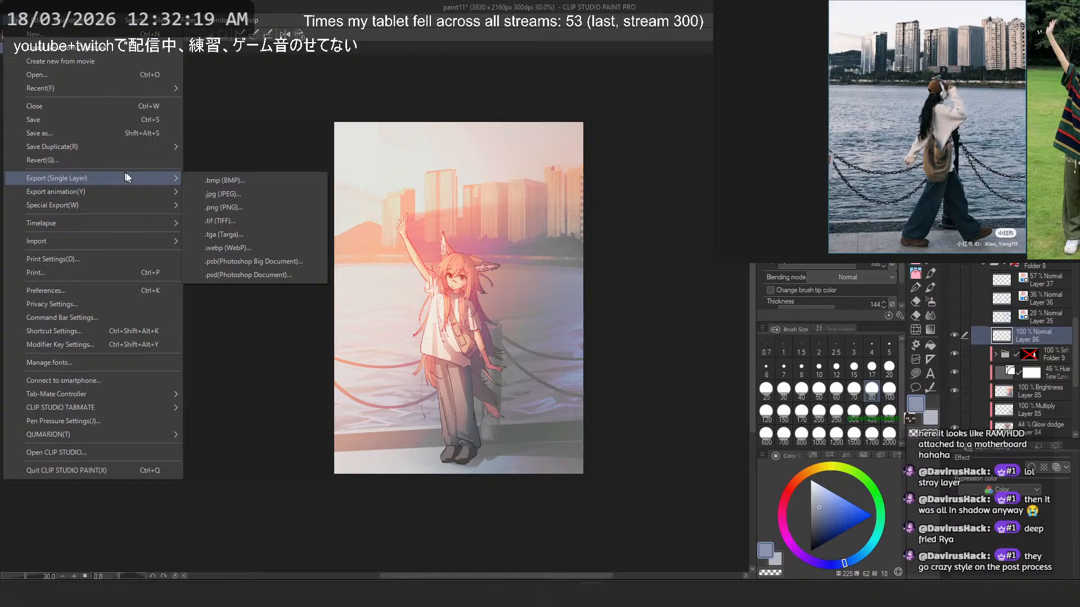
click(254, 197)
scroll(322, 241, down, 15)
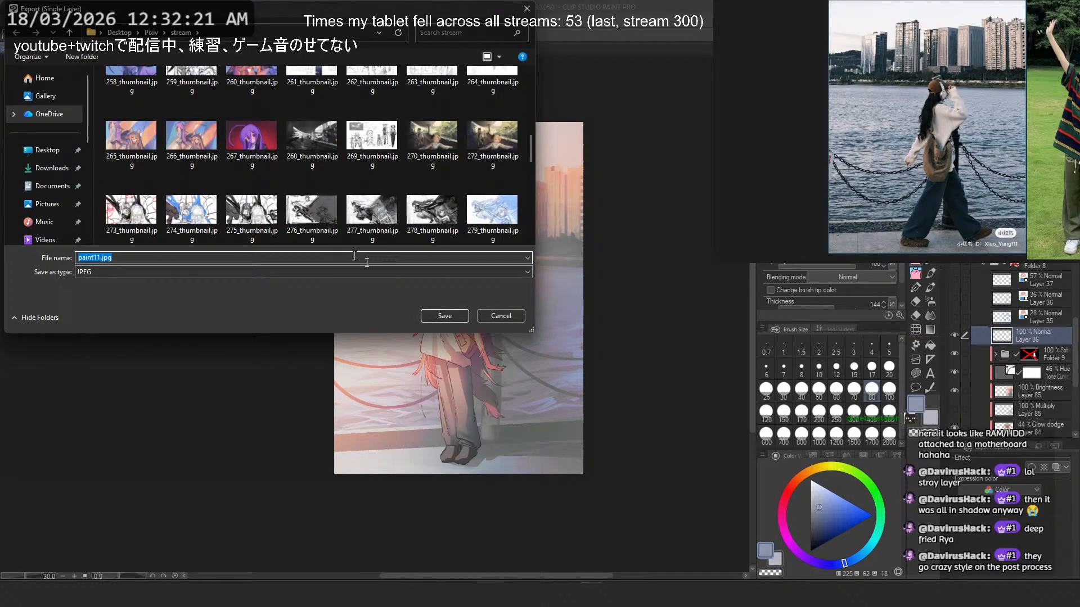
click(444, 315)
key(Escape)
scroll(450, 193, down, 5)
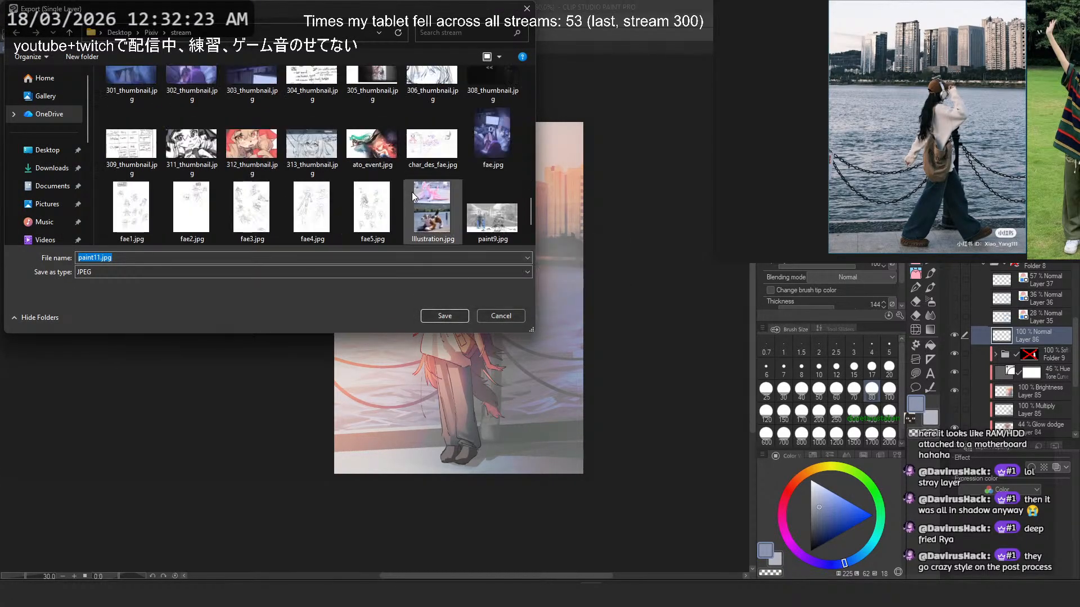
scroll(450, 233, down, 1)
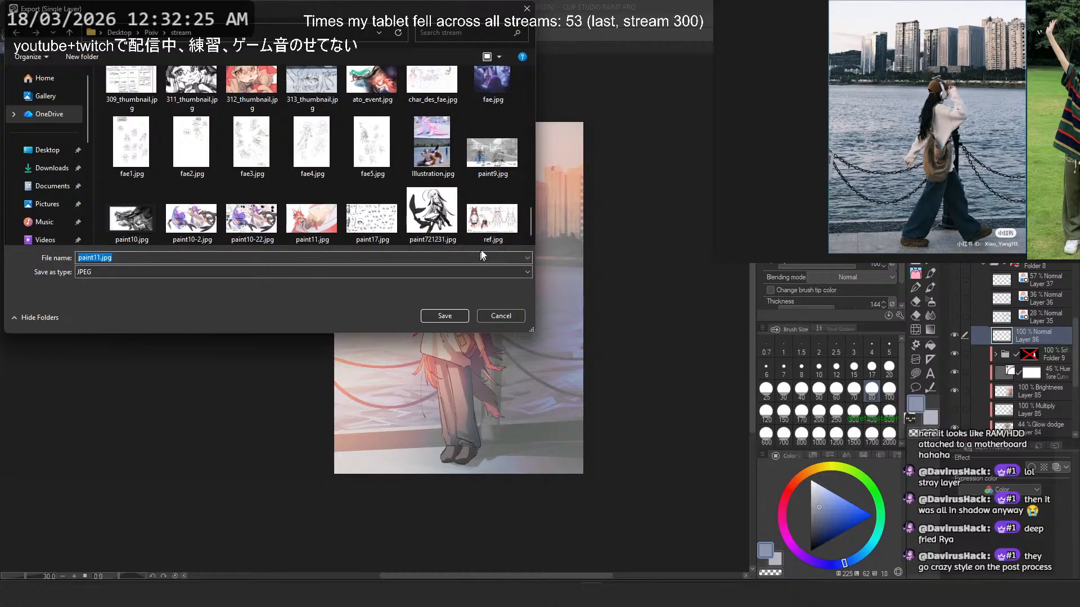
- Choose paint11.jpg as the export name, decline to replace the existing file, and return to editing the name before closing the dialog
click(319, 225)
click(97, 258)
click(97, 257)
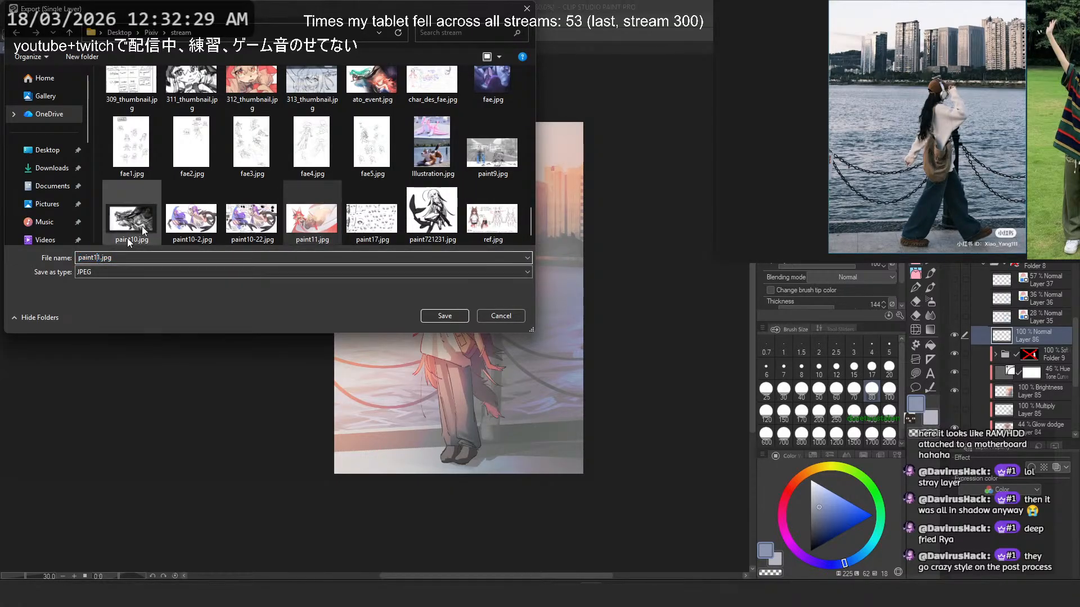
key(Return)
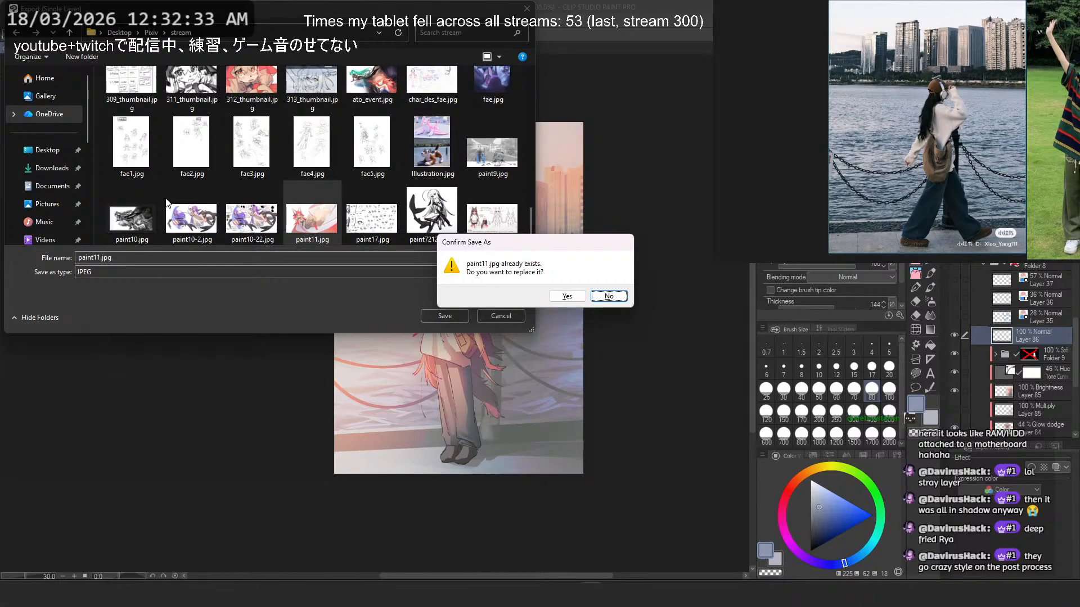
key(Left)
key(Right)
key(Return)
key(Left)
key(Left)
key(Left)
key(Left)
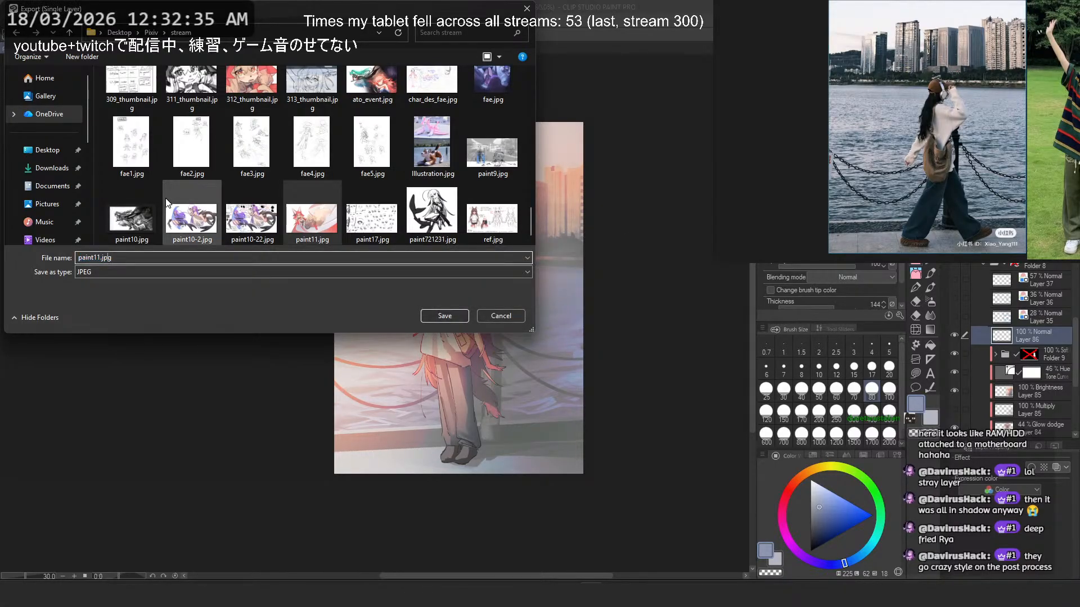
key(Escape)
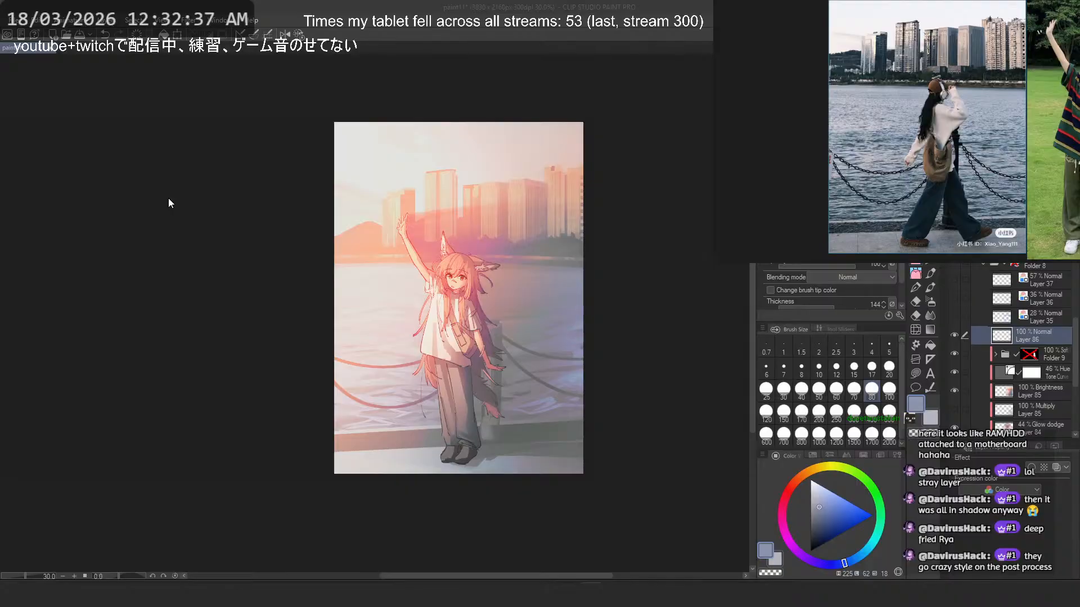
- Switch to the Art Map page, collapse its upper controls, and expand the Upload Match section in the side panel
key(alt+Tab)
key(alt+Tab)
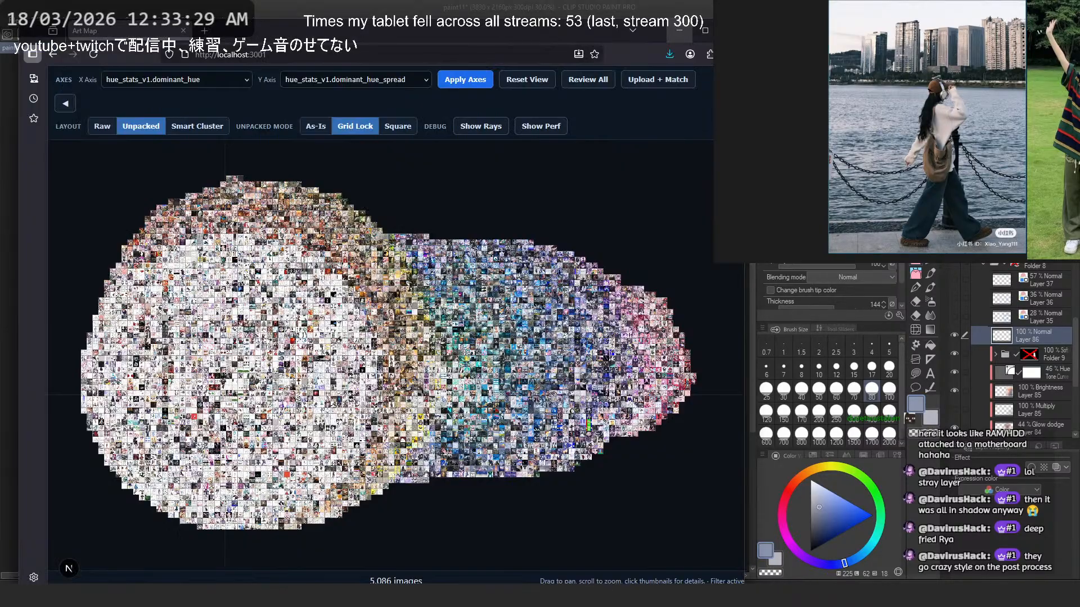
click(727, 80)
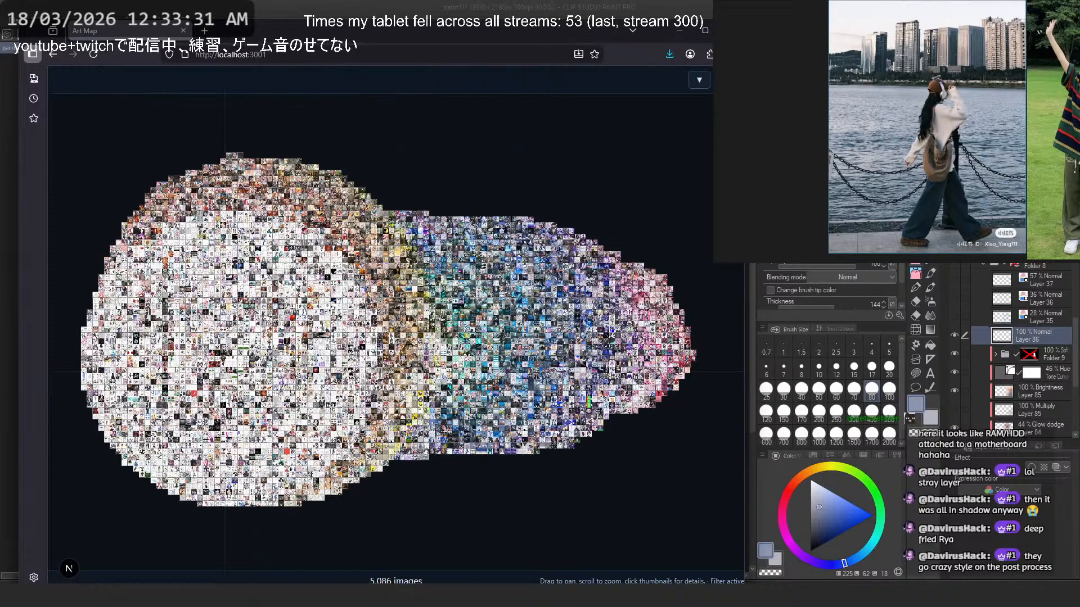
click(726, 80)
click(582, 193)
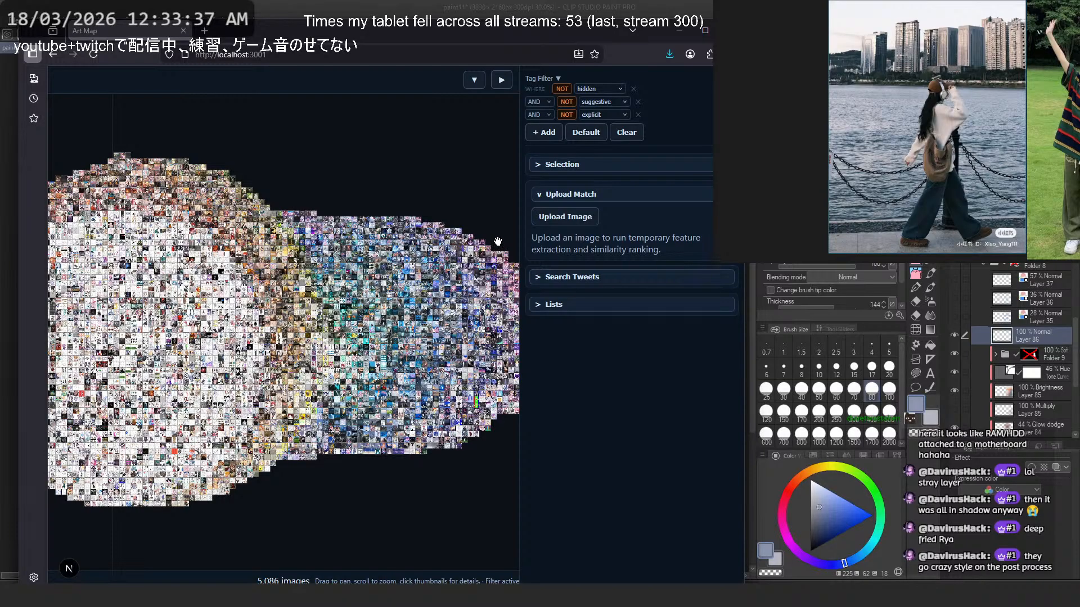
- Maximize the browser window and hide the side panel so the map fills the page
drag(494, 186, 359, 188)
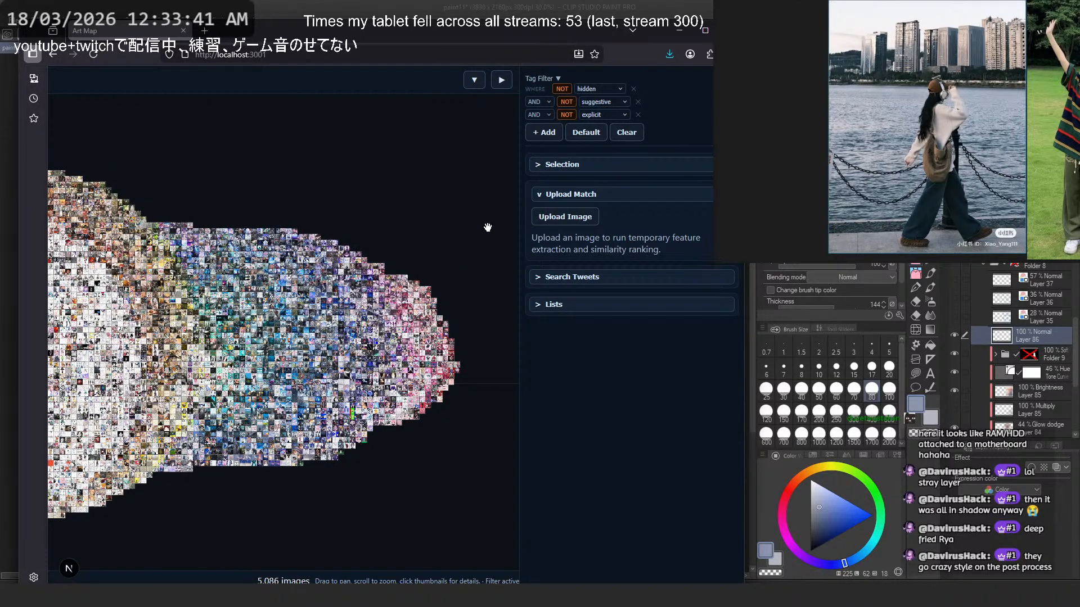
drag(487, 227, 475, 220)
click(694, 45)
click(705, 32)
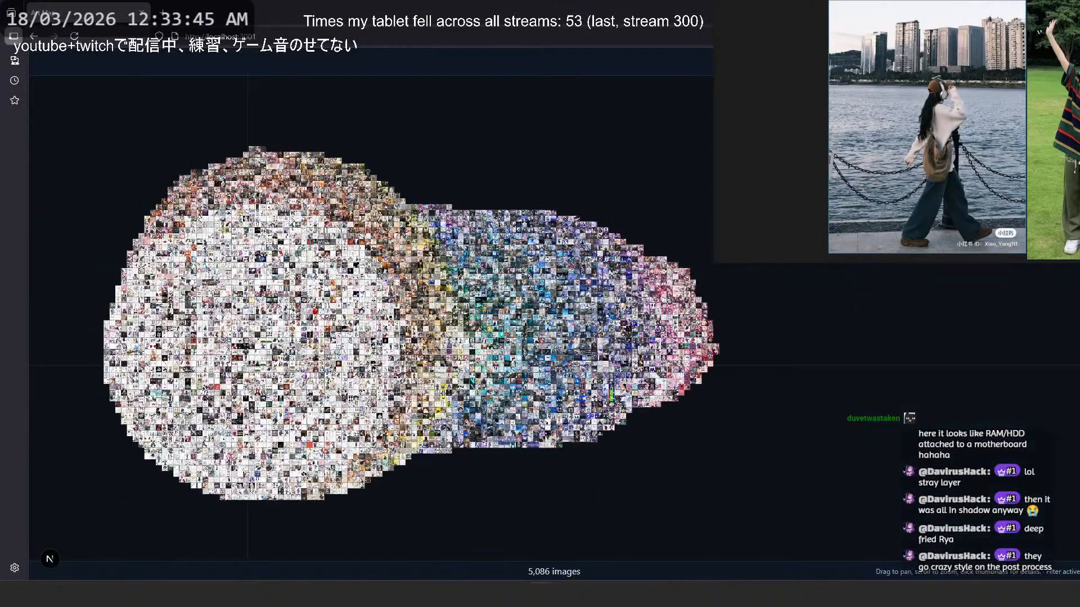
- Start an Upload + Match and browse from Downloads to the stream folder inside Pixiv
click(638, 61)
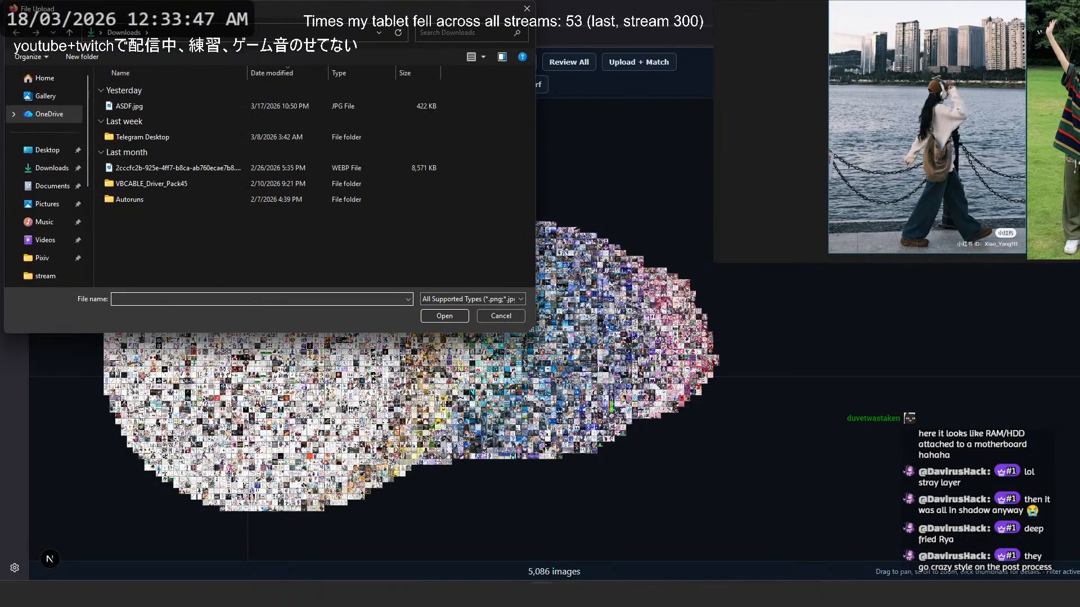
double_click(130, 106)
click(639, 62)
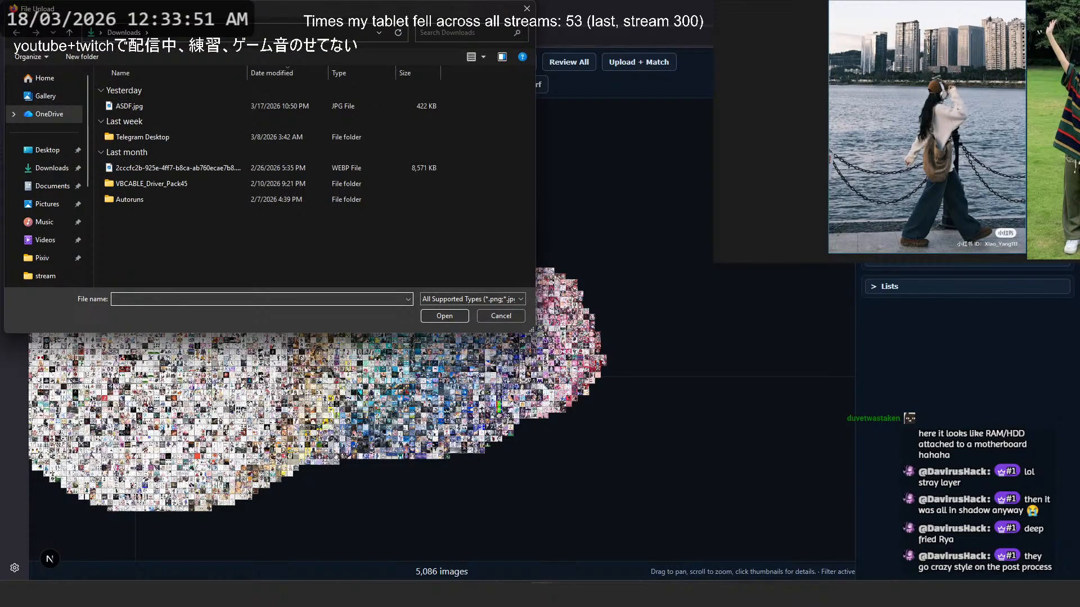
scroll(66, 223, down, 3)
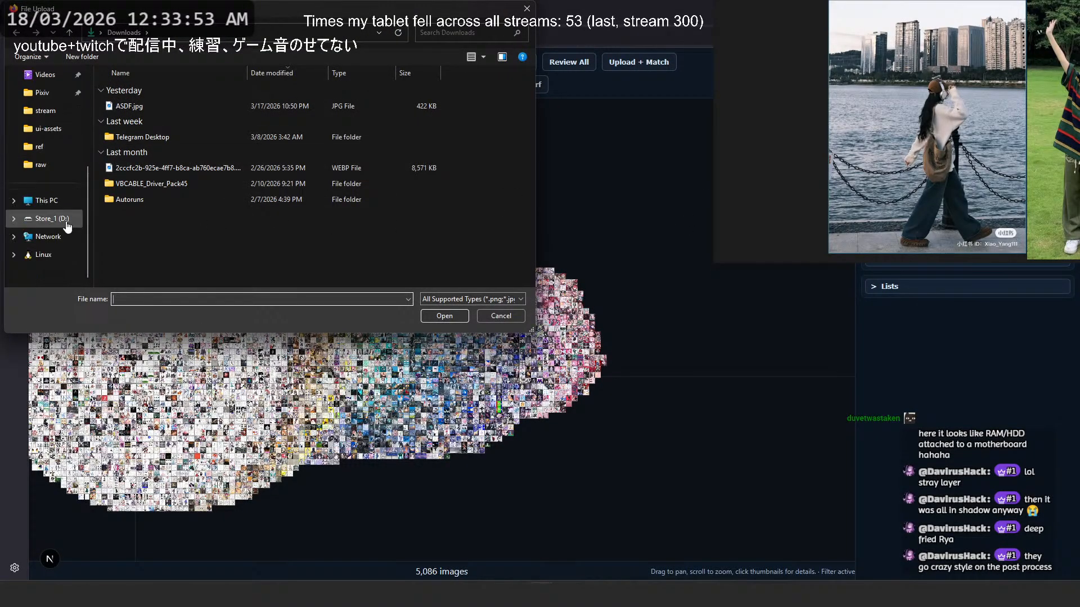
scroll(66, 224, up, 5)
scroll(66, 231, down, 5)
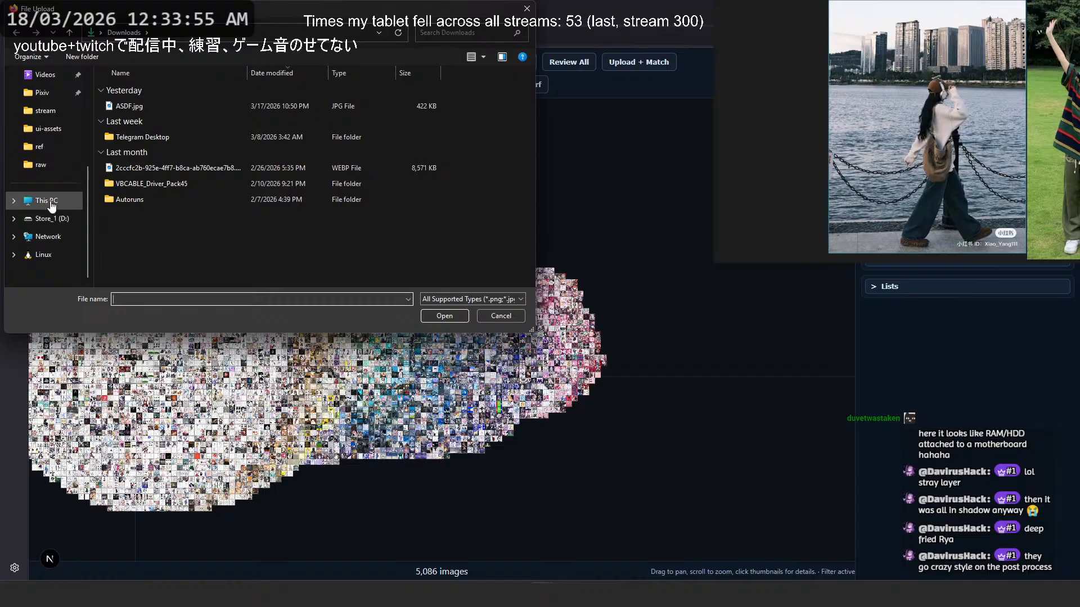
click(41, 93)
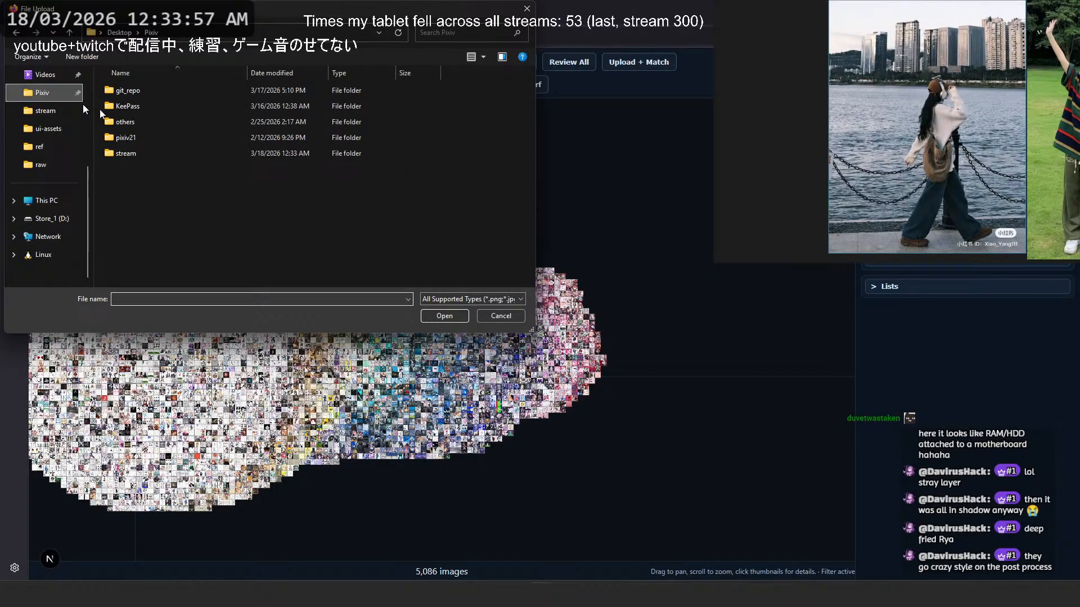
double_click(151, 92)
click(150, 32)
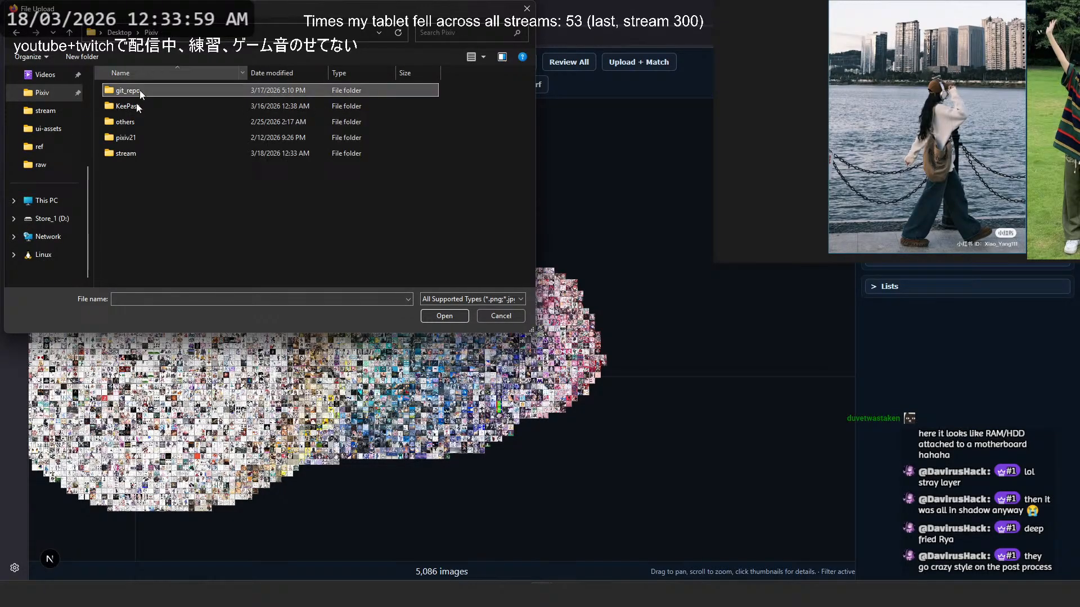
double_click(142, 154)
- Upload the exported waterfront character JPEG from the stream folder to place it on the map
scroll(287, 245, down, 15)
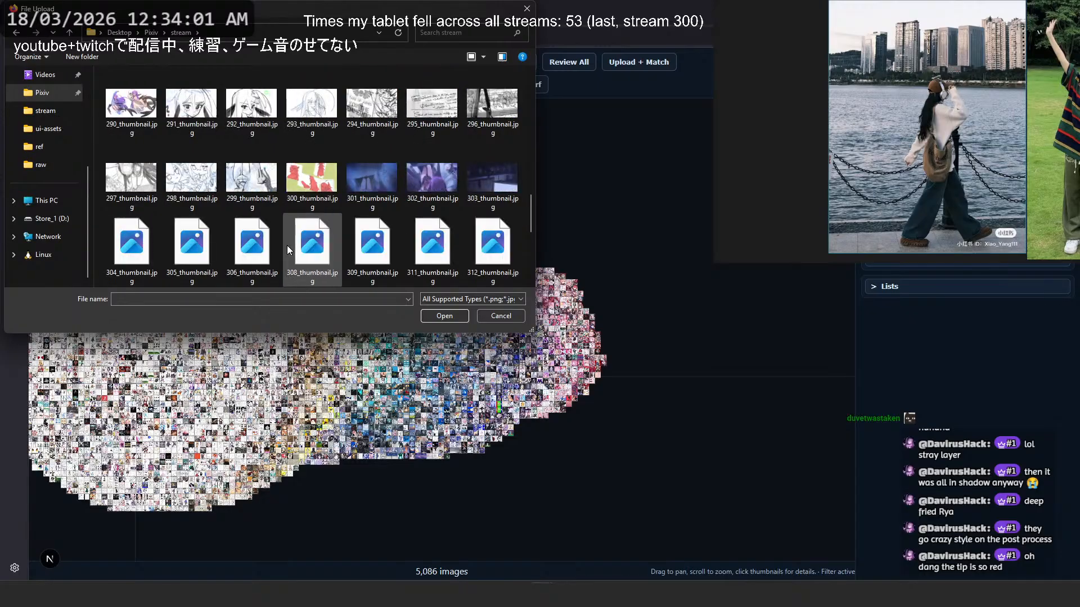
scroll(288, 244, down, 5)
double_click(426, 201)
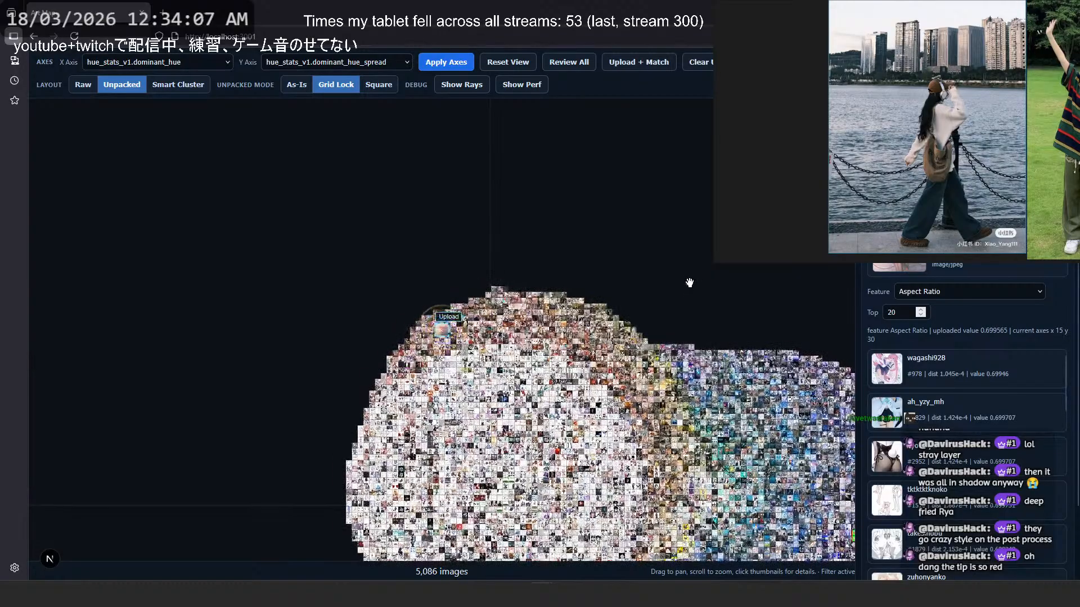
- Examine the uploaded illustration up close and against its neighbouring artworks on the dominant hue map
scroll(402, 356, up, 5)
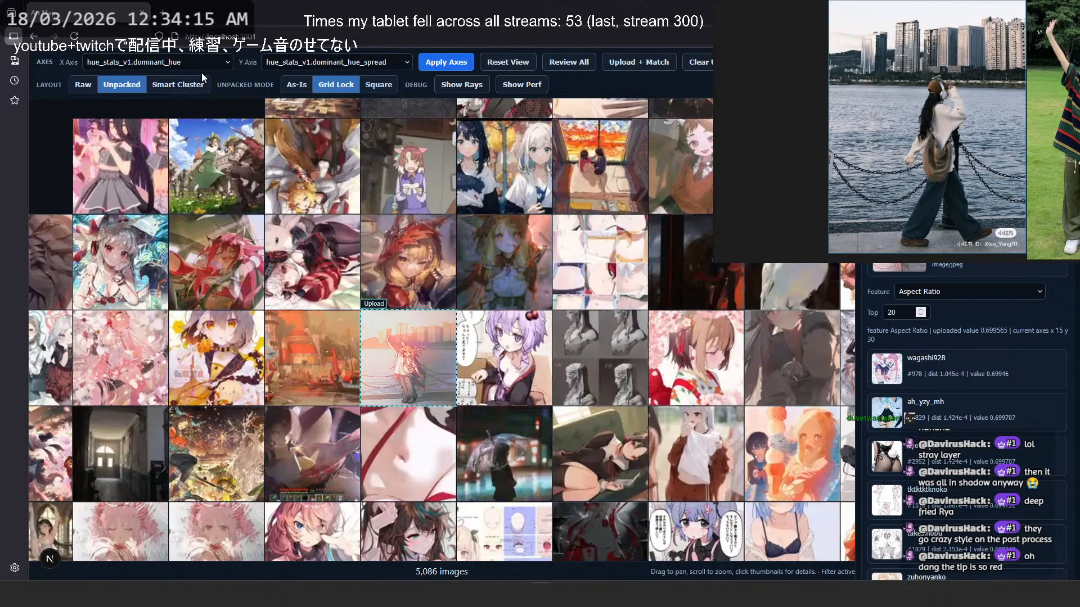
scroll(412, 354, up, 4)
scroll(438, 396, up, 1)
scroll(454, 396, down, 1)
drag(456, 396, 446, 319)
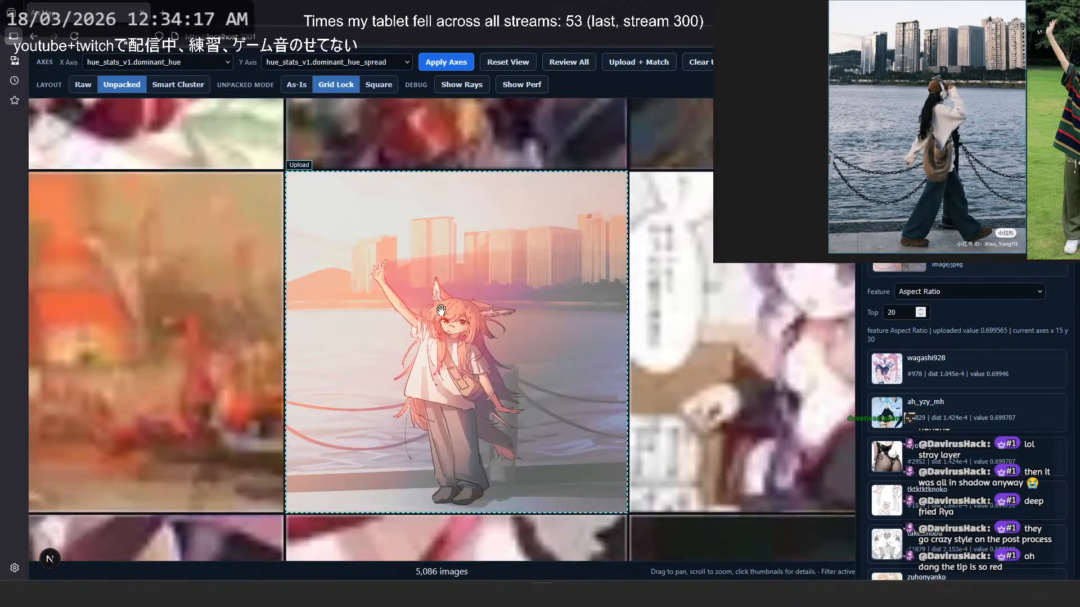
scroll(451, 352, up, 1)
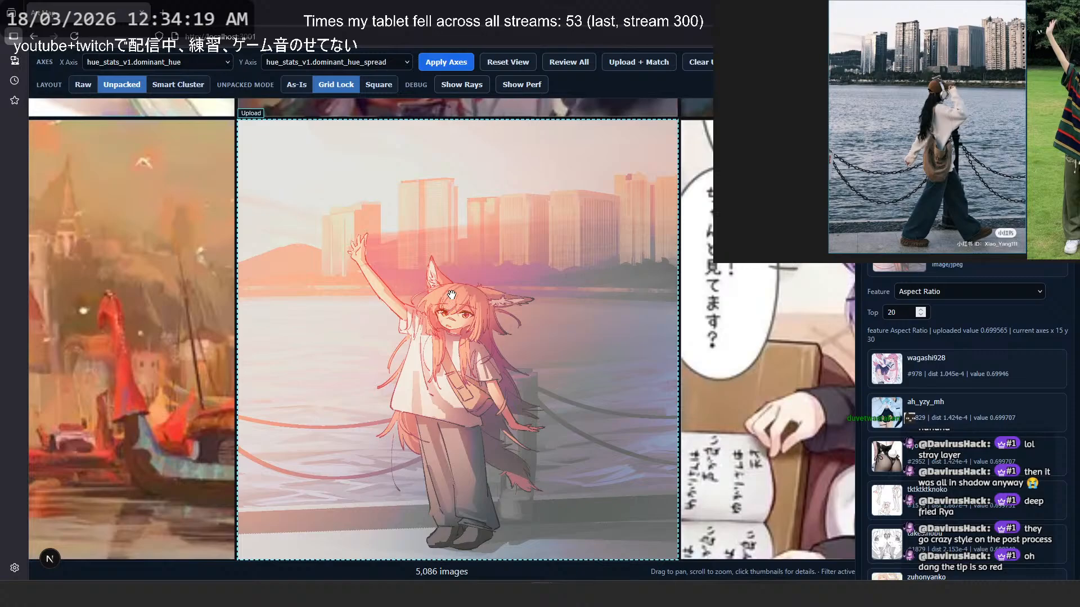
scroll(456, 291, down, 5)
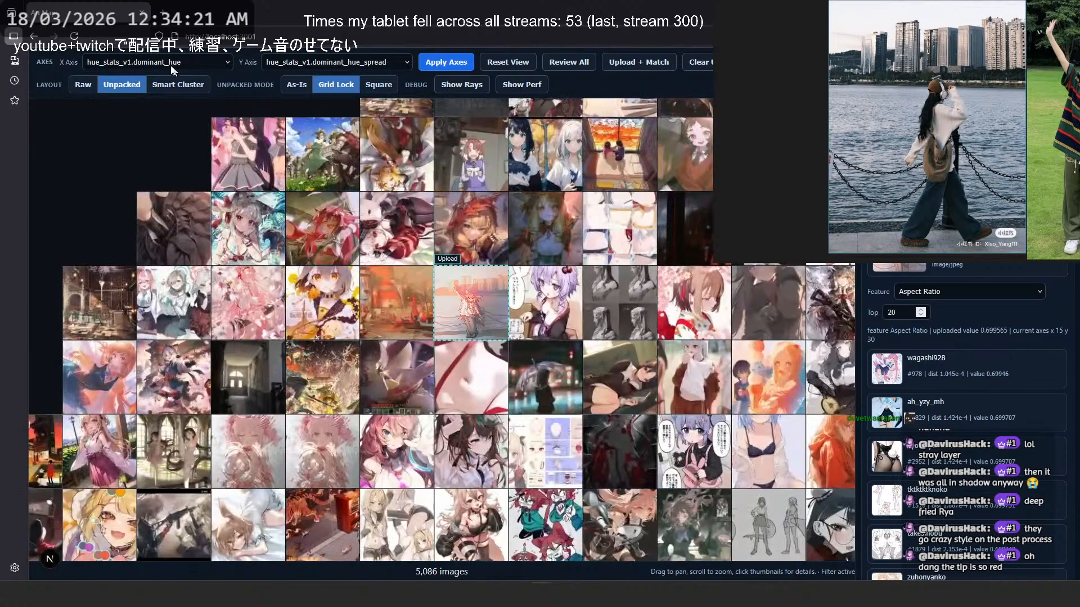
- Set the X axis to saturation_stats_v1.achromatic_ratio, apply it, and find the uploaded illustration among its neighbours
click(205, 63)
scroll(188, 456, down, 2)
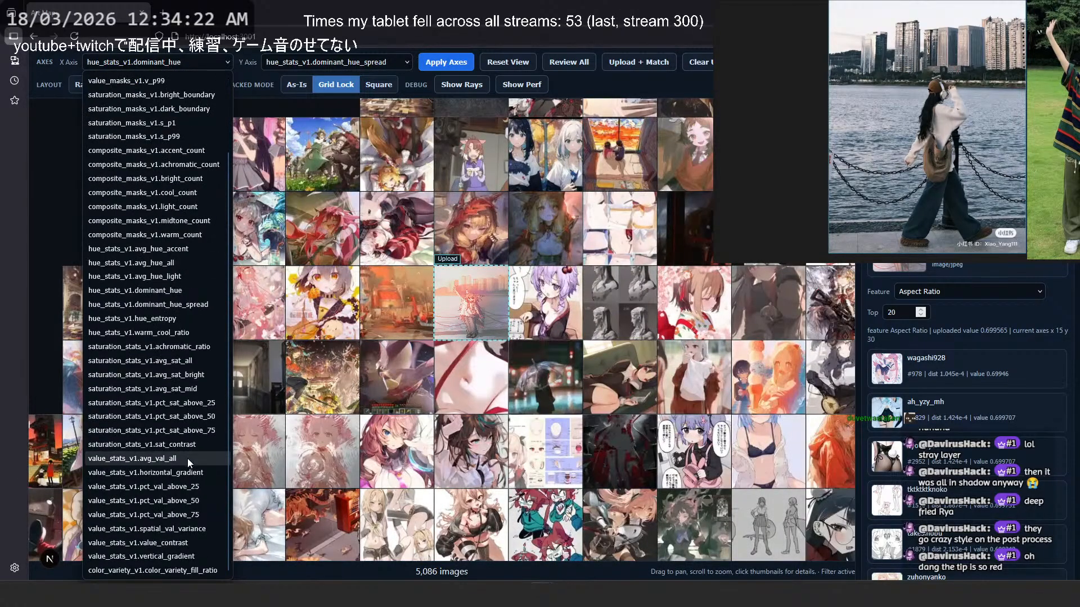
click(191, 350)
click(442, 63)
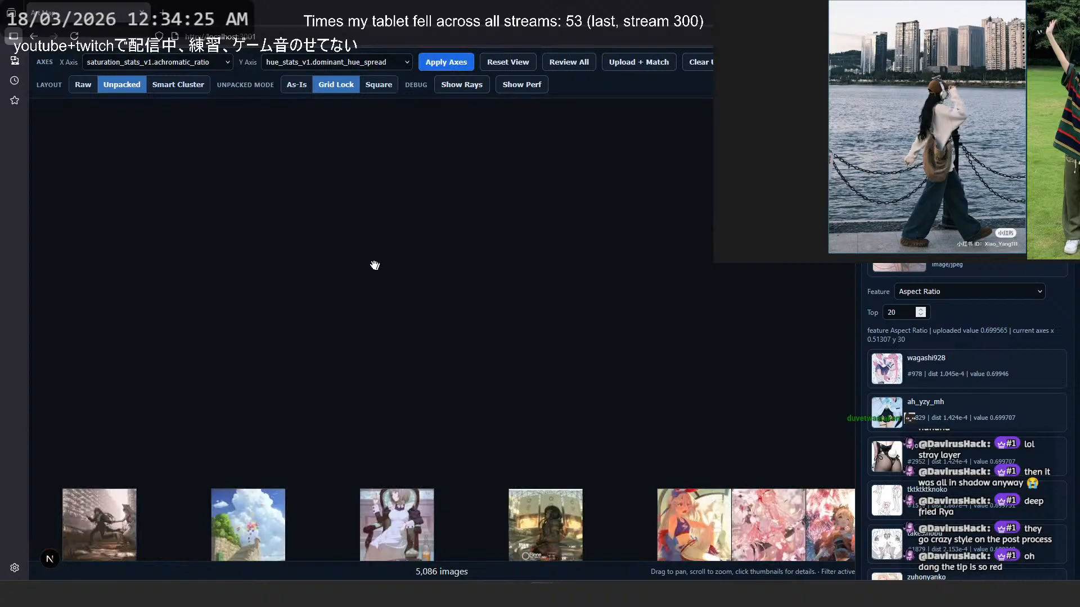
scroll(414, 294, down, 4)
drag(601, 458, 344, 428)
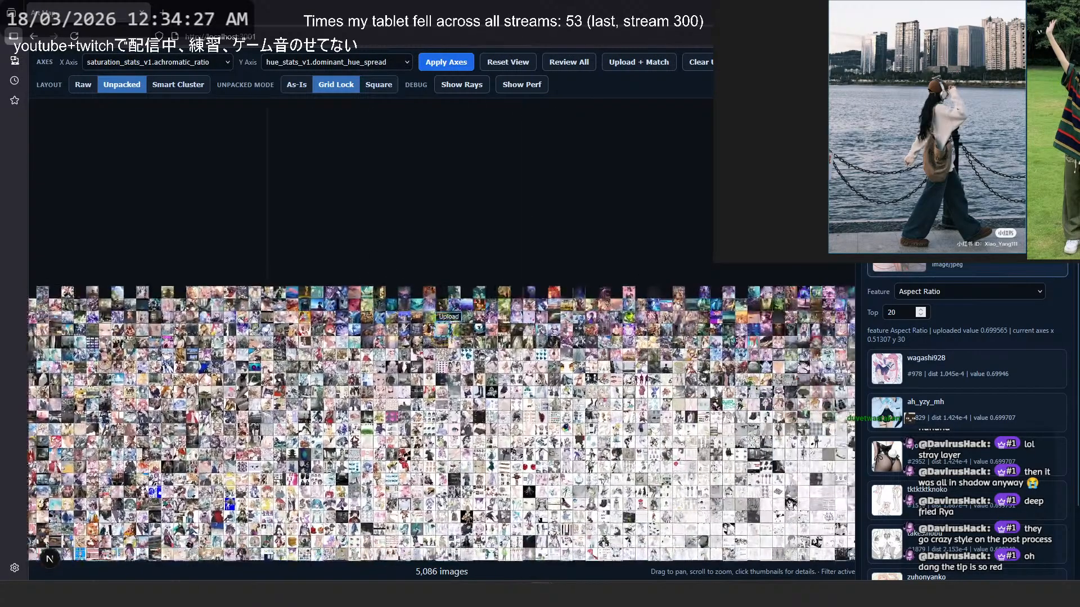
scroll(481, 317, up, 8)
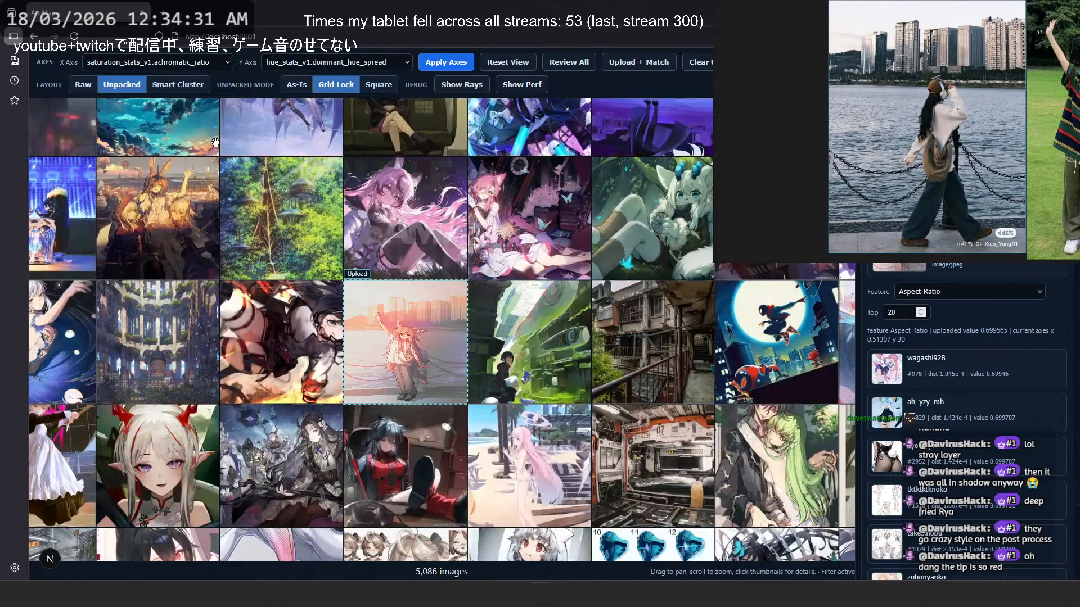
- Look up the achromatic_ratio description in the Reference & About window, then close the window
click(228, 63)
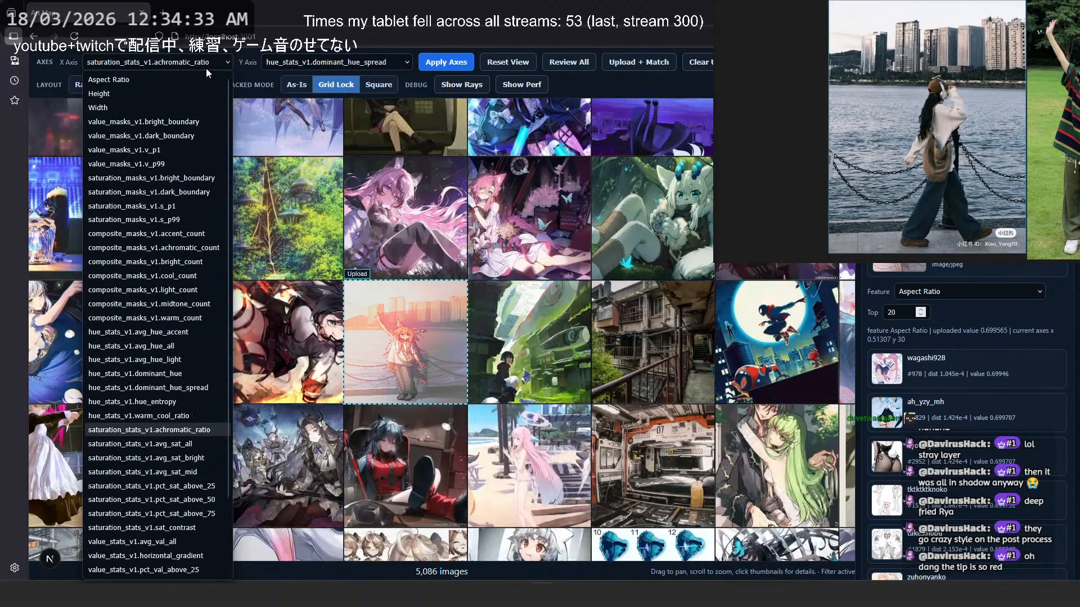
click(786, 63)
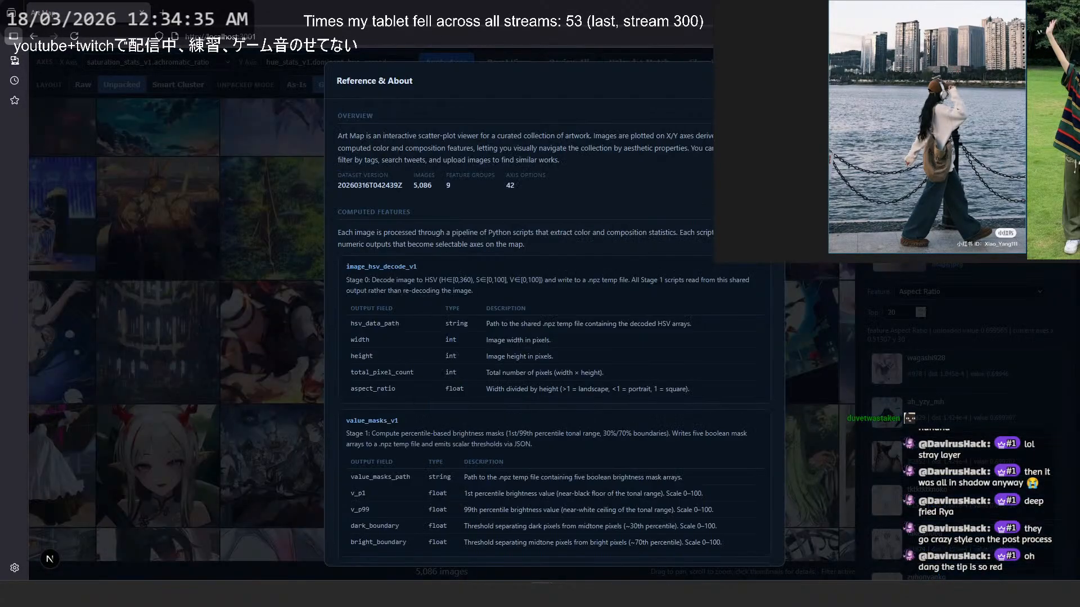
scroll(543, 331, down, 13)
scroll(541, 329, down, 6)
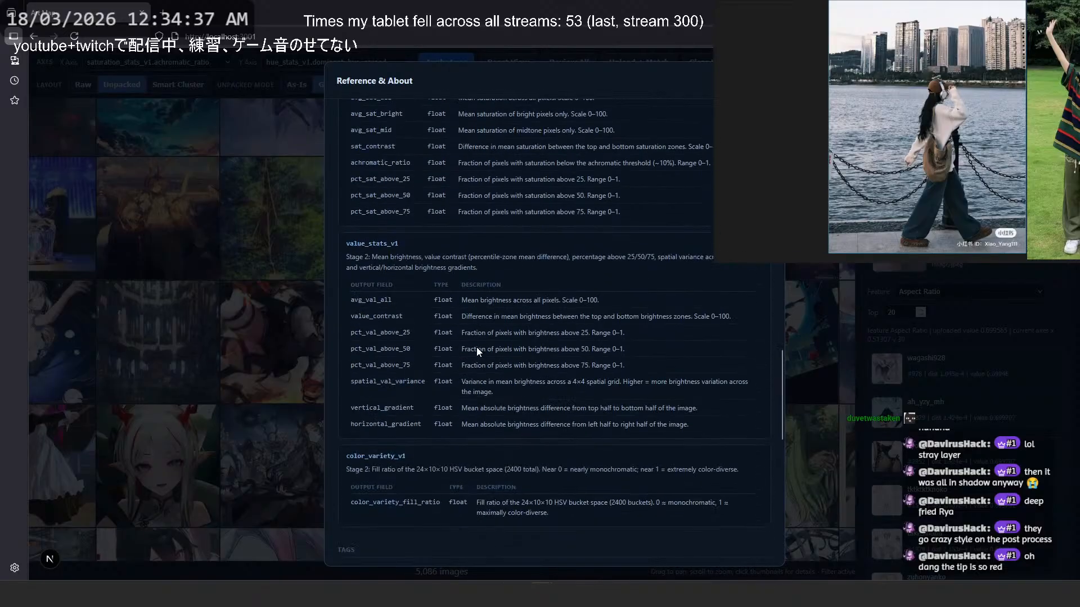
drag(418, 167, 592, 168)
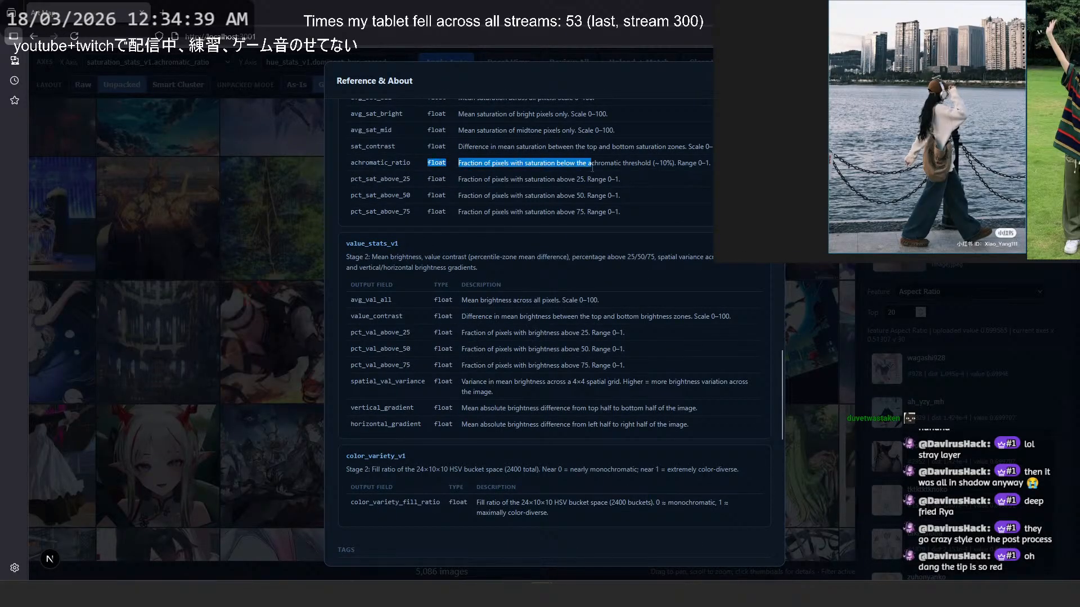
click(592, 168)
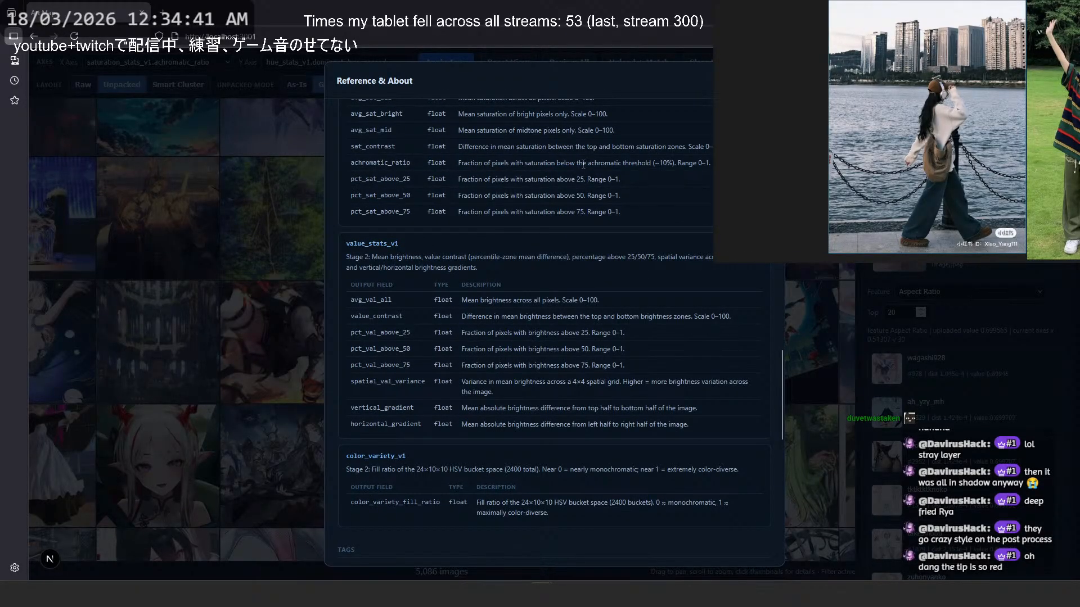
drag(563, 167, 677, 163)
click(677, 165)
click(549, 161)
scroll(561, 353, up, 4)
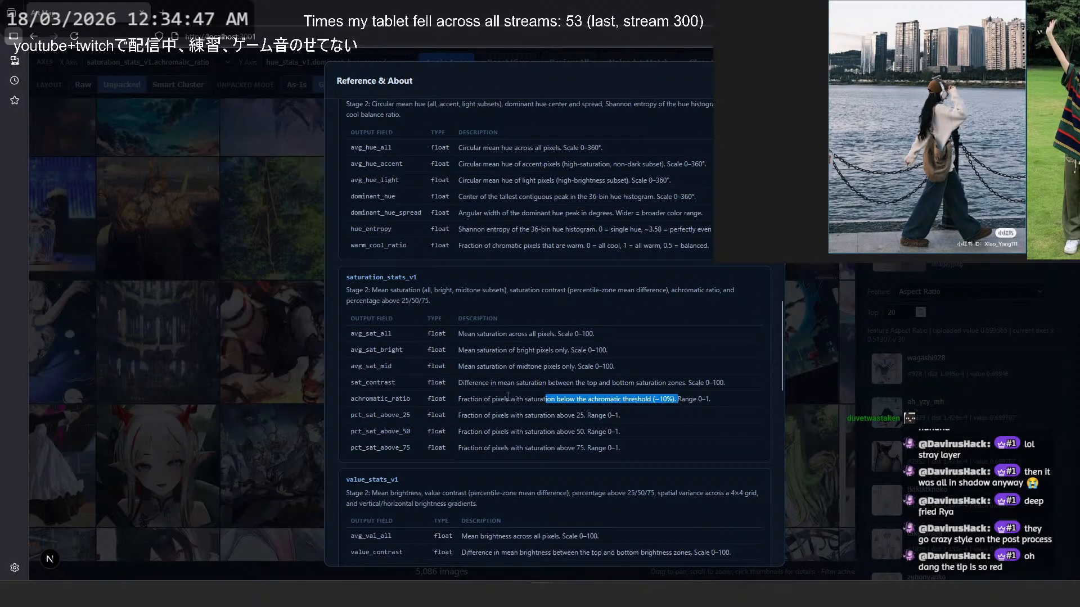
click(761, 81)
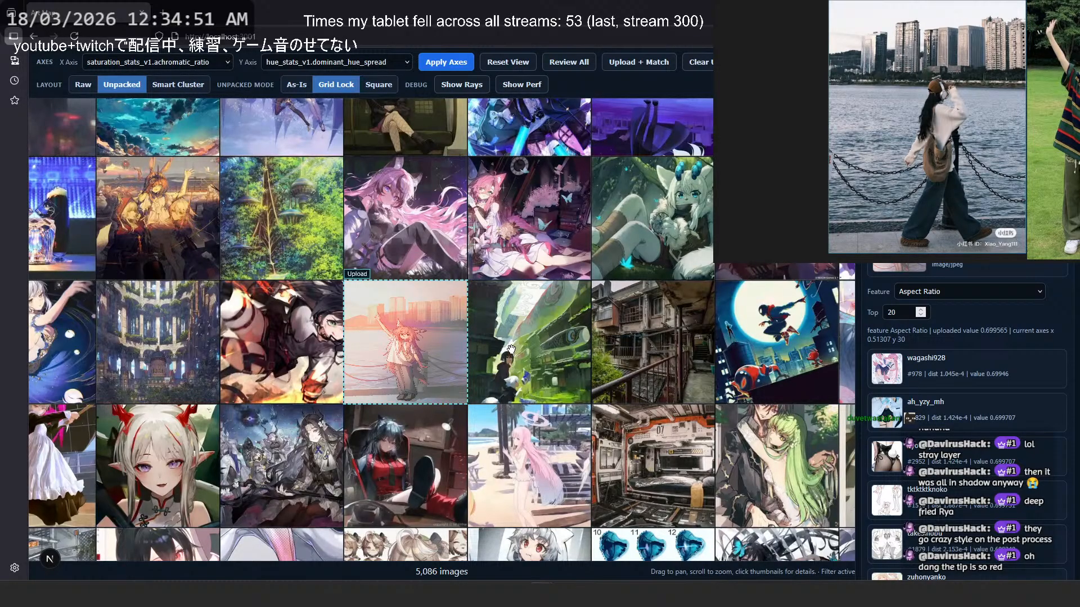
- Show the details of the green forest artwork and of the uploaded illustration
click(308, 243)
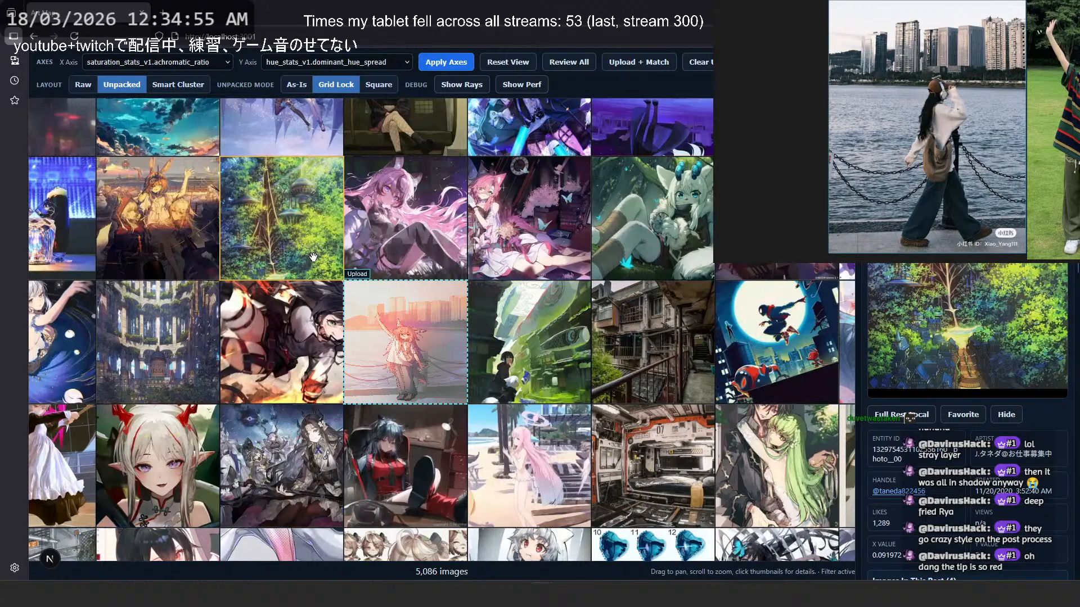
click(357, 297)
- Set the X axis to hue_stats_v1.avg_hue_light, apply it, and centre the map on the uploaded illustration
click(119, 63)
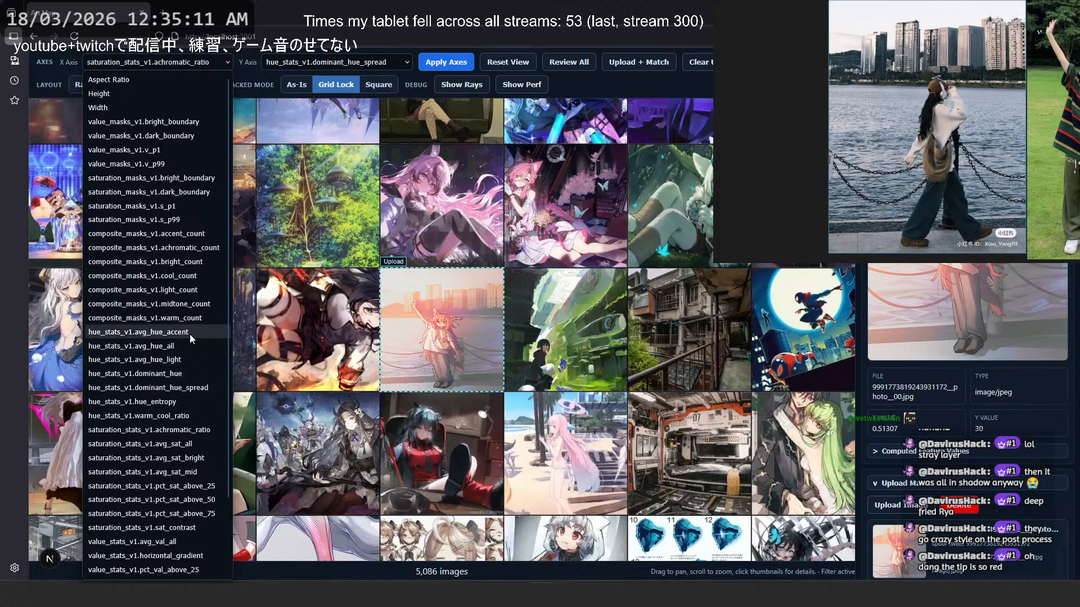
click(182, 359)
click(445, 63)
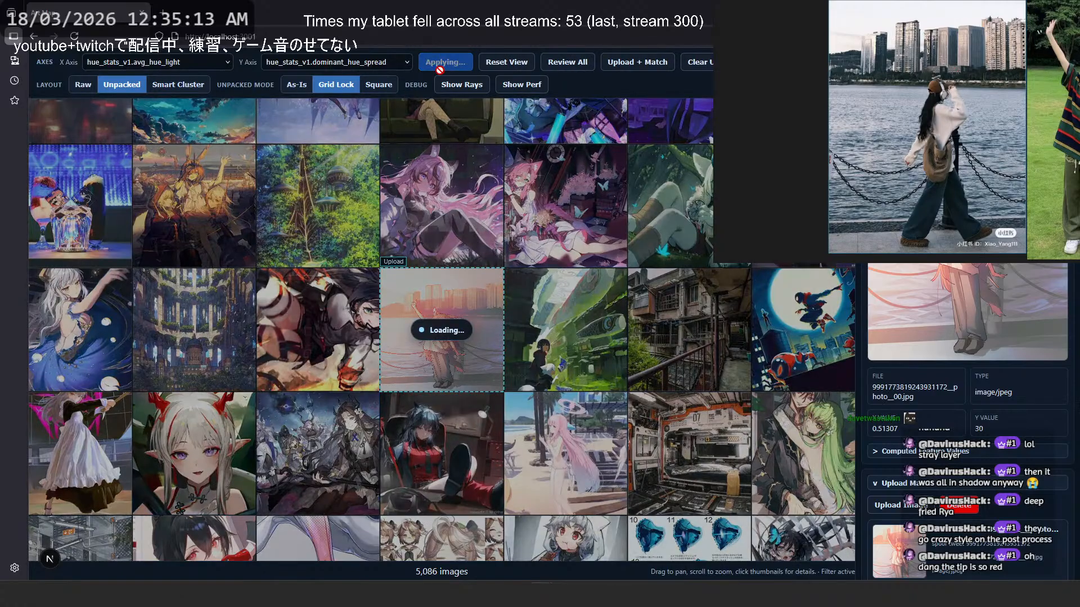
scroll(976, 332, down, 5)
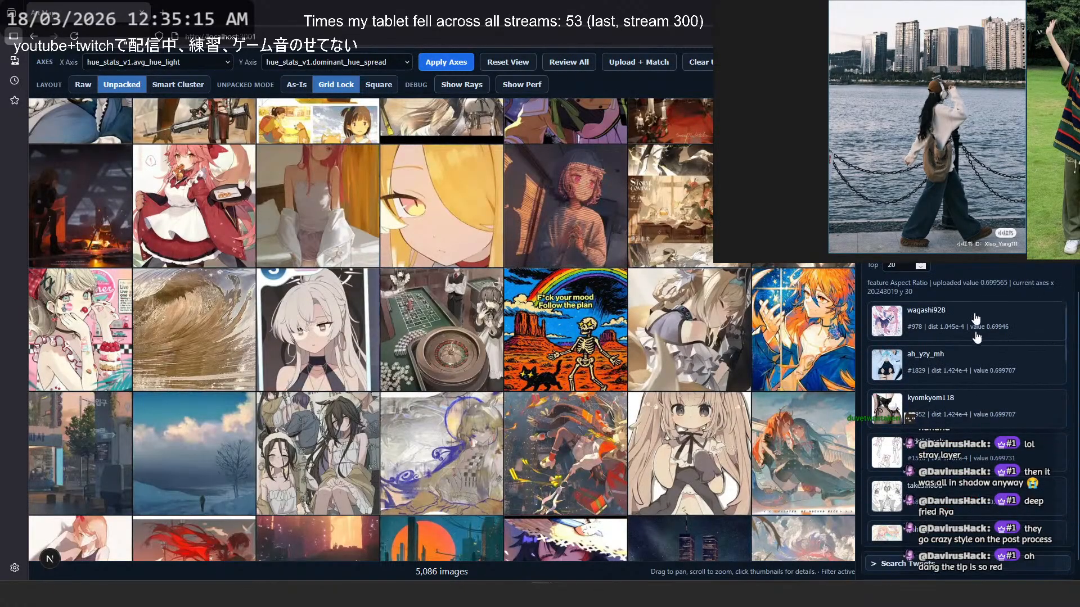
click(973, 248)
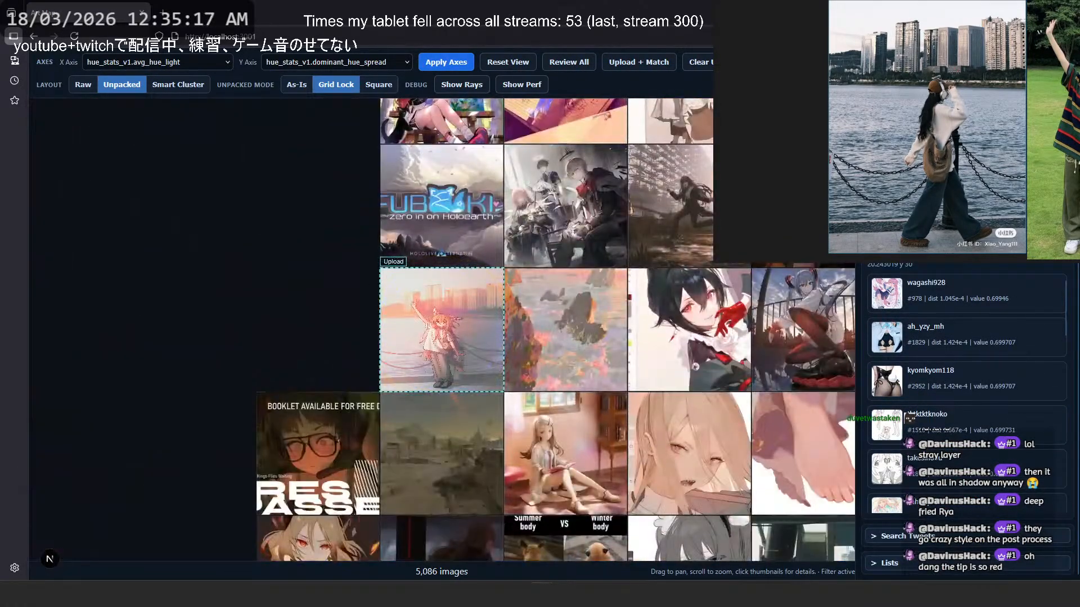
- View the neighbouring coastal rock painting at full size, then inspect the artwork directly below the uploaded illustration
click(565, 333)
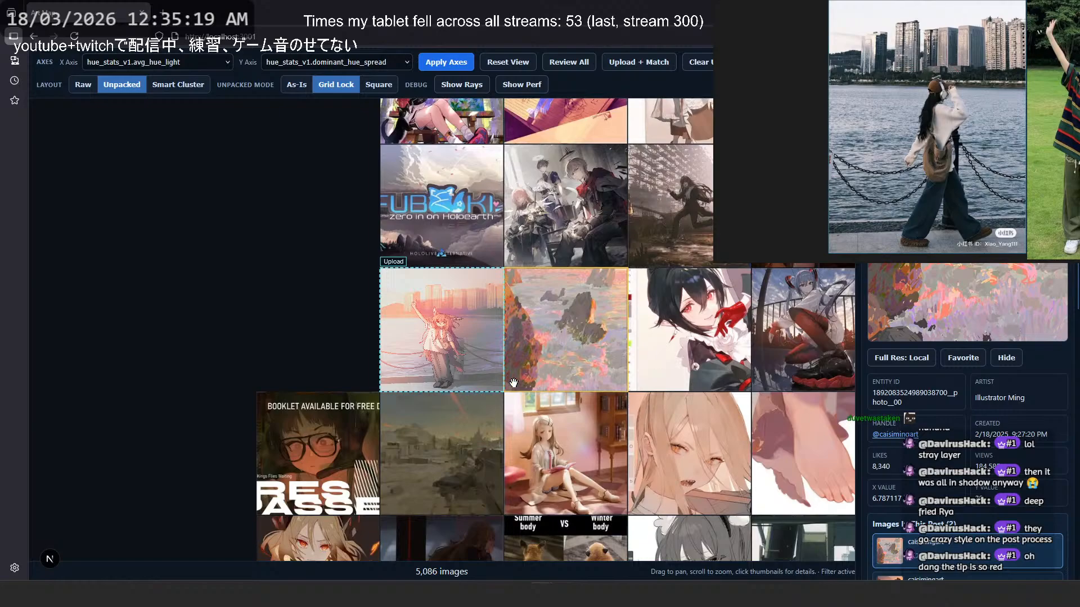
click(610, 302)
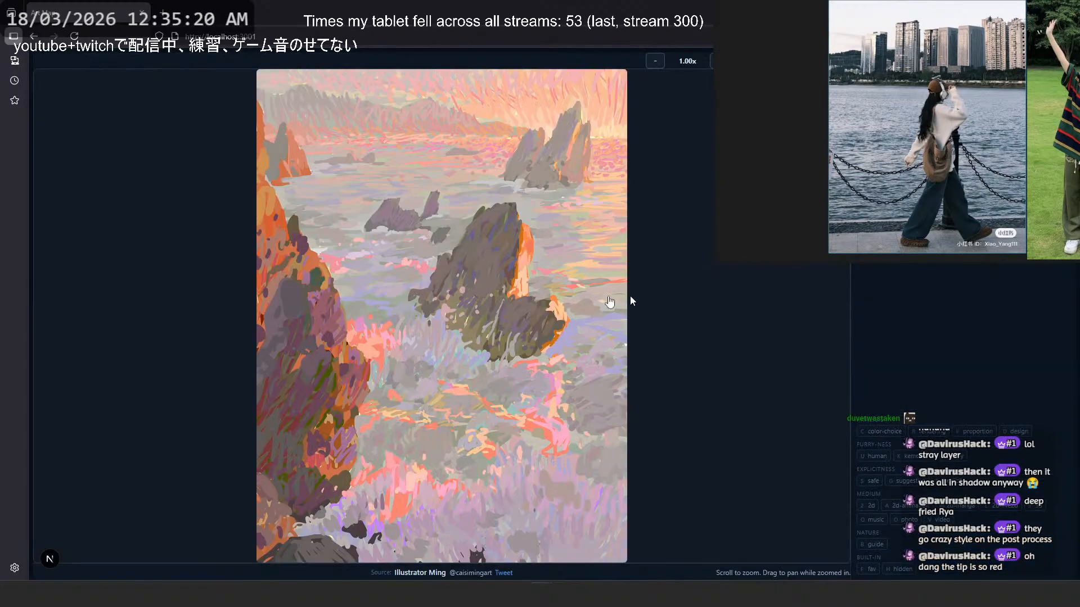
click(710, 279)
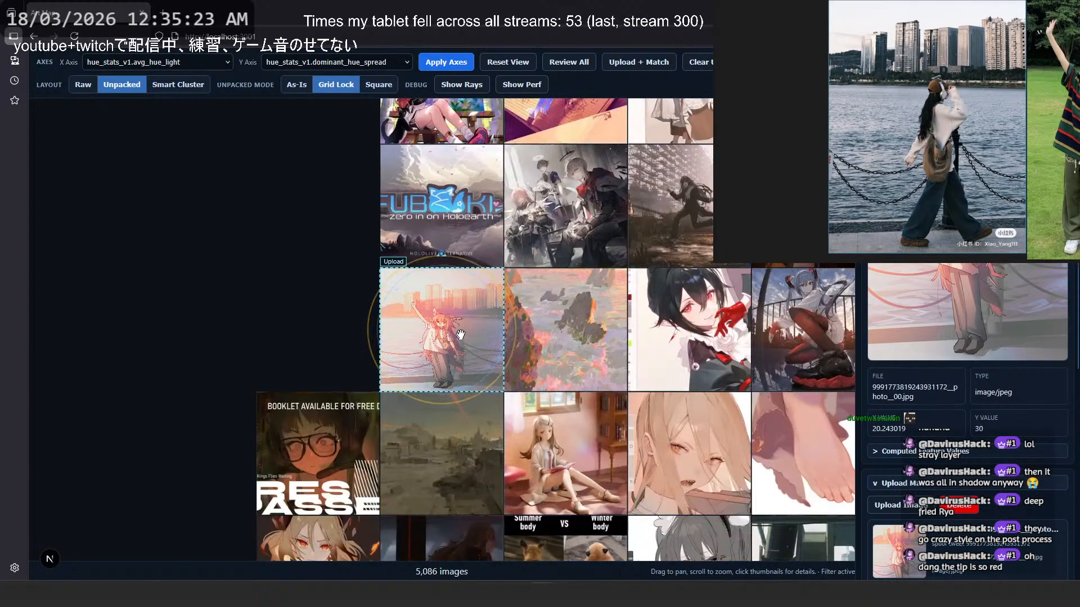
click(451, 452)
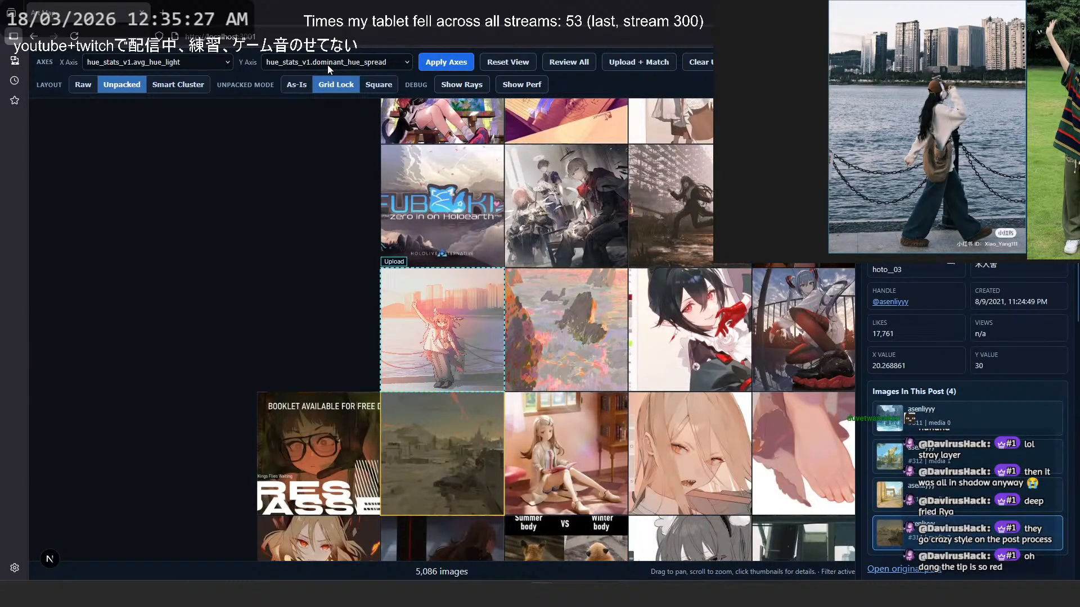
- Read the avg_hue_light and dominant_hue_spread descriptions in the Reference & About window, then close it
click(782, 62)
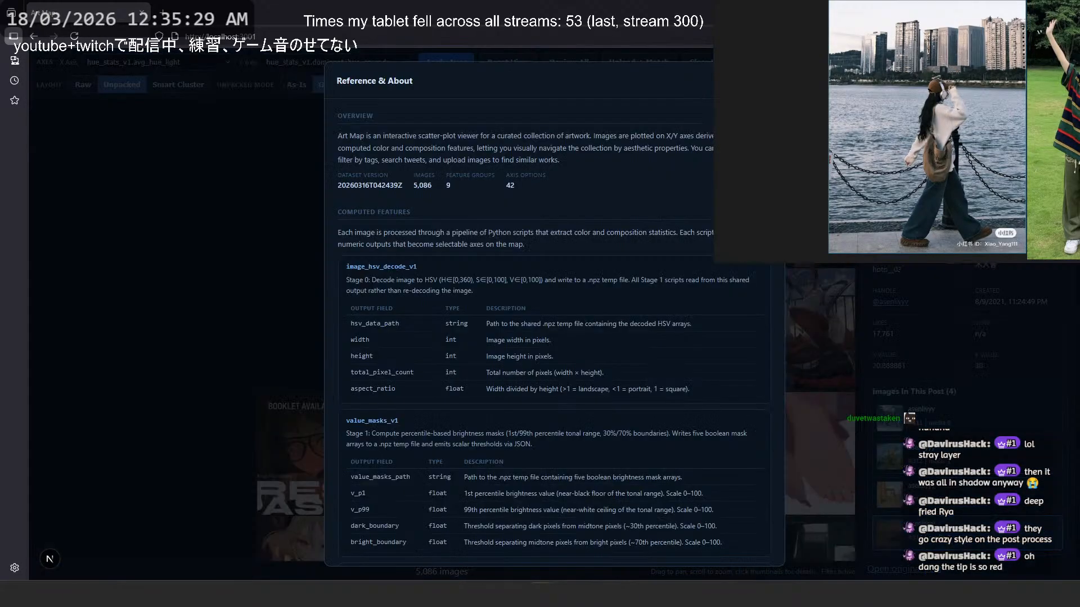
scroll(559, 346, down, 15)
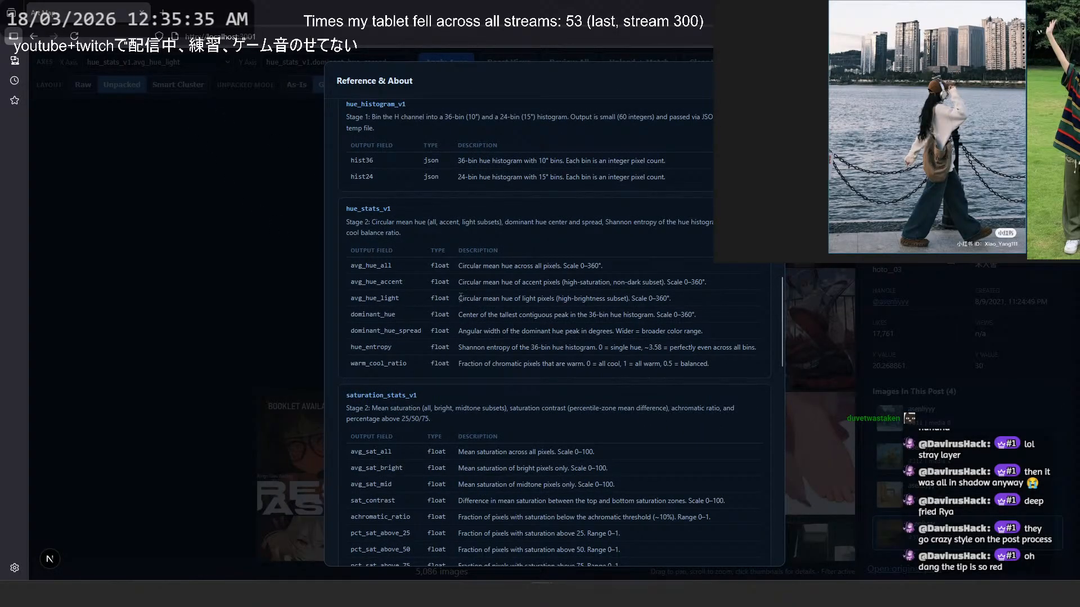
drag(459, 298, 525, 300)
click(527, 300)
drag(387, 81, 422, 92)
click(438, 84)
drag(460, 333, 701, 324)
click(657, 339)
click(708, 307)
drag(711, 265, 714, 367)
click(713, 367)
key(Escape)
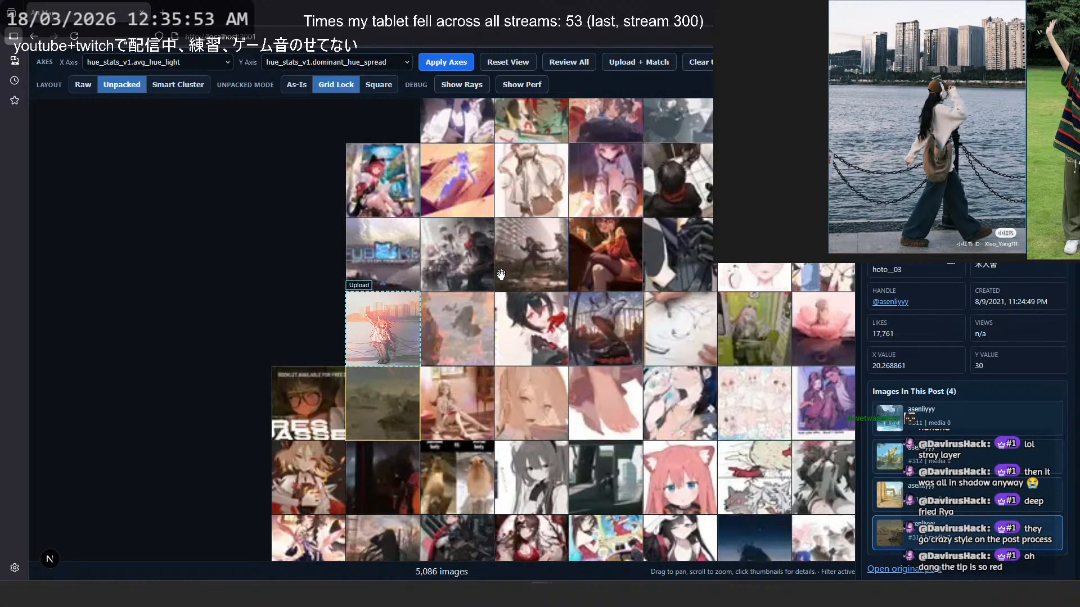
- Browse the artworks surrounding and below the uploaded illustration on the map
scroll(477, 287, down, 5)
scroll(544, 425, up, 5)
scroll(538, 420, up, 2)
drag(539, 420, 485, 317)
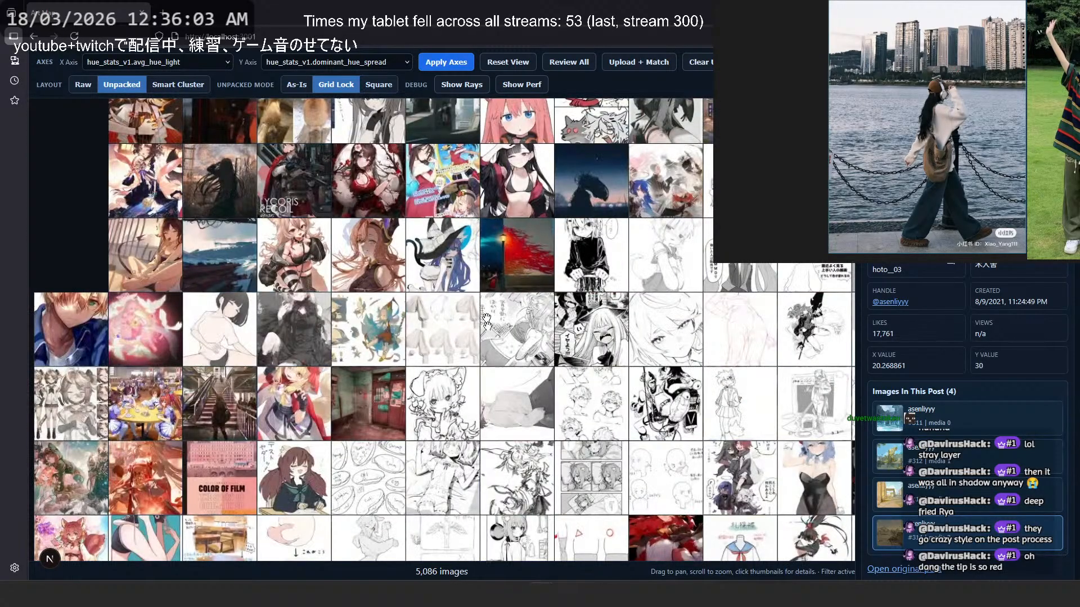
scroll(493, 293, down, 2)
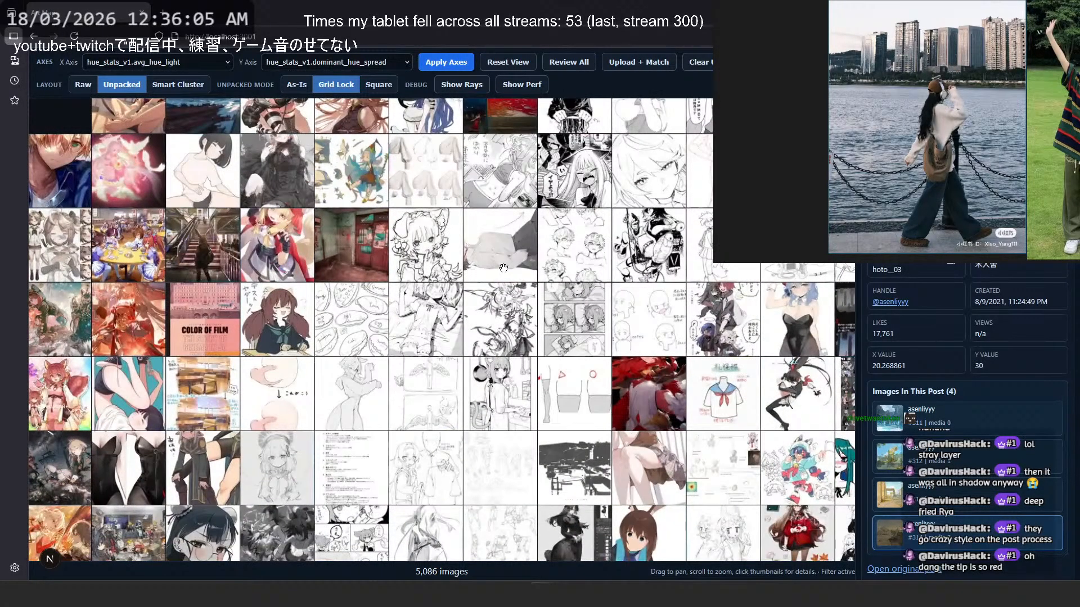
scroll(504, 268, down, 3)
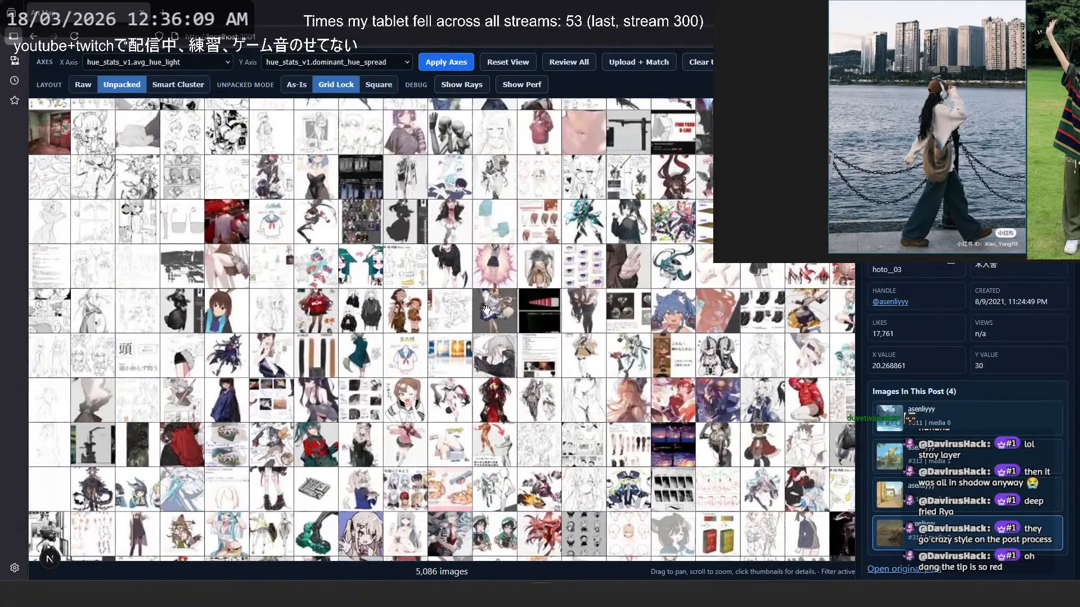
- Switch to Clip Studio Paint and hide Layer 86, Folder 9, the 46% tone curve layer and the Brightness Layer 85
key(alt+Tab)
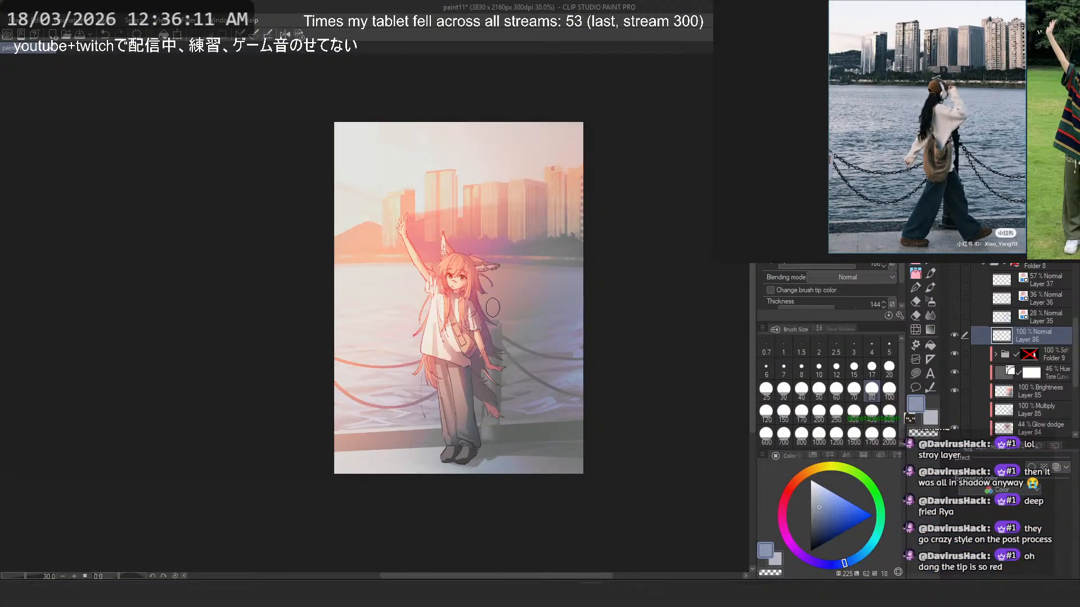
scroll(492, 312, up, 3)
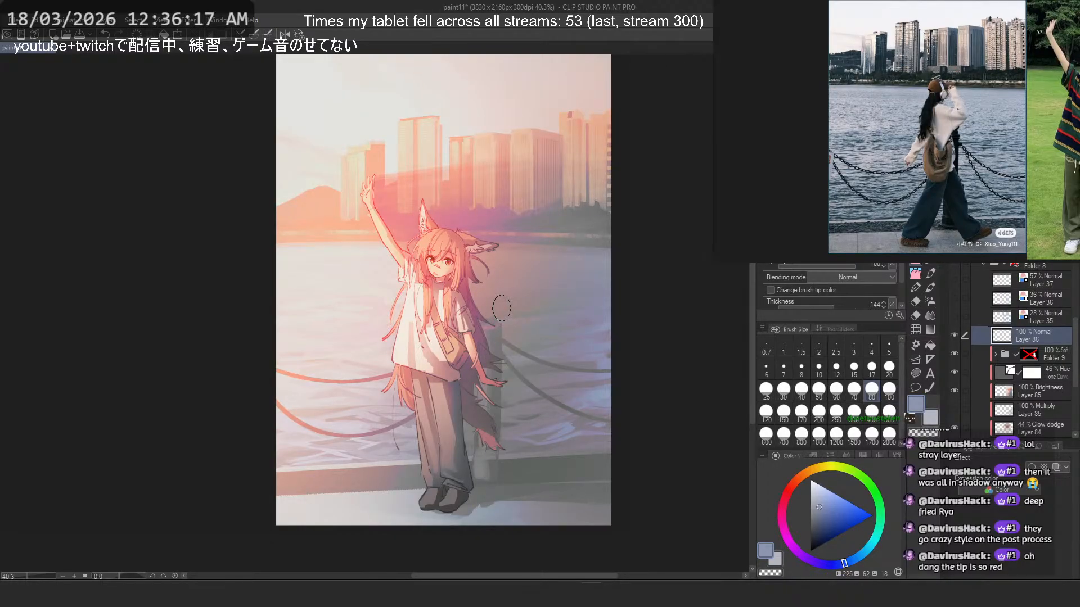
click(956, 336)
scroll(953, 394, down, 2)
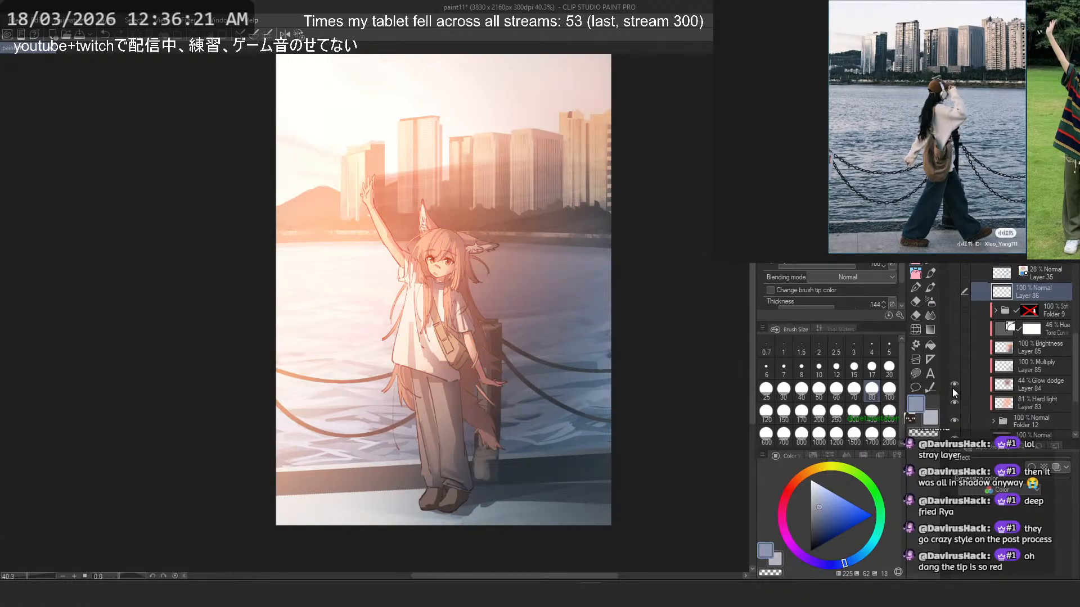
drag(954, 404, 950, 384)
scroll(954, 390, down, 1)
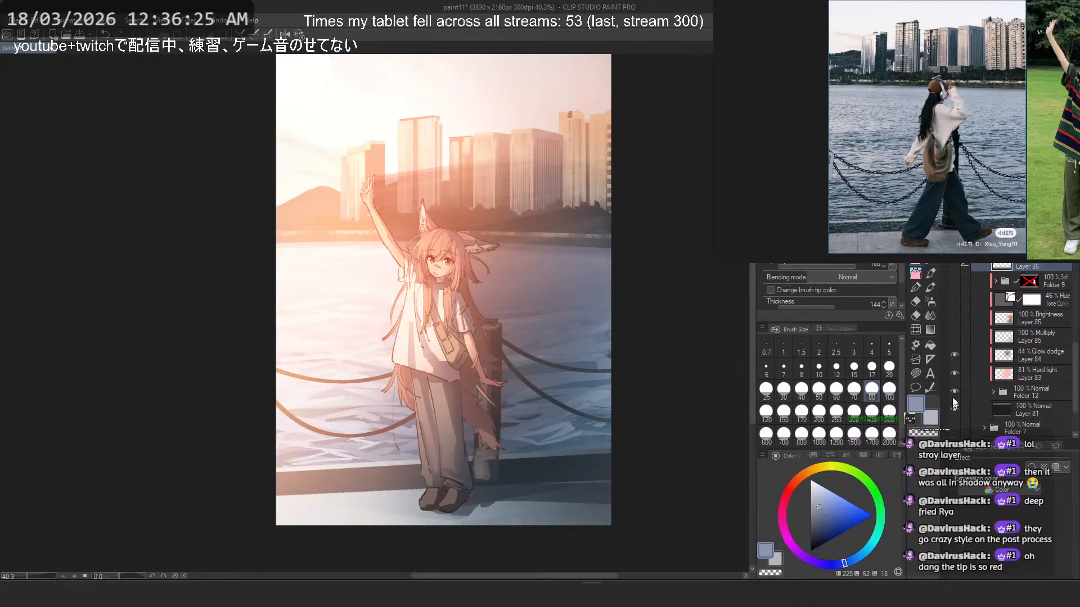
- Hide the Hard light Layer 83, check the illustration at several sizes, and select the Glow dodge Layer 84
click(1025, 370)
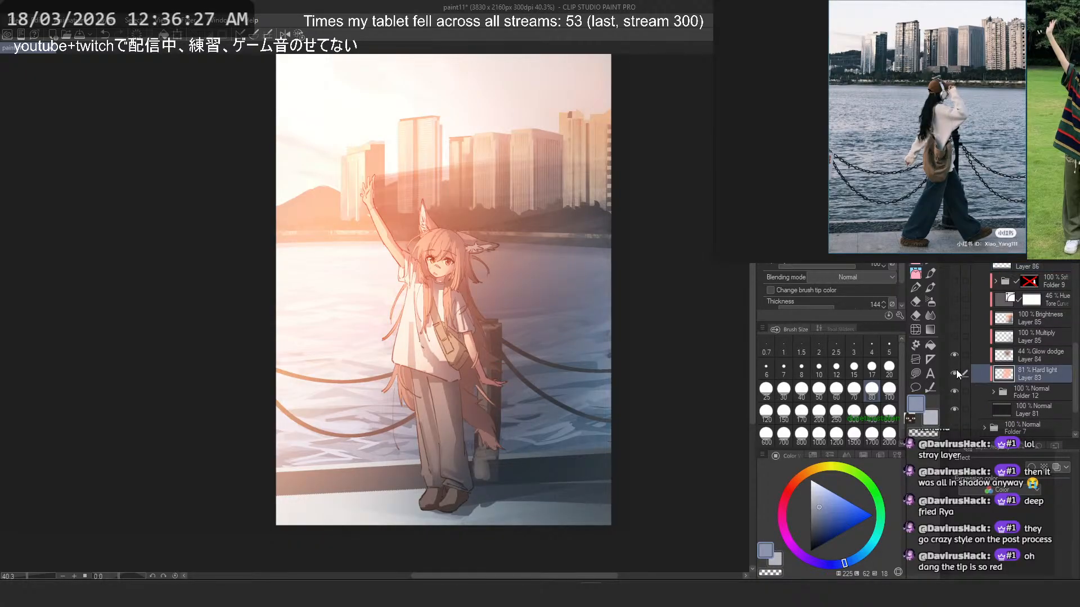
click(955, 372)
scroll(406, 240, up, 3)
scroll(465, 250, down, 7)
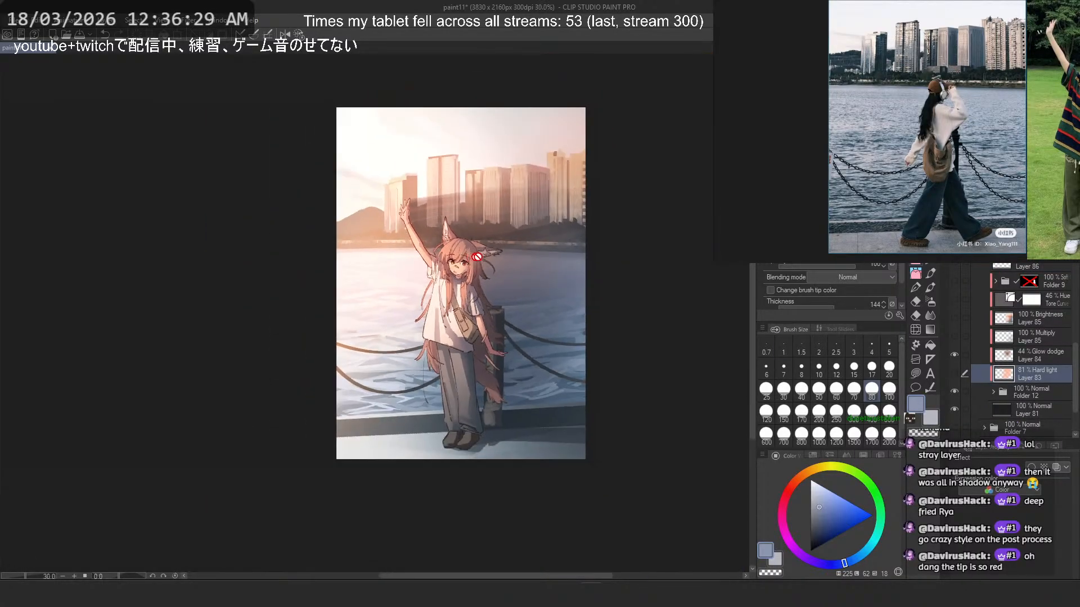
scroll(493, 235, up, 2)
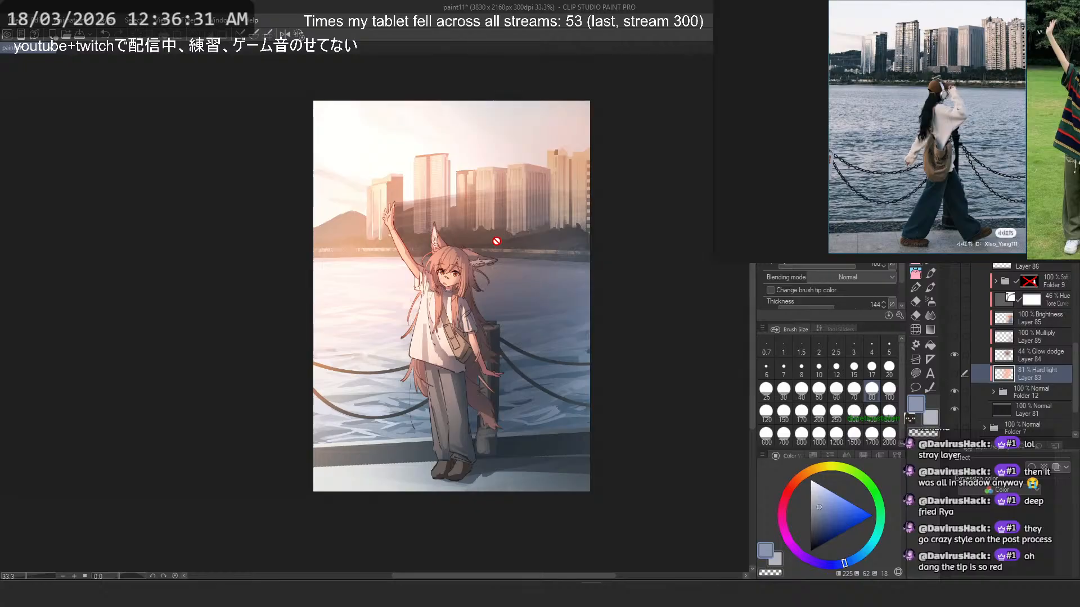
scroll(501, 240, down, 6)
scroll(503, 241, up, 3)
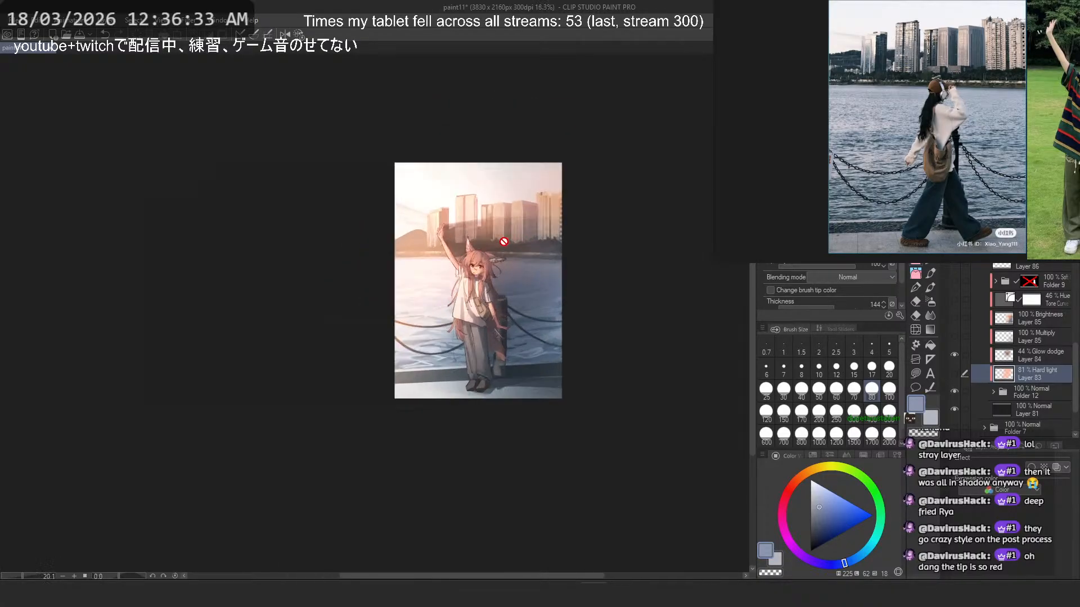
scroll(504, 242, up, 3)
scroll(1012, 332, down, 3)
click(1035, 305)
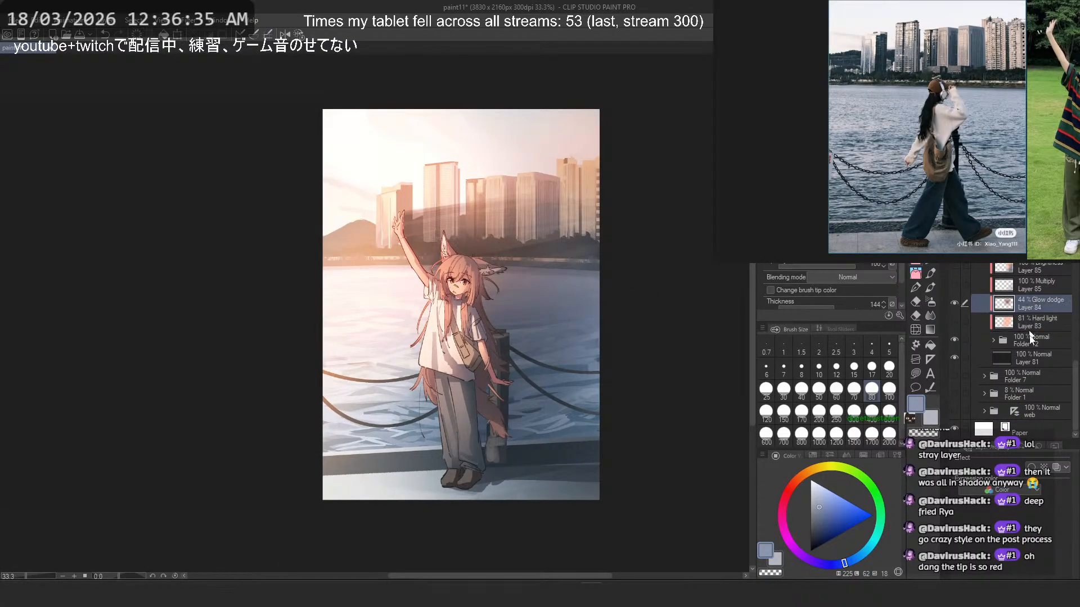
- Look through the reference board around the waterfront and park outfit photos
drag(488, 7, 270, 1)
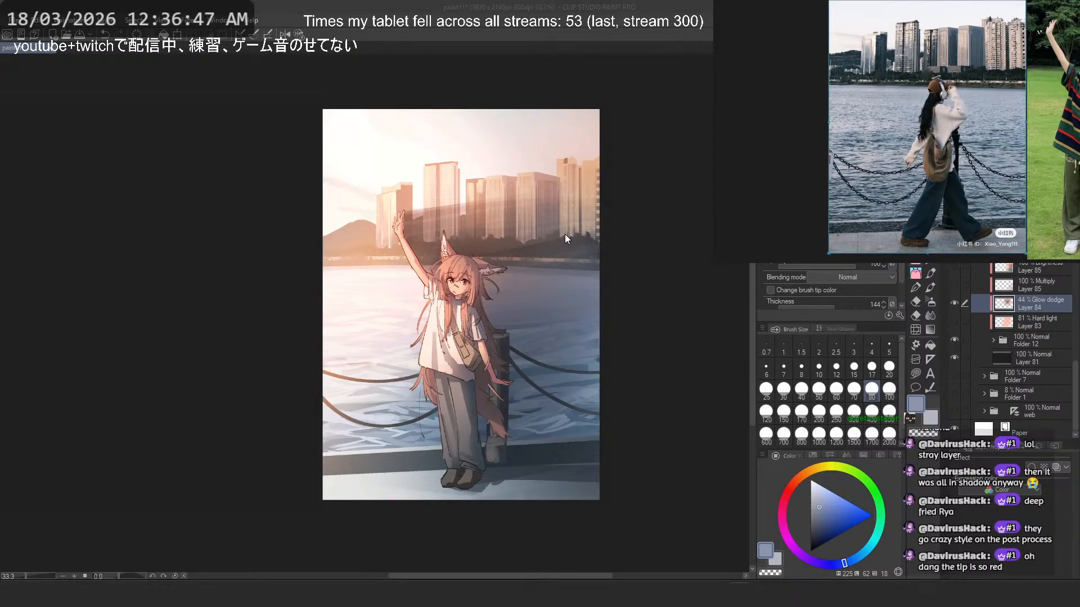
scroll(858, 147, down, 3)
drag(772, 121, 804, 153)
drag(804, 152, 1066, 166)
drag(801, 107, 1031, 154)
drag(799, 134, 1065, 141)
drag(759, 132, 1068, 151)
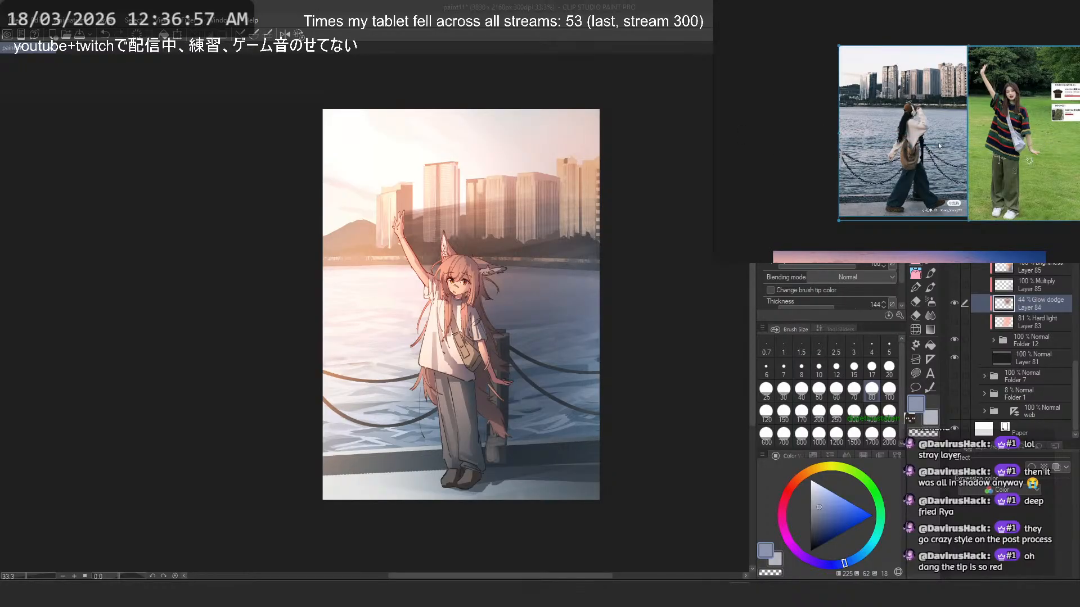
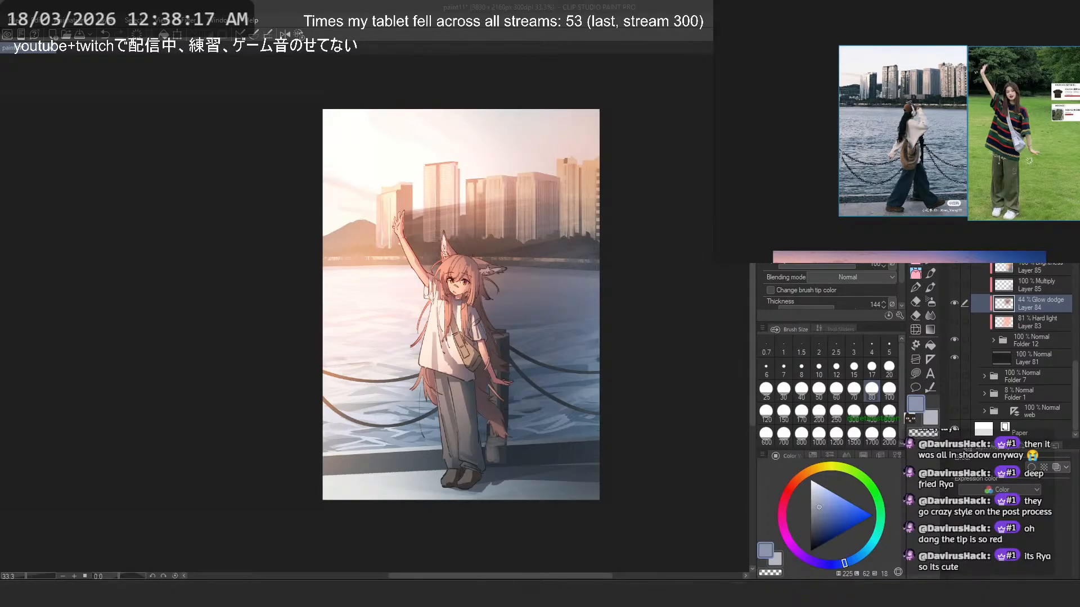
- Switch to the stylization notes board, skip the 2.1.1 update, and locate the Design note below the other sections
drag(563, 152, 490, 262)
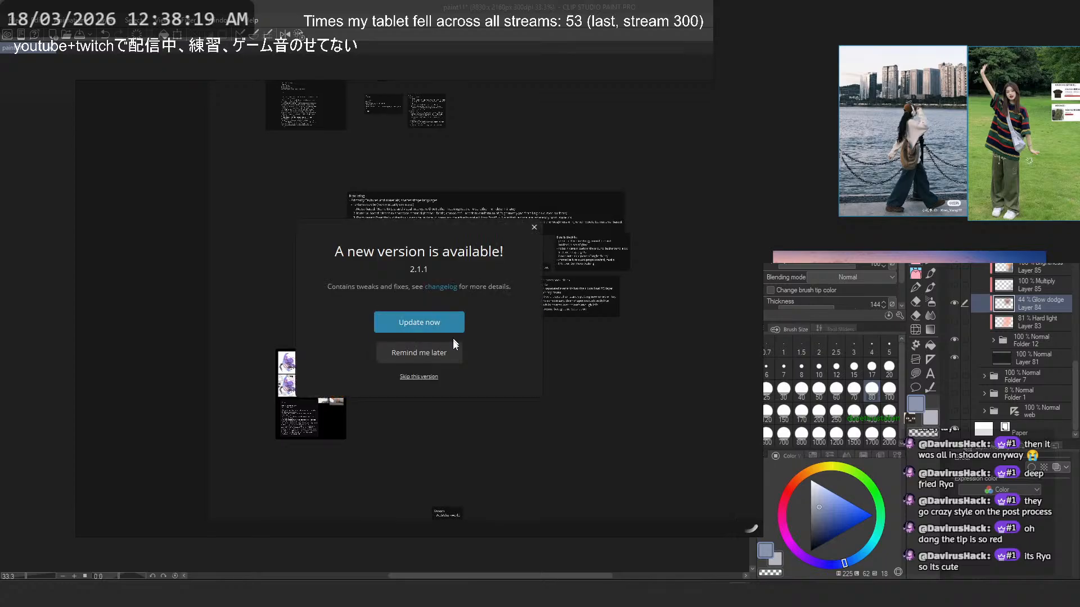
click(419, 376)
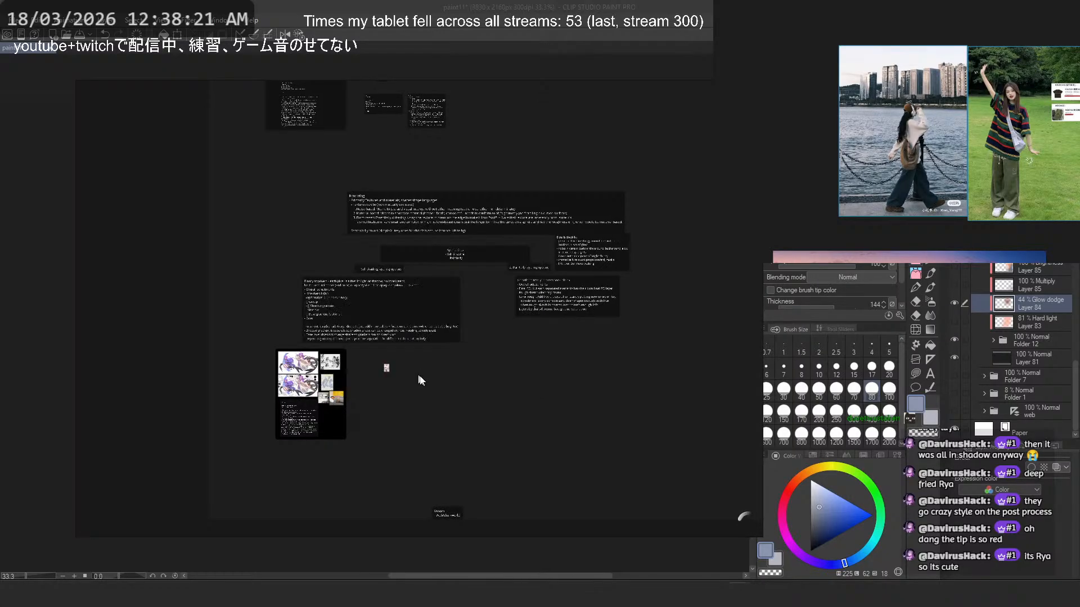
scroll(419, 381, up, 6)
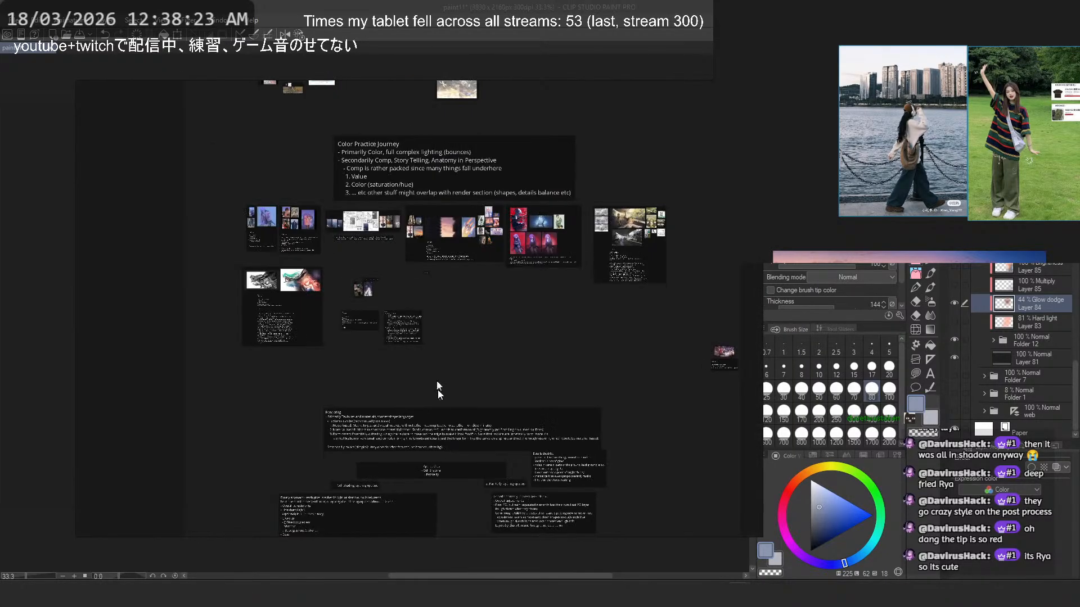
scroll(470, 298, up, 8)
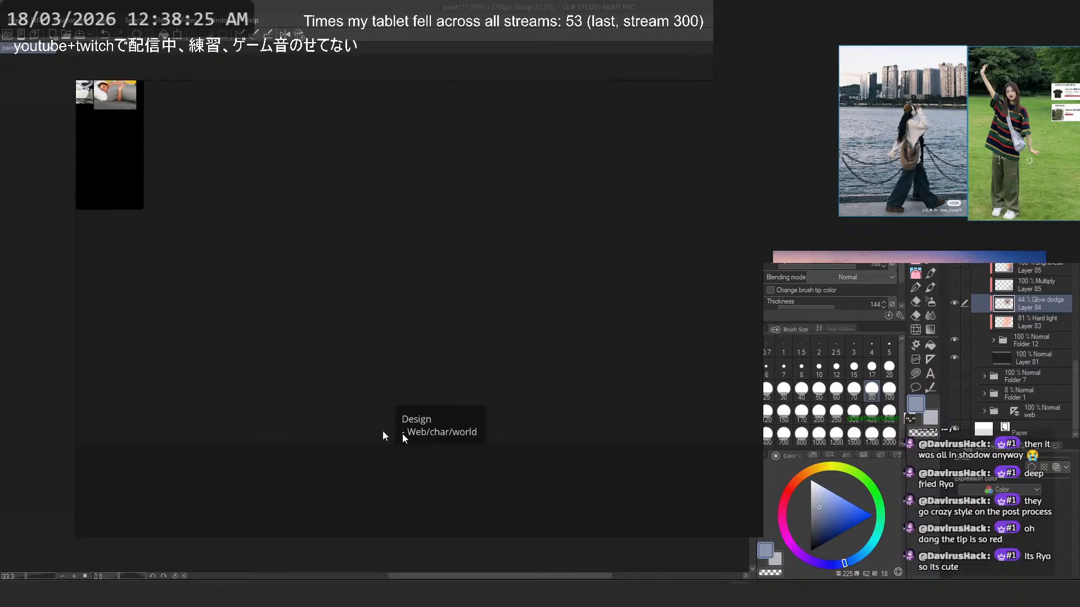
- Duplicate the Design note and place the copy a short distance below the original
scroll(437, 384, down, 5)
click(441, 387)
key(ctrl+c)
click(450, 464)
key(ctrl+v)
drag(444, 470, 435, 489)
- Replace the copied note's text with "Simplification"
double_click(435, 489)
key(ctrl+a)
text(Ana)
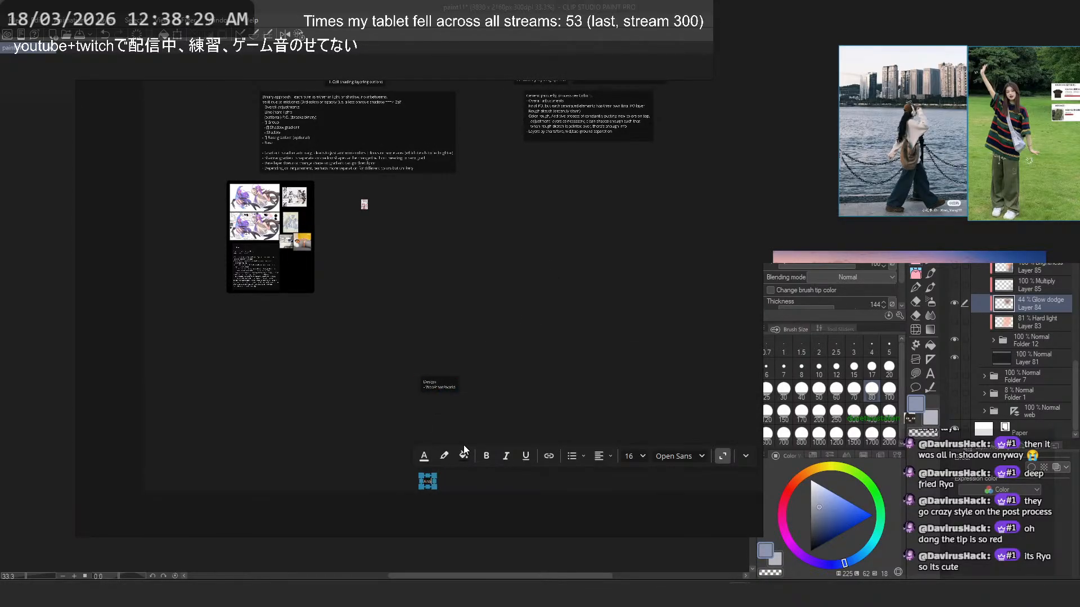
text(t)
key(BackSpace)
key(BackSpace)
key(BackSpace)
key(BackSpace)
text(Simplifica)
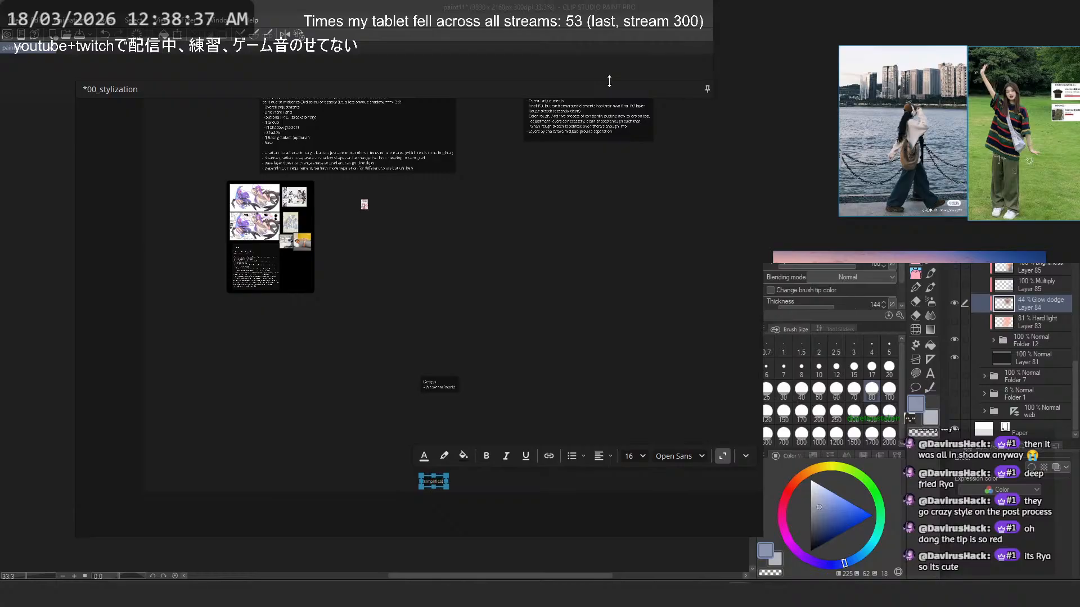
text(tion)
click(313, 388)
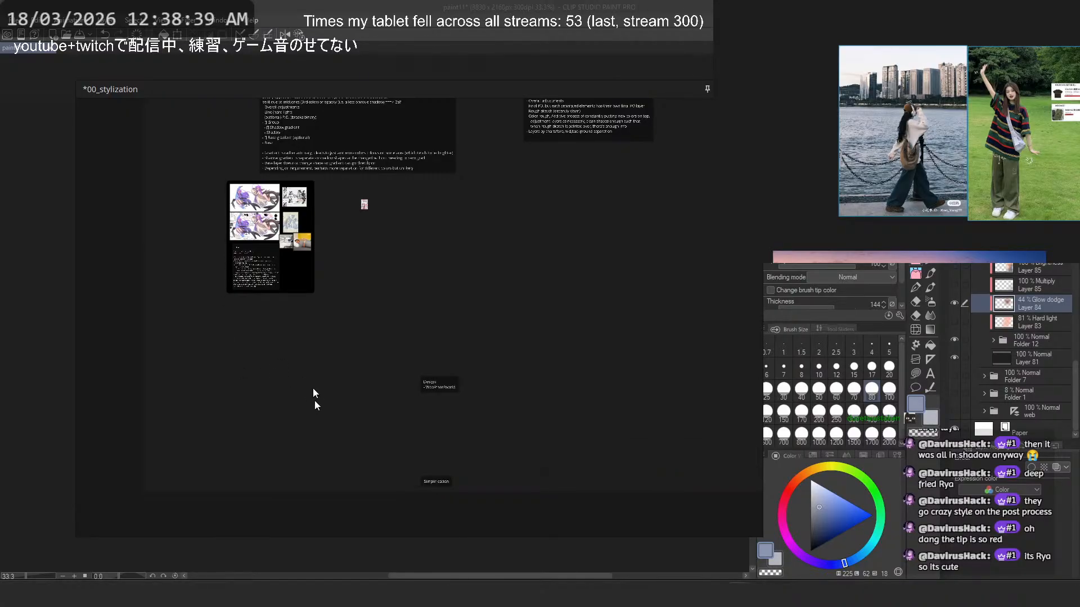
- Reopen the Simplification note for editing with the text cursor at its end
scroll(421, 504, up, 8)
scroll(445, 411, down, 2)
scroll(446, 412, down, 3)
click(487, 402)
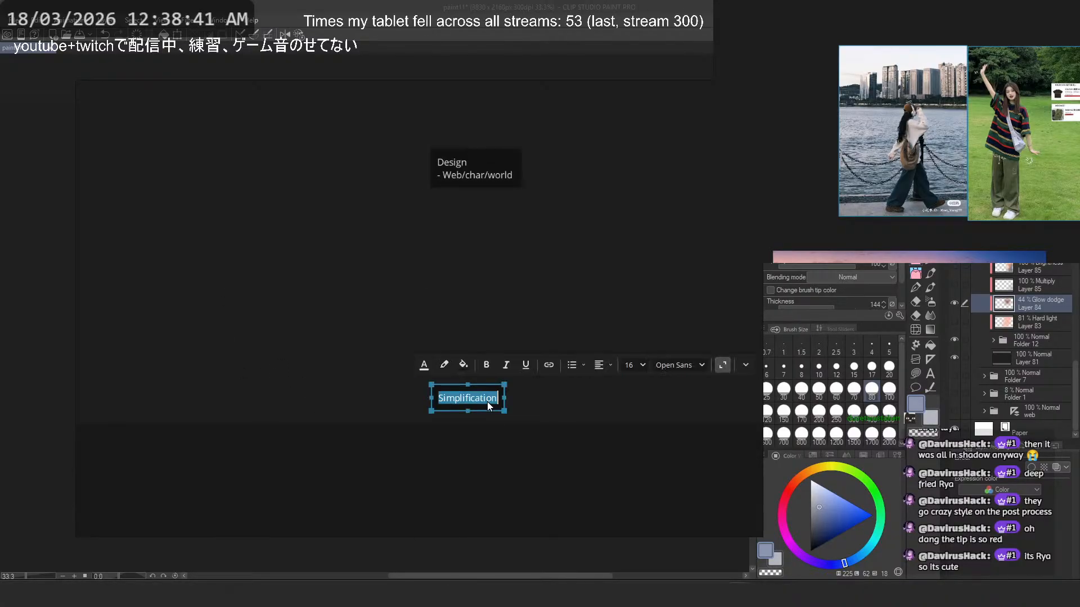
double_click(488, 402)
click(500, 393)
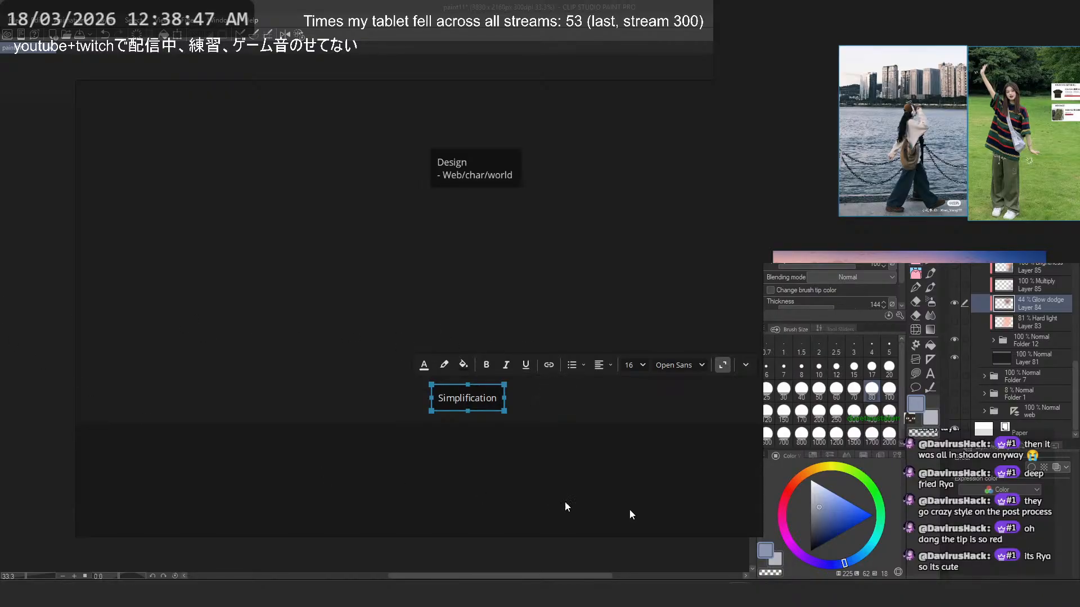
- Switch to Clip Studio Paint and examine the waterfront illustration at several zoom levels
key(alt+Tab)
scroll(538, 239, down, 2)
scroll(538, 240, up, 3)
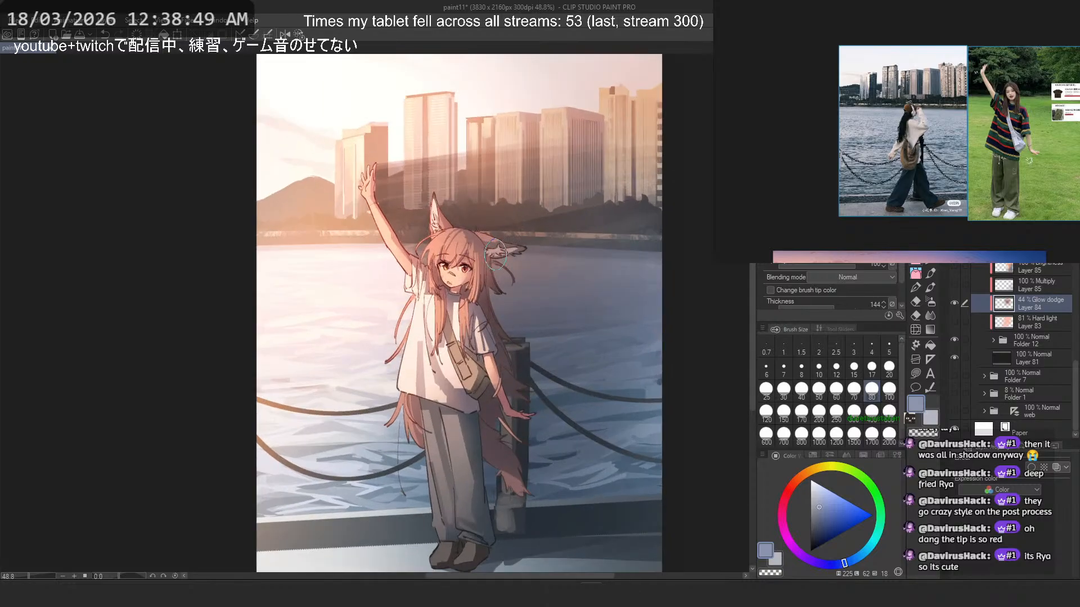
drag(517, 254, 518, 270)
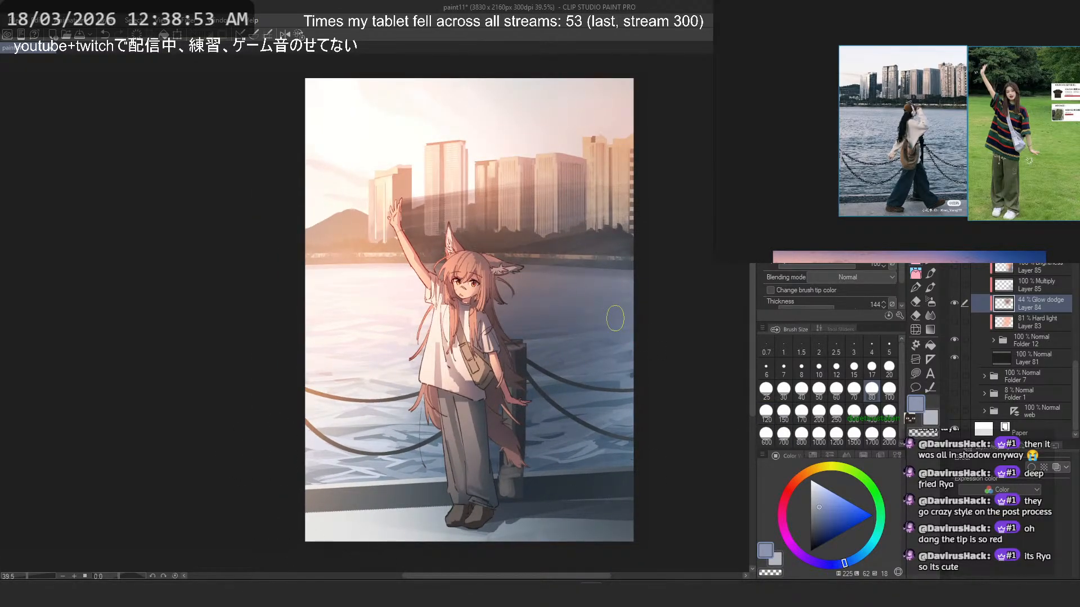
scroll(615, 318, up, 3)
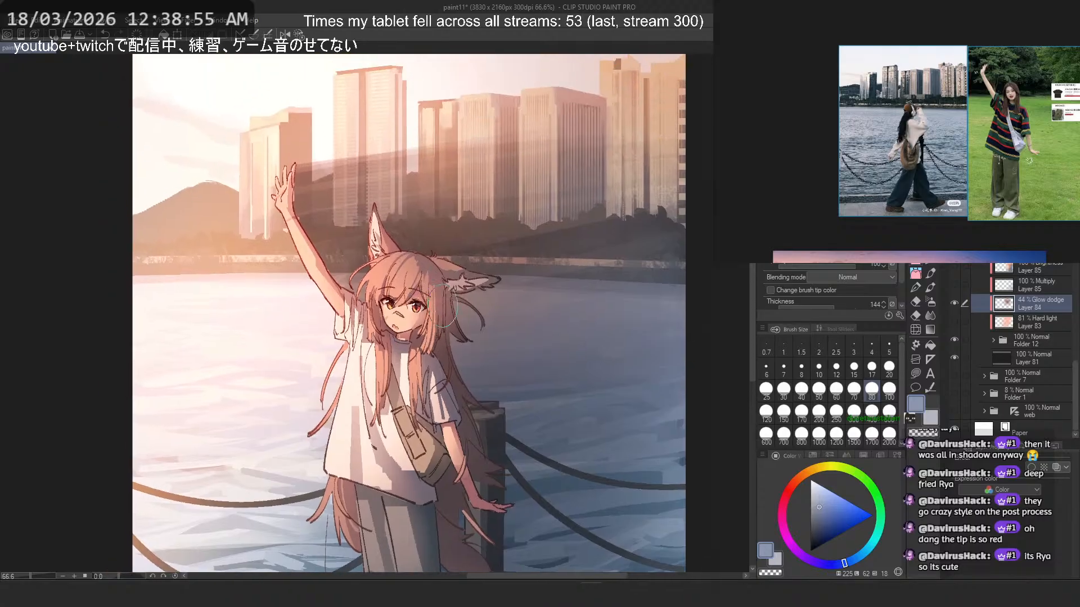
scroll(443, 307, down, 3)
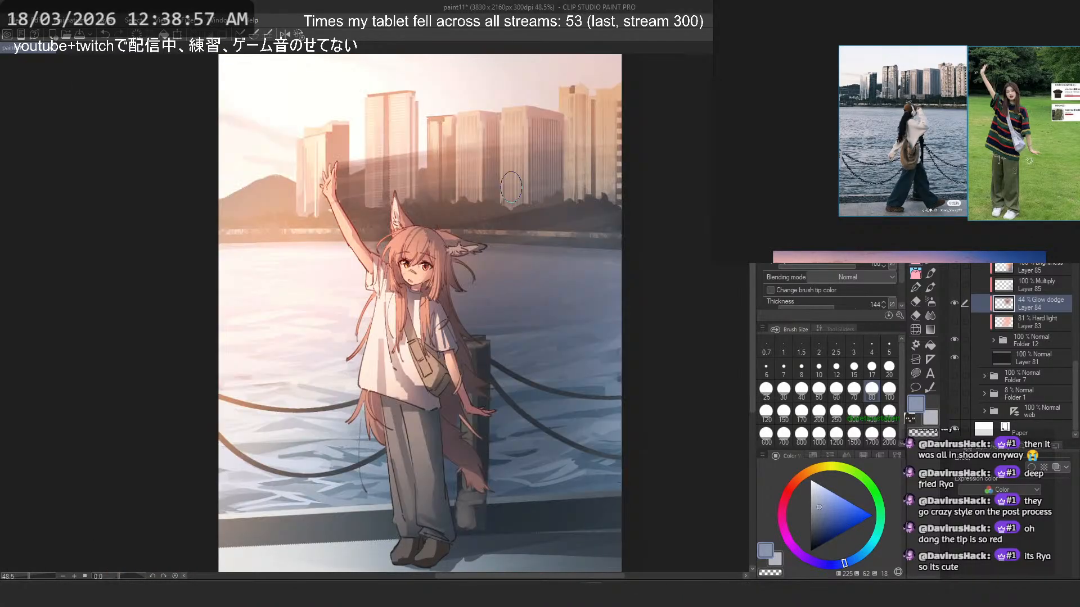
scroll(542, 260, down, 1)
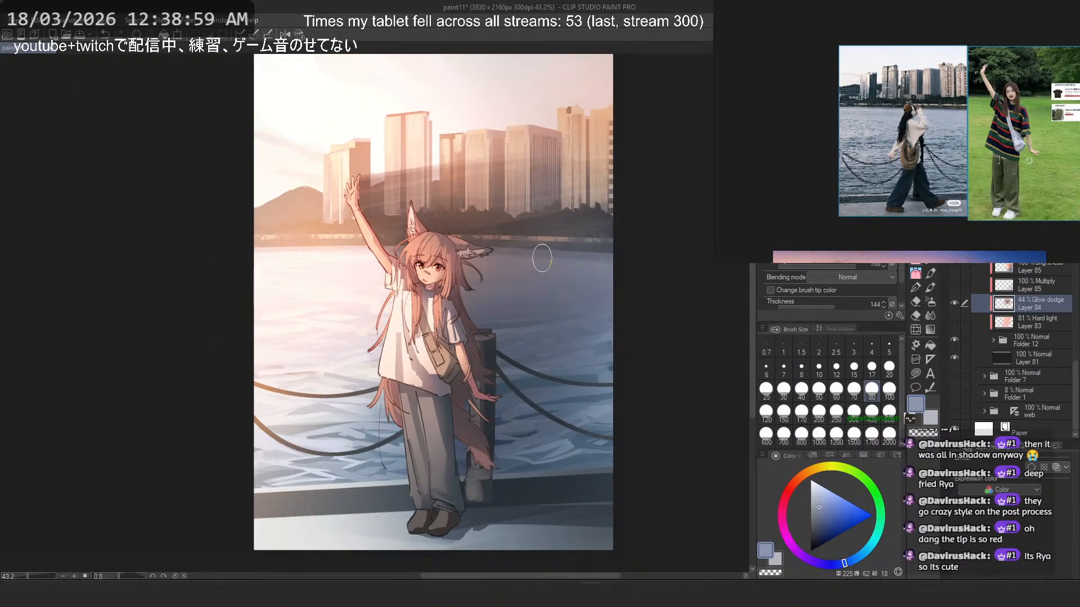
drag(541, 260, 529, 276)
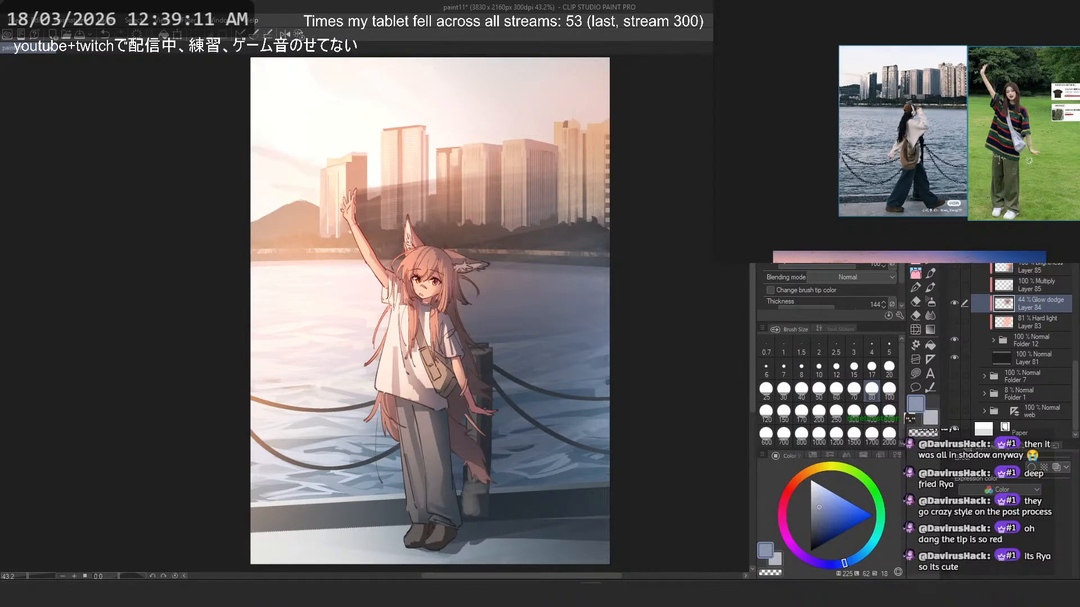
- Return to the notes board and add "- Learn to compromise and fit within time limit, what is important and what can ignored" below the Simplification heading
key(alt+Tab)
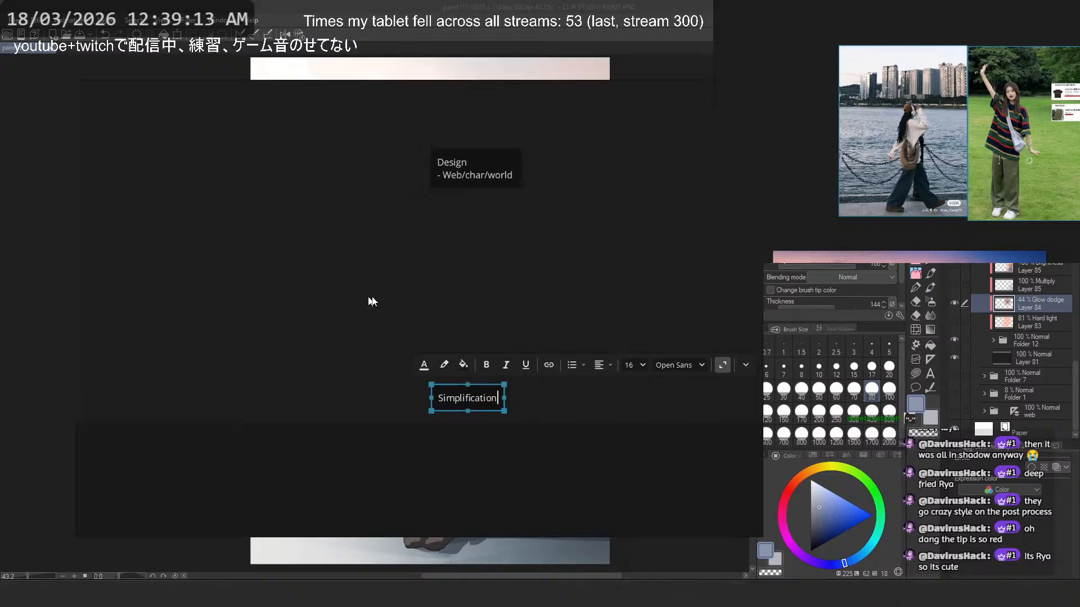
key(Return)
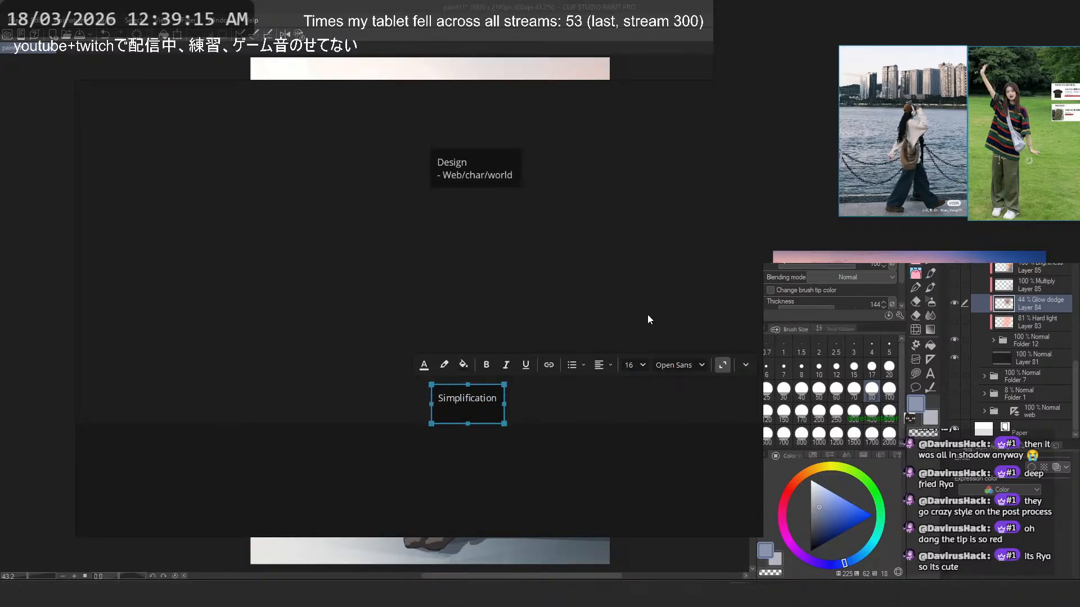
text(- Learn to compro)
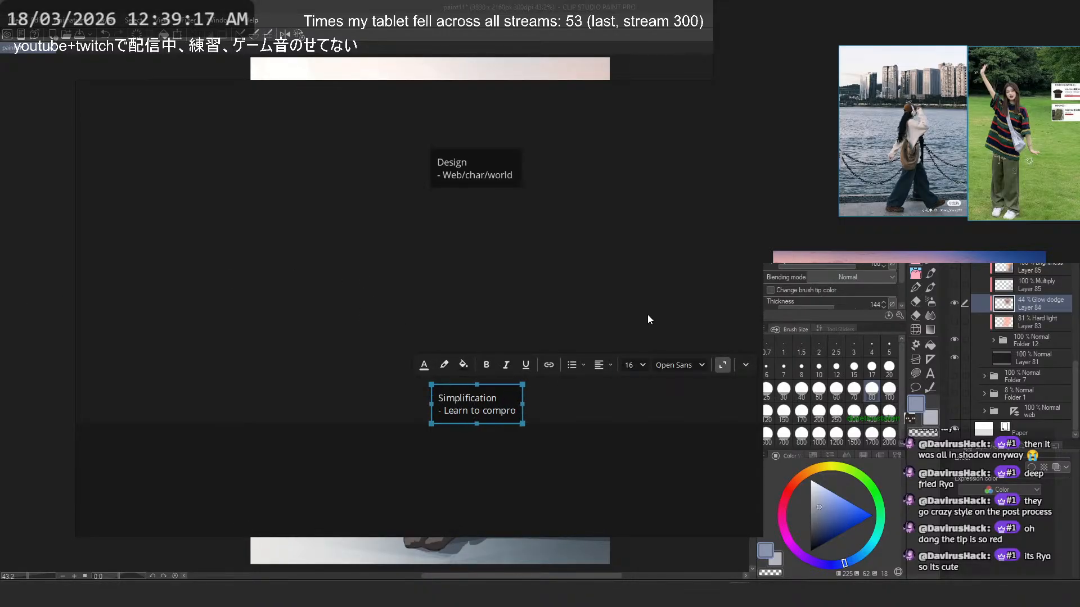
text(mise and fit within)
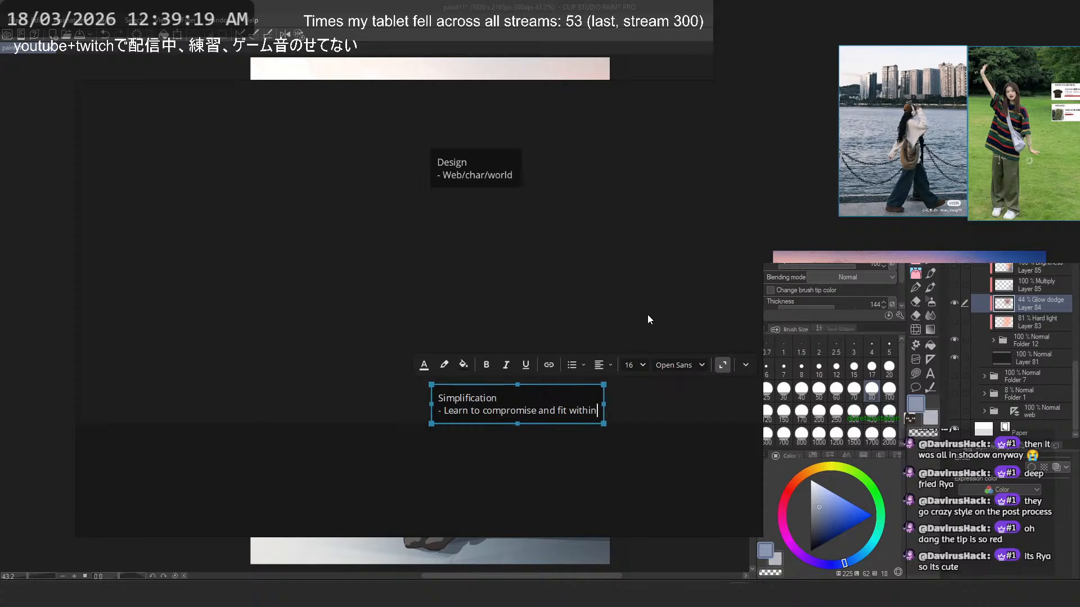
text( time limit)
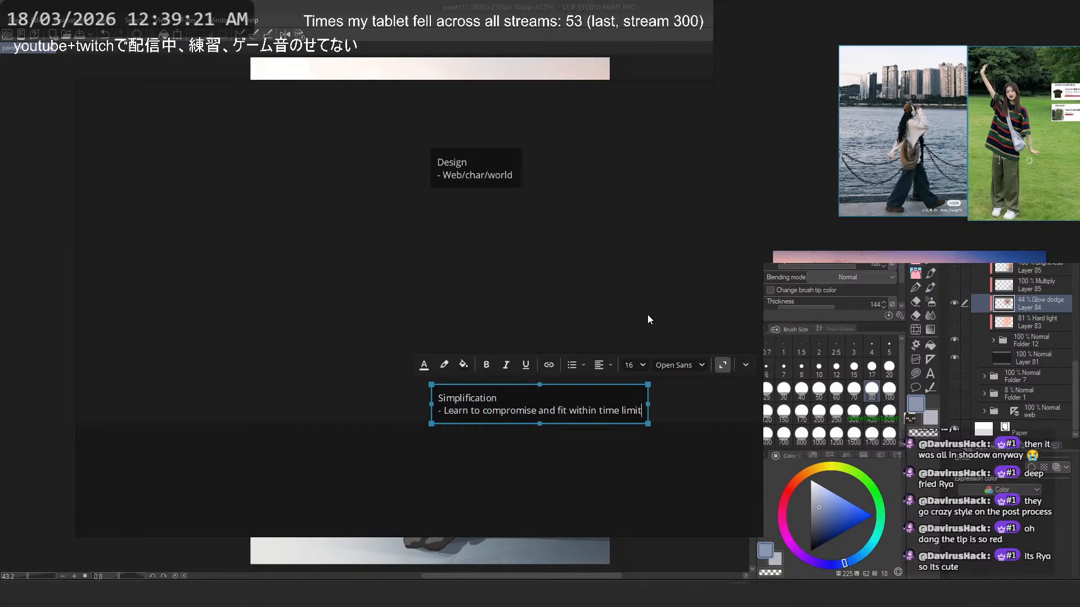
text(, what )
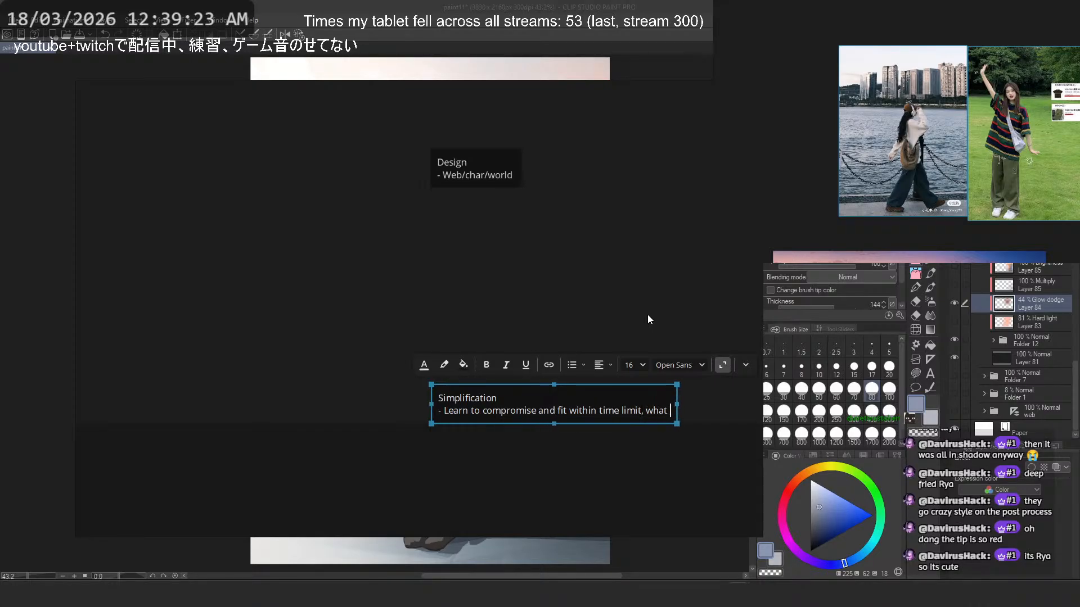
text(is important and wha)
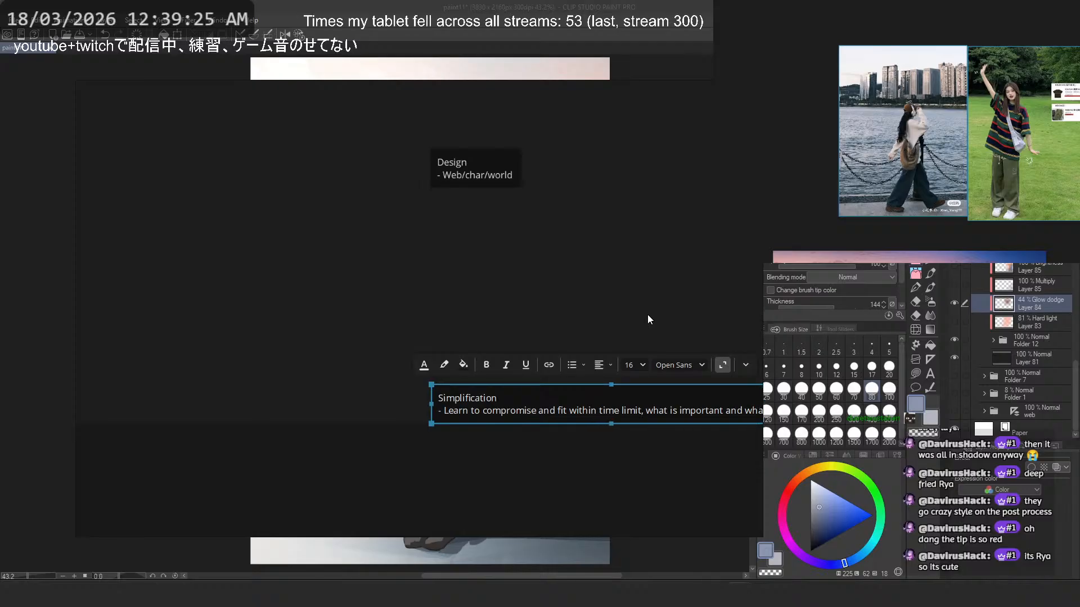
text(t can bignored)
scroll(277, 205, down, 3)
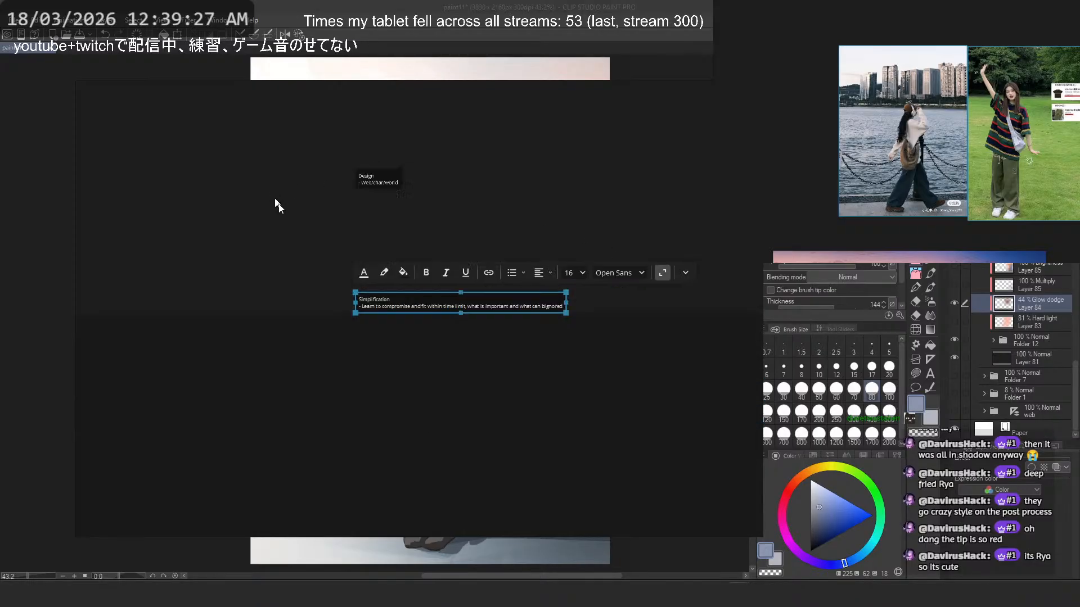
scroll(482, 263, up, 3)
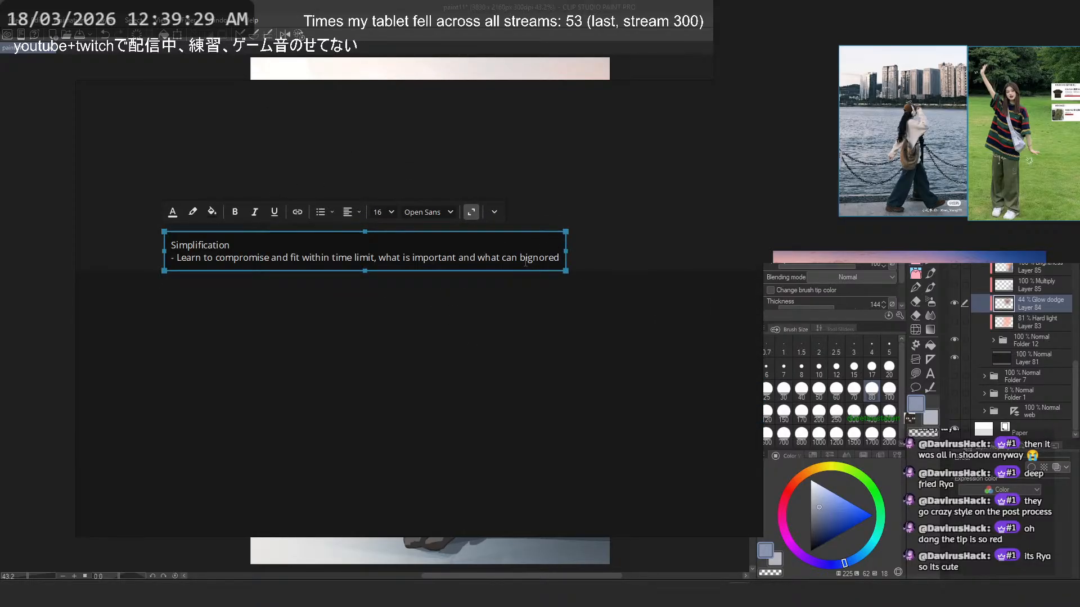
click(524, 258)
key(BackSpace)
key(Escape)
- Move the Simplification note on the board and widen its text box slightly
drag(459, 260, 387, 248)
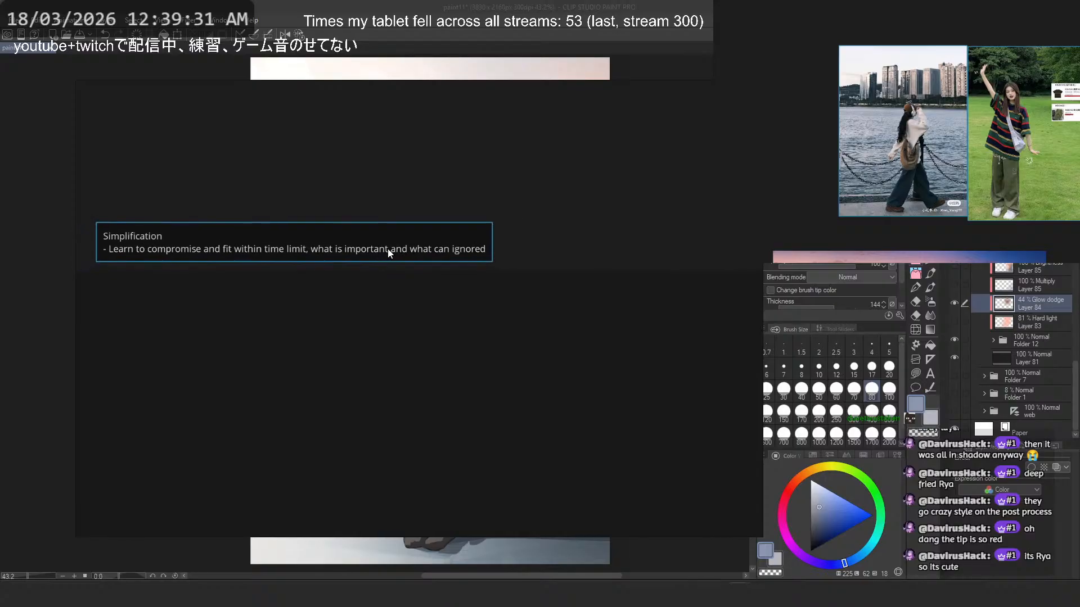
double_click(388, 249)
click(419, 236)
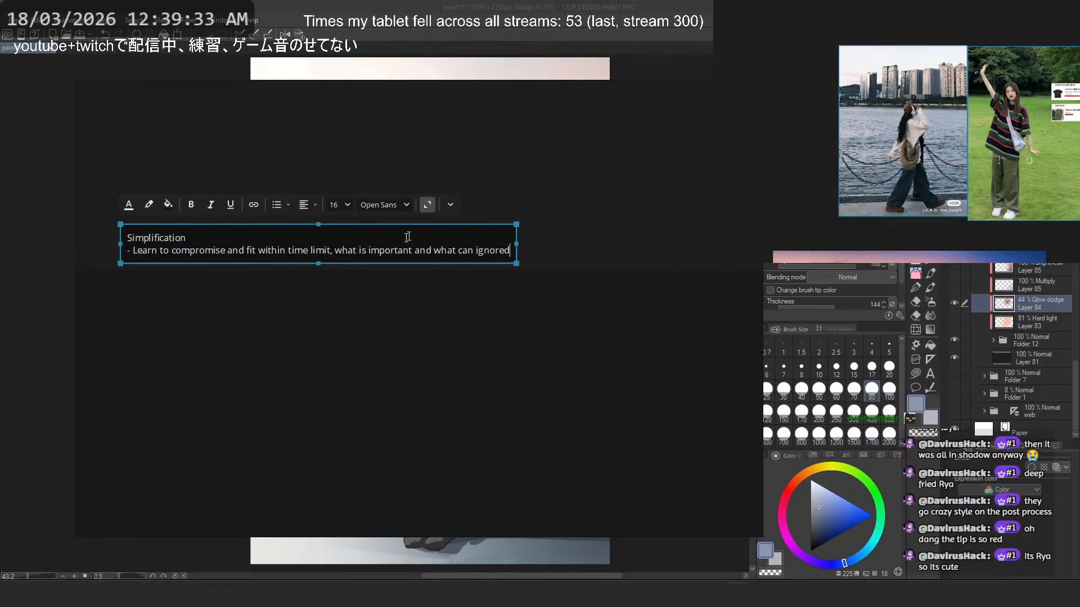
drag(517, 243, 527, 243)
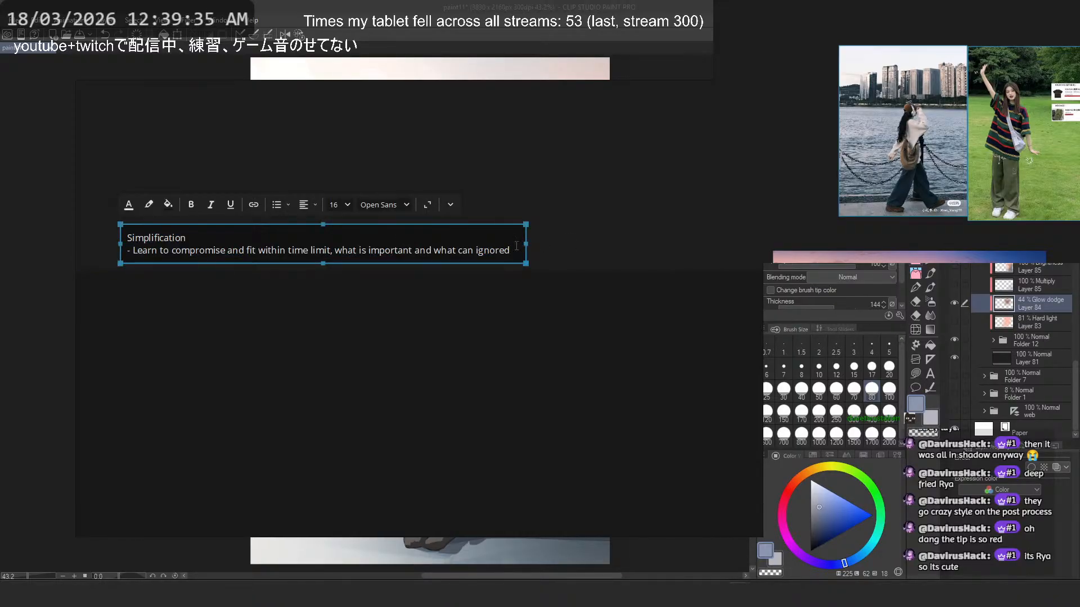
- Start another line in the note reading "- Since we're going through it faster and more free (because trying to compromise and keep"
key(Return)
text(- )
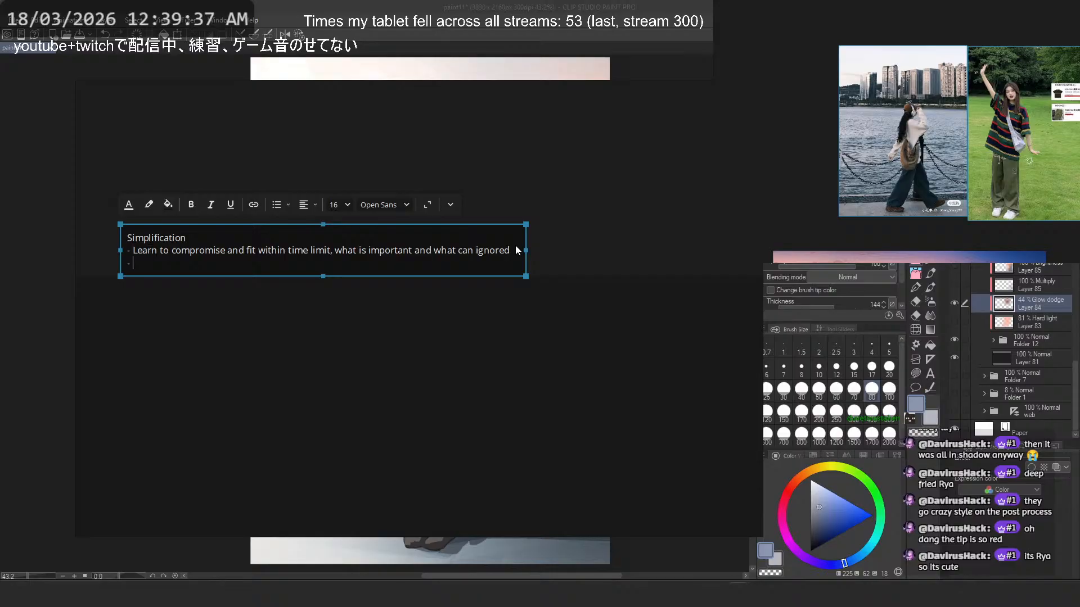
text(Since we're going through it faster adn)
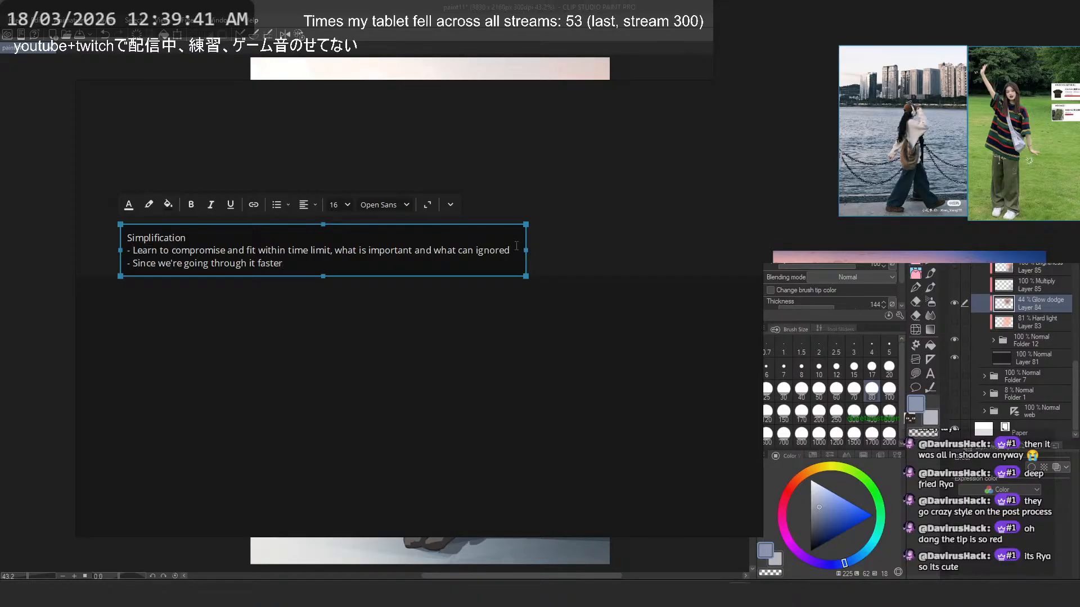
key(BackSpace)
key(BackSpace)
key(BackSpace)
text(and more free)
text( (i)
text(because)
text( trying to co)
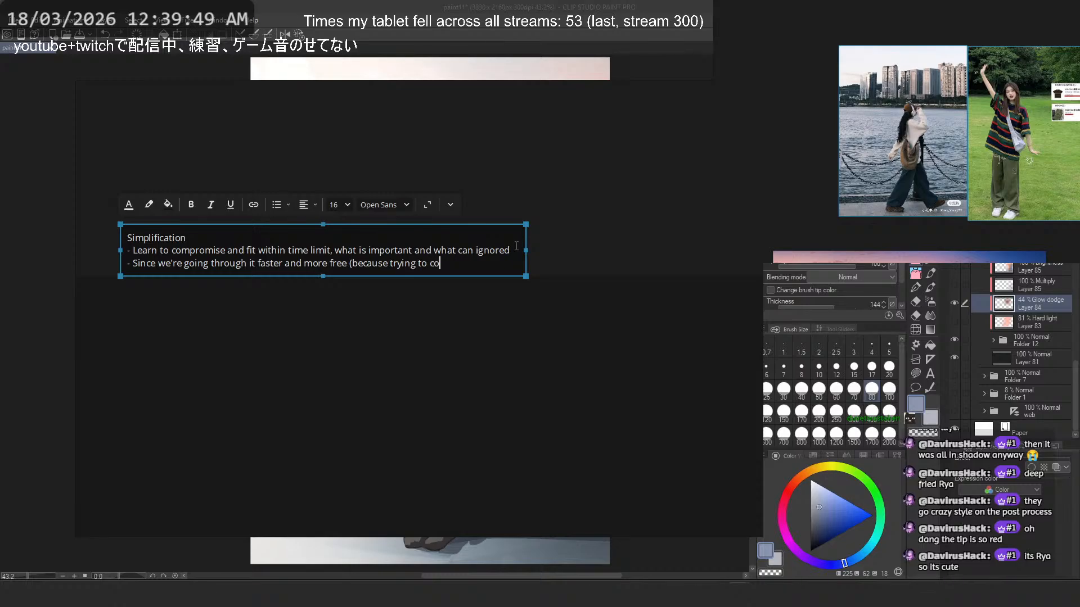
text(mpromise and keep)
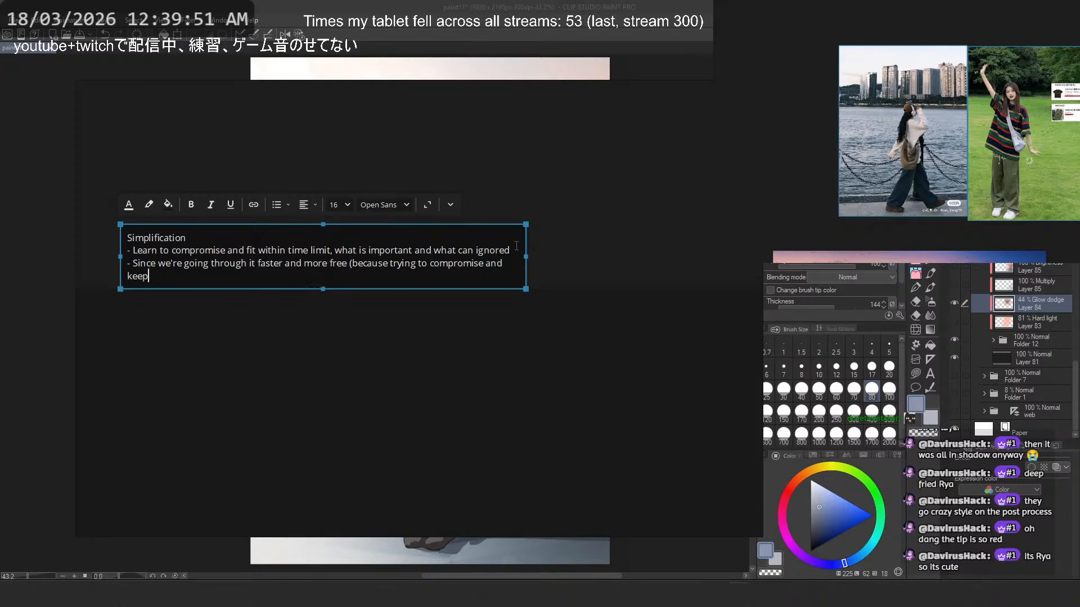
- Insert the line "- Not feeling tedium is the main point" directly below the first Simplification bullet
key(Up)
key(Up)
key(End)
key(Return)
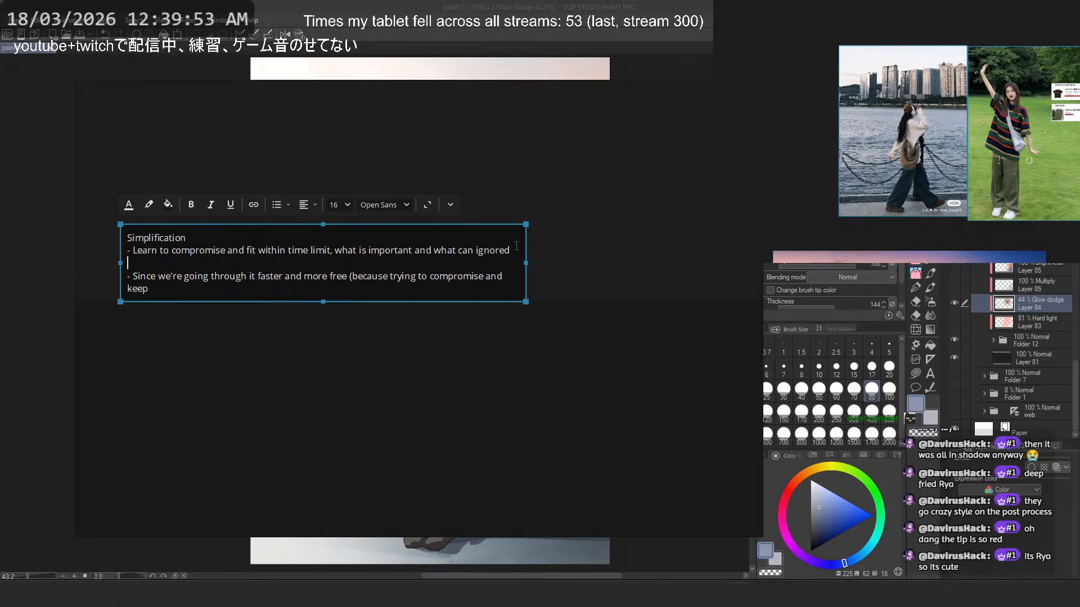
text(- Le)
text( N)
text(ot feeling te)
text(d)
text(is the main point)
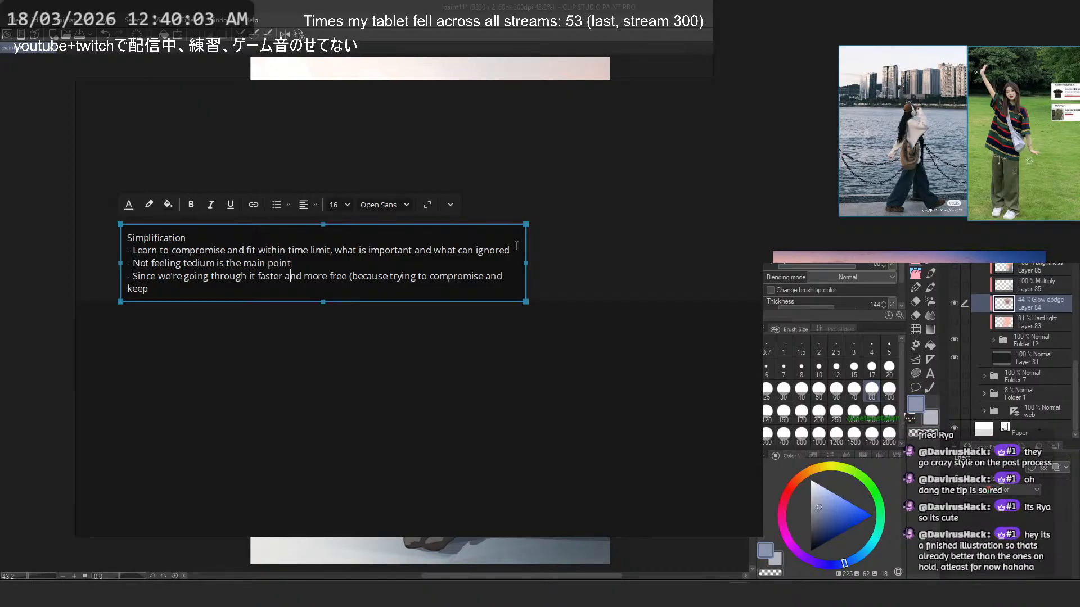
text( mood go)
- Complete the last bullet with "a good mood) -> try different envs + ideas and see what is more inspiring"
key(BackSpace)
key(BackSpace)
key(BackSpace)
key(BackSpace)
key(BackSpace)
key(BackSpace)
key(BackSpace)
text(a good mood) -> try differ)
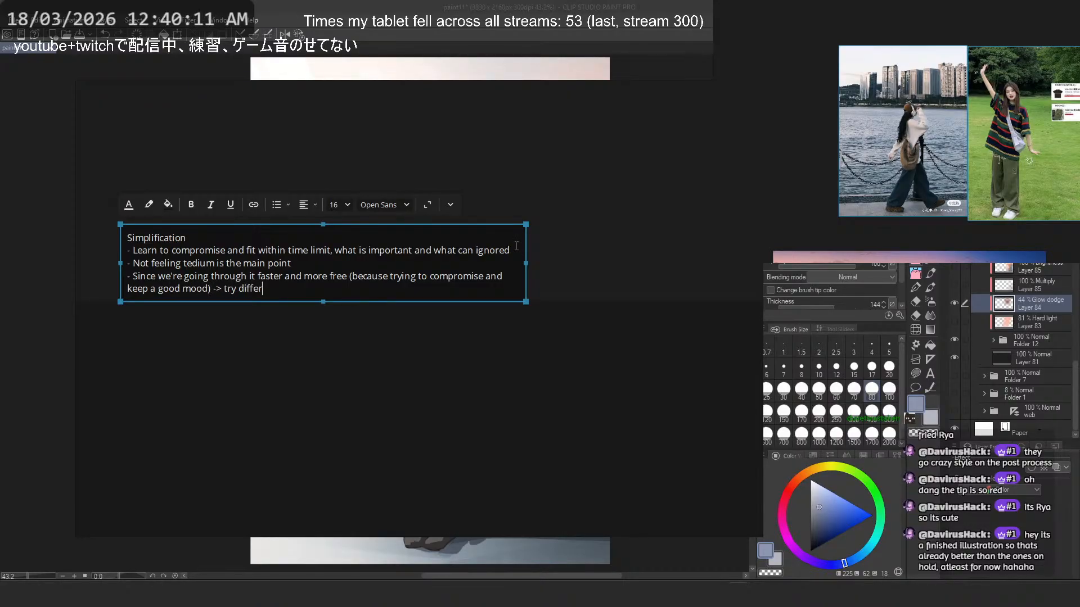
text(ent envs + ideas and see what is more inspiring)
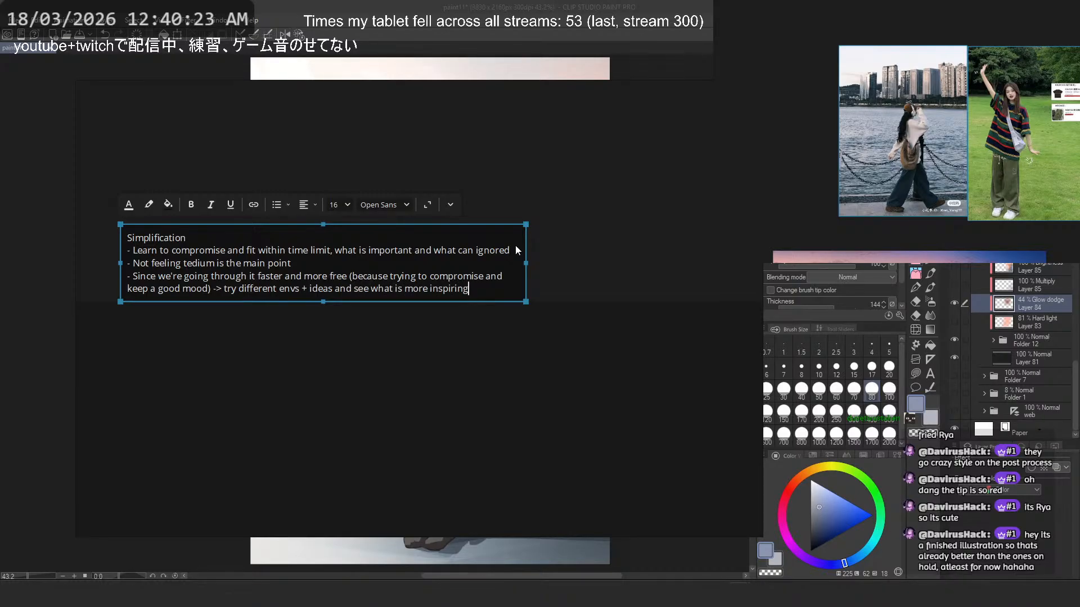
- Change "envs" to "ENVs" in the last Simplification bullet
key(ctrl+Left)
key(ctrl+Left)
key(ctrl+Left)
key(ctrl+Left)
key(ctrl+Left)
key(ctrl+Left)
key(ctrl+Left)
key(ctrl+Left)
key(Left)
key(Left)
key(BackSpace)
key(BackSpace)
key(BackSpace)
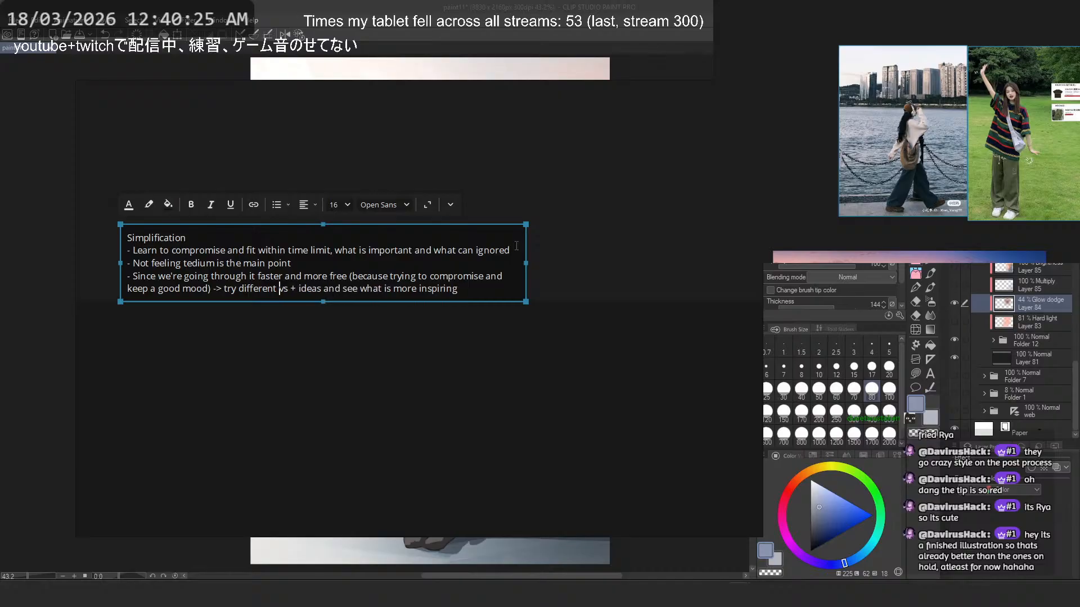
text(ENMV)
key(BackSpace)
key(BackSpace)
text(V)
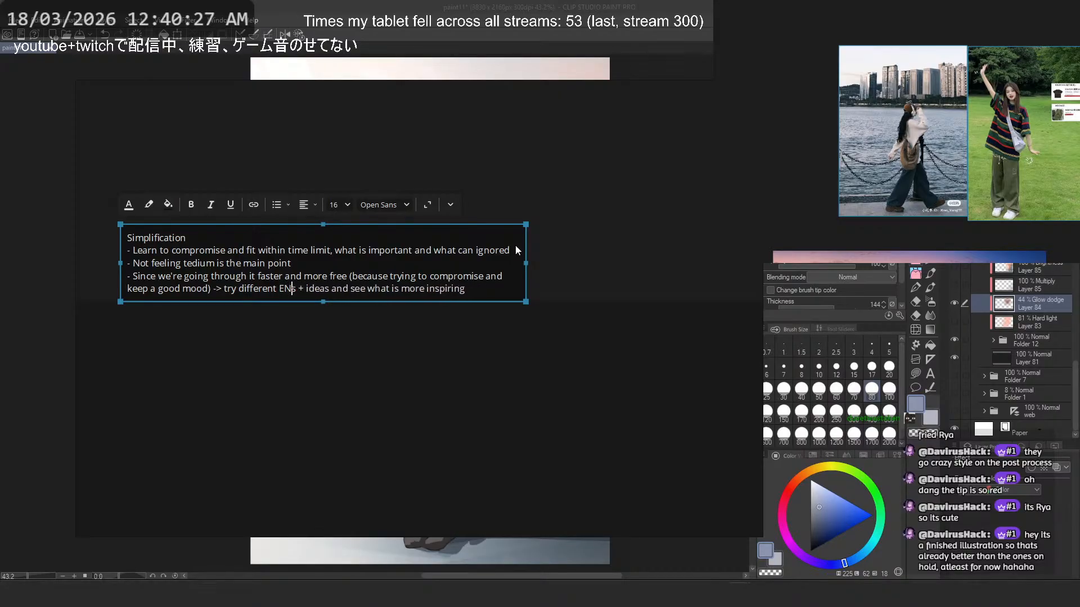
click(582, 196)
- Save the stylization notes board and close it to return to the waterfront illustration
scroll(549, 233, down, 5)
drag(450, 231, 440, 241)
scroll(446, 241, up, 2)
drag(433, 181, 451, 228)
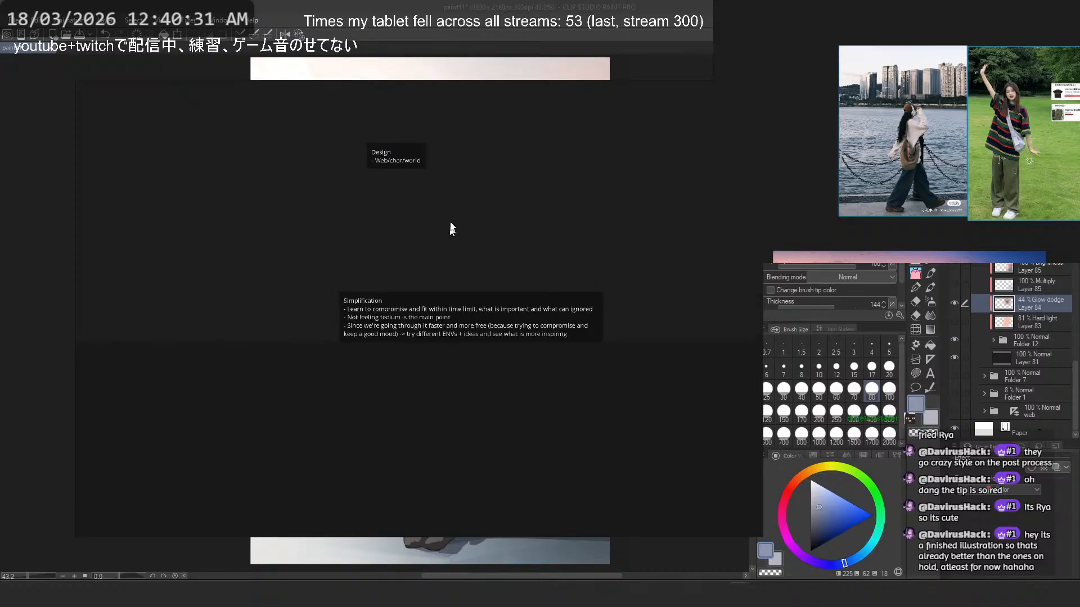
scroll(453, 226, down, 3)
drag(471, 173, 506, 261)
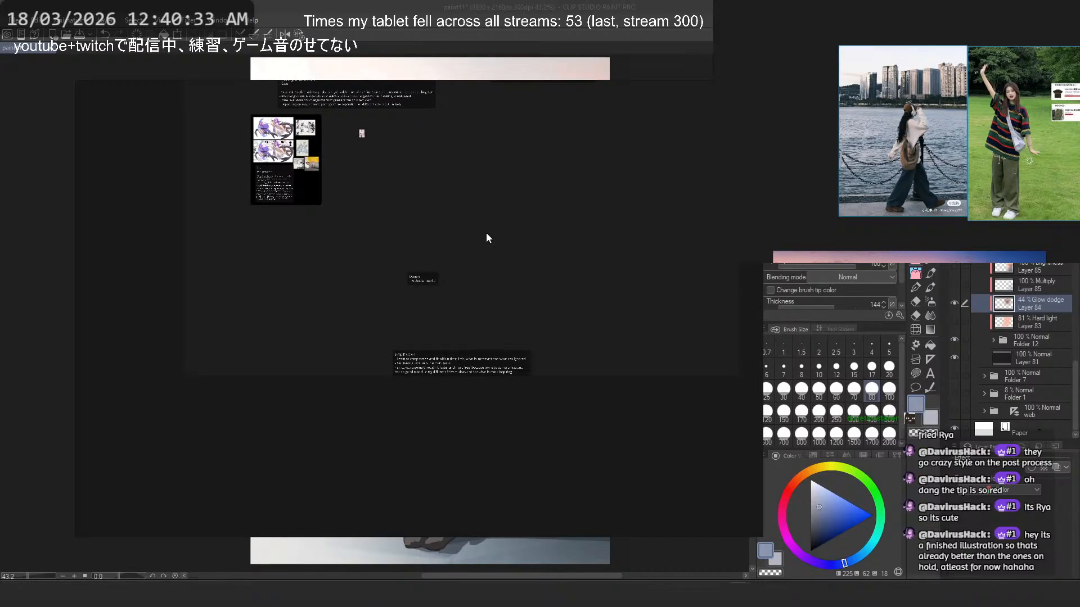
key(ctrl+s)
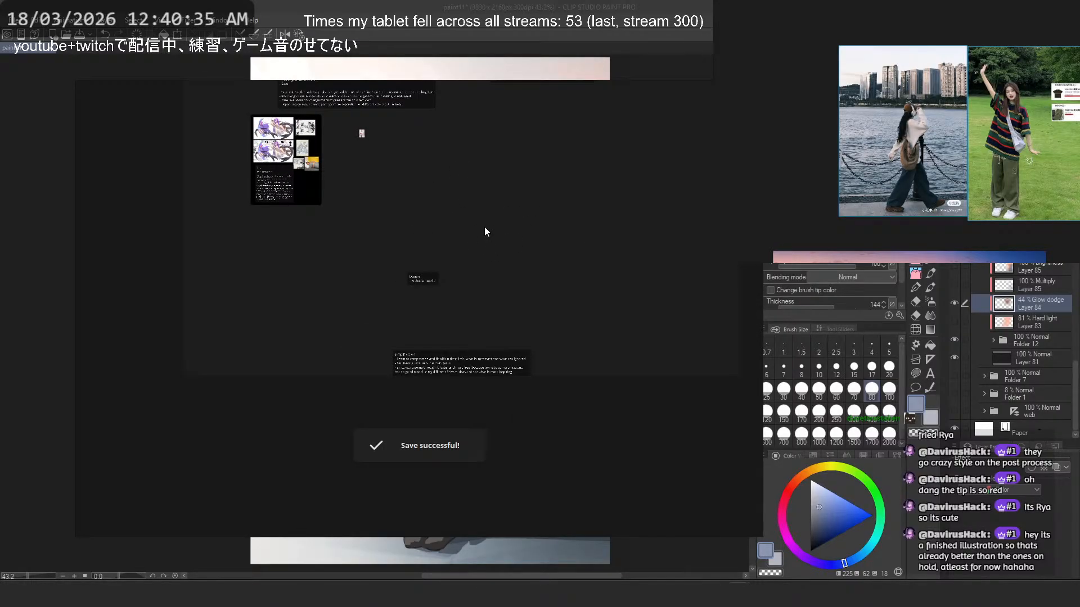
right_click(487, 231)
click(538, 532)
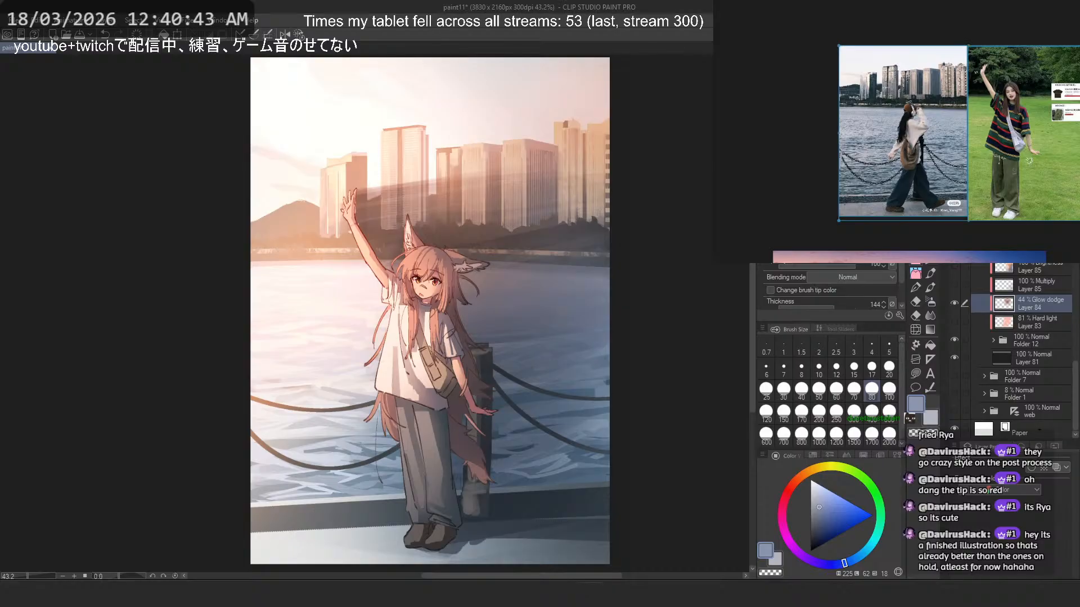
- Nudge the waterfront reference photo and resize it slightly so it lines up with the adjacent park photo
click(778, 101)
drag(898, 124, 896, 127)
drag(843, 217, 842, 220)
click(896, 246)
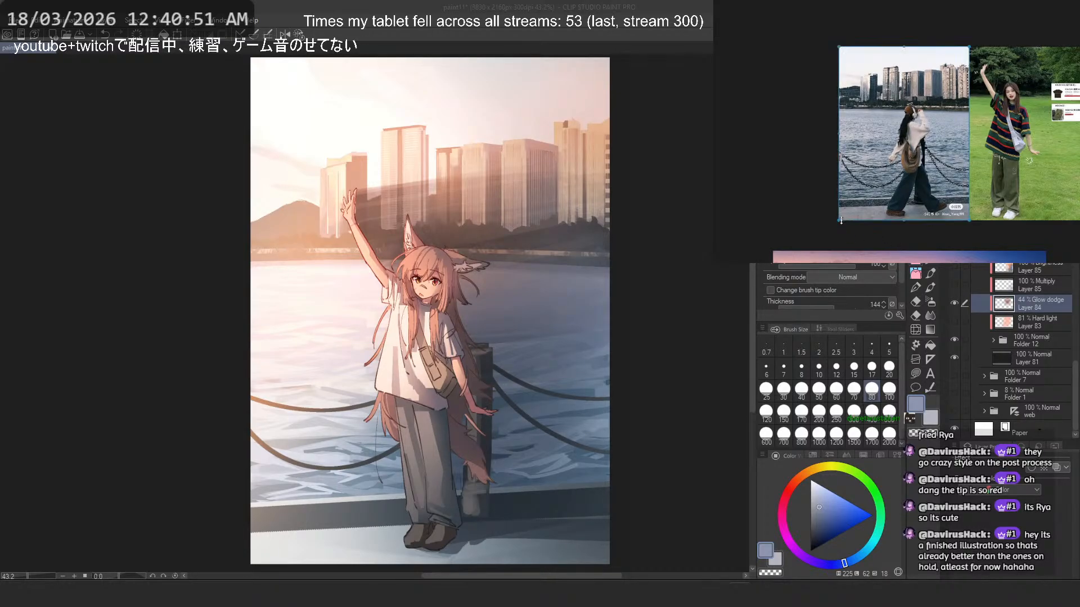
drag(838, 221, 840, 220)
click(906, 240)
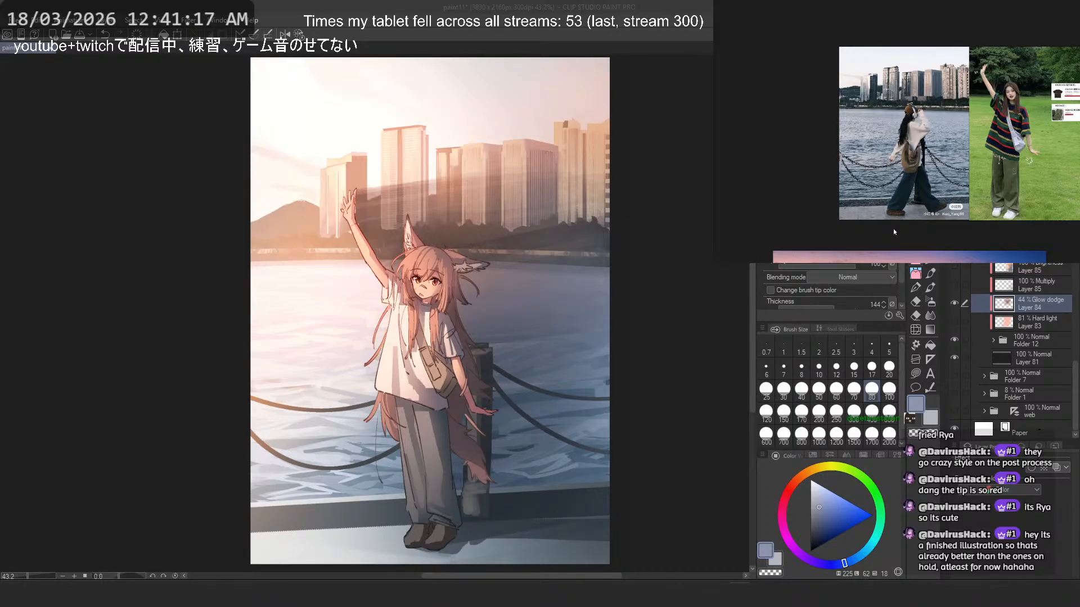
- Look over the neighbouring references, then frame the waterfront and park photos closely on the reference board
scroll(890, 140, down, 6)
drag(843, 136, 895, 203)
scroll(895, 203, up, 5)
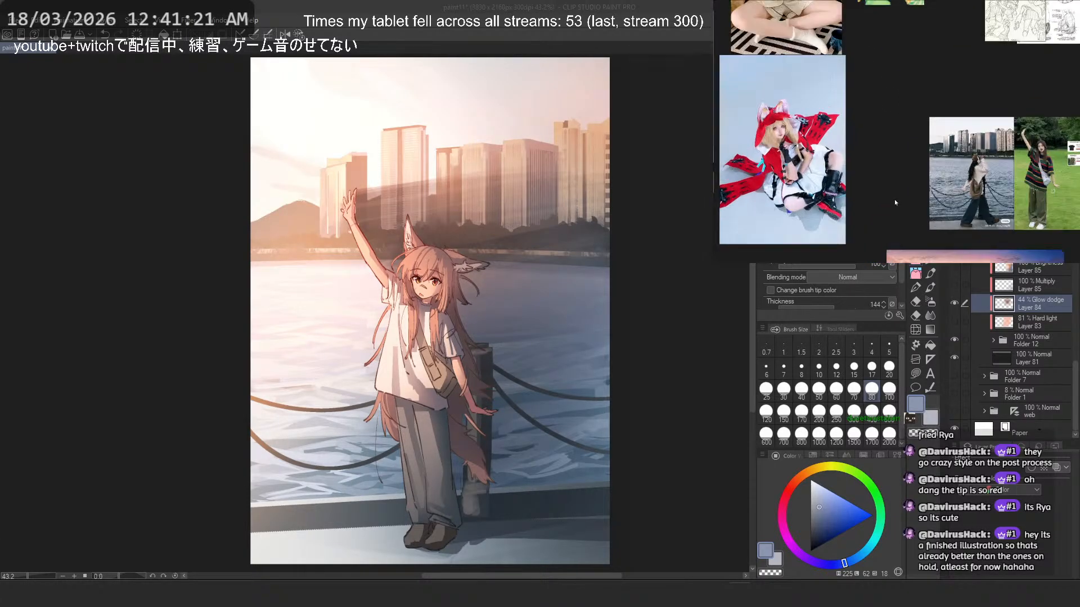
scroll(988, 197, up, 3)
drag(979, 199, 867, 174)
scroll(873, 169, up, 2)
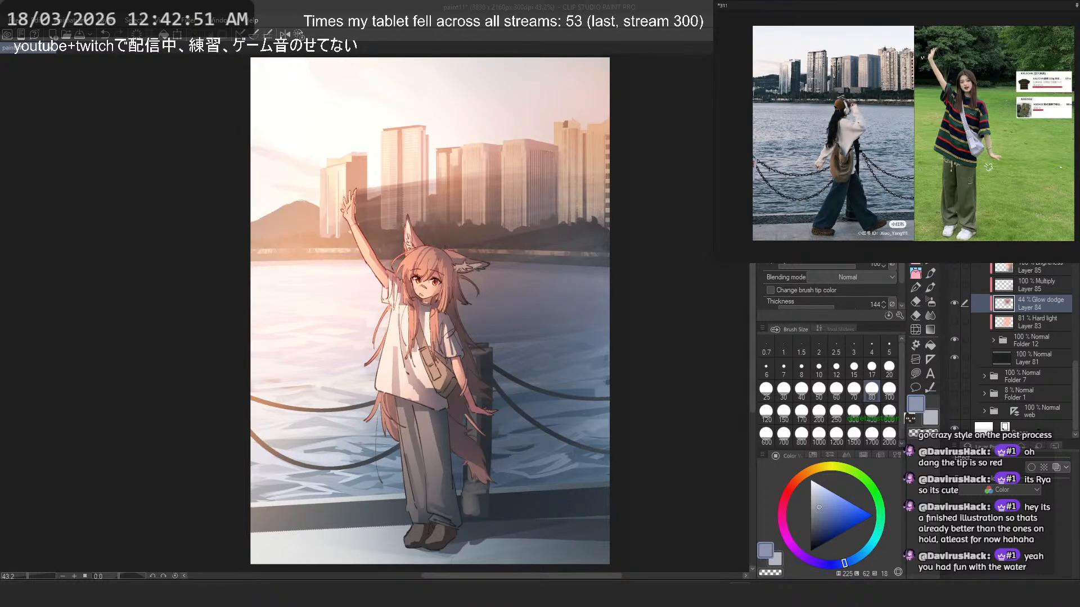
- Reopen the stylization notes board and add an indented line reading "- if inspired = good," below the last Simplification bullet
click(740, 594)
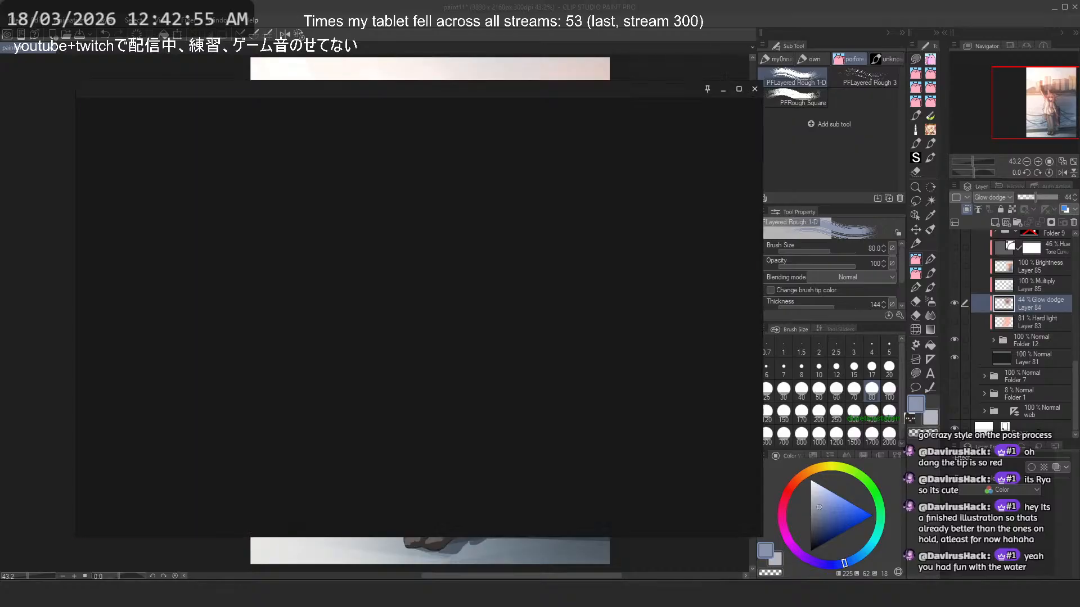
scroll(470, 355, up, 8)
scroll(464, 342, down, 1)
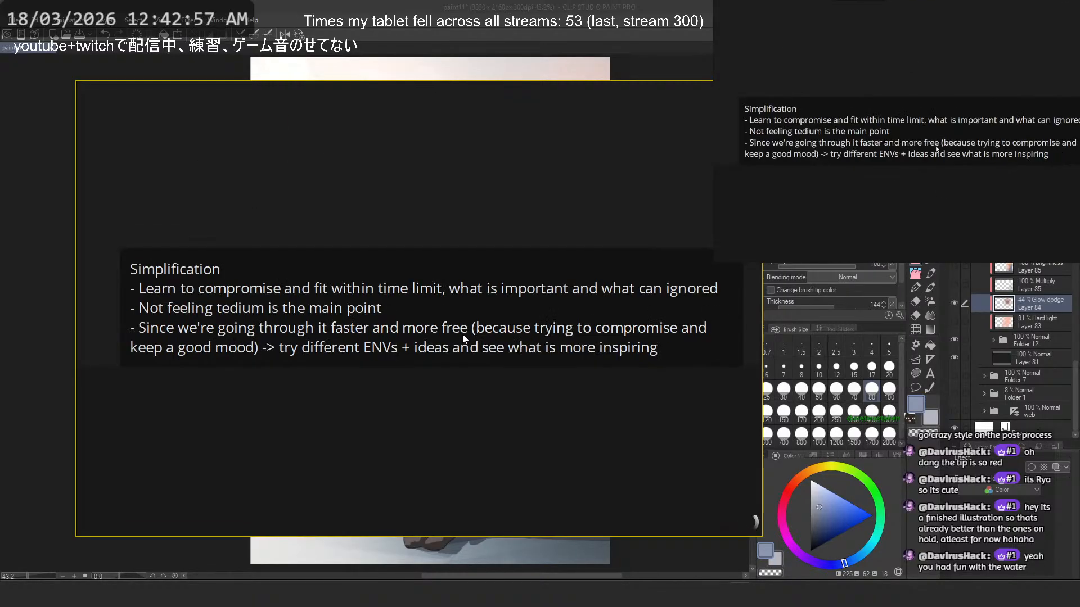
double_click(562, 347)
click(710, 347)
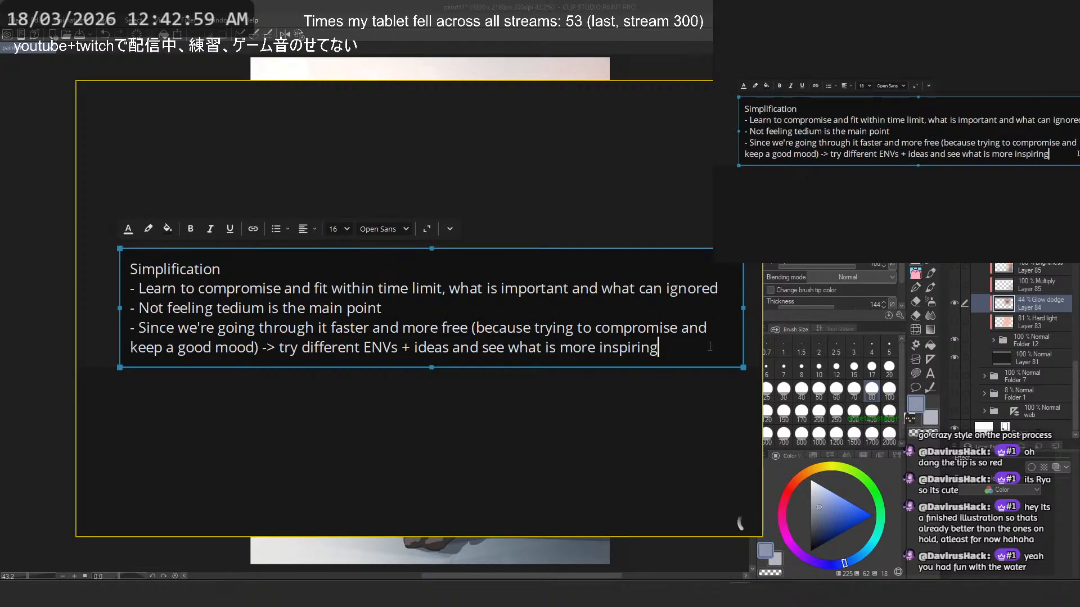
key(Return)
text(- if)
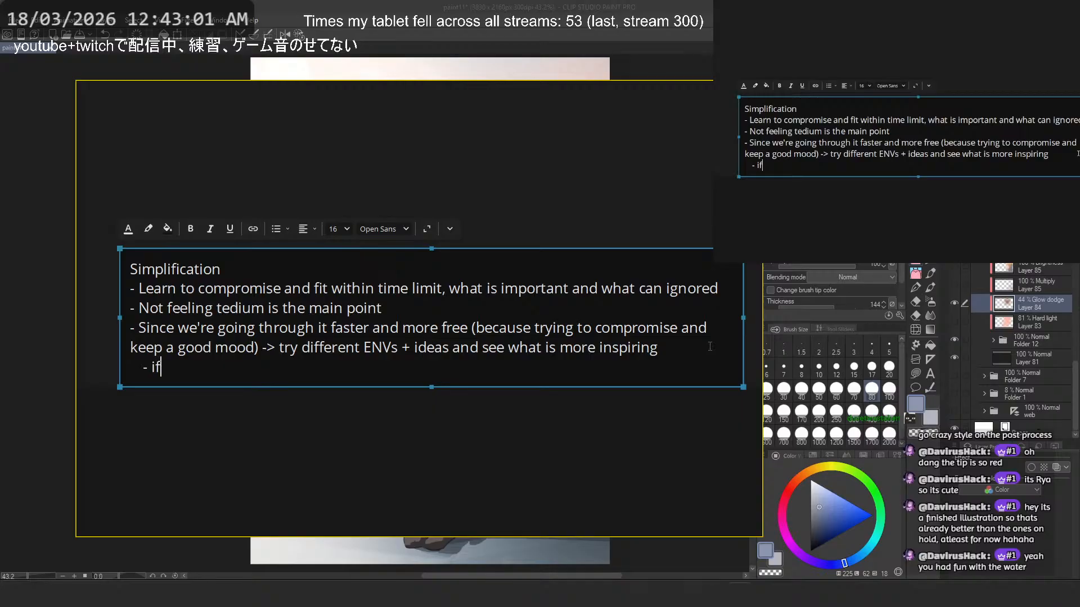
text( inspired)
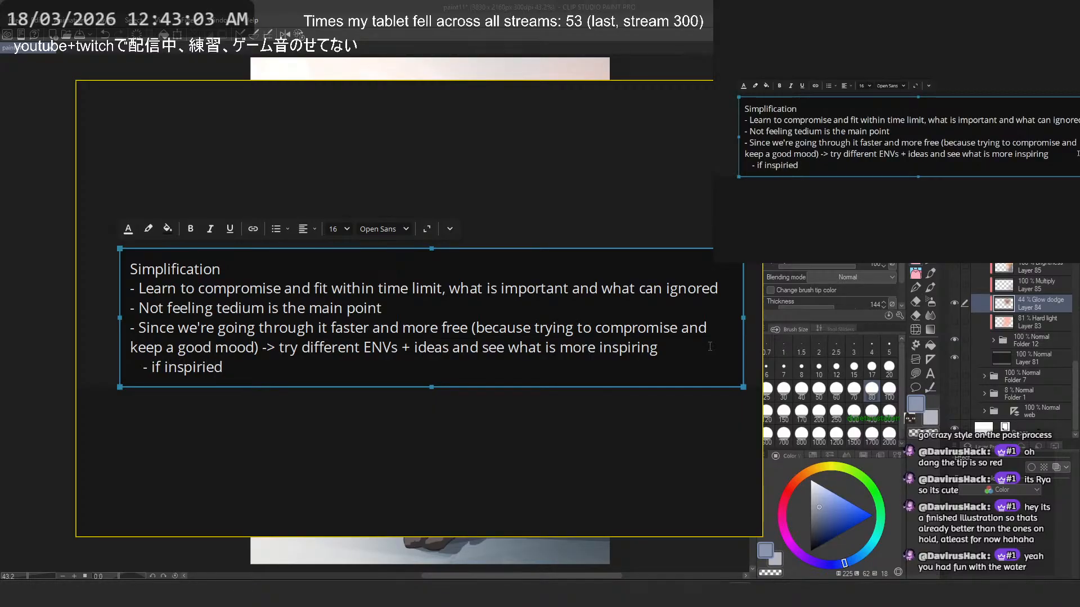
key(BackSpace)
key(BackSpace)
key(BackSpace)
text(red = good)
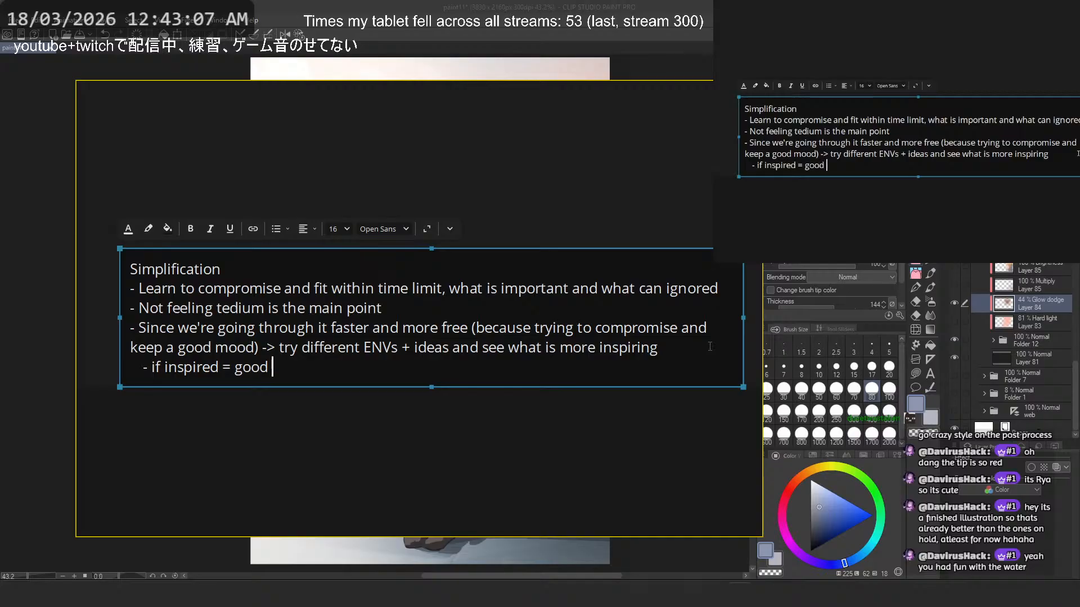
text(, write down wr)
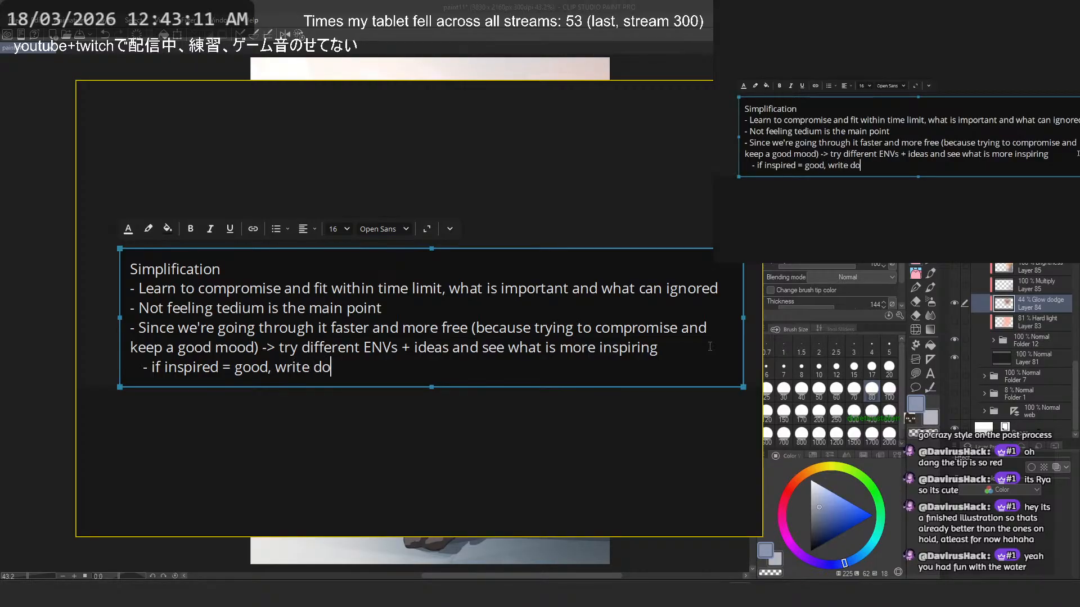
key(BackSpace)
- Complete the indented "if inspired" line with "write down why"
text(hy)
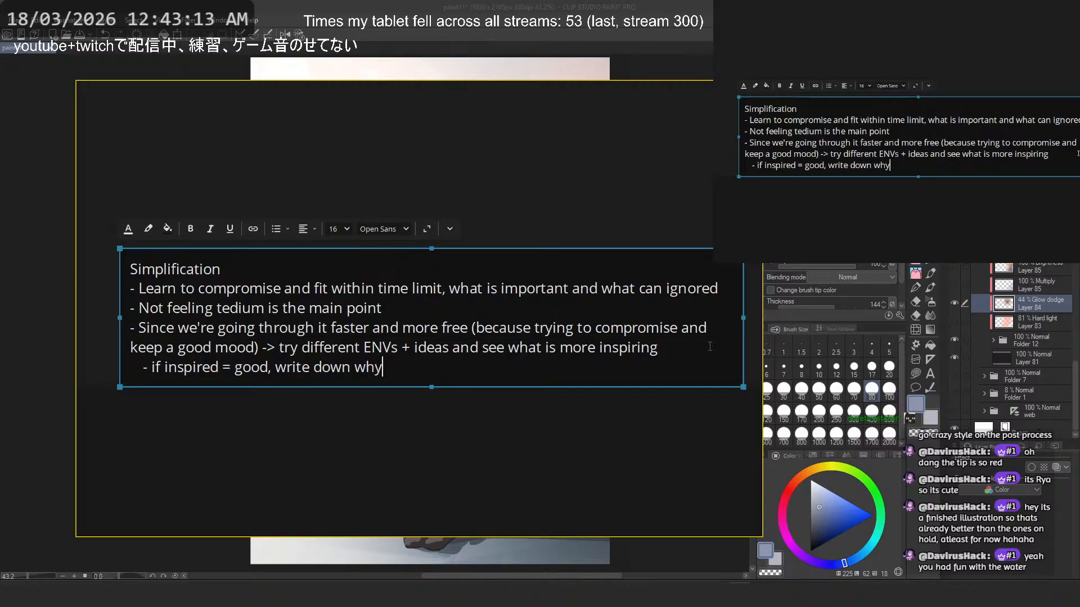
- Add a second indented line reading "- if not = how make it more" and save the notes board
key(Return)
text(- if not = how )
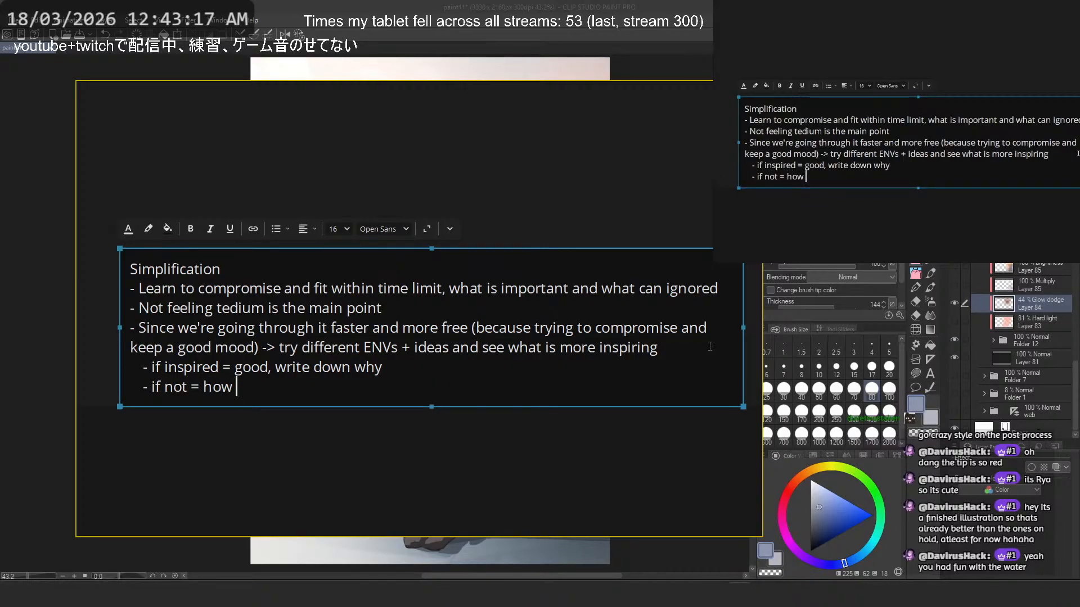
text(make it mo)
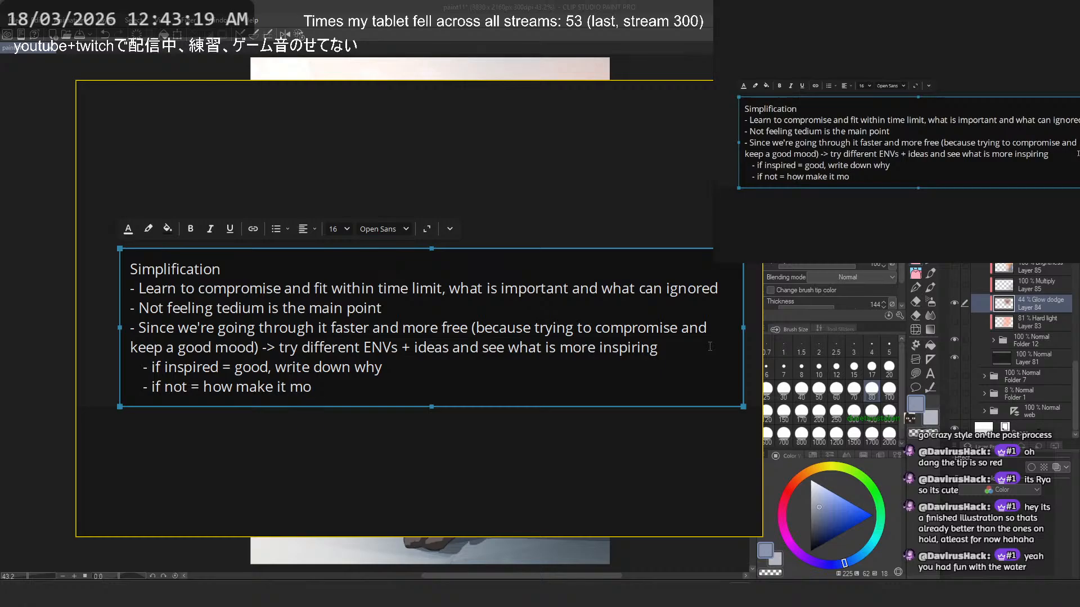
key(BackSpace)
key(BackSpace)
text(more)
key(ctrl+s)
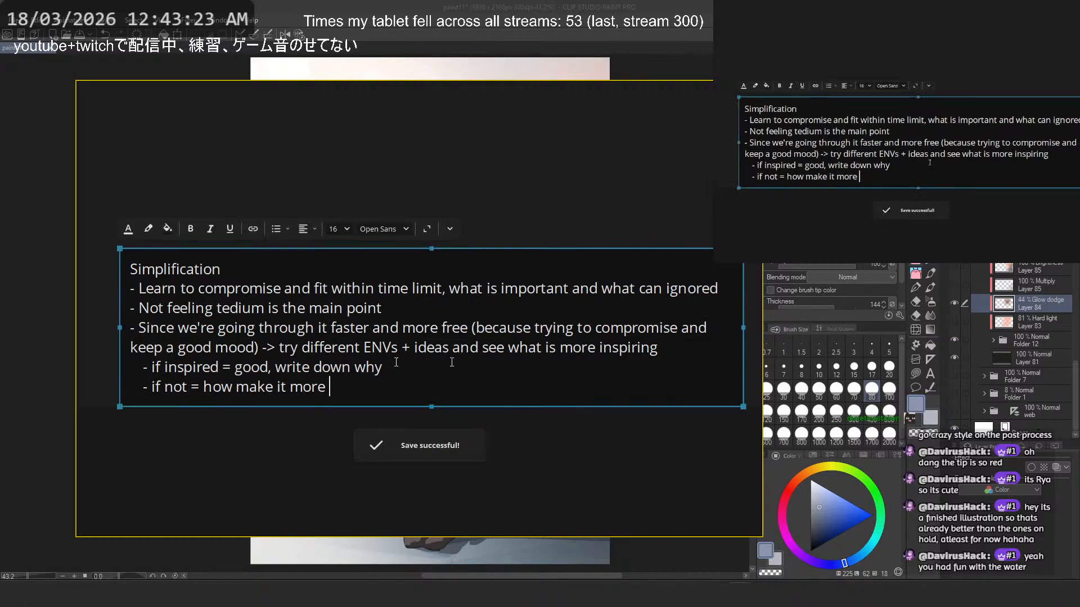
click(181, 350)
click(525, 179)
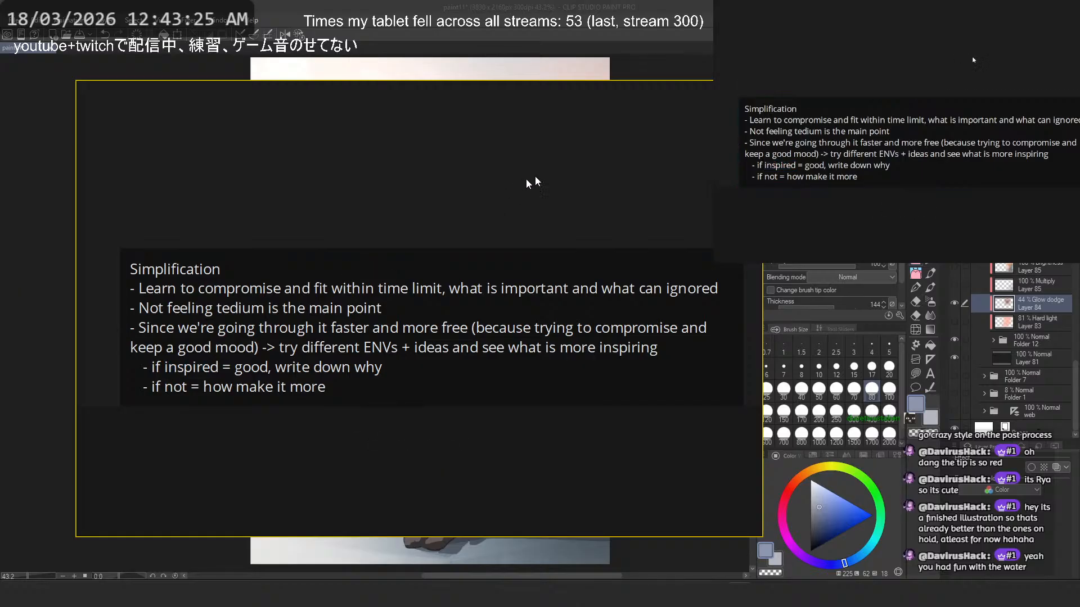
double_click(194, 367)
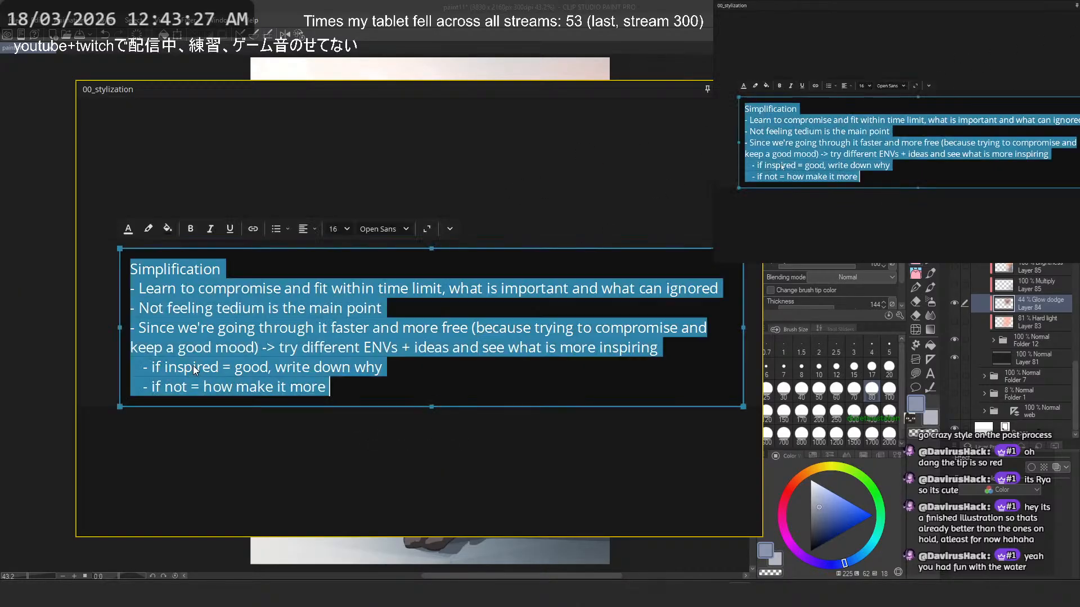
double_click(192, 367)
click(360, 243)
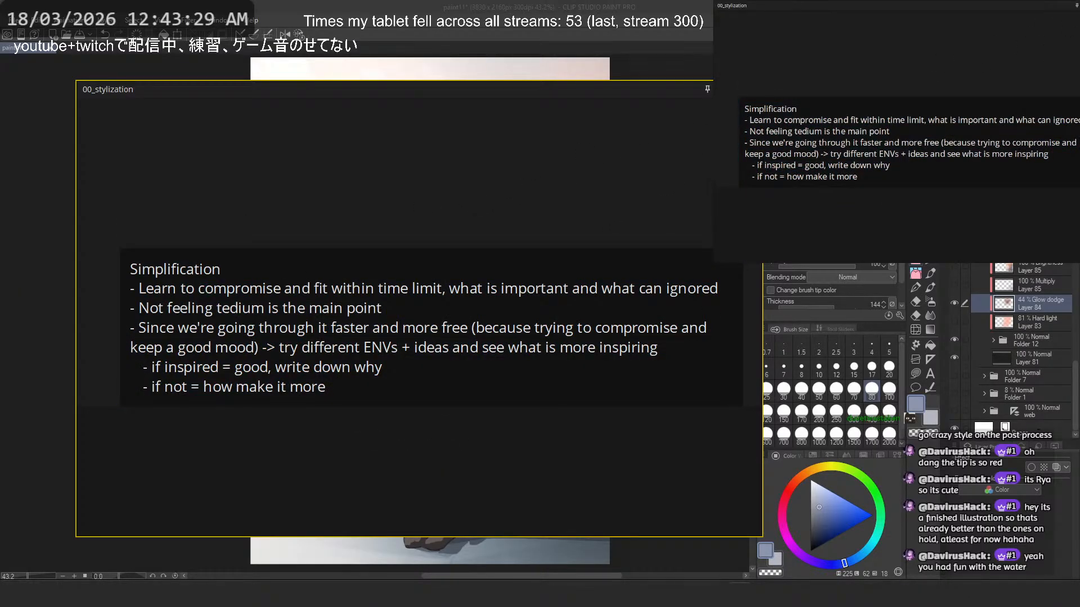
- Return to the waterfront illustration in Clip Studio Paint and save it
click(740, 593)
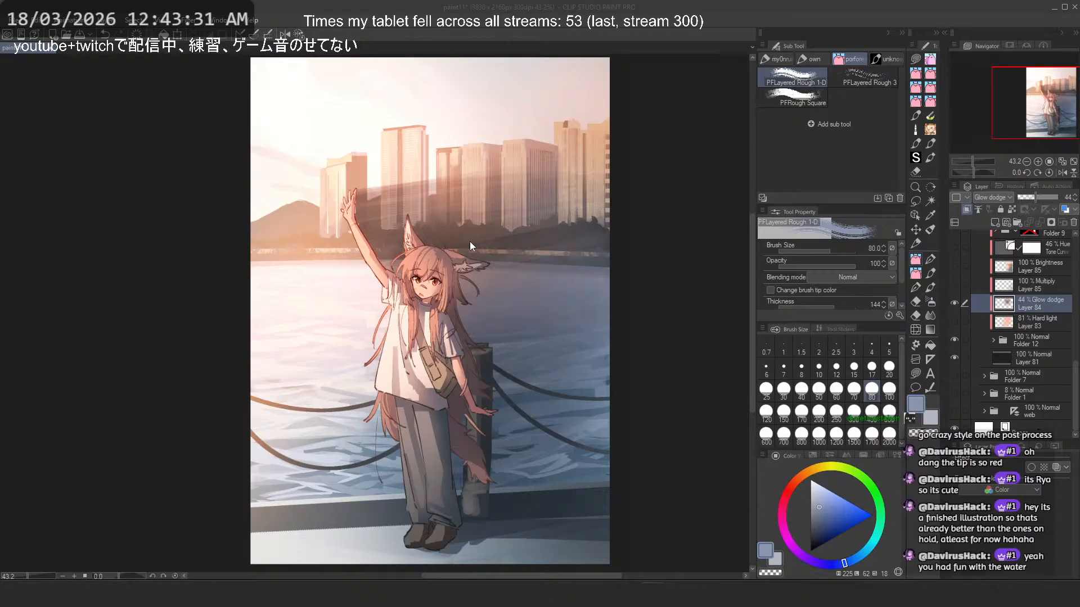
scroll(481, 234, down, 1)
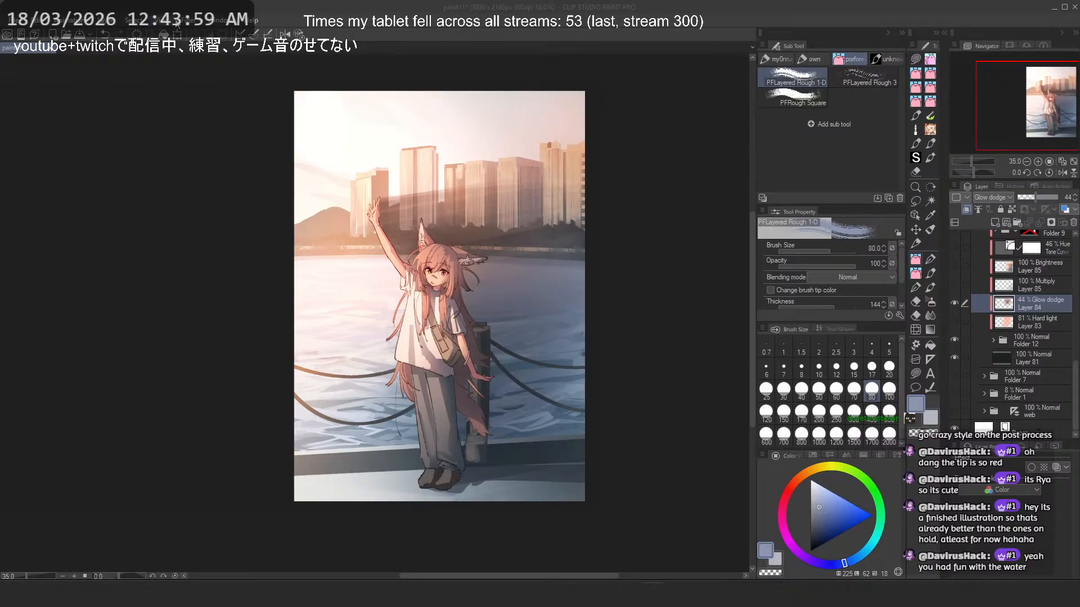
key(ctrl+s)
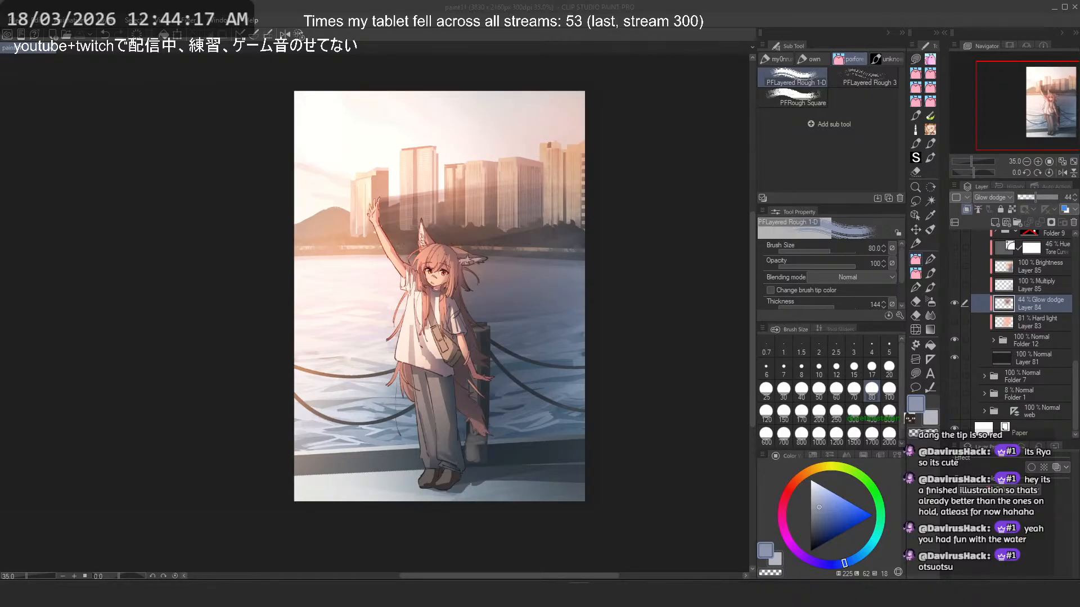
double_click(529, 5)
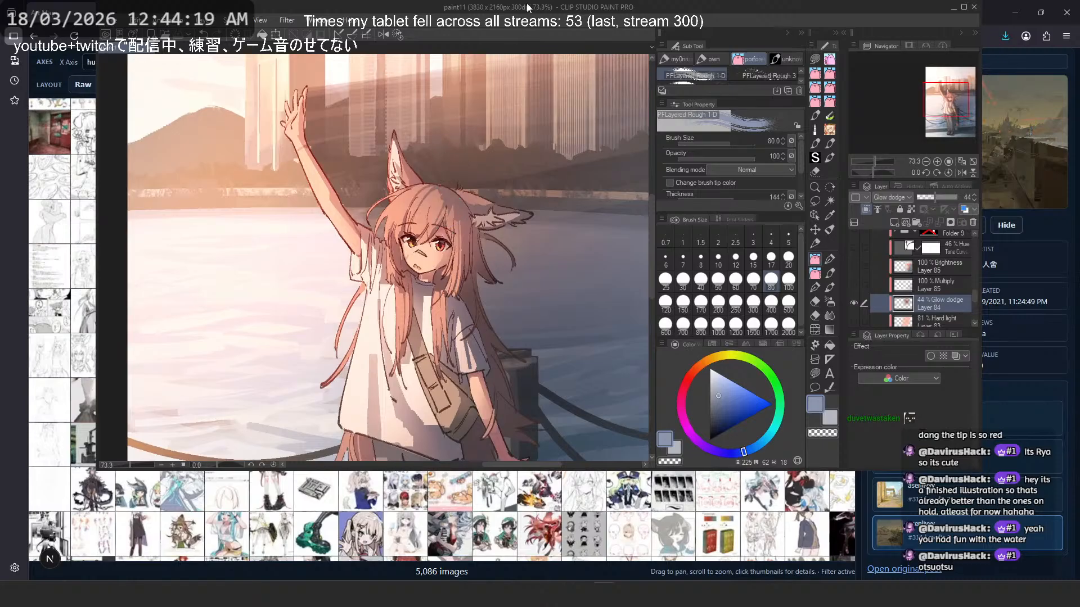
double_click(526, 4)
- Copy a screen snip of the character's head, shoulders and part of the raised arm
scroll(498, 256, up, 3)
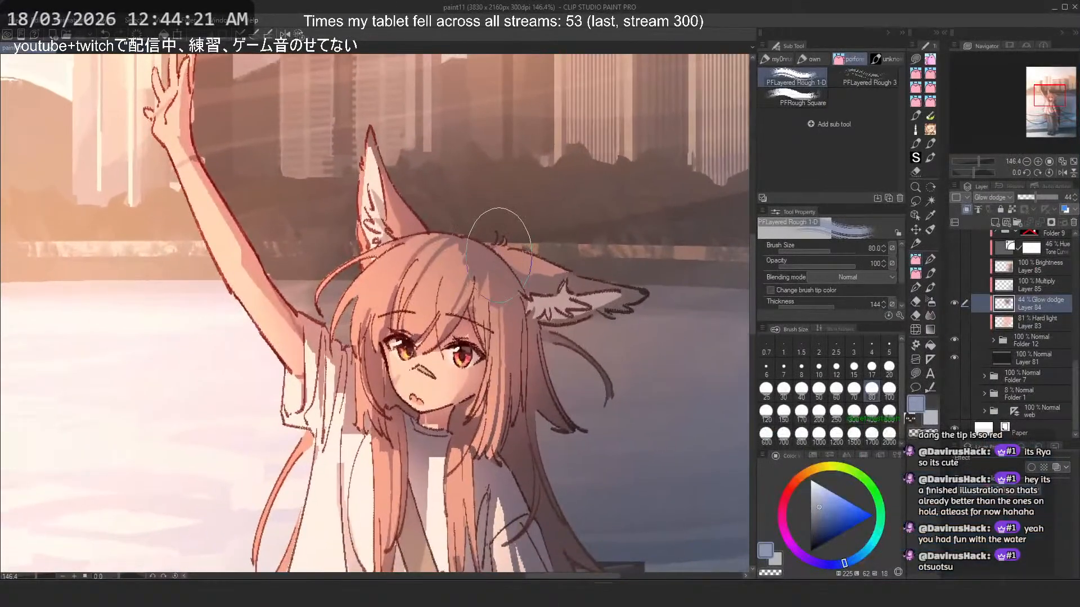
key(super+shift+s)
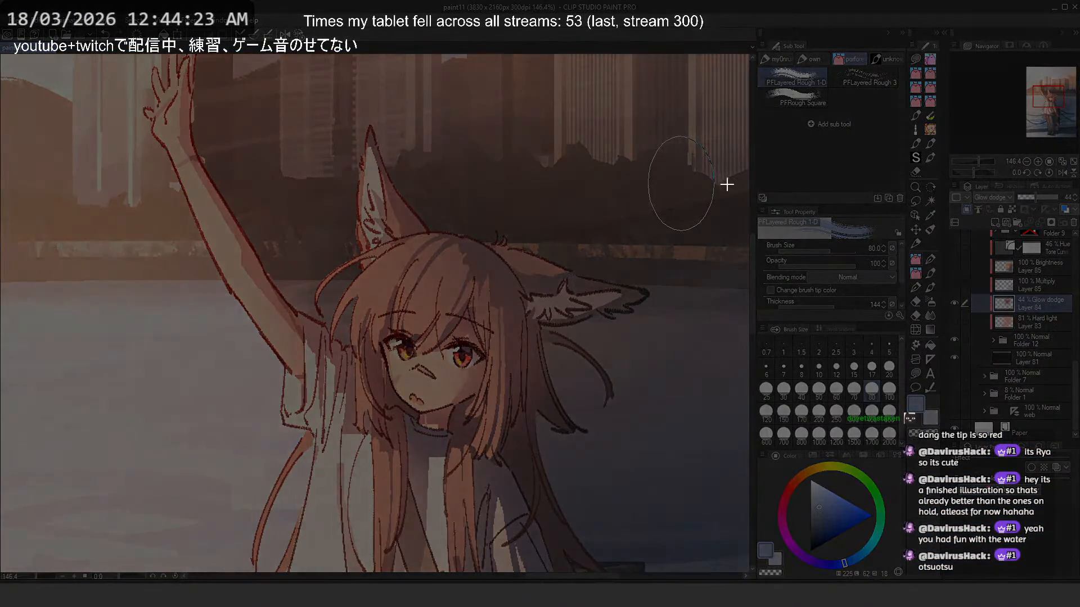
drag(720, 161, 150, 554)
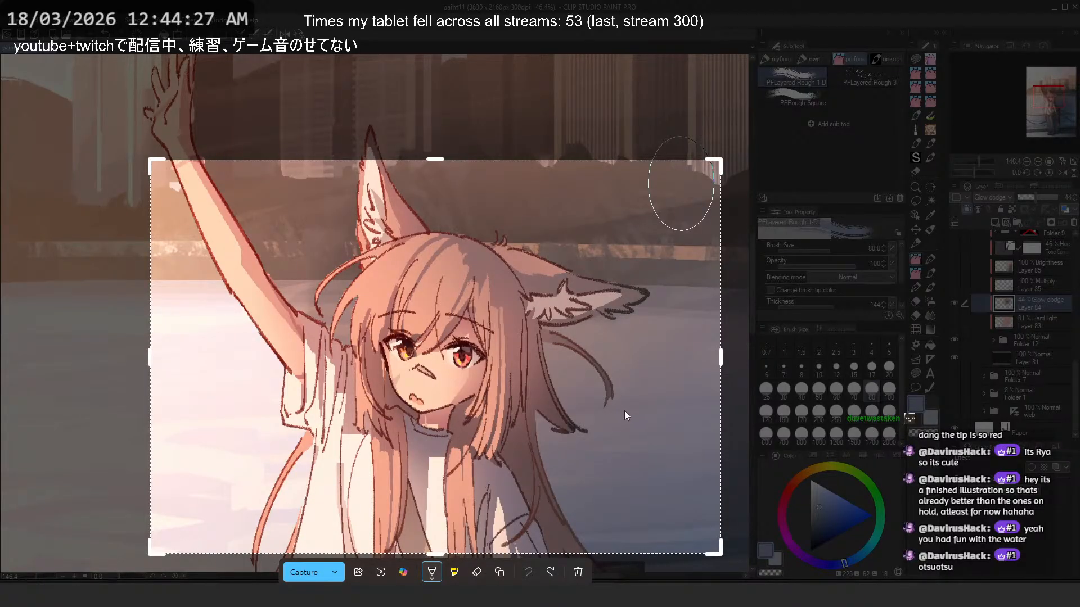
key(ctrl+c)
- Open the recent file 0_thumbnail_2.clip
click(15, 22)
mouse_move(73, 88)
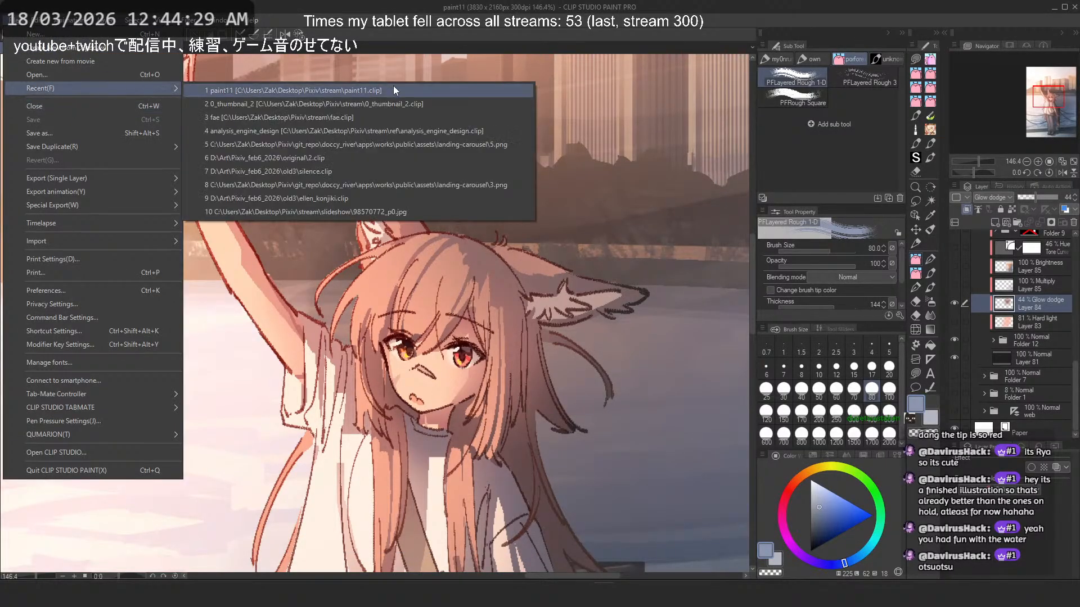
click(457, 102)
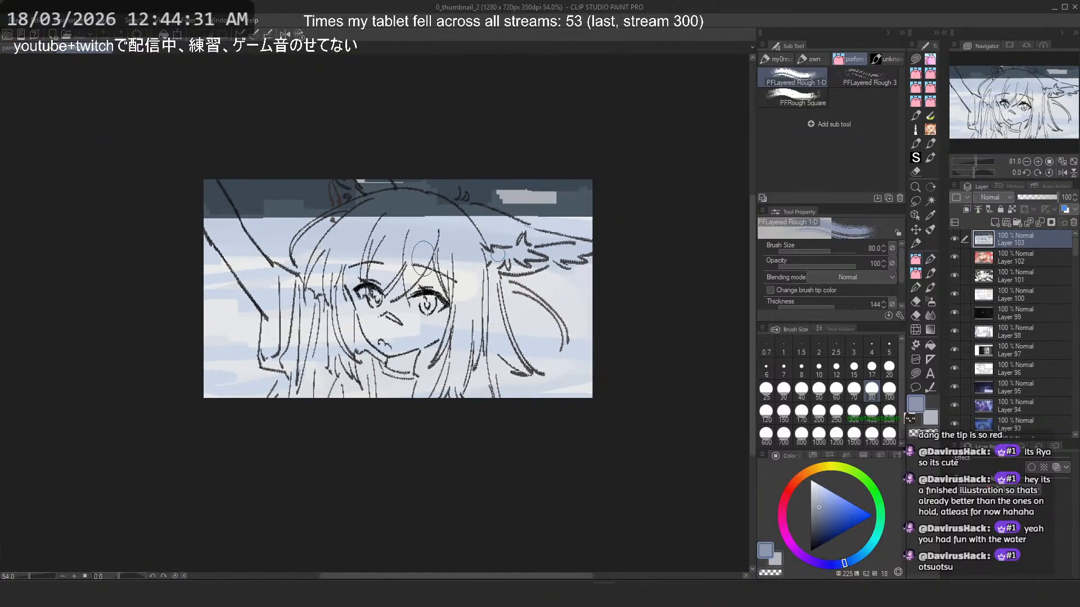
- Paste the snip as a new top layer, enlarge it beyond the canvas and position the face near the centre
key(ctrl+v)
drag(497, 281, 721, 282)
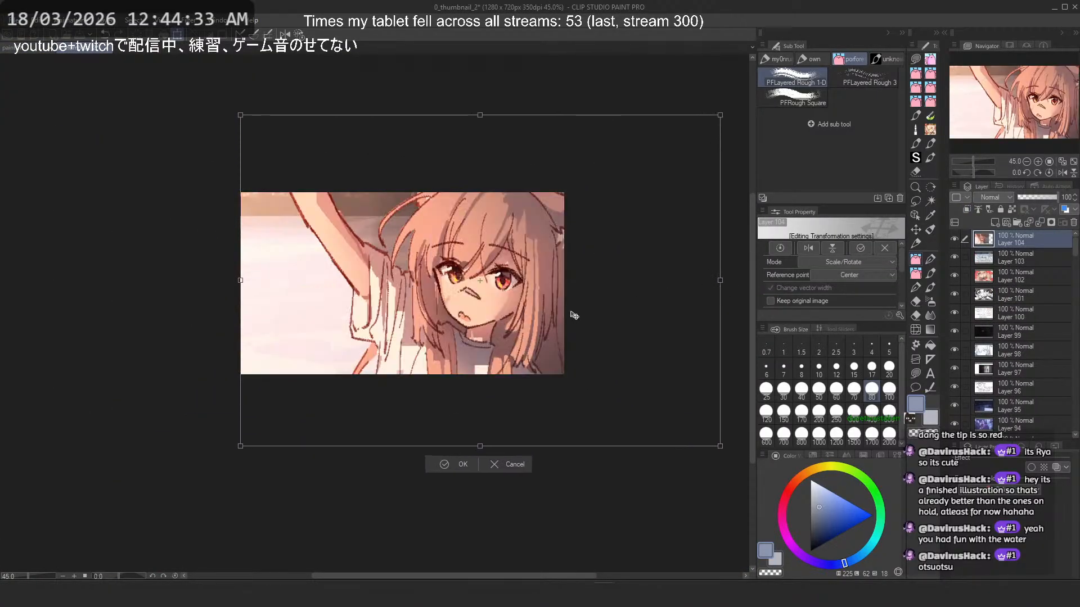
drag(570, 314, 496, 344)
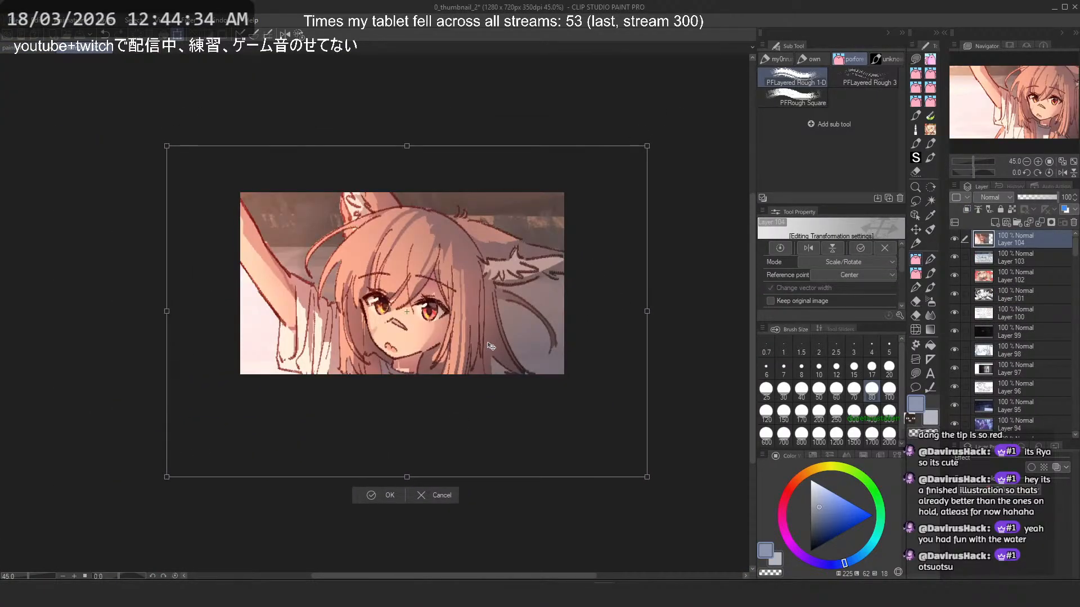
- Shrink and reposition the pasted close-up slightly to fit the thumbnail, using 32% layer opacity as a guide and restoring it to 100%
click(1029, 198)
drag(449, 292, 447, 283)
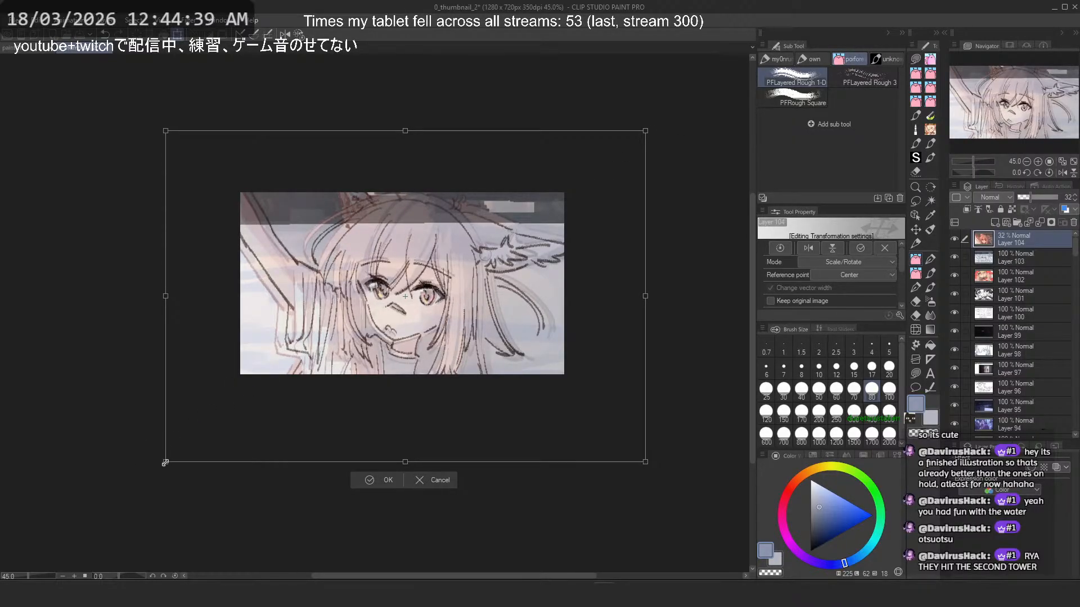
drag(165, 461, 174, 456)
drag(394, 378, 394, 383)
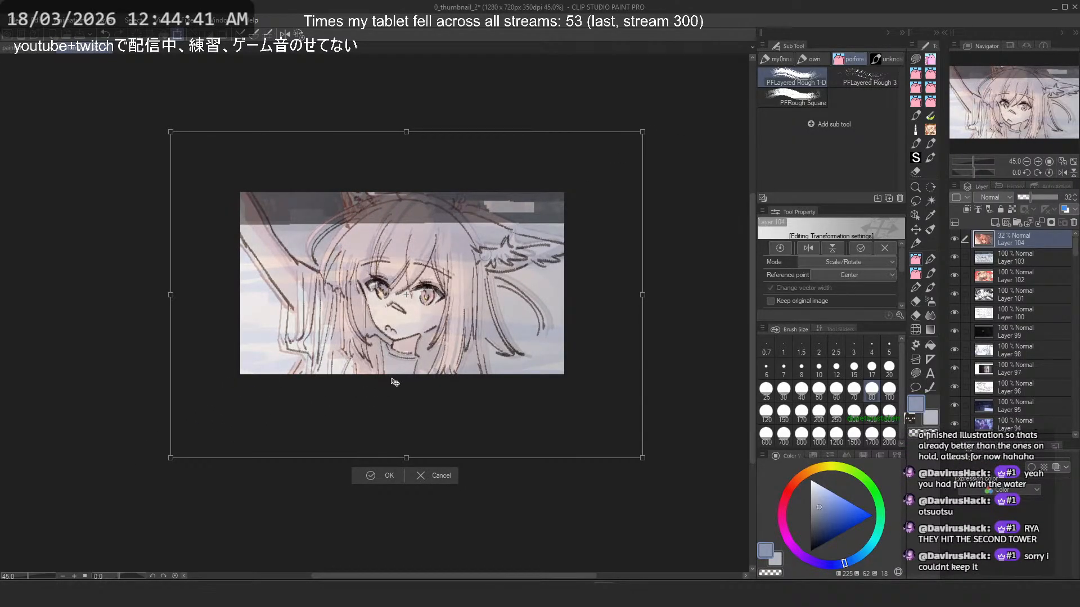
drag(416, 136, 415, 142)
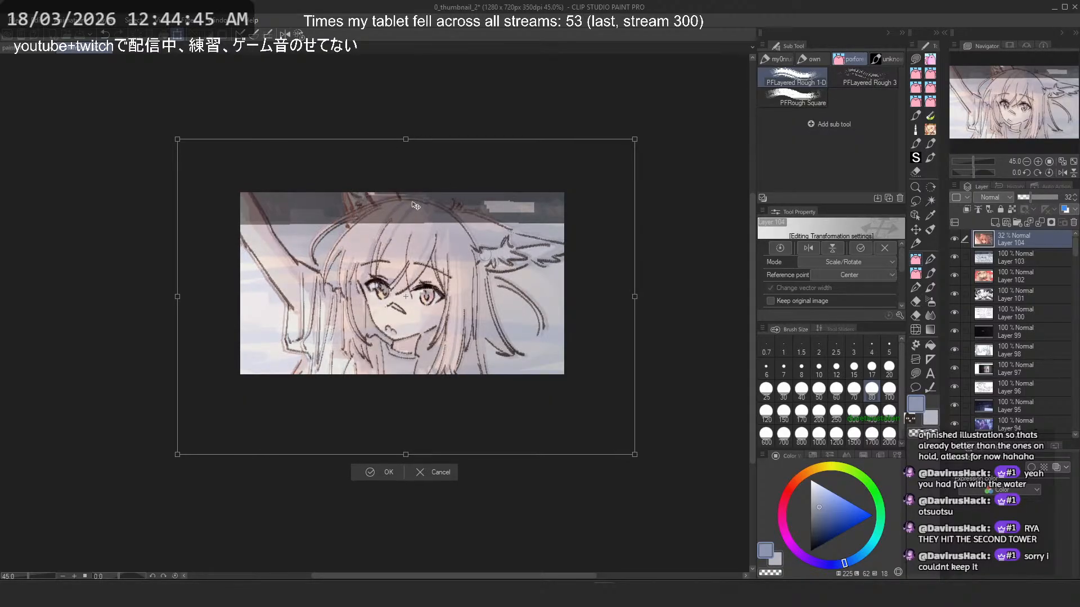
key(Return)
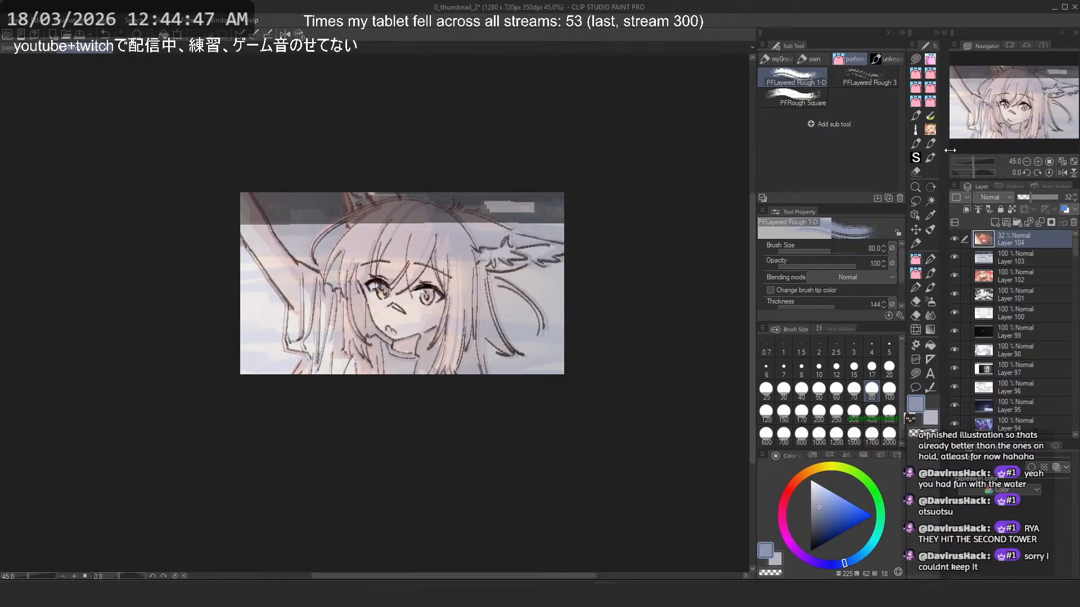
click(1058, 198)
- Export the thumbnail as a single-layer JPEG named 314_thumbnail.jpg in the stream folder, following the existing thumbnails' naming
scroll(393, 157, up, 1)
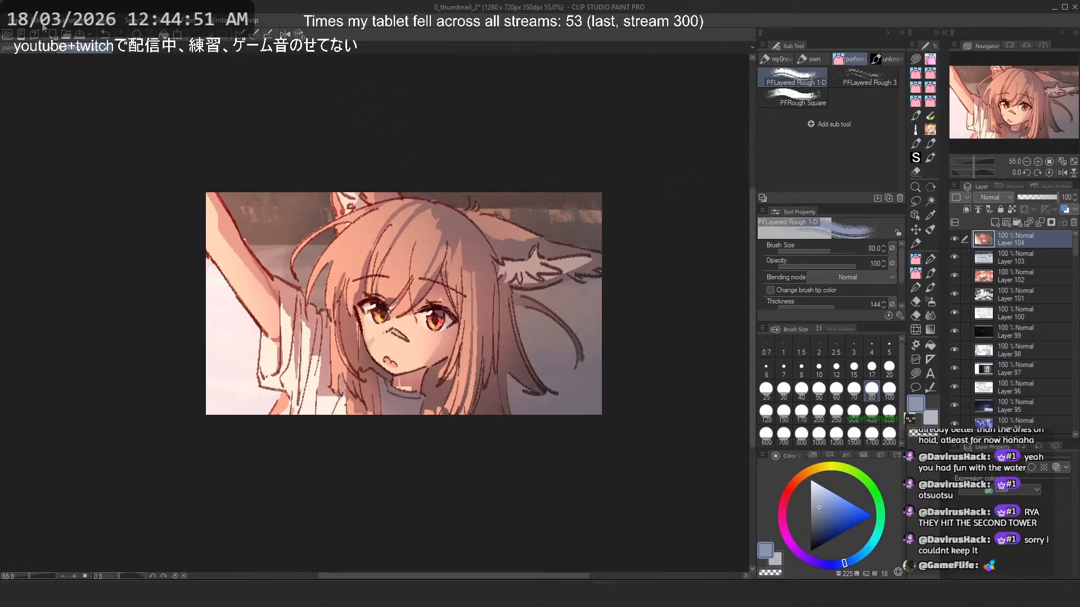
click(9, 19)
mouse_move(131, 178)
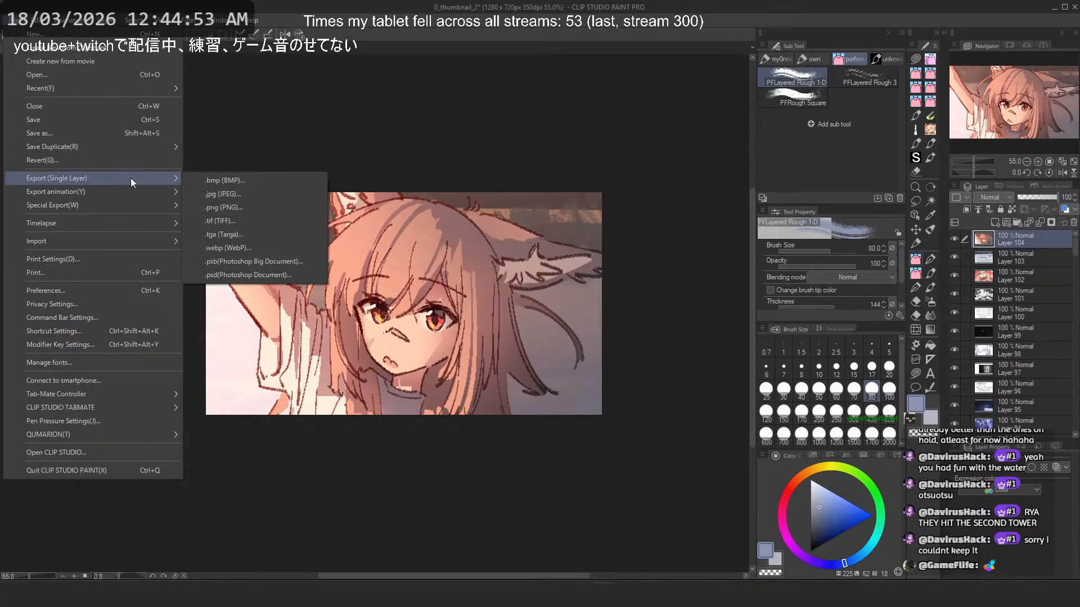
click(272, 191)
scroll(323, 185, down, 20)
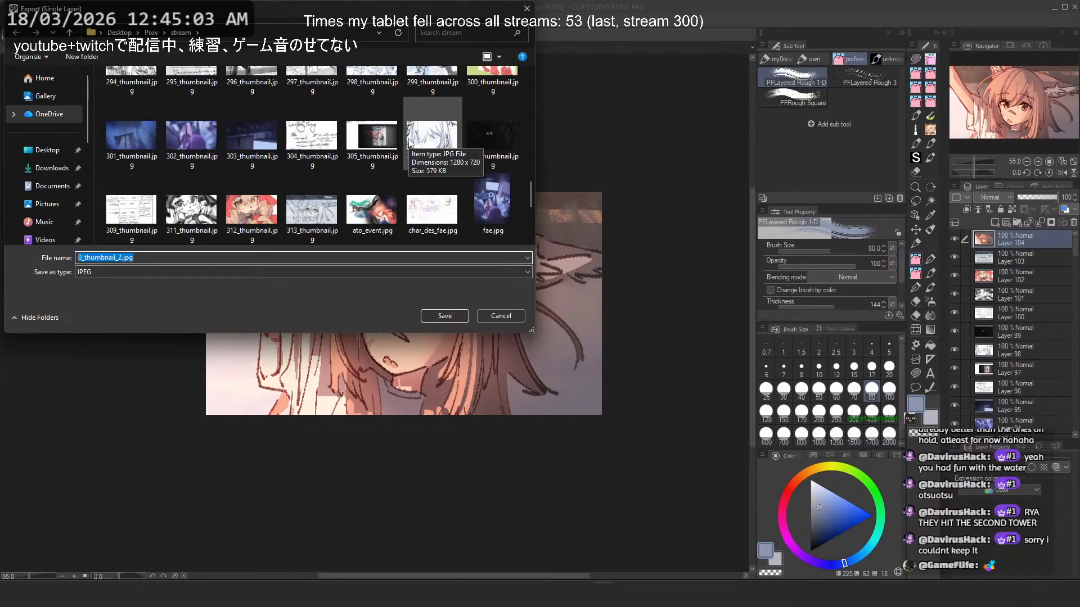
scroll(306, 187, down, 1)
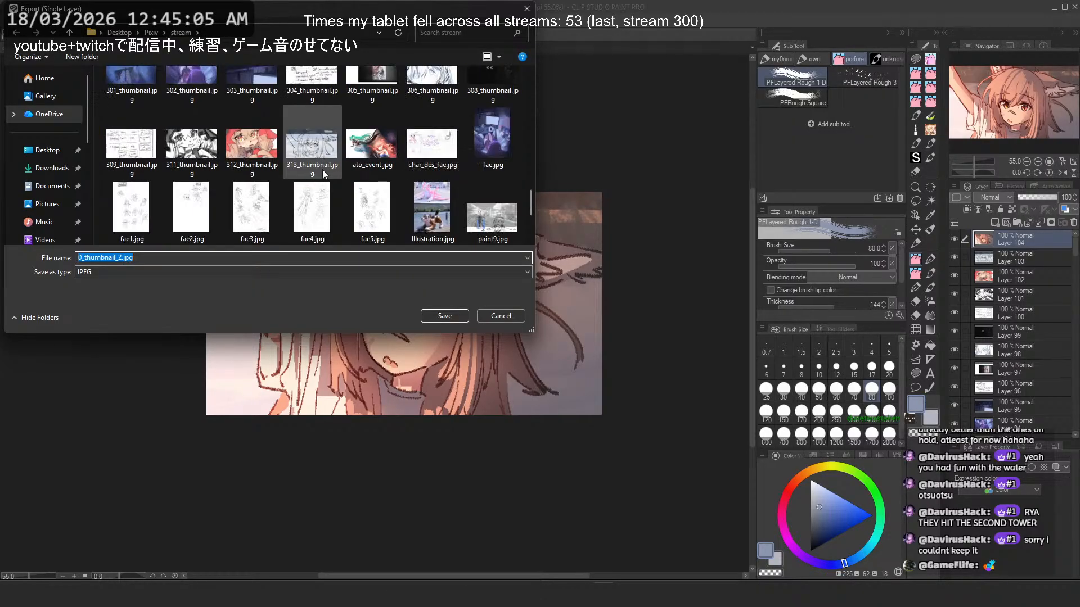
click(323, 169)
click(98, 257)
double_click(86, 258)
click(86, 258)
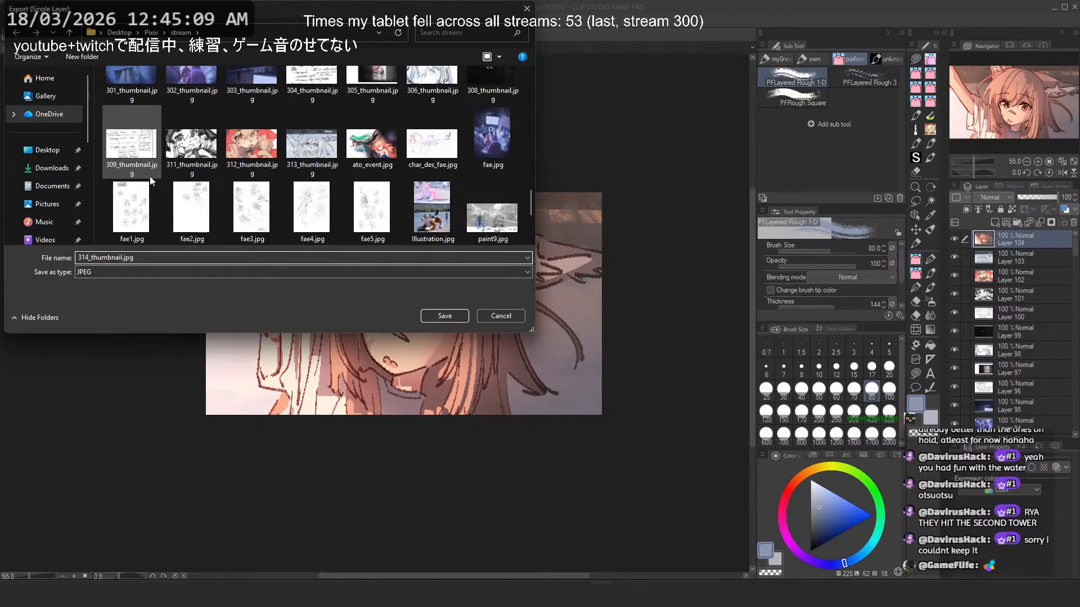
key(Return)
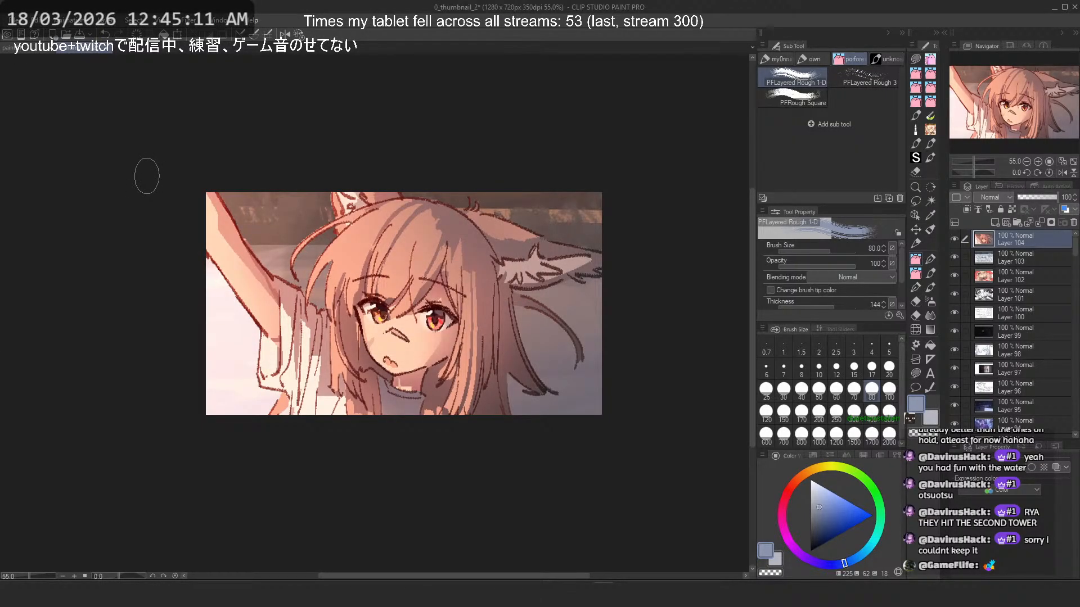